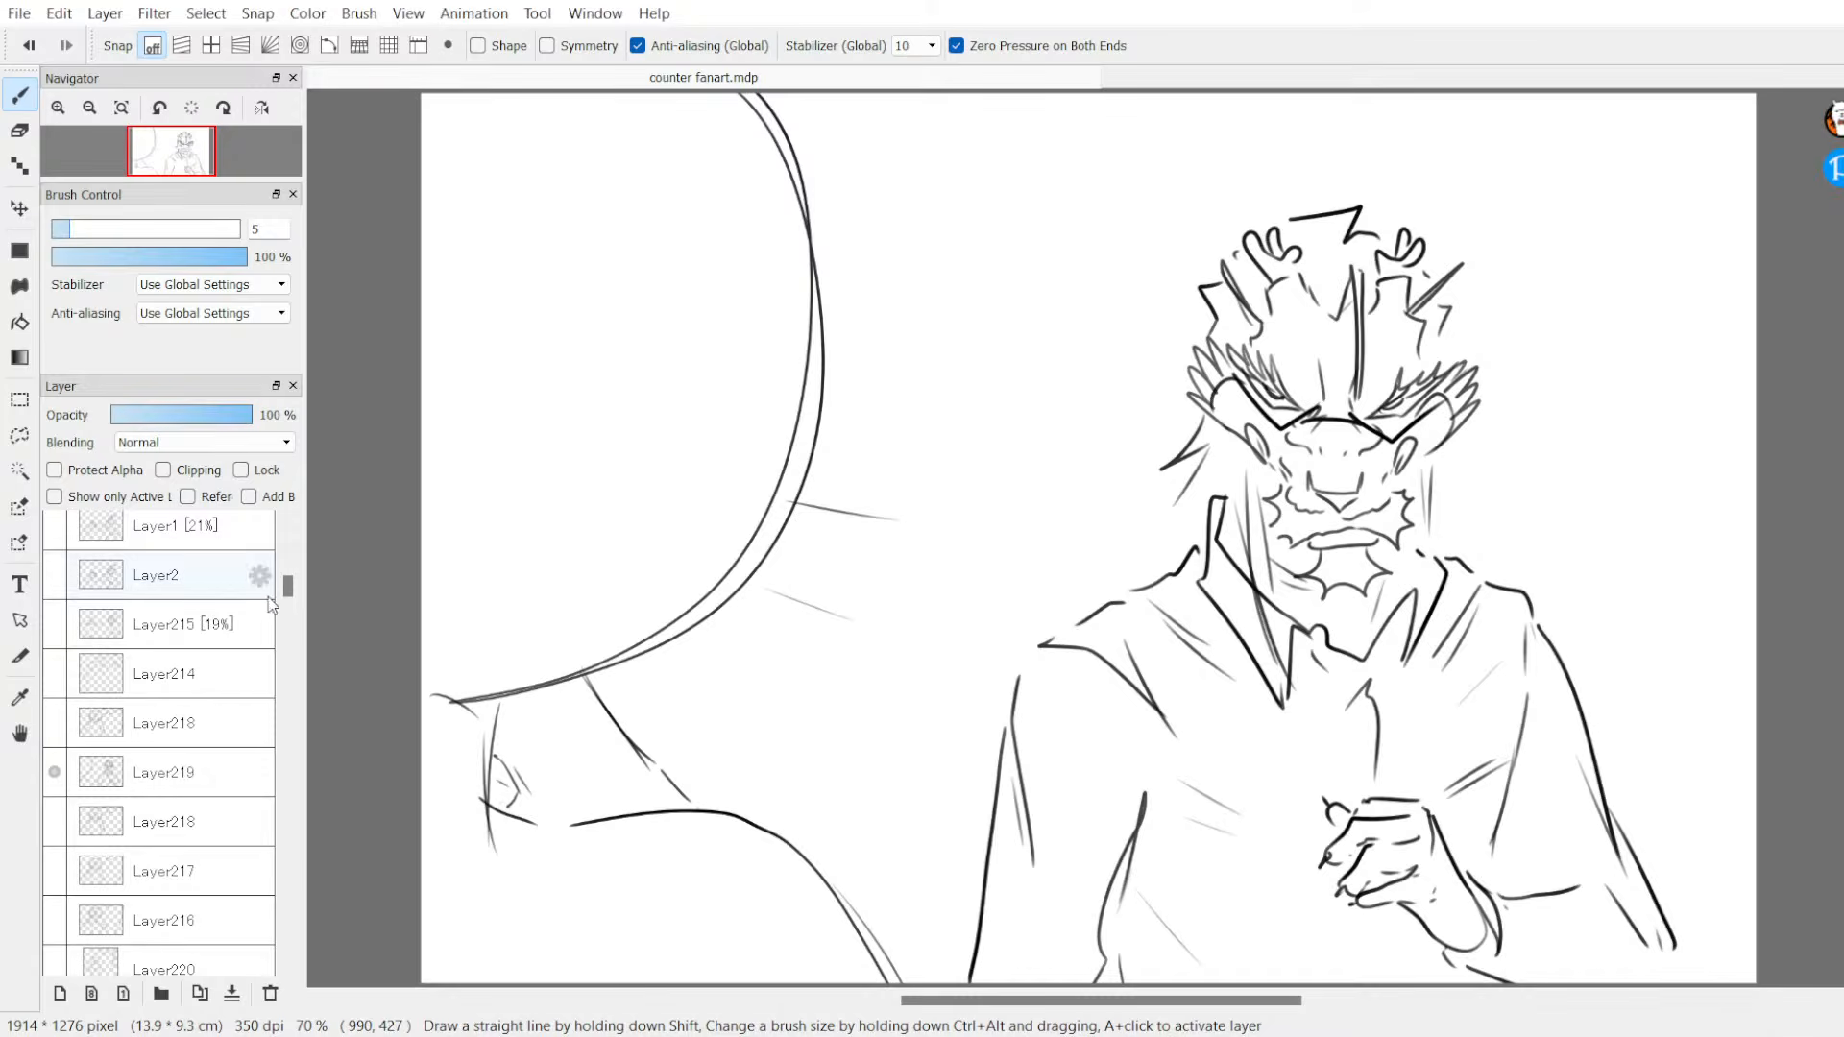
Step: Show Layer229 with the round head outline and make it the active layer
{"action": "left_click_drag", "start_coordinate": [287, 588], "coordinate": [285, 575]}
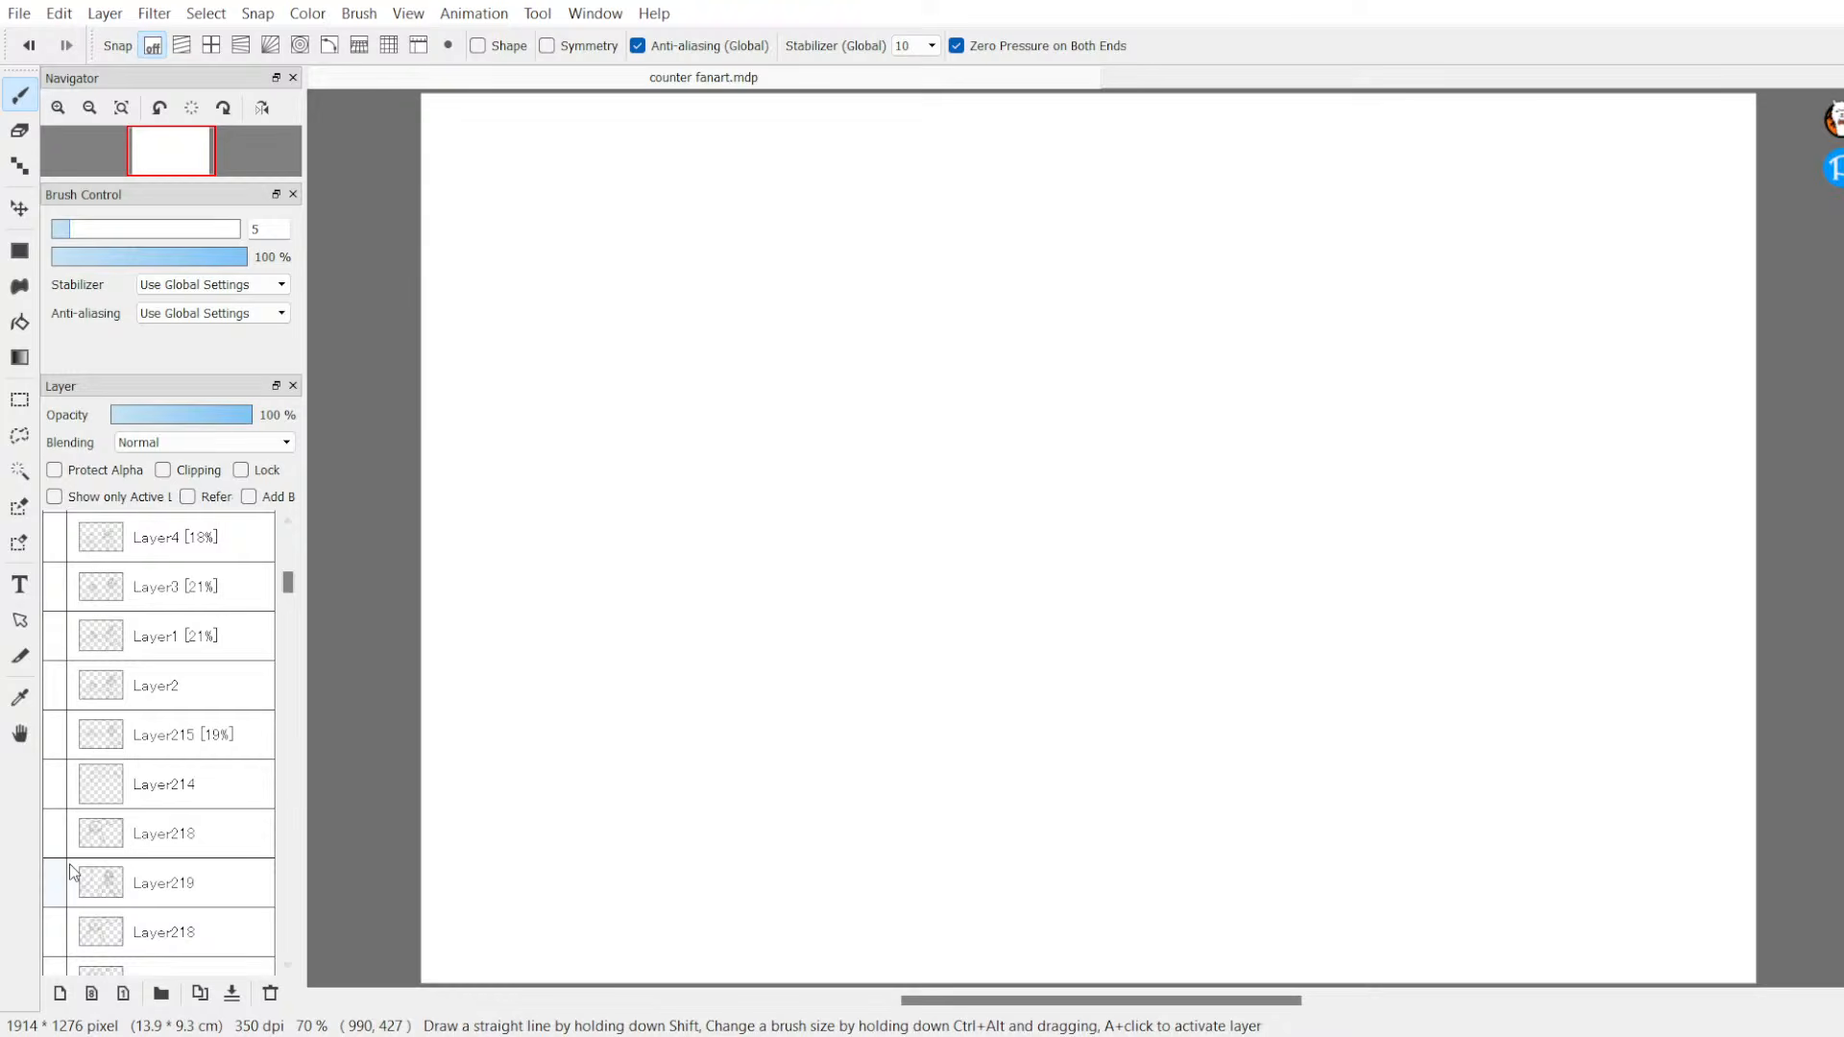
{"action": "scroll", "coordinate": [187, 557], "scroll_direction": "up", "scroll_amount": 2}
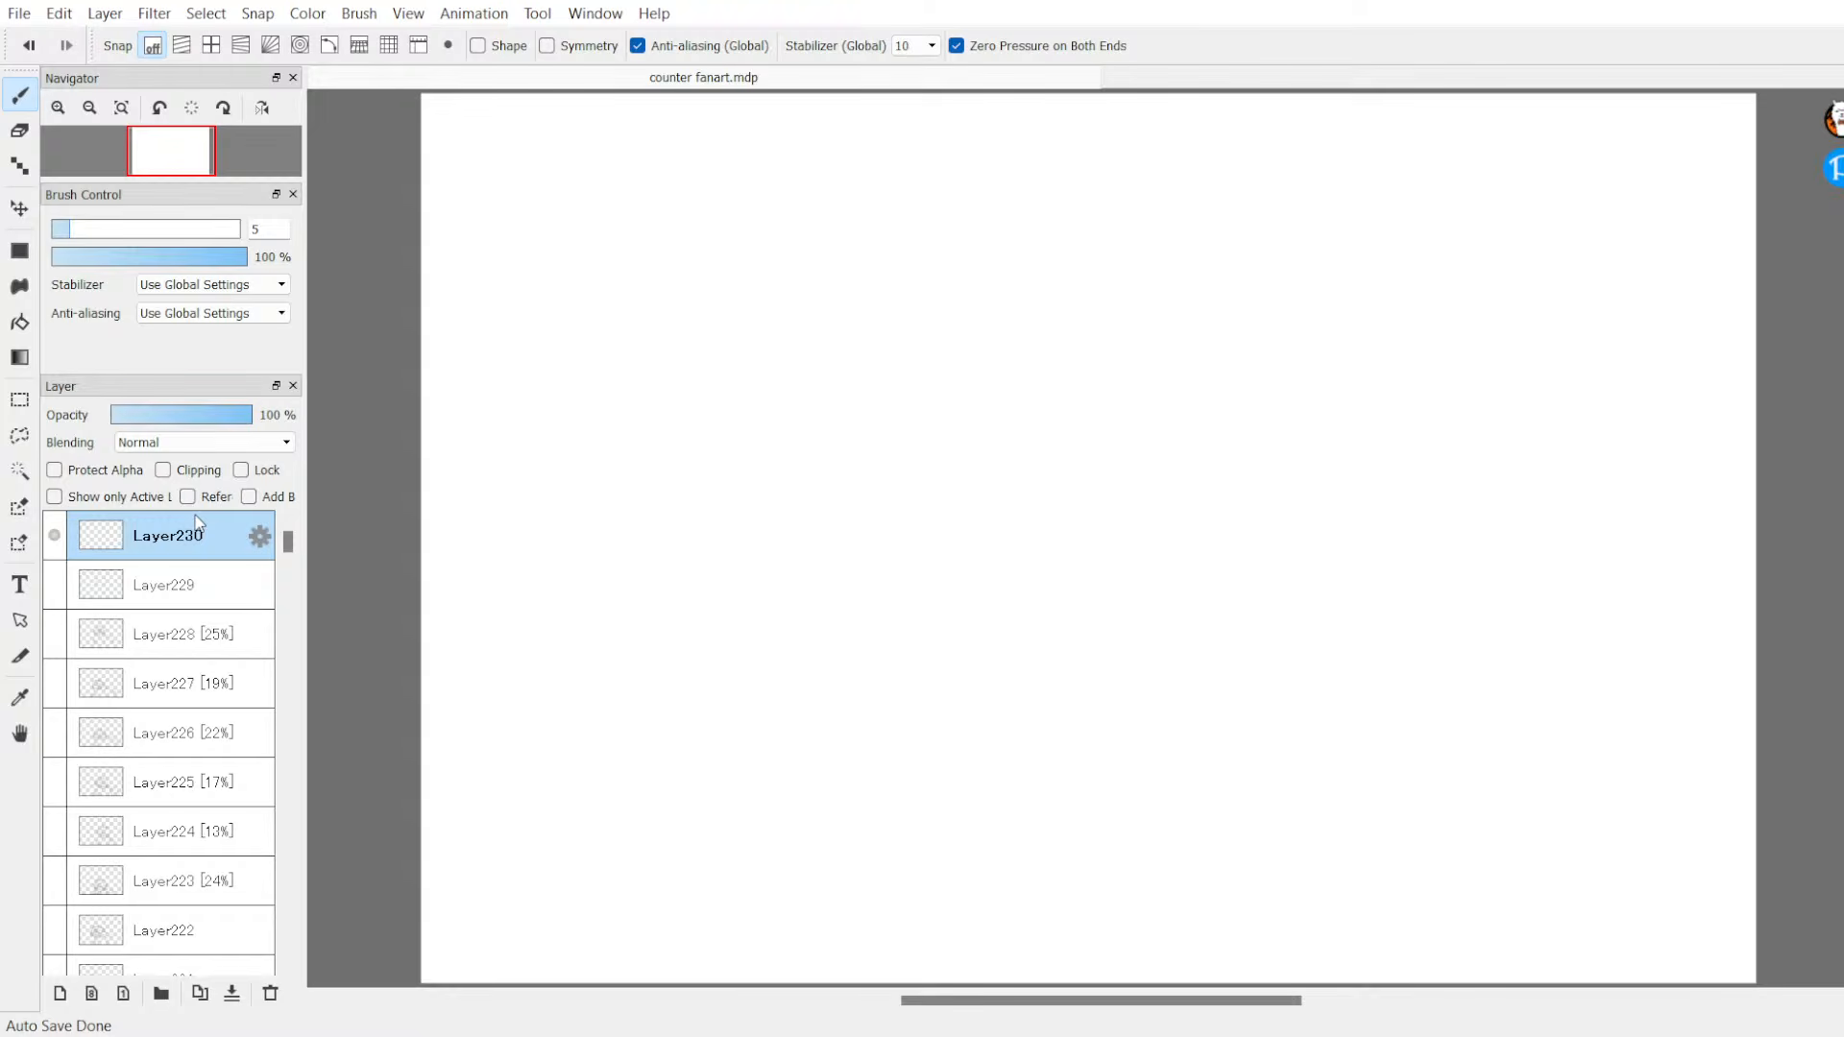
{"action": "left_click", "coordinate": [55, 584]}
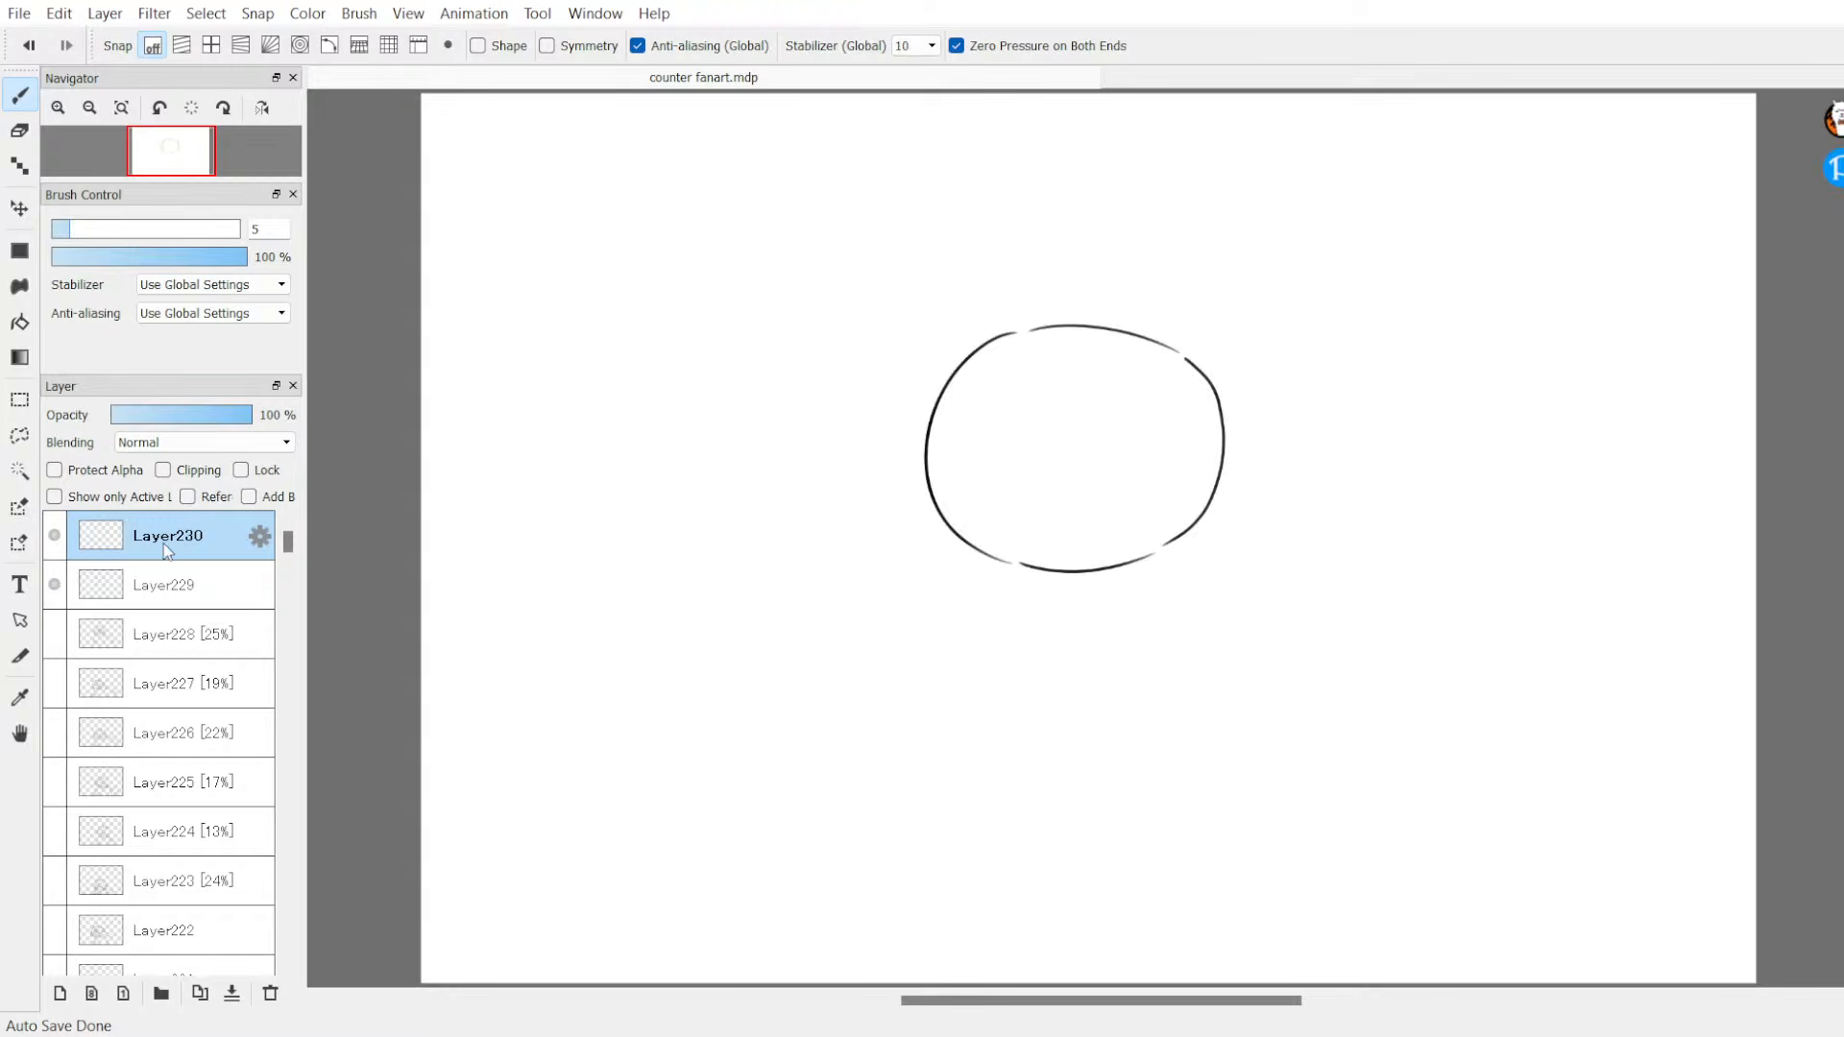
{"action": "left_click", "coordinate": [116, 583]}
{"action": "left_click", "coordinate": [159, 415]}
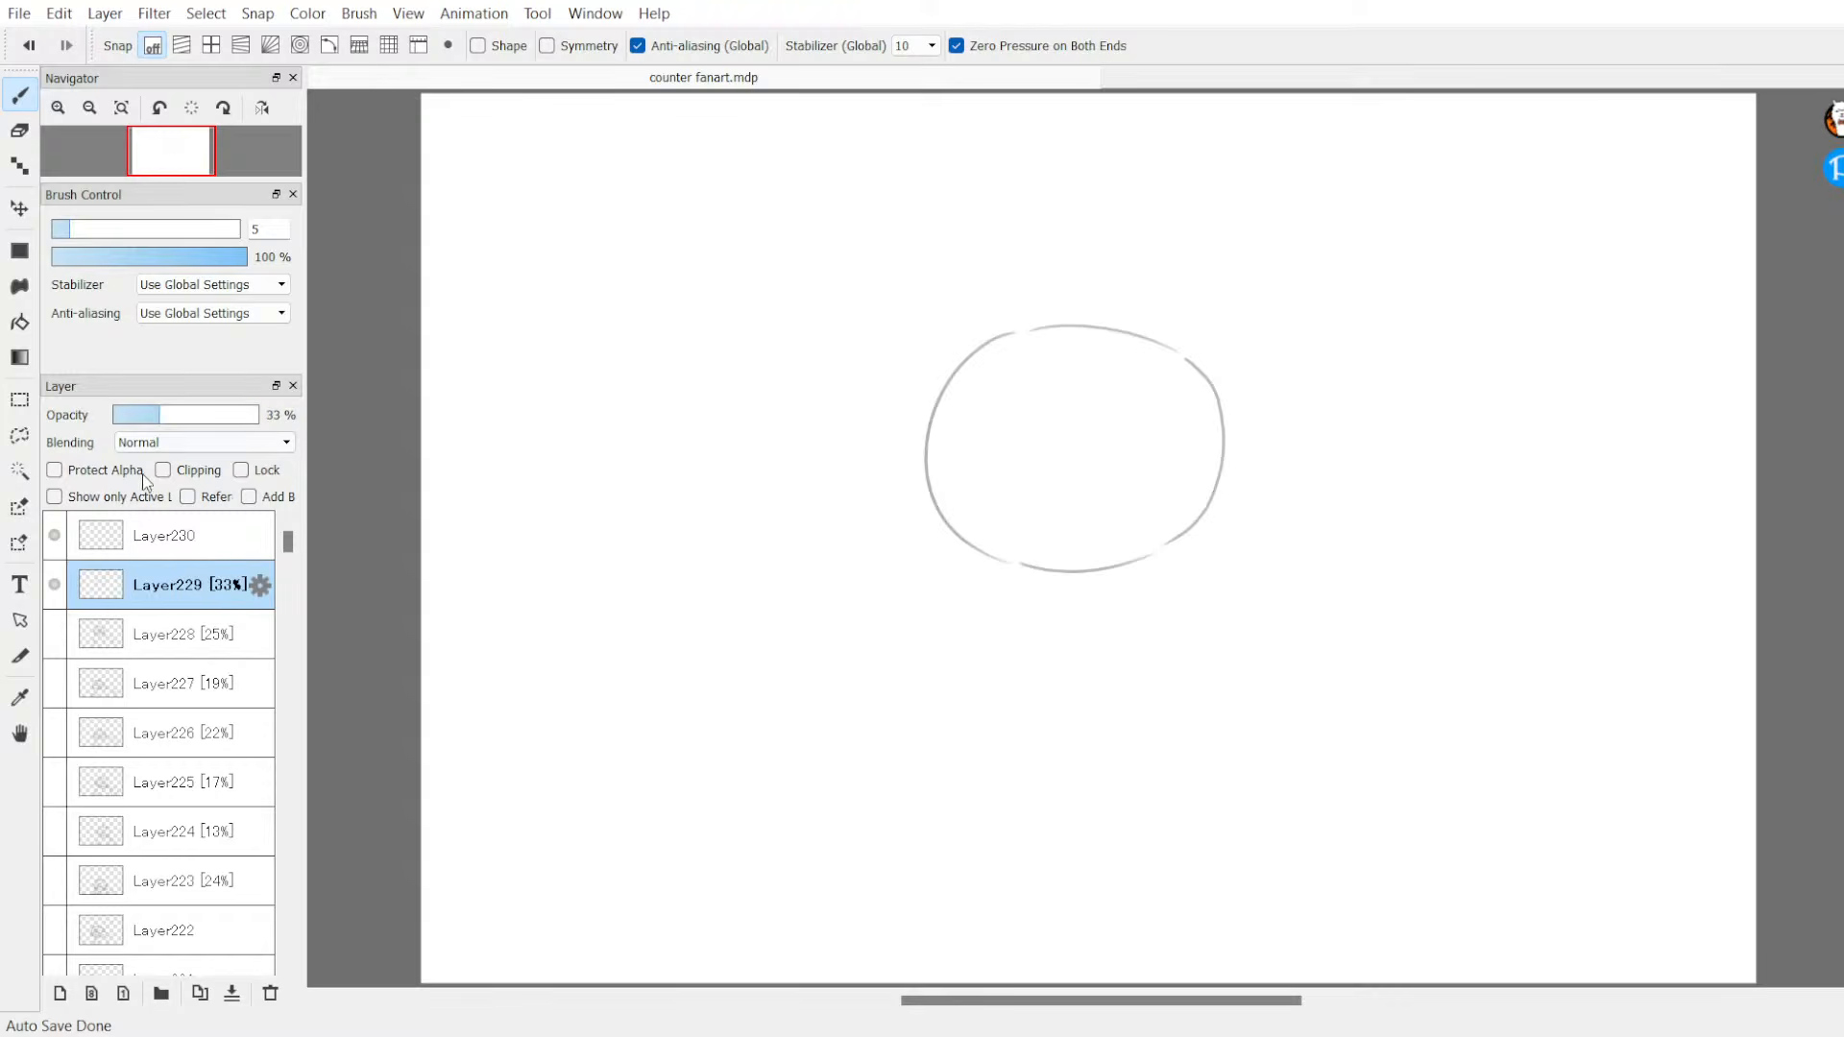
{"action": "left_click", "coordinate": [55, 633]}
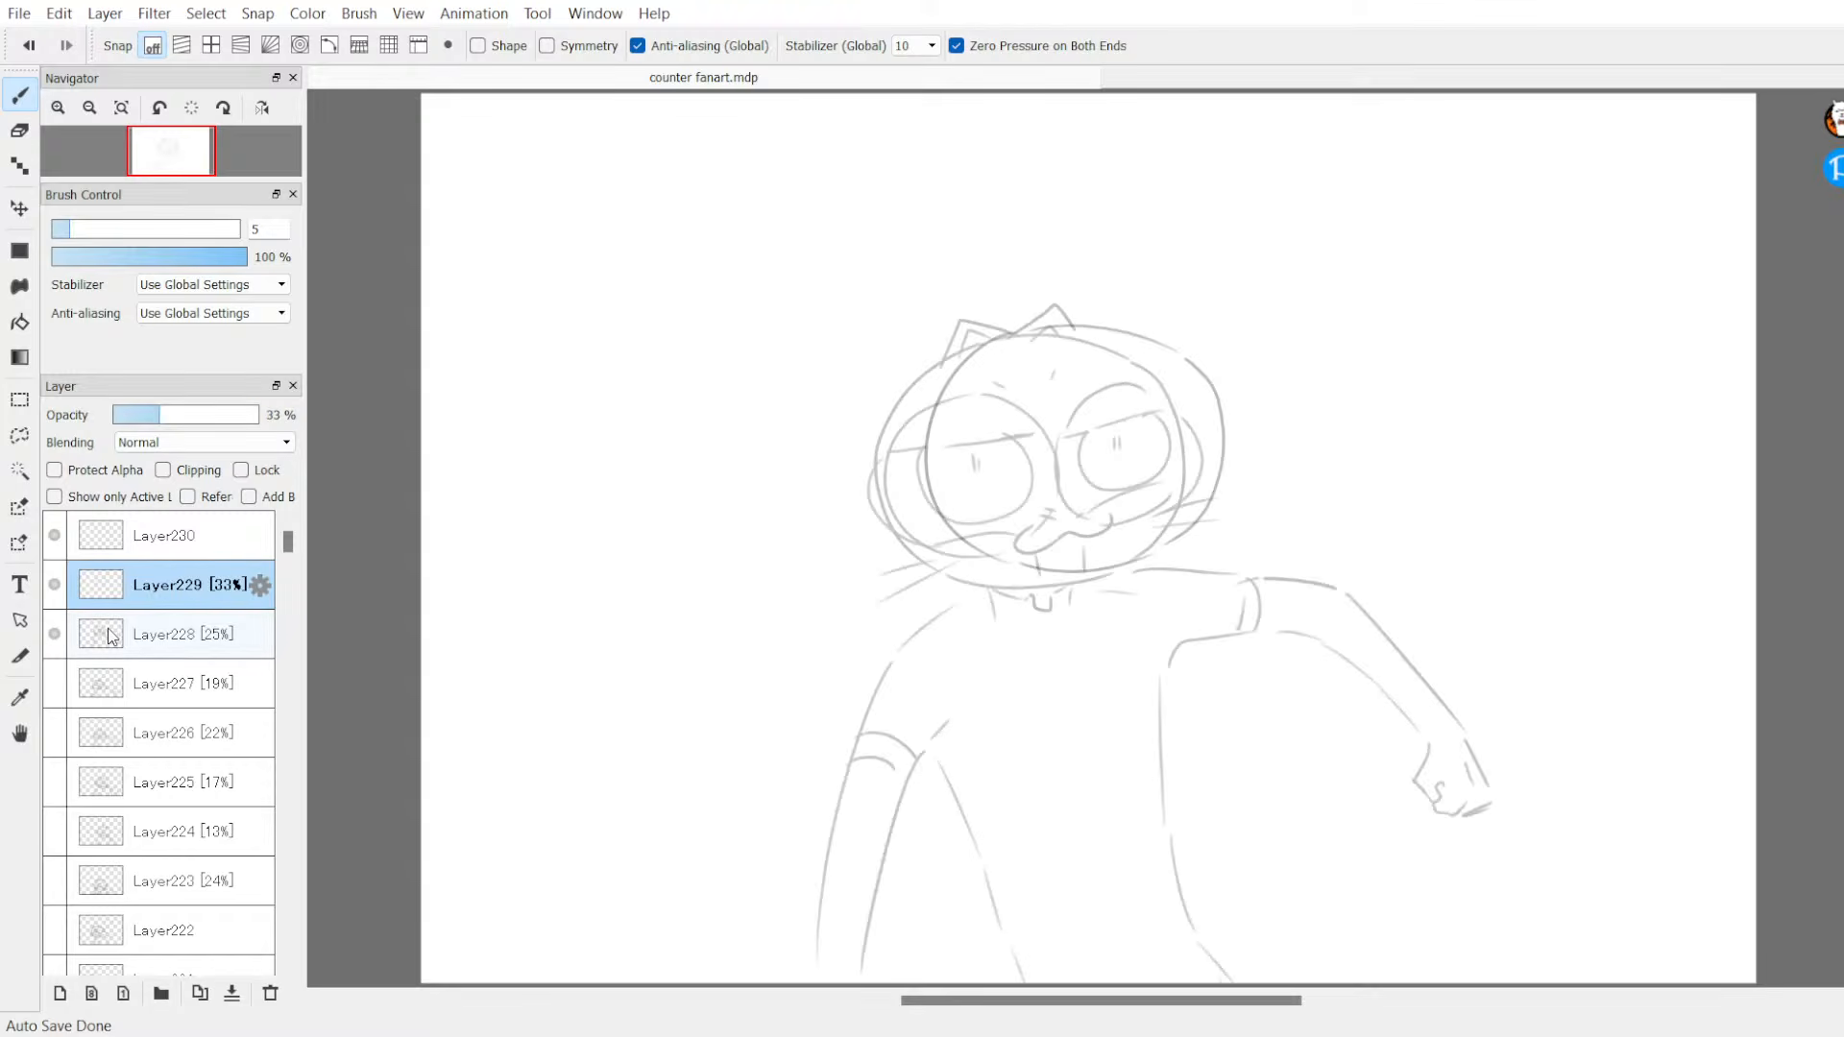
{"action": "key", "text": "ctrl+z"}
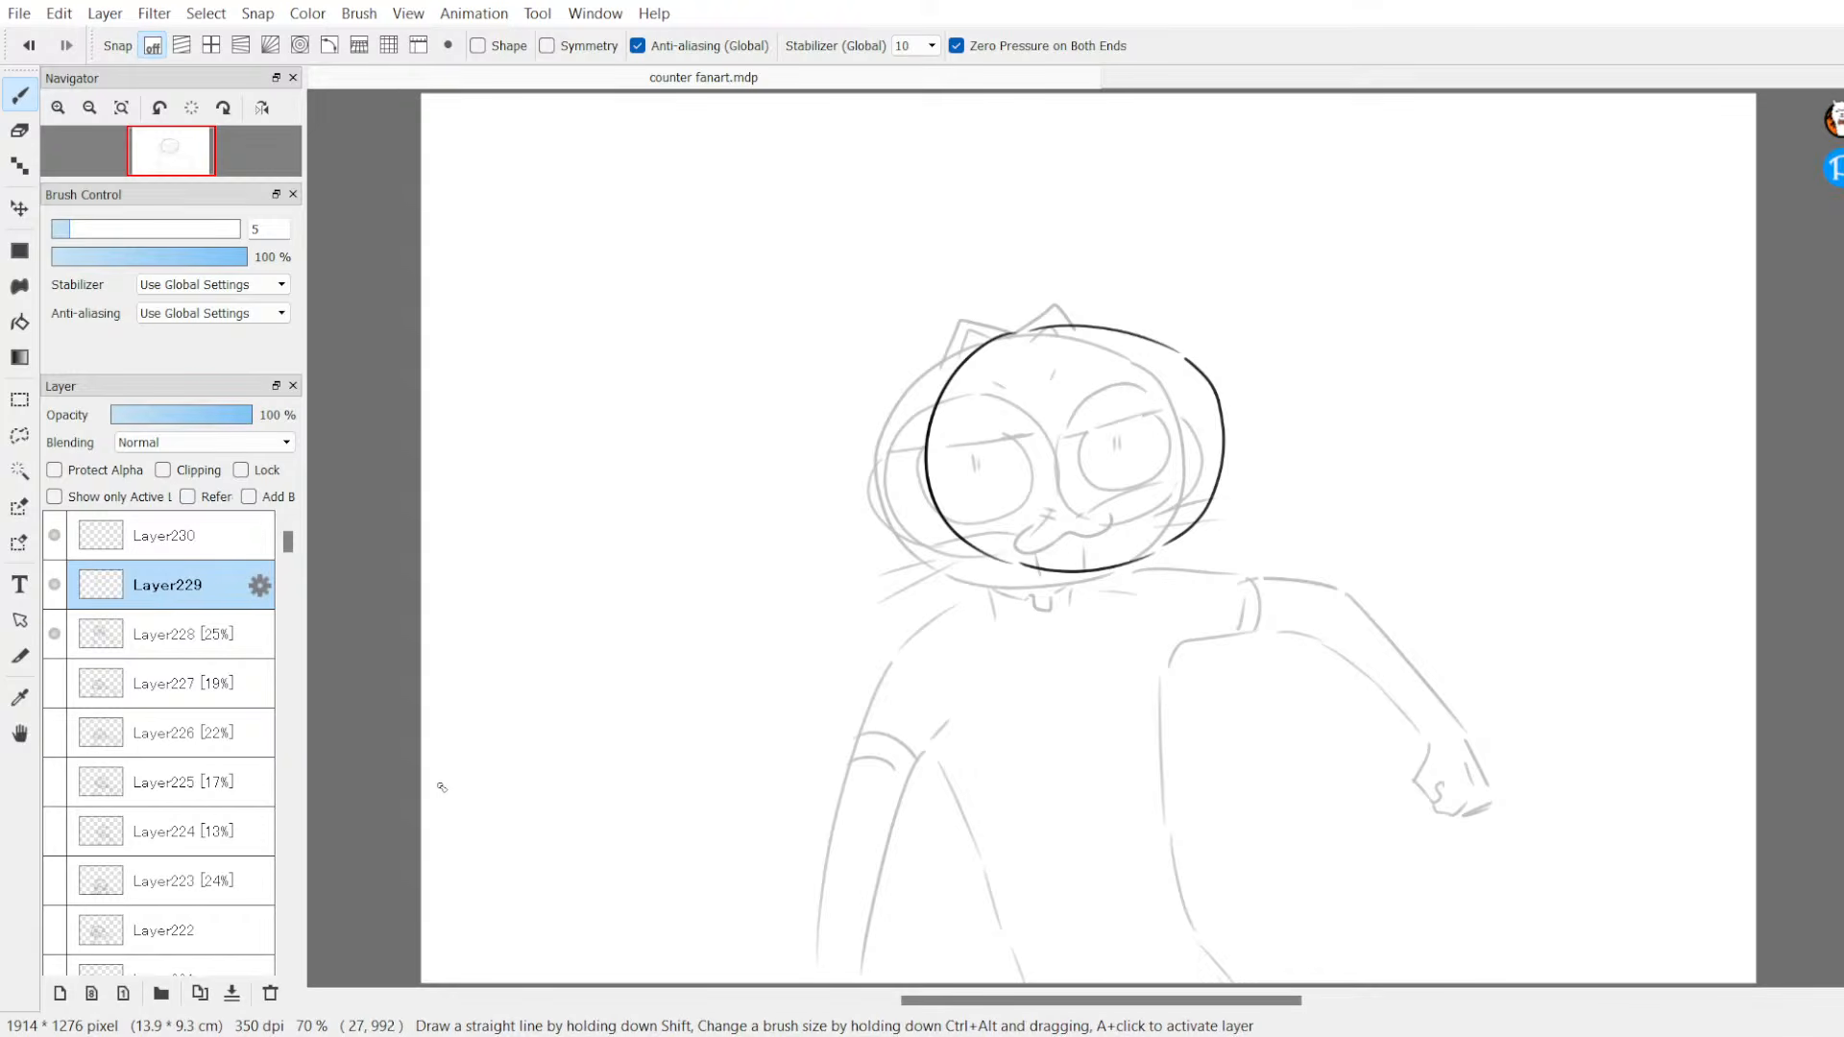
{"action": "left_click_drag", "start_coordinate": [1090, 502], "coordinate": [1502, 599]}
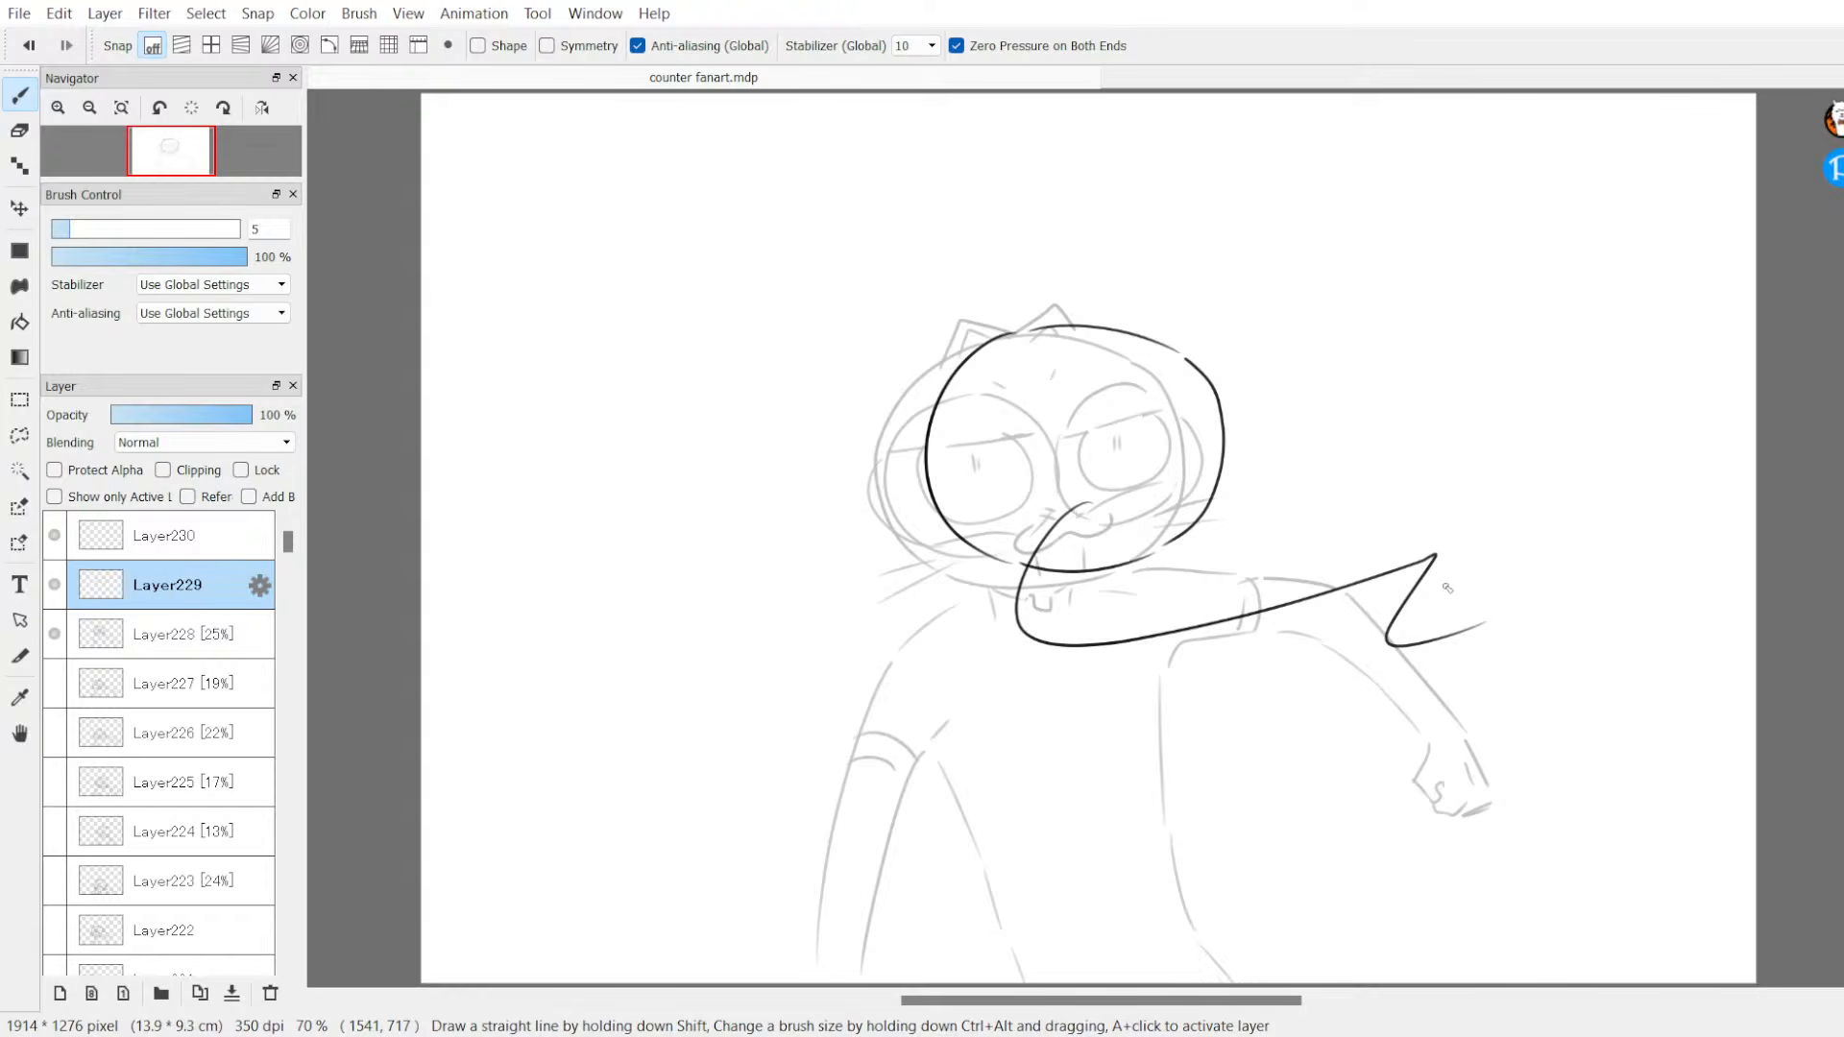
{"action": "key", "text": "ctrl+z"}
{"action": "left_click", "coordinate": [54, 634]}
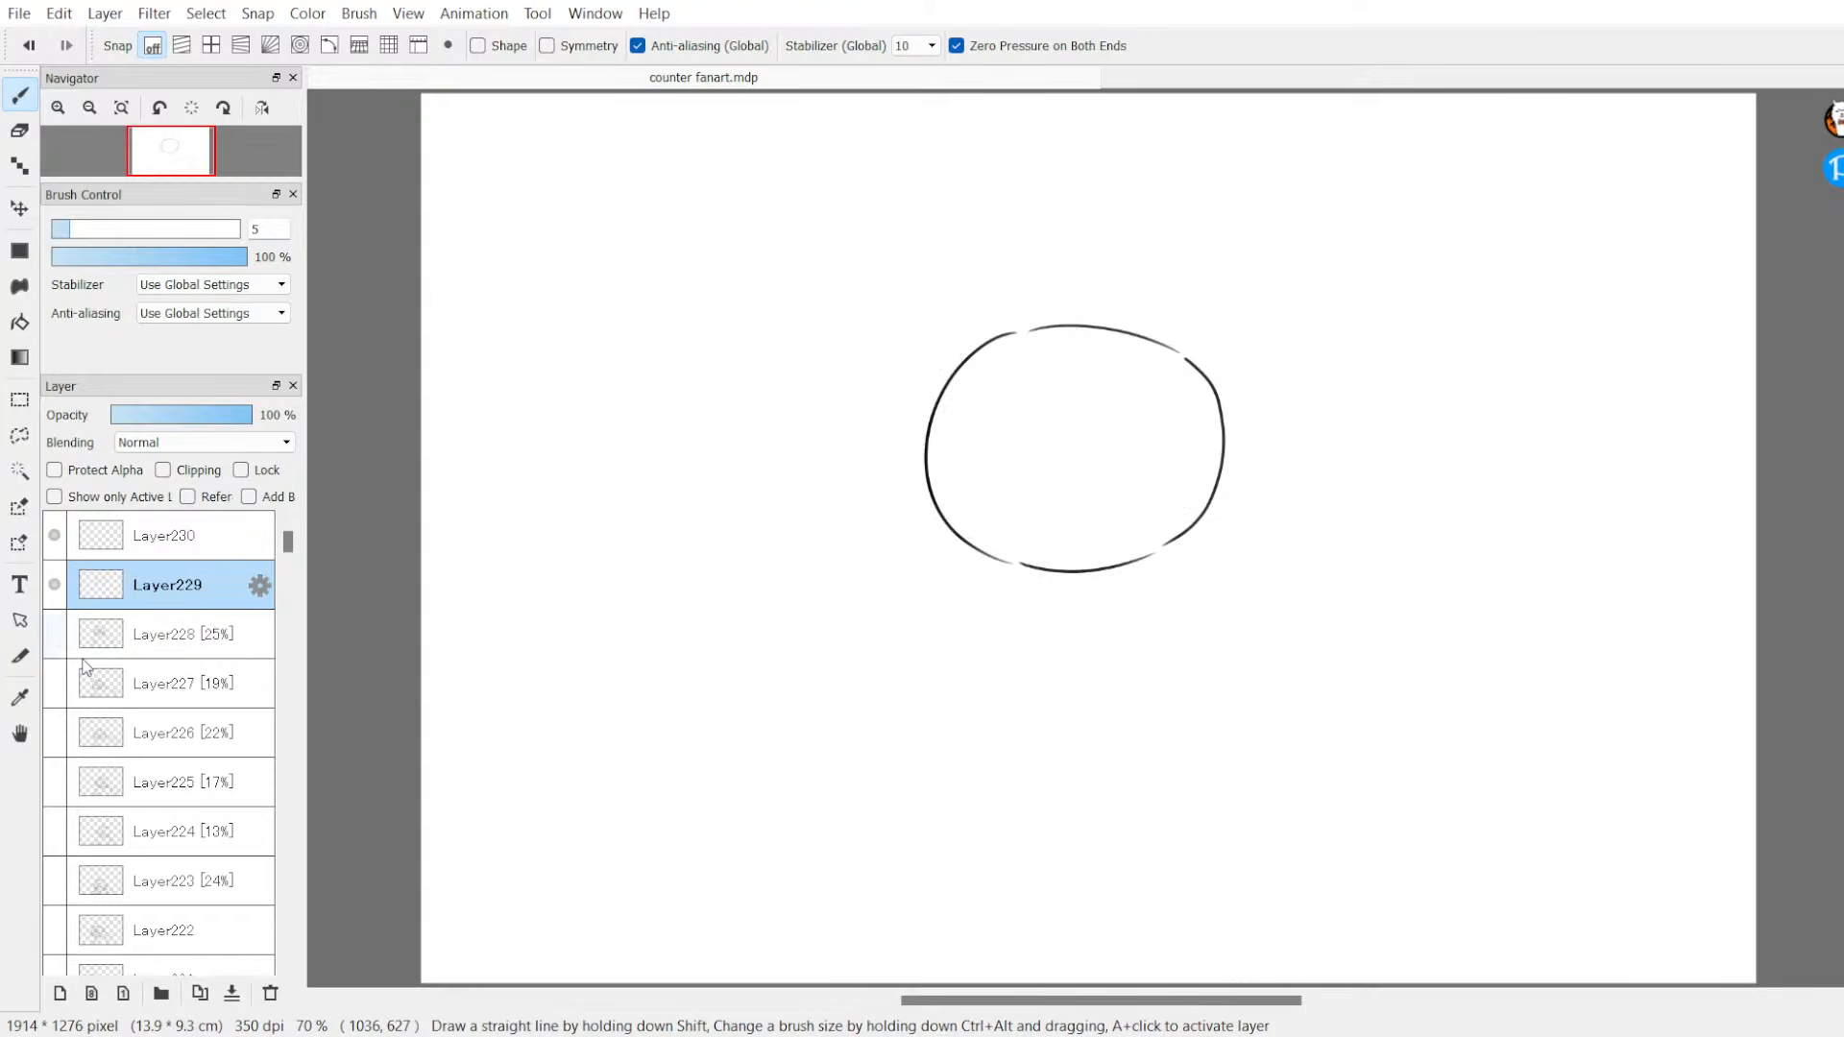
Step: Compare the rough poses on Layer224 to Layer228 one at a time with Layer229 hidden, and show Layer229 again
{"action": "left_click", "coordinate": [53, 781]}
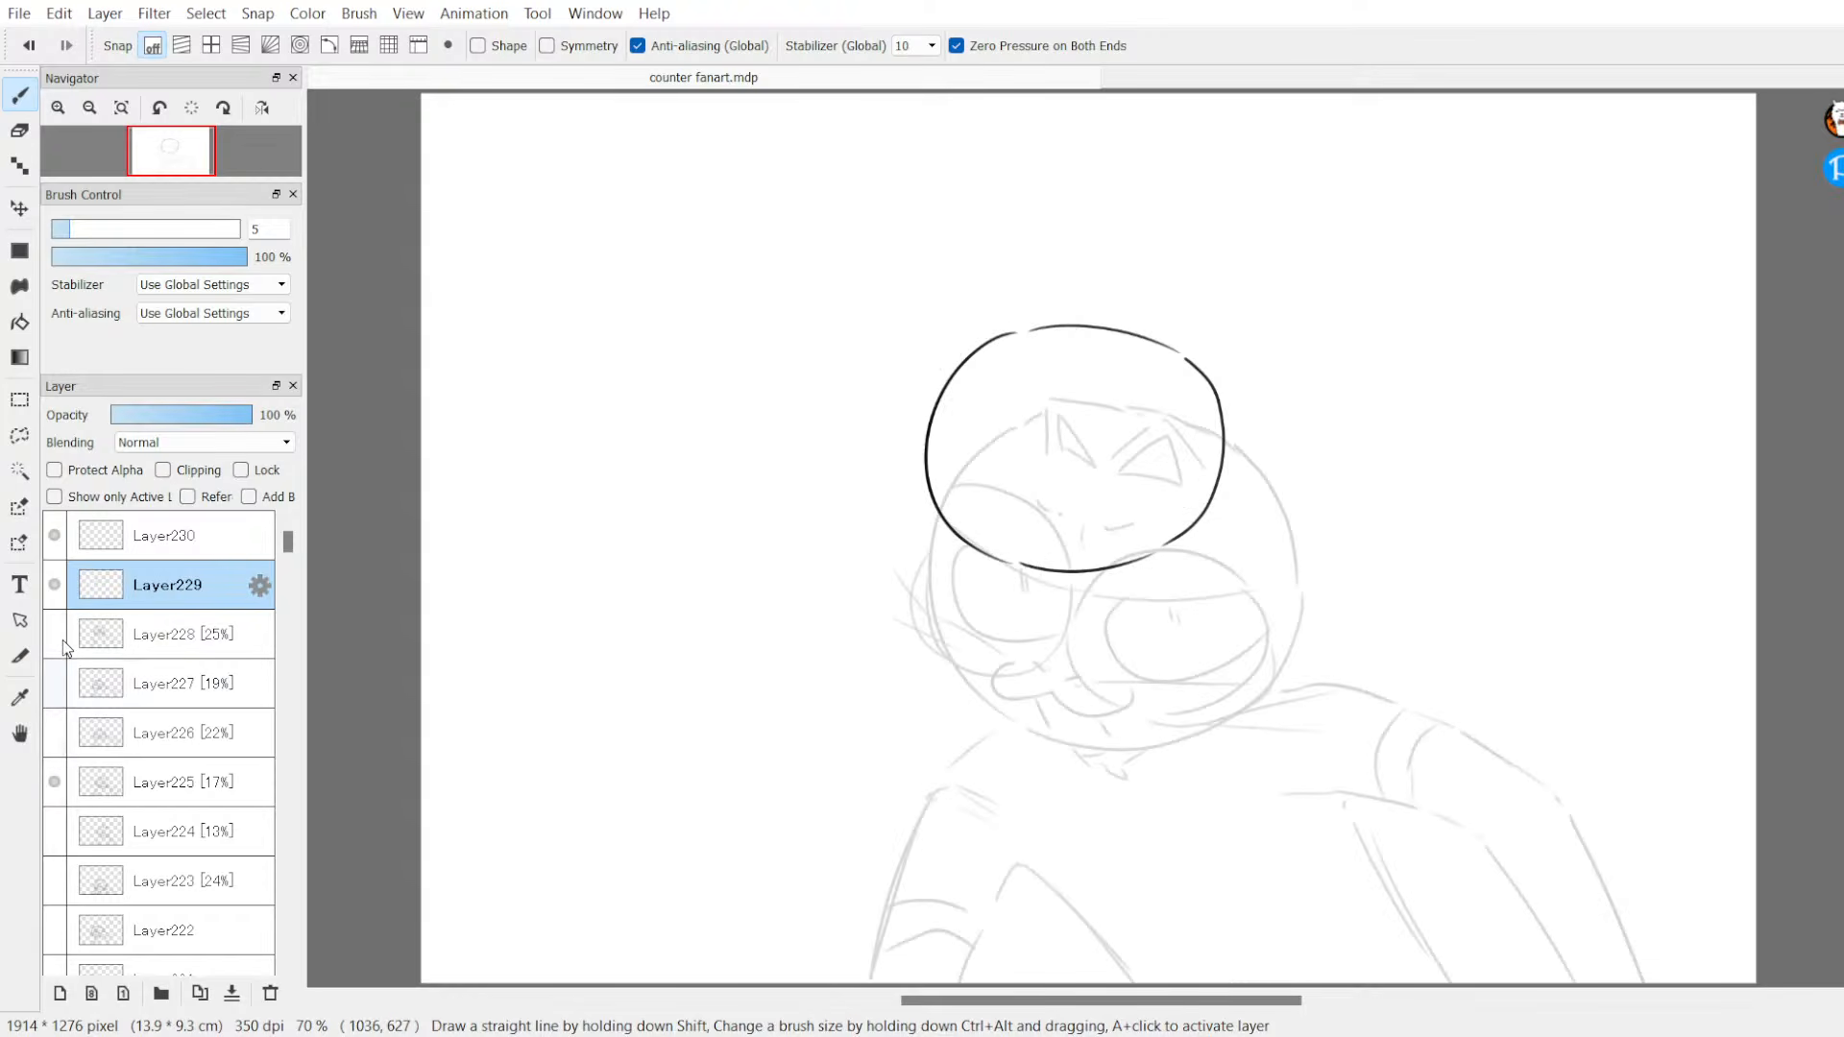
{"action": "left_click", "coordinate": [54, 584]}
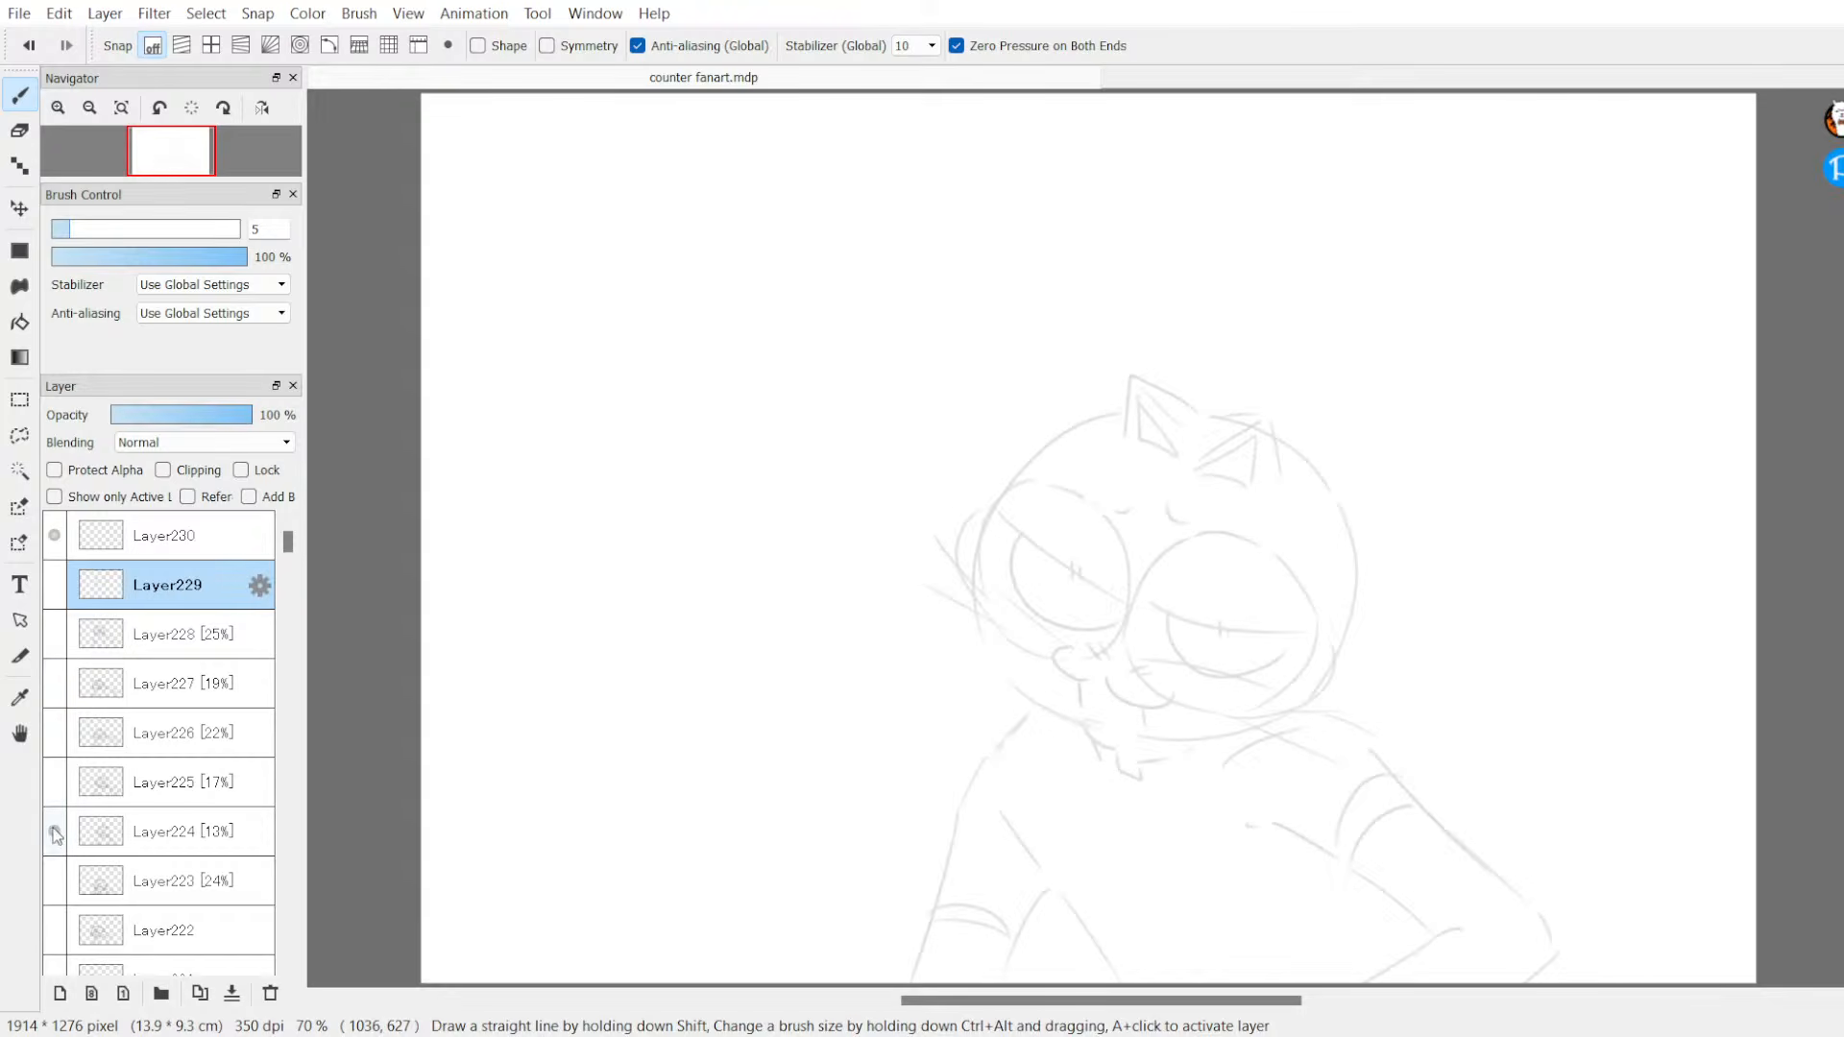
{"action": "left_click", "coordinate": [55, 781]}
{"action": "left_click", "coordinate": [56, 785]}
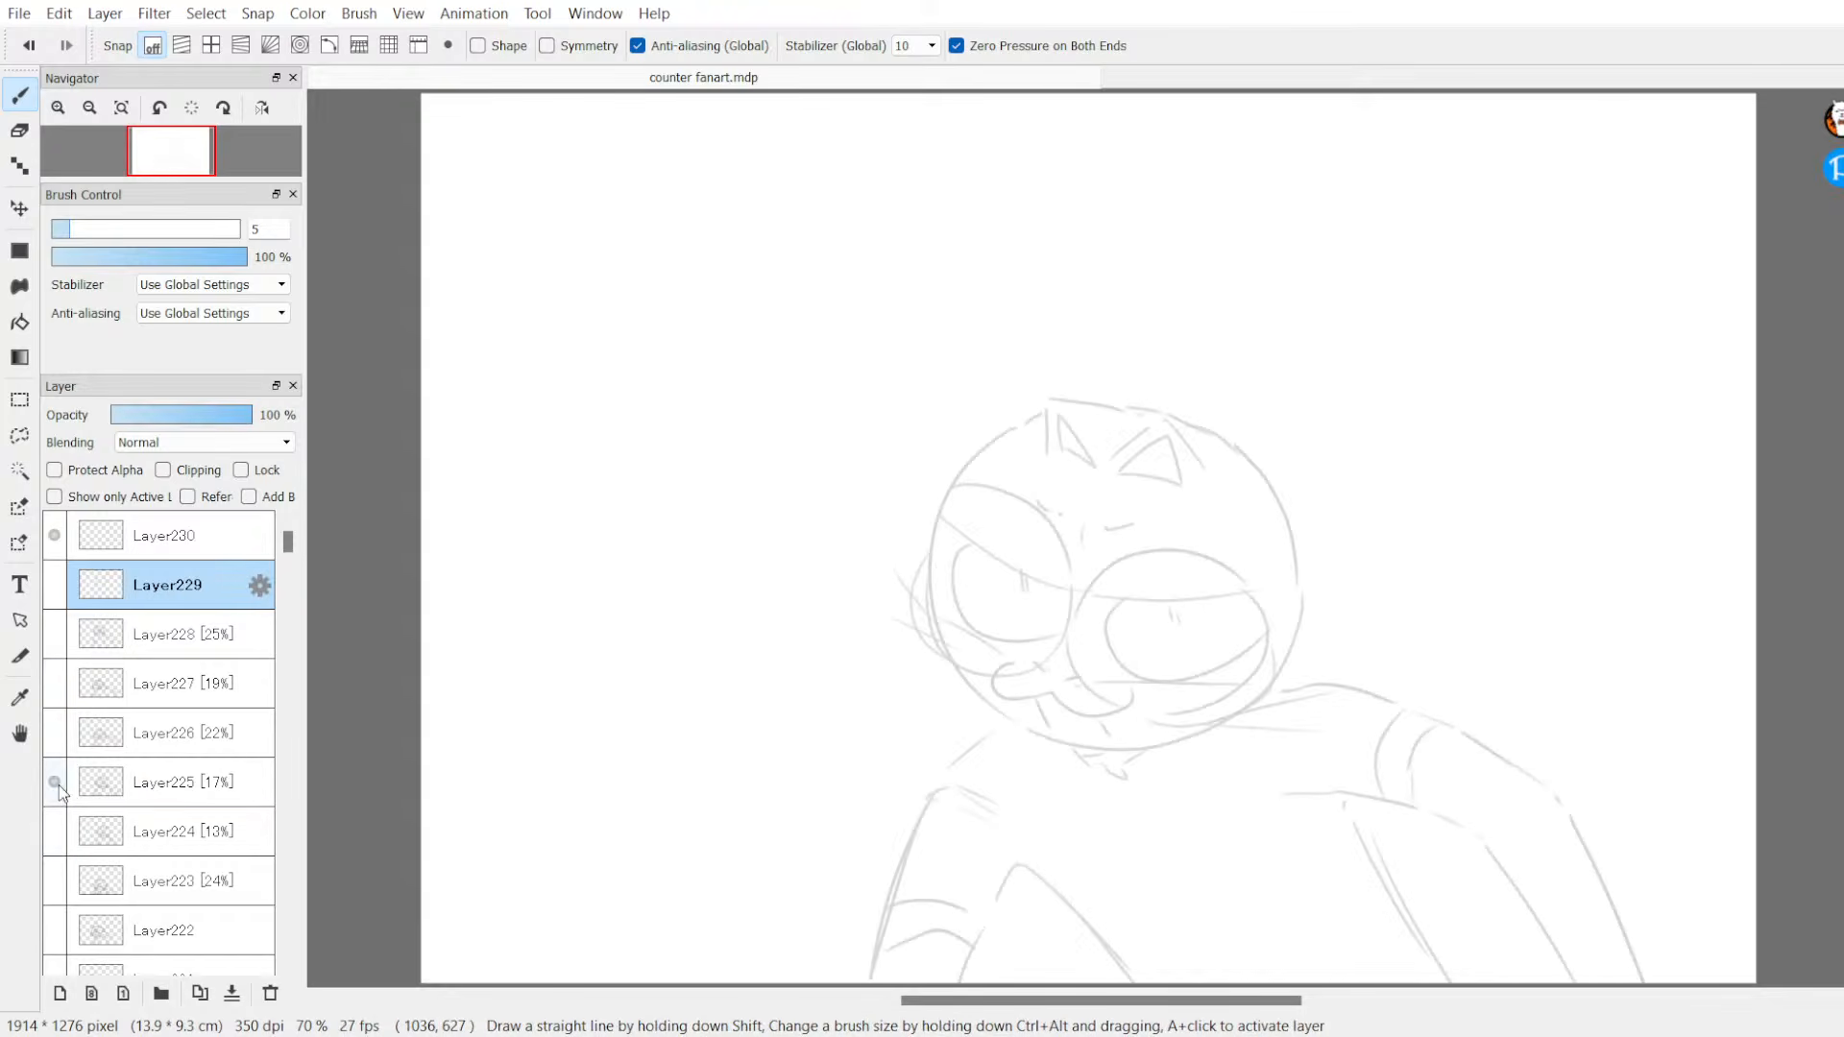
{"action": "left_click", "coordinate": [55, 781]}
{"action": "left_click", "coordinate": [54, 733]}
{"action": "left_click", "coordinate": [54, 733]}
{"action": "left_click", "coordinate": [53, 683]}
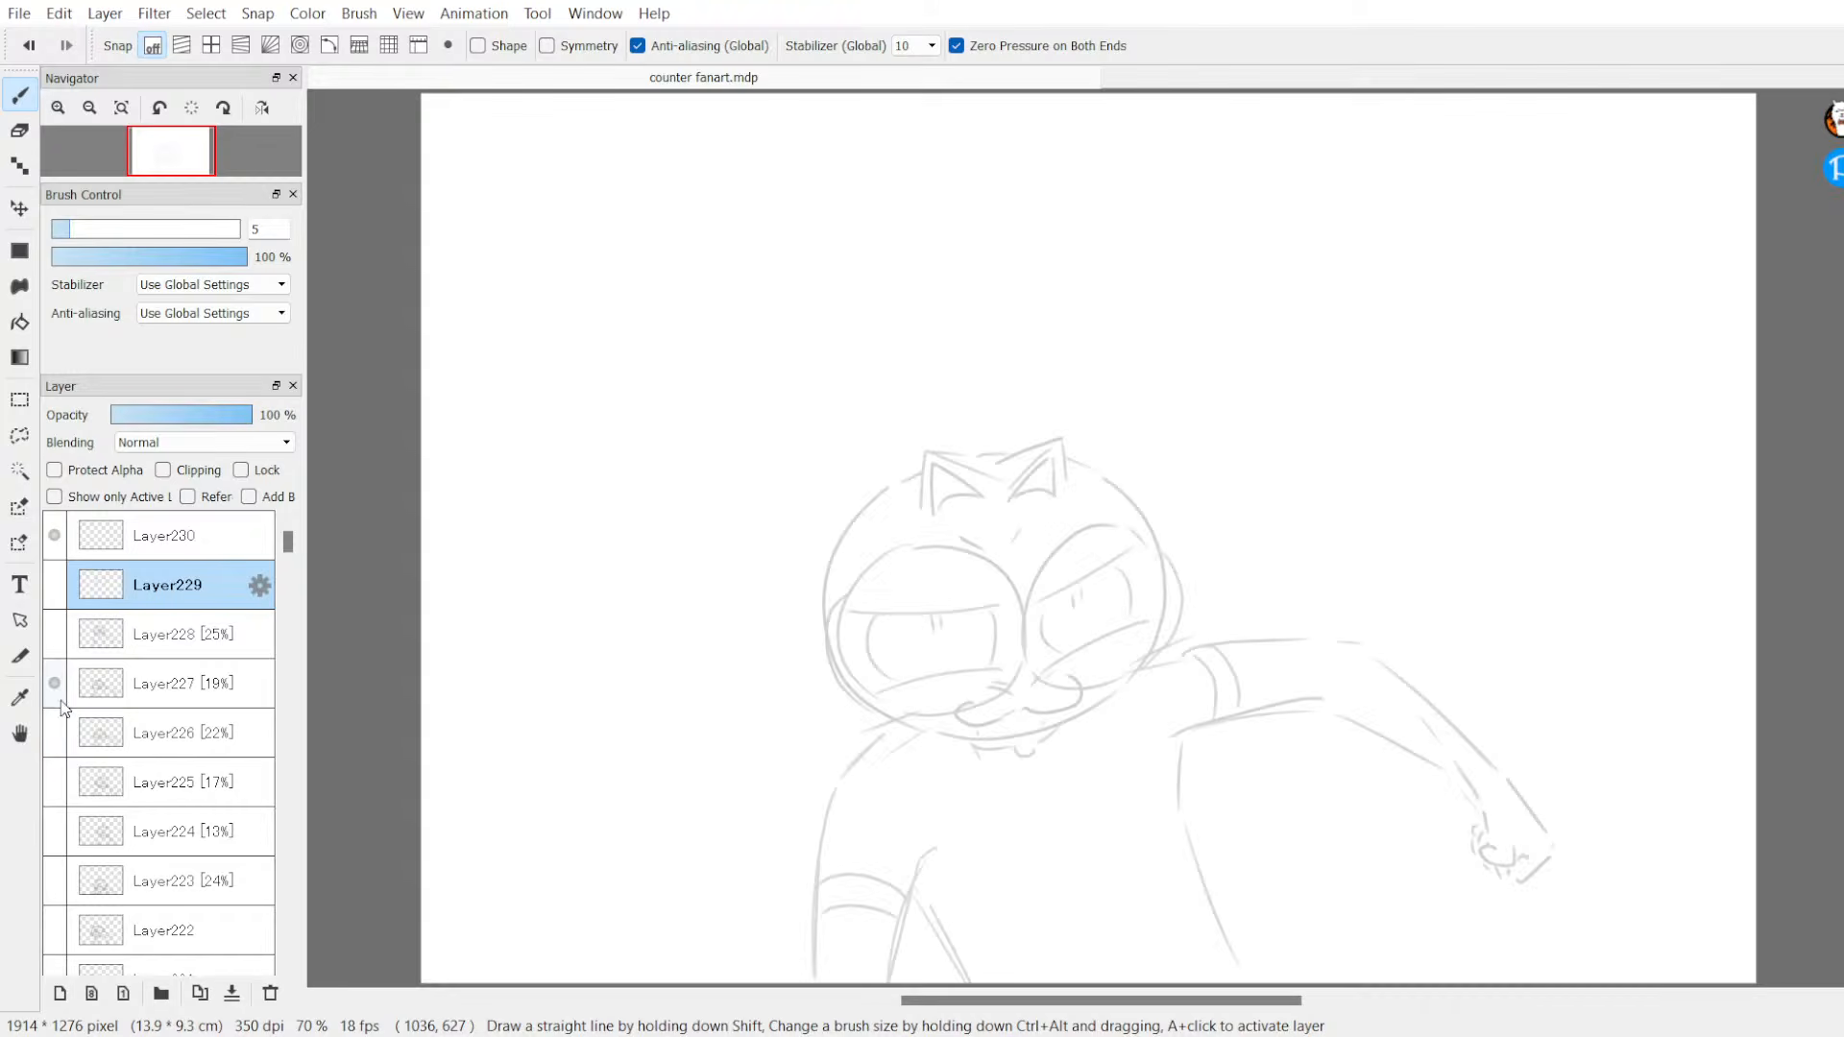
{"action": "left_click", "coordinate": [58, 682]}
{"action": "left_click", "coordinate": [58, 634]}
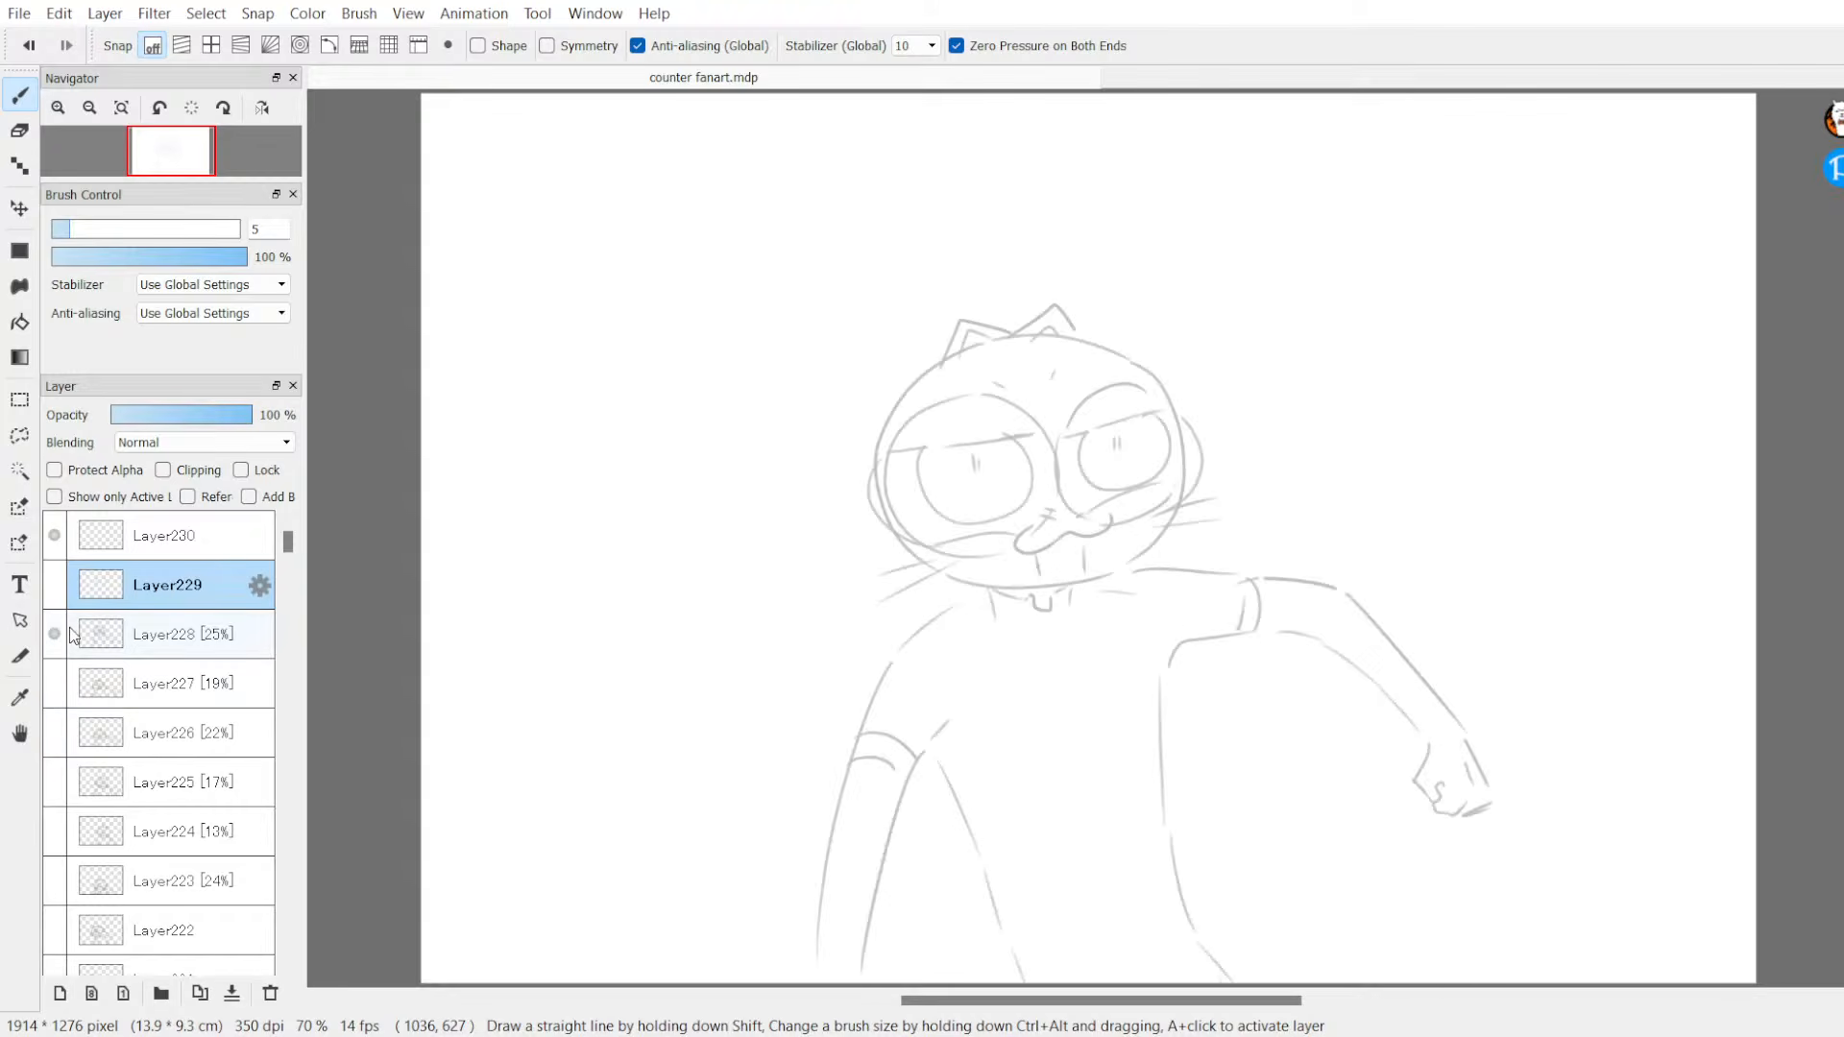
{"action": "left_click", "coordinate": [55, 634]}
{"action": "left_click", "coordinate": [54, 584]}
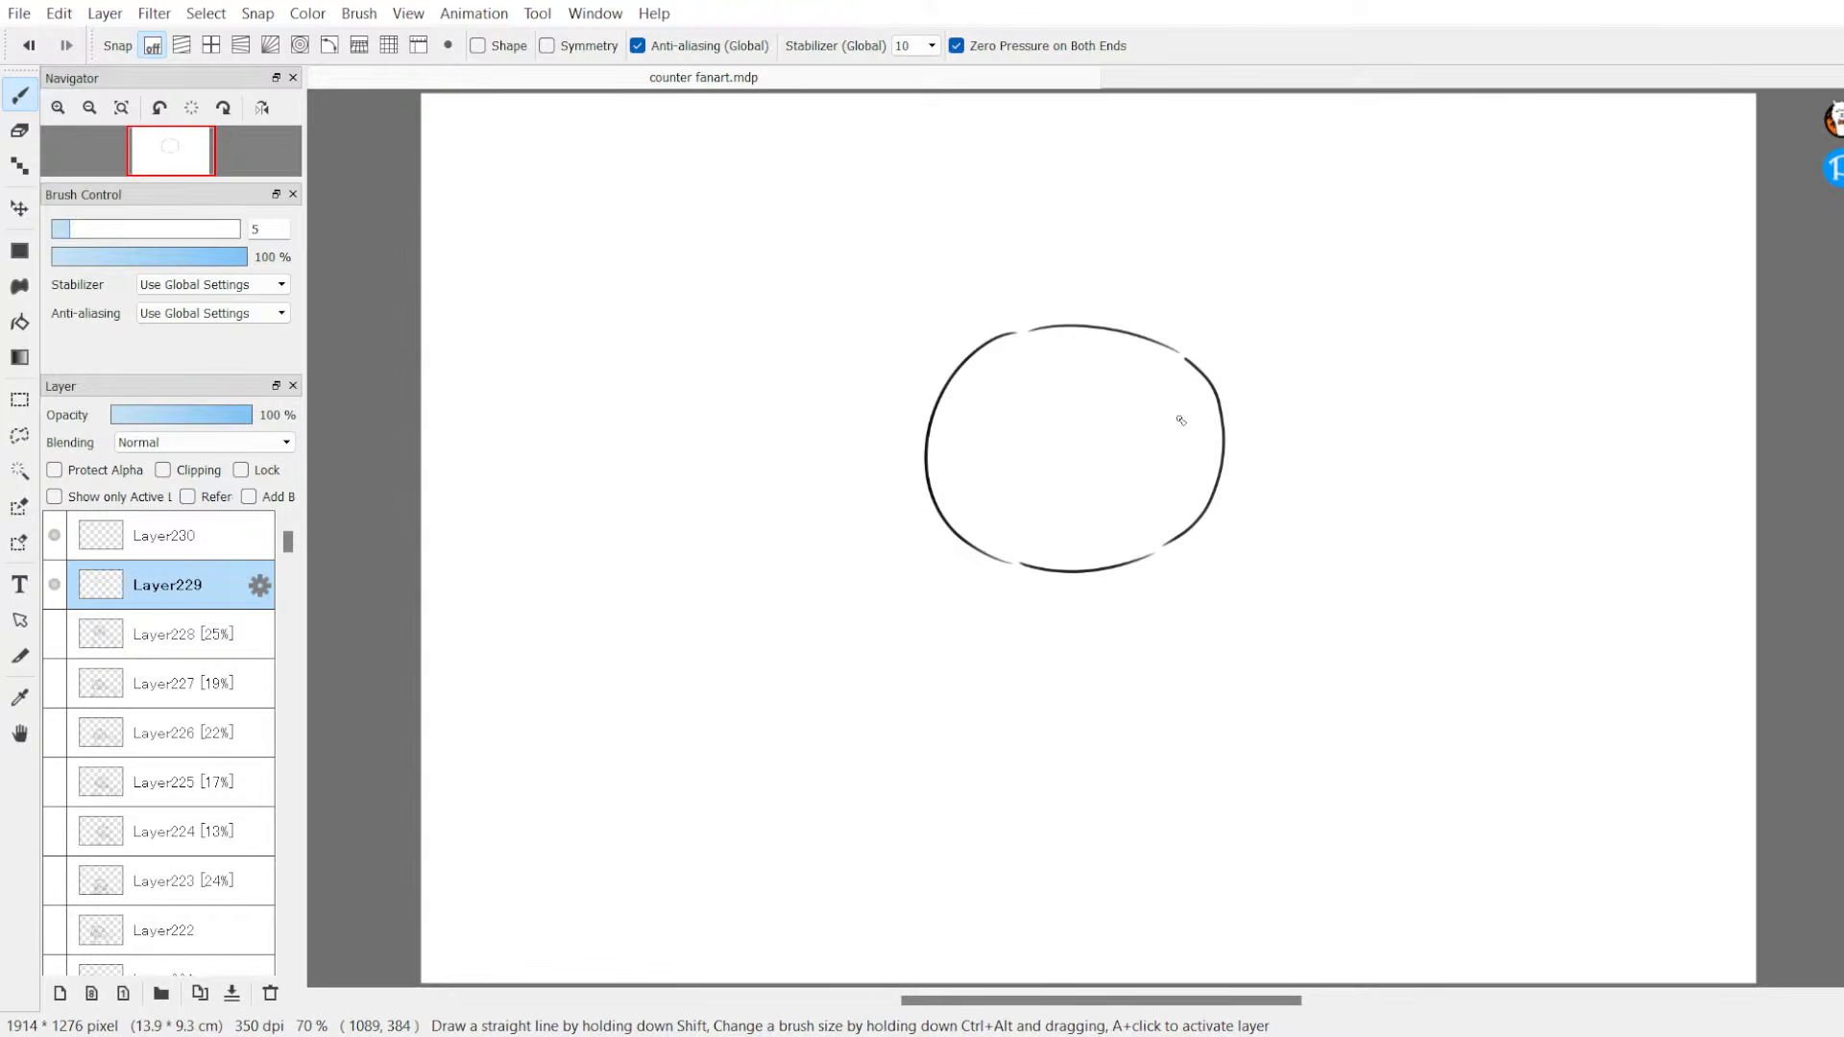
Step: Show Layer228 as a reference and draw the neck, jagged collar and first shoulder lines below the head on Layer229
{"action": "left_click", "coordinate": [55, 632]}
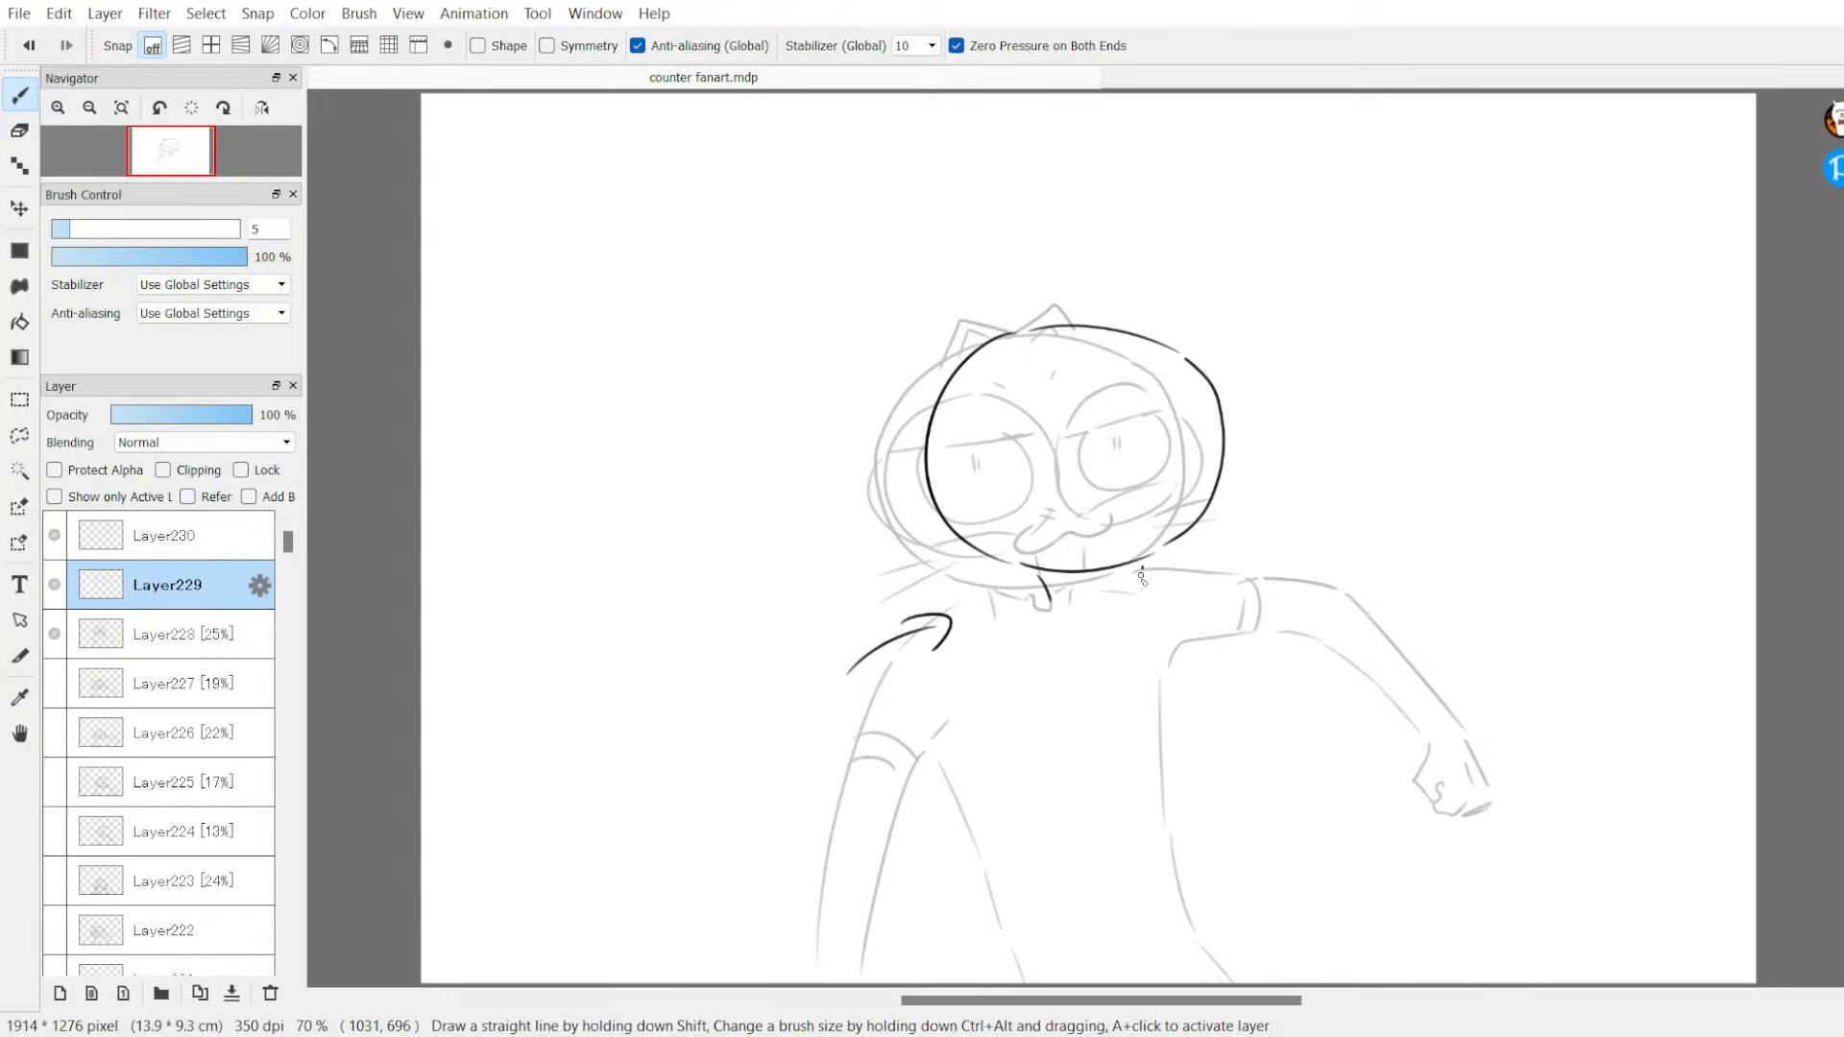
{"action": "left_click_drag", "start_coordinate": [1134, 564], "coordinate": [1139, 595]}
{"action": "mouse_move", "coordinate": [1047, 572]}
{"action": "left_mouse_down"}
{"action": "mouse_move", "coordinate": [1056, 602]}
{"action": "mouse_move", "coordinate": [1129, 577]}
{"action": "mouse_move", "coordinate": [1093, 613]}
{"action": "left_mouse_up"}
{"action": "mouse_move", "coordinate": [1093, 613]}
{"action": "left_mouse_down"}
{"action": "mouse_move", "coordinate": [1137, 594]}
{"action": "mouse_move", "coordinate": [1208, 611]}
{"action": "left_mouse_up"}
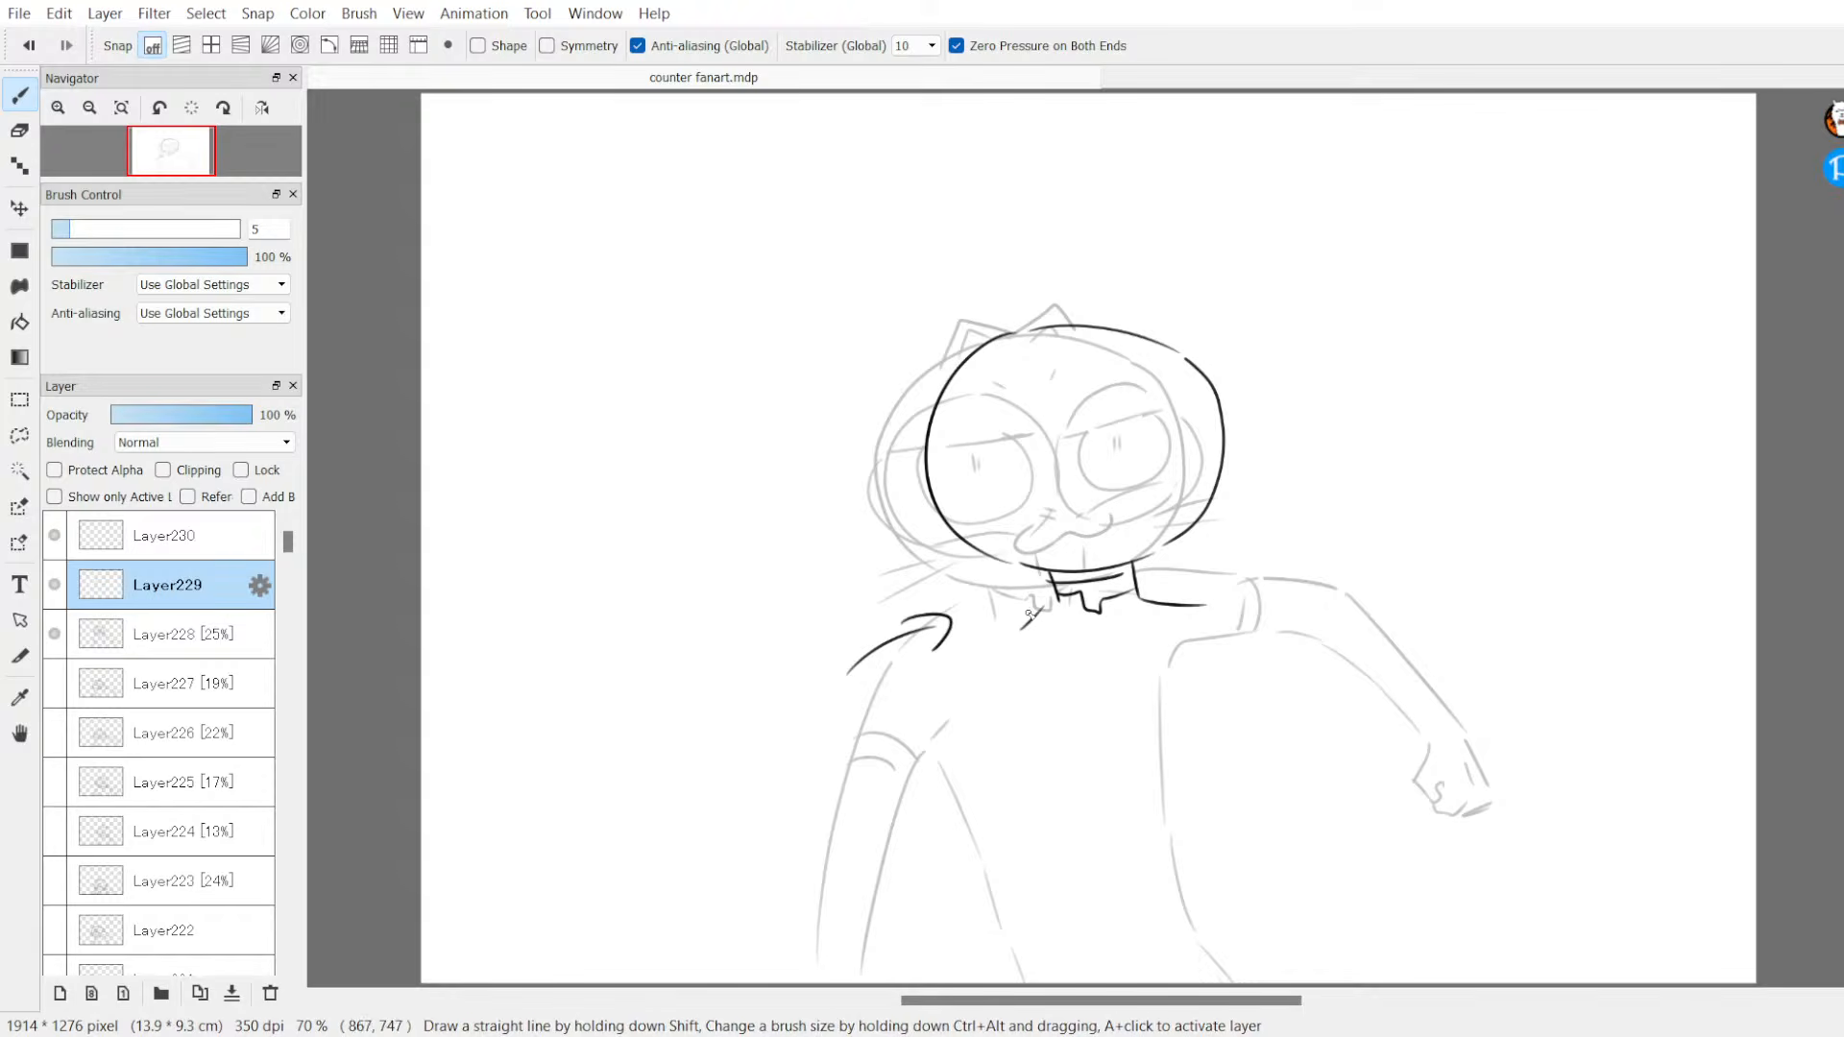
{"action": "left_click_drag", "start_coordinate": [1037, 602], "coordinate": [1003, 620]}
{"action": "left_click_drag", "start_coordinate": [1049, 607], "coordinate": [1022, 626]}
Step: Erase the rough curved stroke over the left shoulder and draw two pointed ears on top of the head outline
{"action": "mouse_move", "coordinate": [905, 623]}
{"action": "left_mouse_down"}
{"action": "mouse_move", "coordinate": [949, 617]}
{"action": "mouse_move", "coordinate": [844, 680]}
{"action": "mouse_move", "coordinate": [951, 617]}
{"action": "left_mouse_up"}
{"action": "key", "text": "e"}
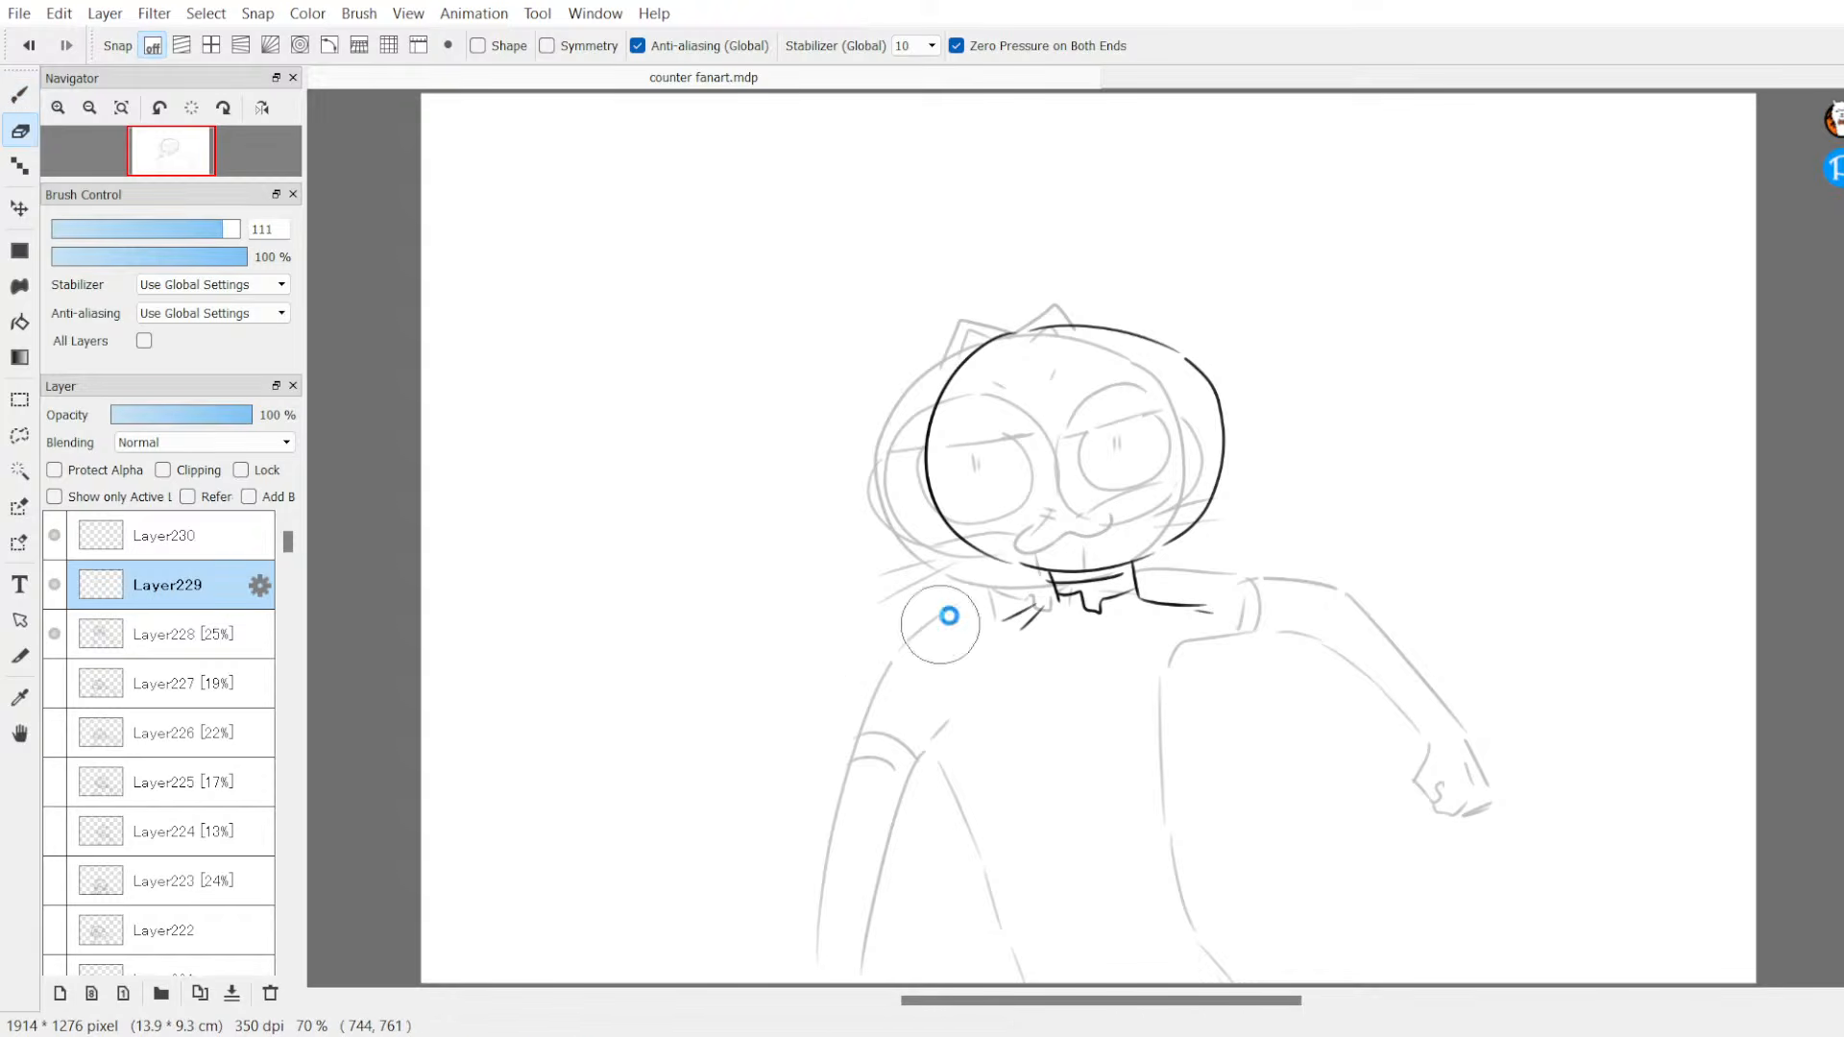
{"action": "key", "text": "b"}
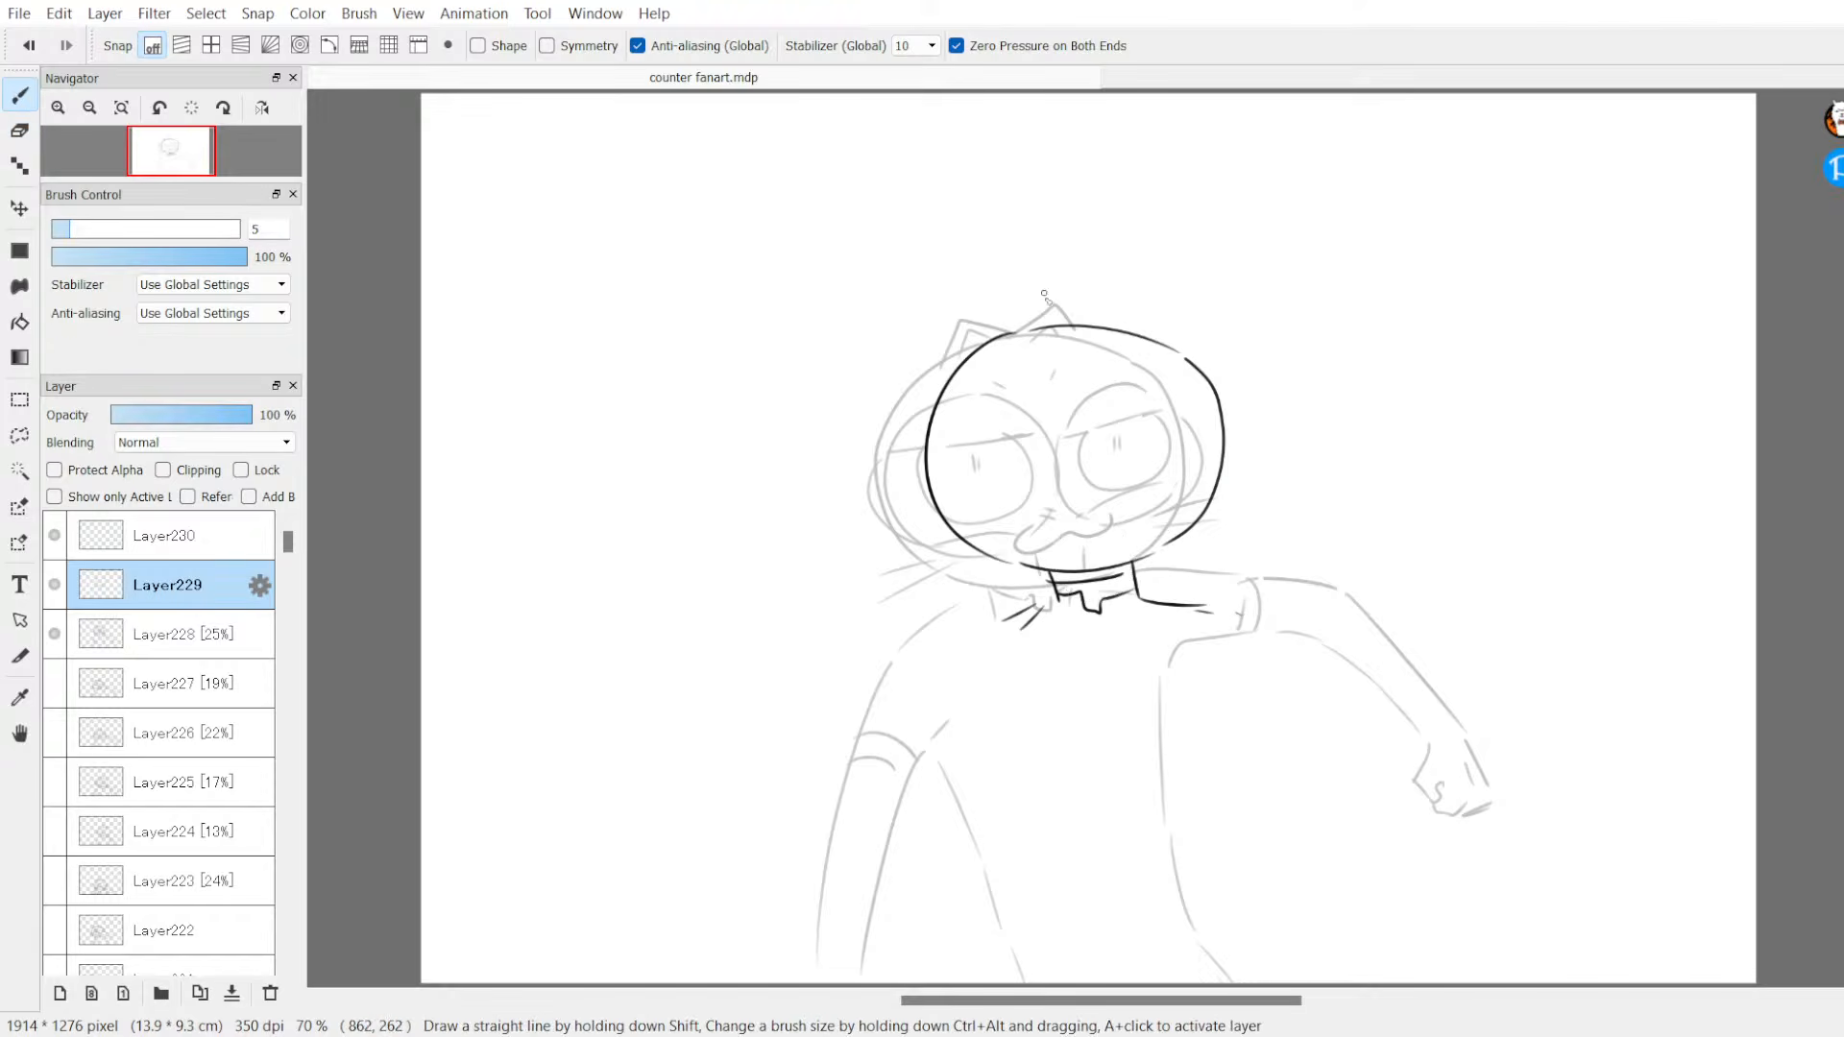
{"action": "mouse_move", "coordinate": [986, 350]}
{"action": "left_mouse_down"}
{"action": "mouse_move", "coordinate": [1000, 306]}
{"action": "mouse_move", "coordinate": [1045, 321]}
{"action": "left_mouse_up"}
{"action": "left_click_drag", "start_coordinate": [1053, 322], "coordinate": [1117, 318]}
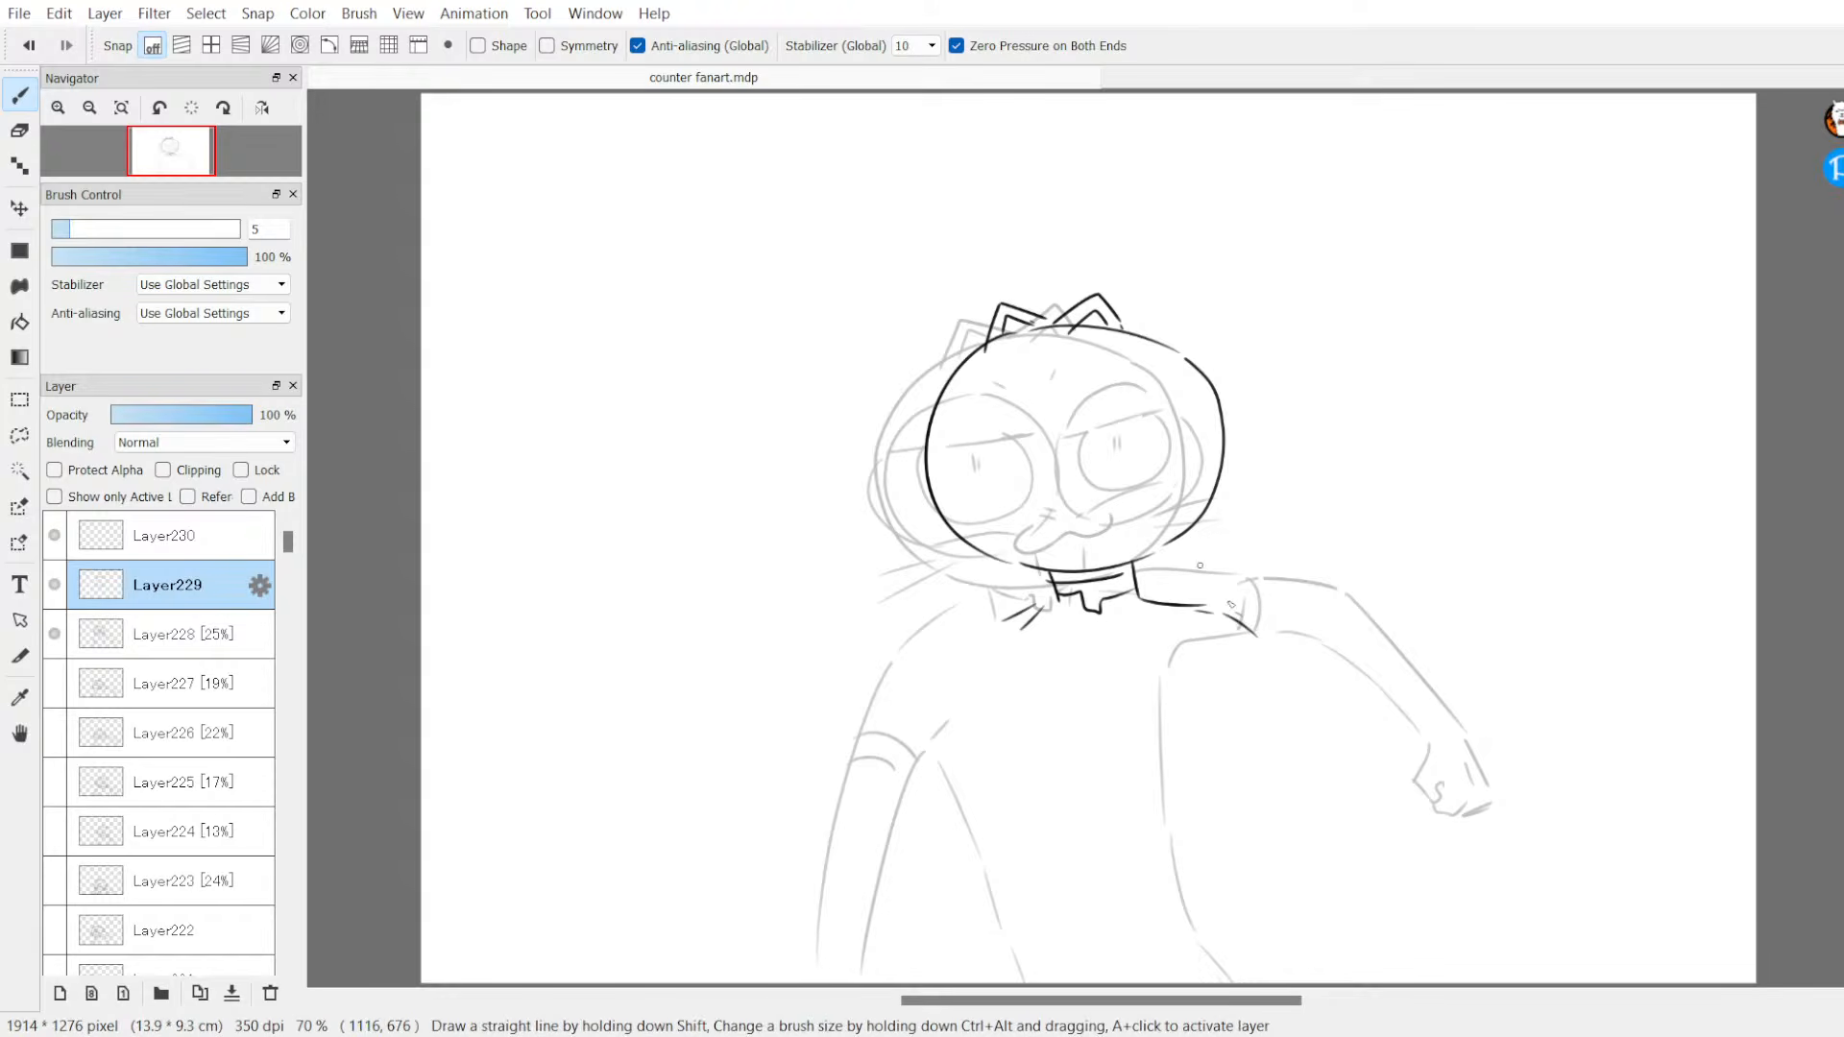
Step: Erase the stray strokes left of the collar and at the outer end of the right shoulder line
{"action": "key", "text": "e"}
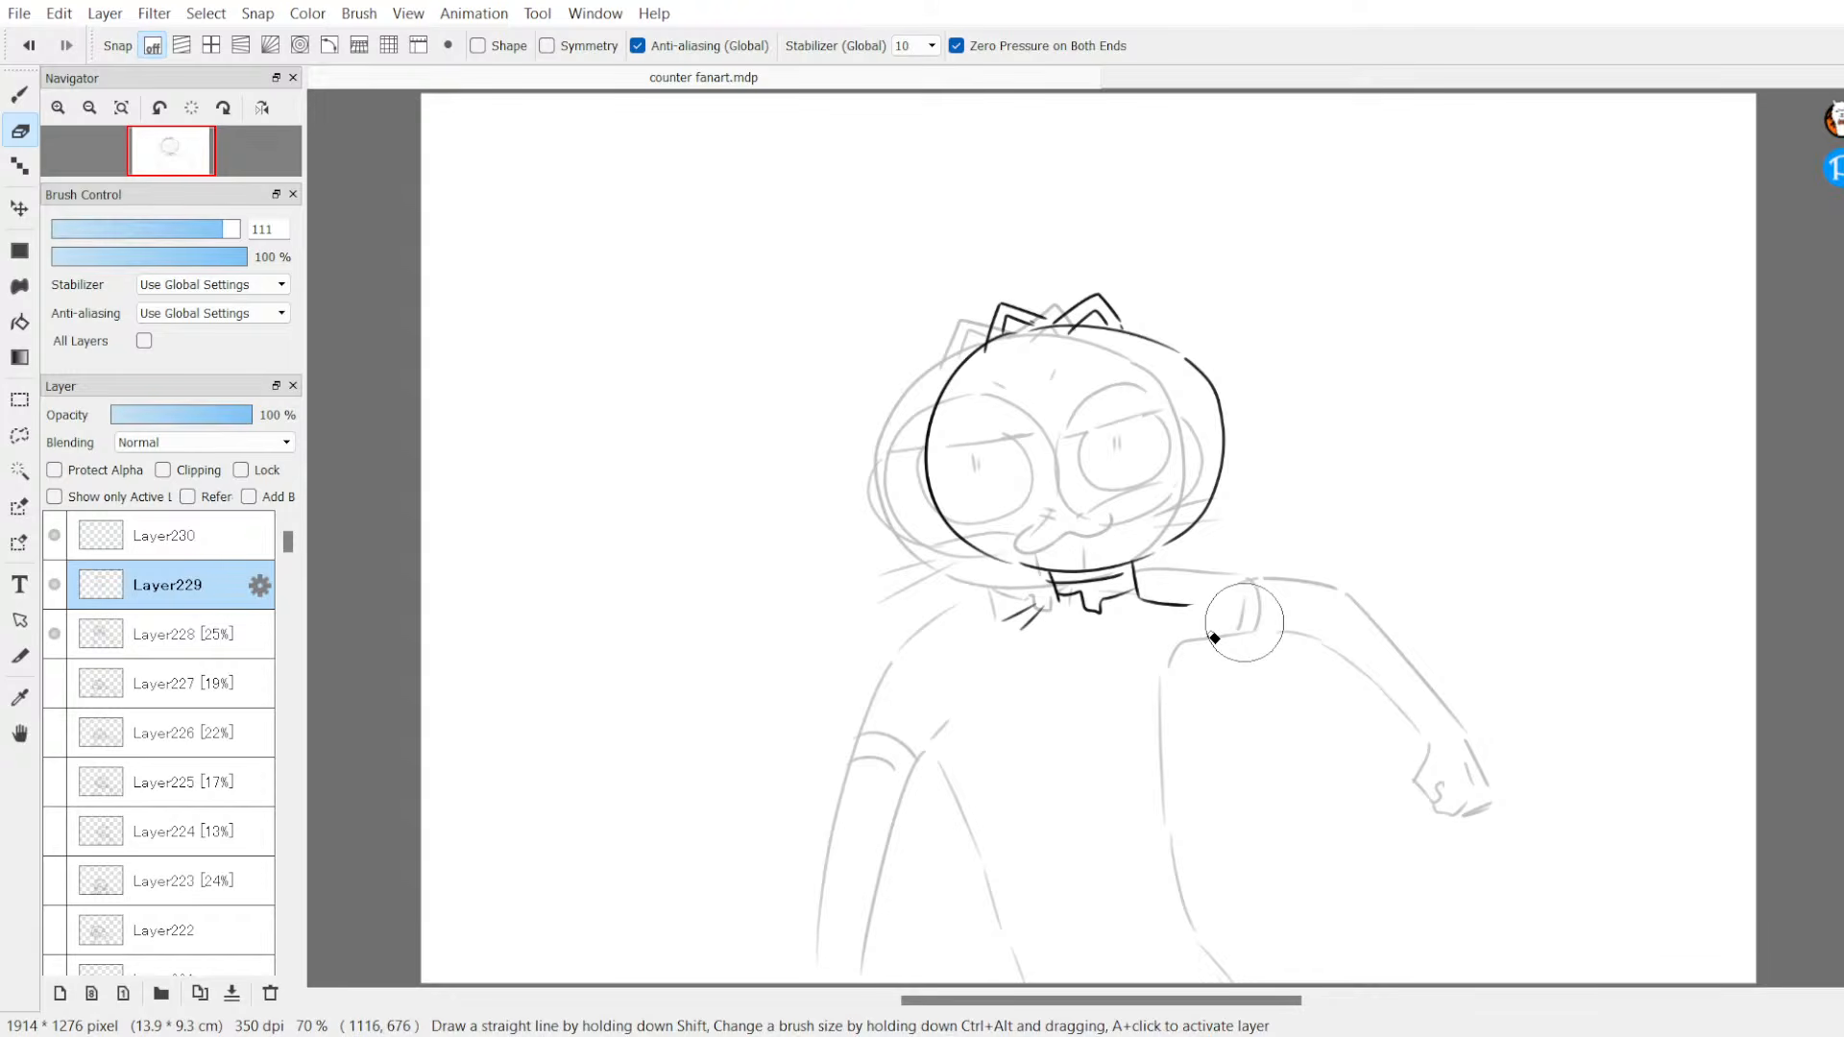
{"action": "mouse_move", "coordinate": [1027, 586]}
{"action": "left_mouse_down"}
{"action": "mouse_move", "coordinate": [1000, 638]}
{"action": "mouse_move", "coordinate": [1066, 553]}
{"action": "mouse_move", "coordinate": [1046, 622]}
{"action": "left_mouse_up"}
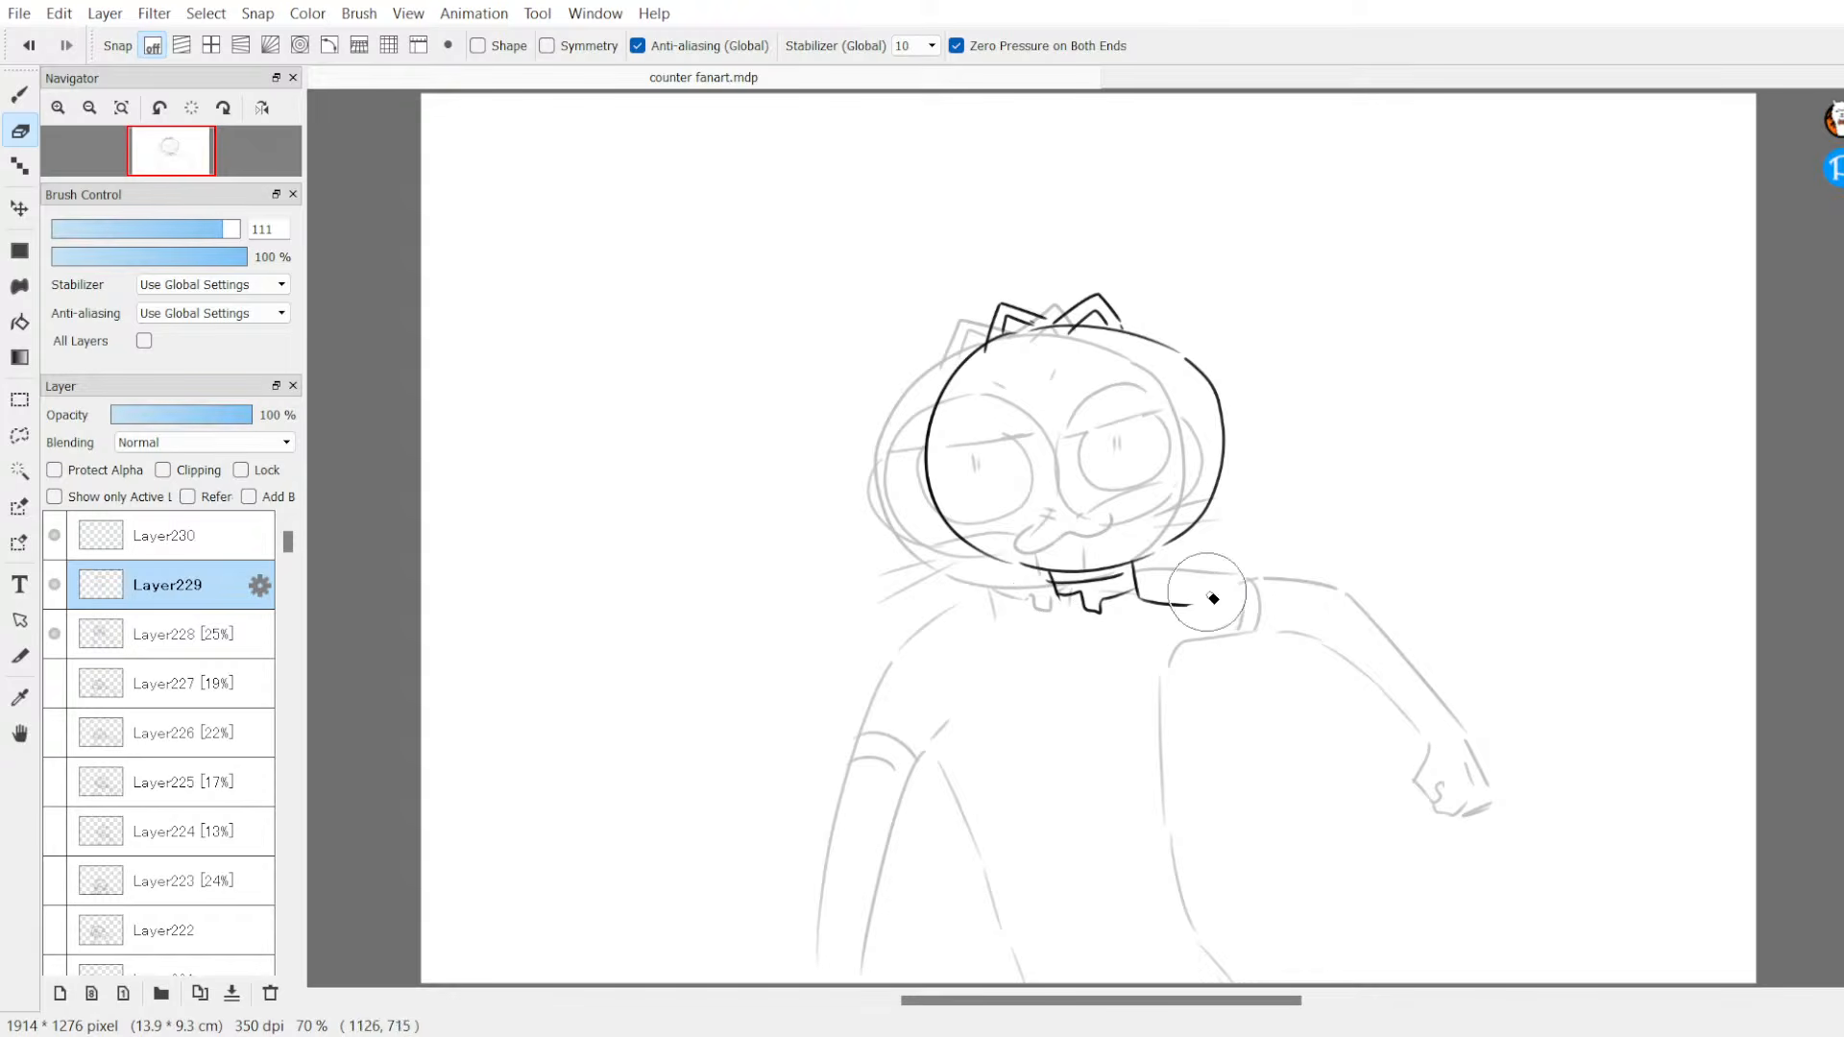
{"action": "key", "text": "b"}
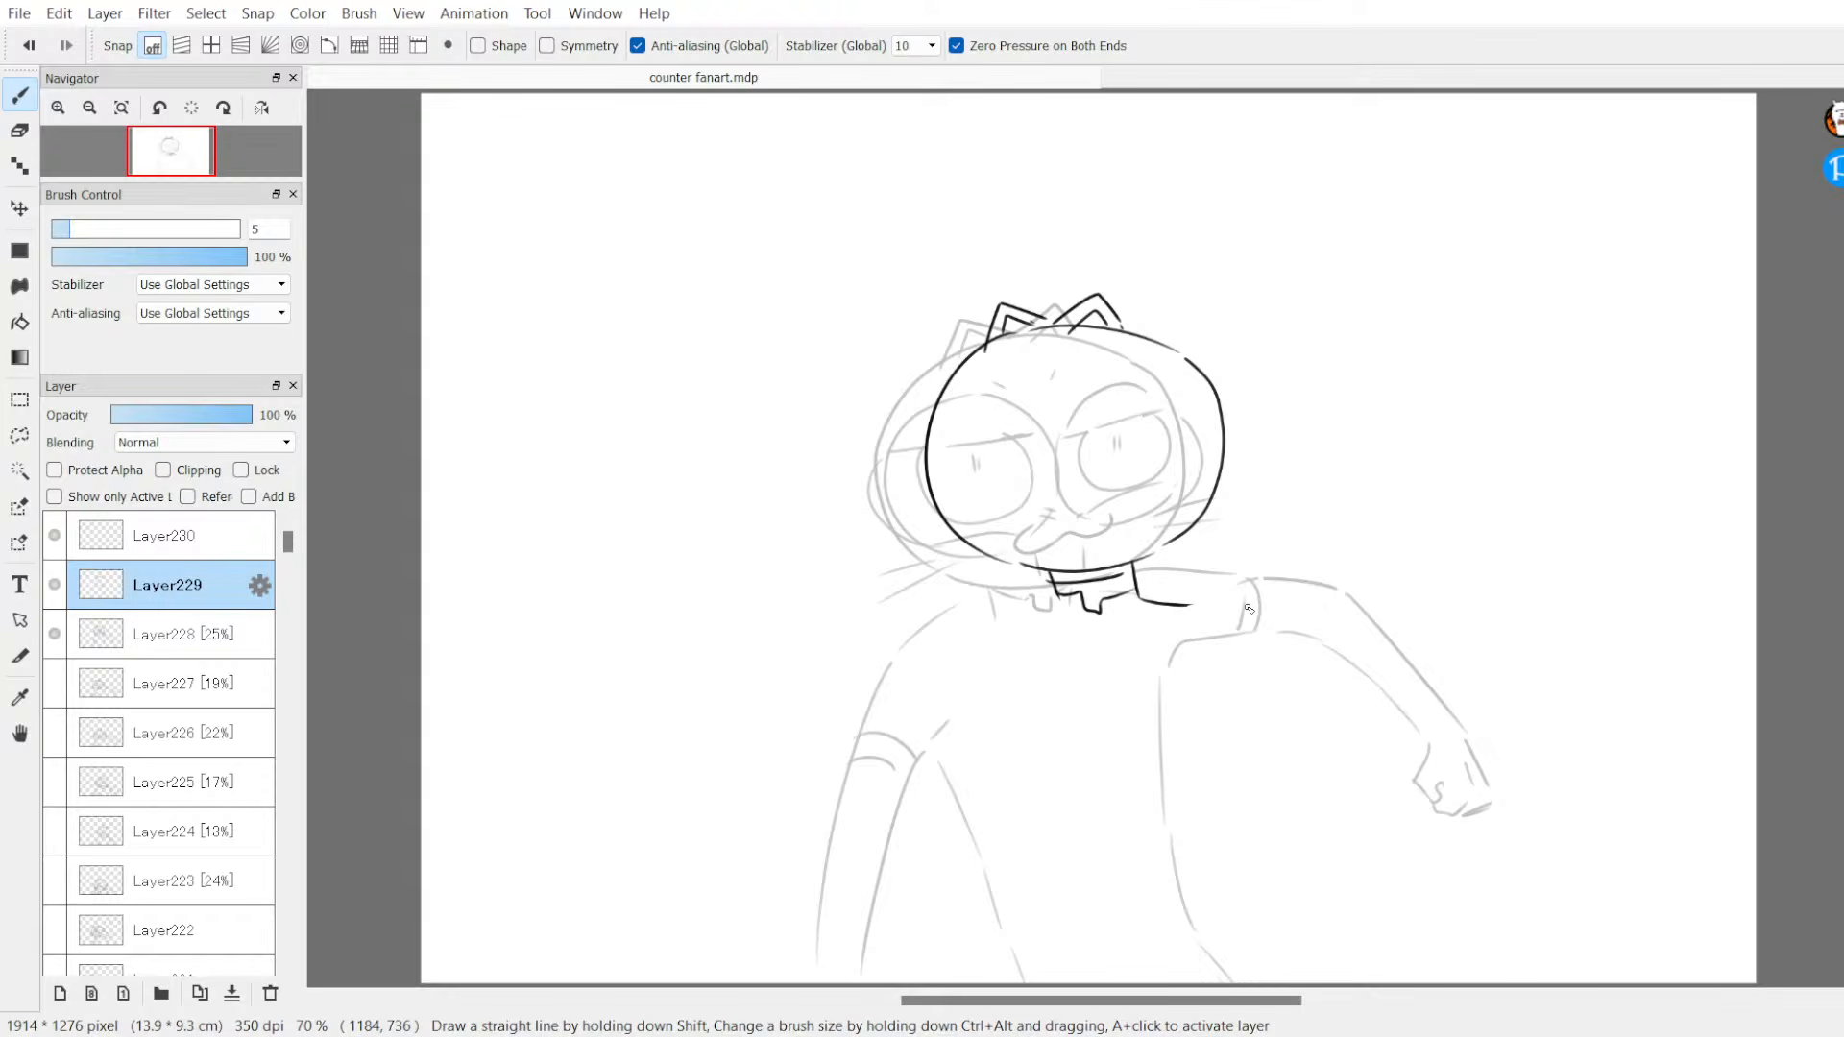
{"action": "key", "text": "e"}
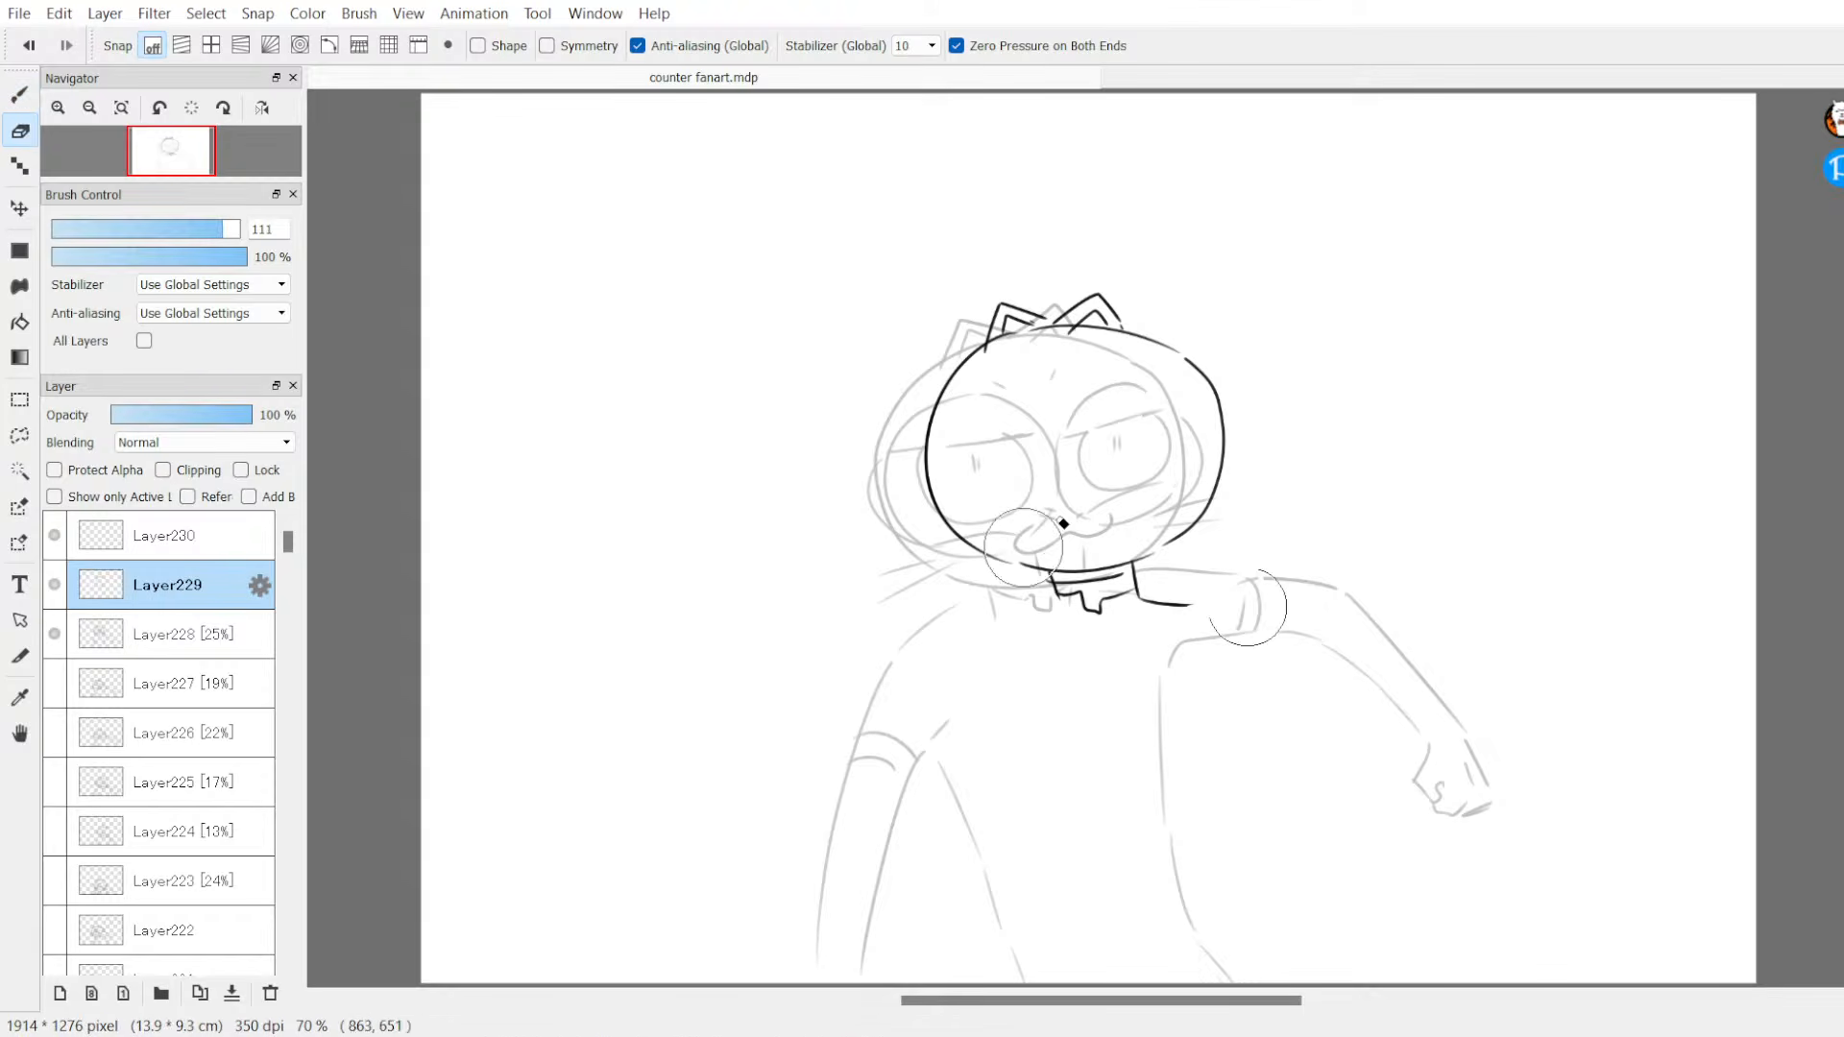
{"action": "key", "text": "b"}
{"action": "key", "text": "e"}
Step: Redraw a short shoulder line left of the collar and extend the right shoulder line outward with the brush
{"action": "key", "text": "b"}
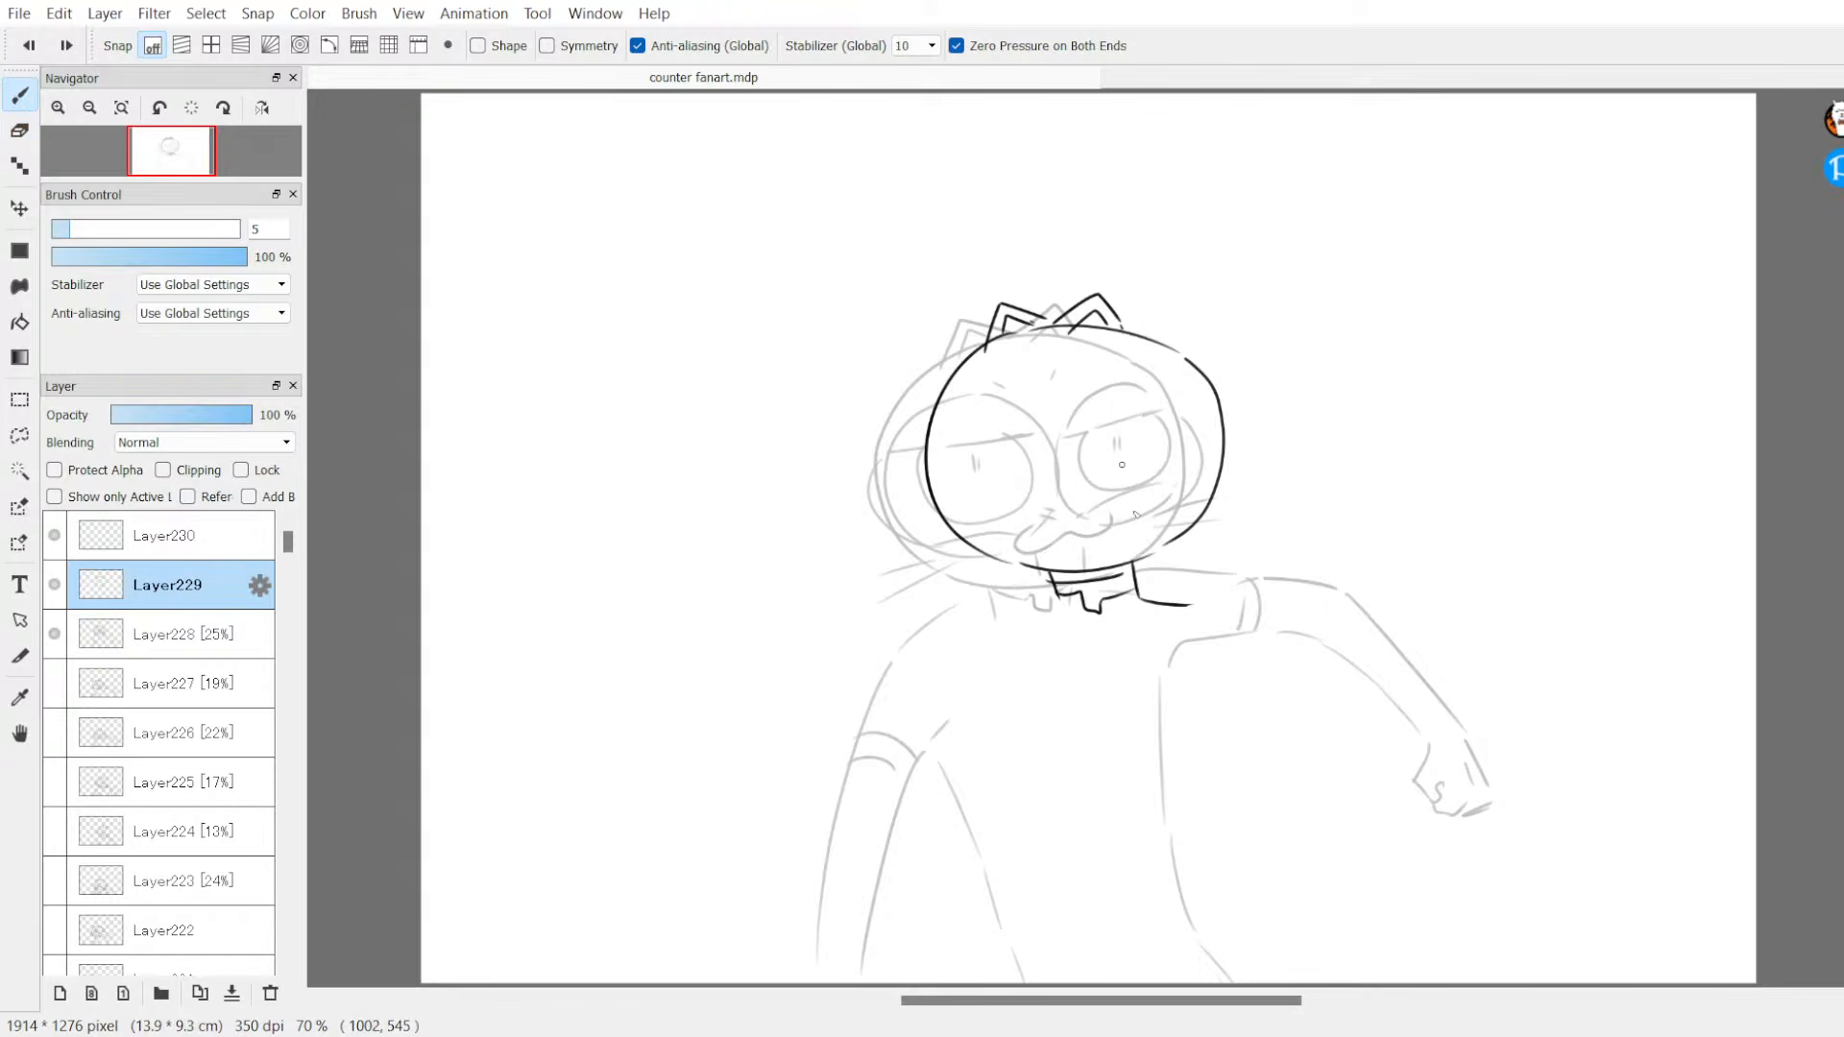
{"action": "left_click_drag", "start_coordinate": [1050, 605], "coordinate": [1005, 623]}
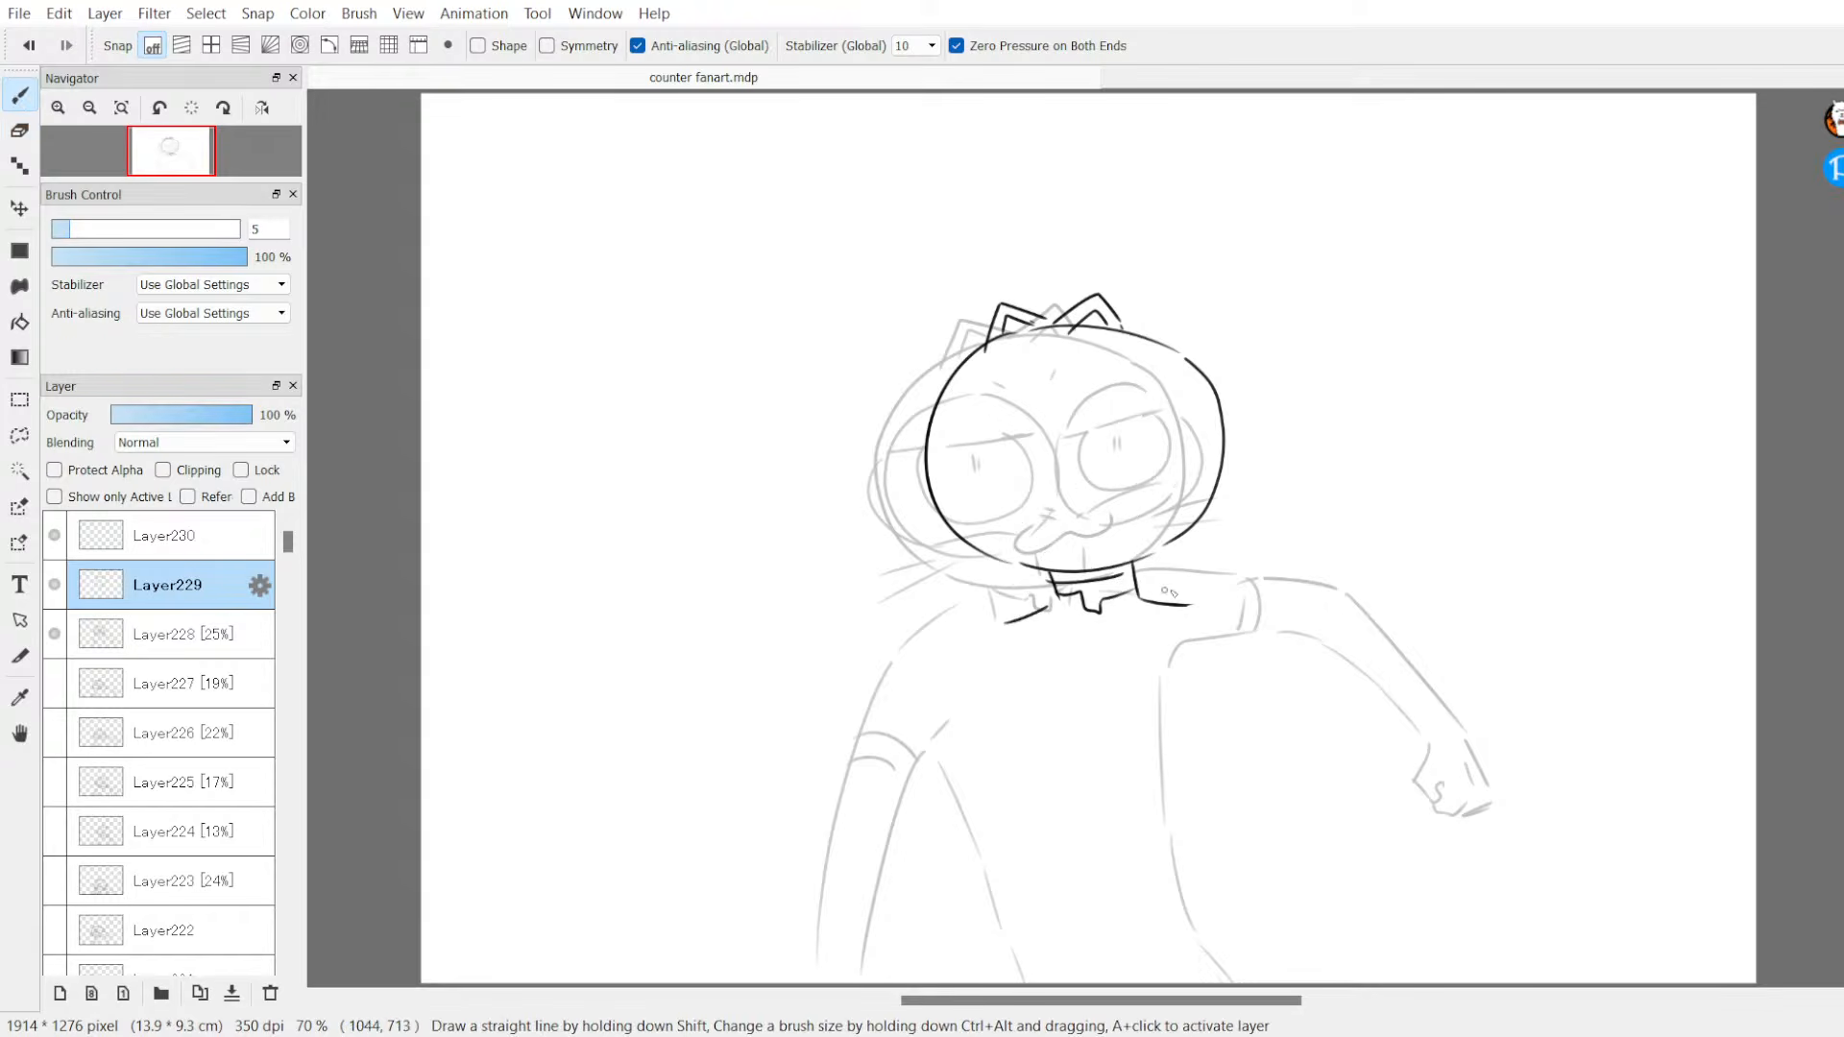
{"action": "left_click_drag", "start_coordinate": [1199, 609], "coordinate": [1231, 626]}
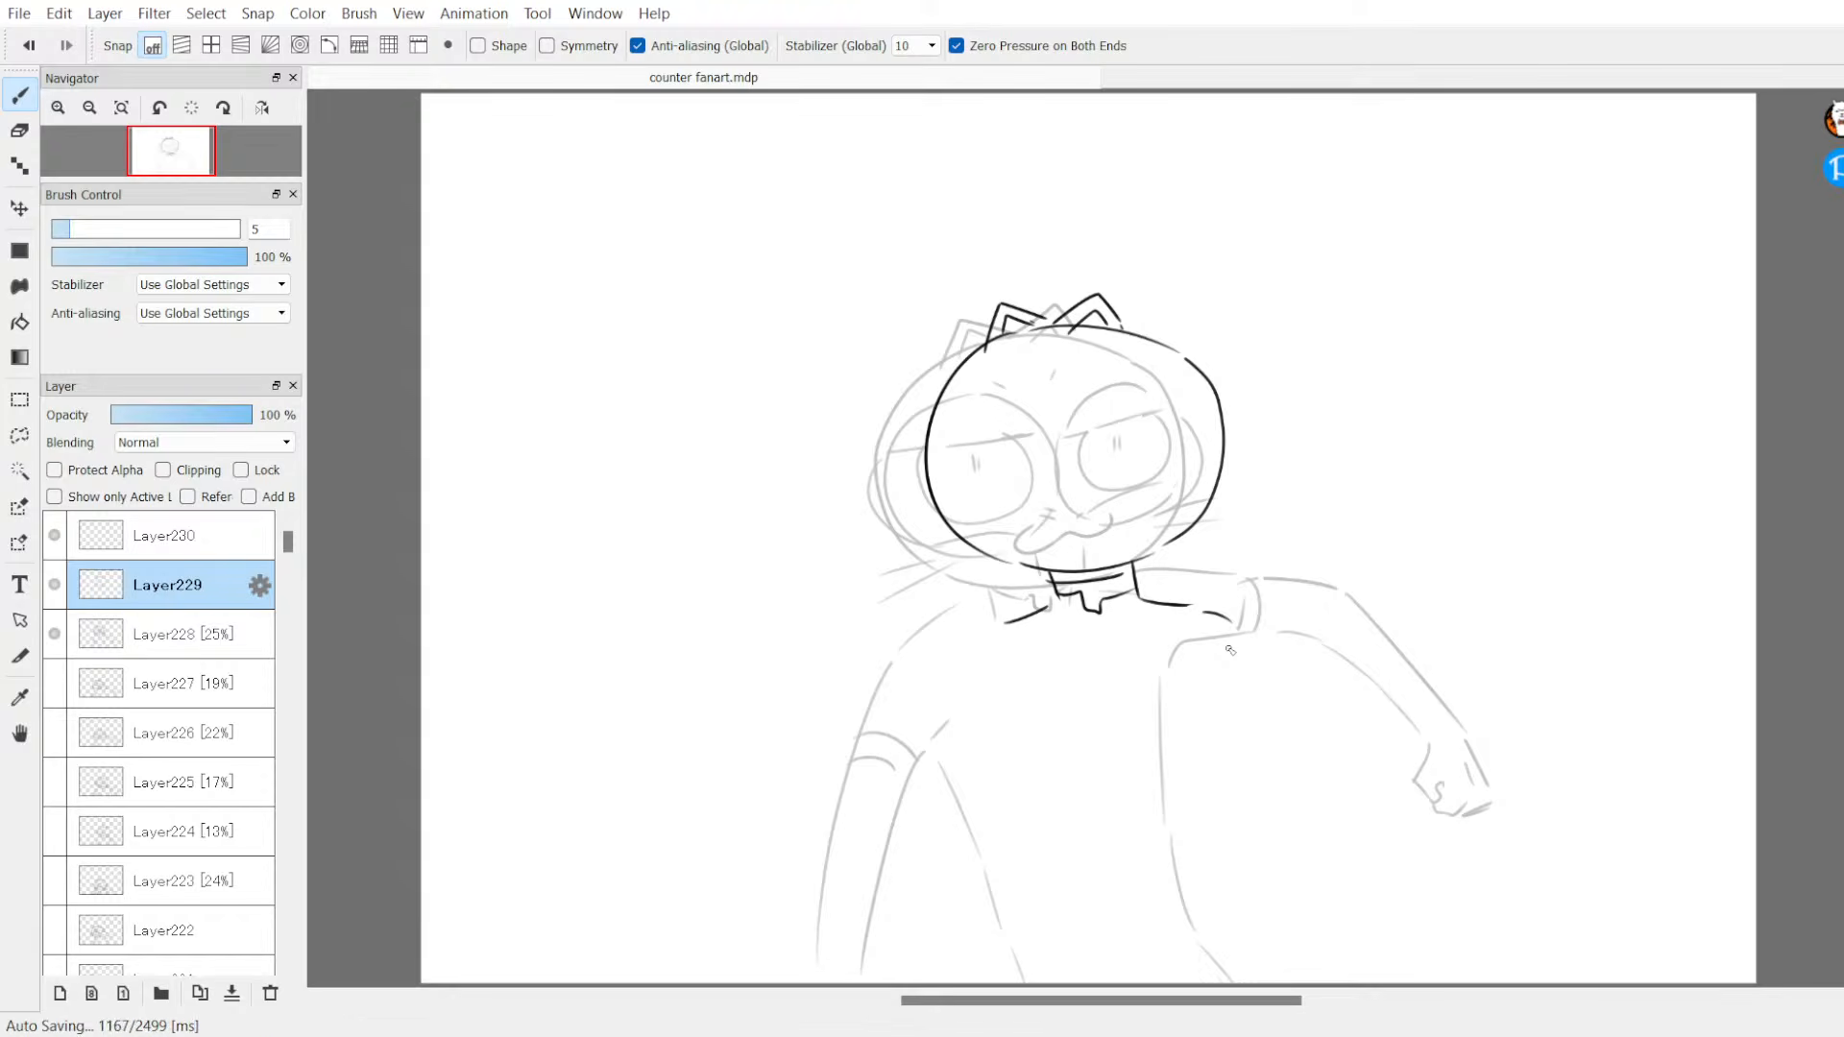
Step: Compare the new Layer229 drawing with the earlier poses on Layer225 to Layer228 by switching their visibility
{"action": "left_click", "coordinate": [55, 634]}
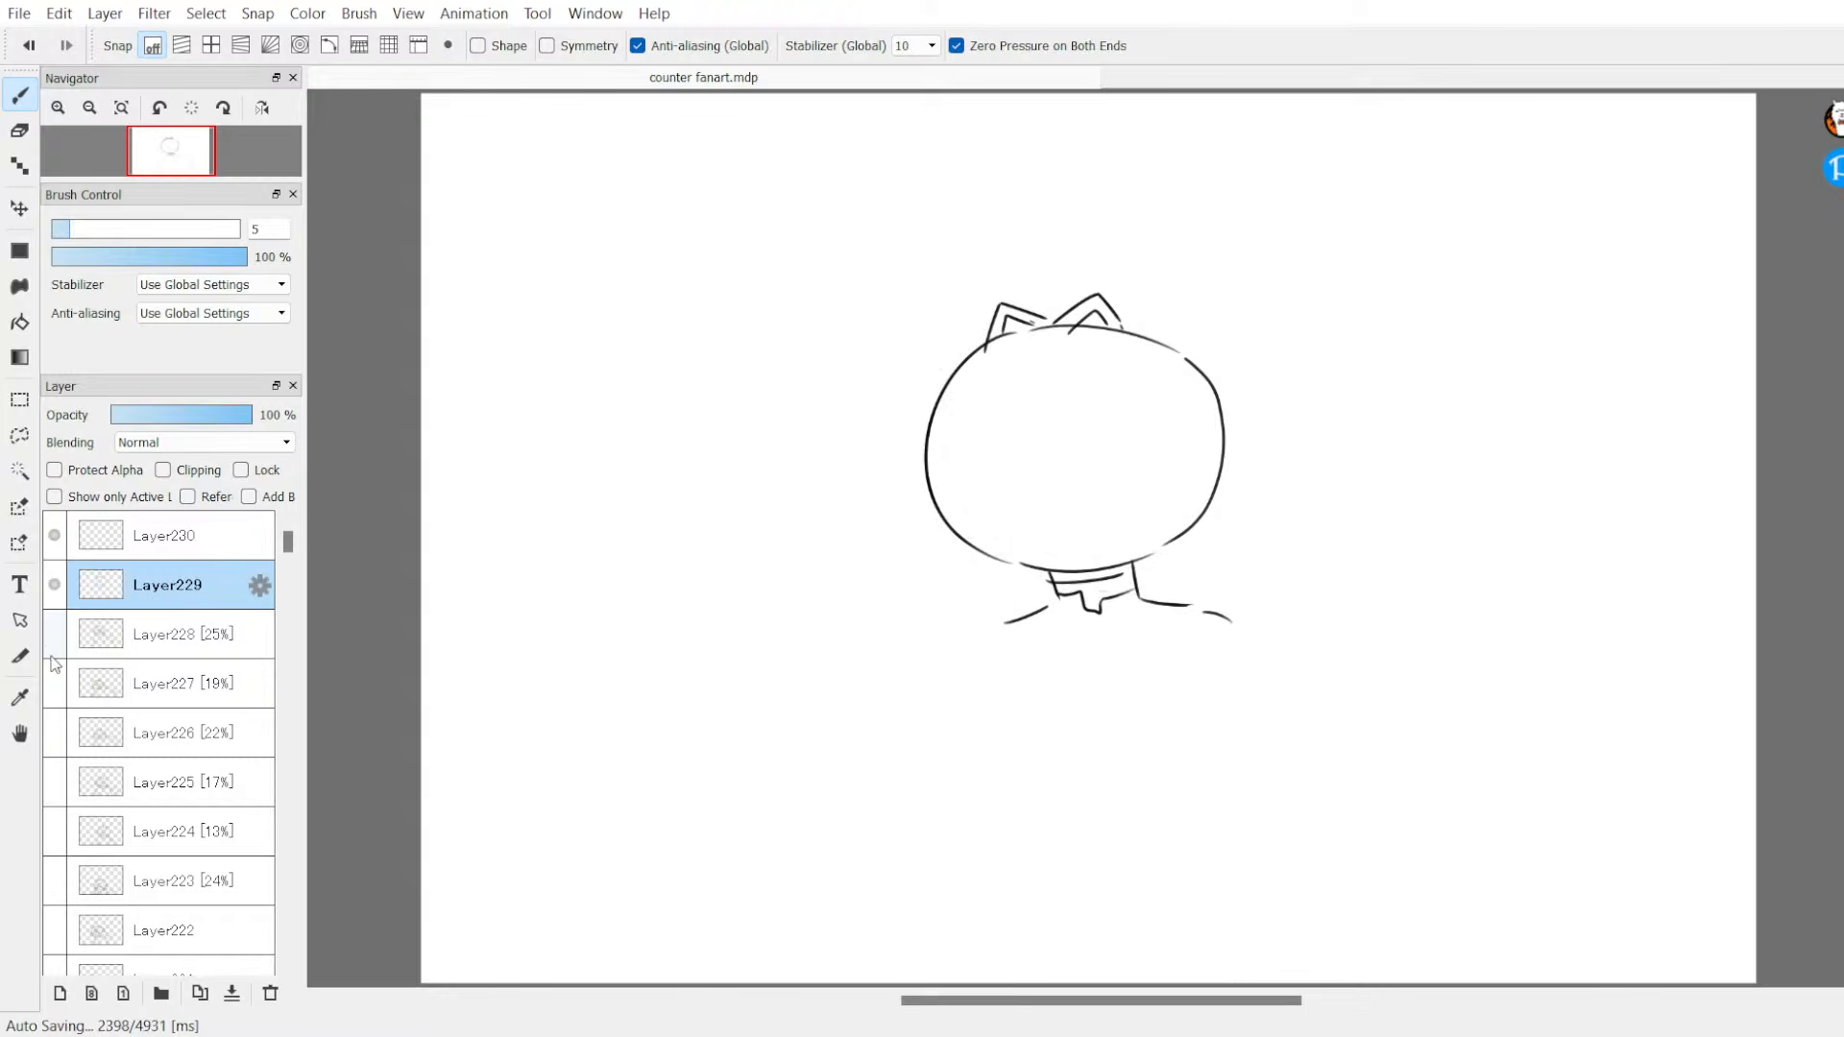
{"action": "left_click", "coordinate": [54, 683]}
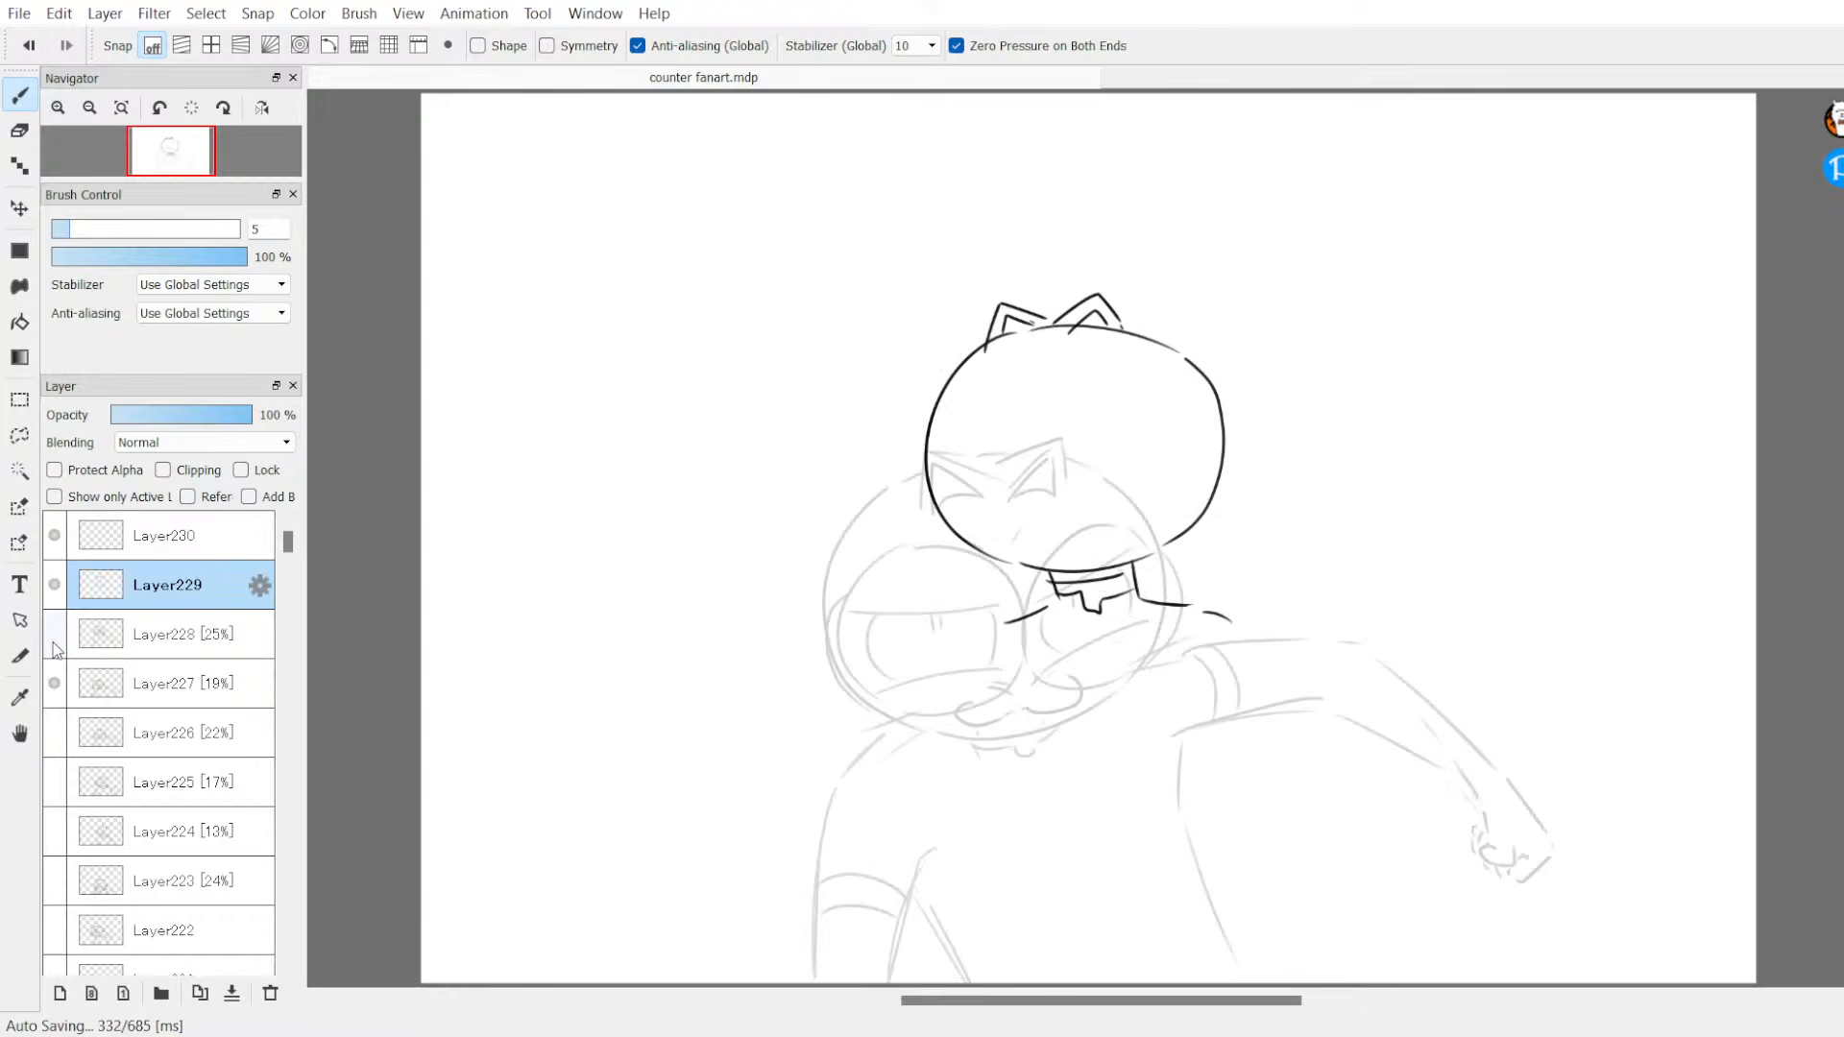
{"action": "left_click", "coordinate": [55, 634]}
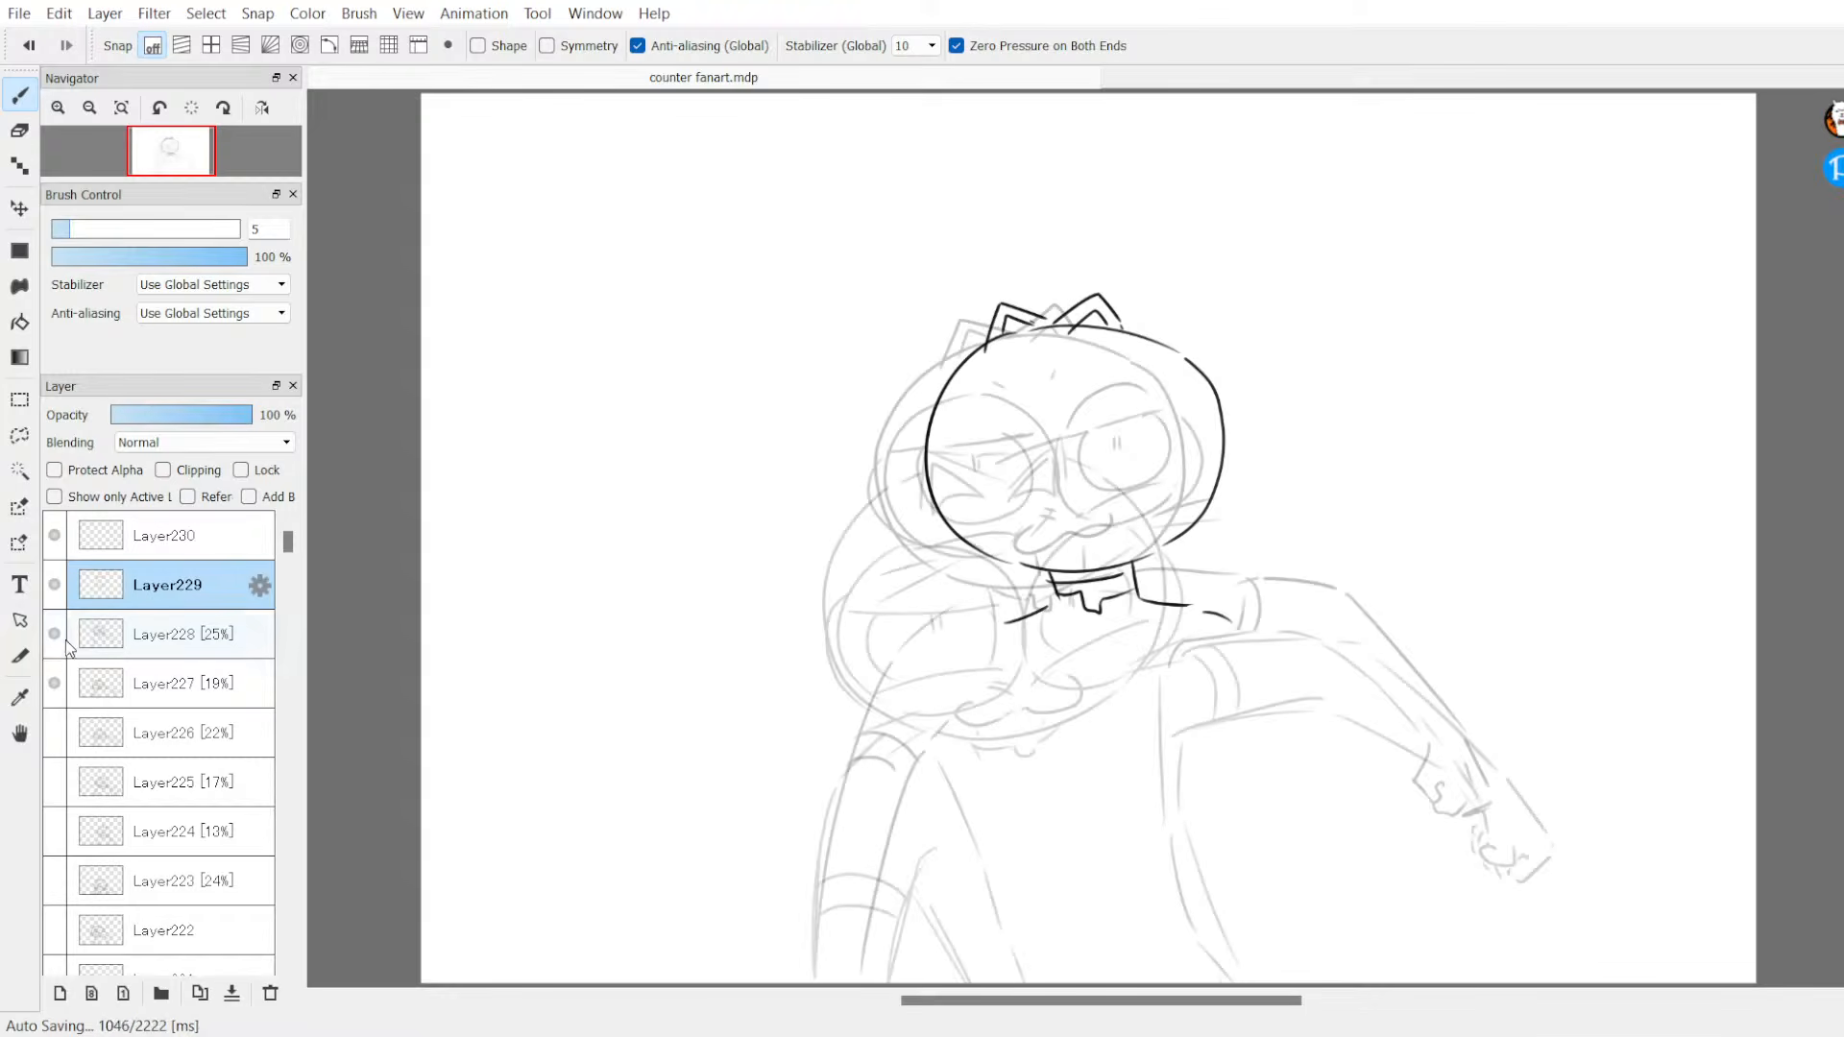
{"action": "left_click", "coordinate": [54, 683]}
{"action": "left_click", "coordinate": [55, 634]}
{"action": "left_click", "coordinate": [55, 782]}
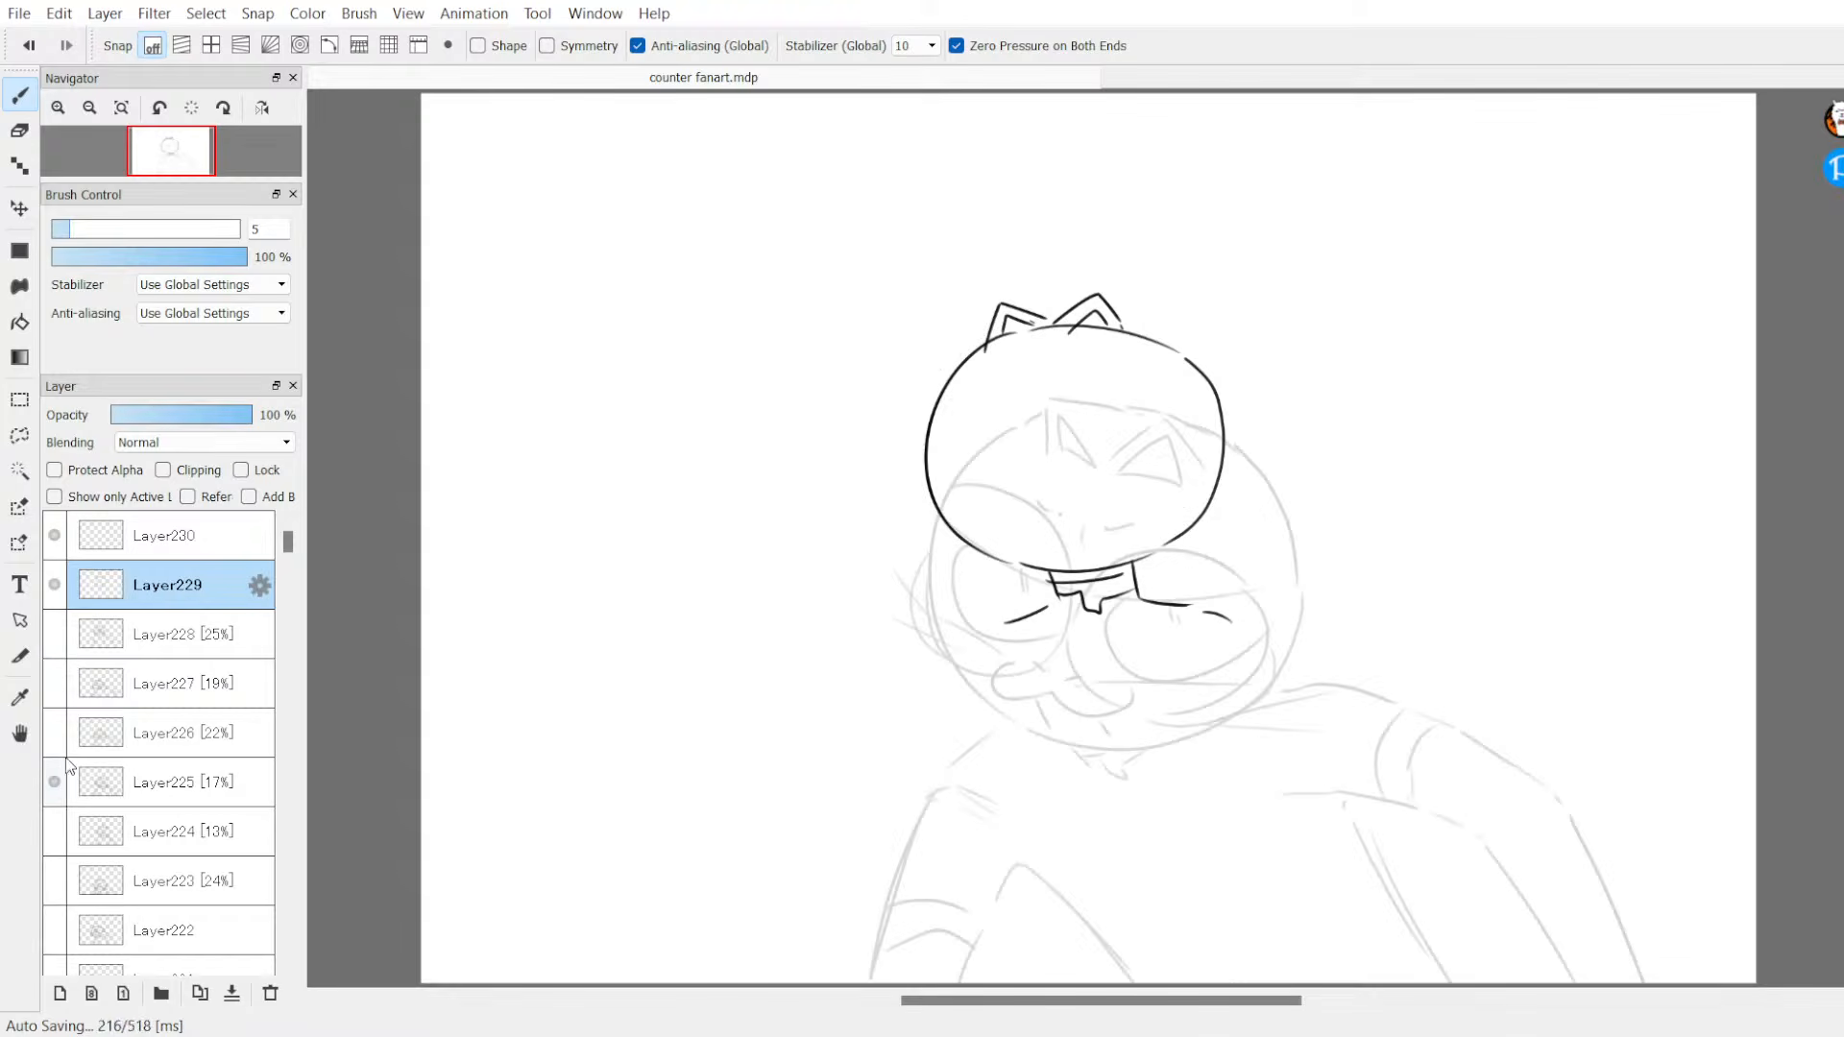
{"action": "left_click", "coordinate": [55, 732]}
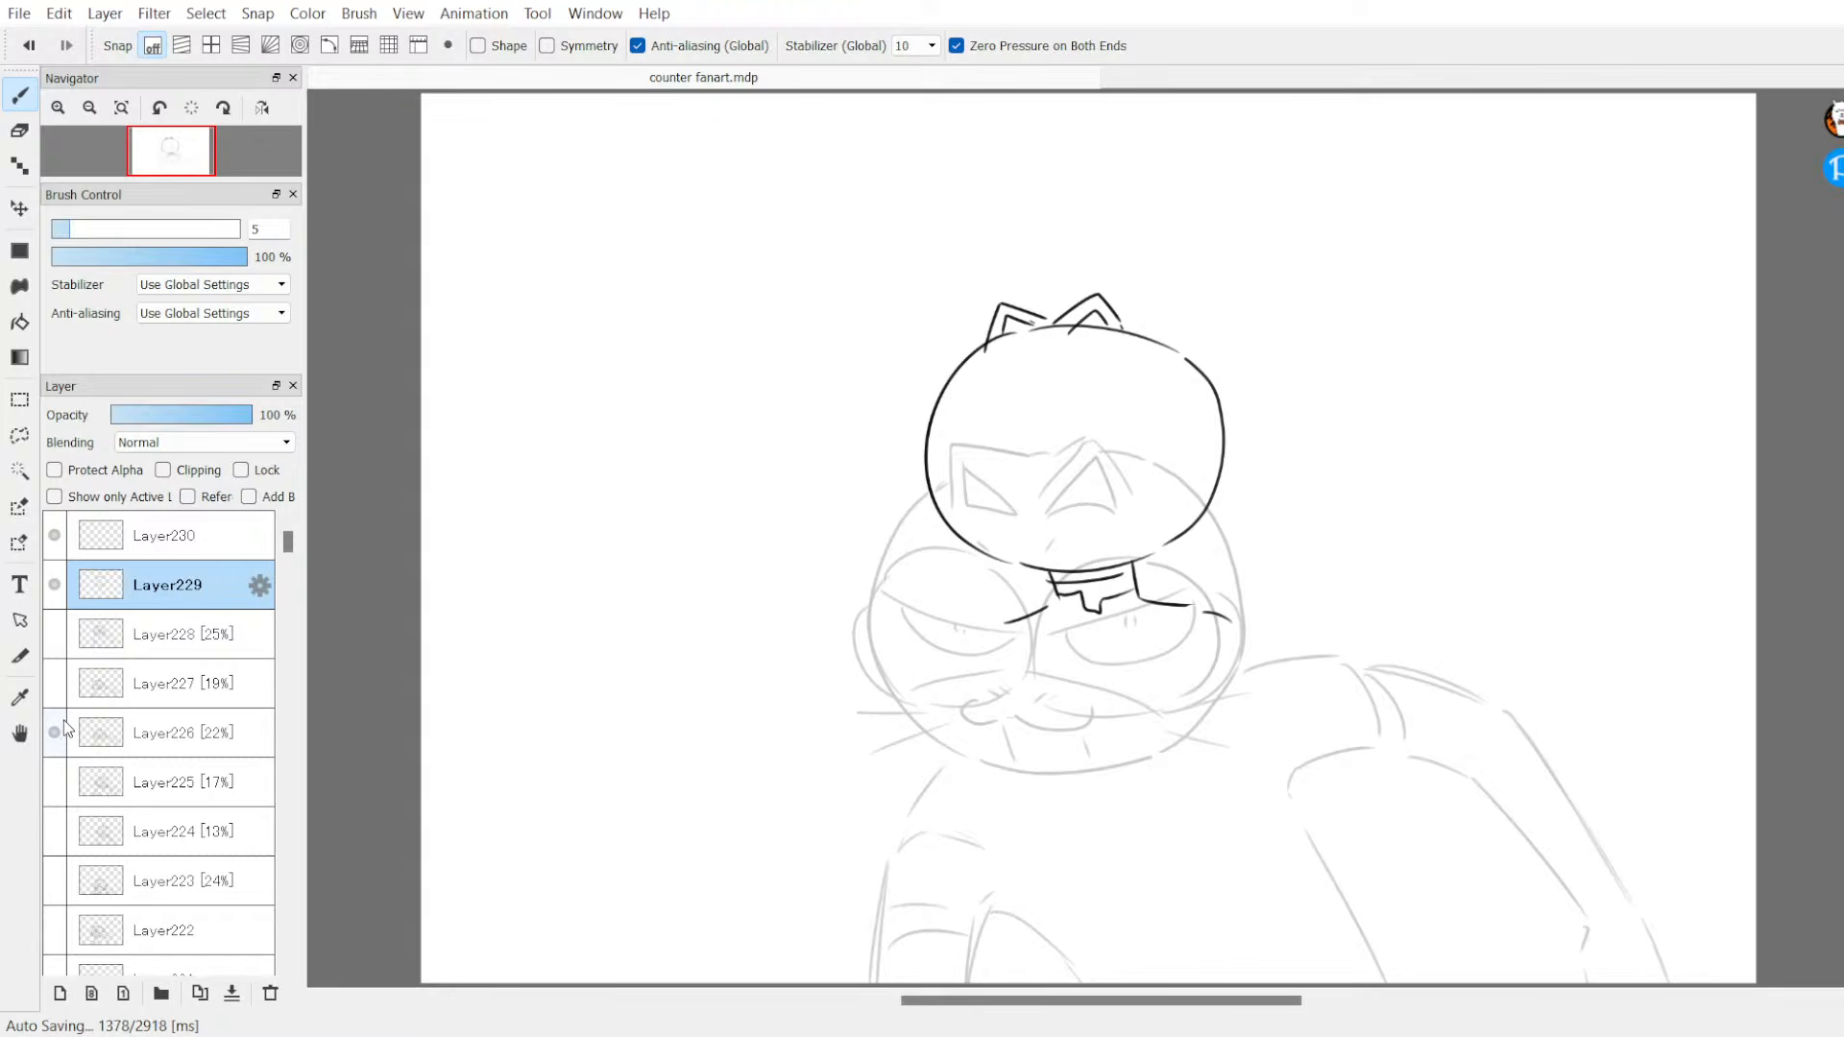
{"action": "left_click", "coordinate": [58, 729]}
{"action": "left_click", "coordinate": [60, 692]}
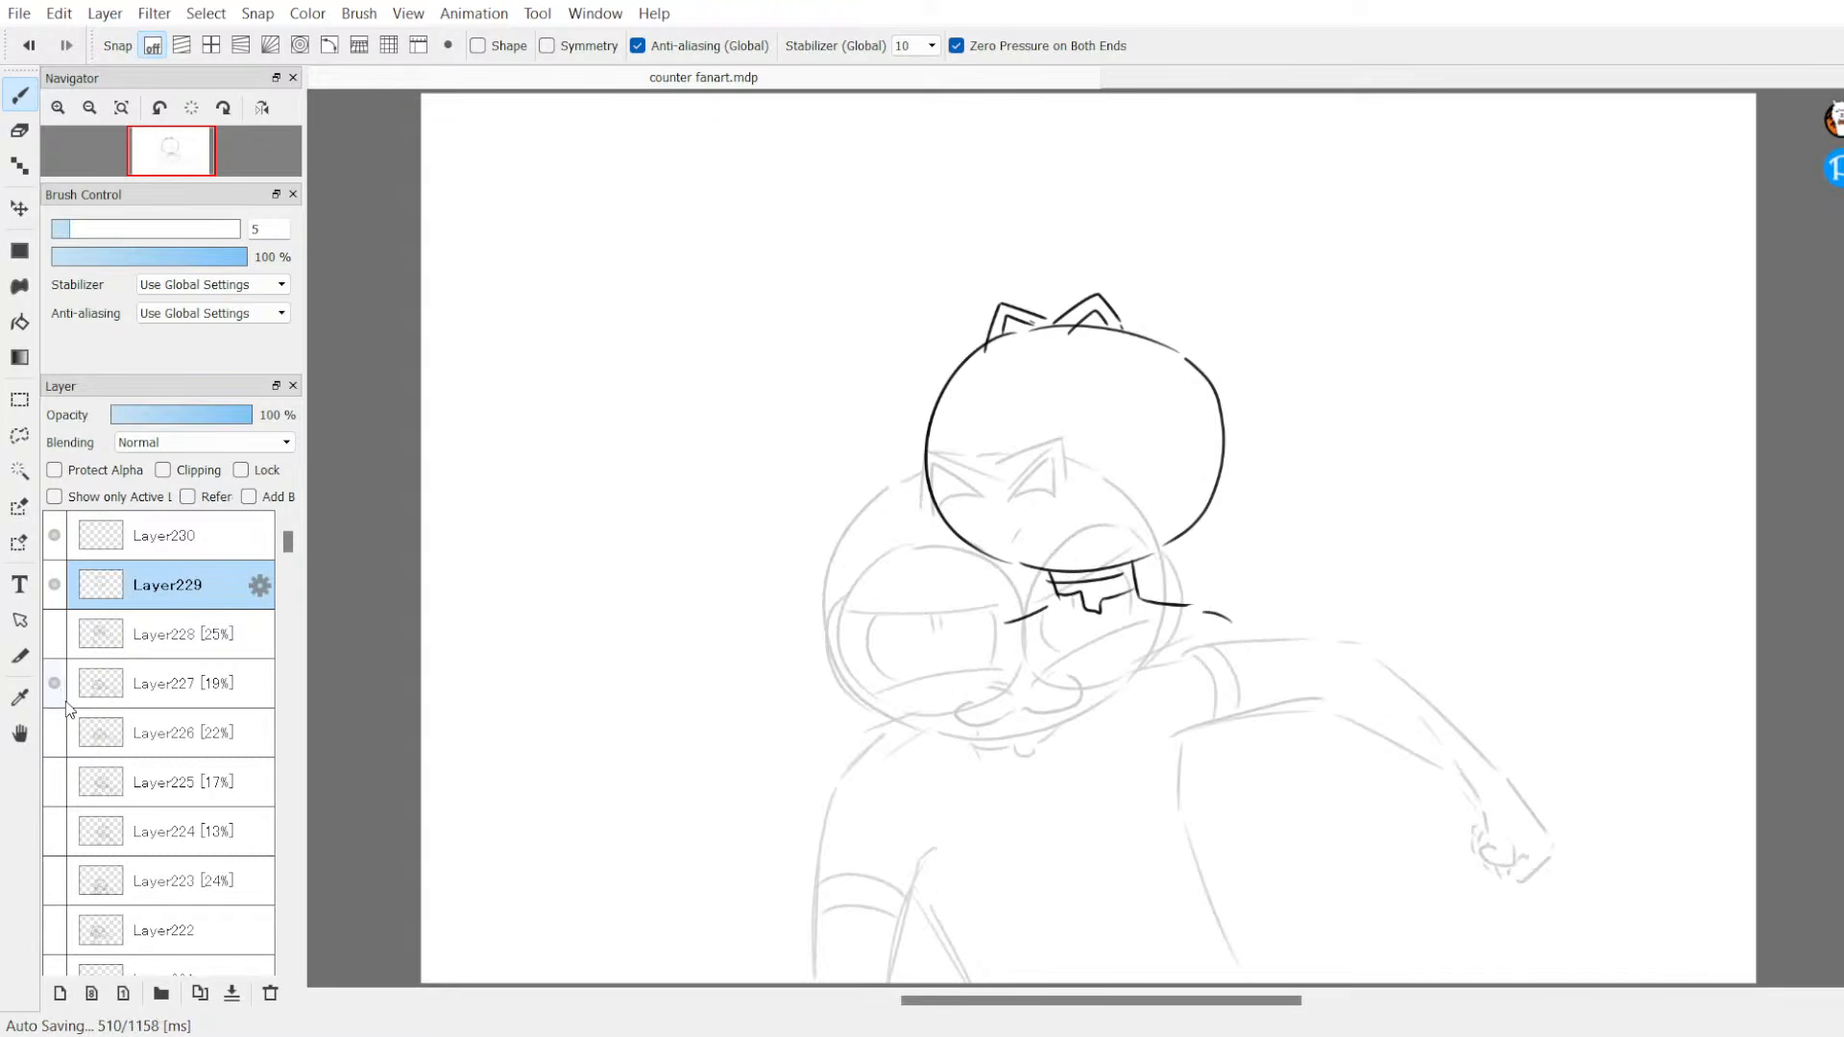
Step: Make Layer228 active, hide Layer229, and compare the Layer228 pose with the Layer227 pose by overlaying them
{"action": "left_click", "coordinate": [113, 619]}
{"action": "left_click", "coordinate": [55, 585]}
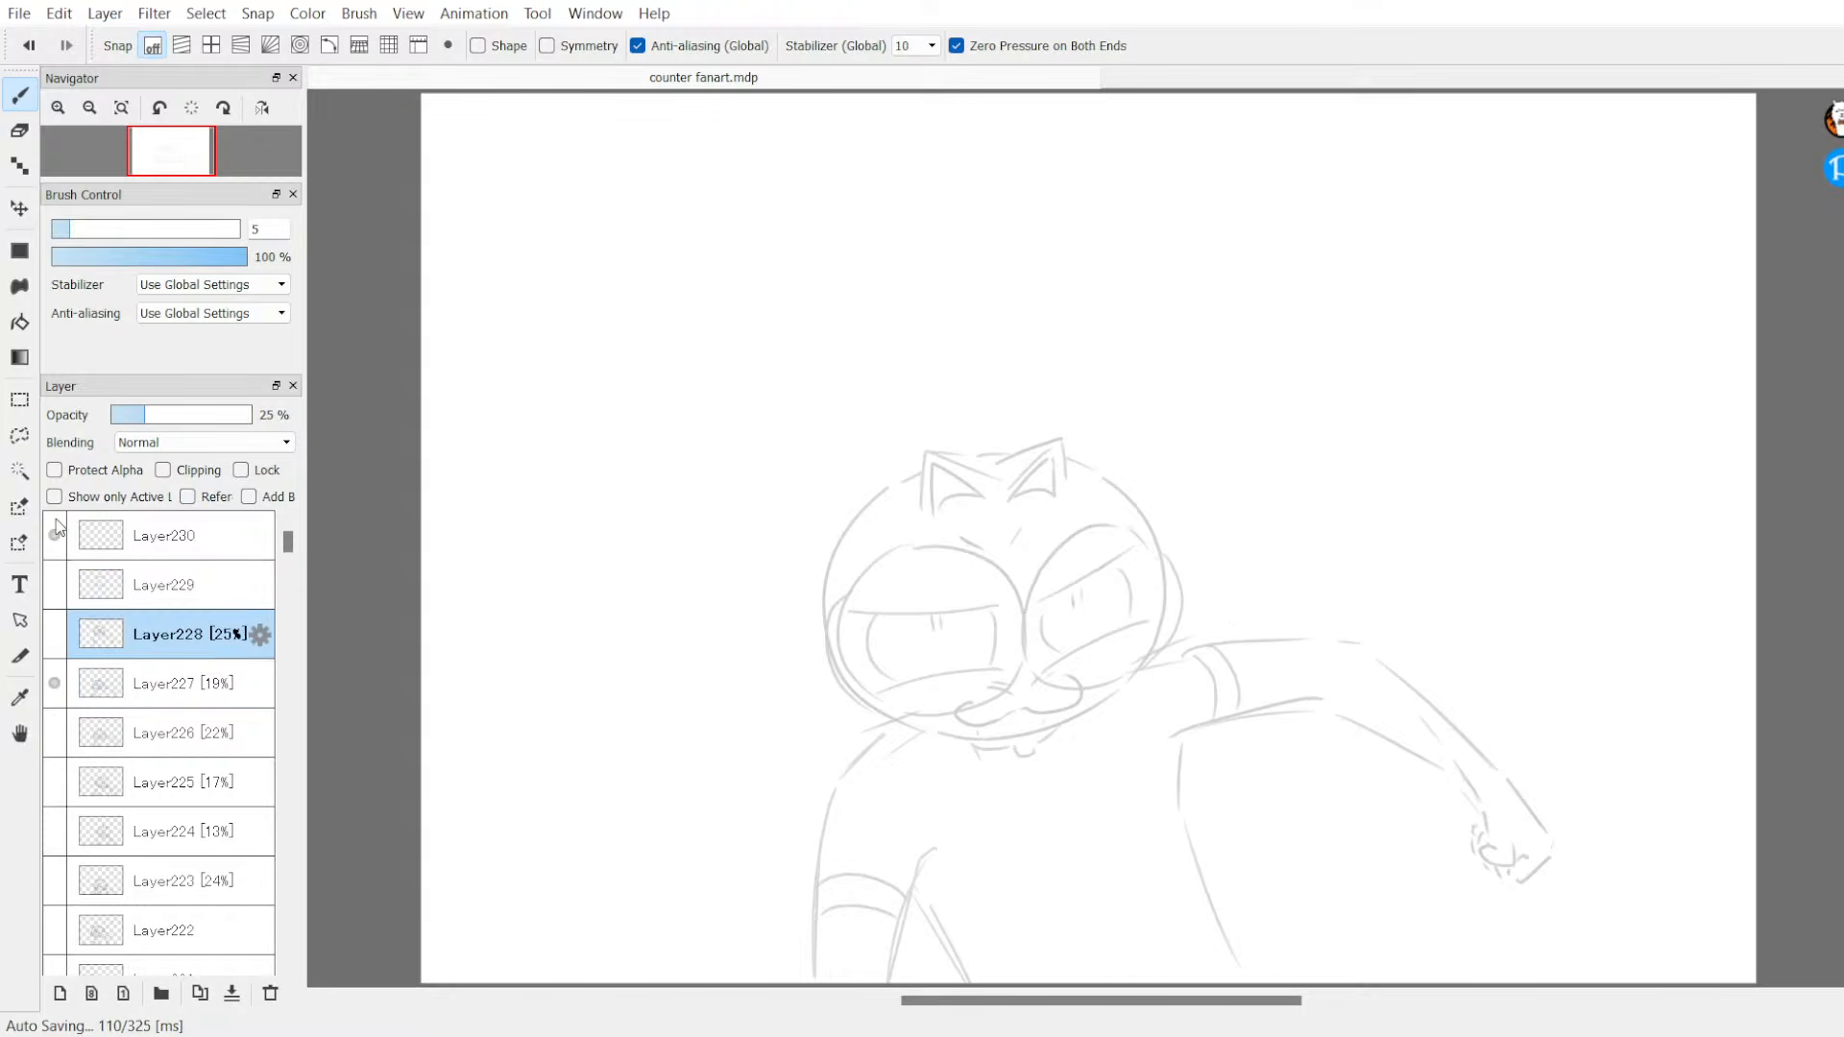
{"action": "left_click", "coordinate": [55, 682]}
{"action": "left_click", "coordinate": [54, 635]}
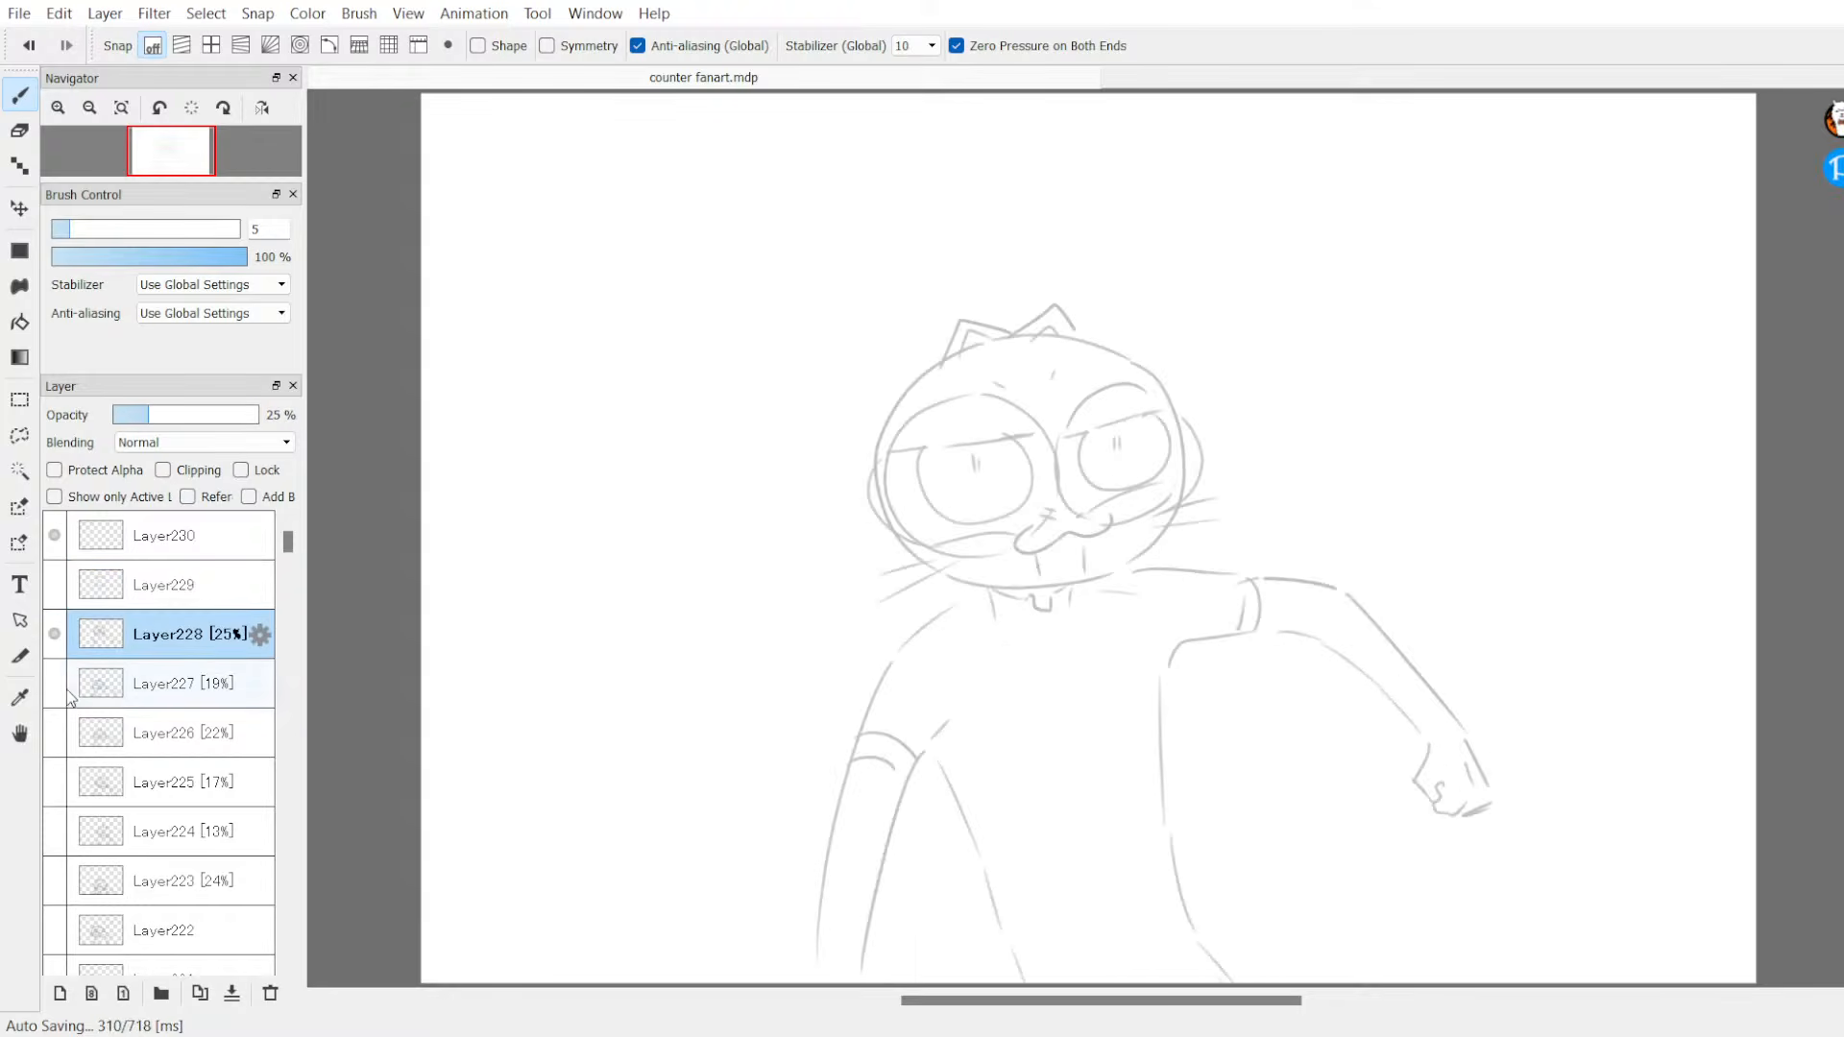
{"action": "left_click", "coordinate": [55, 683]}
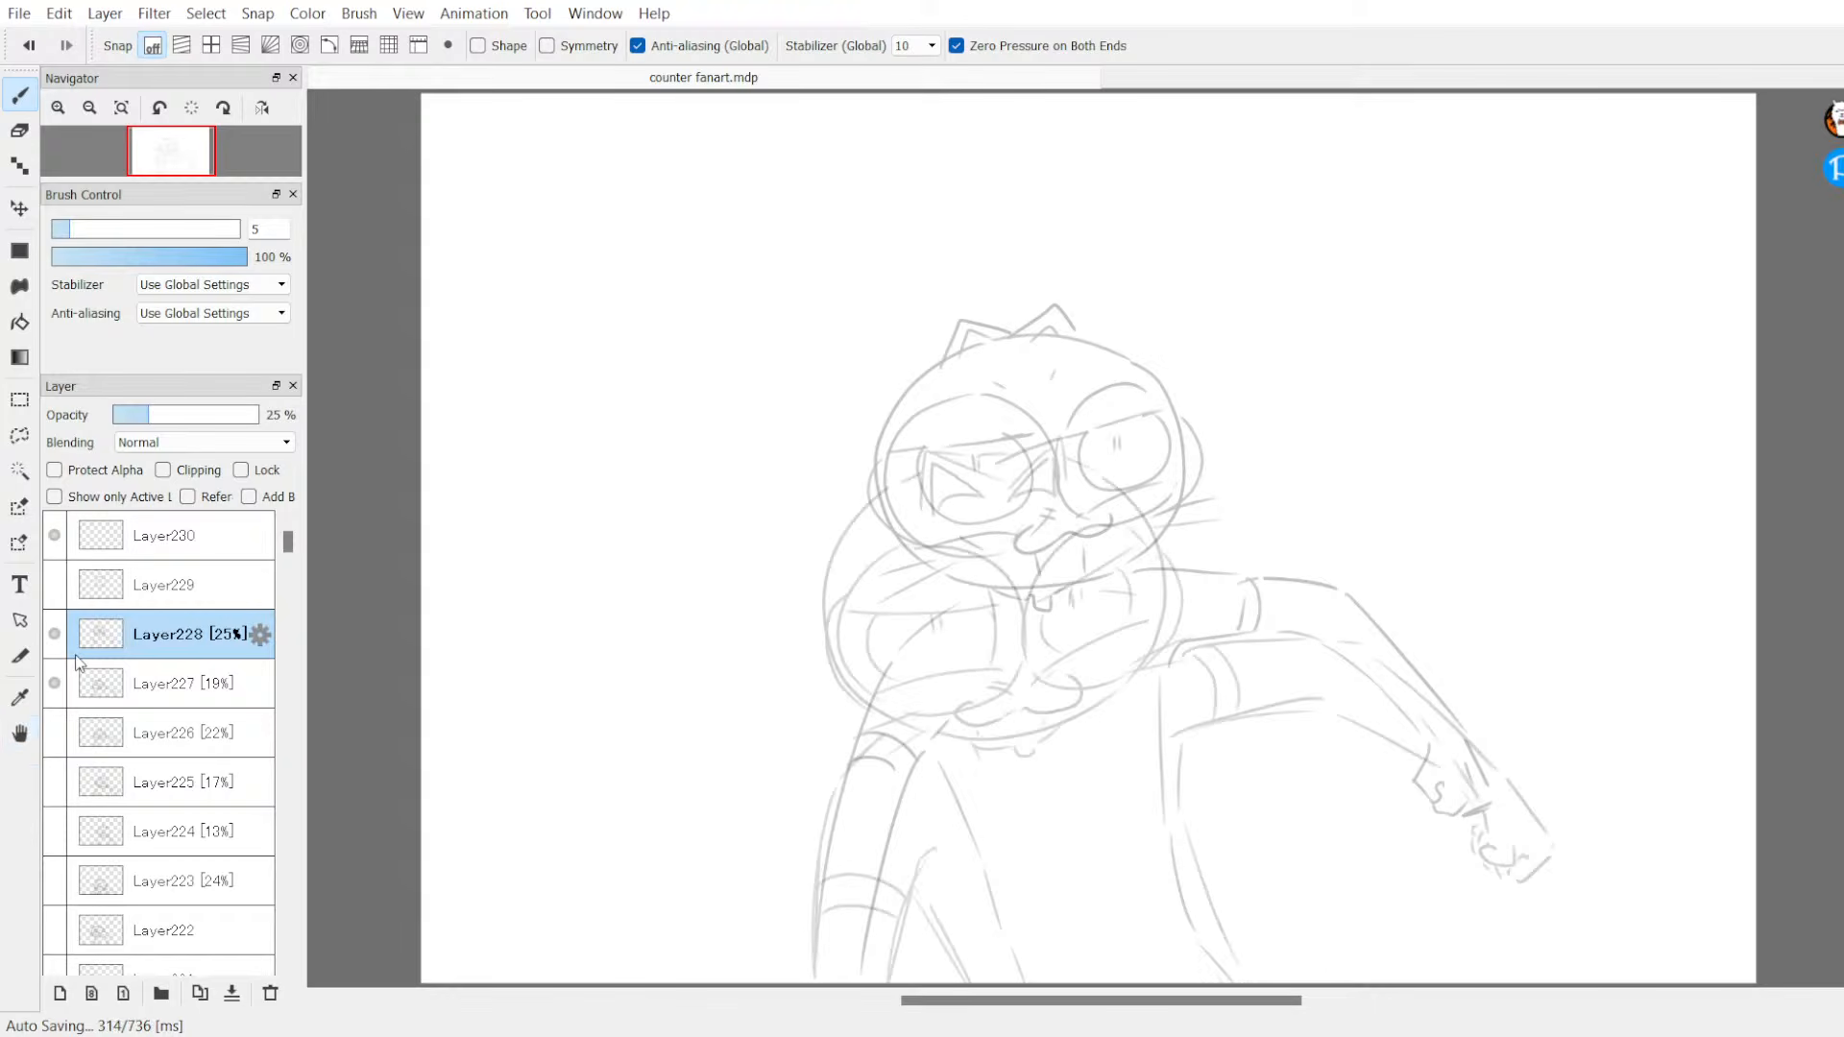
Step: Hide Layer227, make Layer229 visible and active, and show only Layer228 beneath it as the reference pose
{"action": "left_click", "coordinate": [55, 683]}
{"action": "left_click", "coordinate": [54, 634]}
{"action": "left_click", "coordinate": [55, 584]}
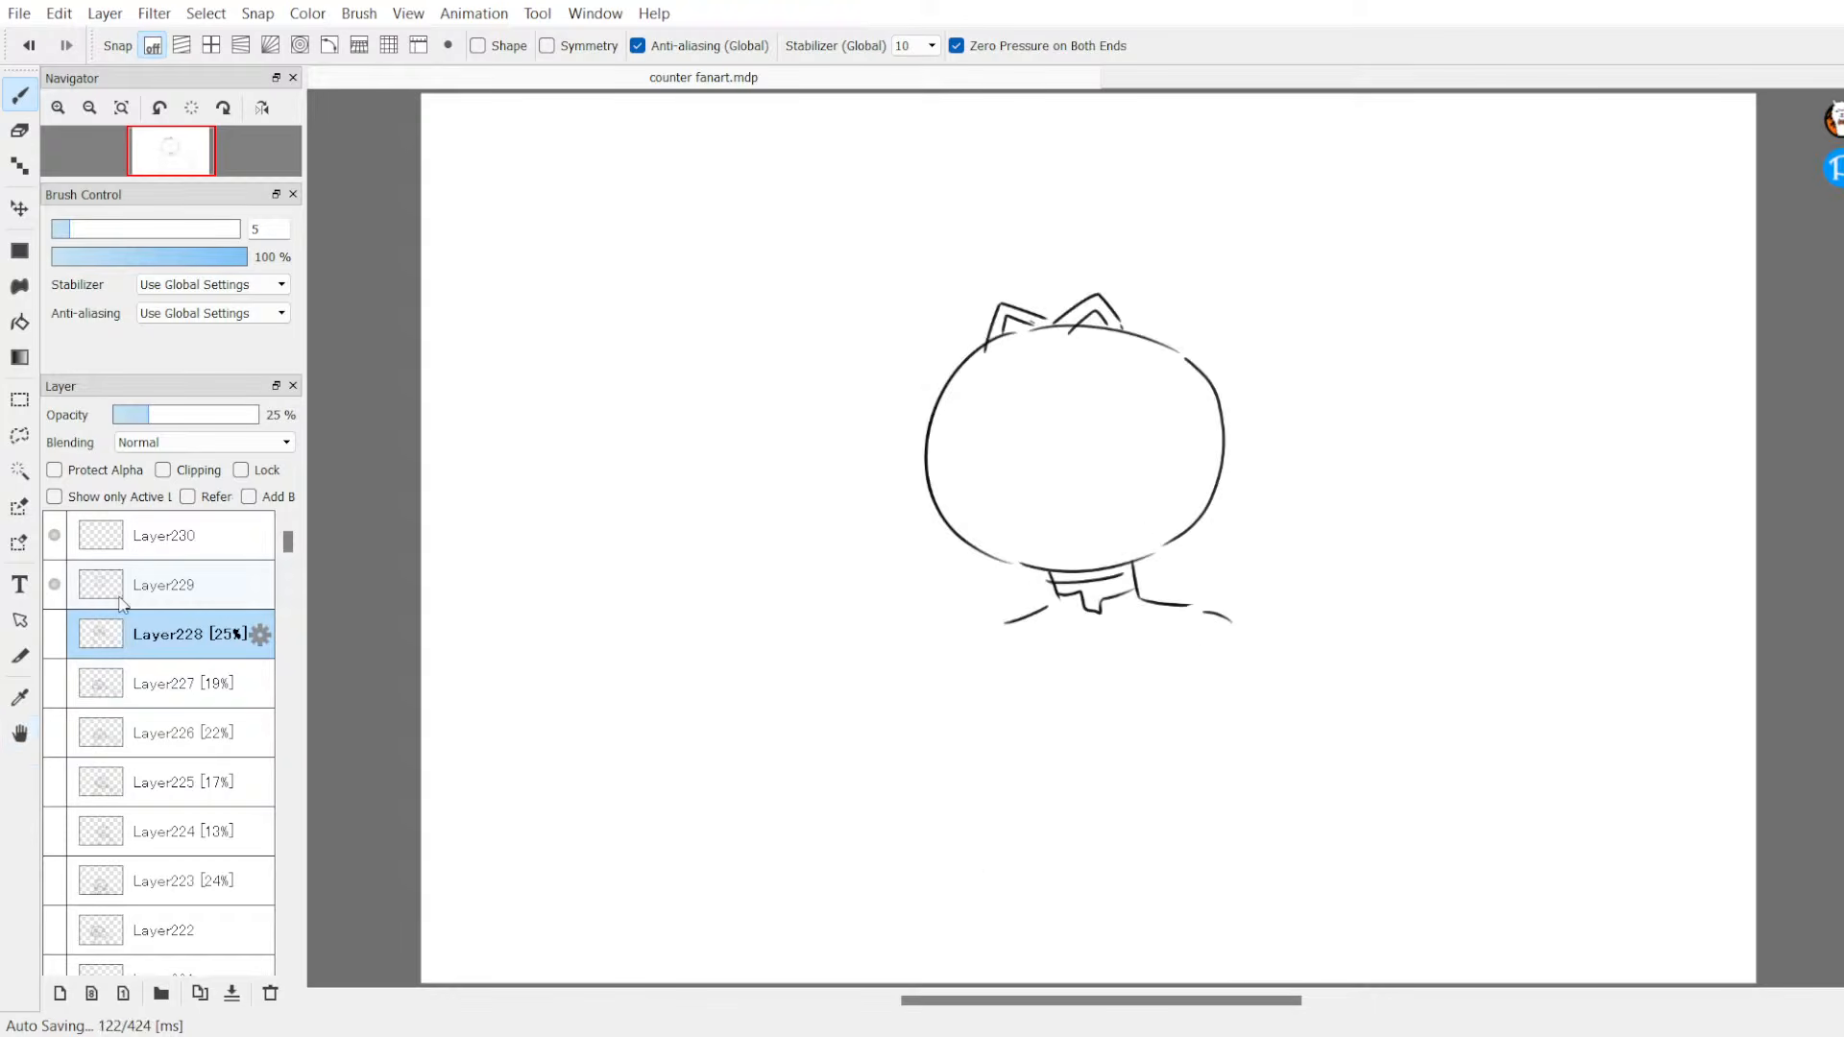
{"action": "left_click", "coordinate": [134, 586]}
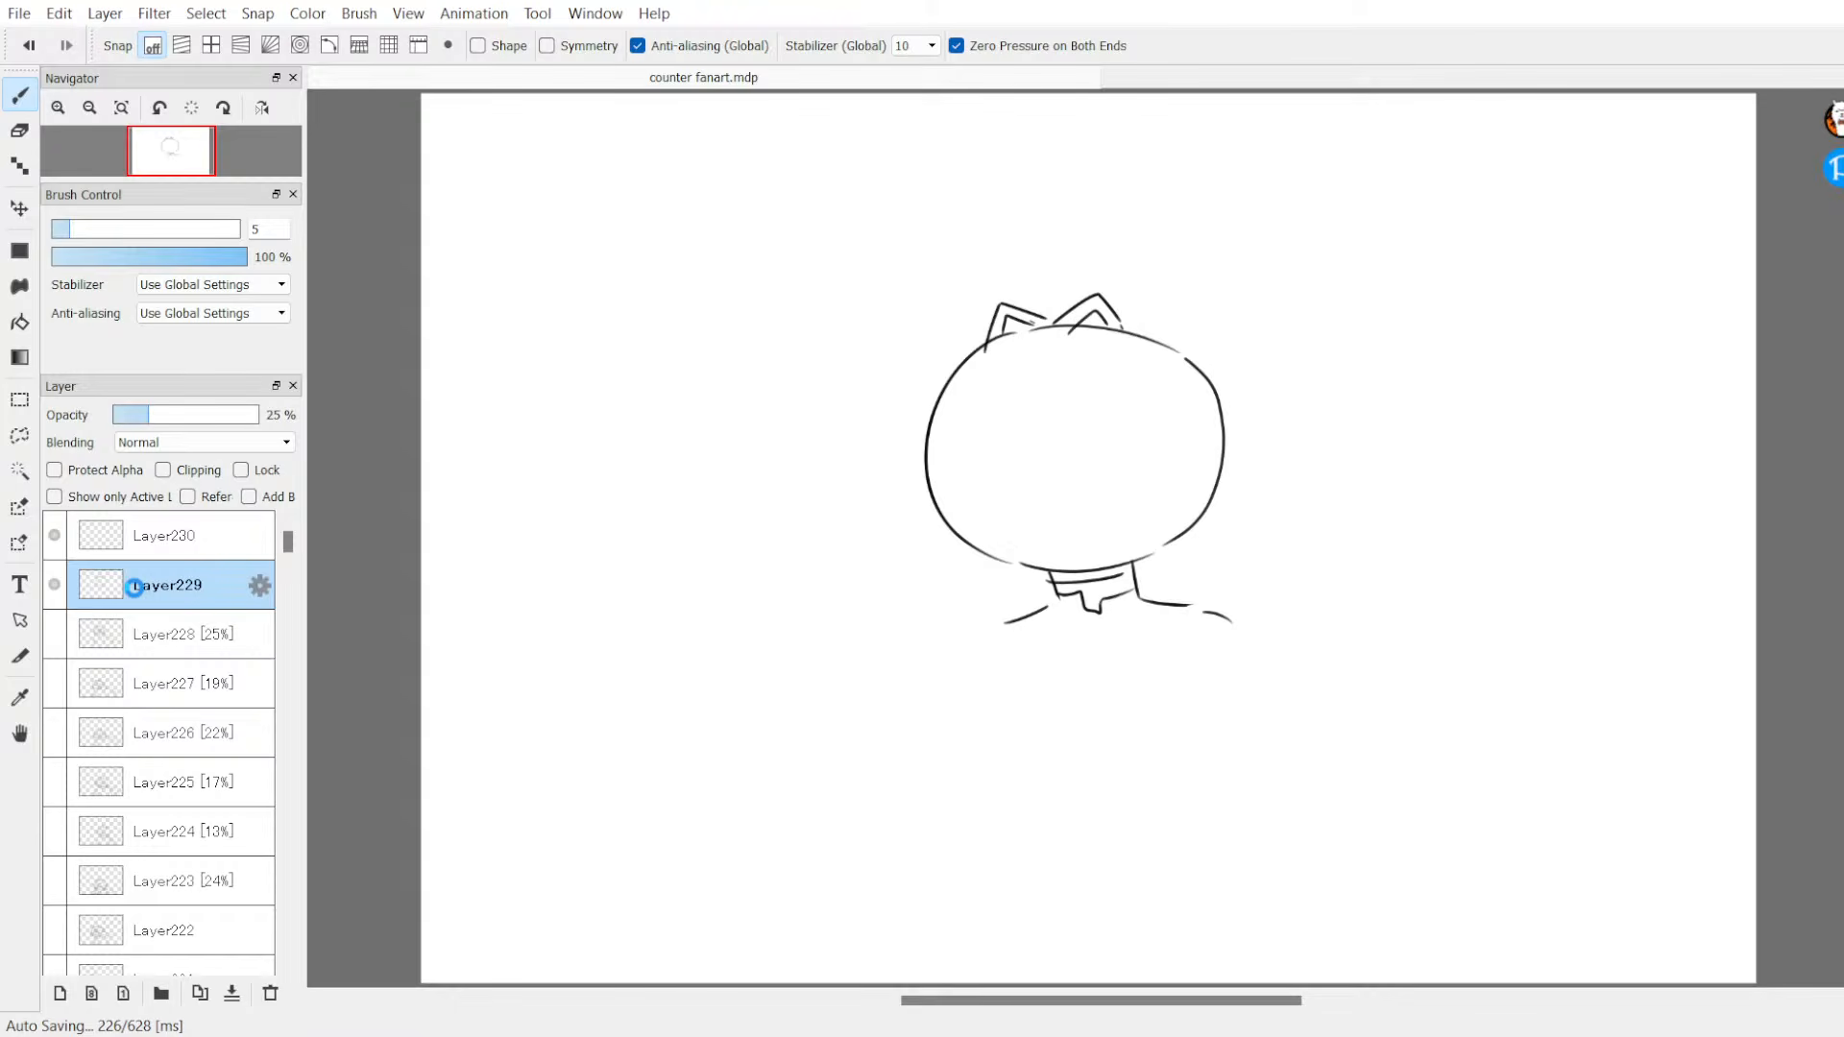
{"action": "left_click", "coordinate": [55, 634]}
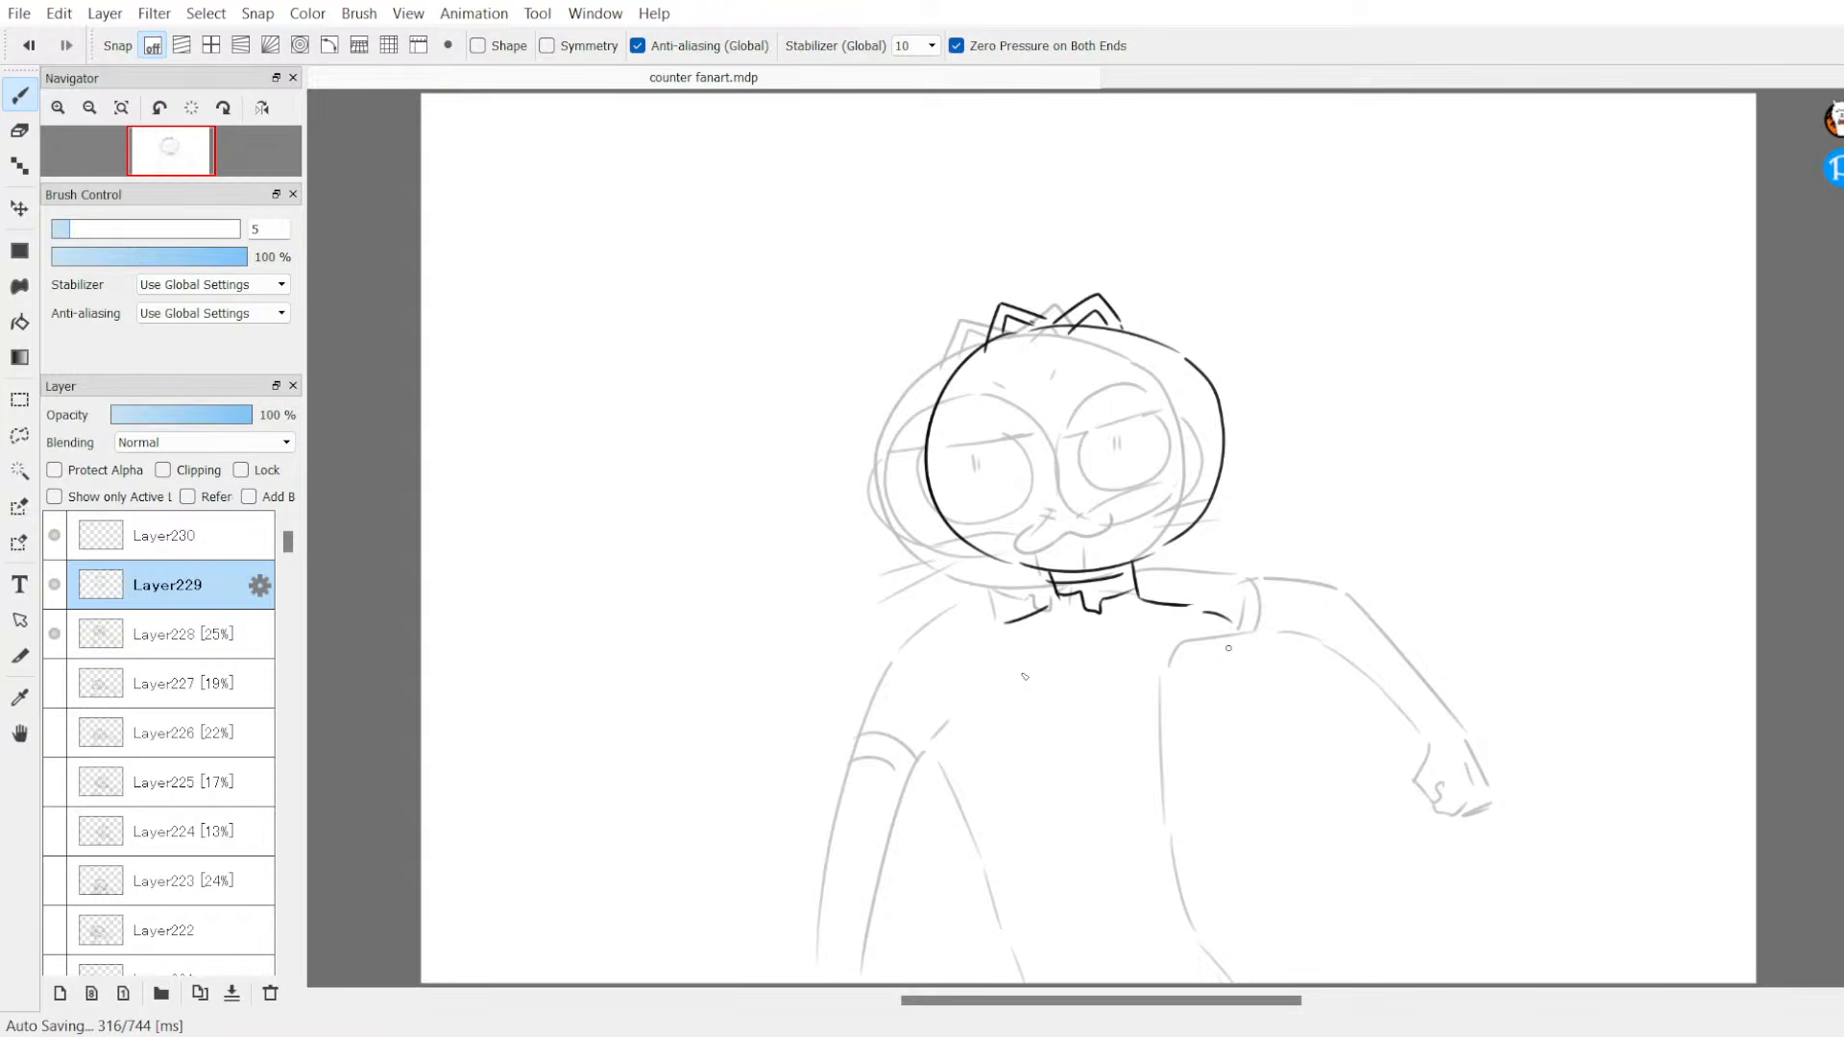
Step: Erase the cat's ears and redraw them lower on the forehead with inner-ear triangles
{"action": "key", "text": "e"}
{"action": "left_click_drag", "start_coordinate": [1016, 325], "coordinate": [1036, 328]}
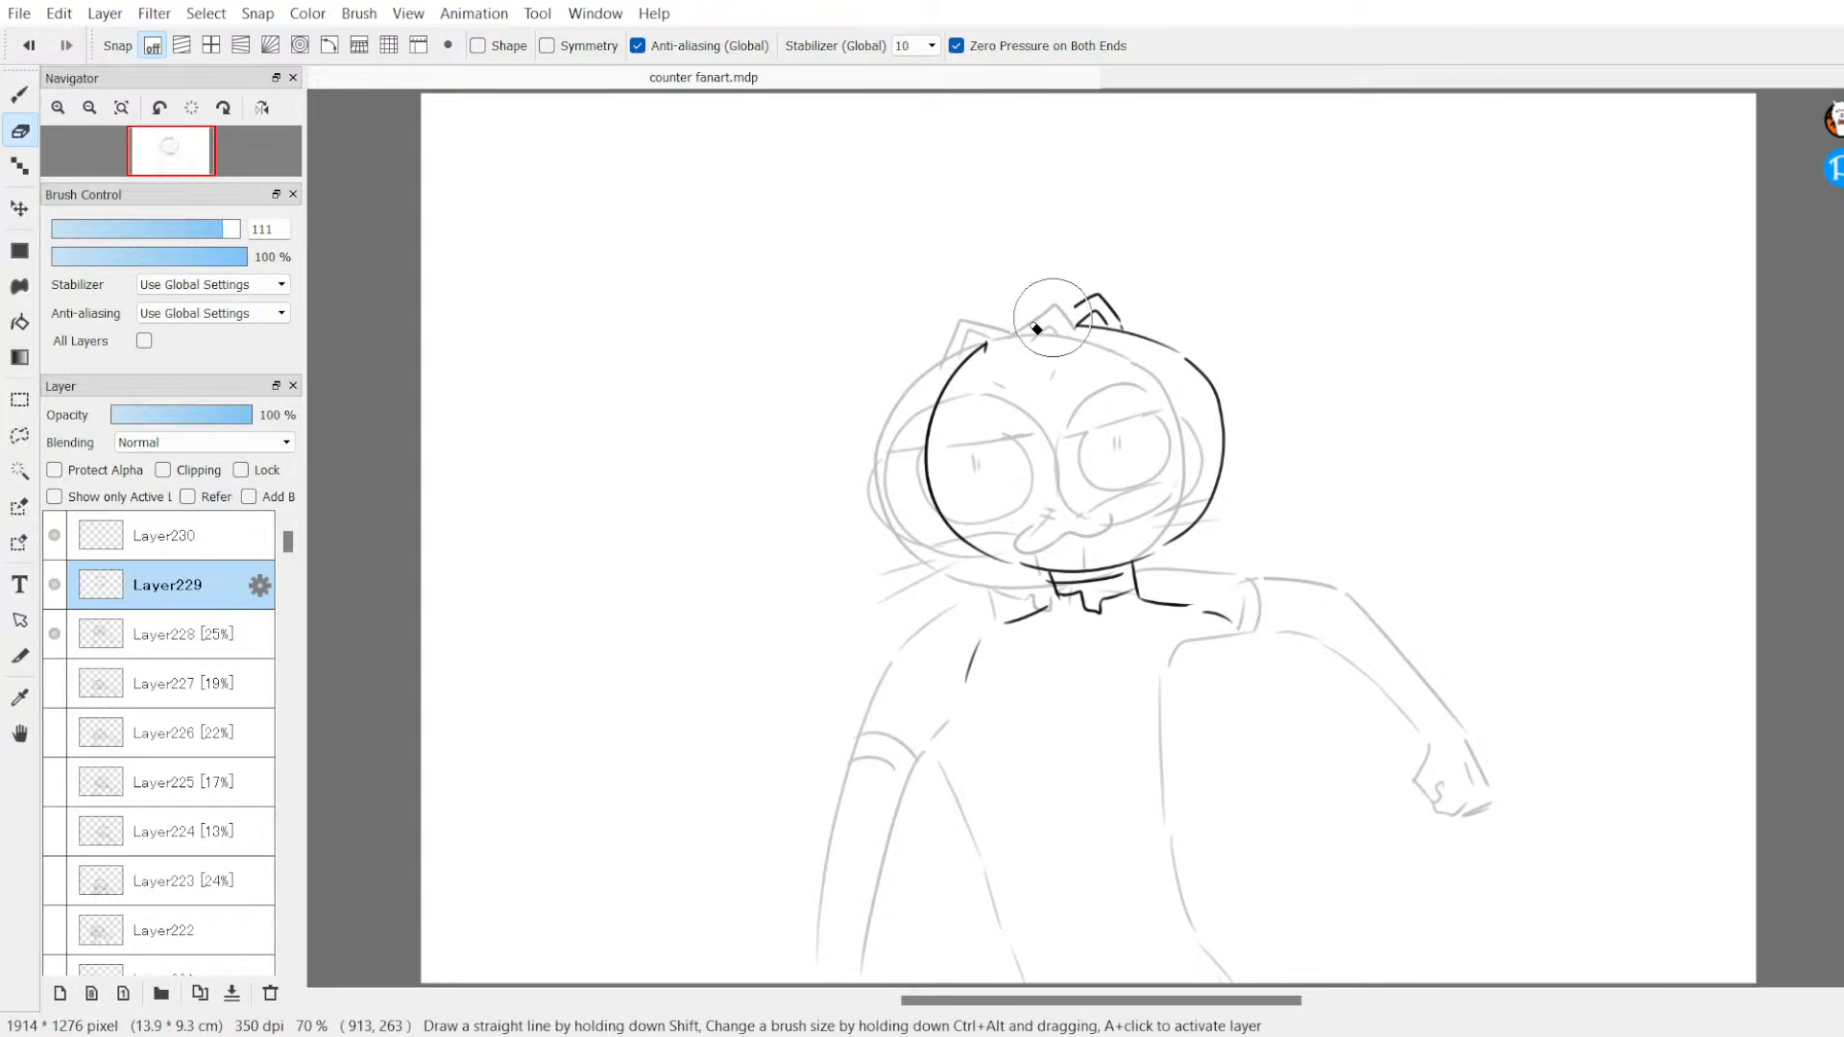
{"action": "left_click_drag", "start_coordinate": [1037, 328], "coordinate": [1100, 321]}
{"action": "key", "text": "b"}
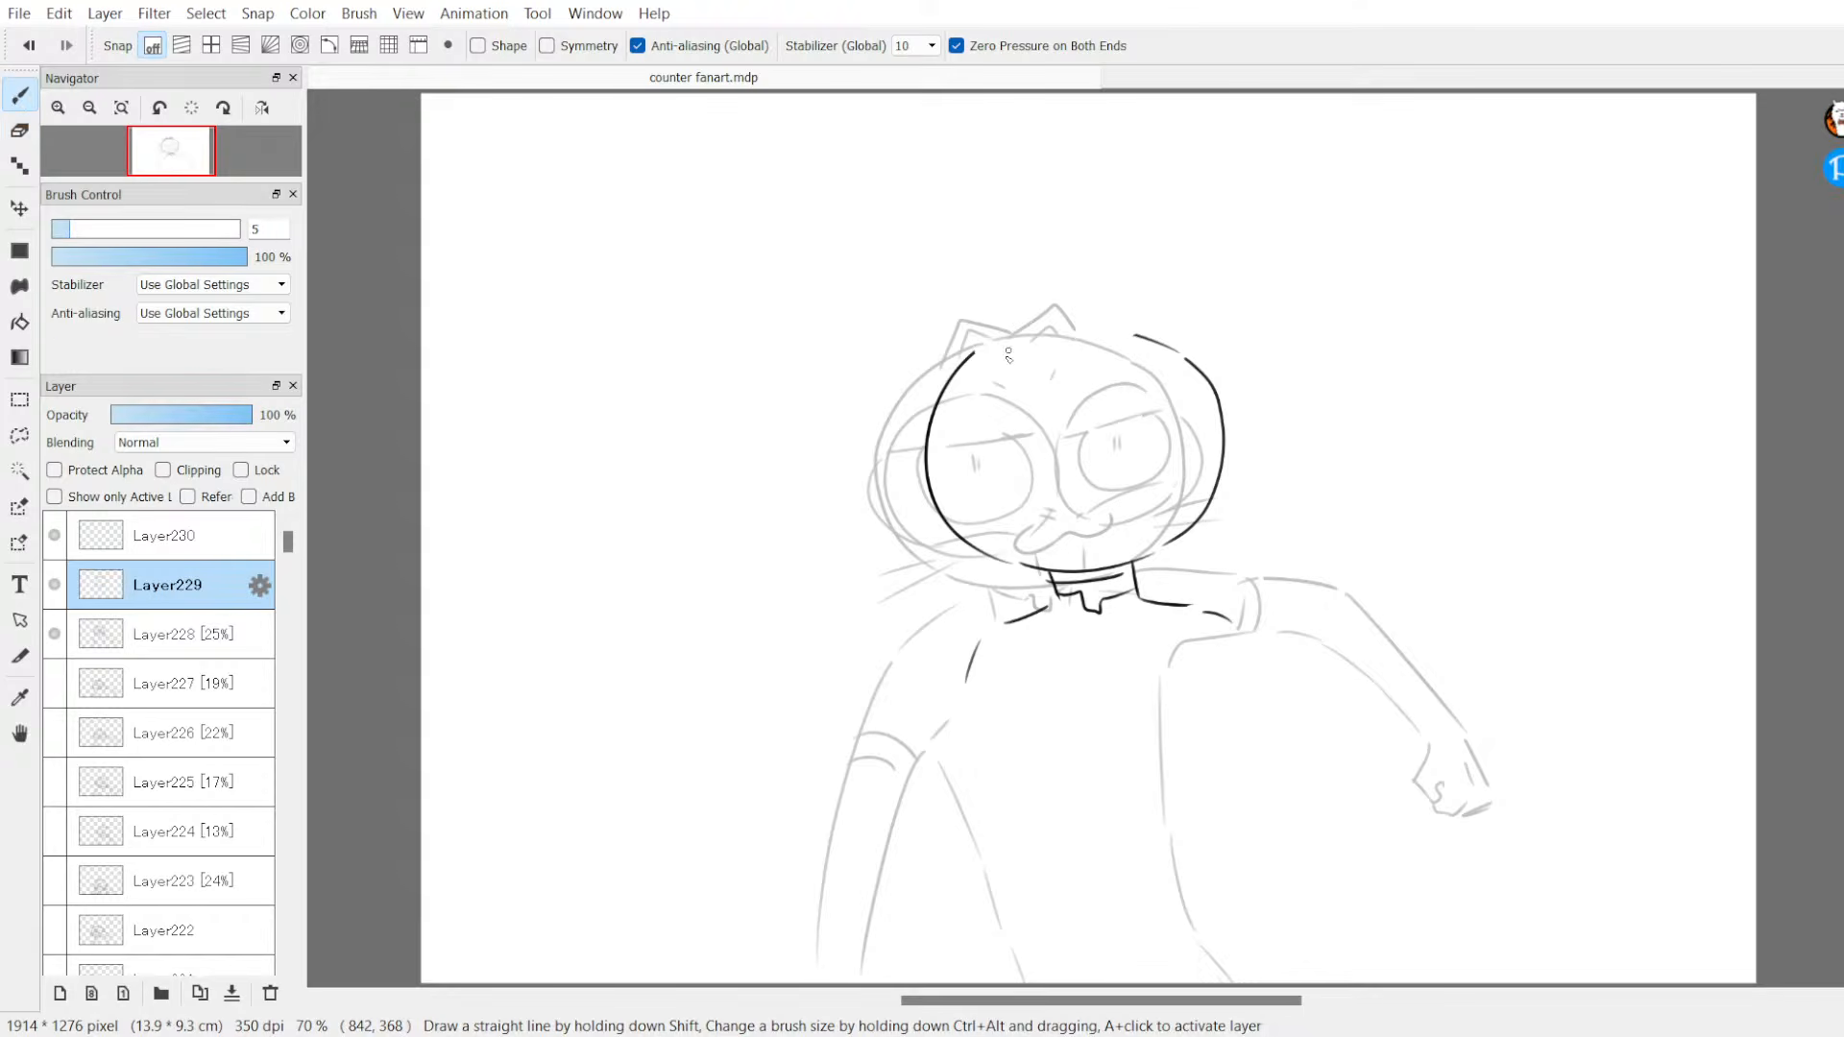
{"action": "left_click_drag", "start_coordinate": [986, 325], "coordinate": [1054, 357]}
{"action": "left_click_drag", "start_coordinate": [1060, 367], "coordinate": [1134, 370]}
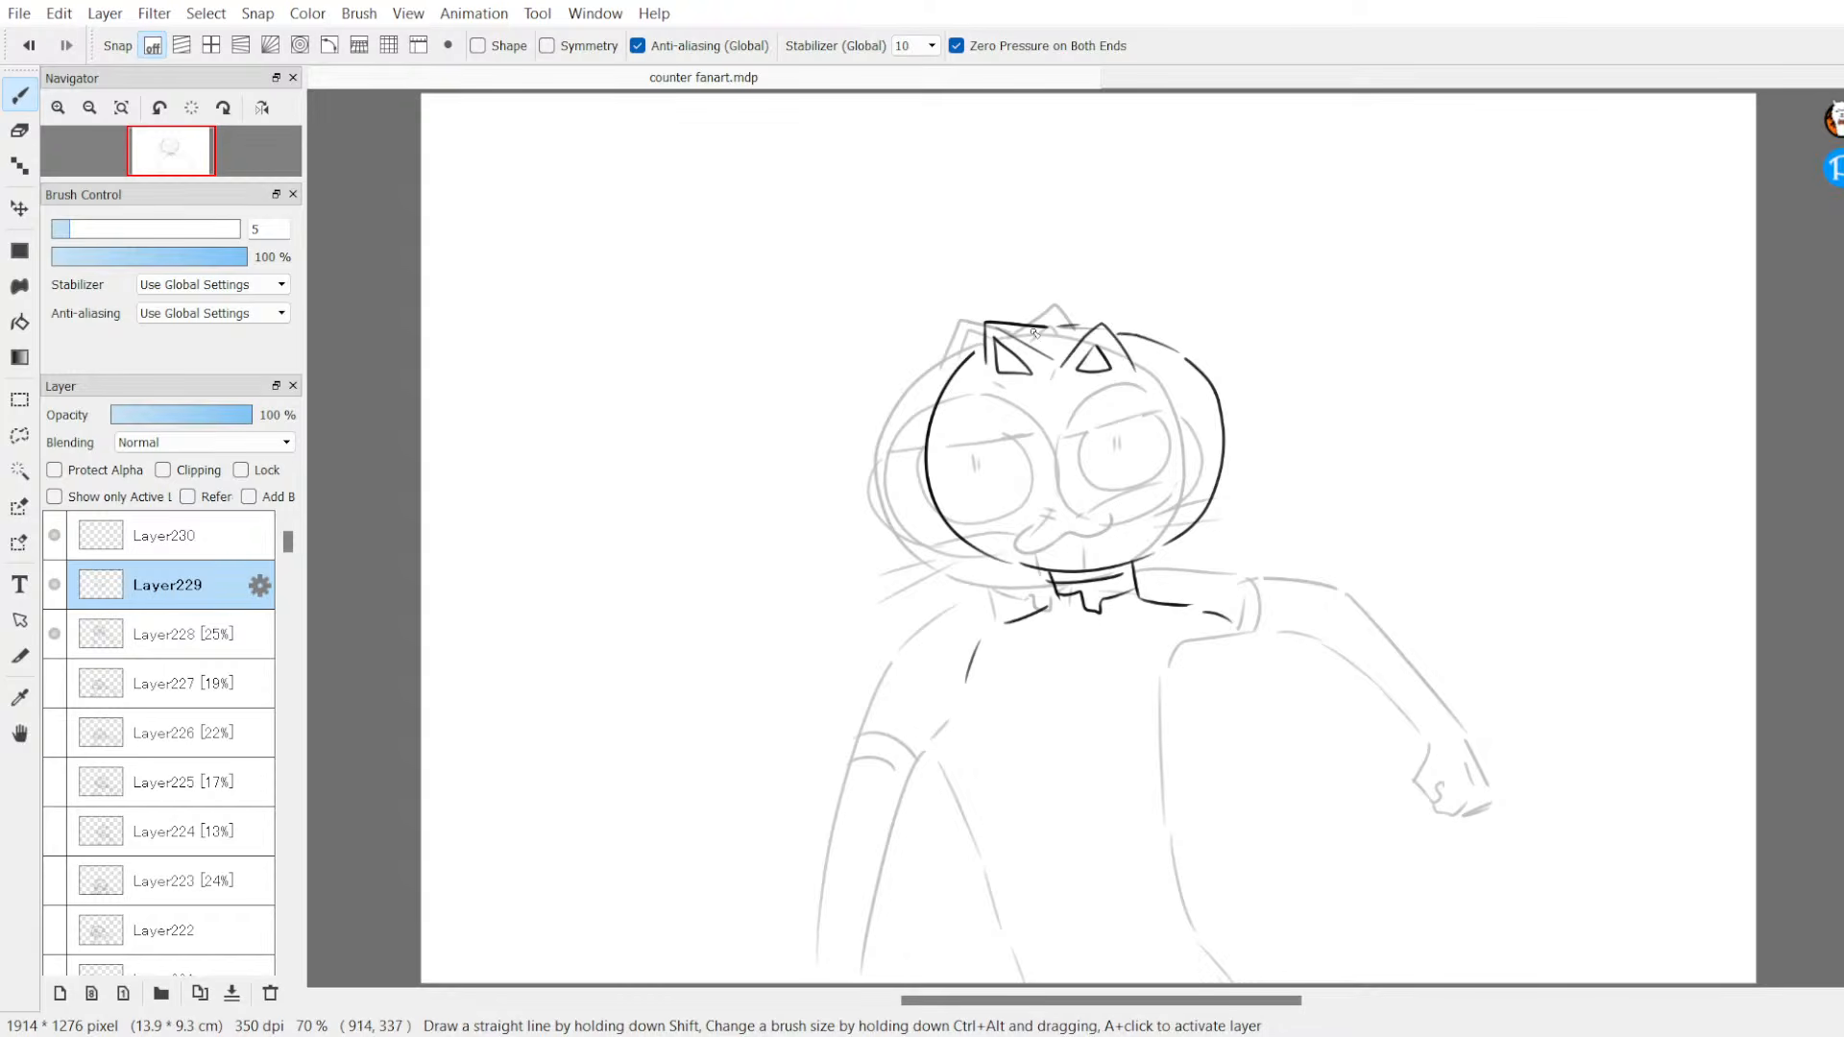
Step: Draw two small brow marks, the two large eye outlines meeting at the centre, and the cheek curves
{"action": "left_click_drag", "start_coordinate": [1010, 413], "coordinate": [1019, 422]}
{"action": "left_click_drag", "start_coordinate": [1073, 410], "coordinate": [1069, 394]}
{"action": "left_click_drag", "start_coordinate": [1069, 393], "coordinate": [1069, 510]}
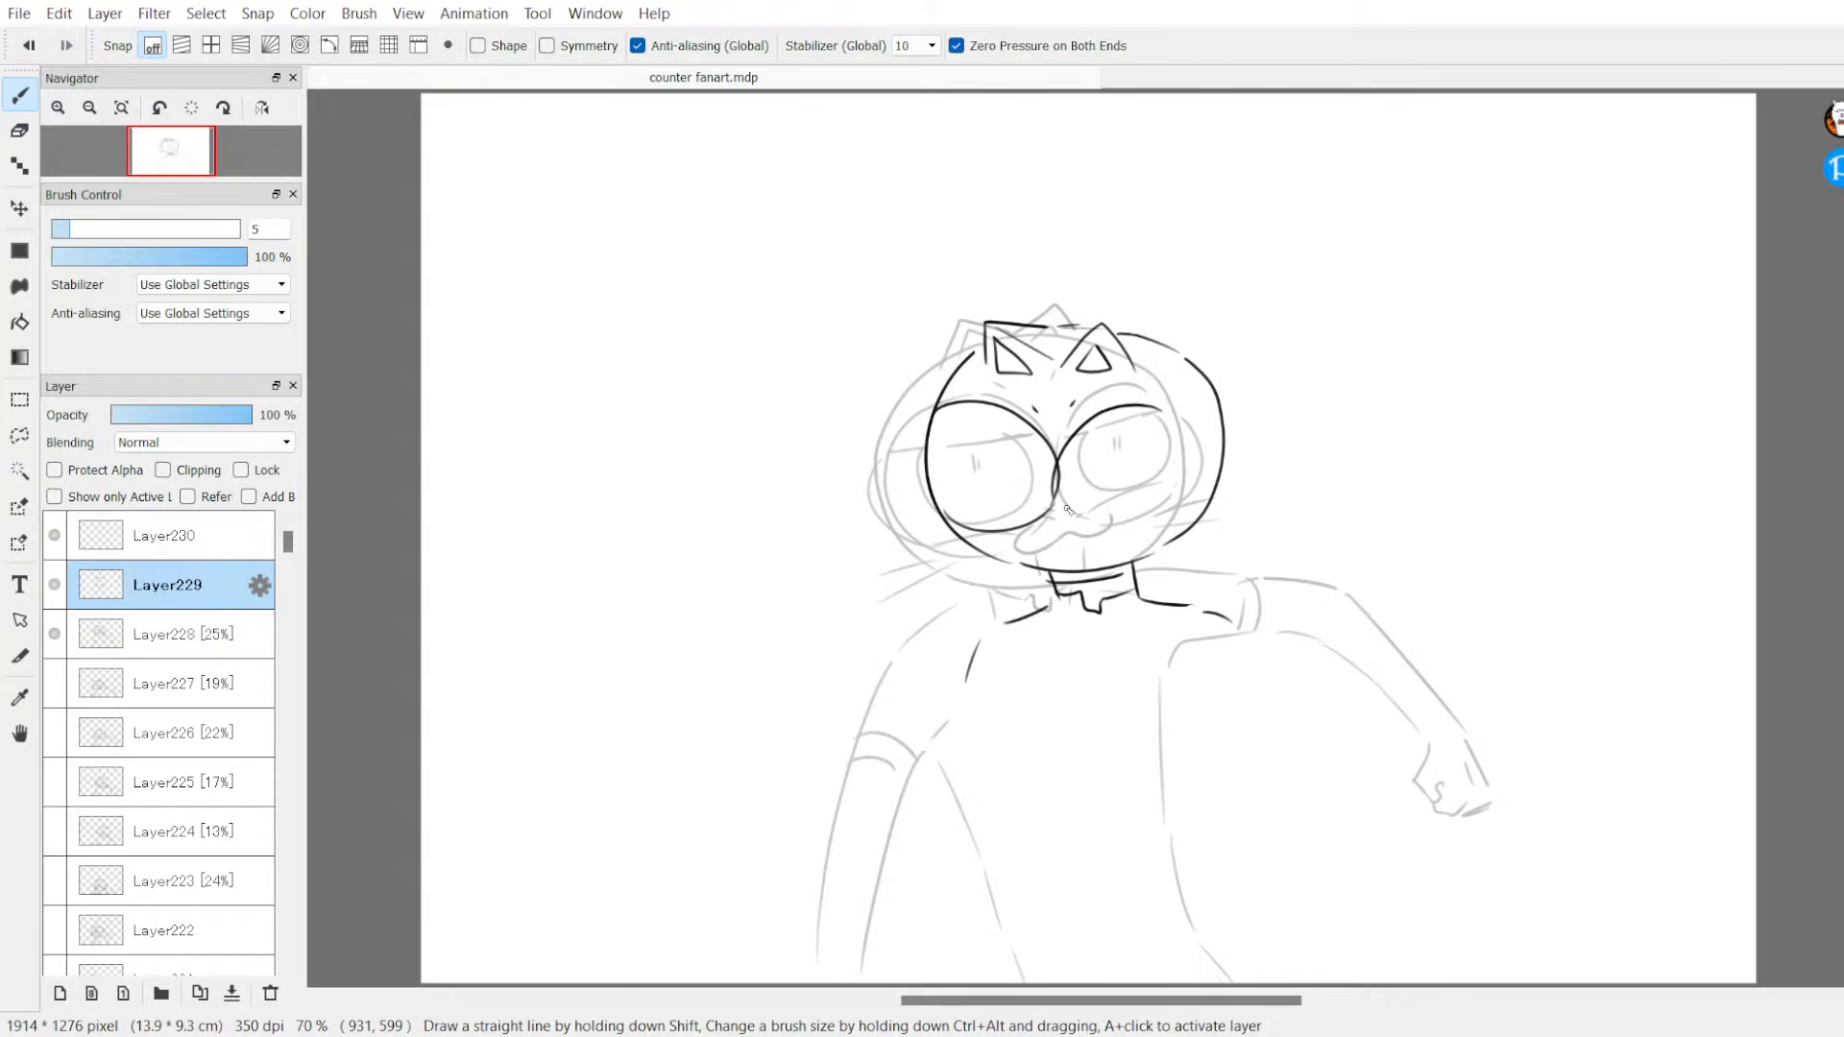
{"action": "left_click_drag", "start_coordinate": [1068, 509], "coordinate": [1223, 464]}
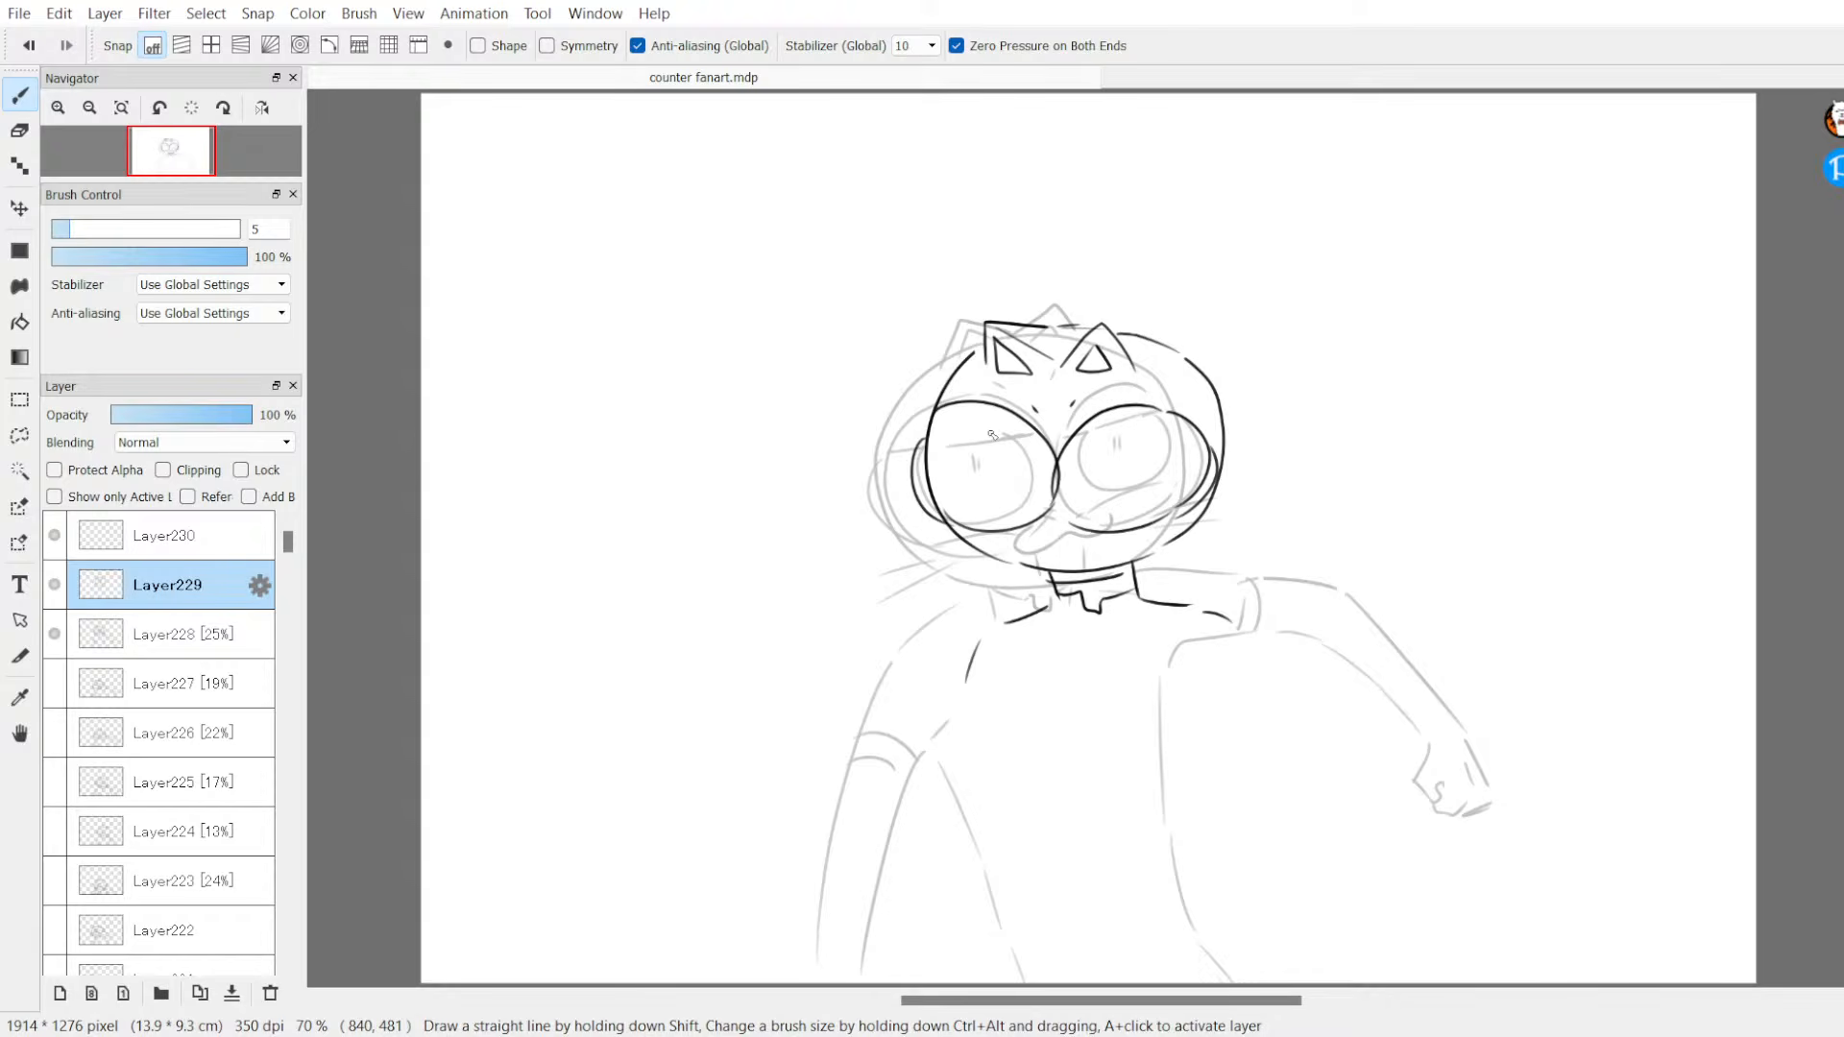
Step: Draw the curved muzzle and mouth line below the eyes, and erase stray strokes inside the left eye
{"action": "left_click_drag", "start_coordinate": [999, 524], "coordinate": [1069, 524]}
{"action": "left_click_drag", "start_coordinate": [1113, 519], "coordinate": [1074, 520]}
{"action": "left_click_drag", "start_coordinate": [1073, 519], "coordinate": [1062, 525]}
{"action": "key", "text": "e"}
{"action": "left_click_drag", "start_coordinate": [961, 485], "coordinate": [1071, 473]}
Step: Draw the upper arm lines at both shoulders and add short crease lines beside them
{"action": "key", "text": "b"}
{"action": "left_click_drag", "start_coordinate": [978, 627], "coordinate": [952, 684]}
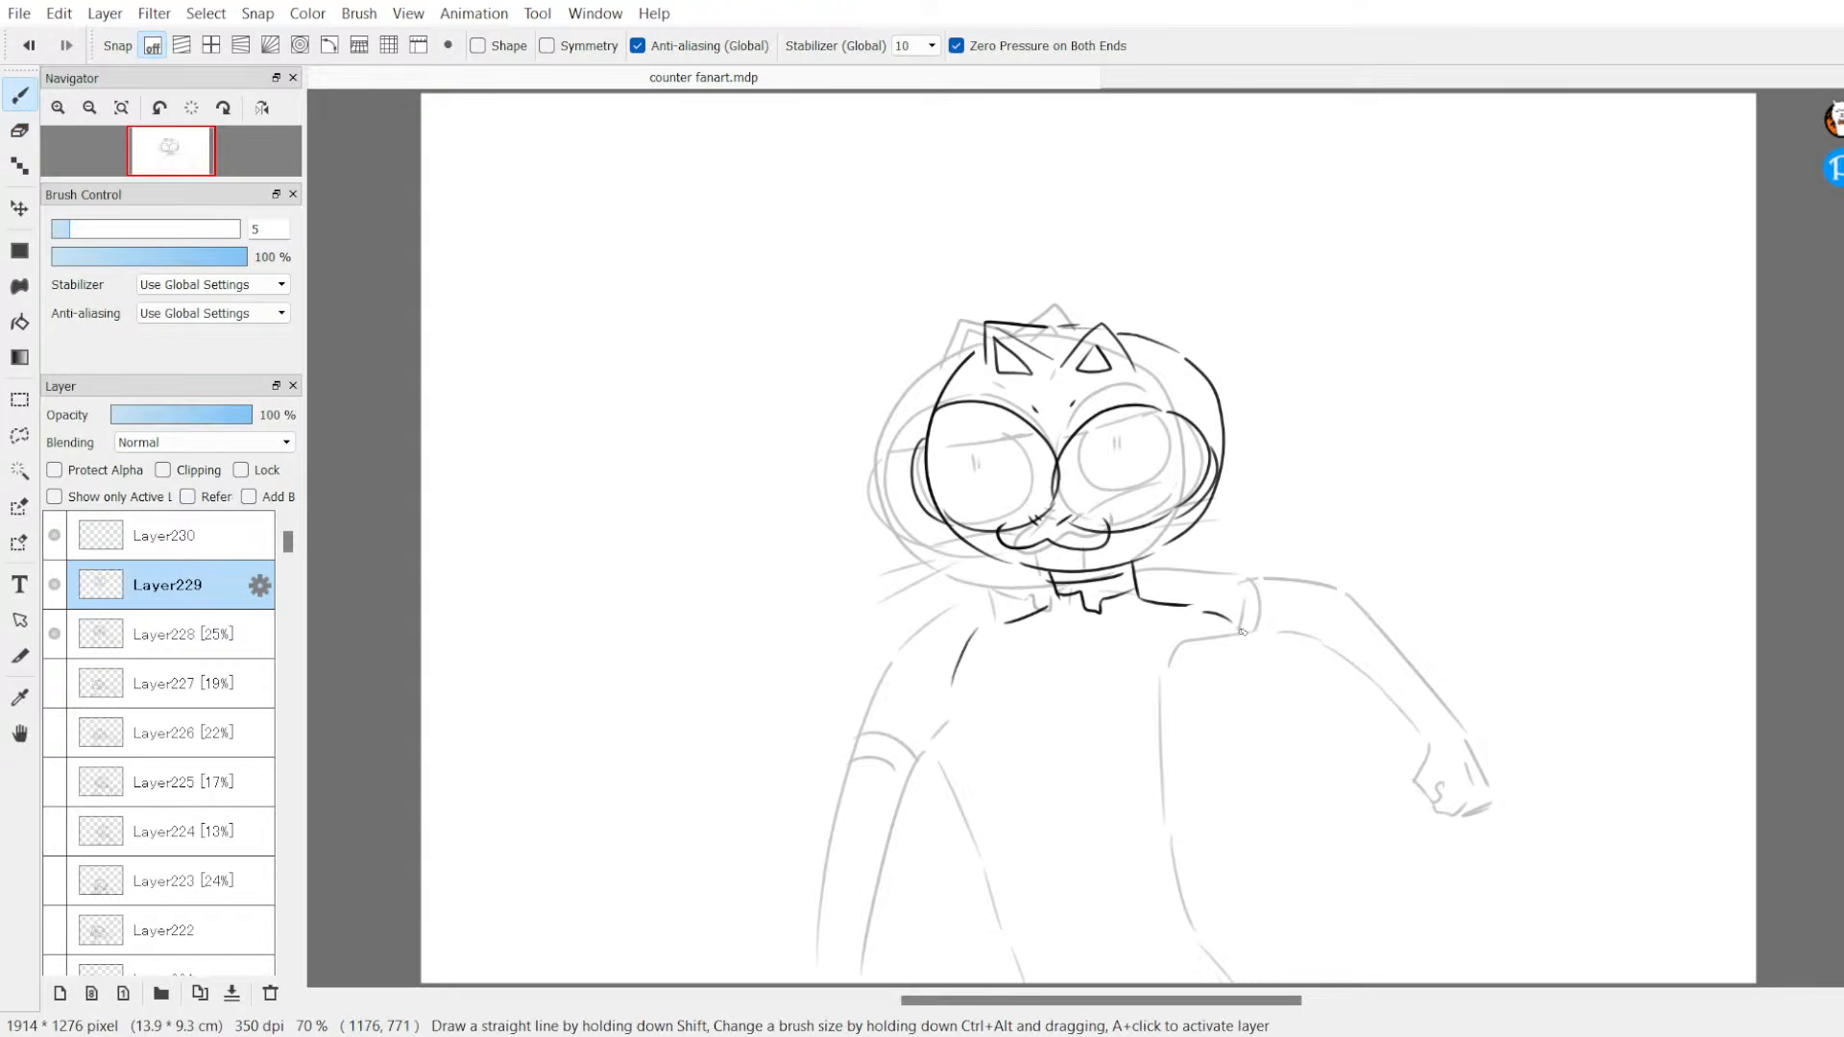
{"action": "left_click_drag", "start_coordinate": [1002, 620], "coordinate": [966, 642]}
{"action": "left_click_drag", "start_coordinate": [970, 638], "coordinate": [1009, 652]}
{"action": "left_click_drag", "start_coordinate": [971, 652], "coordinate": [1011, 675]}
{"action": "mouse_move", "coordinate": [1239, 622]}
{"action": "left_mouse_down"}
{"action": "mouse_move", "coordinate": [1268, 650]}
{"action": "mouse_move", "coordinate": [1213, 674]}
{"action": "left_mouse_up"}
{"action": "left_click_drag", "start_coordinate": [1218, 641], "coordinate": [1219, 675]}
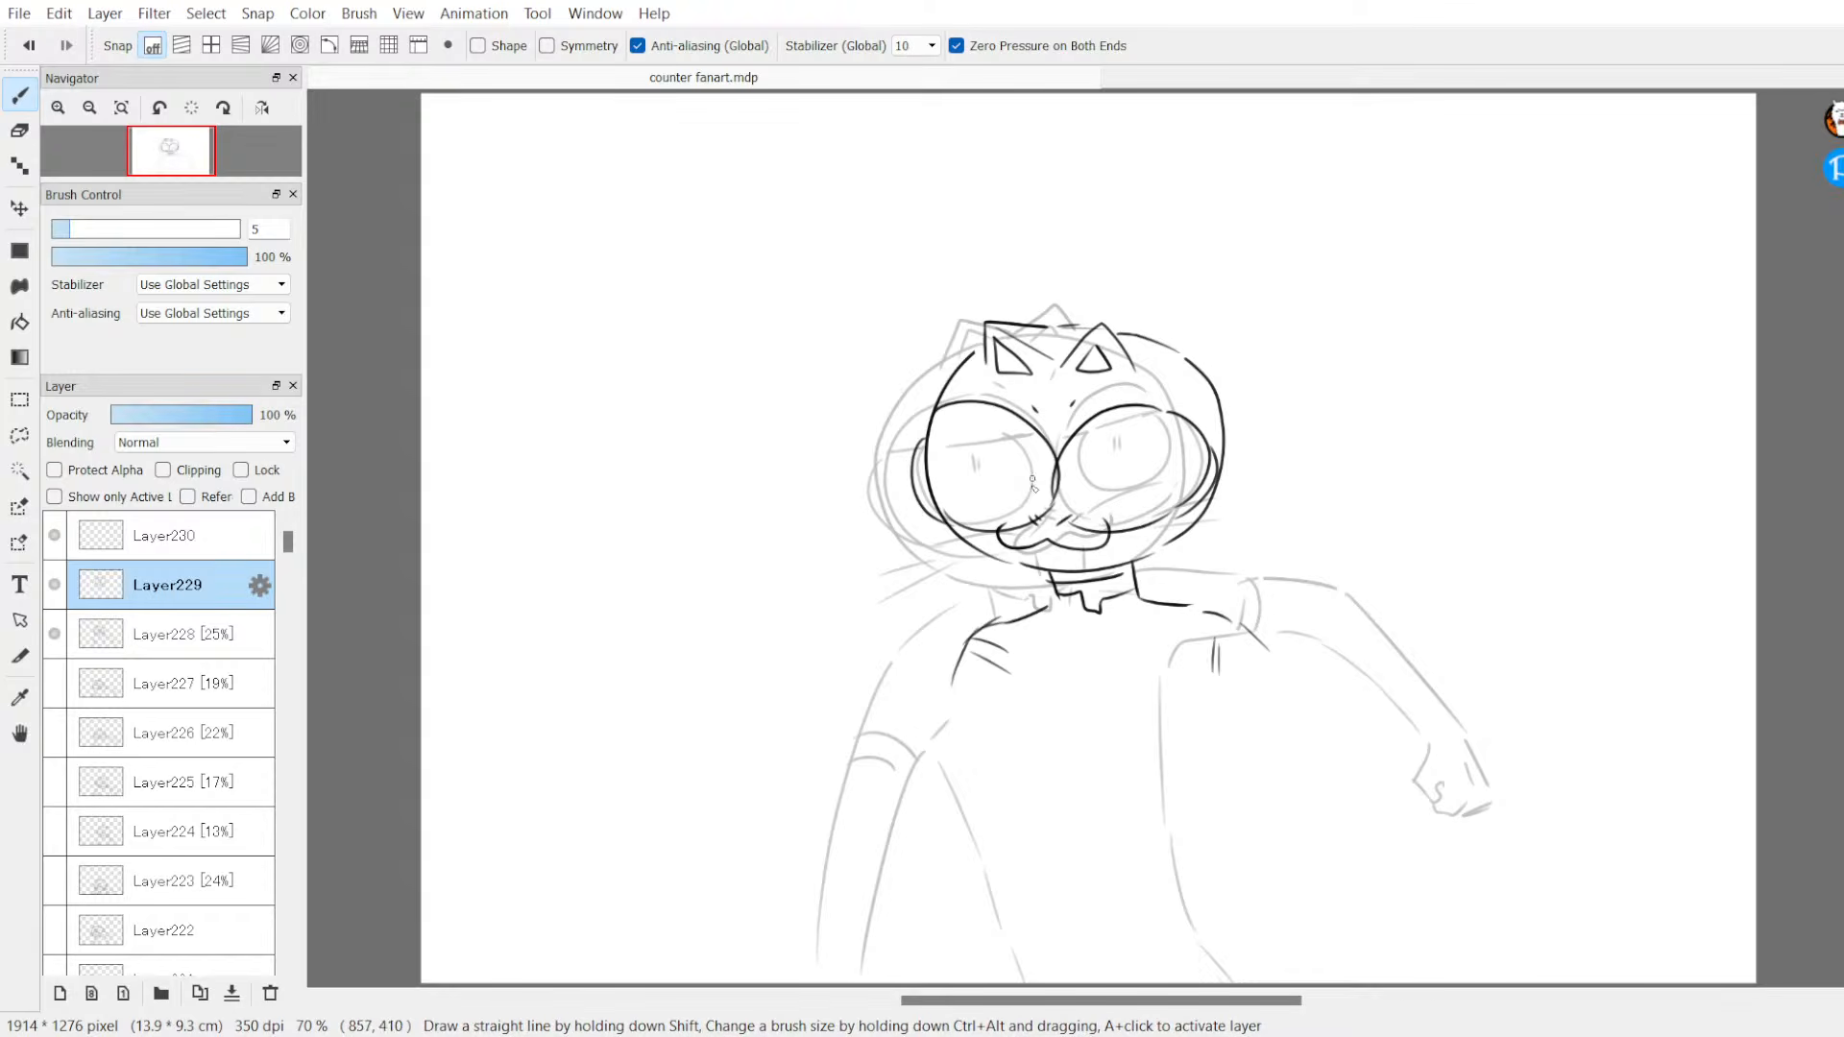
Step: Draw whiskers on both cheeks
{"action": "mouse_move", "coordinate": [893, 531]}
{"action": "left_mouse_down"}
{"action": "mouse_move", "coordinate": [972, 526]}
{"action": "mouse_move", "coordinate": [960, 544]}
{"action": "left_mouse_up"}
{"action": "left_click_drag", "start_coordinate": [1183, 520], "coordinate": [1253, 516]}
{"action": "left_click_drag", "start_coordinate": [1191, 537], "coordinate": [1245, 550]}
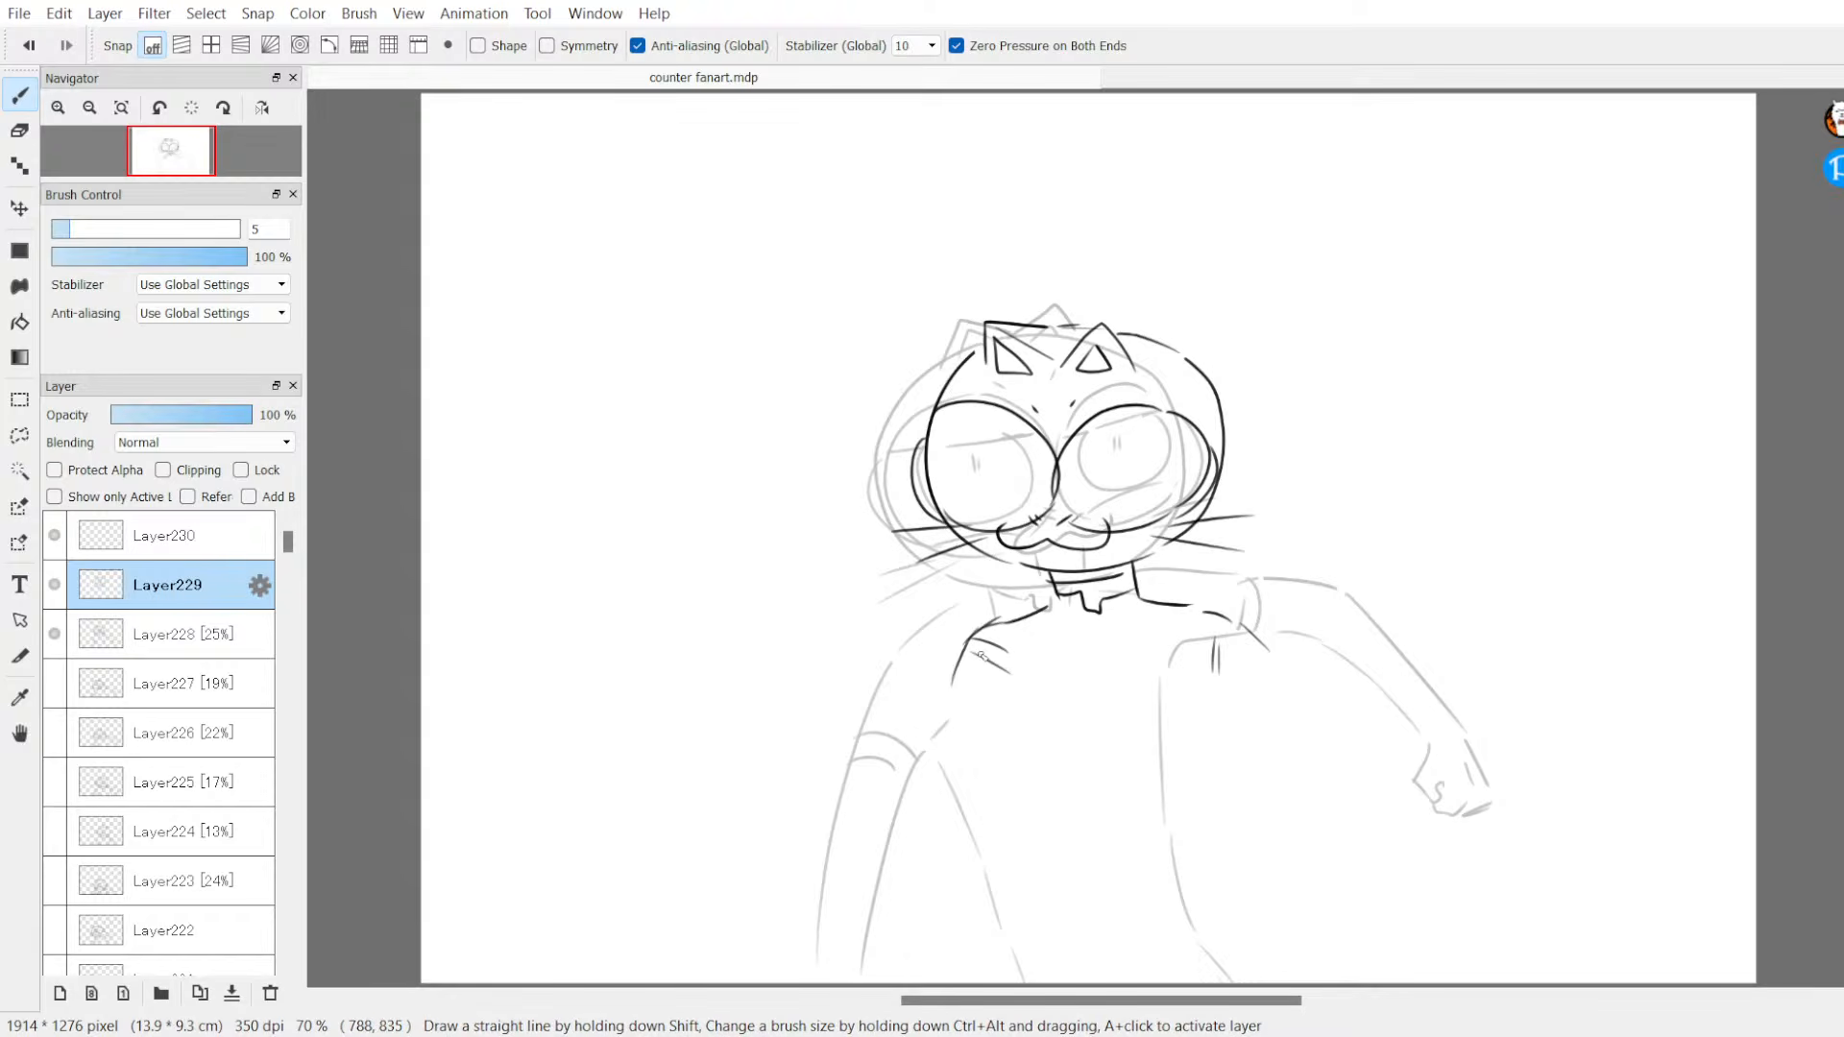
Step: Remove the left shoulder strokes and try a new curve for the right side of the head
{"action": "key", "text": "ctrl+z"}
{"action": "key", "text": "e"}
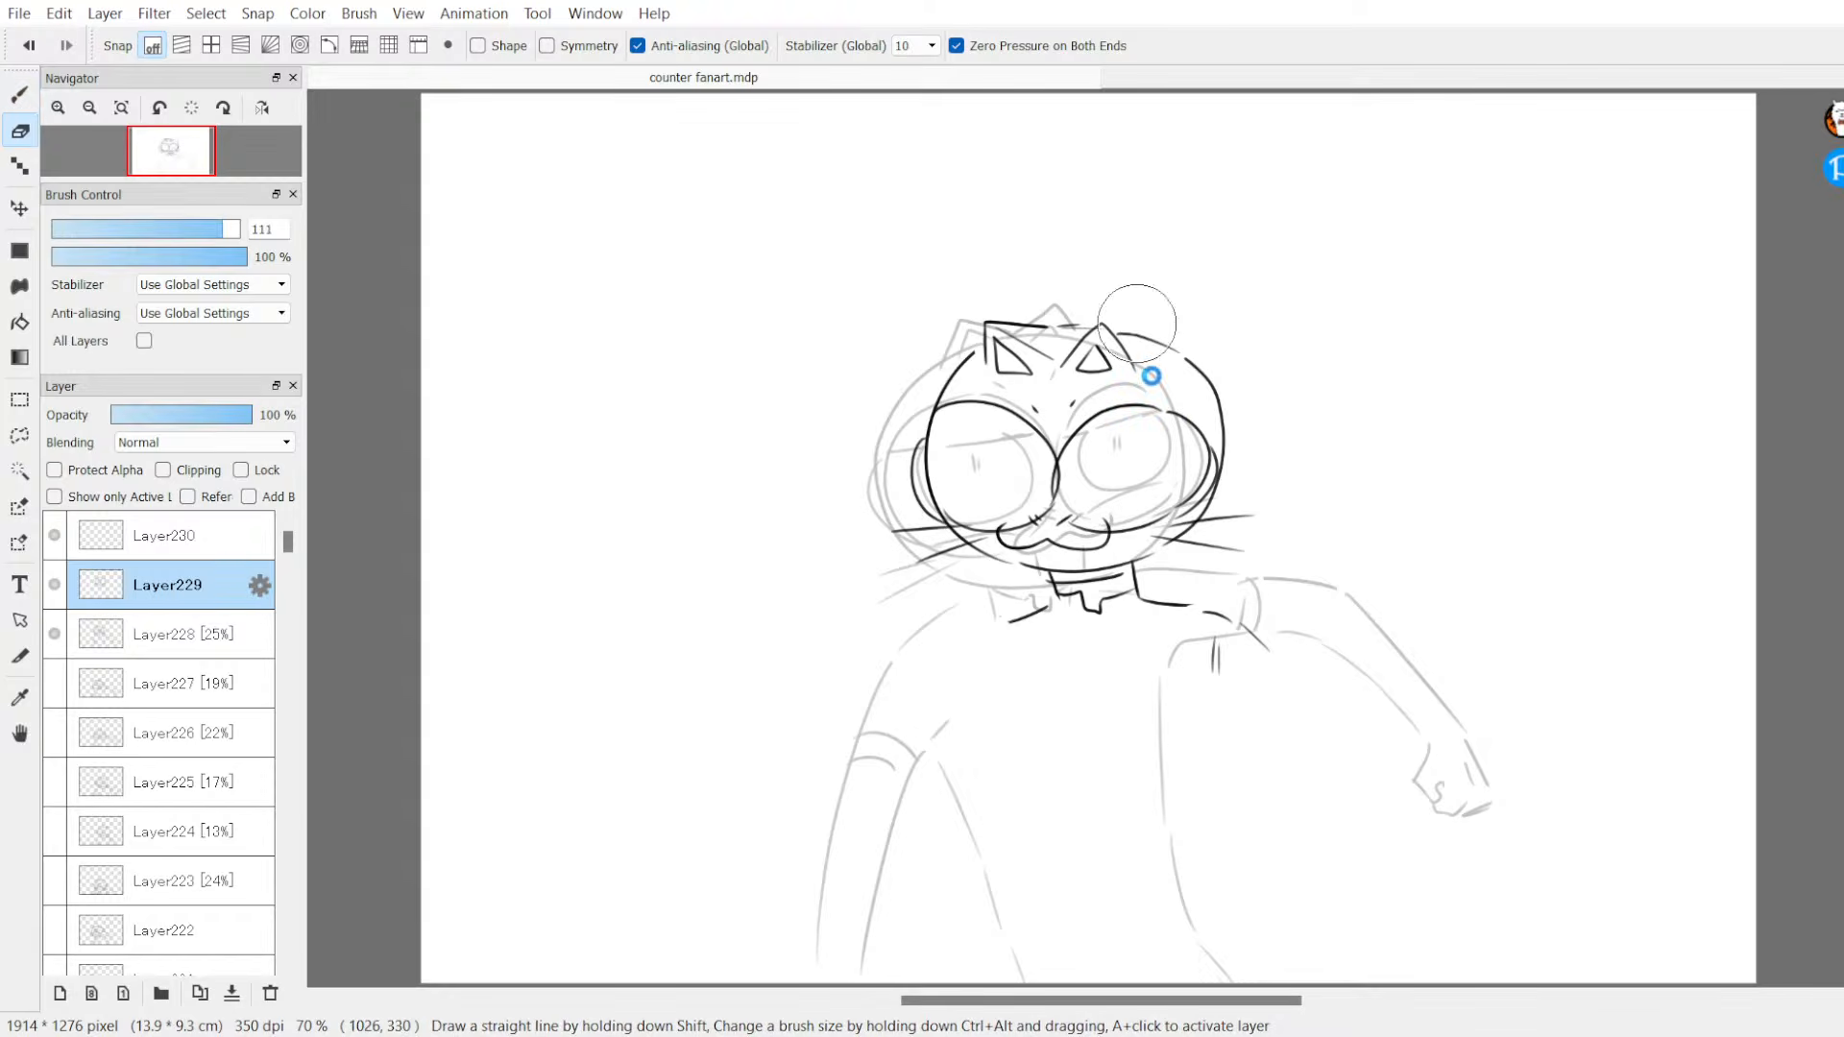
{"action": "key", "text": "b"}
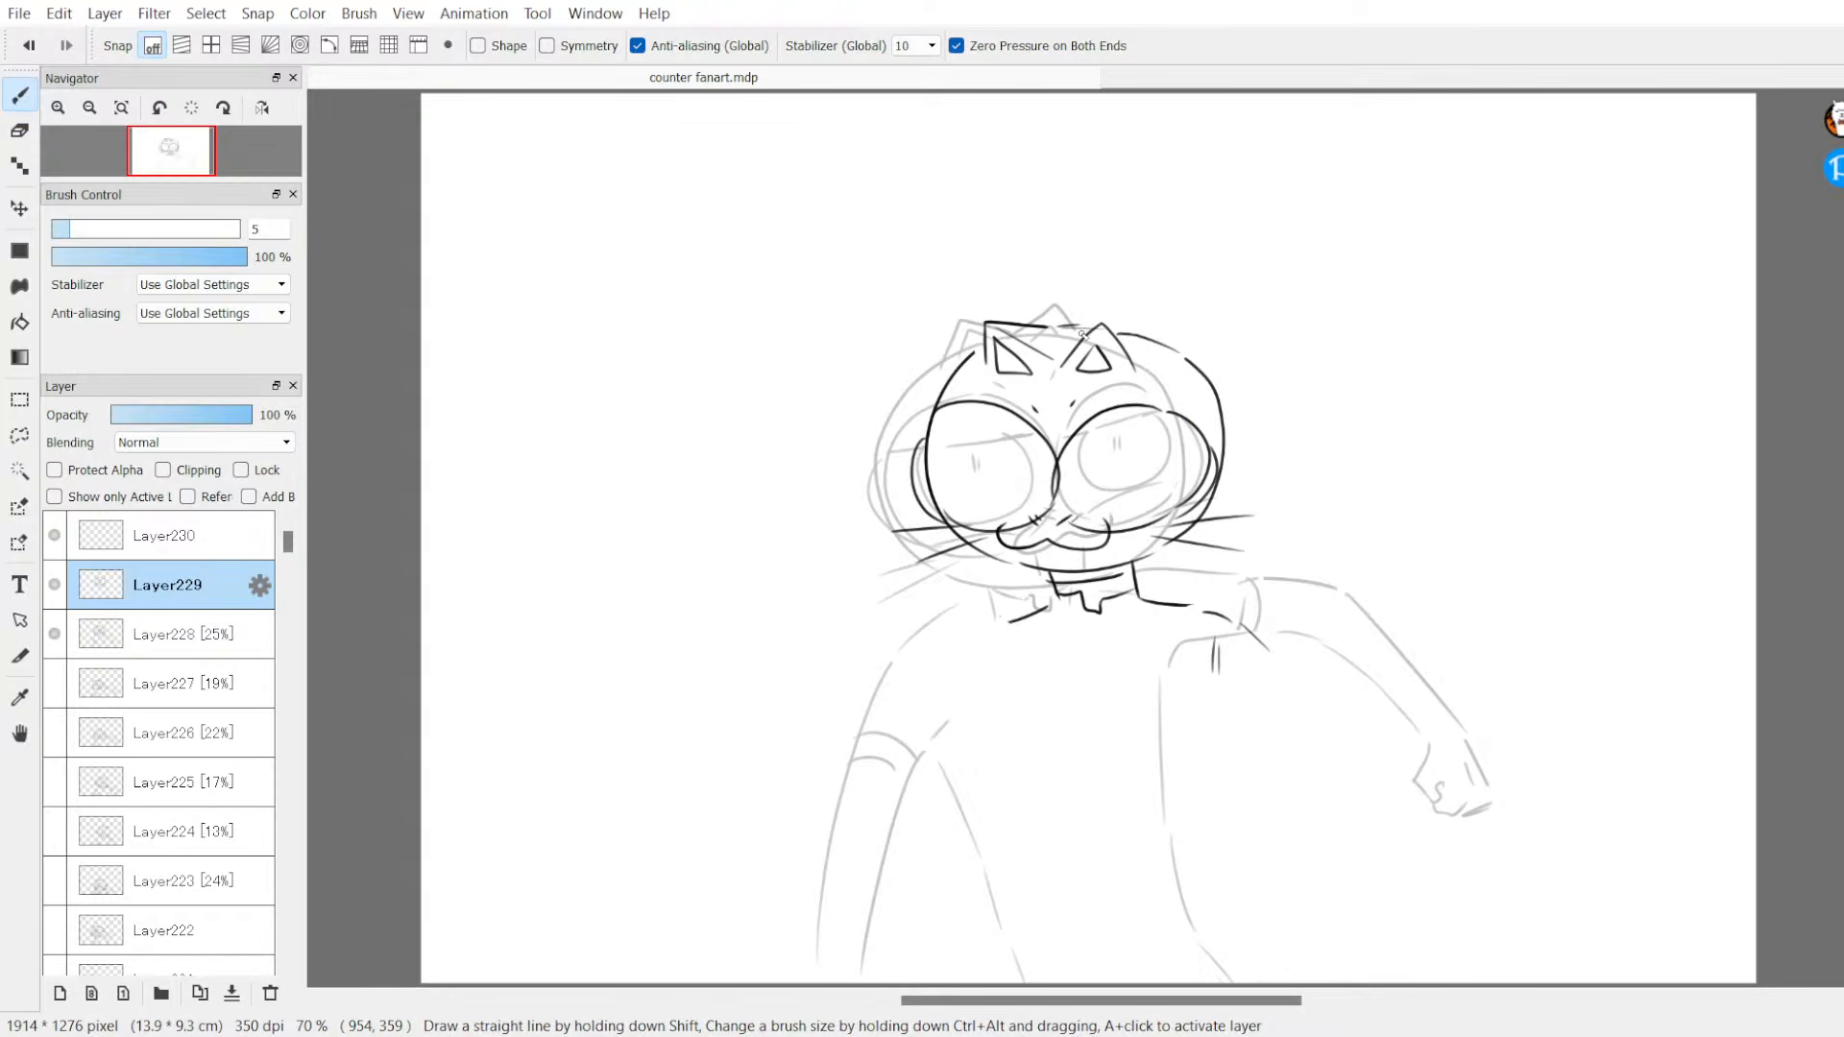
{"action": "left_click_drag", "start_coordinate": [1116, 344], "coordinate": [1018, 500]}
Step: Erase the entire drawing on Layer229, including the head, face, collar and shoulder lines
{"action": "key", "text": "e"}
{"action": "left_click_drag", "start_coordinate": [1047, 356], "coordinate": [928, 506]}
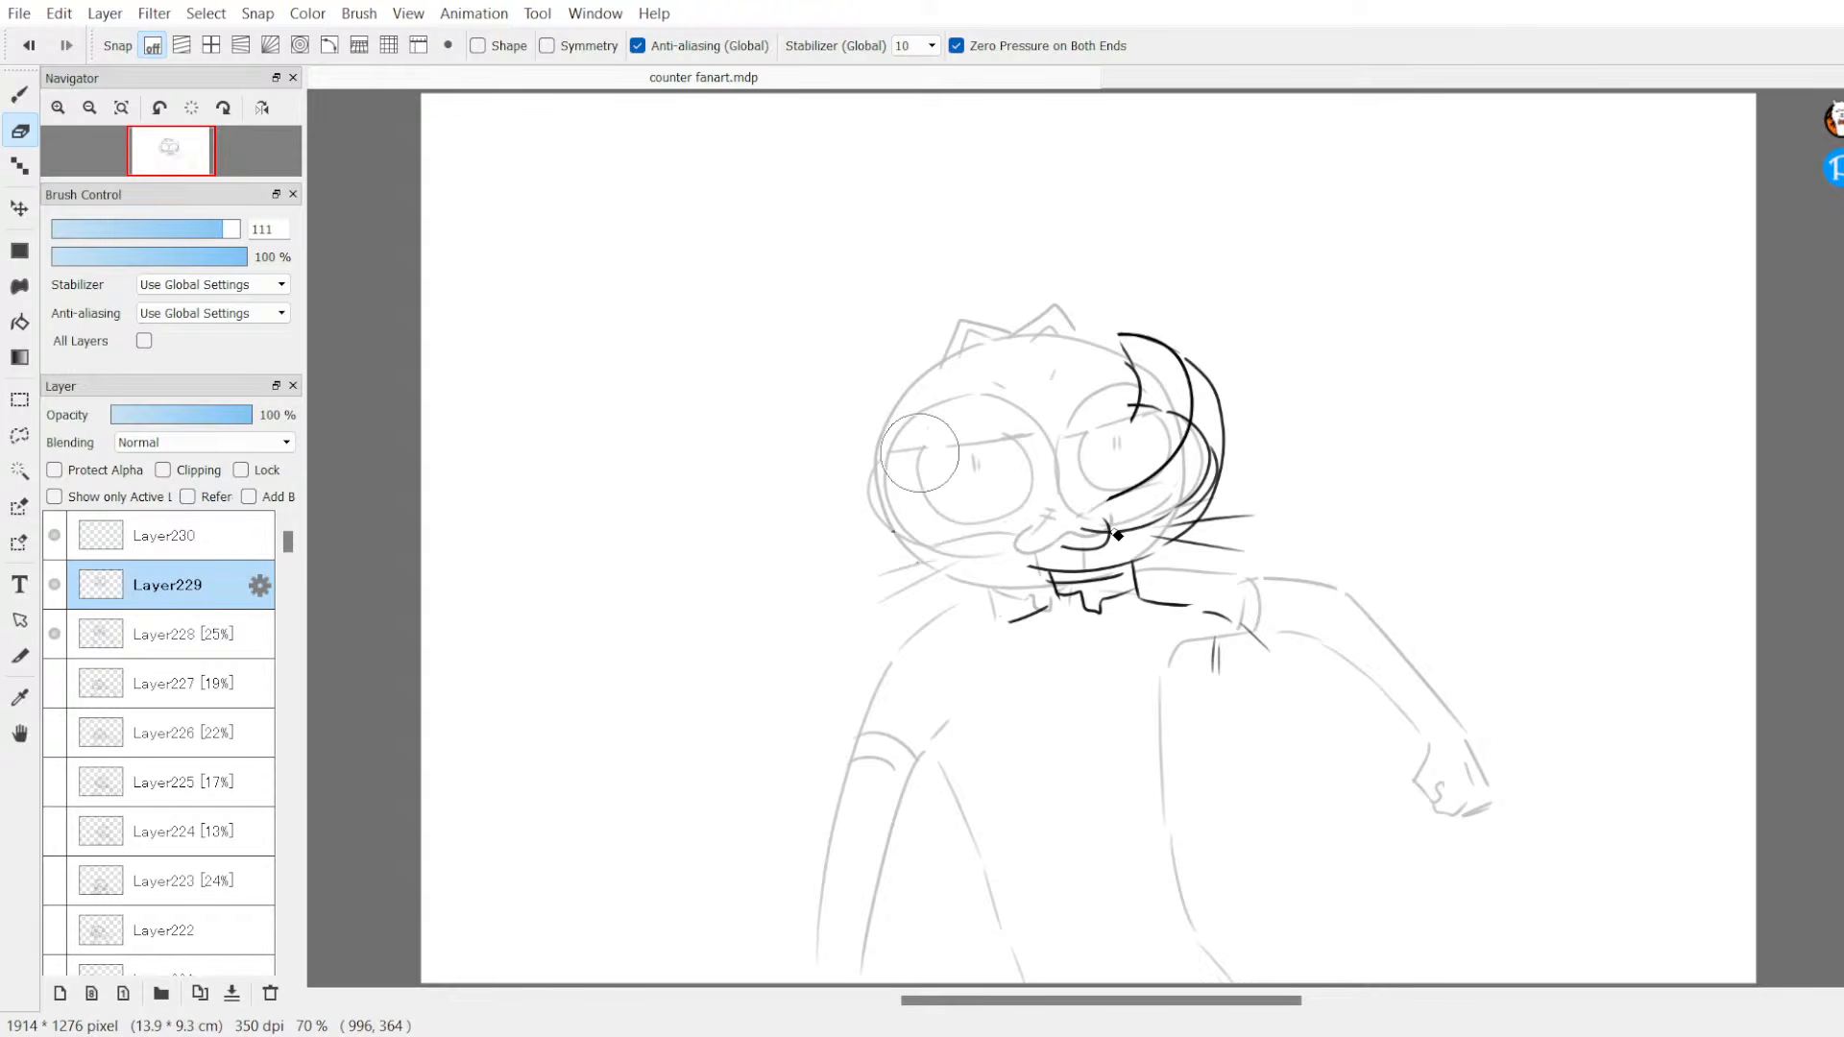
{"action": "mouse_move", "coordinate": [1117, 535]}
{"action": "left_mouse_down"}
{"action": "mouse_move", "coordinate": [1182, 522]}
{"action": "mouse_move", "coordinate": [1103, 609]}
{"action": "left_mouse_up"}
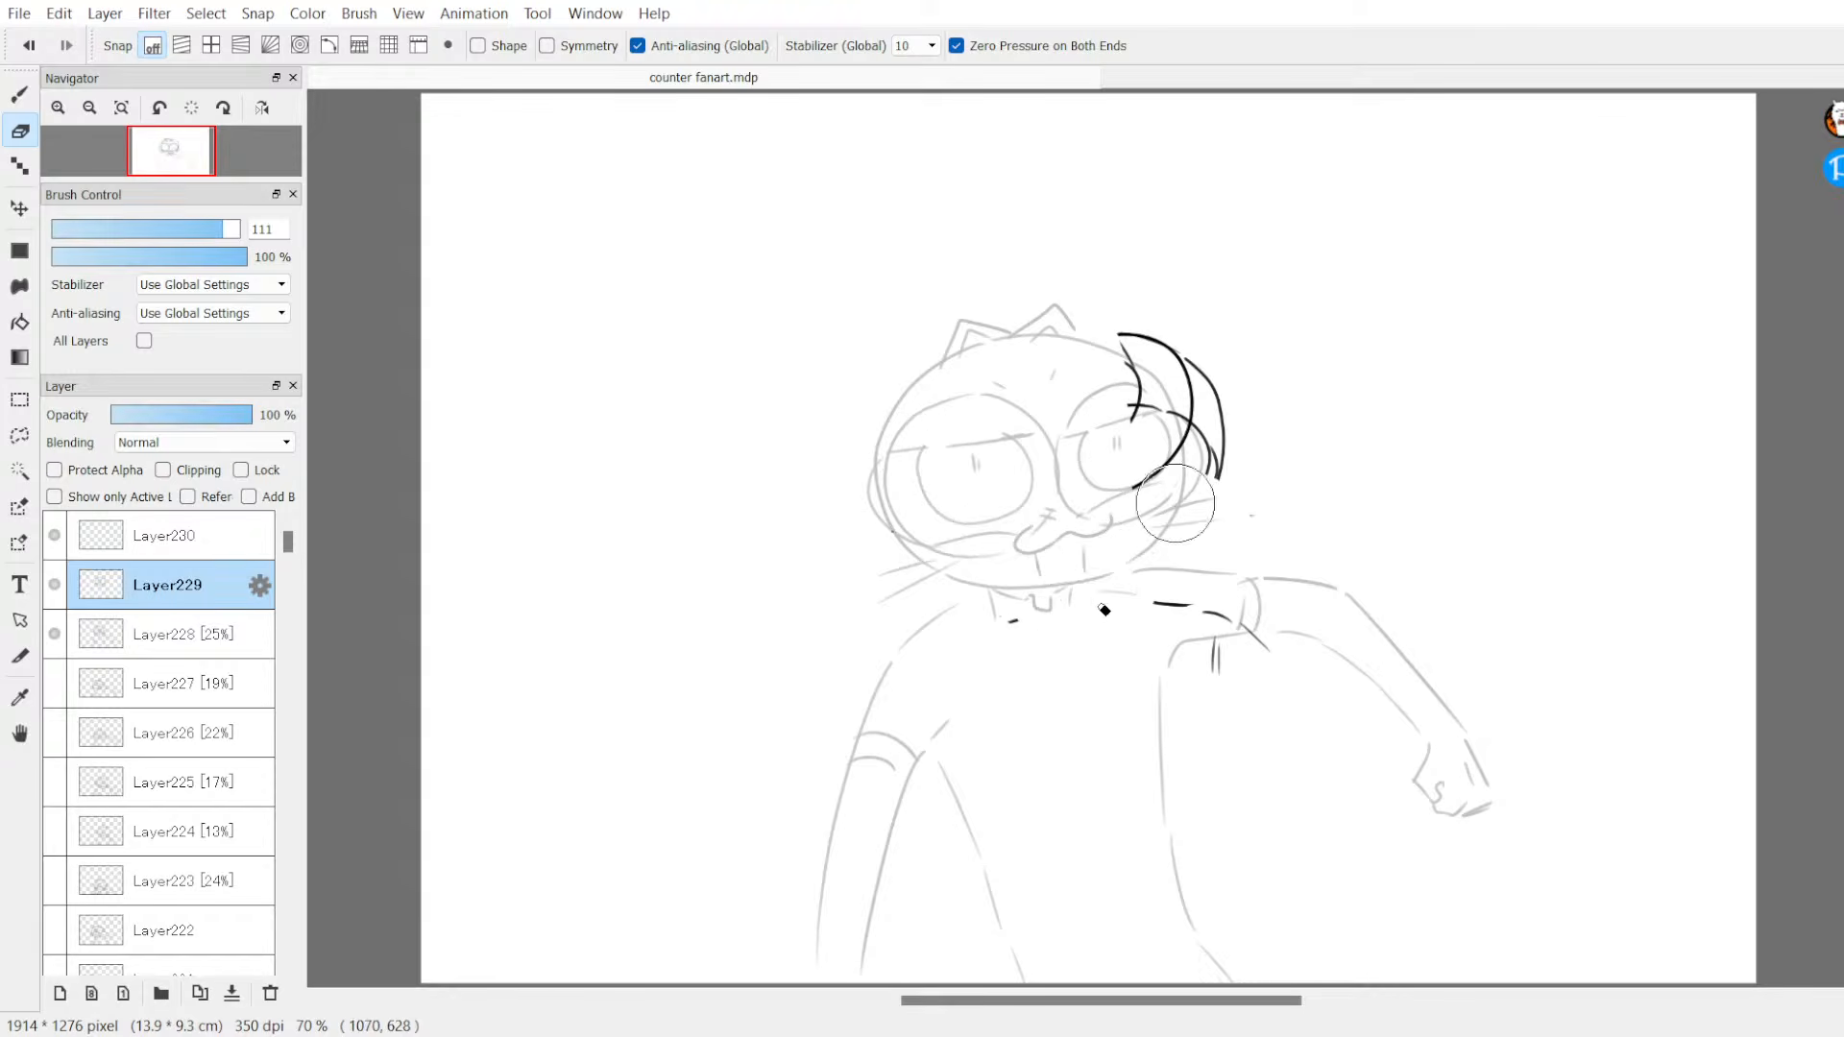
{"action": "left_click_drag", "start_coordinate": [1225, 663], "coordinate": [1239, 650]}
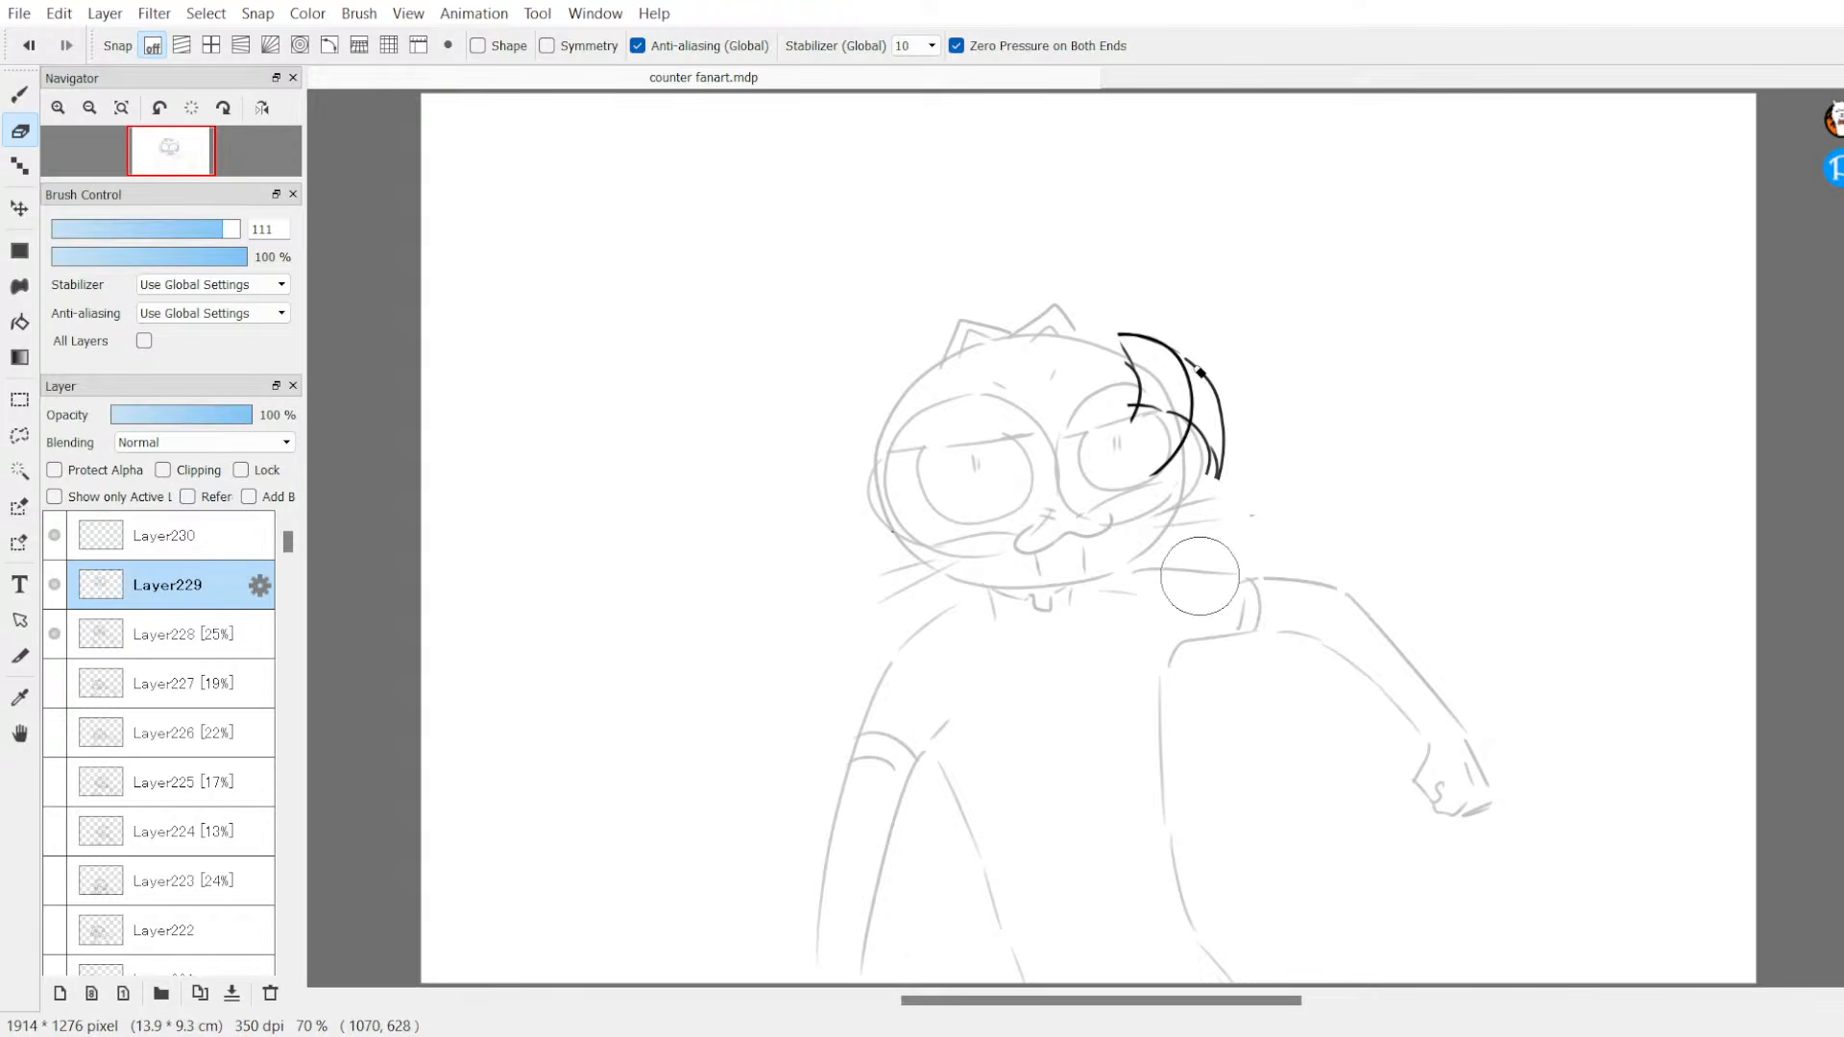
{"action": "mouse_move", "coordinate": [1200, 372]}
{"action": "left_mouse_down"}
{"action": "mouse_move", "coordinate": [1134, 350]}
{"action": "mouse_move", "coordinate": [1218, 459]}
{"action": "mouse_move", "coordinate": [1141, 422]}
{"action": "mouse_move", "coordinate": [1136, 347]}
{"action": "mouse_move", "coordinate": [1166, 341]}
{"action": "mouse_move", "coordinate": [1141, 343]}
{"action": "left_mouse_up"}
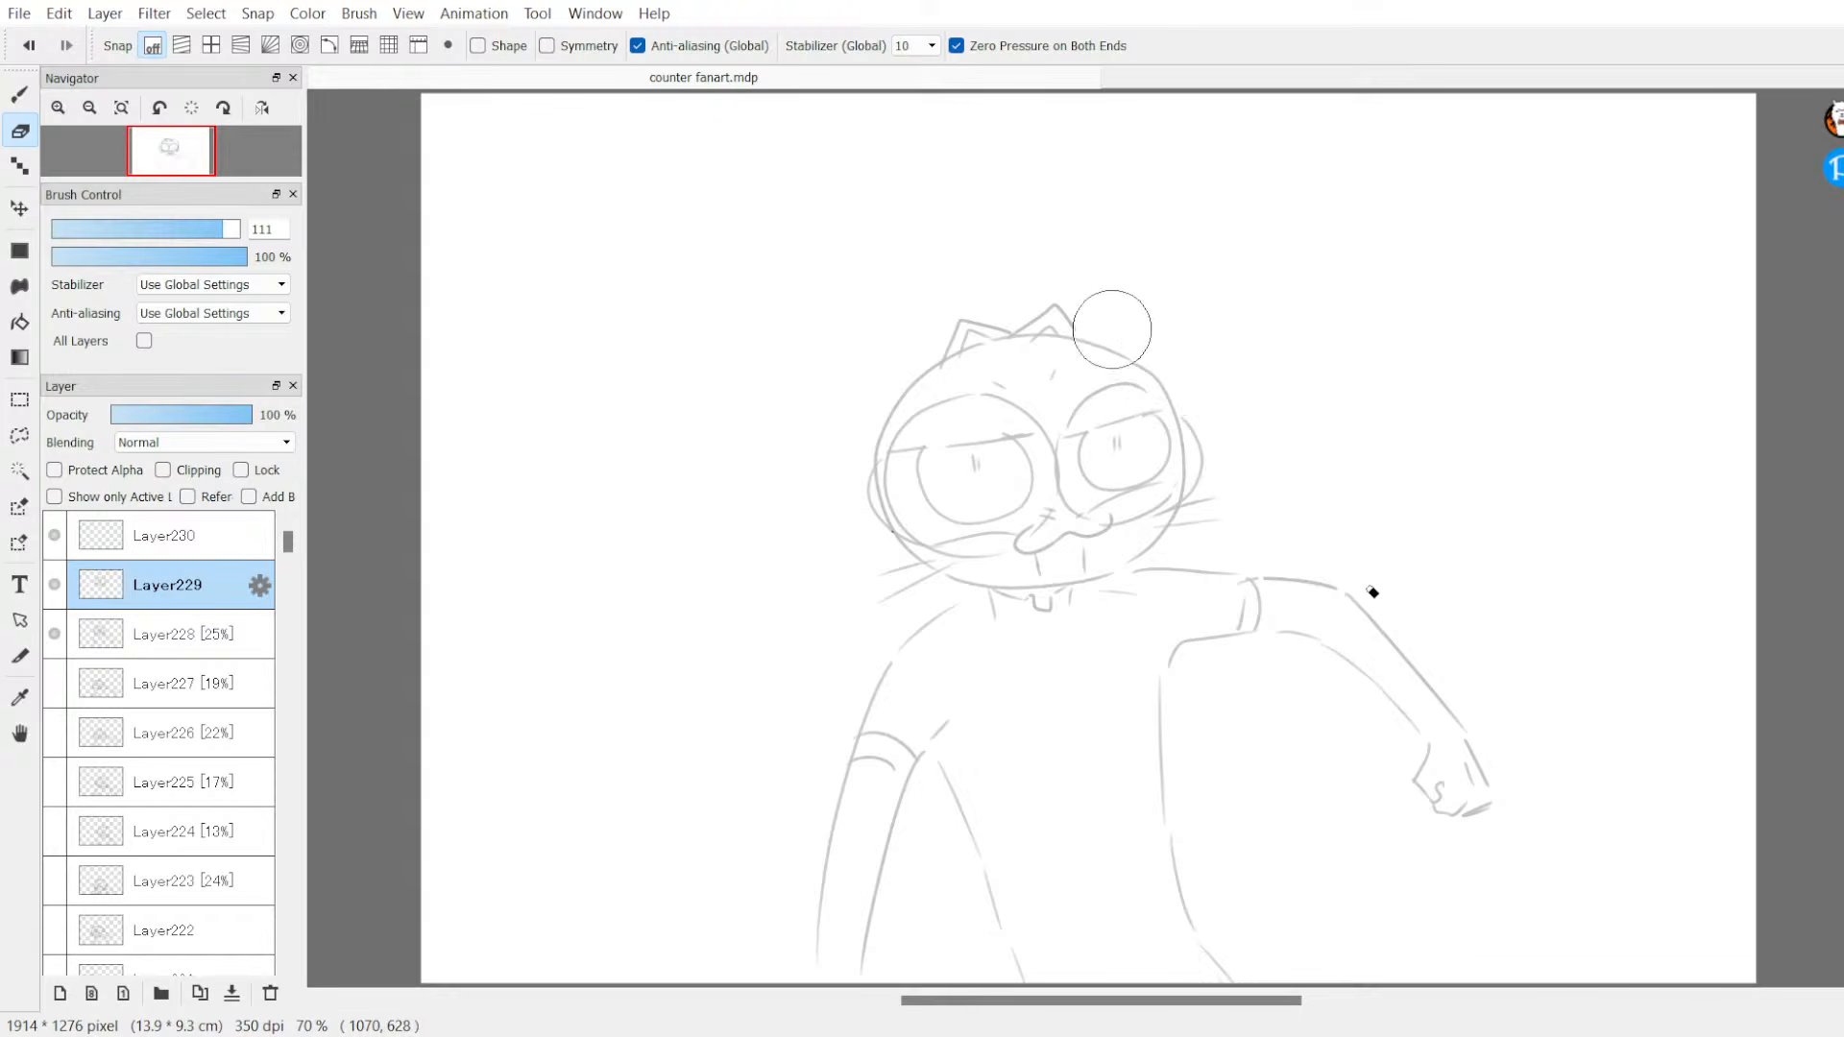
Step: Draw the left side and top of a new head outline slightly right of the Layer228 head, trimming its lower end
{"action": "key", "text": "b"}
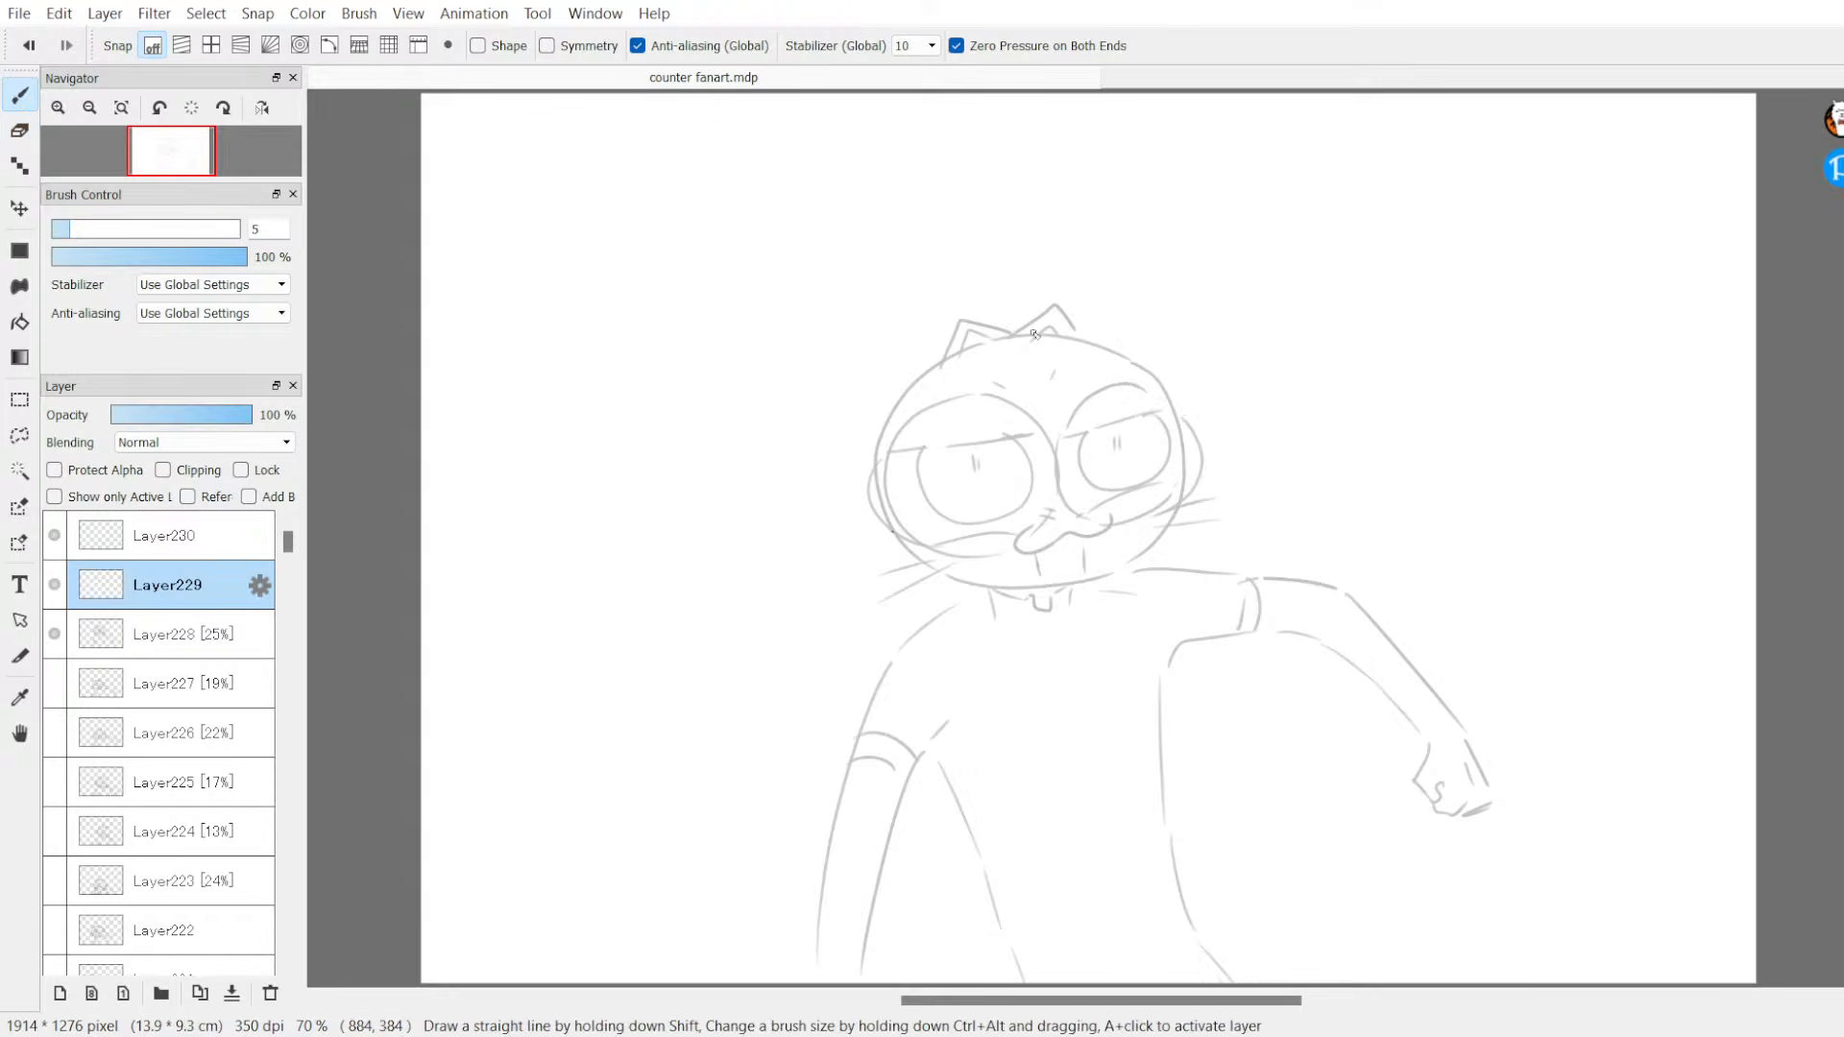
{"action": "mouse_move", "coordinate": [1012, 349]}
{"action": "left_mouse_down"}
{"action": "mouse_move", "coordinate": [959, 366]}
{"action": "mouse_move", "coordinate": [986, 590]}
{"action": "left_mouse_up"}
{"action": "key", "text": "ctrl+z"}
{"action": "left_click_drag", "start_coordinate": [1028, 341], "coordinate": [995, 596]}
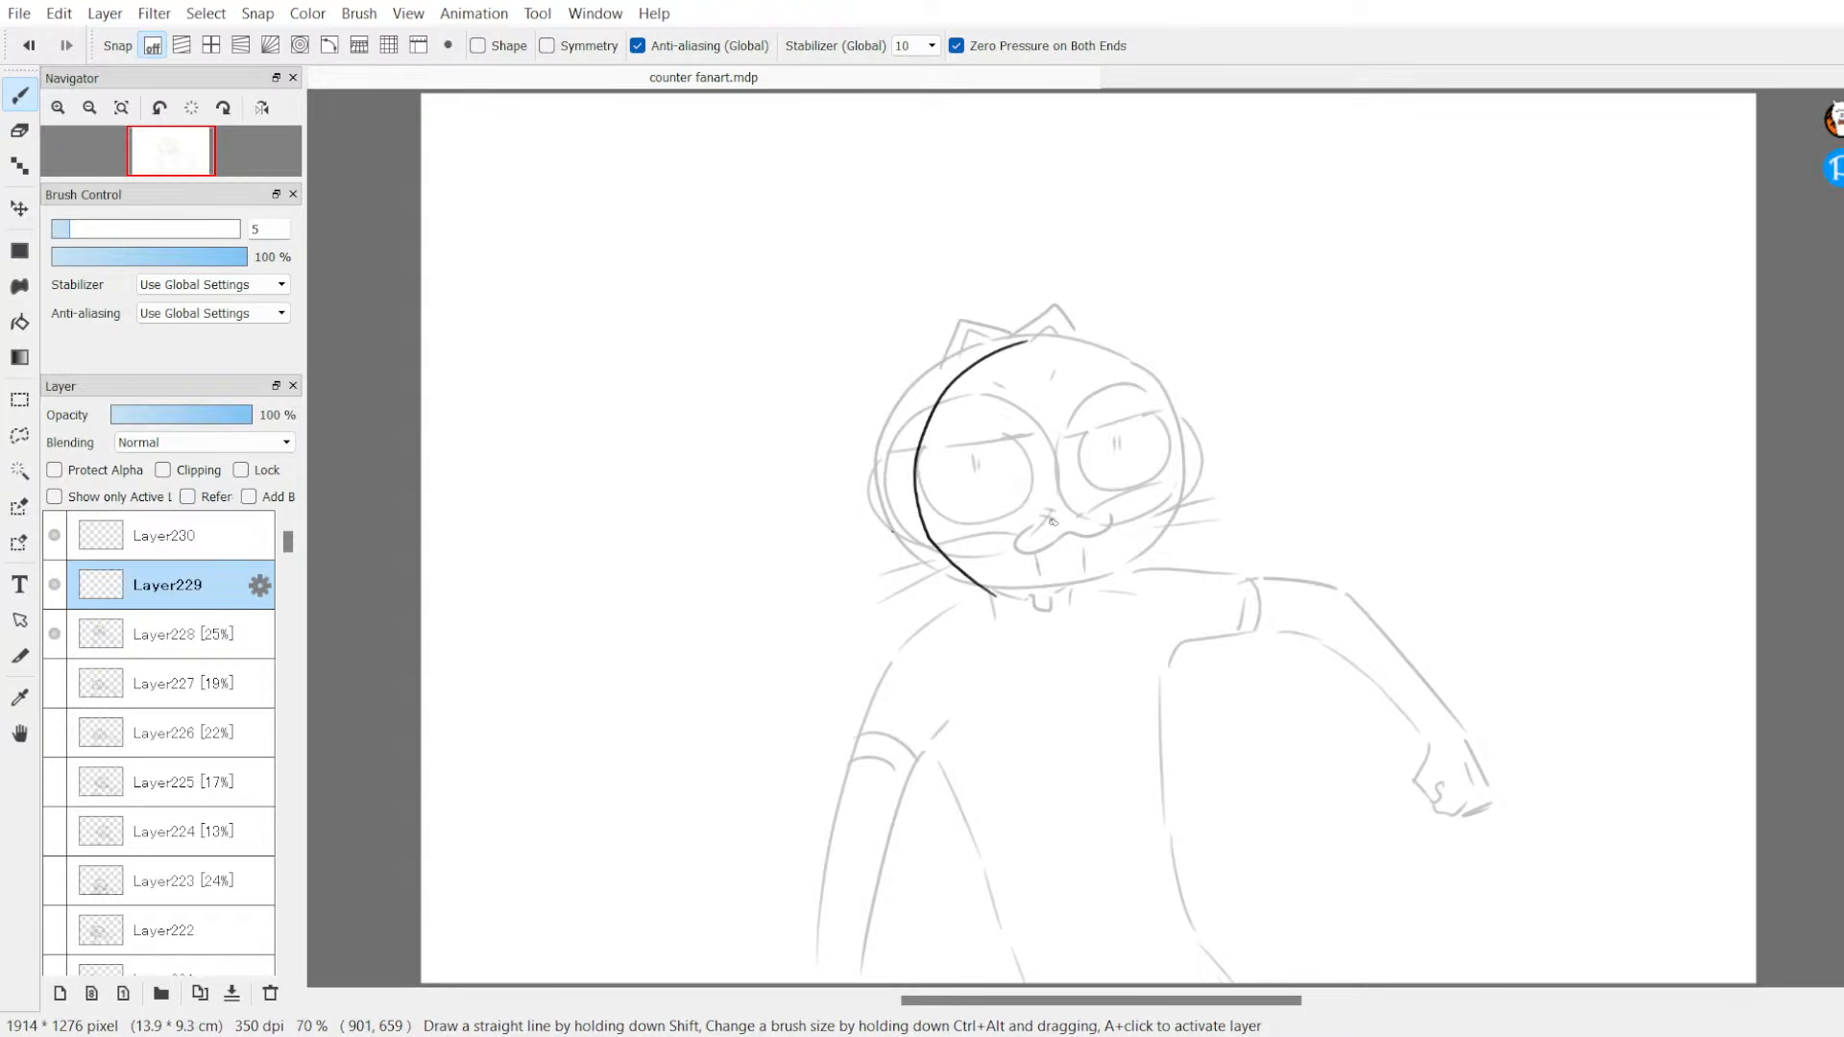
{"action": "left_click_drag", "start_coordinate": [1027, 341], "coordinate": [1191, 379]}
{"action": "key", "text": "e"}
{"action": "left_click", "coordinate": [1003, 601]}
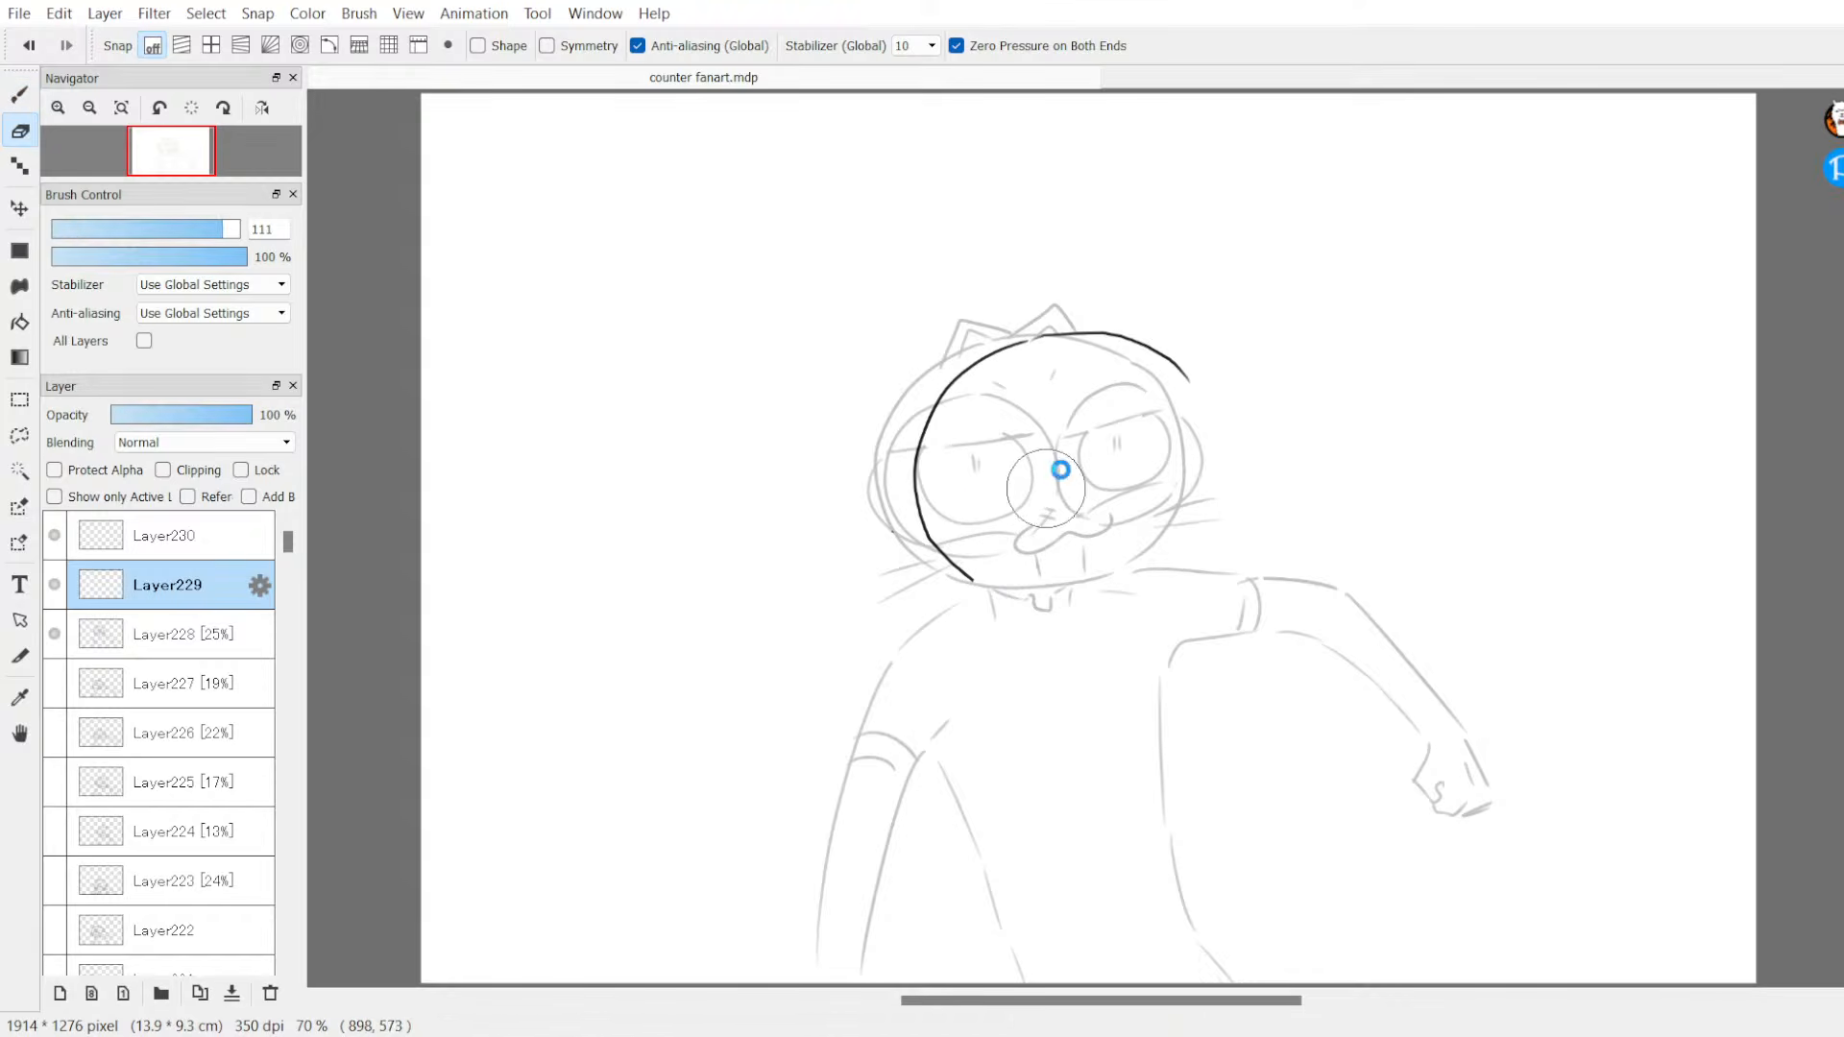
Step: Complete the head outline with the right side curve and the chin line
{"action": "key", "text": "b"}
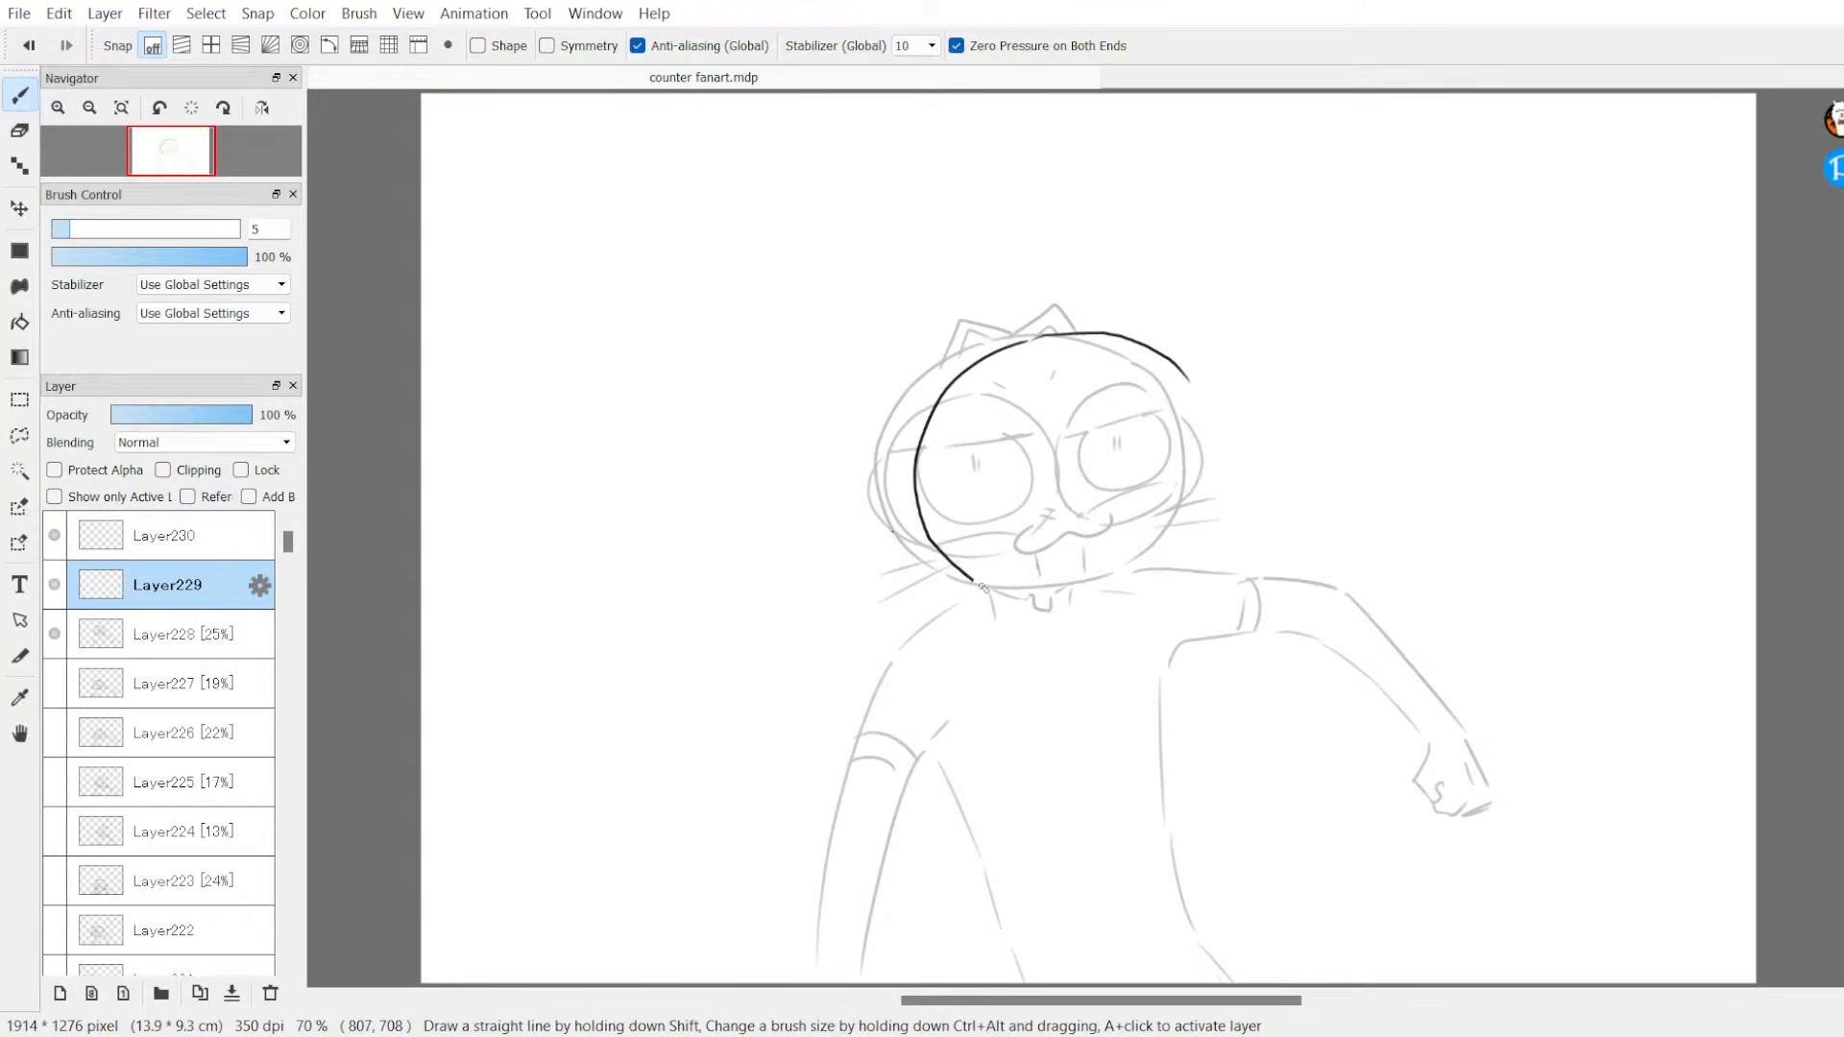
{"action": "mouse_move", "coordinate": [1189, 381]}
{"action": "left_mouse_down"}
{"action": "mouse_move", "coordinate": [1214, 420]}
{"action": "mouse_move", "coordinate": [1201, 533]}
{"action": "mouse_move", "coordinate": [1149, 565]}
{"action": "left_mouse_up"}
{"action": "left_click_drag", "start_coordinate": [982, 581], "coordinate": [1045, 592]}
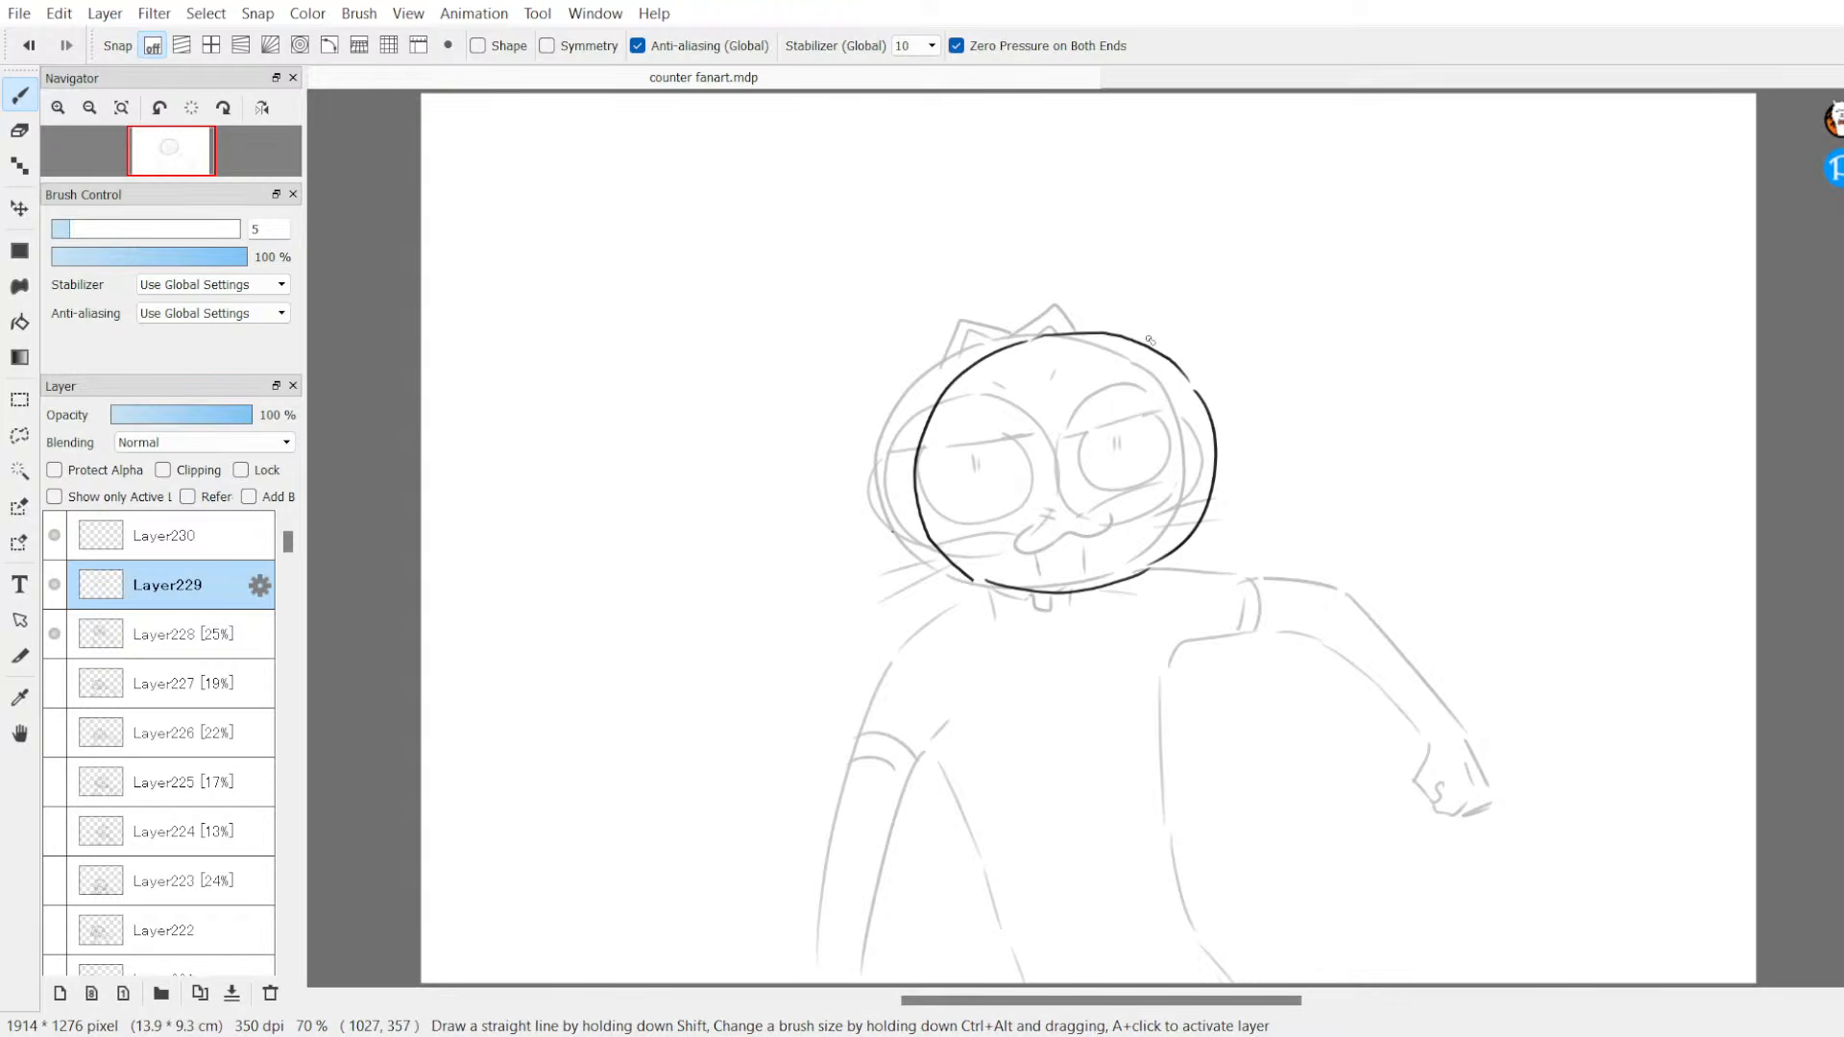
Step: Rotate the head outline by 2.7 degrees with a transform
{"action": "key", "text": "ctrl+t"}
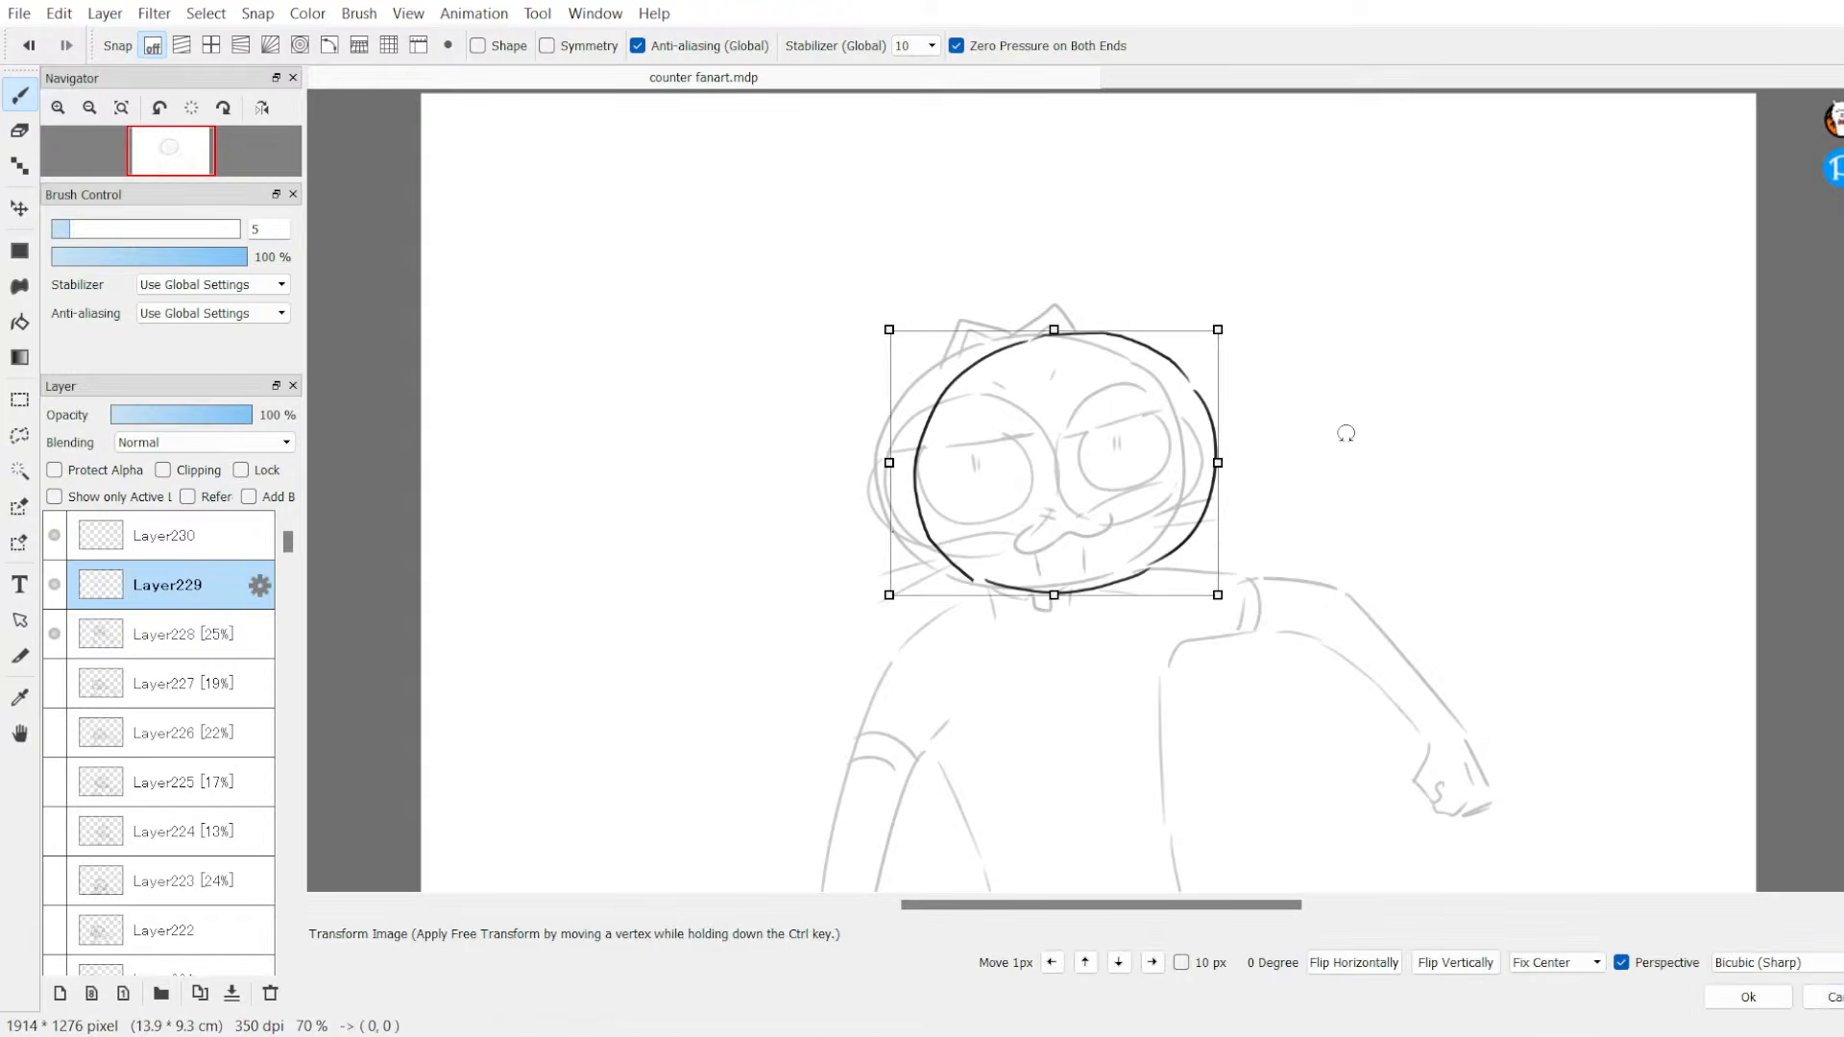
{"action": "left_click_drag", "start_coordinate": [1346, 428], "coordinate": [1345, 441]}
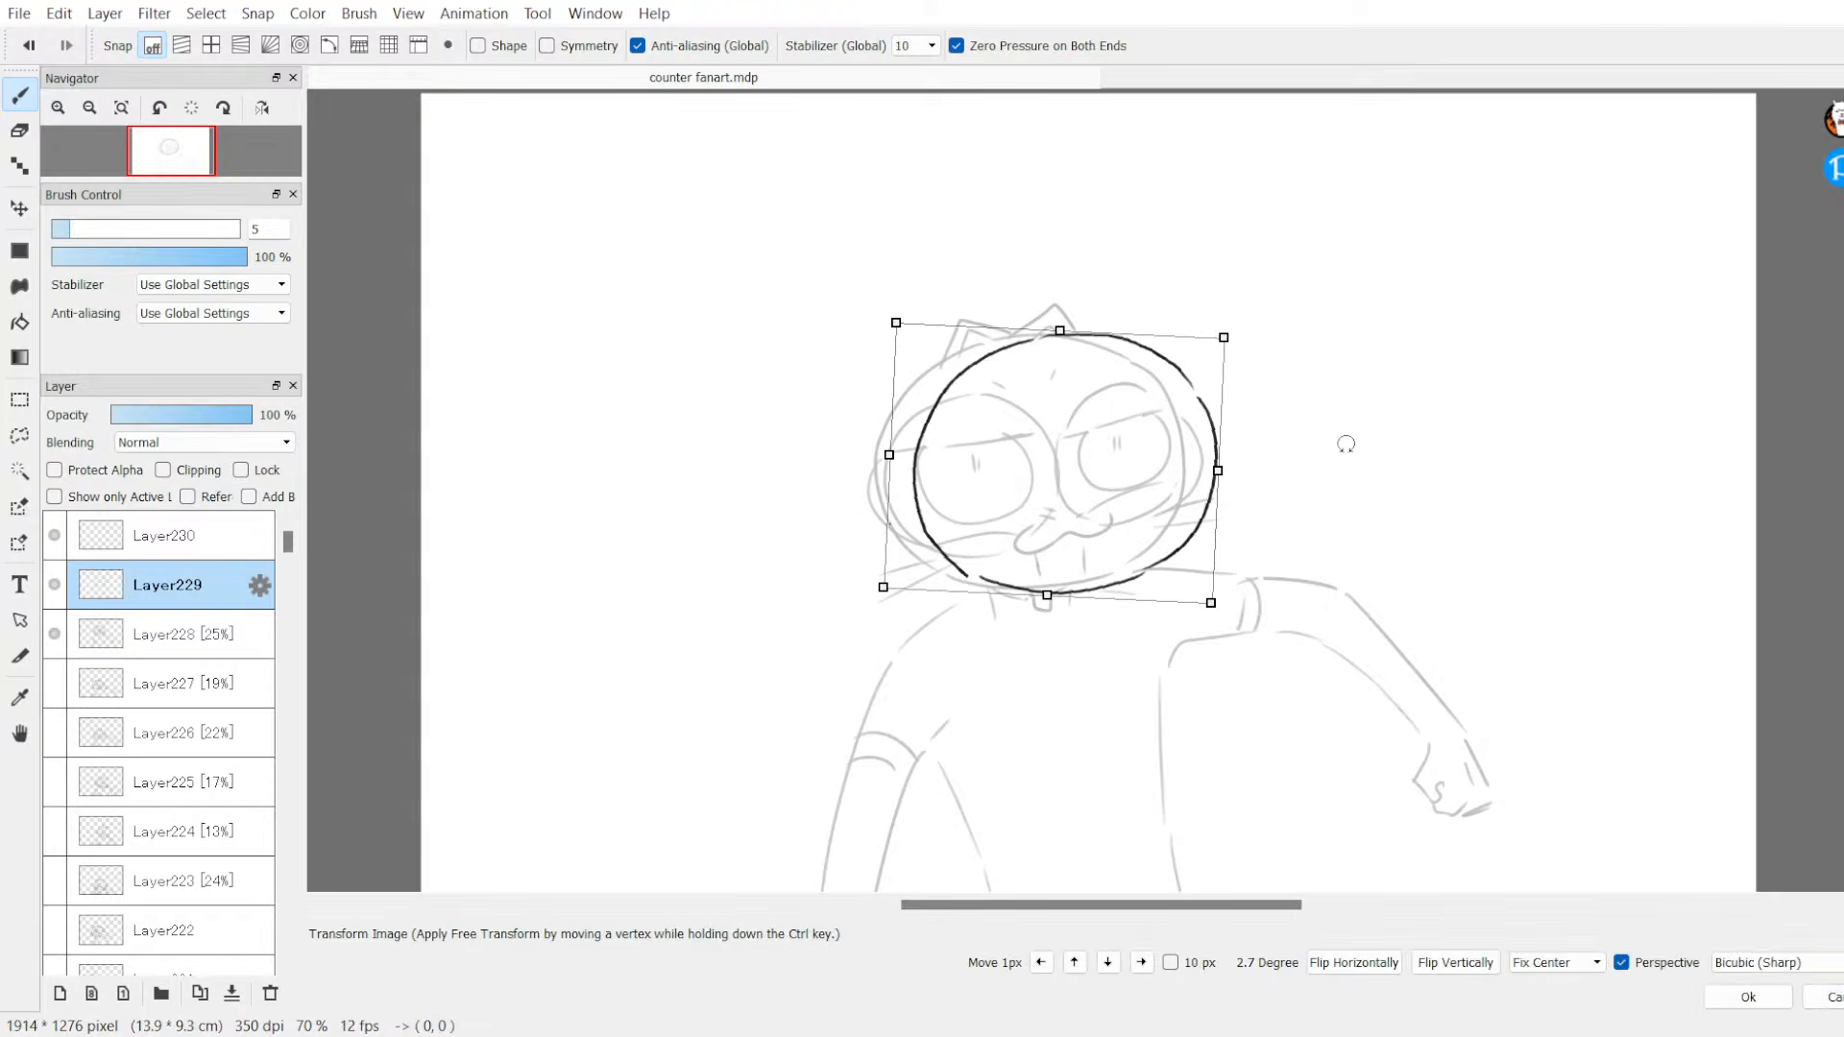
{"action": "left_click", "coordinate": [1729, 995]}
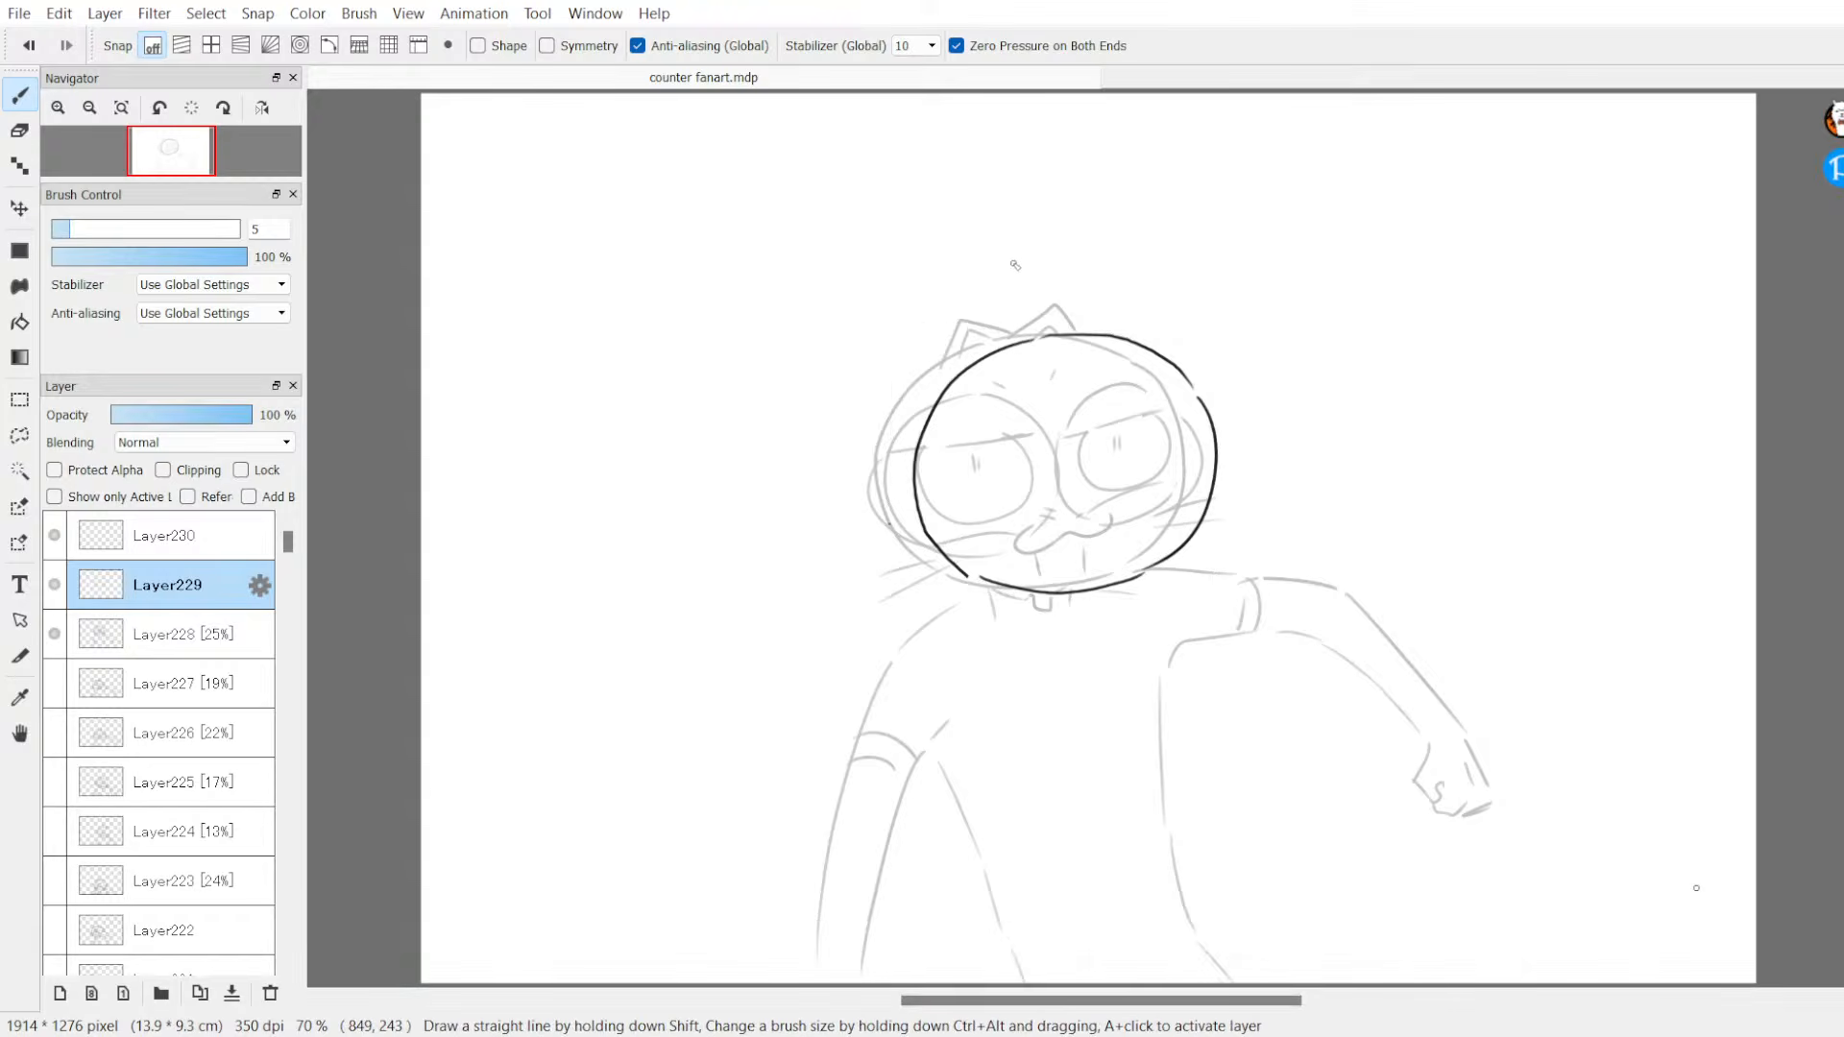
Step: Erase the top of the head outline to open a gap for the ears
{"action": "key", "text": "e"}
{"action": "left_click_drag", "start_coordinate": [1029, 359], "coordinate": [1069, 339]}
{"action": "key", "text": "b"}
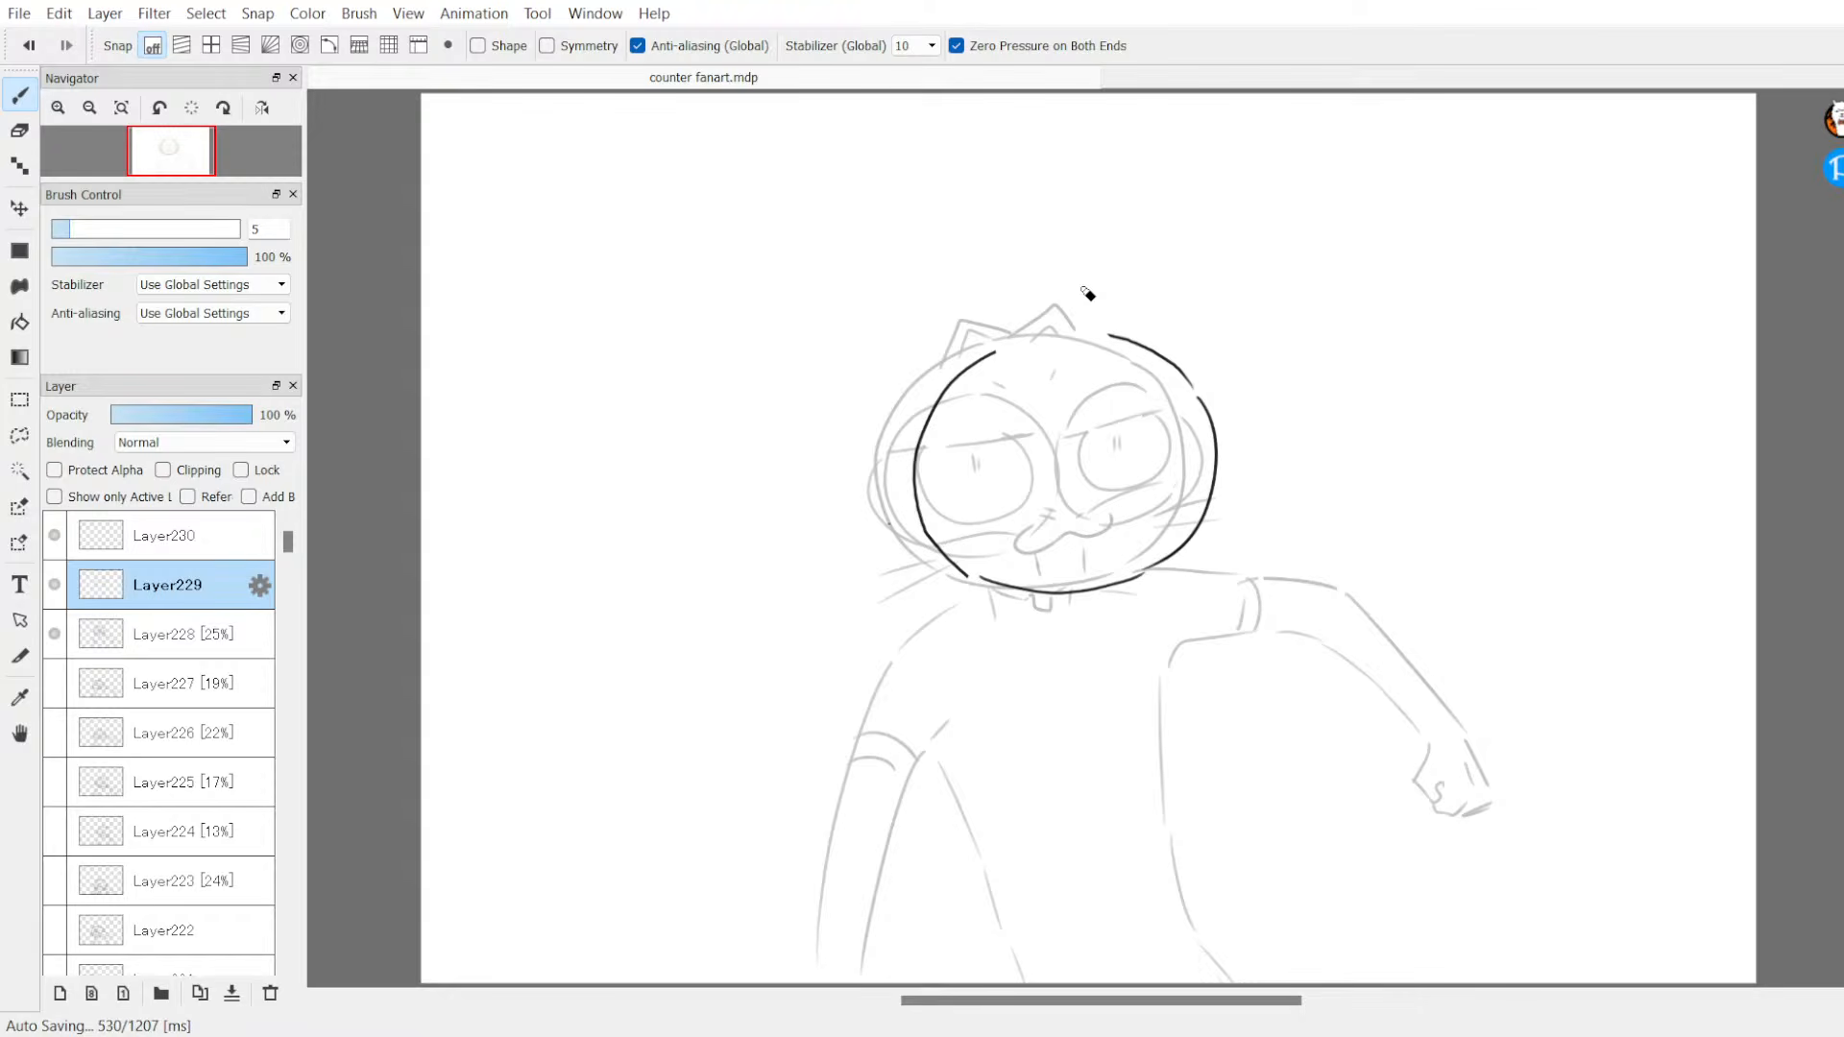
{"action": "key", "text": "e"}
{"action": "key", "text": "b"}
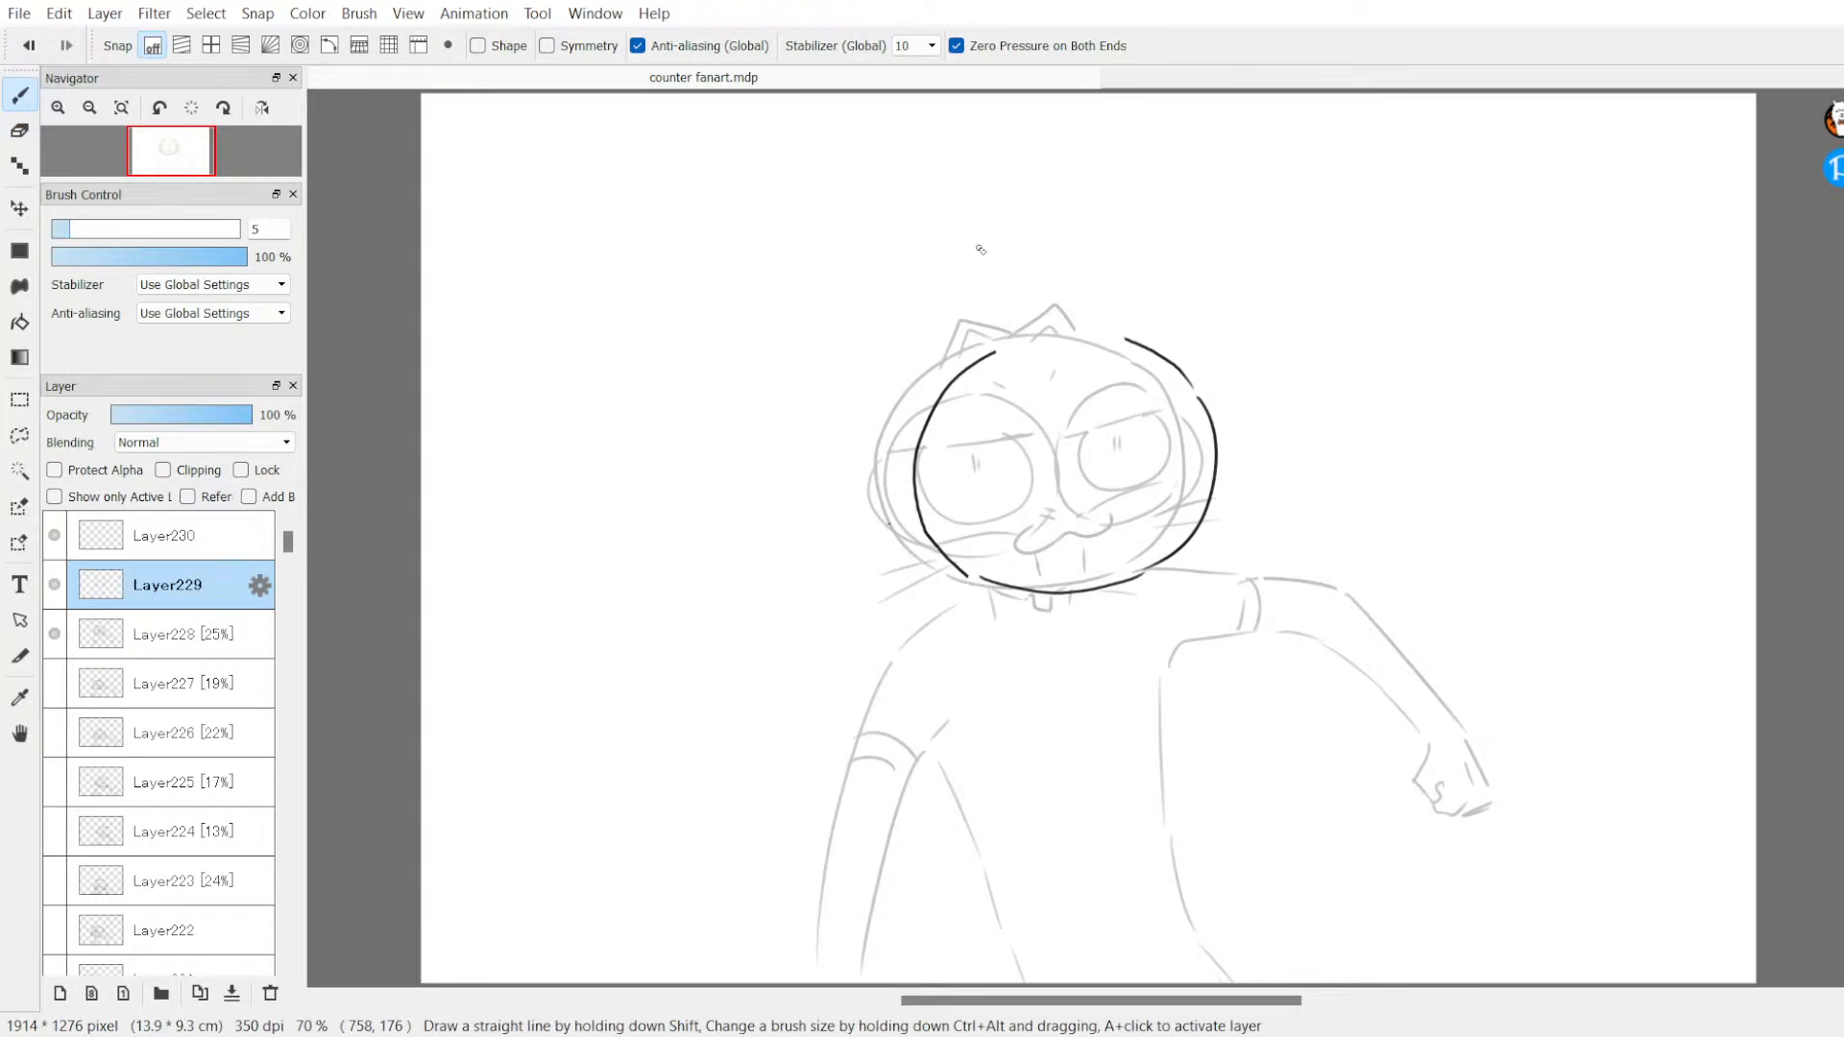
Step: Draw both ears with inner triangles in the gap and check them with Layer228 hidden
{"action": "left_click_drag", "start_coordinate": [999, 339], "coordinate": [1047, 338]}
{"action": "left_click_drag", "start_coordinate": [1005, 350], "coordinate": [1037, 387]}
{"action": "mouse_move", "coordinate": [1095, 346]}
{"action": "left_mouse_down"}
{"action": "mouse_move", "coordinate": [1068, 380]}
{"action": "mouse_move", "coordinate": [1088, 325]}
{"action": "mouse_move", "coordinate": [1119, 364]}
{"action": "left_mouse_up"}
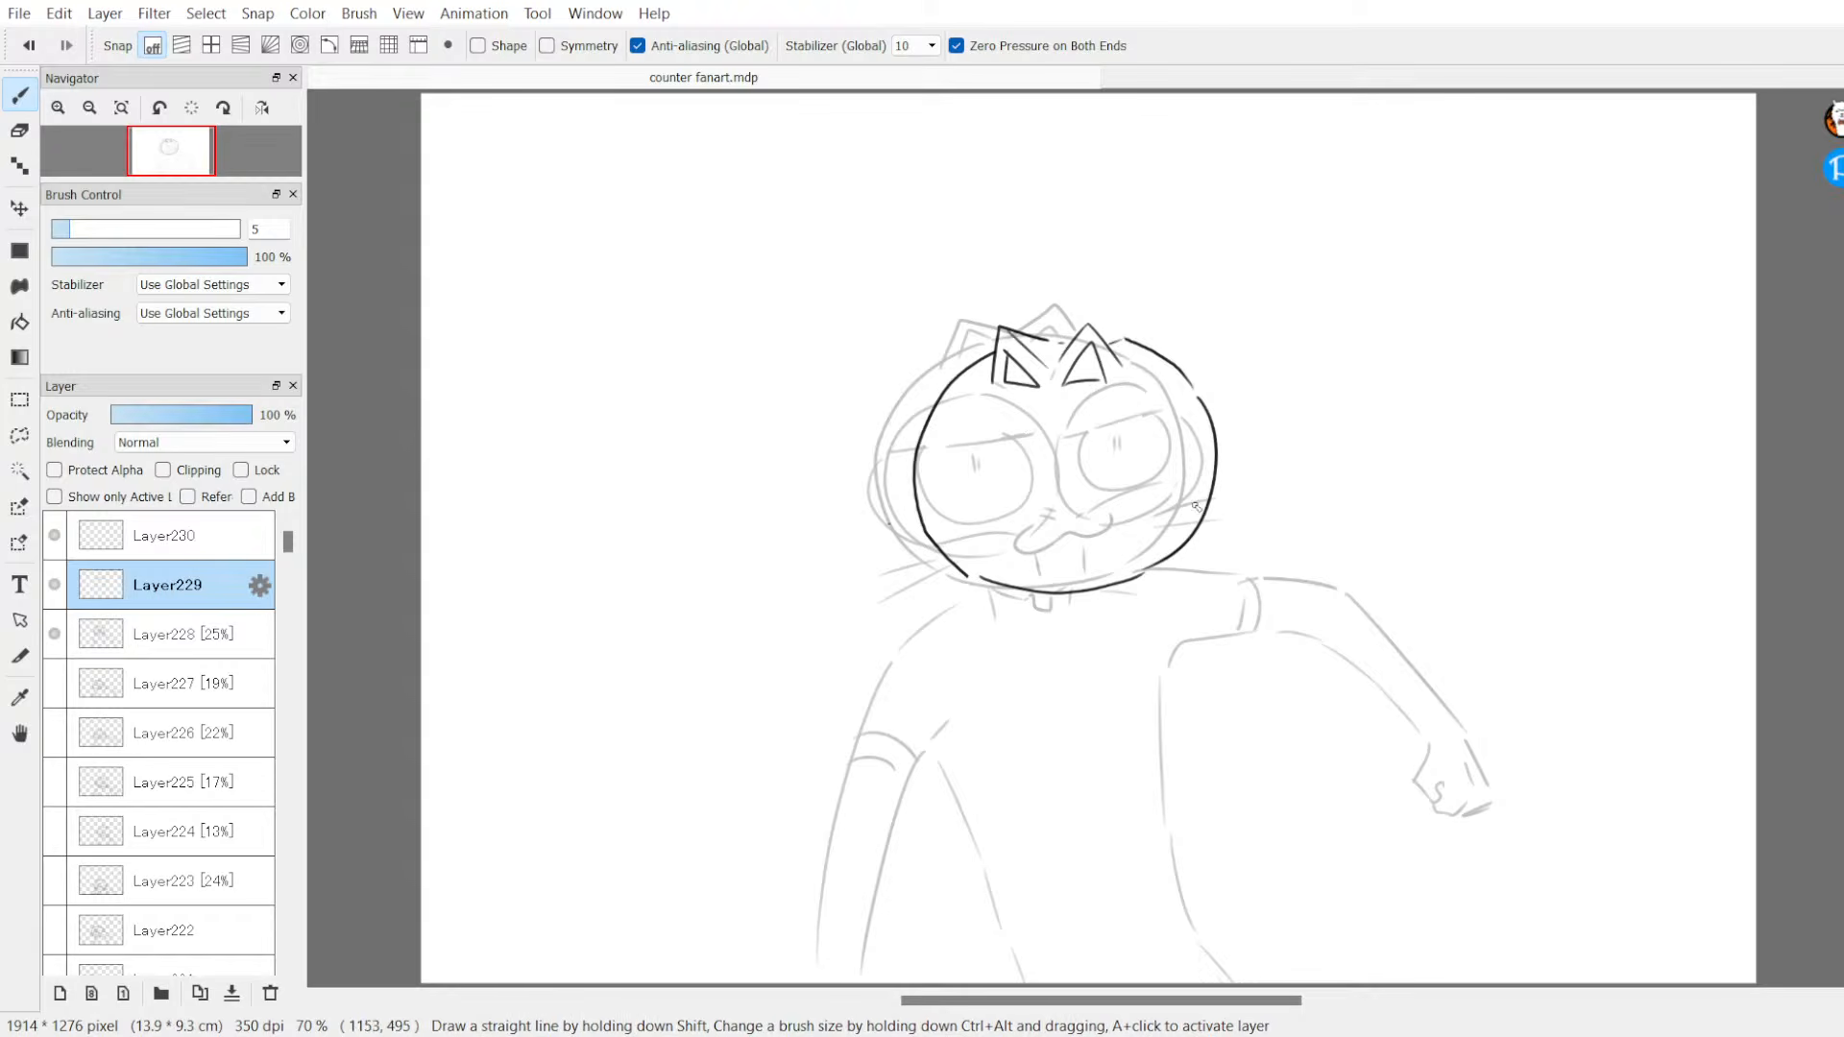
{"action": "left_click", "coordinate": [54, 636]}
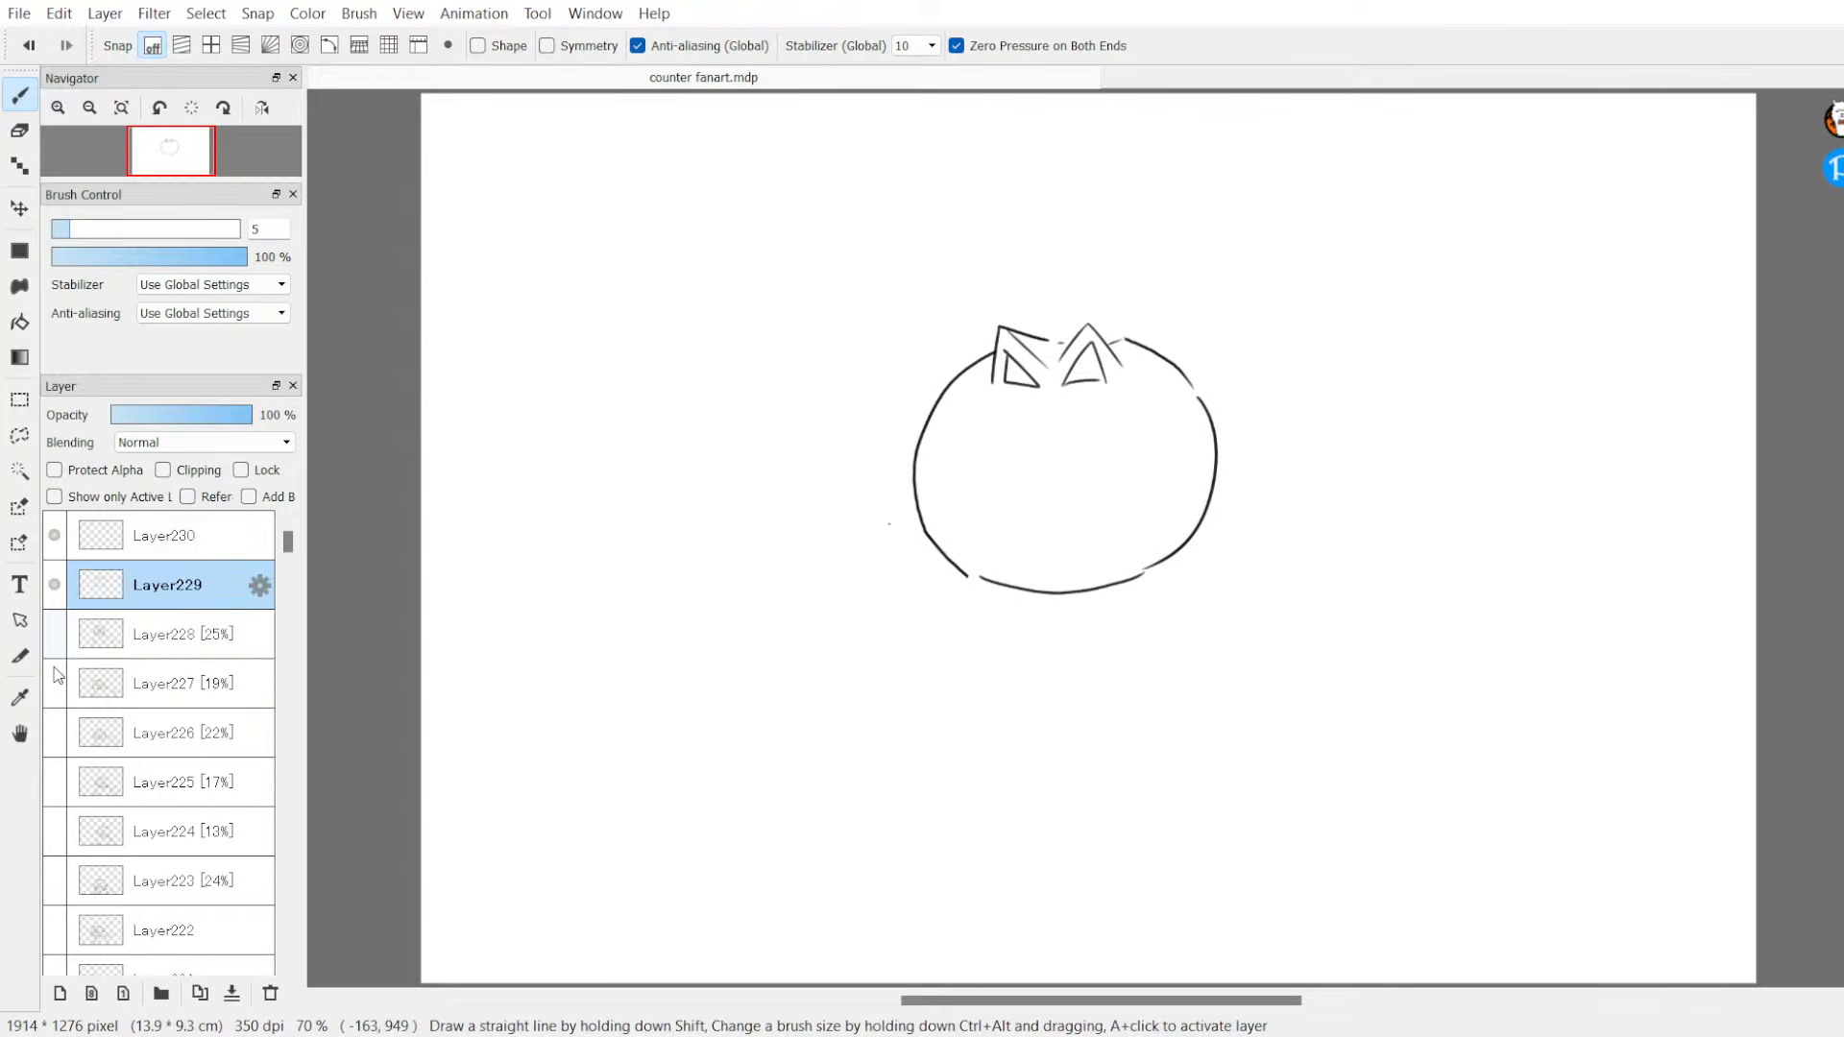
{"action": "left_click", "coordinate": [54, 634]}
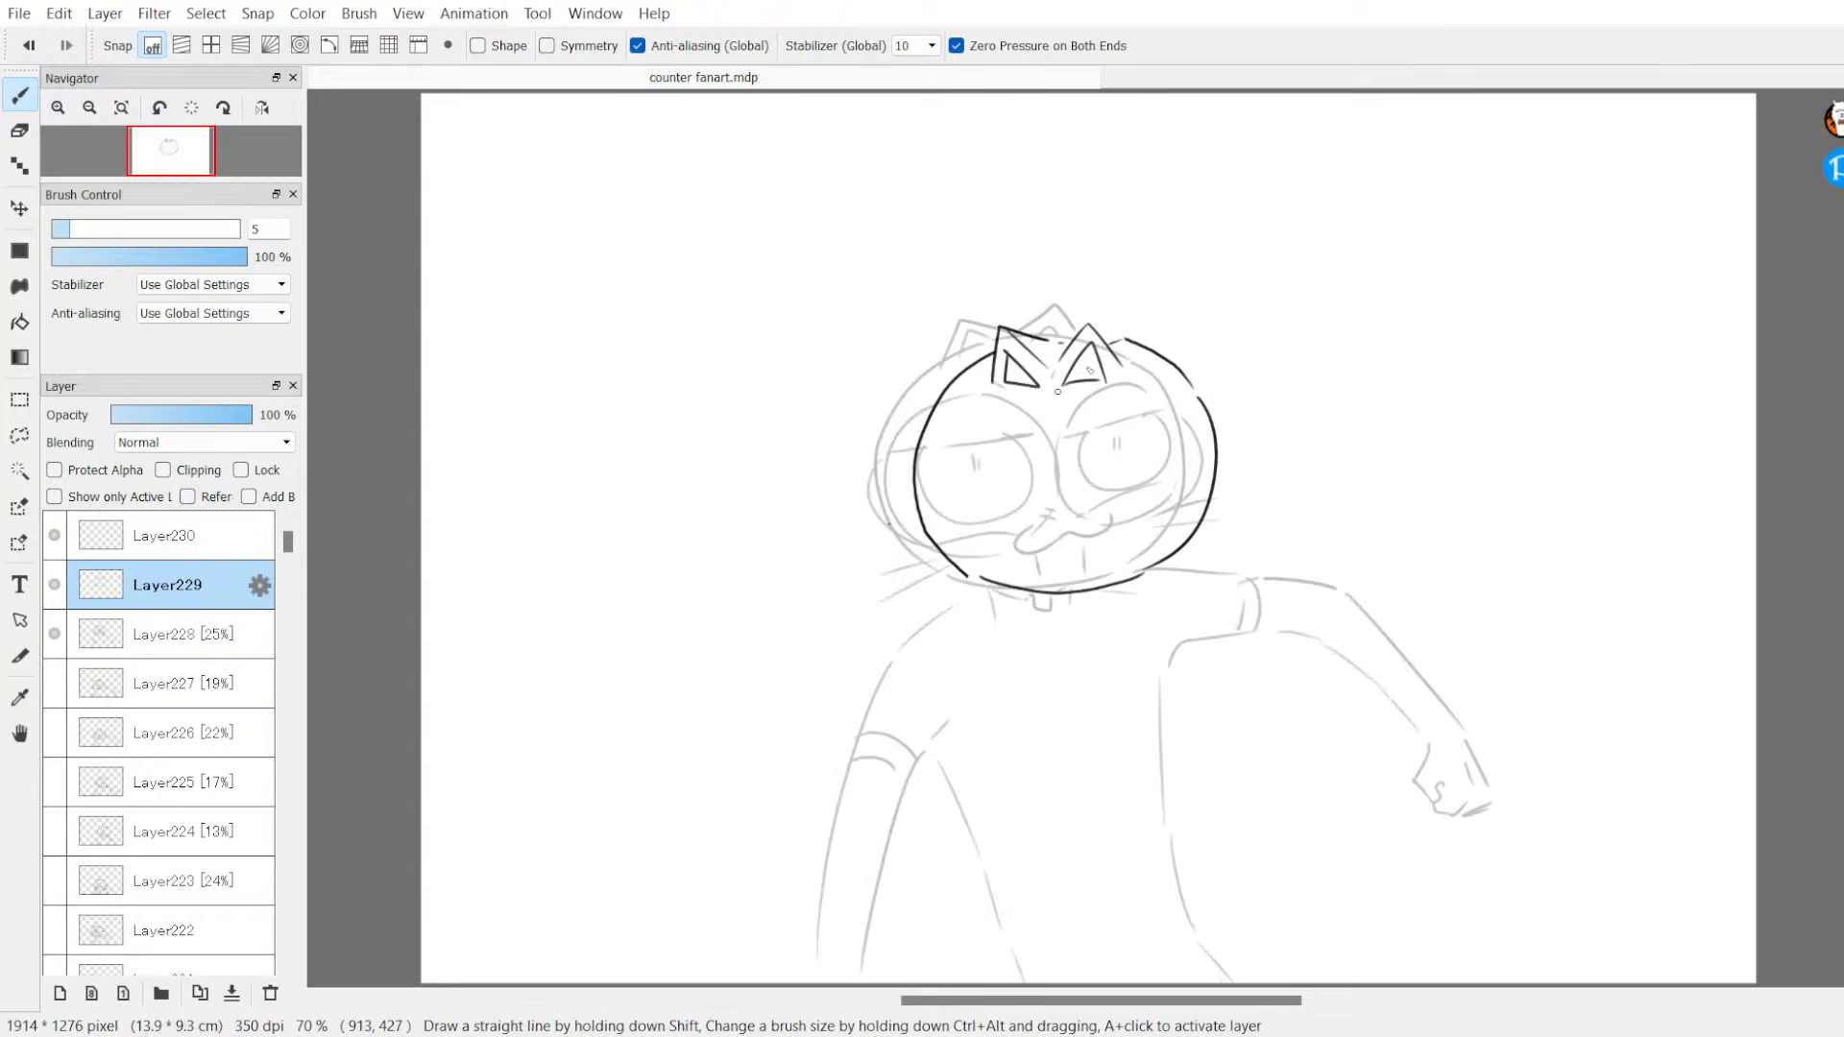
Step: Erase both ears and redraw them with a shorter left ear, a more outward right ear and a connecting head line
{"action": "key", "text": "e"}
{"action": "mouse_move", "coordinate": [1057, 391]}
{"action": "left_mouse_down"}
{"action": "mouse_move", "coordinate": [1083, 355]}
{"action": "mouse_move", "coordinate": [1029, 297]}
{"action": "left_mouse_up"}
{"action": "key", "text": "b"}
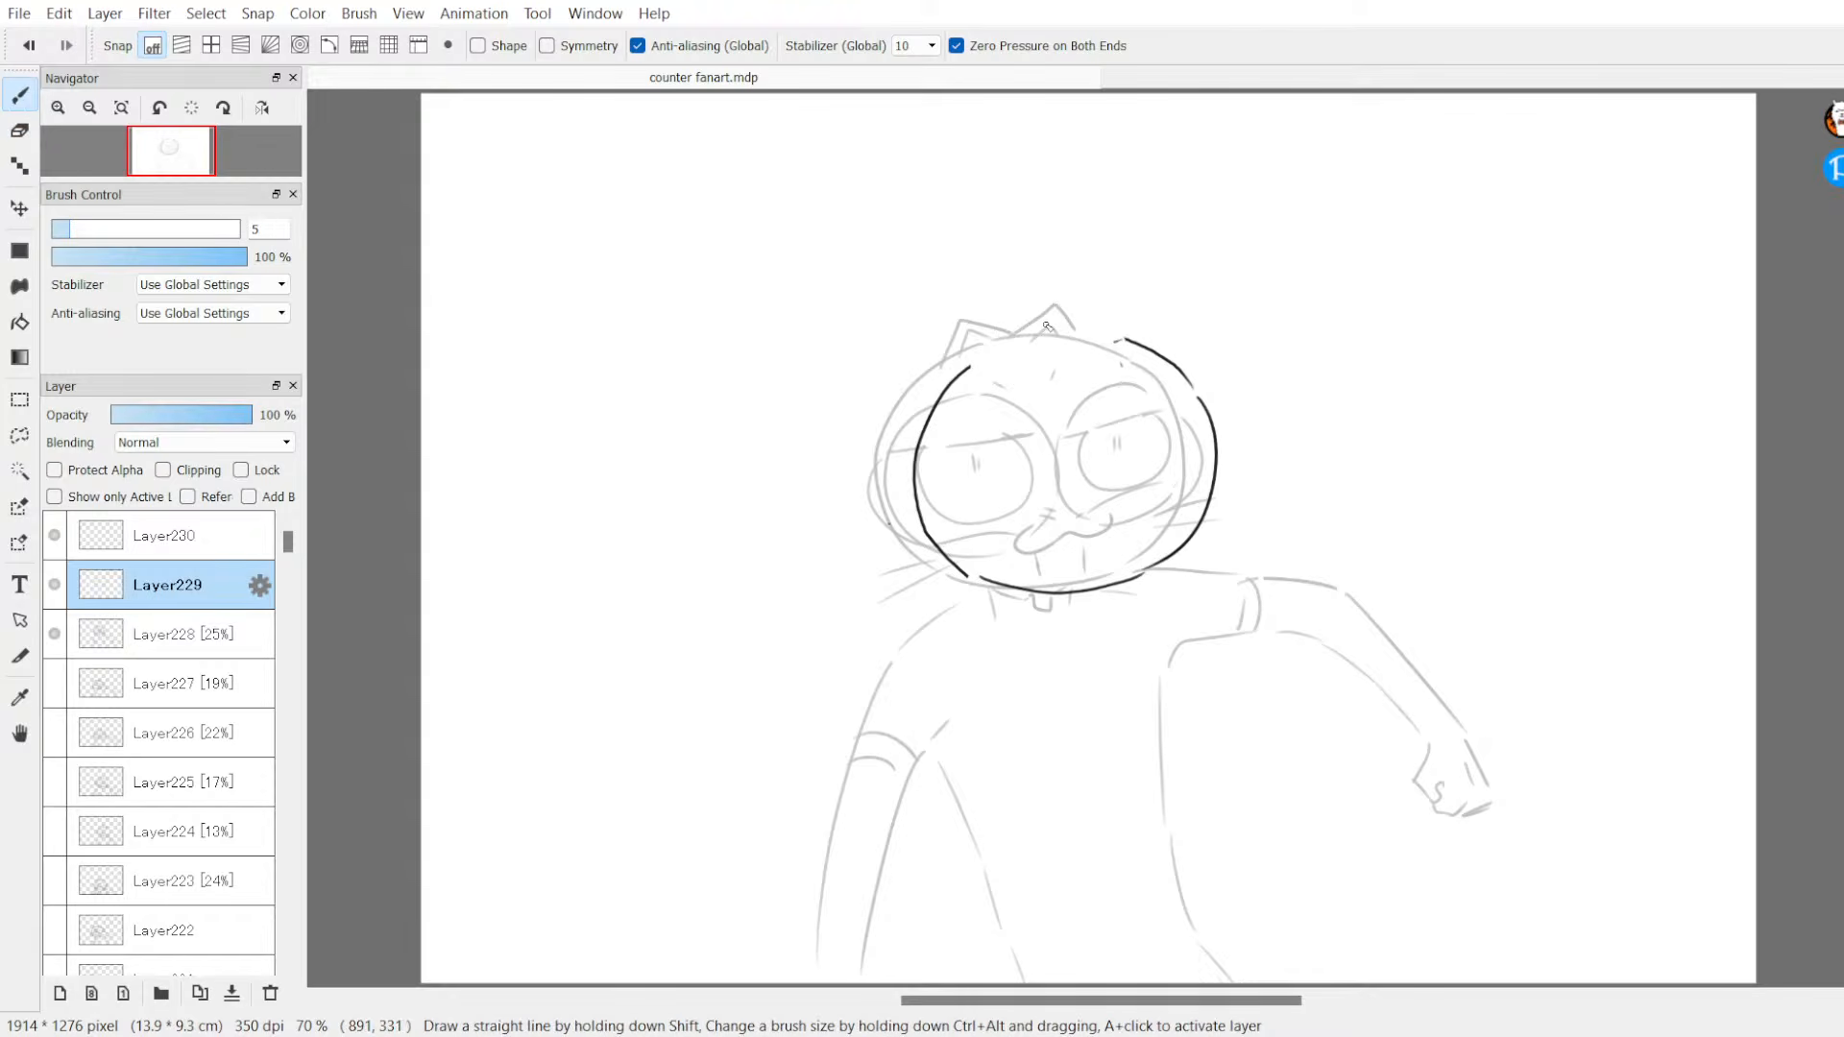
{"action": "mouse_move", "coordinate": [993, 385]}
{"action": "left_mouse_down"}
{"action": "mouse_move", "coordinate": [1042, 384]}
{"action": "mouse_move", "coordinate": [1098, 337]}
{"action": "mouse_move", "coordinate": [1121, 374]}
{"action": "mouse_move", "coordinate": [1105, 352]}
{"action": "left_mouse_up"}
{"action": "left_click_drag", "start_coordinate": [999, 342], "coordinate": [1103, 330]}
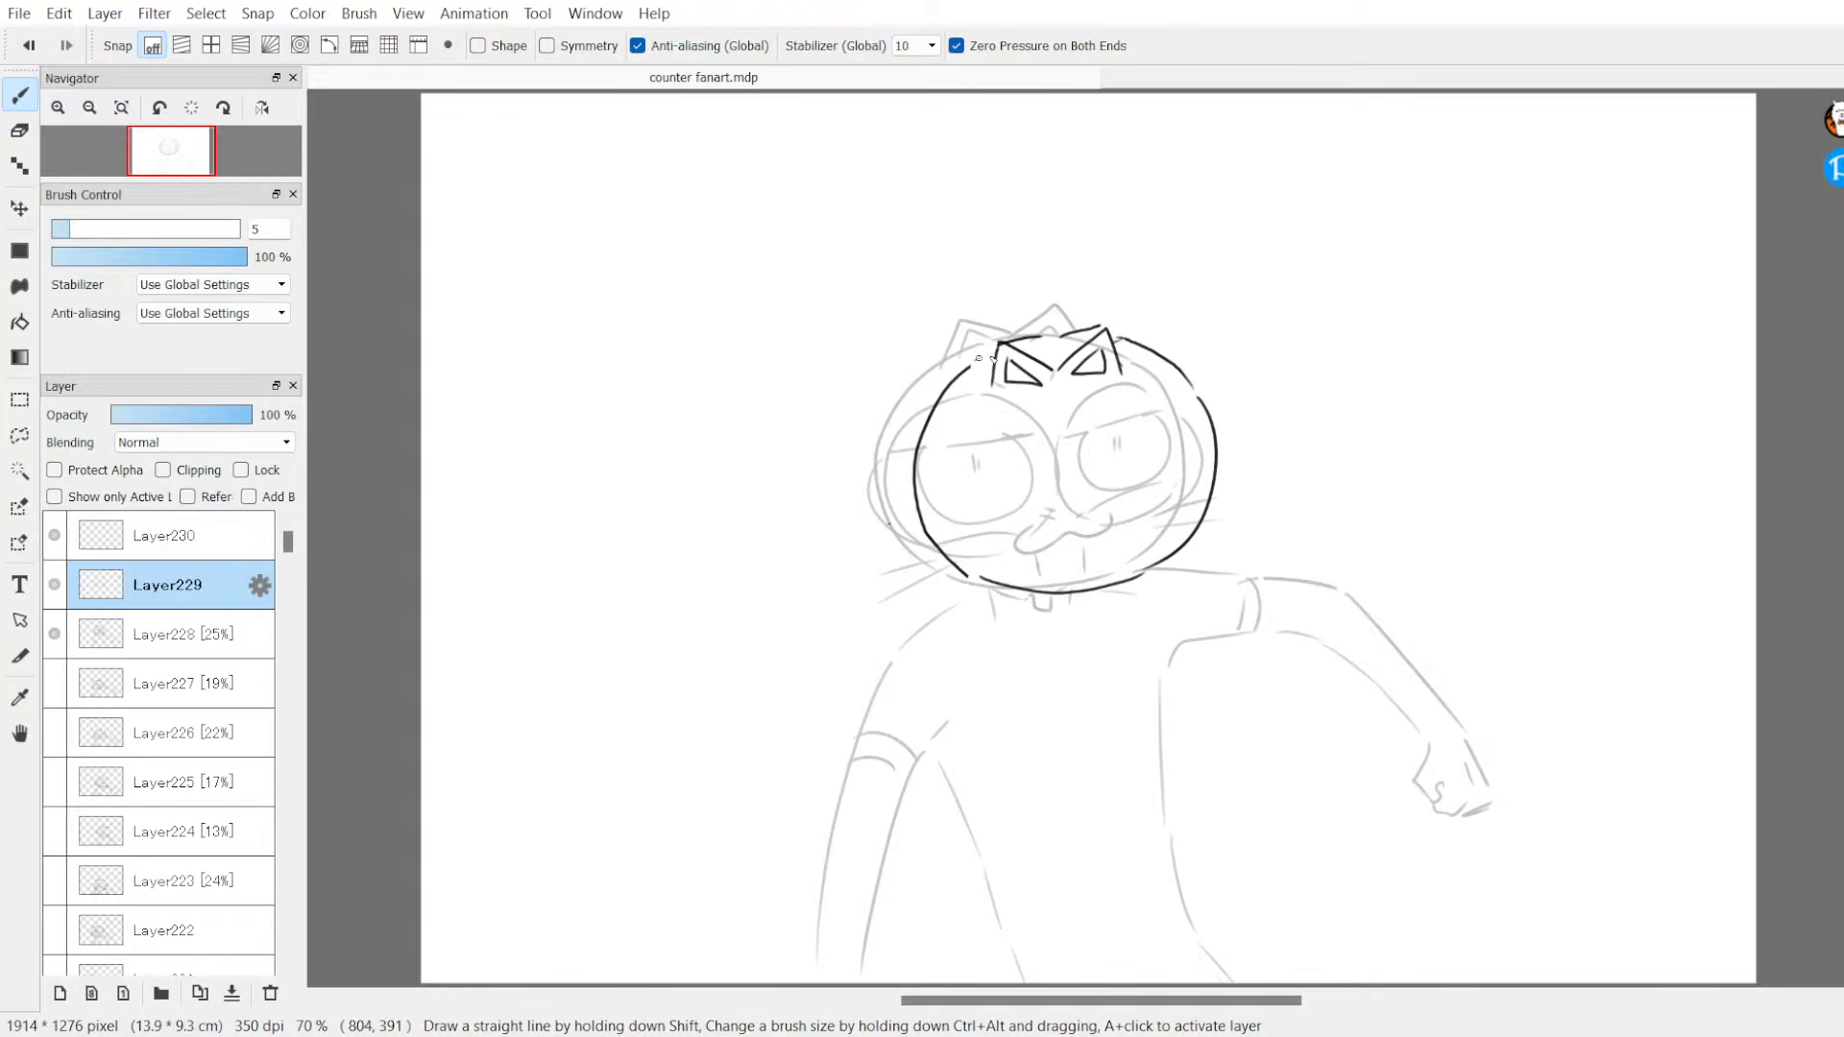
Step: Draw the brow marks, two large eye outlines meeting at the centre, and a cheek curve on each side
{"action": "left_click_drag", "start_coordinate": [1012, 404], "coordinate": [1031, 411]}
{"action": "left_click_drag", "start_coordinate": [1074, 409], "coordinate": [1085, 399]}
{"action": "mouse_move", "coordinate": [970, 540]}
{"action": "left_mouse_down"}
{"action": "mouse_move", "coordinate": [937, 432]}
{"action": "mouse_move", "coordinate": [1032, 423]}
{"action": "mouse_move", "coordinate": [1061, 509]}
{"action": "mouse_move", "coordinate": [1019, 534]}
{"action": "mouse_move", "coordinate": [1081, 423]}
{"action": "mouse_move", "coordinate": [1191, 408]}
{"action": "mouse_move", "coordinate": [1206, 454]}
{"action": "left_mouse_up"}
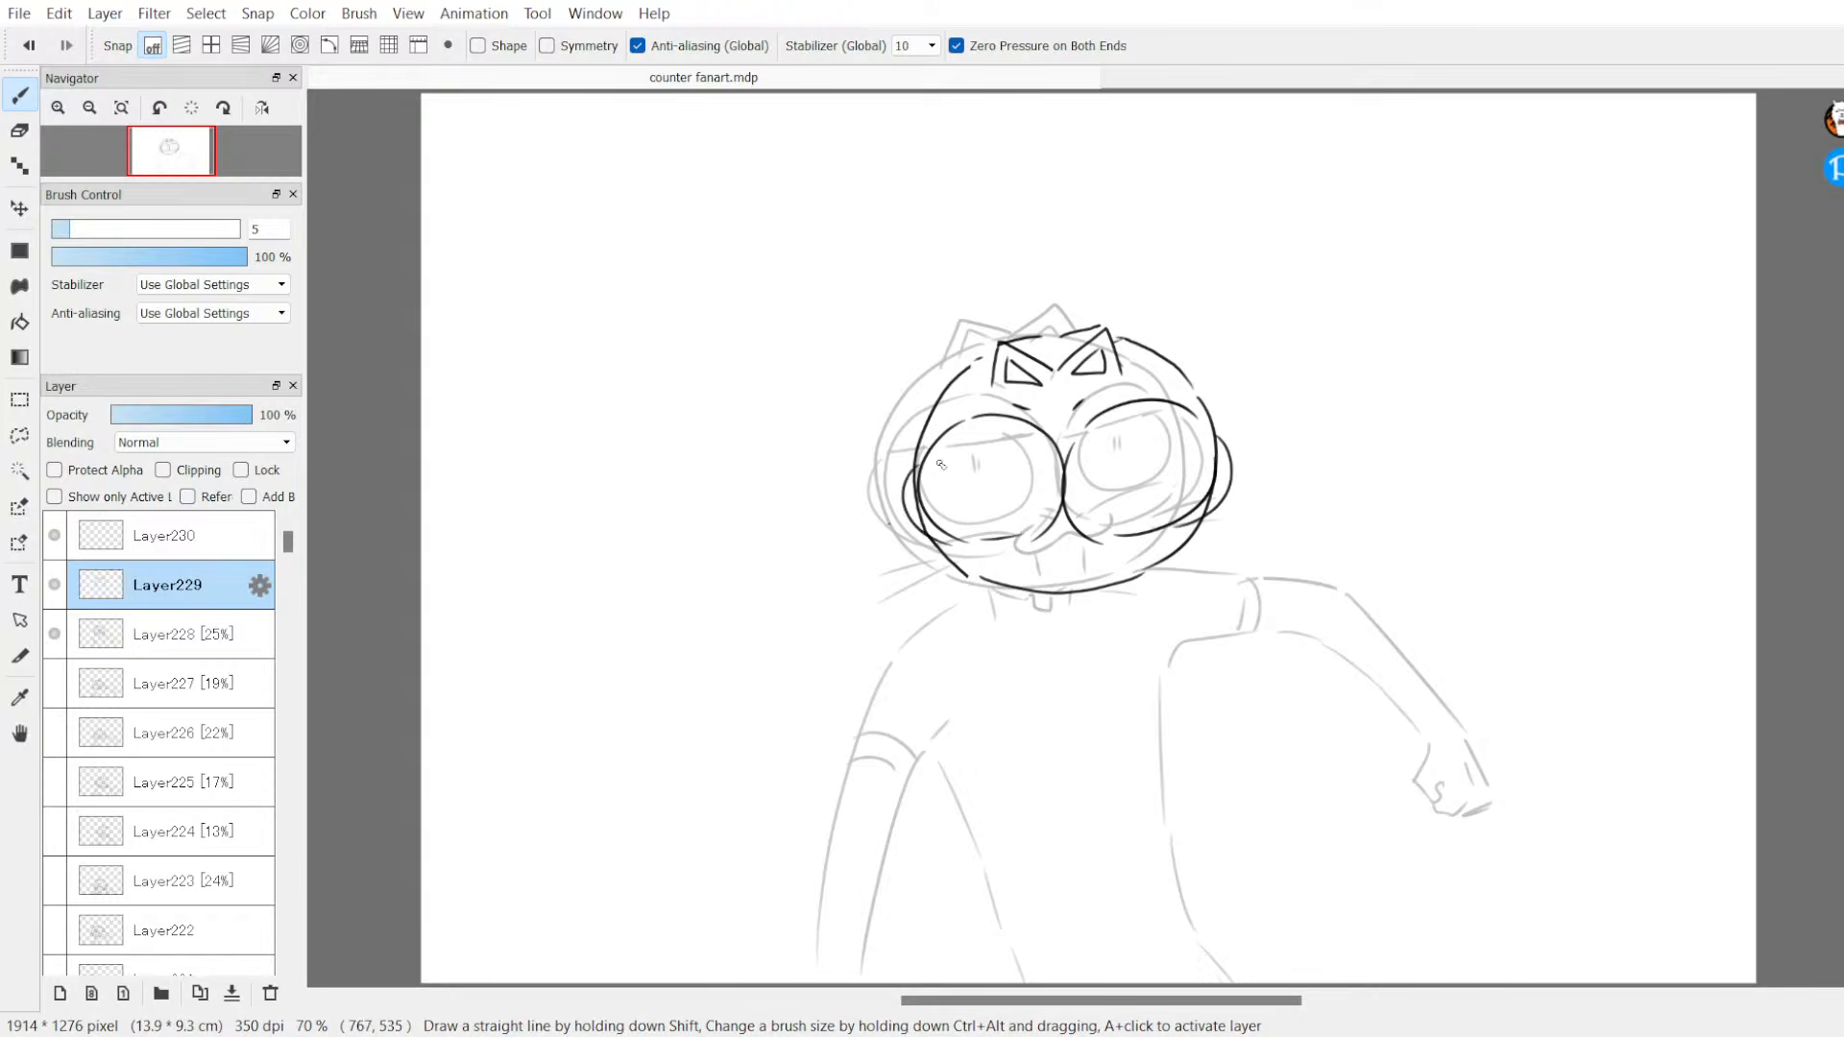
Step: Draw slanted eyelids across both eyes, an iris beneath each lid, and the rounded muzzle under the eyes
{"action": "mouse_move", "coordinate": [929, 457]}
{"action": "left_mouse_down"}
{"action": "mouse_move", "coordinate": [1100, 467]}
{"action": "mouse_move", "coordinate": [1198, 422]}
{"action": "left_mouse_up"}
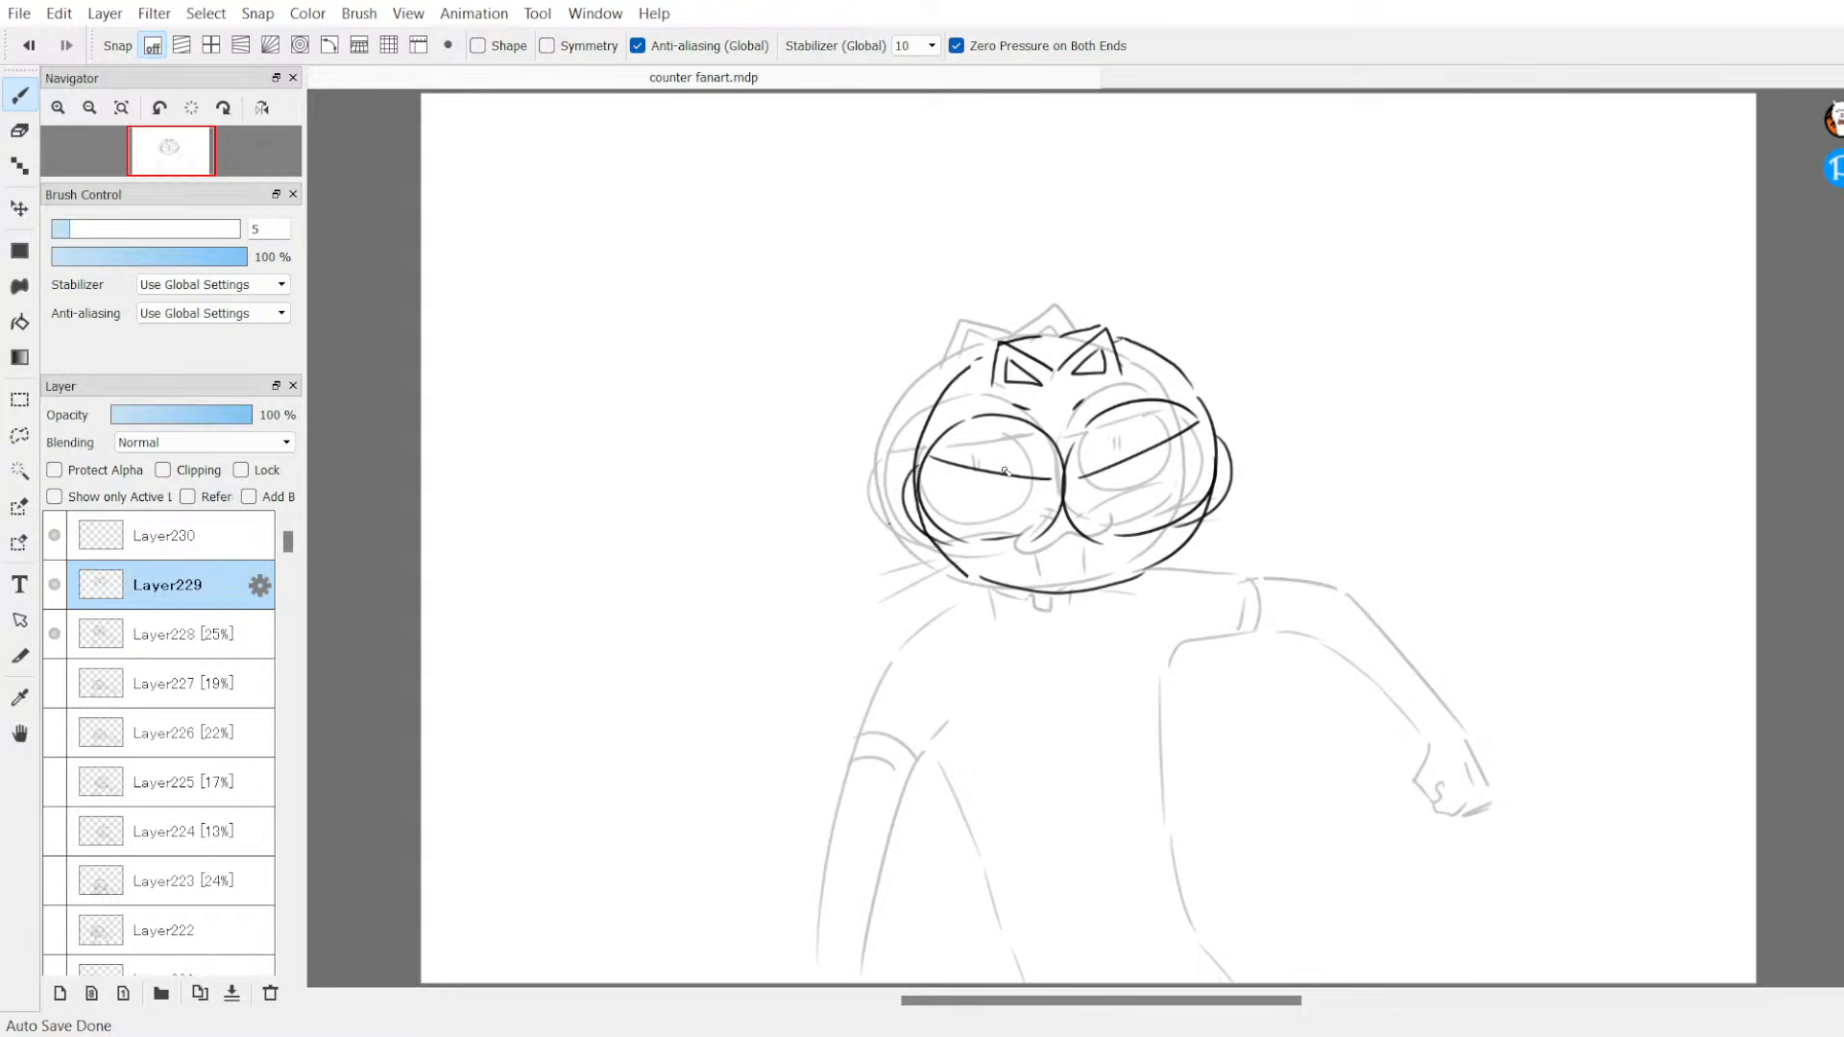
{"action": "left_click_drag", "start_coordinate": [961, 467], "coordinate": [1007, 515]}
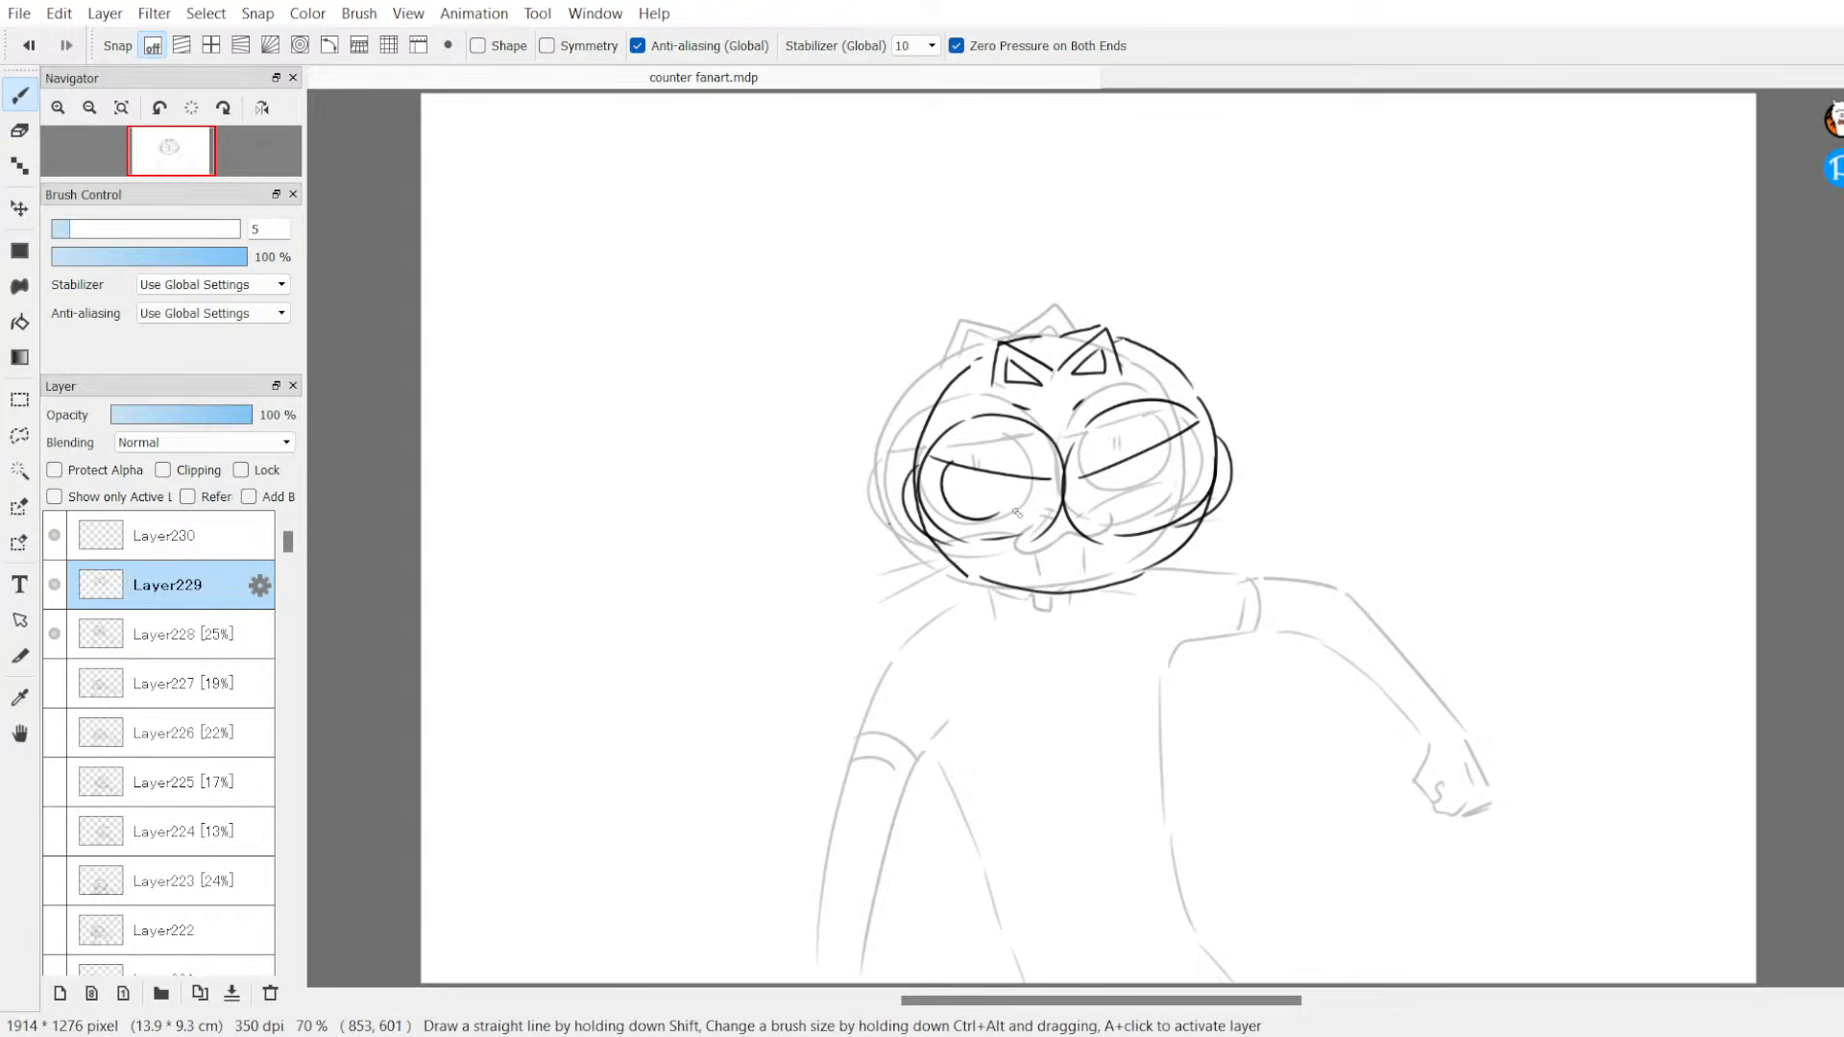
{"action": "key", "text": "ctrl+z"}
{"action": "mouse_move", "coordinate": [956, 465]}
{"action": "left_mouse_down"}
{"action": "mouse_move", "coordinate": [999, 527]}
{"action": "mouse_move", "coordinate": [1034, 481]}
{"action": "mouse_move", "coordinate": [1201, 447]}
{"action": "left_mouse_up"}
{"action": "mouse_move", "coordinate": [1035, 539]}
{"action": "left_mouse_down"}
{"action": "mouse_move", "coordinate": [1018, 567]}
{"action": "mouse_move", "coordinate": [1122, 545]}
{"action": "mouse_move", "coordinate": [1055, 536]}
{"action": "mouse_move", "coordinate": [1091, 536]}
{"action": "left_mouse_up"}
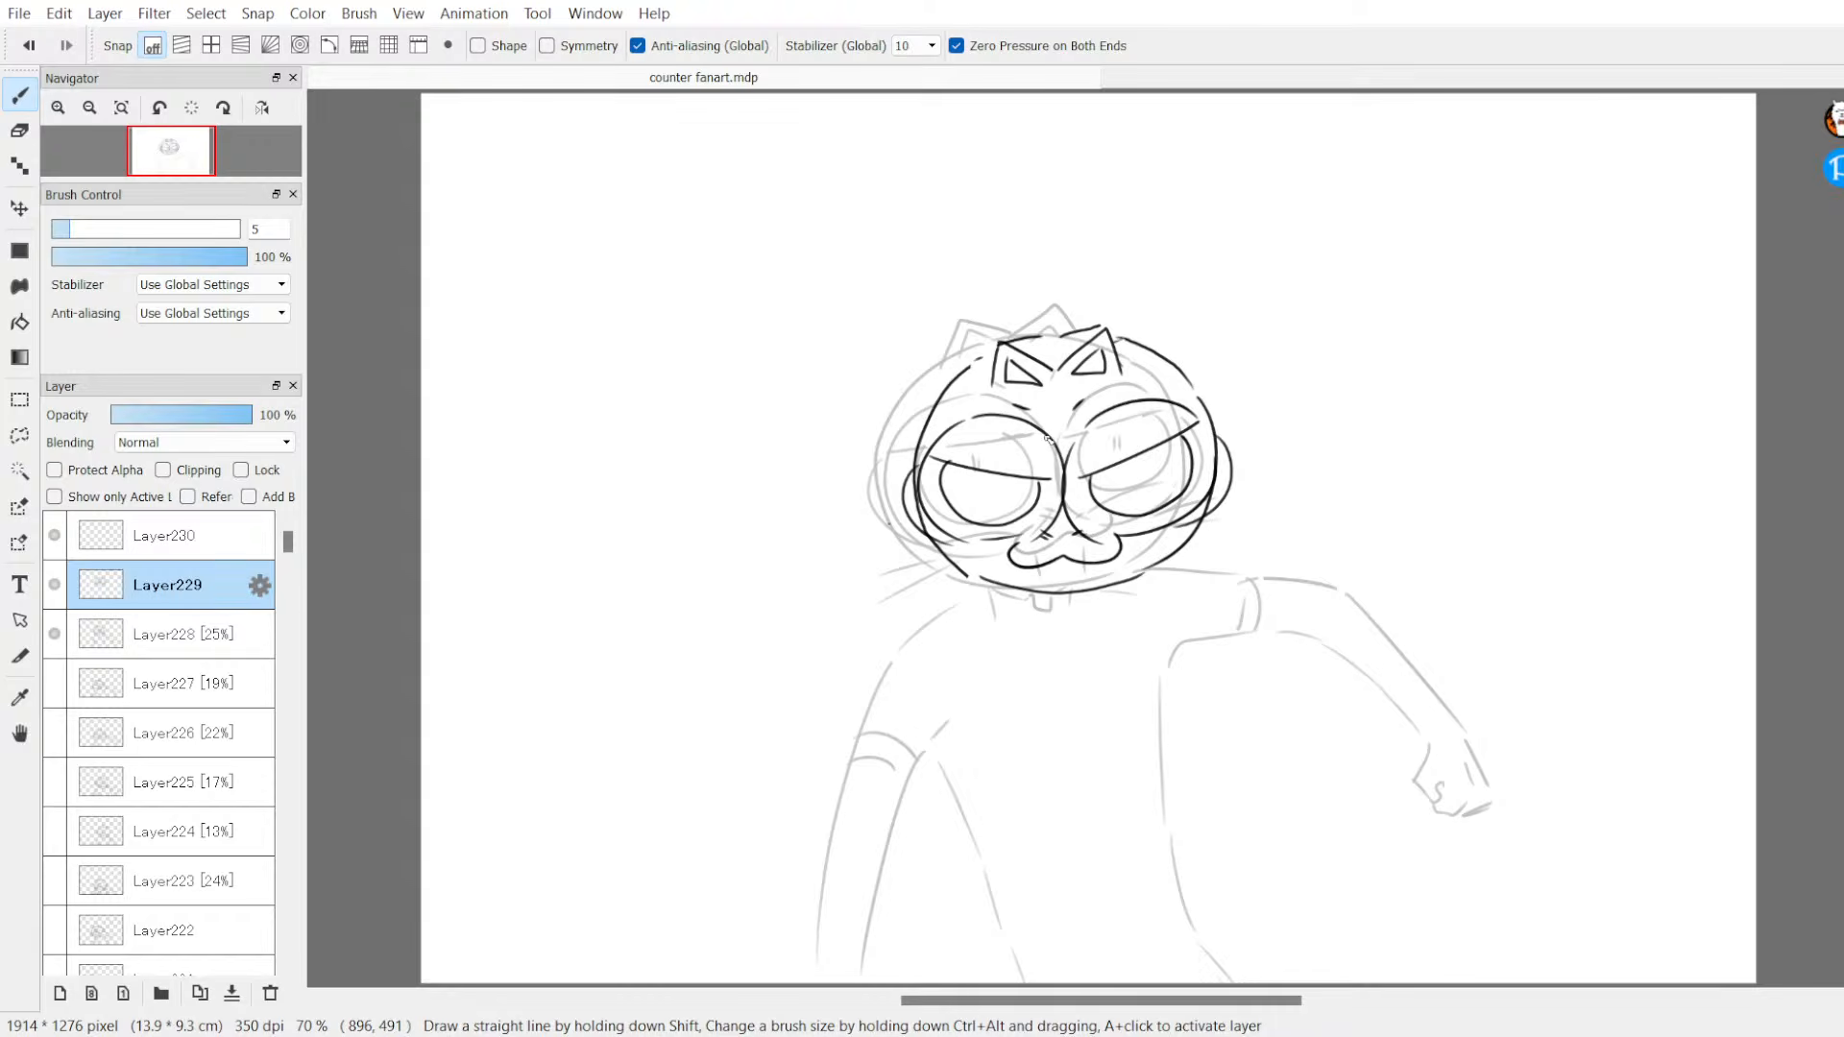
Step: Add short double pupil marks to both irises, whiskers on each cheek, and two small vertical lines below the muzzle
{"action": "left_click_drag", "start_coordinate": [951, 555], "coordinate": [906, 563]}
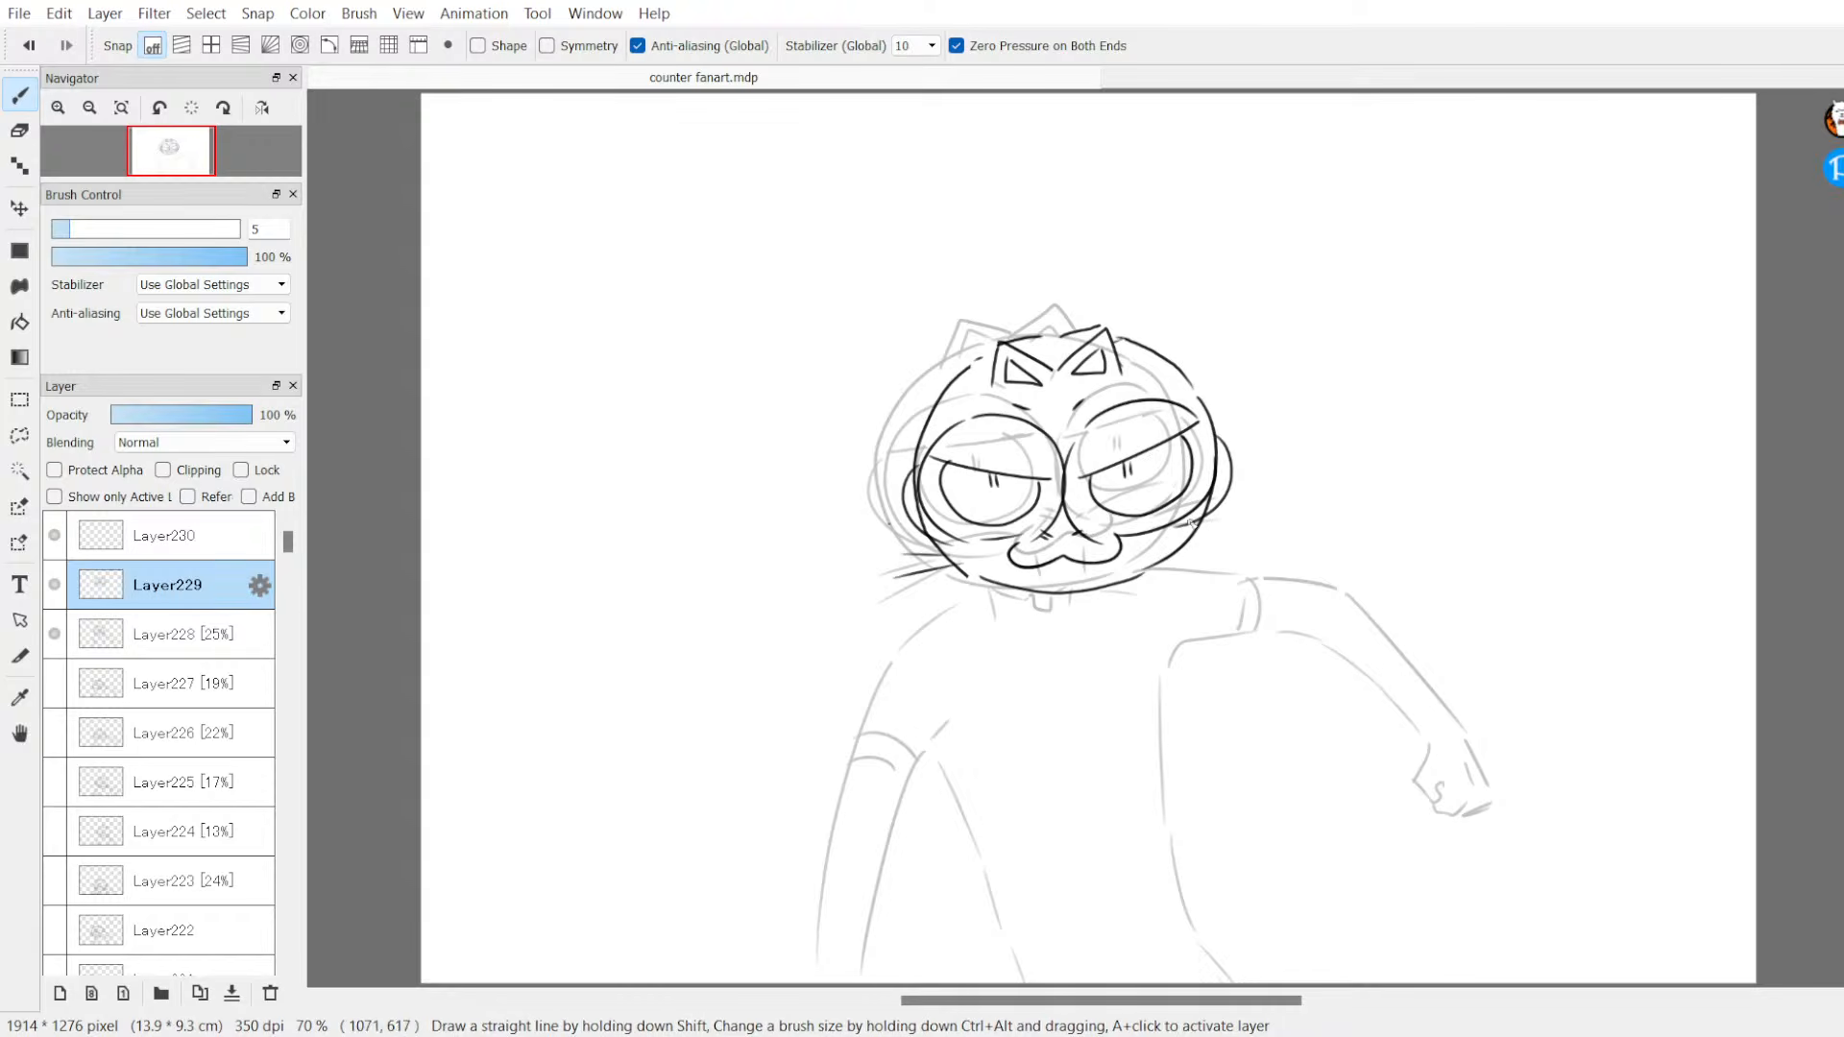
{"action": "left_click_drag", "start_coordinate": [1126, 462], "coordinate": [1127, 476]}
{"action": "left_click_drag", "start_coordinate": [993, 470], "coordinate": [994, 486]}
{"action": "key", "text": "ctrl+z"}
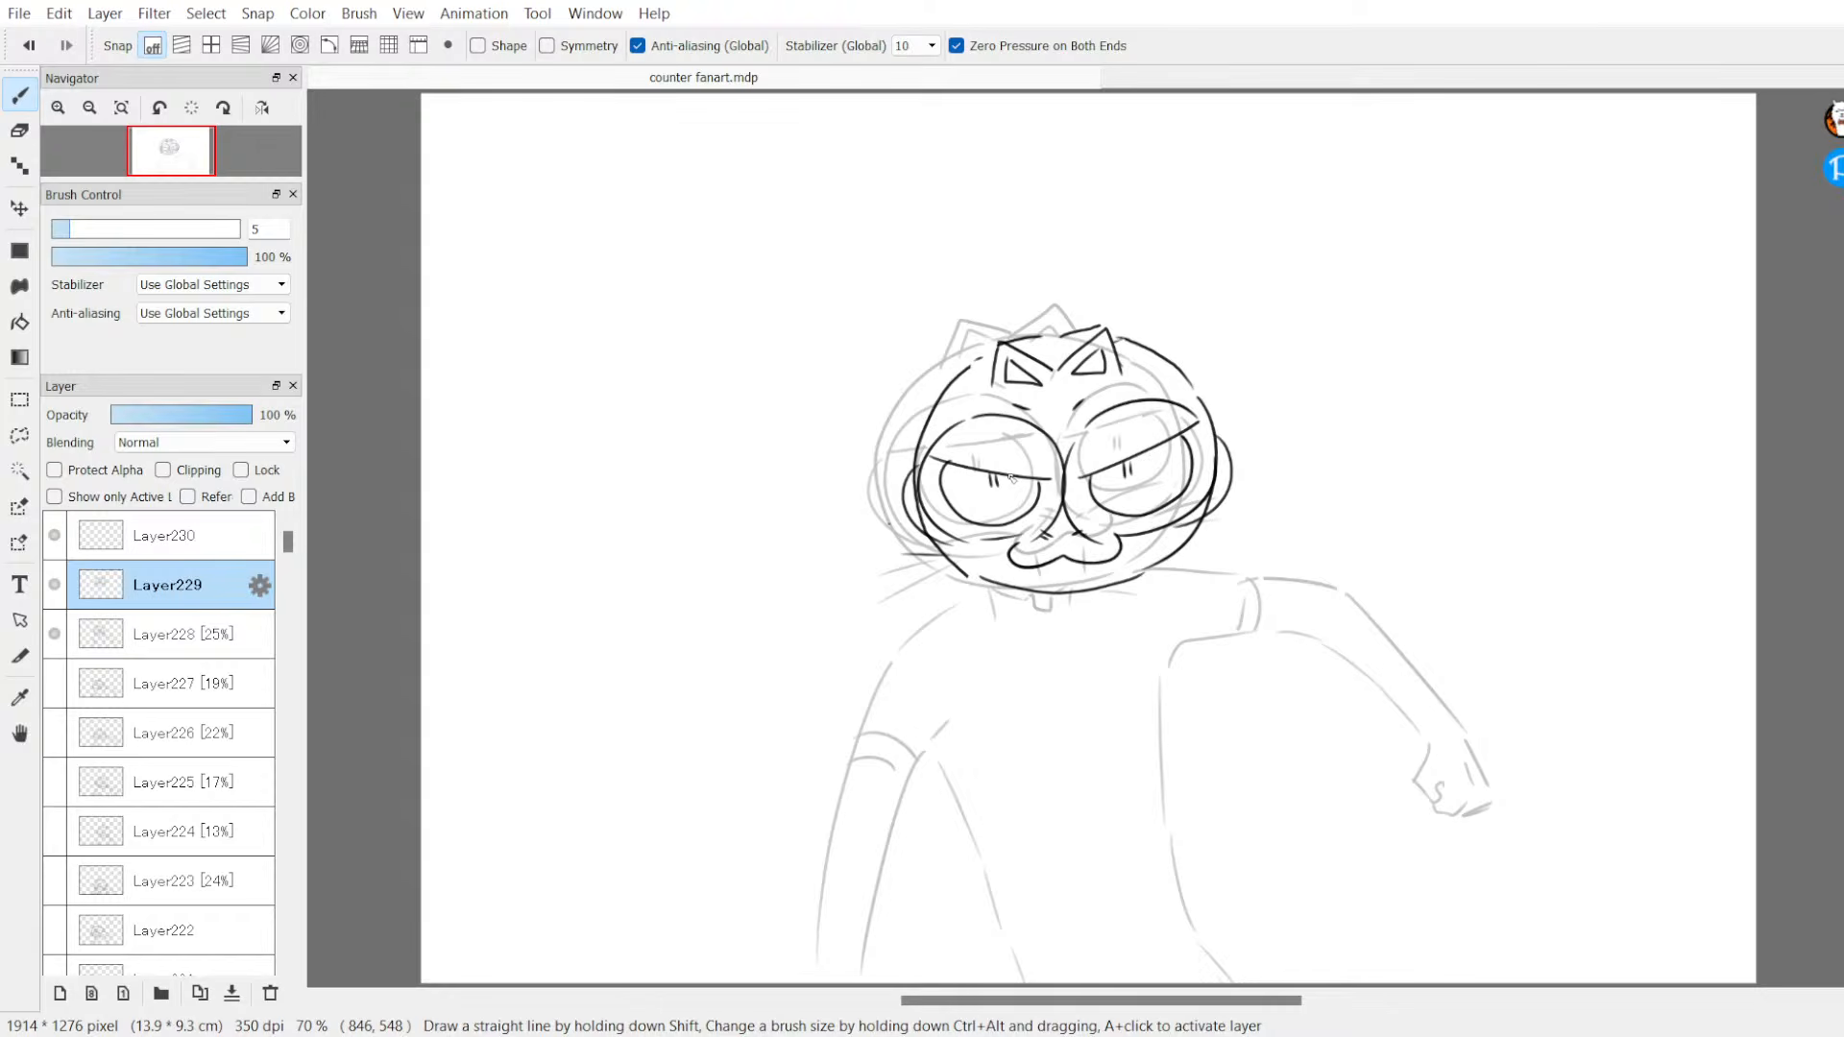
{"action": "mouse_move", "coordinate": [1170, 524]}
{"action": "left_mouse_down"}
{"action": "mouse_move", "coordinate": [1239, 509]}
{"action": "mouse_move", "coordinate": [1237, 530]}
{"action": "left_mouse_up"}
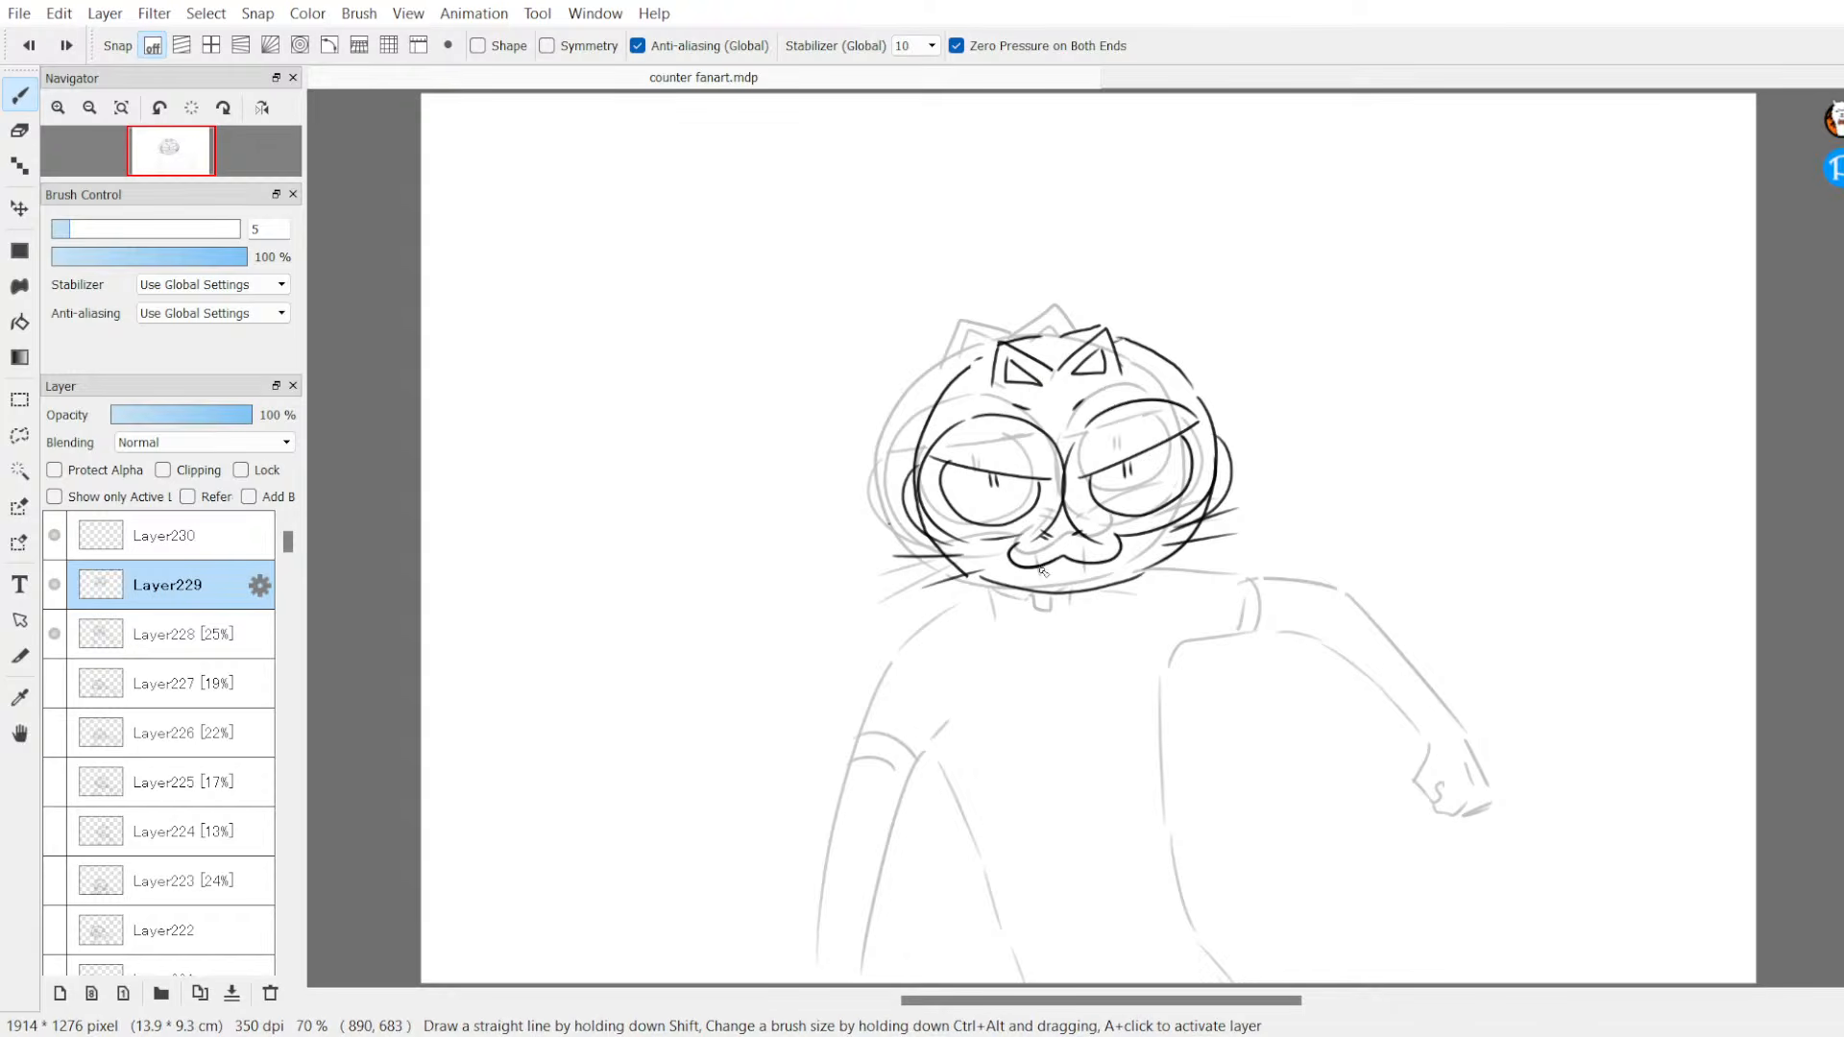
{"action": "left_click_drag", "start_coordinate": [1039, 566], "coordinate": [1042, 586]}
{"action": "left_click_drag", "start_coordinate": [1094, 565], "coordinate": [1096, 580]}
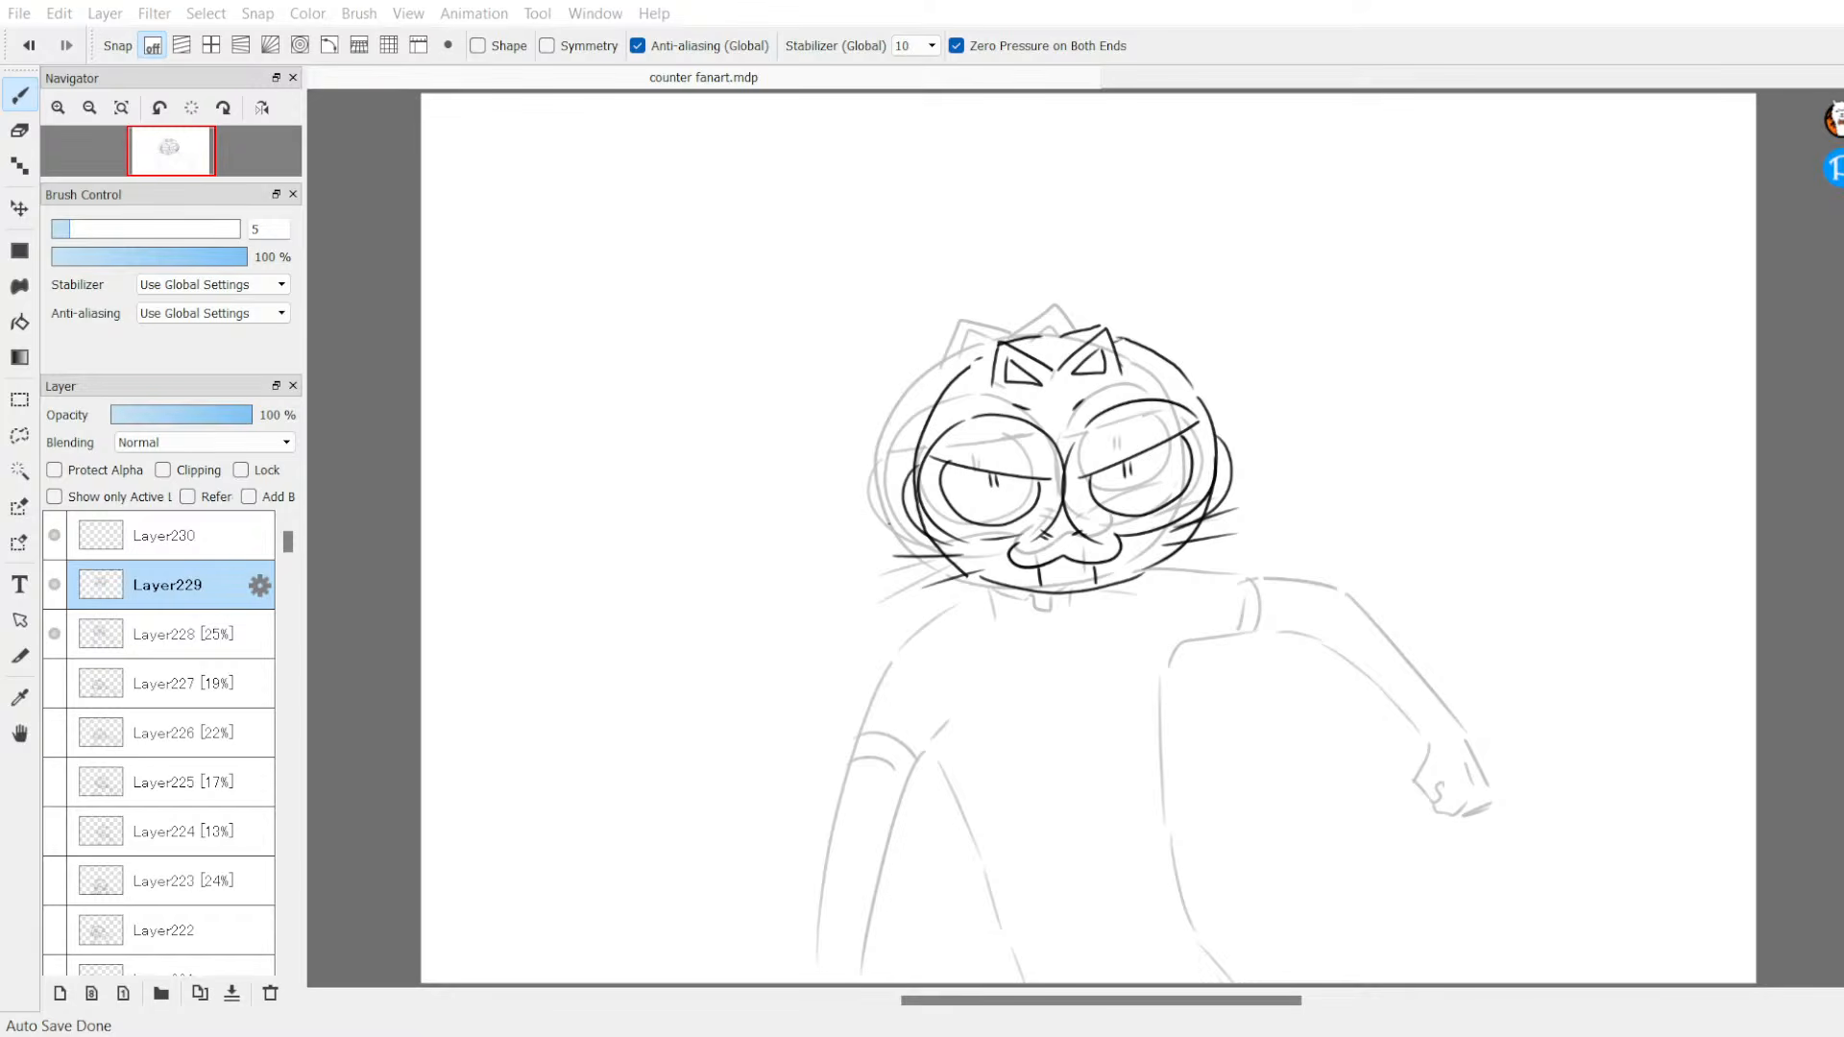
Step: Draw the small jagged collar shape under the chin and the short shoulder lines on both sides of the neck
{"action": "left_click", "coordinate": [1303, 1025]}
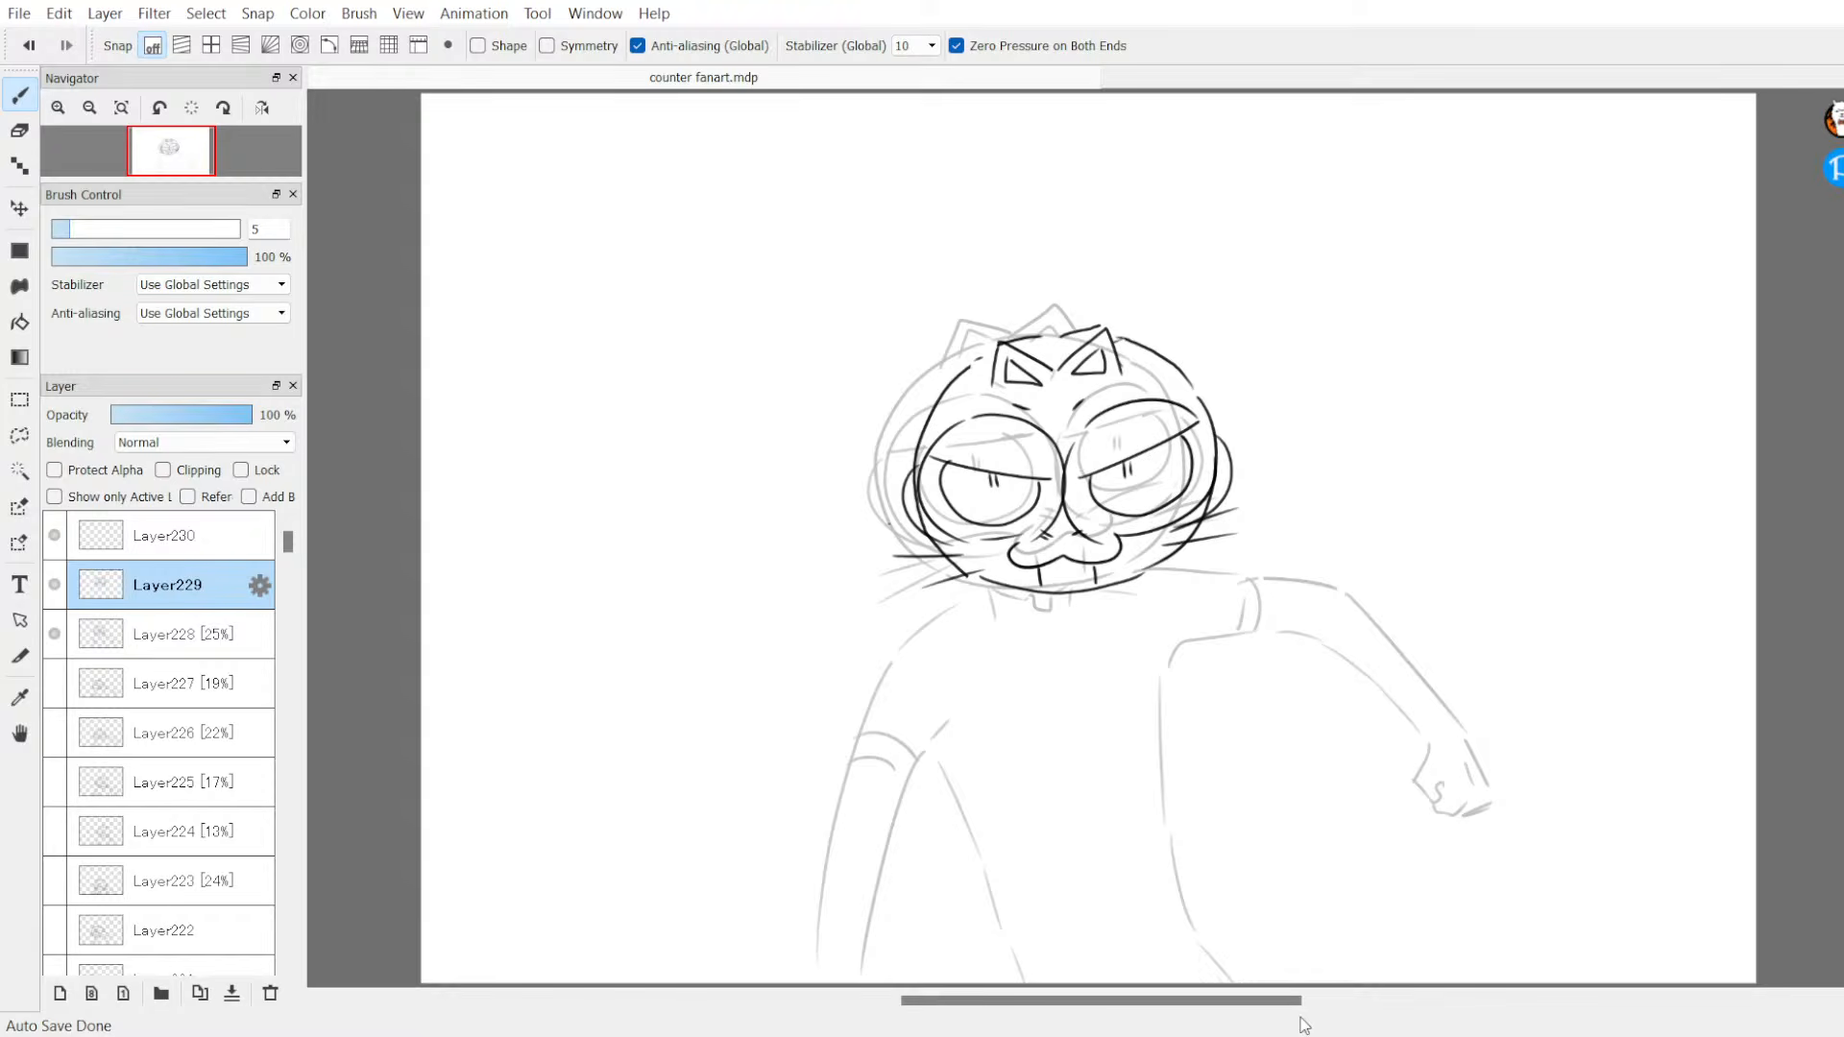
{"action": "mouse_move", "coordinate": [1034, 602]}
{"action": "left_mouse_down"}
{"action": "mouse_move", "coordinate": [1086, 616]}
{"action": "mouse_move", "coordinate": [1117, 589]}
{"action": "mouse_move", "coordinate": [1115, 607]}
{"action": "left_mouse_up"}
{"action": "left_click_drag", "start_coordinate": [924, 597], "coordinate": [978, 637]}
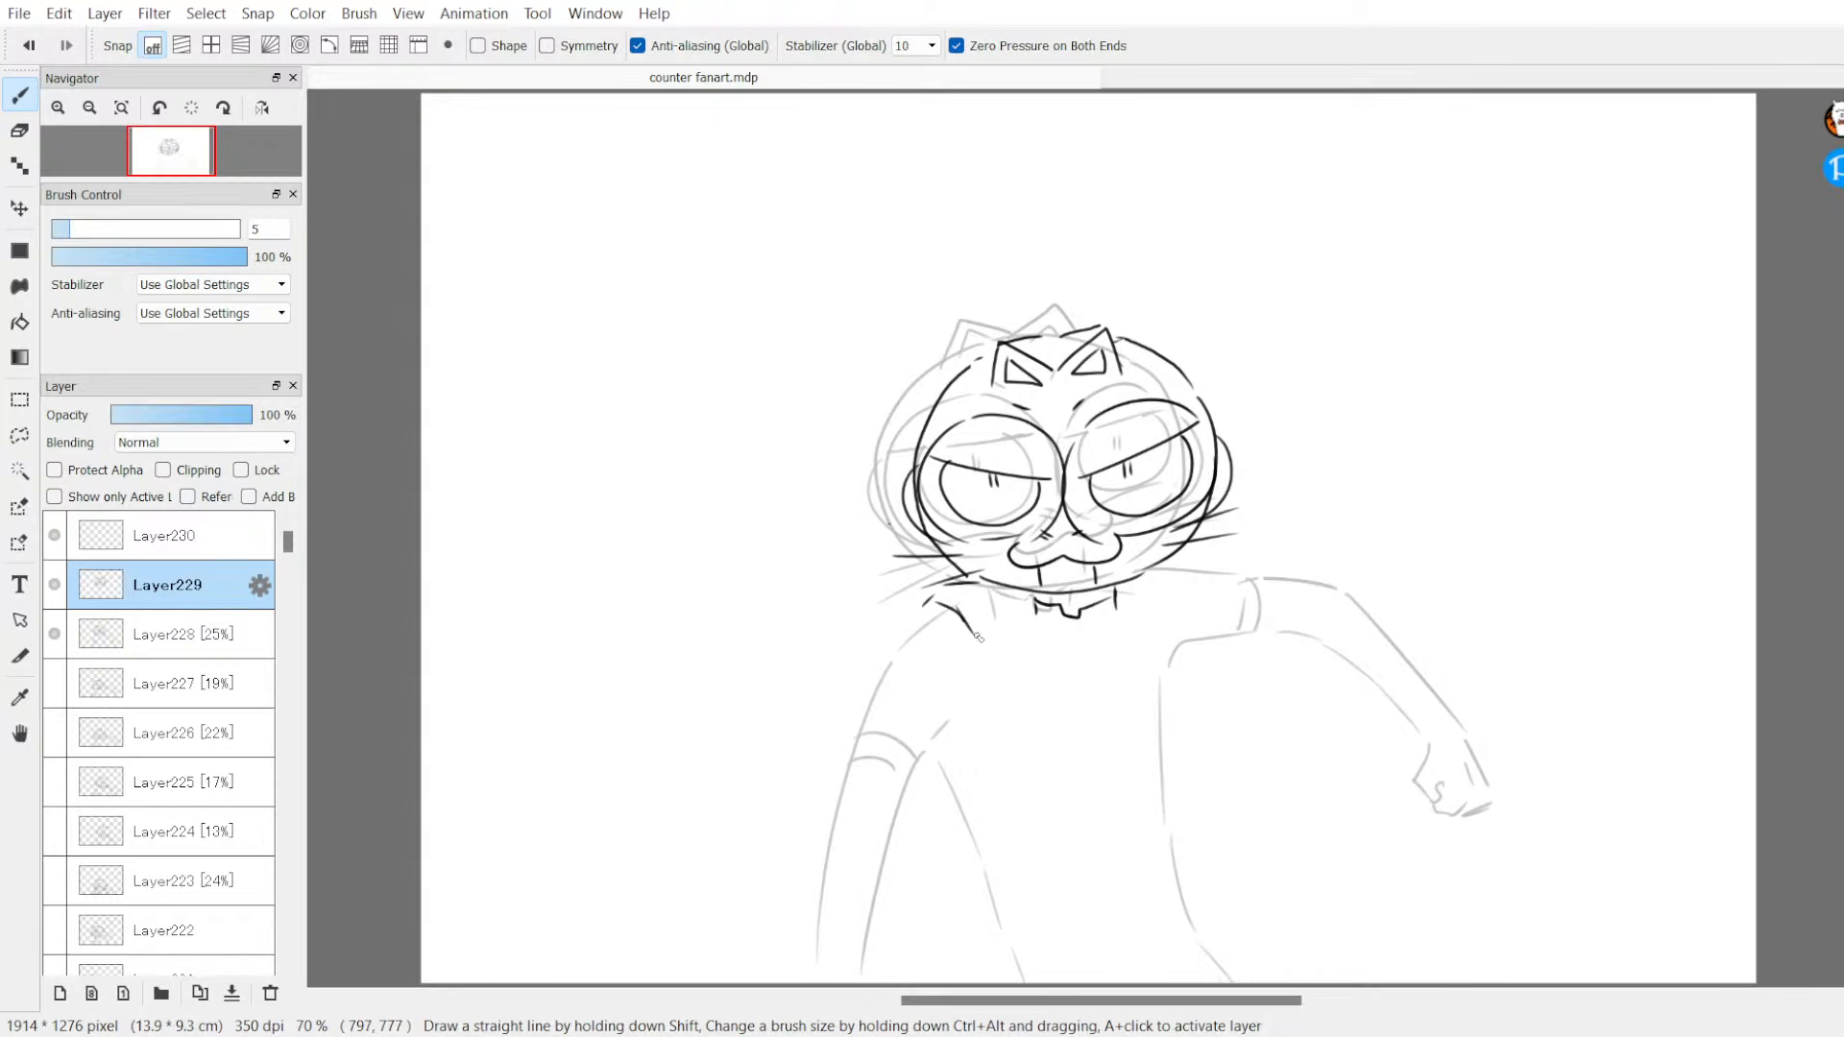
{"action": "left_click_drag", "start_coordinate": [1164, 576], "coordinate": [1233, 585]}
Step: Draw the left arm with a double-line sleeve cuff and a forearm bent across the body, and start the torso's right edge
{"action": "left_click_drag", "start_coordinate": [902, 619], "coordinate": [819, 778]}
{"action": "left_click_drag", "start_coordinate": [873, 711], "coordinate": [807, 826]}
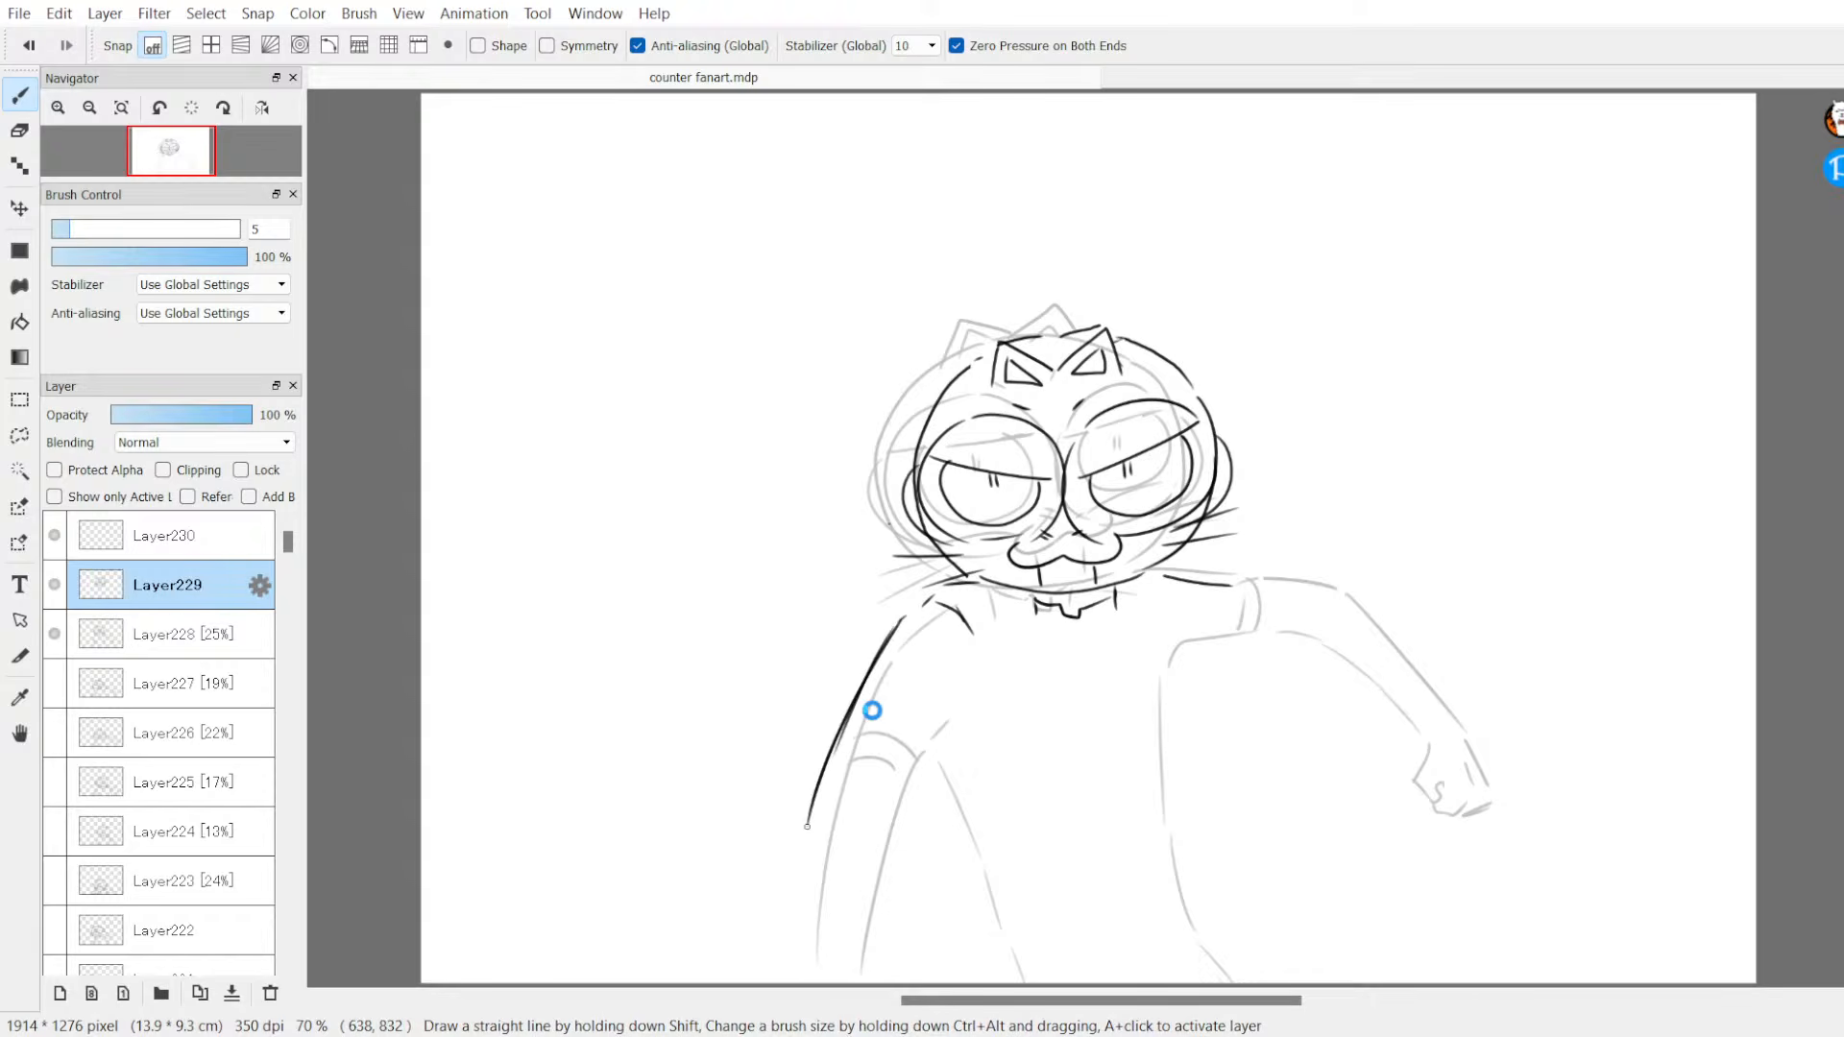
{"action": "left_click_drag", "start_coordinate": [838, 735], "coordinate": [901, 752]}
{"action": "left_click_drag", "start_coordinate": [951, 713], "coordinate": [901, 795]}
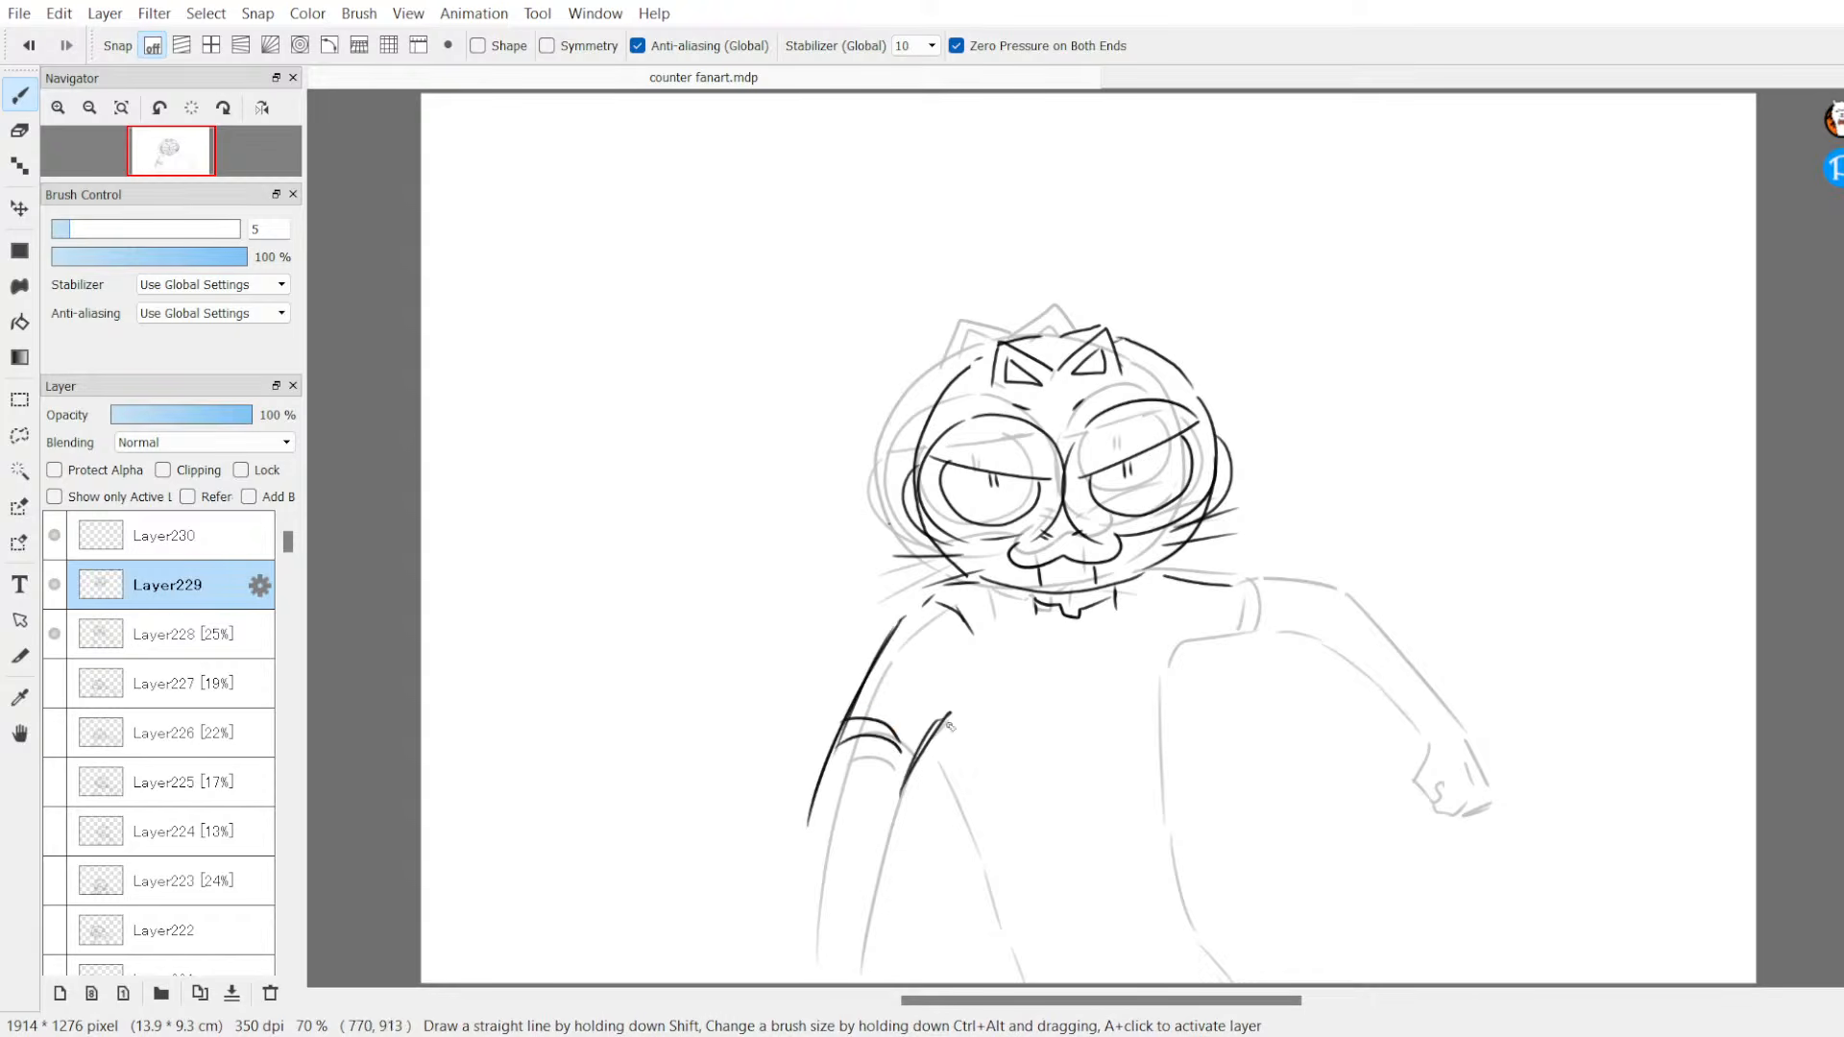
{"action": "left_click_drag", "start_coordinate": [946, 715], "coordinate": [966, 742]}
{"action": "left_click_drag", "start_coordinate": [1237, 684], "coordinate": [1227, 739]}
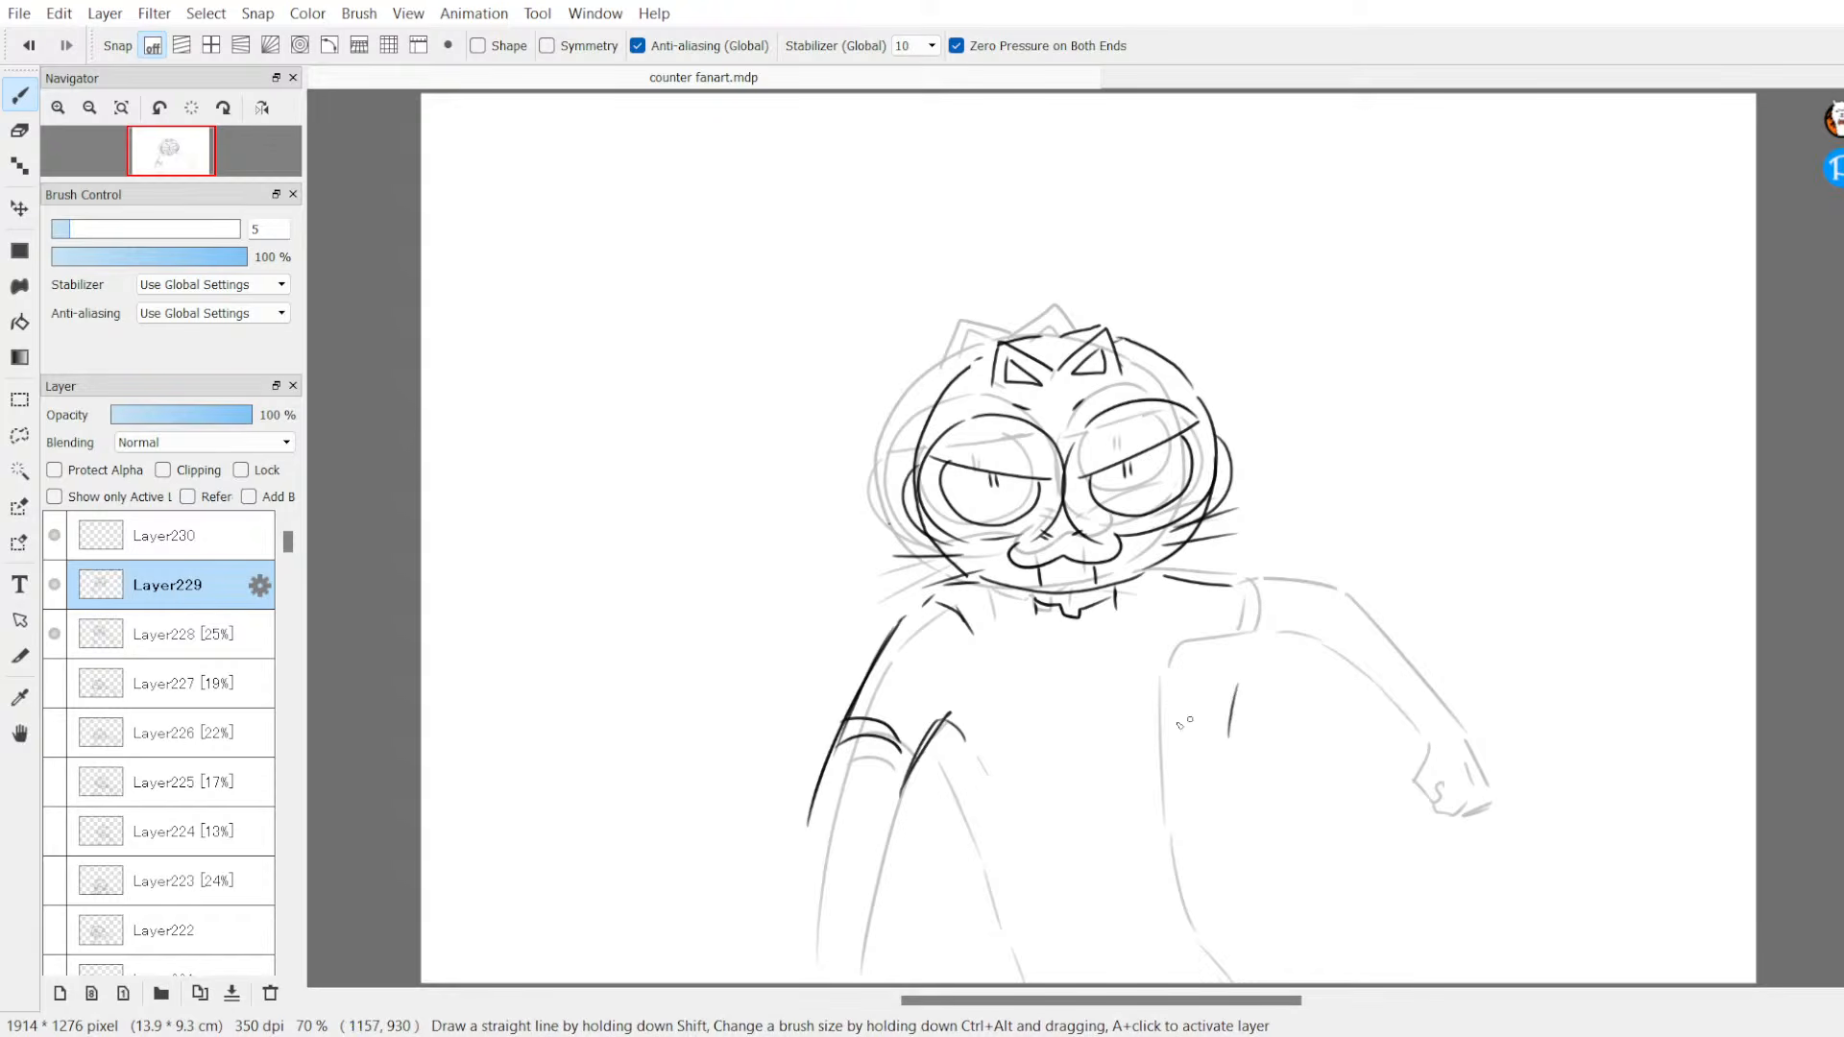
{"action": "left_click_drag", "start_coordinate": [854, 826], "coordinate": [1003, 857]}
{"action": "left_click_drag", "start_coordinate": [823, 875], "coordinate": [947, 896]}
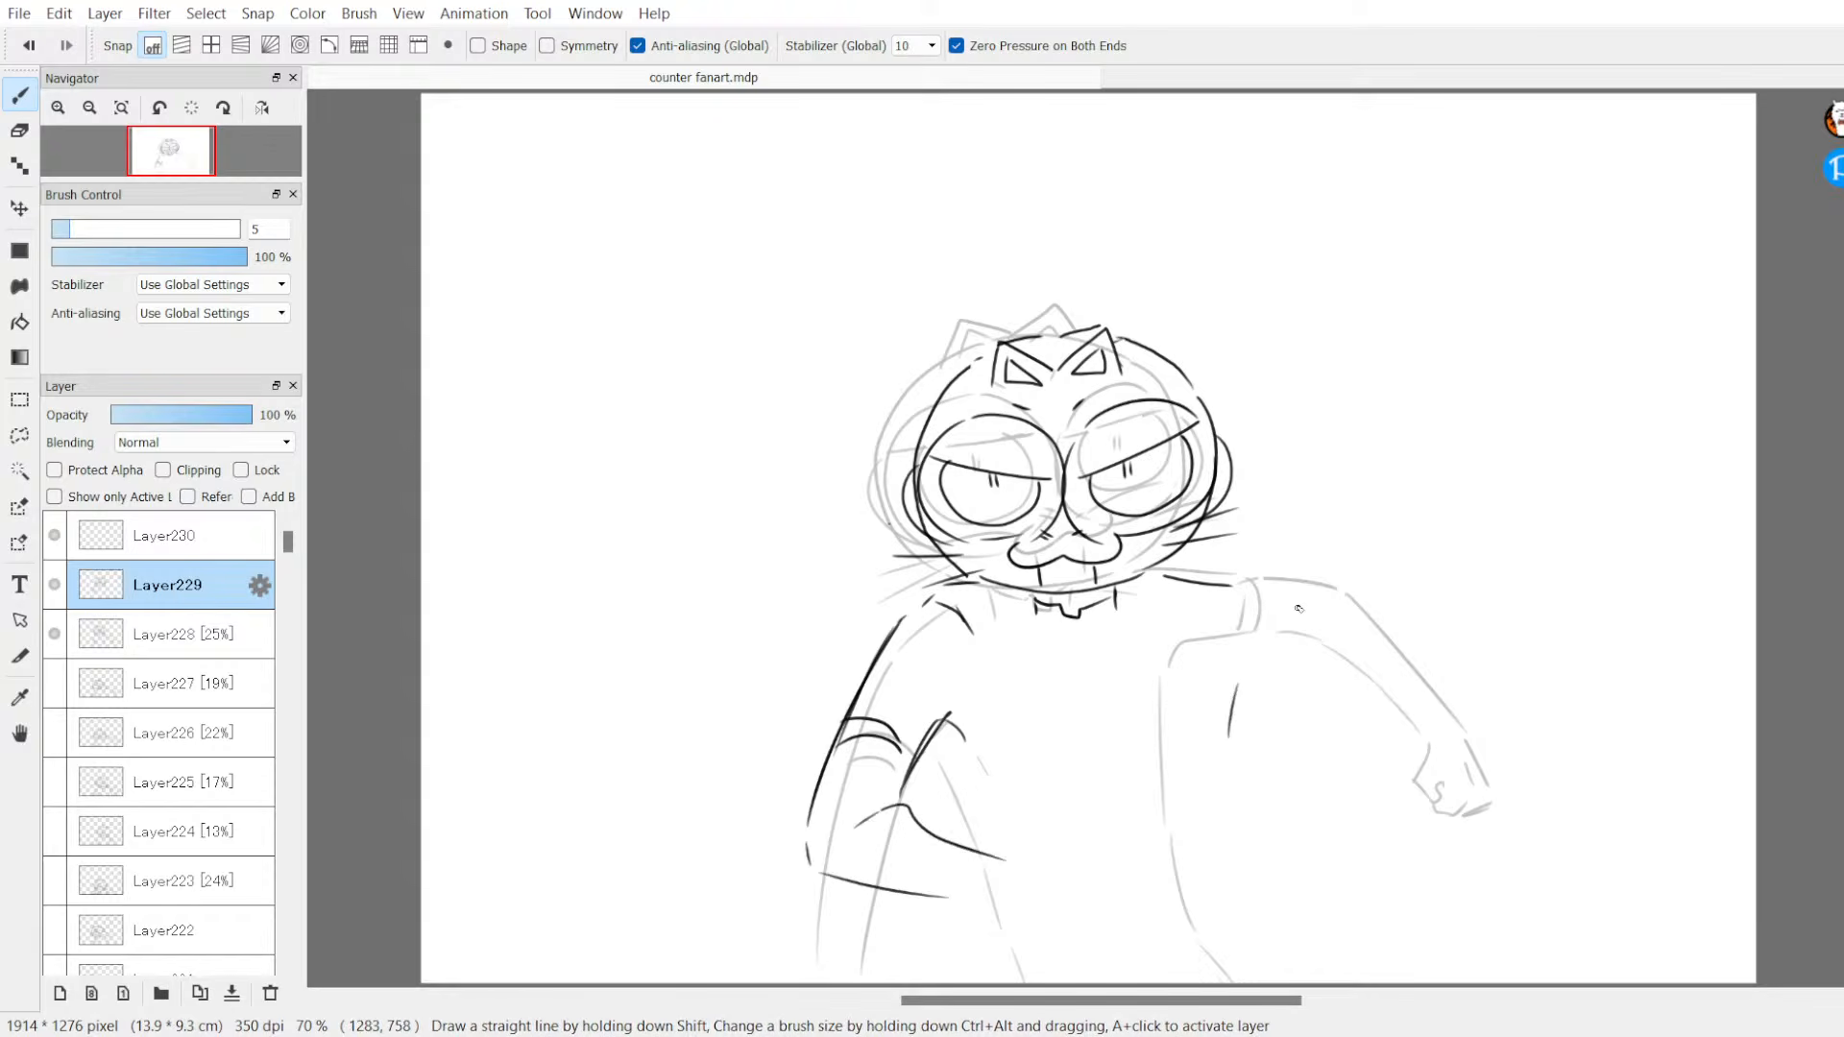
Step: Draw the right arm with a double-line sleeve cuff, bent at the elbow and hanging down to a fist
{"action": "left_click_drag", "start_coordinate": [1239, 588], "coordinate": [1290, 601]}
{"action": "left_click", "coordinate": [1251, 687]}
{"action": "mouse_move", "coordinate": [1295, 607]}
{"action": "left_mouse_down"}
{"action": "mouse_move", "coordinate": [1389, 653]}
{"action": "mouse_move", "coordinate": [1304, 636]}
{"action": "left_mouse_up"}
{"action": "left_click_drag", "start_coordinate": [1251, 686], "coordinate": [1365, 703]}
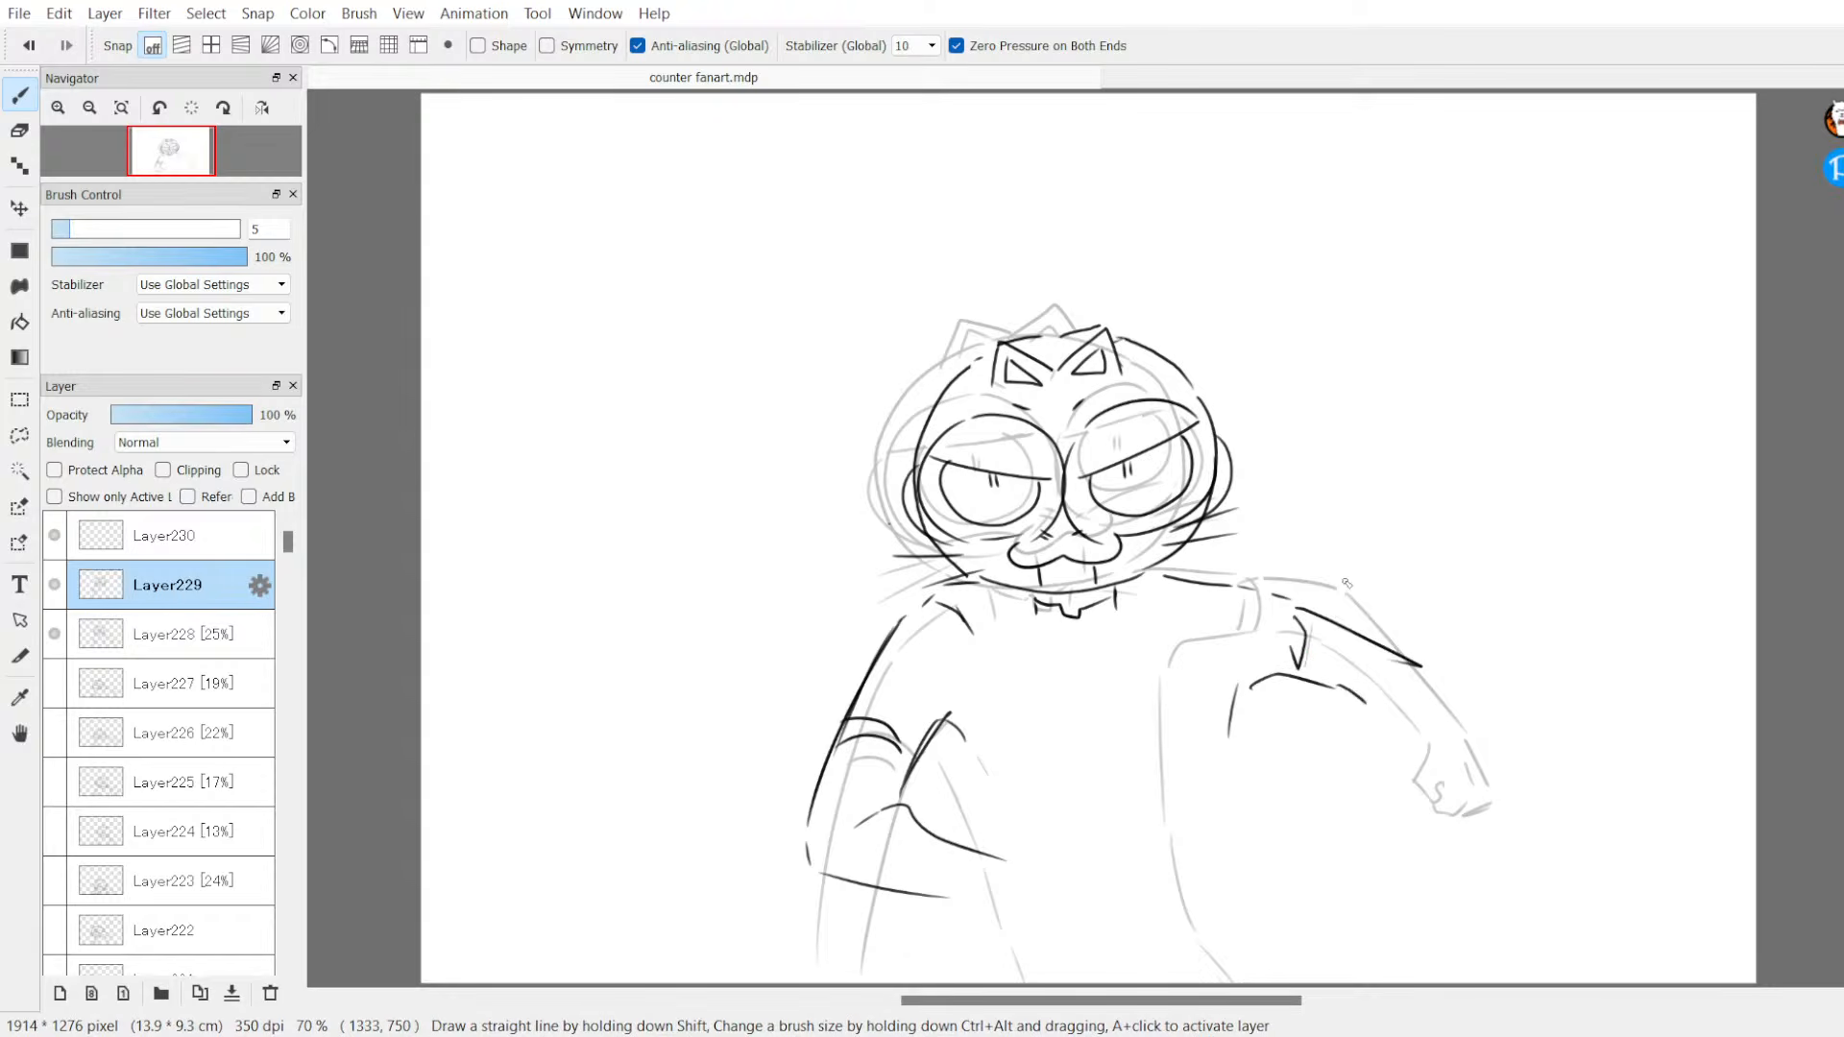
{"action": "key", "text": "ctrl+z"}
{"action": "key", "text": "ctrl+z"}
{"action": "left_click_drag", "start_coordinate": [1306, 616], "coordinate": [1311, 671]}
{"action": "mouse_move", "coordinate": [1330, 627]}
{"action": "left_mouse_down"}
{"action": "mouse_move", "coordinate": [1324, 682]}
{"action": "mouse_move", "coordinate": [1414, 773]}
{"action": "mouse_move", "coordinate": [1420, 908]}
{"action": "left_mouse_up"}
{"action": "left_click_drag", "start_coordinate": [1462, 821], "coordinate": [1468, 907]}
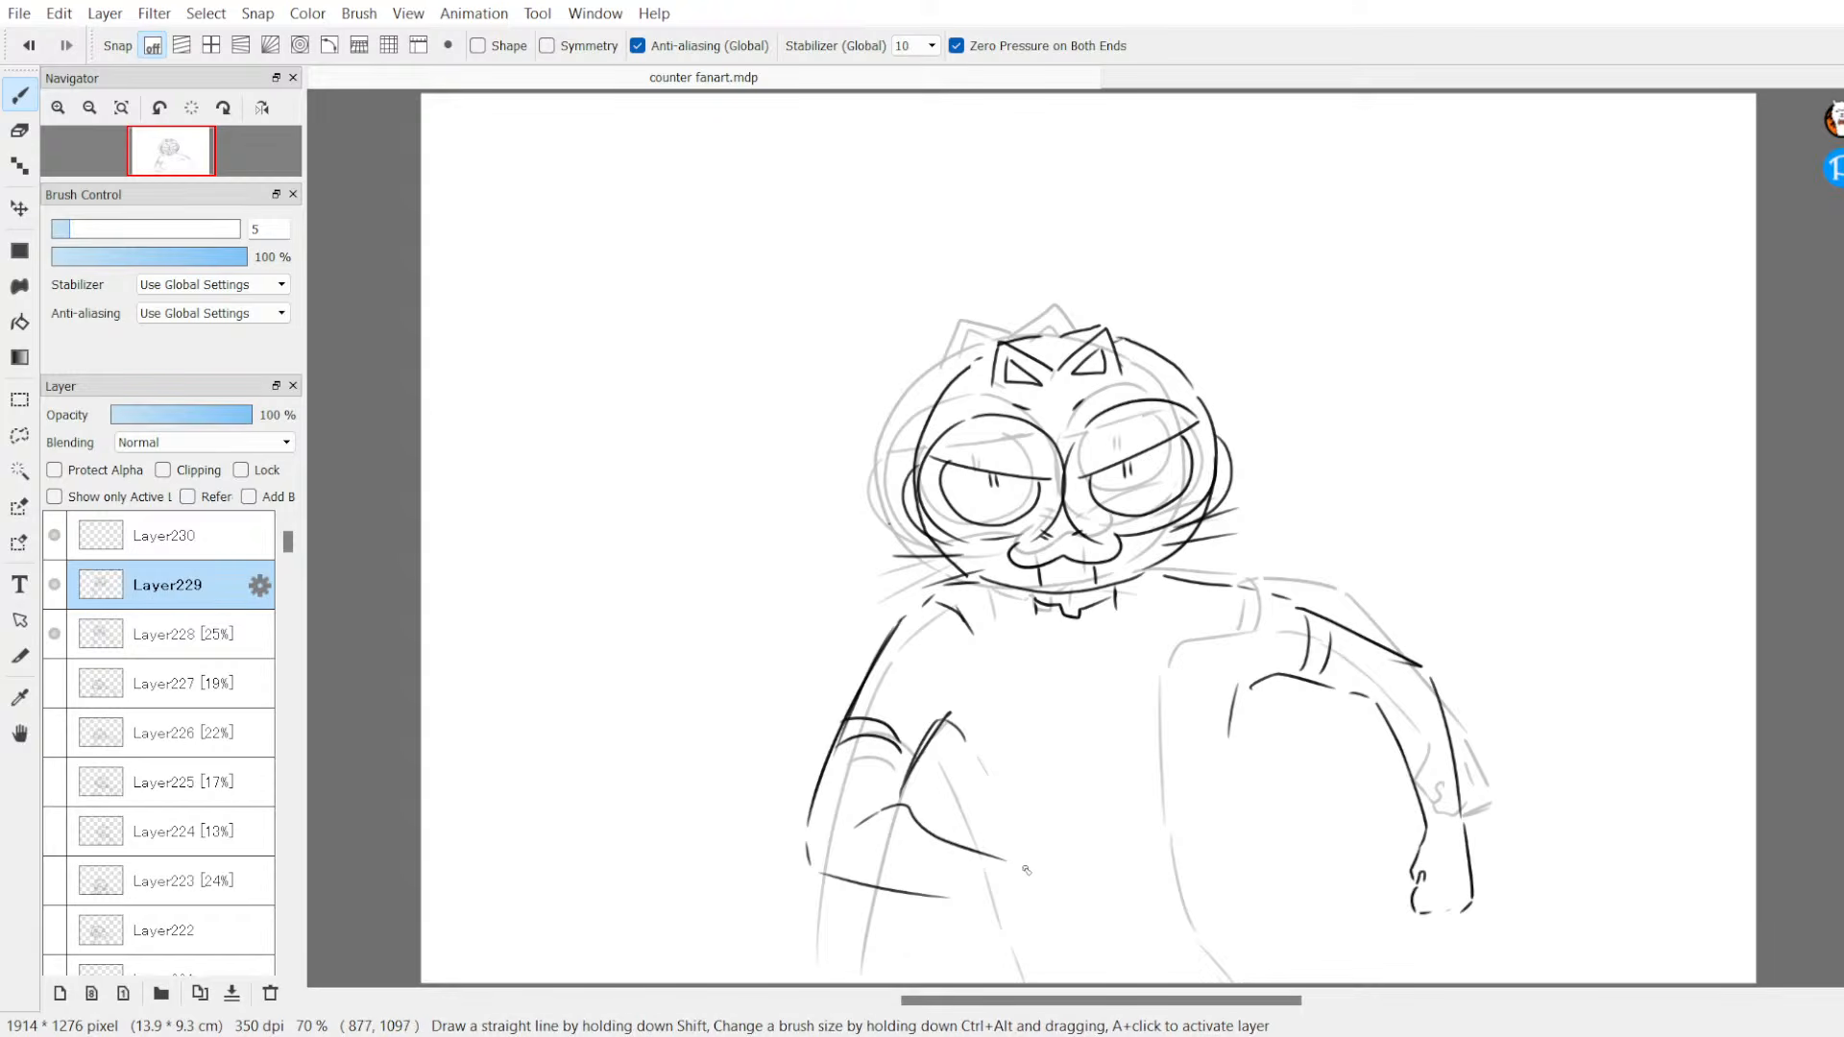
Step: Draw the left arm's fist in front of the body and extend both torso sides down to the canvas edge
{"action": "mouse_move", "coordinate": [1005, 860]}
{"action": "left_mouse_down"}
{"action": "mouse_move", "coordinate": [1037, 876]}
{"action": "mouse_move", "coordinate": [1024, 917]}
{"action": "left_mouse_up"}
{"action": "mouse_move", "coordinate": [1020, 870]}
{"action": "left_mouse_down"}
{"action": "mouse_move", "coordinate": [1108, 885]}
{"action": "mouse_move", "coordinate": [1073, 946]}
{"action": "mouse_move", "coordinate": [1102, 924]}
{"action": "mouse_move", "coordinate": [1090, 944]}
{"action": "left_mouse_up"}
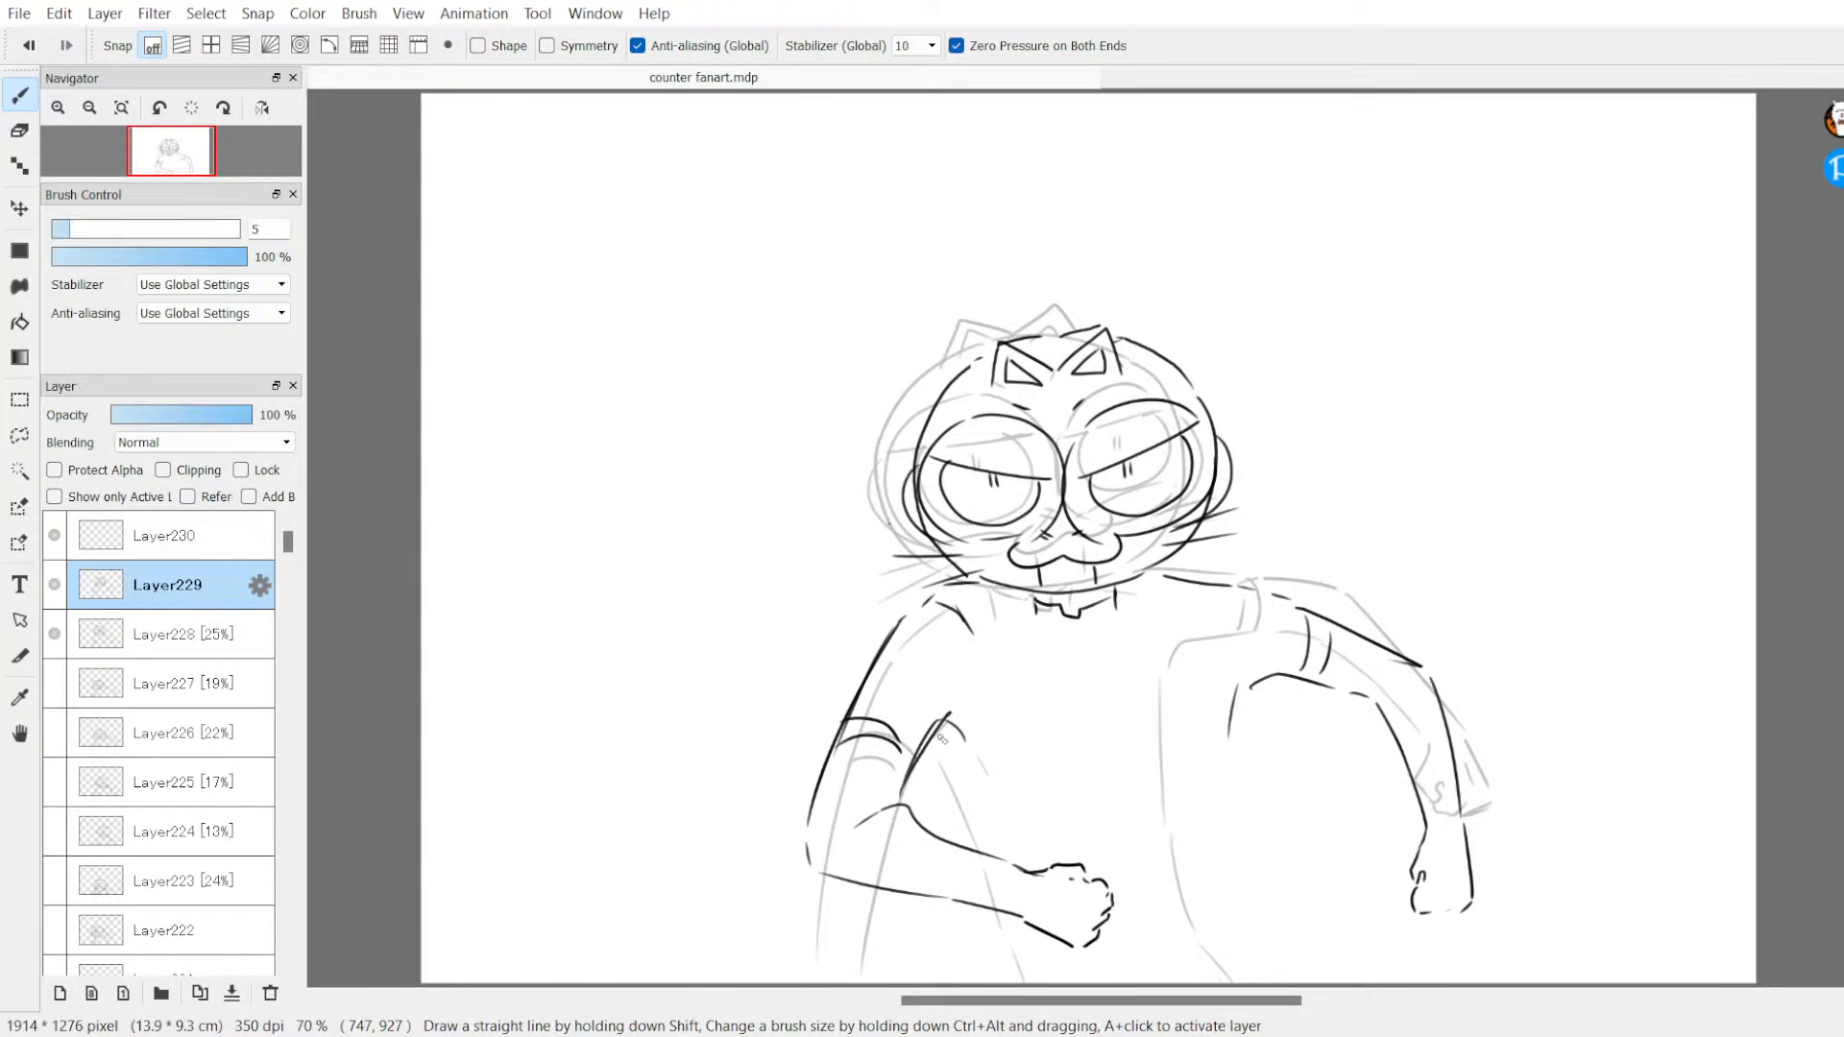
{"action": "left_click_drag", "start_coordinate": [945, 719], "coordinate": [988, 842]}
{"action": "left_click_drag", "start_coordinate": [1233, 736], "coordinate": [1237, 912]}
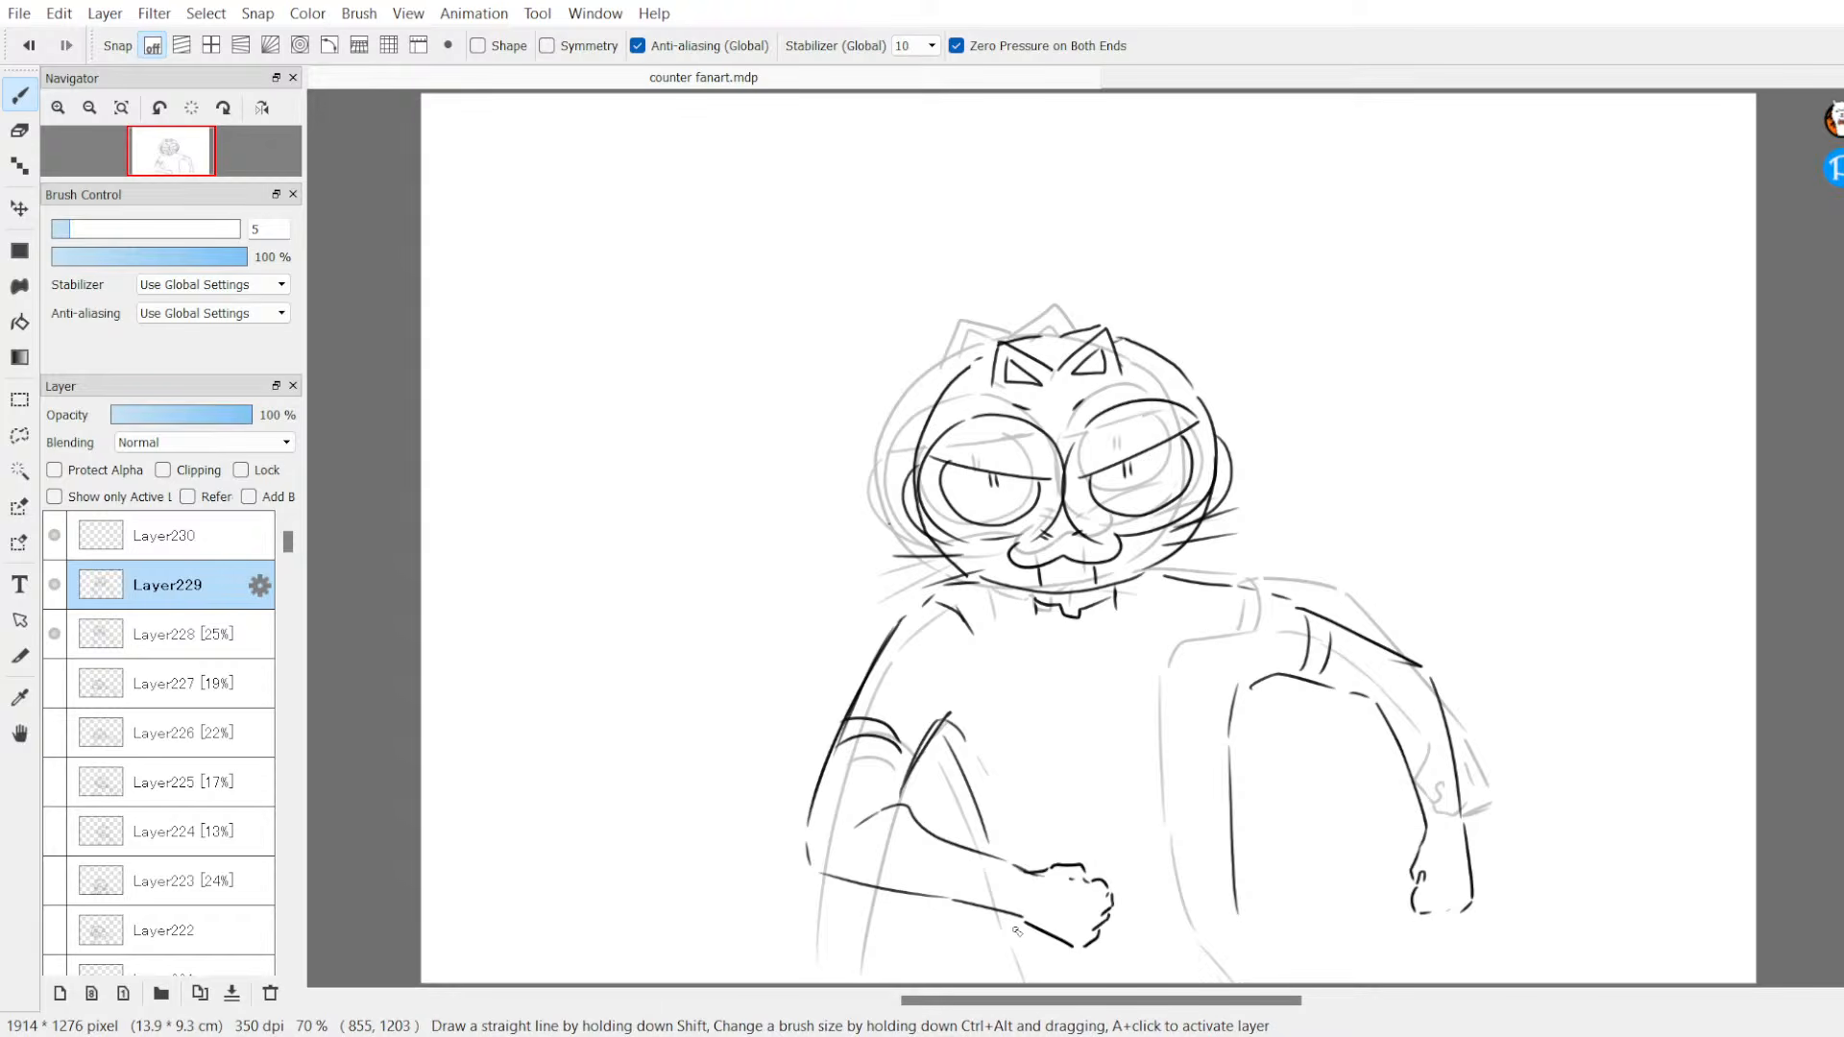
{"action": "left_click_drag", "start_coordinate": [1007, 918], "coordinate": [1018, 981]}
{"action": "left_click_drag", "start_coordinate": [1247, 943], "coordinate": [1253, 977]}
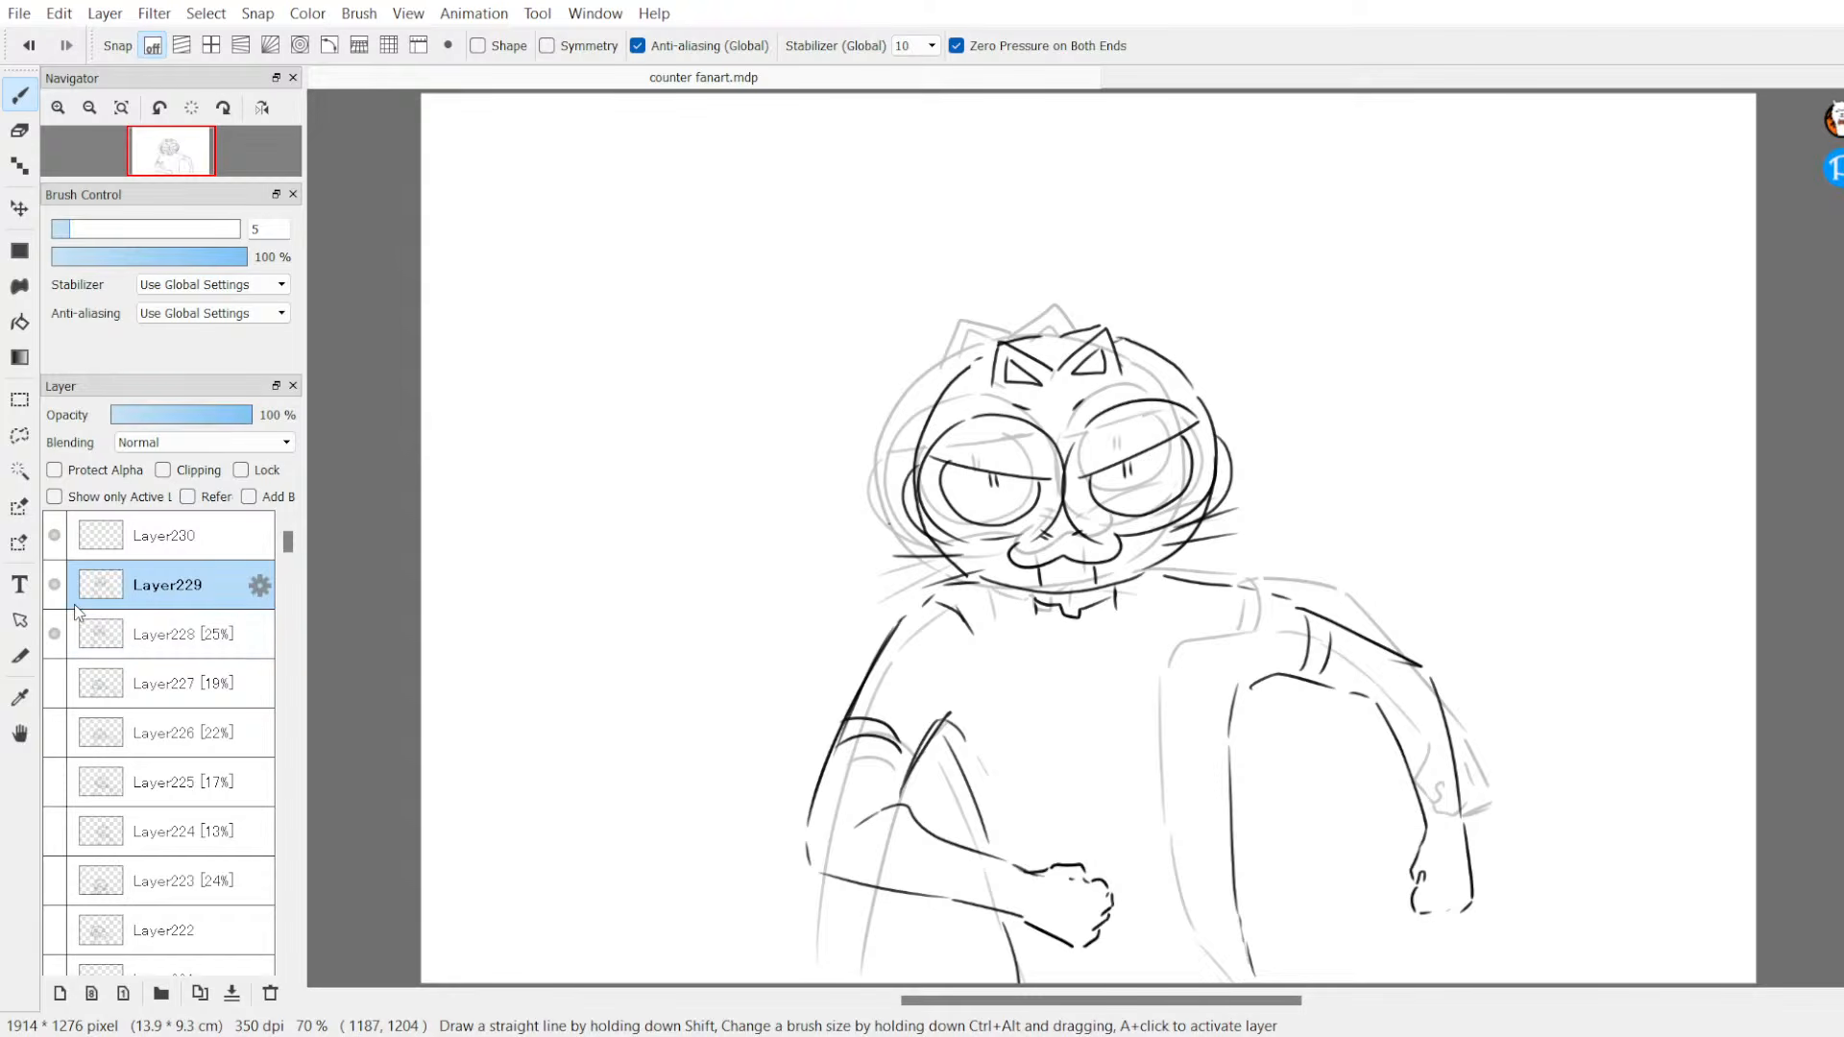
Step: Lower Layer229's opacity to 61% and hide Layer228
{"action": "left_click", "coordinate": [153, 415]}
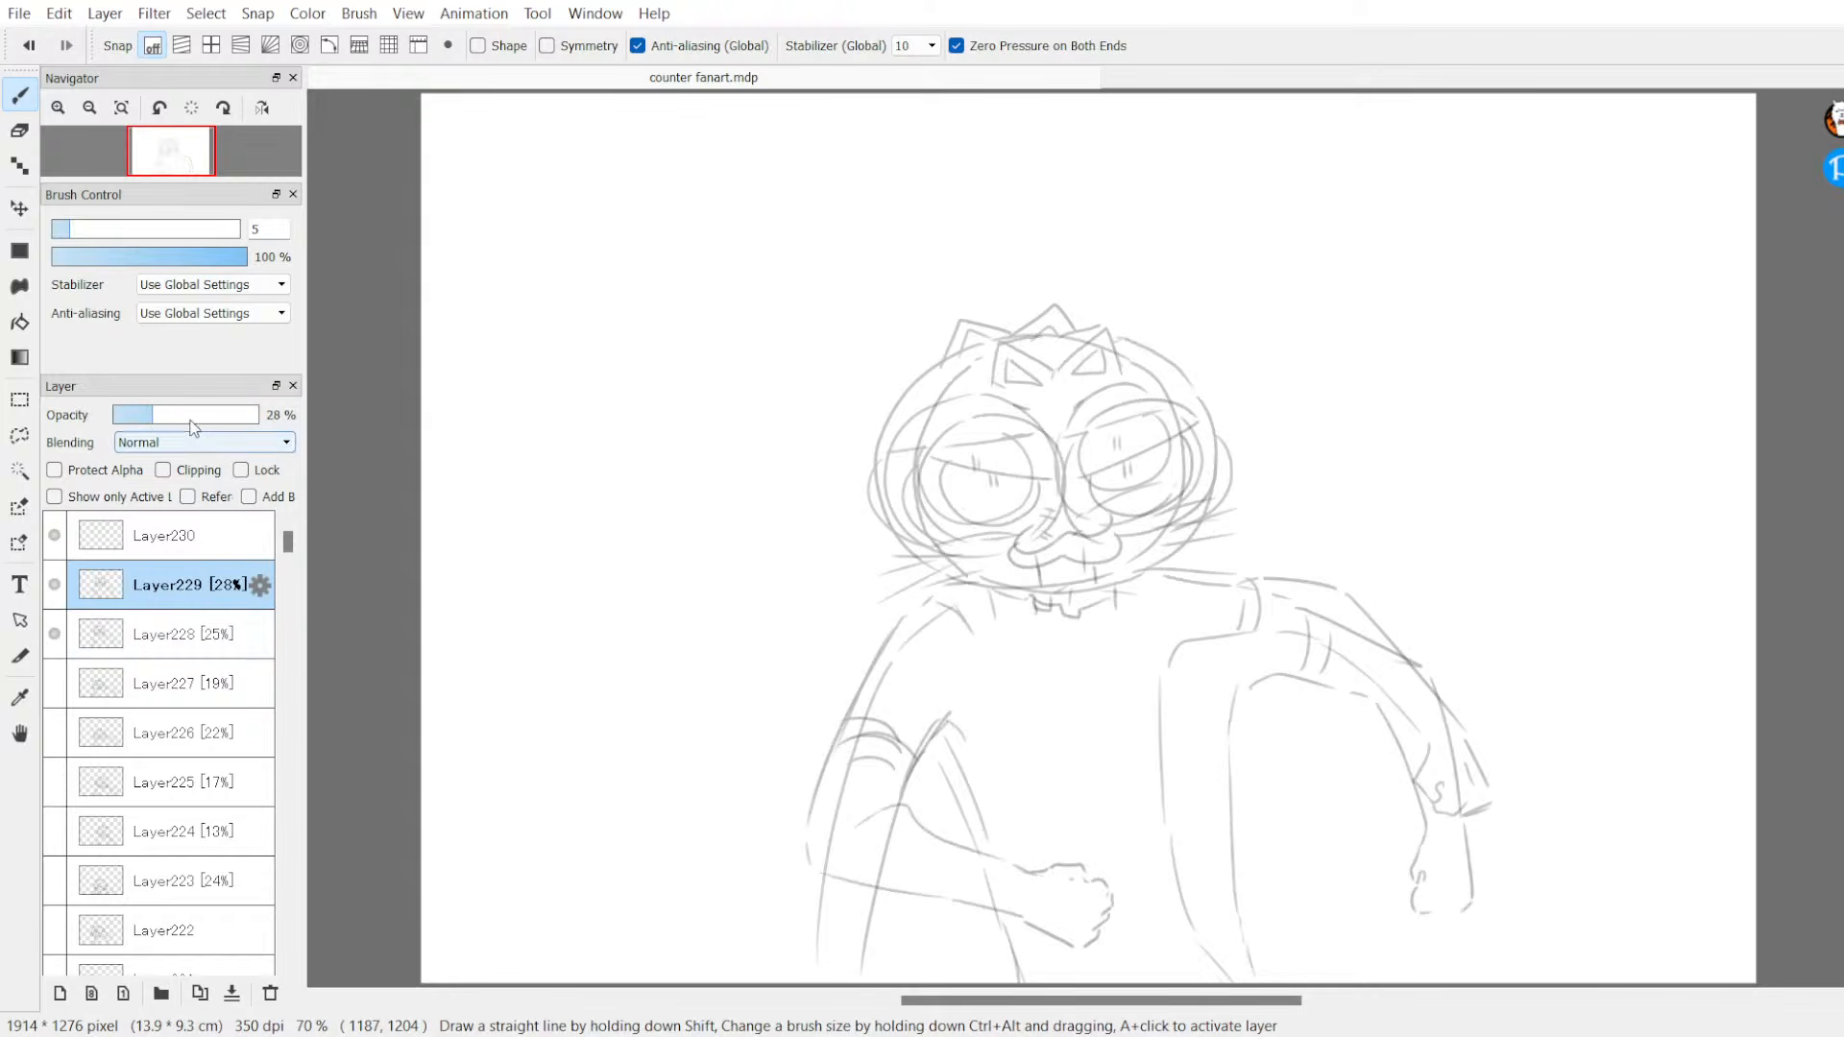
{"action": "left_click", "coordinate": [201, 415]}
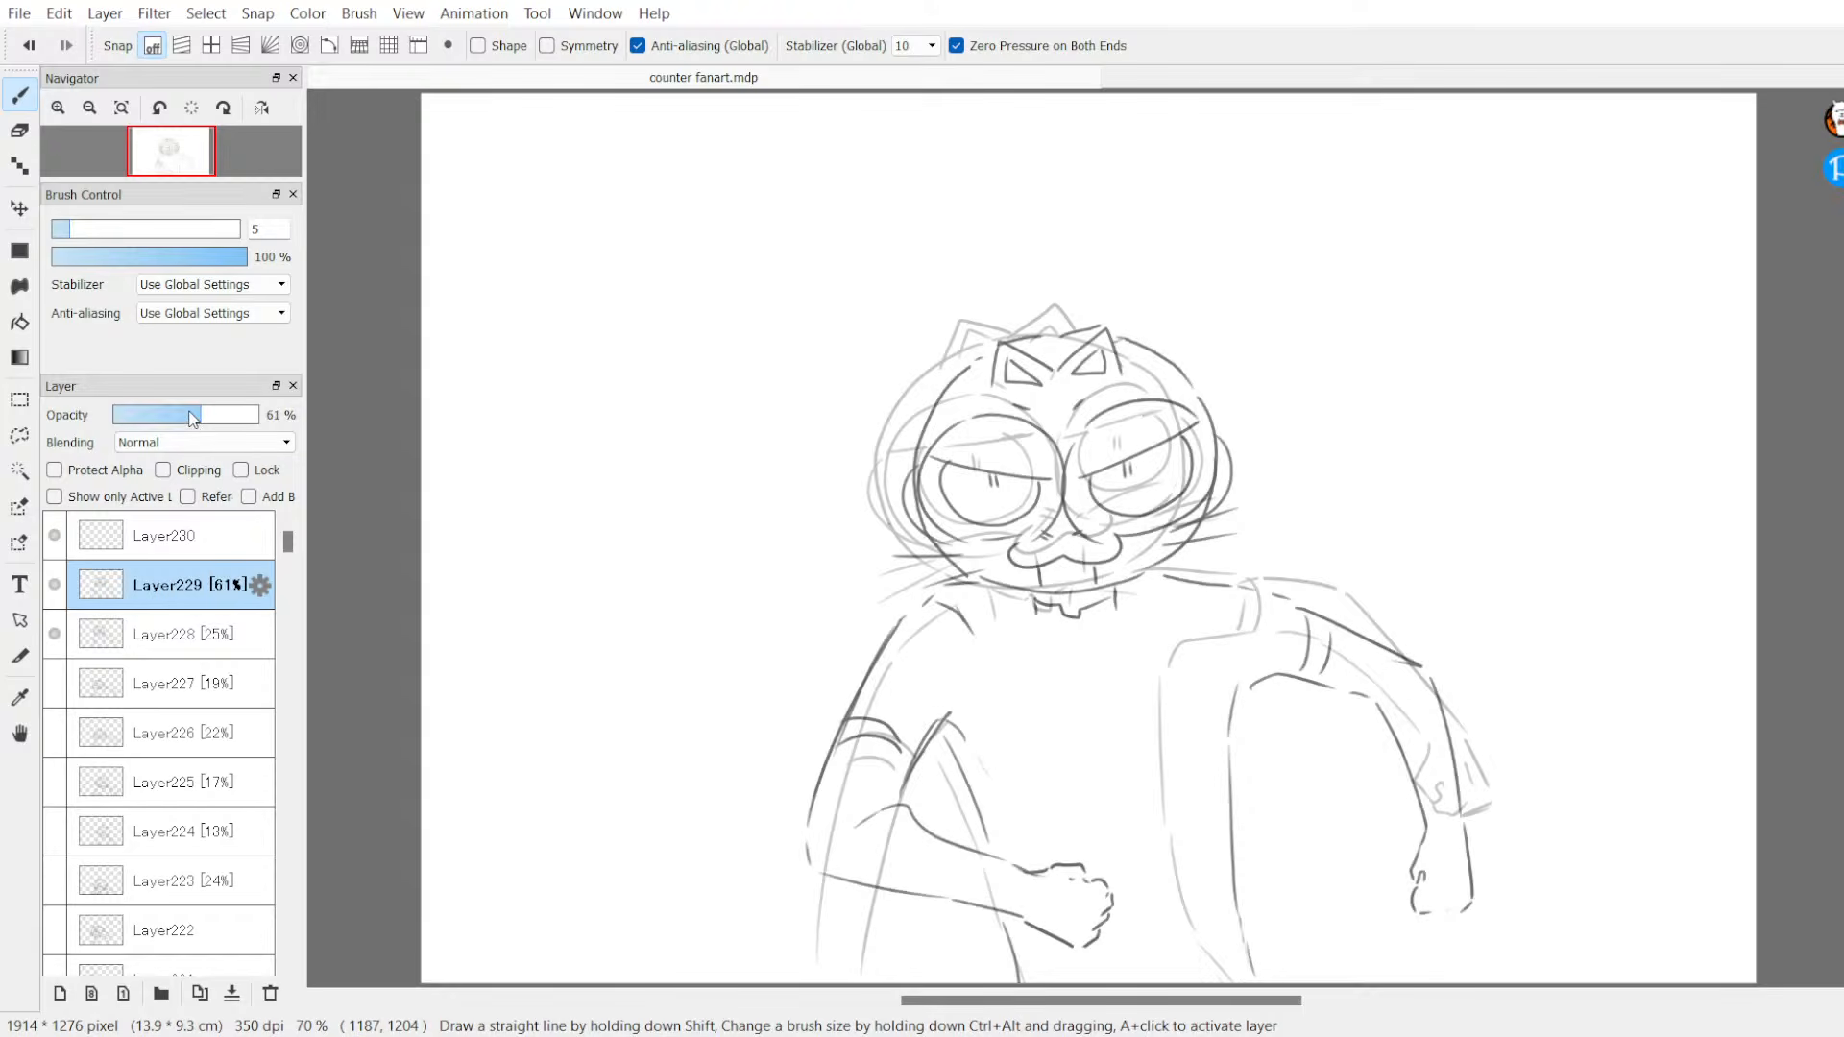
{"action": "left_click", "coordinate": [54, 633]}
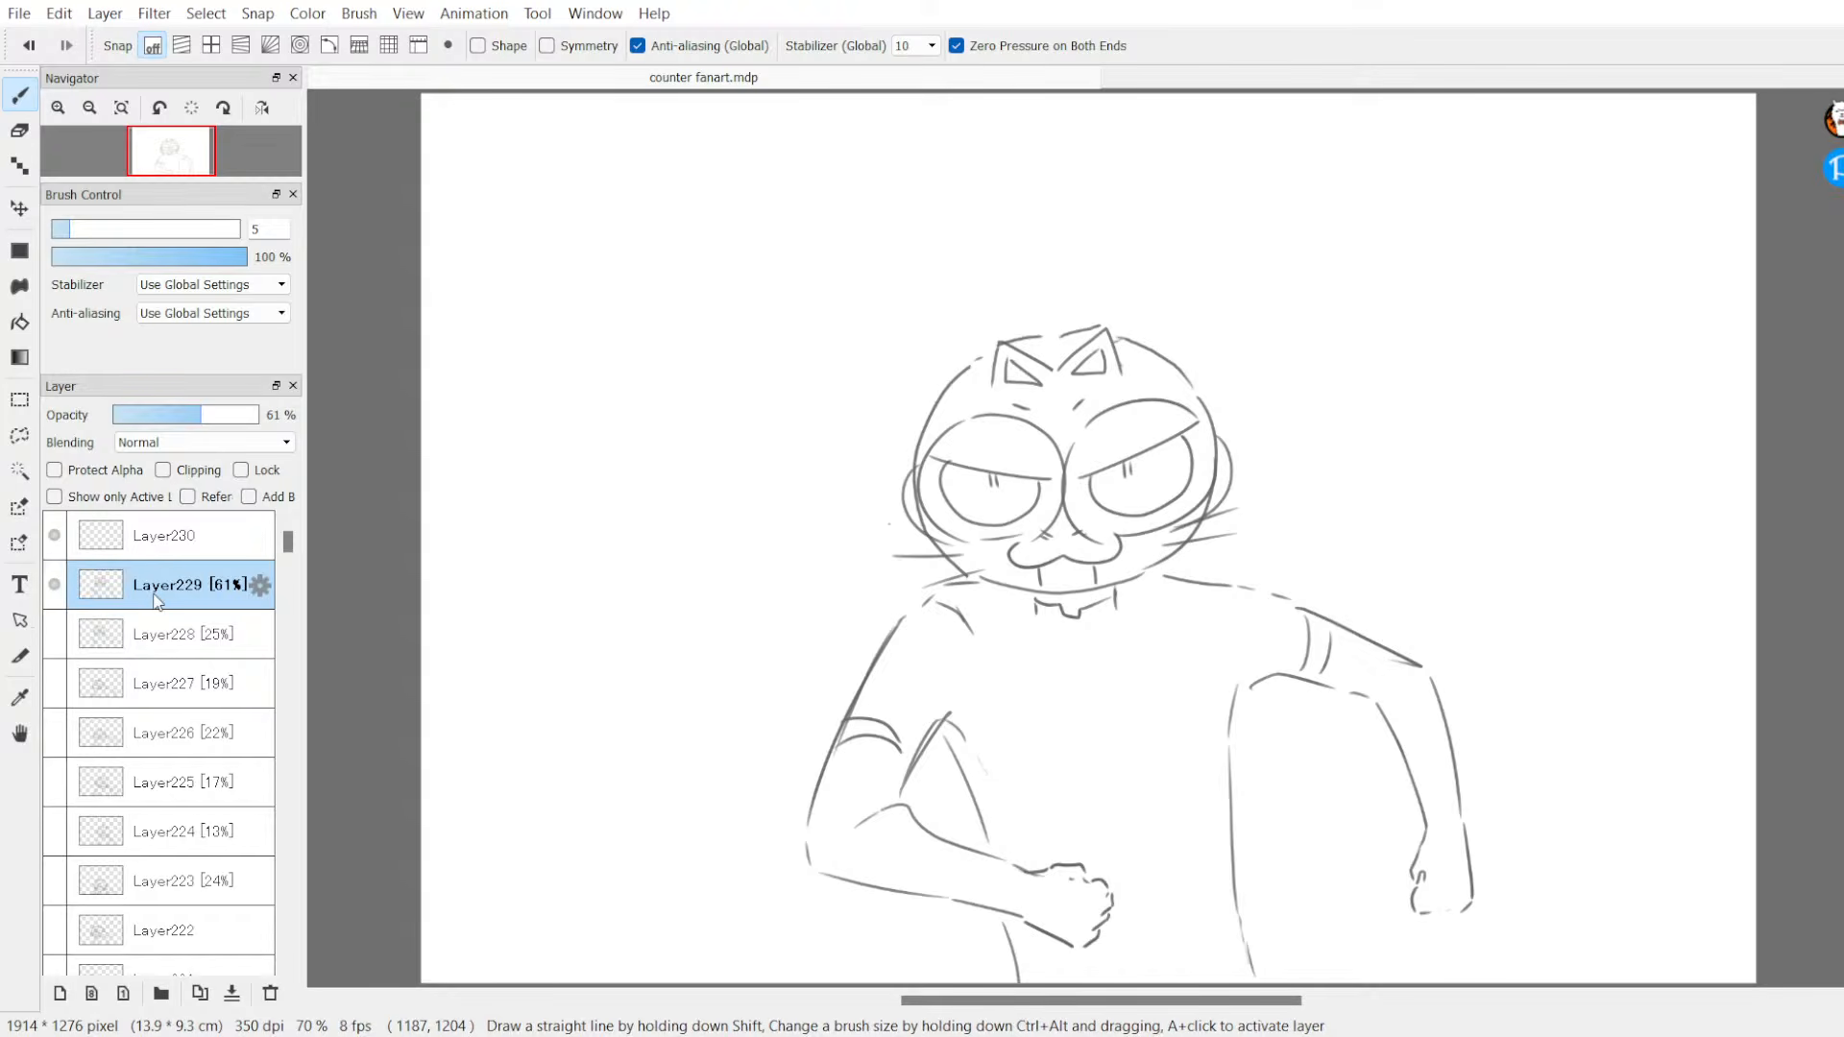
Step: Move the whole Layer229 drawing straight up by 21 pixels with a transform
{"action": "key", "text": "ctrl+t"}
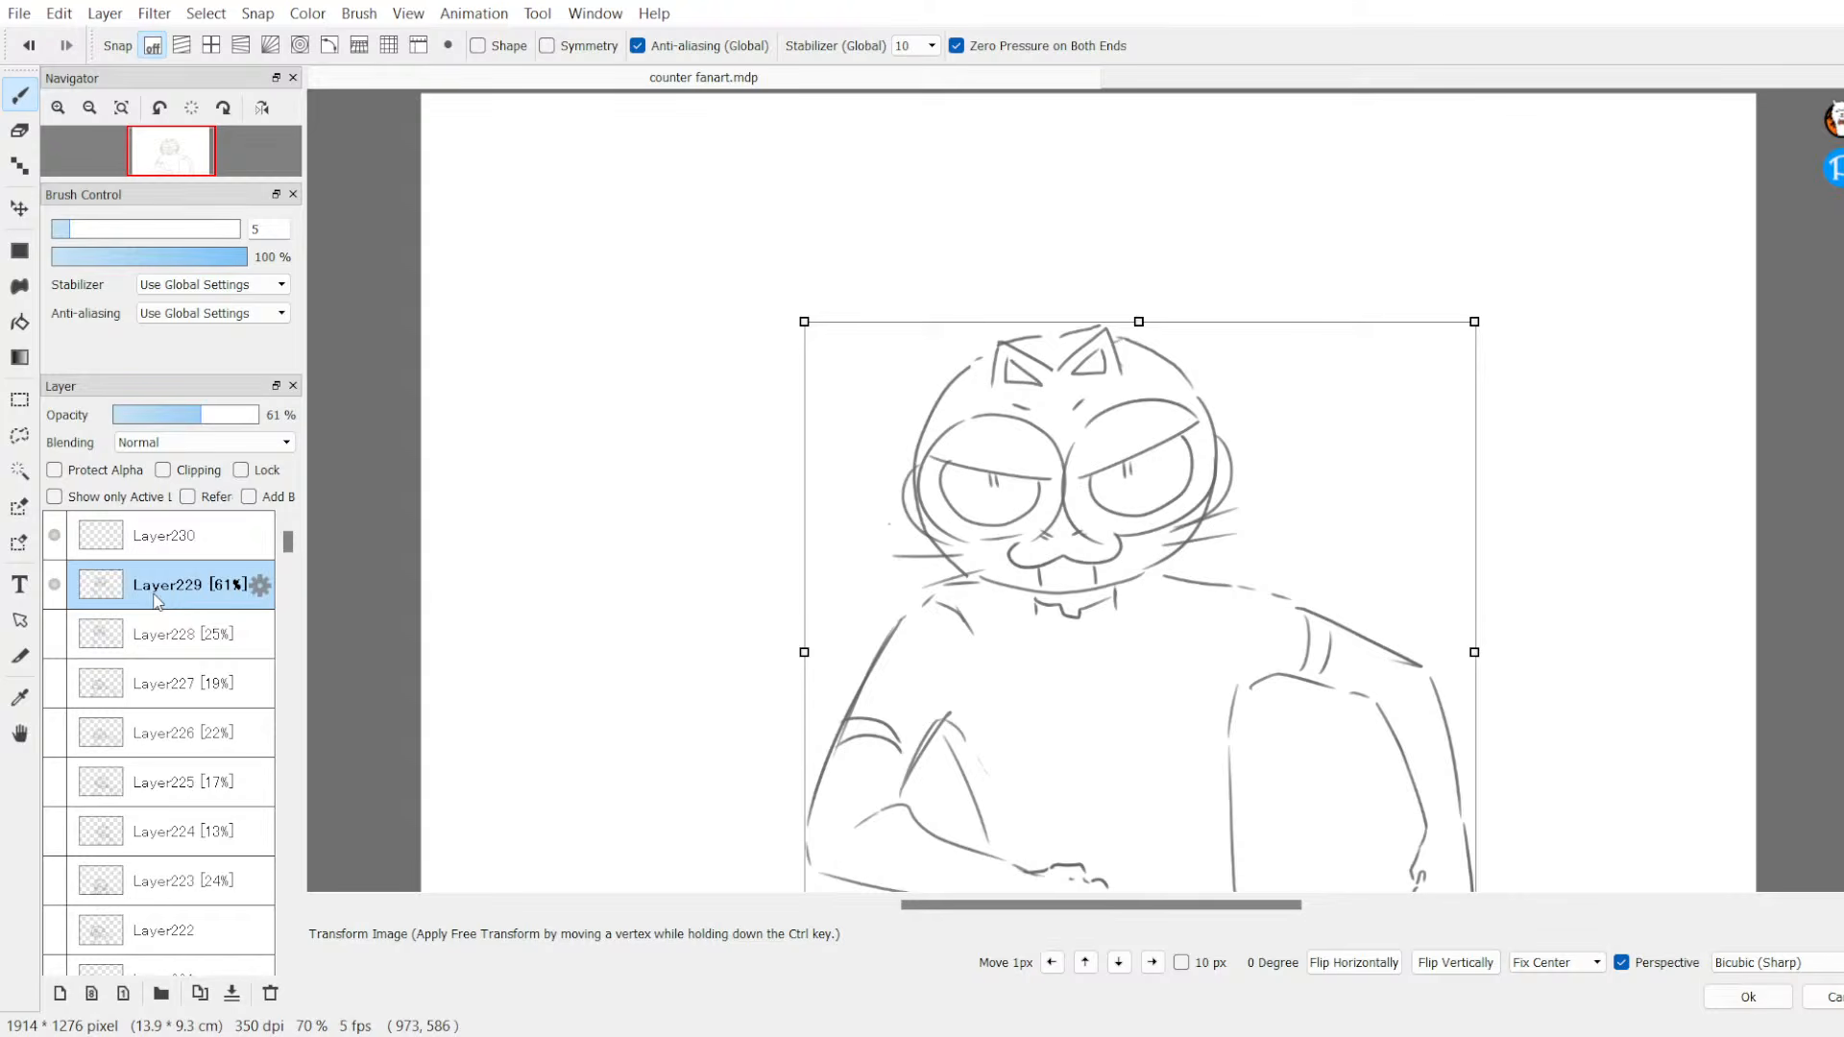
{"action": "left_click_drag", "start_coordinate": [1186, 704], "coordinate": [1185, 689]}
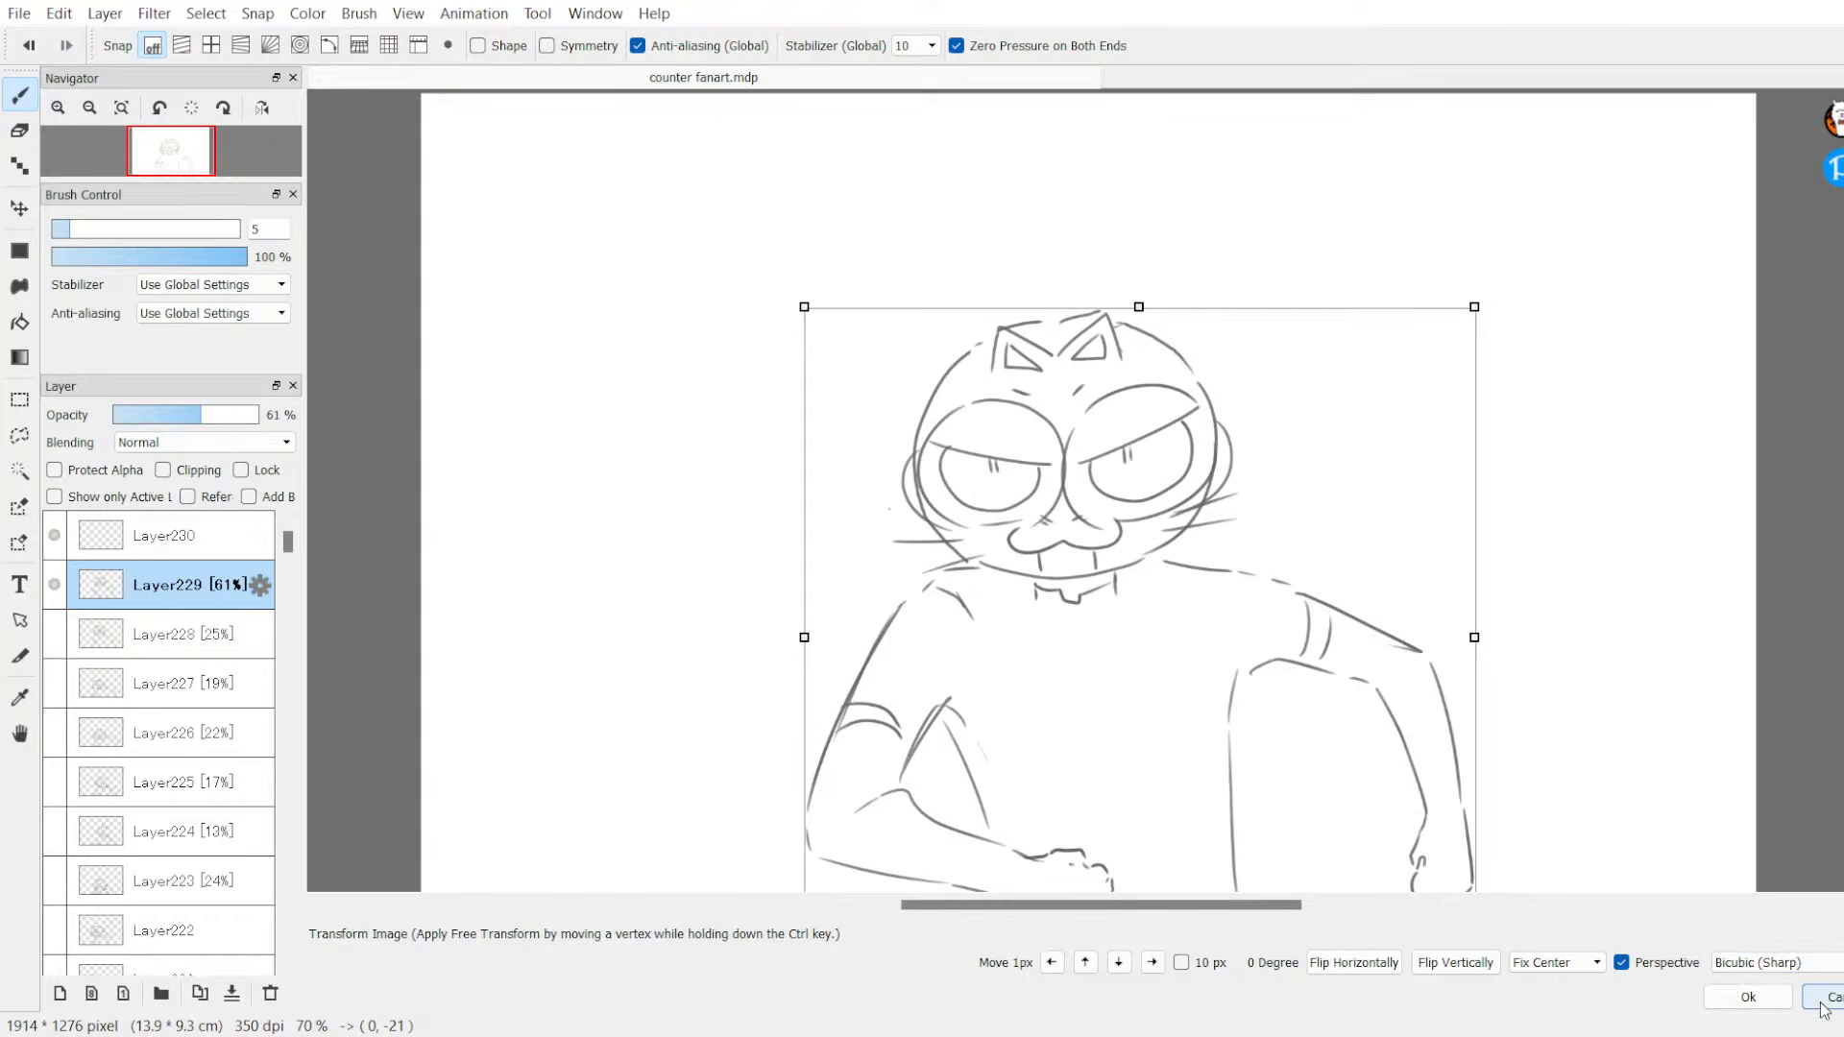
{"action": "left_click", "coordinate": [1750, 999]}
Step: Compare the poses on Layer228 and Layer229 by toggling their visibility, leaving only Layer229 shown beneath Layer230
{"action": "left_click", "coordinate": [54, 633]}
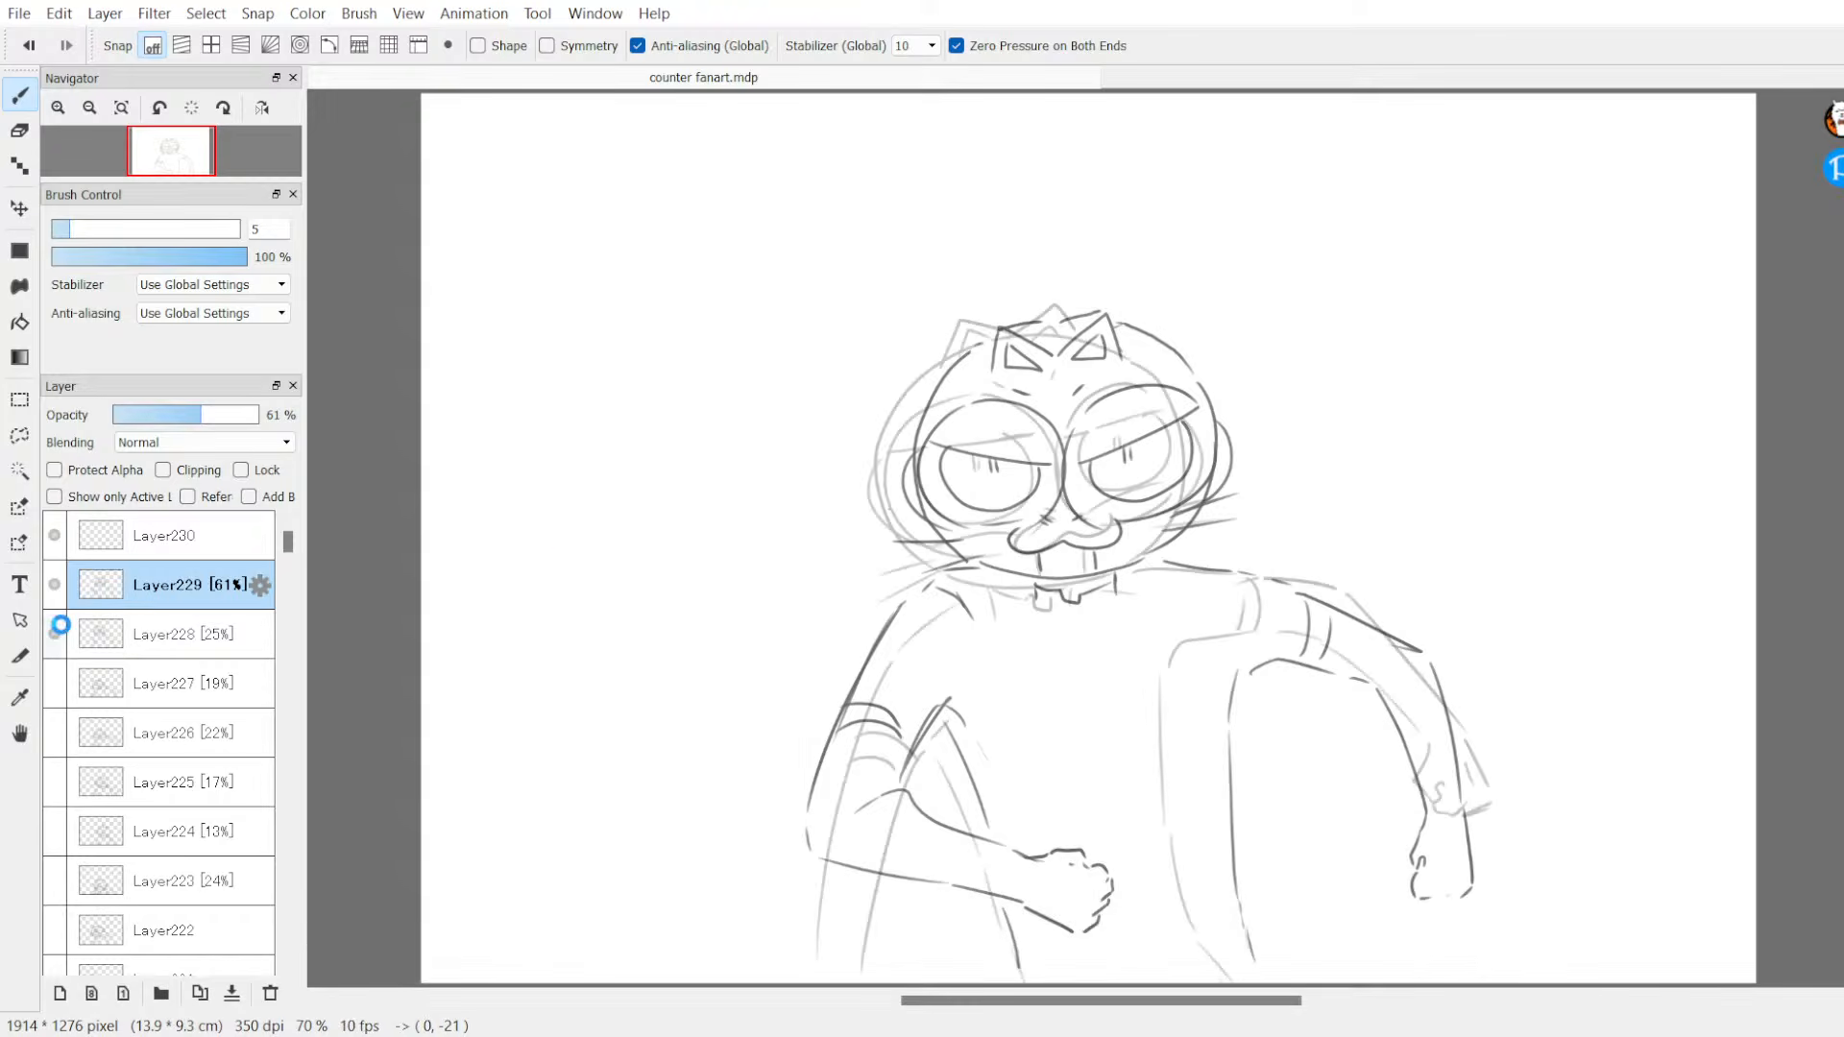
{"action": "left_click", "coordinate": [53, 586]}
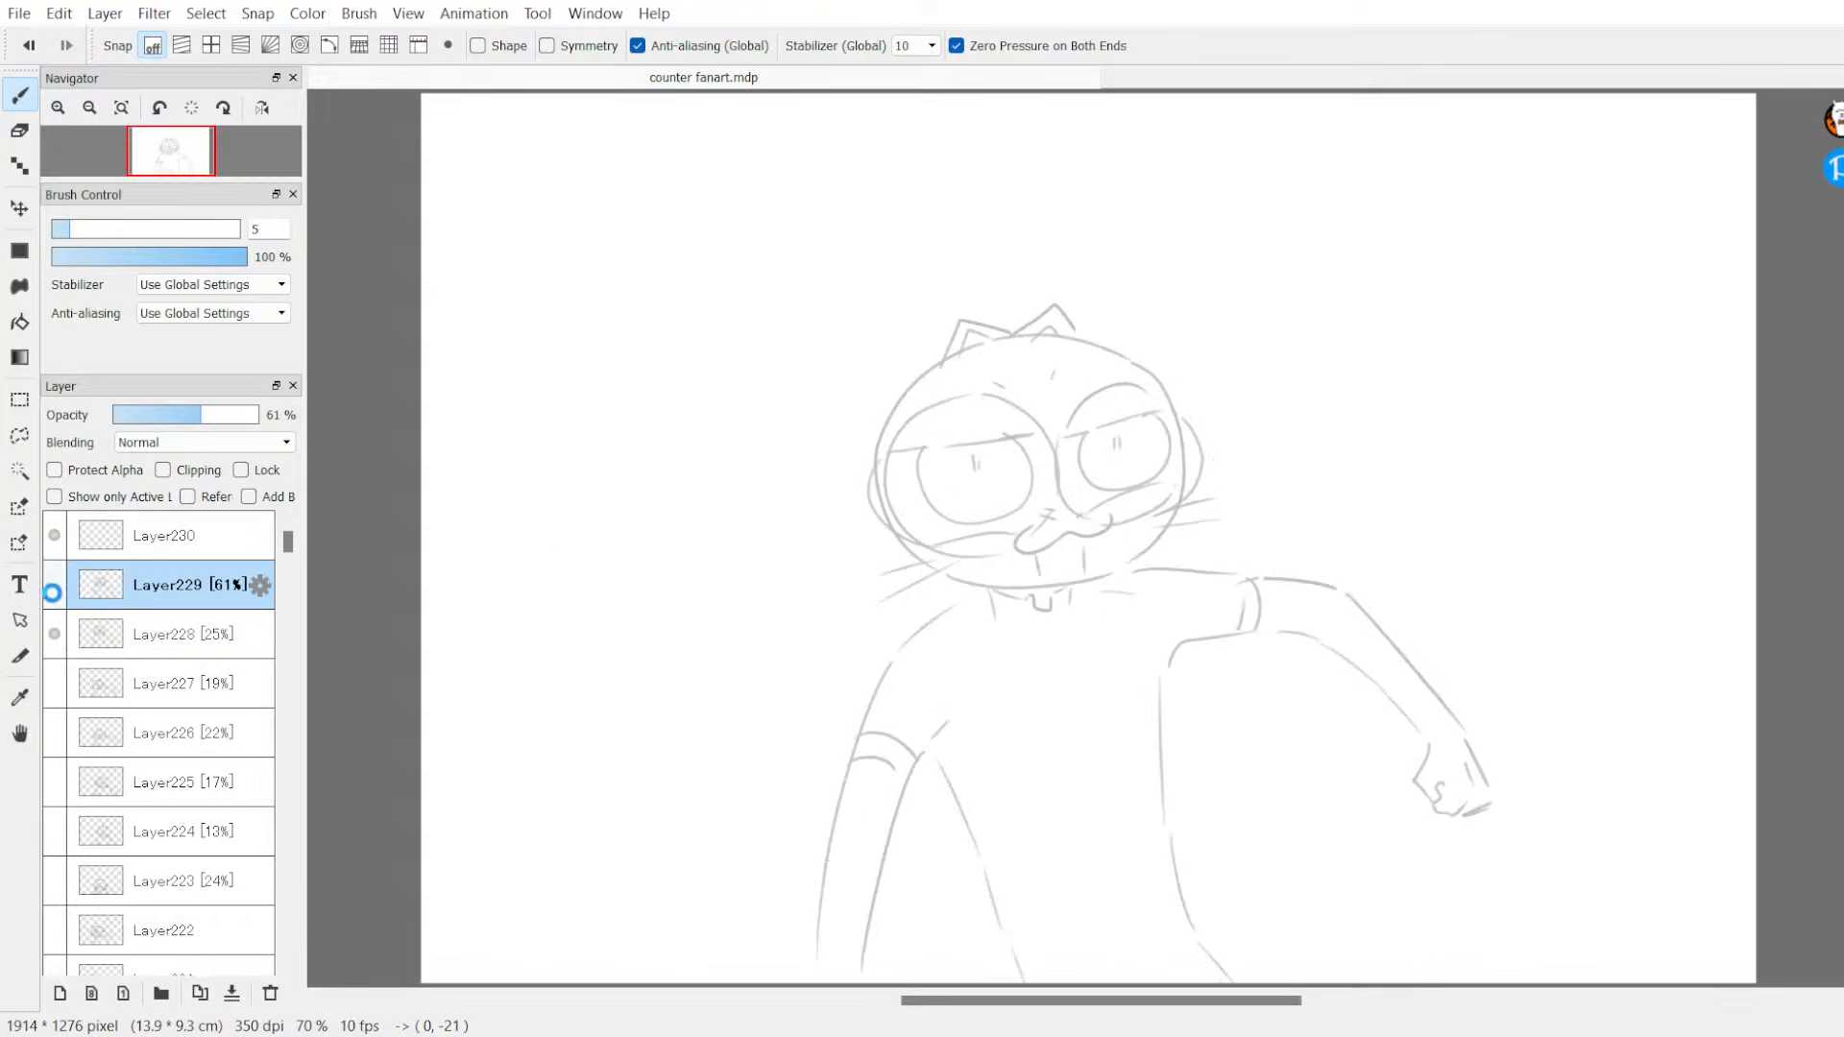
{"action": "left_click", "coordinate": [54, 586]}
{"action": "left_click", "coordinate": [54, 586]}
{"action": "key", "text": "t"}
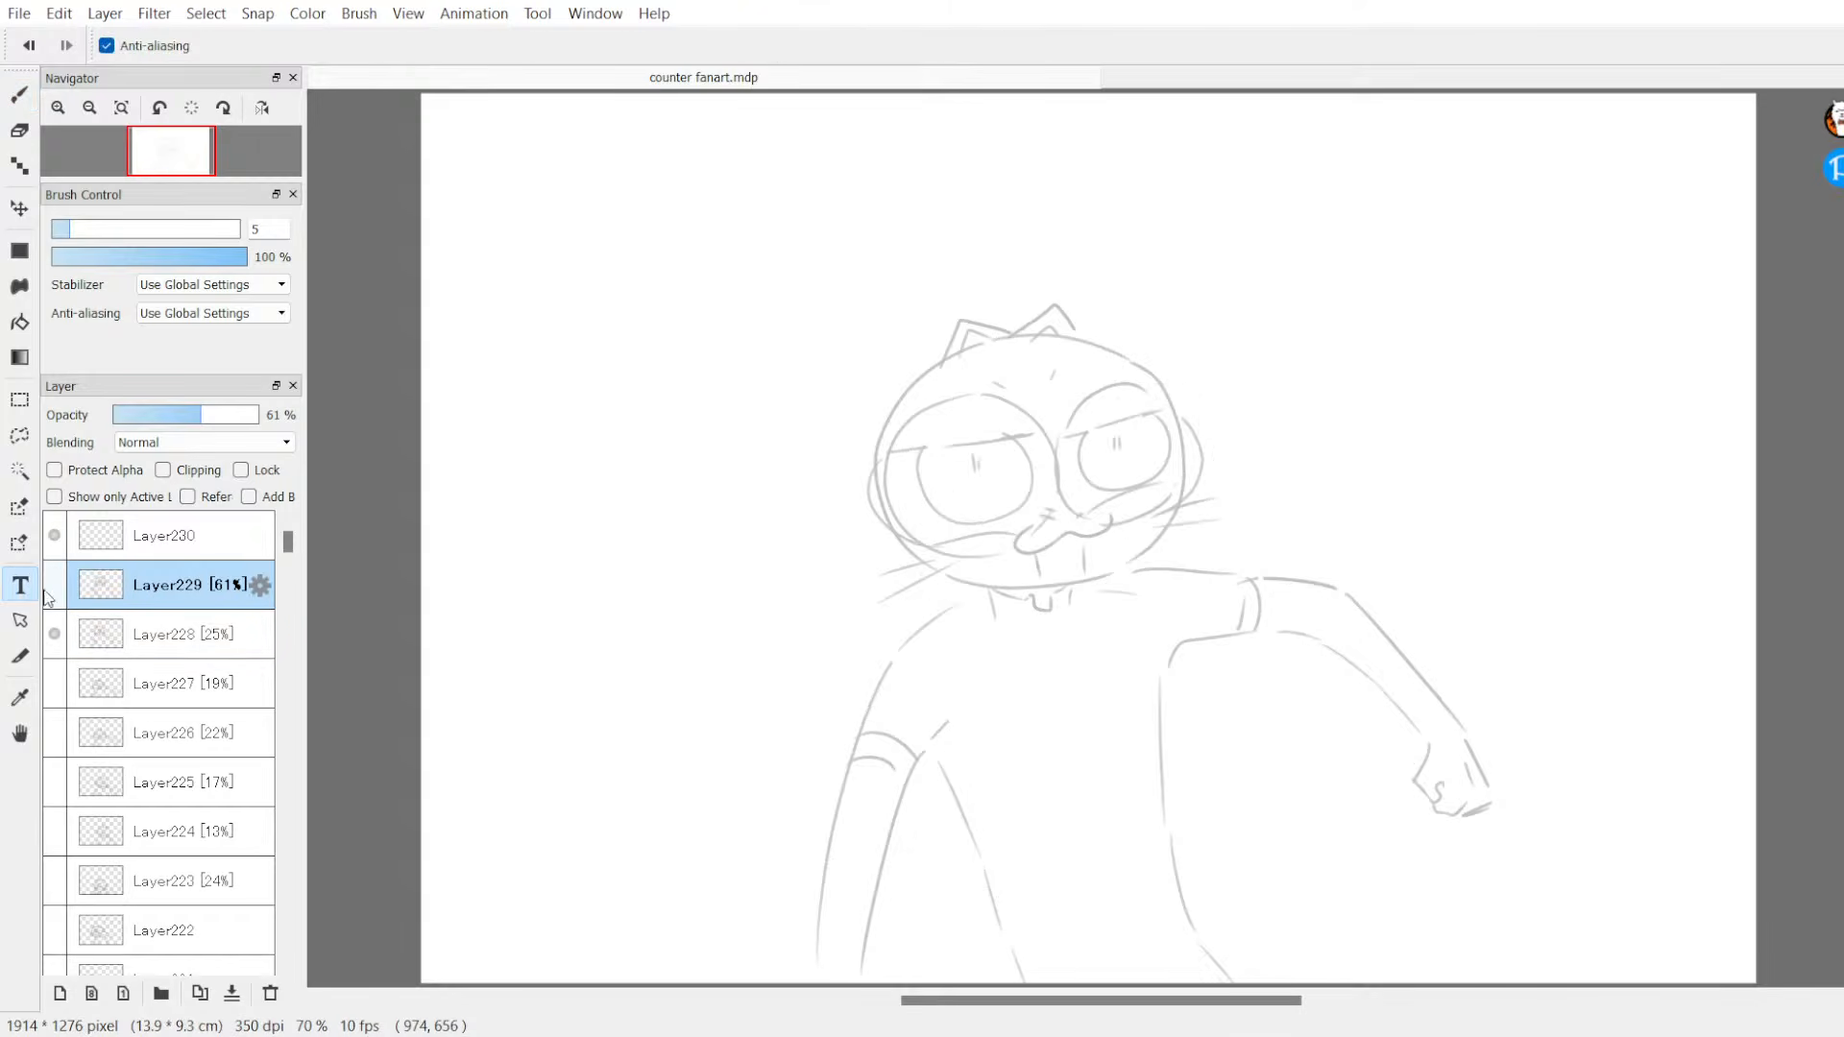
{"action": "key", "text": "b"}
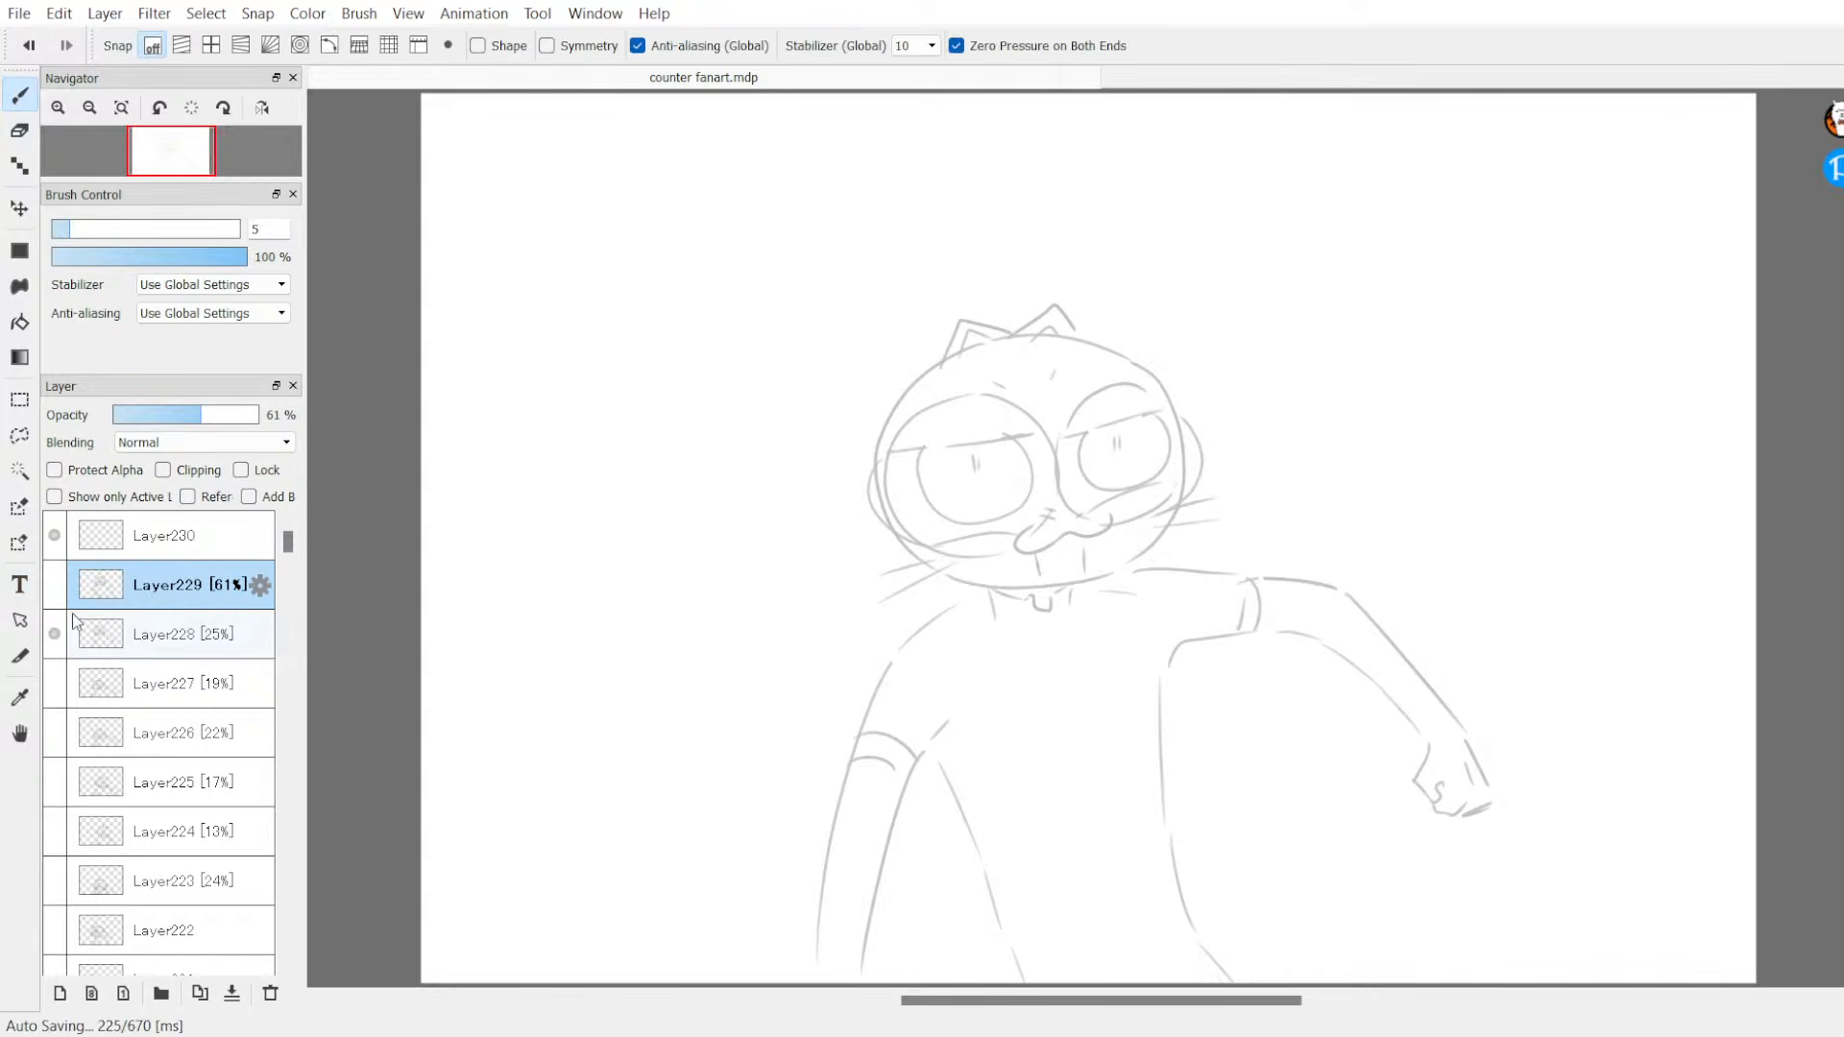
{"action": "left_click", "coordinate": [55, 584]}
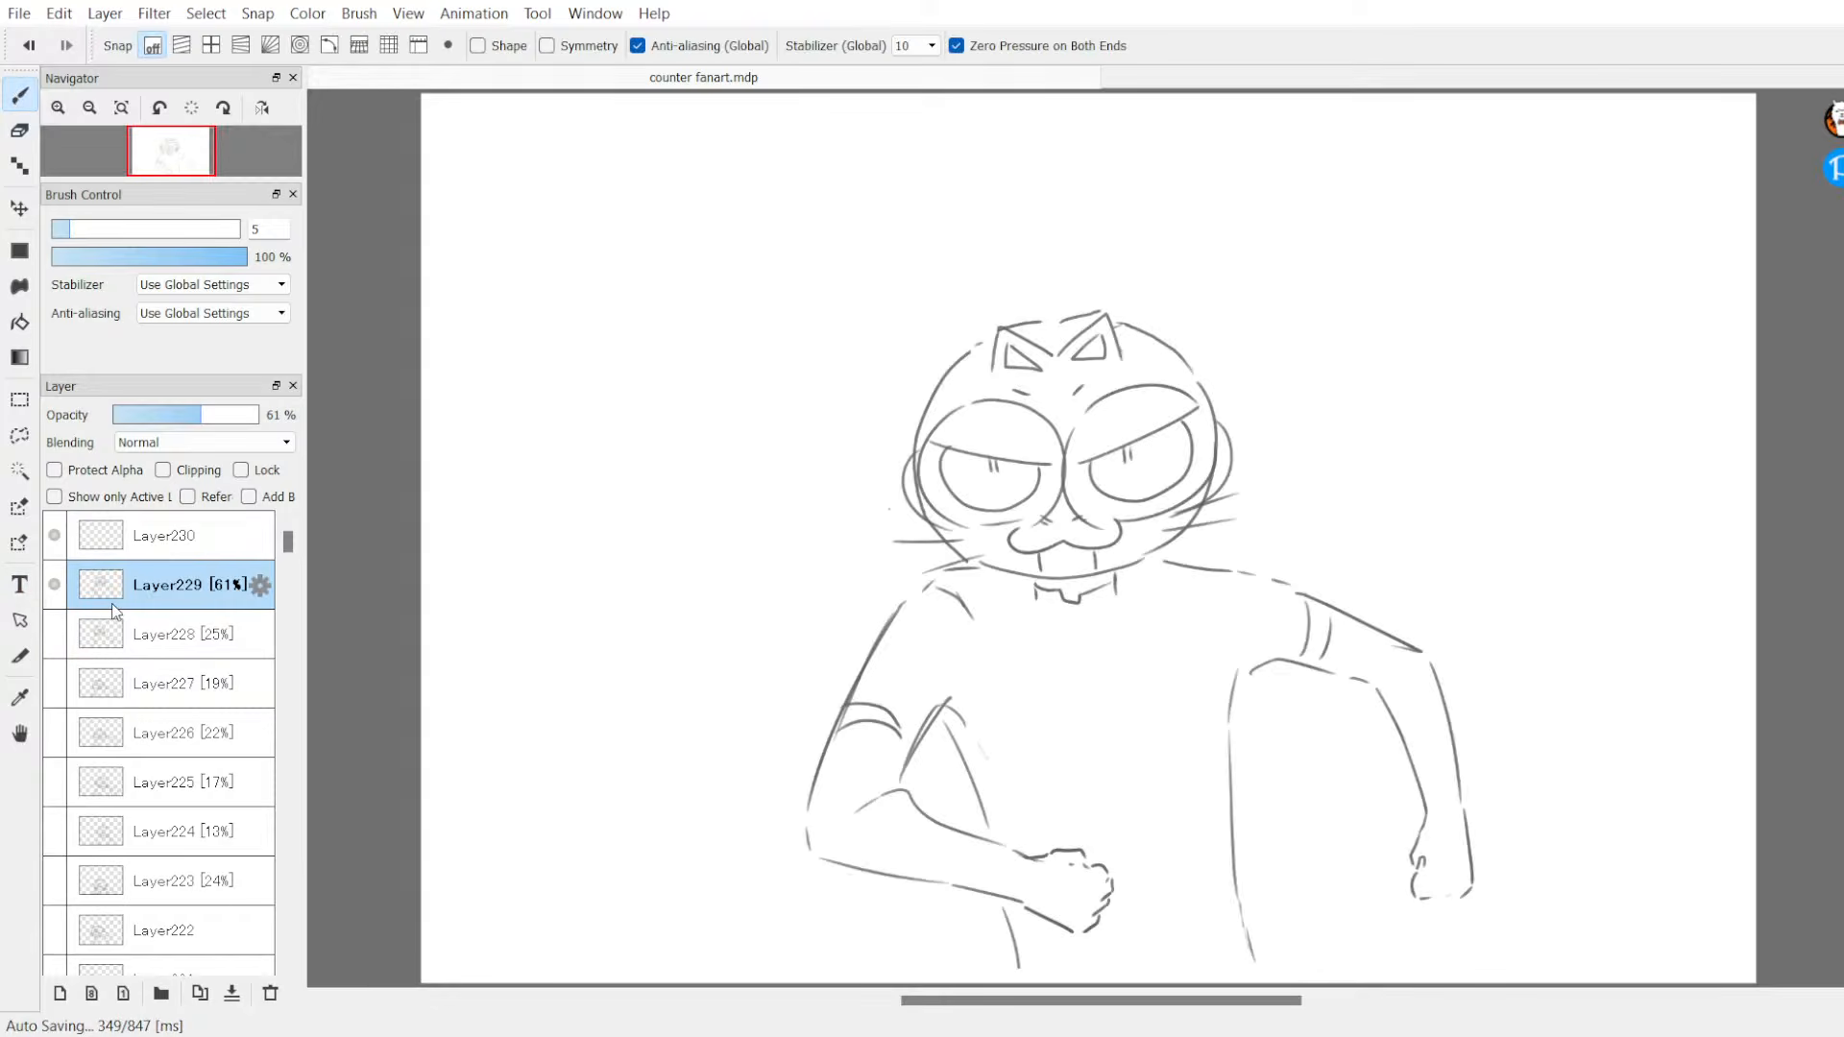
Step: Lower Layer229's opacity to 35% and make Layer230 the active drawing layer
{"action": "left_click", "coordinate": [139, 547]}
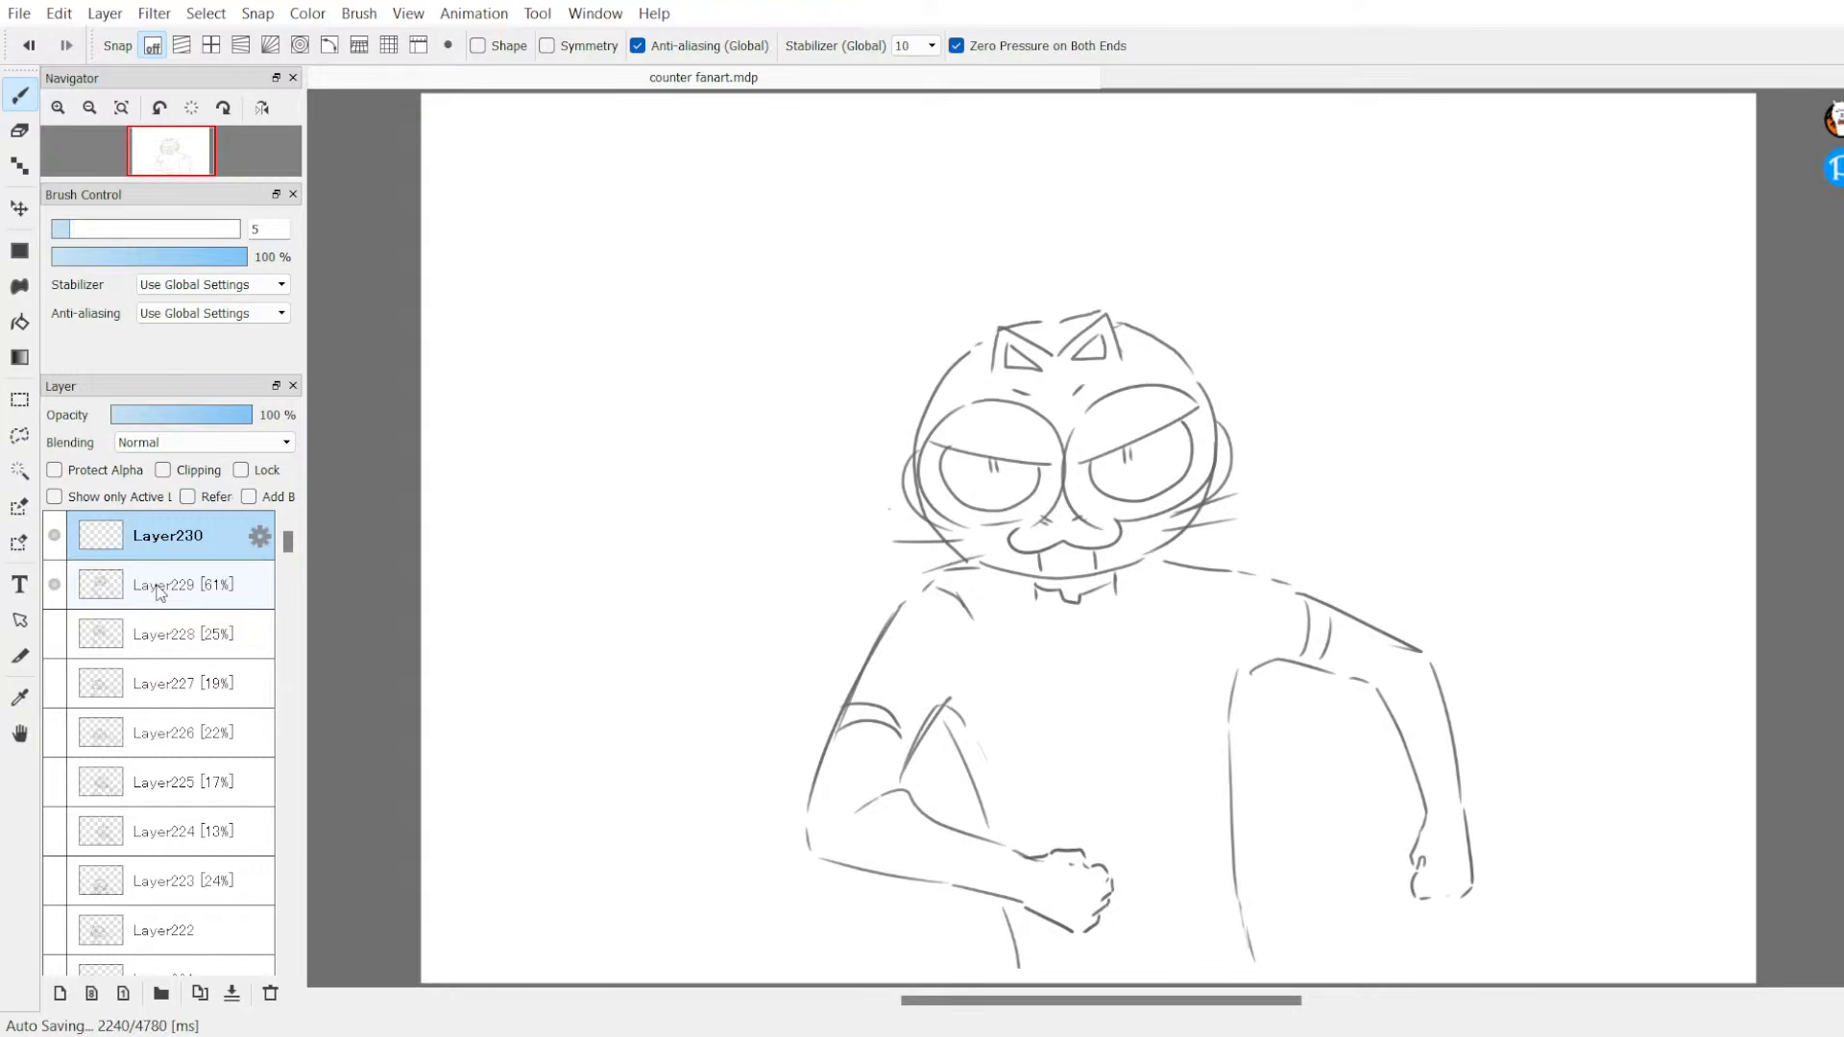
{"action": "left_click", "coordinate": [164, 587]}
{"action": "left_click_drag", "start_coordinate": [208, 404], "coordinate": [163, 415]}
{"action": "left_click", "coordinate": [191, 527]}
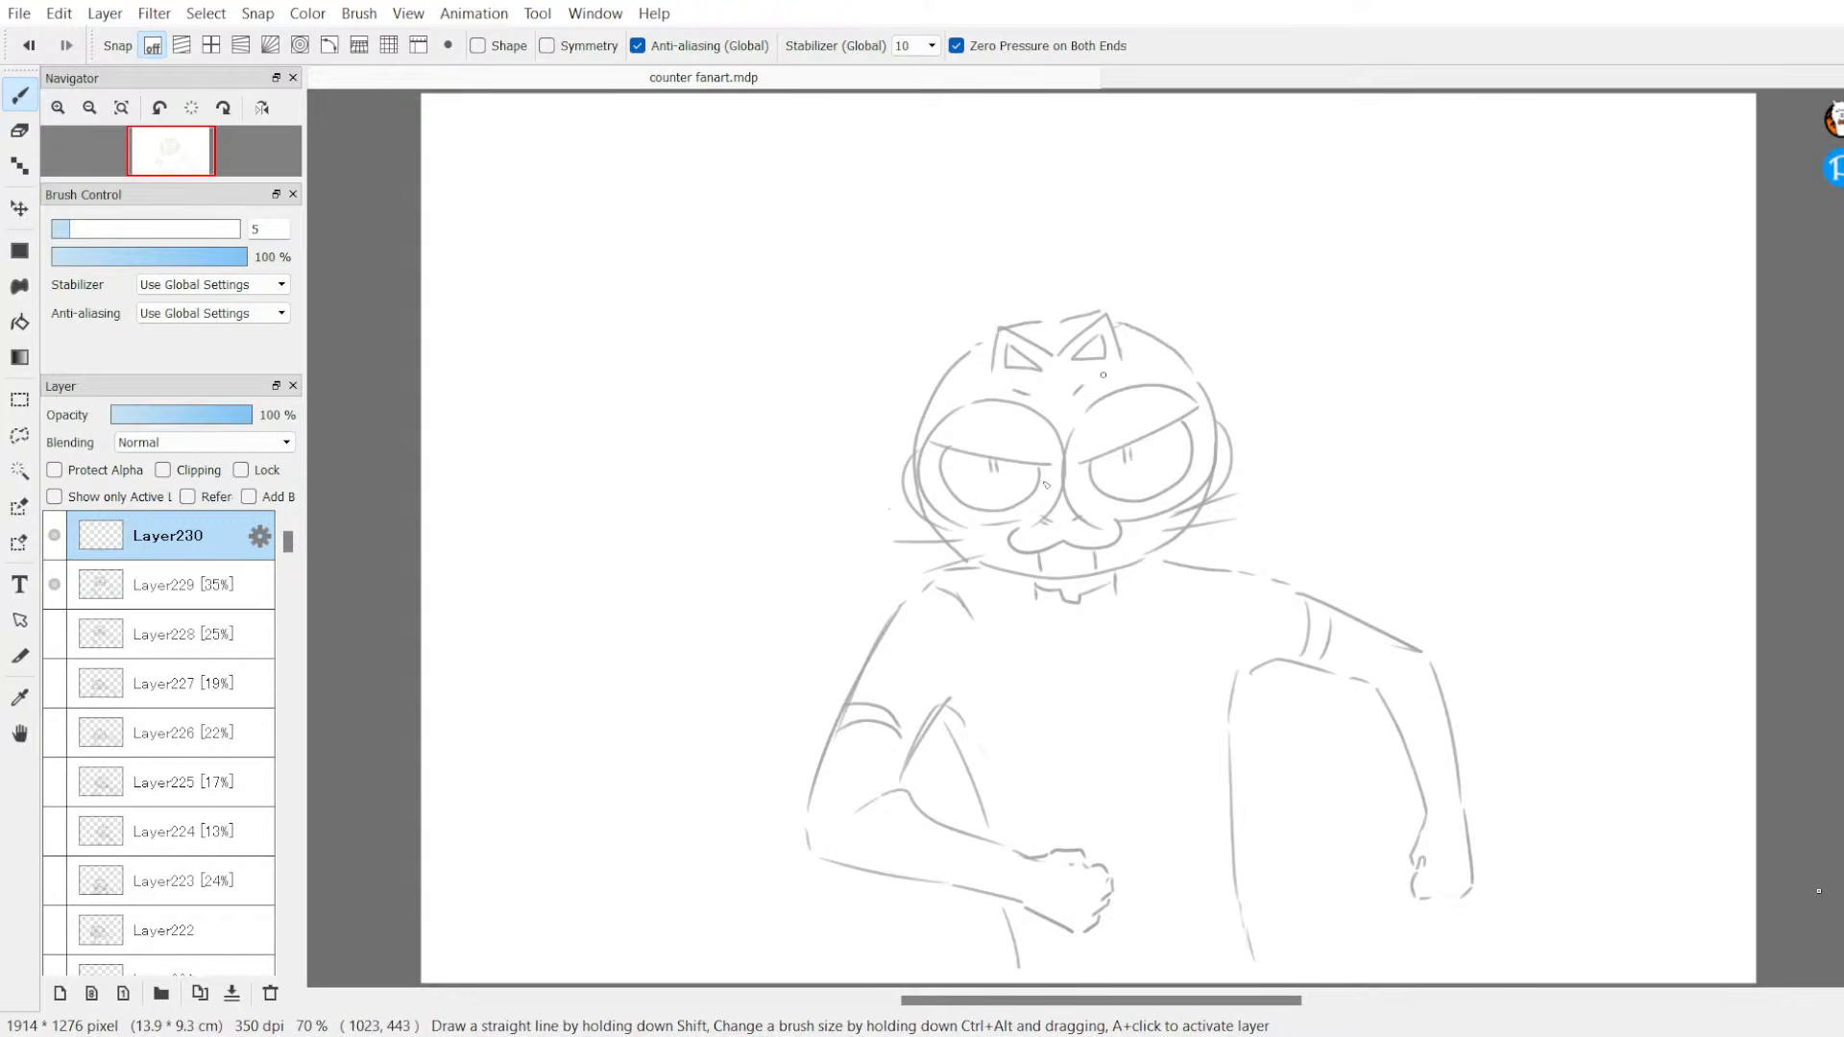
Step: Draw both ears with inner triangles slightly lower than on Layer229, plus the left side and chin of the head outline
{"action": "mouse_move", "coordinate": [1120, 373]}
{"action": "left_mouse_down"}
{"action": "mouse_move", "coordinate": [1171, 269]}
{"action": "mouse_move", "coordinate": [1168, 323]}
{"action": "left_mouse_up"}
{"action": "key", "text": "ctrl+z"}
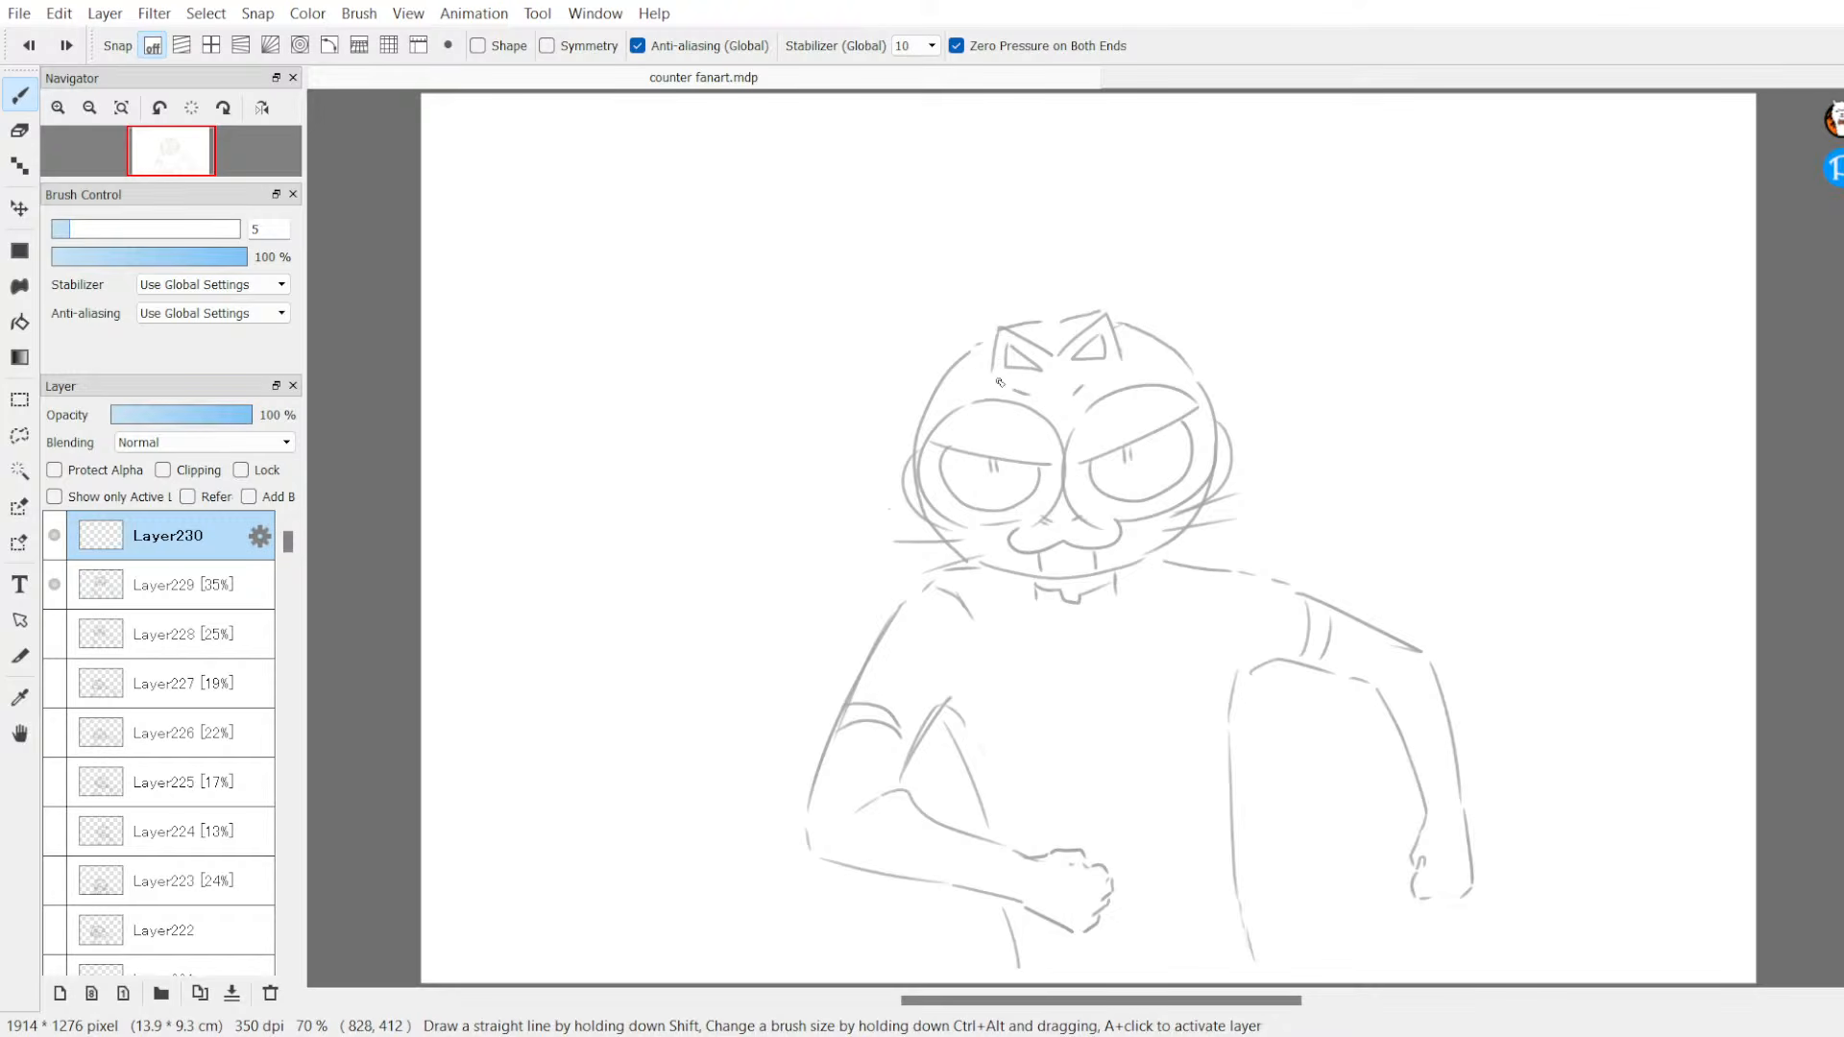
{"action": "mouse_move", "coordinate": [992, 391]}
{"action": "left_mouse_down"}
{"action": "mouse_move", "coordinate": [999, 351]}
{"action": "mouse_move", "coordinate": [1045, 394]}
{"action": "mouse_move", "coordinate": [1009, 371]}
{"action": "mouse_move", "coordinate": [1101, 352]}
{"action": "mouse_move", "coordinate": [1123, 379]}
{"action": "mouse_move", "coordinate": [1035, 361]}
{"action": "mouse_move", "coordinate": [1065, 357]}
{"action": "mouse_move", "coordinate": [931, 526]}
{"action": "left_mouse_up"}
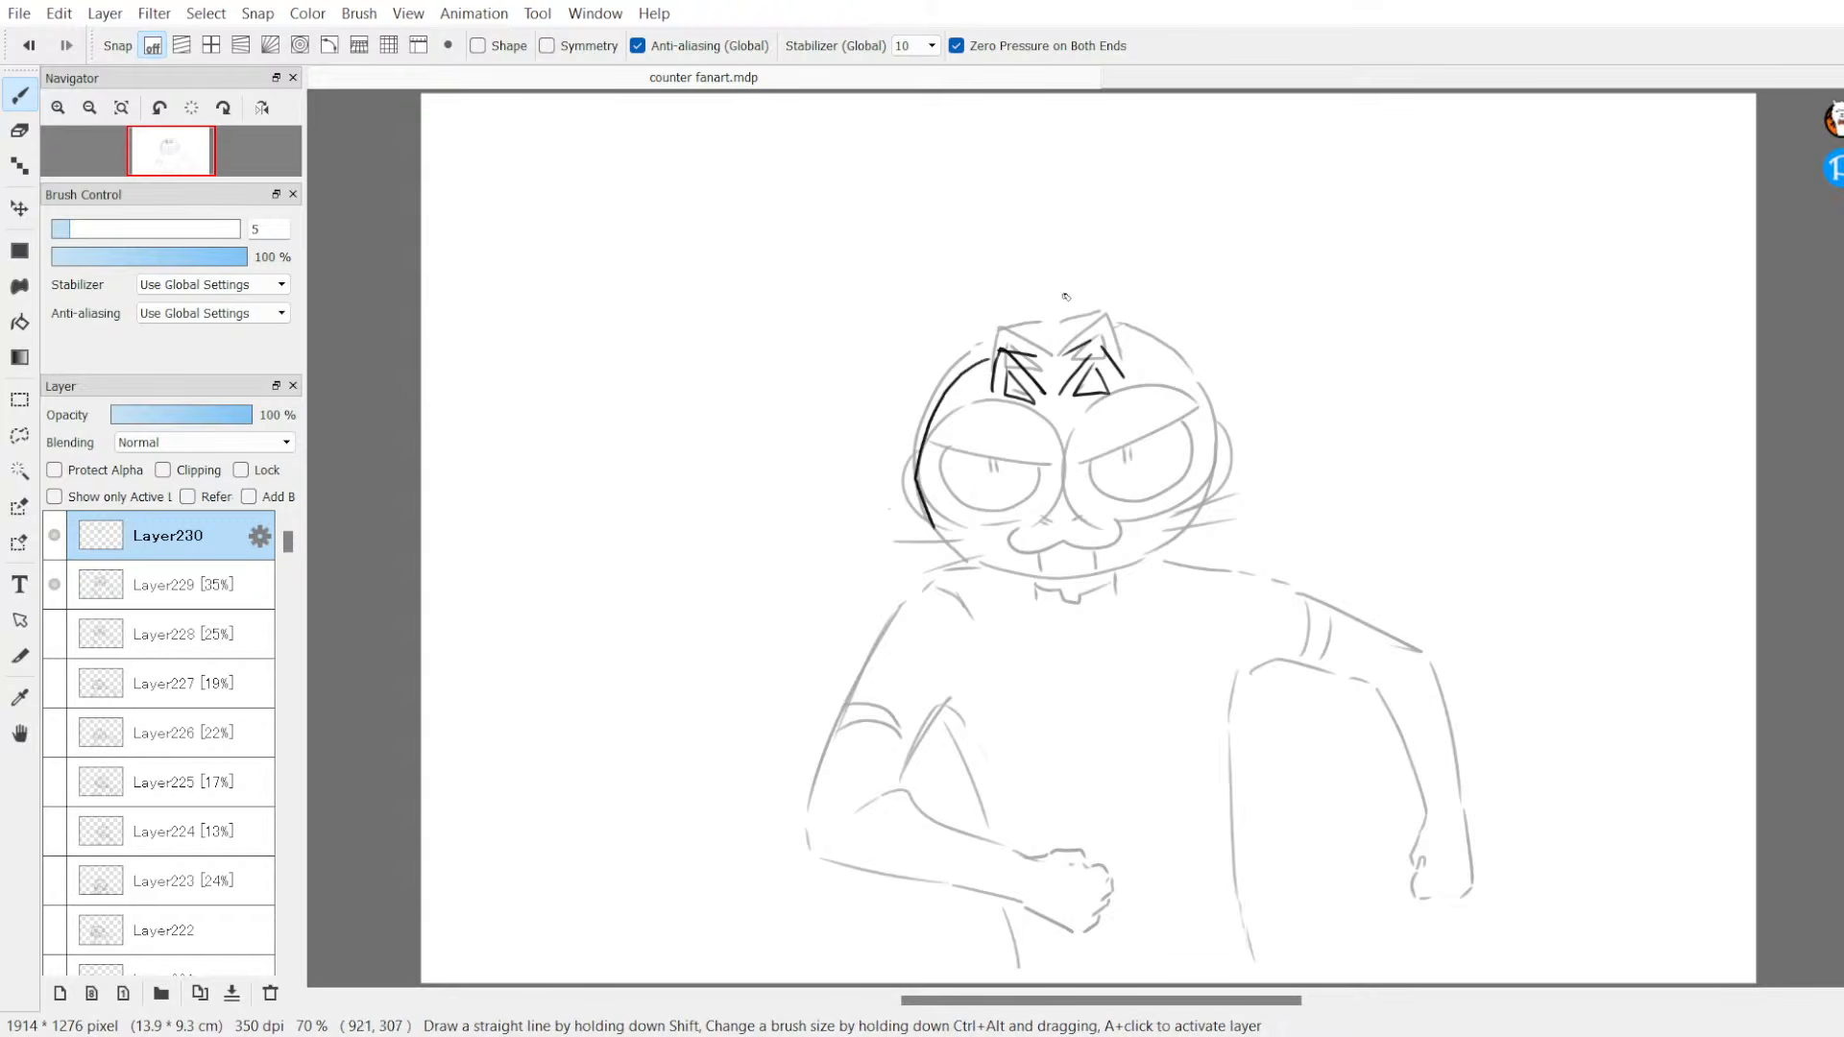
{"action": "key", "text": "ctrl+z"}
{"action": "left_click_drag", "start_coordinate": [986, 369], "coordinate": [965, 568]}
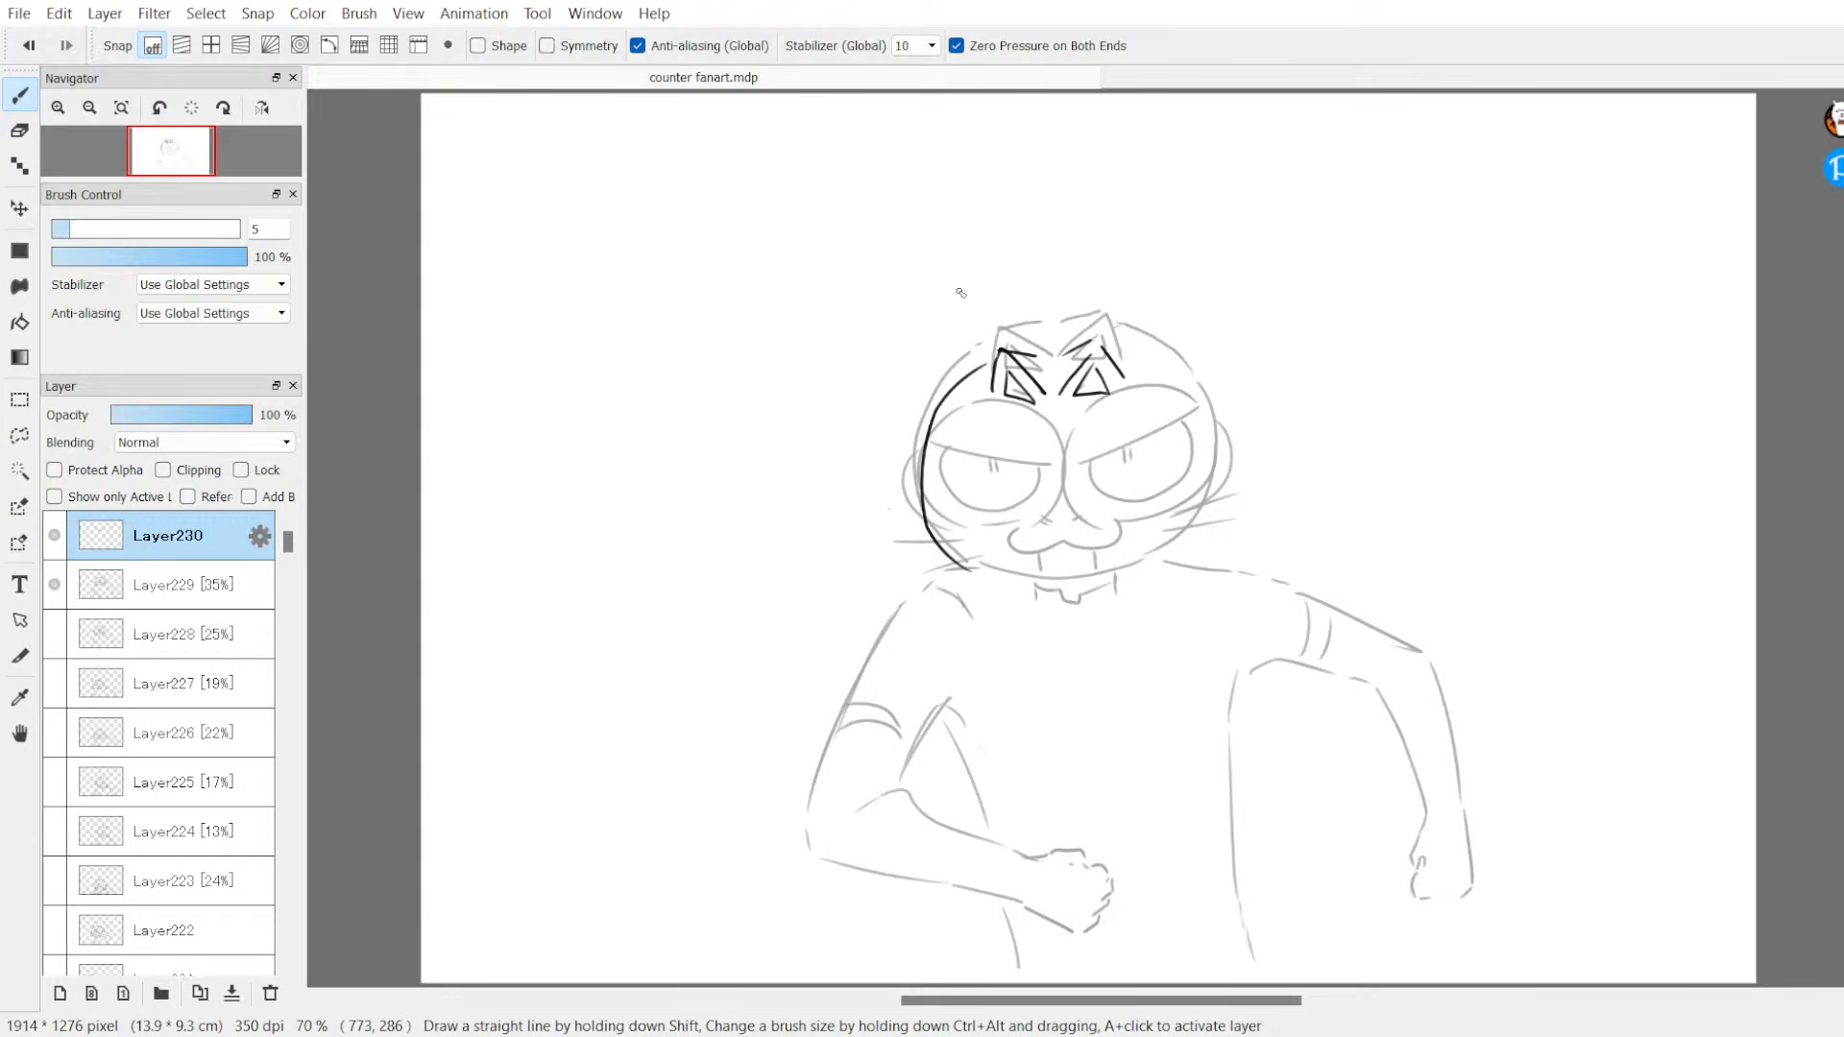
{"action": "mouse_move", "coordinate": [990, 365]}
{"action": "left_mouse_down"}
{"action": "mouse_move", "coordinate": [924, 453]}
{"action": "mouse_move", "coordinate": [978, 577]}
{"action": "mouse_move", "coordinate": [1081, 596]}
{"action": "left_mouse_up"}
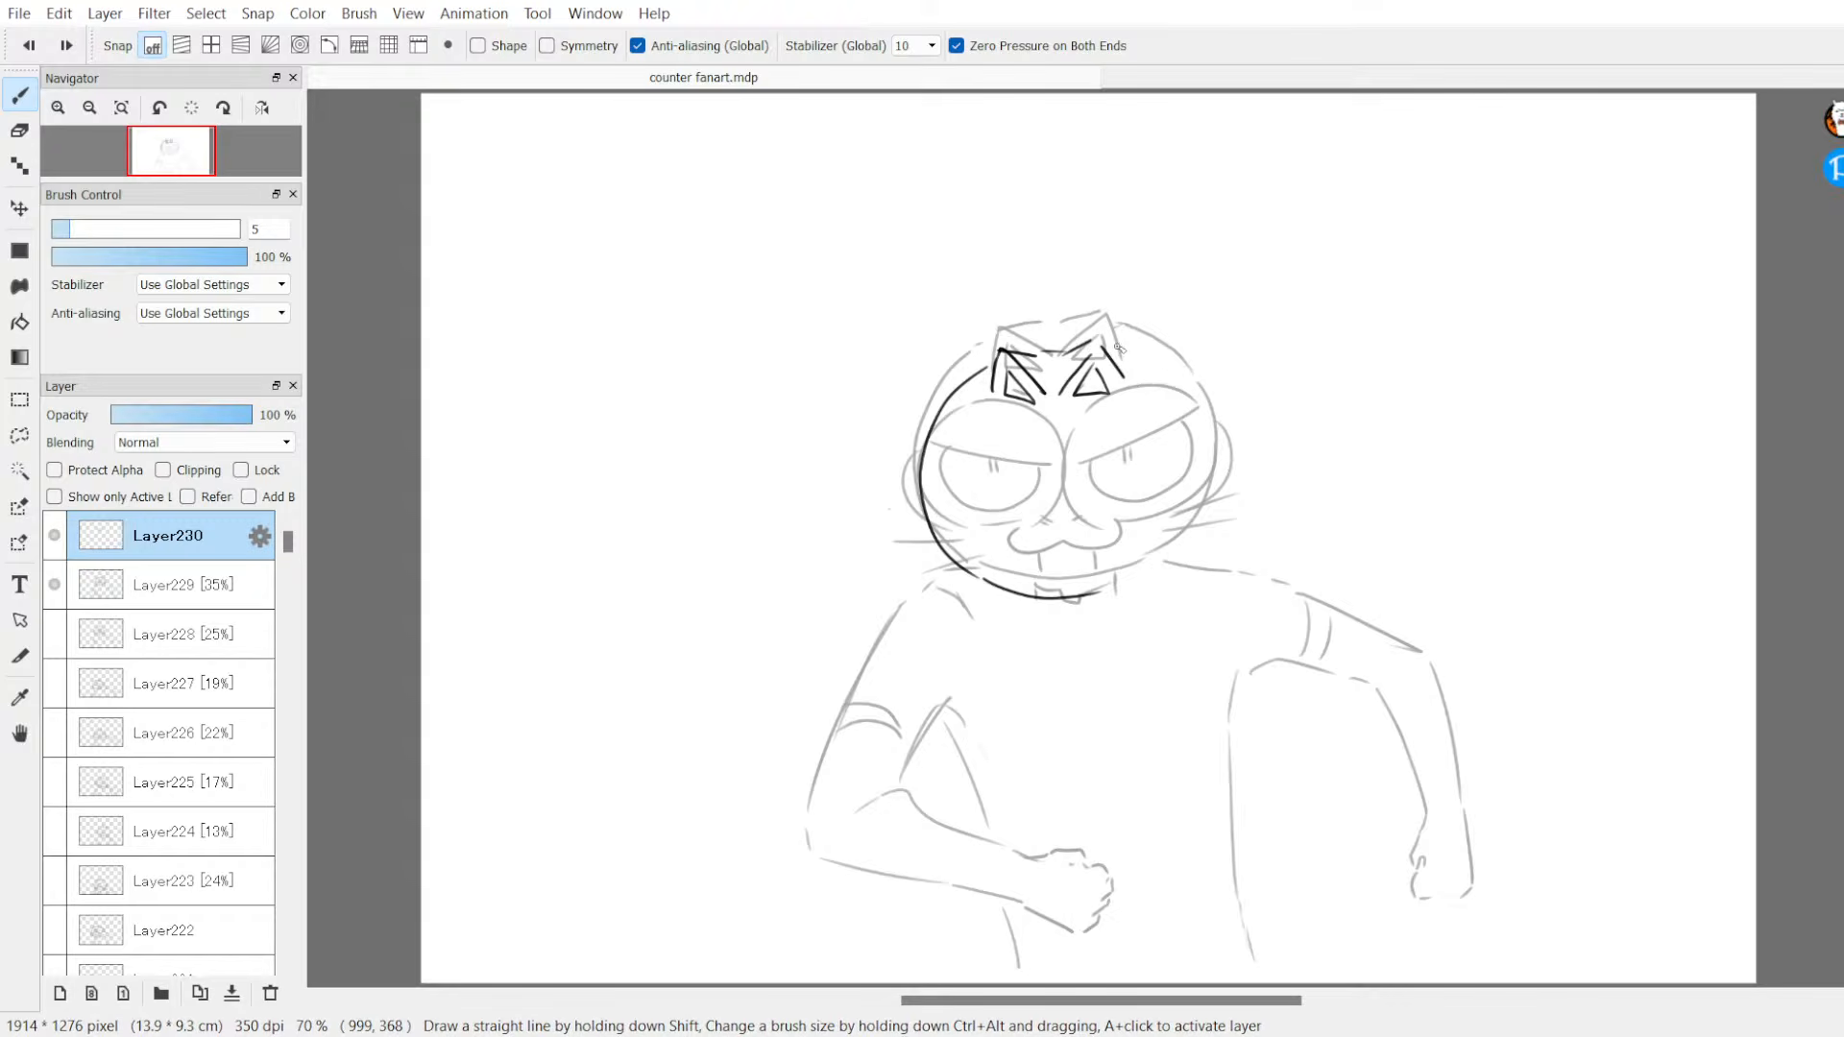
Step: Draw the right side of the head outline from the ear around to the chin and switch to the eraser
{"action": "mouse_move", "coordinate": [1116, 346]}
{"action": "left_mouse_down"}
{"action": "mouse_move", "coordinate": [1185, 373]}
{"action": "mouse_move", "coordinate": [1232, 480]}
{"action": "left_mouse_up"}
{"action": "key", "text": "ctrl+z"}
{"action": "mouse_move", "coordinate": [1110, 350]}
{"action": "left_mouse_down"}
{"action": "mouse_move", "coordinate": [1191, 387]}
{"action": "mouse_move", "coordinate": [1218, 467]}
{"action": "left_mouse_up"}
{"action": "mouse_move", "coordinate": [1114, 593]}
{"action": "left_mouse_down"}
{"action": "mouse_move", "coordinate": [1181, 554]}
{"action": "mouse_move", "coordinate": [1217, 477]}
{"action": "left_mouse_up"}
{"action": "key", "text": "e"}
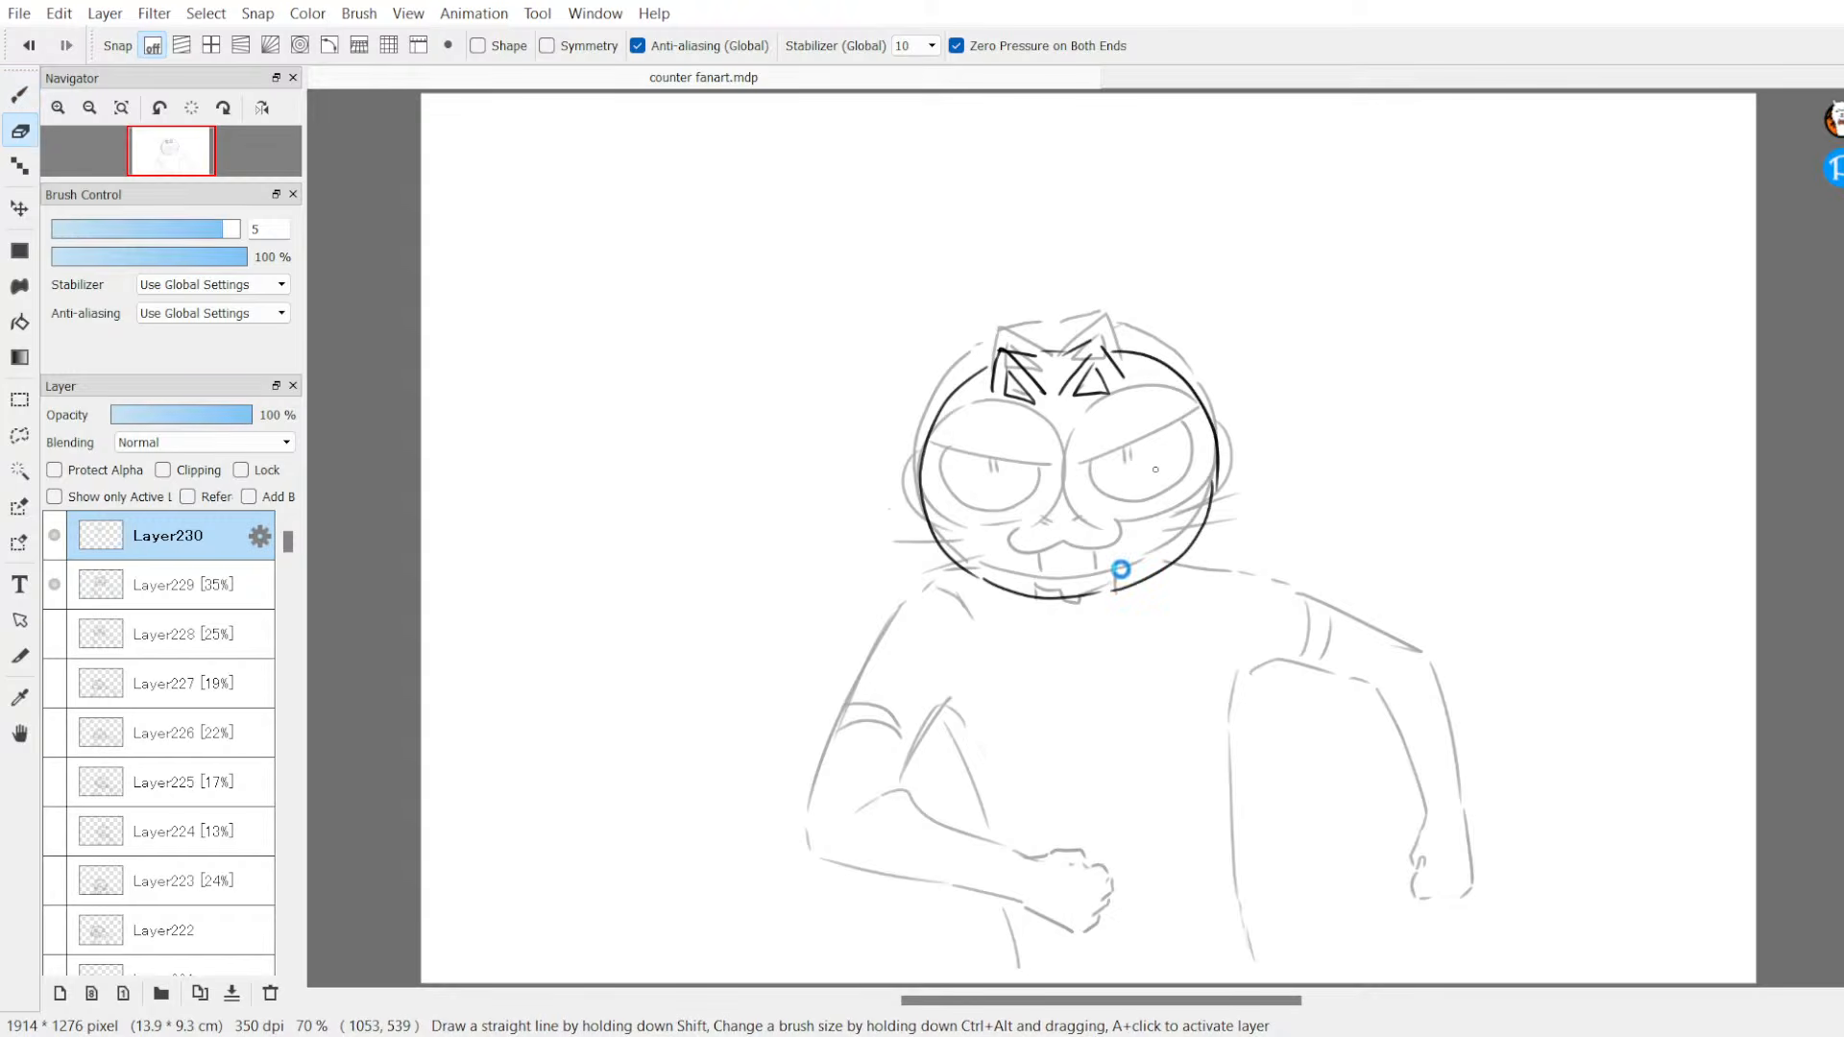
Step: Touch up the chin line and draw both eyes with lowered lids, irises and pupil marks slightly lower than on Layer229
{"action": "key", "text": "b"}
{"action": "key", "text": "e"}
{"action": "mouse_move", "coordinate": [1112, 594]}
{"action": "left_mouse_down"}
{"action": "mouse_move", "coordinate": [1072, 609]}
{"action": "mouse_move", "coordinate": [1155, 523]}
{"action": "mouse_move", "coordinate": [1113, 508]}
{"action": "mouse_move", "coordinate": [1114, 591]}
{"action": "left_mouse_up"}
{"action": "key", "text": "b"}
{"action": "left_click_drag", "start_coordinate": [1028, 435], "coordinate": [1043, 451]}
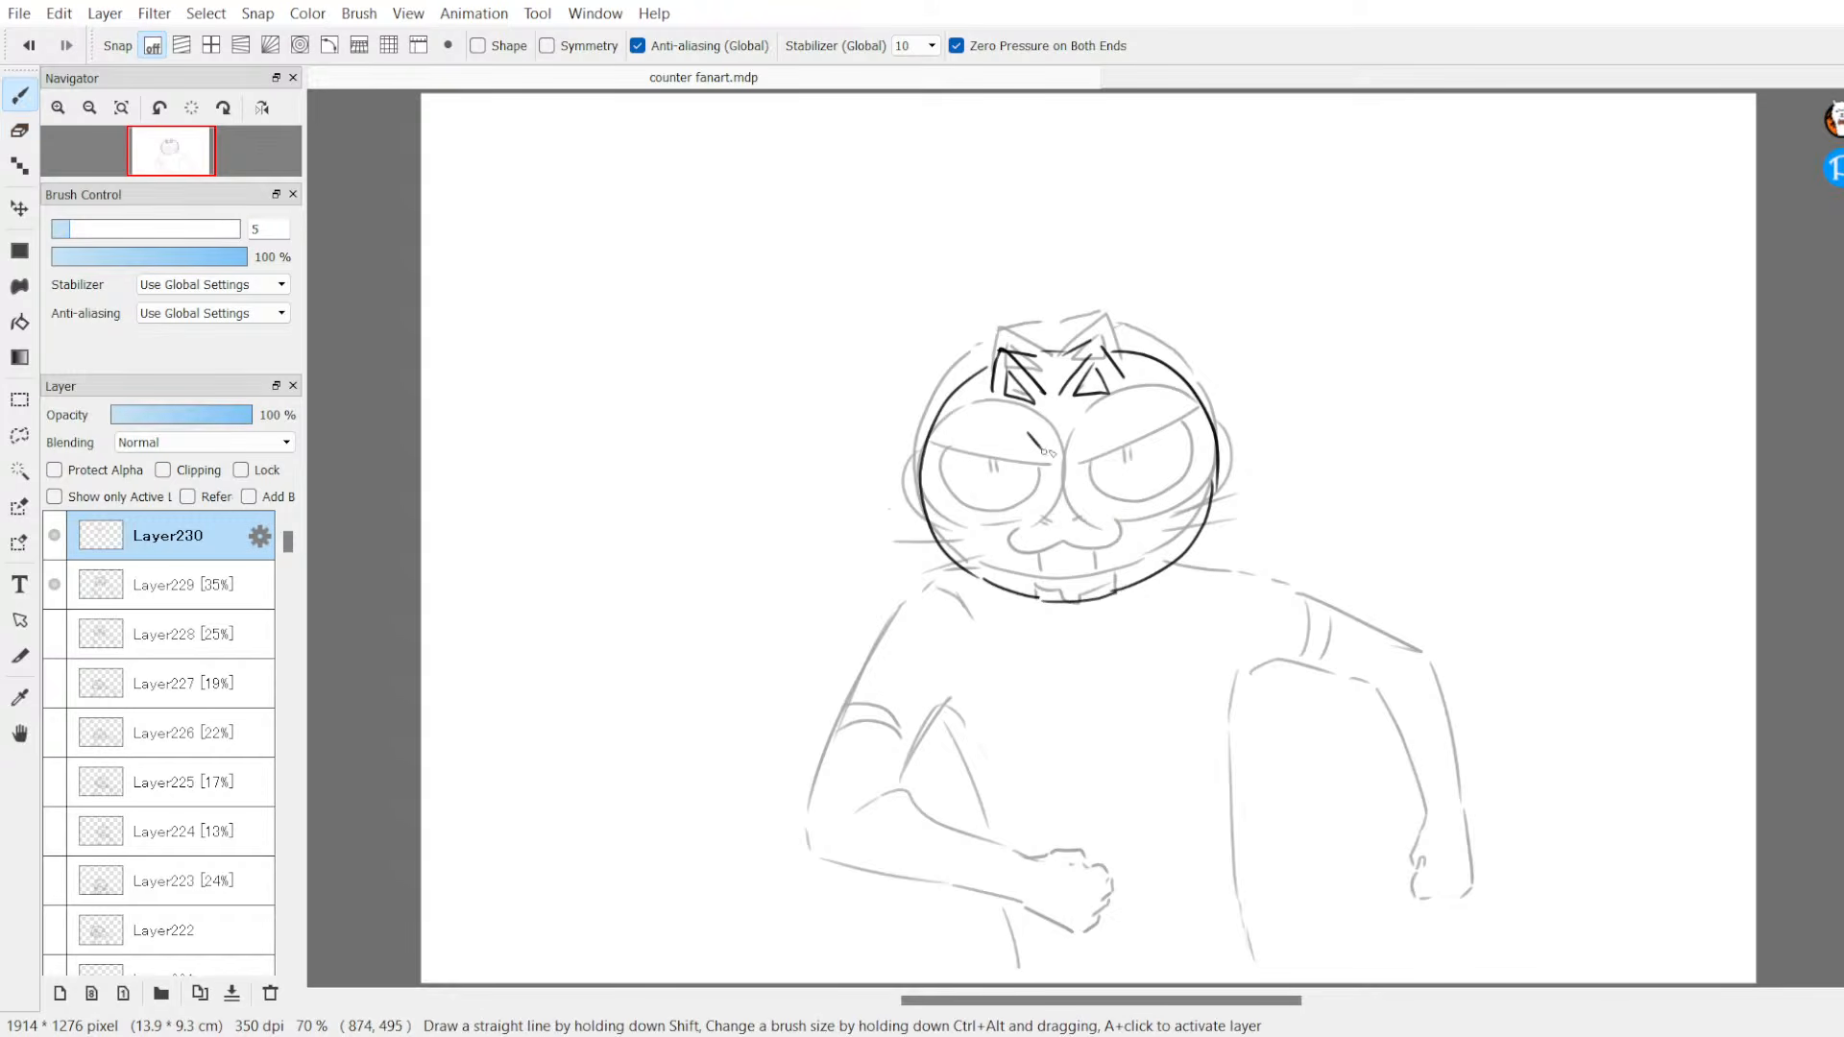
{"action": "mouse_move", "coordinate": [927, 459]}
{"action": "left_mouse_down"}
{"action": "mouse_move", "coordinate": [1029, 454]}
{"action": "mouse_move", "coordinate": [1061, 520]}
{"action": "mouse_move", "coordinate": [984, 534]}
{"action": "mouse_move", "coordinate": [1196, 443]}
{"action": "left_mouse_up"}
{"action": "mouse_move", "coordinate": [1064, 553]}
{"action": "left_mouse_down"}
{"action": "mouse_move", "coordinate": [1164, 543]}
{"action": "mouse_move", "coordinate": [1198, 456]}
{"action": "left_mouse_up"}
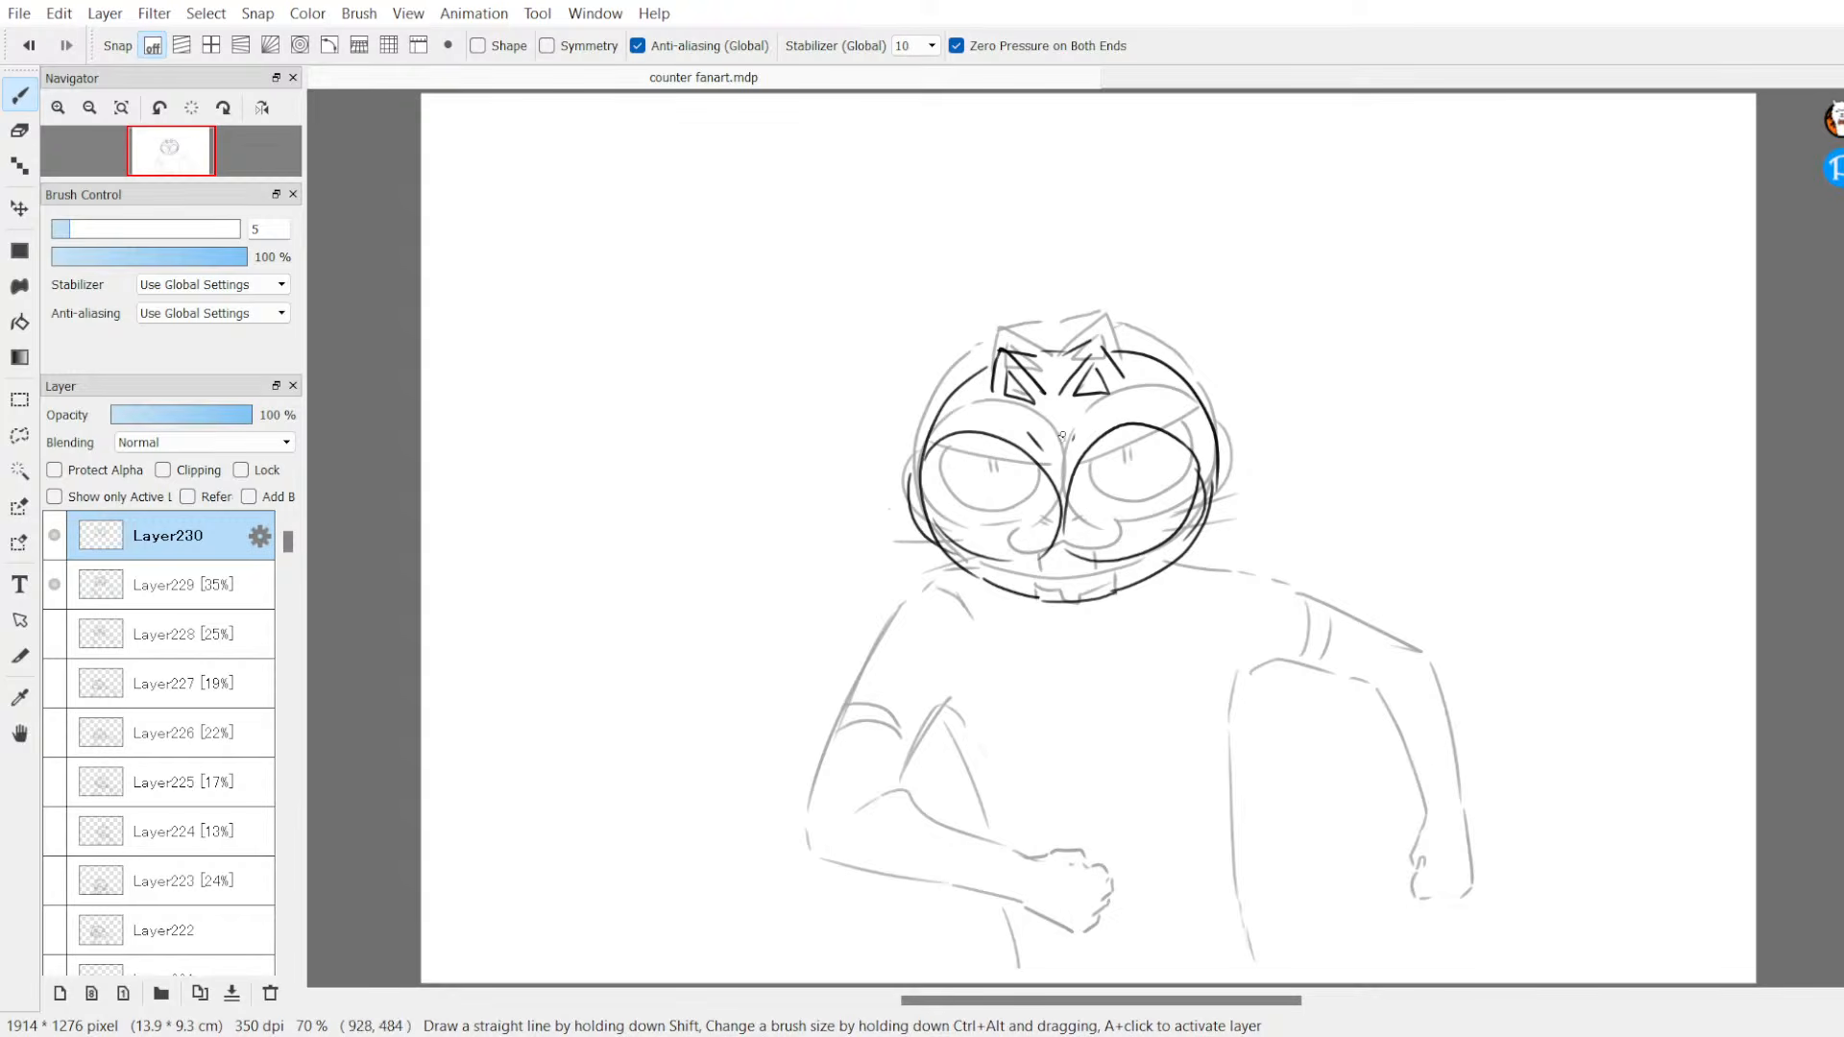
{"action": "mouse_move", "coordinate": [956, 486]}
{"action": "left_mouse_down"}
{"action": "mouse_move", "coordinate": [994, 500]}
{"action": "mouse_move", "coordinate": [1106, 487]}
{"action": "mouse_move", "coordinate": [1102, 503]}
{"action": "mouse_move", "coordinate": [1162, 473]}
{"action": "mouse_move", "coordinate": [968, 489]}
{"action": "mouse_move", "coordinate": [1039, 523]}
{"action": "mouse_move", "coordinate": [1003, 497]}
{"action": "mouse_move", "coordinate": [1146, 491]}
{"action": "left_mouse_up"}
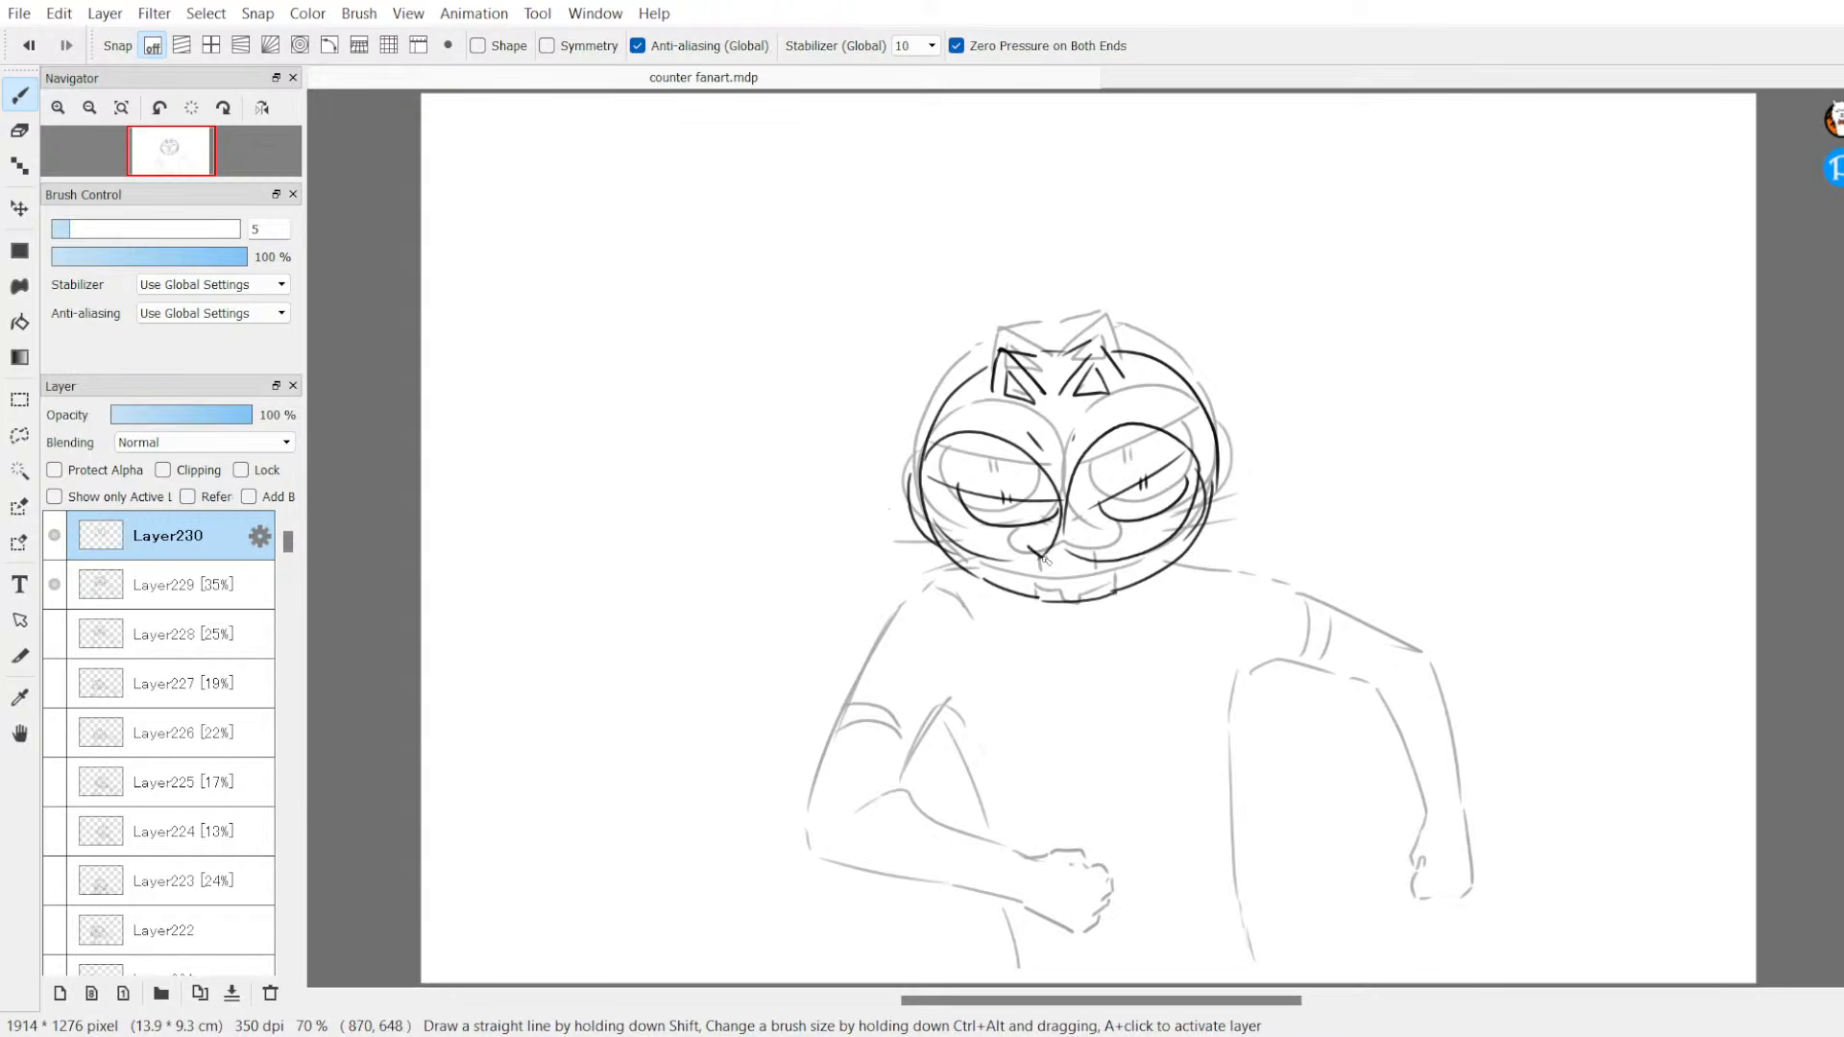
Step: Draw the nose, curved muzzle and tooth marks near the chin, plus whiskers on both cheeks
{"action": "mouse_move", "coordinate": [1038, 547]}
{"action": "left_mouse_down"}
{"action": "mouse_move", "coordinate": [1001, 568]}
{"action": "mouse_move", "coordinate": [1113, 576]}
{"action": "mouse_move", "coordinate": [1110, 545]}
{"action": "mouse_move", "coordinate": [1090, 582]}
{"action": "mouse_move", "coordinate": [1037, 578]}
{"action": "mouse_move", "coordinate": [1096, 587]}
{"action": "left_mouse_up"}
{"action": "left_click_drag", "start_coordinate": [972, 553], "coordinate": [882, 549]}
{"action": "left_click_drag", "start_coordinate": [967, 565], "coordinate": [910, 577]}
{"action": "left_click_drag", "start_coordinate": [1164, 546], "coordinate": [1236, 533]}
{"action": "left_click_drag", "start_coordinate": [1175, 567], "coordinate": [1228, 563]}
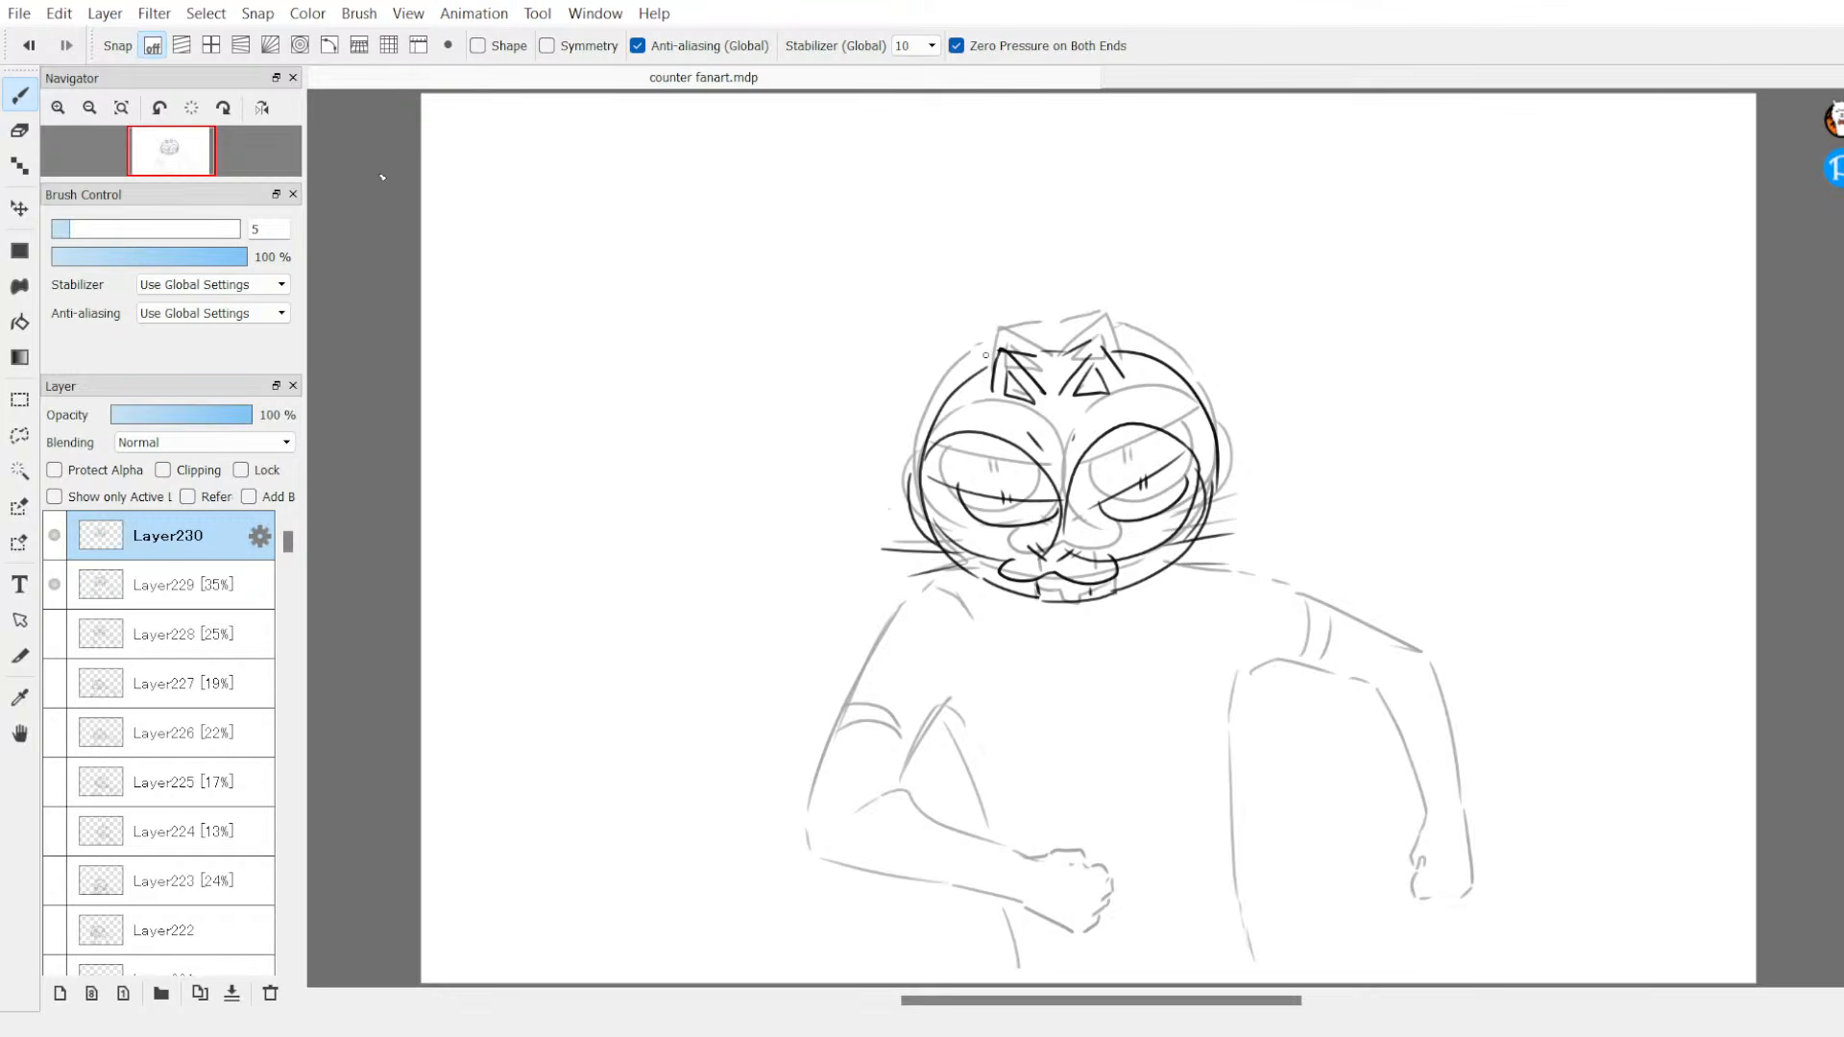
Step: Draw both shoulder lines, the left shoulder stripes, and the outer and inner edges of the left upper arm
{"action": "mouse_move", "coordinate": [922, 589]}
{"action": "left_mouse_down"}
{"action": "mouse_move", "coordinate": [892, 618]}
{"action": "mouse_move", "coordinate": [907, 574]}
{"action": "left_mouse_up"}
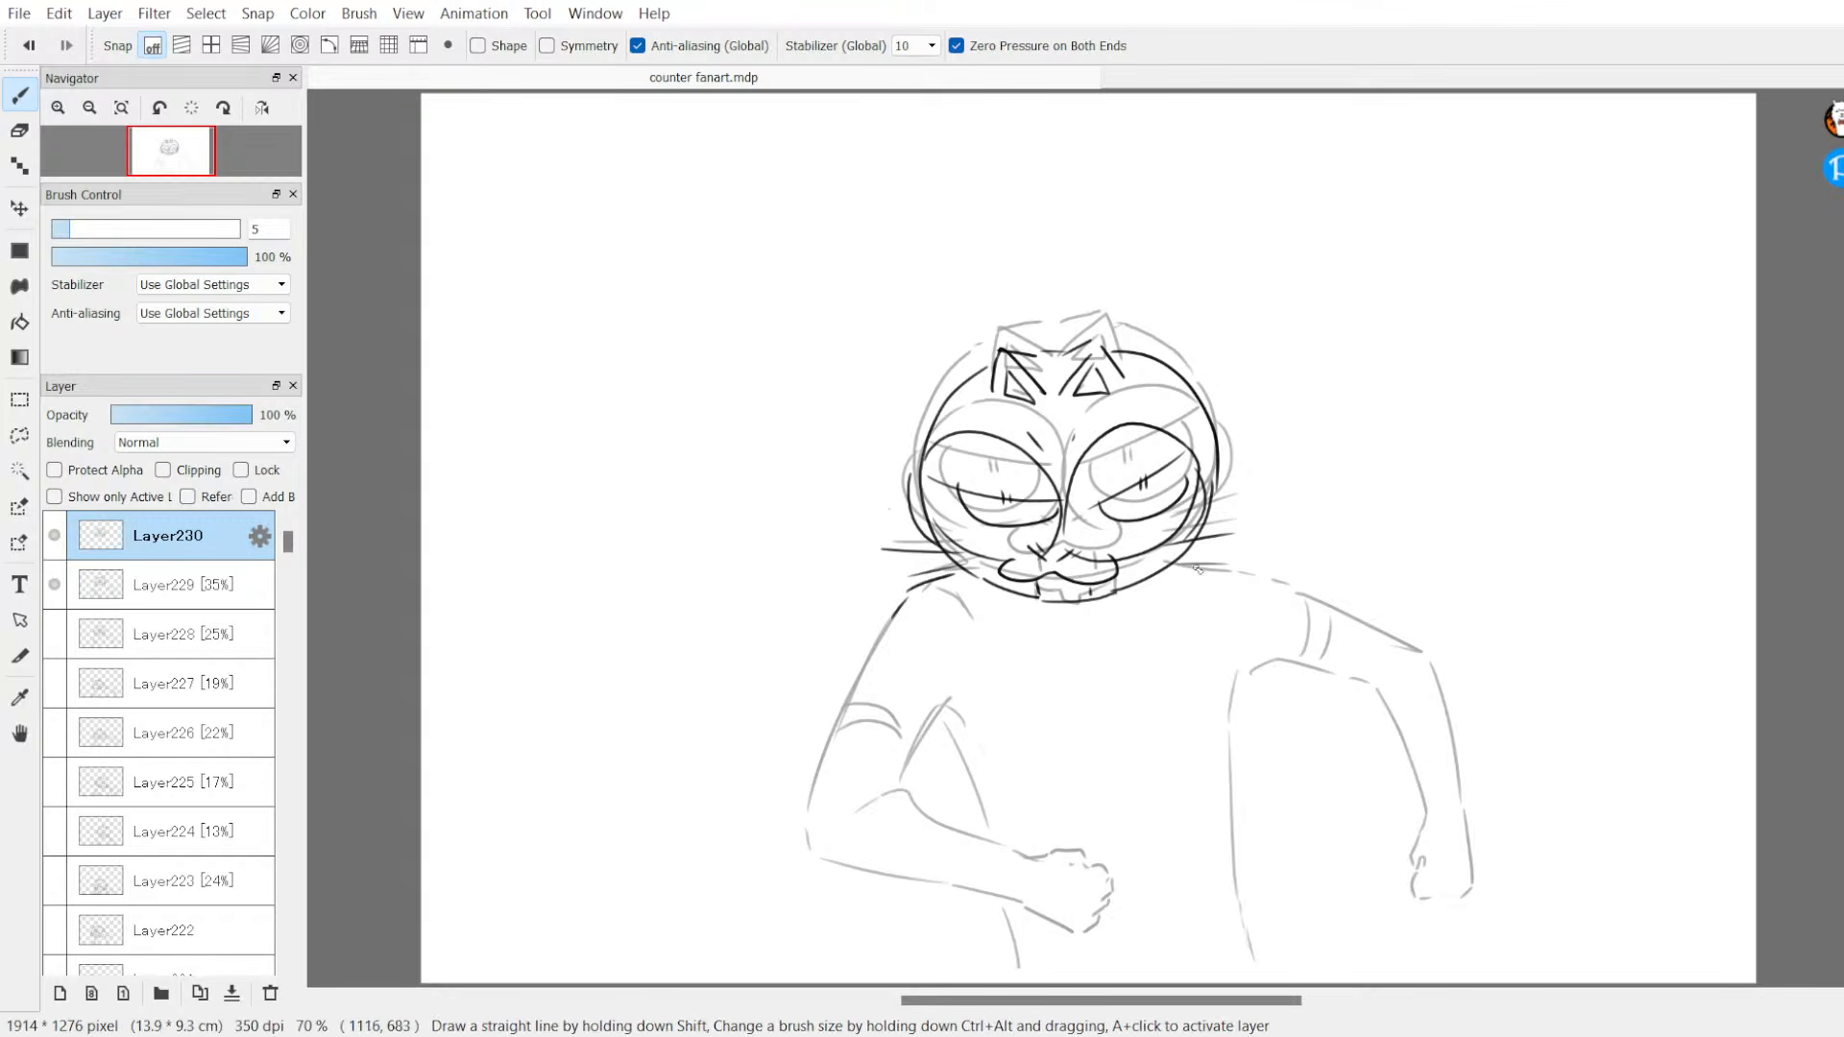
{"action": "left_click_drag", "start_coordinate": [1194, 563], "coordinate": [1261, 564]}
{"action": "mouse_move", "coordinate": [907, 605]}
{"action": "left_mouse_down"}
{"action": "mouse_move", "coordinate": [960, 624]}
{"action": "mouse_move", "coordinate": [948, 607]}
{"action": "left_mouse_up"}
{"action": "left_click_drag", "start_coordinate": [946, 615], "coordinate": [969, 634]}
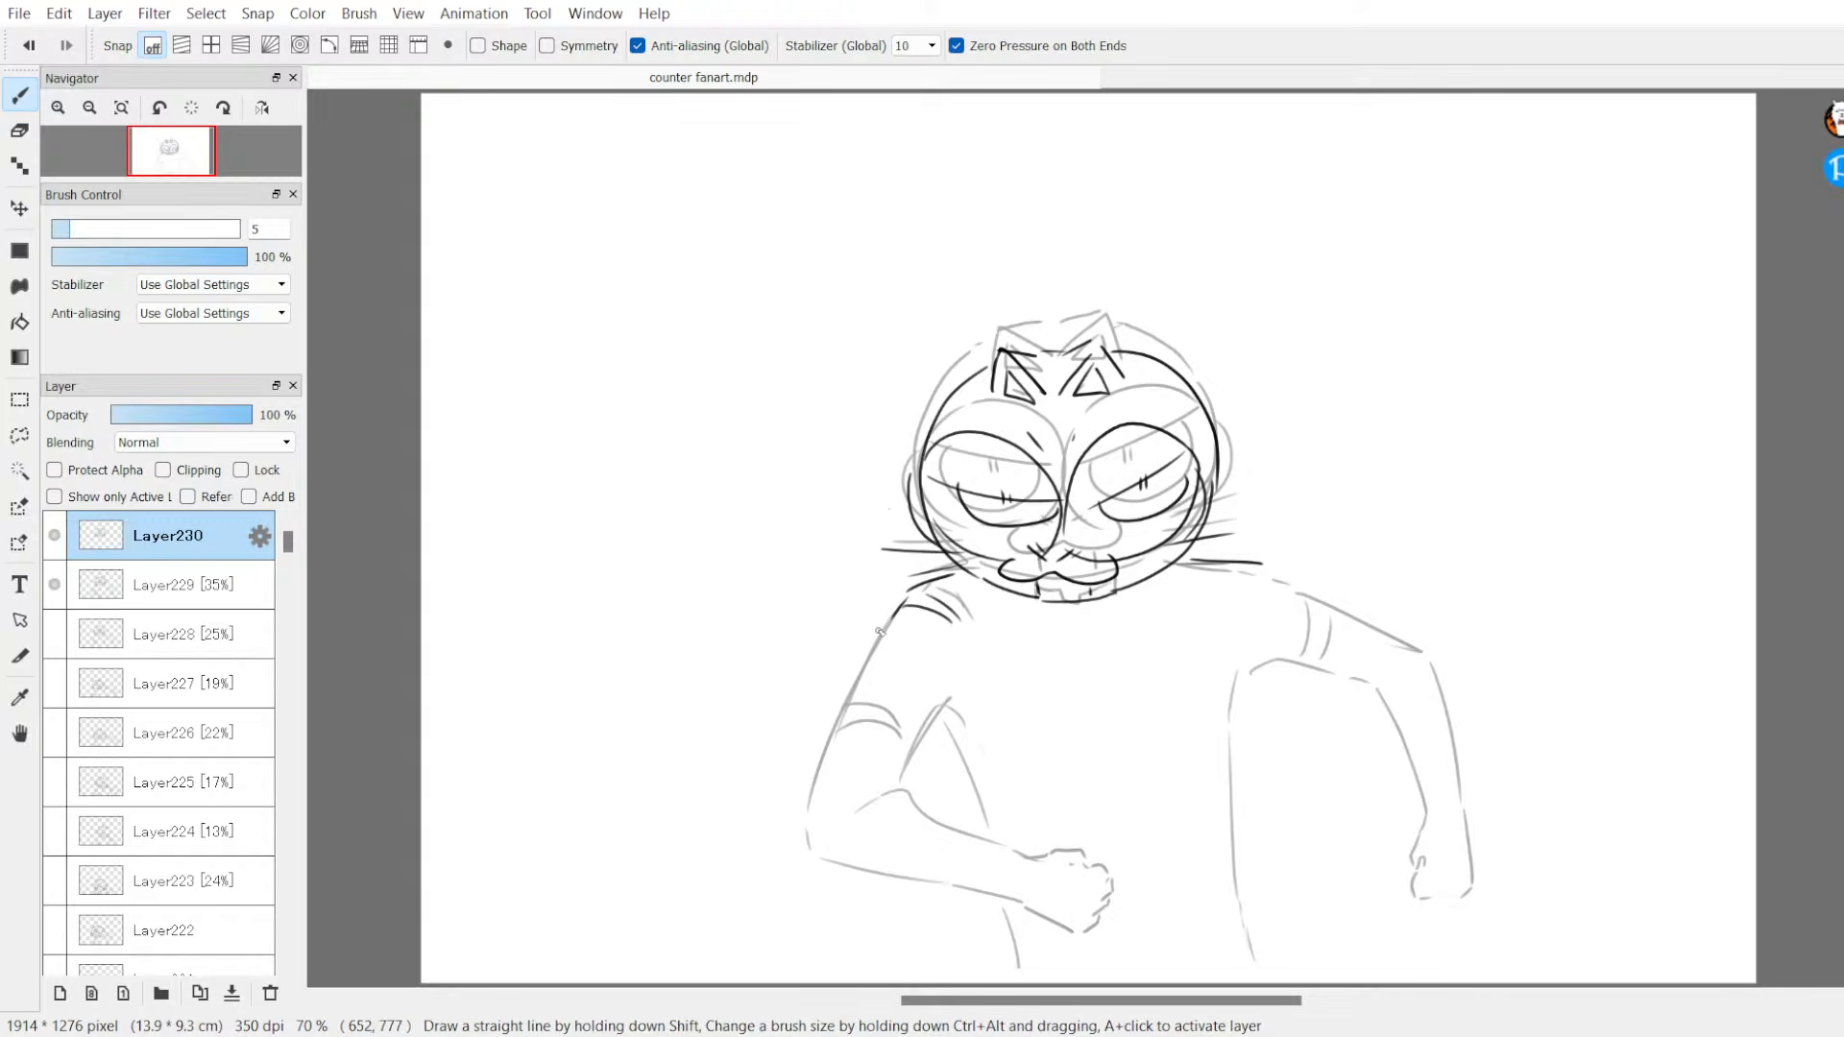
{"action": "left_click_drag", "start_coordinate": [901, 605], "coordinate": [819, 802]}
{"action": "left_click_drag", "start_coordinate": [869, 649], "coordinate": [821, 824]}
{"action": "left_click_drag", "start_coordinate": [942, 693], "coordinate": [895, 797]}
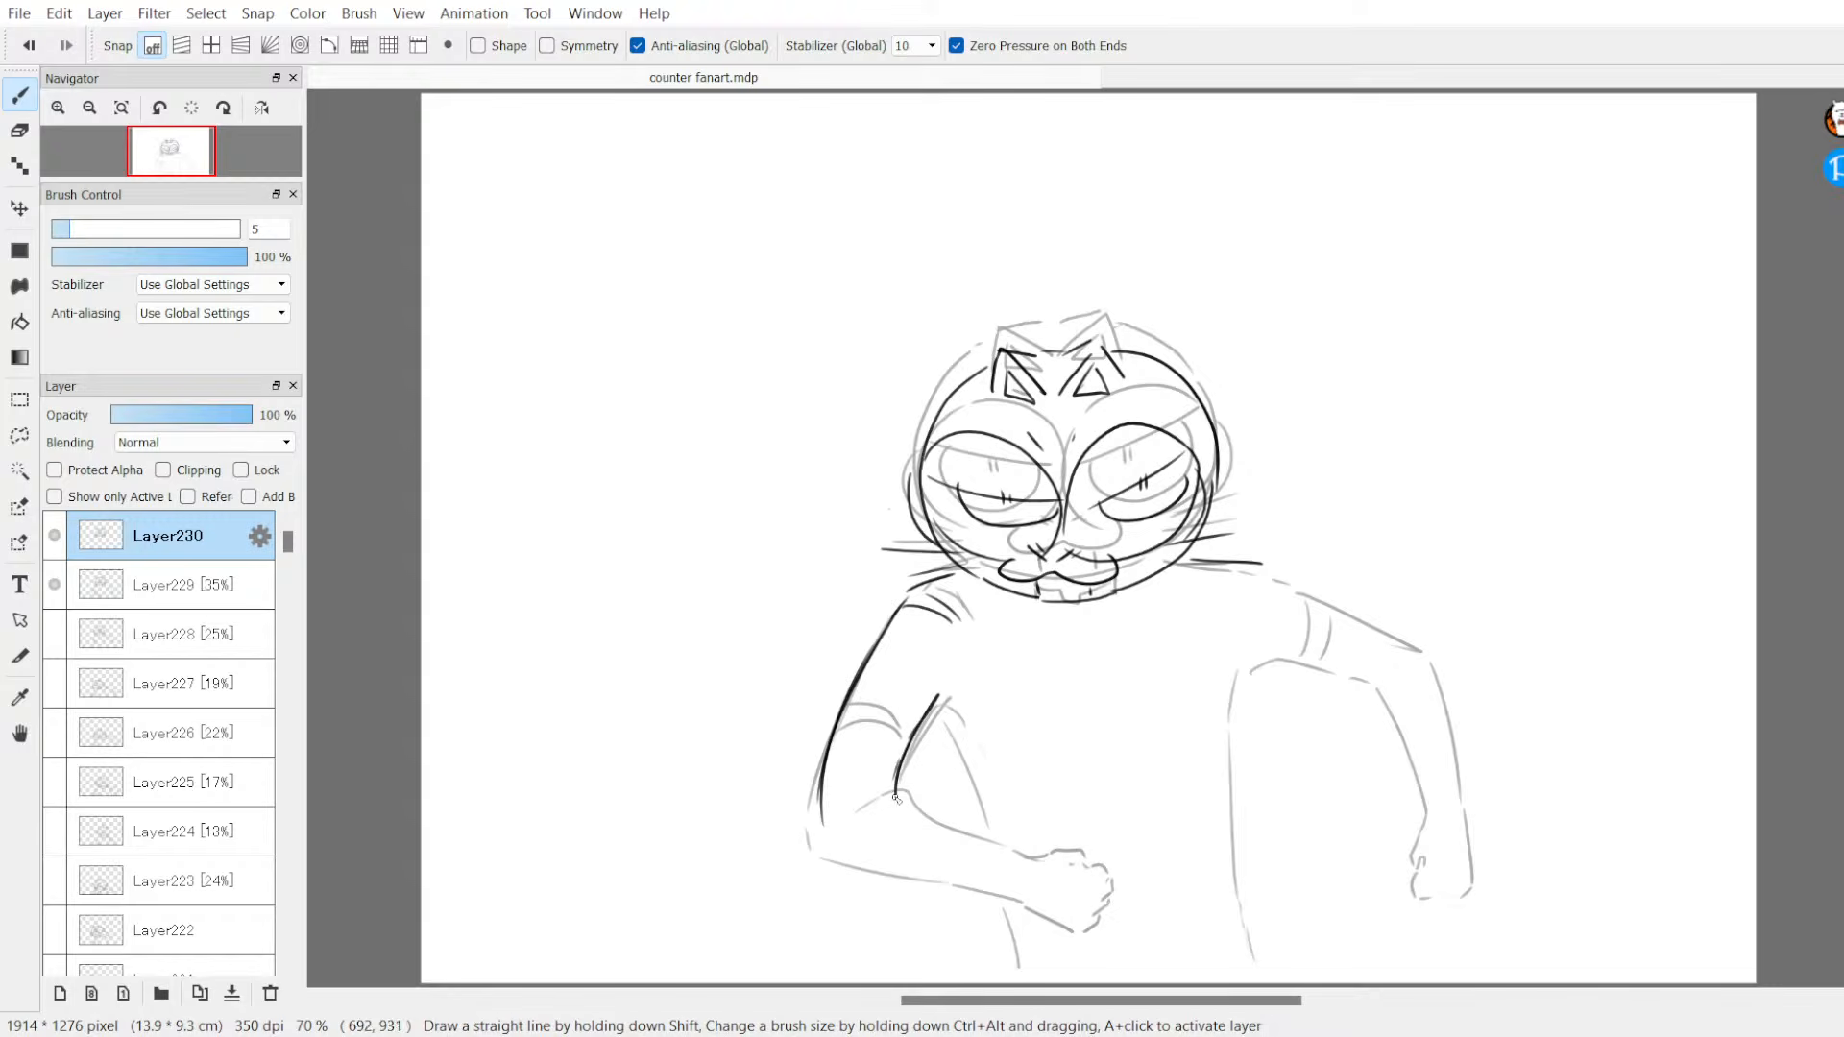
Step: Add two curved bands to the left upper arm and draw its forearm and fist raised above the previous frame's
{"action": "mouse_move", "coordinate": [843, 718]}
{"action": "left_mouse_down"}
{"action": "mouse_move", "coordinate": [905, 744]}
{"action": "mouse_move", "coordinate": [910, 727]}
{"action": "left_mouse_up"}
{"action": "mouse_move", "coordinate": [907, 805]}
{"action": "left_mouse_down"}
{"action": "mouse_move", "coordinate": [1033, 815]}
{"action": "mouse_move", "coordinate": [855, 803]}
{"action": "mouse_move", "coordinate": [853, 863]}
{"action": "mouse_move", "coordinate": [1019, 855]}
{"action": "mouse_move", "coordinate": [1121, 793]}
{"action": "mouse_move", "coordinate": [1136, 813]}
{"action": "left_mouse_up"}
{"action": "mouse_move", "coordinate": [1055, 867]}
{"action": "left_mouse_down"}
{"action": "mouse_move", "coordinate": [1125, 877]}
{"action": "mouse_move", "coordinate": [1141, 835]}
{"action": "mouse_move", "coordinate": [1126, 827]}
{"action": "mouse_move", "coordinate": [1119, 875]}
{"action": "left_mouse_up"}
{"action": "key", "text": "e"}
{"action": "mouse_move", "coordinate": [1130, 793]}
{"action": "left_mouse_down"}
{"action": "mouse_move", "coordinate": [1121, 752]}
{"action": "mouse_move", "coordinate": [1131, 814]}
{"action": "left_mouse_up"}
{"action": "key", "text": "b"}
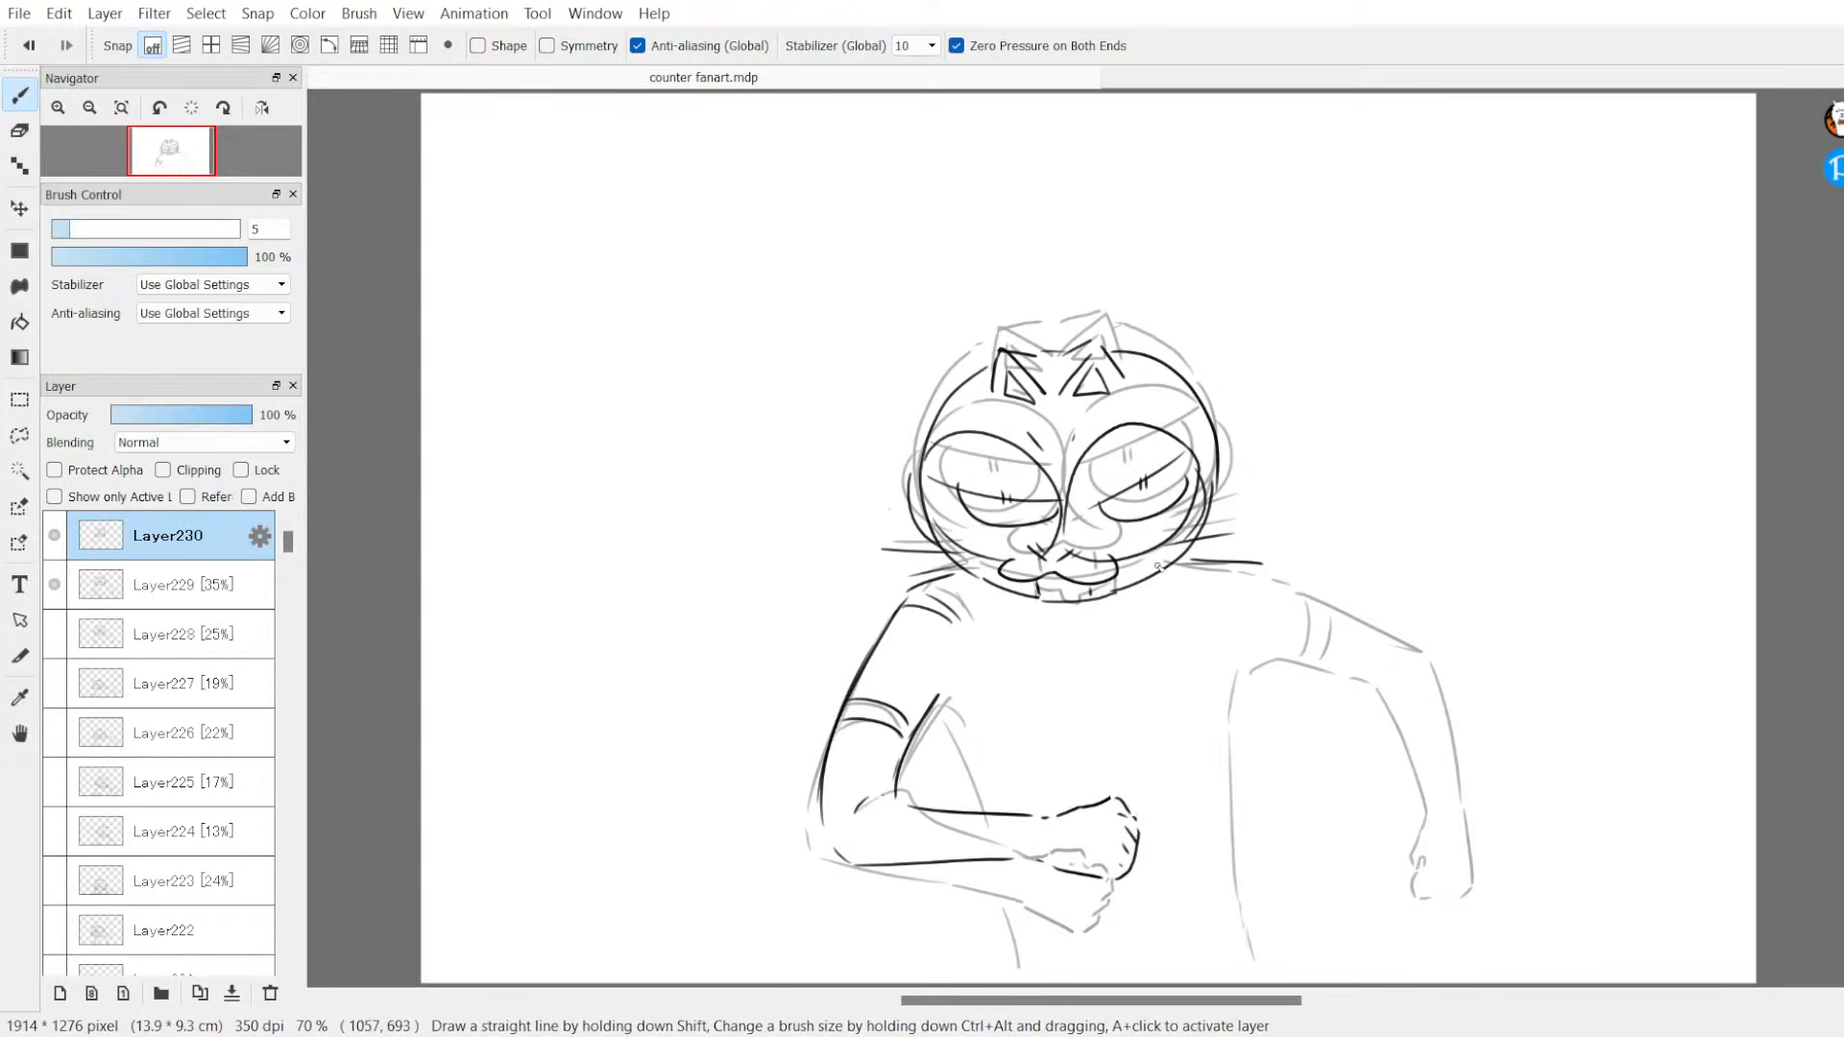
Step: Draw both sides of the torso, the right armpit, and the right upper arm with its first curved band
{"action": "left_click_drag", "start_coordinate": [941, 700], "coordinate": [1020, 965]}
{"action": "mouse_move", "coordinate": [1242, 653]}
{"action": "left_mouse_down"}
{"action": "mouse_move", "coordinate": [1245, 932]}
{"action": "mouse_move", "coordinate": [1274, 651]}
{"action": "left_mouse_up"}
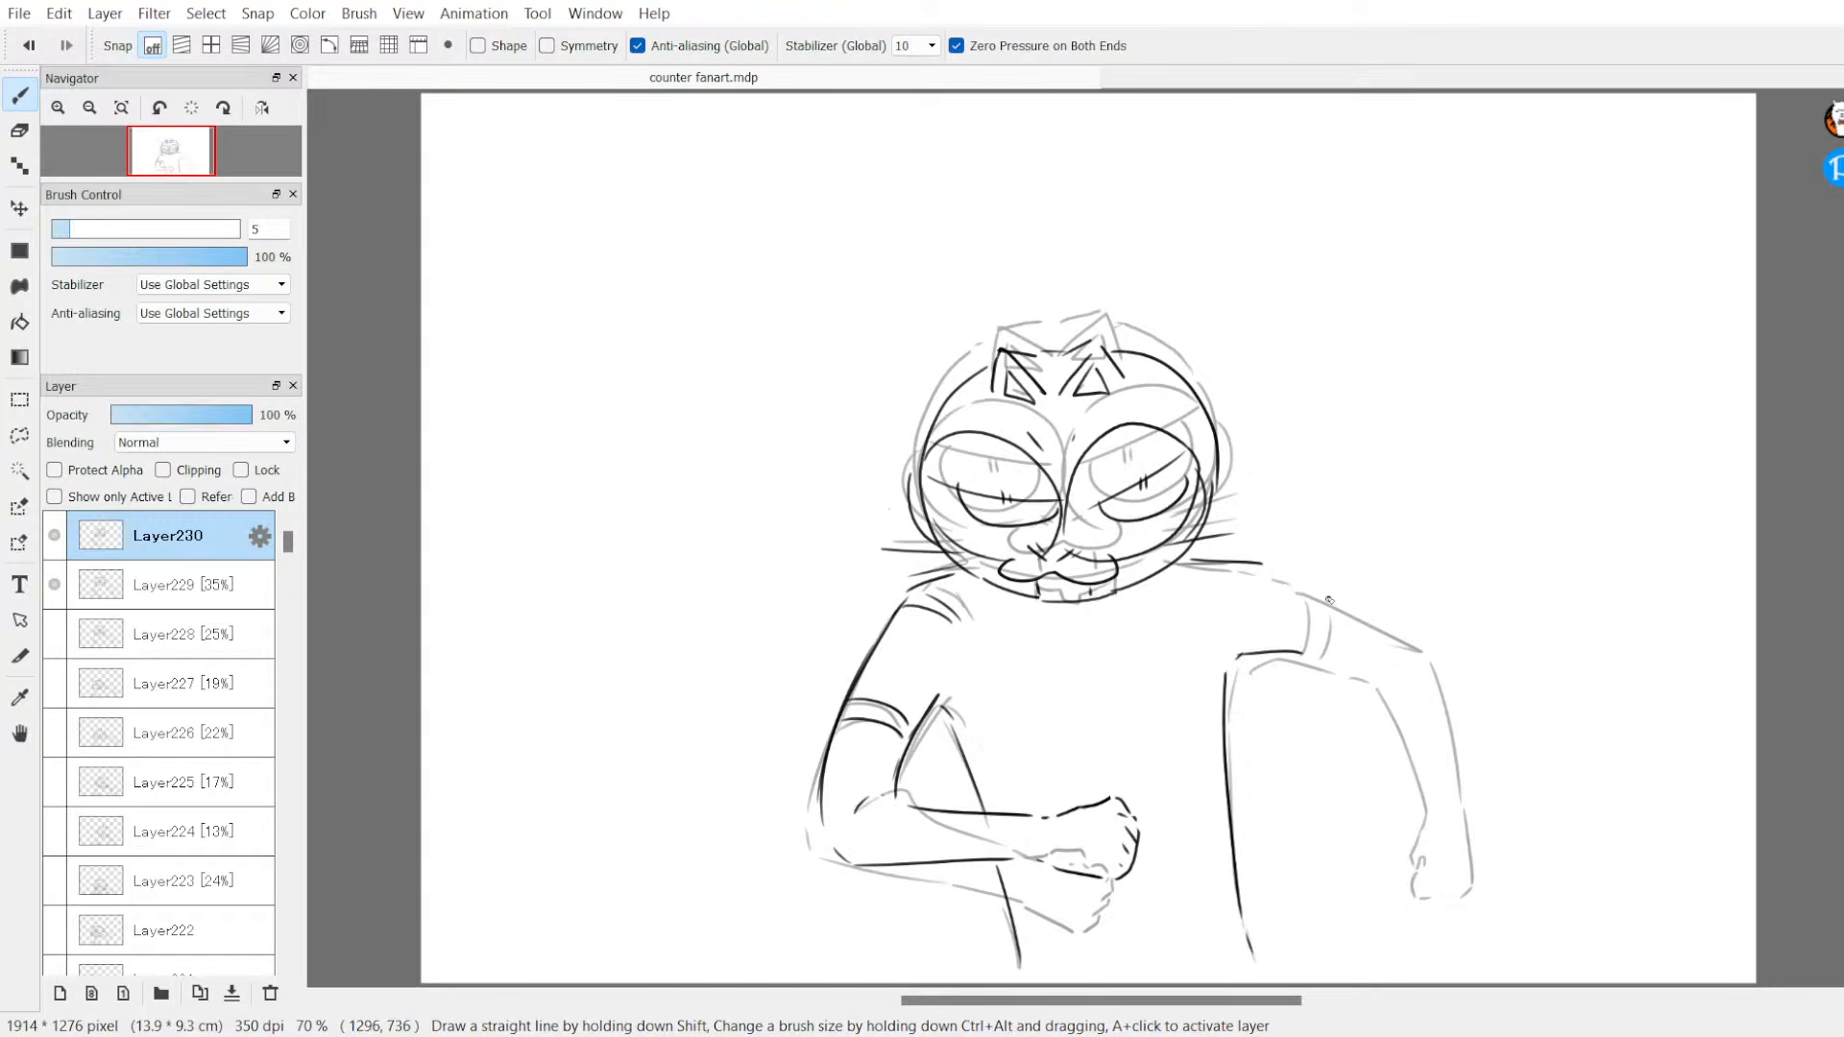
{"action": "left_click_drag", "start_coordinate": [1276, 568], "coordinate": [1439, 636]}
{"action": "left_click_drag", "start_coordinate": [1314, 655], "coordinate": [1389, 678]}
{"action": "left_click_drag", "start_coordinate": [1293, 579], "coordinate": [1306, 649]}
Step: Add the second band, redraw the right forearm edges farther out with a closed fist, and extend the torso to the canvas edge
{"action": "mouse_move", "coordinate": [1320, 587]}
{"action": "left_mouse_down"}
{"action": "mouse_move", "coordinate": [1327, 653]}
{"action": "mouse_move", "coordinate": [1427, 808]}
{"action": "left_mouse_up"}
{"action": "left_click_drag", "start_coordinate": [1446, 651], "coordinate": [1453, 807]}
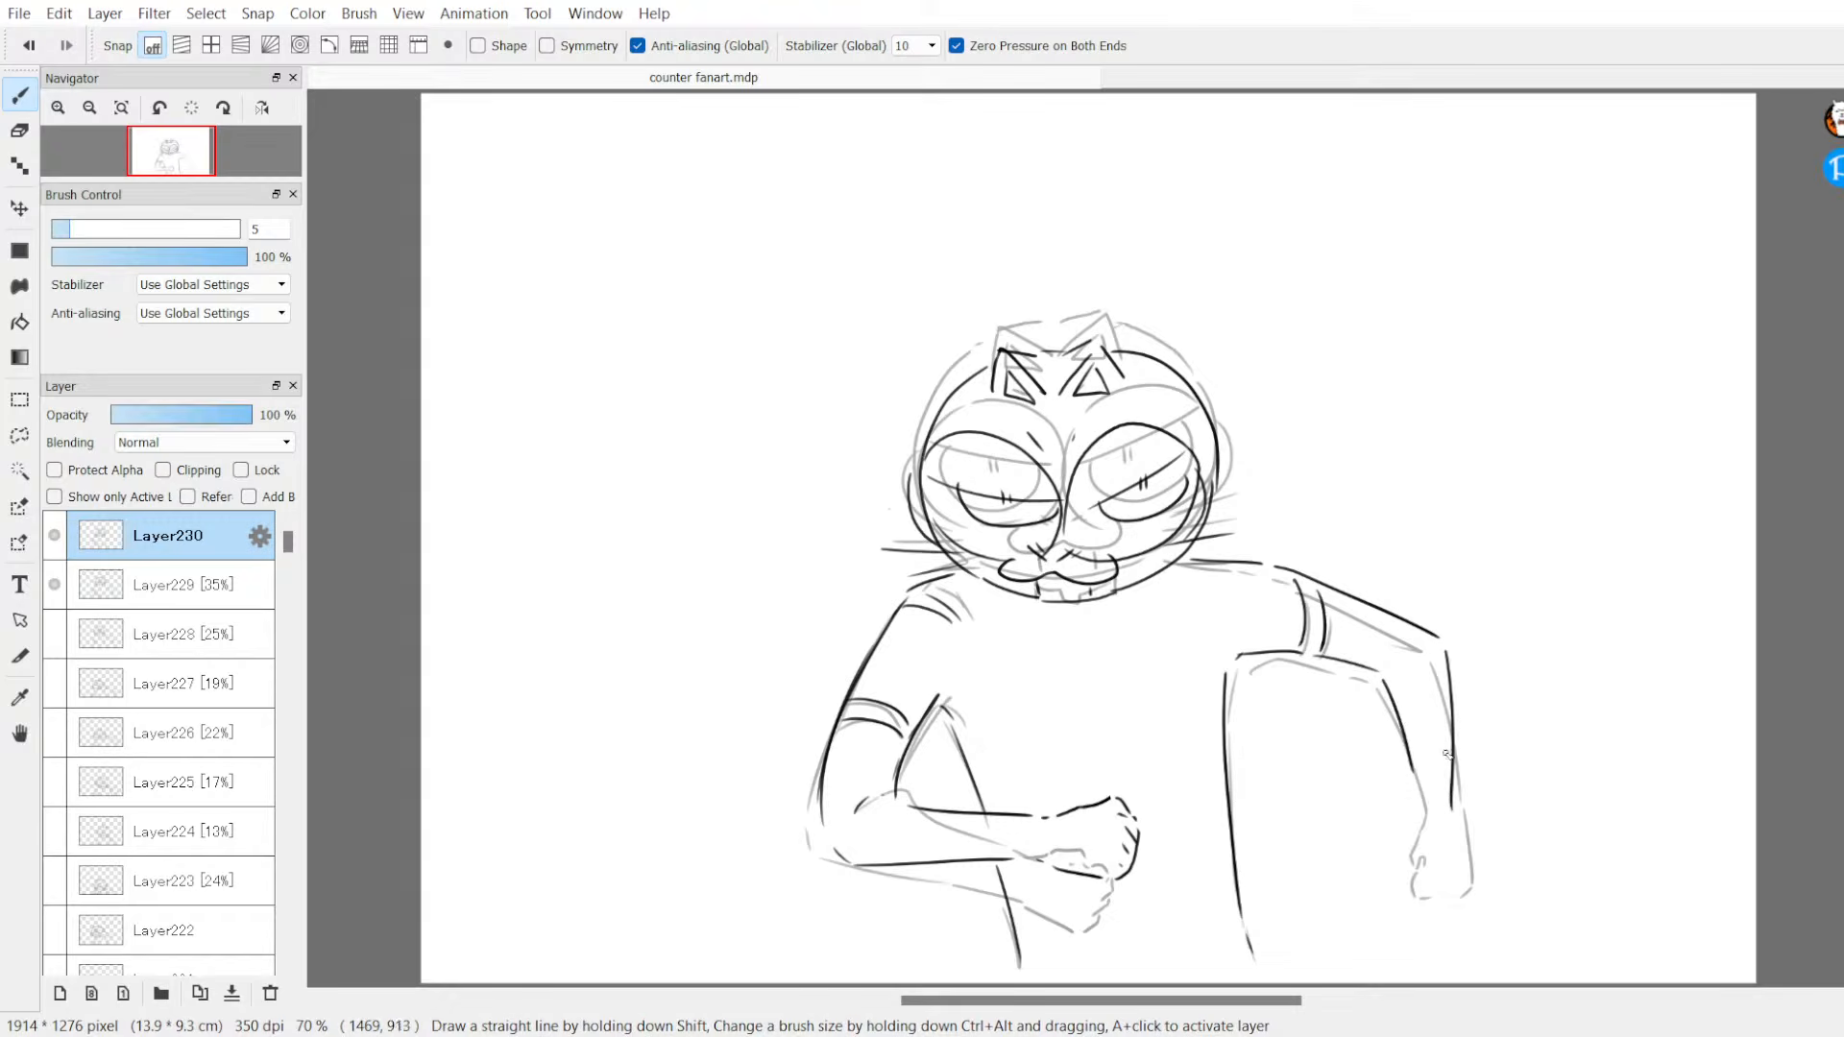
{"action": "left_click_drag", "start_coordinate": [1383, 677], "coordinate": [1427, 811]}
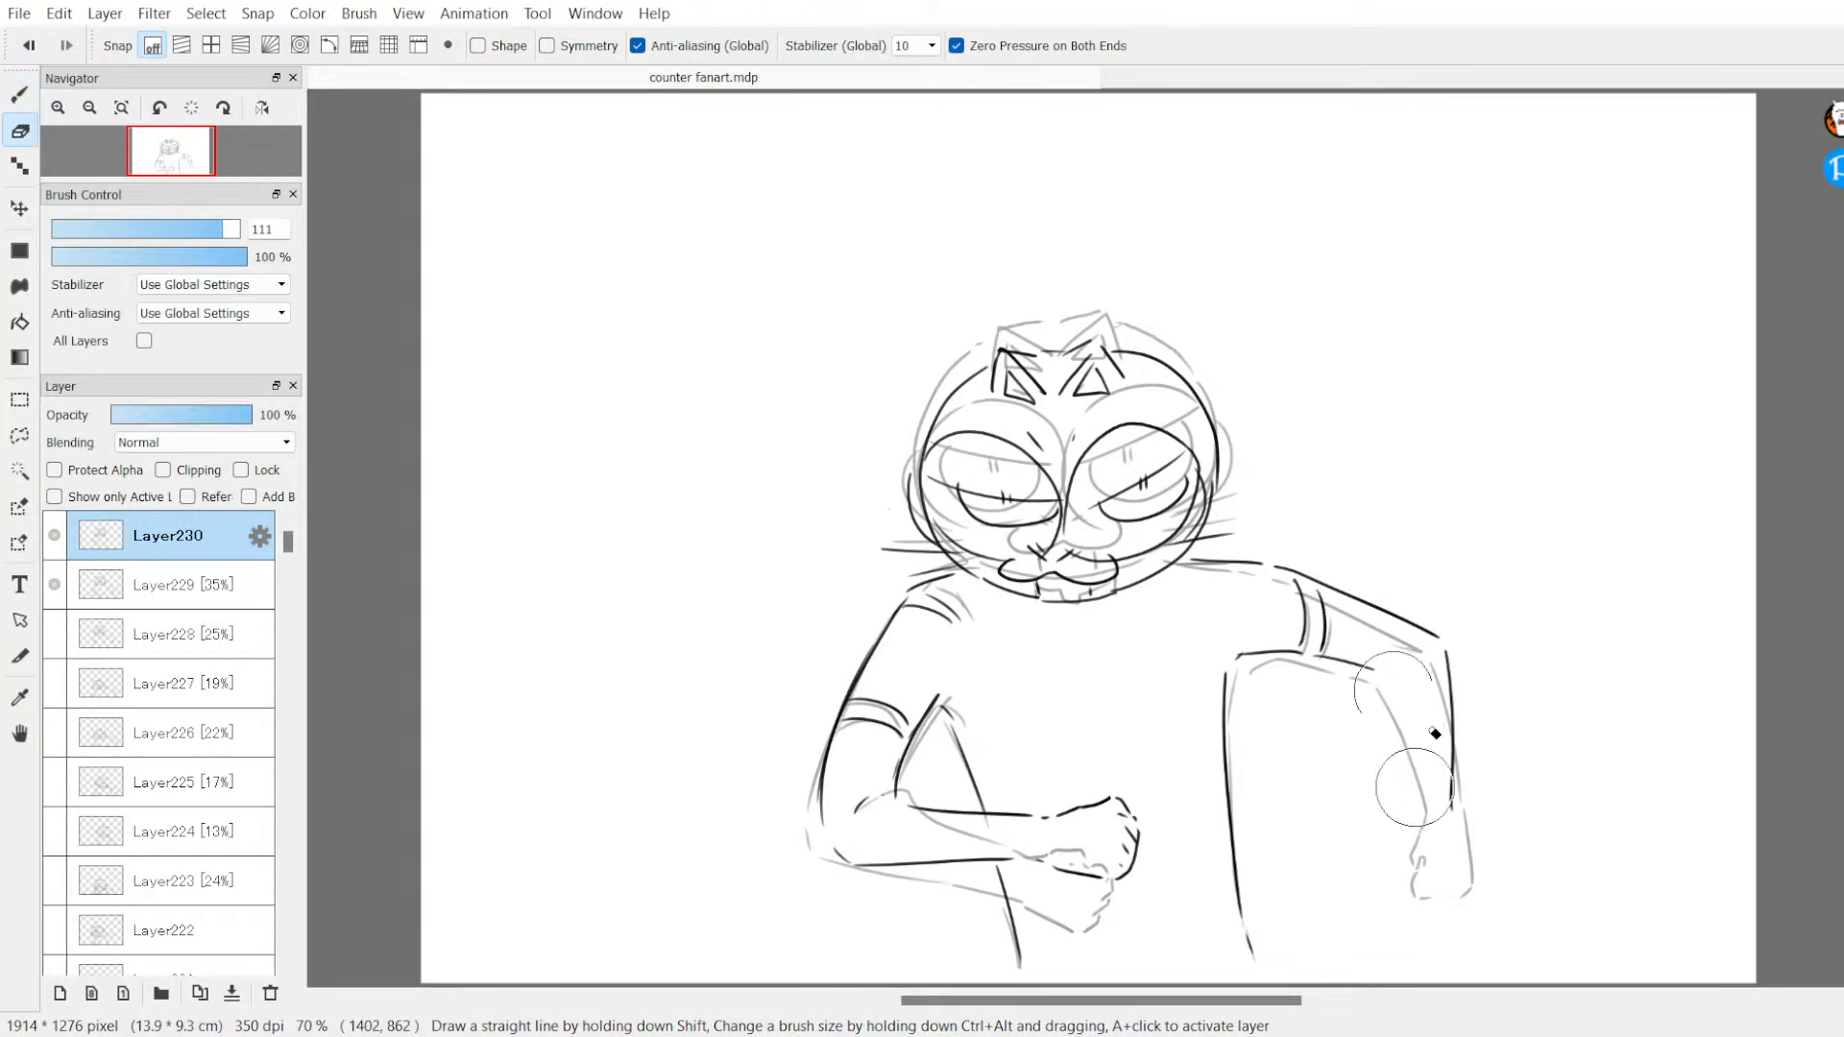
{"action": "left_click_drag", "start_coordinate": [1441, 653], "coordinate": [1451, 768]}
{"action": "key", "text": "b"}
{"action": "left_click_drag", "start_coordinate": [1389, 680], "coordinate": [1435, 795]}
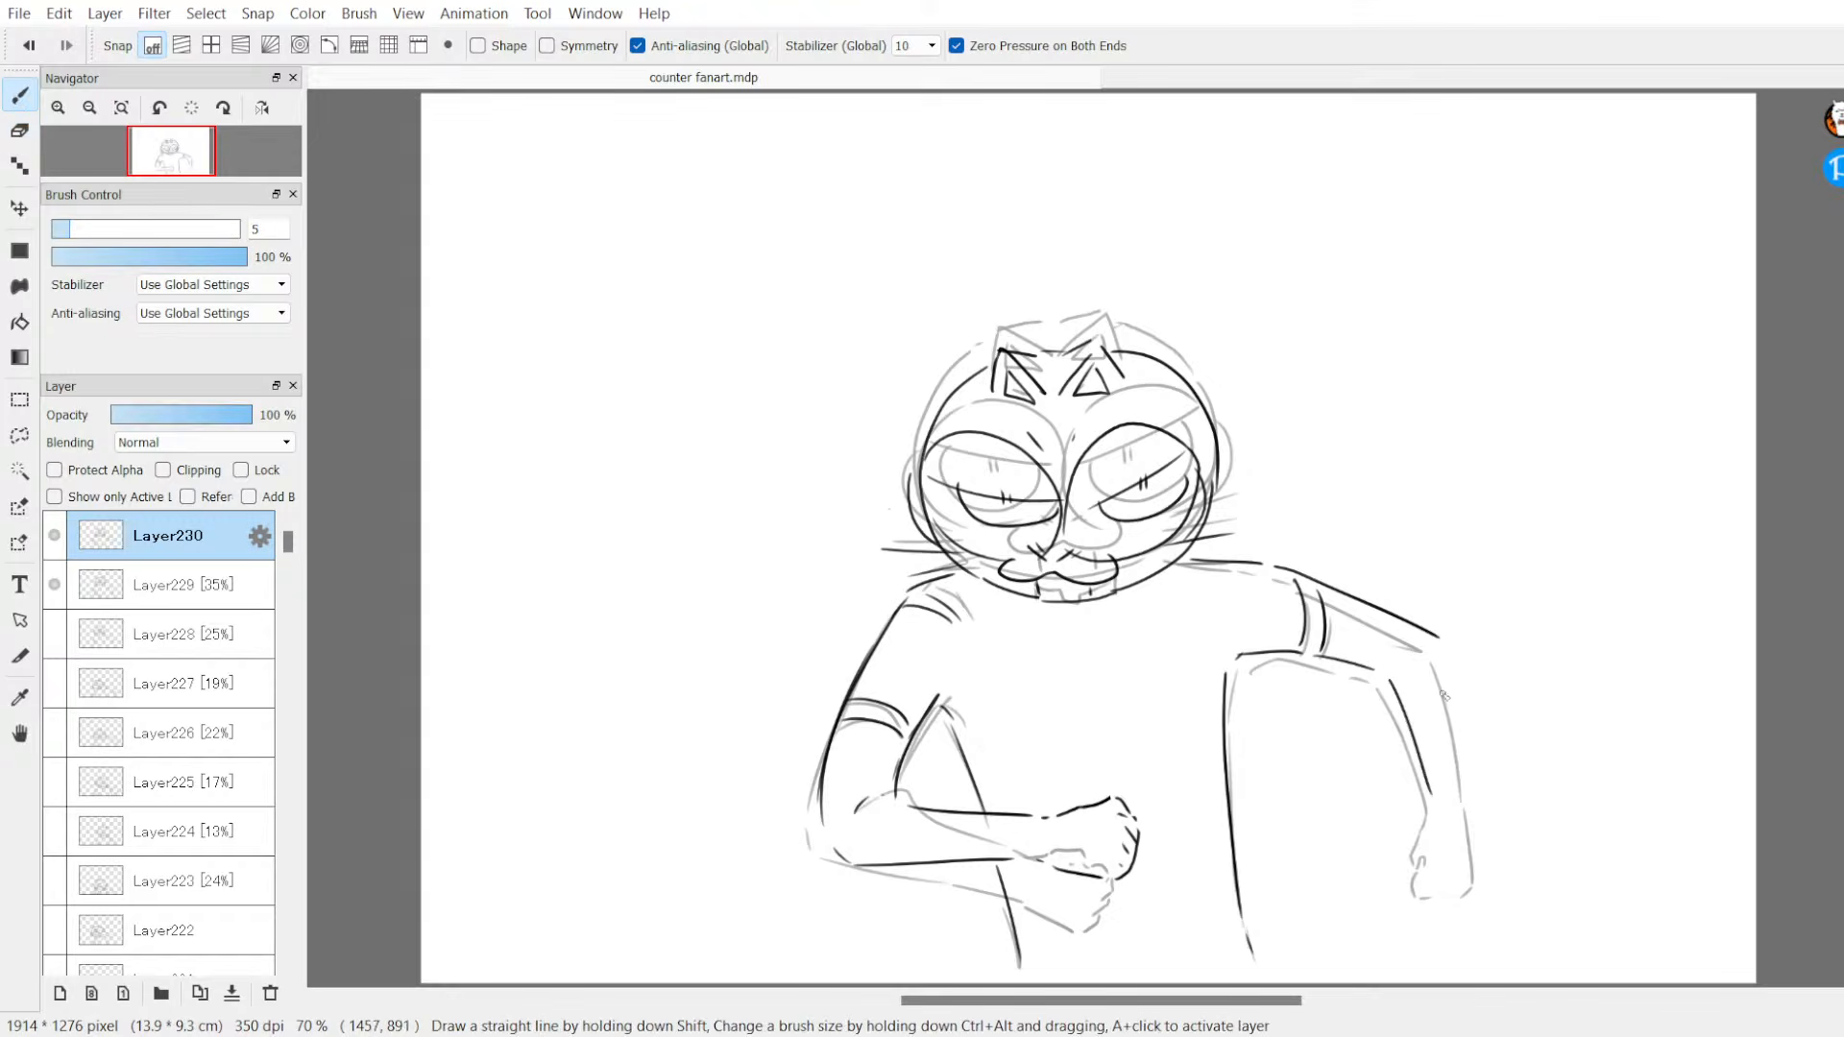
{"action": "mouse_move", "coordinate": [1446, 649]}
{"action": "left_mouse_down"}
{"action": "mouse_move", "coordinate": [1466, 781]}
{"action": "mouse_move", "coordinate": [1417, 827]}
{"action": "mouse_move", "coordinate": [1417, 880]}
{"action": "mouse_move", "coordinate": [1467, 878]}
{"action": "mouse_move", "coordinate": [1474, 808]}
{"action": "left_mouse_up"}
{"action": "left_click_drag", "start_coordinate": [1237, 657], "coordinate": [1264, 982]}
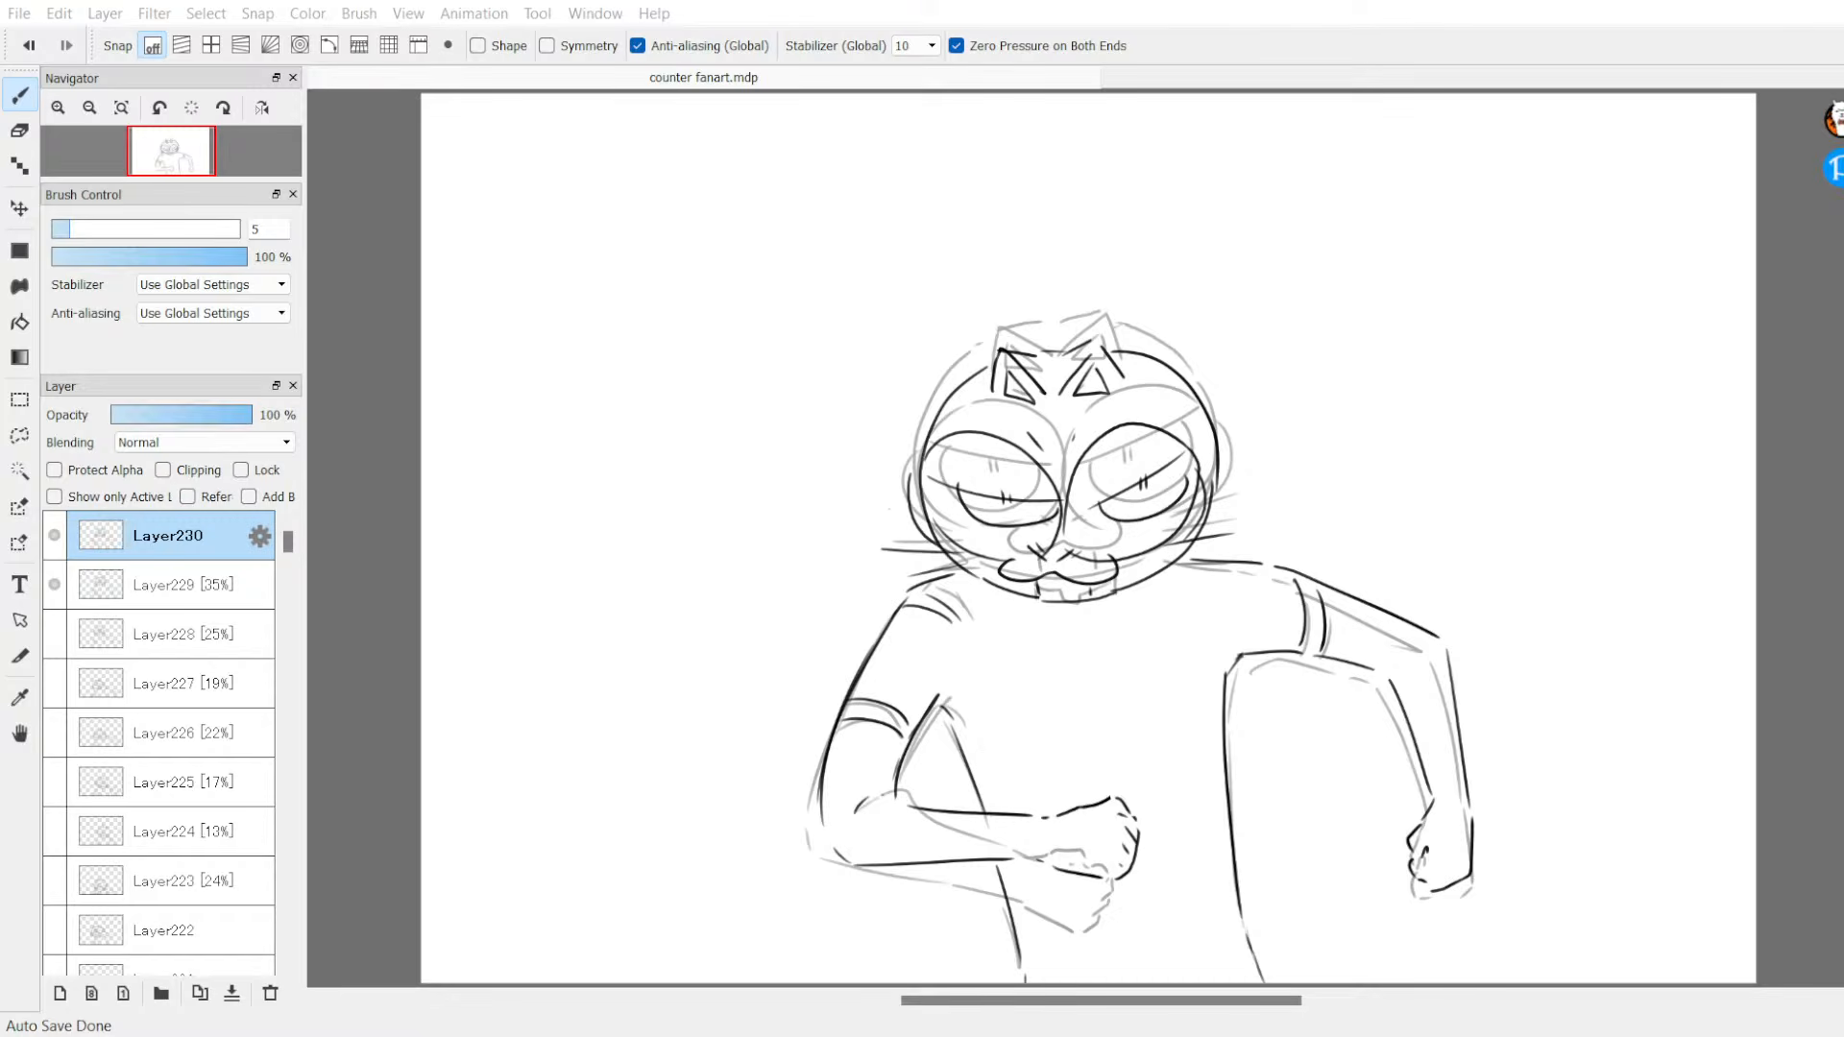
Step: Lower Layer230's opacity to 27%, hide Layer229, and add a new active layer above for the next frame
{"action": "left_click", "coordinate": [1329, 1018]}
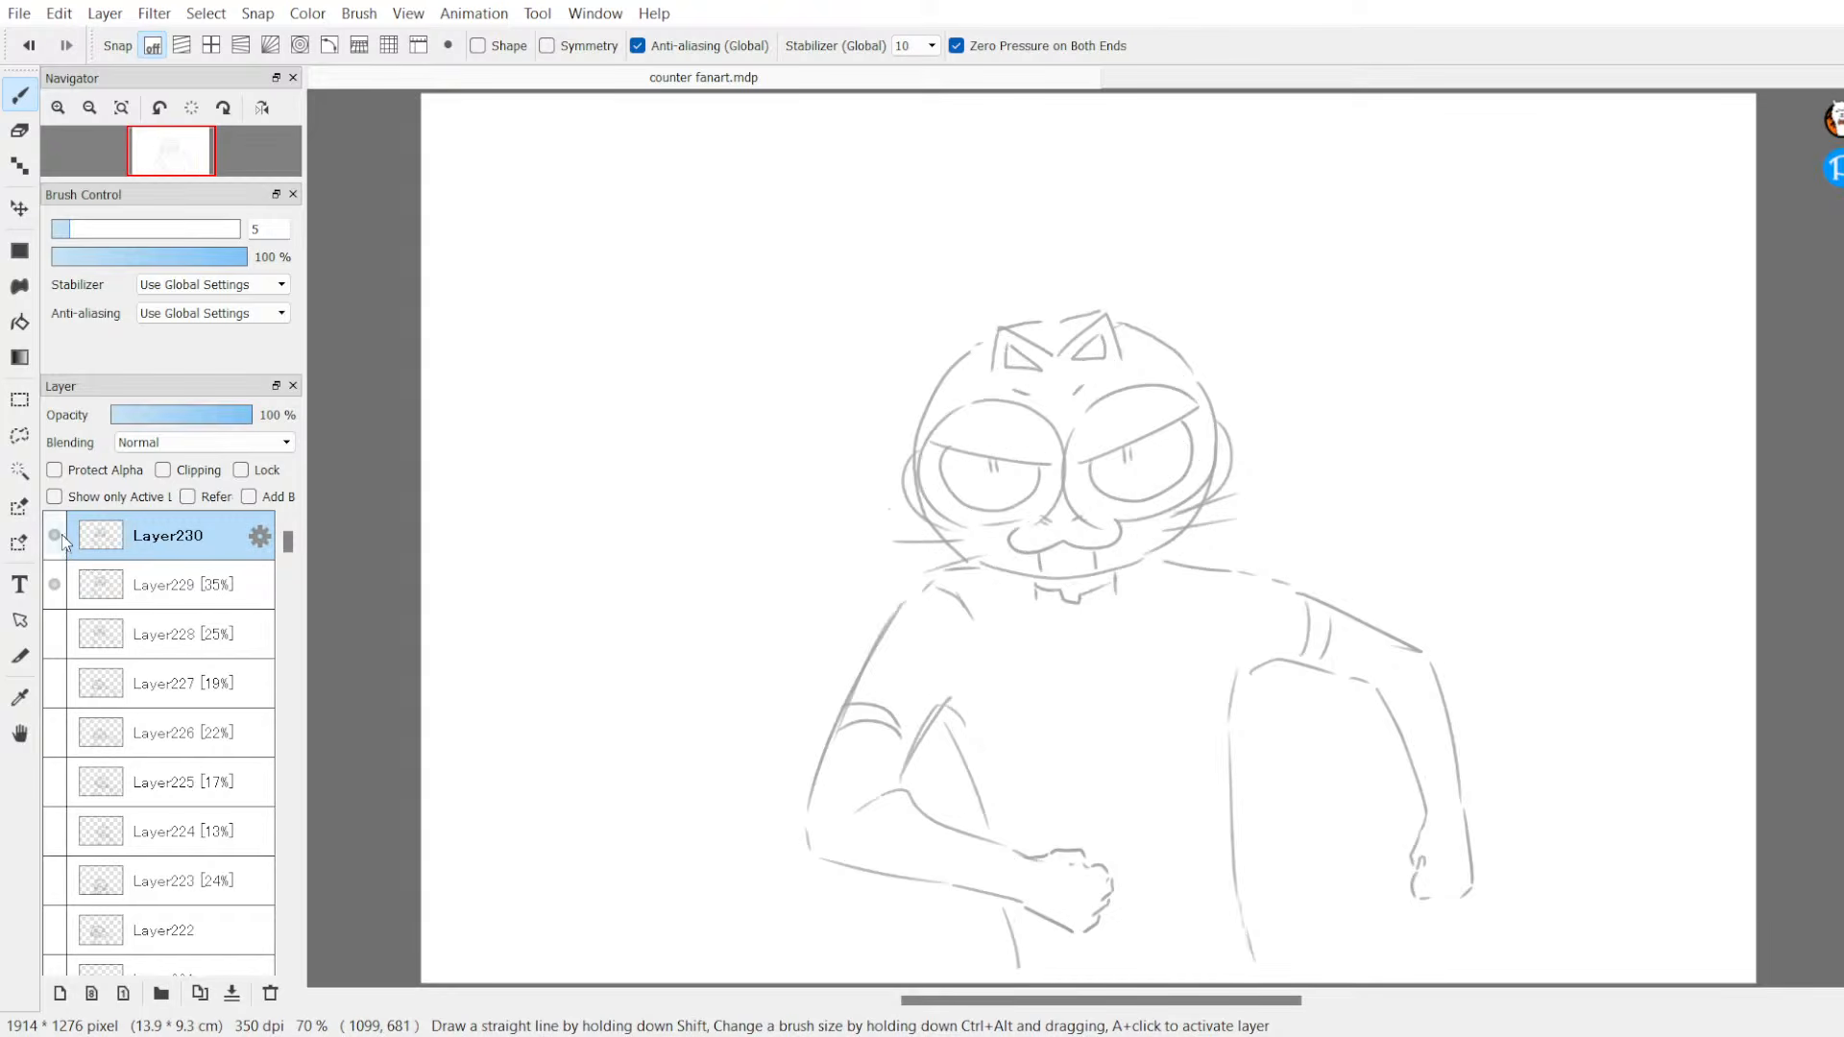
{"action": "left_click", "coordinate": [151, 415]}
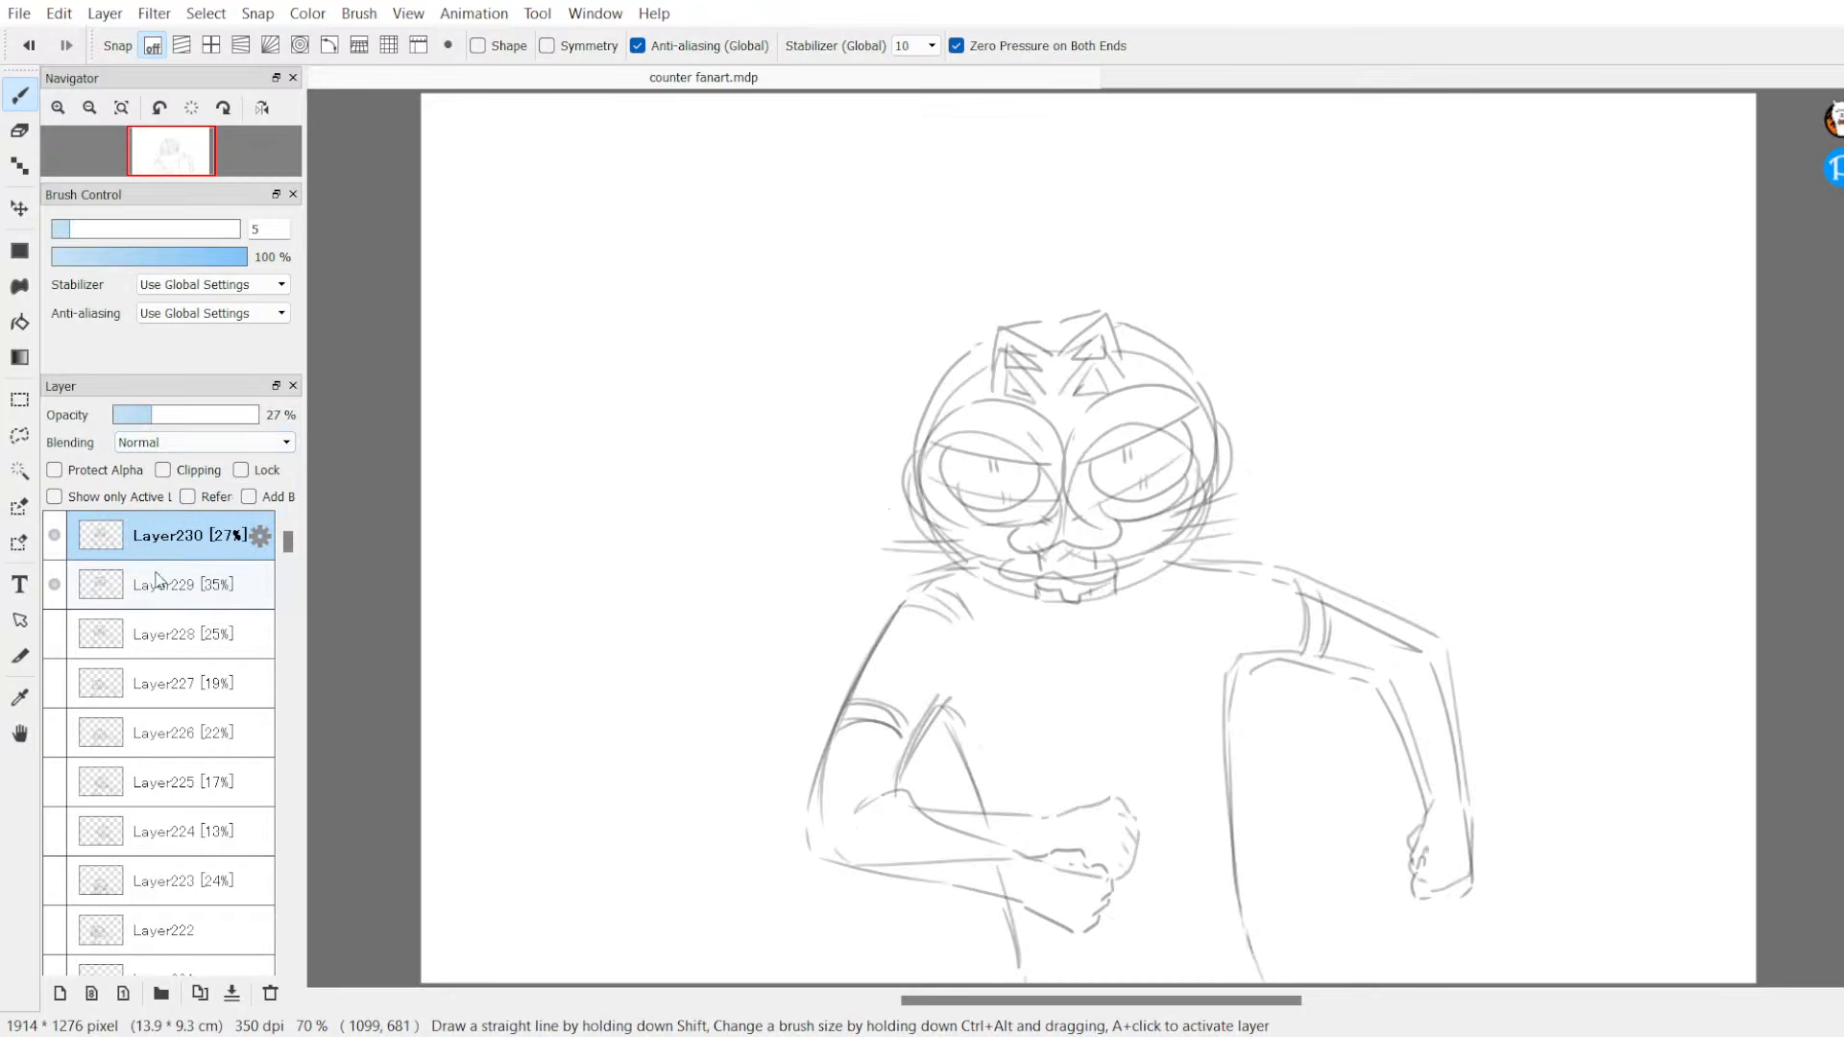
{"action": "left_click", "coordinate": [54, 585]}
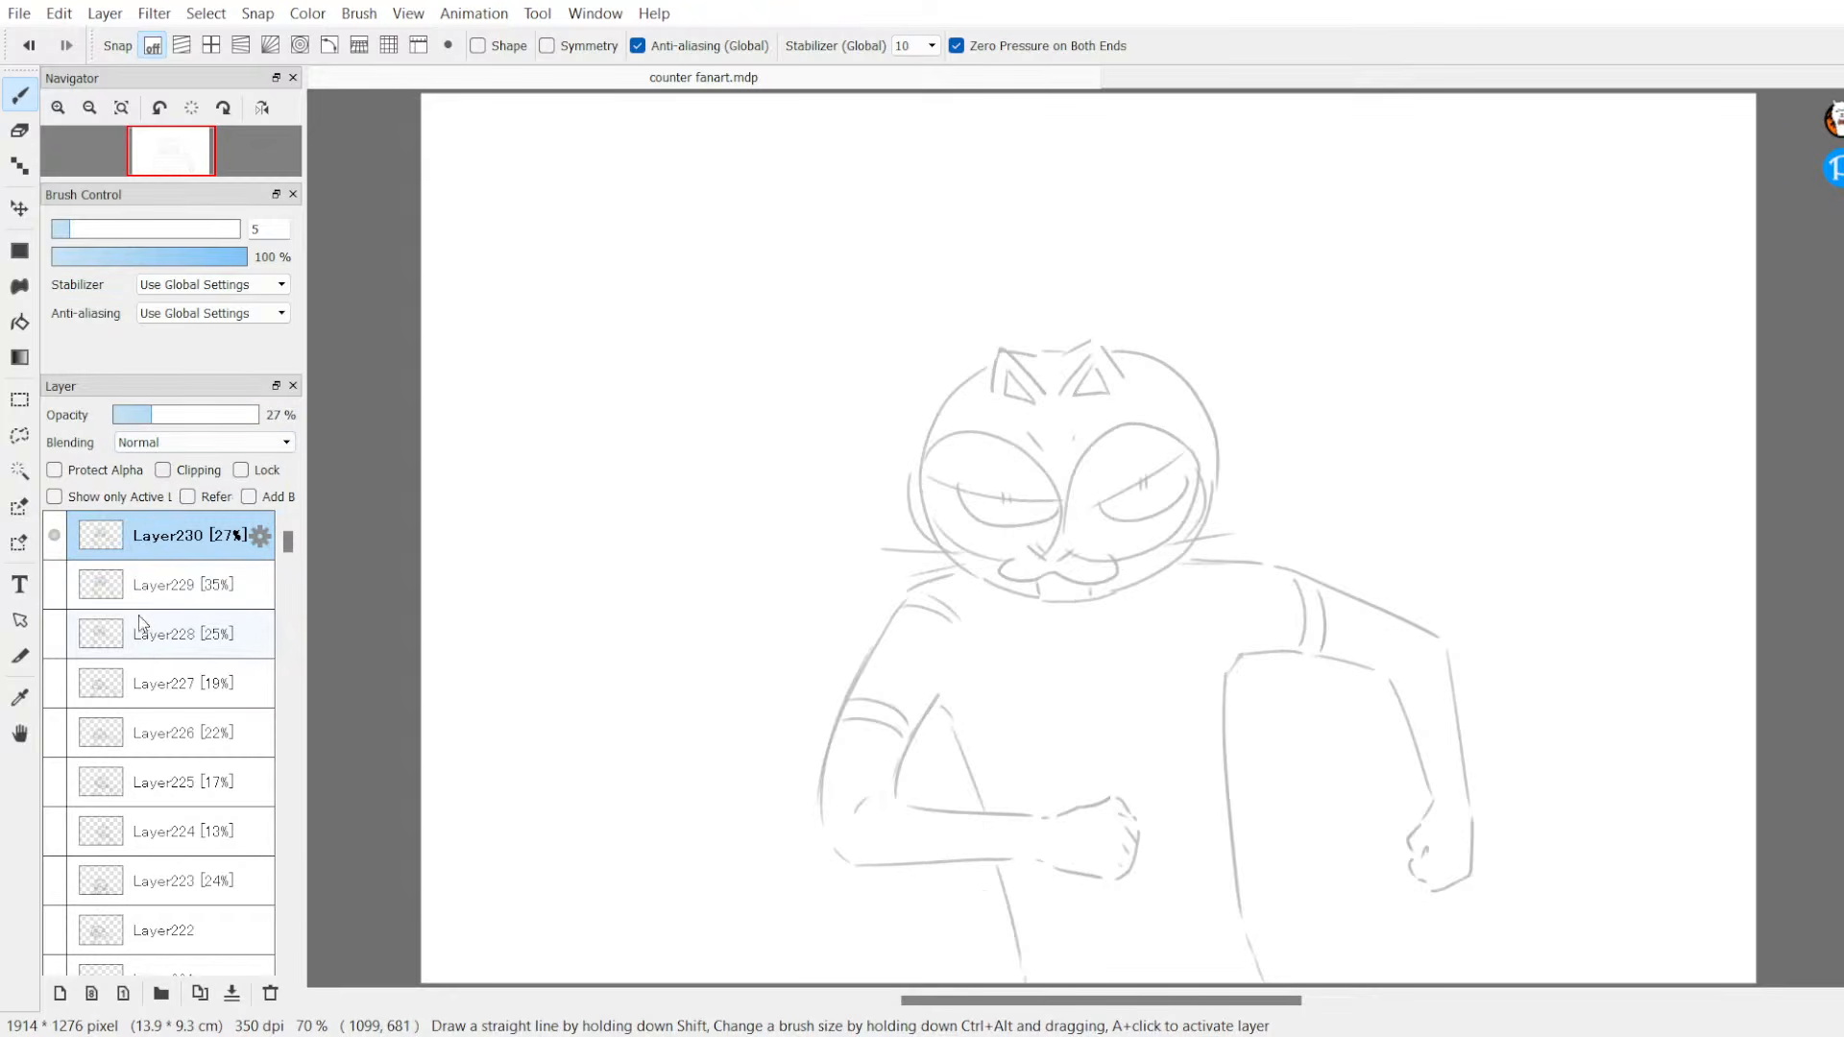
{"action": "left_click", "coordinate": [83, 997]}
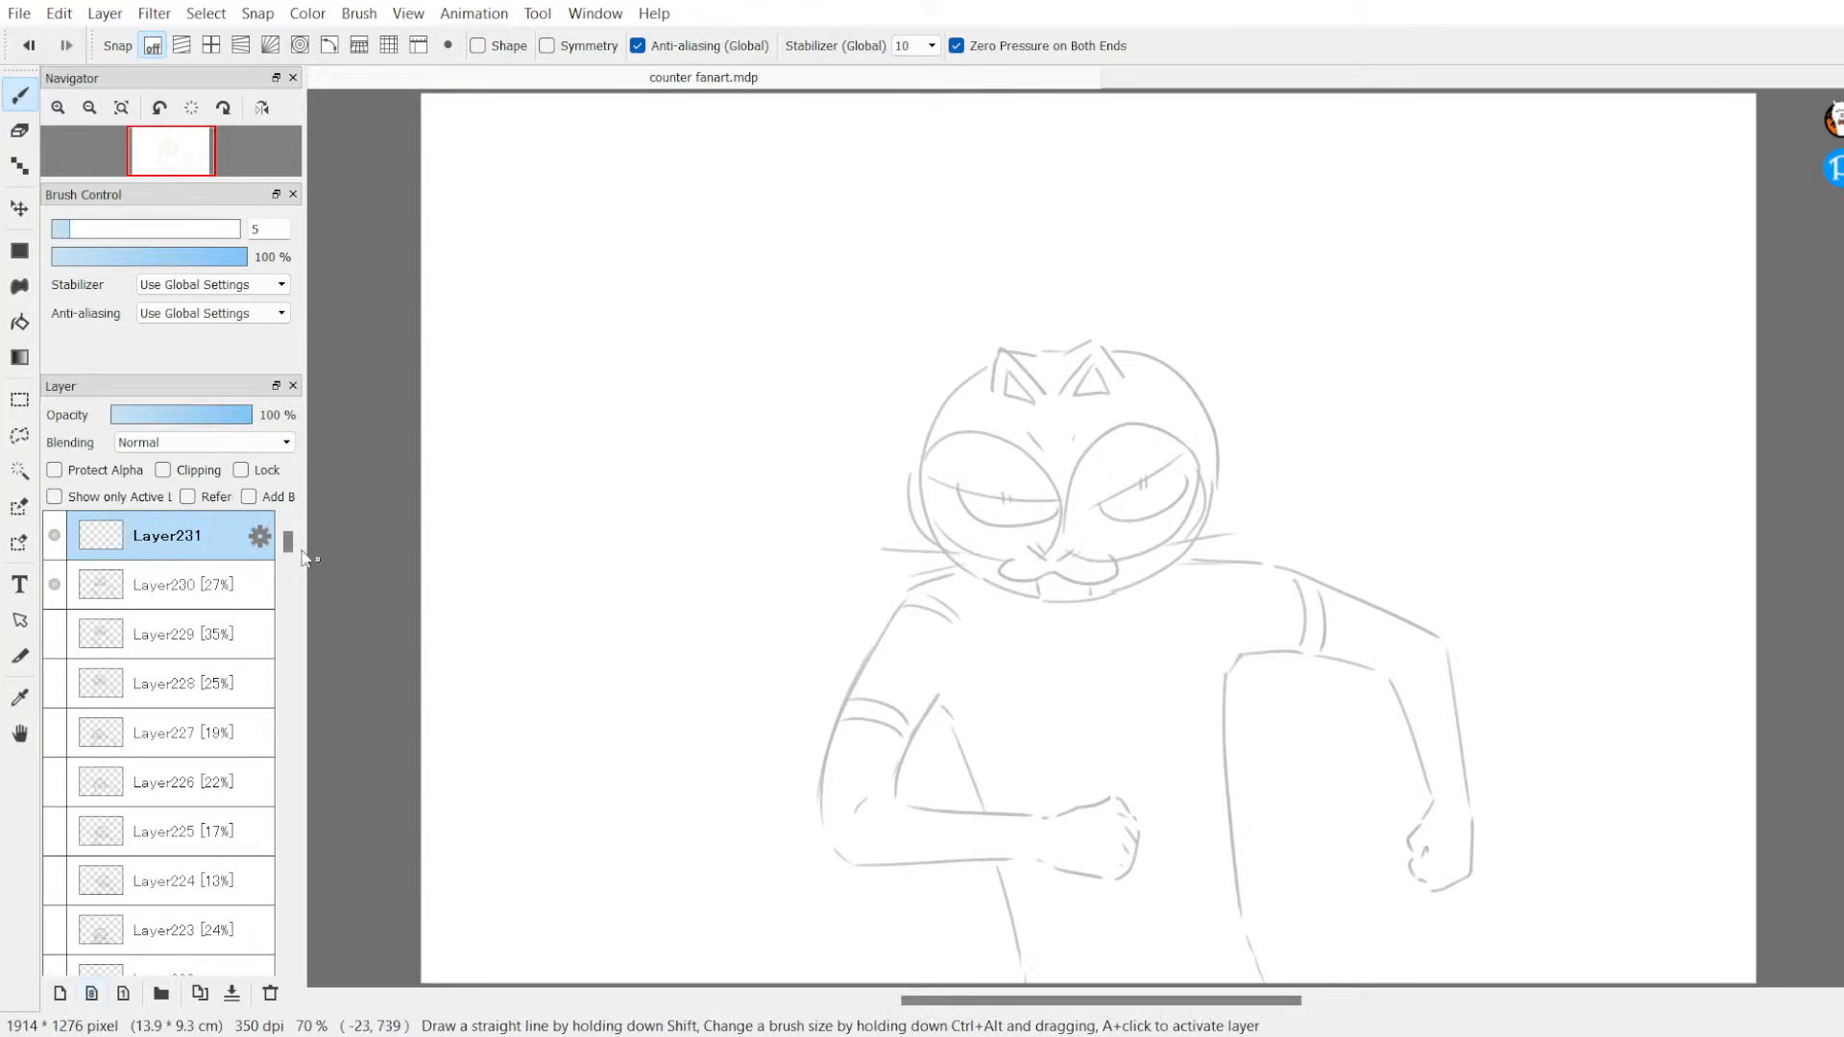
{"action": "left_click", "coordinate": [192, 582]}
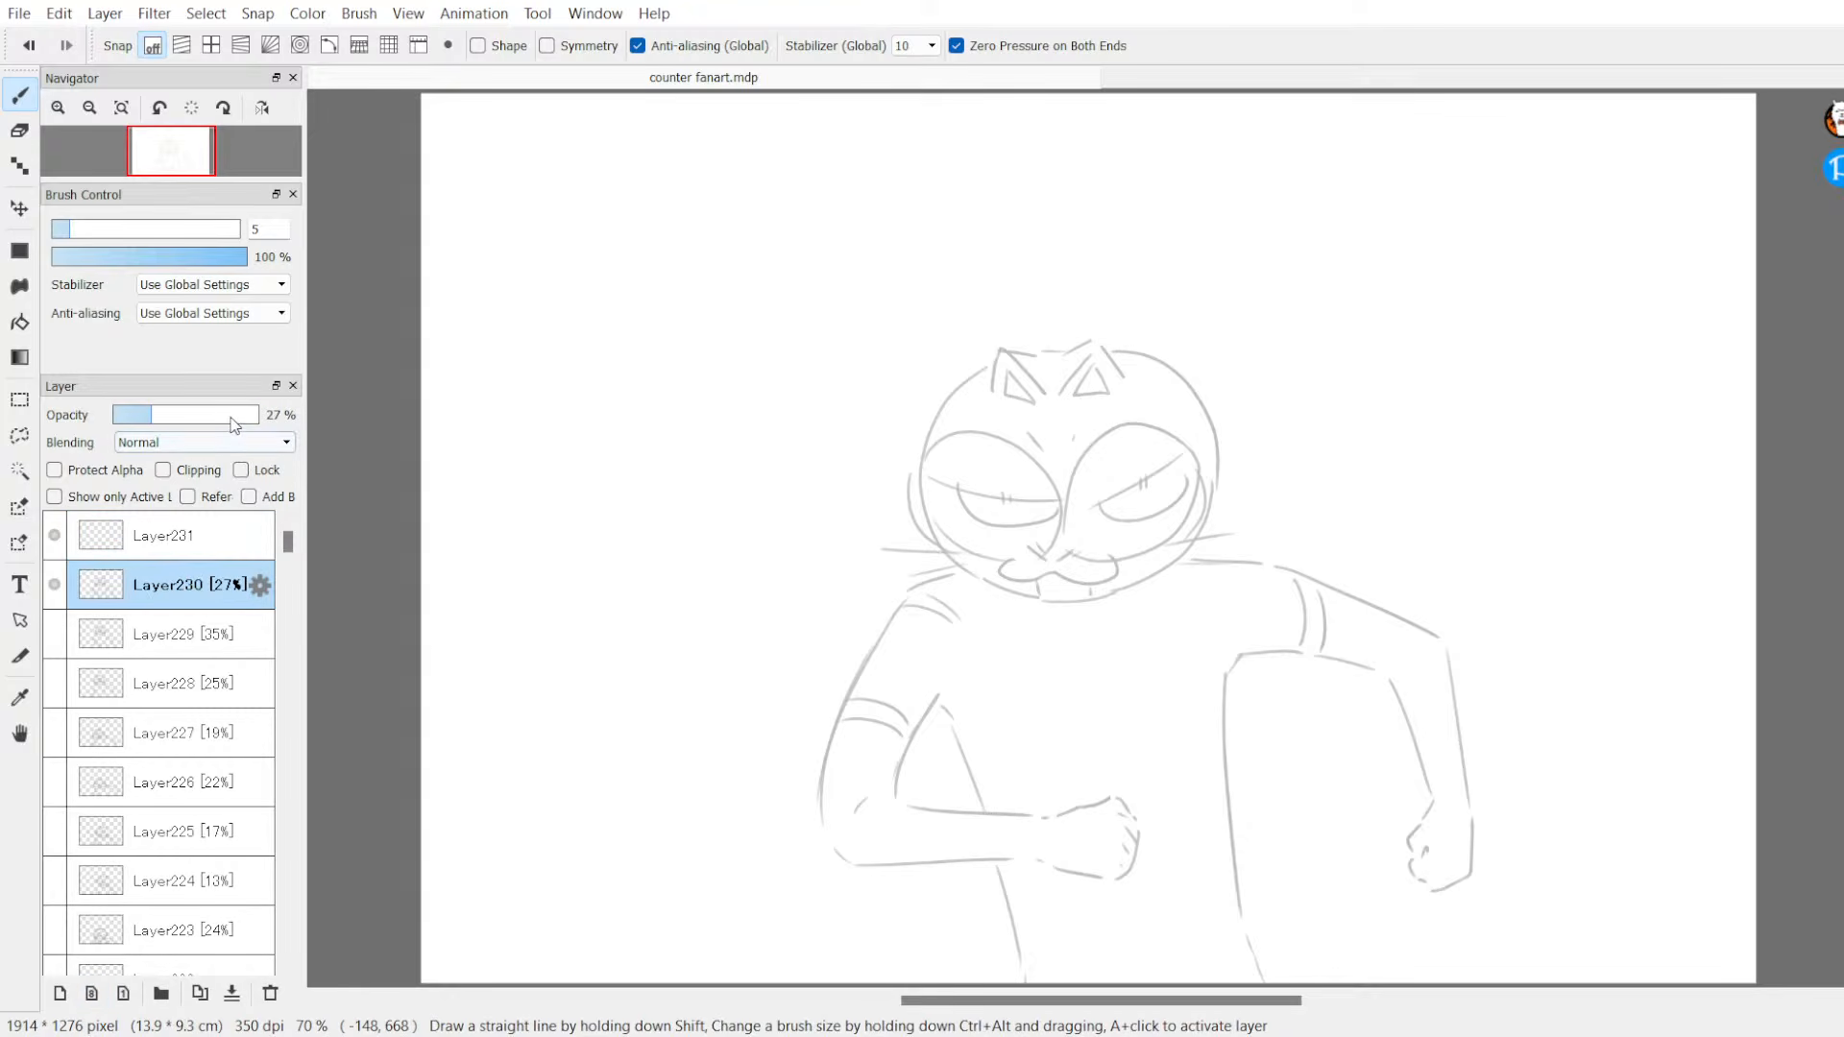
{"action": "left_click", "coordinate": [152, 544]}
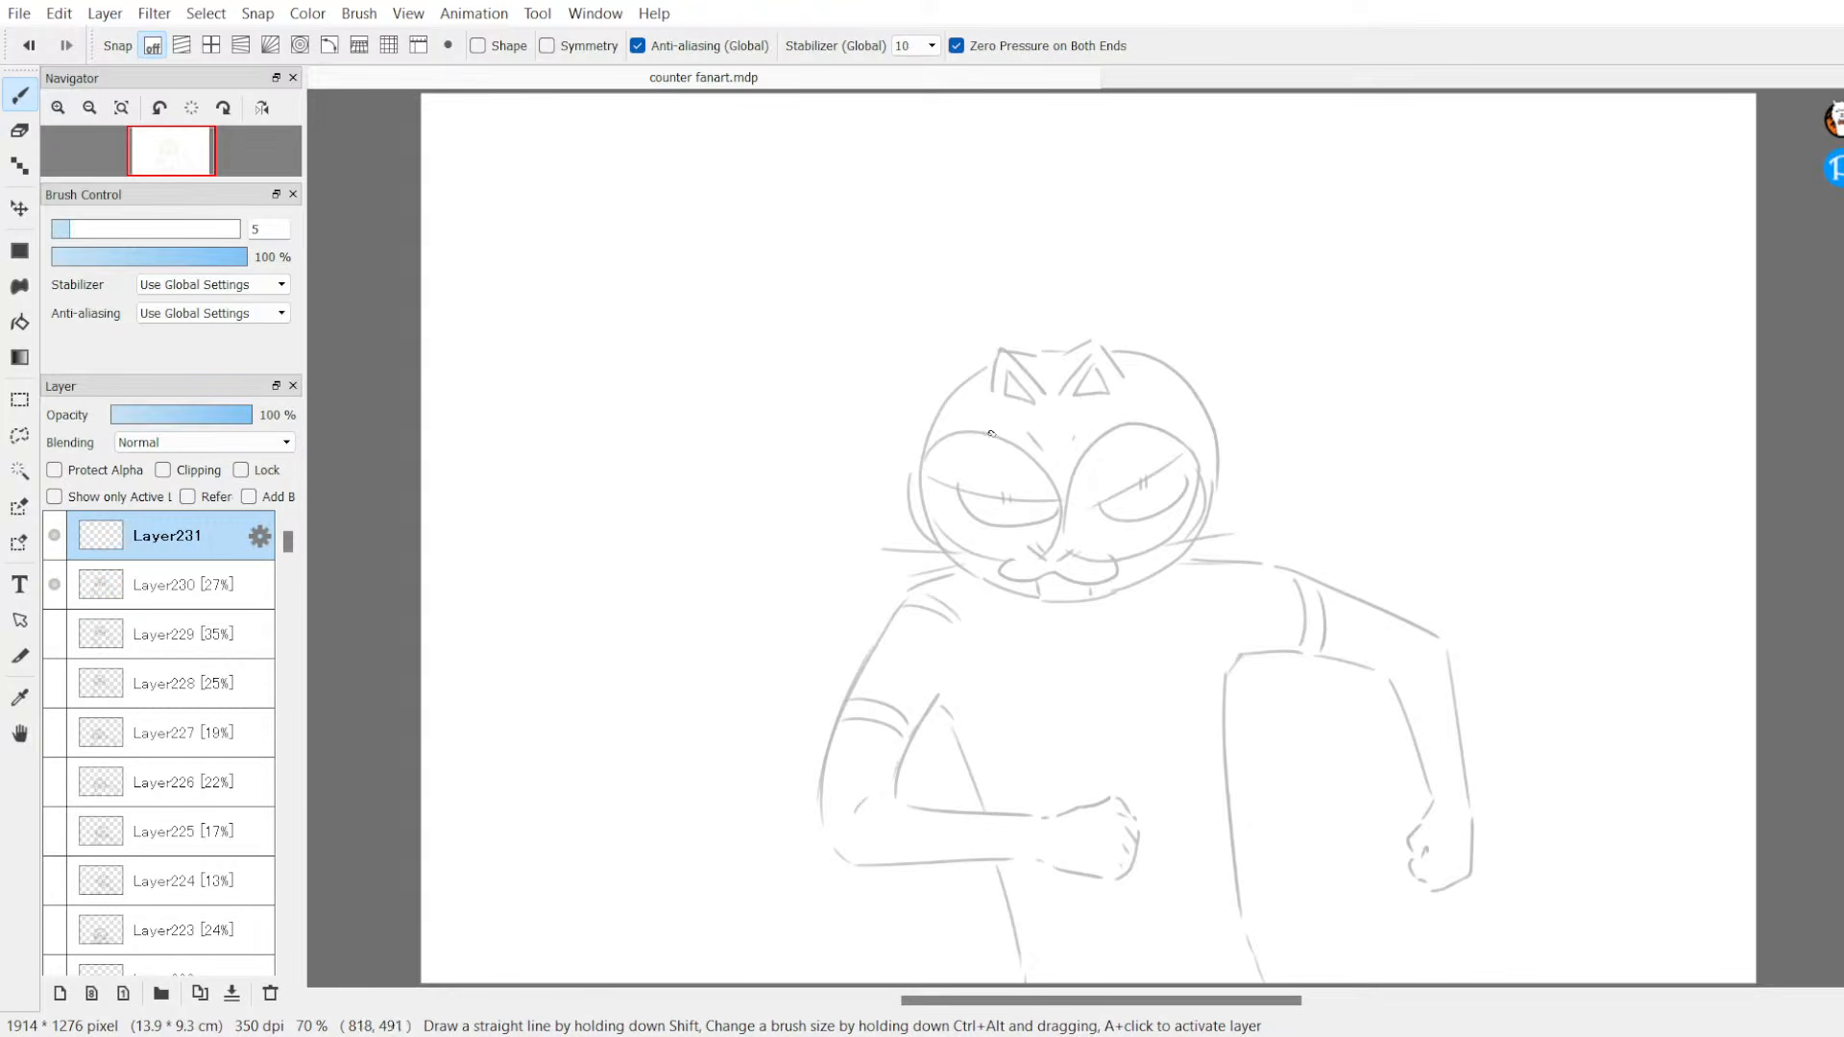
Step: Draw the complete round head outline on Layer231, with its crown and chin slightly lower than in the faded frame
{"action": "left_click_drag", "start_coordinate": [994, 382], "coordinate": [964, 589]}
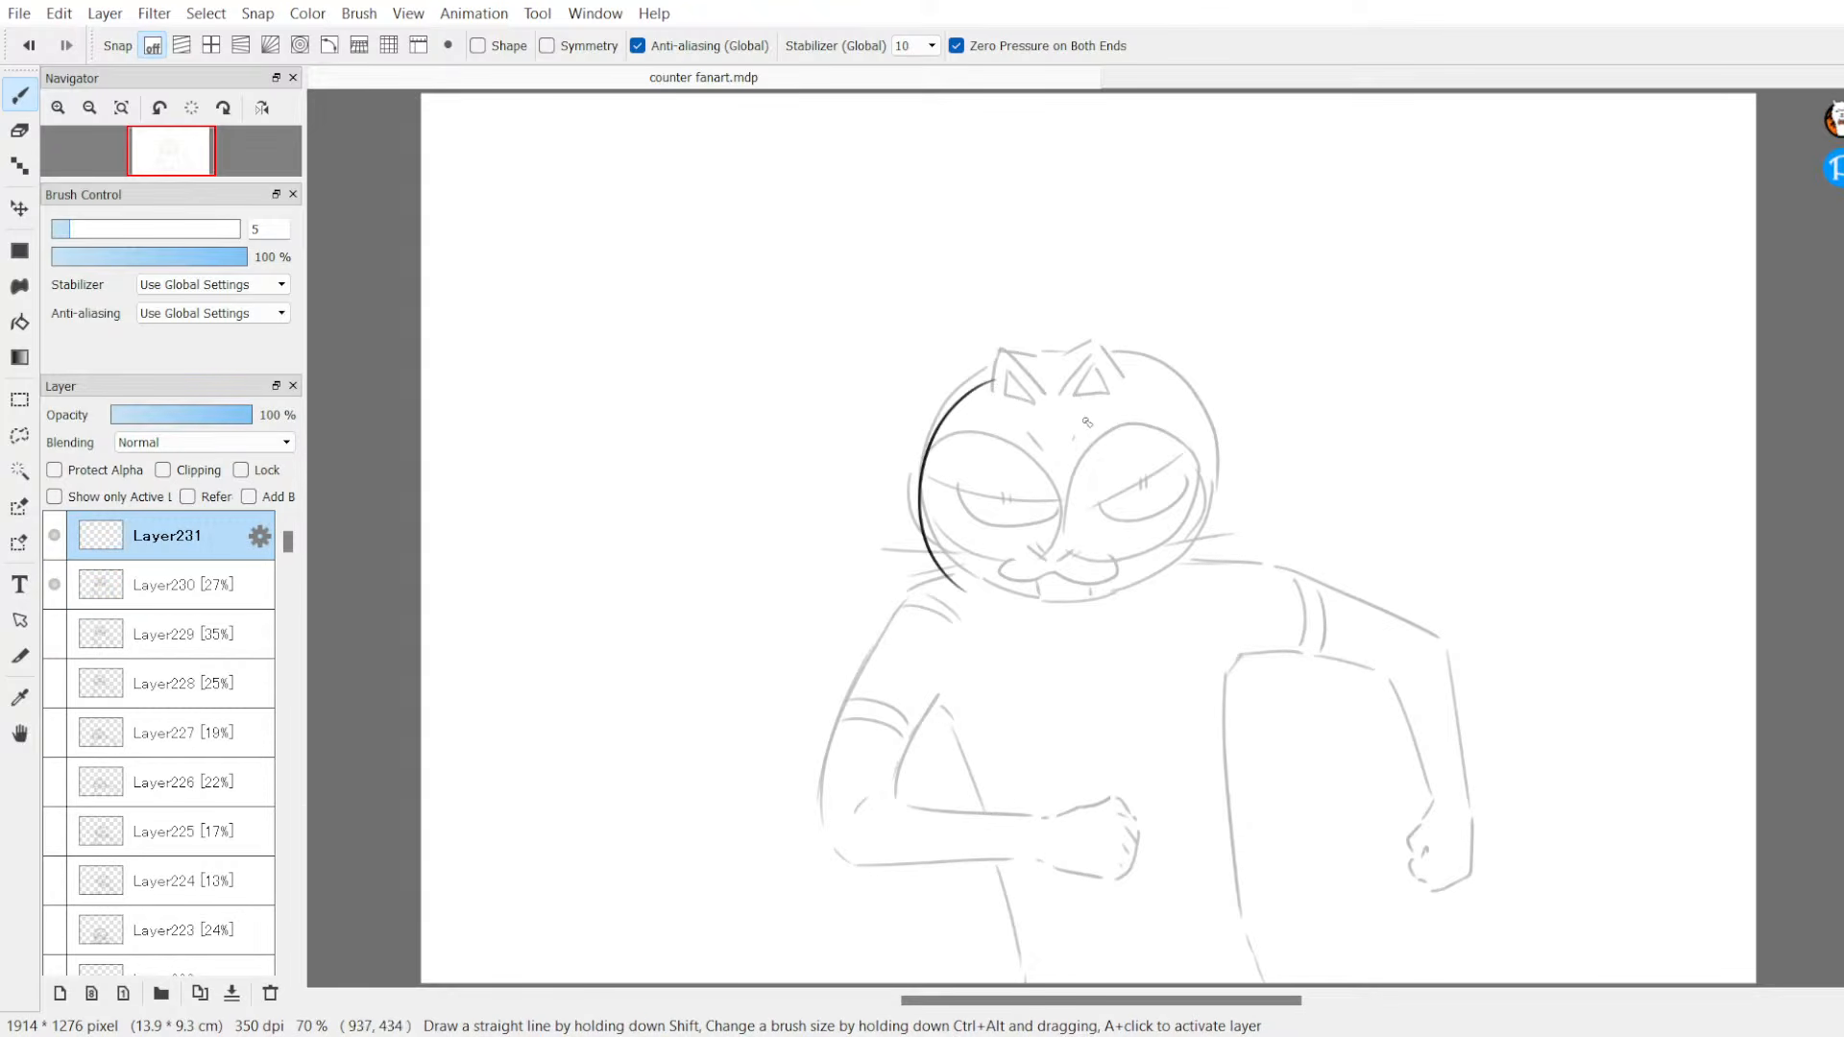
{"action": "mouse_move", "coordinate": [1001, 386]}
{"action": "left_mouse_down"}
{"action": "mouse_move", "coordinate": [1168, 397]}
{"action": "mouse_move", "coordinate": [1215, 519]}
{"action": "left_mouse_up"}
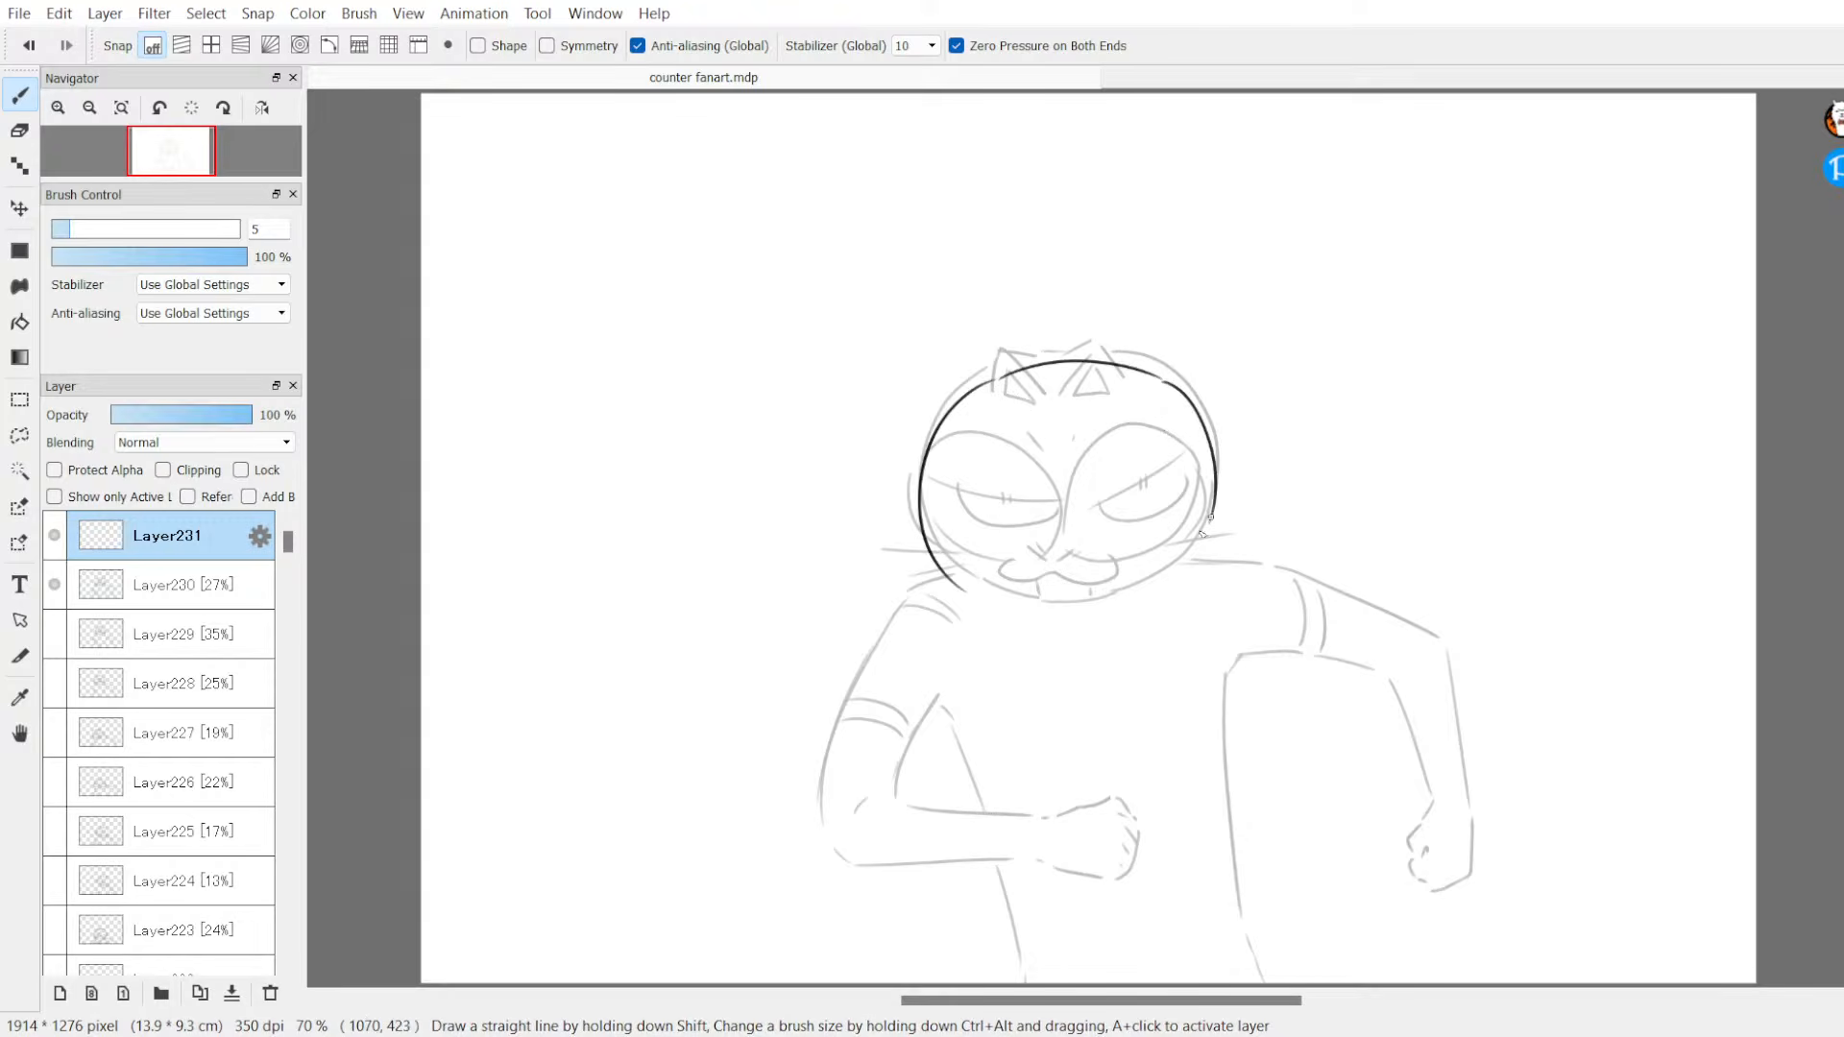
{"action": "left_click_drag", "start_coordinate": [977, 596], "coordinate": [1146, 597]}
{"action": "left_click_drag", "start_coordinate": [1203, 540], "coordinate": [1149, 596]}
Step: Draw small forehead marks and two large eyes shifted toward the left, with angry lids, irises and pupil marks
{"action": "left_click_drag", "start_coordinate": [1009, 438], "coordinate": [1047, 453]}
{"action": "mouse_move", "coordinate": [928, 440]}
{"action": "left_mouse_down"}
{"action": "mouse_move", "coordinate": [1030, 485]}
{"action": "mouse_move", "coordinate": [946, 577]}
{"action": "left_mouse_up"}
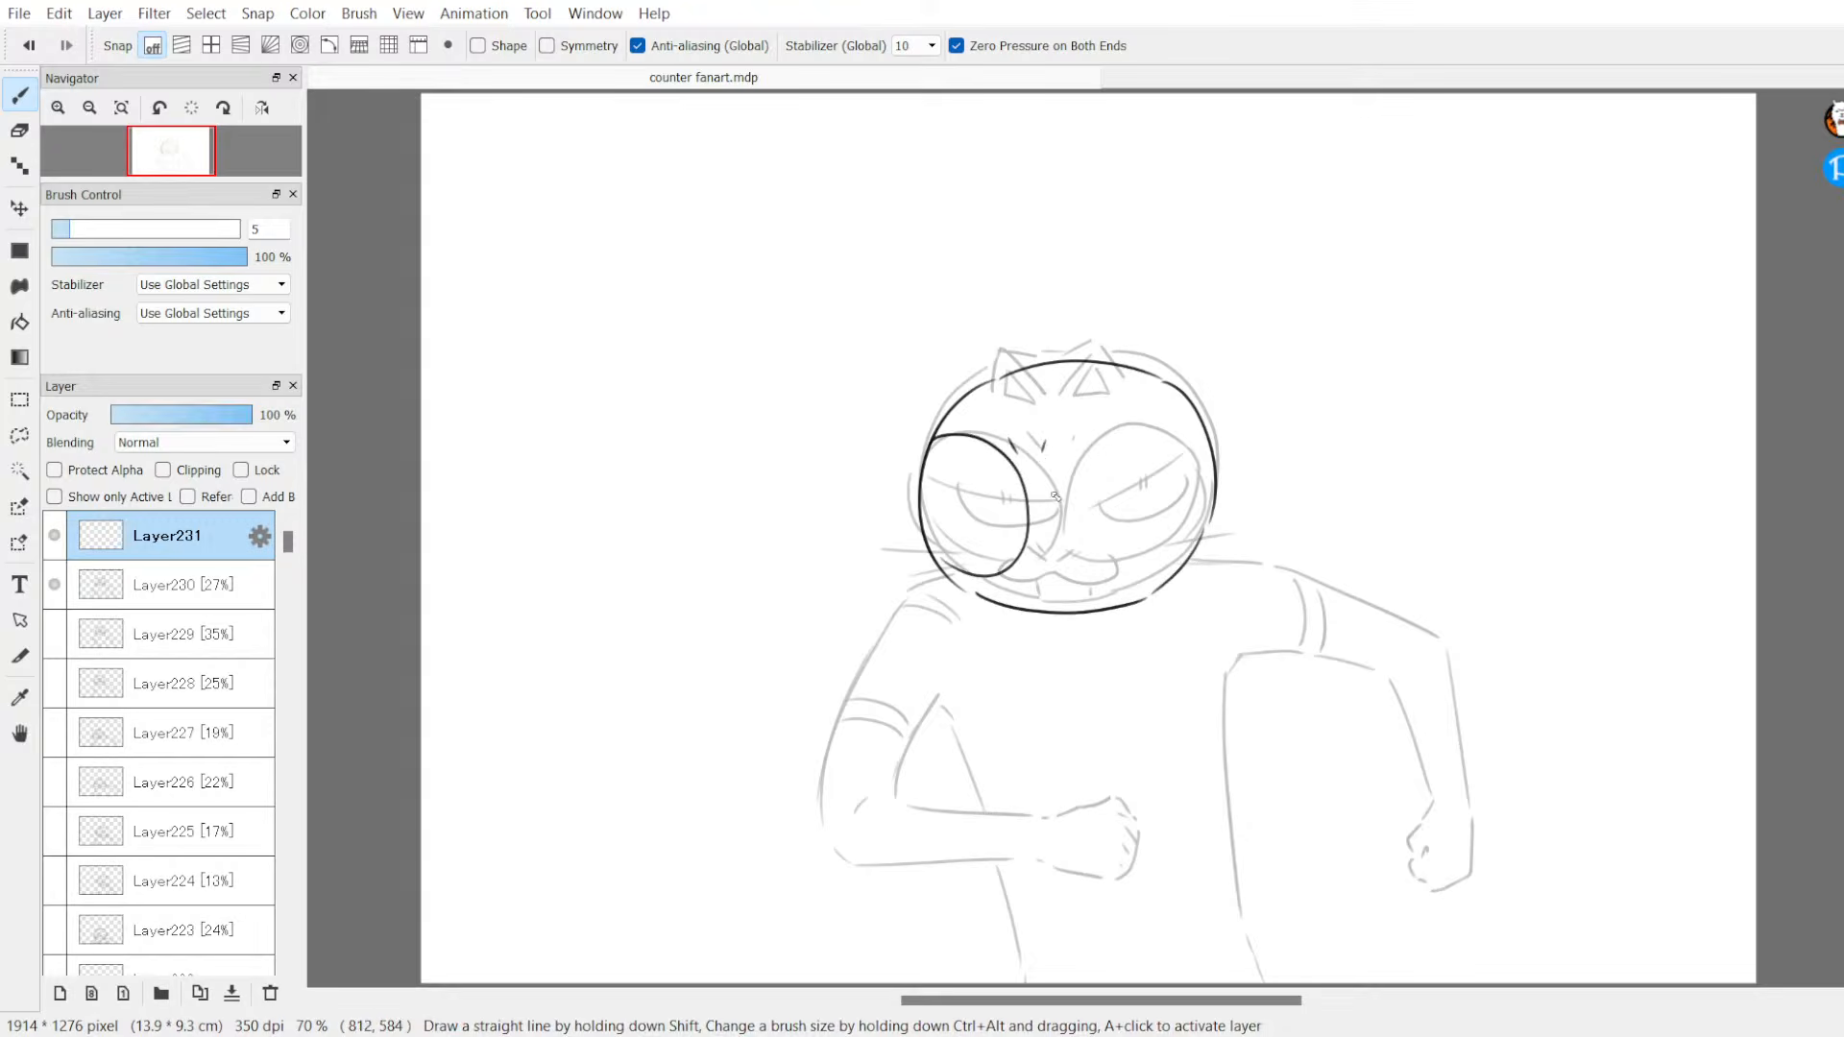
{"action": "left_click_drag", "start_coordinate": [1025, 509], "coordinate": [1076, 586]}
{"action": "mouse_move", "coordinate": [1042, 478]}
{"action": "left_mouse_down"}
{"action": "mouse_move", "coordinate": [1173, 505]}
{"action": "mouse_move", "coordinate": [1136, 577]}
{"action": "mouse_move", "coordinate": [1095, 584]}
{"action": "left_mouse_up"}
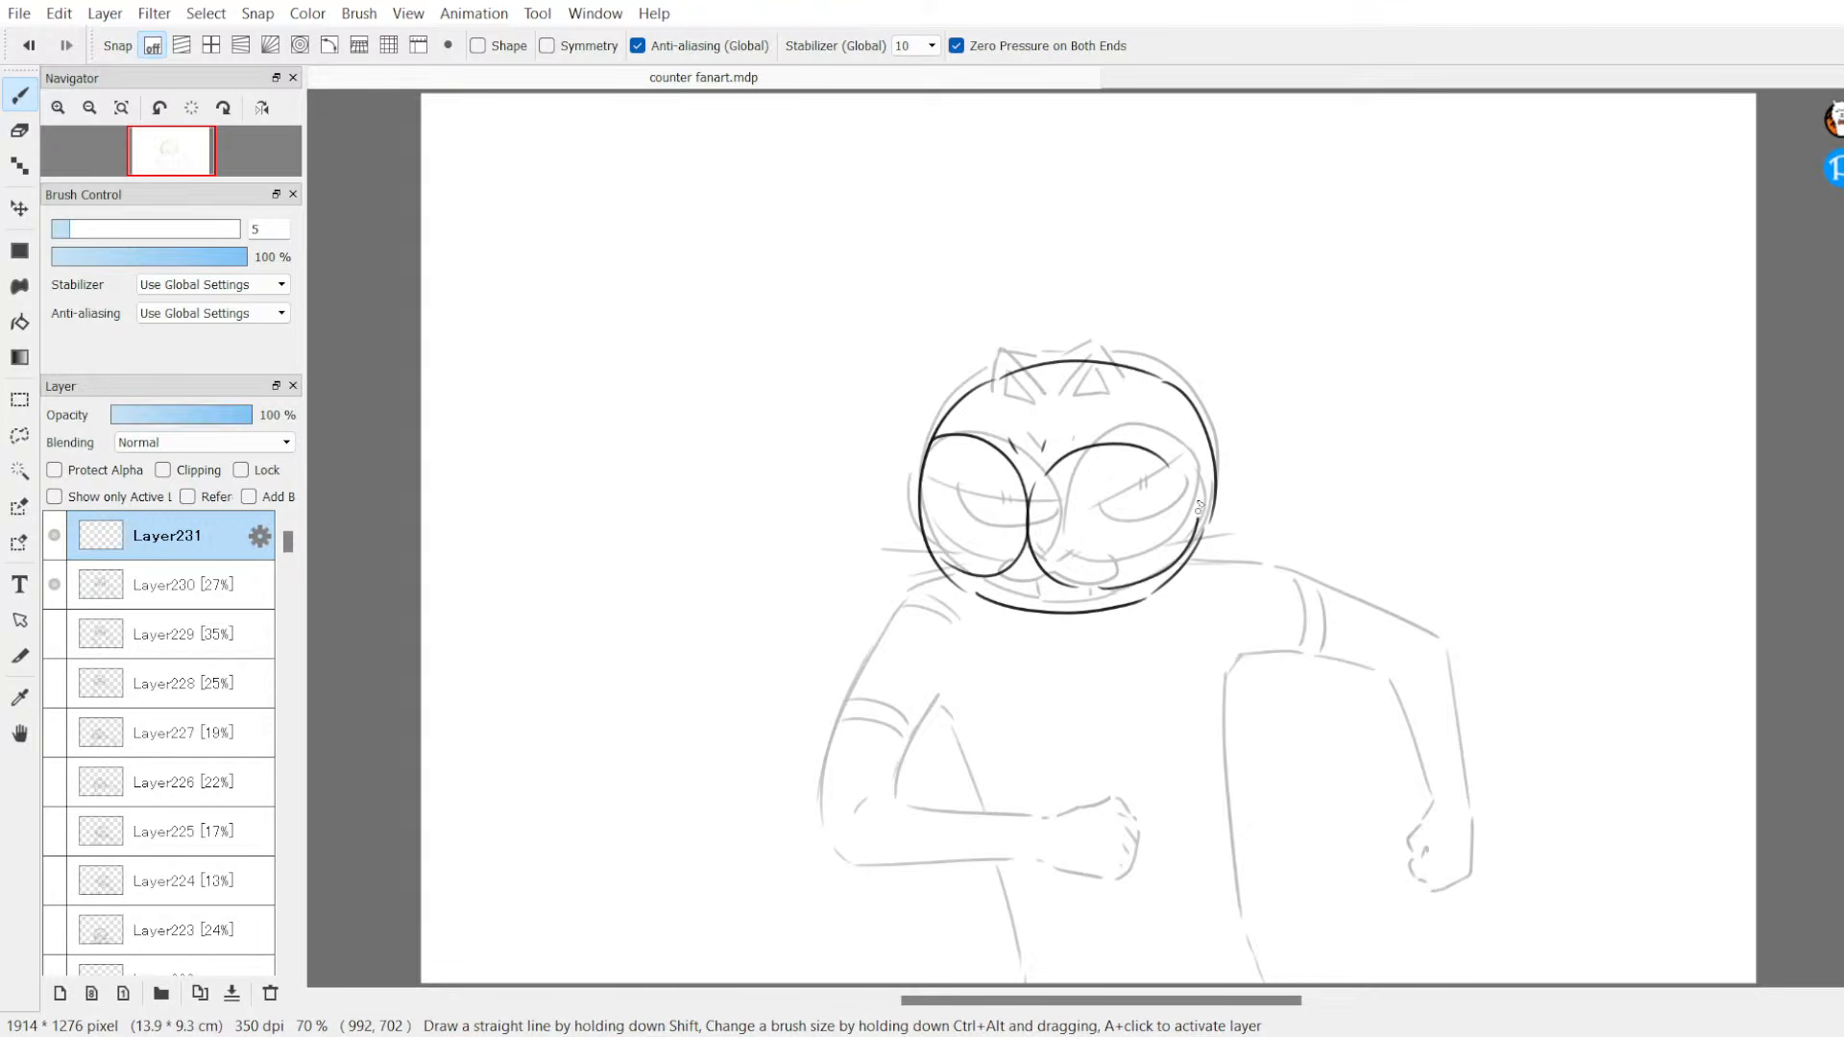
{"action": "mouse_move", "coordinate": [922, 480]}
{"action": "left_mouse_down"}
{"action": "mouse_move", "coordinate": [998, 520]}
{"action": "mouse_move", "coordinate": [1159, 492]}
{"action": "mouse_move", "coordinate": [1000, 531]}
{"action": "mouse_move", "coordinate": [1180, 498]}
{"action": "left_mouse_up"}
{"action": "left_click_drag", "start_coordinate": [1112, 511], "coordinate": [1115, 523]}
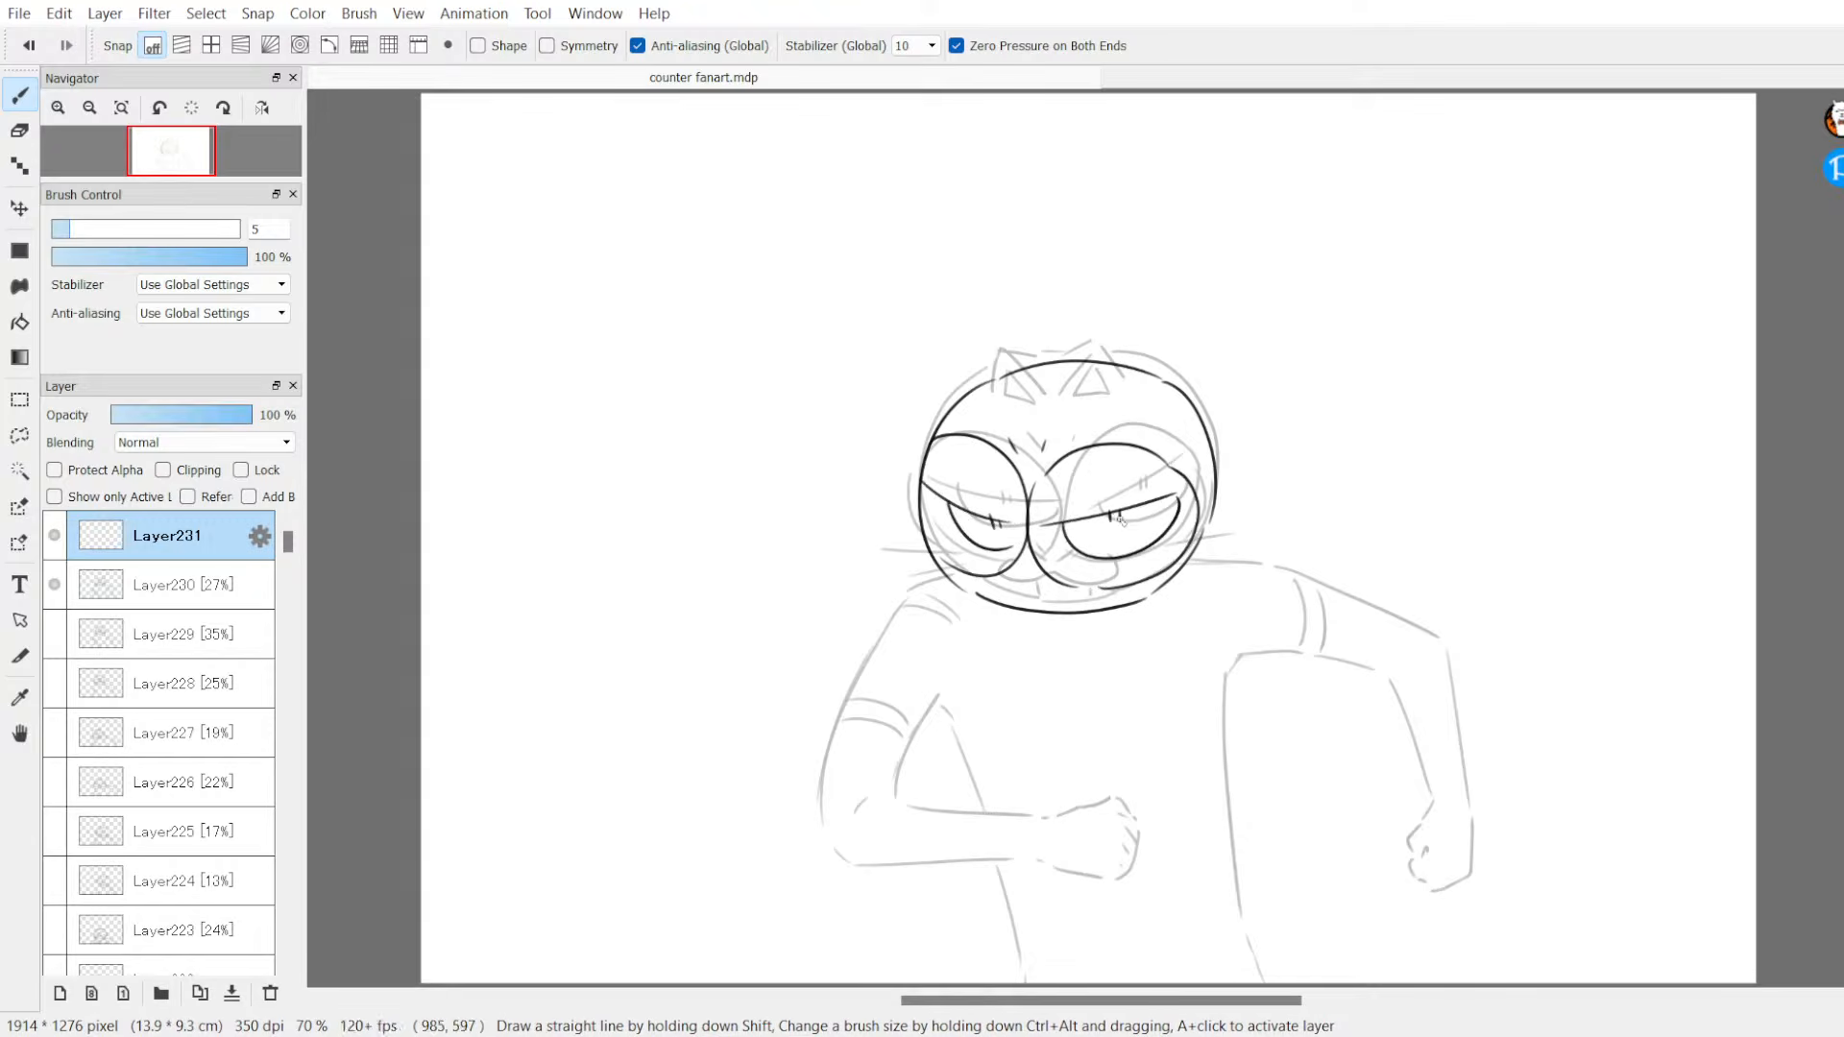
Step: Draw the nose and muzzle curves at the lower face with a large tooth hanging below the chin
{"action": "mouse_move", "coordinate": [999, 560]}
{"action": "left_mouse_down"}
{"action": "mouse_move", "coordinate": [1010, 581]}
{"action": "mouse_move", "coordinate": [989, 576]}
{"action": "mouse_move", "coordinate": [1023, 603]}
{"action": "mouse_move", "coordinate": [1081, 582]}
{"action": "mouse_move", "coordinate": [1018, 610]}
{"action": "mouse_move", "coordinate": [1050, 616]}
{"action": "mouse_move", "coordinate": [989, 589]}
{"action": "mouse_move", "coordinate": [1071, 615]}
{"action": "mouse_move", "coordinate": [1032, 645]}
{"action": "mouse_move", "coordinate": [1068, 611]}
{"action": "left_mouse_up"}
{"action": "key", "text": "e"}
{"action": "key", "text": "b"}
{"action": "key", "text": "e"}
{"action": "key", "text": "b"}
Step: Draw whiskers and a rounded cheek bulge on each side of the head
{"action": "left_click_drag", "start_coordinate": [920, 557], "coordinate": [889, 551]}
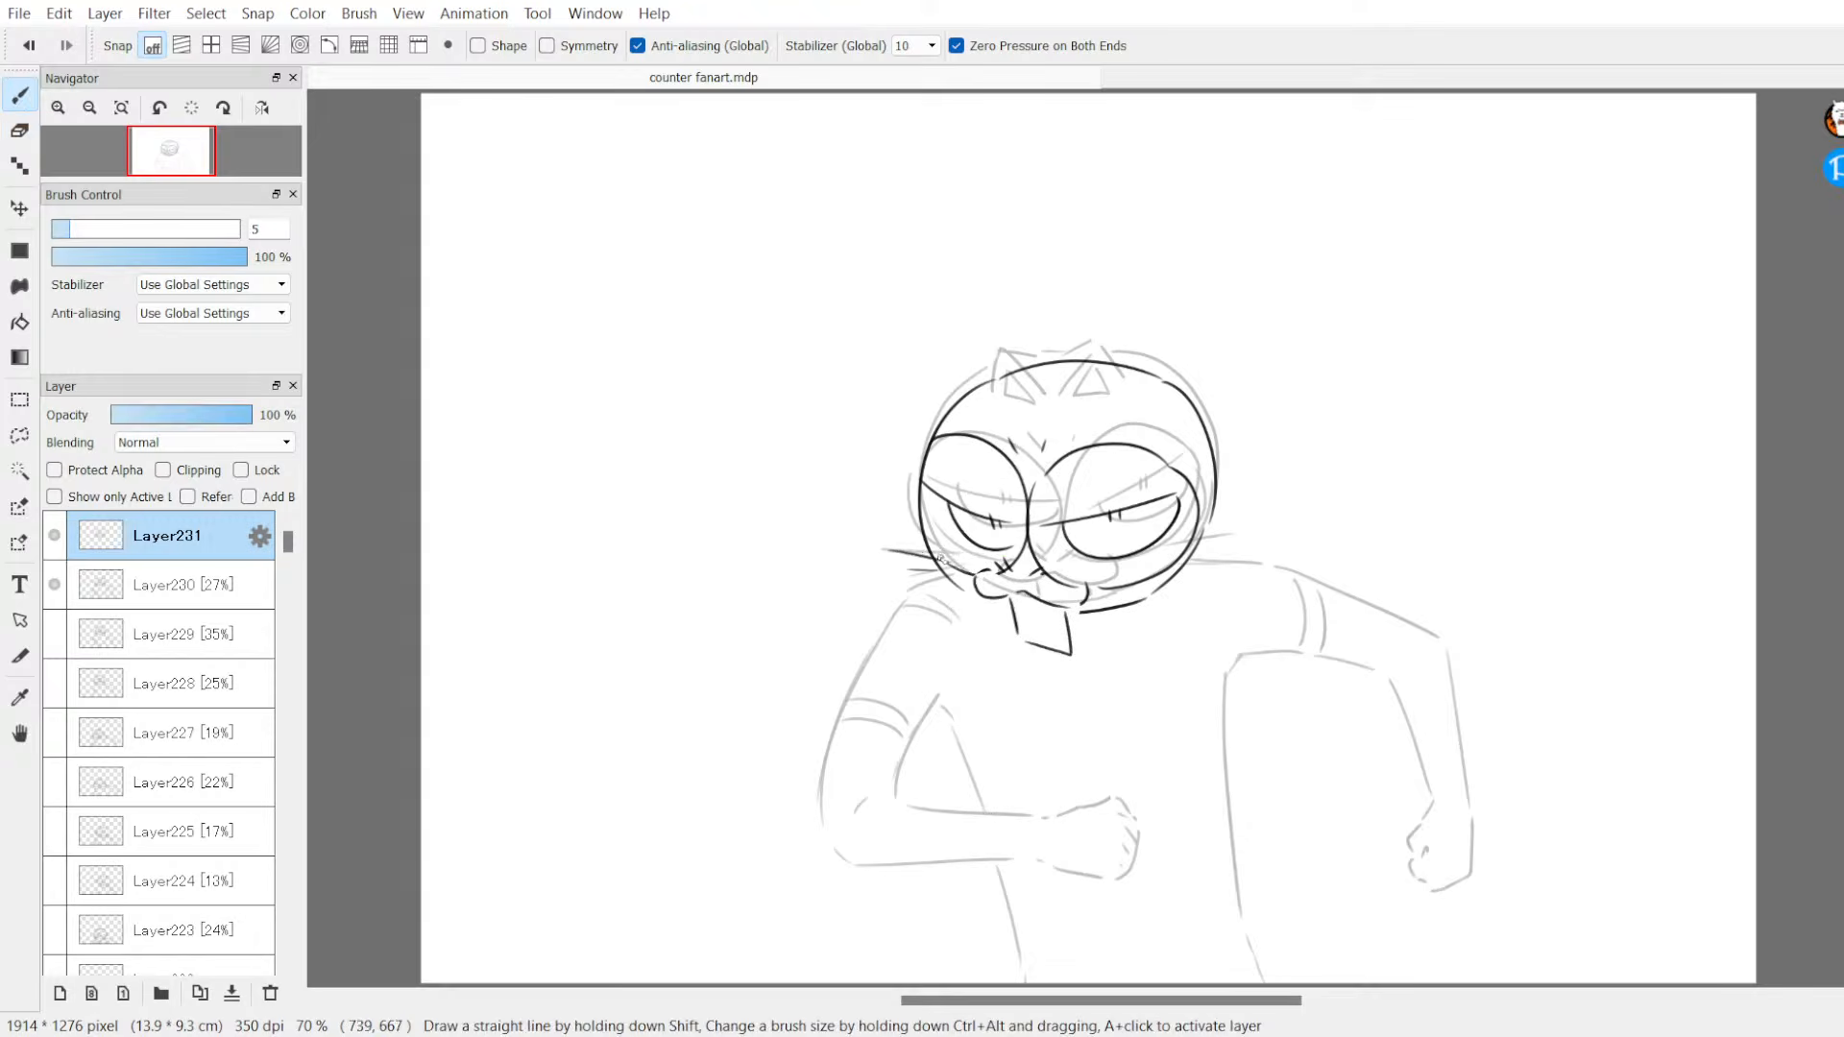
{"action": "left_click_drag", "start_coordinate": [918, 487], "coordinate": [924, 559]}
{"action": "mouse_move", "coordinate": [1201, 510]}
{"action": "left_mouse_down"}
{"action": "mouse_move", "coordinate": [1191, 574]}
{"action": "mouse_move", "coordinate": [1209, 577]}
{"action": "left_mouse_up"}
{"action": "left_click_drag", "start_coordinate": [1185, 597], "coordinate": [1212, 602]}
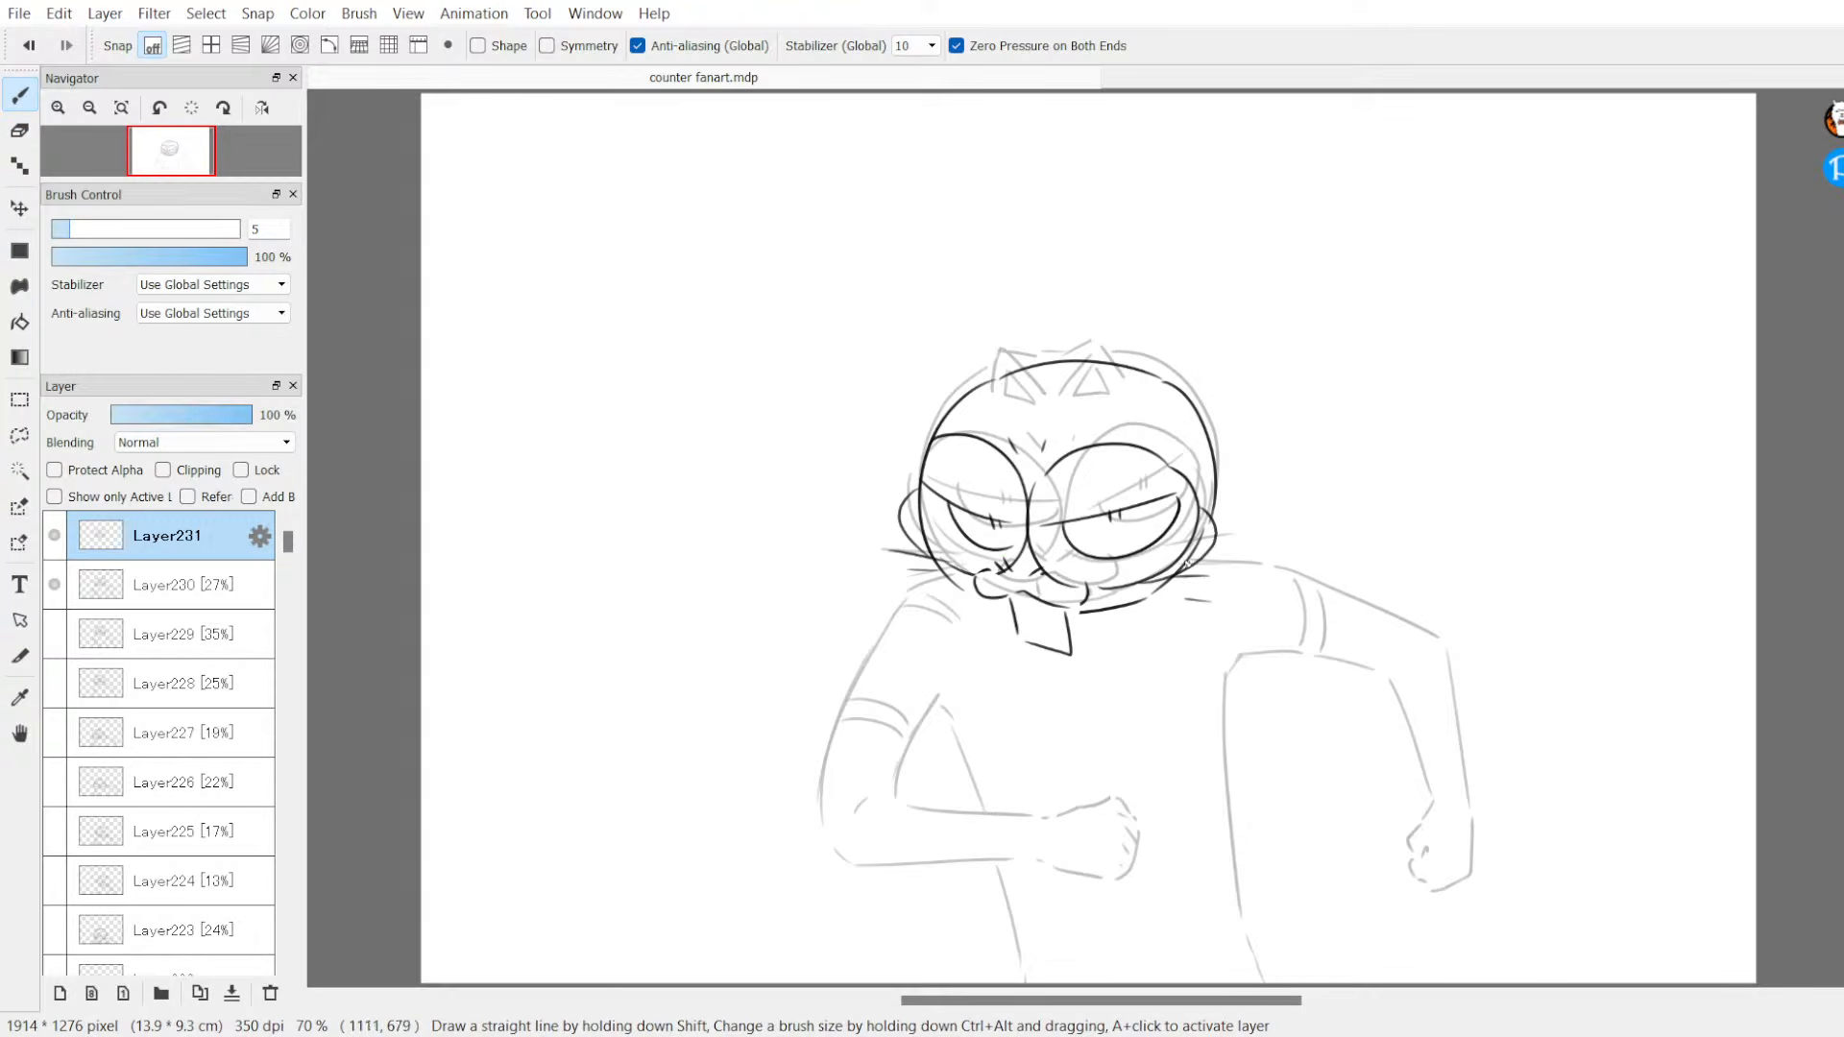
Step: Erase the head outline between the ear positions and draw both pointed ears with inner triangles
{"action": "key", "text": "e"}
{"action": "left_click_drag", "start_coordinate": [1018, 317], "coordinate": [1042, 308]}
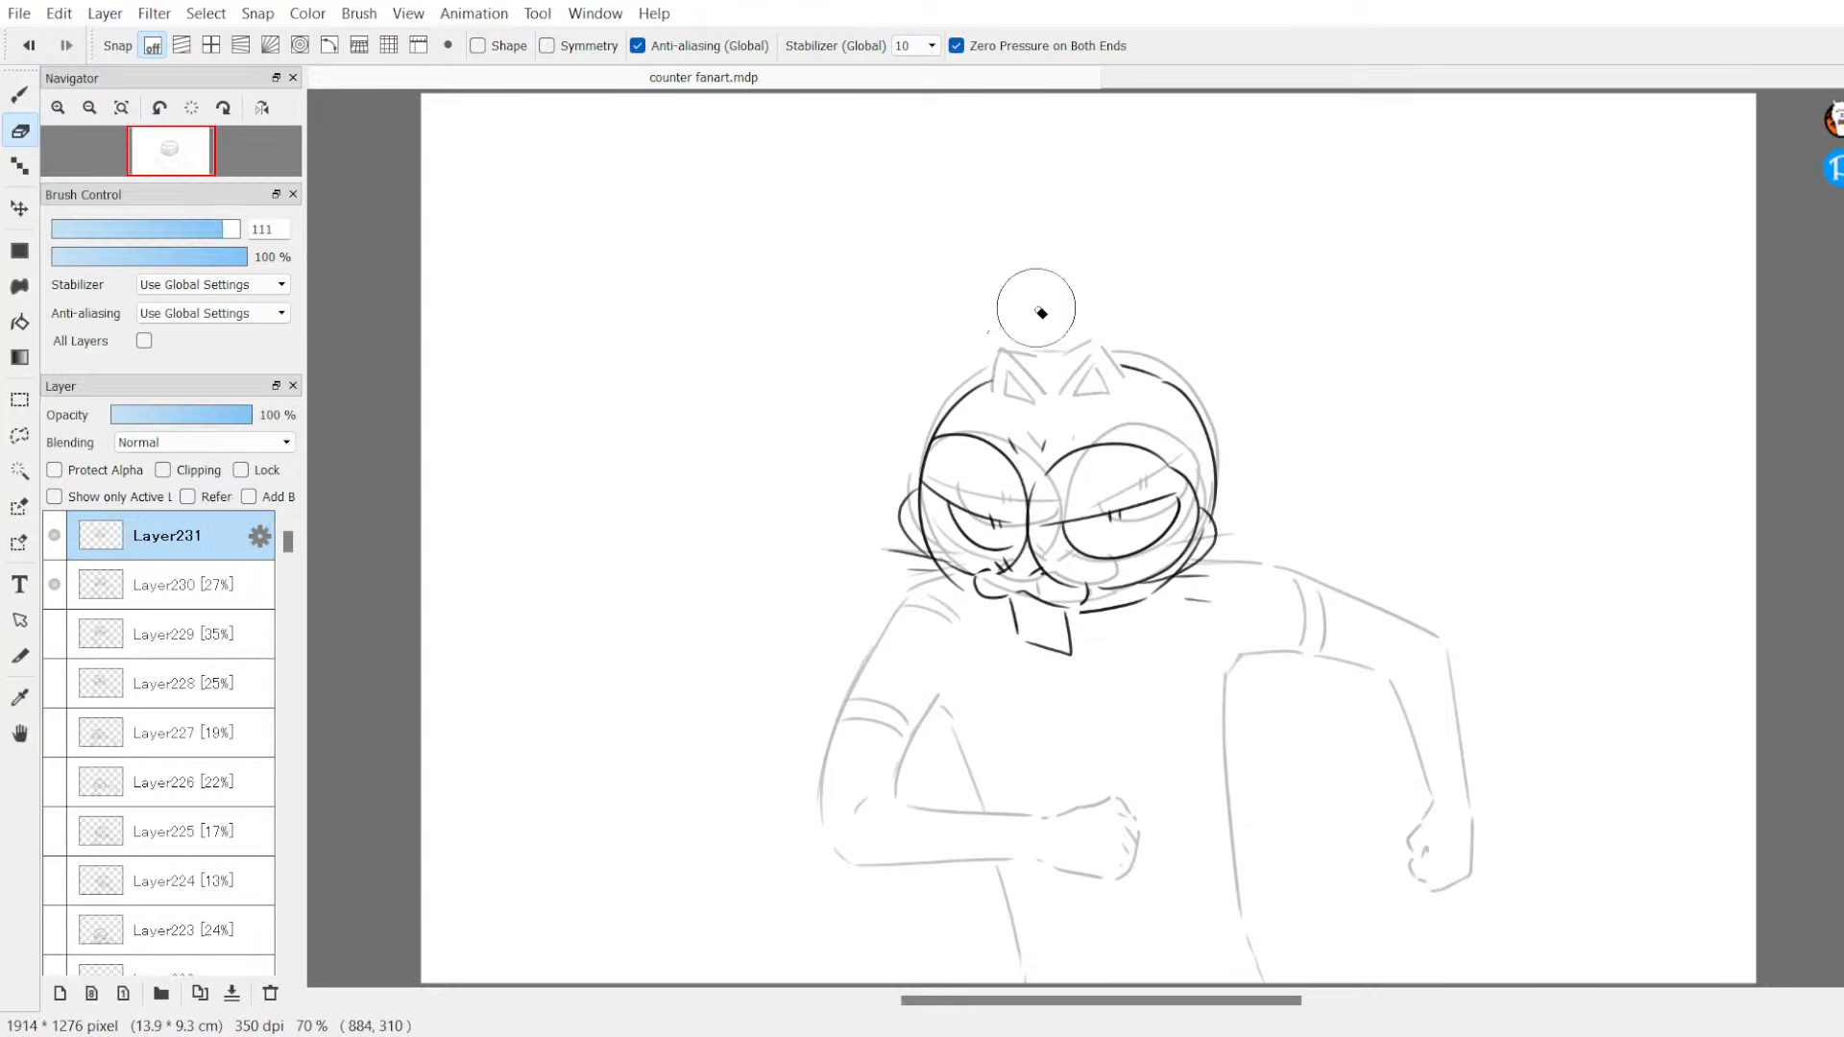
{"action": "key", "text": "b"}
{"action": "left_click_drag", "start_coordinate": [994, 399], "coordinate": [1050, 357]}
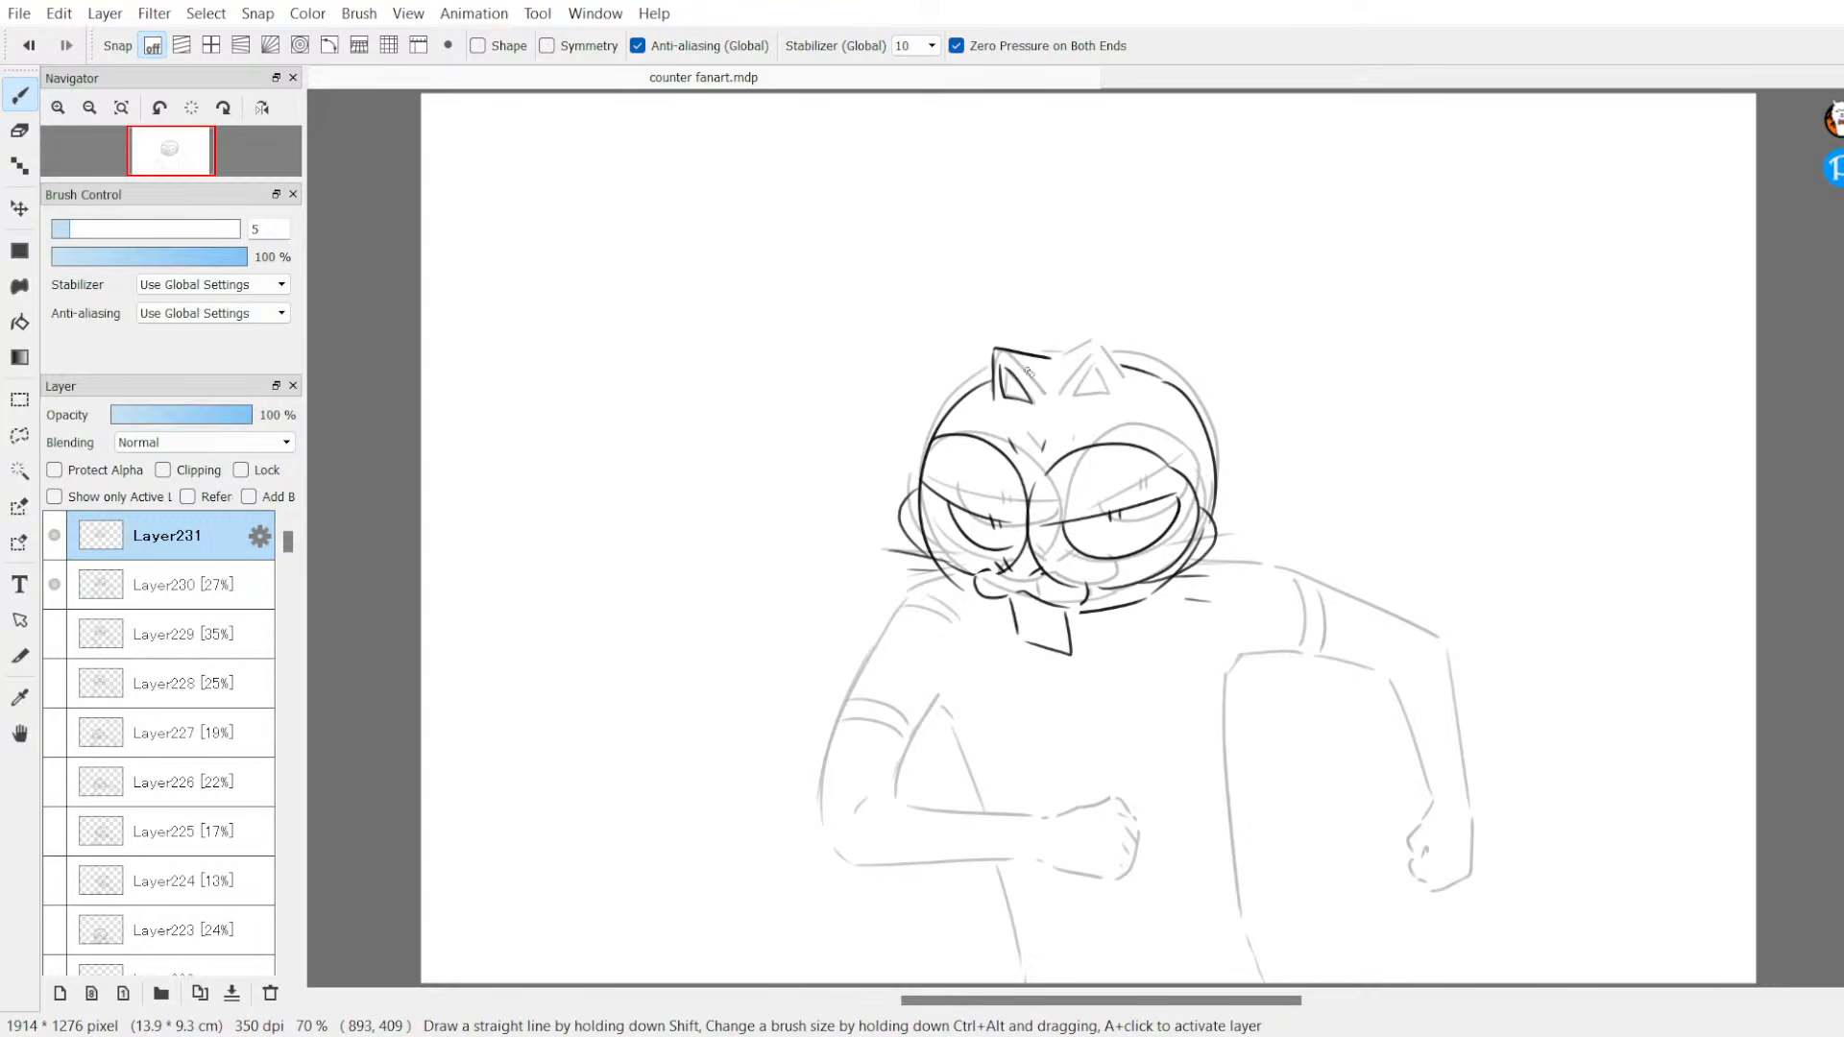
{"action": "mouse_move", "coordinate": [1002, 365]}
{"action": "left_mouse_down"}
{"action": "mouse_move", "coordinate": [1063, 398]}
{"action": "mouse_move", "coordinate": [1098, 361]}
{"action": "mouse_move", "coordinate": [1122, 396]}
{"action": "left_mouse_up"}
{"action": "mouse_move", "coordinate": [1100, 376]}
{"action": "left_mouse_down"}
{"action": "mouse_move", "coordinate": [1080, 393]}
{"action": "mouse_move", "coordinate": [1114, 404]}
{"action": "left_mouse_up"}
{"action": "mouse_move", "coordinate": [1115, 404]}
{"action": "left_mouse_down"}
{"action": "mouse_move", "coordinate": [1063, 360]}
{"action": "mouse_move", "coordinate": [1116, 376]}
{"action": "left_mouse_up"}
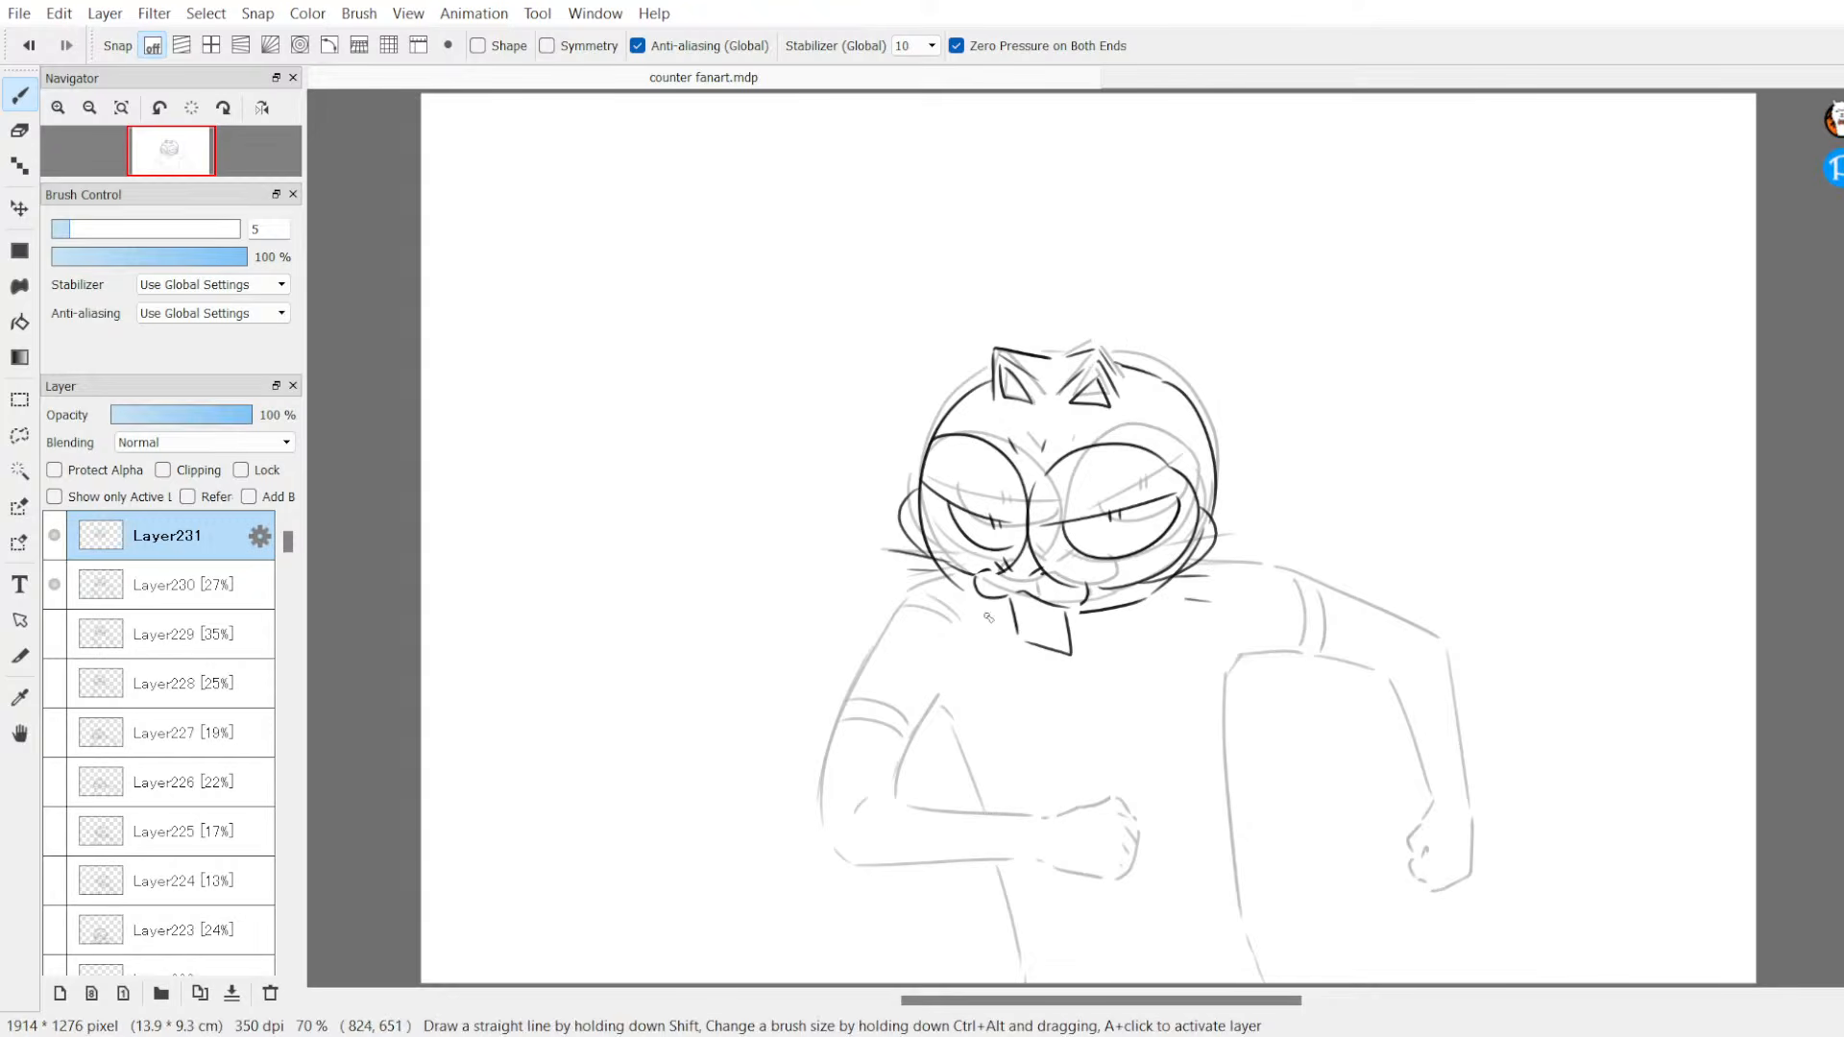
{"action": "left_click_drag", "start_coordinate": [949, 606], "coordinate": [953, 661]}
{"action": "left_click_drag", "start_coordinate": [934, 598], "coordinate": [924, 621]}
{"action": "key", "text": "e"}
{"action": "left_click", "coordinate": [942, 637]}
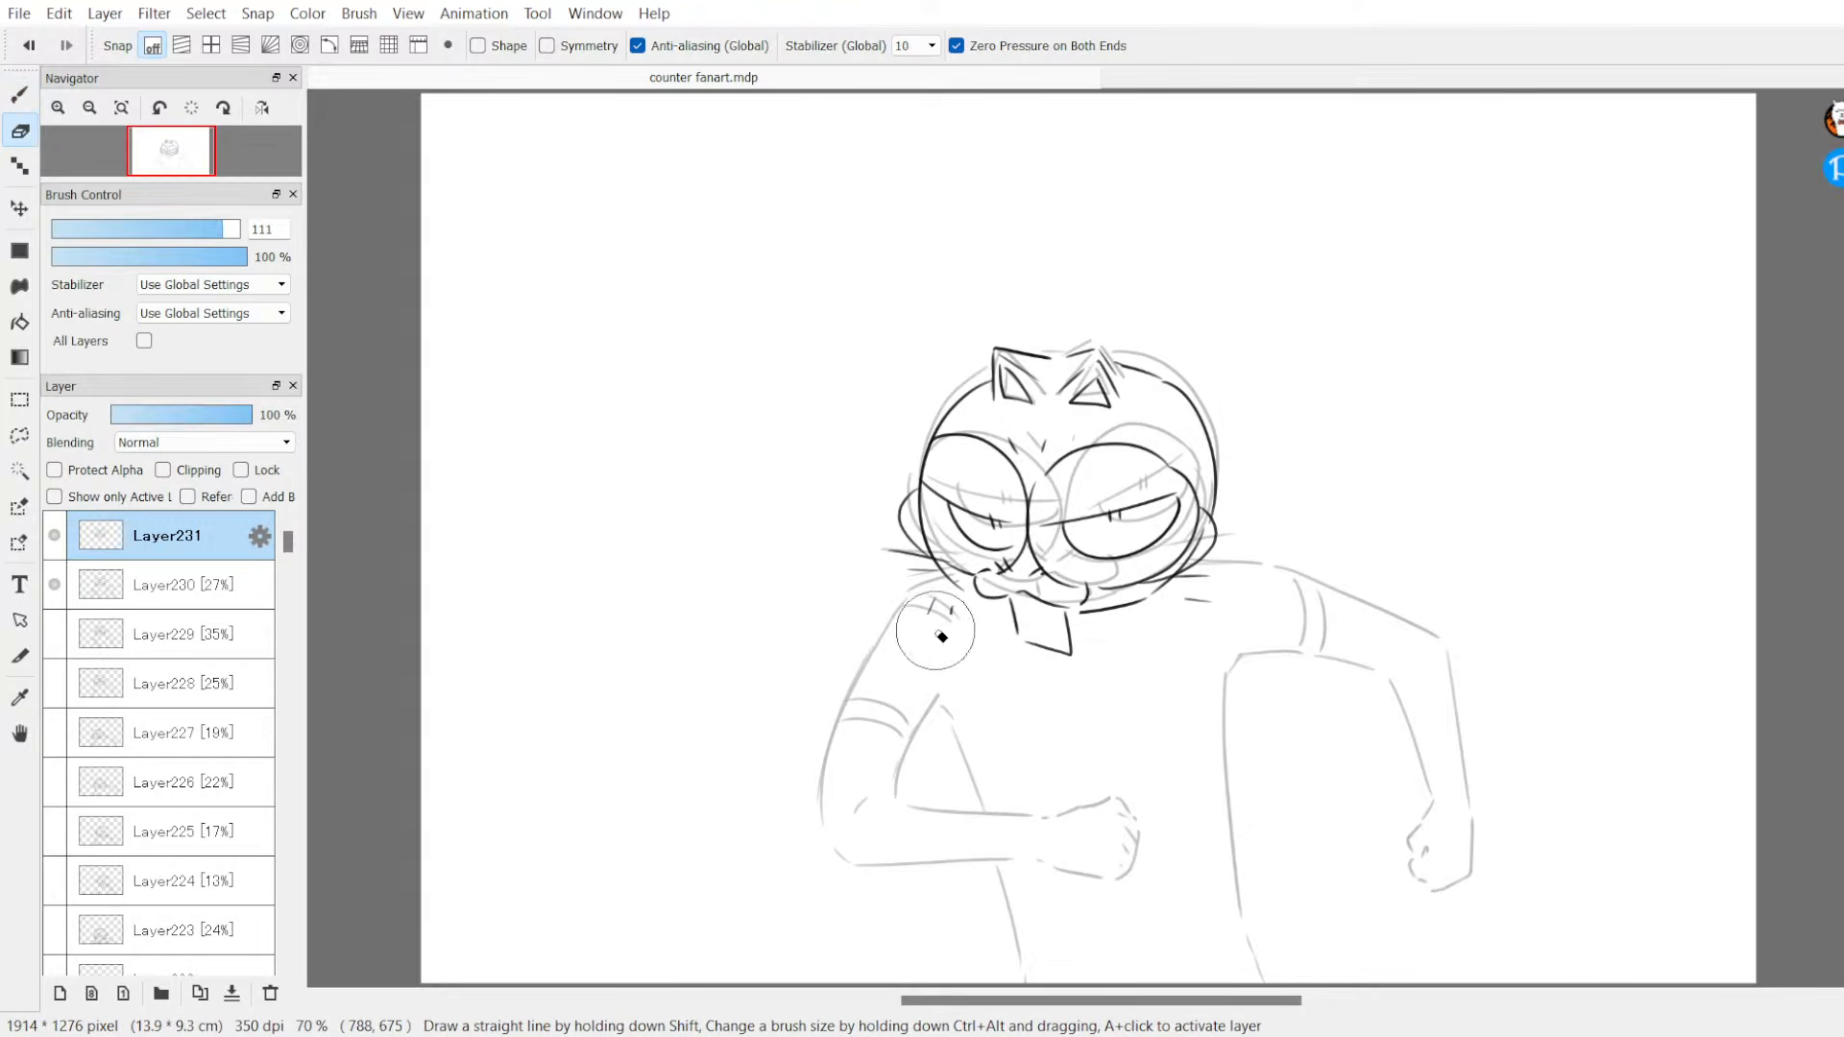
{"action": "left_click", "coordinate": [942, 636]}
{"action": "key", "text": "b"}
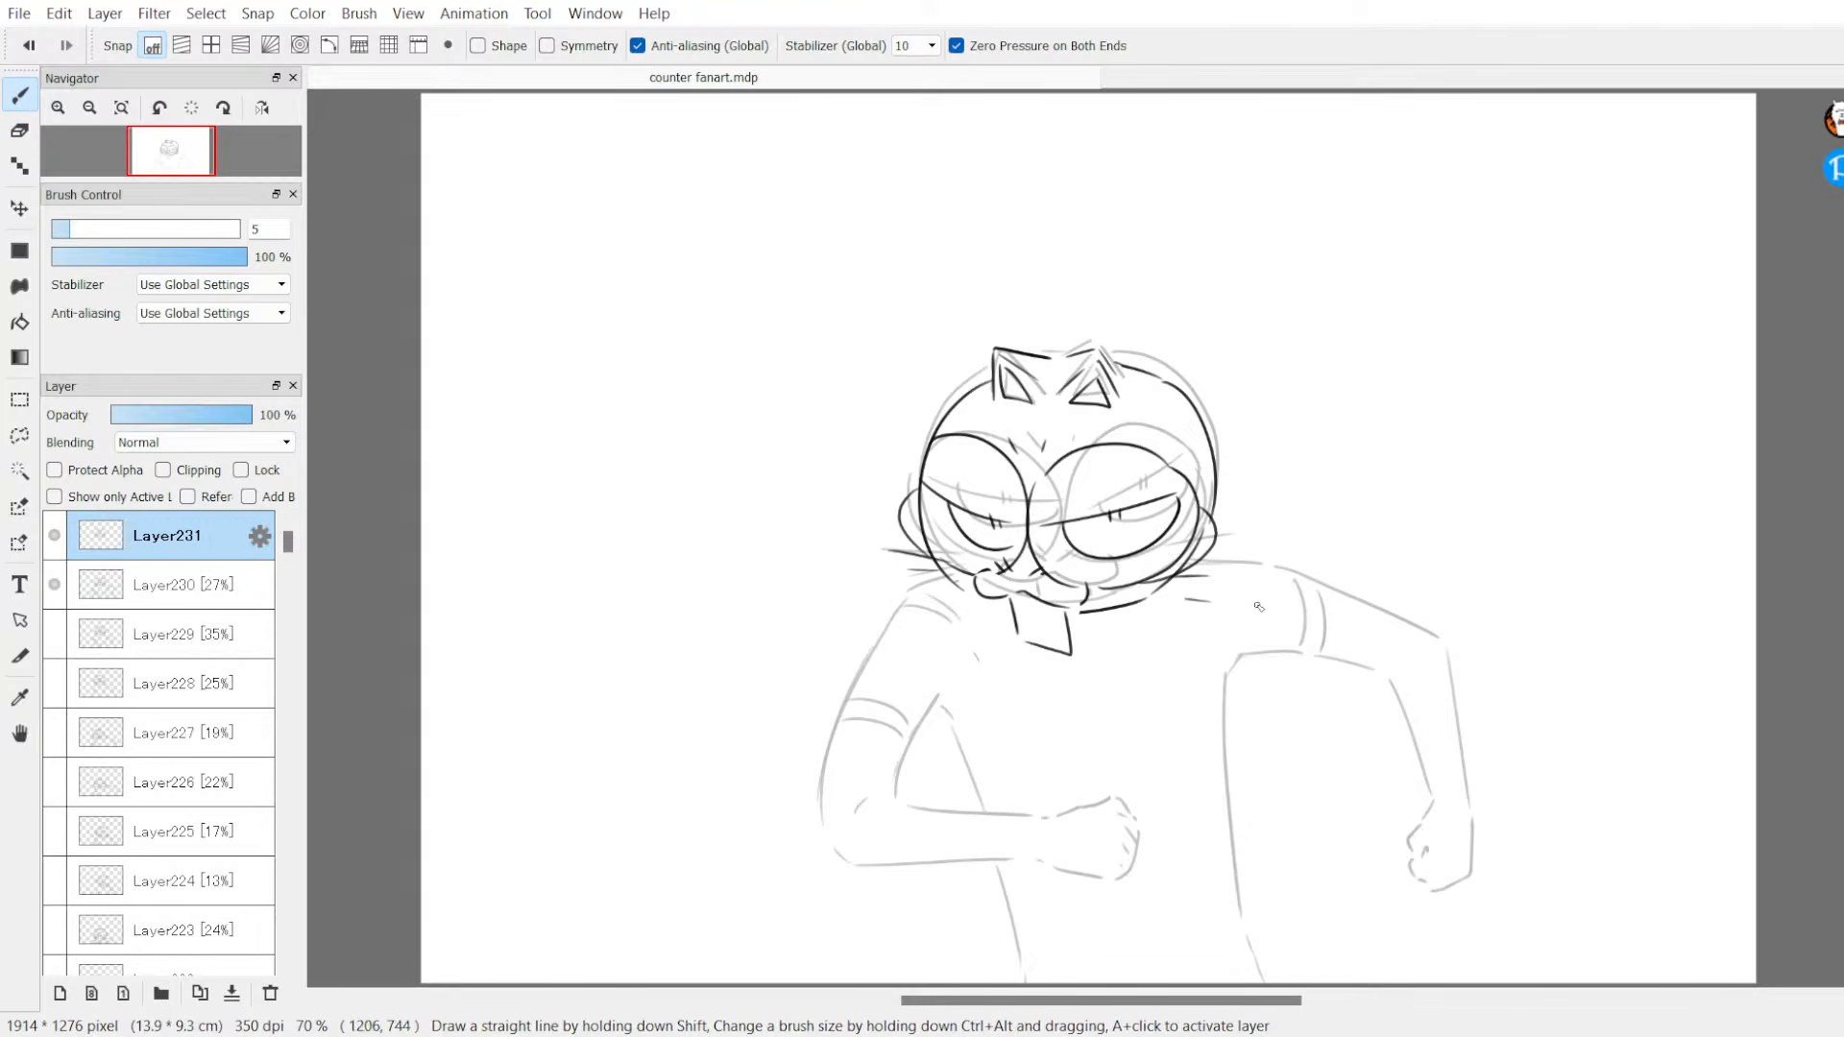
Step: Draw the right shoulder line, the lowered left shoulder, and the left upper arm with two curved bands
{"action": "left_click_drag", "start_coordinate": [1196, 579], "coordinate": [1282, 603]}
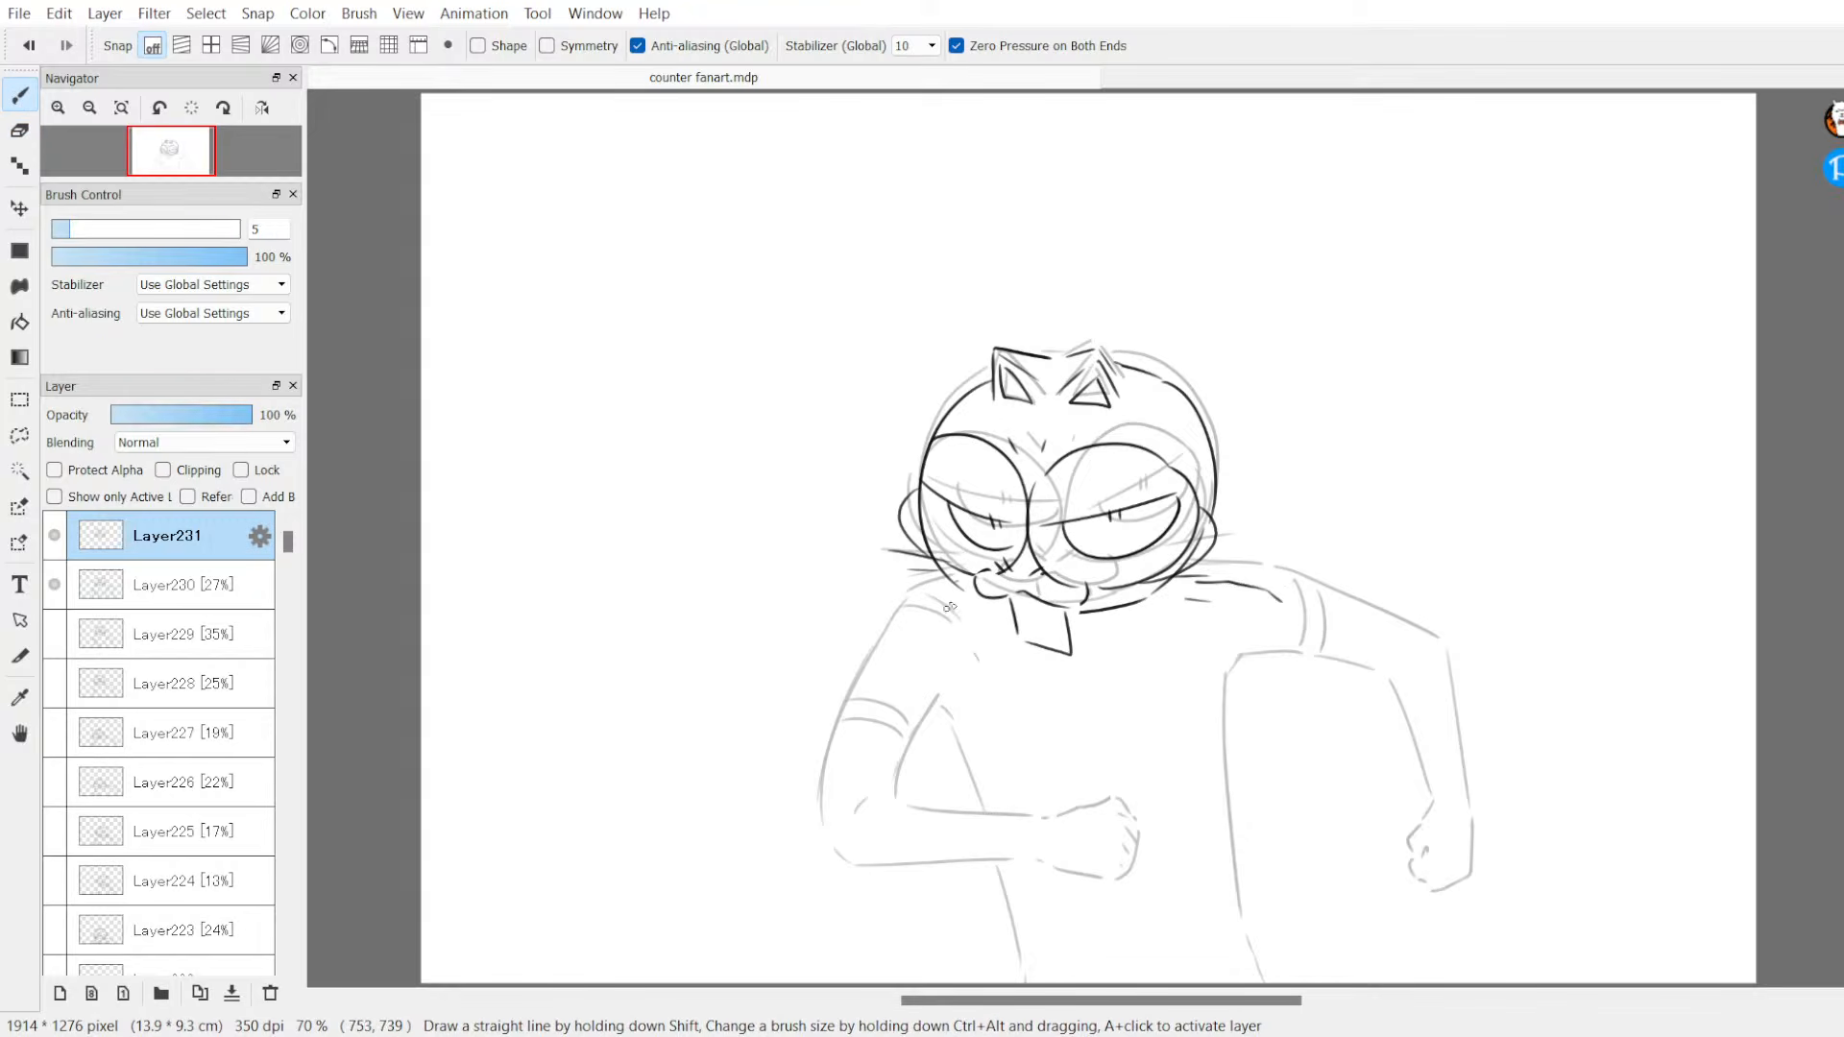
{"action": "mouse_move", "coordinate": [918, 618]}
{"action": "left_mouse_down"}
{"action": "mouse_move", "coordinate": [930, 608]}
{"action": "mouse_move", "coordinate": [925, 634]}
{"action": "mouse_move", "coordinate": [961, 678]}
{"action": "mouse_move", "coordinate": [832, 789]}
{"action": "left_mouse_up"}
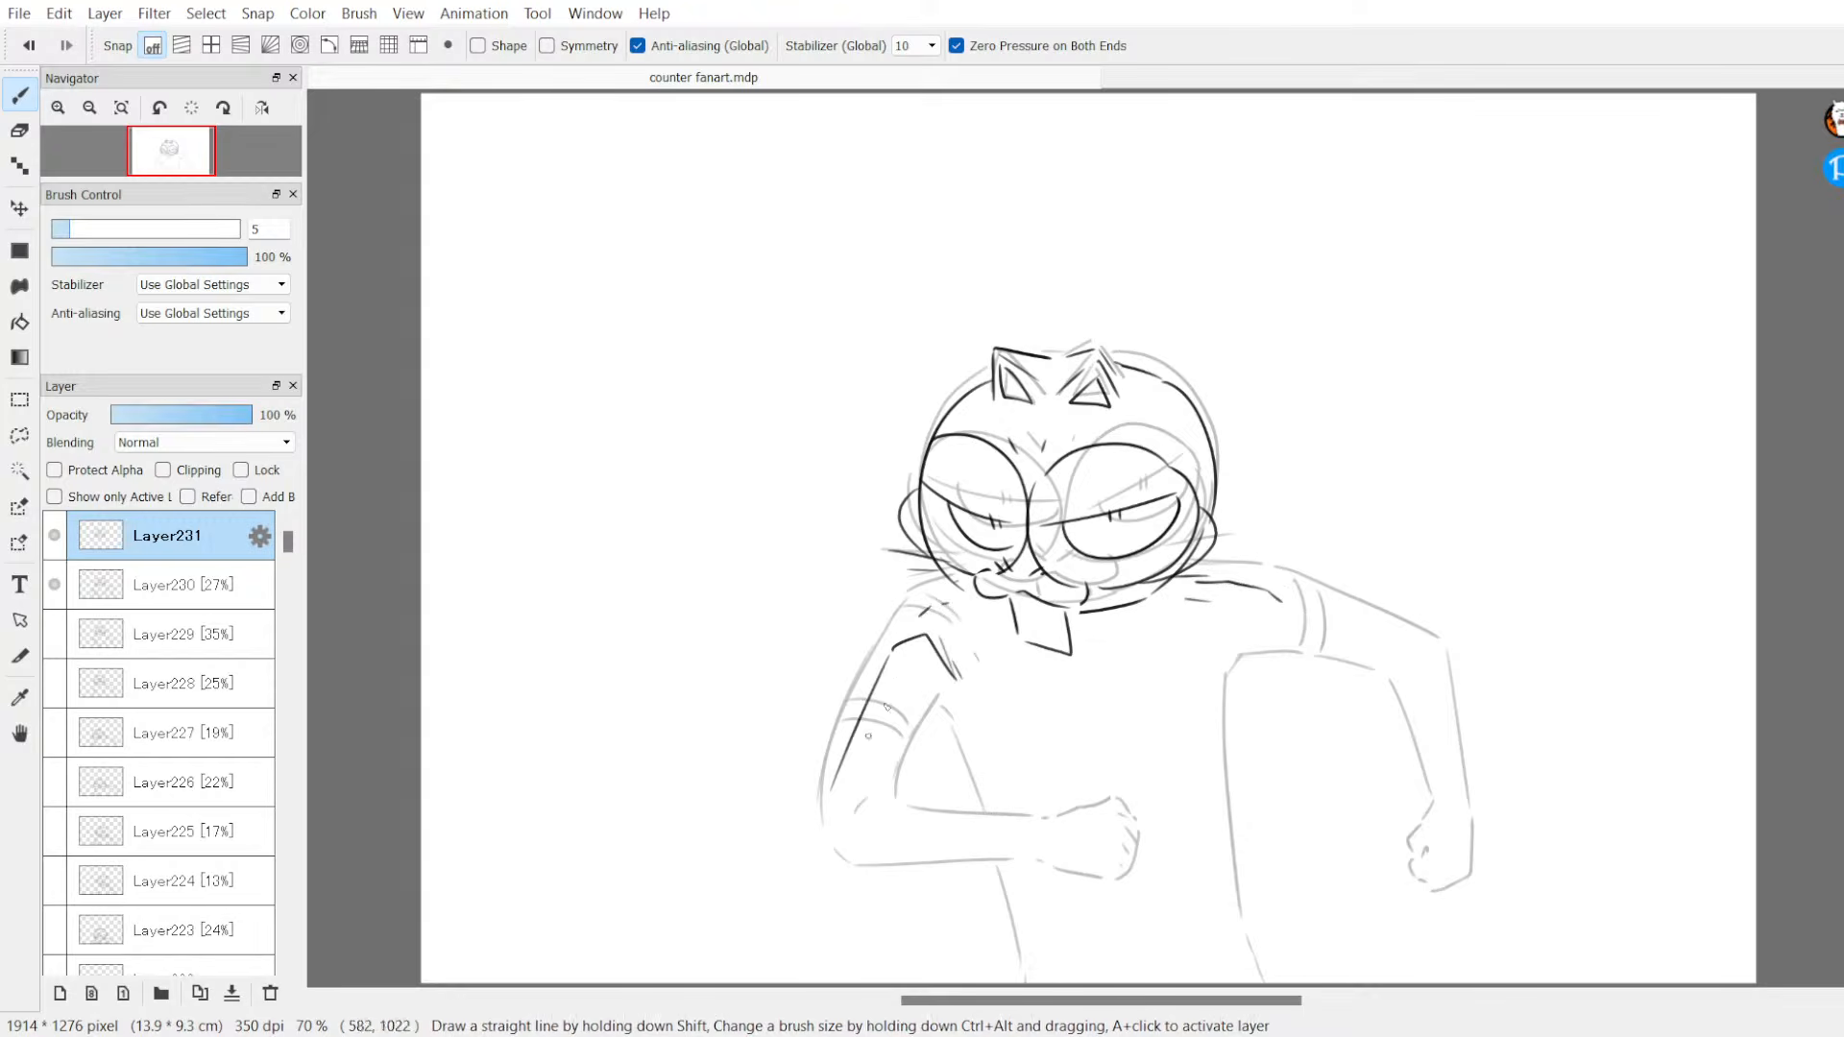
{"action": "left_click_drag", "start_coordinate": [882, 665], "coordinate": [815, 847]}
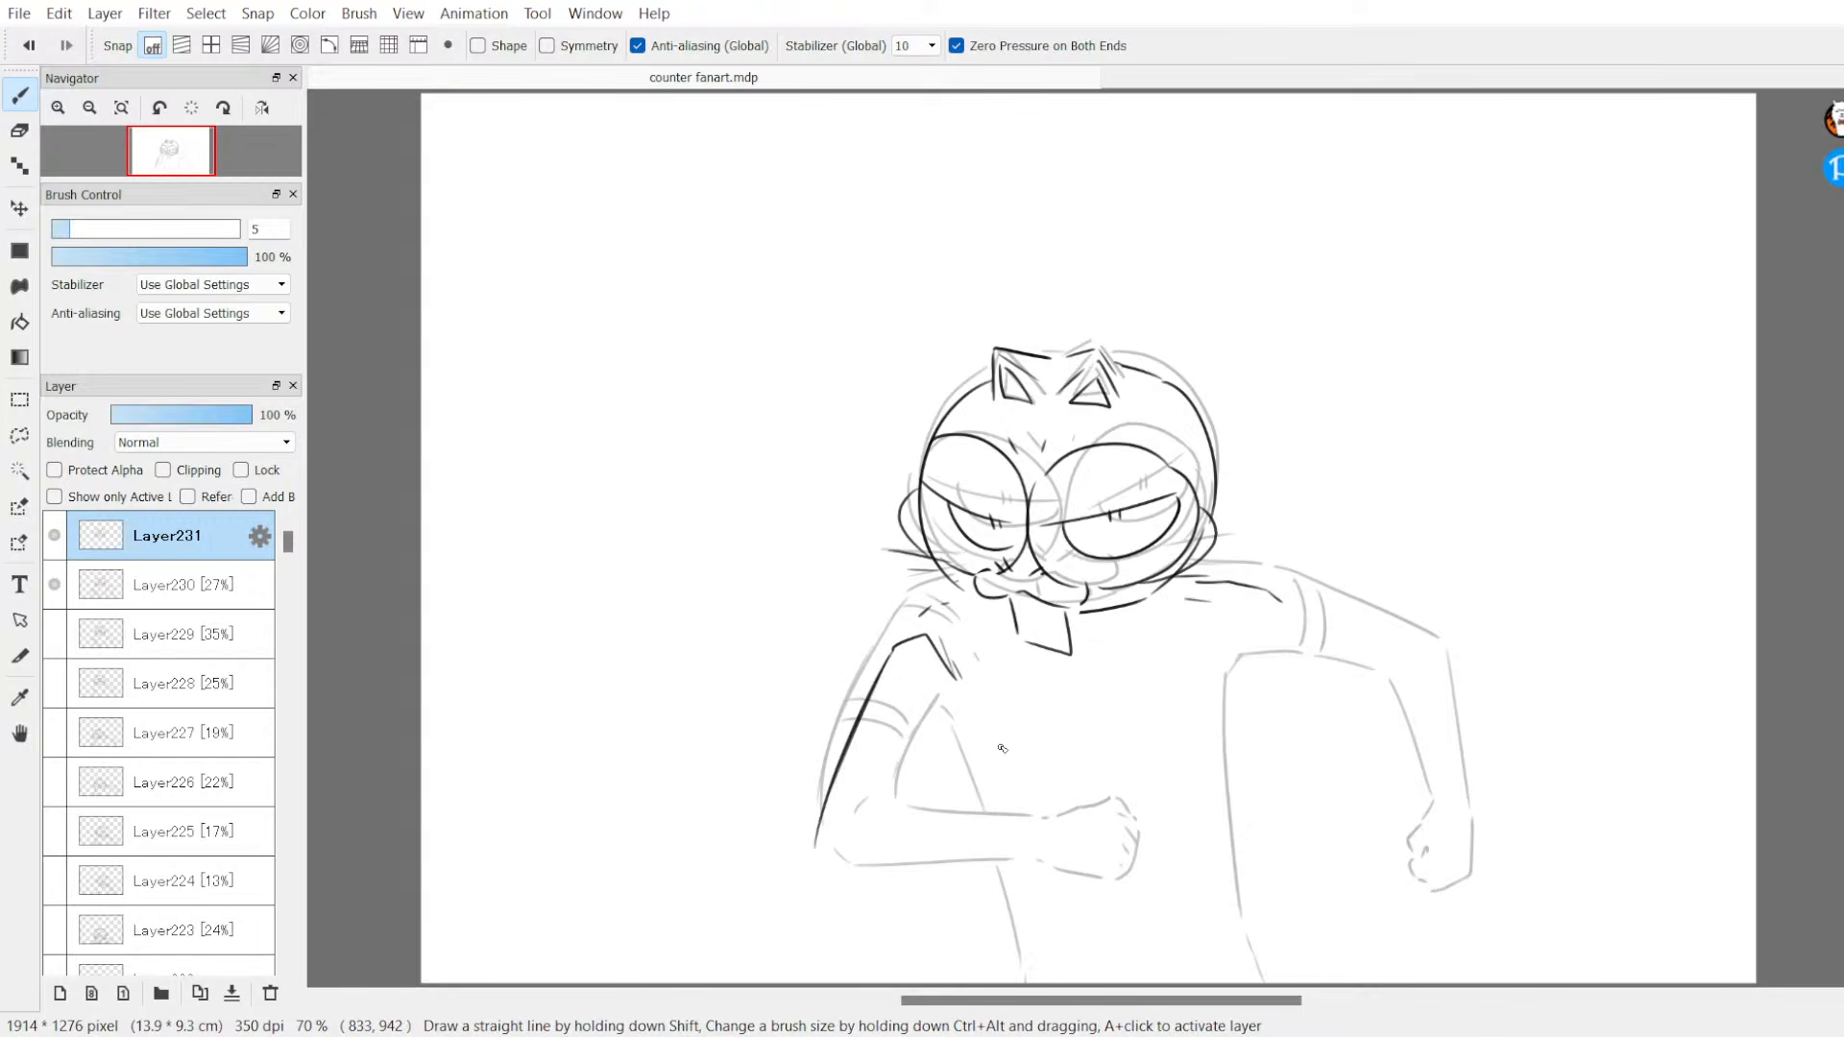
{"action": "left_click_drag", "start_coordinate": [956, 711], "coordinate": [901, 810]}
{"action": "mouse_move", "coordinate": [854, 730]}
{"action": "left_mouse_down"}
{"action": "mouse_move", "coordinate": [927, 757]}
{"action": "mouse_move", "coordinate": [930, 742]}
{"action": "left_mouse_up"}
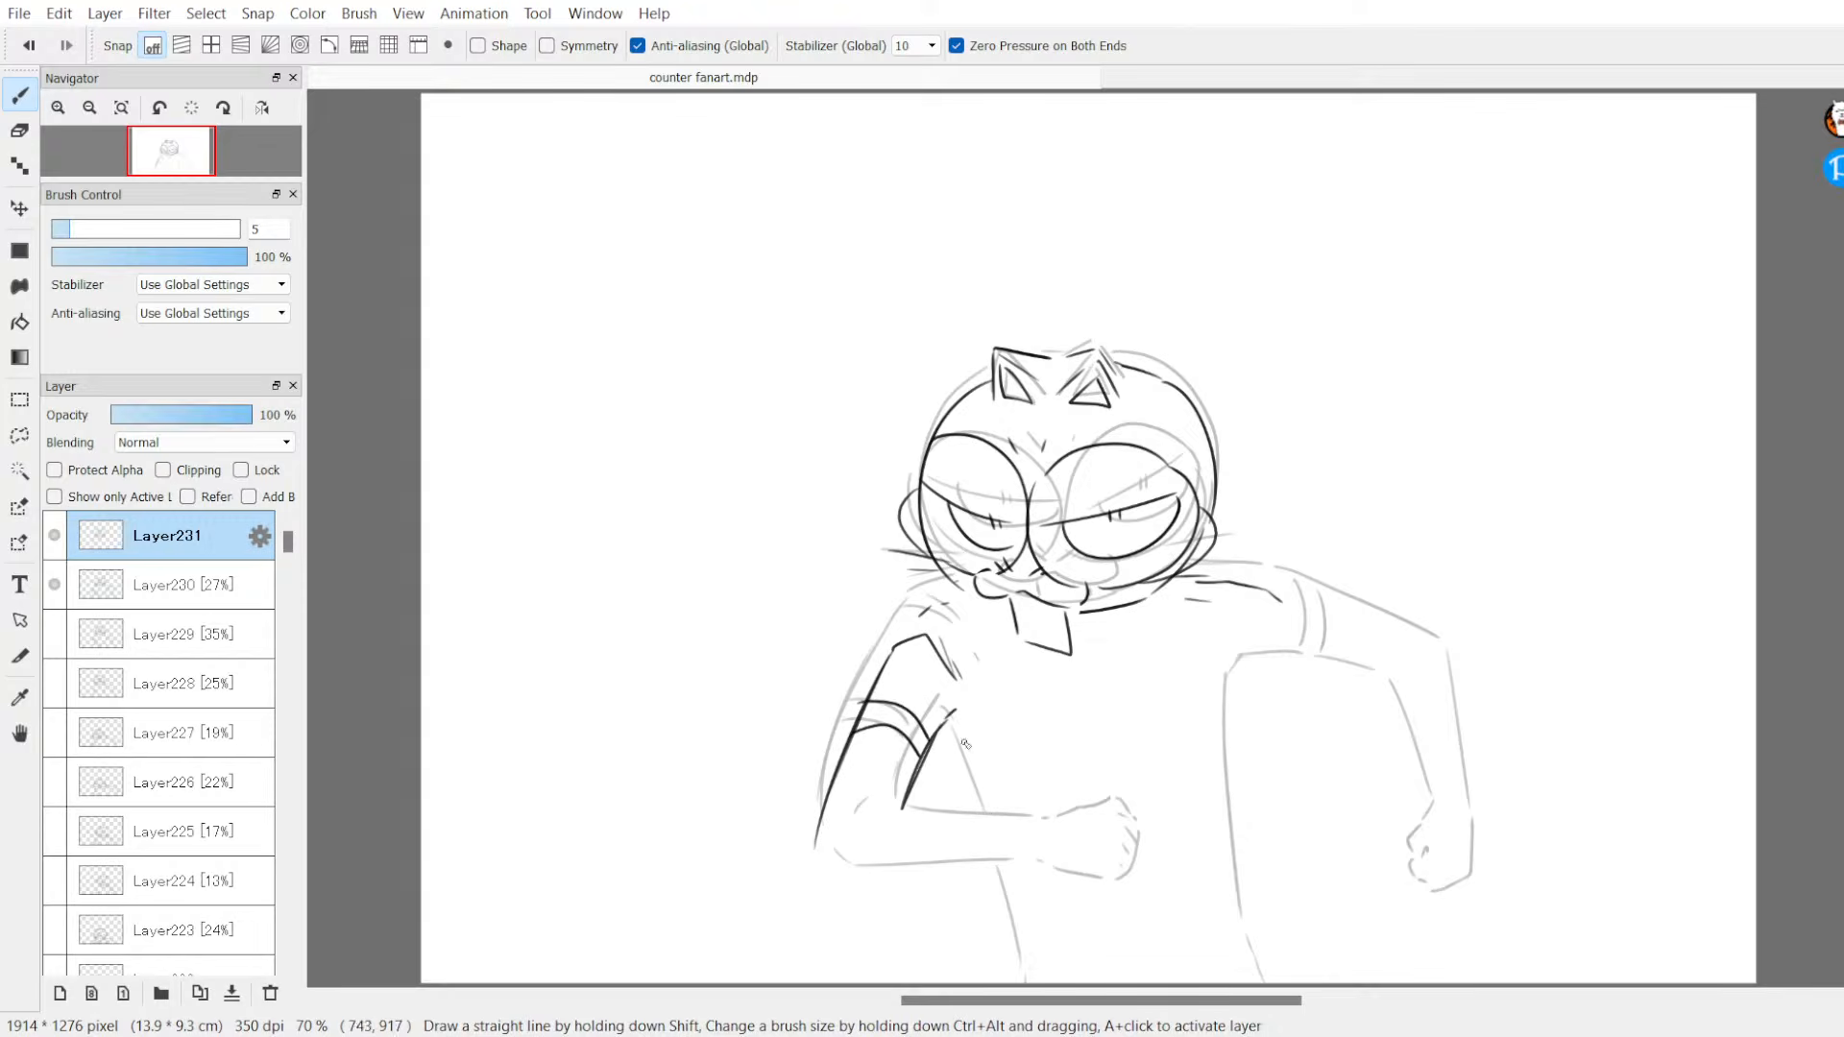
Step: Erase the whole dark pose sketch on Layer231, from the head and face down to the bent arm
{"action": "mouse_move", "coordinate": [847, 824]}
{"action": "left_mouse_down"}
{"action": "mouse_move", "coordinate": [879, 806]}
{"action": "mouse_move", "coordinate": [1021, 813]}
{"action": "left_mouse_up"}
{"action": "key", "text": "e"}
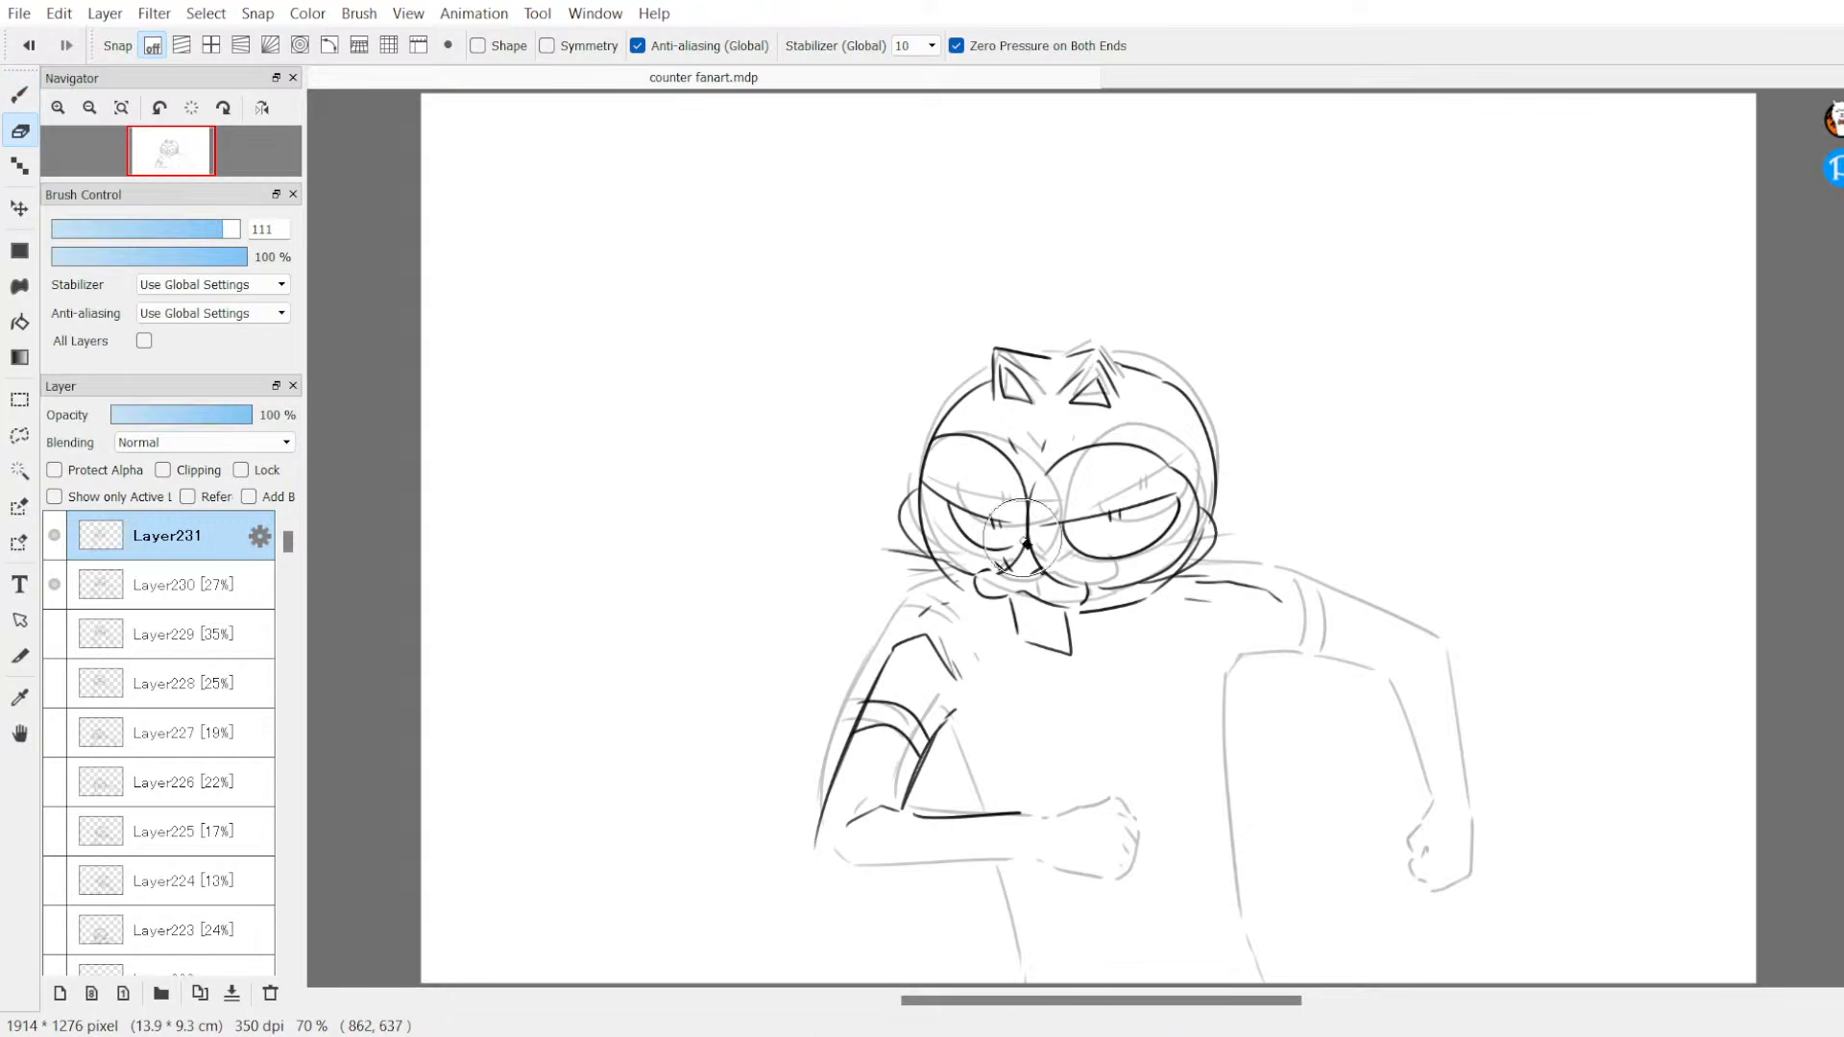
{"action": "mouse_move", "coordinate": [1004, 473]}
{"action": "left_mouse_down"}
{"action": "mouse_move", "coordinate": [1048, 504]}
{"action": "mouse_move", "coordinate": [975, 493]}
{"action": "mouse_move", "coordinate": [986, 449]}
{"action": "mouse_move", "coordinate": [937, 488]}
{"action": "mouse_move", "coordinate": [1009, 507]}
{"action": "mouse_move", "coordinate": [933, 469]}
{"action": "mouse_move", "coordinate": [942, 572]}
{"action": "mouse_move", "coordinate": [1032, 490]}
{"action": "mouse_move", "coordinate": [1049, 413]}
{"action": "mouse_move", "coordinate": [1013, 355]}
{"action": "mouse_move", "coordinate": [1070, 387]}
{"action": "mouse_move", "coordinate": [1100, 377]}
{"action": "mouse_move", "coordinate": [1099, 443]}
{"action": "mouse_move", "coordinate": [1033, 500]}
{"action": "mouse_move", "coordinate": [1054, 640]}
{"action": "mouse_move", "coordinate": [1047, 582]}
{"action": "mouse_move", "coordinate": [1125, 470]}
{"action": "mouse_move", "coordinate": [1179, 539]}
{"action": "mouse_move", "coordinate": [1130, 597]}
{"action": "mouse_move", "coordinate": [1203, 570]}
{"action": "mouse_move", "coordinate": [1209, 542]}
{"action": "mouse_move", "coordinate": [1220, 572]}
{"action": "mouse_move", "coordinate": [1310, 594]}
{"action": "mouse_move", "coordinate": [1118, 595]}
{"action": "mouse_move", "coordinate": [934, 564]}
{"action": "mouse_move", "coordinate": [1208, 559]}
{"action": "left_mouse_up"}
{"action": "key", "text": "ctrl+z"}
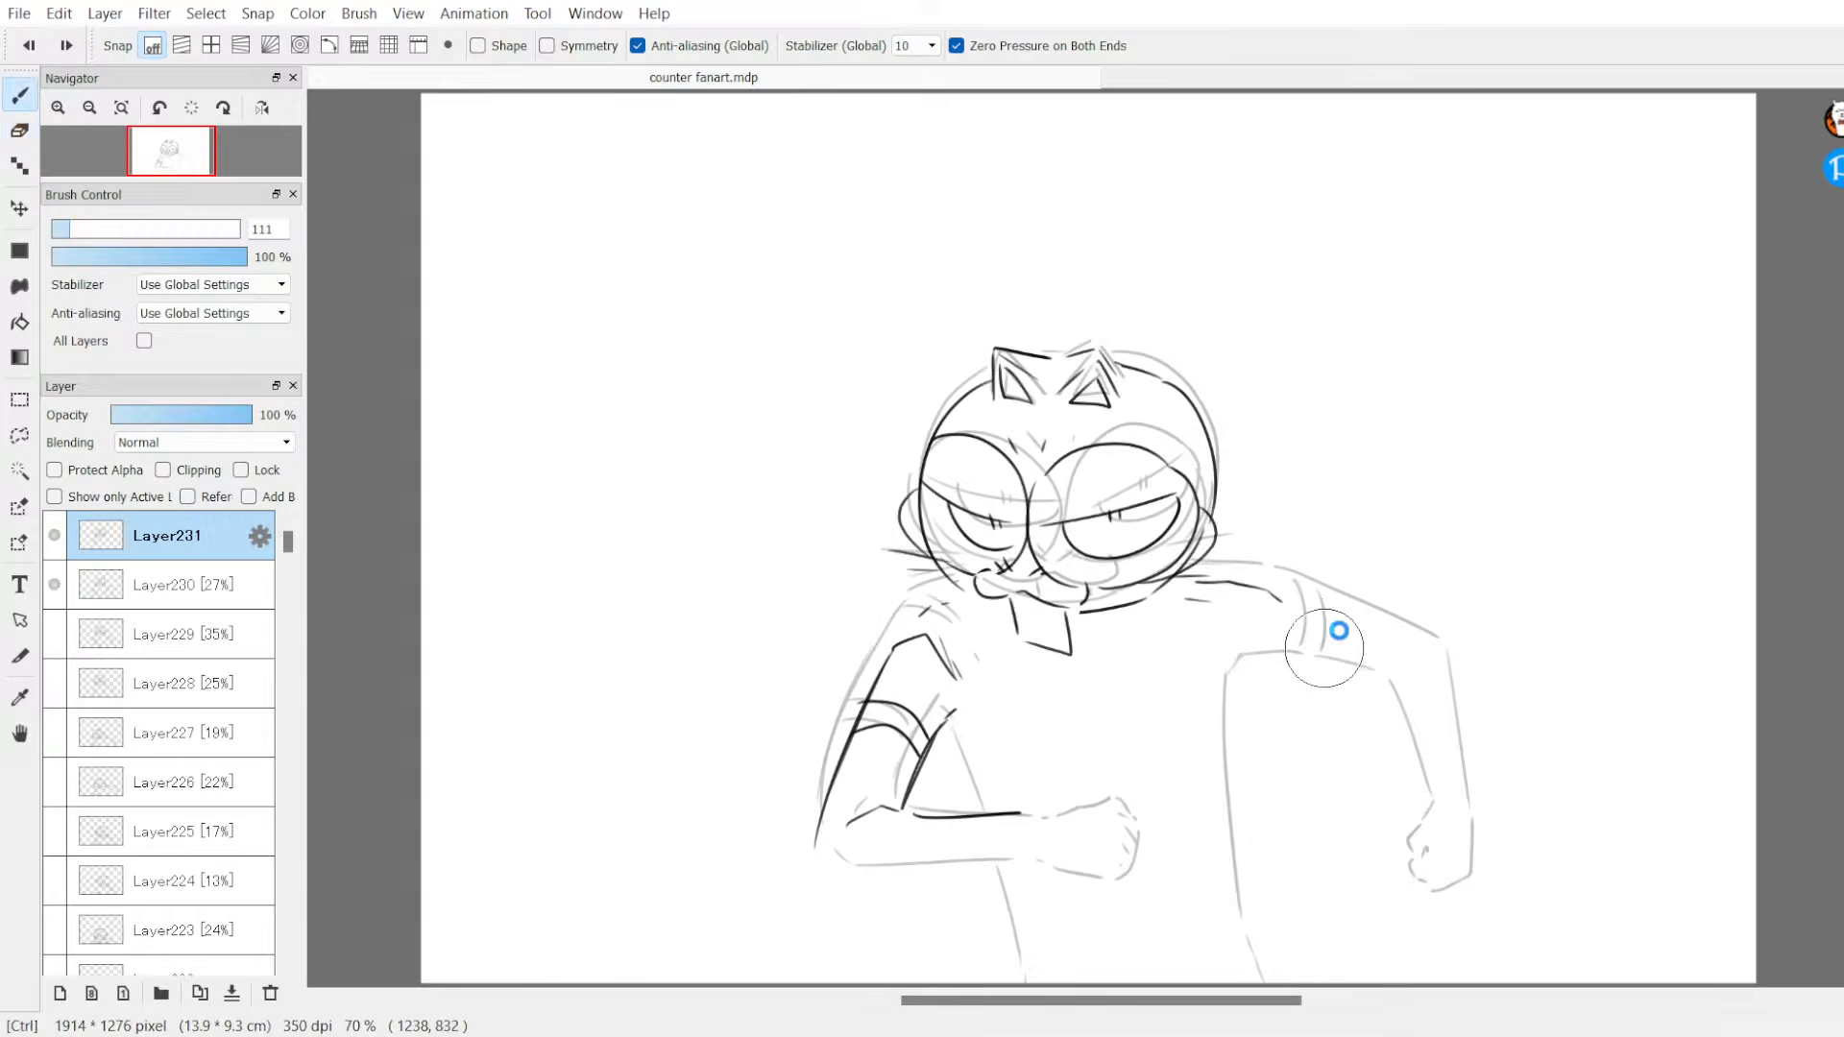
{"action": "mouse_move", "coordinate": [1044, 514]}
{"action": "left_mouse_down"}
{"action": "mouse_move", "coordinate": [918, 484]}
{"action": "mouse_move", "coordinate": [955, 474]}
{"action": "mouse_move", "coordinate": [902, 544]}
{"action": "mouse_move", "coordinate": [908, 573]}
{"action": "mouse_move", "coordinate": [1039, 613]}
{"action": "left_mouse_up"}
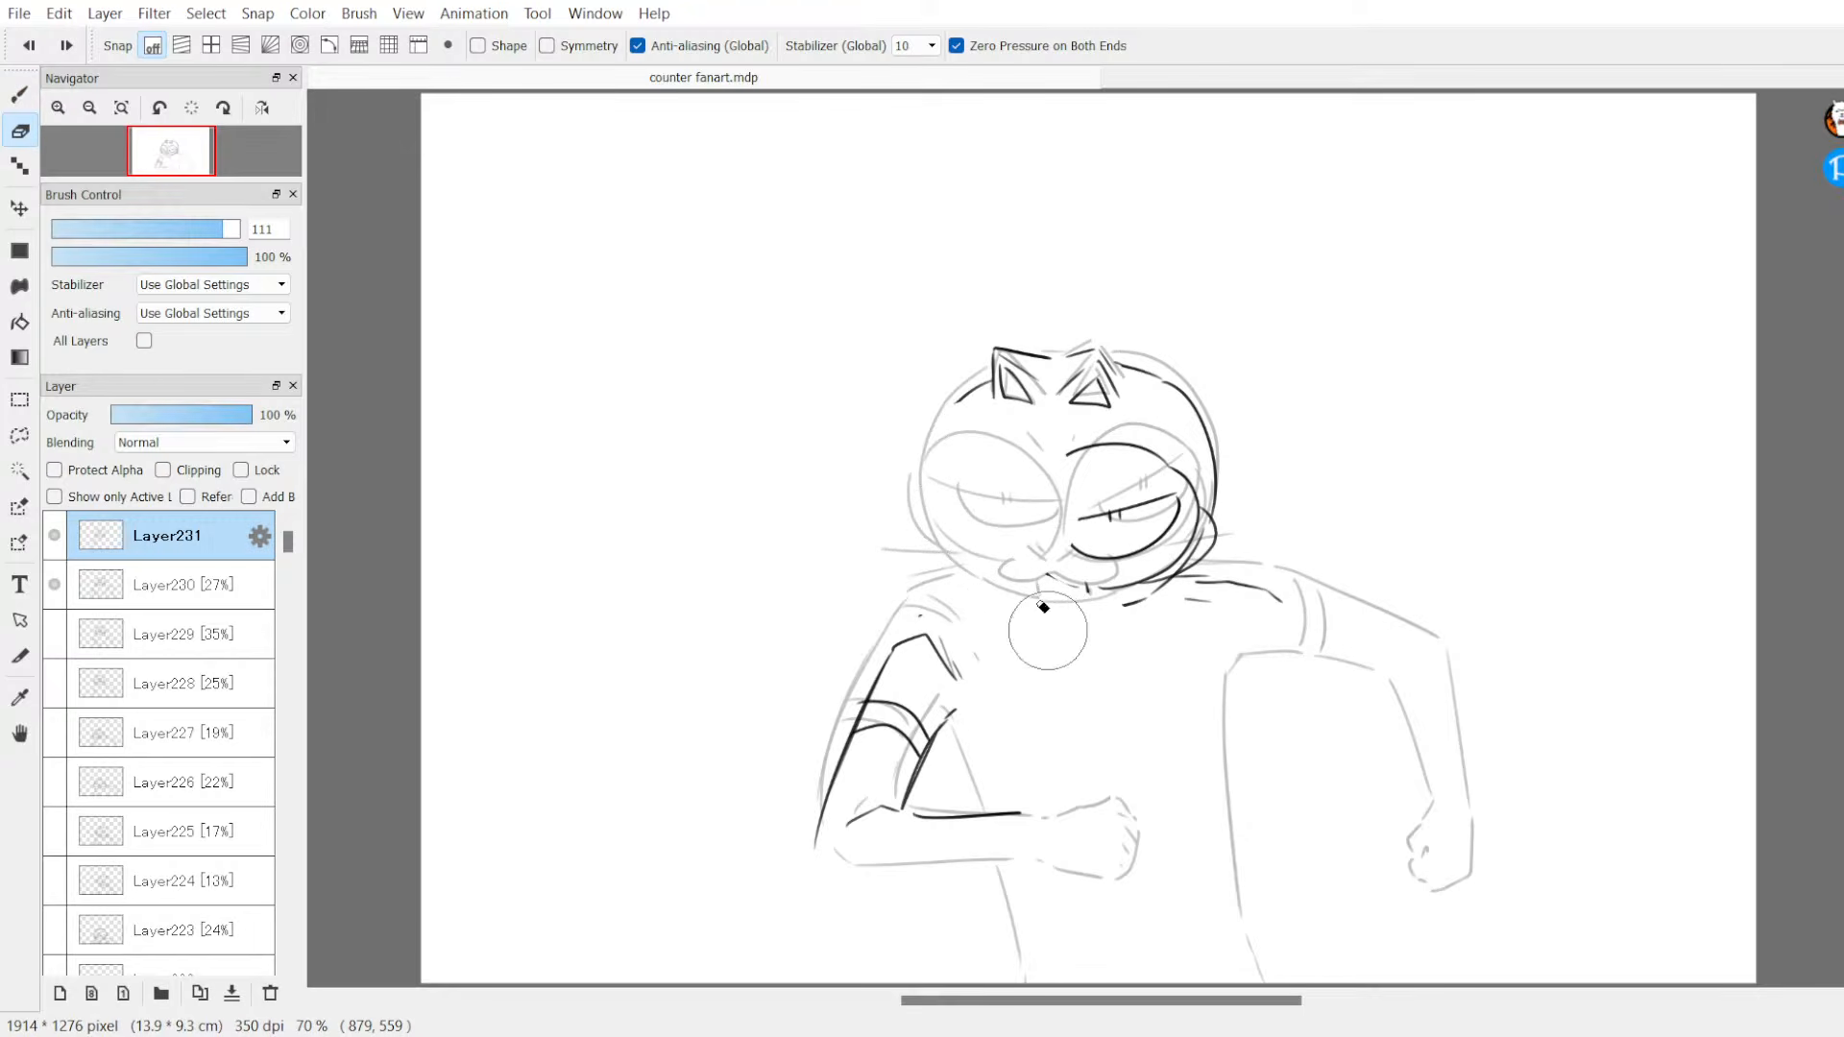
{"action": "mouse_move", "coordinate": [1137, 528]}
{"action": "left_mouse_down"}
{"action": "mouse_move", "coordinate": [1095, 458]}
{"action": "mouse_move", "coordinate": [1147, 463]}
{"action": "mouse_move", "coordinate": [1163, 592]}
{"action": "mouse_move", "coordinate": [1197, 557]}
{"action": "mouse_move", "coordinate": [1193, 512]}
{"action": "mouse_move", "coordinate": [1211, 575]}
{"action": "mouse_move", "coordinate": [1220, 535]}
{"action": "mouse_move", "coordinate": [1229, 581]}
{"action": "mouse_move", "coordinate": [1293, 583]}
{"action": "mouse_move", "coordinate": [1238, 483]}
{"action": "mouse_move", "coordinate": [1102, 360]}
{"action": "mouse_move", "coordinate": [1008, 401]}
{"action": "mouse_move", "coordinate": [1128, 377]}
{"action": "left_mouse_up"}
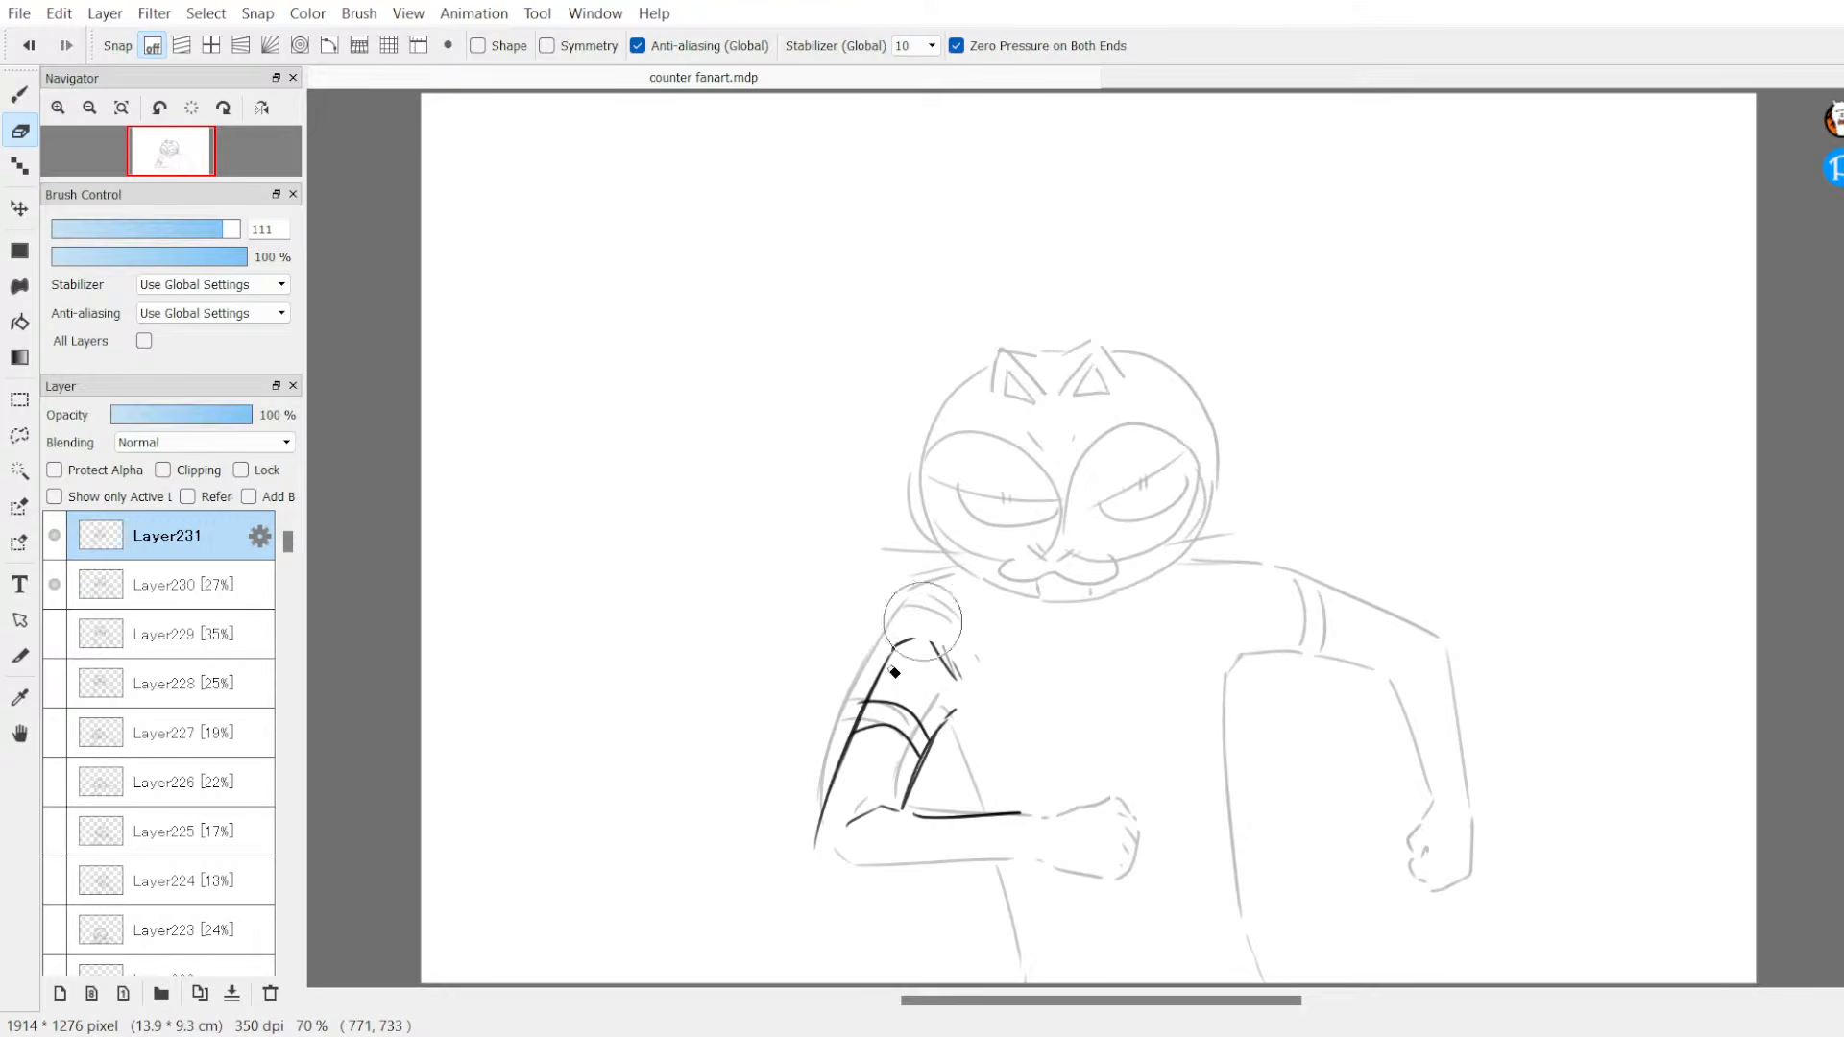
{"action": "mouse_move", "coordinate": [922, 622]}
{"action": "left_mouse_down"}
{"action": "mouse_move", "coordinate": [812, 824]}
{"action": "mouse_move", "coordinate": [845, 719]}
{"action": "mouse_move", "coordinate": [935, 726]}
{"action": "mouse_move", "coordinate": [939, 794]}
{"action": "mouse_move", "coordinate": [1052, 803]}
{"action": "left_mouse_up"}
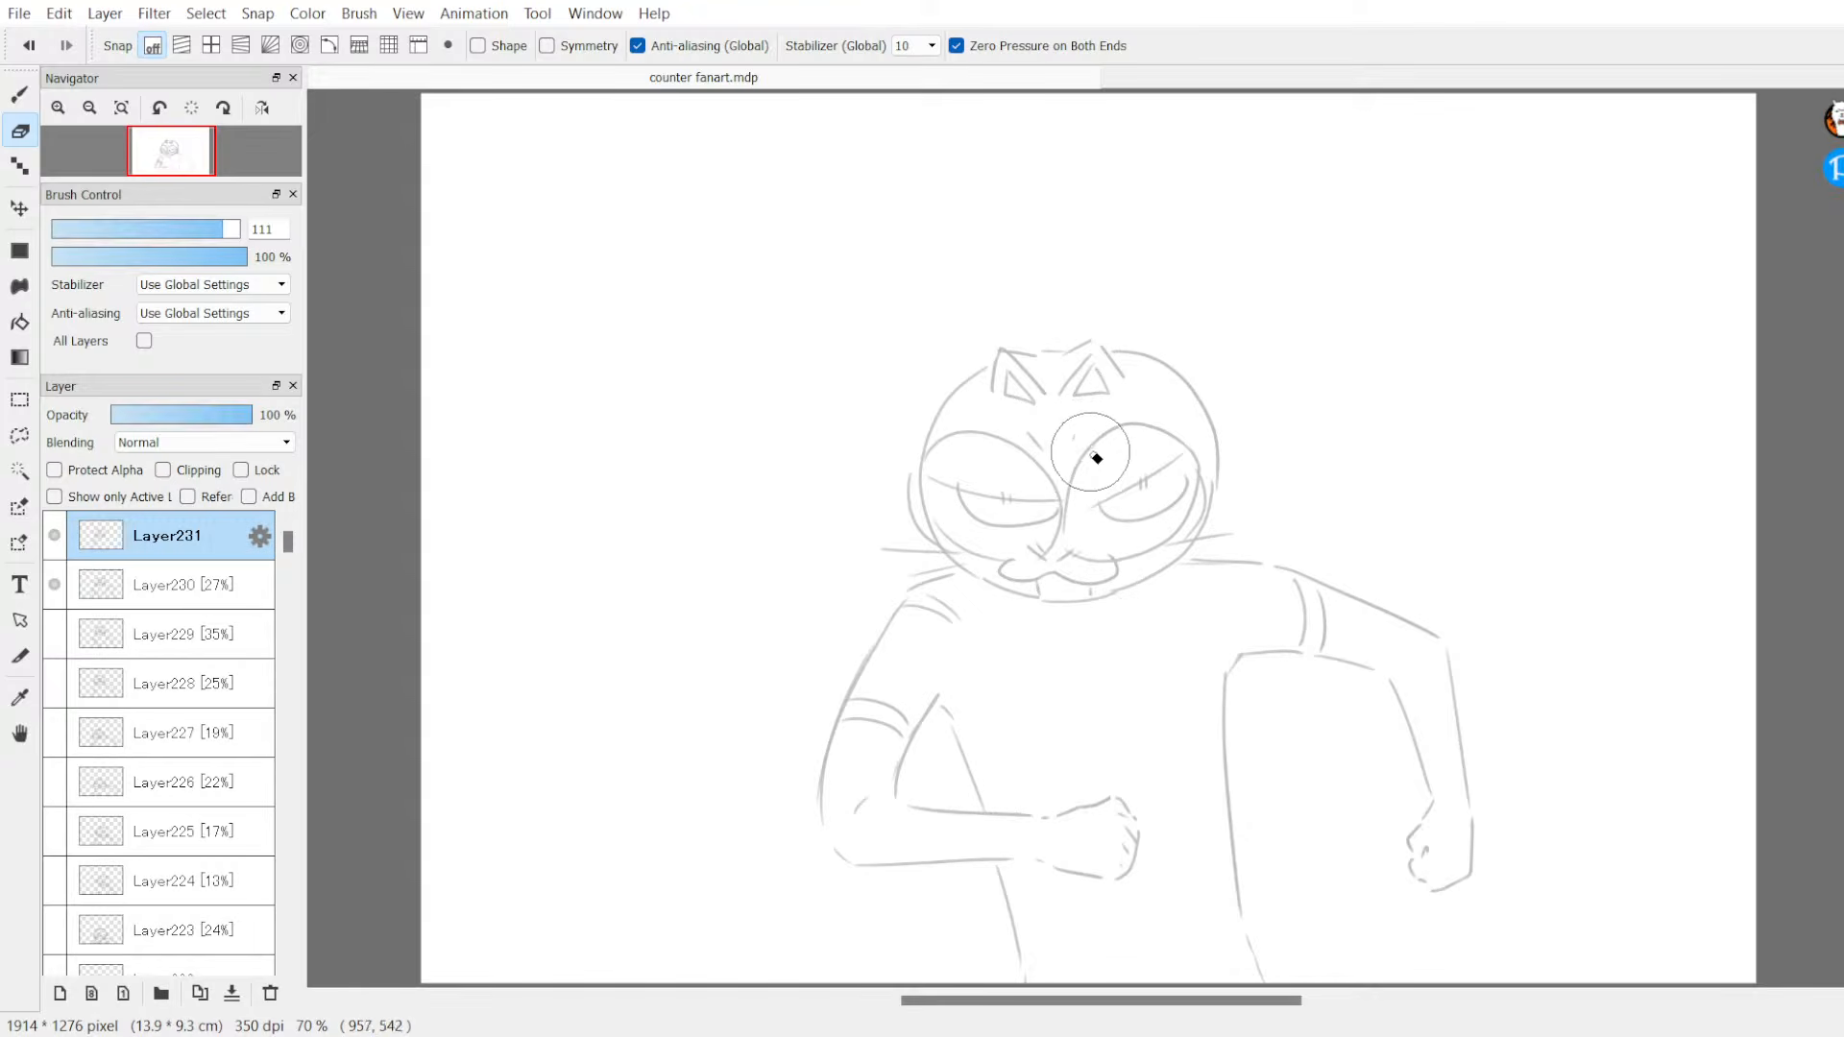
Step: Draw the left curve of the head and both pointed ears with inner triangles, slightly lower than on the faded frame
{"action": "key", "text": "b"}
{"action": "mouse_move", "coordinate": [990, 384]}
{"action": "left_mouse_down"}
{"action": "mouse_move", "coordinate": [910, 505]}
{"action": "mouse_move", "coordinate": [985, 593]}
{"action": "left_mouse_up"}
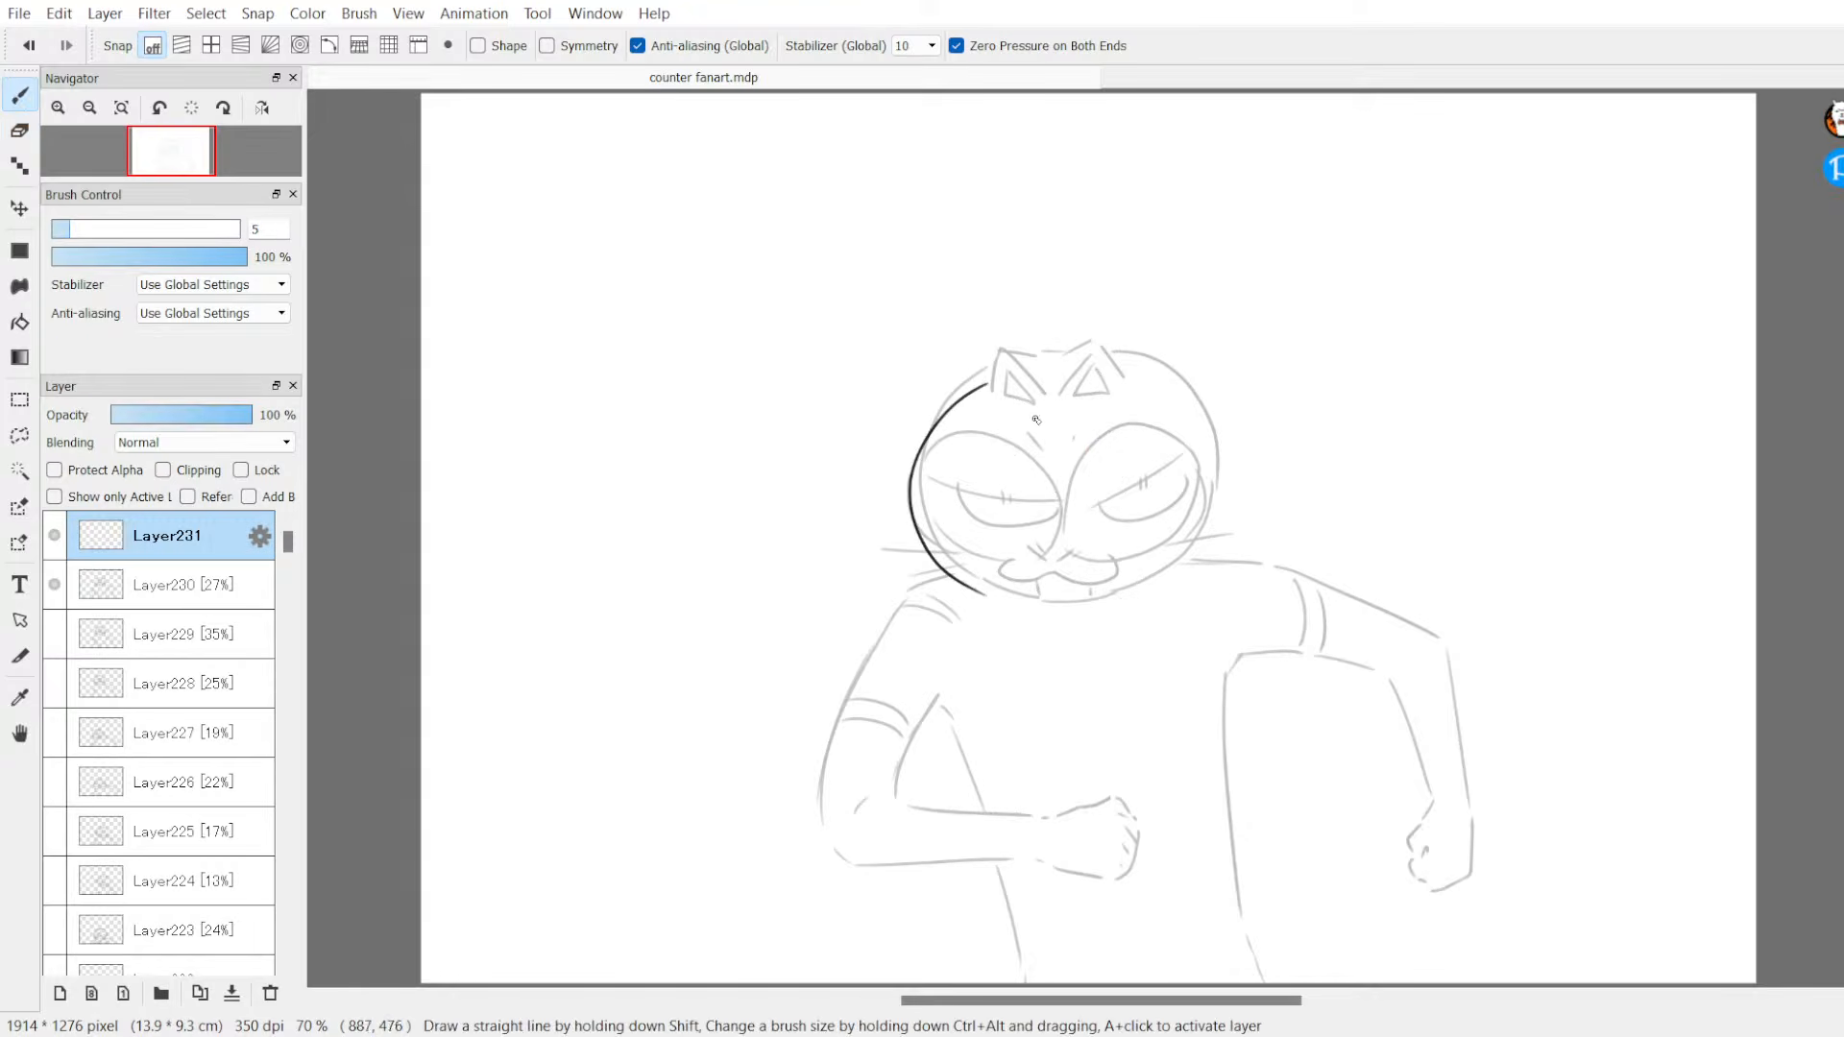
{"action": "mouse_move", "coordinate": [996, 417]}
{"action": "left_mouse_down"}
{"action": "mouse_move", "coordinate": [1034, 417]}
{"action": "mouse_move", "coordinate": [995, 371]}
{"action": "mouse_move", "coordinate": [1121, 373]}
{"action": "mouse_move", "coordinate": [1105, 413]}
{"action": "mouse_move", "coordinate": [1034, 373]}
{"action": "mouse_move", "coordinate": [1089, 368]}
{"action": "left_mouse_up"}
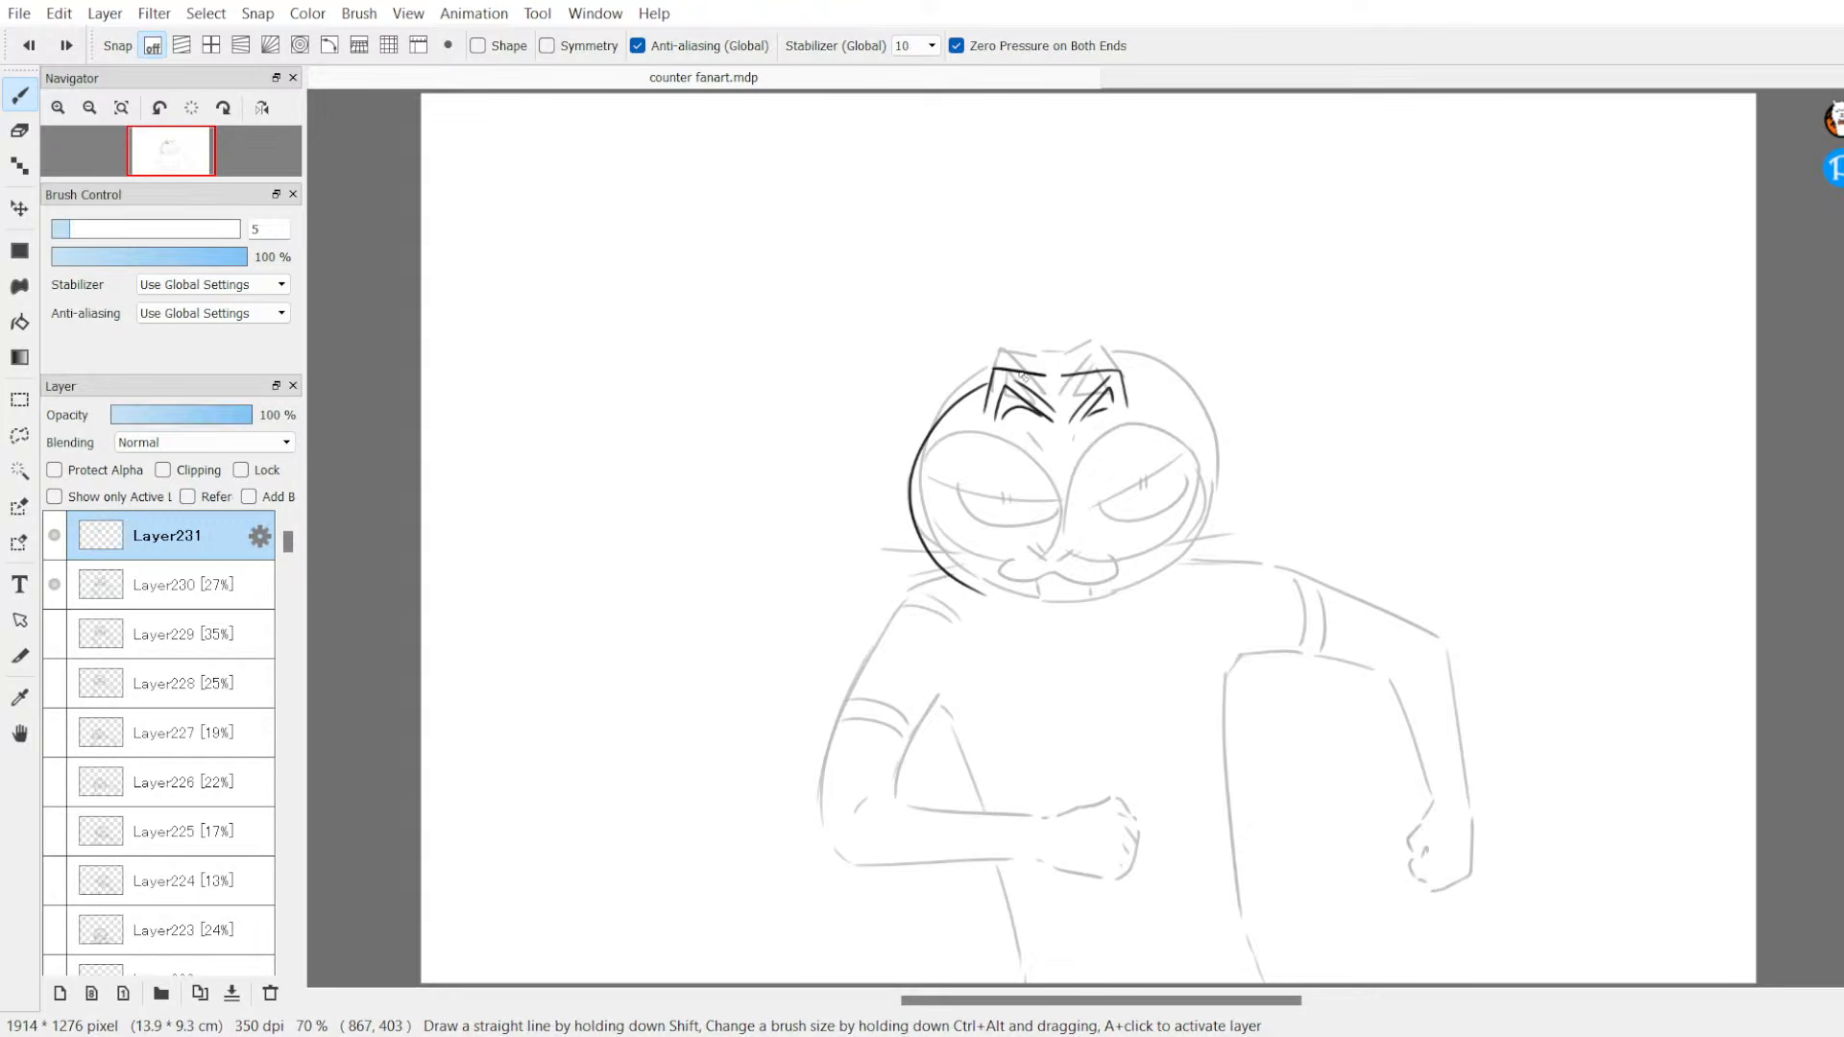
Step: Draw the right side of the head outline from the ear down and close it with a rounded chin curve
{"action": "mouse_move", "coordinate": [1124, 377]}
{"action": "left_mouse_down"}
{"action": "mouse_move", "coordinate": [1168, 399]}
{"action": "mouse_move", "coordinate": [1200, 475]}
{"action": "left_mouse_up"}
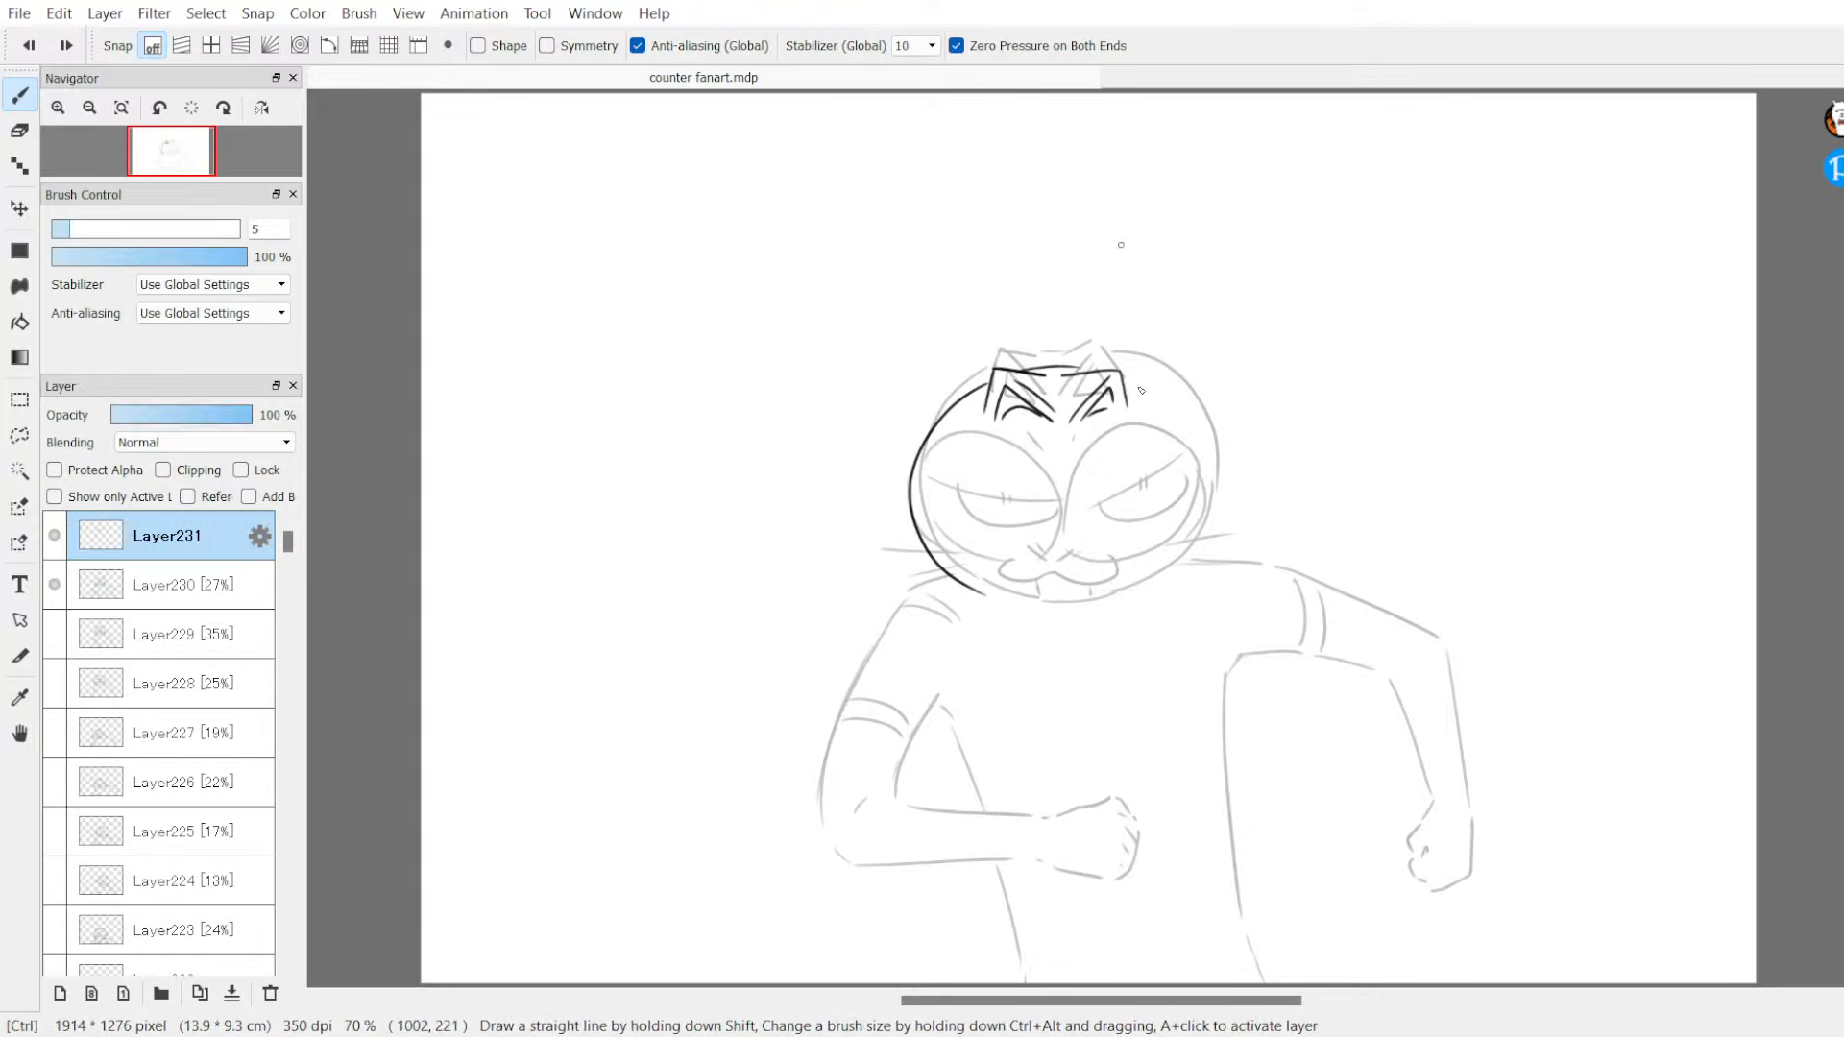
{"action": "key", "text": "ctrl+z"}
{"action": "left_click_drag", "start_coordinate": [1131, 374], "coordinate": [1197, 469]}
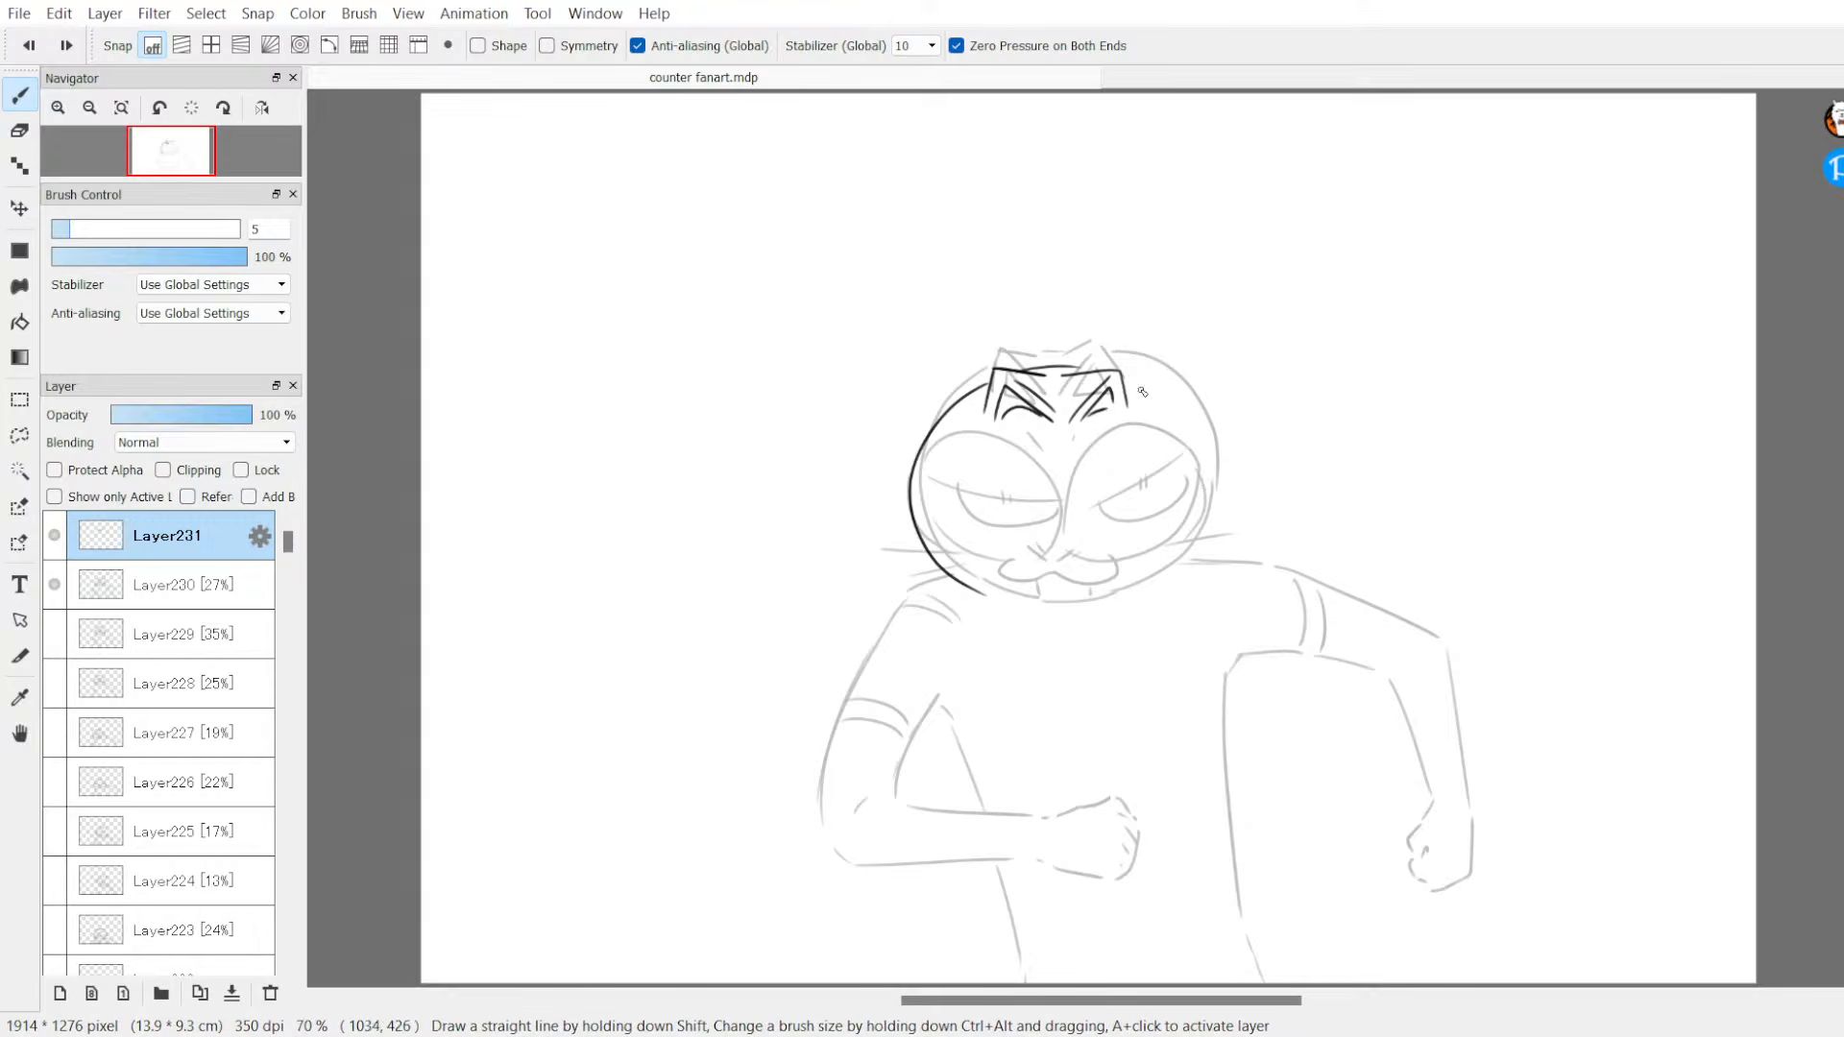
{"action": "key", "text": "ctrl+z"}
{"action": "mouse_move", "coordinate": [1131, 374]}
{"action": "left_mouse_down"}
{"action": "mouse_move", "coordinate": [1176, 422]}
{"action": "mouse_move", "coordinate": [1195, 538]}
{"action": "left_mouse_up"}
{"action": "mouse_move", "coordinate": [996, 601]}
{"action": "left_mouse_down"}
{"action": "mouse_move", "coordinate": [1057, 615]}
{"action": "mouse_move", "coordinate": [1136, 595]}
{"action": "mouse_move", "coordinate": [1169, 570]}
{"action": "left_mouse_up"}
{"action": "key", "text": "ctrl+z"}
{"action": "key", "text": "ctrl+z"}
{"action": "mouse_move", "coordinate": [1125, 377]}
{"action": "left_mouse_down"}
{"action": "mouse_move", "coordinate": [1167, 402]}
{"action": "mouse_move", "coordinate": [1207, 494]}
{"action": "mouse_move", "coordinate": [1200, 540]}
{"action": "left_mouse_up"}
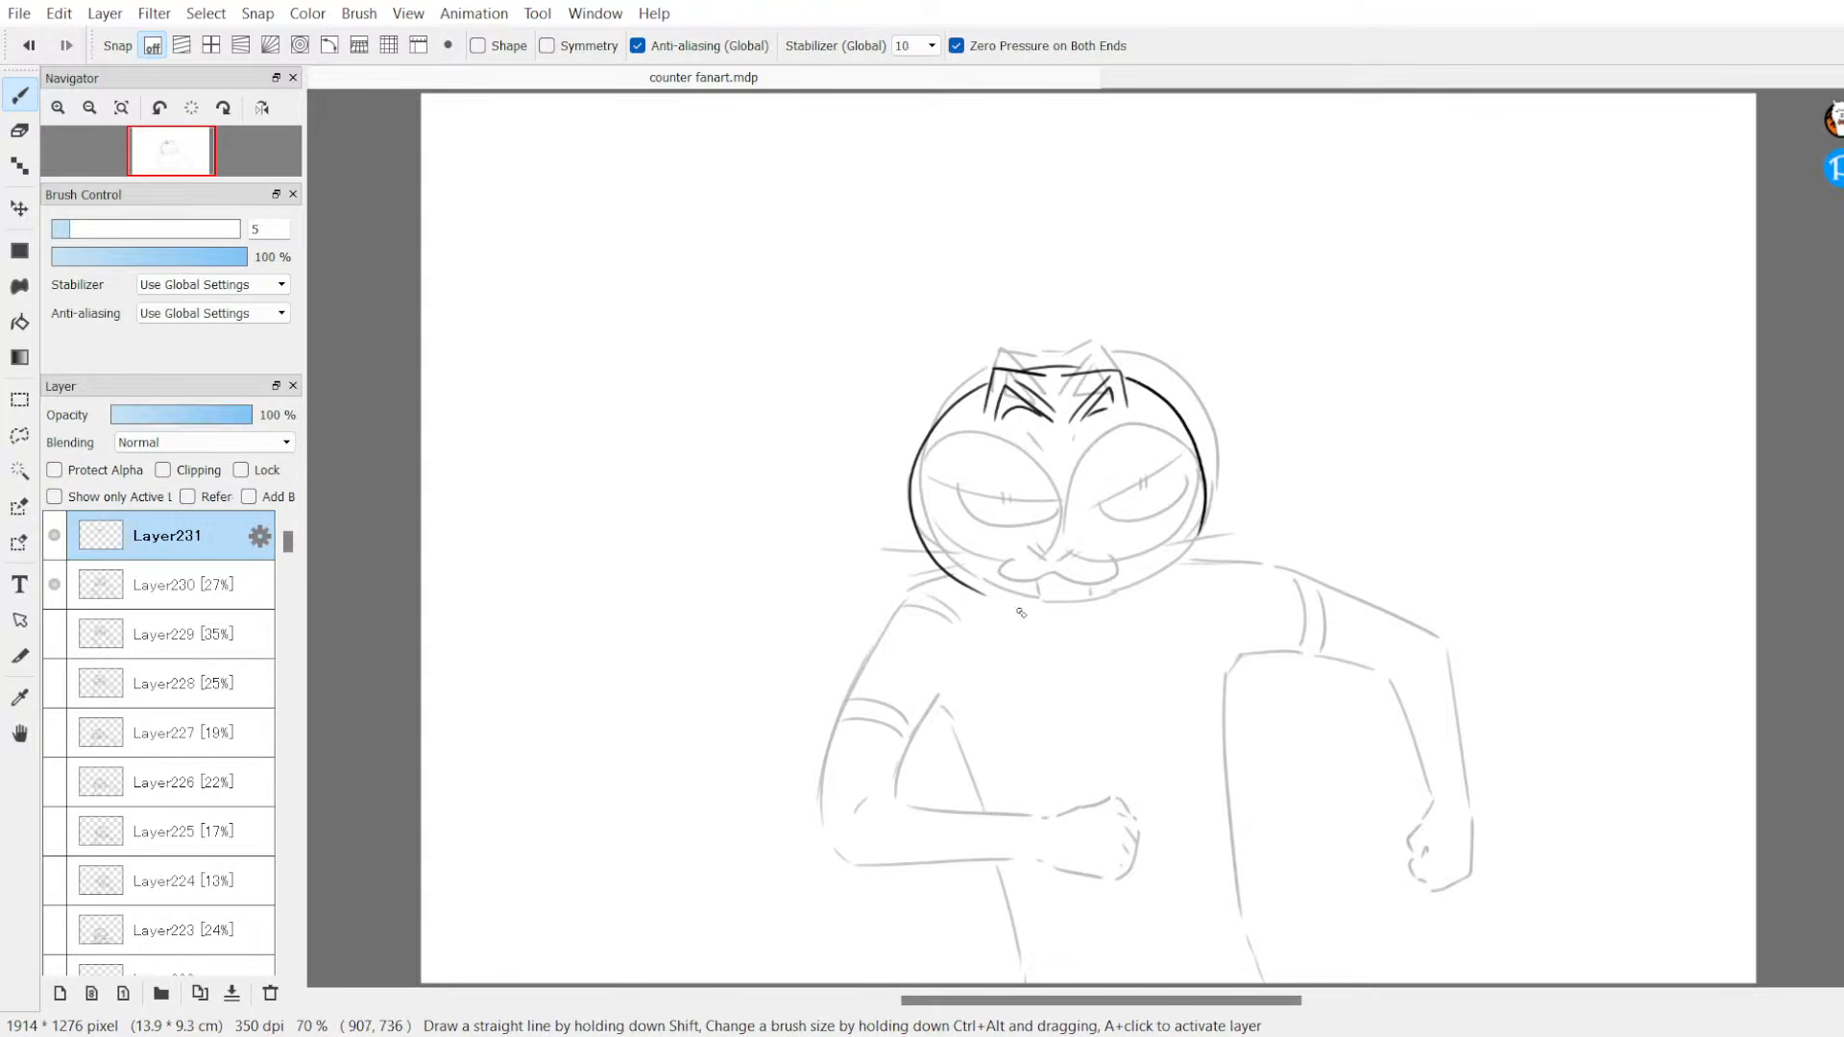
{"action": "mouse_move", "coordinate": [993, 597]}
{"action": "left_mouse_down"}
{"action": "mouse_move", "coordinate": [1103, 607]}
{"action": "mouse_move", "coordinate": [1185, 556]}
{"action": "mouse_move", "coordinate": [1195, 516]}
{"action": "left_mouse_up"}
Step: Draw the short brow marks and two large eye outlines with half-closed lids and pupils, plus the nose and curved muzzle
{"action": "left_click_drag", "start_coordinate": [1035, 445], "coordinate": [1047, 455]}
{"action": "left_click_drag", "start_coordinate": [1094, 439], "coordinate": [1090, 443]}
{"action": "left_click_drag", "start_coordinate": [999, 446], "coordinate": [917, 546]}
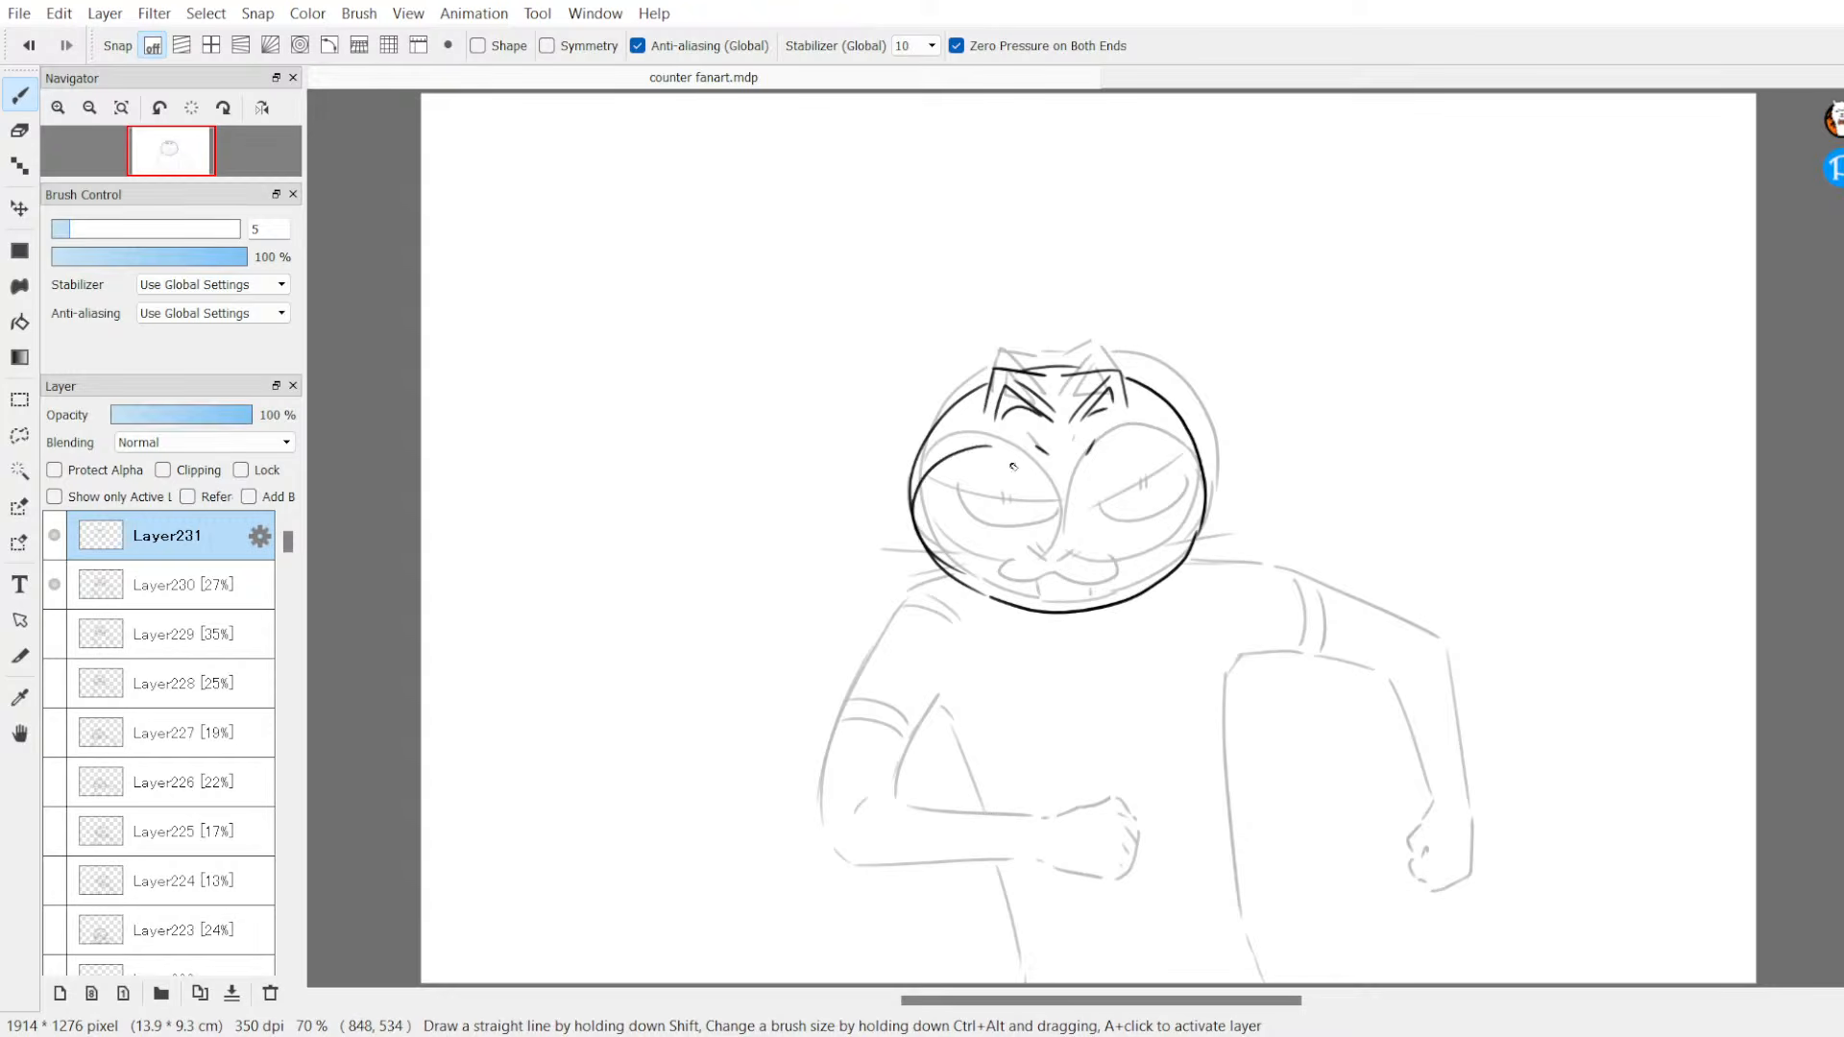
{"action": "mouse_move", "coordinate": [991, 451]}
{"action": "left_mouse_down"}
{"action": "mouse_move", "coordinate": [1068, 501]}
{"action": "mouse_move", "coordinate": [1074, 534]}
{"action": "mouse_move", "coordinate": [982, 568]}
{"action": "mouse_move", "coordinate": [1059, 568]}
{"action": "mouse_move", "coordinate": [1102, 533]}
{"action": "mouse_move", "coordinate": [1085, 554]}
{"action": "mouse_move", "coordinate": [1079, 509]}
{"action": "mouse_move", "coordinate": [1150, 449]}
{"action": "mouse_move", "coordinate": [1202, 480]}
{"action": "left_mouse_up"}
{"action": "mouse_move", "coordinate": [1074, 542]}
{"action": "left_mouse_down"}
{"action": "mouse_move", "coordinate": [1100, 576]}
{"action": "mouse_move", "coordinate": [1184, 553]}
{"action": "left_mouse_up"}
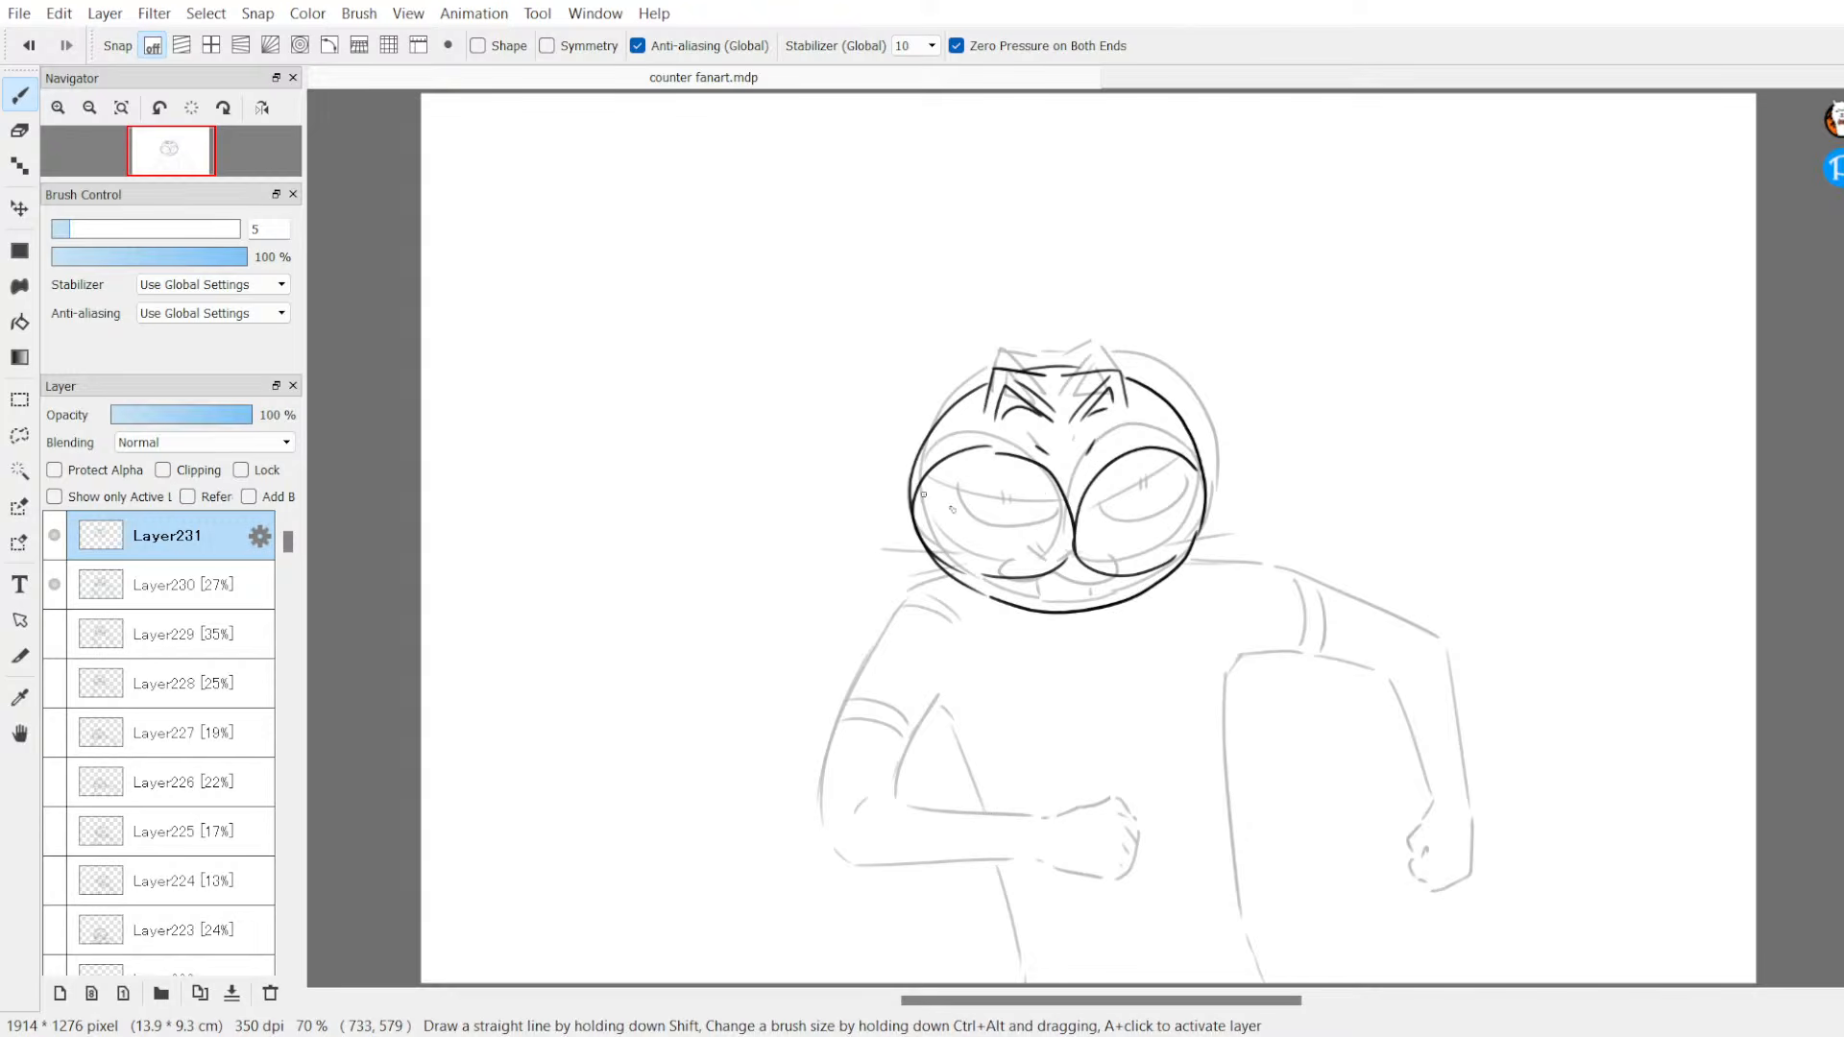
{"action": "mouse_move", "coordinate": [920, 494]}
{"action": "left_mouse_down"}
{"action": "mouse_move", "coordinate": [1064, 519]}
{"action": "mouse_move", "coordinate": [1186, 471]}
{"action": "mouse_move", "coordinate": [972, 548]}
{"action": "mouse_move", "coordinate": [1189, 492]}
{"action": "mouse_move", "coordinate": [1126, 511]}
{"action": "mouse_move", "coordinate": [1101, 581]}
{"action": "mouse_move", "coordinate": [1020, 595]}
{"action": "mouse_move", "coordinate": [1132, 573]}
{"action": "left_mouse_up"}
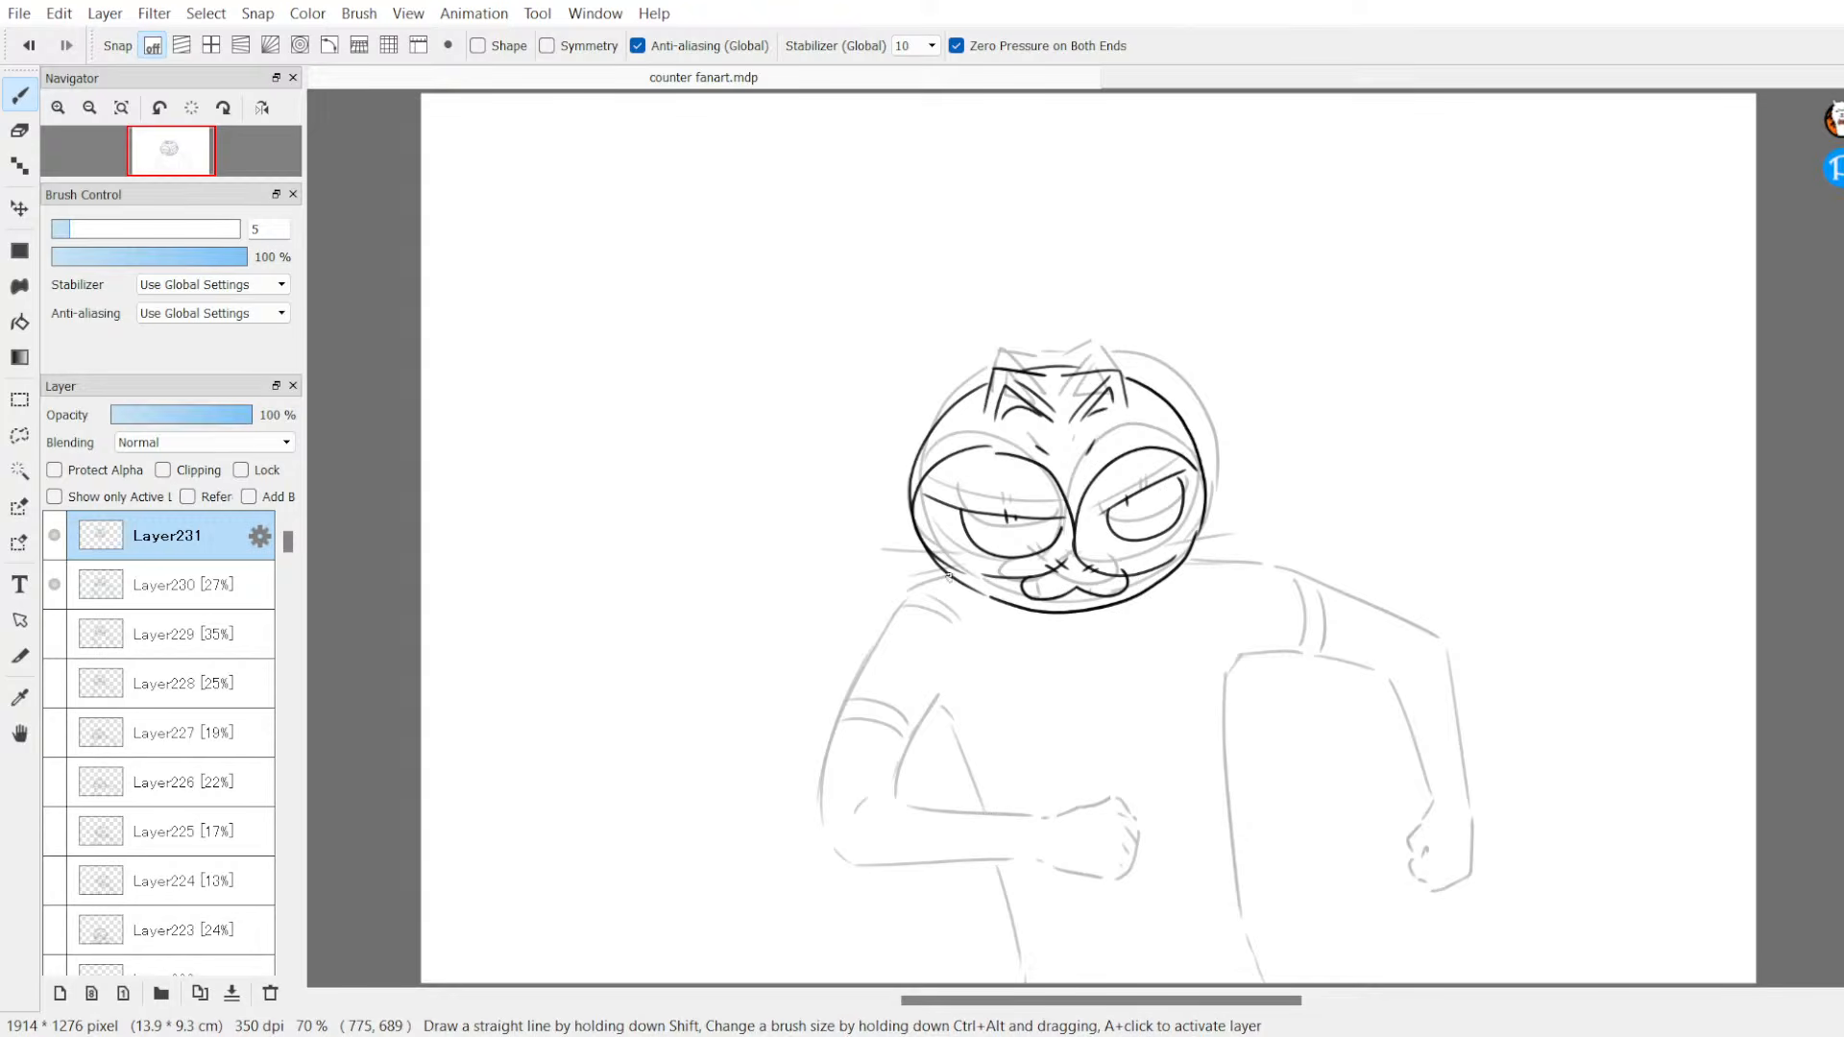
Step: Draw whiskers and cheek bulges on both sides of the head, with small tooth marks and the left shoulder lines
{"action": "left_click_drag", "start_coordinate": [1170, 562], "coordinate": [1230, 551]}
{"action": "left_click_drag", "start_coordinate": [1190, 576], "coordinate": [1234, 573]}
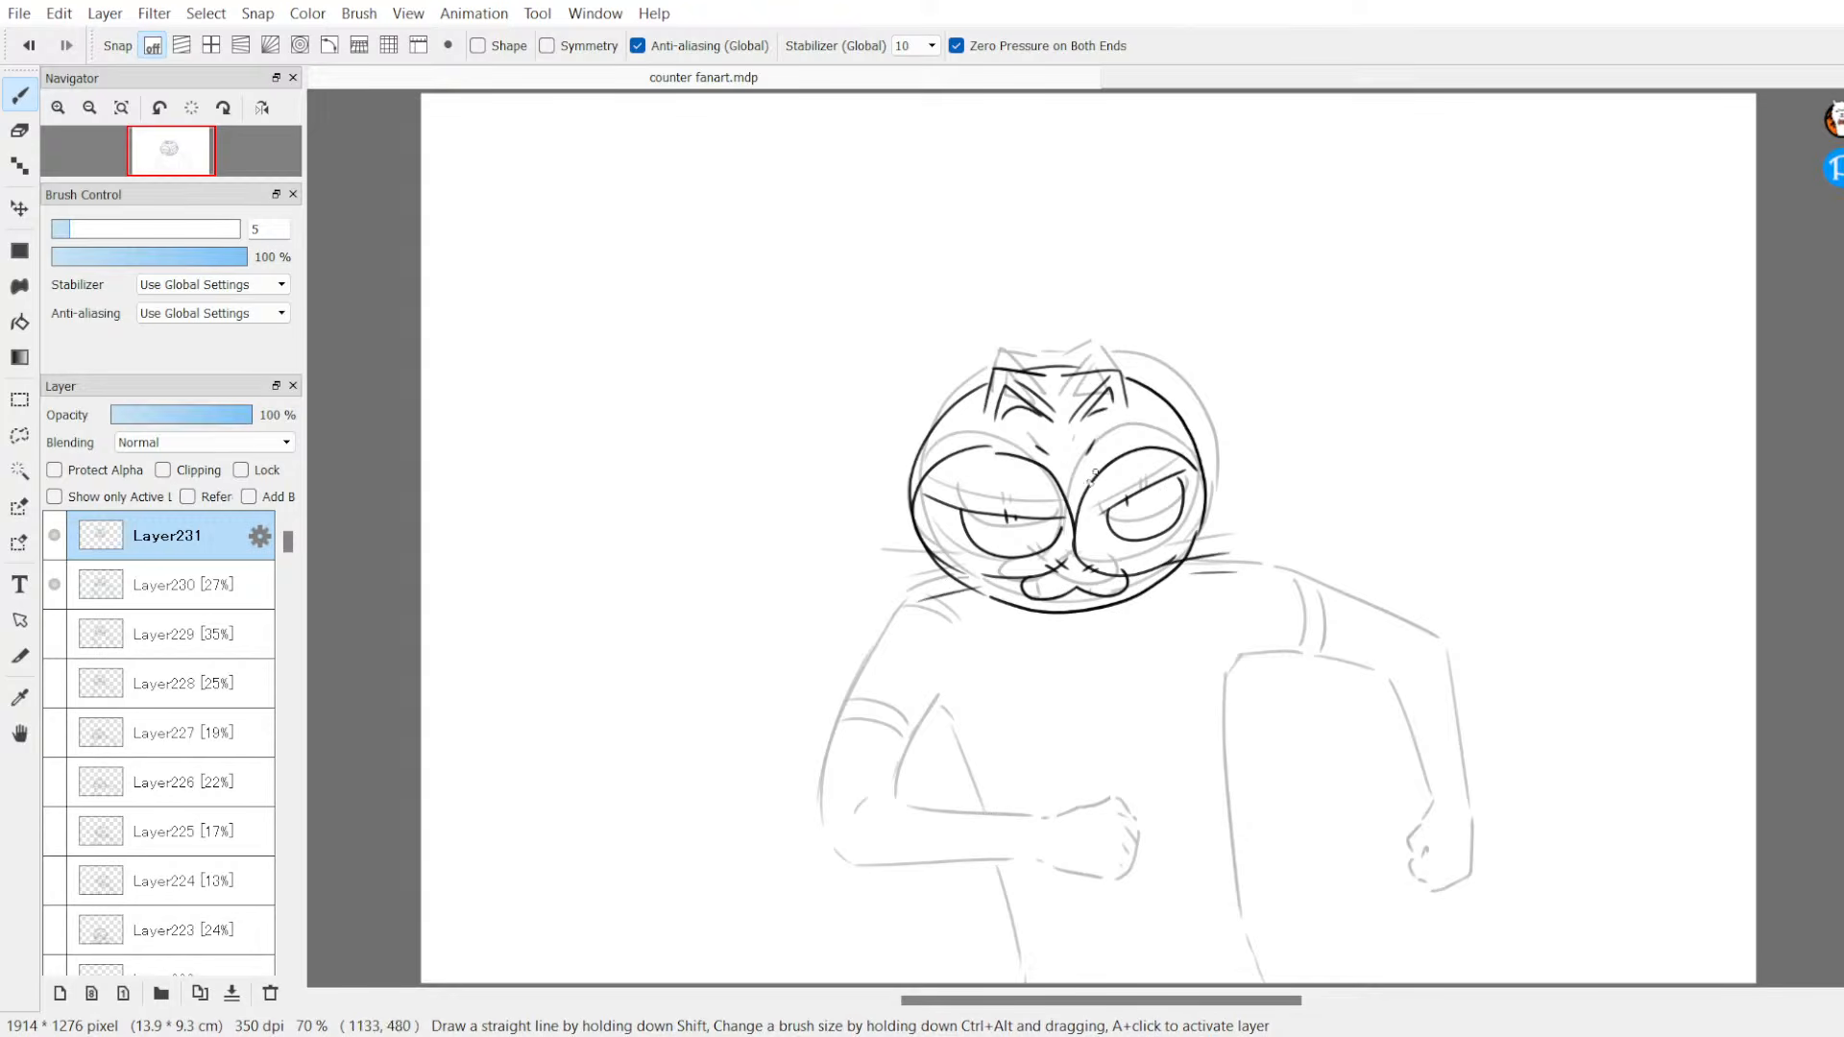
{"action": "left_click_drag", "start_coordinate": [970, 580], "coordinate": [900, 583]}
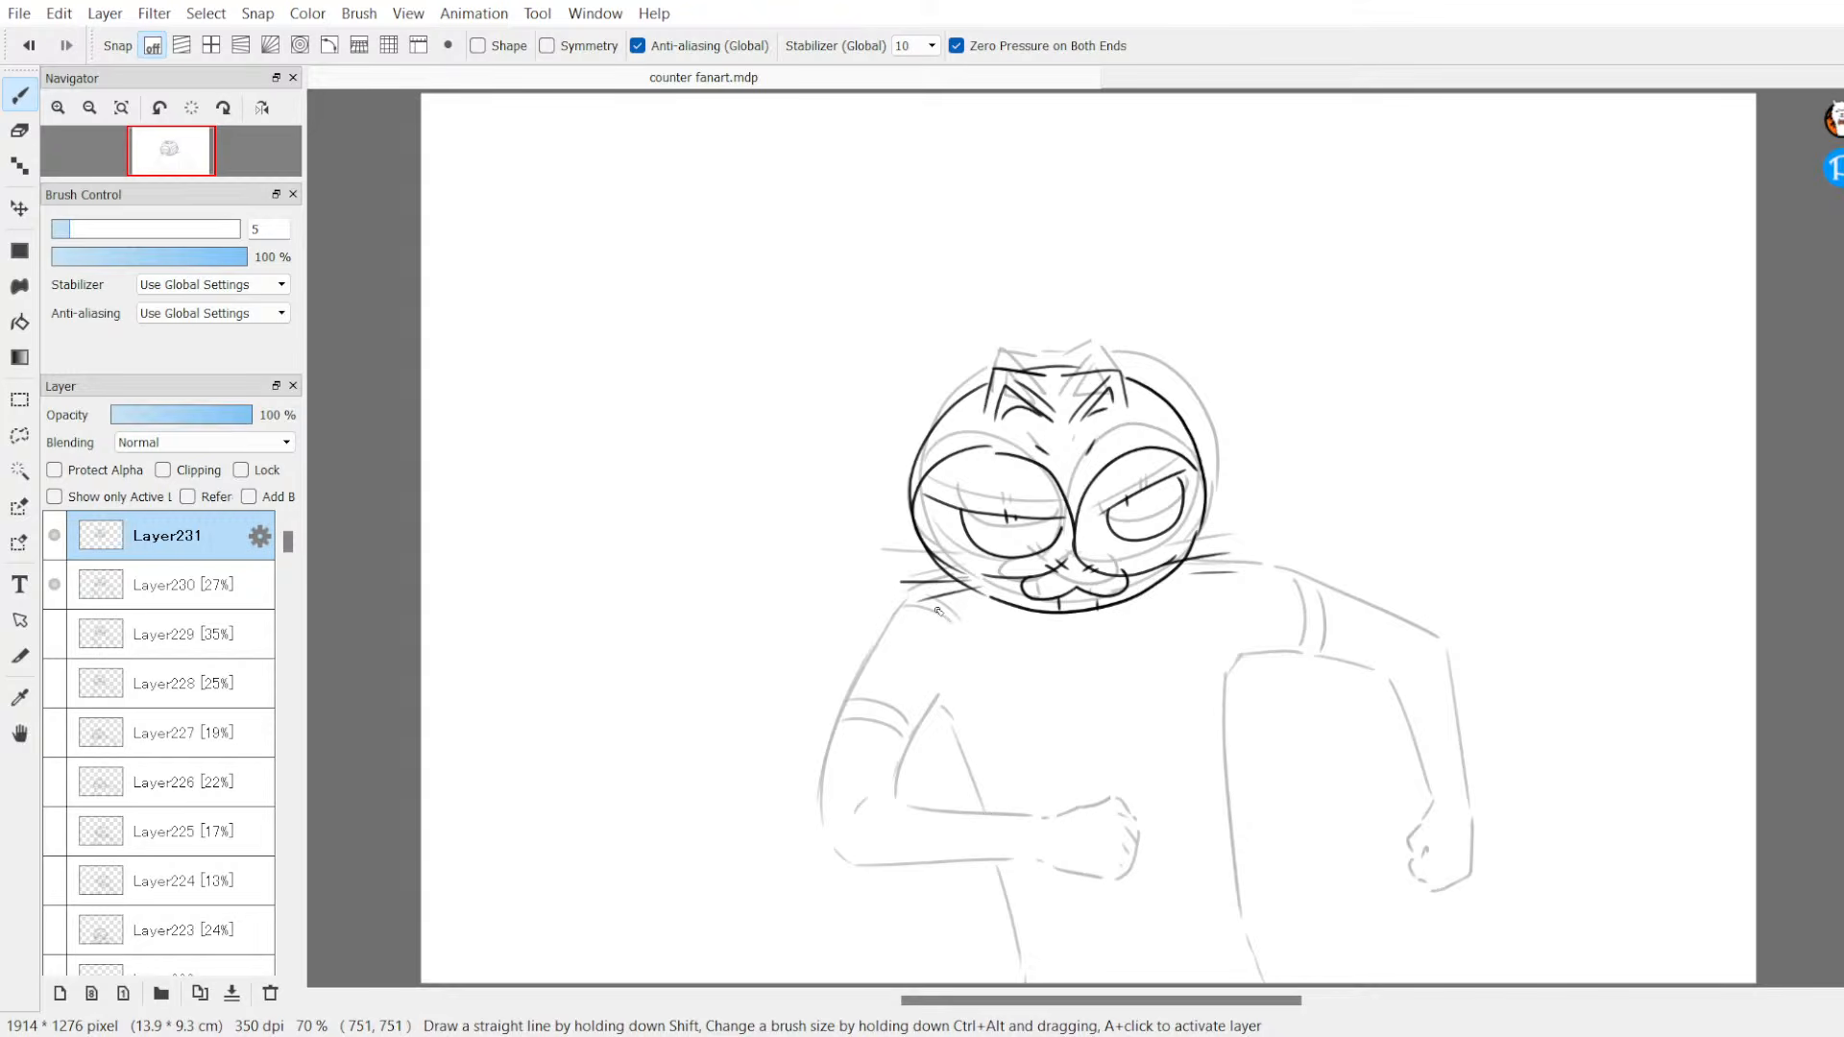
{"action": "left_click_drag", "start_coordinate": [910, 603], "coordinate": [940, 646]}
{"action": "left_click_drag", "start_coordinate": [917, 596], "coordinate": [945, 625]}
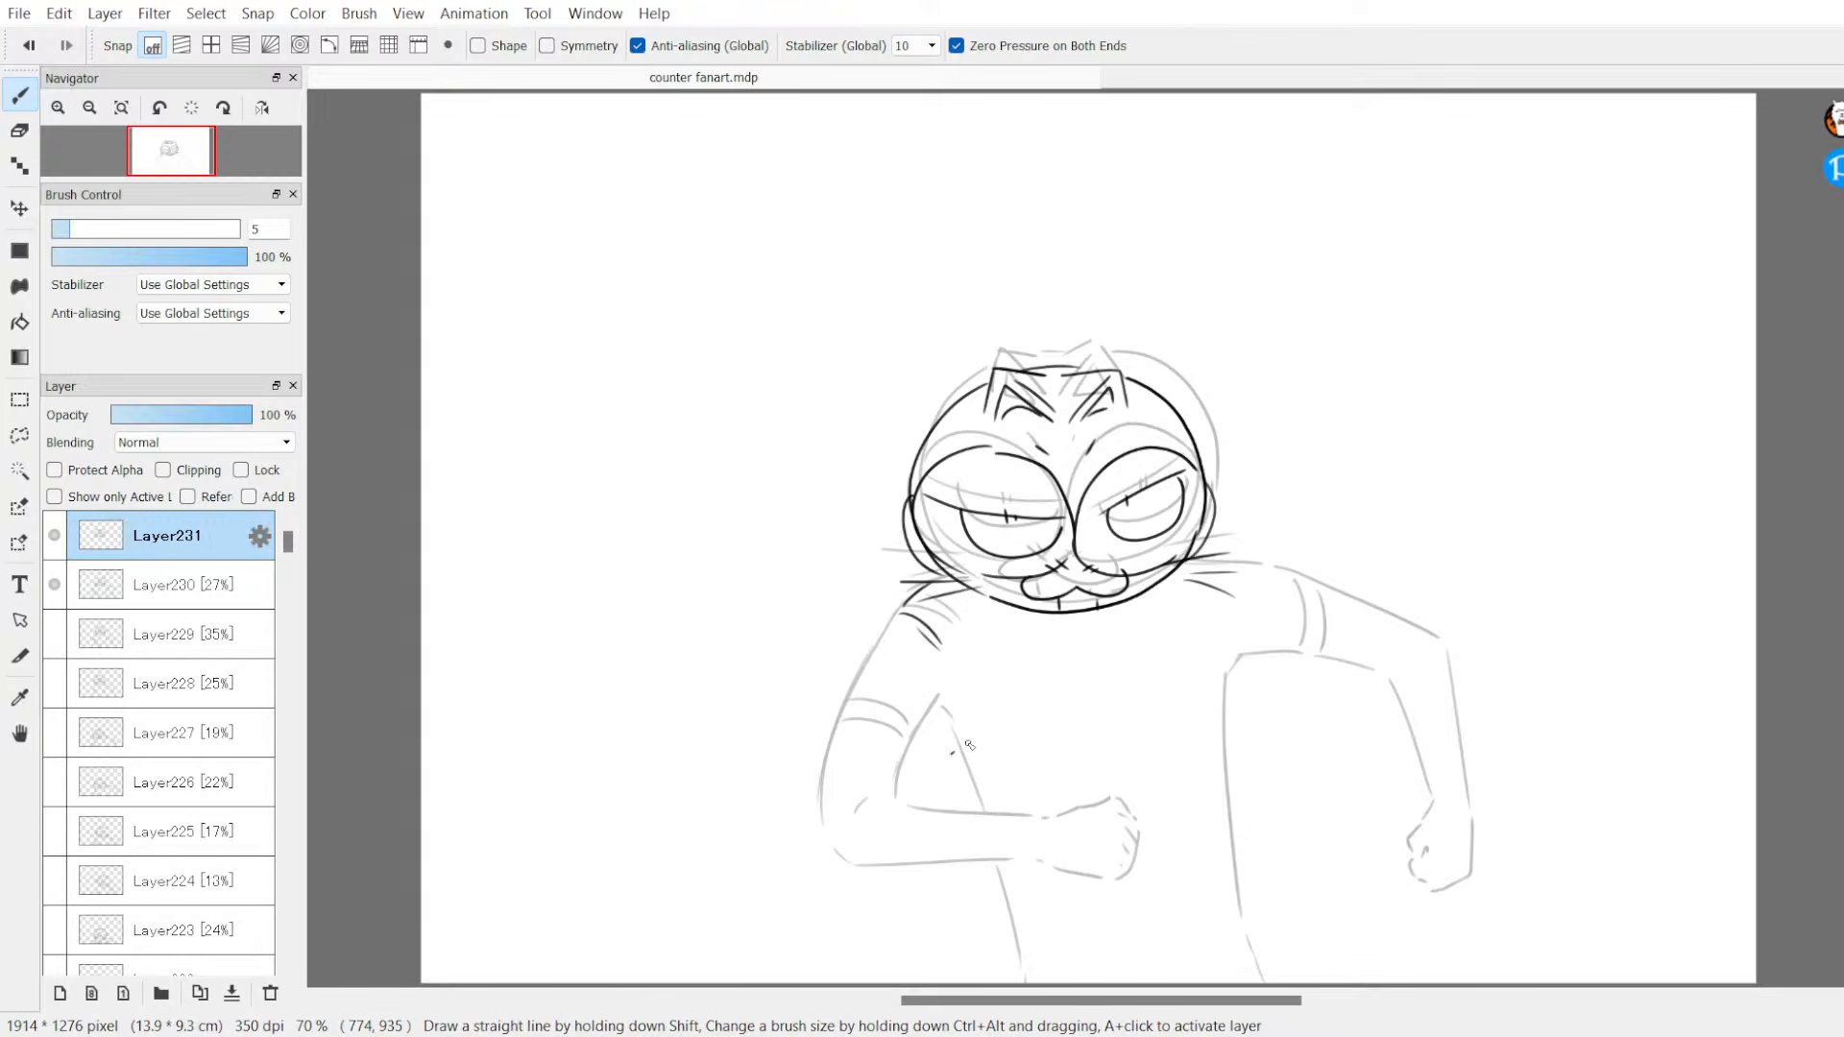
Step: Draw a clenched fist in front of the chest and the left forearm joining it to a rounded elbow
{"action": "mouse_move", "coordinate": [970, 745]}
{"action": "left_mouse_down"}
{"action": "mouse_move", "coordinate": [1033, 790]}
{"action": "mouse_move", "coordinate": [937, 801]}
{"action": "mouse_move", "coordinate": [1014, 826]}
{"action": "left_mouse_up"}
{"action": "mouse_move", "coordinate": [949, 811]}
{"action": "left_mouse_down"}
{"action": "mouse_move", "coordinate": [999, 842]}
{"action": "mouse_move", "coordinate": [972, 860]}
{"action": "left_mouse_up"}
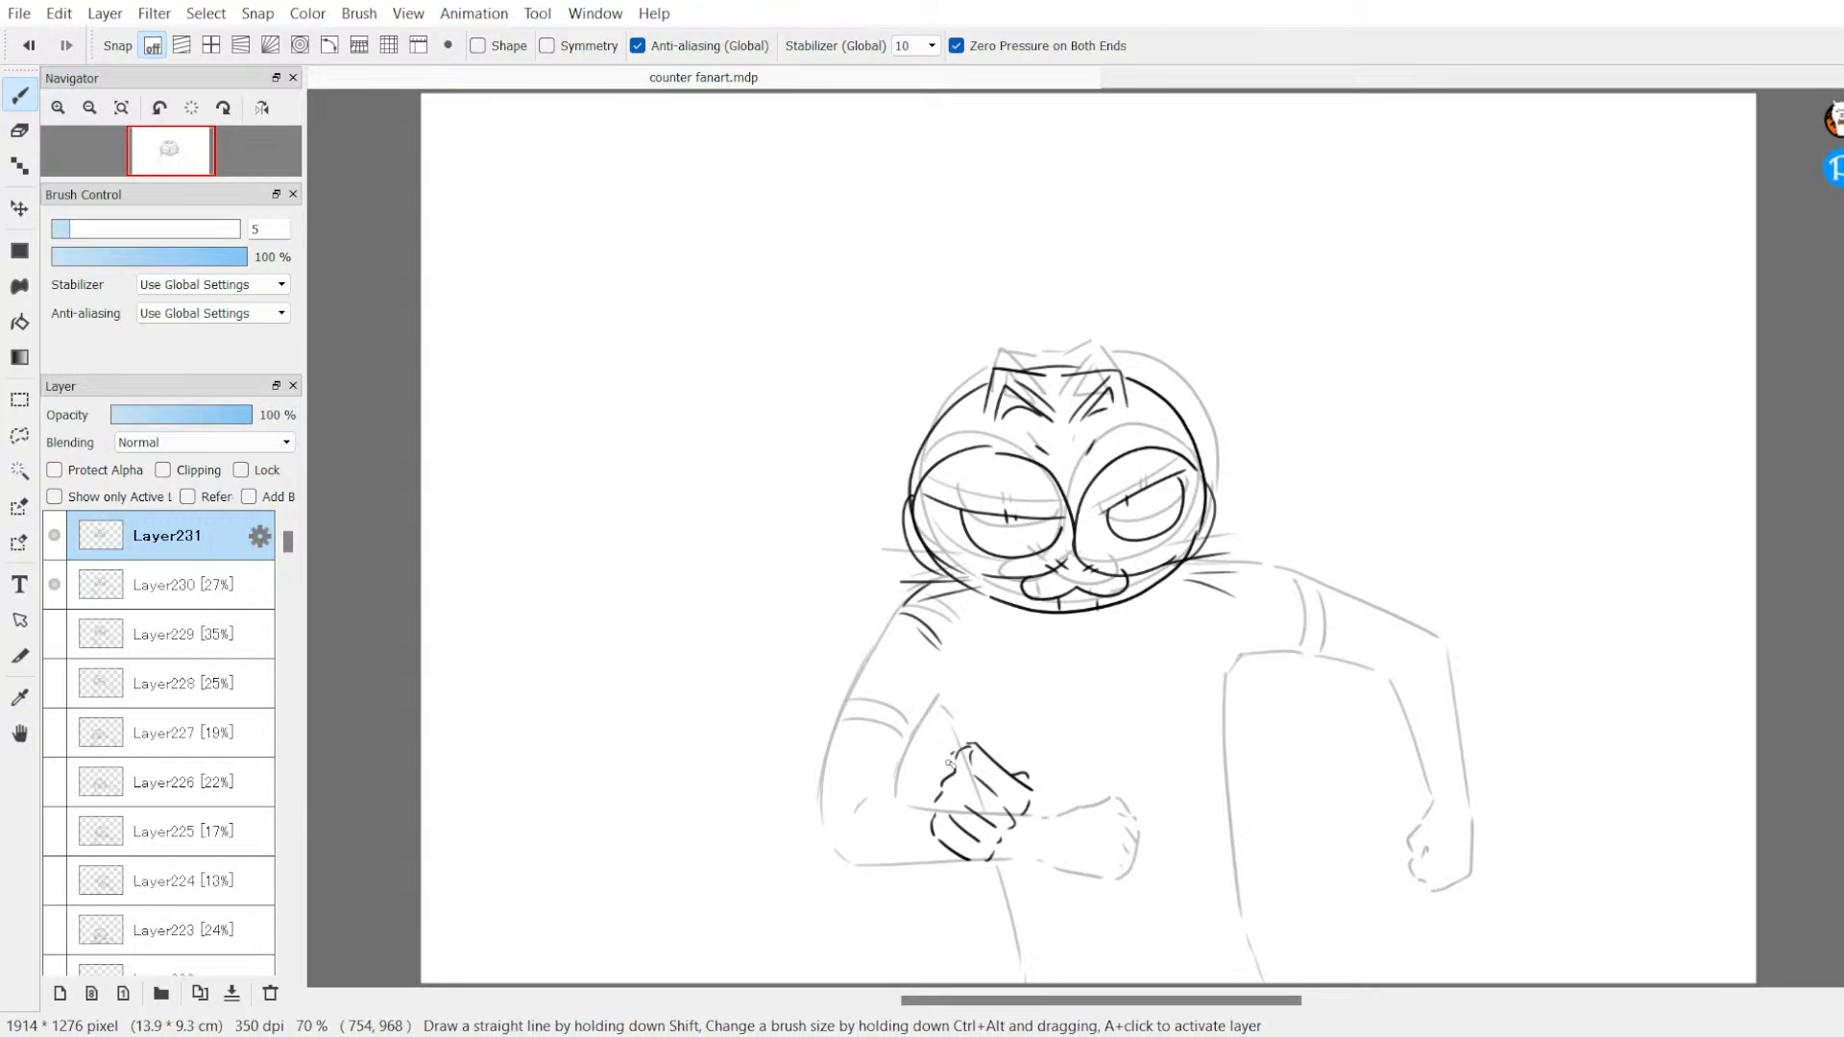
{"action": "mouse_move", "coordinate": [949, 764]}
{"action": "left_mouse_down"}
{"action": "mouse_move", "coordinate": [842, 748]}
{"action": "mouse_move", "coordinate": [843, 824]}
{"action": "left_mouse_up"}
{"action": "left_click_drag", "start_coordinate": [862, 811], "coordinate": [920, 818]}
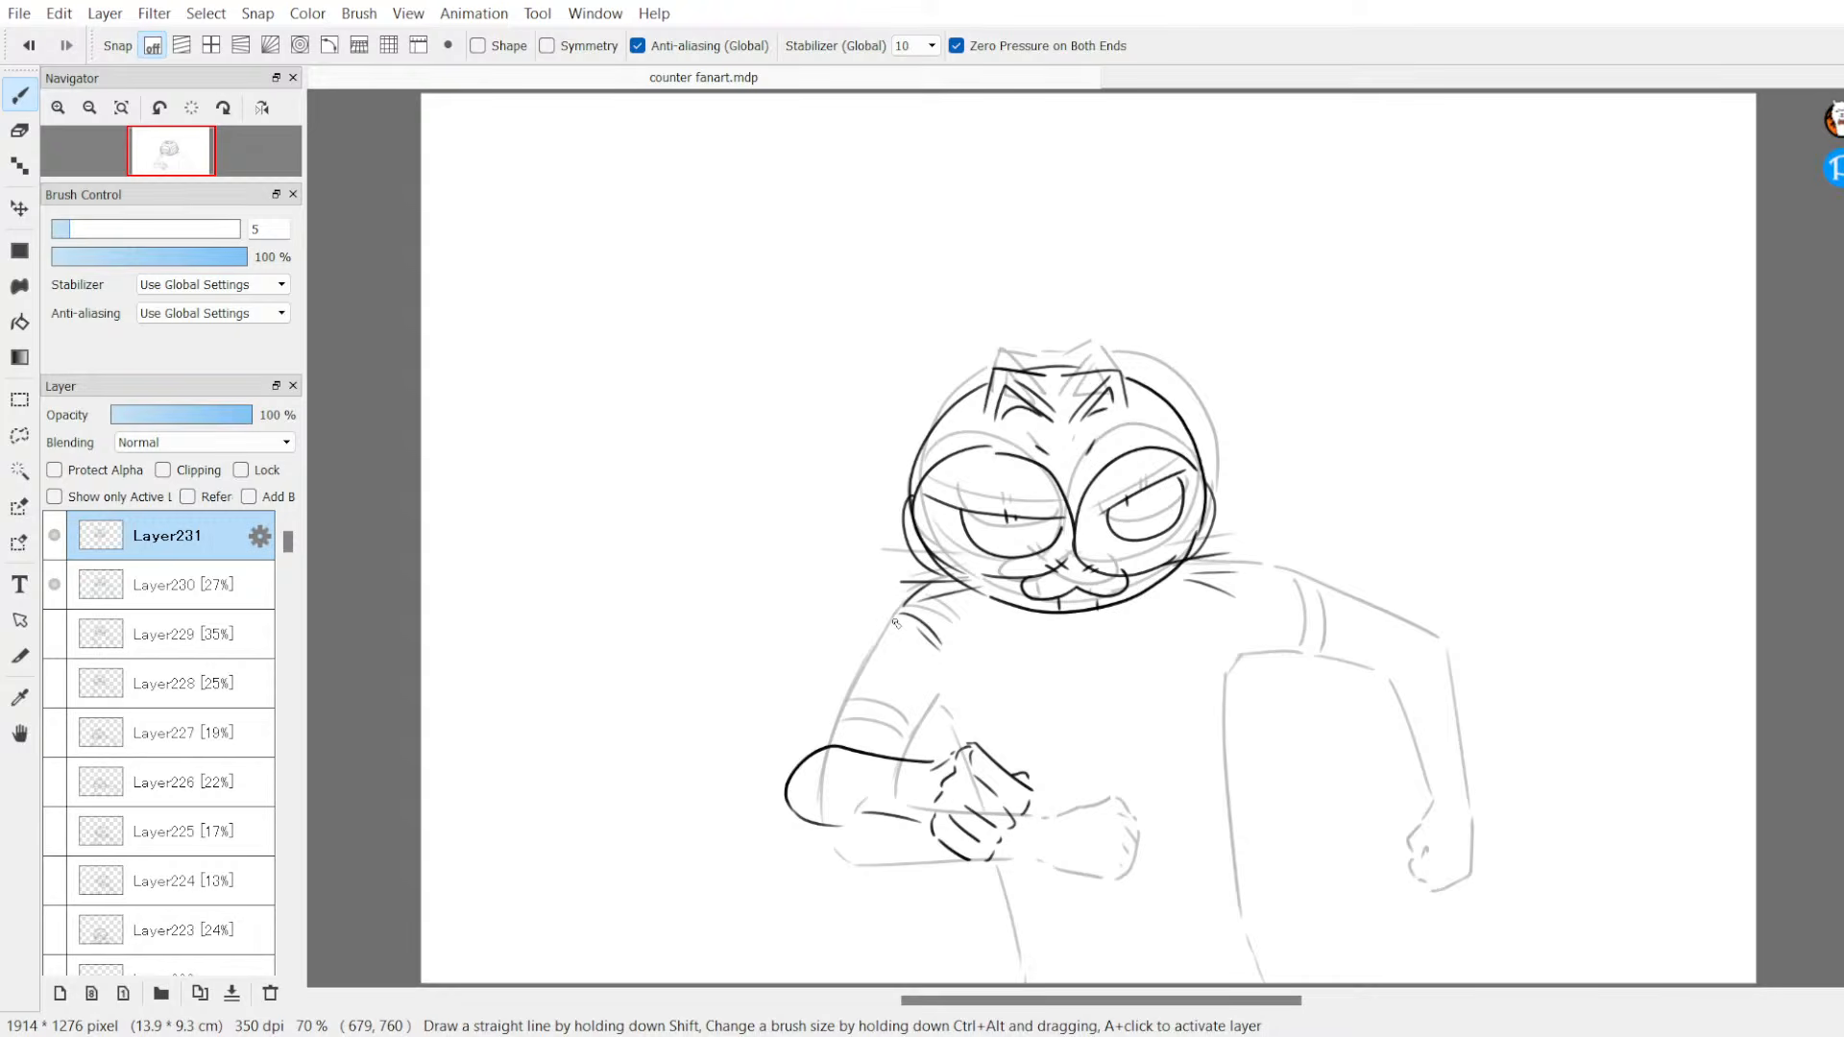
Step: Draw the left upper arm with two curved bands and redraw the forearm's lower edge up to the fist
{"action": "left_click_drag", "start_coordinate": [895, 622], "coordinate": [794, 767]}
{"action": "mouse_move", "coordinate": [847, 689]}
{"action": "left_mouse_down"}
{"action": "mouse_move", "coordinate": [912, 723]}
{"action": "mouse_move", "coordinate": [936, 688]}
{"action": "left_mouse_up"}
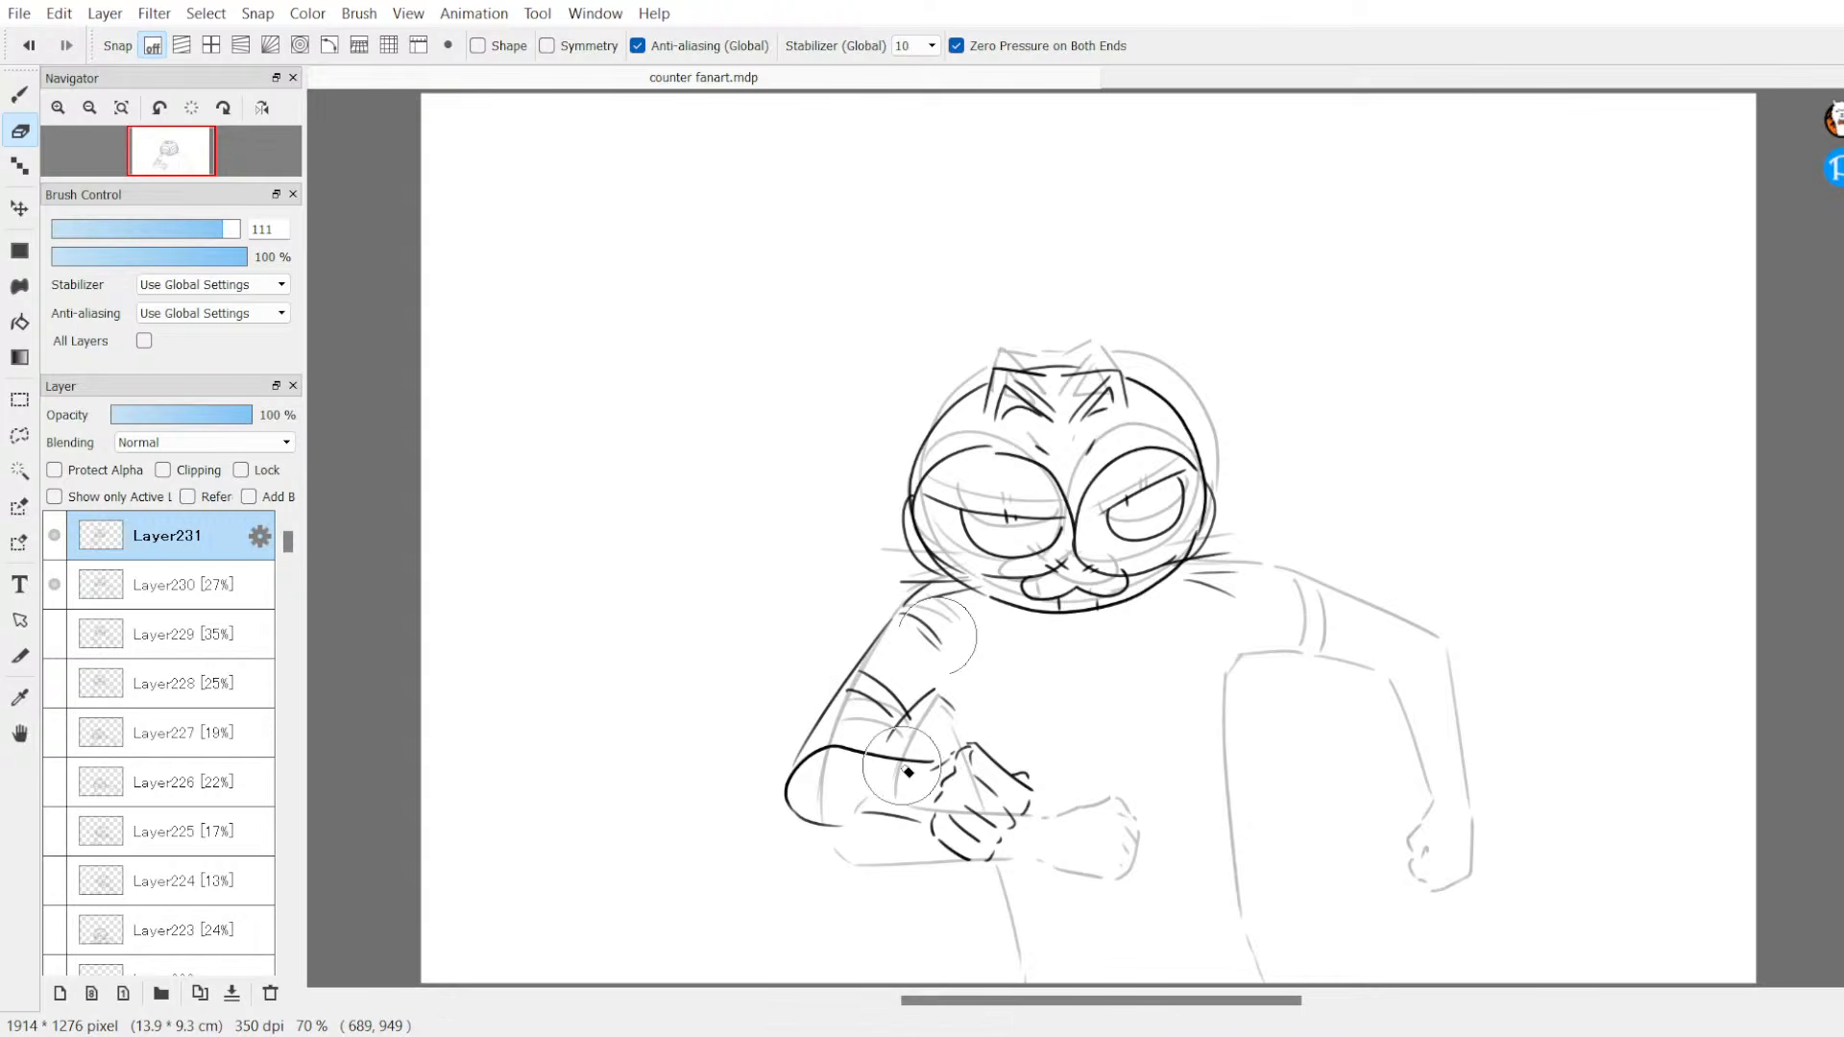
{"action": "left_click_drag", "start_coordinate": [909, 772], "coordinate": [885, 823]}
{"action": "key", "text": "ctrl+z"}
{"action": "key", "text": "b"}
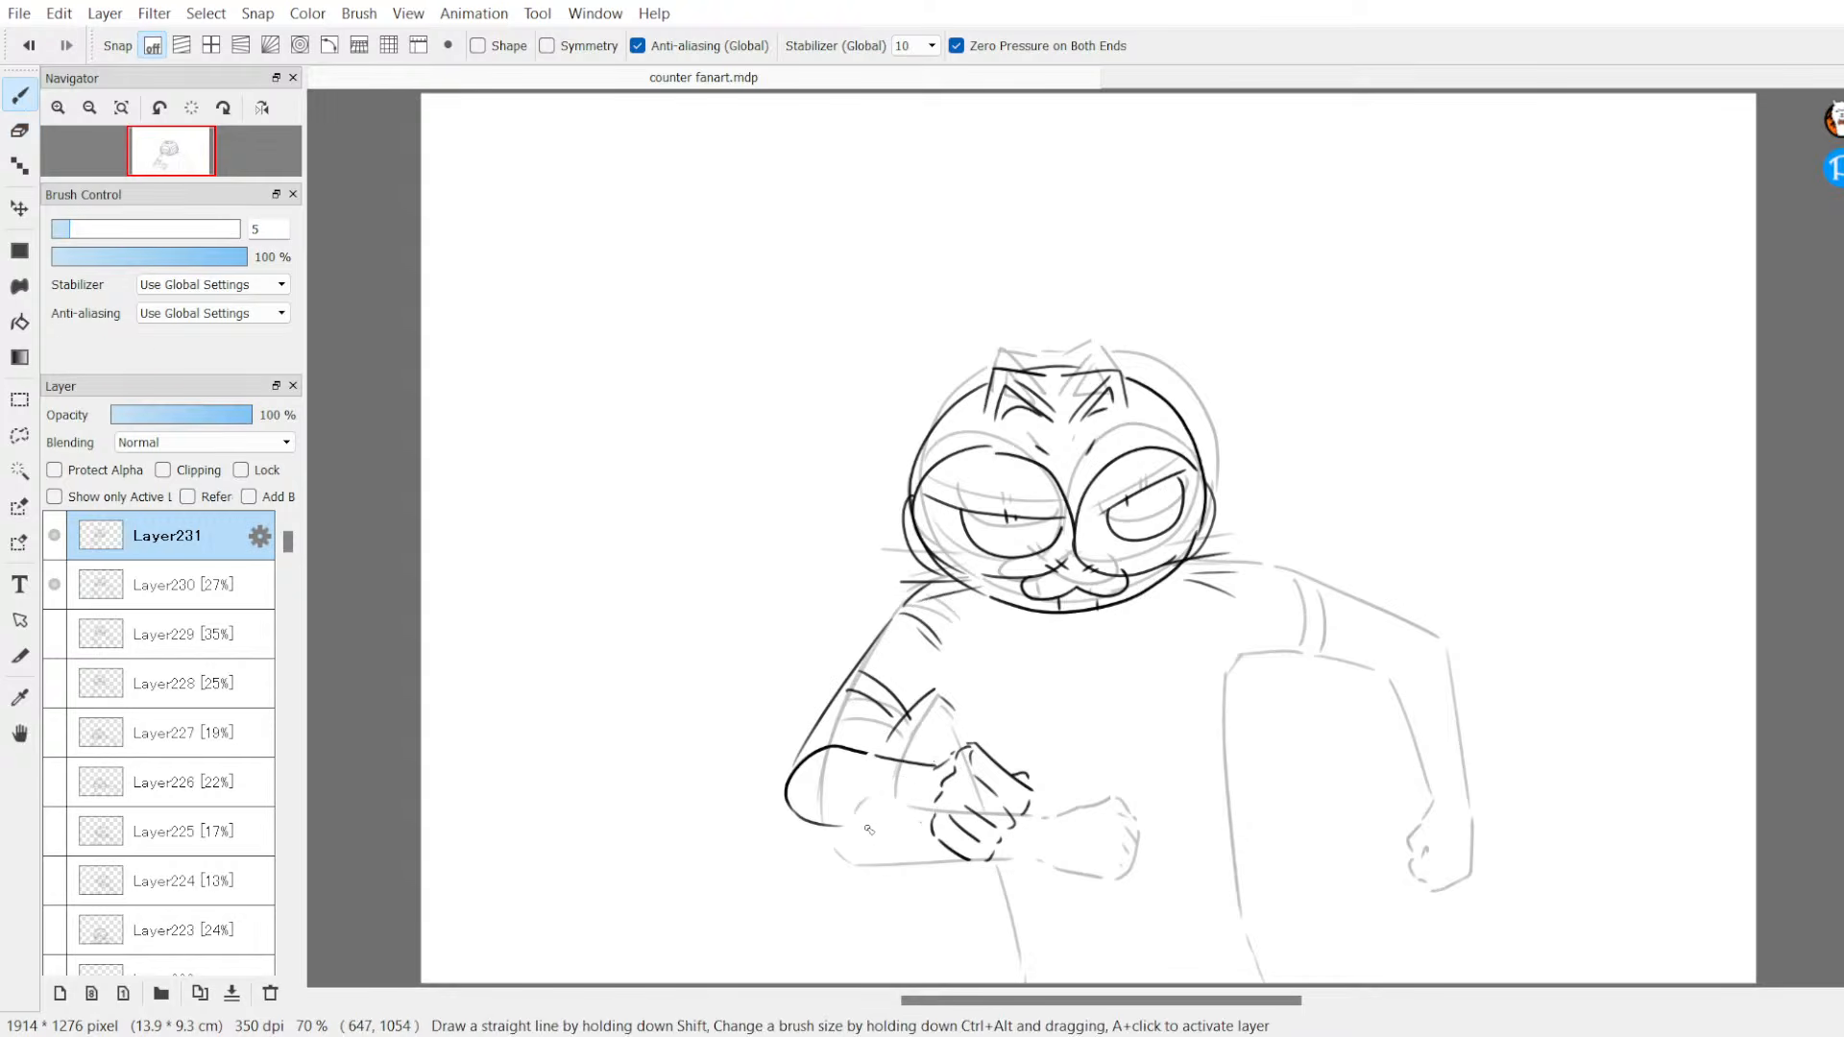
{"action": "left_click_drag", "start_coordinate": [847, 824], "coordinate": [910, 817]}
{"action": "key", "text": "ctrl+z"}
{"action": "left_click_drag", "start_coordinate": [922, 822], "coordinate": [932, 833]}
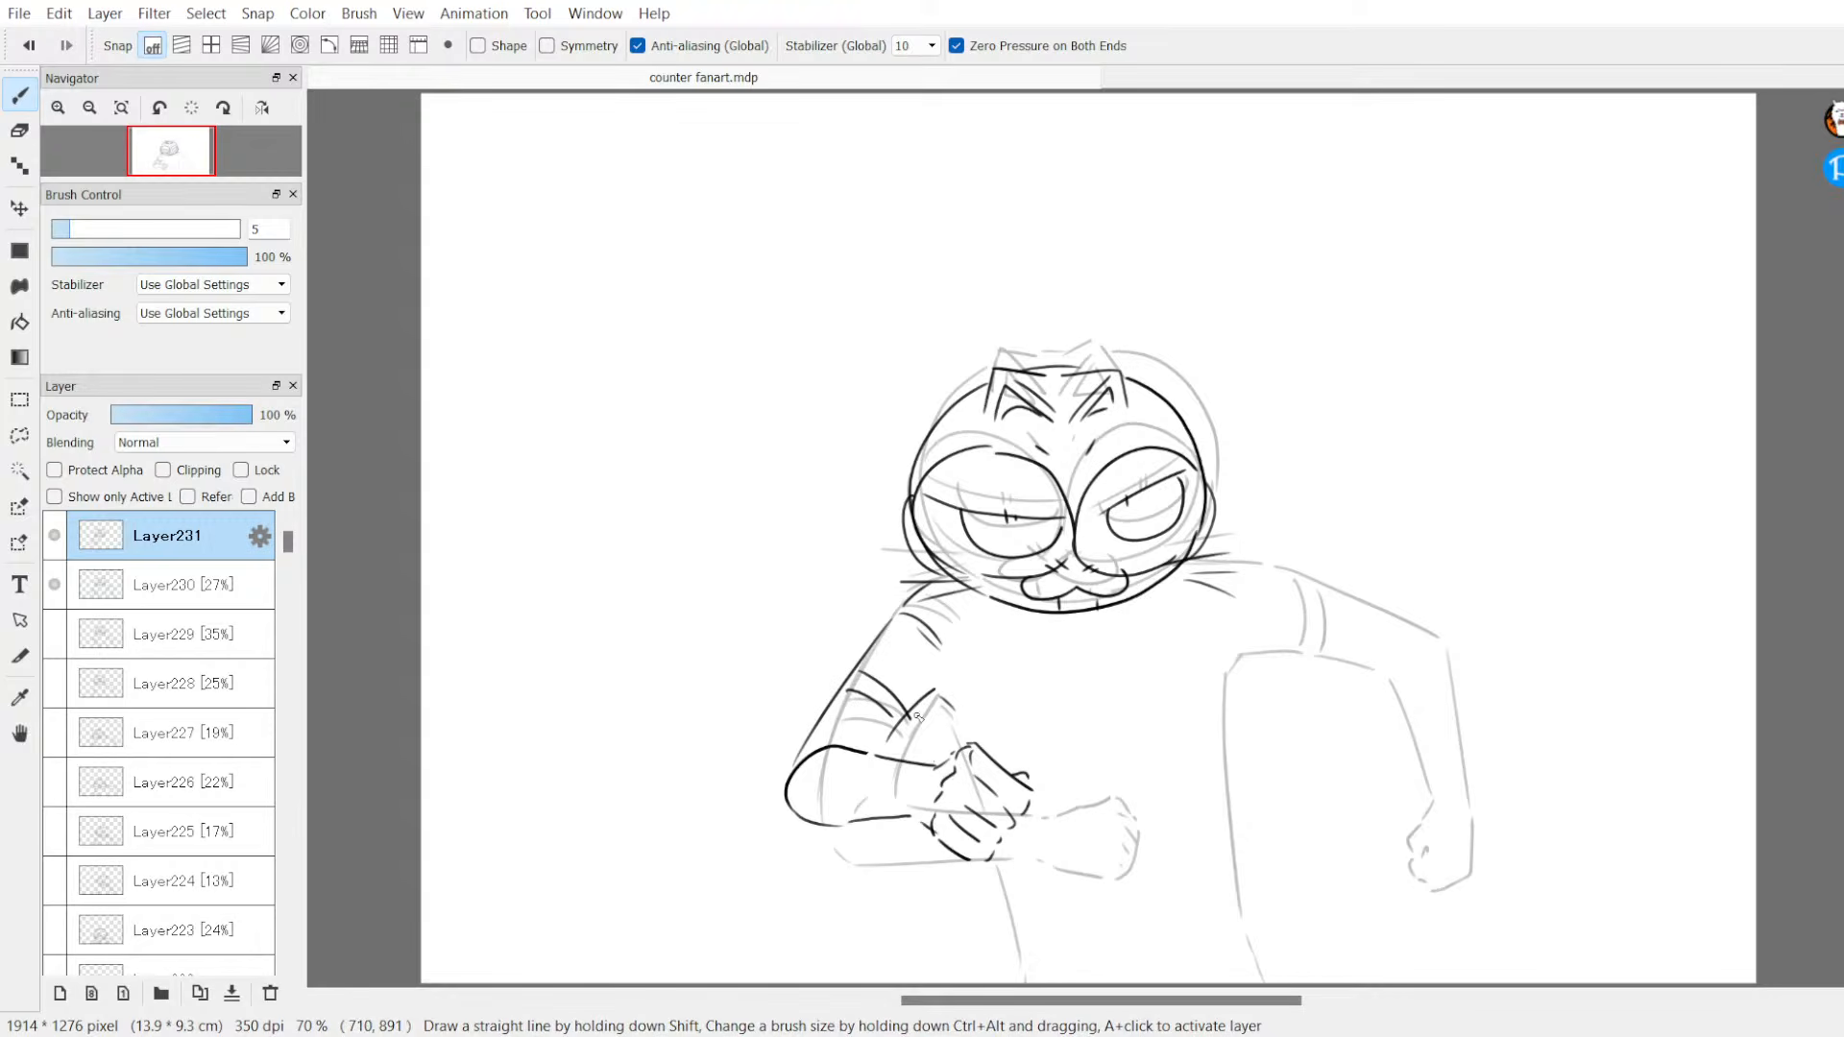
Step: Draw the line from the left armpit to the fist and both side lines of the torso down to the canvas edge
{"action": "left_click_drag", "start_coordinate": [937, 691], "coordinate": [963, 732]}
{"action": "left_click_drag", "start_coordinate": [999, 868], "coordinate": [1025, 980]}
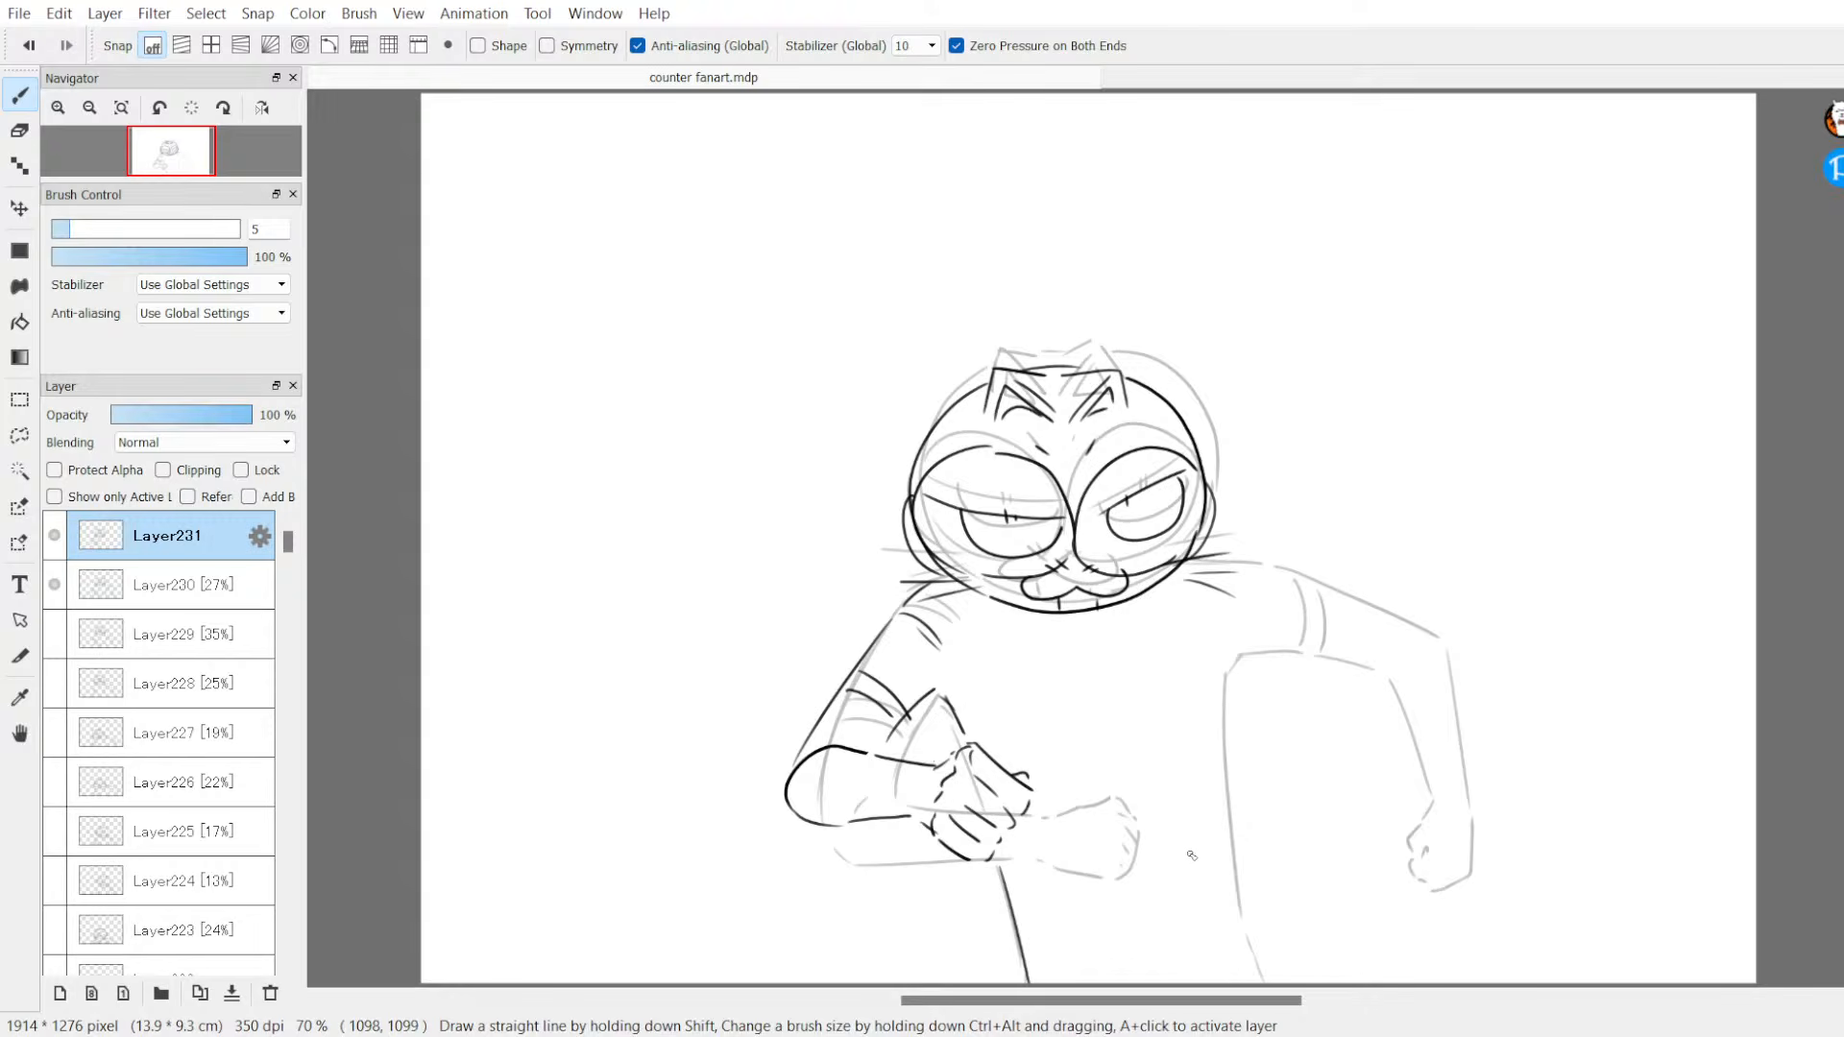
{"action": "left_click_drag", "start_coordinate": [1235, 650], "coordinate": [1249, 974]}
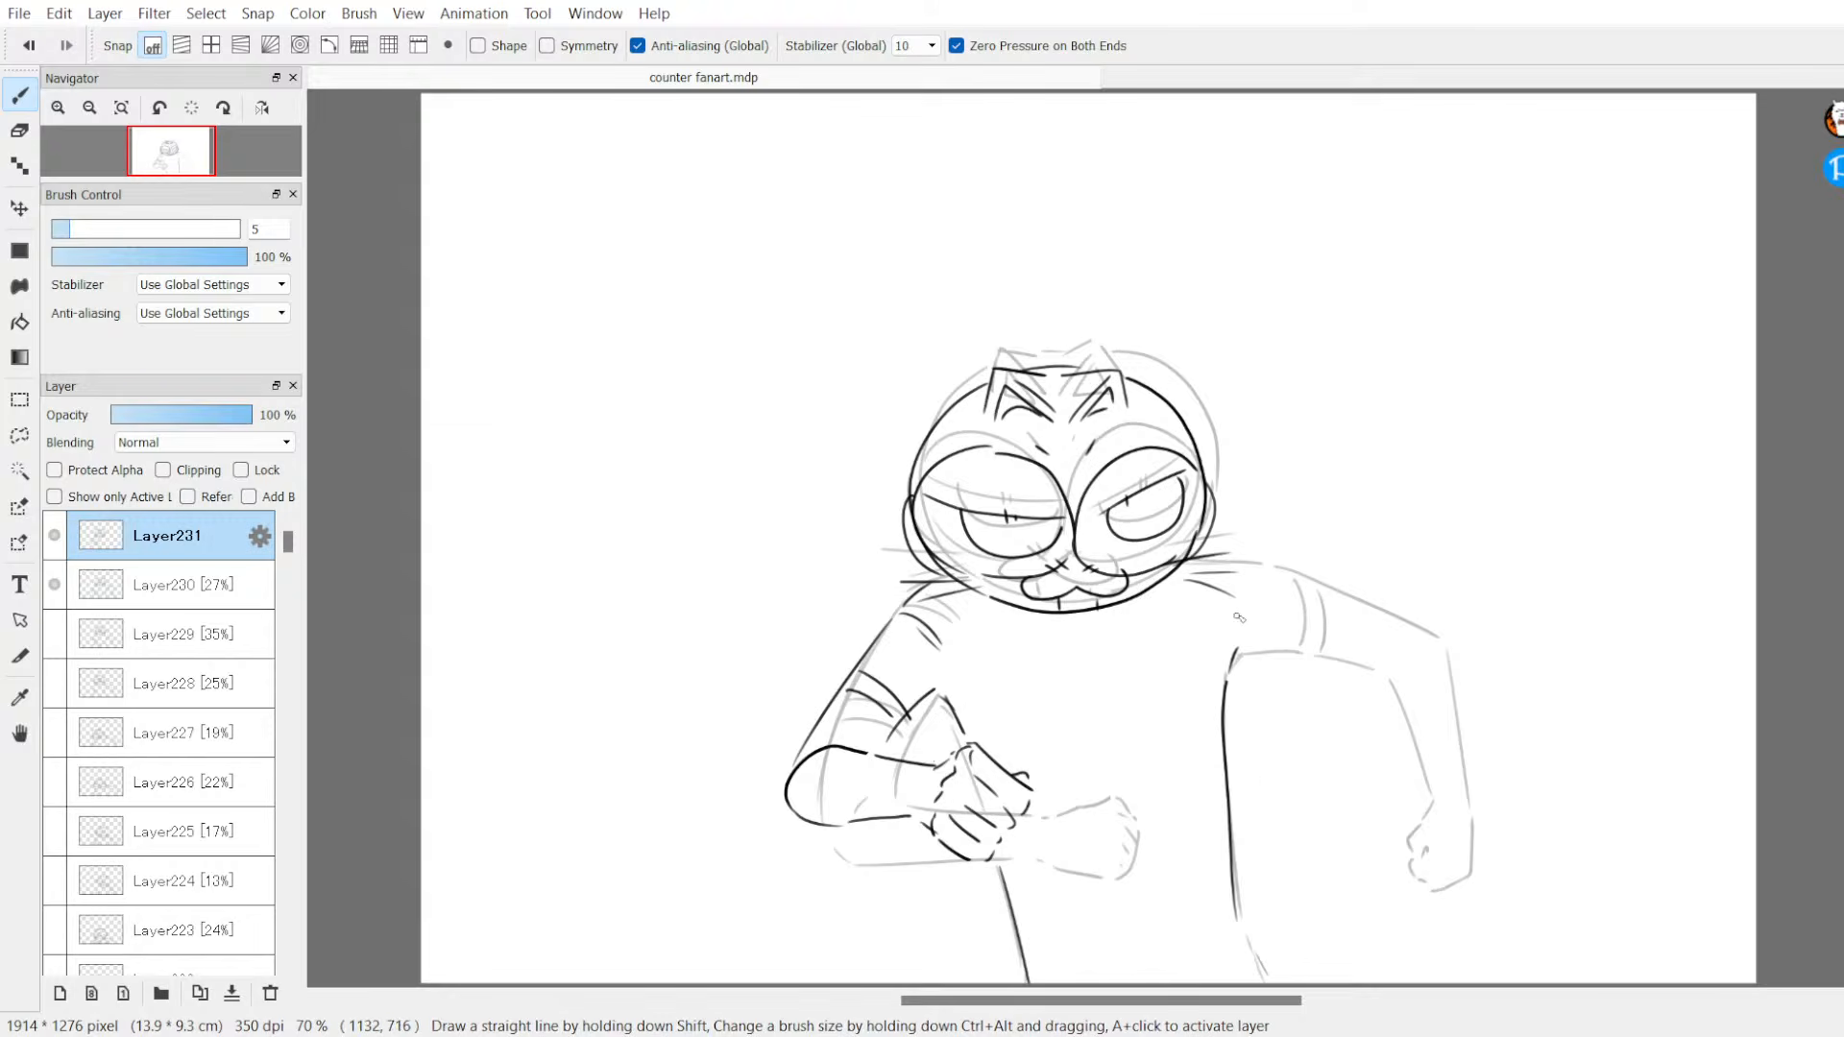
Step: Draw the right shoulder and upper arm sloping down and outward, with two curved bands across it
{"action": "left_click_drag", "start_coordinate": [1203, 565], "coordinate": [1285, 607]}
{"action": "left_click_drag", "start_coordinate": [1228, 670], "coordinate": [1364, 741]}
{"action": "left_click_drag", "start_coordinate": [1248, 579], "coordinate": [1392, 703]}
{"action": "left_click_drag", "start_coordinate": [1256, 671], "coordinate": [1282, 621]}
{"action": "left_click_drag", "start_coordinate": [1279, 680], "coordinate": [1306, 628]}
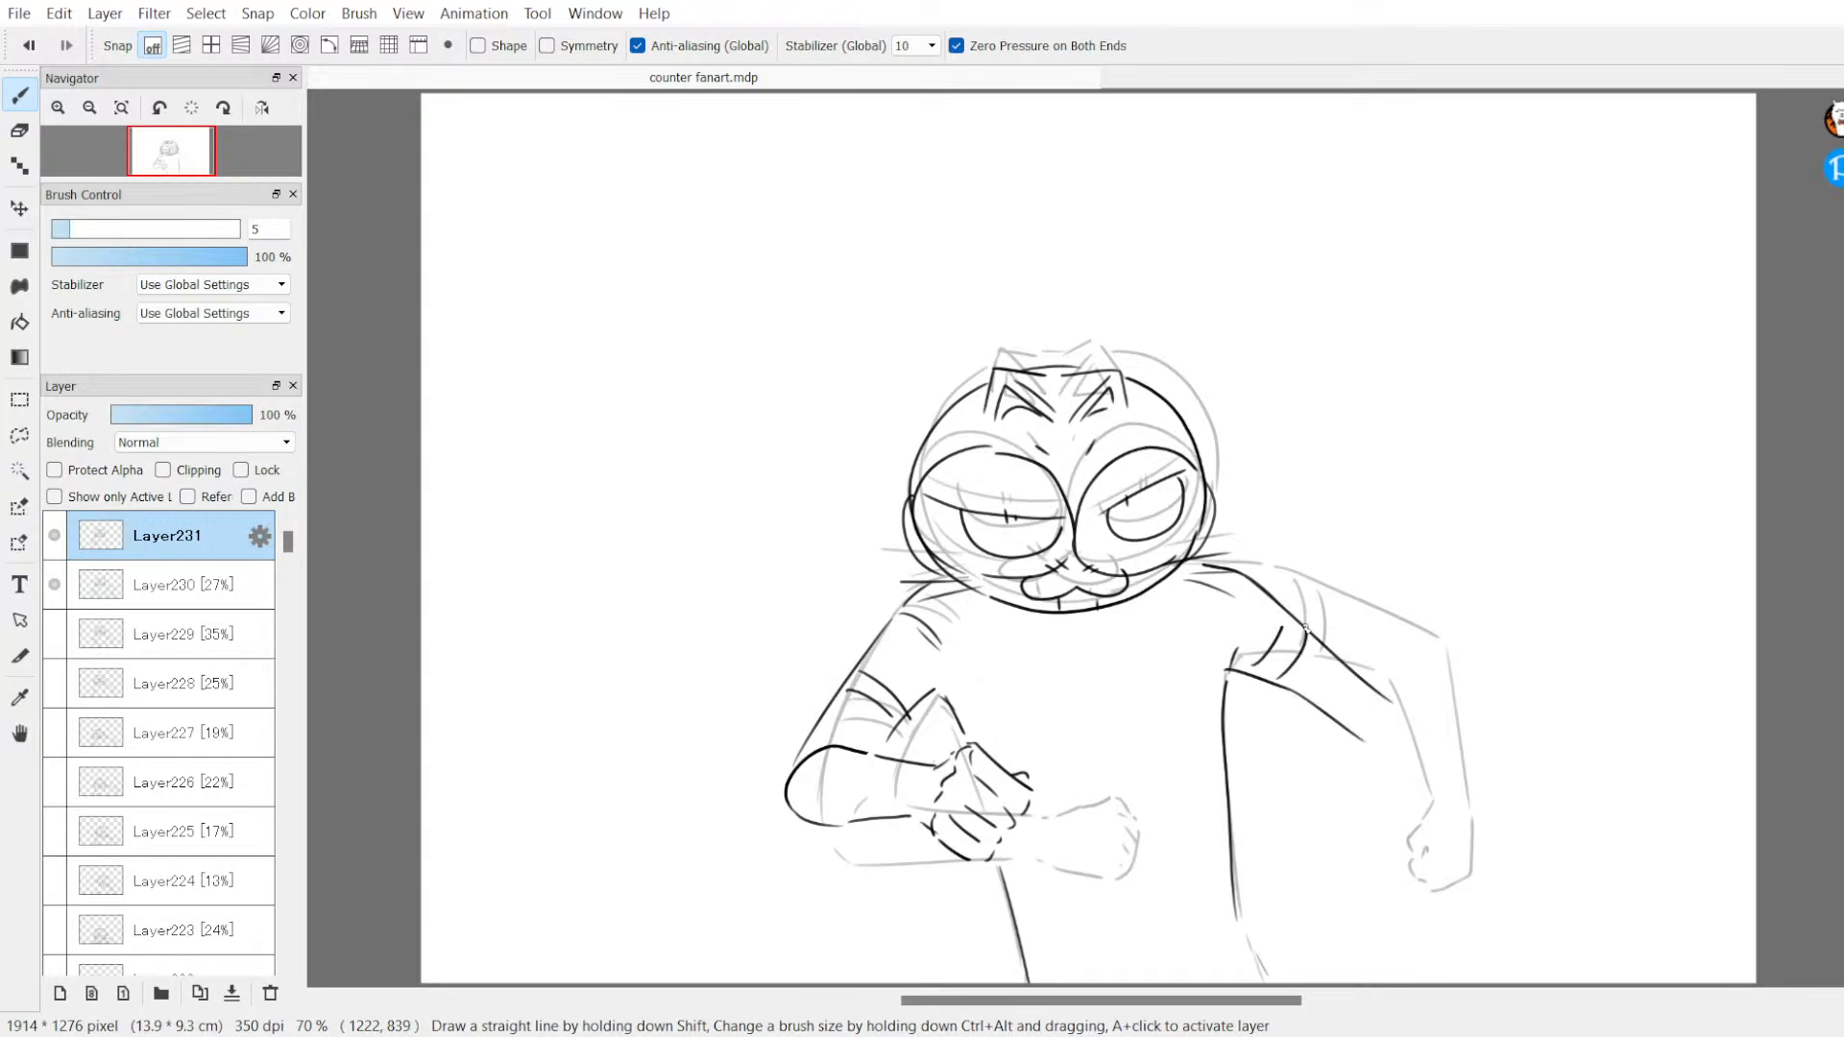
Step: Draw the right forearm bending inward from the elbow and rough in the hand beside the hip
{"action": "key", "text": "e"}
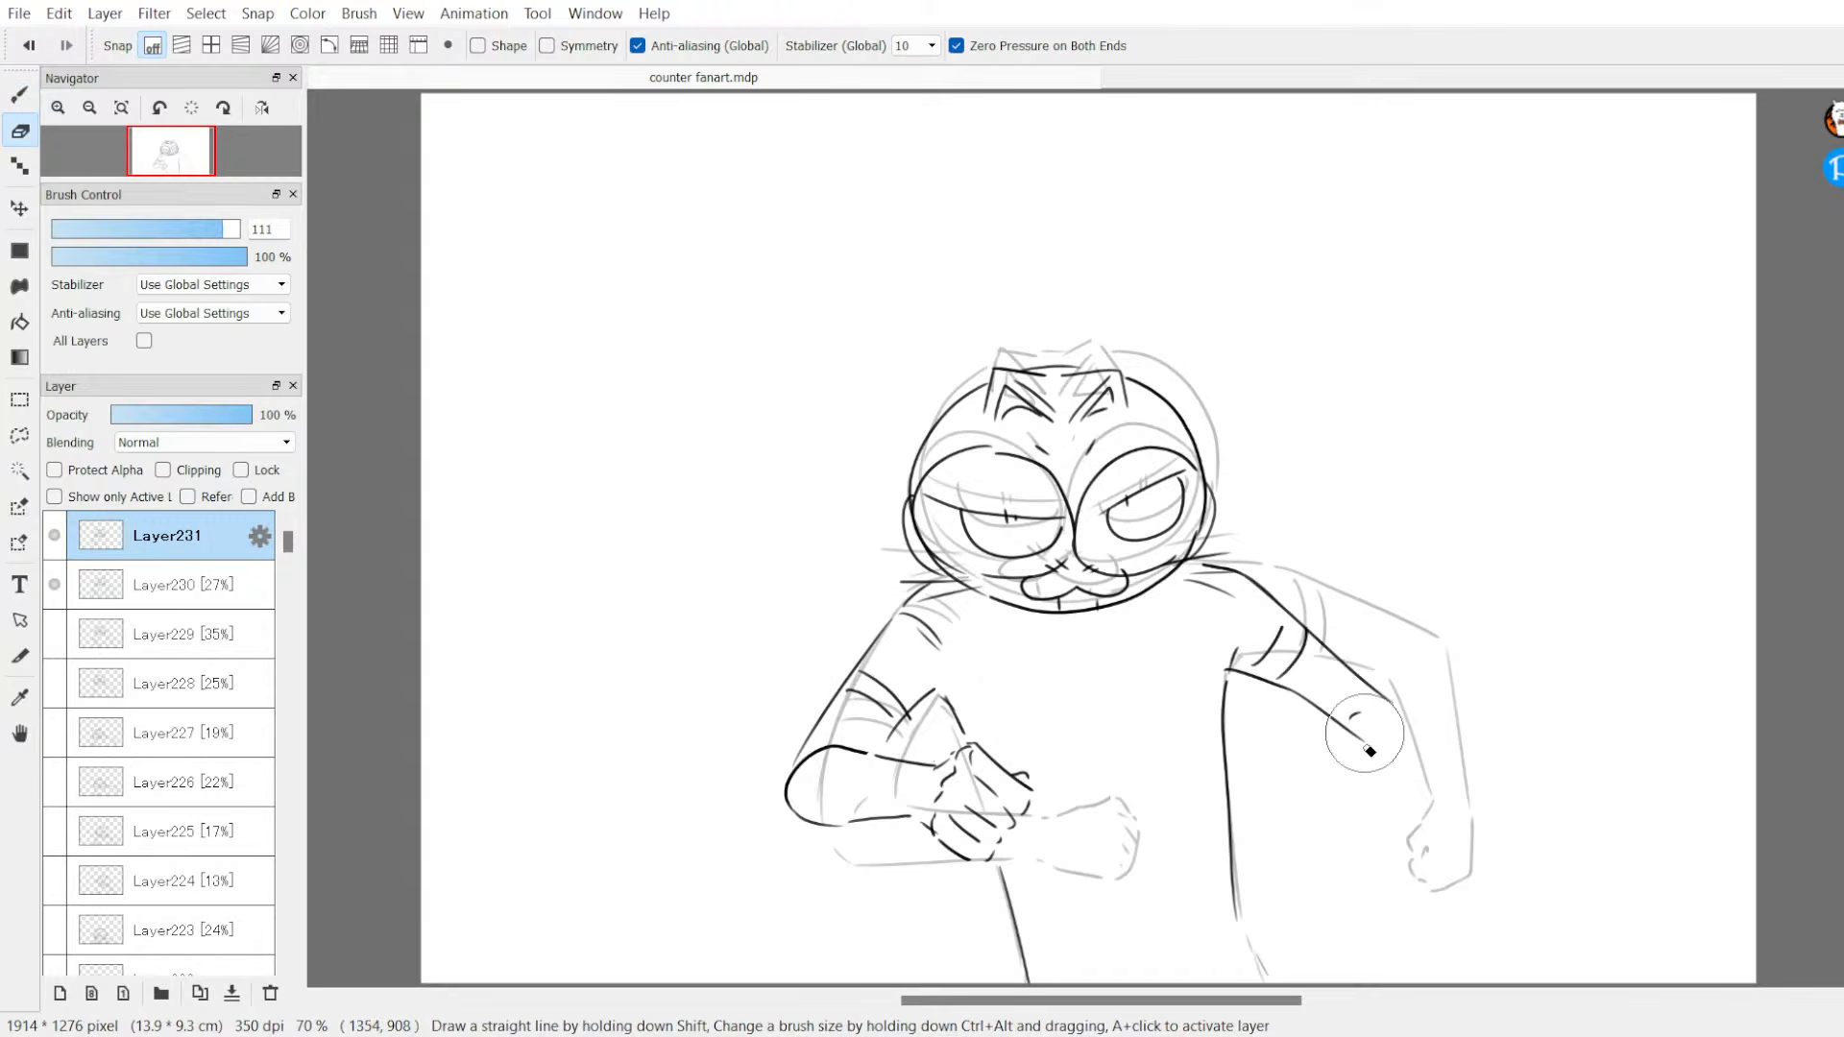
{"action": "key", "text": "b"}
{"action": "left_click_drag", "start_coordinate": [1344, 728], "coordinate": [1266, 870]}
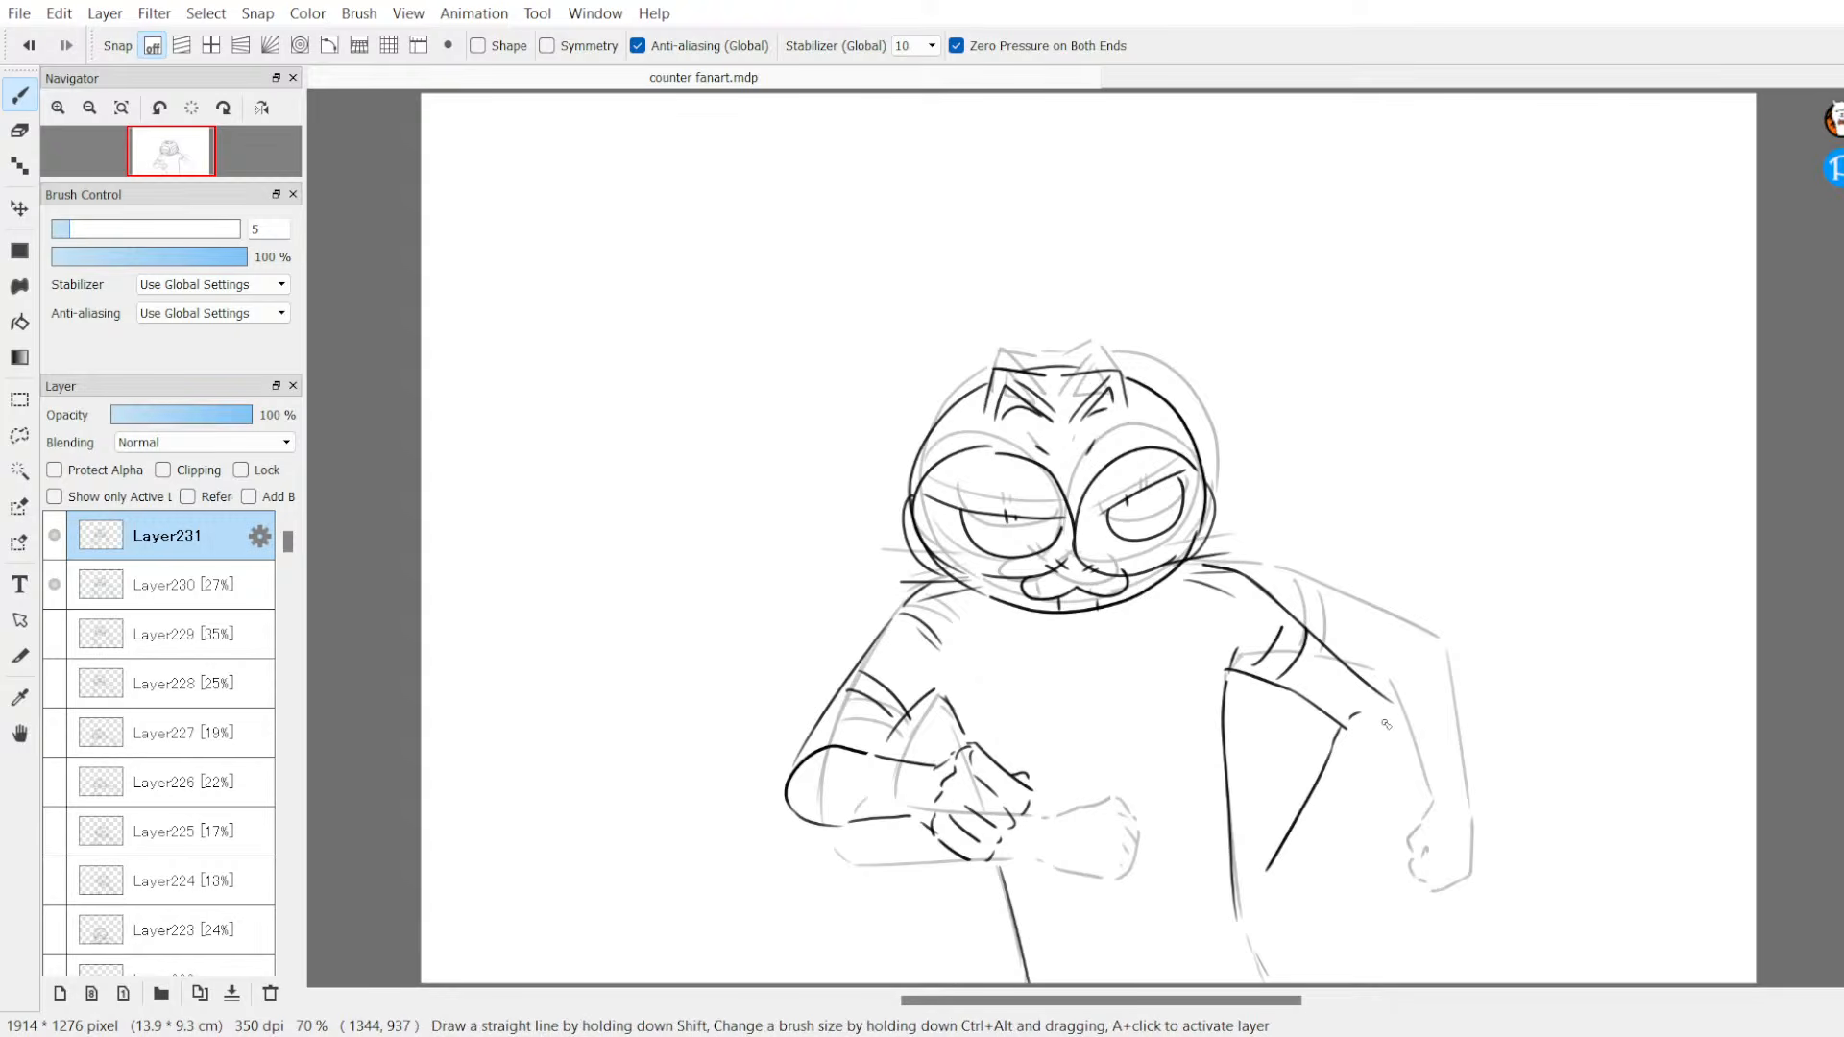
{"action": "left_click_drag", "start_coordinate": [1402, 730], "coordinate": [1313, 837]}
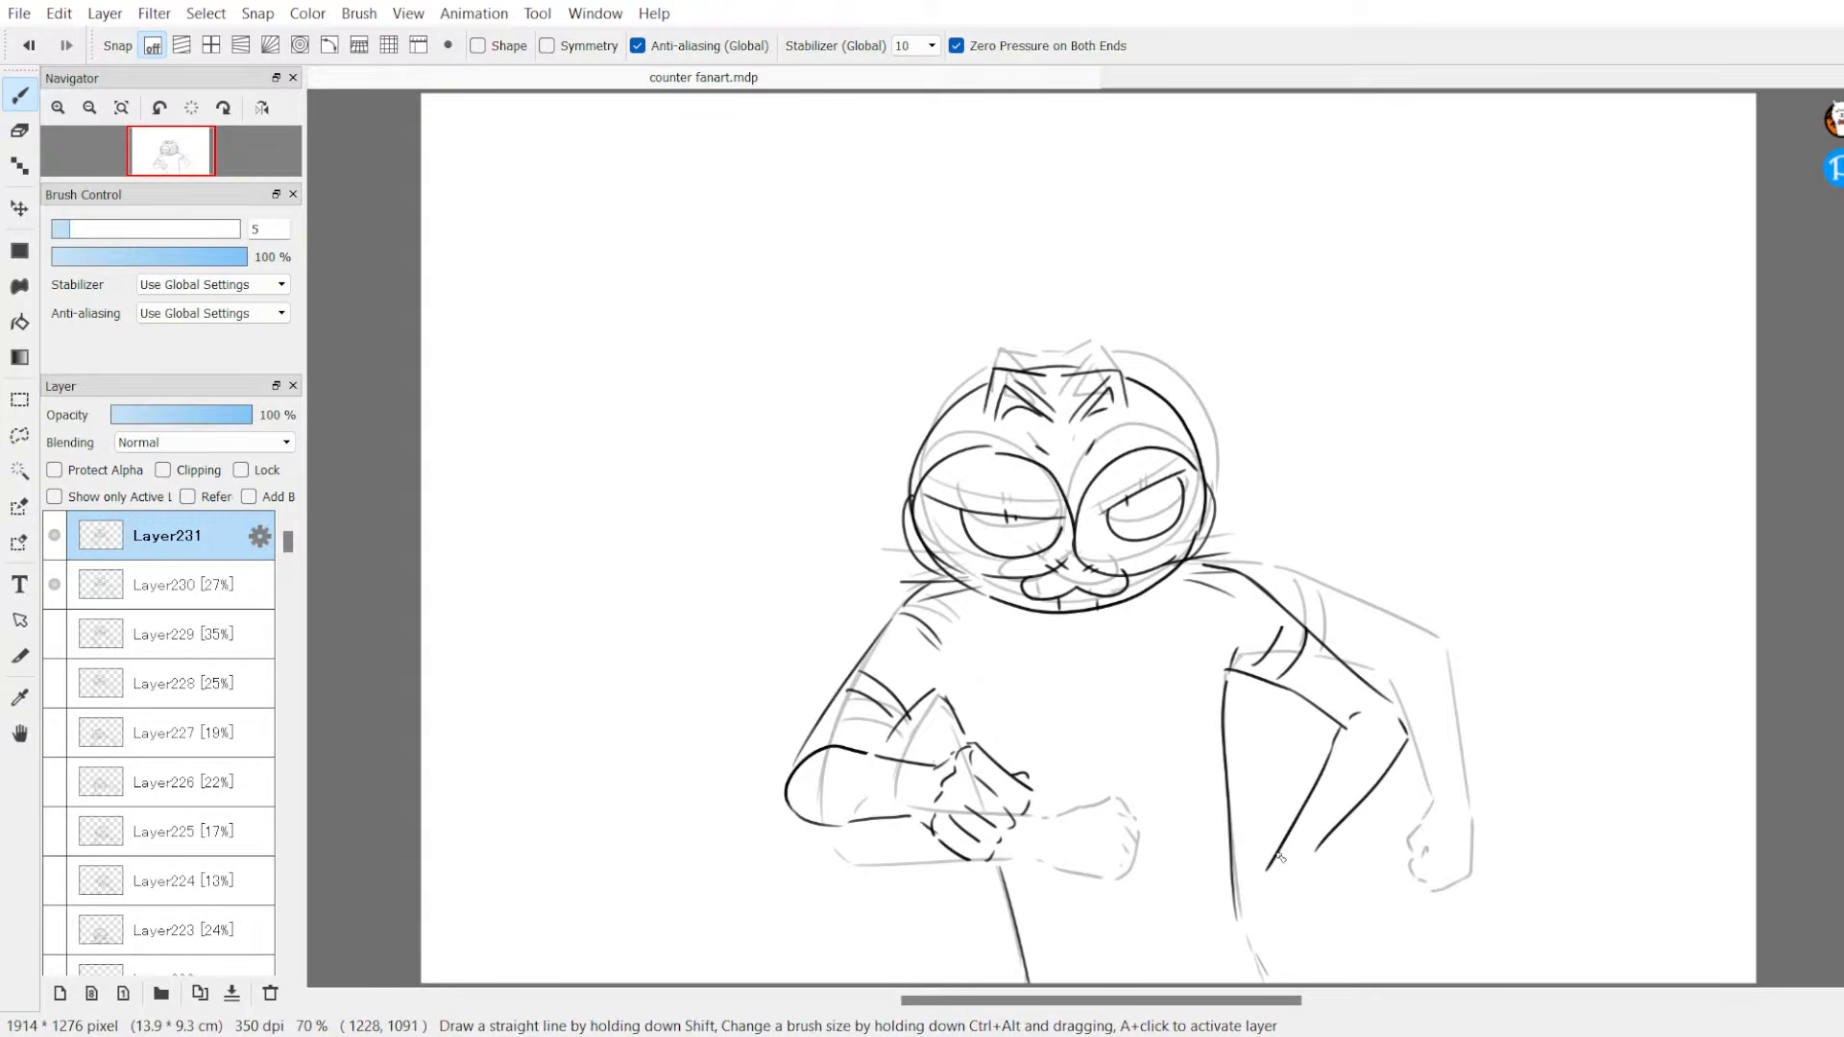
{"action": "left_click_drag", "start_coordinate": [1266, 870], "coordinate": [1249, 960]}
{"action": "left_click_drag", "start_coordinate": [1320, 858], "coordinate": [1299, 958]}
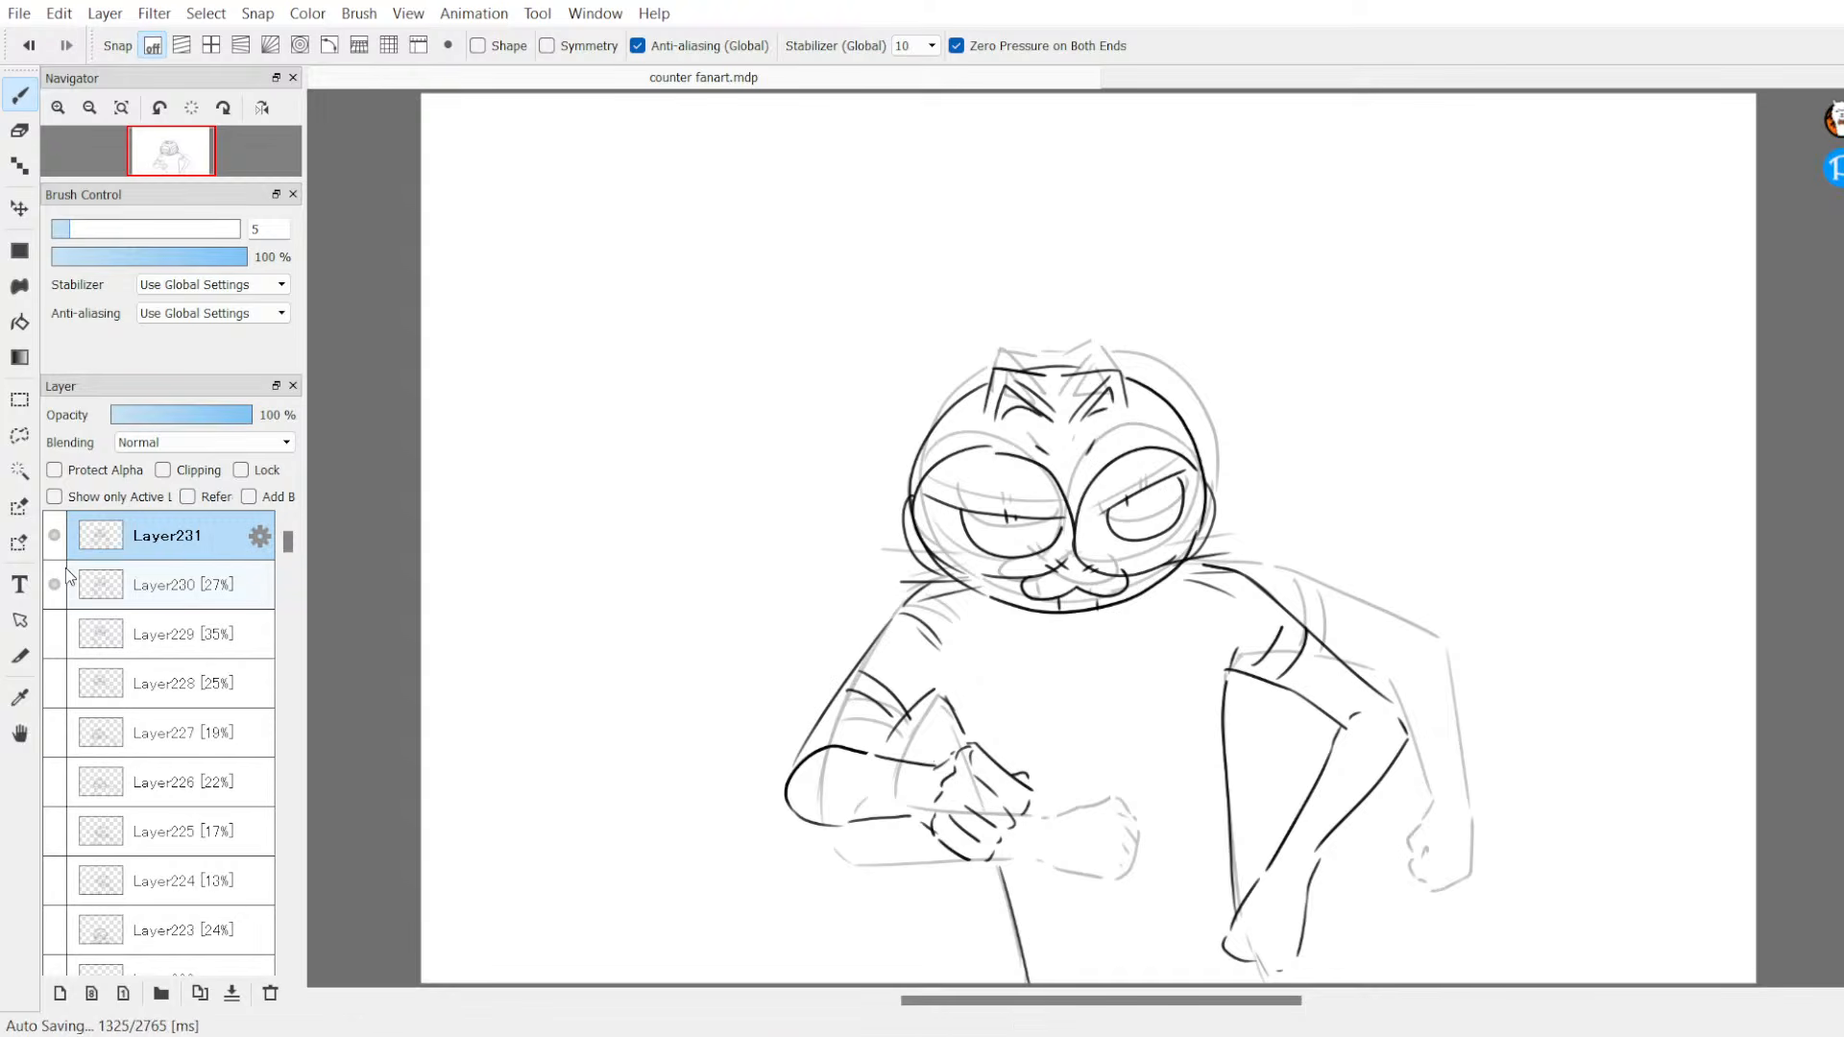
Step: Hide Layer231 and Layer230, show only Layer227, and make it the active layer
{"action": "left_click_drag", "start_coordinate": [55, 536], "coordinate": [55, 733]}
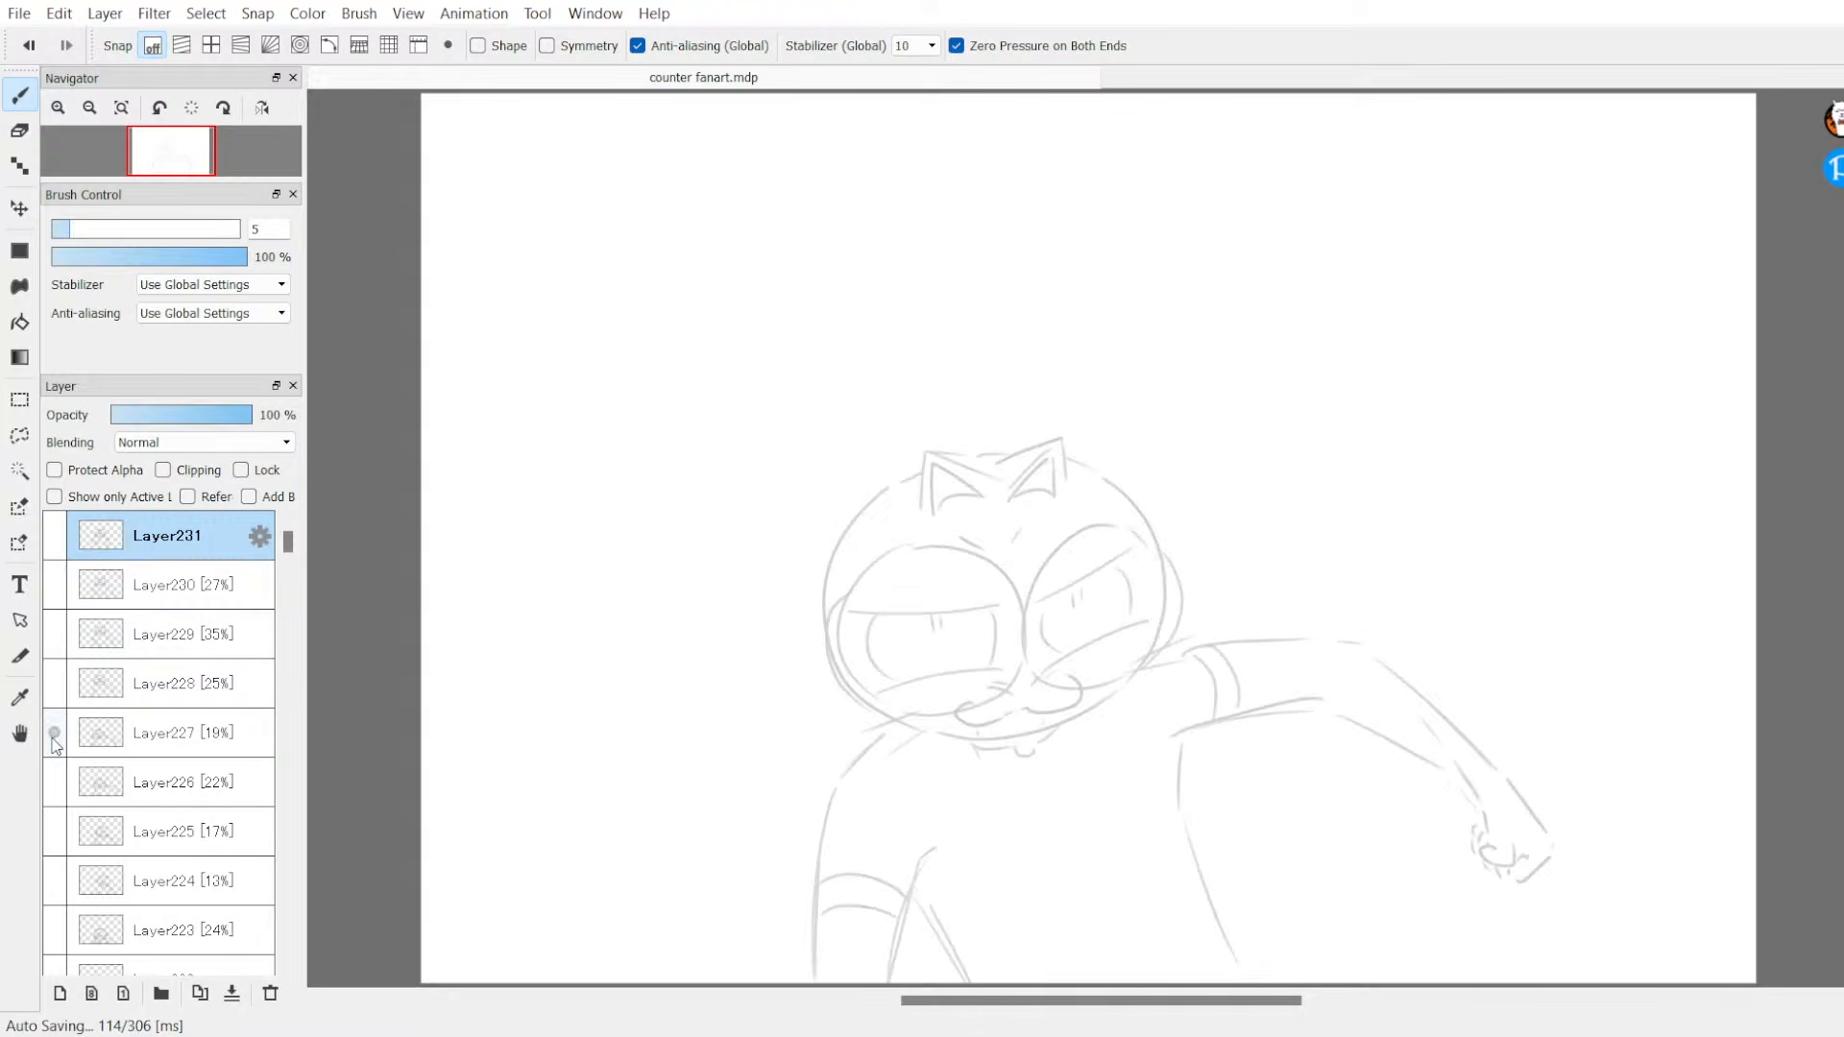
{"action": "left_click", "coordinate": [55, 782]}
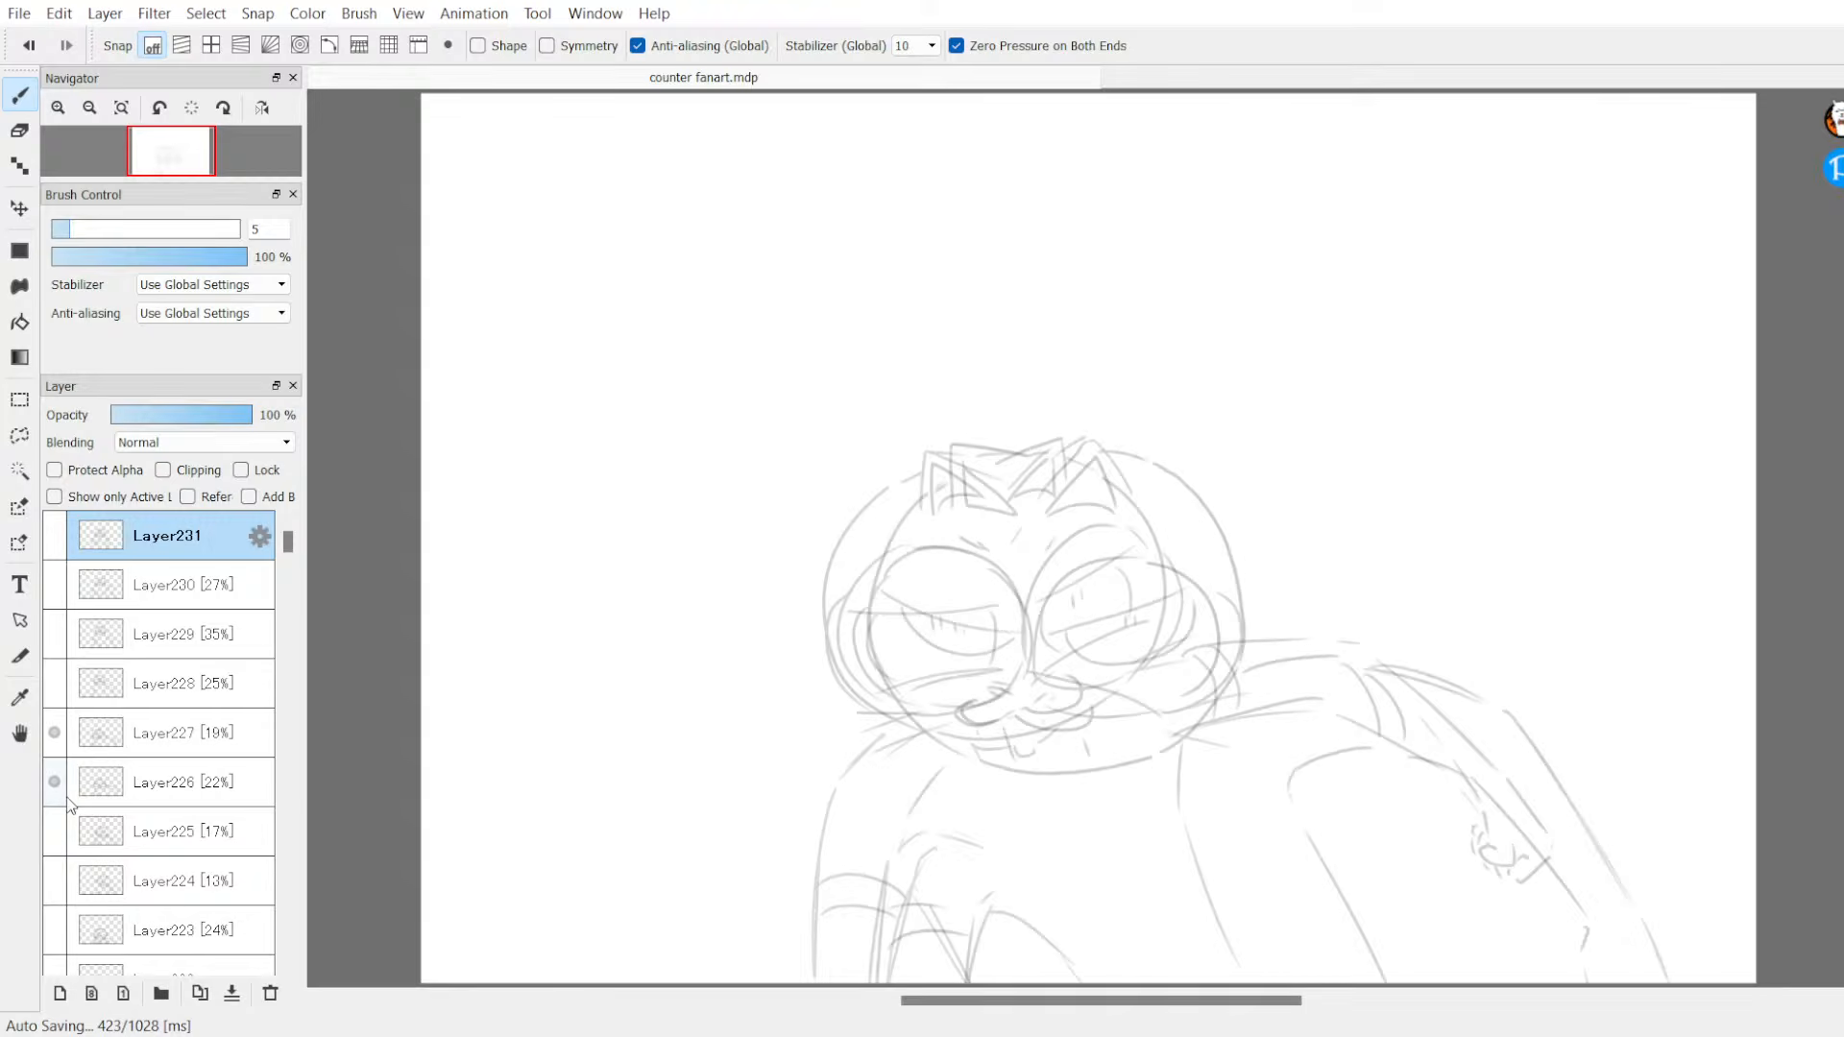
{"action": "left_click", "coordinate": [55, 782]}
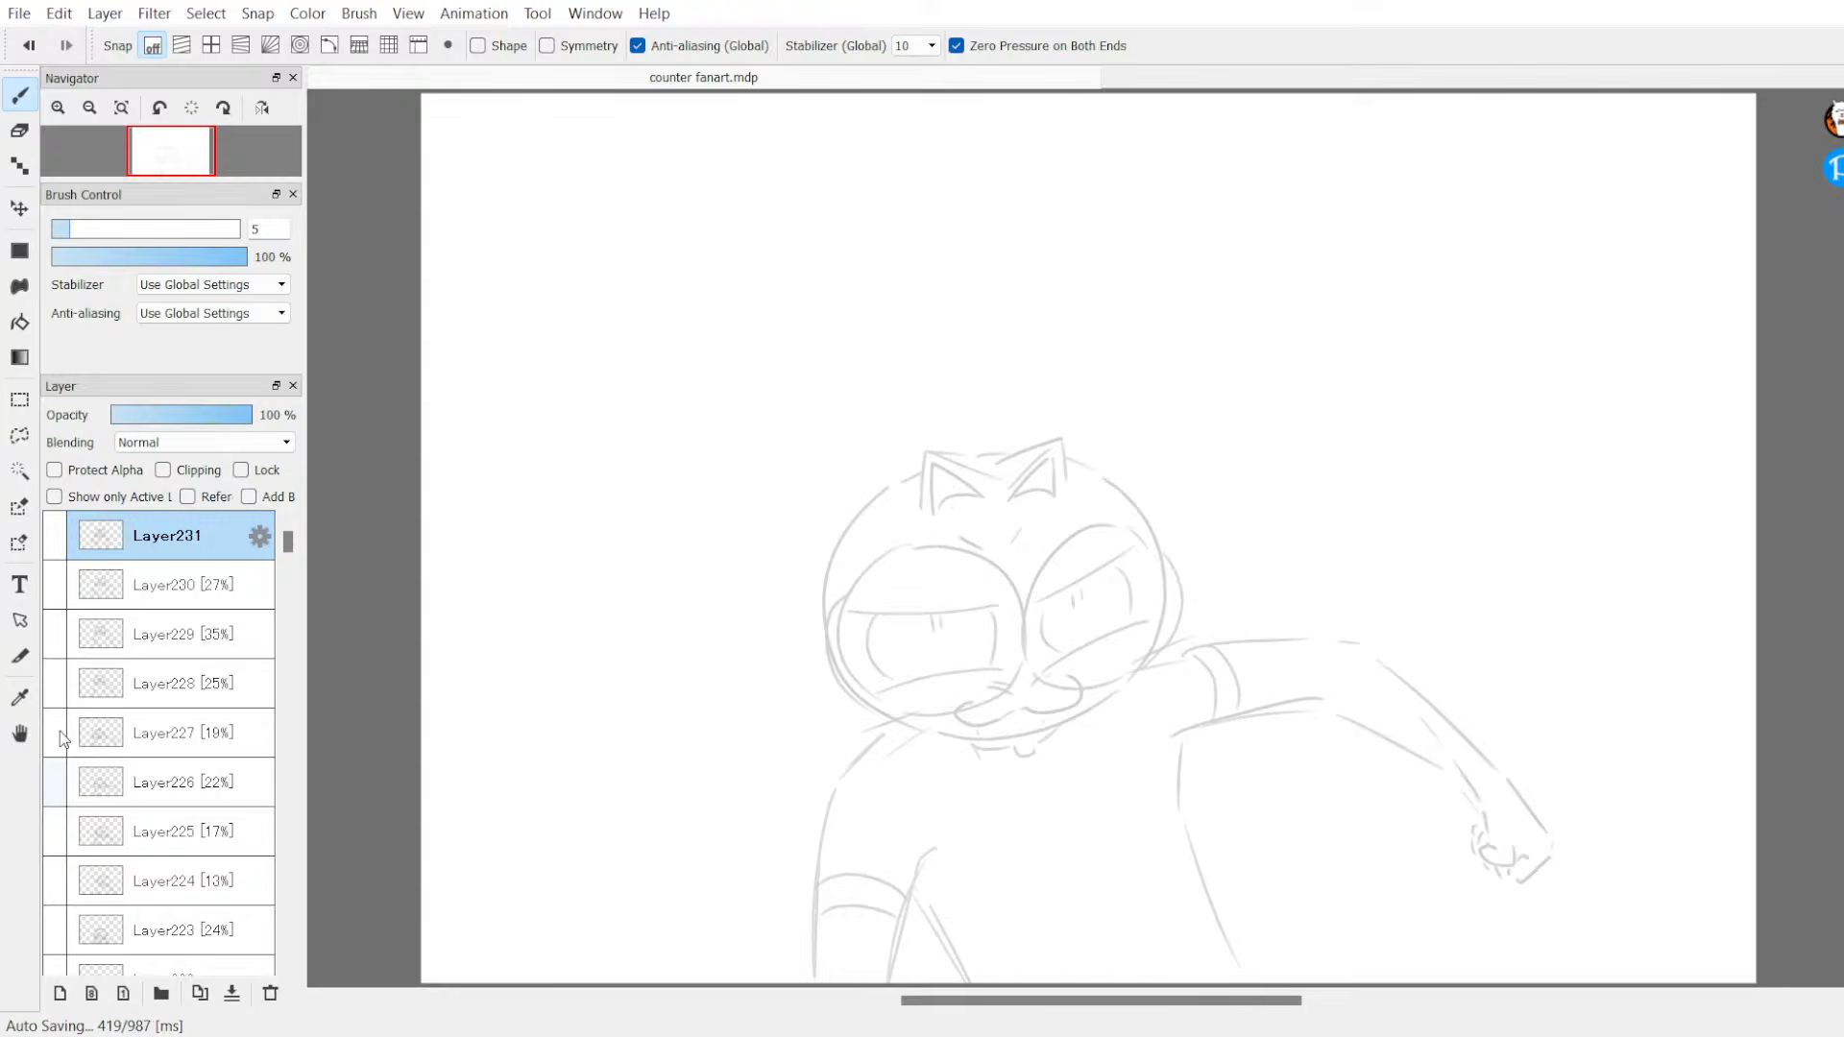
{"action": "left_click", "coordinate": [96, 733]}
{"action": "key", "text": "ctrl+t"}
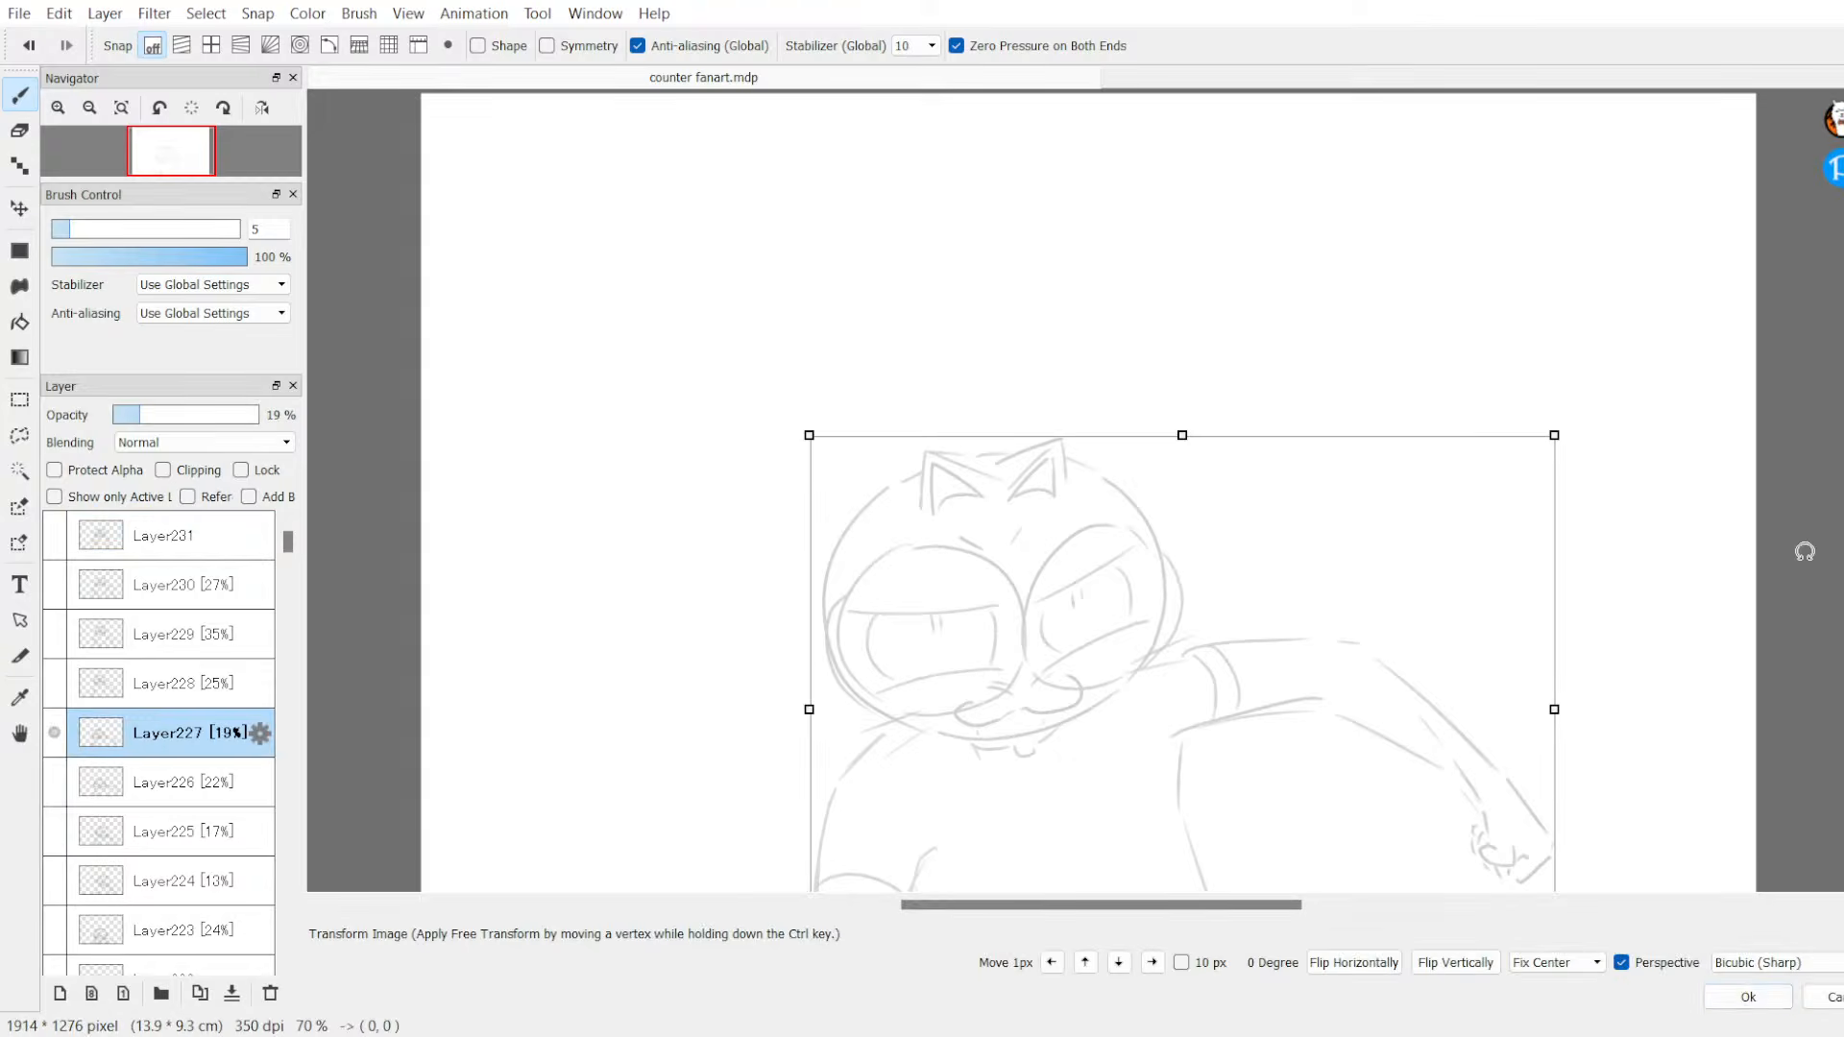
{"action": "scroll", "coordinate": [1805, 551], "scroll_direction": "down", "scroll_amount": 3}
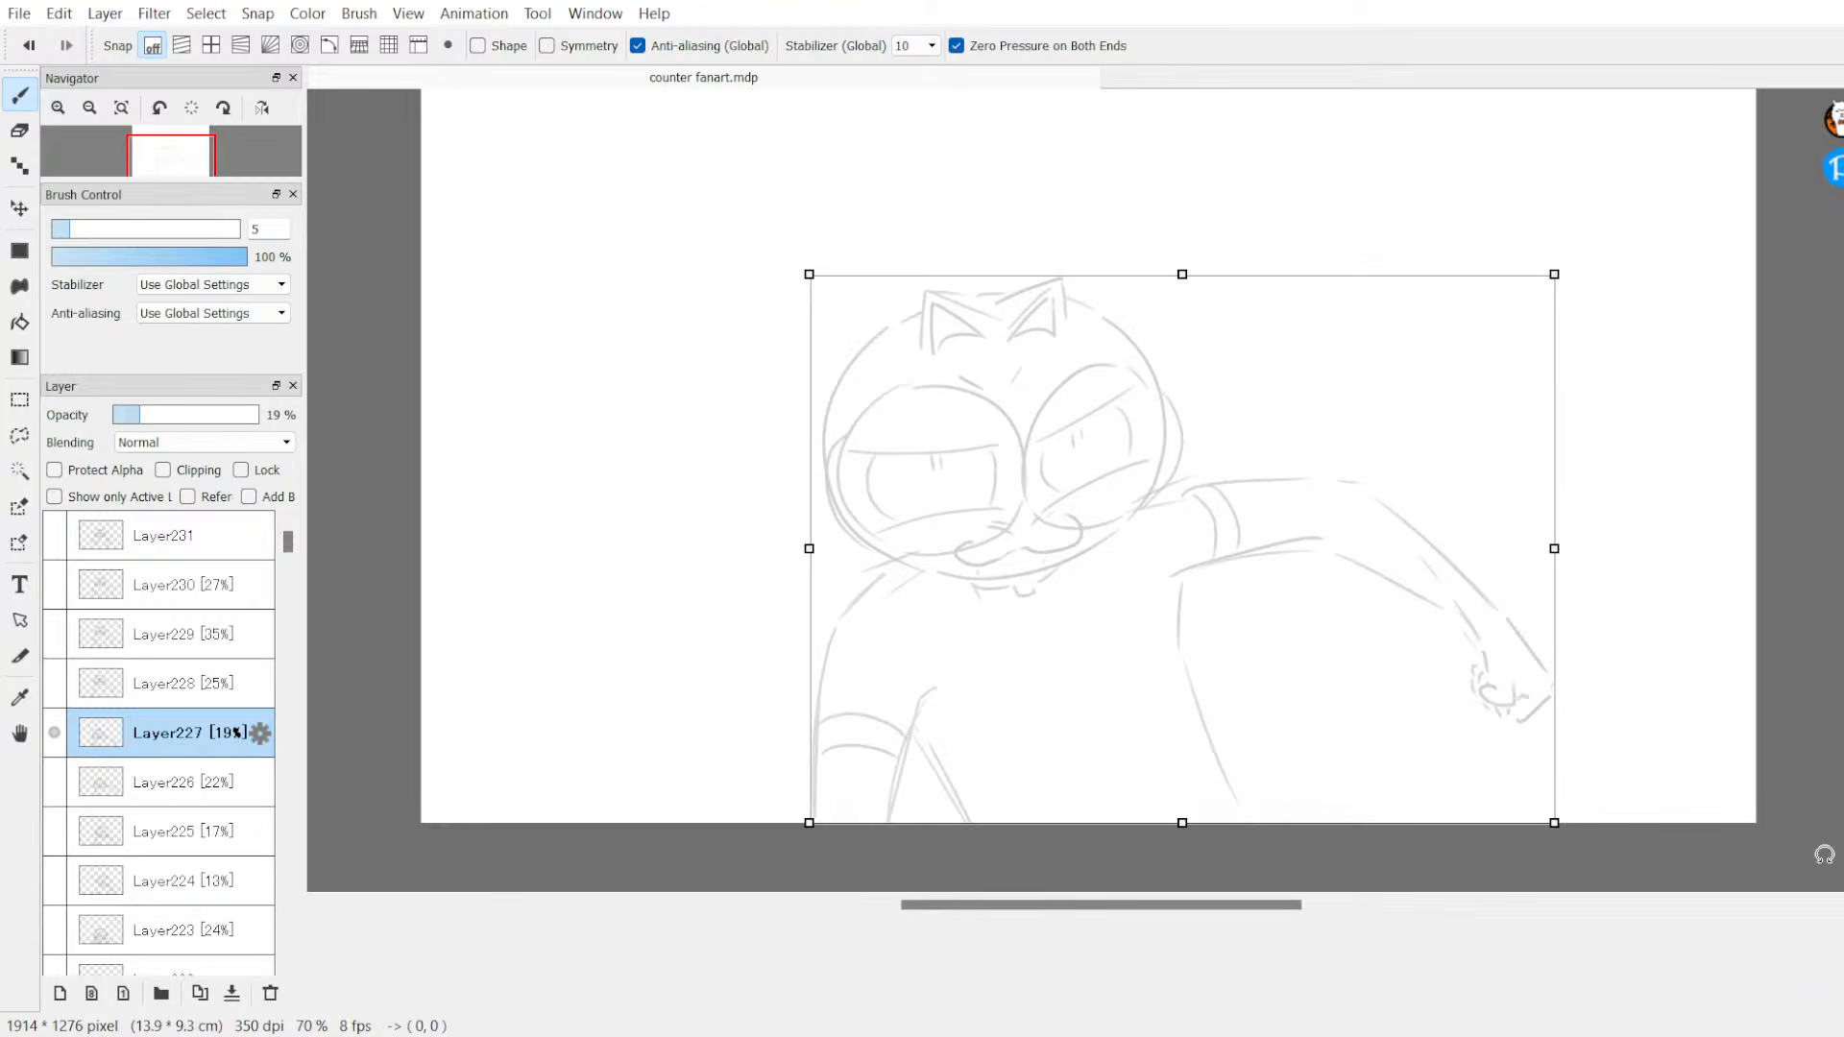
{"action": "scroll", "coordinate": [1828, 553], "scroll_direction": "up", "scroll_amount": 4}
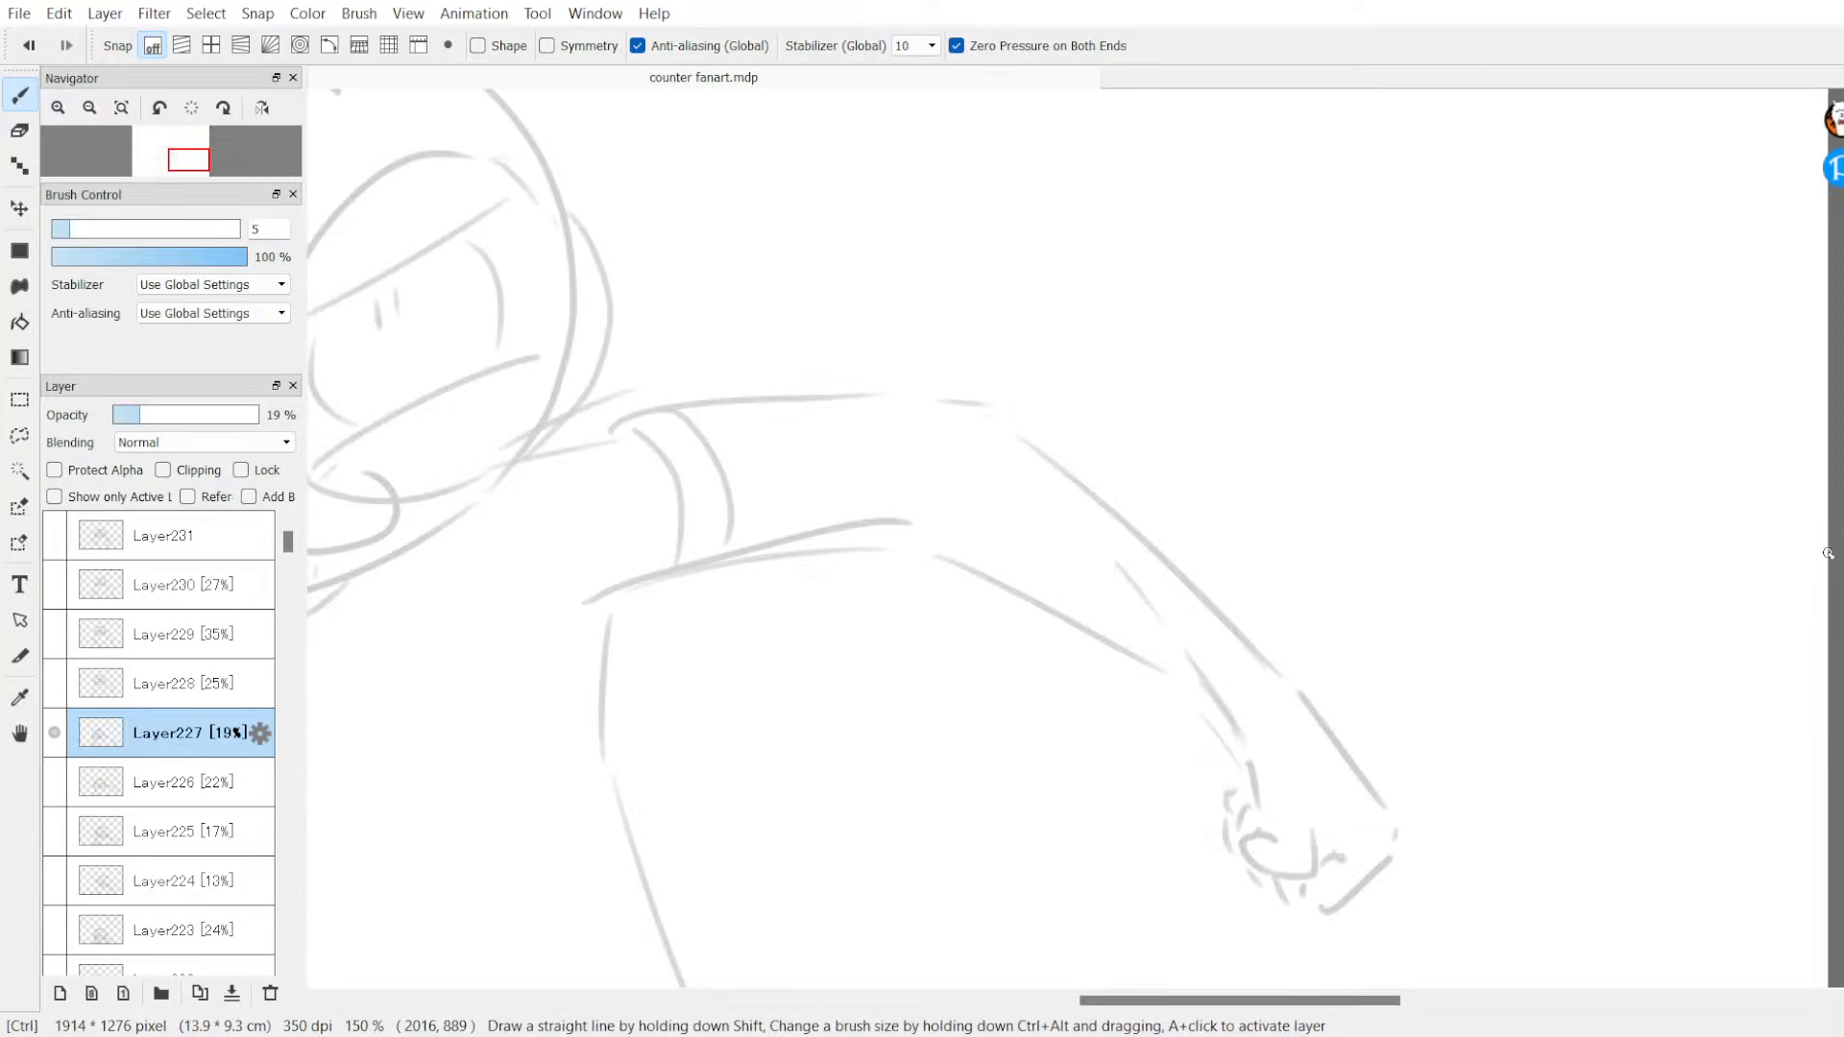
{"action": "scroll", "coordinate": [1827, 553], "scroll_direction": "down", "scroll_amount": 4}
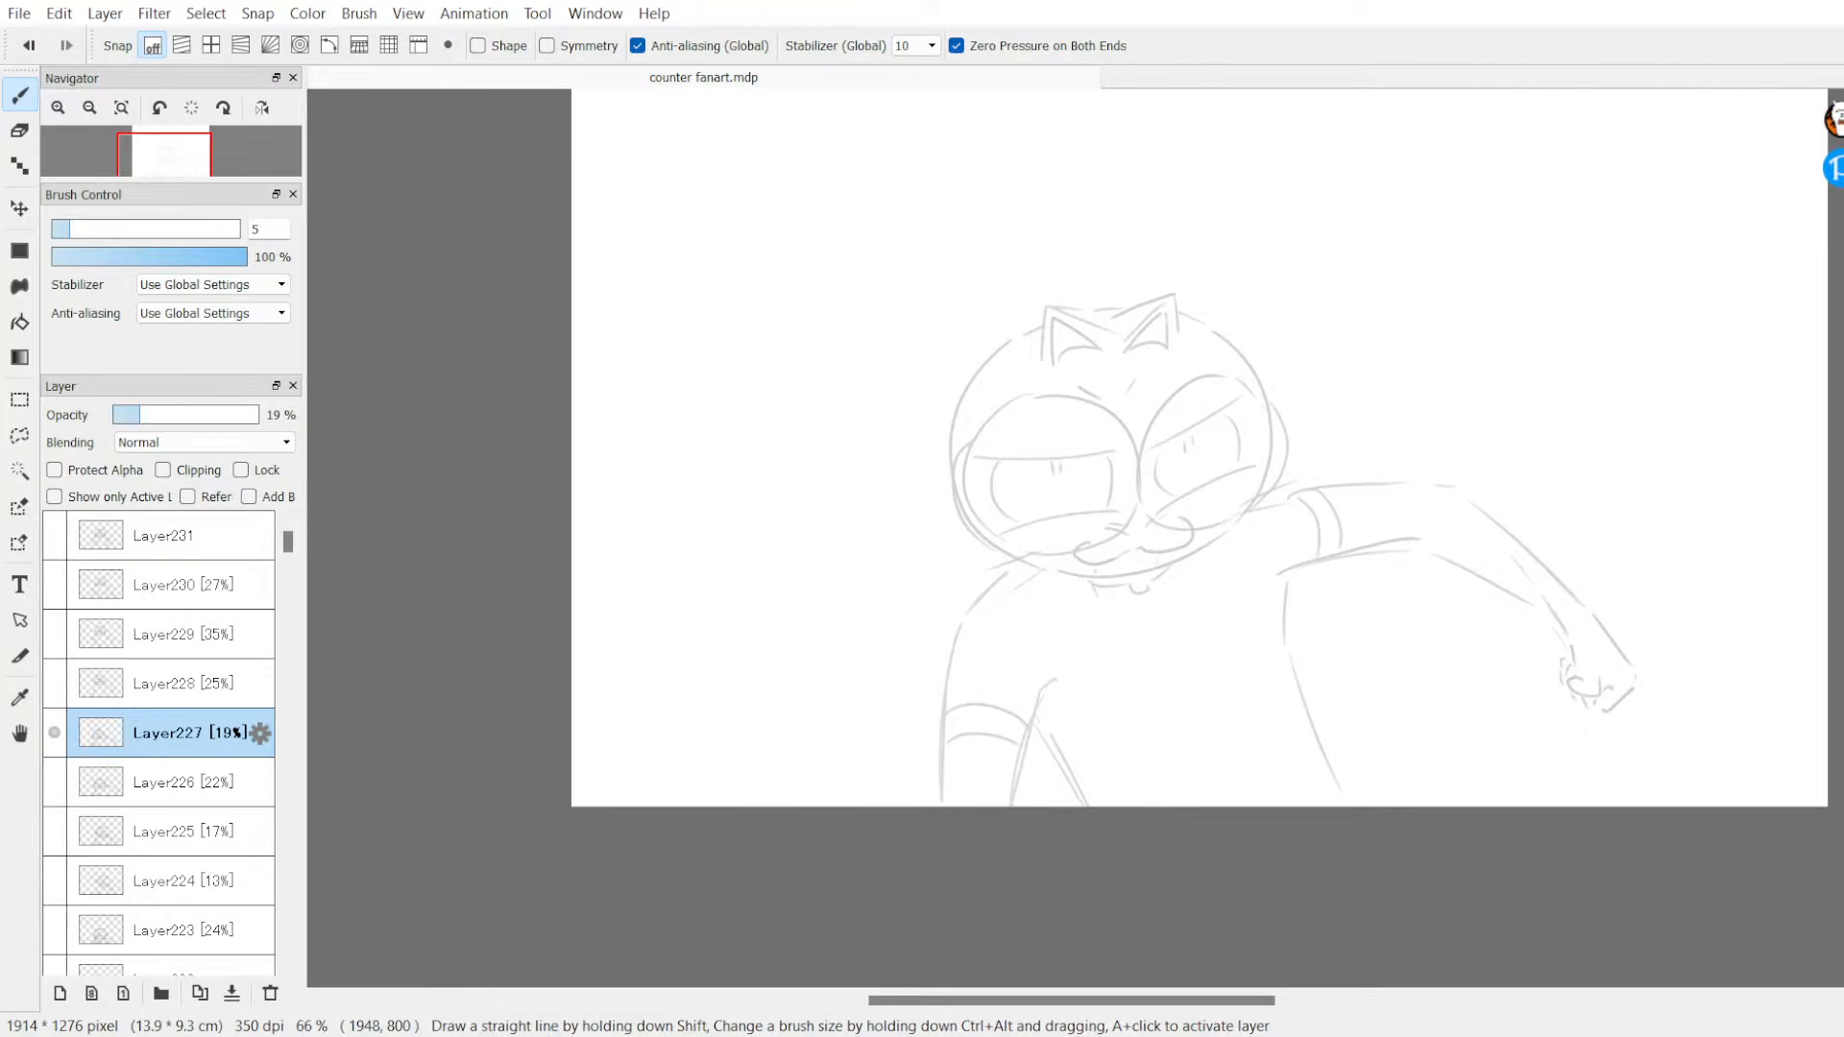
{"action": "key", "text": "ctrl+t"}
{"action": "left_click_drag", "start_coordinate": [1598, 346], "coordinate": [1720, 343]}
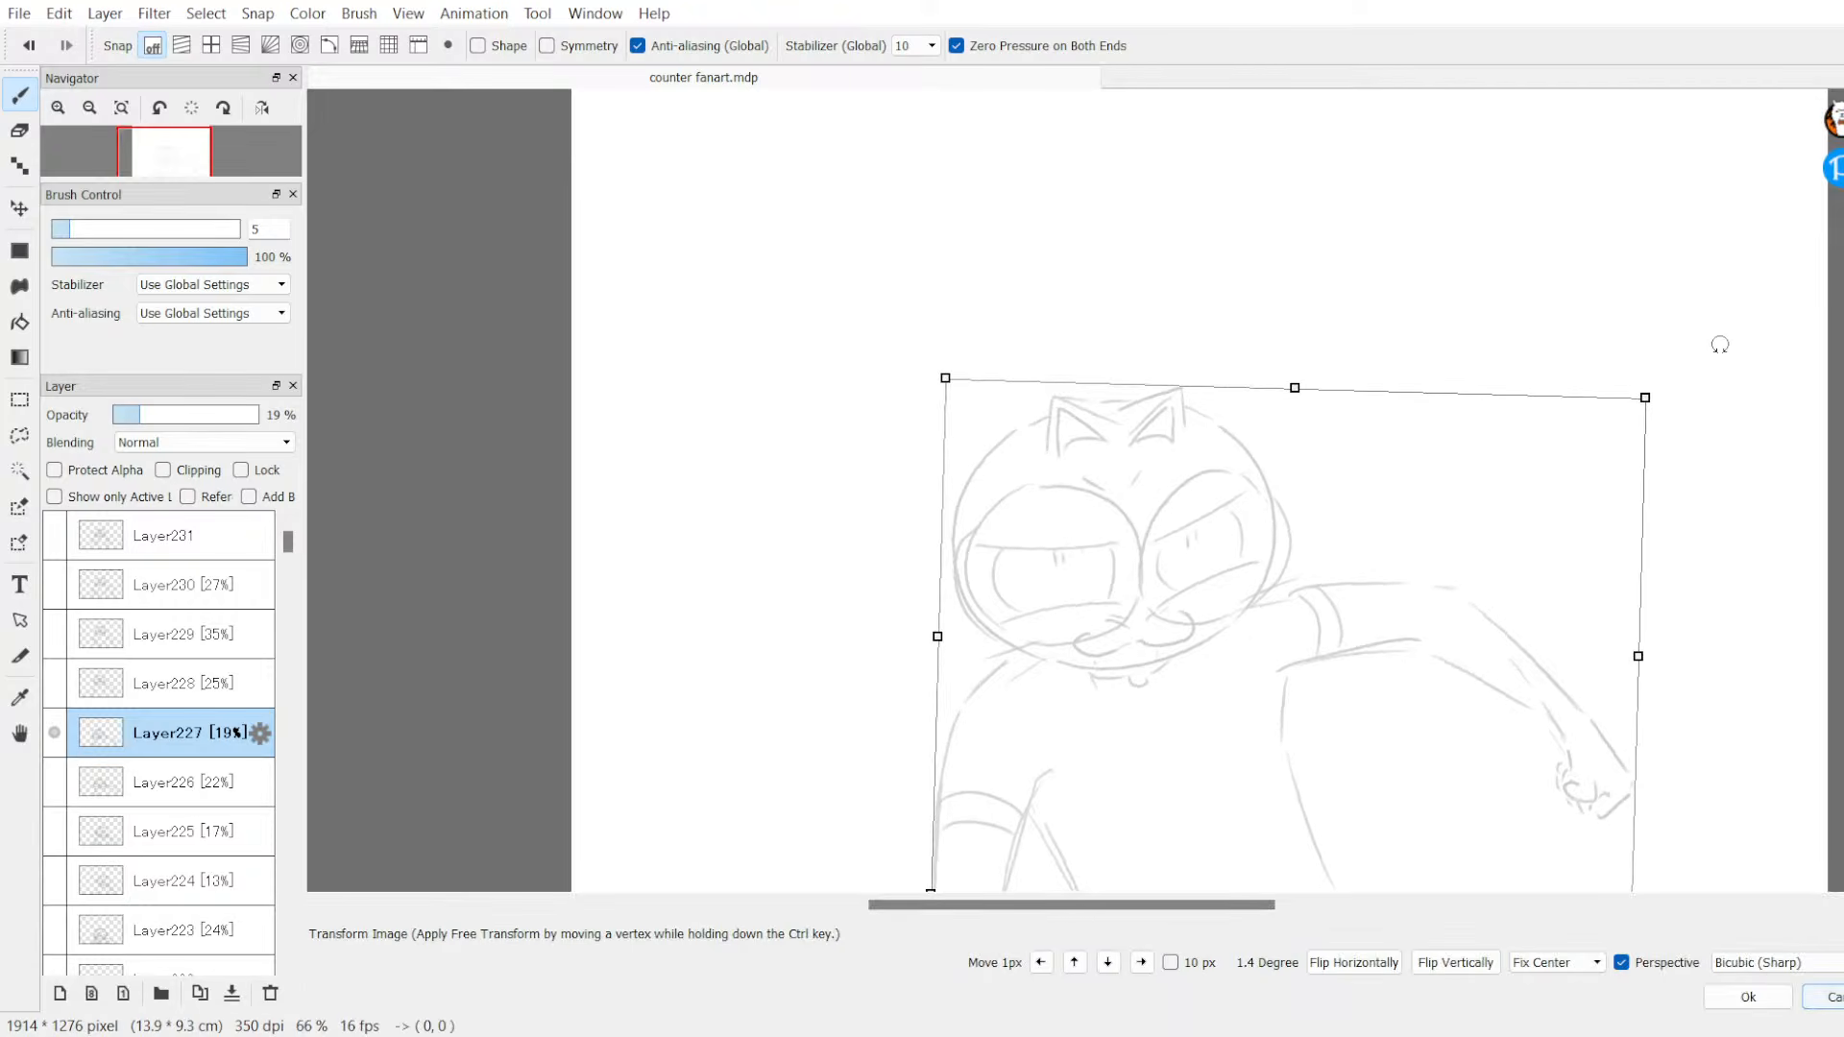
{"action": "left_click", "coordinate": [1830, 997]}
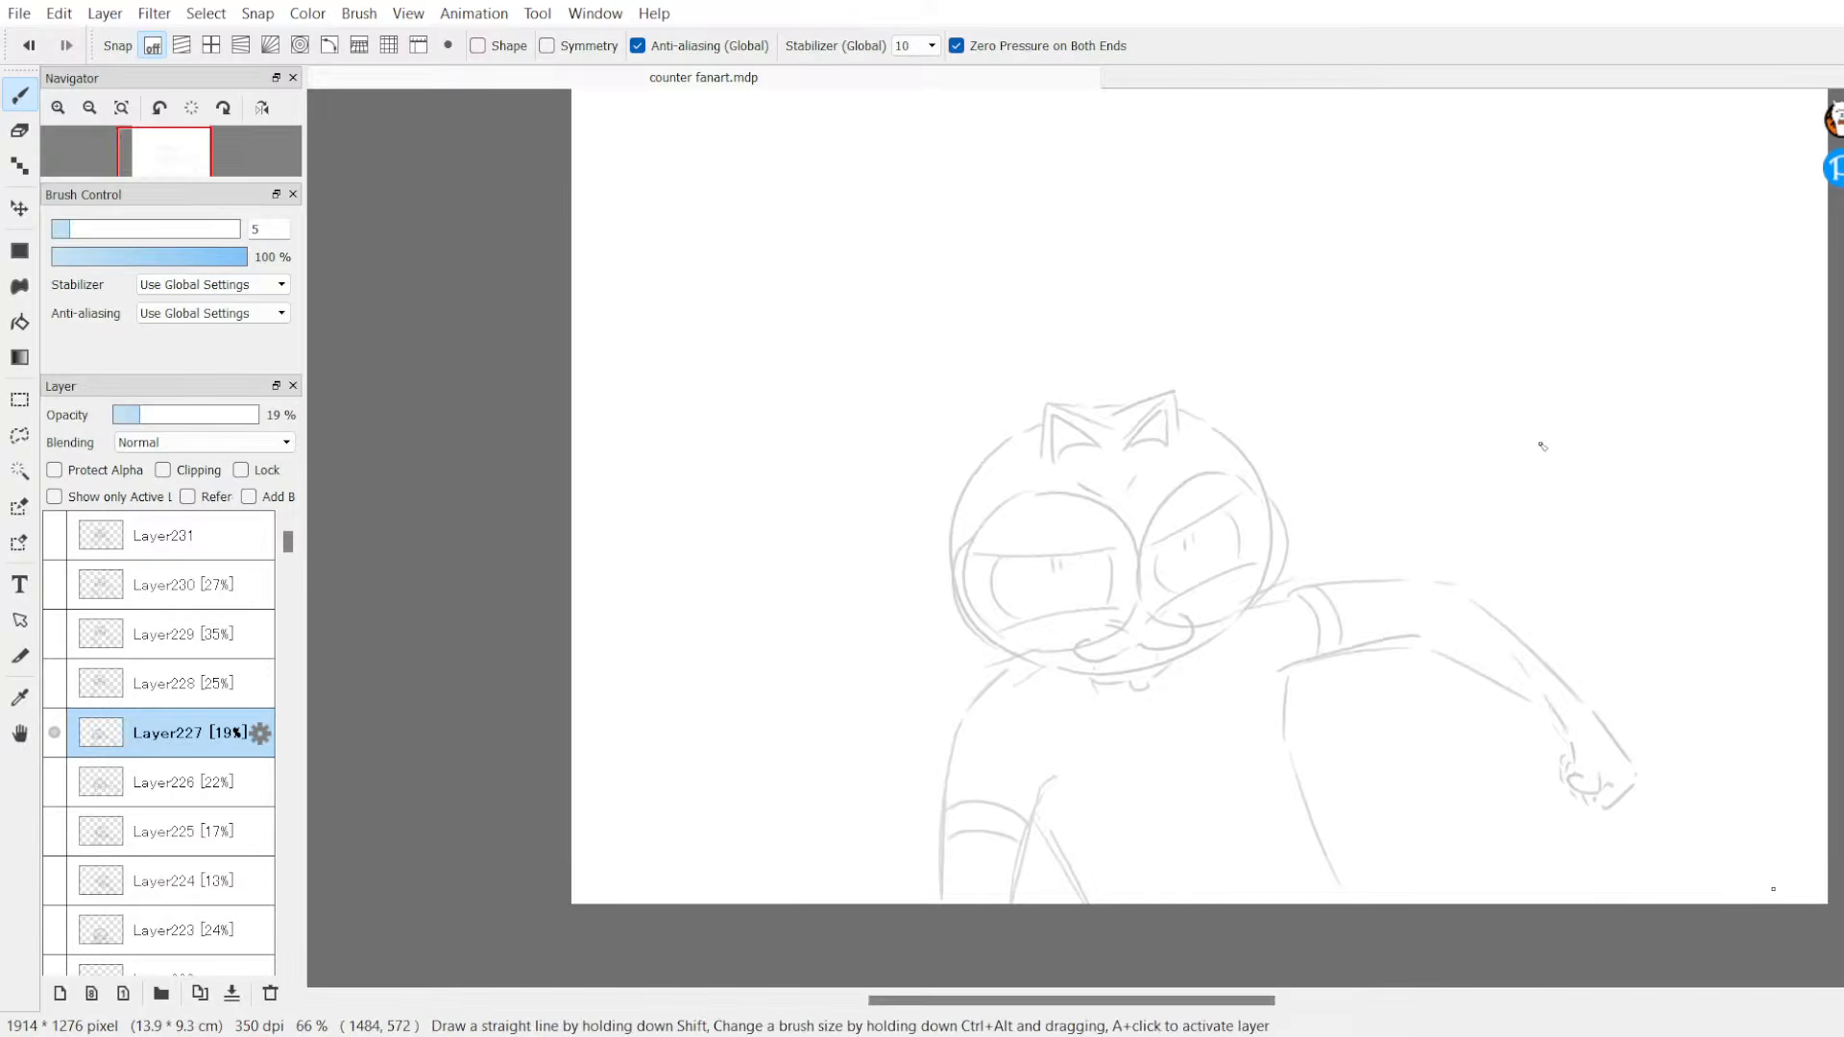
Step: Enlarge the Layer227 drawing with an unrotated free transform and apply it
{"action": "key", "text": "ctrl+t"}
{"action": "left_click_drag", "start_coordinate": [1640, 388], "coordinate": [1687, 358]}
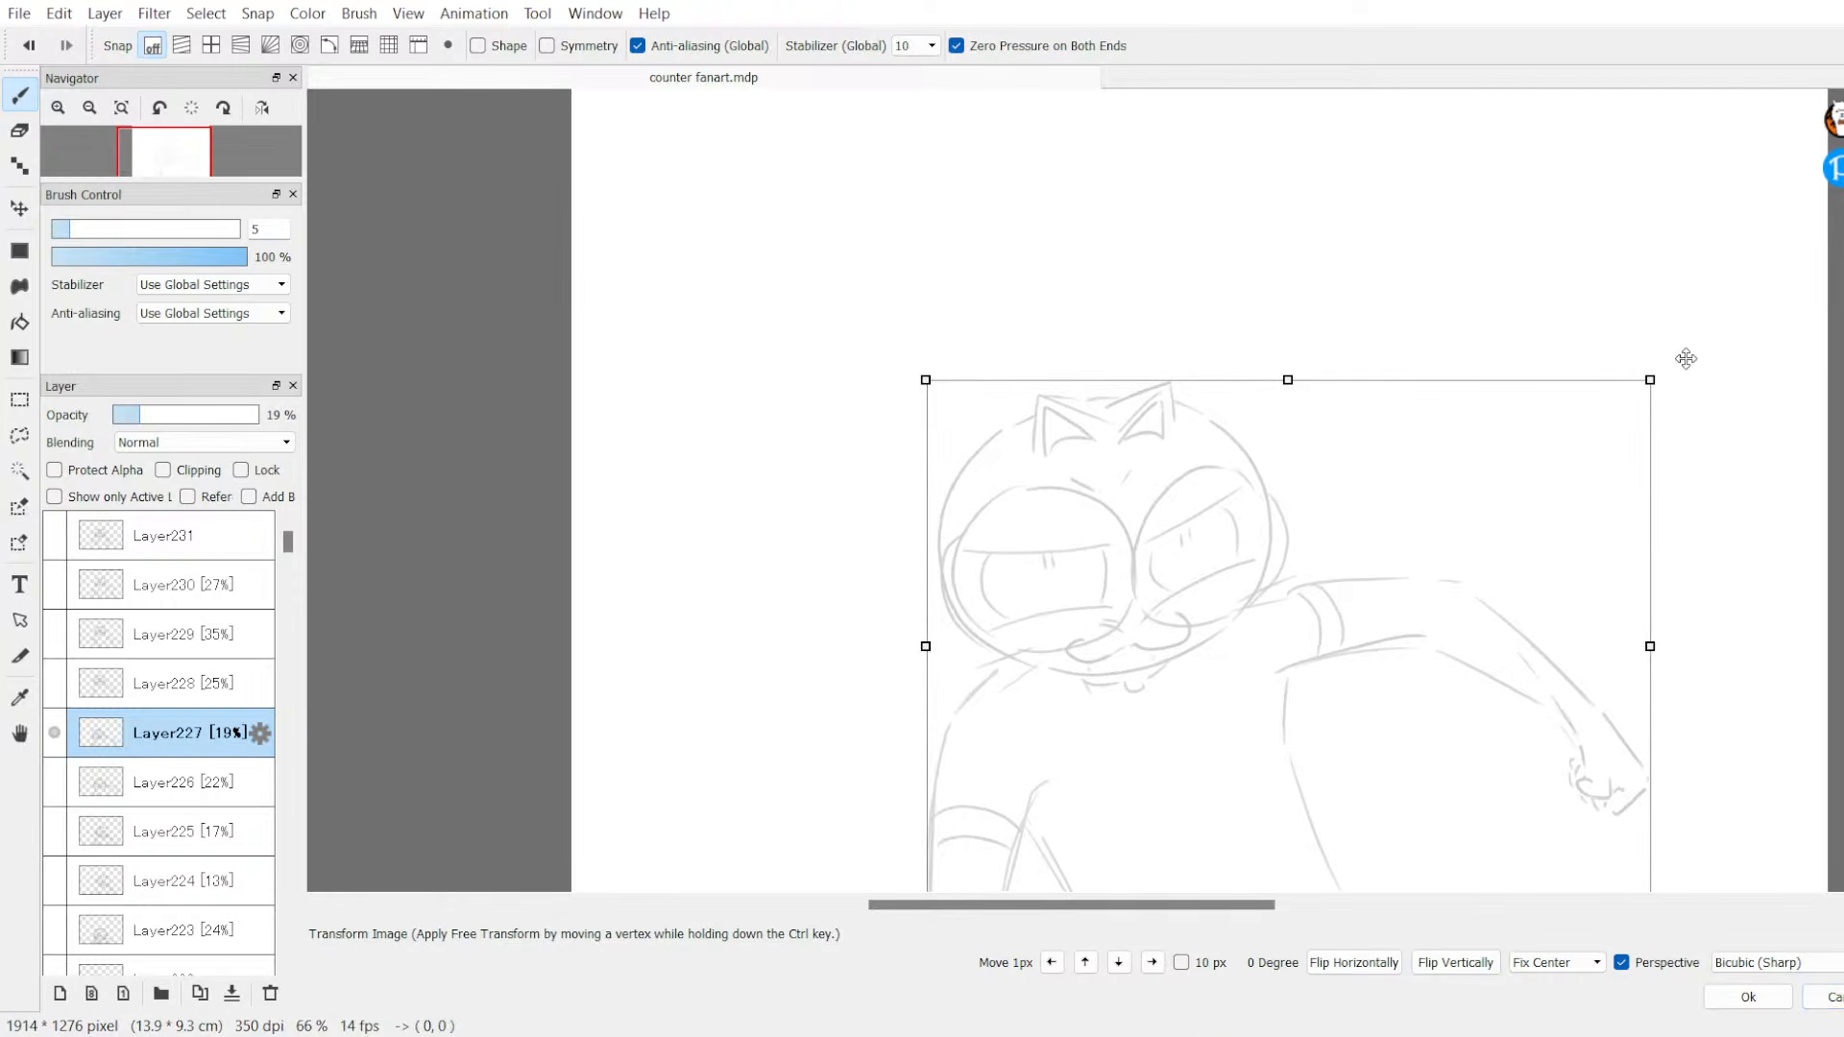
{"action": "left_click", "coordinate": [1748, 997]}
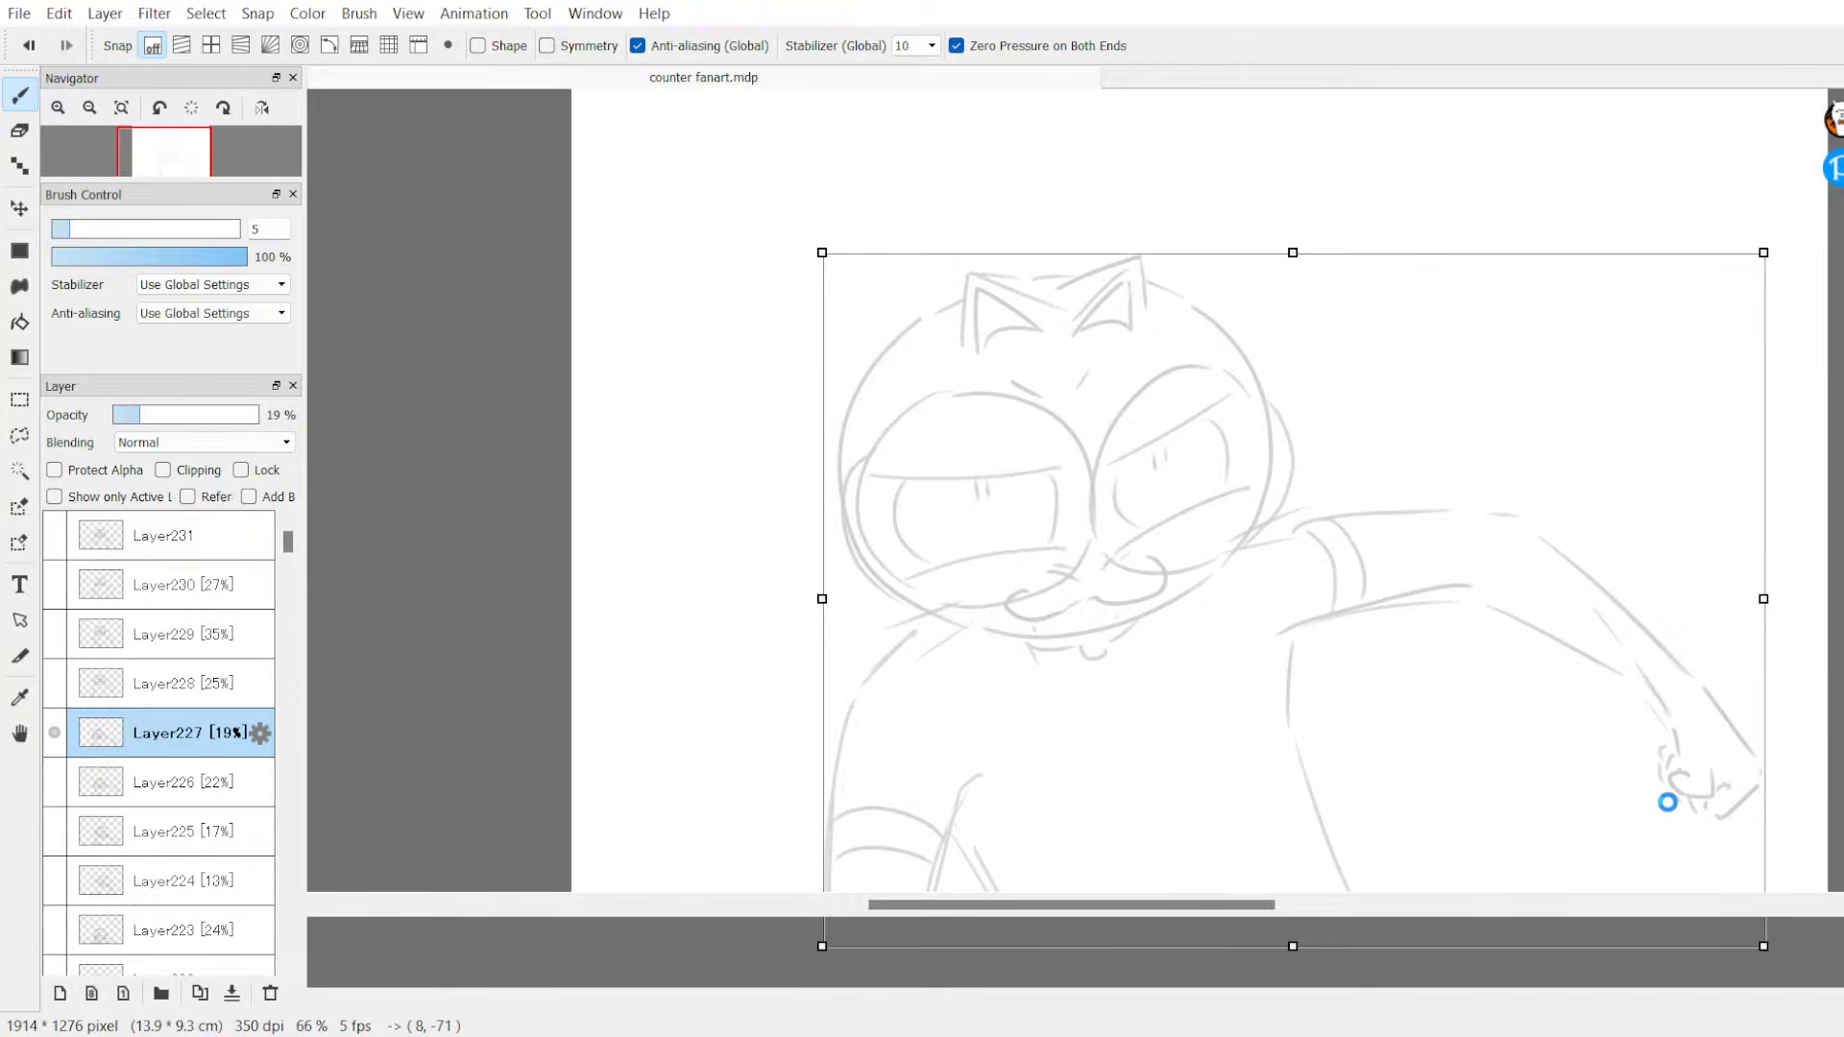
{"action": "scroll", "coordinate": [1809, 543], "scroll_direction": "up", "scroll_amount": 1}
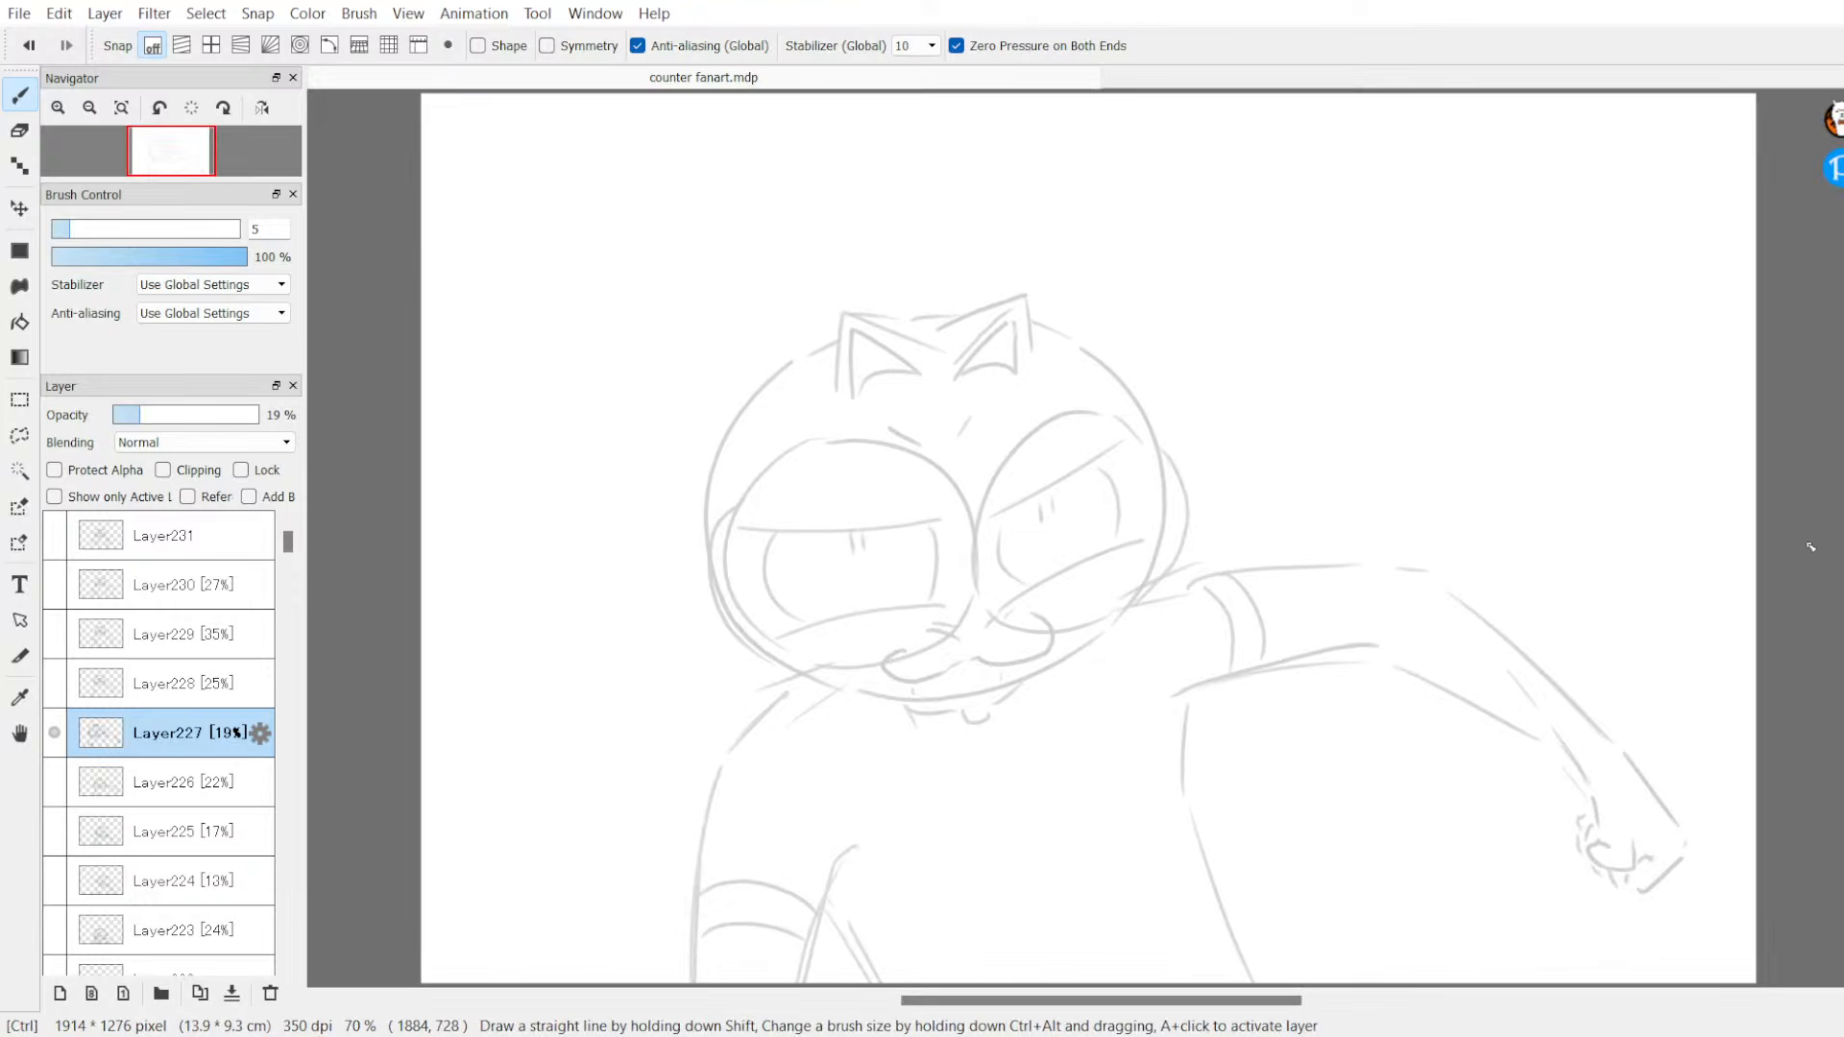
Step: Compare the poses on Layer225, Layer226 and Layer227 by showing one at a time, and undo the enlargement of Layer227
{"action": "left_click", "coordinate": [59, 735]}
{"action": "left_click", "coordinate": [58, 784]}
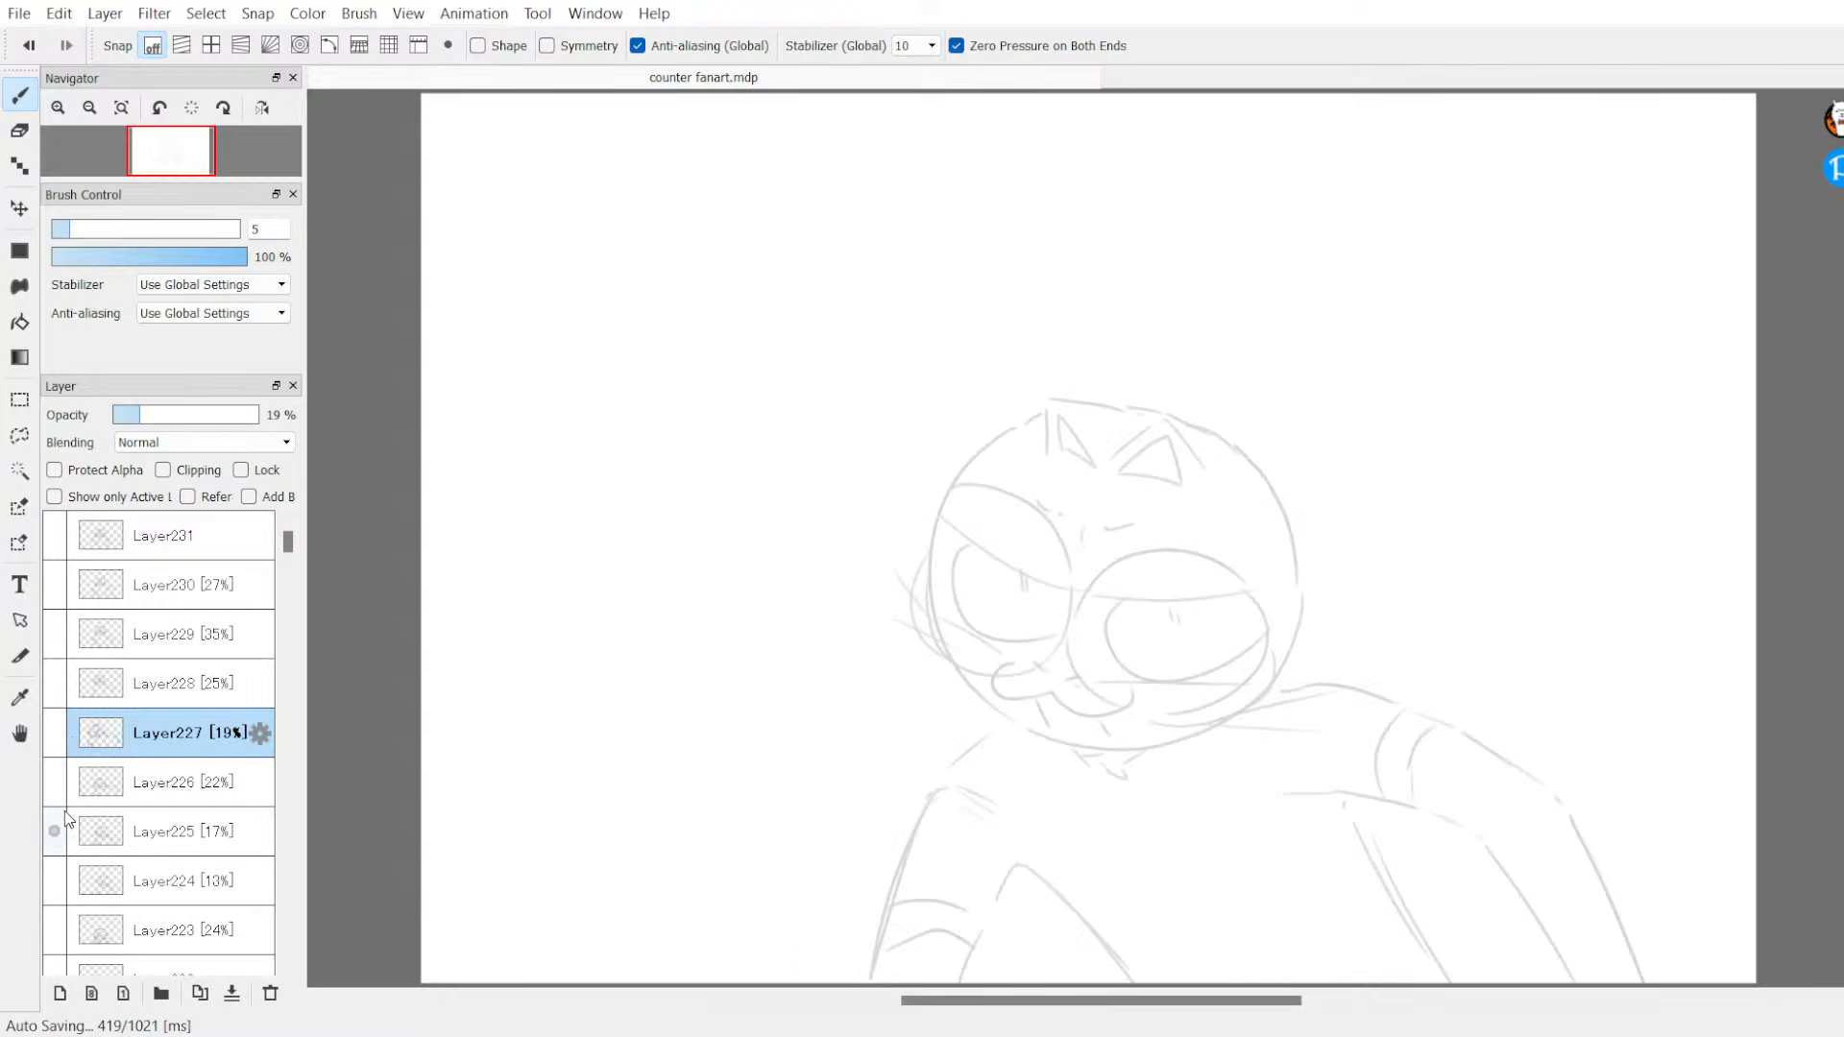
{"action": "left_click", "coordinate": [57, 831]}
{"action": "left_click", "coordinate": [58, 784]}
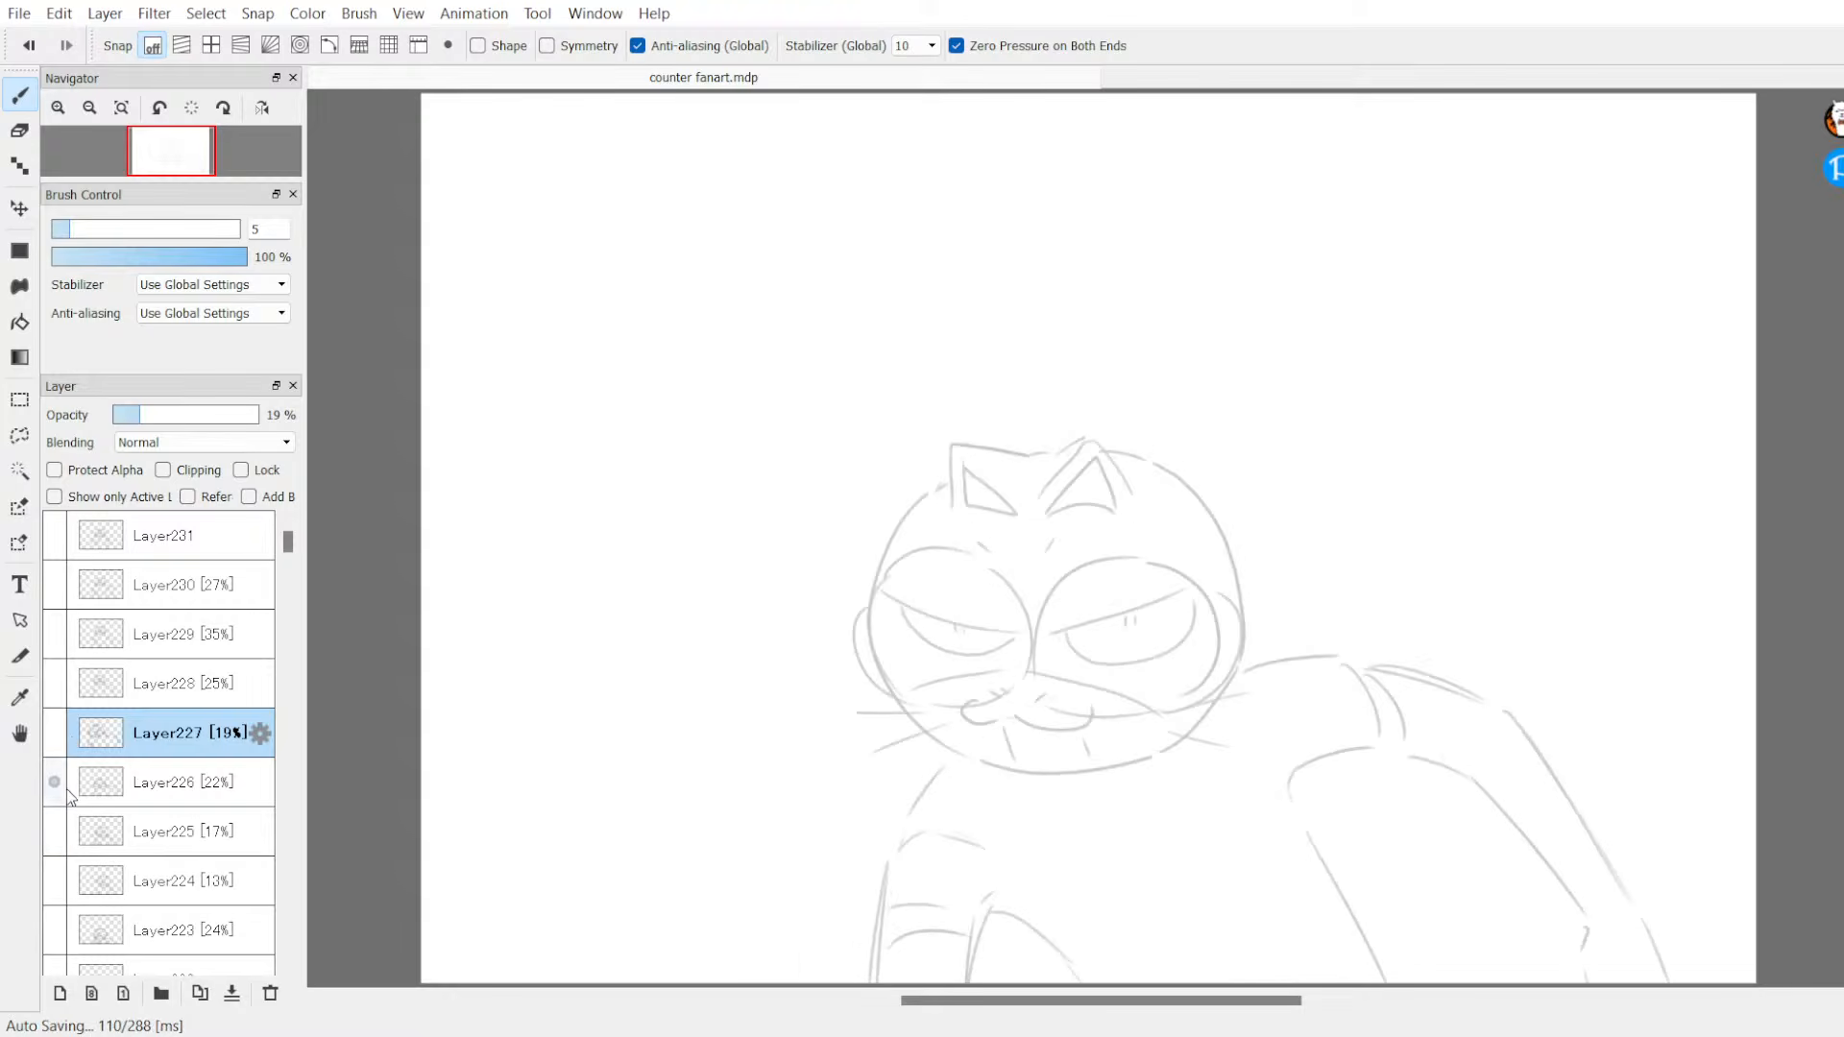
{"action": "left_click", "coordinate": [58, 783]}
{"action": "left_click", "coordinate": [57, 734]}
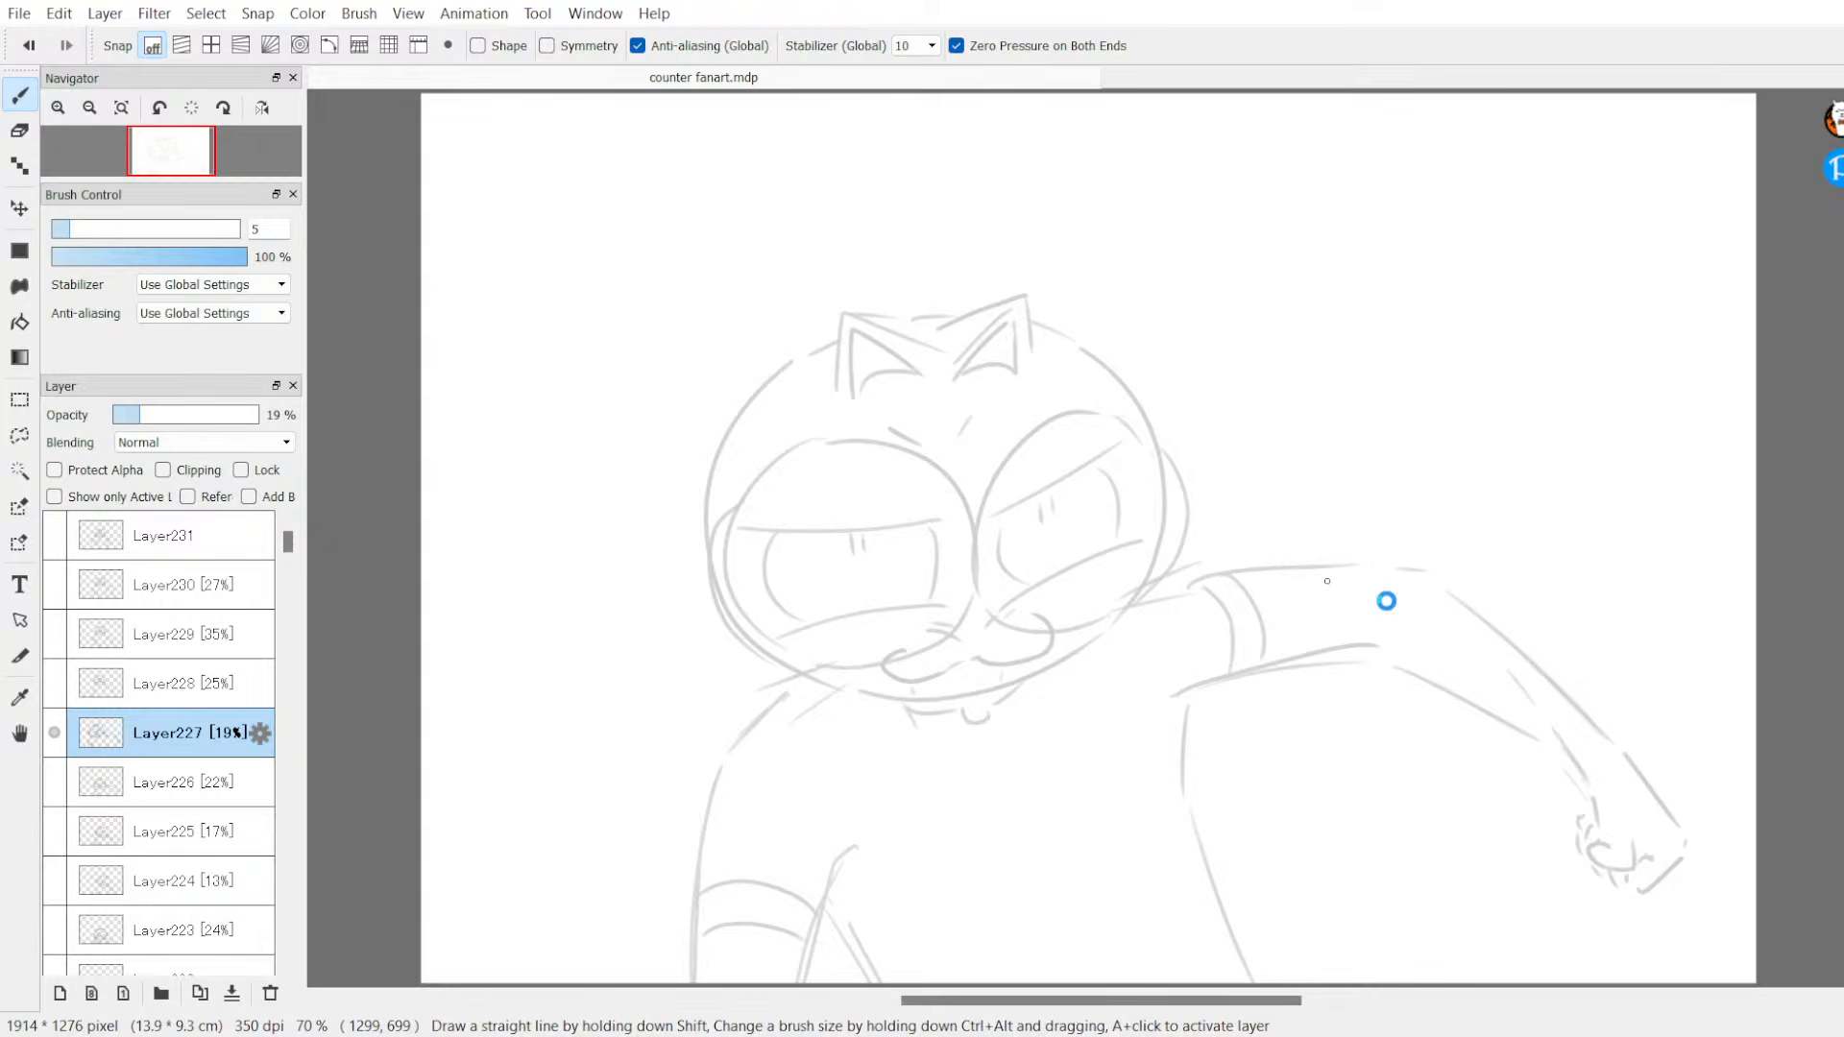
{"action": "key", "text": "ctrl+Left"}
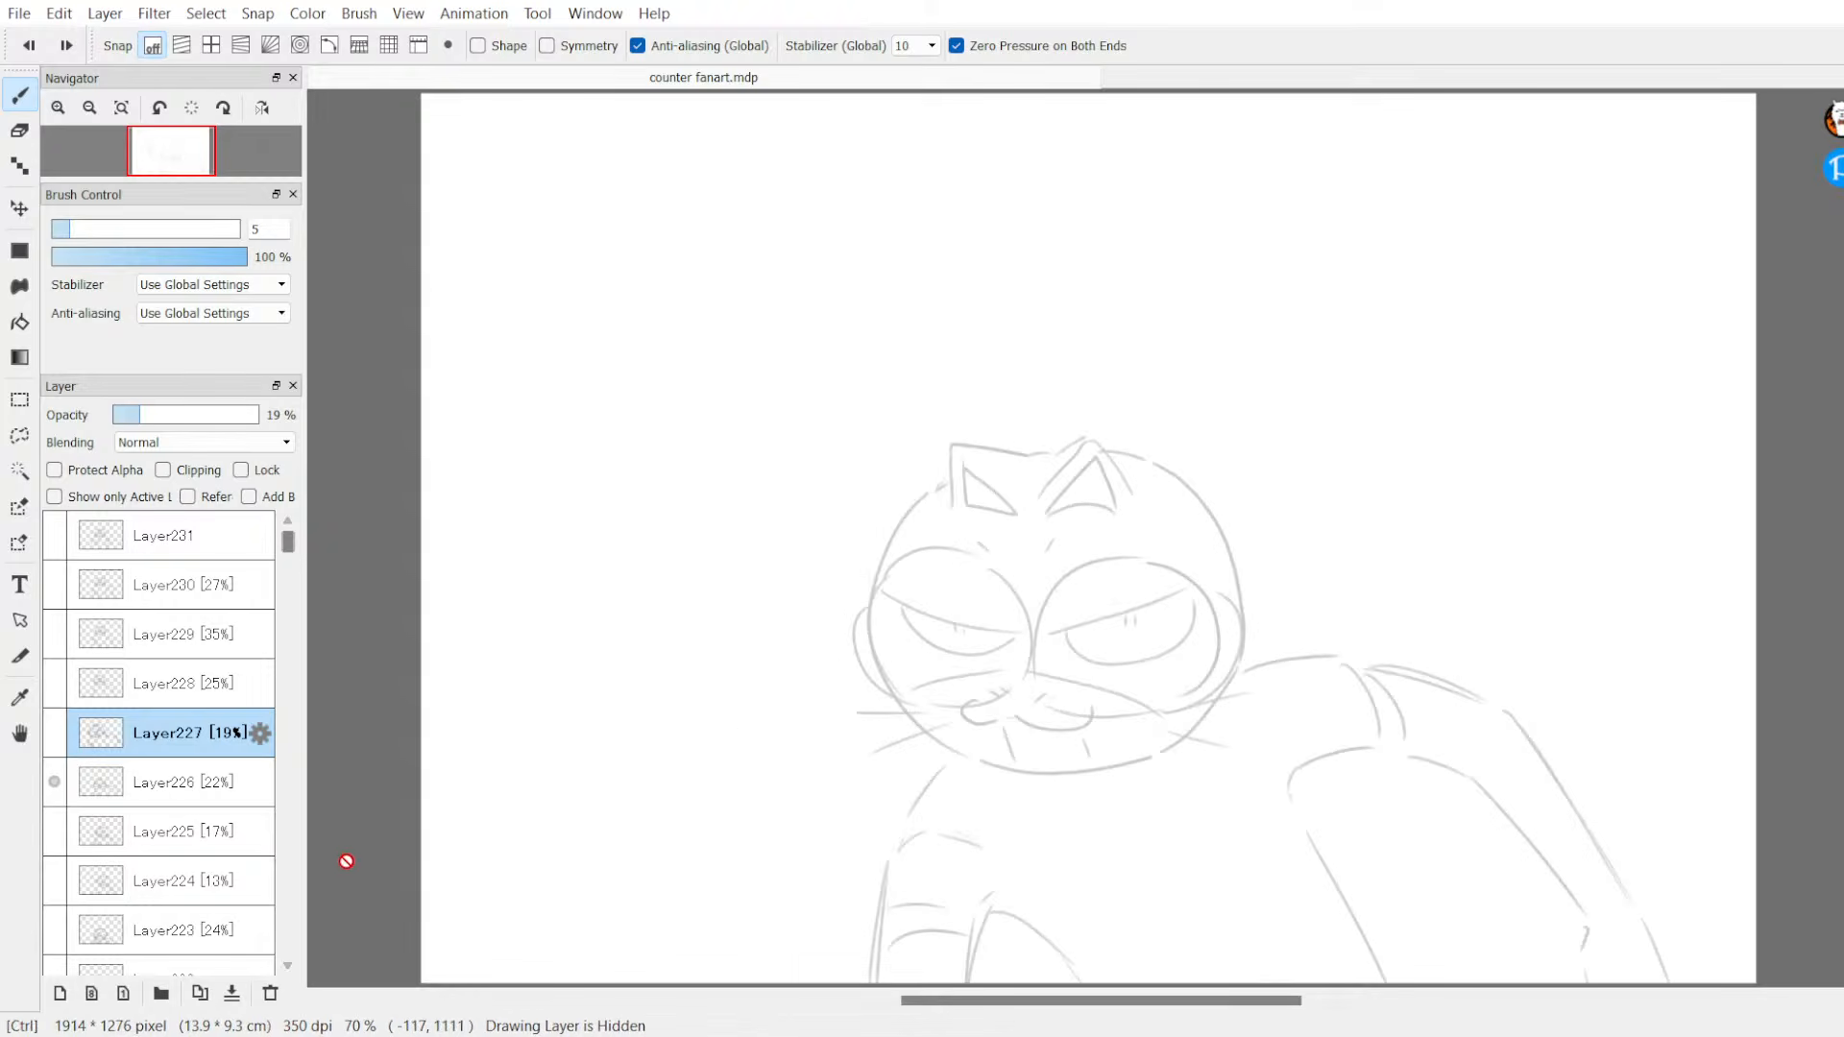
{"action": "key", "text": "ctrl+Right"}
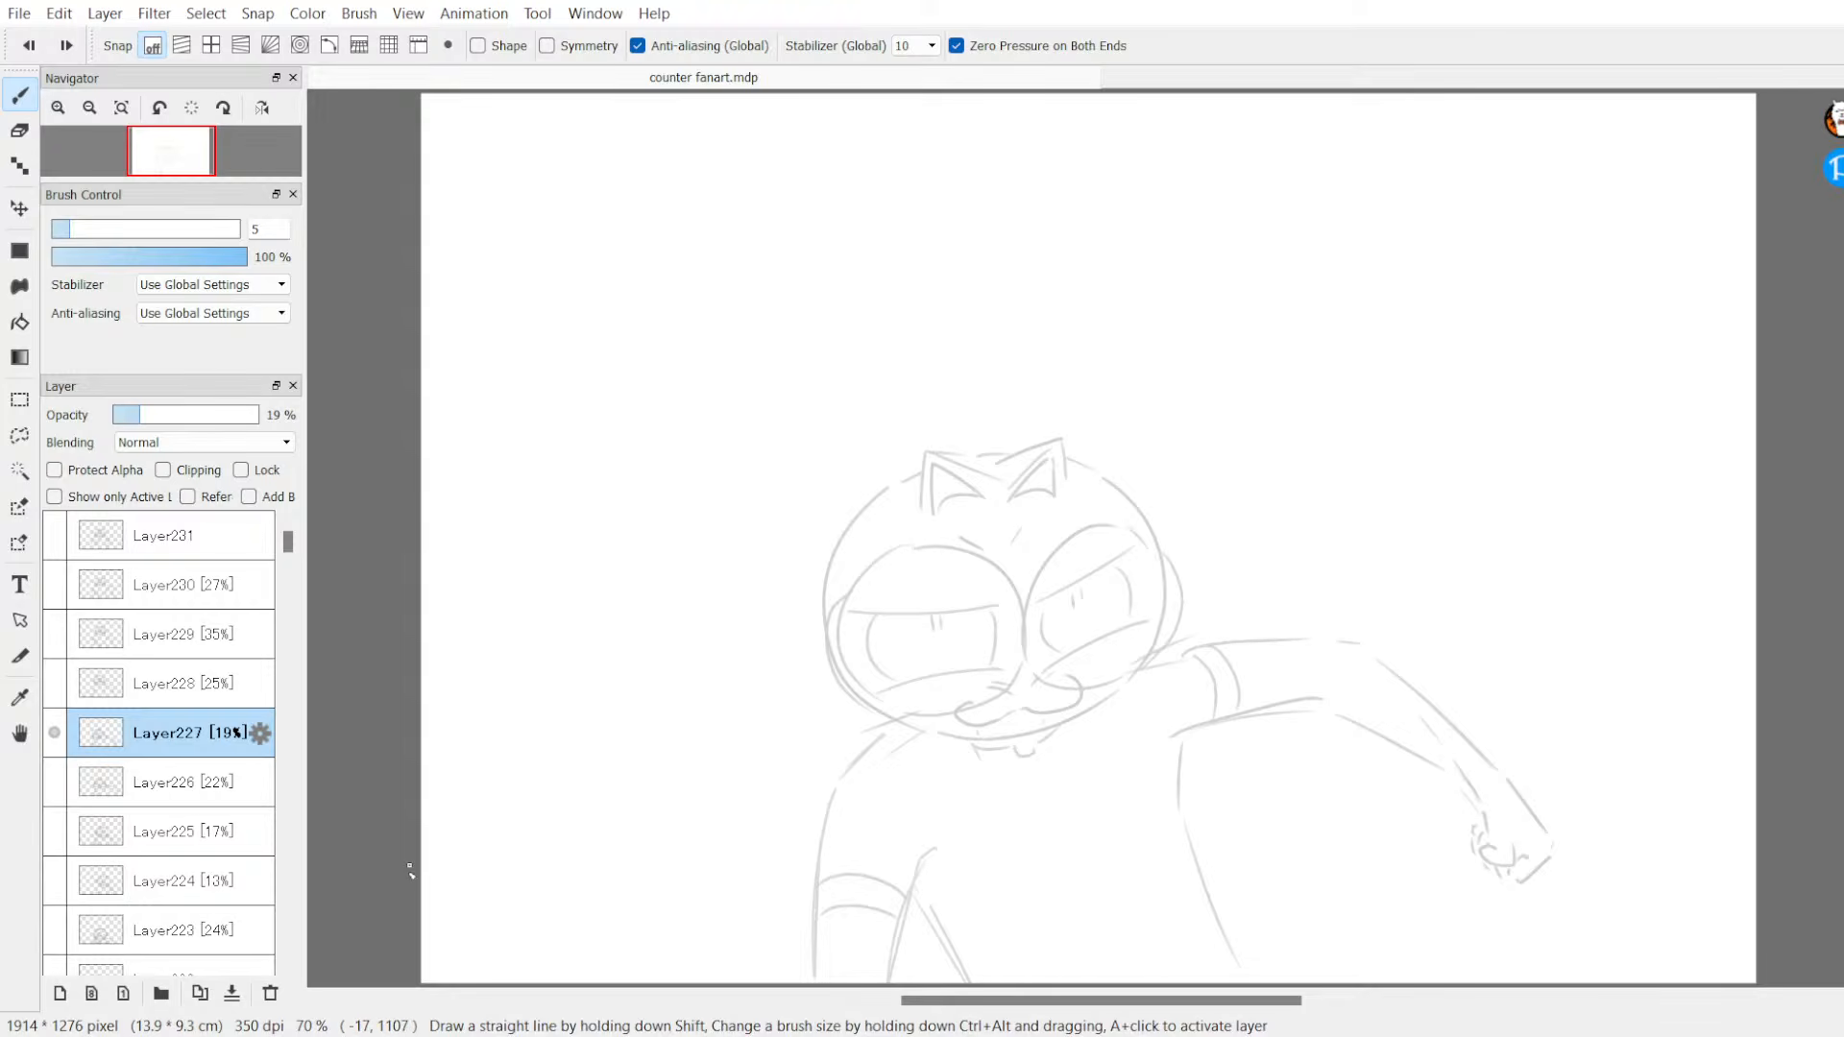
Step: Make Layer231 active and turn on the visibility of every frame layer from Layer231 down to Layer222
{"action": "left_click", "coordinate": [183, 538]}
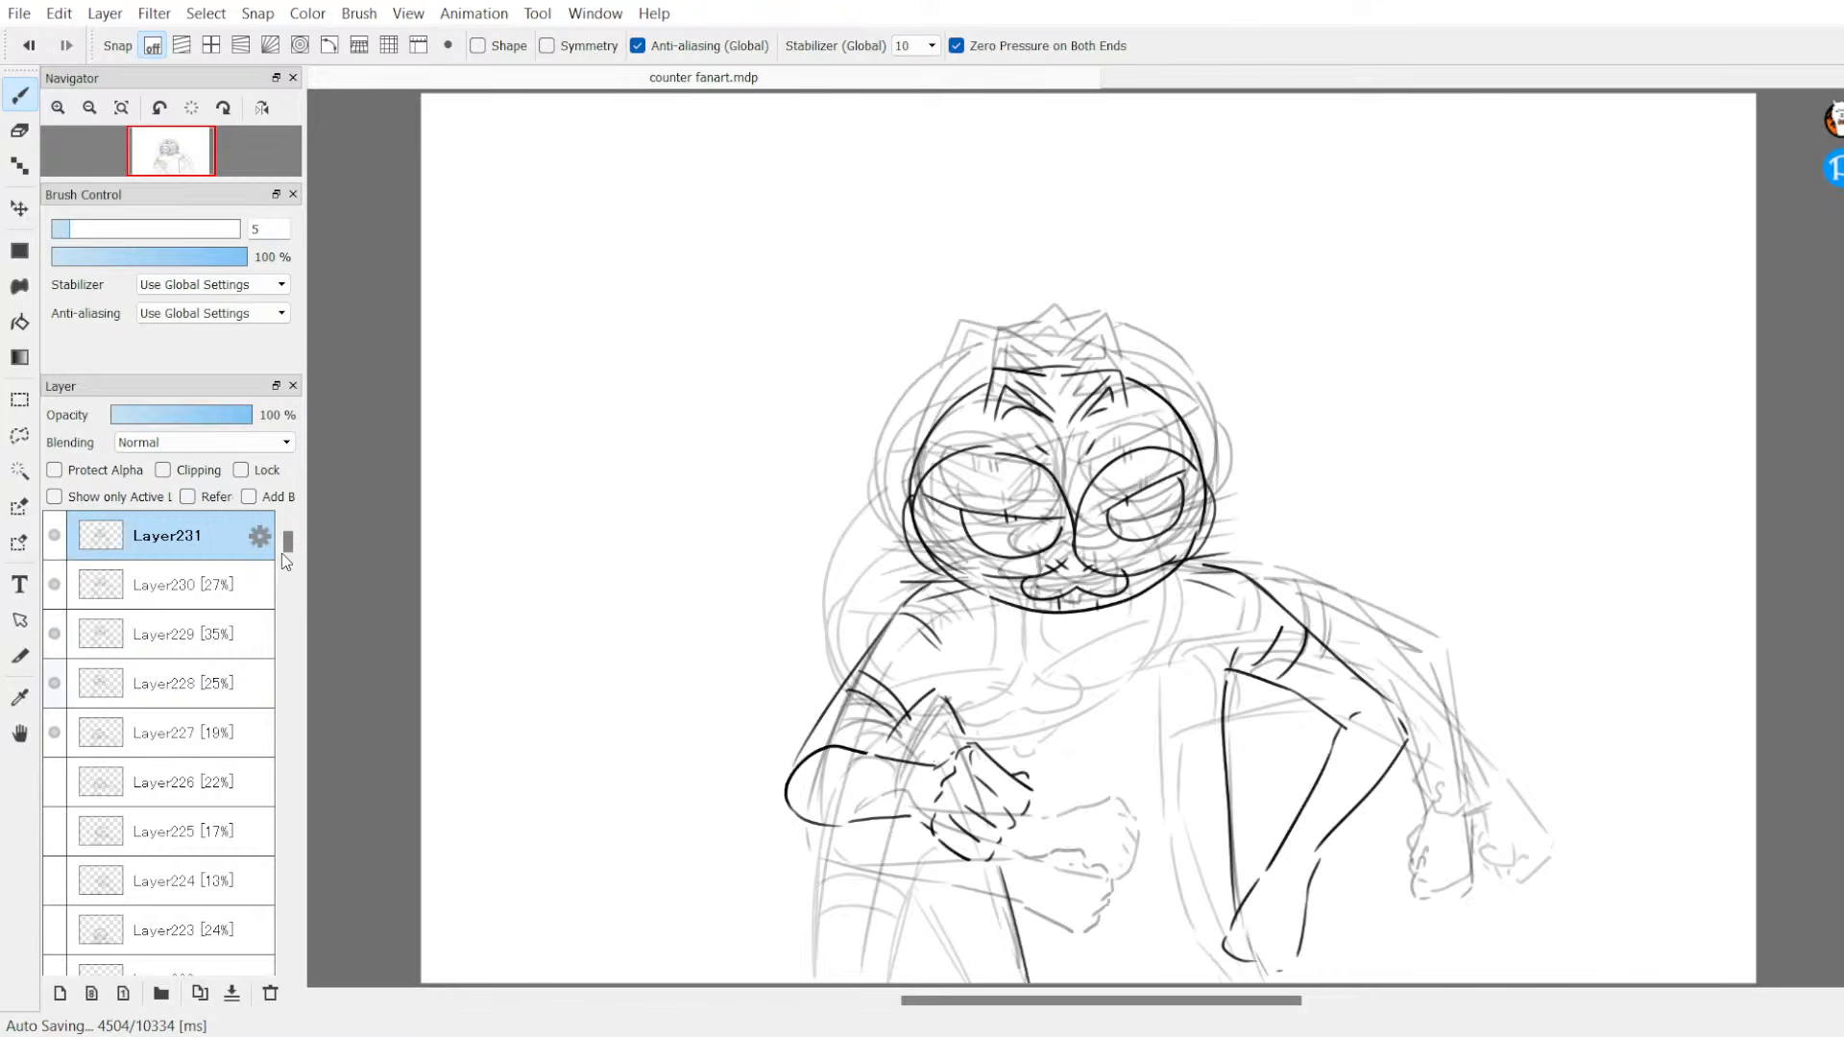
{"action": "scroll", "coordinate": [286, 553], "scroll_direction": "down", "scroll_amount": 3}
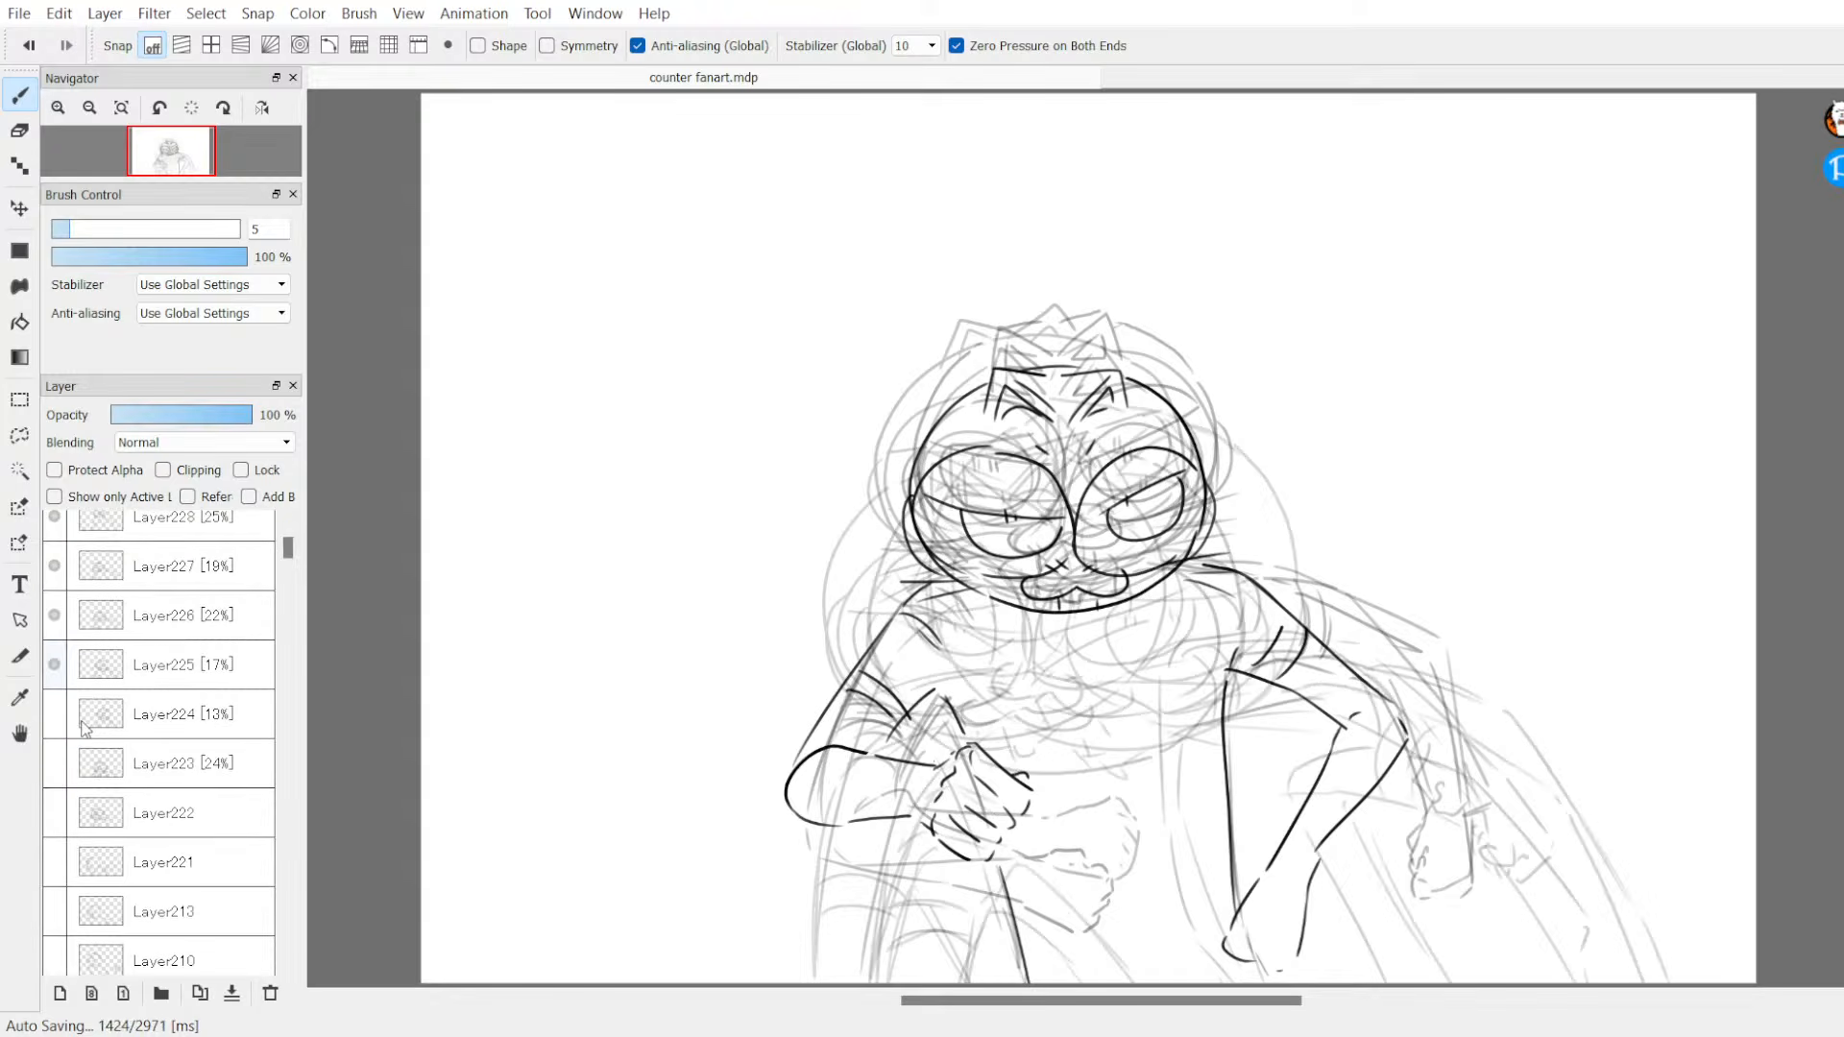
{"action": "left_click_drag", "start_coordinate": [54, 715], "coordinate": [45, 786]}
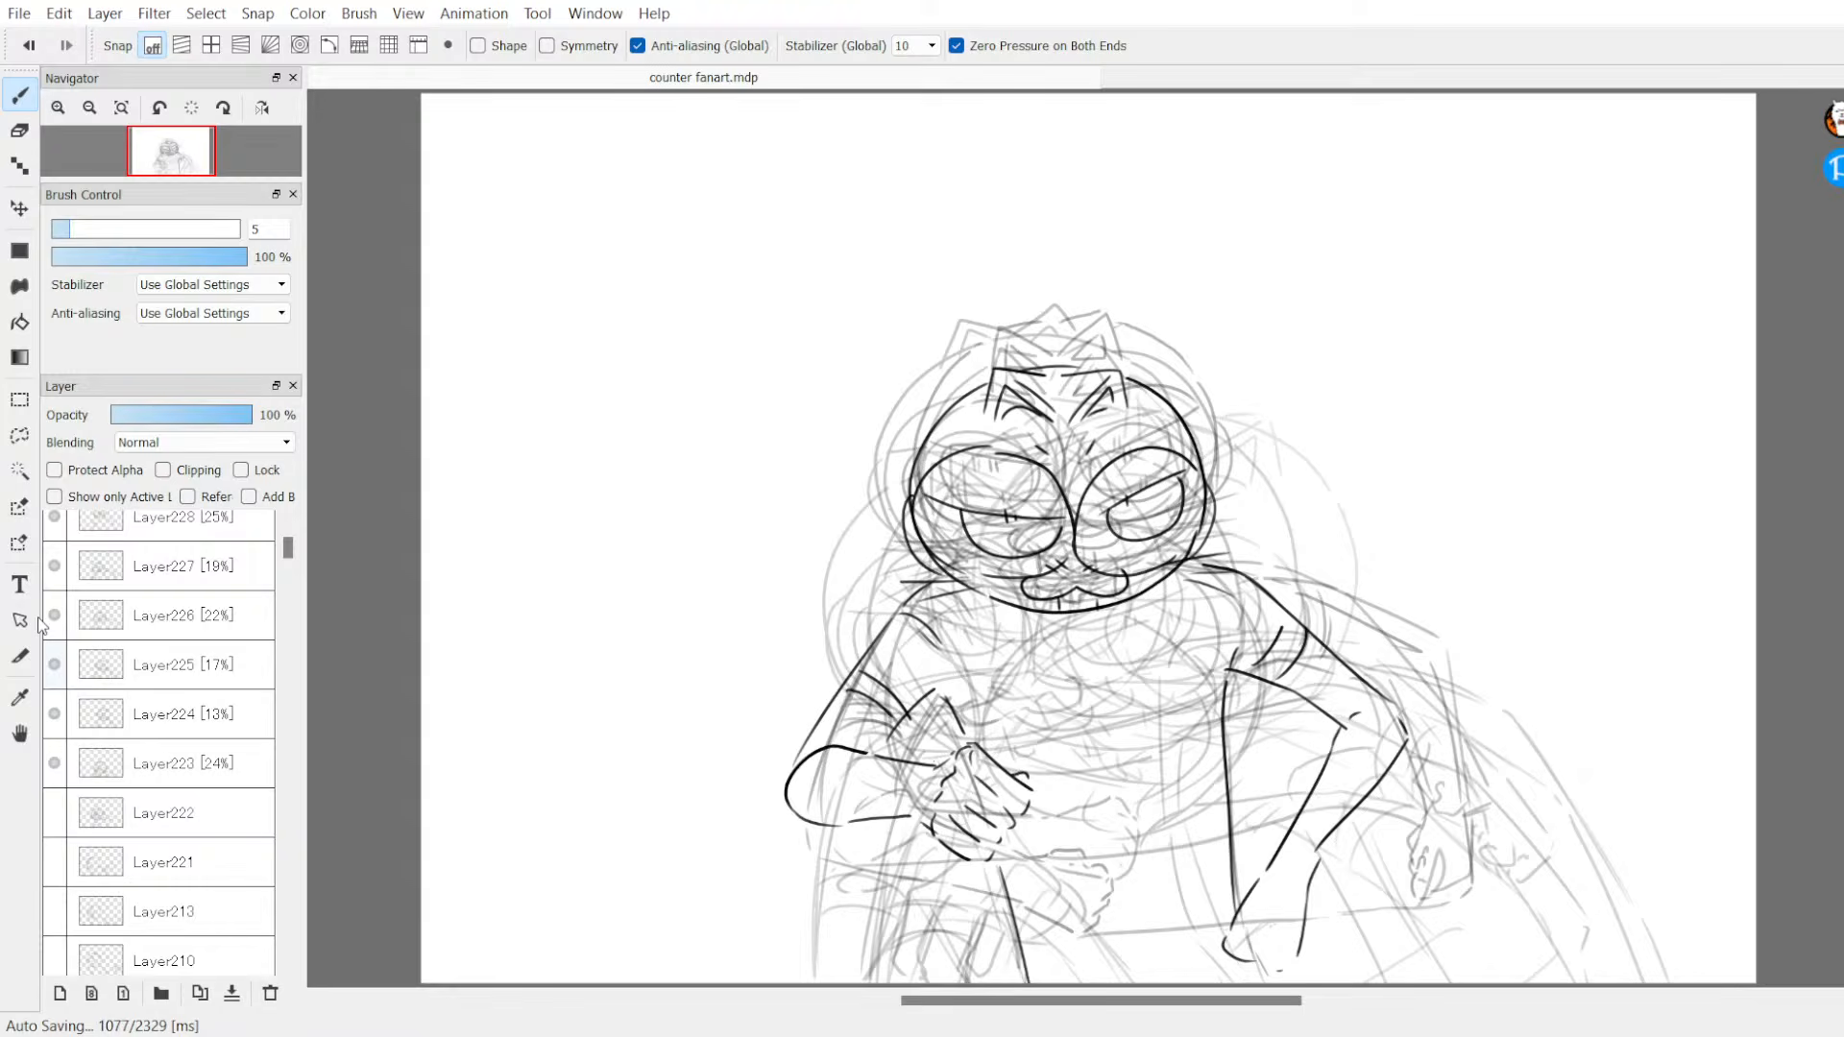
{"action": "left_click", "coordinate": [62, 763]}
{"action": "left_click", "coordinate": [61, 813]}
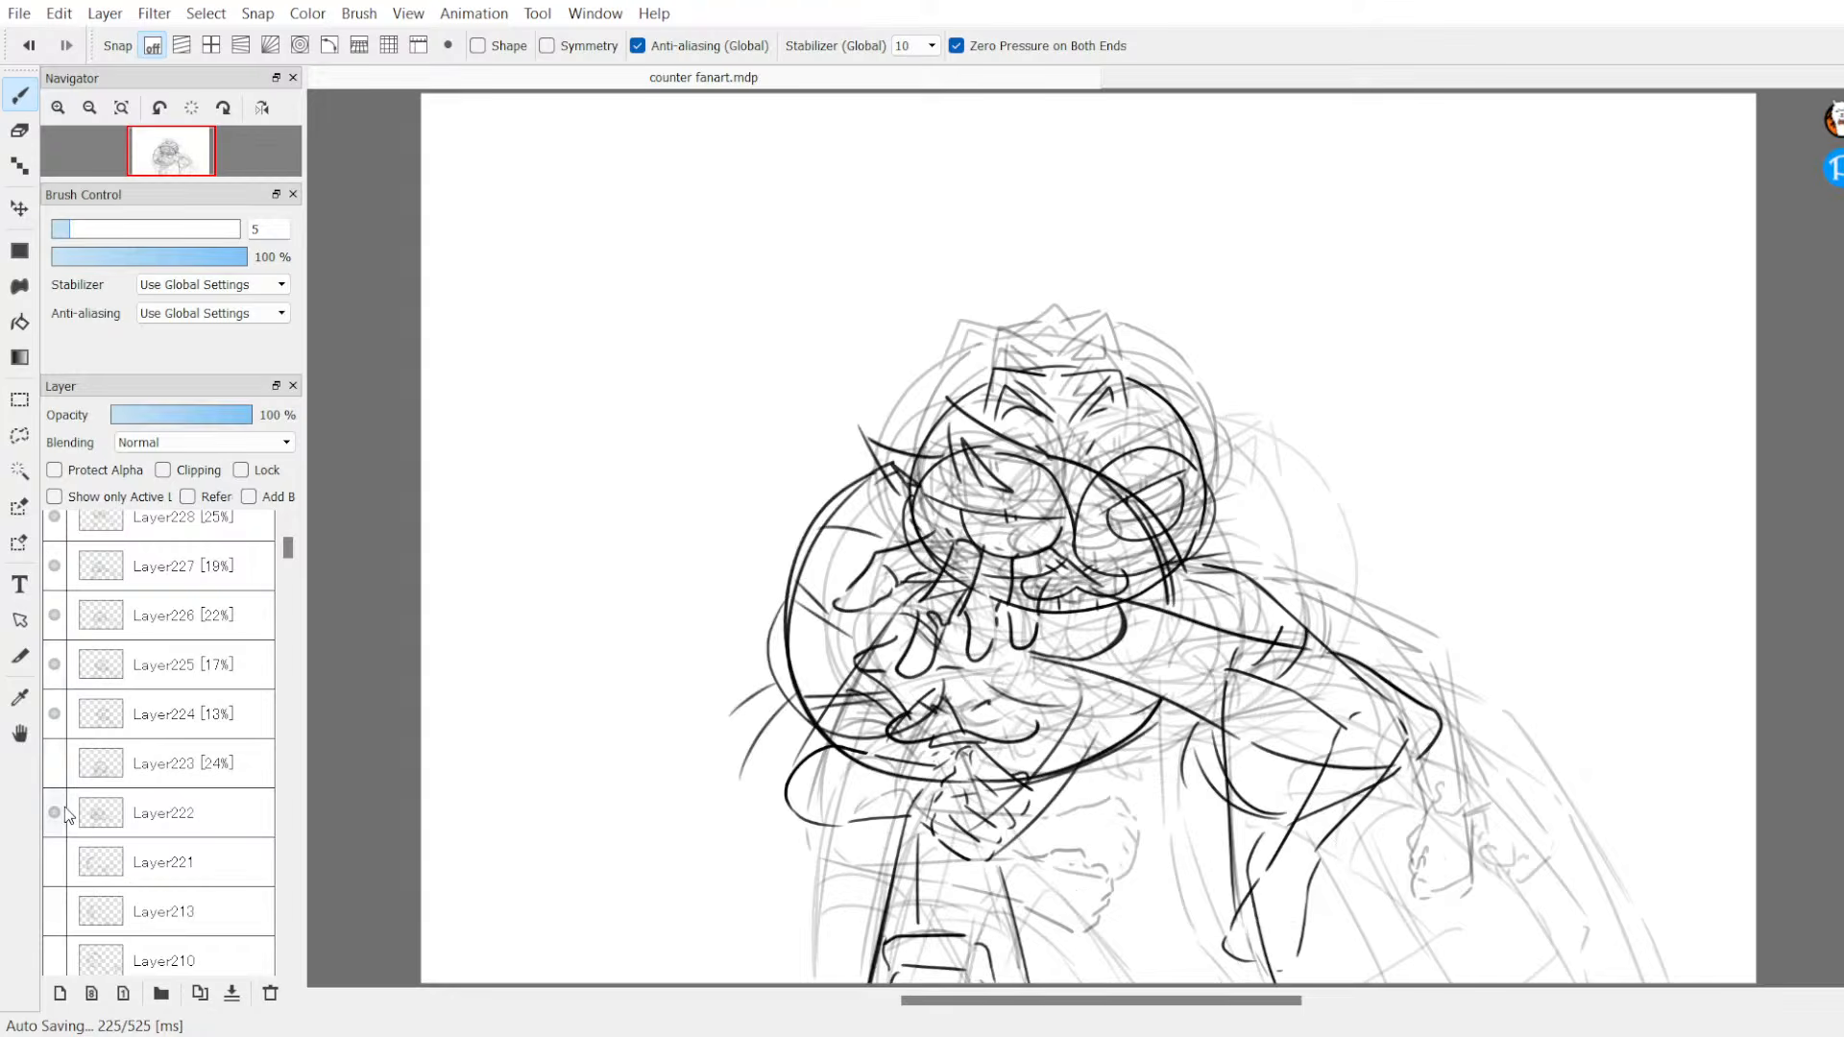
{"action": "left_click", "coordinate": [69, 780]}
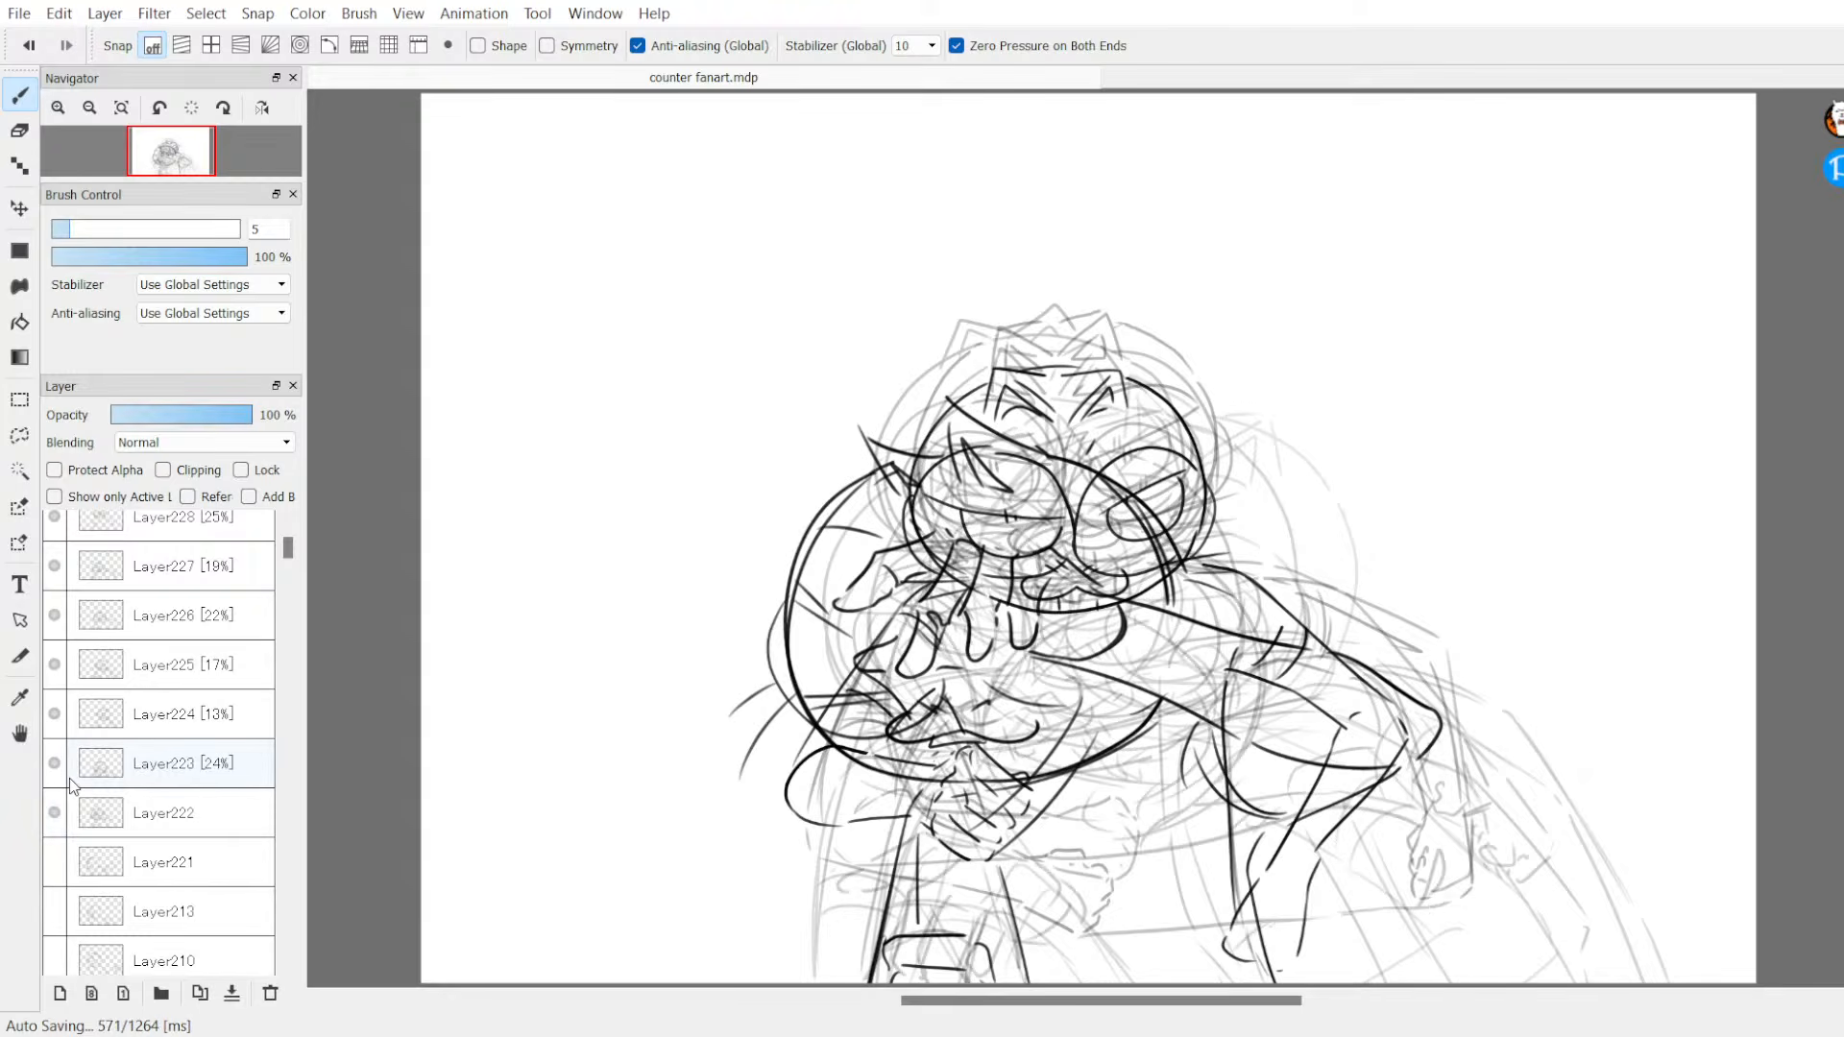
{"action": "left_click", "coordinate": [80, 796]}
{"action": "left_click", "coordinate": [75, 782]}
{"action": "left_click", "coordinate": [79, 802]}
{"action": "left_click", "coordinate": [97, 768]}
{"action": "left_click", "coordinate": [166, 797]}
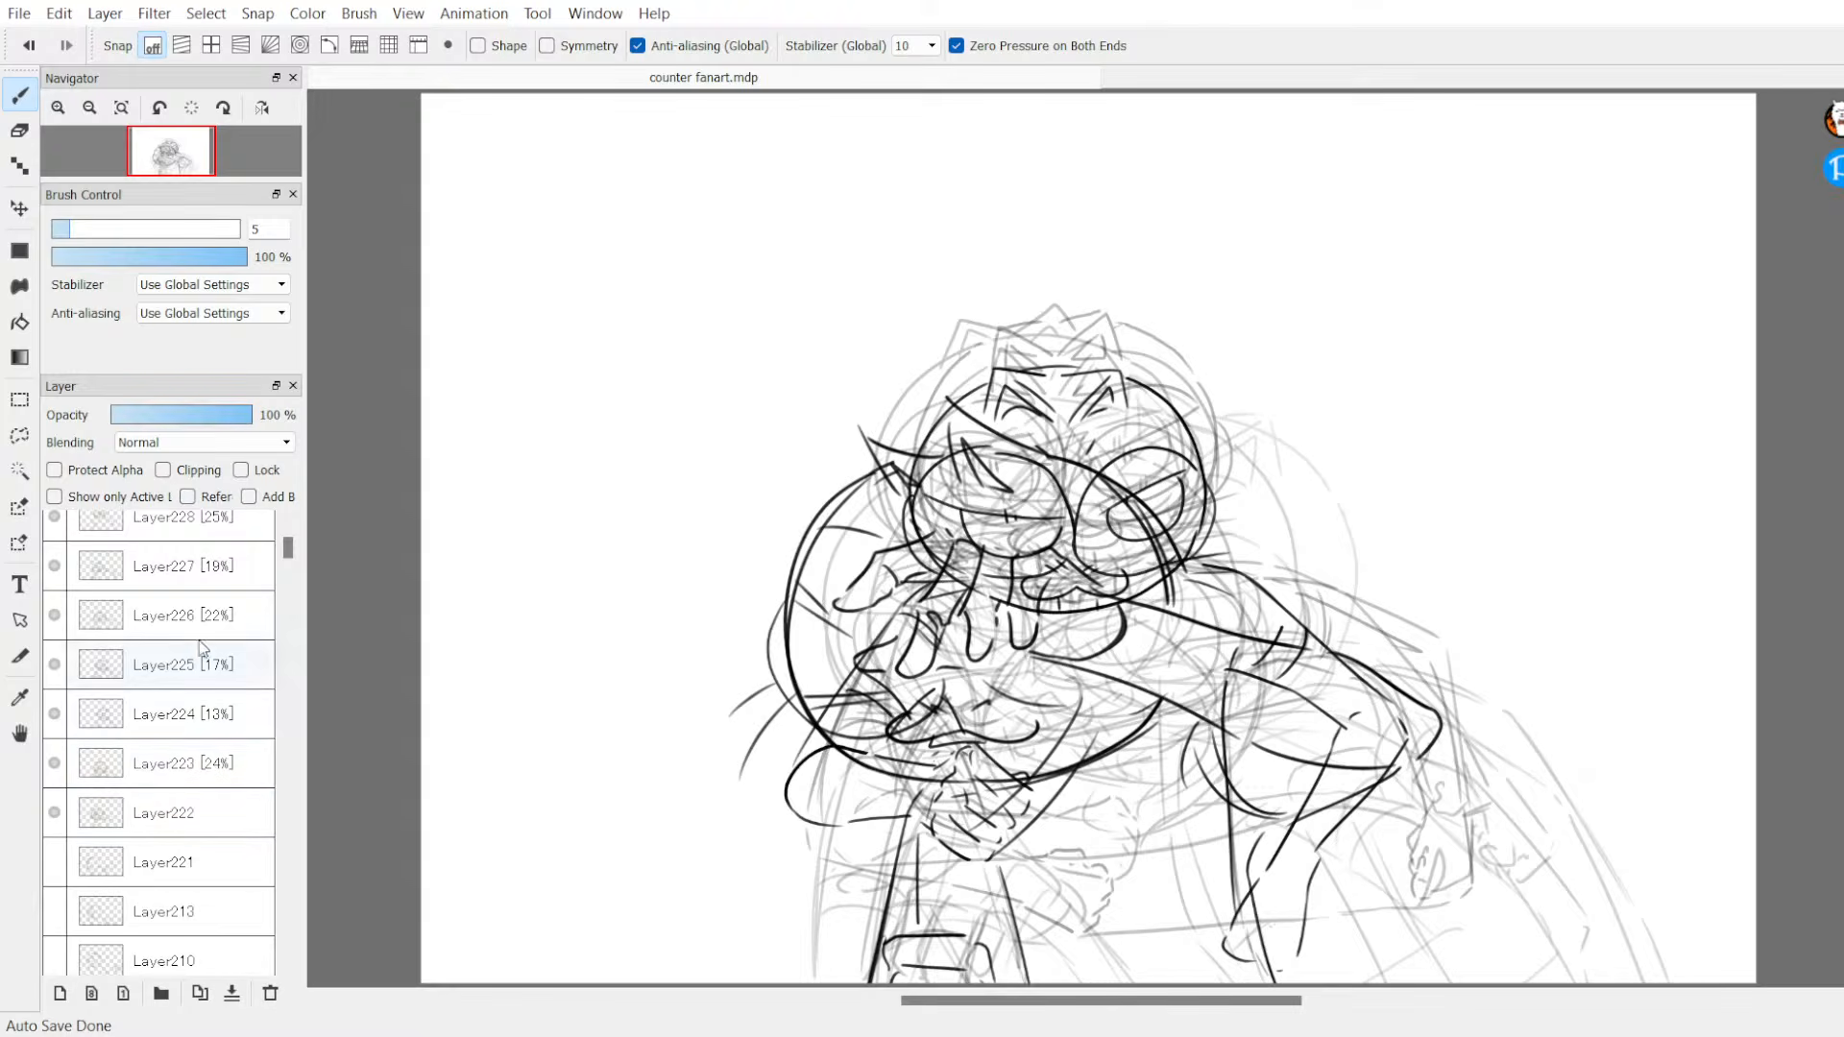
{"action": "left_click", "coordinate": [165, 570]}
{"action": "left_click", "coordinate": [219, 665]}
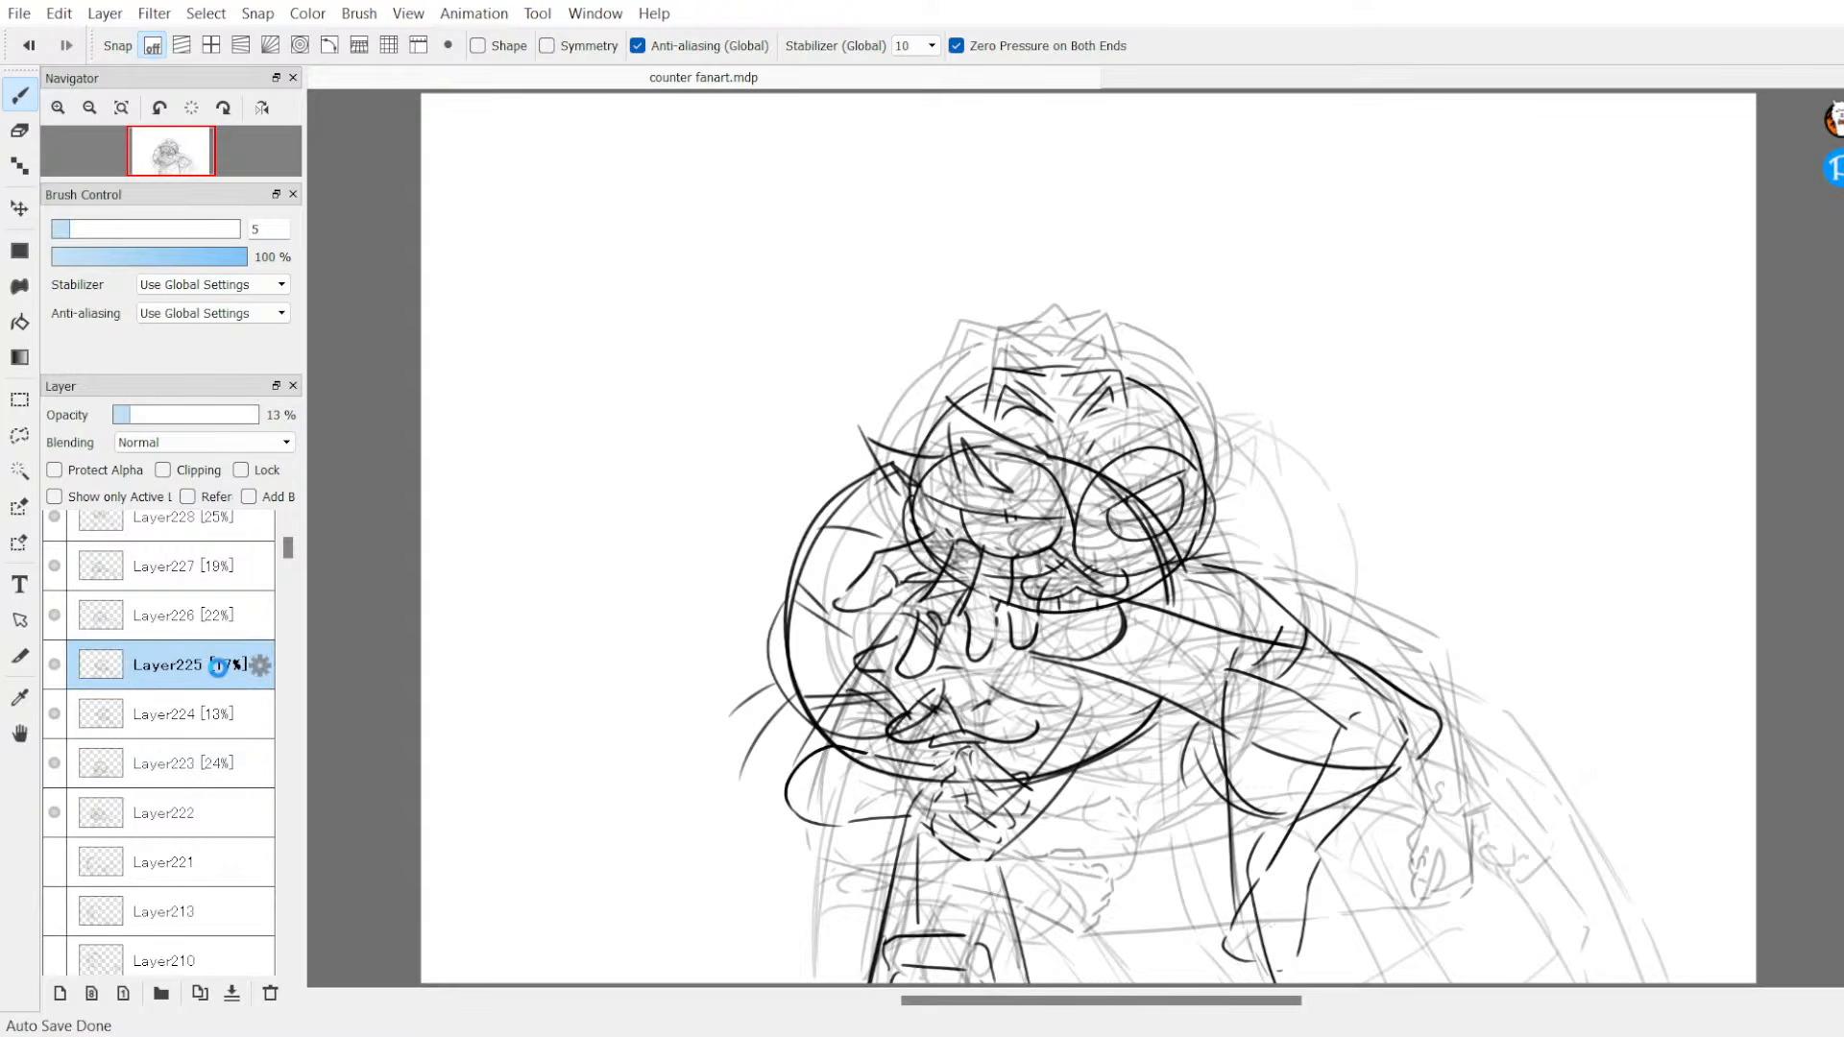
{"action": "scroll", "coordinate": [291, 557], "scroll_direction": "up", "scroll_amount": 1}
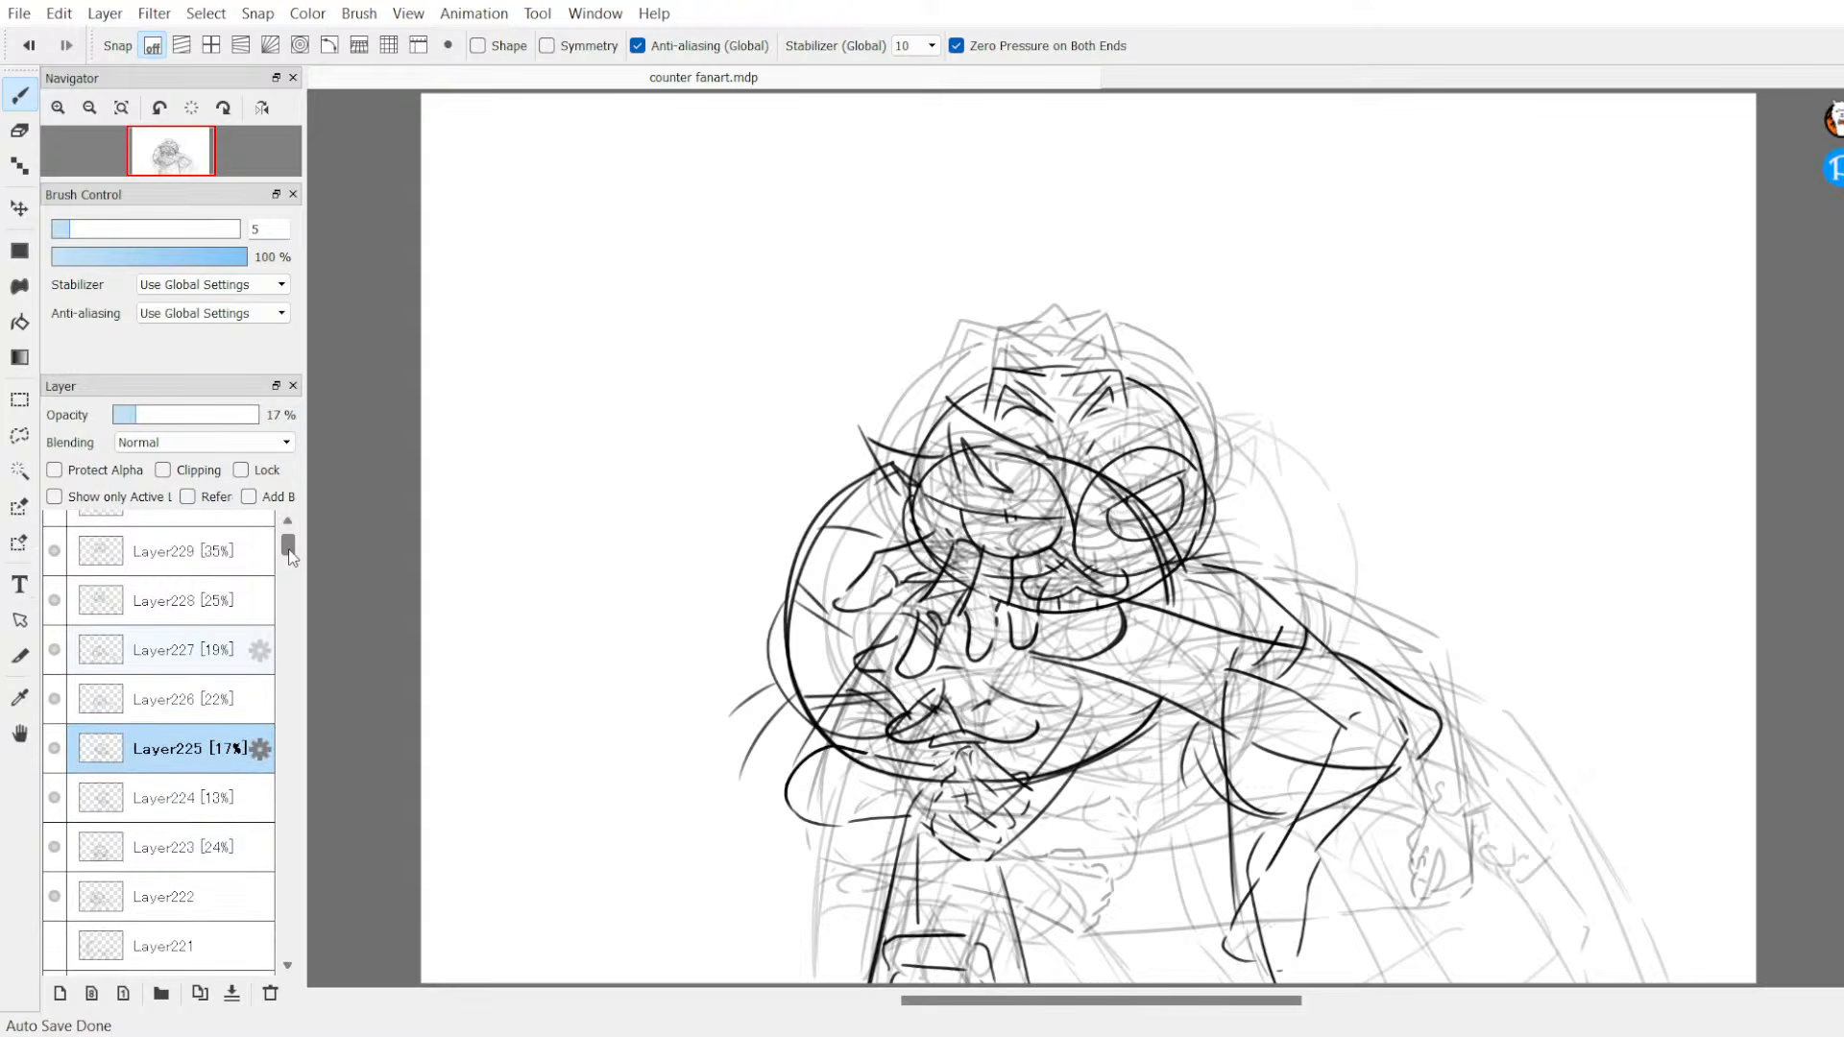
{"action": "left_click", "coordinate": [223, 700]}
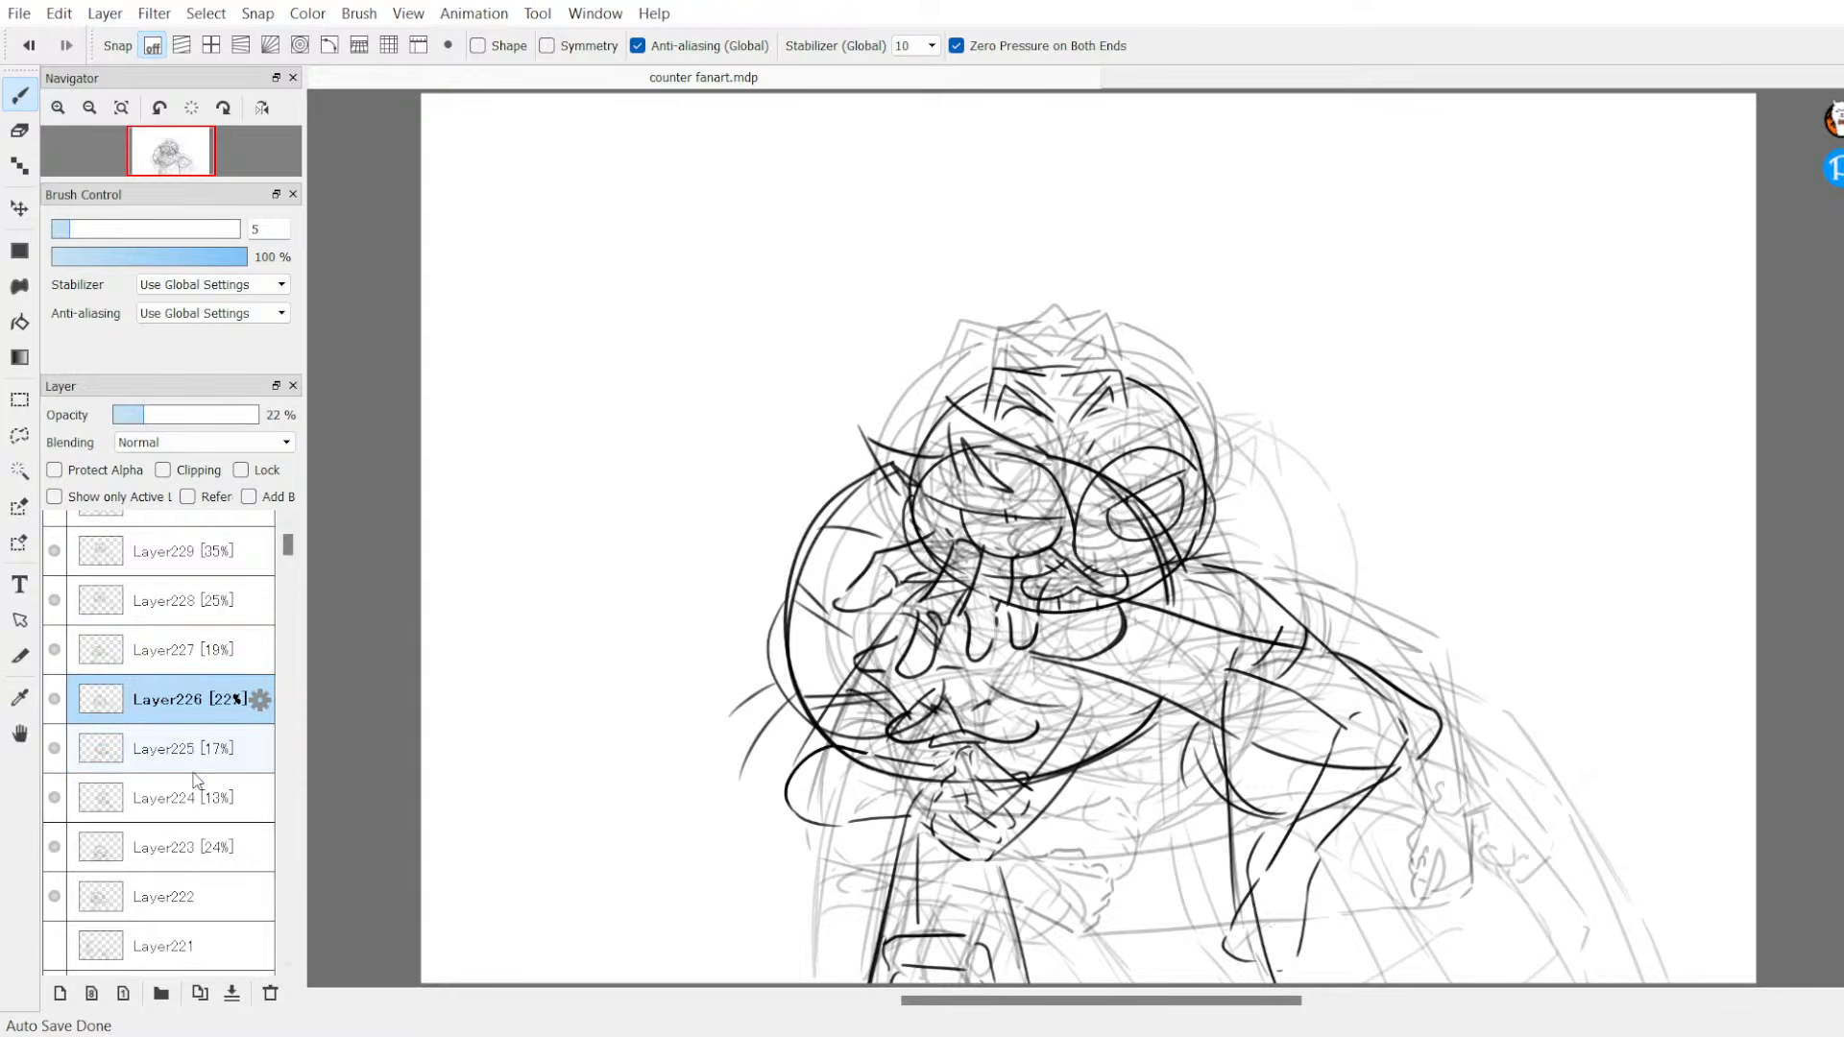
{"action": "scroll", "coordinate": [264, 622], "scroll_direction": "up", "scroll_amount": 1}
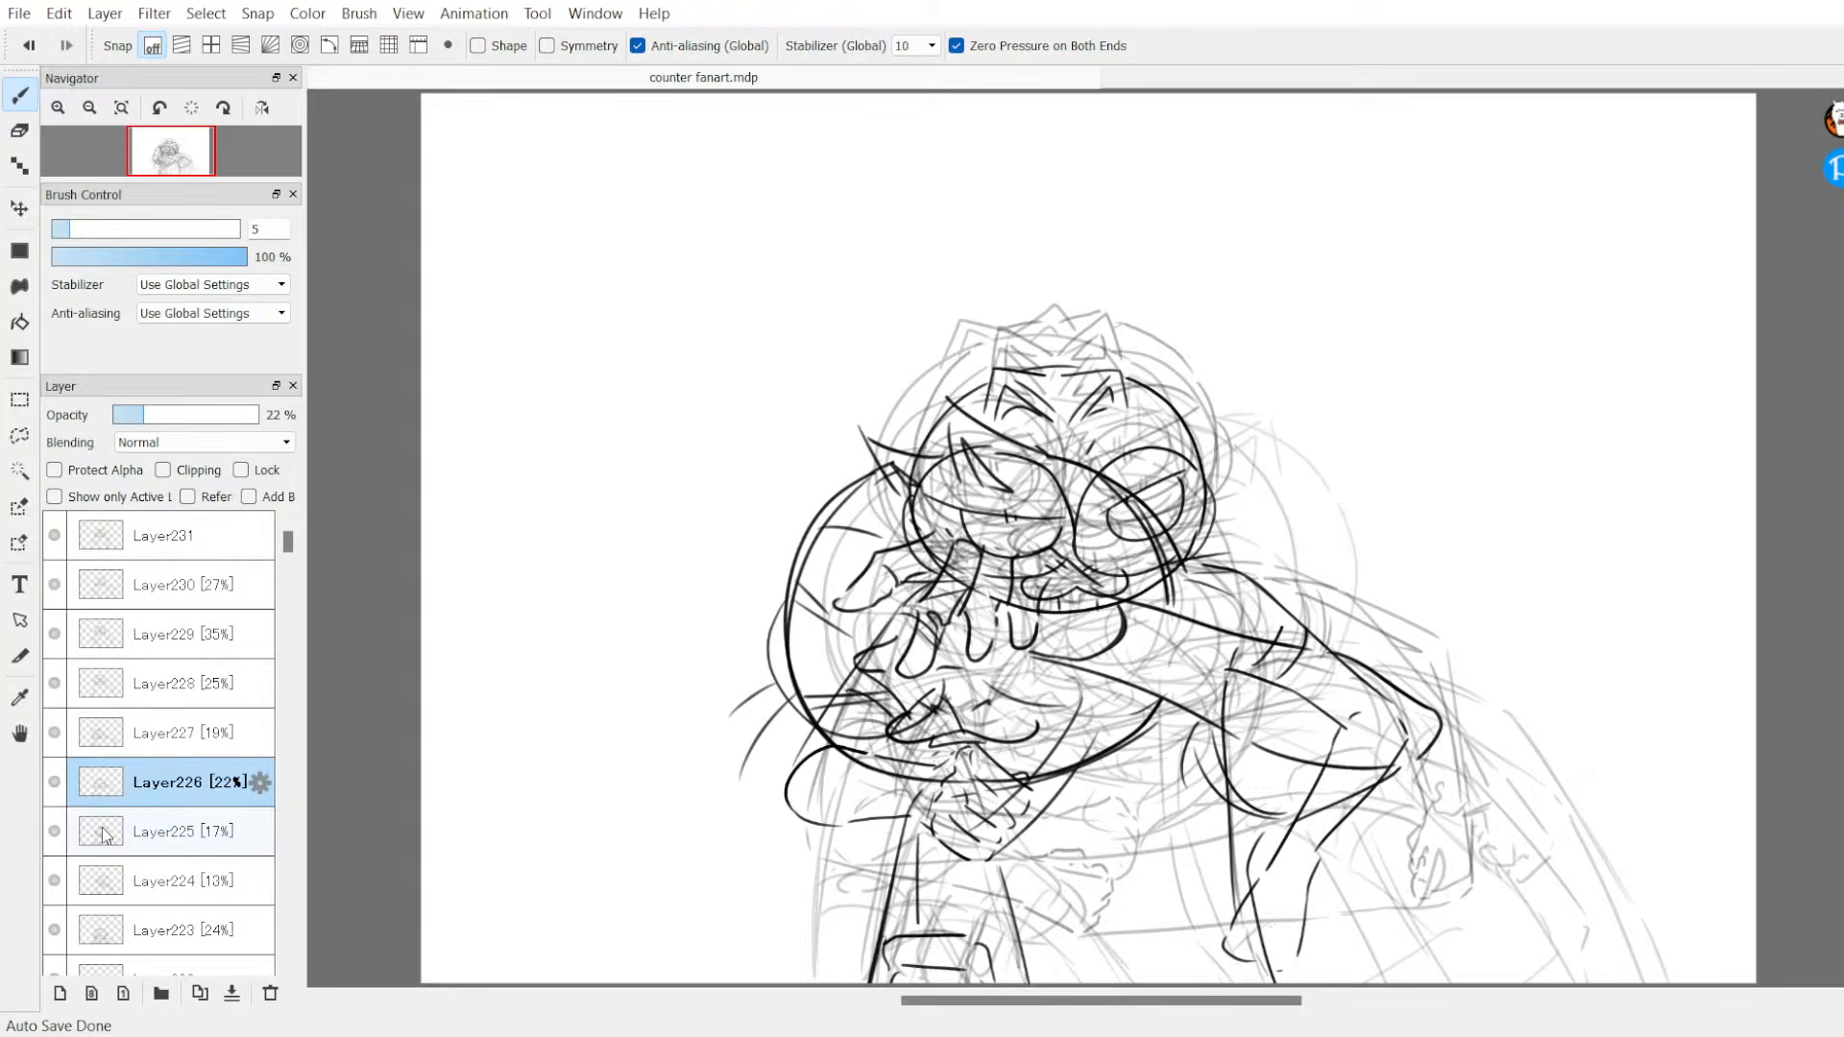
{"action": "left_click_drag", "start_coordinate": [286, 544], "coordinate": [286, 551]}
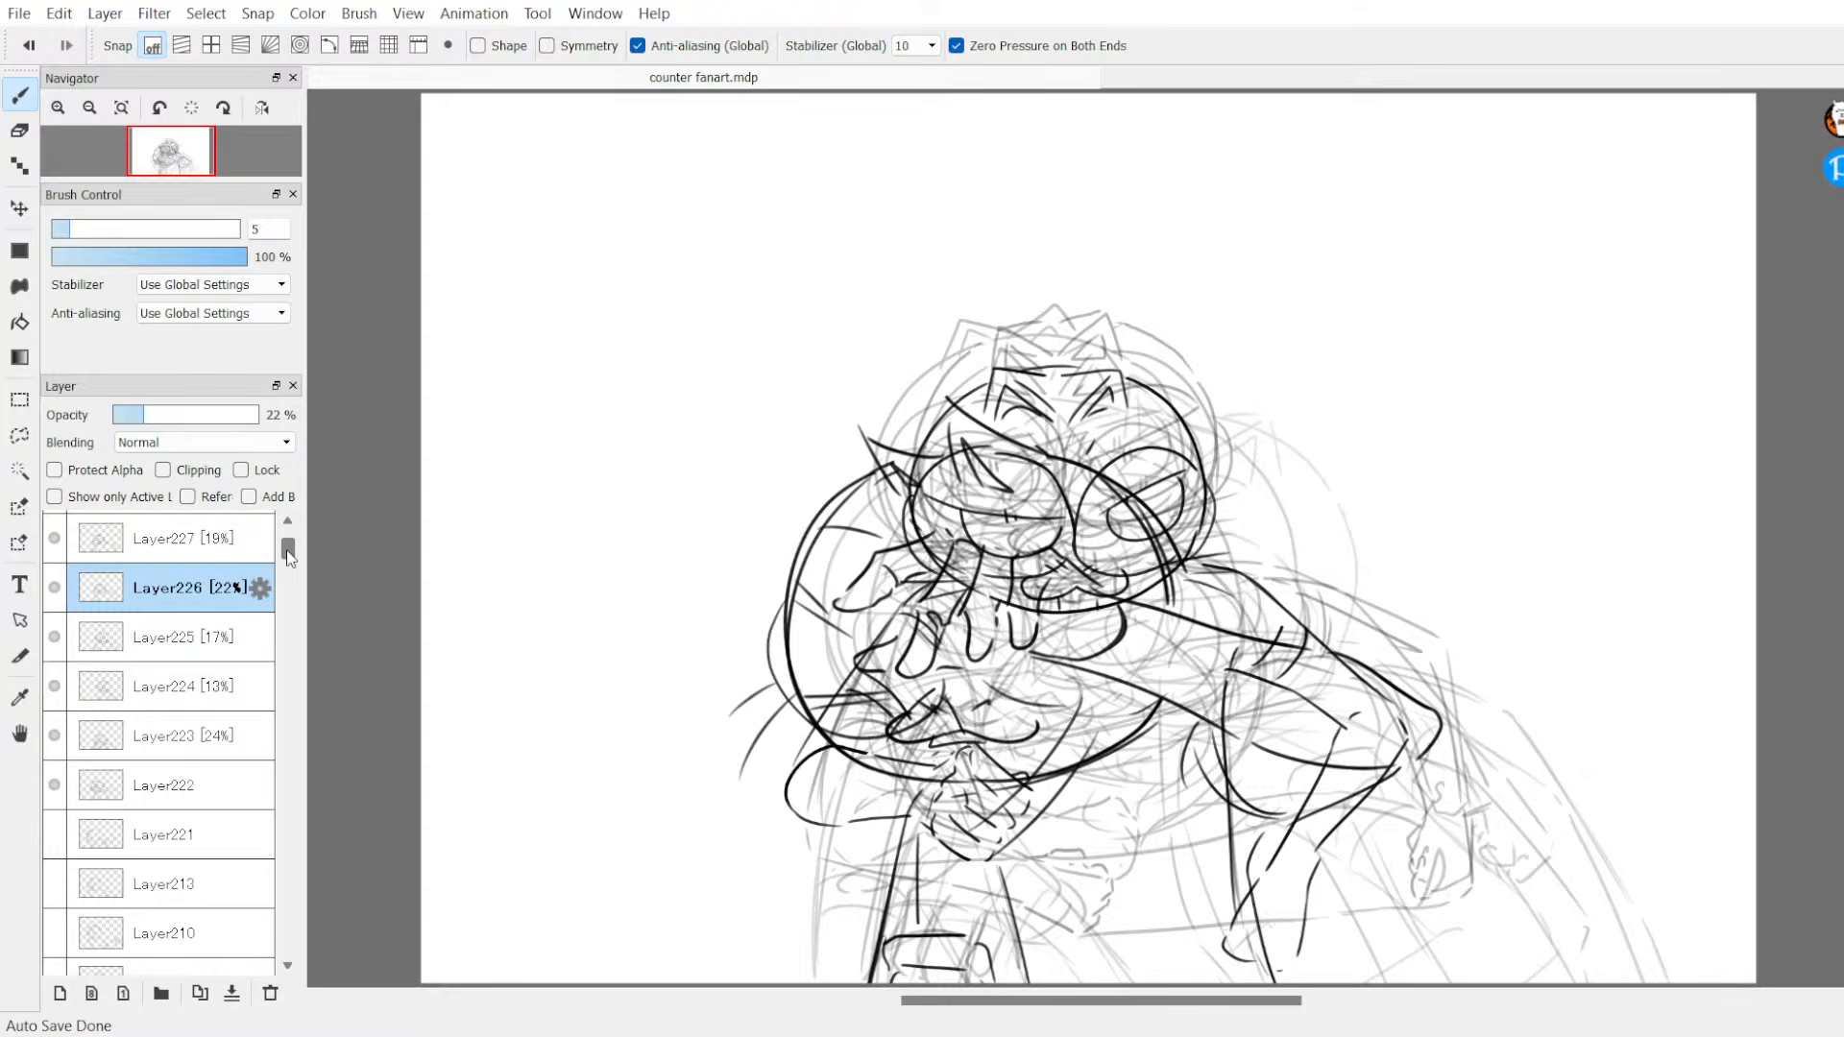
{"action": "scroll", "coordinate": [286, 550], "scroll_direction": "up", "scroll_amount": 3}
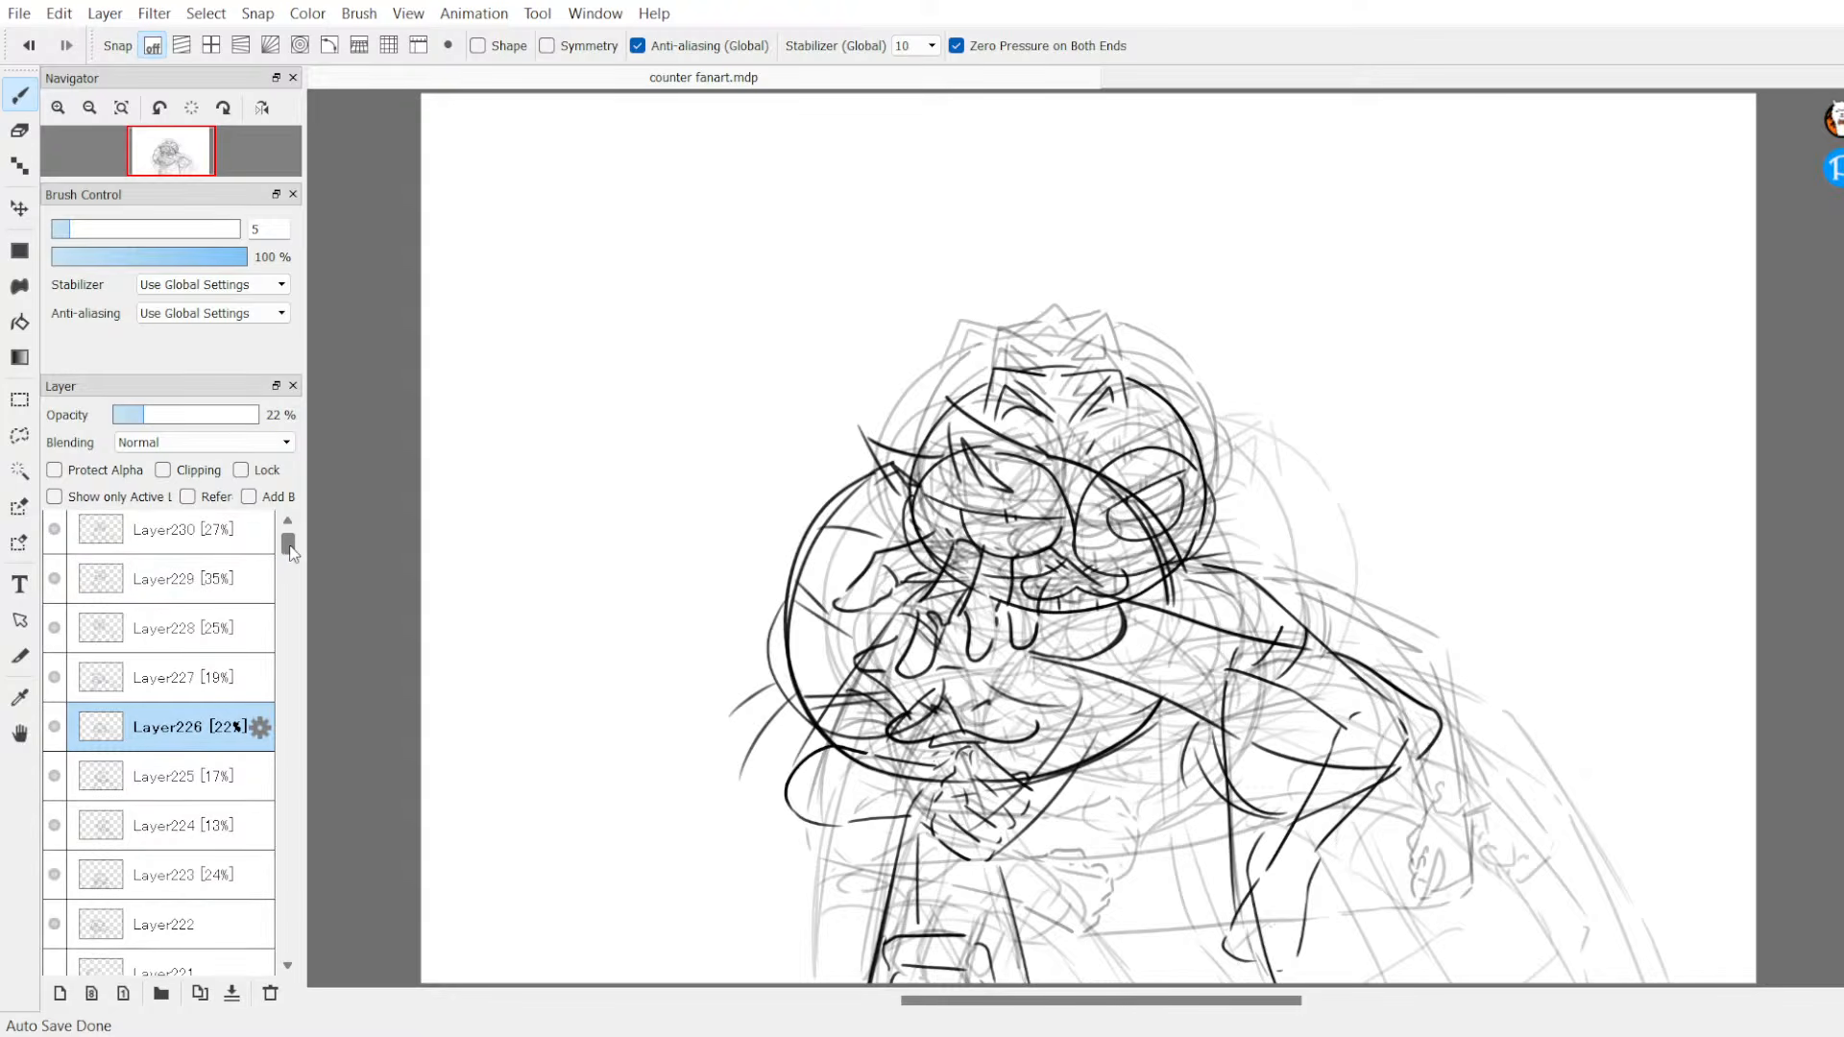
{"action": "scroll", "coordinate": [288, 538], "scroll_direction": "up", "scroll_amount": 1}
{"action": "scroll", "coordinate": [284, 541], "scroll_direction": "up", "scroll_amount": 1}
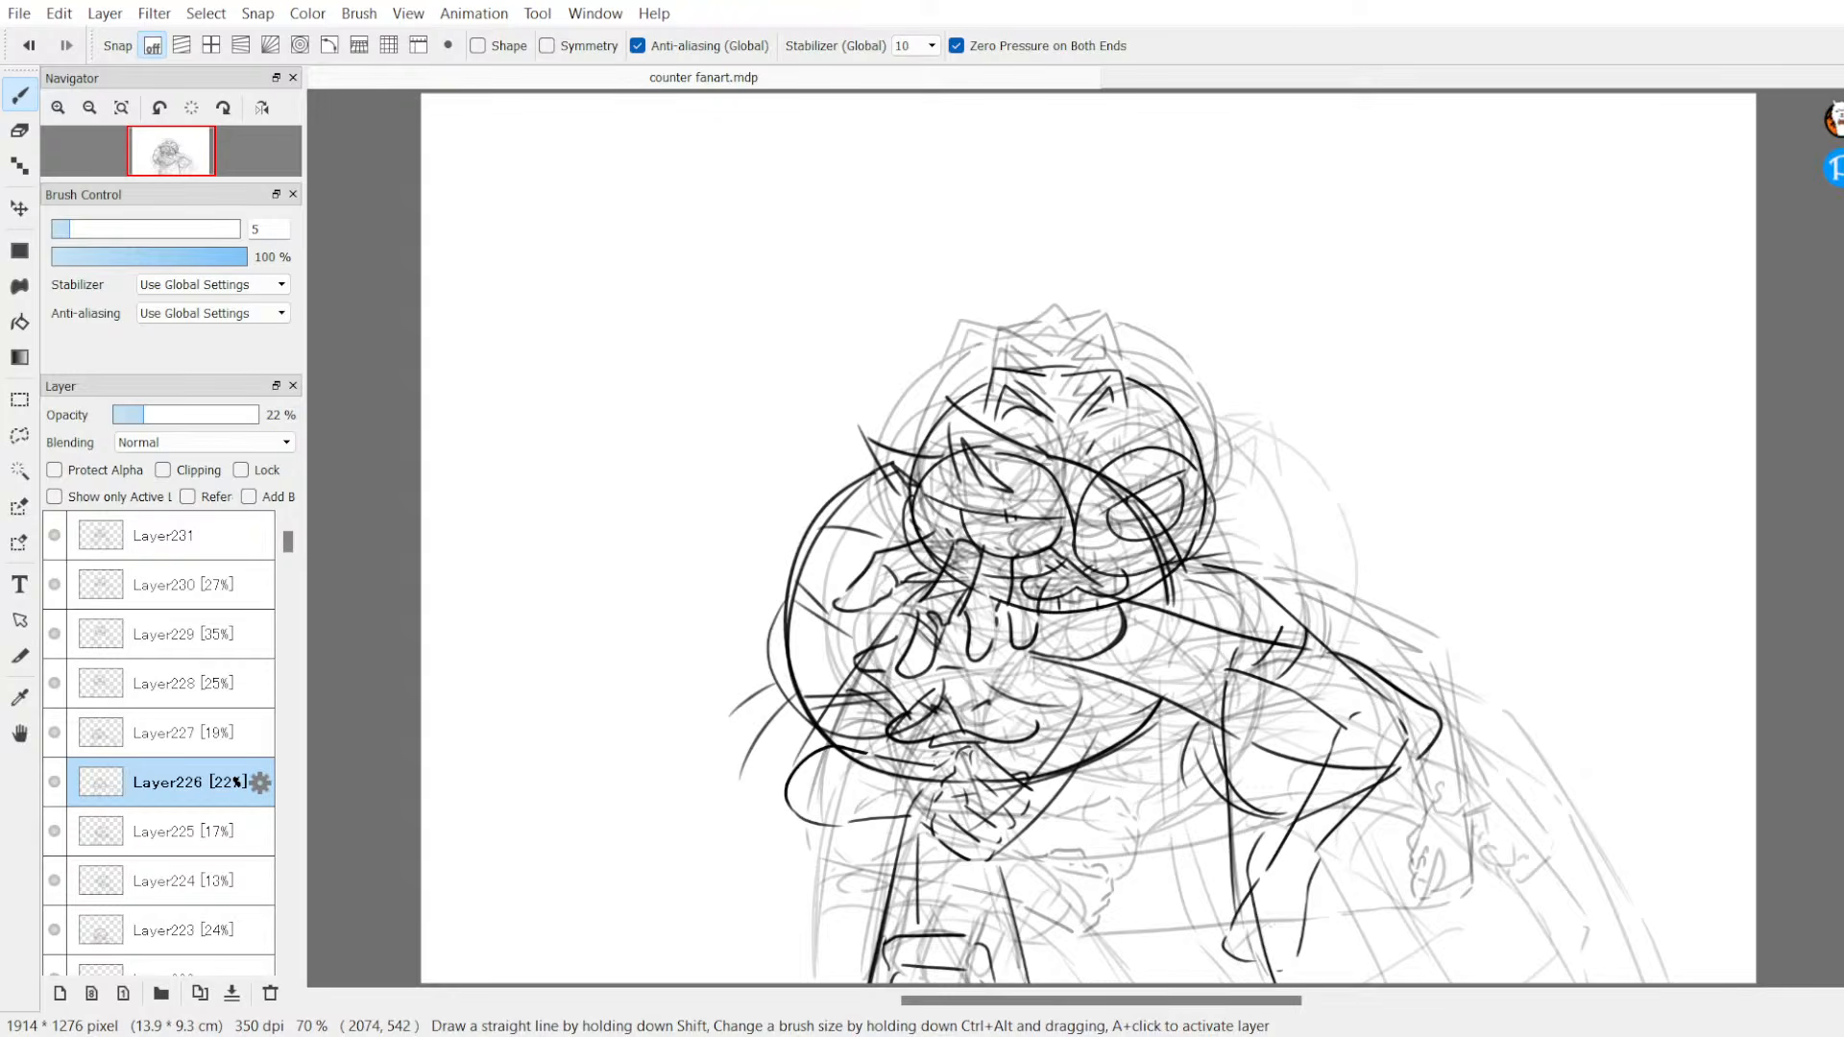
{"action": "key", "text": "ctrl+t"}
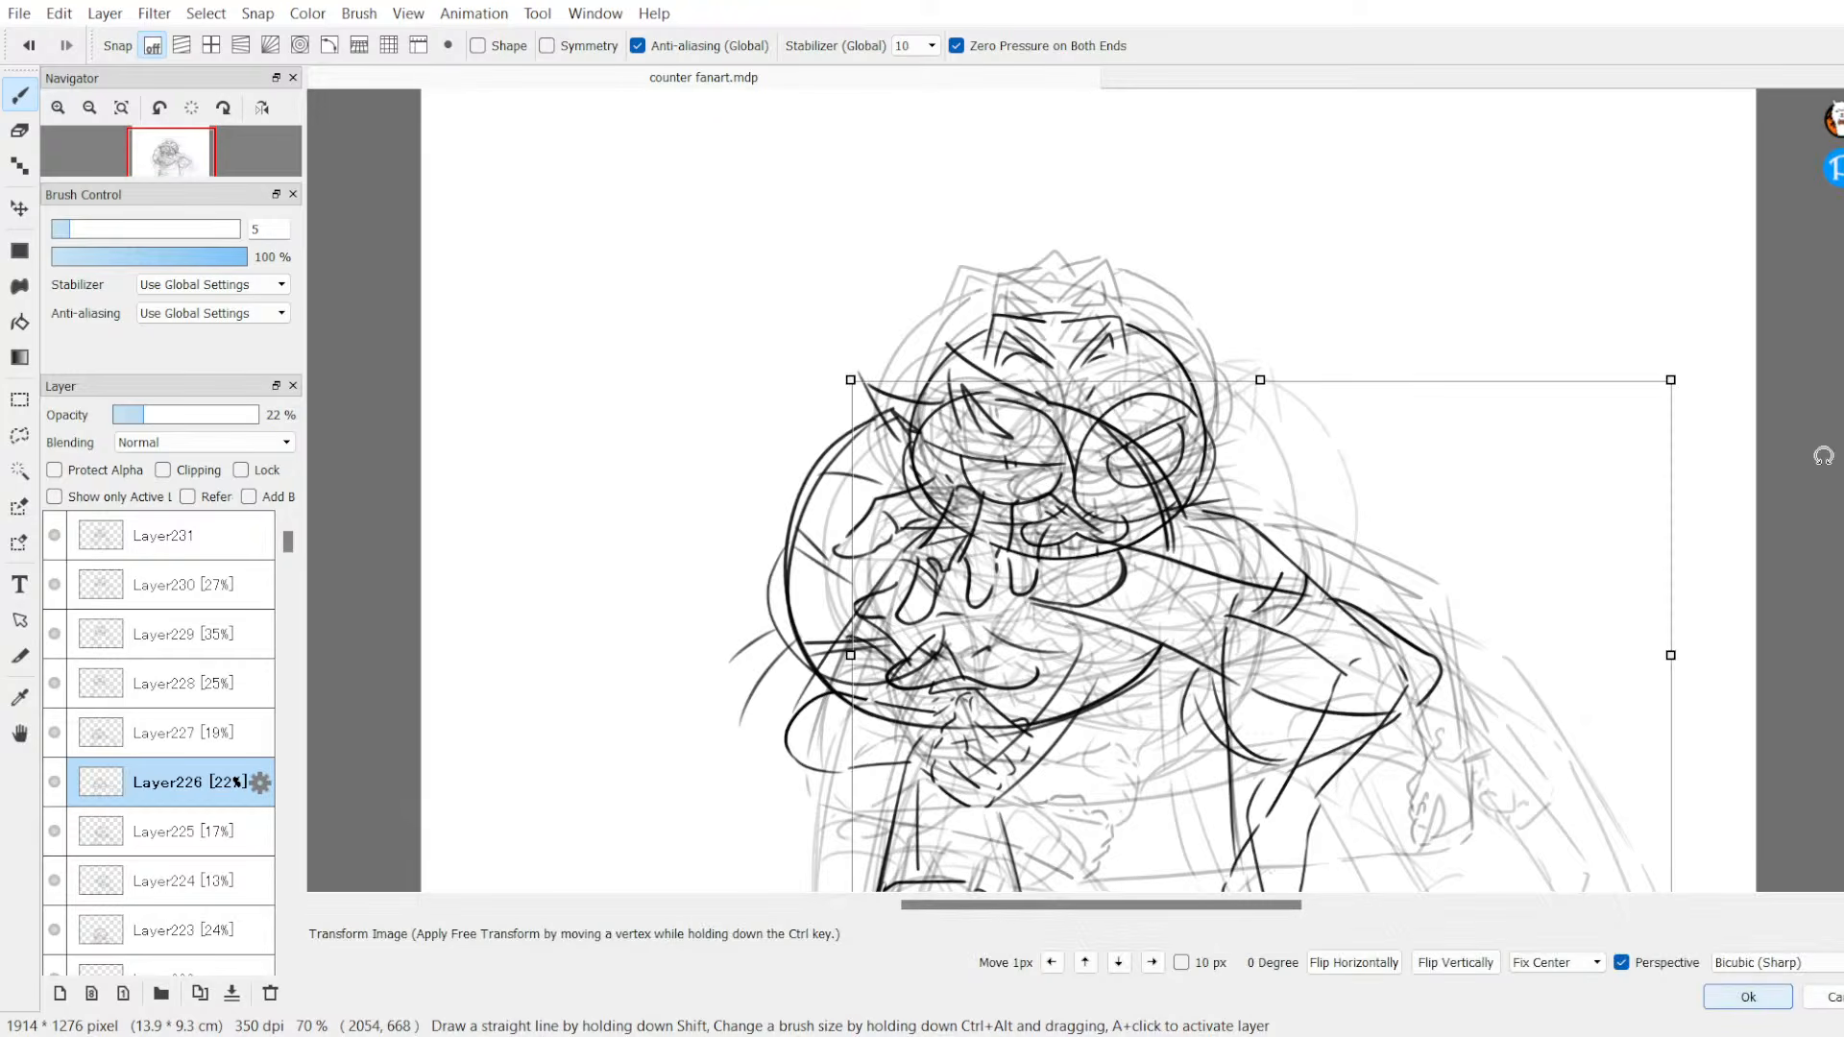
{"action": "key", "text": "Return"}
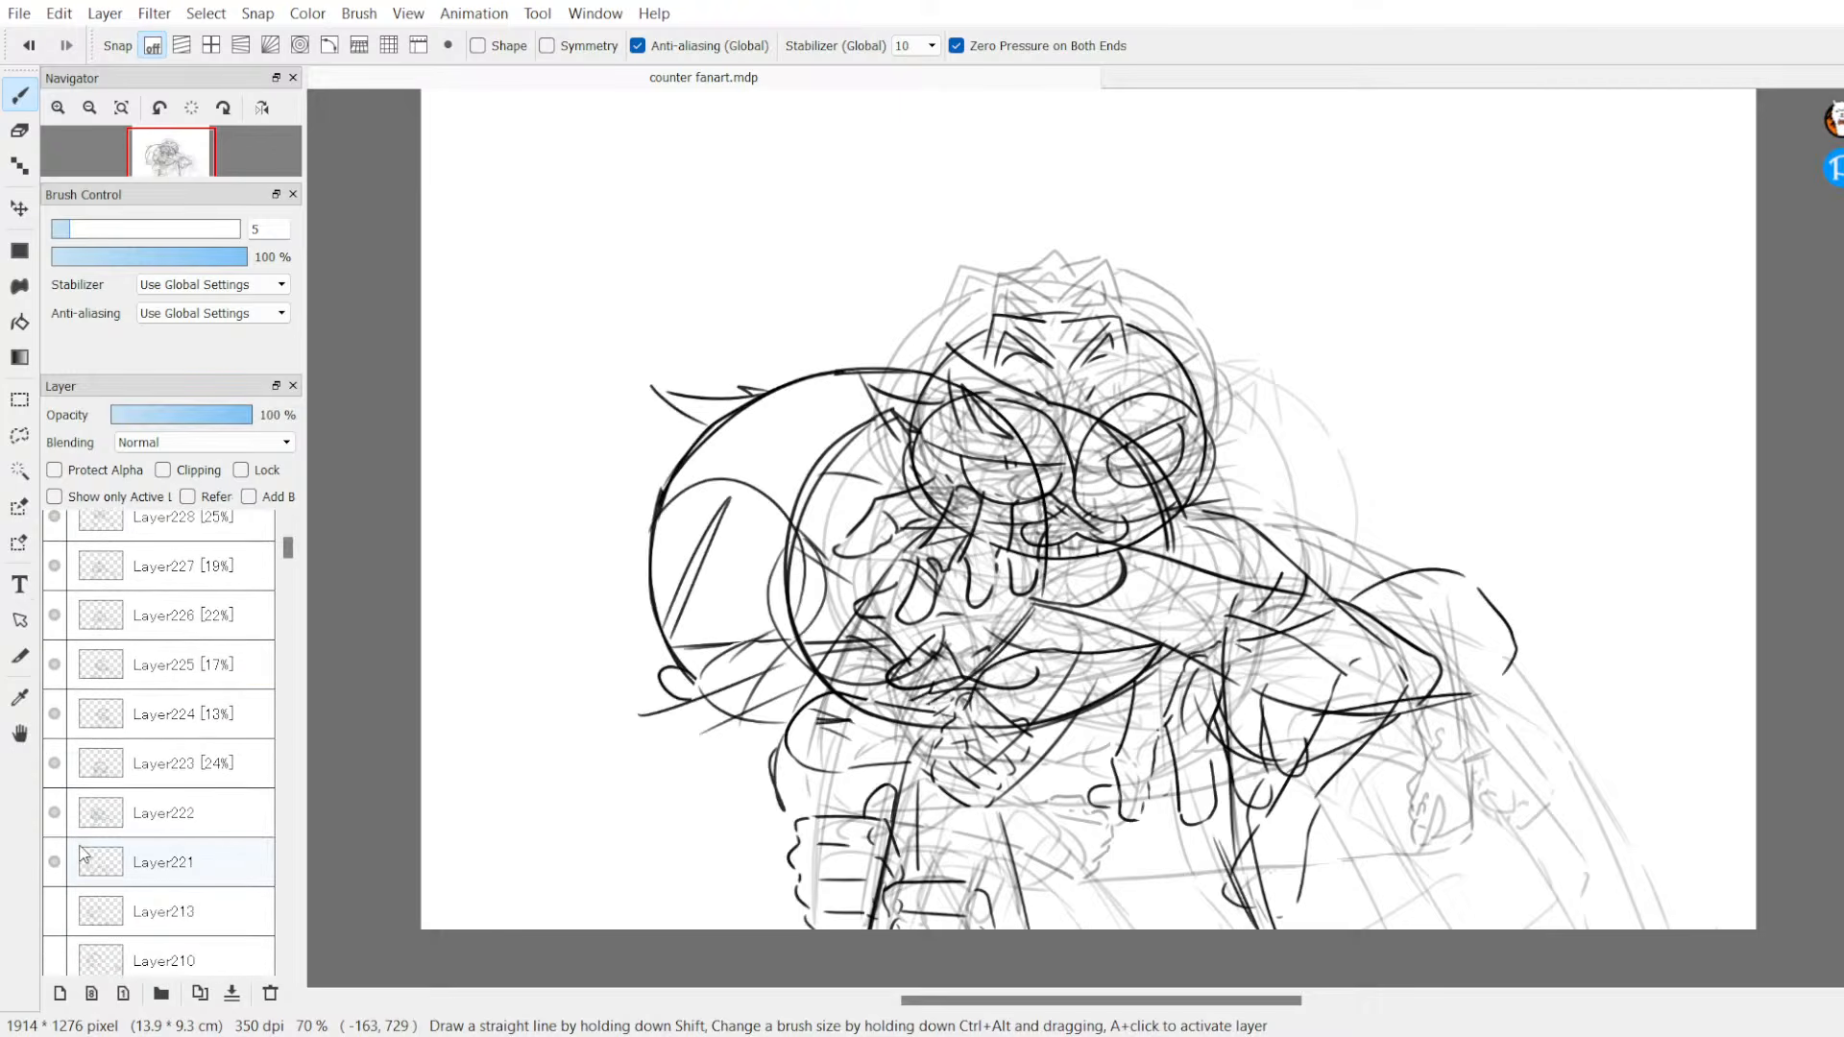
Step: Select Layer231 through Layer222 and, in one free transform, enlarge all their drawings and shift them by (-130, -66)
{"action": "left_click", "coordinate": [54, 862]}
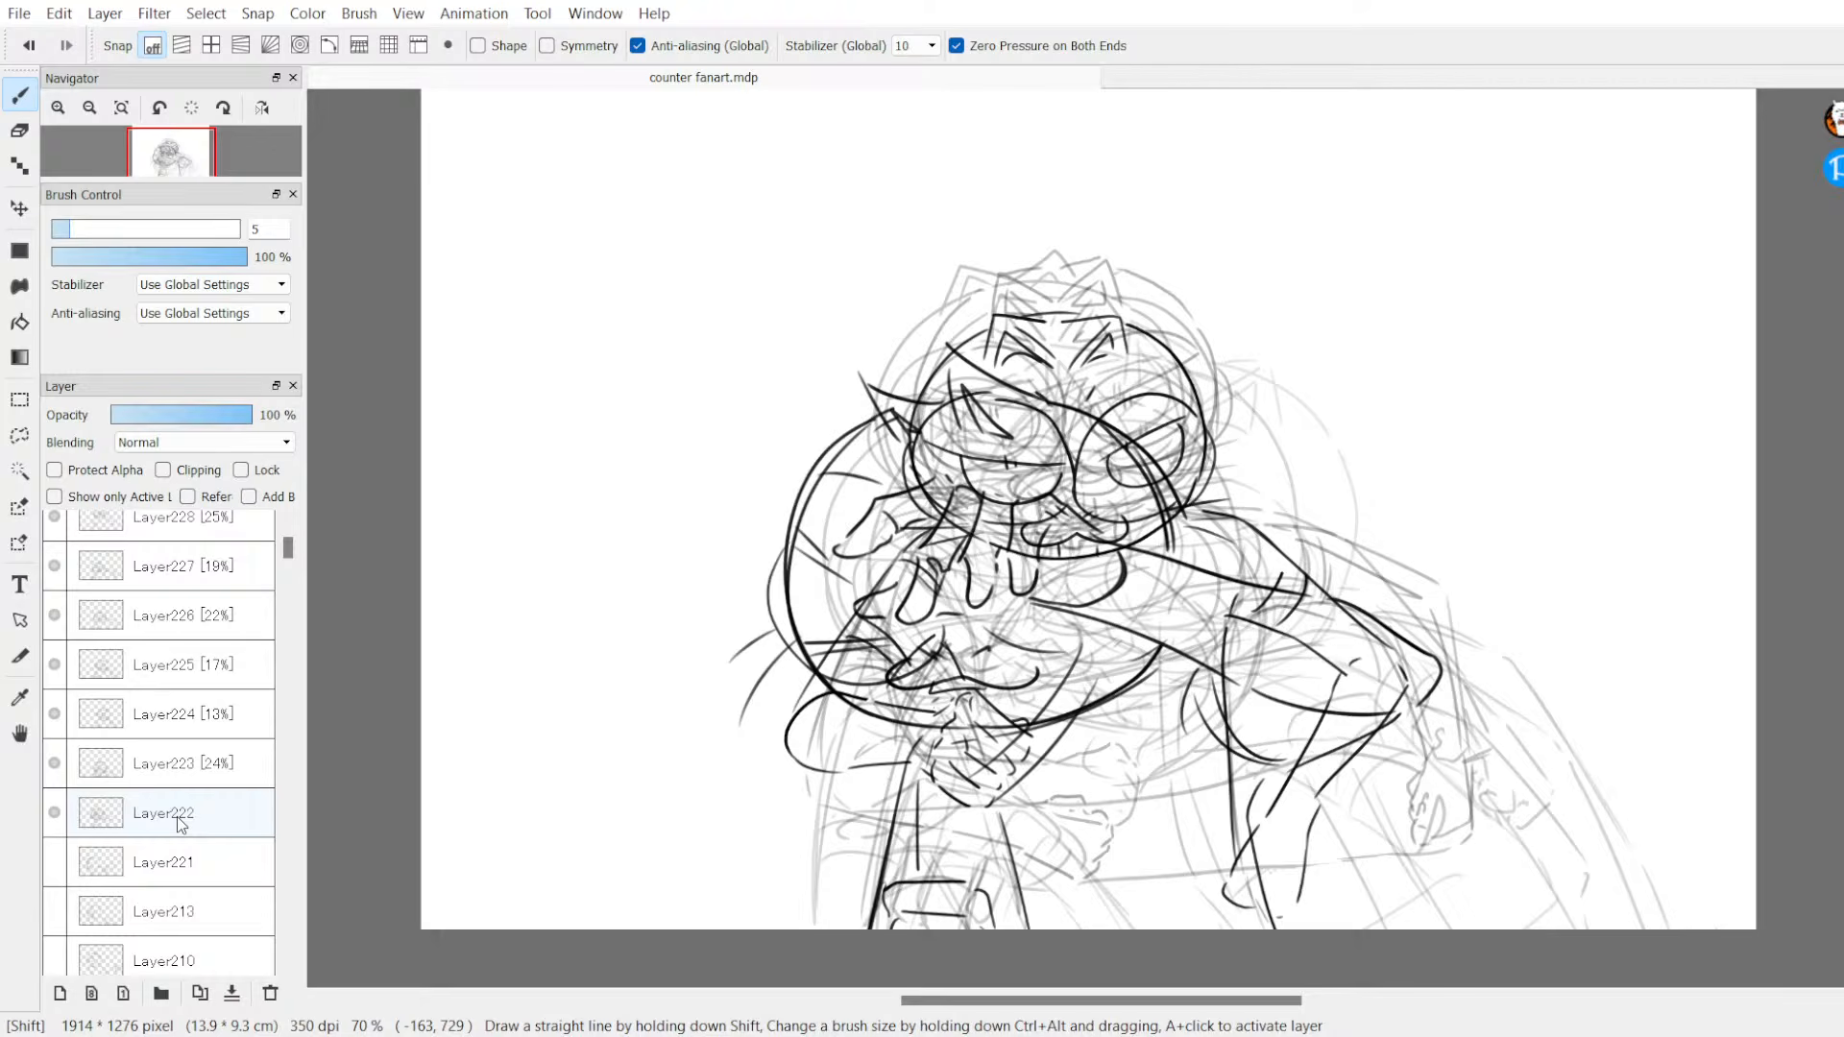
{"action": "left_click", "coordinate": [180, 814], "text": "shift"}
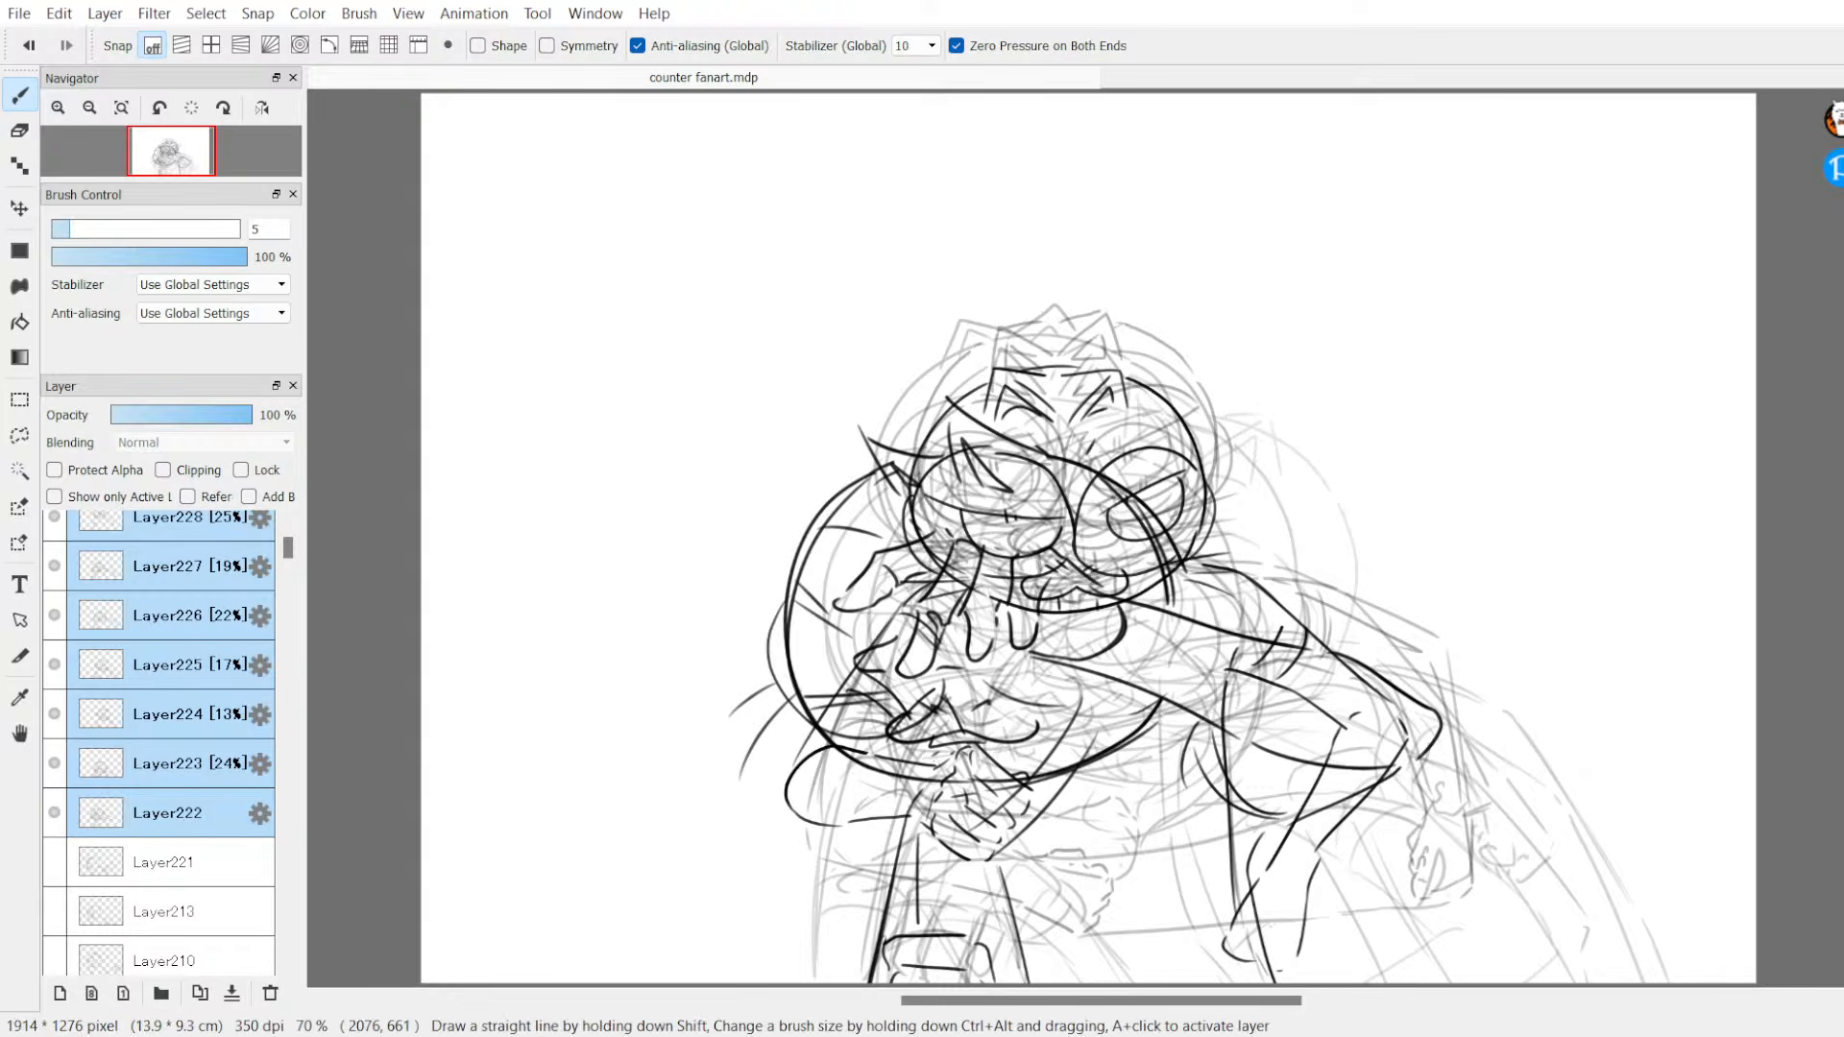
{"action": "scroll", "coordinate": [1089, 538], "scroll_direction": "down", "scroll_amount": 1}
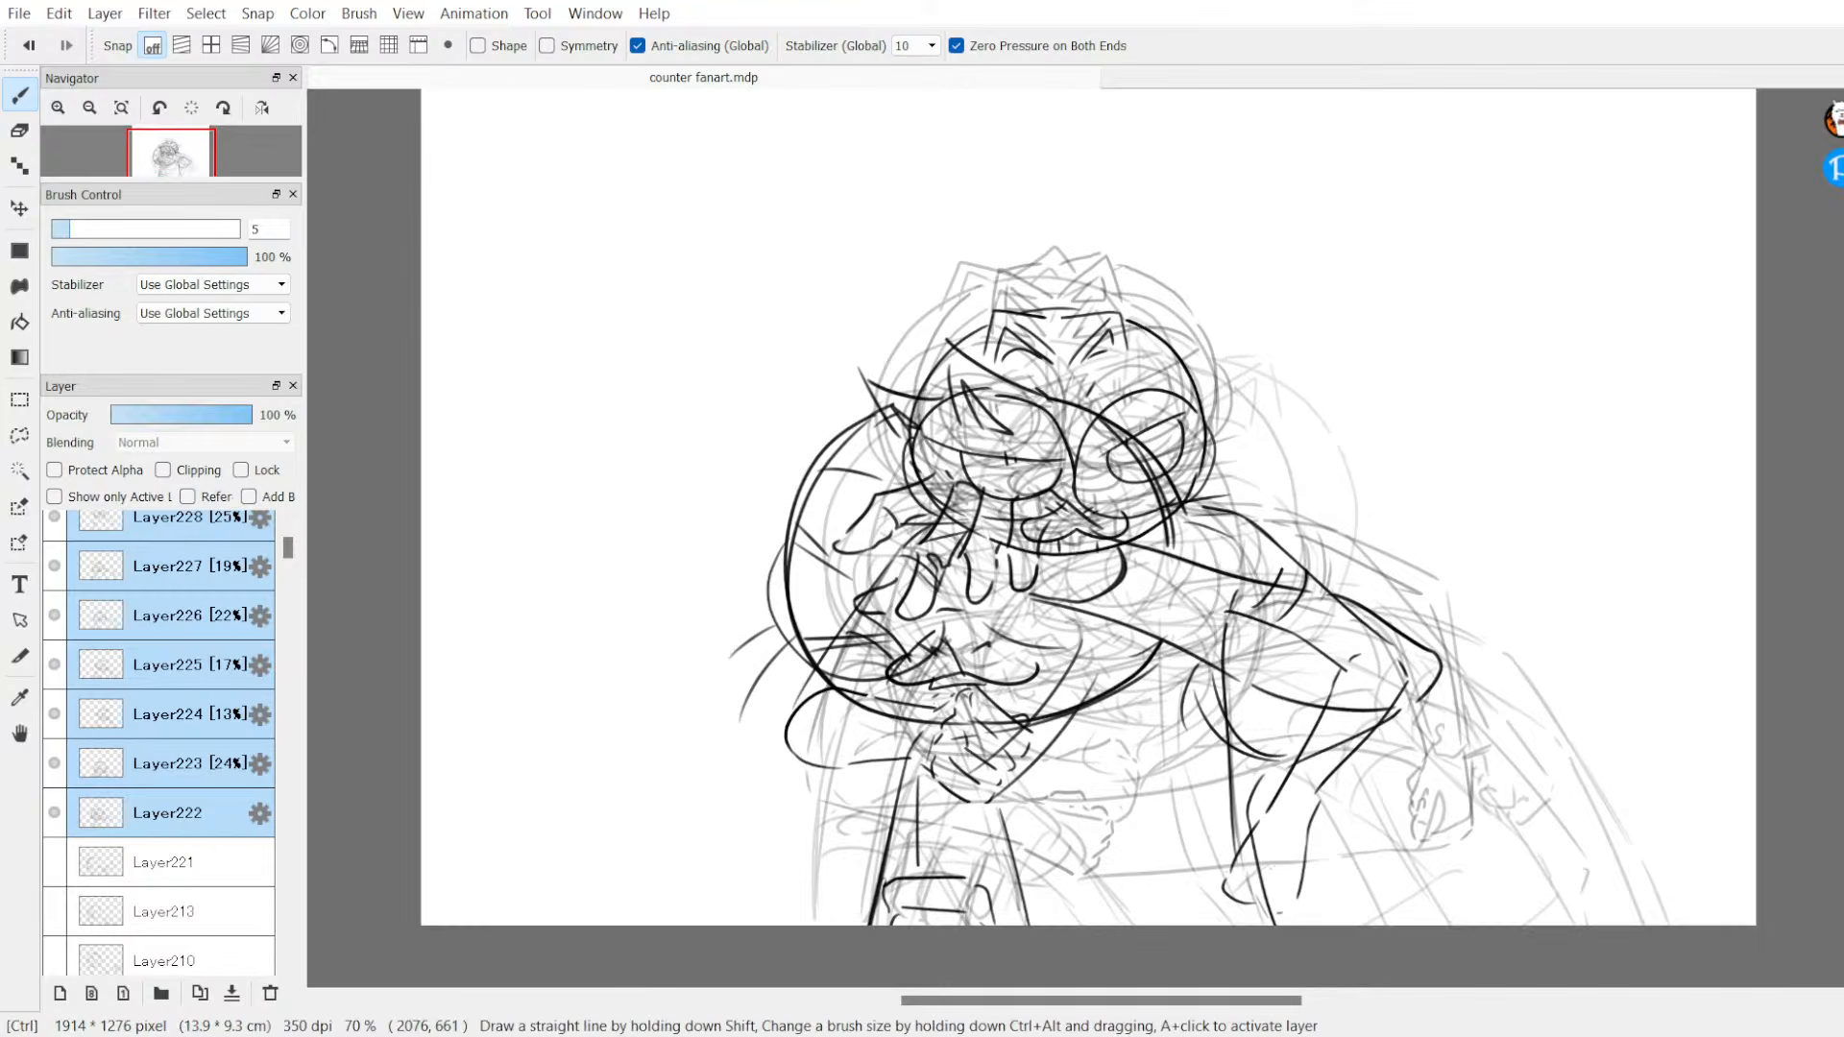
{"action": "key", "text": "ctrl+t"}
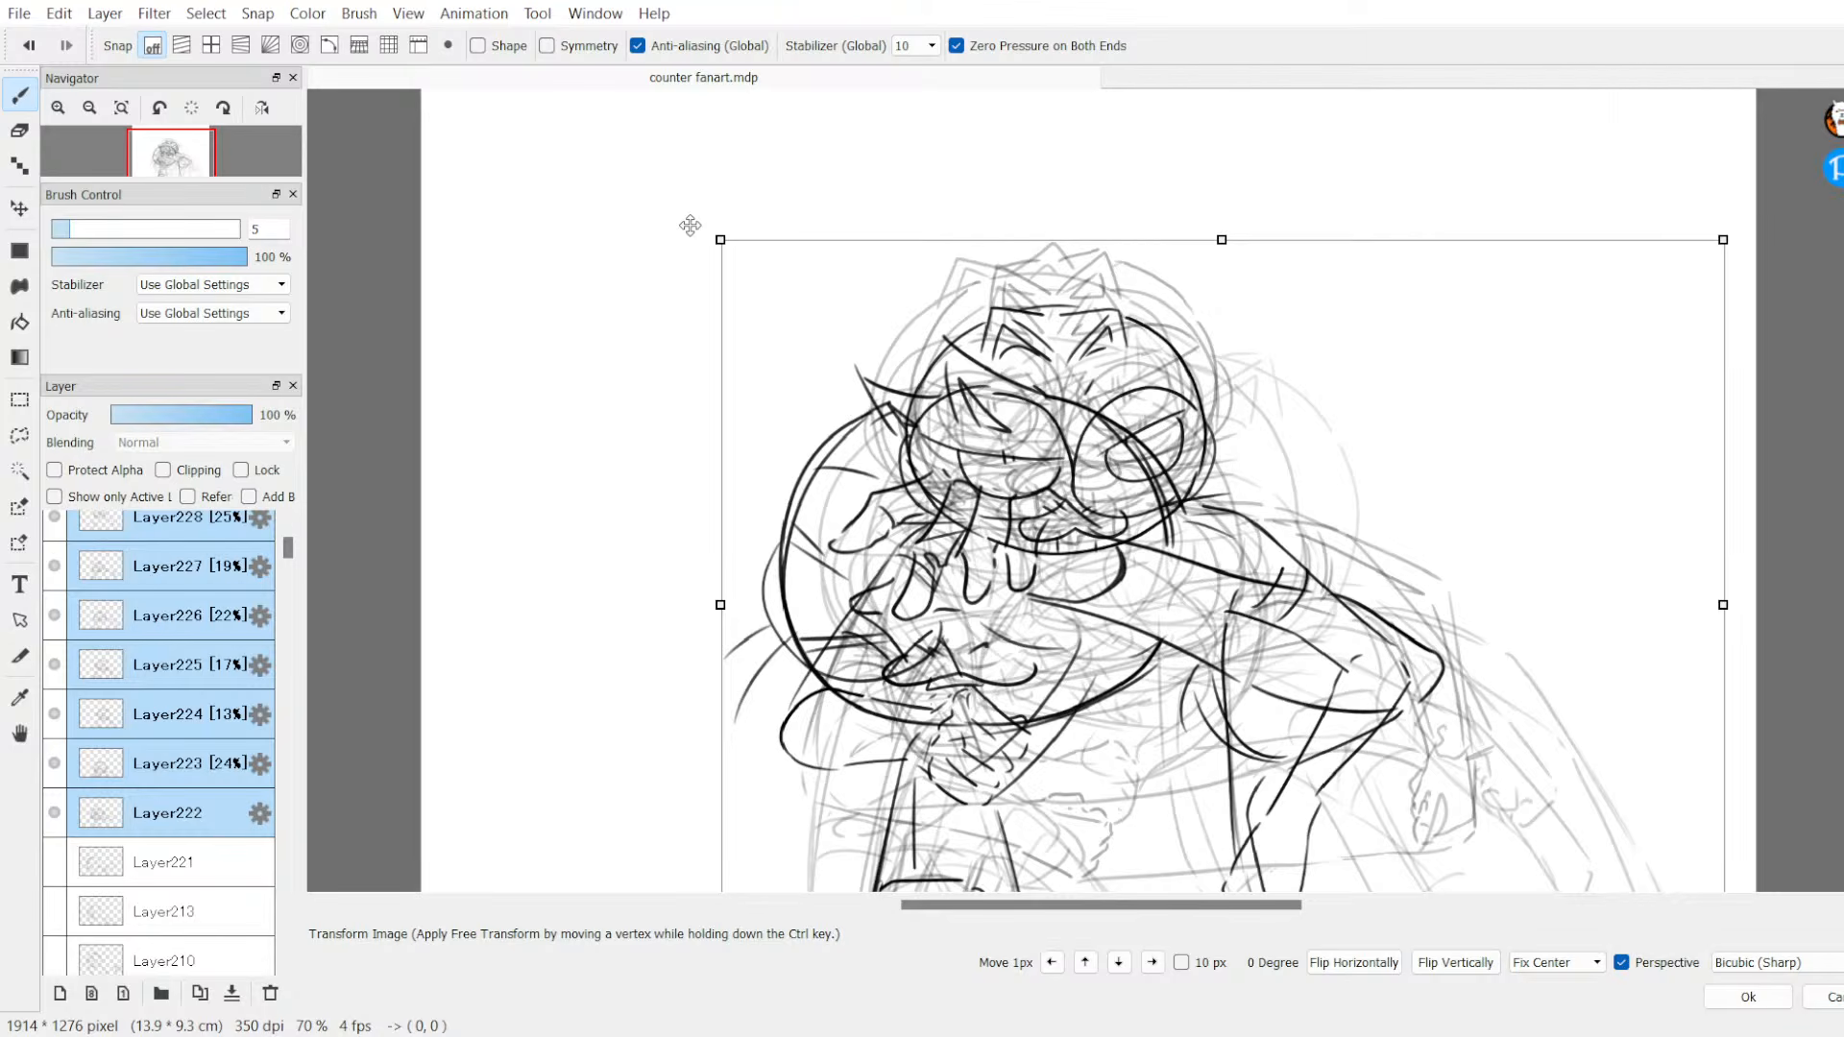
{"action": "mouse_move", "coordinate": [691, 225]}
{"action": "left_mouse_down"}
{"action": "mouse_move", "coordinate": [644, 191]}
{"action": "mouse_move", "coordinate": [662, 222]}
{"action": "mouse_move", "coordinate": [661, 191]}
{"action": "mouse_move", "coordinate": [625, 157]}
{"action": "left_mouse_up"}
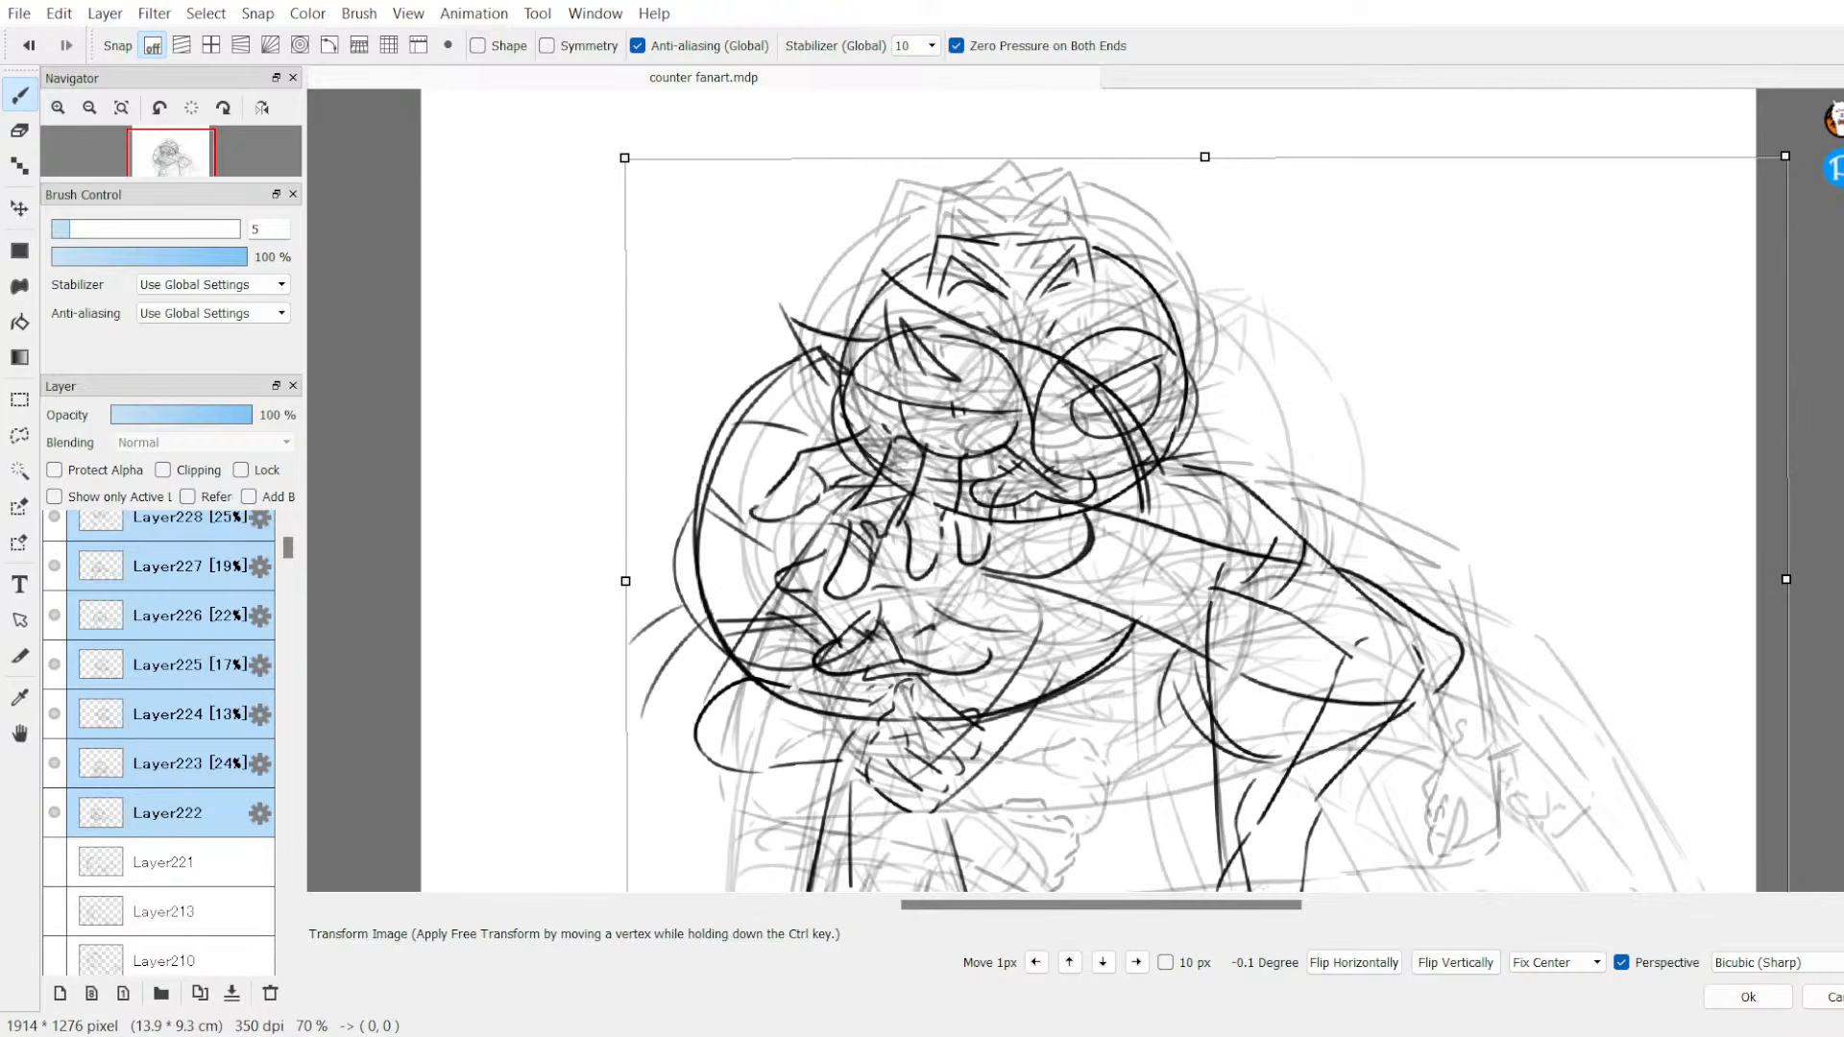
{"action": "mouse_move", "coordinate": [1470, 598]}
{"action": "left_mouse_down"}
{"action": "mouse_move", "coordinate": [1468, 491]}
{"action": "mouse_move", "coordinate": [1435, 465]}
{"action": "mouse_move", "coordinate": [1407, 484]}
{"action": "left_mouse_up"}
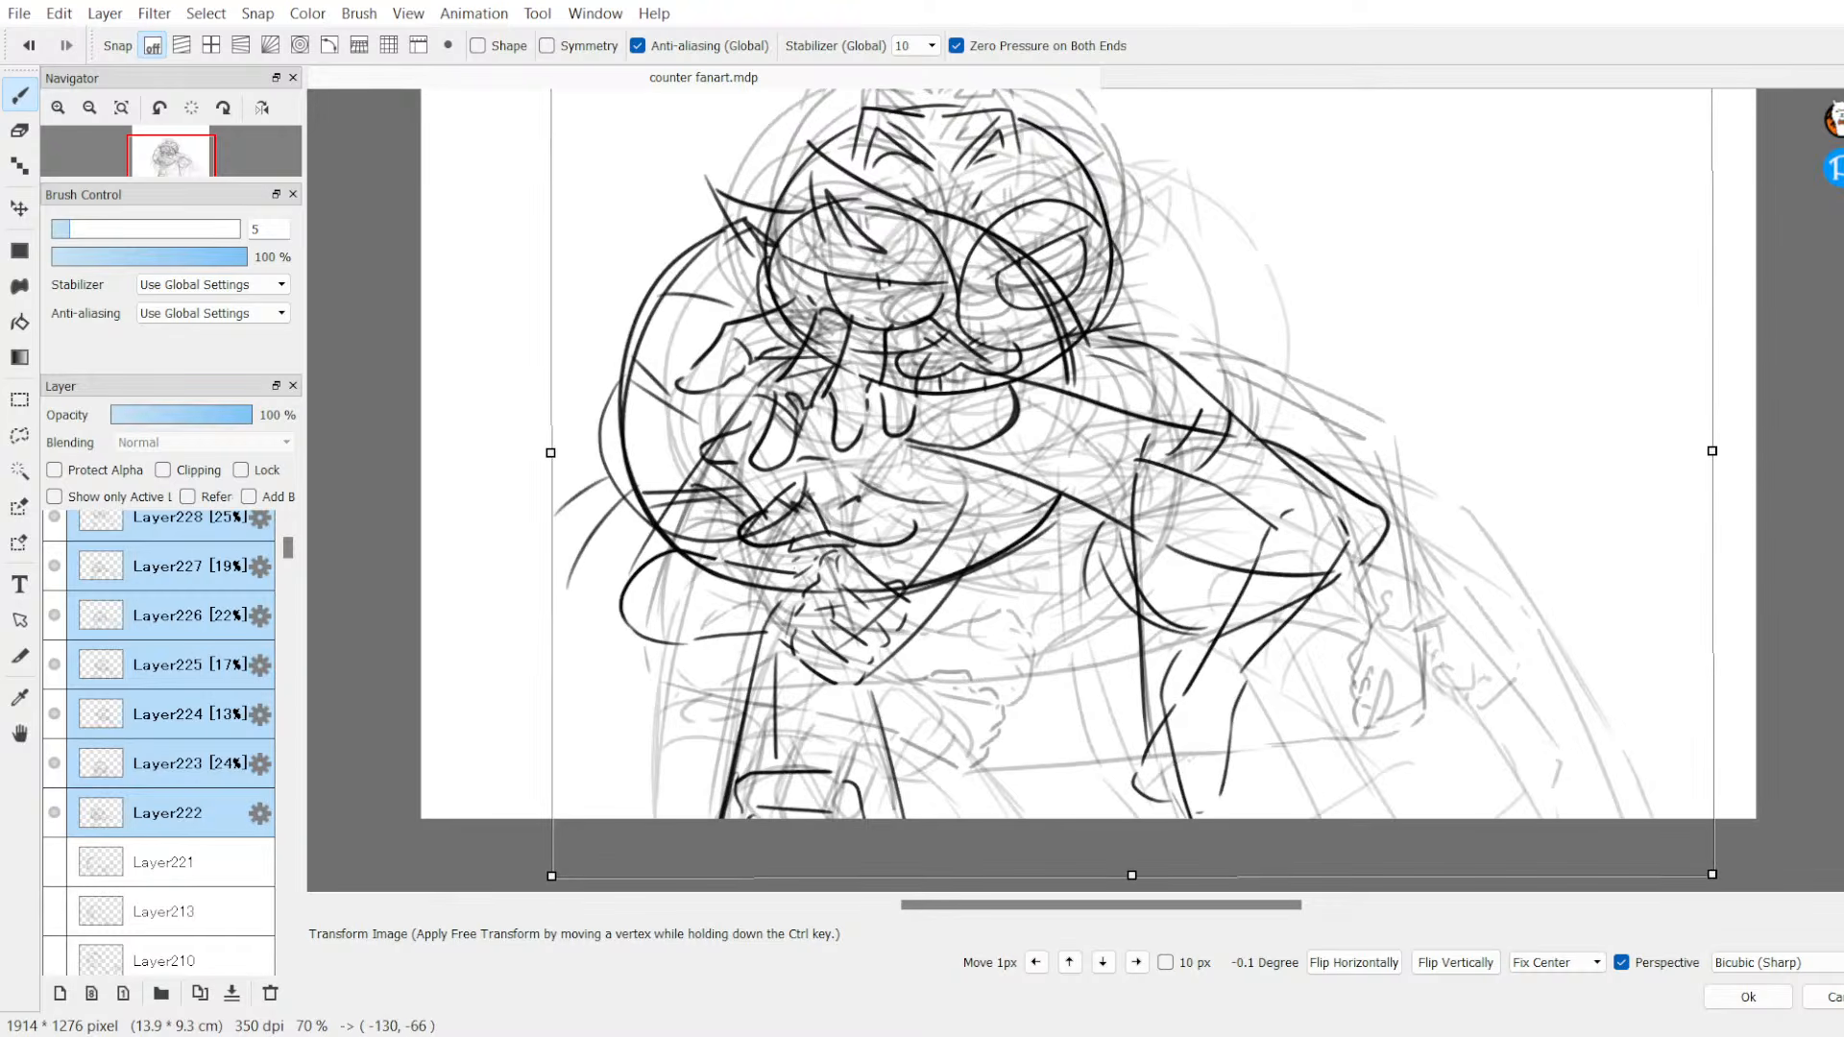
{"action": "scroll", "coordinate": [1764, 736], "scroll_direction": "up", "scroll_amount": 3}
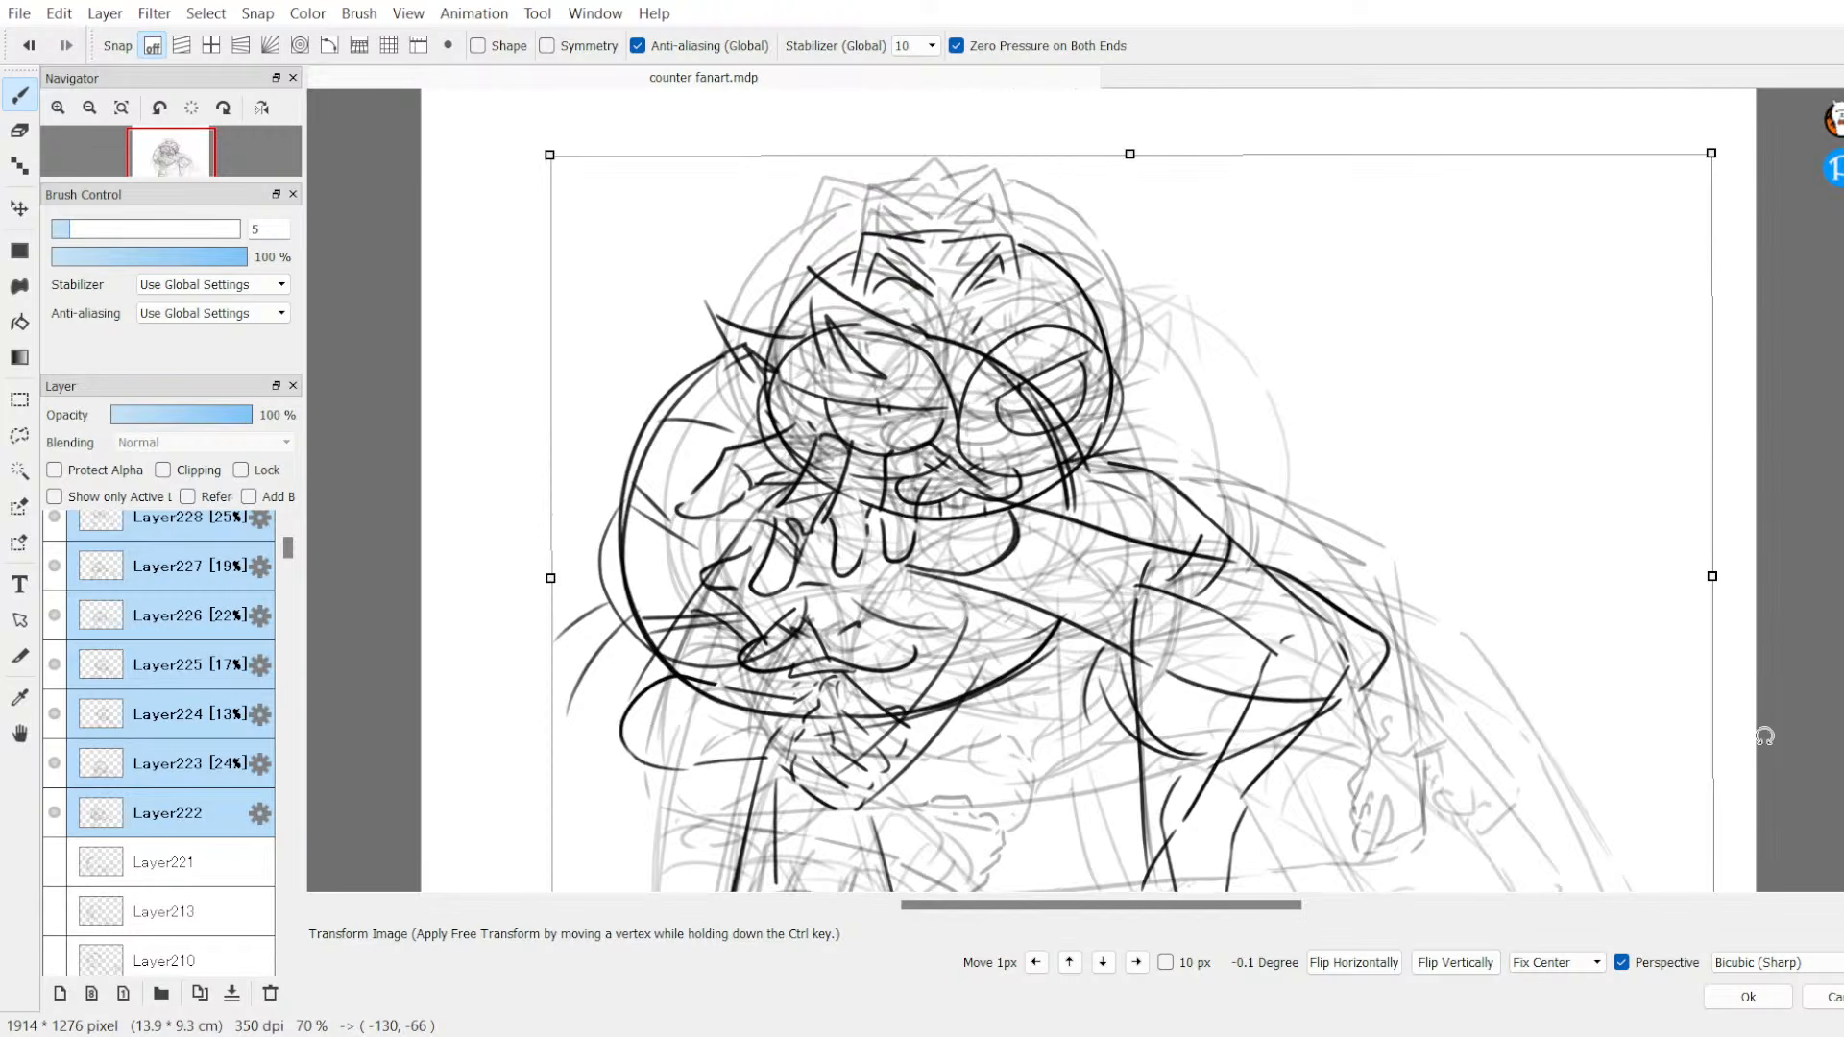
{"action": "left_click", "coordinate": [1747, 989]}
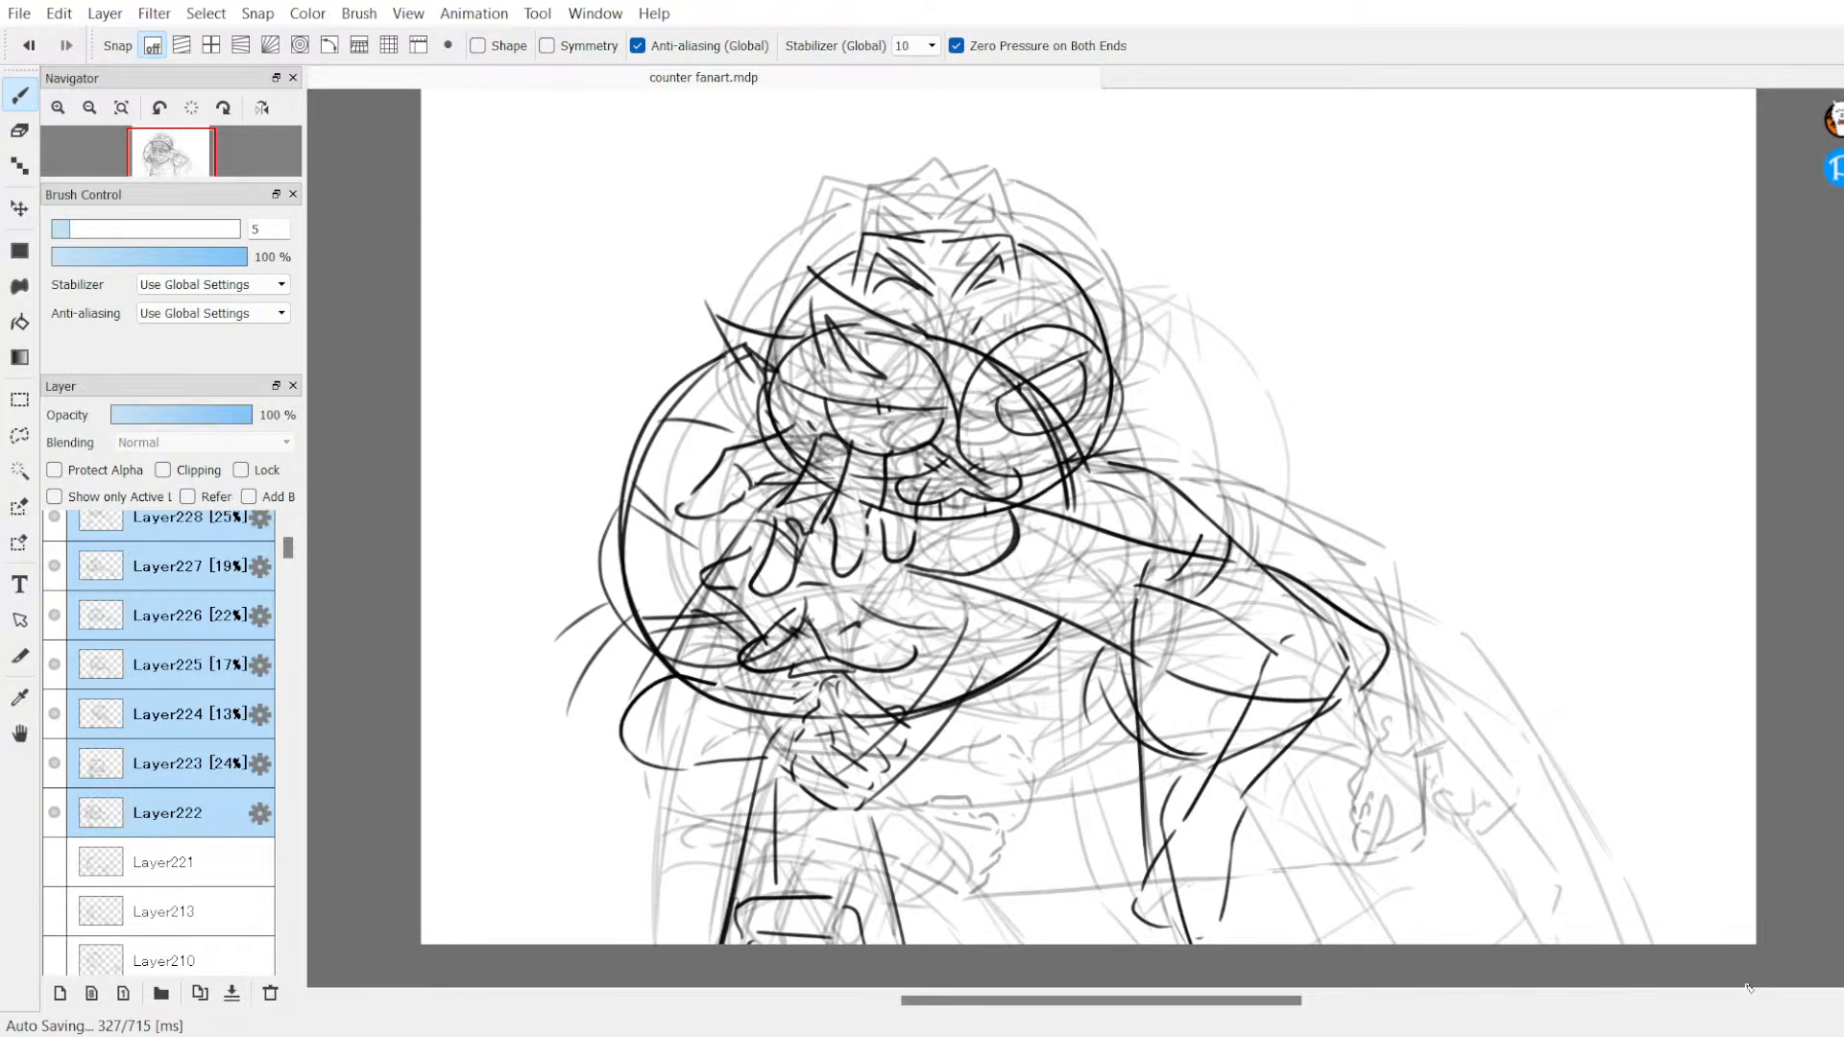
Step: Make Layer223 active and hide the frame layers, from Layer221 up through Layer231
{"action": "left_click", "coordinate": [53, 861]}
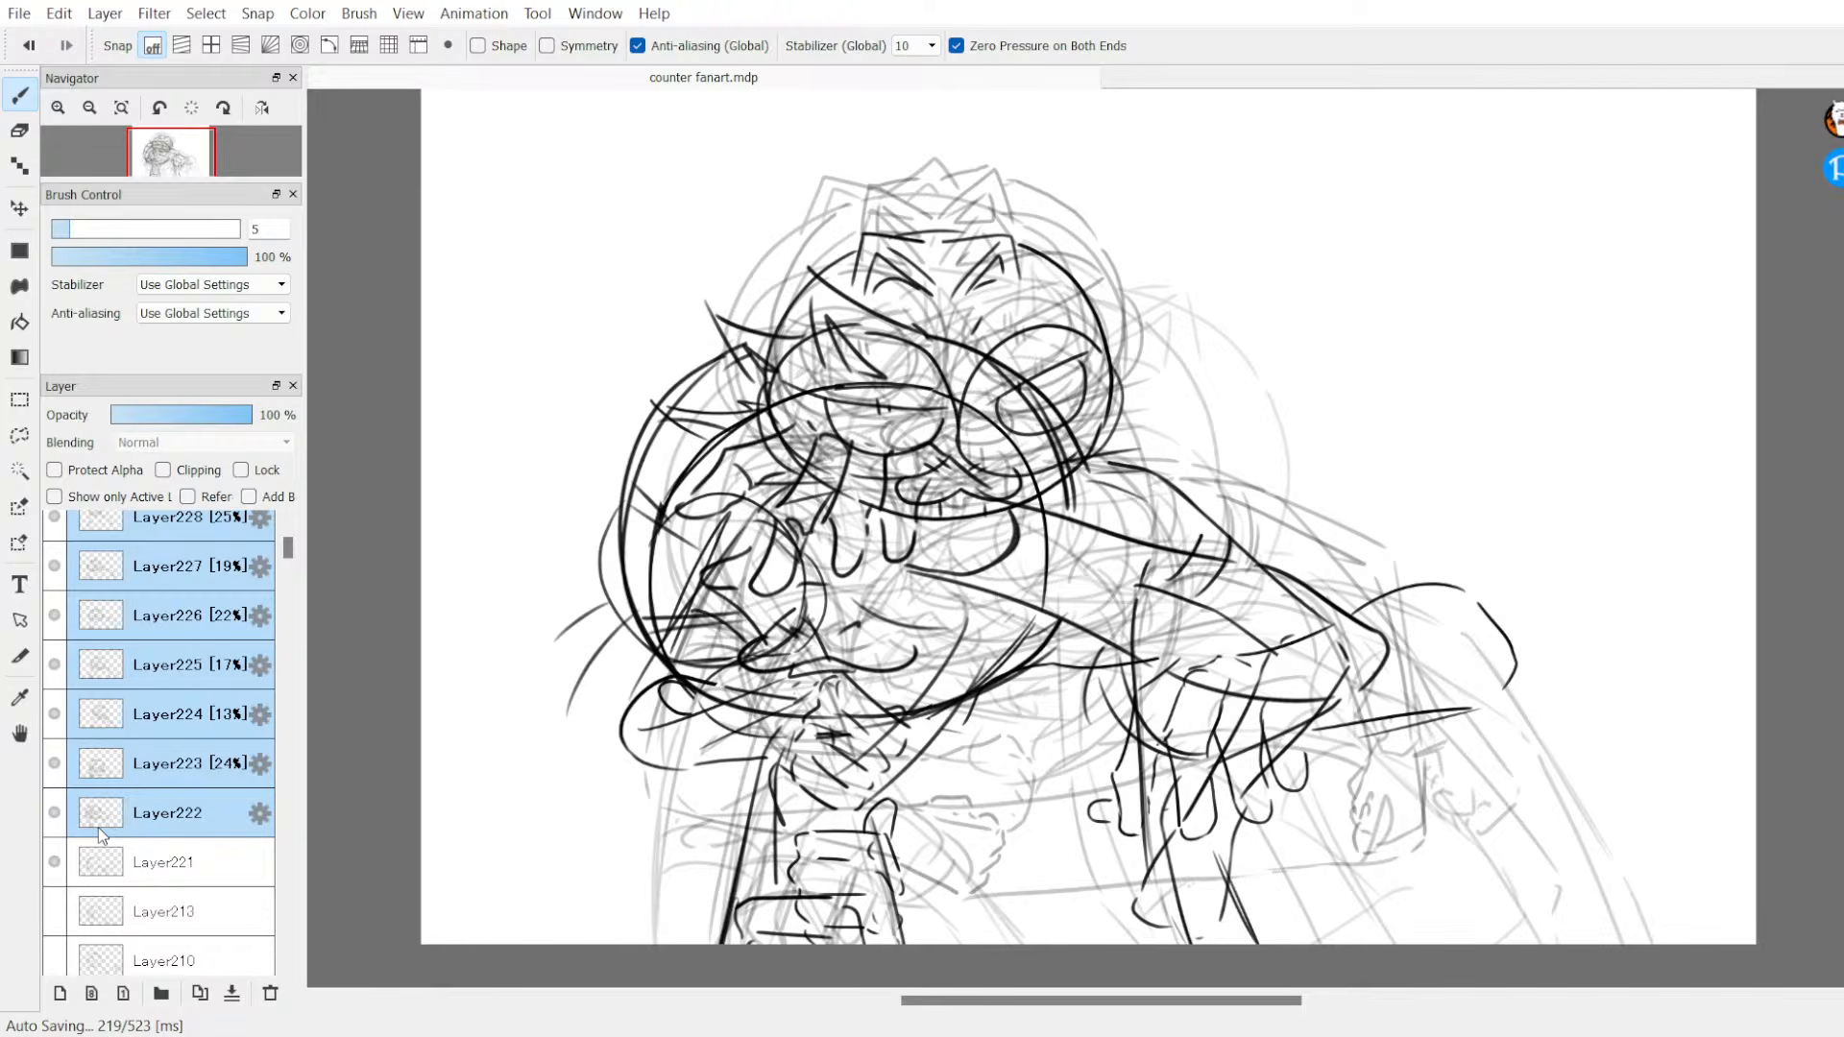
{"action": "left_click", "coordinate": [165, 764]}
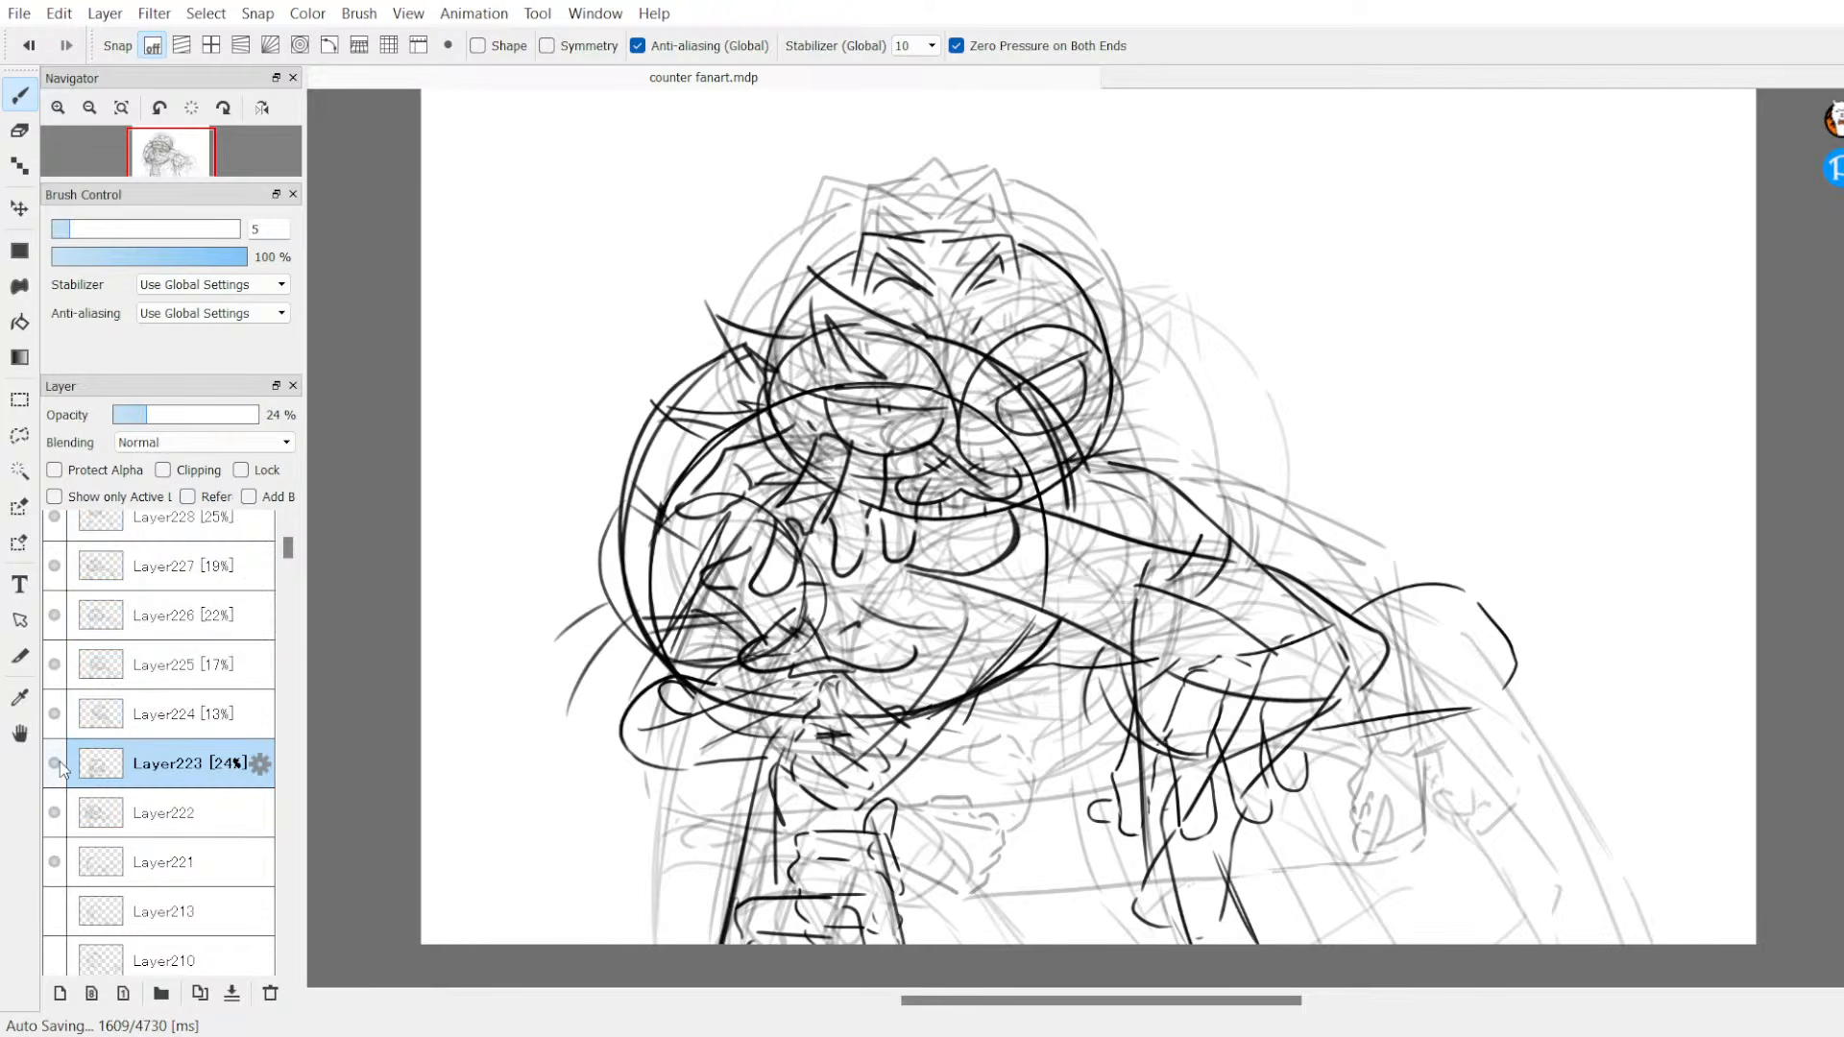
{"action": "left_click", "coordinate": [58, 812]}
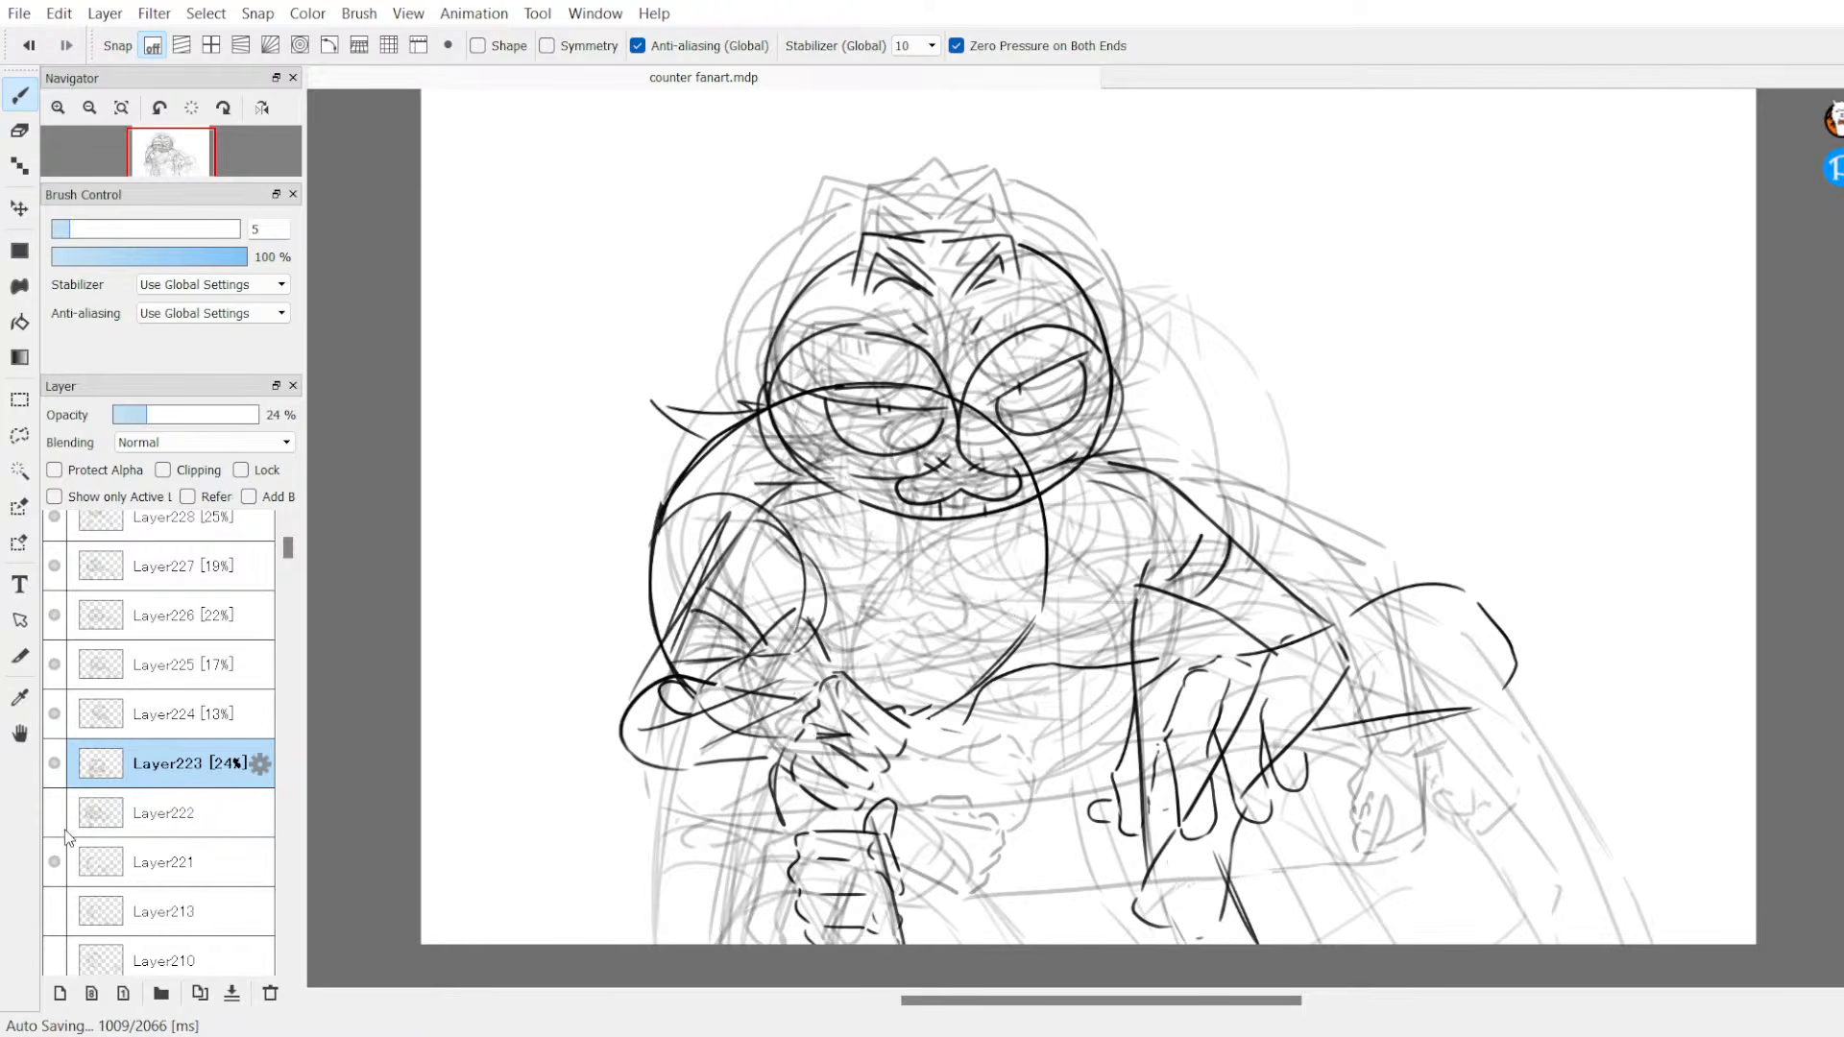
{"action": "left_click_drag", "start_coordinate": [55, 862], "coordinate": [55, 713]}
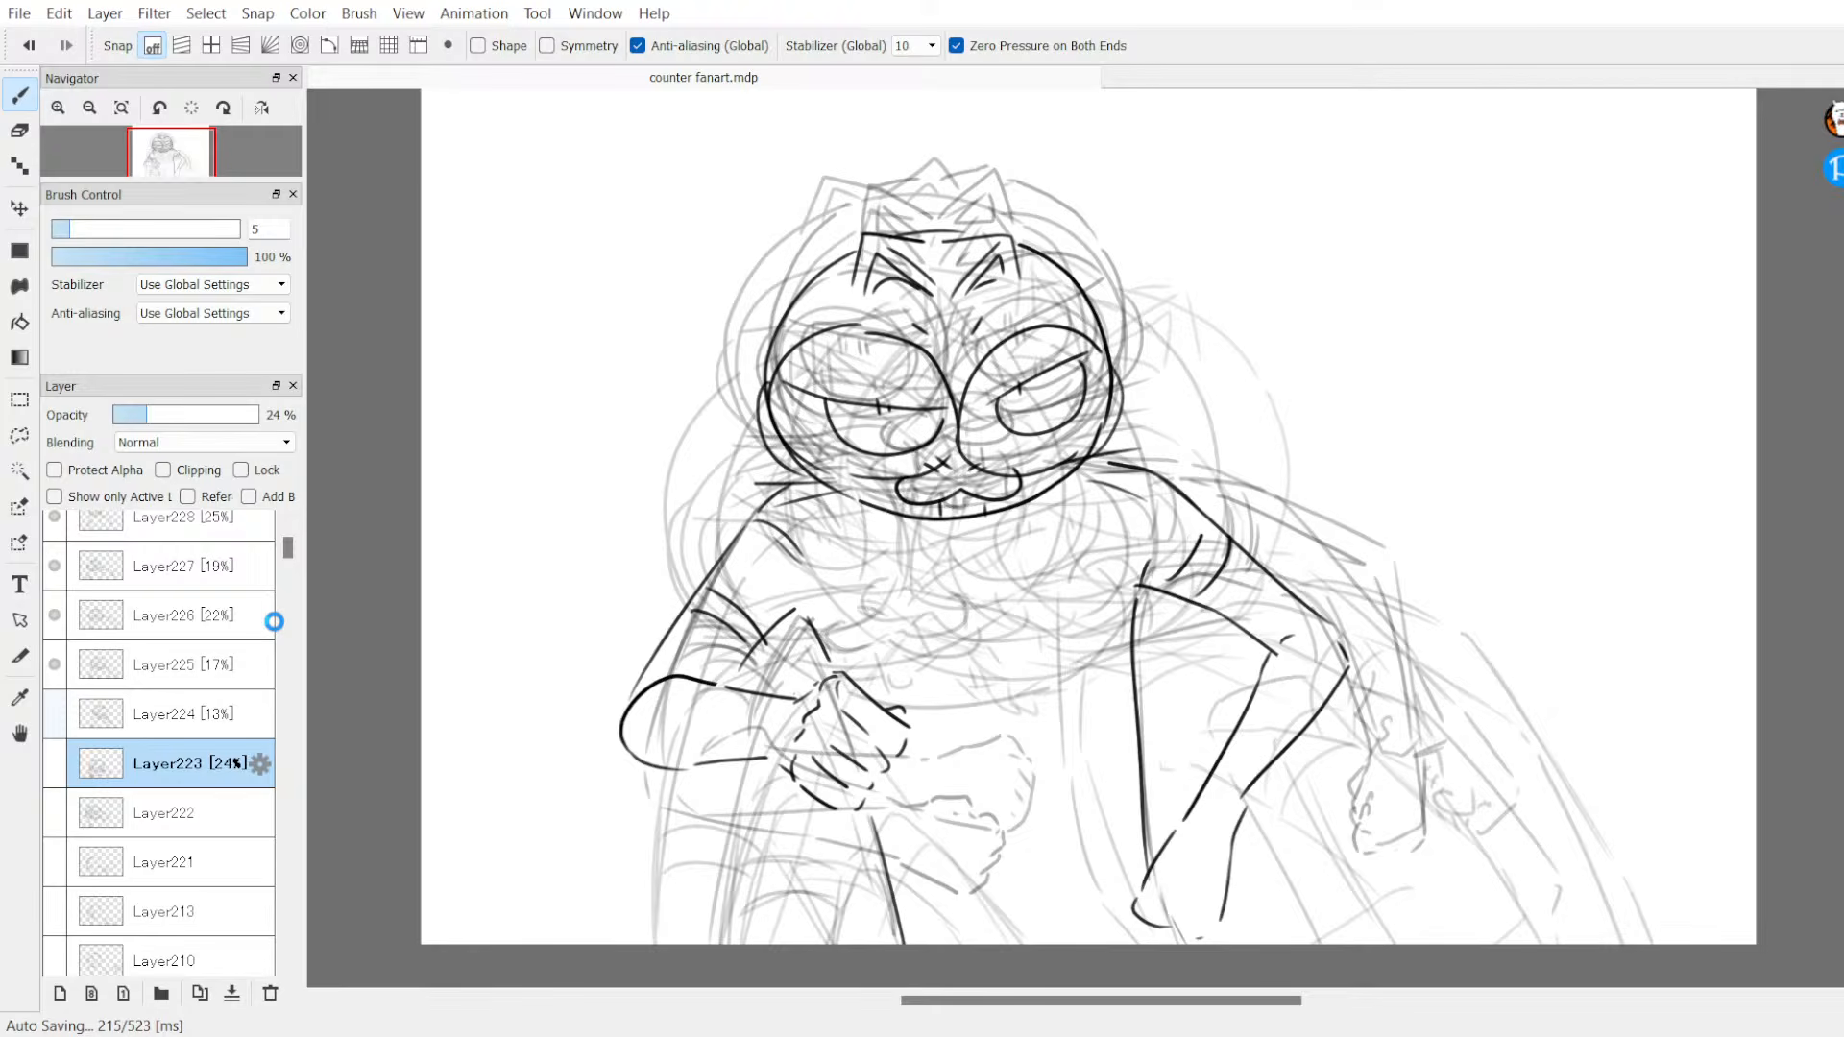
{"action": "scroll", "coordinate": [273, 622], "scroll_direction": "up", "scroll_amount": 2}
{"action": "left_click_drag", "start_coordinate": [55, 832], "coordinate": [61, 683]}
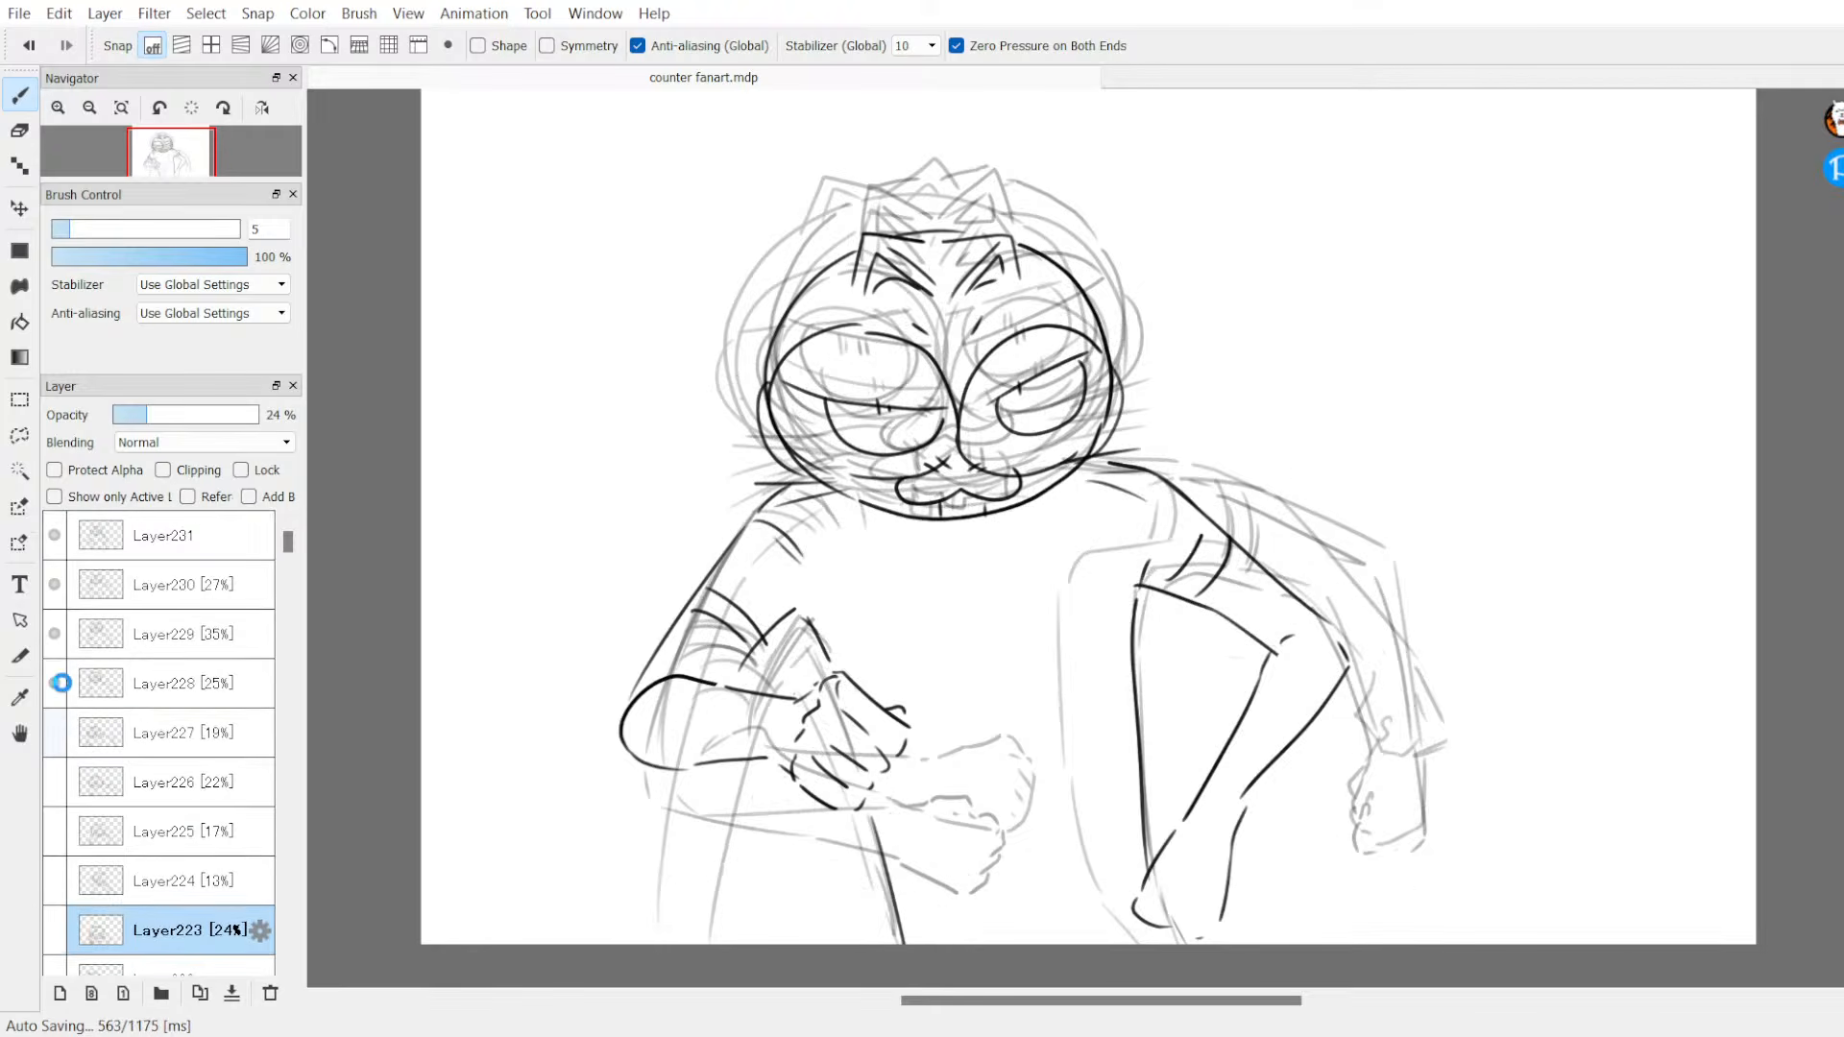
Step: Check the drawings on Layer213 and Layer221 one at a time, and leave only Layer222 visible and active
{"action": "scroll", "coordinate": [286, 574], "scroll_direction": "down", "scroll_amount": 2}
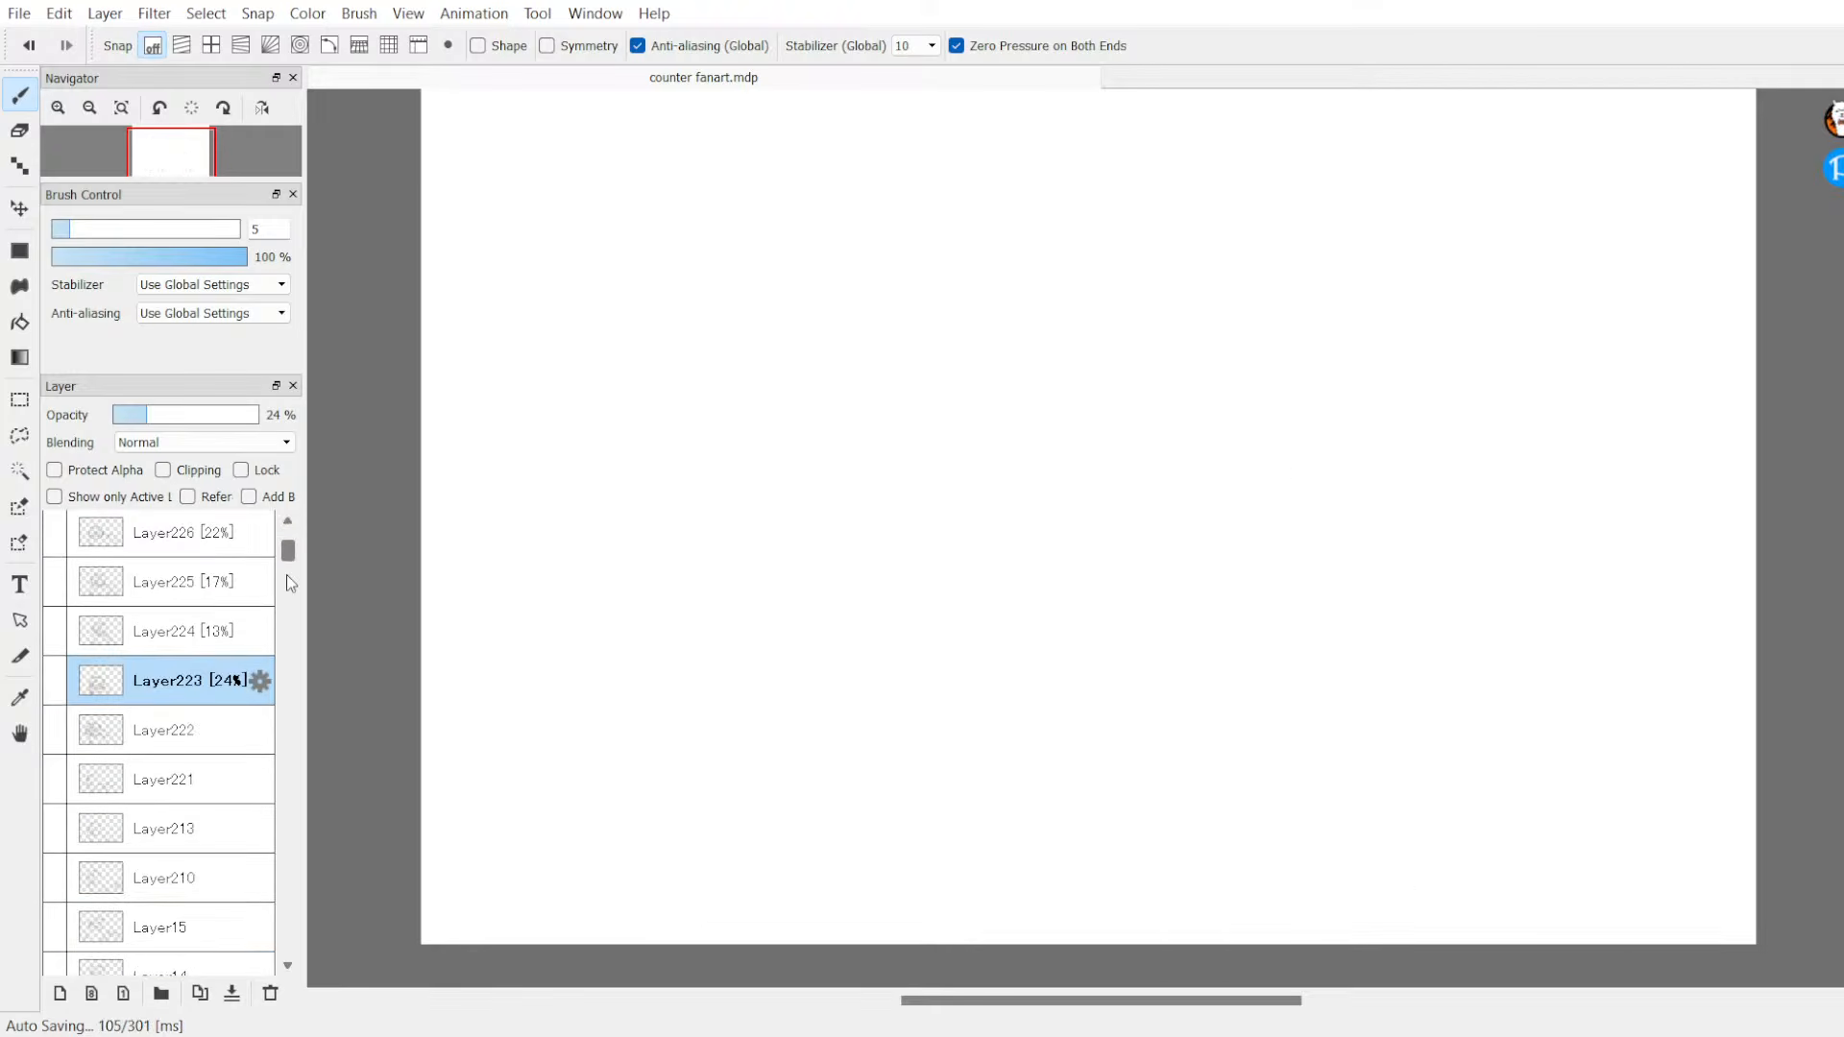
{"action": "scroll", "coordinate": [286, 574], "scroll_direction": "down", "scroll_amount": 1}
{"action": "left_click", "coordinate": [56, 804]}
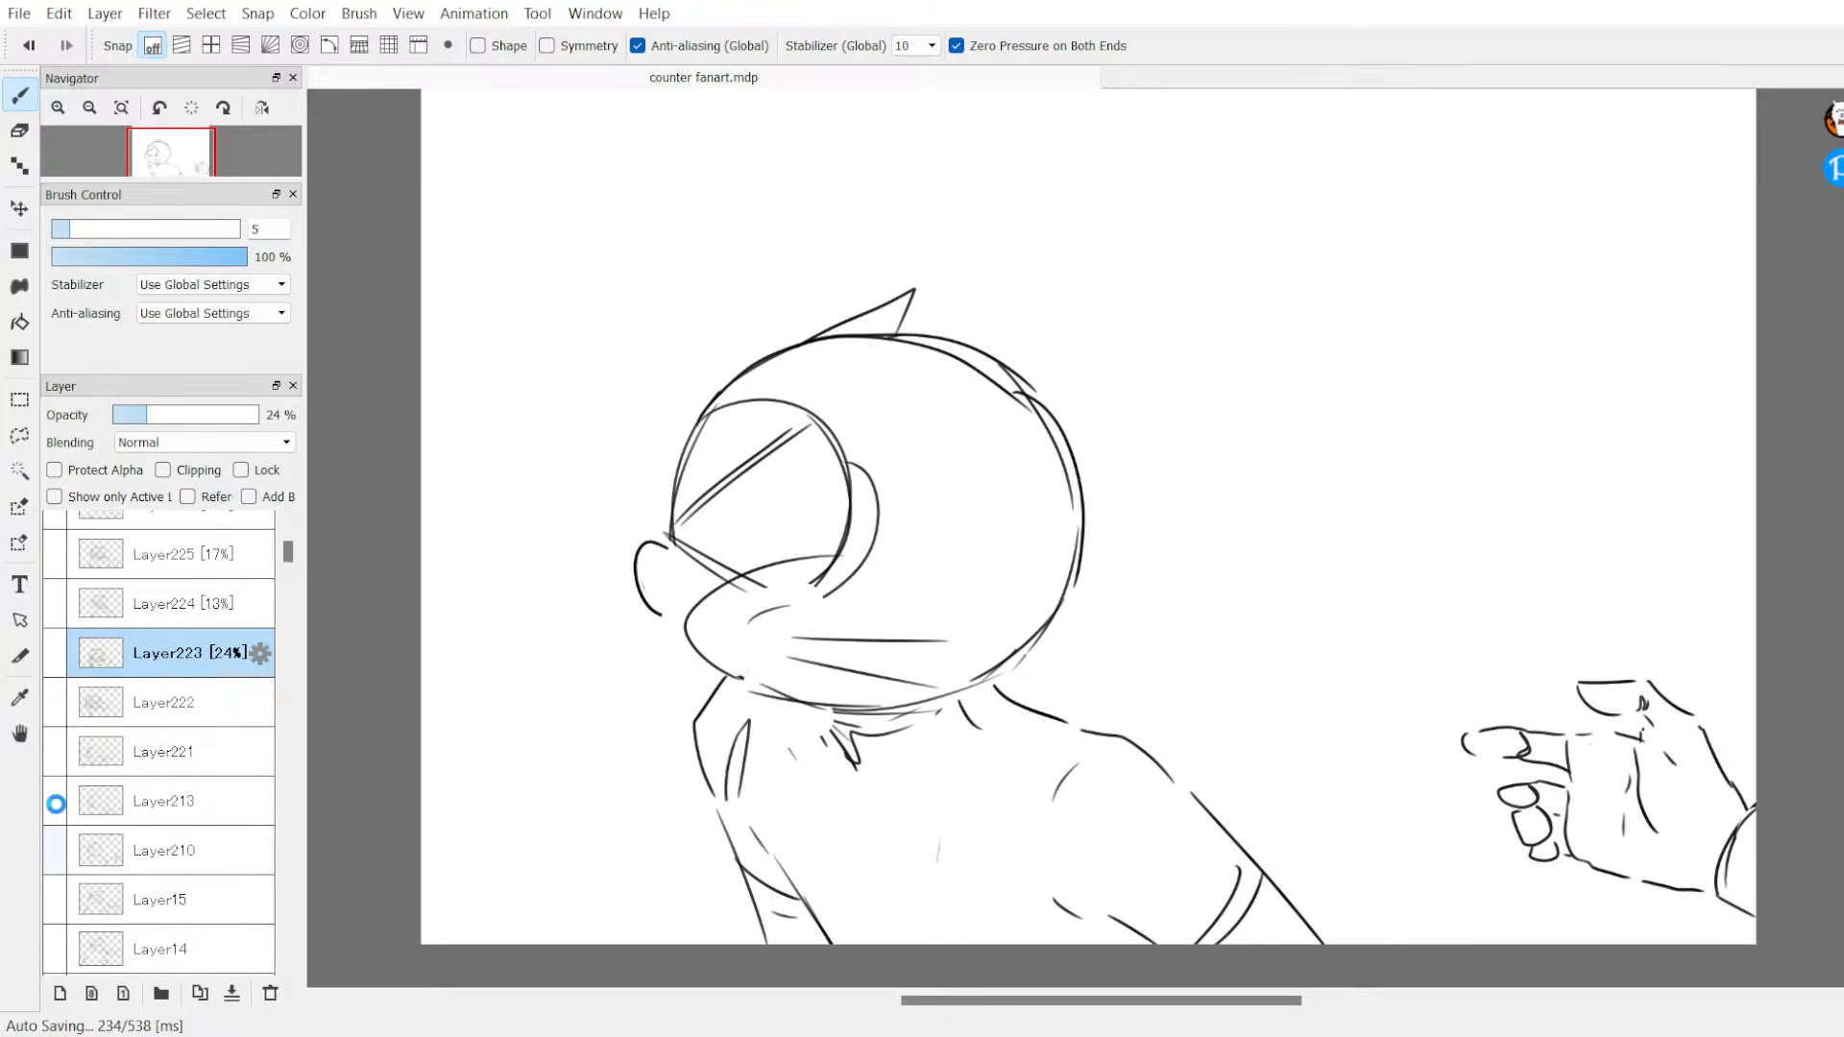
{"action": "left_click", "coordinate": [56, 804]}
{"action": "left_click", "coordinate": [55, 751]}
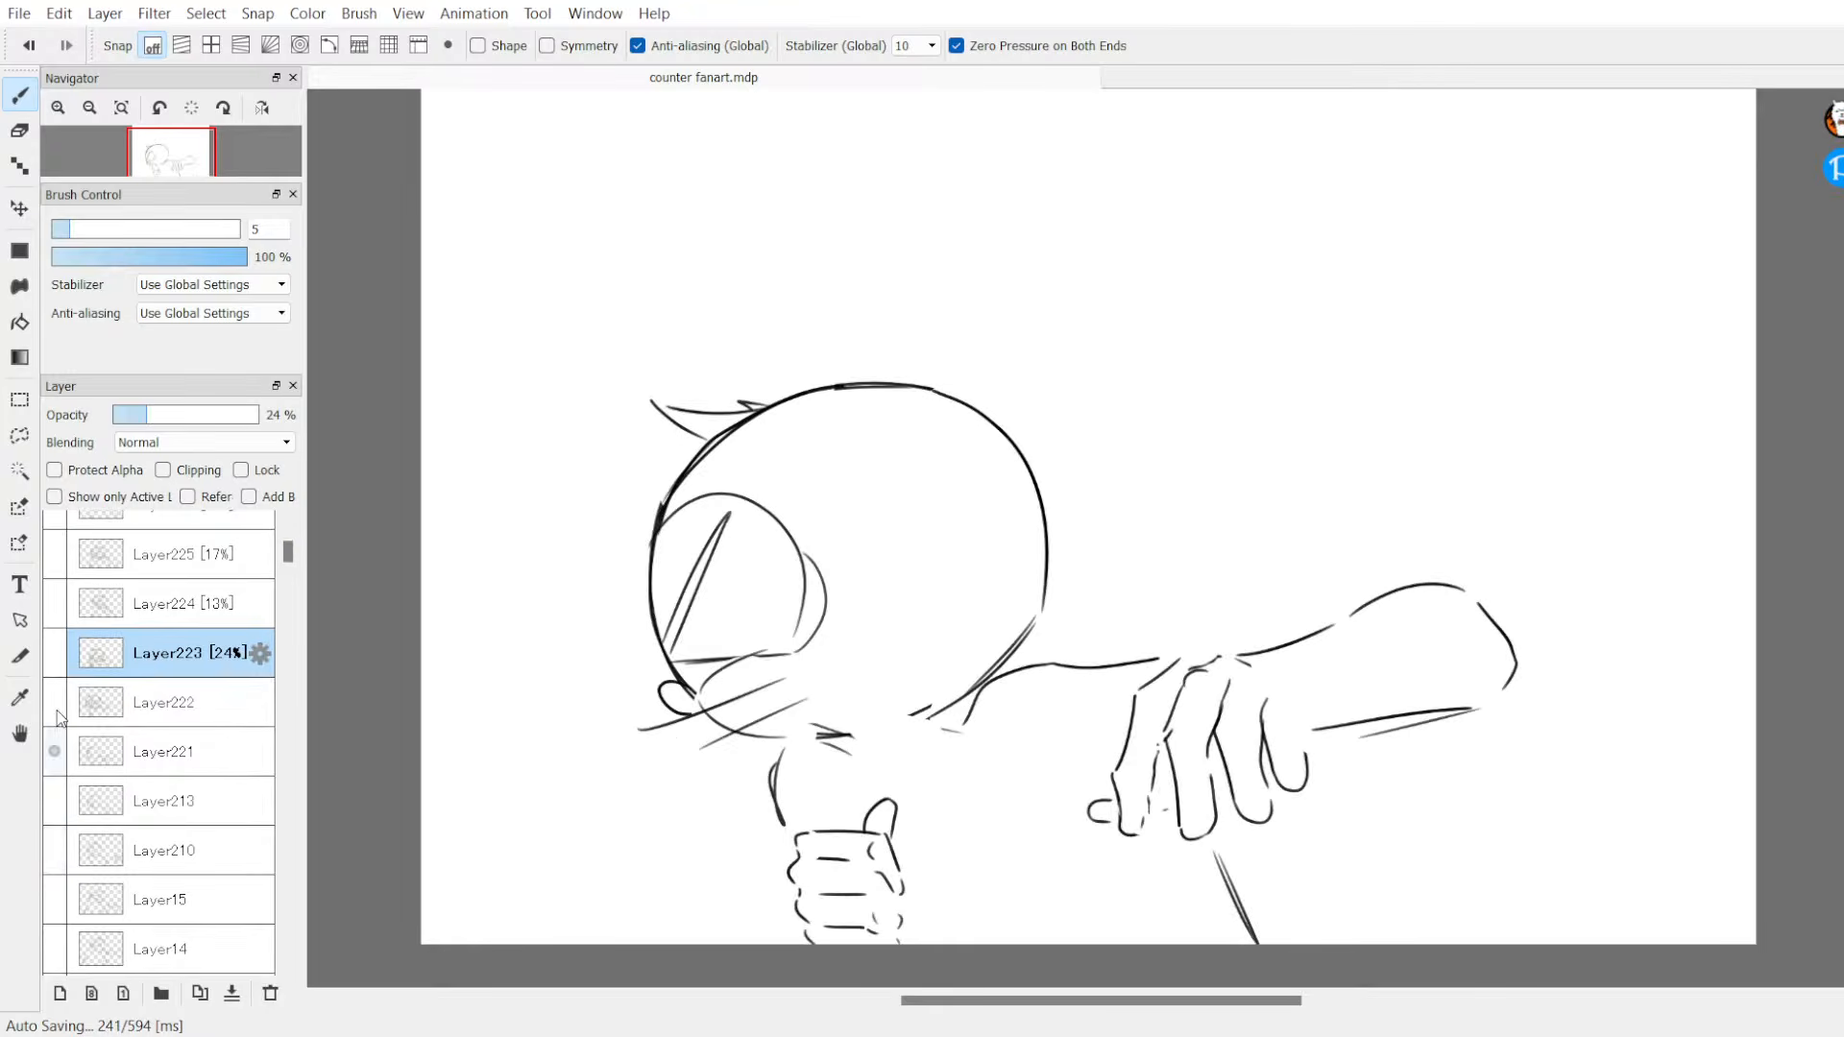
{"action": "left_click", "coordinate": [58, 713]}
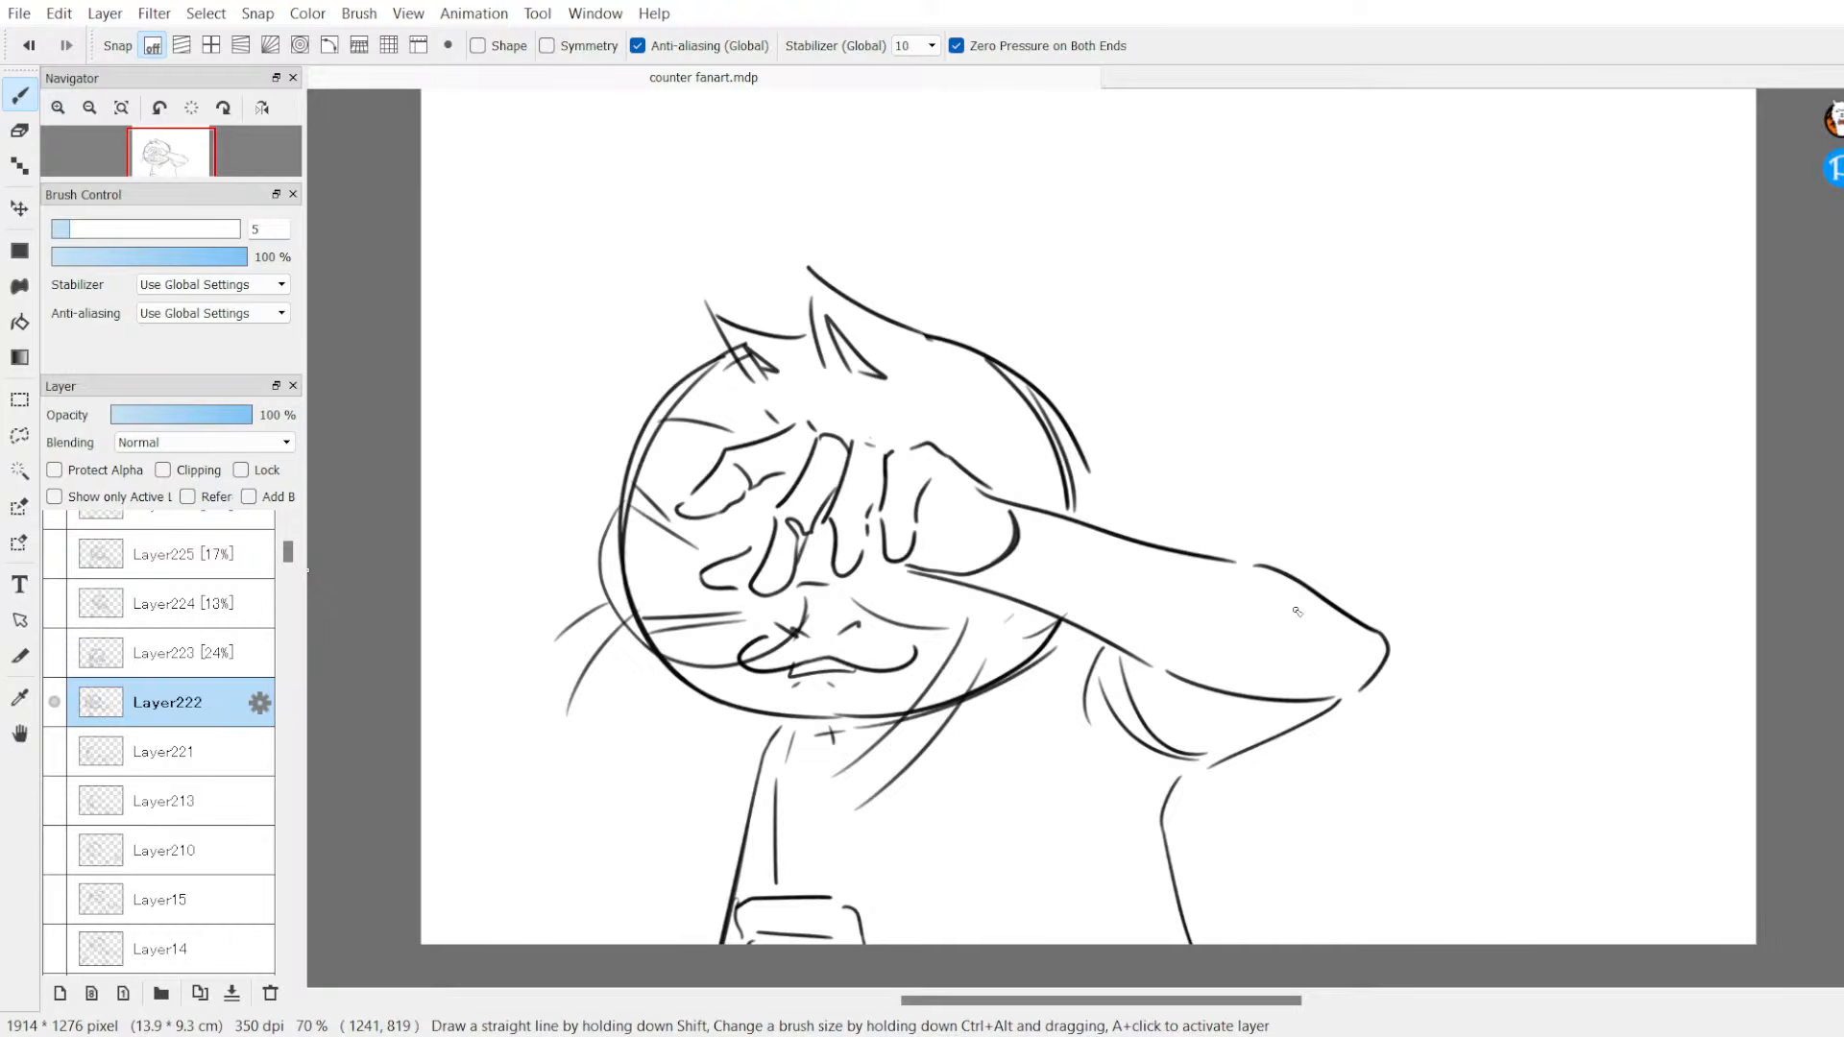
{"action": "key", "text": "ctrl+t"}
{"action": "left_click_drag", "start_coordinate": [1390, 265], "coordinate": [1343, 305]}
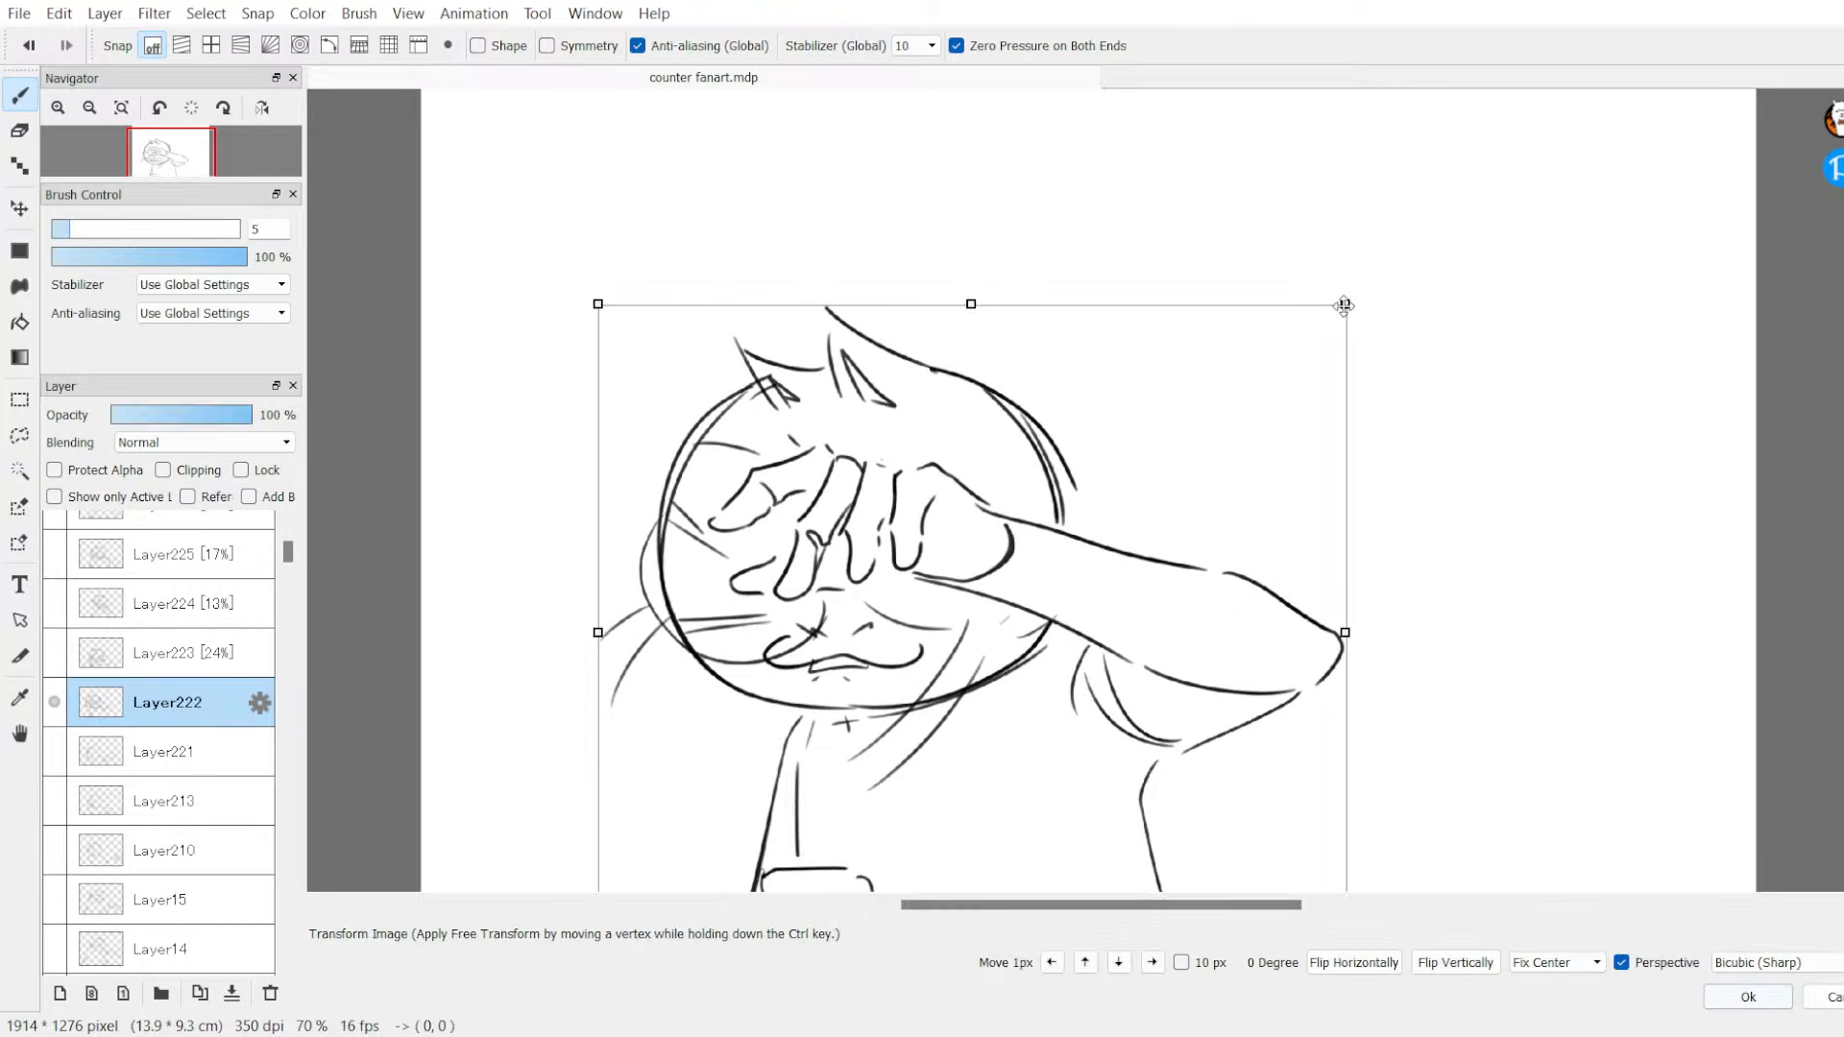
{"action": "key", "text": "Return"}
Step: Show Layer221 at 28% opacity as a reference, and shrink and shift the Layer222 drawing by (24, -3) in one free transform
{"action": "left_click", "coordinate": [164, 748]}
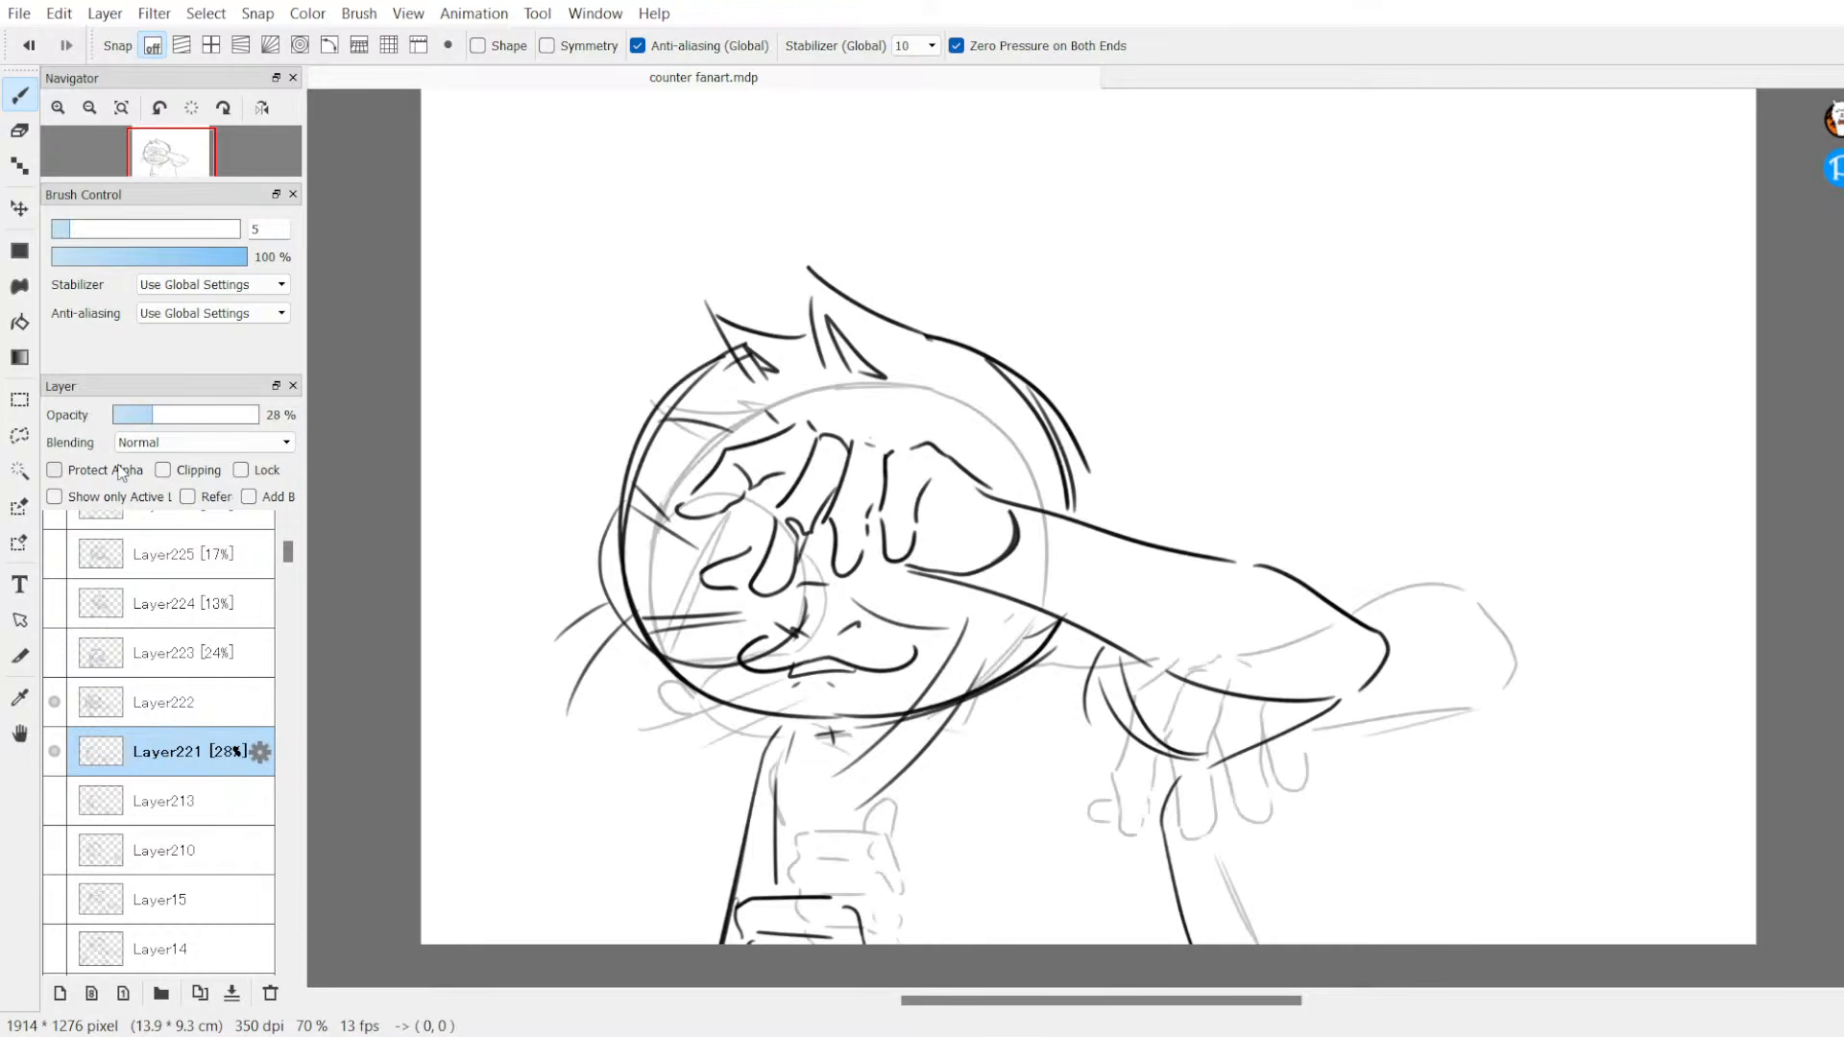
{"action": "left_click", "coordinate": [164, 702]}
{"action": "key", "text": "ctrl+t"}
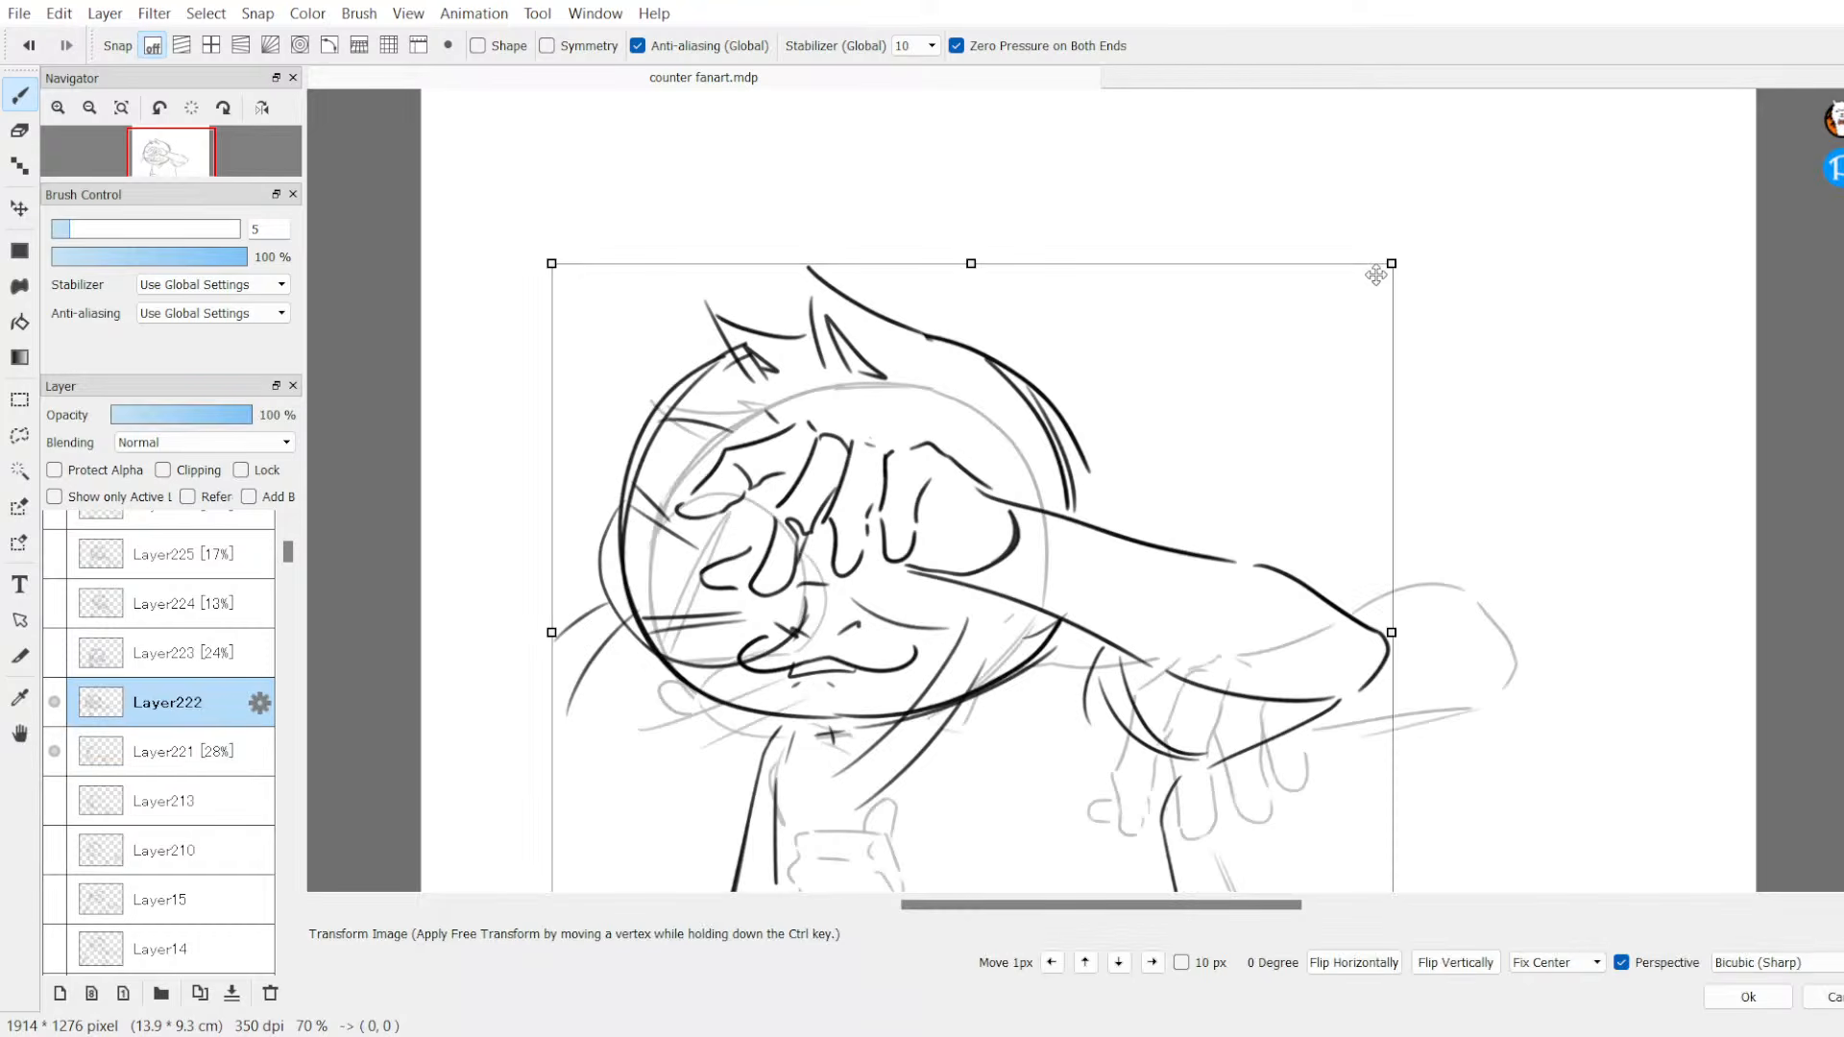
{"action": "left_click_drag", "start_coordinate": [1376, 276], "coordinate": [1302, 308]}
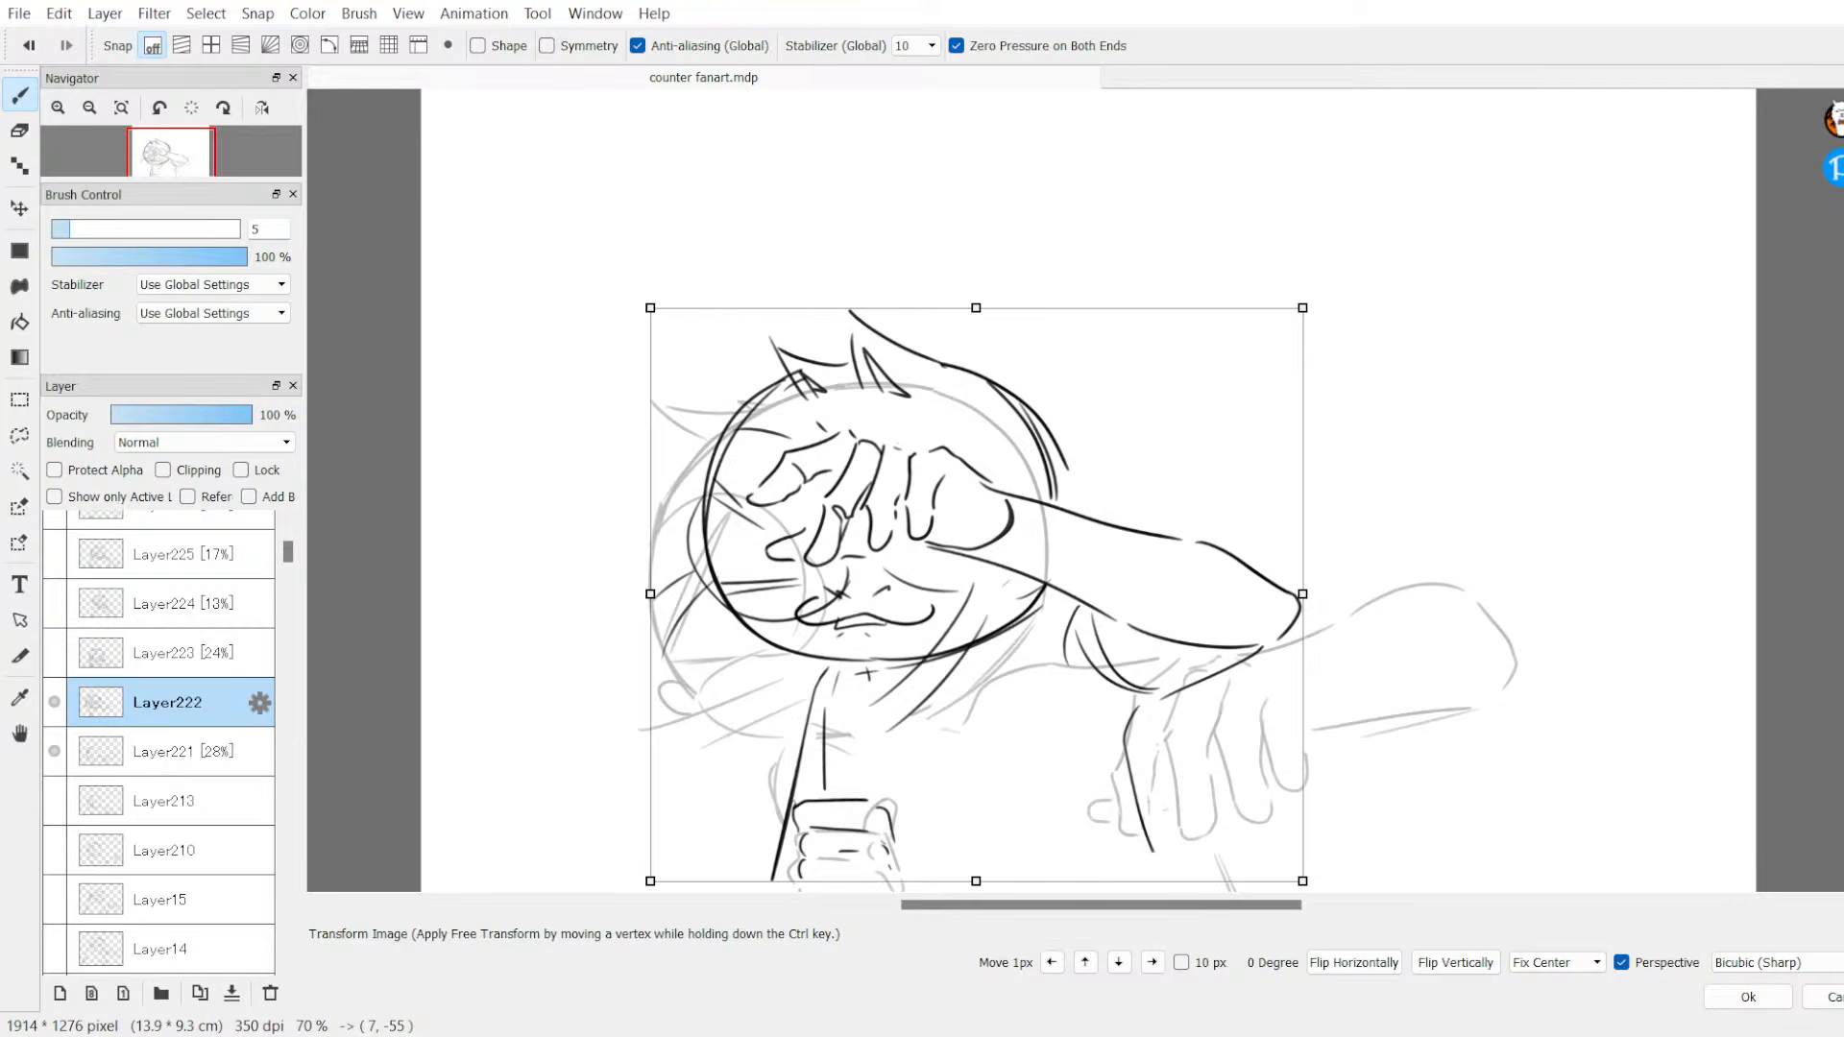
{"action": "scroll", "coordinate": [1177, 584], "scroll_direction": "down", "scroll_amount": 2}
{"action": "mouse_move", "coordinate": [1158, 573]}
{"action": "left_mouse_down"}
{"action": "mouse_move", "coordinate": [1176, 584]}
{"action": "mouse_move", "coordinate": [1173, 565]}
{"action": "mouse_move", "coordinate": [1161, 588]}
{"action": "left_mouse_up"}
{"action": "mouse_move", "coordinate": [1305, 252]}
{"action": "left_mouse_down"}
{"action": "mouse_move", "coordinate": [1338, 210]}
{"action": "mouse_move", "coordinate": [1278, 265]}
{"action": "mouse_move", "coordinate": [1300, 243]}
{"action": "left_mouse_up"}
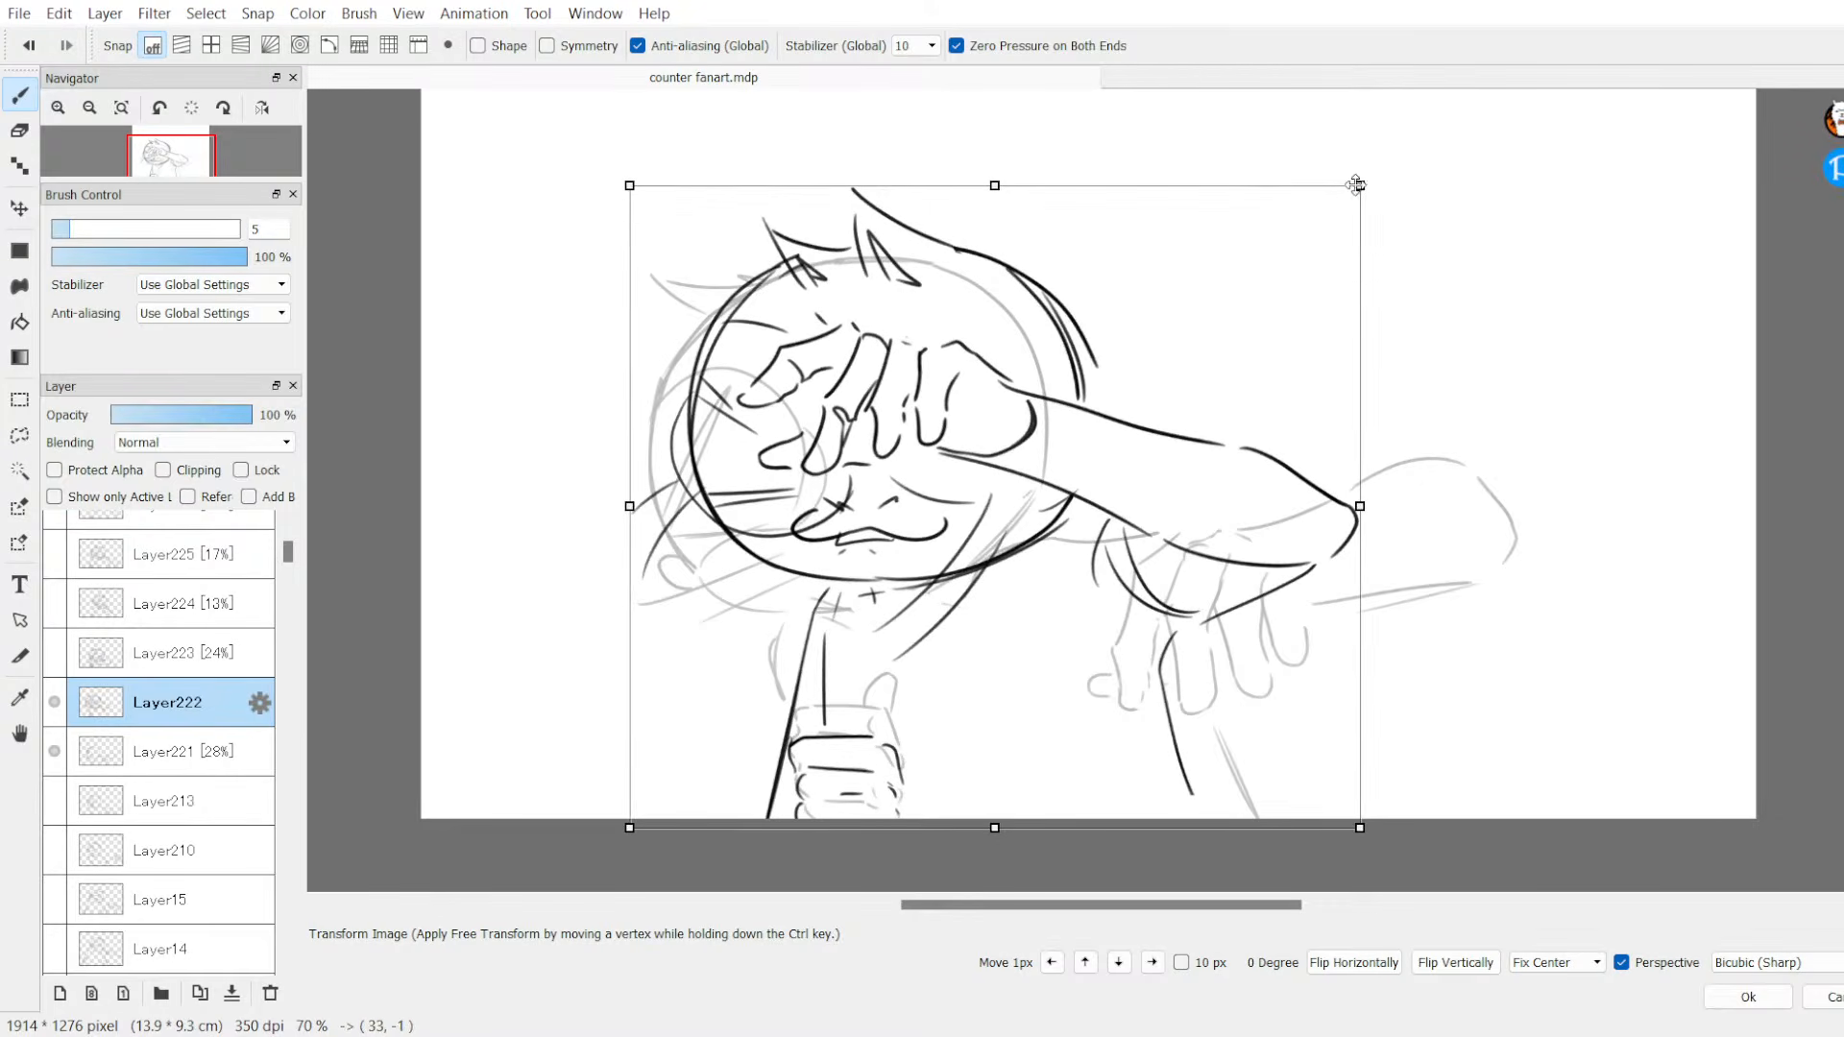
{"action": "left_click_drag", "start_coordinate": [1359, 182], "coordinate": [1355, 188]}
{"action": "left_click_drag", "start_coordinate": [1294, 272], "coordinate": [1287, 275]}
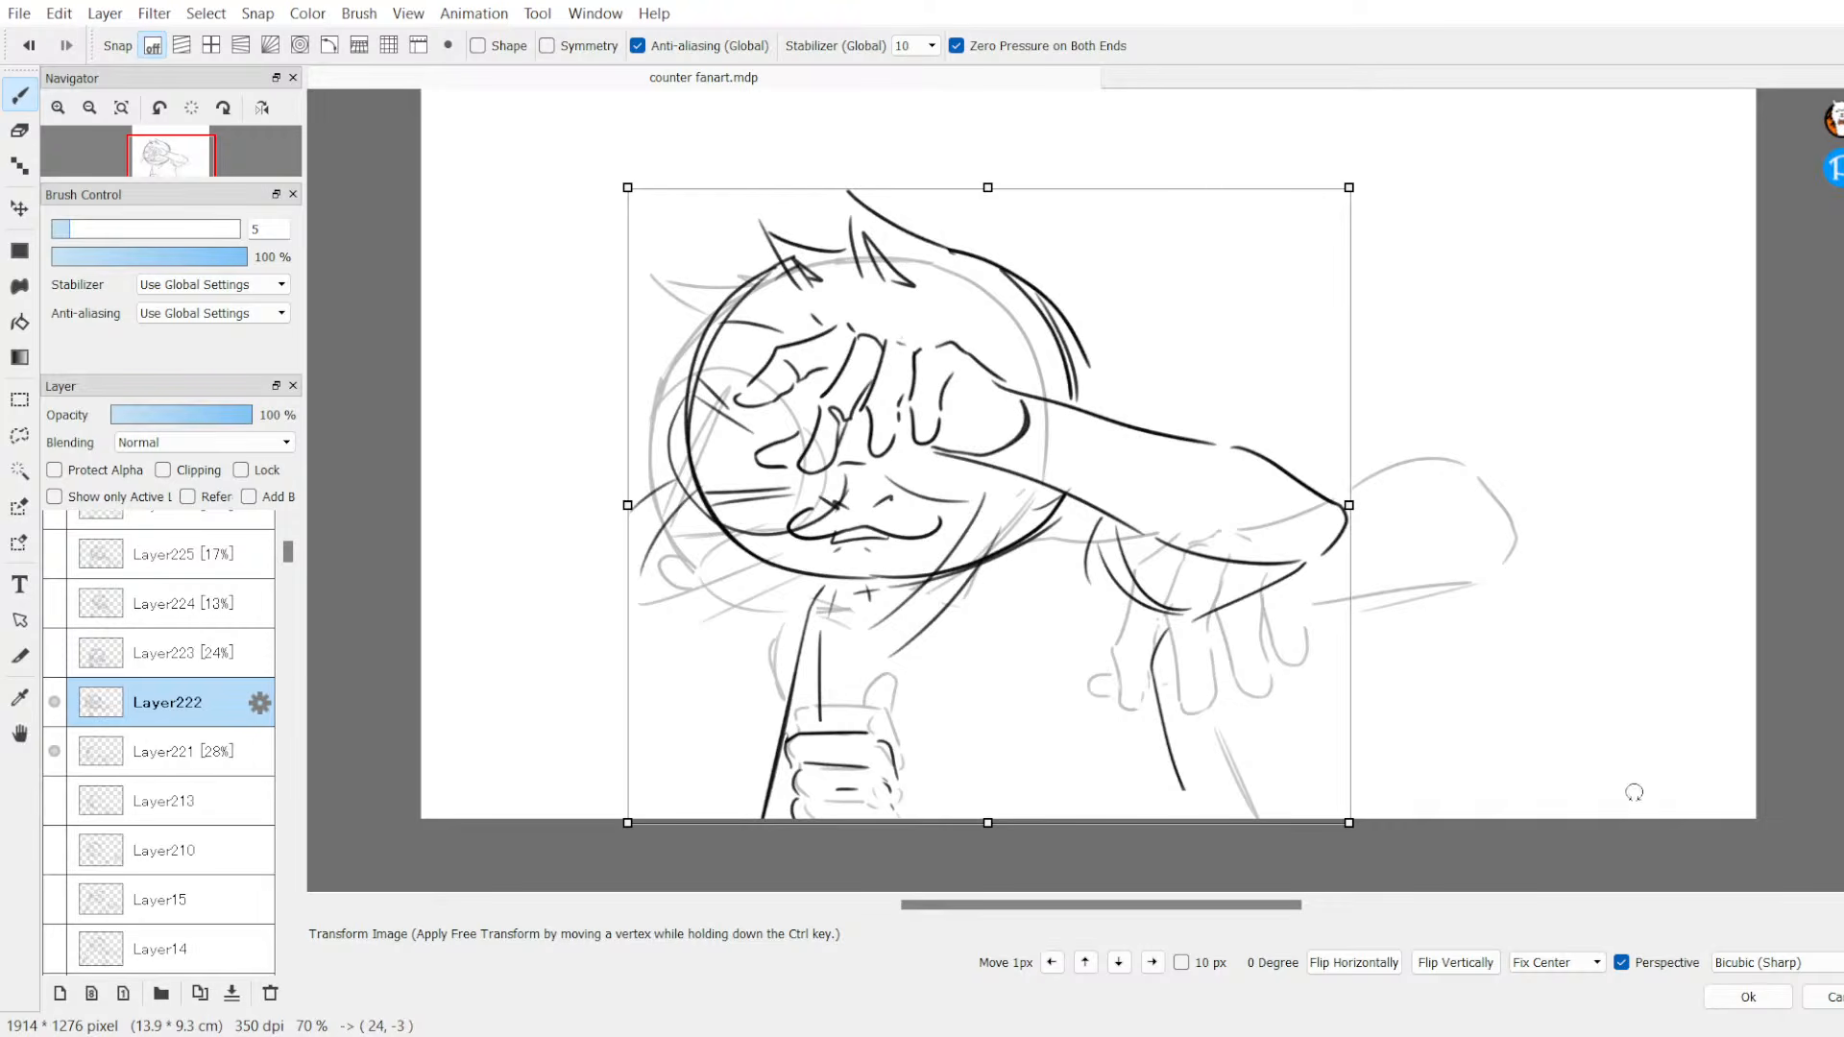
{"action": "left_click", "coordinate": [1736, 997]}
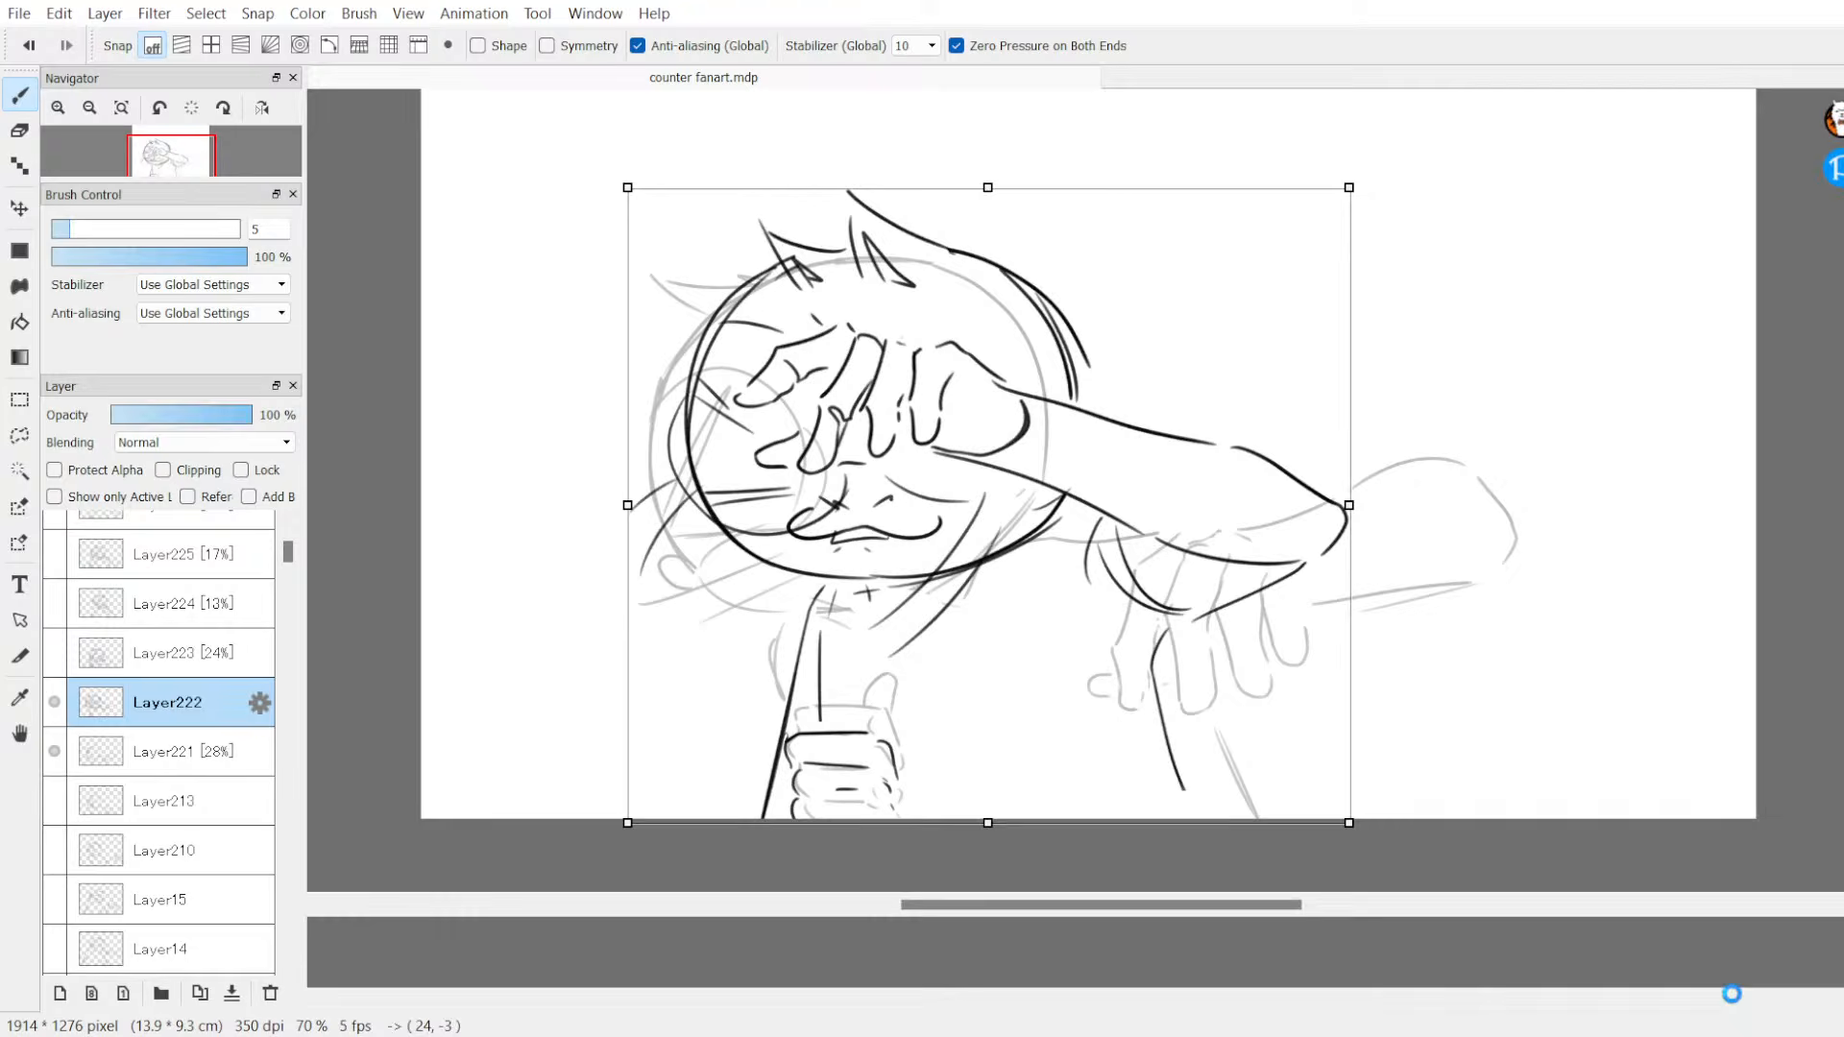
Step: Compare the poses on Layer221, Layer222 and Layer223 by showing one layer at a time
{"action": "left_click", "coordinate": [55, 751]}
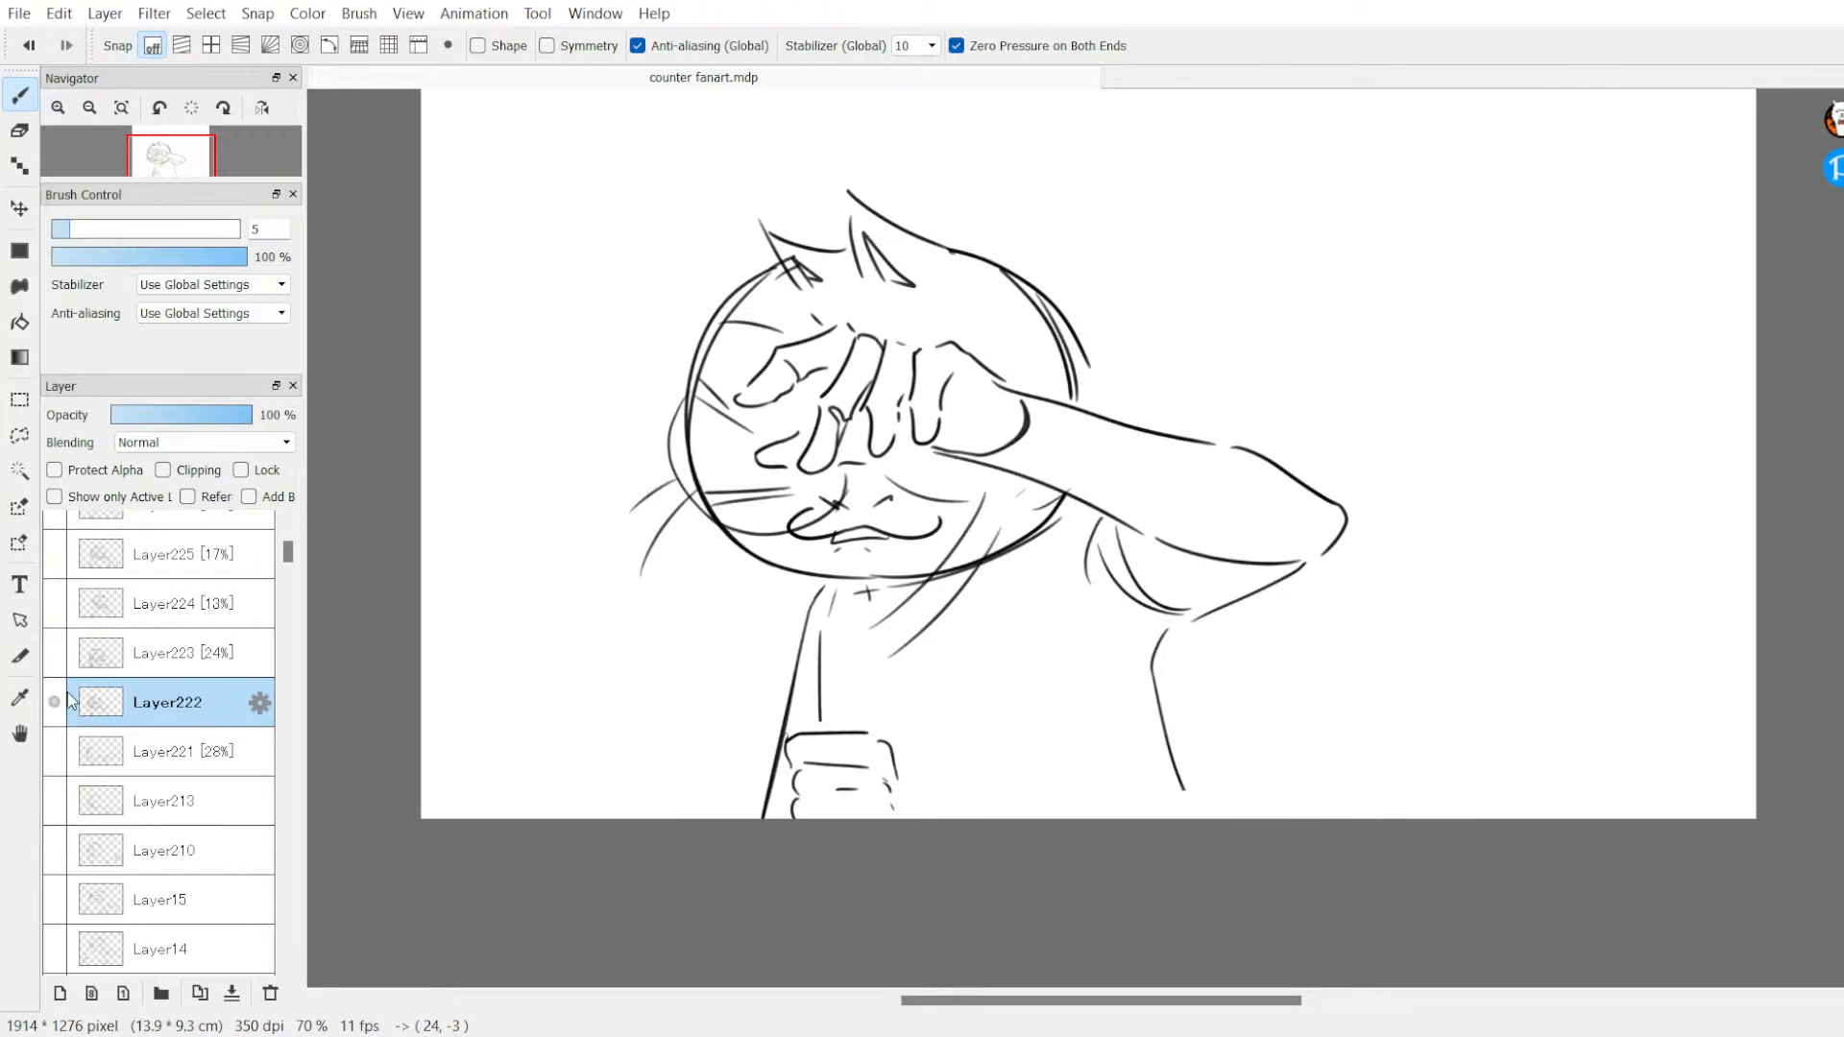
{"action": "left_click", "coordinate": [55, 653]}
{"action": "left_click", "coordinate": [56, 684]}
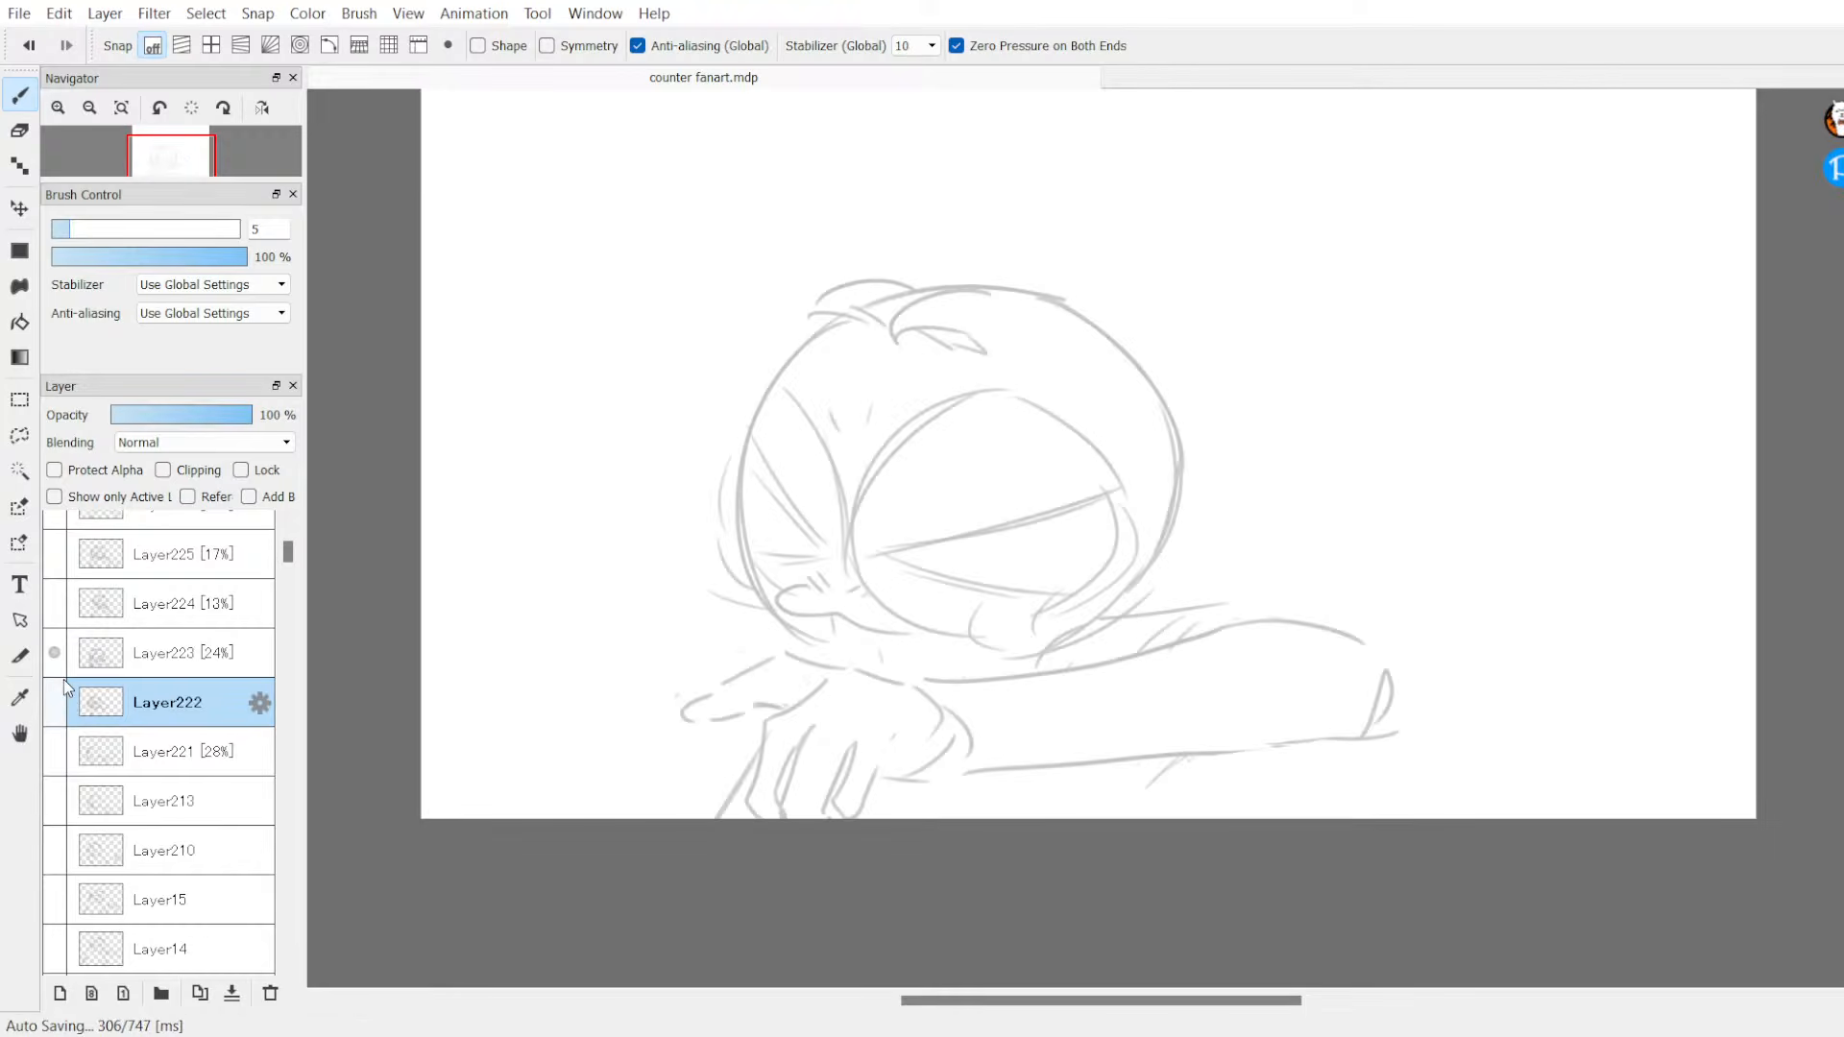
{"action": "left_click", "coordinate": [55, 702]}
{"action": "left_click", "coordinate": [54, 653]}
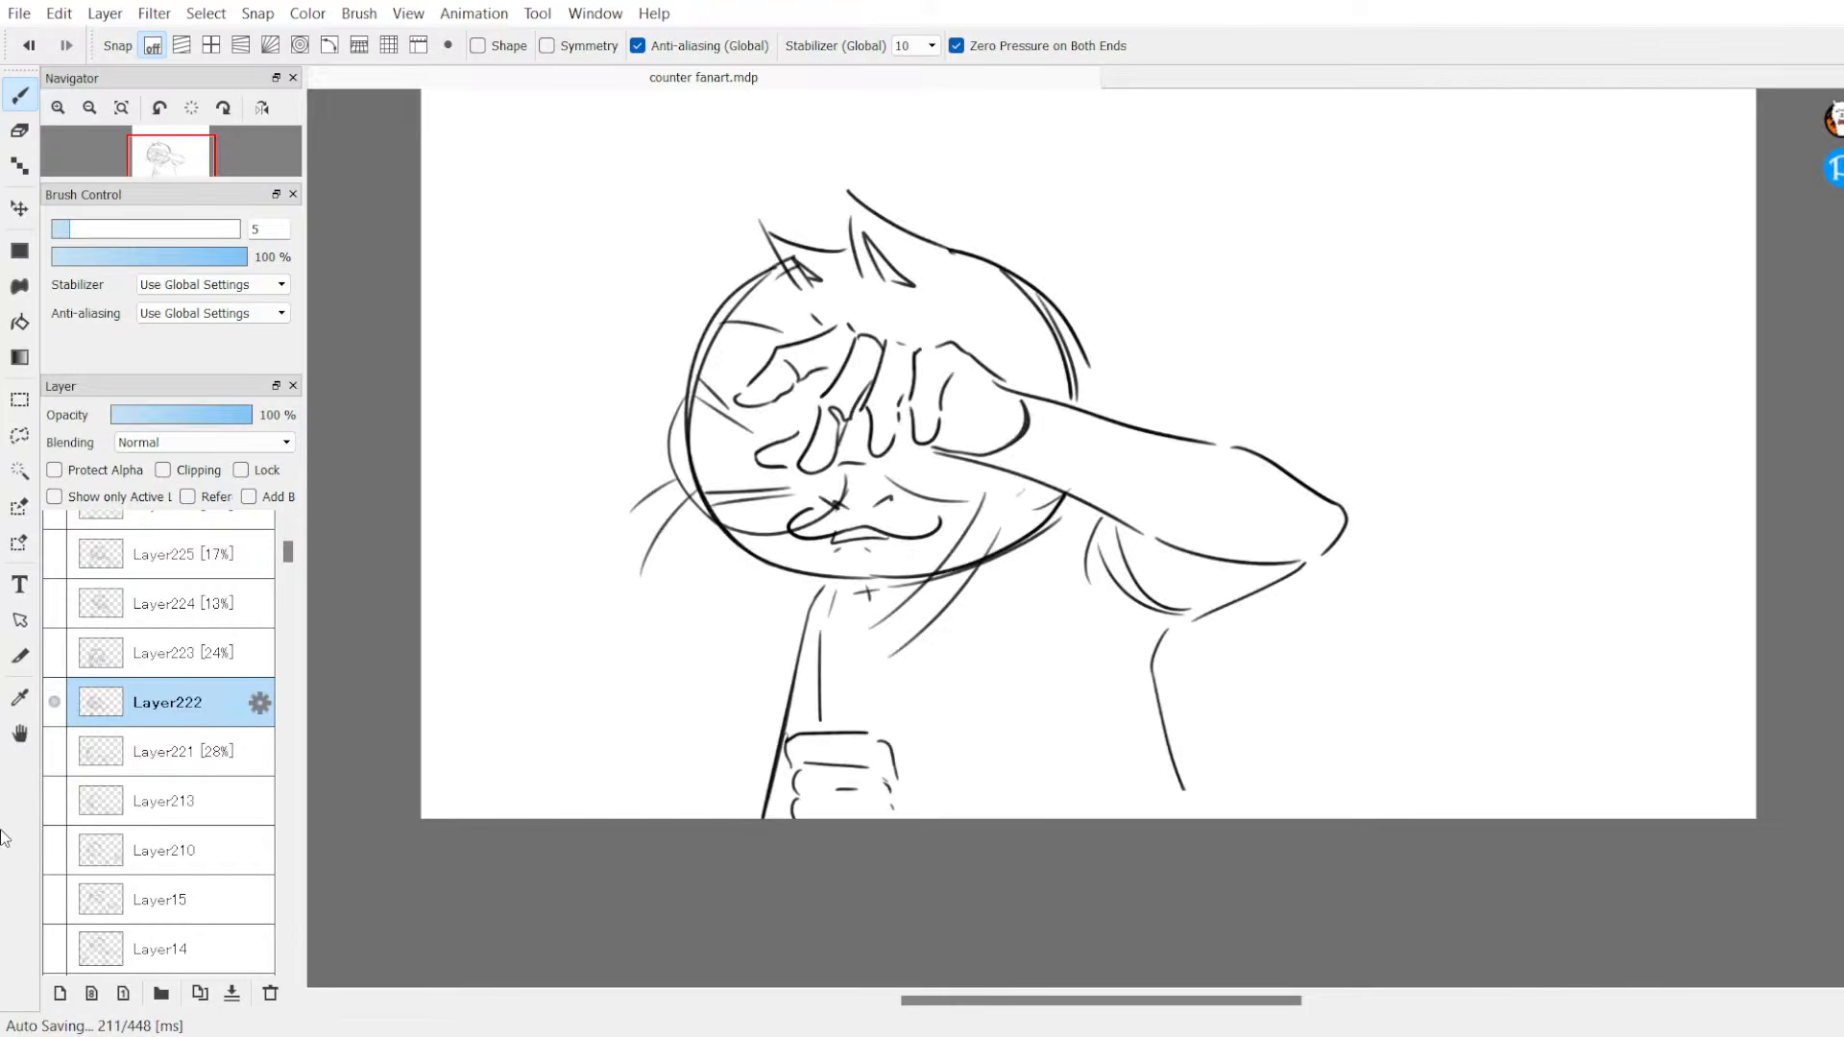
{"action": "left_click", "coordinate": [54, 702]}
{"action": "left_click", "coordinate": [55, 702]}
{"action": "left_click", "coordinate": [55, 702]}
{"action": "left_click", "coordinate": [55, 752]}
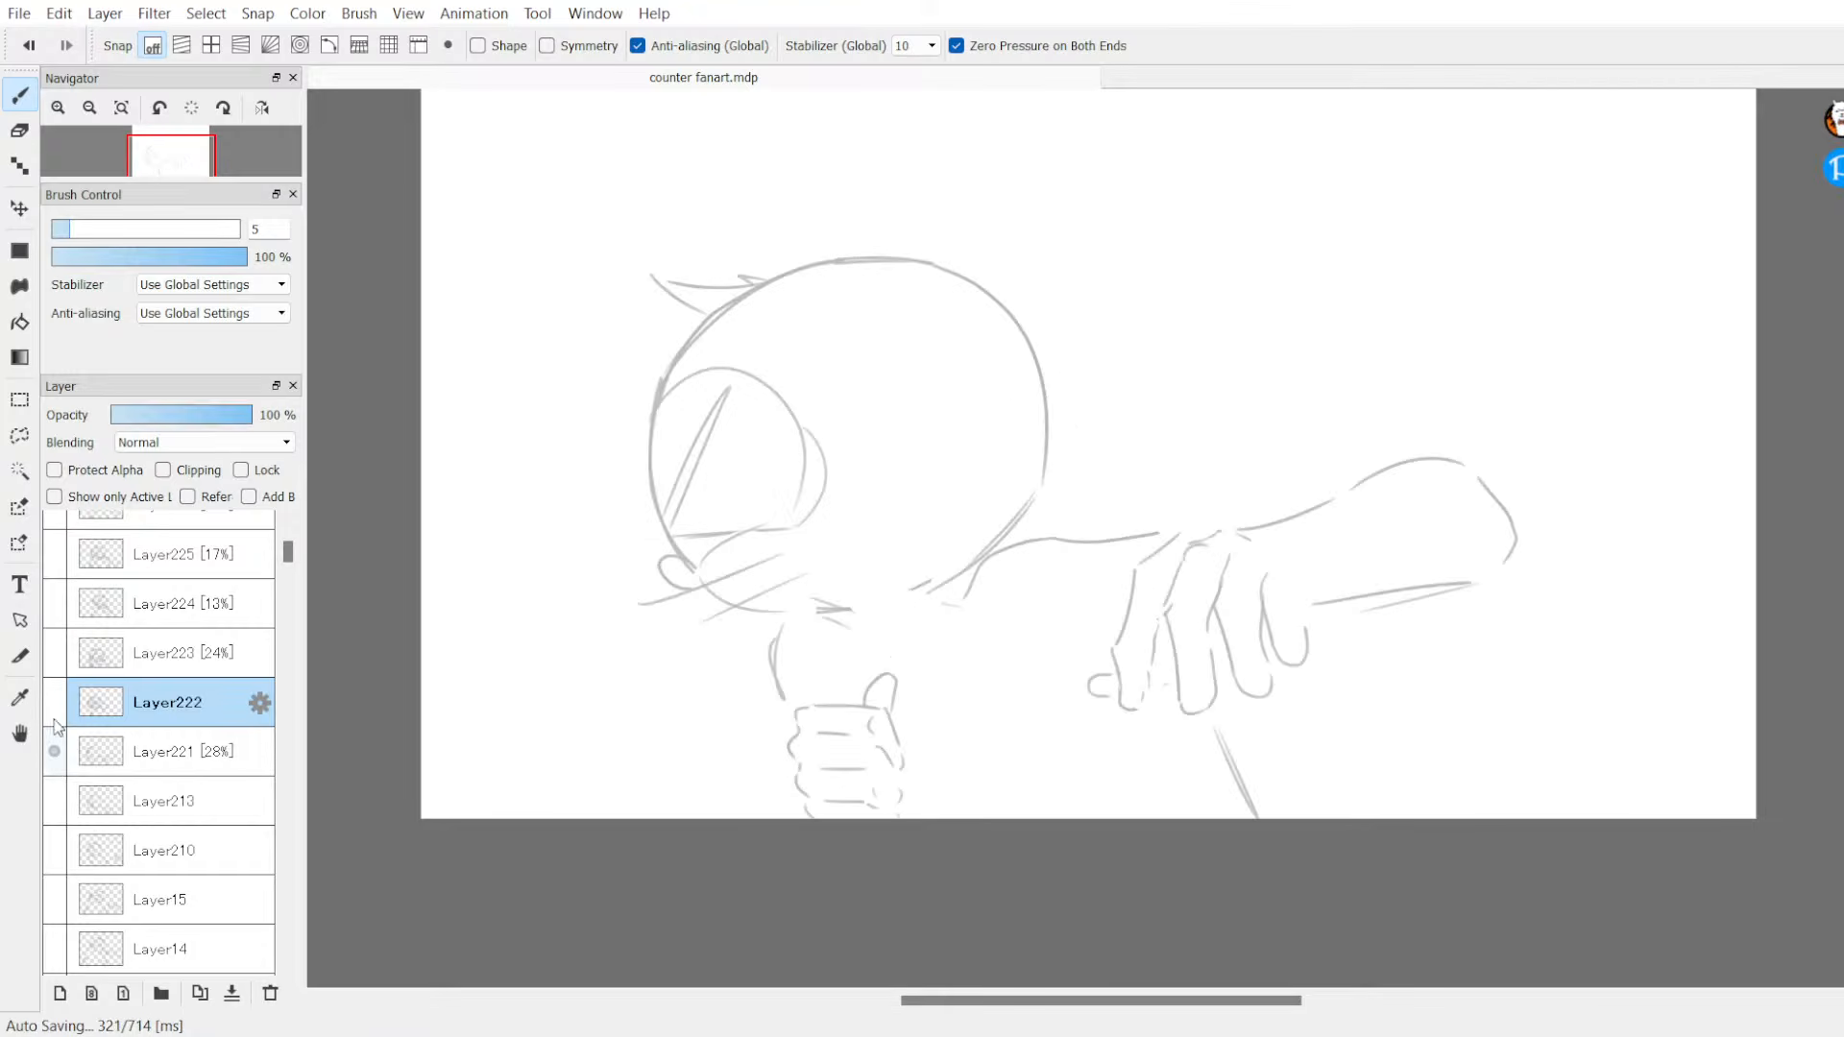
{"action": "left_click", "coordinate": [55, 751]}
{"action": "left_click", "coordinate": [55, 654]}
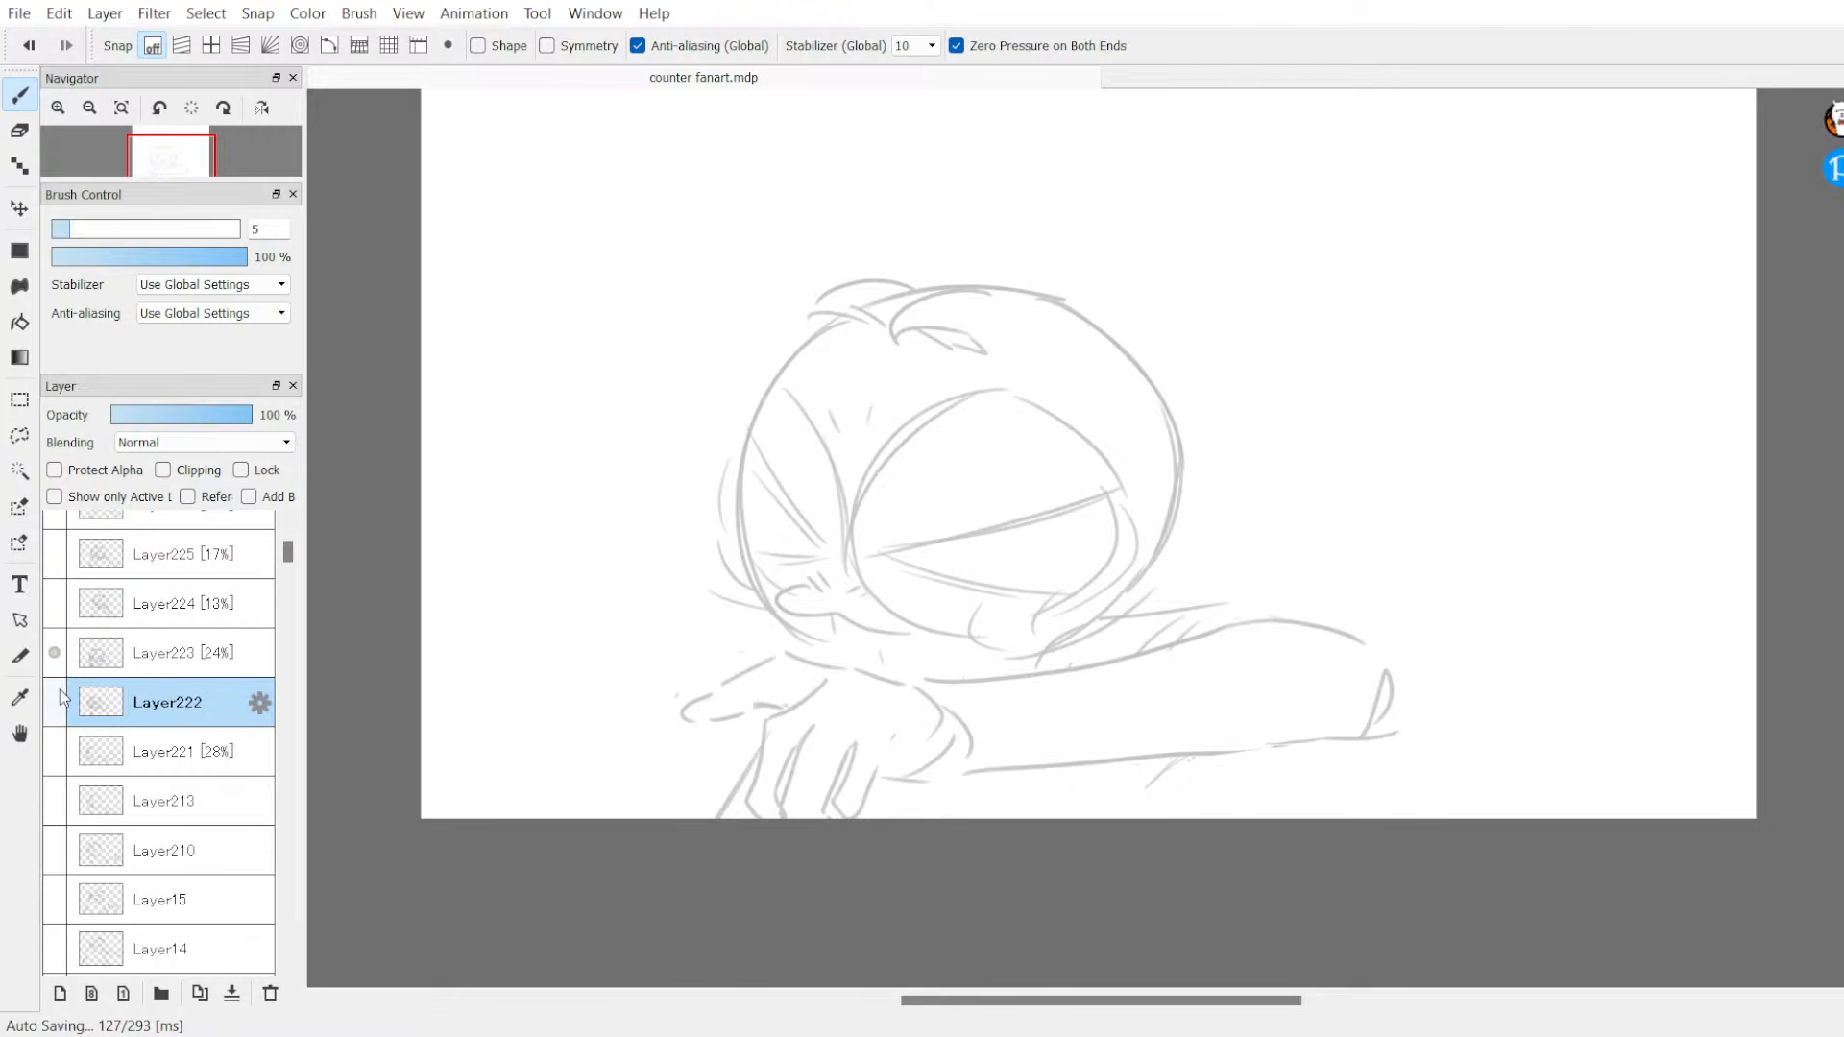
{"action": "left_click", "coordinate": [54, 653]}
Step: Check the poses on Layer224, Layer225, Layer226 and Layer229 by showing one layer at a time
{"action": "left_click", "coordinate": [55, 603]}
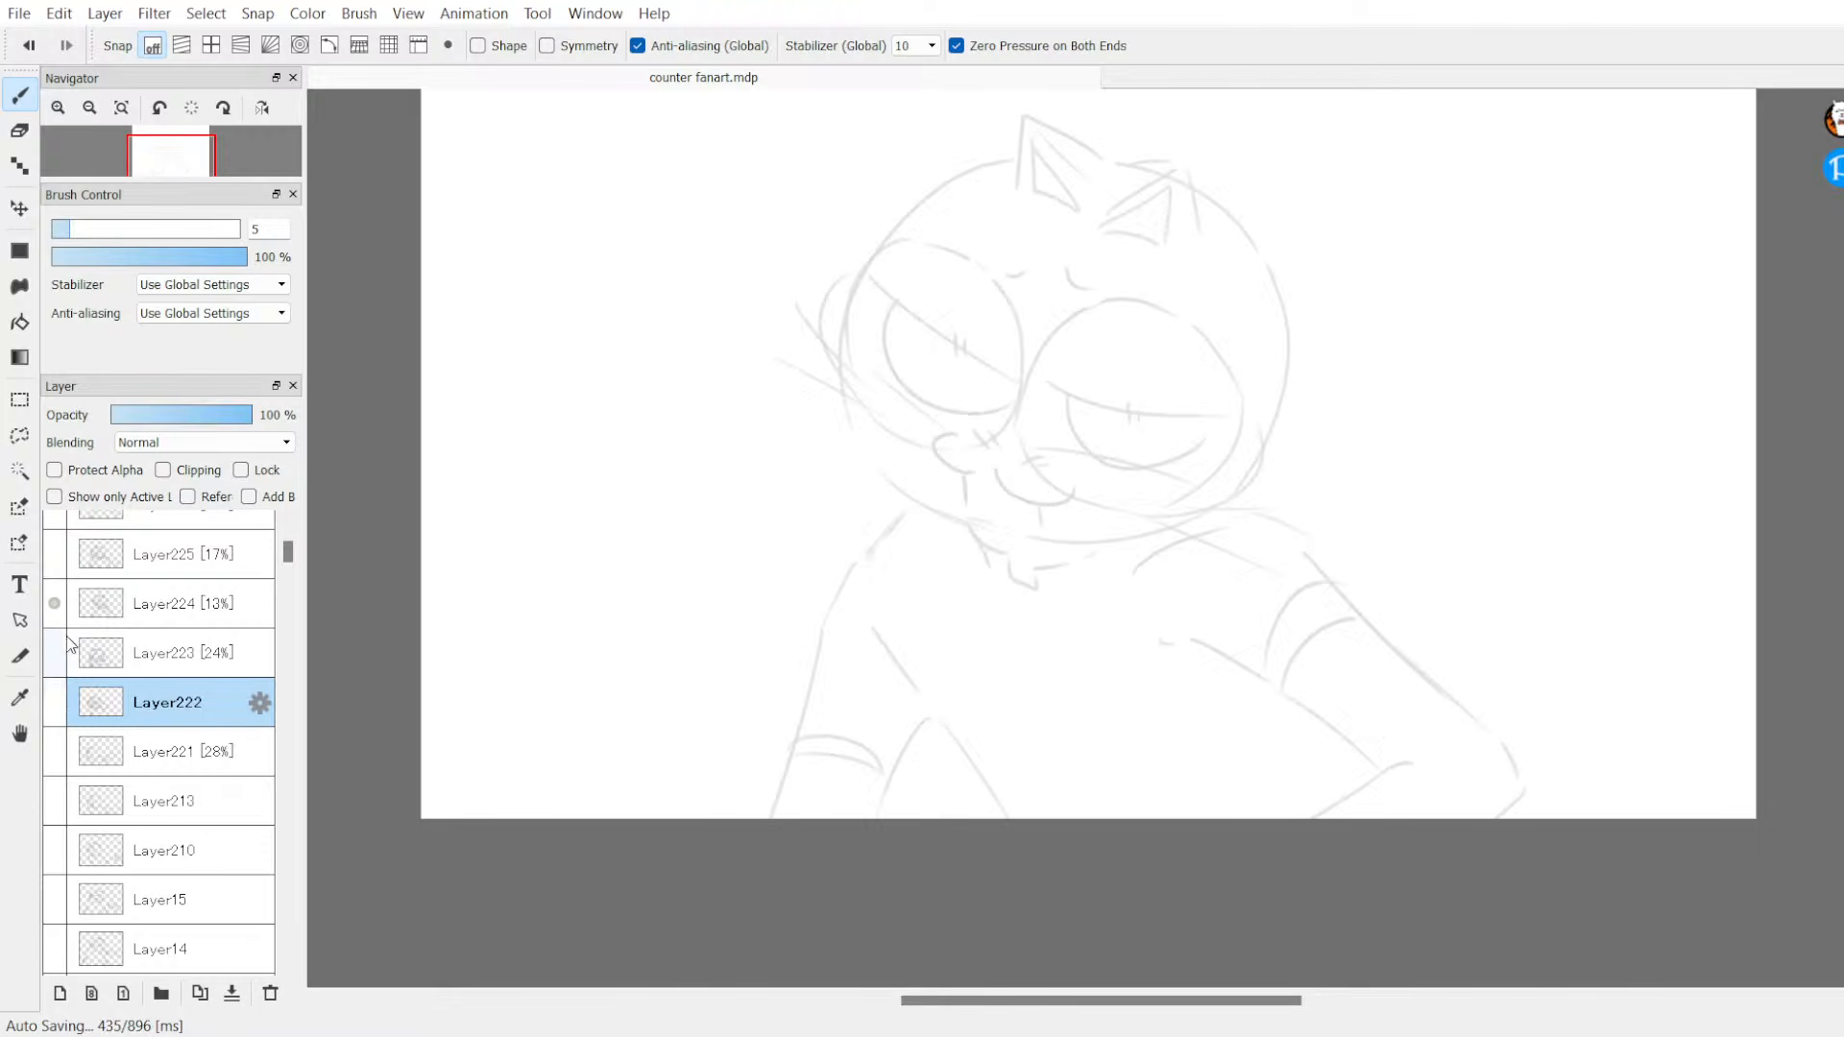
{"action": "left_click", "coordinate": [55, 604]}
{"action": "left_click", "coordinate": [55, 554]}
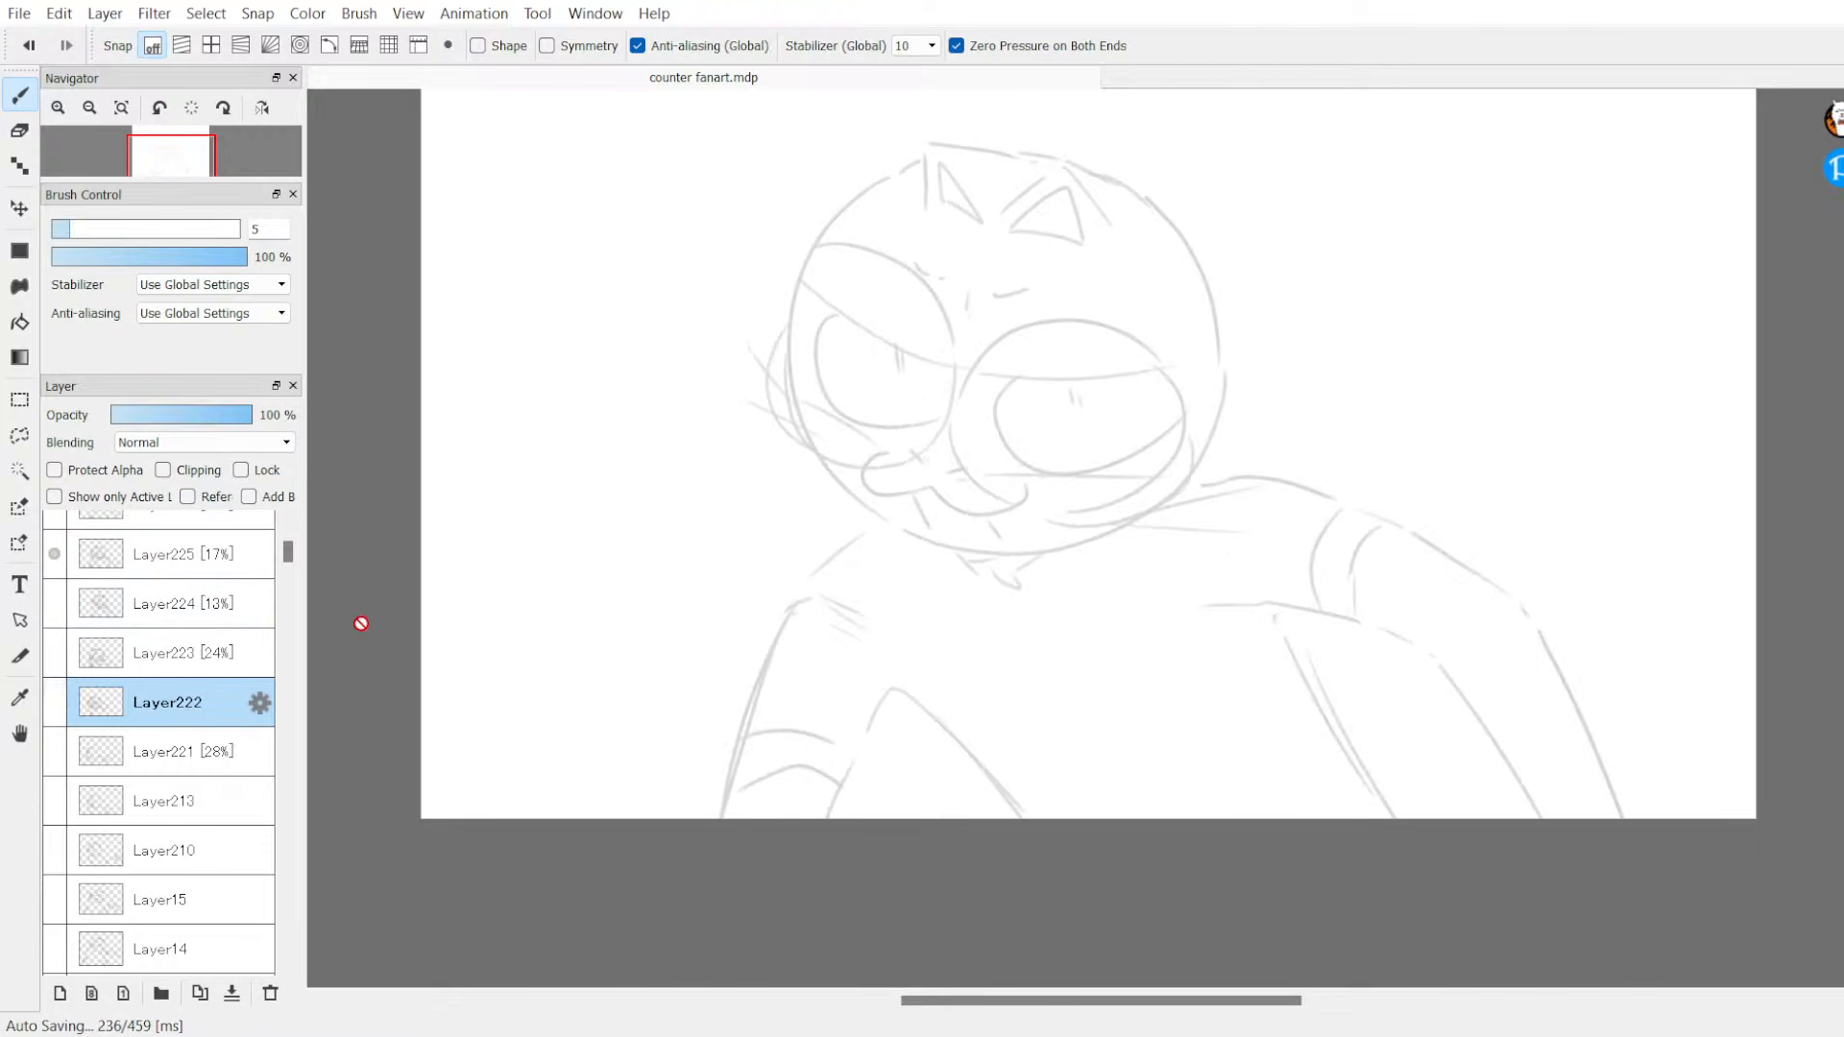
{"action": "scroll", "coordinate": [159, 720], "scroll_direction": "up", "scroll_amount": 3}
{"action": "left_click", "coordinate": [55, 831]}
{"action": "left_click", "coordinate": [54, 782]}
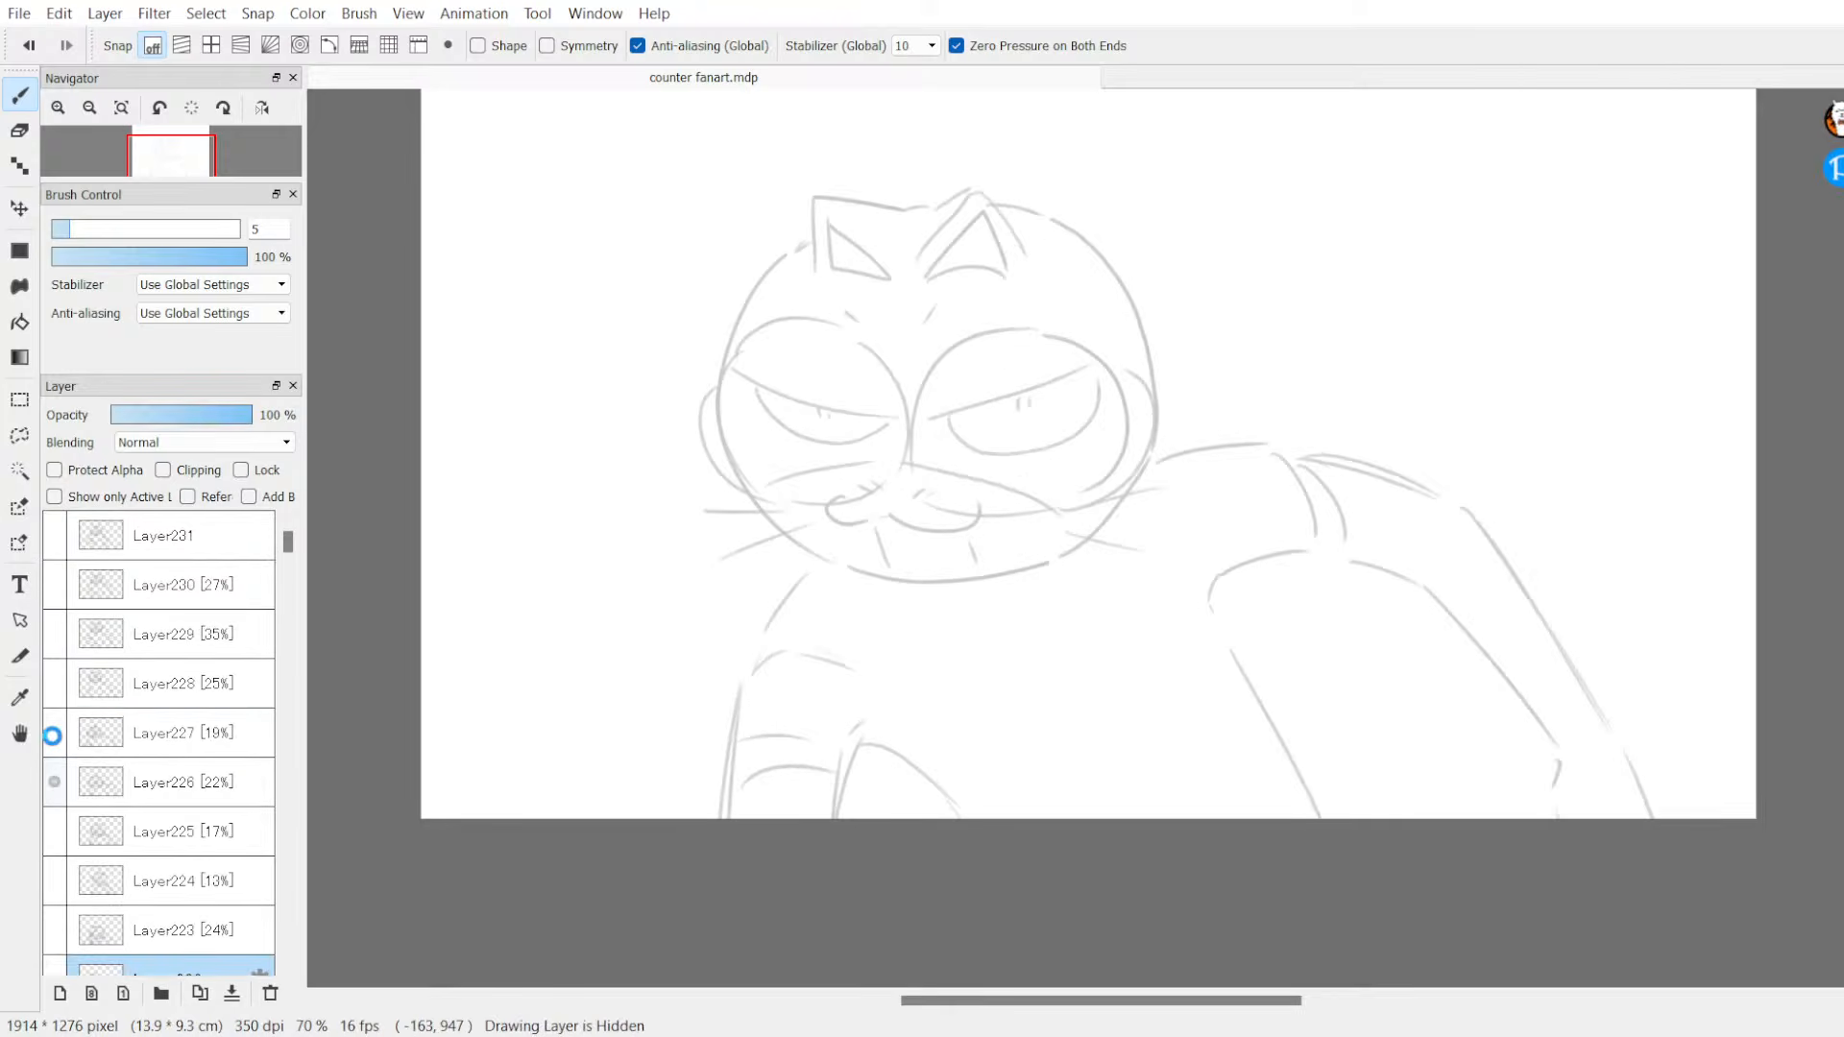
{"action": "left_click", "coordinate": [58, 636]}
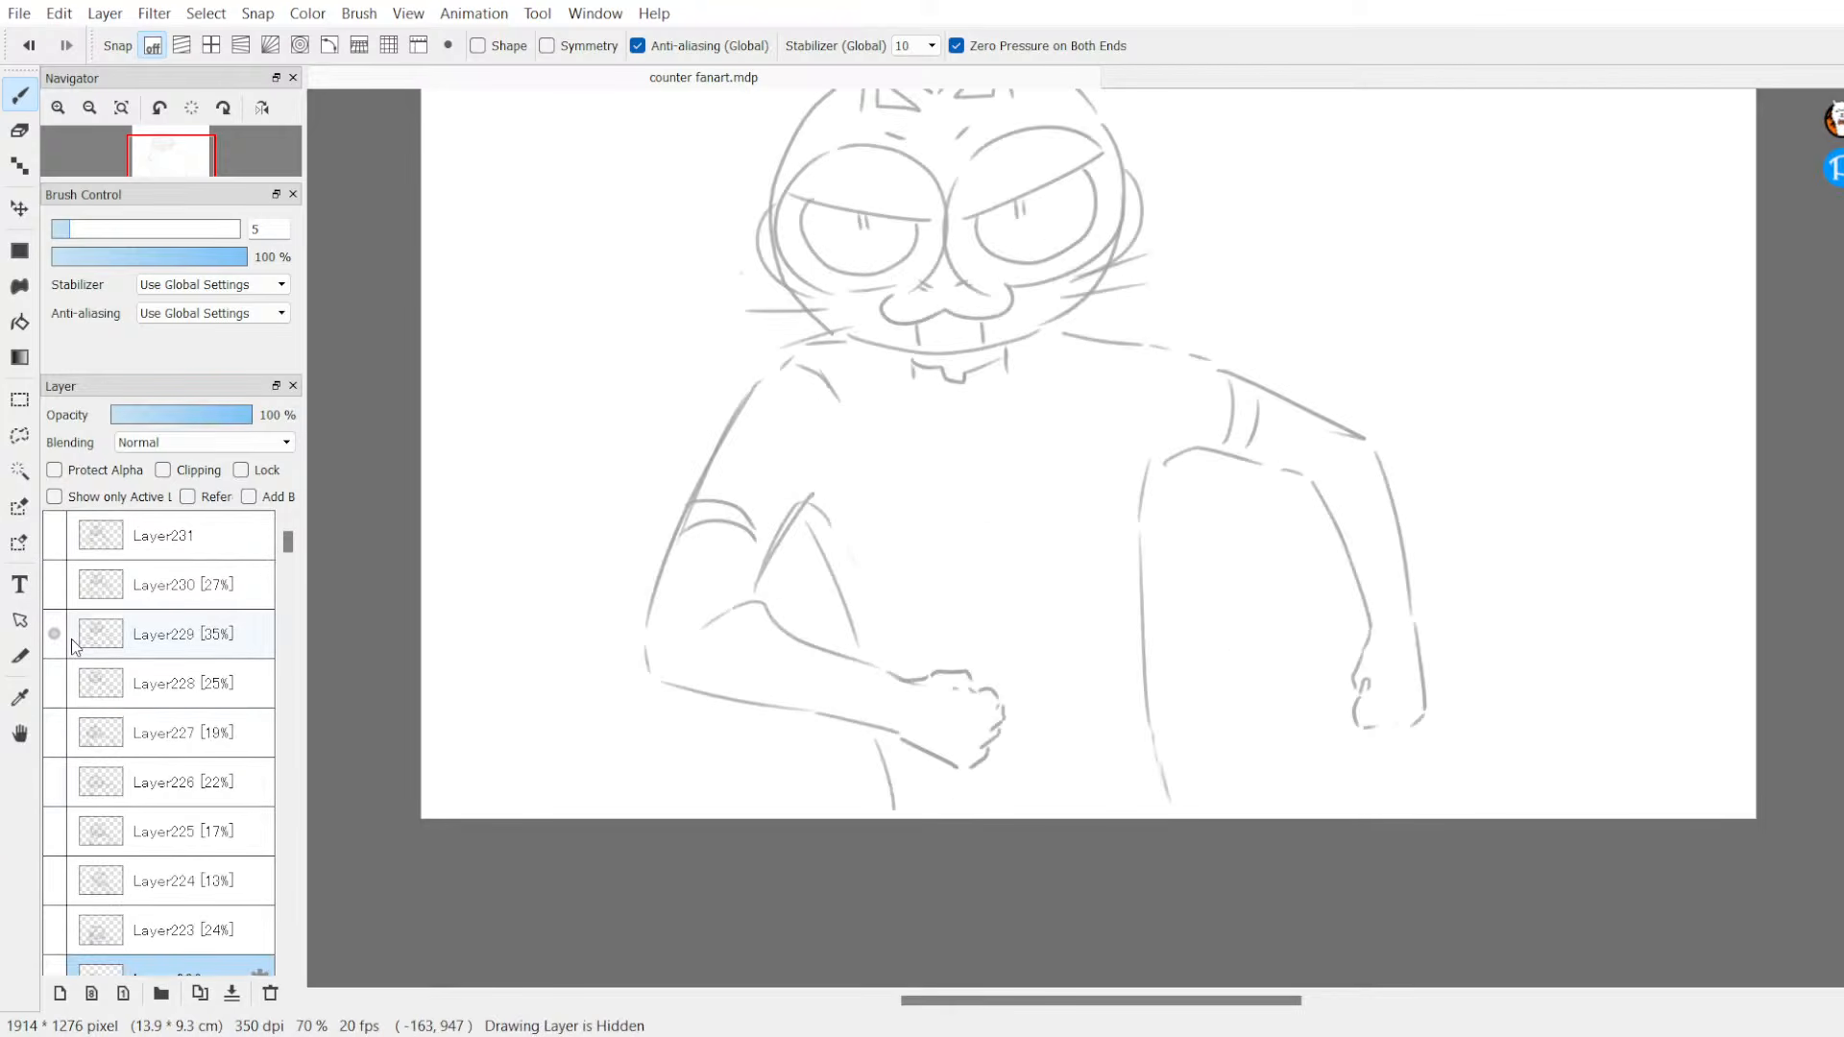
{"action": "left_click", "coordinate": [55, 634]}
Step: Compare the Layer223 pose with those on Layer224, Layer222 and Layer221 by switching their visibility
{"action": "left_click", "coordinate": [55, 930]}
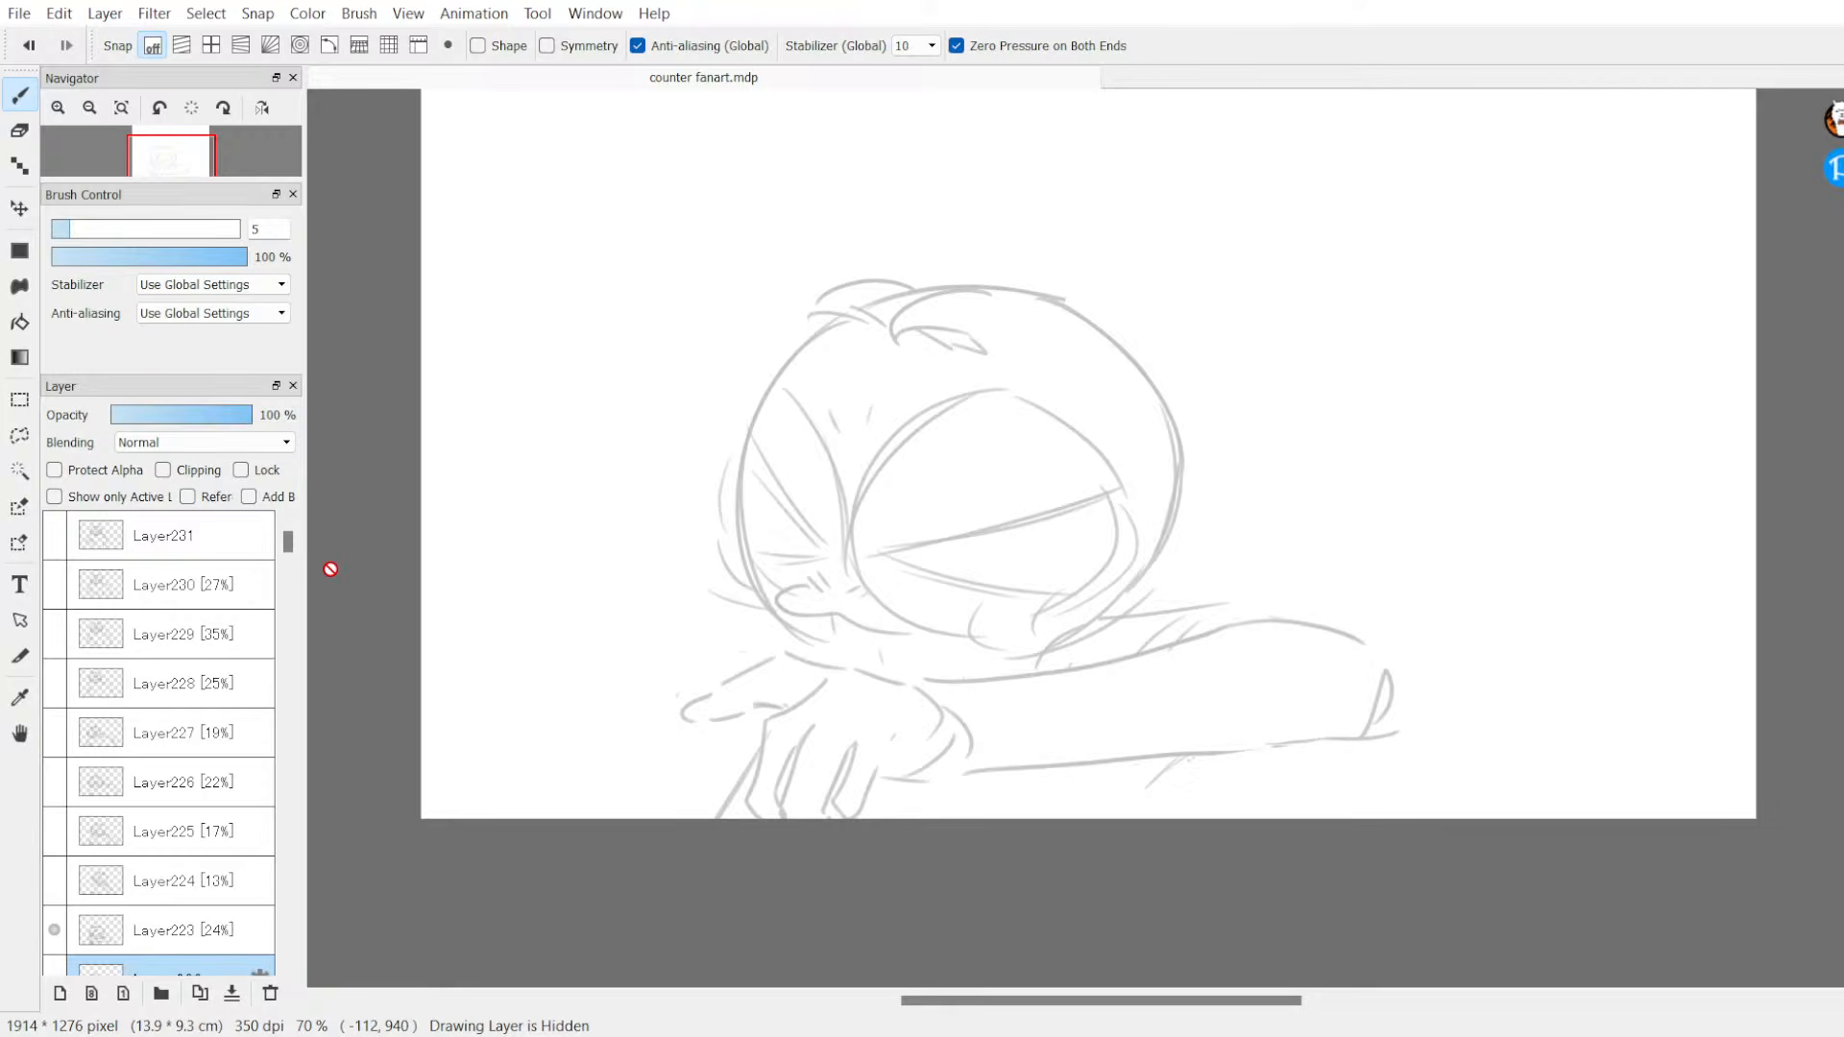
{"action": "scroll", "coordinate": [164, 749], "scroll_direction": "down", "scroll_amount": 2}
{"action": "left_click", "coordinate": [55, 686]}
{"action": "left_click", "coordinate": [54, 749]}
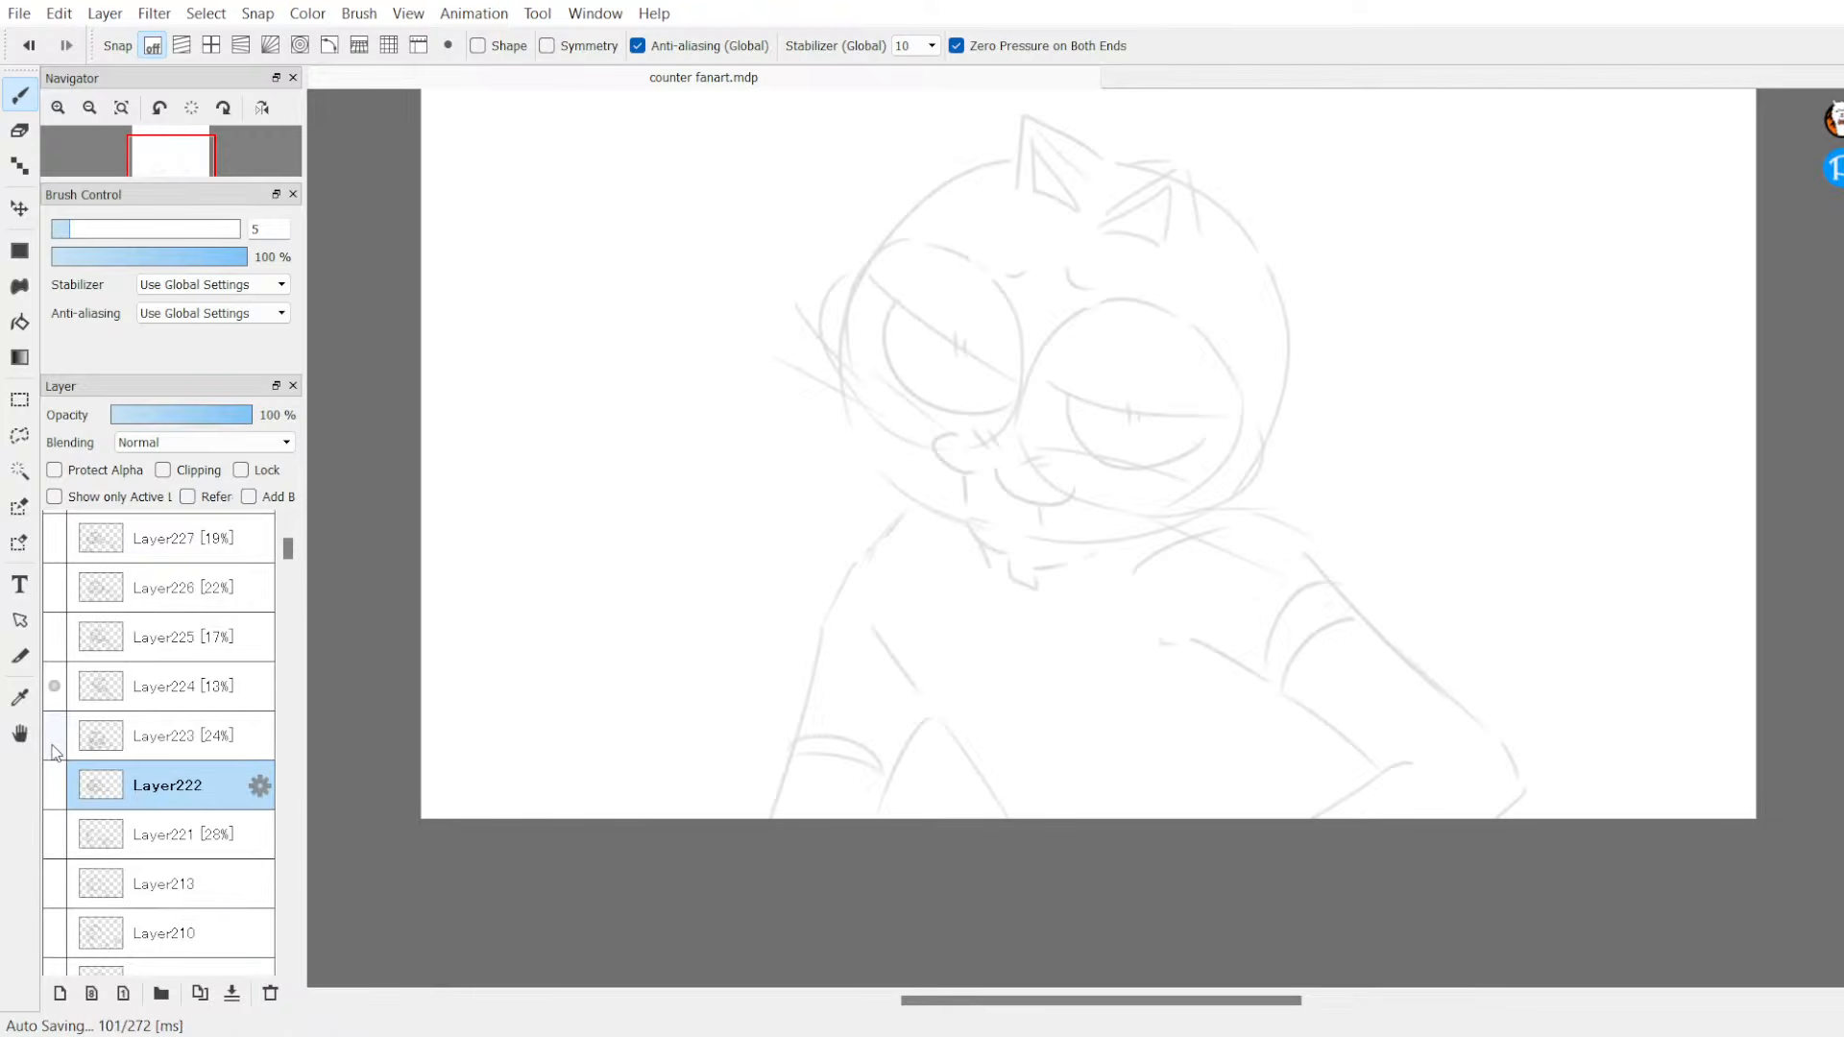
{"action": "left_click", "coordinate": [55, 685]}
{"action": "left_click", "coordinate": [51, 785]}
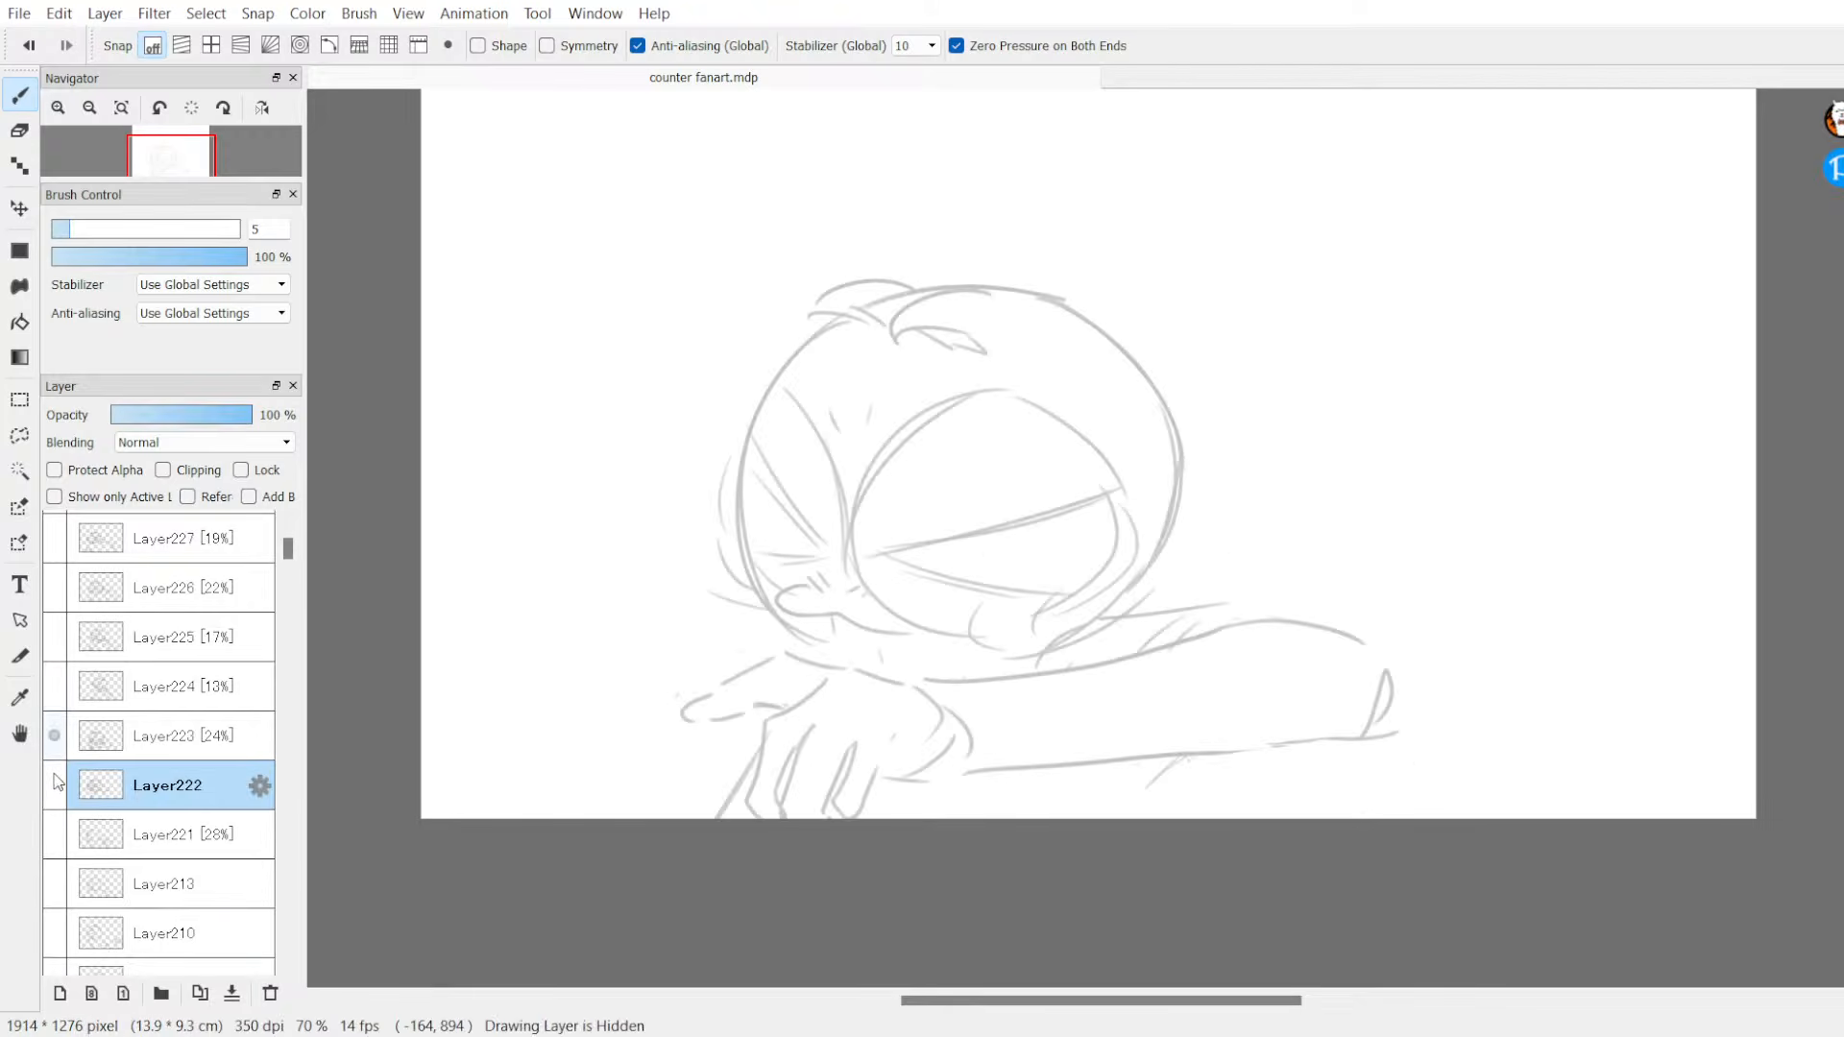
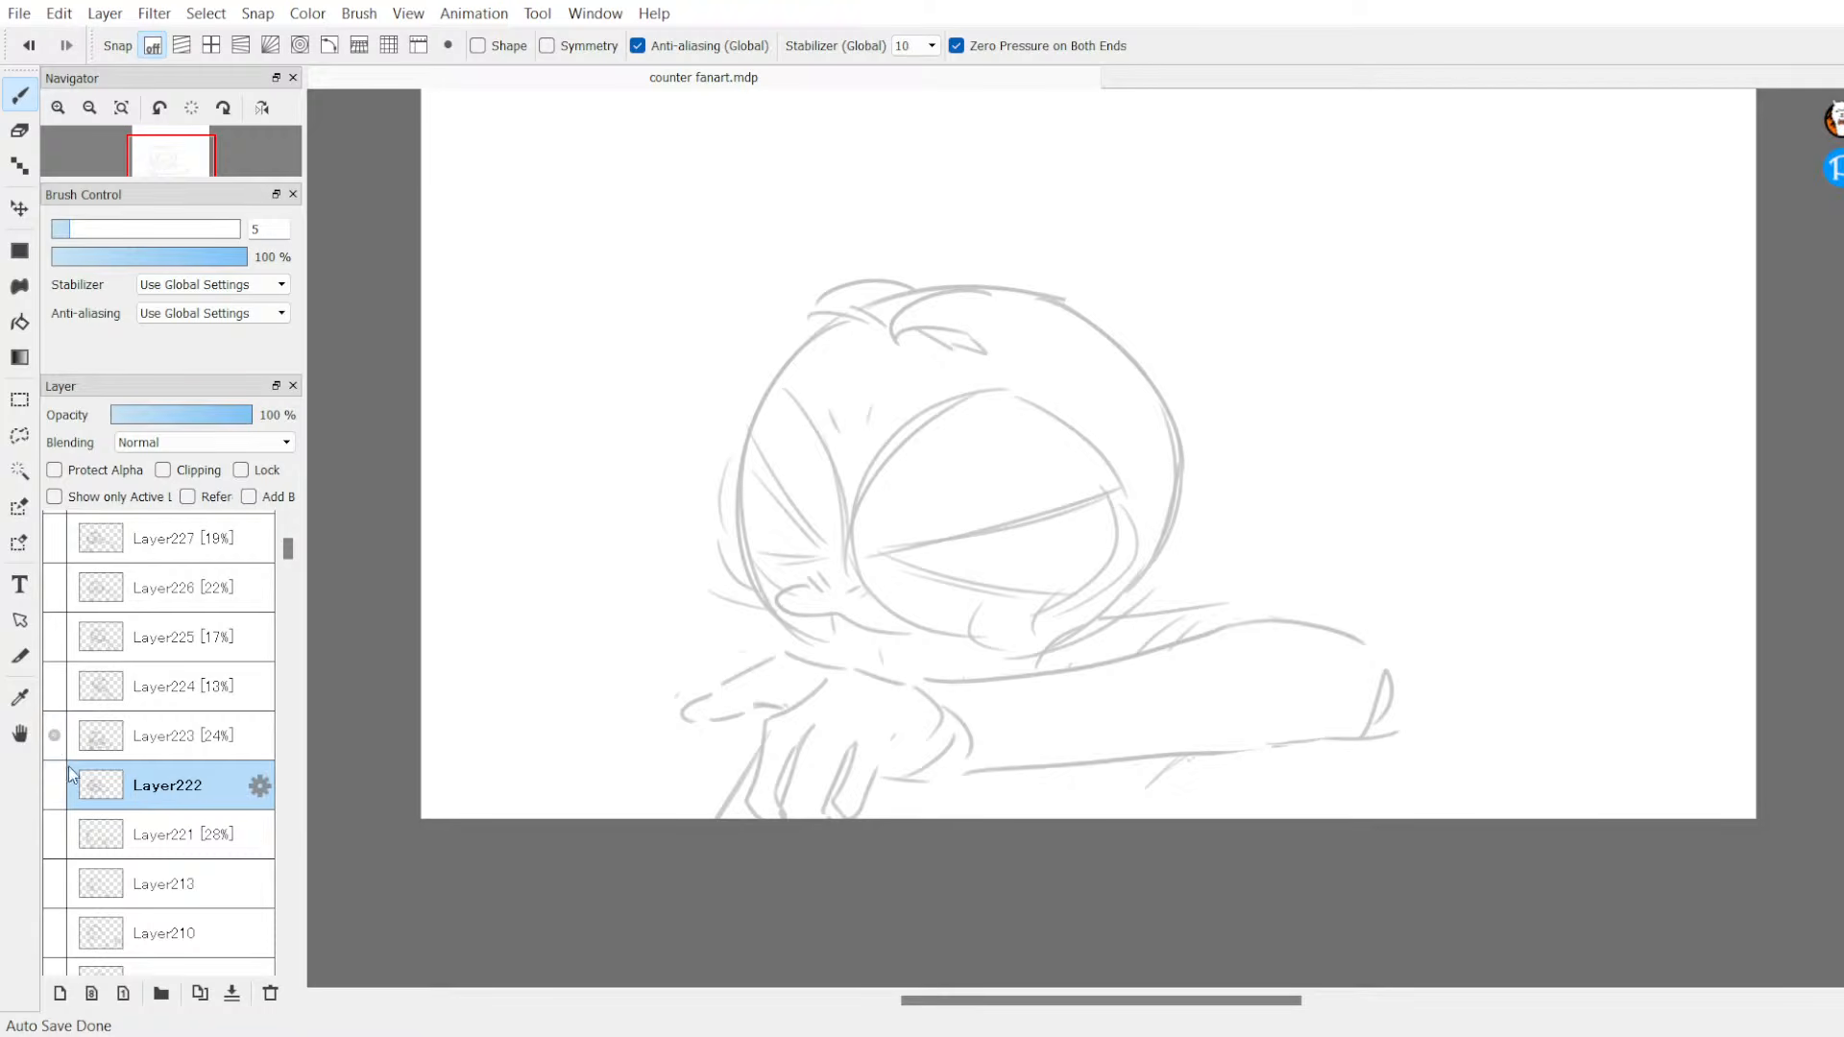
{"action": "left_click", "coordinate": [62, 758]}
{"action": "left_click", "coordinate": [63, 791]}
{"action": "left_click", "coordinate": [63, 793]}
{"action": "left_click", "coordinate": [56, 836]}
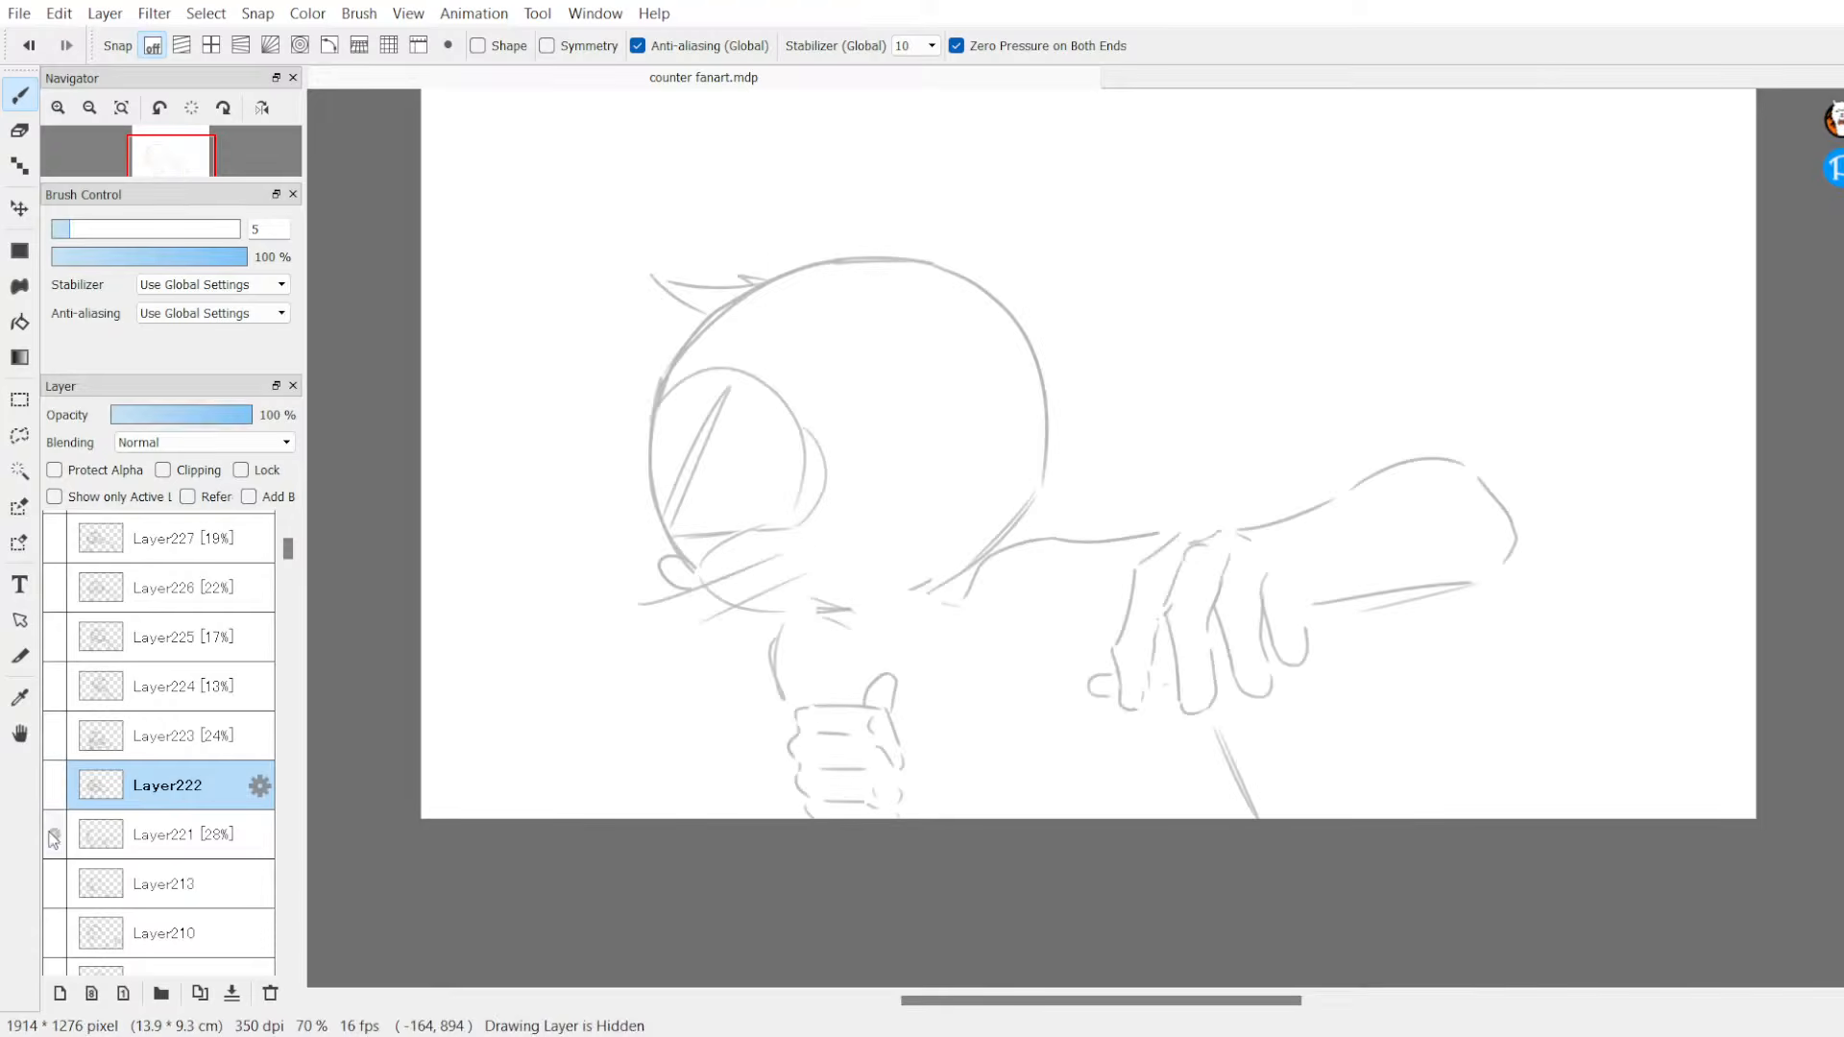
{"action": "left_click", "coordinate": [54, 736]}
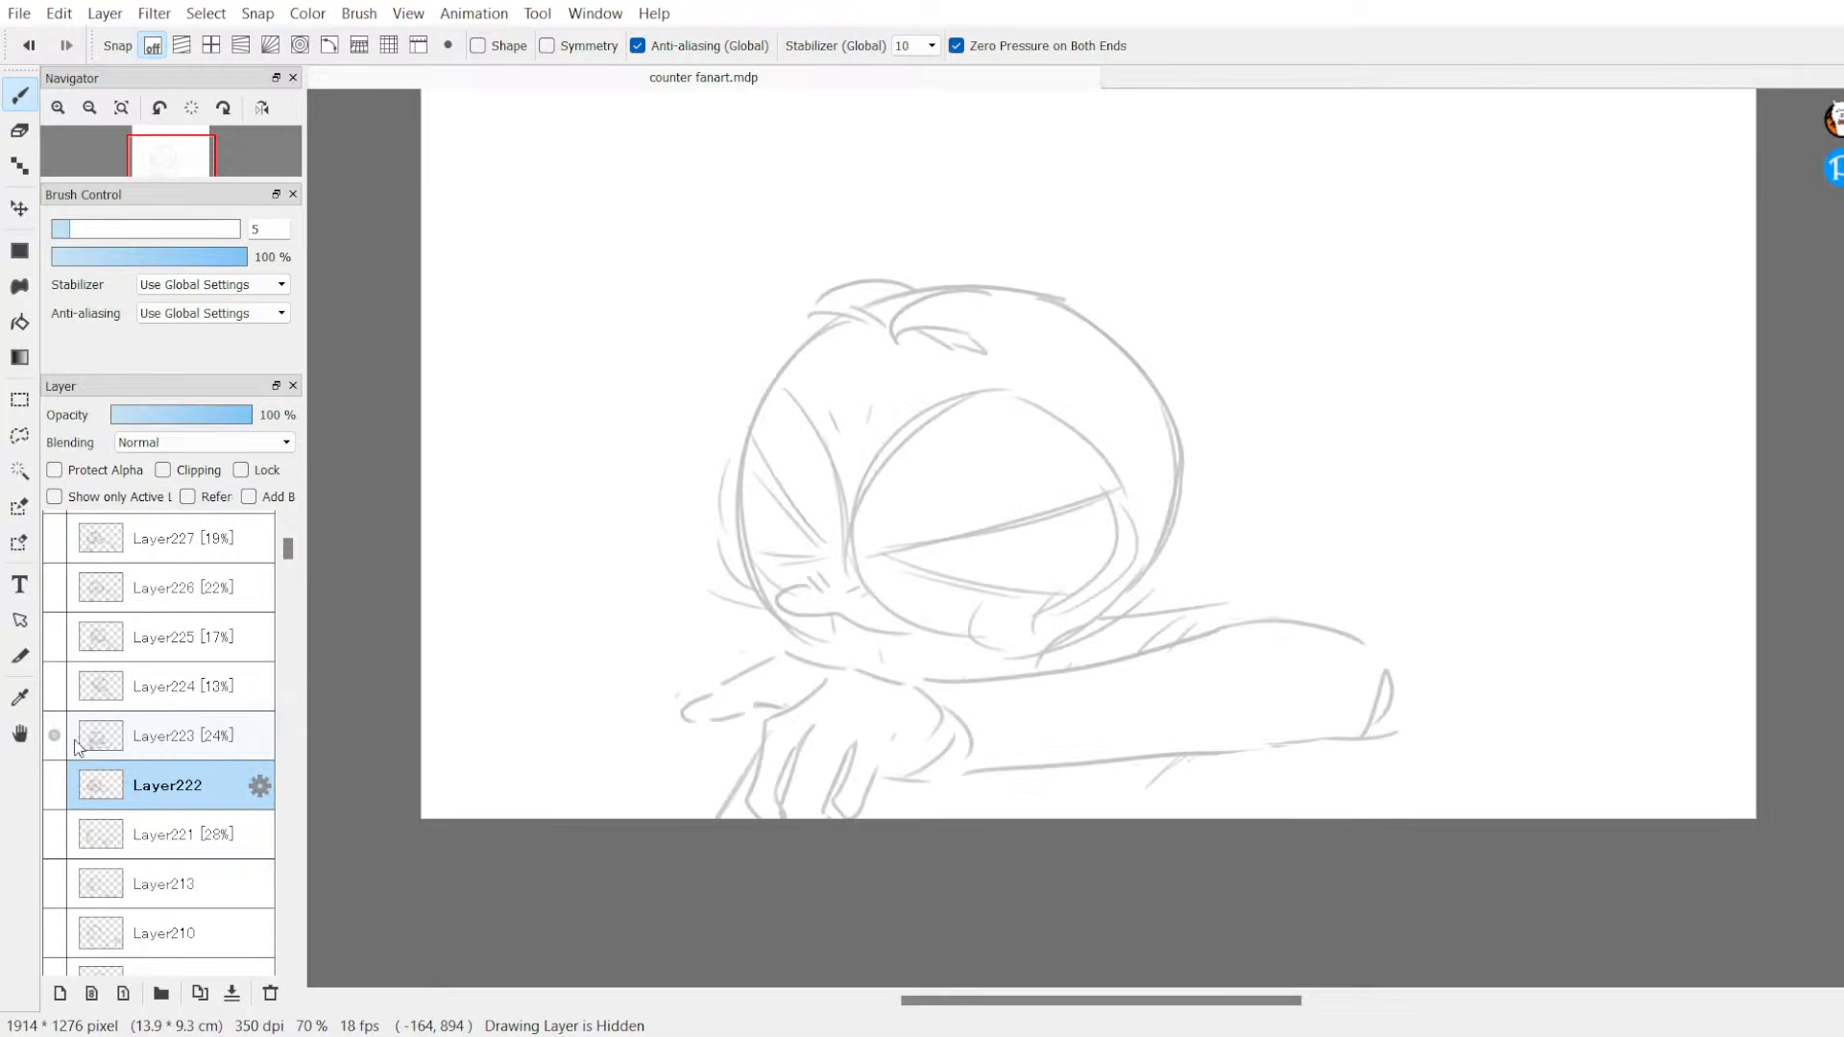
{"action": "left_click", "coordinate": [113, 742]}
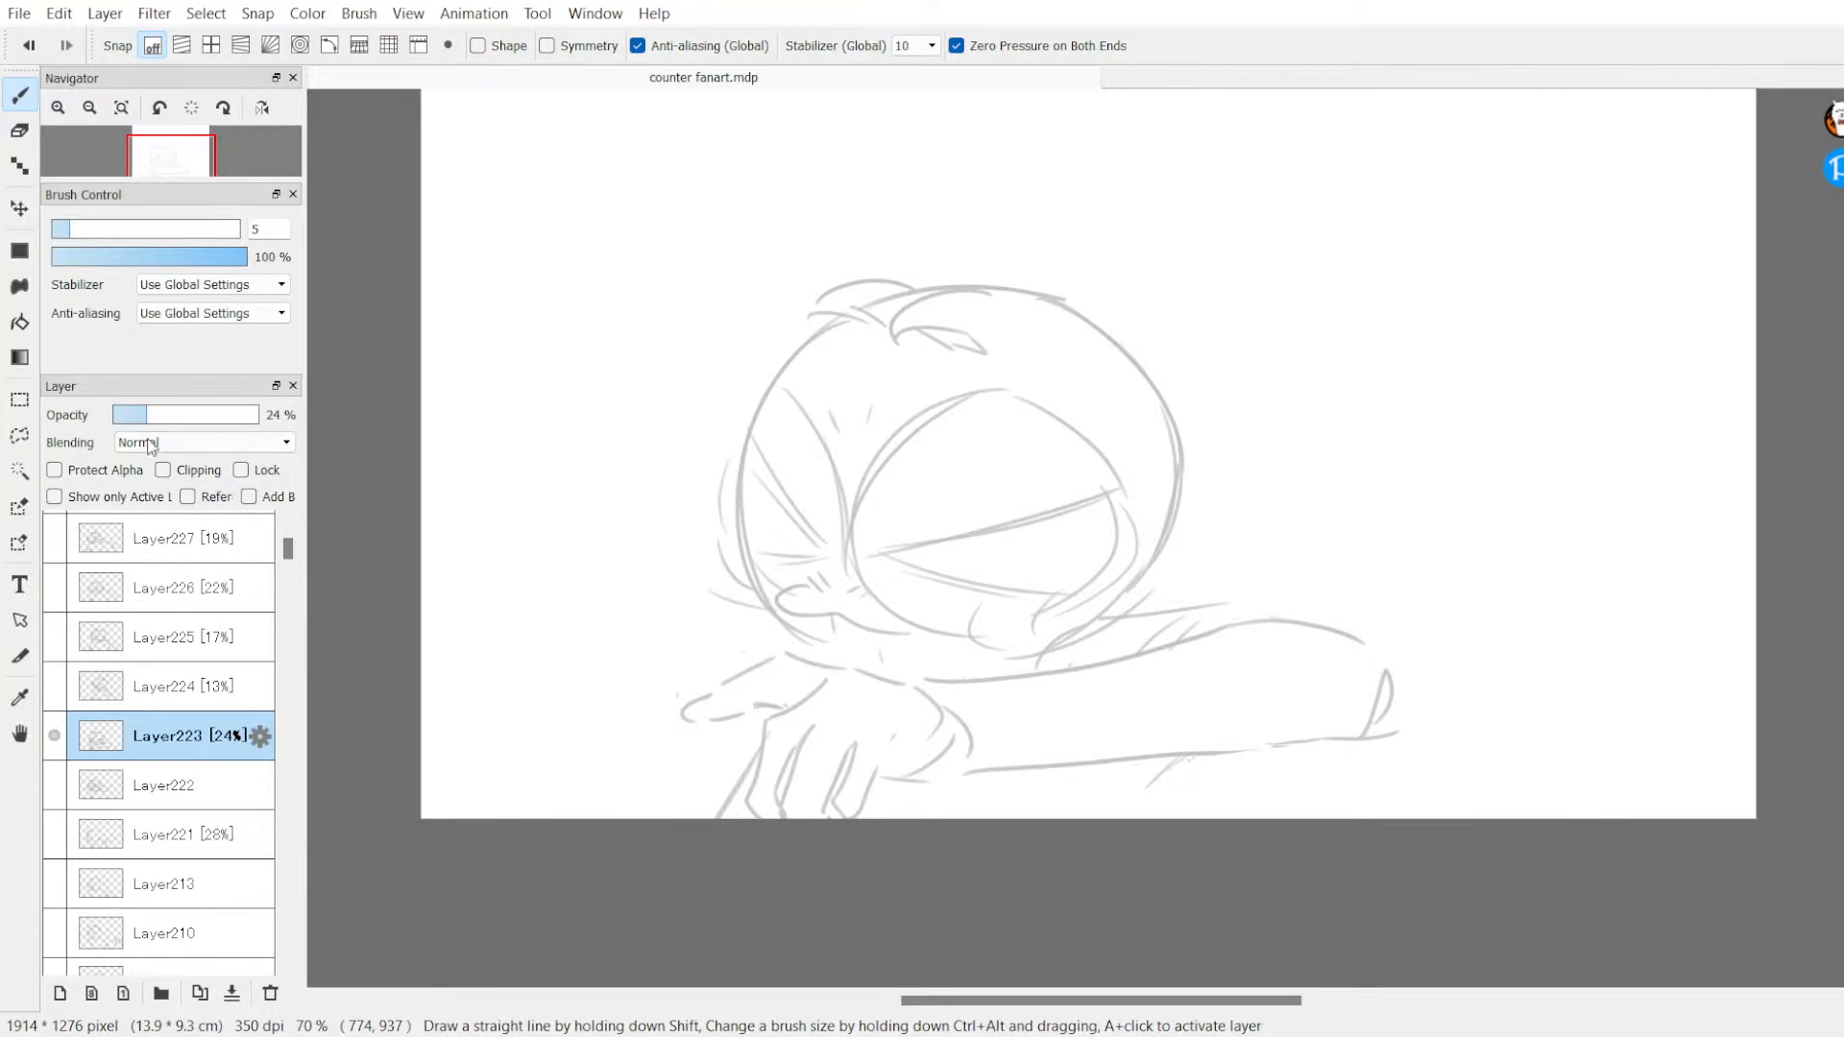
{"action": "left_click", "coordinate": [55, 785]}
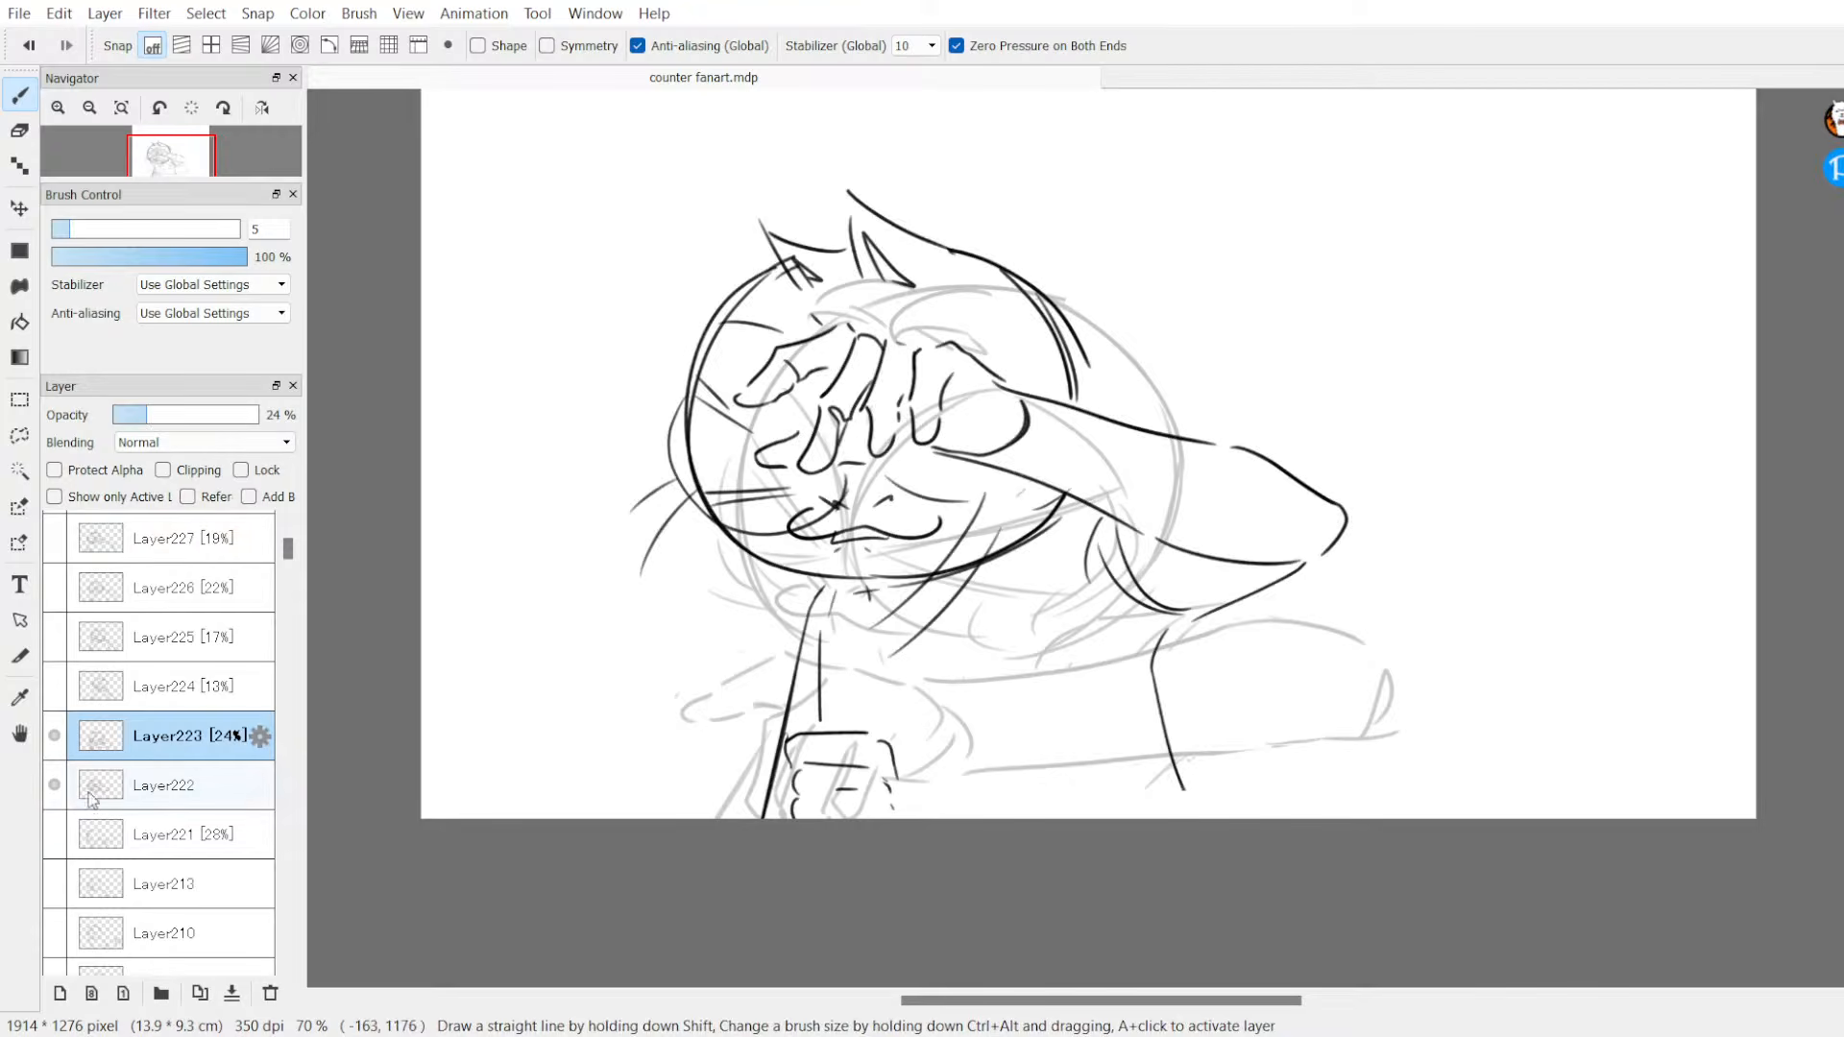
{"action": "left_click", "coordinate": [182, 688]}
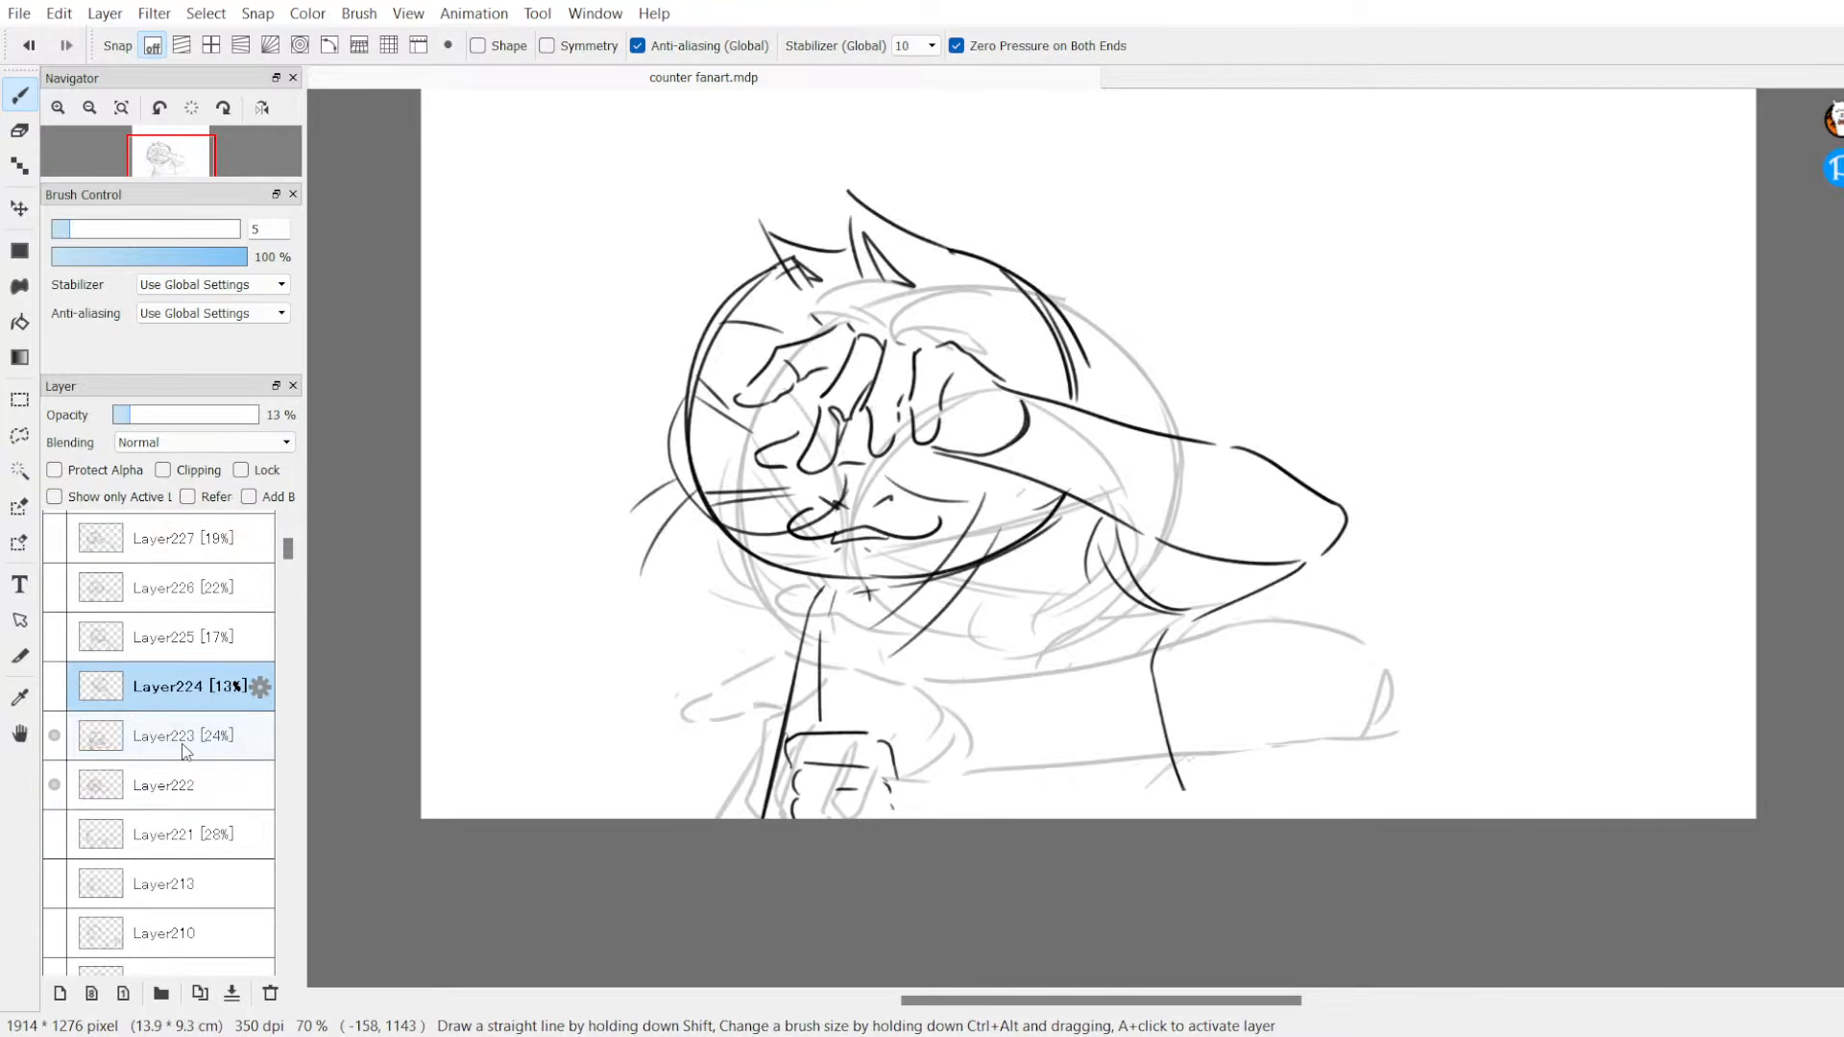
{"action": "left_click", "coordinate": [186, 736]}
{"action": "key", "text": "ctrl+t"}
{"action": "mouse_move", "coordinate": [1239, 614]}
{"action": "left_mouse_down"}
{"action": "mouse_move", "coordinate": [1255, 634]}
{"action": "mouse_move", "coordinate": [1297, 584]}
{"action": "left_mouse_up"}
{"action": "left_click_drag", "start_coordinate": [1376, 271], "coordinate": [1339, 303]}
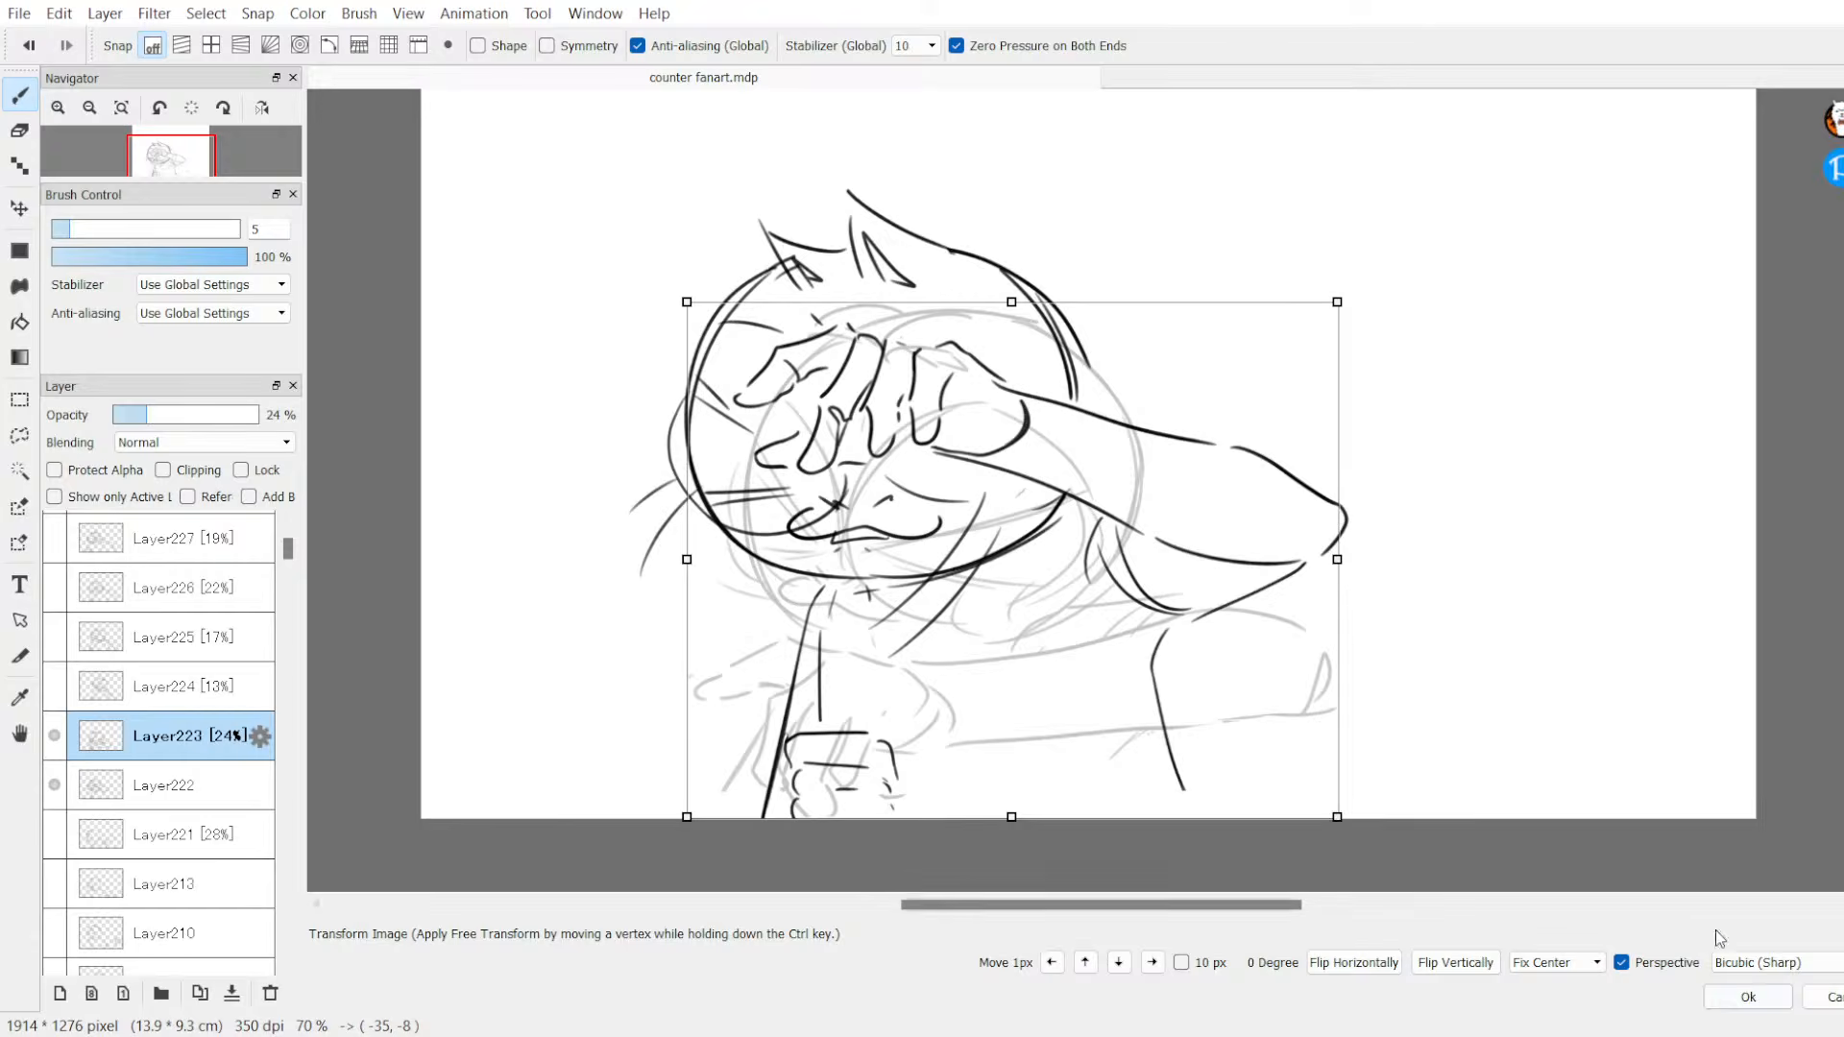
{"action": "left_click", "coordinate": [1828, 995]}
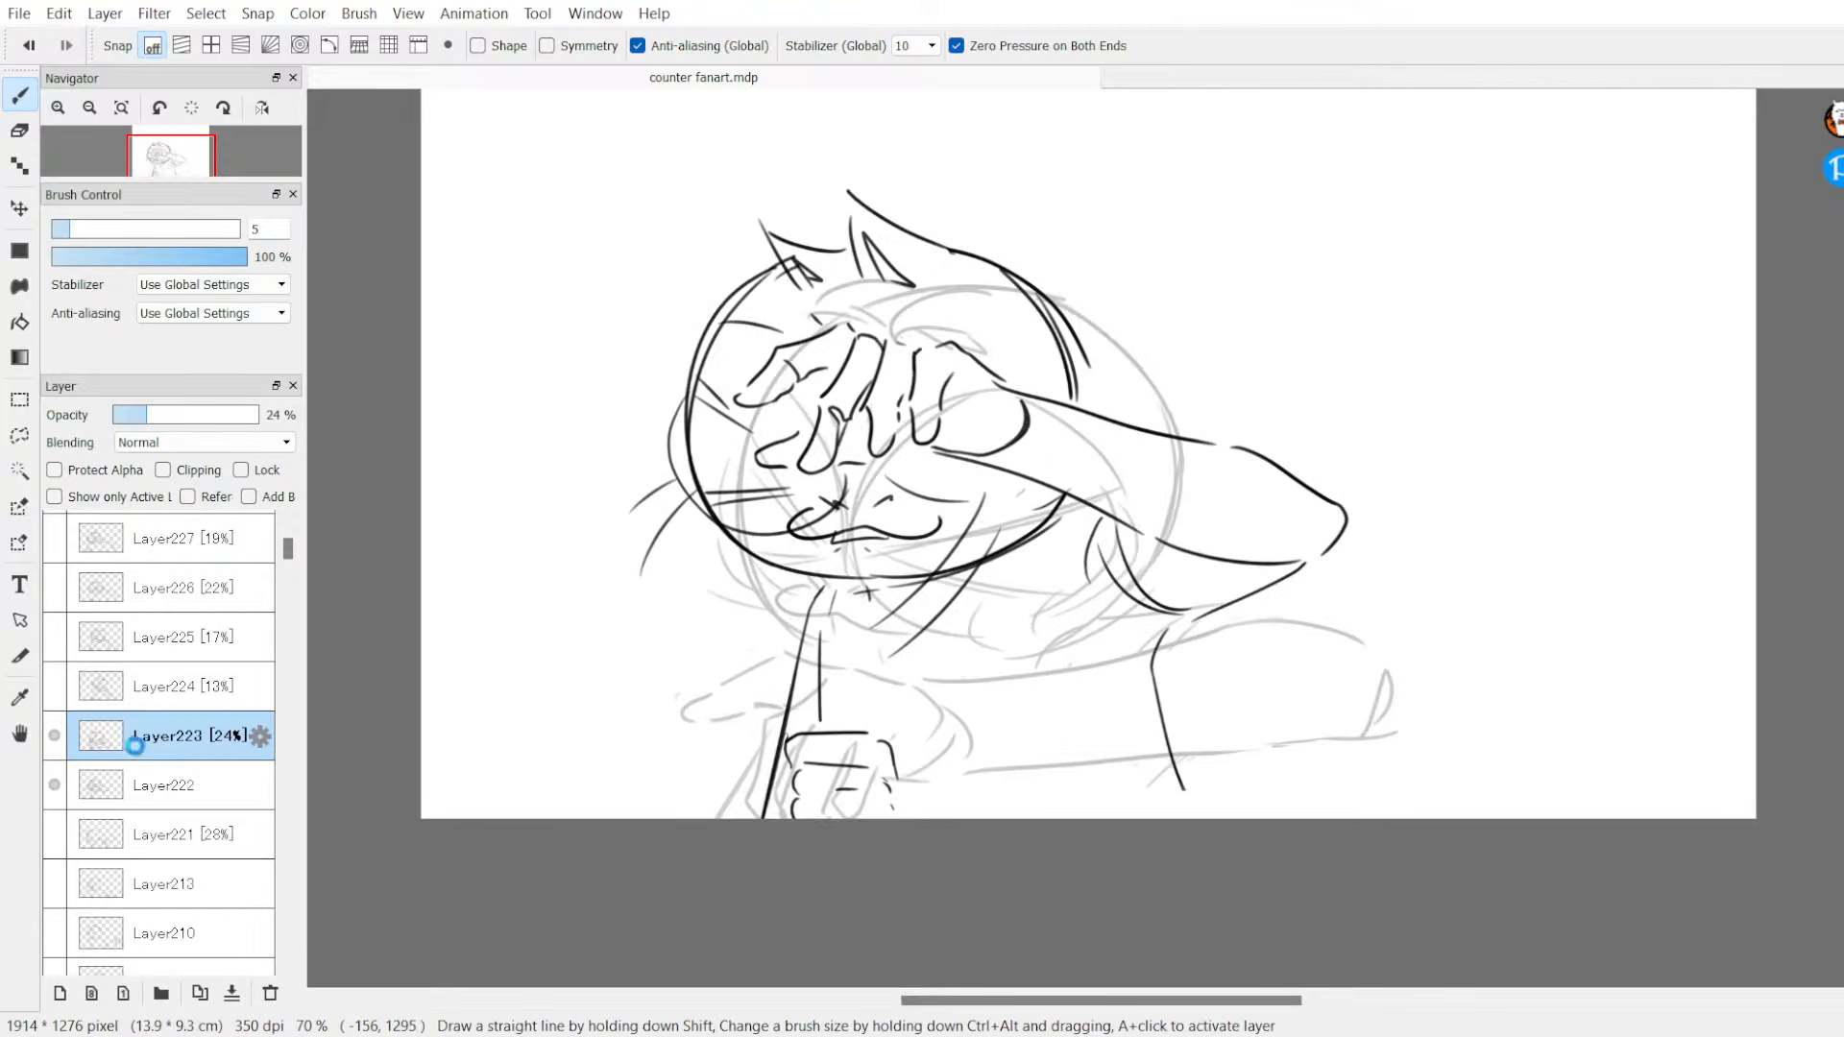
Step: Move Layer223 below Layer222 in the layer stack and compare the poses on Layer221, Layer223 and Layer222 one at a time
{"action": "left_click_drag", "start_coordinate": [144, 735], "coordinate": [139, 789]}
{"action": "left_click", "coordinate": [55, 737]}
{"action": "left_click", "coordinate": [55, 786]}
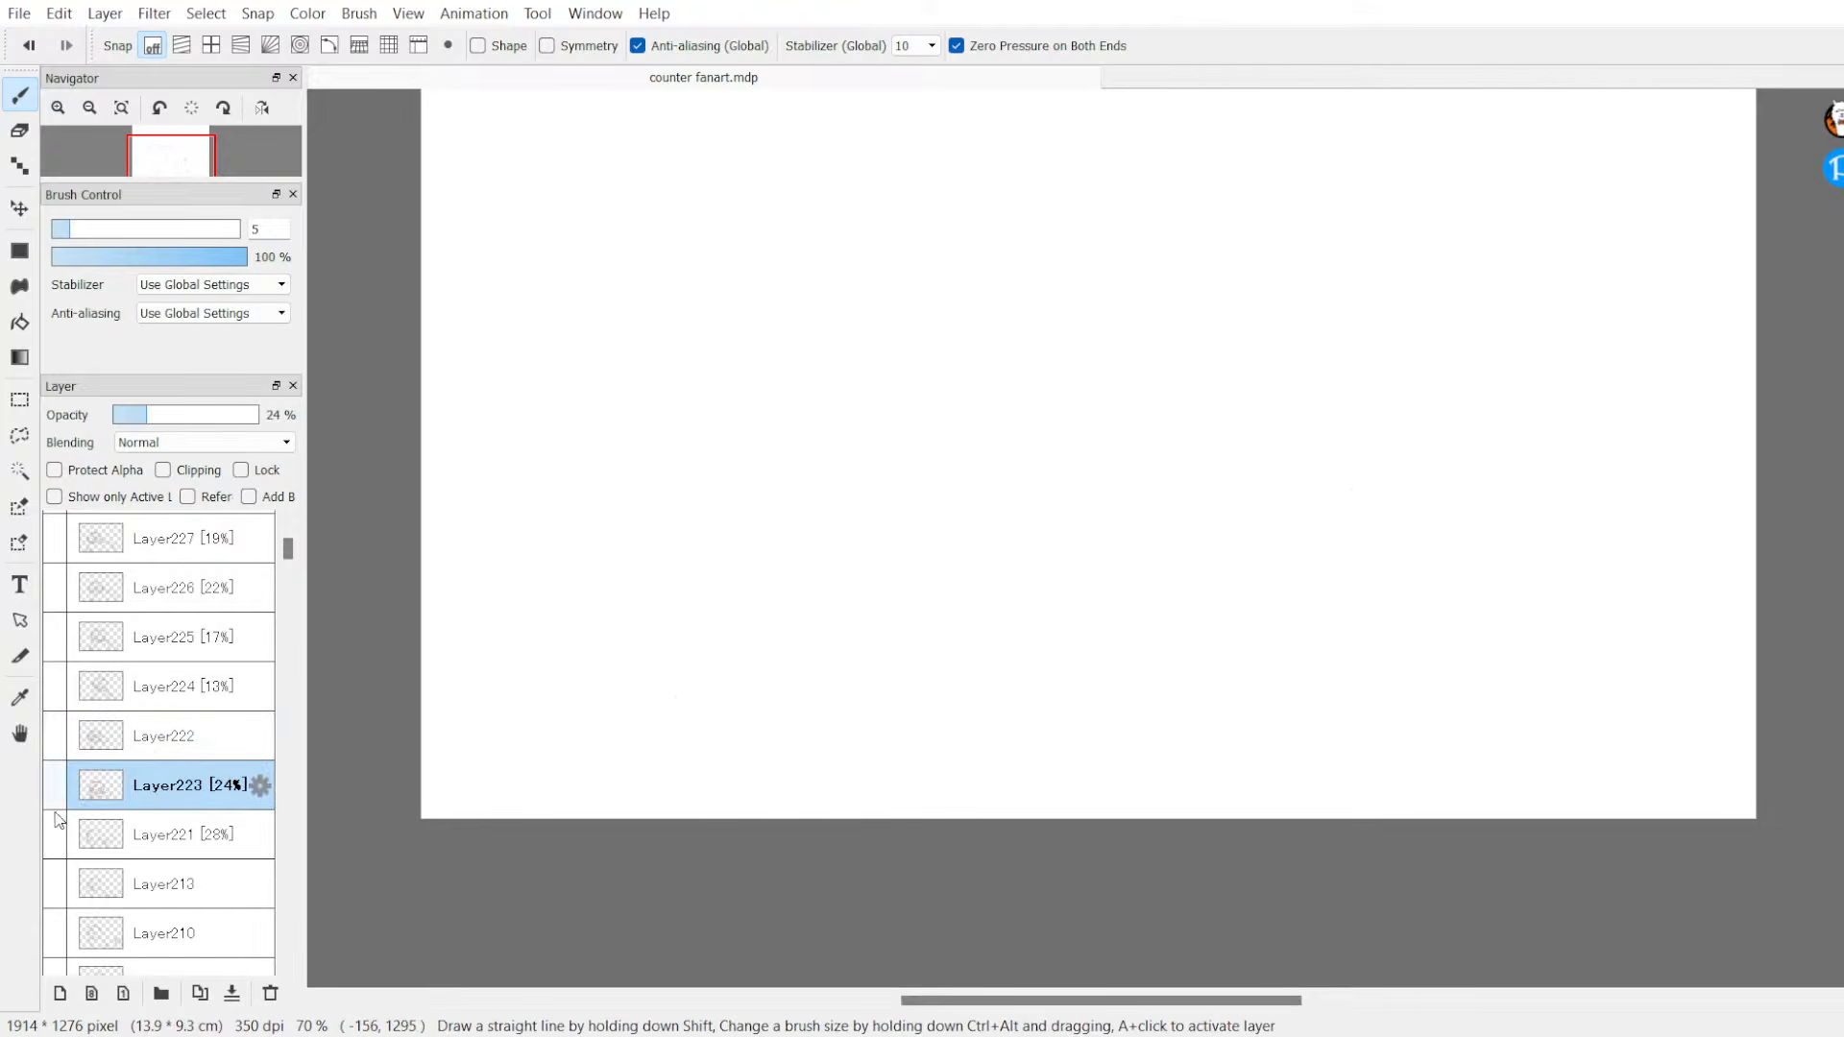
{"action": "left_click", "coordinate": [55, 833]}
{"action": "left_click", "coordinate": [63, 832]}
{"action": "left_click", "coordinate": [63, 786]}
{"action": "left_click", "coordinate": [64, 786]}
{"action": "left_click", "coordinate": [63, 737]}
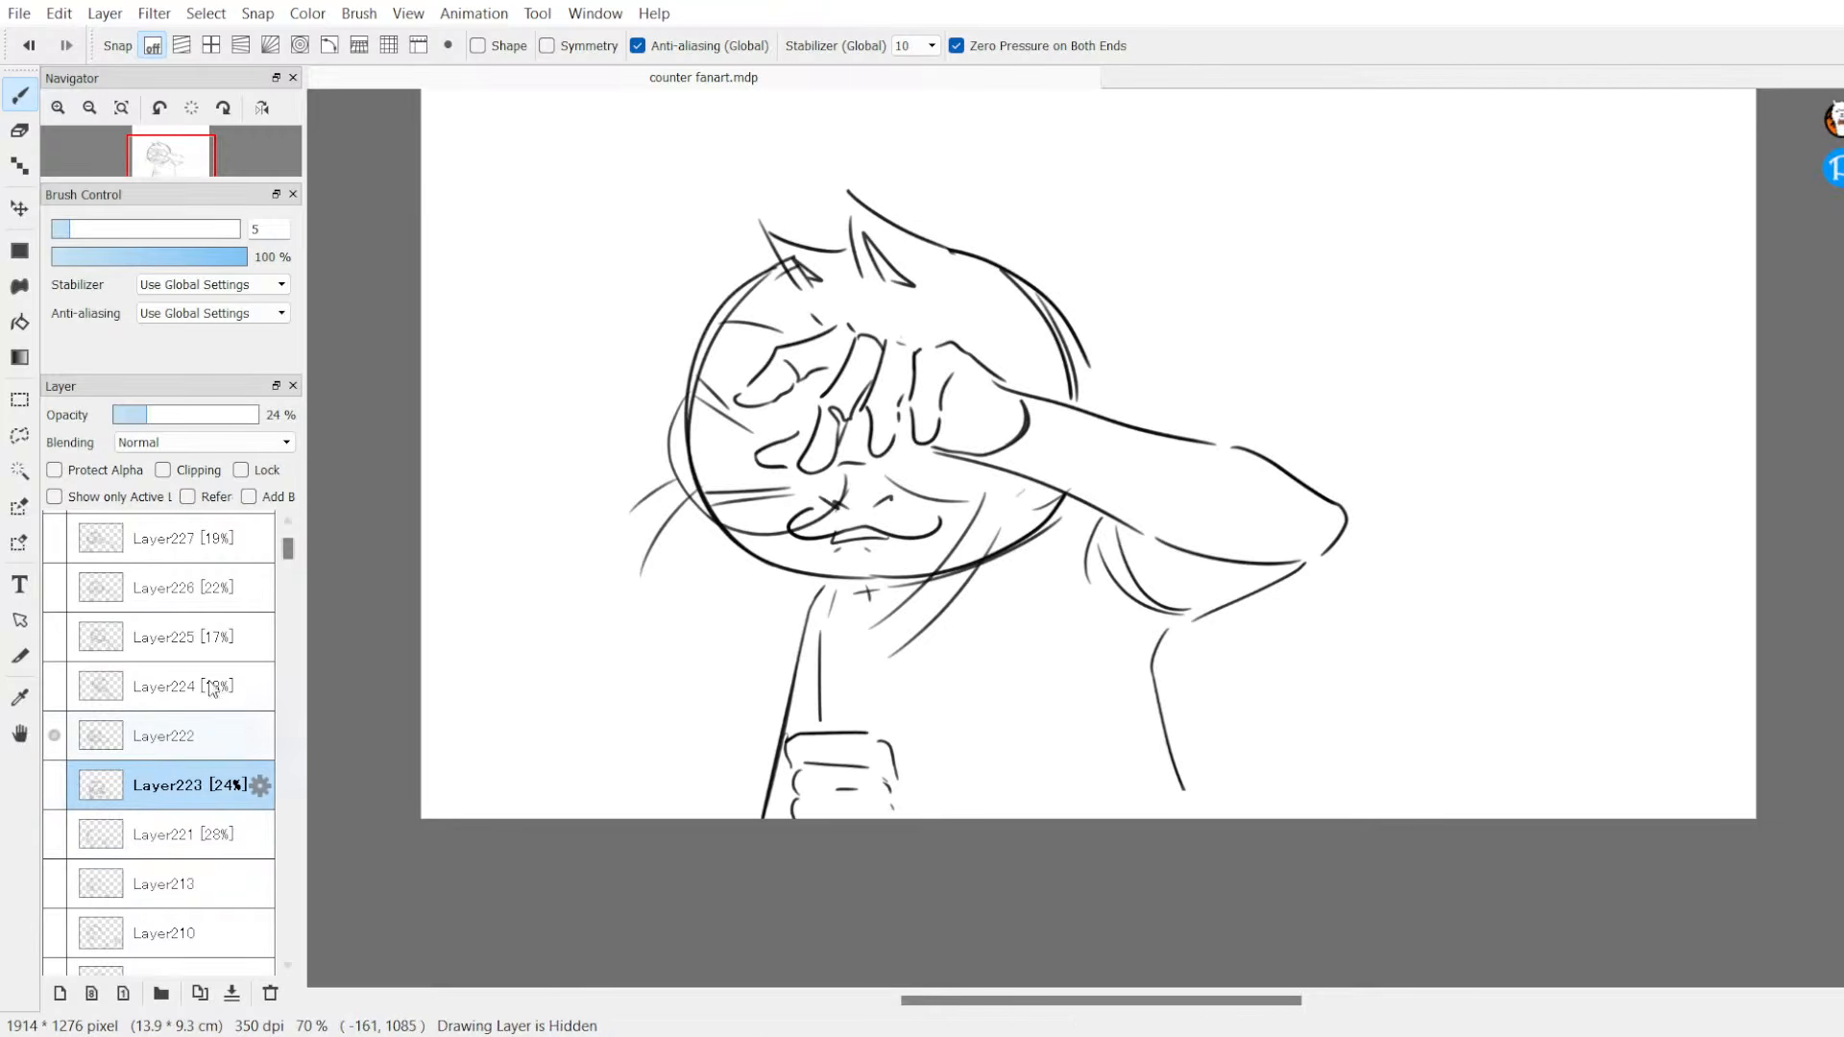
Step: Show Layer223 at 100% opacity over Layer222, and shrink its drawing, shift it by (-30, 7) and rotate it -4.3 degrees
{"action": "left_click_drag", "start_coordinate": [214, 415], "coordinate": [264, 416]}
{"action": "left_click", "coordinate": [55, 785]}
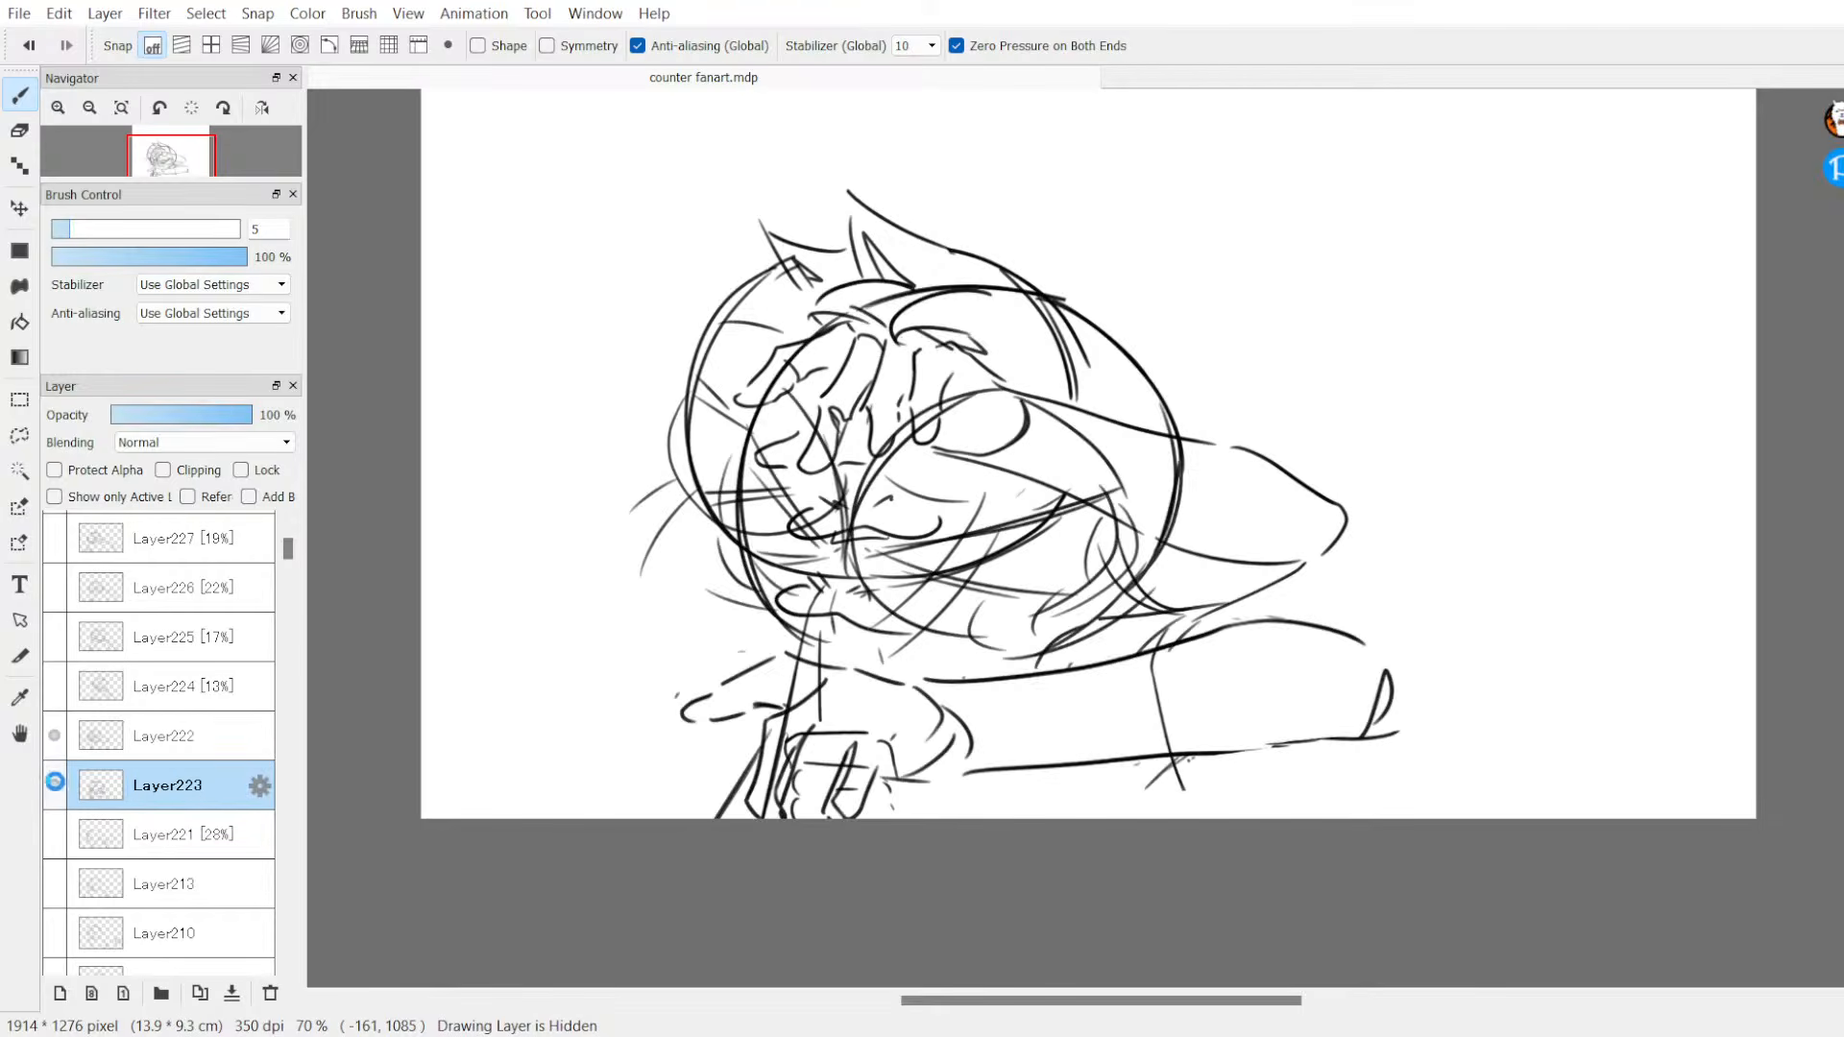
{"action": "key", "text": "ctrl+t"}
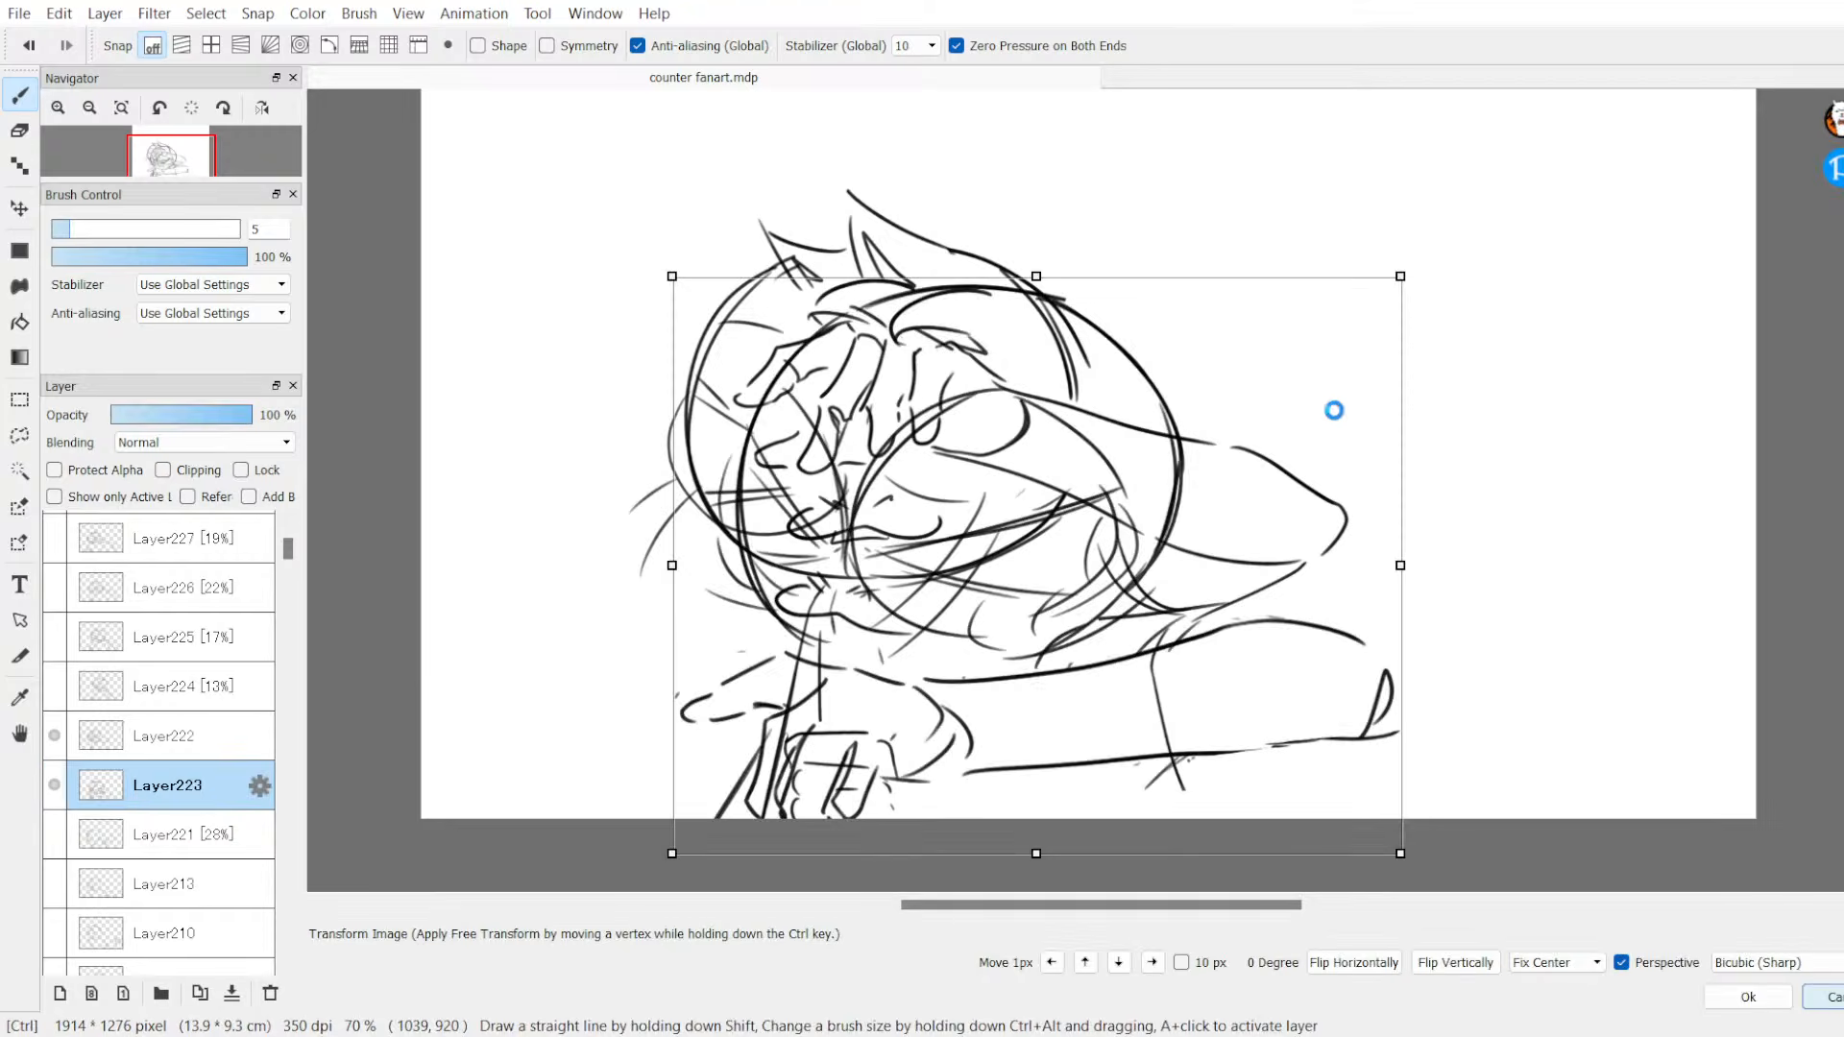
{"action": "left_click_drag", "start_coordinate": [1400, 274], "coordinate": [1352, 308]}
{"action": "mouse_move", "coordinate": [1264, 424]}
{"action": "left_mouse_down"}
{"action": "mouse_move", "coordinate": [1246, 405]}
{"action": "mouse_move", "coordinate": [1249, 457]}
{"action": "left_mouse_up"}
{"action": "left_click_drag", "start_coordinate": [1374, 394], "coordinate": [1248, 426]}
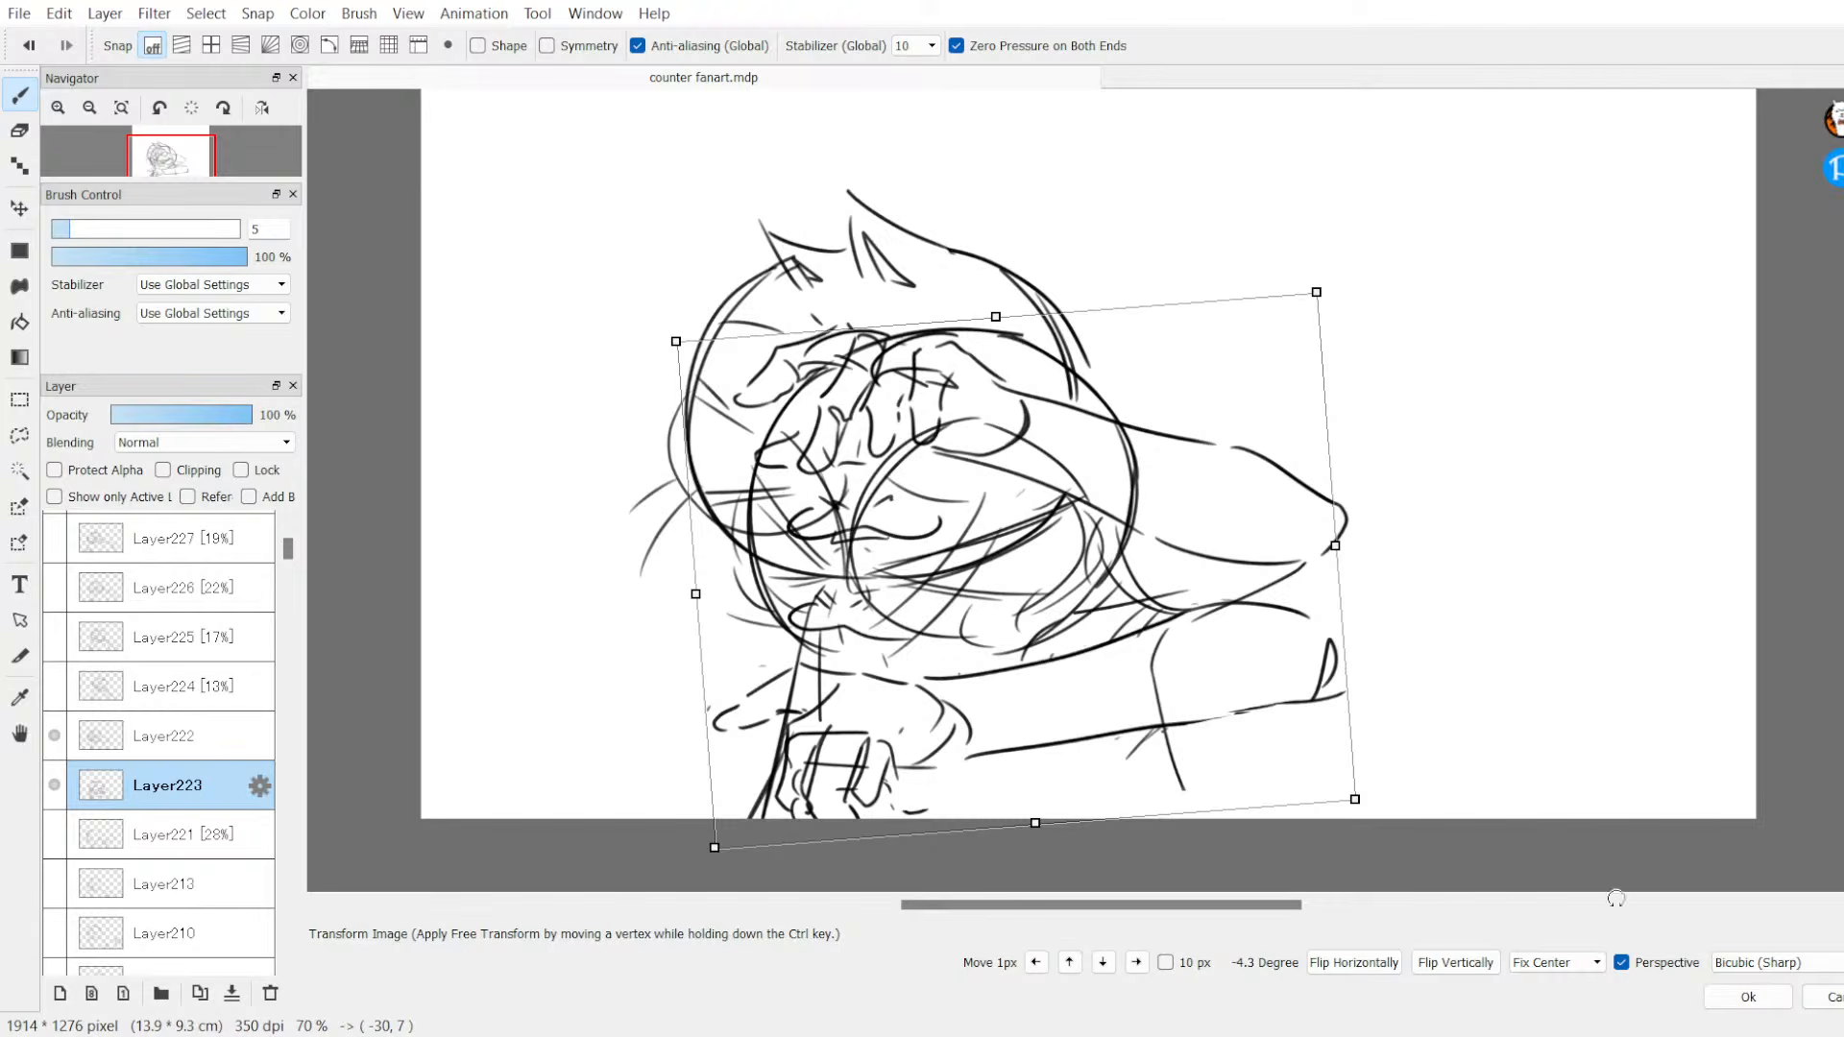
{"action": "left_click", "coordinate": [1719, 997]}
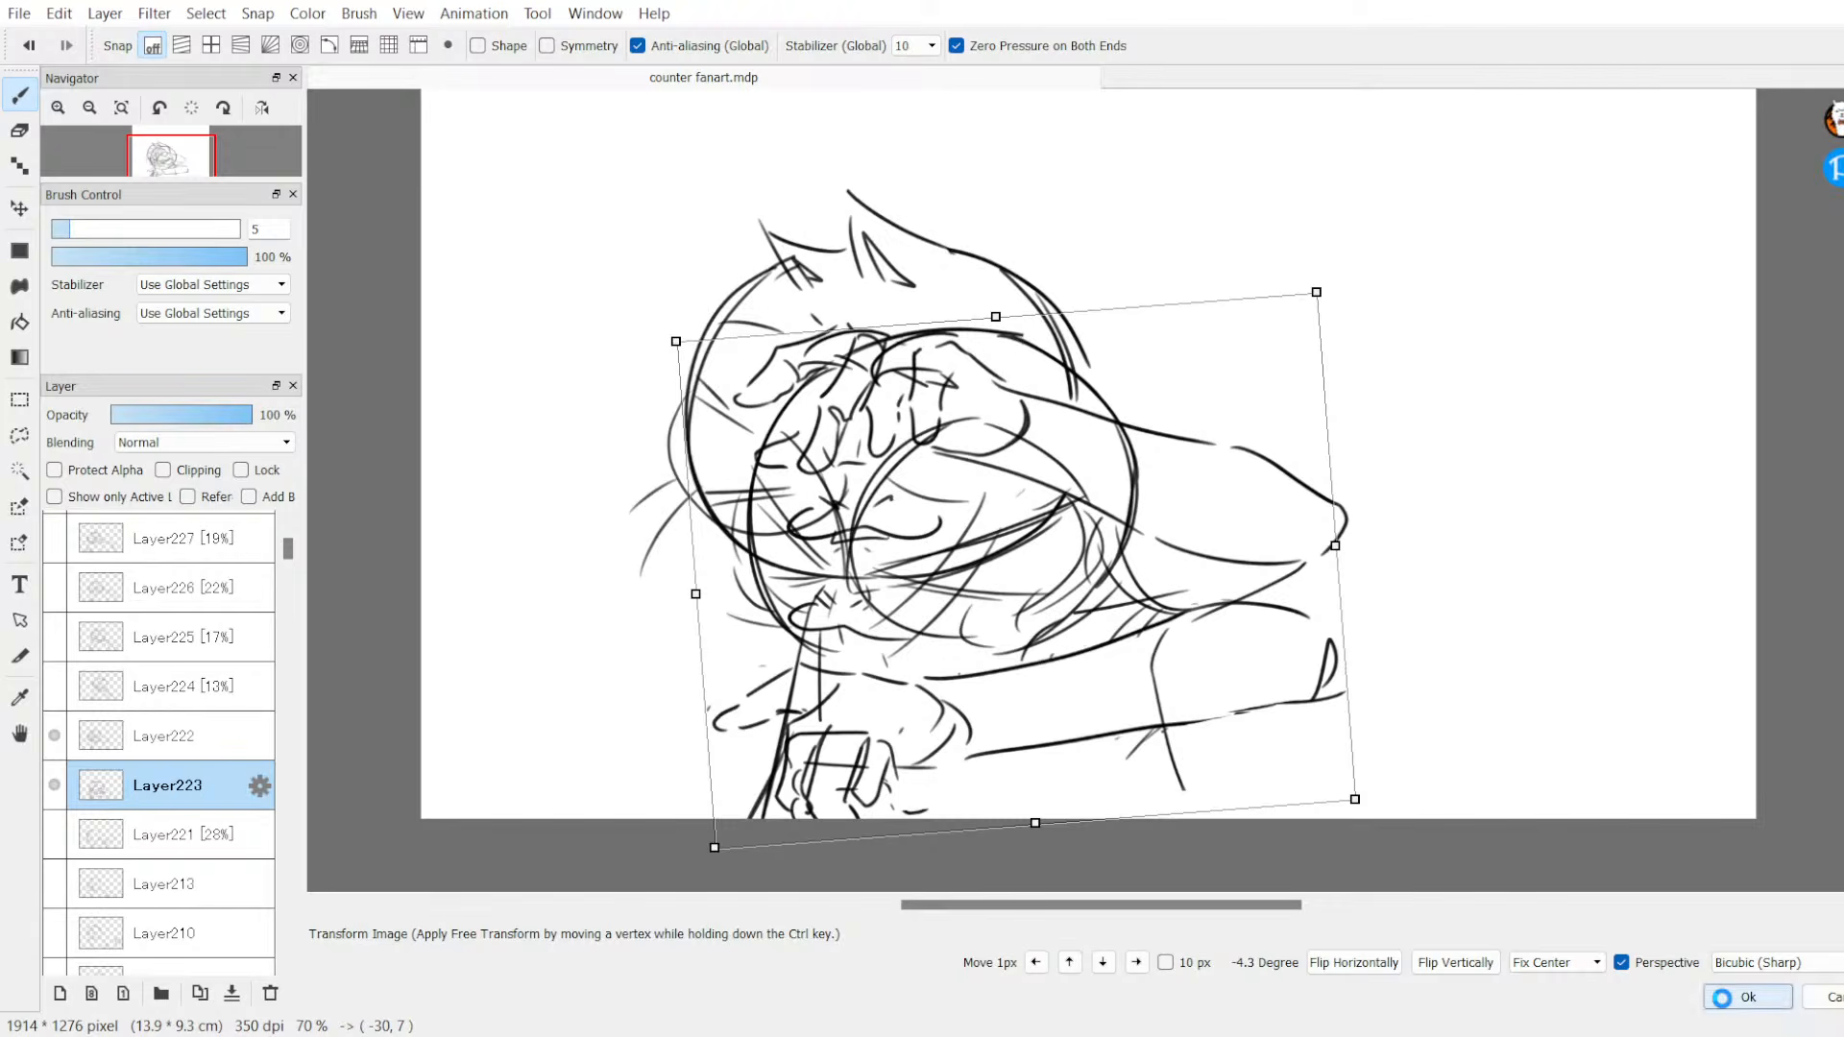
Step: Compare the poses on Layer221, Layer223, Layer222 and Layer224 by repeatedly switching between single visible layers
{"action": "left_click", "coordinate": [54, 833]}
{"action": "left_click", "coordinate": [54, 785]}
{"action": "left_click", "coordinate": [53, 736]}
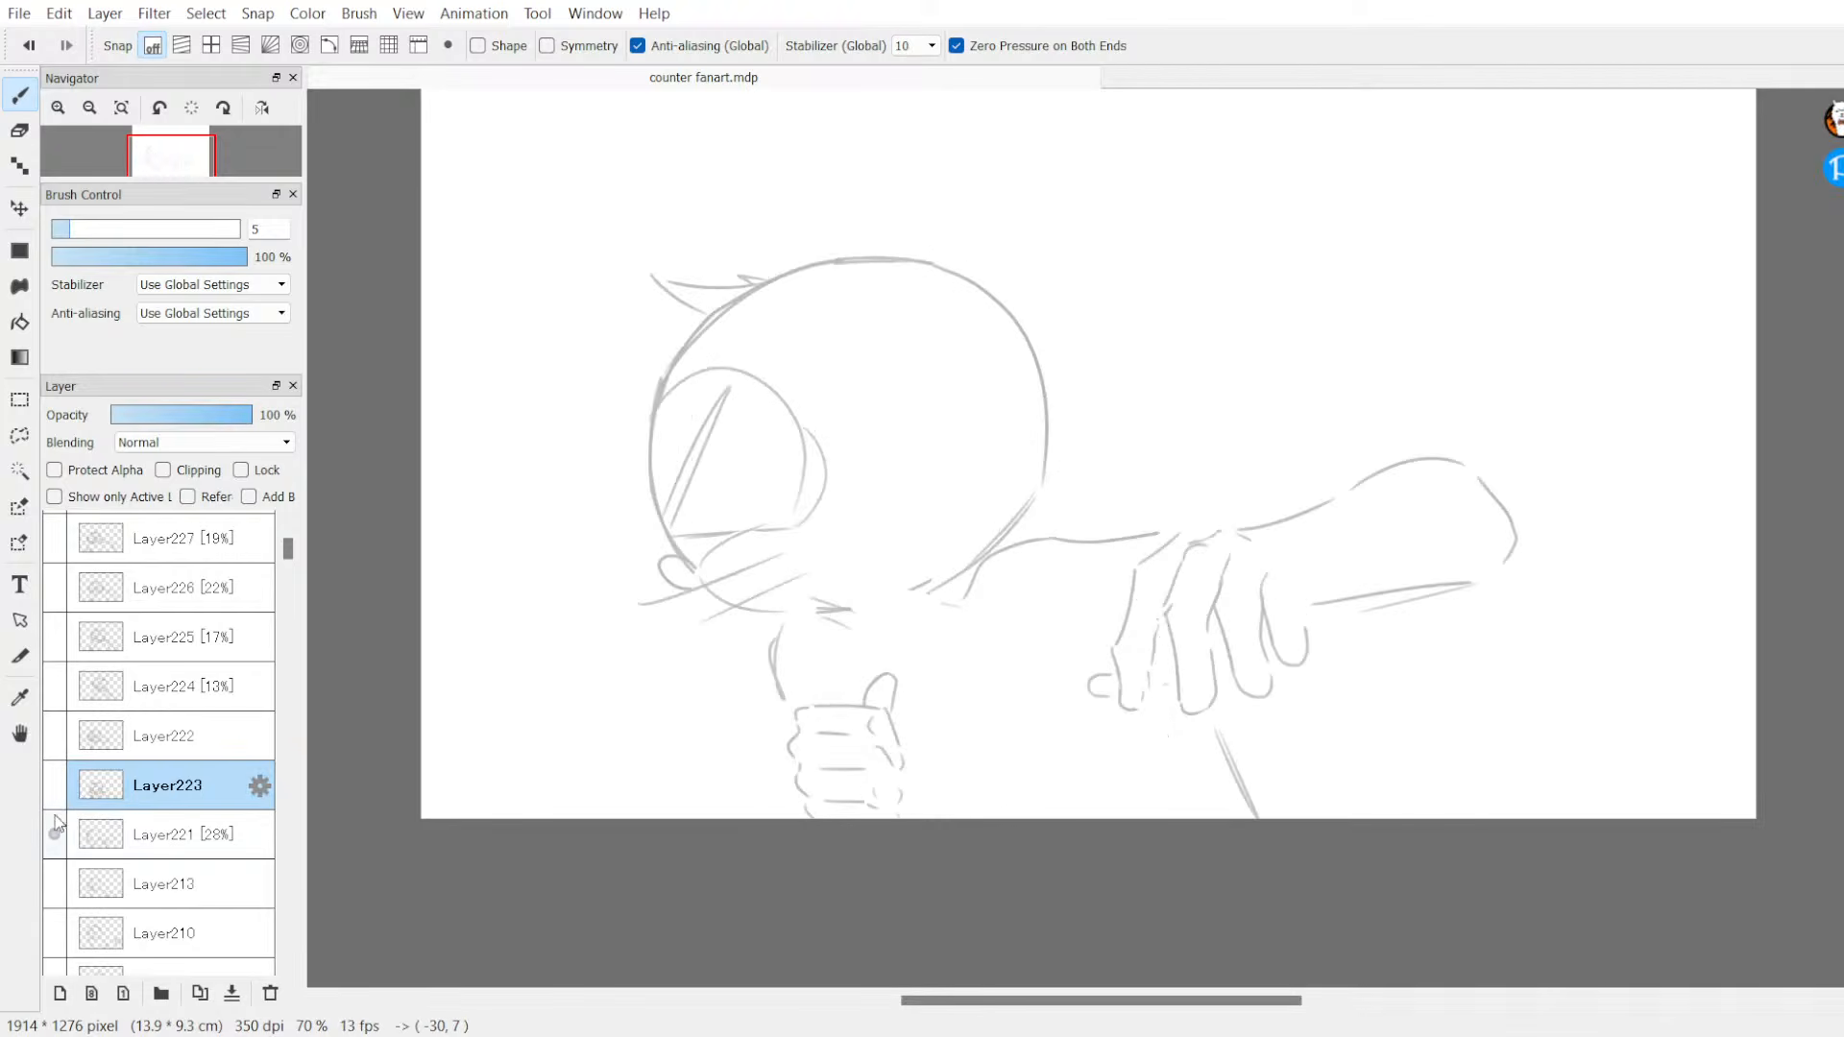
{"action": "left_click", "coordinate": [54, 834]}
{"action": "left_click", "coordinate": [54, 784]}
{"action": "left_click", "coordinate": [54, 785]}
{"action": "left_click", "coordinate": [54, 735]}
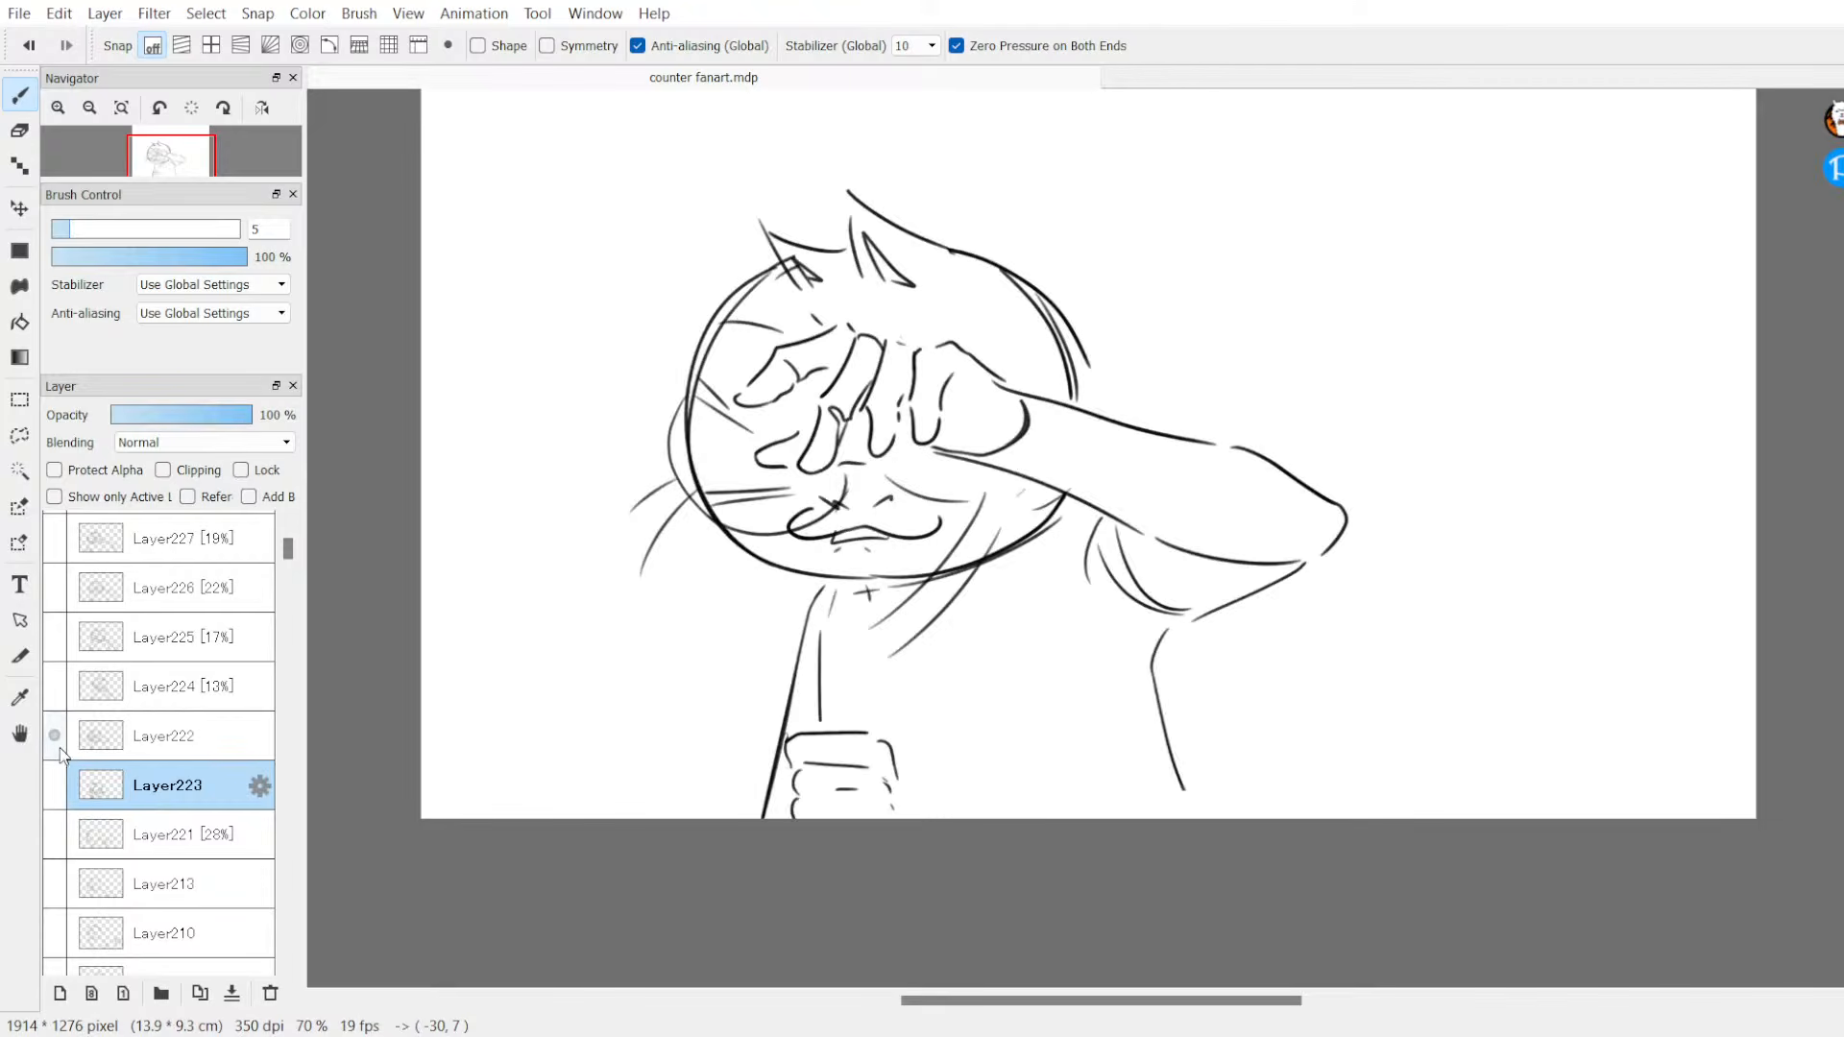
{"action": "left_click", "coordinate": [54, 736]}
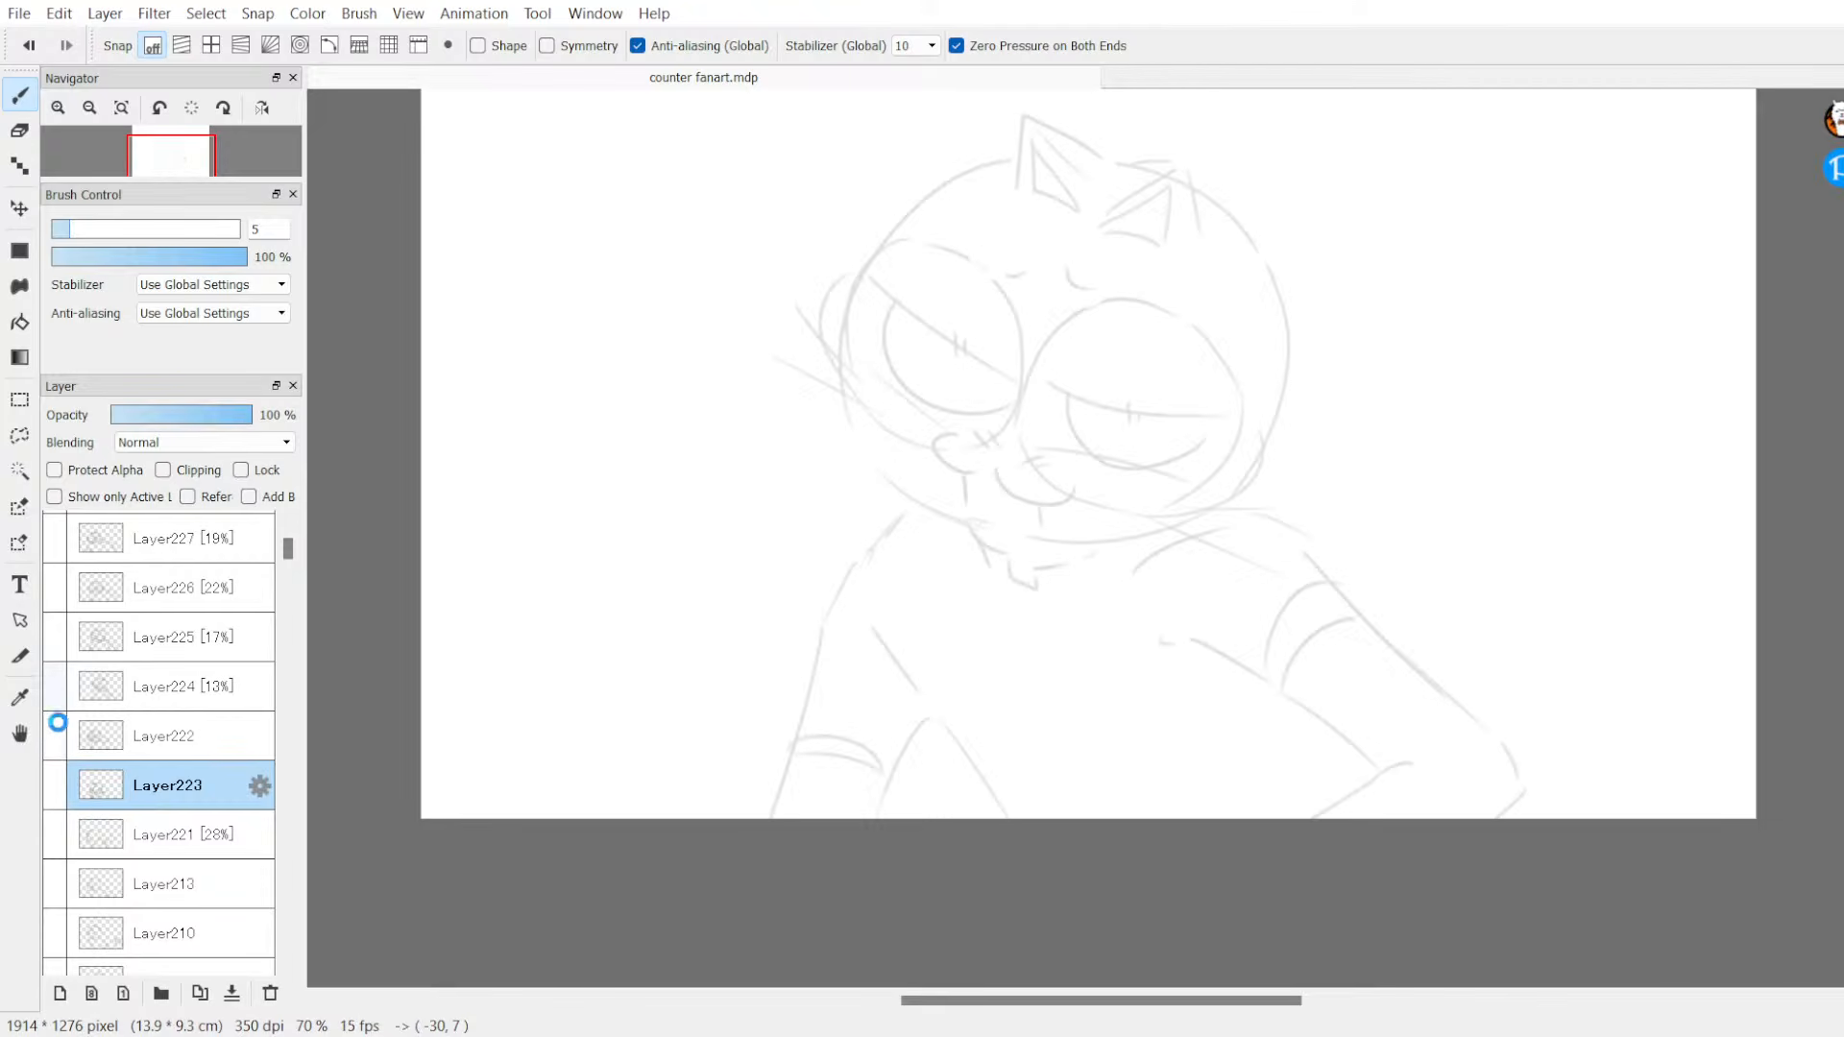
{"action": "left_click", "coordinate": [56, 736]}
{"action": "left_click", "coordinate": [56, 738]}
{"action": "left_click", "coordinate": [55, 784]}
{"action": "left_click", "coordinate": [56, 784]}
{"action": "left_click", "coordinate": [58, 737]}
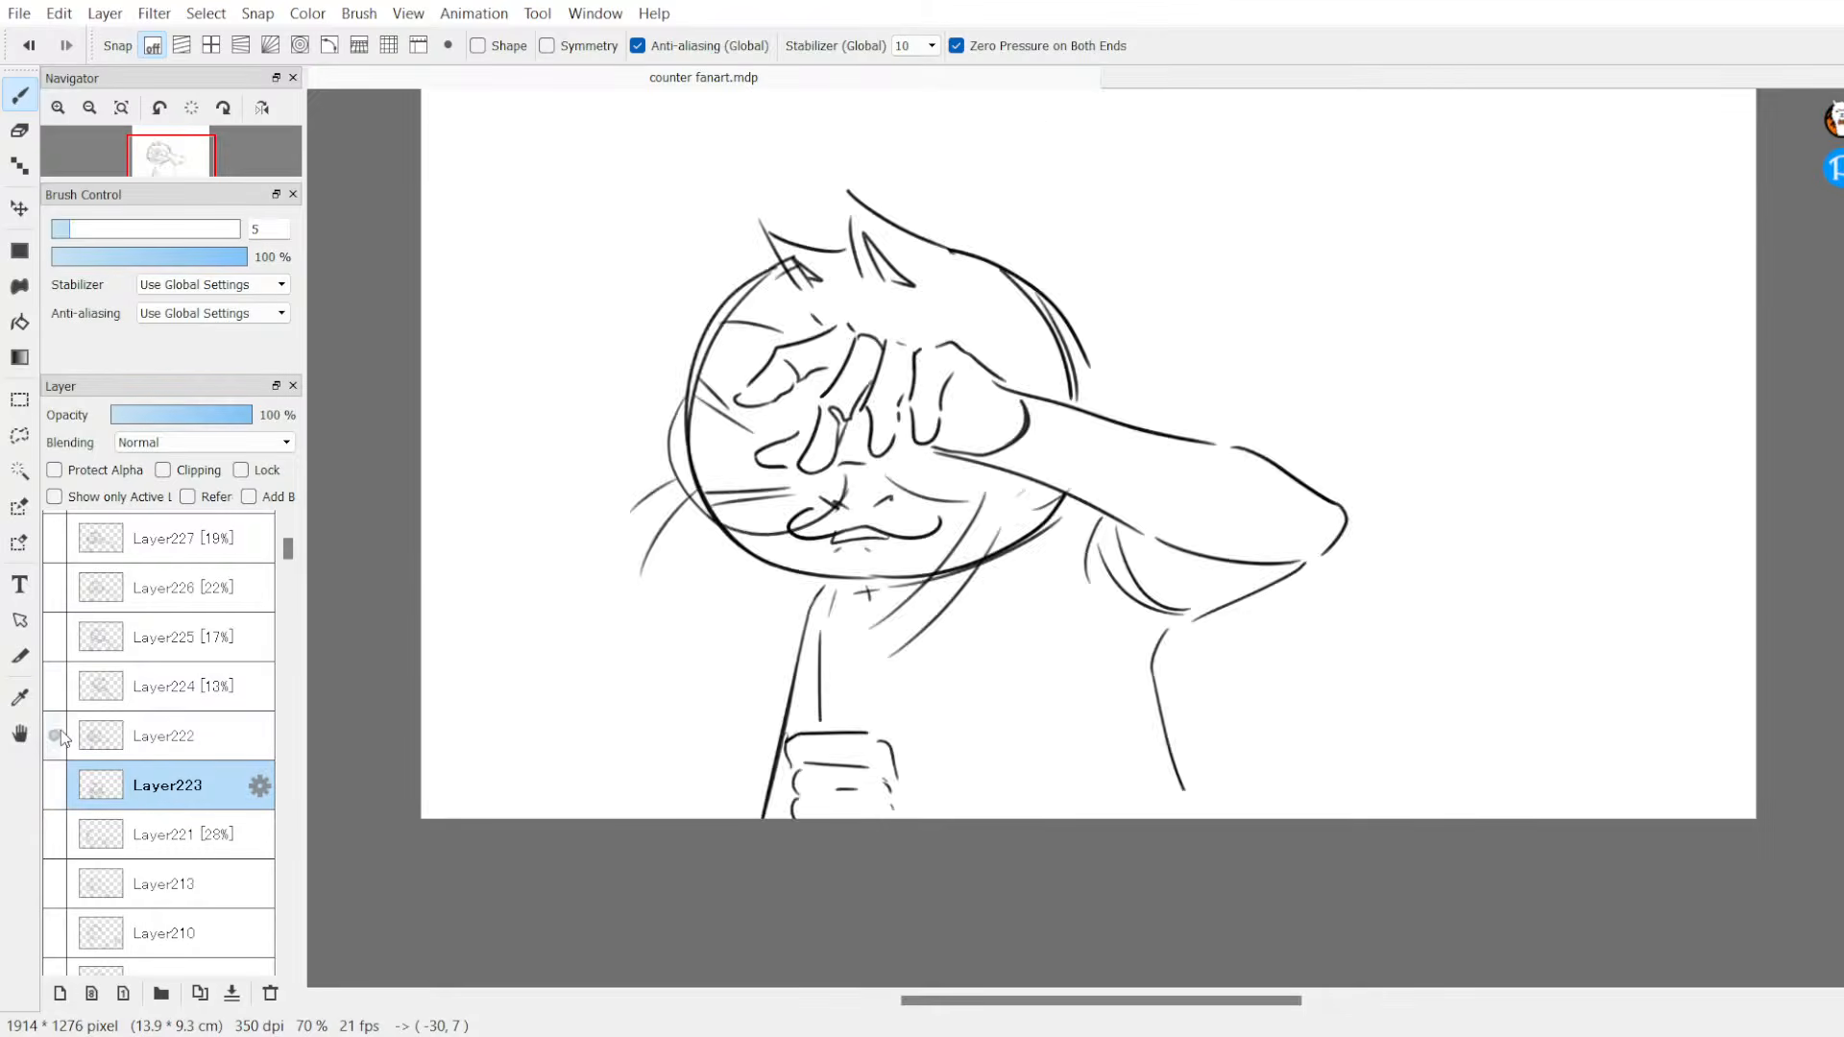
{"action": "left_click", "coordinate": [55, 736]}
{"action": "left_click", "coordinate": [56, 735]}
Step: Set Layer223's opacity to 24% and show it together with Layer224 as references for the active Layer222
{"action": "left_click", "coordinate": [113, 737]}
{"action": "left_click", "coordinate": [193, 785]}
{"action": "left_click", "coordinate": [147, 415]}
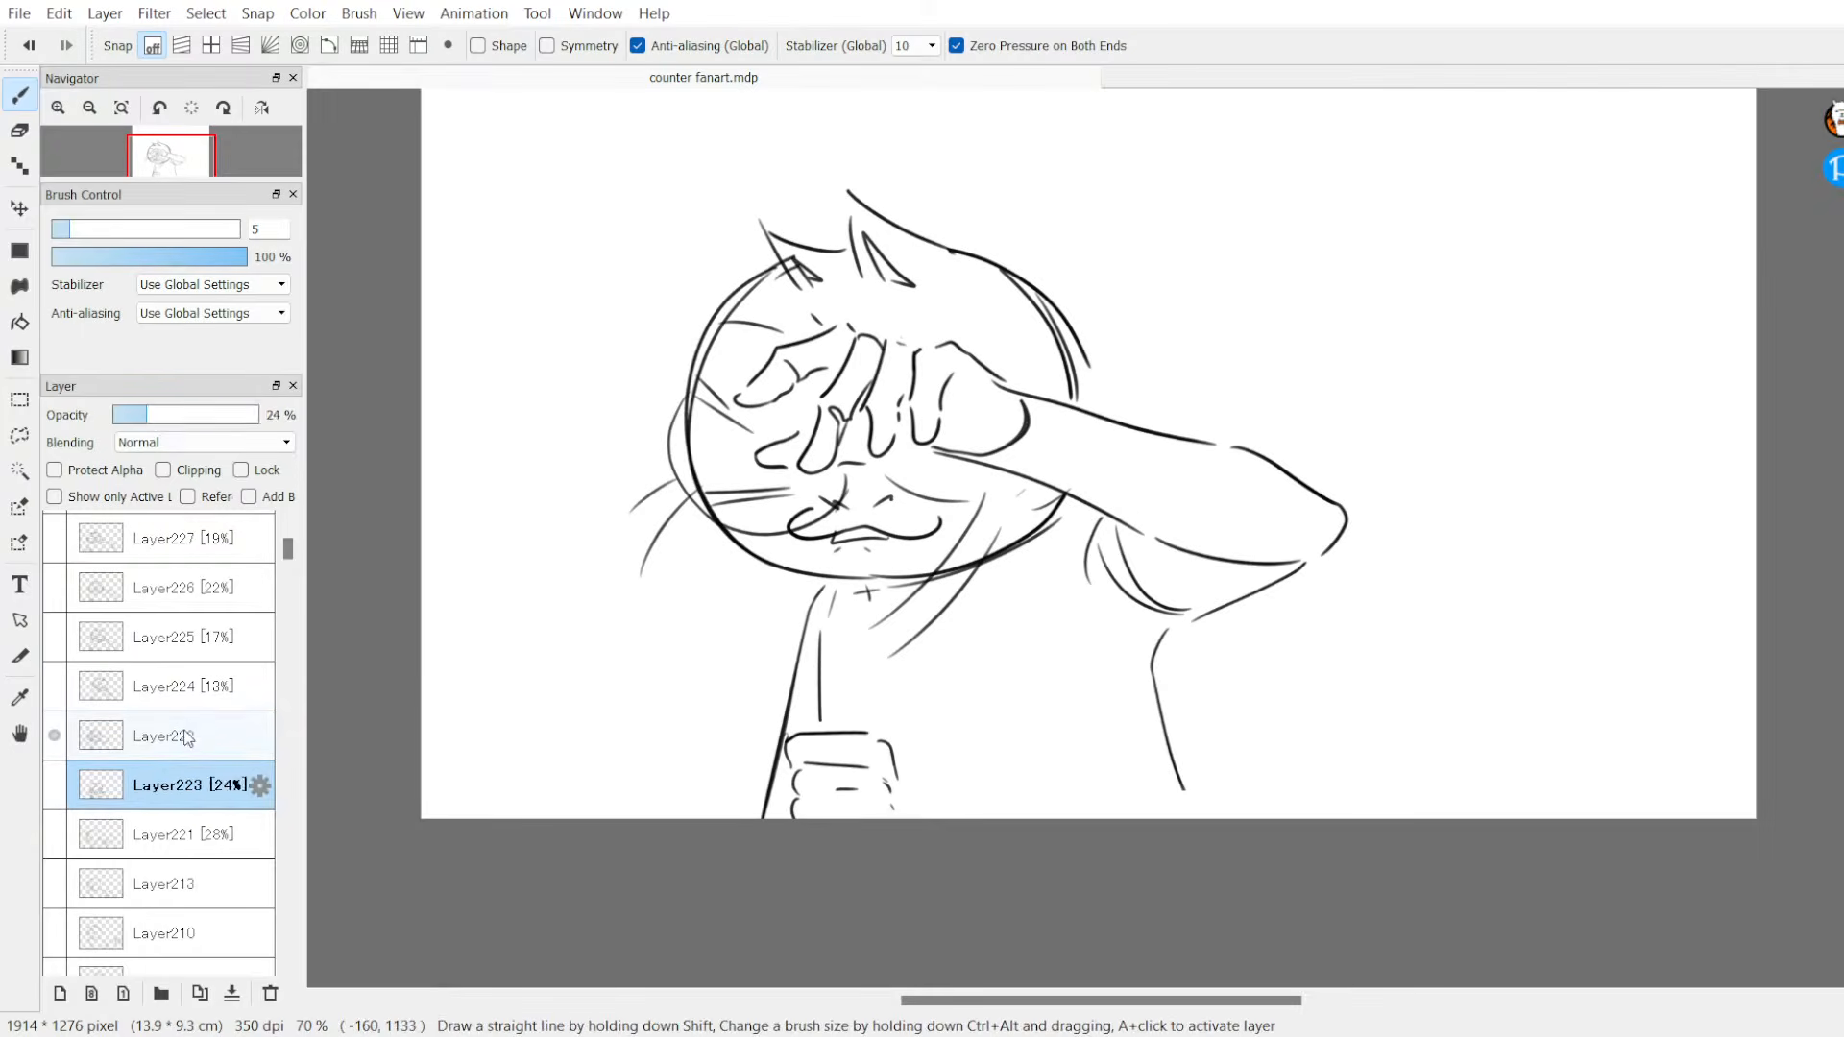
{"action": "left_click", "coordinate": [187, 738]}
{"action": "left_click", "coordinate": [55, 686]}
{"action": "left_click", "coordinate": [55, 784]}
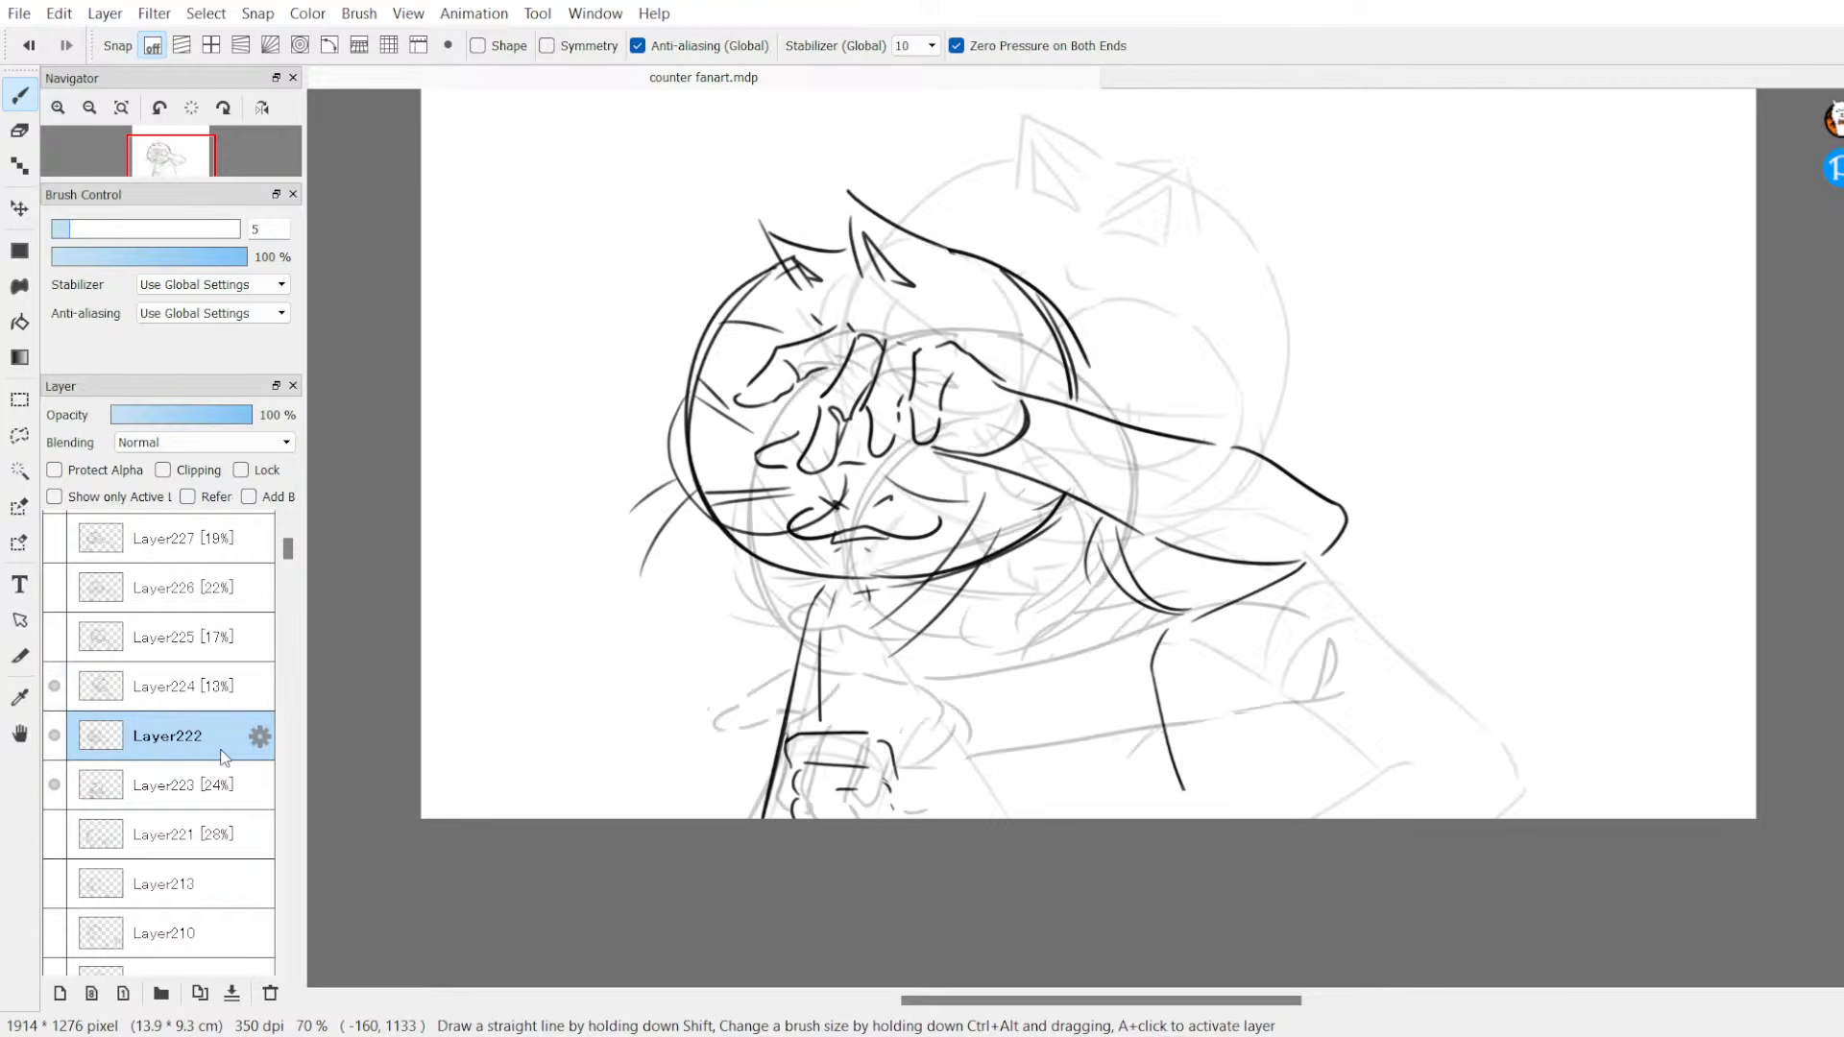
Step: Shift the Layer222 drawing by (72, 14) and rotate it slightly clockwise in one free transform
{"action": "key", "text": "ctrl+t"}
{"action": "left_click_drag", "start_coordinate": [1091, 483], "coordinate": [1140, 475]}
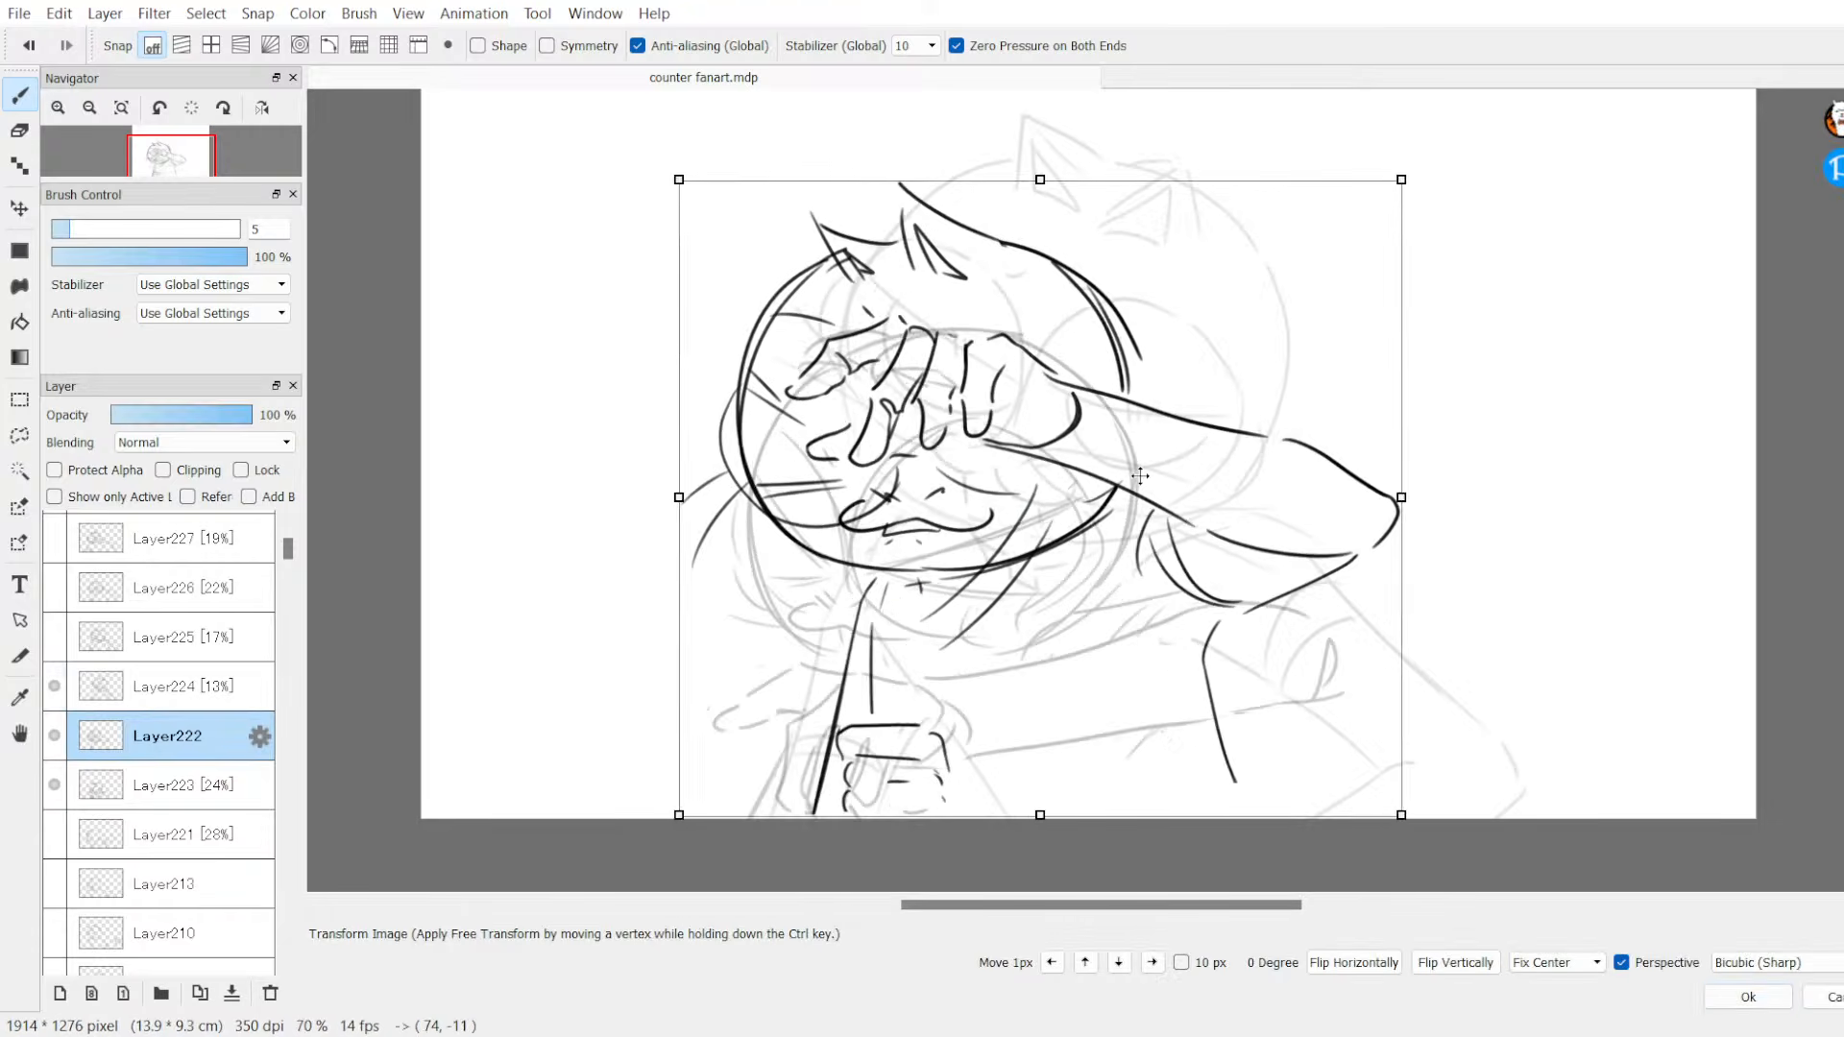
{"action": "mouse_move", "coordinate": [1544, 473]}
{"action": "left_mouse_down"}
{"action": "mouse_move", "coordinate": [1445, 494]}
{"action": "mouse_move", "coordinate": [1407, 461]}
{"action": "mouse_move", "coordinate": [1190, 624]}
{"action": "left_mouse_up"}
{"action": "left_click", "coordinate": [1746, 997]}
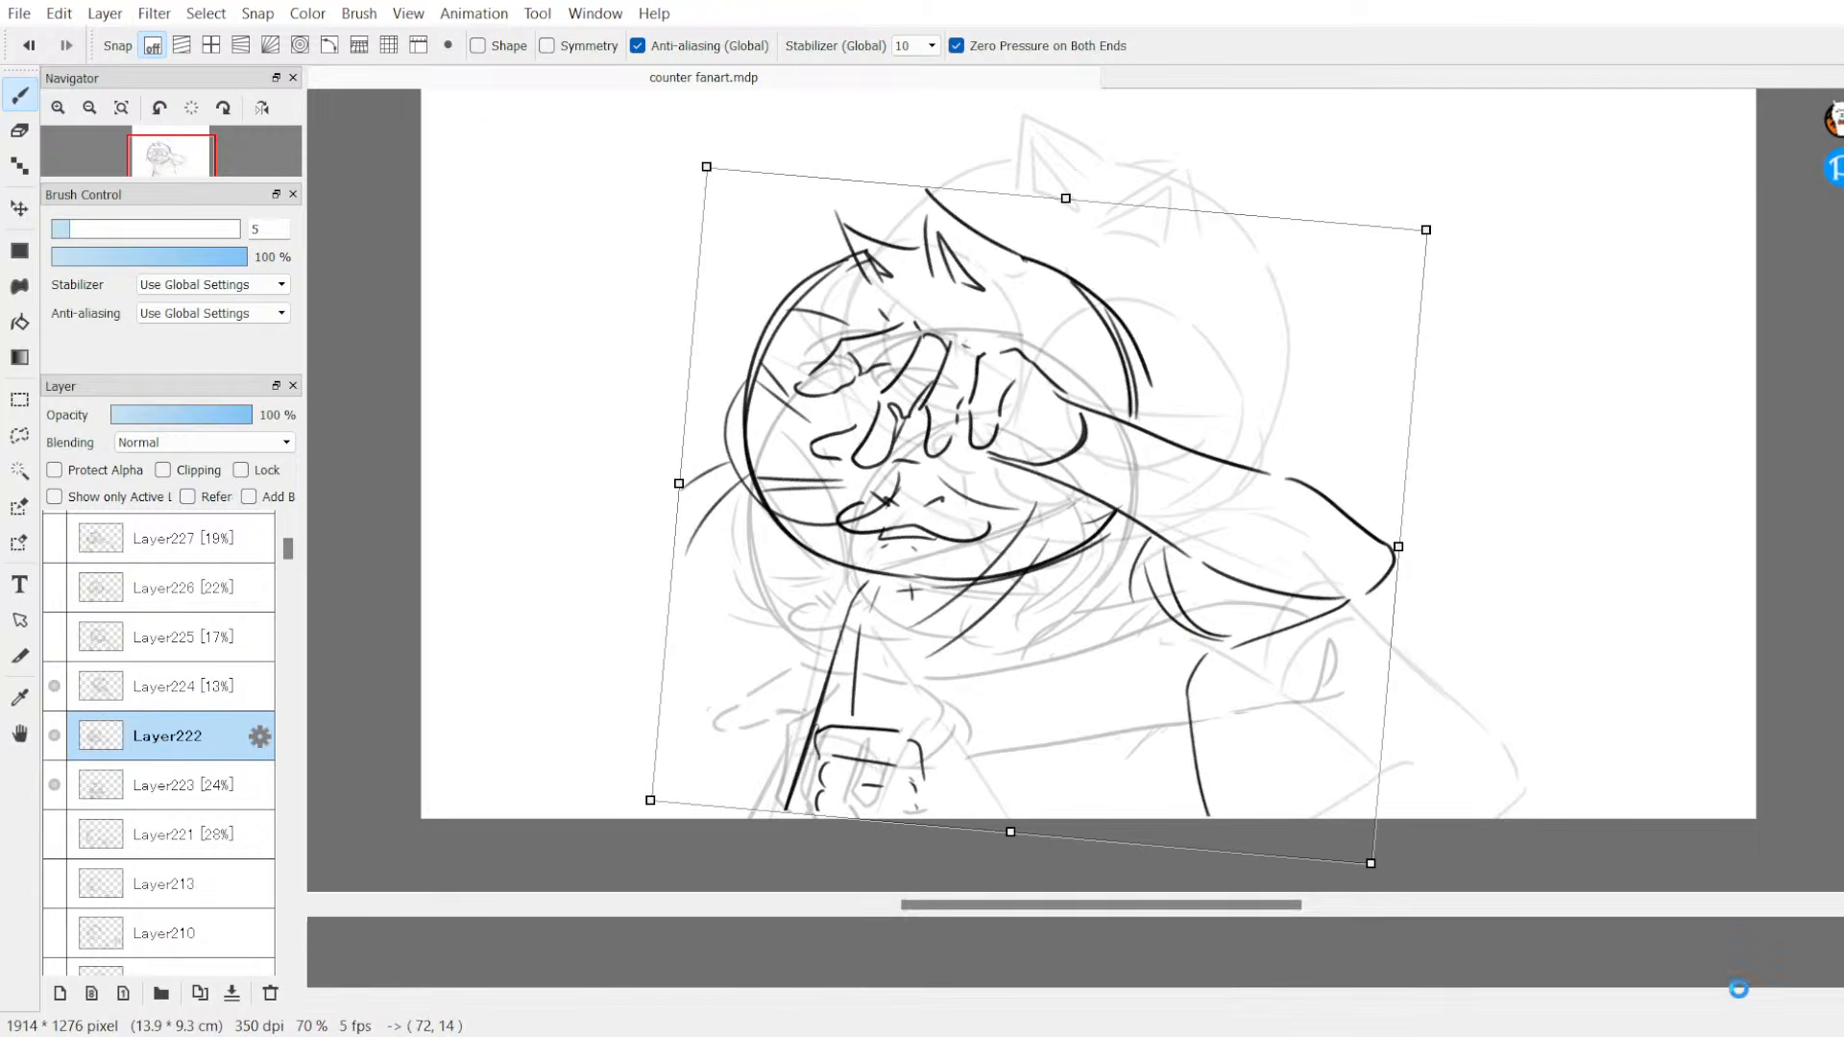
Step: Hide the reference layers and check the poses on Layer225, Layer226, Layer222 and Layer224 one layer at a time
{"action": "left_click", "coordinate": [54, 735]}
{"action": "left_click", "coordinate": [54, 686]}
{"action": "left_click", "coordinate": [54, 785]}
{"action": "left_click", "coordinate": [54, 637]}
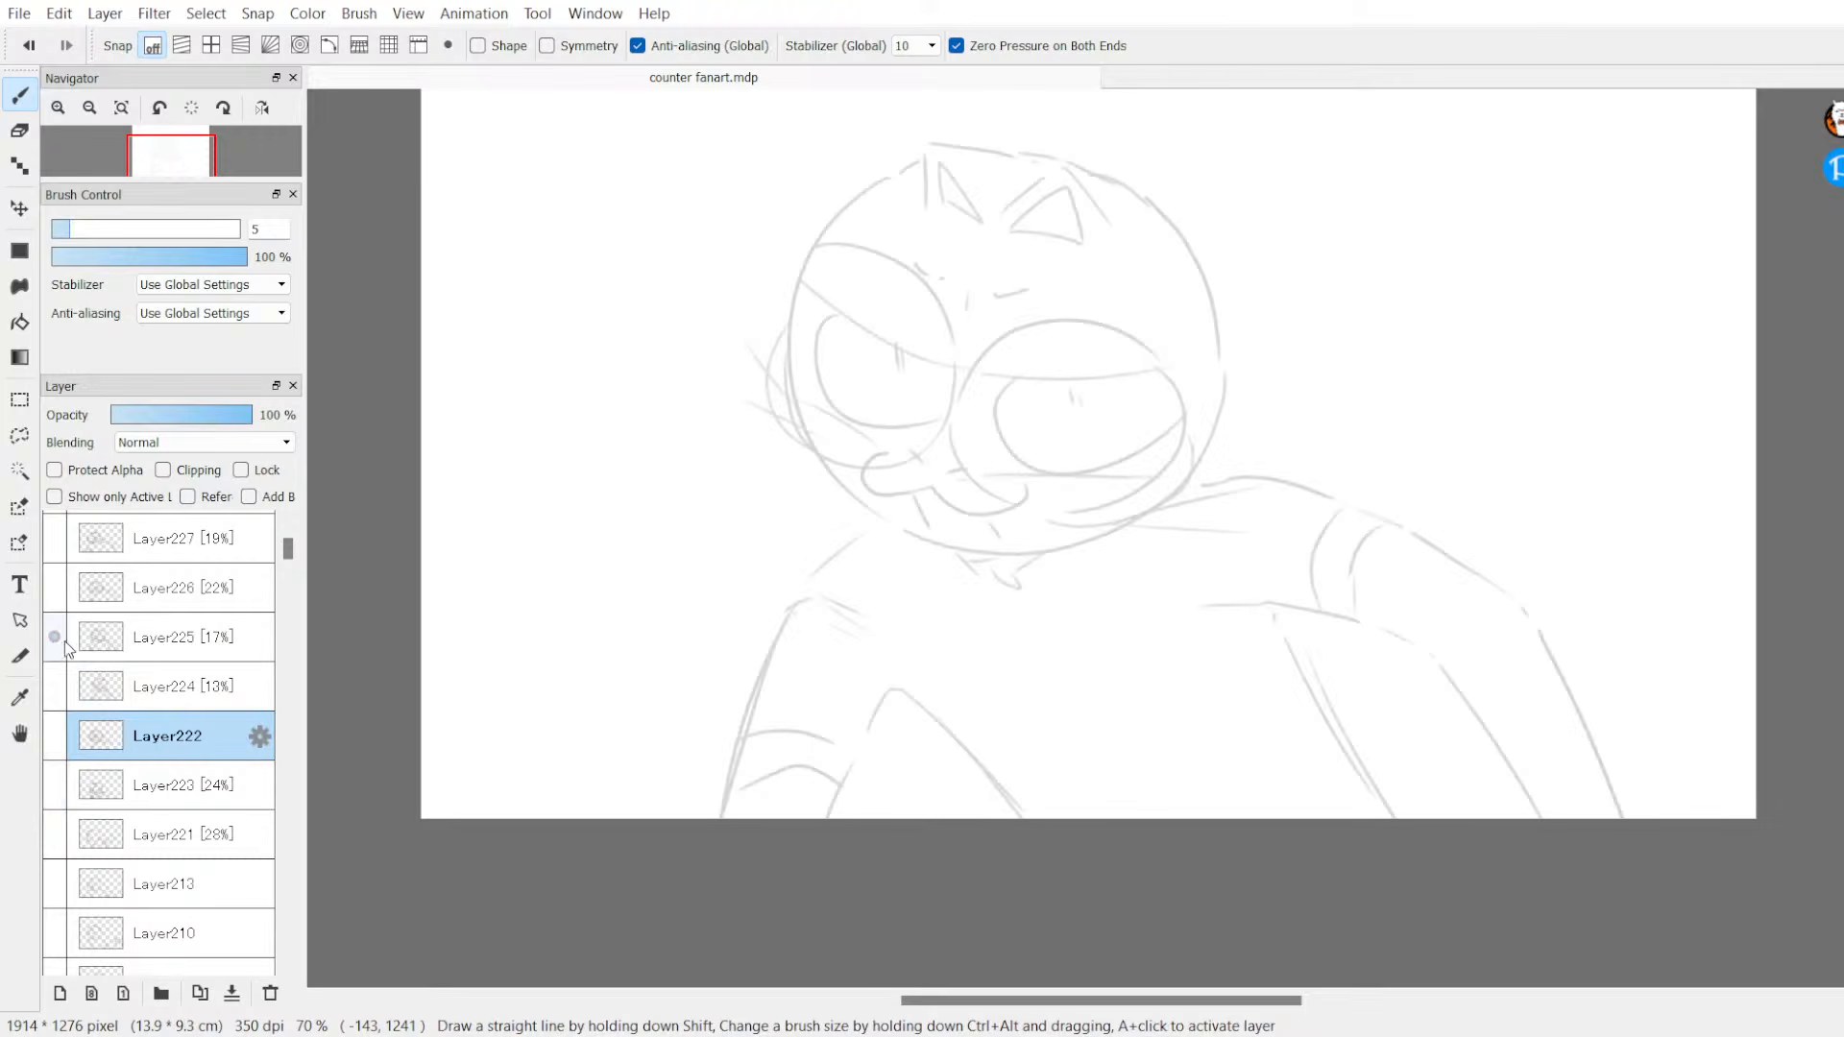
{"action": "left_click", "coordinate": [54, 637]}
{"action": "left_click", "coordinate": [54, 587]}
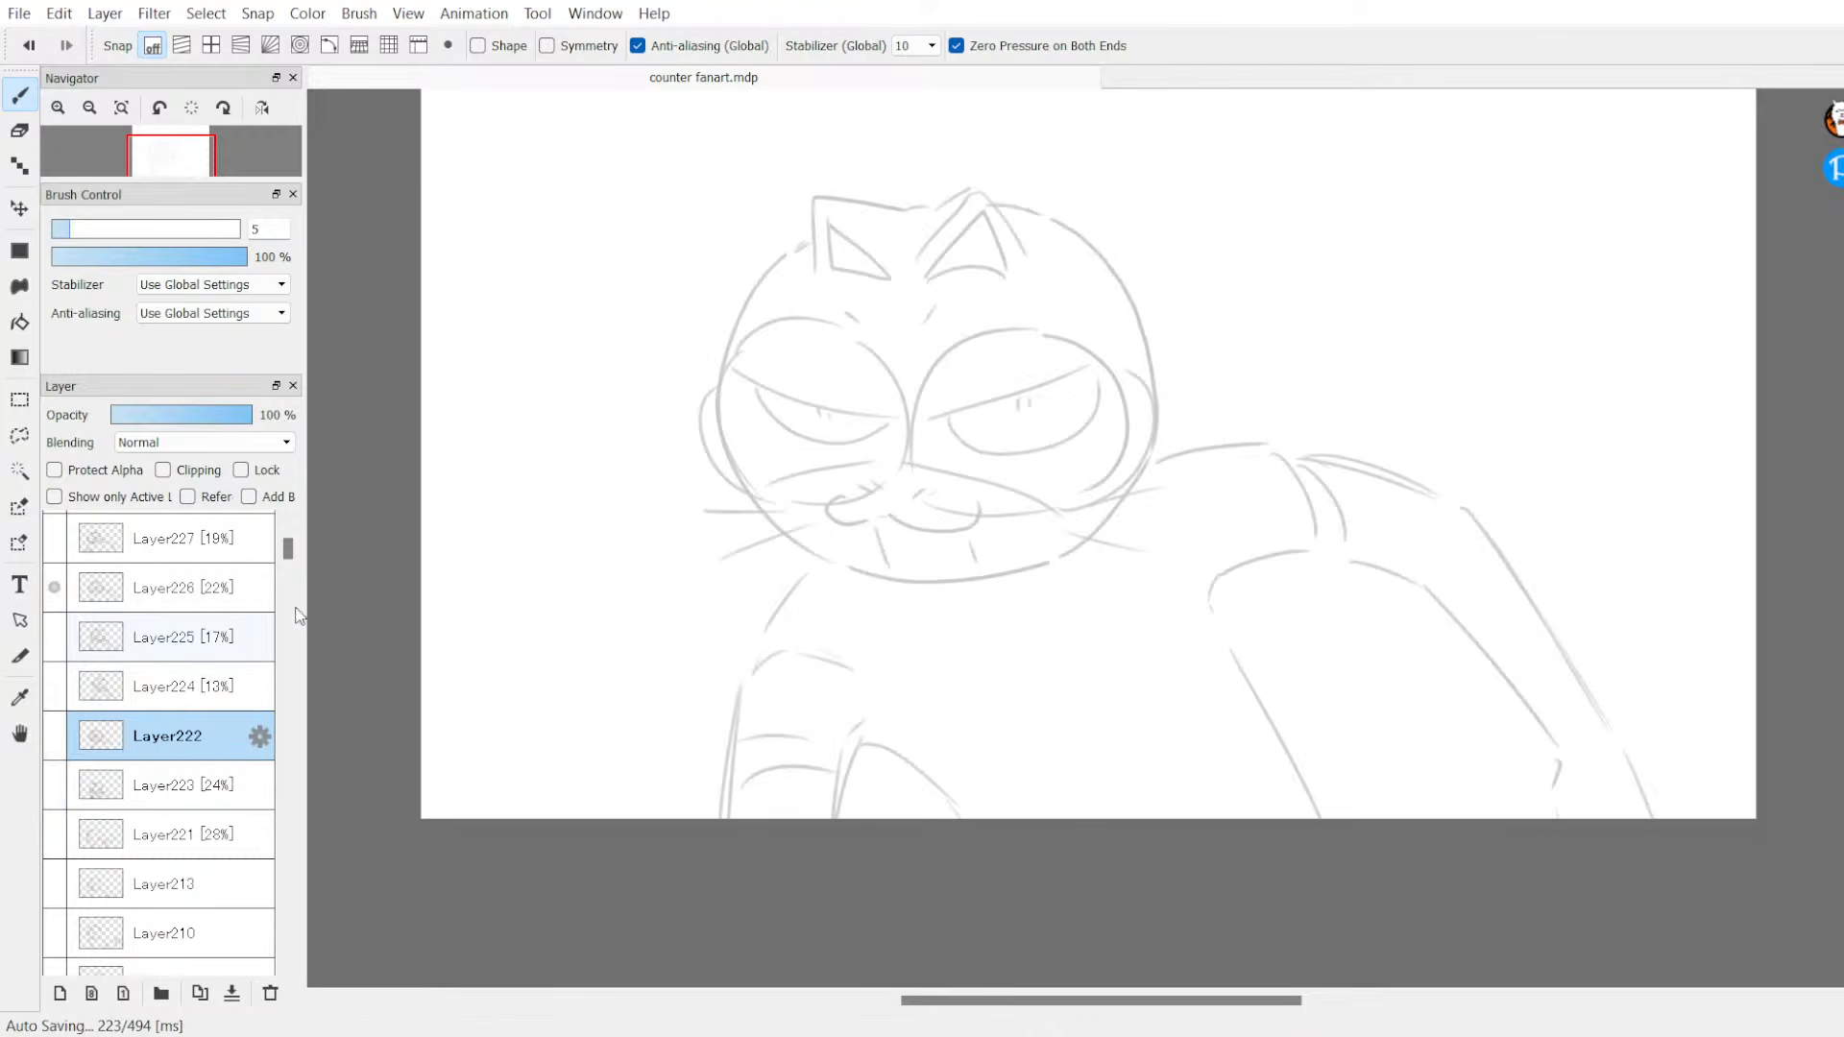
{"action": "scroll", "coordinate": [192, 672], "scroll_direction": "up", "scroll_amount": 4}
{"action": "left_click", "coordinate": [53, 782]}
{"action": "left_click", "coordinate": [53, 930]}
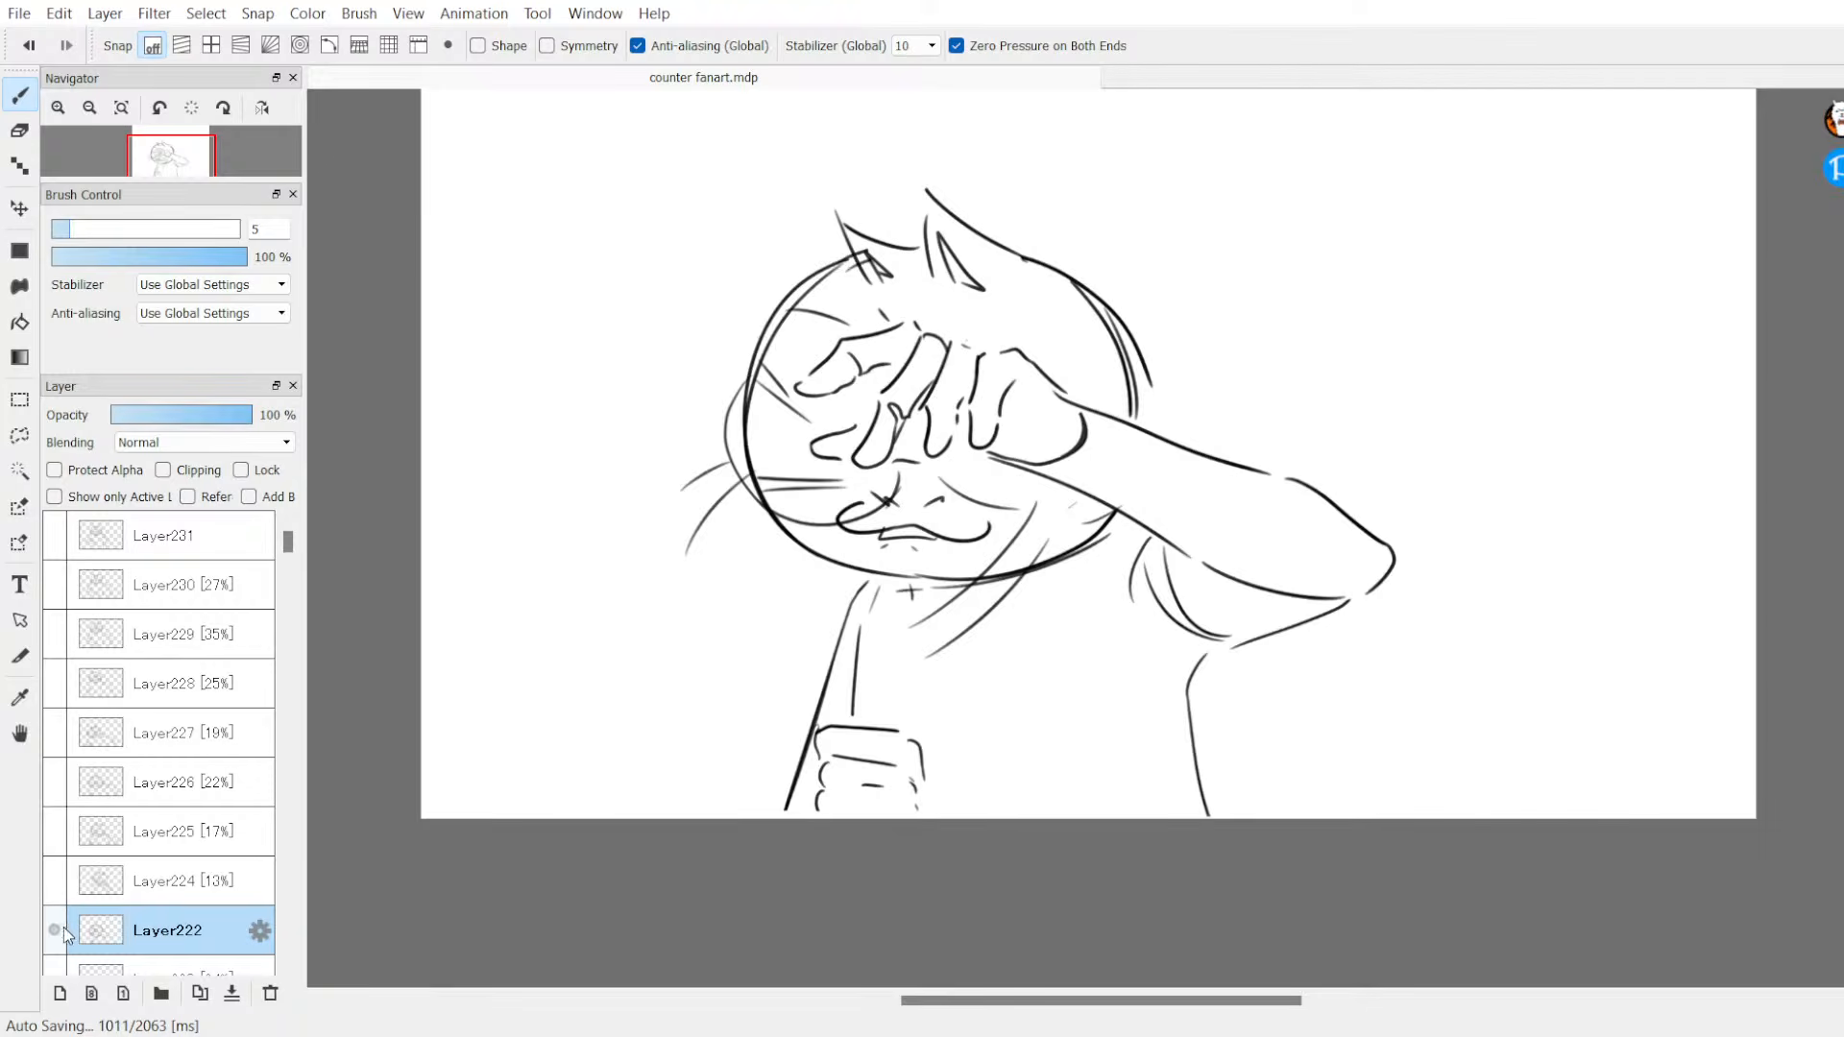
{"action": "left_click", "coordinate": [60, 928]}
{"action": "left_click", "coordinate": [66, 884]}
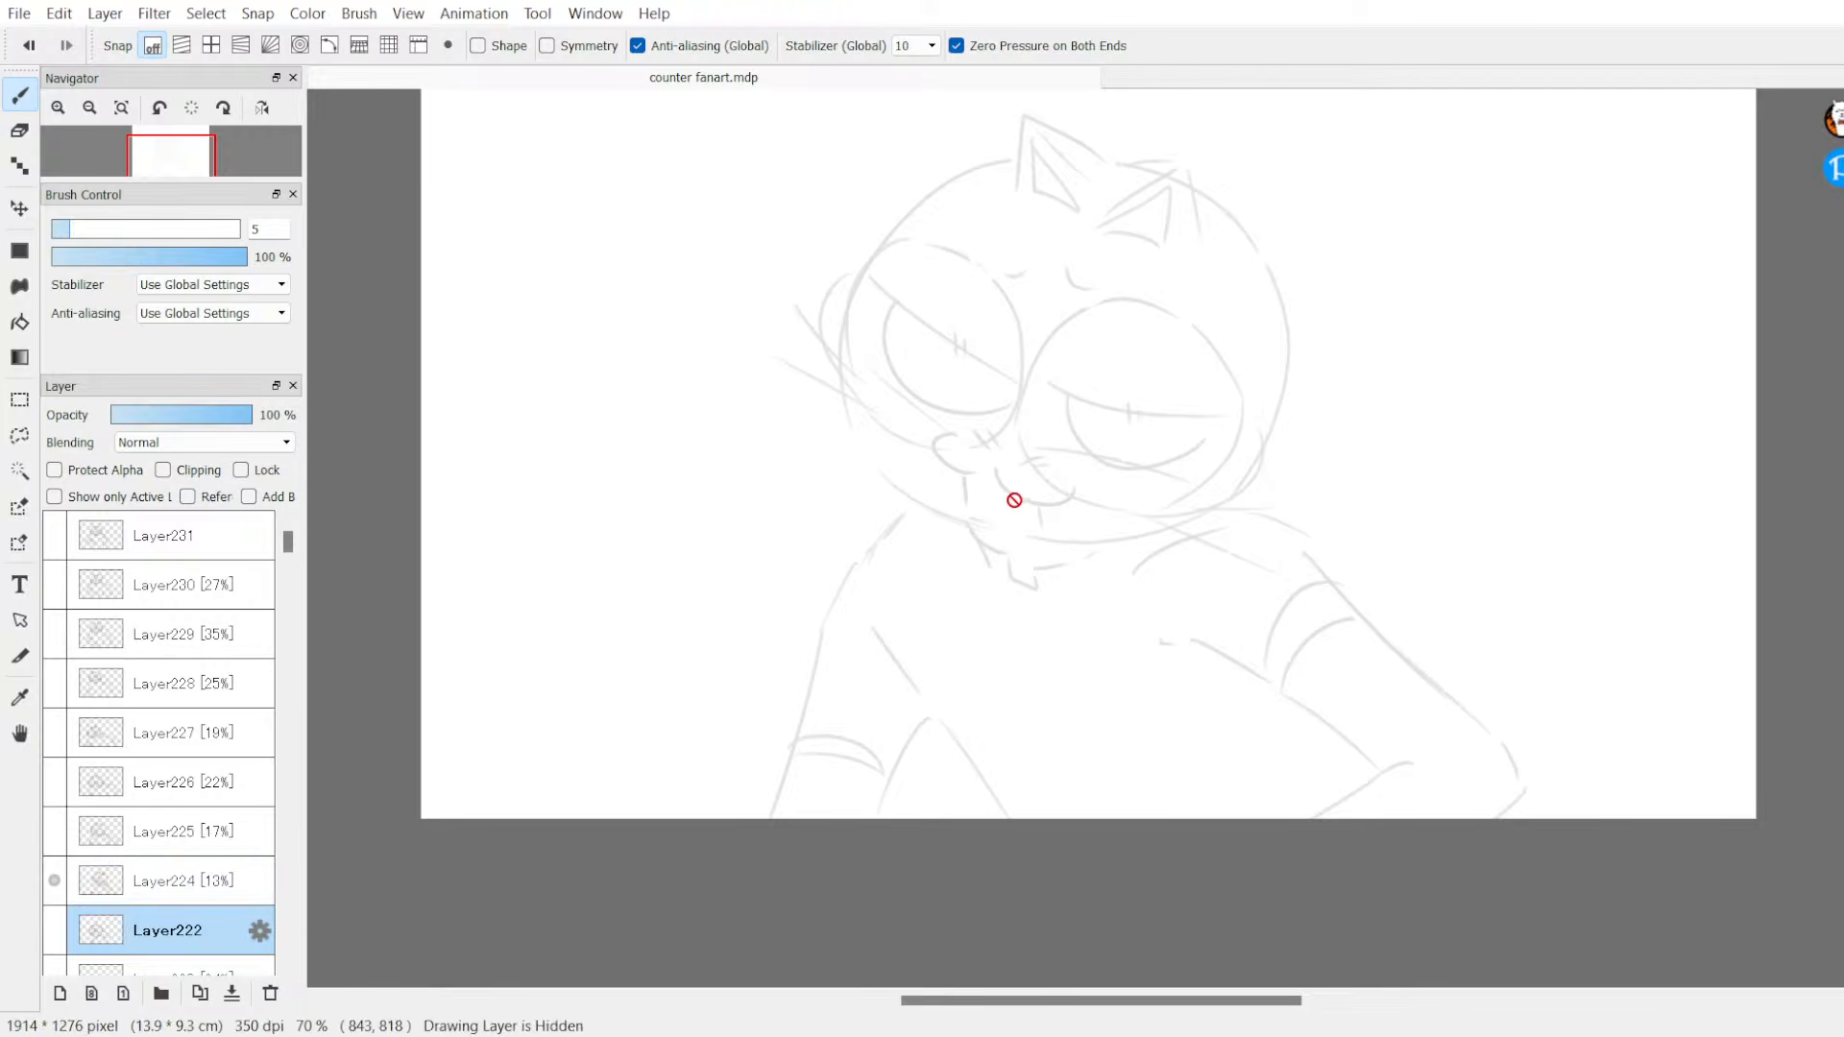
Step: Review the motion from Layer222 through Layer224 and Layer225 to Layer227 by switching their visibility one at a time
{"action": "left_click", "coordinate": [54, 882]}
{"action": "left_click", "coordinate": [55, 882]}
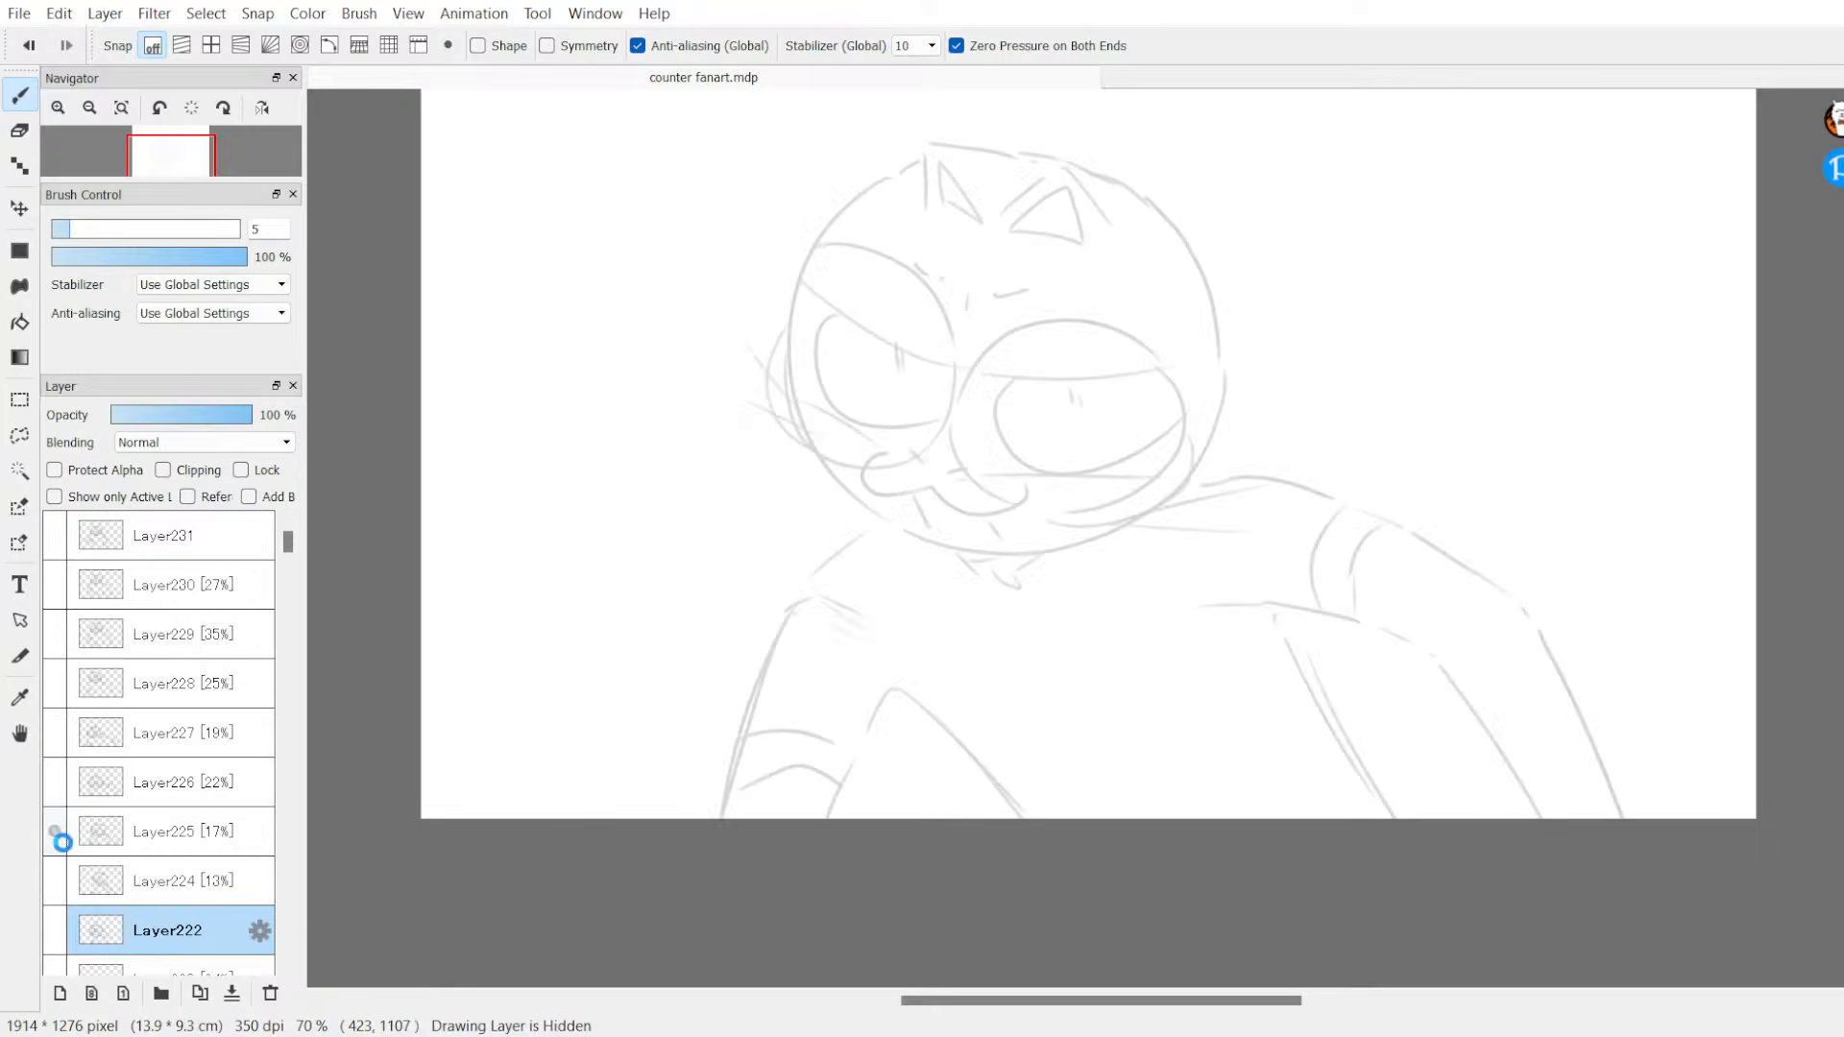
{"action": "left_click", "coordinate": [55, 882]}
{"action": "left_click", "coordinate": [56, 884]}
{"action": "left_click", "coordinate": [57, 891]}
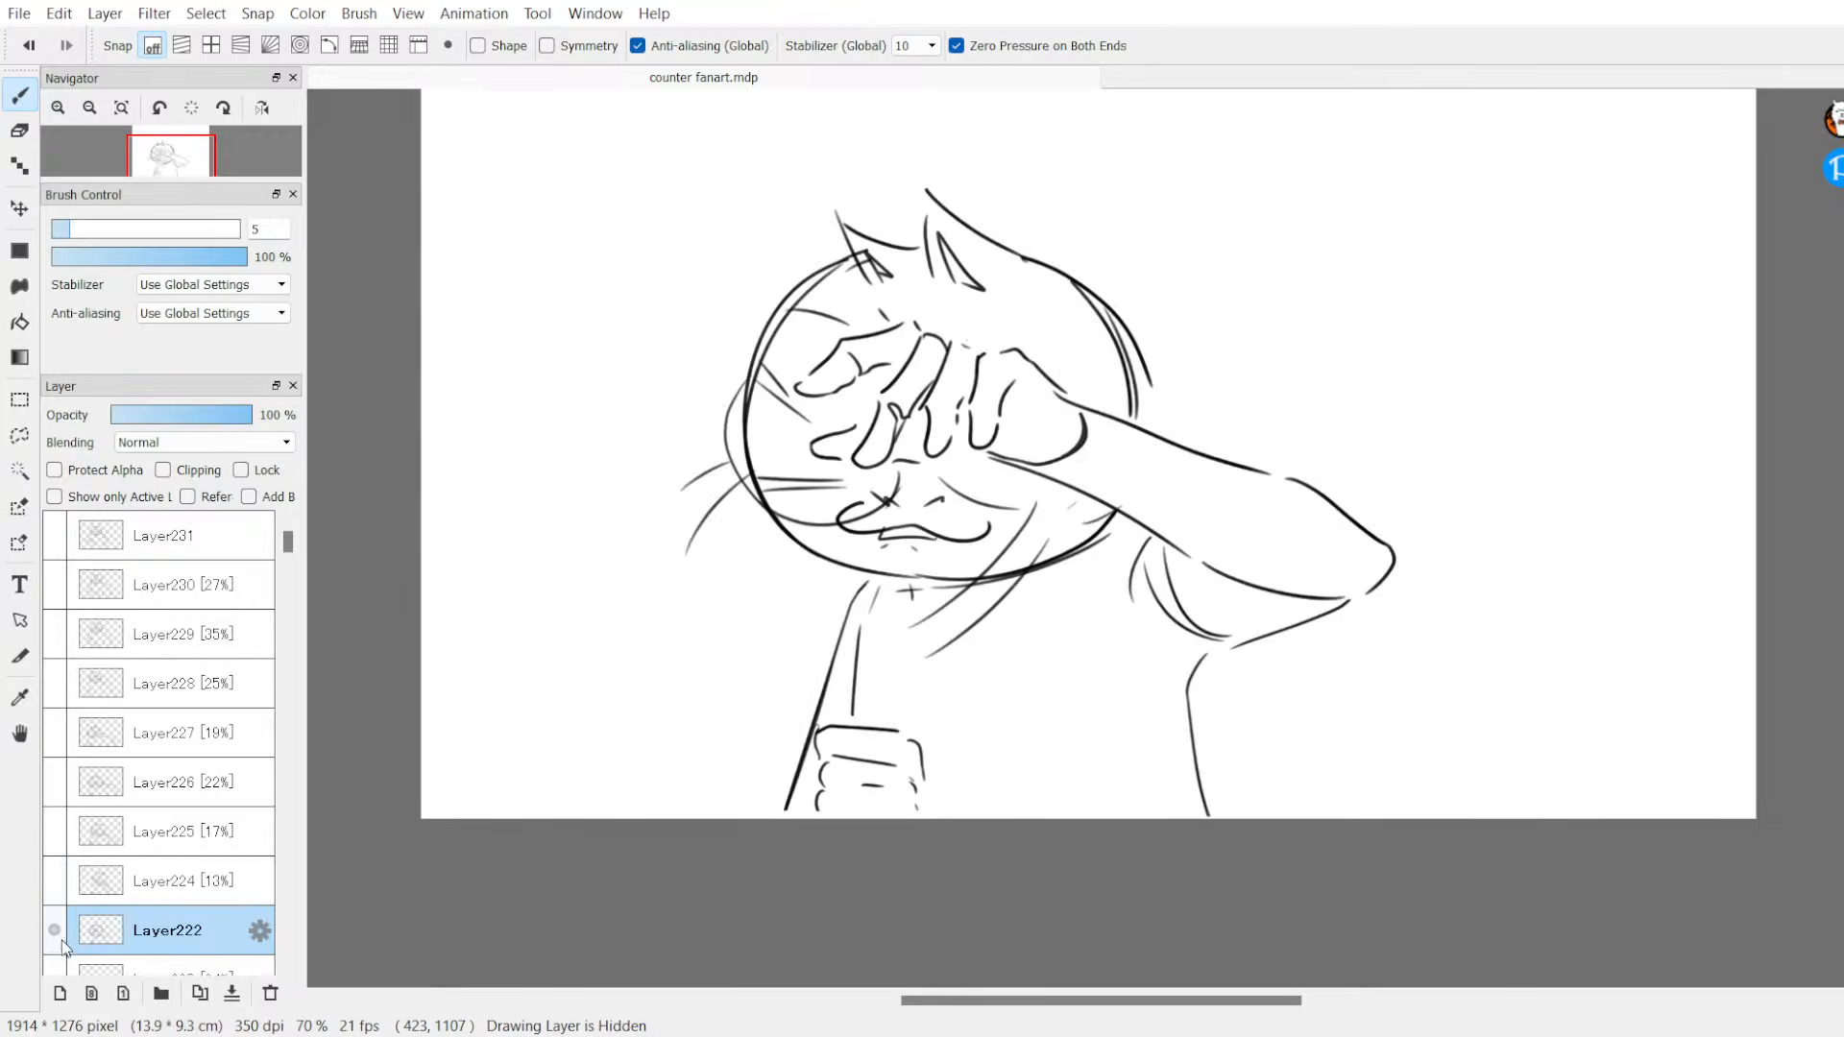
{"action": "left_click", "coordinate": [55, 882]}
{"action": "left_click", "coordinate": [55, 832]}
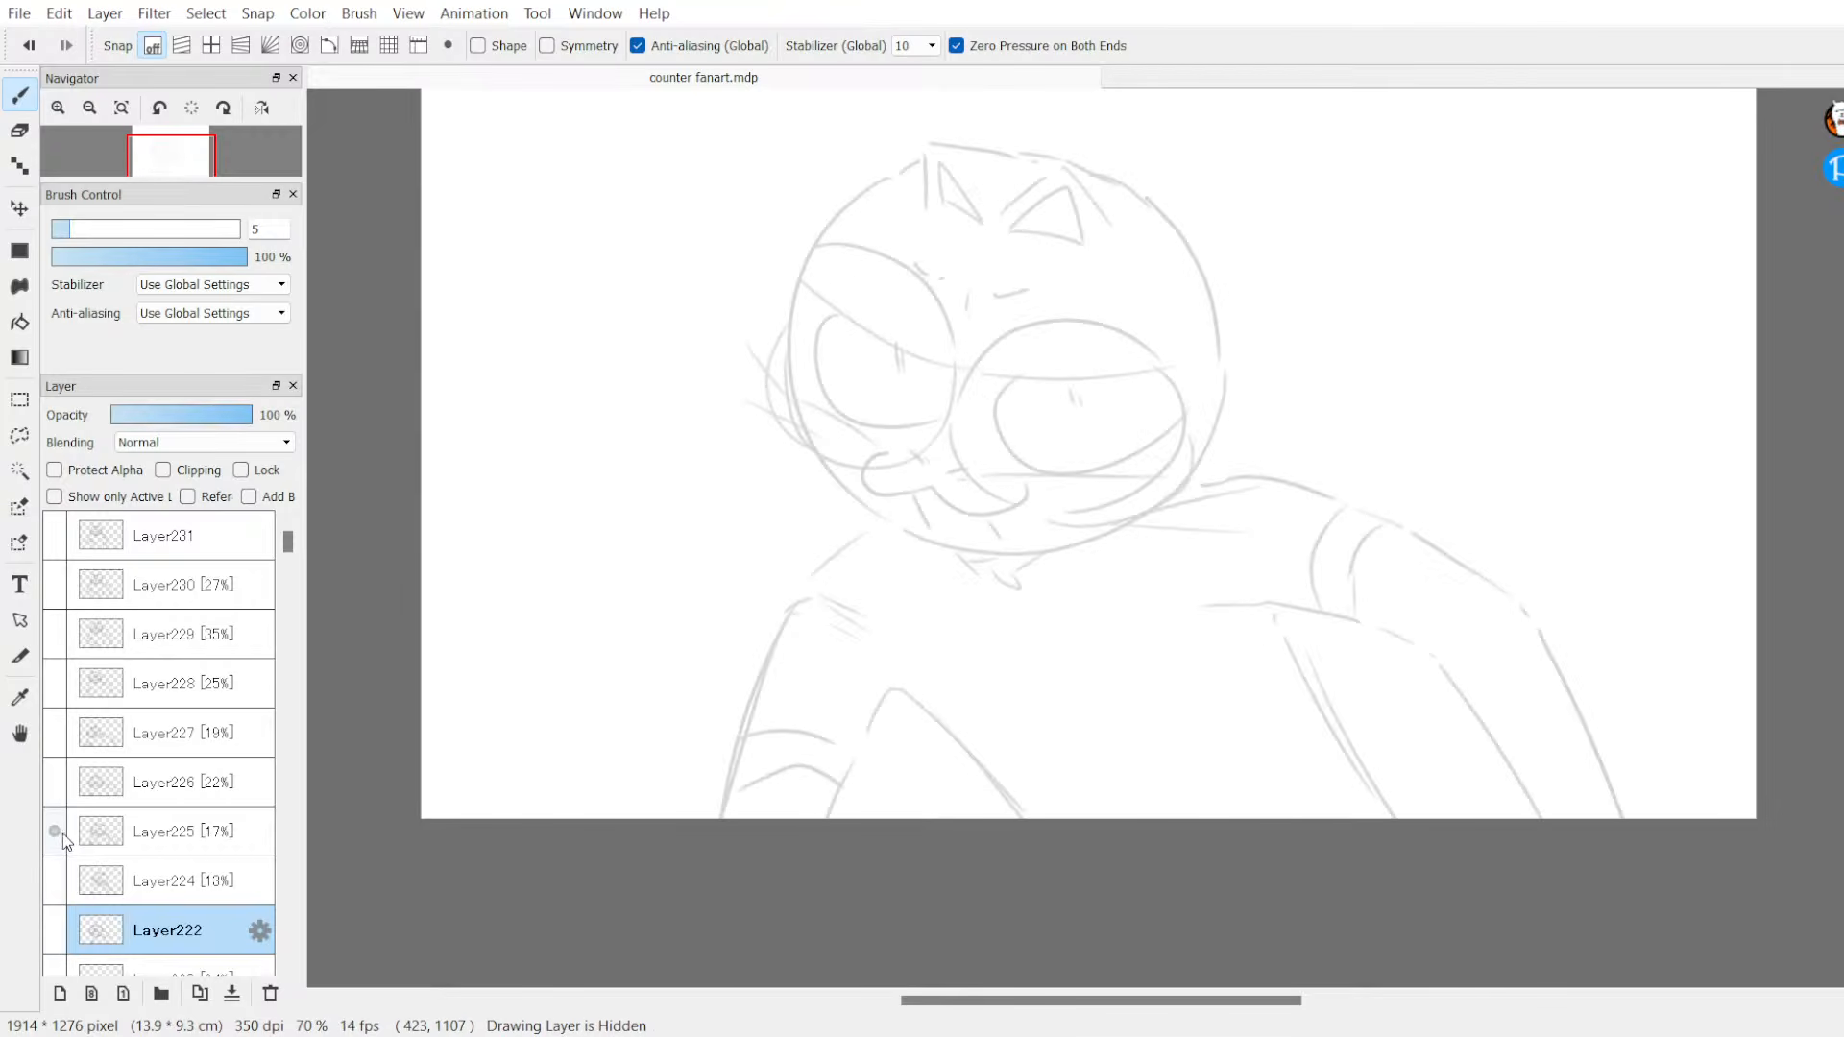
{"action": "left_click", "coordinate": [56, 881]}
{"action": "left_click", "coordinate": [55, 832]}
{"action": "left_click", "coordinate": [56, 832]}
{"action": "left_click", "coordinate": [57, 832]}
{"action": "left_click", "coordinate": [55, 832]}
{"action": "left_click", "coordinate": [55, 733]}
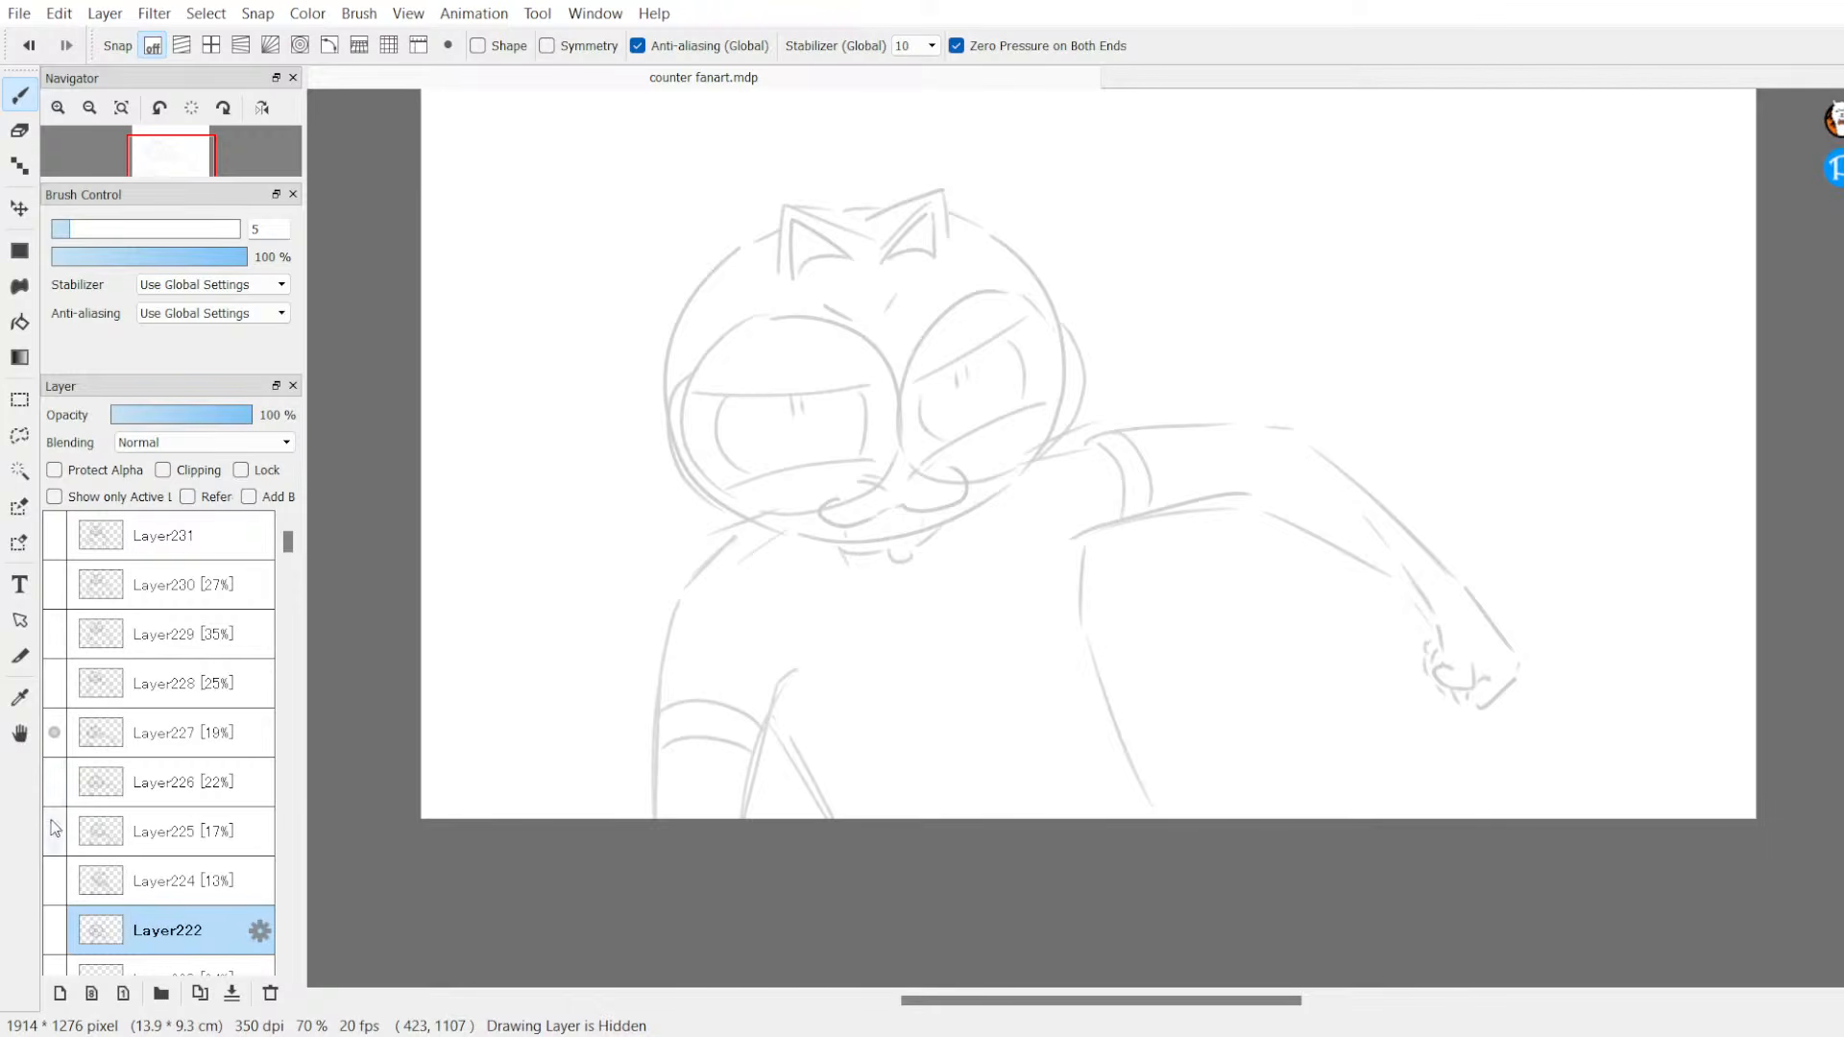
{"action": "left_click", "coordinate": [54, 733]}
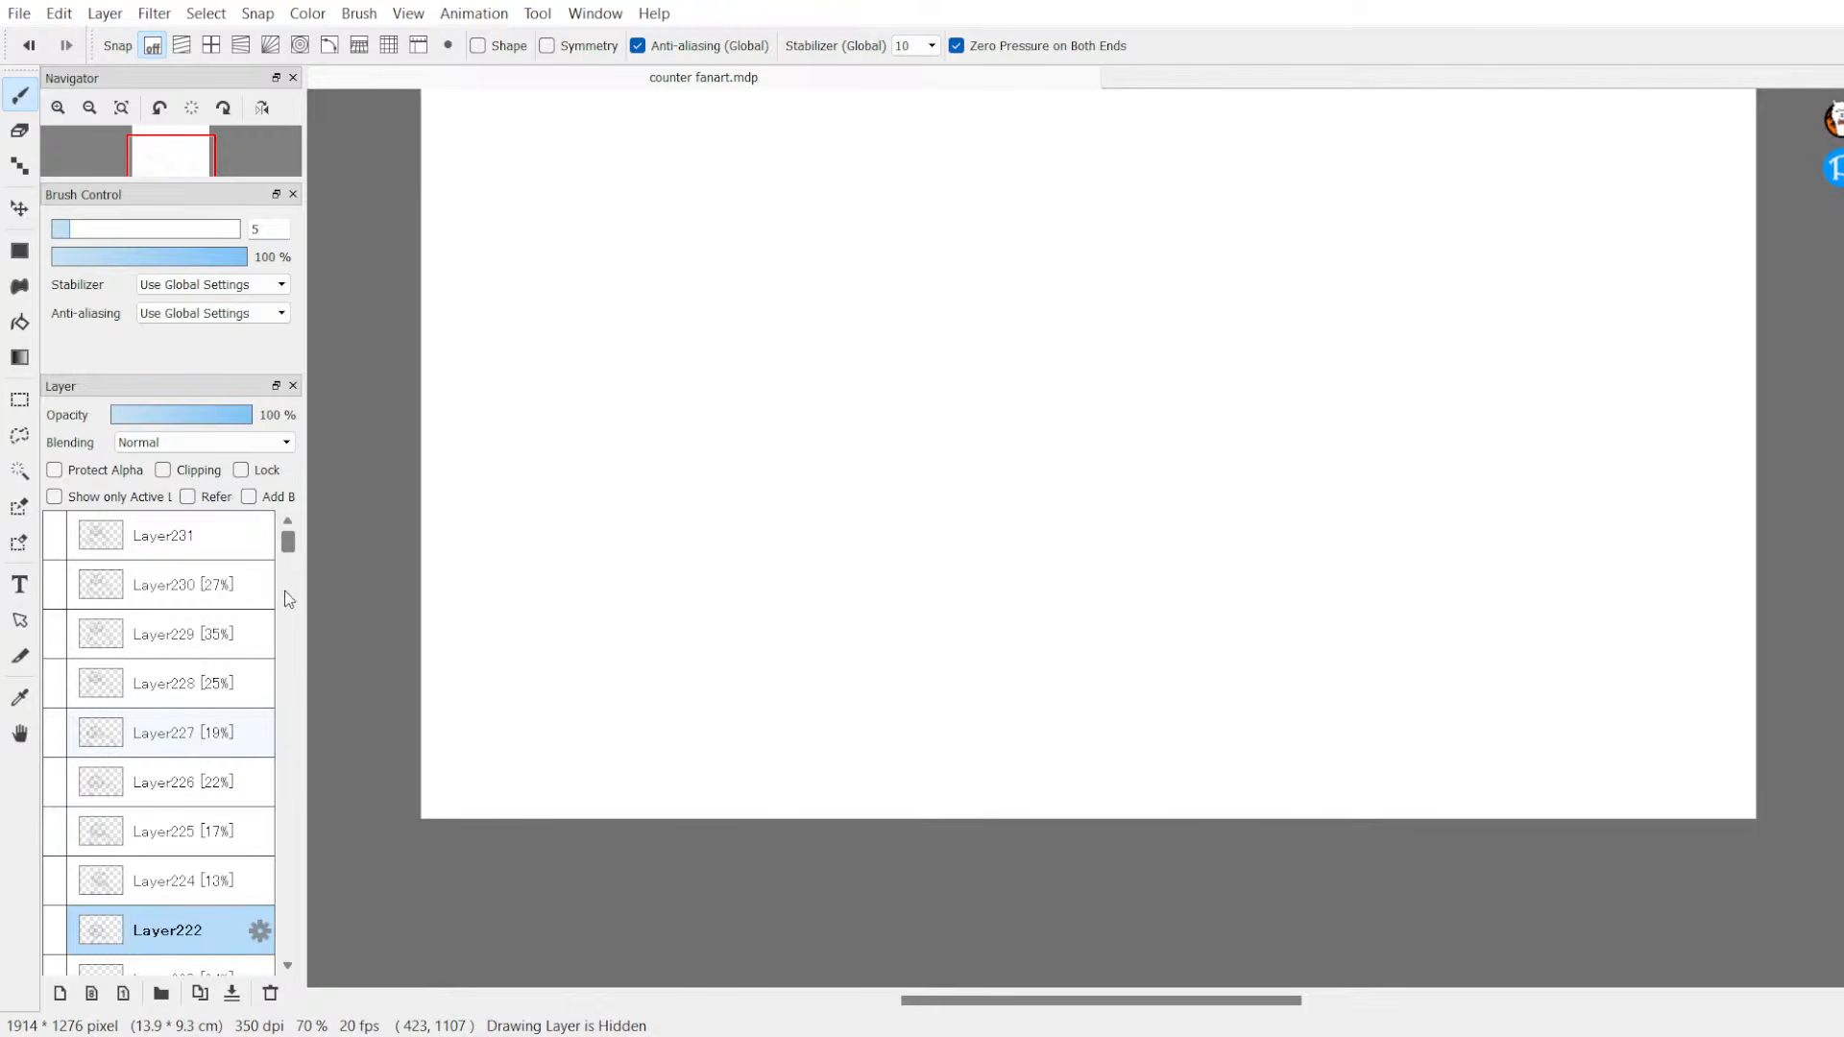
Step: Review the frame sequence from Layer210 up to Layer226 by showing one layer at a time, and leave them all hidden
{"action": "left_click_drag", "start_coordinate": [289, 550], "coordinate": [291, 570]}
{"action": "left_click", "coordinate": [55, 738]}
{"action": "left_click", "coordinate": [55, 738]}
{"action": "left_click", "coordinate": [55, 688]}
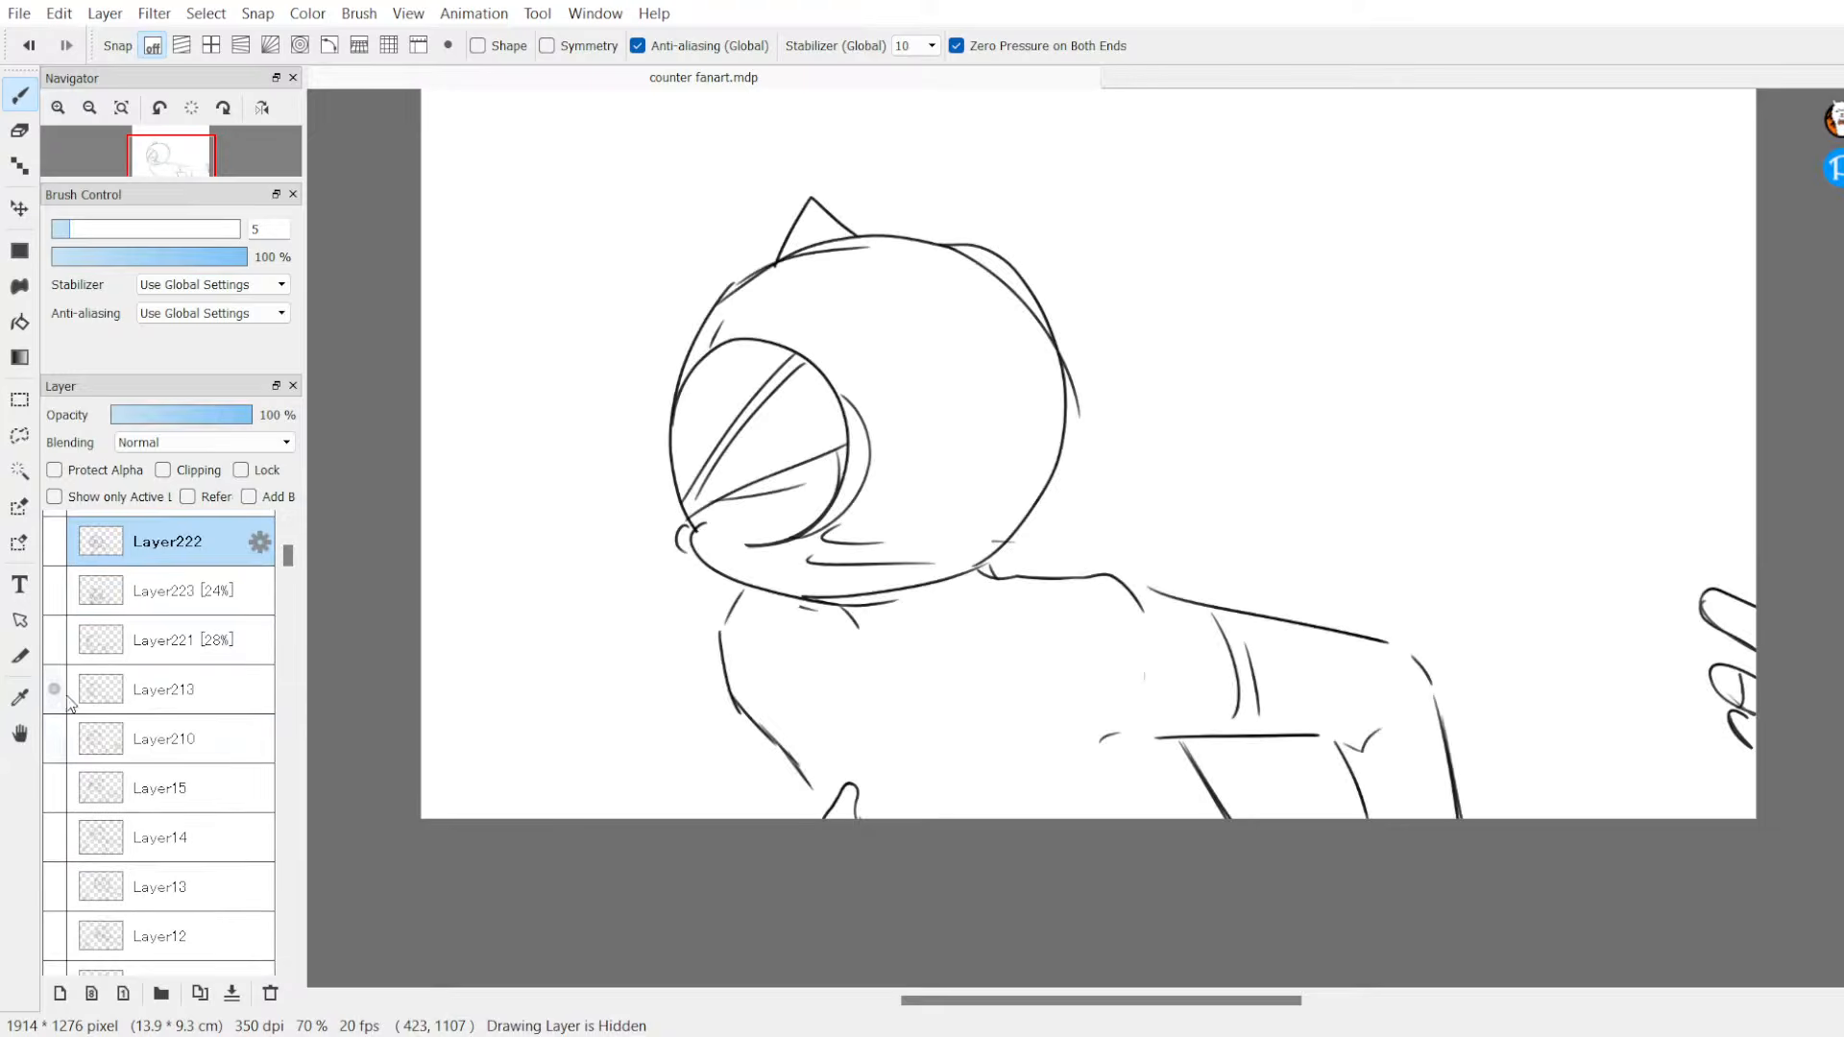
{"action": "scroll", "coordinate": [301, 605], "scroll_direction": "up", "scroll_amount": 3}
{"action": "left_click", "coordinate": [55, 856]}
{"action": "left_click", "coordinate": [55, 807]}
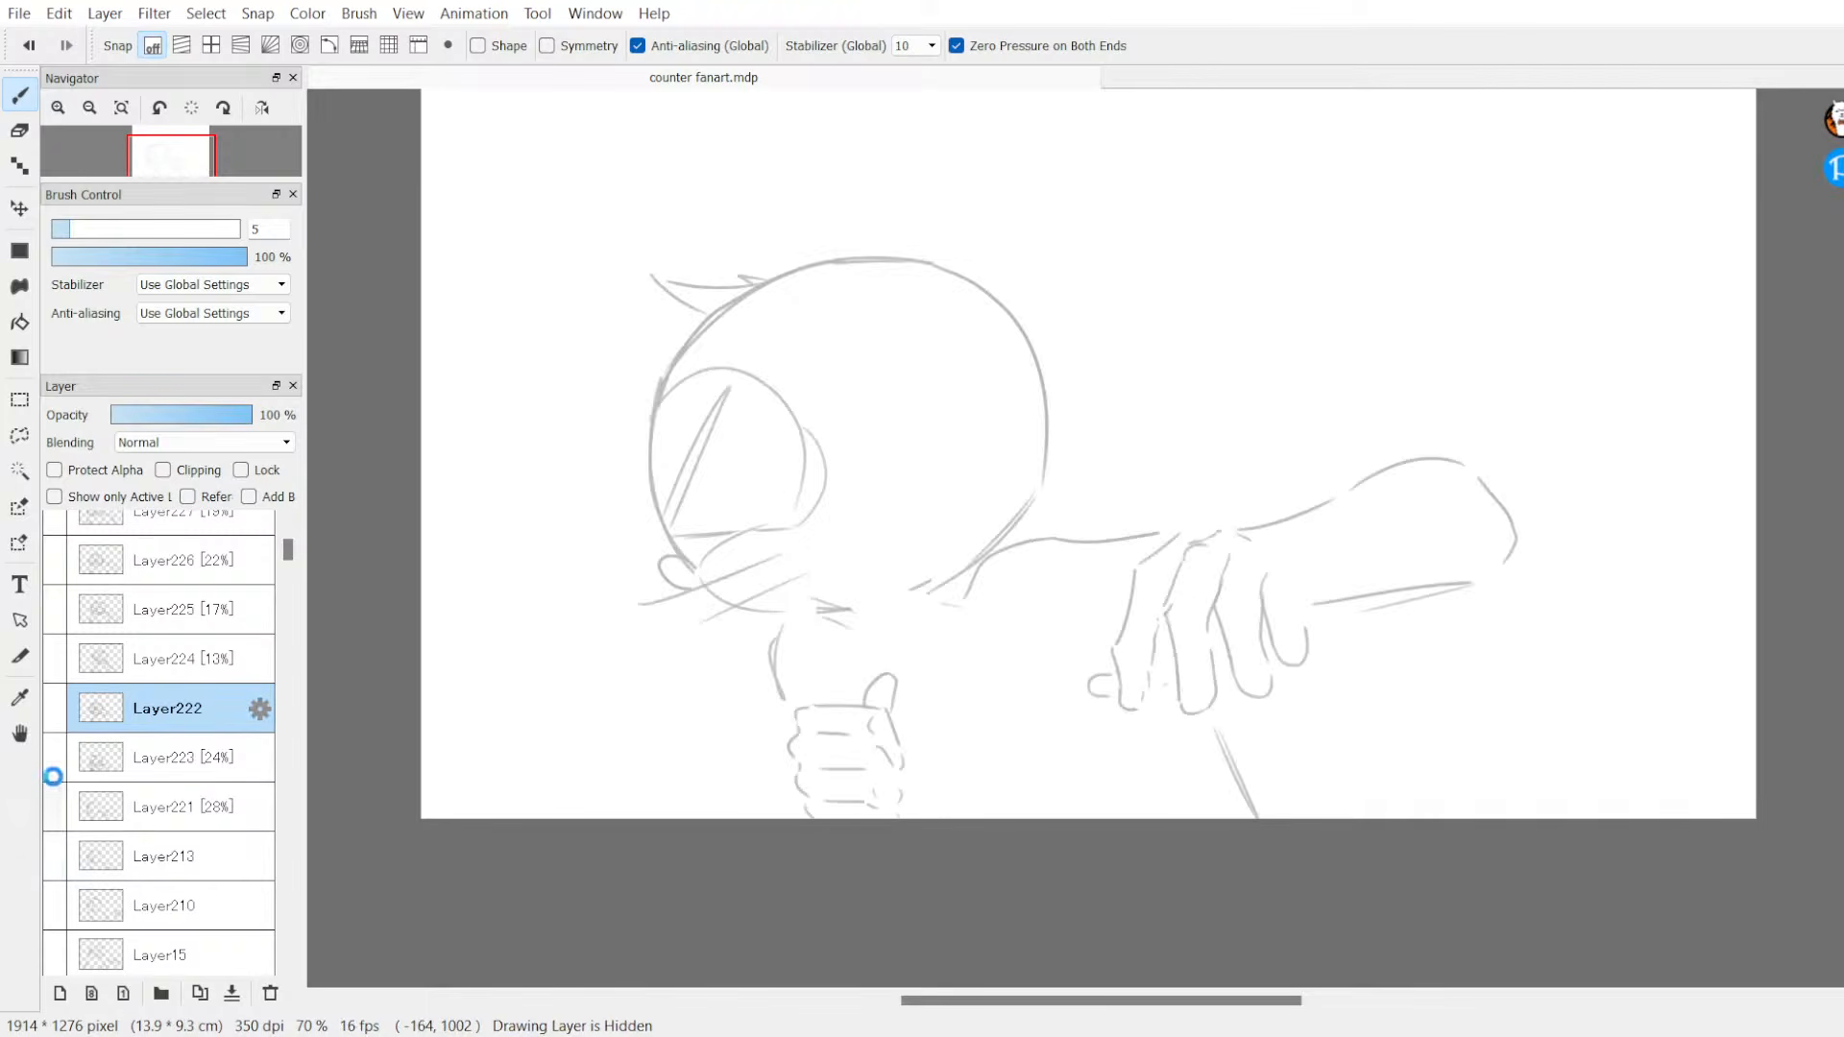
{"action": "left_click", "coordinate": [54, 807]}
{"action": "left_click", "coordinate": [55, 757]}
{"action": "left_click", "coordinate": [55, 757]}
{"action": "left_click", "coordinate": [55, 708]}
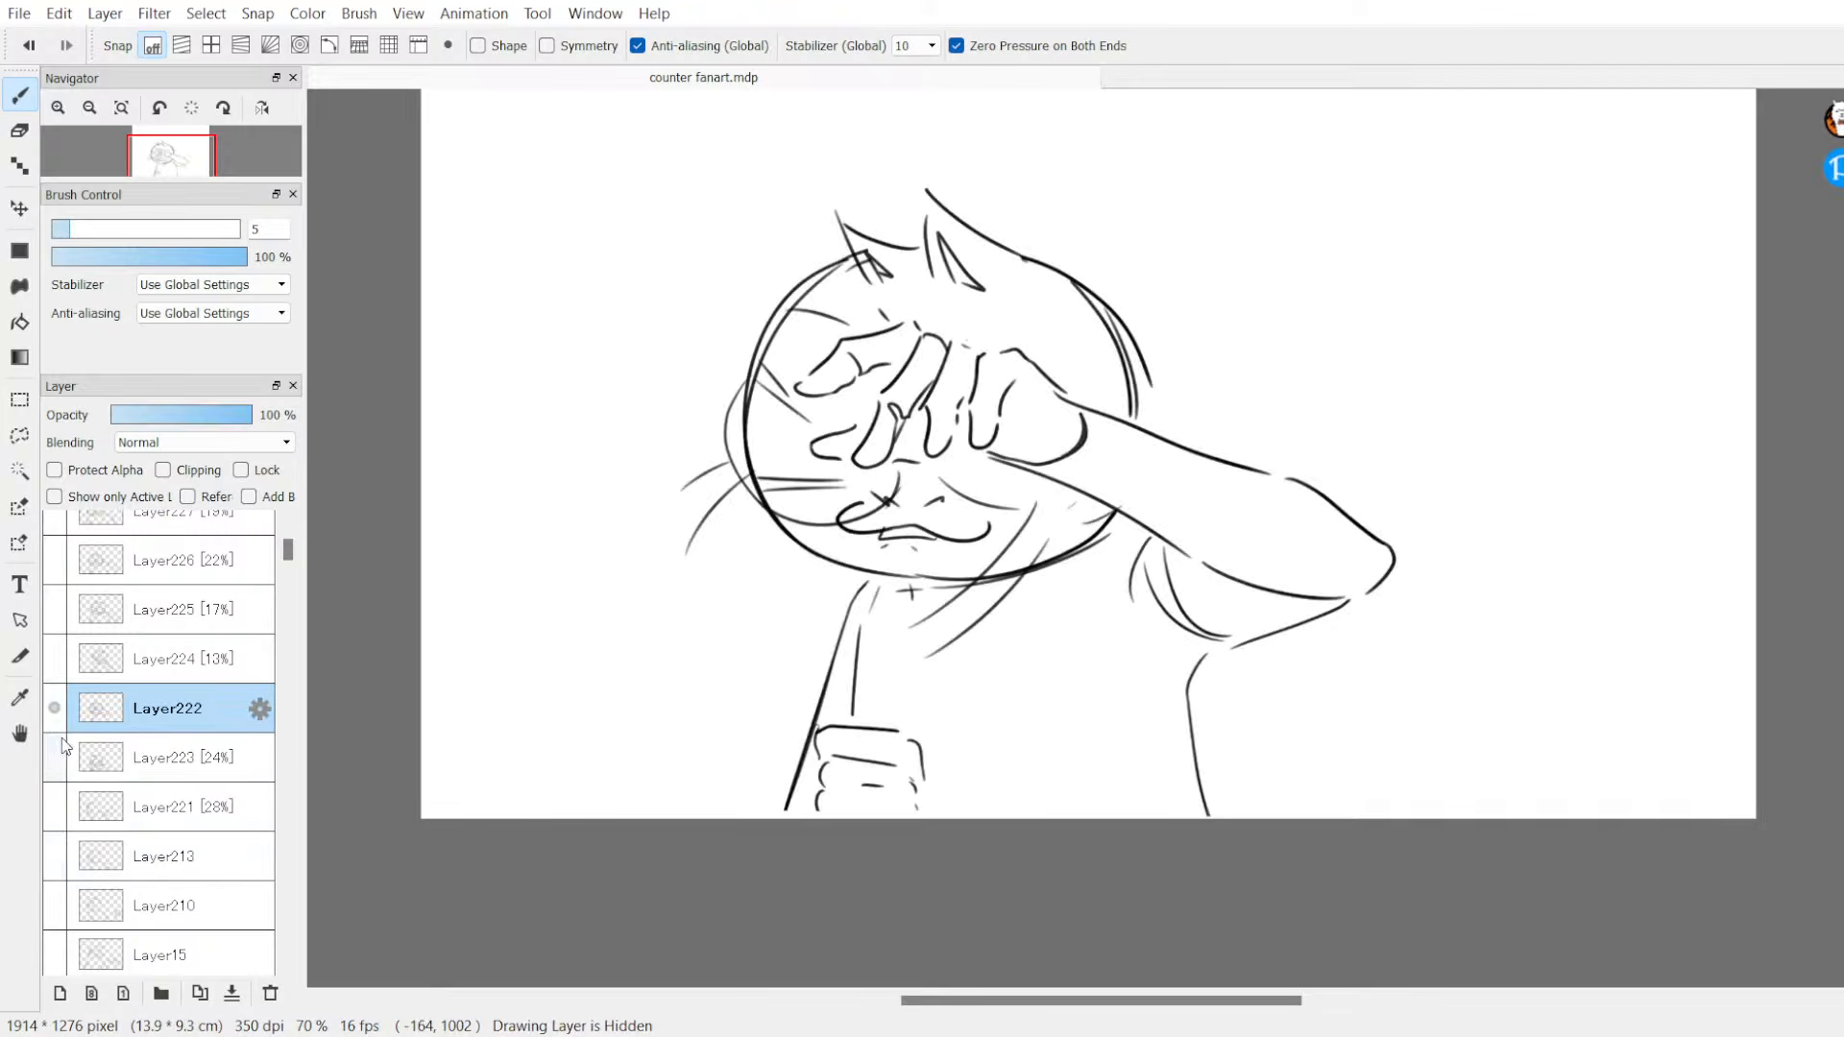
{"action": "left_click", "coordinate": [55, 708]}
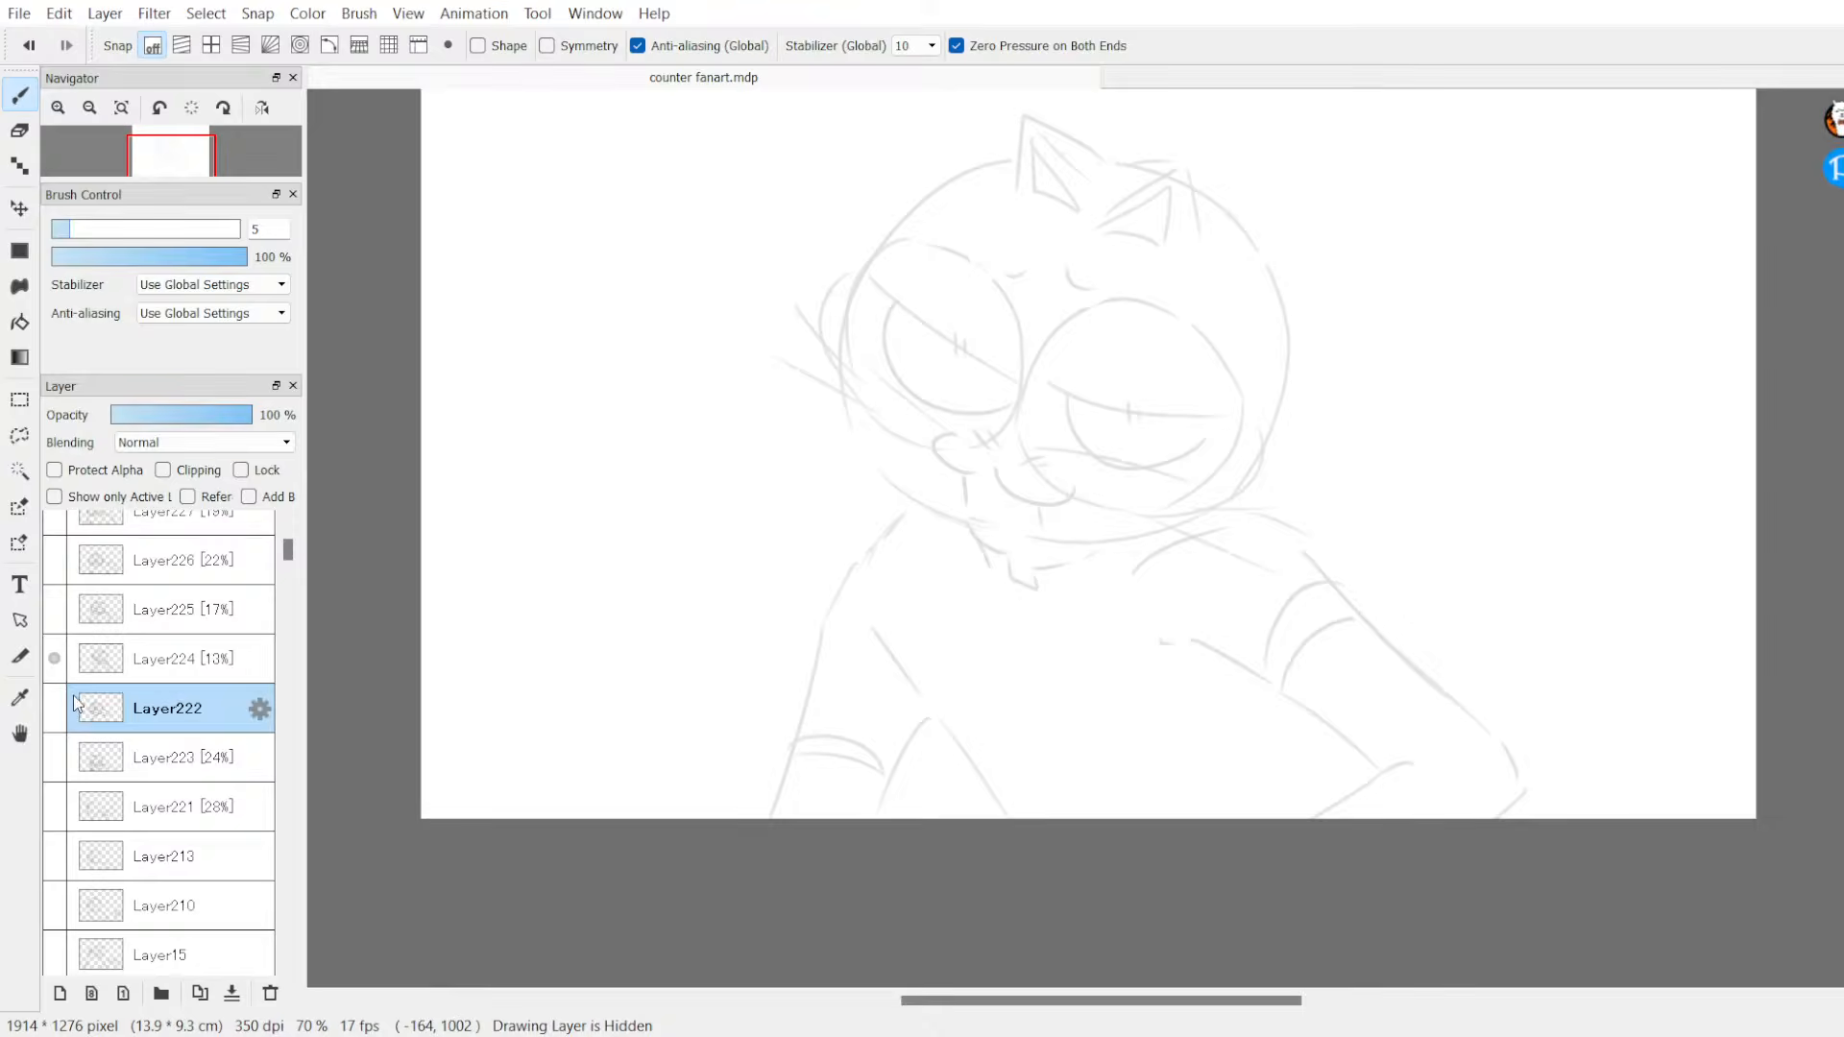
{"action": "left_click", "coordinate": [60, 708]}
{"action": "left_click", "coordinate": [54, 708]}
{"action": "left_click", "coordinate": [56, 611]}
{"action": "left_click", "coordinate": [54, 609]}
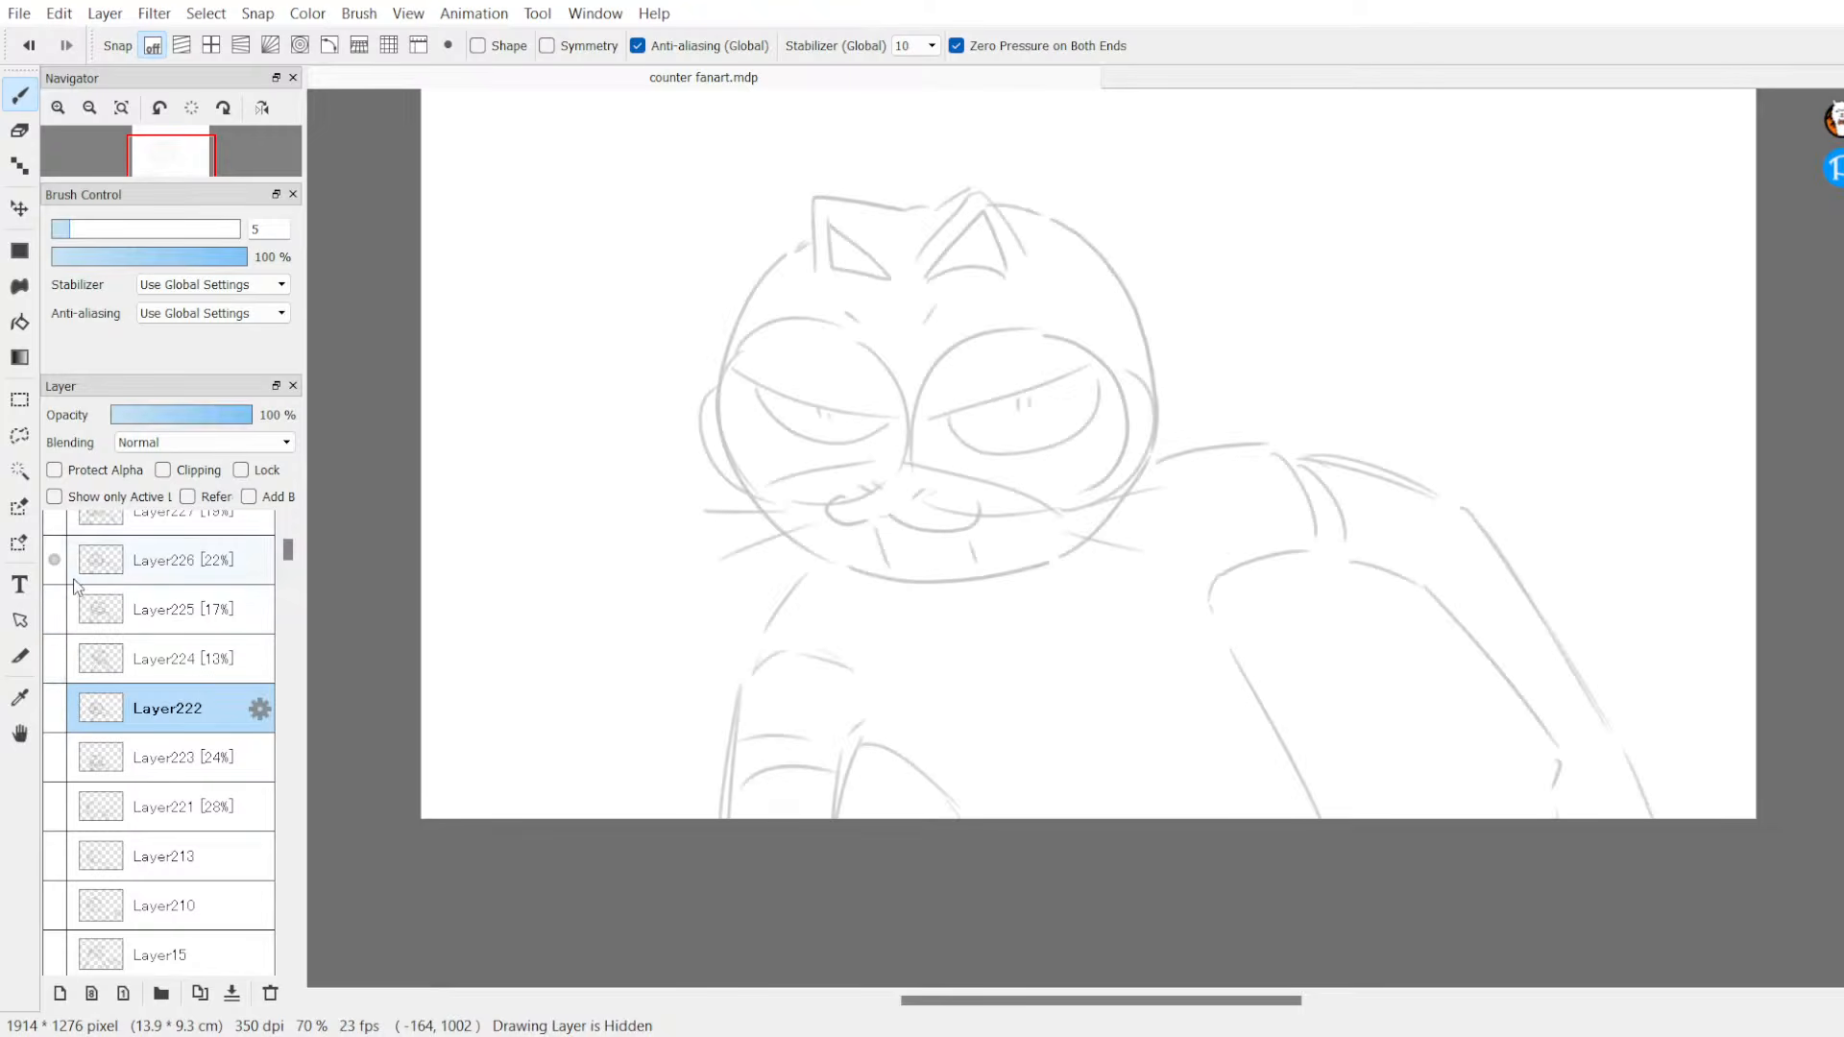
{"action": "left_click", "coordinate": [55, 580]}
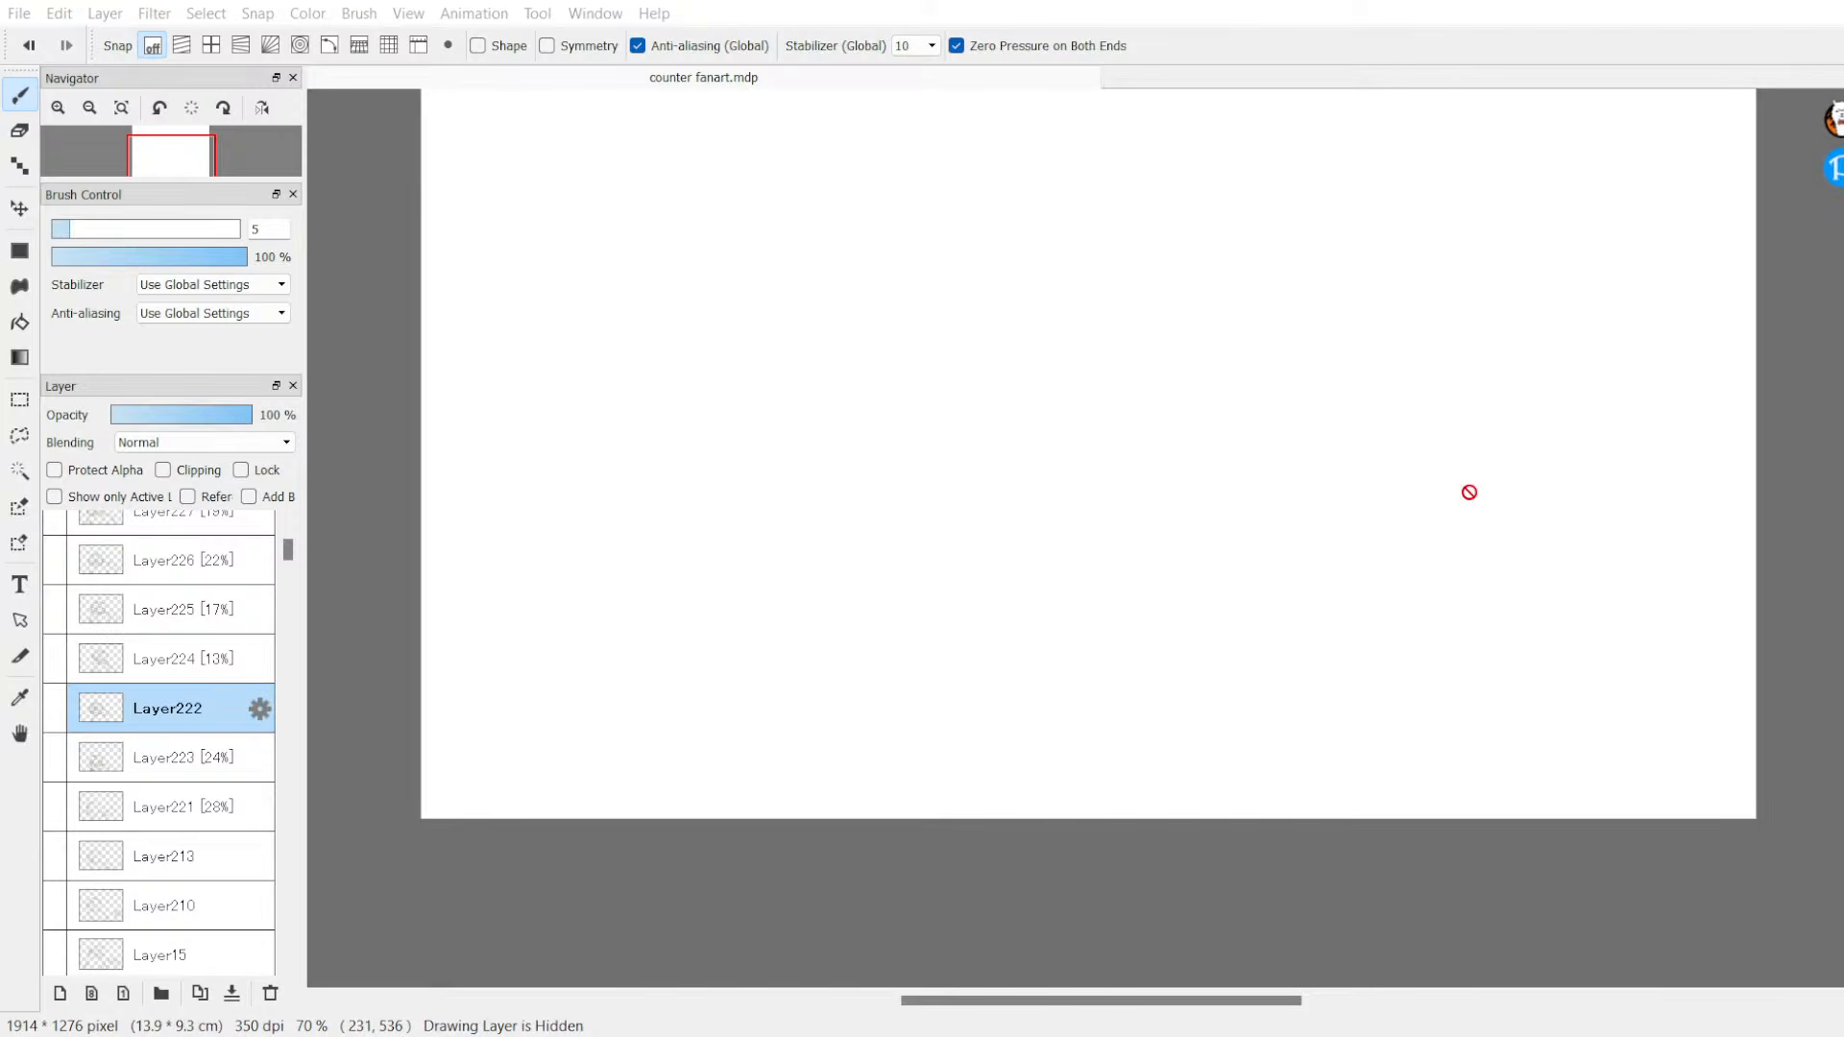
{"action": "scroll", "coordinate": [276, 576], "scroll_direction": "up", "scroll_amount": 2}
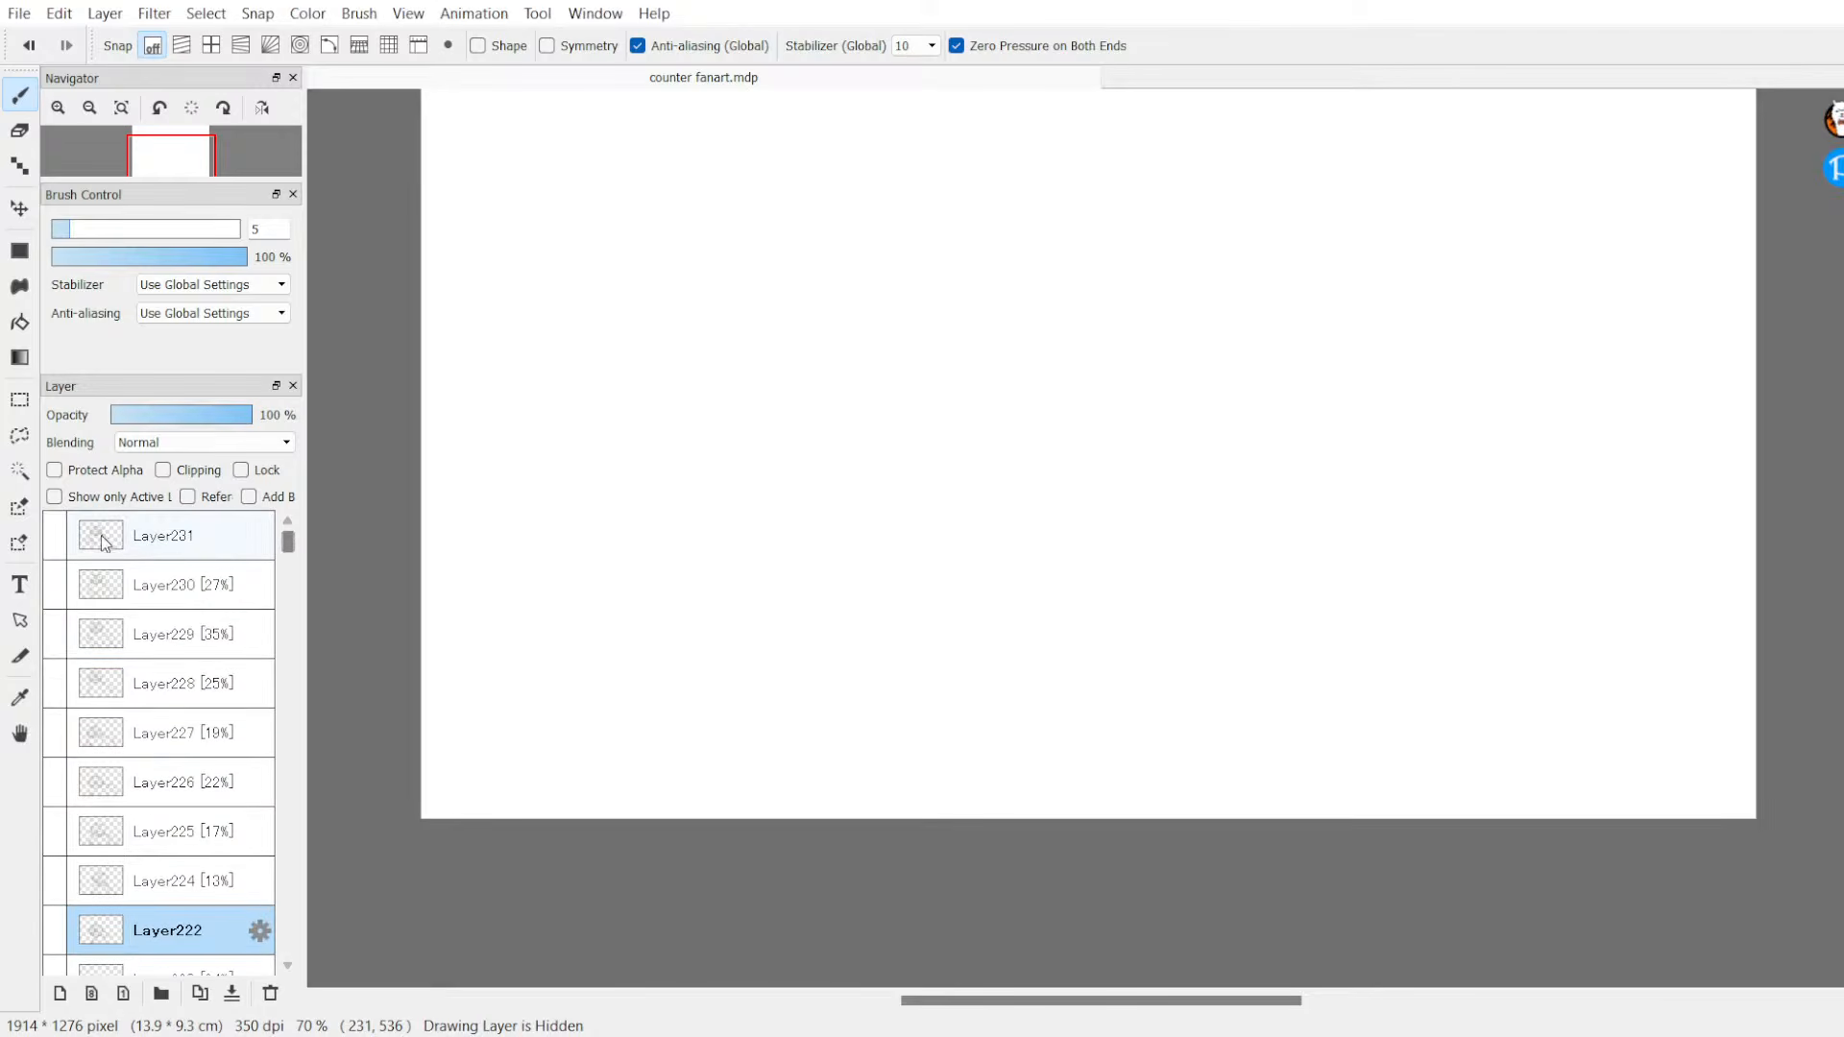
Step: Turn on the visibility of the whole layer stack from the bottommost layer, Layer16, and select that layer
{"action": "scroll", "coordinate": [296, 595], "scroll_direction": "down", "scroll_amount": 5}
{"action": "scroll", "coordinate": [294, 639], "scroll_direction": "down", "scroll_amount": 20}
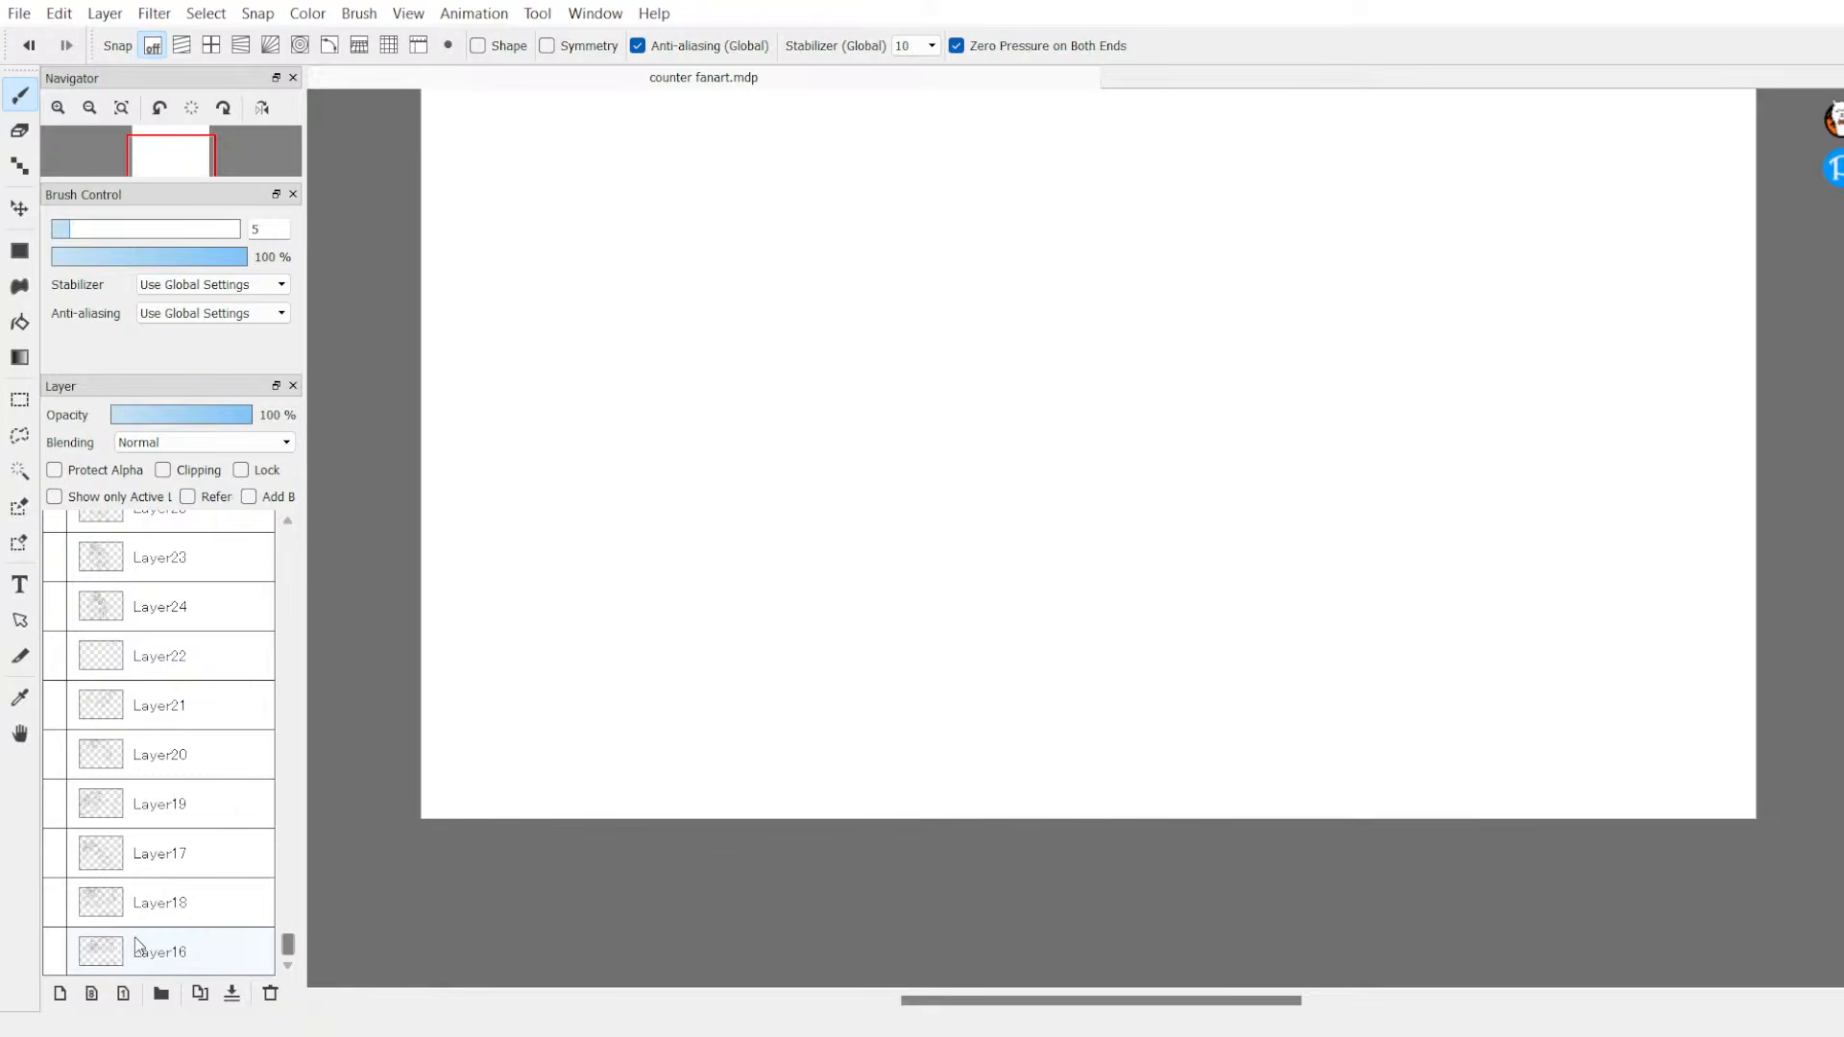
{"action": "left_click", "coordinate": [61, 951], "text": "shift"}
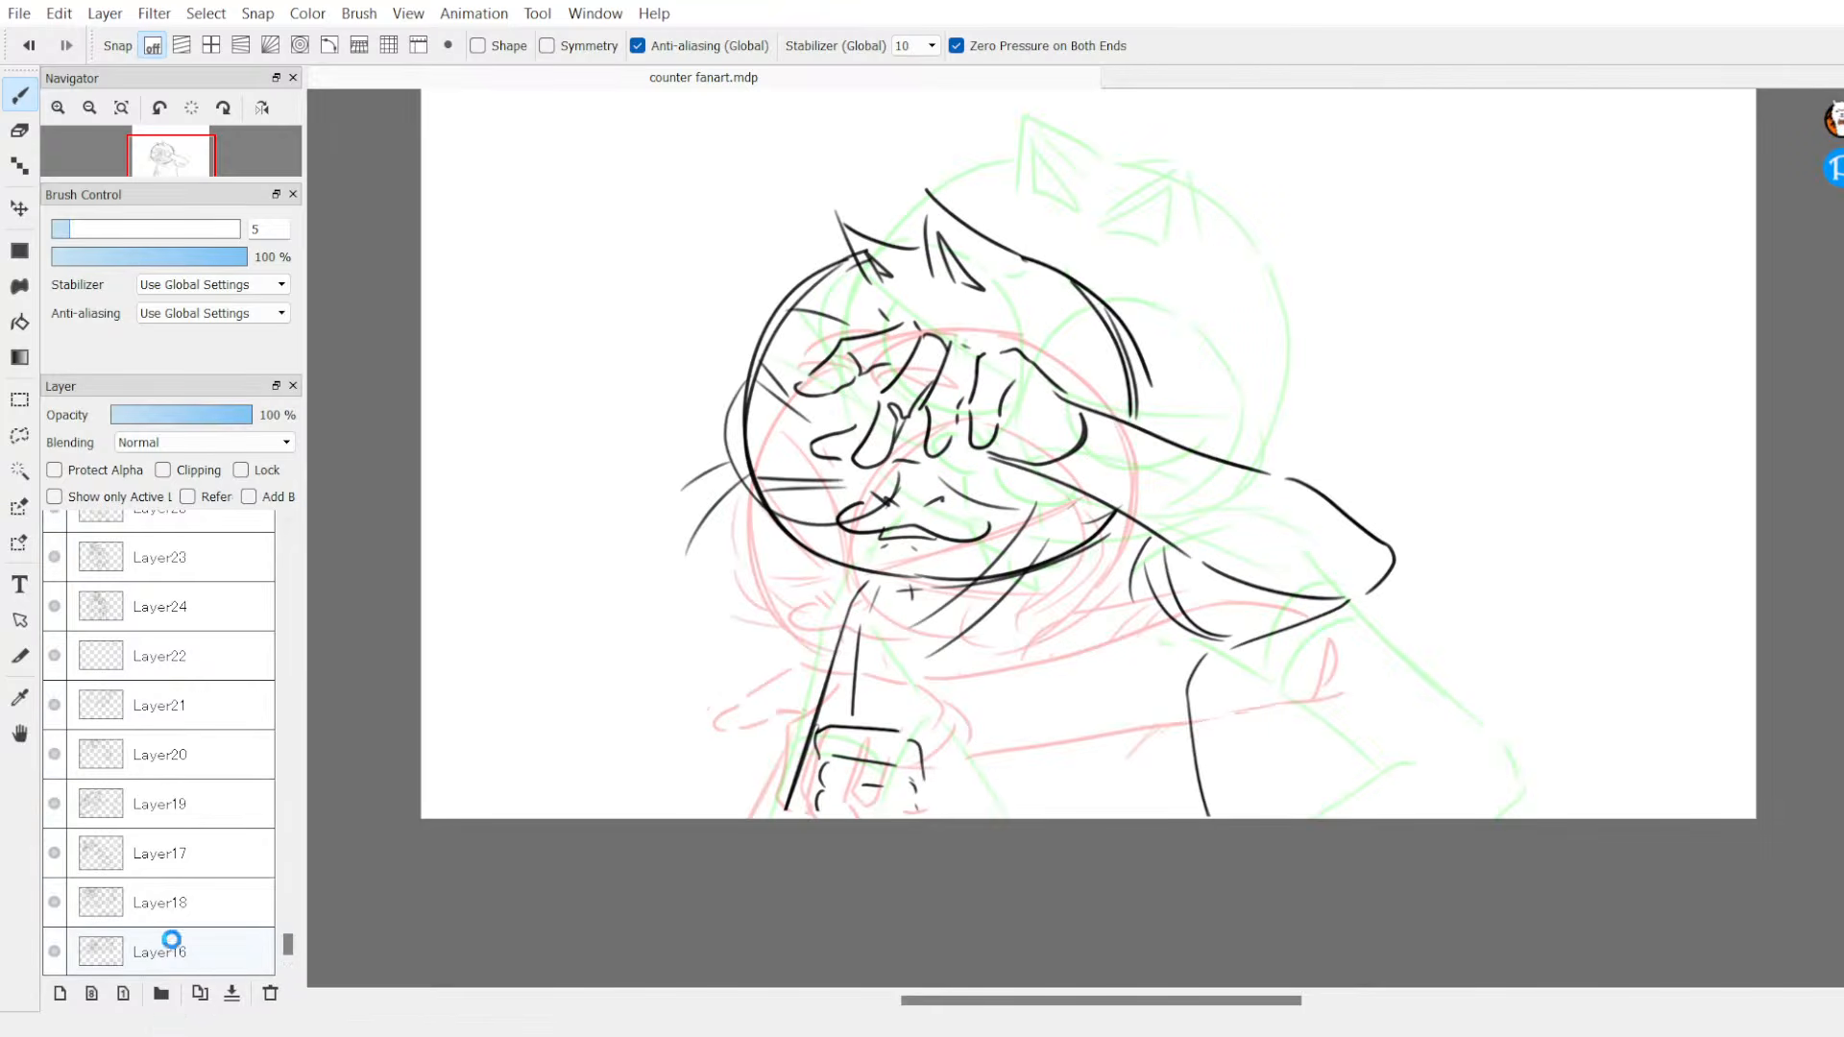
{"action": "left_click", "coordinate": [164, 949]}
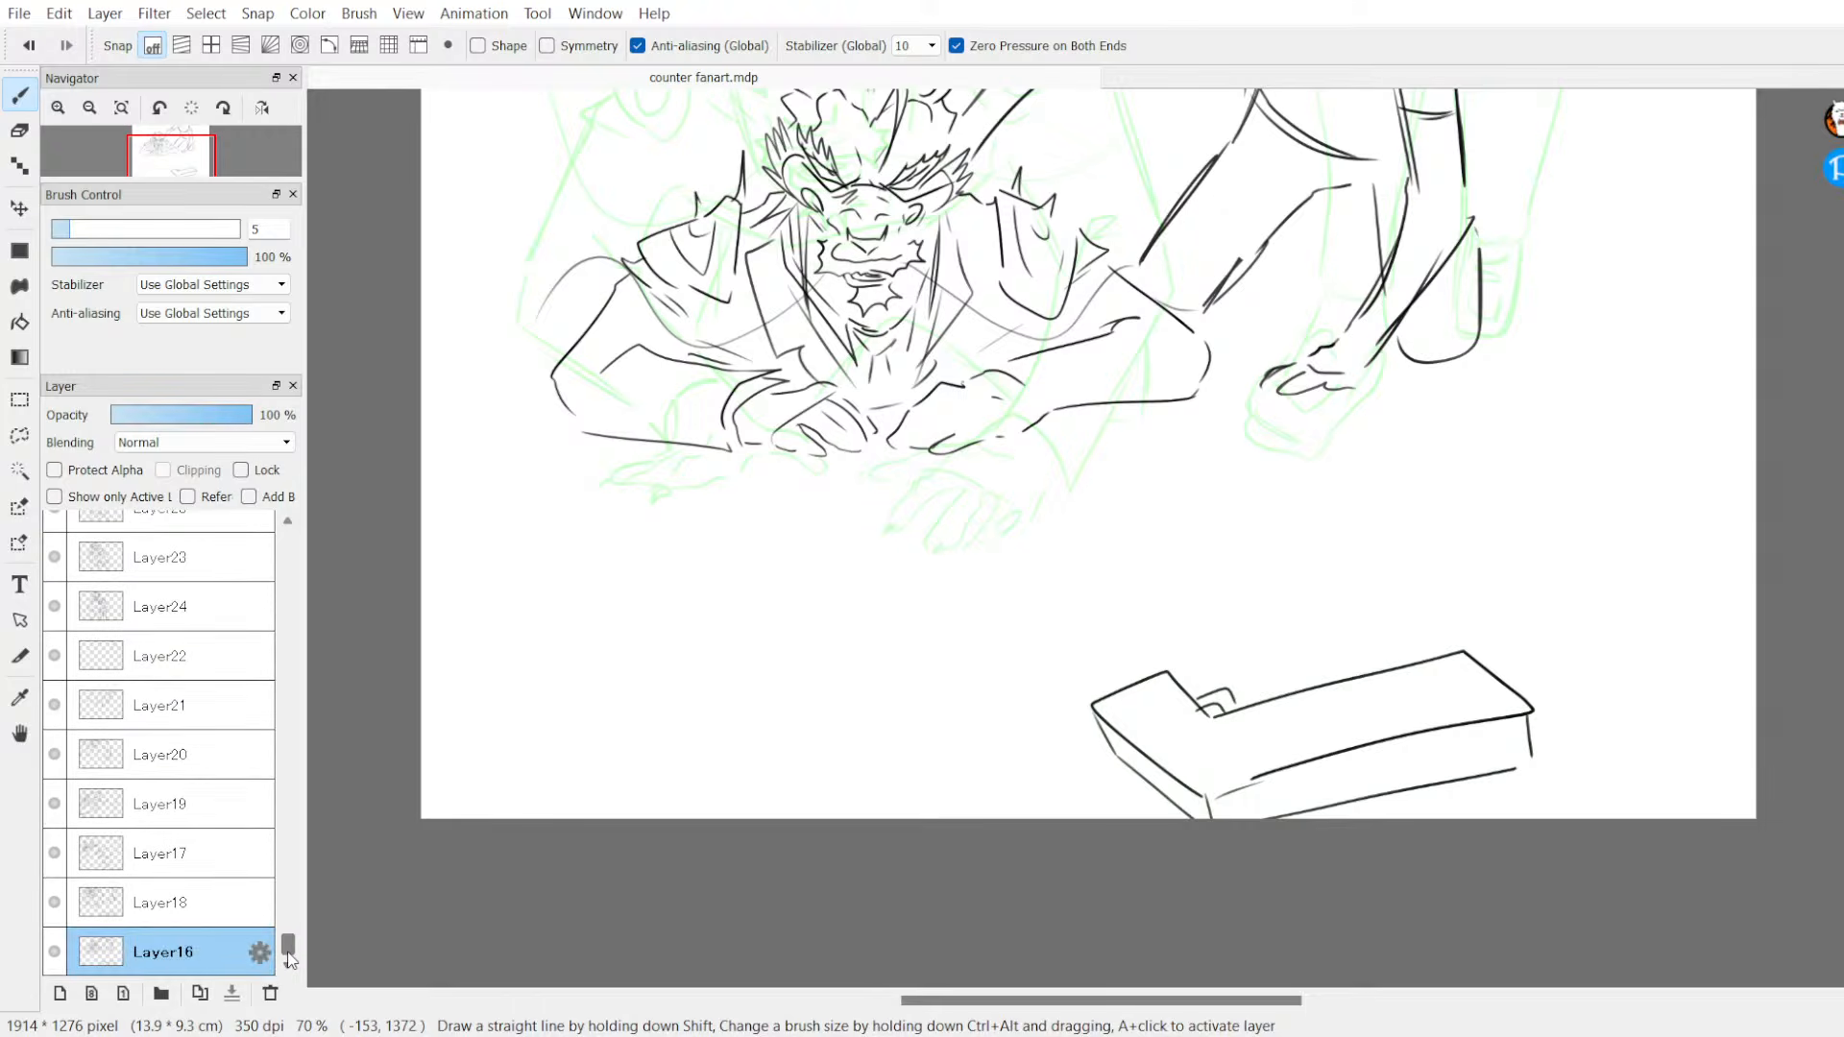
{"action": "scroll", "coordinate": [1356, 805], "scroll_direction": "up", "scroll_amount": 2}
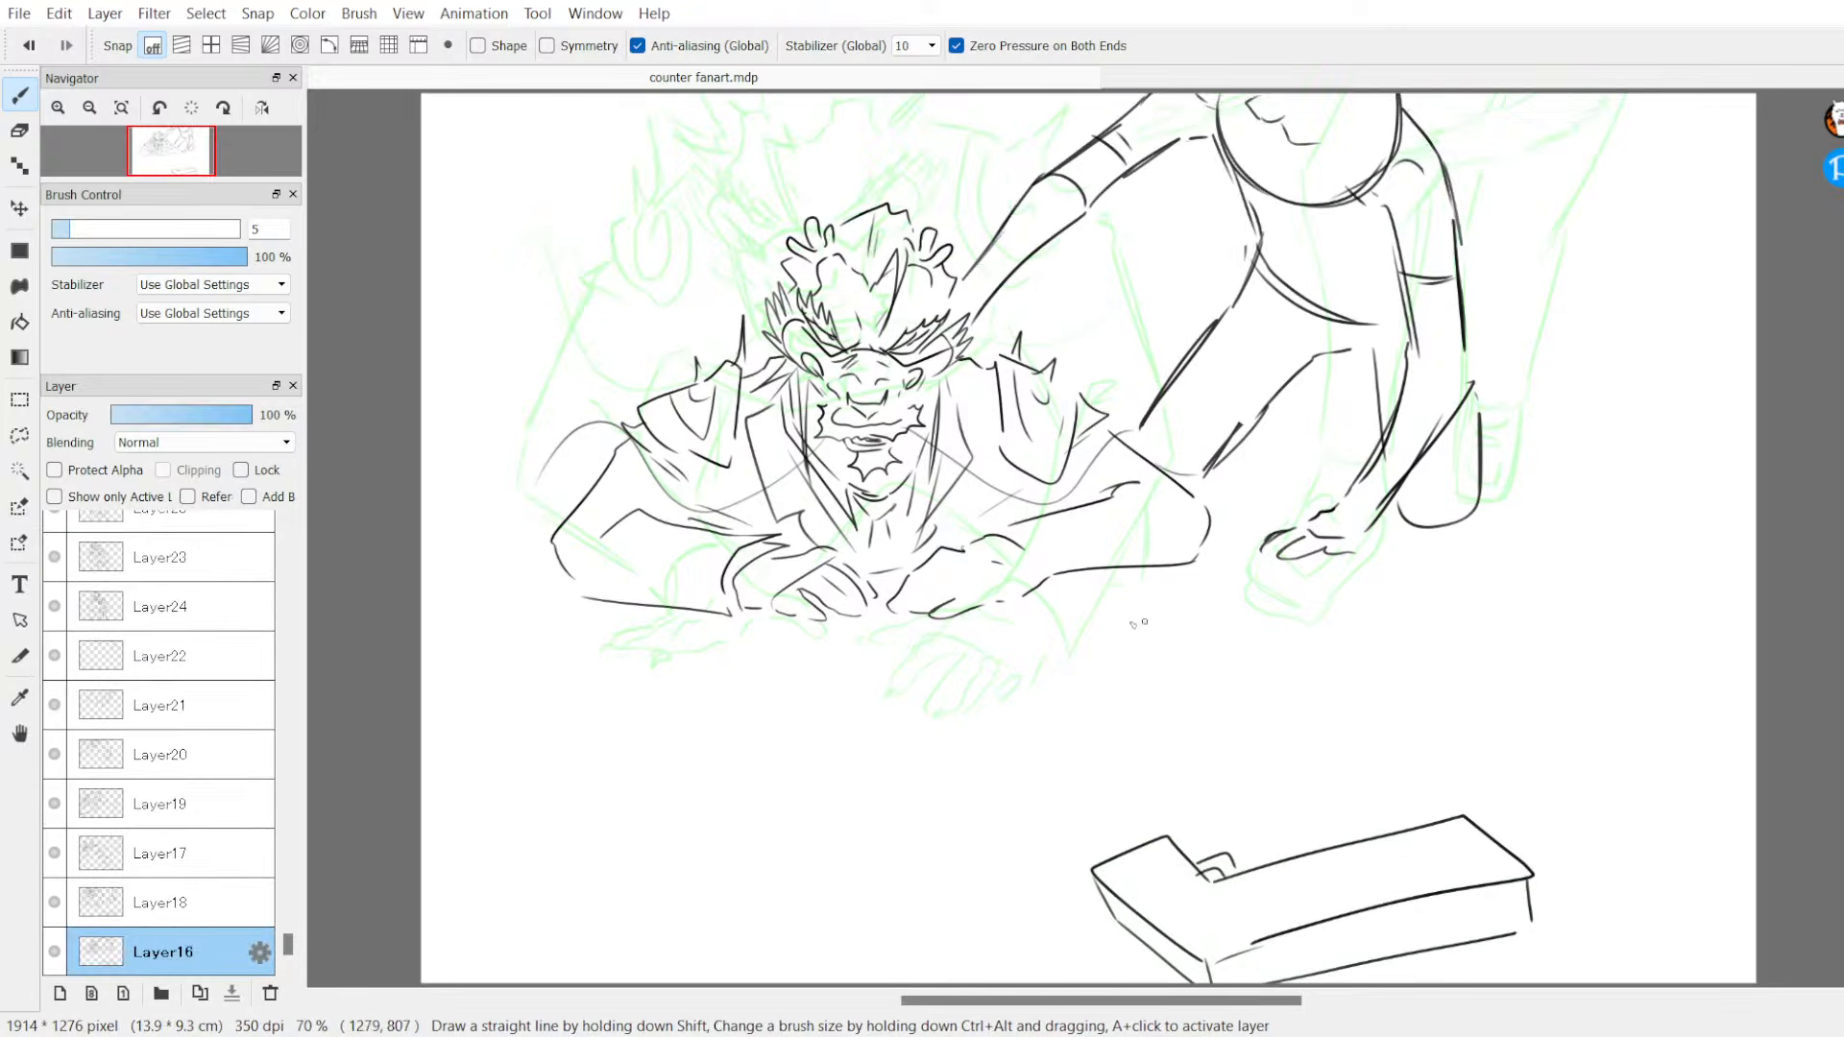
{"action": "scroll", "coordinate": [276, 922], "scroll_direction": "up", "scroll_amount": 3}
{"action": "scroll", "coordinate": [291, 937], "scroll_direction": "down", "scroll_amount": 3}
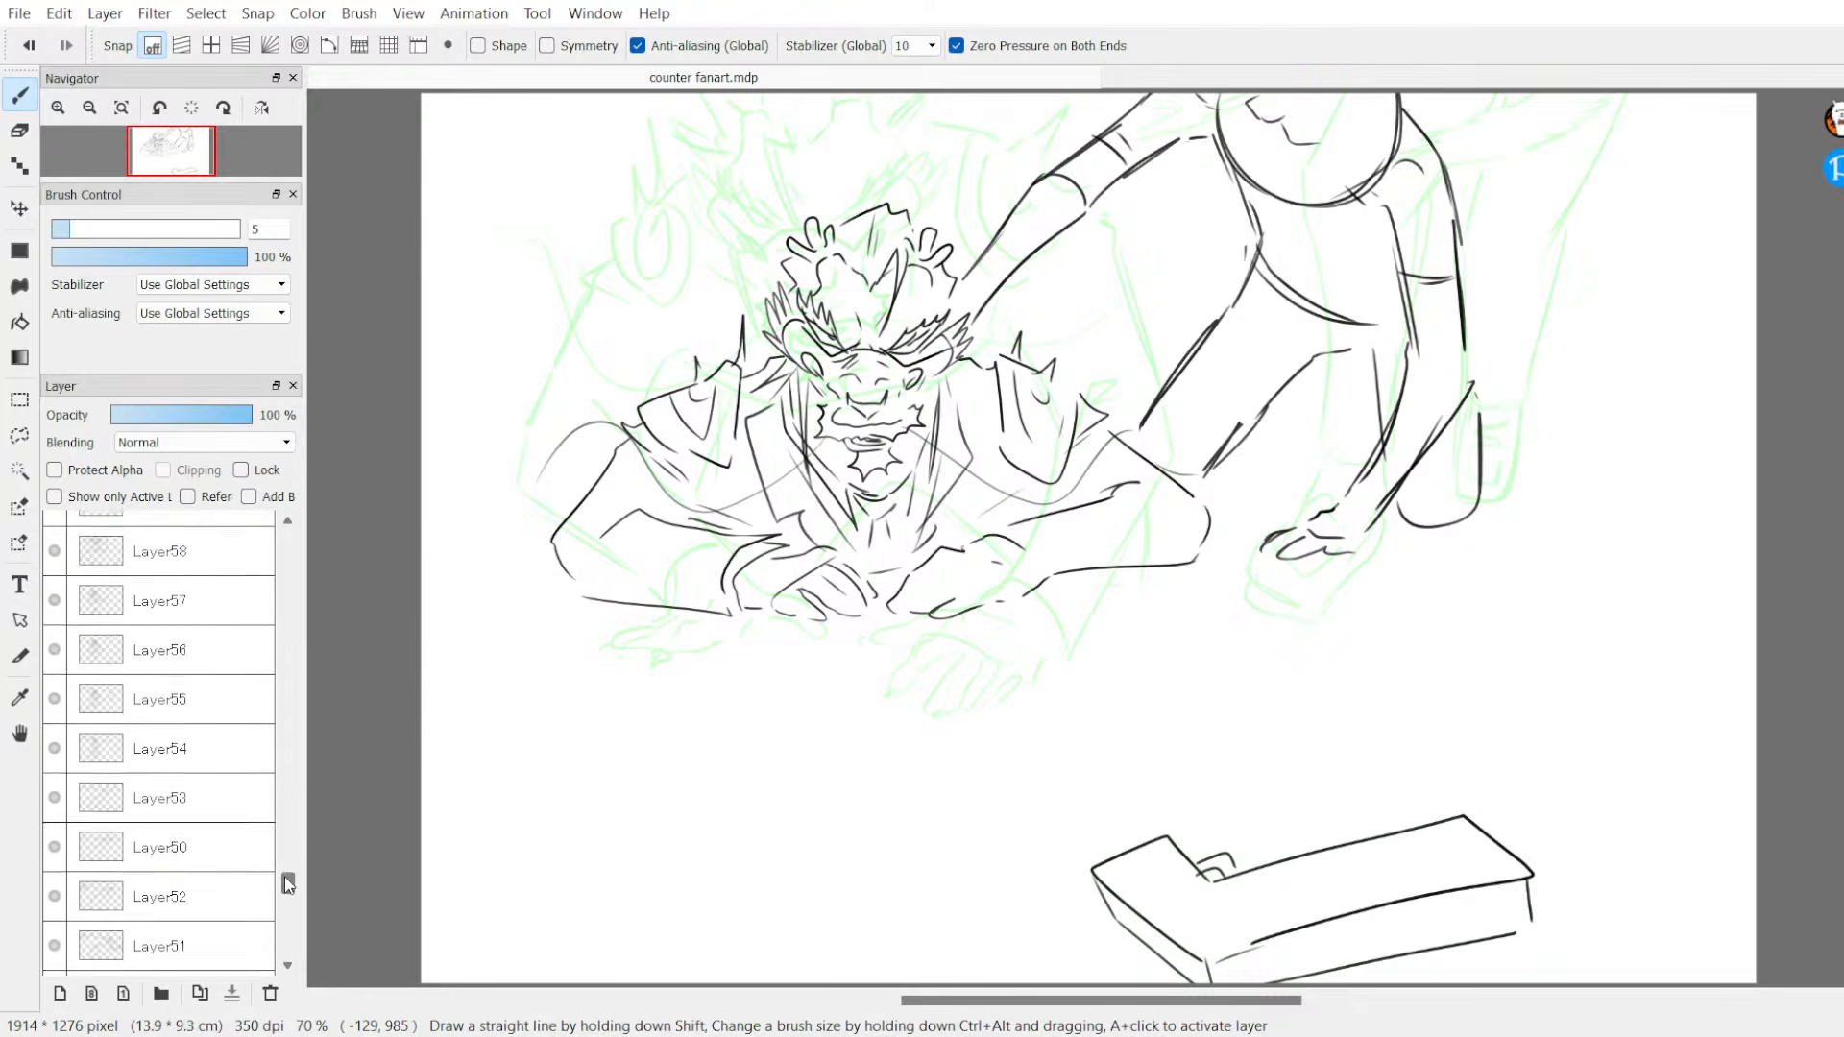
Step: Make the drawing and background layers inside Folder6 and Folder5 visible, collapsing each folder when done
{"action": "left_click_drag", "start_coordinate": [288, 945], "coordinate": [289, 855]}
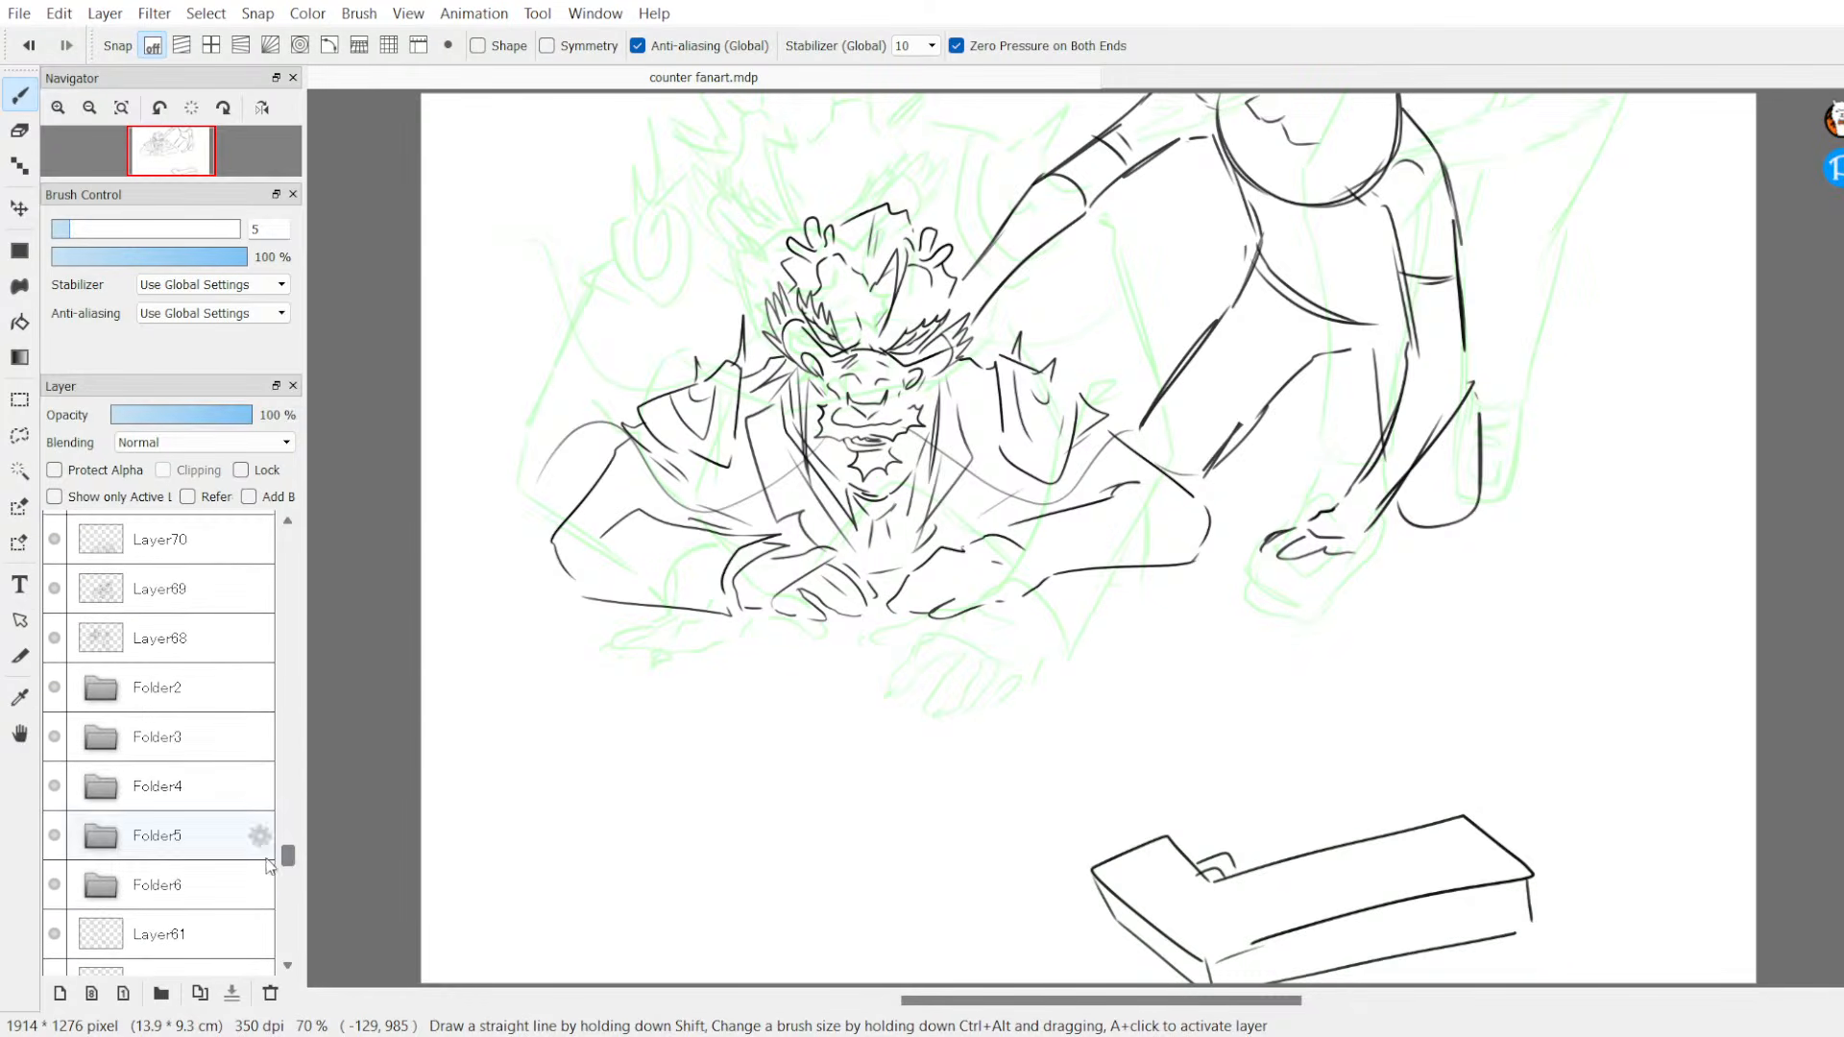
{"action": "double_click", "coordinate": [152, 885]}
{"action": "double_click", "coordinate": [57, 884]}
{"action": "left_click", "coordinate": [56, 884]}
{"action": "left_click", "coordinate": [177, 889]}
{"action": "left_click", "coordinate": [183, 850]}
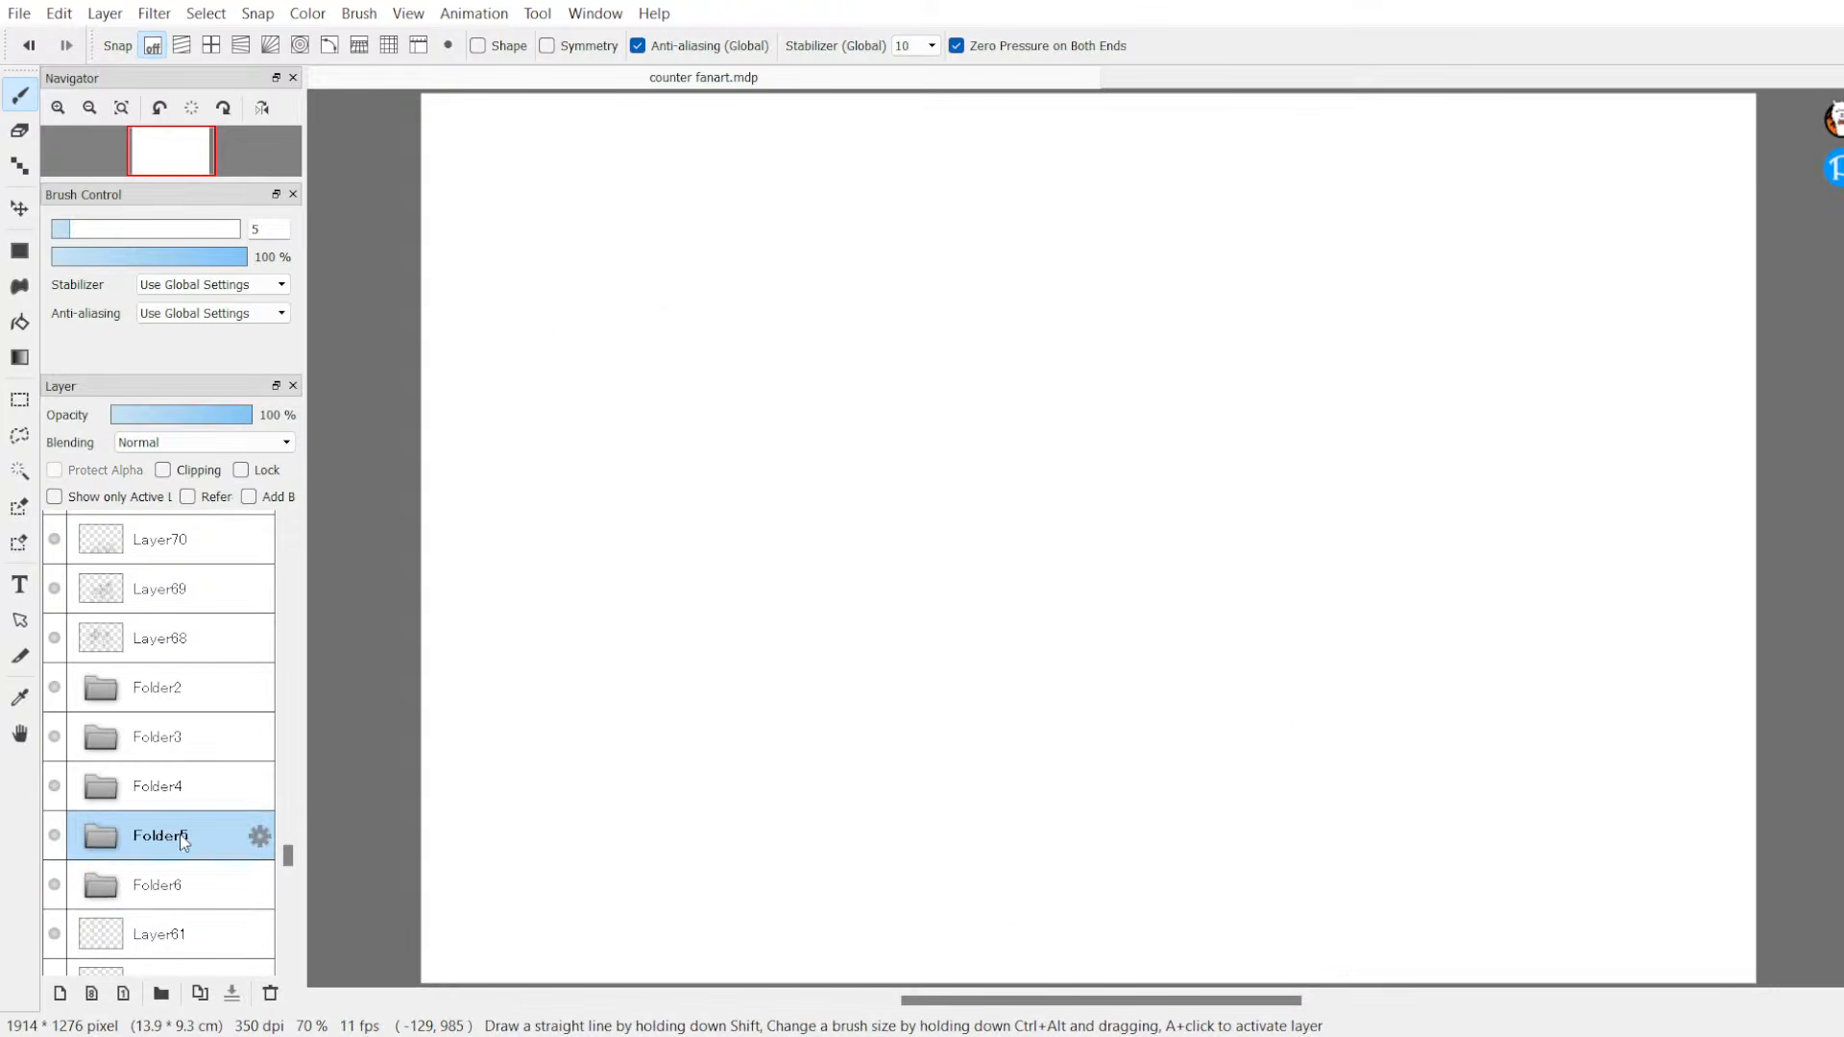
{"action": "left_click", "coordinate": [195, 782]}
{"action": "left_click", "coordinate": [103, 834]}
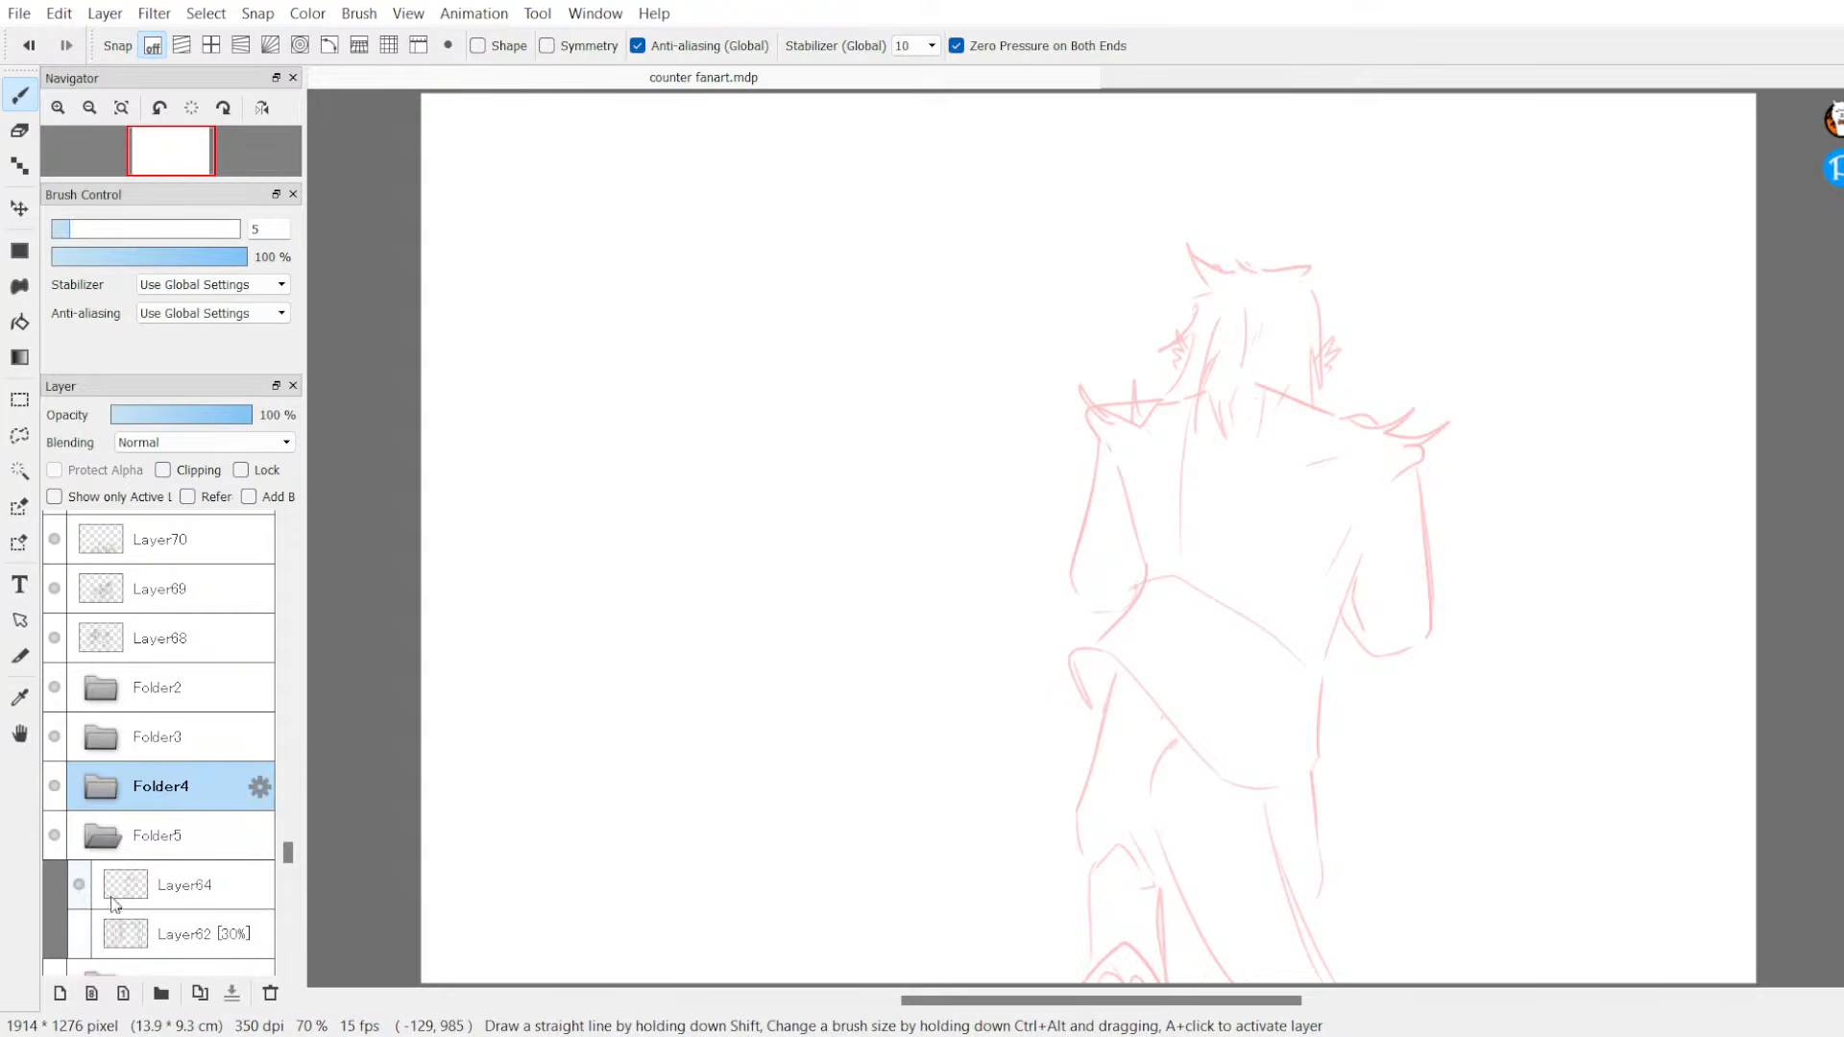
{"action": "left_click", "coordinate": [136, 815]}
Step: Show Layer65 and its Layer62 background inside Folder4, and collapse the folder
{"action": "left_click", "coordinate": [103, 788]}
{"action": "left_click", "coordinate": [79, 835]}
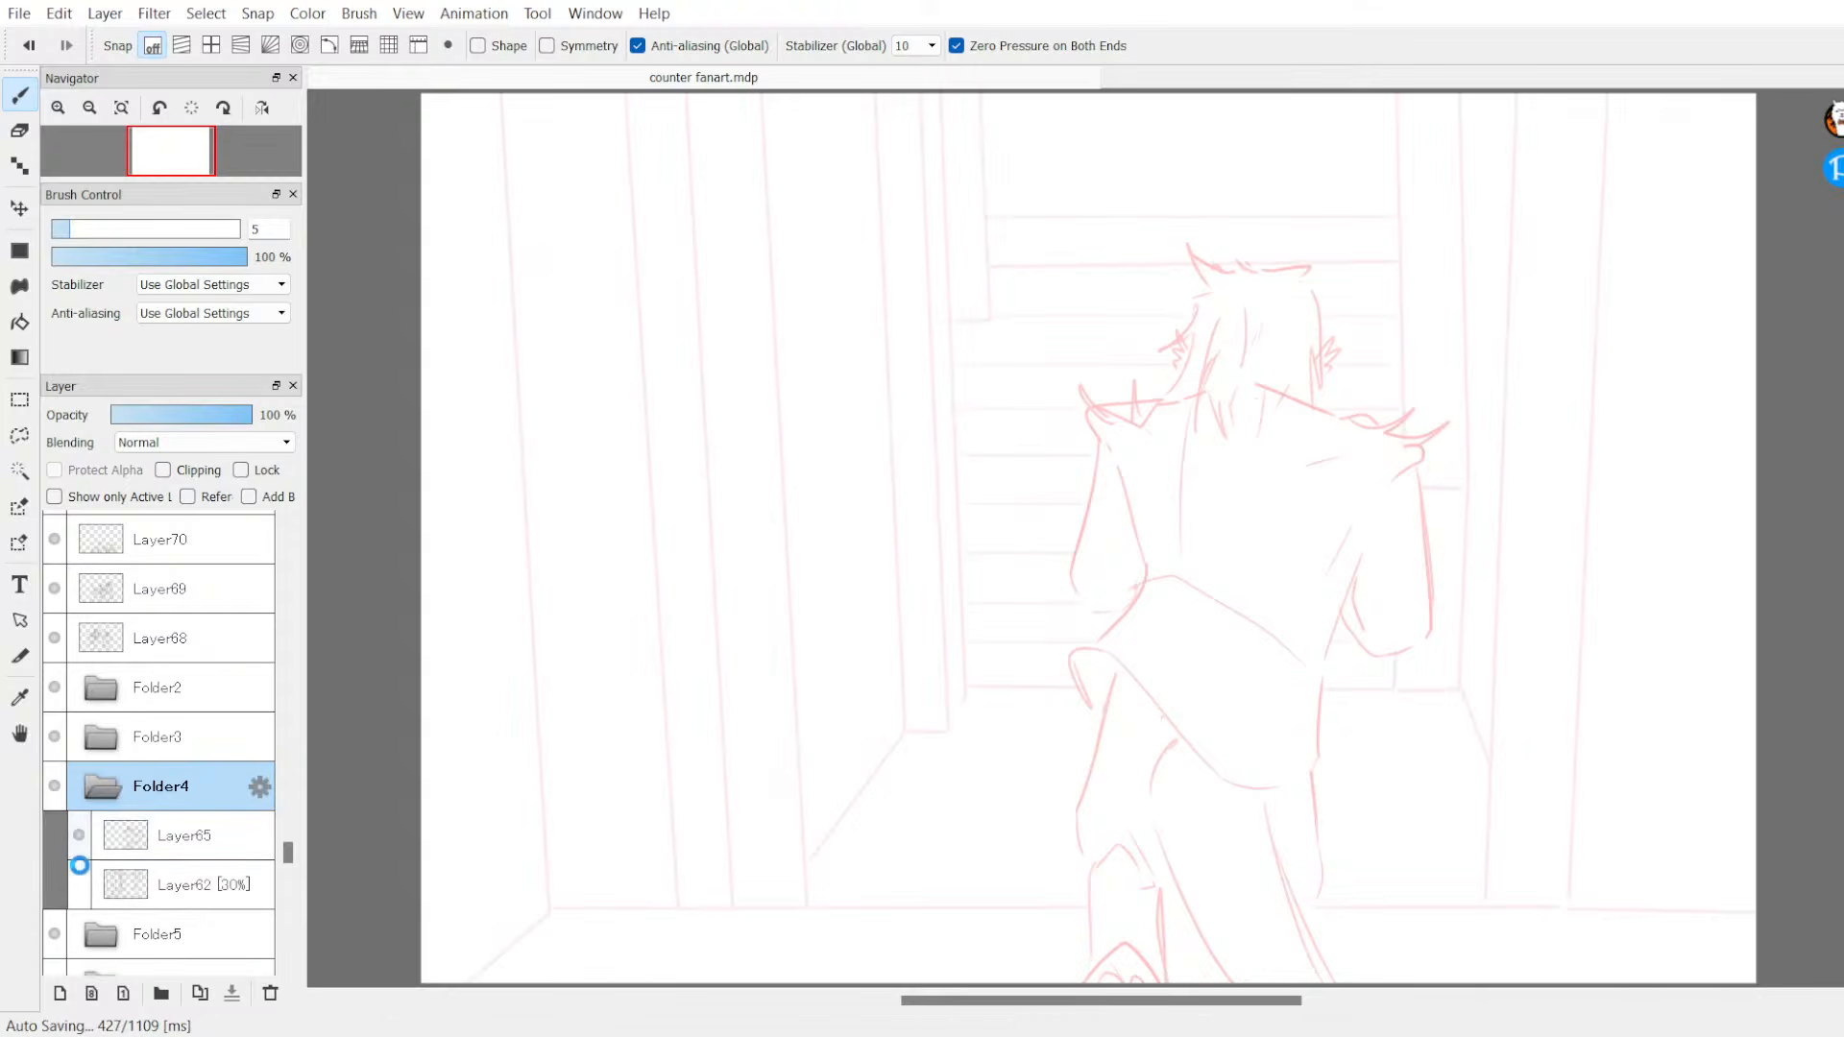
{"action": "left_click", "coordinate": [79, 884]}
{"action": "left_click", "coordinate": [103, 788]}
Step: Show Layer66 and its Layer62 background inside Folder3, and collapse the folder
{"action": "left_click", "coordinate": [102, 737]}
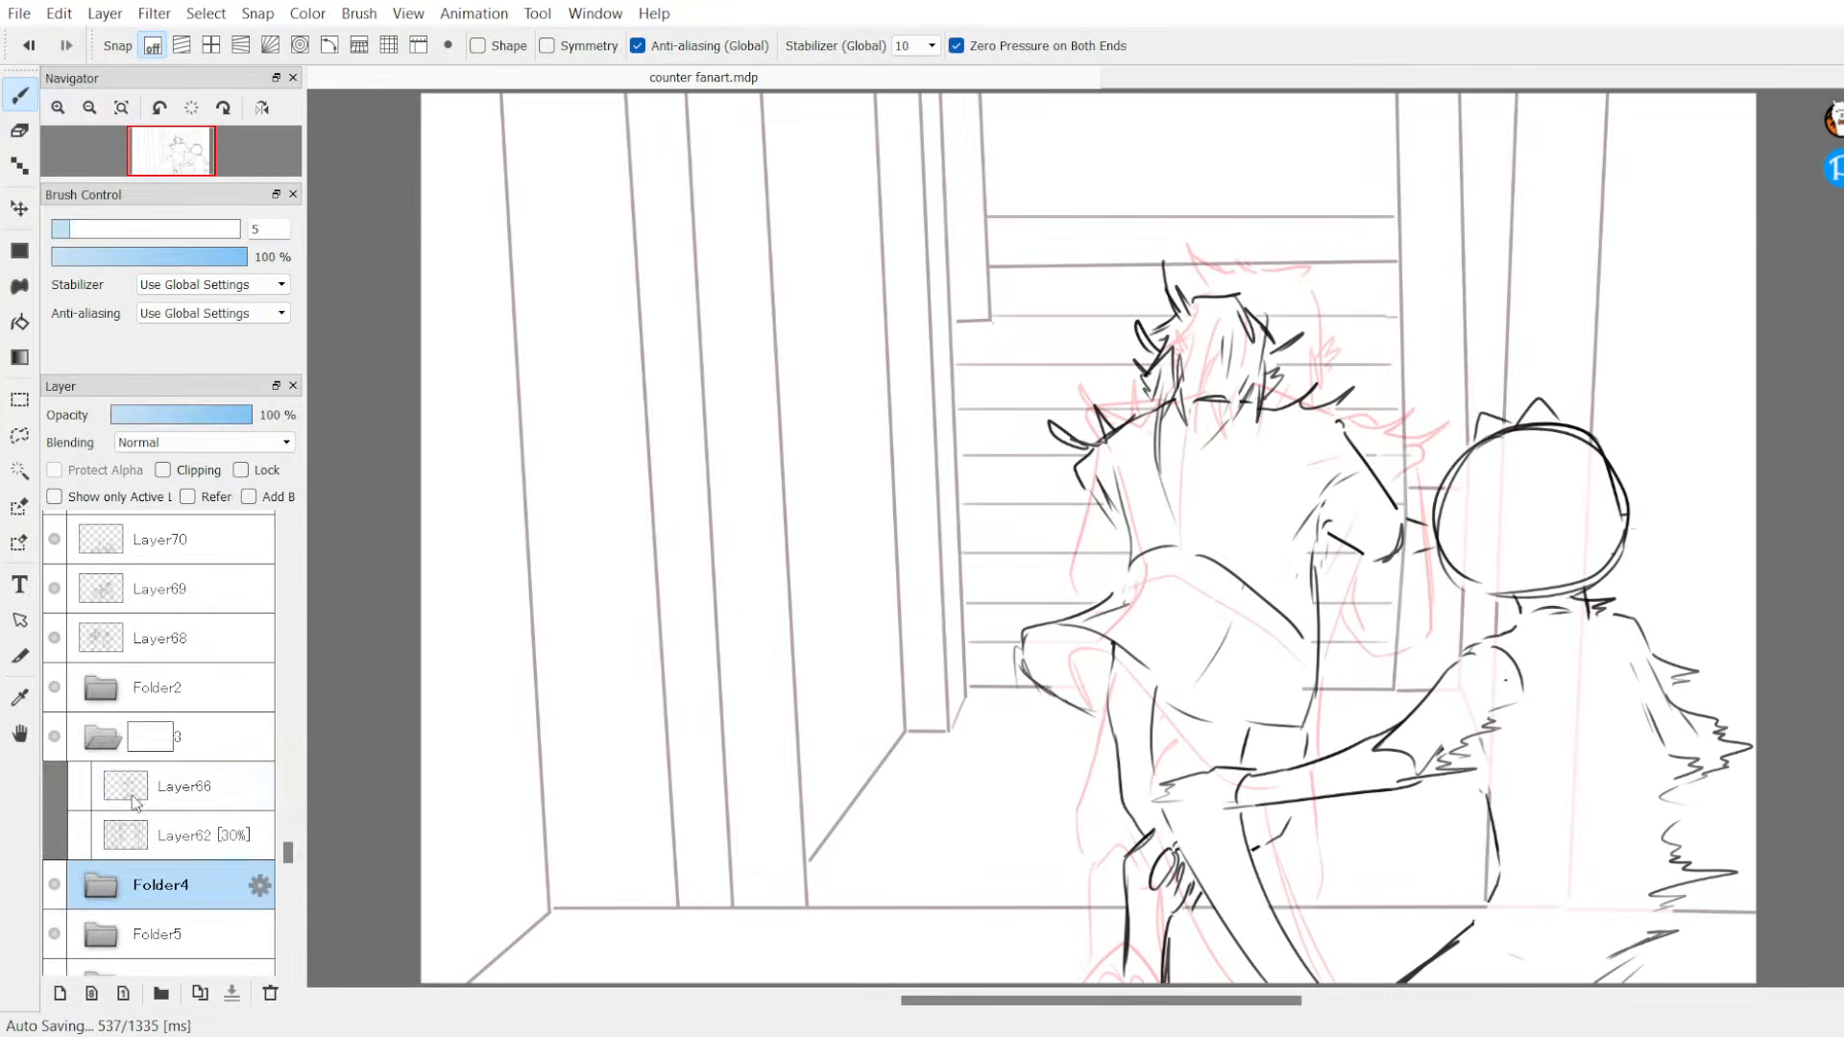
{"action": "left_click", "coordinate": [79, 787]}
{"action": "left_click", "coordinate": [78, 836]}
{"action": "left_click", "coordinate": [103, 738]}
Step: Show Layer67 and its Layer62 background inside Folder2, and collapse the folder
{"action": "left_click", "coordinate": [103, 689]}
{"action": "left_click", "coordinate": [79, 737]}
{"action": "left_click", "coordinate": [79, 786]}
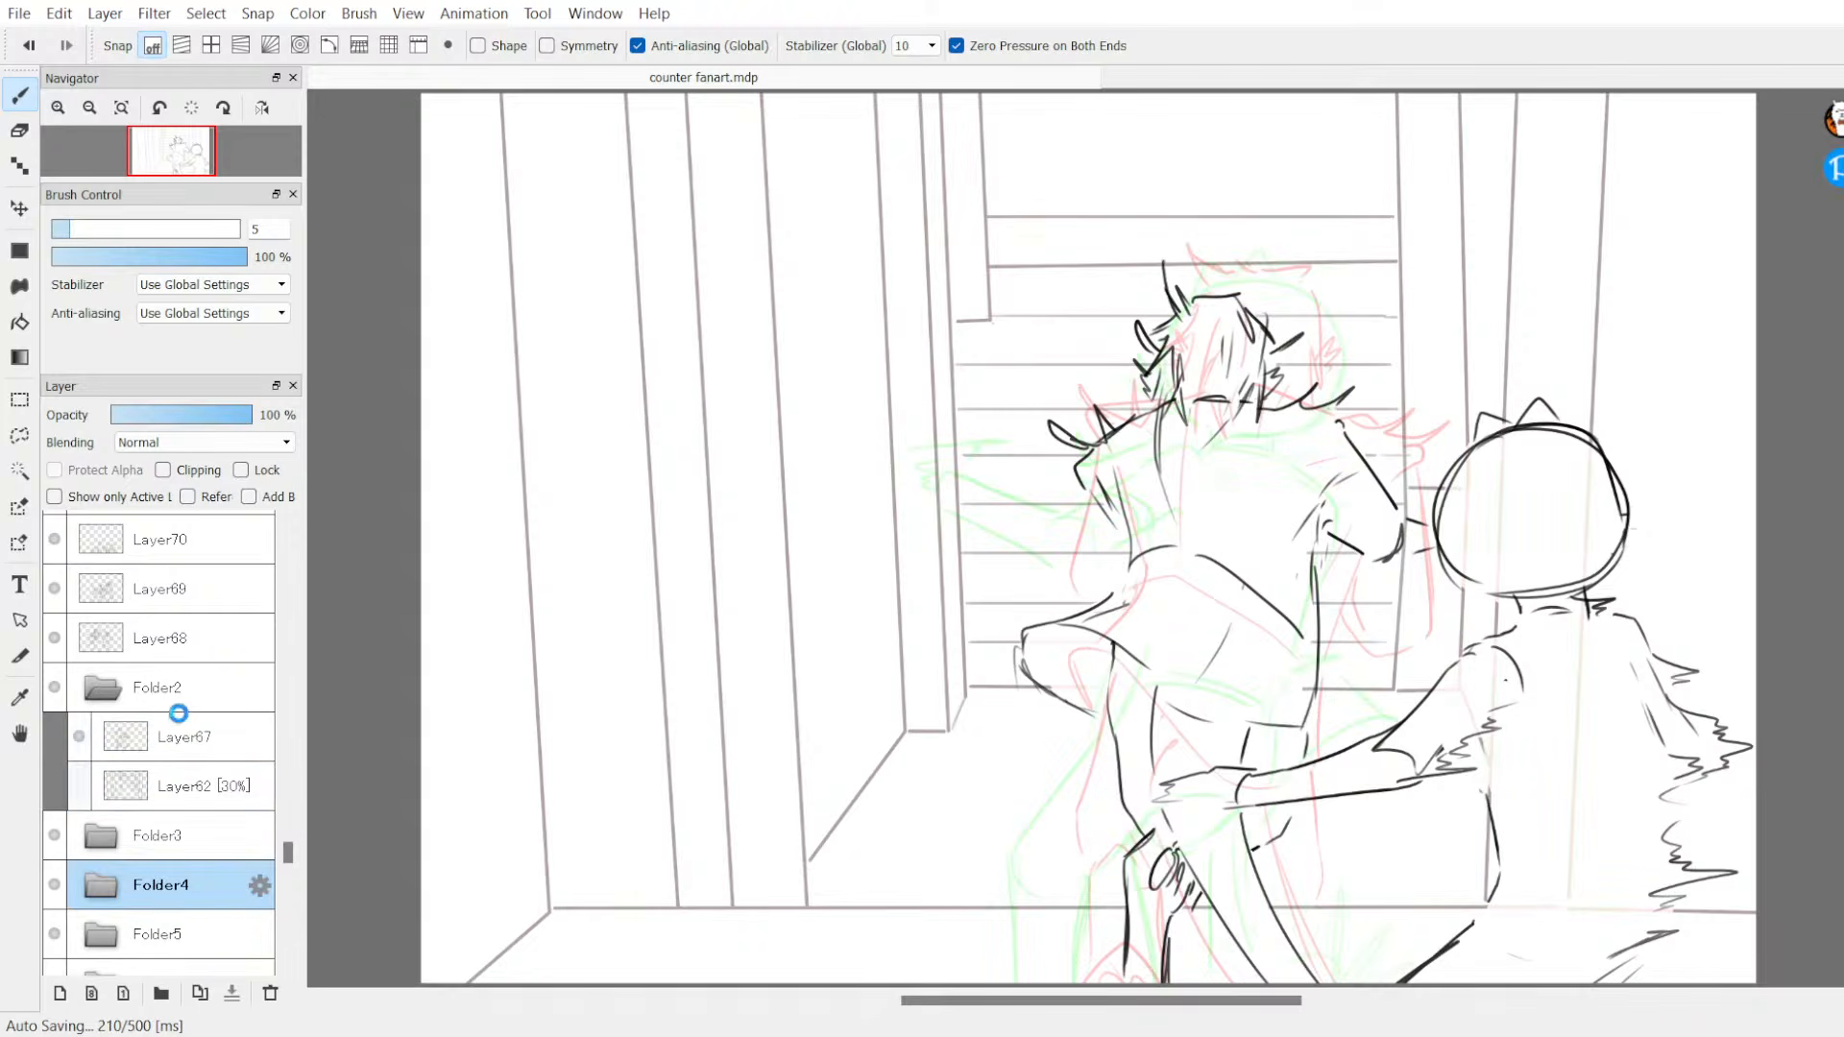
{"action": "left_click", "coordinate": [99, 691]}
Step: Show the drawing and Layer83 background inside Folder7 and Folder11, collapsing each folder when done
{"action": "left_click_drag", "start_coordinate": [288, 855], "coordinate": [288, 832]}
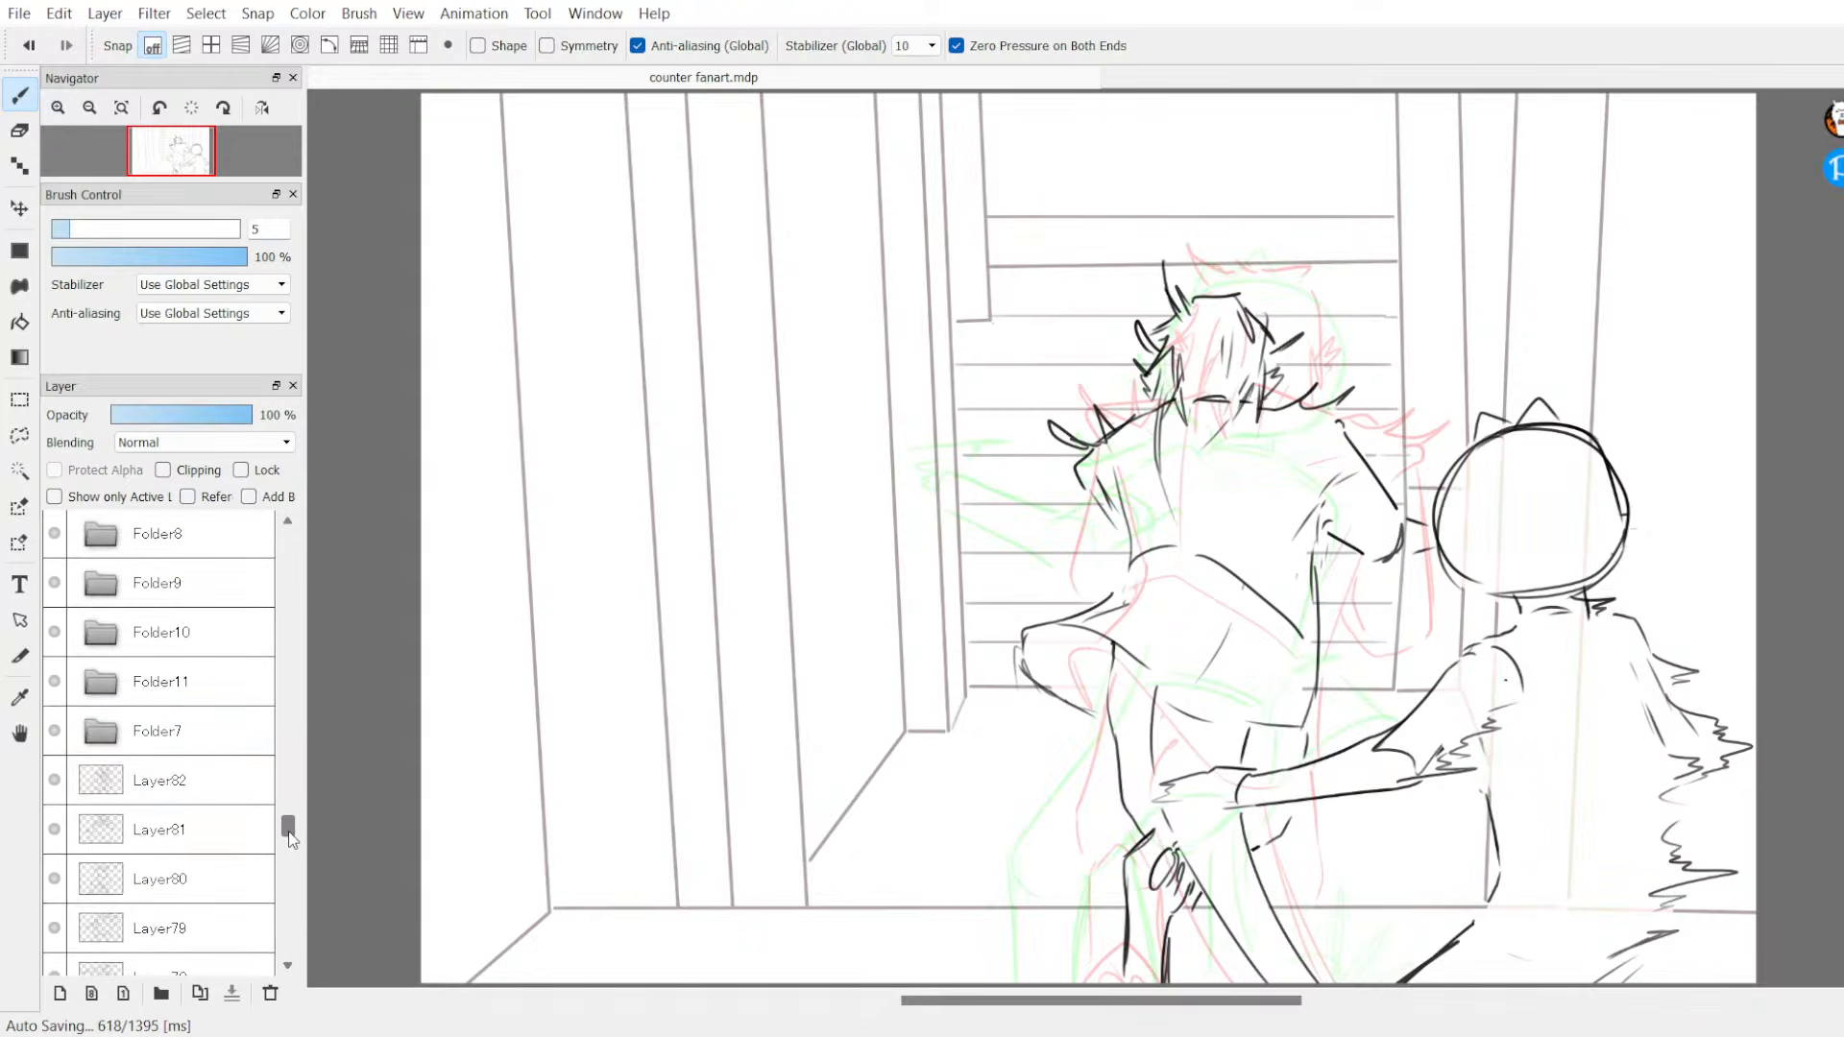
{"action": "left_click", "coordinate": [118, 746]}
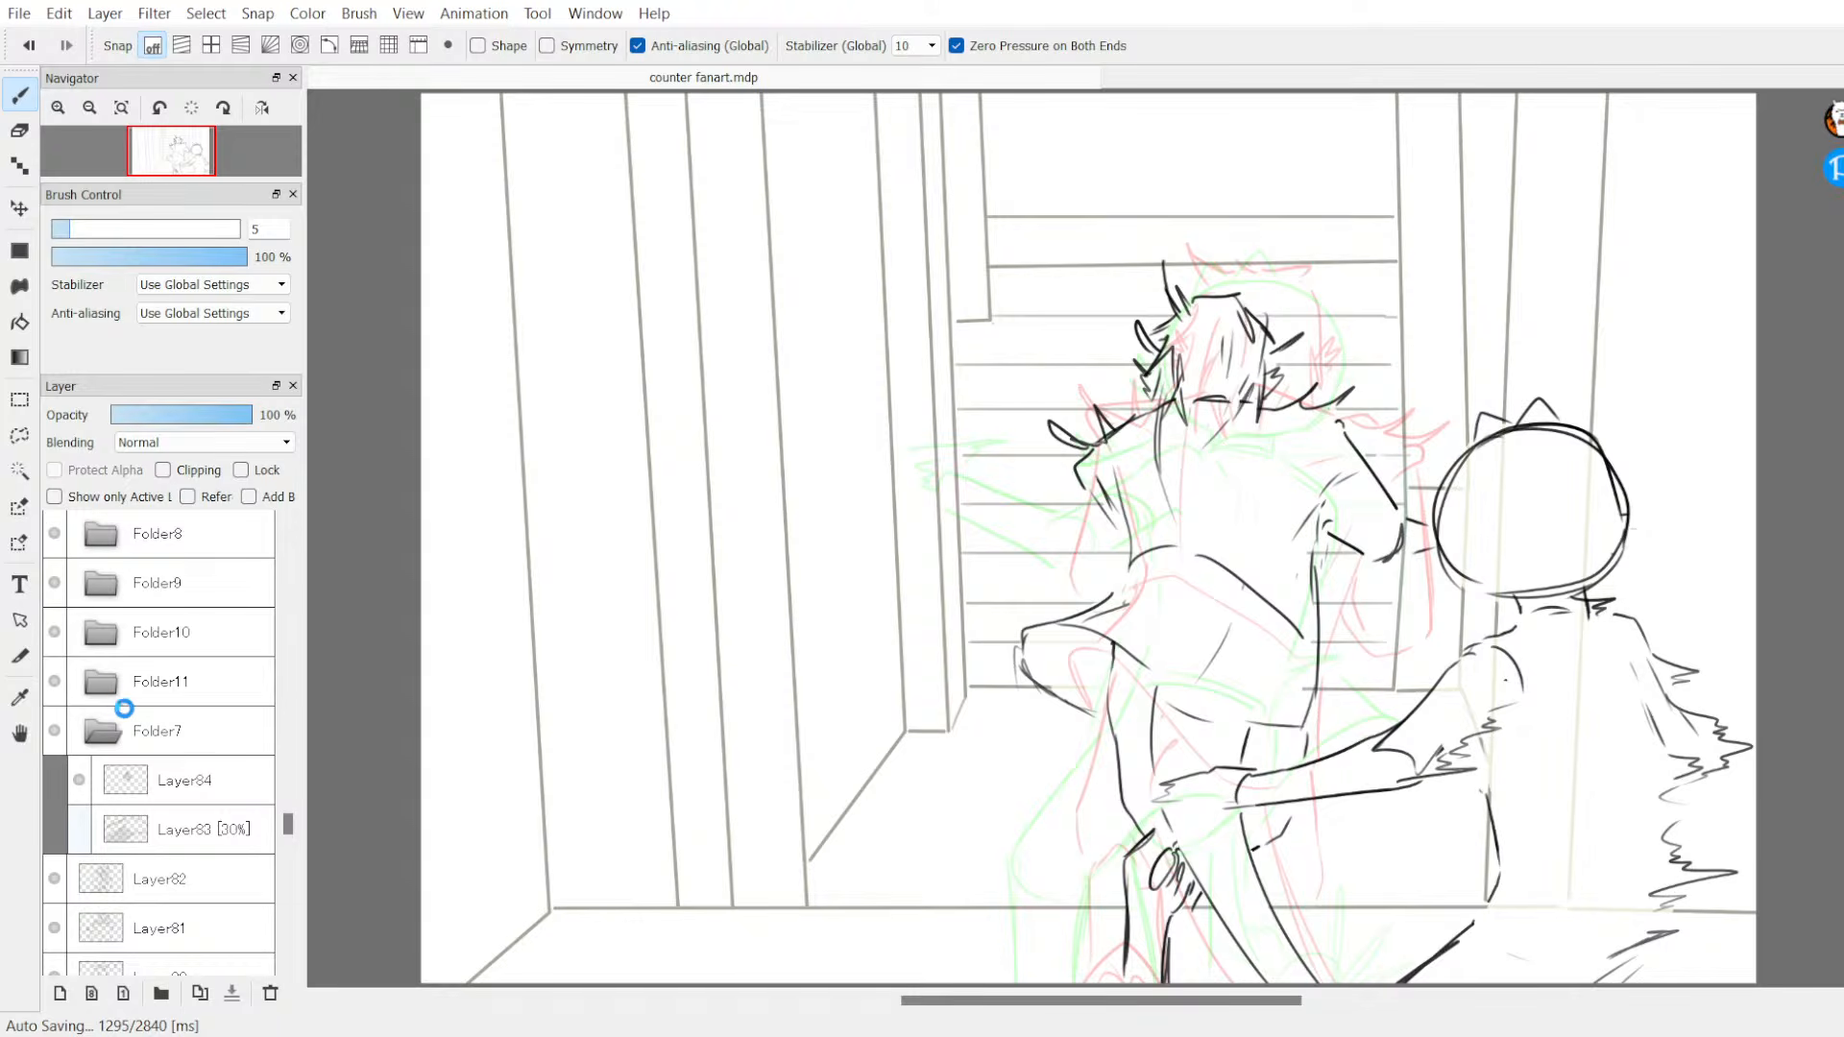
{"action": "left_click", "coordinate": [119, 723]}
{"action": "left_click", "coordinate": [113, 683]}
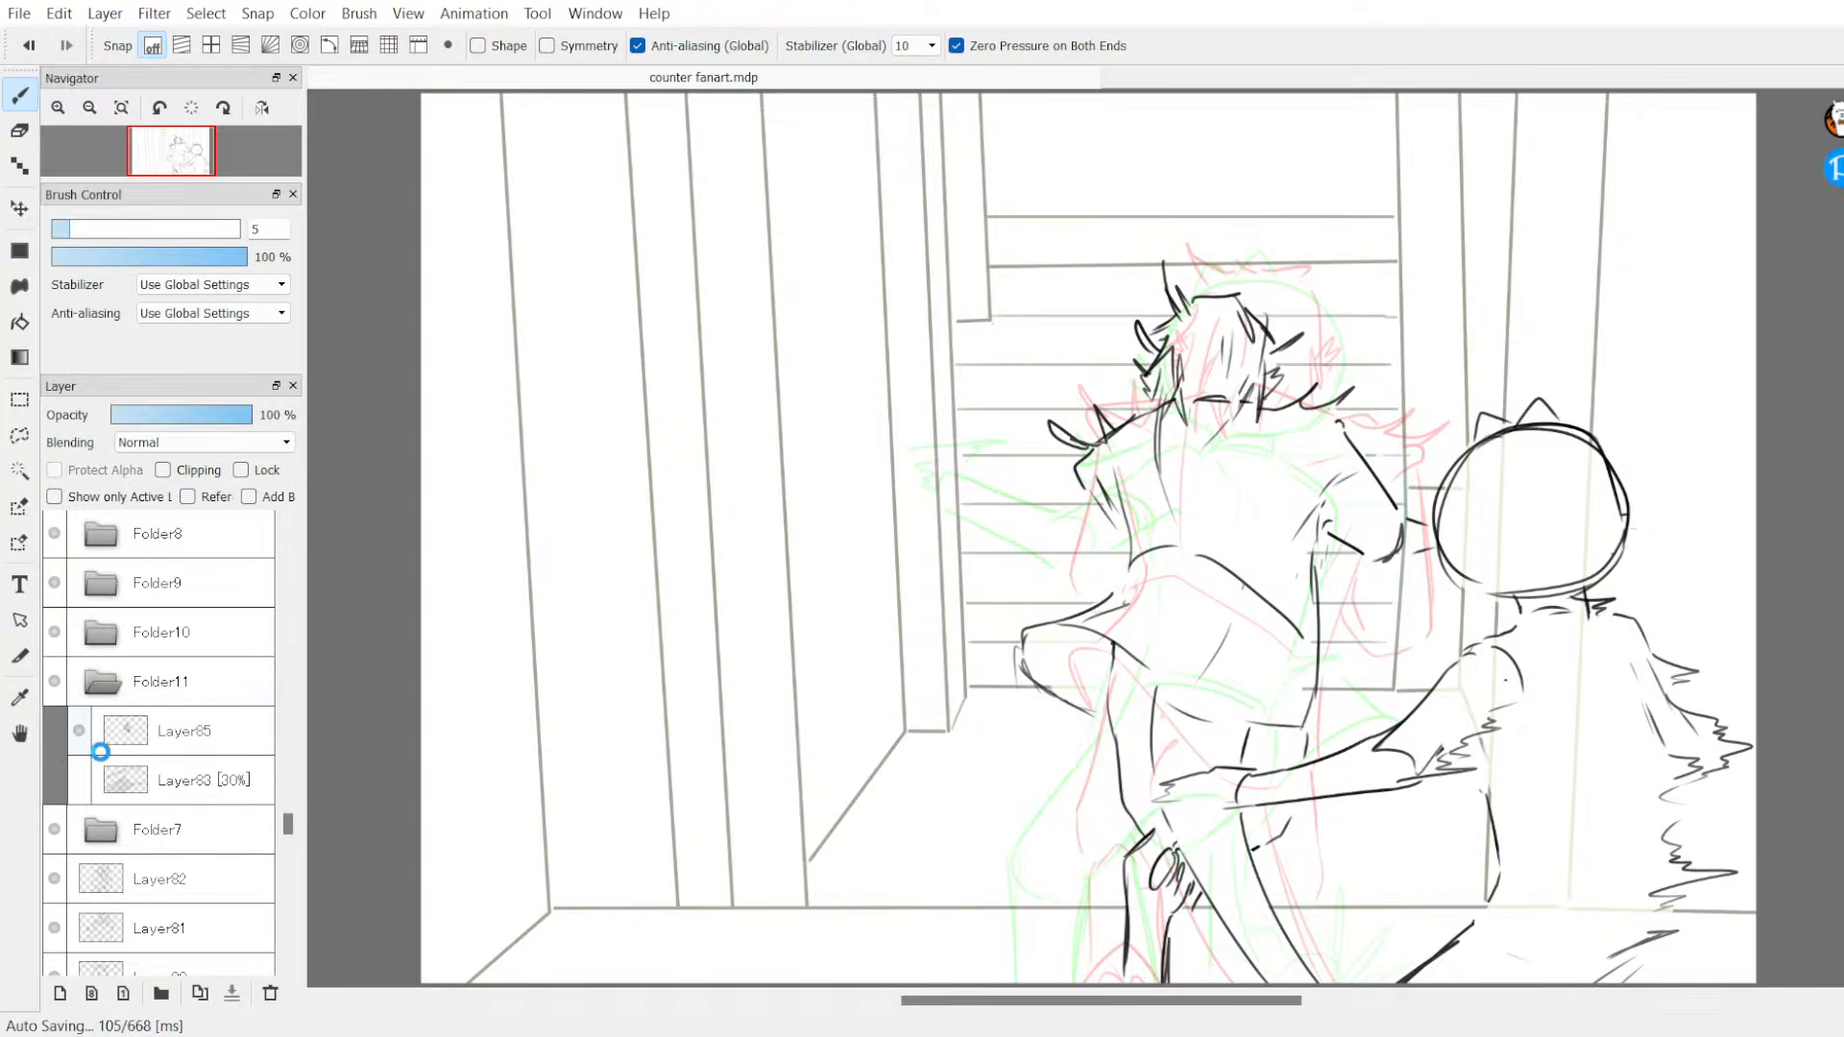
Step: Make the layers inside Folder10, Folder9 and Folder8 visible, and collapse the folders
{"action": "left_click", "coordinate": [103, 632]}
{"action": "left_click", "coordinate": [104, 583]}
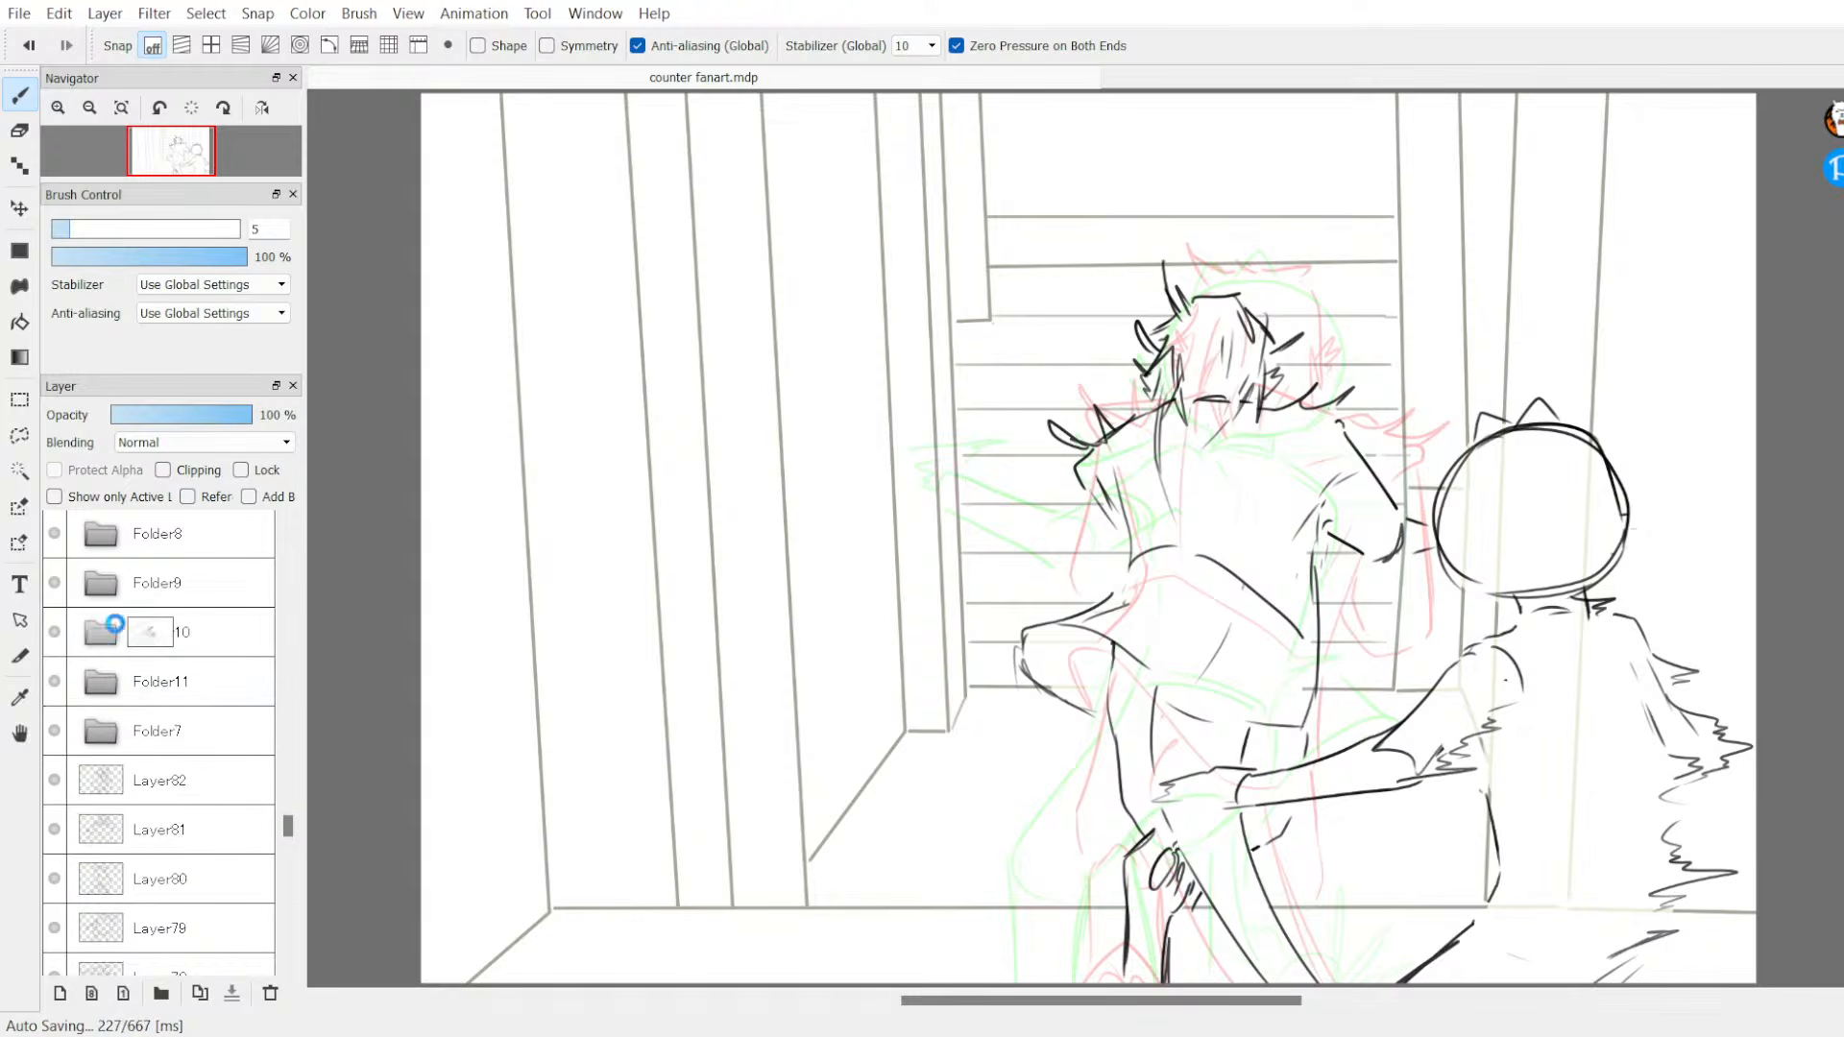
{"action": "left_click", "coordinate": [104, 583]}
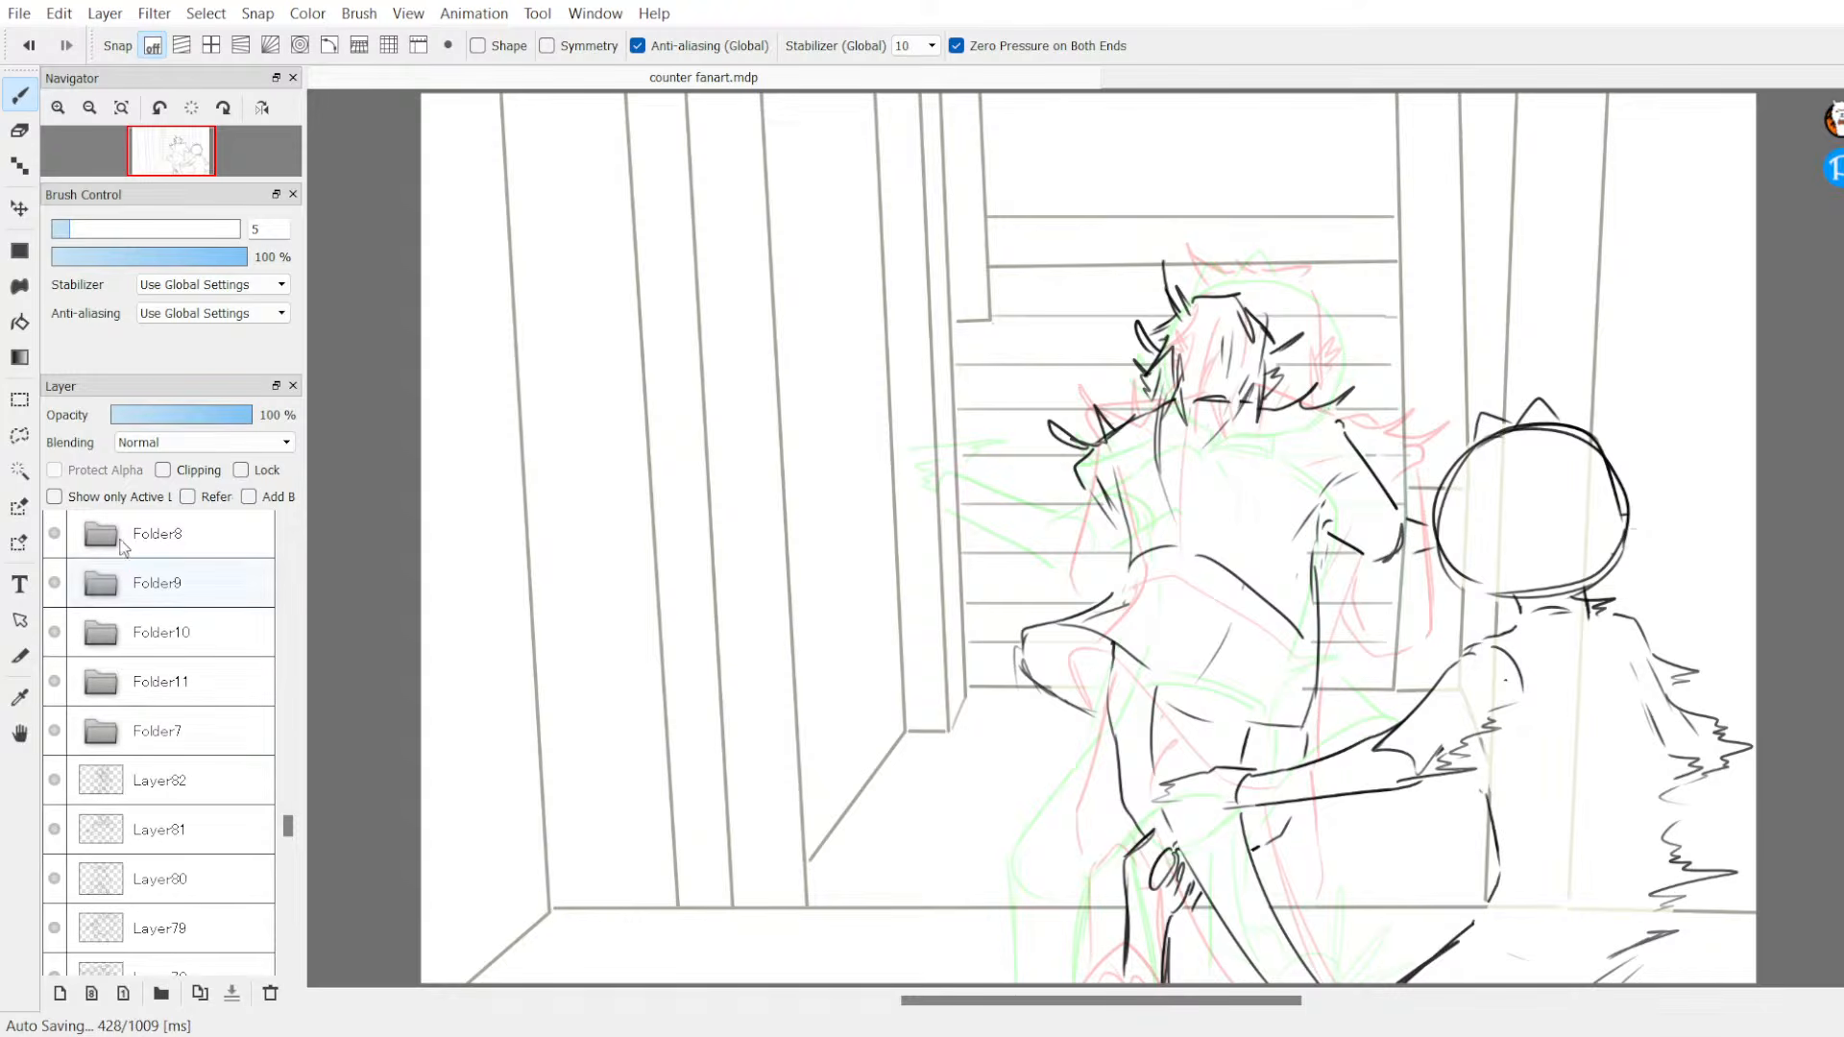
{"action": "left_click", "coordinate": [101, 534]}
{"action": "scroll", "coordinate": [284, 819], "scroll_direction": "up", "scroll_amount": 2}
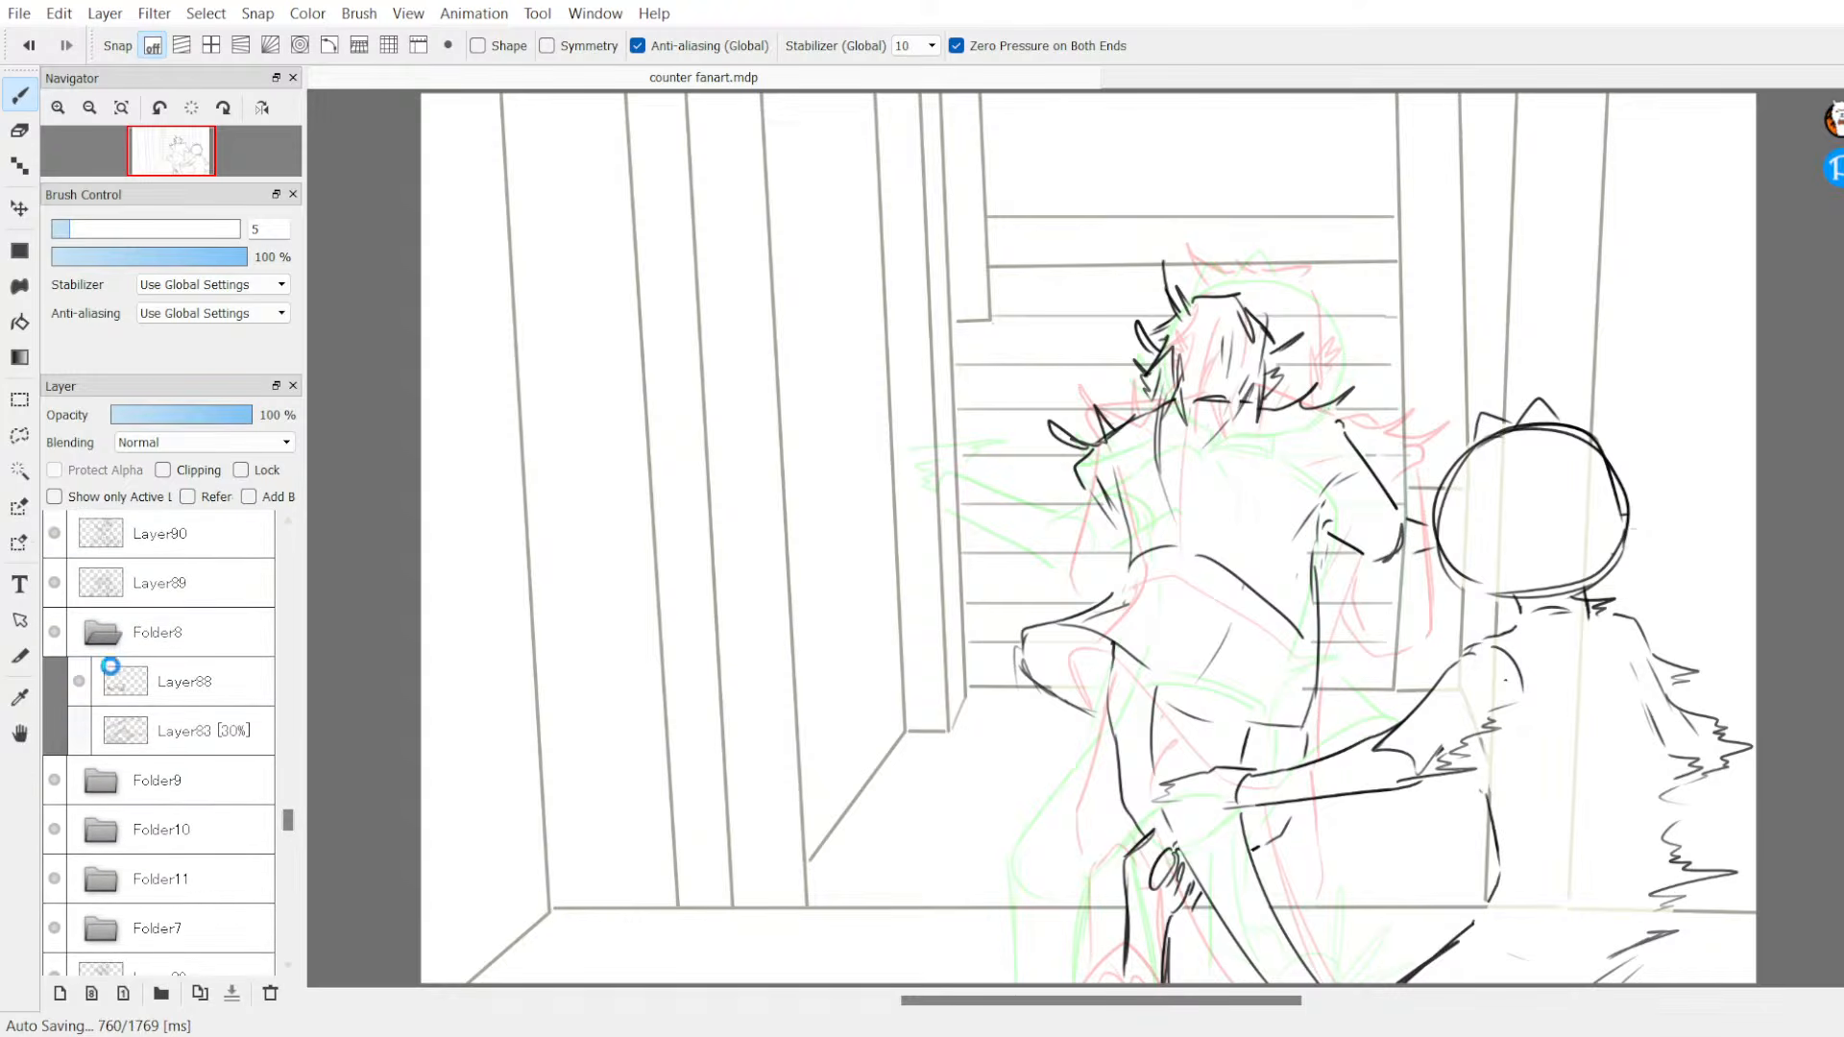
{"action": "left_click", "coordinate": [104, 632]}
Step: Show the drawing and Layer105 background inside Folder13 and Folder12
{"action": "left_click_drag", "start_coordinate": [285, 809], "coordinate": [295, 788]}
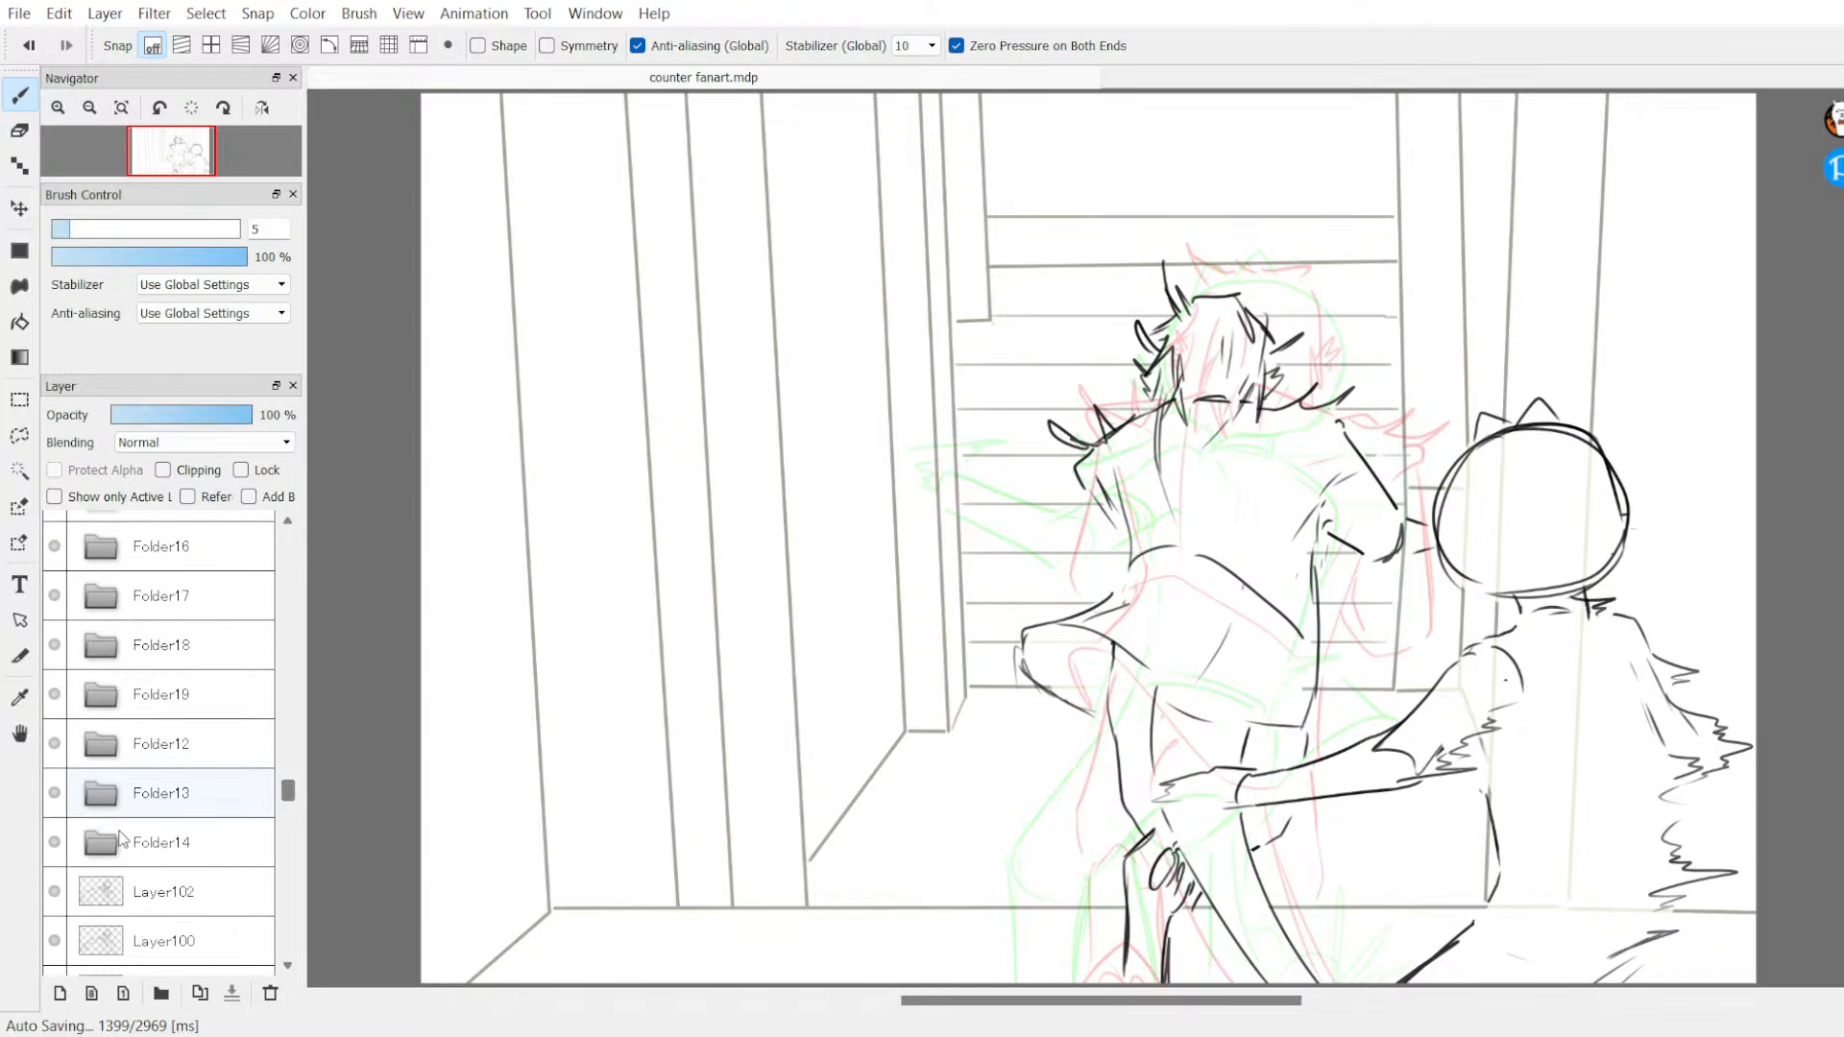
{"action": "left_click", "coordinate": [101, 794]}
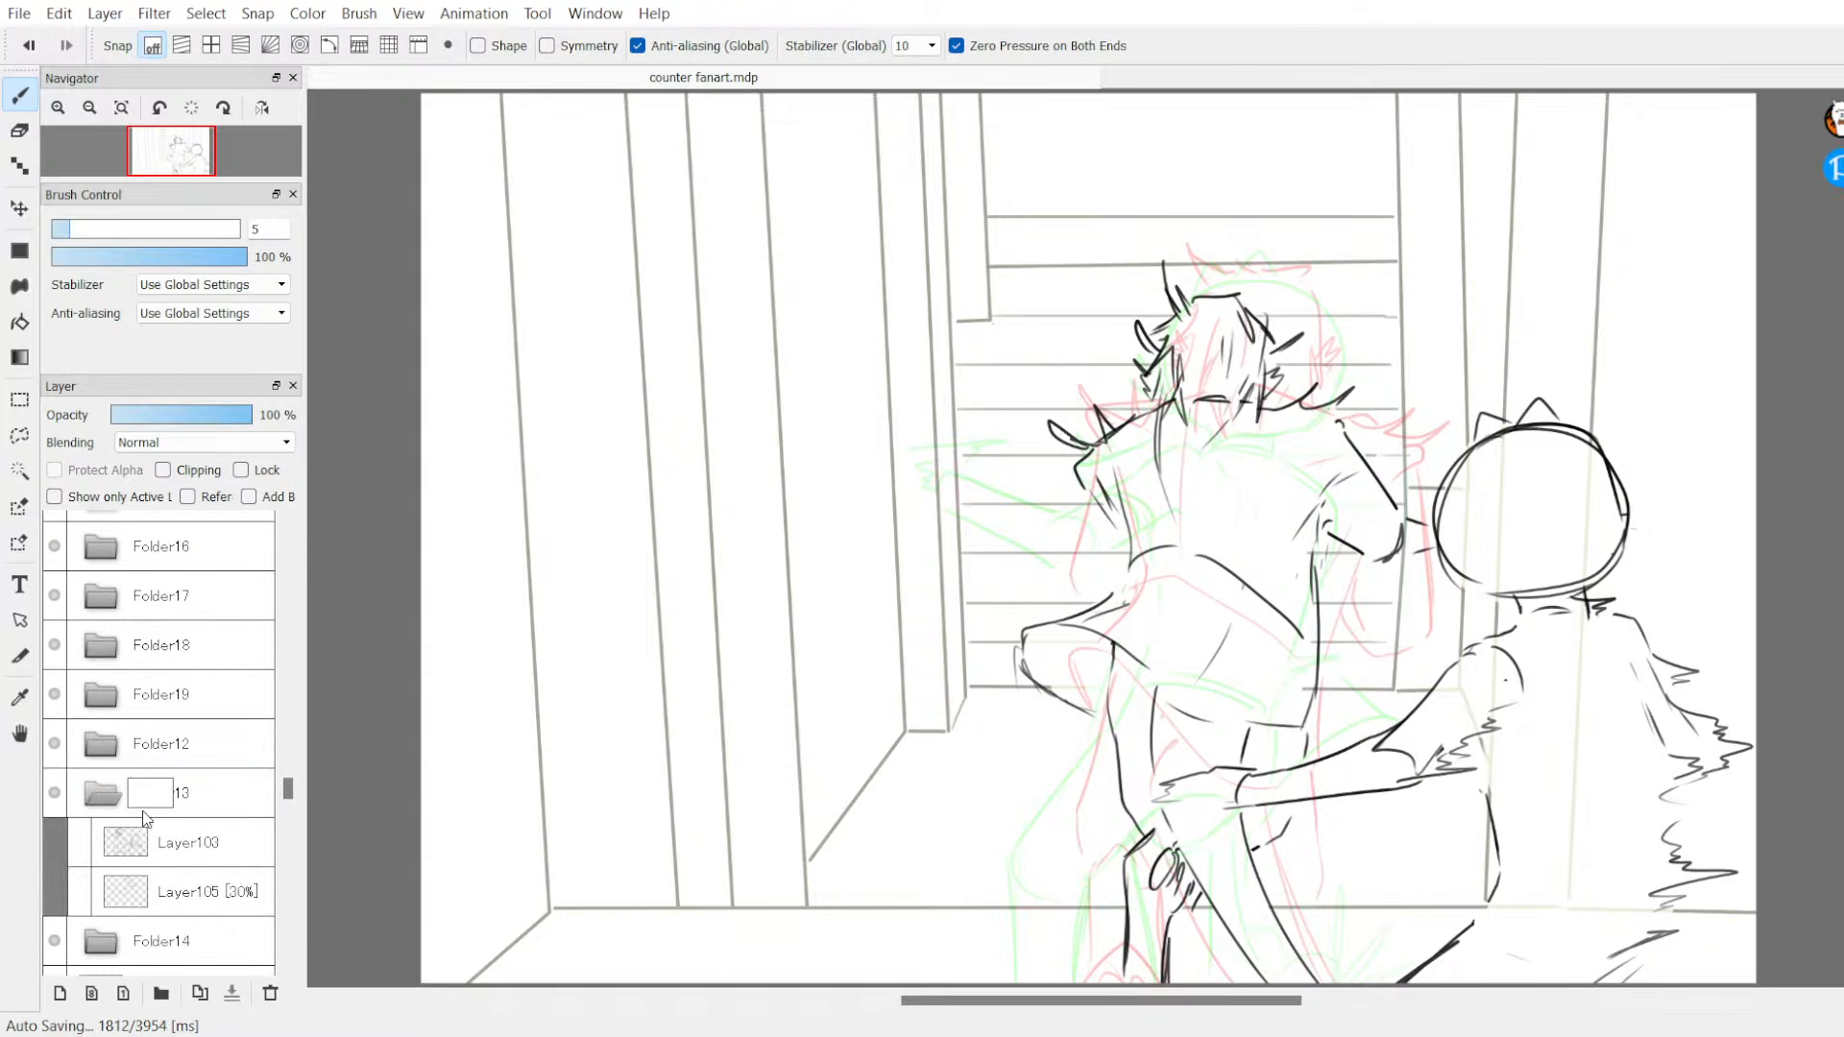
{"action": "left_click", "coordinate": [101, 793]}
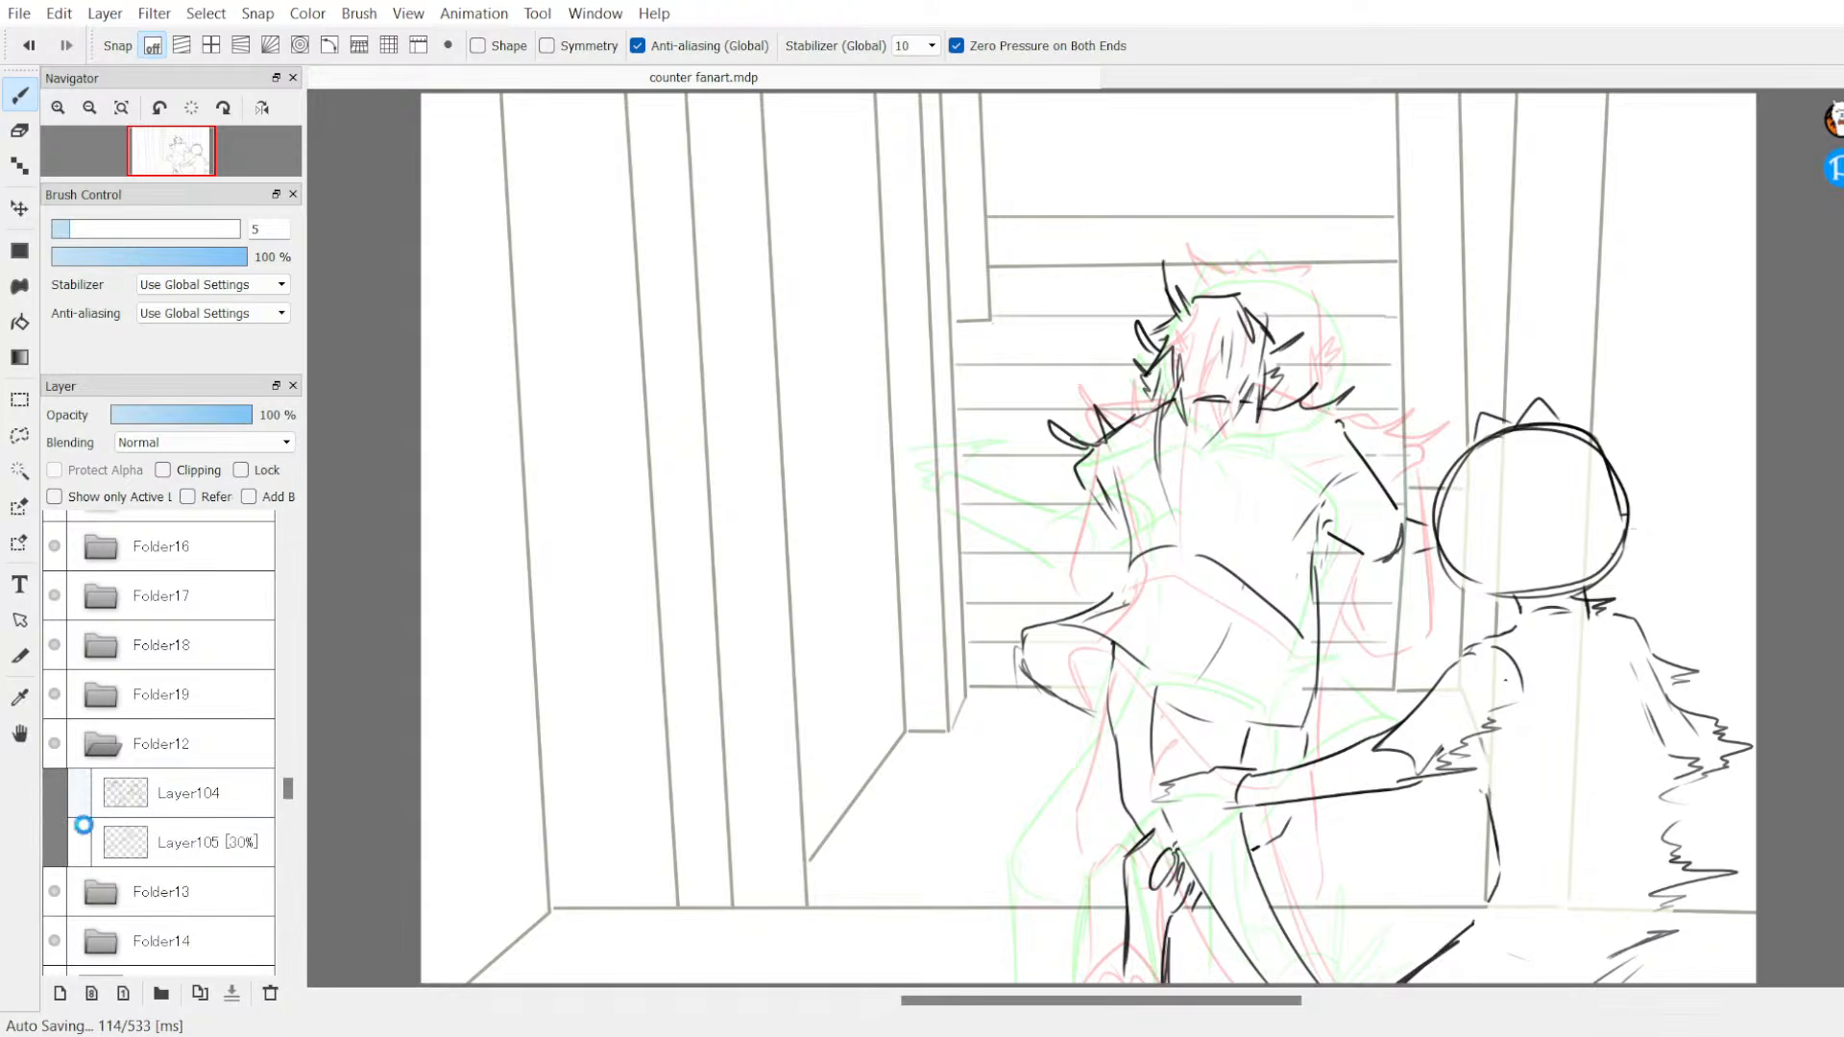
Step: Show the drawing and Layer110 background inside Folder19 and Folder18, collapsing each folder when done
{"action": "left_click", "coordinate": [107, 700]}
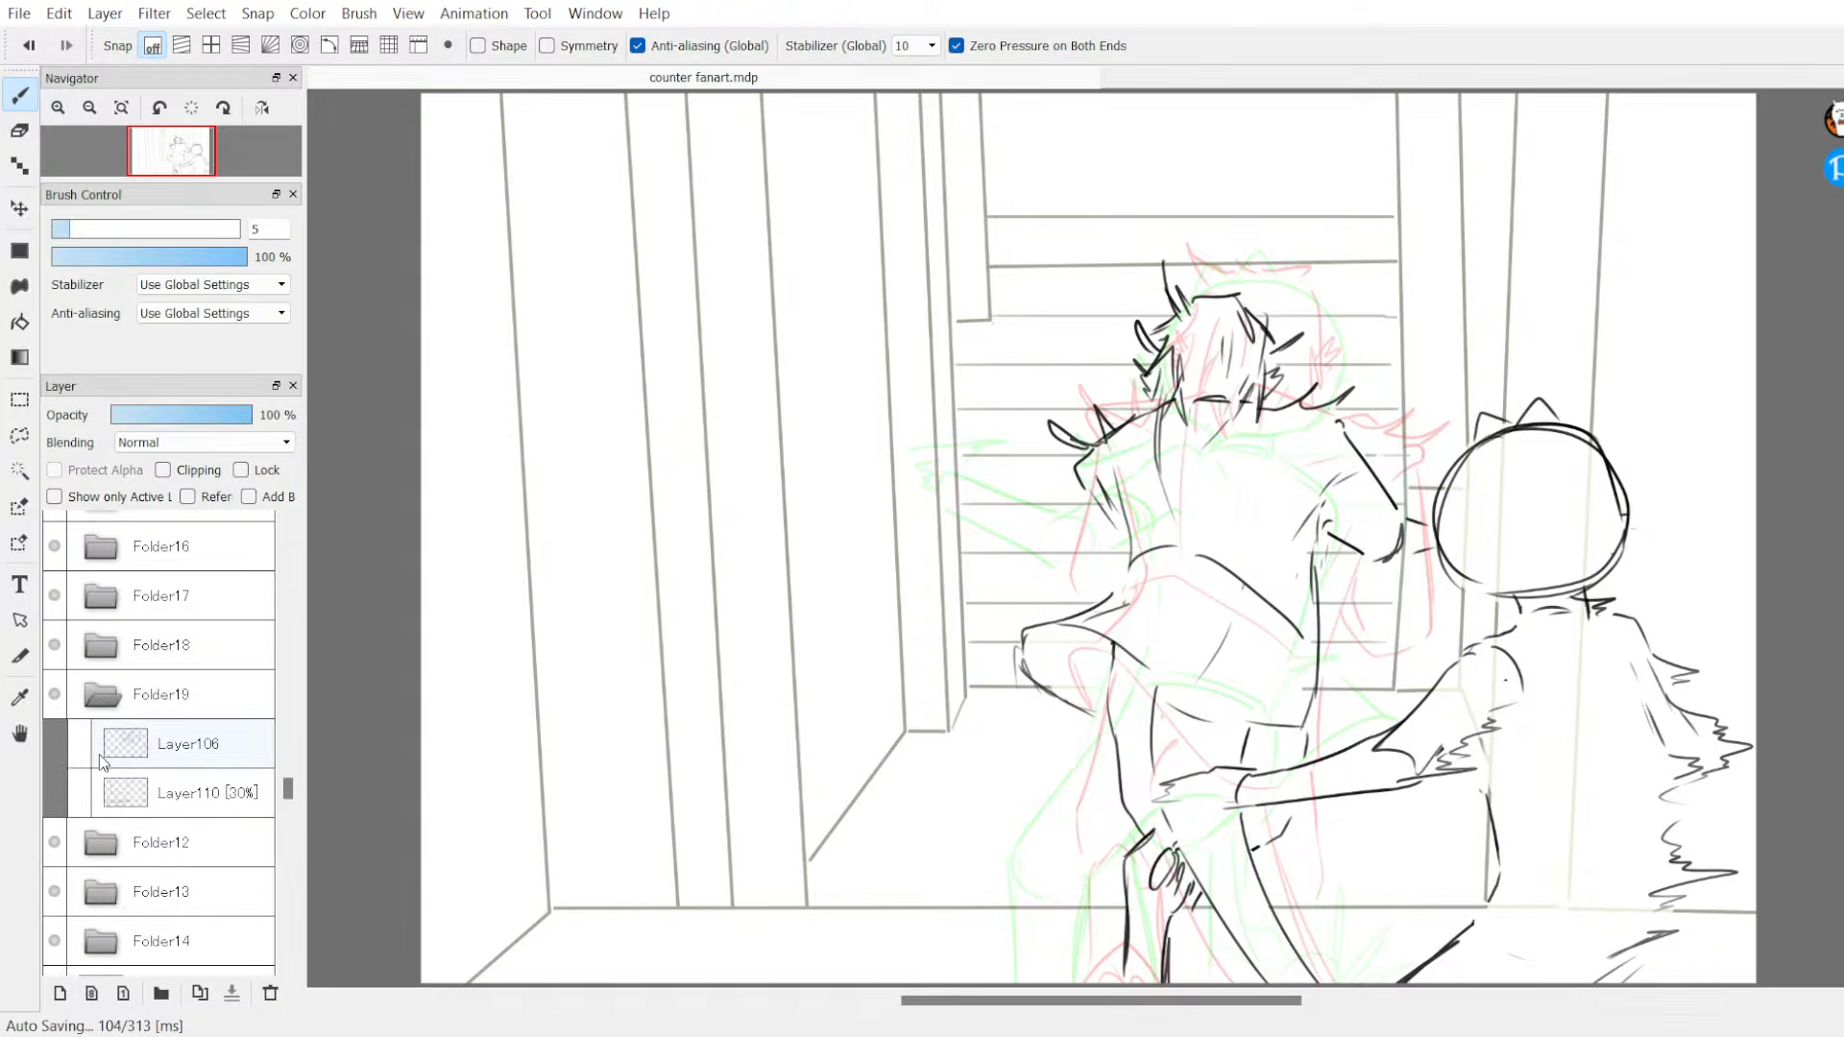
{"action": "left_click", "coordinate": [106, 696]}
{"action": "left_click", "coordinate": [106, 646]}
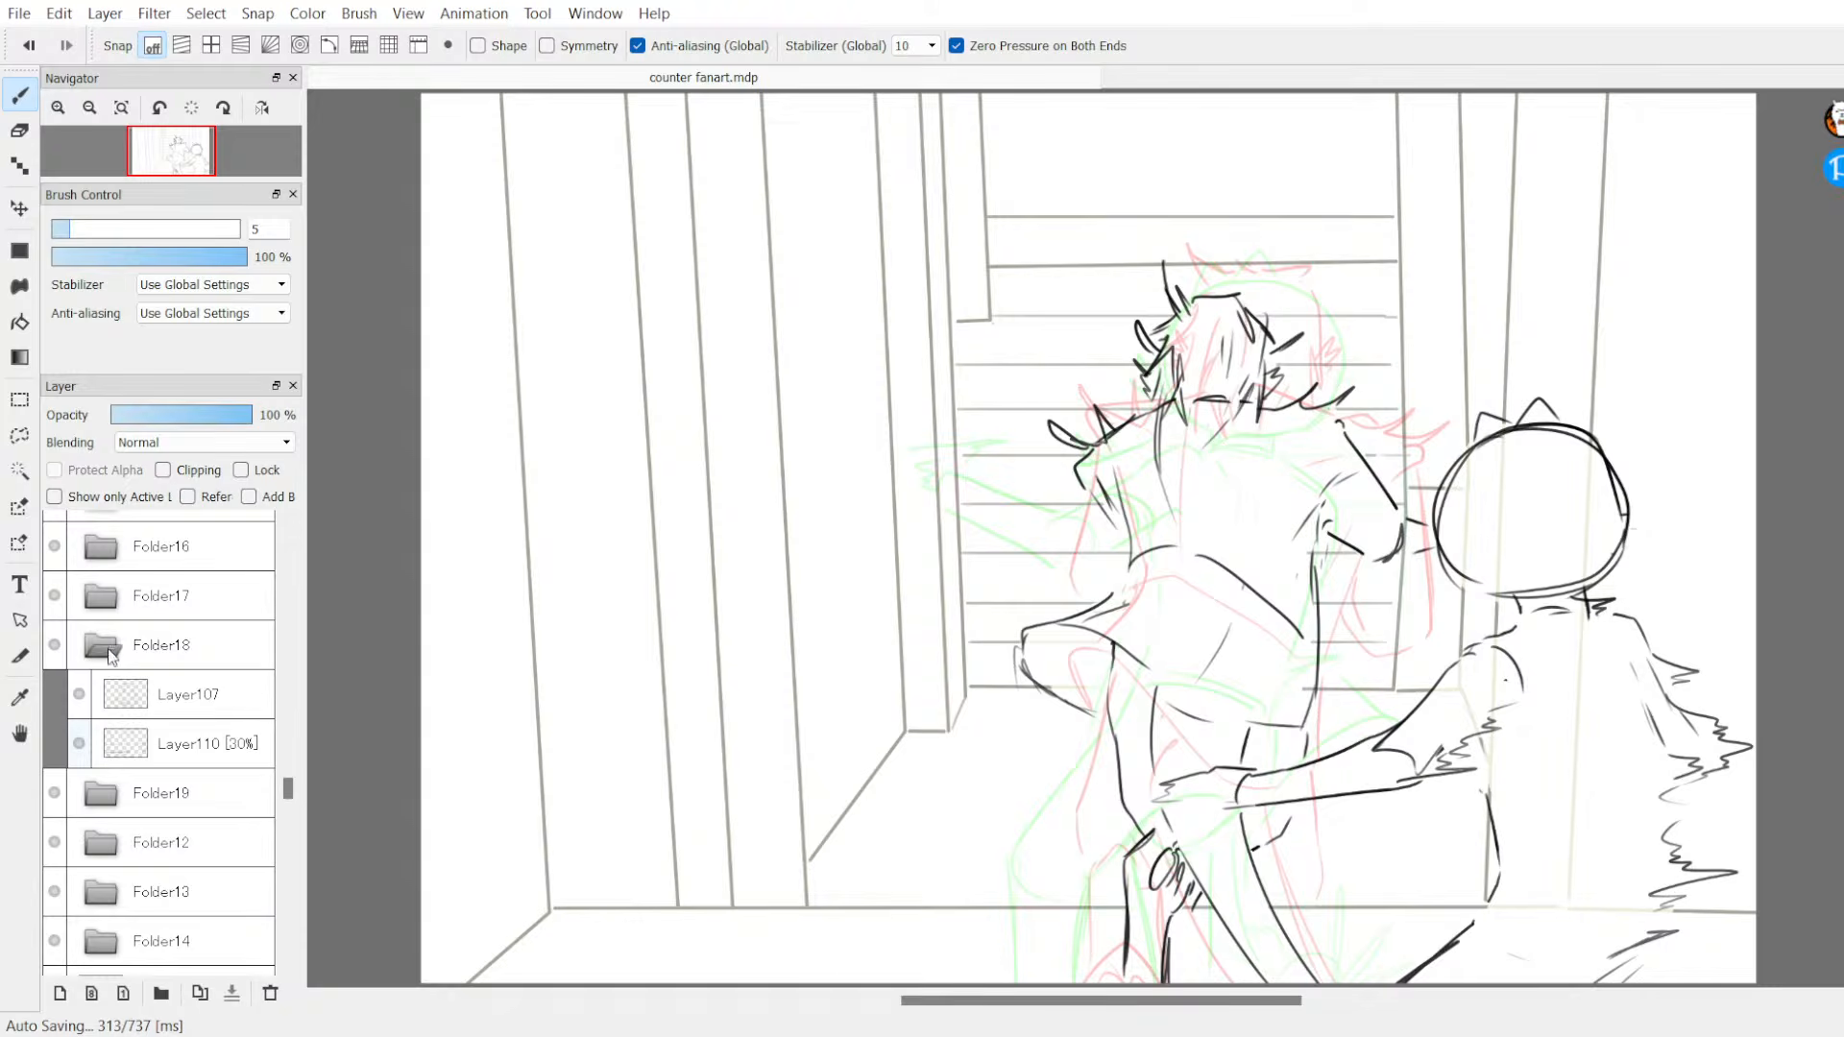
{"action": "left_click", "coordinate": [107, 646]}
Step: Show Layer108 with both Layer110 backgrounds in Folder17, and Layer109 with its Layer110 background in Folder16
{"action": "left_click", "coordinate": [105, 598]}
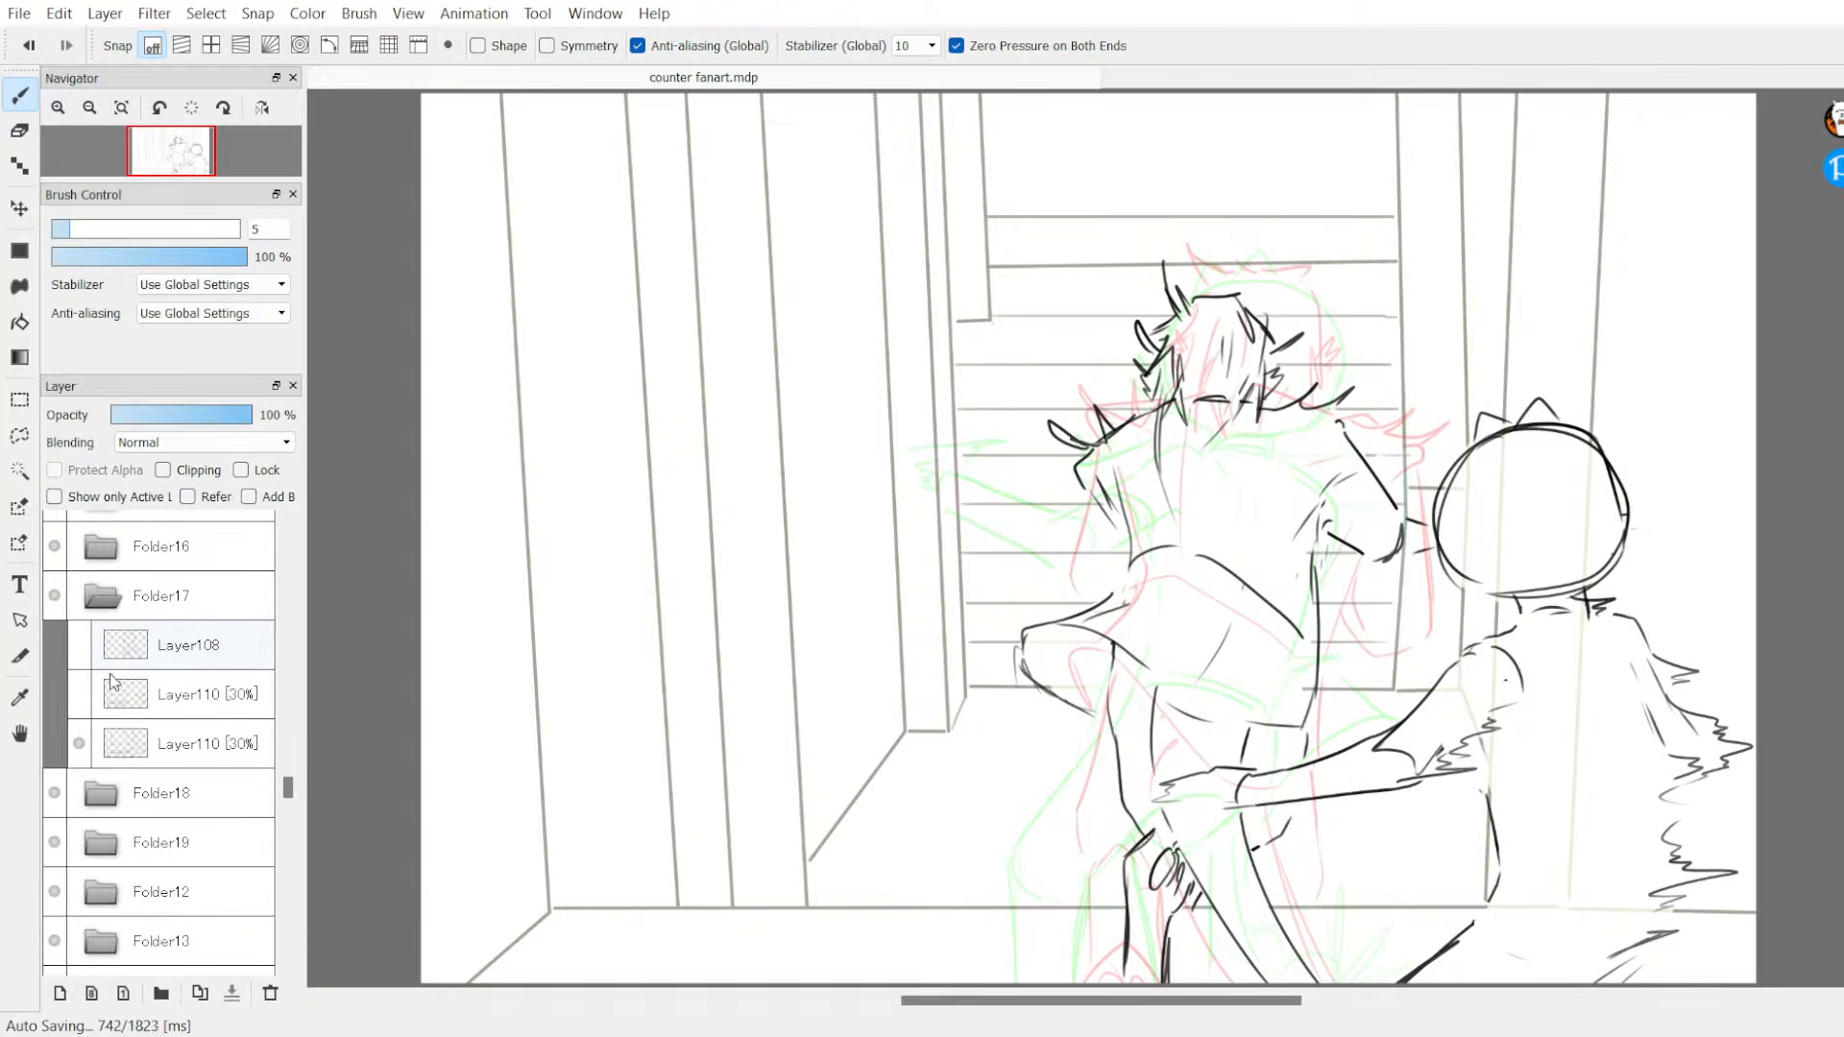
{"action": "left_click", "coordinate": [147, 617]}
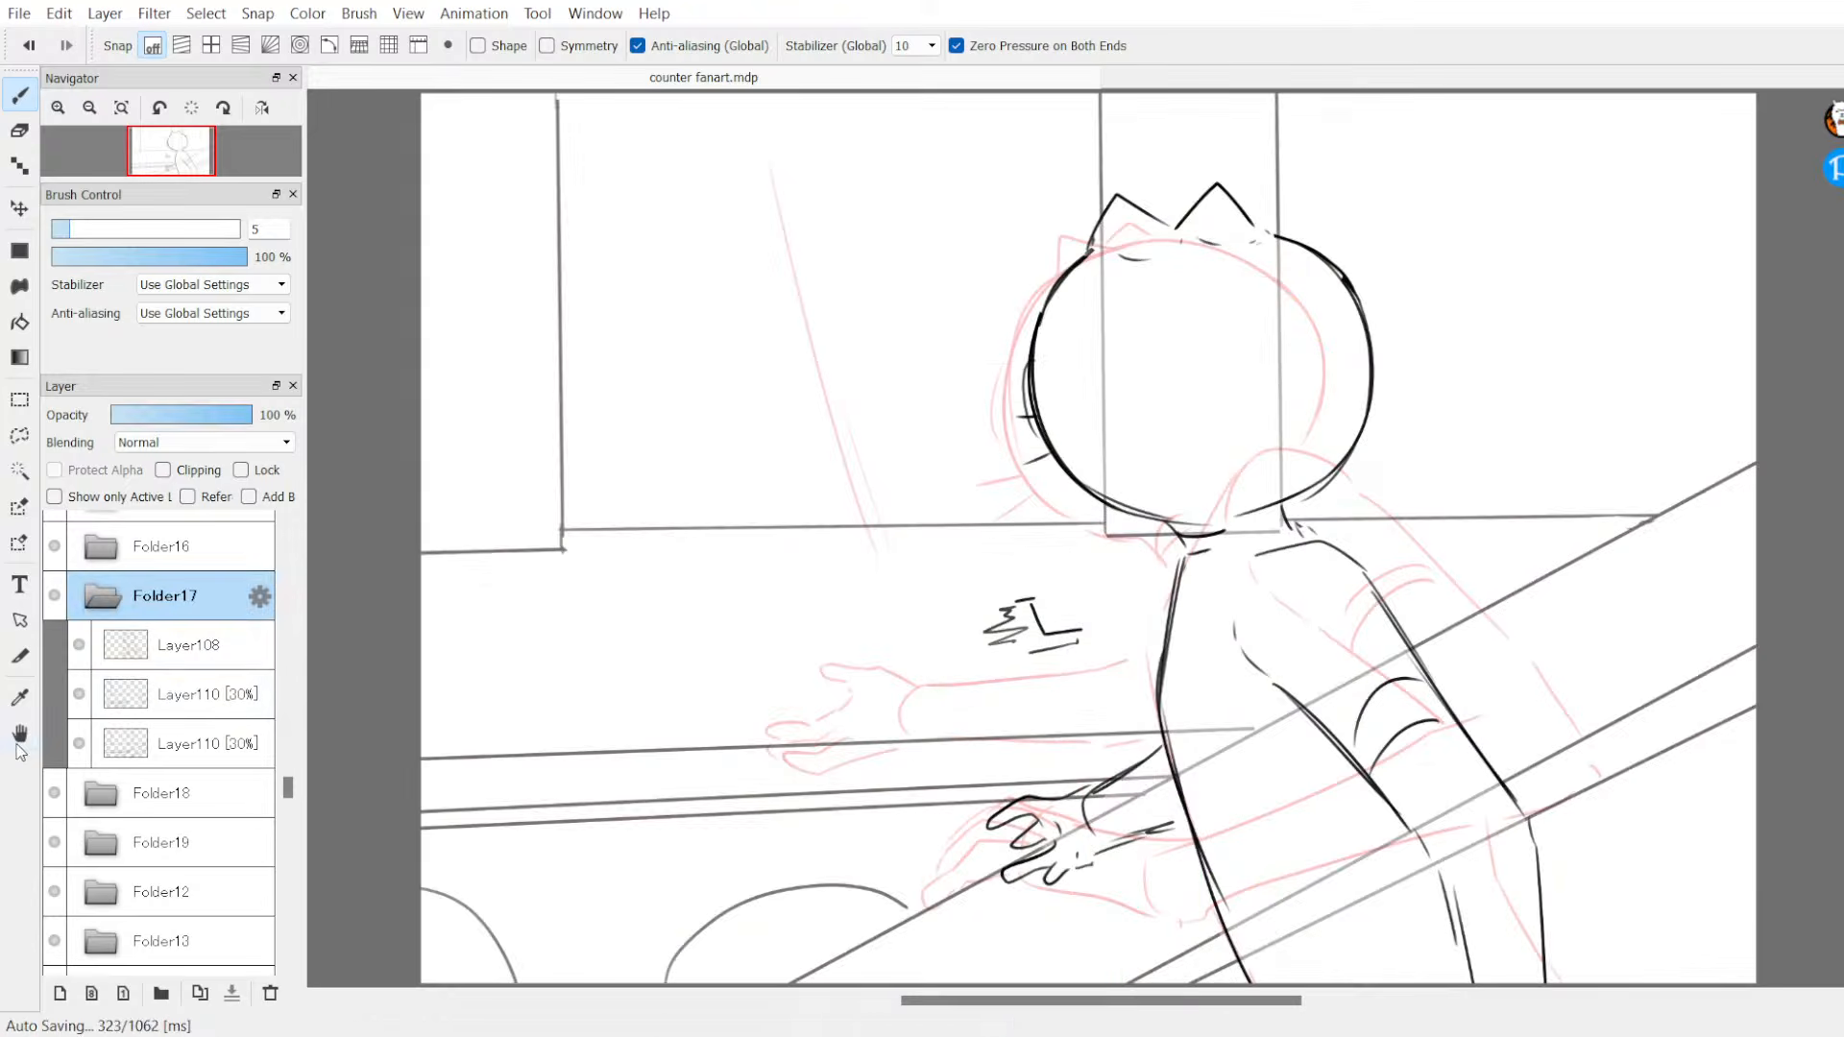
{"action": "double_click", "coordinate": [142, 595]}
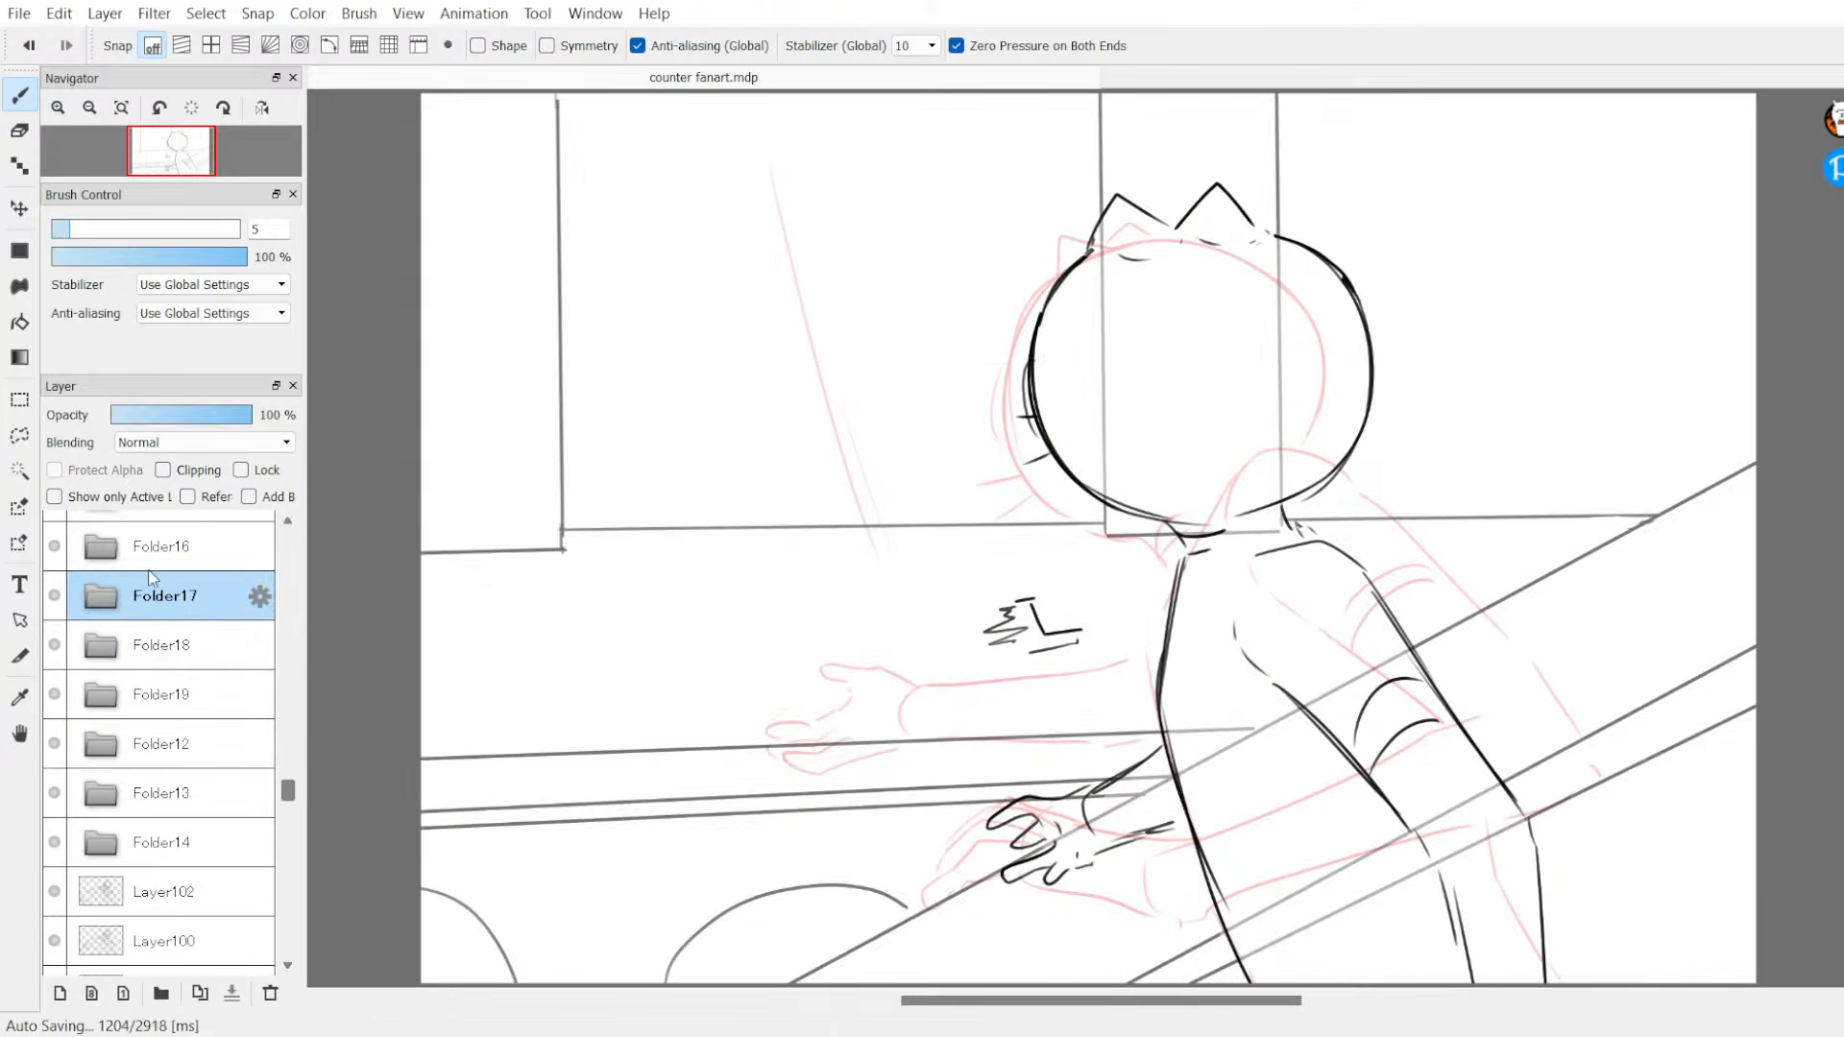
{"action": "left_click", "coordinate": [100, 547]}
{"action": "left_click", "coordinate": [79, 644]}
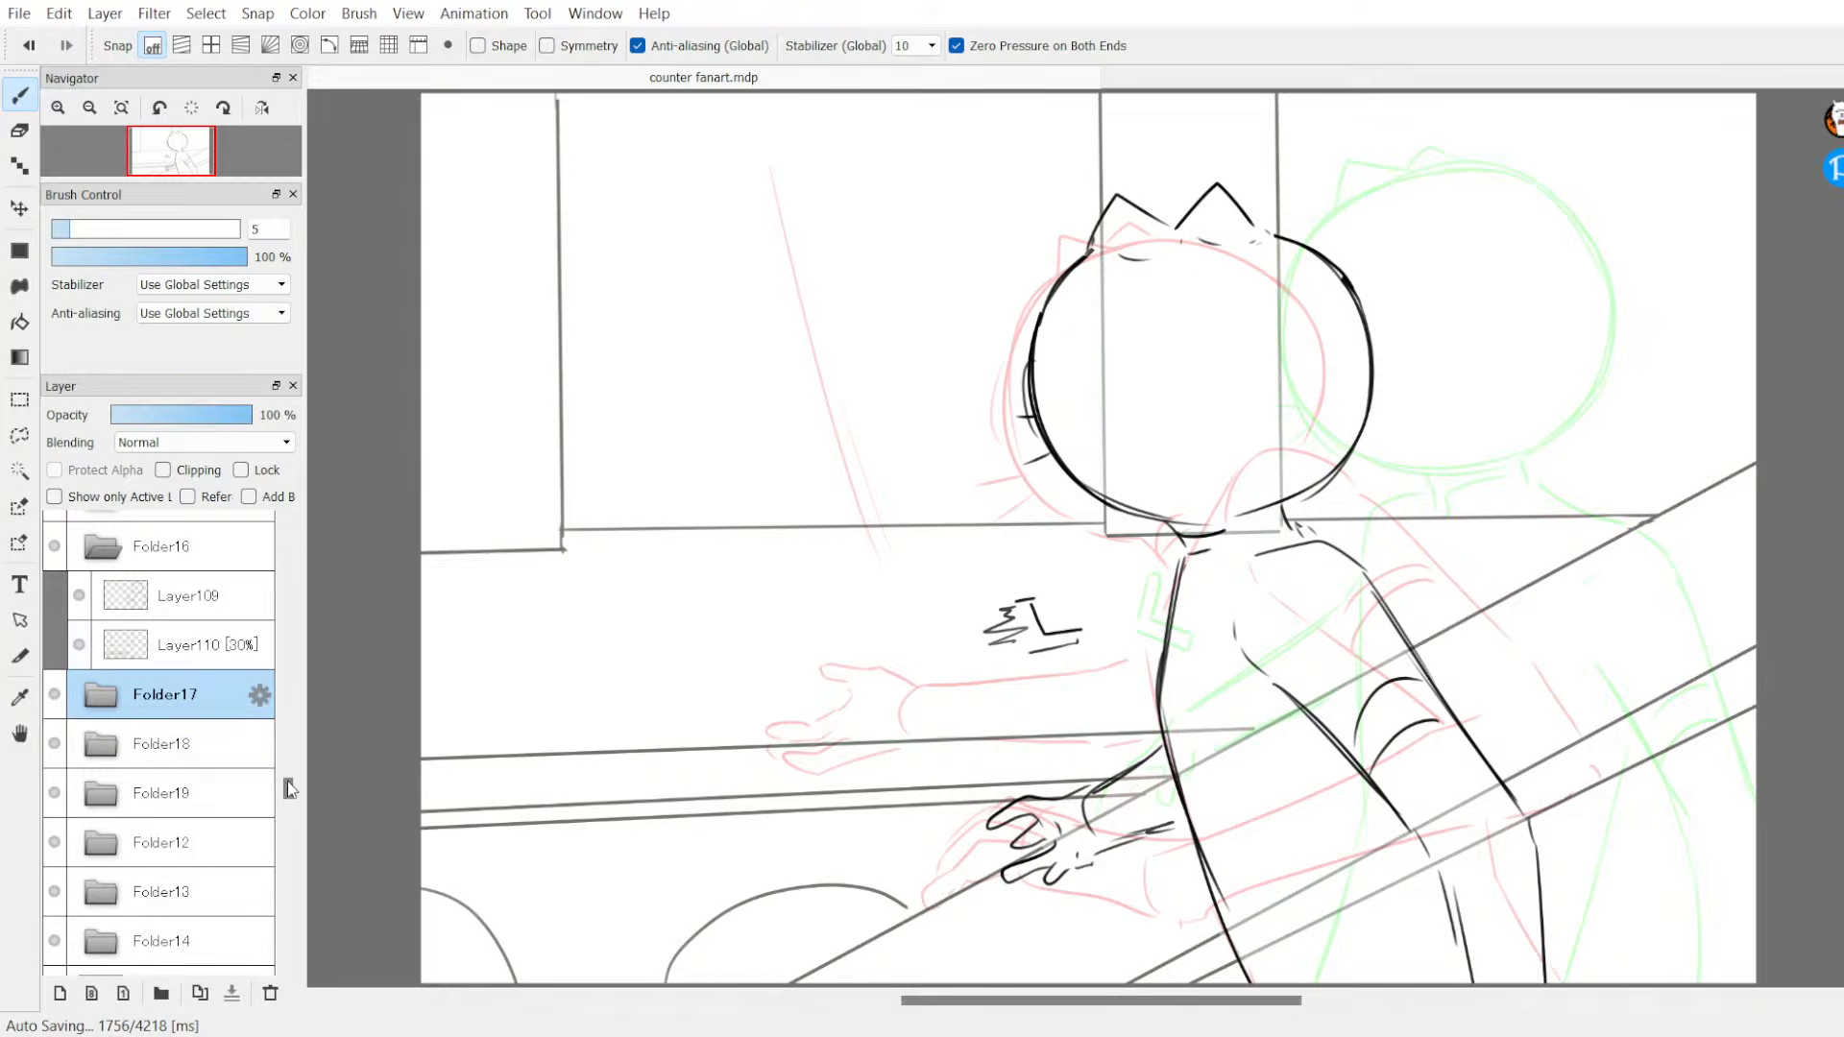
Step: Make the layers inside the Folder15 groups visible, including Layer111 with its Layer110 background and Layer116
{"action": "scroll", "coordinate": [286, 781], "scroll_direction": "up", "scroll_amount": 3}
{"action": "left_click", "coordinate": [100, 764]}
{"action": "left_click", "coordinate": [109, 728]}
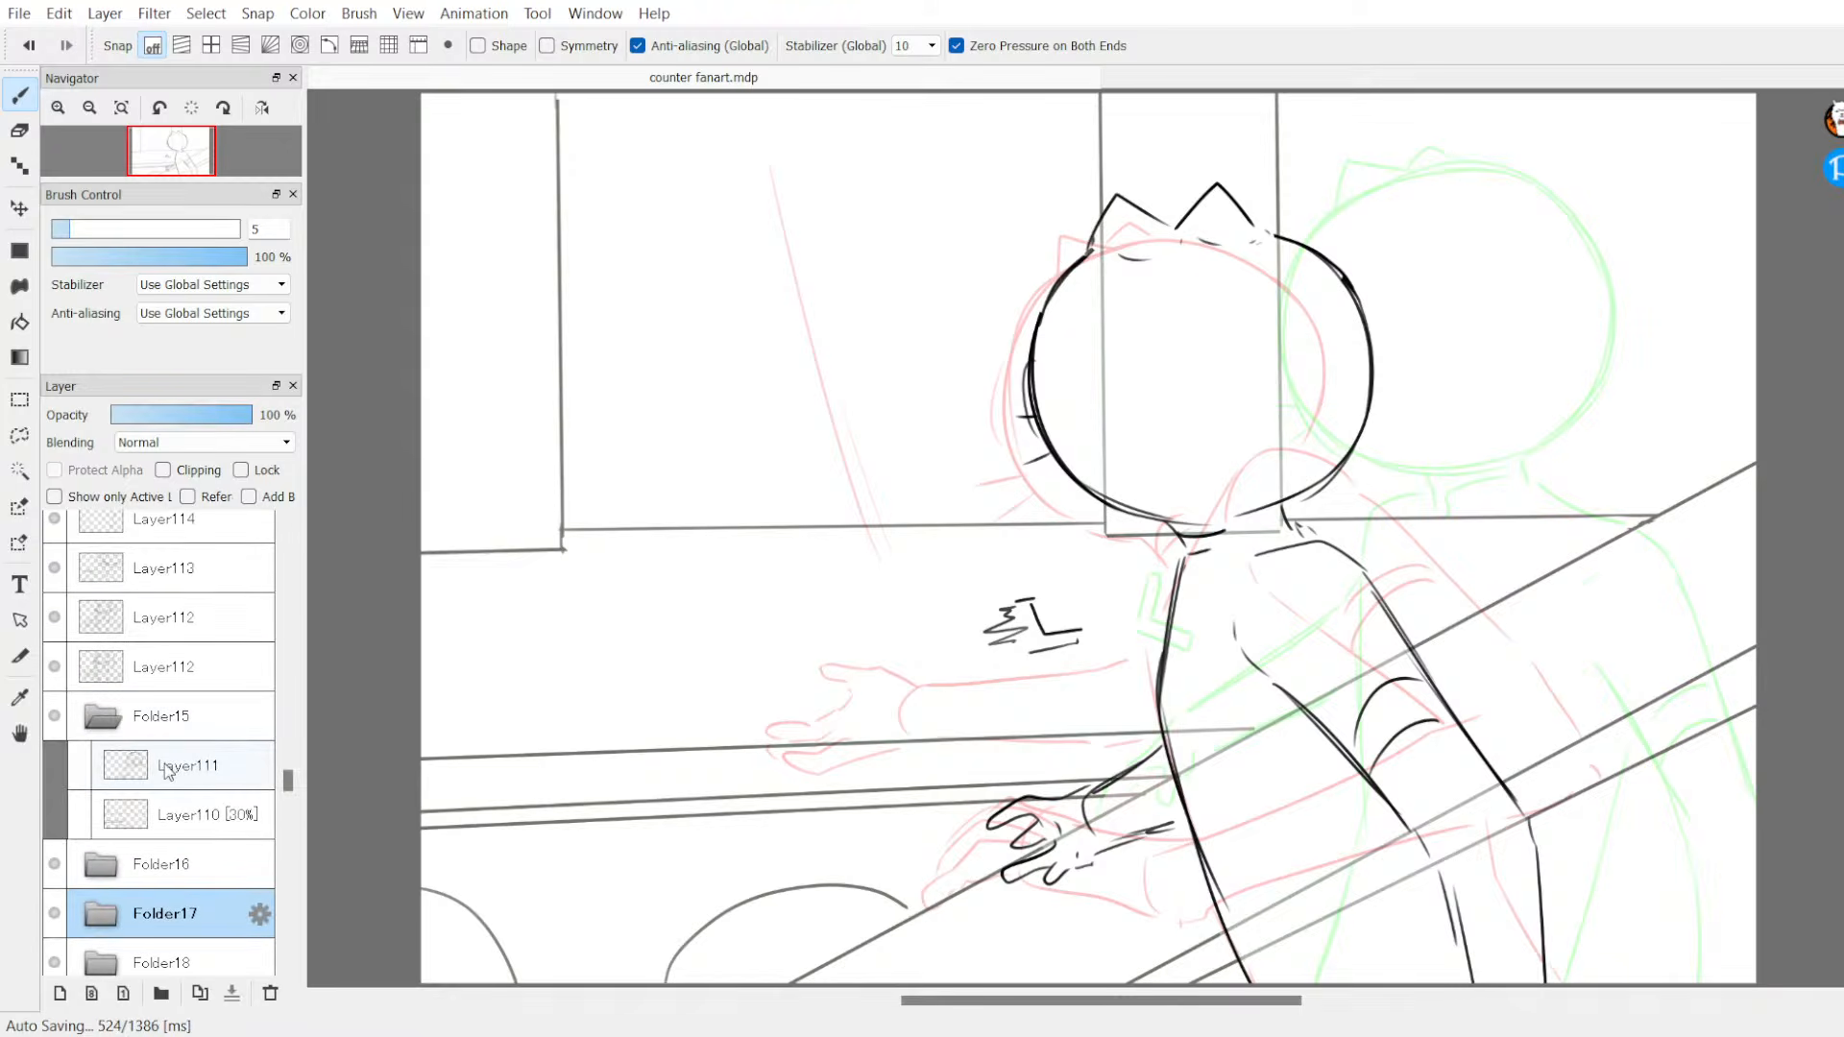
{"action": "left_click", "coordinate": [100, 715]}
{"action": "scroll", "coordinate": [258, 778], "scroll_direction": "up", "scroll_amount": 5}
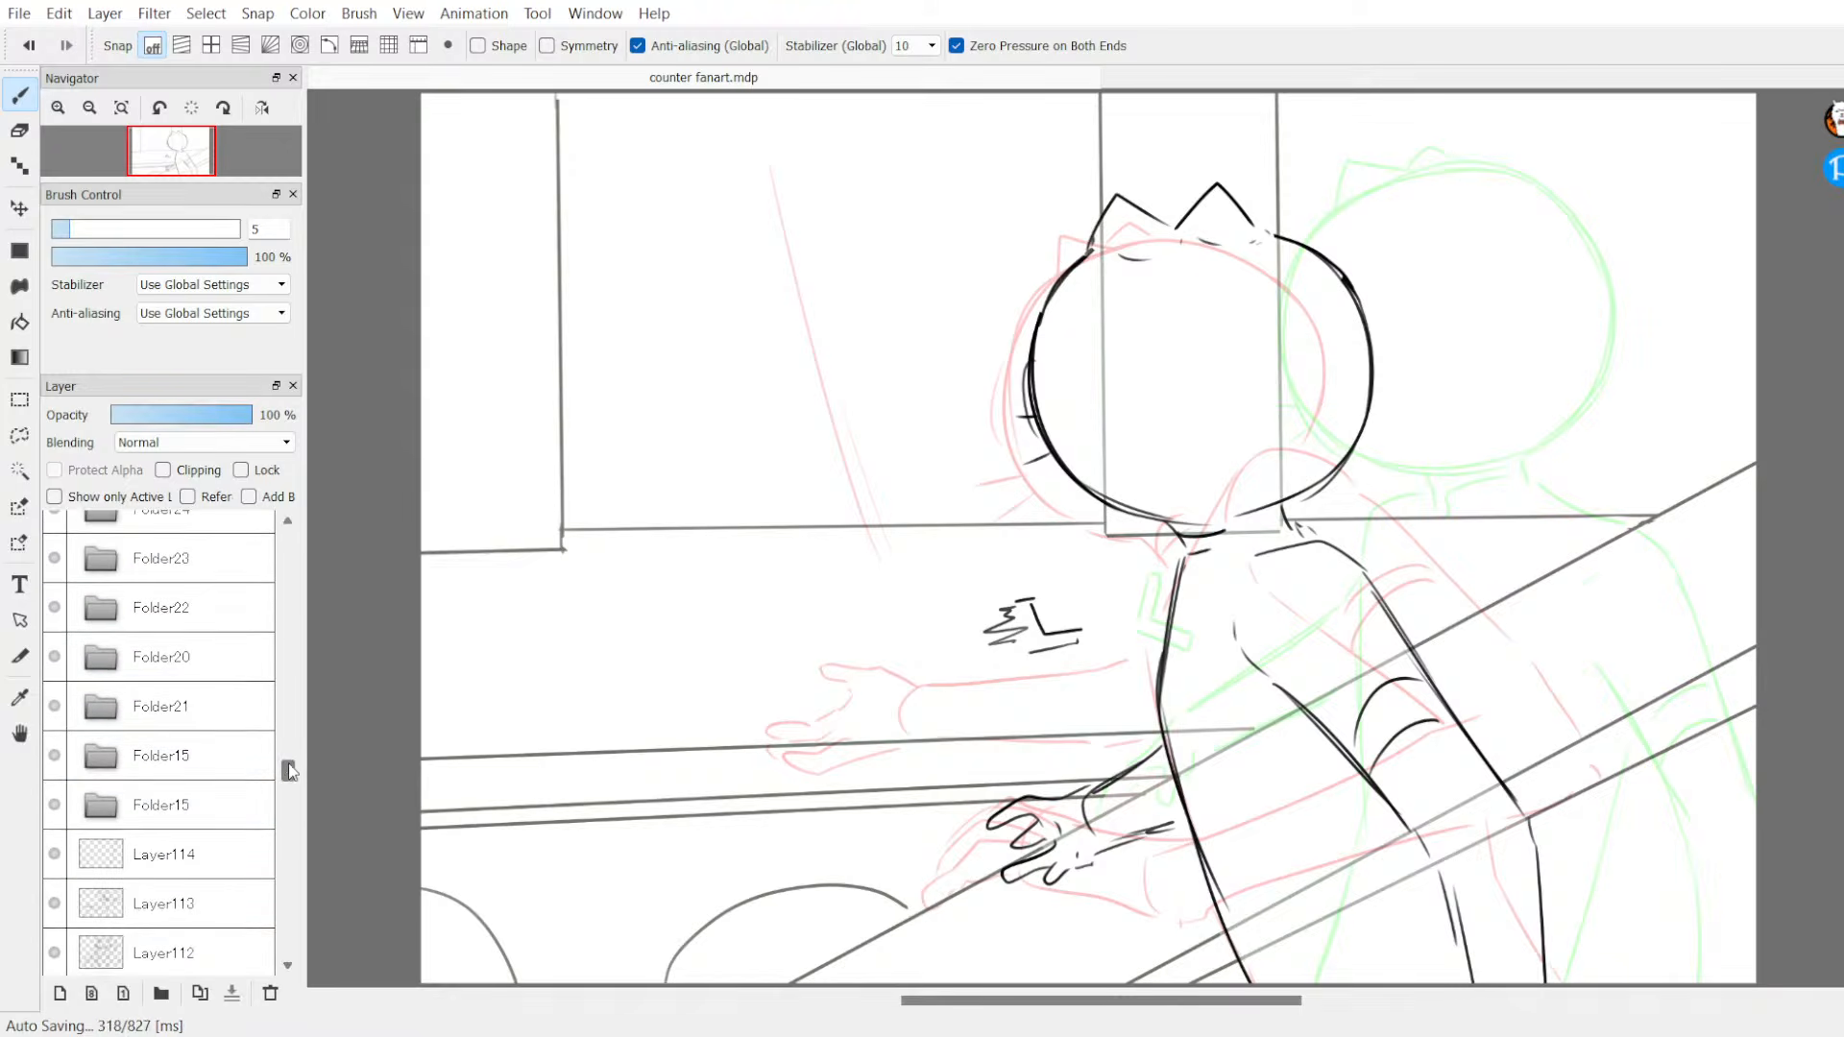
{"action": "left_click", "coordinate": [100, 922]}
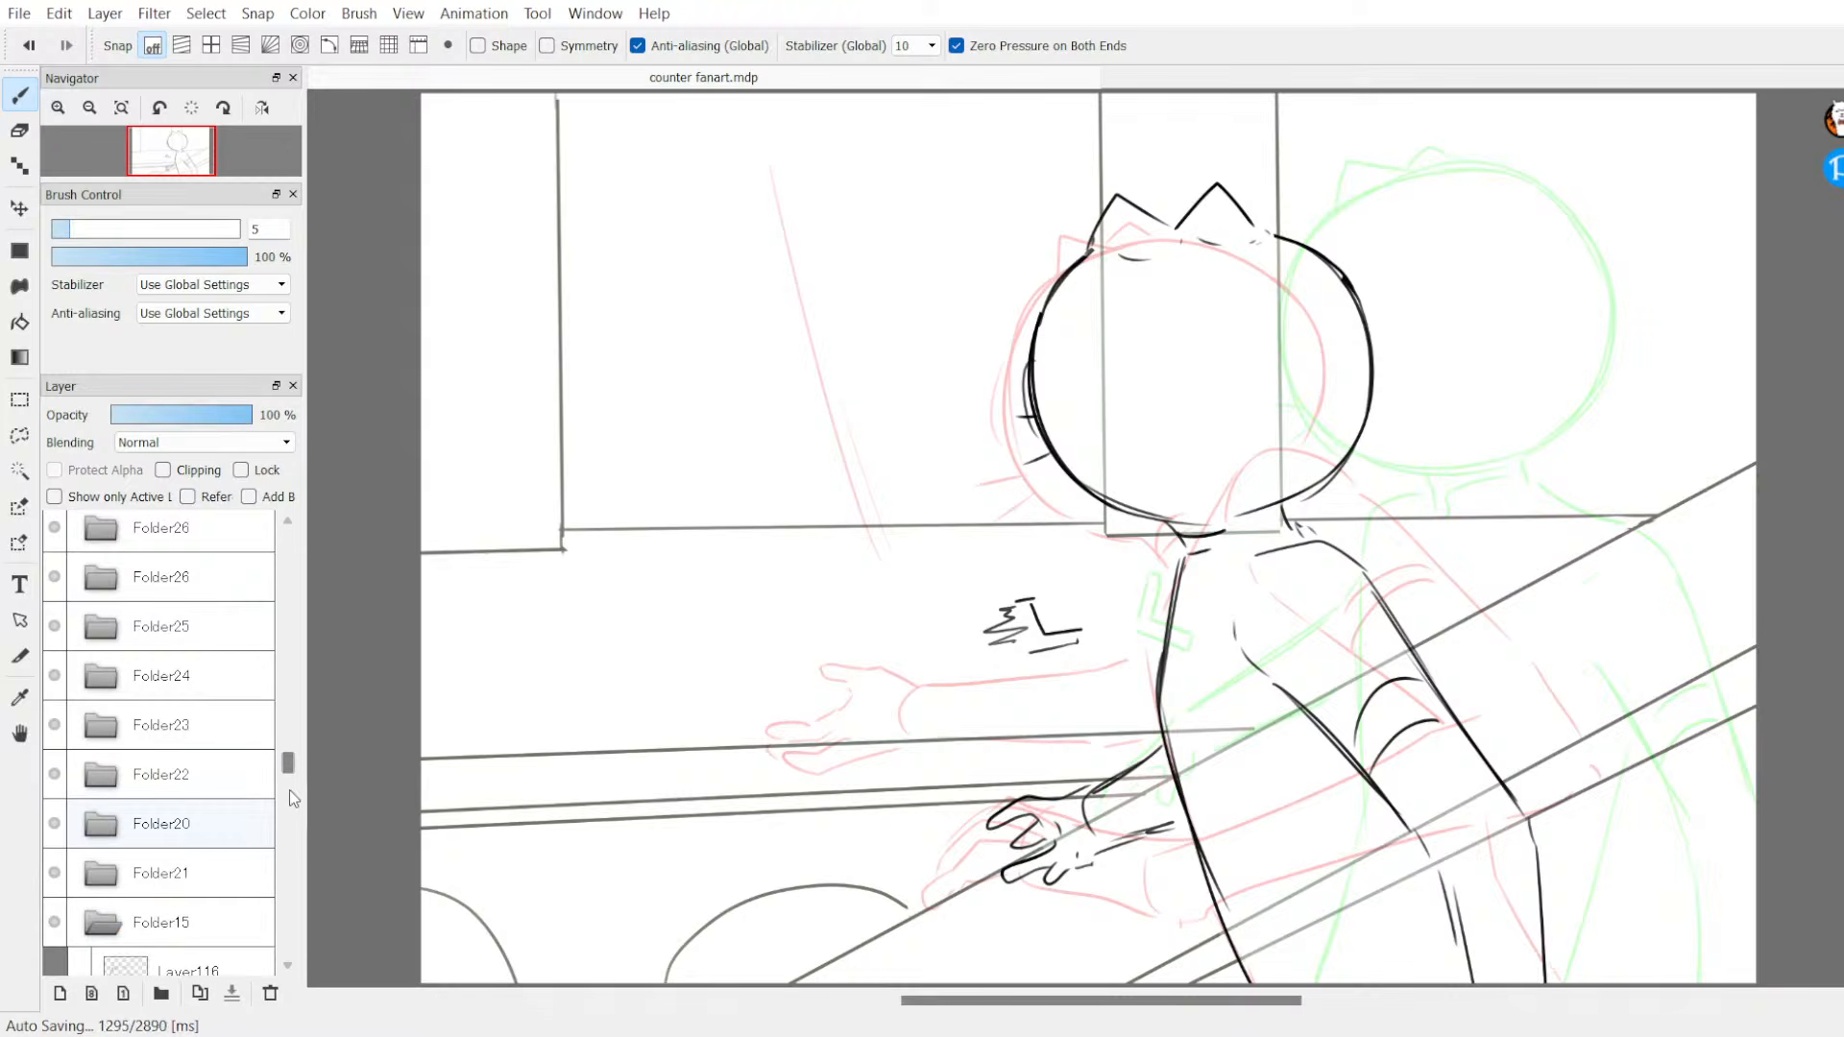
{"action": "scroll", "coordinate": [166, 802], "scroll_direction": "down", "scroll_amount": 4}
{"action": "double_click", "coordinate": [159, 730]}
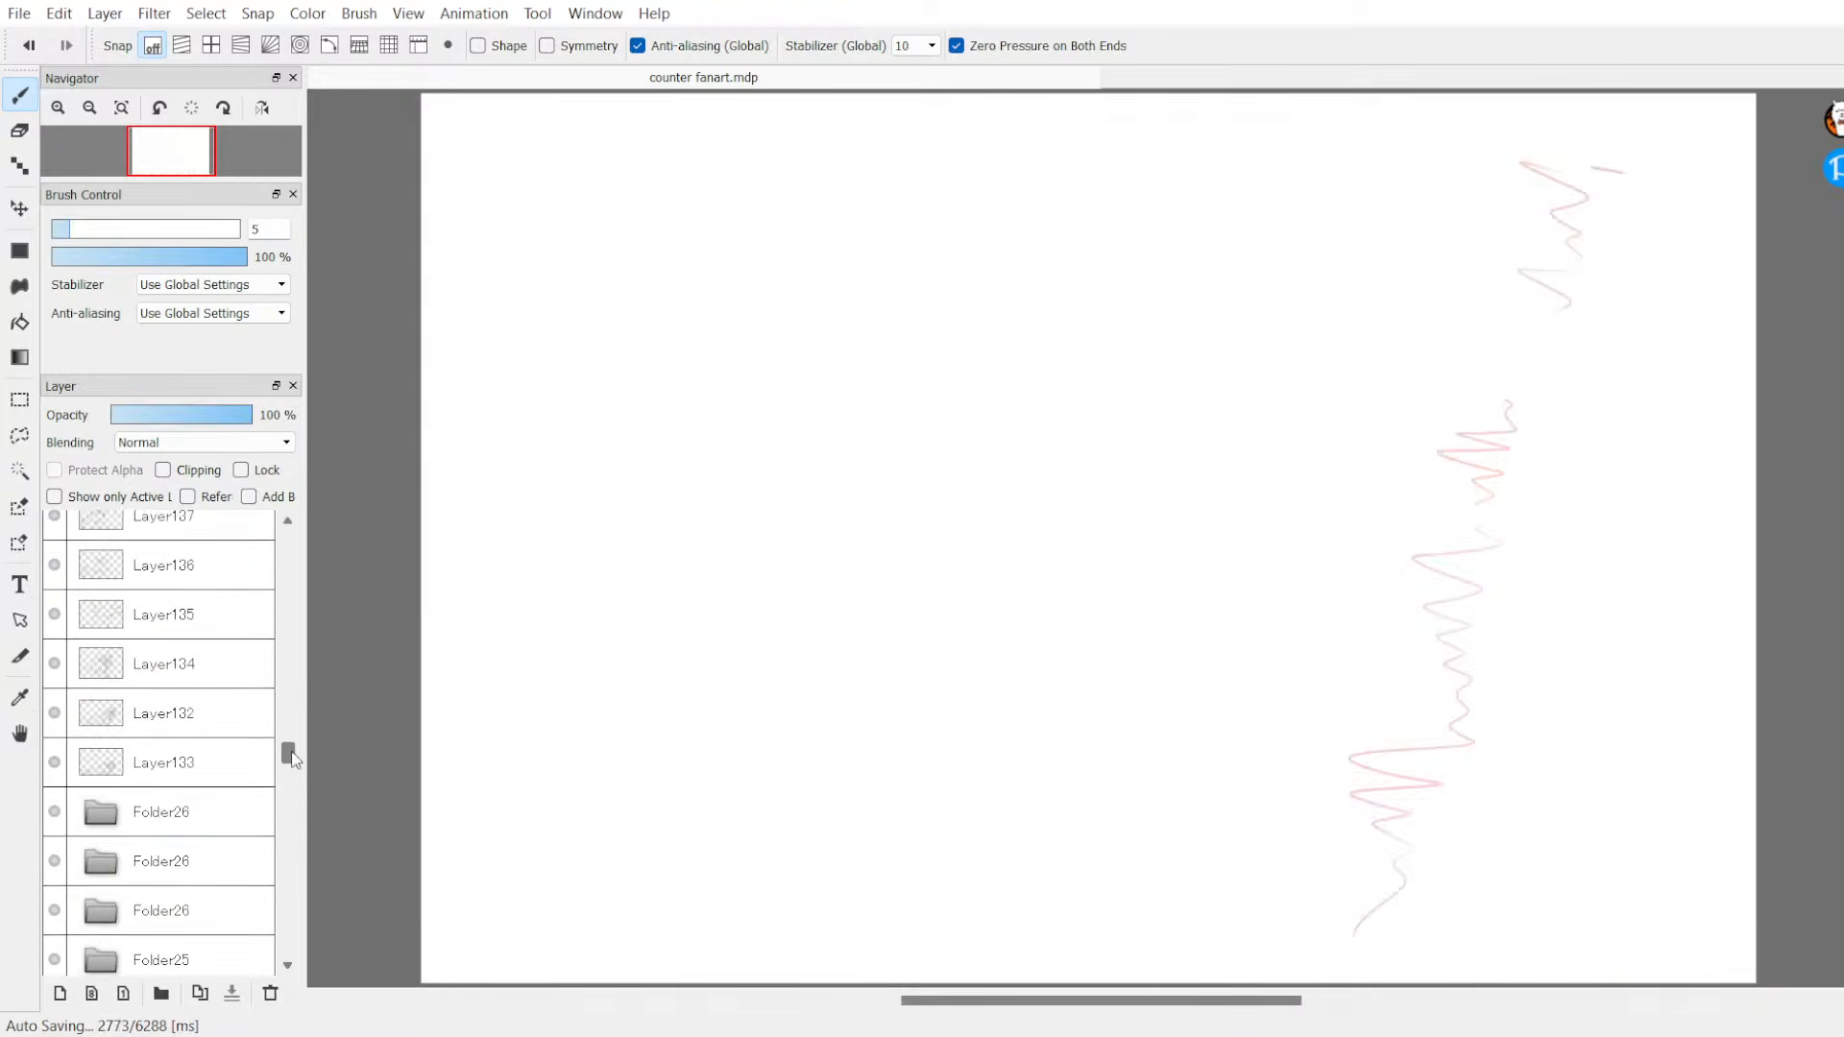
Step: Open the uppermost Folder26 and turn on Layer130 and its Layer123 background inside it
{"action": "left_click", "coordinate": [163, 811]}
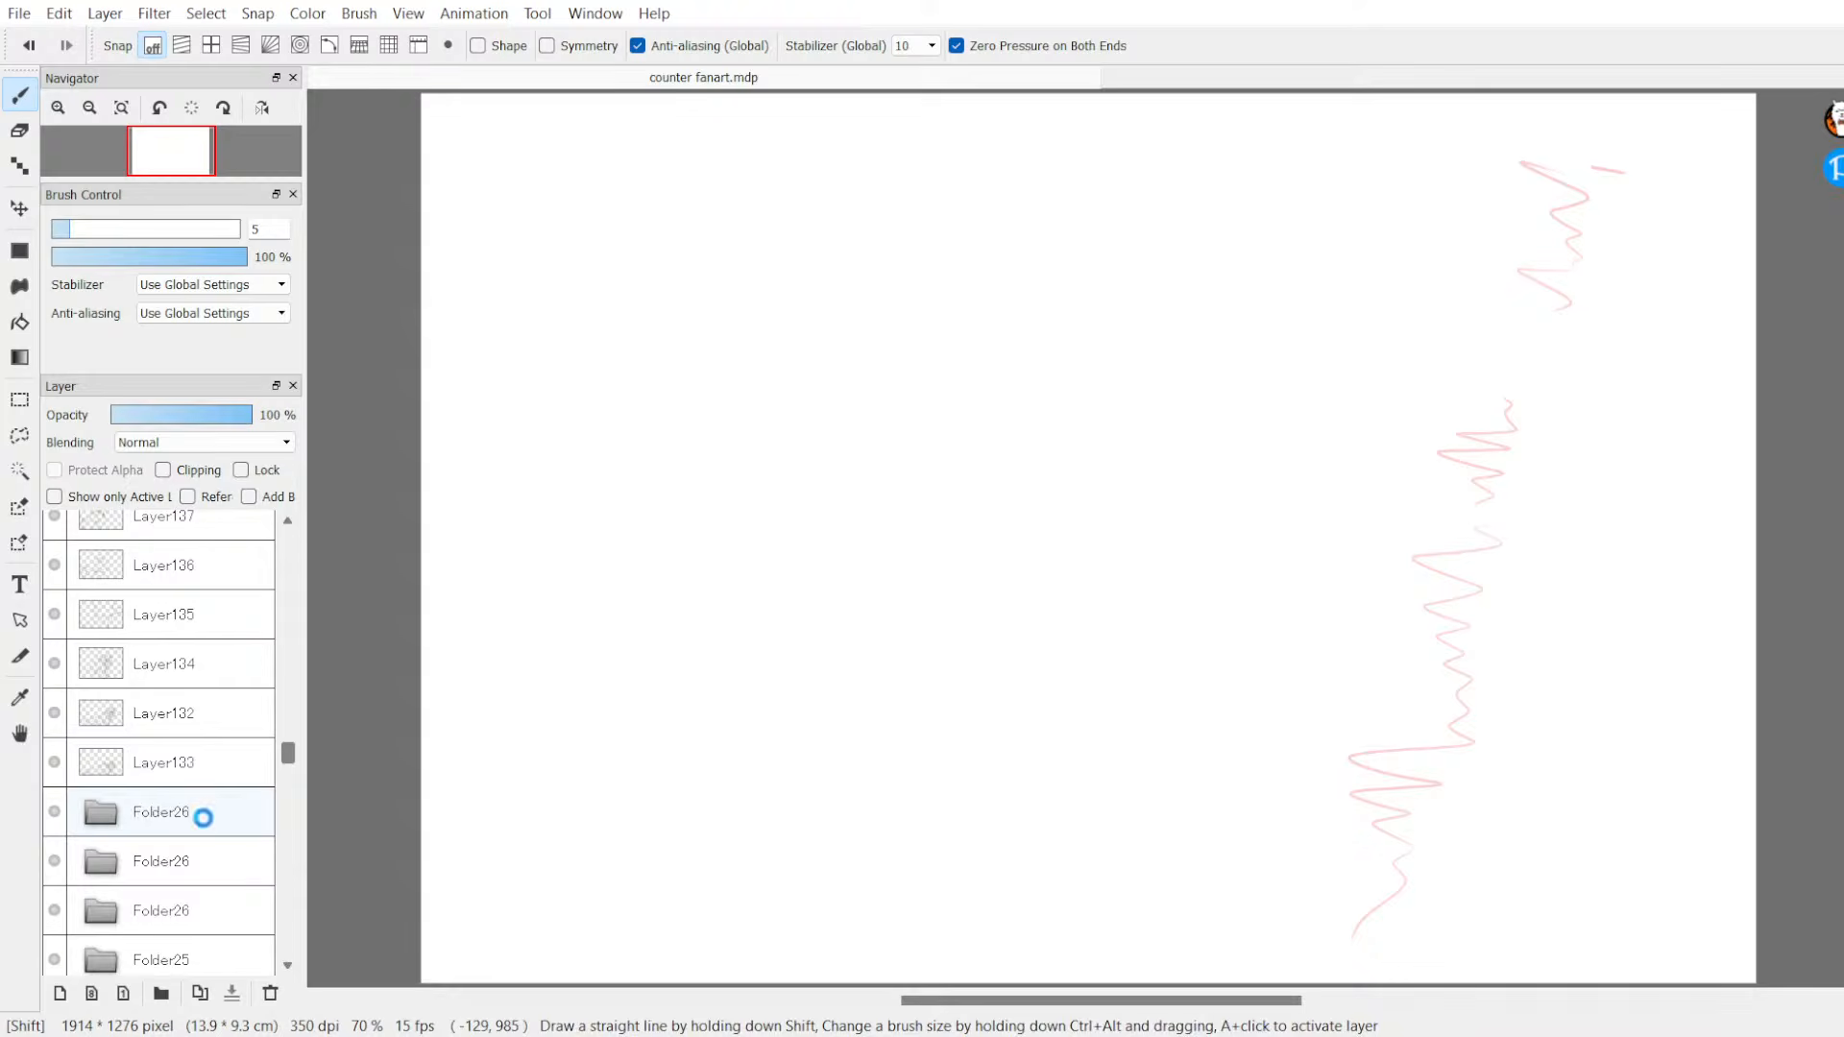
{"action": "left_click", "coordinate": [164, 960], "text": "shift"}
{"action": "double_click", "coordinate": [144, 812]}
{"action": "left_click", "coordinate": [87, 817]}
{"action": "left_click", "coordinate": [75, 859]}
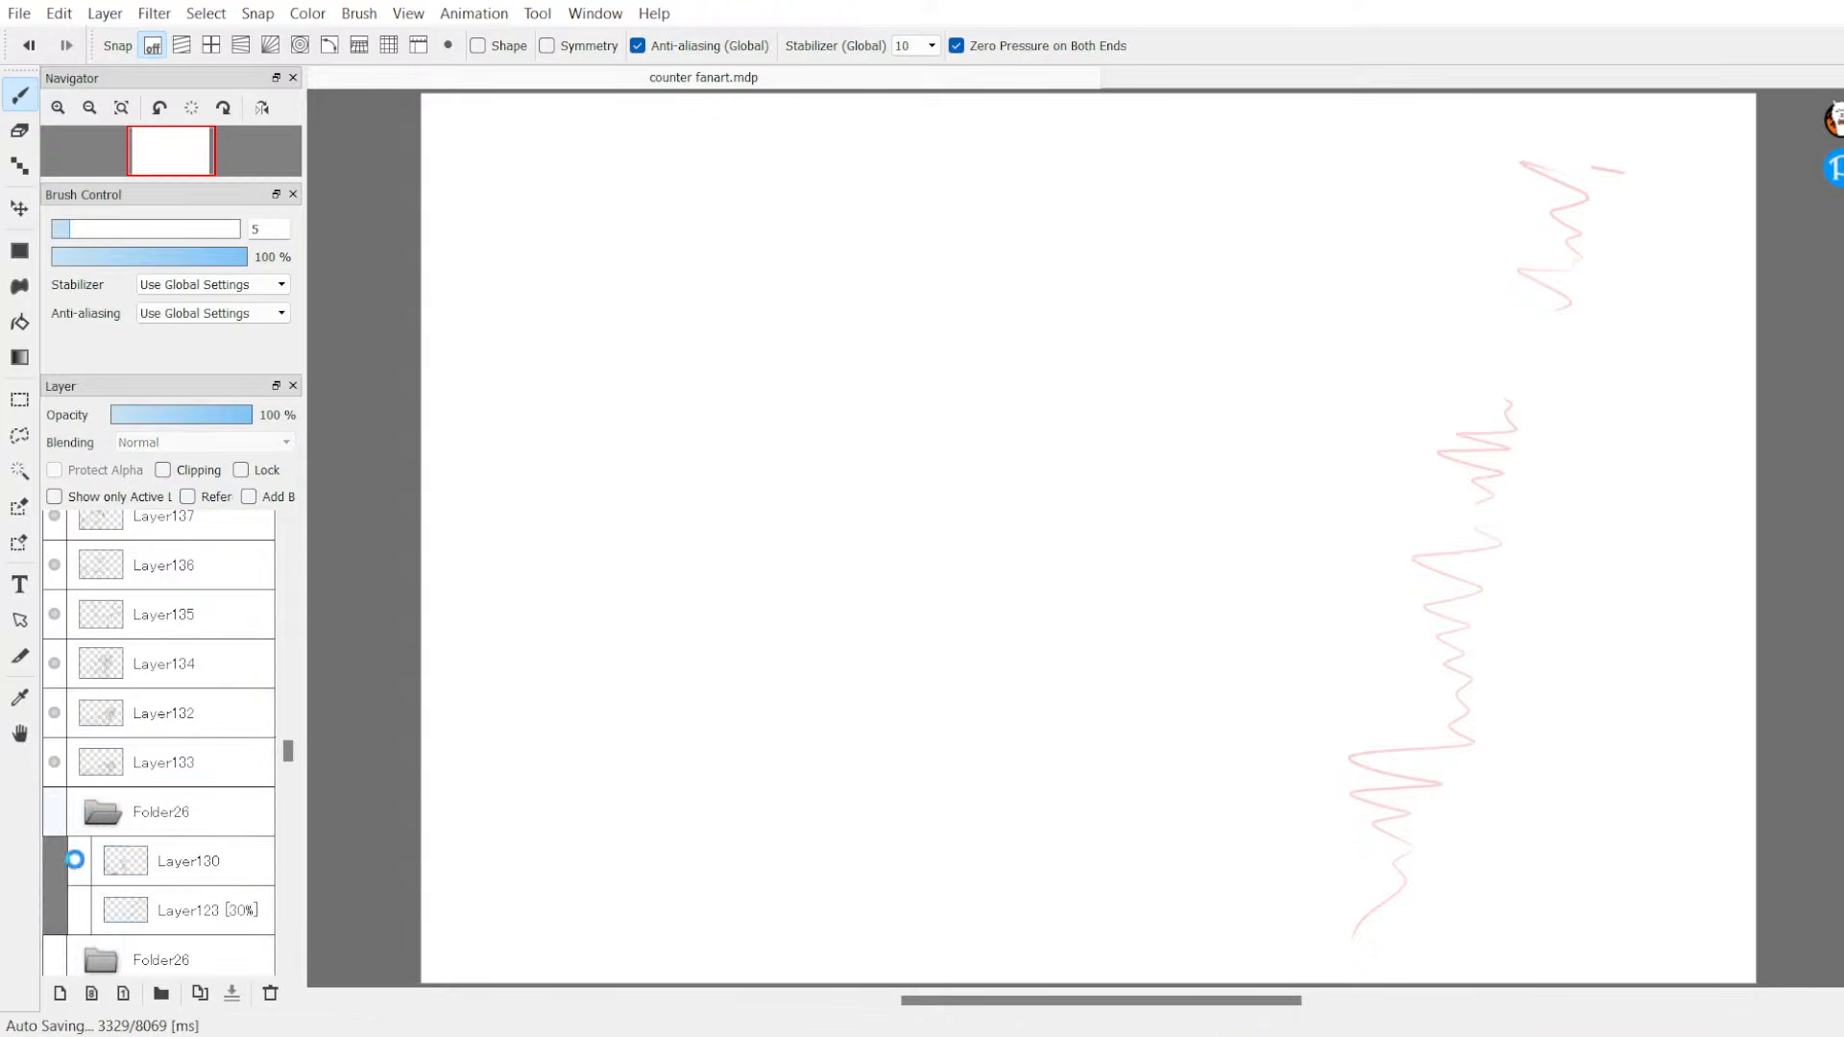
Step: Turn the visibility of the Folder26 groups back on and collapse the uppermost one
{"action": "left_click", "coordinate": [192, 815]}
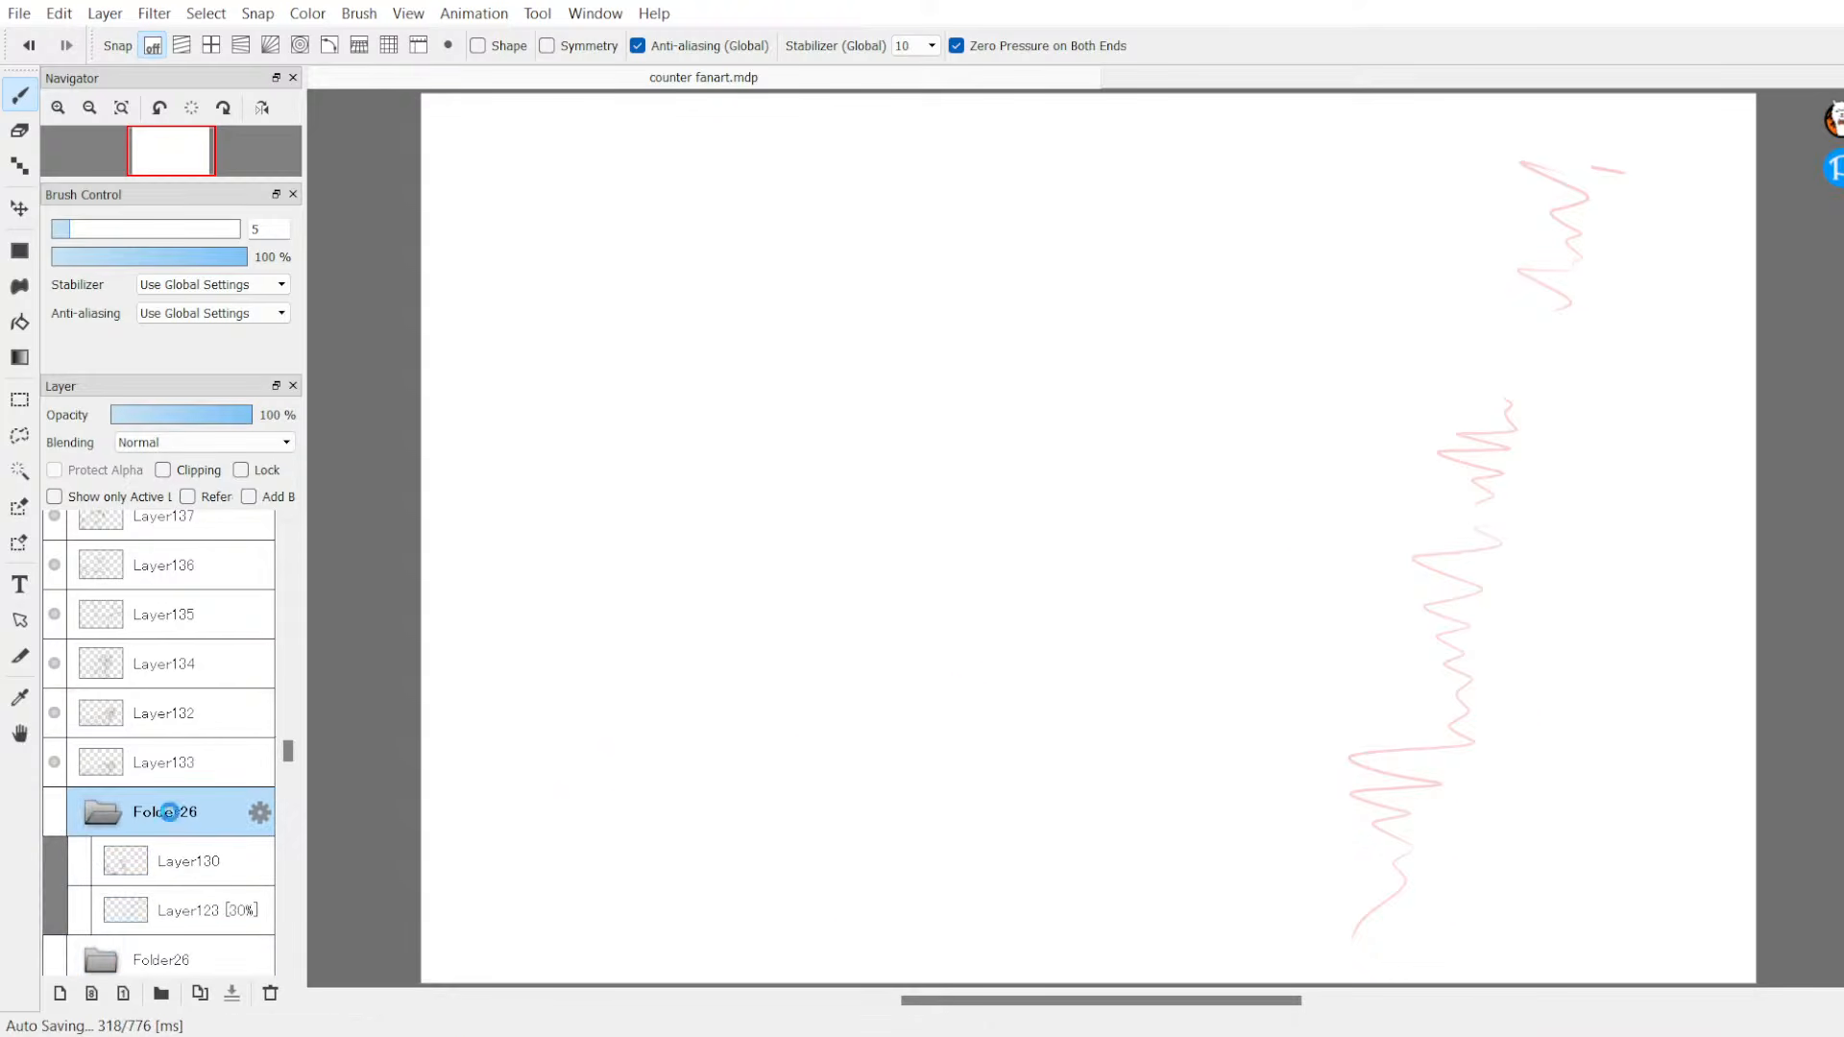
{"action": "mouse_move", "coordinate": [286, 750]}
{"action": "left_mouse_down"}
{"action": "mouse_move", "coordinate": [291, 781]}
{"action": "mouse_move", "coordinate": [285, 759]}
{"action": "left_mouse_up"}
{"action": "scroll", "coordinate": [285, 759], "scroll_direction": "down", "scroll_amount": 3}
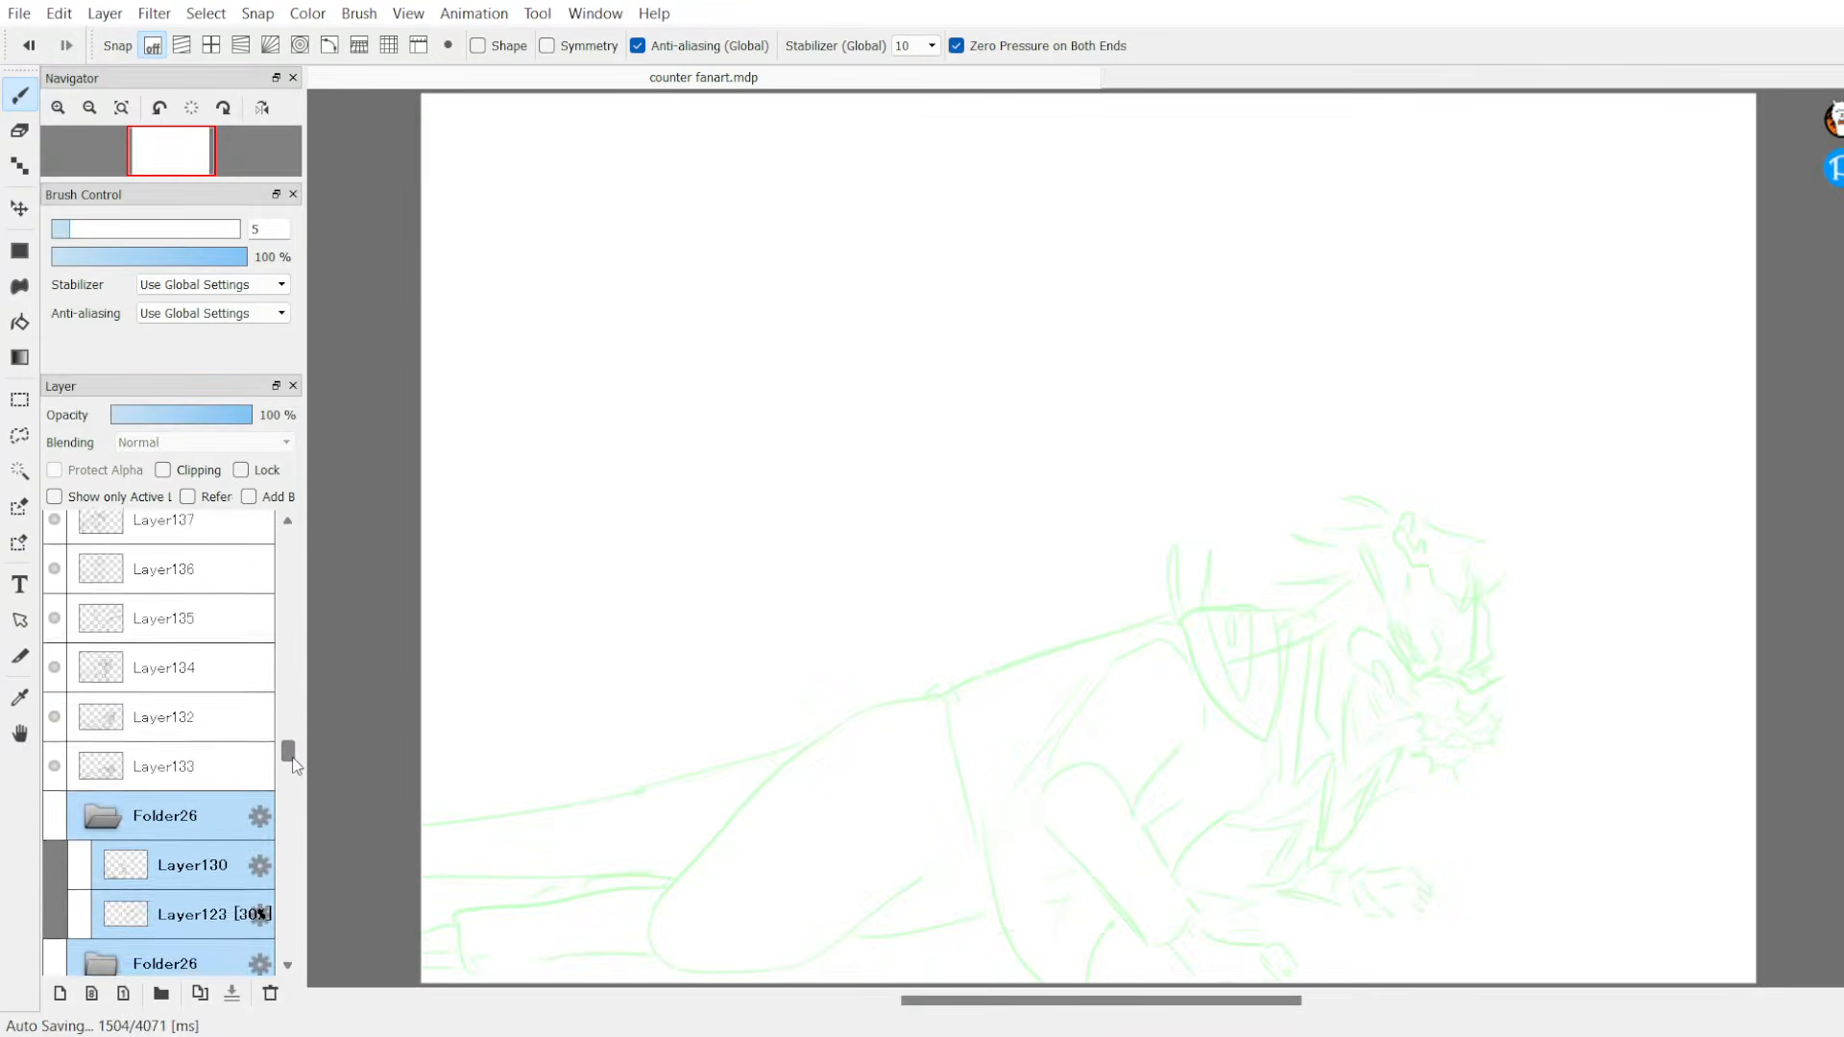
{"action": "left_click", "coordinate": [153, 773]}
{"action": "left_click", "coordinate": [100, 758]}
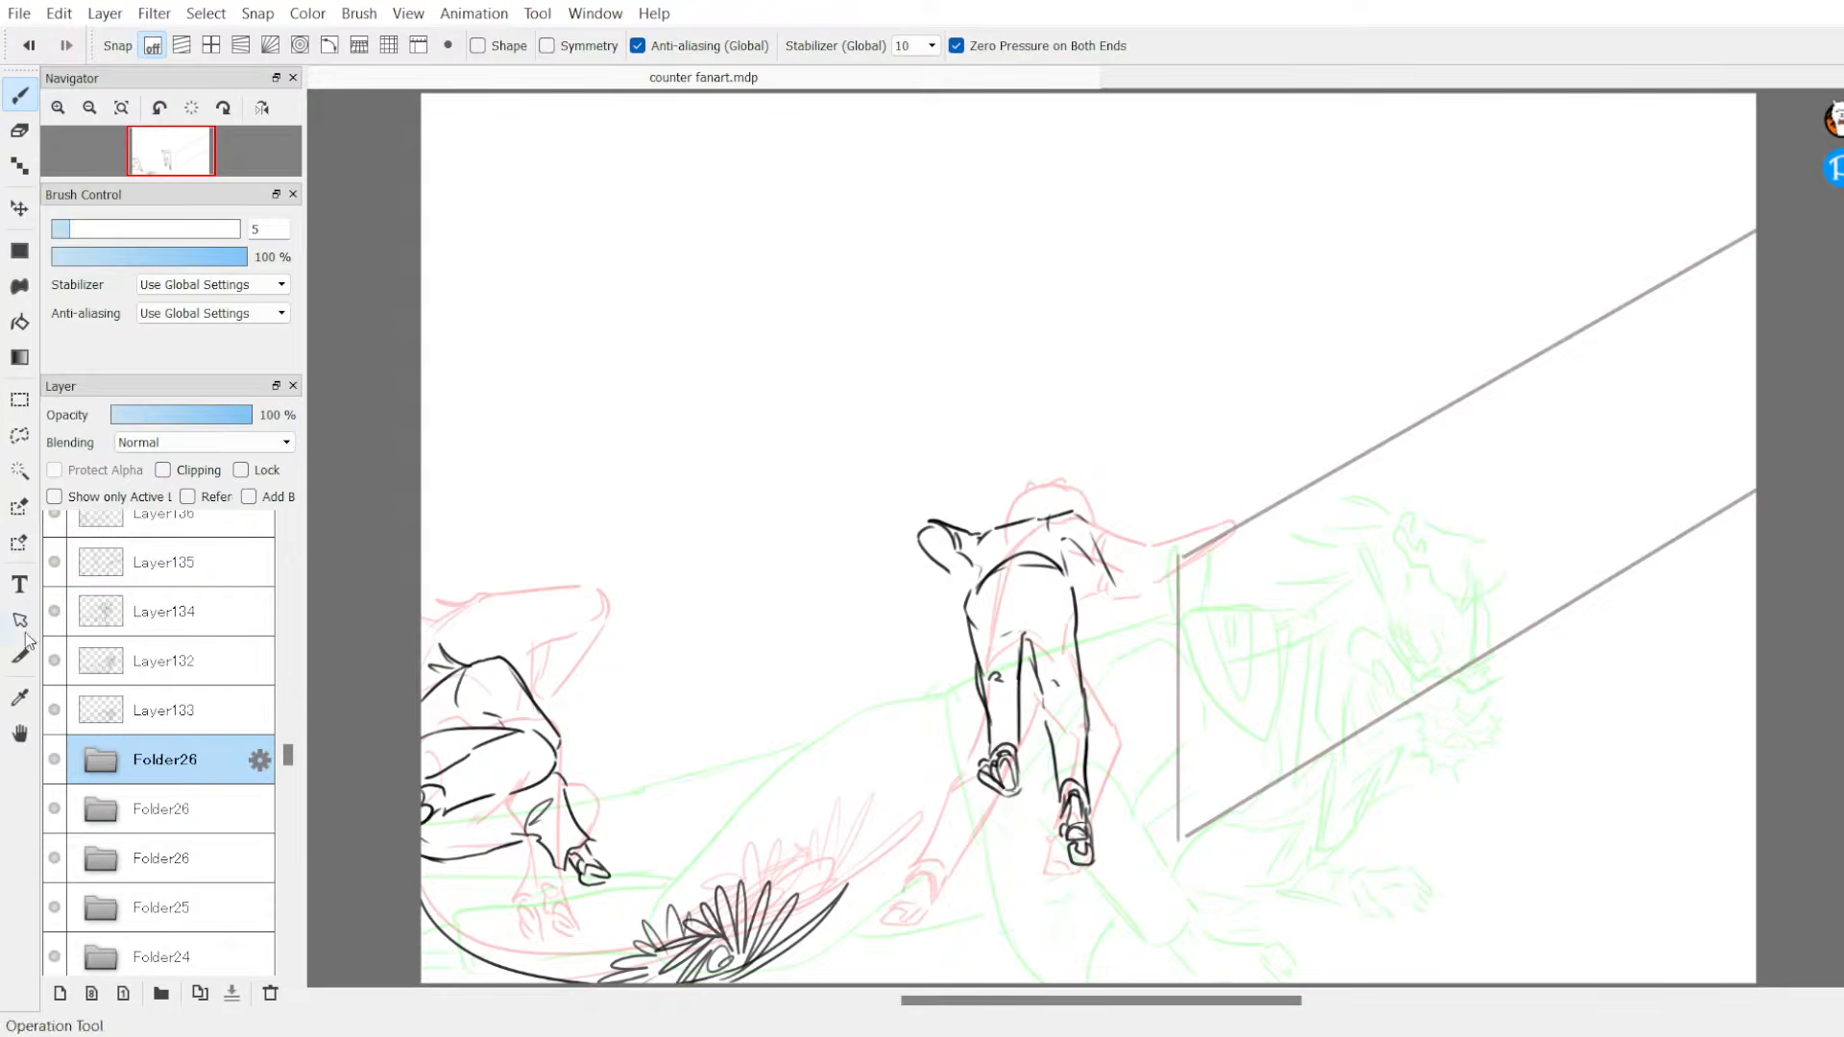
Step: Compare the frames in the two uppermost Folder26 groups and make the topmost Layer231 the active layer
{"action": "left_click", "coordinate": [153, 811]}
{"action": "left_click", "coordinate": [151, 763]}
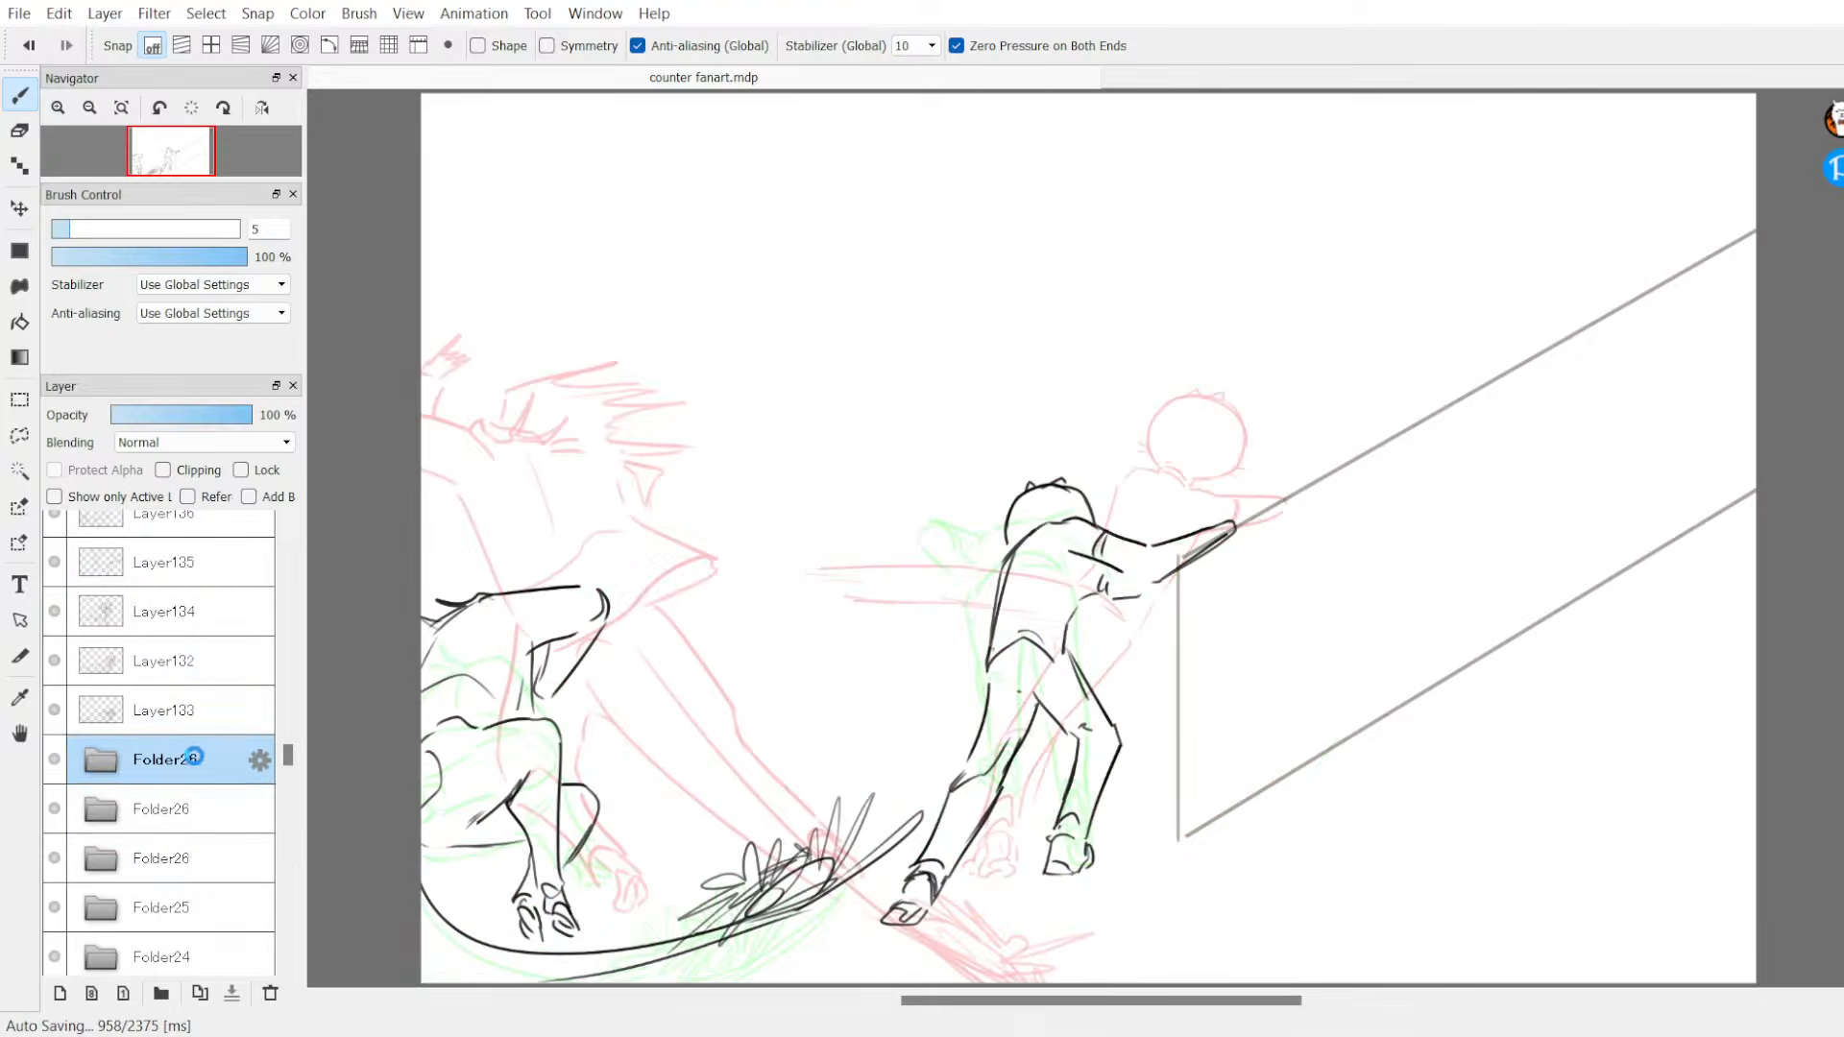
{"action": "left_click", "coordinate": [115, 815]}
{"action": "left_click", "coordinate": [119, 815]}
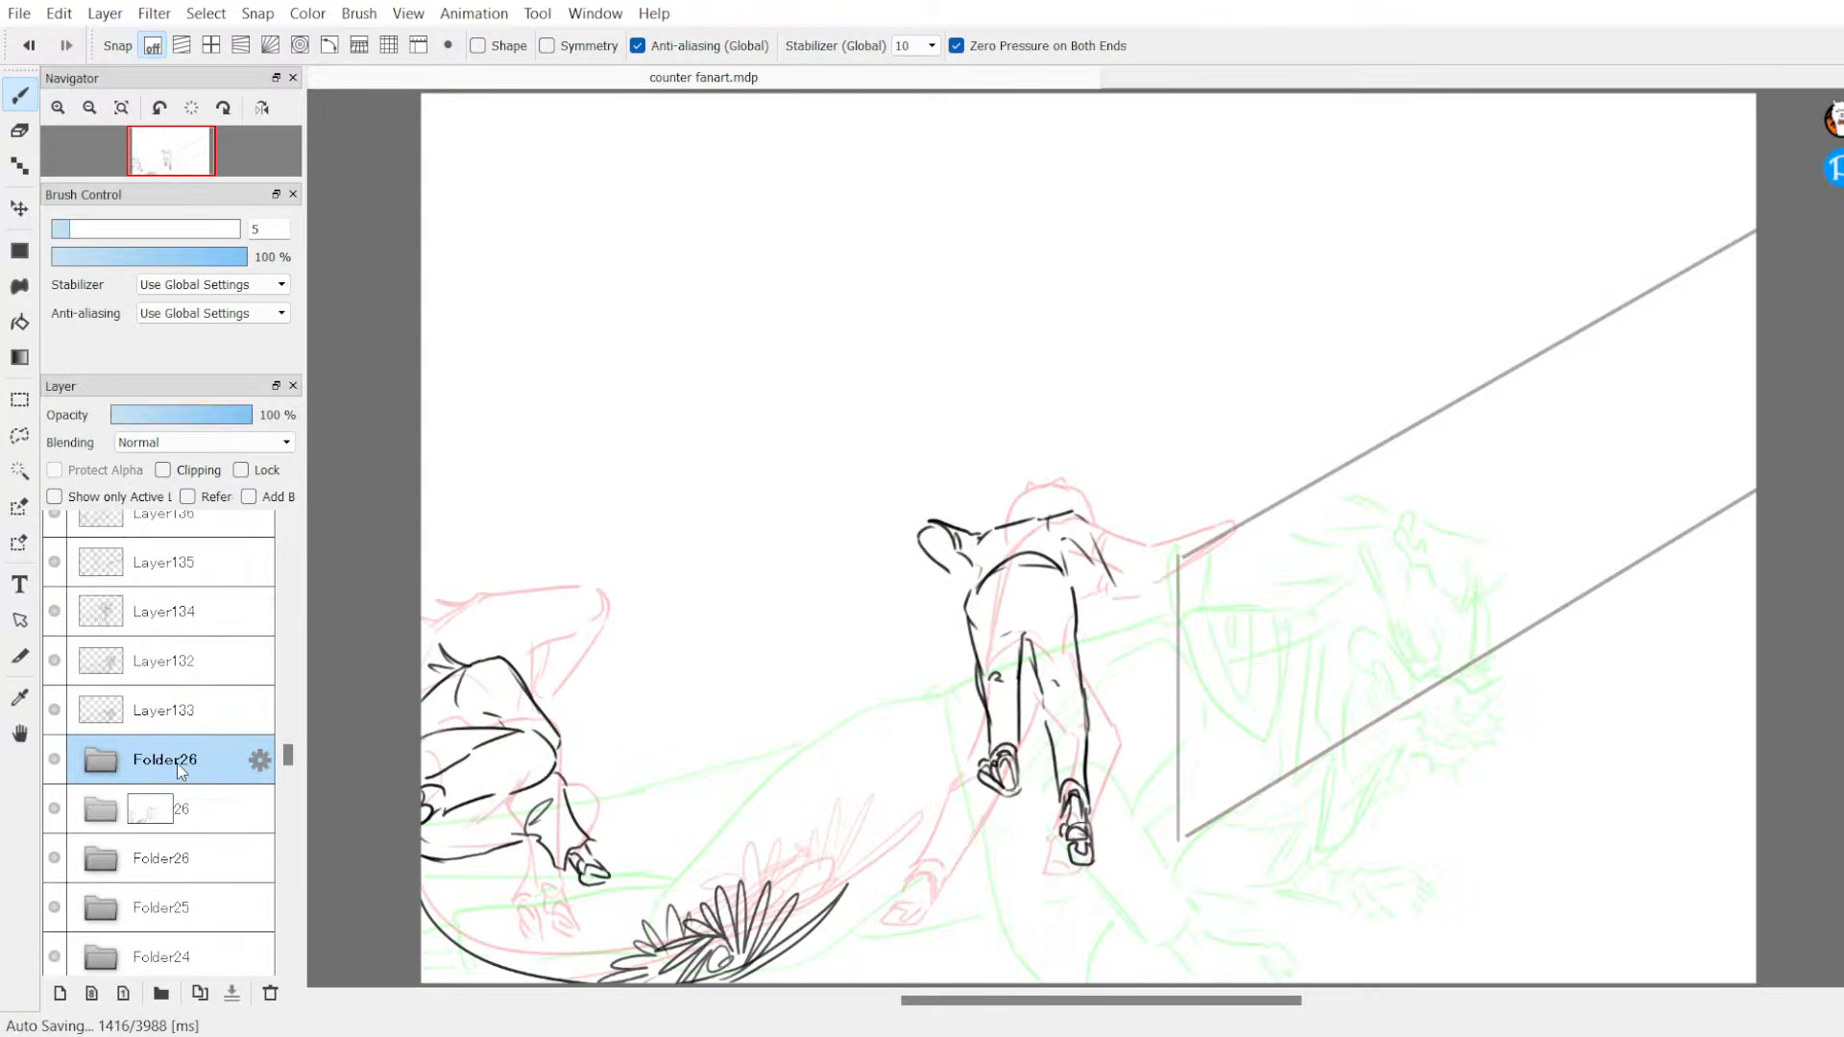
{"action": "left_click_drag", "start_coordinate": [288, 757], "coordinate": [287, 538]}
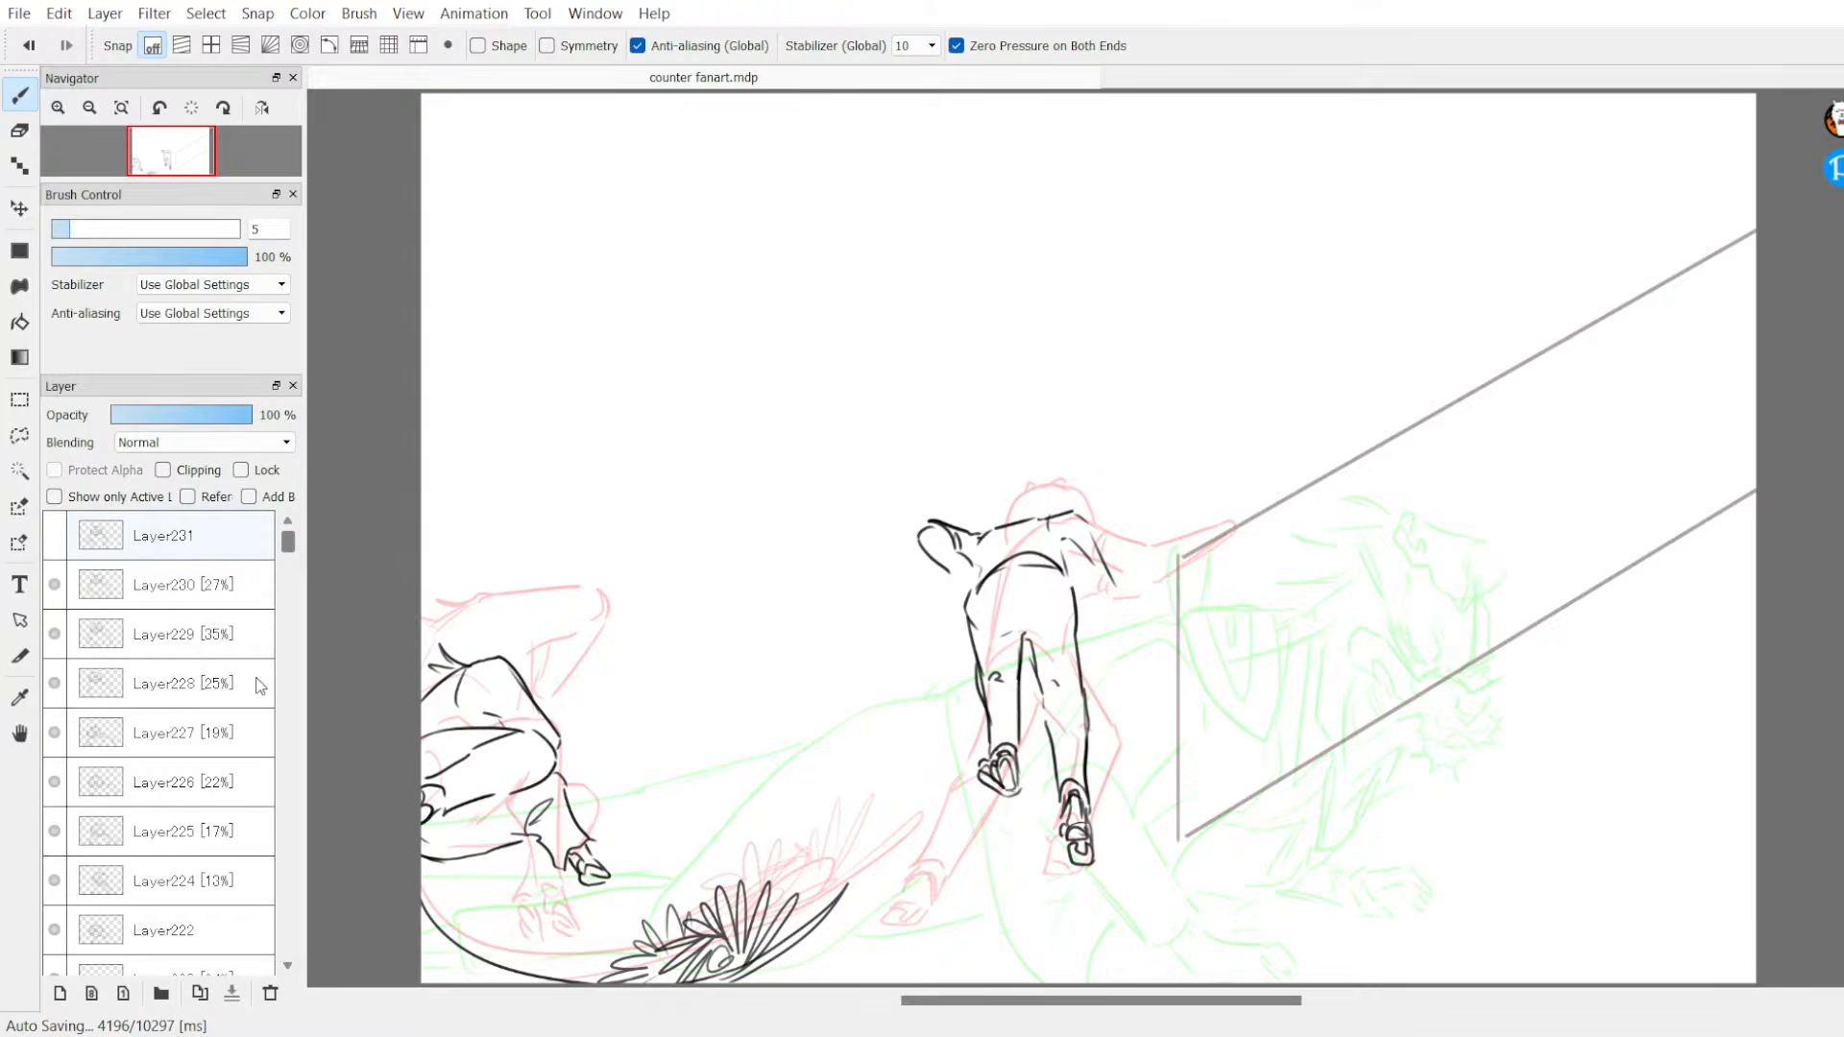
{"action": "left_click", "coordinate": [240, 542]}
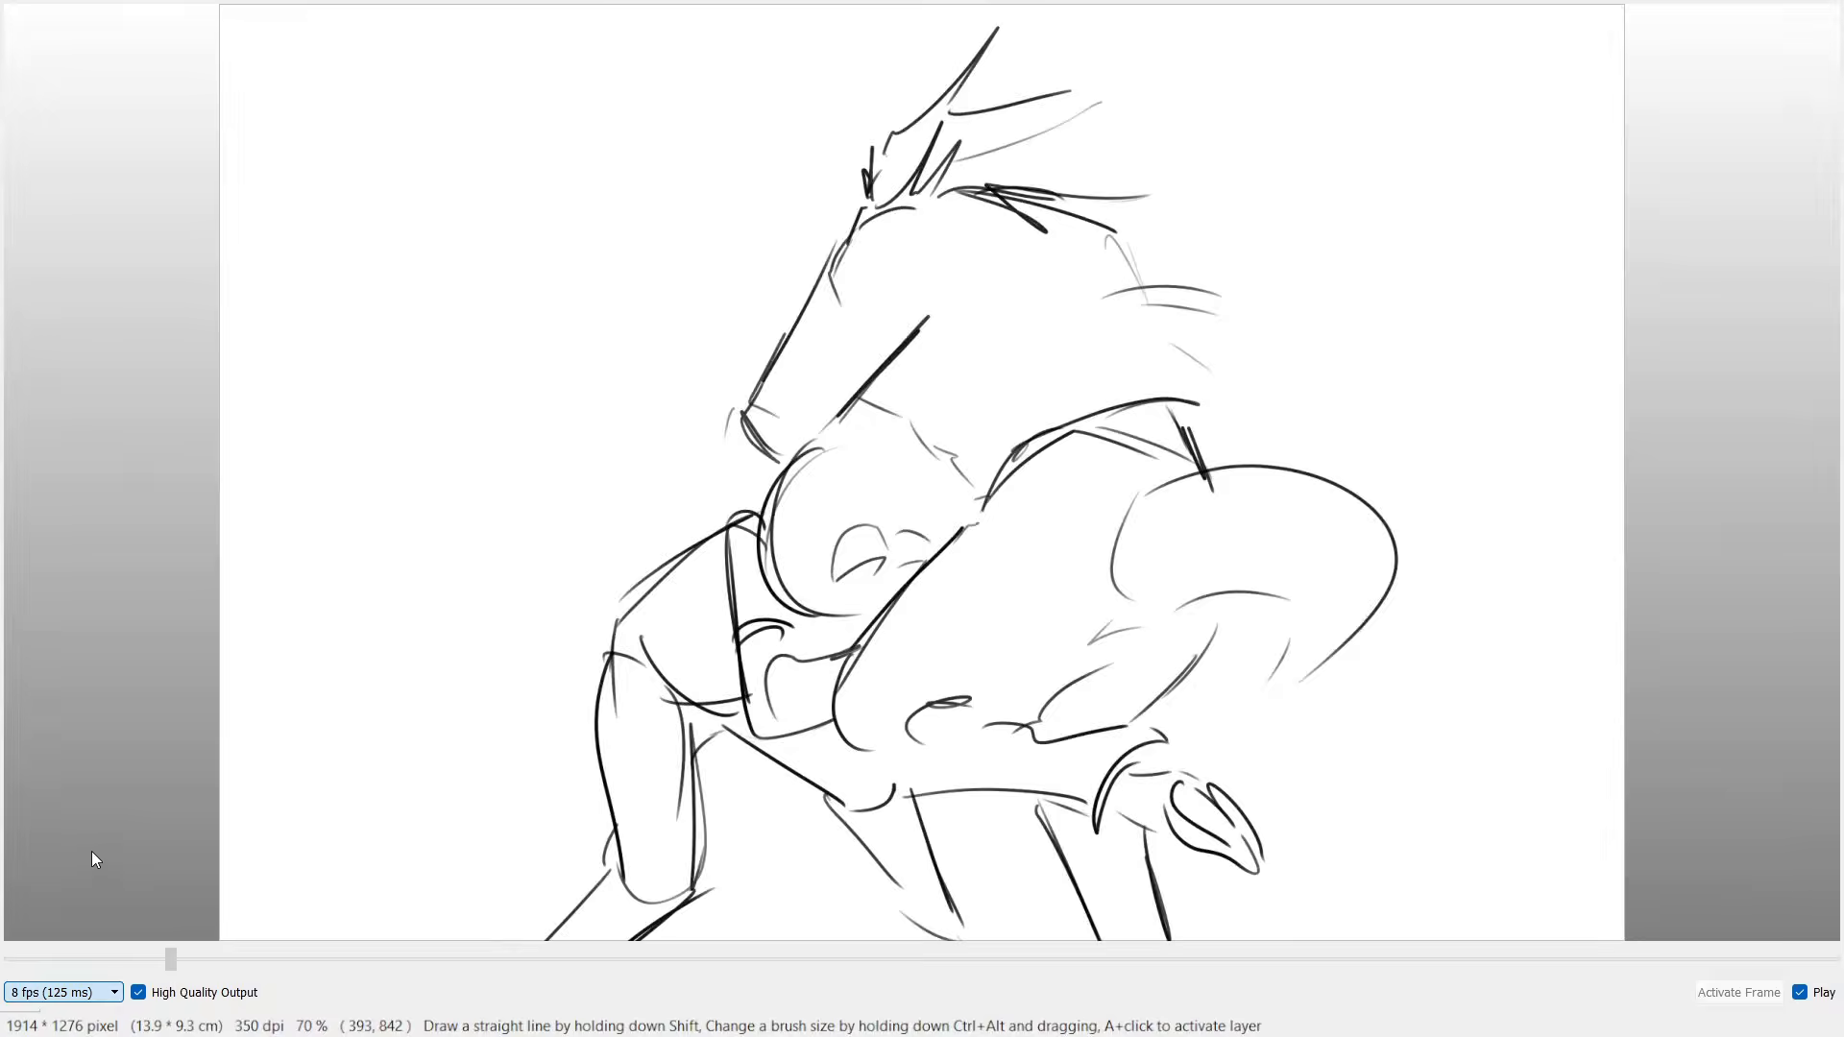
Step: Play the animation preview at 12 fps and again at 8 fps, and shrink the preview window
{"action": "key", "text": "Down"}
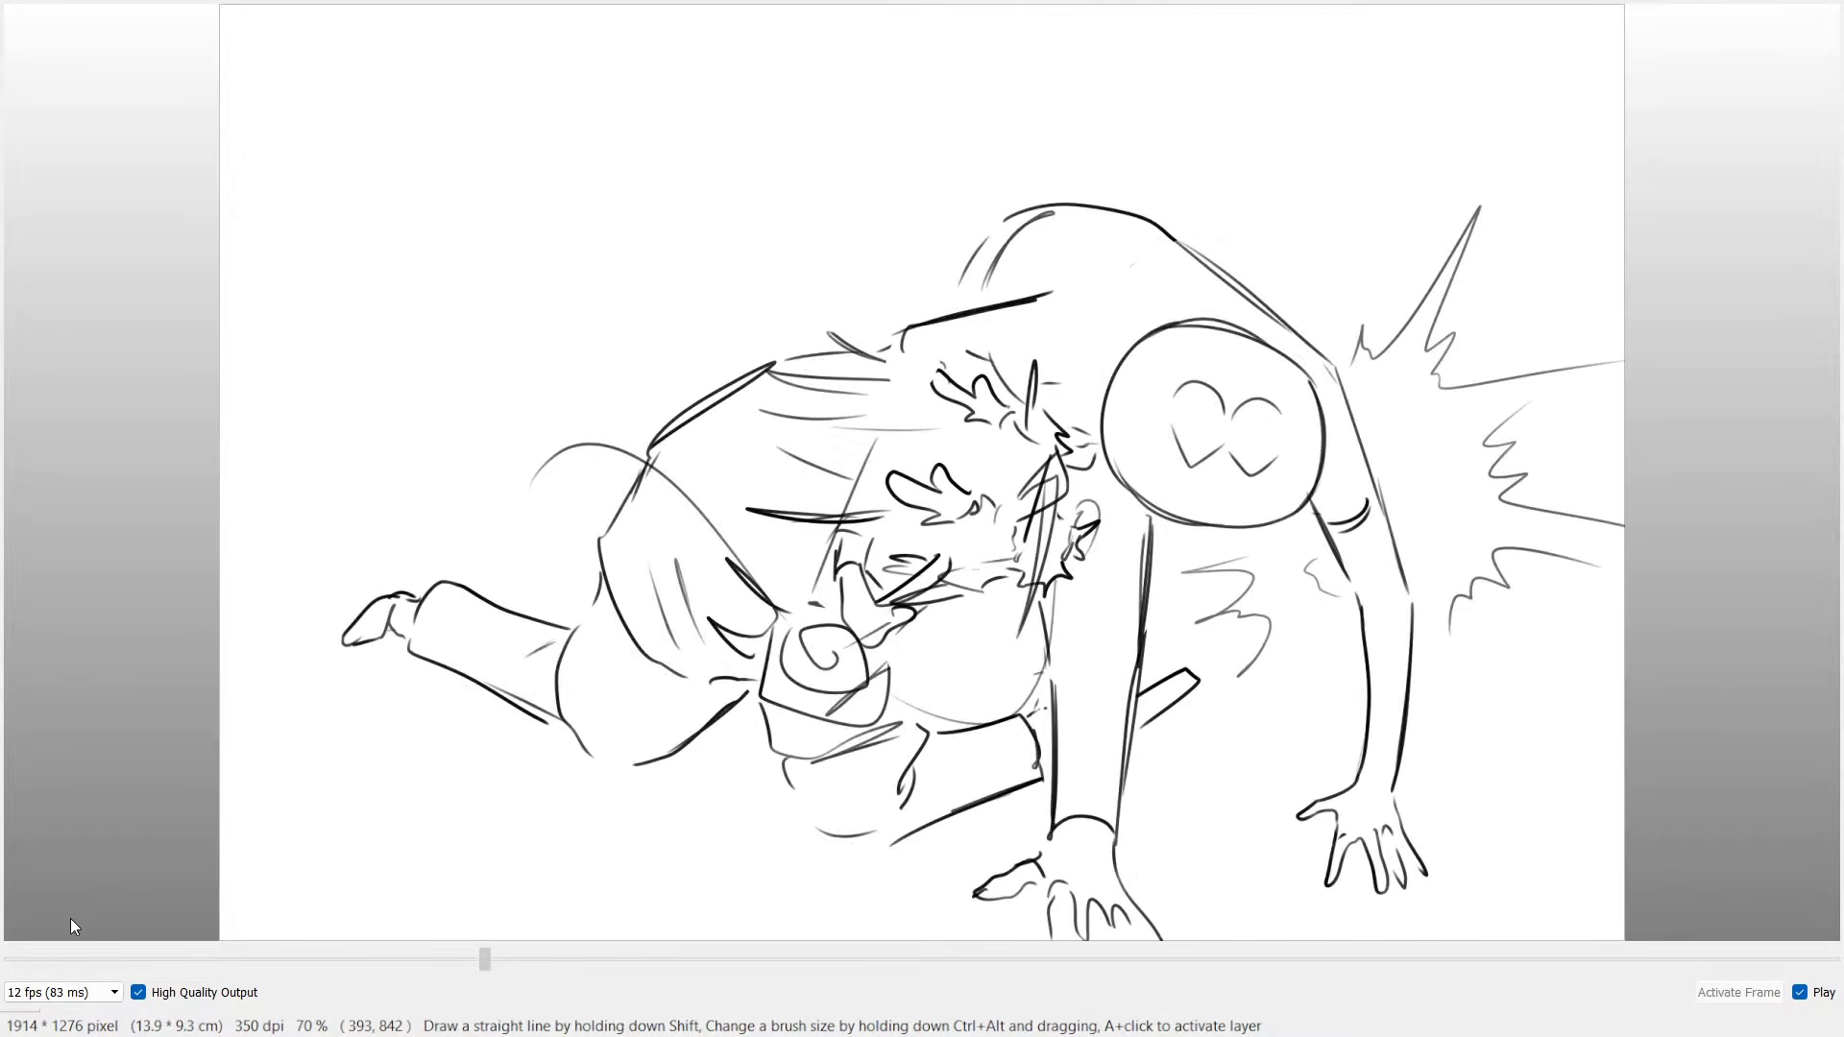
{"action": "scroll", "coordinate": [89, 977], "scroll_direction": "up", "scroll_amount": 1}
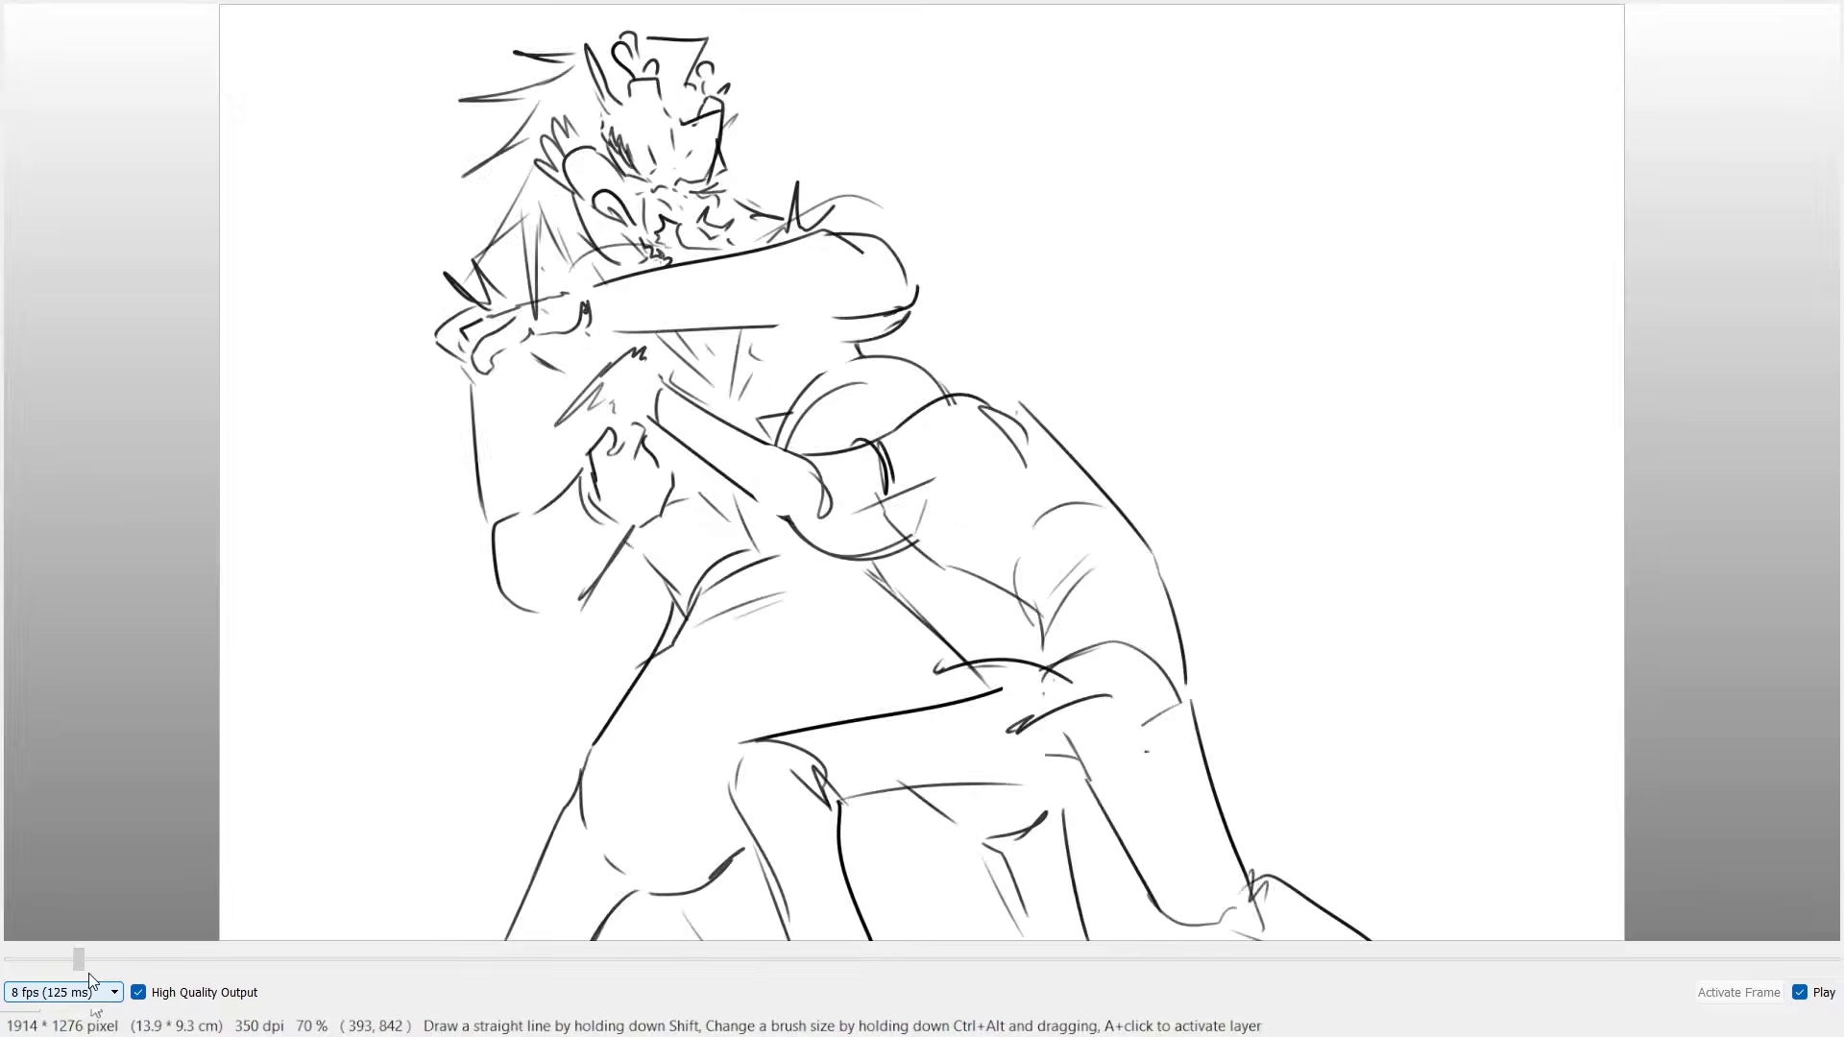
{"action": "left_click", "coordinate": [1812, 6]}
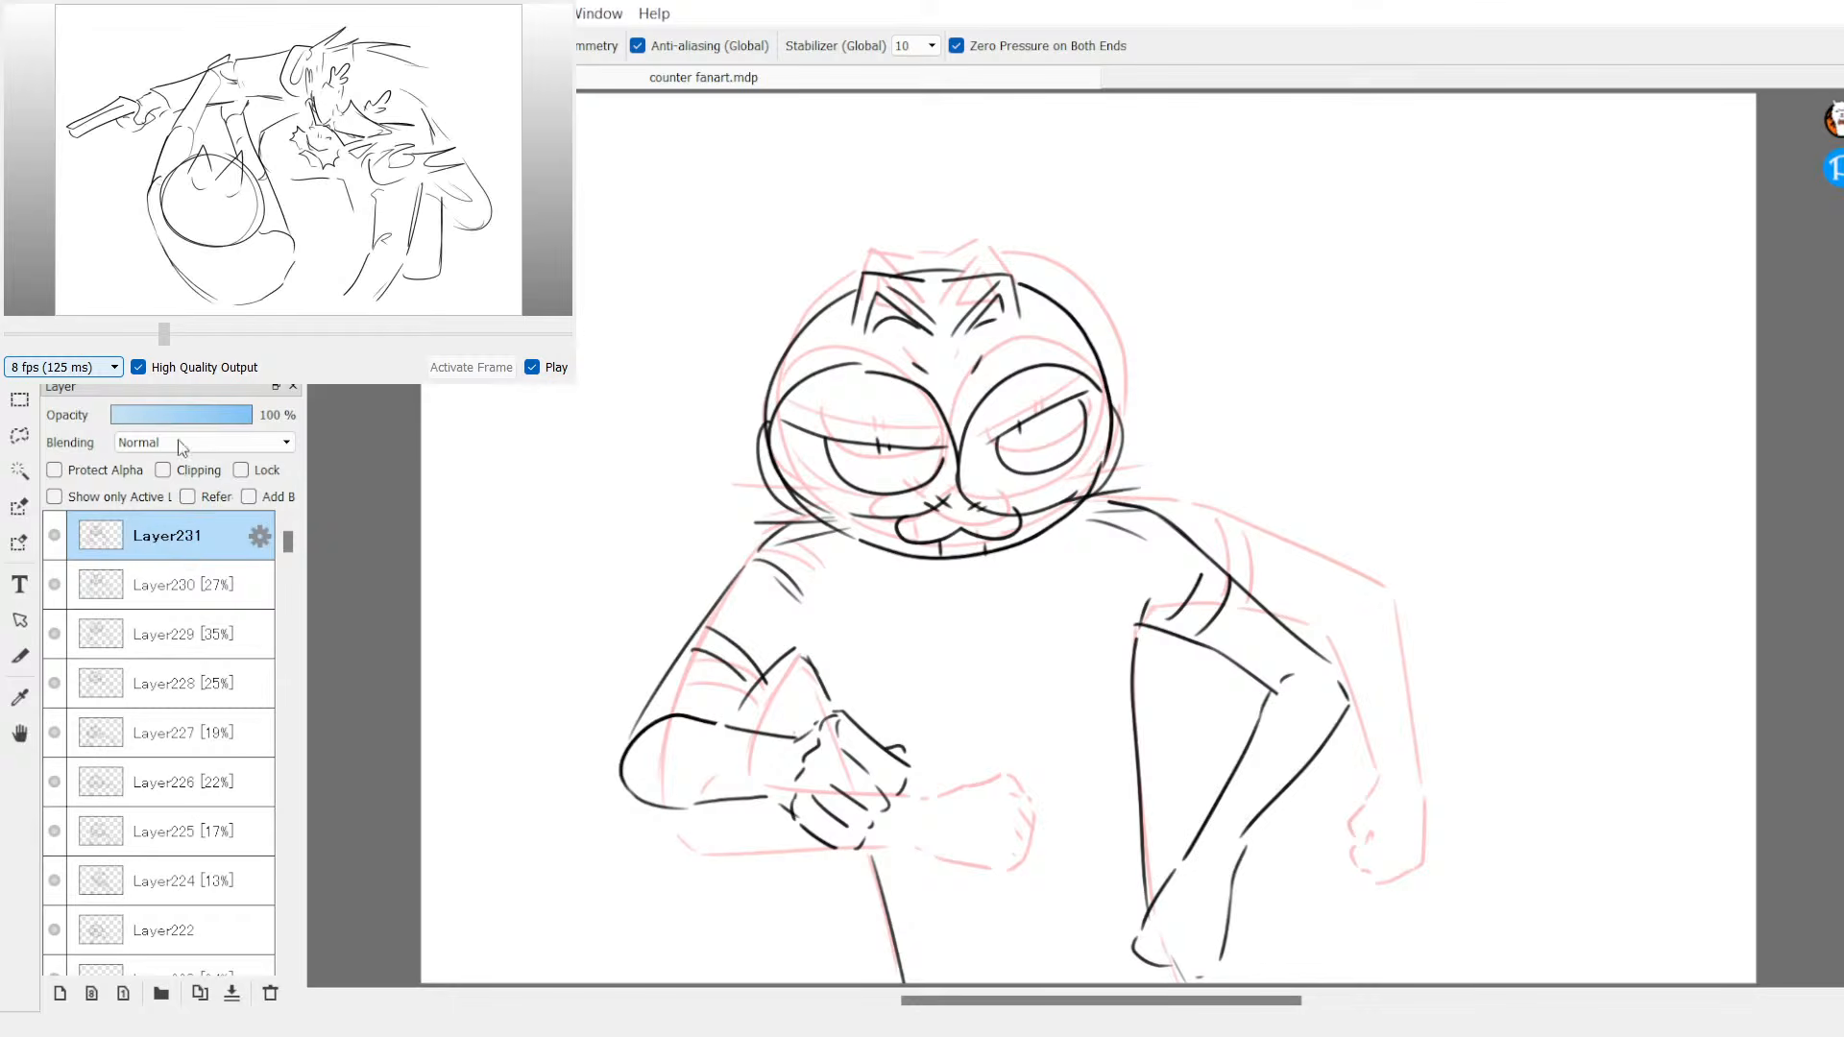
{"action": "left_click", "coordinate": [161, 415]}
{"action": "key", "text": "ctrl+z"}
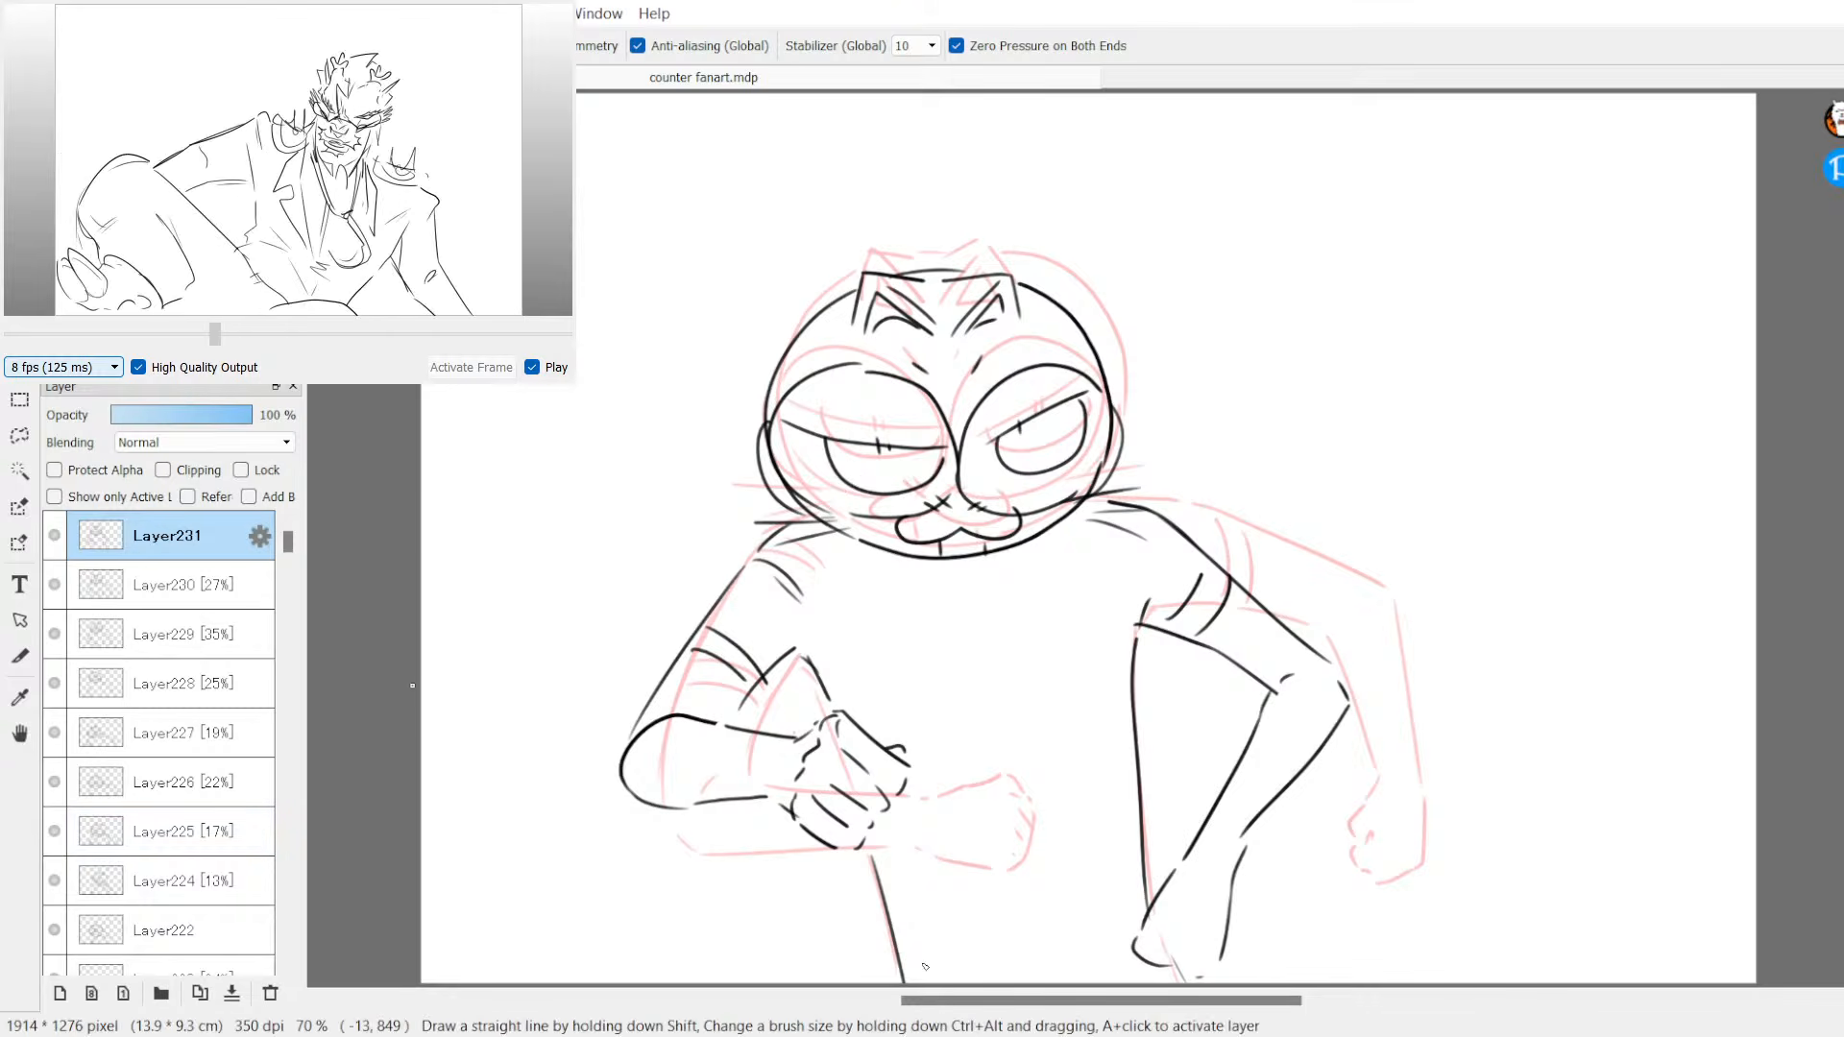
{"action": "left_click", "coordinate": [565, 2]}
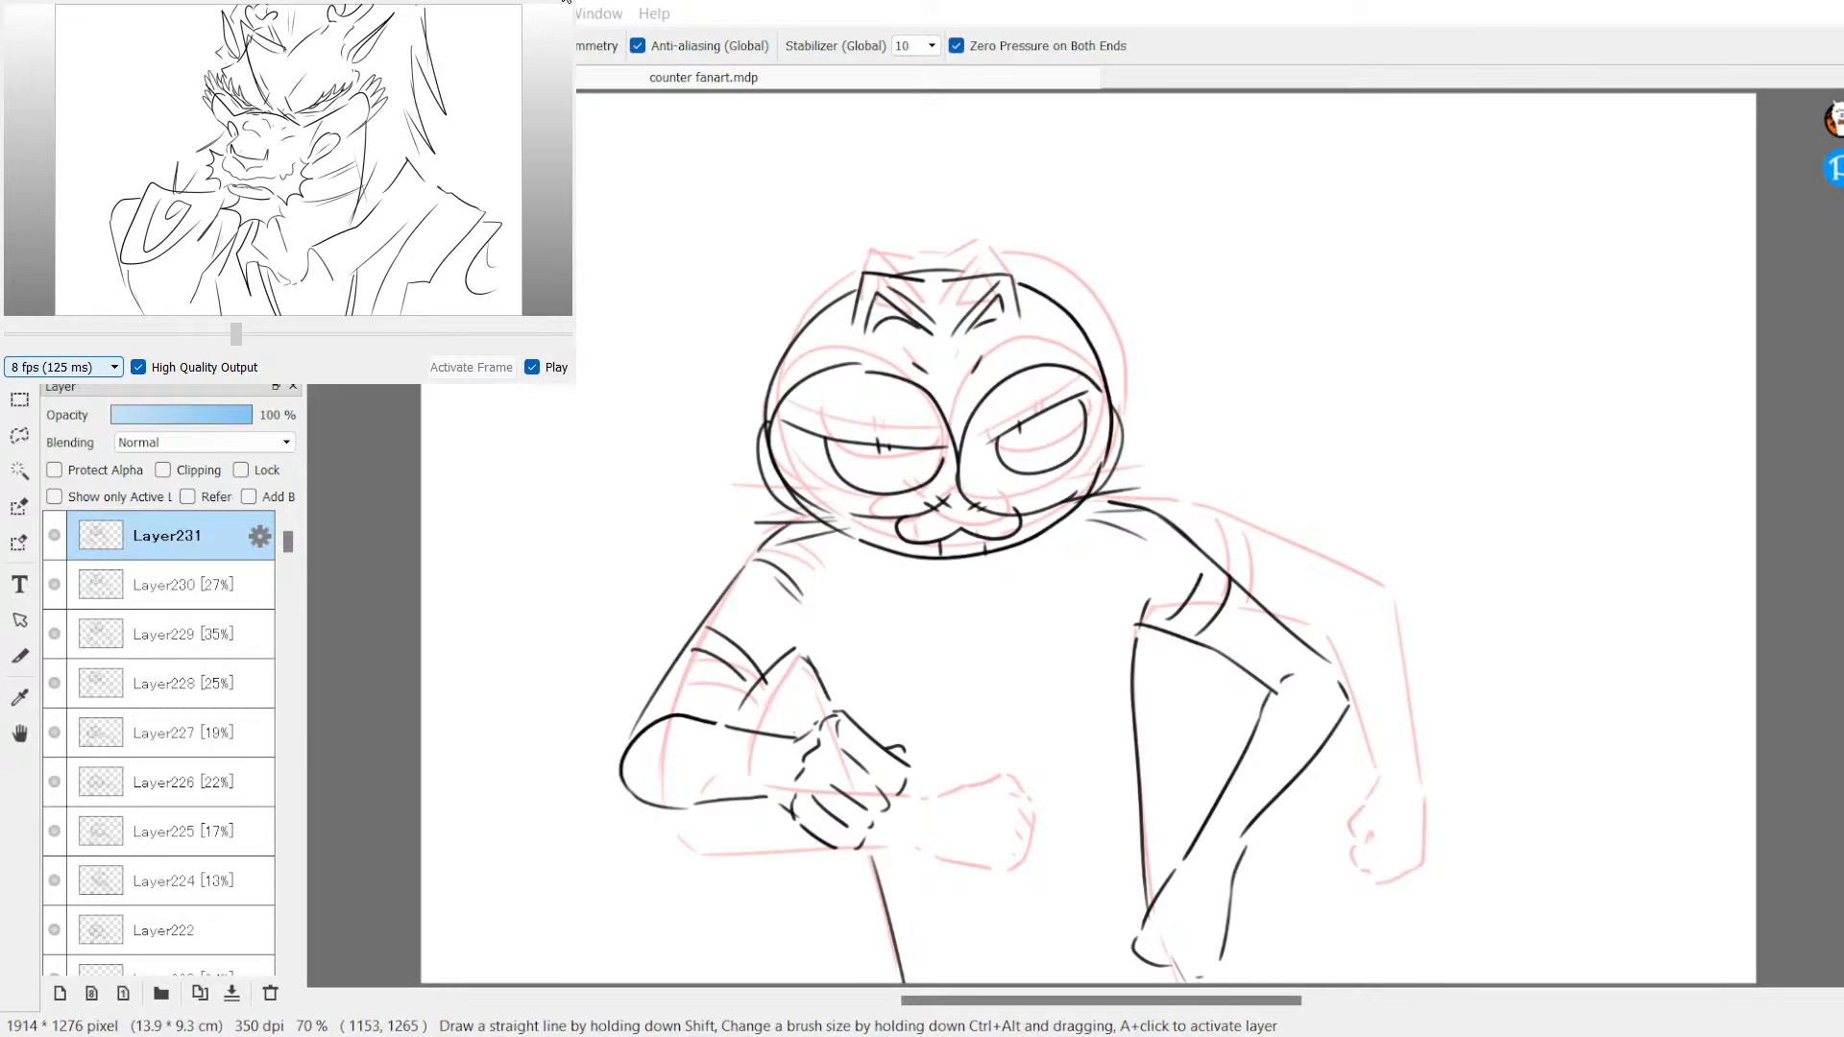
{"action": "left_click", "coordinate": [566, 2]}
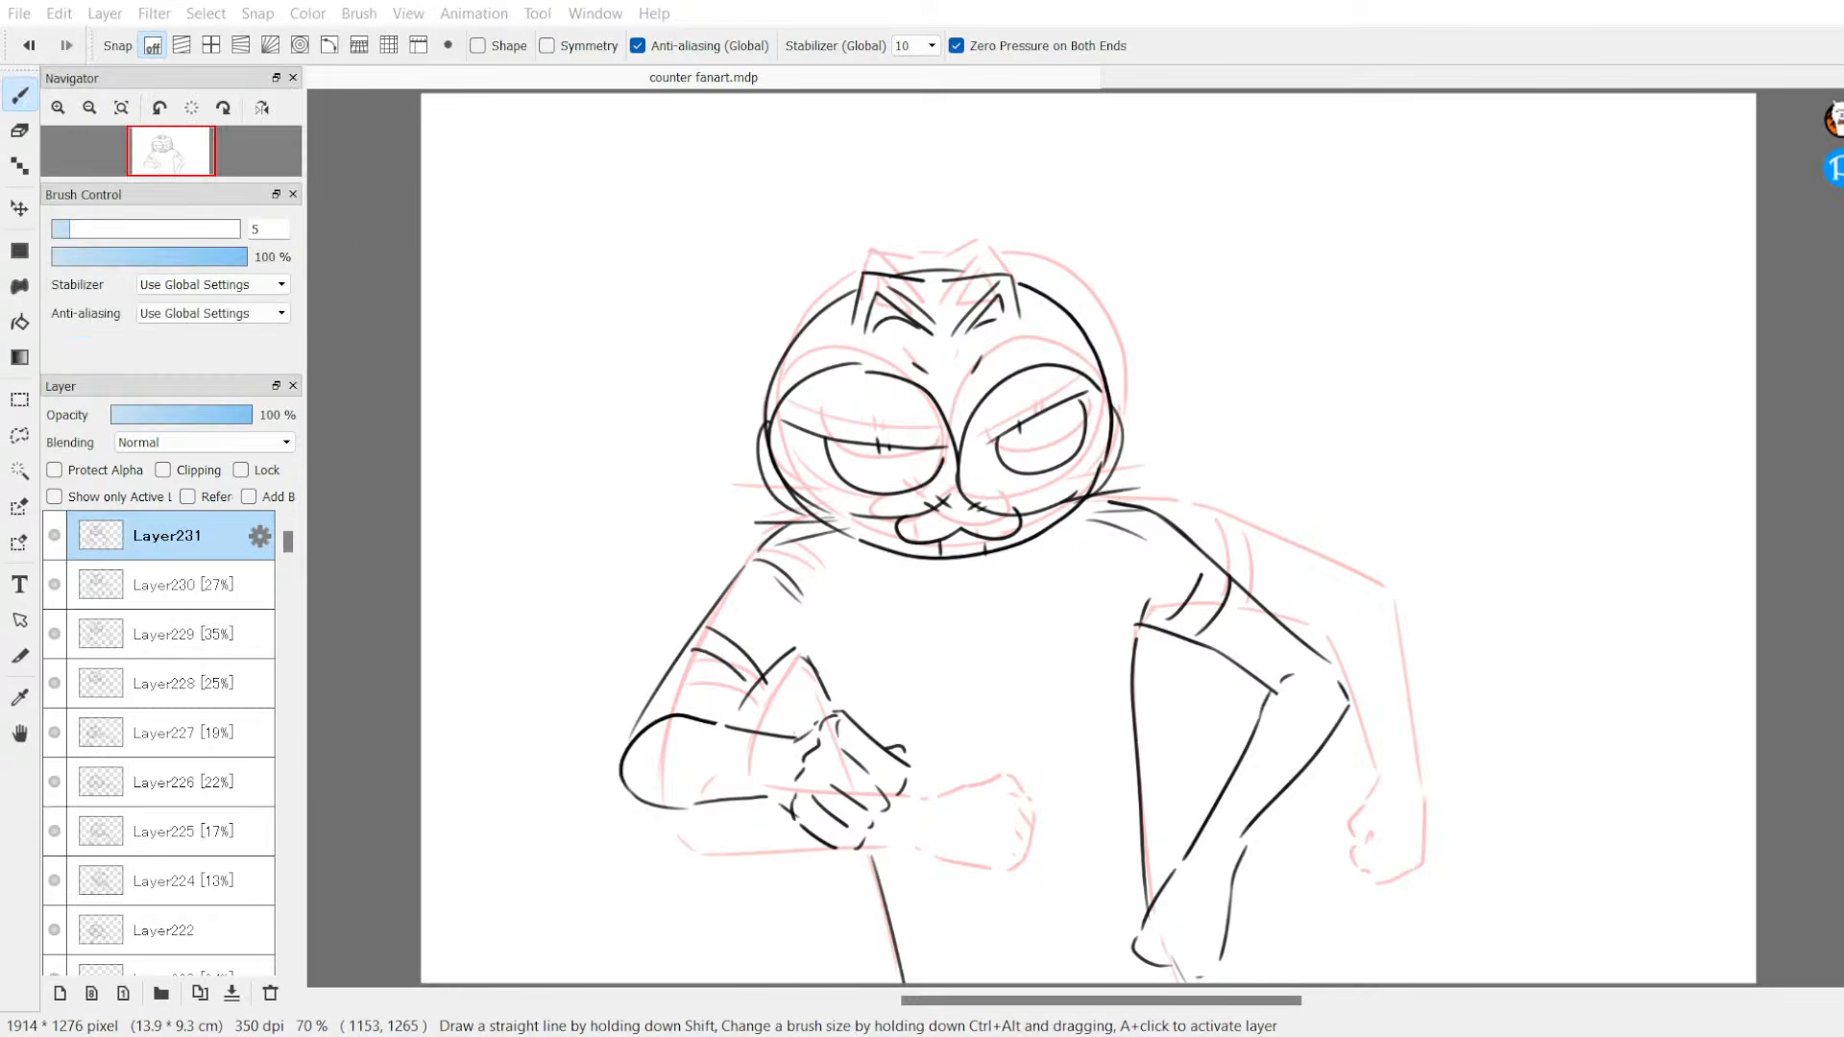
{"action": "left_click", "coordinate": [566, 2]}
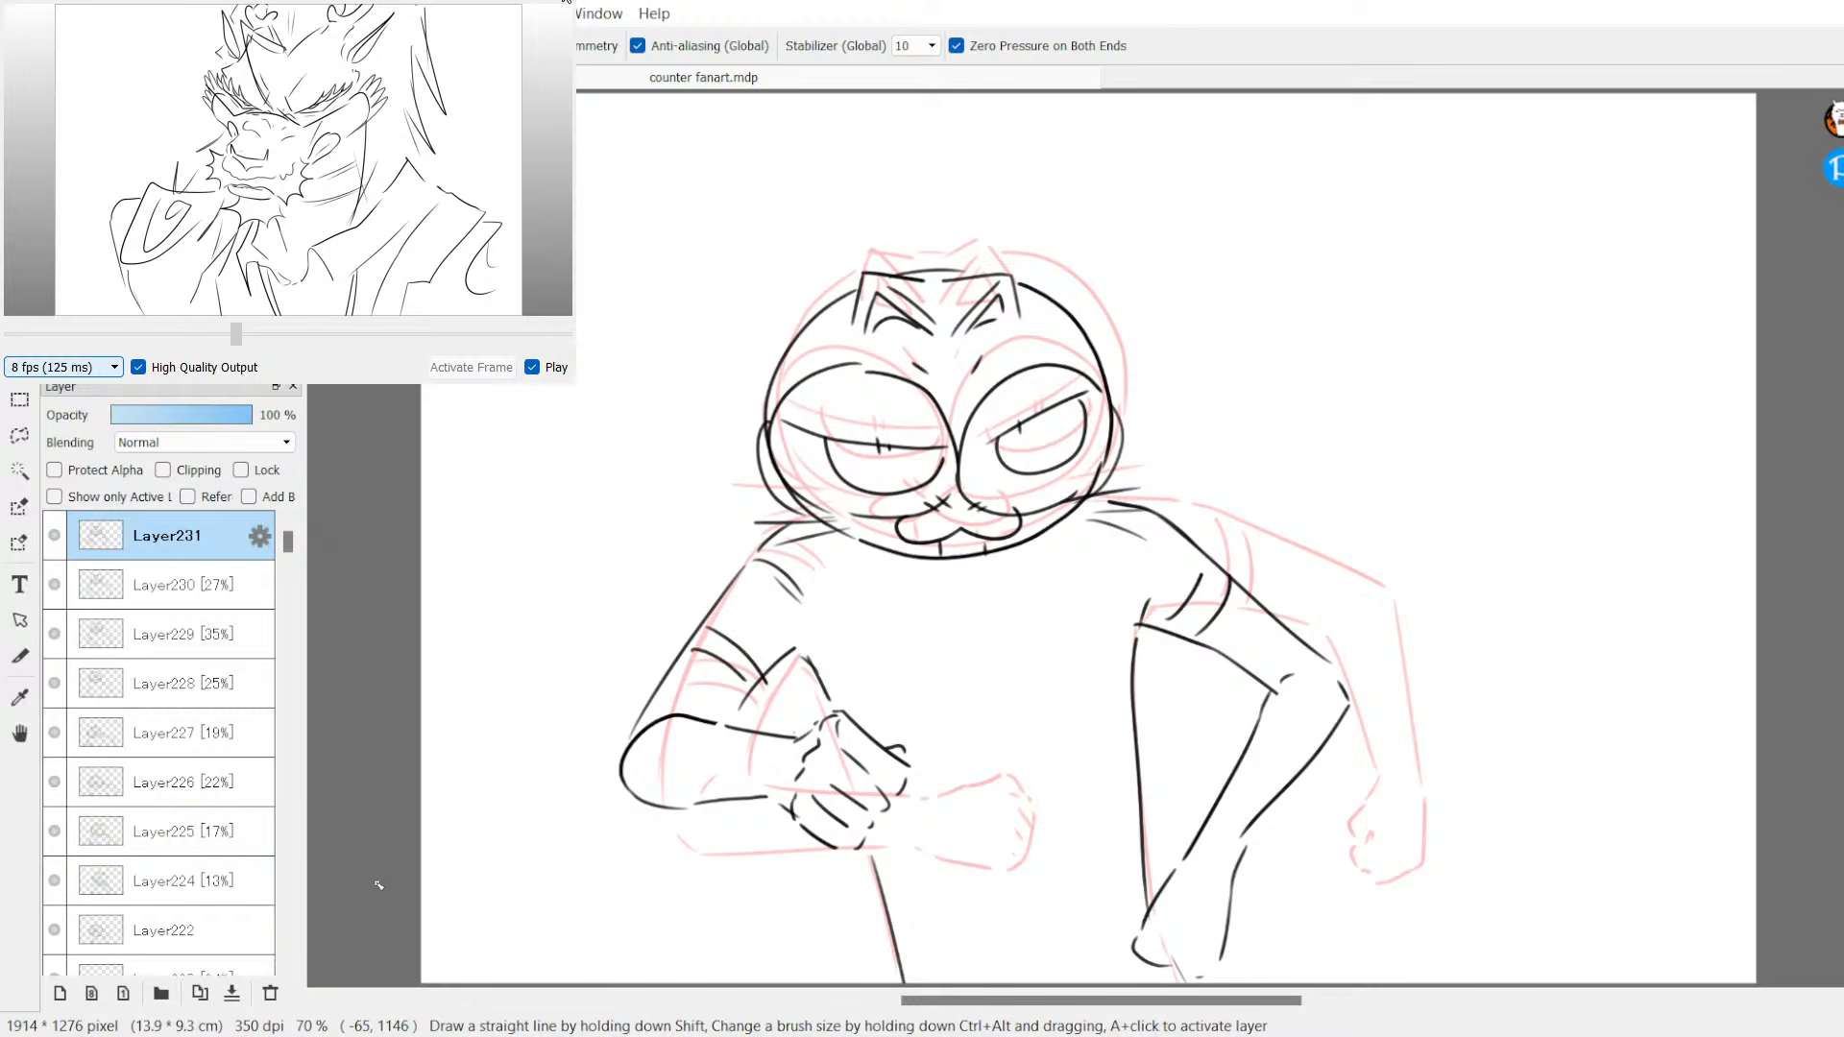
Step: Add a new empty layer above Layer231 for the next frame of the cat
{"action": "left_click", "coordinate": [60, 994]}
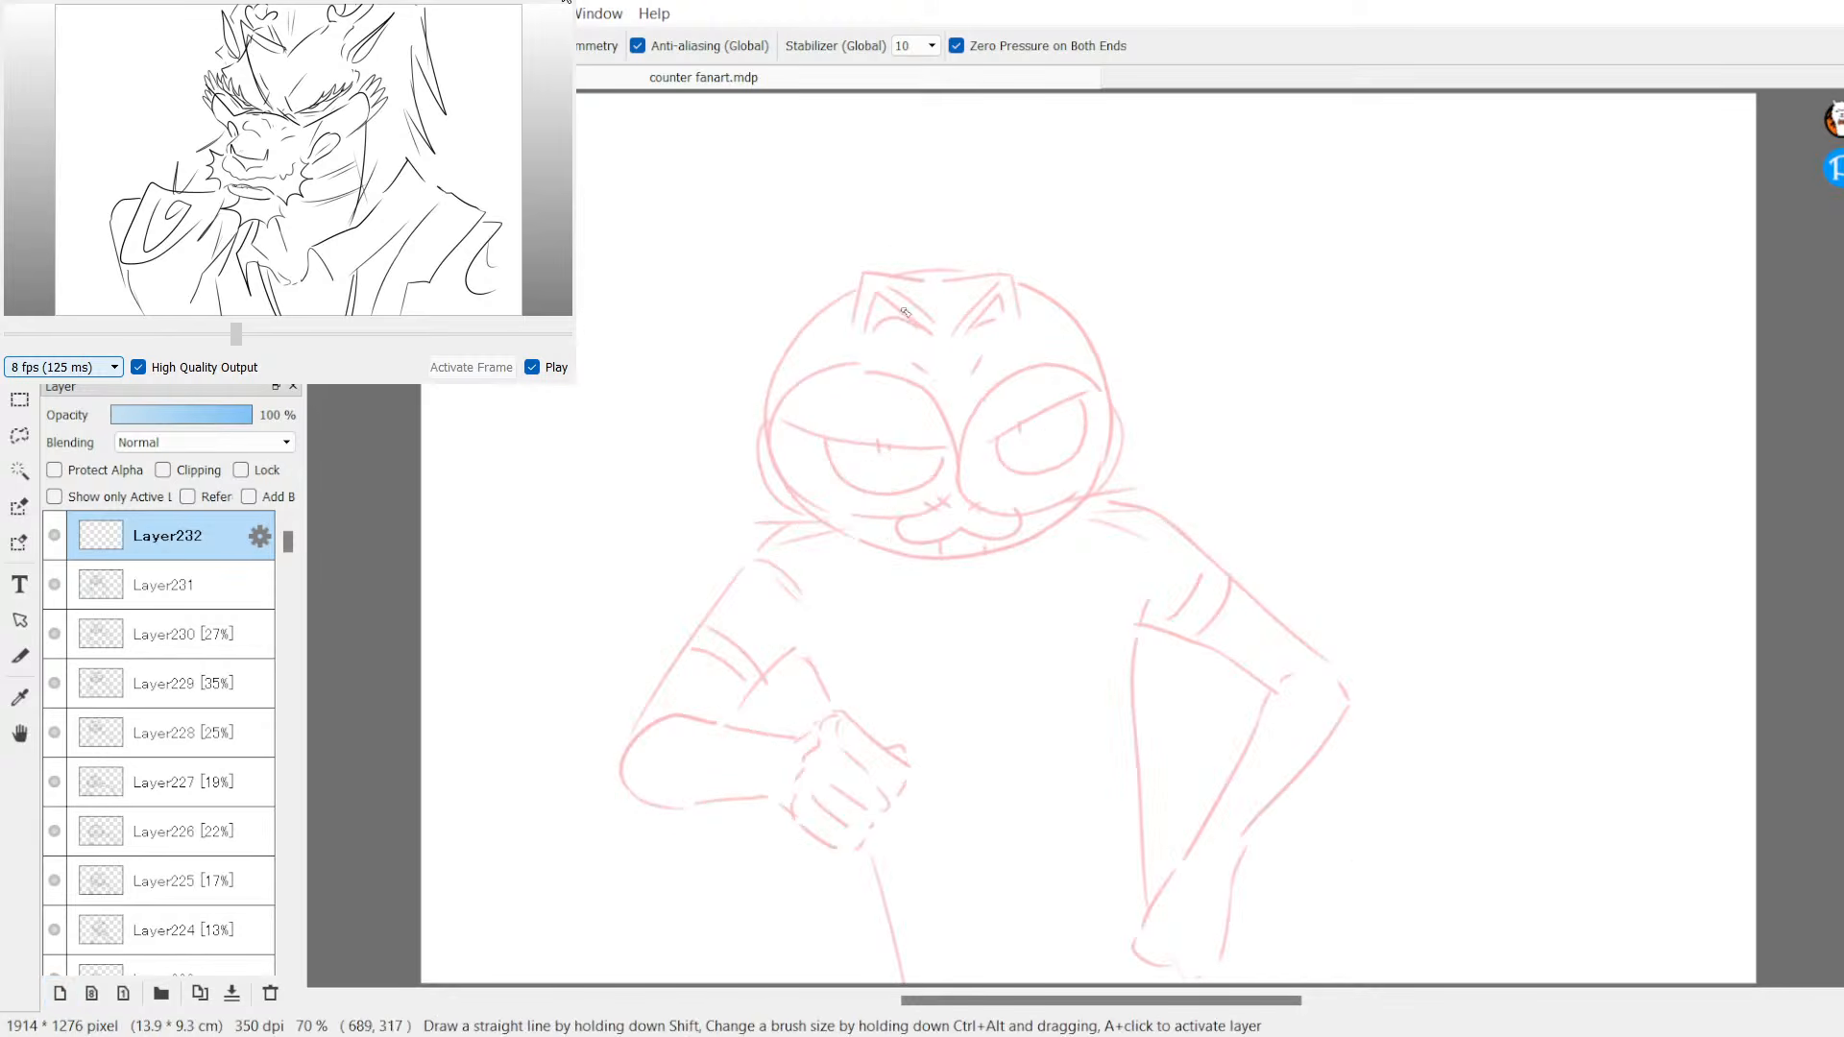
{"action": "left_click_drag", "start_coordinate": [912, 285], "coordinate": [978, 514]}
{"action": "key", "text": "ctrl+z"}
{"action": "mouse_move", "coordinate": [862, 325]}
{"action": "left_mouse_down"}
{"action": "mouse_move", "coordinate": [880, 263]}
{"action": "mouse_move", "coordinate": [963, 305]}
{"action": "mouse_move", "coordinate": [880, 327]}
{"action": "mouse_move", "coordinate": [931, 316]}
{"action": "left_mouse_up"}
{"action": "key", "text": "ctrl+z"}
{"action": "key", "text": "Delete"}
Step: Draw the cat's round head slightly higher than in the previous frame, and add both shoulder lines beneath it
{"action": "left_click_drag", "start_coordinate": [910, 257], "coordinate": [879, 541]}
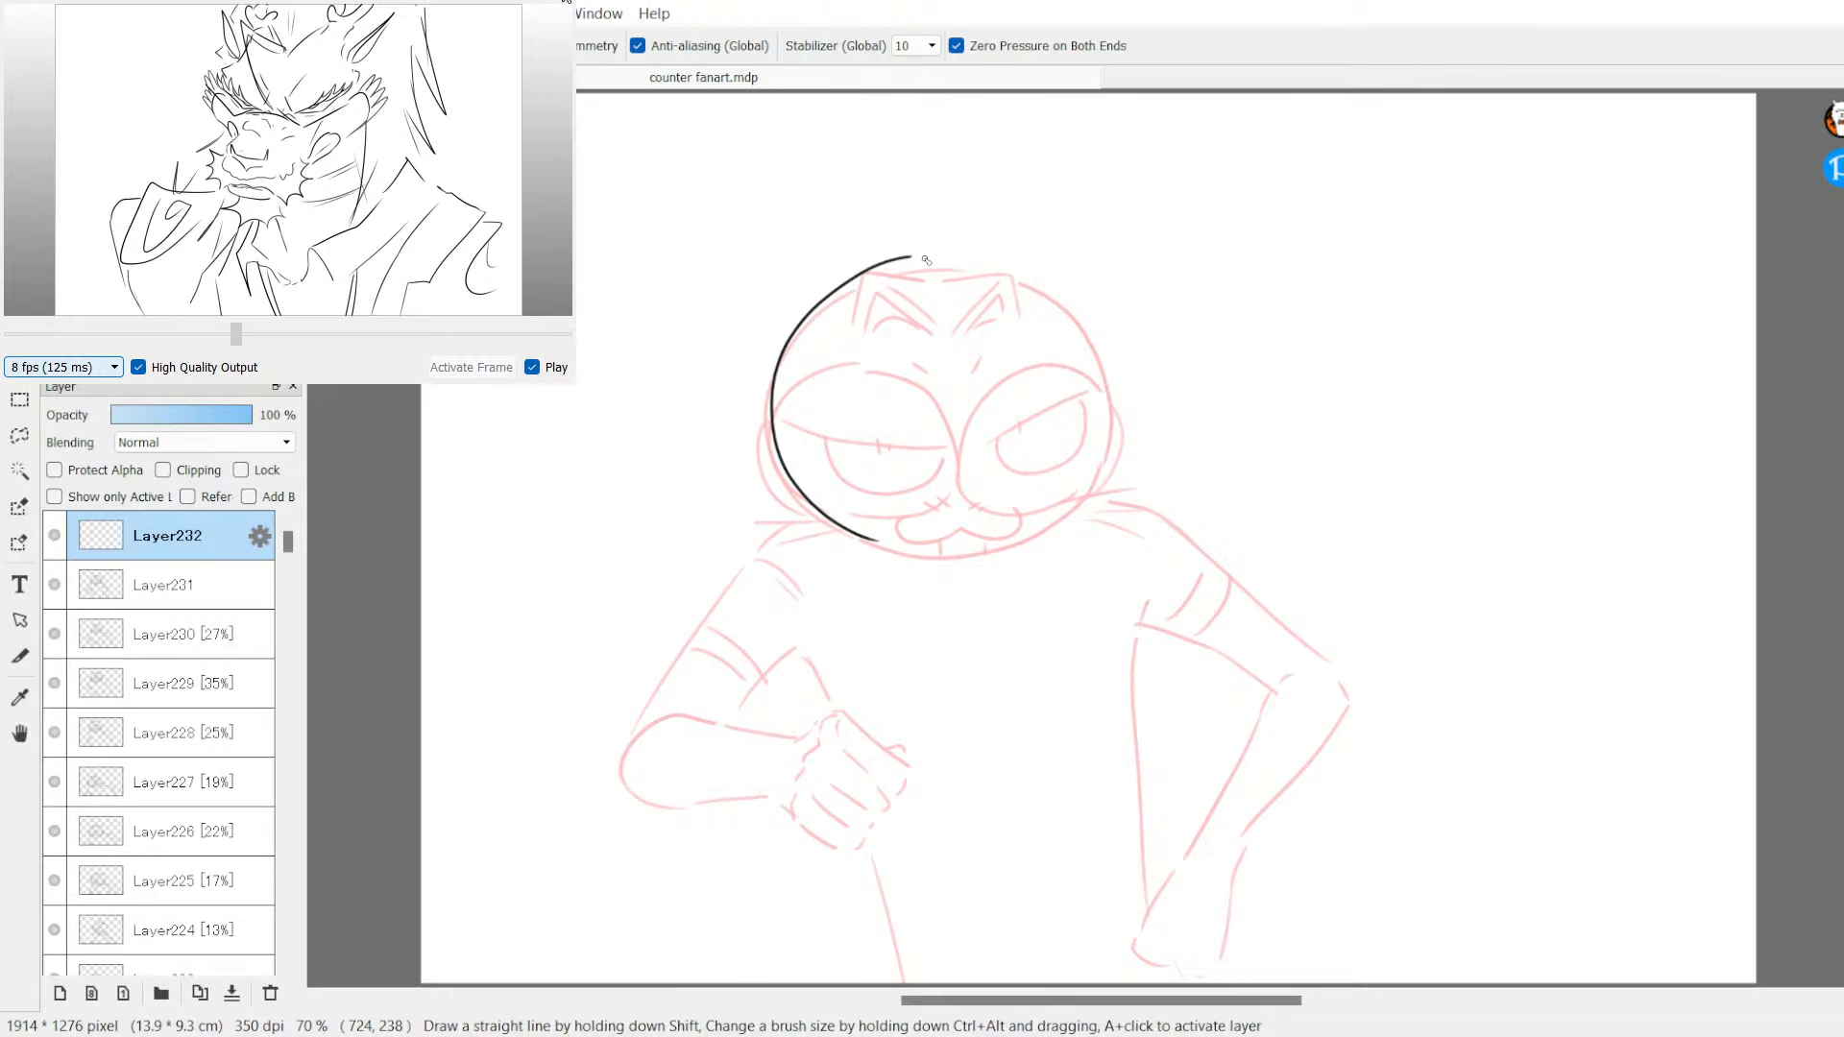
{"action": "left_click_drag", "start_coordinate": [918, 255], "coordinate": [1092, 315]}
{"action": "left_click_drag", "start_coordinate": [889, 540], "coordinate": [1038, 520]}
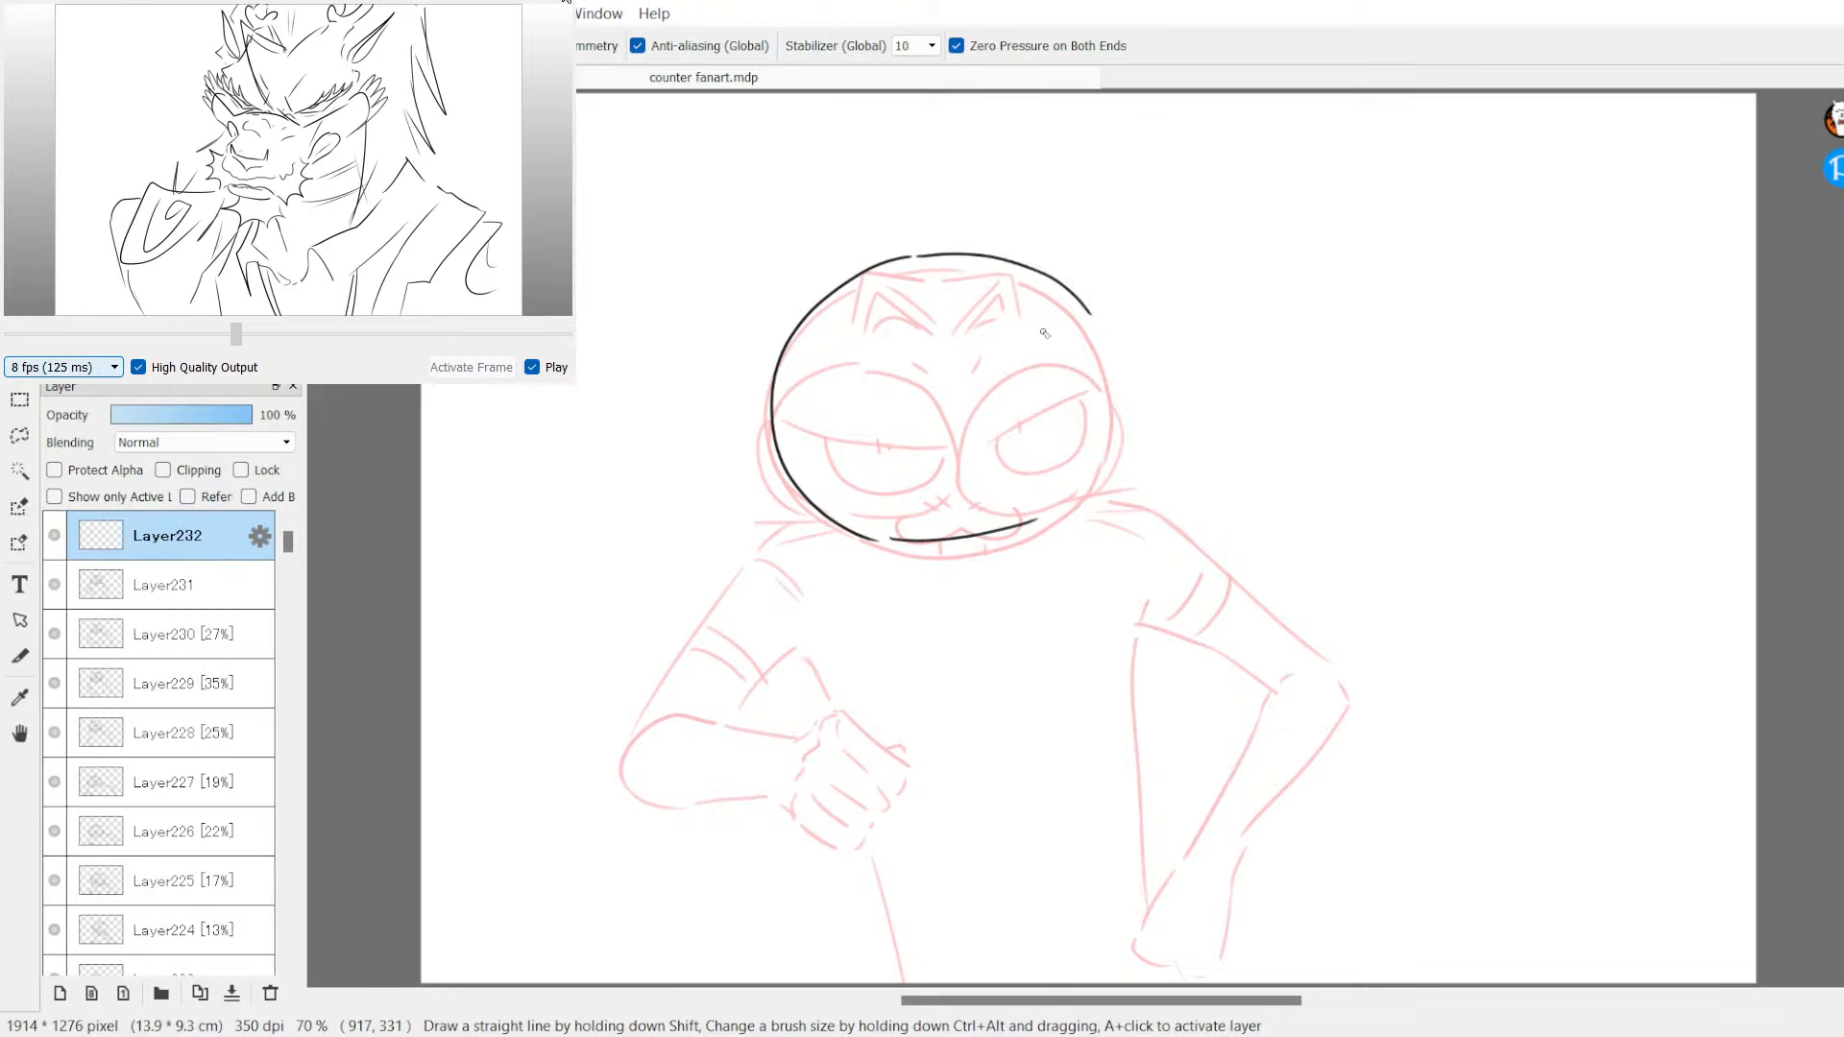
{"action": "mouse_move", "coordinate": [1092, 317]}
{"action": "left_mouse_down"}
{"action": "mouse_move", "coordinate": [1106, 441]}
{"action": "mouse_move", "coordinate": [1056, 508]}
{"action": "left_mouse_up"}
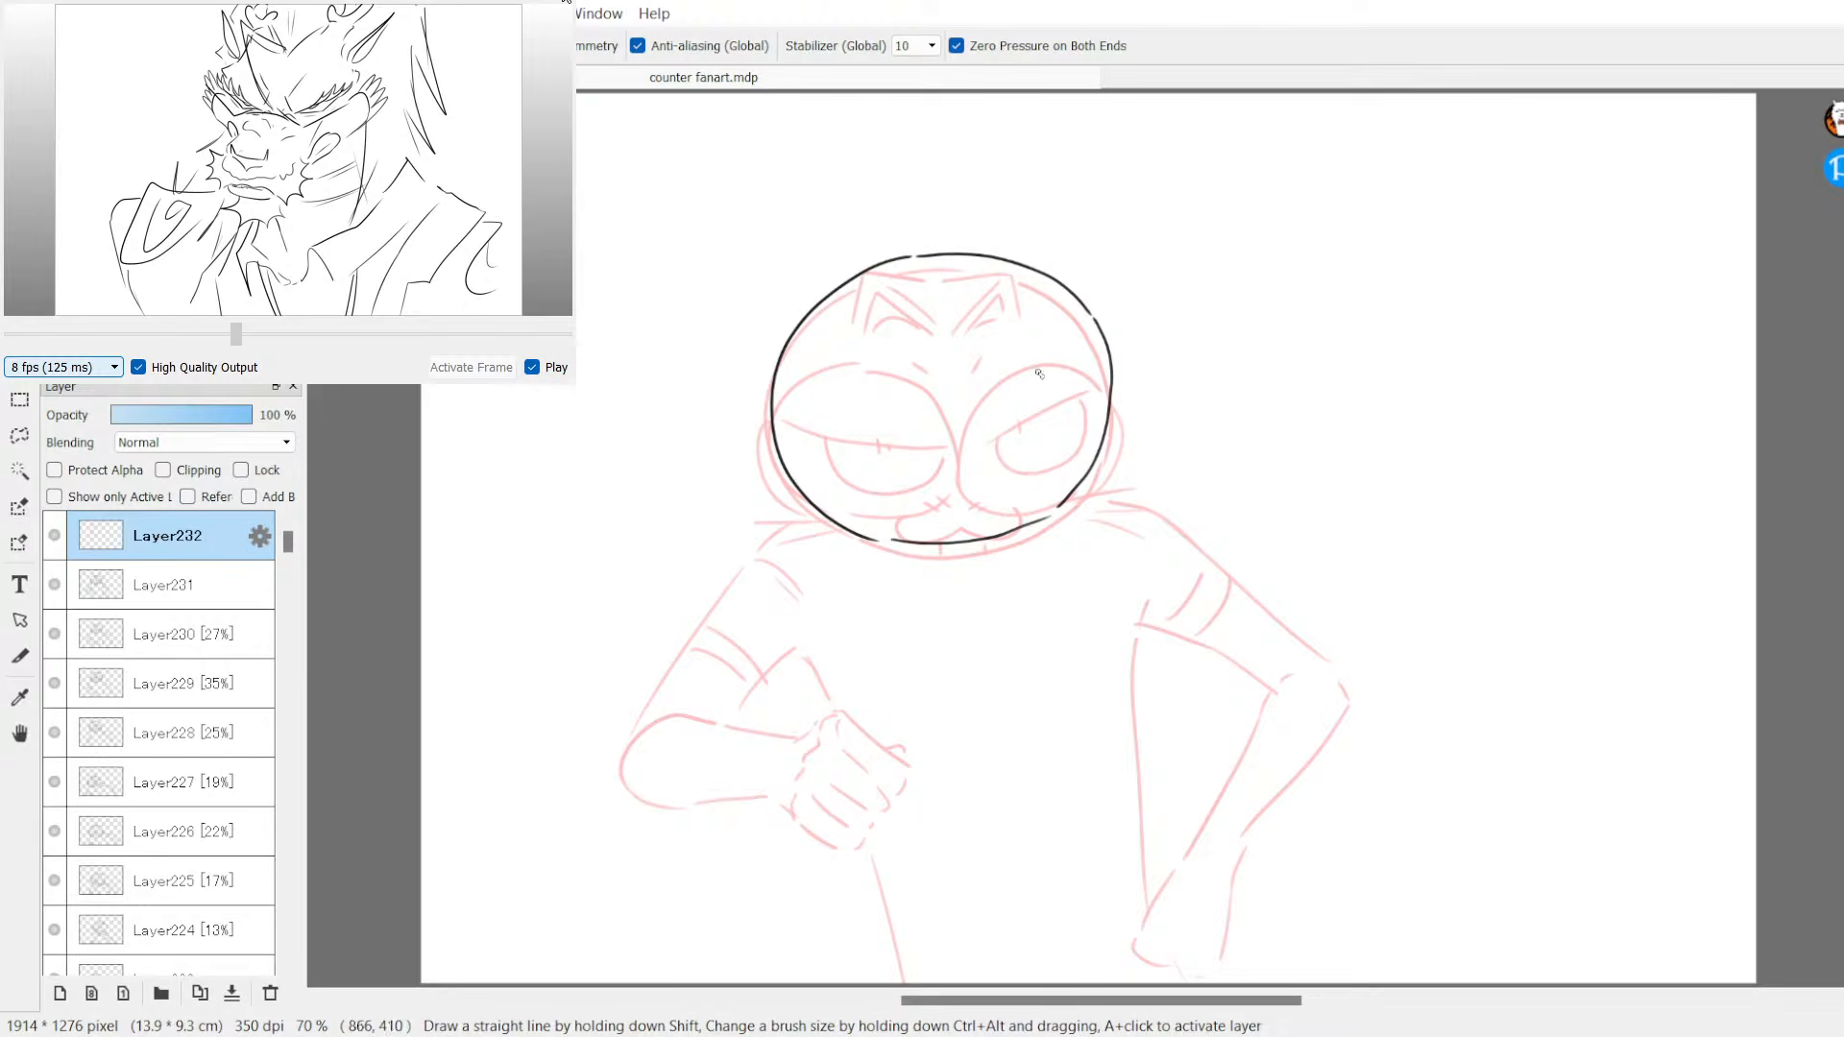
{"action": "left_click_drag", "start_coordinate": [754, 565], "coordinate": [824, 526]}
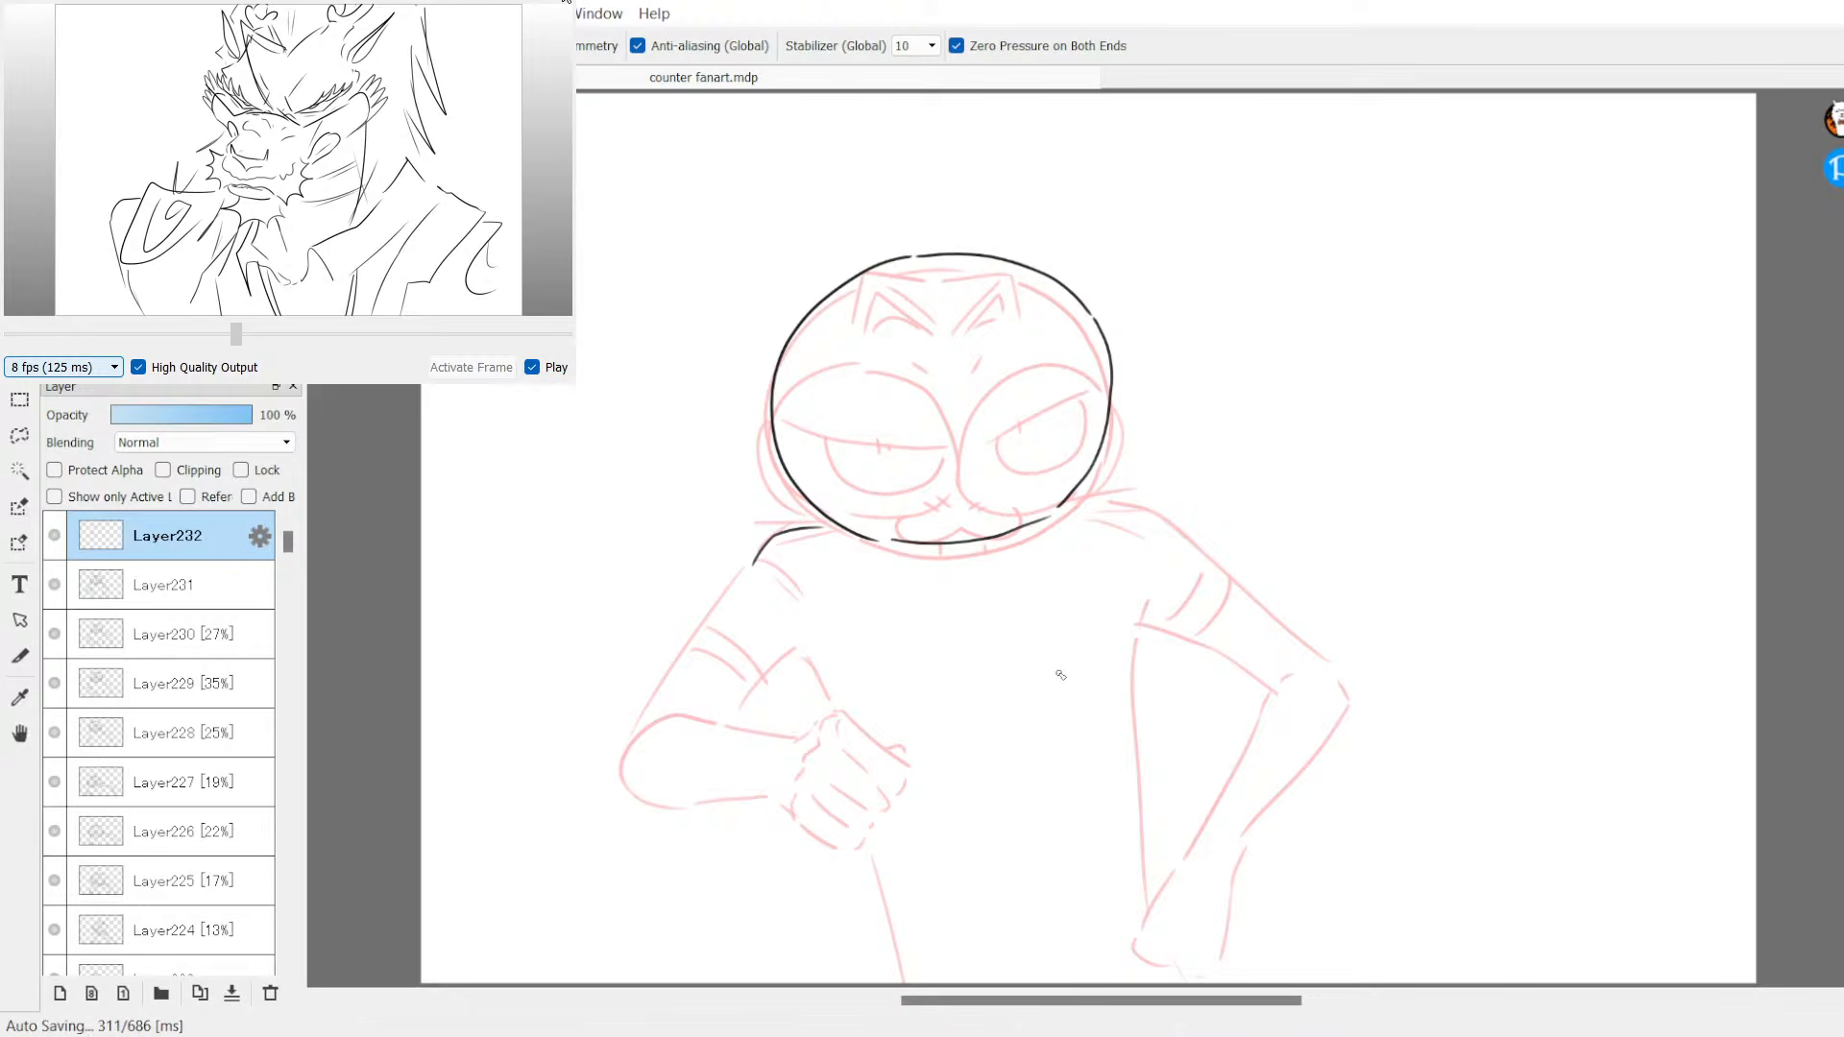
{"action": "left_click_drag", "start_coordinate": [1066, 527], "coordinate": [1150, 549]}
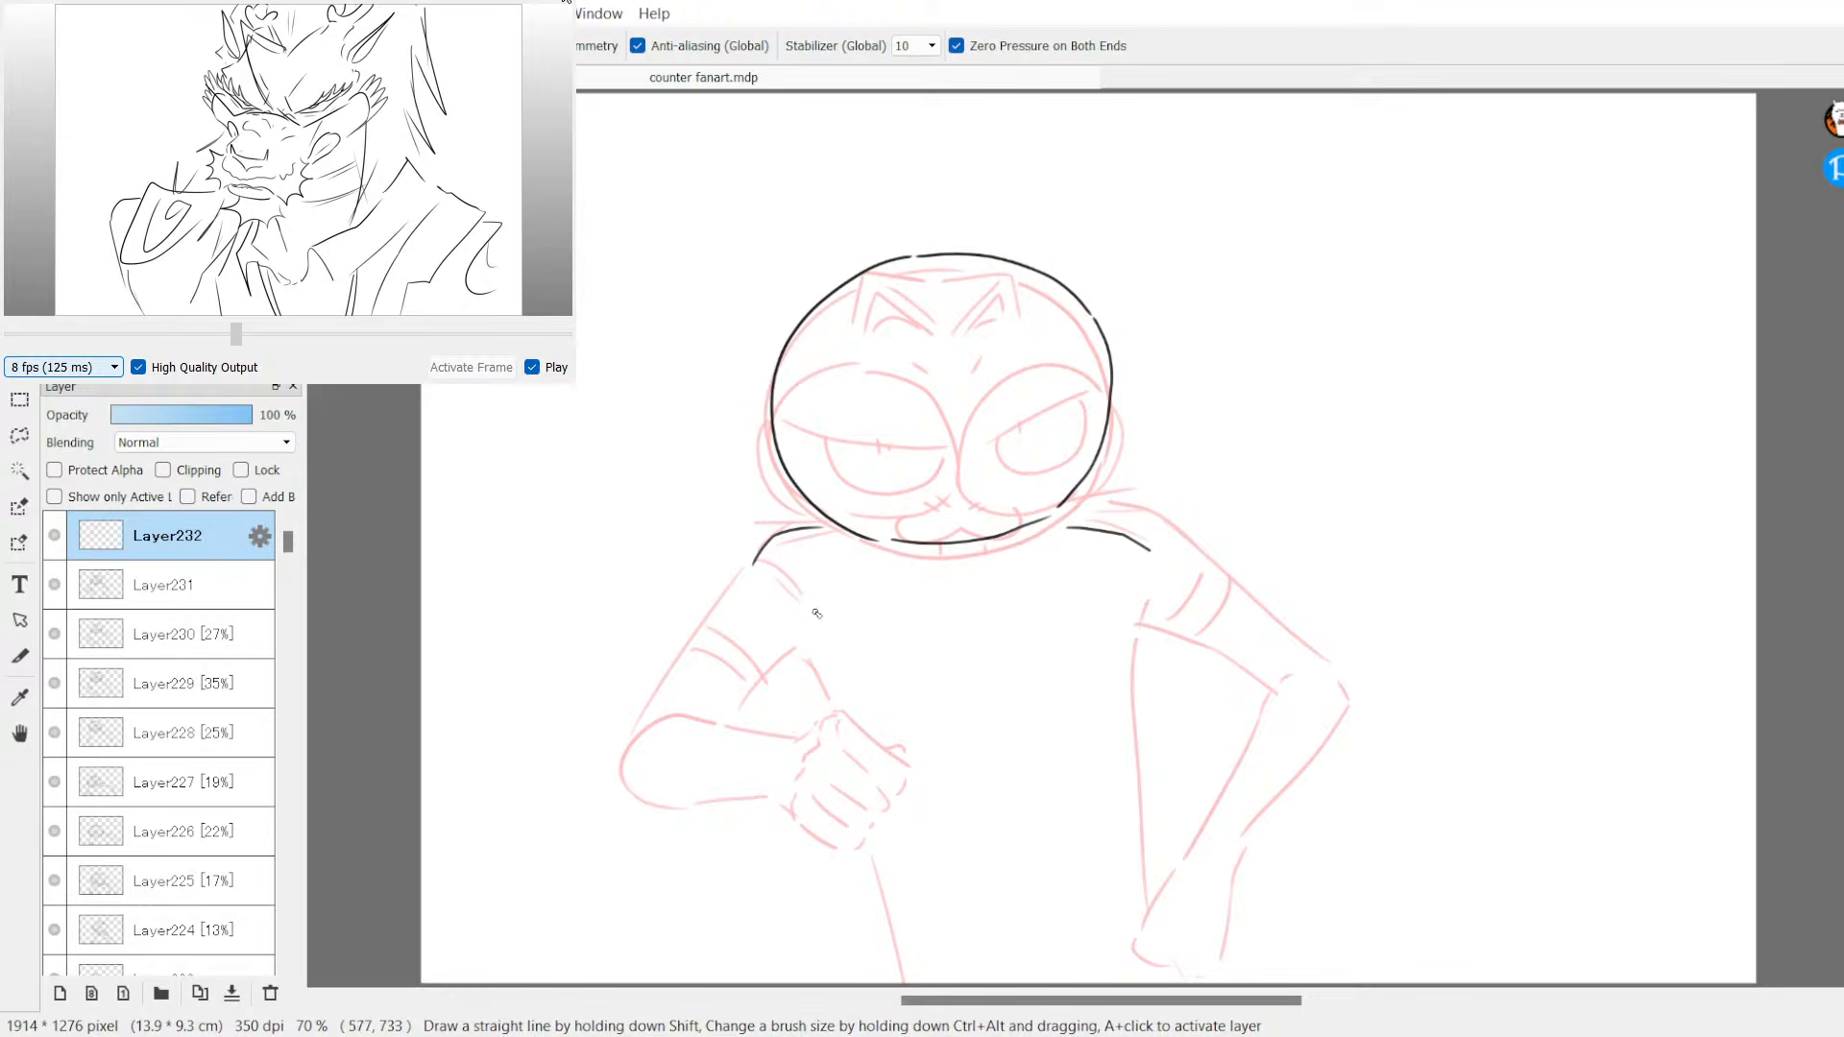
Step: Try sketching the cat's raised right hand and upper arm, and erase the arm stroke
{"action": "mouse_move", "coordinate": [821, 603]}
{"action": "left_mouse_down"}
{"action": "mouse_move", "coordinate": [912, 614]}
{"action": "mouse_move", "coordinate": [857, 610]}
{"action": "mouse_move", "coordinate": [914, 638]}
{"action": "mouse_move", "coordinate": [898, 608]}
{"action": "mouse_move", "coordinate": [915, 620]}
{"action": "mouse_move", "coordinate": [865, 634]}
{"action": "left_mouse_up"}
{"action": "key", "text": "e"}
{"action": "key", "text": "b"}
{"action": "left_click_drag", "start_coordinate": [755, 562], "coordinate": [667, 712]}
{"action": "key", "text": "e"}
{"action": "left_click_drag", "start_coordinate": [758, 537], "coordinate": [670, 727]}
Step: Clean up the chin line and draw the cat's two ears over the forehead
{"action": "mouse_move", "coordinate": [805, 534]}
{"action": "left_mouse_down"}
{"action": "mouse_move", "coordinate": [884, 563]}
{"action": "mouse_move", "coordinate": [1016, 522]}
{"action": "left_mouse_up"}
{"action": "left_click_drag", "start_coordinate": [869, 540], "coordinate": [1042, 518]}
{"action": "left_click_drag", "start_coordinate": [858, 342], "coordinate": [1009, 296]}
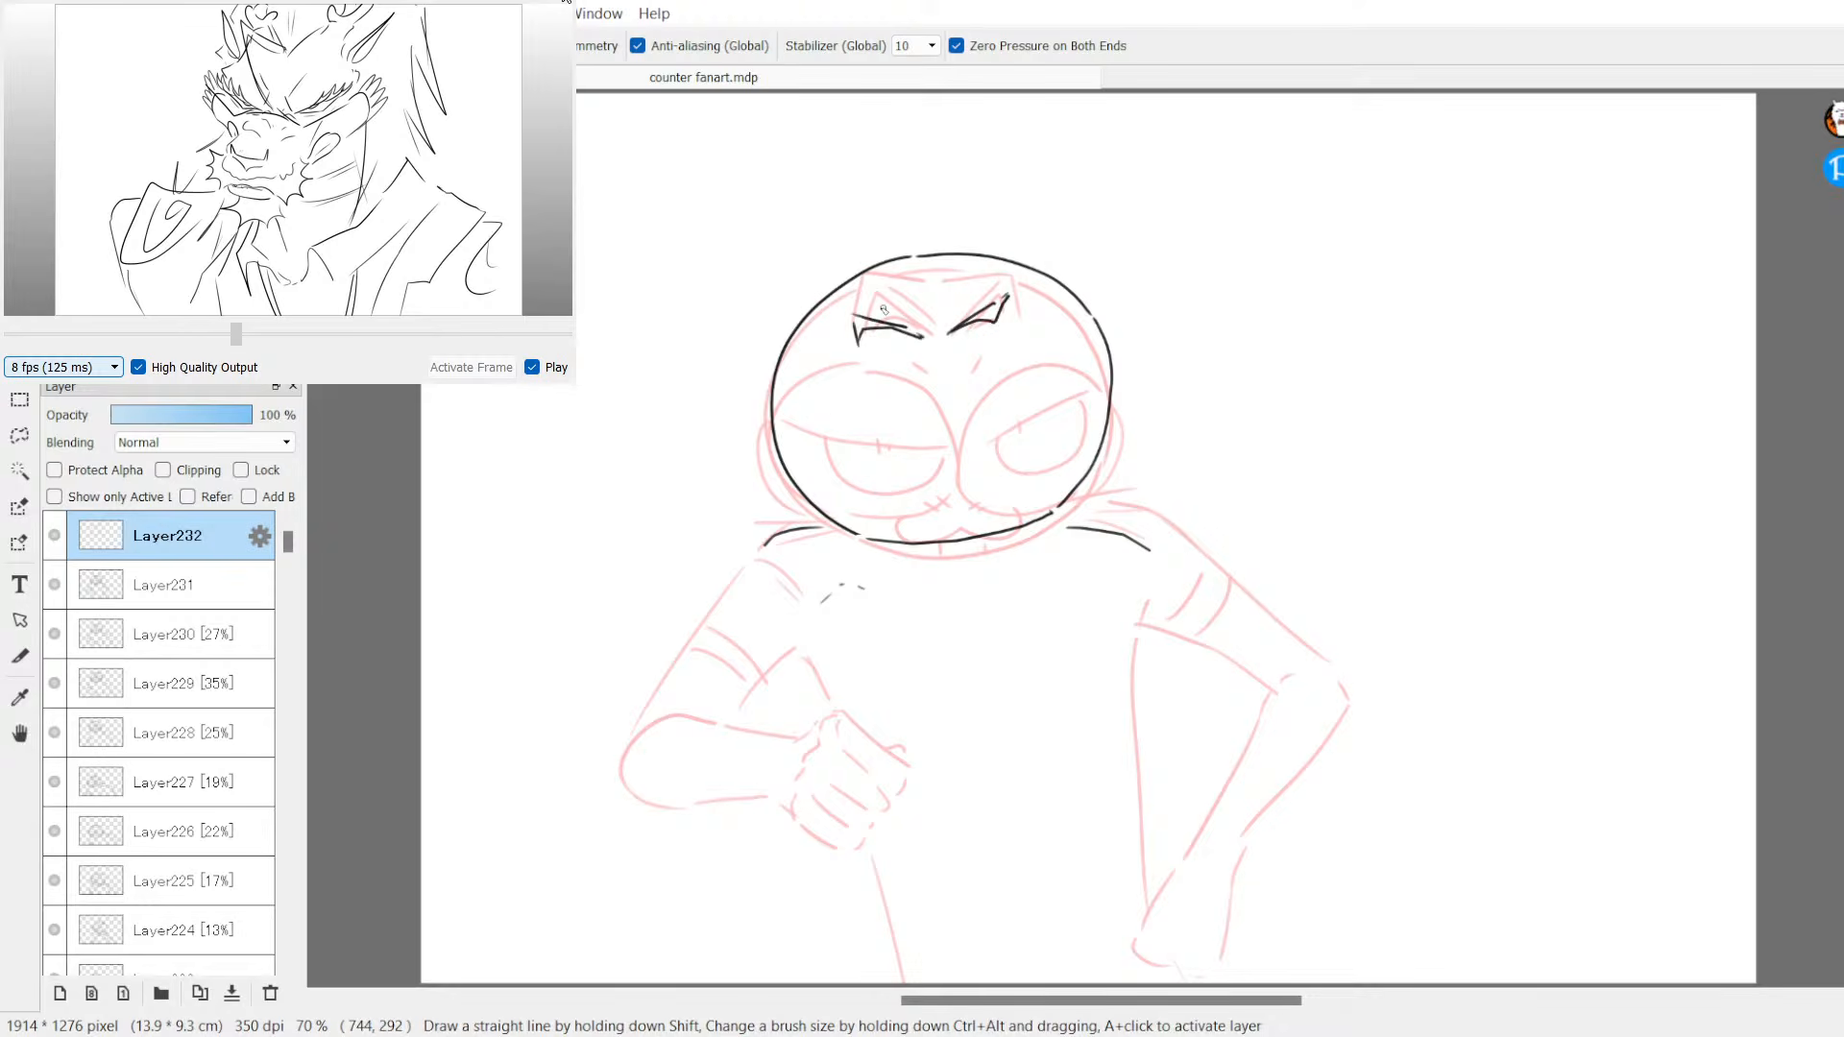
{"action": "left_click_drag", "start_coordinate": [893, 276], "coordinate": [843, 331]}
{"action": "mouse_move", "coordinate": [903, 284]}
{"action": "left_mouse_down"}
{"action": "mouse_move", "coordinate": [922, 312]}
{"action": "mouse_move", "coordinate": [1020, 283]}
{"action": "mouse_move", "coordinate": [865, 306]}
{"action": "mouse_move", "coordinate": [930, 328]}
{"action": "mouse_move", "coordinate": [994, 290]}
{"action": "left_mouse_up"}
{"action": "key", "text": "ctrl+z"}
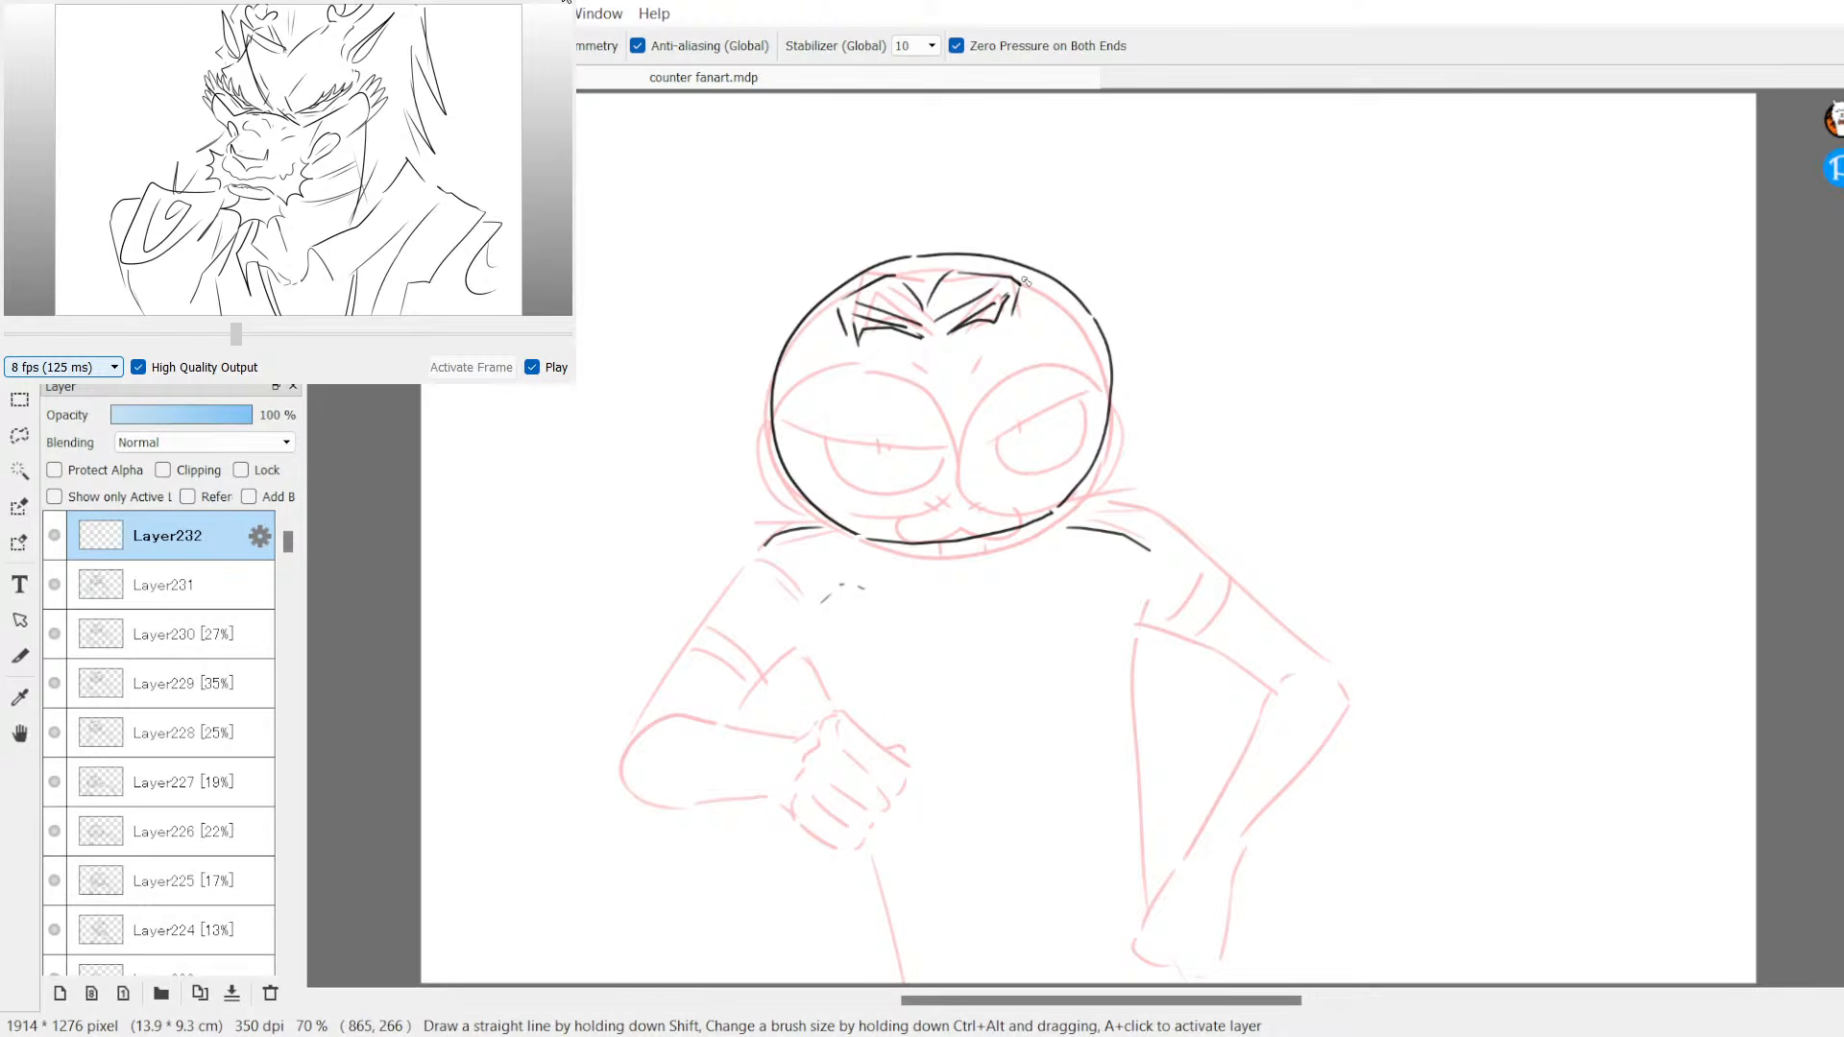
Step: Draw the short brow marks, the two large oval eyes and the curve beside the outer eye
{"action": "left_click_drag", "start_coordinate": [898, 368], "coordinate": [970, 366]}
{"action": "mouse_move", "coordinate": [821, 377]}
{"action": "left_mouse_down"}
{"action": "mouse_move", "coordinate": [771, 411]}
{"action": "mouse_move", "coordinate": [815, 504]}
{"action": "left_mouse_up"}
{"action": "mouse_move", "coordinate": [839, 373]}
{"action": "left_mouse_down"}
{"action": "mouse_move", "coordinate": [924, 399]}
{"action": "mouse_move", "coordinate": [946, 452]}
{"action": "left_mouse_up"}
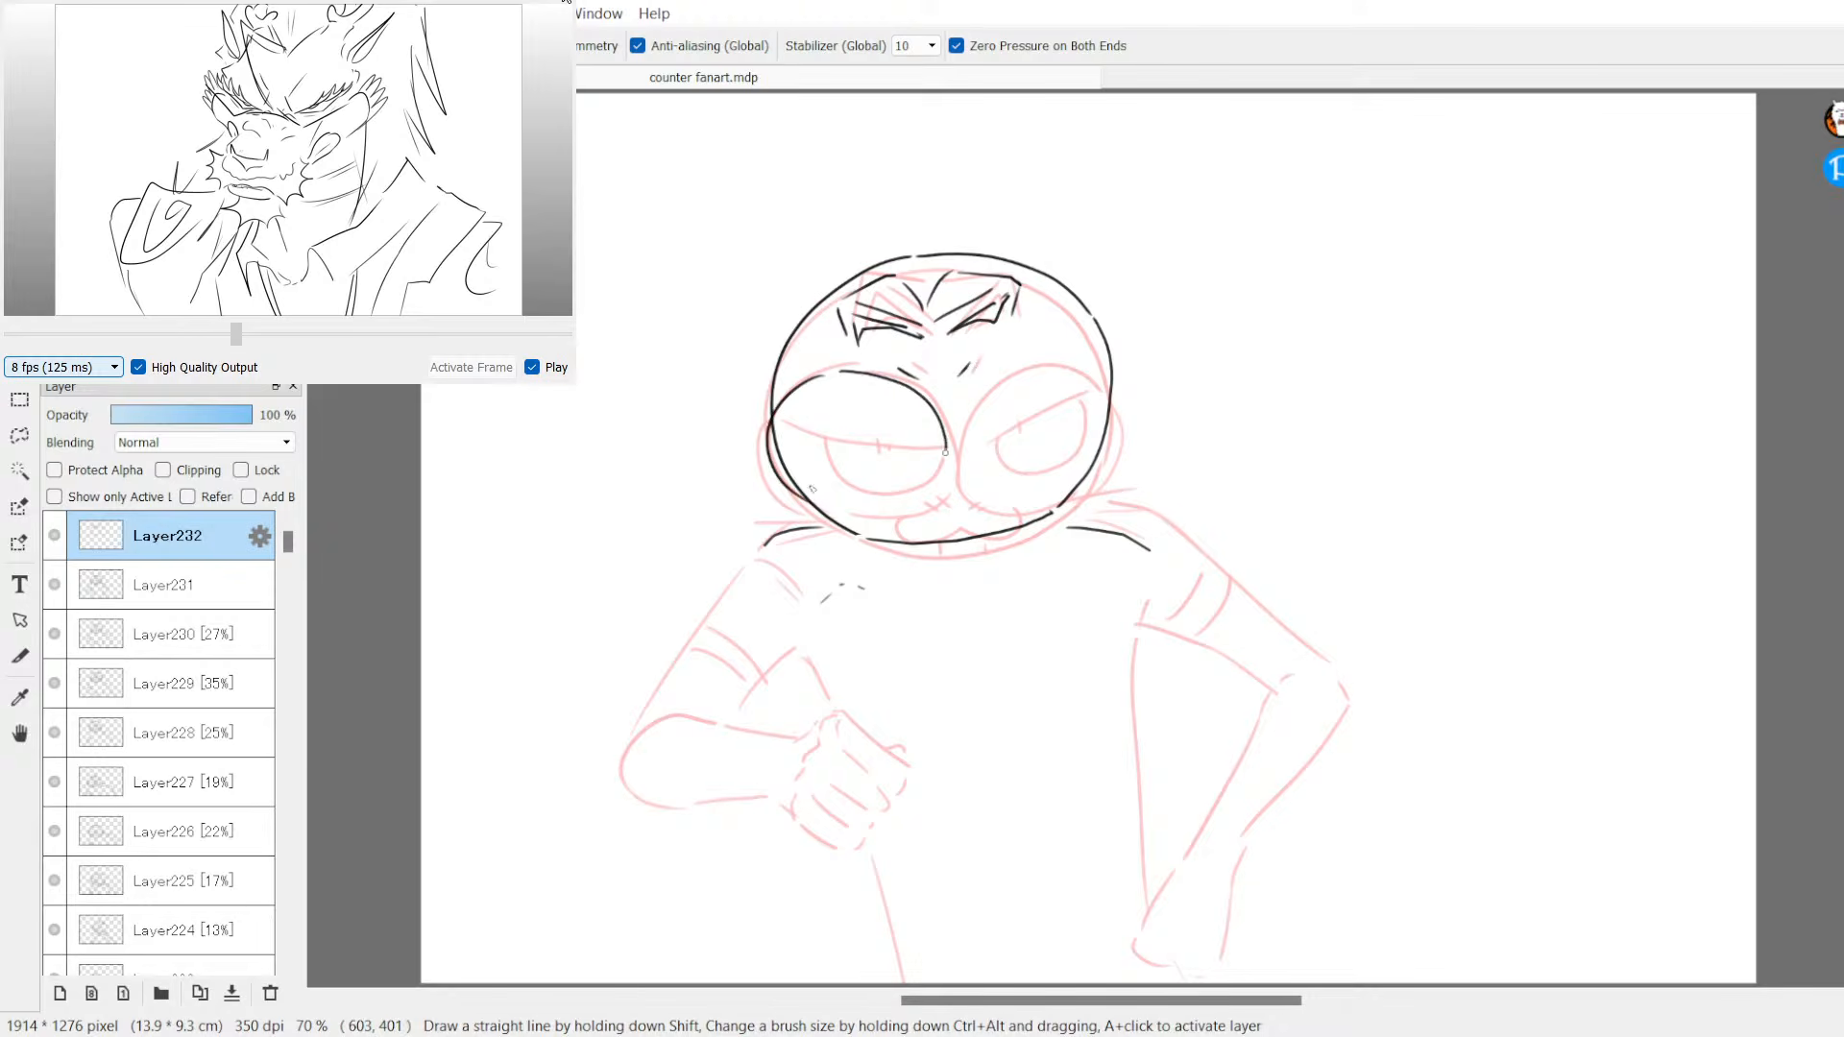
{"action": "left_click_drag", "start_coordinate": [815, 500], "coordinate": [945, 444]}
{"action": "mouse_move", "coordinate": [999, 494]}
{"action": "left_mouse_down"}
{"action": "mouse_move", "coordinate": [971, 392]}
{"action": "mouse_move", "coordinate": [1047, 347]}
{"action": "mouse_move", "coordinate": [1013, 494]}
{"action": "left_mouse_up"}
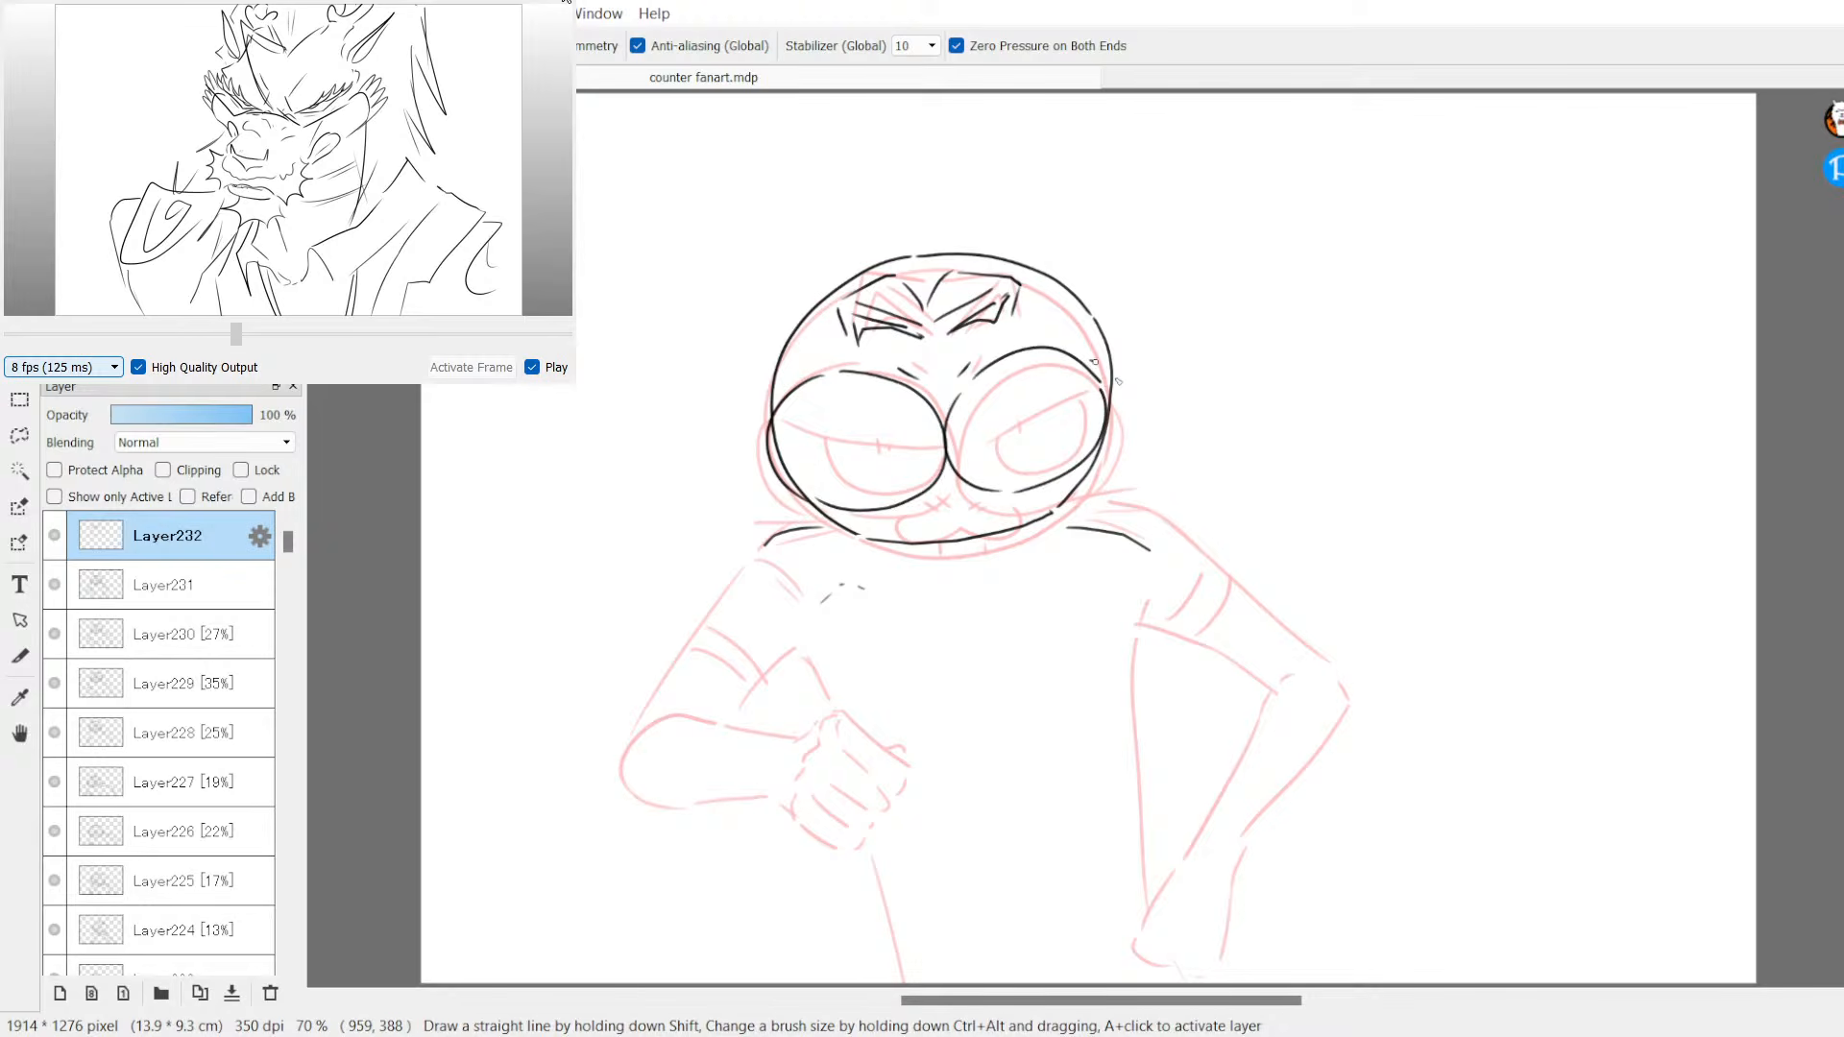
{"action": "left_click_drag", "start_coordinate": [1091, 359], "coordinate": [1080, 459]}
Step: Draw the slanted eyelids across both eyes and add the half-covered irises with small pupil marks
{"action": "left_click_drag", "start_coordinate": [780, 406], "coordinate": [937, 444]}
{"action": "left_click_drag", "start_coordinate": [965, 440], "coordinate": [1086, 362]}
{"action": "left_click_drag", "start_coordinate": [822, 419], "coordinate": [844, 468]}
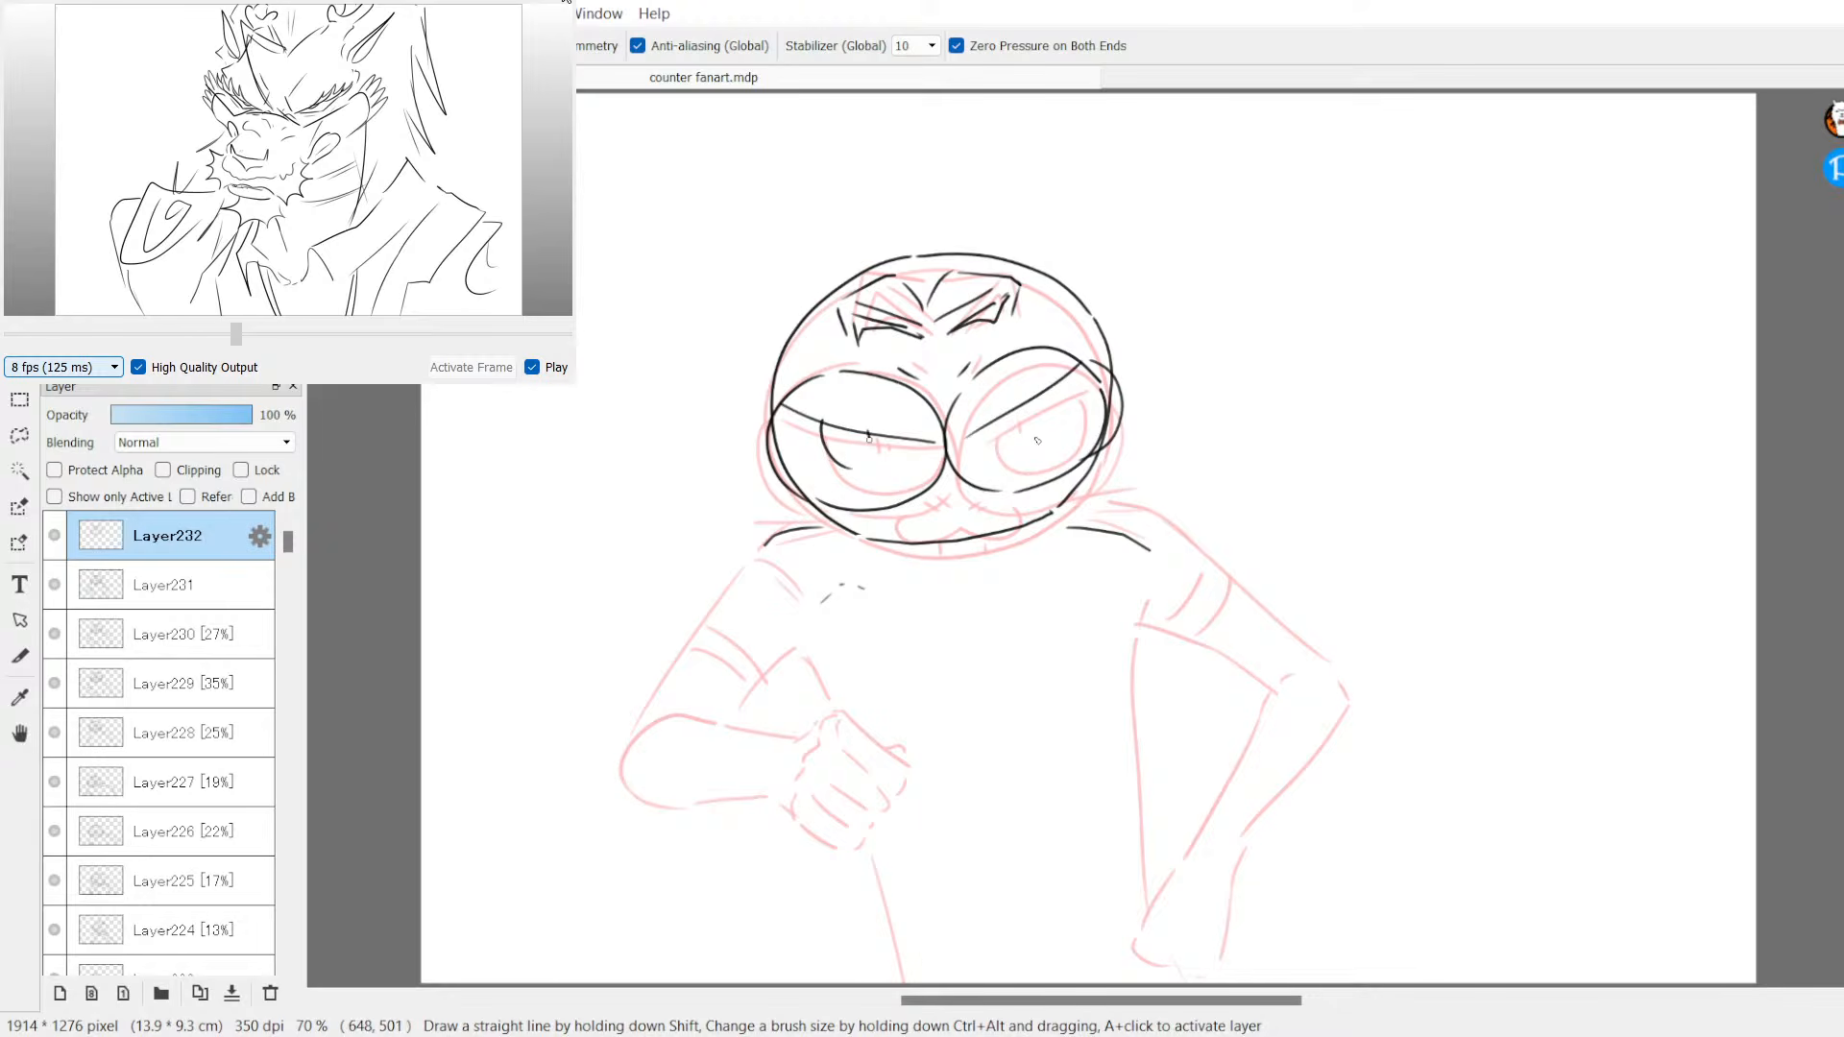
{"action": "mouse_move", "coordinate": [882, 430]}
{"action": "left_mouse_down"}
{"action": "mouse_move", "coordinate": [1011, 461]}
{"action": "mouse_move", "coordinate": [1015, 426]}
{"action": "left_mouse_up"}
{"action": "left_click_drag", "start_coordinate": [1021, 411], "coordinate": [1022, 424]}
{"action": "left_click_drag", "start_coordinate": [1056, 378], "coordinate": [1067, 444]}
Step: Finish the iris curve and draw the nose, muzzle, whiskers and small chin detail
{"action": "left_click_drag", "start_coordinate": [800, 477], "coordinate": [917, 486]}
{"action": "key", "text": "ctrl+z"}
{"action": "left_click_drag", "start_coordinate": [868, 474], "coordinate": [896, 473]}
{"action": "mouse_move", "coordinate": [917, 491]}
{"action": "left_mouse_down"}
{"action": "mouse_move", "coordinate": [893, 524]}
{"action": "mouse_move", "coordinate": [946, 503]}
{"action": "mouse_move", "coordinate": [1009, 517]}
{"action": "mouse_move", "coordinate": [1013, 486]}
{"action": "mouse_move", "coordinate": [925, 534]}
{"action": "mouse_move", "coordinate": [991, 529]}
{"action": "left_mouse_up"}
{"action": "left_click_drag", "start_coordinate": [771, 513], "coordinate": [862, 519]}
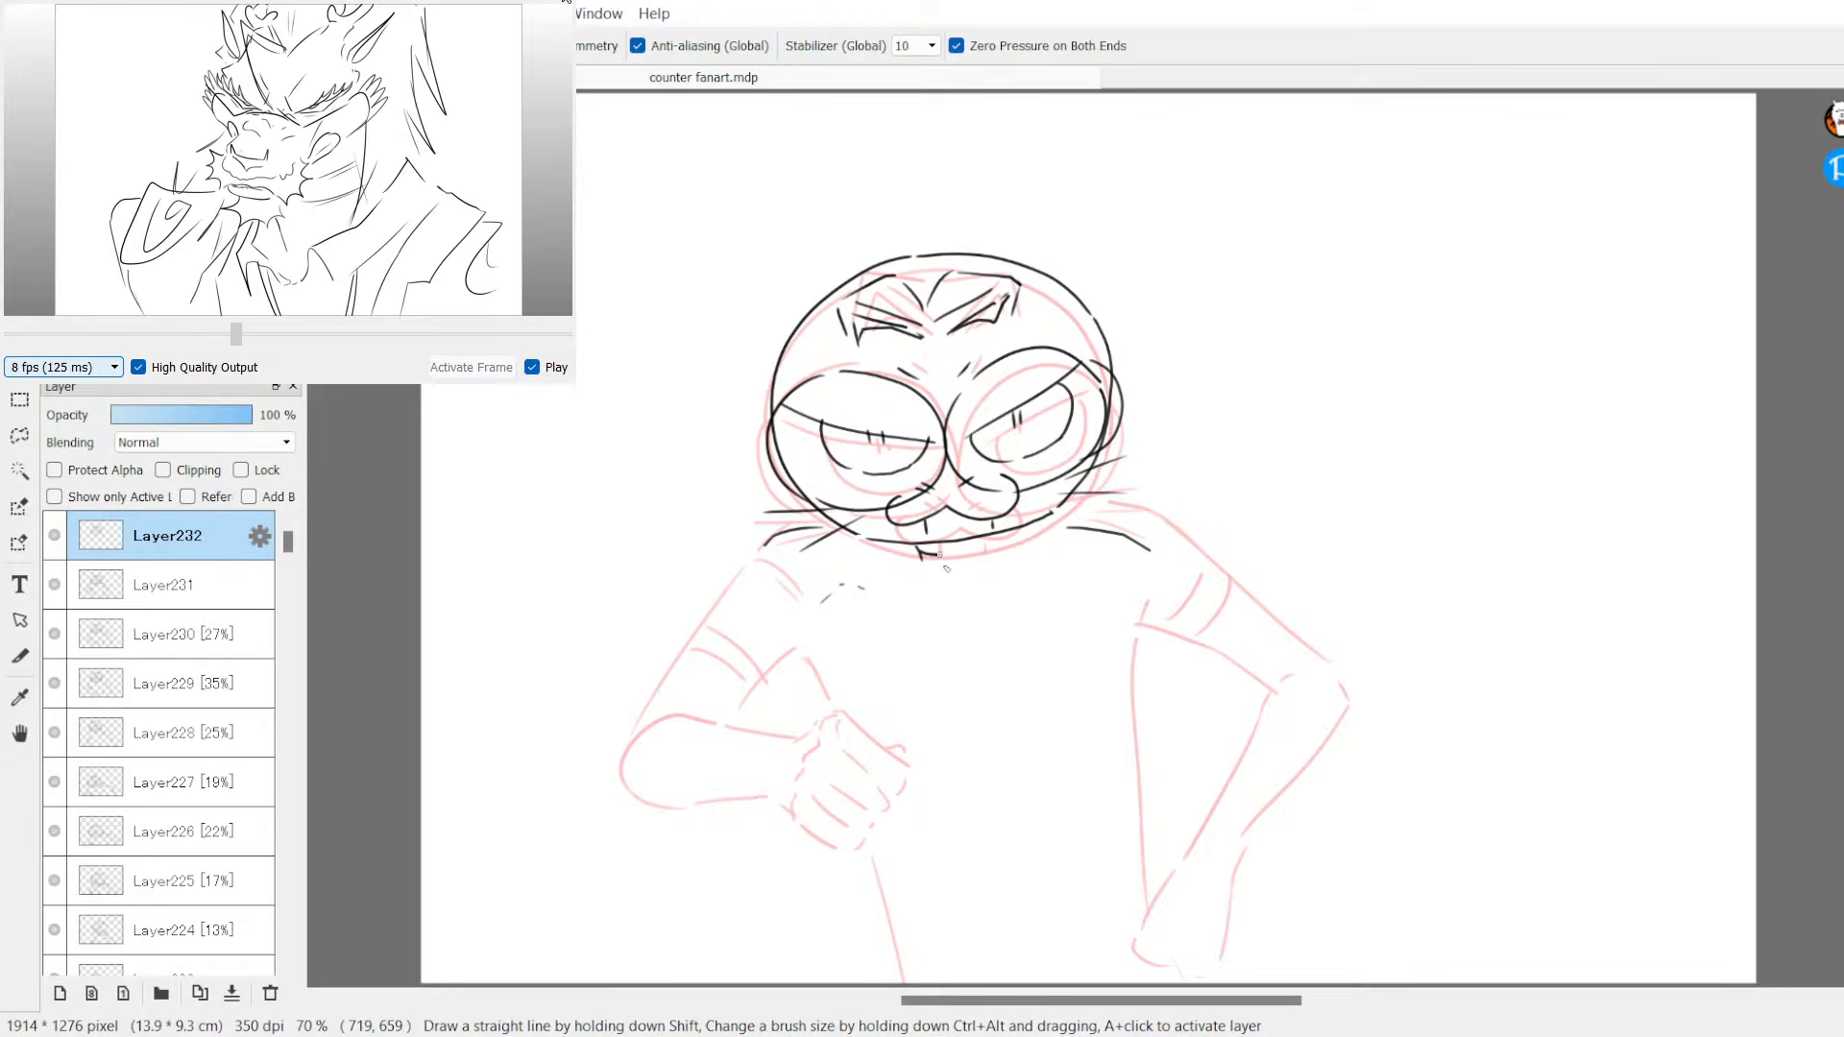
{"action": "left_click_drag", "start_coordinate": [940, 558], "coordinate": [963, 561]}
Step: Draw the cat's right arm bent at the elbow, ending in a closed fist raised to the chest
{"action": "left_click_drag", "start_coordinate": [756, 567], "coordinate": [651, 783]}
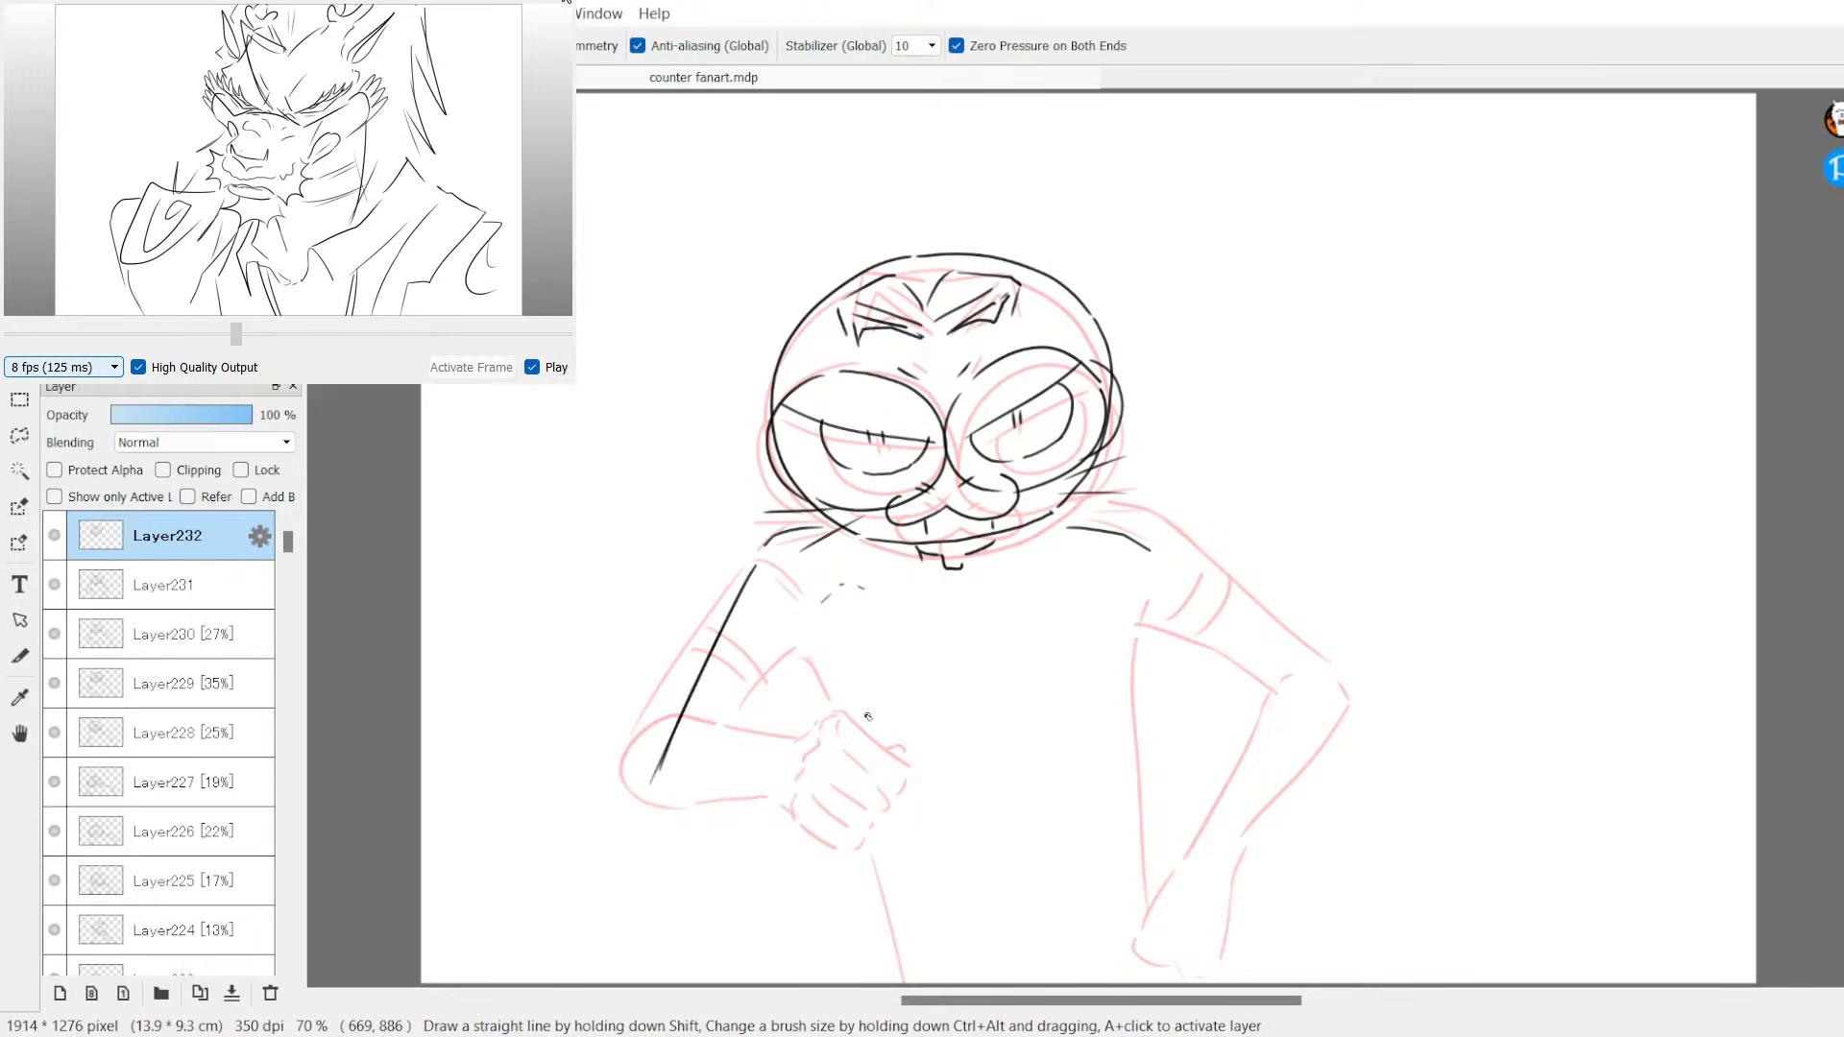
{"action": "mouse_move", "coordinate": [841, 630]}
{"action": "left_mouse_down"}
{"action": "mouse_move", "coordinate": [907, 651]}
{"action": "mouse_move", "coordinate": [898, 673]}
{"action": "mouse_move", "coordinate": [918, 684]}
{"action": "left_mouse_up"}
{"action": "mouse_move", "coordinate": [835, 638]}
{"action": "left_mouse_down"}
{"action": "mouse_move", "coordinate": [807, 693]}
{"action": "mouse_move", "coordinate": [850, 686]}
{"action": "left_mouse_up"}
{"action": "left_click_drag", "start_coordinate": [863, 688], "coordinate": [908, 701]}
{"action": "mouse_move", "coordinate": [914, 684]}
{"action": "left_mouse_down"}
{"action": "mouse_move", "coordinate": [923, 707]}
{"action": "mouse_move", "coordinate": [888, 718]}
{"action": "mouse_move", "coordinate": [914, 722]}
{"action": "mouse_move", "coordinate": [886, 742]}
{"action": "left_mouse_up"}
{"action": "mouse_move", "coordinate": [905, 724]}
{"action": "left_mouse_down"}
{"action": "mouse_move", "coordinate": [910, 742]}
{"action": "mouse_move", "coordinate": [876, 745]}
{"action": "mouse_move", "coordinate": [901, 739]}
{"action": "left_mouse_up"}
{"action": "left_click_drag", "start_coordinate": [895, 635], "coordinate": [908, 647]}
{"action": "mouse_move", "coordinate": [812, 684]}
{"action": "left_mouse_down"}
{"action": "mouse_move", "coordinate": [669, 785]}
{"action": "mouse_move", "coordinate": [681, 841]}
{"action": "mouse_move", "coordinate": [708, 851]}
{"action": "mouse_move", "coordinate": [834, 749]}
{"action": "left_mouse_up"}
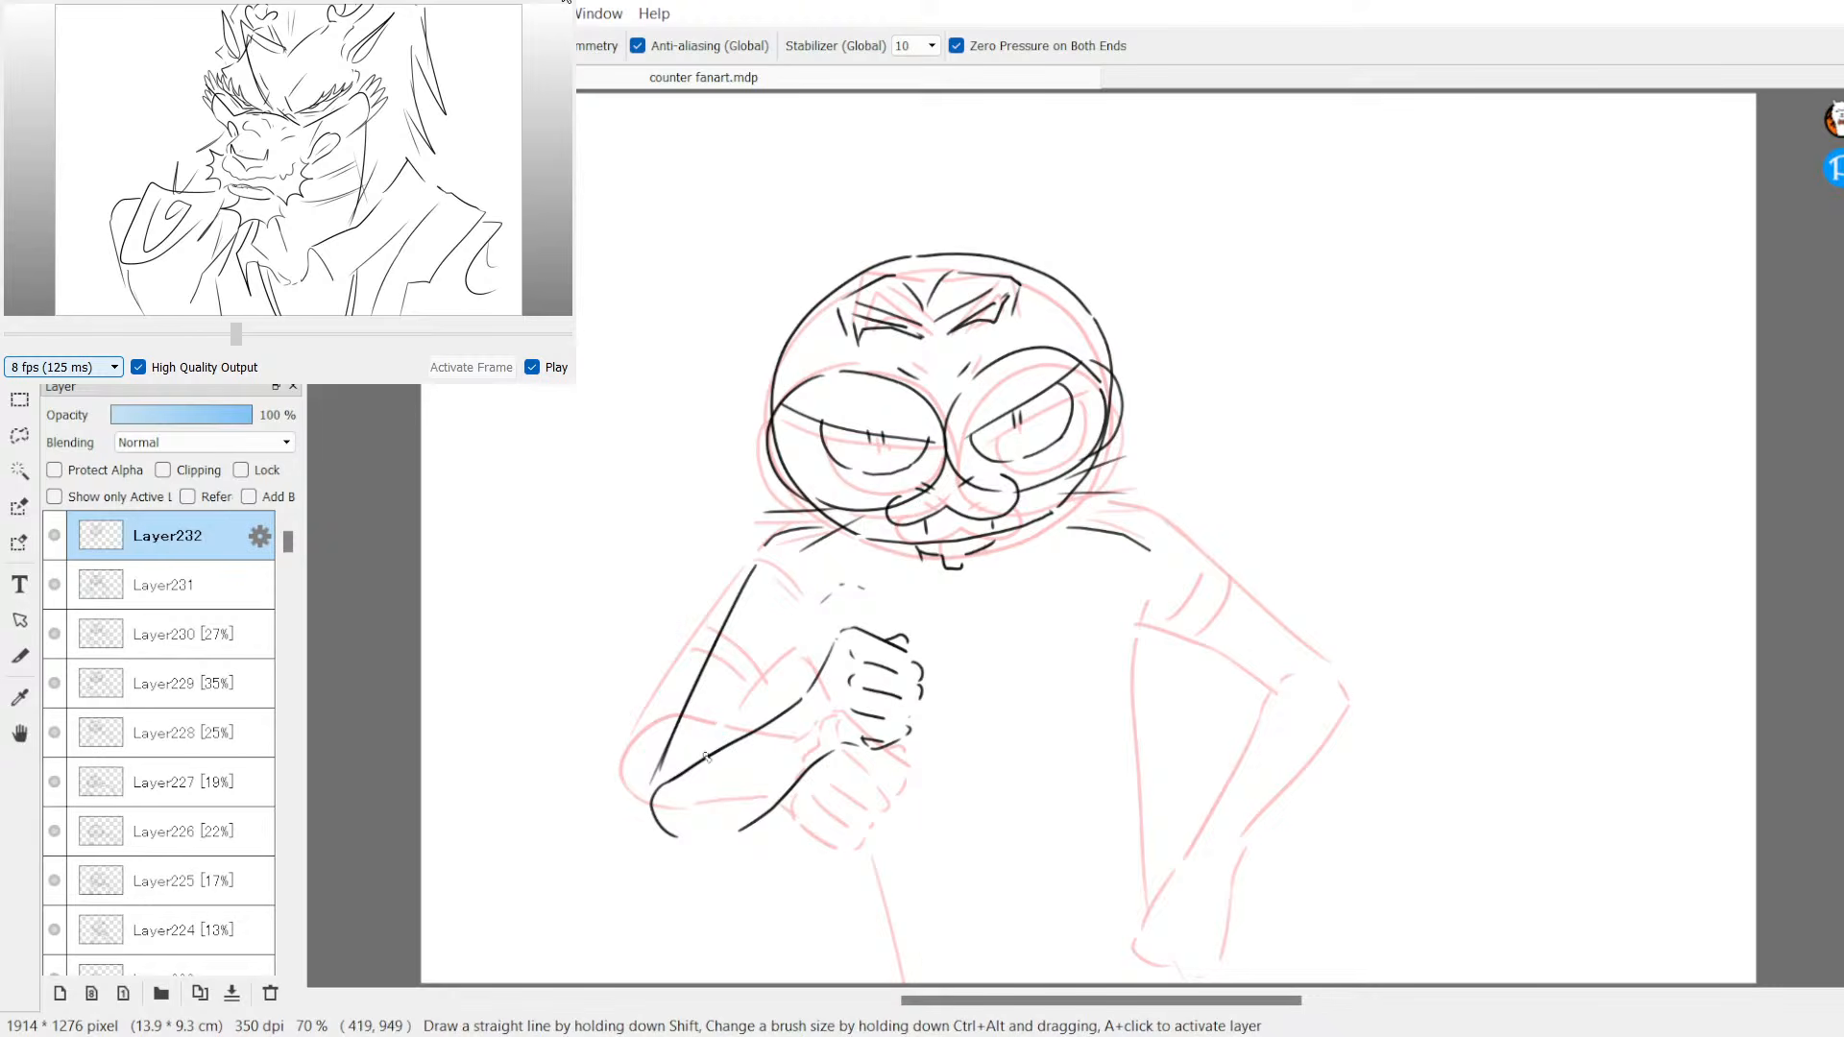
Step: Rework the right elbow's curve and add the bands and inner line to the upper arm
{"action": "key", "text": "e"}
{"action": "mouse_move", "coordinate": [667, 812]}
{"action": "left_mouse_down"}
{"action": "mouse_move", "coordinate": [716, 750]}
{"action": "mouse_move", "coordinate": [654, 729]}
{"action": "mouse_move", "coordinate": [666, 852]}
{"action": "mouse_move", "coordinate": [735, 831]}
{"action": "left_mouse_up"}
{"action": "mouse_move", "coordinate": [700, 676]}
{"action": "left_mouse_down"}
{"action": "mouse_move", "coordinate": [758, 680]}
{"action": "mouse_move", "coordinate": [712, 658]}
{"action": "mouse_move", "coordinate": [797, 684]}
{"action": "left_mouse_up"}
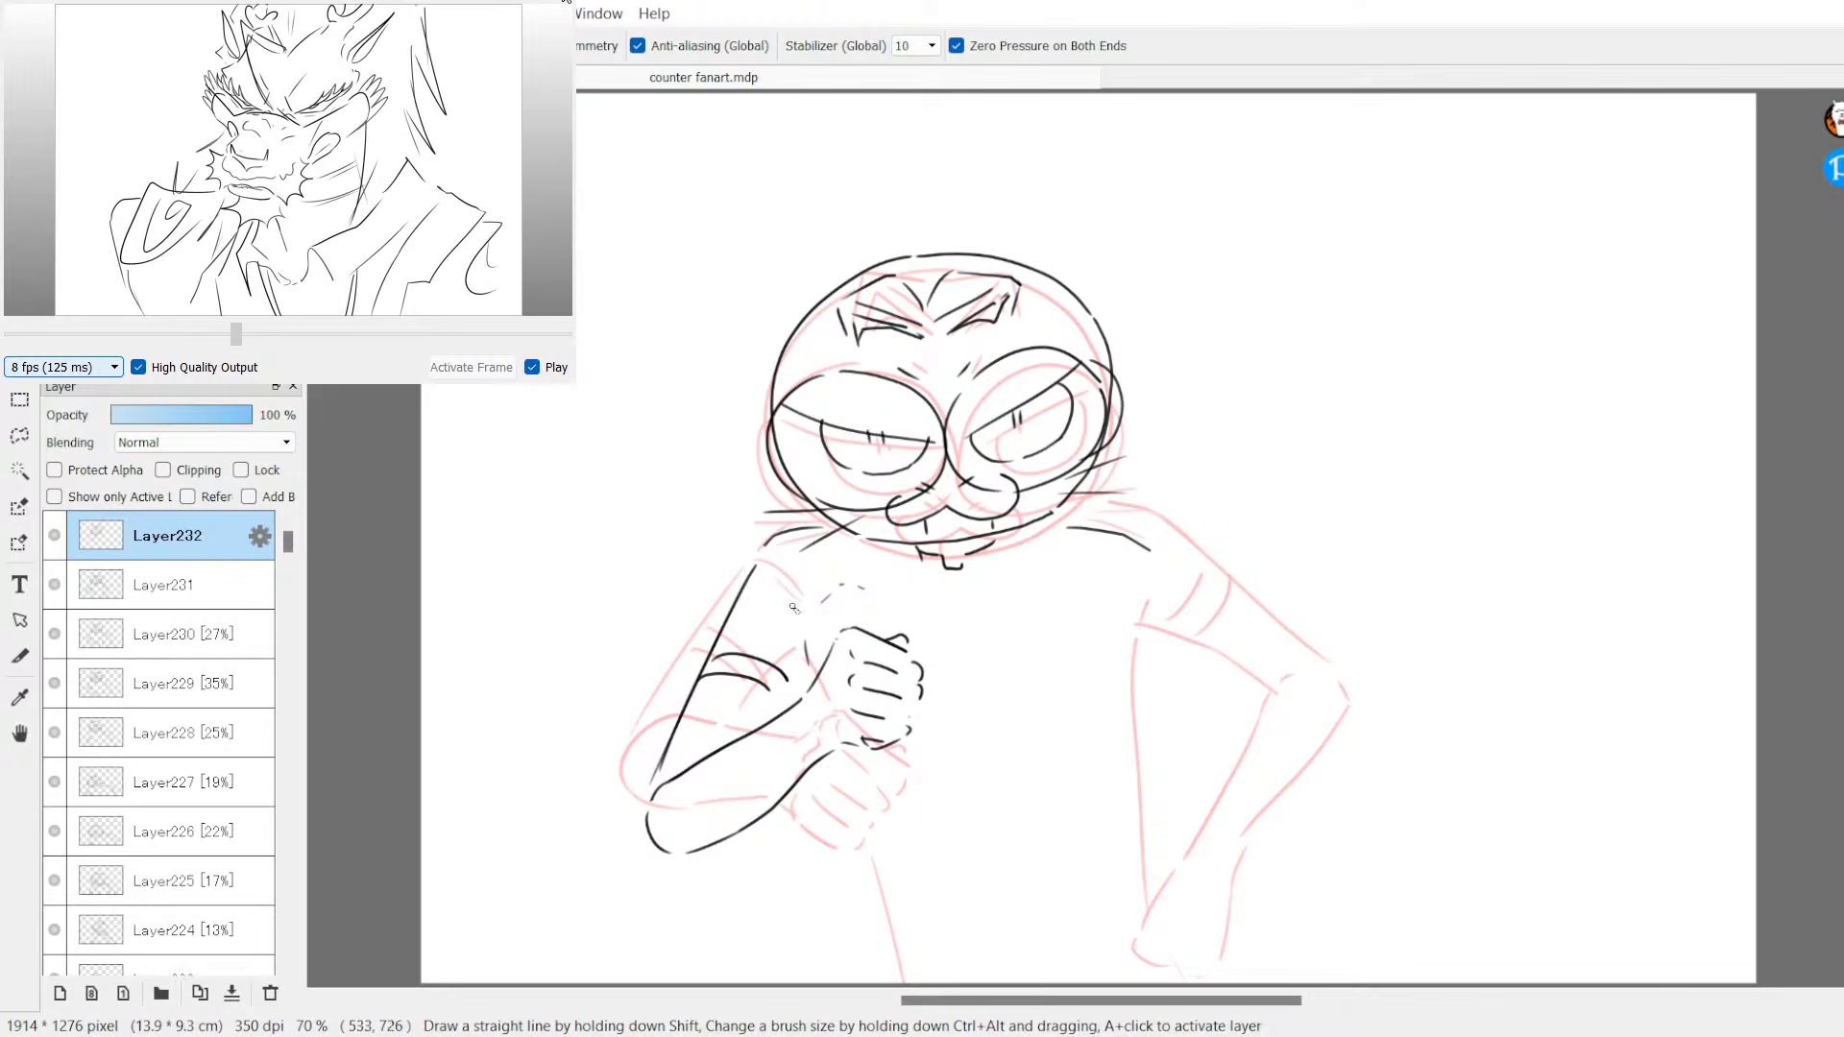
{"action": "mouse_move", "coordinate": [791, 603]}
{"action": "left_mouse_down"}
{"action": "mouse_move", "coordinate": [807, 630]}
{"action": "mouse_move", "coordinate": [772, 718]}
{"action": "left_mouse_up"}
{"action": "left_click_drag", "start_coordinate": [1109, 657], "coordinate": [1045, 686]}
{"action": "mouse_move", "coordinate": [1088, 694]}
{"action": "left_mouse_down"}
{"action": "mouse_move", "coordinate": [1058, 702]}
{"action": "mouse_move", "coordinate": [1100, 664]}
{"action": "mouse_move", "coordinate": [1069, 649]}
{"action": "mouse_move", "coordinate": [1010, 684]}
{"action": "mouse_move", "coordinate": [1058, 670]}
{"action": "mouse_move", "coordinate": [1030, 649]}
{"action": "mouse_move", "coordinate": [1020, 664]}
{"action": "left_mouse_up"}
{"action": "mouse_move", "coordinate": [1102, 627]}
{"action": "left_mouse_down"}
{"action": "mouse_move", "coordinate": [1072, 626]}
{"action": "mouse_move", "coordinate": [1120, 661]}
{"action": "left_mouse_up"}
{"action": "mouse_move", "coordinate": [1079, 699]}
{"action": "left_mouse_down"}
{"action": "mouse_move", "coordinate": [1120, 738]}
{"action": "mouse_move", "coordinate": [1093, 722]}
{"action": "left_mouse_up"}
{"action": "left_click_drag", "start_coordinate": [1140, 684], "coordinate": [1149, 707]}
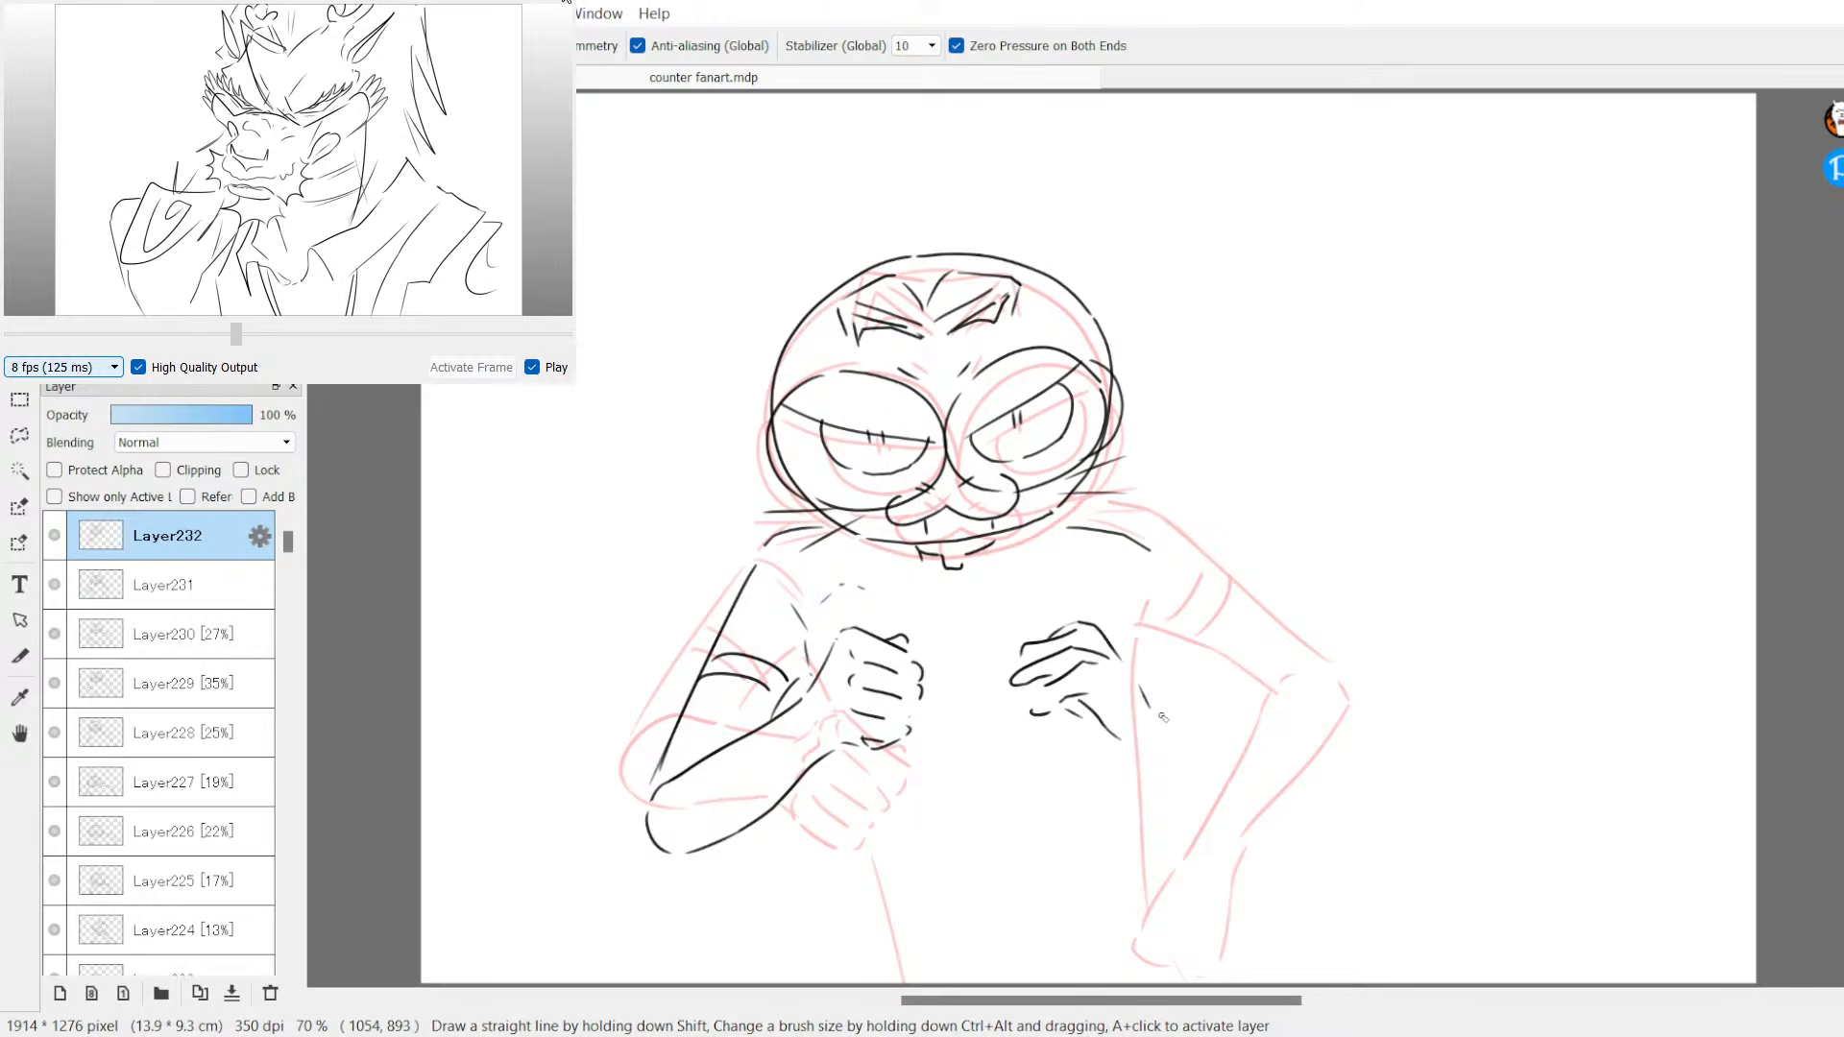
Step: Redraw the cat's left hand with curled fingers before the chest and extend its forearm outward to the elbow
{"action": "mouse_move", "coordinate": [1079, 631]}
{"action": "left_mouse_down"}
{"action": "mouse_move", "coordinate": [1047, 672]}
{"action": "mouse_move", "coordinate": [1030, 638]}
{"action": "mouse_move", "coordinate": [1109, 725]}
{"action": "mouse_move", "coordinate": [1133, 677]}
{"action": "mouse_move", "coordinate": [1114, 754]}
{"action": "mouse_move", "coordinate": [1076, 730]}
{"action": "mouse_move", "coordinate": [1064, 650]}
{"action": "mouse_move", "coordinate": [1031, 682]}
{"action": "mouse_move", "coordinate": [1114, 677]}
{"action": "mouse_move", "coordinate": [1039, 710]}
{"action": "mouse_move", "coordinate": [1052, 730]}
{"action": "mouse_move", "coordinate": [1070, 700]}
{"action": "mouse_move", "coordinate": [1081, 720]}
{"action": "mouse_move", "coordinate": [1114, 704]}
{"action": "mouse_move", "coordinate": [1099, 740]}
{"action": "mouse_move", "coordinate": [1133, 722]}
{"action": "left_mouse_up"}
{"action": "key", "text": "b"}
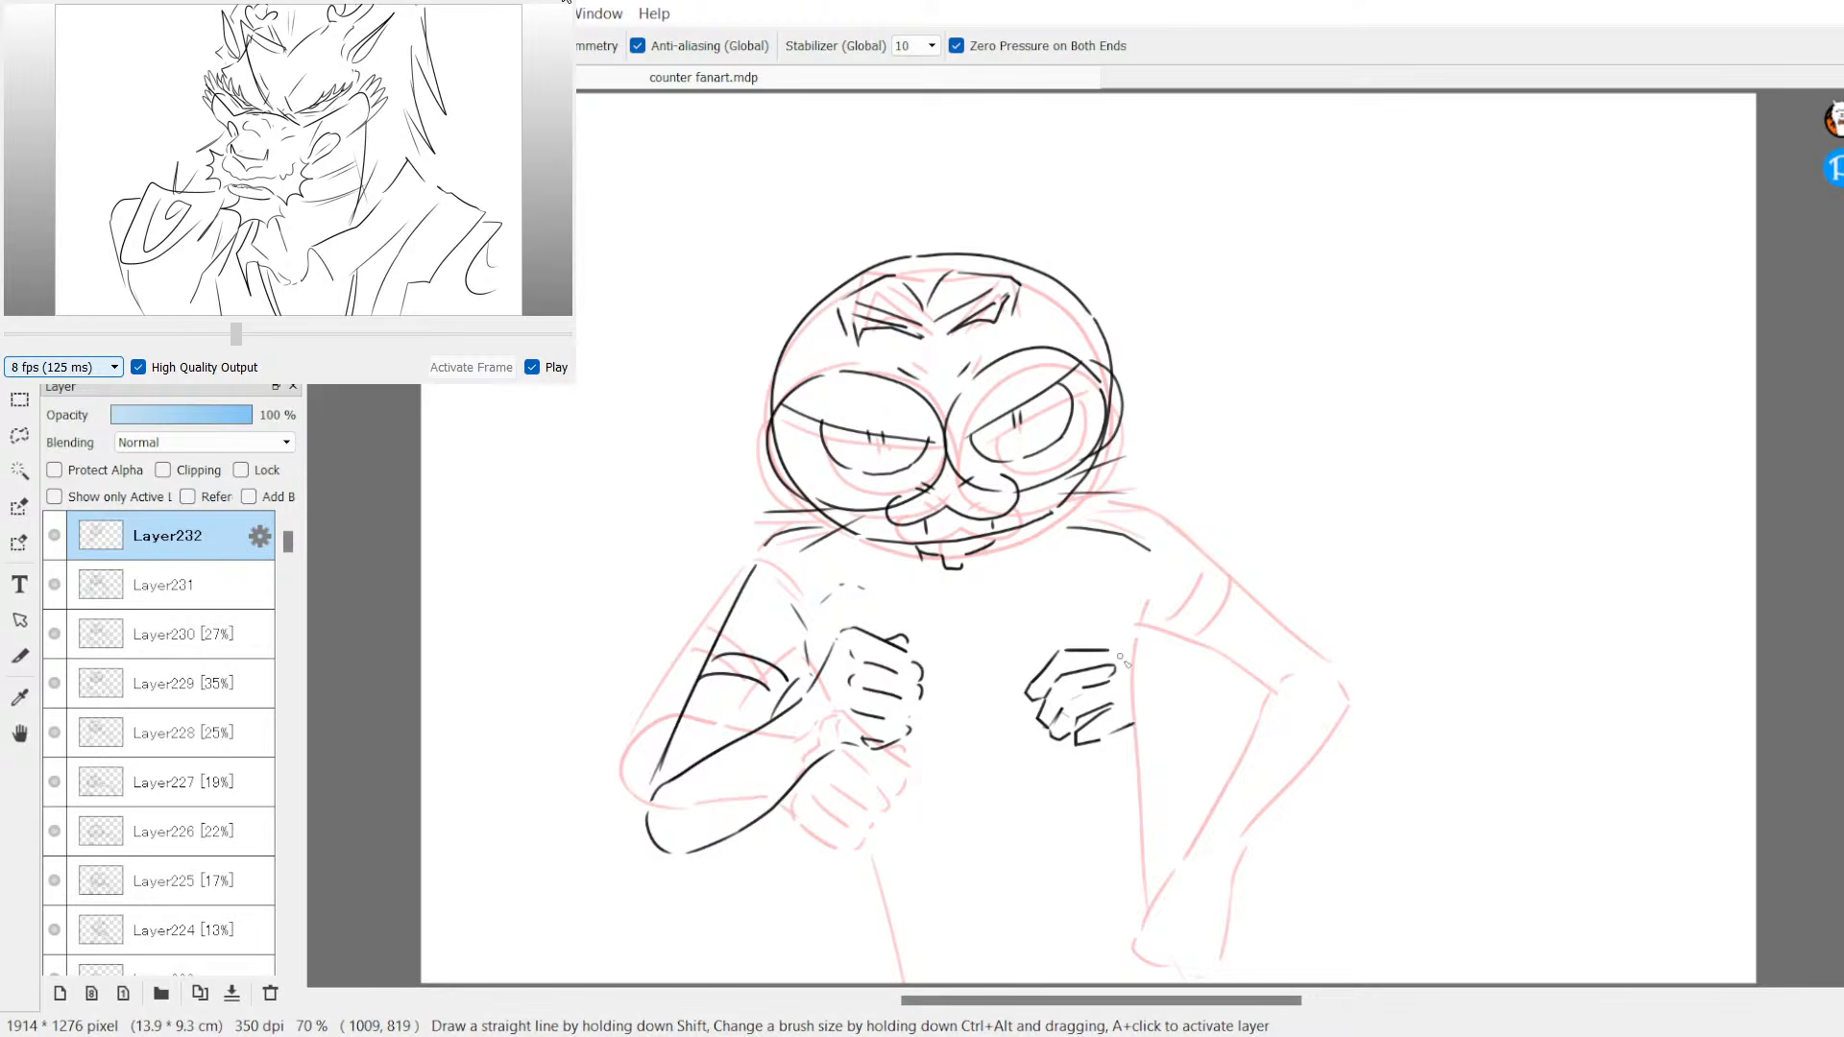
{"action": "left_click_drag", "start_coordinate": [1117, 655], "coordinate": [1147, 693]}
{"action": "key", "text": "e"}
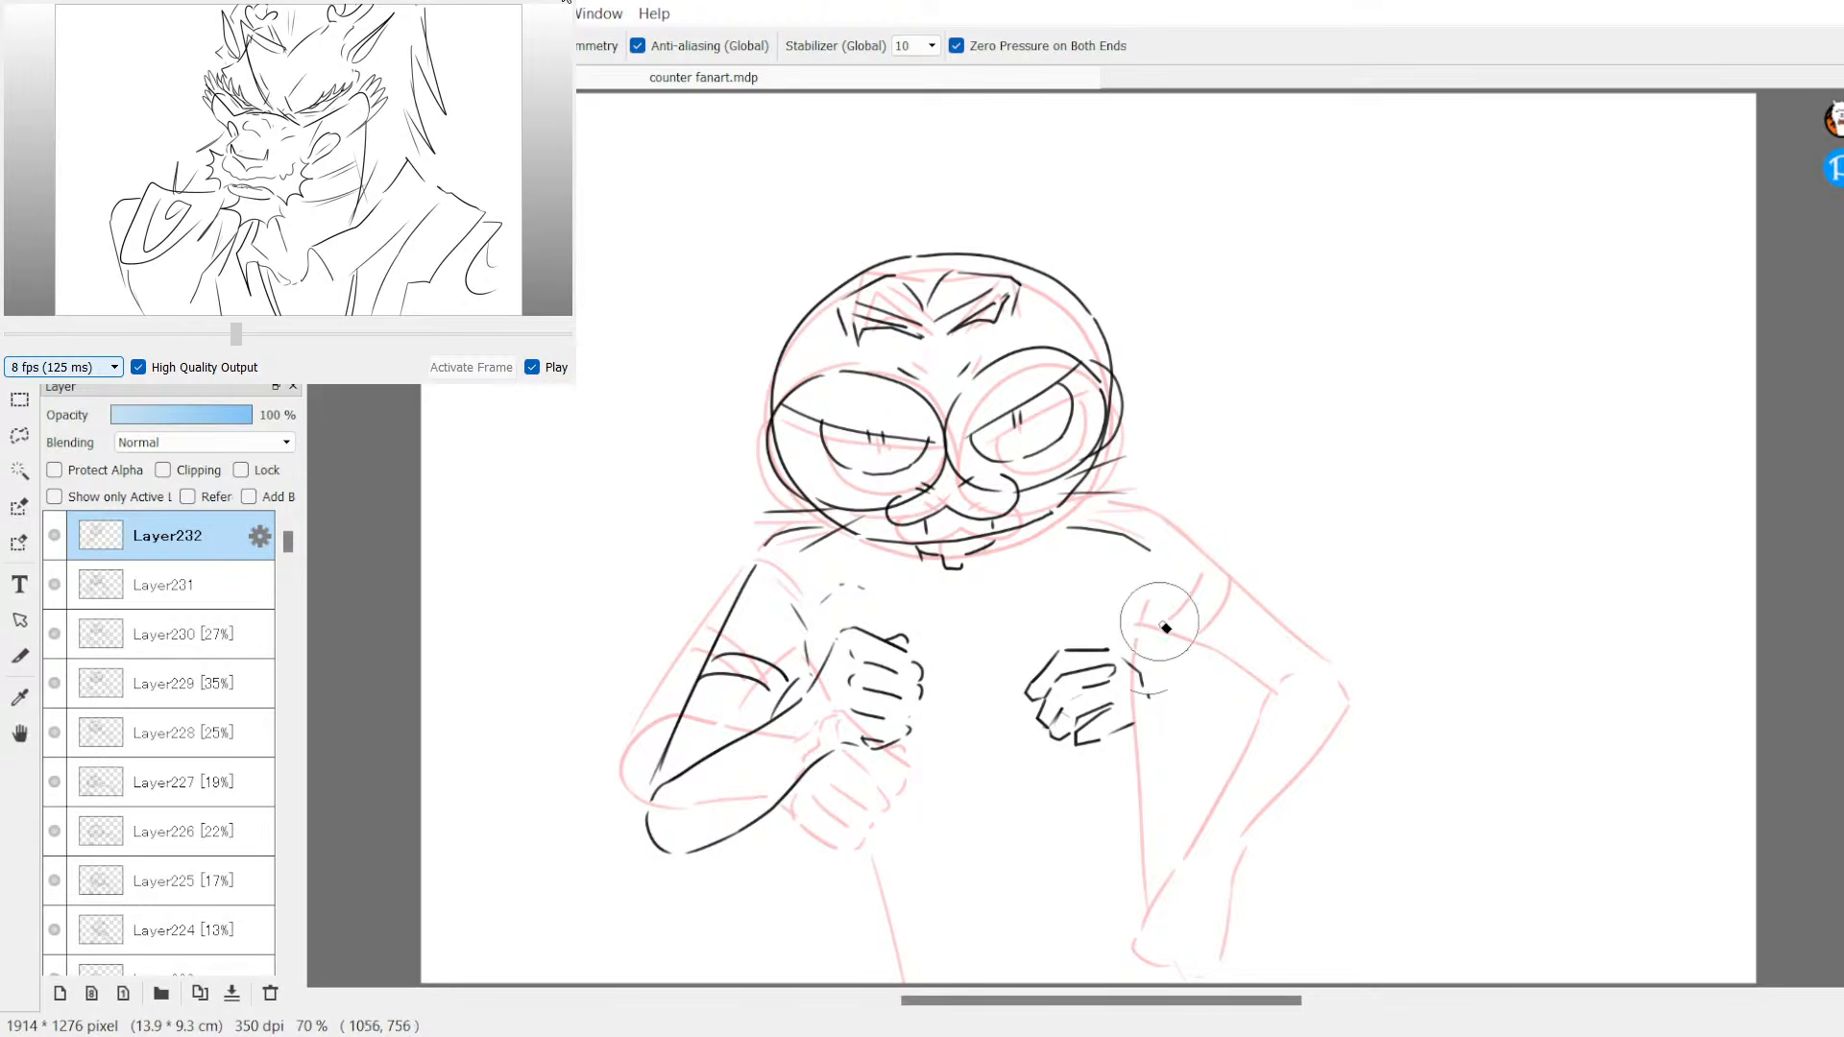
{"action": "mouse_move", "coordinate": [1126, 650]}
{"action": "left_mouse_down"}
{"action": "mouse_move", "coordinate": [1188, 727]}
{"action": "mouse_move", "coordinate": [1202, 702]}
{"action": "mouse_move", "coordinate": [1341, 755]}
{"action": "left_mouse_up"}
{"action": "mouse_move", "coordinate": [1162, 748]}
{"action": "left_mouse_down"}
{"action": "mouse_move", "coordinate": [1282, 795]}
{"action": "mouse_move", "coordinate": [1350, 769]}
{"action": "left_mouse_up"}
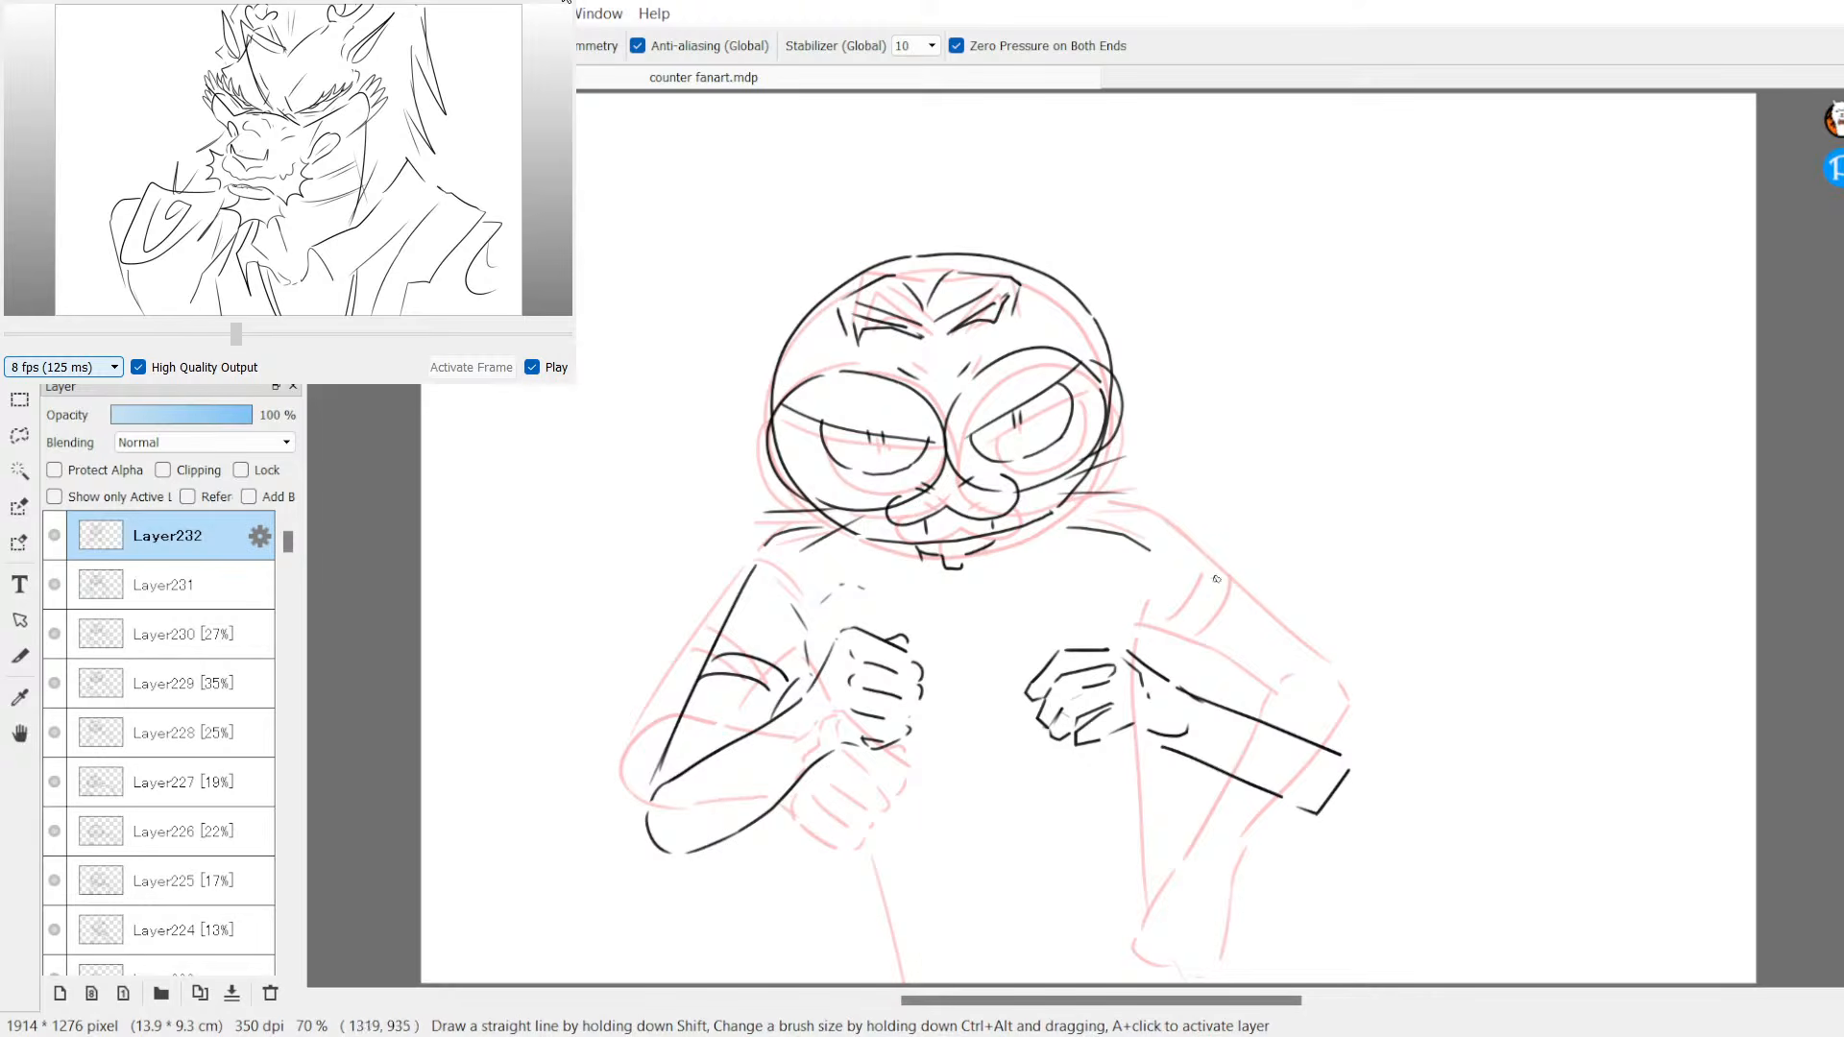
Step: Draw the left upper arm from shoulder to elbow, erasing the first version and closing the elbow in the second
{"action": "mouse_move", "coordinate": [1155, 552]}
{"action": "left_mouse_down"}
{"action": "mouse_move", "coordinate": [1354, 718]}
{"action": "mouse_move", "coordinate": [1364, 792]}
{"action": "mouse_move", "coordinate": [1320, 822]}
{"action": "left_mouse_up"}
{"action": "key", "text": "e"}
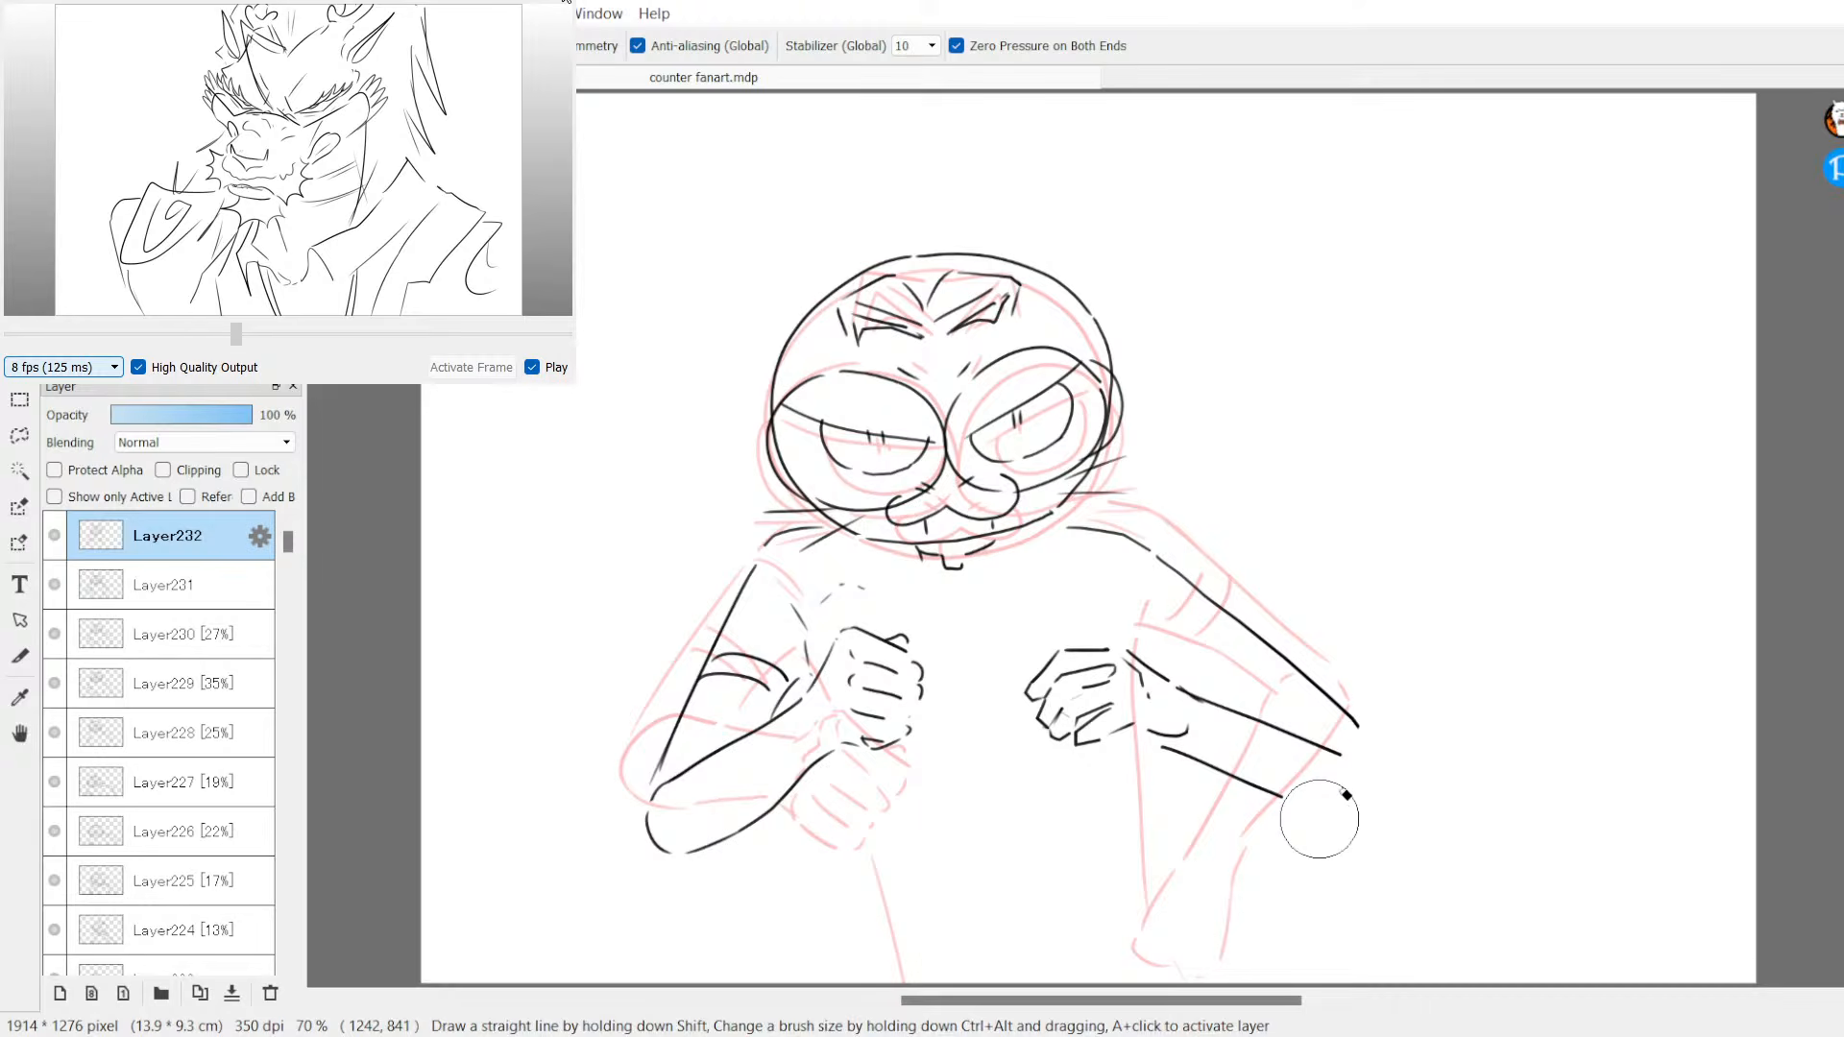
{"action": "left_click_drag", "start_coordinate": [1182, 587], "coordinate": [1218, 593]}
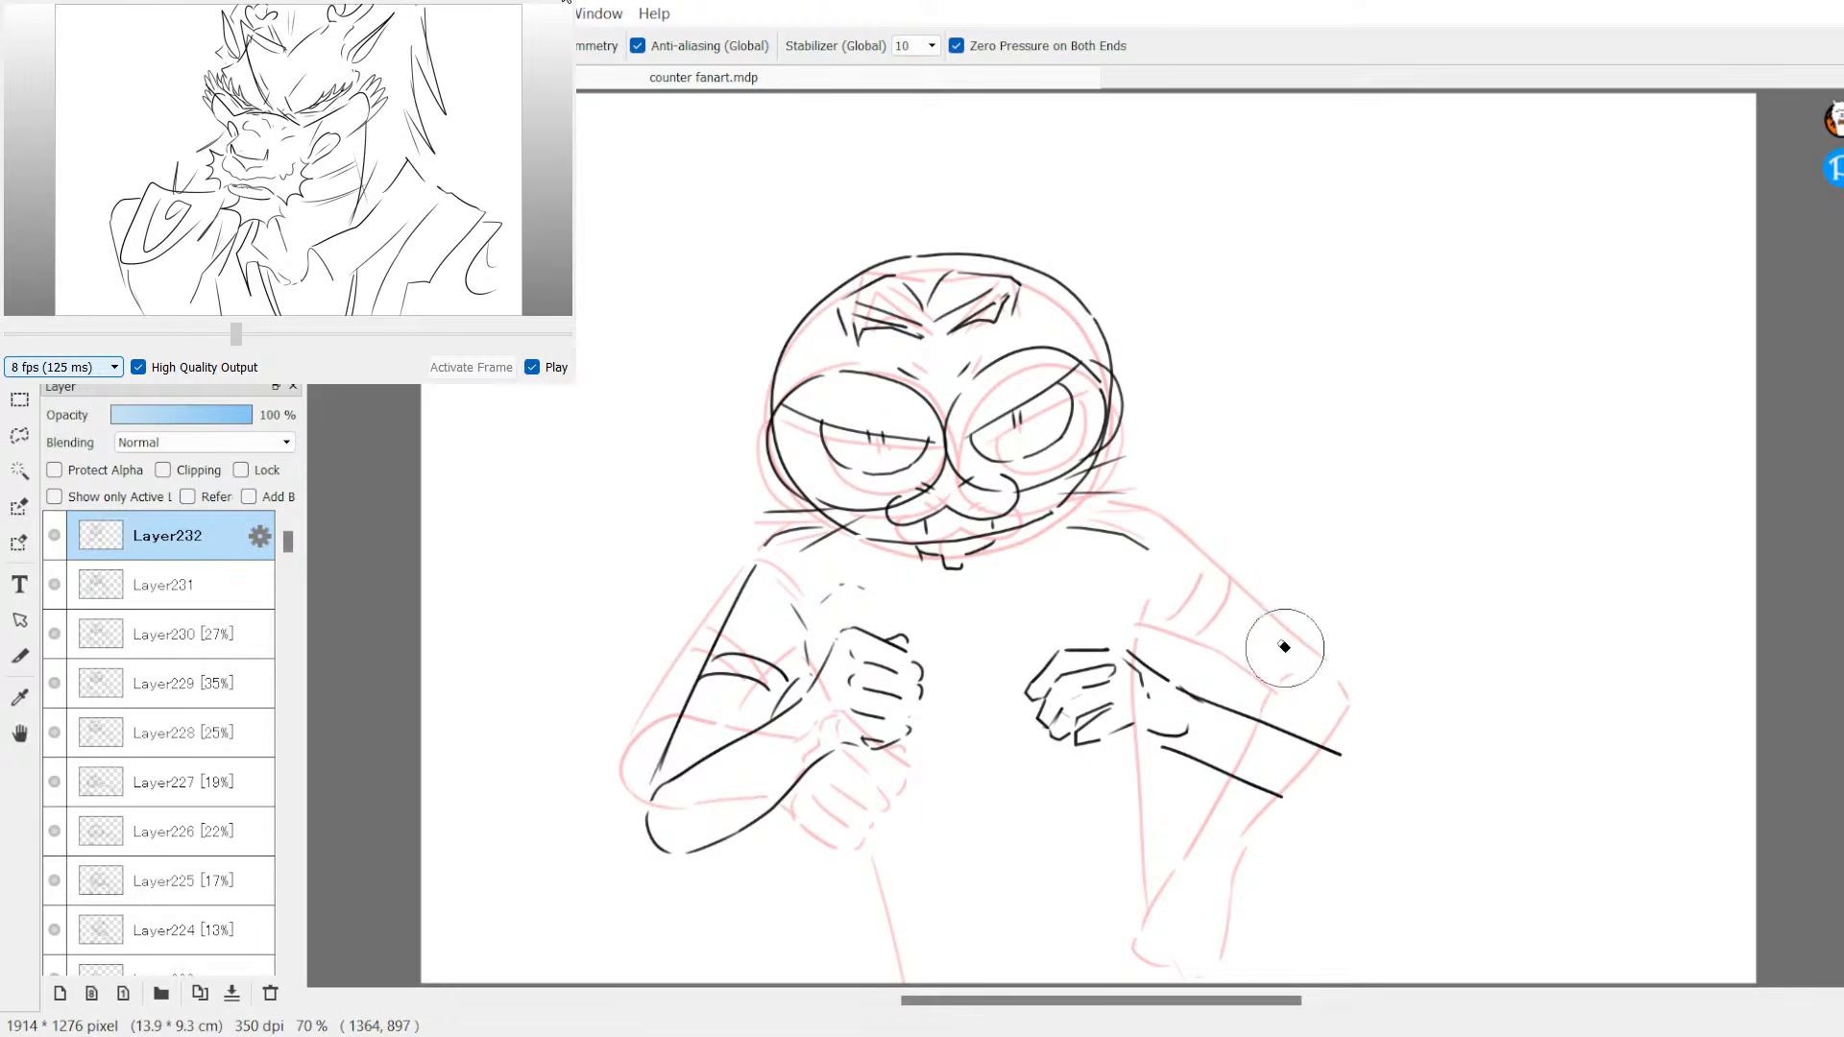
{"action": "mouse_move", "coordinate": [1153, 558]}
{"action": "left_mouse_down"}
{"action": "mouse_move", "coordinate": [1318, 704]}
{"action": "mouse_move", "coordinate": [1283, 798]}
{"action": "left_mouse_up"}
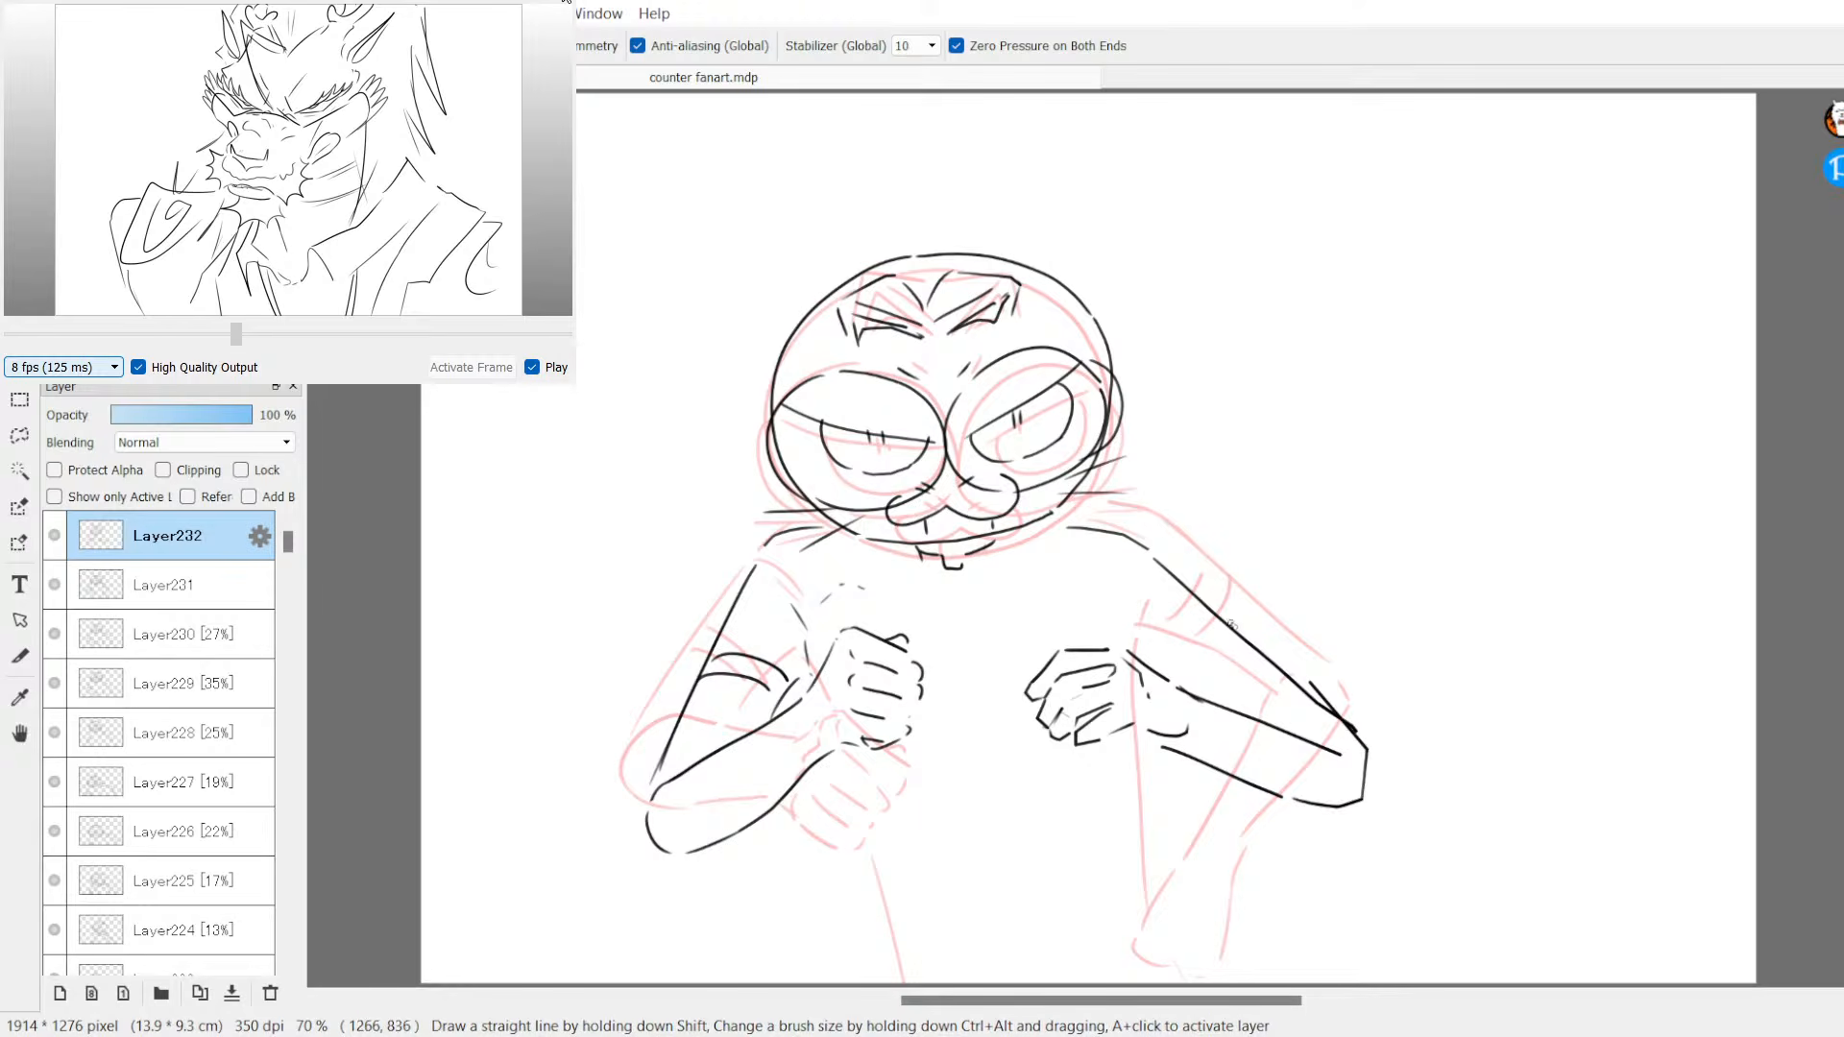
Step: Trim the left forearm's upper line near the elbow and add two curved bands on the upper arm
{"action": "key", "text": "e"}
{"action": "mouse_move", "coordinate": [1219, 701]}
{"action": "left_mouse_down"}
{"action": "mouse_move", "coordinate": [1305, 751]}
{"action": "mouse_move", "coordinate": [1209, 699]}
{"action": "mouse_move", "coordinate": [1340, 732]}
{"action": "left_mouse_up"}
{"action": "key", "text": "b"}
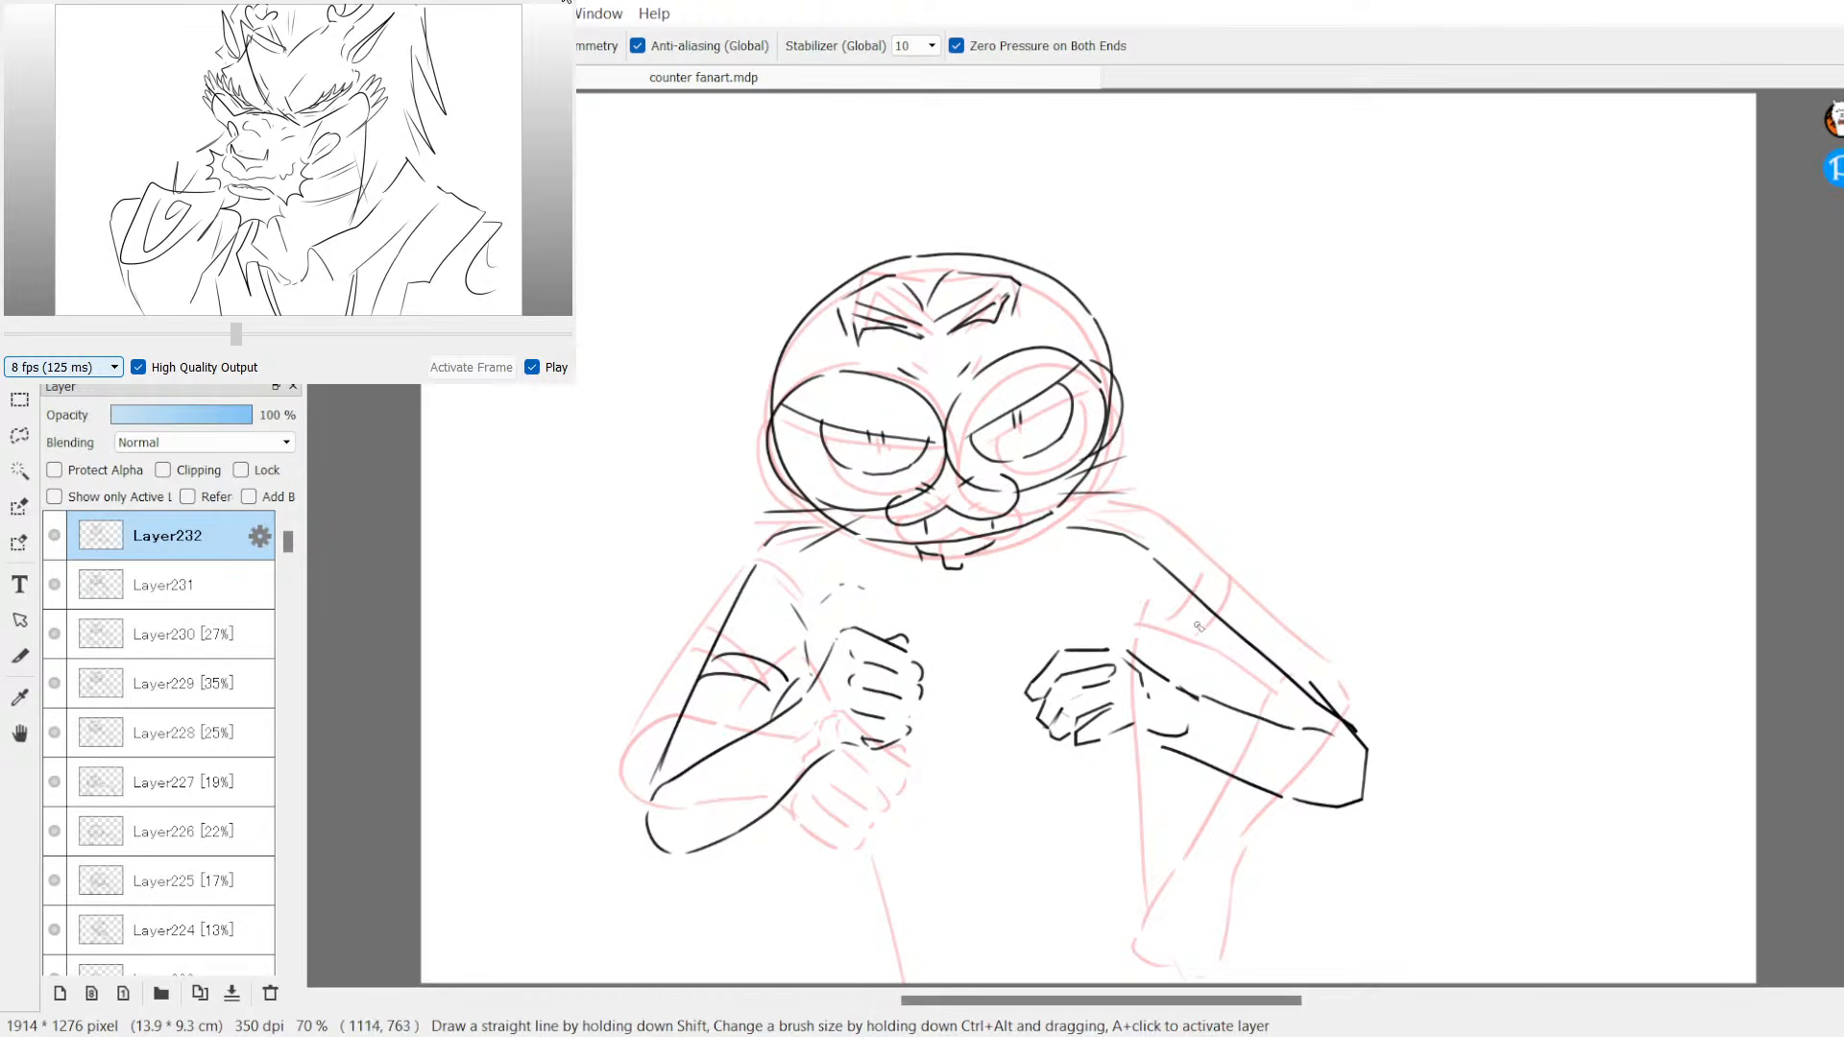
{"action": "left_click_drag", "start_coordinate": [1200, 607], "coordinate": [1184, 646]}
{"action": "mouse_move", "coordinate": [1211, 622]}
{"action": "left_mouse_down"}
{"action": "mouse_move", "coordinate": [1193, 663]}
{"action": "mouse_move", "coordinate": [1171, 656]}
{"action": "left_mouse_up"}
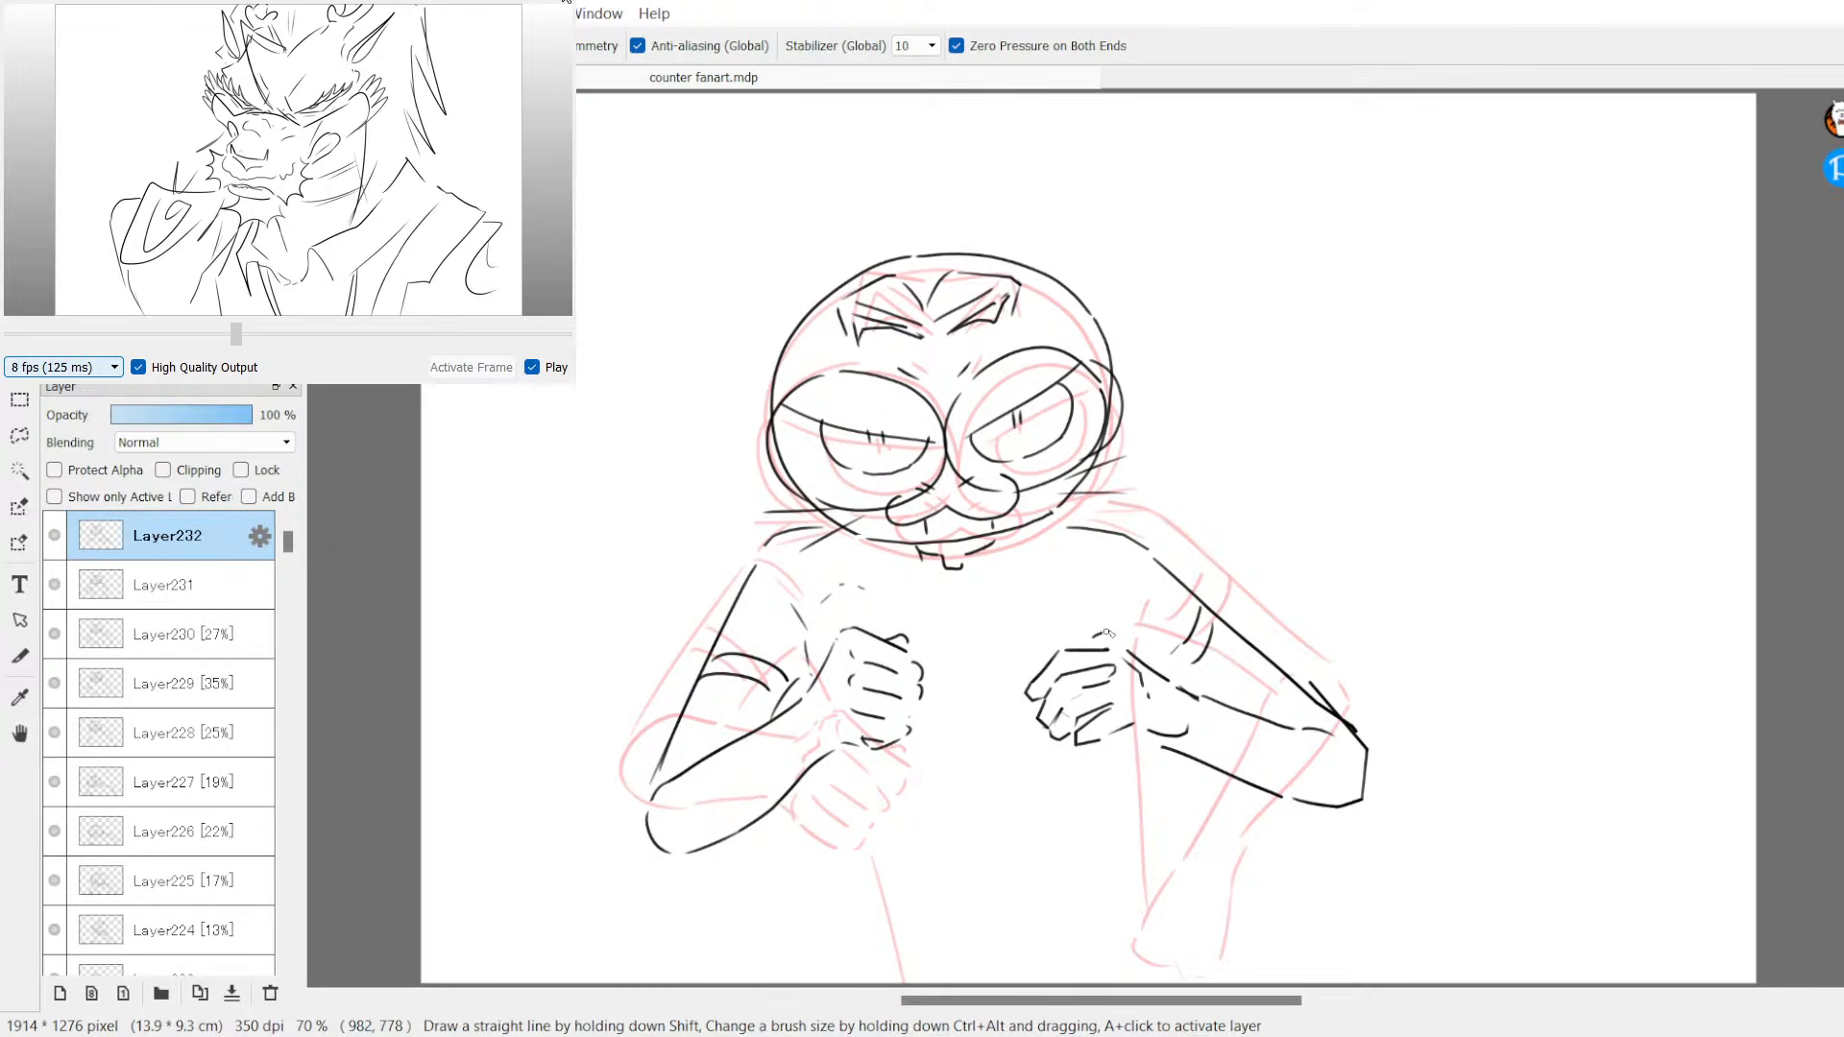
Step: Finish the short line at the left hand's wrist and draw both torso sides down to the canvas's lower edge
{"action": "mouse_move", "coordinate": [1122, 637]}
{"action": "left_mouse_down"}
{"action": "mouse_move", "coordinate": [1162, 667]}
{"action": "mouse_move", "coordinate": [1114, 629]}
{"action": "left_mouse_up"}
{"action": "left_click_drag", "start_coordinate": [826, 759], "coordinate": [877, 978]}
{"action": "left_click_drag", "start_coordinate": [1123, 739], "coordinate": [1151, 978]}
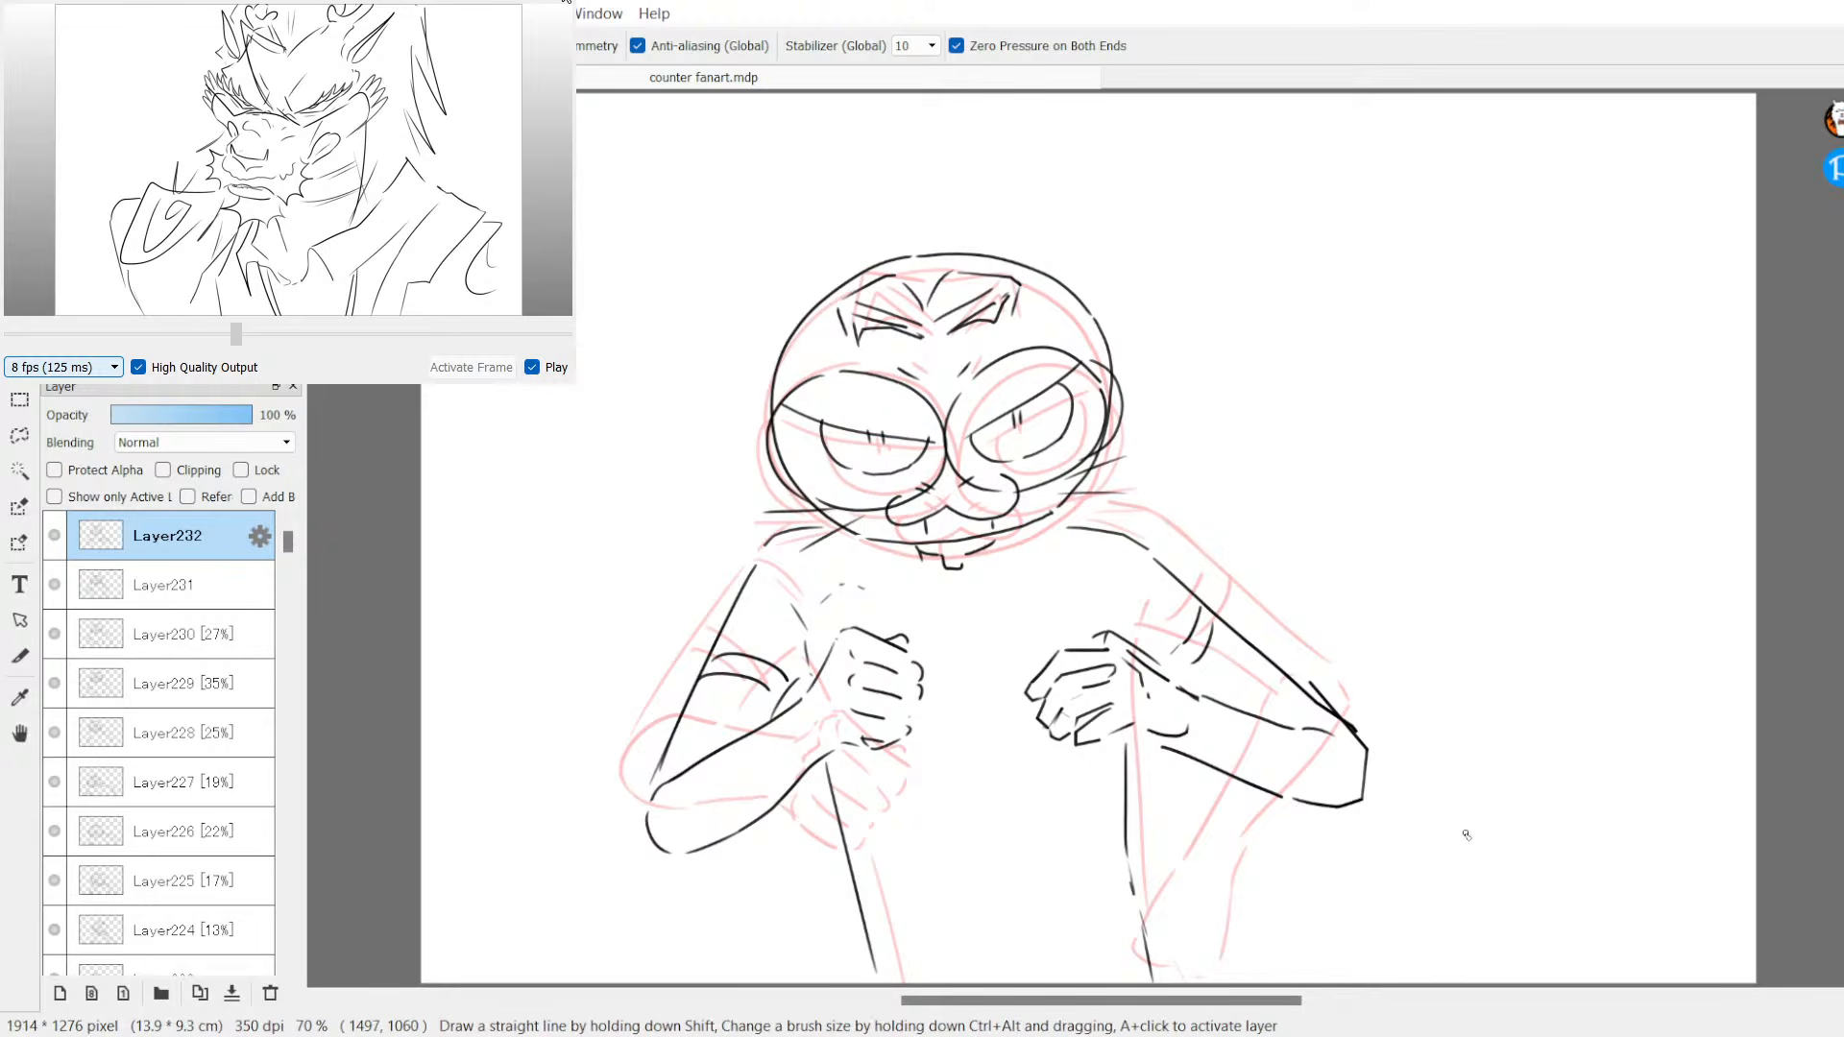
Step: Compare the new frame on Layer232 with the preceding frames on Layer231, Layer230 and Layer229
{"action": "left_click", "coordinate": [173, 587]}
{"action": "left_click", "coordinate": [164, 544]}
{"action": "left_click", "coordinate": [173, 584]}
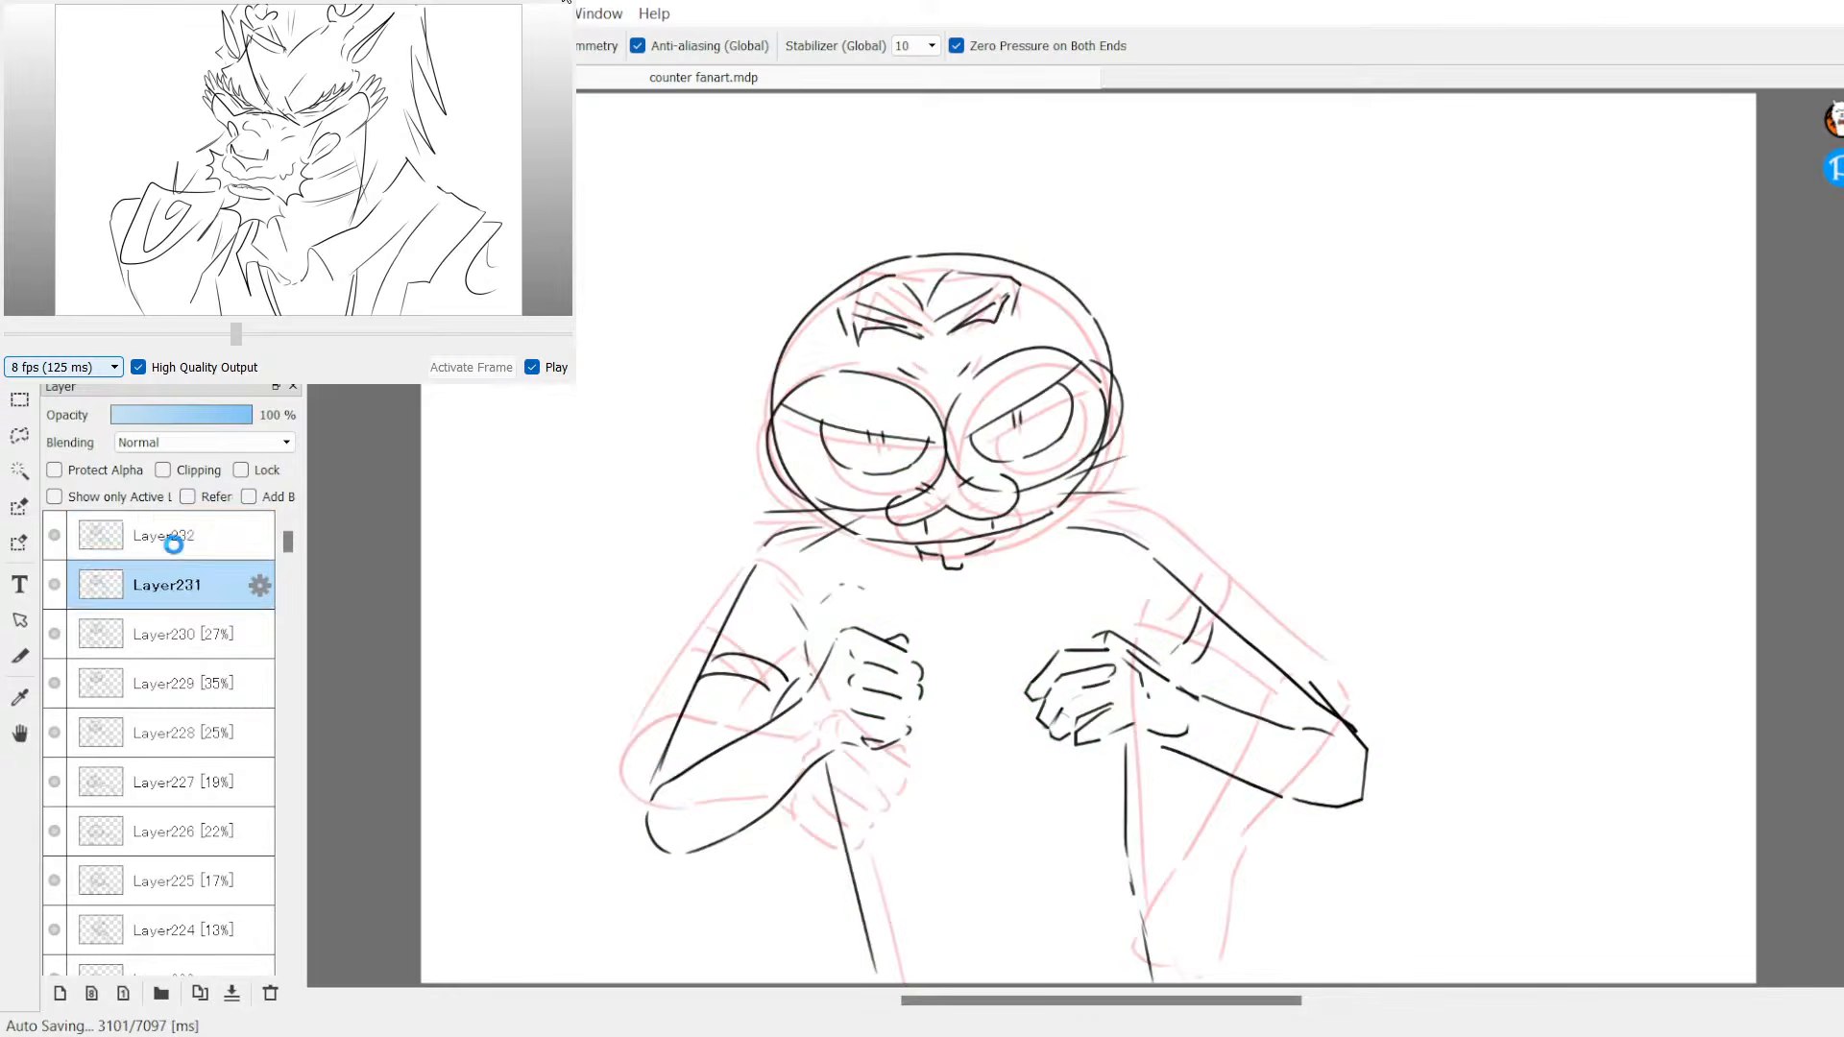
{"action": "left_click", "coordinate": [171, 538]}
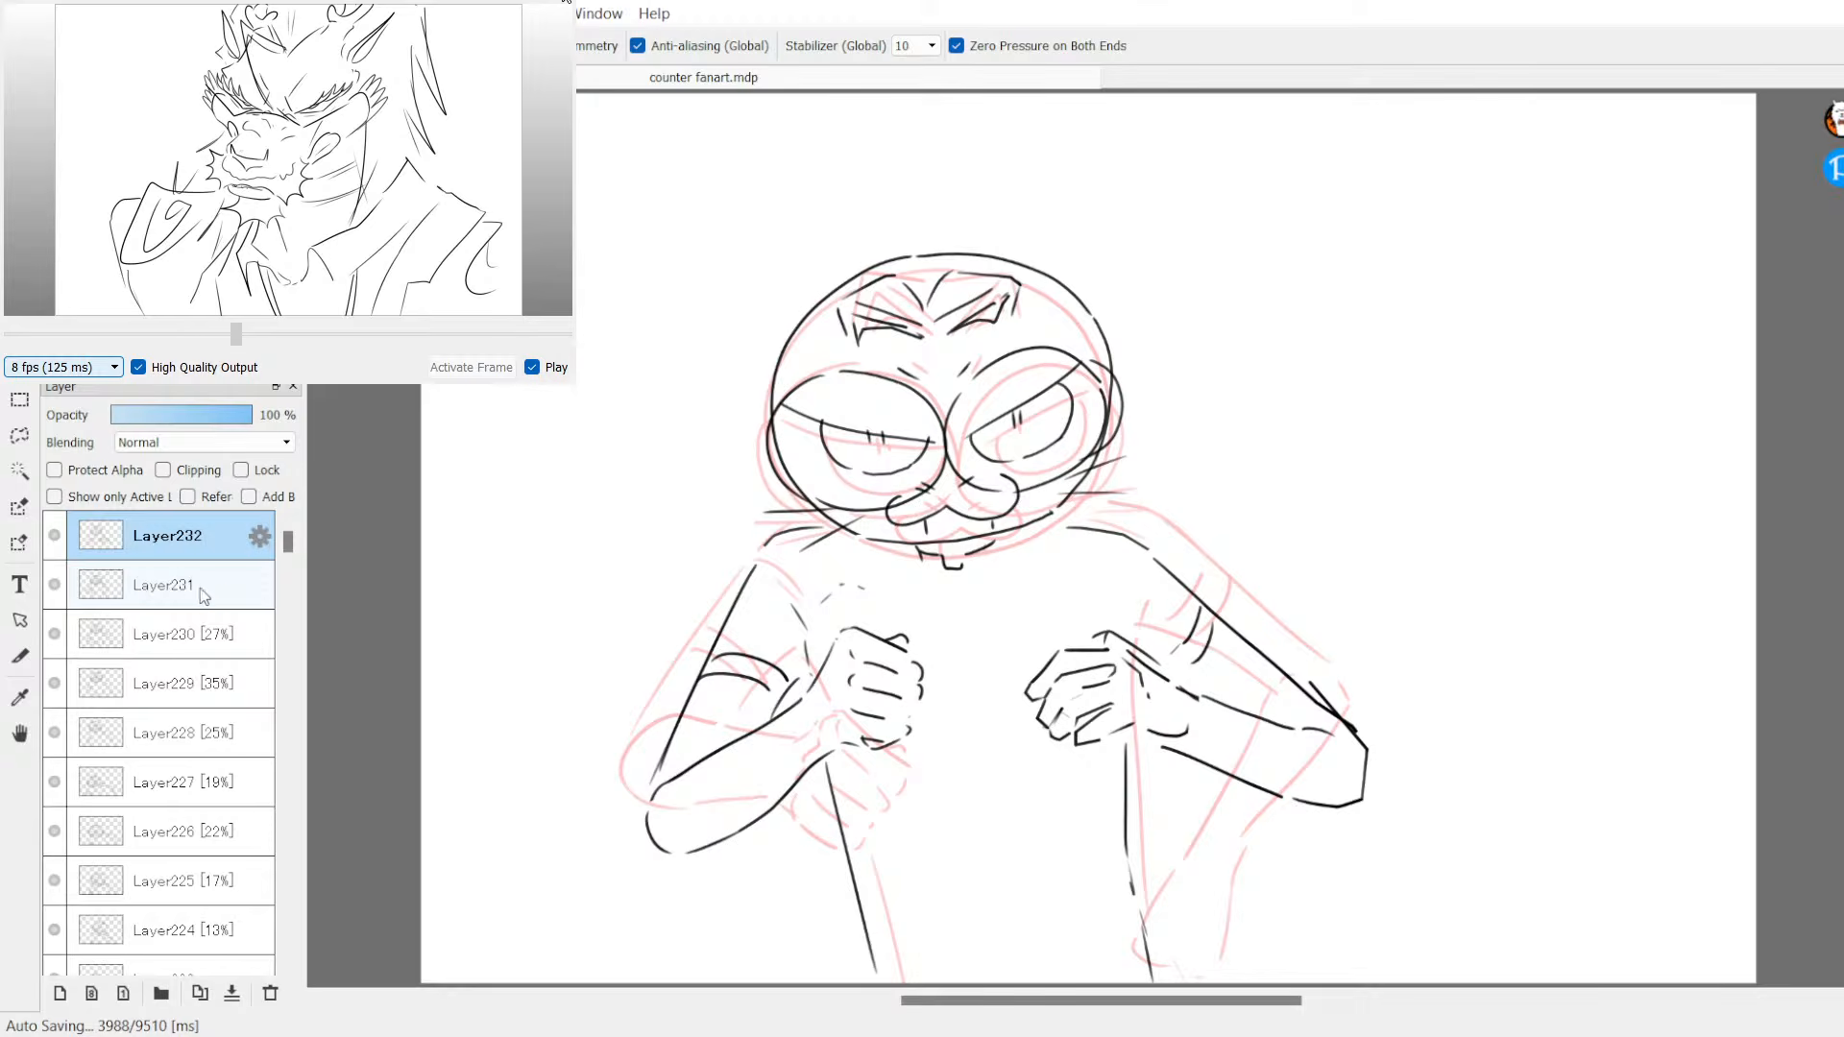
{"action": "left_click", "coordinate": [199, 588]}
{"action": "left_click", "coordinate": [198, 634]}
{"action": "left_click", "coordinate": [195, 684]}
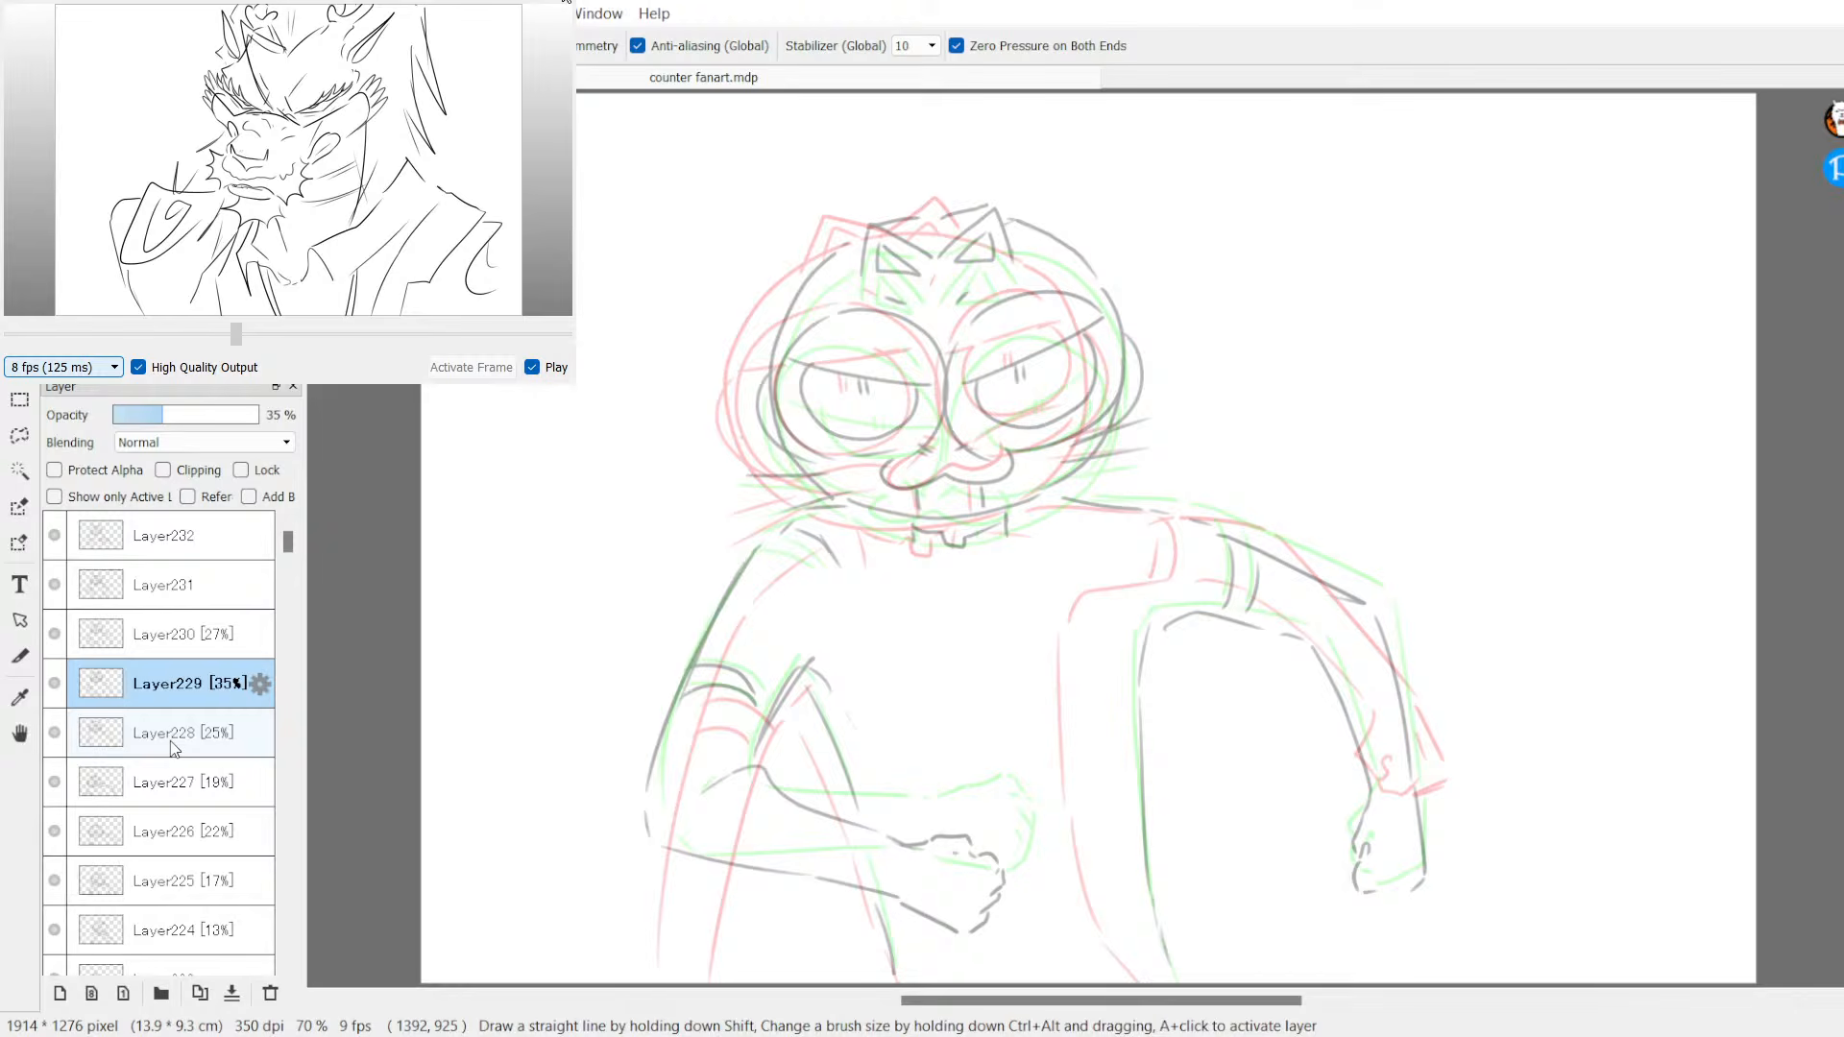
Step: Select the range of reduced-opacity frame layers from Layer230 through Layer221
{"action": "left_click", "coordinate": [242, 637]}
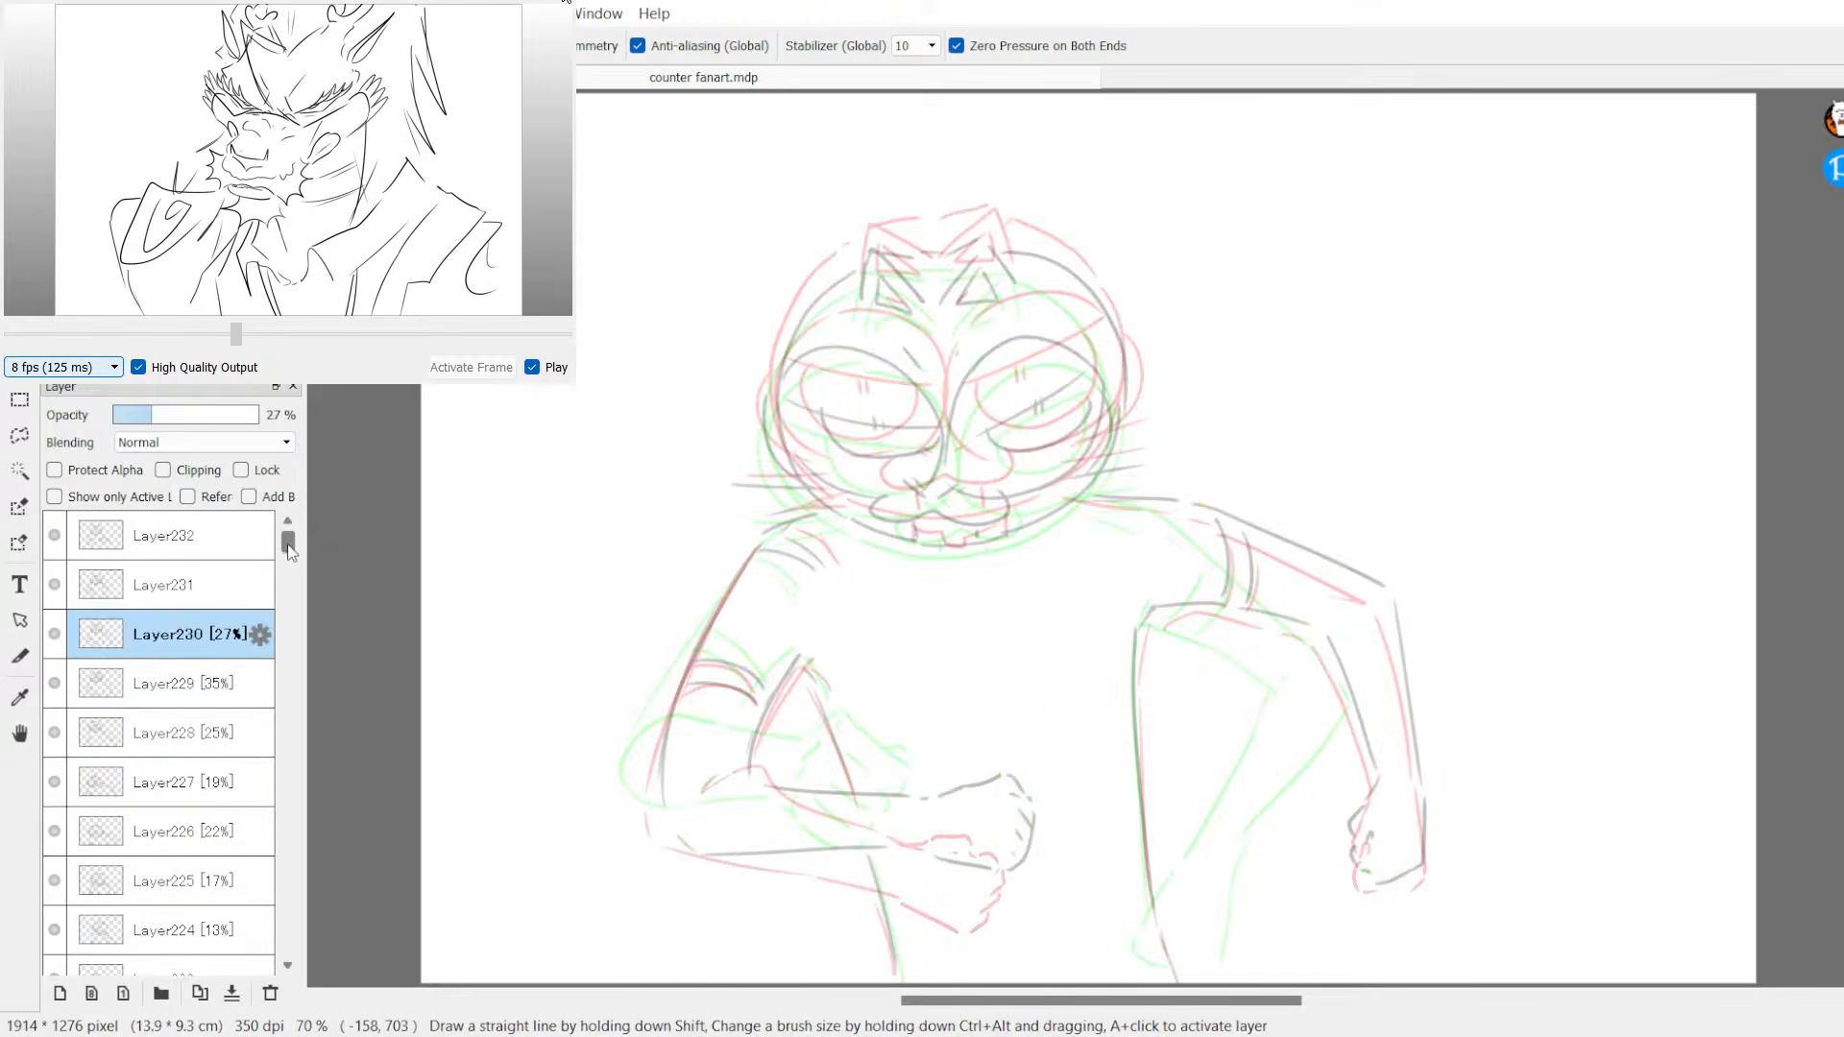
{"action": "left_click_drag", "start_coordinate": [288, 547], "coordinate": [290, 563]}
{"action": "left_click", "coordinate": [230, 743], "text": "shift"}
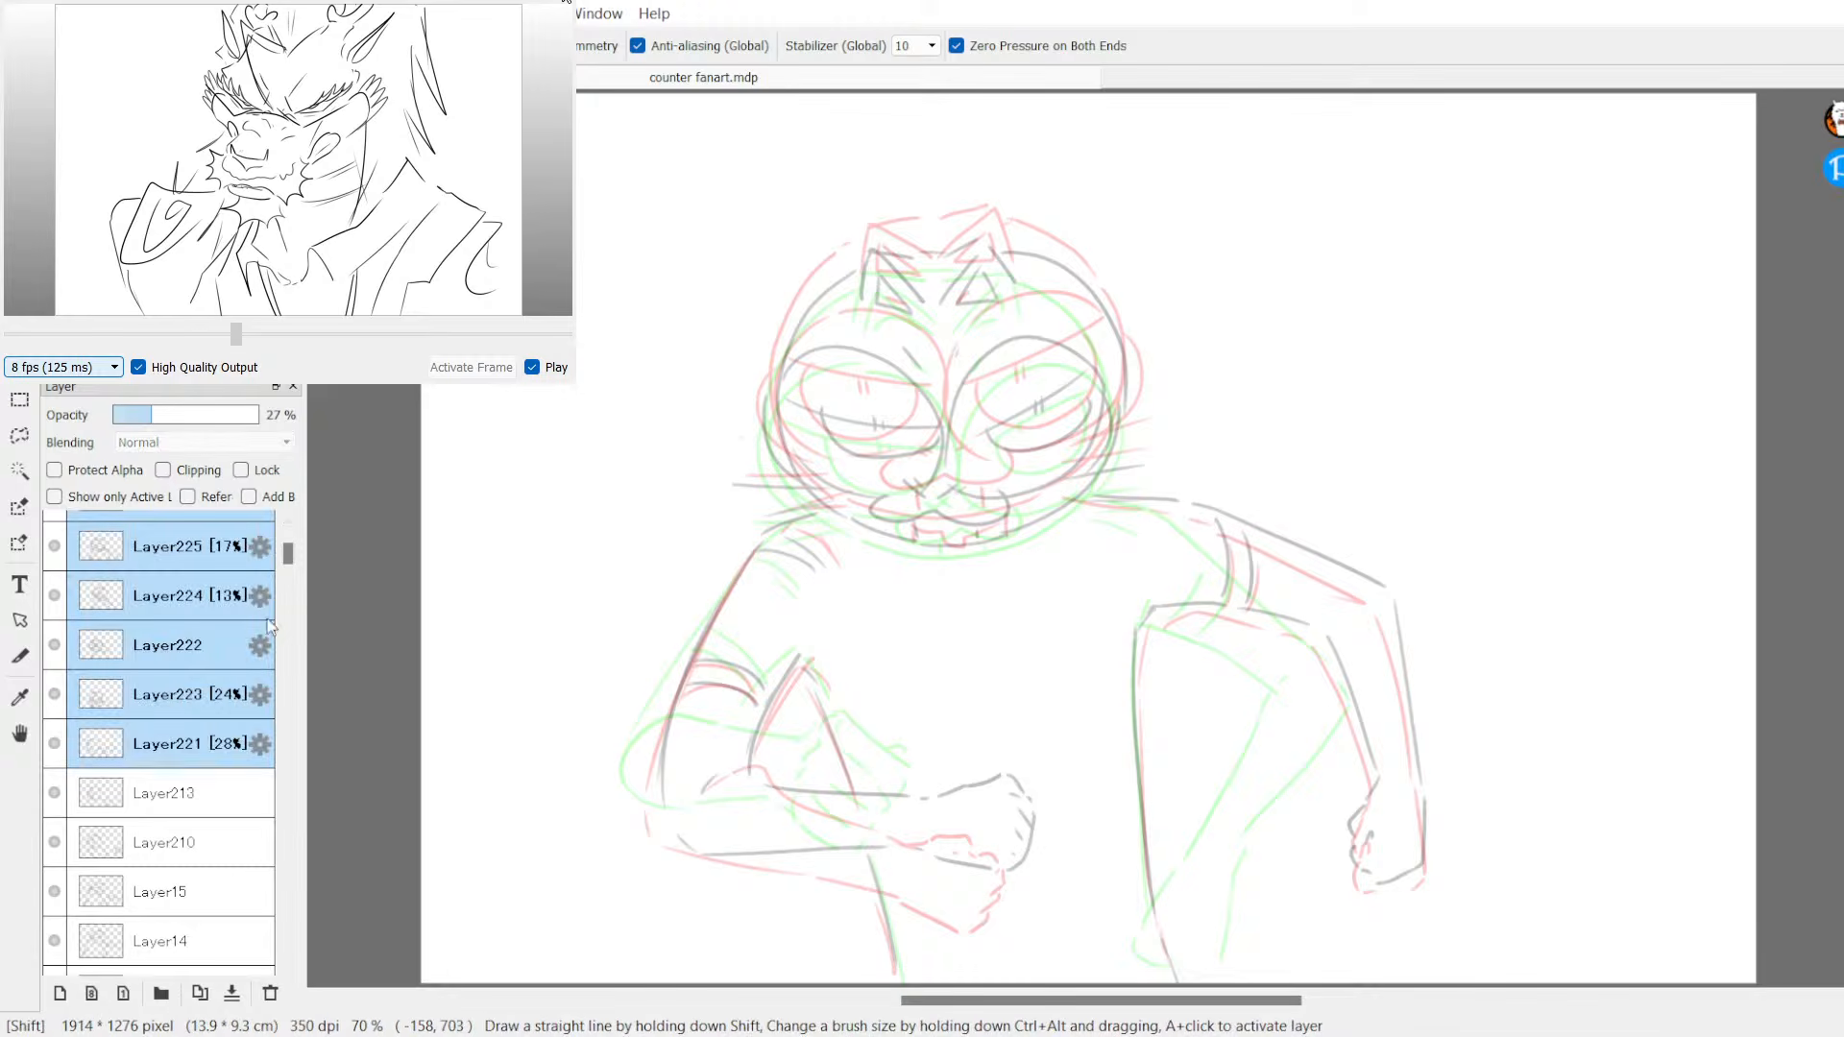
Step: Restore the selected layers' opacity to 100% and make Layer232, the topmost layer, active
{"action": "left_click", "coordinate": [252, 415]}
{"action": "left_click_drag", "start_coordinate": [253, 415], "coordinate": [264, 415]}
{"action": "scroll", "coordinate": [221, 590], "scroll_direction": "up", "scroll_amount": 3}
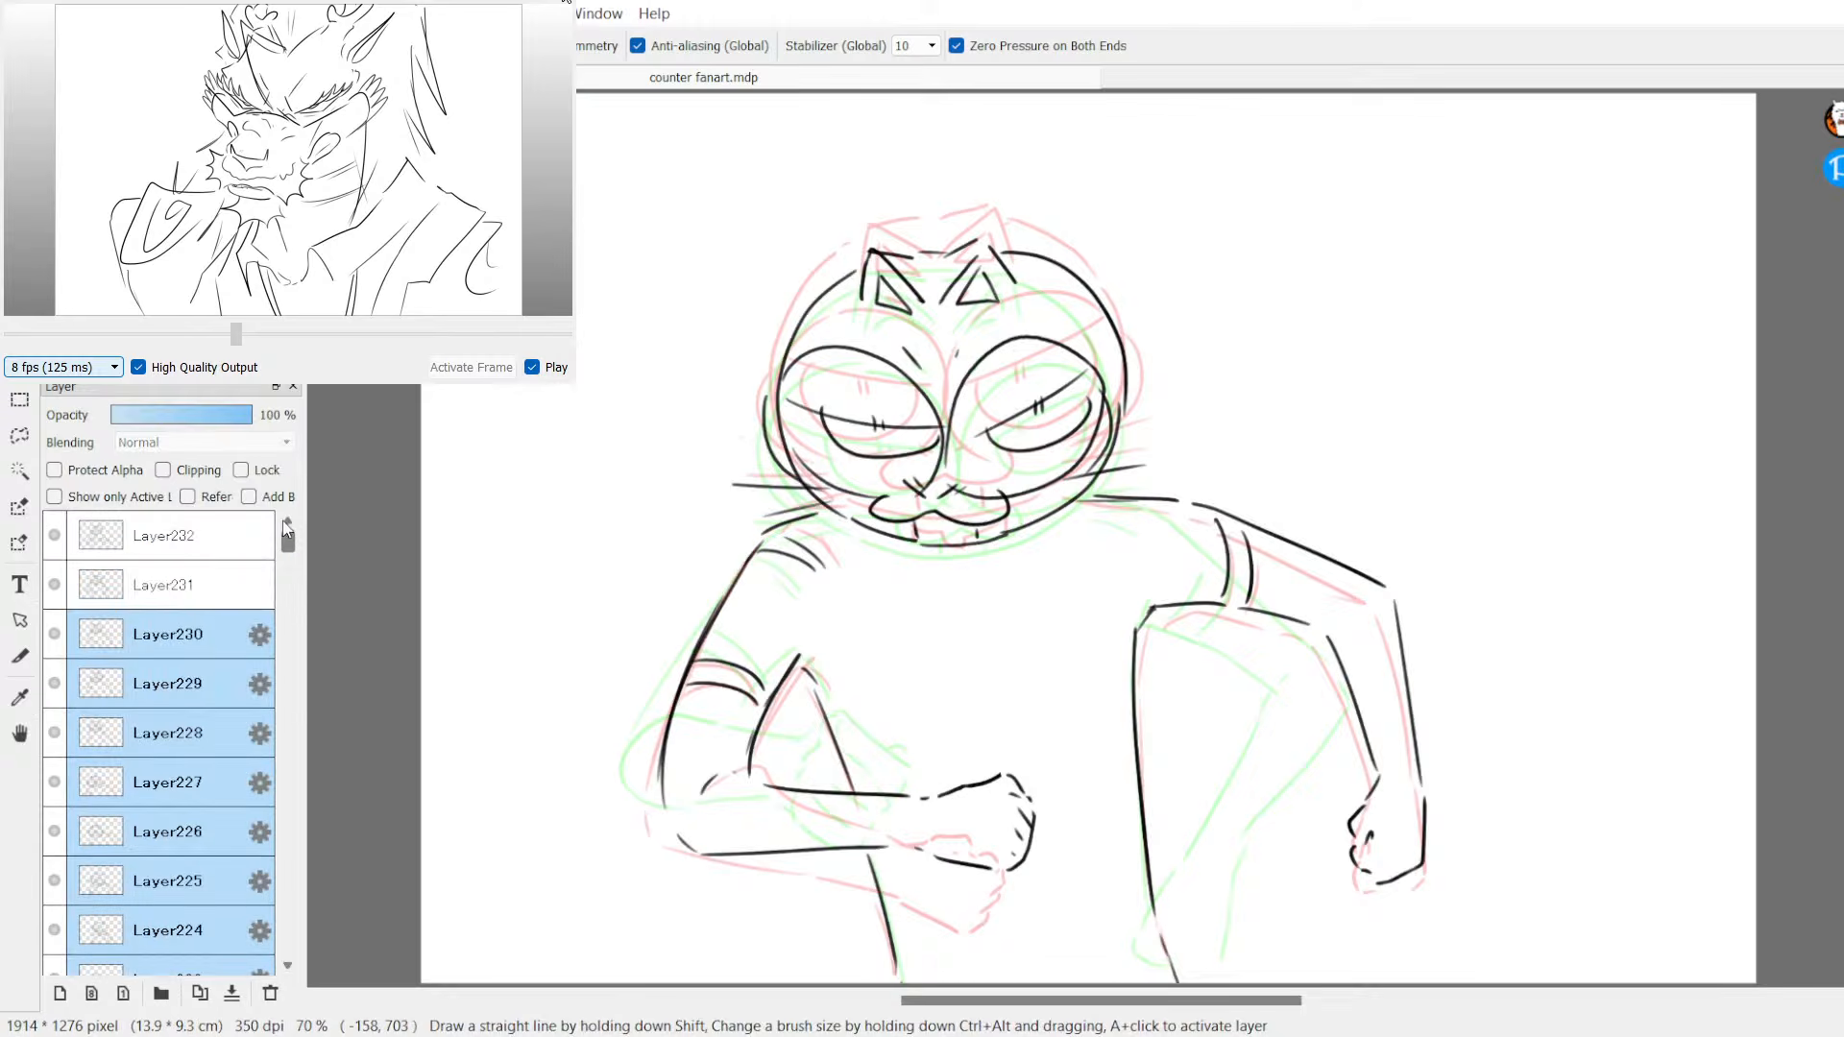
{"action": "left_click", "coordinate": [219, 576]}
{"action": "left_click", "coordinate": [192, 536]}
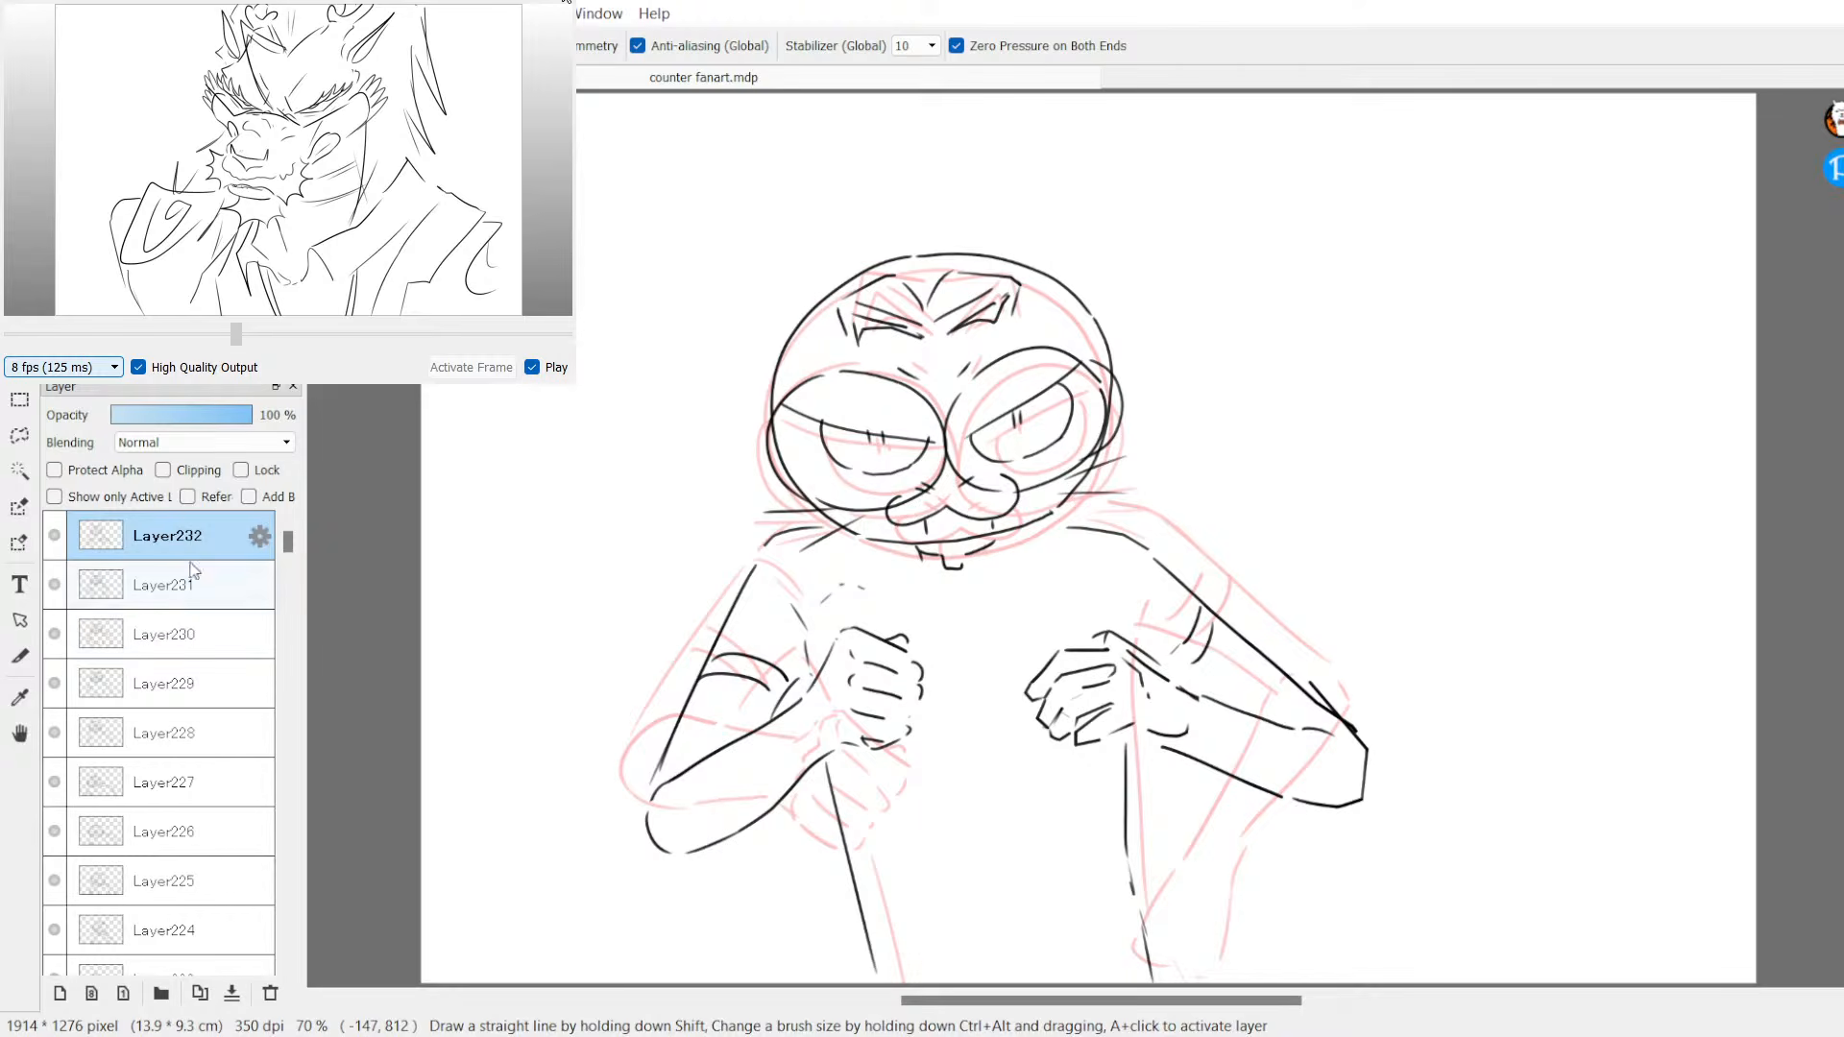
Step: Add a new layer above Layer232, return Layer232 to 100% opacity, and make the new layer active
{"action": "left_click", "coordinate": [166, 416]}
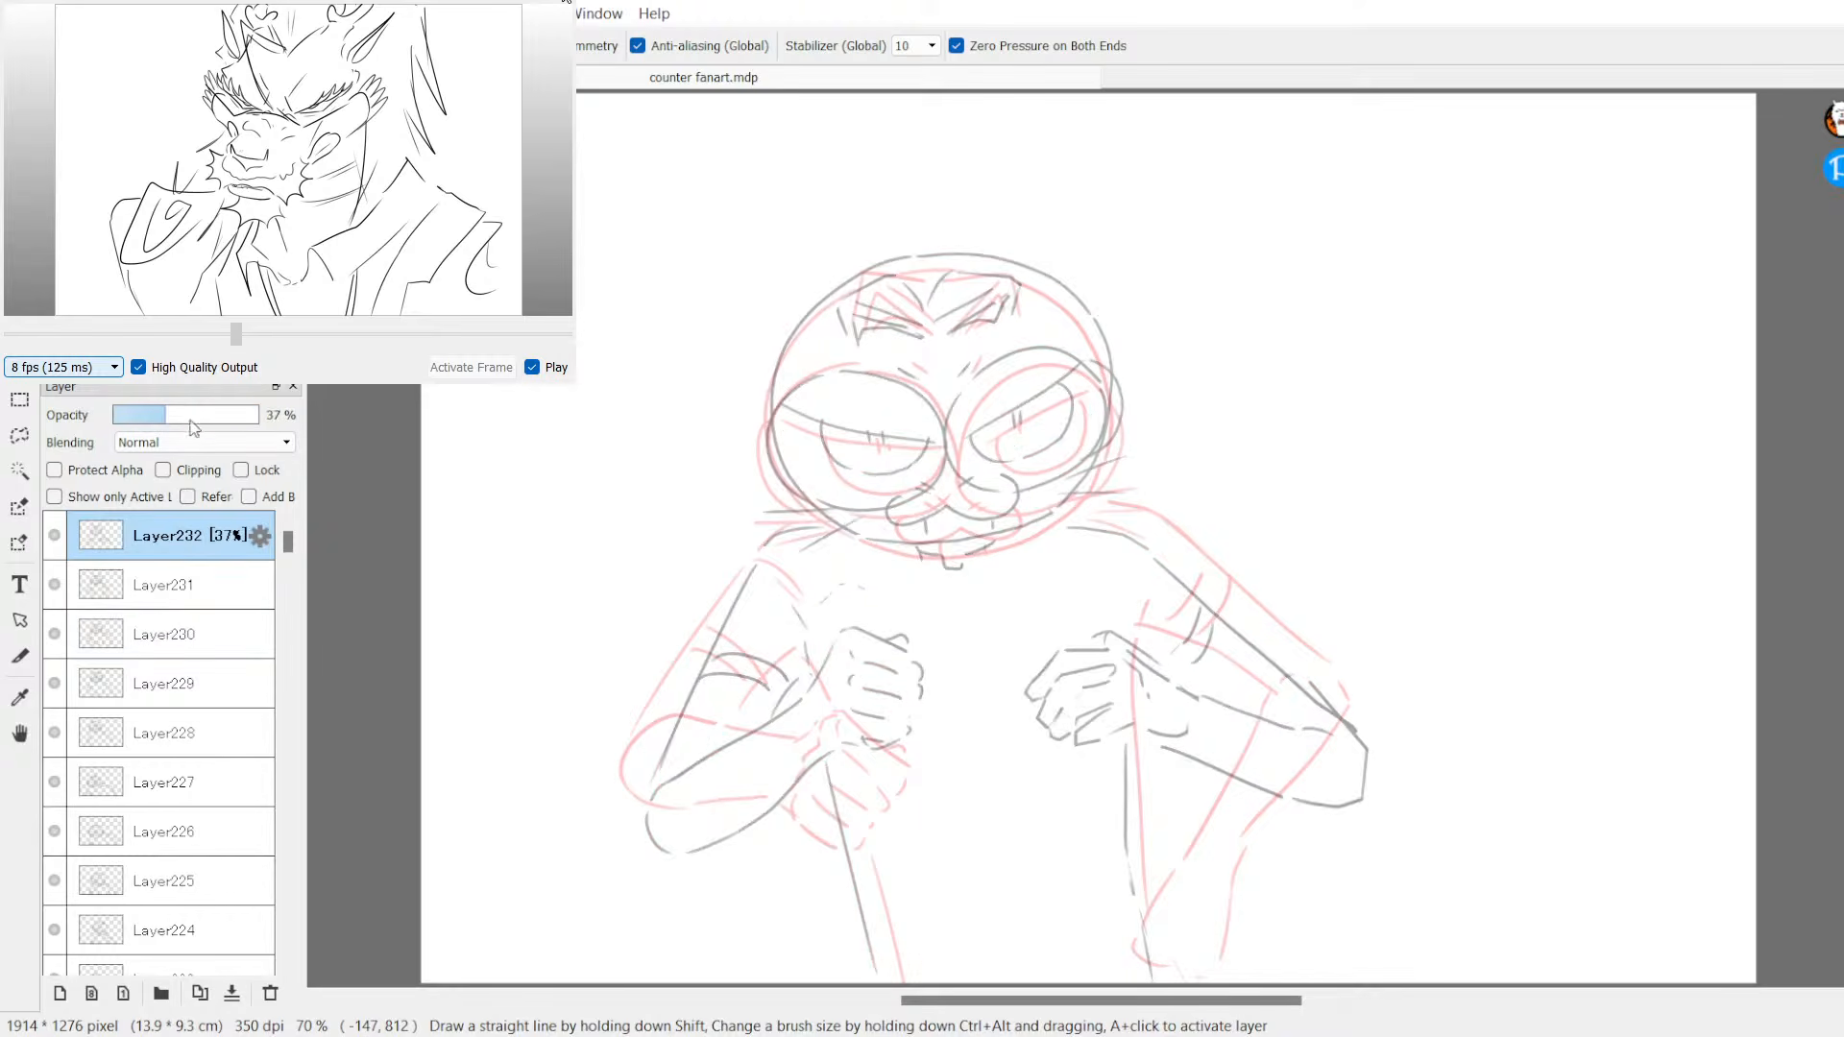
{"action": "left_click", "coordinate": [200, 416]}
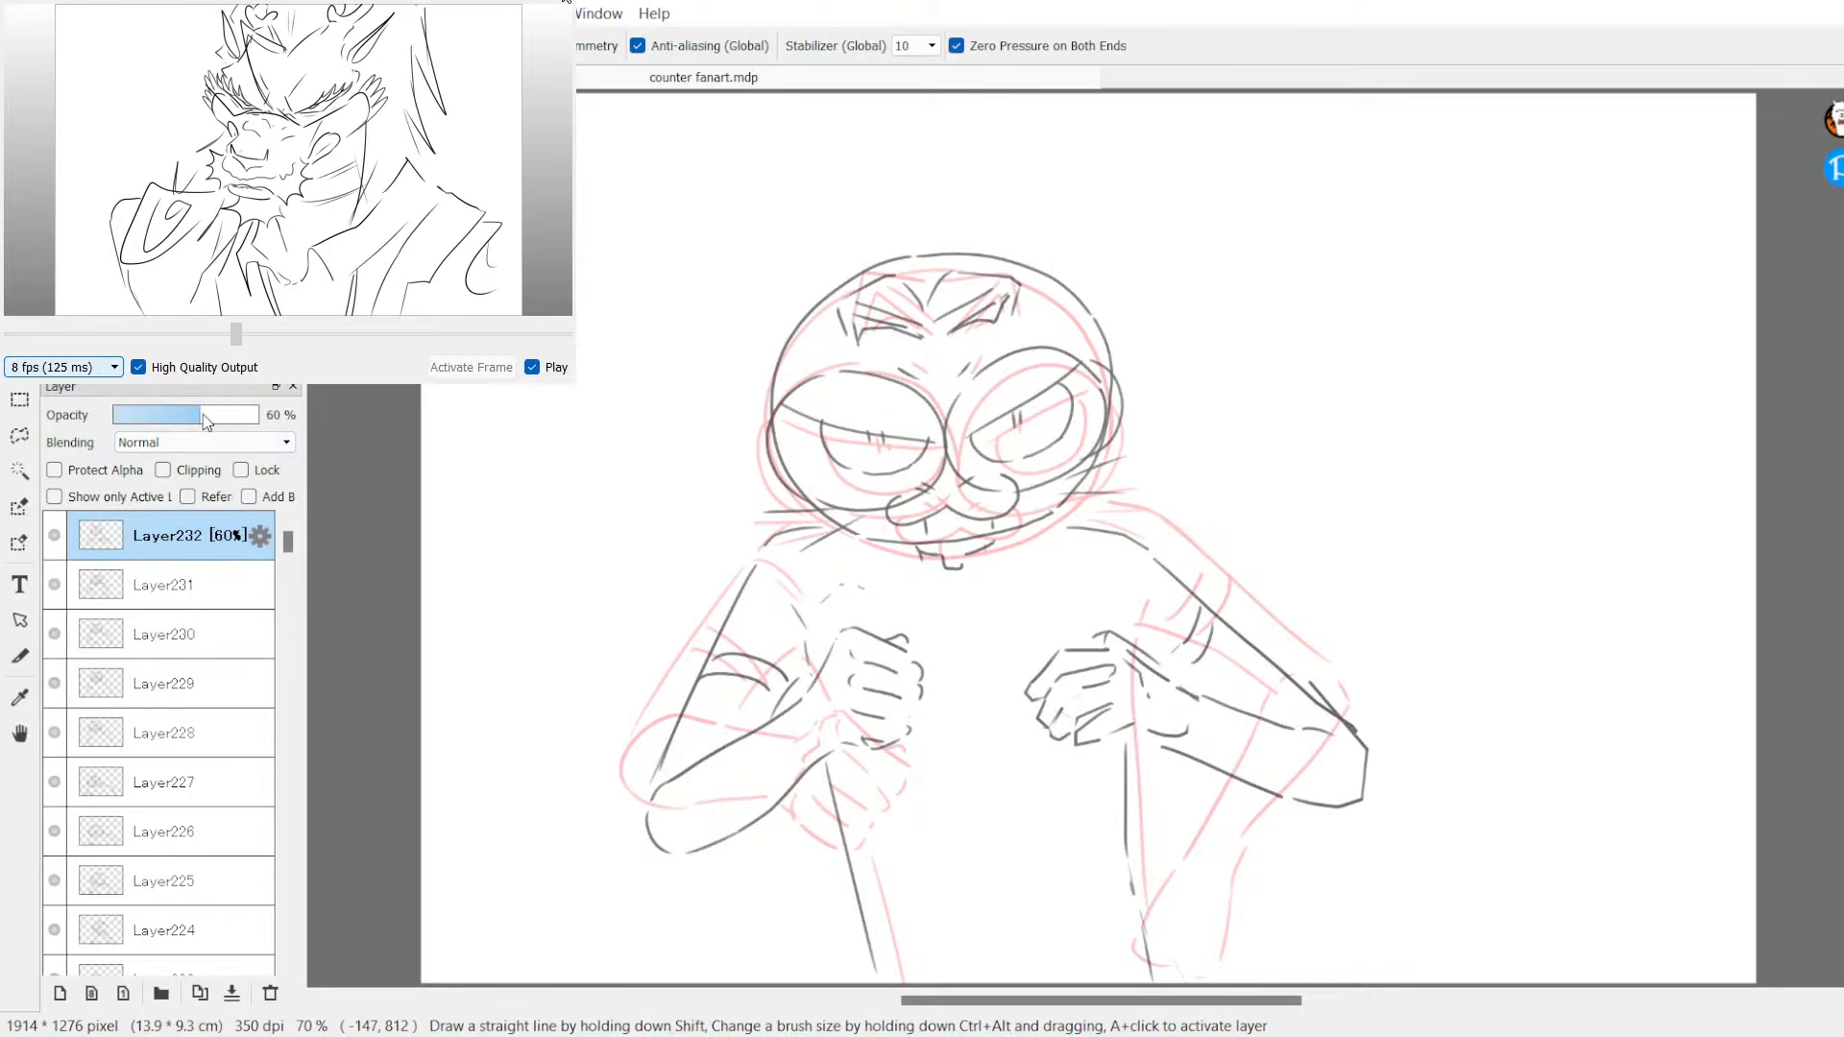
{"action": "left_click", "coordinate": [59, 993]}
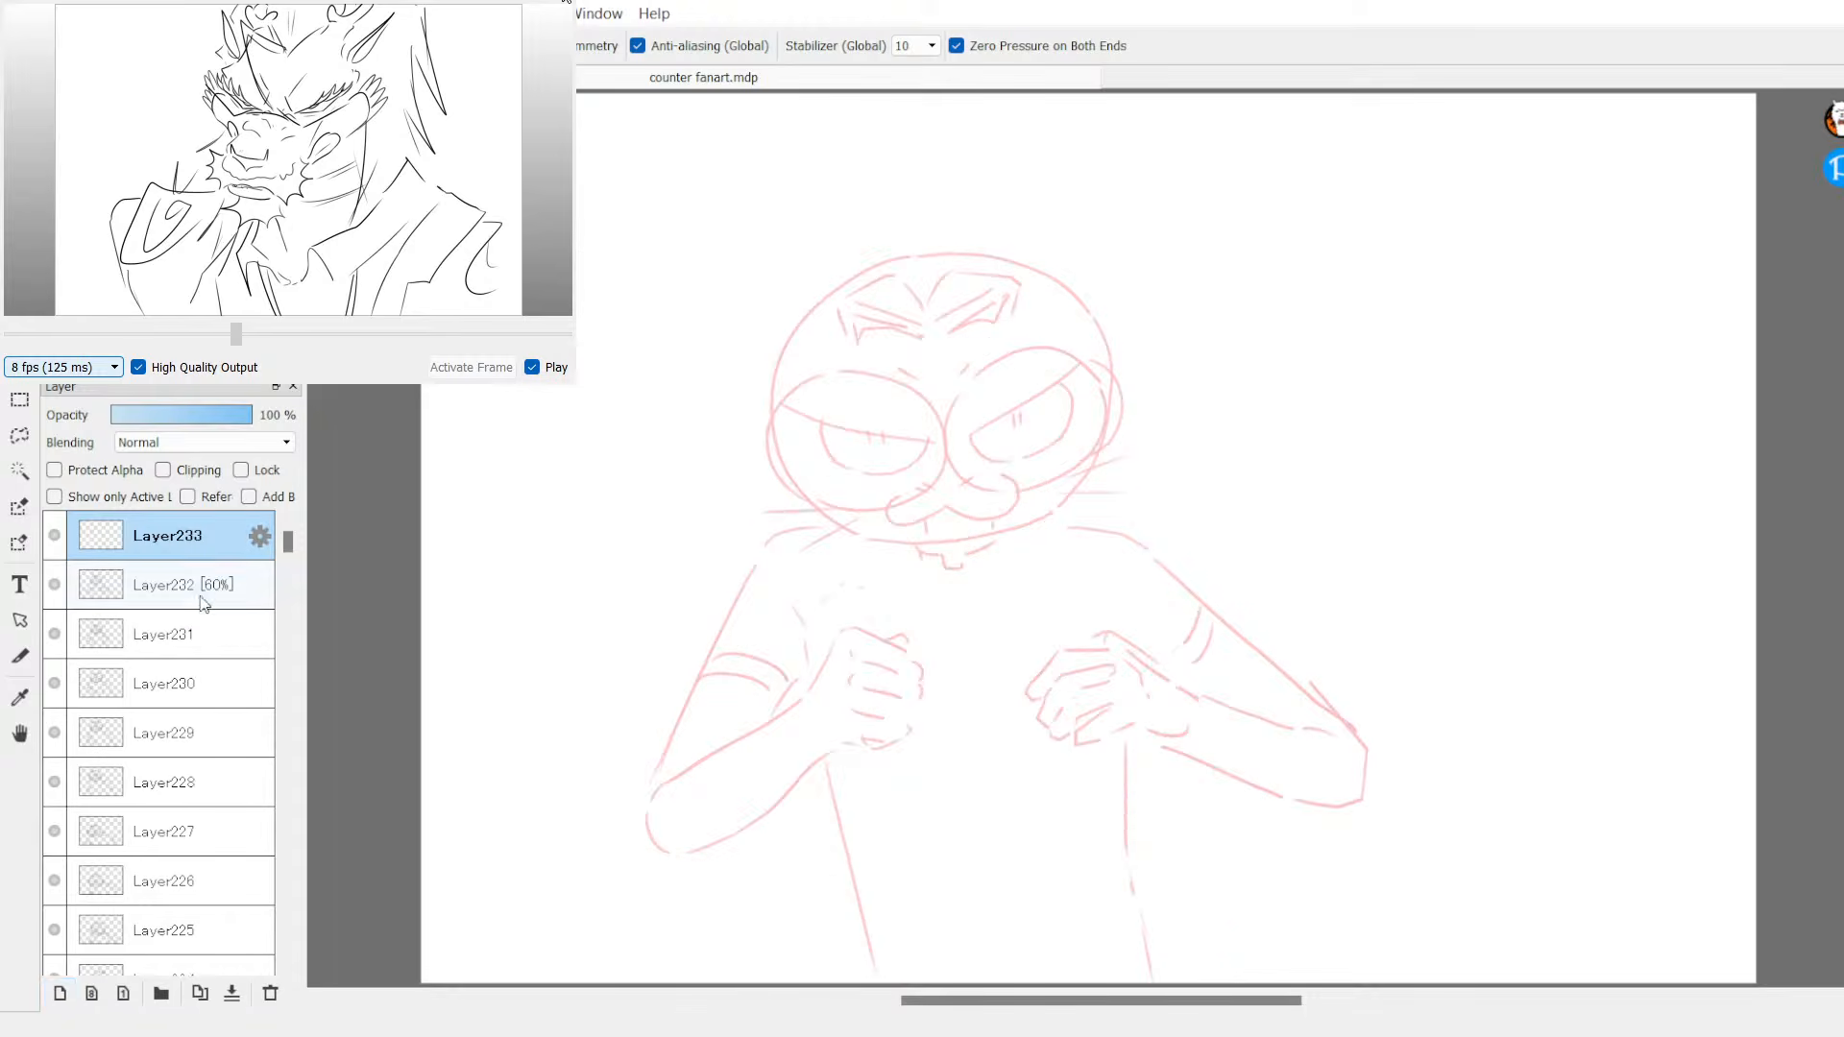
{"action": "left_click", "coordinate": [164, 585]}
{"action": "left_click", "coordinate": [251, 415]}
{"action": "left_click", "coordinate": [224, 543]}
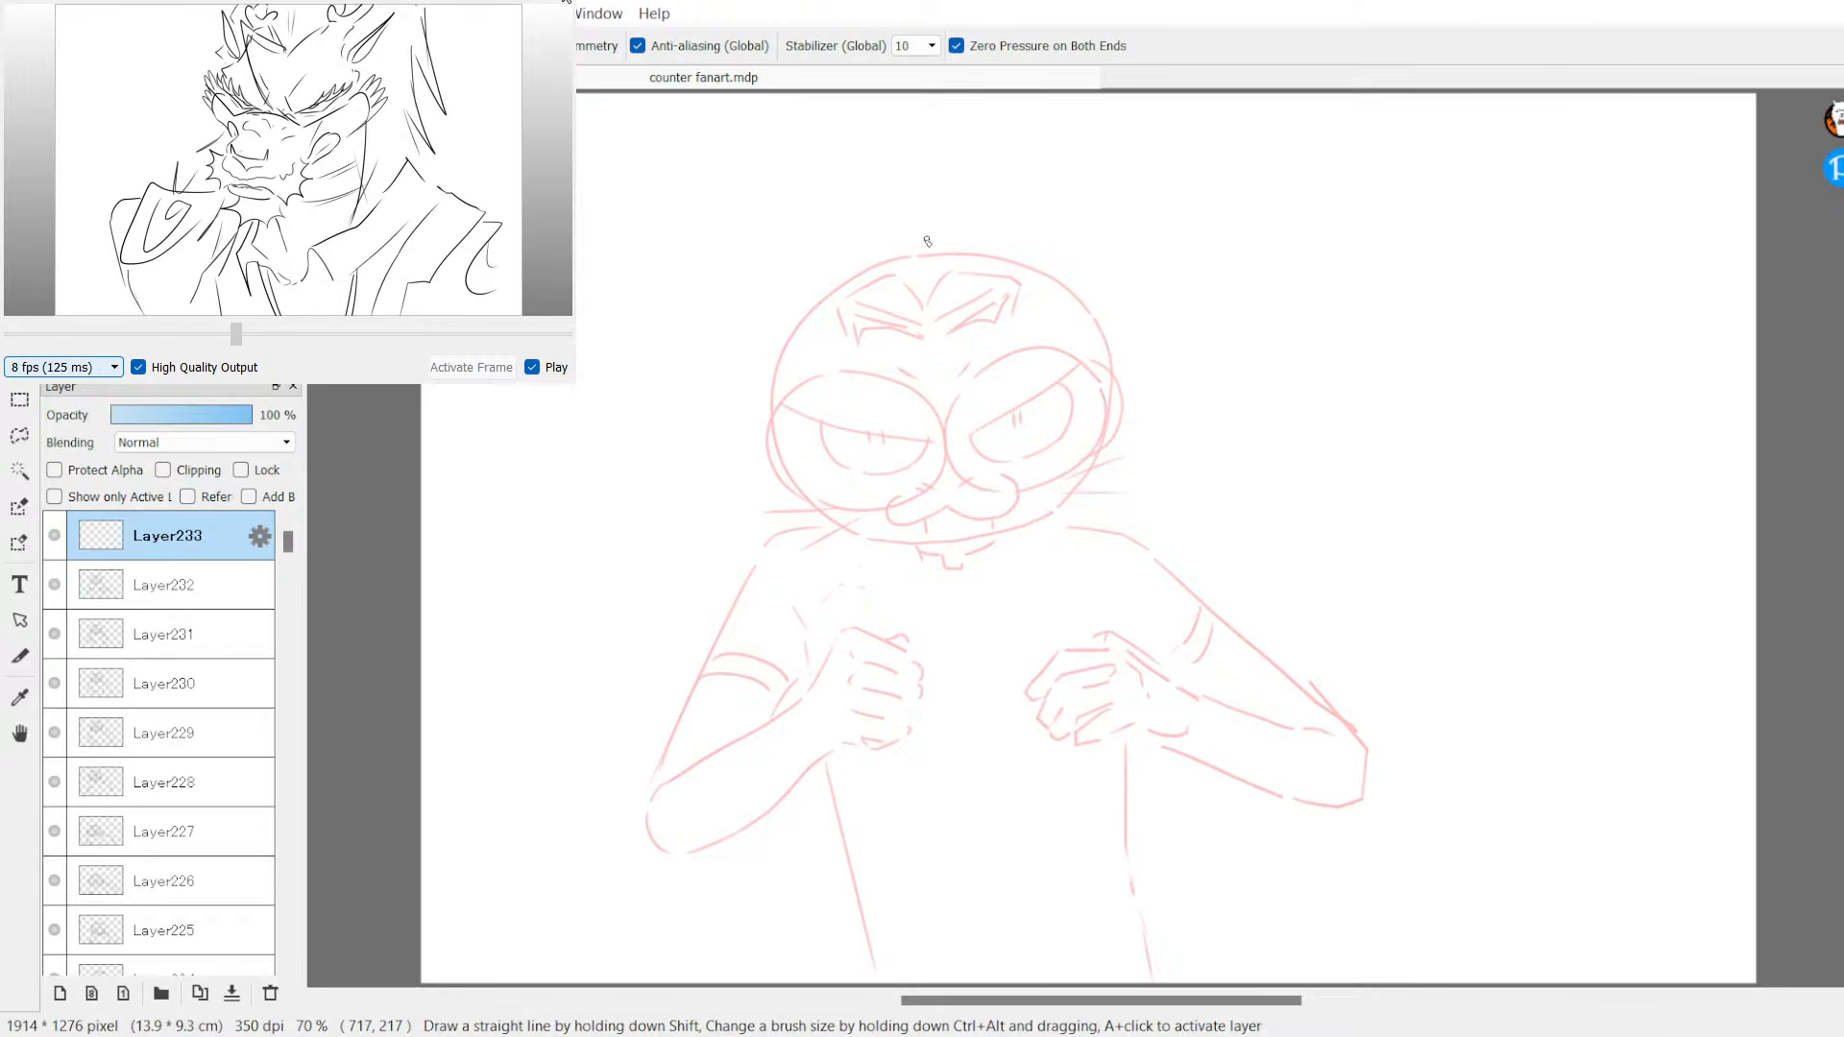
{"action": "mouse_move", "coordinate": [926, 240]}
{"action": "left_mouse_down"}
{"action": "mouse_move", "coordinate": [824, 317]}
{"action": "mouse_move", "coordinate": [881, 504]}
{"action": "left_mouse_up"}
{"action": "key", "text": "ctrl+z"}
{"action": "mouse_move", "coordinate": [902, 249]}
{"action": "left_mouse_down"}
{"action": "mouse_move", "coordinate": [824, 389]}
{"action": "mouse_move", "coordinate": [907, 500]}
{"action": "mouse_move", "coordinate": [917, 481]}
{"action": "left_mouse_up"}
{"action": "key", "text": "ctrl+z"}
{"action": "mouse_move", "coordinate": [920, 243]}
{"action": "left_mouse_down"}
{"action": "mouse_move", "coordinate": [827, 328]}
{"action": "mouse_move", "coordinate": [841, 461]}
{"action": "mouse_move", "coordinate": [932, 495]}
{"action": "left_mouse_up"}
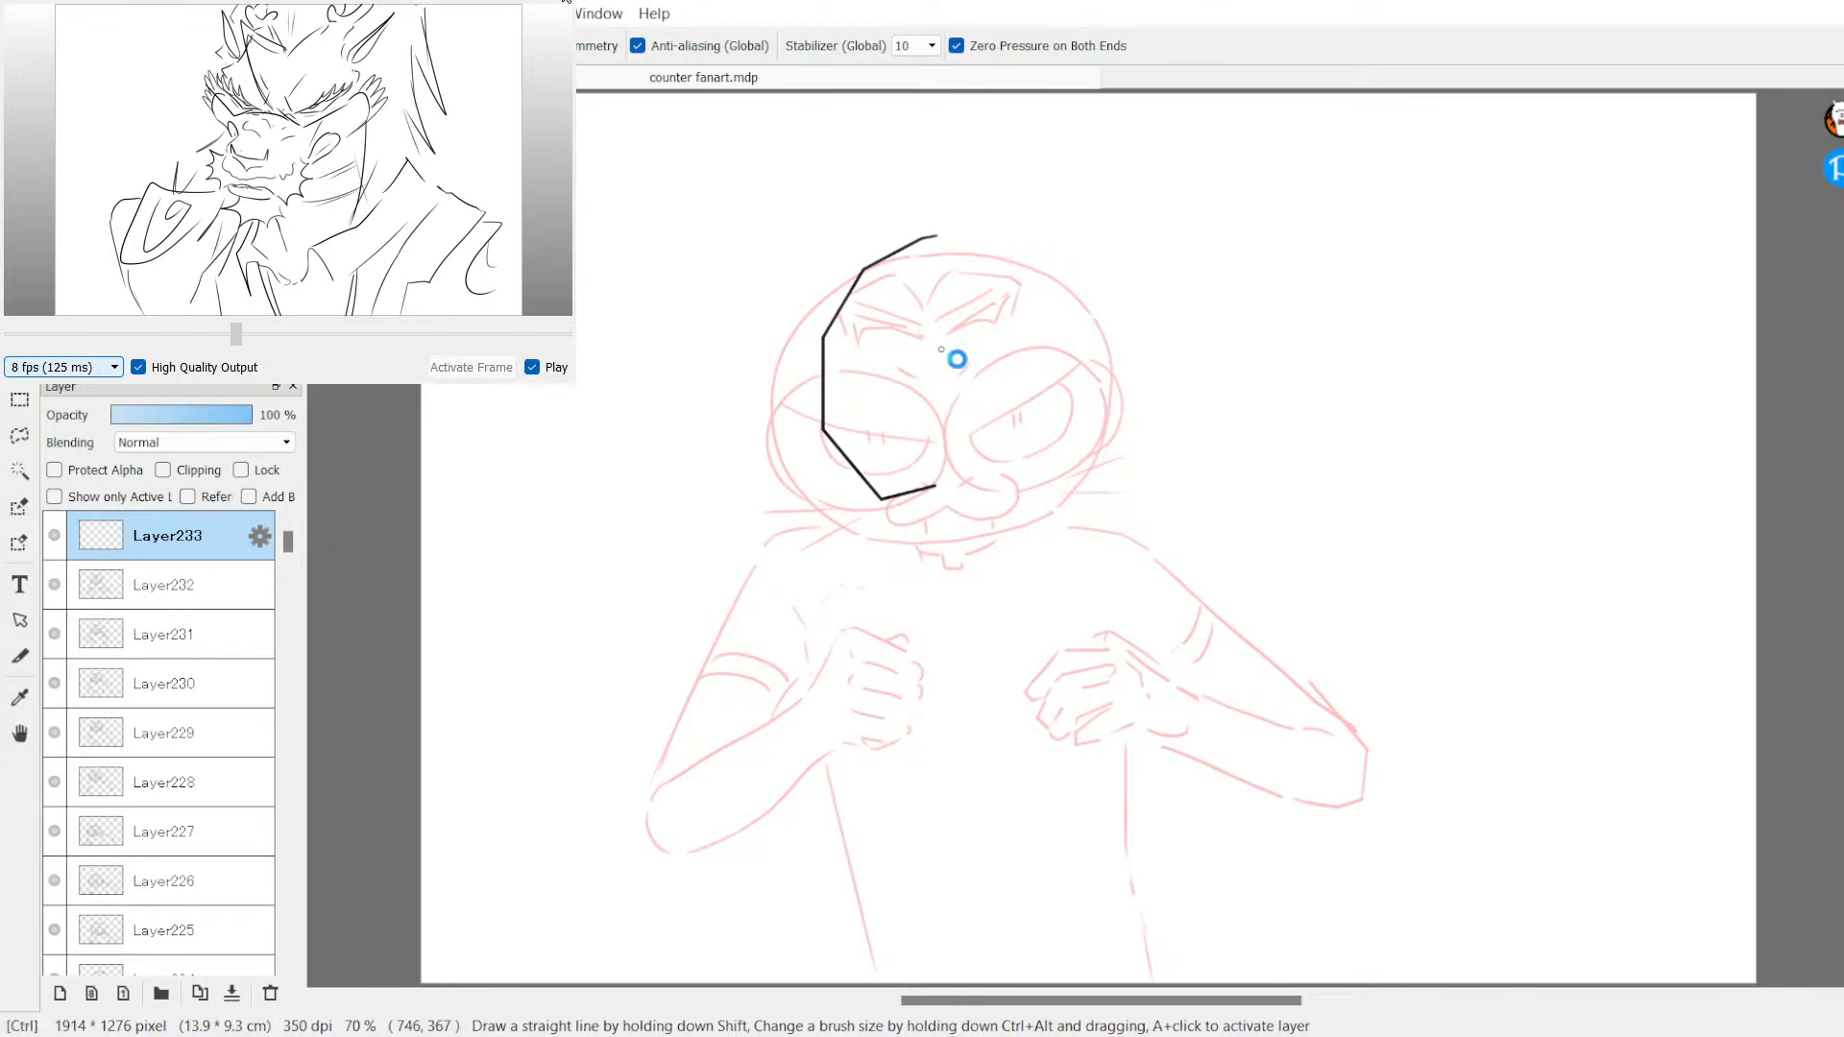
{"action": "key", "text": "ctrl+z"}
Step: Draw the round head outline on Layer233, slightly higher and further right than the red onion-skin head
{"action": "mouse_move", "coordinate": [934, 242]}
{"action": "left_mouse_down"}
{"action": "mouse_move", "coordinate": [832, 299]}
{"action": "mouse_move", "coordinate": [800, 384]}
{"action": "mouse_move", "coordinate": [883, 491]}
{"action": "mouse_move", "coordinate": [904, 445]}
{"action": "left_mouse_up"}
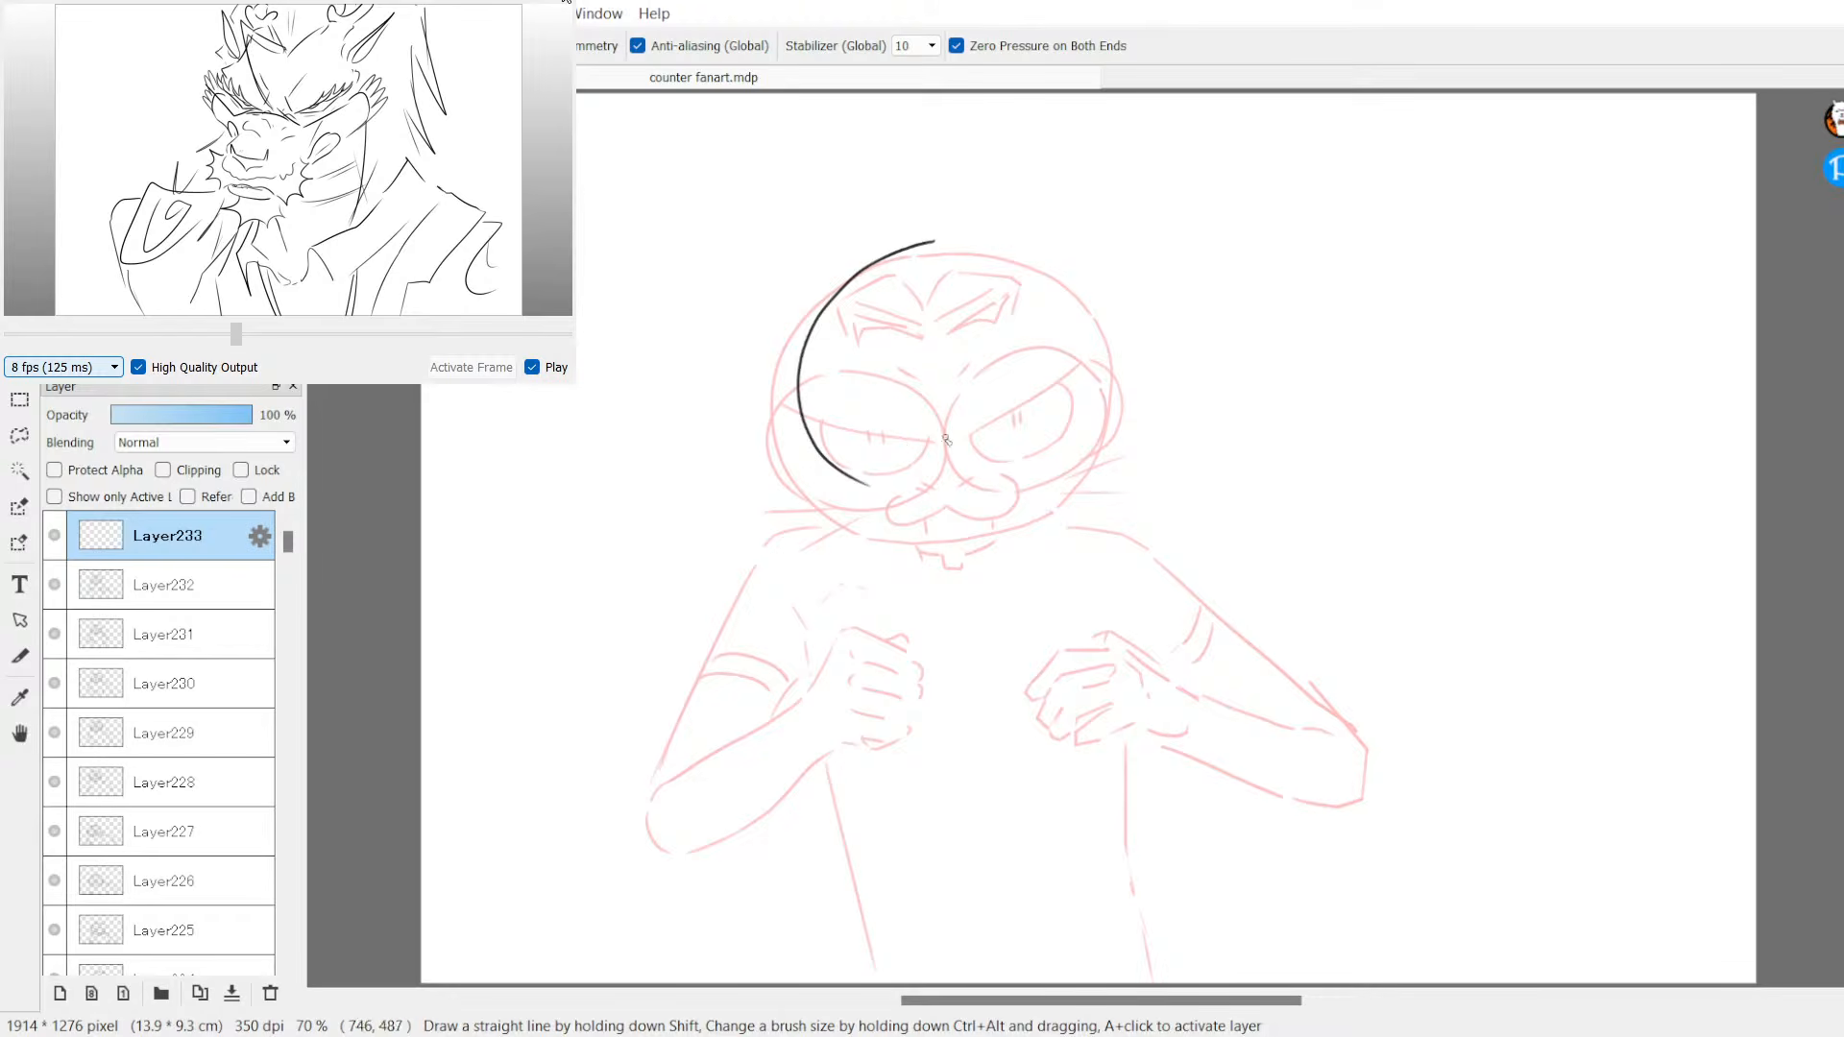
{"action": "left_click_drag", "start_coordinate": [882, 489], "coordinate": [992, 514]}
{"action": "mouse_move", "coordinate": [939, 239]}
{"action": "left_mouse_down"}
{"action": "mouse_move", "coordinate": [1112, 292]}
{"action": "mouse_move", "coordinate": [1133, 374]}
{"action": "mouse_move", "coordinate": [1112, 453]}
{"action": "mouse_move", "coordinate": [1043, 502]}
{"action": "left_mouse_up"}
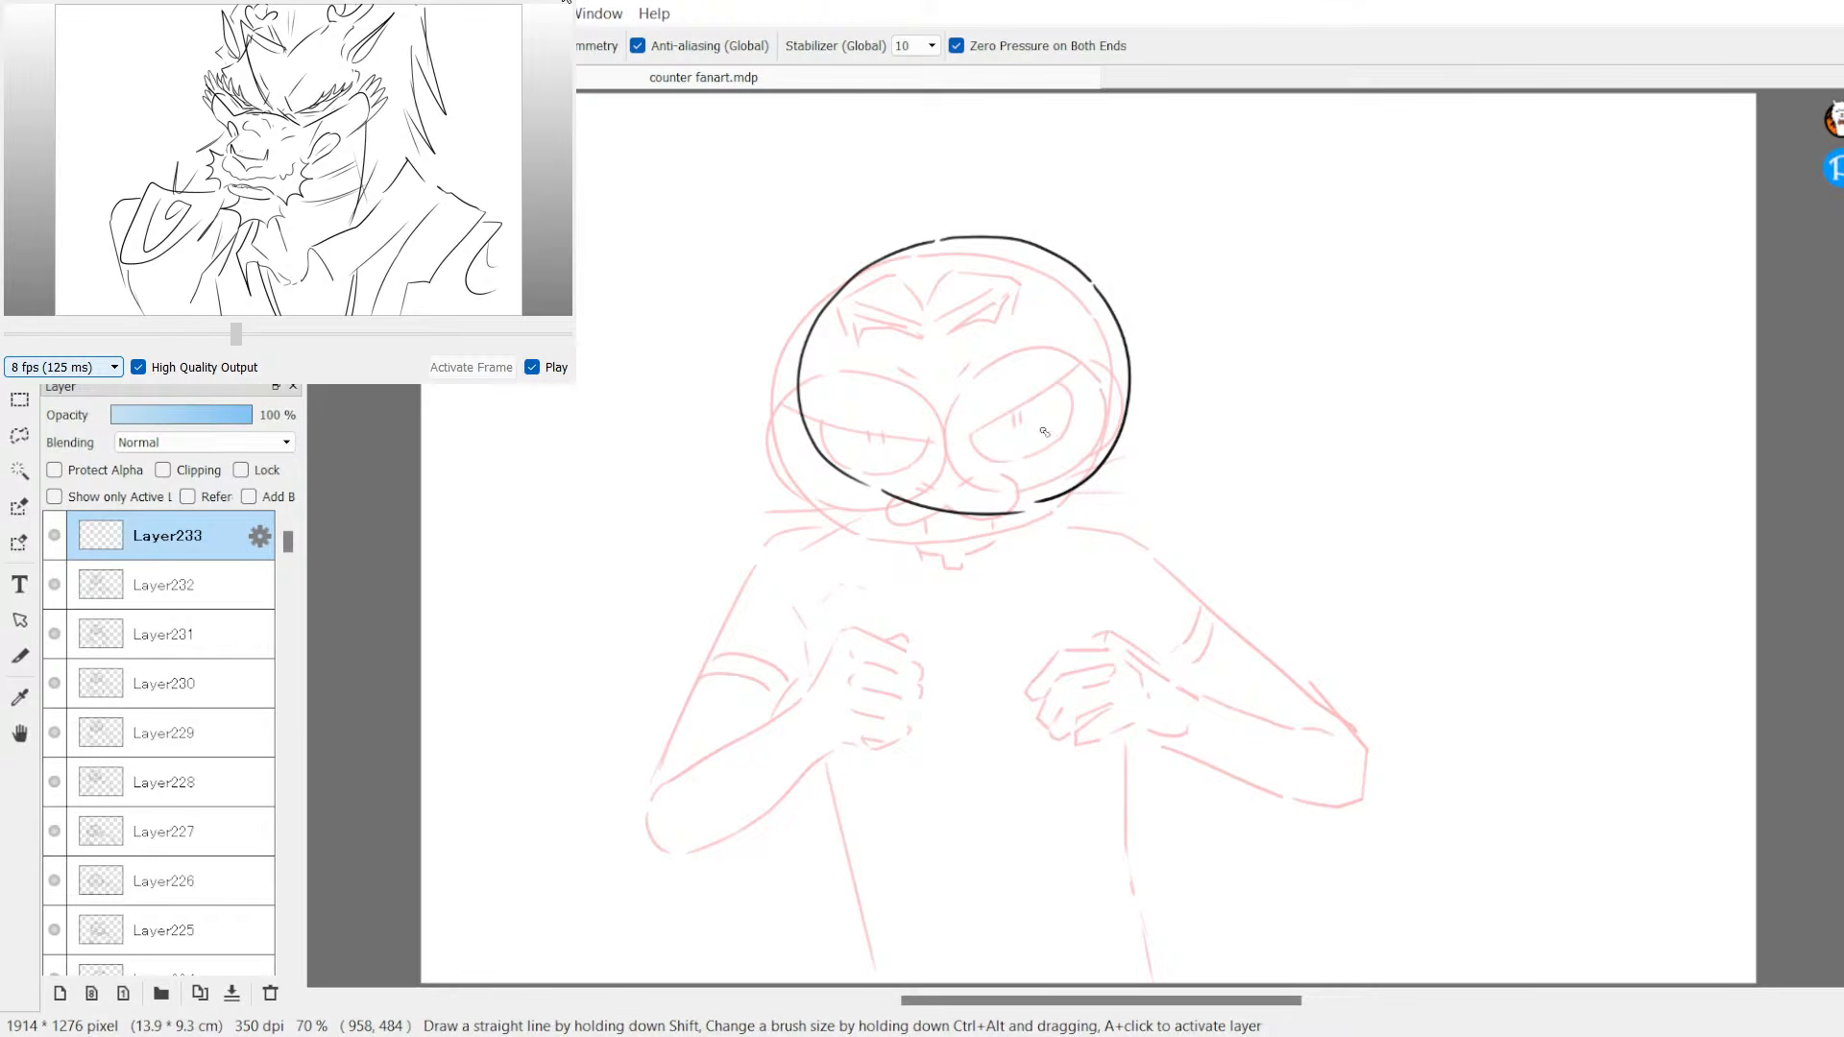
Step: Erase the head outline's chin and right side, and redraw them with a flatter chin curve
{"action": "key", "text": "e"}
{"action": "mouse_move", "coordinate": [900, 504]}
{"action": "left_mouse_down"}
{"action": "mouse_move", "coordinate": [1000, 518]}
{"action": "mouse_move", "coordinate": [899, 503]}
{"action": "mouse_move", "coordinate": [1035, 457]}
{"action": "mouse_move", "coordinate": [887, 496]}
{"action": "mouse_move", "coordinate": [1038, 499]}
{"action": "left_mouse_up"}
{"action": "key", "text": "b"}
{"action": "key", "text": "e"}
{"action": "left_click_drag", "start_coordinate": [1103, 288], "coordinate": [1125, 374]}
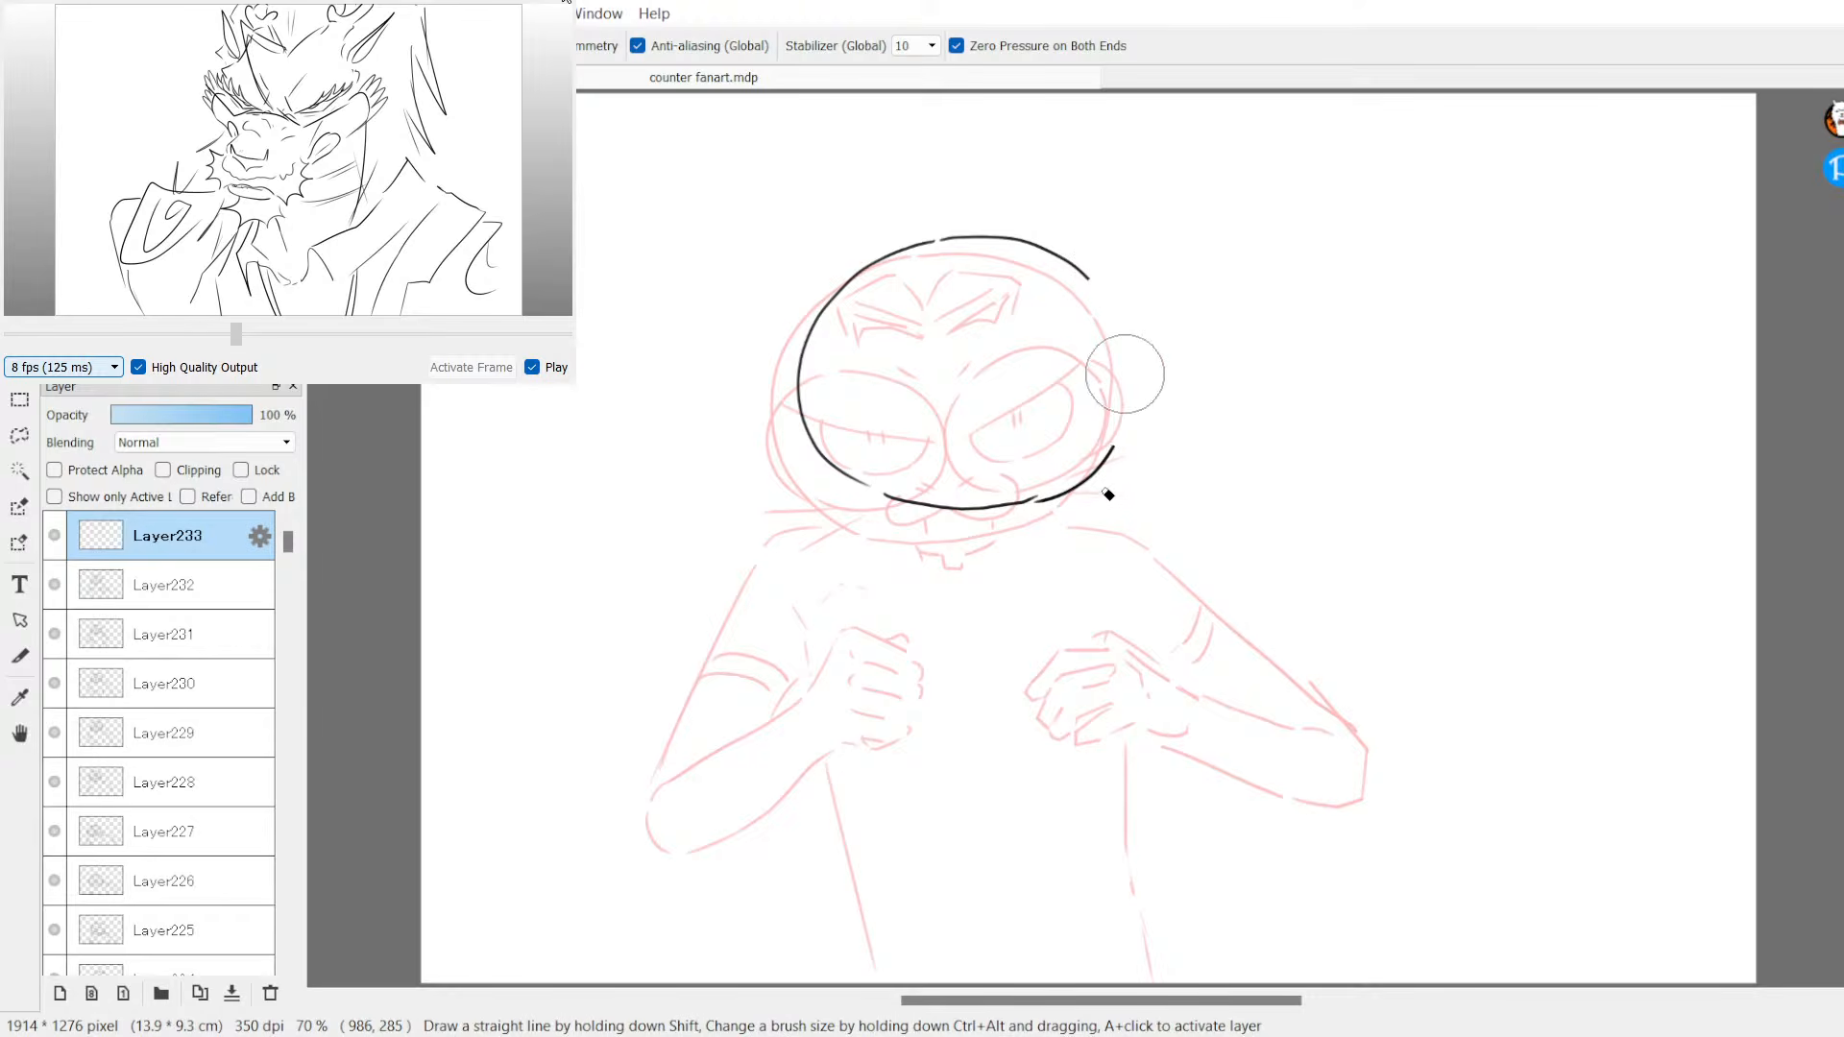
{"action": "left_click_drag", "start_coordinate": [1107, 495], "coordinate": [1066, 510]}
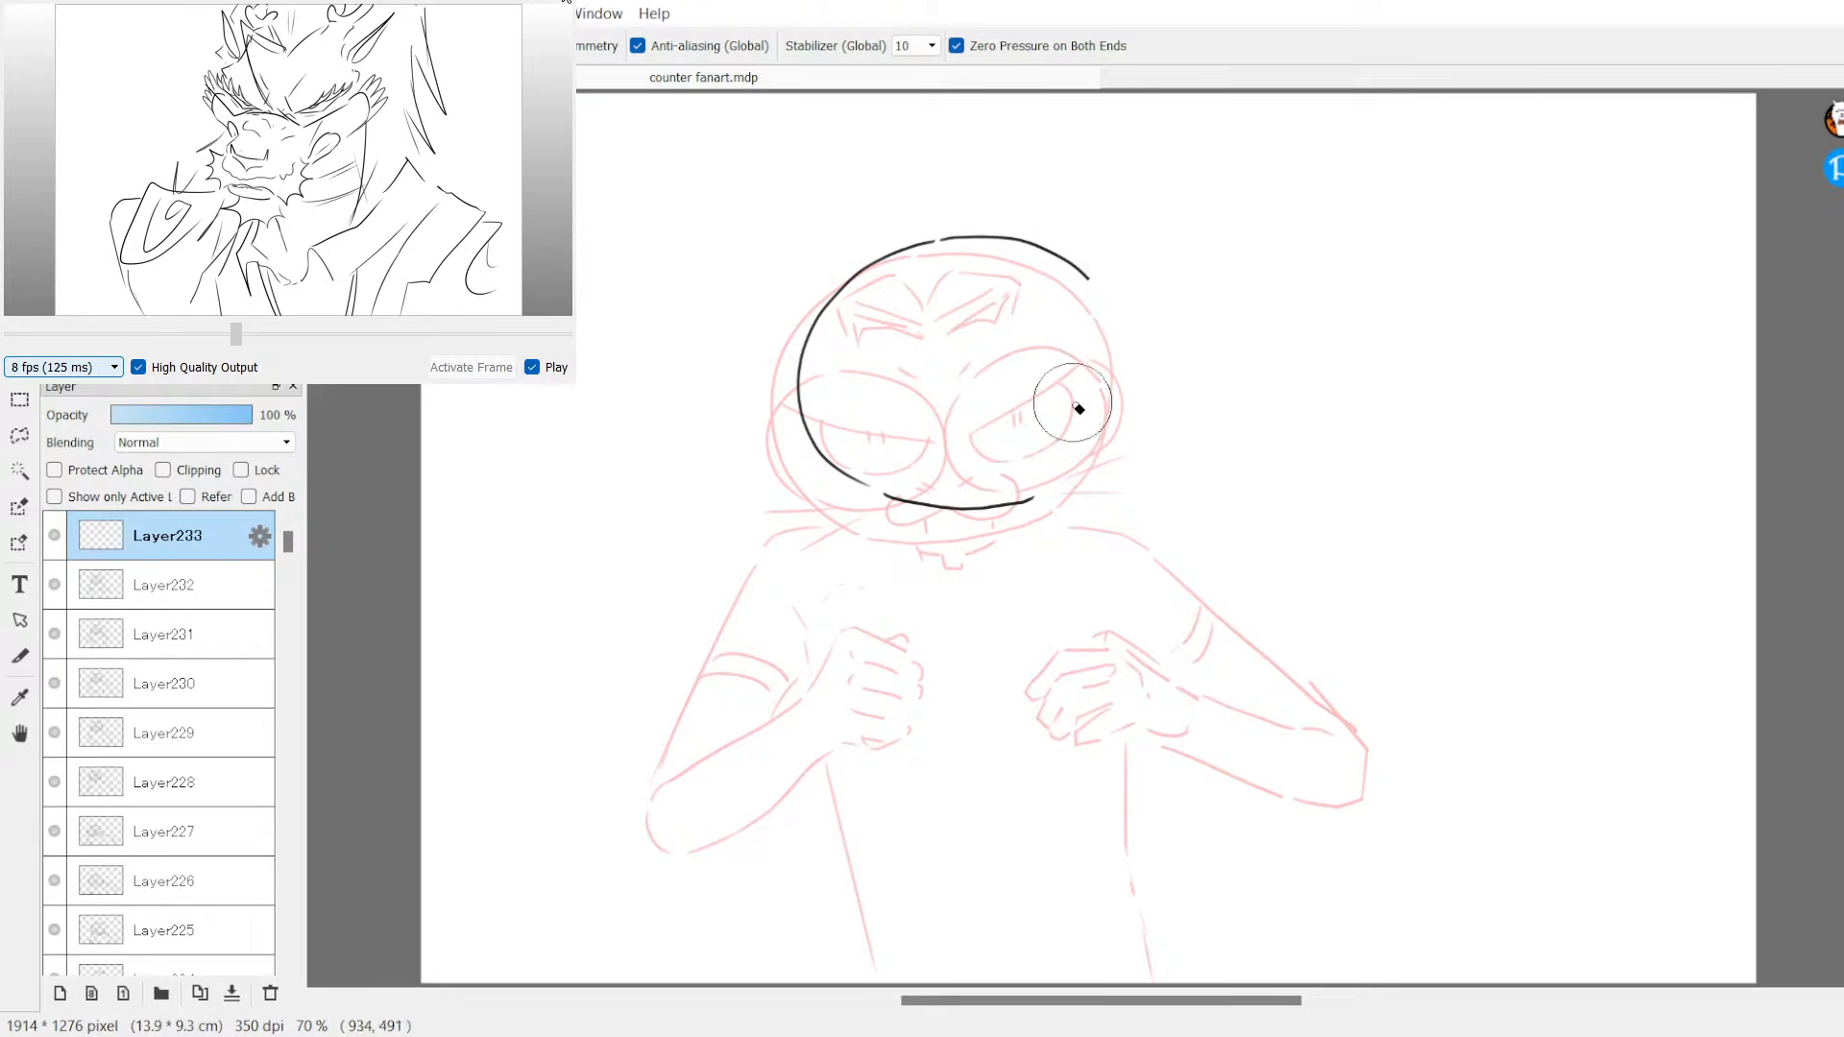
{"action": "key", "text": "b"}
{"action": "mouse_move", "coordinate": [1099, 285]}
{"action": "left_mouse_down"}
{"action": "mouse_move", "coordinate": [1128, 394]}
{"action": "mouse_move", "coordinate": [1112, 463]}
{"action": "mouse_move", "coordinate": [1054, 489]}
{"action": "left_mouse_up"}
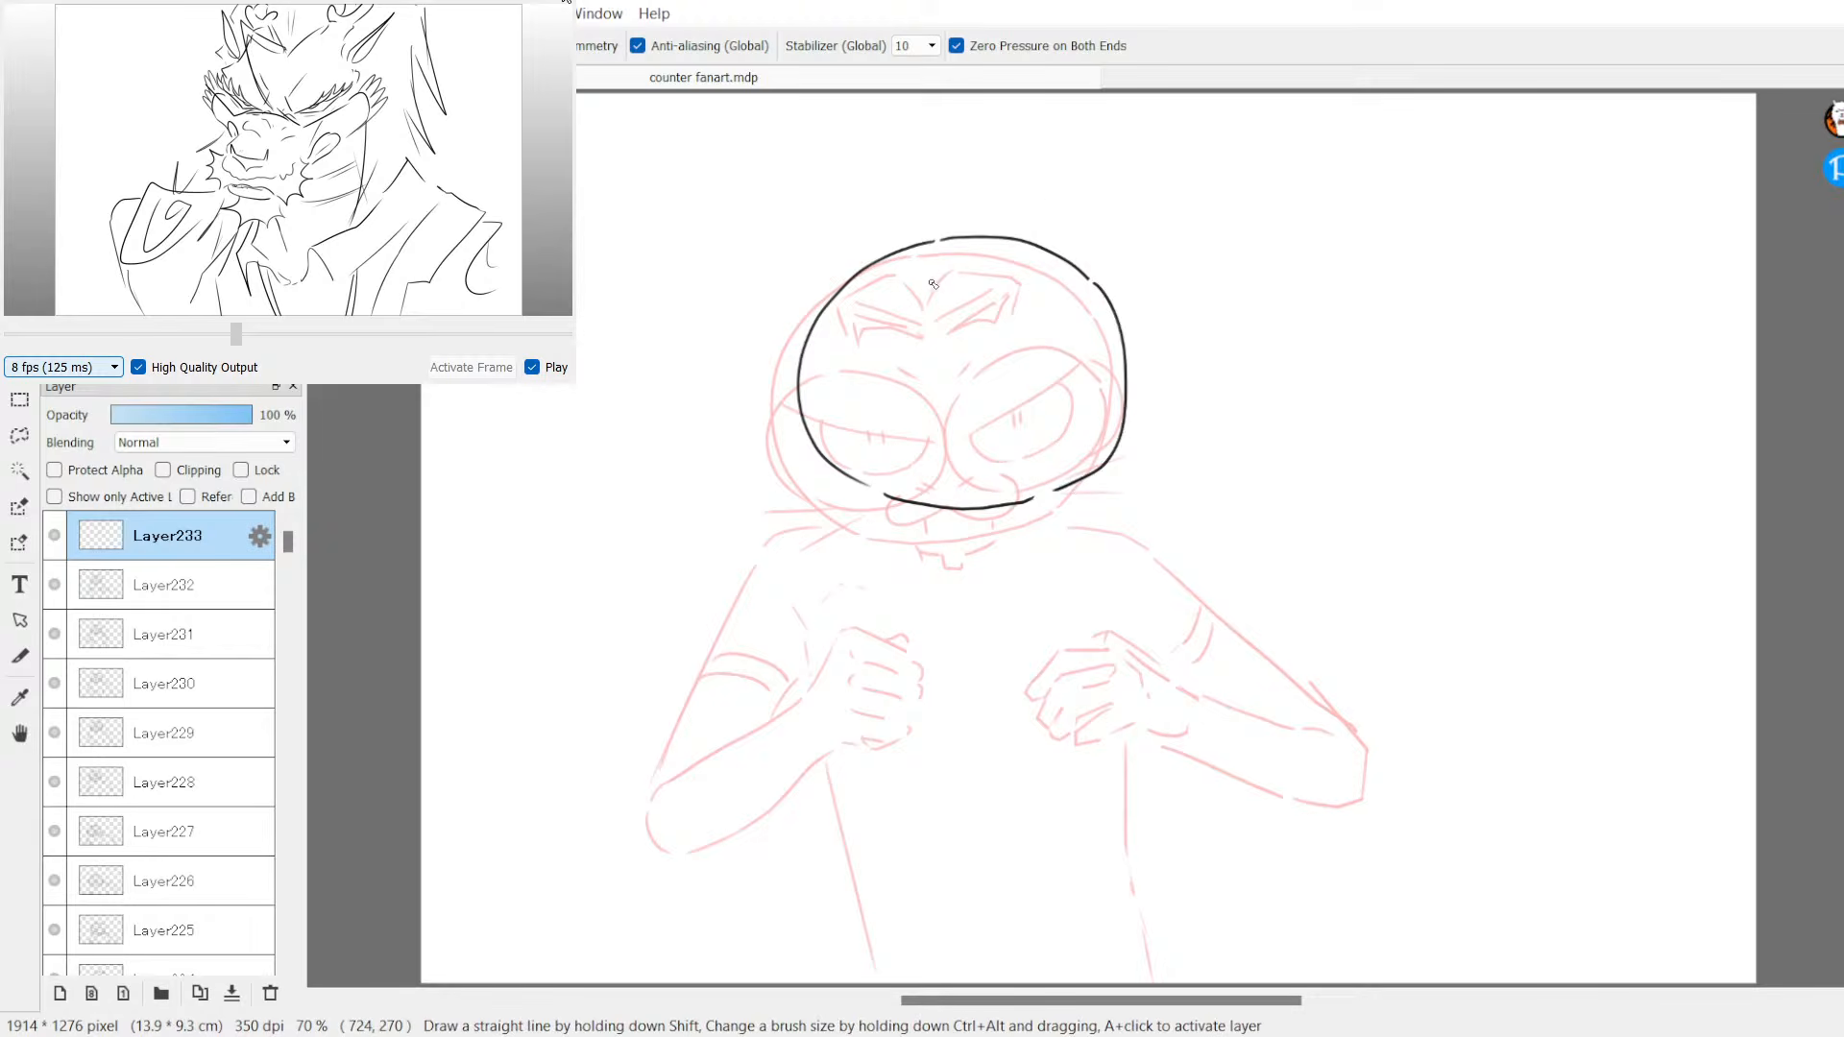
Step: Draw short forehead marks and two large round eye outlines, with small bulging arcs on both sides of the head
{"action": "mouse_move", "coordinate": [940, 274]}
{"action": "left_mouse_down"}
{"action": "mouse_move", "coordinate": [981, 287]}
{"action": "mouse_move", "coordinate": [812, 317]}
{"action": "mouse_move", "coordinate": [970, 379]}
{"action": "mouse_move", "coordinate": [934, 293]}
{"action": "mouse_move", "coordinate": [946, 303]}
{"action": "left_mouse_up"}
{"action": "mouse_move", "coordinate": [976, 389]}
{"action": "left_mouse_down"}
{"action": "mouse_move", "coordinate": [1080, 278]}
{"action": "mouse_move", "coordinate": [1110, 306]}
{"action": "left_mouse_up"}
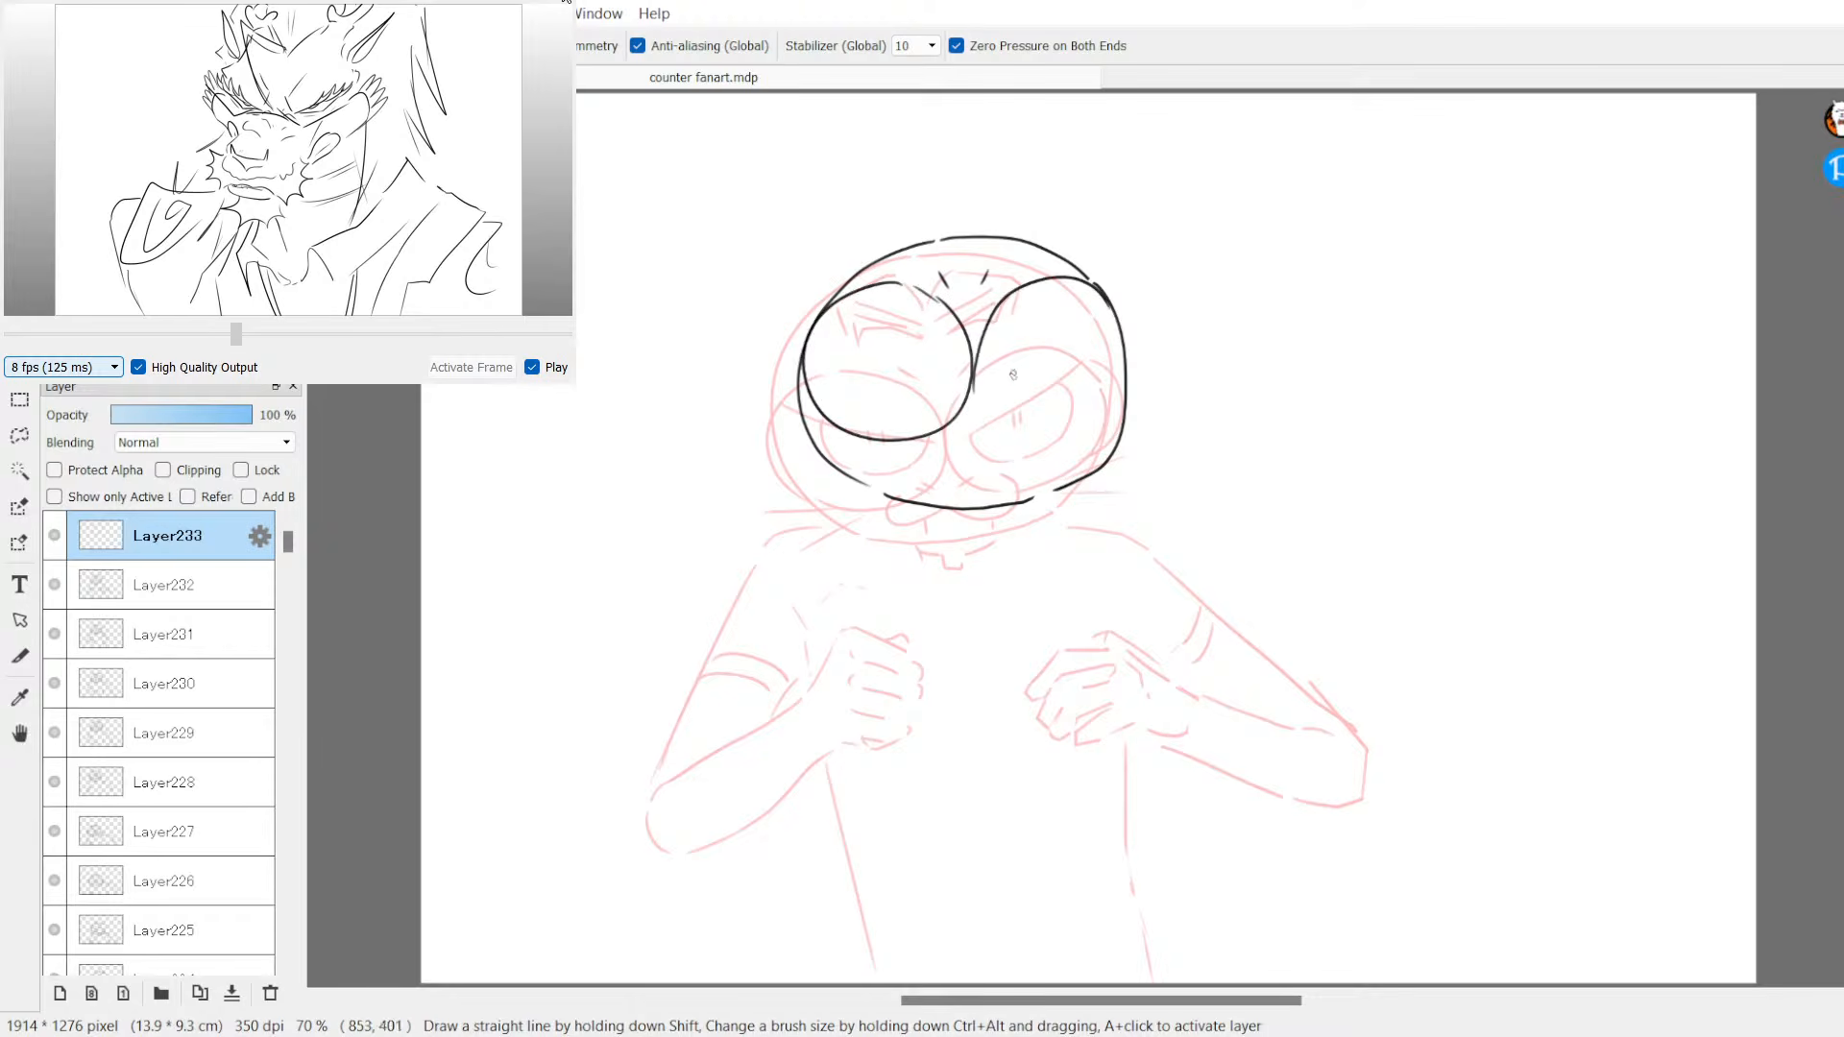
{"action": "left_click_drag", "start_coordinate": [976, 367], "coordinate": [1070, 442]}
{"action": "left_click_drag", "start_coordinate": [1121, 376], "coordinate": [1122, 373]}
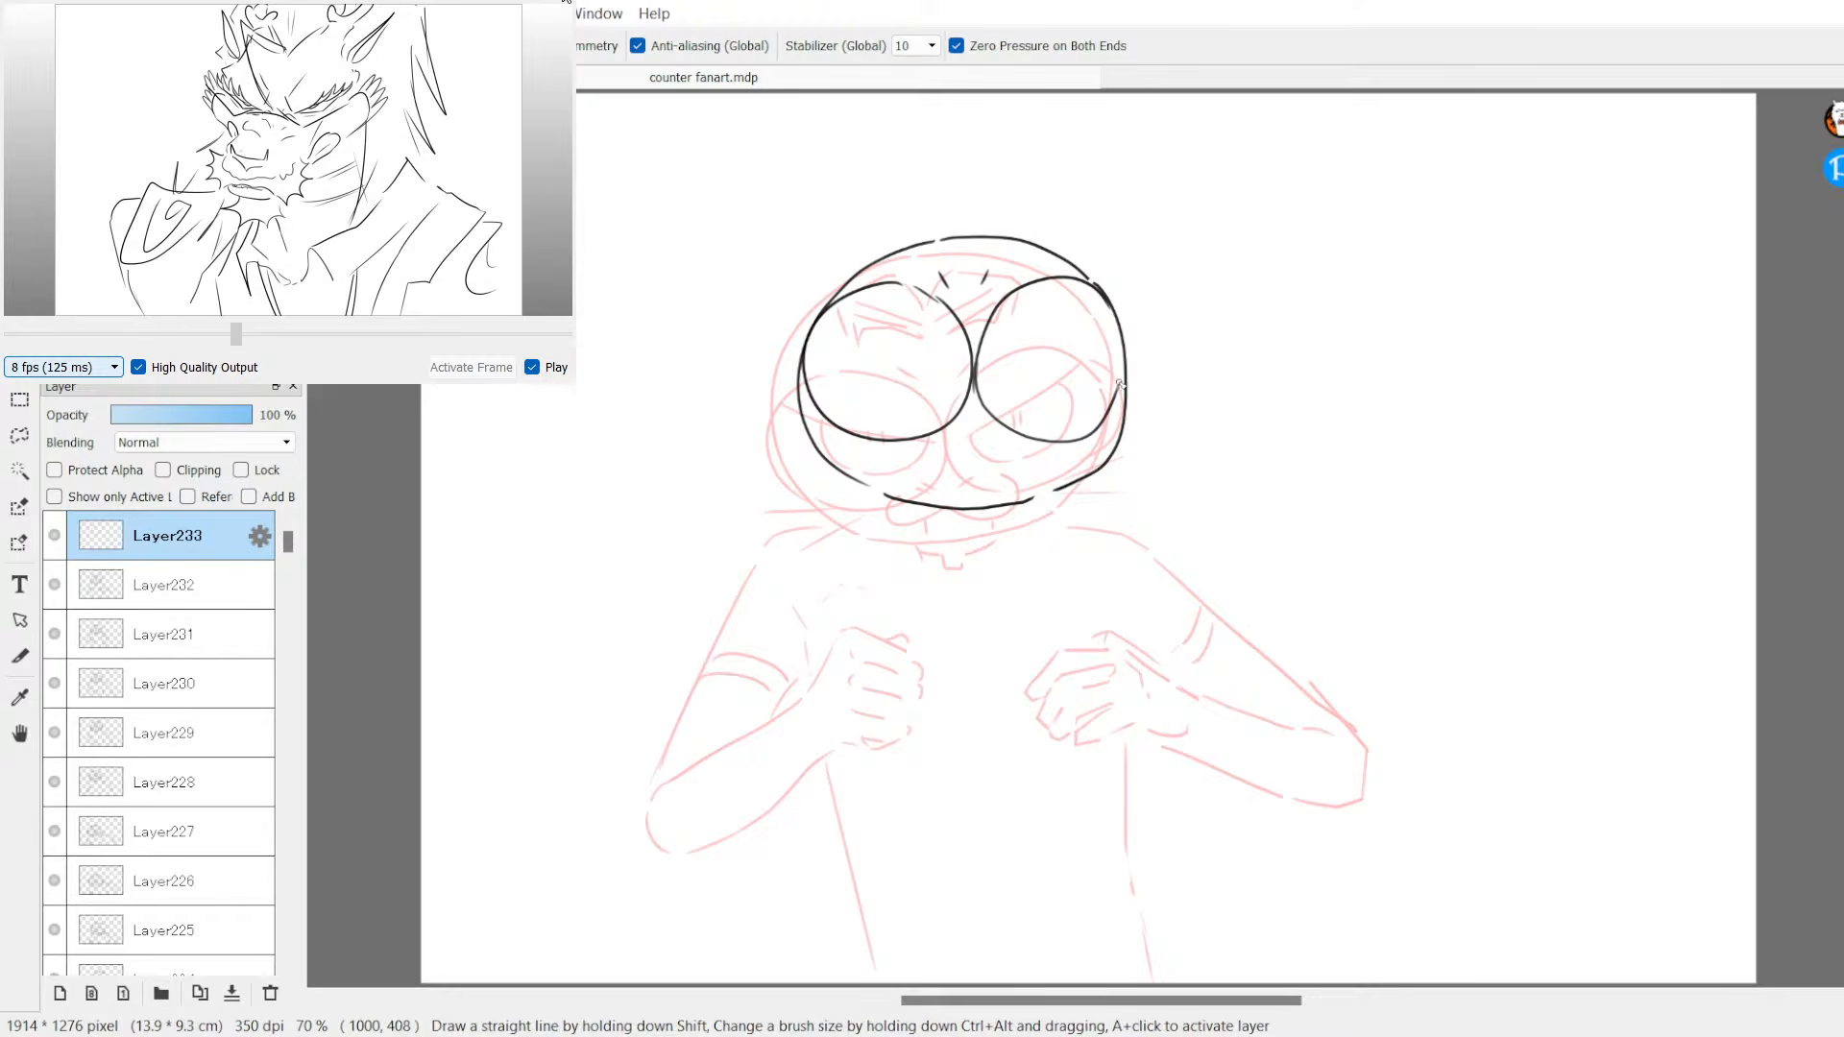
{"action": "mouse_move", "coordinate": [809, 348]}
{"action": "left_mouse_down"}
{"action": "mouse_move", "coordinate": [788, 369]}
{"action": "mouse_move", "coordinate": [845, 438]}
{"action": "left_mouse_up"}
{"action": "mouse_move", "coordinate": [1103, 442]}
{"action": "left_mouse_down"}
{"action": "mouse_move", "coordinate": [1143, 385]}
{"action": "mouse_move", "coordinate": [1129, 347]}
{"action": "left_mouse_up"}
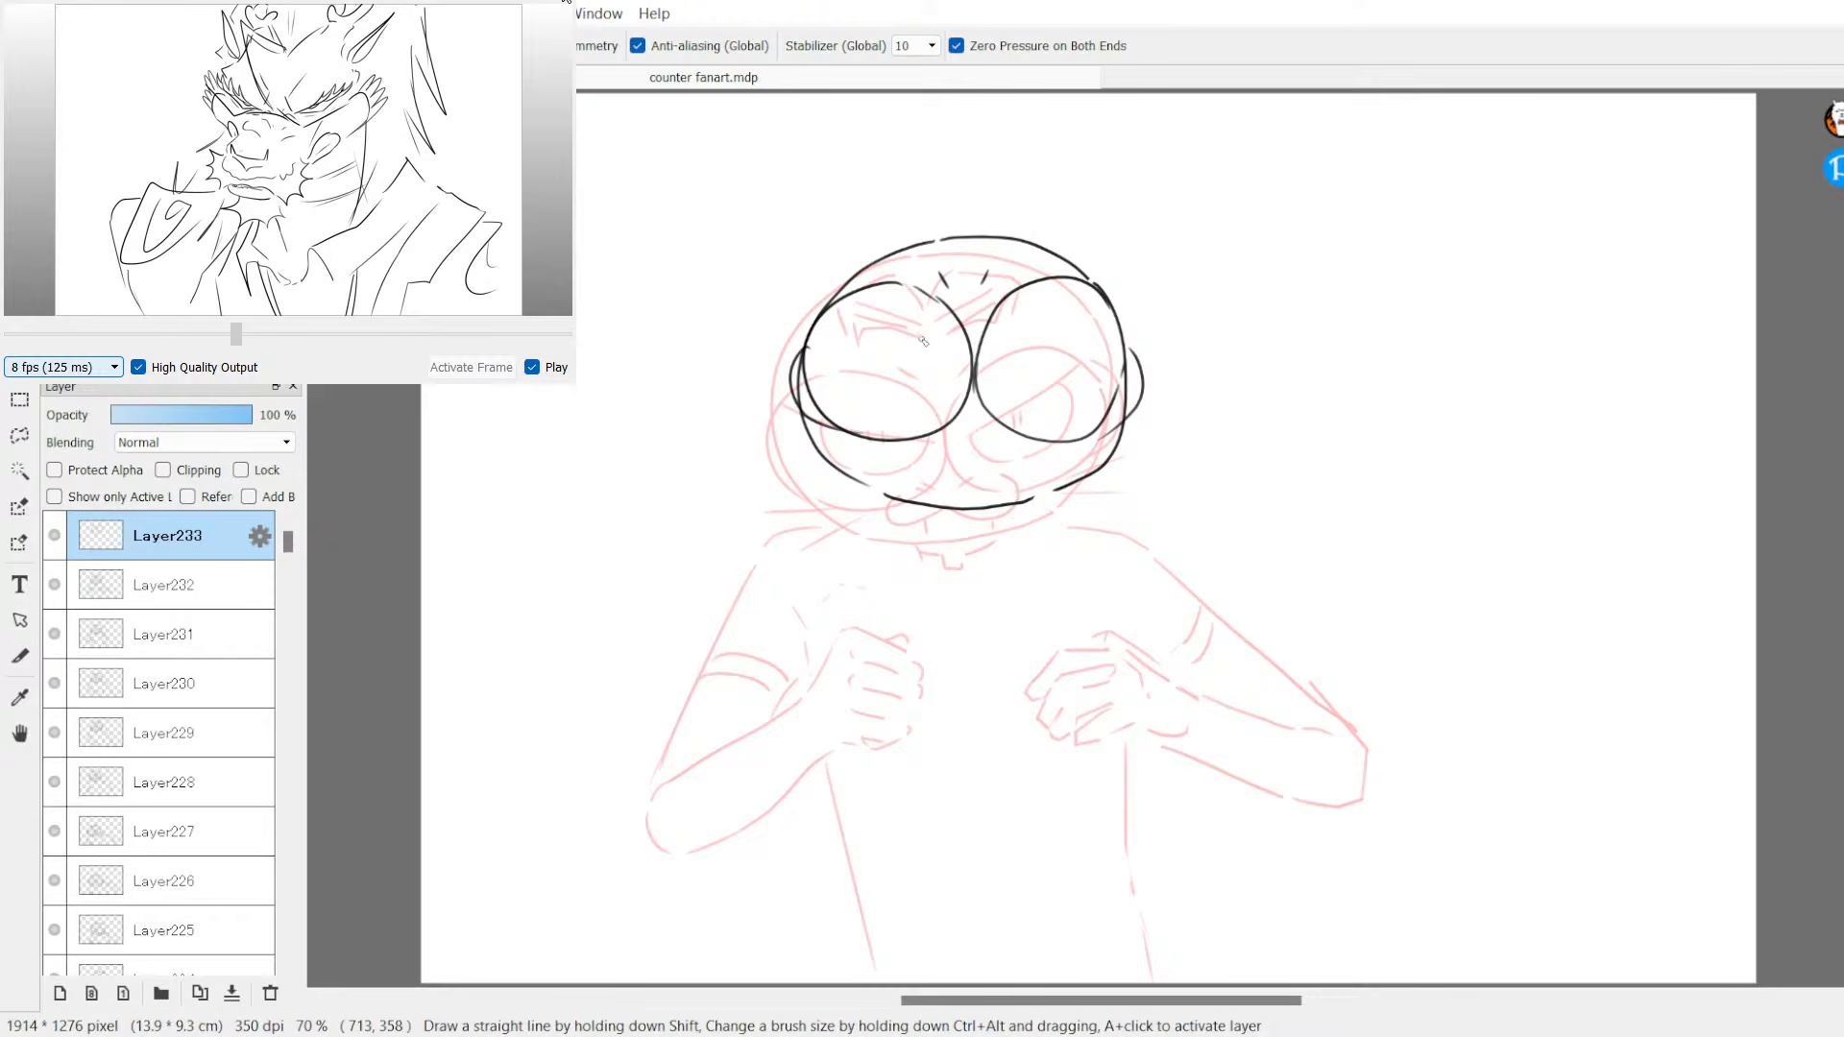
Step: Draw a large round iris inside each eye and small vertical pupil marks at the centres
{"action": "mouse_move", "coordinate": [890, 318]}
{"action": "left_mouse_down"}
{"action": "mouse_move", "coordinate": [888, 421]}
{"action": "mouse_move", "coordinate": [936, 315]}
{"action": "mouse_move", "coordinate": [869, 309]}
{"action": "left_mouse_up"}
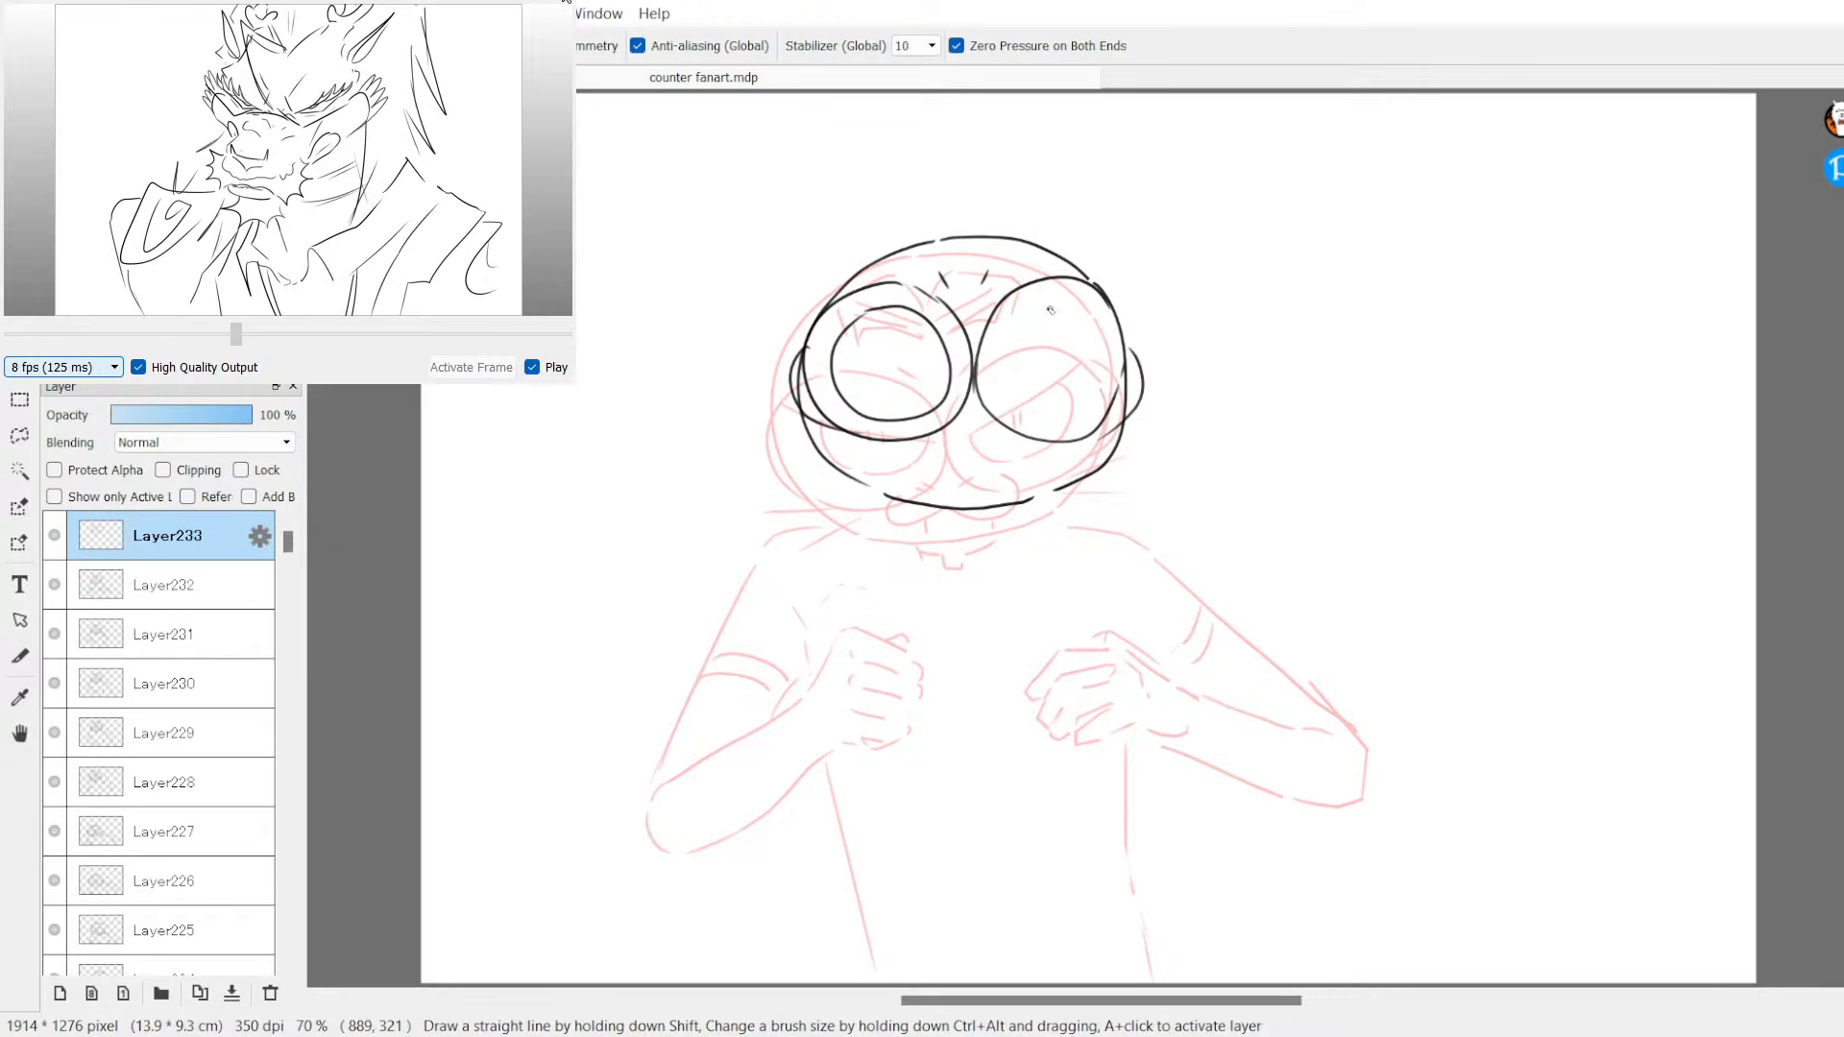
{"action": "mouse_move", "coordinate": [1048, 309]}
{"action": "left_mouse_down"}
{"action": "mouse_move", "coordinate": [1096, 399]}
{"action": "mouse_move", "coordinate": [1095, 333]}
{"action": "mouse_move", "coordinate": [1049, 306]}
{"action": "left_mouse_up"}
{"action": "left_click_drag", "start_coordinate": [893, 359], "coordinate": [899, 376]}
{"action": "left_click_drag", "start_coordinate": [1030, 347], "coordinate": [1032, 360]}
{"action": "left_click_drag", "start_coordinate": [1036, 349], "coordinate": [1037, 359]}
Step: Draw the curved muzzle between the eyes with mouth lines and whiskers, and add eyelid lines across both eyes
{"action": "mouse_move", "coordinate": [942, 413]}
{"action": "left_mouse_down"}
{"action": "mouse_move", "coordinate": [955, 429]}
{"action": "mouse_move", "coordinate": [999, 413]}
{"action": "mouse_move", "coordinate": [921, 453]}
{"action": "mouse_move", "coordinate": [1033, 447]}
{"action": "mouse_move", "coordinate": [1023, 414]}
{"action": "left_mouse_up"}
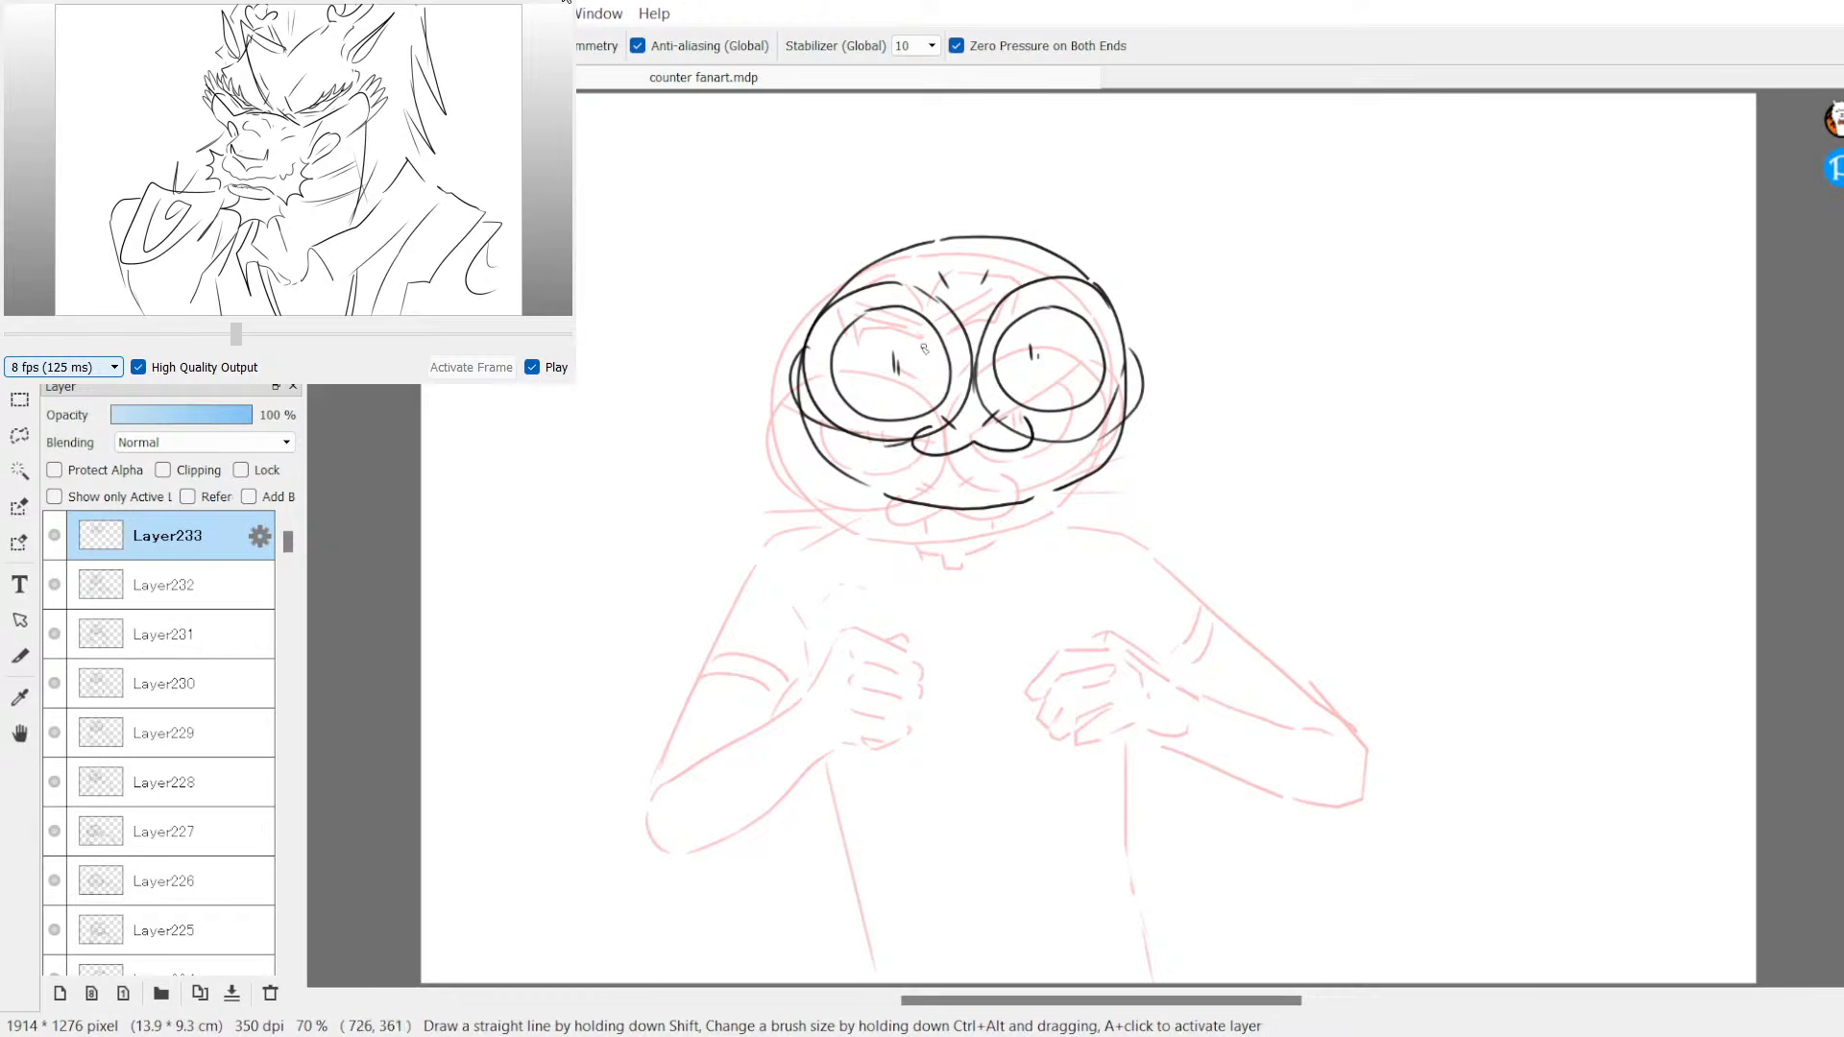
{"action": "left_click_drag", "start_coordinate": [950, 457], "coordinate": [952, 490]}
{"action": "left_click_drag", "start_coordinate": [782, 443], "coordinate": [836, 444]}
{"action": "left_click_drag", "start_coordinate": [1025, 429], "coordinate": [1143, 443]}
{"action": "left_click_drag", "start_coordinate": [1071, 470], "coordinate": [1156, 465]}
{"action": "left_click_drag", "start_coordinate": [833, 305], "coordinate": [1087, 302]}
{"action": "left_click_drag", "start_coordinate": [824, 418], "coordinate": [1117, 396]}
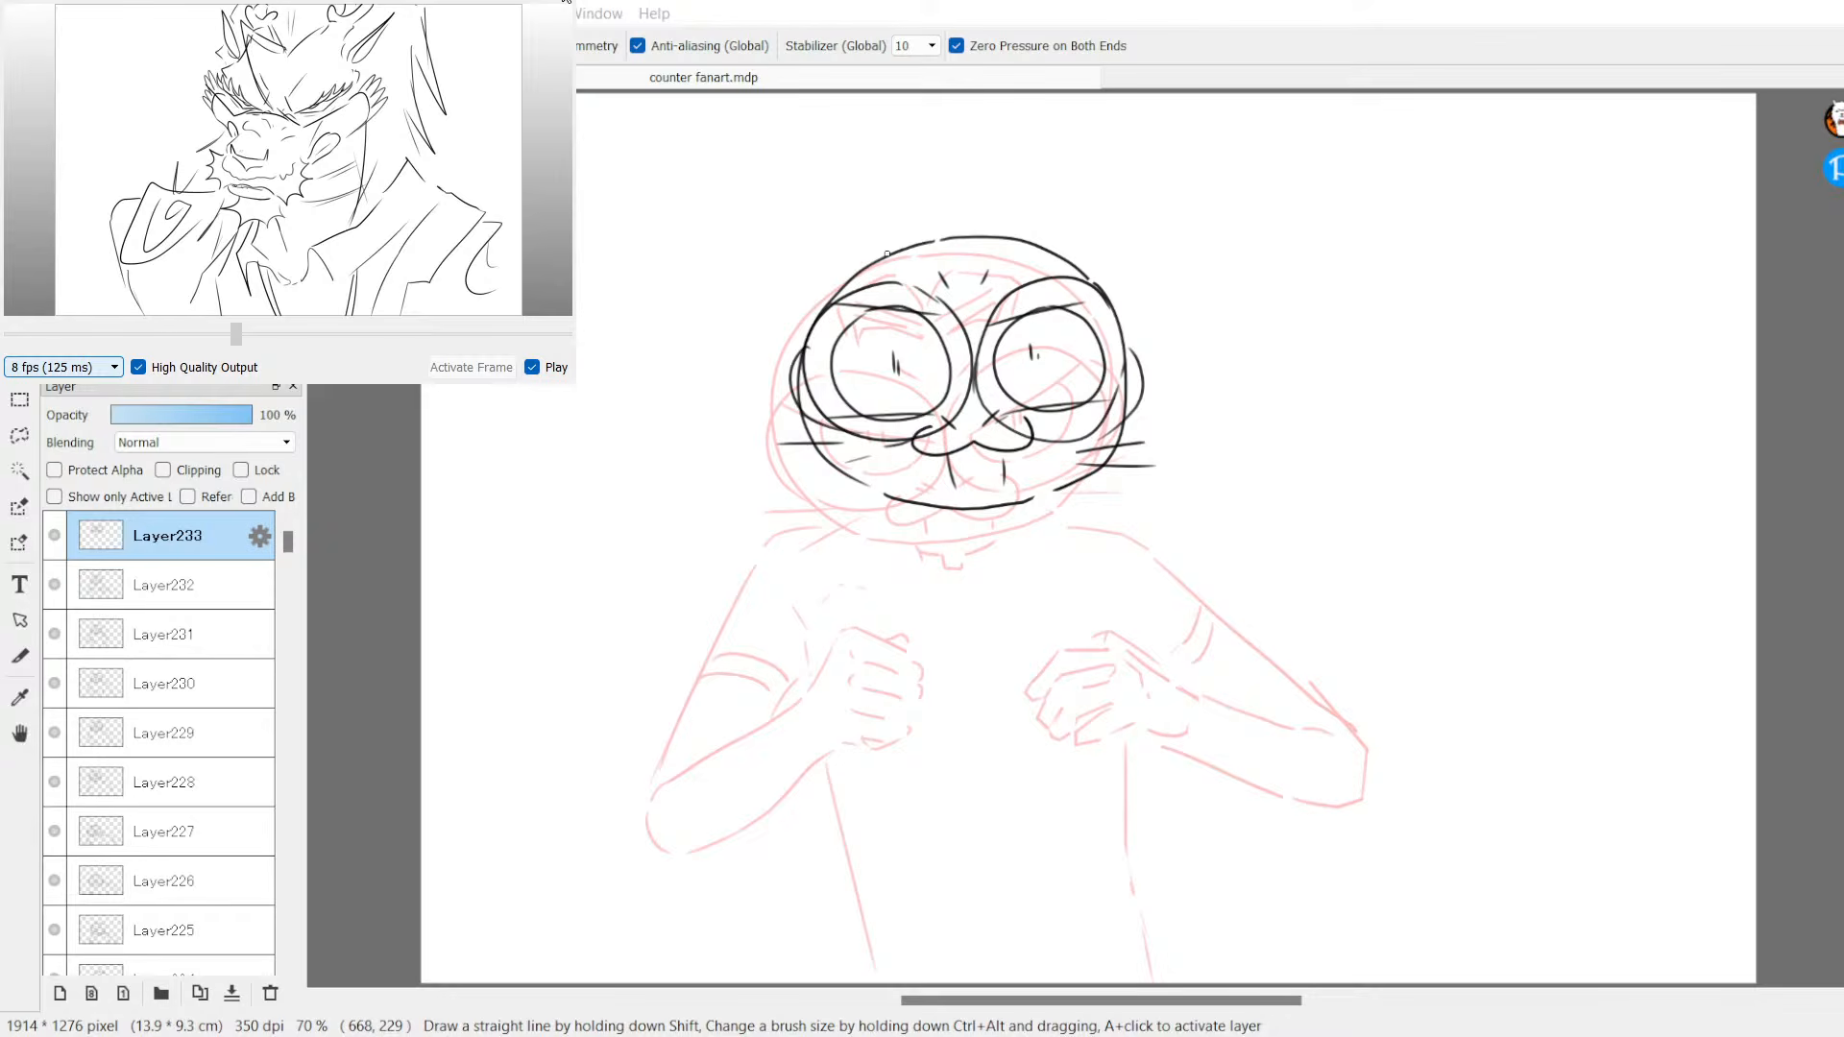
Step: Draw two pointed cat ears on top of the head and the stepped, angular shape below the chin
{"action": "mouse_move", "coordinate": [885, 250]}
{"action": "left_mouse_down"}
{"action": "mouse_move", "coordinate": [903, 214]}
{"action": "mouse_move", "coordinate": [937, 241]}
{"action": "mouse_move", "coordinate": [995, 220]}
{"action": "left_mouse_up"}
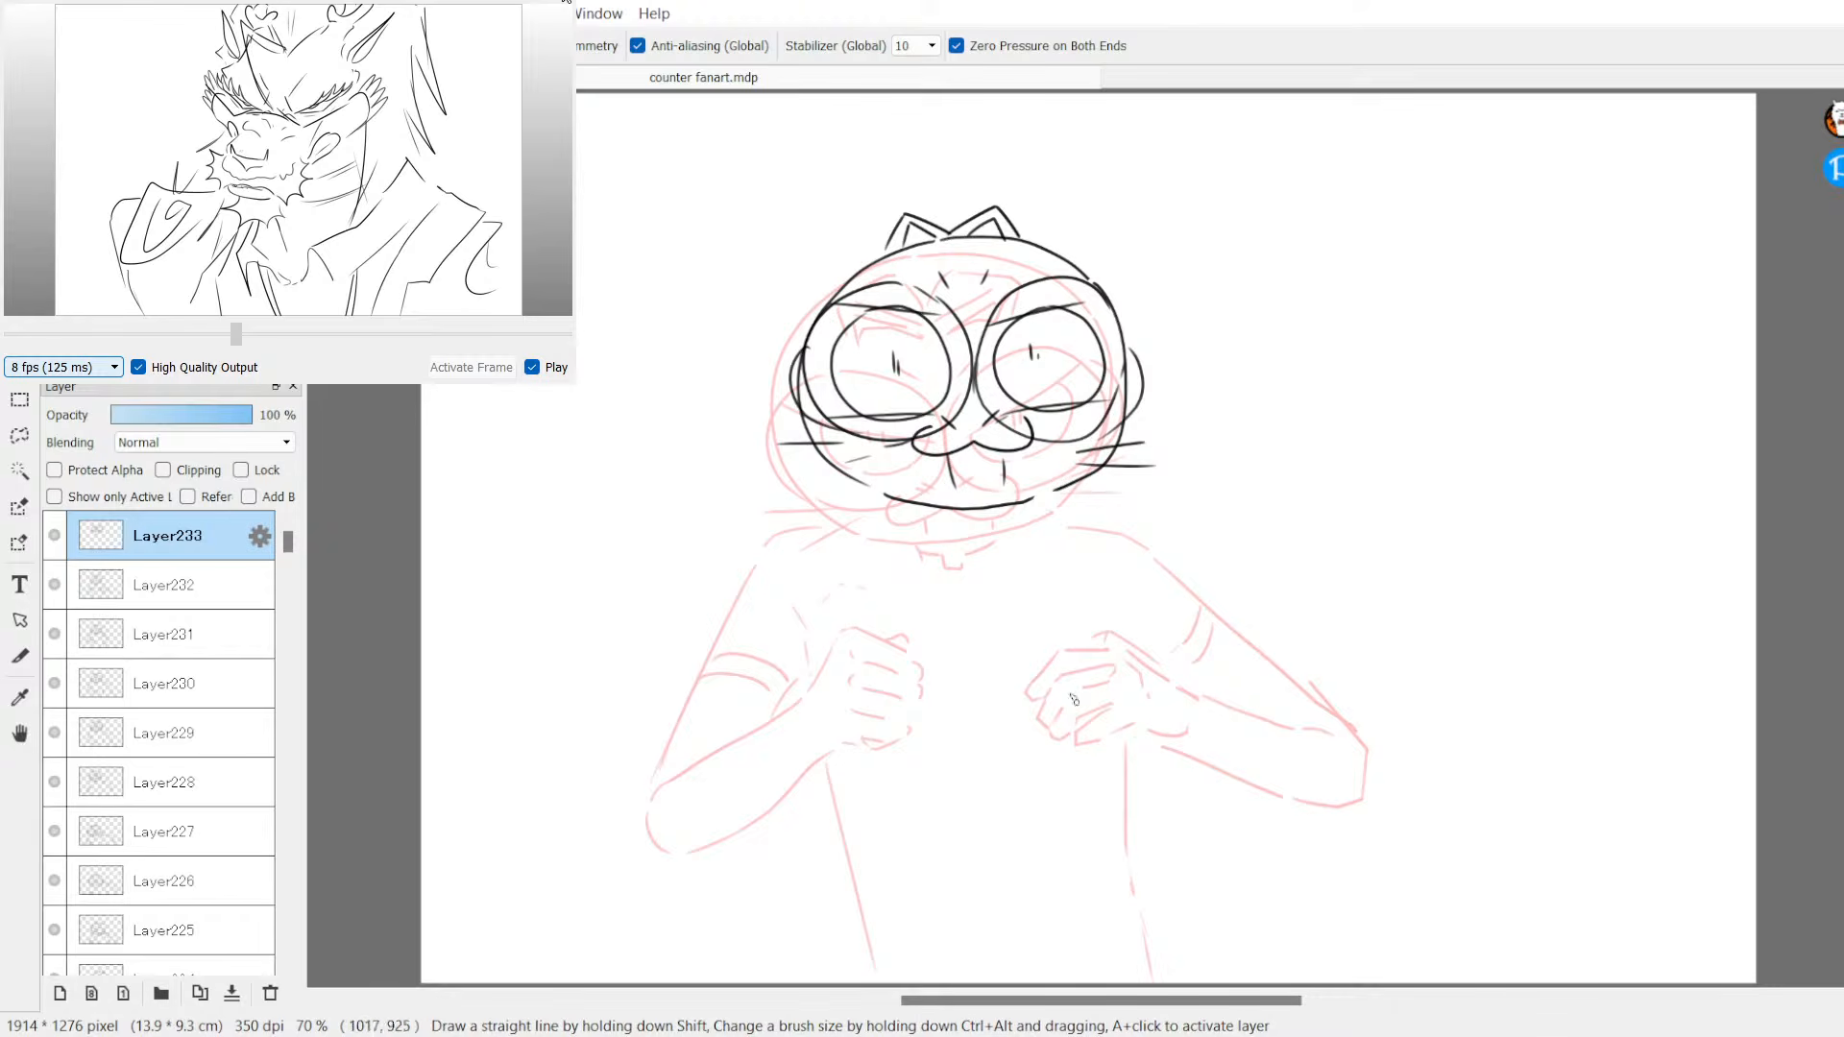
{"action": "mouse_move", "coordinate": [931, 510]}
{"action": "left_mouse_down"}
{"action": "mouse_move", "coordinate": [935, 530]}
{"action": "mouse_move", "coordinate": [1014, 540]}
{"action": "mouse_move", "coordinate": [1012, 509]}
{"action": "left_mouse_up"}
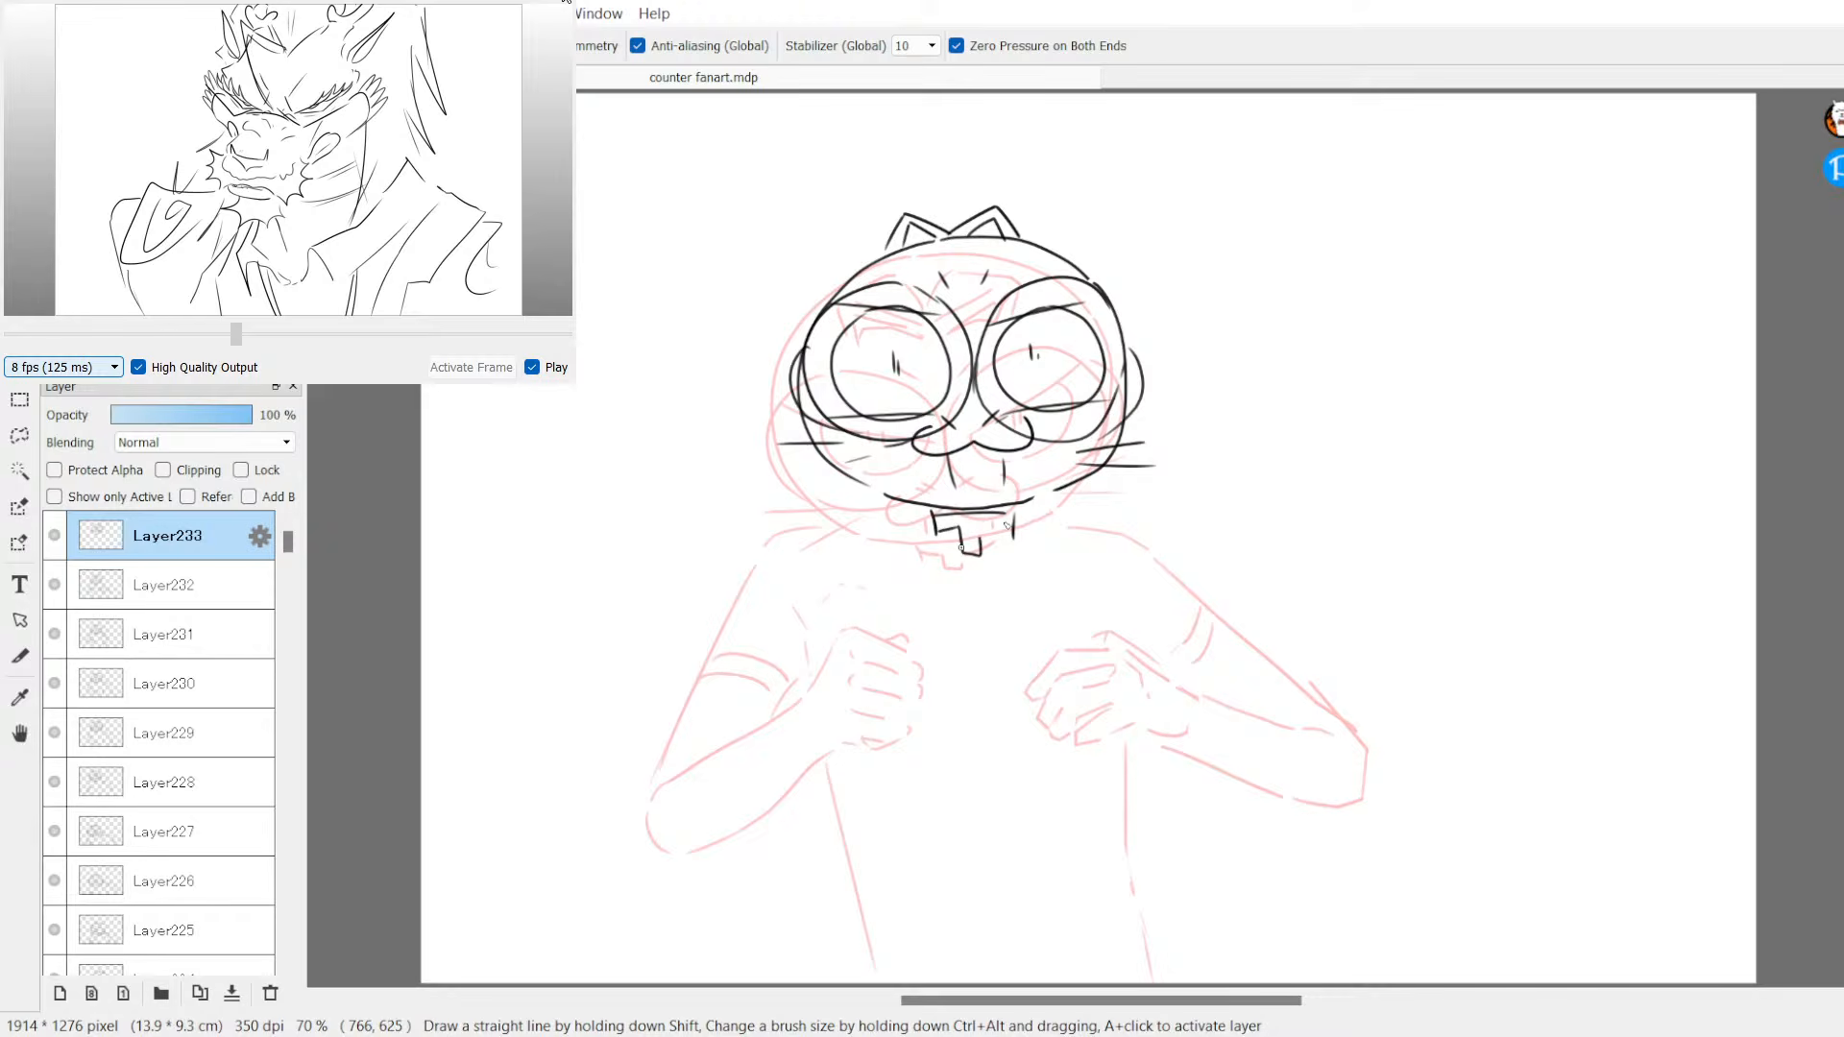
{"action": "left_click_drag", "start_coordinate": [979, 538], "coordinate": [1009, 533]}
Step: Draw the left side's raised hand and bent forearm, and add the upper arm with its sleeve bands
{"action": "mouse_move", "coordinate": [864, 570]}
{"action": "left_mouse_down"}
{"action": "mouse_move", "coordinate": [901, 607]}
{"action": "mouse_move", "coordinate": [880, 640]}
{"action": "mouse_move", "coordinate": [899, 620]}
{"action": "mouse_move", "coordinate": [876, 568]}
{"action": "mouse_move", "coordinate": [898, 591]}
{"action": "left_mouse_up"}
{"action": "mouse_move", "coordinate": [861, 555]}
{"action": "left_mouse_down"}
{"action": "mouse_move", "coordinate": [911, 568]}
{"action": "mouse_move", "coordinate": [868, 554]}
{"action": "mouse_move", "coordinate": [891, 550]}
{"action": "mouse_move", "coordinate": [853, 560]}
{"action": "mouse_move", "coordinate": [830, 617]}
{"action": "left_mouse_up"}
{"action": "mouse_move", "coordinate": [814, 634]}
{"action": "left_mouse_down"}
{"action": "mouse_move", "coordinate": [866, 652]}
{"action": "mouse_move", "coordinate": [764, 691]}
{"action": "mouse_move", "coordinate": [676, 790]}
{"action": "mouse_move", "coordinate": [689, 843]}
{"action": "mouse_move", "coordinate": [754, 814]}
{"action": "left_mouse_up"}
{"action": "left_click_drag", "start_coordinate": [845, 675], "coordinate": [811, 722]}
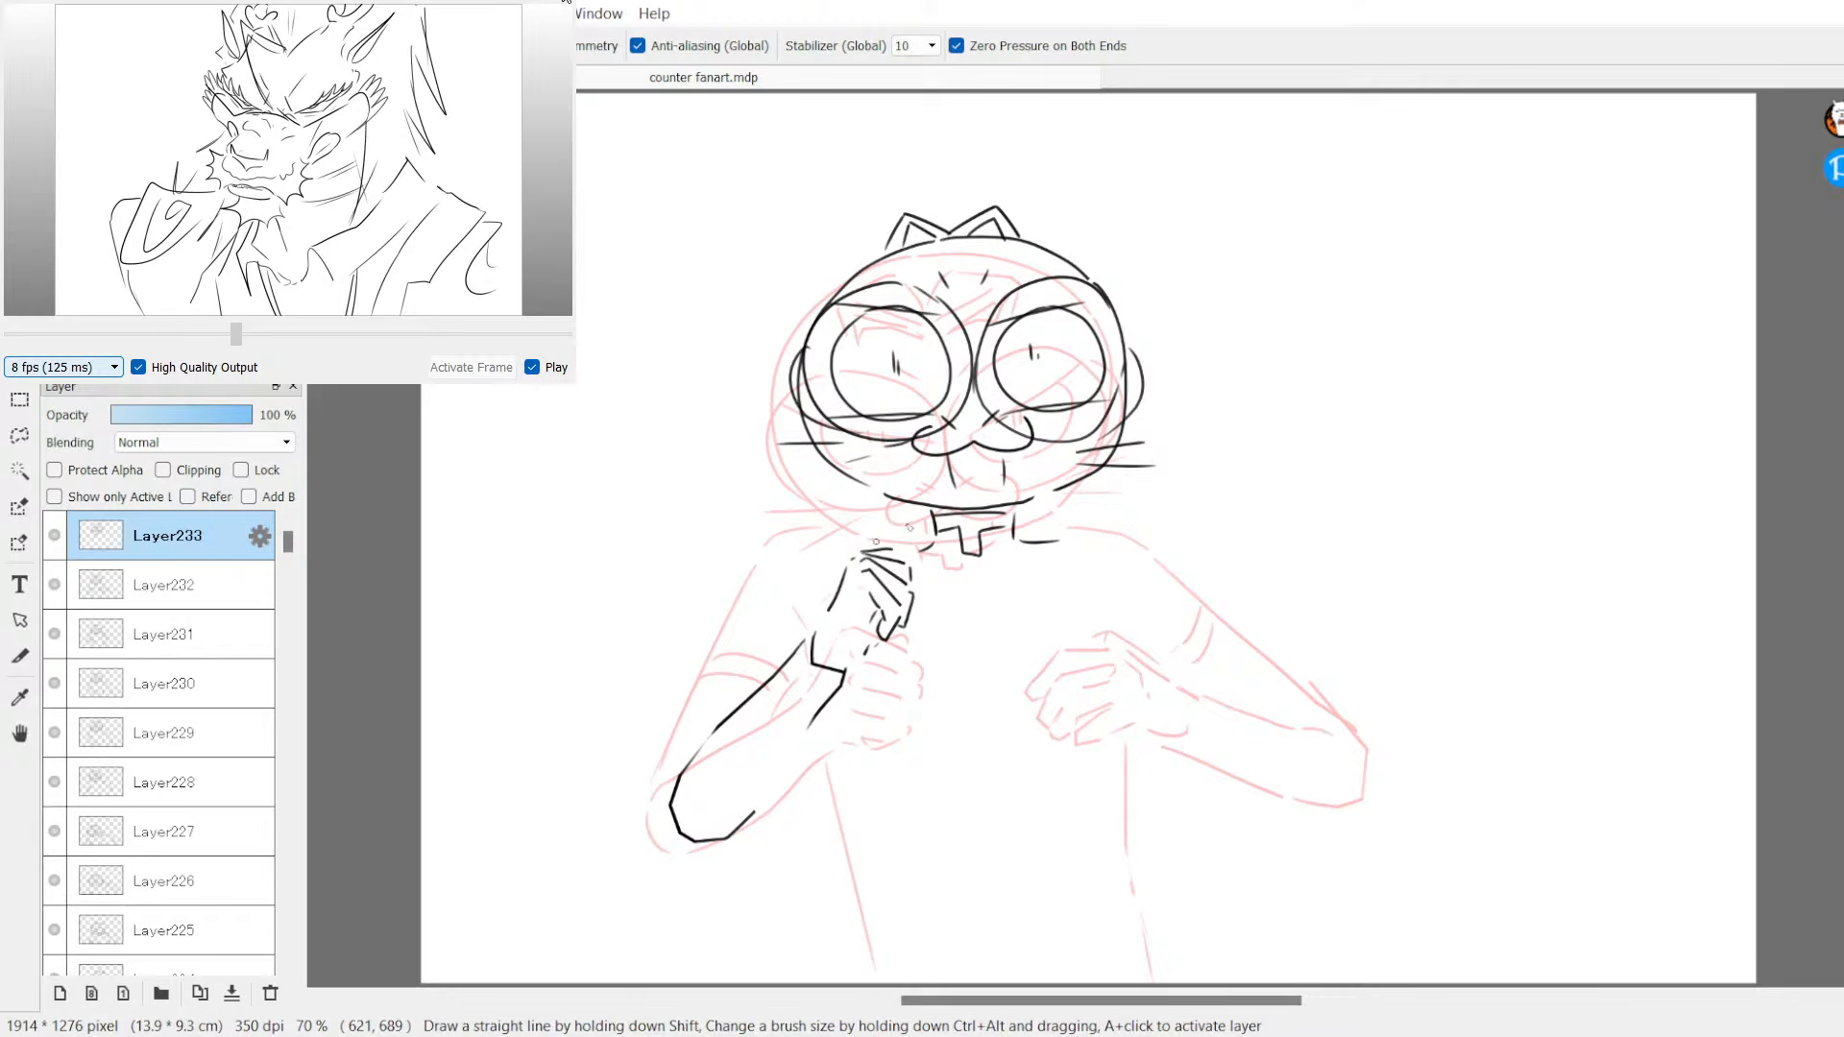
{"action": "mouse_move", "coordinate": [846, 570]}
{"action": "left_mouse_down"}
{"action": "mouse_move", "coordinate": [781, 586]}
{"action": "mouse_move", "coordinate": [690, 761]}
{"action": "left_mouse_up"}
{"action": "left_click_drag", "start_coordinate": [722, 684], "coordinate": [787, 662]}
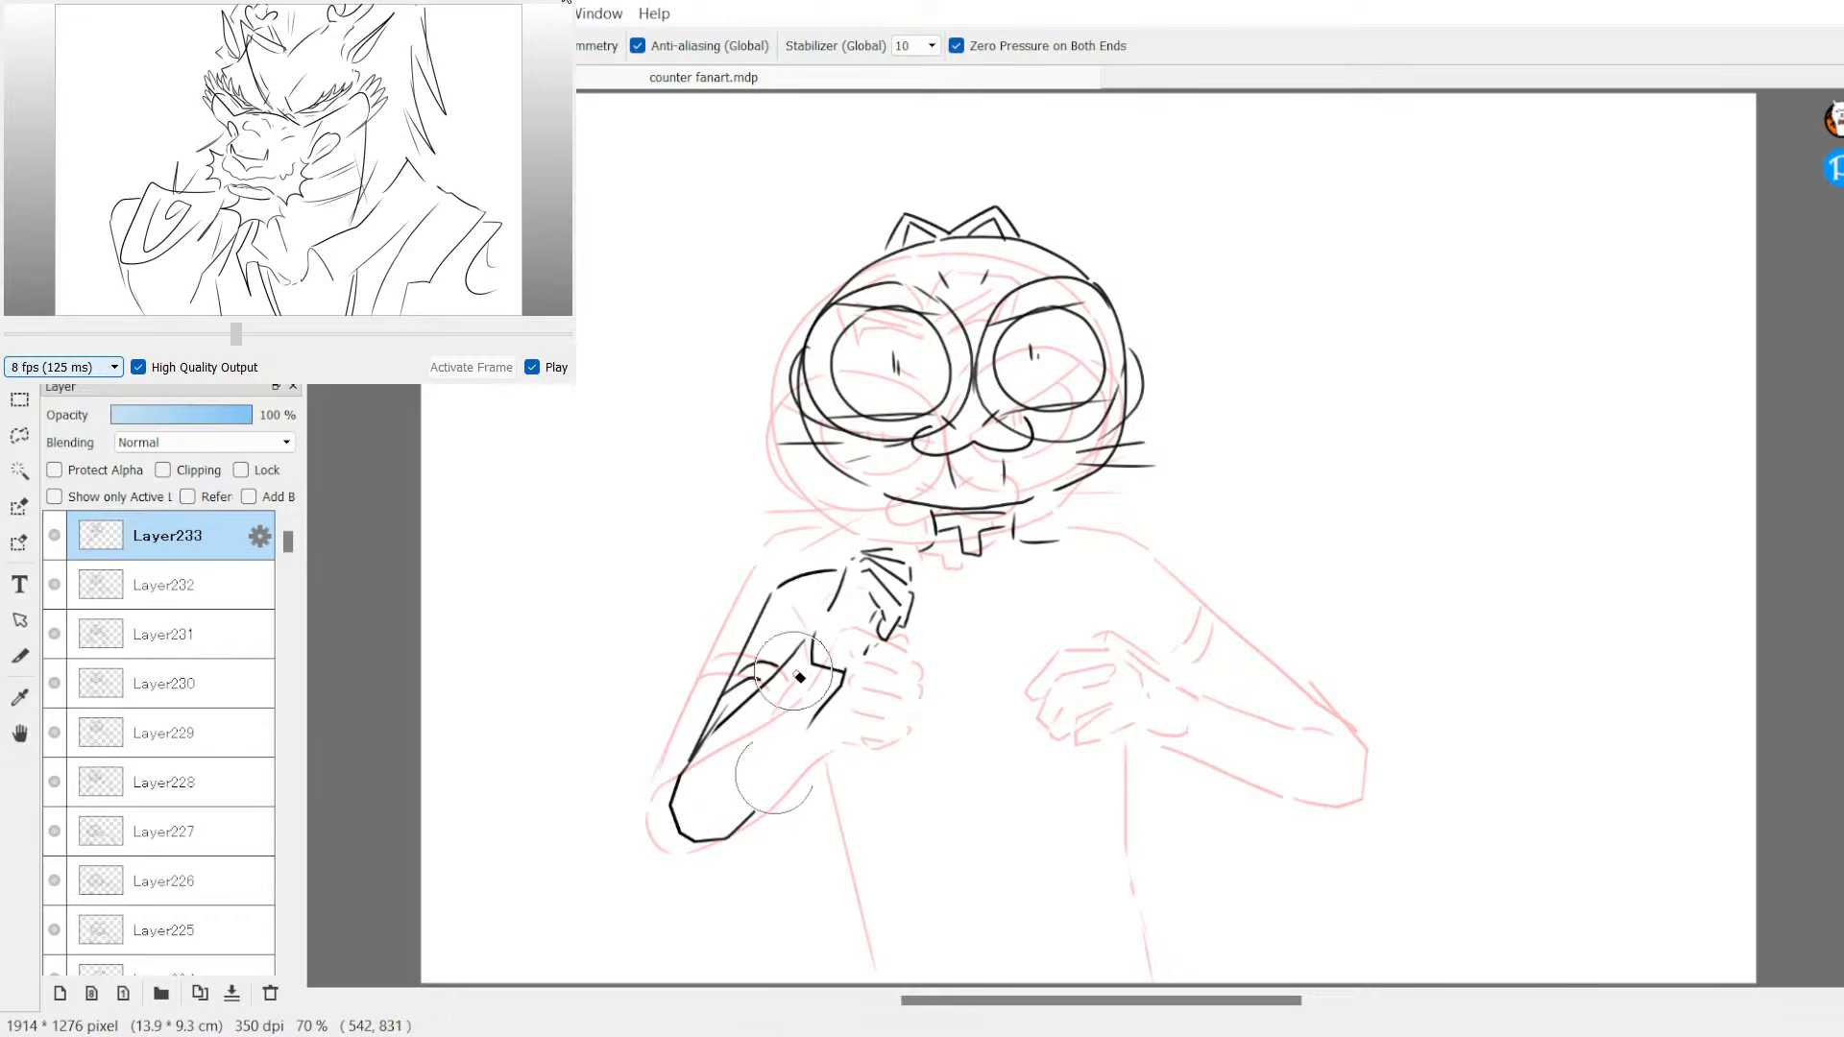
Step: Erase the overlapping lines inside the left arm, and complete the forearm's lower edge and the hand's outline
{"action": "mouse_move", "coordinate": [732, 710]}
{"action": "left_mouse_down"}
{"action": "mouse_move", "coordinate": [723, 737]}
{"action": "mouse_move", "coordinate": [749, 743]}
{"action": "mouse_move", "coordinate": [710, 722]}
{"action": "mouse_move", "coordinate": [723, 700]}
{"action": "mouse_move", "coordinate": [716, 740]}
{"action": "mouse_move", "coordinate": [733, 713]}
{"action": "left_mouse_up"}
{"action": "key", "text": "b"}
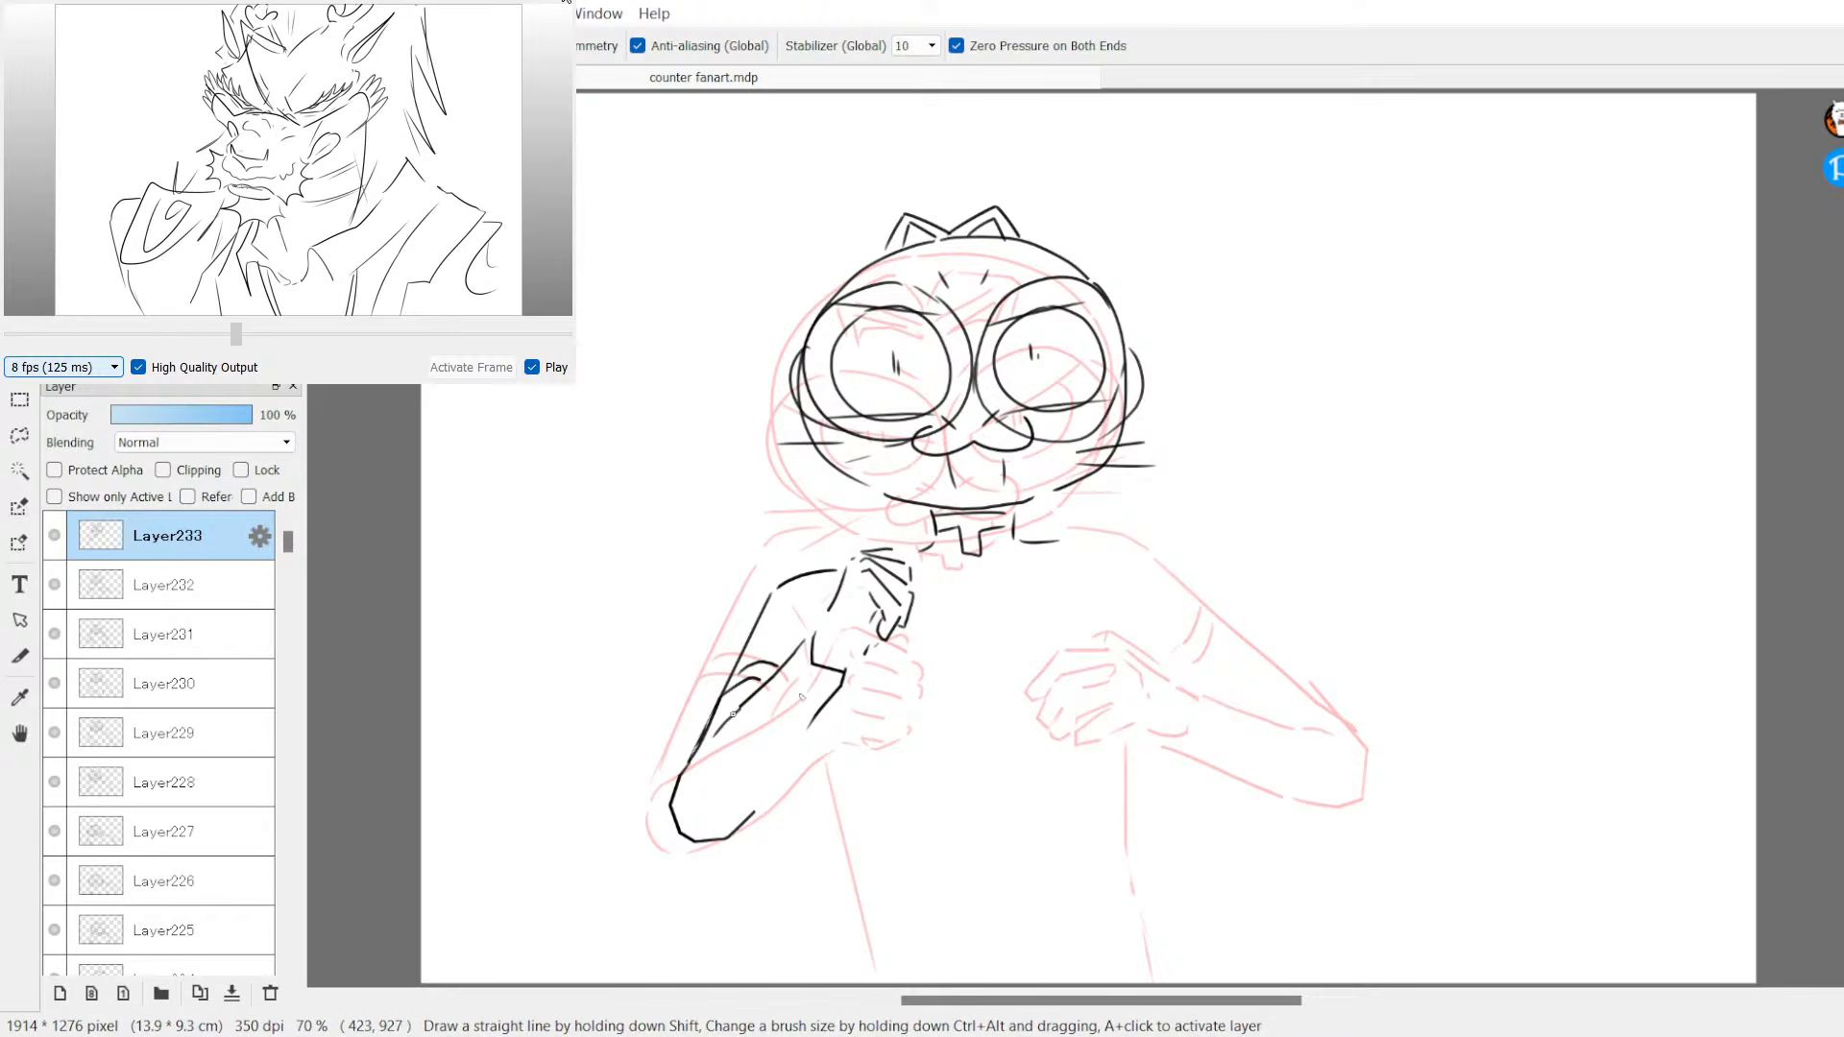
{"action": "mouse_move", "coordinate": [768, 790]}
{"action": "left_mouse_down"}
{"action": "mouse_move", "coordinate": [824, 703]}
{"action": "mouse_move", "coordinate": [780, 773]}
{"action": "left_mouse_up"}
{"action": "key", "text": "ctrl+z"}
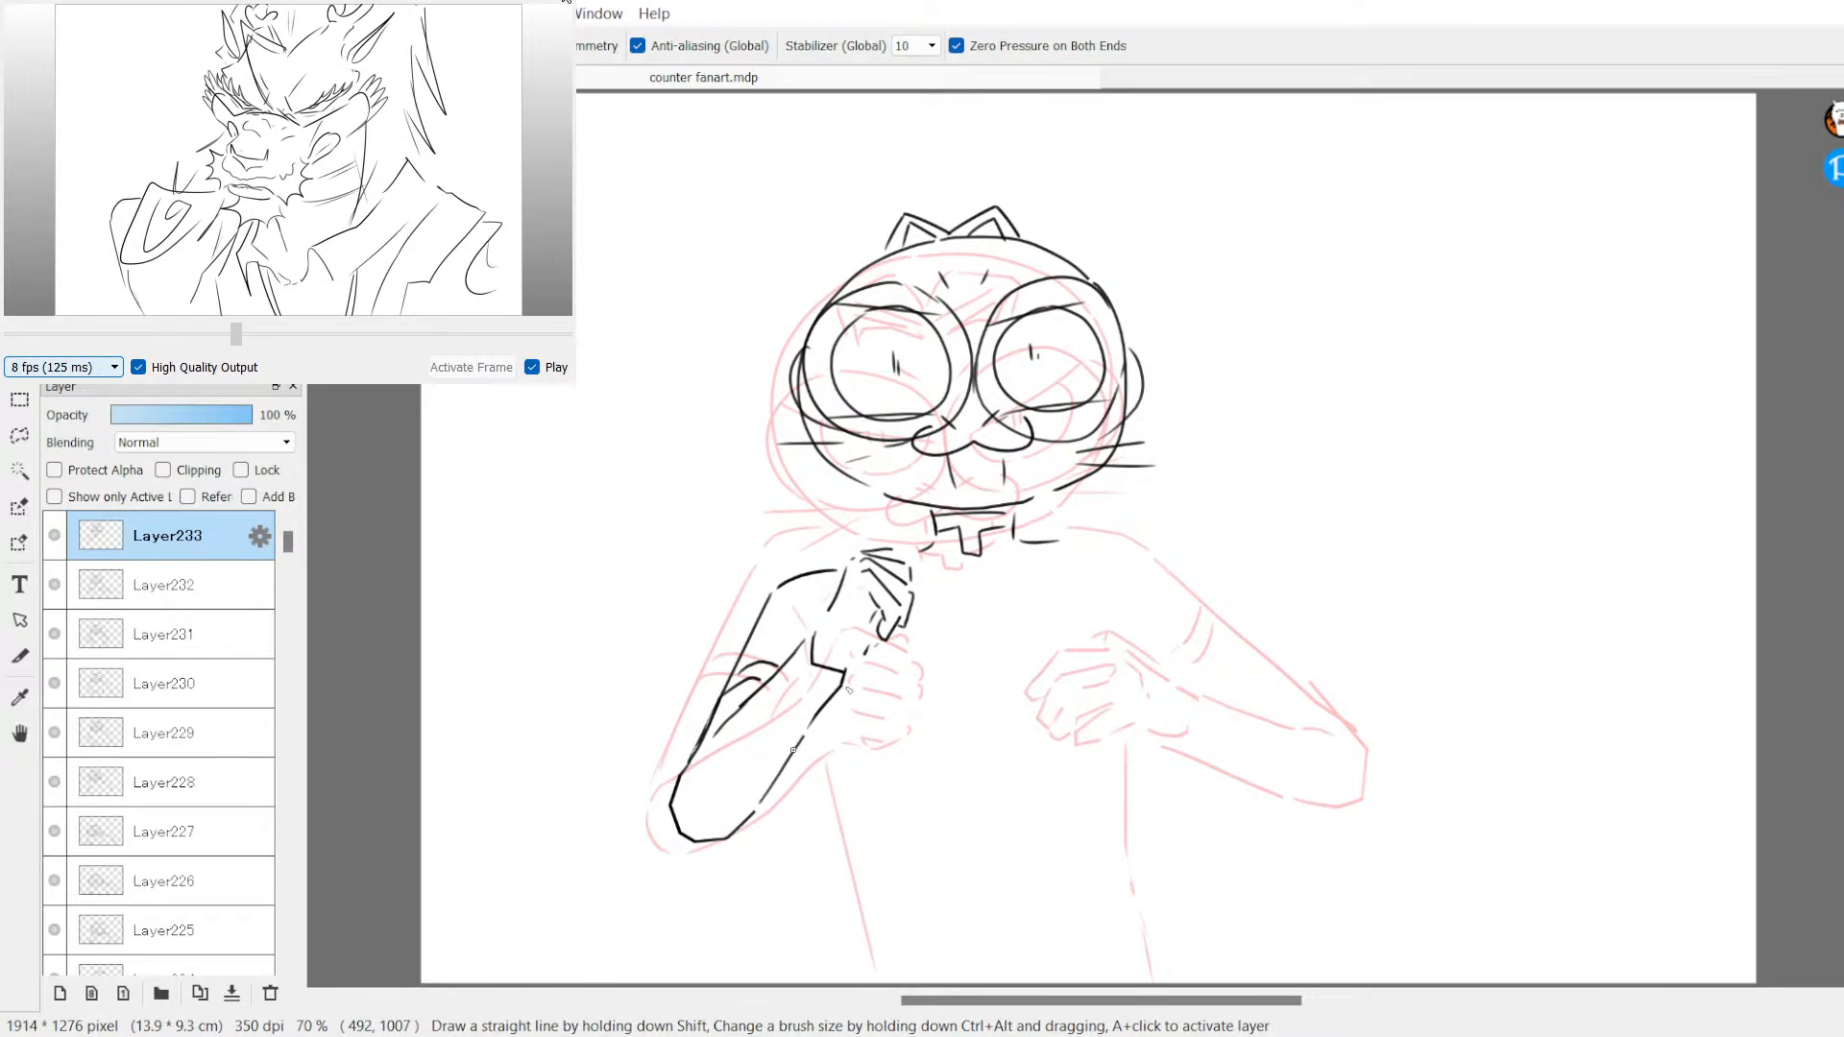
{"action": "left_click_drag", "start_coordinate": [847, 688], "coordinate": [845, 680]}
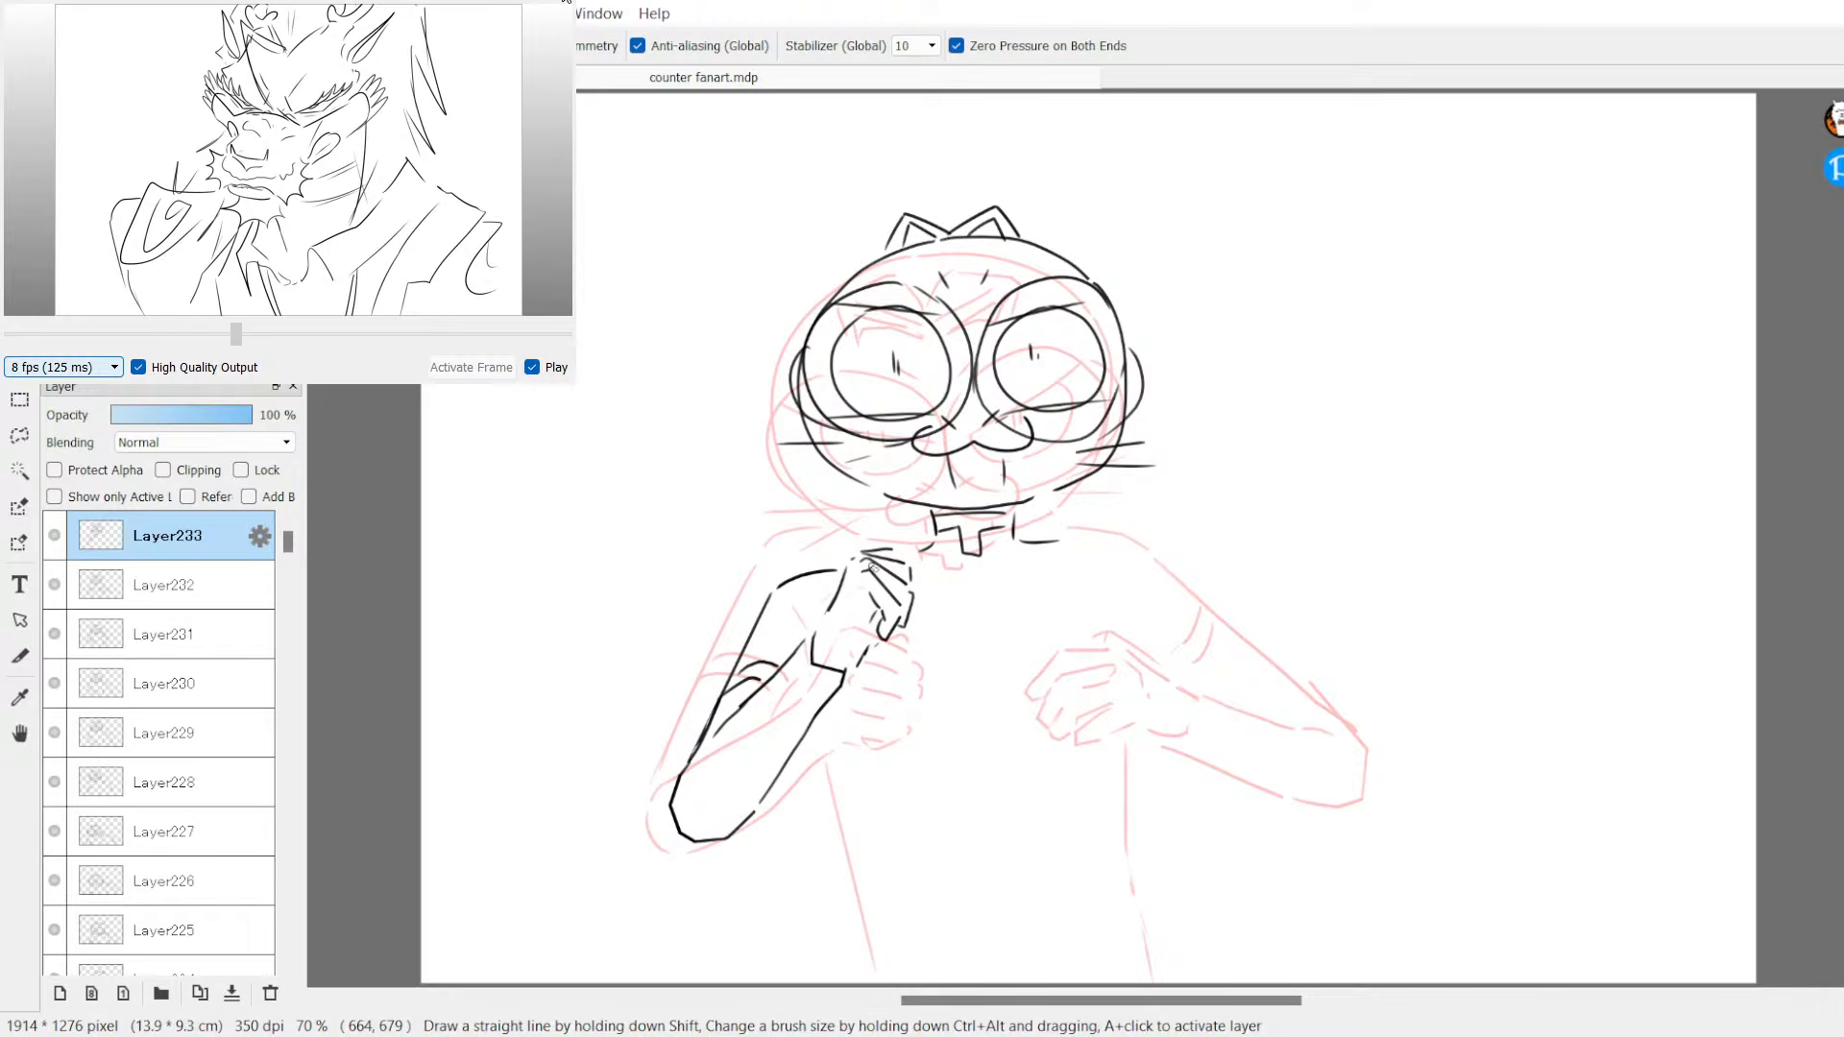
{"action": "left_click_drag", "start_coordinate": [898, 551], "coordinate": [912, 557]}
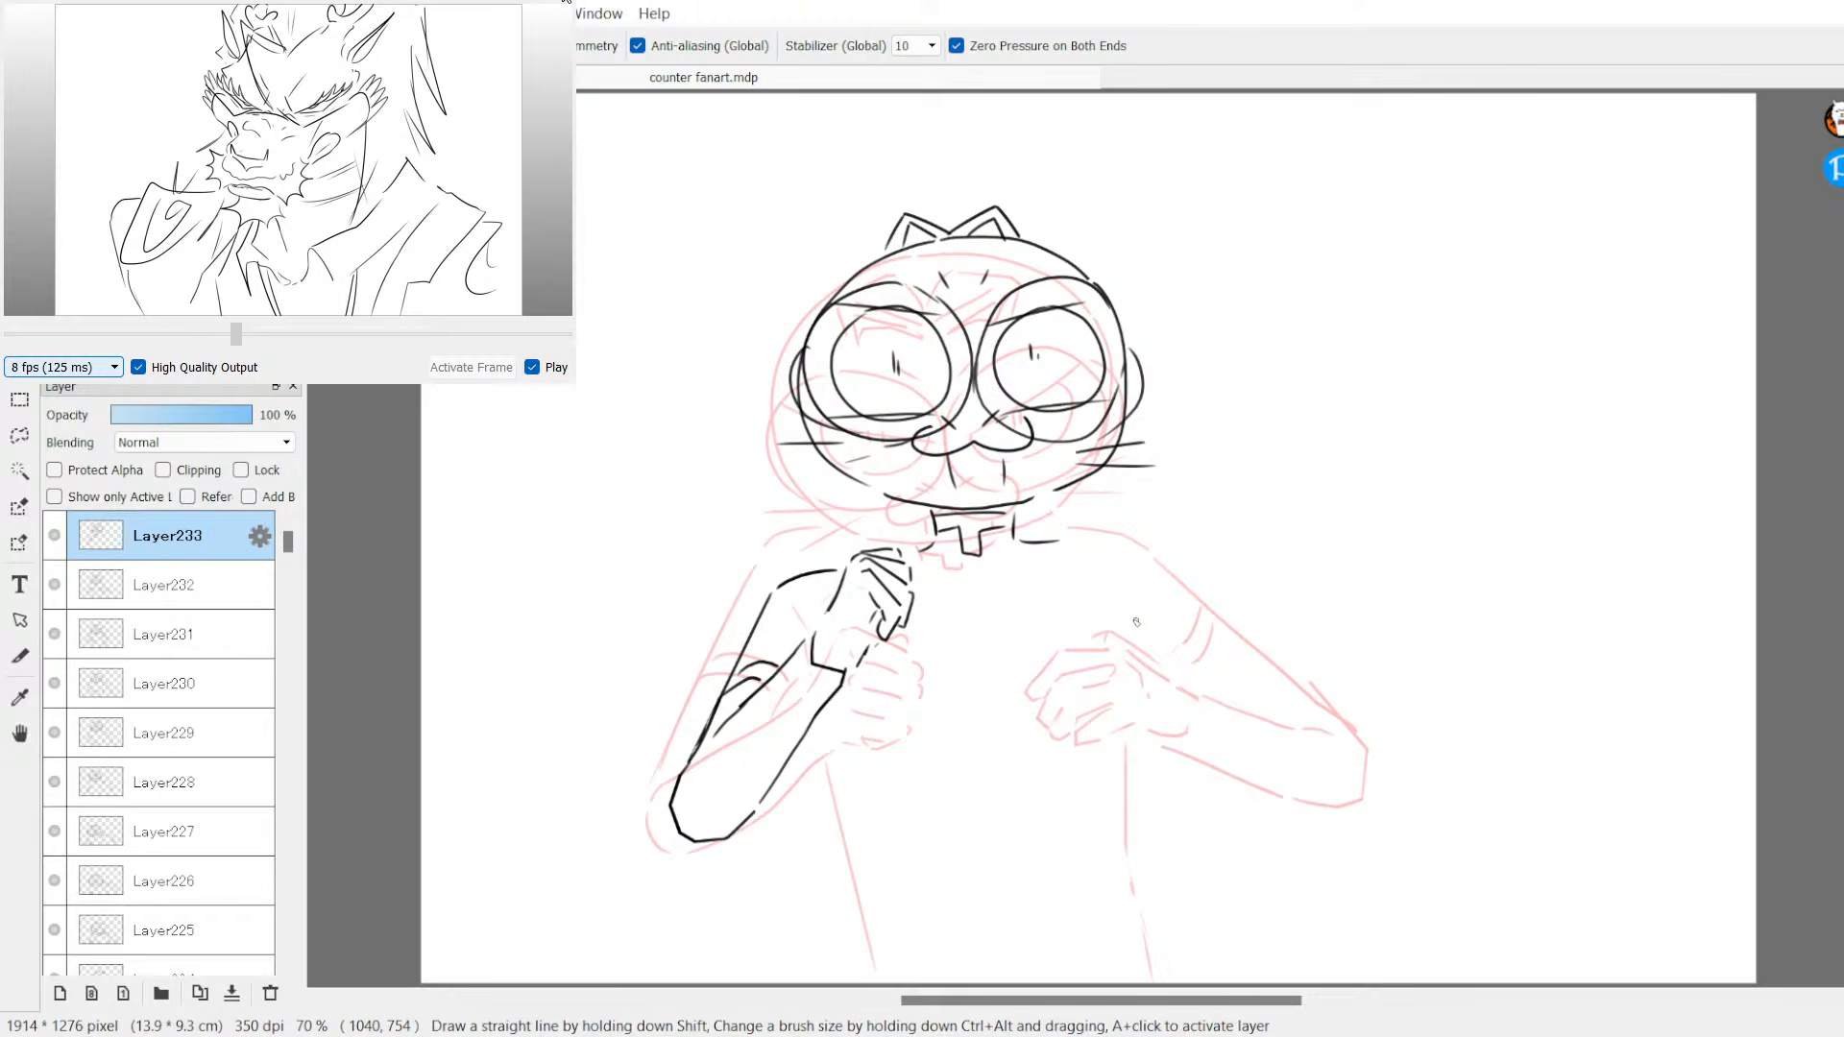
Step: Draw the right side's curled hand with its fingers and wrist lines, above the onion-skin hand
{"action": "mouse_move", "coordinate": [1152, 603]}
{"action": "left_mouse_down"}
{"action": "mouse_move", "coordinate": [1120, 605]}
{"action": "mouse_move", "coordinate": [1131, 634]}
{"action": "left_mouse_up"}
{"action": "mouse_move", "coordinate": [1158, 598]}
{"action": "left_mouse_down"}
{"action": "mouse_move", "coordinate": [1122, 589]}
{"action": "mouse_move", "coordinate": [1091, 636]}
{"action": "left_mouse_up"}
{"action": "mouse_move", "coordinate": [1137, 576]}
{"action": "left_mouse_down"}
{"action": "mouse_move", "coordinate": [1074, 636]}
{"action": "mouse_move", "coordinate": [1094, 629]}
{"action": "left_mouse_up"}
{"action": "left_click_drag", "start_coordinate": [1169, 604], "coordinate": [1220, 661]}
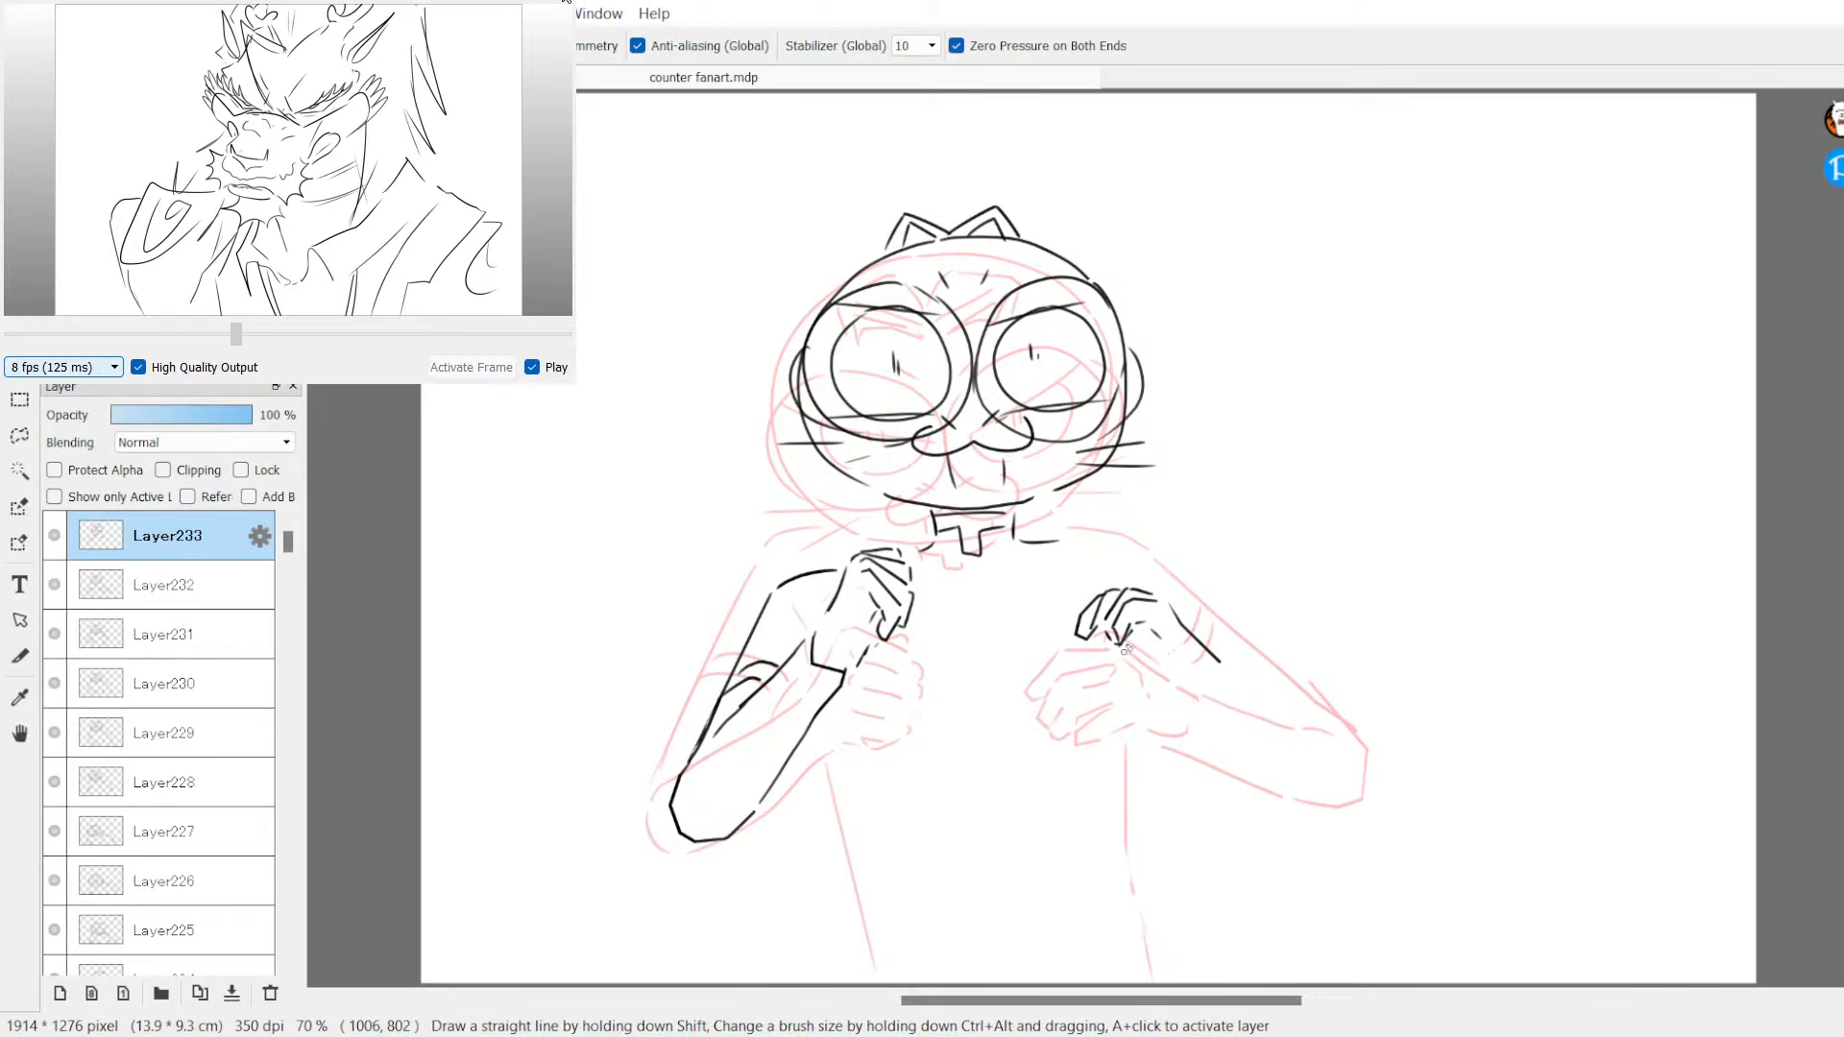
{"action": "left_click_drag", "start_coordinate": [1095, 645], "coordinate": [1155, 680]}
Step: Draw the right shoulder and bent arm down to the elbow, with sleeve marks on the upper arm
{"action": "mouse_move", "coordinate": [1064, 543]}
{"action": "left_mouse_down"}
{"action": "mouse_move", "coordinate": [1208, 617]}
{"action": "mouse_move", "coordinate": [1262, 686]}
{"action": "mouse_move", "coordinate": [1226, 667]}
{"action": "mouse_move", "coordinate": [1308, 704]}
{"action": "left_mouse_up"}
{"action": "mouse_move", "coordinate": [1195, 699]}
{"action": "left_mouse_down"}
{"action": "mouse_move", "coordinate": [1283, 757]}
{"action": "mouse_move", "coordinate": [1329, 742]}
{"action": "left_mouse_up"}
{"action": "left_click_drag", "start_coordinate": [1327, 738], "coordinate": [1285, 684]}
{"action": "left_click_drag", "start_coordinate": [1200, 625], "coordinate": [1208, 642]}
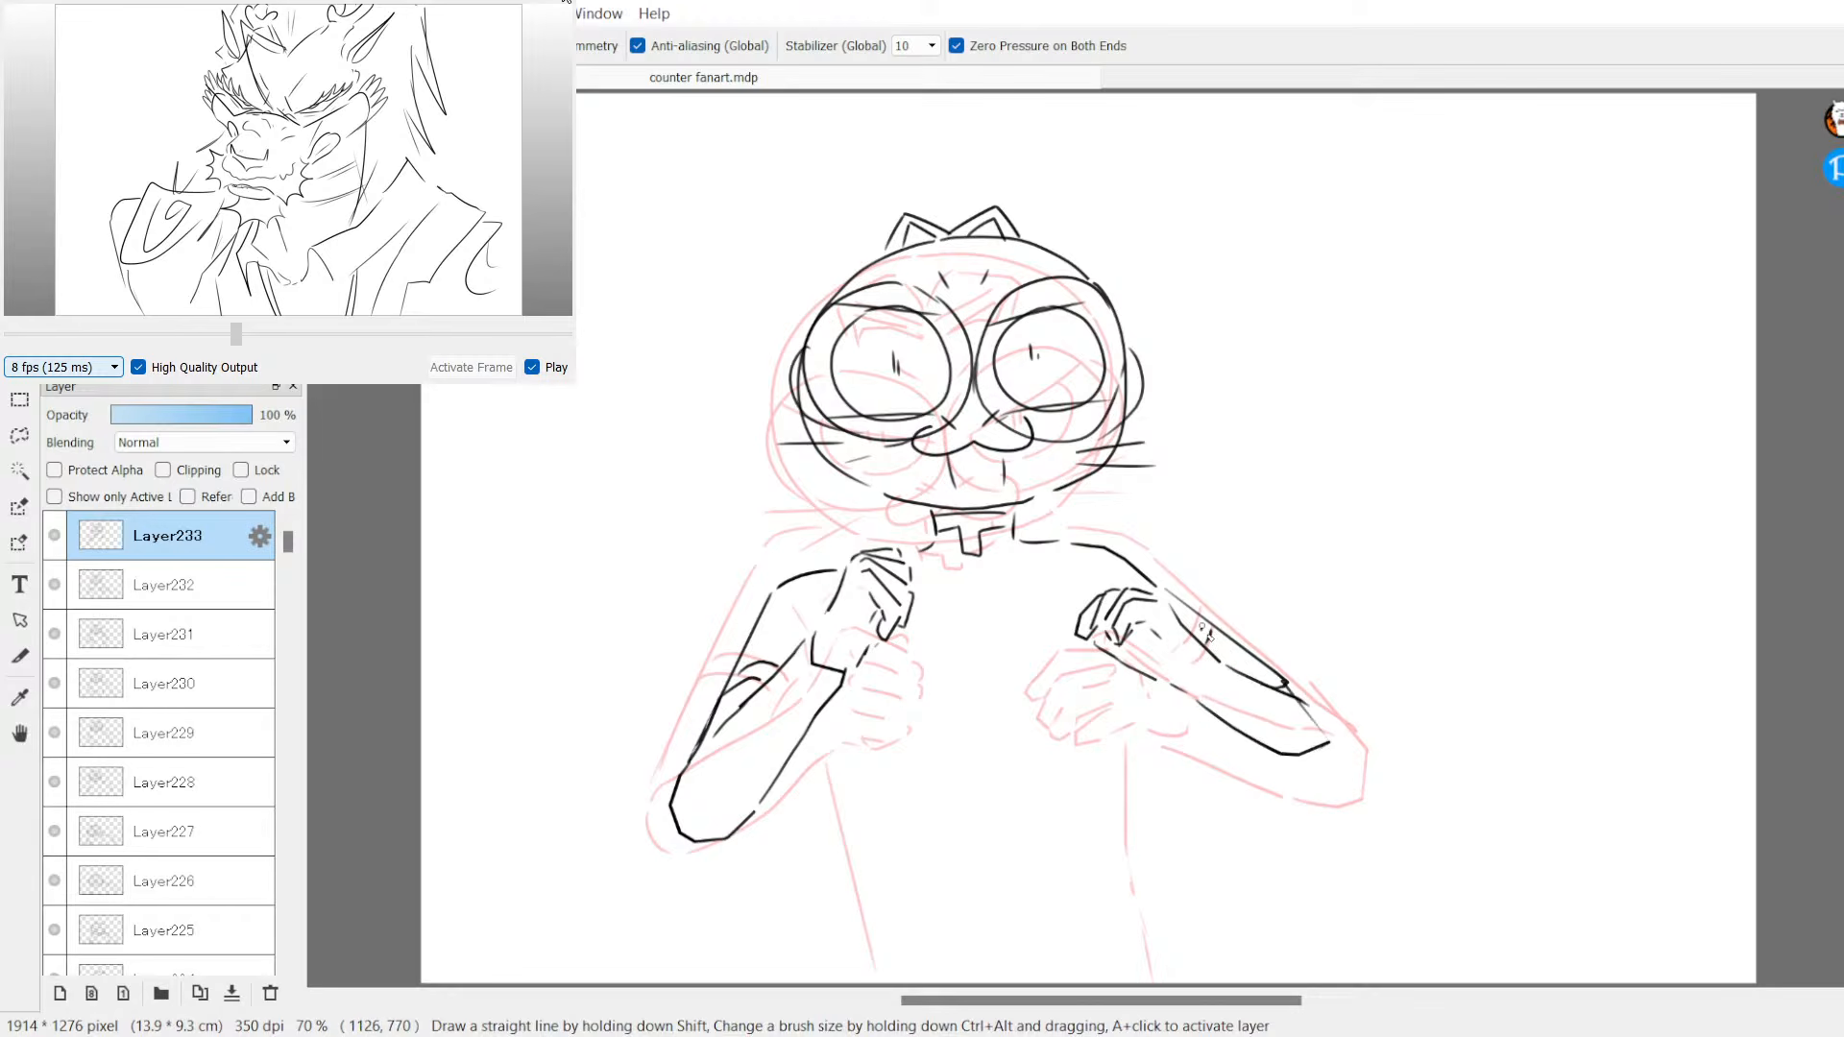
Step: Draw both sides of the torso down to the canvas edge and clean up the stray lines at the right elbow
{"action": "left_click_drag", "start_coordinate": [832, 722], "coordinate": [892, 979]}
{"action": "left_click_drag", "start_coordinate": [1125, 725], "coordinate": [1143, 937]}
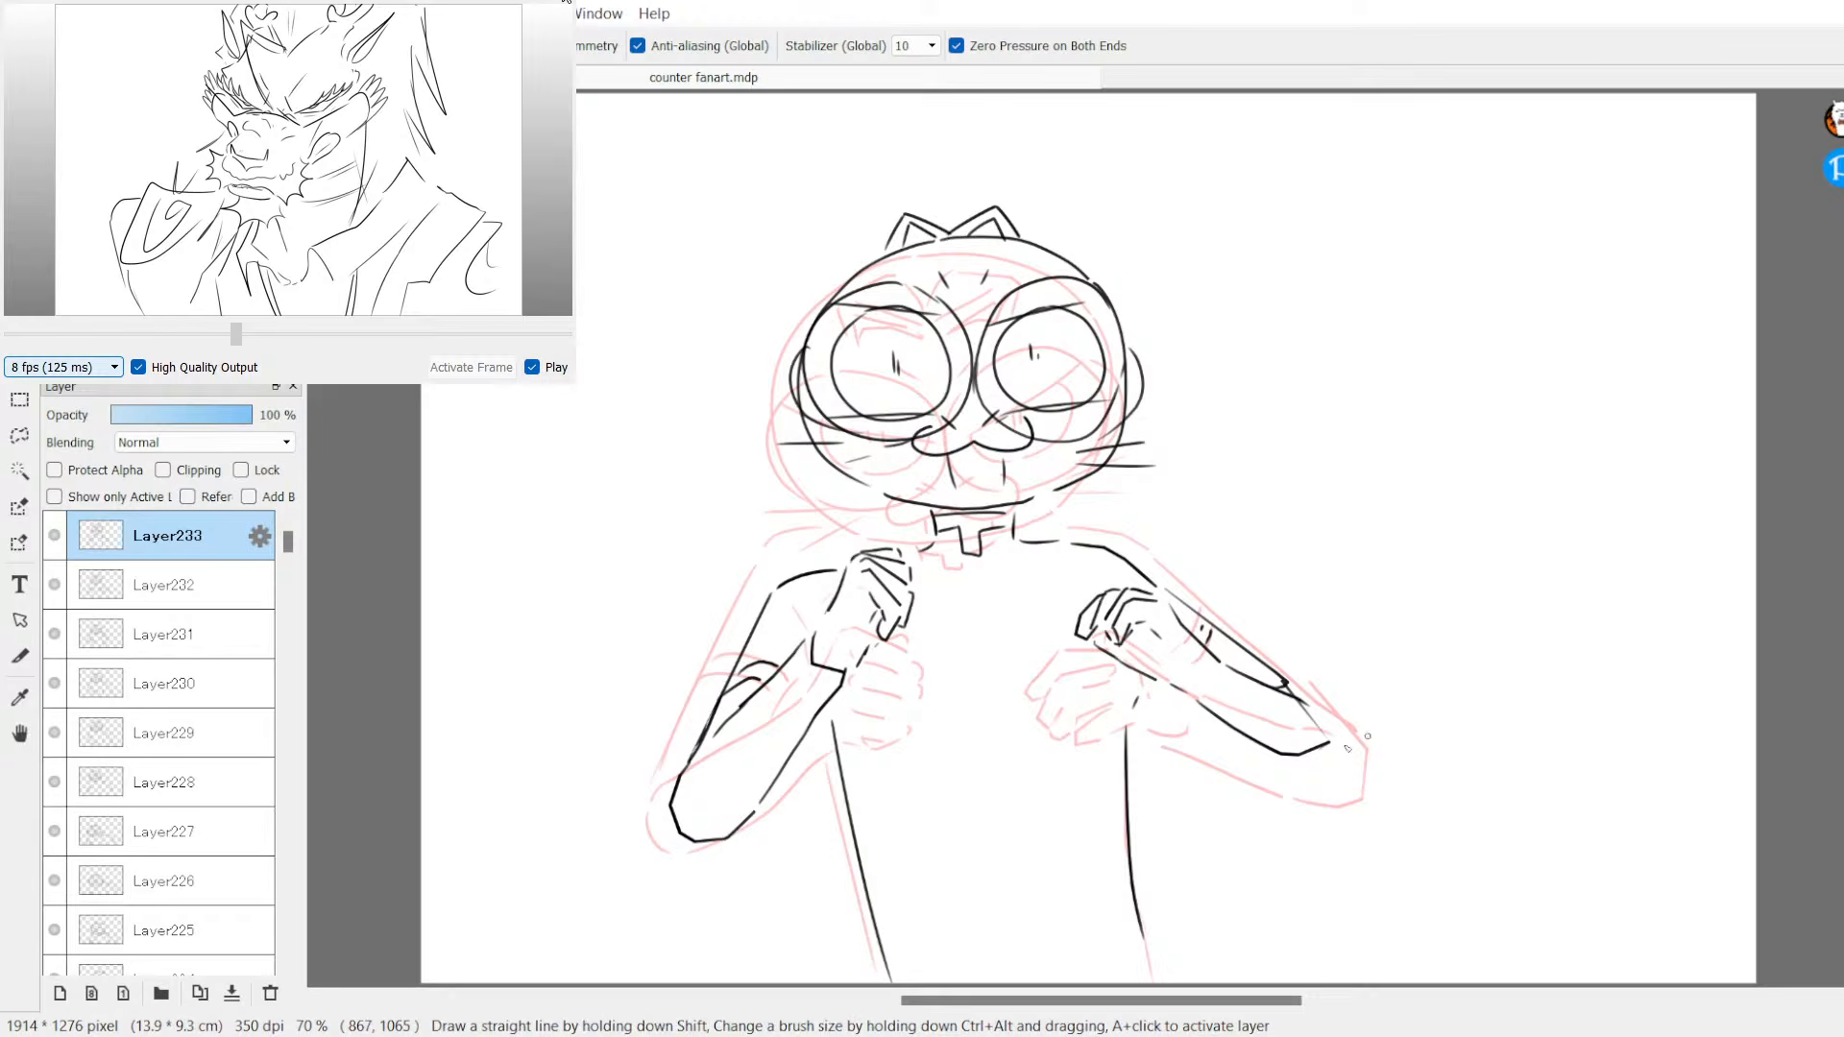
{"action": "left_click_drag", "start_coordinate": [1143, 946], "coordinate": [1151, 982]}
{"action": "key", "text": "e"}
{"action": "left_click_drag", "start_coordinate": [1297, 696], "coordinate": [1310, 700]}
{"action": "key", "text": "b"}
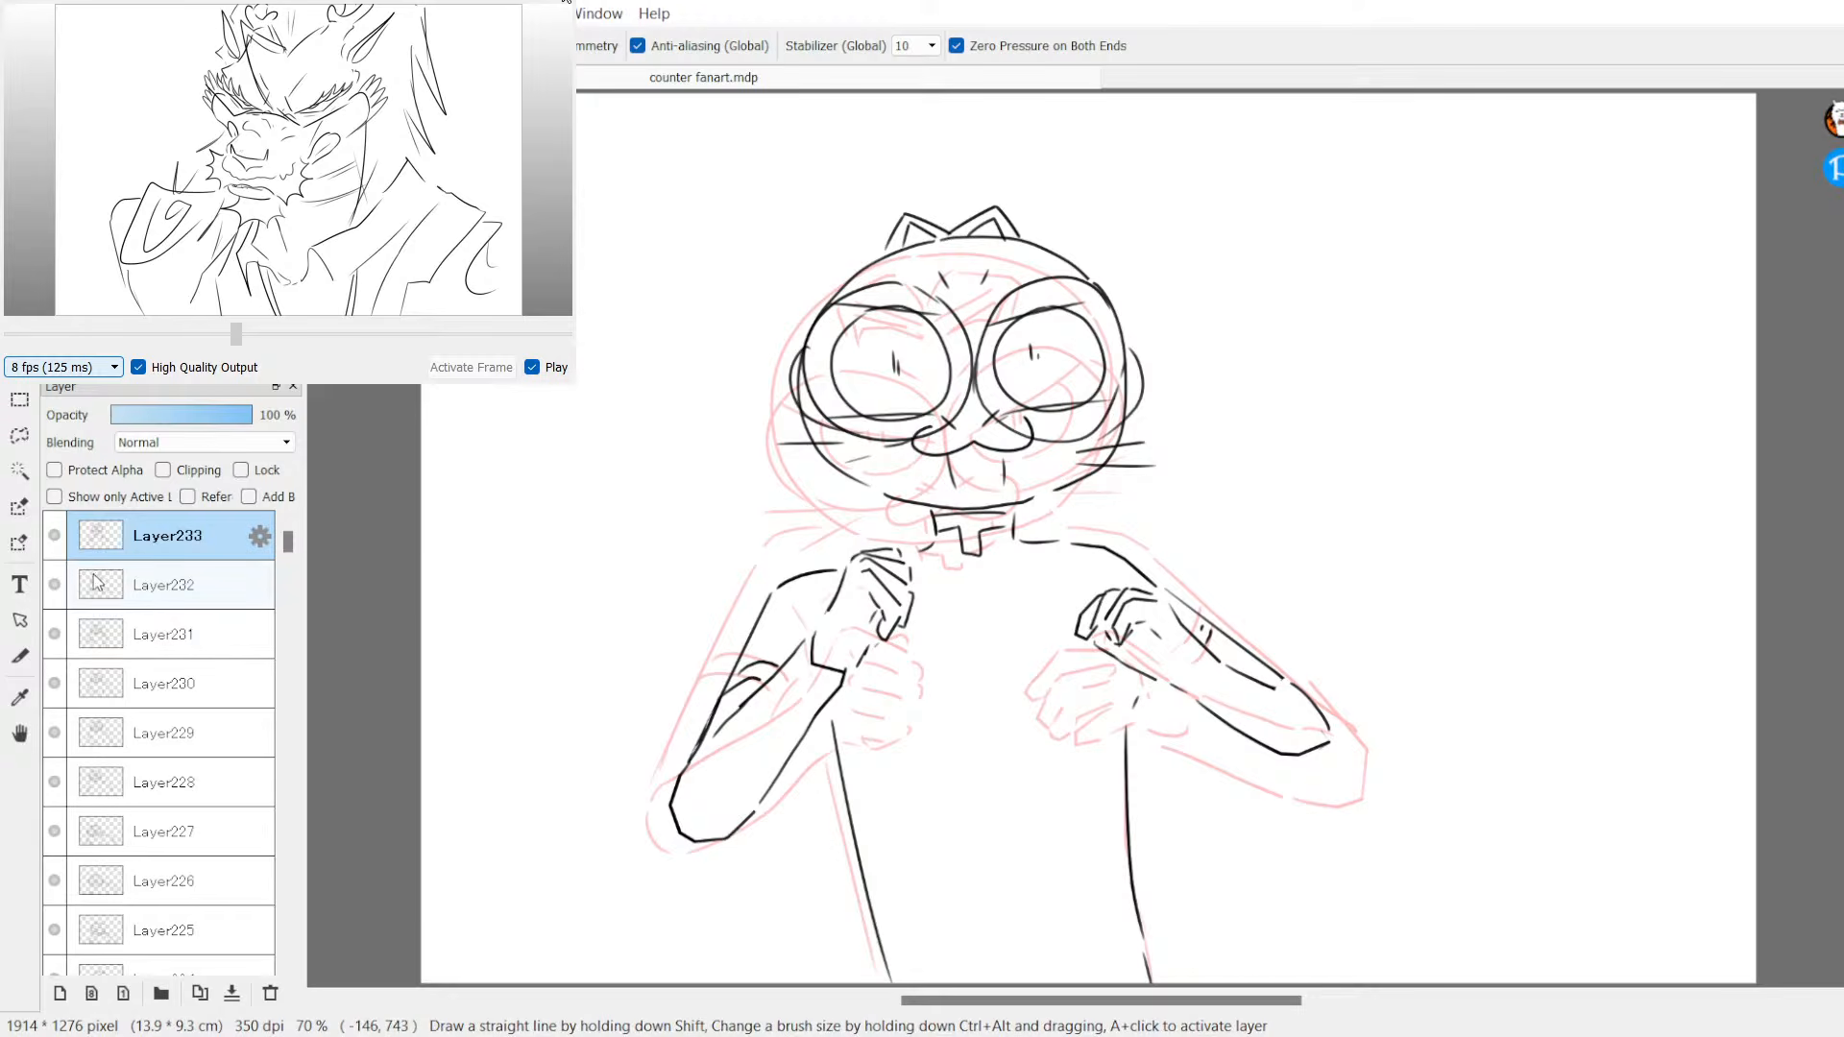
Step: Flip repeatedly between Layer232 and Layer233 to compare the motion between the two poses
{"action": "left_click", "coordinate": [157, 576]}
{"action": "left_click", "coordinate": [158, 542]}
{"action": "left_click", "coordinate": [163, 580]}
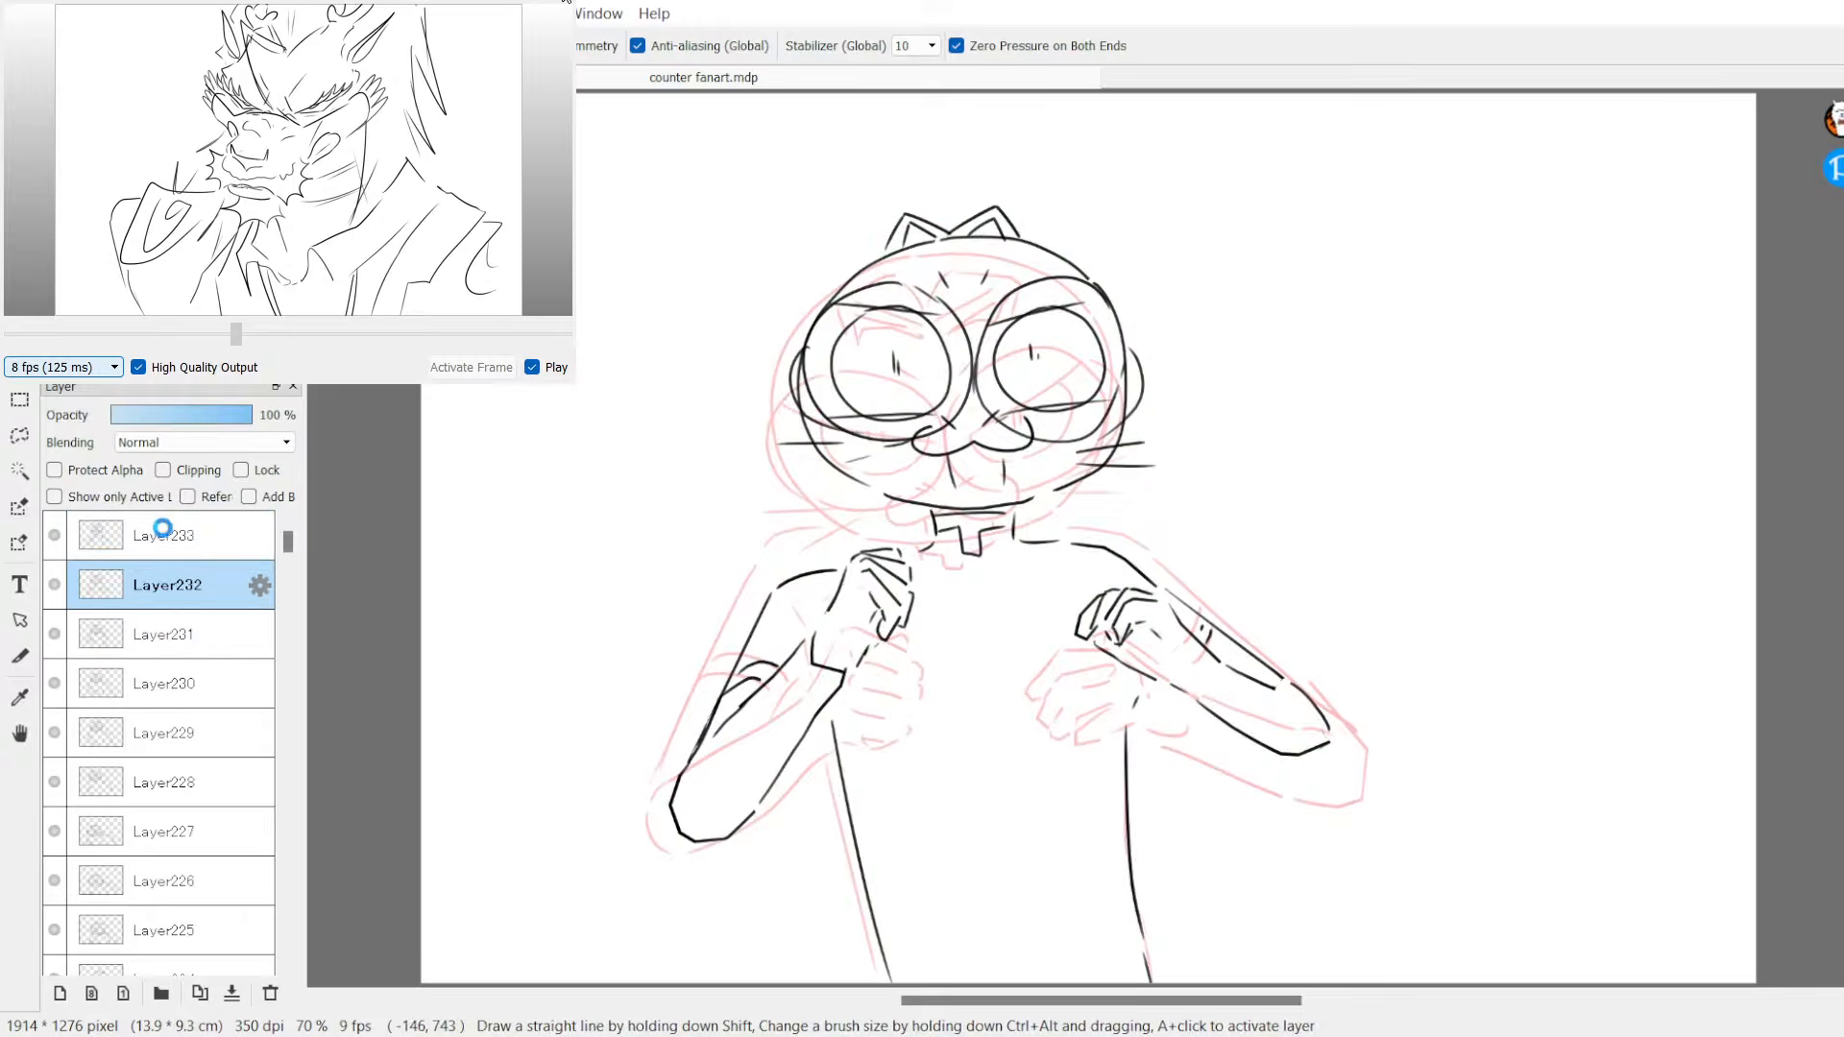
{"action": "left_click", "coordinate": [165, 555]}
{"action": "left_click", "coordinate": [163, 580]}
{"action": "left_click", "coordinate": [164, 540]}
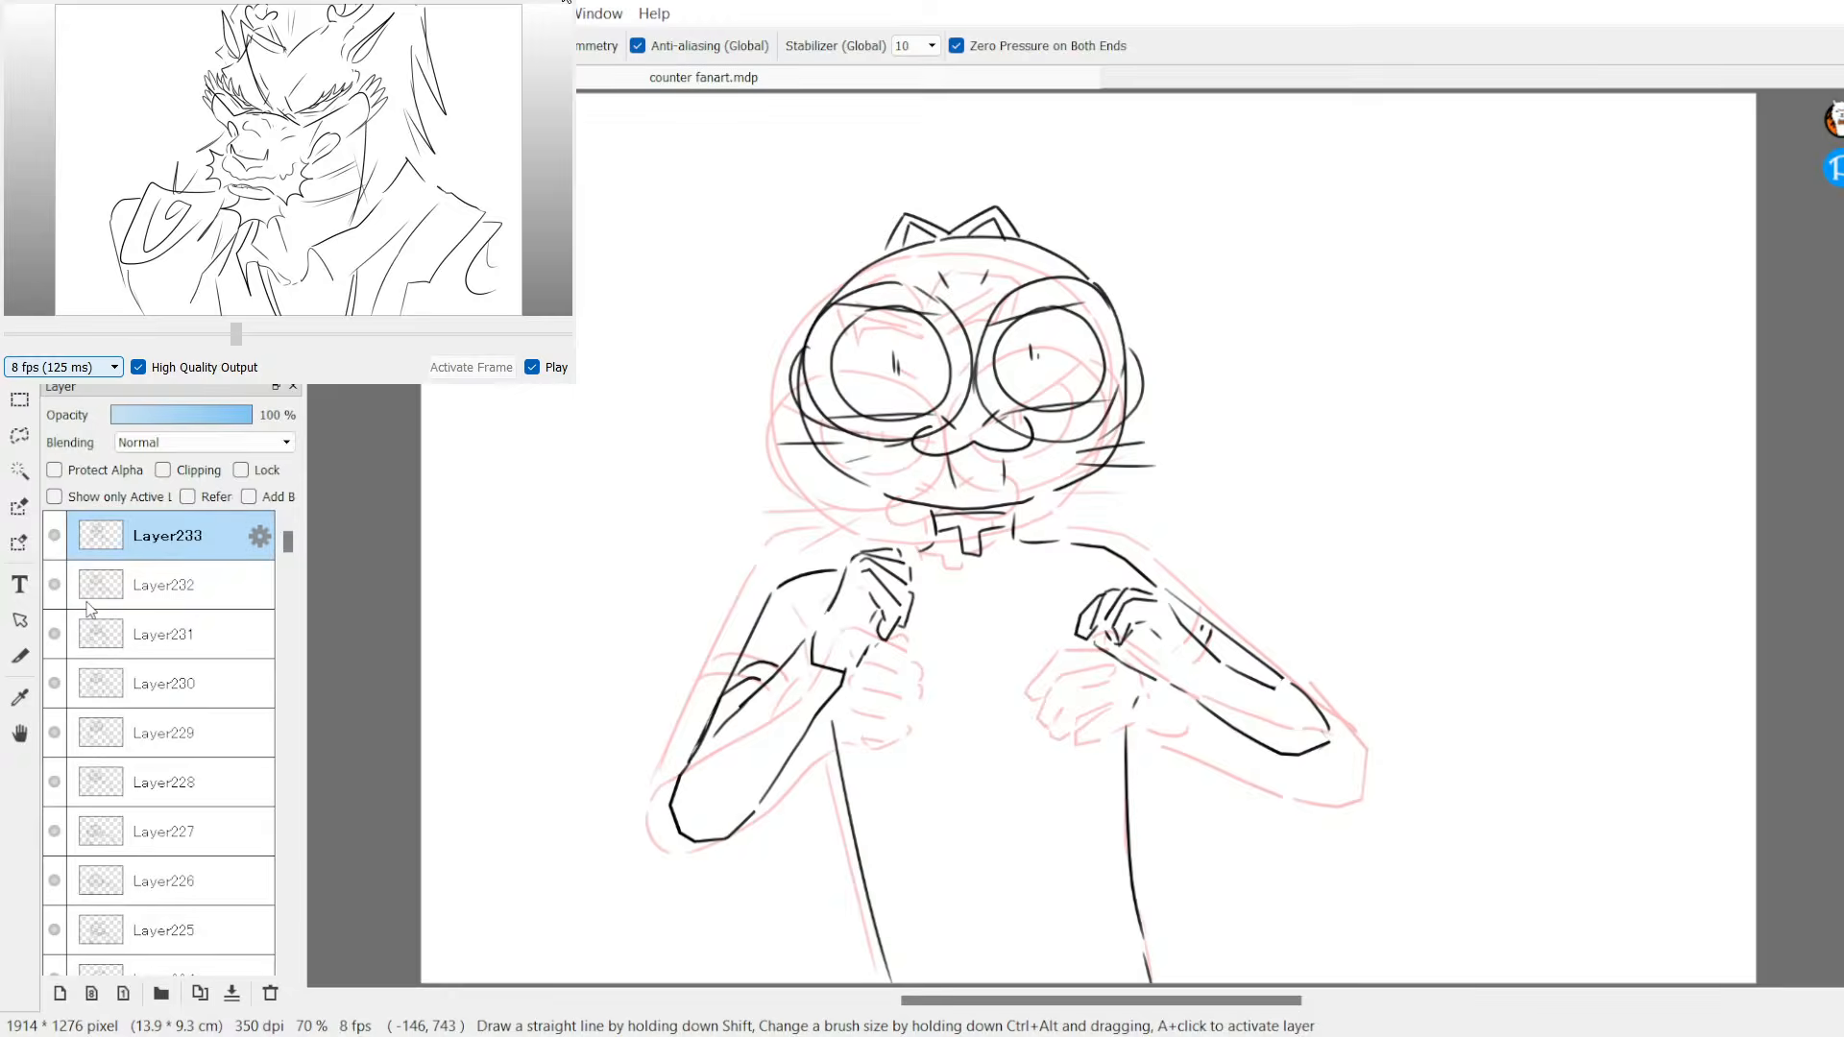
{"action": "left_click", "coordinate": [173, 585]}
{"action": "left_click", "coordinate": [163, 539]}
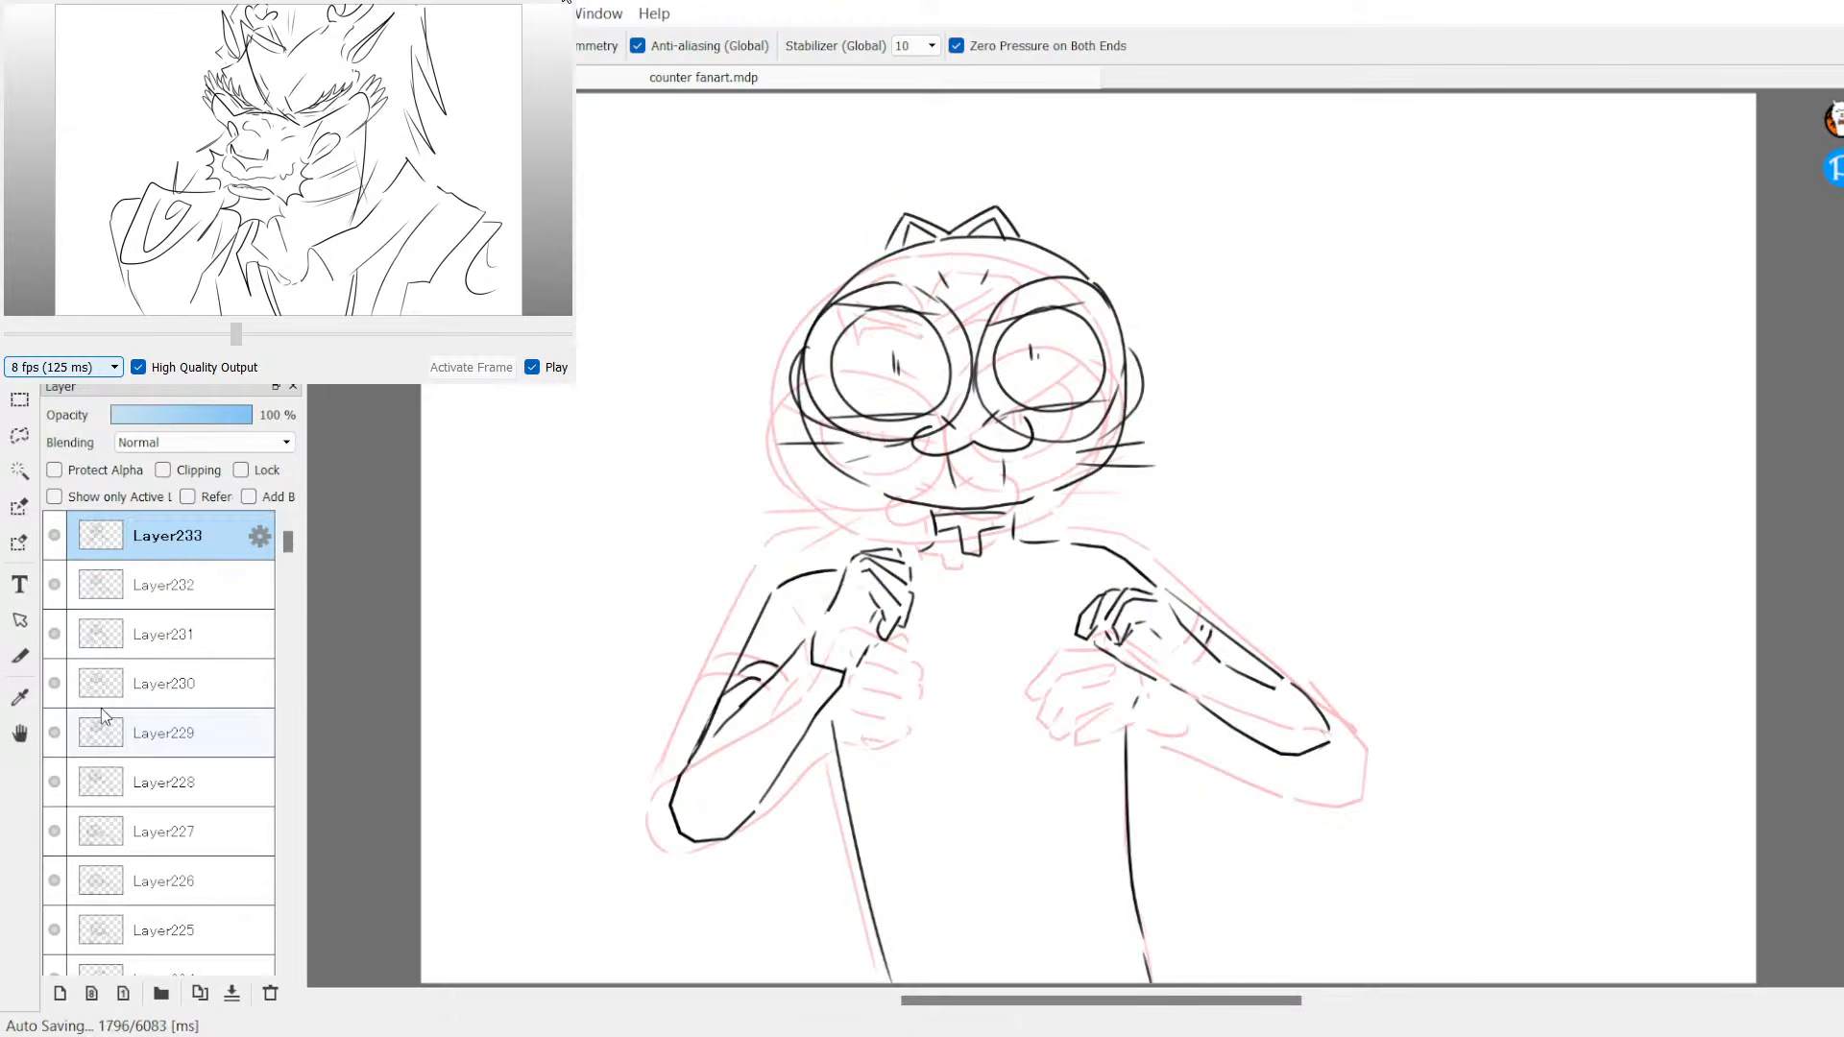
{"action": "left_click", "coordinate": [192, 581]}
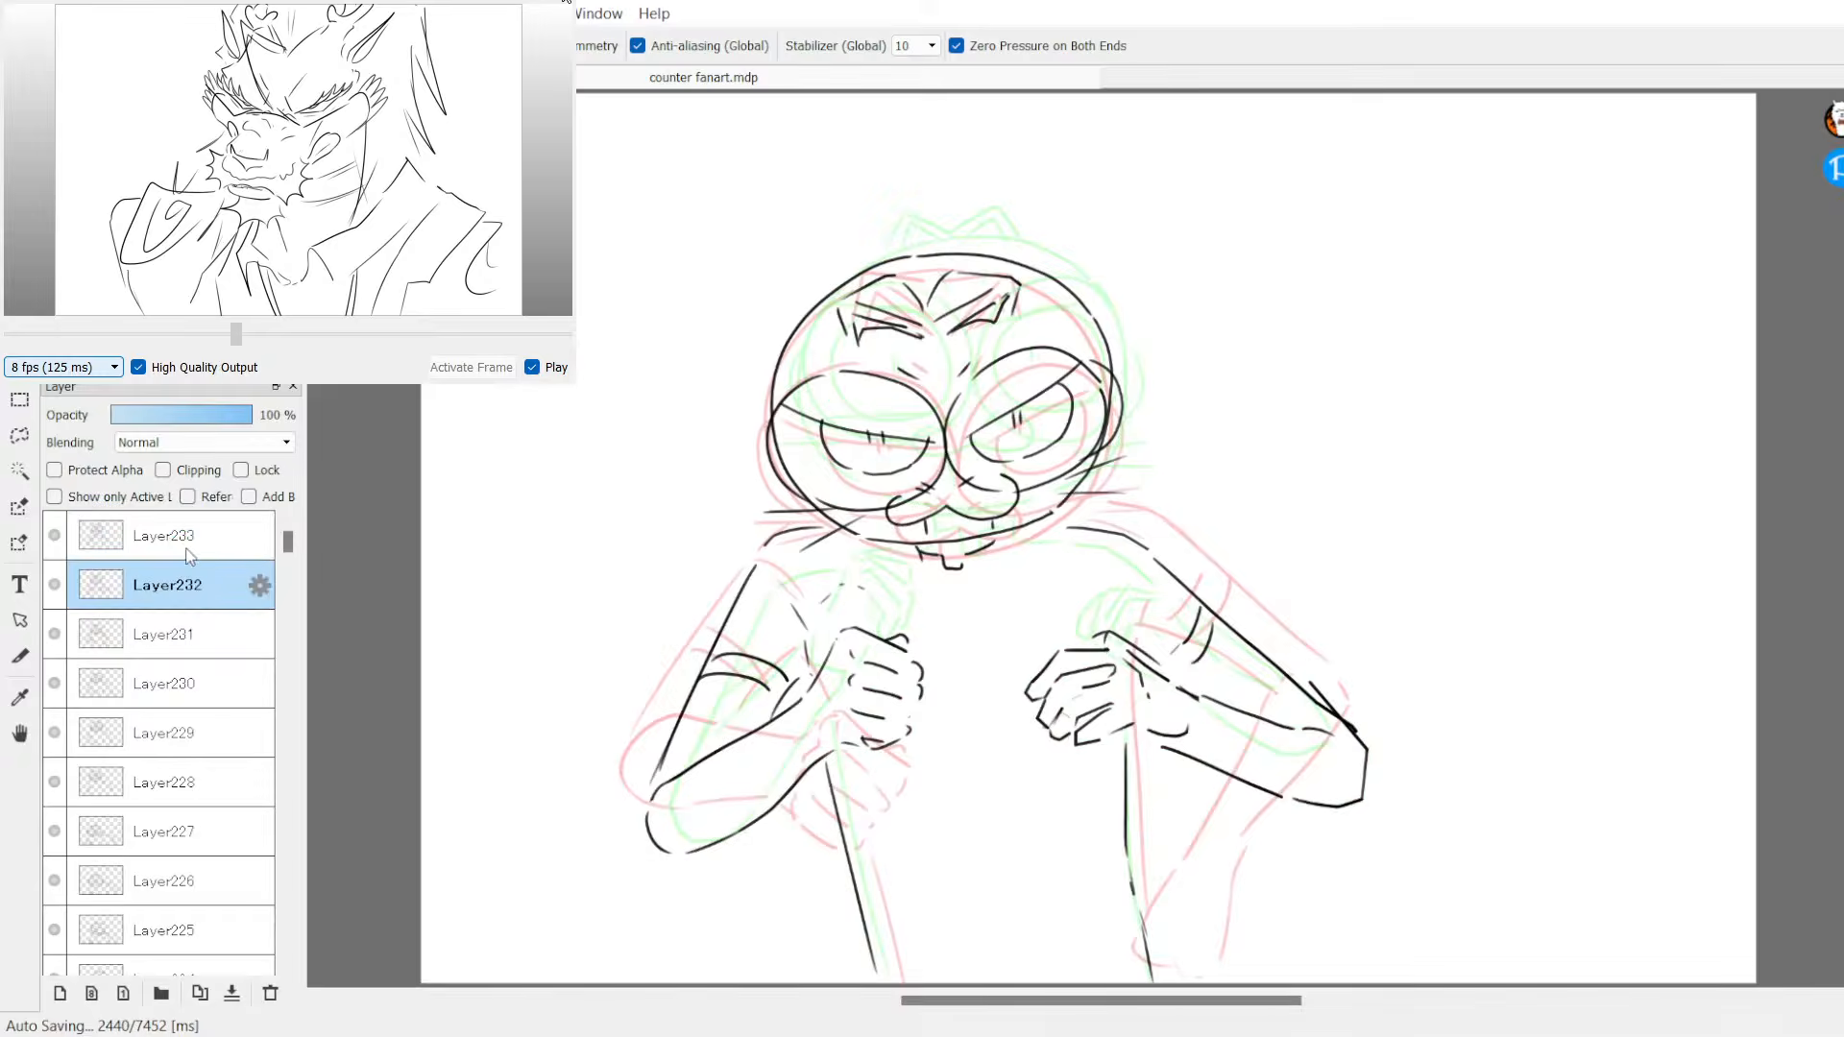
{"action": "left_click", "coordinate": [194, 581]}
{"action": "left_click", "coordinate": [192, 540]}
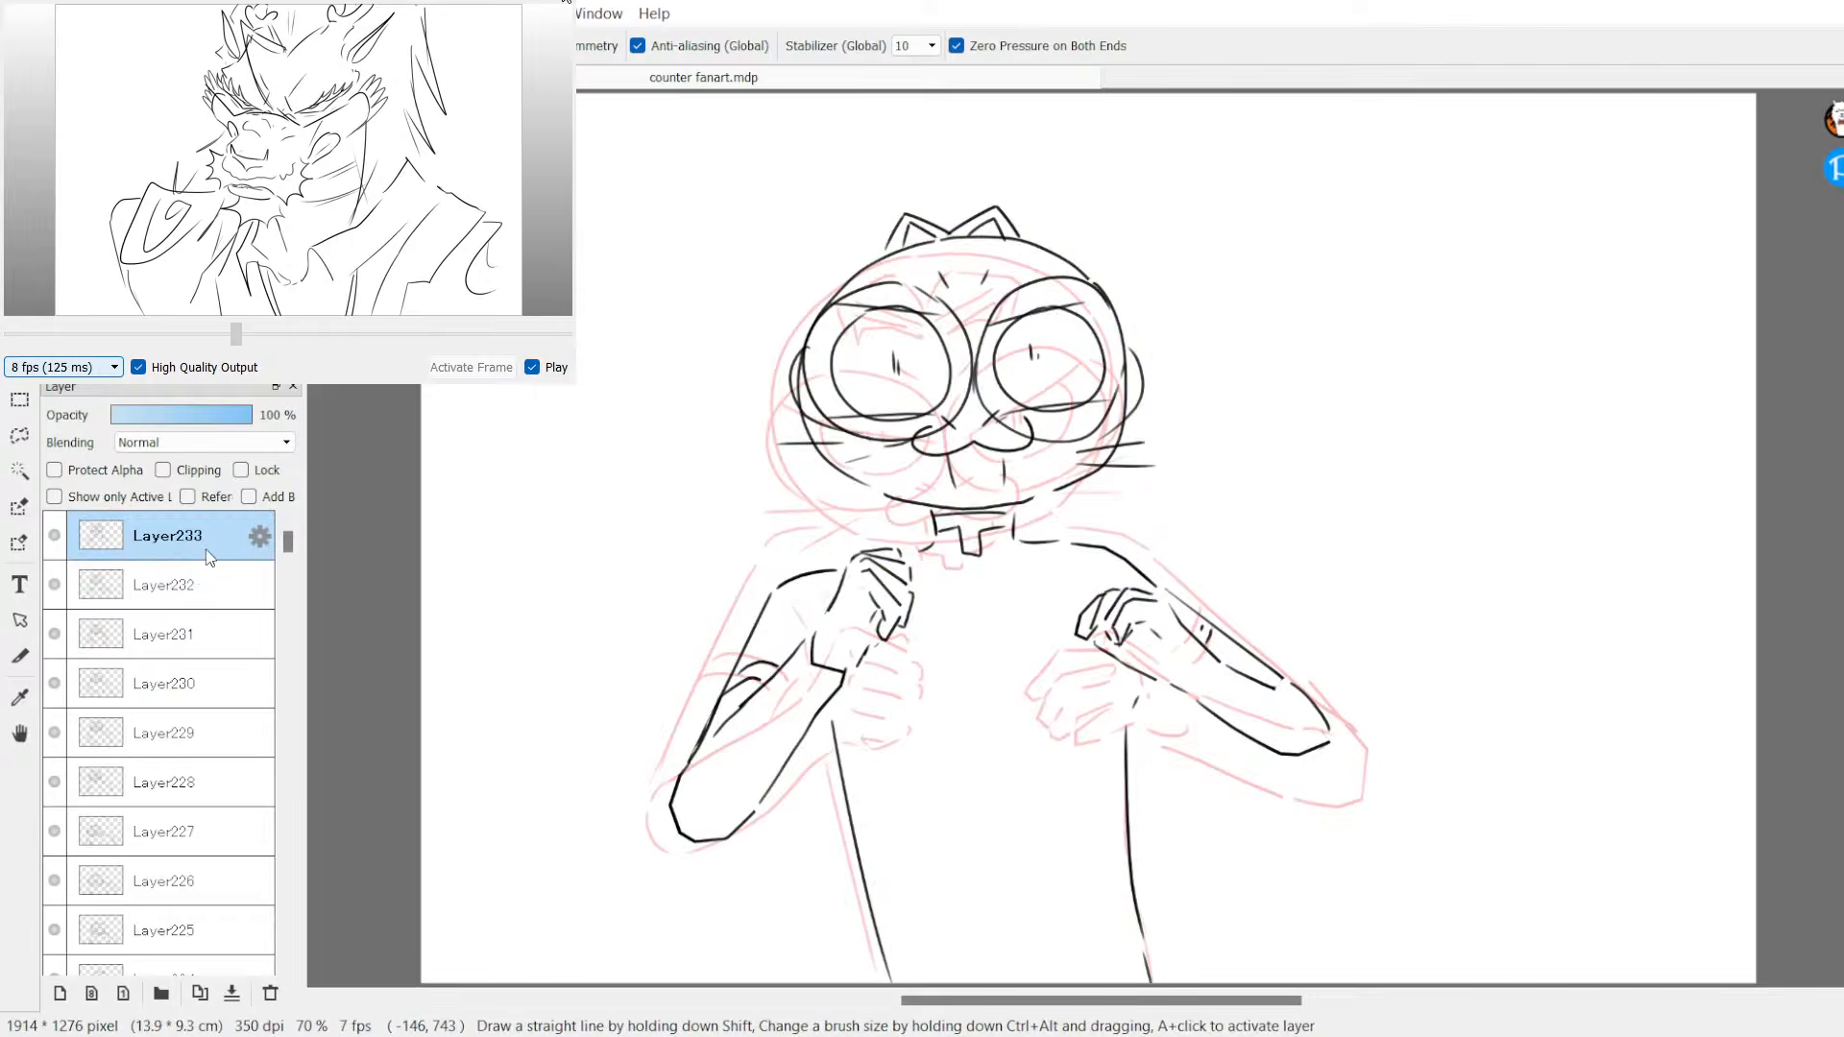
Step: Check the arm and head movement between the Layer232 and Layer233 poses by switching between both layers
{"action": "left_click", "coordinate": [197, 581]}
{"action": "left_click", "coordinate": [203, 544]}
{"action": "left_click", "coordinate": [197, 586]}
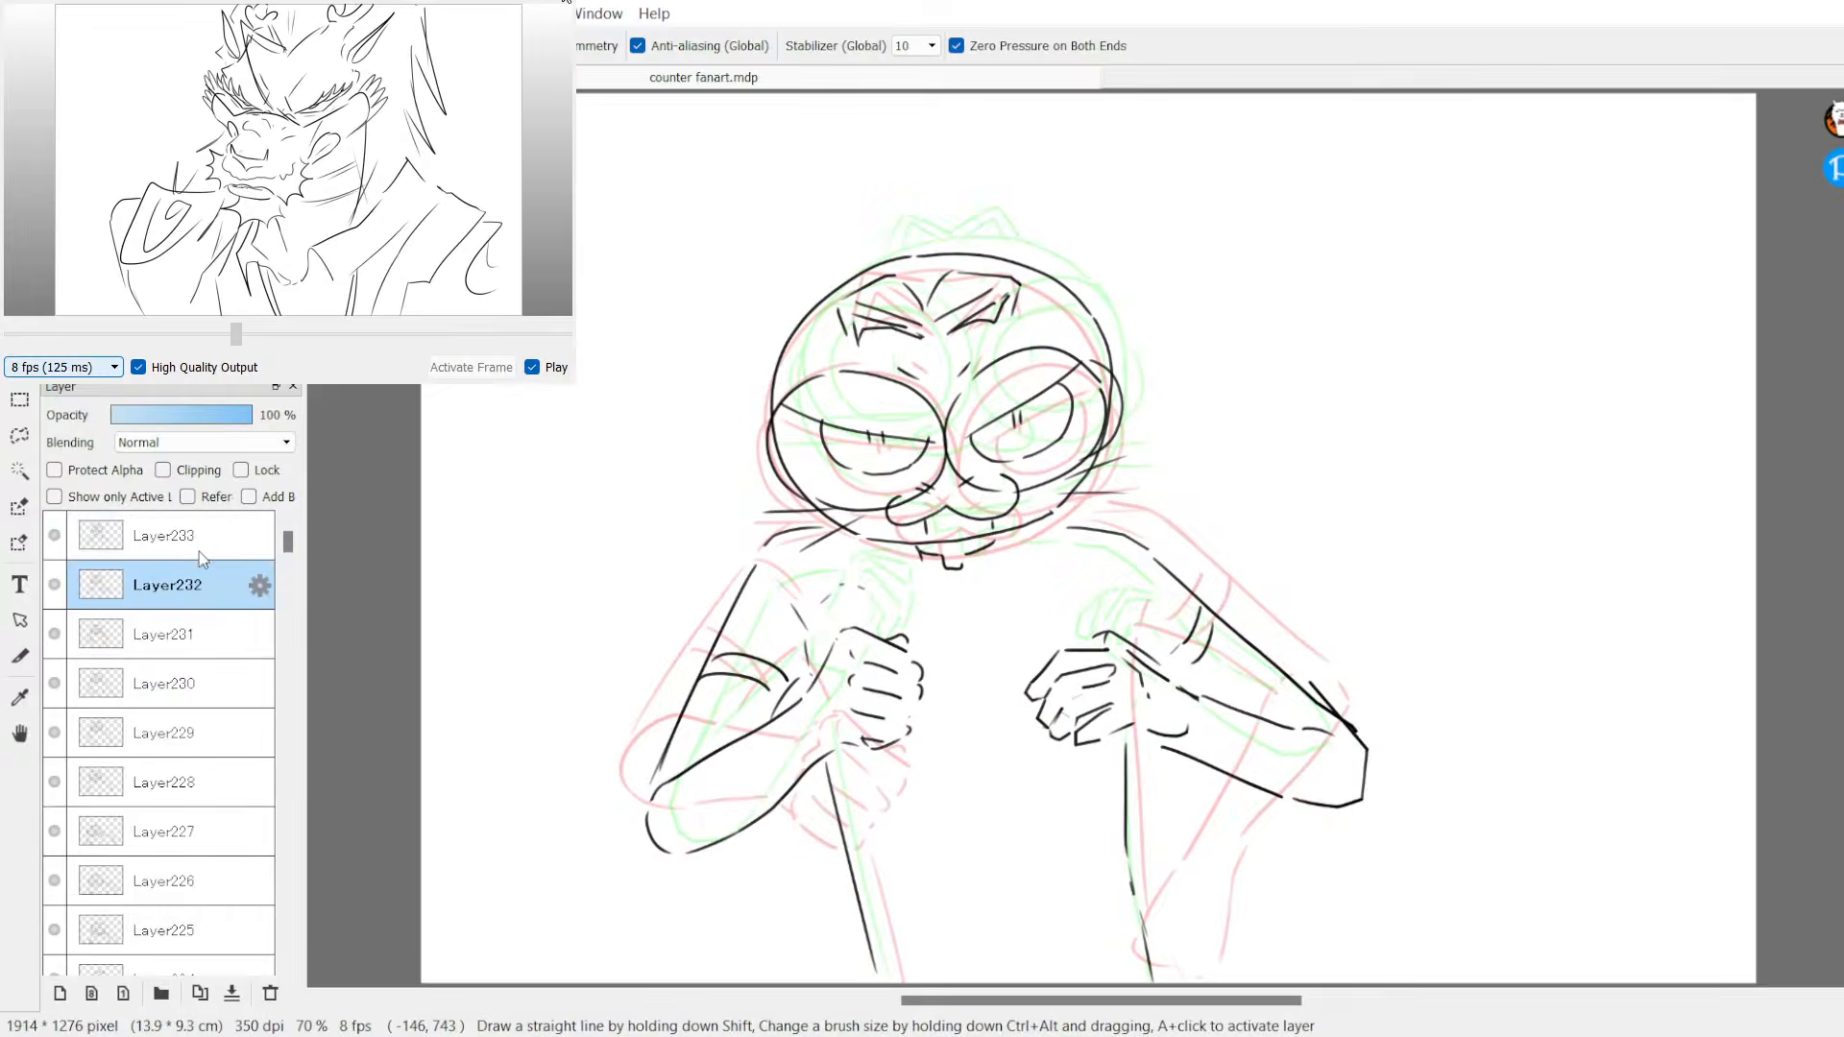
{"action": "left_click", "coordinate": [197, 543]}
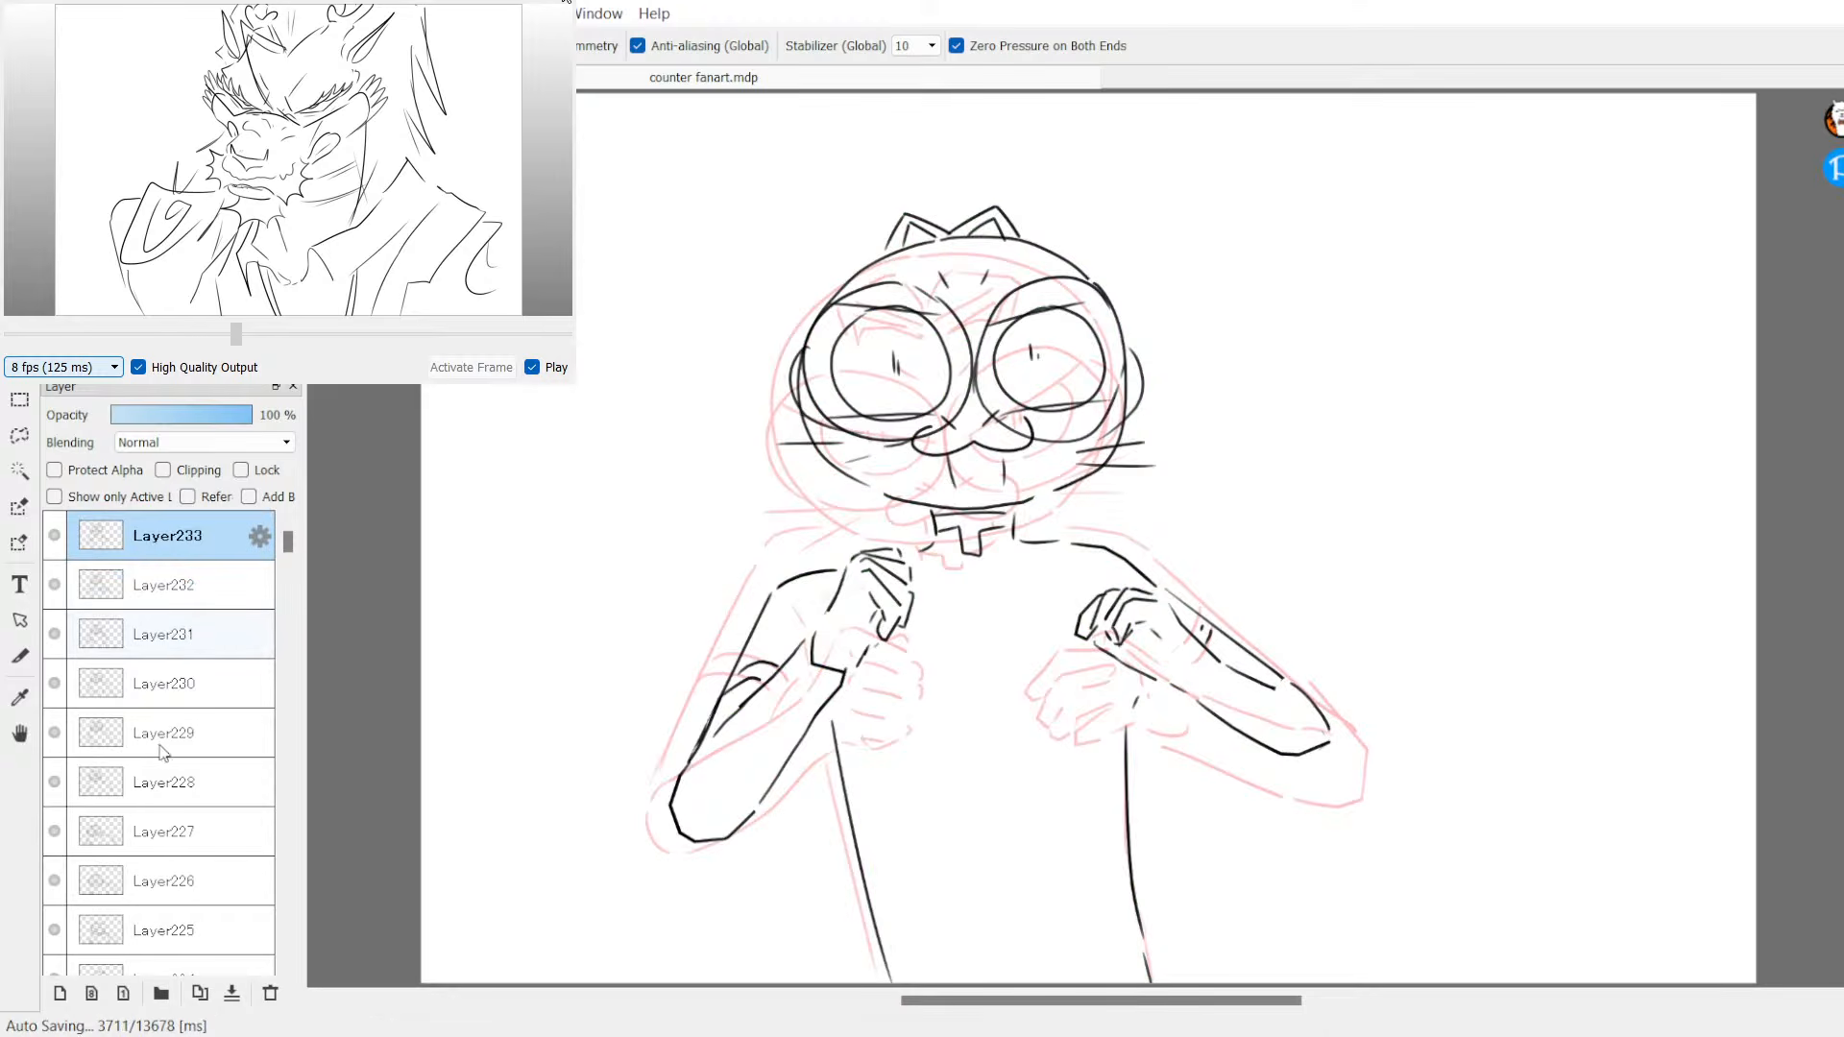
Step: Add a new layer above Layer233 and draw the round head outline, shifted slightly right of the onion-skin head
{"action": "left_click", "coordinate": [59, 993]}
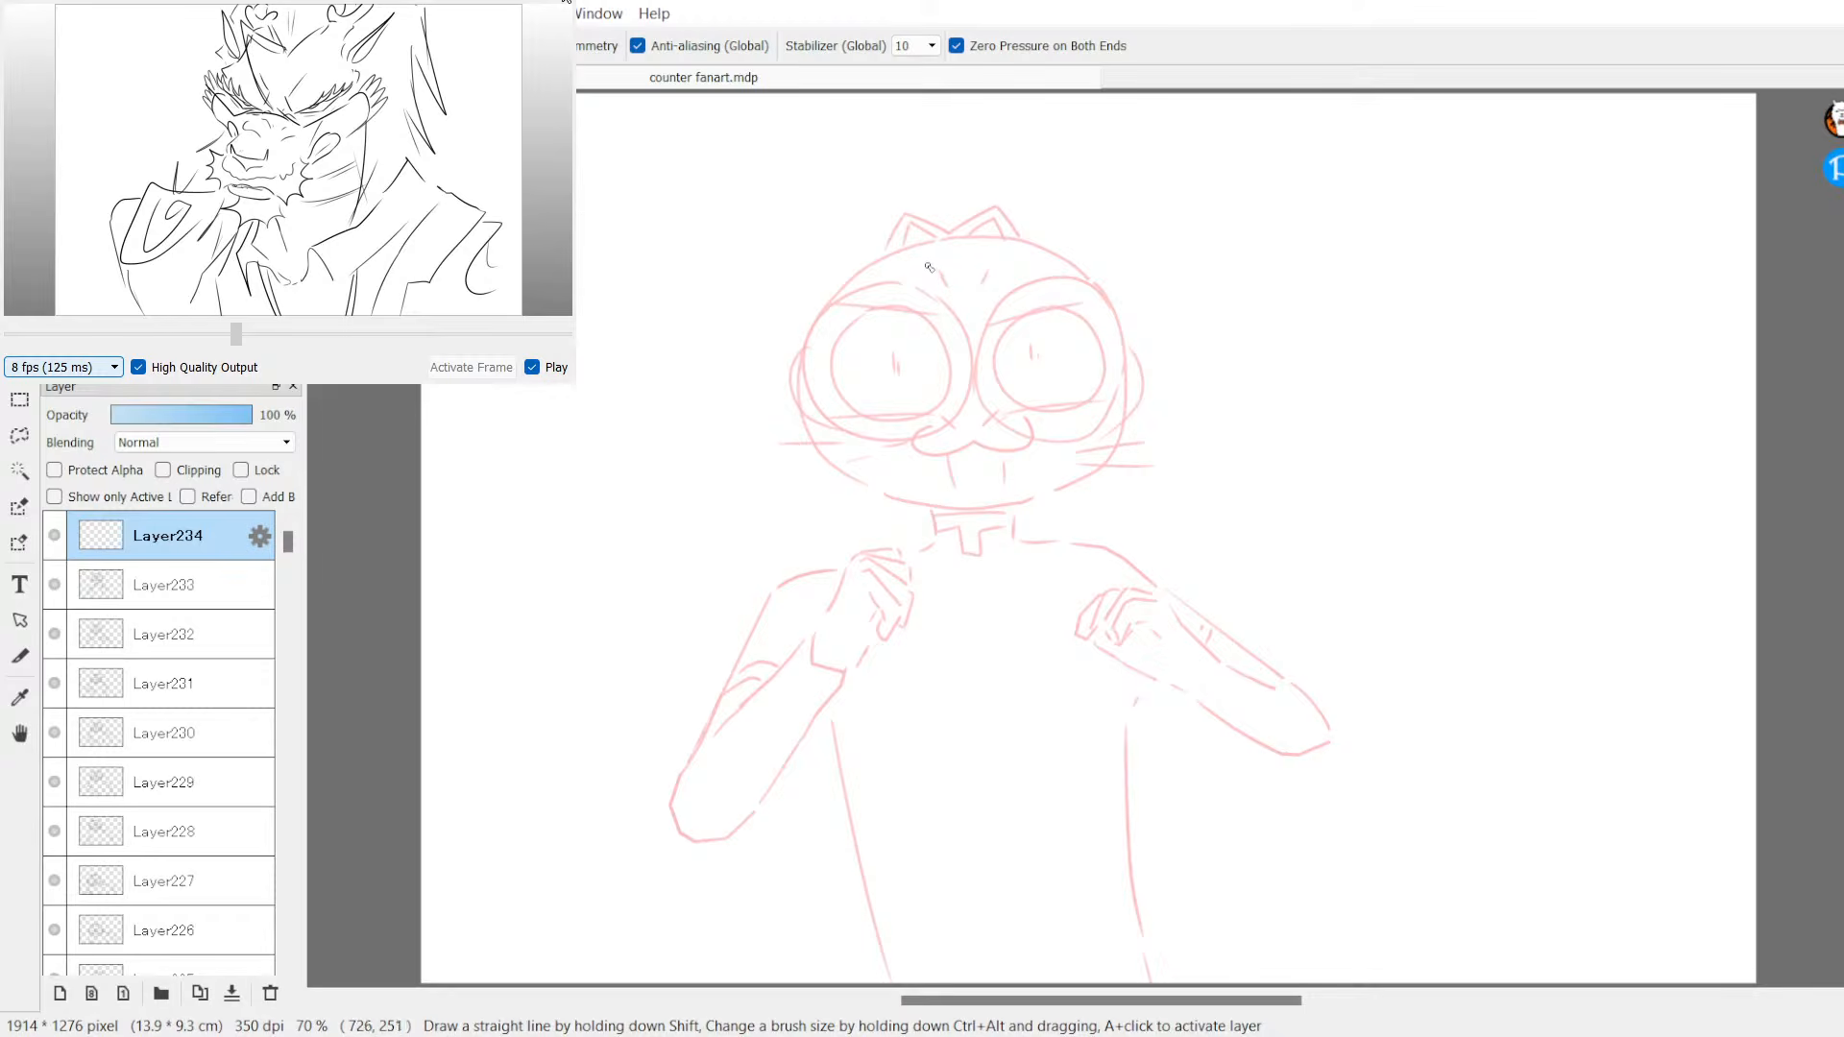
{"action": "mouse_move", "coordinate": [937, 255]}
{"action": "left_mouse_down"}
{"action": "mouse_move", "coordinate": [908, 265]}
{"action": "mouse_move", "coordinate": [833, 423]}
{"action": "mouse_move", "coordinate": [929, 507]}
{"action": "left_mouse_up"}
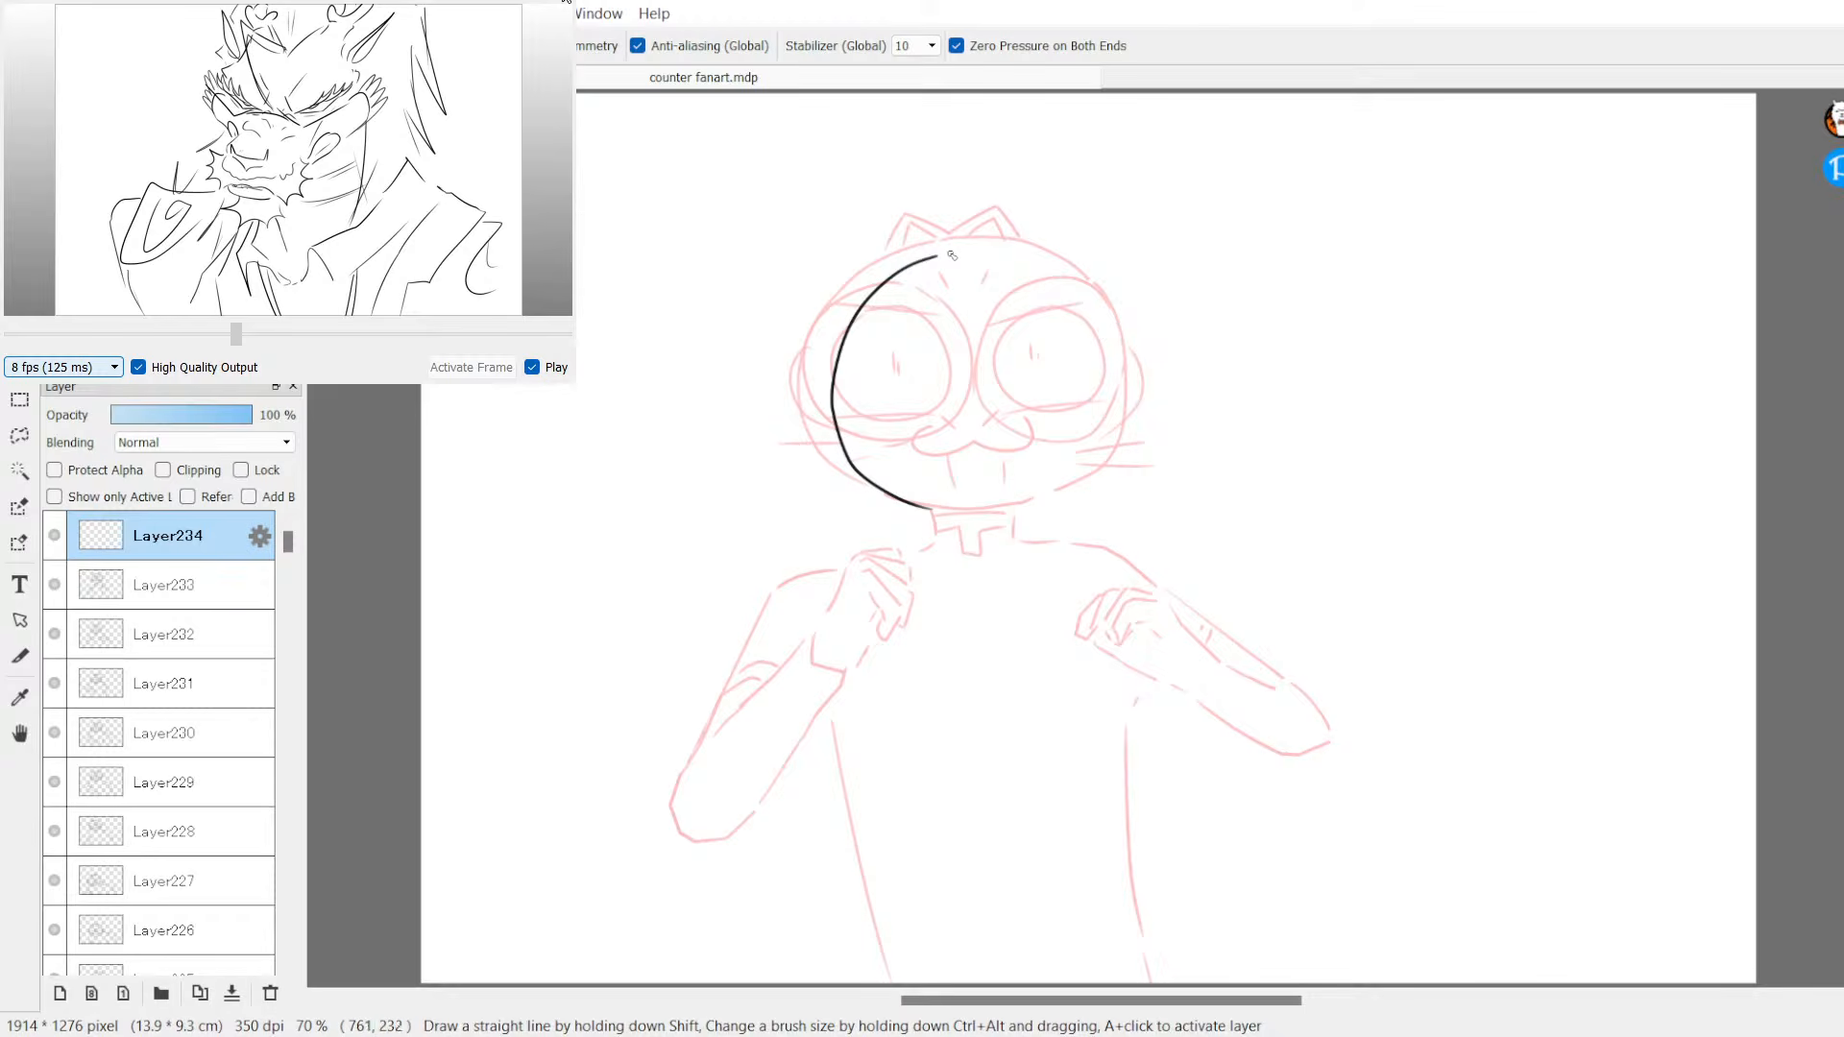
{"action": "mouse_move", "coordinate": [941, 255]}
{"action": "left_mouse_down"}
{"action": "mouse_move", "coordinate": [1058, 254]}
{"action": "mouse_move", "coordinate": [1130, 299]}
{"action": "left_mouse_up"}
{"action": "mouse_move", "coordinate": [939, 512]}
{"action": "left_mouse_down"}
{"action": "mouse_move", "coordinate": [1054, 503]}
{"action": "mouse_move", "coordinate": [1115, 448]}
{"action": "left_mouse_up"}
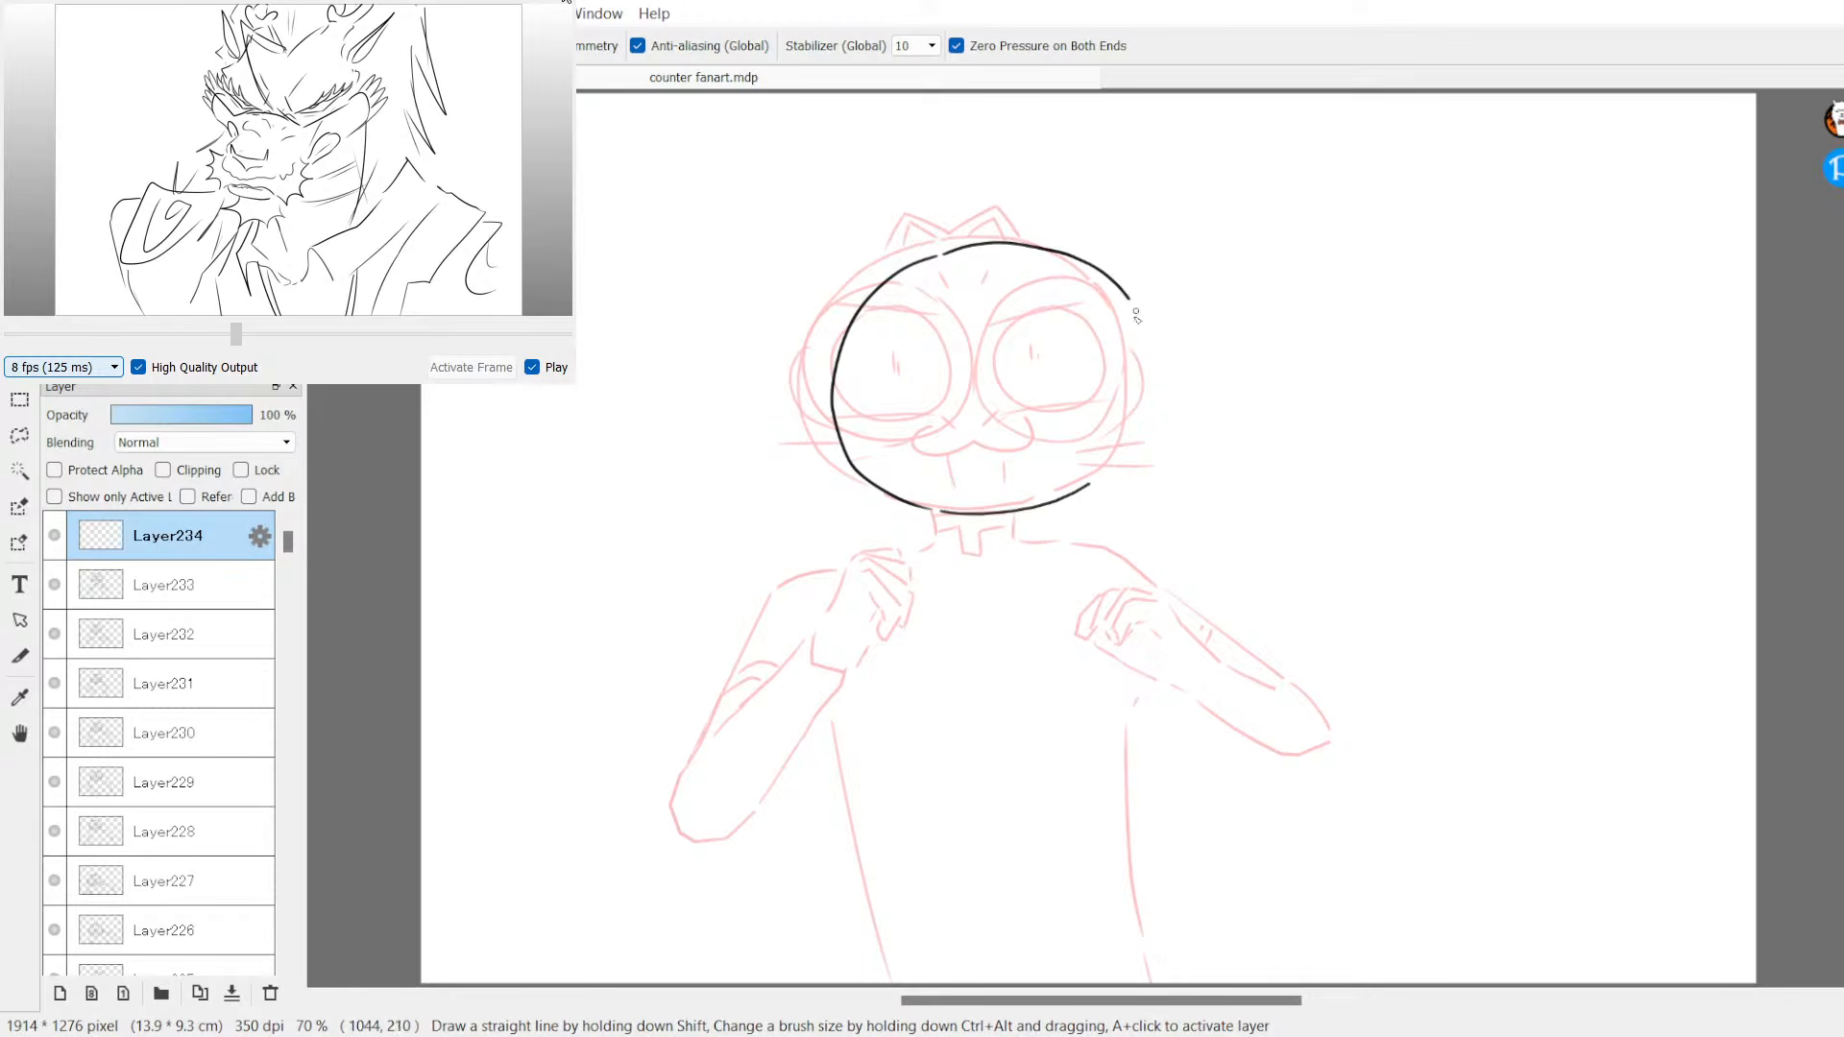
{"action": "key", "text": "ctrl+z"}
{"action": "mouse_move", "coordinate": [1132, 305]}
{"action": "left_mouse_down"}
{"action": "mouse_move", "coordinate": [1146, 379]}
{"action": "mouse_move", "coordinate": [1127, 447]}
{"action": "left_mouse_up"}
{"action": "key", "text": "ctrl+z"}
{"action": "left_click_drag", "start_coordinate": [937, 508], "coordinate": [1114, 485]}
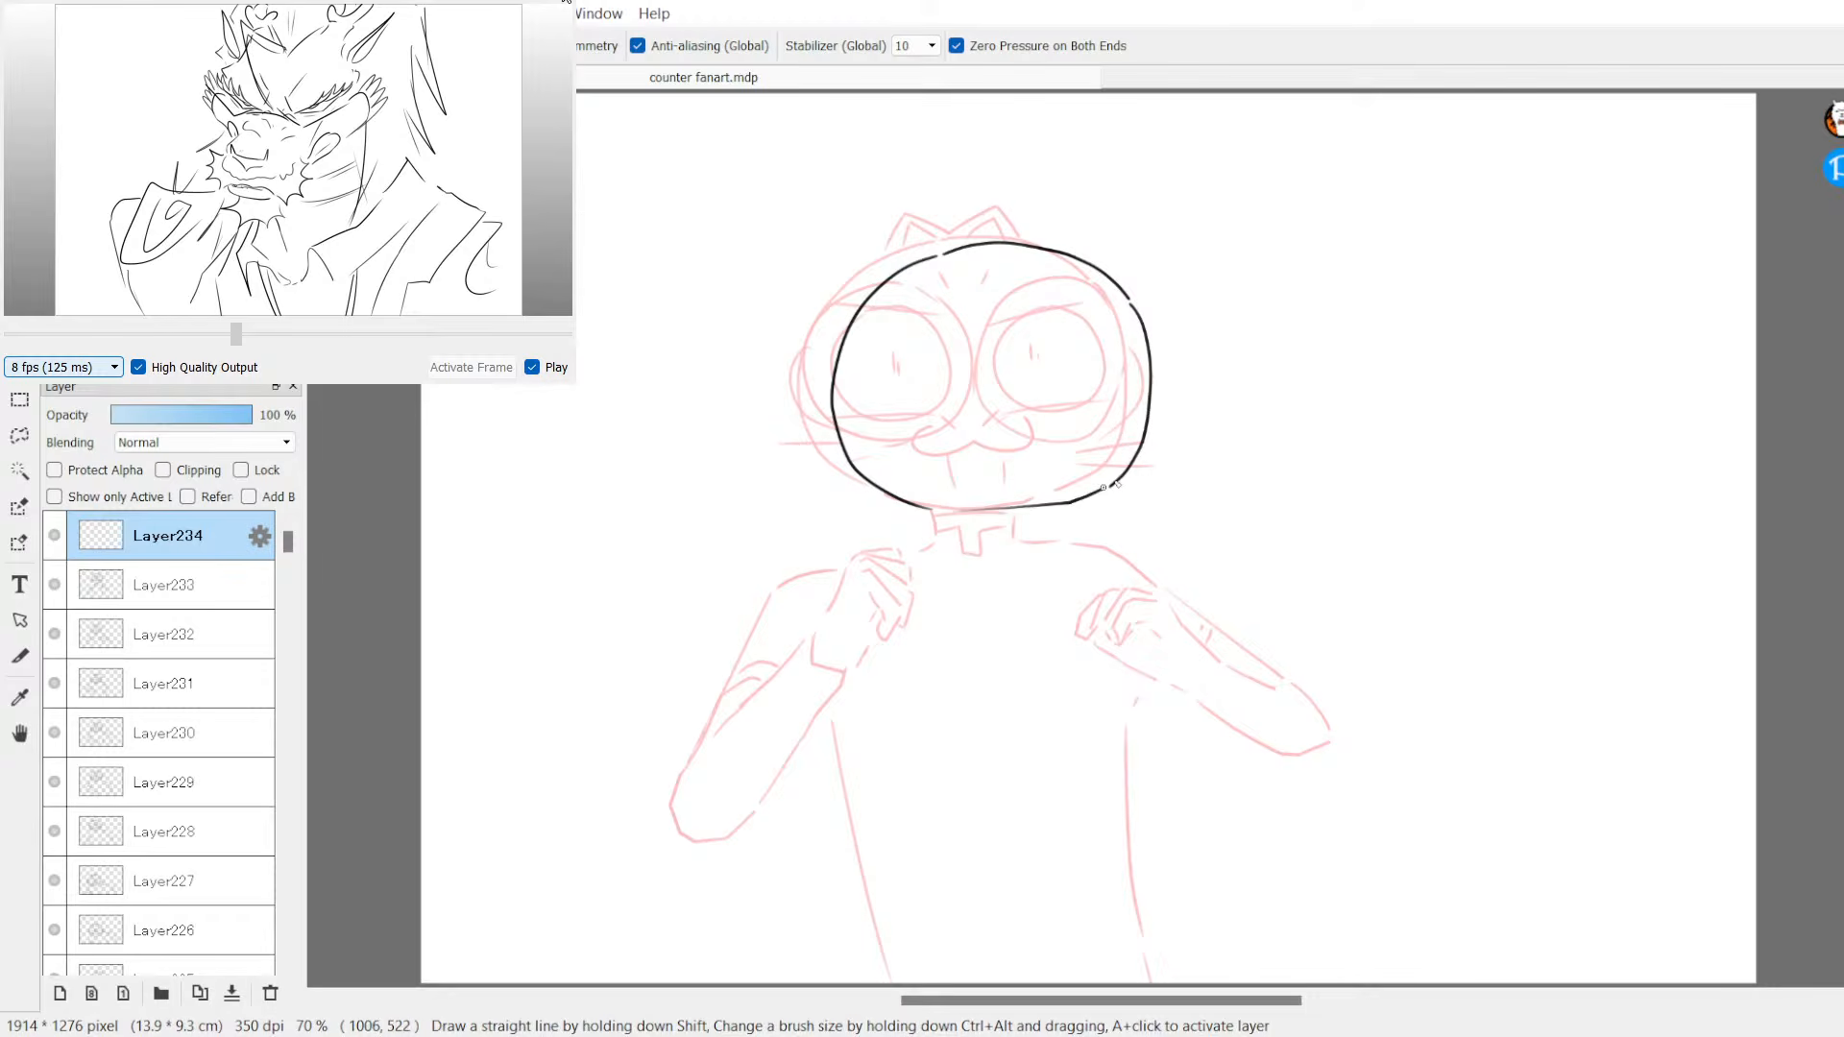
Step: Draw the two large touching eye outlines, the short brow ticks and the curved bulges on both sides of the head
{"action": "mouse_move", "coordinate": [922, 298]}
{"action": "left_mouse_down"}
{"action": "mouse_move", "coordinate": [845, 340]}
{"action": "mouse_move", "coordinate": [843, 420]}
{"action": "mouse_move", "coordinate": [930, 462]}
{"action": "mouse_move", "coordinate": [969, 445]}
{"action": "mouse_move", "coordinate": [1002, 364]}
{"action": "mouse_move", "coordinate": [938, 297]}
{"action": "mouse_move", "coordinate": [1065, 439]}
{"action": "left_mouse_up"}
{"action": "mouse_move", "coordinate": [1026, 305]}
{"action": "left_mouse_down"}
{"action": "mouse_move", "coordinate": [1078, 286]}
{"action": "mouse_move", "coordinate": [1136, 312]}
{"action": "left_mouse_up"}
{"action": "mouse_move", "coordinate": [1071, 442]}
{"action": "left_mouse_down"}
{"action": "mouse_move", "coordinate": [1110, 434]}
{"action": "mouse_move", "coordinate": [1143, 394]}
{"action": "left_mouse_up"}
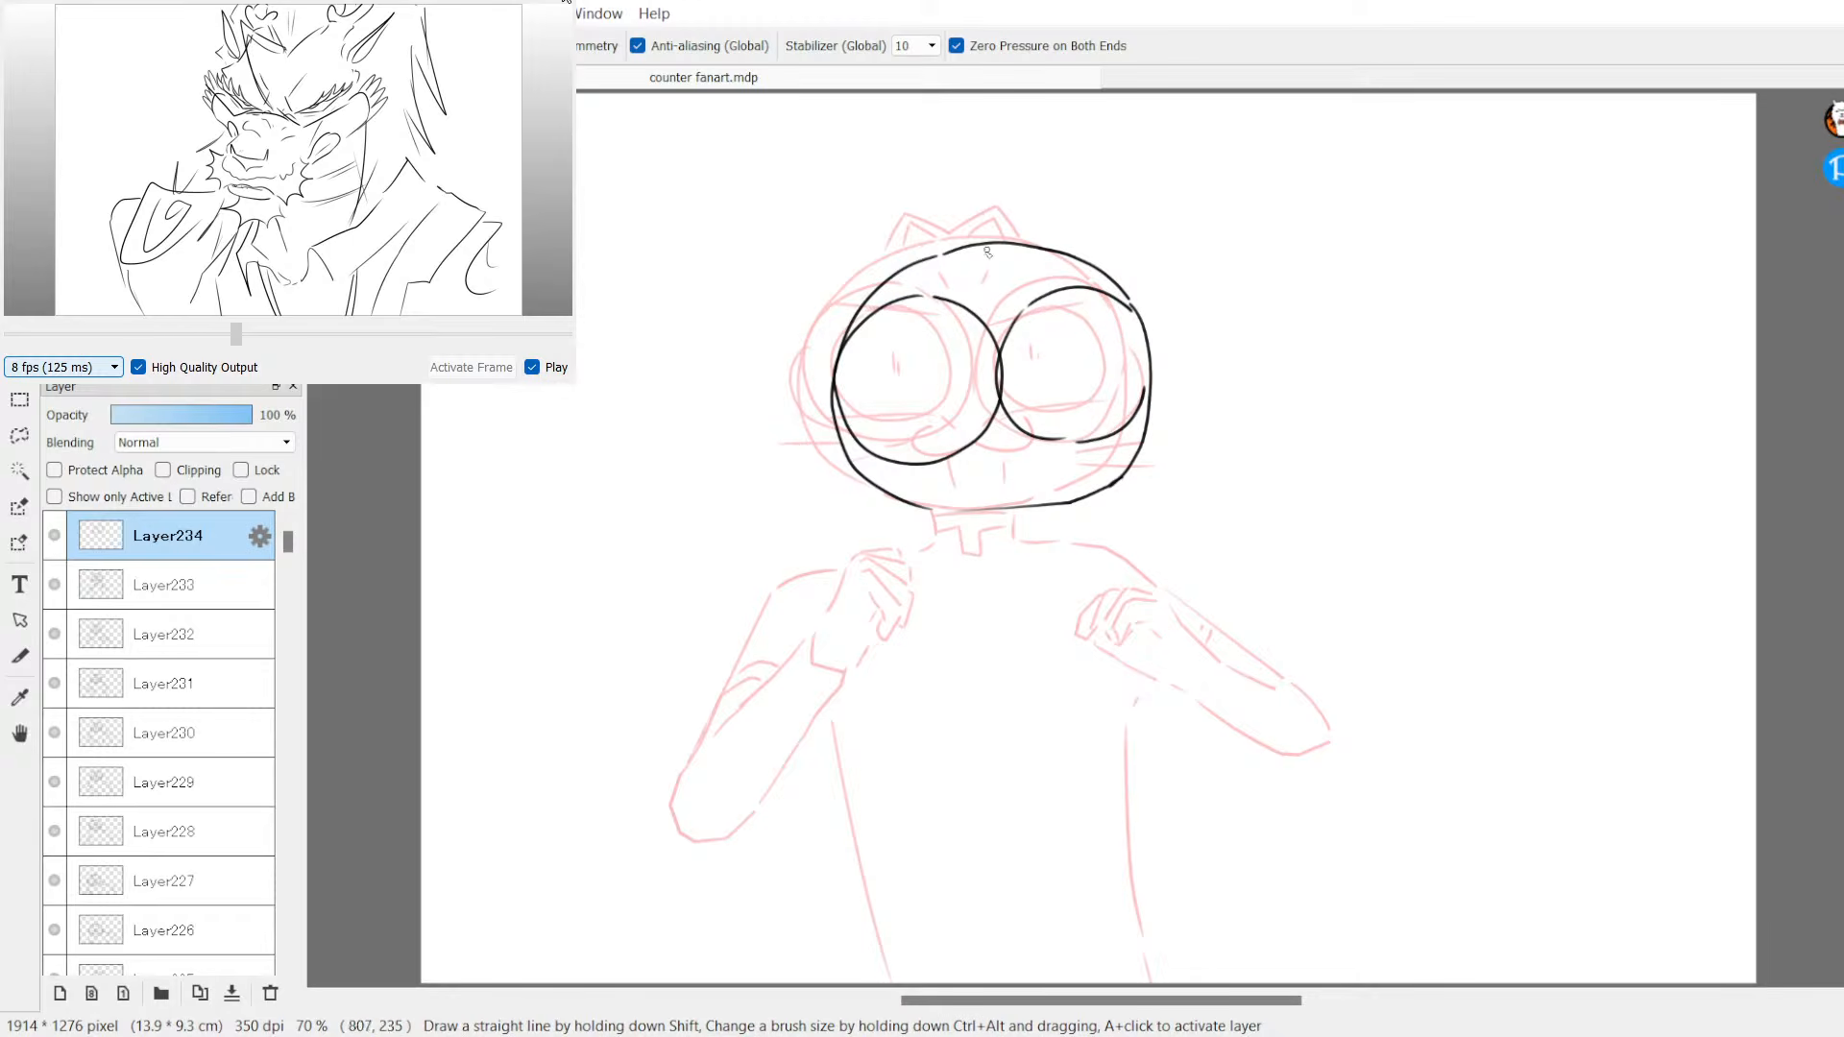
{"action": "mouse_move", "coordinate": [831, 360]}
{"action": "left_mouse_down"}
{"action": "mouse_move", "coordinate": [822, 382]}
{"action": "mouse_move", "coordinate": [881, 459]}
{"action": "left_mouse_up"}
{"action": "mouse_move", "coordinate": [1116, 435]}
{"action": "left_mouse_down"}
{"action": "mouse_move", "coordinate": [1165, 392]}
{"action": "mouse_move", "coordinate": [1146, 334]}
{"action": "left_mouse_up"}
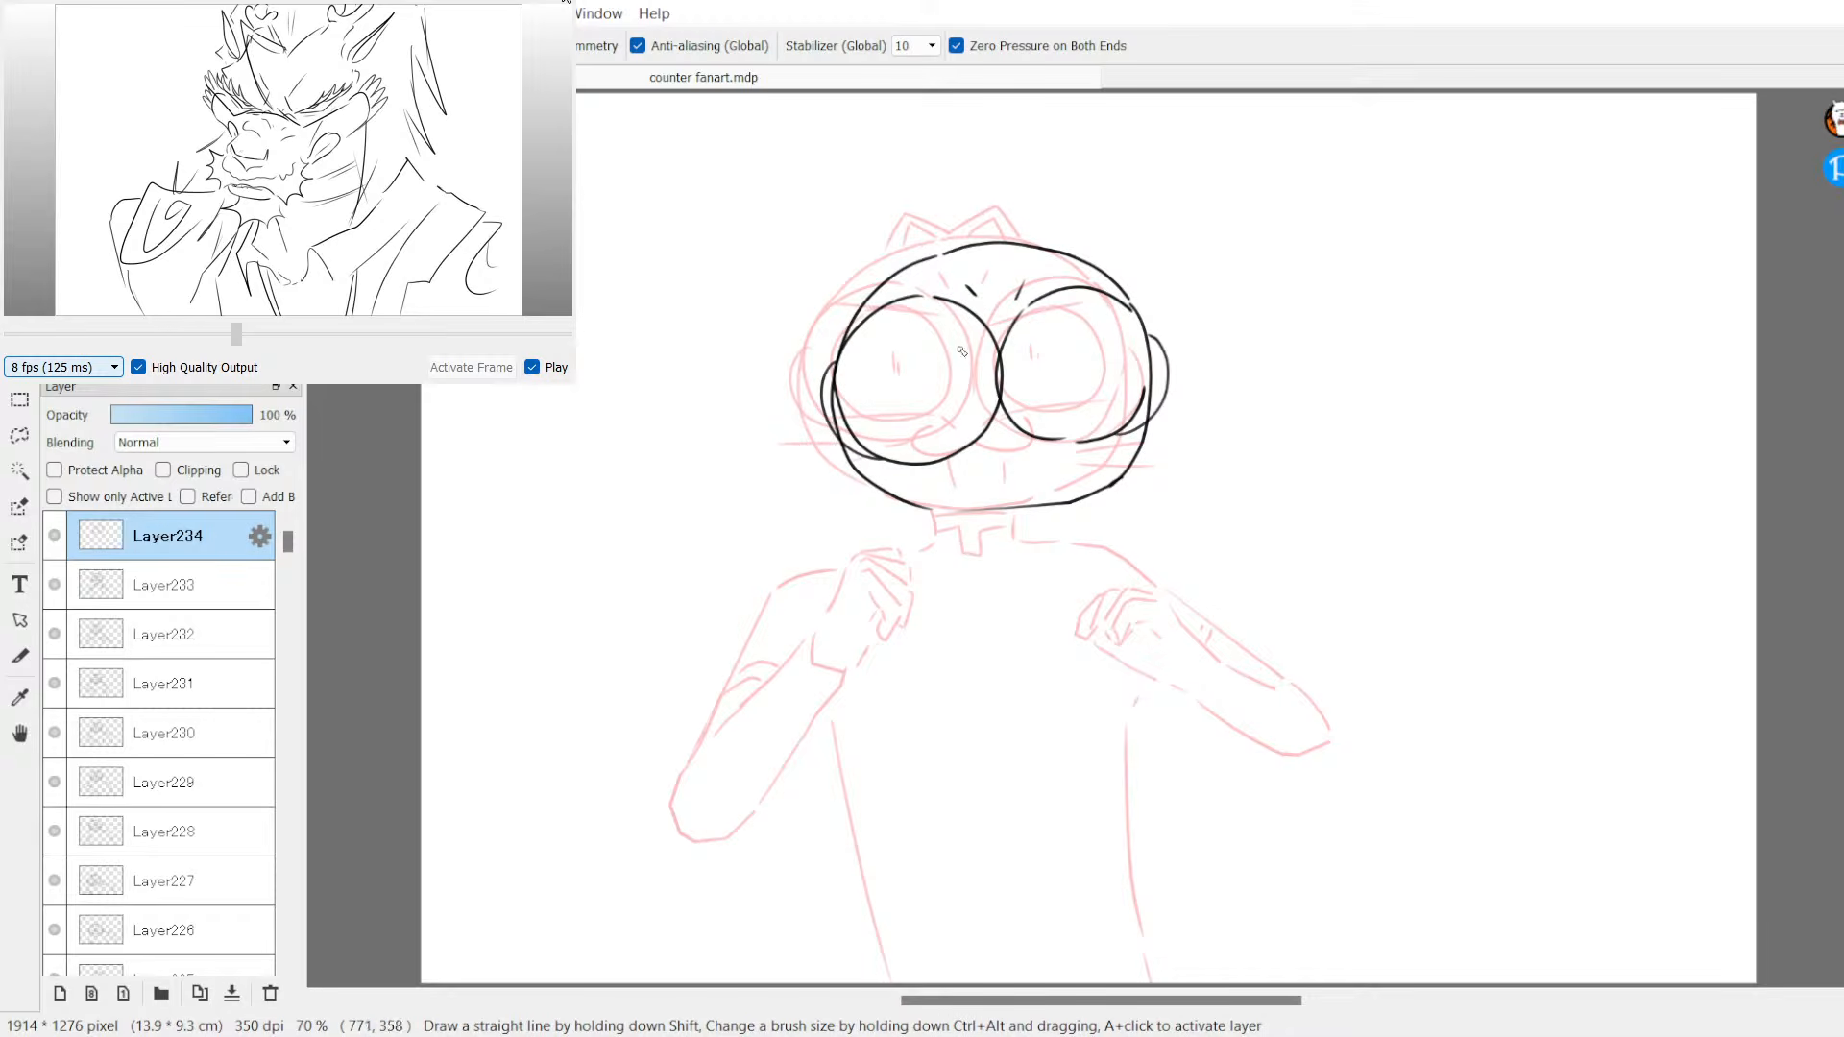
Step: Draw slanted angry eyelids, irises with small pupil marks and the lower lid lines inside both eyes
{"action": "mouse_move", "coordinate": [860, 341]}
{"action": "left_mouse_down"}
{"action": "mouse_move", "coordinate": [991, 365]}
{"action": "mouse_move", "coordinate": [1122, 310]}
{"action": "left_mouse_up"}
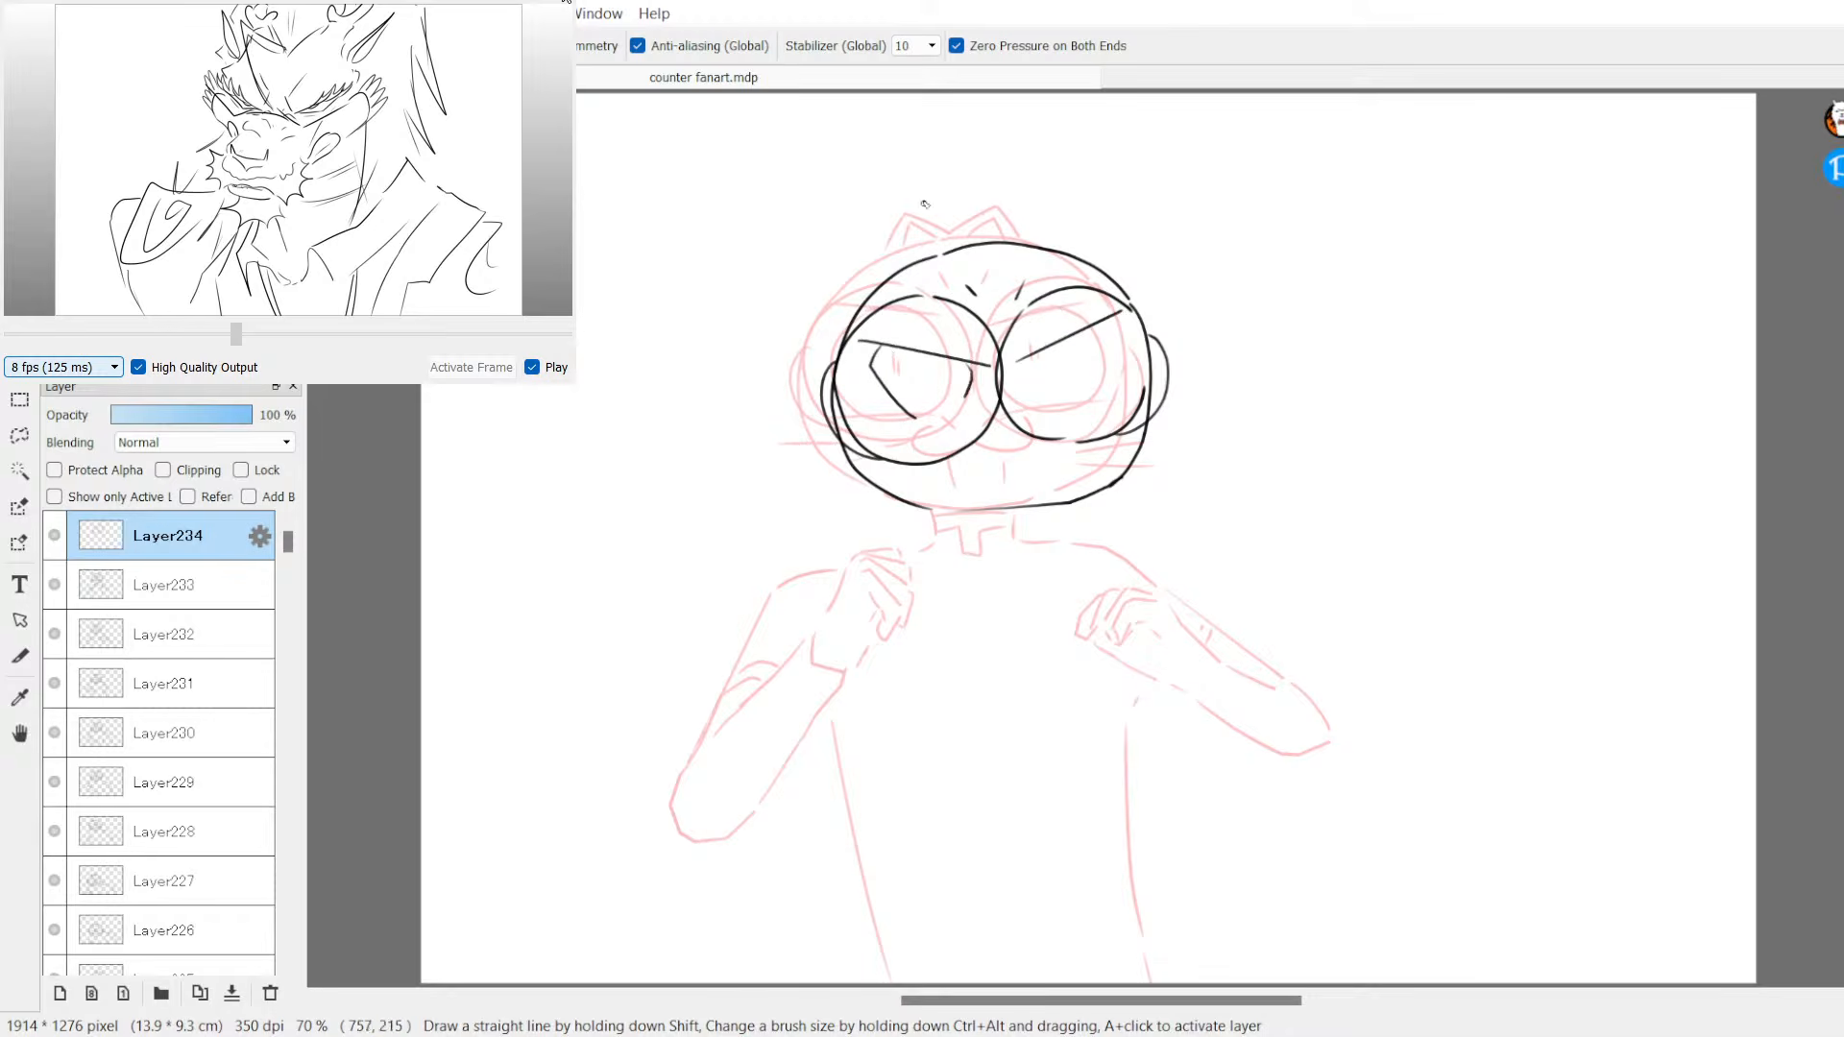
{"action": "mouse_move", "coordinate": [894, 347]}
{"action": "left_mouse_down"}
{"action": "mouse_move", "coordinate": [891, 424]}
{"action": "mouse_move", "coordinate": [915, 423]}
{"action": "left_mouse_up"}
{"action": "mouse_move", "coordinate": [968, 366]}
{"action": "left_mouse_down"}
{"action": "mouse_move", "coordinate": [972, 400]}
{"action": "mouse_move", "coordinate": [927, 381]}
{"action": "left_mouse_up"}
{"action": "left_click_drag", "start_coordinate": [1034, 353], "coordinate": [1034, 401]}
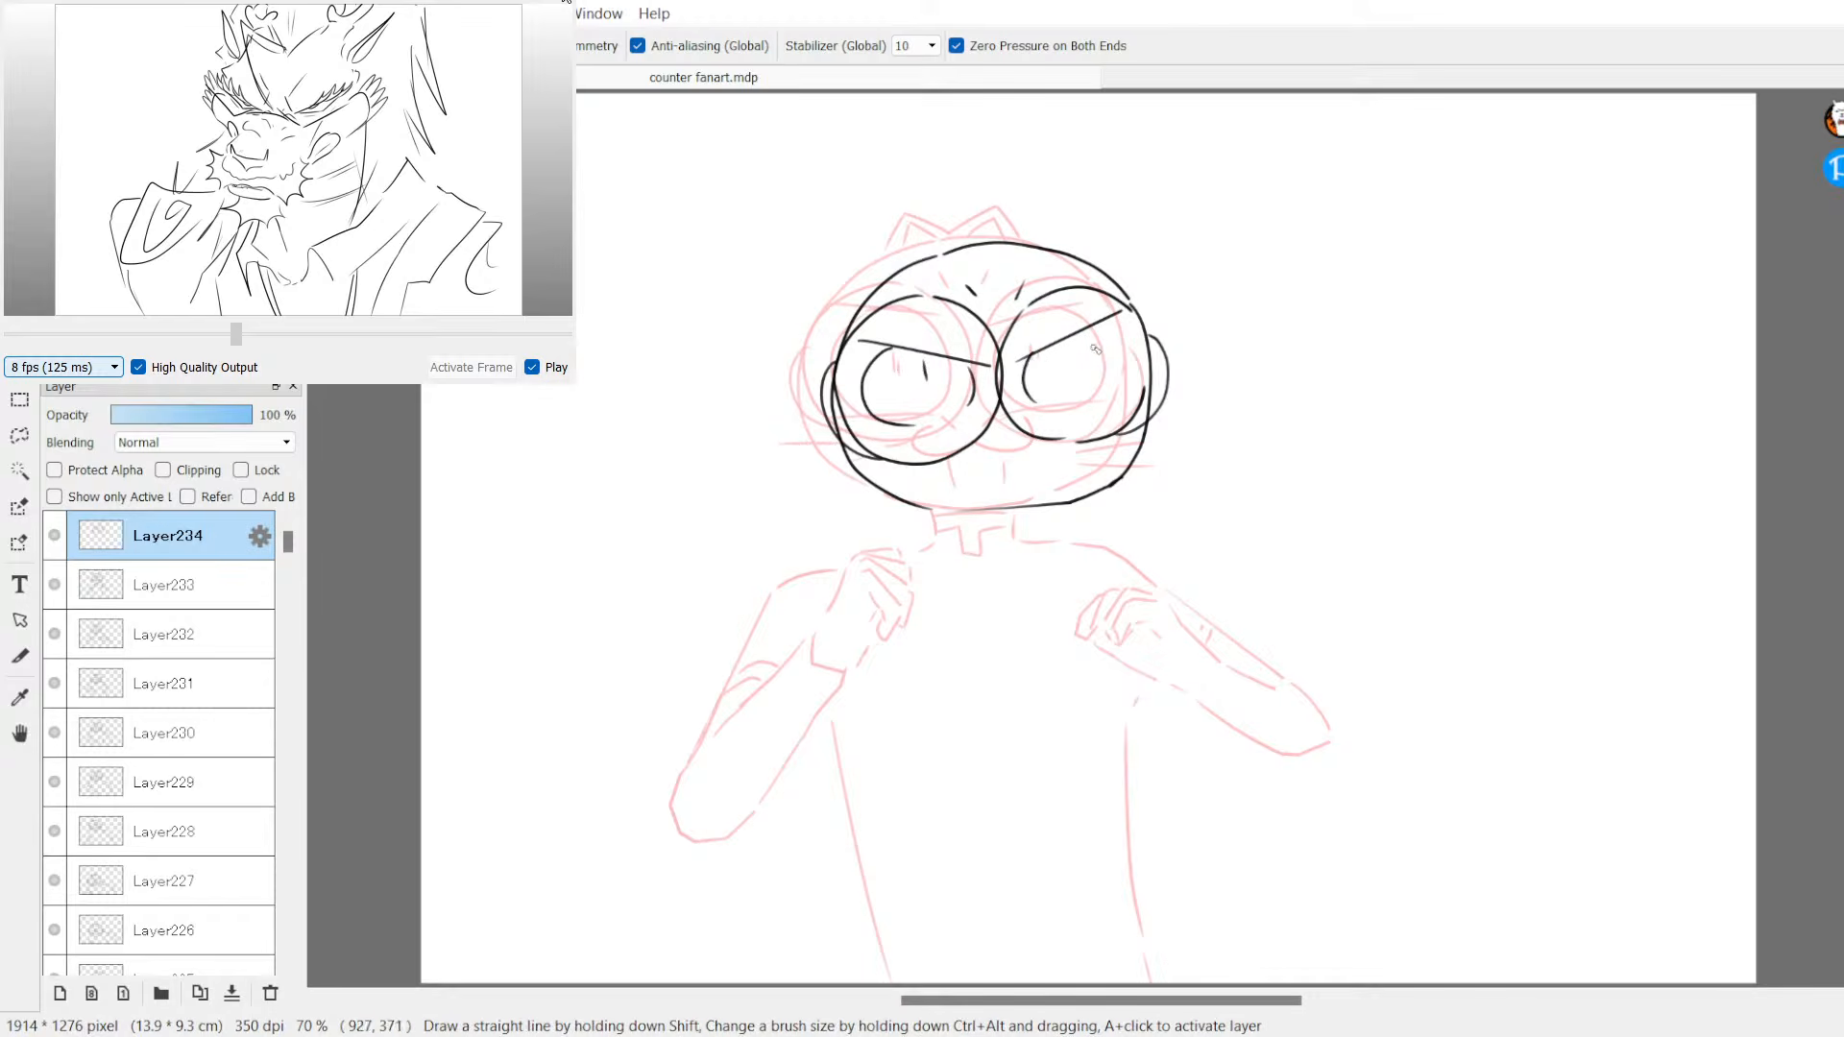
{"action": "mouse_move", "coordinate": [1120, 350]}
{"action": "left_mouse_down"}
{"action": "mouse_move", "coordinate": [1108, 402]}
{"action": "mouse_move", "coordinate": [1063, 371]}
{"action": "left_mouse_up"}
{"action": "left_click_drag", "start_coordinate": [878, 445], "coordinate": [1143, 390]}
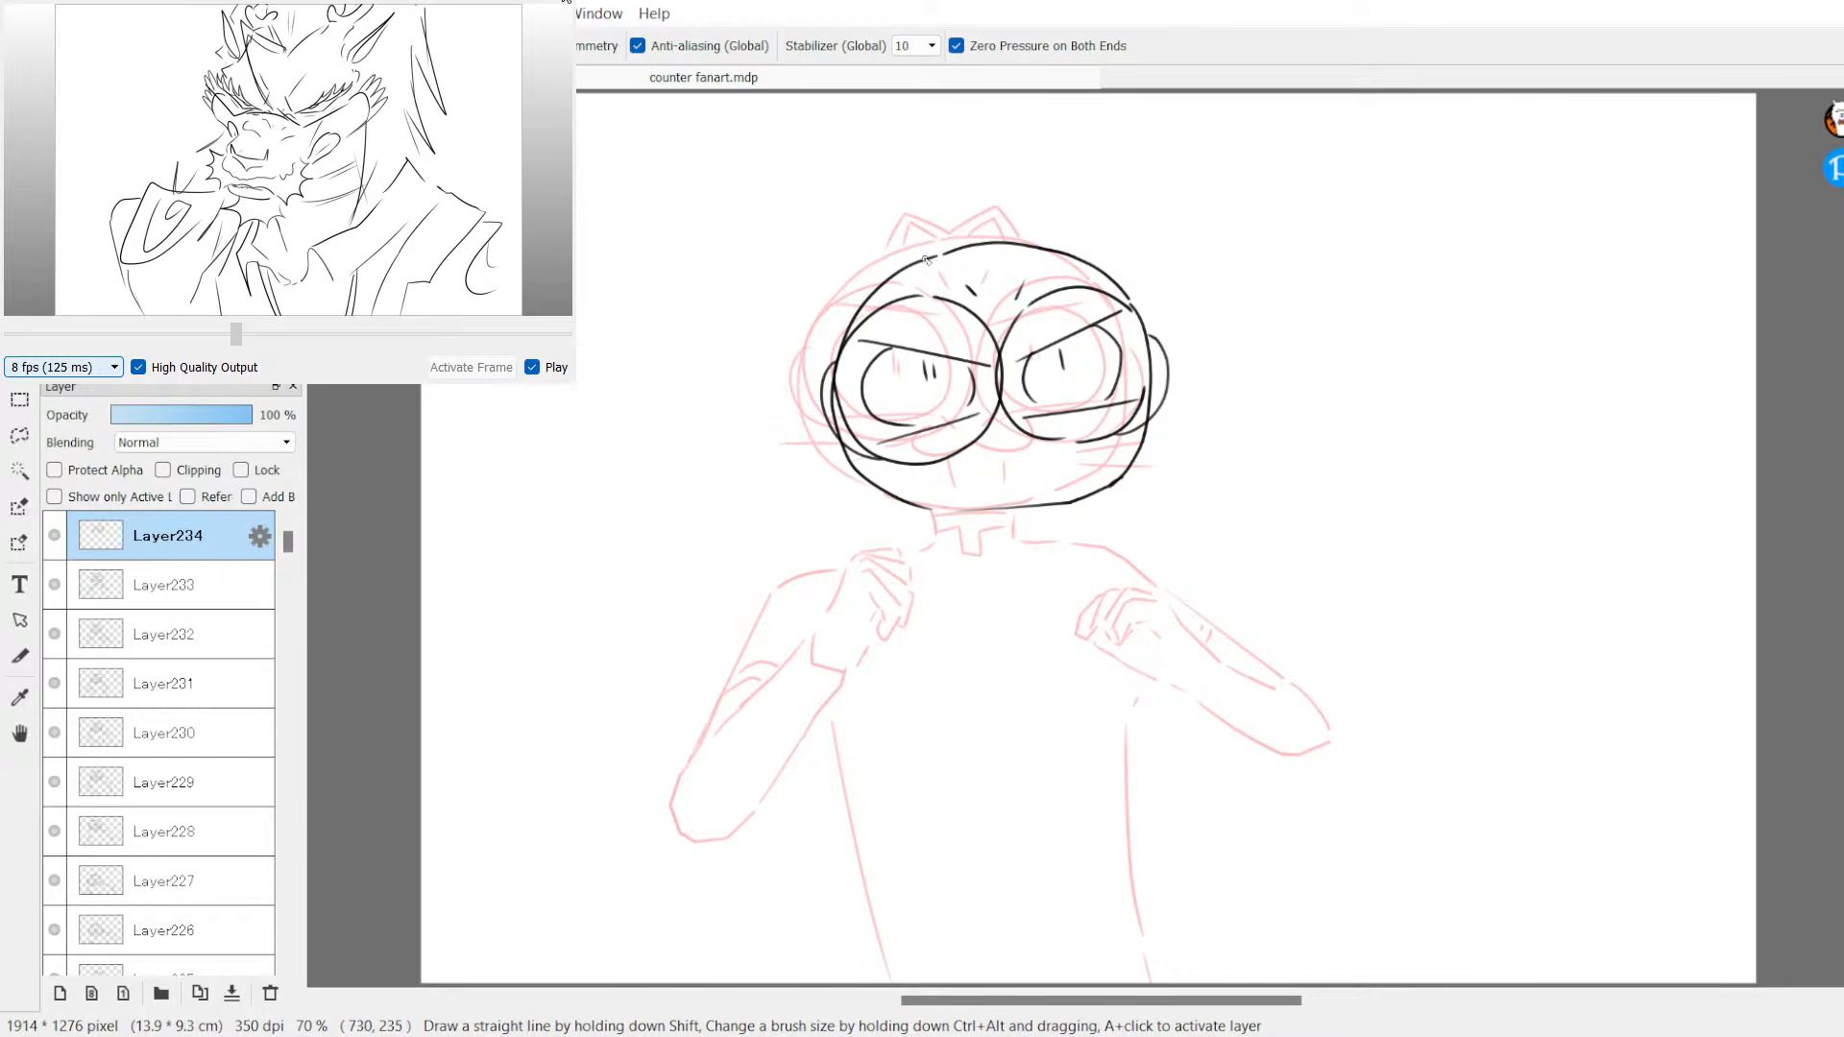
Step: Draw the two pointed cat ears, the muzzle with its mouth lines and the whiskers on both cheeks
{"action": "mouse_move", "coordinate": [916, 263]}
{"action": "left_mouse_down"}
{"action": "mouse_move", "coordinate": [927, 215]}
{"action": "mouse_move", "coordinate": [990, 240]}
{"action": "mouse_move", "coordinate": [936, 222]}
{"action": "mouse_move", "coordinate": [970, 244]}
{"action": "mouse_move", "coordinate": [1046, 208]}
{"action": "mouse_move", "coordinate": [1049, 253]}
{"action": "left_mouse_up"}
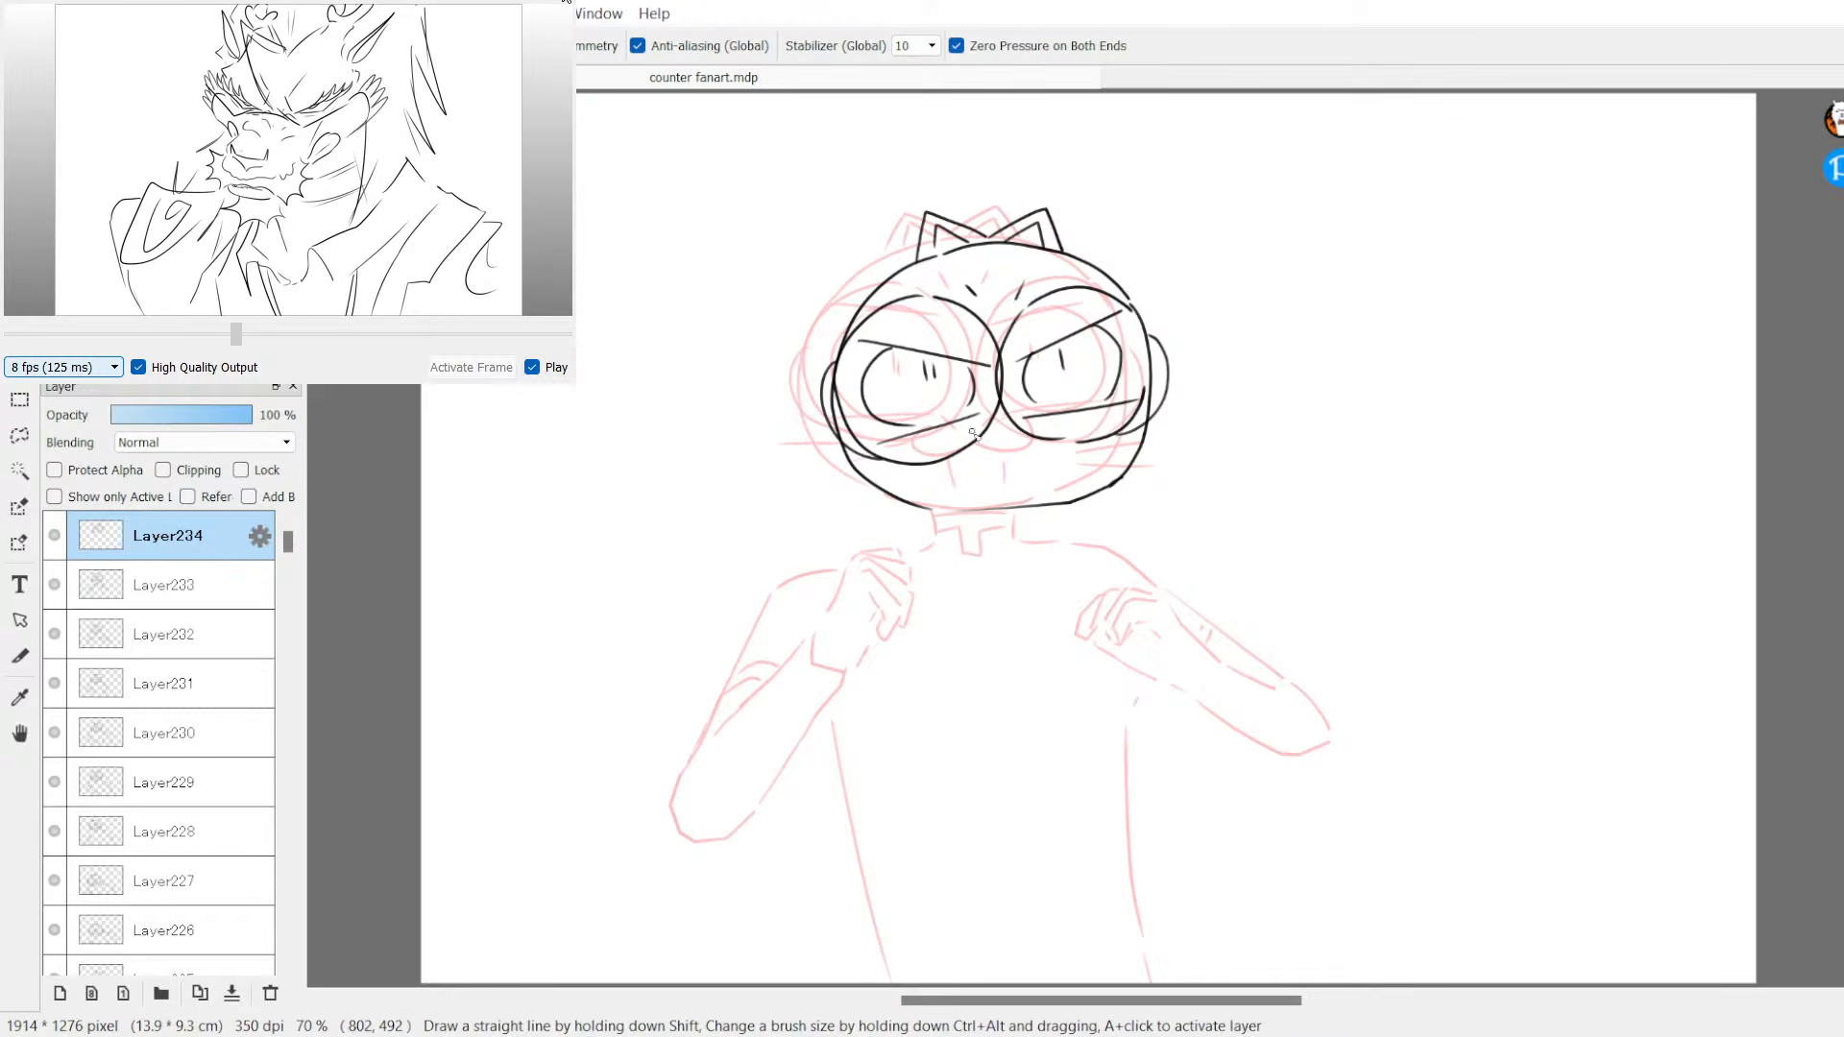
{"action": "mouse_move", "coordinate": [1020, 424]}
{"action": "left_mouse_down"}
{"action": "mouse_move", "coordinate": [1037, 429]}
{"action": "mouse_move", "coordinate": [964, 473]}
{"action": "mouse_move", "coordinate": [1061, 462]}
{"action": "mouse_move", "coordinate": [1068, 434]}
{"action": "left_mouse_up"}
{"action": "left_click_drag", "start_coordinate": [815, 479], "coordinate": [912, 481]}
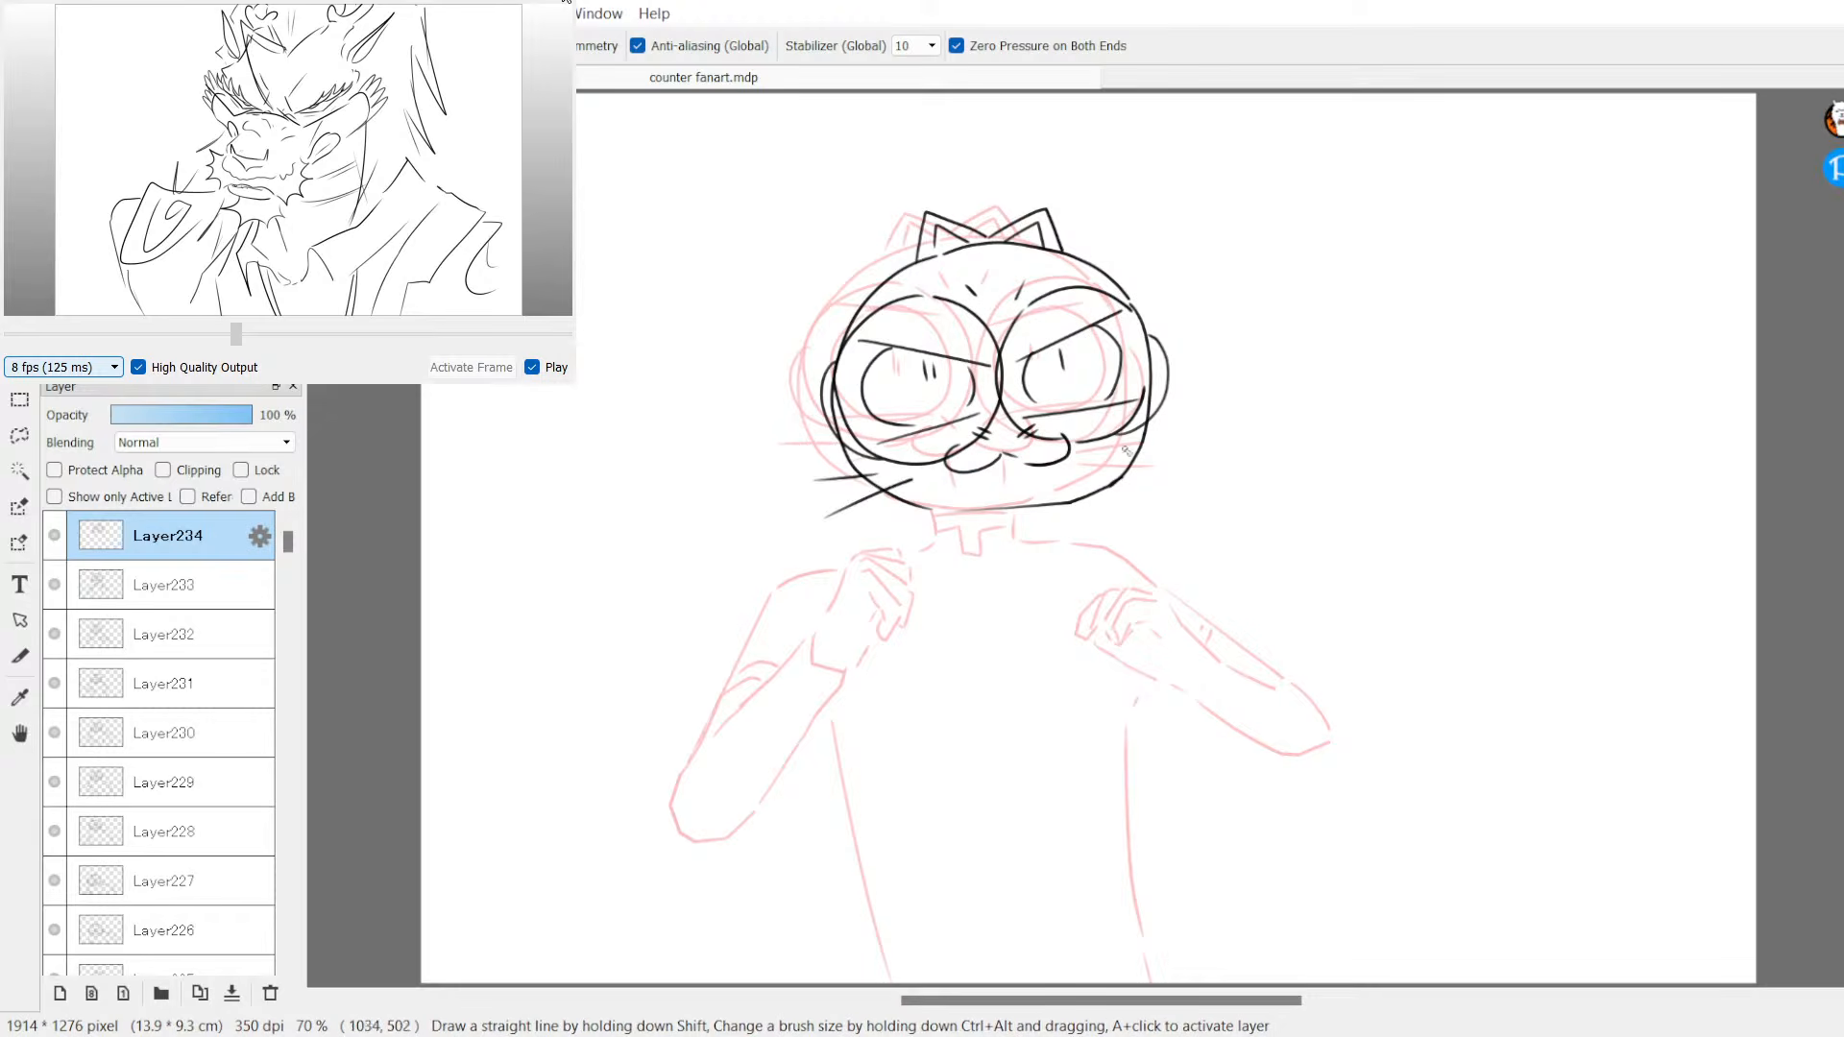
{"action": "mouse_move", "coordinate": [1104, 453]}
{"action": "left_mouse_down"}
{"action": "mouse_move", "coordinate": [1199, 437]}
{"action": "mouse_move", "coordinate": [1189, 485]}
{"action": "left_mouse_up"}
{"action": "mouse_move", "coordinate": [981, 473]}
{"action": "left_mouse_down"}
{"action": "mouse_move", "coordinate": [980, 496]}
{"action": "mouse_move", "coordinate": [1036, 482]}
{"action": "mouse_move", "coordinate": [1036, 500]}
{"action": "mouse_move", "coordinate": [962, 545]}
{"action": "mouse_move", "coordinate": [1040, 553]}
{"action": "left_mouse_up"}
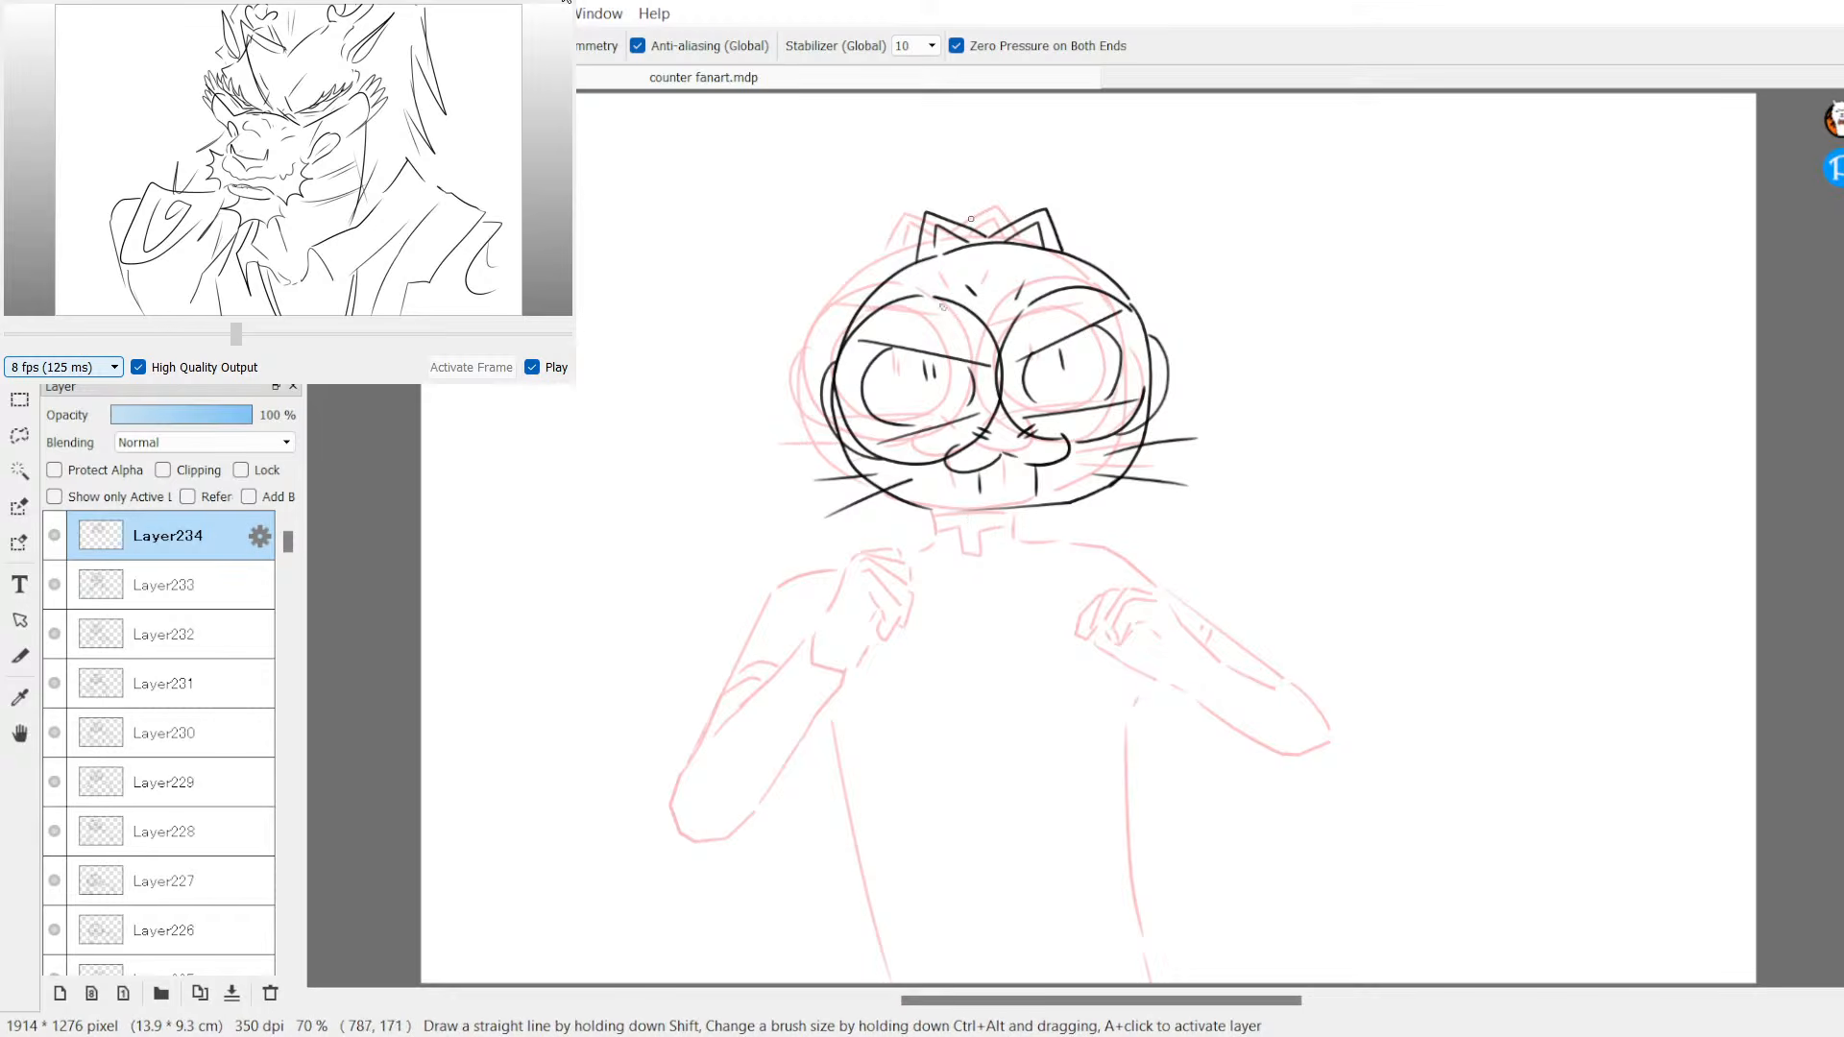
Step: Draw the neck and collar, and the left side's raised hand and bent arm with sleeve marks
{"action": "left_click_drag", "start_coordinate": [968, 509], "coordinate": [951, 550]}
{"action": "mouse_move", "coordinate": [1037, 509]}
{"action": "left_mouse_down"}
{"action": "mouse_move", "coordinate": [1042, 554]}
{"action": "mouse_move", "coordinate": [1037, 528]}
{"action": "mouse_move", "coordinate": [1000, 555]}
{"action": "mouse_move", "coordinate": [1017, 530]}
{"action": "mouse_move", "coordinate": [919, 528]}
{"action": "mouse_move", "coordinate": [939, 553]}
{"action": "mouse_move", "coordinate": [887, 569]}
{"action": "mouse_move", "coordinate": [907, 584]}
{"action": "mouse_move", "coordinate": [899, 530]}
{"action": "mouse_move", "coordinate": [934, 581]}
{"action": "mouse_move", "coordinate": [891, 603]}
{"action": "mouse_move", "coordinate": [938, 563]}
{"action": "mouse_move", "coordinate": [833, 584]}
{"action": "mouse_move", "coordinate": [841, 632]}
{"action": "mouse_move", "coordinate": [877, 616]}
{"action": "mouse_move", "coordinate": [828, 597]}
{"action": "mouse_move", "coordinate": [696, 701]}
{"action": "mouse_move", "coordinate": [674, 754]}
{"action": "mouse_move", "coordinate": [744, 767]}
{"action": "mouse_move", "coordinate": [843, 649]}
{"action": "left_mouse_up"}
{"action": "left_click_drag", "start_coordinate": [845, 561], "coordinate": [711, 686]}
{"action": "left_click_drag", "start_coordinate": [773, 629], "coordinate": [803, 610]}
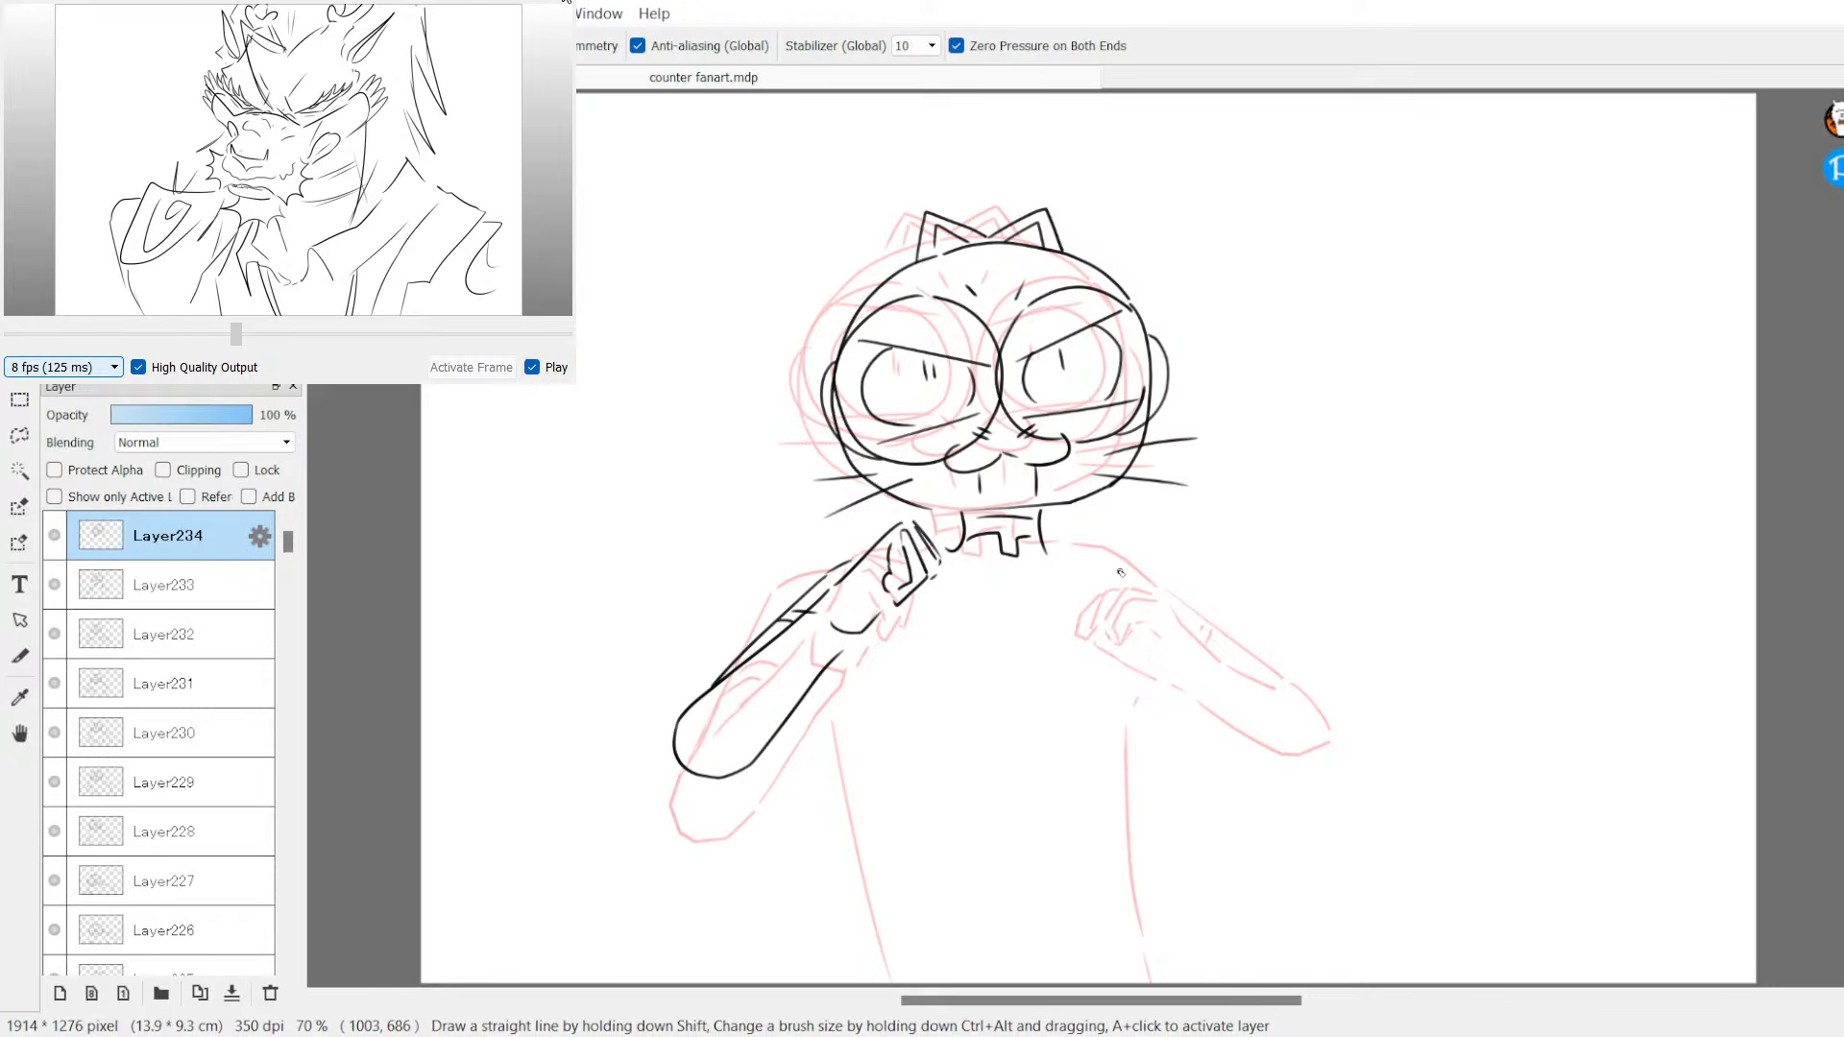
Step: Draw the right side's curled hand with its fingers and wrist edge just below the chin
{"action": "mouse_move", "coordinate": [1155, 512]}
{"action": "left_mouse_down"}
{"action": "mouse_move", "coordinate": [1066, 526]}
{"action": "mouse_move", "coordinate": [1068, 548]}
{"action": "mouse_move", "coordinate": [1112, 558]}
{"action": "left_mouse_up"}
{"action": "mouse_move", "coordinate": [1099, 561]}
{"action": "left_mouse_down"}
{"action": "mouse_move", "coordinate": [1120, 568]}
{"action": "mouse_move", "coordinate": [1071, 569]}
{"action": "mouse_move", "coordinate": [1120, 596]}
{"action": "mouse_move", "coordinate": [1095, 567]}
{"action": "left_mouse_up"}
{"action": "mouse_move", "coordinate": [1116, 555]}
{"action": "left_mouse_down"}
{"action": "mouse_move", "coordinate": [1183, 547]}
{"action": "mouse_move", "coordinate": [1201, 568]}
{"action": "left_mouse_up"}
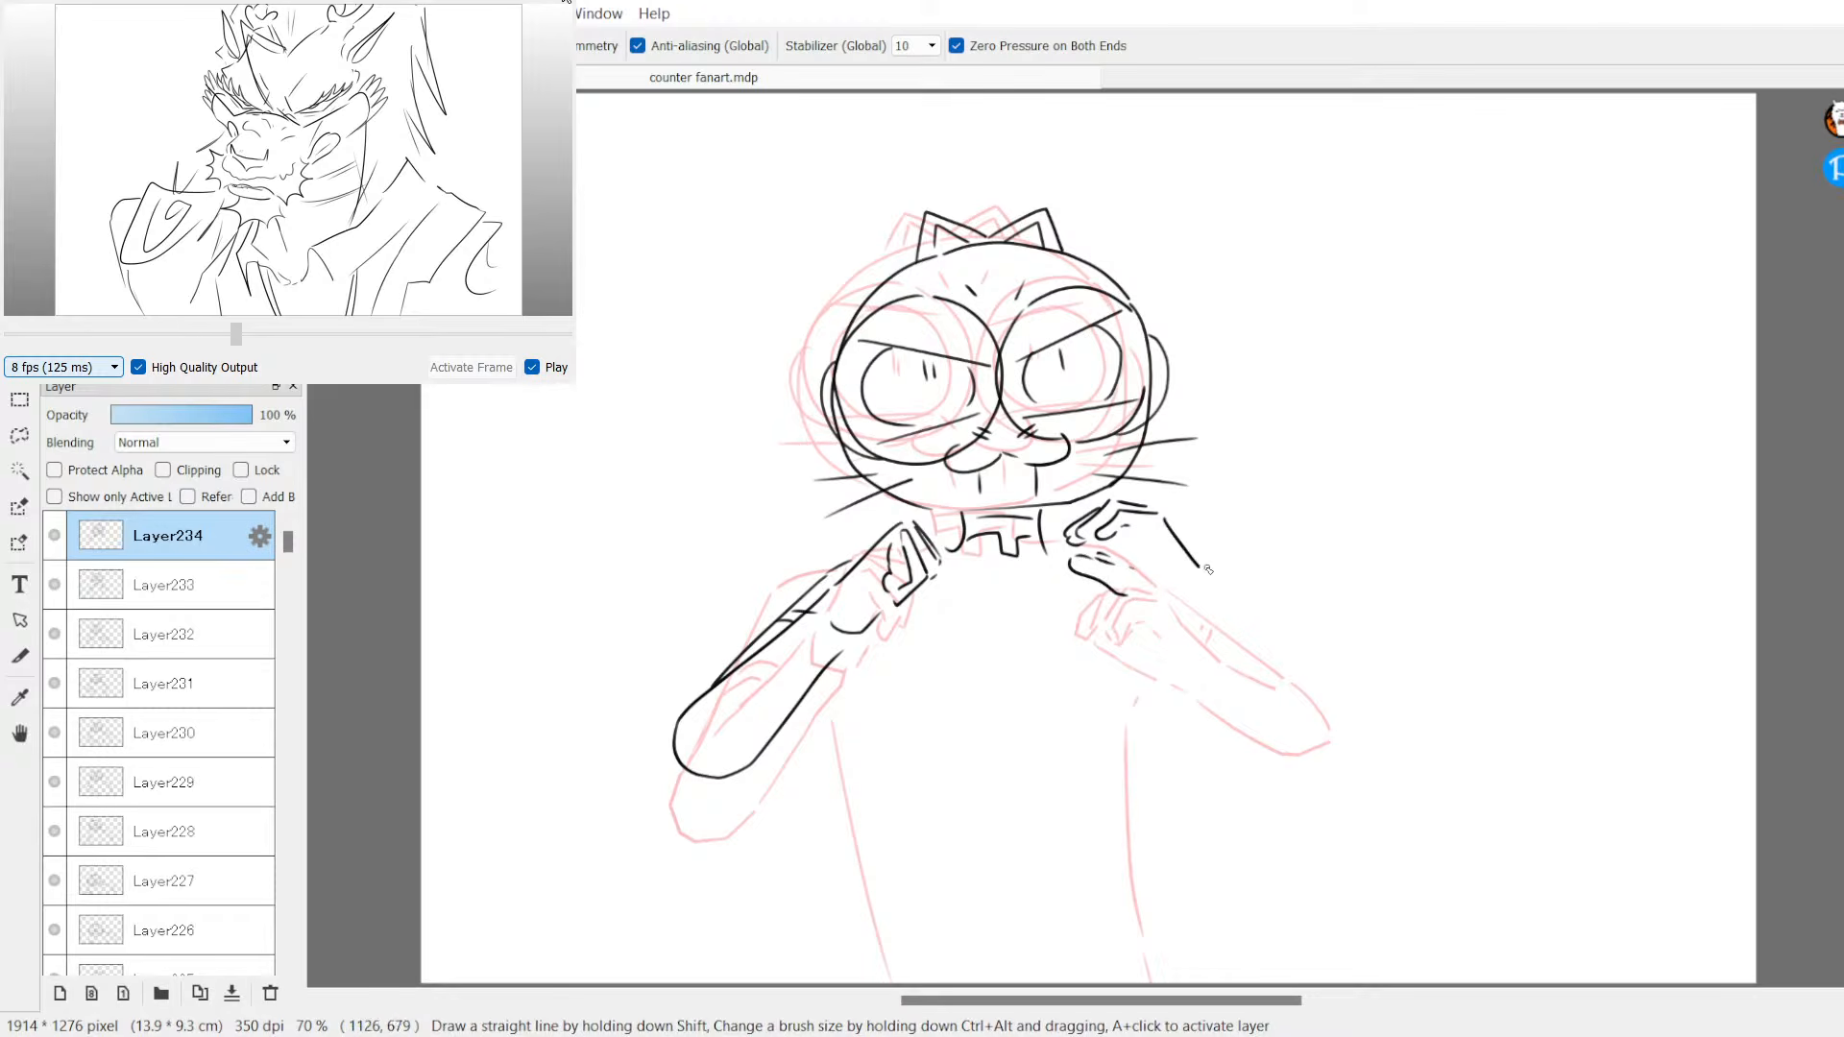
{"action": "key", "text": "ctrl+z"}
{"action": "left_click_drag", "start_coordinate": [1167, 518], "coordinate": [1203, 562]}
Step: Draw the right side's arm down to a rounded elbow, with the underarm line and sleeve marks
{"action": "left_click_drag", "start_coordinate": [1173, 605], "coordinate": [1273, 706]}
{"action": "left_click_drag", "start_coordinate": [1204, 562], "coordinate": [1321, 650]}
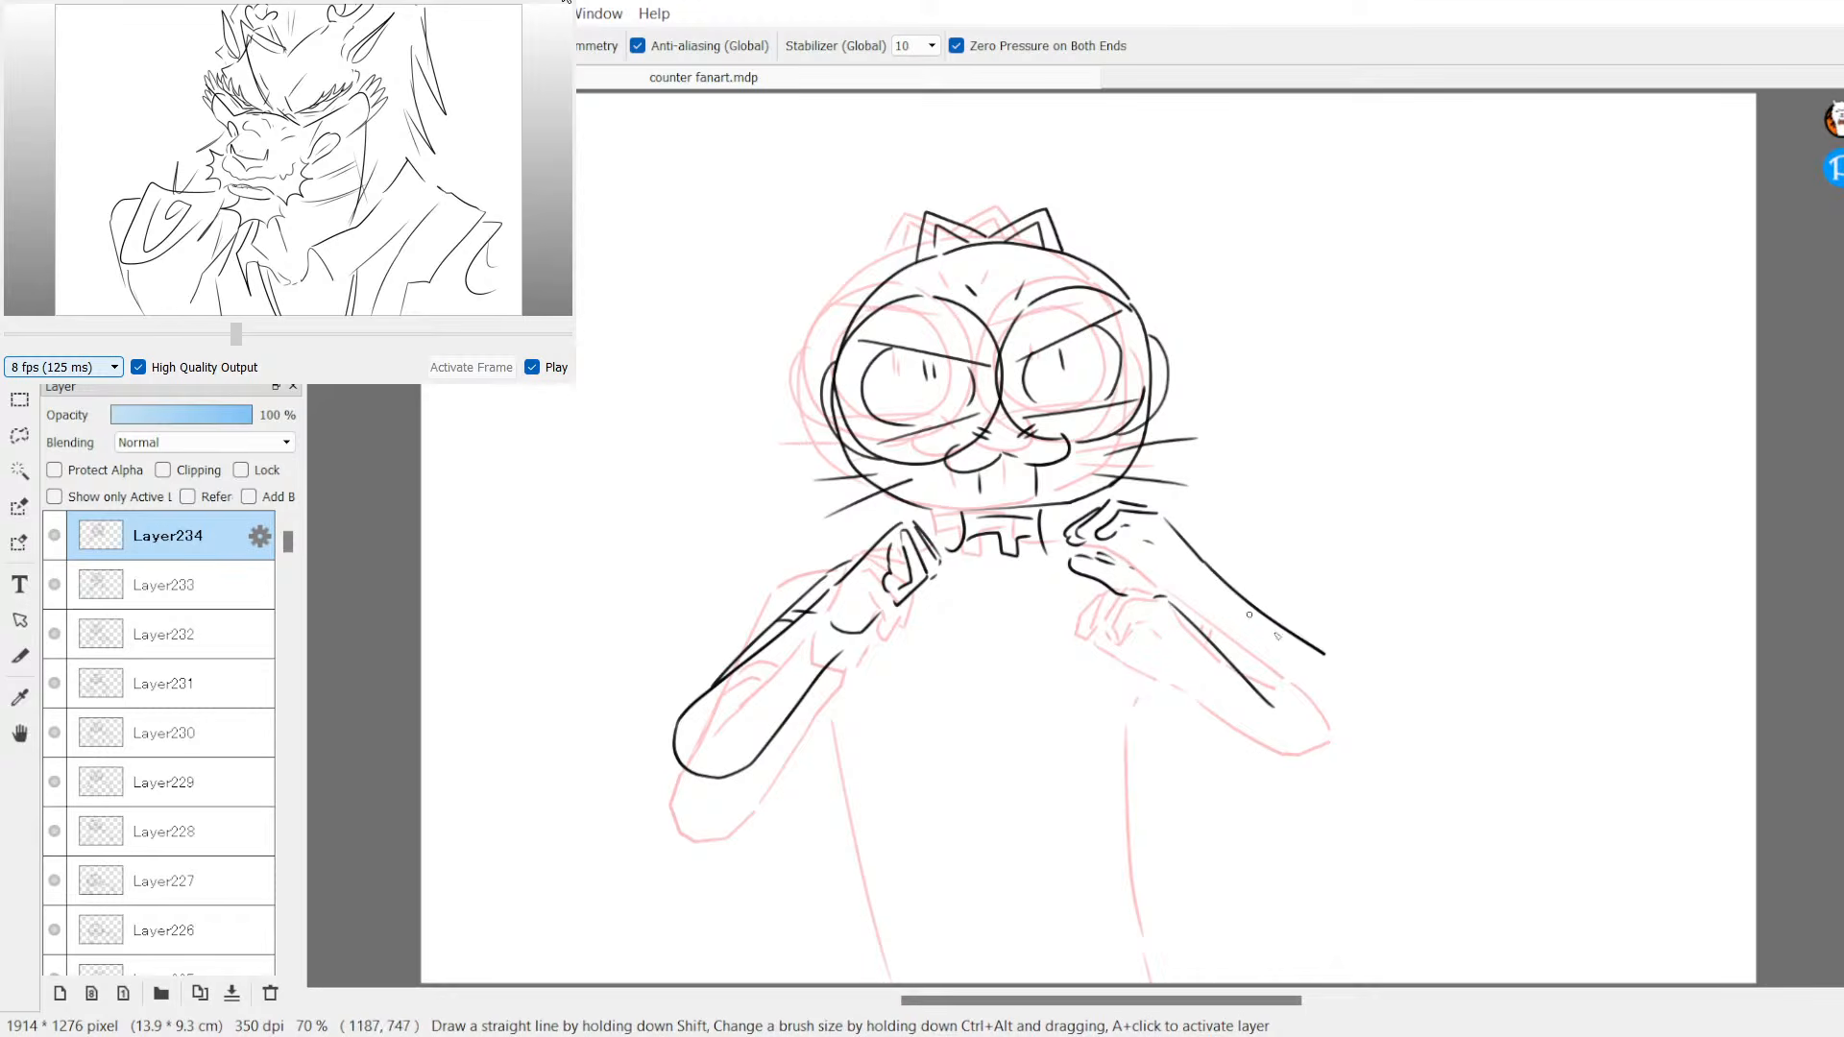
{"action": "mouse_move", "coordinate": [1210, 573]}
{"action": "left_mouse_down"}
{"action": "mouse_move", "coordinate": [1326, 659]}
{"action": "mouse_move", "coordinate": [1292, 714]}
{"action": "mouse_move", "coordinate": [1344, 724]}
{"action": "mouse_move", "coordinate": [1327, 655]}
{"action": "left_mouse_up"}
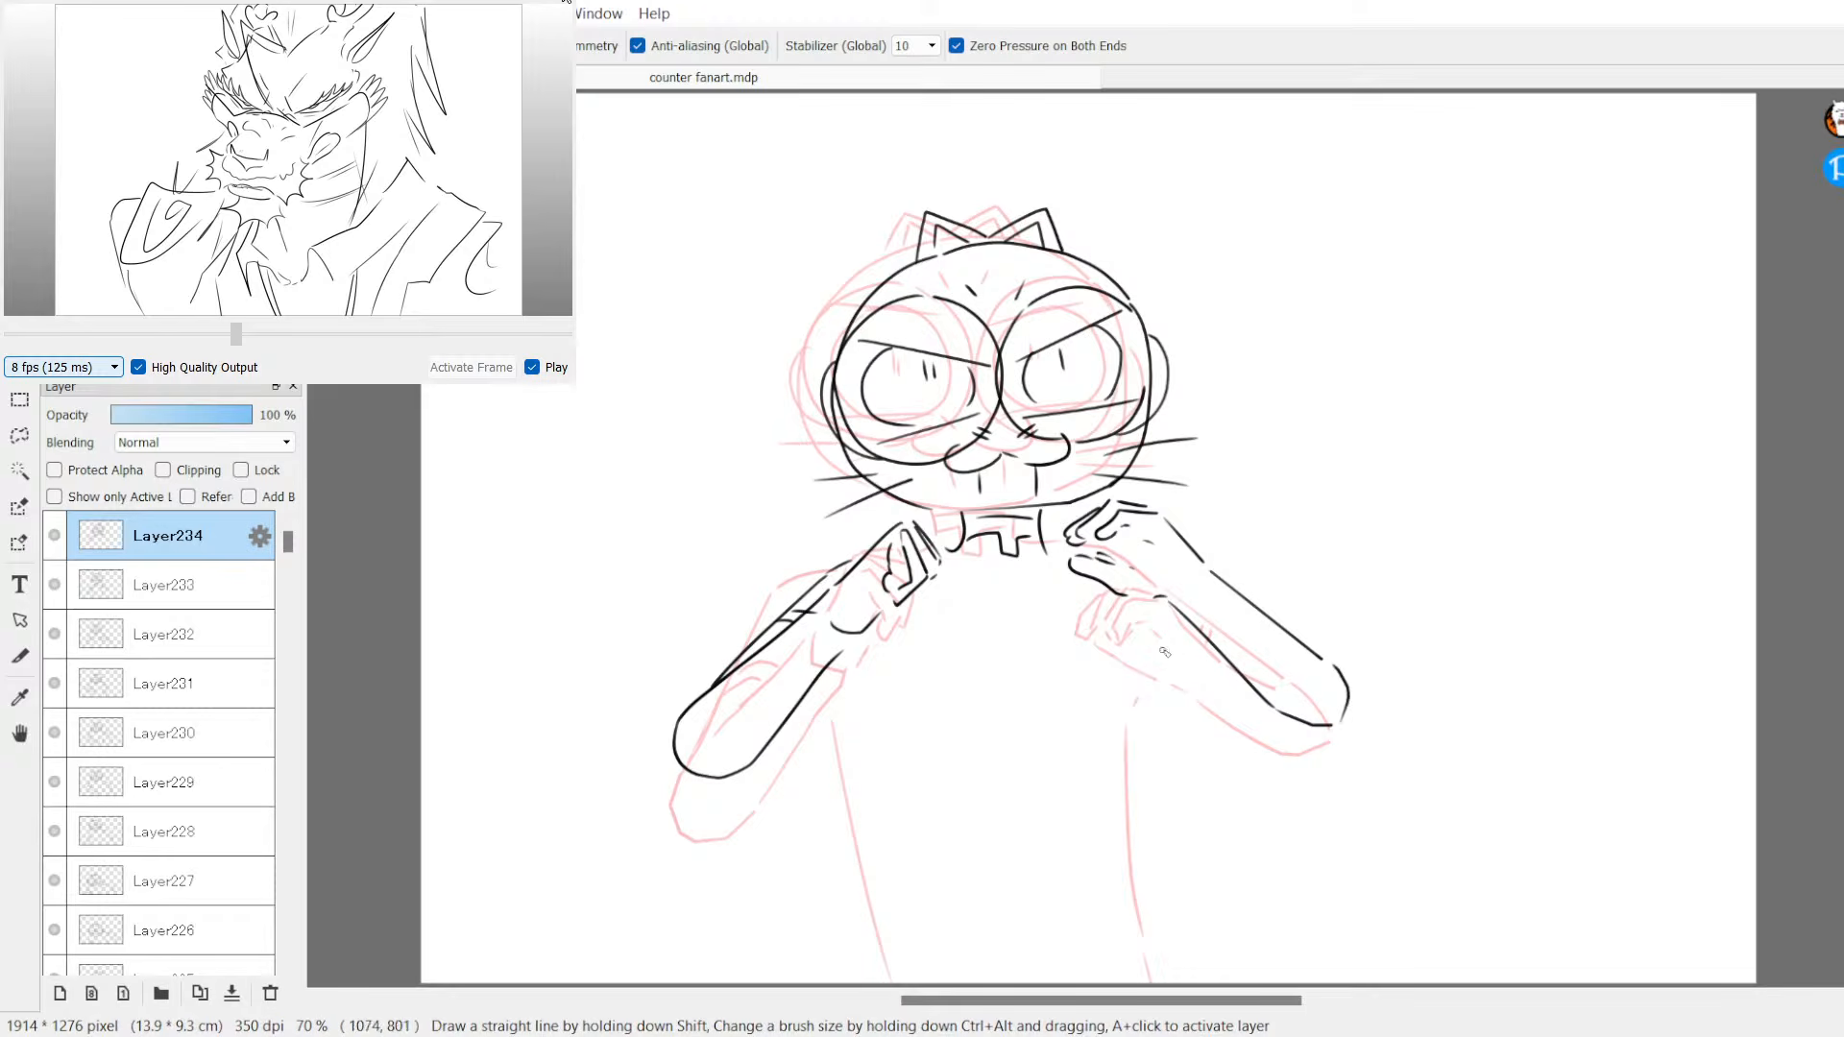
{"action": "mouse_move", "coordinate": [1163, 652]}
{"action": "left_mouse_down"}
{"action": "mouse_move", "coordinate": [1247, 683]}
{"action": "mouse_move", "coordinate": [1199, 663]}
{"action": "left_mouse_up"}
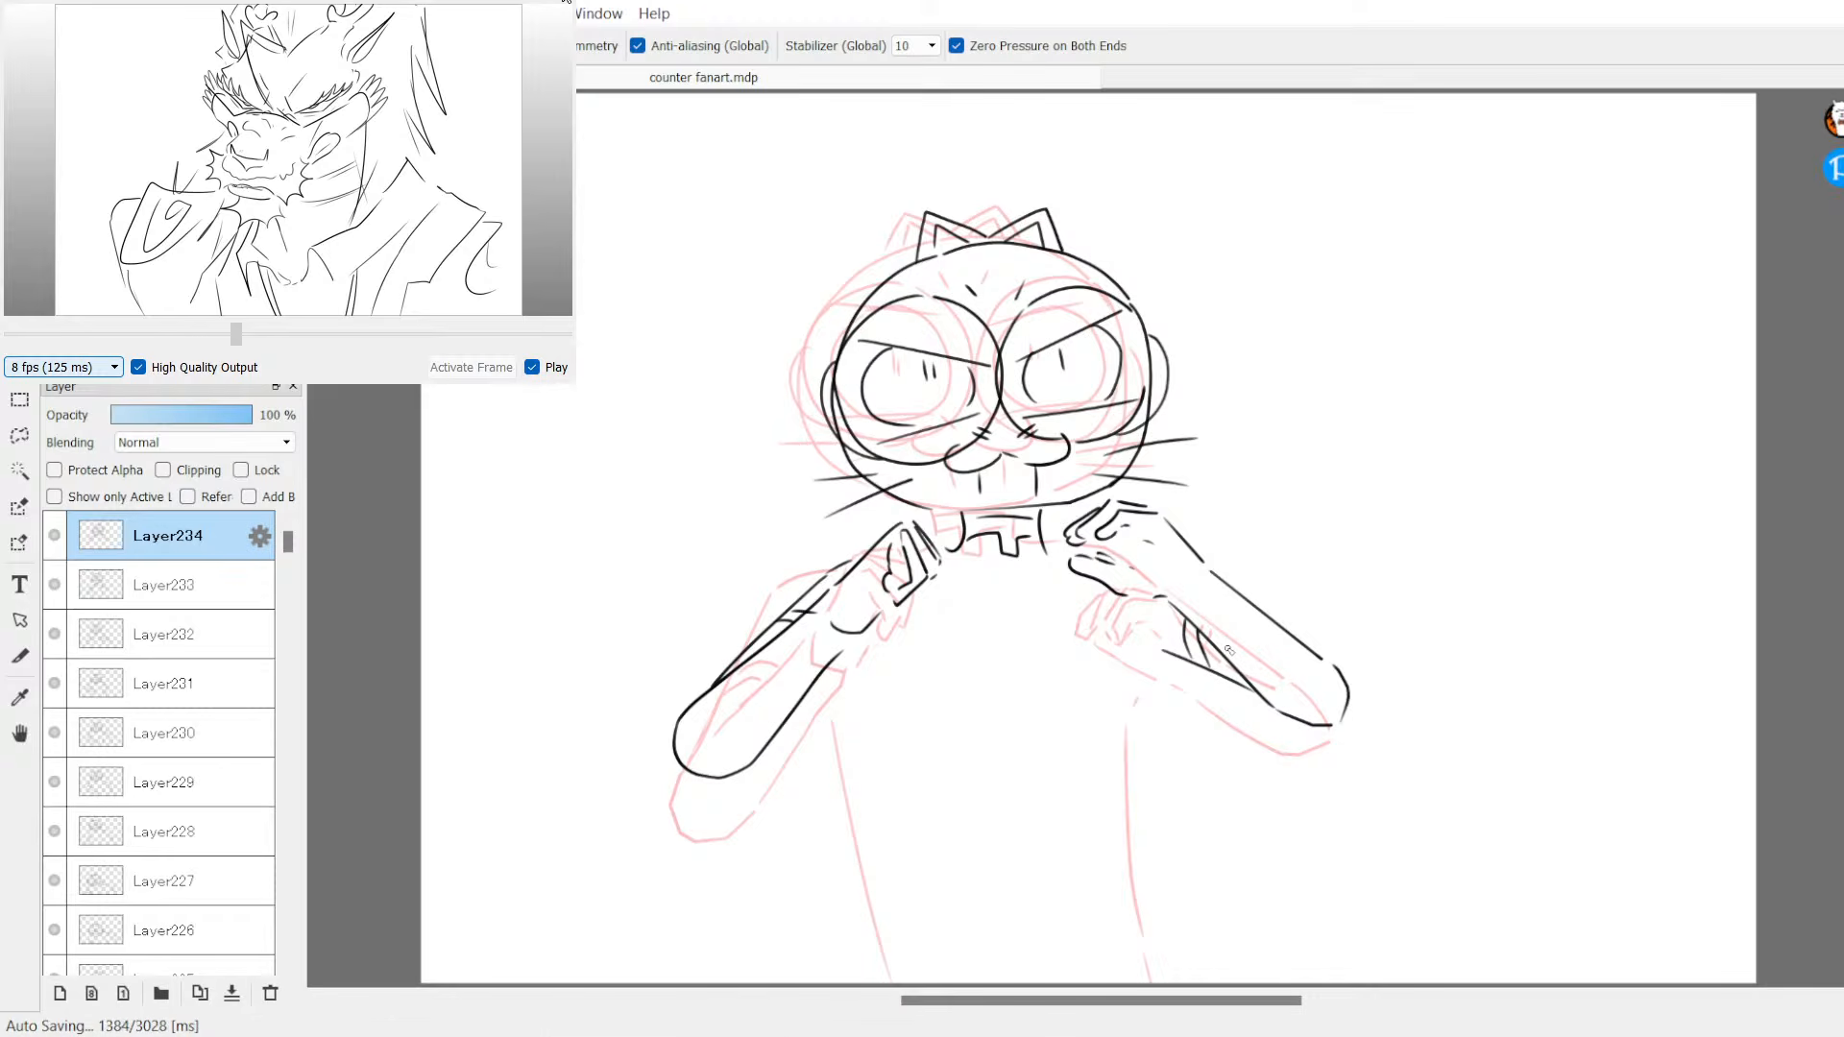
Step: Draw both sides of the torso from under the arms down to the canvas edge, redoing the left line
{"action": "left_click_drag", "start_coordinate": [855, 673], "coordinate": [894, 982]}
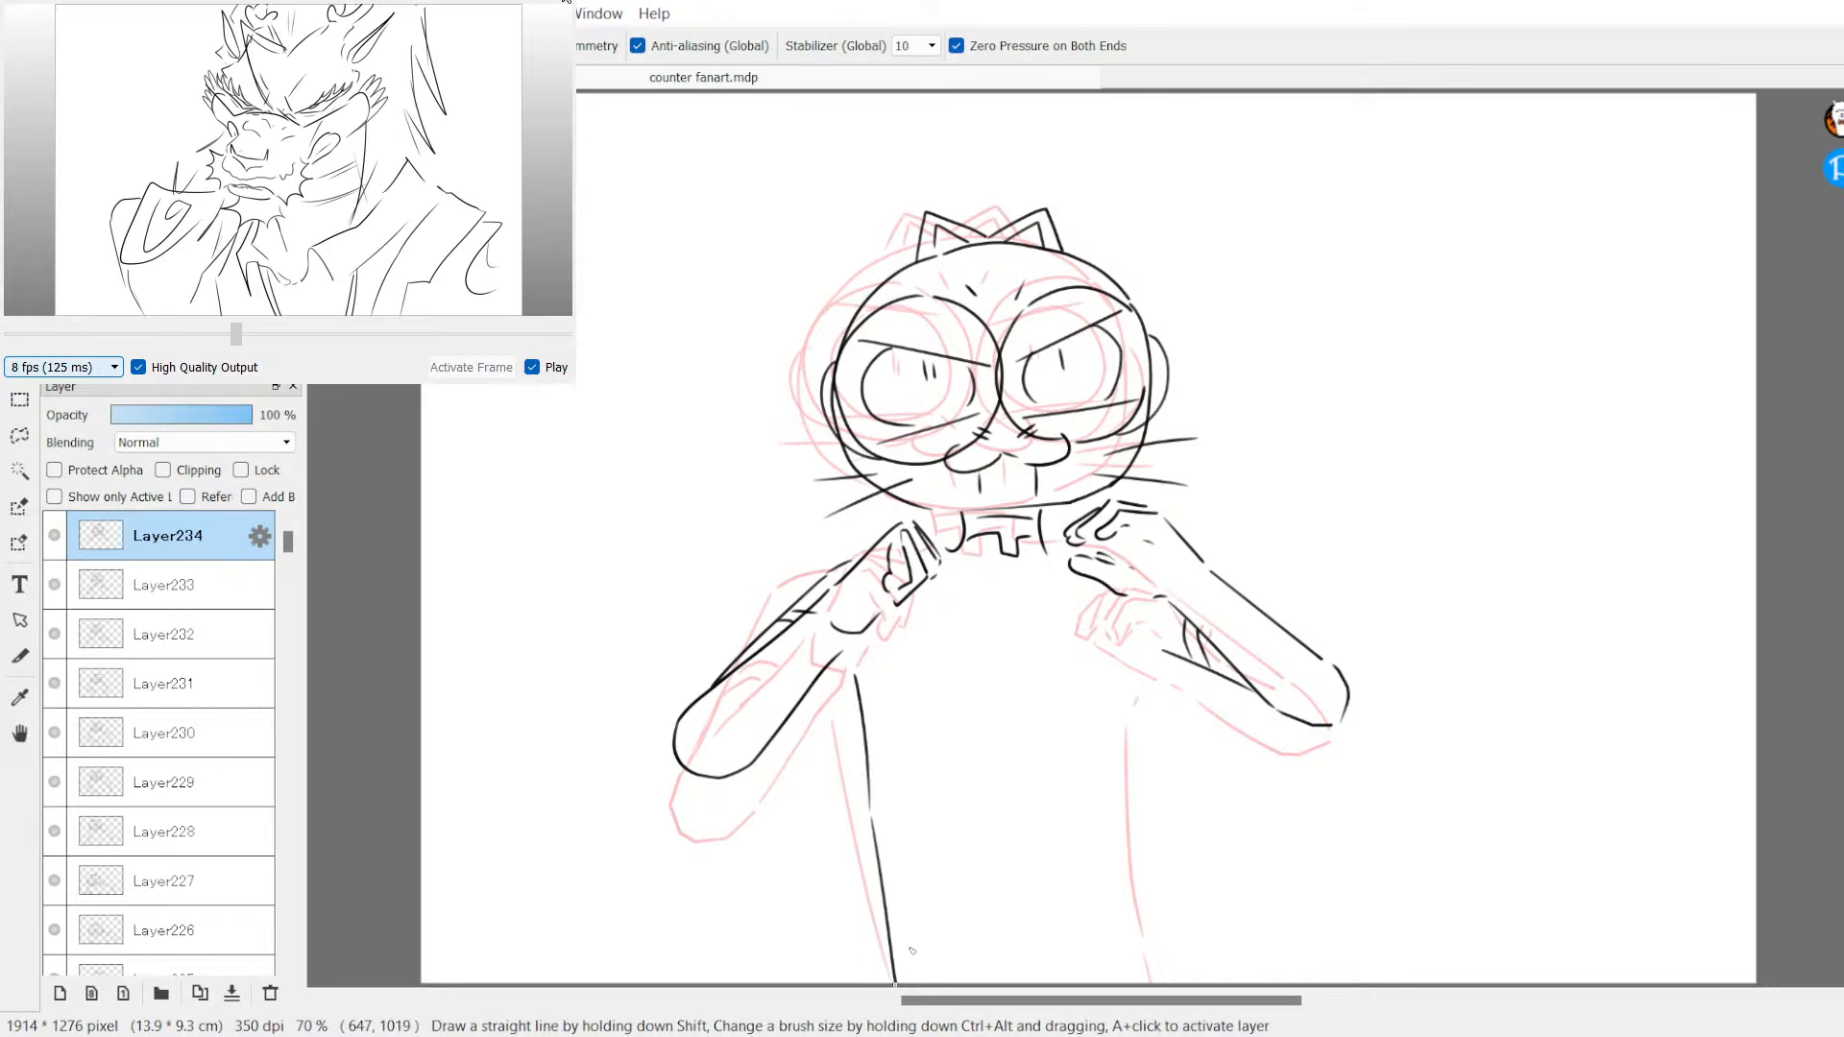
{"action": "key", "text": "ctrl+z"}
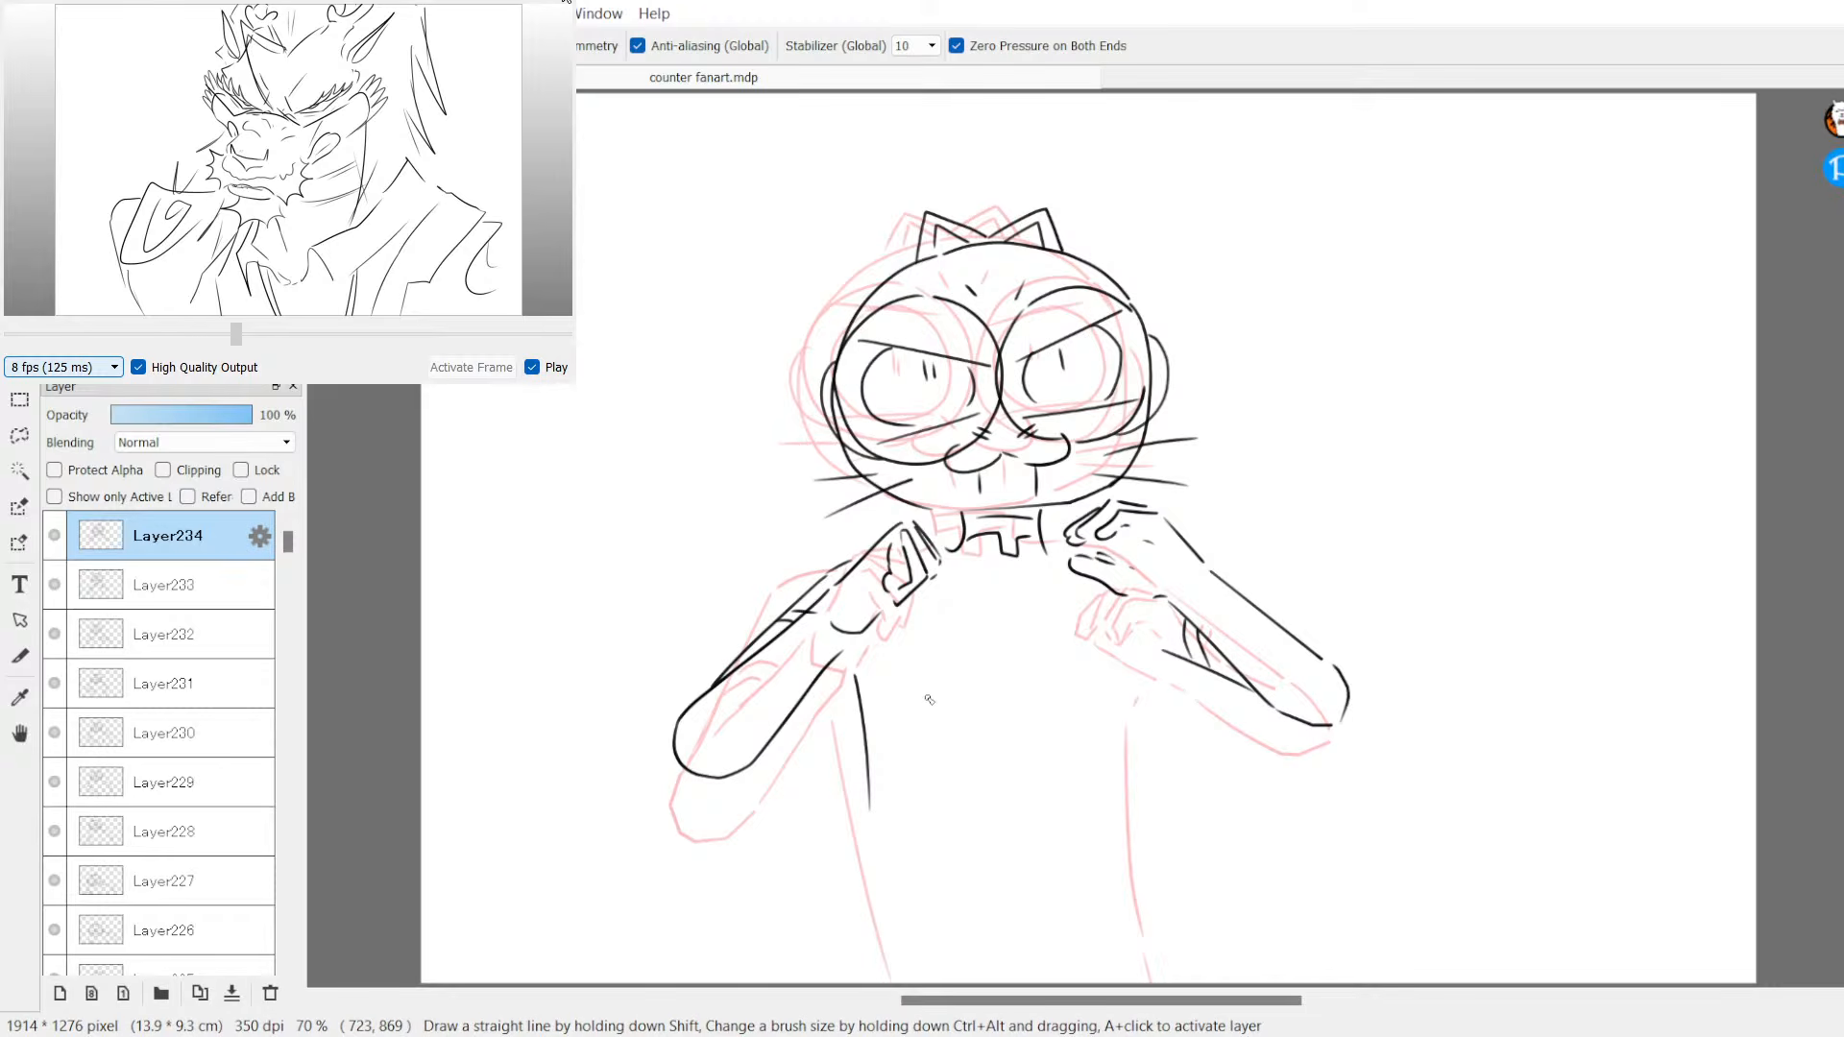
{"action": "key", "text": "ctrl+z"}
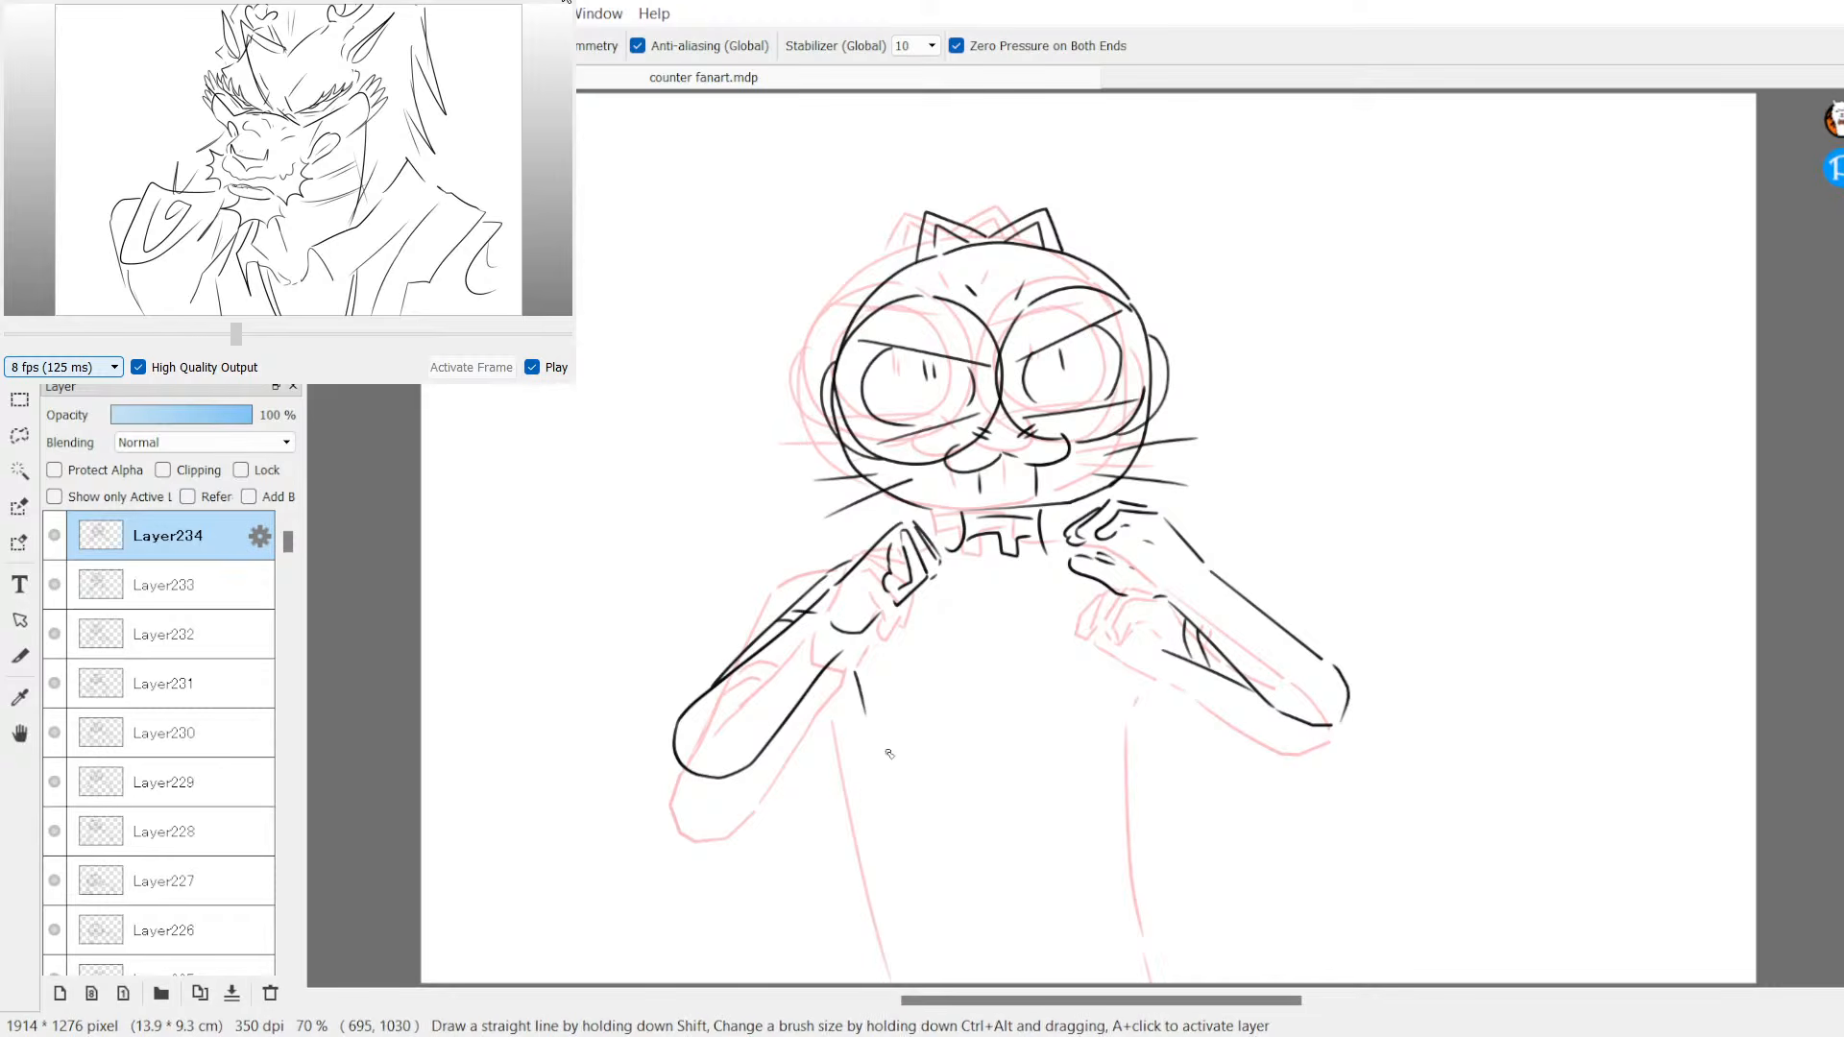
{"action": "left_click_drag", "start_coordinate": [868, 718], "coordinate": [913, 982]}
{"action": "mouse_move", "coordinate": [1151, 651]}
{"action": "left_mouse_down"}
{"action": "mouse_move", "coordinate": [1134, 718]}
{"action": "mouse_move", "coordinate": [1157, 981]}
{"action": "left_mouse_up"}
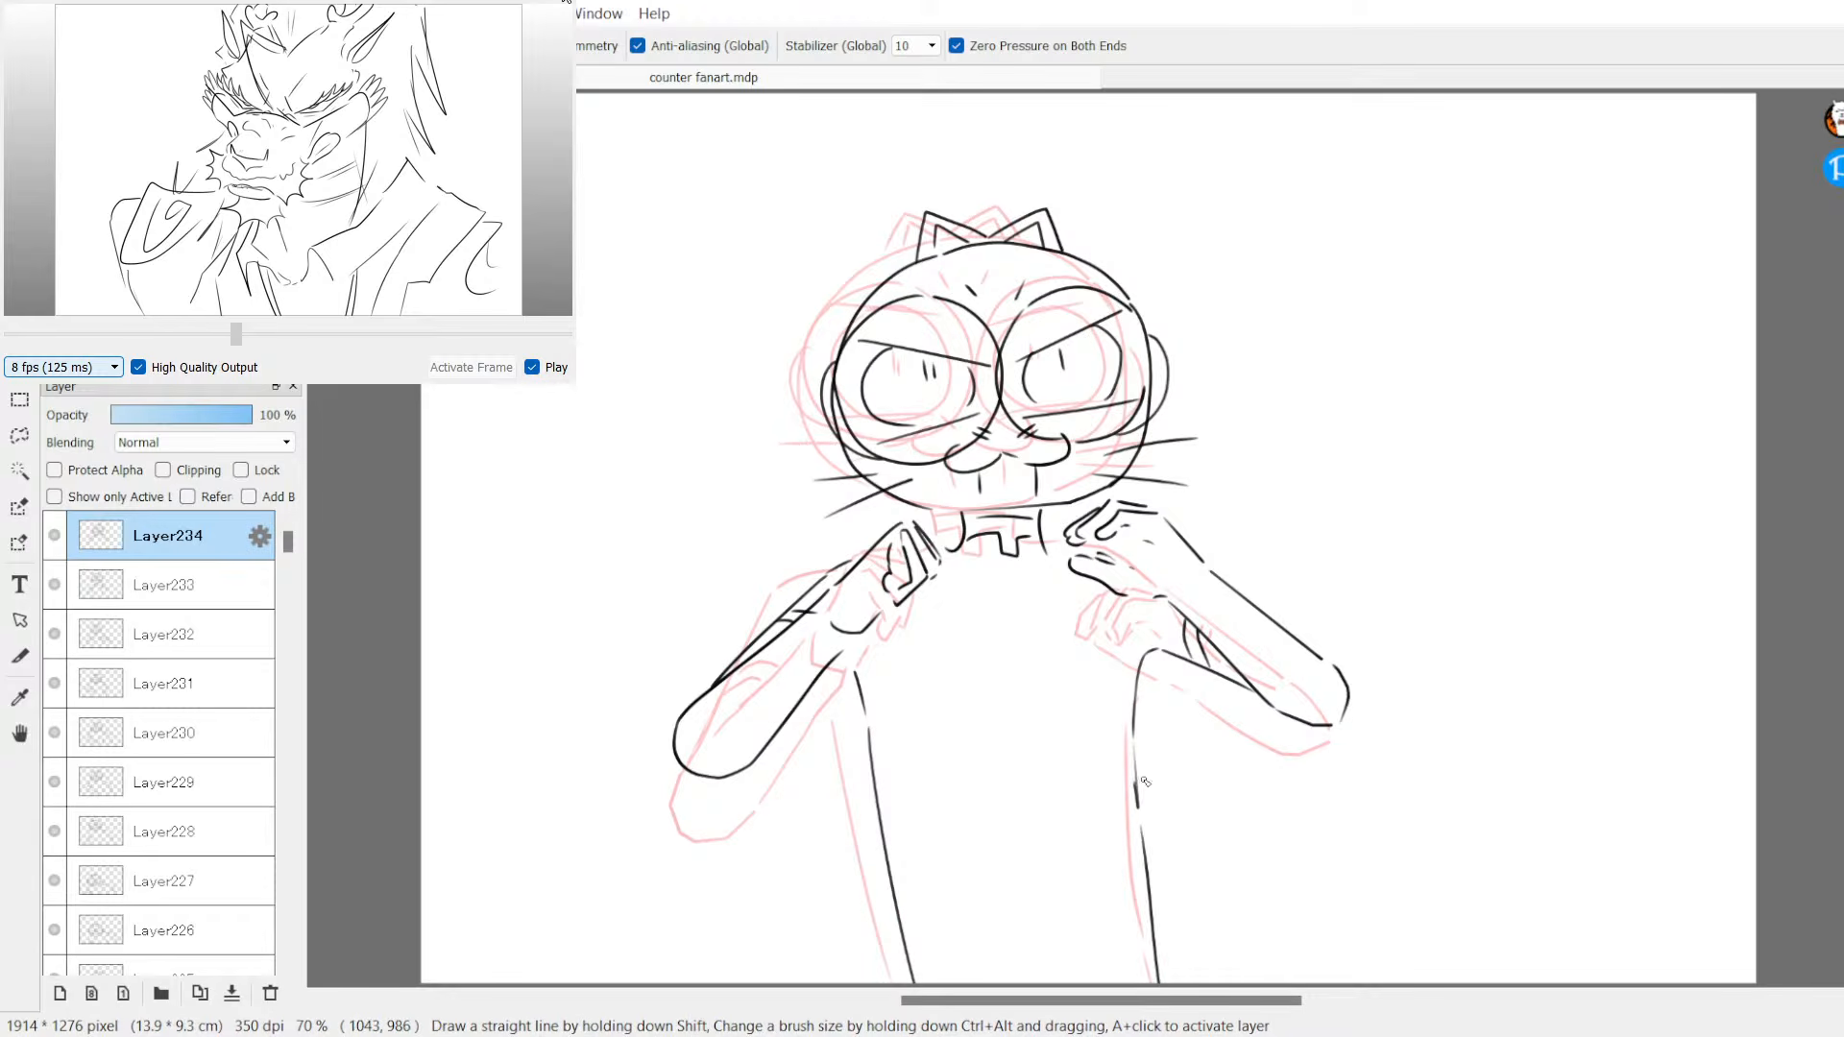
{"action": "left_click_drag", "start_coordinate": [1137, 766], "coordinate": [1140, 799]}
Step: Erase the left torso line and the middle of the right one, and redraw both more smoothly
{"action": "key", "text": "e"}
{"action": "left_click", "coordinate": [1153, 764]}
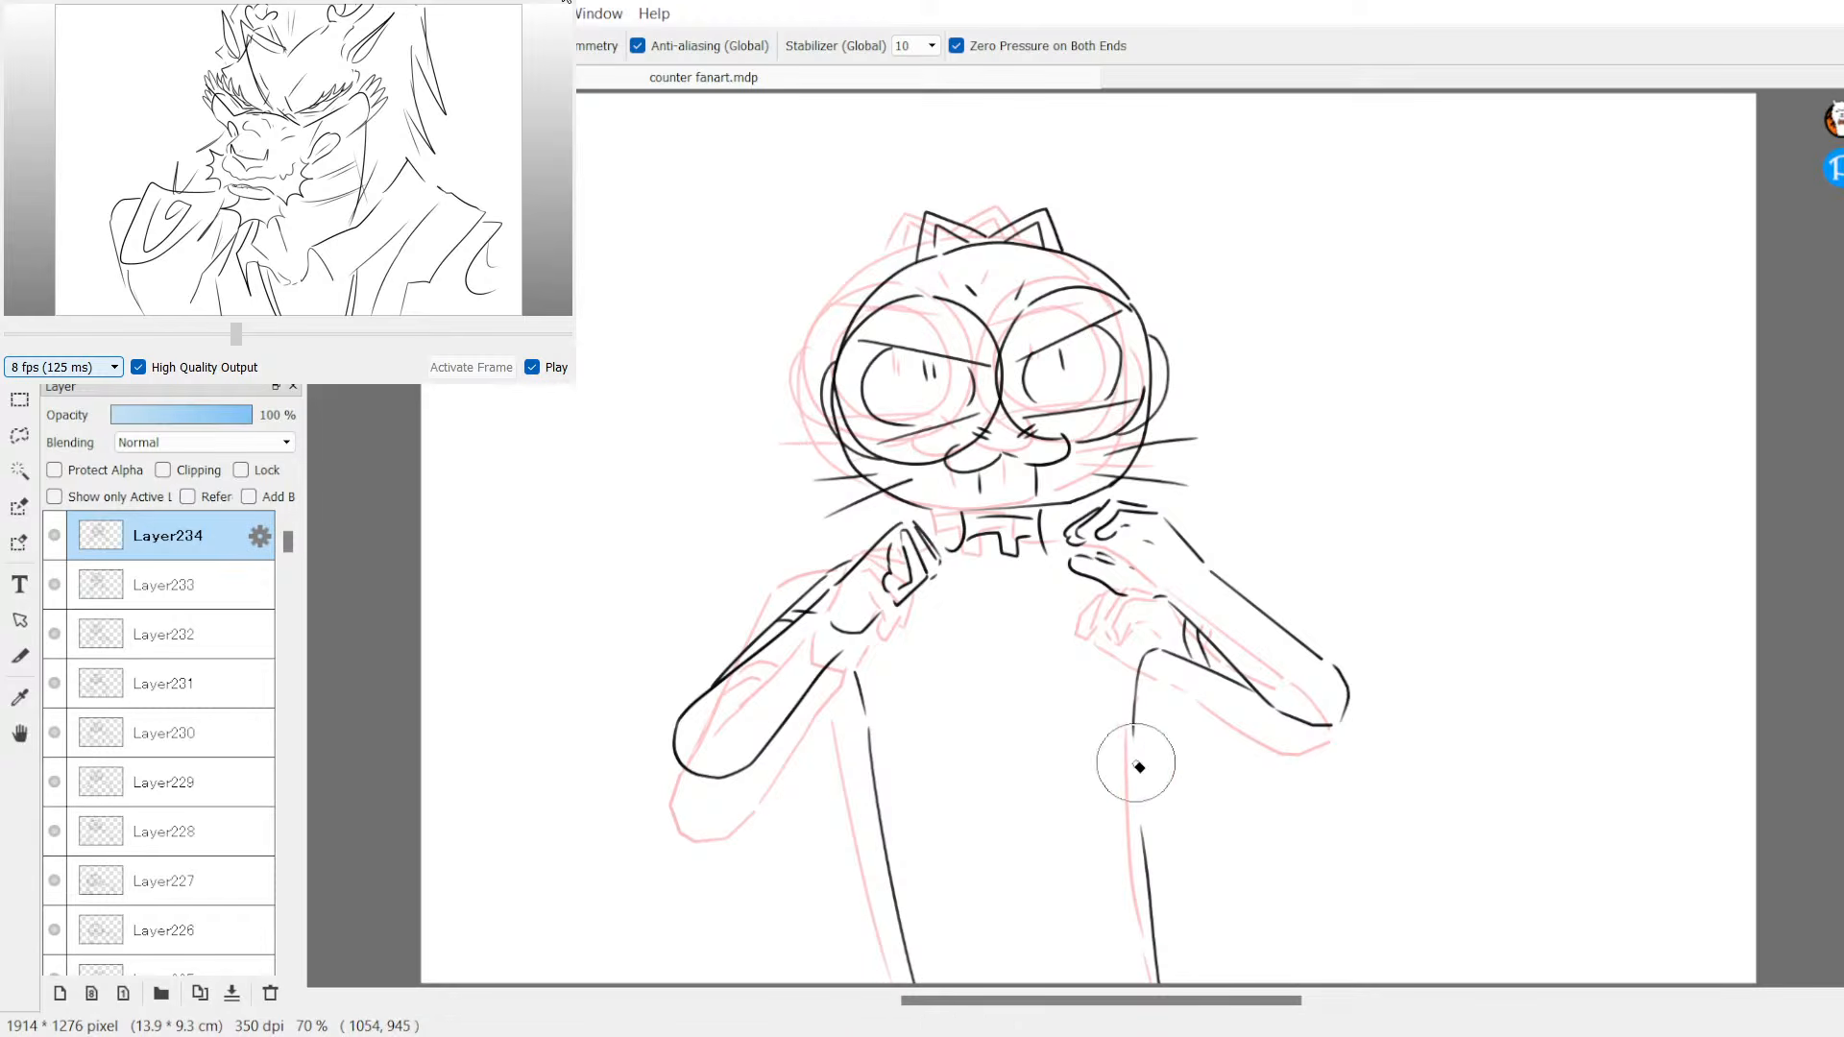
{"action": "left_click_drag", "start_coordinate": [877, 732], "coordinate": [907, 980]}
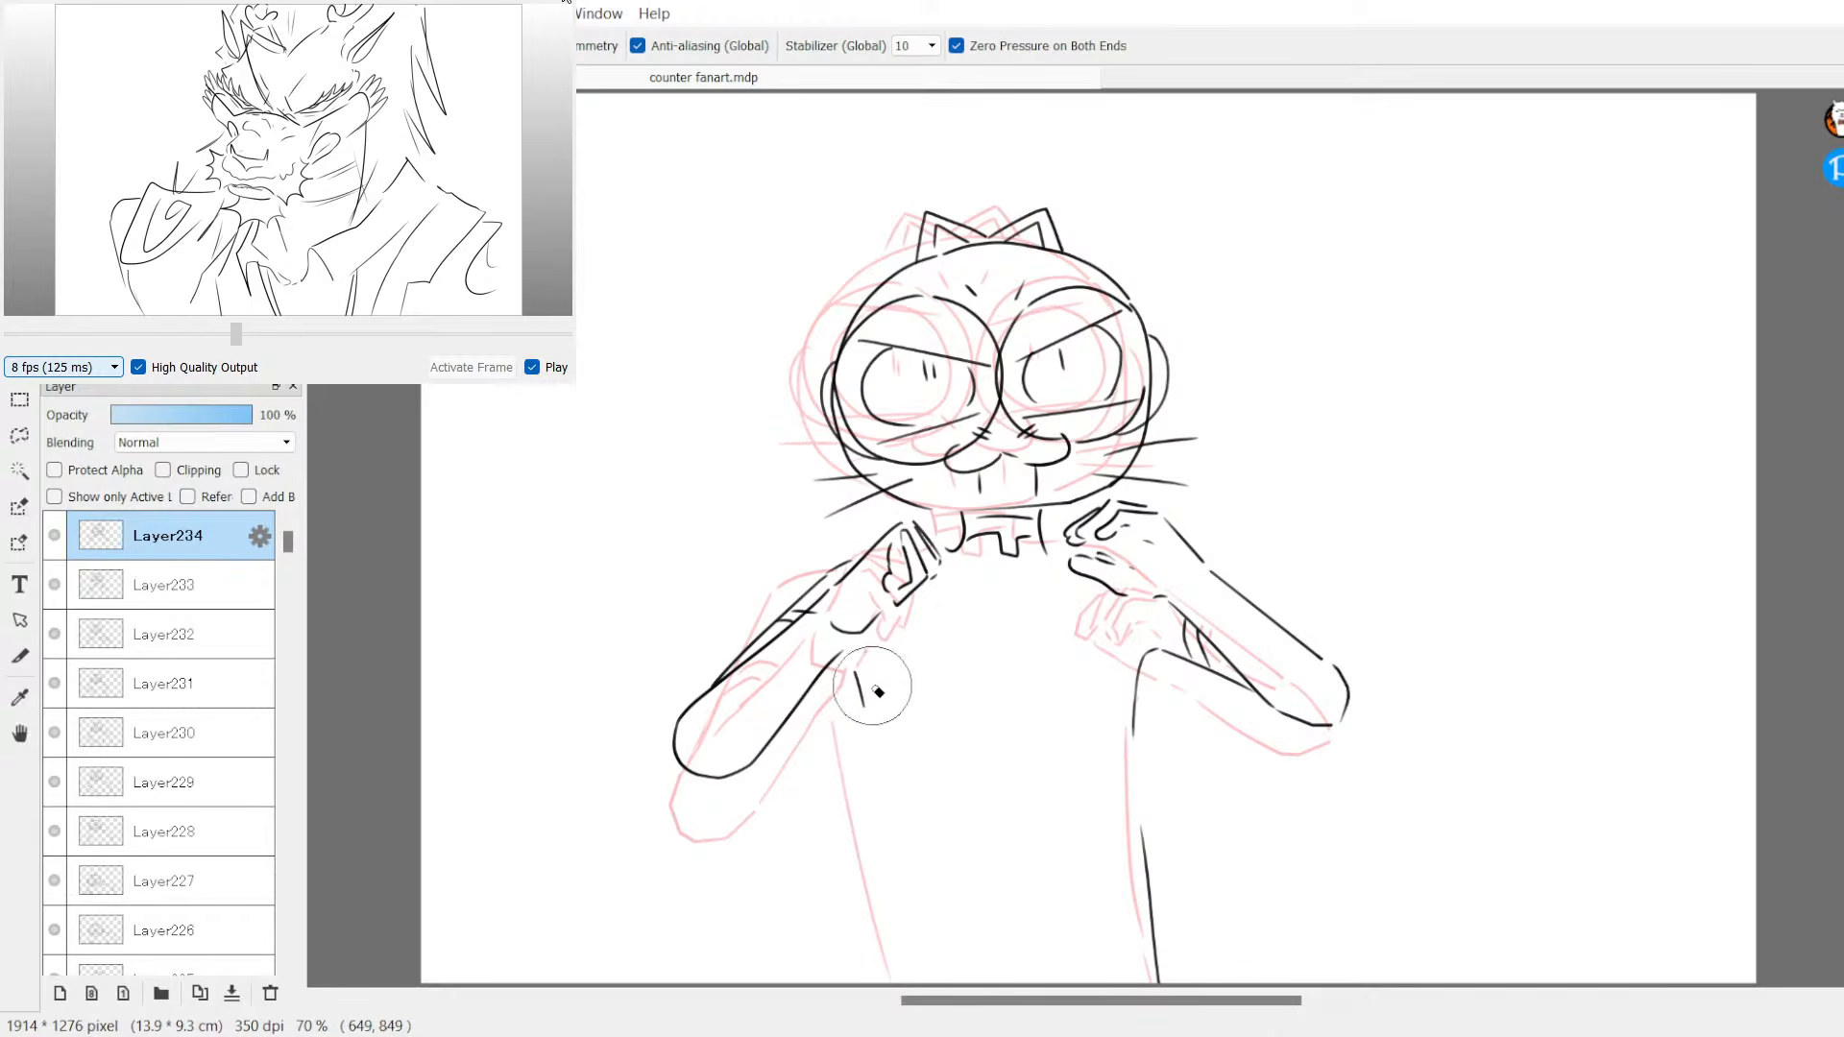
{"action": "left_click_drag", "start_coordinate": [866, 723], "coordinate": [920, 981]}
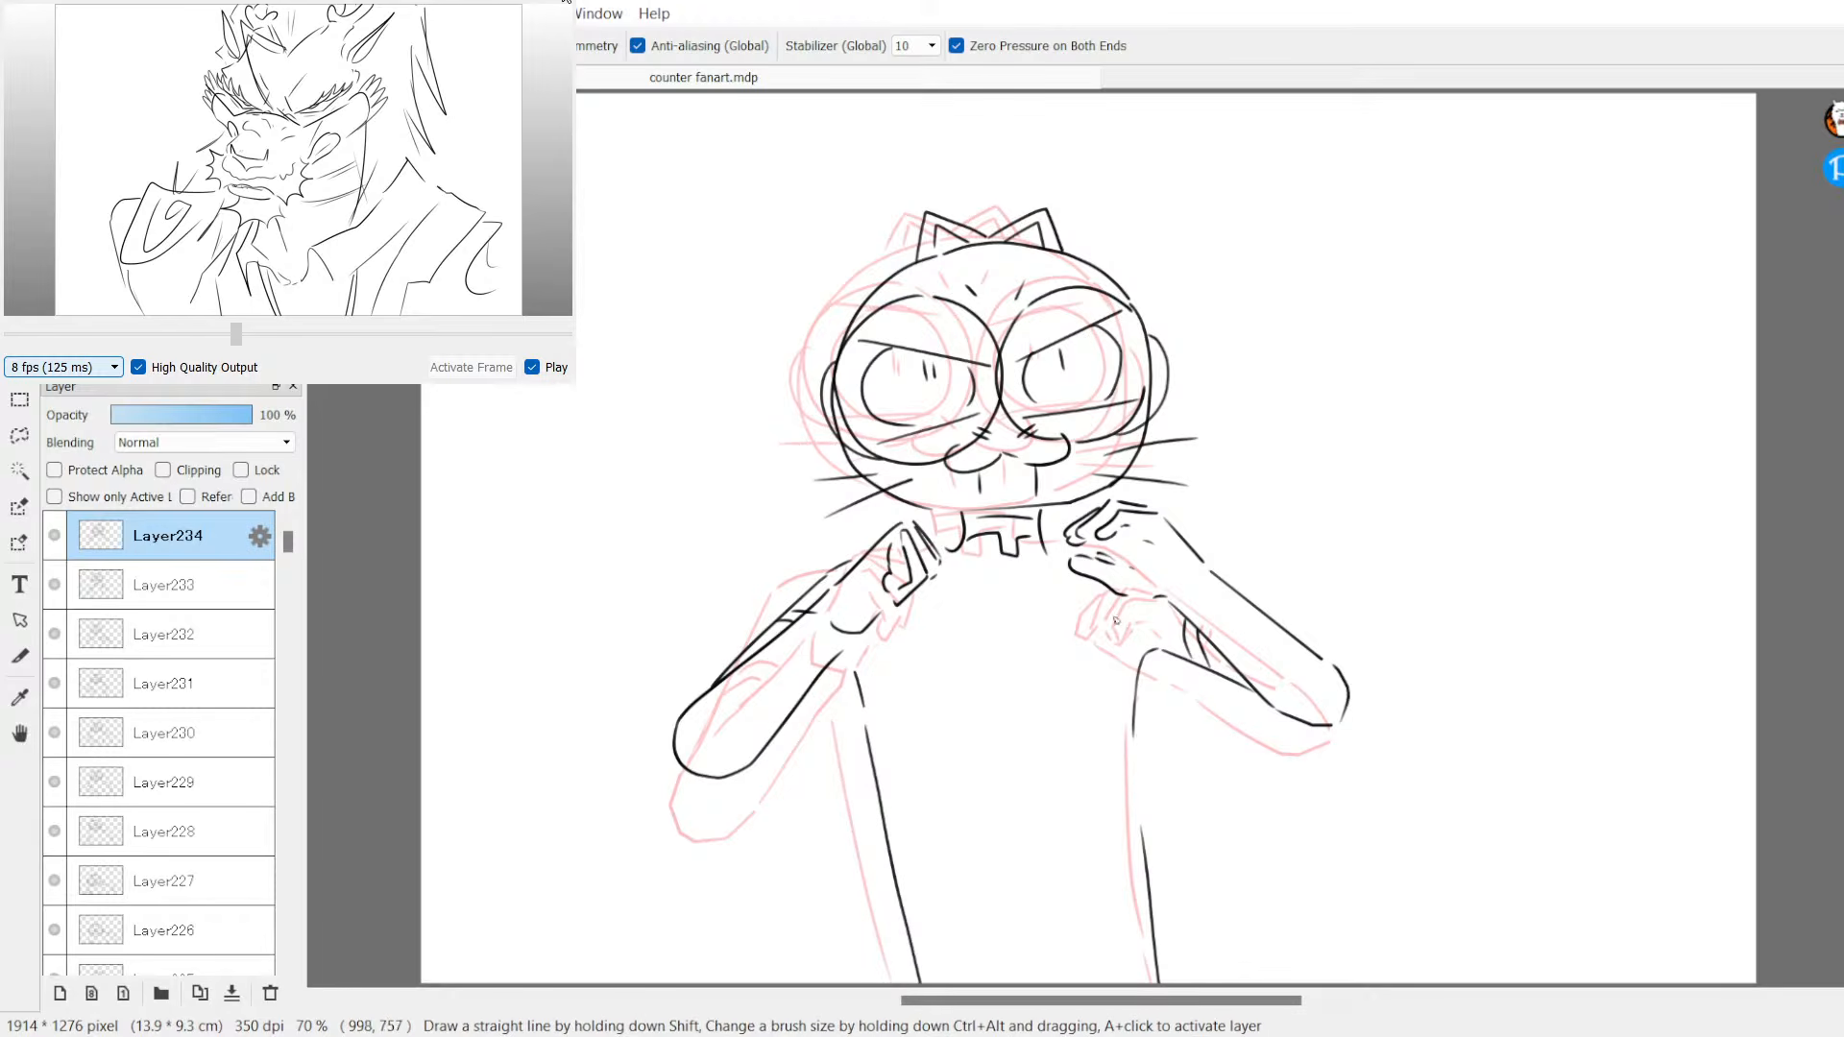
{"action": "left_click_drag", "start_coordinate": [1136, 740], "coordinate": [1144, 859]}
Step: Add a new layer above Layer234 and draw a head outline slightly wider and lower than the onion-skin head
{"action": "left_click", "coordinate": [91, 994]}
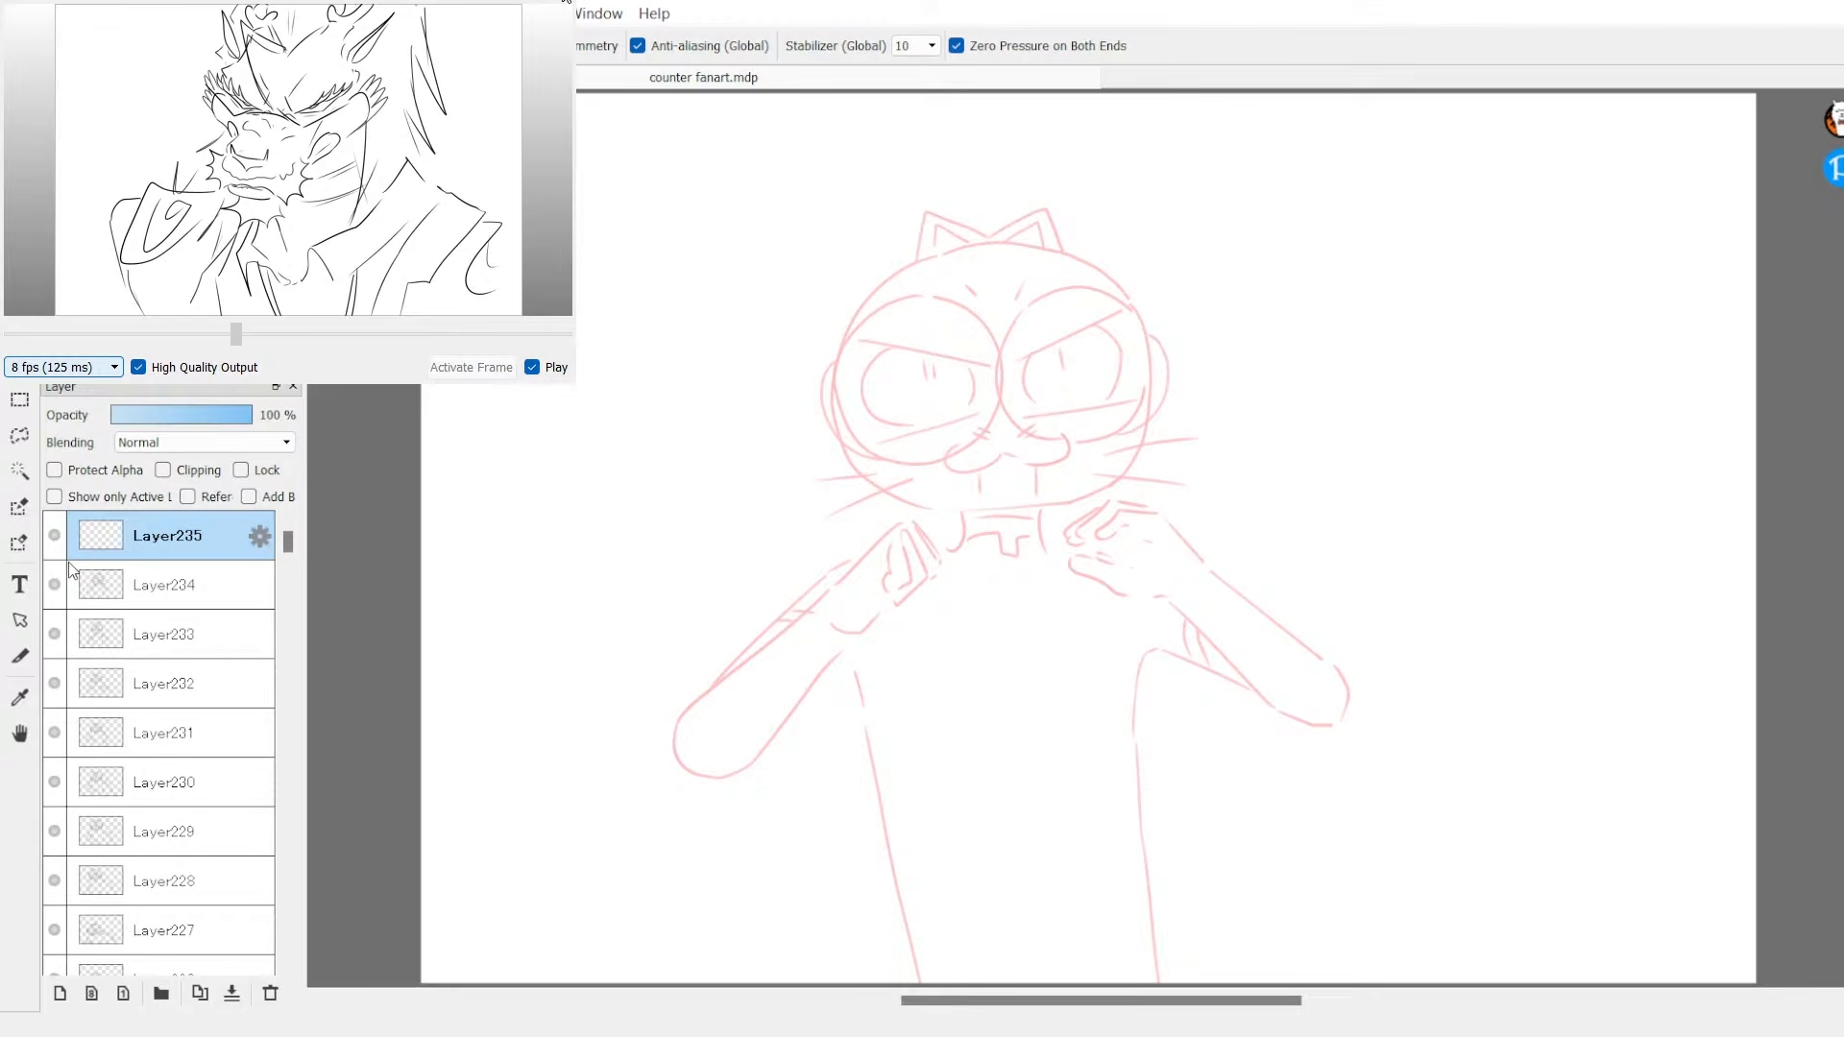
{"action": "mouse_move", "coordinate": [940, 261]}
{"action": "left_mouse_down"}
{"action": "mouse_move", "coordinate": [855, 342]}
{"action": "mouse_move", "coordinate": [843, 423]}
{"action": "mouse_move", "coordinate": [877, 495]}
{"action": "mouse_move", "coordinate": [949, 528]}
{"action": "left_mouse_up"}
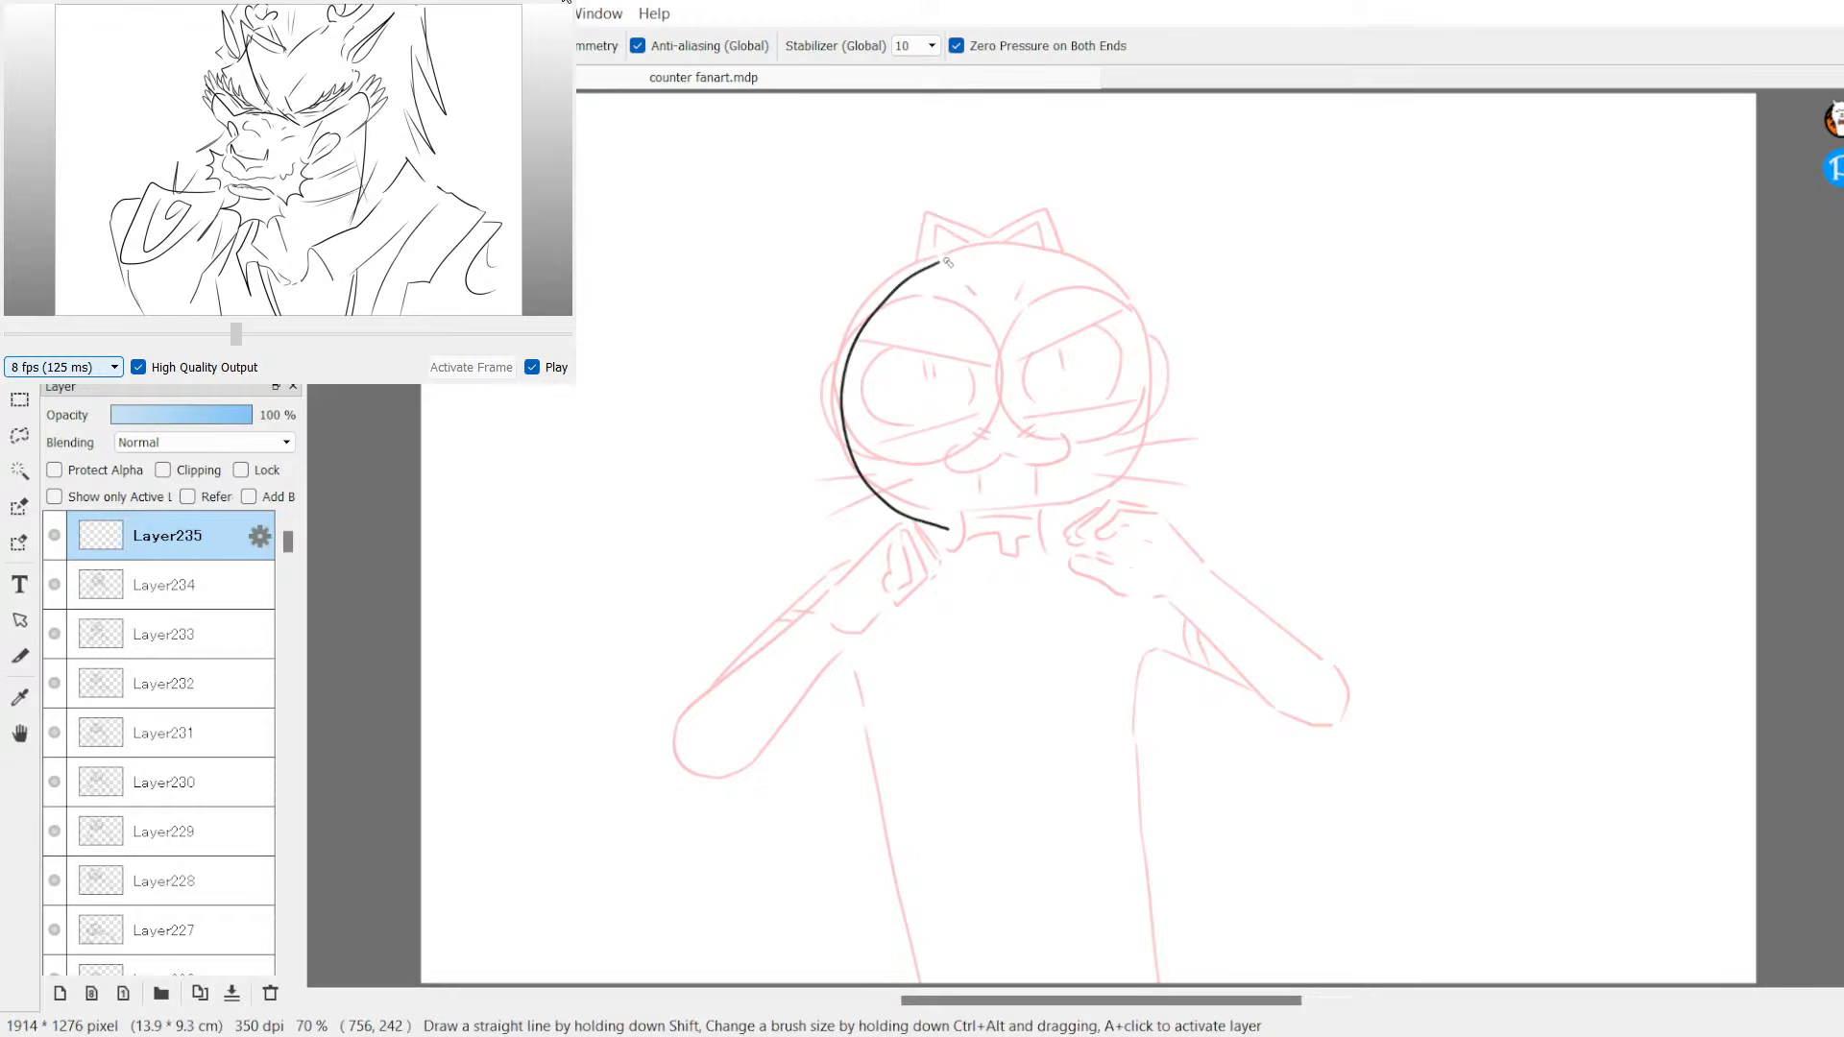
{"action": "mouse_move", "coordinate": [947, 261]}
{"action": "left_mouse_down"}
{"action": "mouse_move", "coordinate": [1106, 261]}
{"action": "mouse_move", "coordinate": [1152, 317]}
{"action": "left_mouse_up"}
{"action": "key", "text": "ctrl+z"}
{"action": "mouse_move", "coordinate": [948, 264]}
{"action": "left_mouse_down"}
{"action": "mouse_move", "coordinate": [1061, 257]}
{"action": "mouse_move", "coordinate": [1146, 299]}
{"action": "left_mouse_up"}
{"action": "key", "text": "ctrl+z"}
{"action": "mouse_move", "coordinate": [949, 261]}
{"action": "left_mouse_down"}
{"action": "mouse_move", "coordinate": [1066, 250]}
{"action": "mouse_move", "coordinate": [1133, 279]}
{"action": "left_mouse_up"}
{"action": "mouse_move", "coordinate": [954, 530]}
{"action": "left_mouse_down"}
{"action": "mouse_move", "coordinate": [1037, 530]}
{"action": "mouse_move", "coordinate": [1145, 485]}
{"action": "mouse_move", "coordinate": [1177, 356]}
{"action": "mouse_move", "coordinate": [1145, 288]}
{"action": "left_mouse_up"}
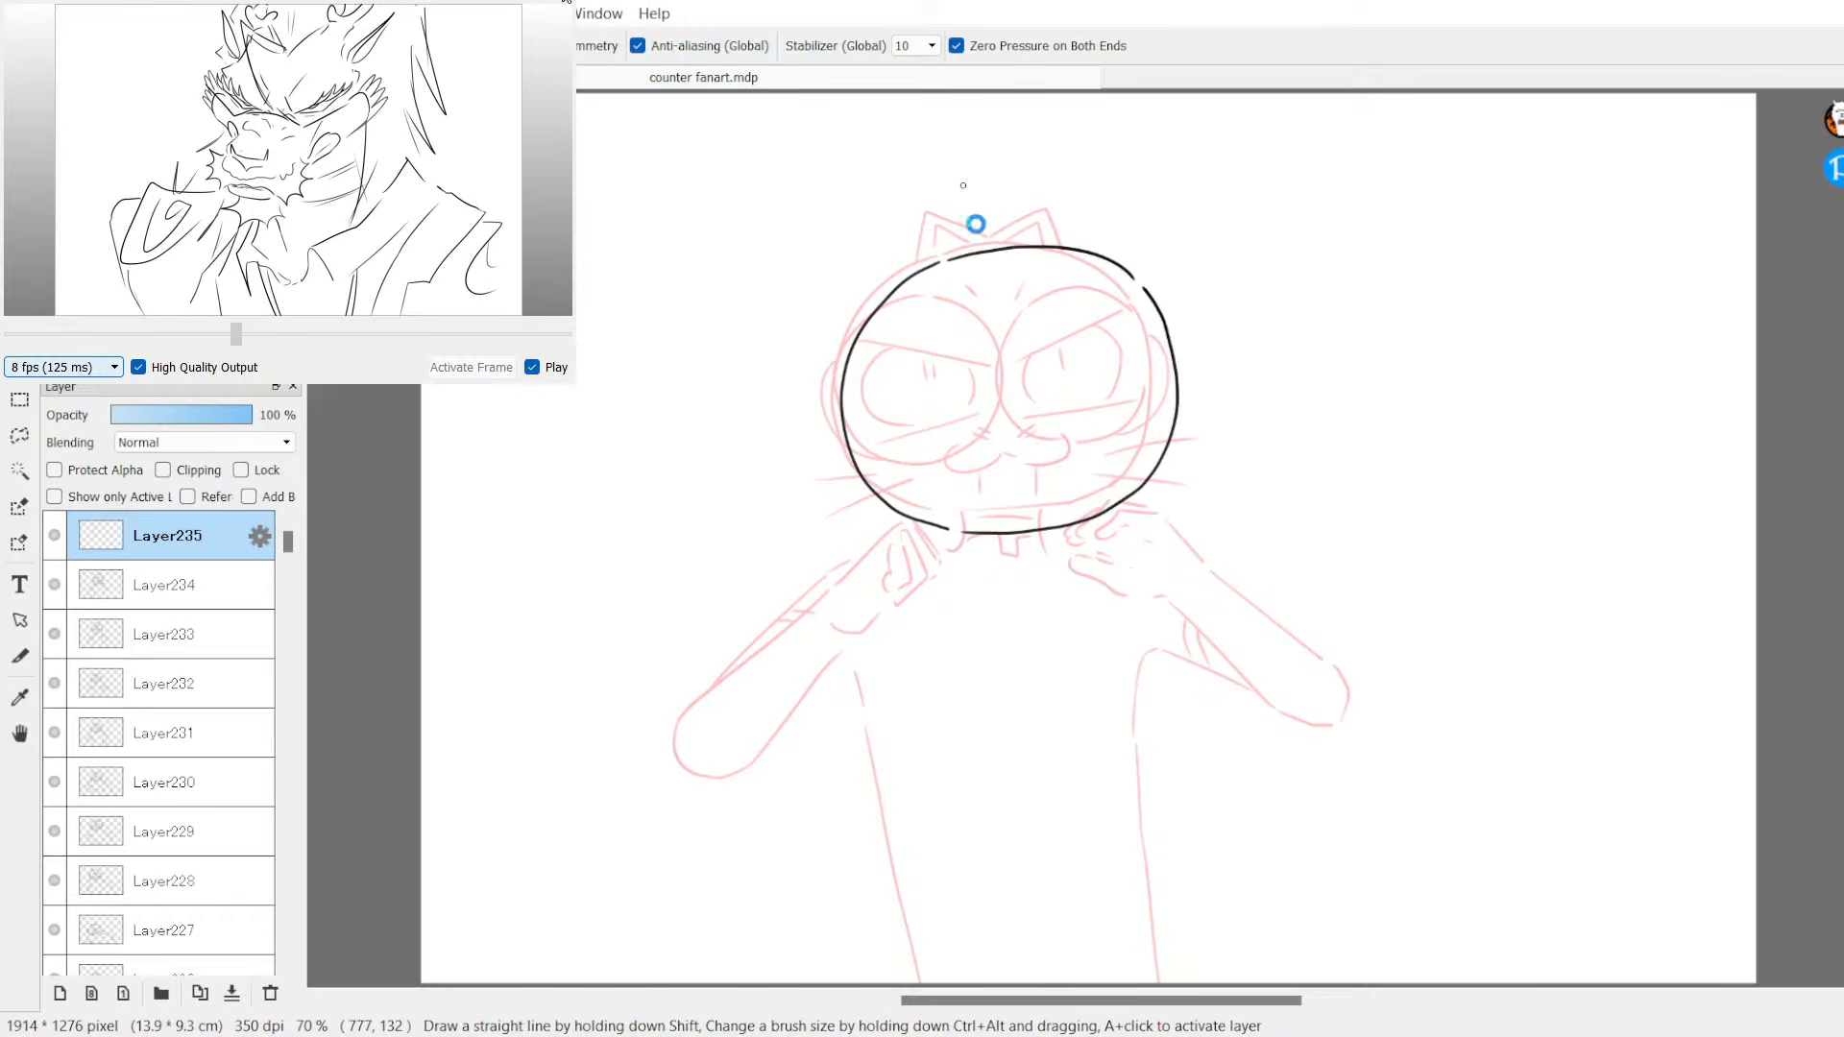
Step: Erase the top of the head outline and try out a flatter arc in its place
{"action": "key", "text": "e"}
{"action": "mouse_move", "coordinate": [920, 274]}
{"action": "left_mouse_down"}
{"action": "mouse_move", "coordinate": [1020, 252]}
{"action": "mouse_move", "coordinate": [1132, 273]}
{"action": "left_mouse_up"}
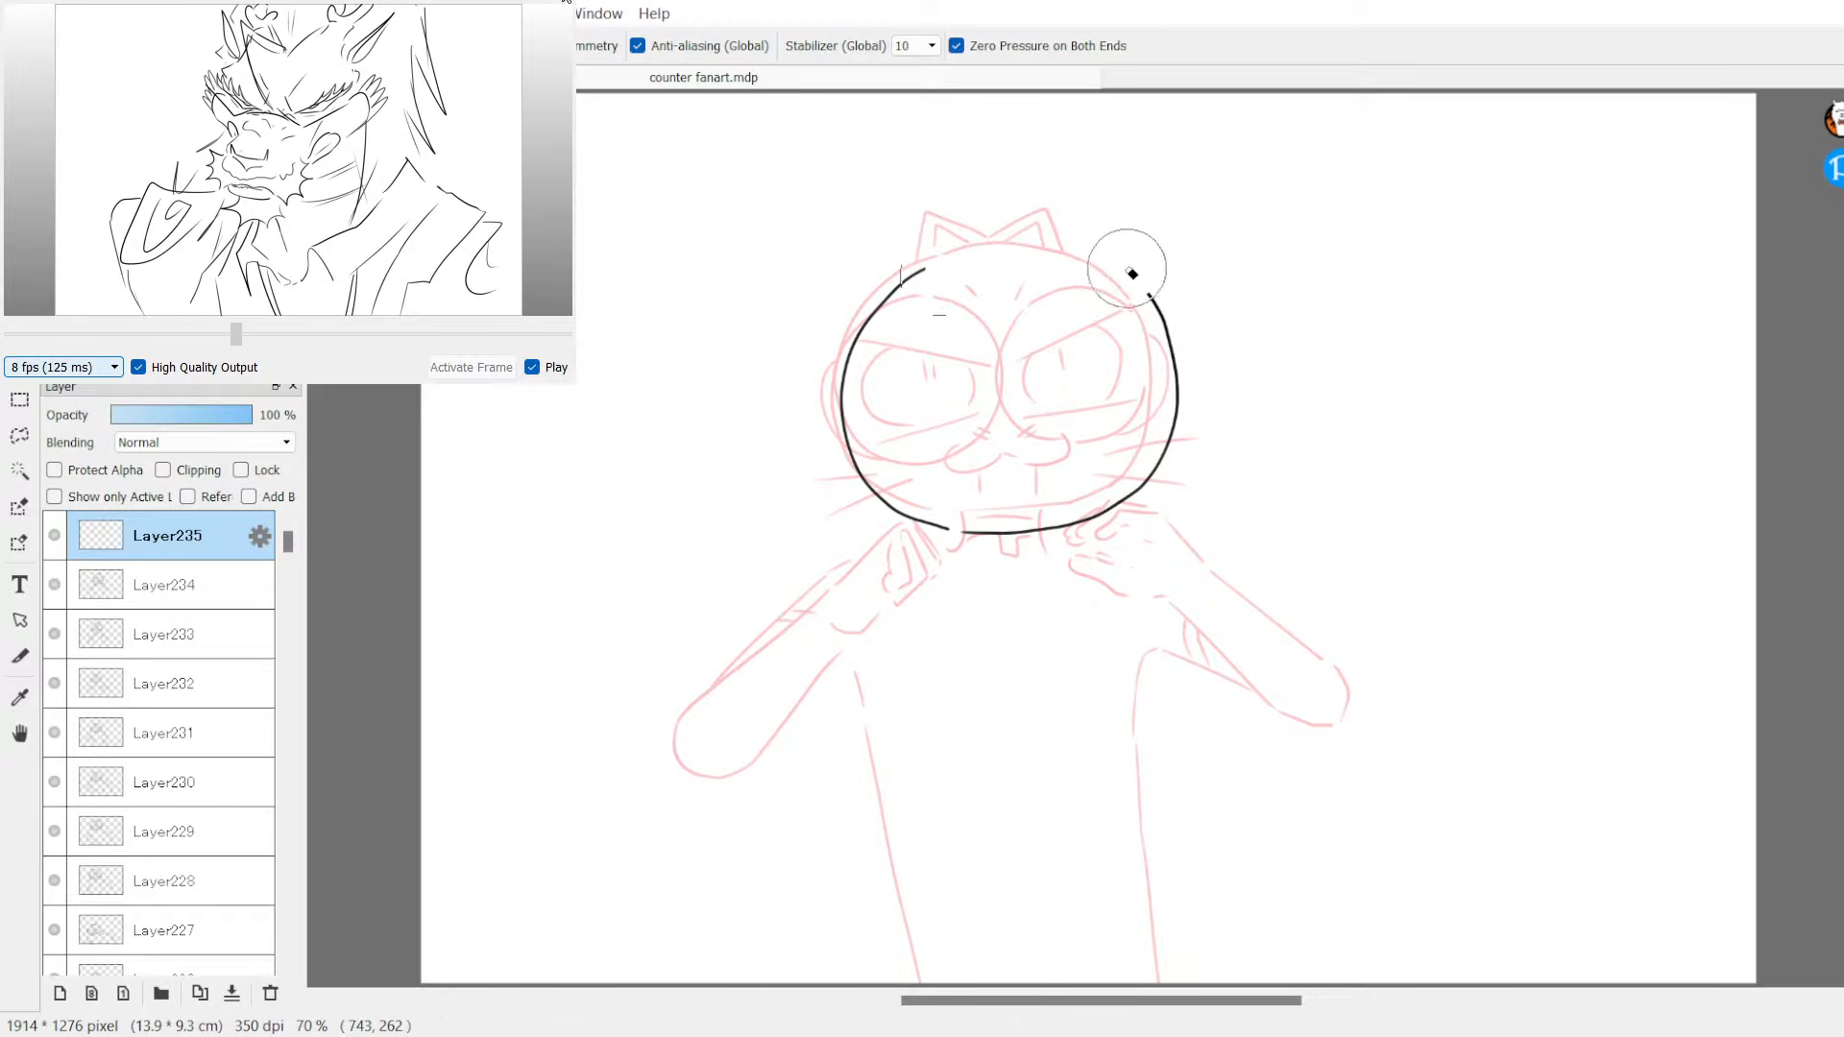
{"action": "mouse_move", "coordinate": [906, 295]}
{"action": "left_mouse_down"}
{"action": "mouse_move", "coordinate": [882, 326]}
{"action": "mouse_move", "coordinate": [939, 270]}
{"action": "mouse_move", "coordinate": [1057, 257]}
{"action": "mouse_move", "coordinate": [1140, 284]}
{"action": "left_mouse_up"}
{"action": "key", "text": "b"}
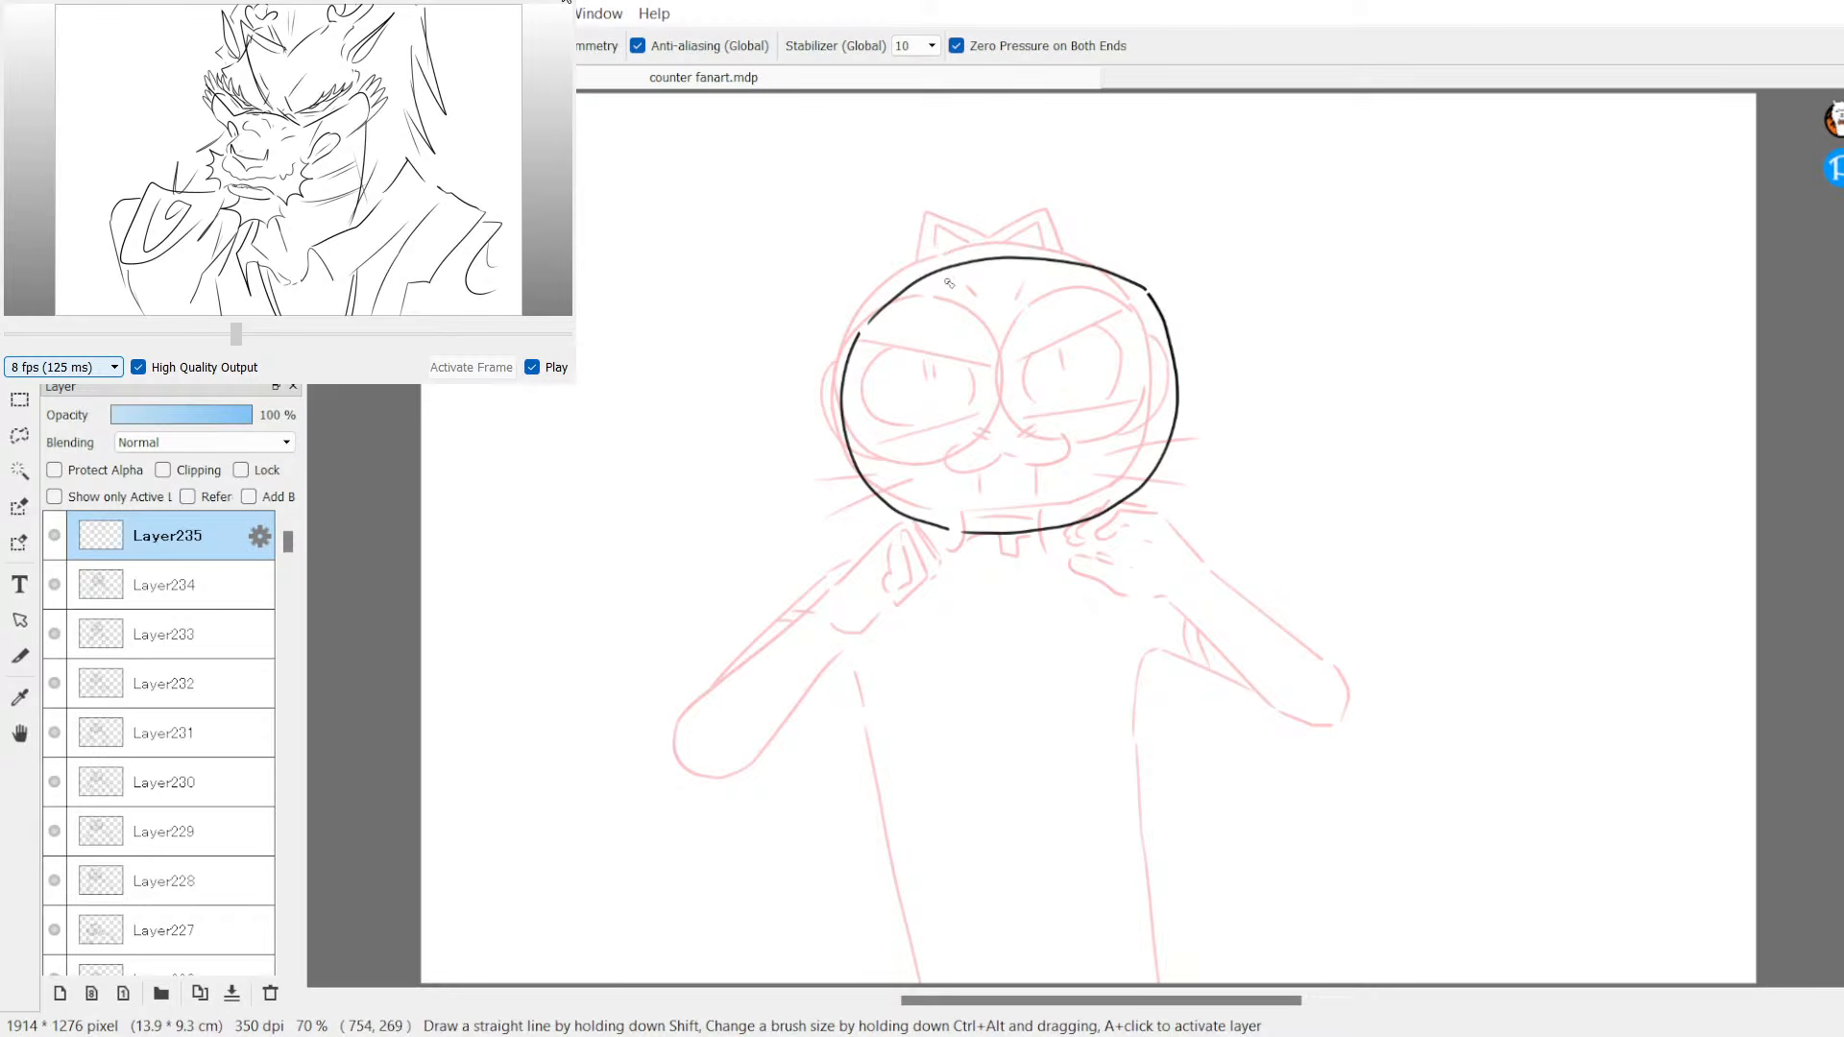
{"action": "mouse_move", "coordinate": [947, 268]}
{"action": "left_mouse_down"}
{"action": "mouse_move", "coordinate": [901, 312]}
{"action": "mouse_move", "coordinate": [1053, 272]}
{"action": "mouse_move", "coordinate": [1124, 287]}
{"action": "mouse_move", "coordinate": [1086, 310]}
{"action": "mouse_move", "coordinate": [1082, 288]}
{"action": "mouse_move", "coordinate": [1158, 306]}
{"action": "left_mouse_up"}
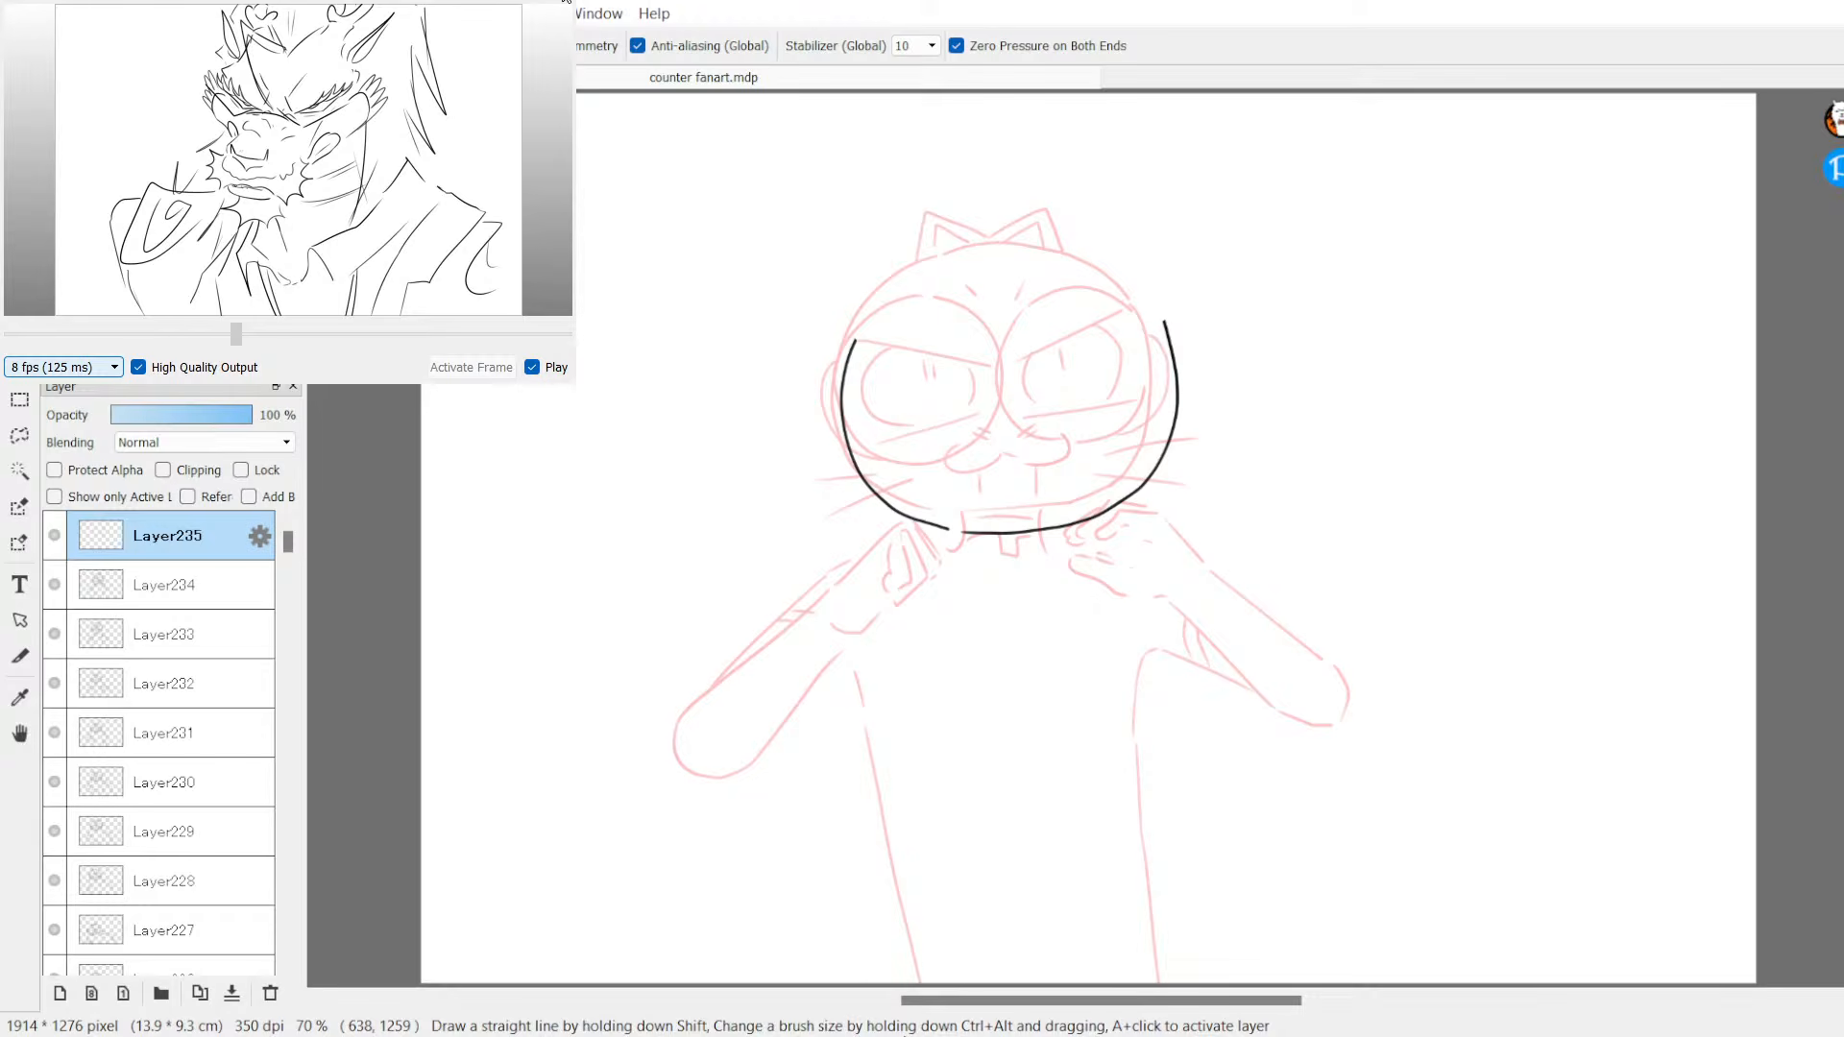
{"action": "left_click", "coordinate": [1251, 1036]}
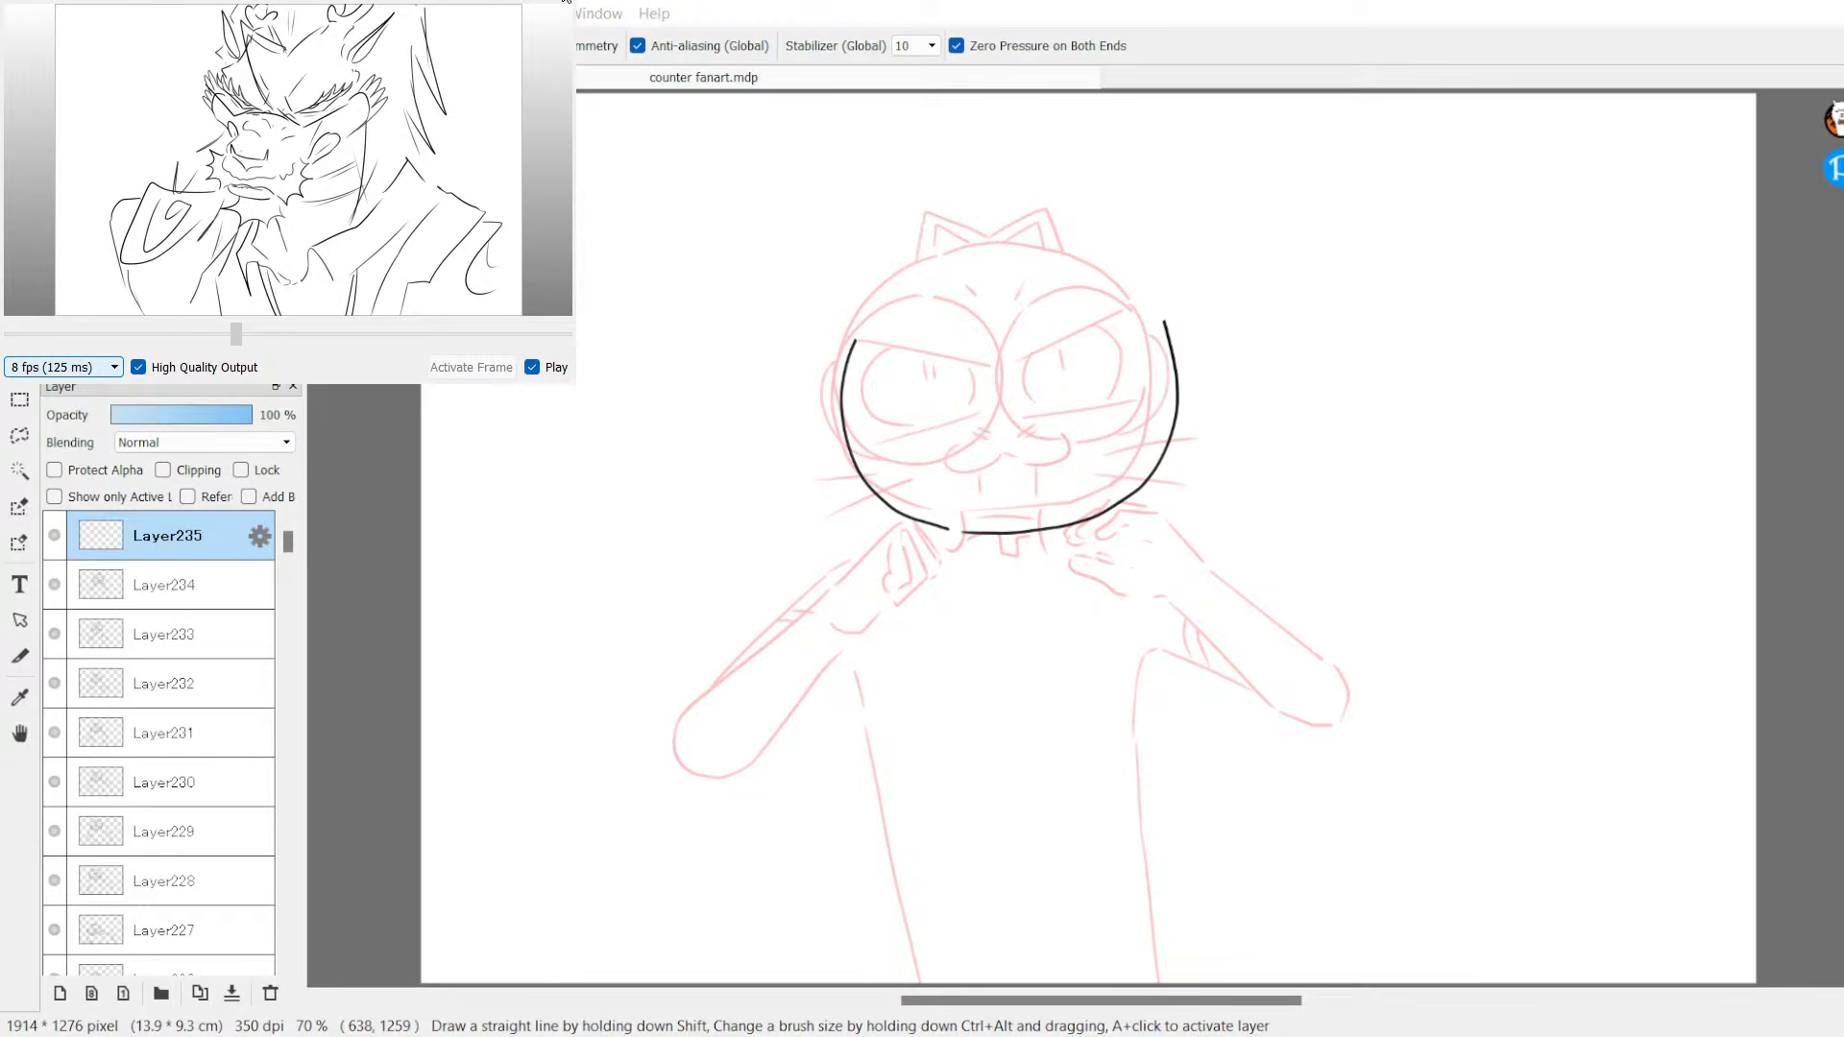
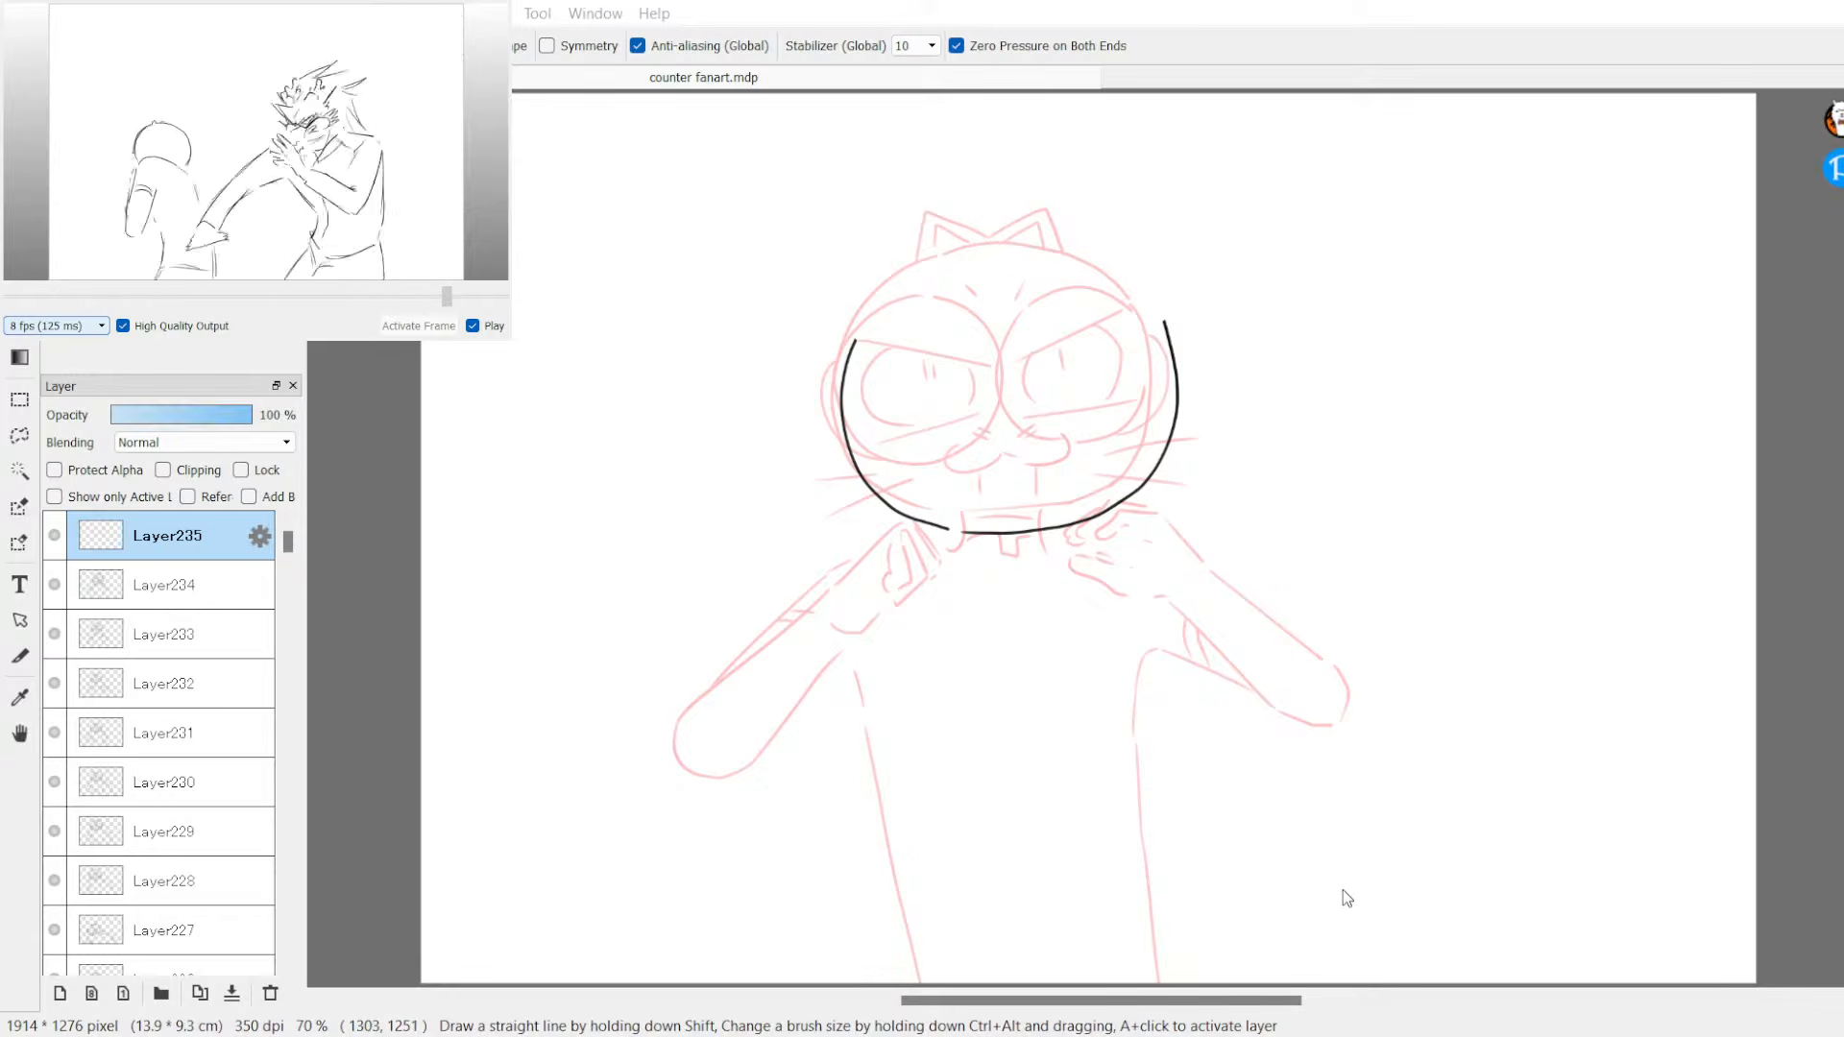
{"action": "key", "text": "alt+Tab"}
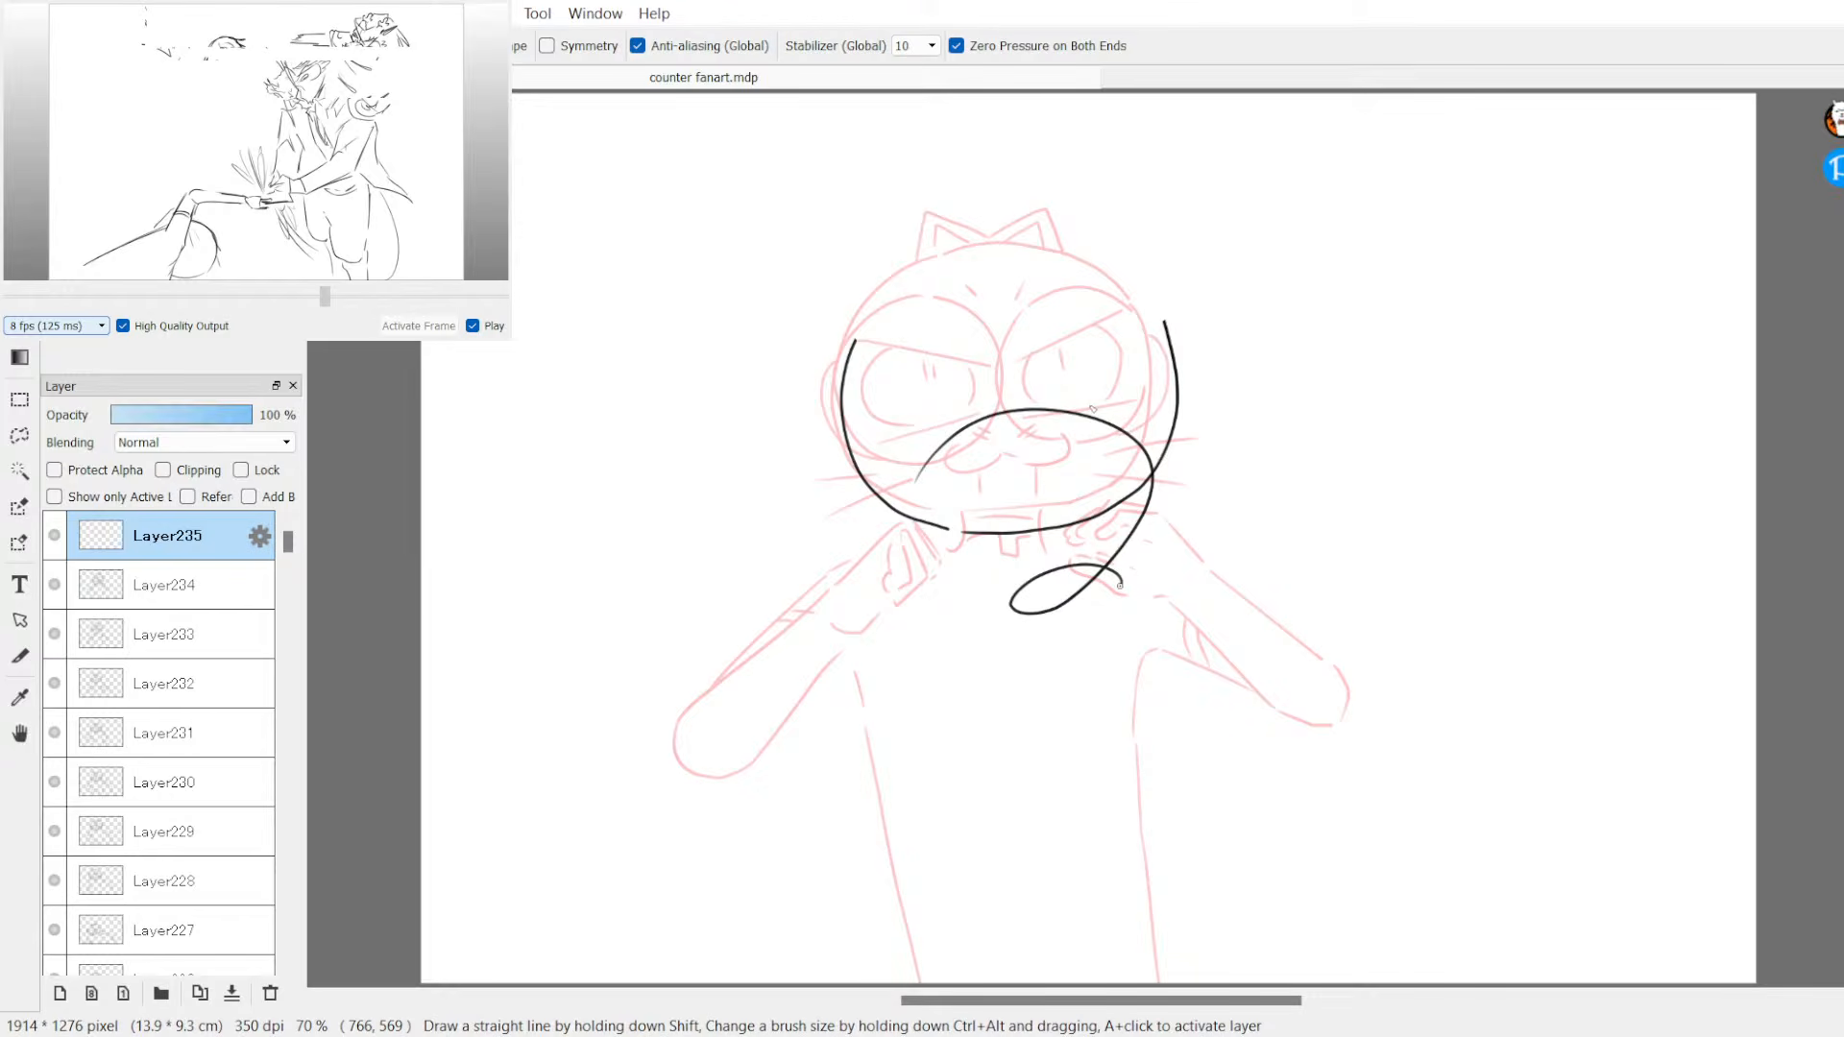
Step: Undo the stray curve, redraw the top of the head outline, and draw two large eye outlines with short frown marks above
{"action": "key", "text": "ctrl+z"}
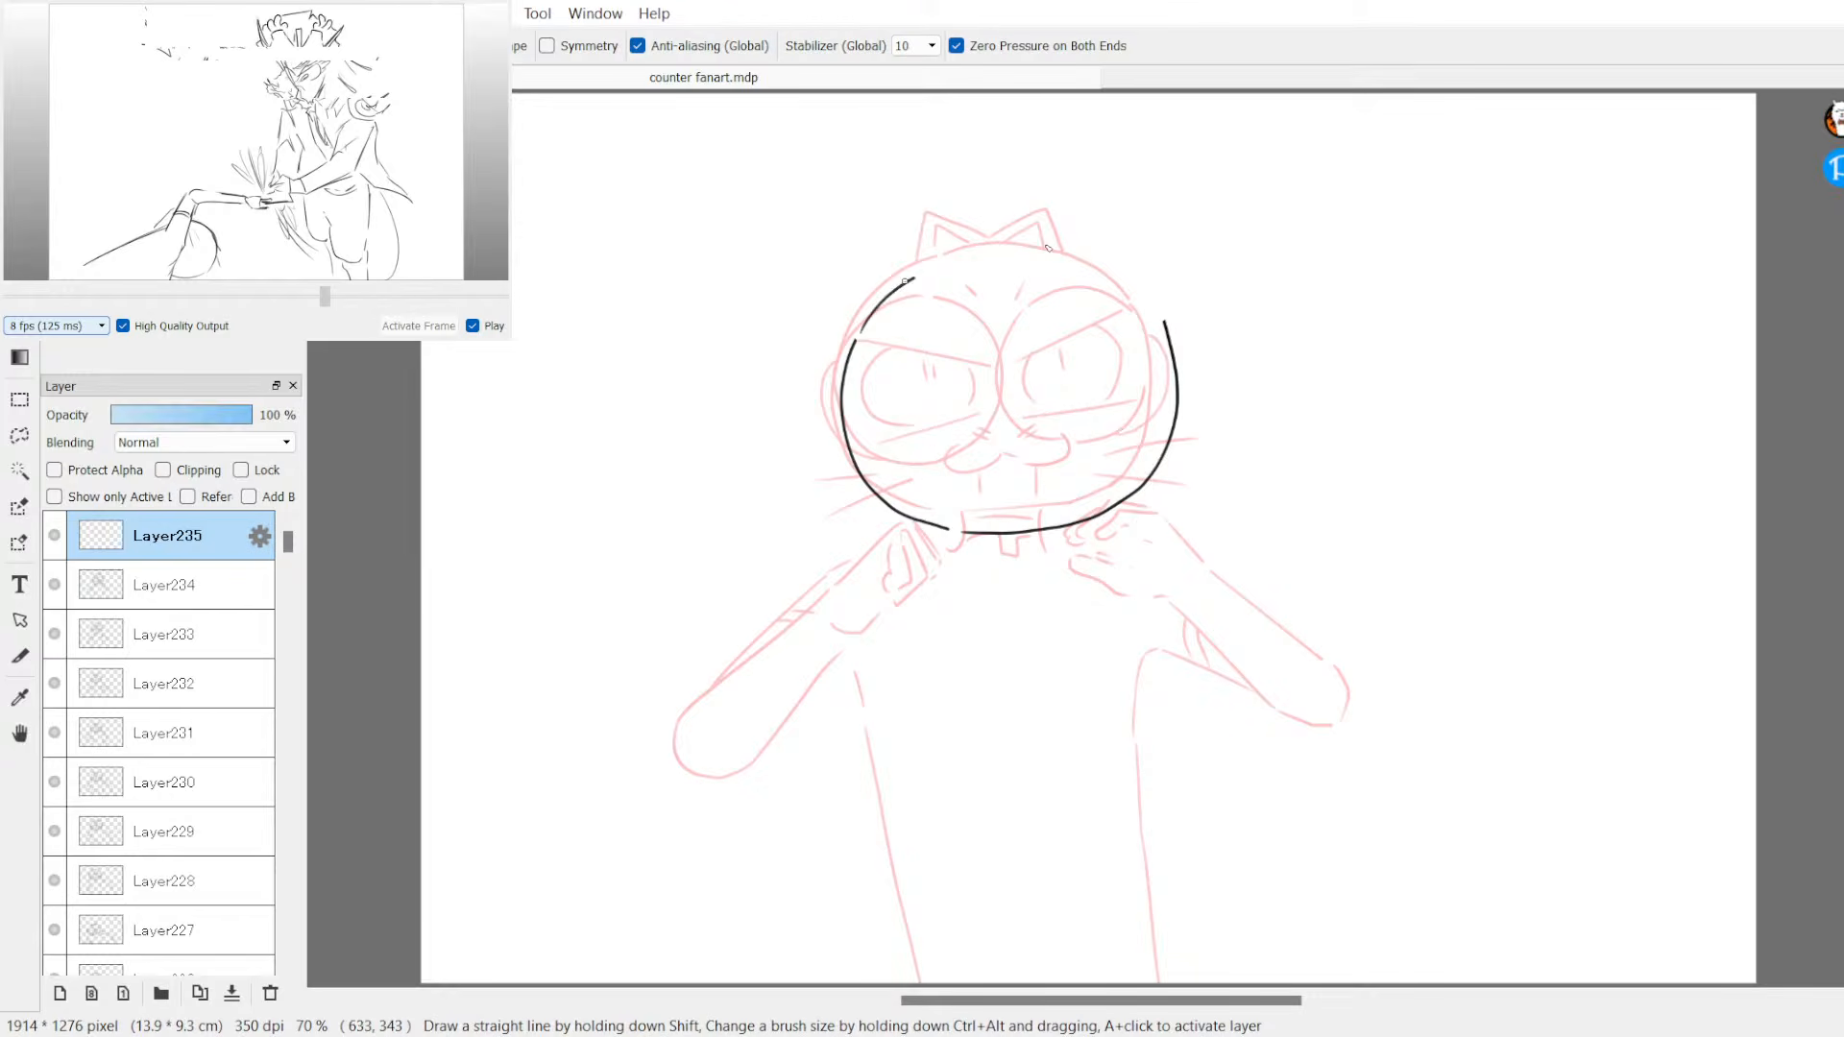
{"action": "left_click_drag", "start_coordinate": [935, 269], "coordinate": [979, 254]}
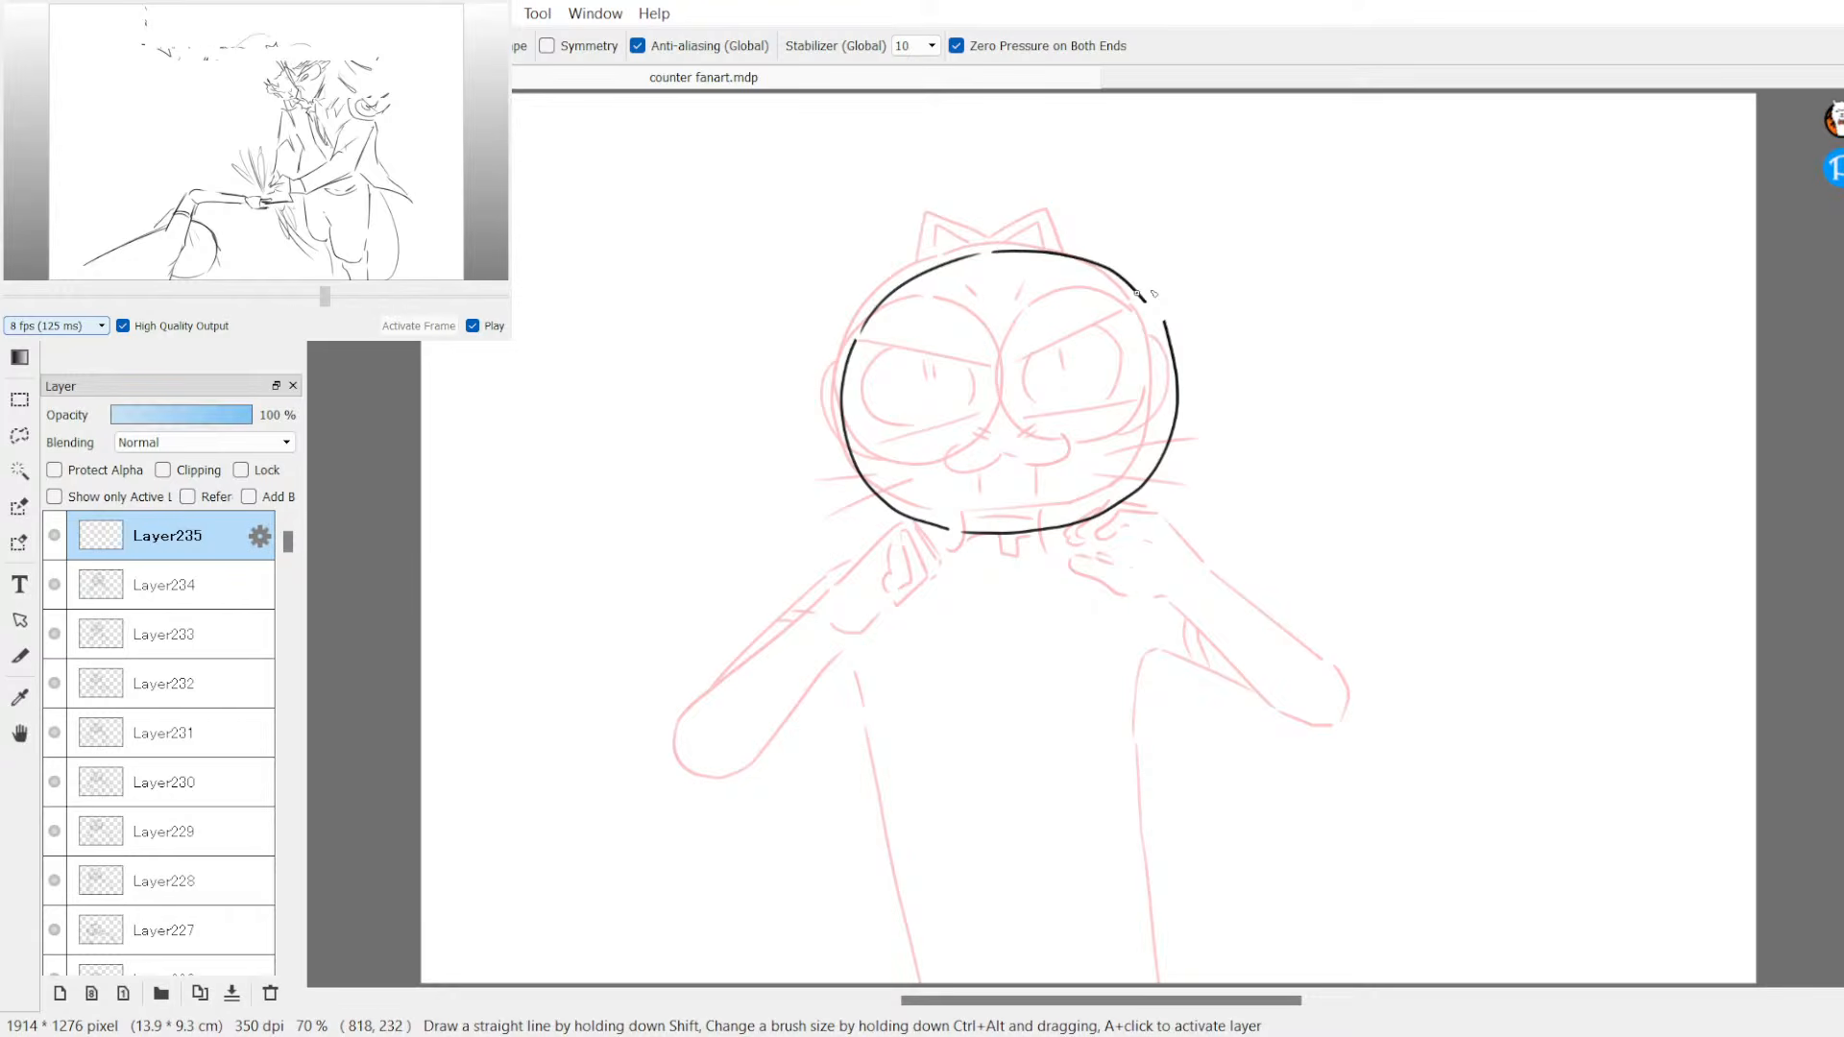
{"action": "left_click_drag", "start_coordinate": [1028, 287], "coordinate": [938, 301]}
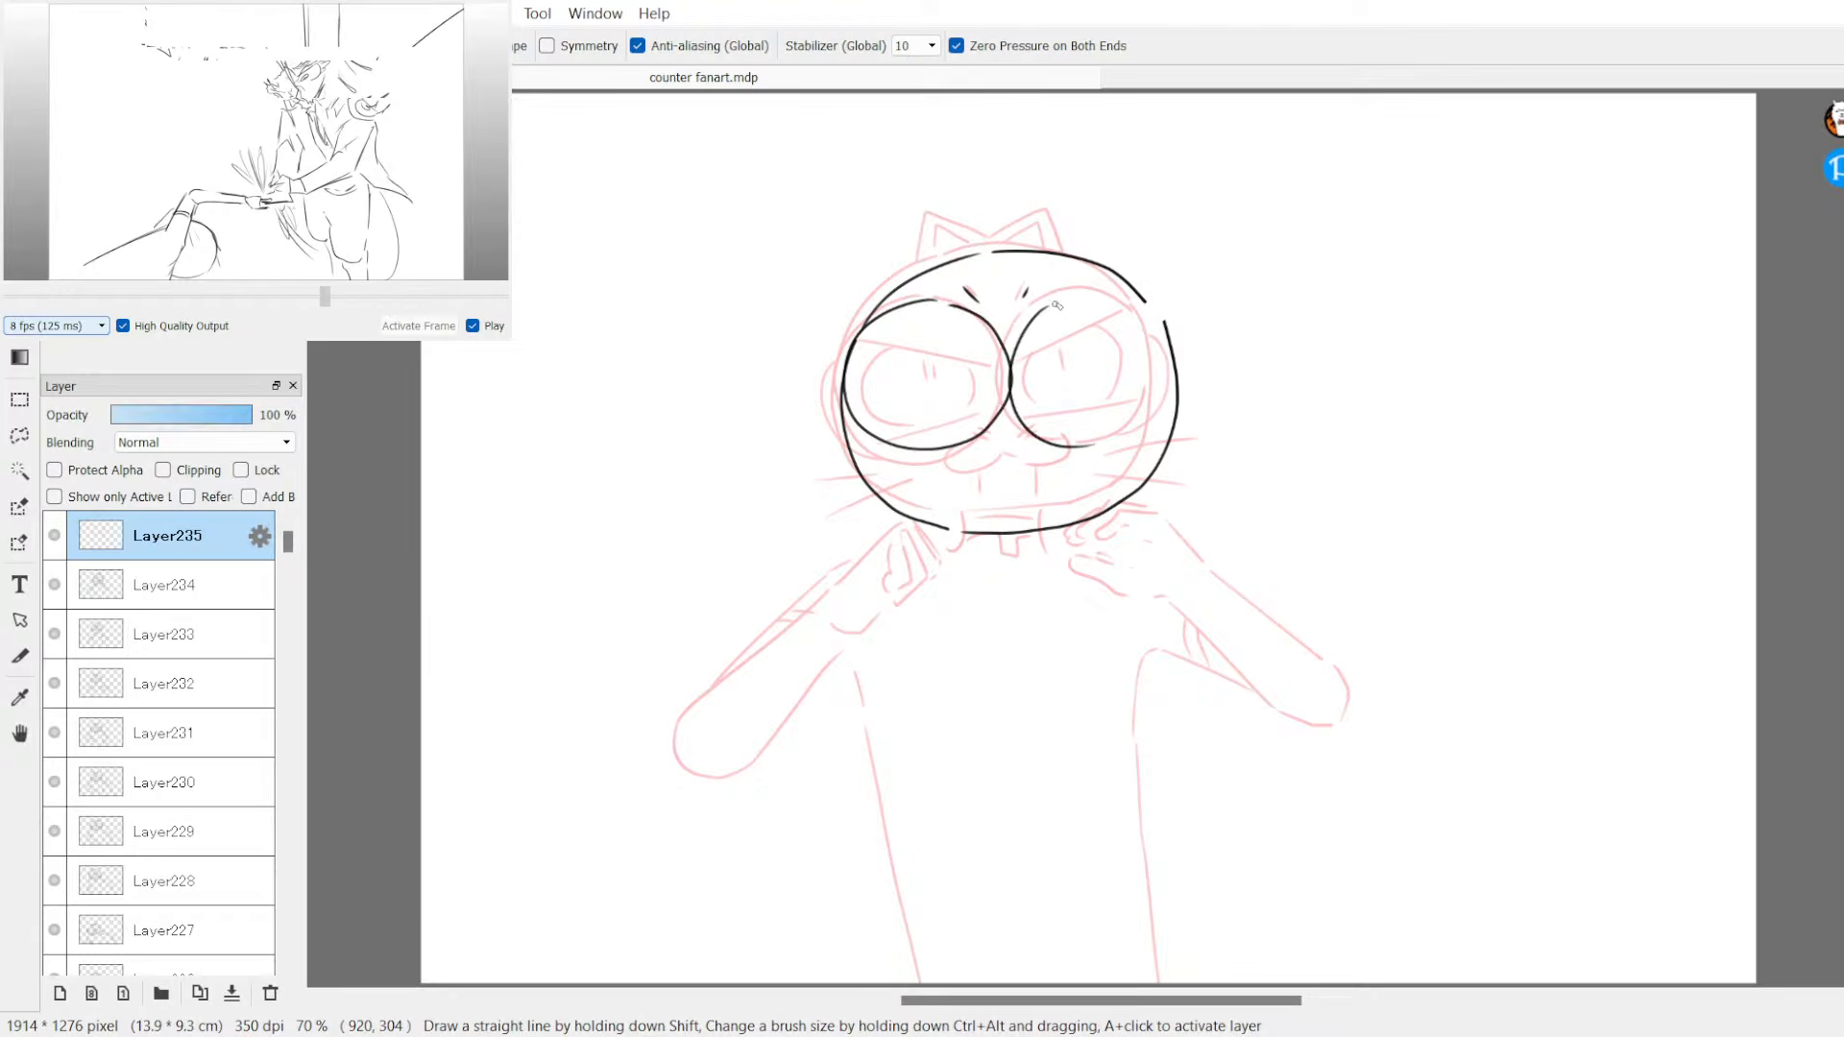
{"action": "left_click_drag", "start_coordinate": [1175, 379], "coordinate": [1177, 392]}
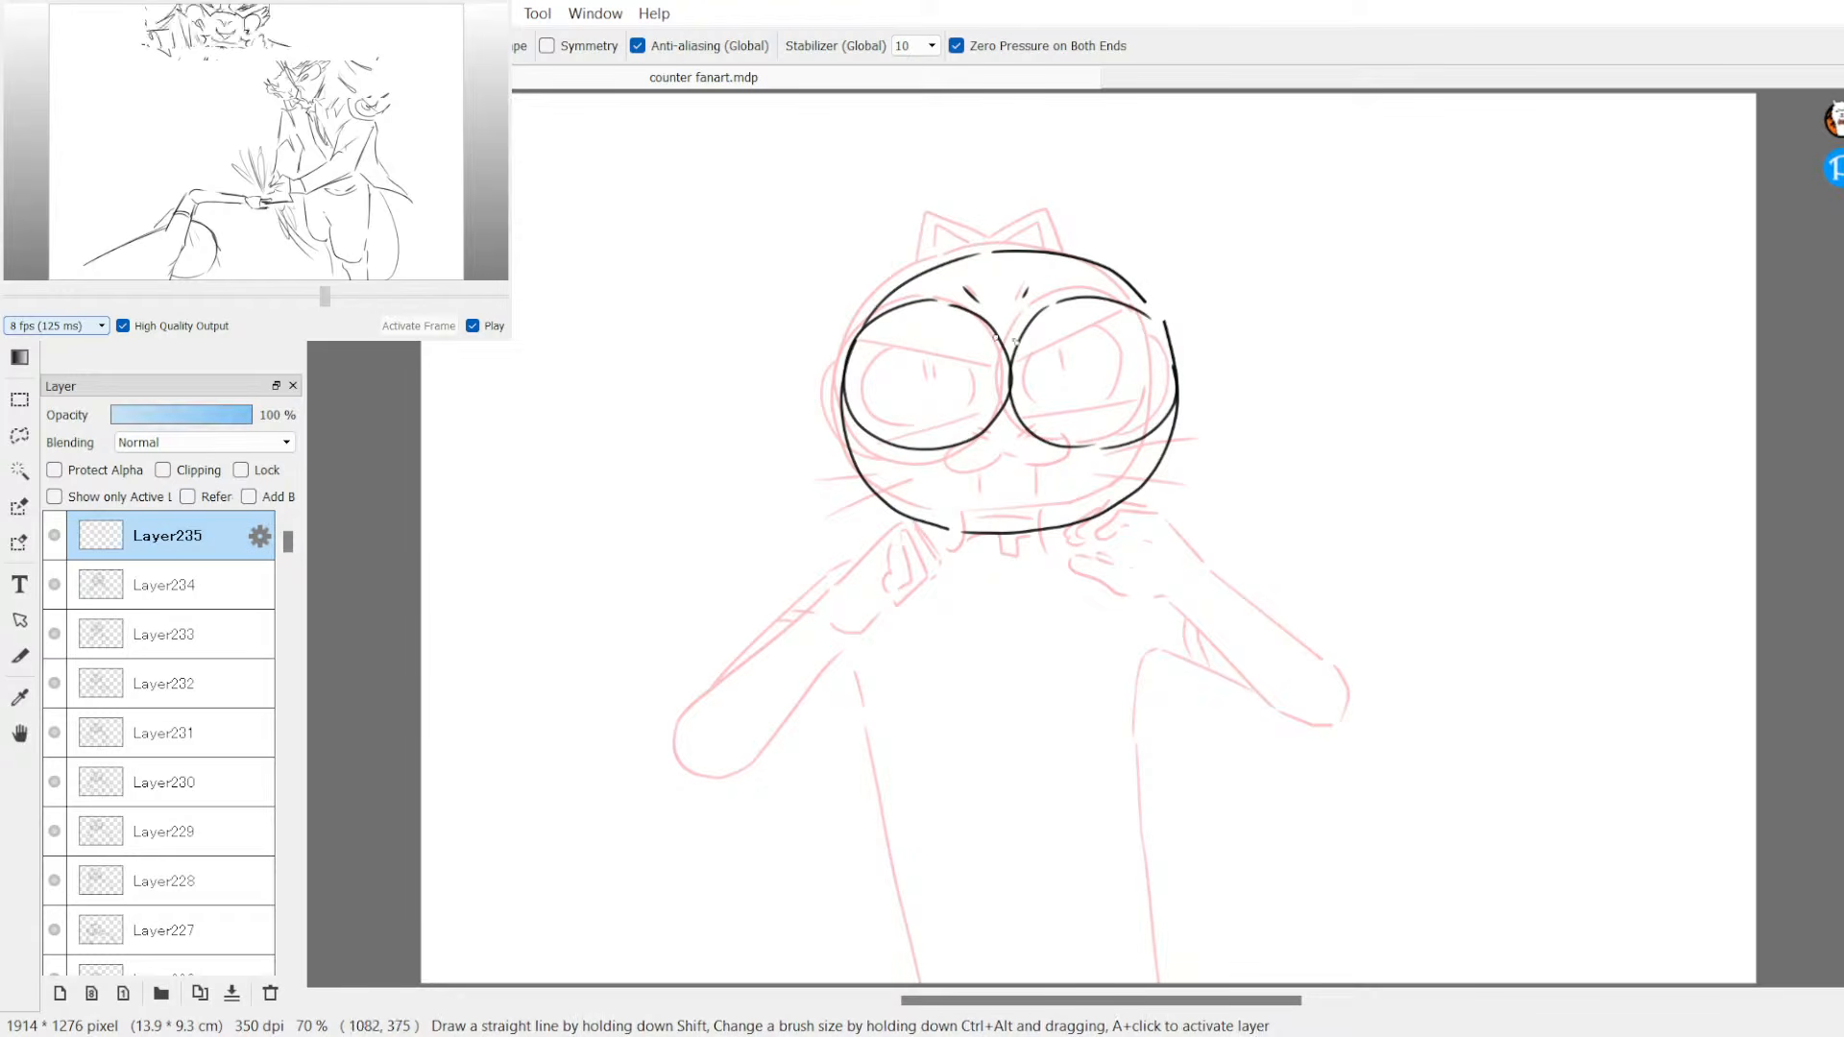
Step: Draw slanted upper lids, irises, pupil marks and lower-lid lines in both eyes, and add the curved cat muzzle below
{"action": "left_click_drag", "start_coordinate": [1030, 371], "coordinate": [1029, 371]}
{"action": "left_click_drag", "start_coordinate": [1047, 363], "coordinate": [1029, 367]}
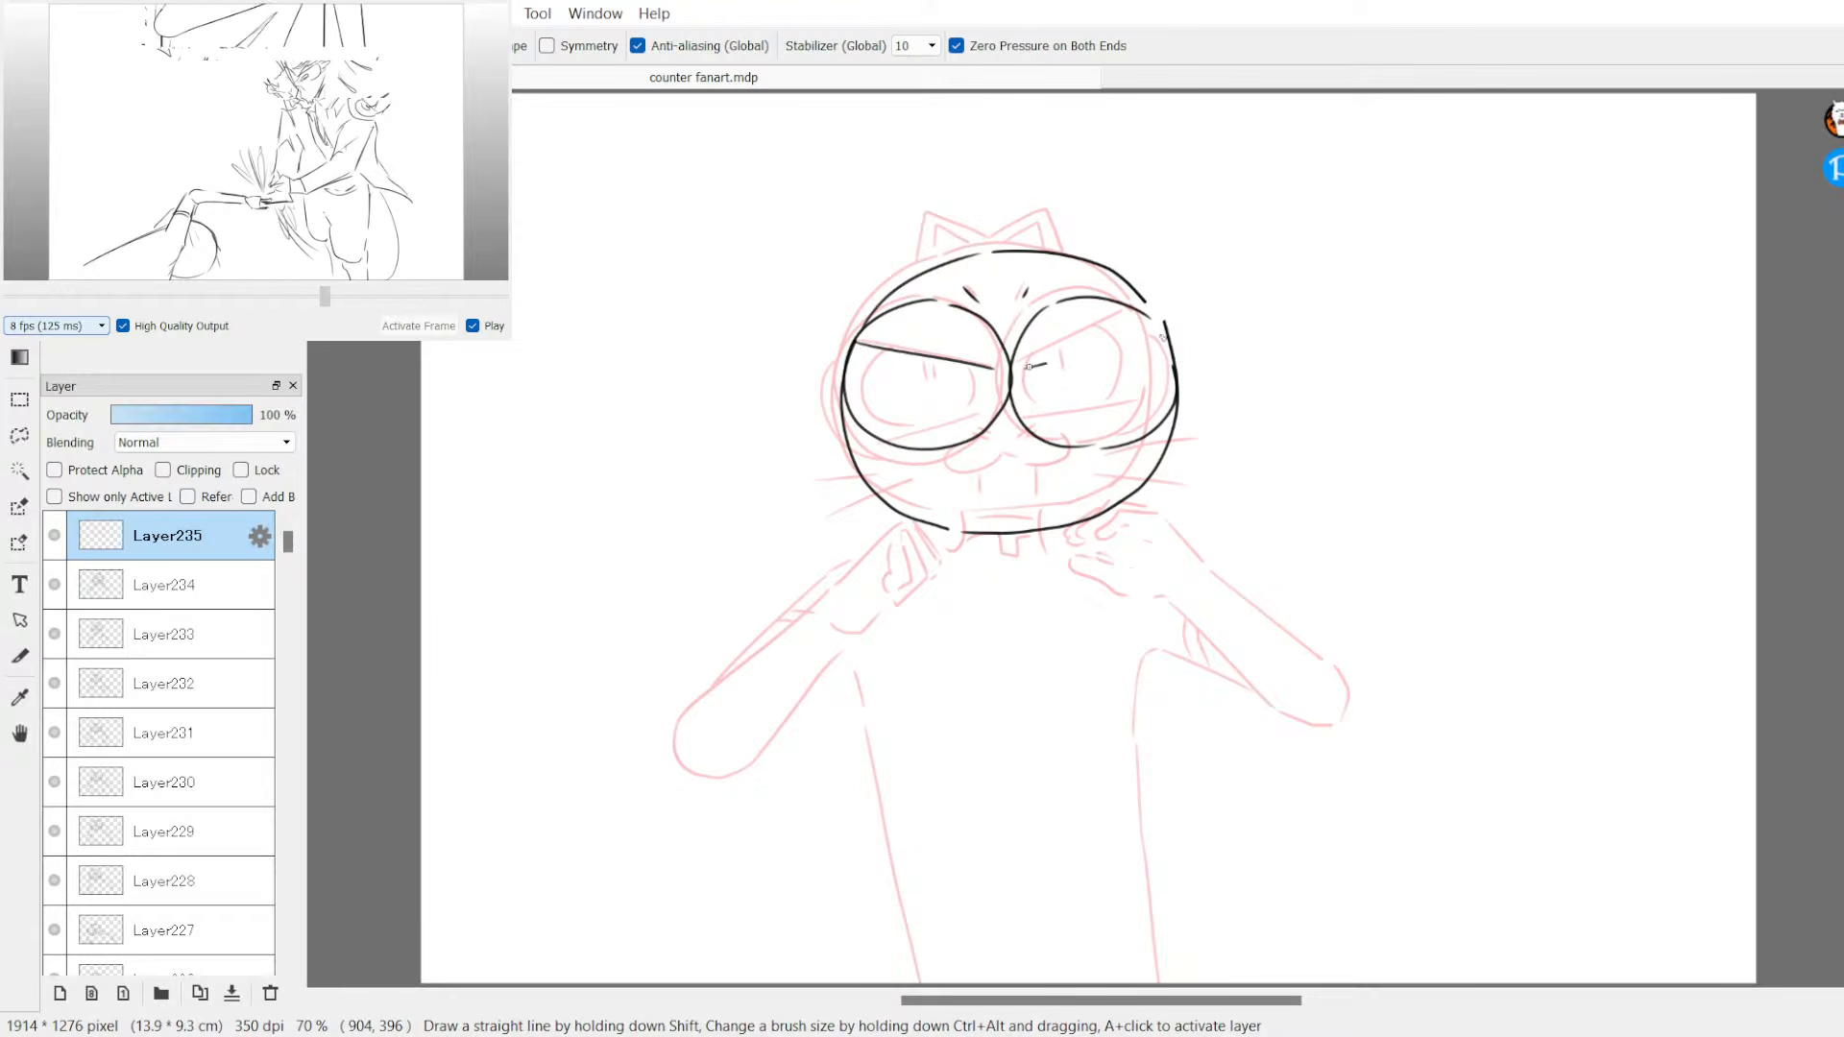
{"action": "mouse_move", "coordinate": [881, 344]}
{"action": "left_mouse_down"}
{"action": "mouse_move", "coordinate": [869, 371]}
{"action": "mouse_move", "coordinate": [903, 408]}
{"action": "left_mouse_up"}
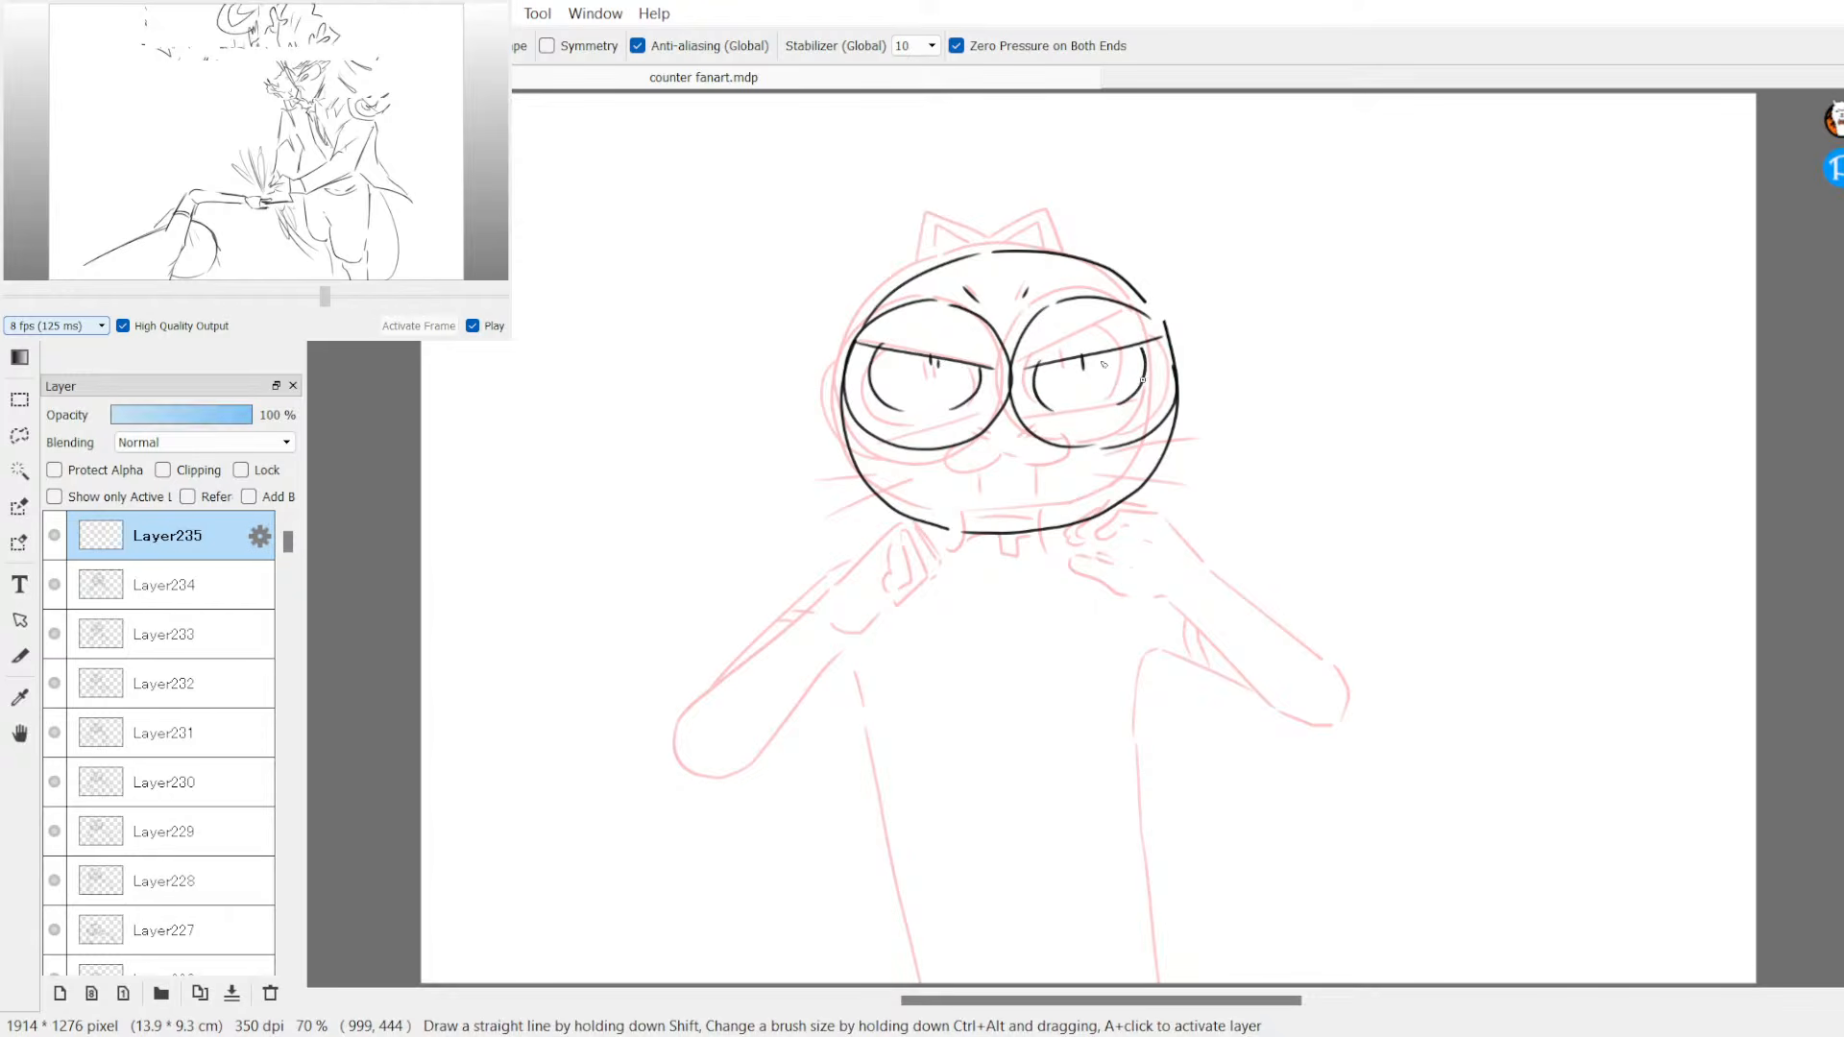
{"action": "left_click_drag", "start_coordinate": [1093, 355], "coordinate": [1091, 369]}
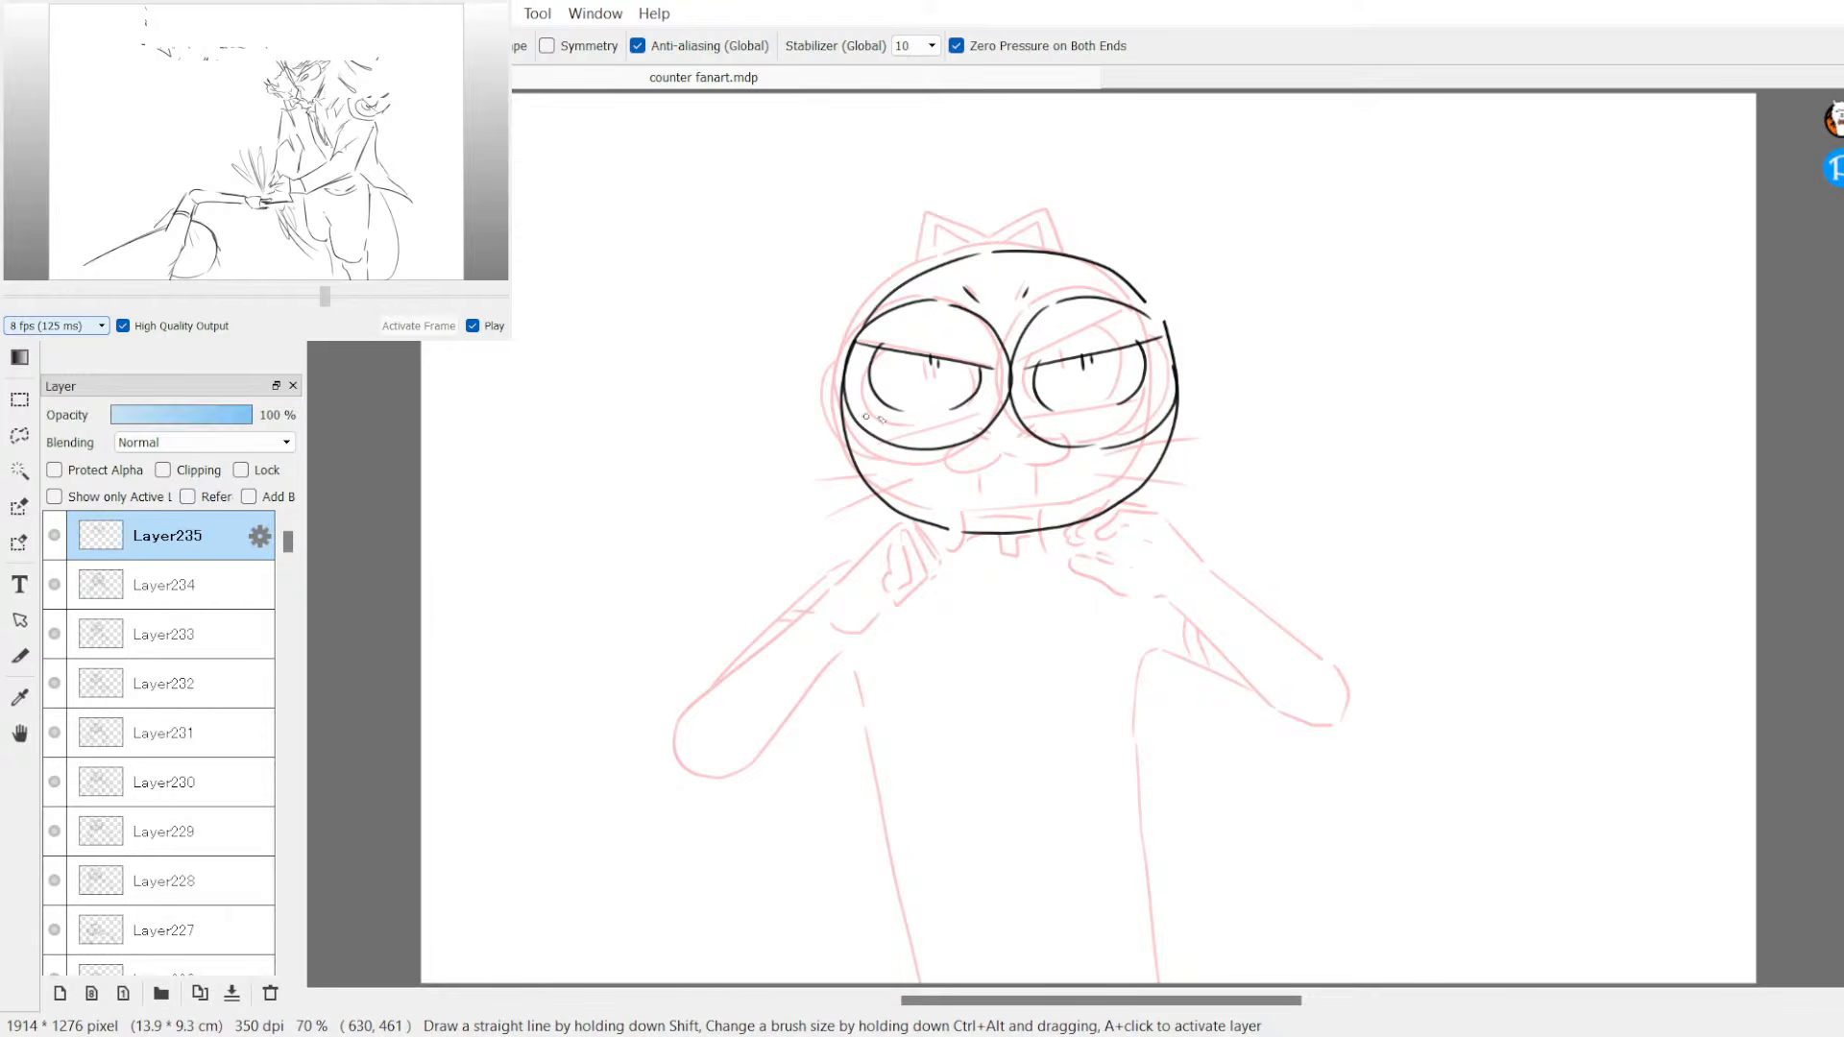
{"action": "left_click_drag", "start_coordinate": [1182, 404], "coordinate": [1179, 402]}
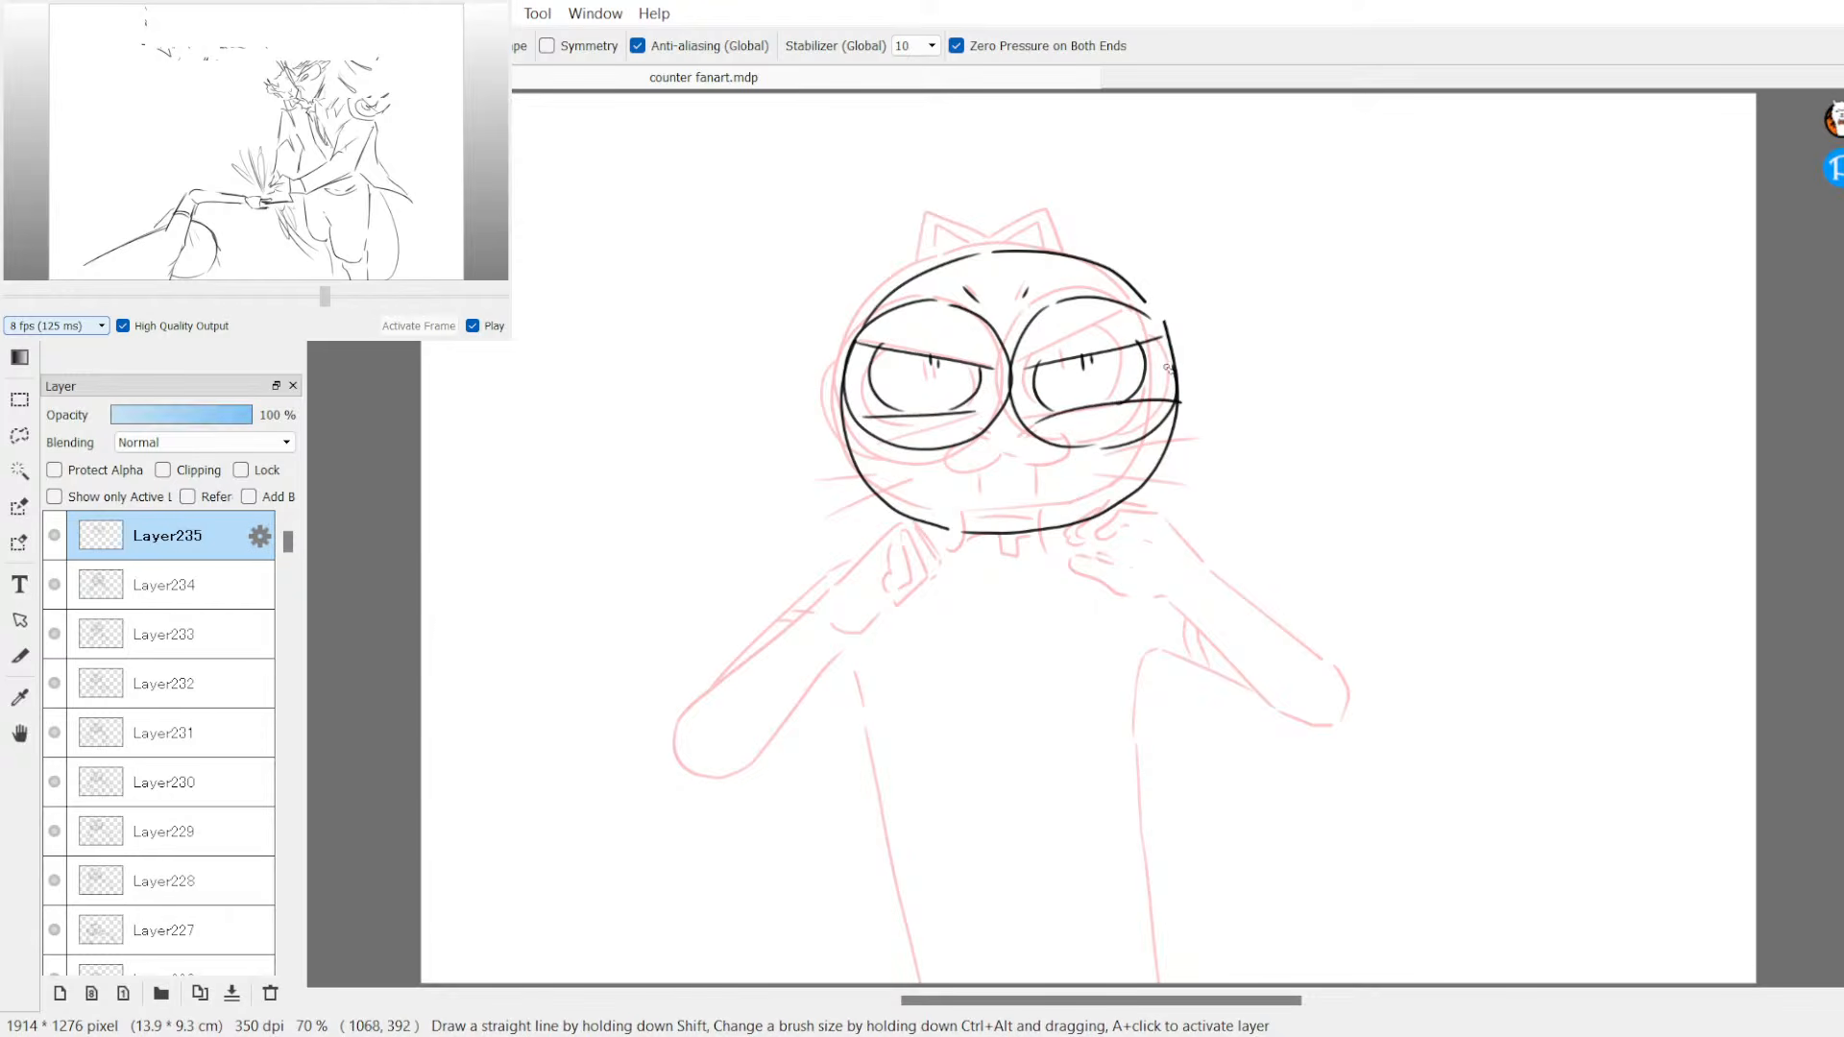
{"action": "mouse_move", "coordinate": [996, 420]}
{"action": "left_mouse_down"}
{"action": "mouse_move", "coordinate": [971, 428]}
{"action": "mouse_move", "coordinate": [1010, 426]}
{"action": "left_mouse_up"}
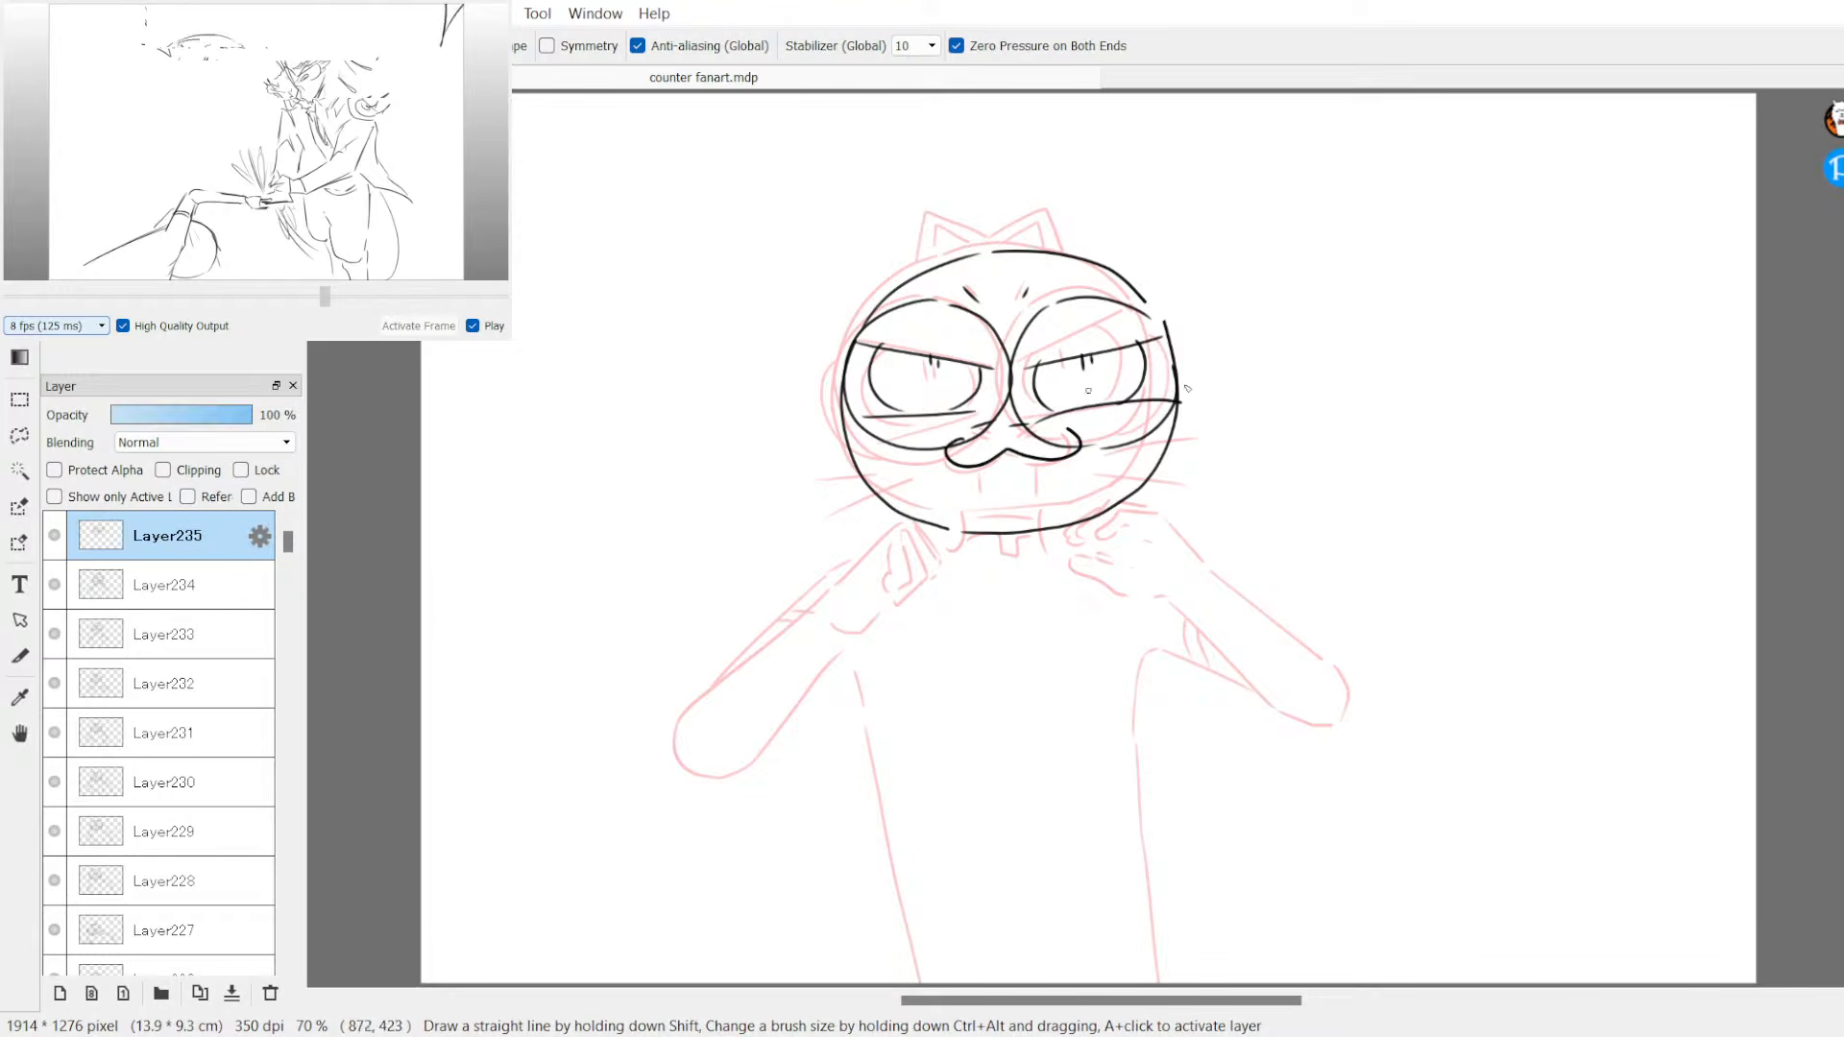
Step: Draw a large rounded bee body hanging under the head, with an inner curve along its lower right
{"action": "mouse_move", "coordinate": [951, 528]}
{"action": "left_mouse_down"}
{"action": "mouse_move", "coordinate": [948, 628]}
{"action": "mouse_move", "coordinate": [1009, 740]}
{"action": "mouse_move", "coordinate": [1177, 782]}
{"action": "mouse_move", "coordinate": [1300, 705]}
{"action": "mouse_move", "coordinate": [1245, 568]}
{"action": "mouse_move", "coordinate": [1124, 515]}
{"action": "left_mouse_up"}
{"action": "left_click_drag", "start_coordinate": [1285, 567], "coordinate": [1276, 599]}
{"action": "mouse_move", "coordinate": [1107, 764]}
{"action": "left_mouse_down"}
{"action": "mouse_move", "coordinate": [1201, 736]}
{"action": "mouse_move", "coordinate": [1273, 673]}
{"action": "left_mouse_up"}
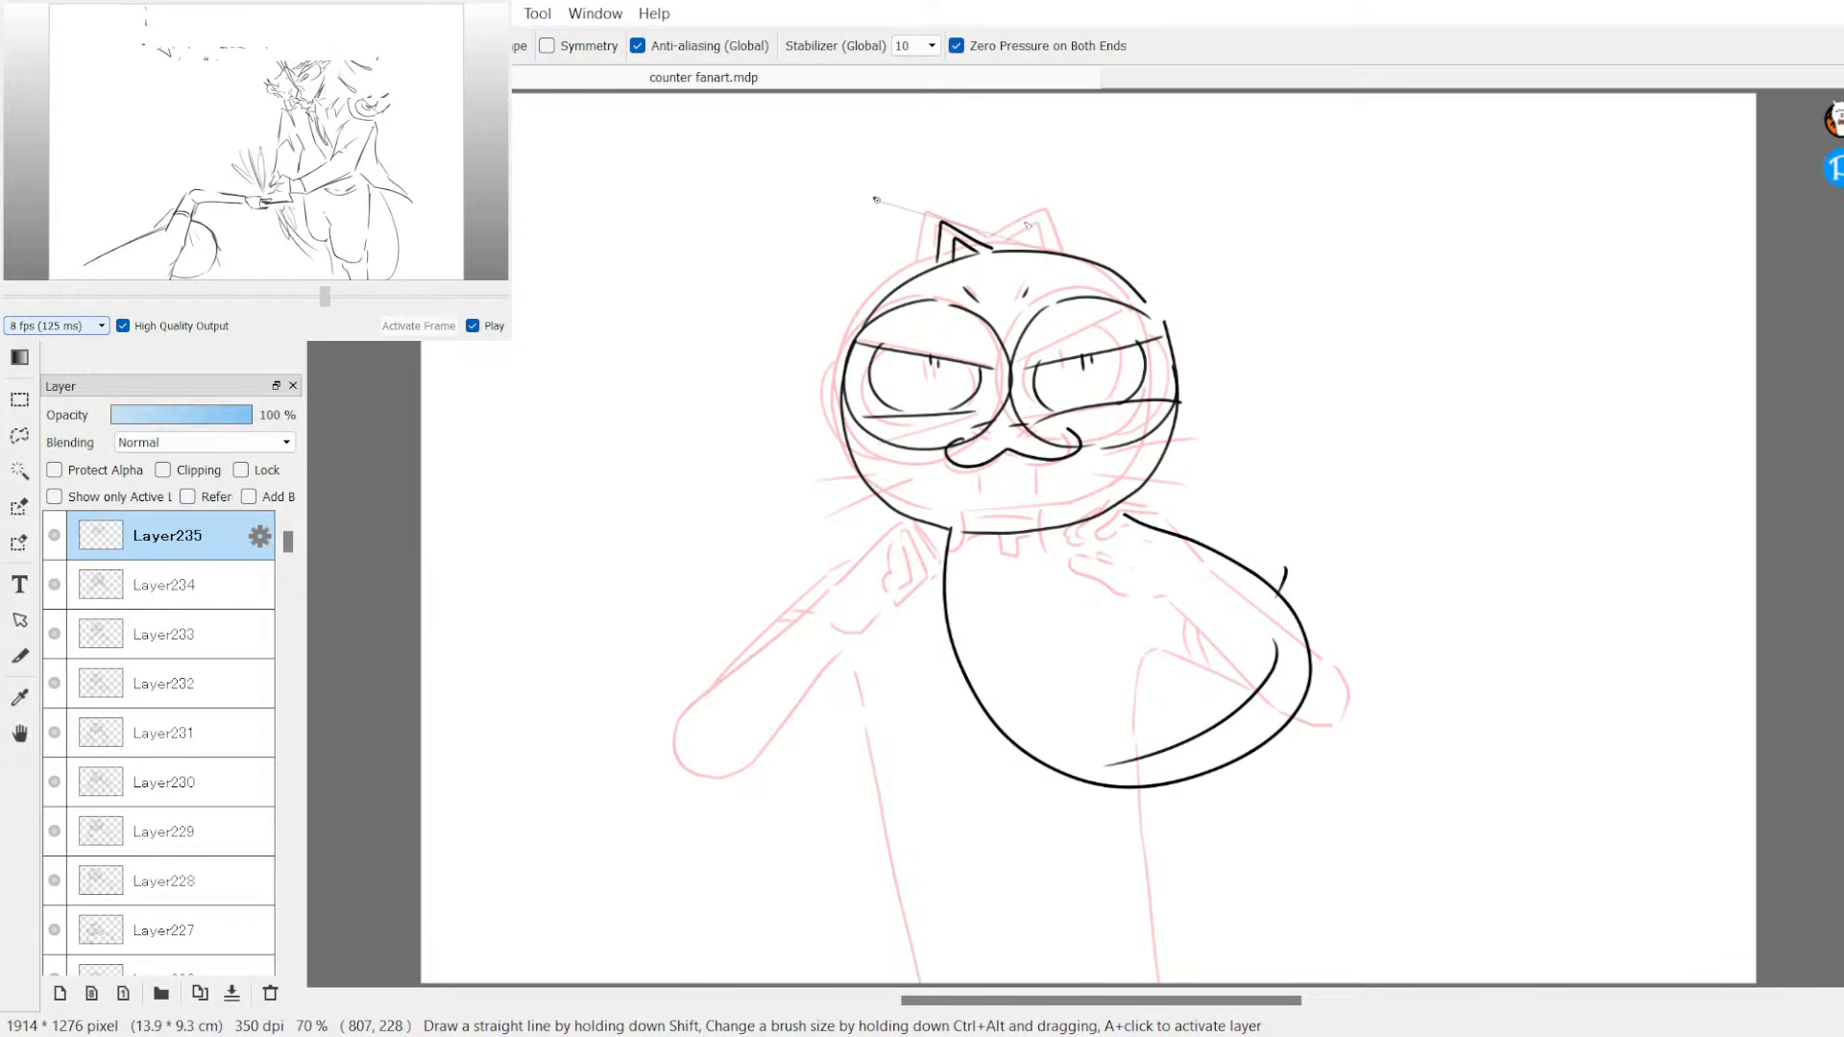
Step: Try out straight antennae on the head, an open mouth and an arm stroke, and undo them
{"action": "left_click_drag", "start_coordinate": [1044, 182], "coordinate": [1057, 248]}
{"action": "left_click_drag", "start_coordinate": [884, 191], "coordinate": [1040, 180]}
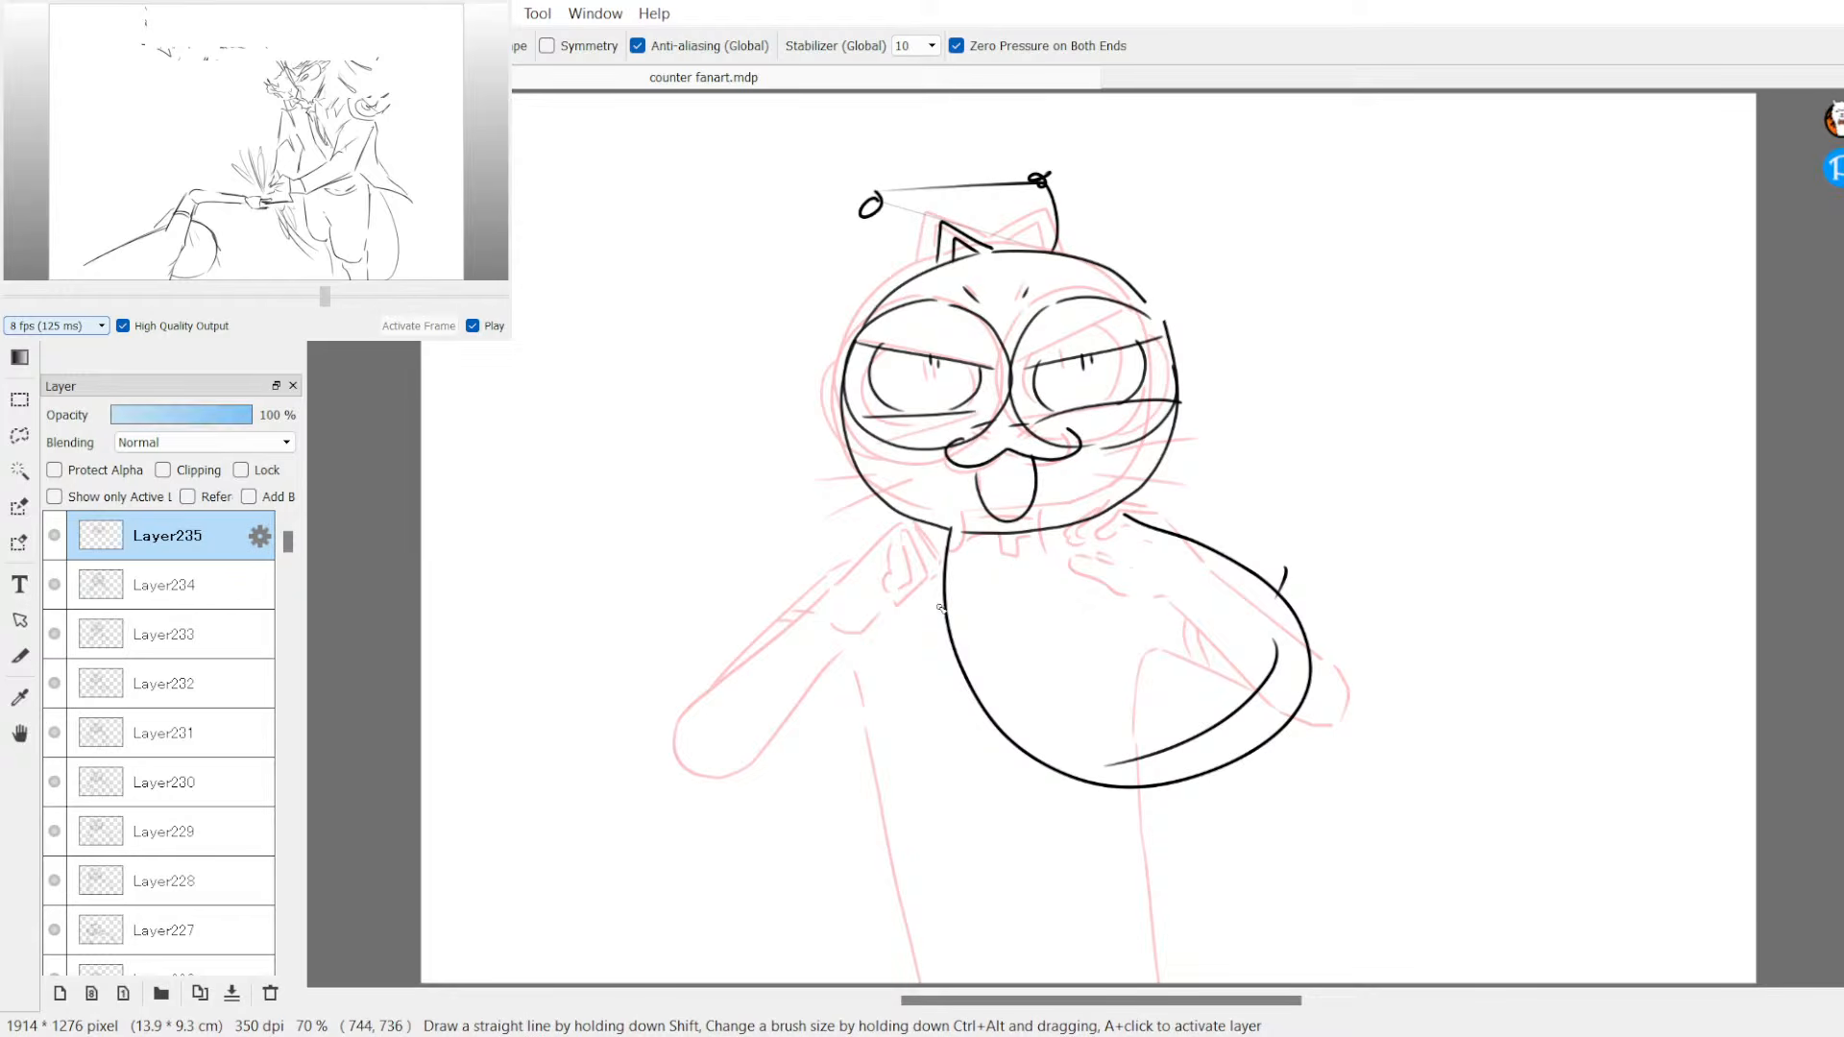
{"action": "mouse_move", "coordinate": [833, 587]}
{"action": "left_mouse_down"}
{"action": "mouse_move", "coordinate": [1114, 553]}
{"action": "mouse_move", "coordinate": [1094, 561]}
{"action": "left_mouse_up"}
{"action": "key", "text": "ctrl+z"}
{"action": "key", "text": "ctrl+z"}
{"action": "key", "text": "ctrl+z"}
{"action": "key", "text": "ctrl+z"}
{"action": "key", "text": "ctrl+z"}
{"action": "key", "text": "ctrl+z"}
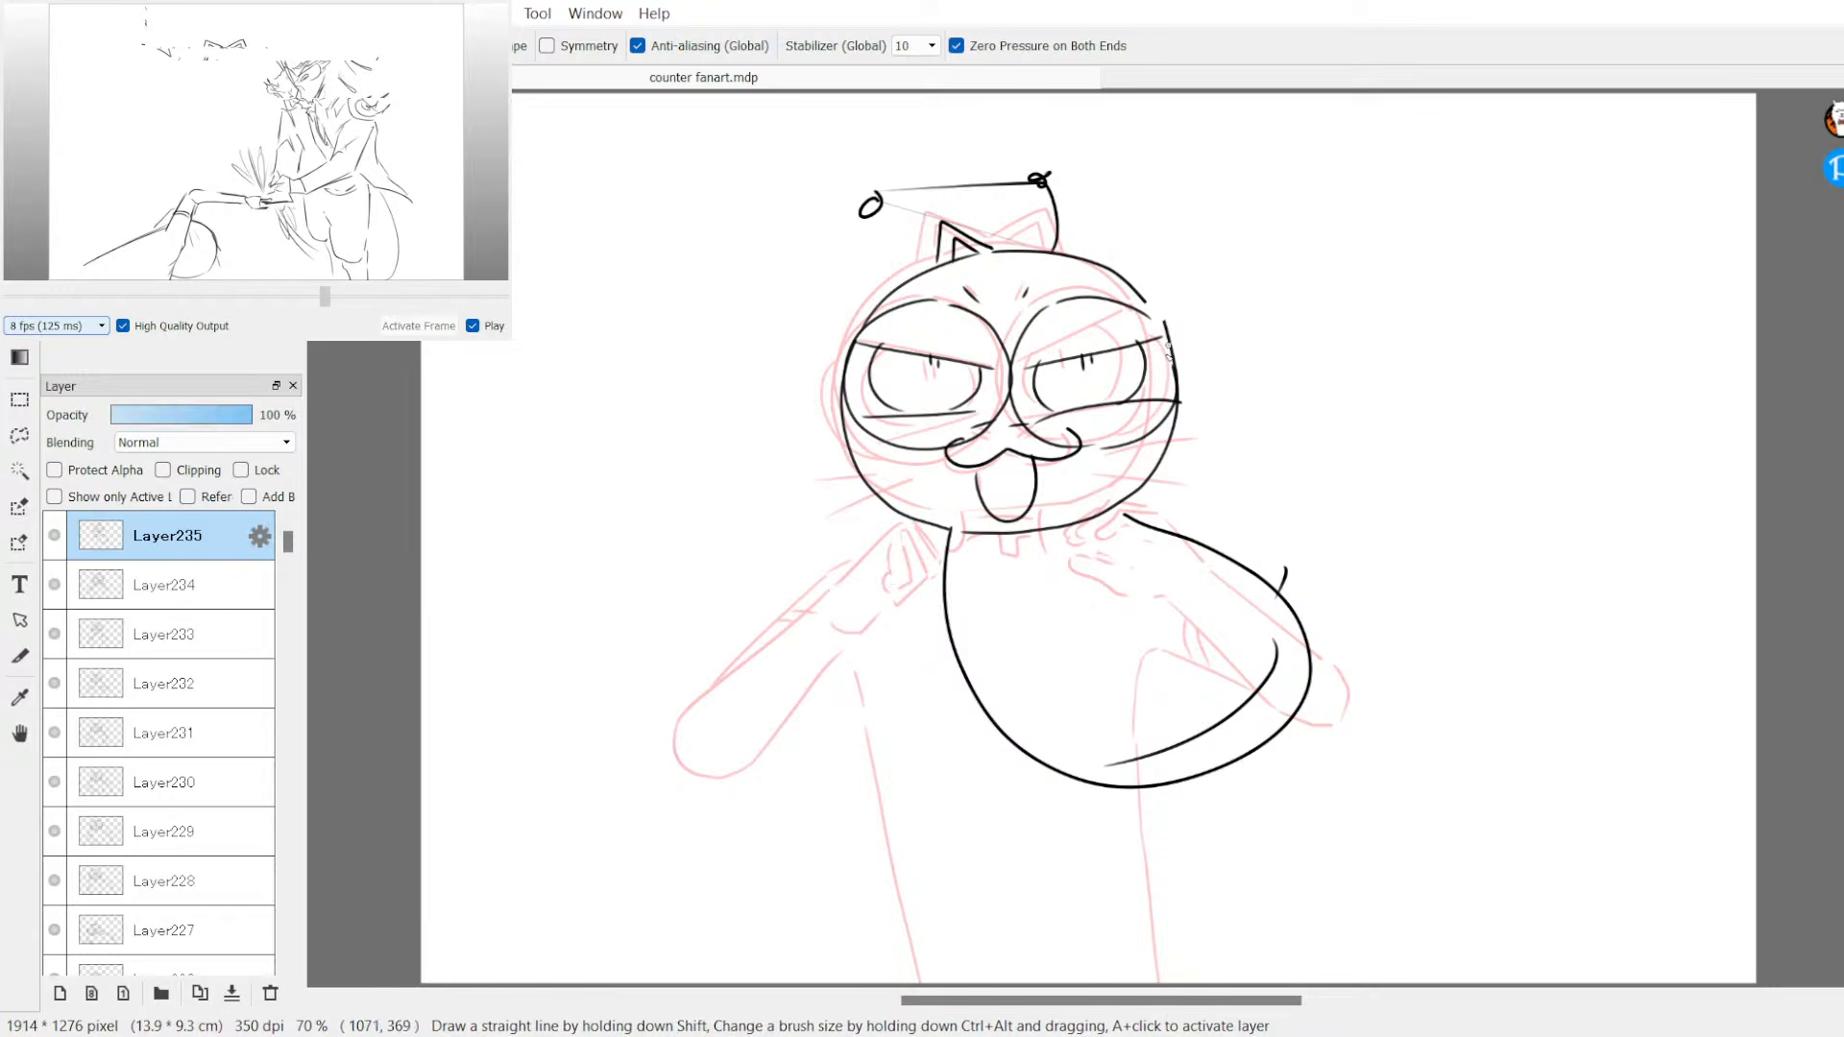
{"action": "key", "text": "ctrl+z"}
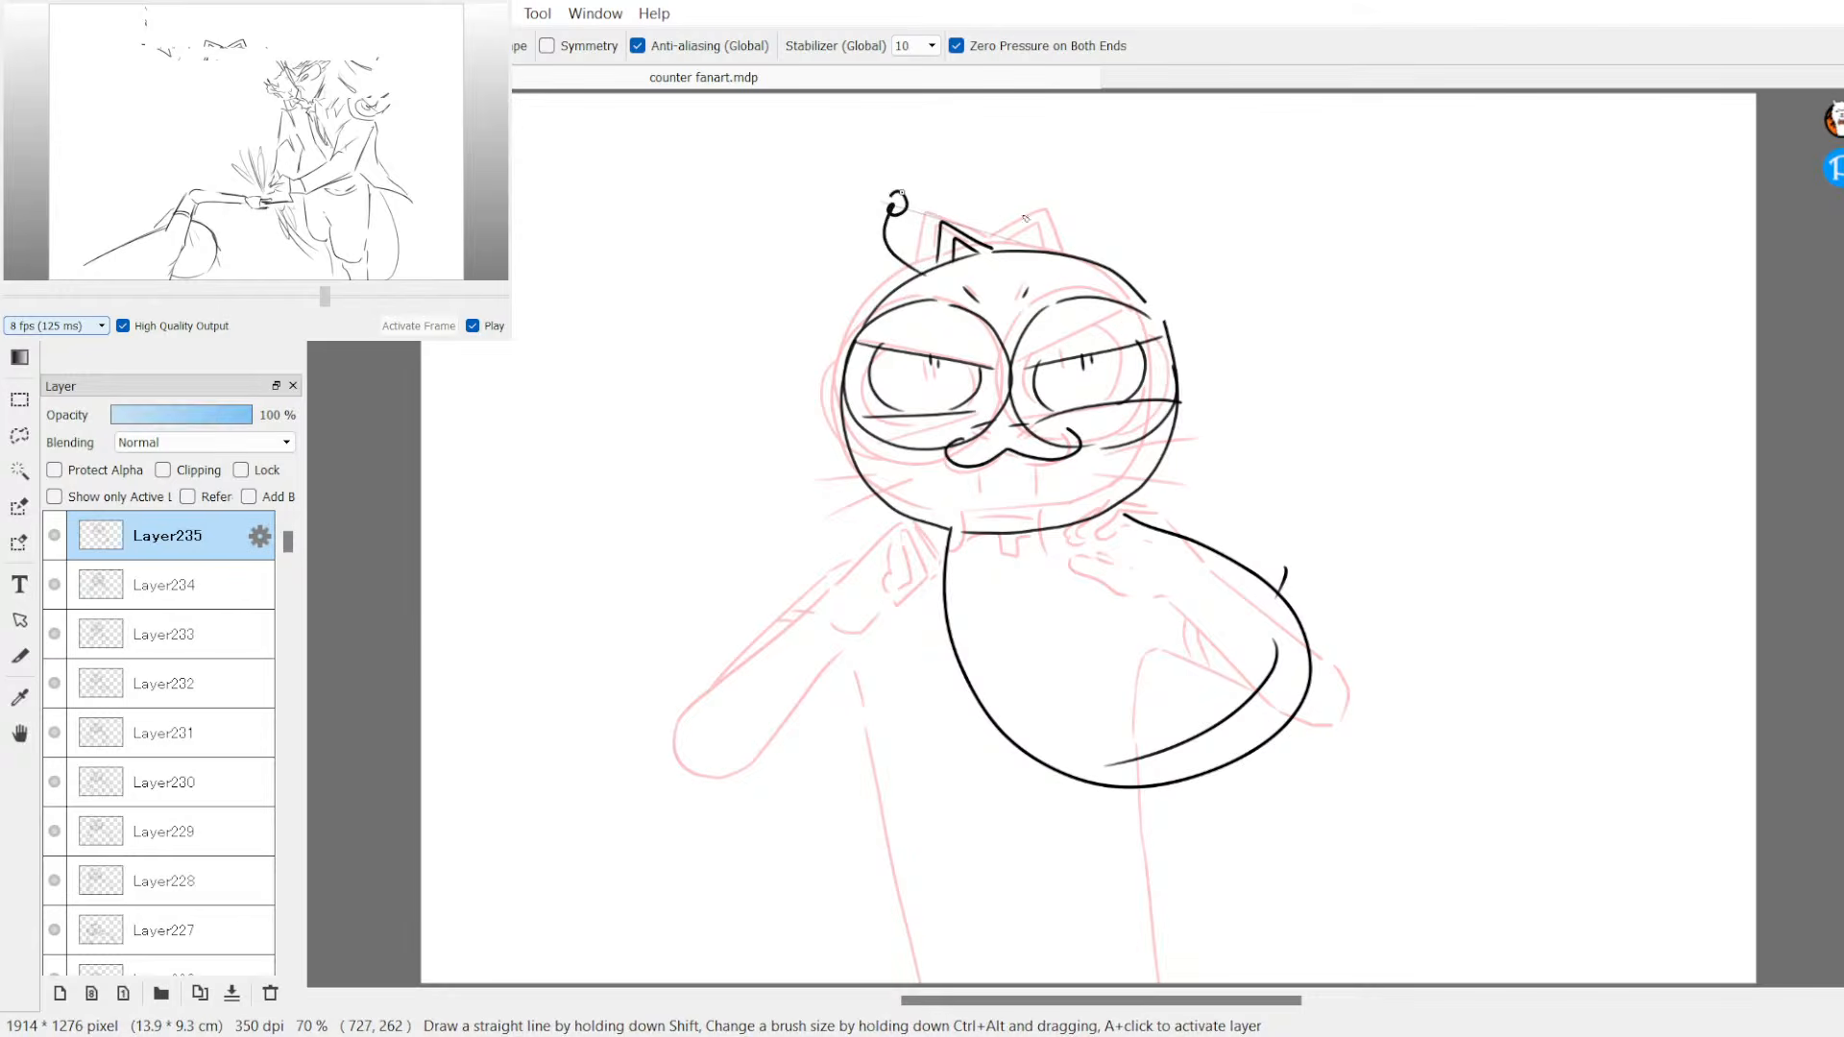
Step: Draw round-tipped antennae and a second ear on the head, and two arms with round hands on the bee body
{"action": "left_click_drag", "start_coordinate": [901, 193], "coordinate": [889, 206]}
{"action": "mouse_move", "coordinate": [1013, 217]}
{"action": "left_mouse_down"}
{"action": "mouse_move", "coordinate": [1039, 246]}
{"action": "mouse_move", "coordinate": [999, 233]}
{"action": "left_mouse_up"}
{"action": "mouse_move", "coordinate": [938, 593]}
{"action": "left_mouse_down"}
{"action": "mouse_move", "coordinate": [827, 603]}
{"action": "mouse_move", "coordinate": [1063, 612]}
{"action": "left_mouse_up"}
{"action": "key", "text": "ctrl+z"}
{"action": "key", "text": "ctrl+z"}
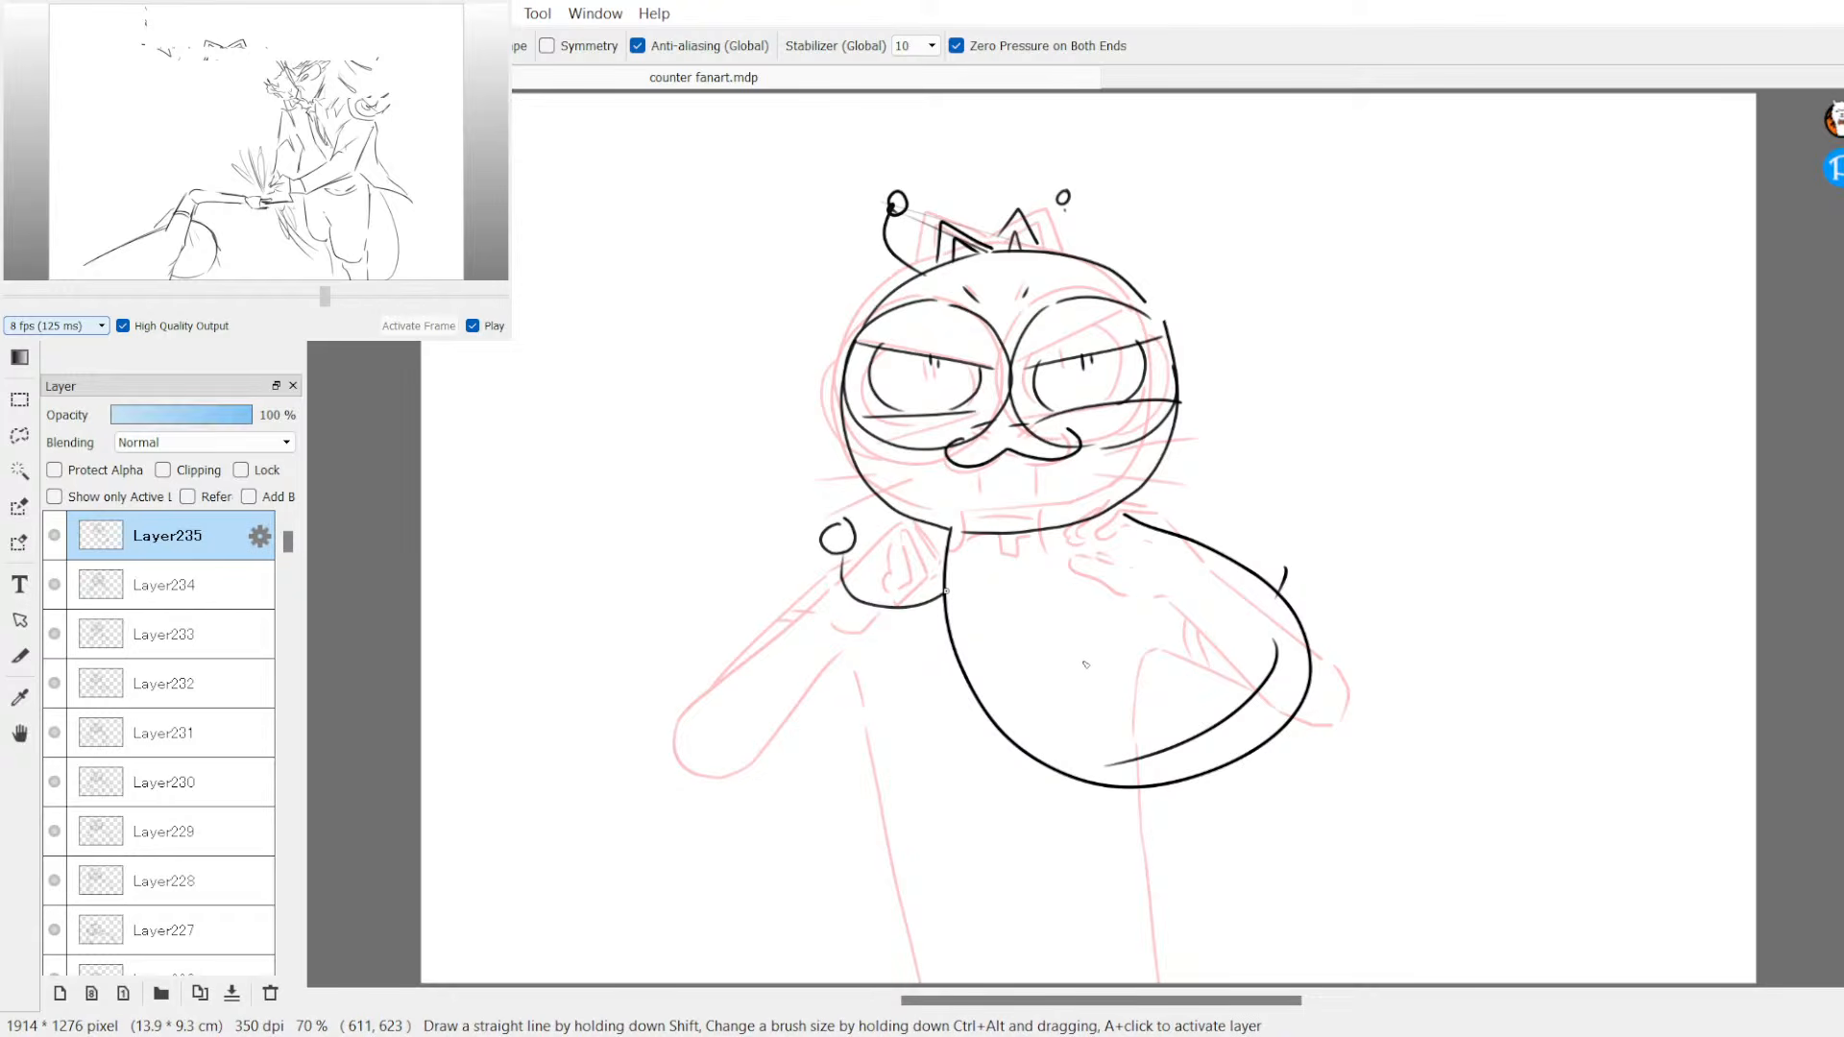
{"action": "left_click_drag", "start_coordinate": [946, 592], "coordinate": [1083, 620]}
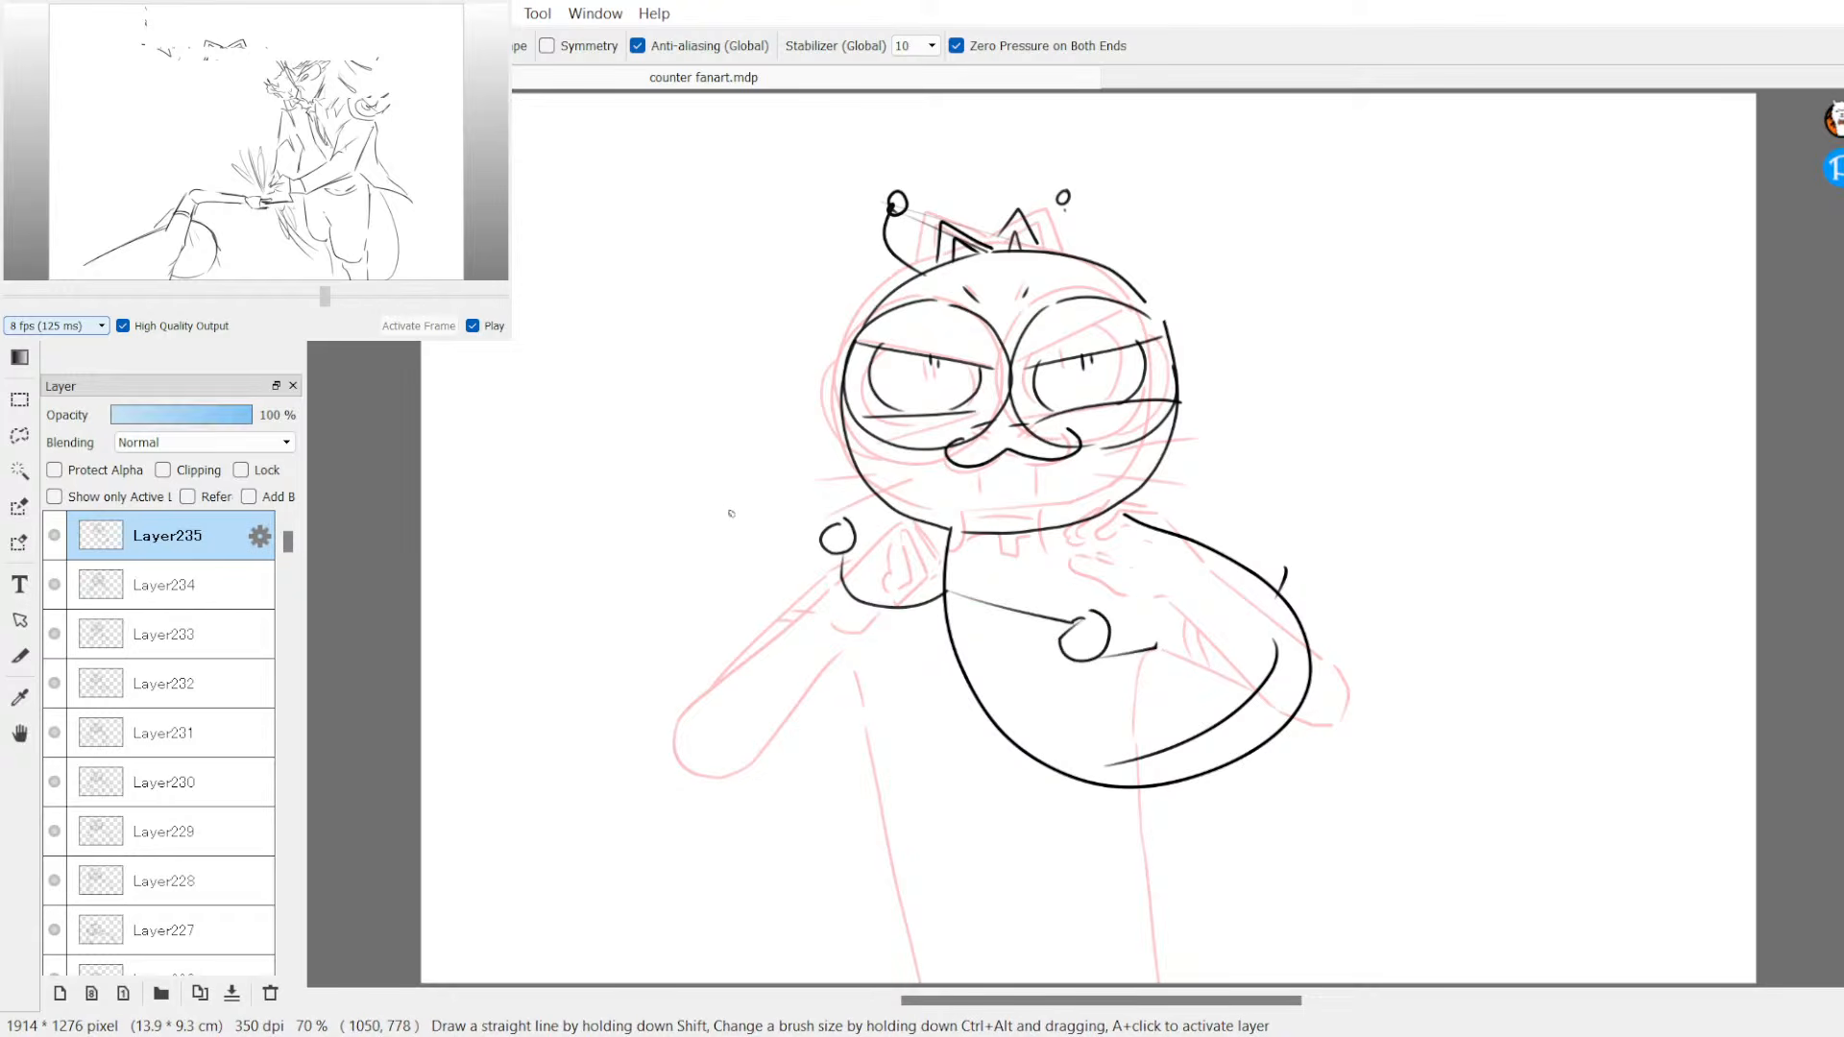
Step: Draw a hooked cane across both hands, and add two wings and a pointed stinger to the bee body
{"action": "left_click_drag", "start_coordinate": [727, 509], "coordinate": [1194, 668]}
{"action": "key", "text": "ctrl+z"}
{"action": "mouse_move", "coordinate": [711, 530]}
{"action": "left_mouse_down"}
{"action": "mouse_move", "coordinate": [884, 571]}
{"action": "mouse_move", "coordinate": [1164, 698]}
{"action": "left_mouse_up"}
{"action": "mouse_move", "coordinate": [1149, 523]}
{"action": "left_mouse_down"}
{"action": "mouse_move", "coordinate": [1264, 370]}
{"action": "mouse_move", "coordinate": [1363, 320]}
{"action": "mouse_move", "coordinate": [1305, 451]}
{"action": "mouse_move", "coordinate": [1185, 516]}
{"action": "mouse_move", "coordinate": [1428, 396]}
{"action": "mouse_move", "coordinate": [1446, 470]}
{"action": "mouse_move", "coordinate": [1244, 540]}
{"action": "left_mouse_up"}
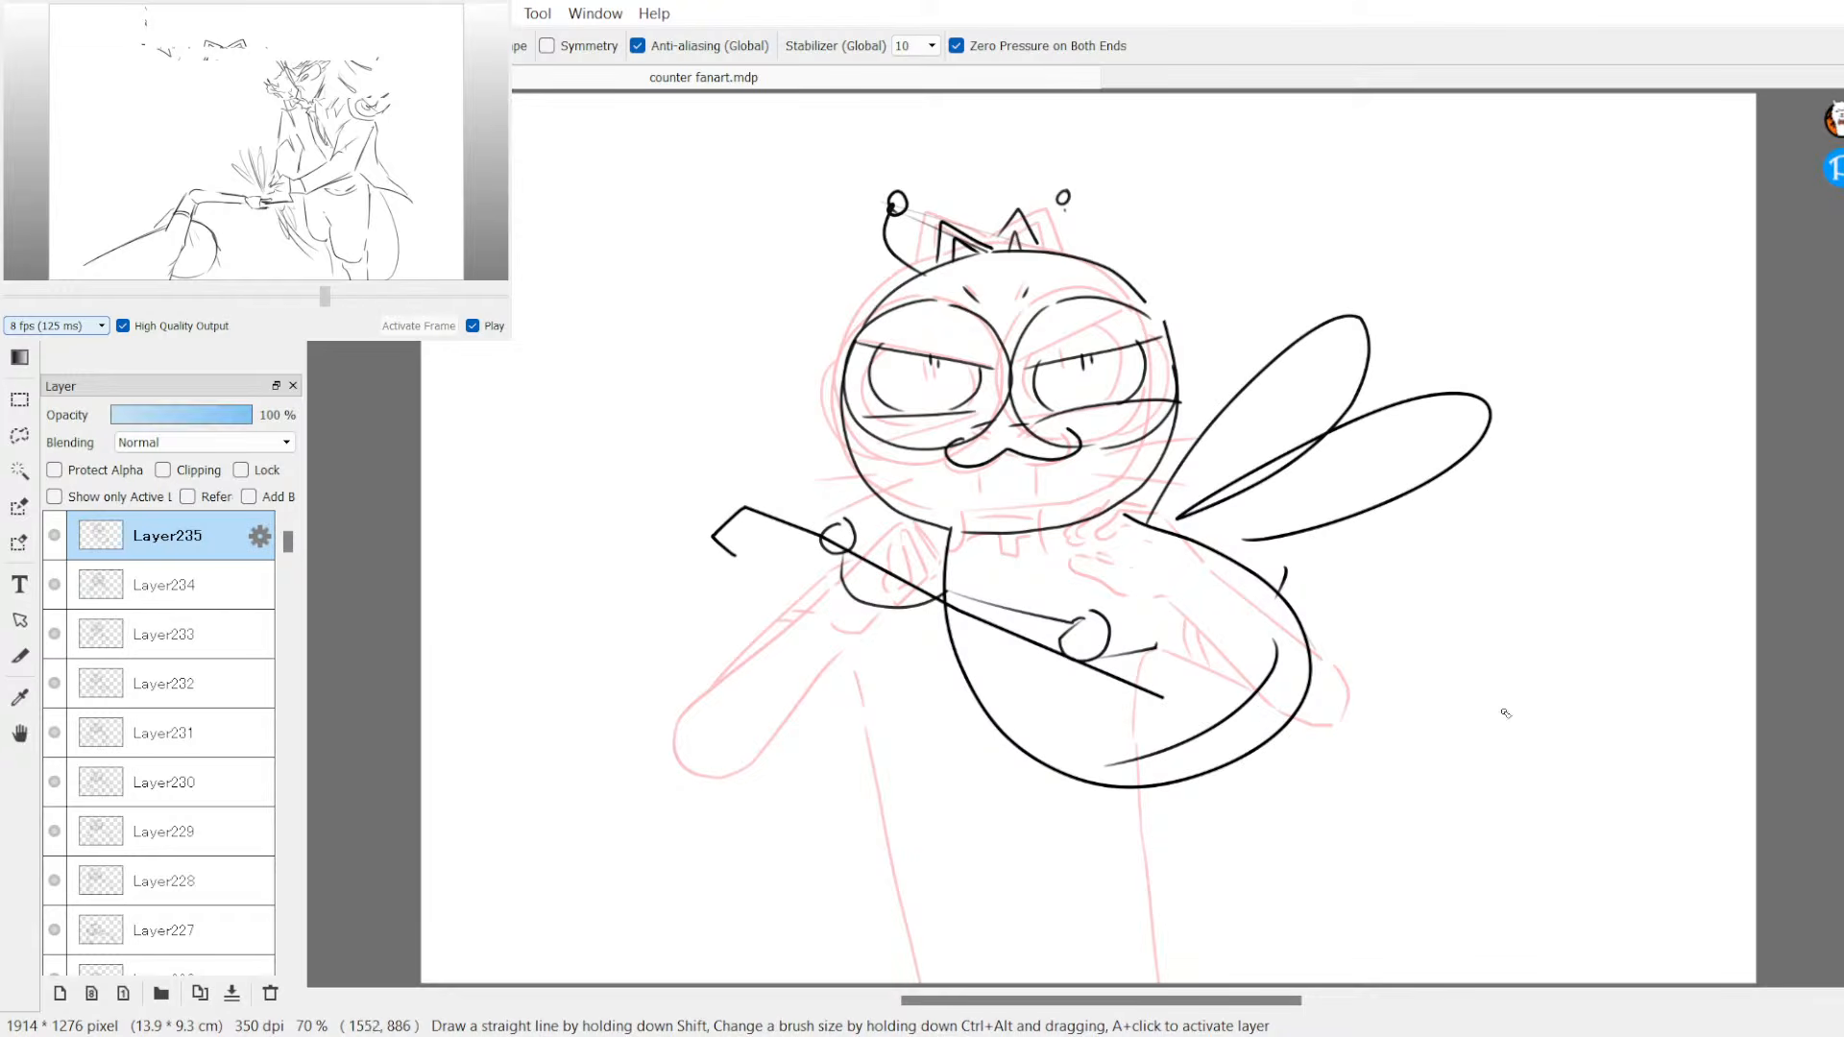
{"action": "left_click_drag", "start_coordinate": [1311, 664], "coordinate": [1429, 641]}
{"action": "left_click_drag", "start_coordinate": [1314, 653], "coordinate": [1434, 646]}
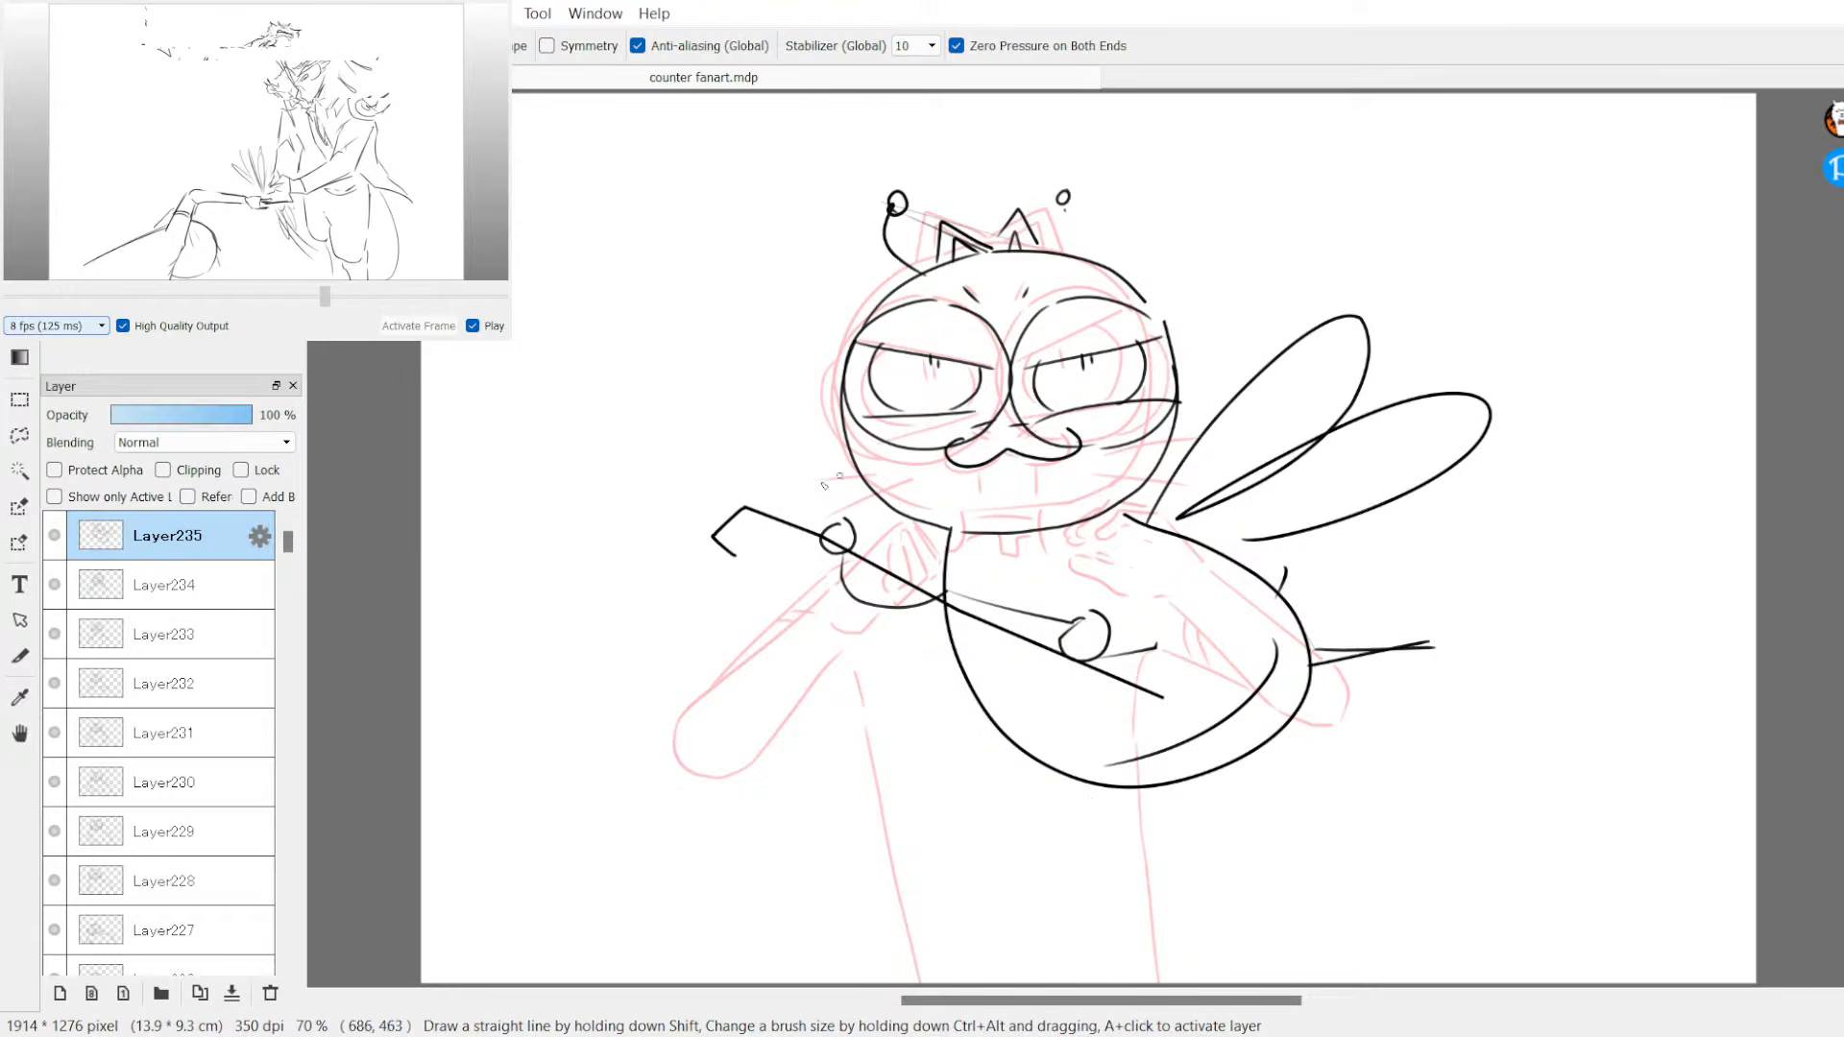
Step: Hand-letter "ya li jazz?" beside the head and complete the bee doodle with an open mouth and two short legs
{"action": "left_click_drag", "start_coordinate": [983, 466], "coordinate": [1004, 525]}
{"action": "left_click_drag", "start_coordinate": [562, 295], "coordinate": [579, 315]}
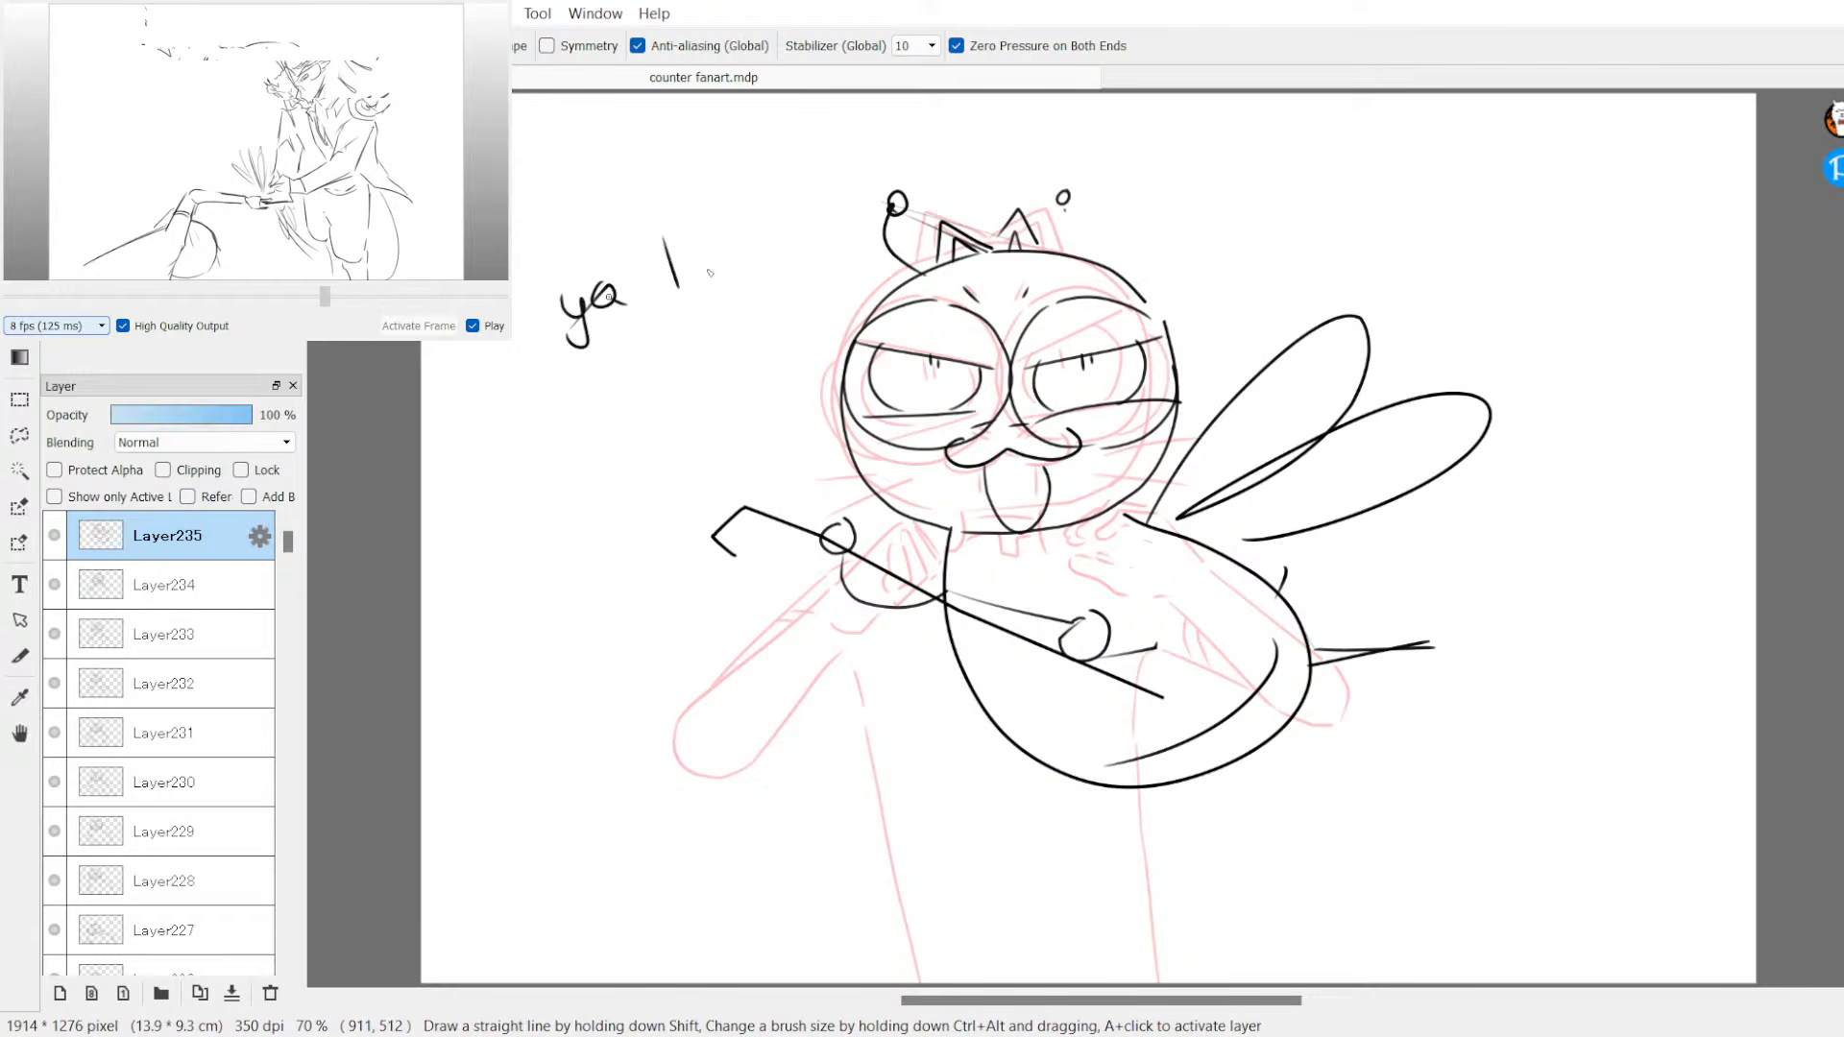
{"action": "left_click_drag", "start_coordinate": [689, 295], "coordinate": [551, 453]}
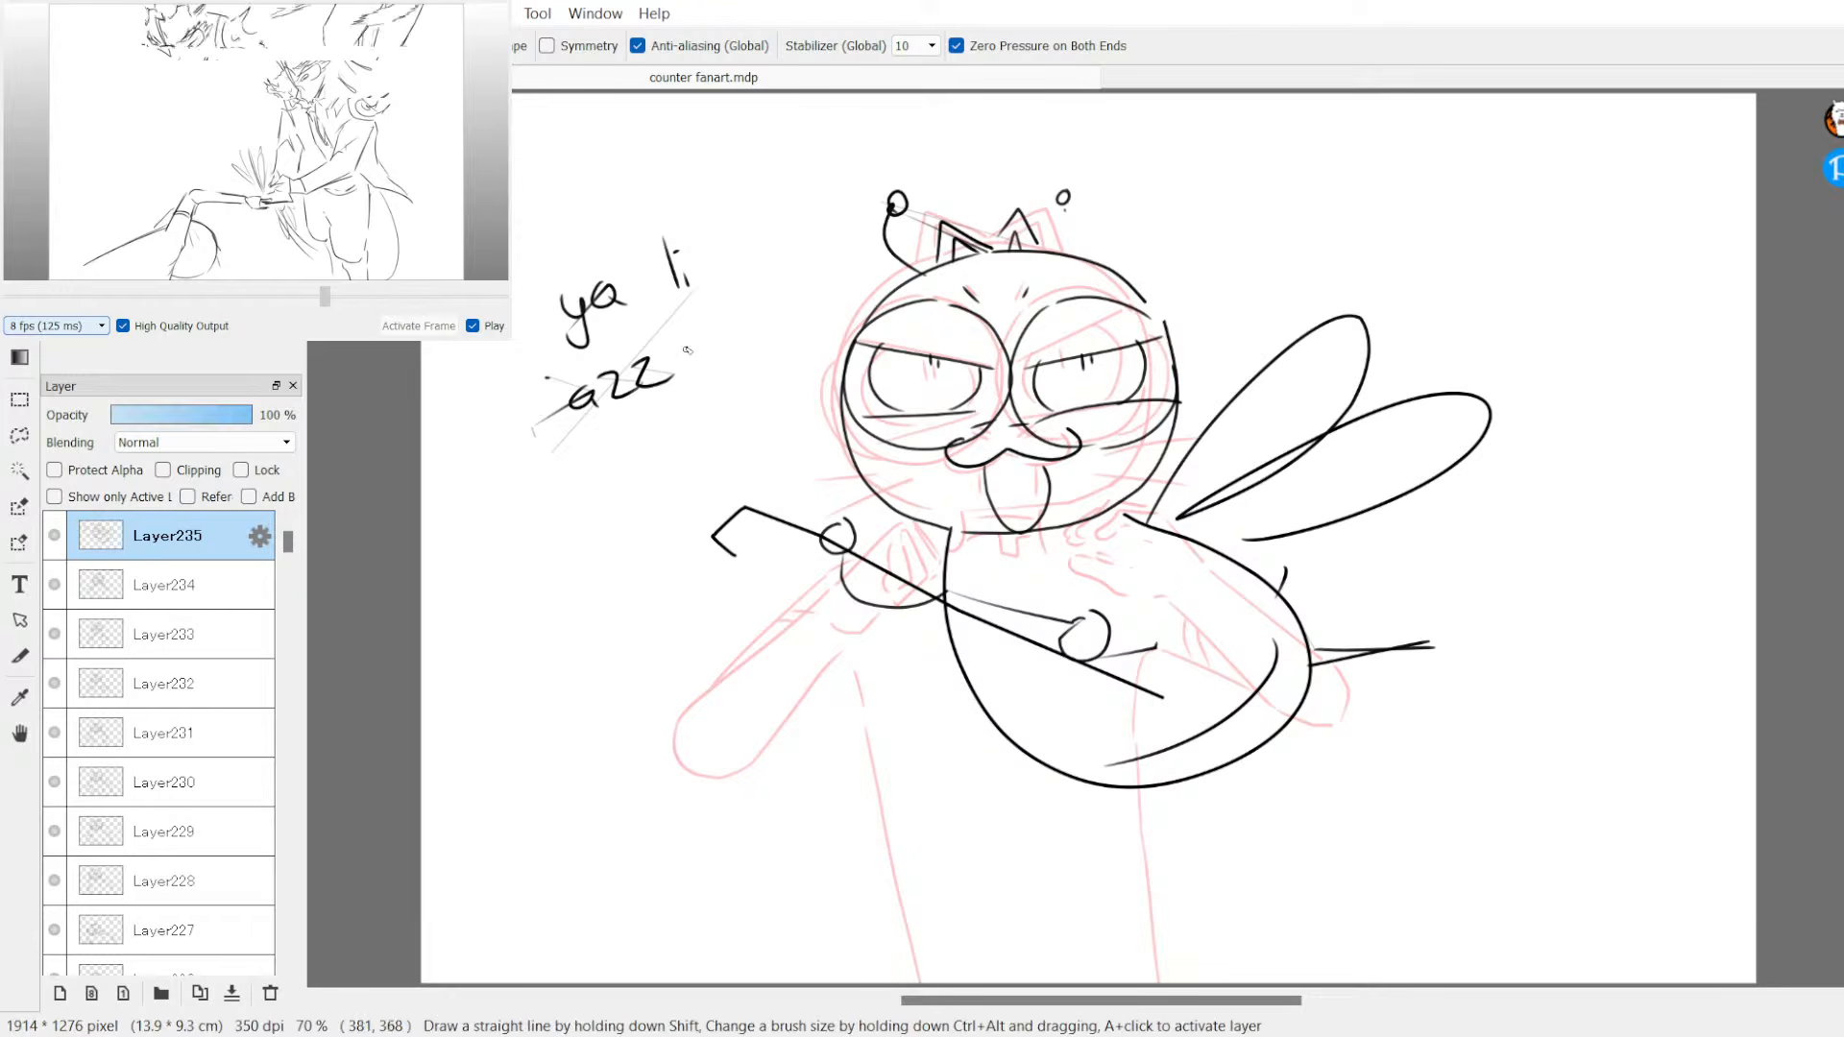
{"action": "left_click_drag", "start_coordinate": [668, 337], "coordinate": [704, 341]}
{"action": "mouse_move", "coordinate": [579, 411]}
{"action": "left_mouse_down"}
{"action": "mouse_move", "coordinate": [571, 465]}
{"action": "mouse_move", "coordinate": [540, 453]}
{"action": "left_mouse_up"}
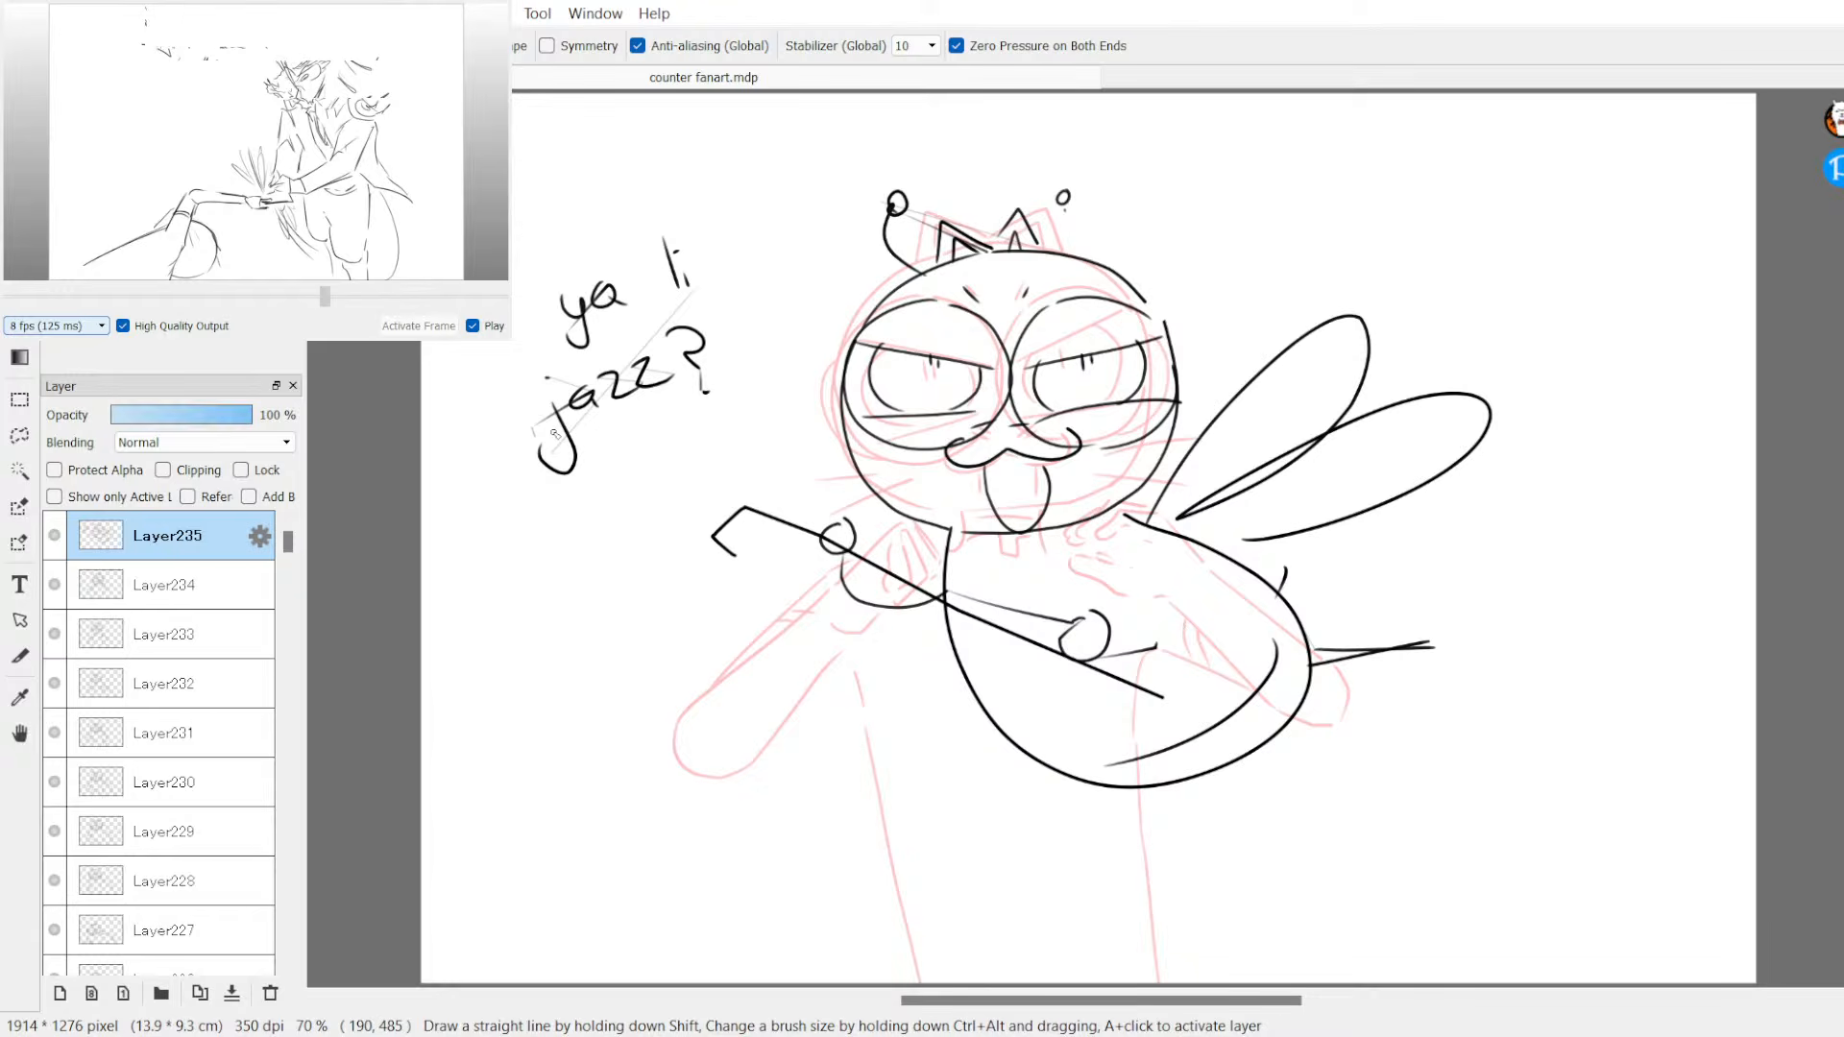
{"action": "left_click_drag", "start_coordinate": [1064, 774], "coordinate": [1033, 791]}
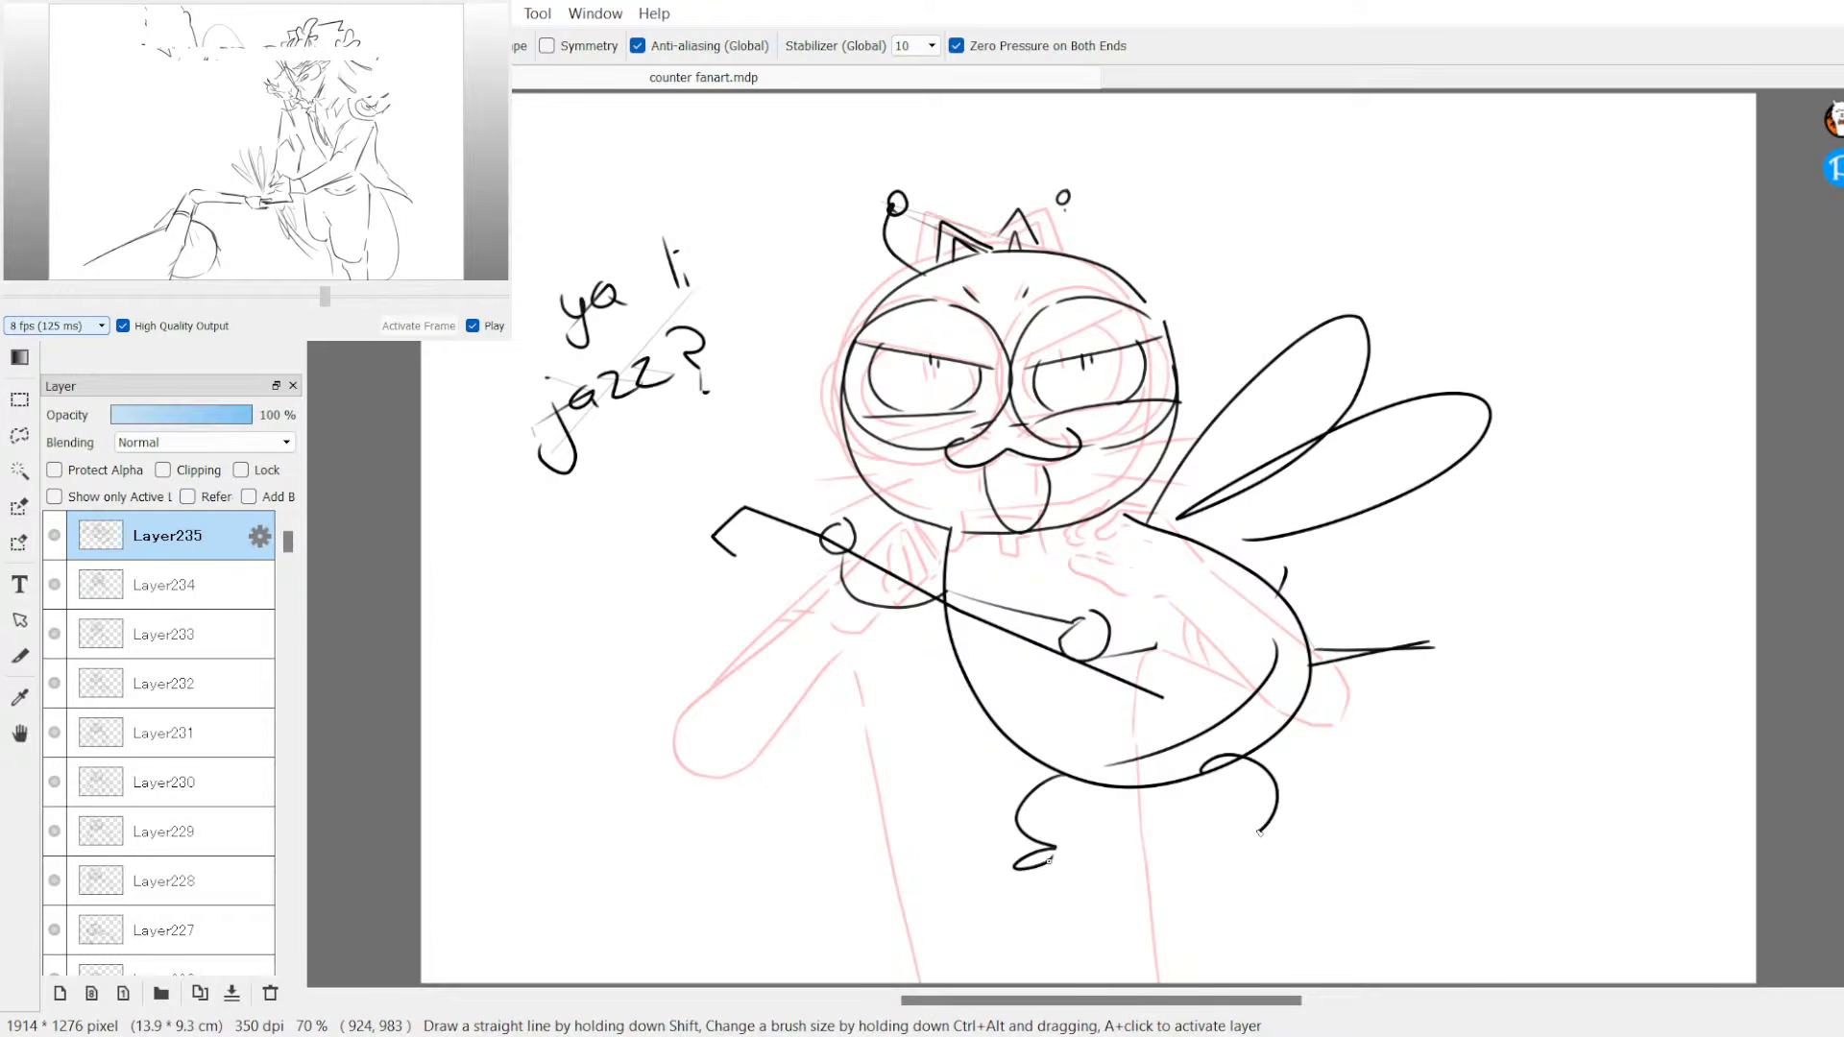
{"action": "left_click", "coordinate": [1238, 840], "text": "shift"}
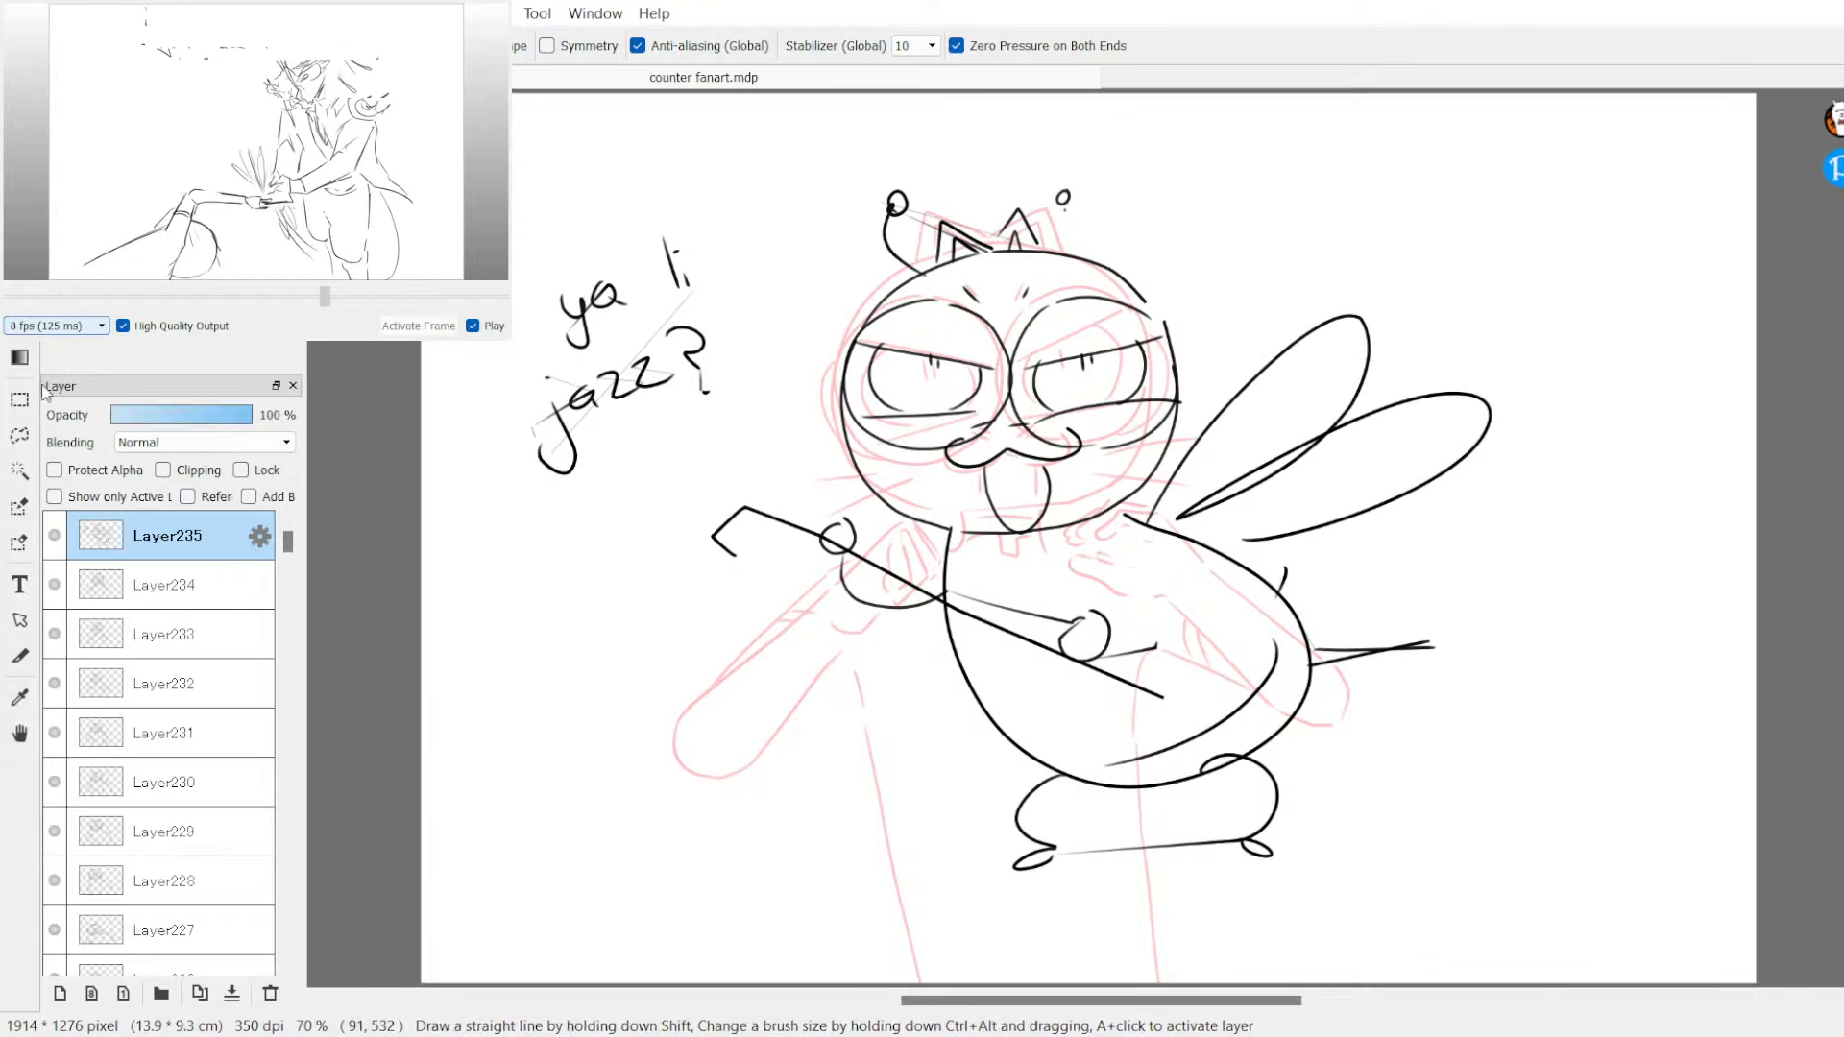
Step: Swipe a large eraser over the drawing, and undo the whole bee doodle back to the head with its eyes and muzzle
{"action": "left_click", "coordinate": [19, 252]}
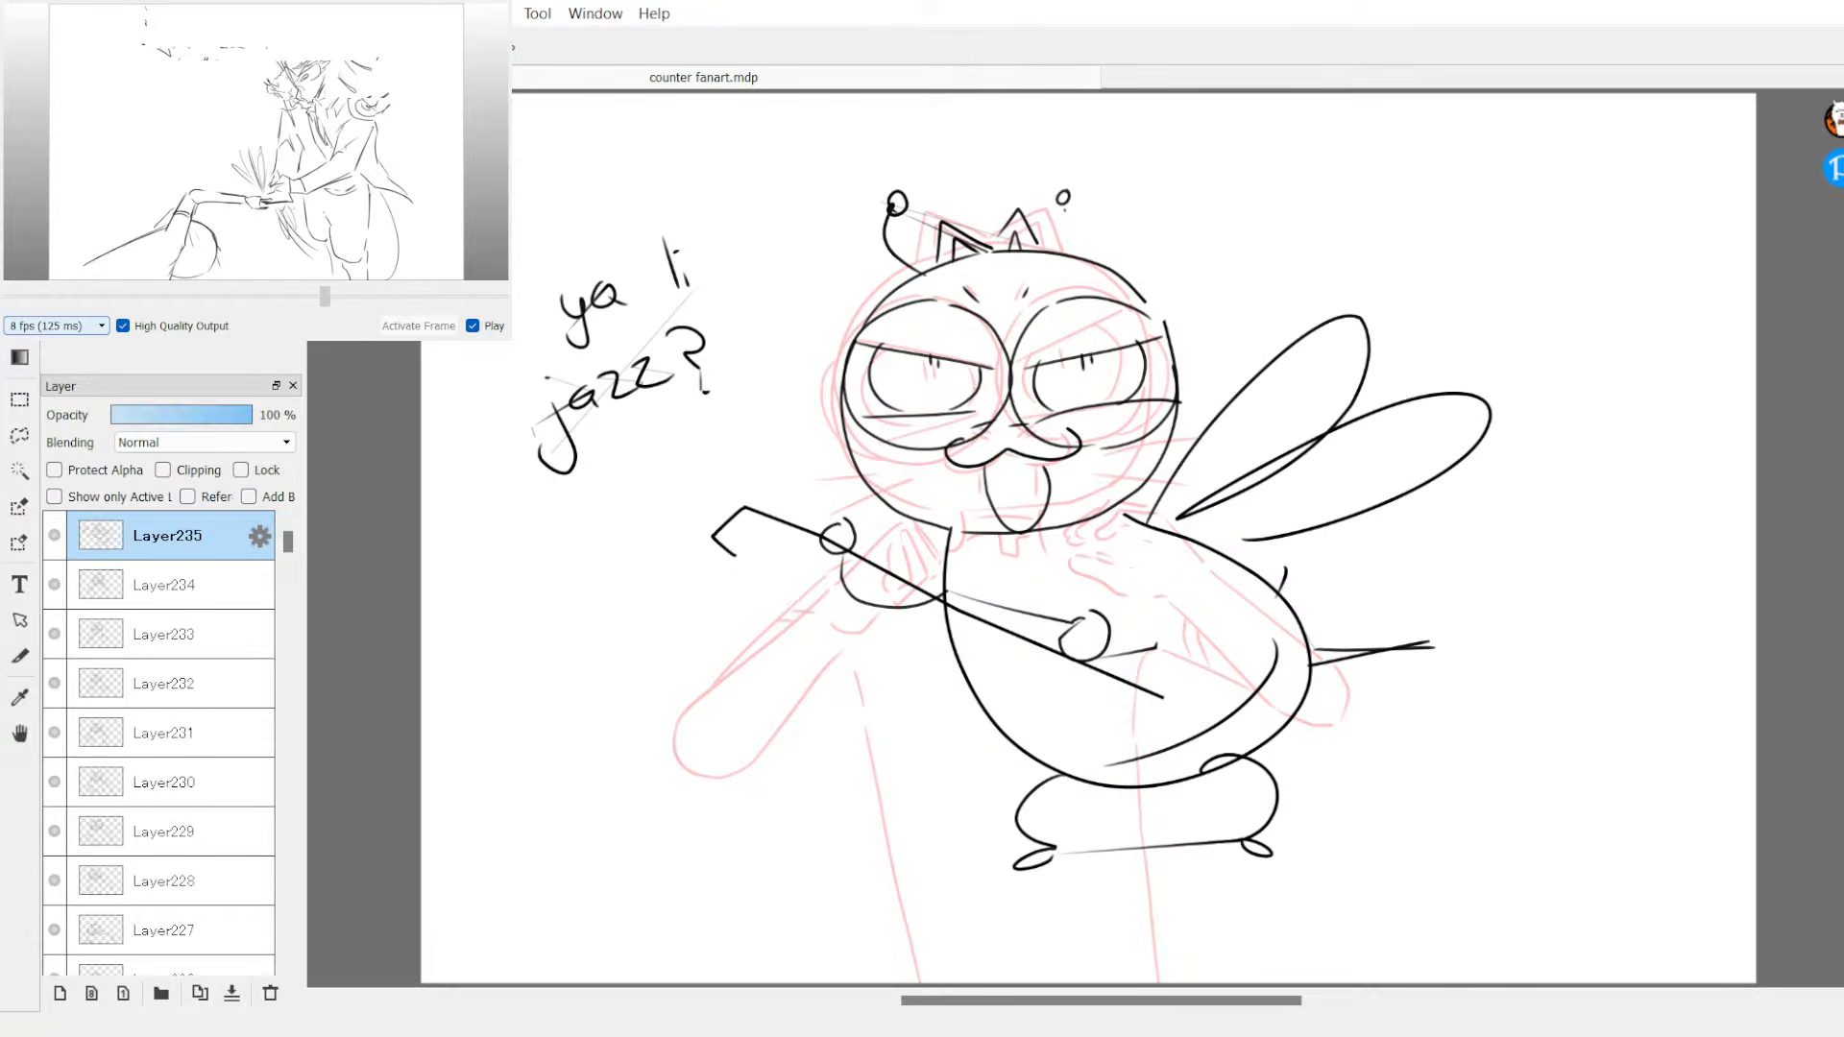
{"action": "key", "text": "b"}
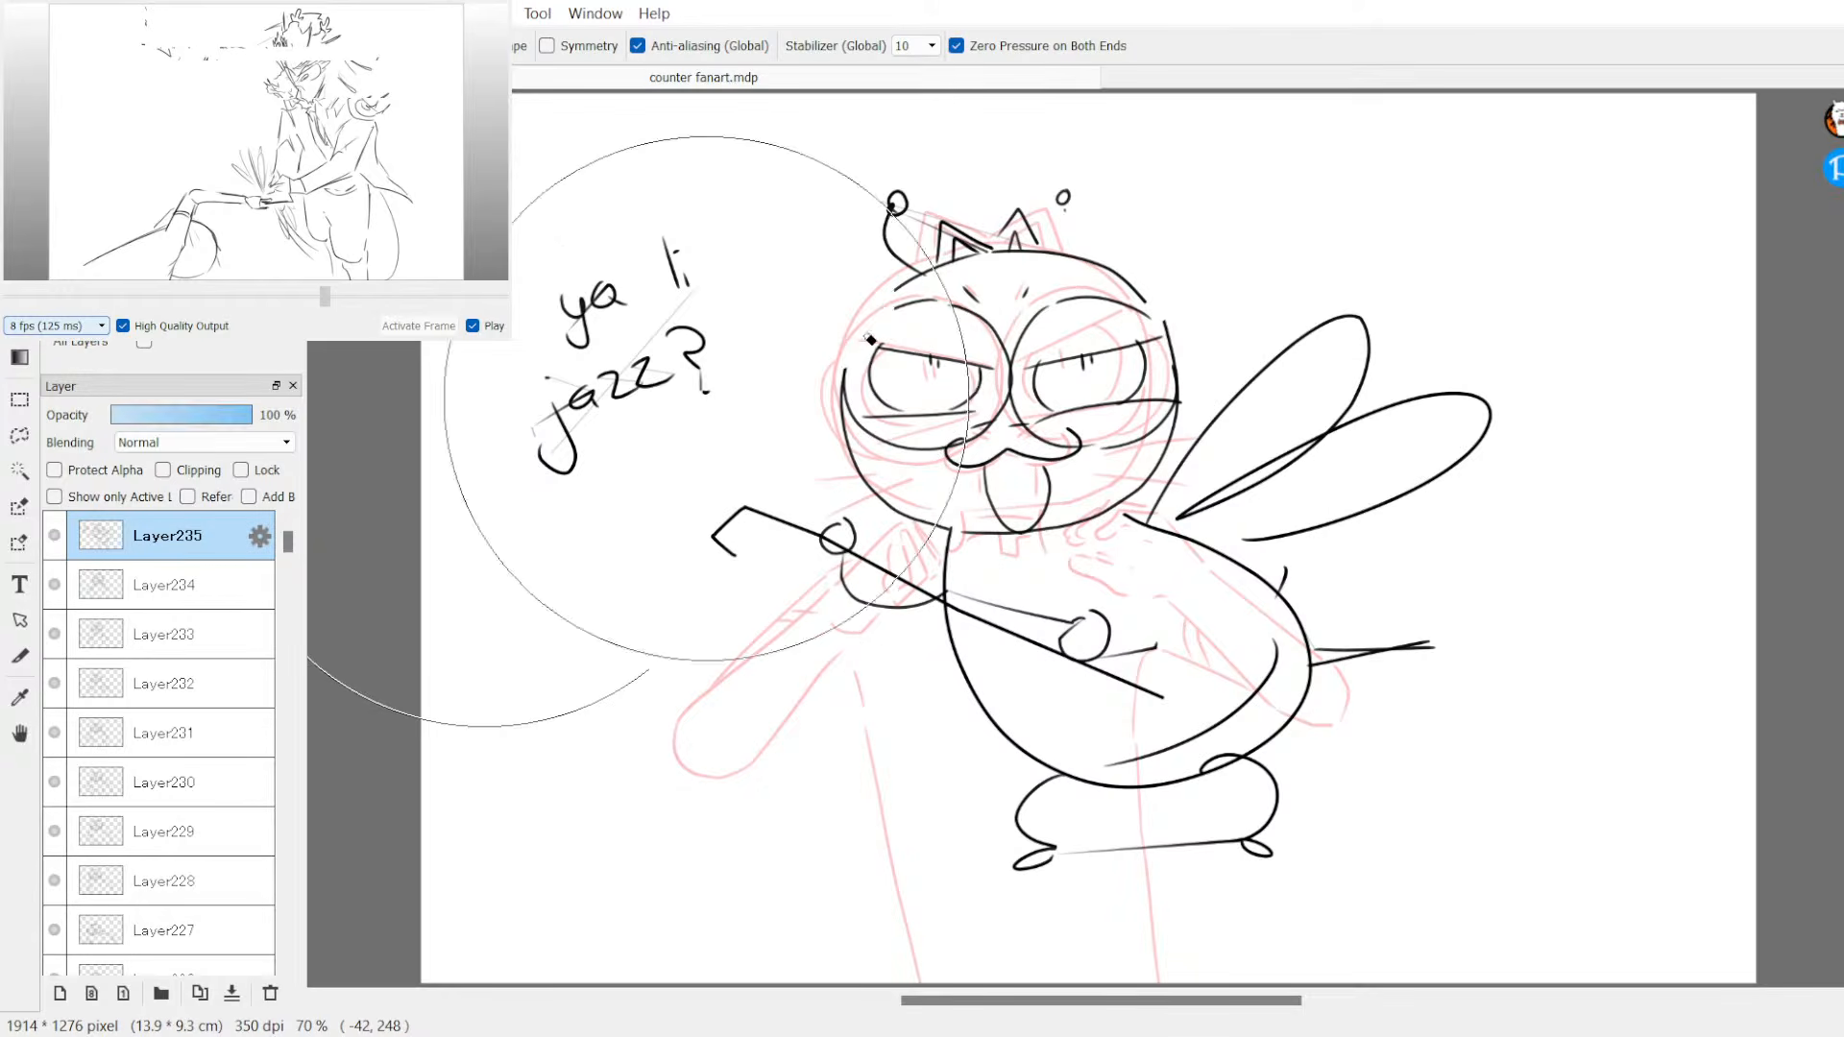
{"action": "mouse_move", "coordinate": [869, 334]}
{"action": "left_mouse_down"}
{"action": "mouse_move", "coordinate": [845, 525]}
{"action": "mouse_move", "coordinate": [1174, 352]}
{"action": "mouse_move", "coordinate": [1182, 617]}
{"action": "mouse_move", "coordinate": [1259, 632]}
{"action": "mouse_move", "coordinate": [1286, 609]}
{"action": "mouse_move", "coordinate": [1394, 730]}
{"action": "mouse_move", "coordinate": [1386, 775]}
{"action": "left_mouse_up"}
{"action": "key", "text": "ctrl+z"}
{"action": "key", "text": "ctrl+z"}
{"action": "key", "text": "ctrl+z"}
{"action": "key", "text": "ctrl+z"}
{"action": "key", "text": "ctrl+z"}
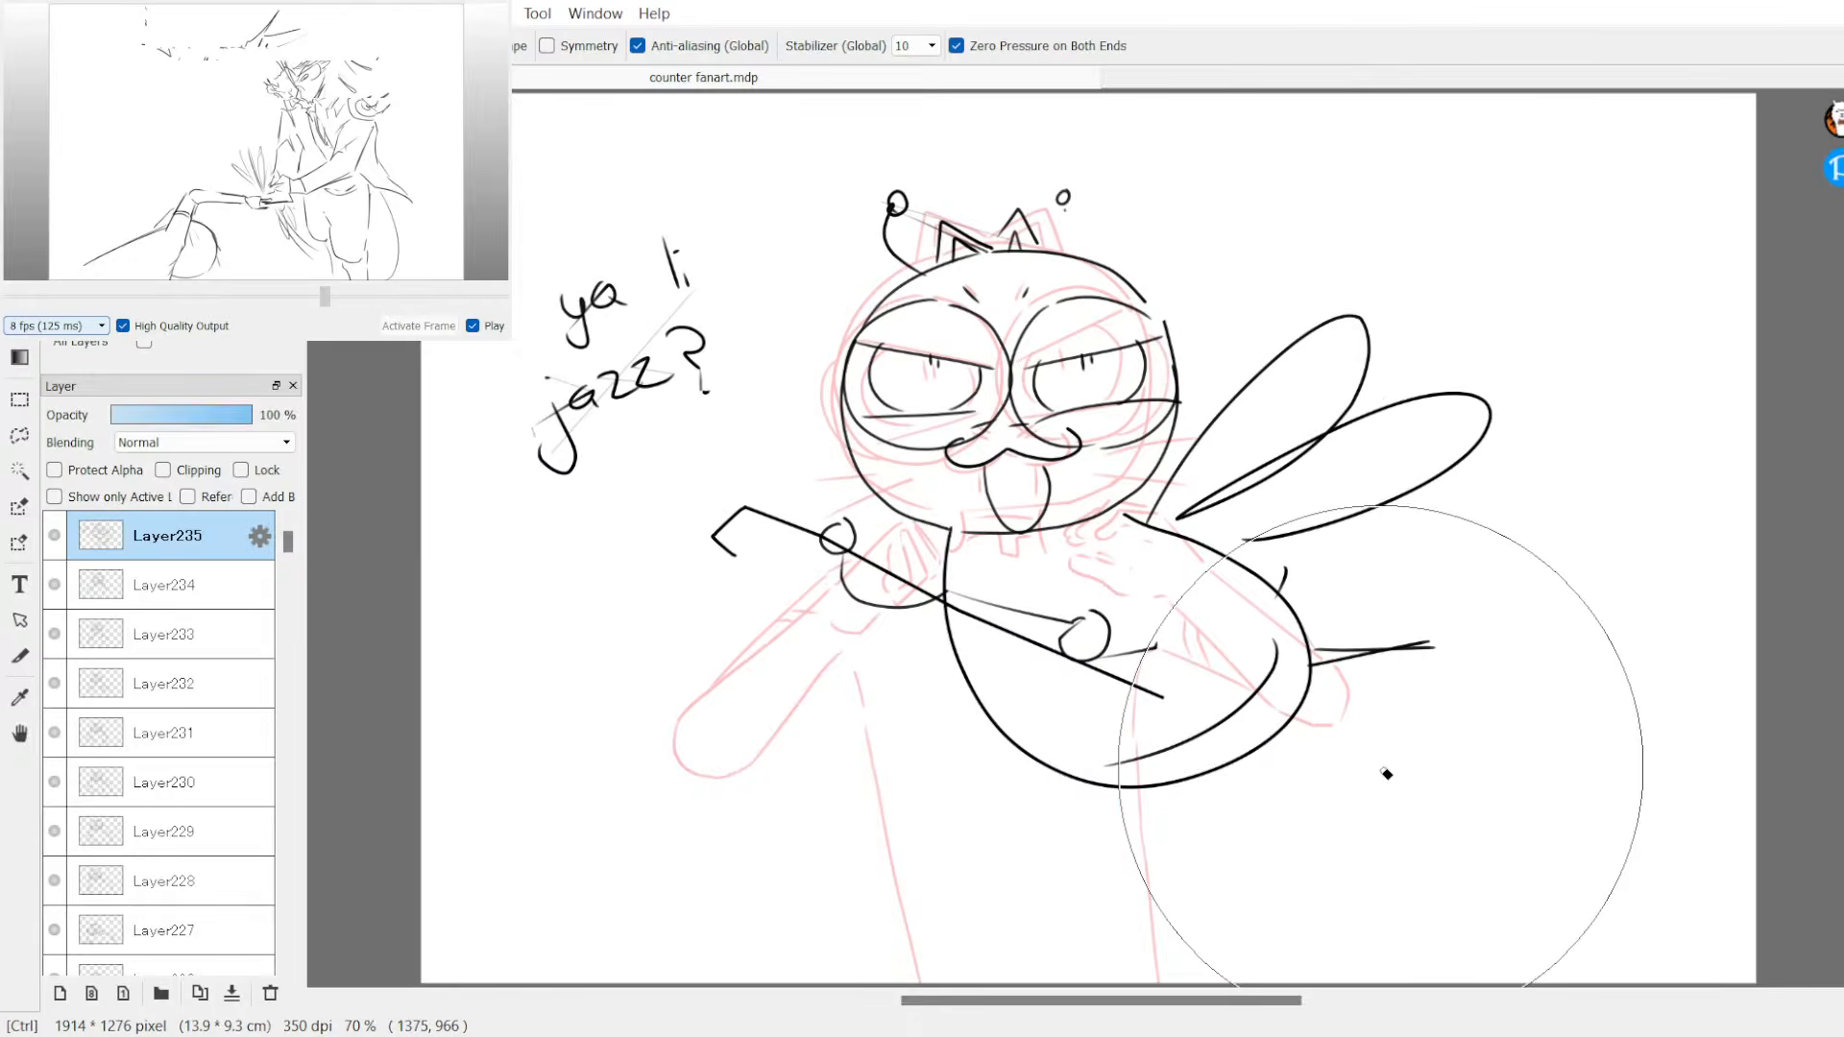
{"action": "key", "text": "ctrl+z"}
{"action": "key", "text": "ctrl+z"}
{"action": "key", "text": "ctrl+z"}
{"action": "key", "text": "ctrl+z"}
{"action": "key", "text": "ctrl+z"}
{"action": "key", "text": "ctrl+z"}
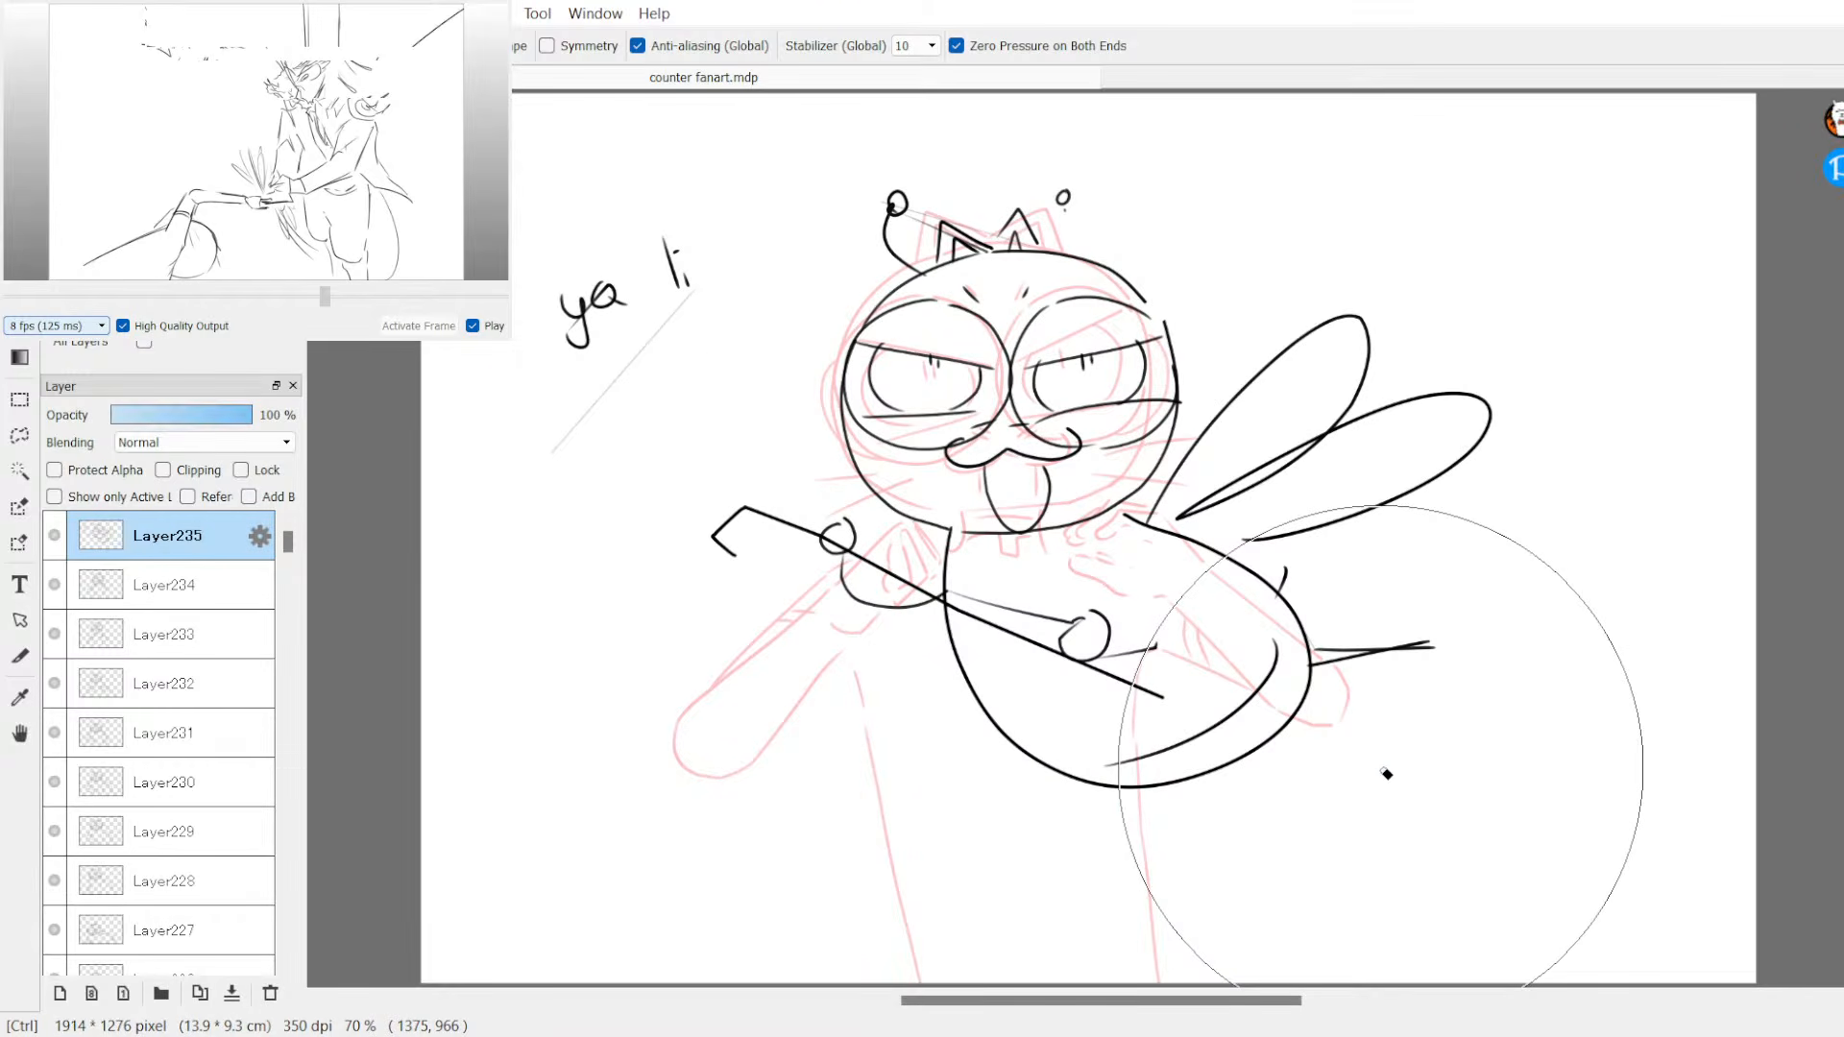
{"action": "key", "text": "ctrl+z"}
{"action": "key", "text": "ctrl+z"}
{"action": "key", "text": "ctrl+z"}
{"action": "key", "text": "ctrl+z"}
{"action": "key", "text": "ctrl+z"}
{"action": "key", "text": "ctrl+z"}
{"action": "key", "text": "ctrl+z"}
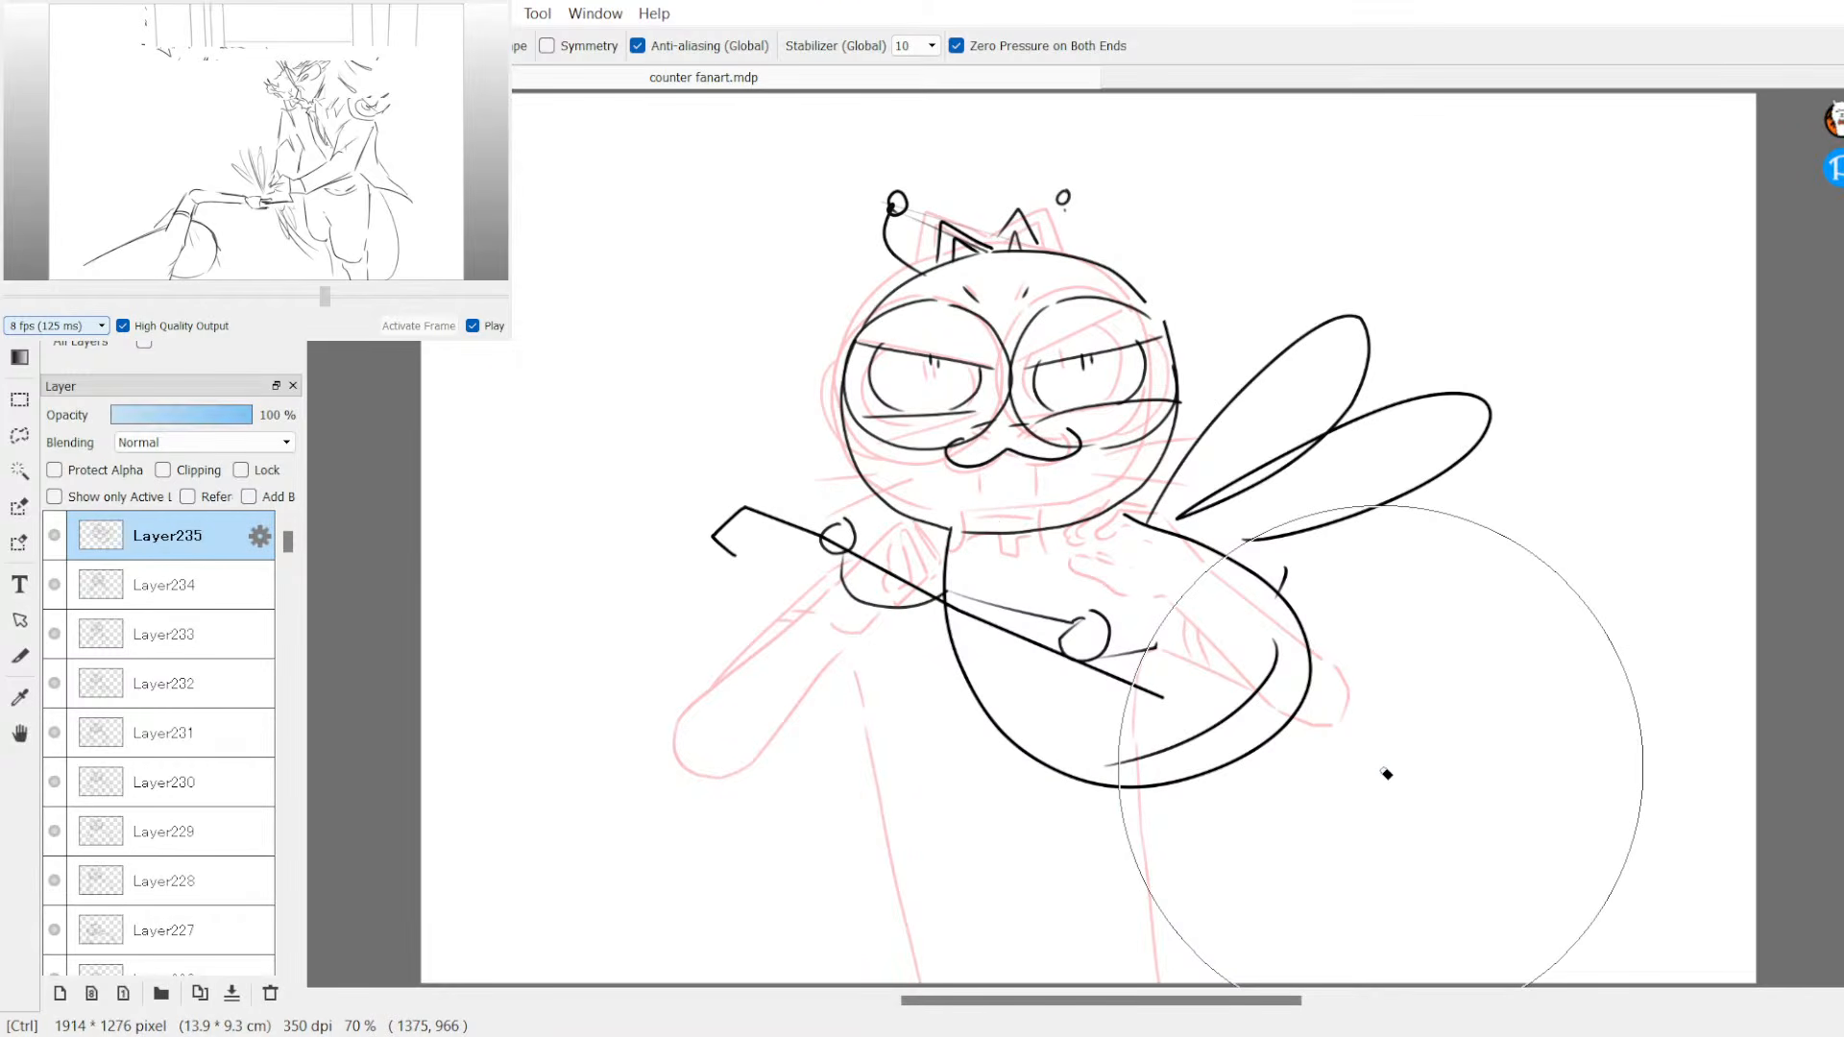
{"action": "key", "text": "ctrl+z"}
{"action": "key", "text": "ctrl+z"}
{"action": "key", "text": "ctrl+z"}
{"action": "key", "text": "ctrl+z"}
{"action": "key", "text": "ctrl+z"}
{"action": "key", "text": "ctrl+z"}
{"action": "key", "text": "ctrl+z"}
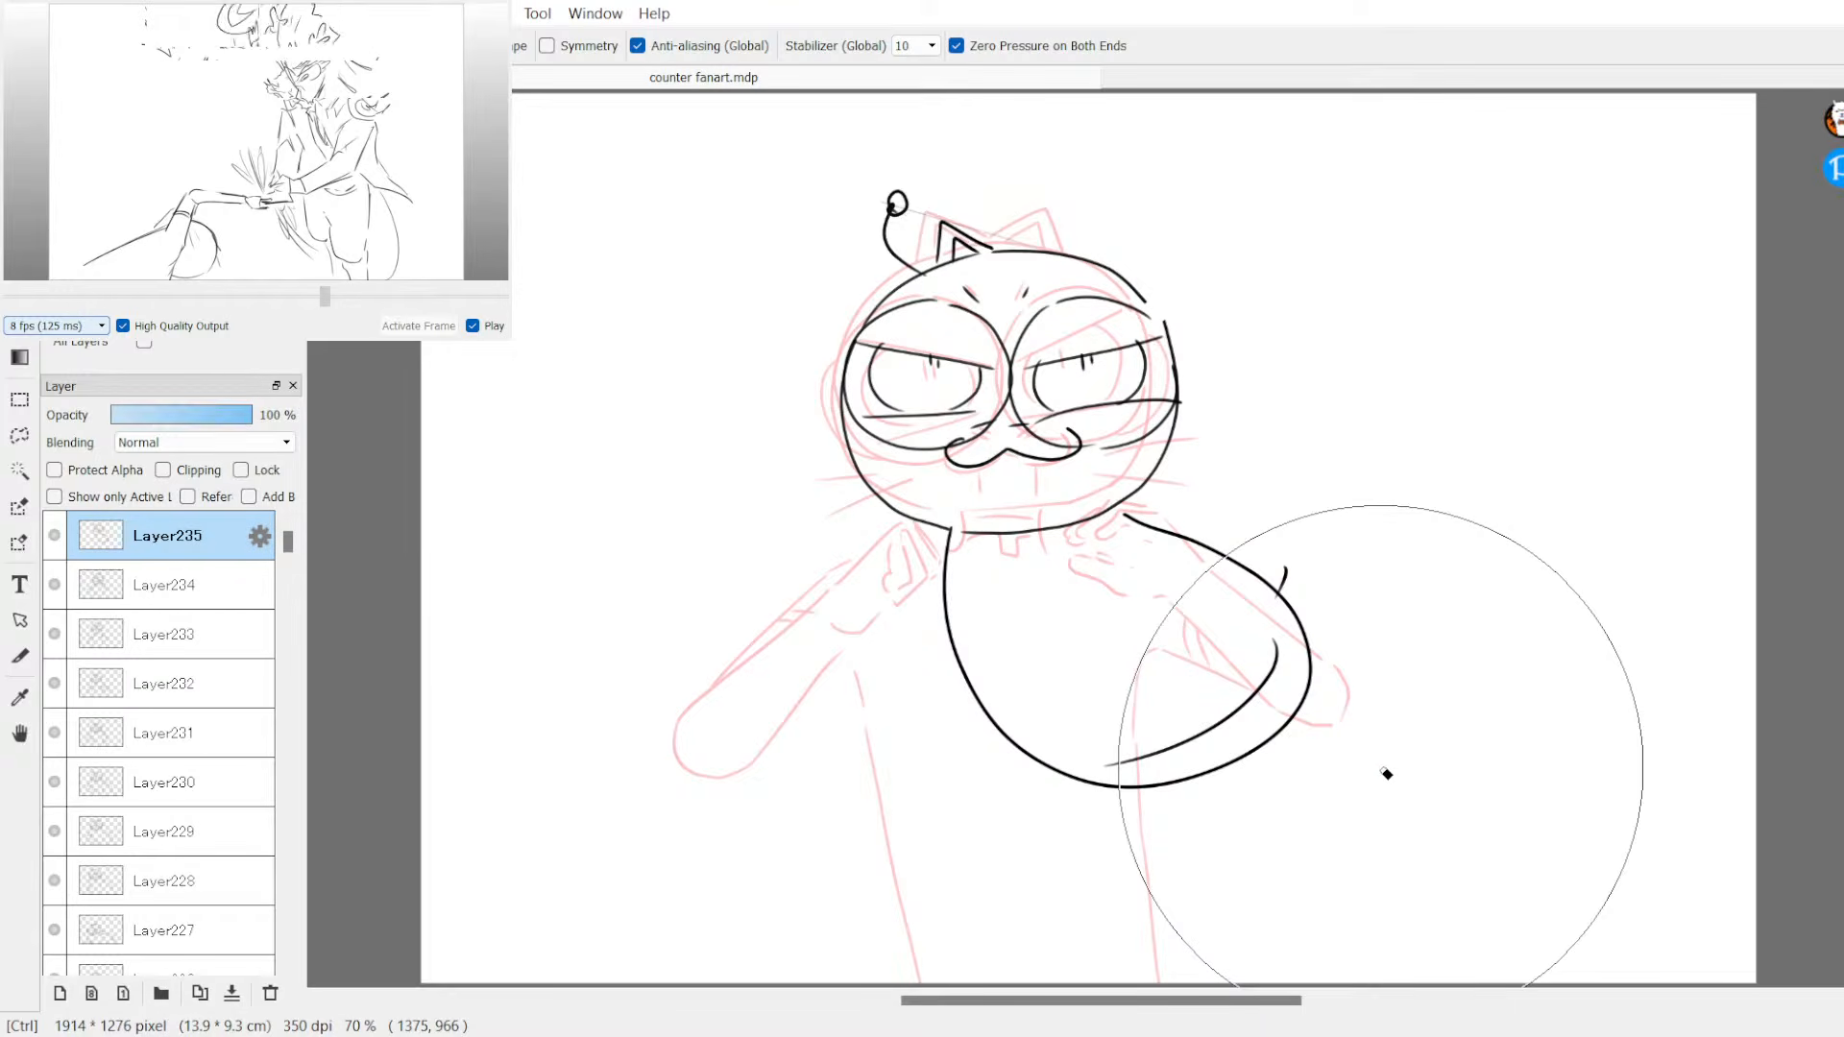
{"action": "key", "text": "ctrl+z"}
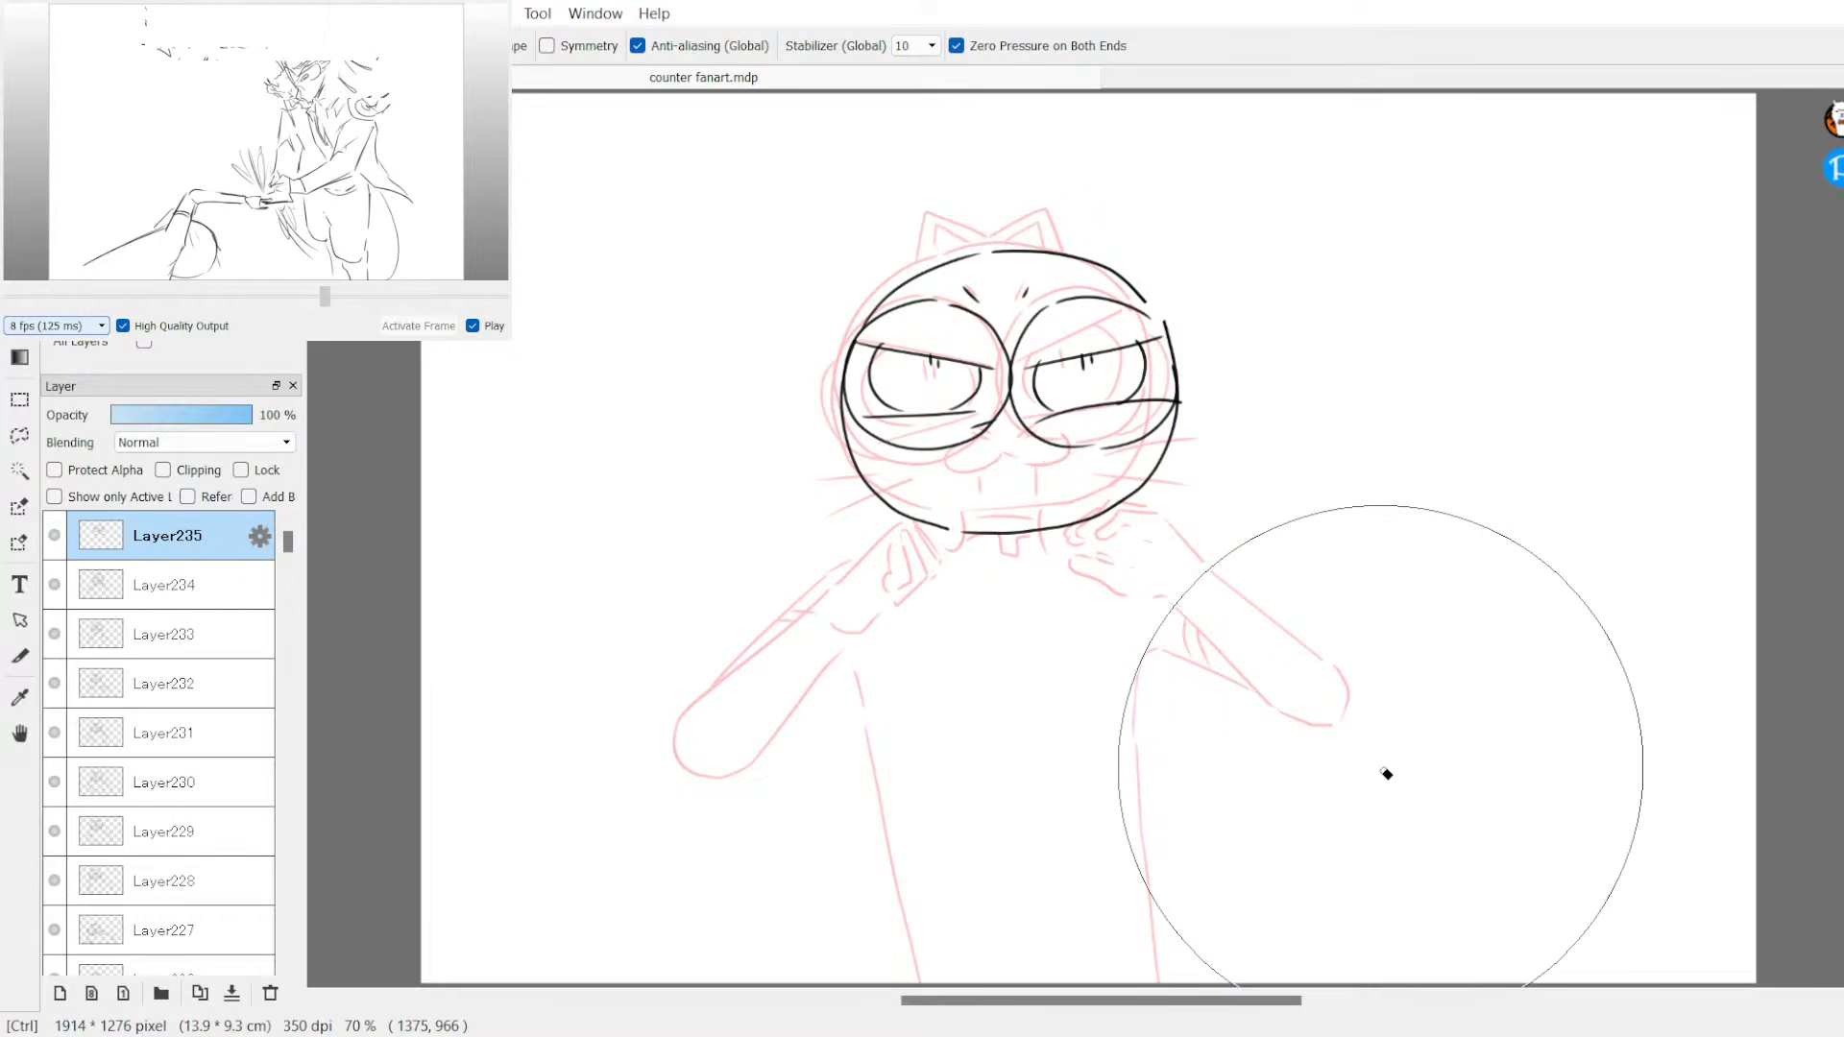
{"action": "key", "text": "ctrl+y"}
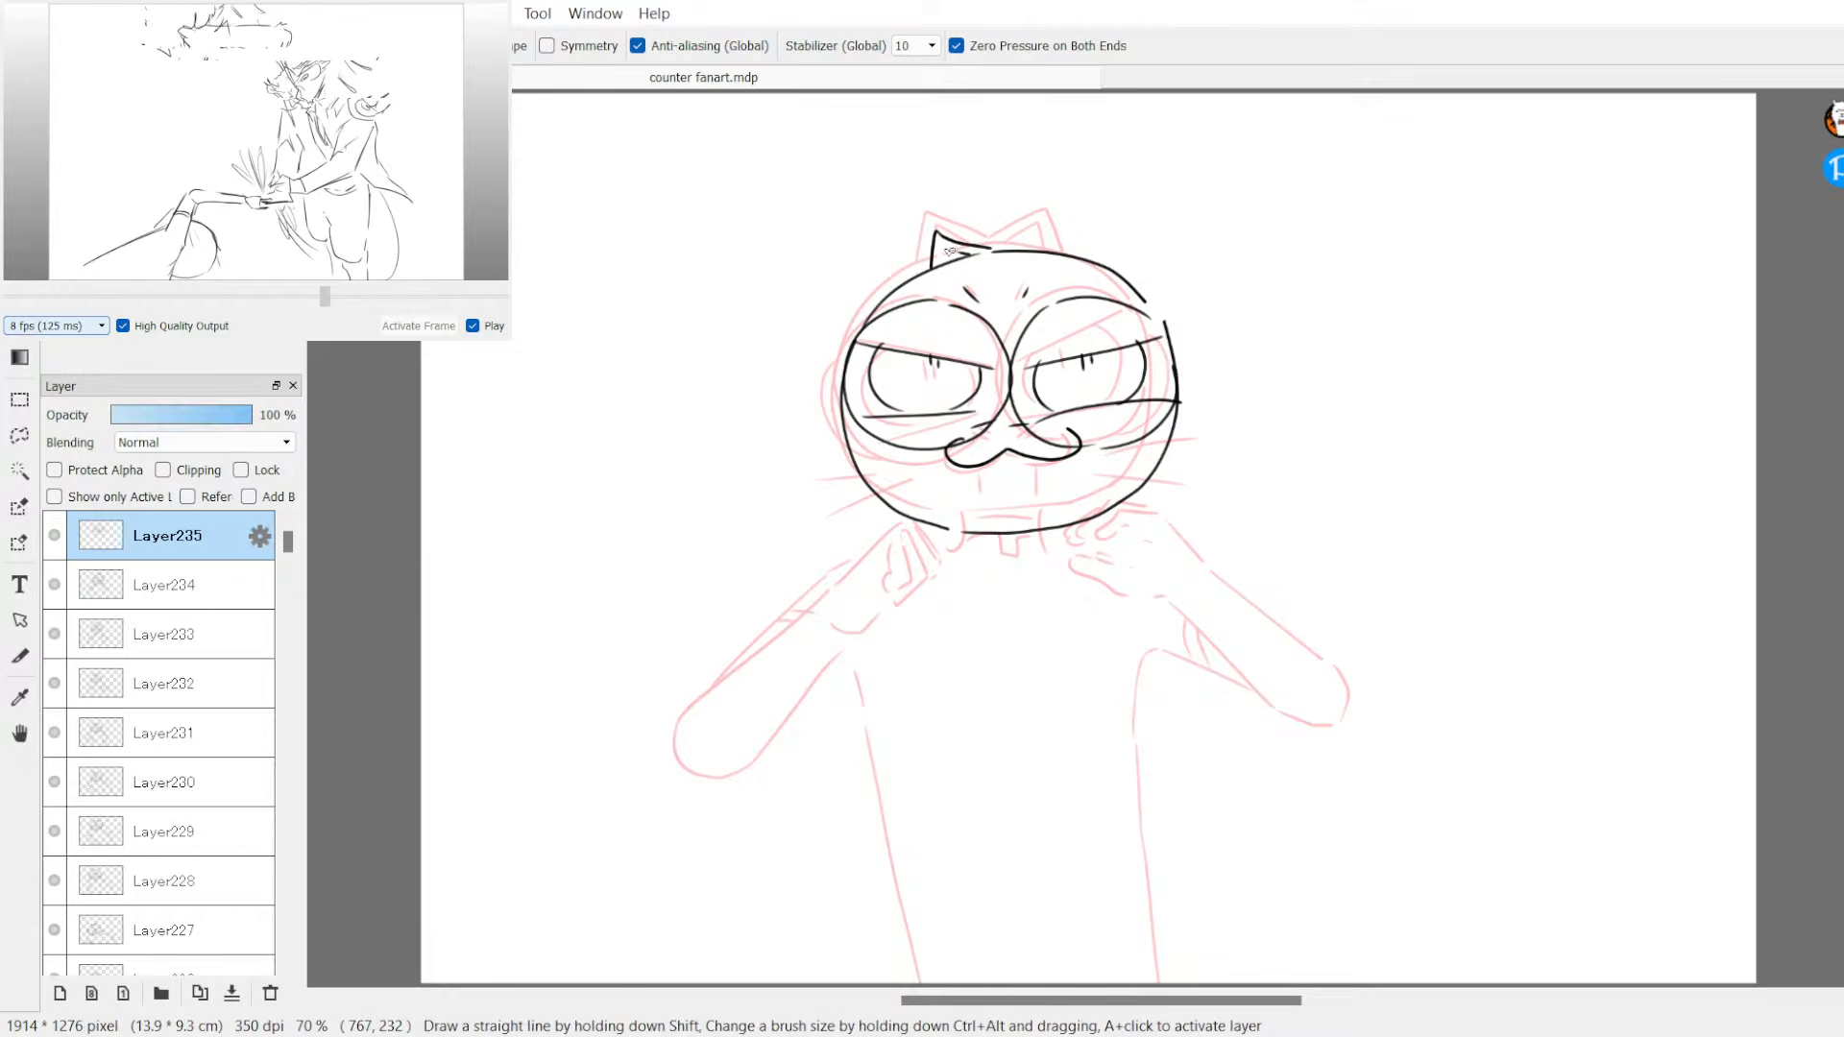
Step: Draw two low cat ears with inner lines, whiskers on both cheeks, and a square mouth with small drop marks beside it
{"action": "left_click_drag", "start_coordinate": [997, 251], "coordinate": [1039, 231]}
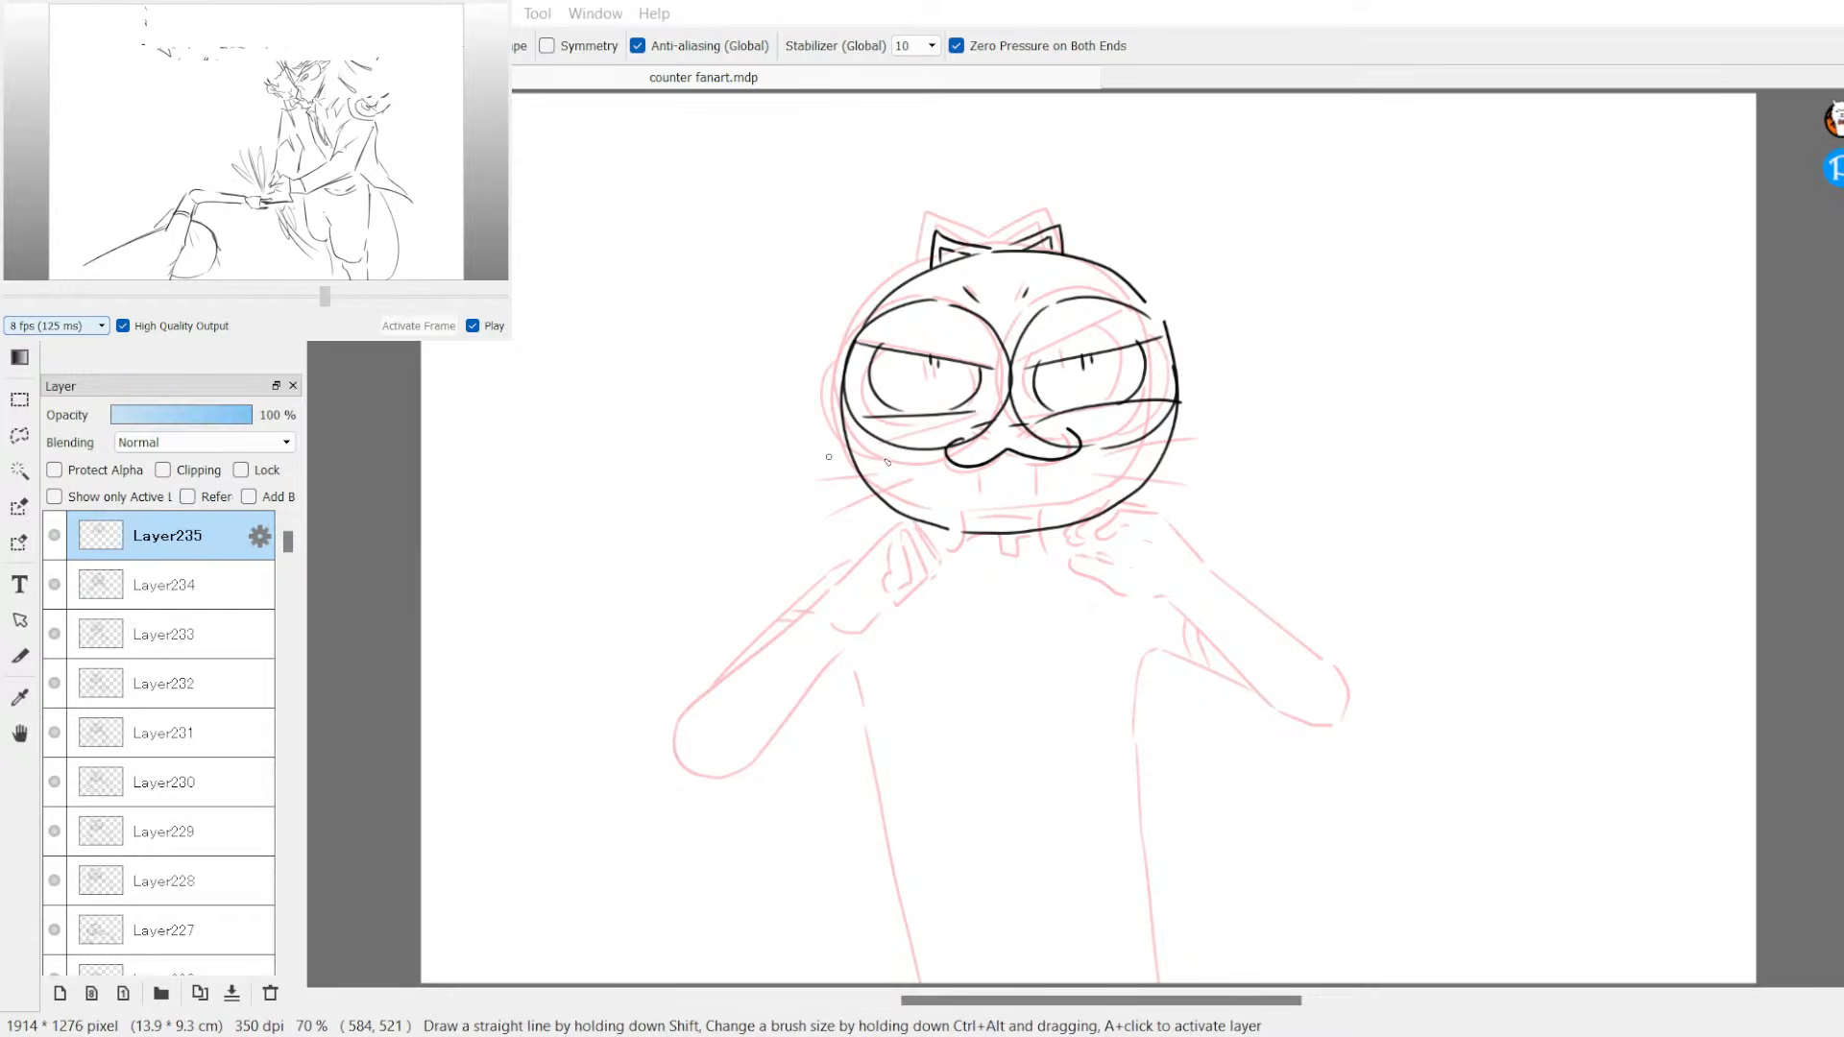
{"action": "left_click_drag", "start_coordinate": [829, 458], "coordinate": [887, 457]}
{"action": "left_click_drag", "start_coordinate": [1161, 445], "coordinate": [1205, 435]}
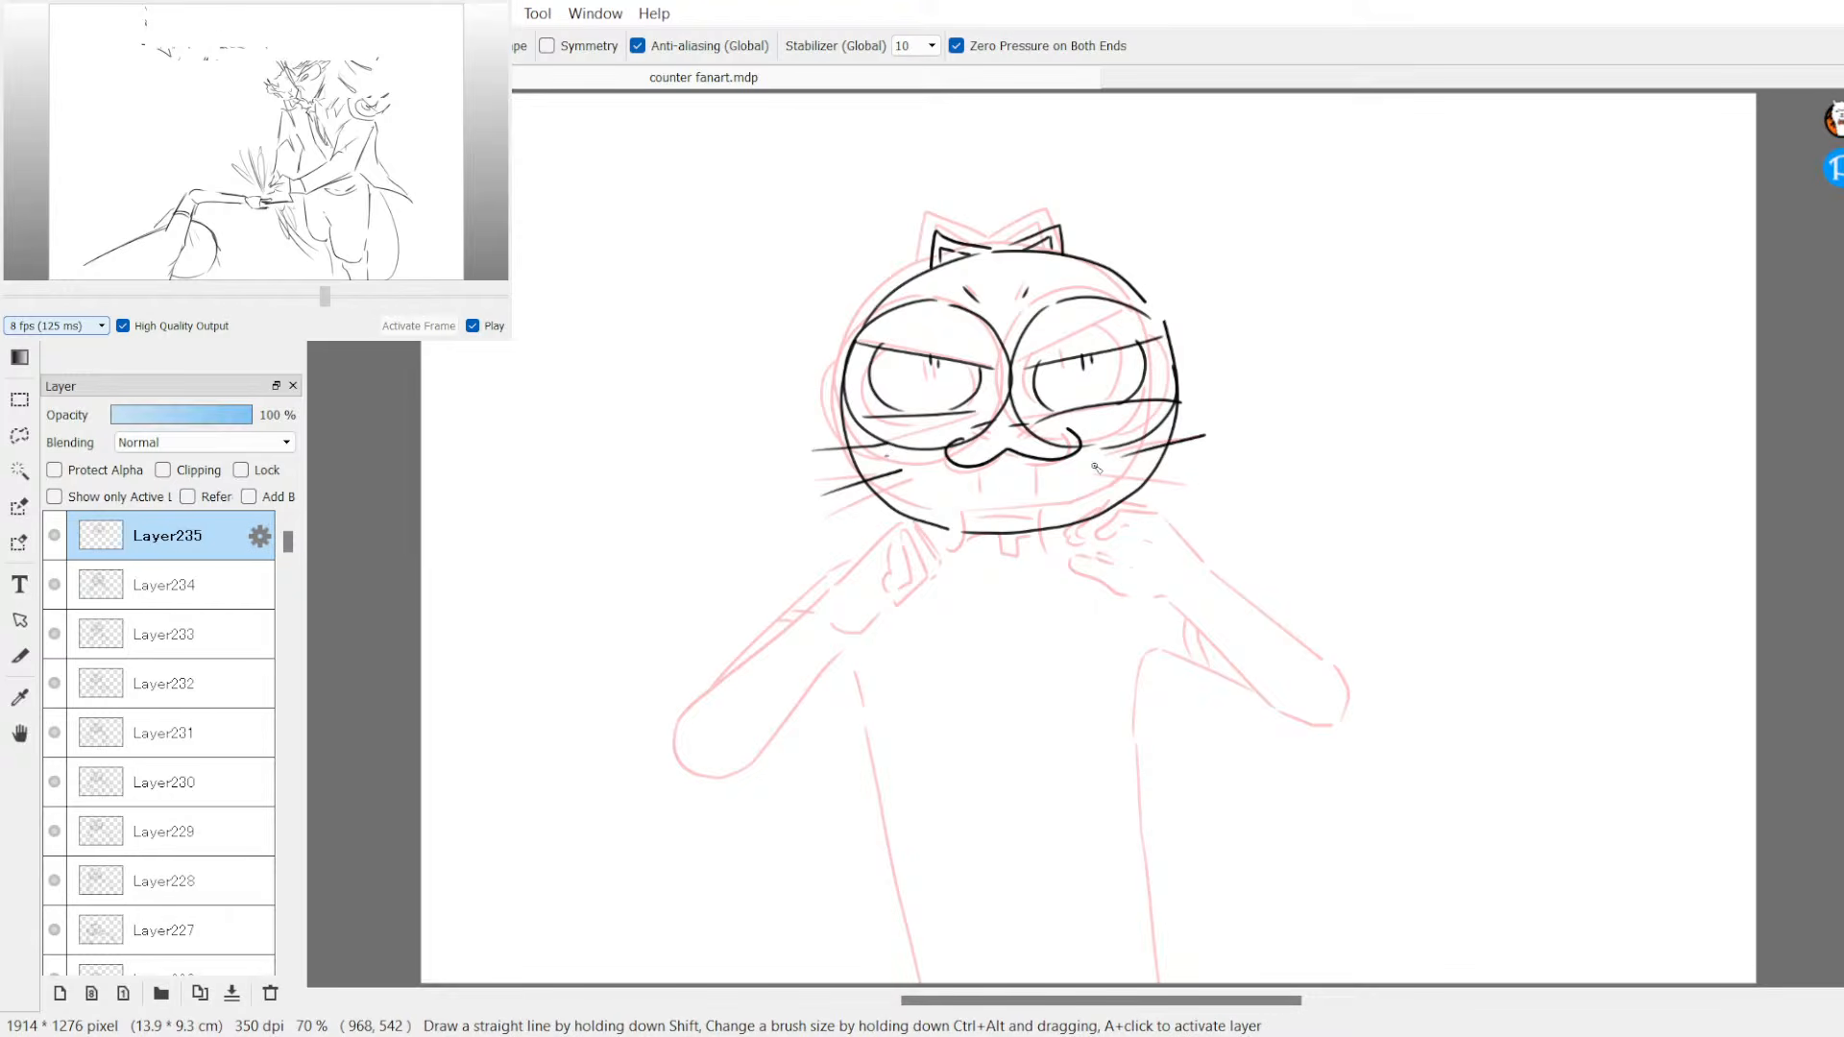
{"action": "left_click_drag", "start_coordinate": [1114, 473], "coordinate": [1123, 479]}
{"action": "left_click_drag", "start_coordinate": [1053, 463], "coordinate": [994, 511]}
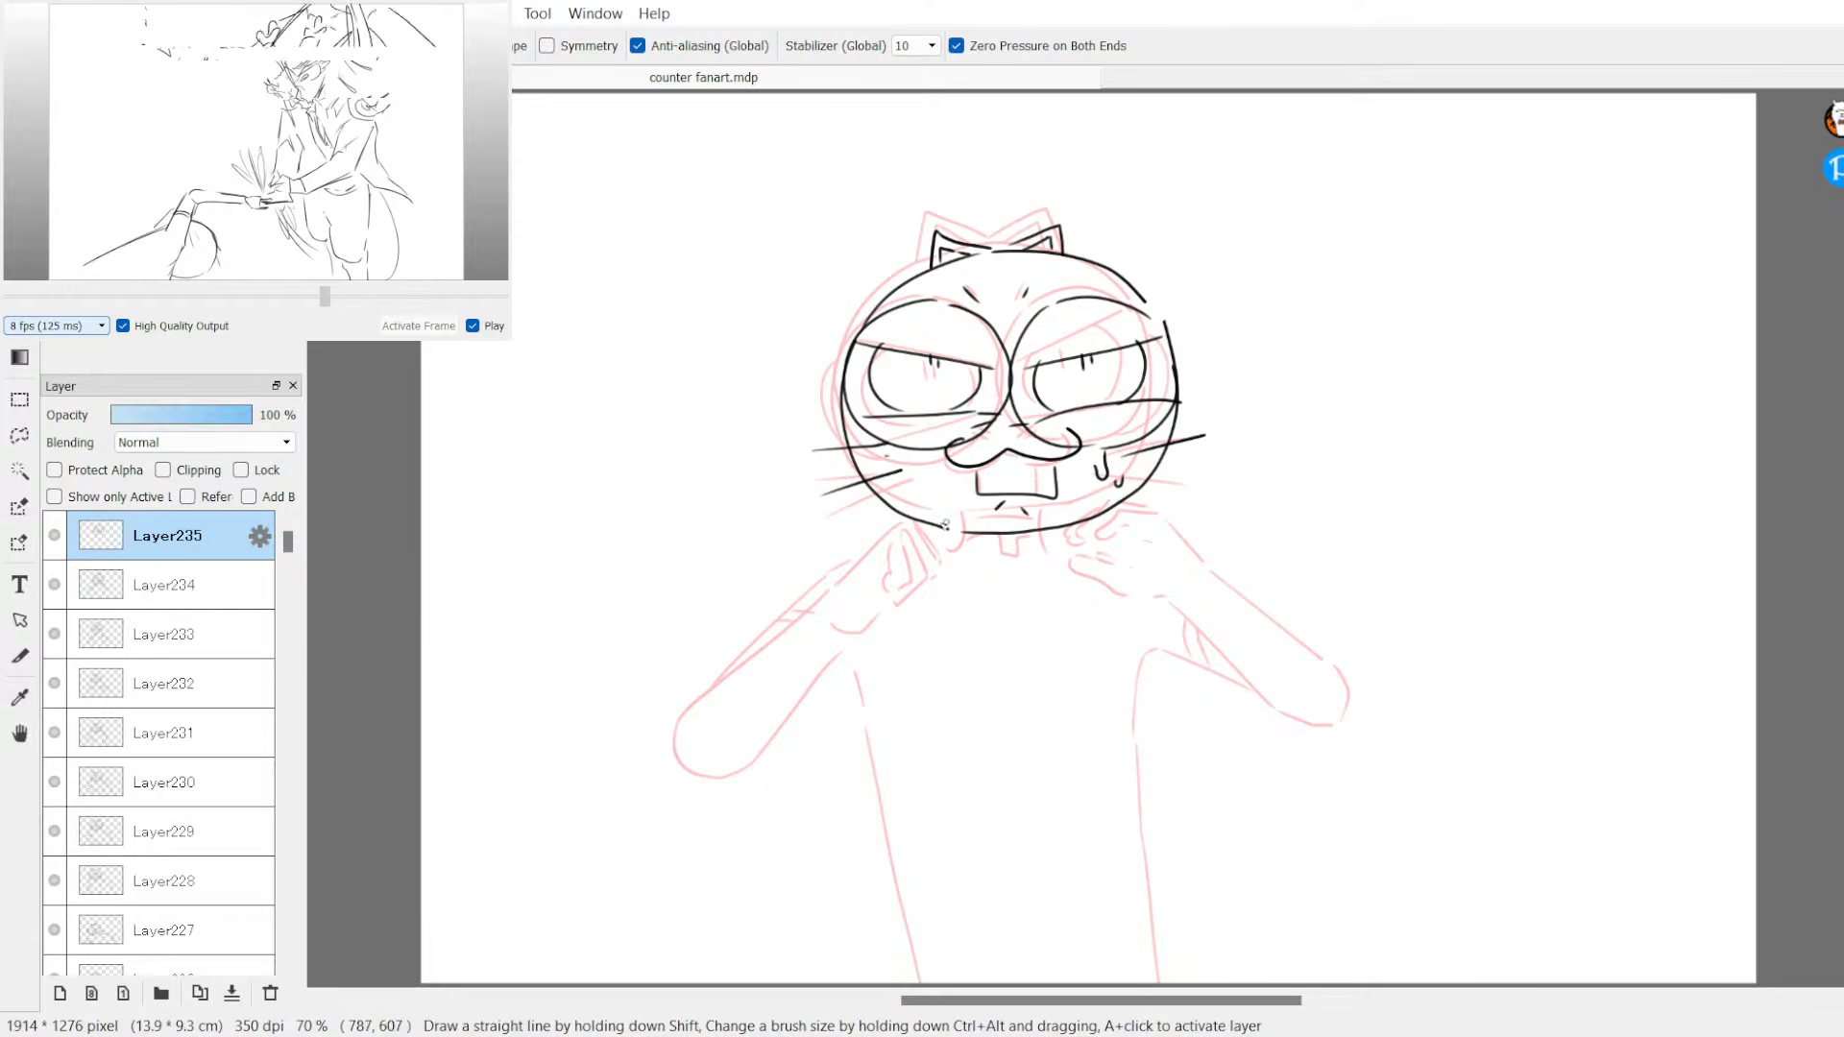
{"action": "key", "text": "e"}
{"action": "left_click", "coordinate": [908, 519]}
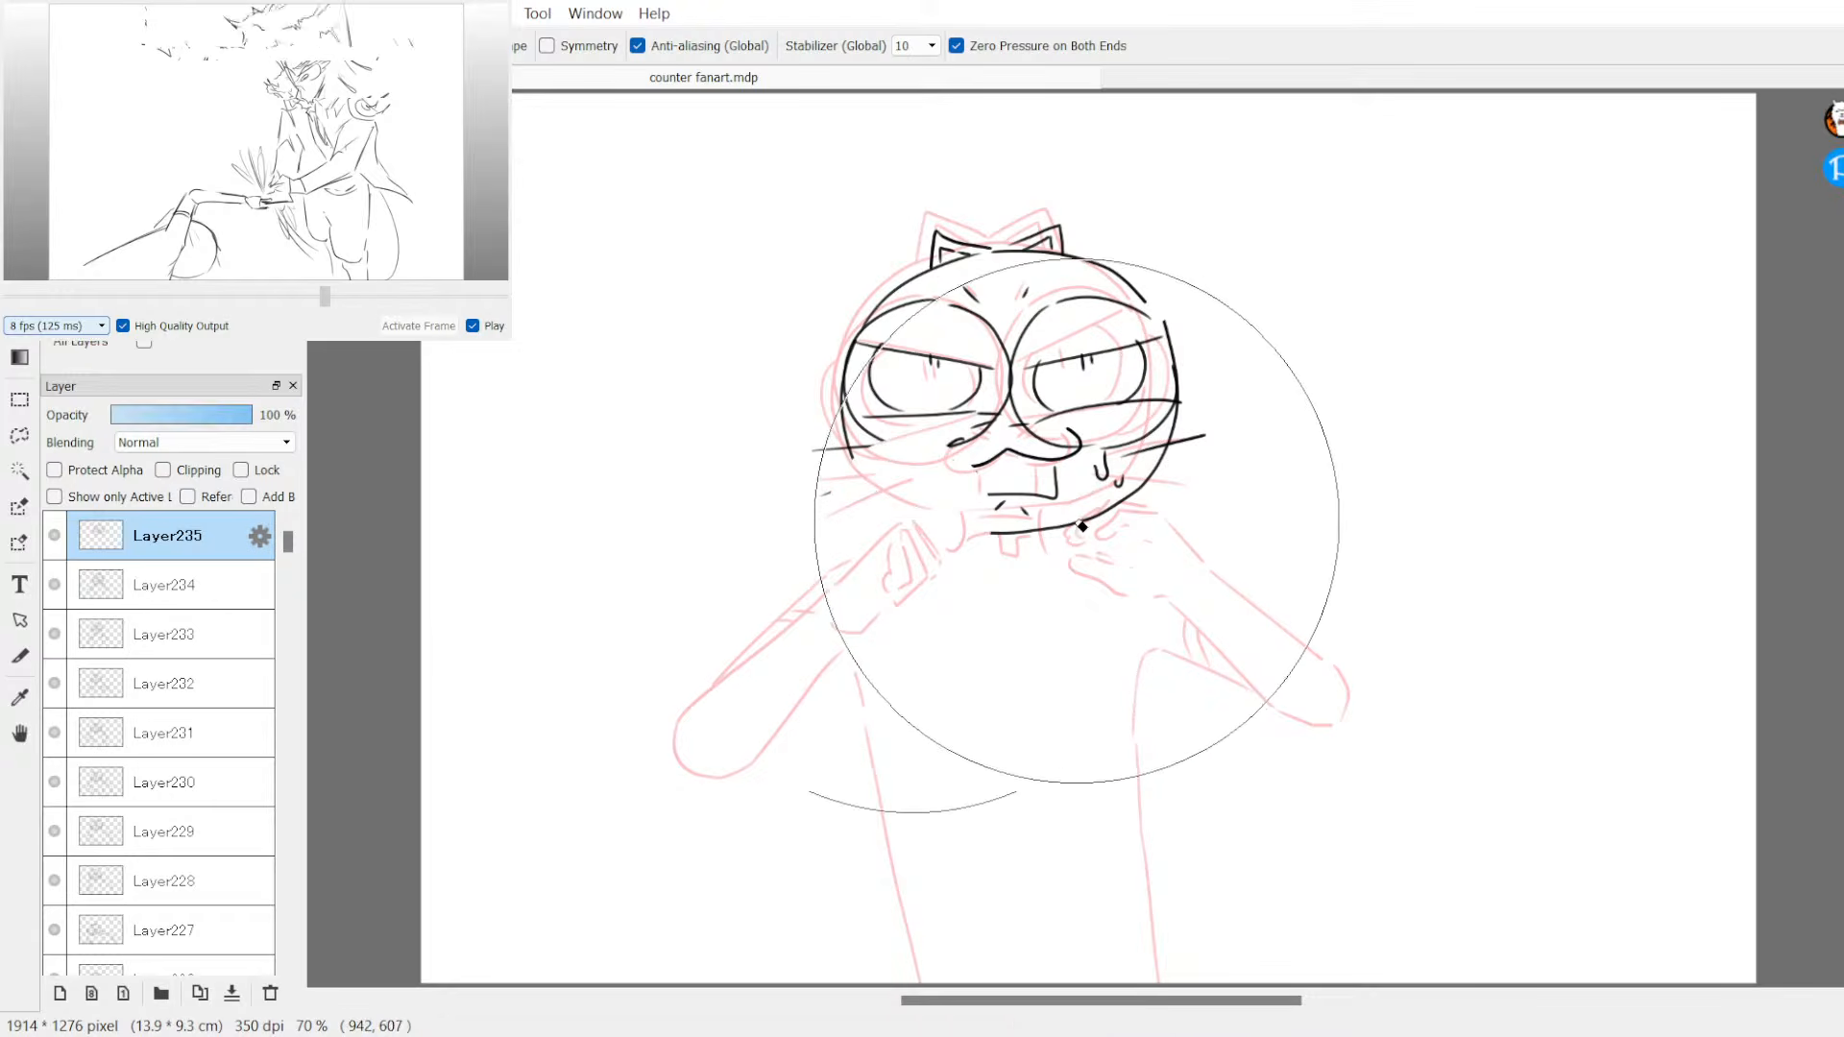
{"action": "key", "text": "b"}
{"action": "key", "text": "ctrl+z"}
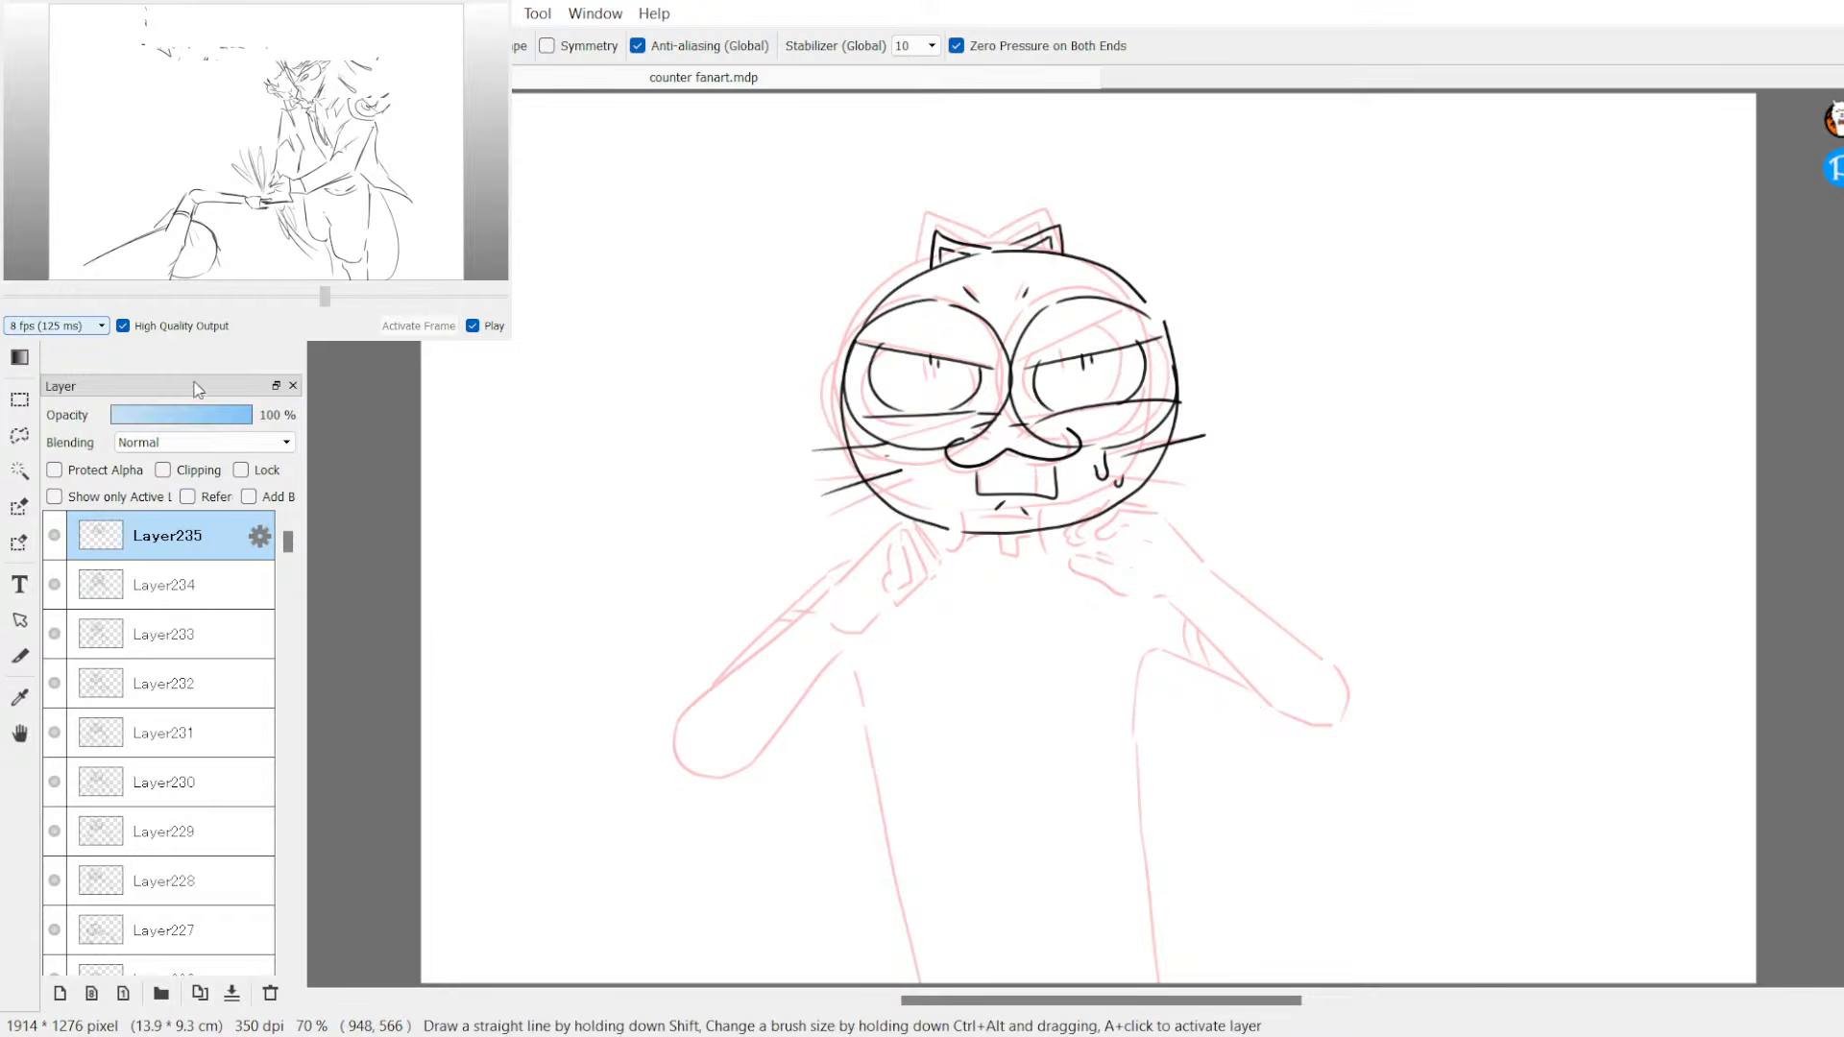
Step: Erase the head outline on both sides of the chin to make room for the raised hands
{"action": "left_click", "coordinate": [185, 413]}
{"action": "left_click_drag", "start_coordinate": [185, 413], "coordinate": [251, 414]}
{"action": "key", "text": "e"}
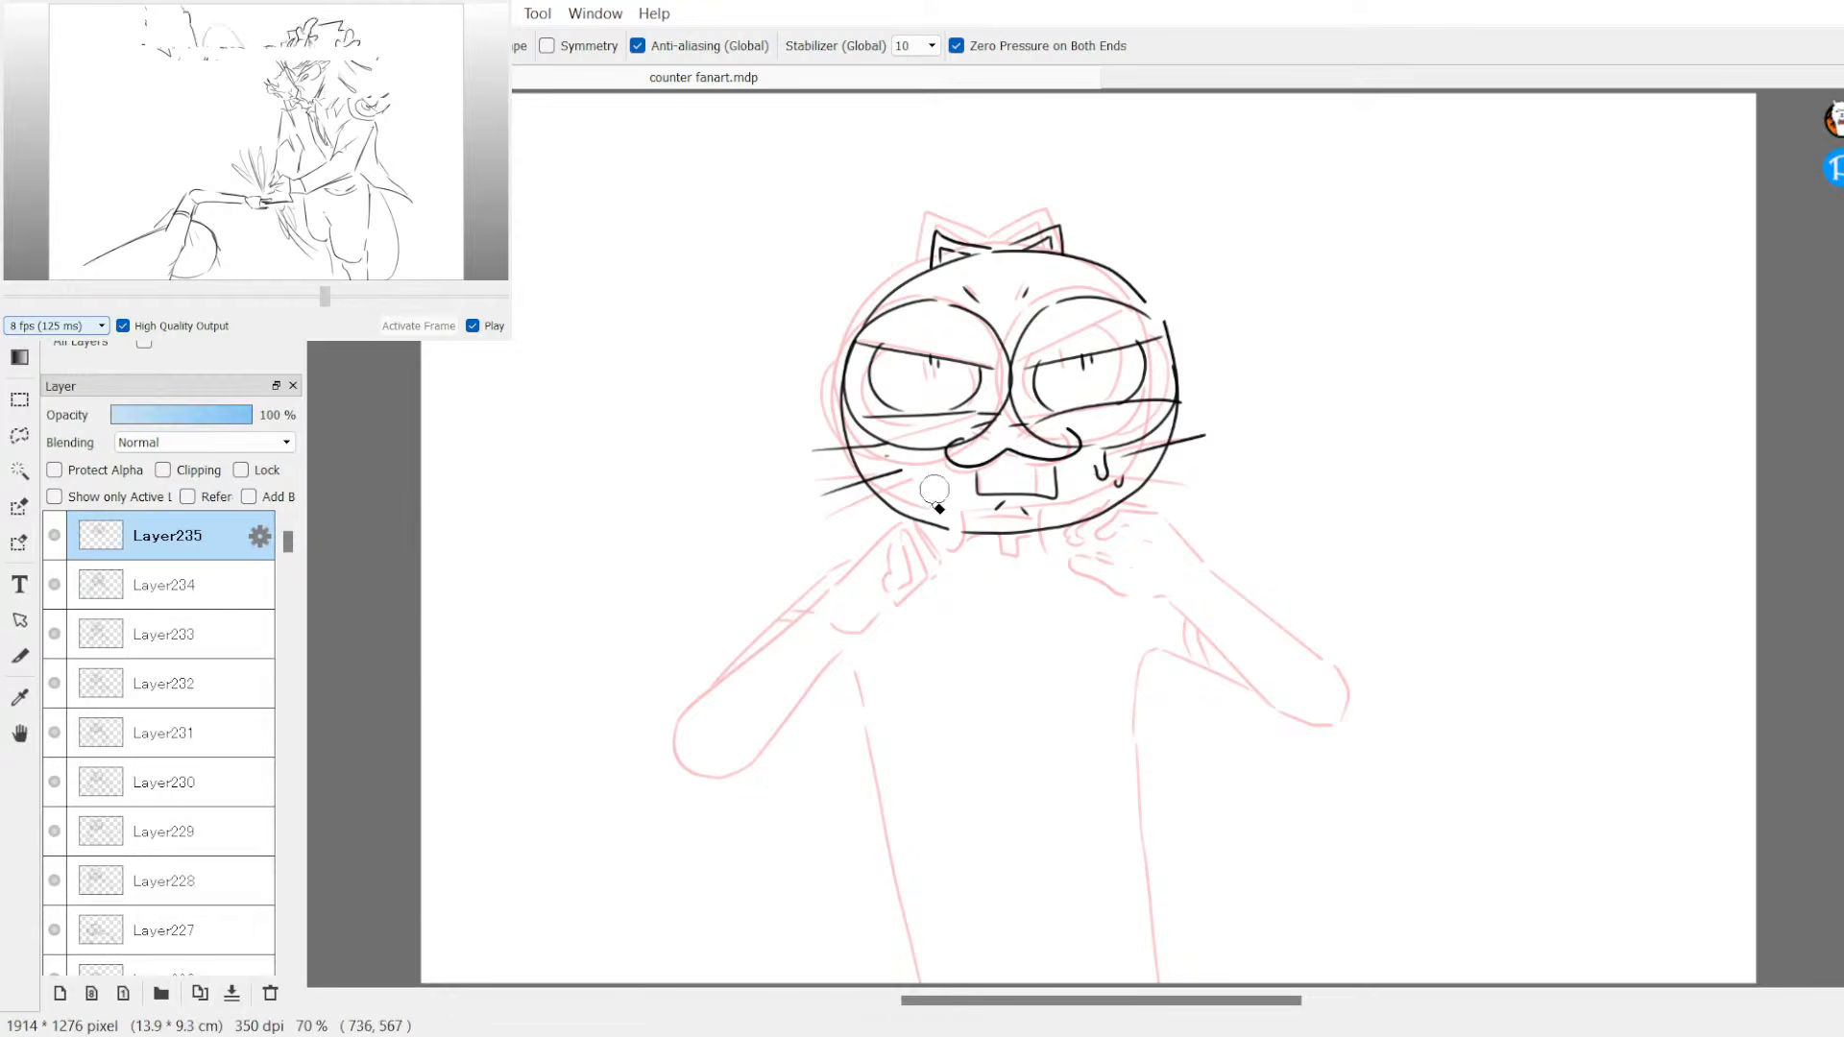
{"action": "left_click_drag", "start_coordinate": [936, 485], "coordinate": [958, 530]}
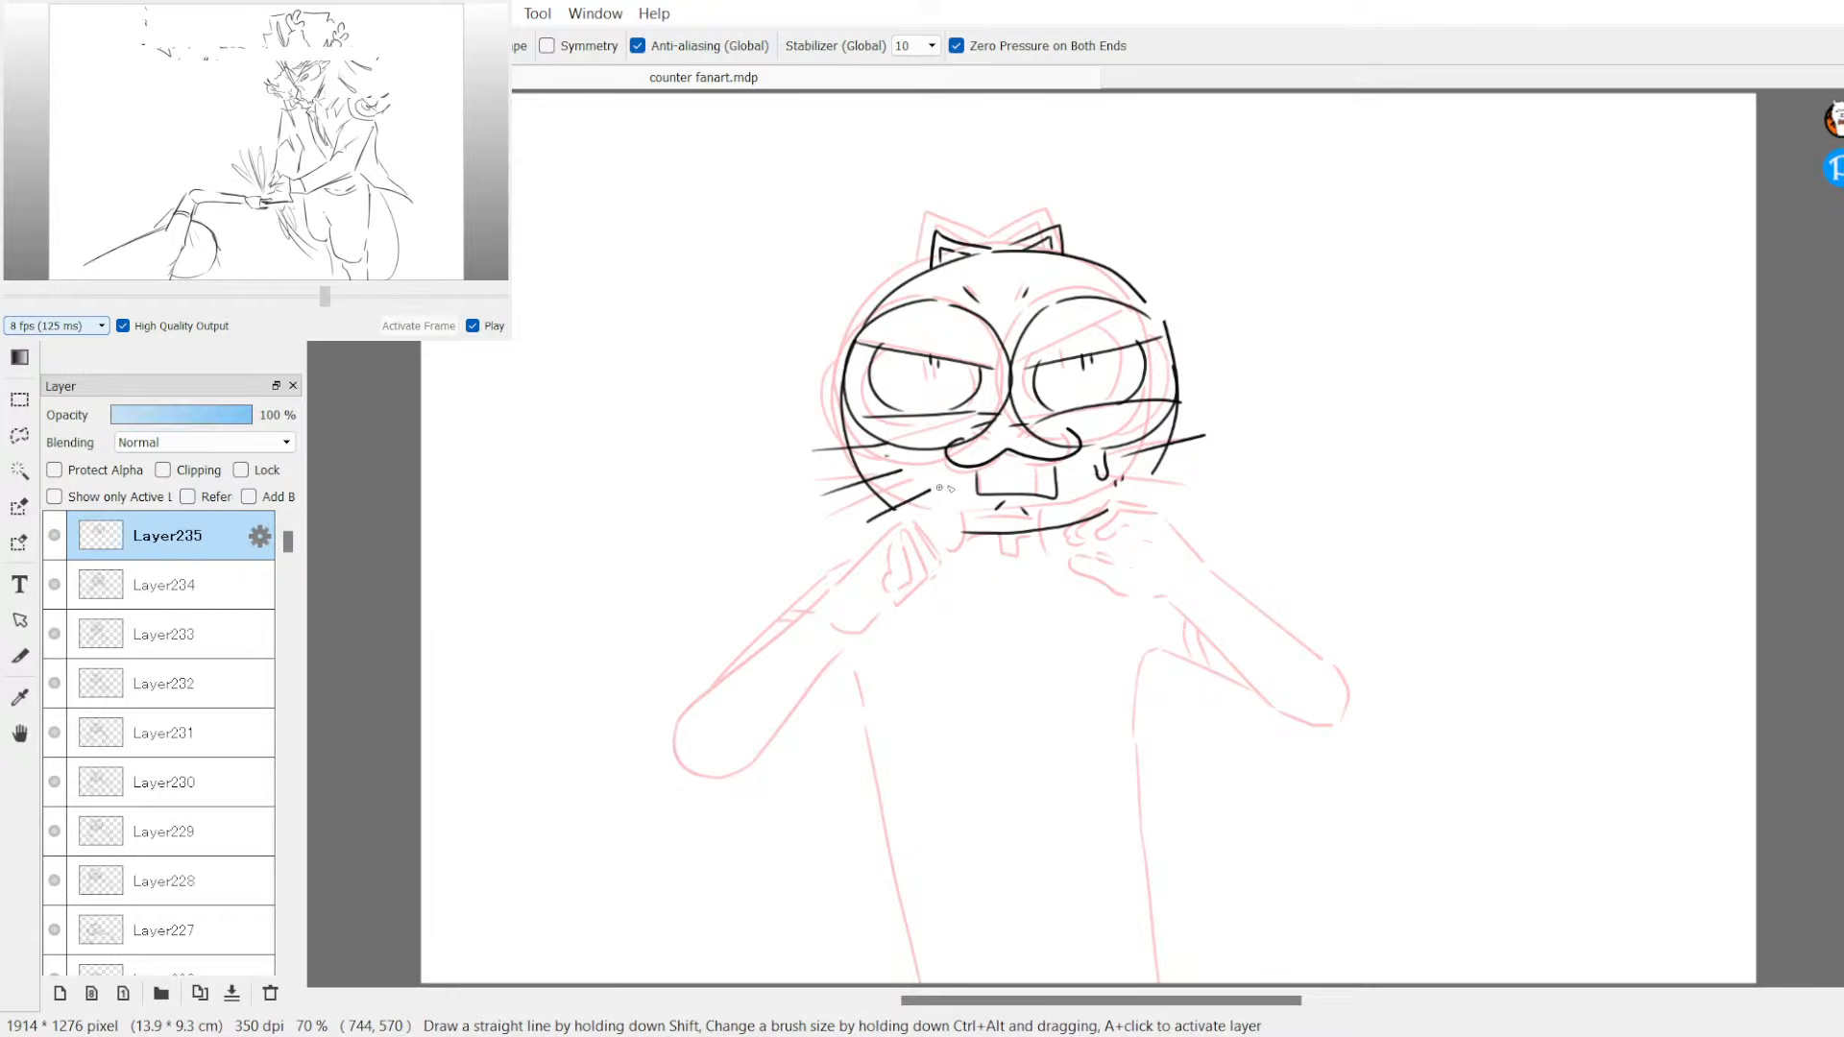
Step: Draw bent fingers and short wrist lines against the left side of the chin, undoing the stray strokes
{"action": "key", "text": "ctrl+z"}
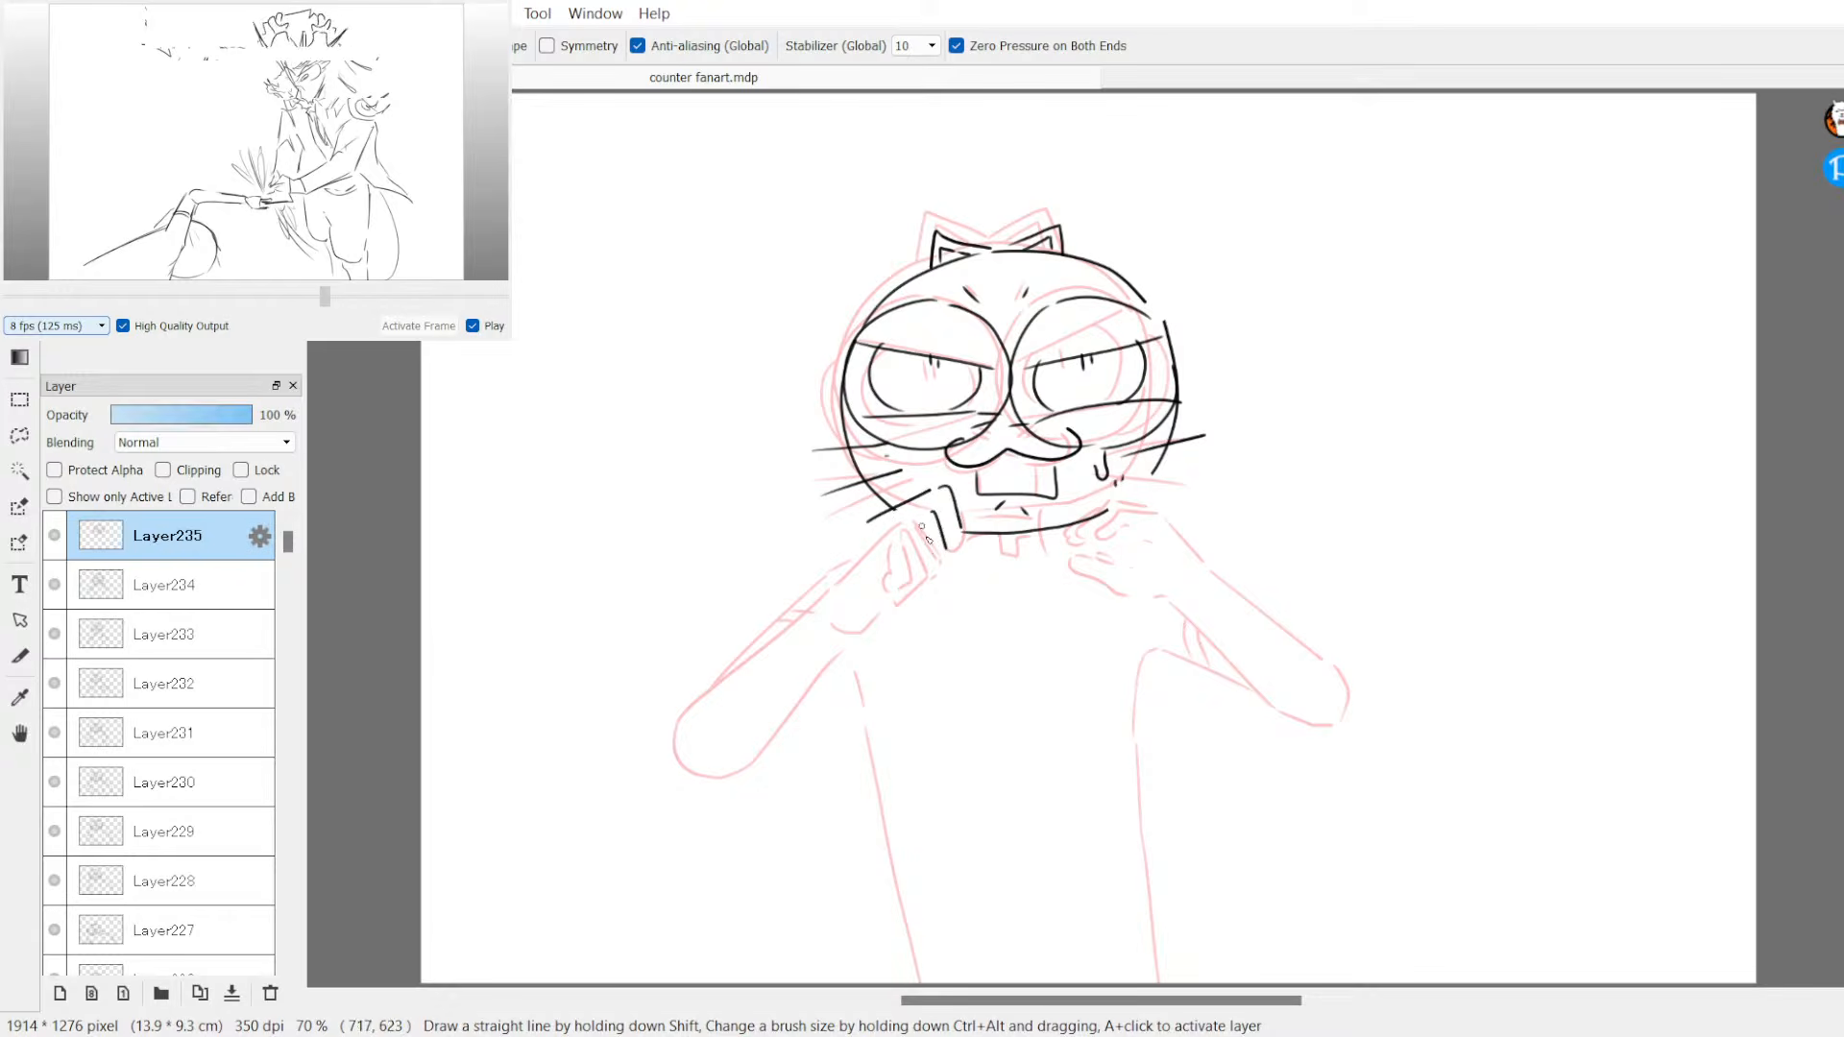
{"action": "left_click_drag", "start_coordinate": [934, 524], "coordinate": [924, 551]}
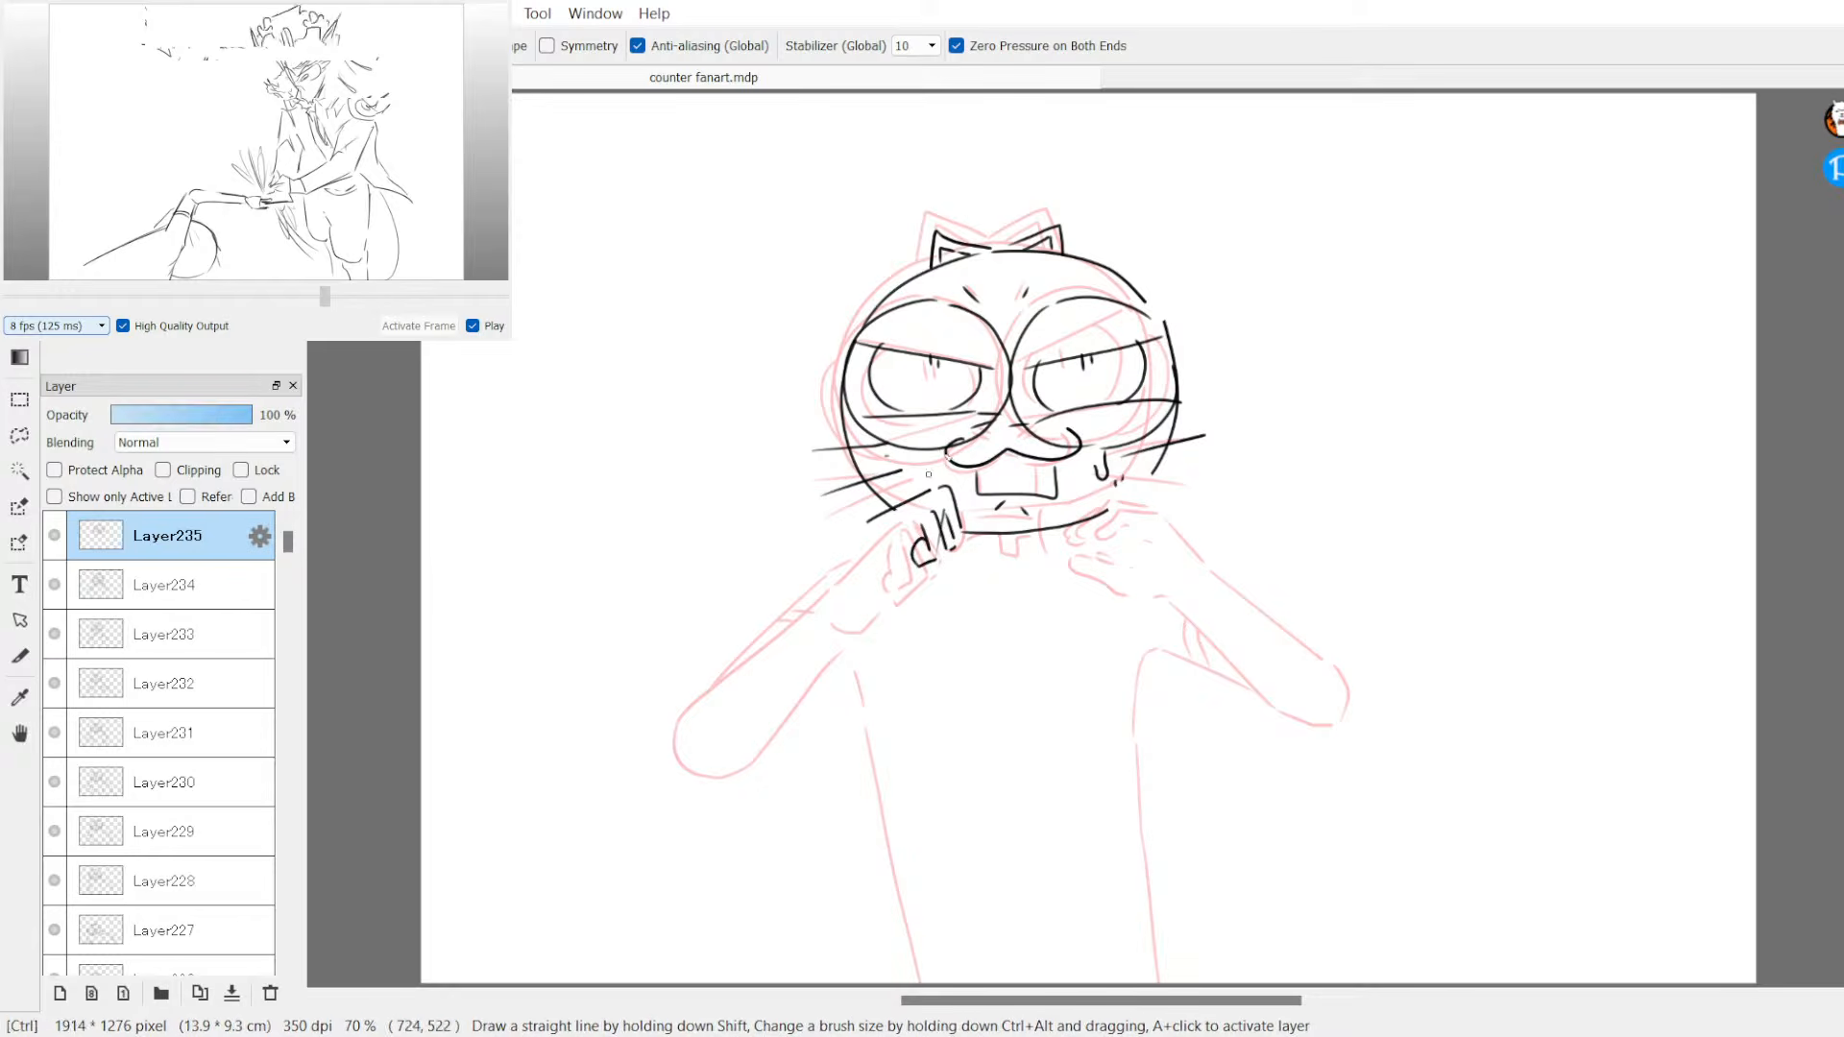
{"action": "key", "text": "ctrl+z"}
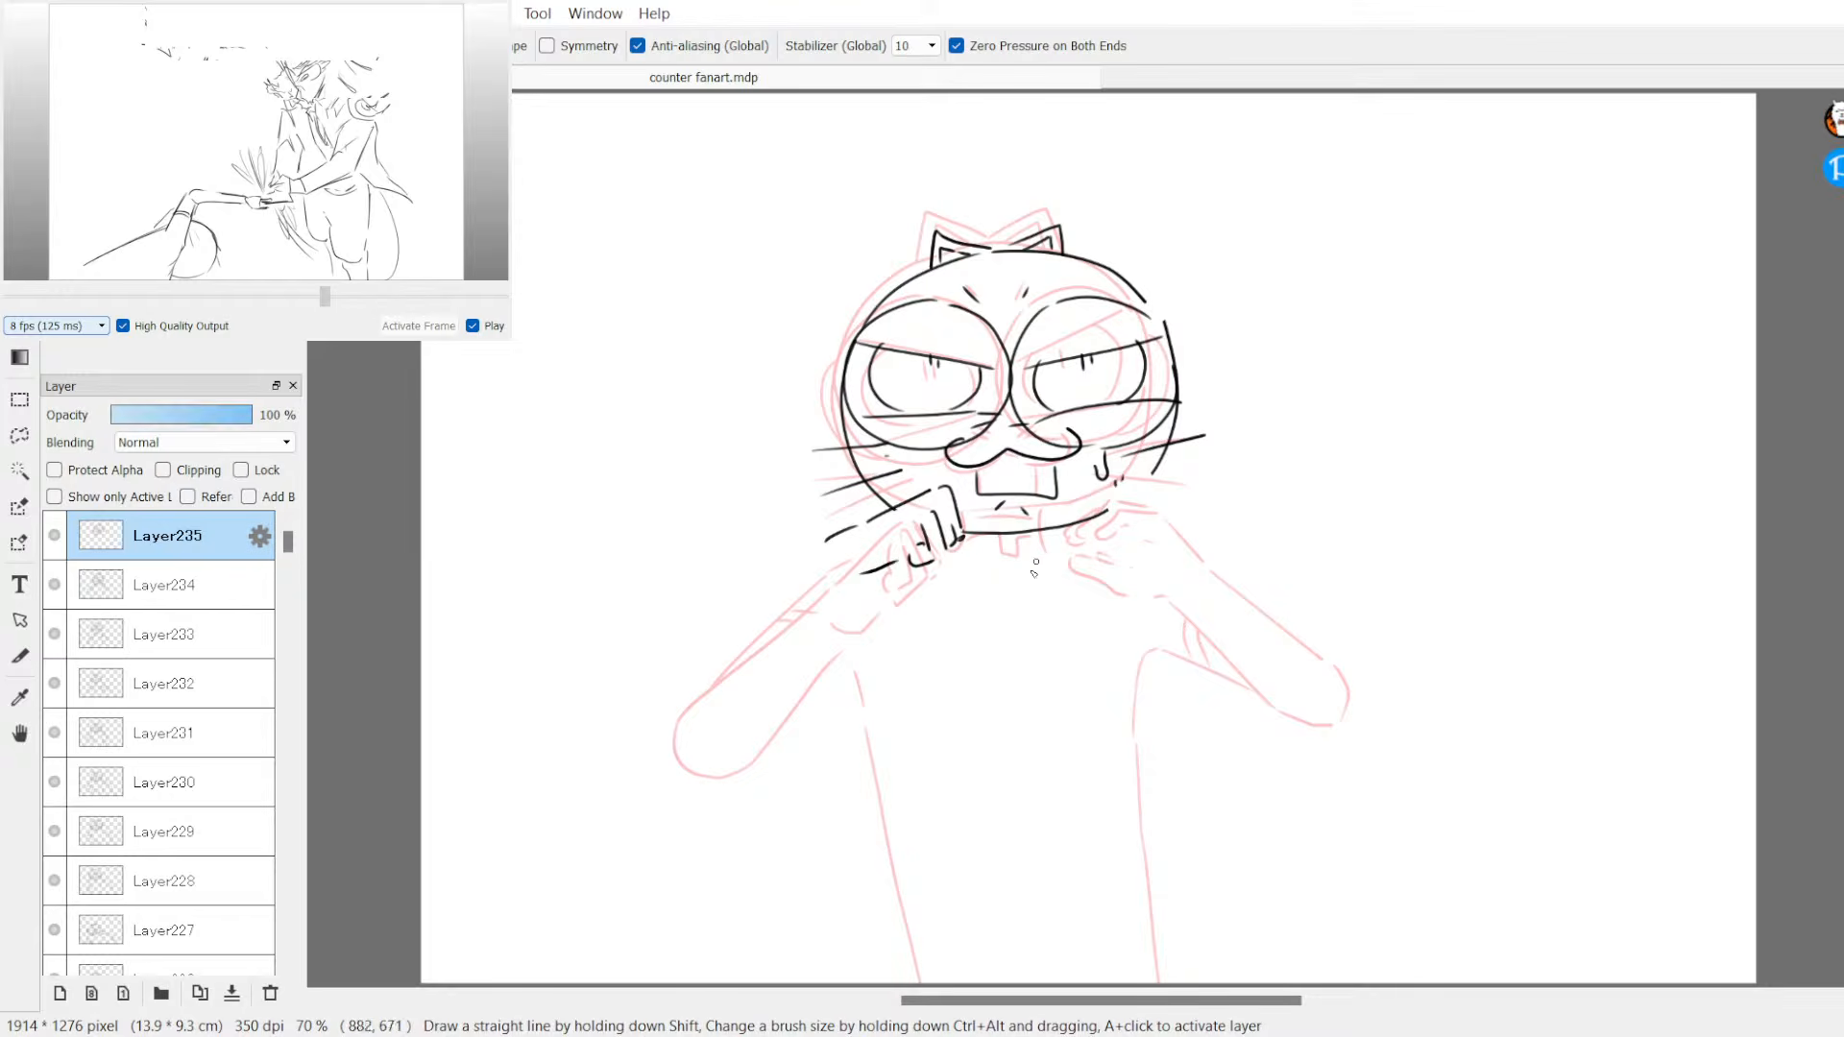
{"action": "key", "text": "ctrl+z"}
{"action": "left_click_drag", "start_coordinate": [859, 565], "coordinate": [896, 560]}
{"action": "key", "text": "ctrl+z"}
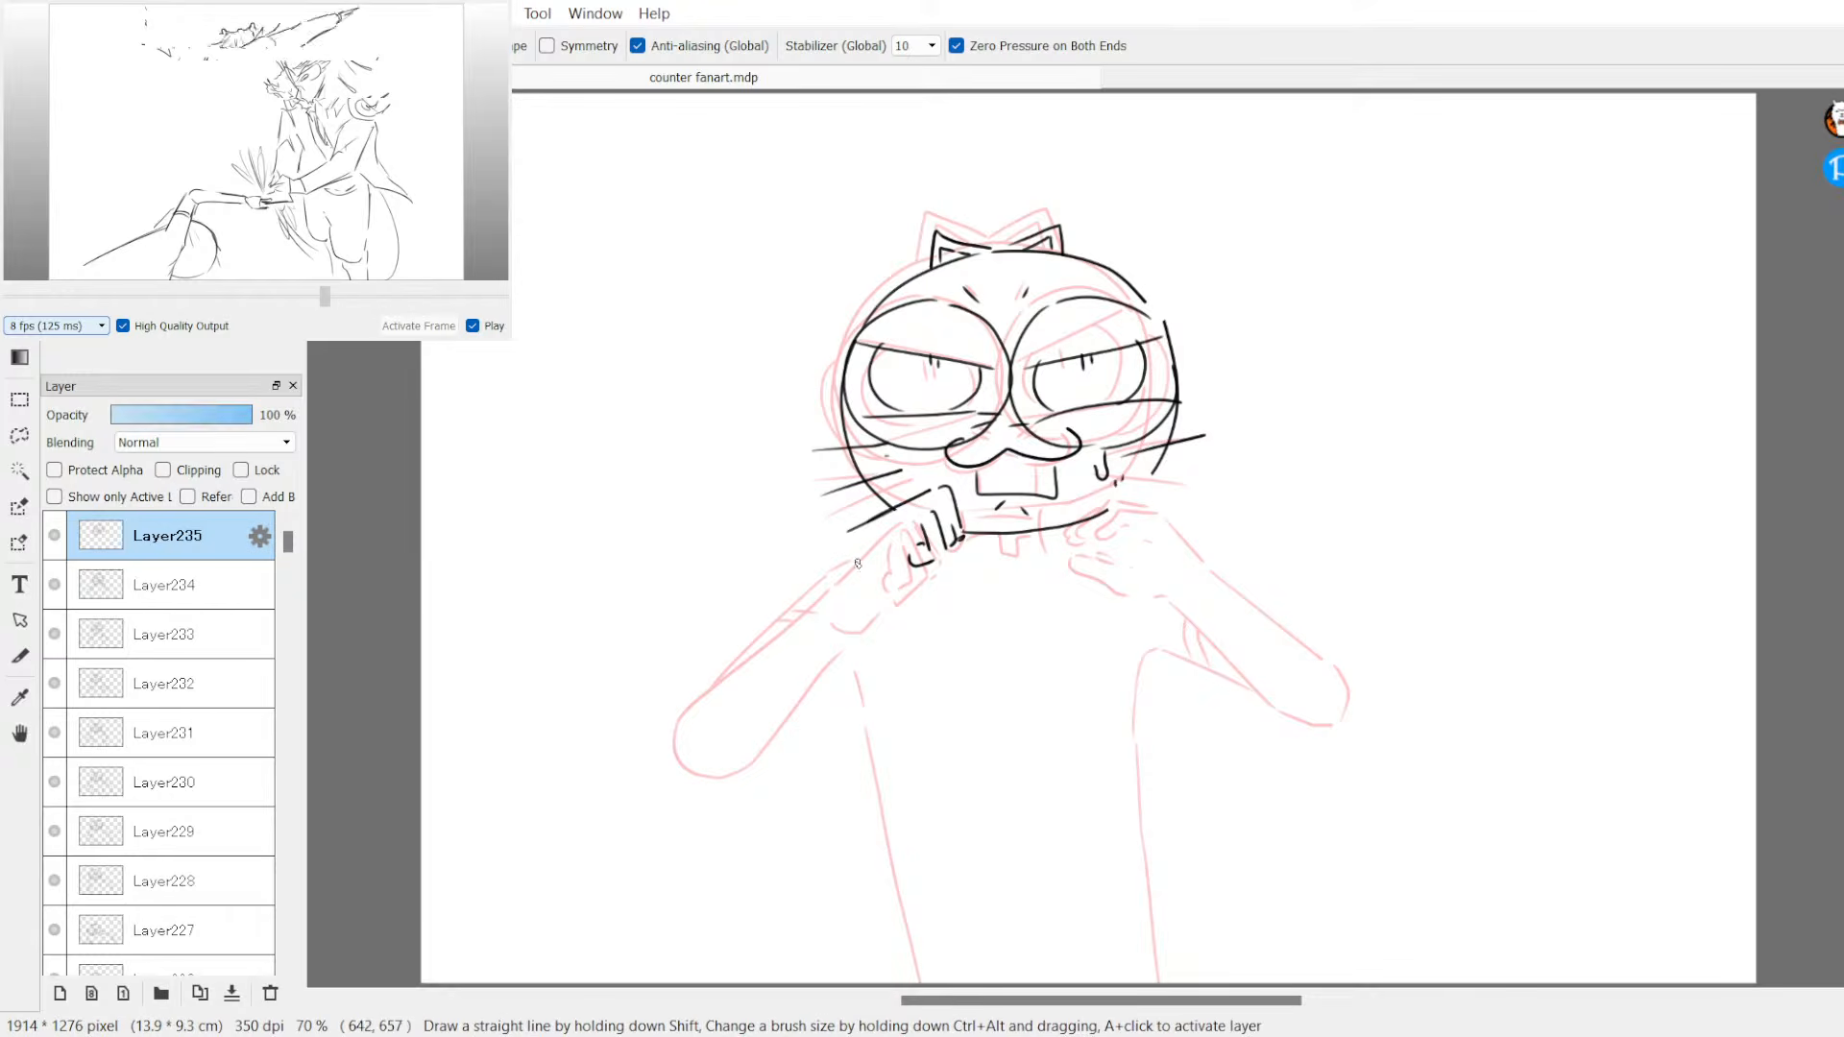
Step: Try a raised left arm with a rounded elbow and sleeve fold, and erase it back to the wrist
{"action": "mouse_move", "coordinate": [829, 560]}
{"action": "left_mouse_down"}
{"action": "mouse_move", "coordinate": [837, 574]}
{"action": "mouse_move", "coordinate": [667, 620]}
{"action": "left_mouse_up"}
{"action": "left_click_drag", "start_coordinate": [727, 672], "coordinate": [832, 599]}
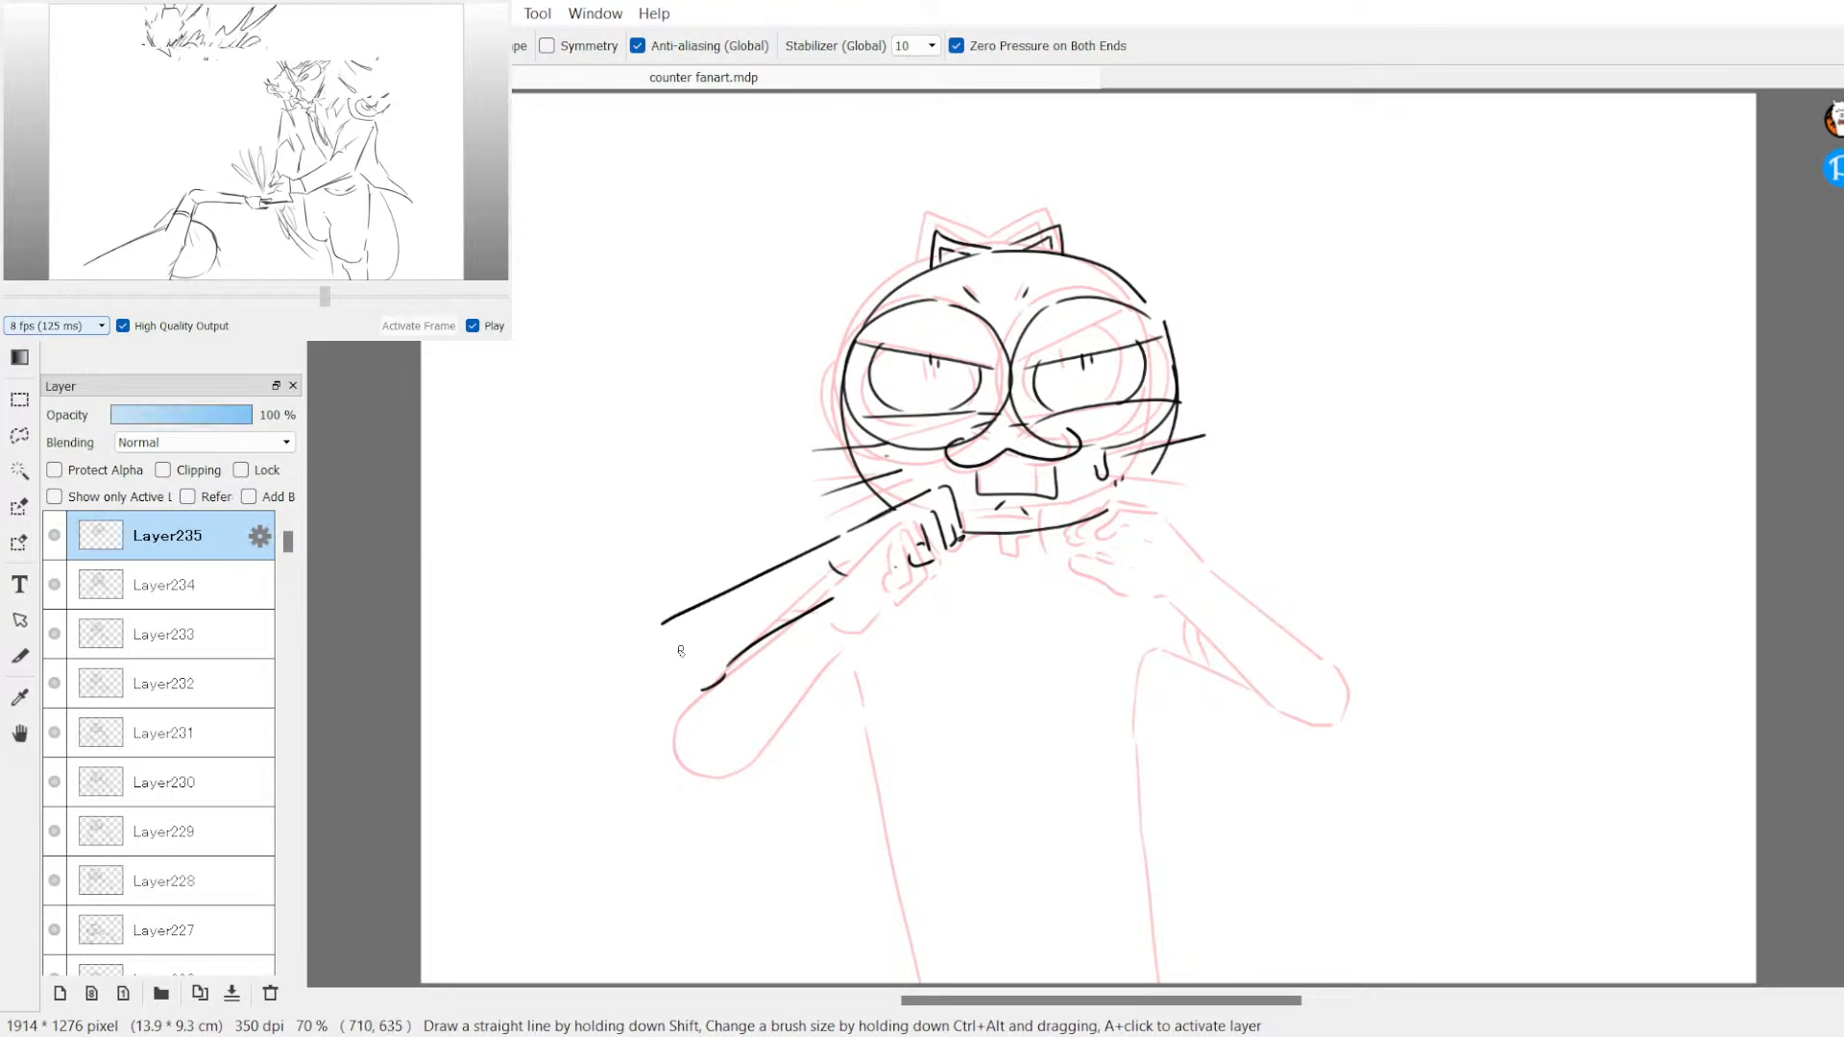
{"action": "left_click_drag", "start_coordinate": [711, 690], "coordinate": [810, 655]}
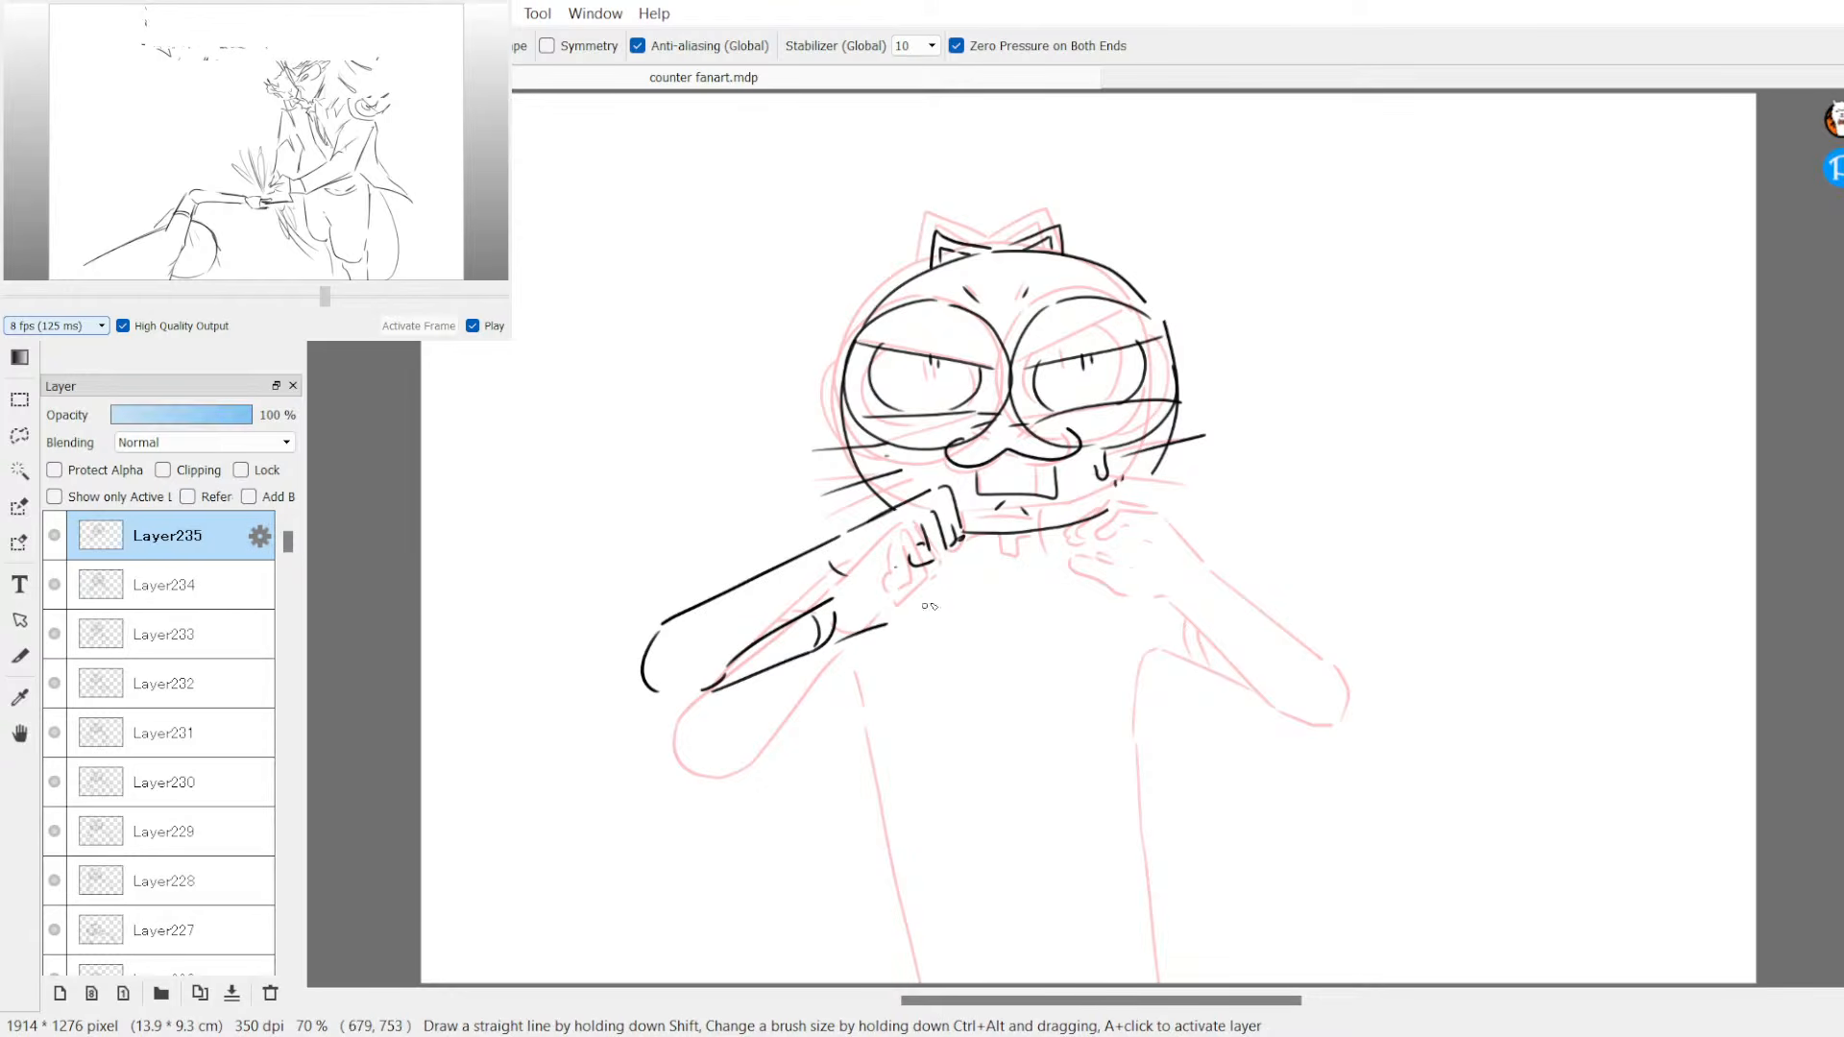
{"action": "key", "text": "e"}
{"action": "mouse_move", "coordinate": [845, 536]}
{"action": "left_mouse_down"}
{"action": "mouse_move", "coordinate": [838, 564]}
{"action": "mouse_move", "coordinate": [711, 608]}
{"action": "mouse_move", "coordinate": [651, 689]}
{"action": "left_mouse_up"}
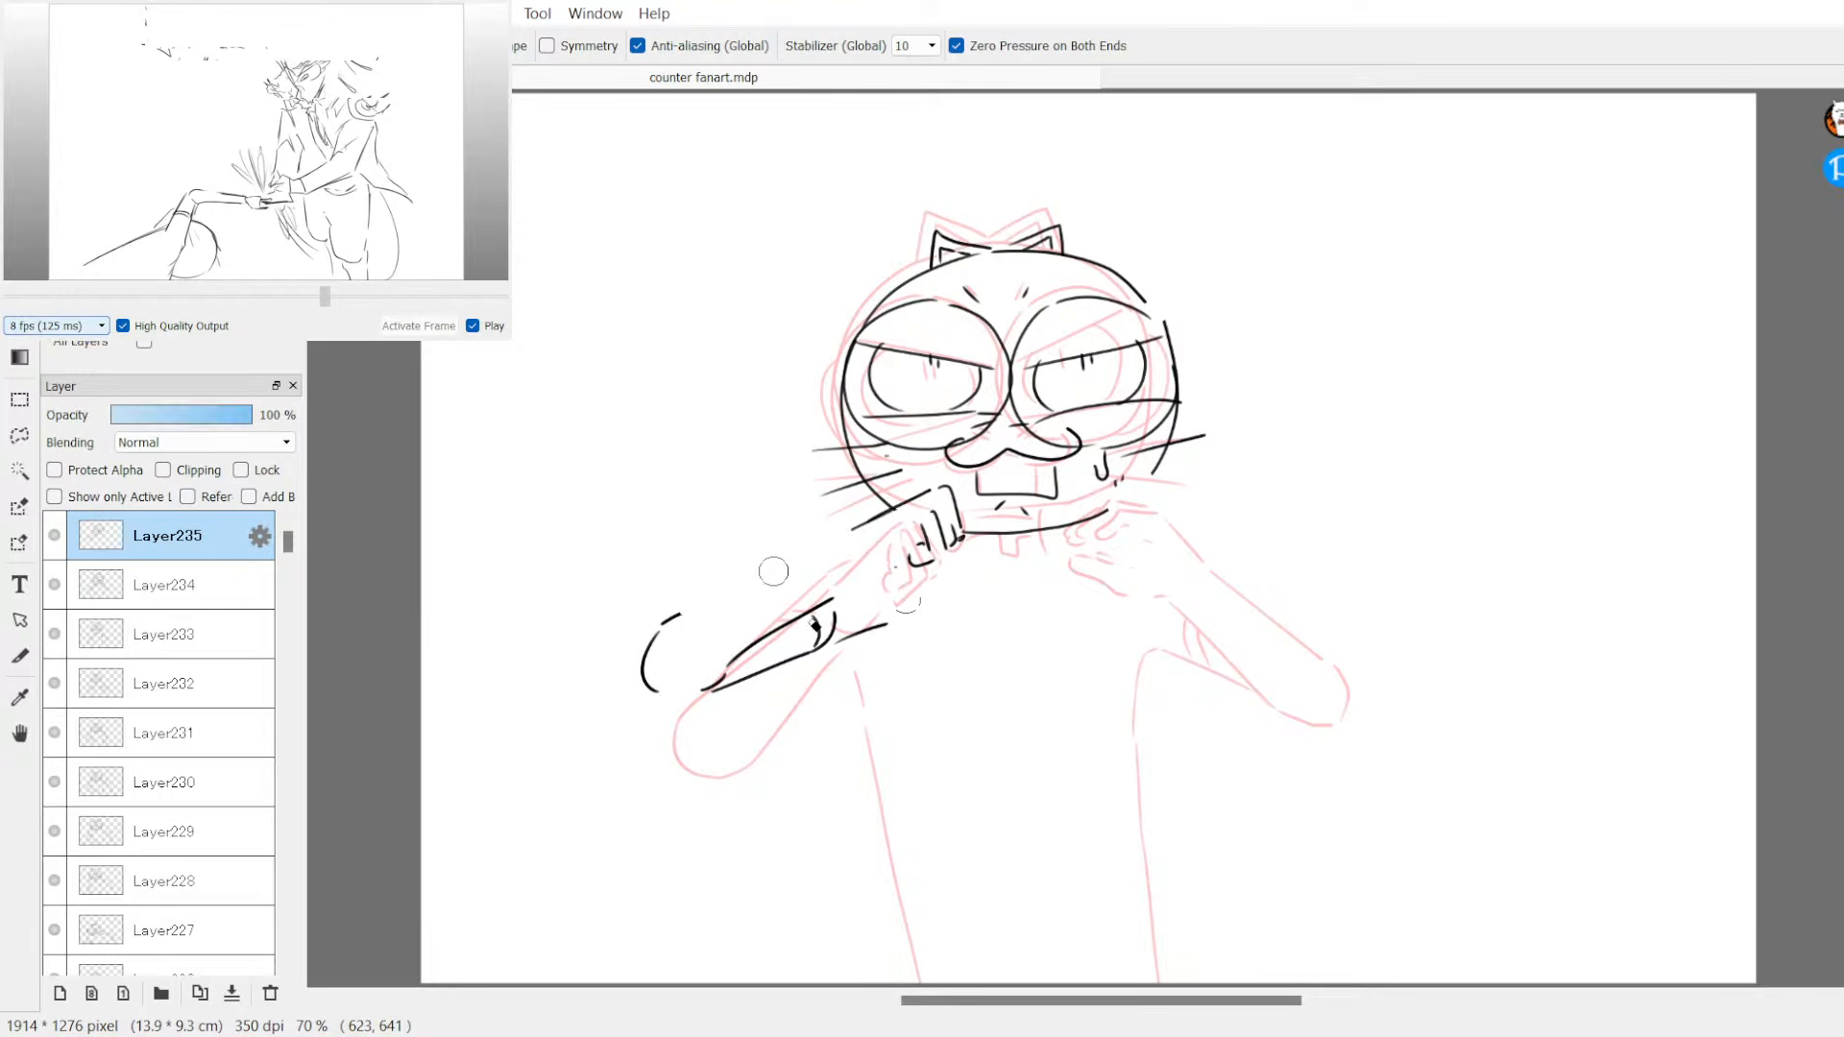
{"action": "mouse_move", "coordinate": [773, 572]}
{"action": "left_mouse_down"}
{"action": "mouse_move", "coordinate": [650, 646]}
{"action": "mouse_move", "coordinate": [650, 630]}
{"action": "mouse_move", "coordinate": [711, 677]}
{"action": "mouse_move", "coordinate": [823, 612]}
{"action": "mouse_move", "coordinate": [711, 684]}
{"action": "mouse_move", "coordinate": [730, 686]}
{"action": "mouse_move", "coordinate": [678, 693]}
{"action": "mouse_move", "coordinate": [810, 646]}
{"action": "left_mouse_up"}
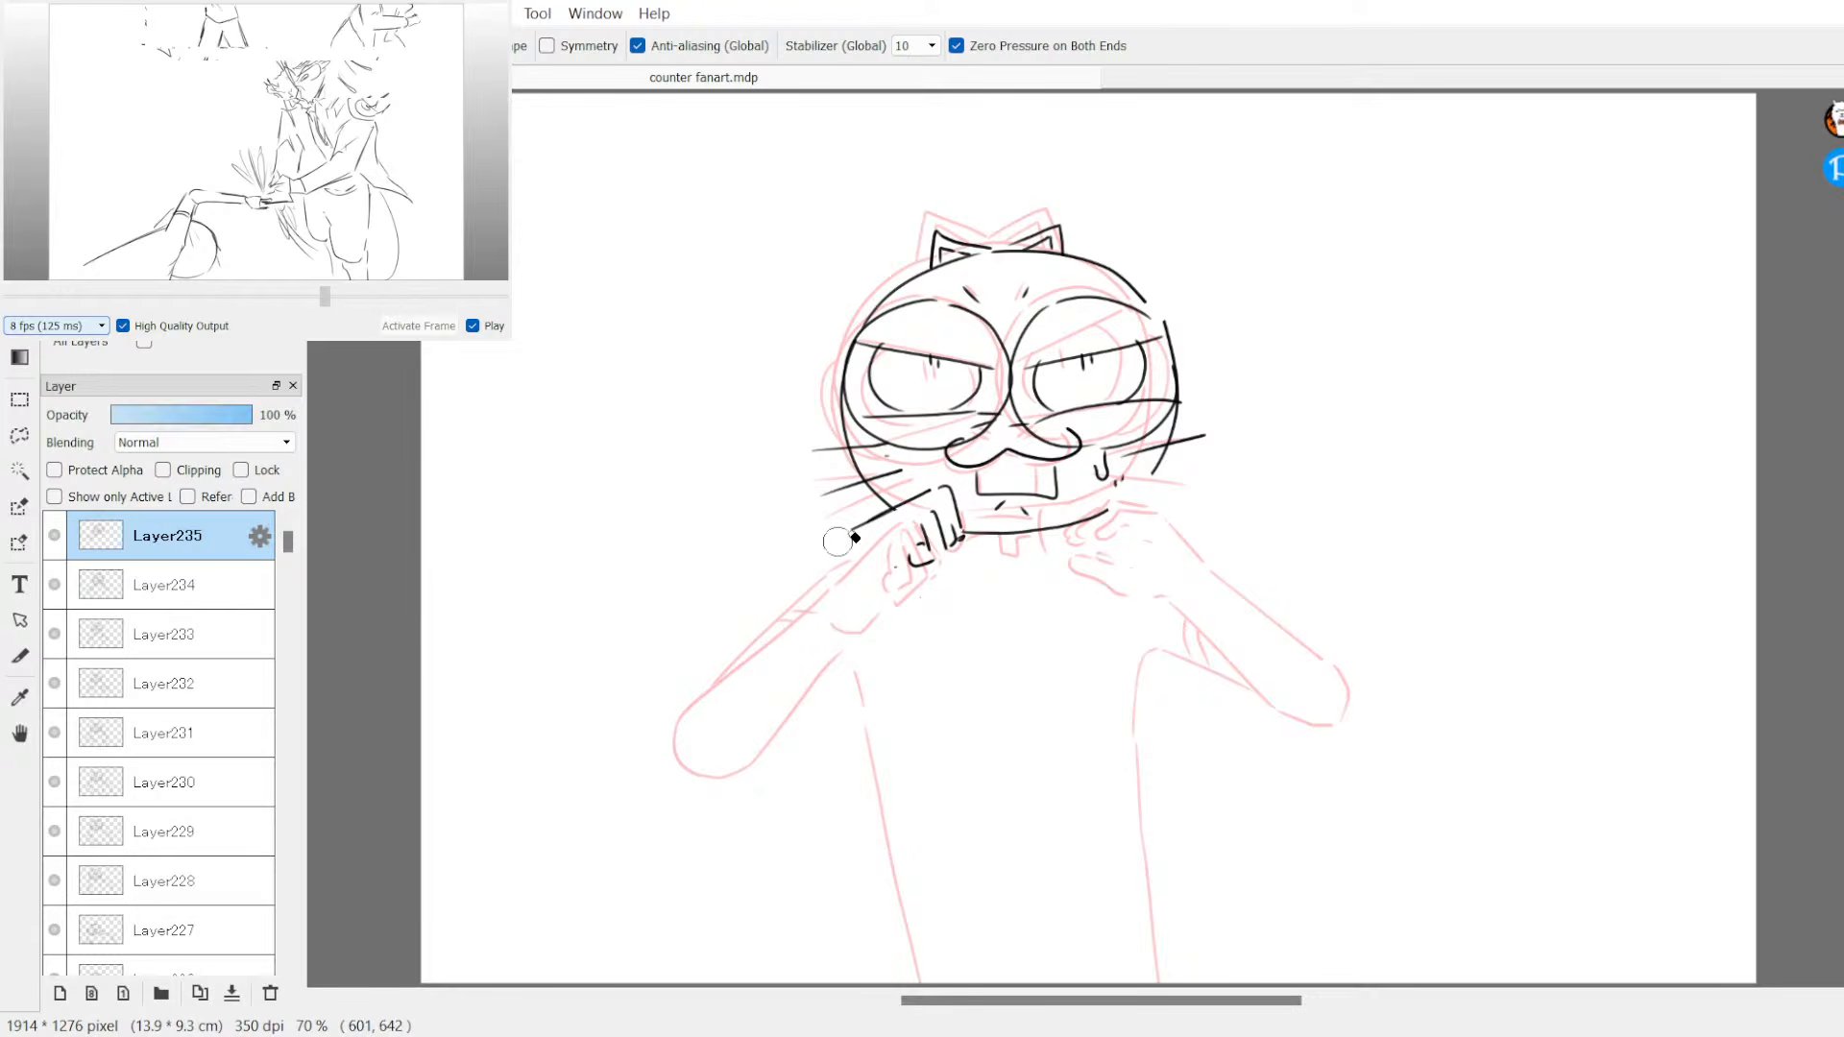
Step: Try redrawing the left arm as a long tapered shape ending in a rounded elbow
{"action": "key", "text": "b"}
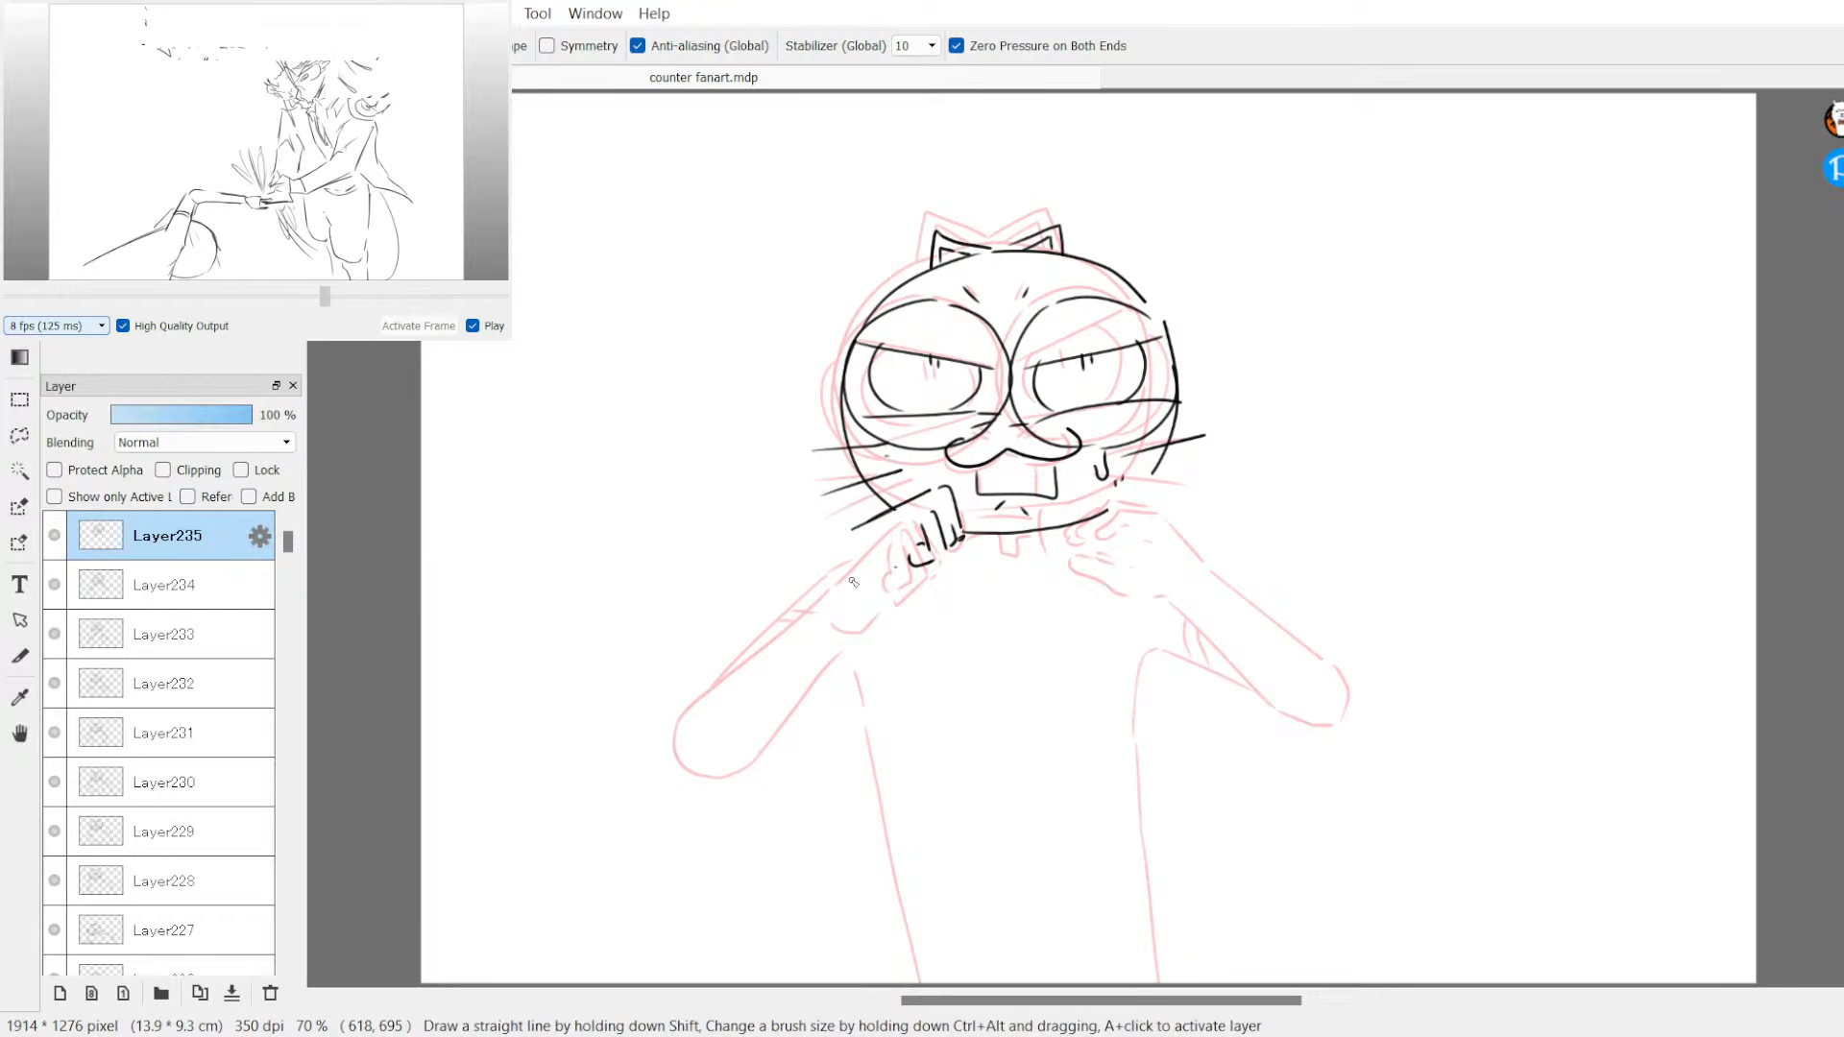
{"action": "key", "text": "e"}
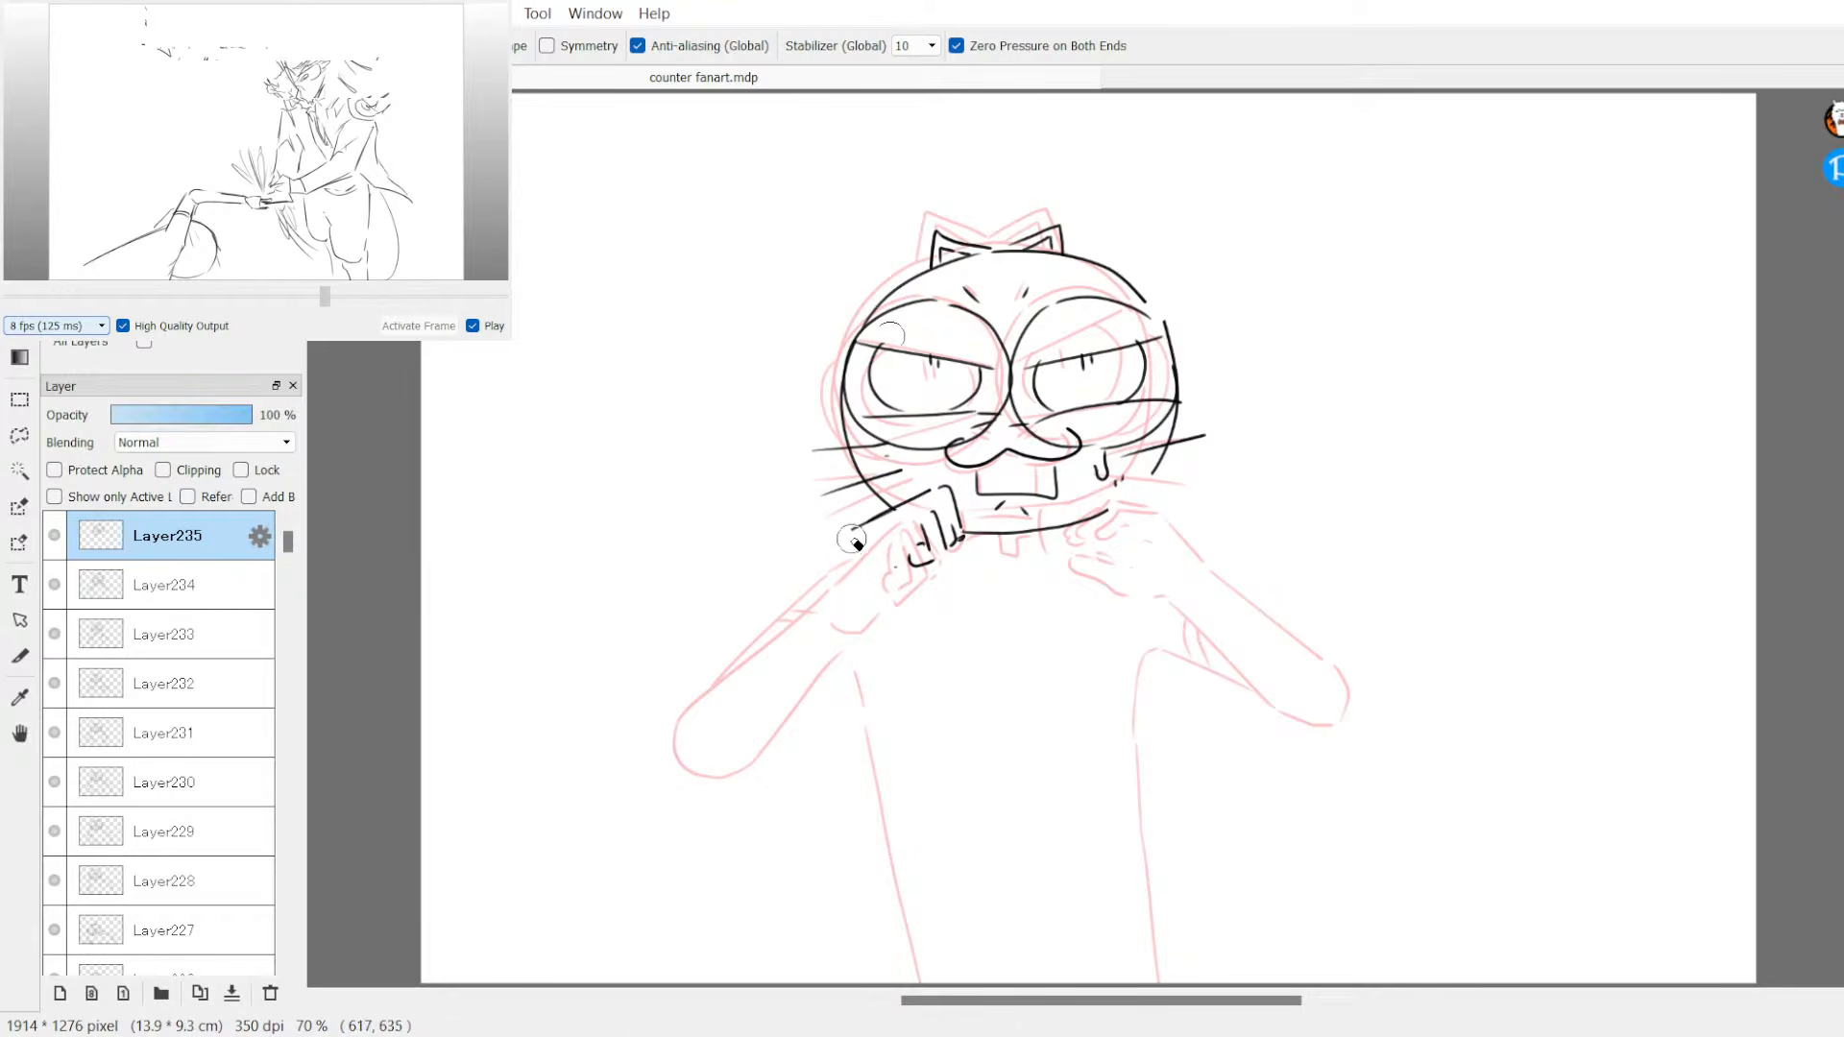
{"action": "key", "text": "b"}
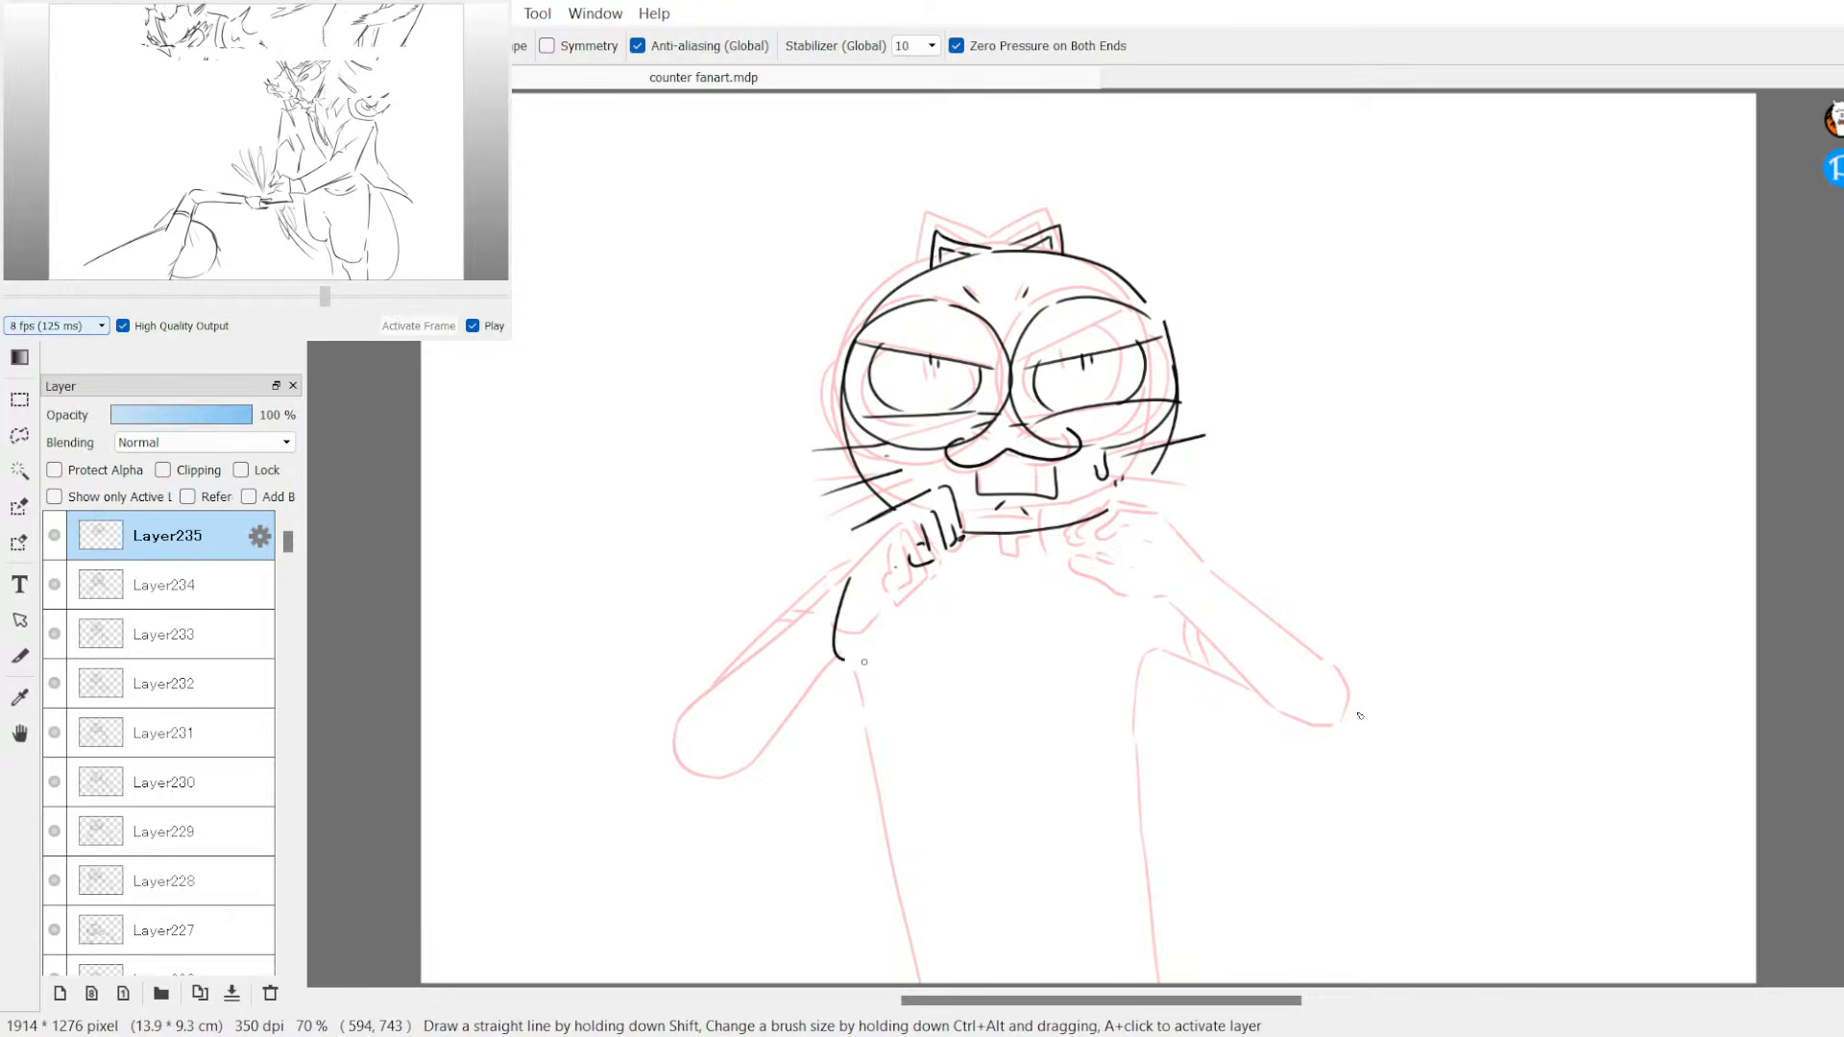
{"action": "mouse_move", "coordinate": [864, 662]}
{"action": "left_mouse_down"}
{"action": "mouse_move", "coordinate": [1129, 739]}
{"action": "mouse_move", "coordinate": [1403, 708]}
{"action": "mouse_move", "coordinate": [1444, 784]}
{"action": "mouse_move", "coordinate": [1632, 758]}
{"action": "left_mouse_up"}
{"action": "key", "text": "ctrl+z"}
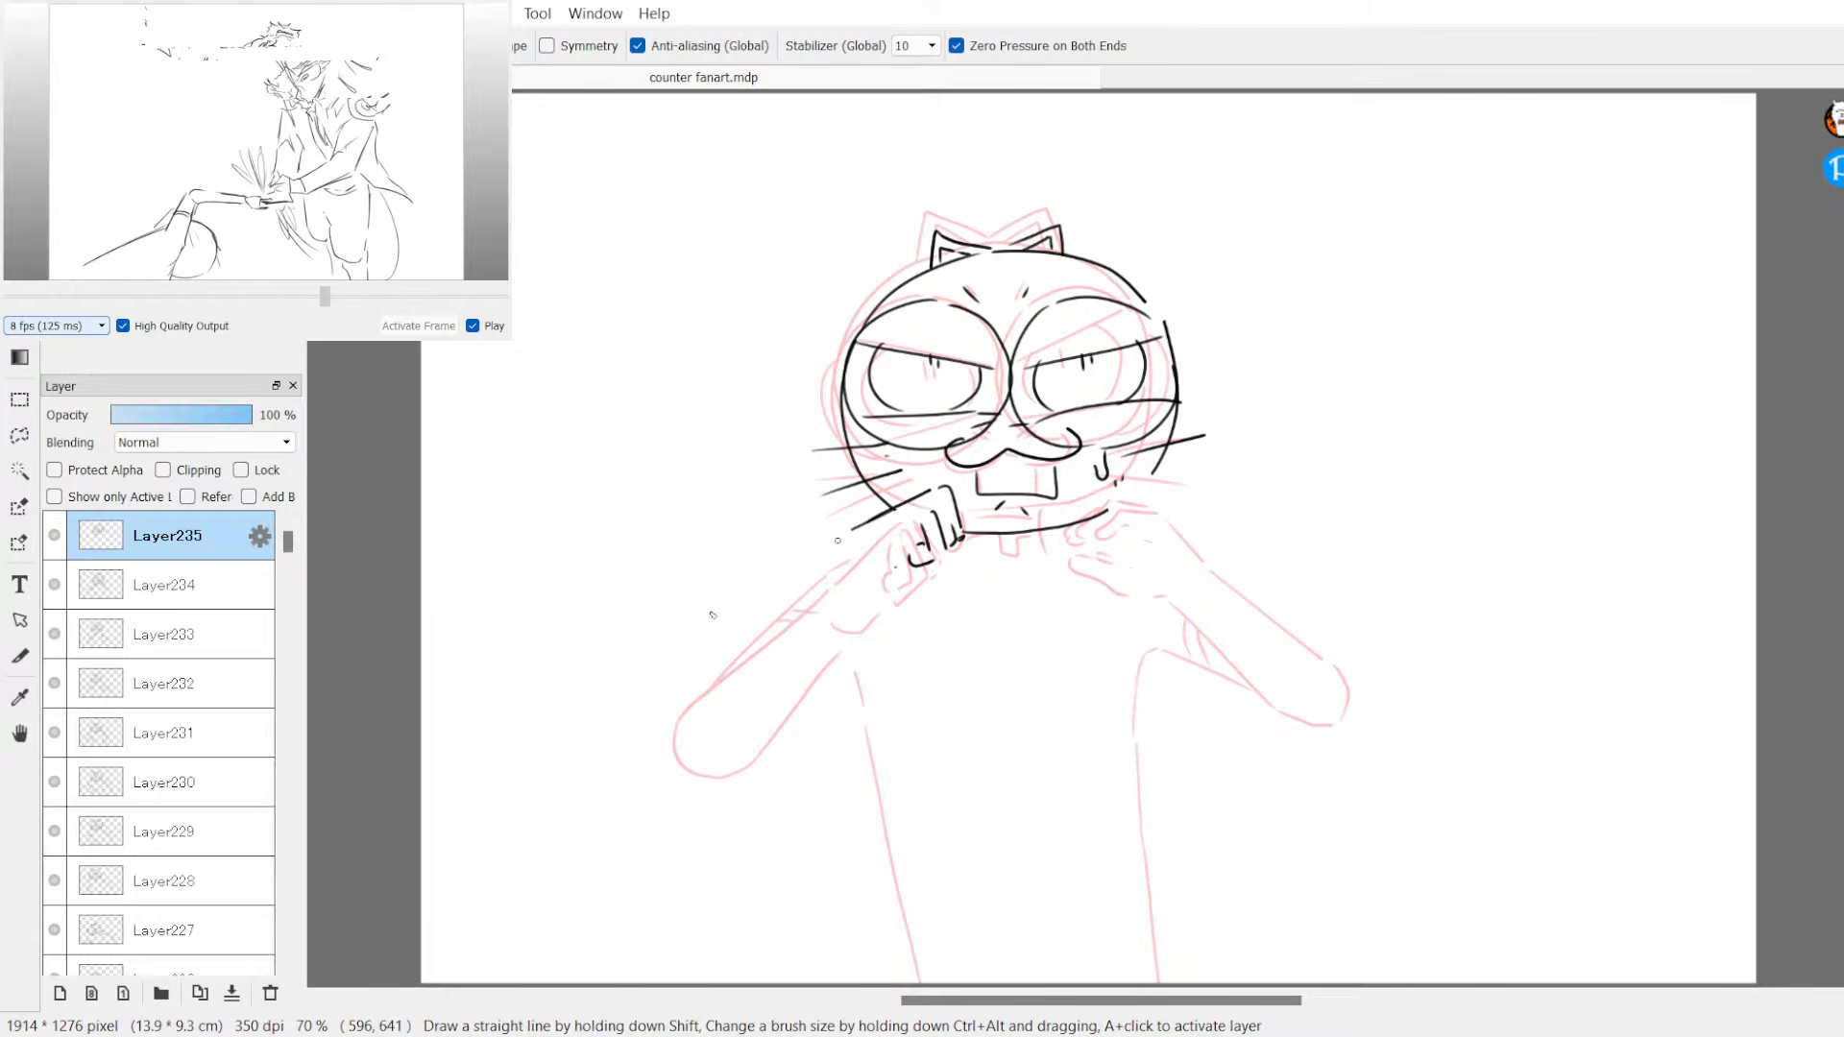
{"action": "left_click_drag", "start_coordinate": [837, 541], "coordinate": [683, 626]}
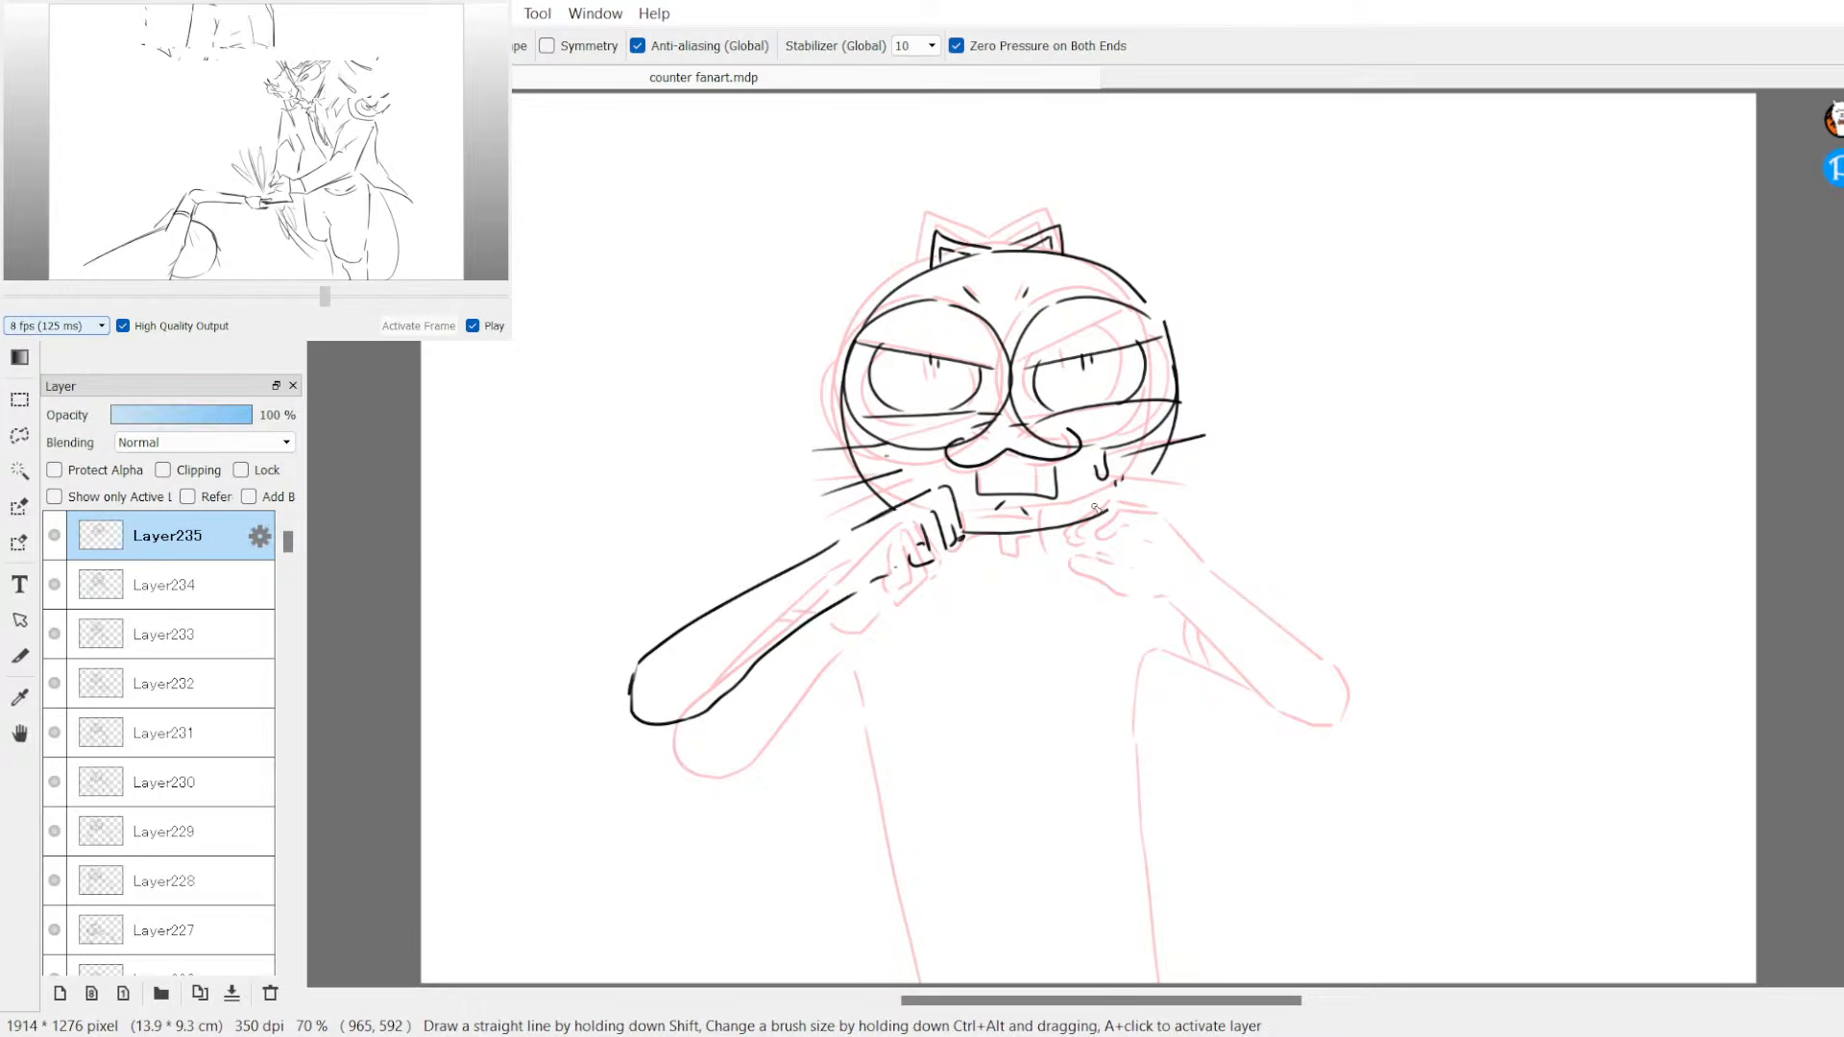
Step: Test a freehand stroke with the global stabilizer at 0, undo it, and restore the stabilizer to 10
{"action": "left_click", "coordinate": [930, 45]}
{"action": "left_click", "coordinate": [907, 64]}
{"action": "mouse_move", "coordinate": [930, 165]}
{"action": "left_mouse_down"}
{"action": "mouse_move", "coordinate": [1199, 240]}
{"action": "mouse_move", "coordinate": [1350, 303]}
{"action": "mouse_move", "coordinate": [1309, 293]}
{"action": "left_mouse_up"}
{"action": "key", "text": "ctrl+z"}
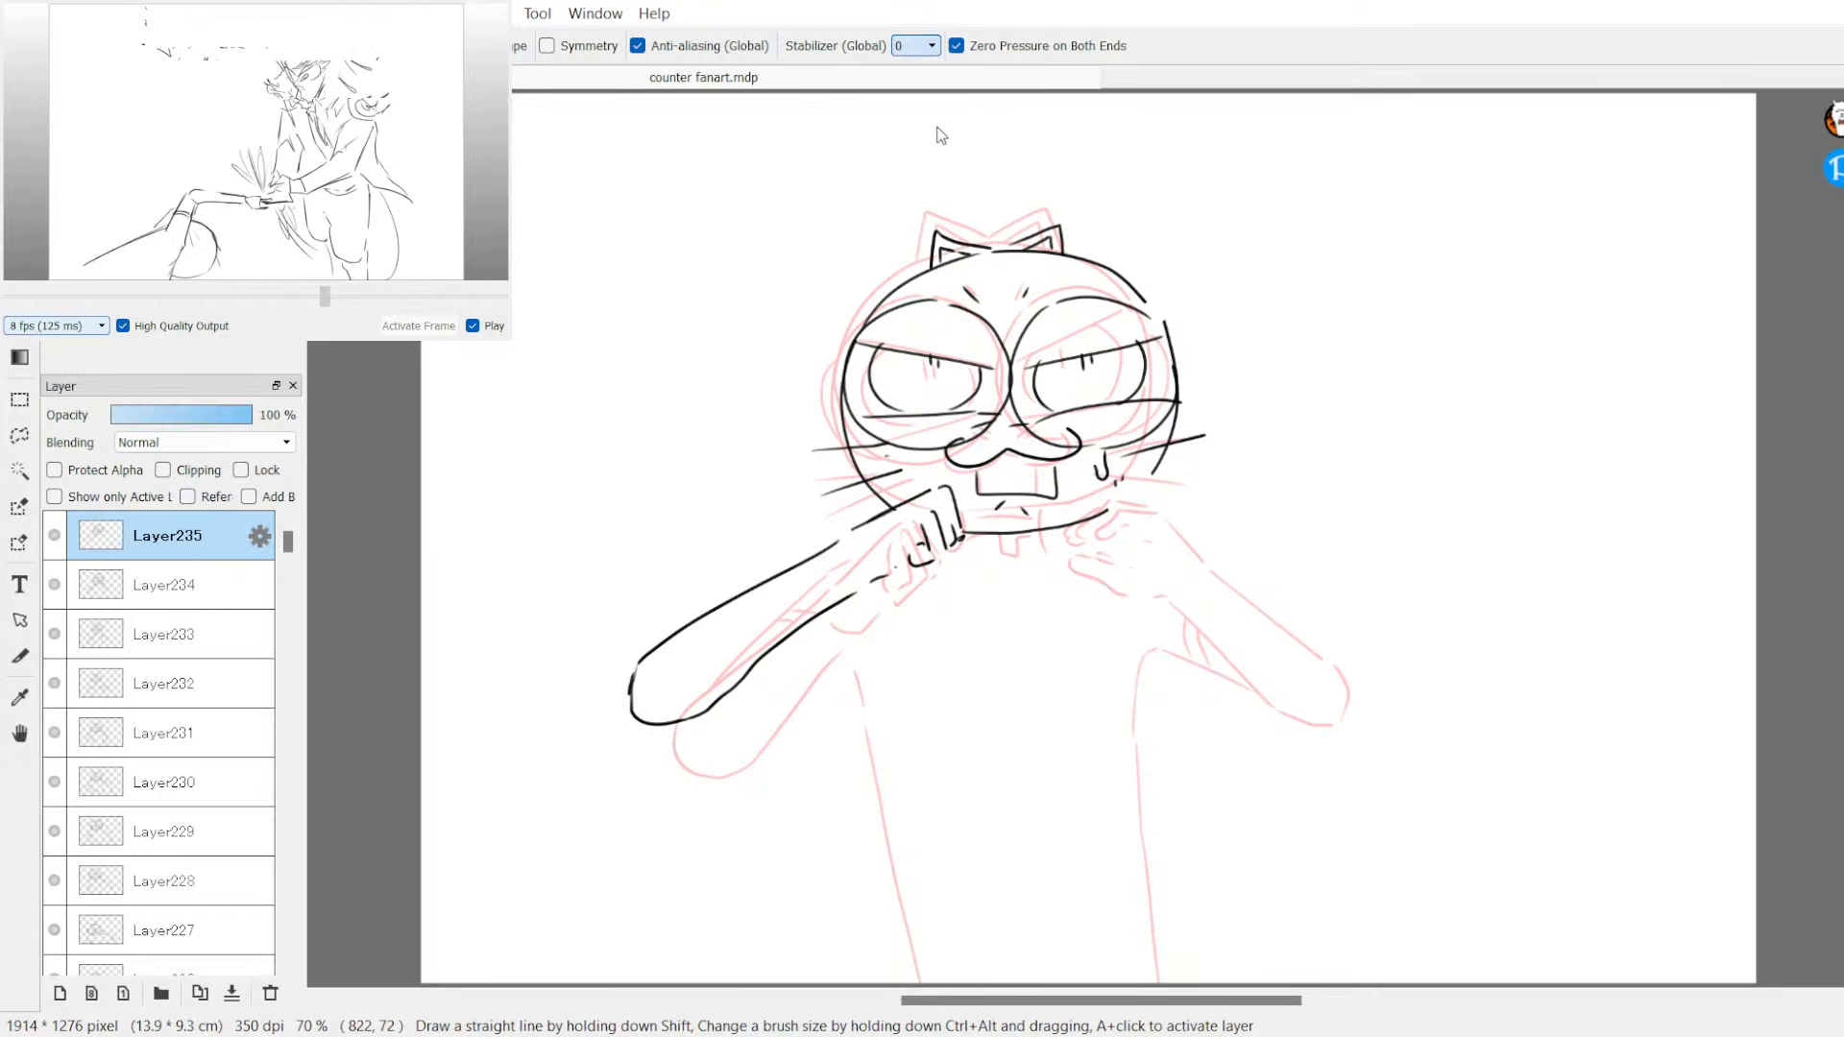
{"action": "left_click", "coordinate": [930, 45]}
{"action": "left_click", "coordinate": [907, 96]}
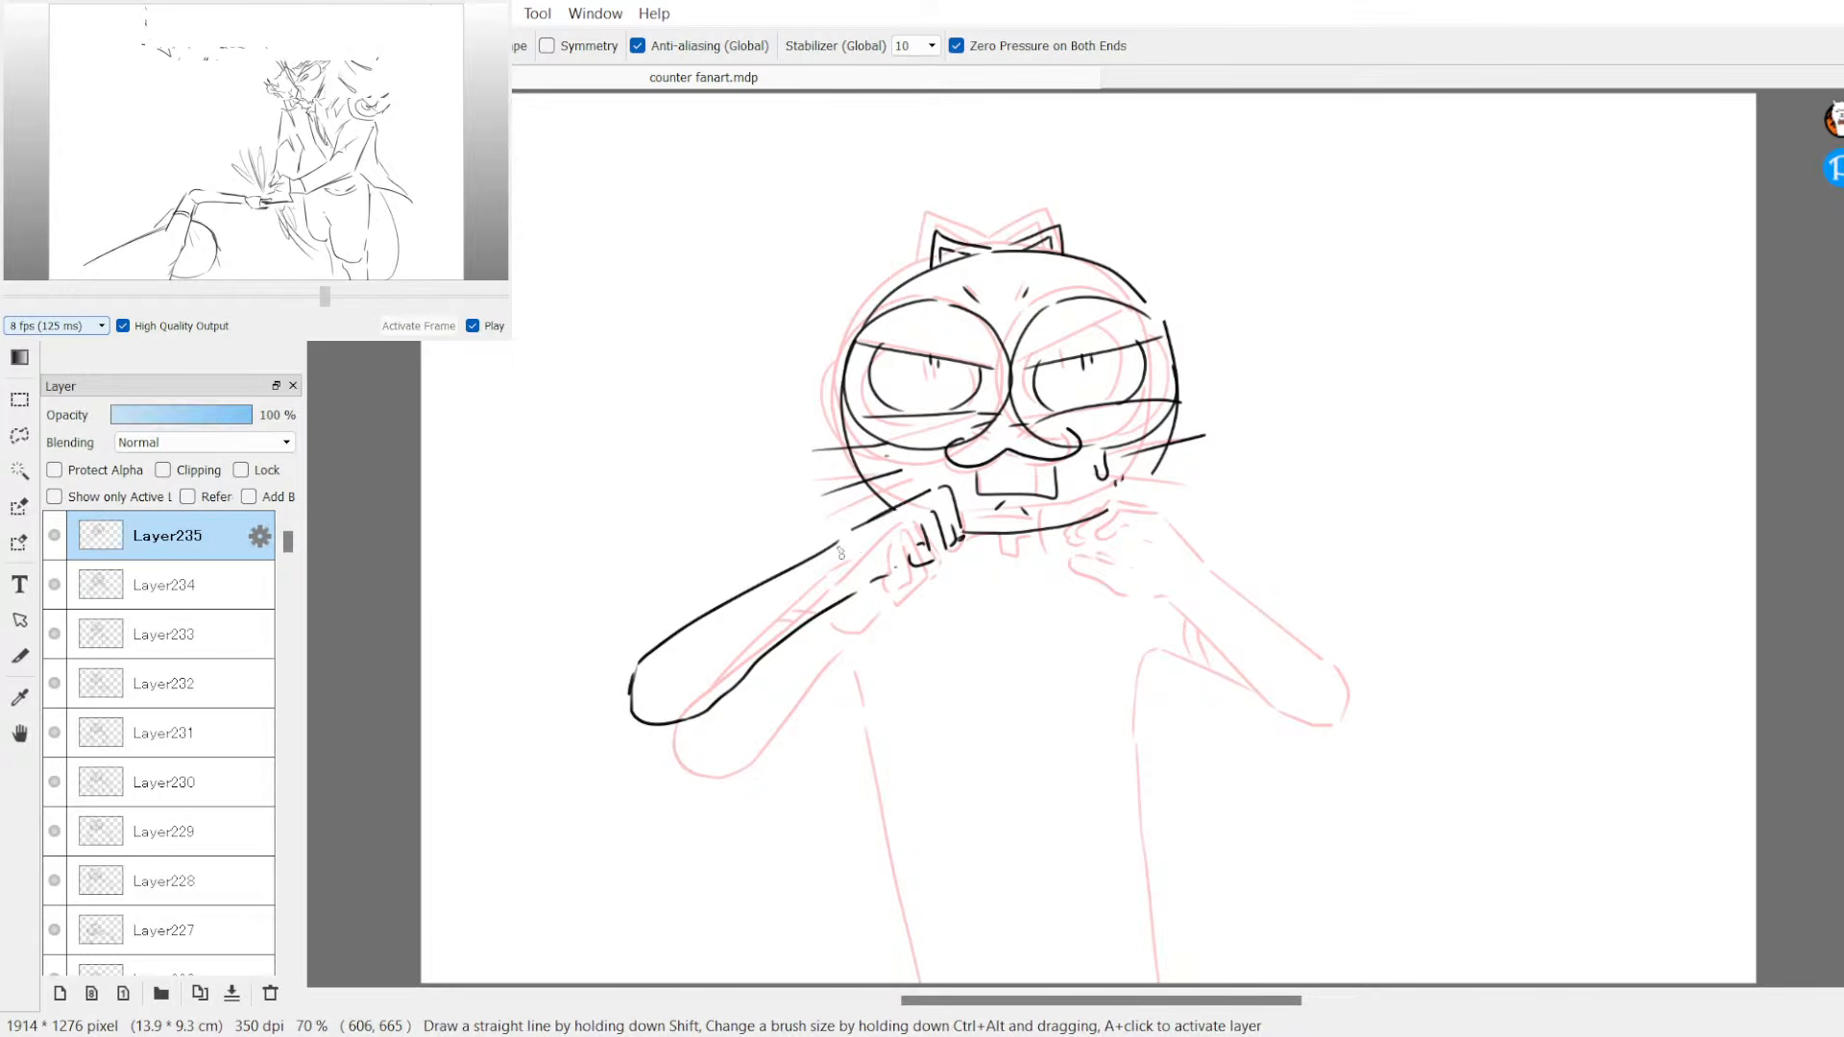
Step: Erase the left arm outline back to the wrist and save the file
{"action": "mouse_move", "coordinate": [834, 546]}
{"action": "left_mouse_down"}
{"action": "mouse_move", "coordinate": [642, 677]}
{"action": "mouse_move", "coordinate": [630, 710]}
{"action": "mouse_move", "coordinate": [698, 712]}
{"action": "mouse_move", "coordinate": [859, 608]}
{"action": "mouse_move", "coordinate": [720, 622]}
{"action": "mouse_move", "coordinate": [733, 685]}
{"action": "left_mouse_up"}
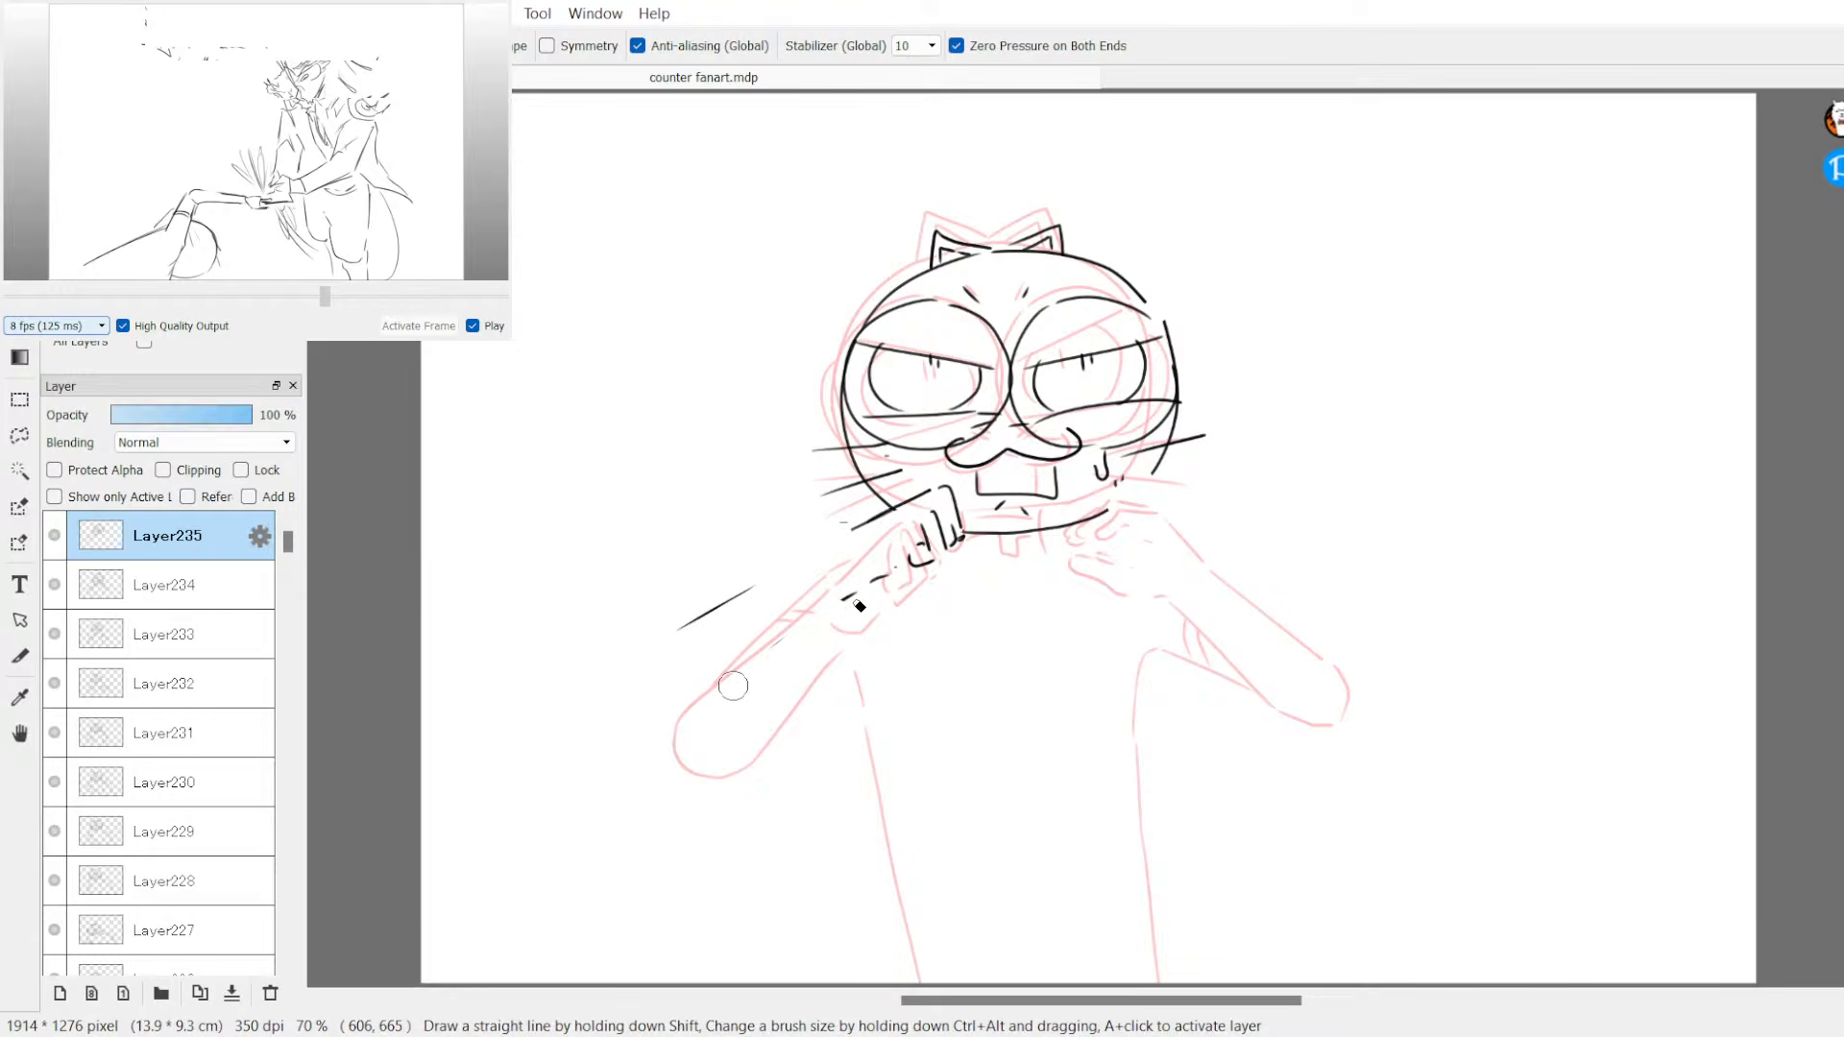
{"action": "left_click_drag", "start_coordinate": [759, 588], "coordinate": [689, 627]}
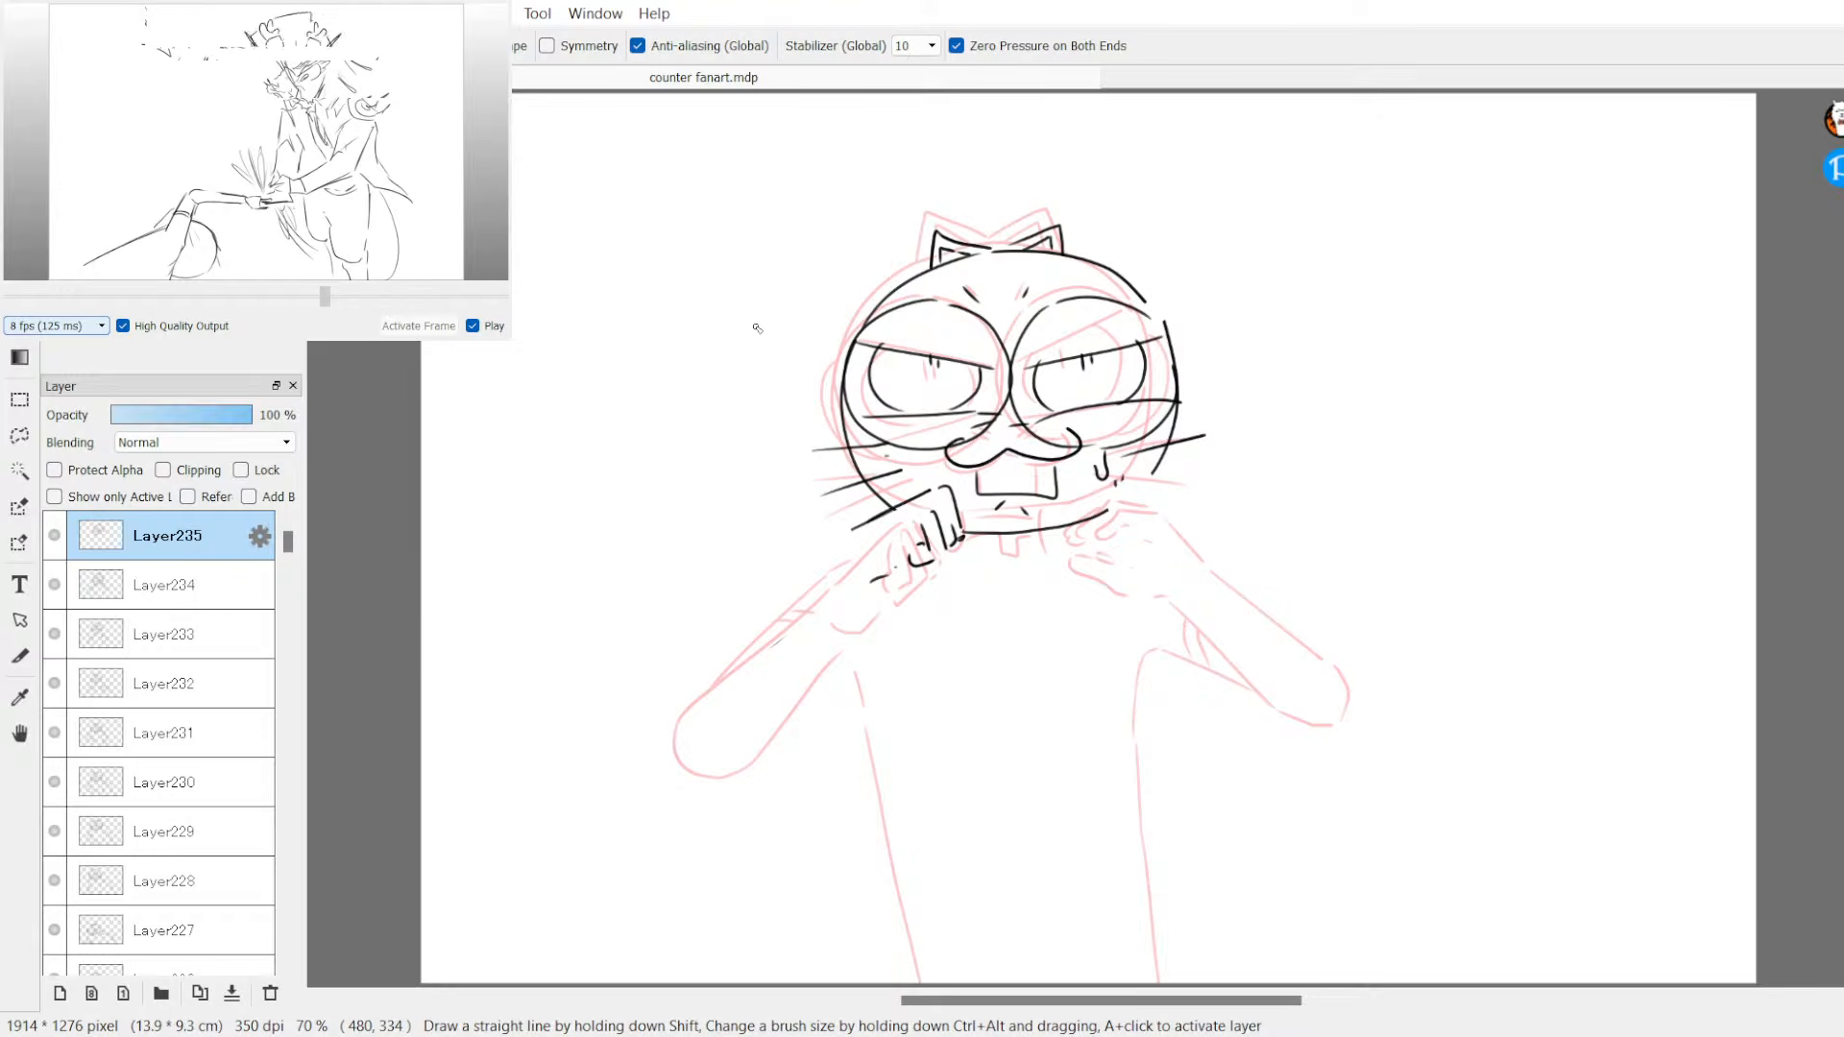
{"action": "key", "text": "ctrl"}
{"action": "key", "text": "ctrl+s"}
{"action": "key", "text": "ctrl+w"}
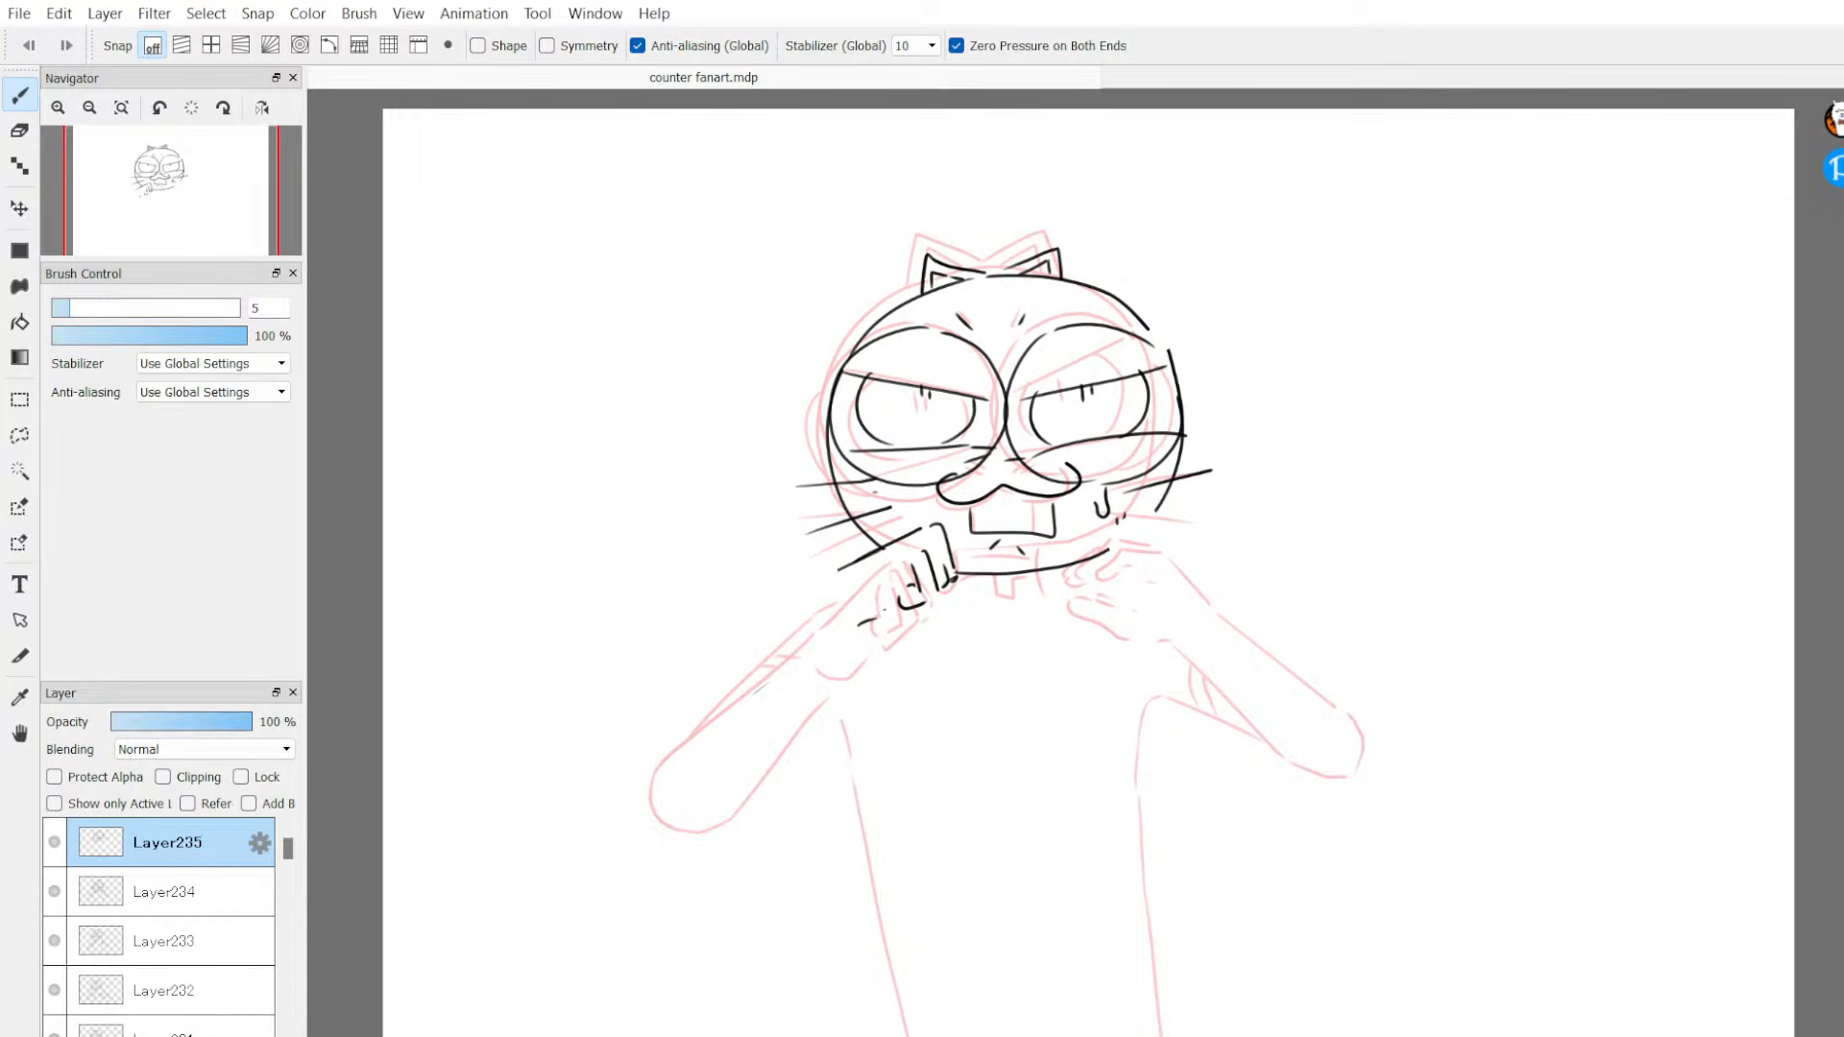
{"action": "scroll", "coordinate": [1088, 576], "scroll_direction": "up", "scroll_amount": 3}
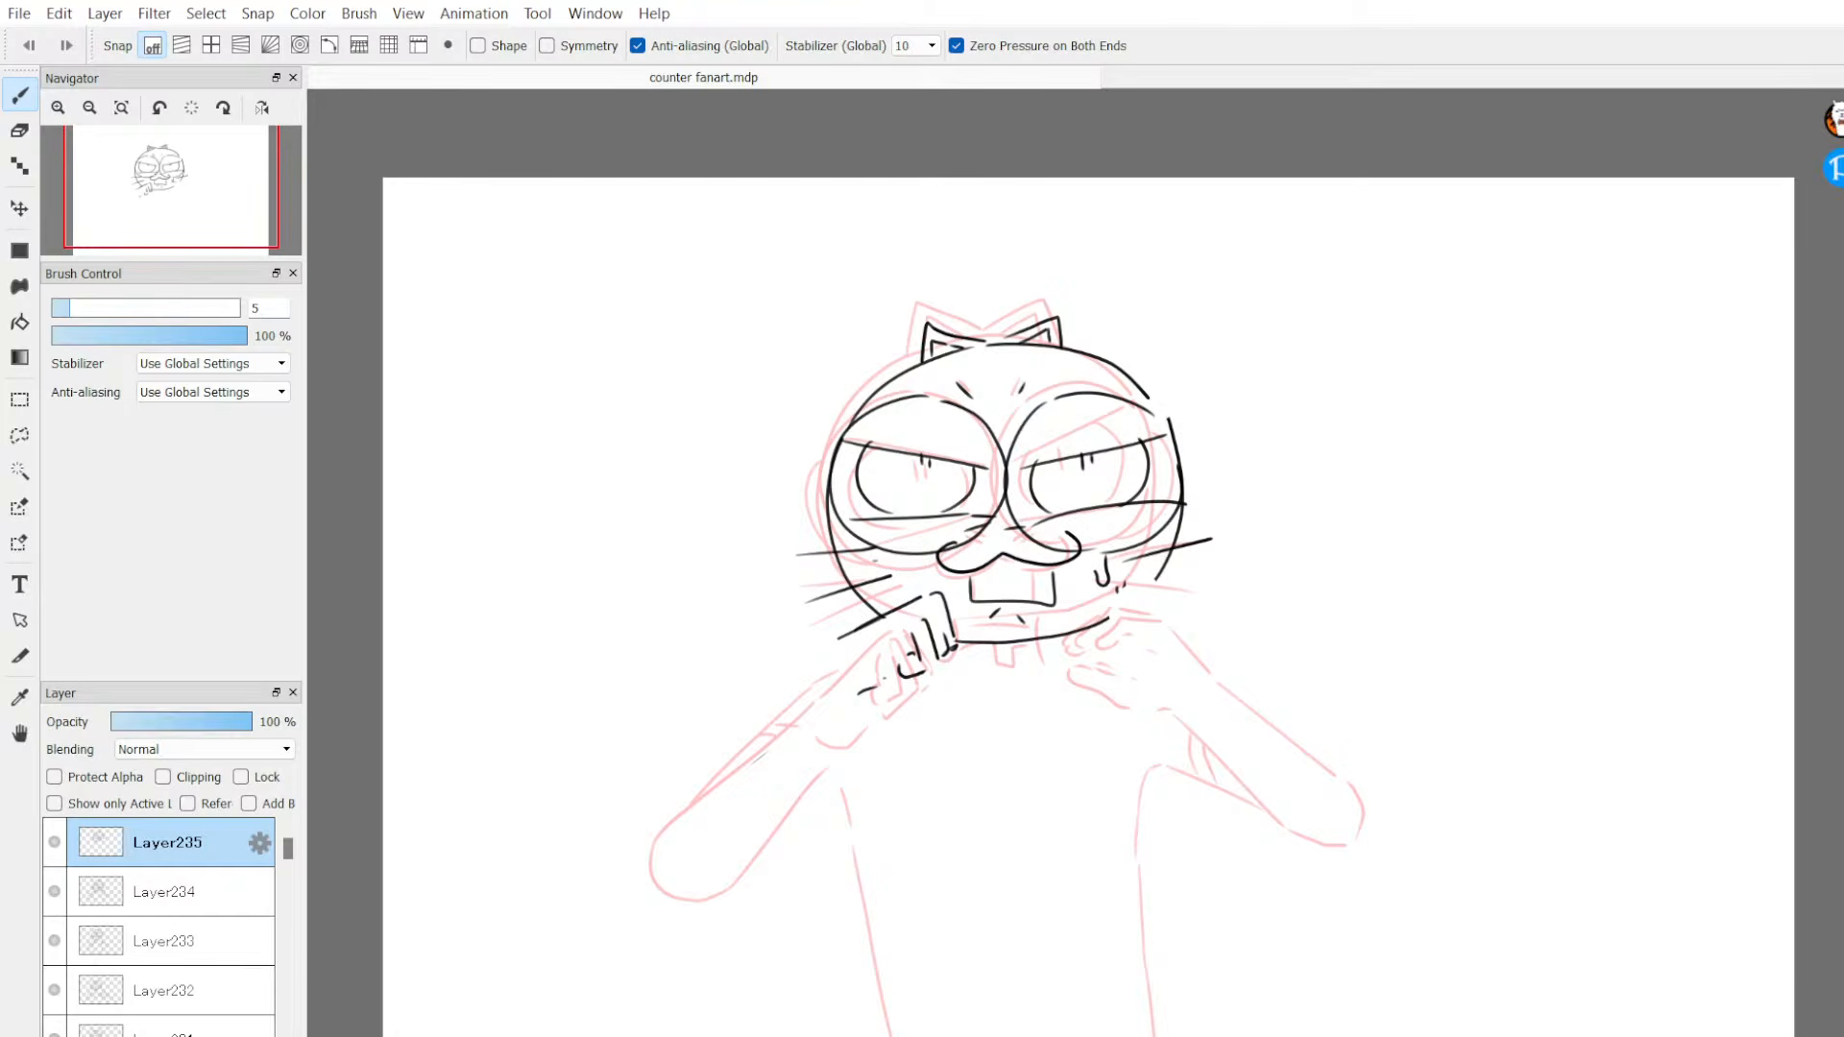
{"action": "scroll", "coordinate": [1089, 611], "scroll_direction": "up", "scroll_amount": 3}
{"action": "scroll", "coordinate": [1088, 611], "scroll_direction": "down", "scroll_amount": 2}
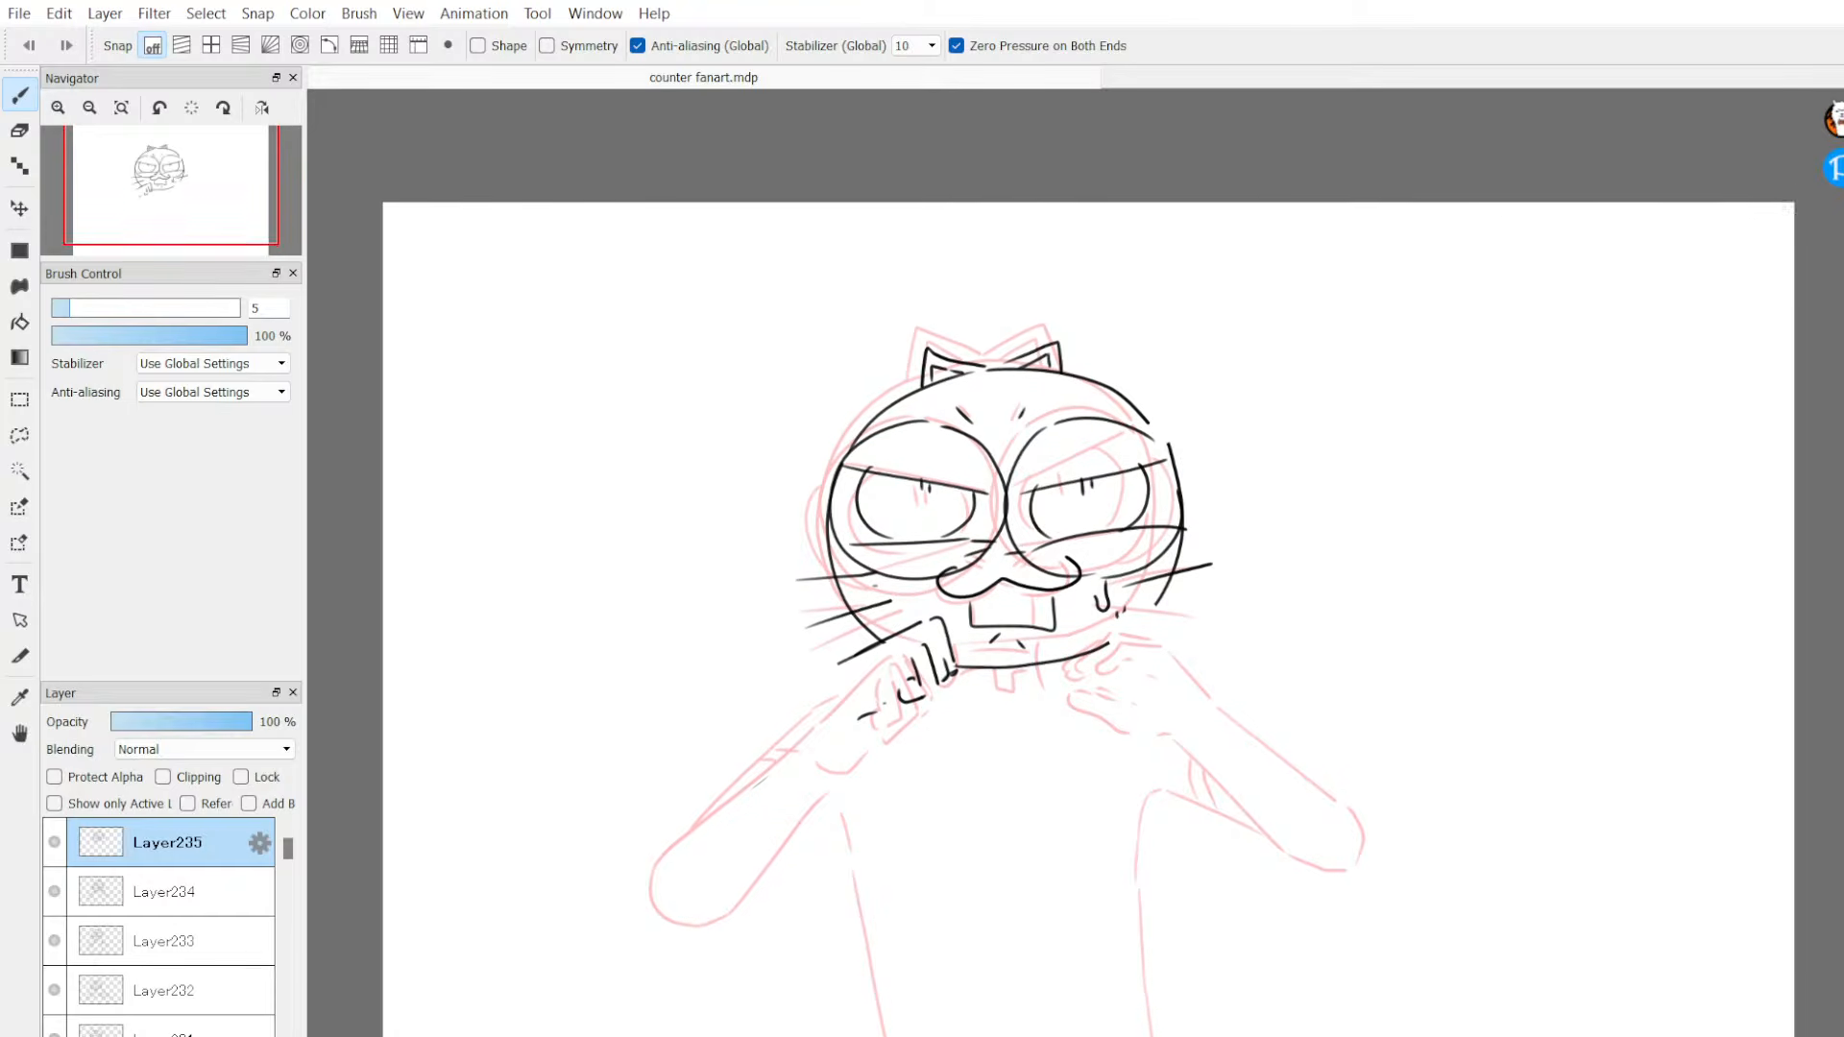
{"action": "scroll", "coordinate": [1088, 610], "scroll_direction": "down", "scroll_amount": 3}
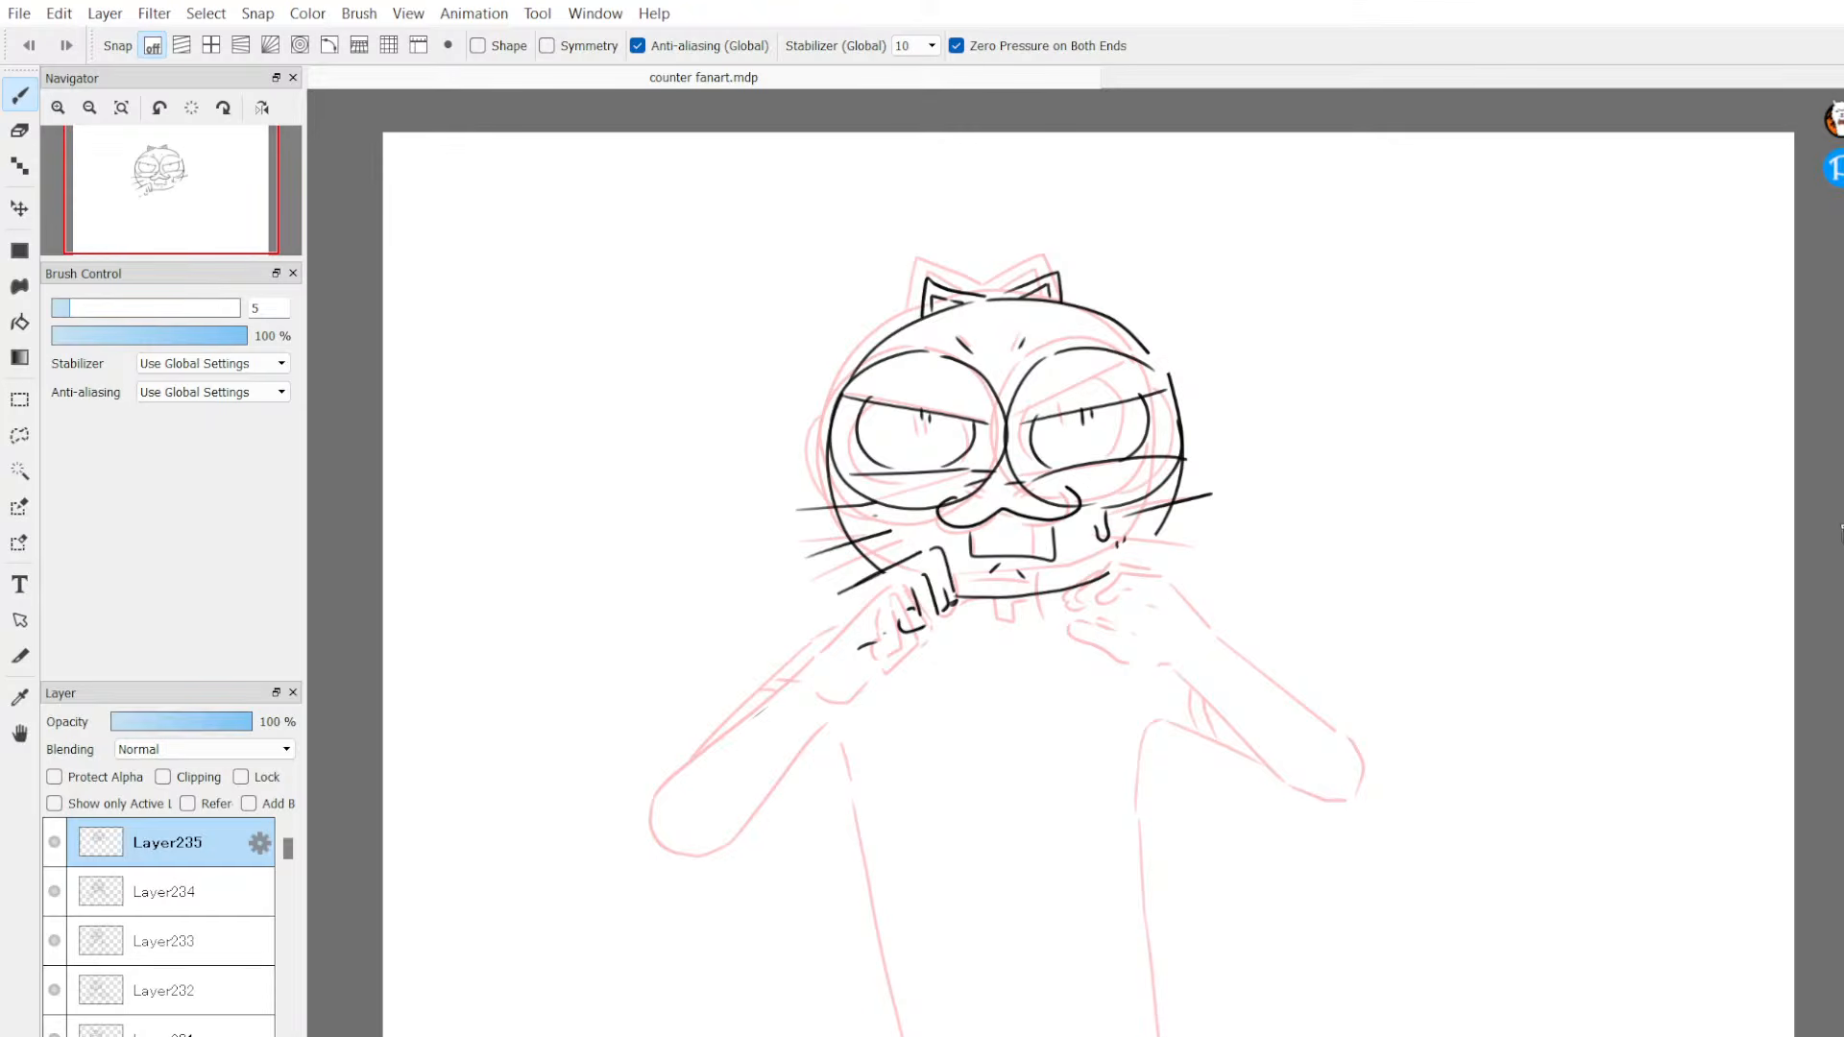
{"action": "scroll", "coordinate": [1088, 564], "scroll_direction": "down", "scroll_amount": 2}
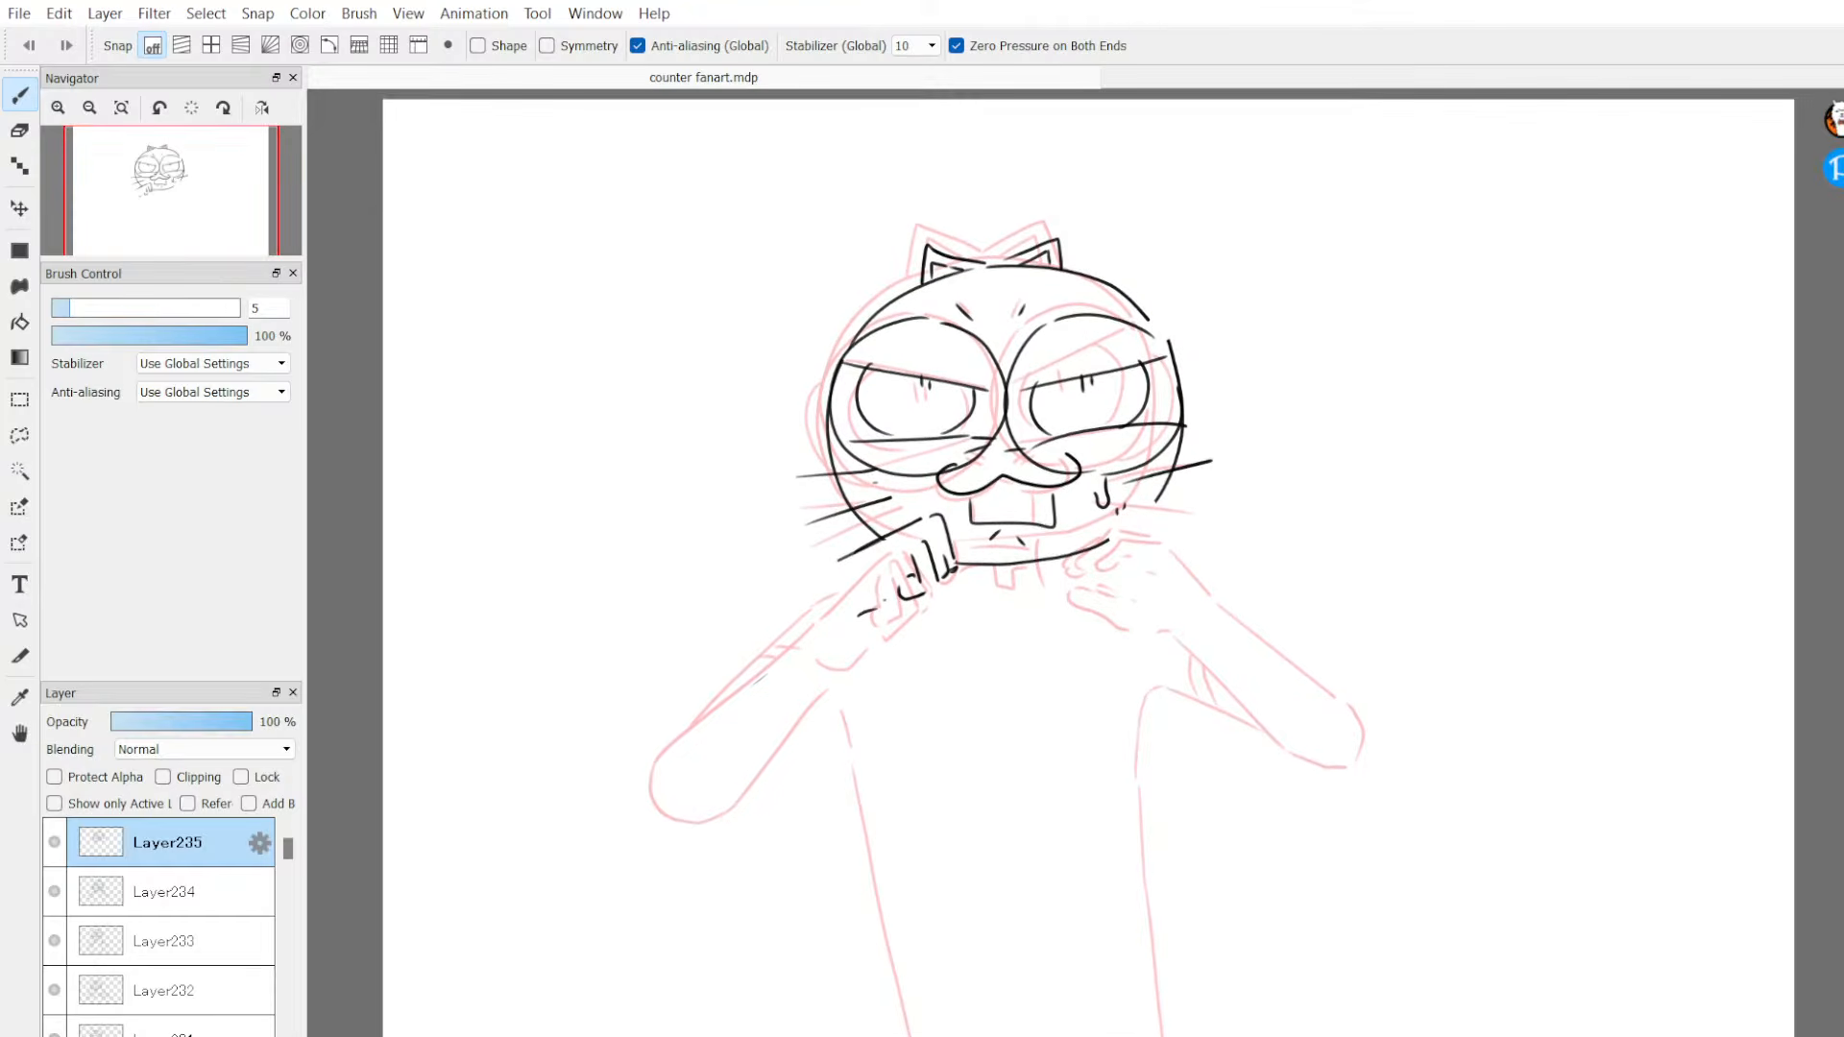
{"action": "scroll", "coordinate": [1837, 524], "scroll_direction": "up", "scroll_amount": 1}
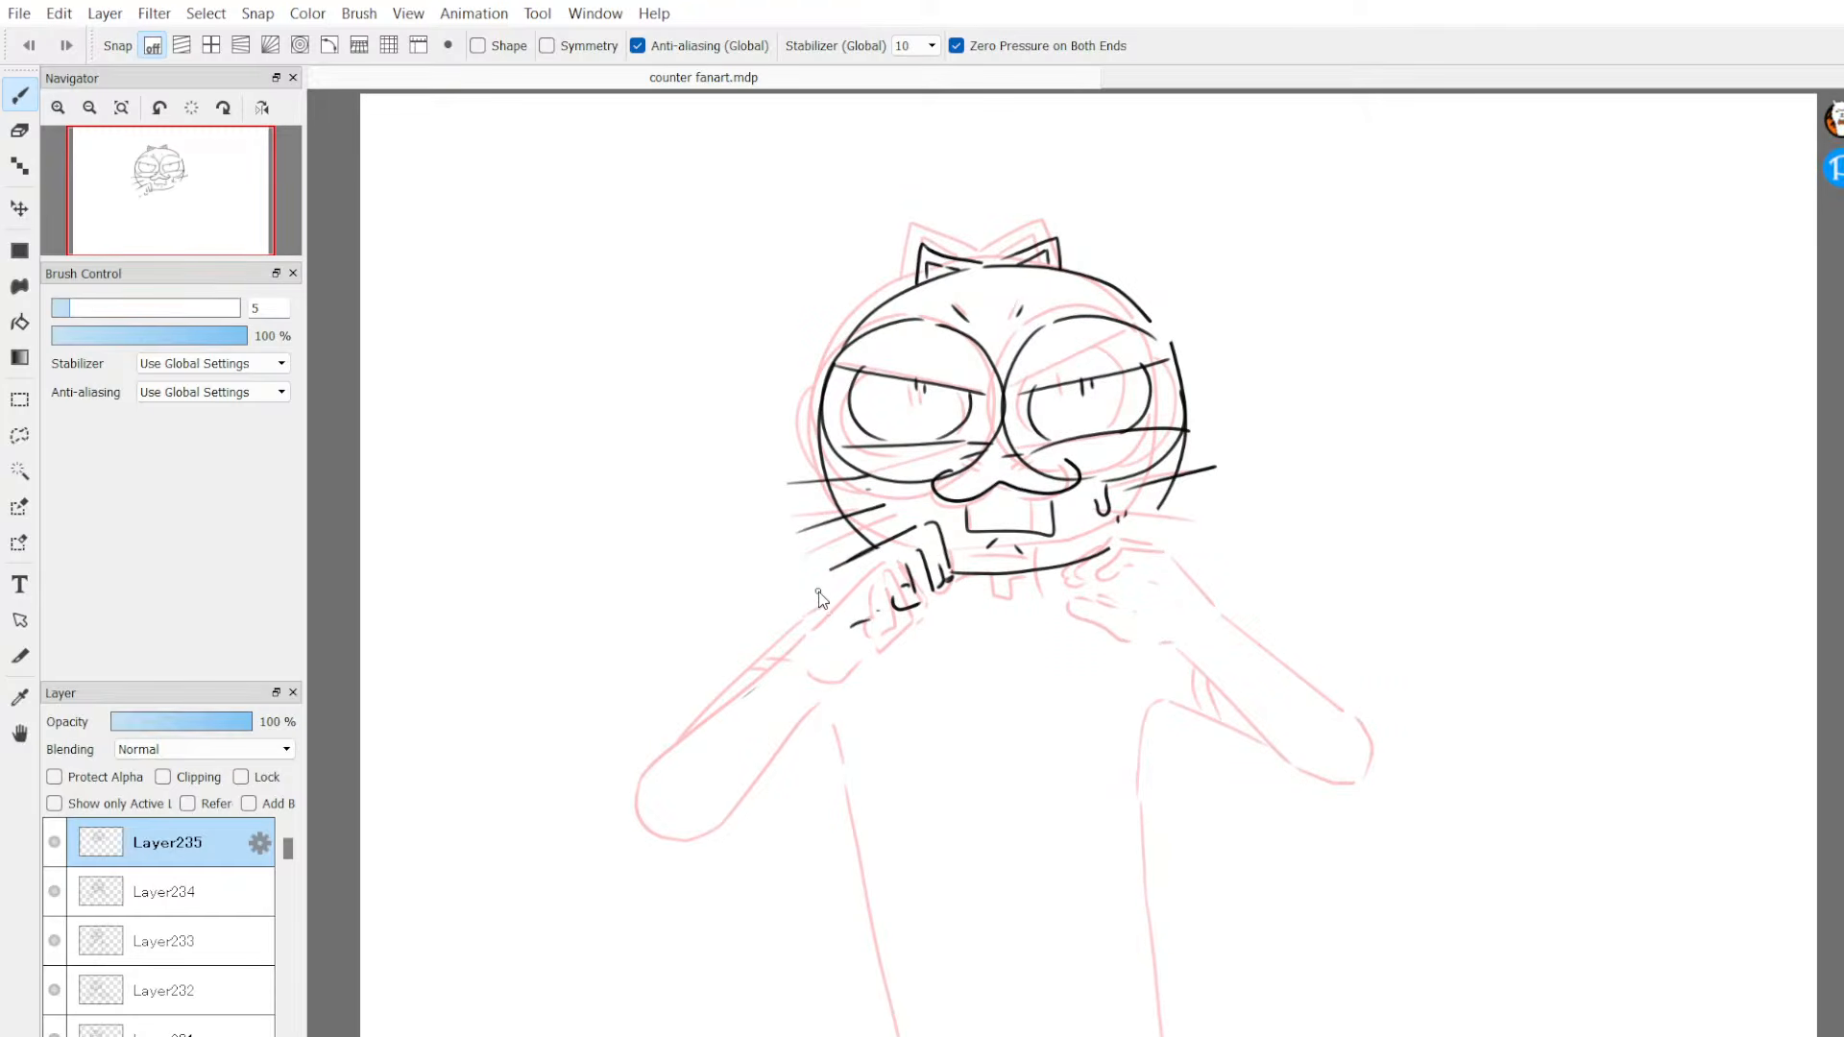
Step: Draw the upper edge of the left forearm from the wrist to the start of the elbow curve, redoing unsatisfactory strokes
{"action": "mouse_move", "coordinate": [817, 578]}
{"action": "left_mouse_down"}
{"action": "mouse_move", "coordinate": [621, 685]}
{"action": "mouse_move", "coordinate": [618, 791]}
{"action": "mouse_move", "coordinate": [690, 774]}
{"action": "mouse_move", "coordinate": [819, 645]}
{"action": "left_mouse_up"}
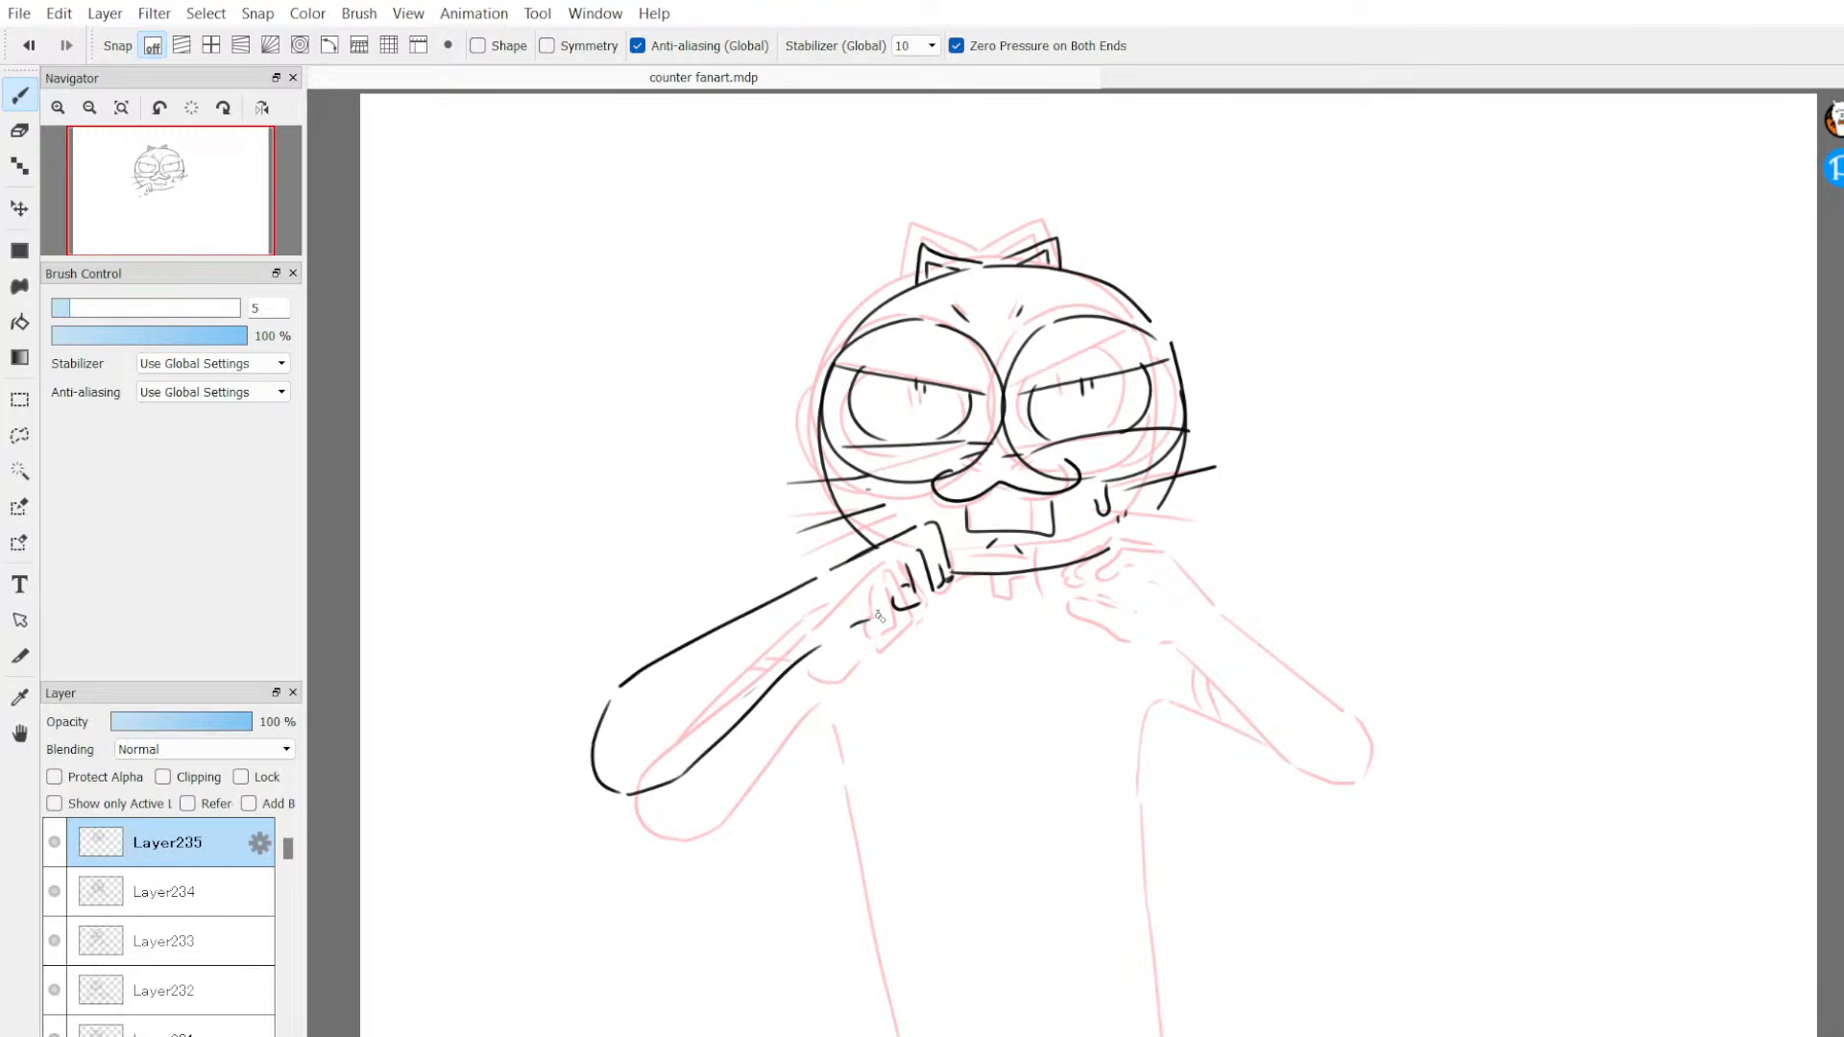
{"action": "key", "text": "ctrl+z"}
{"action": "key", "text": "ctrl+z"}
{"action": "left_click_drag", "start_coordinate": [615, 691], "coordinate": [593, 770]}
{"action": "key", "text": "ctrl+z"}
{"action": "key", "text": "ctrl+z"}
{"action": "mouse_move", "coordinate": [619, 689]}
{"action": "left_mouse_down"}
{"action": "mouse_move", "coordinate": [593, 750]}
{"action": "mouse_move", "coordinate": [597, 774]}
{"action": "mouse_move", "coordinate": [635, 776]}
{"action": "mouse_move", "coordinate": [854, 635]}
{"action": "left_mouse_up"}
{"action": "key", "text": "ctrl+z"}
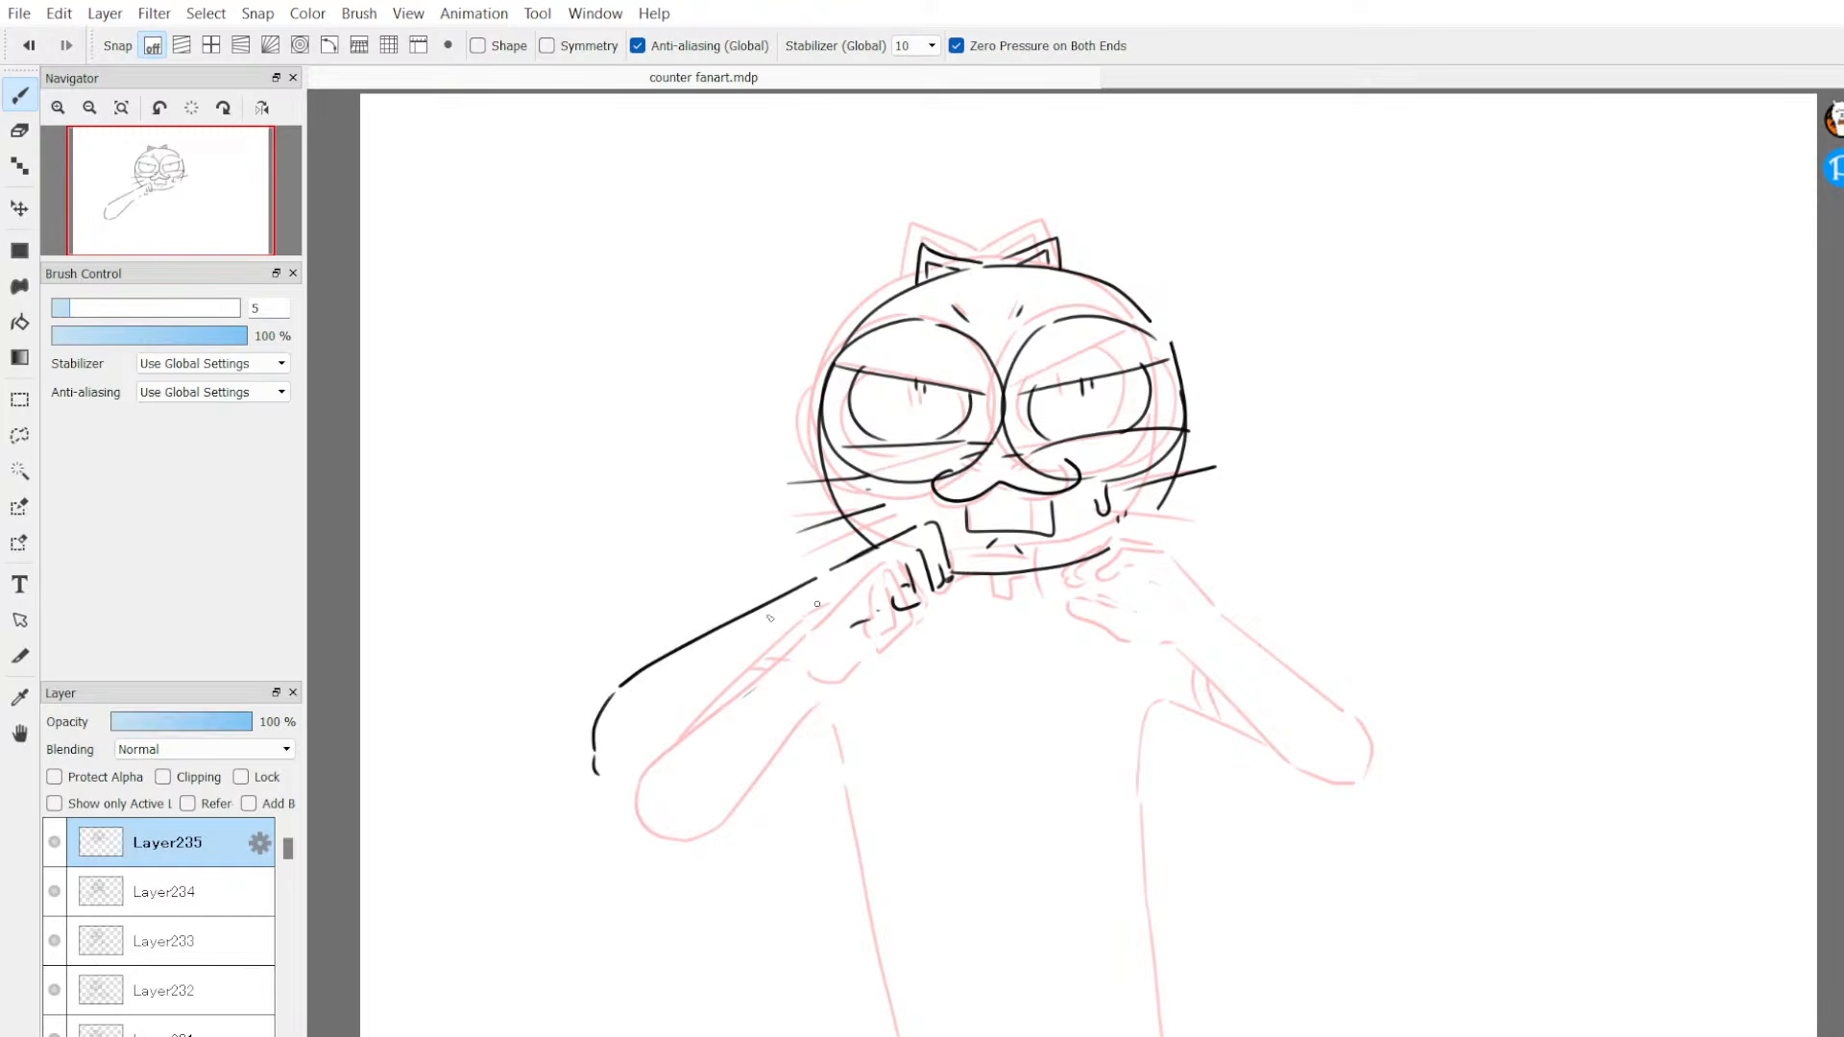
Step: Add the left forearm's lower edge, upper-arm line and sleeve folds, and redraw the rounded elbow
{"action": "left_click_drag", "start_coordinate": [660, 762], "coordinate": [837, 630]}
{"action": "left_click_drag", "start_coordinate": [643, 785], "coordinate": [755, 744]}
{"action": "mouse_move", "coordinate": [769, 727]}
{"action": "left_mouse_down"}
{"action": "mouse_move", "coordinate": [791, 676]}
{"action": "mouse_move", "coordinate": [784, 721]}
{"action": "mouse_move", "coordinate": [823, 704]}
{"action": "left_mouse_up"}
{"action": "key", "text": "e"}
{"action": "left_click_drag", "start_coordinate": [593, 773], "coordinate": [608, 697]}
{"action": "key", "text": "b"}
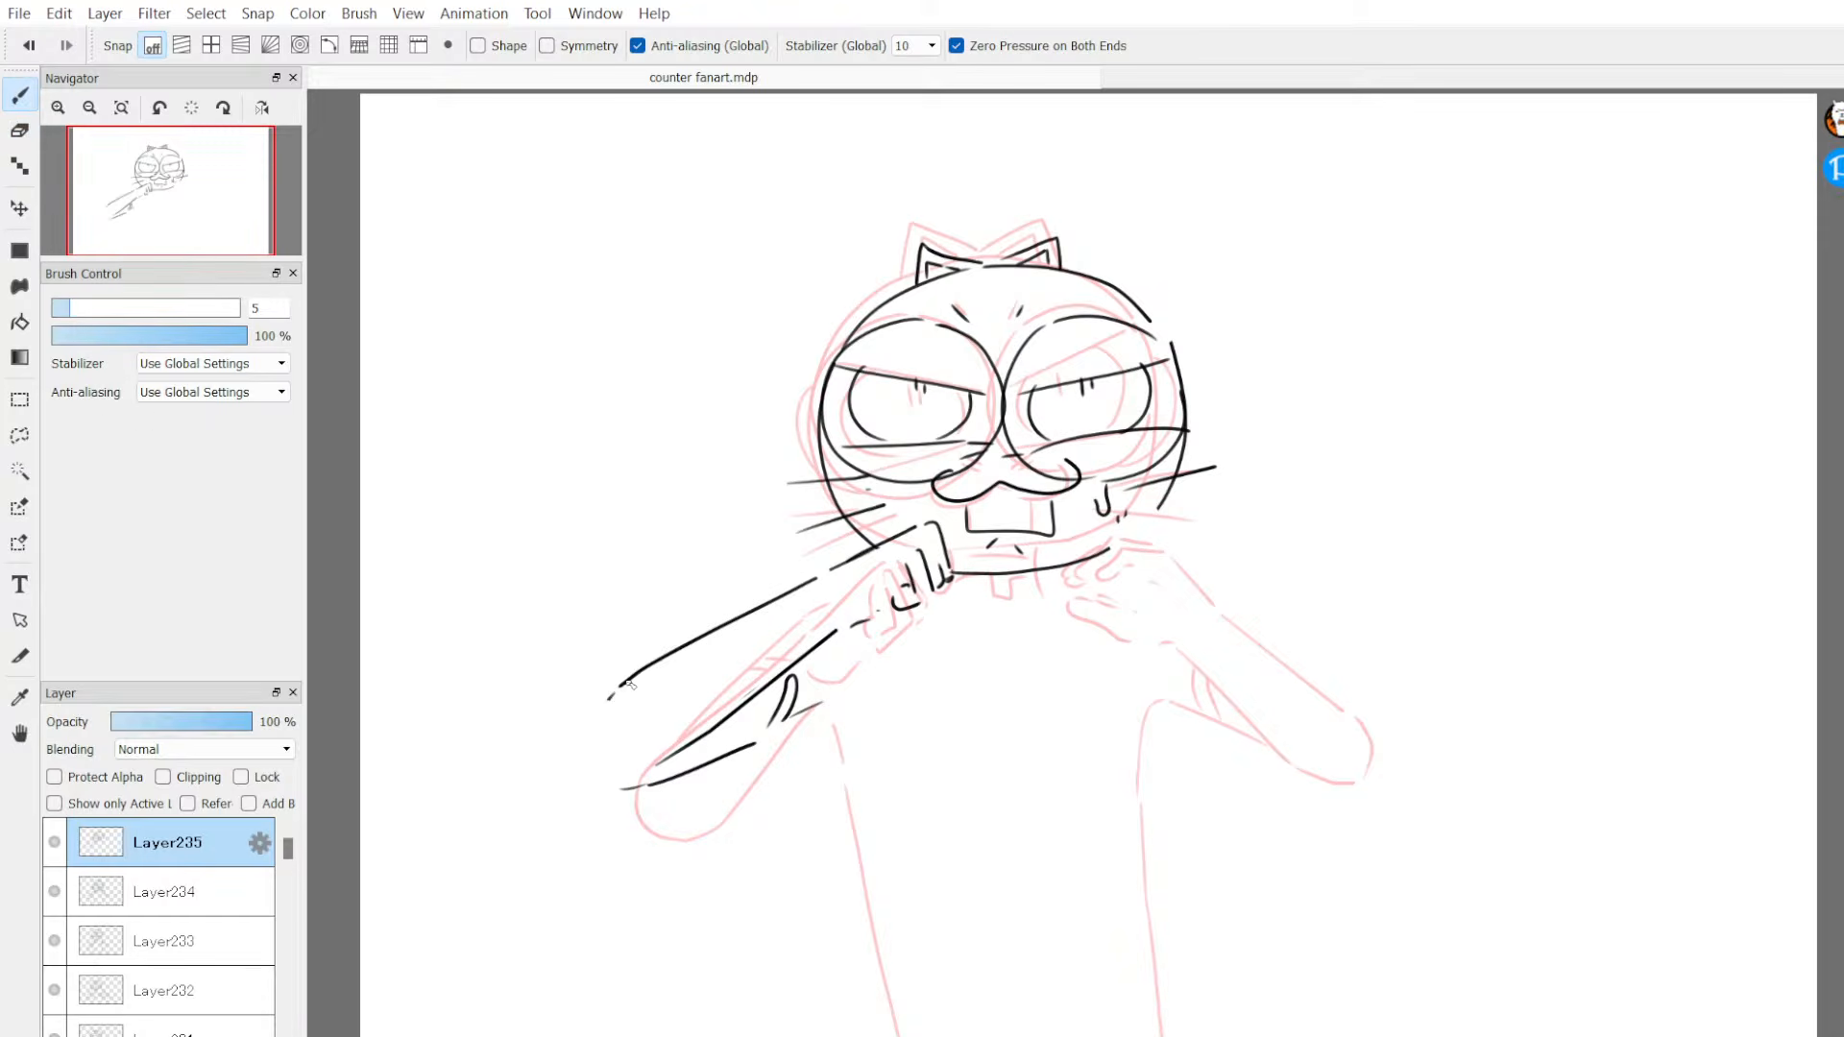
{"action": "mouse_move", "coordinate": [612, 701]}
{"action": "left_mouse_down"}
{"action": "mouse_move", "coordinate": [601, 776]}
{"action": "mouse_move", "coordinate": [627, 773]}
{"action": "mouse_move", "coordinate": [585, 620]}
{"action": "mouse_move", "coordinate": [612, 785]}
{"action": "left_mouse_up"}
{"action": "key", "text": "ctrl+z"}
Step: Draw a curled fist at the right side of the chin and its arm with a rounded elbow and sleeve folds
{"action": "mouse_move", "coordinate": [1122, 516]}
{"action": "left_mouse_down"}
{"action": "mouse_move", "coordinate": [1110, 559]}
{"action": "mouse_move", "coordinate": [1128, 538]}
{"action": "mouse_move", "coordinate": [1157, 557]}
{"action": "mouse_move", "coordinate": [1134, 601]}
{"action": "mouse_move", "coordinate": [1153, 605]}
{"action": "mouse_move", "coordinate": [1186, 550]}
{"action": "mouse_move", "coordinate": [1123, 612]}
{"action": "mouse_move", "coordinate": [1156, 627]}
{"action": "mouse_move", "coordinate": [1173, 588]}
{"action": "mouse_move", "coordinate": [1221, 591]}
{"action": "mouse_move", "coordinate": [1196, 637]}
{"action": "mouse_move", "coordinate": [1221, 642]}
{"action": "left_mouse_up"}
{"action": "left_click_drag", "start_coordinate": [1237, 607], "coordinate": [1248, 615]}
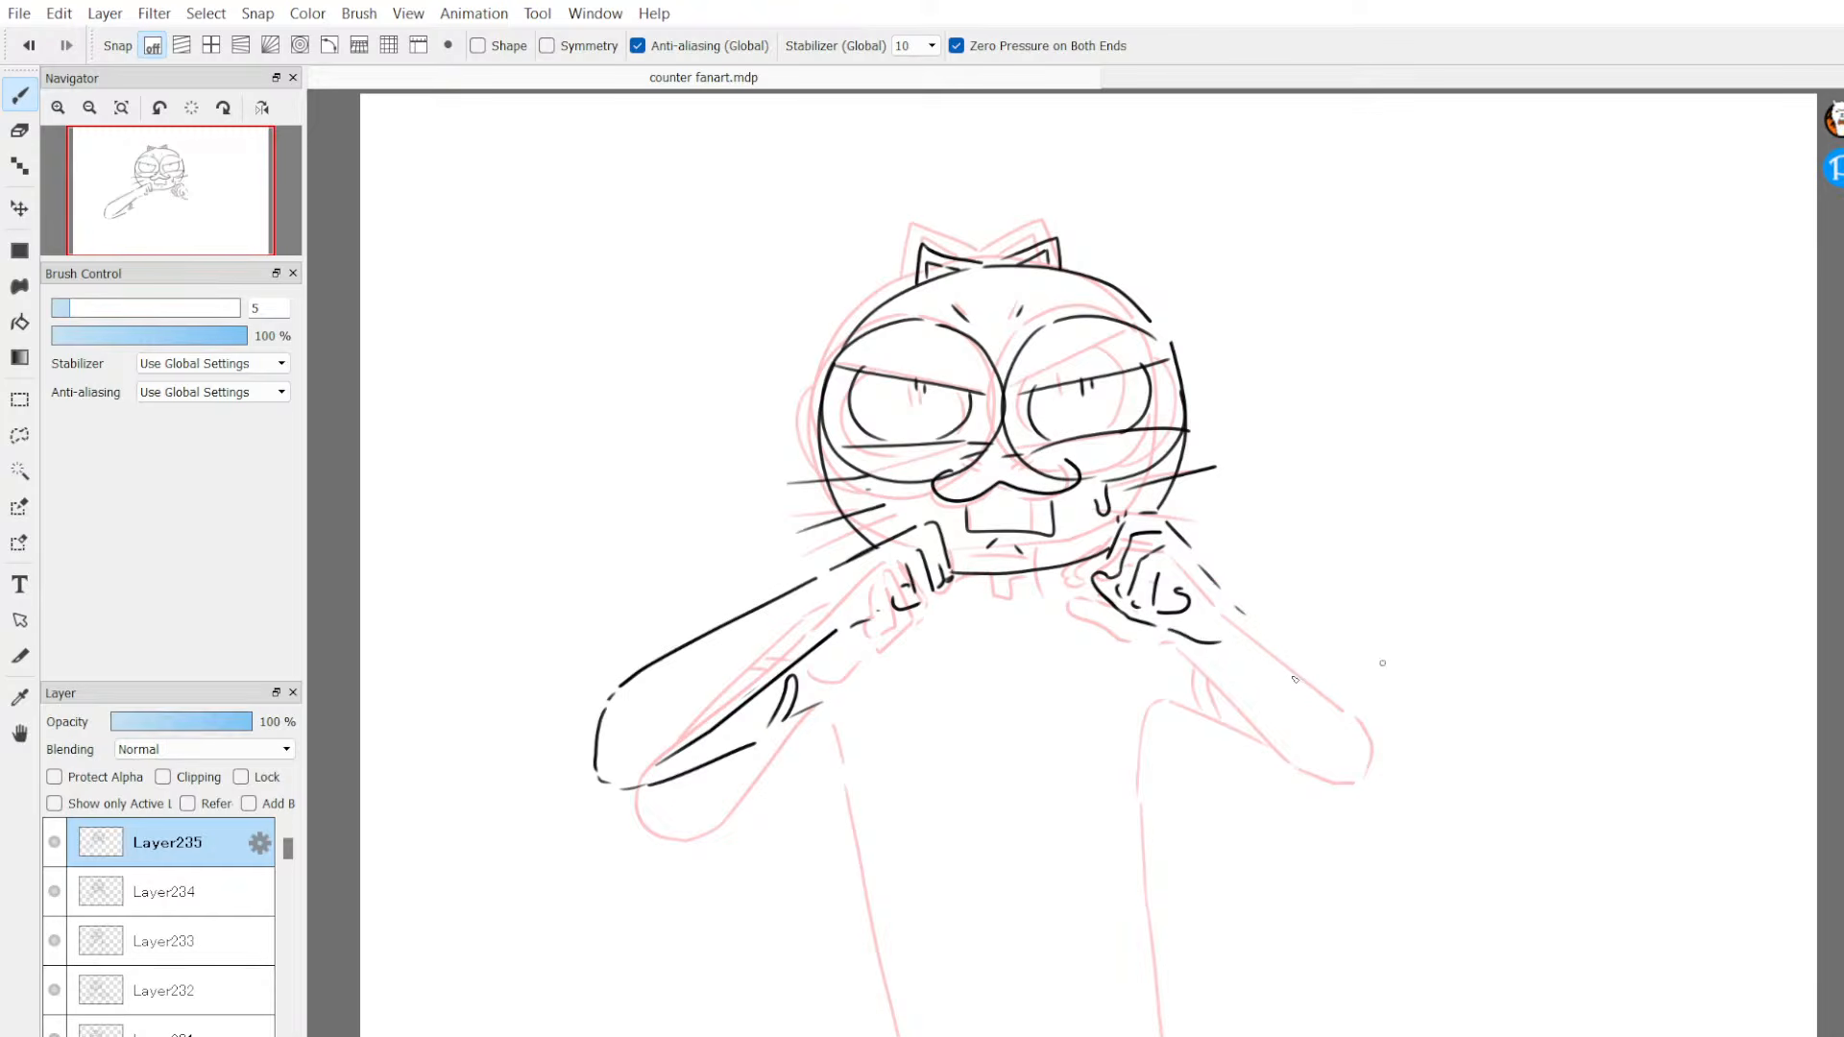
{"action": "left_click_drag", "start_coordinate": [1187, 645], "coordinate": [1311, 780]}
{"action": "left_click_drag", "start_coordinate": [1254, 623], "coordinate": [1399, 754]}
{"action": "key", "text": "ctrl+z"}
{"action": "mouse_move", "coordinate": [1250, 621]}
{"action": "left_mouse_down"}
{"action": "mouse_move", "coordinate": [1396, 756]}
{"action": "mouse_move", "coordinate": [1350, 806]}
{"action": "mouse_move", "coordinate": [1397, 787]}
{"action": "mouse_move", "coordinate": [1363, 815]}
{"action": "mouse_move", "coordinate": [1408, 774]}
{"action": "left_mouse_up"}
{"action": "key", "text": "ctrl+z"}
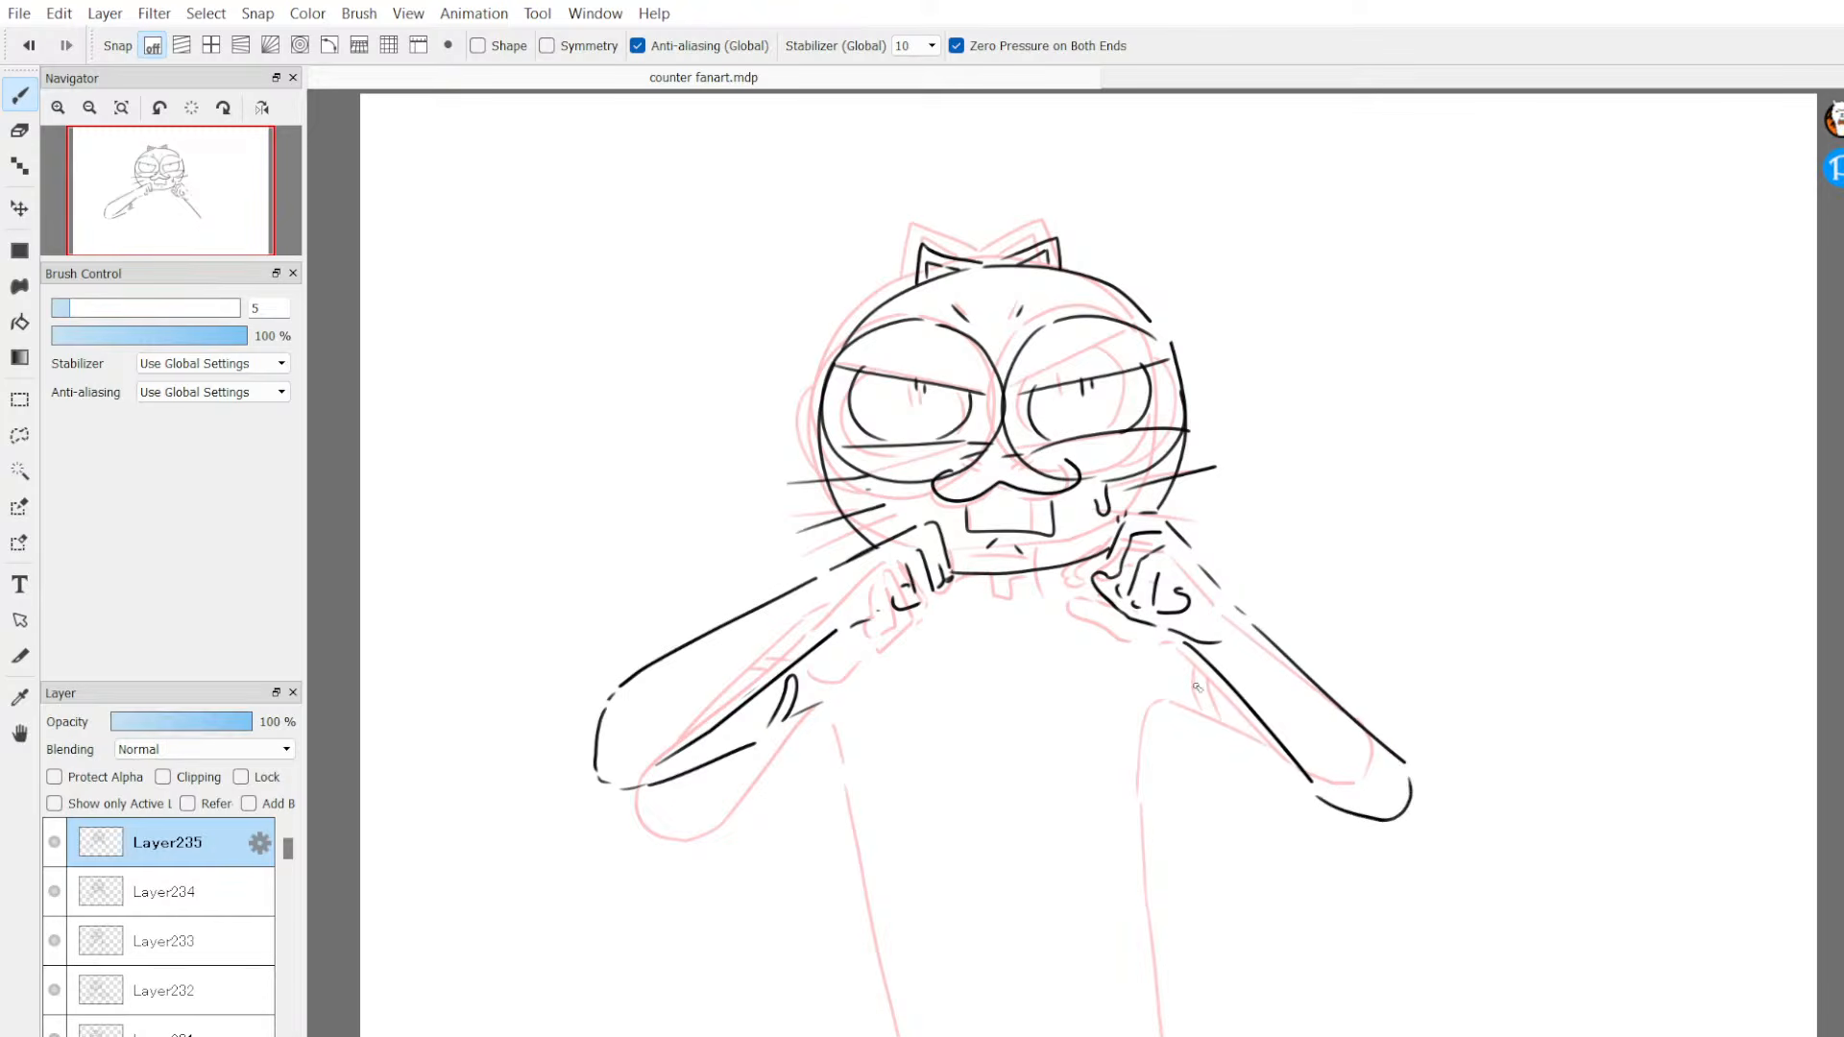
{"action": "mouse_move", "coordinate": [1189, 713]}
{"action": "left_mouse_down"}
{"action": "mouse_move", "coordinate": [1304, 786]}
{"action": "mouse_move", "coordinate": [1251, 745]}
{"action": "mouse_move", "coordinate": [1233, 678]}
{"action": "left_mouse_up"}
Step: Draw both sides of the torso down from the armpits, and add the collar details below the chin
{"action": "left_click_drag", "start_coordinate": [834, 730], "coordinate": [888, 994]}
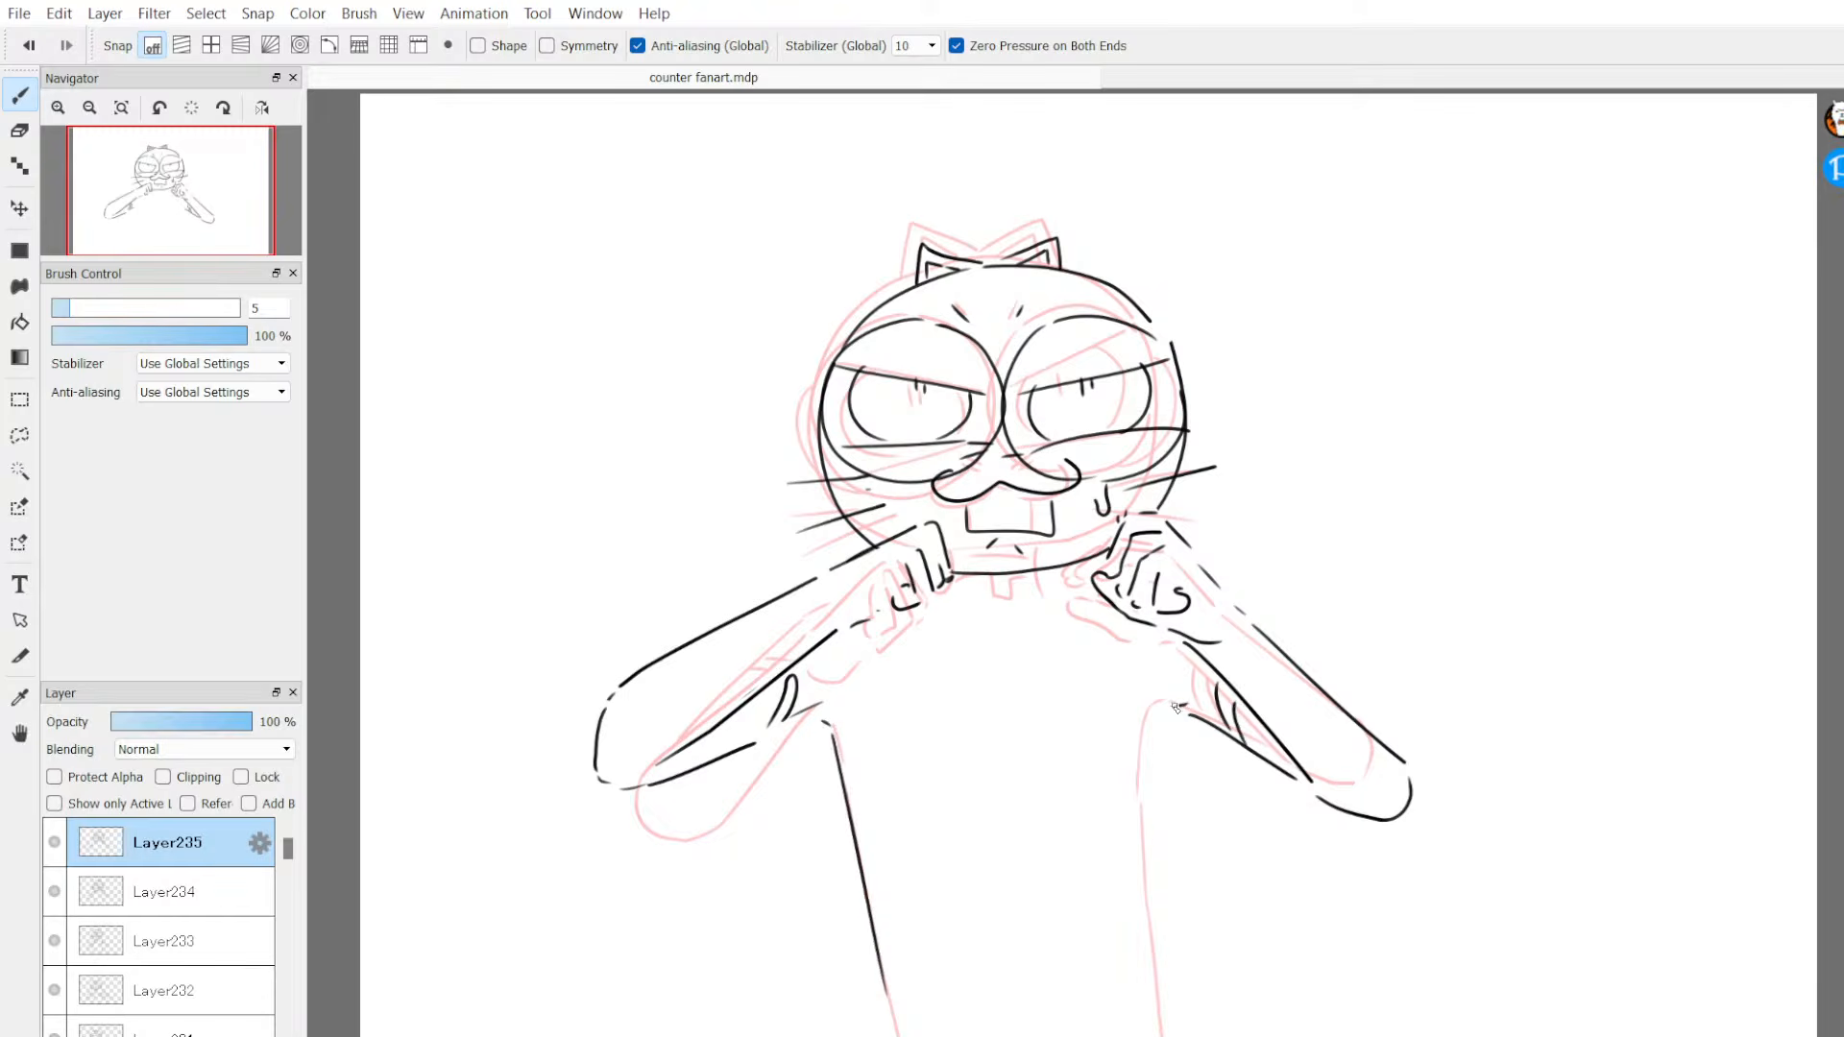
{"action": "mouse_move", "coordinate": [1167, 706]}
{"action": "left_mouse_down"}
{"action": "mouse_move", "coordinate": [1143, 846]}
{"action": "mouse_move", "coordinate": [1162, 1035]}
{"action": "left_mouse_up"}
{"action": "left_click_drag", "start_coordinate": [884, 973], "coordinate": [897, 1035]}
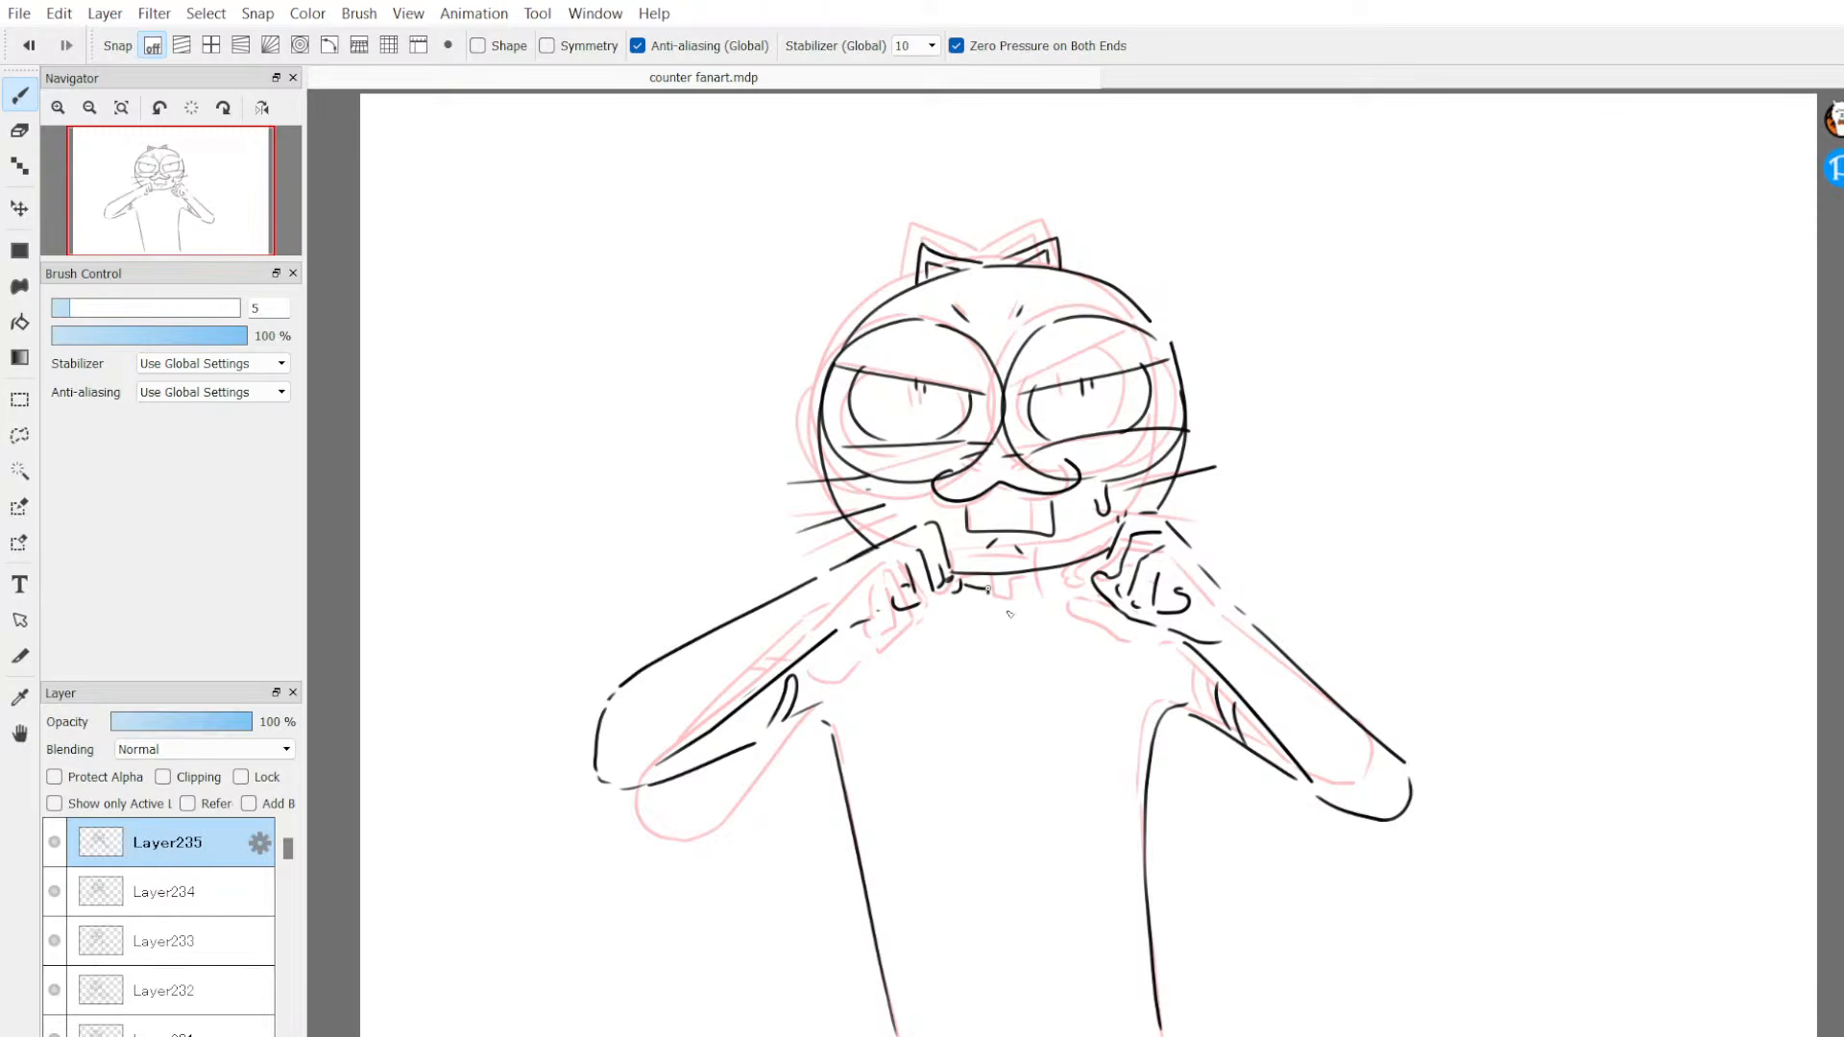
{"action": "left_click_drag", "start_coordinate": [988, 585], "coordinate": [1101, 591]}
Step: Flip between Layer234 and Layer235 to compare the new pose with the previous frame
{"action": "left_click", "coordinate": [197, 898]}
{"action": "left_click", "coordinate": [219, 850]}
{"action": "left_click", "coordinate": [204, 885]}
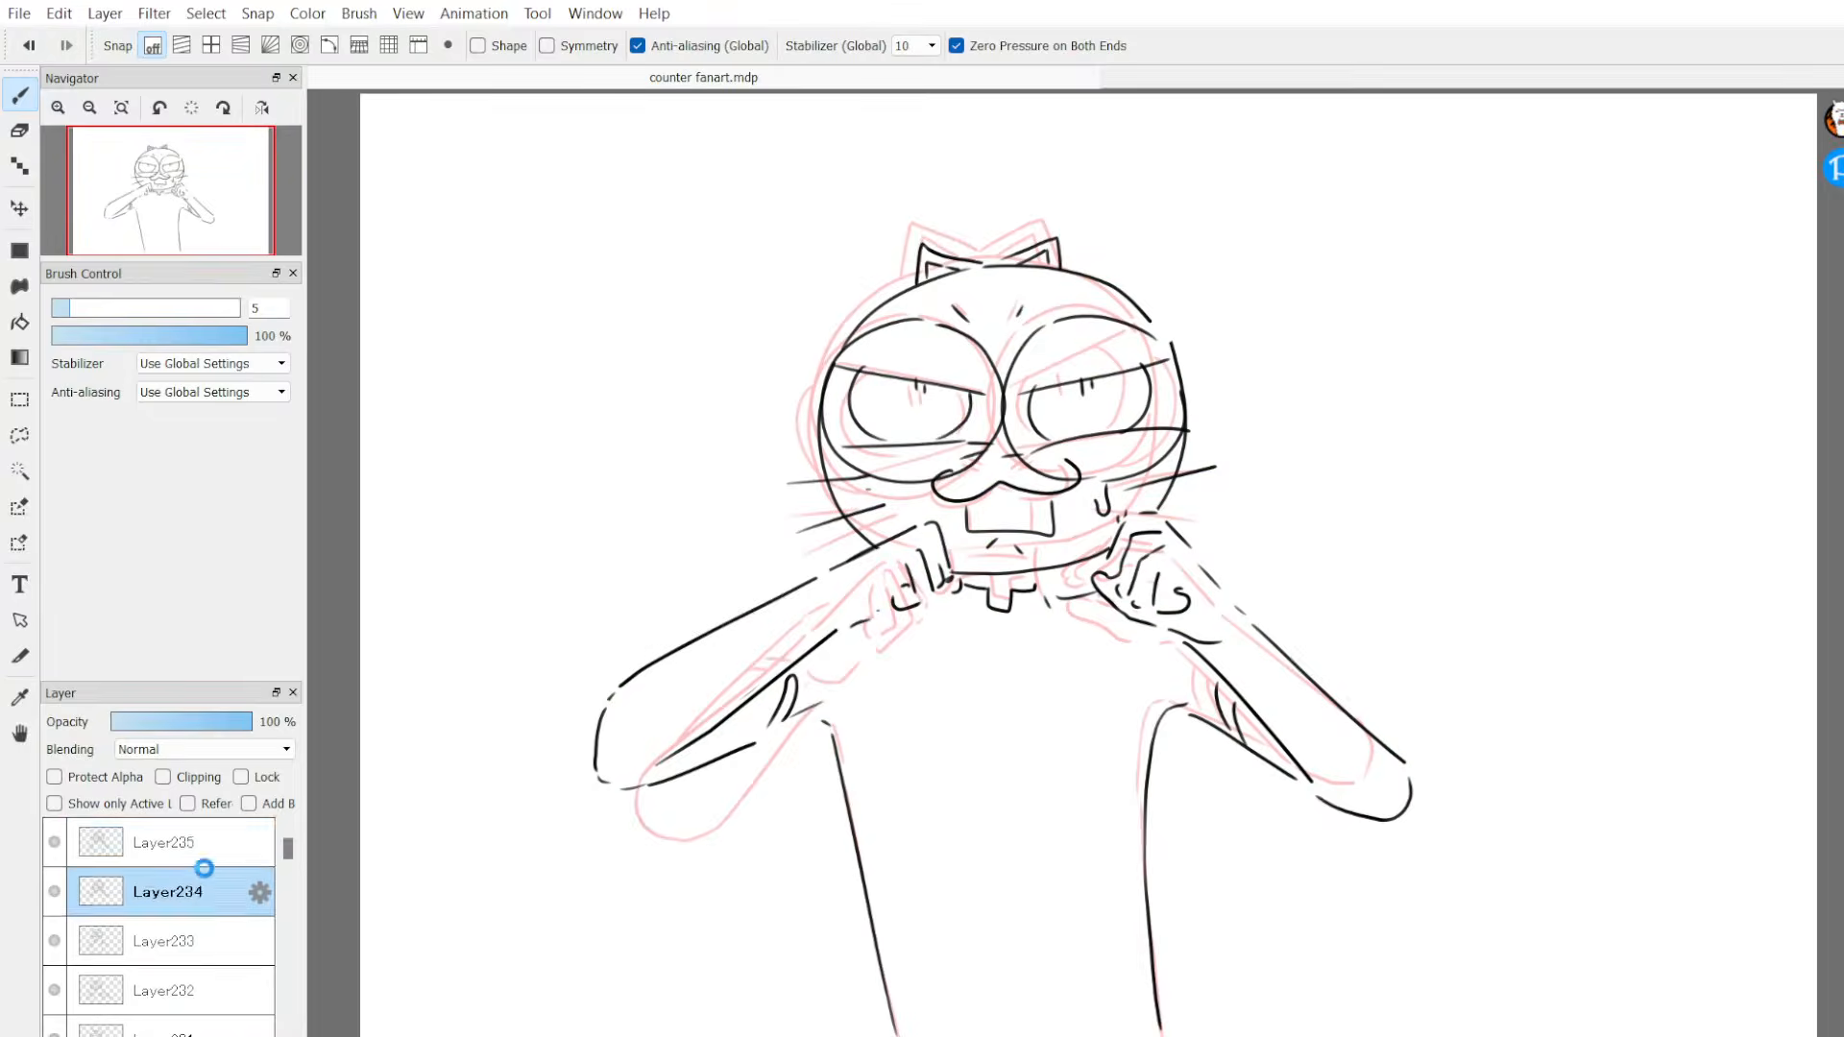
{"action": "left_click", "coordinate": [200, 860]}
{"action": "left_click", "coordinate": [200, 897]}
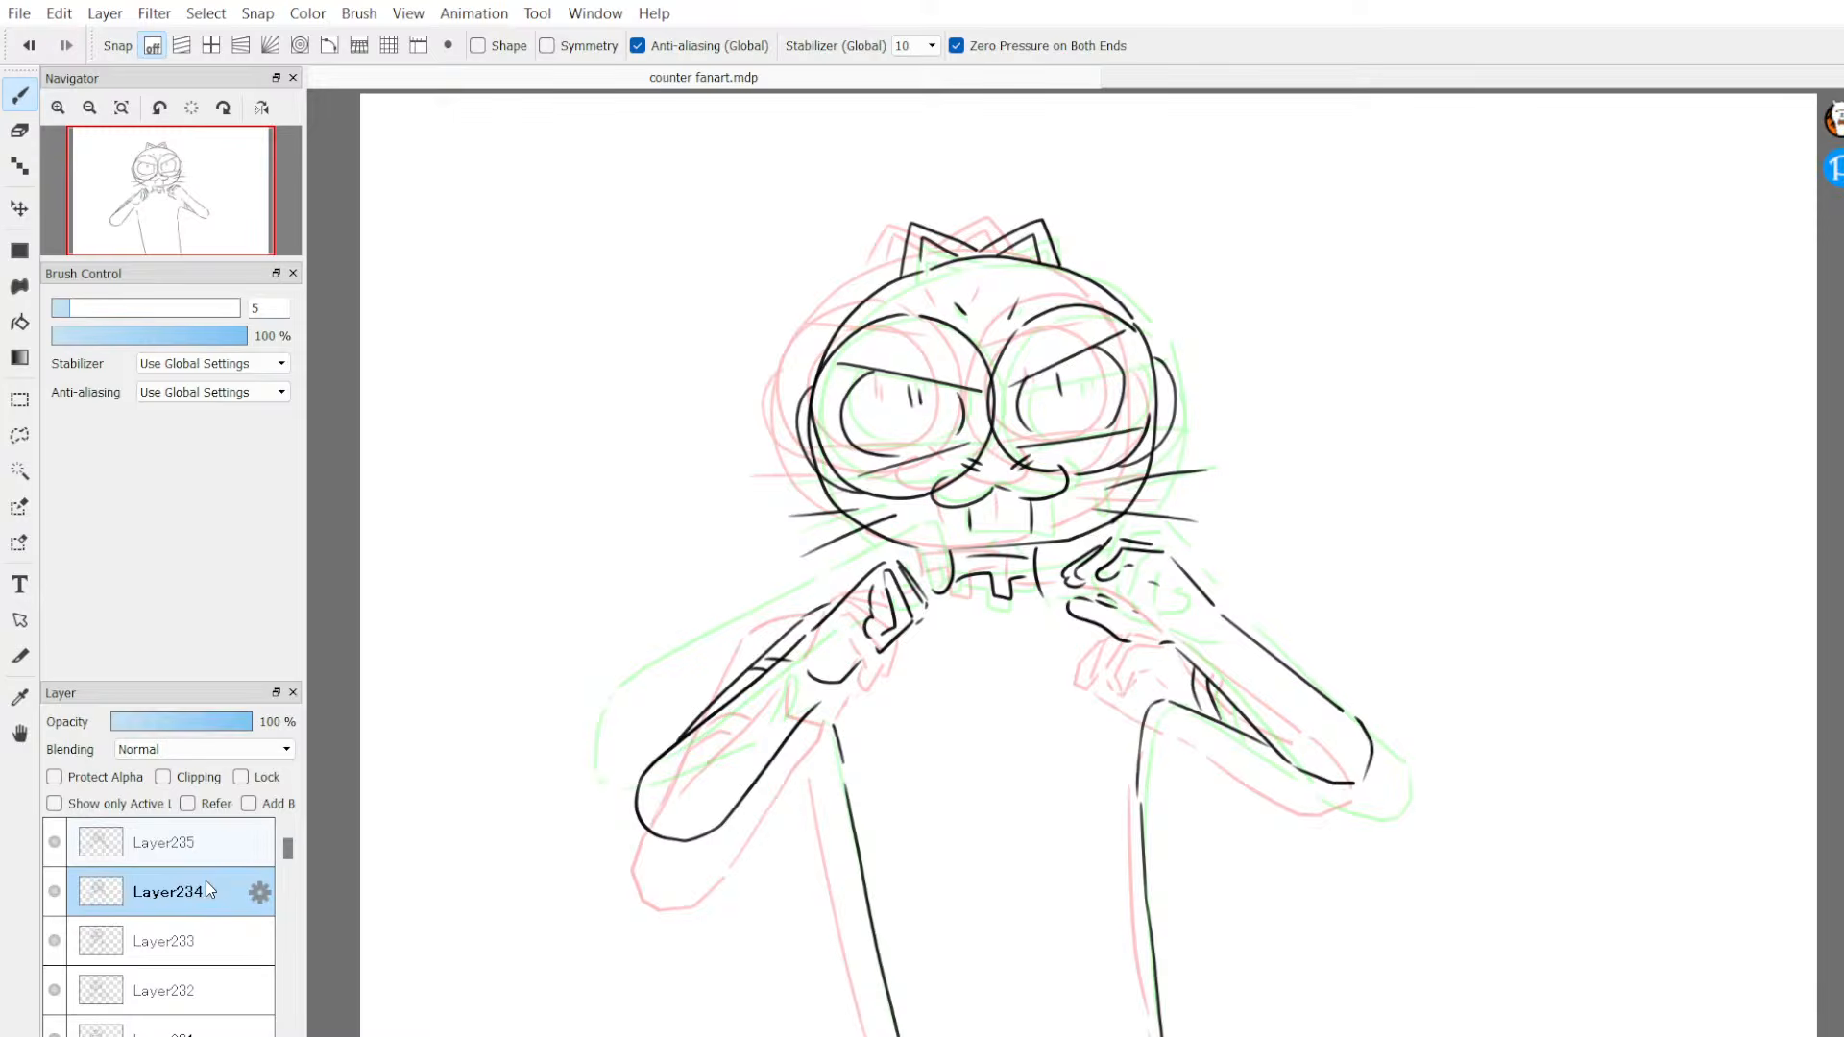
{"action": "left_click", "coordinate": [204, 859]}
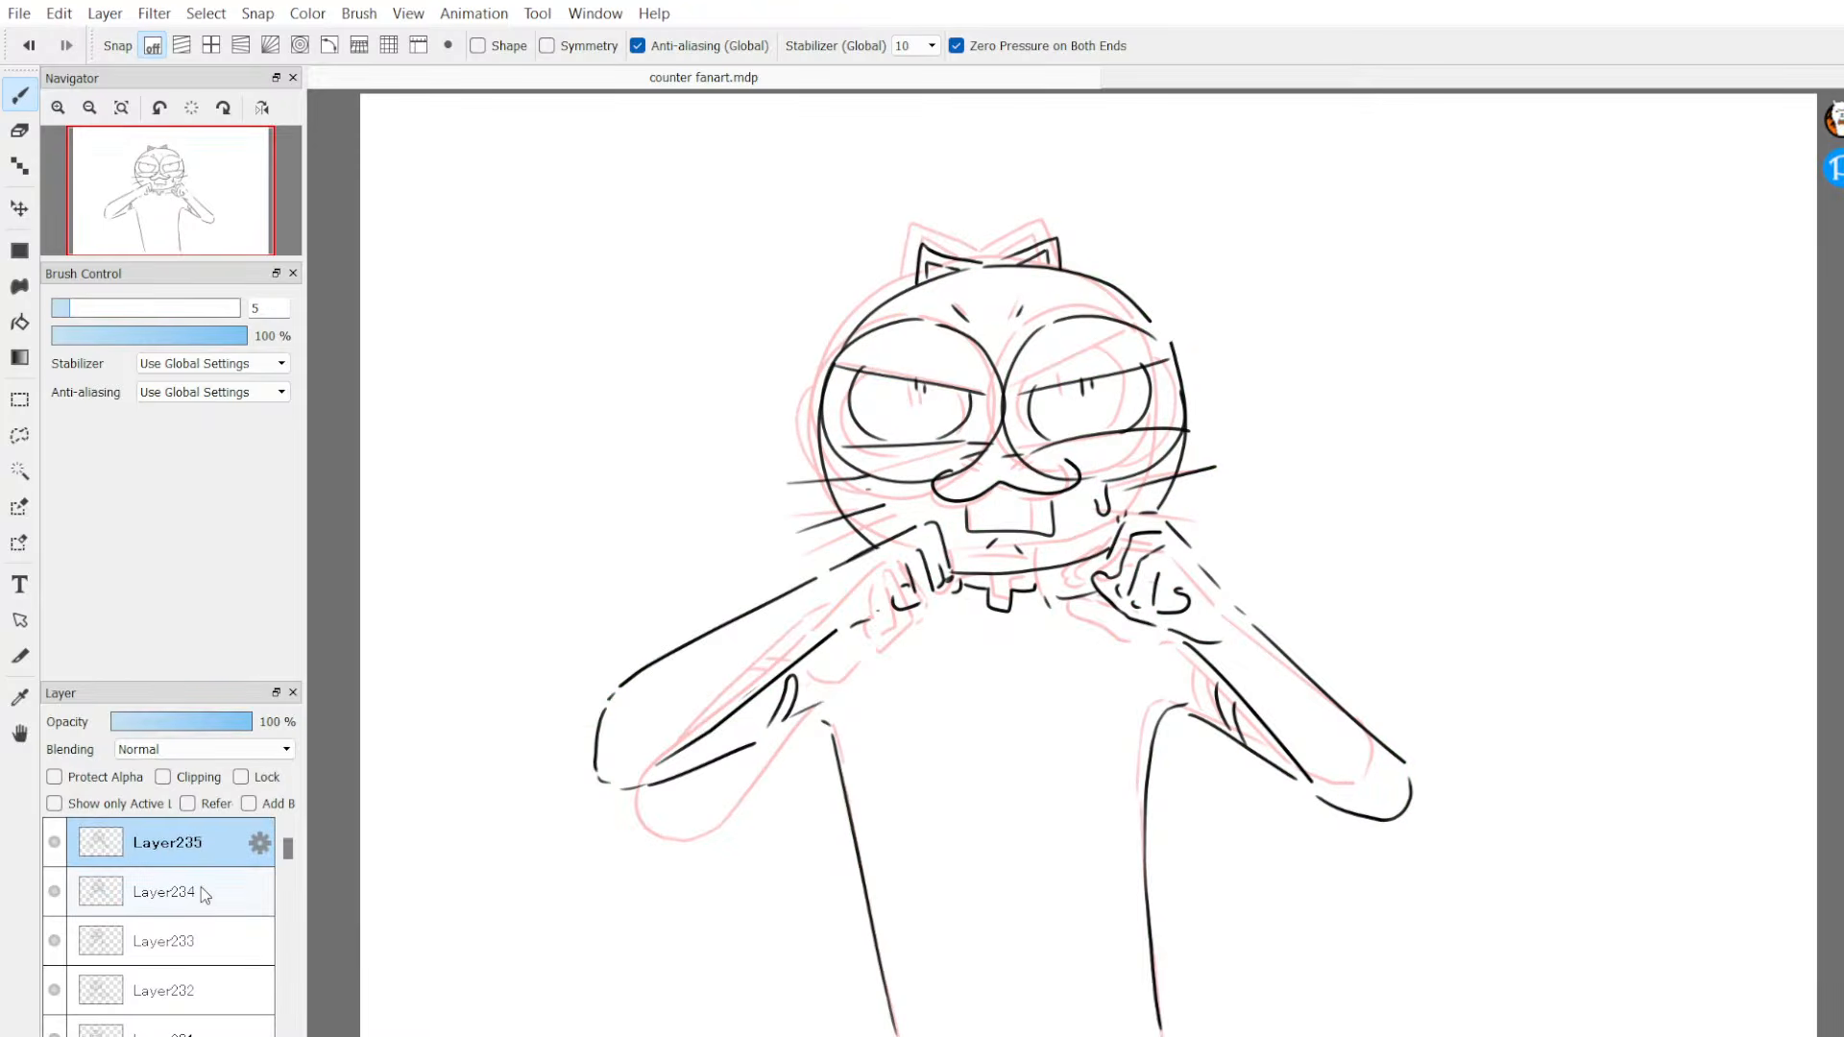
Step: Flip through Layer235, Layer234 and Layer233 to check how the head and arms move between these frames
{"action": "left_click", "coordinate": [202, 892]}
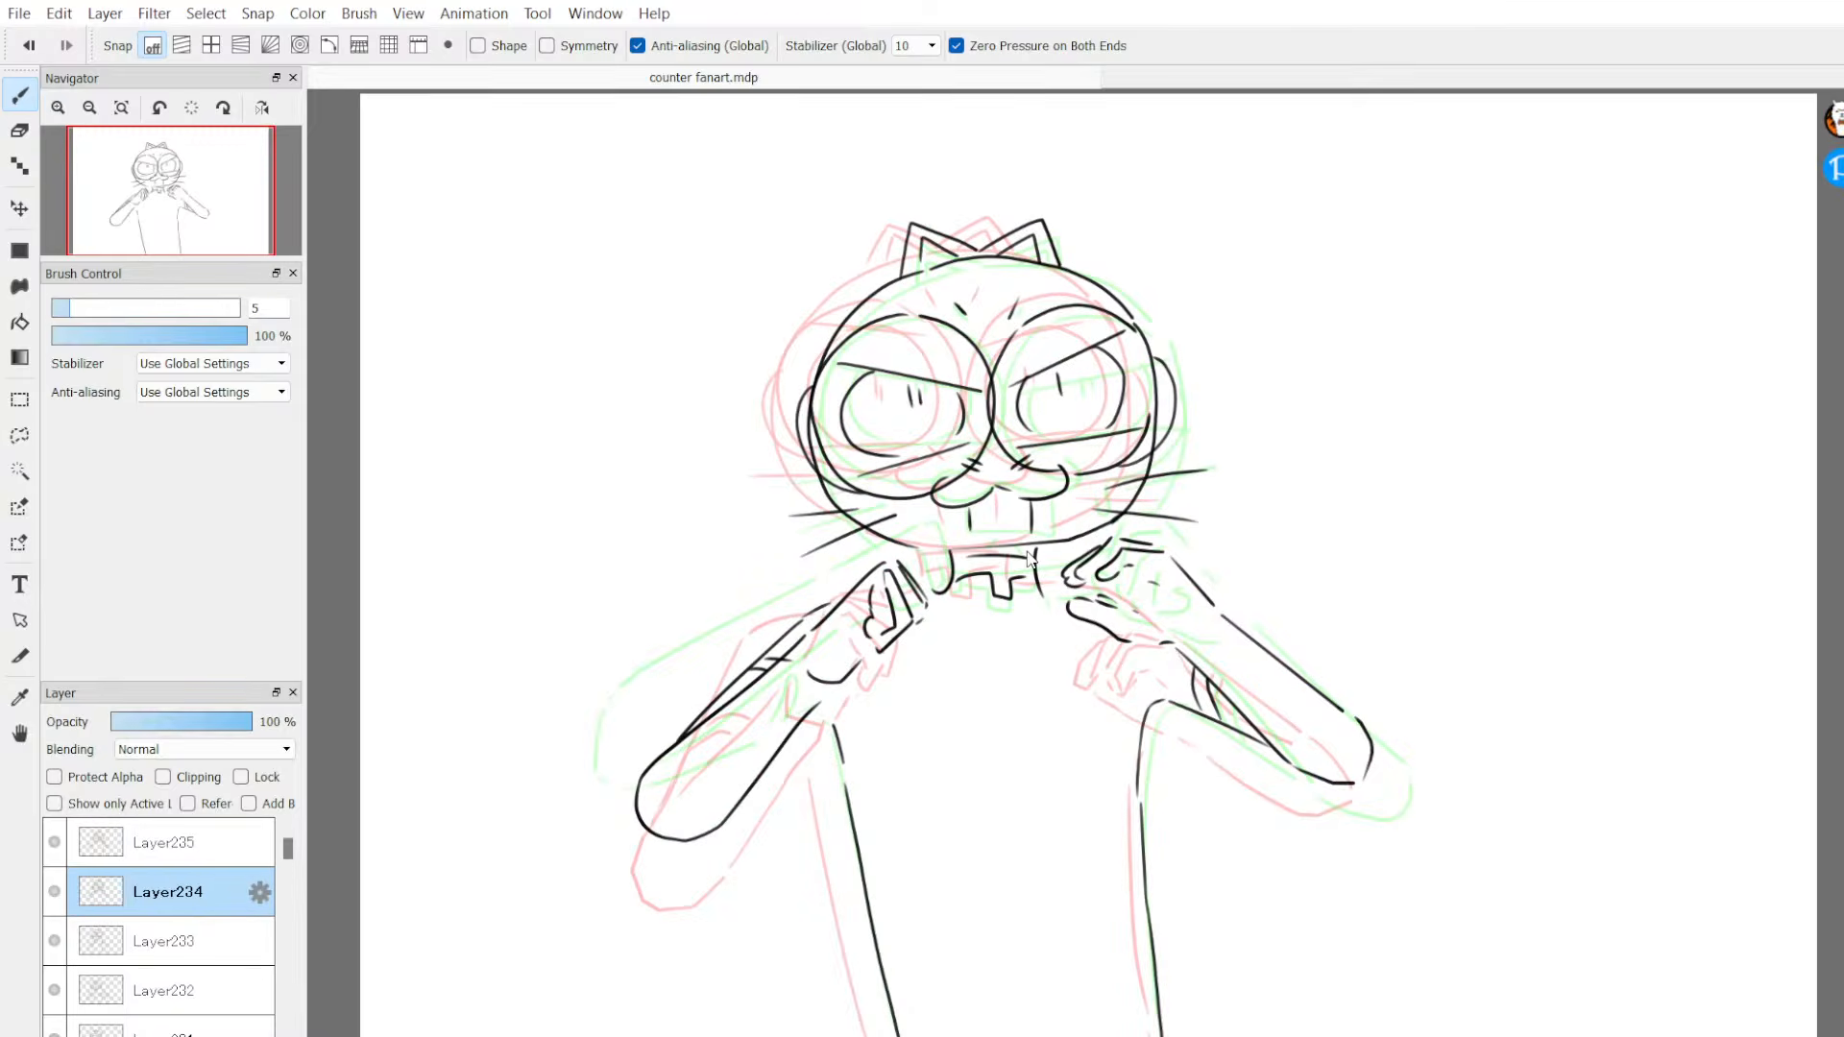
{"action": "left_click", "coordinate": [171, 861]}
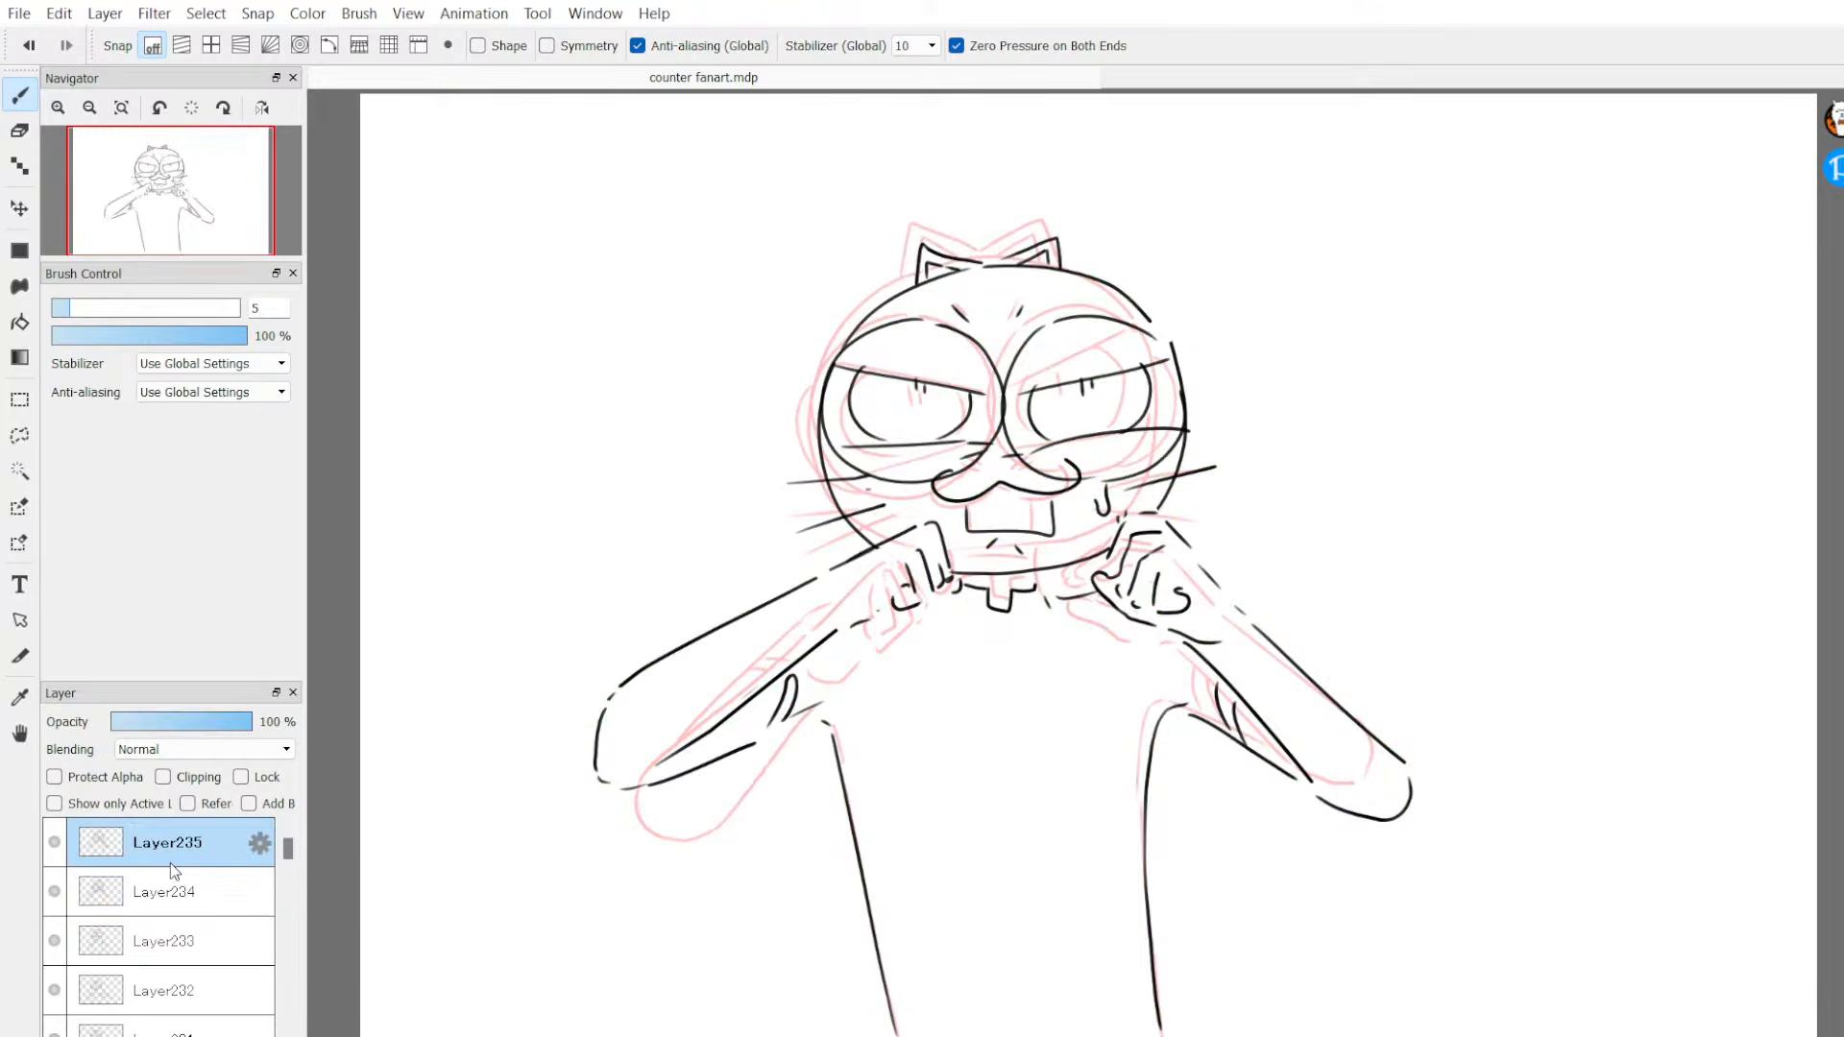
{"action": "left_click", "coordinate": [197, 876]}
{"action": "left_click", "coordinate": [195, 859]}
{"action": "left_click", "coordinate": [173, 941]}
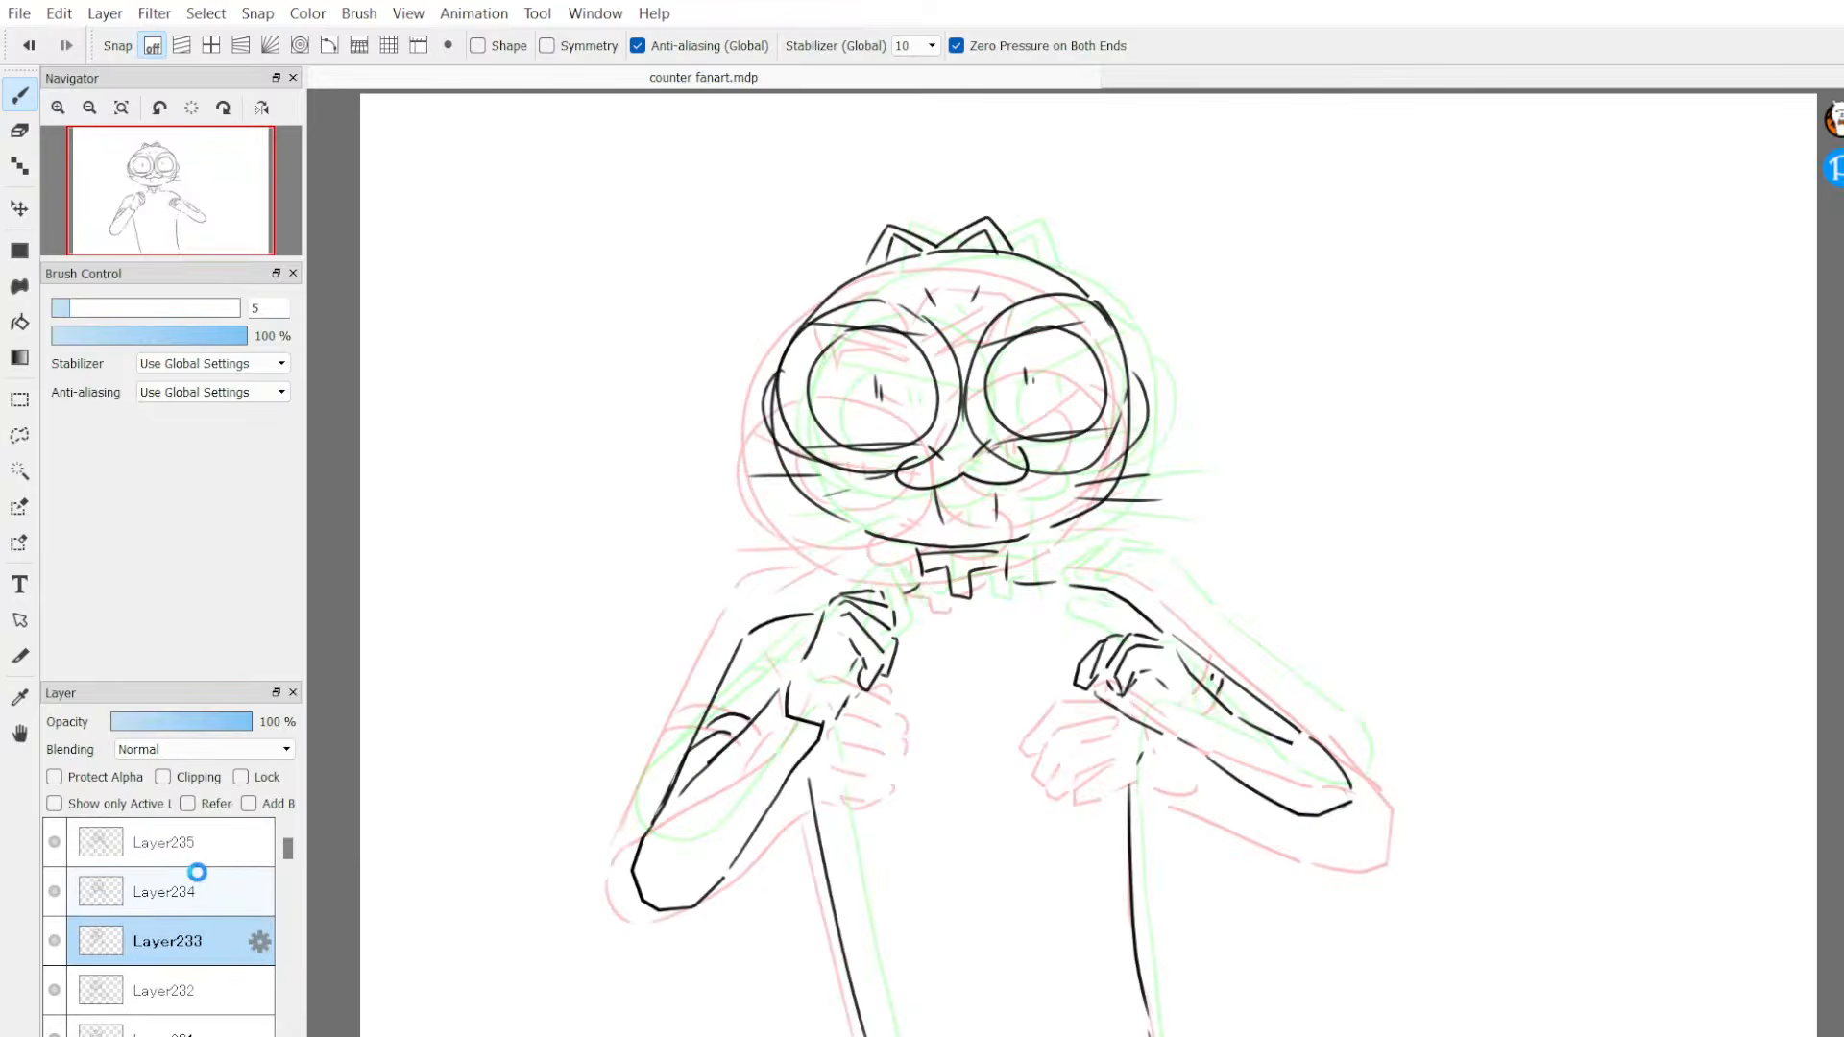
{"action": "left_click", "coordinate": [195, 863]}
{"action": "left_click", "coordinate": [195, 869]}
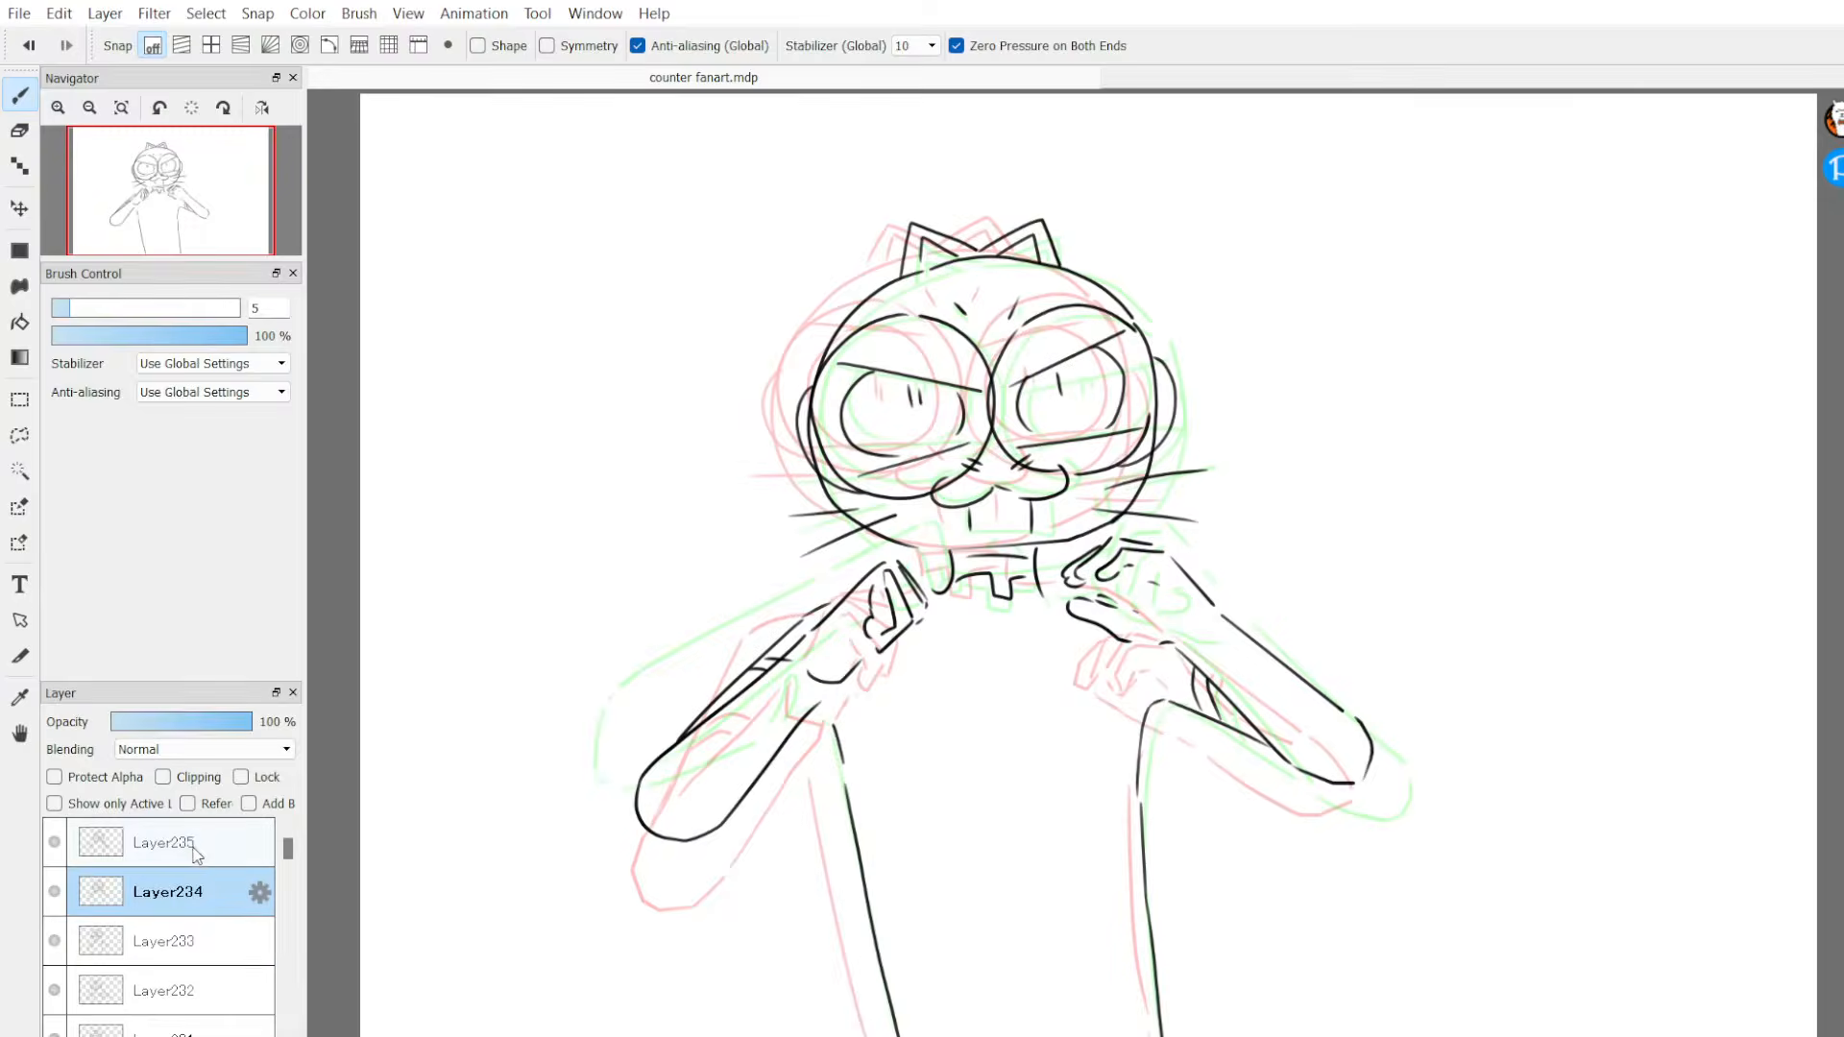
{"action": "left_click", "coordinate": [195, 853]}
{"action": "left_click", "coordinate": [197, 888]}
{"action": "left_click", "coordinate": [195, 855]}
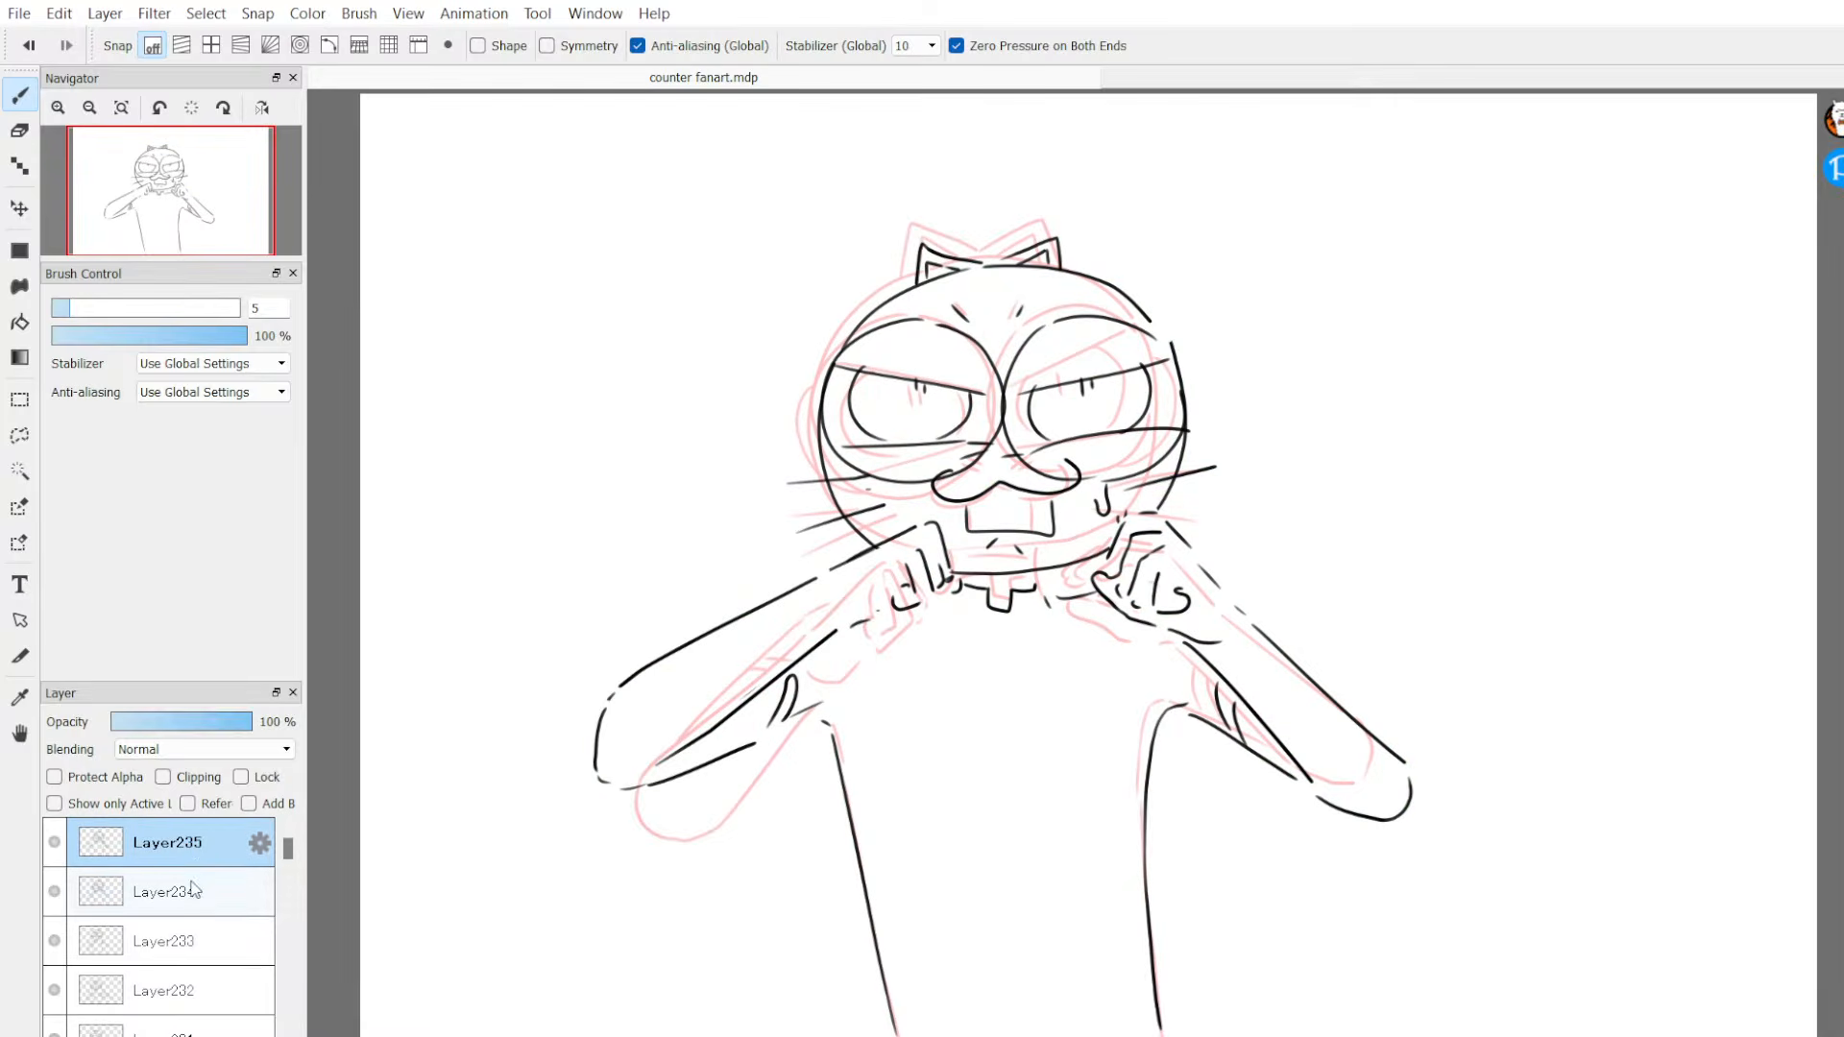
Step: Erase the chin line, the whiskers and the lower cheek outlines on both sides of the face on Layer235
{"action": "key", "text": "e"}
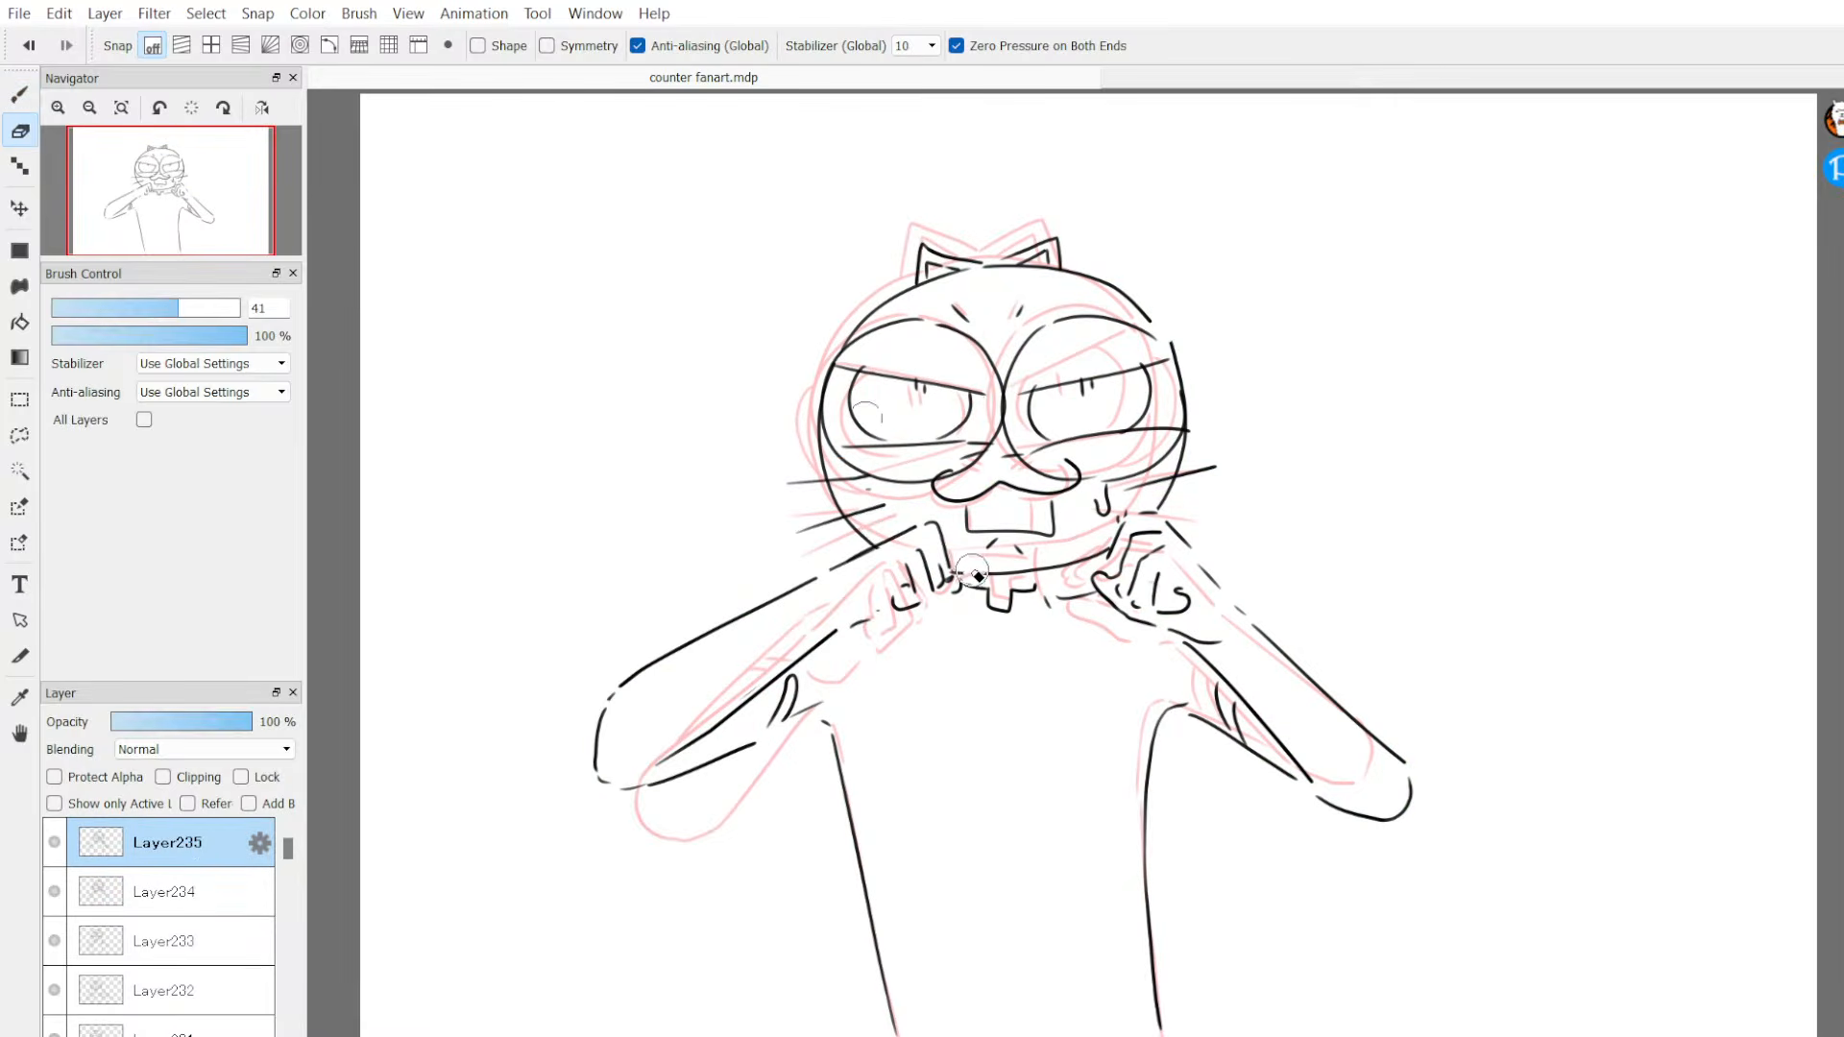
{"action": "mouse_move", "coordinate": [975, 575]}
{"action": "left_mouse_down"}
{"action": "mouse_move", "coordinate": [1023, 551]}
{"action": "mouse_move", "coordinate": [980, 570]}
{"action": "mouse_move", "coordinate": [1056, 571]}
{"action": "left_mouse_up"}
{"action": "mouse_move", "coordinate": [869, 531]}
{"action": "left_mouse_down"}
{"action": "mouse_move", "coordinate": [874, 480]}
{"action": "mouse_move", "coordinate": [851, 522]}
{"action": "mouse_move", "coordinate": [808, 473]}
{"action": "mouse_move", "coordinate": [876, 497]}
{"action": "mouse_move", "coordinate": [831, 479]}
{"action": "mouse_move", "coordinate": [794, 493]}
{"action": "left_mouse_up"}
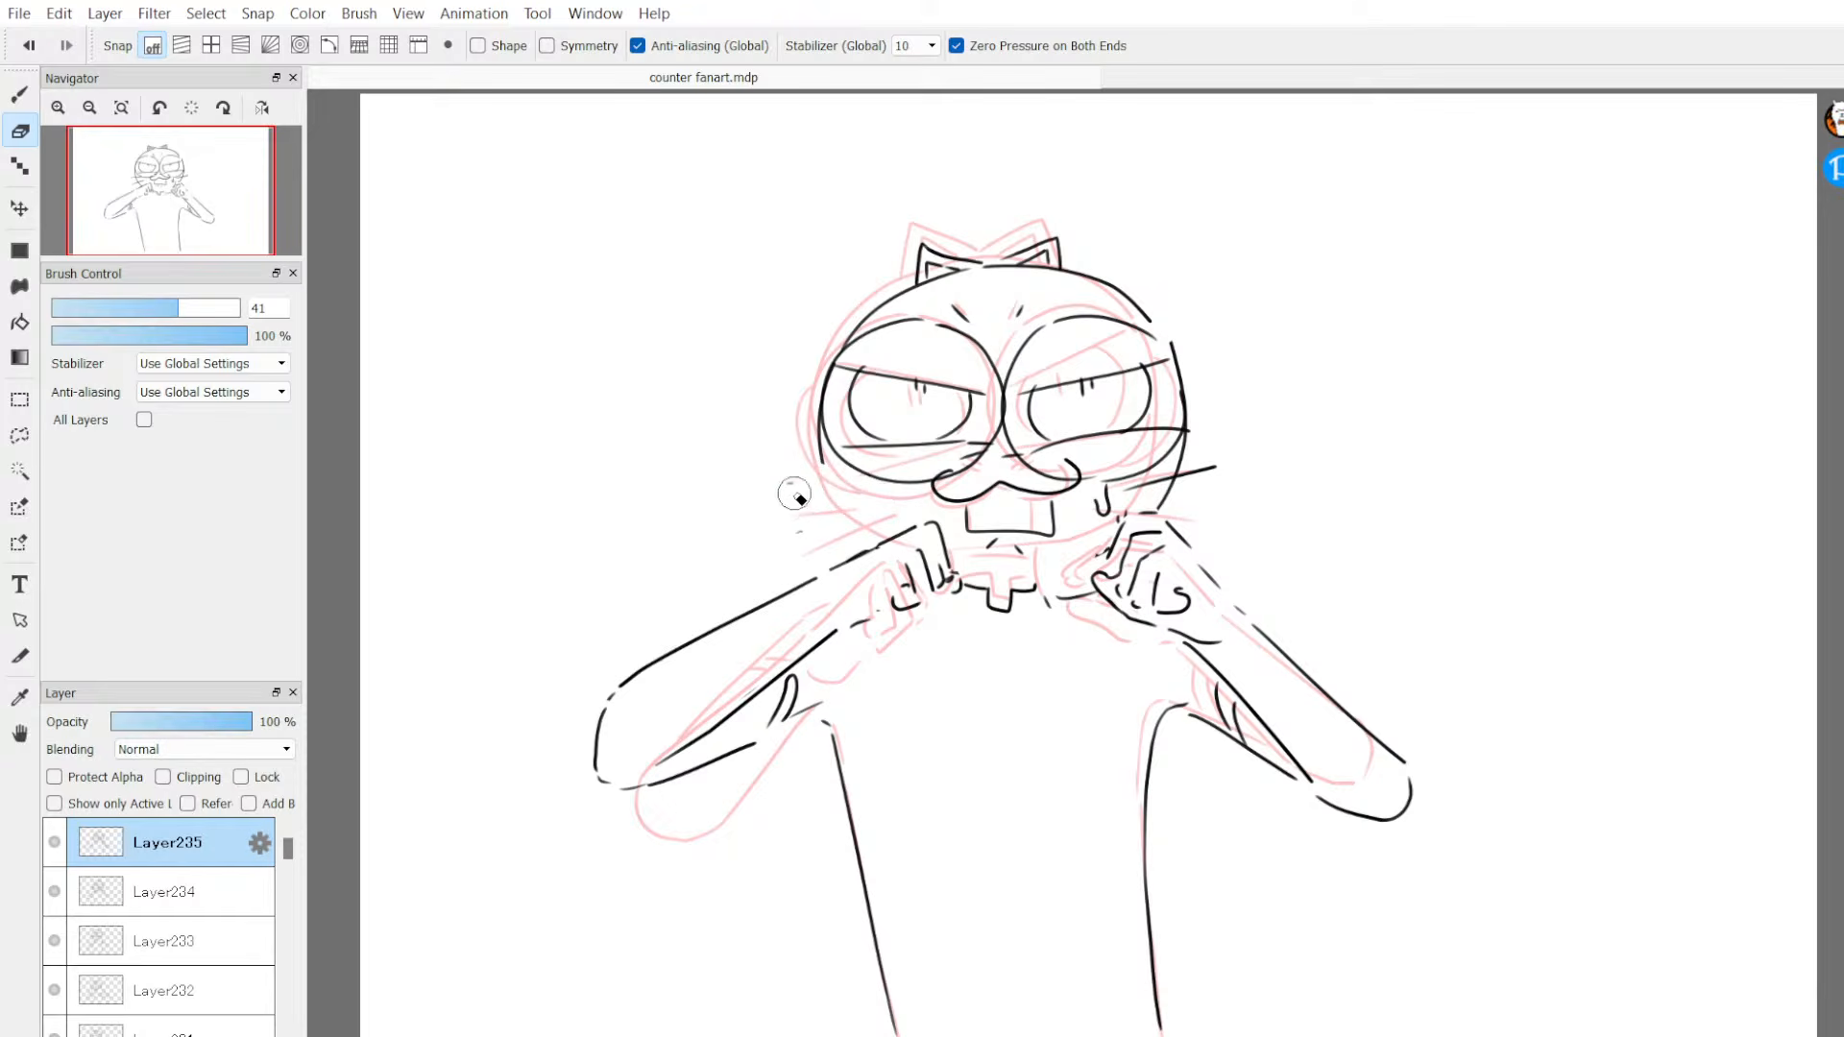
{"action": "mouse_move", "coordinate": [1138, 457]}
{"action": "left_mouse_down"}
{"action": "mouse_move", "coordinate": [1129, 491]}
{"action": "mouse_move", "coordinate": [1206, 470]}
{"action": "mouse_move", "coordinate": [1162, 500]}
{"action": "mouse_move", "coordinate": [1214, 464]}
{"action": "left_mouse_up"}
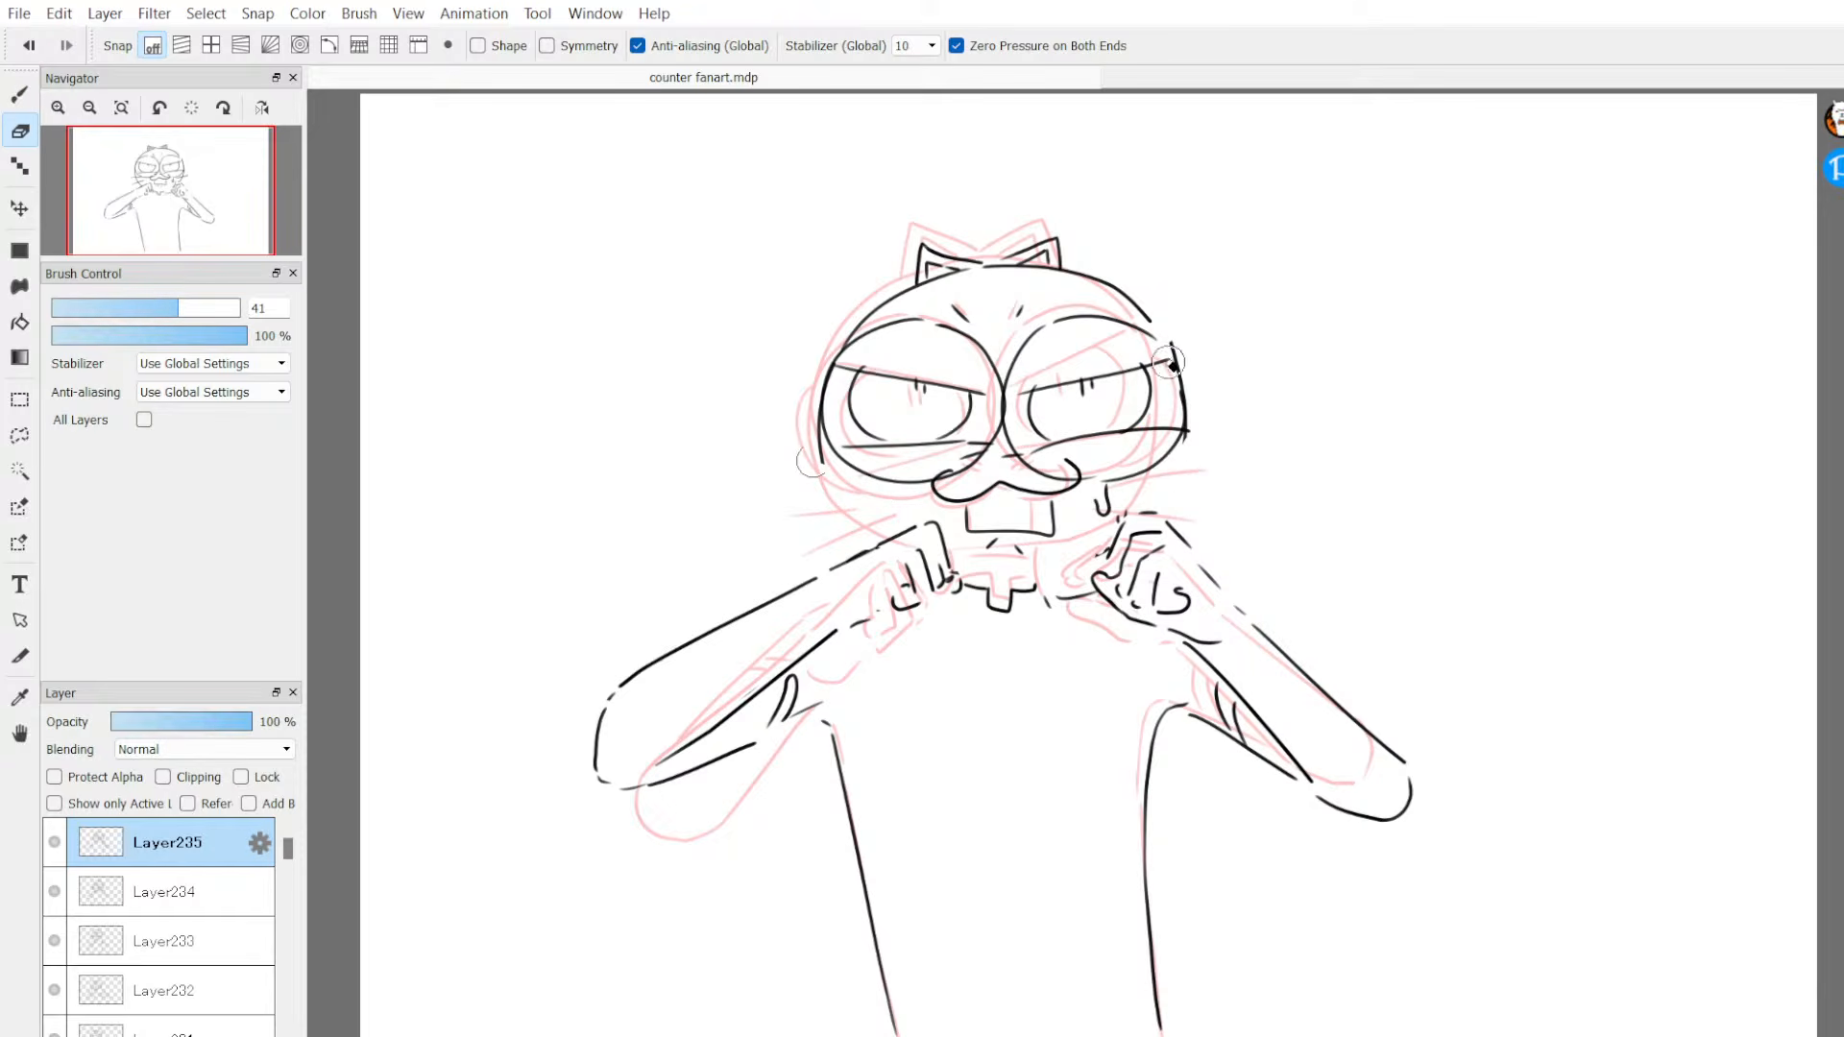
Step: Redraw the jaw with rounder cheek curves on both sides and a higher chin line between the fists
{"action": "key", "text": "b"}
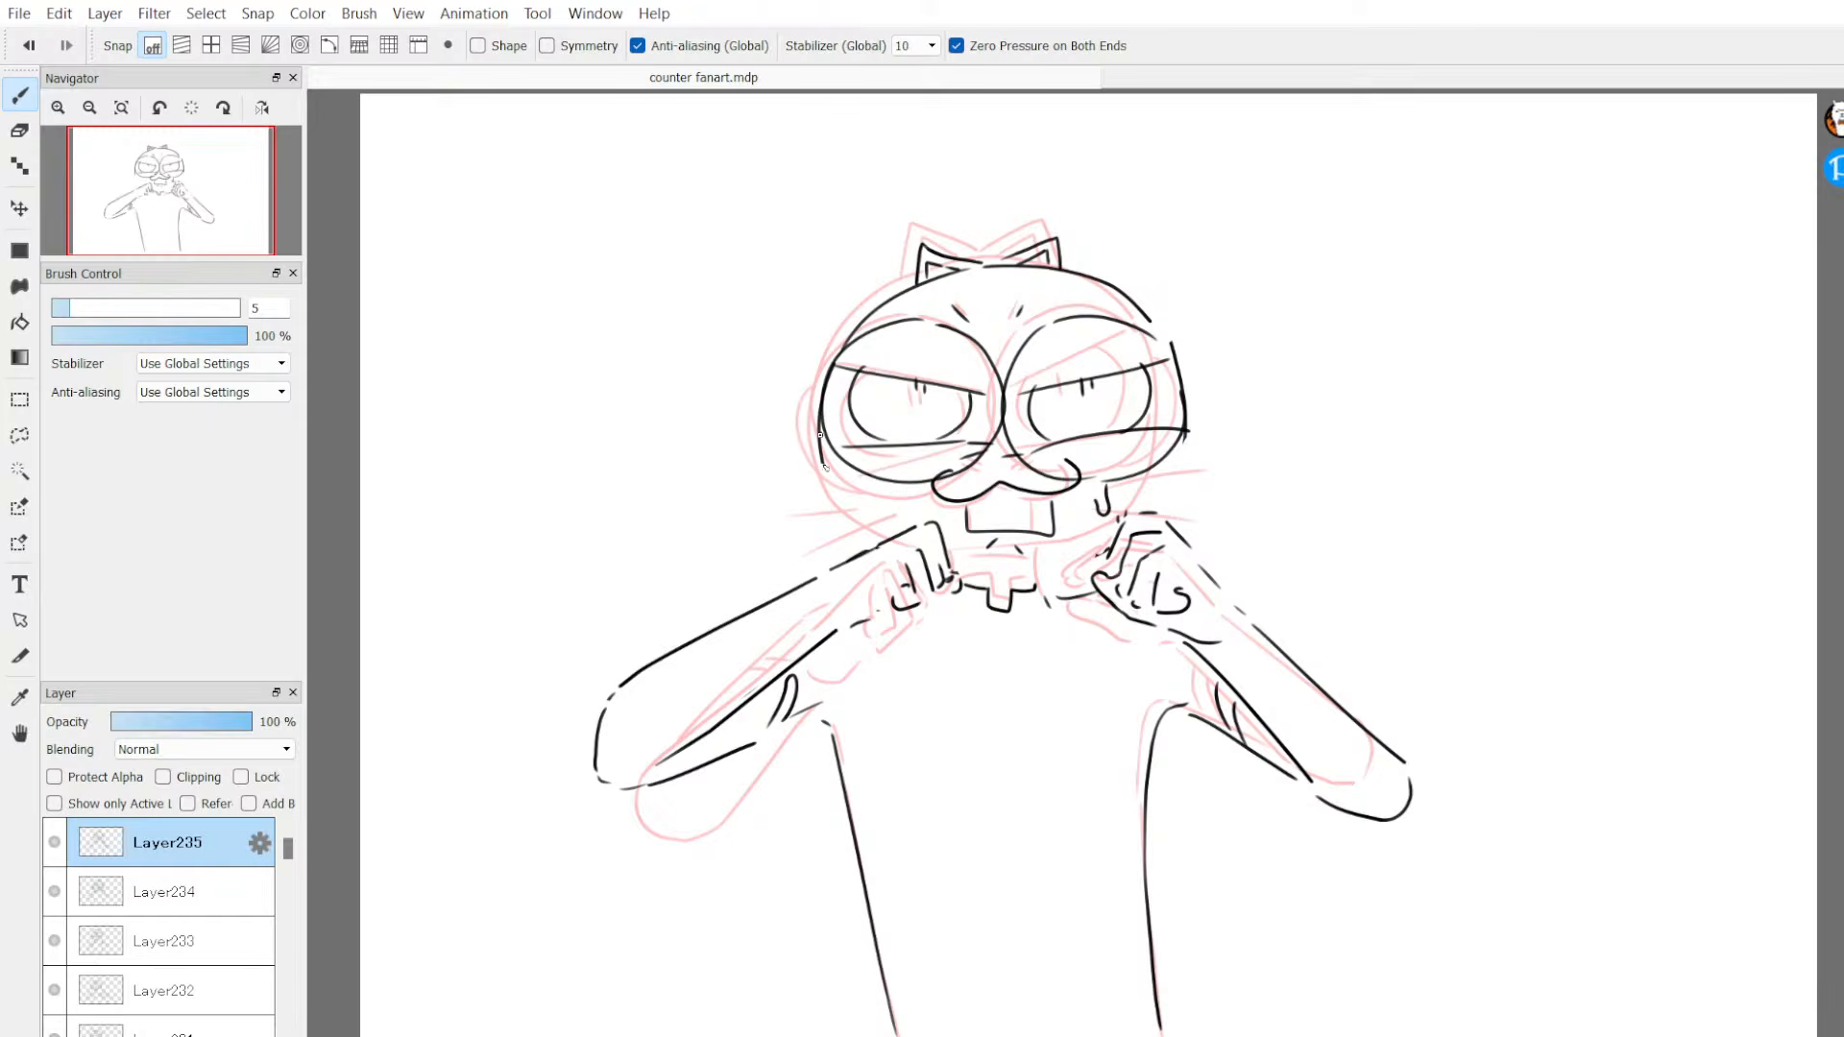
{"action": "mouse_move", "coordinate": [821, 437]}
{"action": "left_mouse_down"}
{"action": "mouse_move", "coordinate": [885, 531]}
{"action": "mouse_move", "coordinate": [847, 504]}
{"action": "mouse_move", "coordinate": [903, 533]}
{"action": "left_mouse_up"}
{"action": "left_click_drag", "start_coordinate": [817, 406], "coordinate": [893, 480]}
{"action": "left_click_drag", "start_coordinate": [1187, 445], "coordinate": [1126, 481]}
{"action": "mouse_move", "coordinate": [1189, 407]}
{"action": "left_mouse_down"}
{"action": "mouse_move", "coordinate": [1193, 446]}
{"action": "mouse_move", "coordinate": [1137, 513]}
{"action": "mouse_move", "coordinate": [1187, 432]}
{"action": "left_mouse_up"}
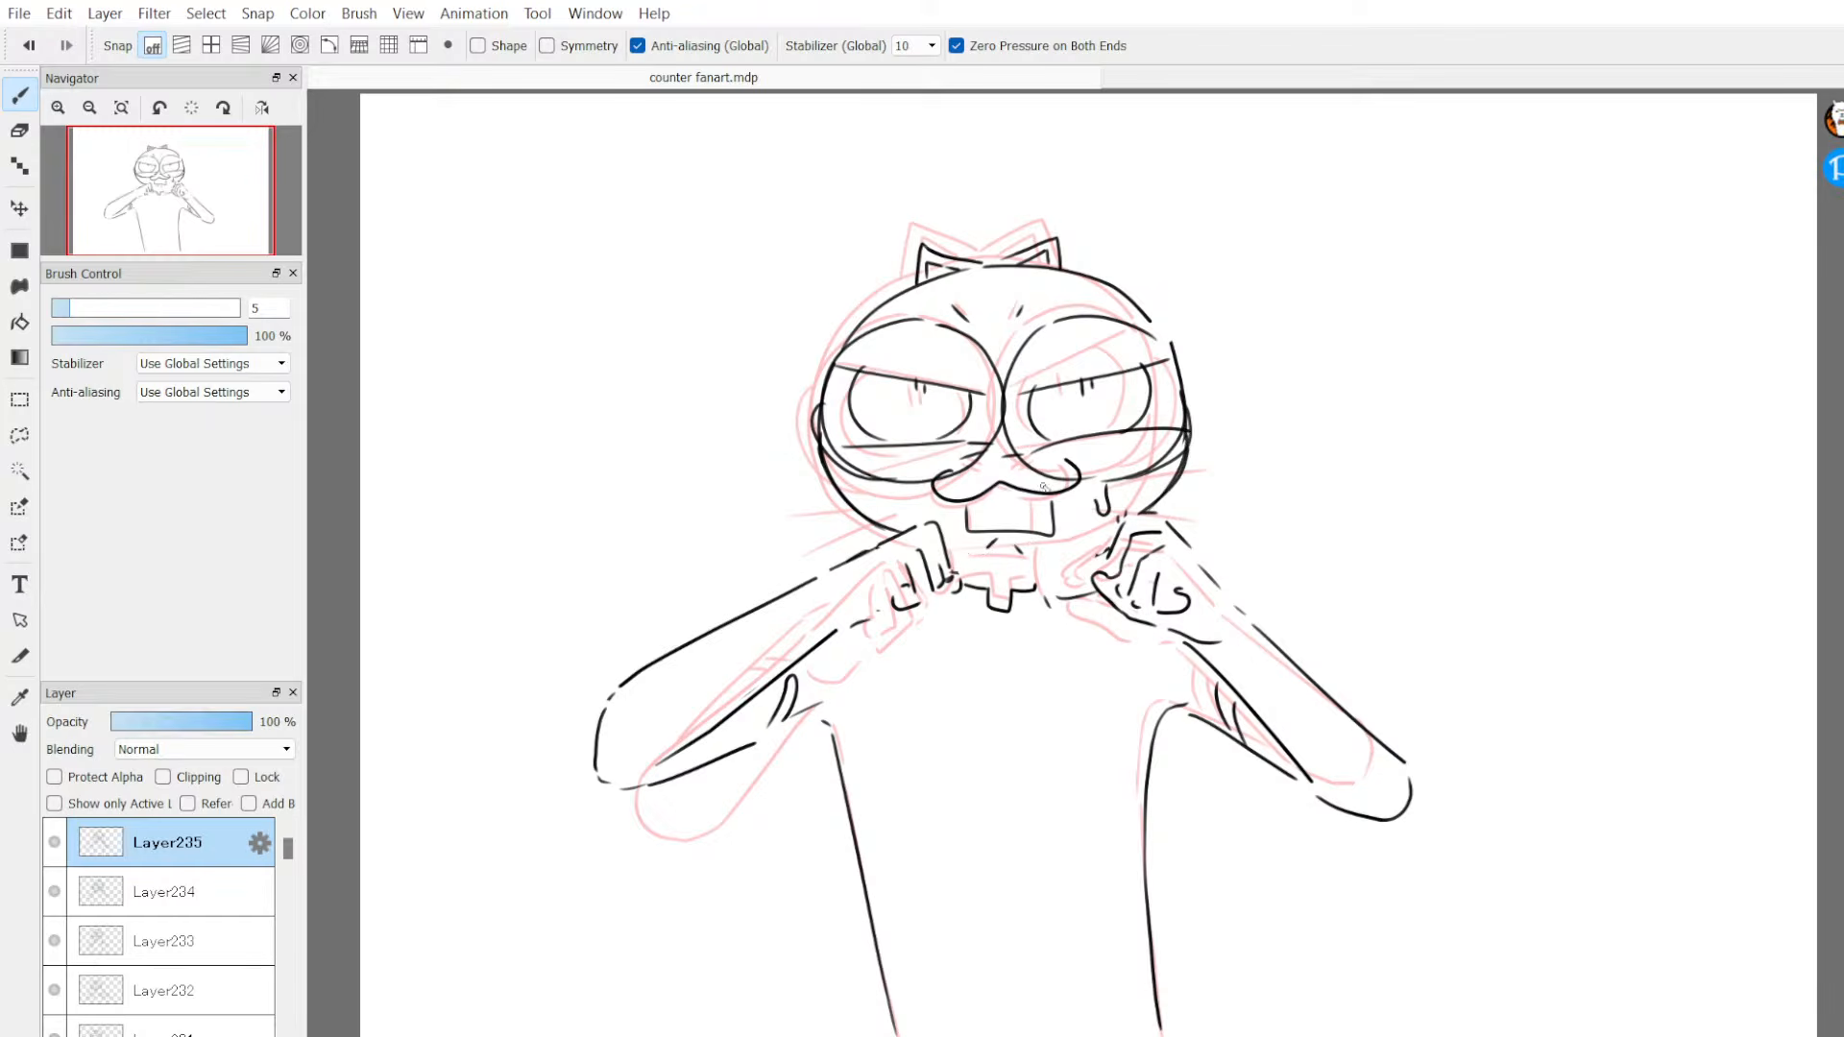
{"action": "left_click_drag", "start_coordinate": [954, 554], "coordinate": [1117, 529]}
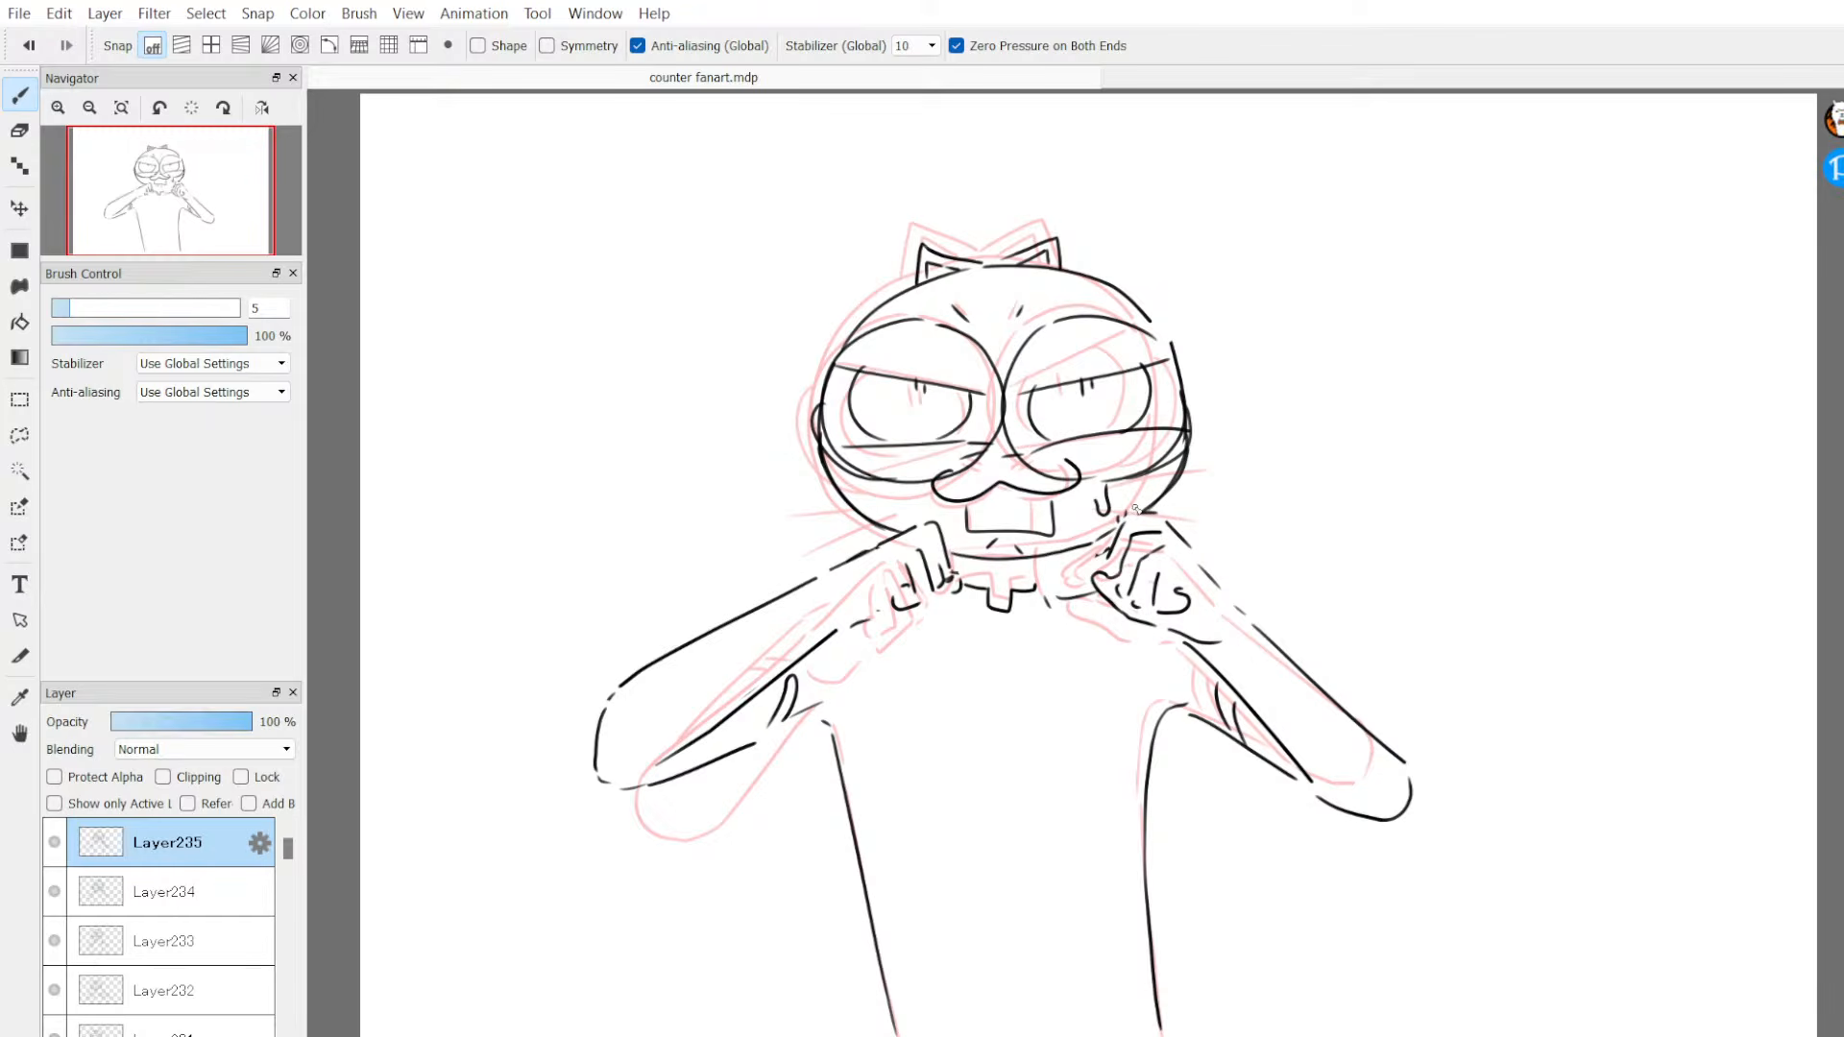
Step: Compare the corrected jaw on Layer235 with the earlier poses on Layer234 and Layer233
{"action": "left_click", "coordinate": [144, 888]}
{"action": "left_click", "coordinate": [163, 833]}
{"action": "left_click", "coordinate": [159, 888]}
{"action": "left_click", "coordinate": [171, 863]}
{"action": "left_click", "coordinate": [172, 888]}
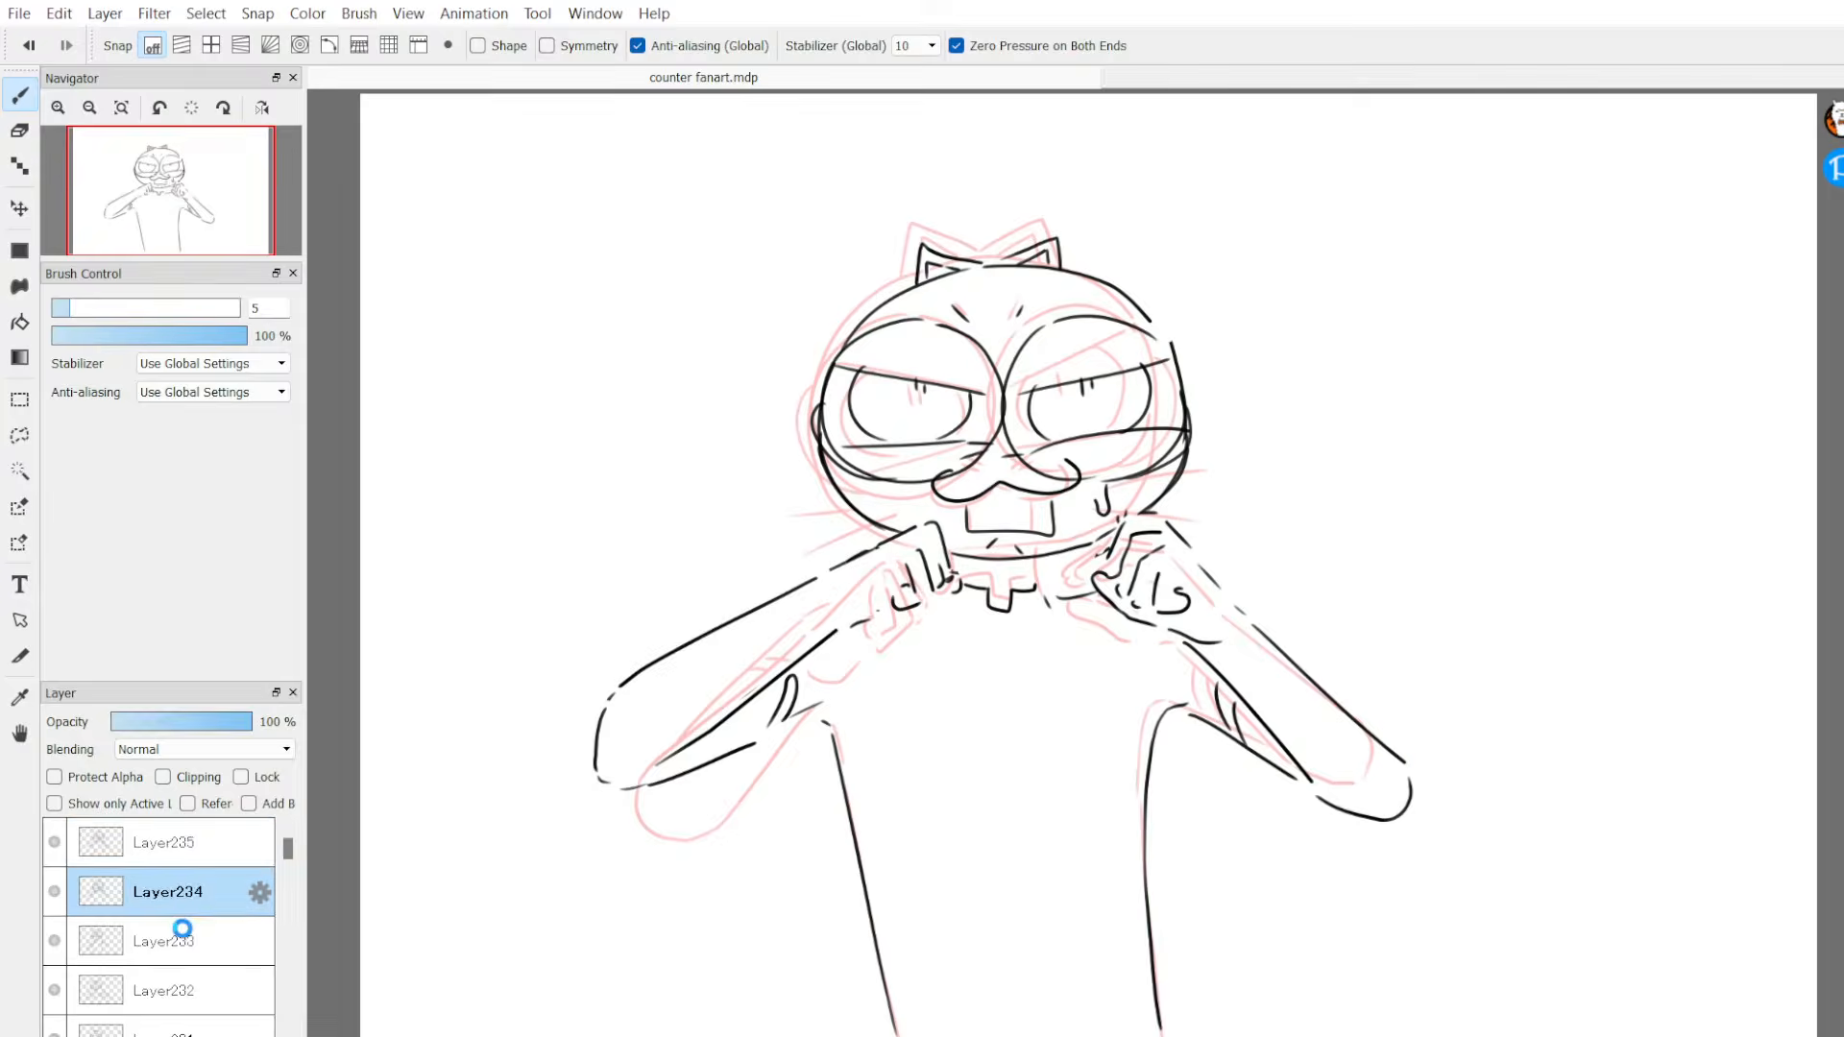
{"action": "left_click", "coordinate": [179, 930]}
{"action": "left_click", "coordinate": [180, 890]}
{"action": "left_click", "coordinate": [180, 842]}
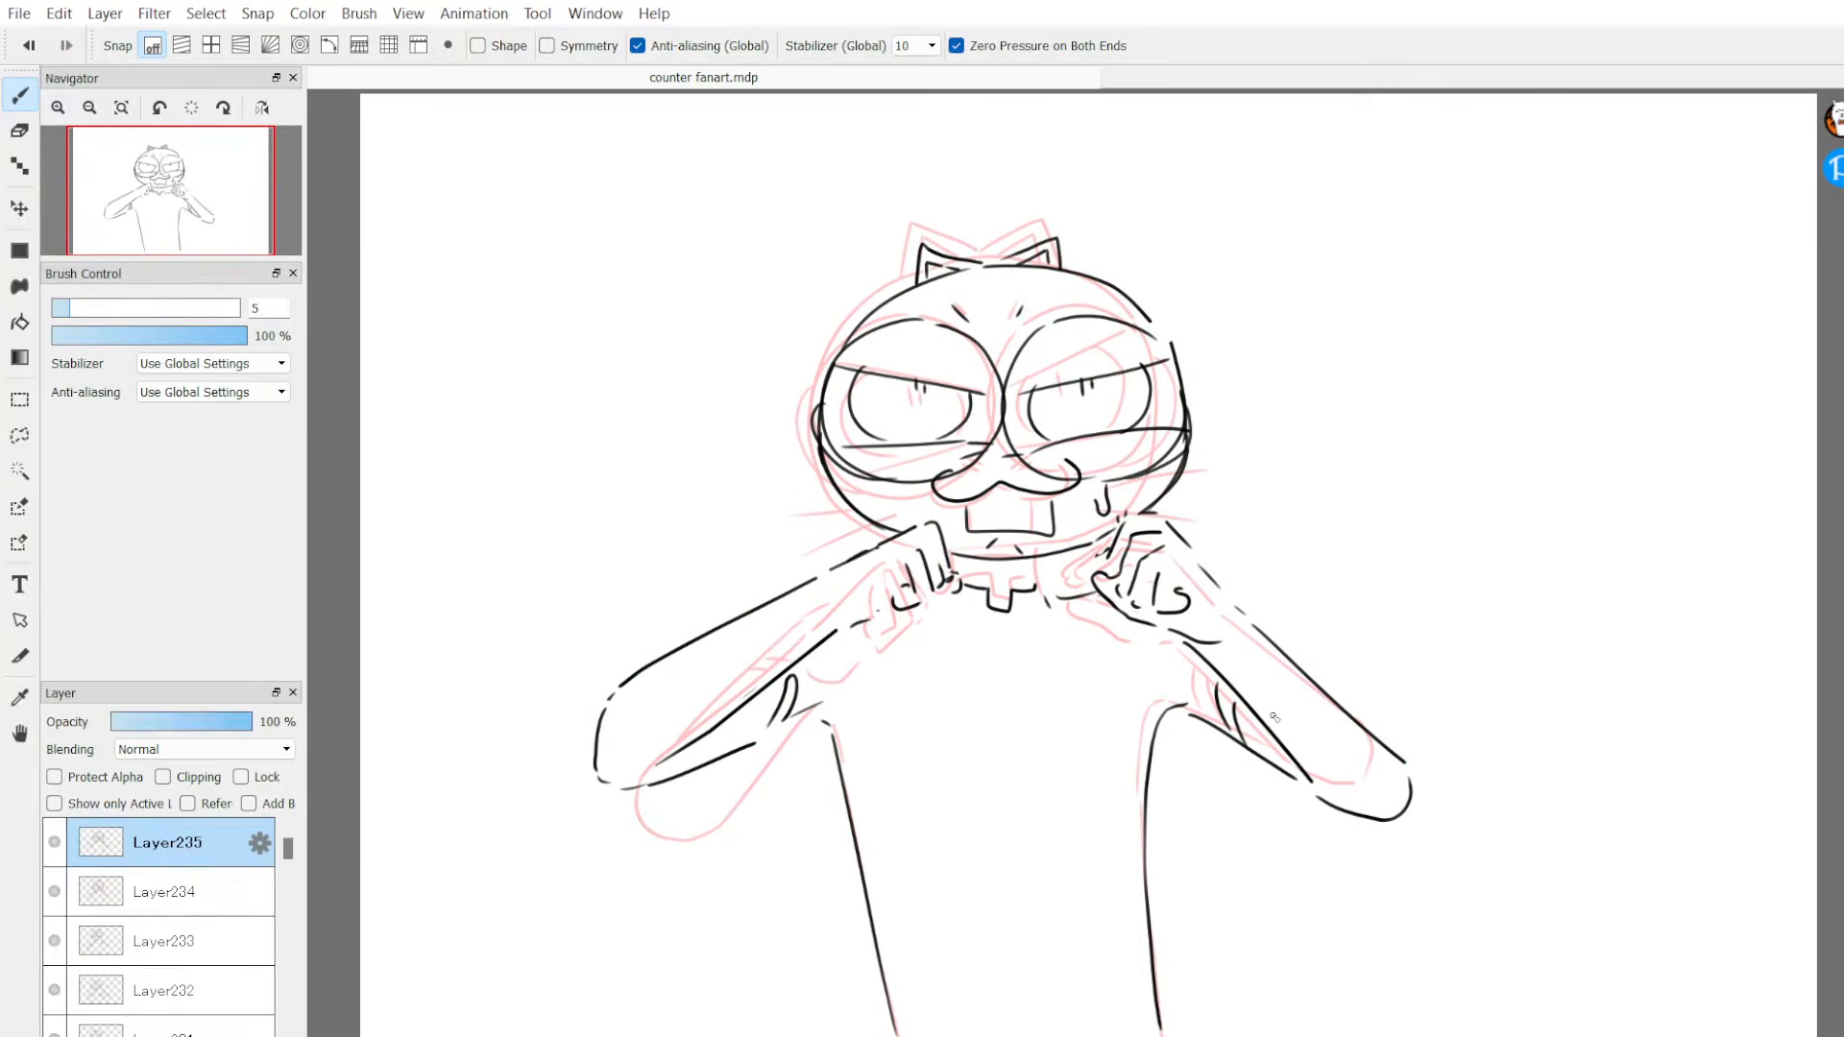
{"action": "left_click", "coordinate": [179, 877]}
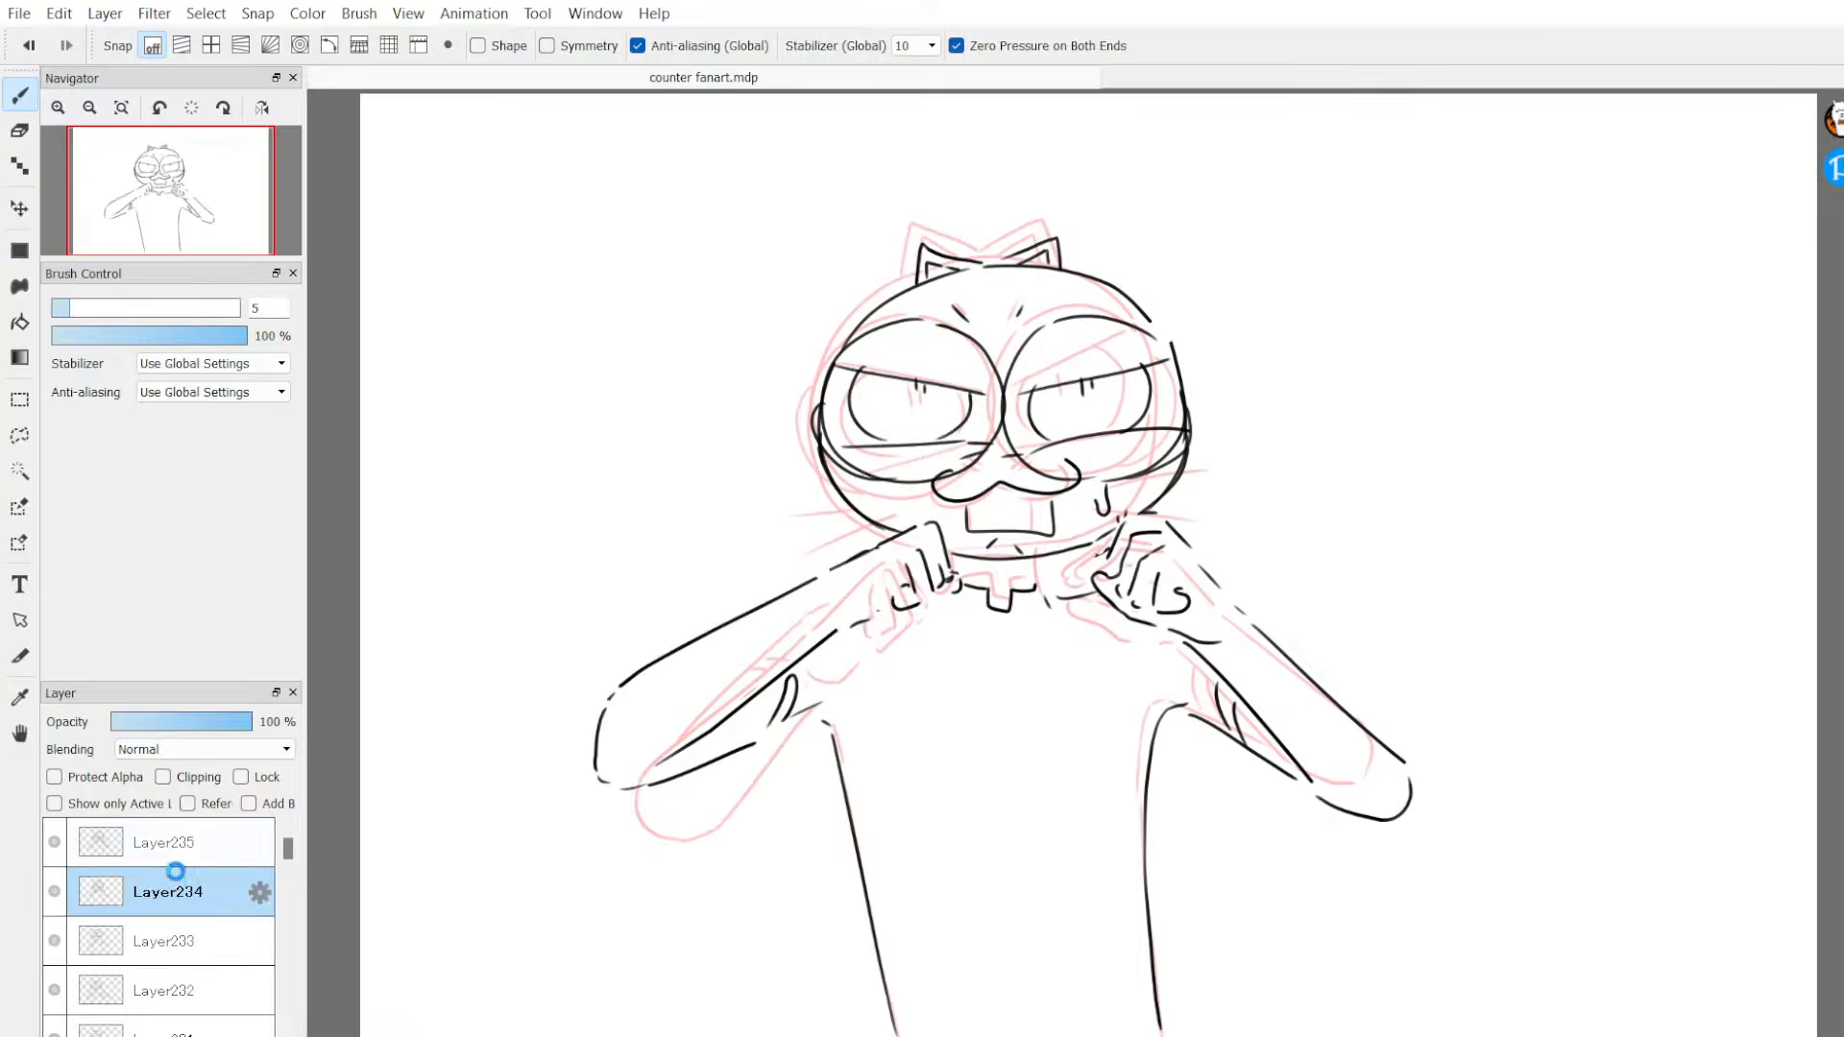
{"action": "left_click", "coordinate": [177, 842]}
{"action": "left_click", "coordinate": [175, 876]}
{"action": "left_click", "coordinate": [177, 839]}
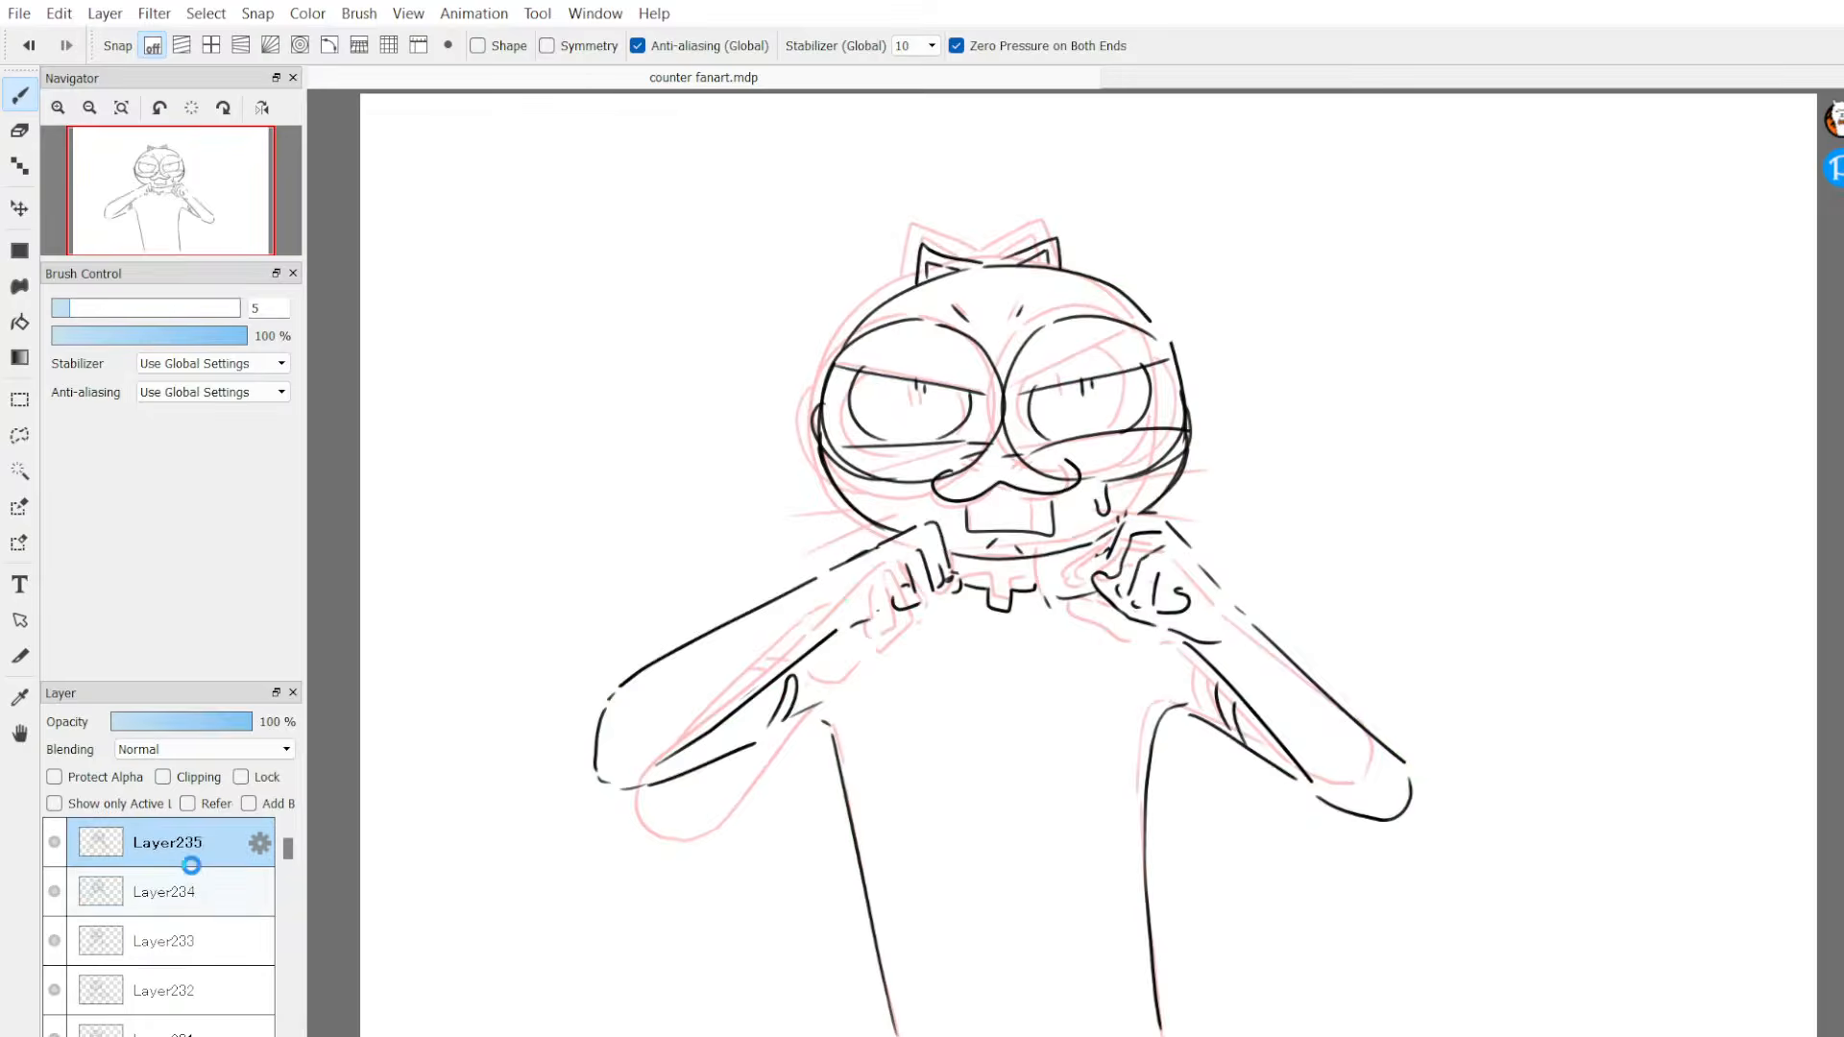
{"action": "left_click", "coordinate": [185, 873]}
{"action": "left_click", "coordinate": [185, 851]}
Step: Mark the head's downward motion with an arrow above the ears, undo it, and flip between Layer234 and Layer235 again
{"action": "left_click_drag", "start_coordinate": [985, 151], "coordinate": [1006, 236]}
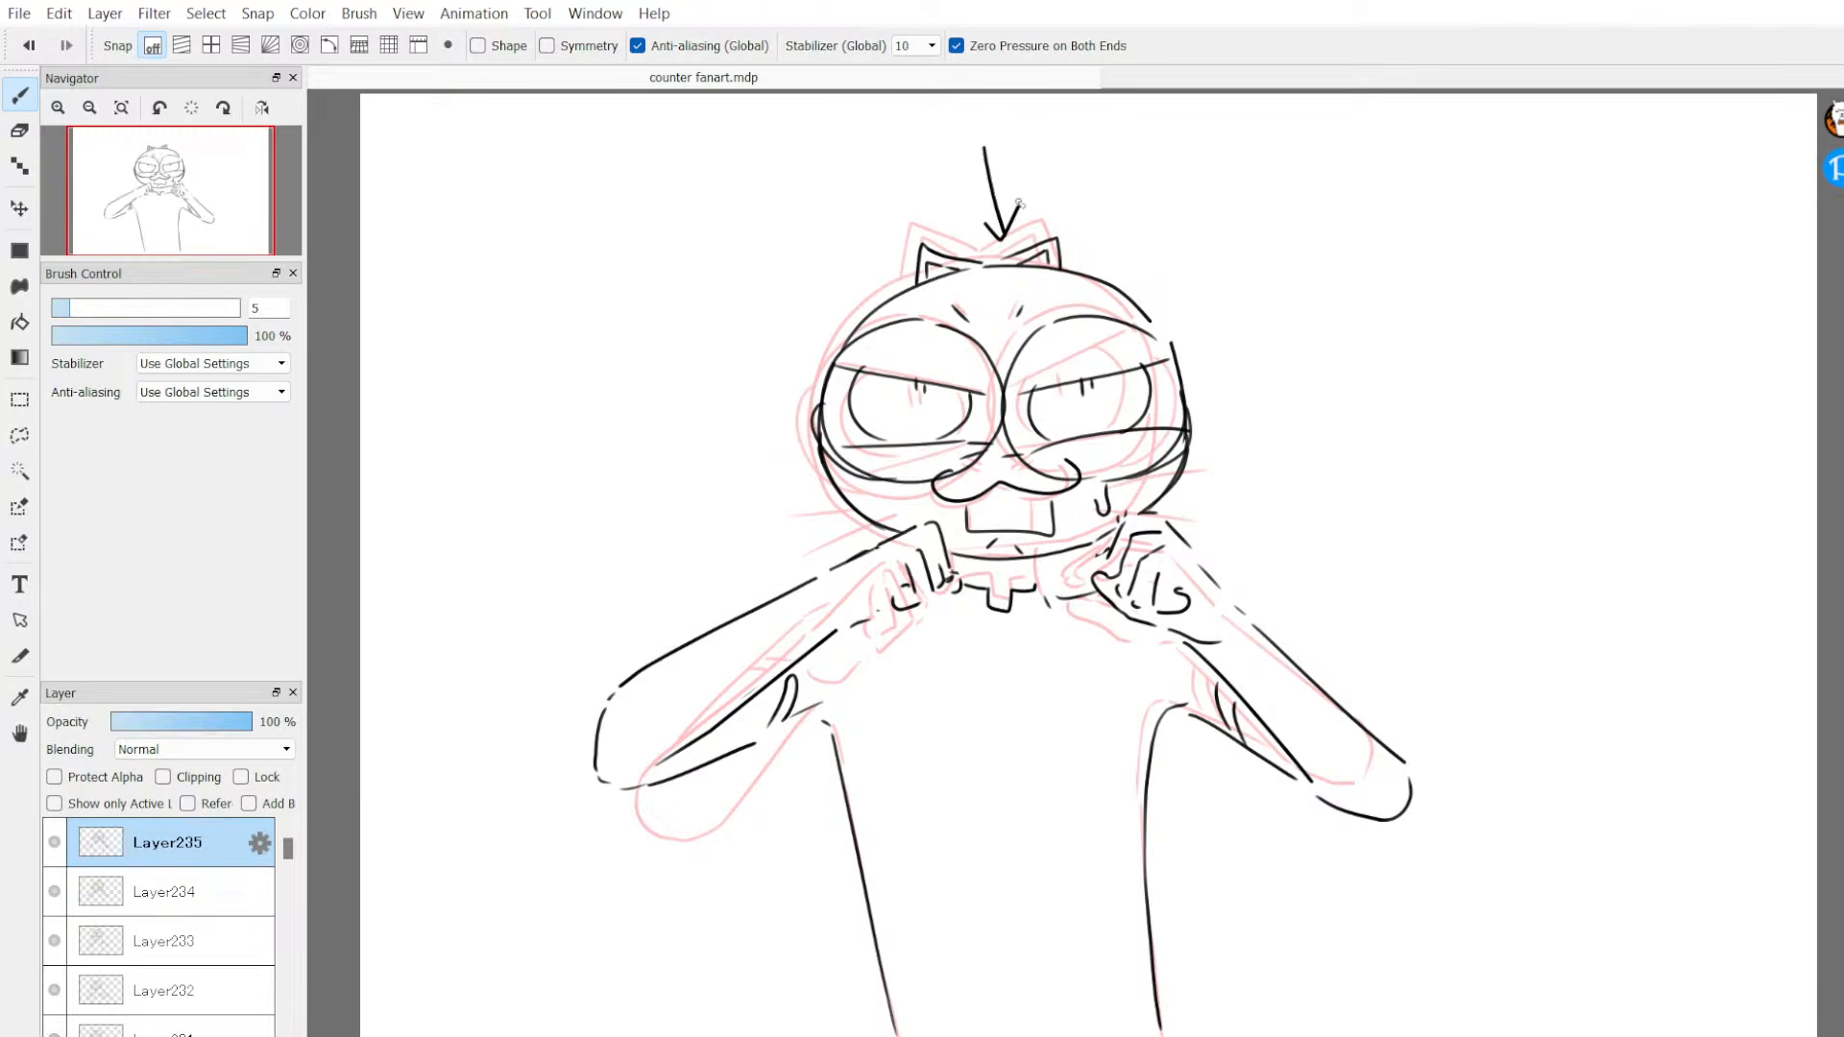
{"action": "key", "text": "ctrl+z"}
{"action": "left_click", "coordinate": [170, 895]}
{"action": "left_click", "coordinate": [177, 863]}
{"action": "left_click", "coordinate": [200, 896]}
{"action": "left_click", "coordinate": [195, 861]}
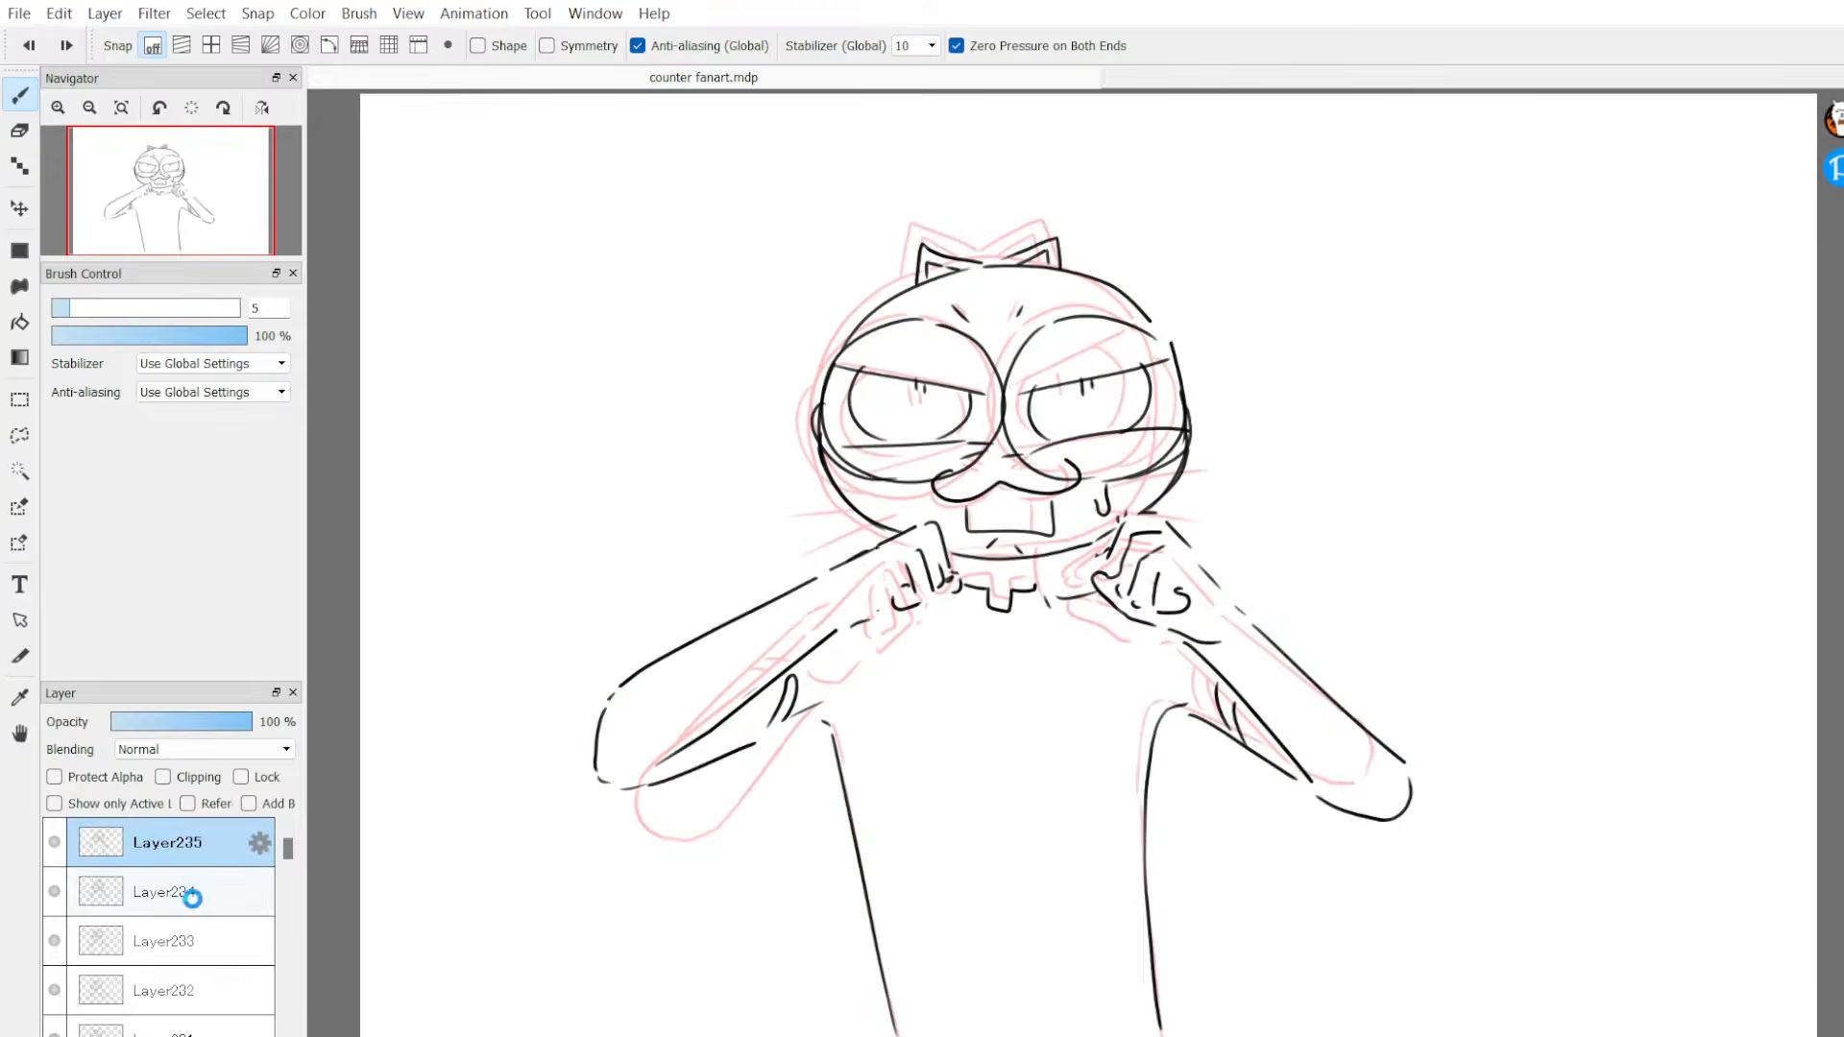
{"action": "left_click", "coordinate": [190, 895]}
{"action": "left_click", "coordinate": [191, 863]}
{"action": "left_click", "coordinate": [199, 896]}
{"action": "left_click", "coordinate": [192, 862]}
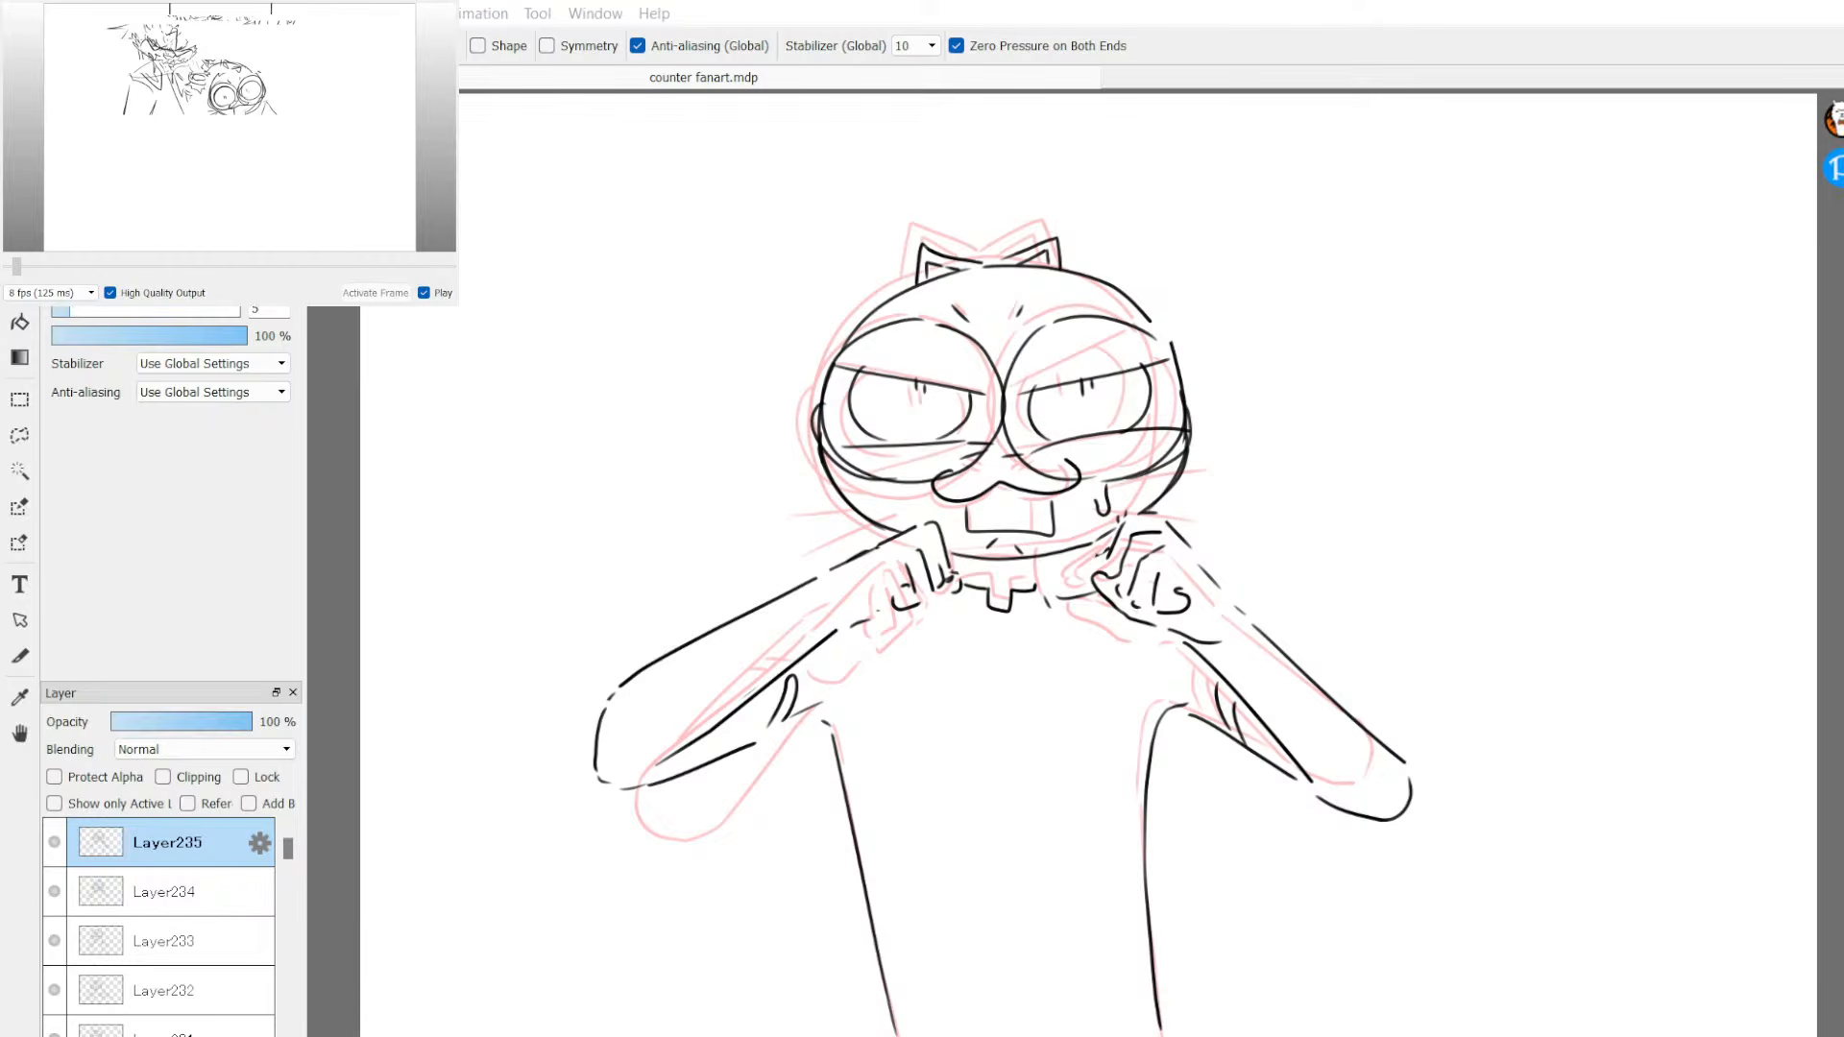
Step: Rearrange the docked panels and enlarge the Layer panel so that more layers are listed
{"action": "scroll", "coordinate": [442, 958], "scroll_direction": "down", "scroll_amount": 3}
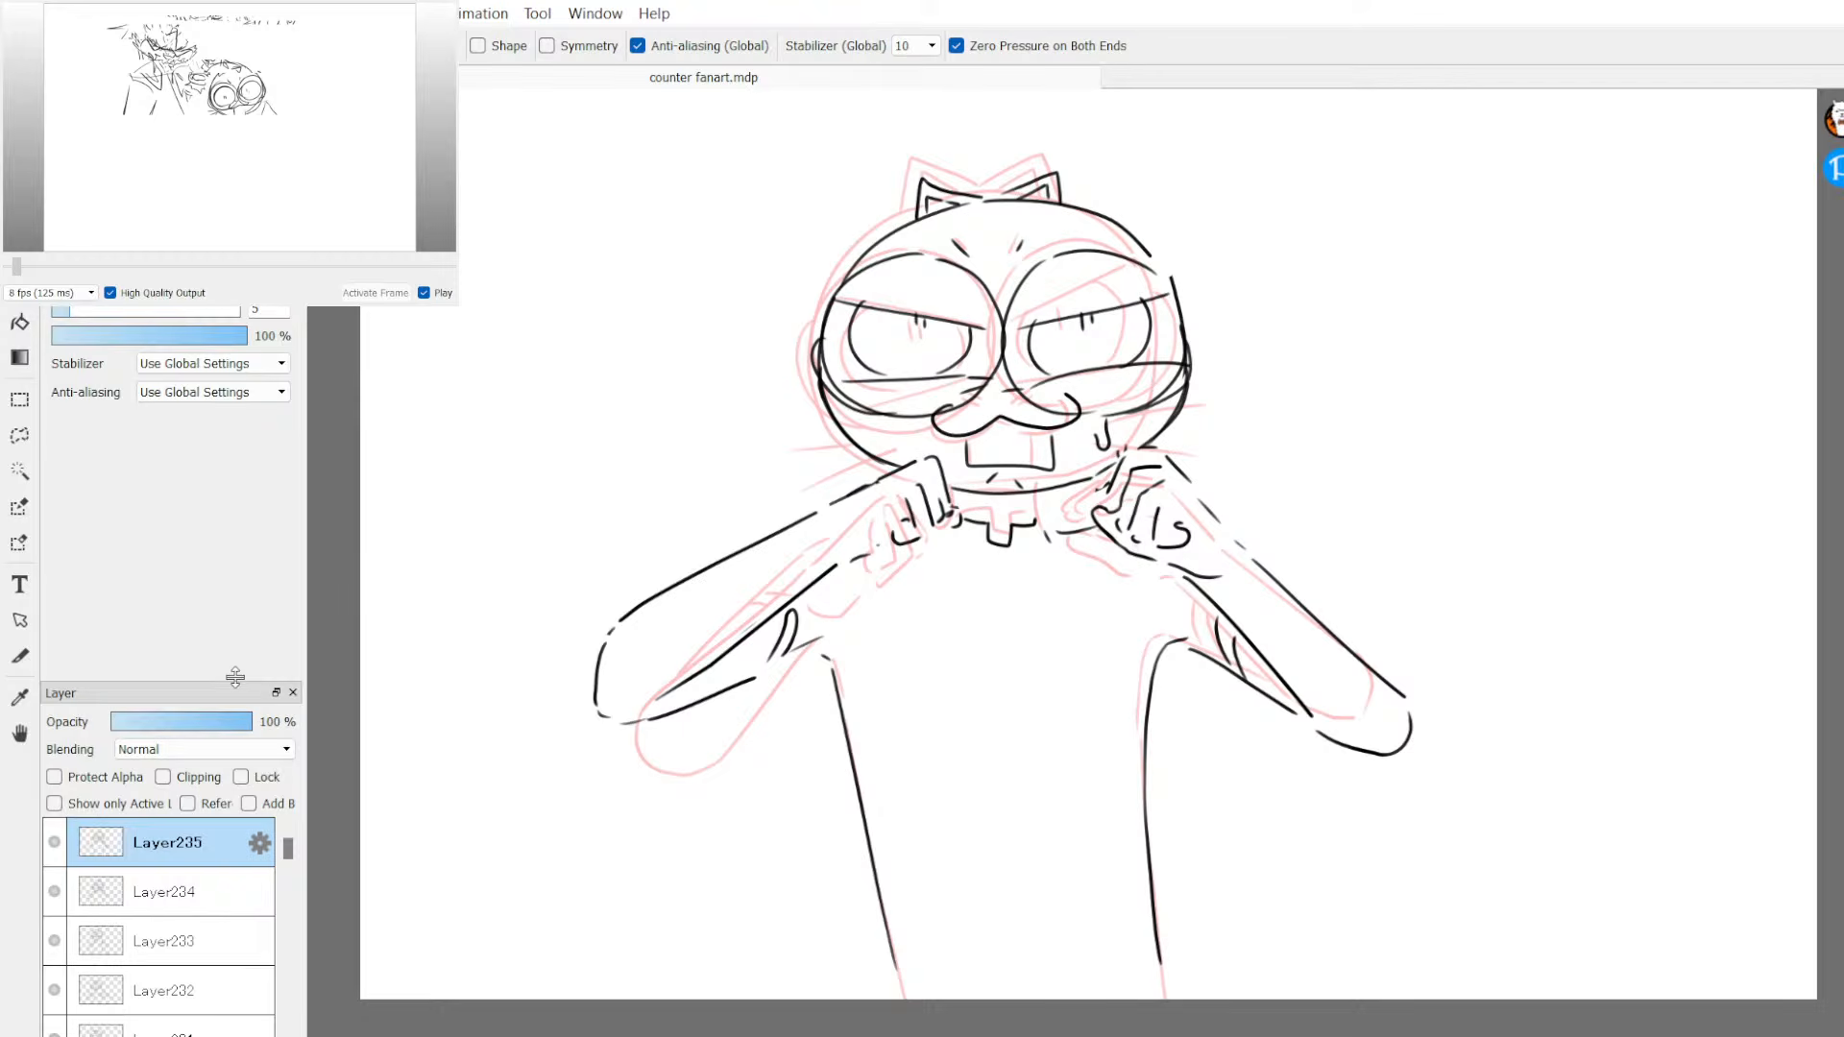
{"action": "left_click_drag", "start_coordinate": [236, 677], "coordinate": [198, 811]}
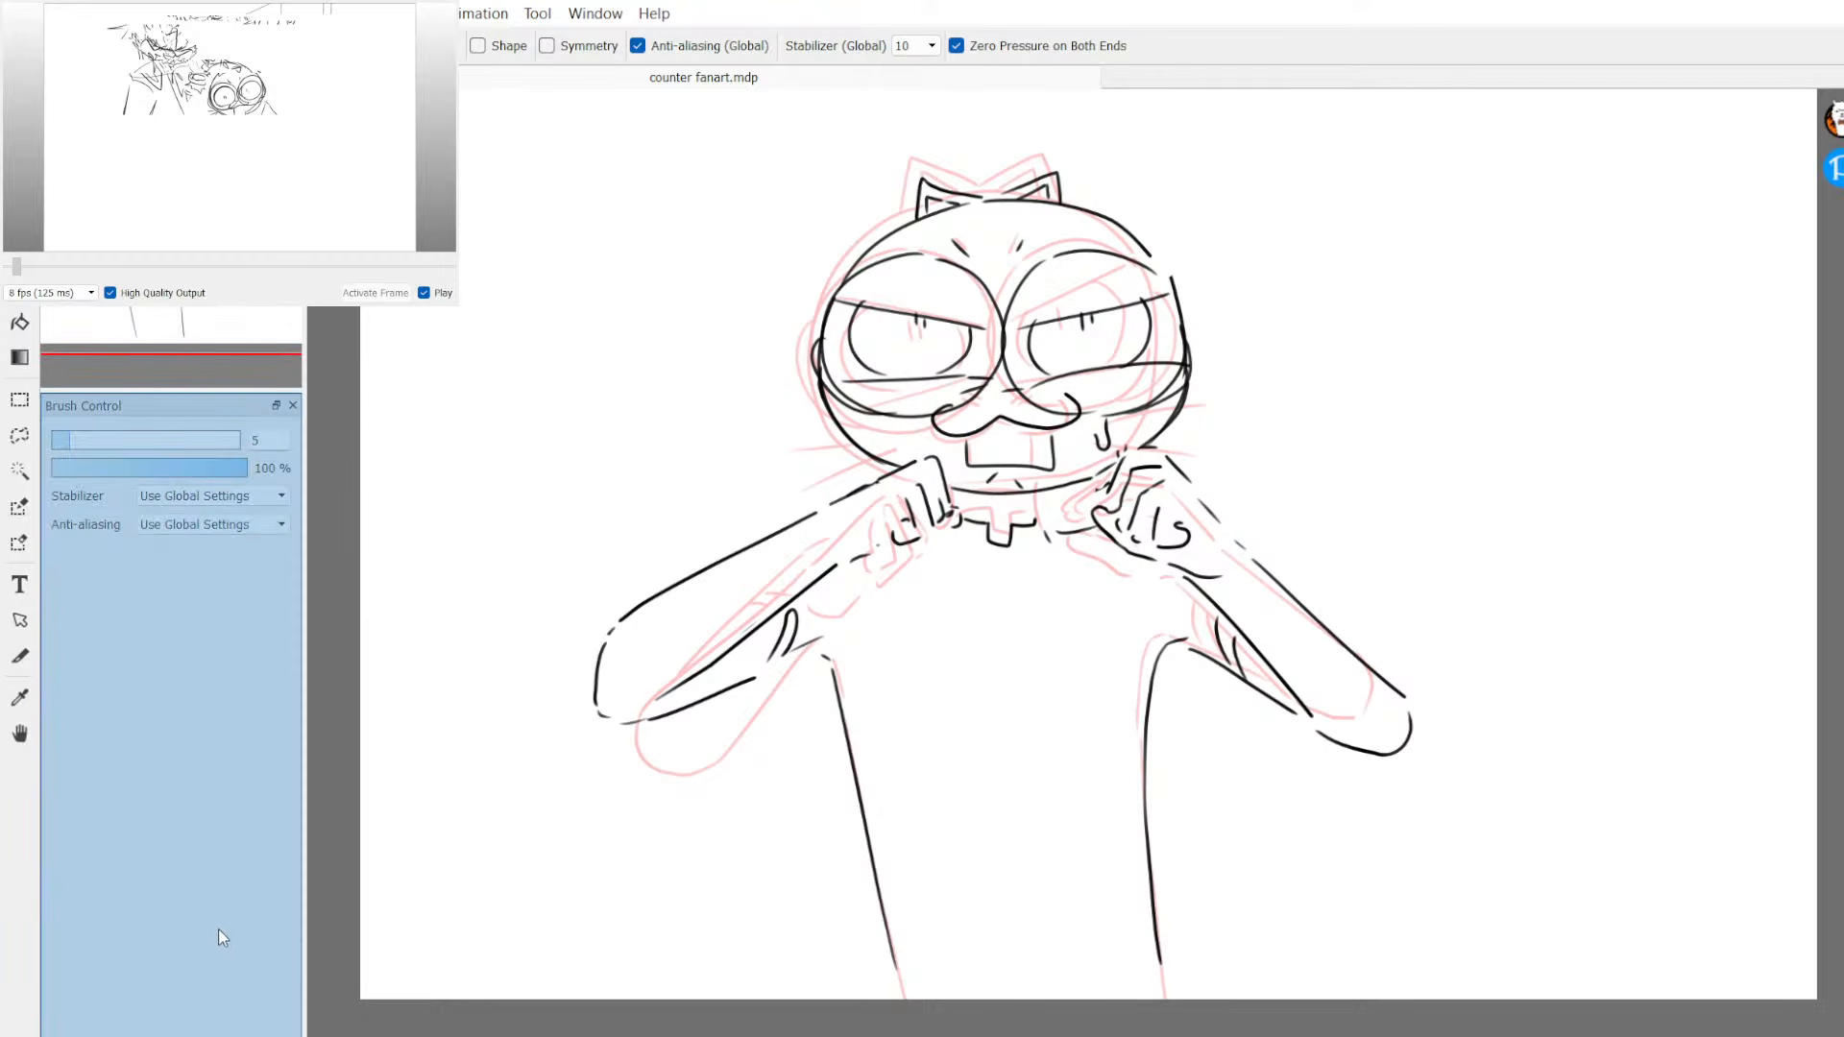
{"action": "mouse_move", "coordinate": [217, 930]}
{"action": "left_mouse_down"}
{"action": "mouse_move", "coordinate": [230, 999]}
{"action": "mouse_move", "coordinate": [246, 885]}
{"action": "left_mouse_up"}
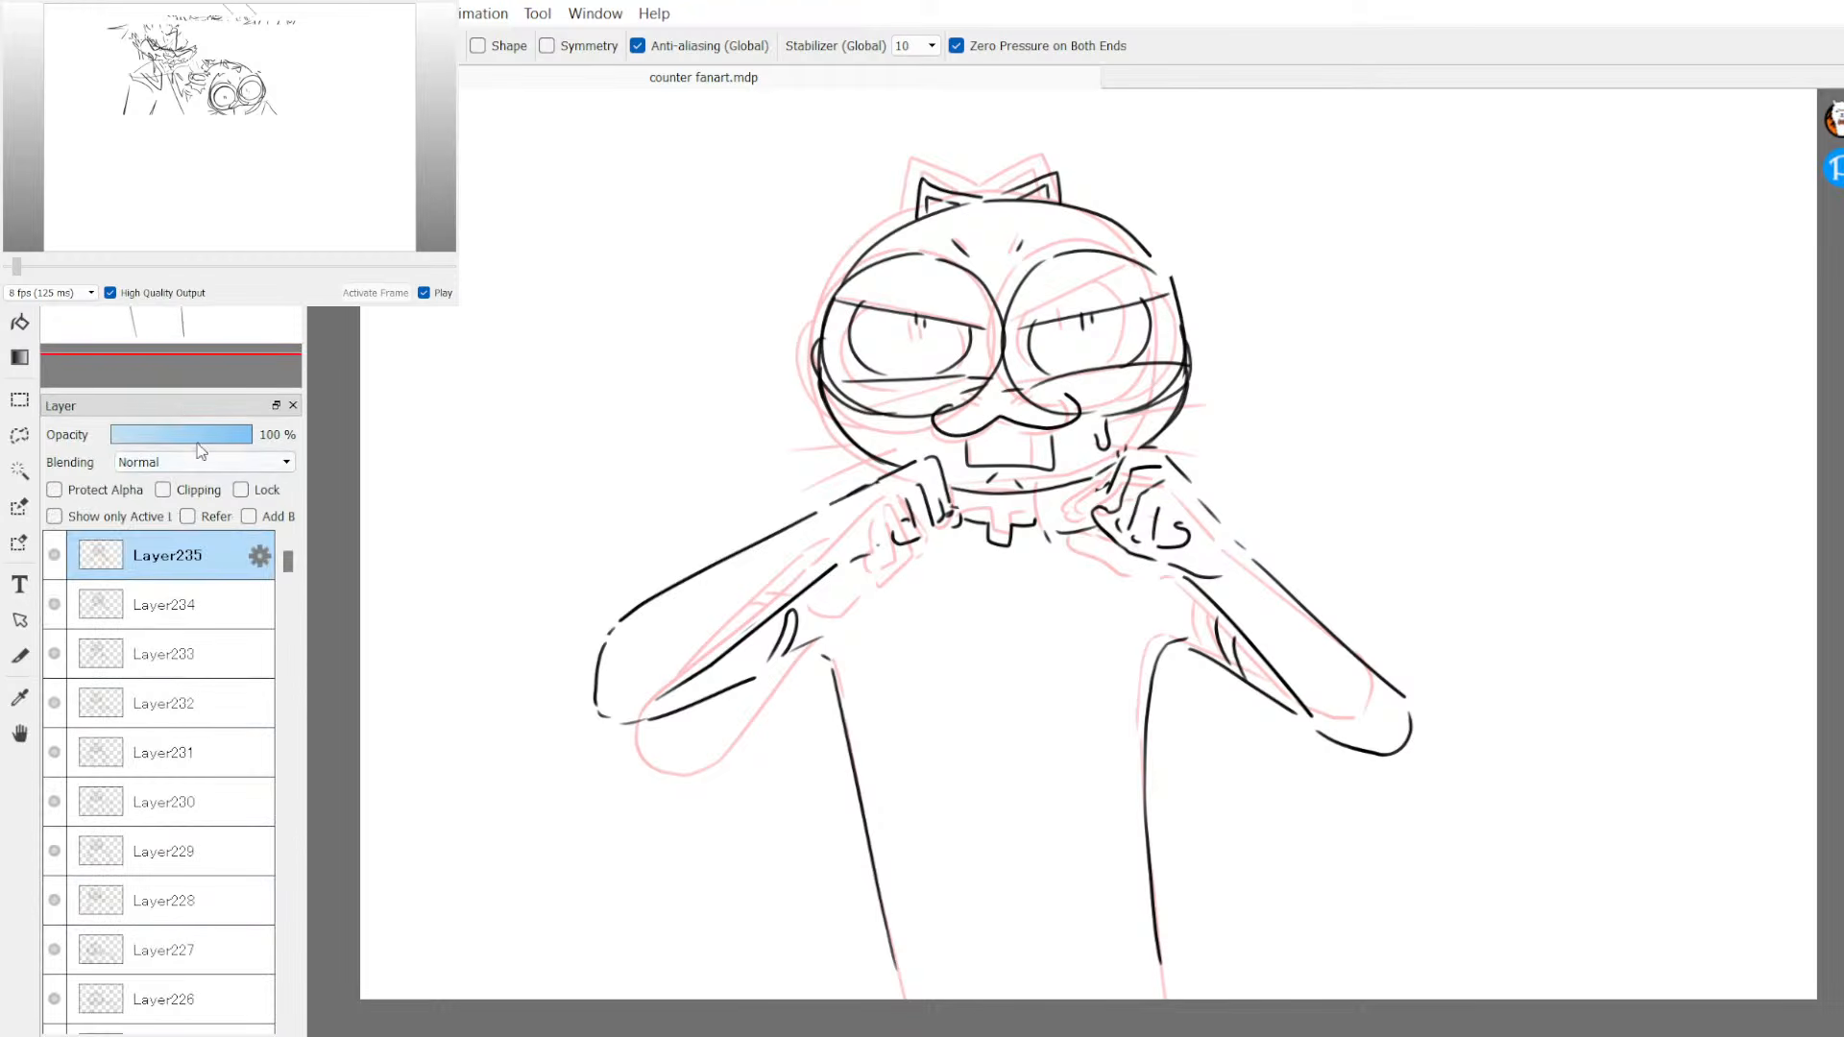
{"action": "mouse_move", "coordinate": [197, 445]}
{"action": "left_mouse_down"}
{"action": "mouse_move", "coordinate": [276, 584]}
{"action": "mouse_move", "coordinate": [227, 1009]}
{"action": "mouse_move", "coordinate": [219, 893]}
{"action": "mouse_move", "coordinate": [231, 1021]}
{"action": "mouse_move", "coordinate": [233, 980]}
{"action": "left_mouse_up"}
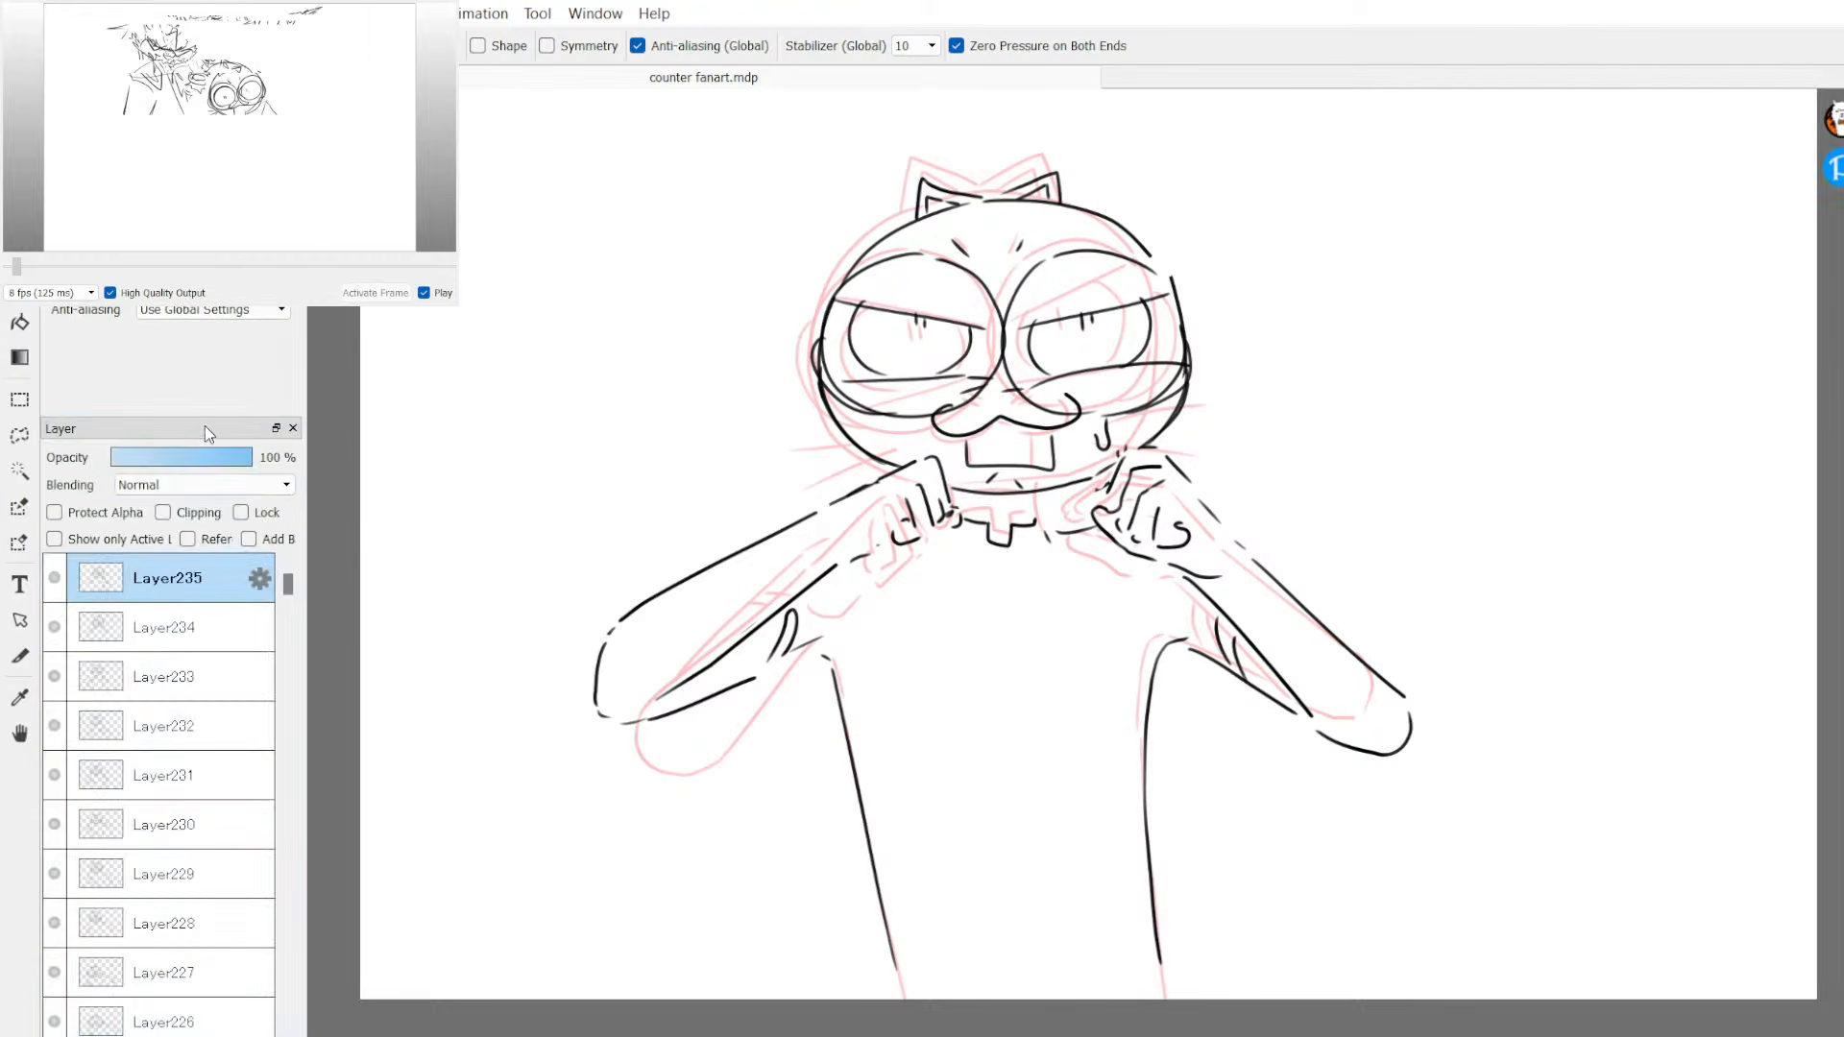
{"action": "mouse_move", "coordinate": [206, 423]}
{"action": "left_mouse_down"}
{"action": "mouse_move", "coordinate": [213, 373]}
{"action": "mouse_move", "coordinate": [215, 1012]}
{"action": "mouse_move", "coordinate": [215, 960]}
{"action": "left_mouse_up"}
{"action": "left_click_drag", "start_coordinate": [219, 415], "coordinate": [222, 336]}
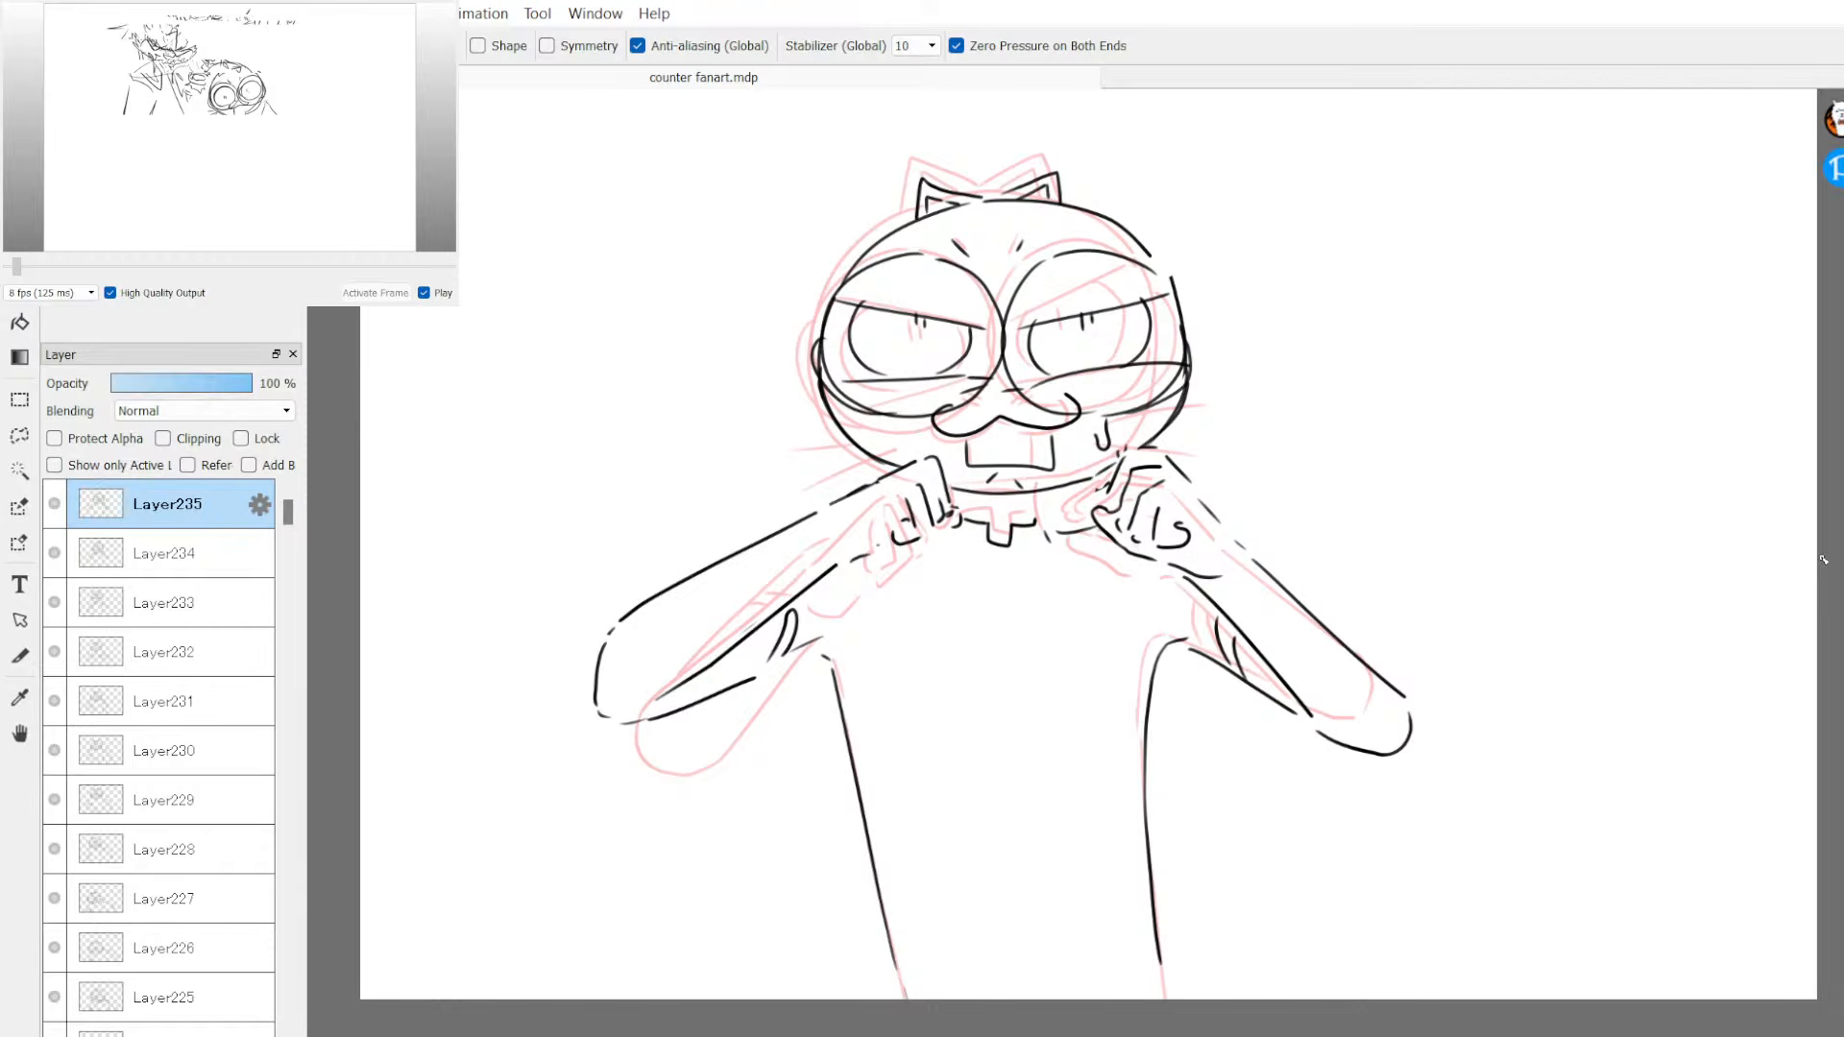
Step: Flip to Layer234 and back to Layer235, and dock the Layer panel directly above the Brush Control panel
{"action": "left_click", "coordinate": [165, 545]}
{"action": "left_click", "coordinate": [193, 507]}
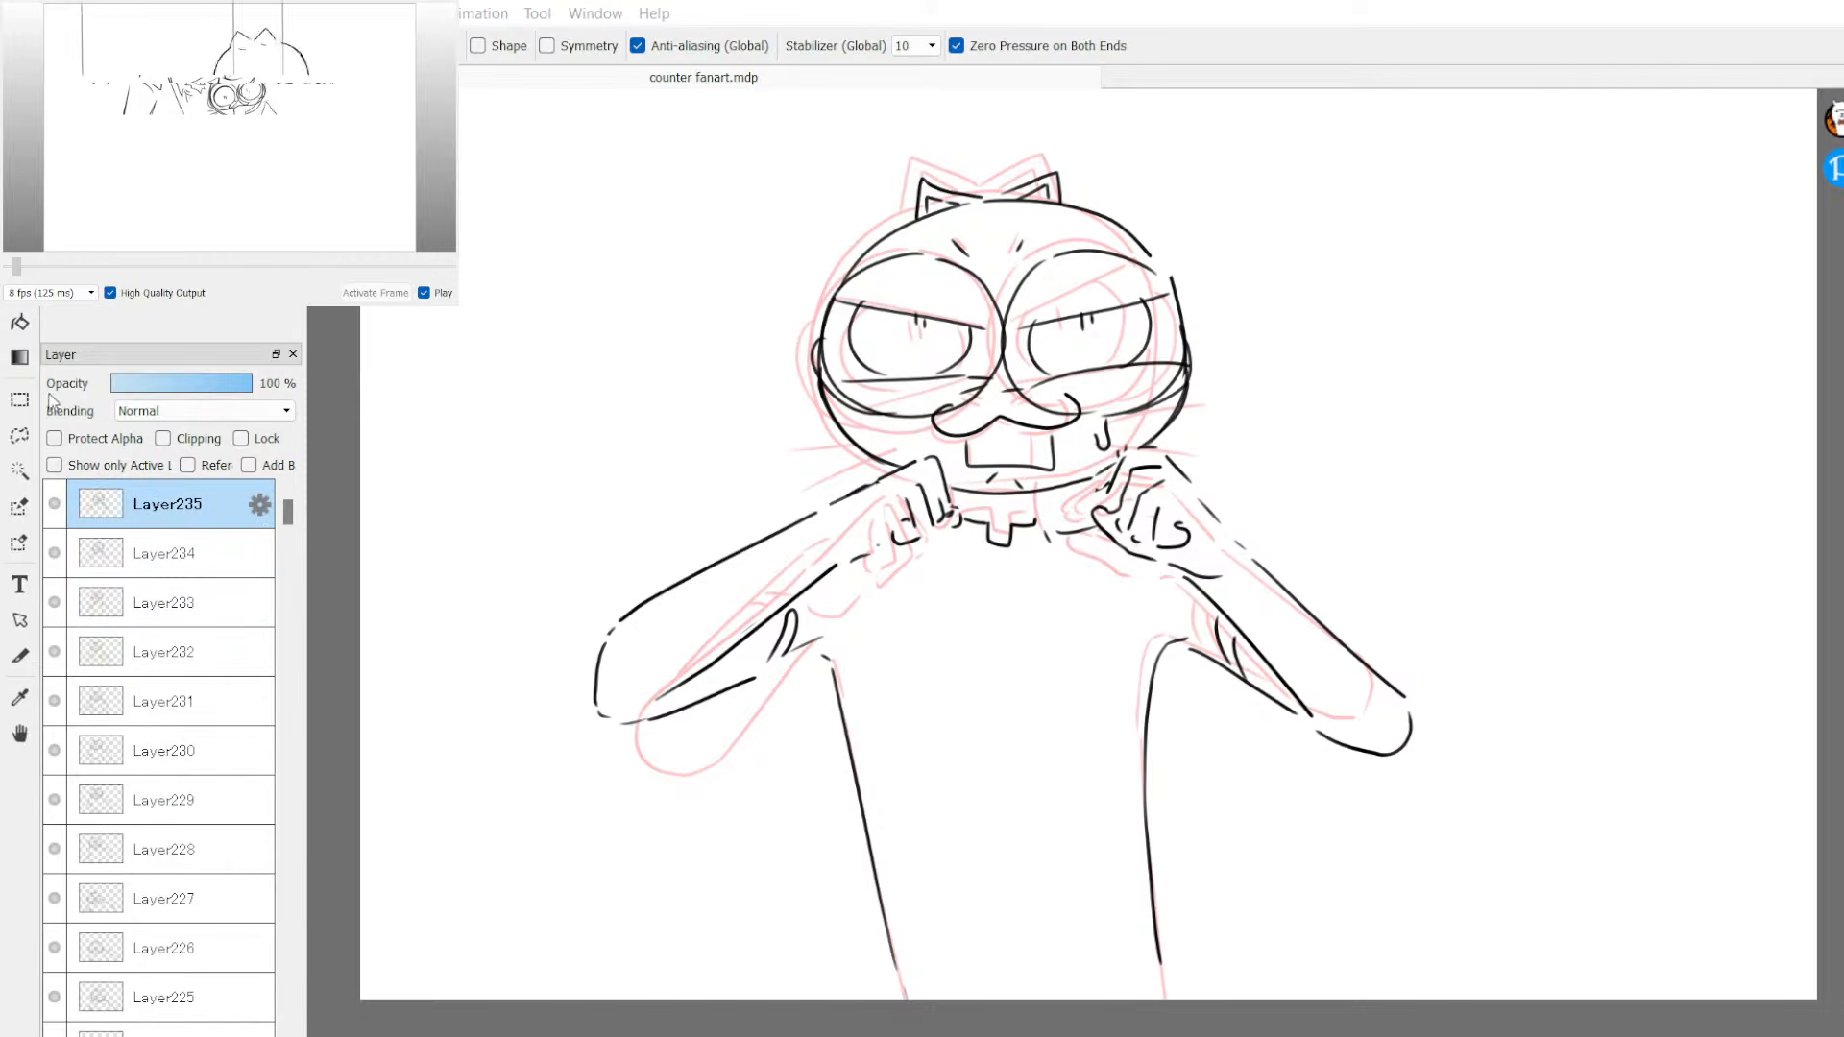
{"action": "mouse_move", "coordinate": [69, 354]}
{"action": "left_mouse_down"}
{"action": "mouse_move", "coordinate": [144, 211]}
{"action": "mouse_move", "coordinate": [403, 125]}
{"action": "mouse_move", "coordinate": [140, 615]}
{"action": "mouse_move", "coordinate": [147, 774]}
{"action": "mouse_move", "coordinate": [106, 918]}
{"action": "mouse_move", "coordinate": [115, 894]}
{"action": "left_mouse_up"}
{"action": "mouse_move", "coordinate": [165, 669]}
{"action": "left_mouse_down"}
{"action": "mouse_move", "coordinate": [164, 577]}
{"action": "mouse_move", "coordinate": [223, 394]}
{"action": "left_mouse_up"}
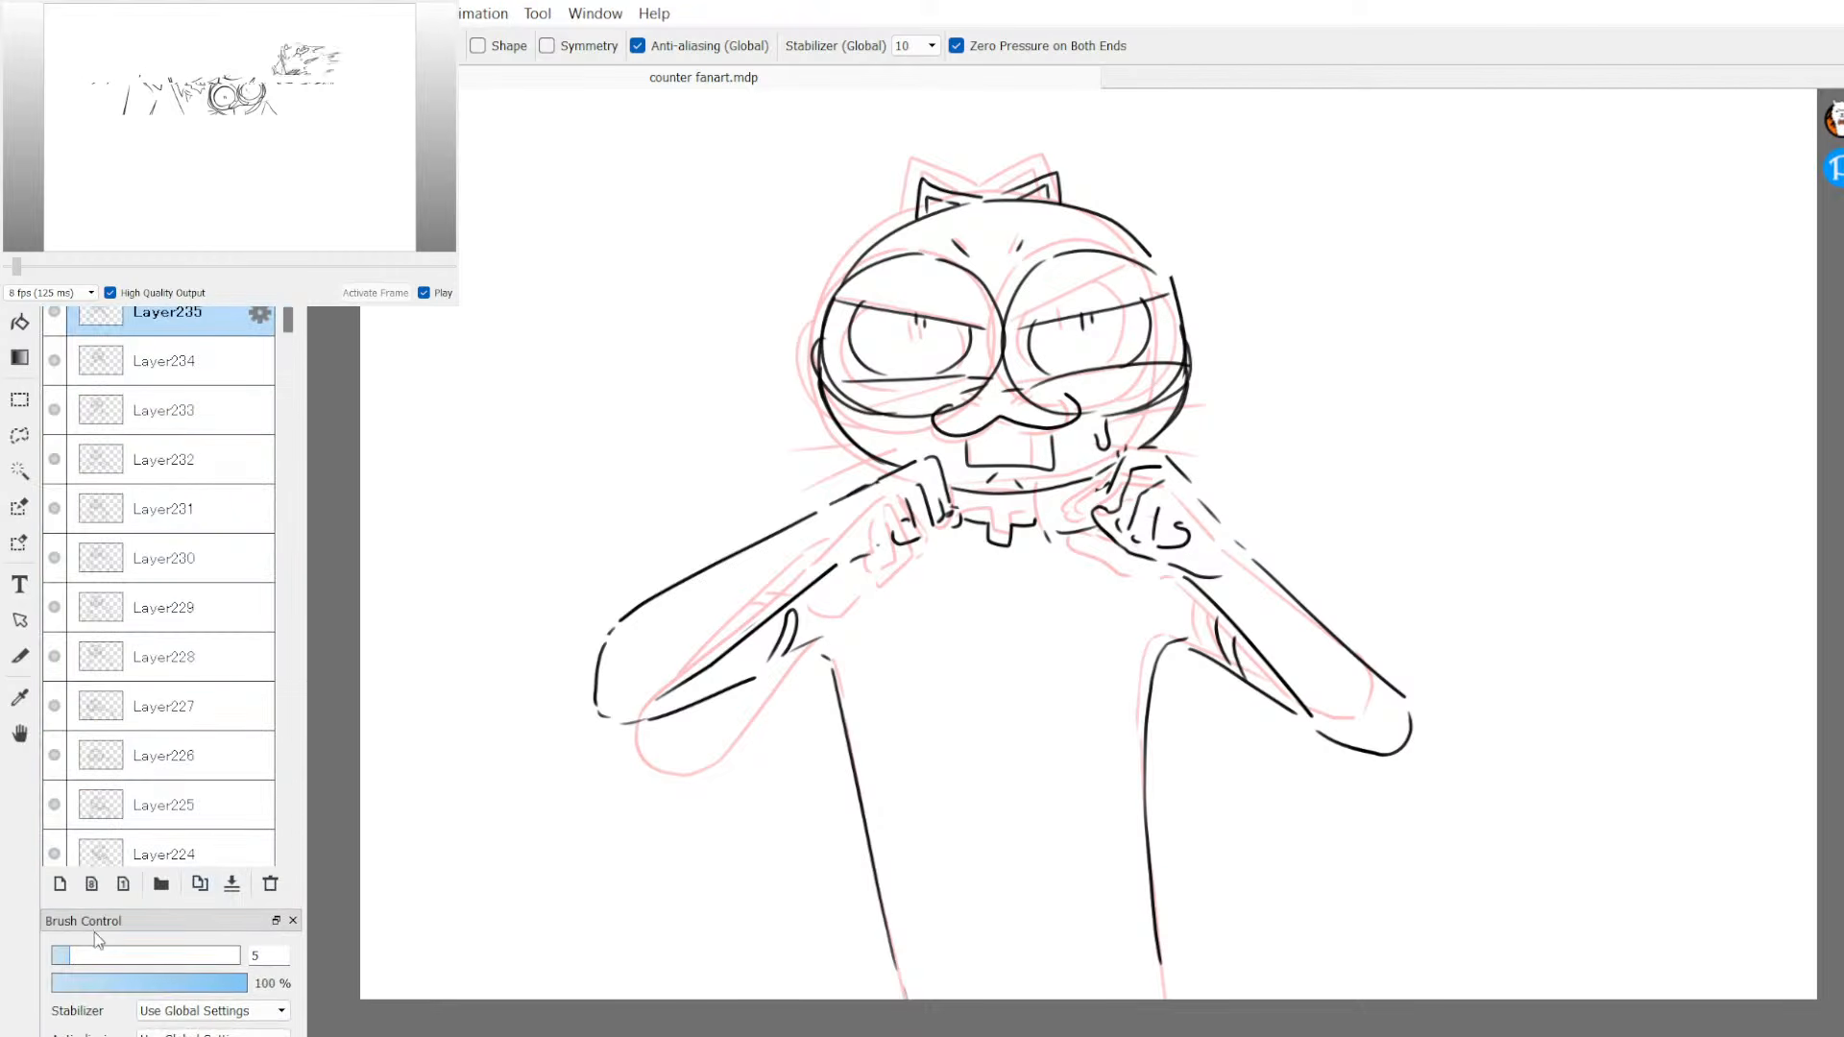
Step: Add a new empty layer above Layer235 for the next animation frame
{"action": "key", "text": "ctrl+shift+n"}
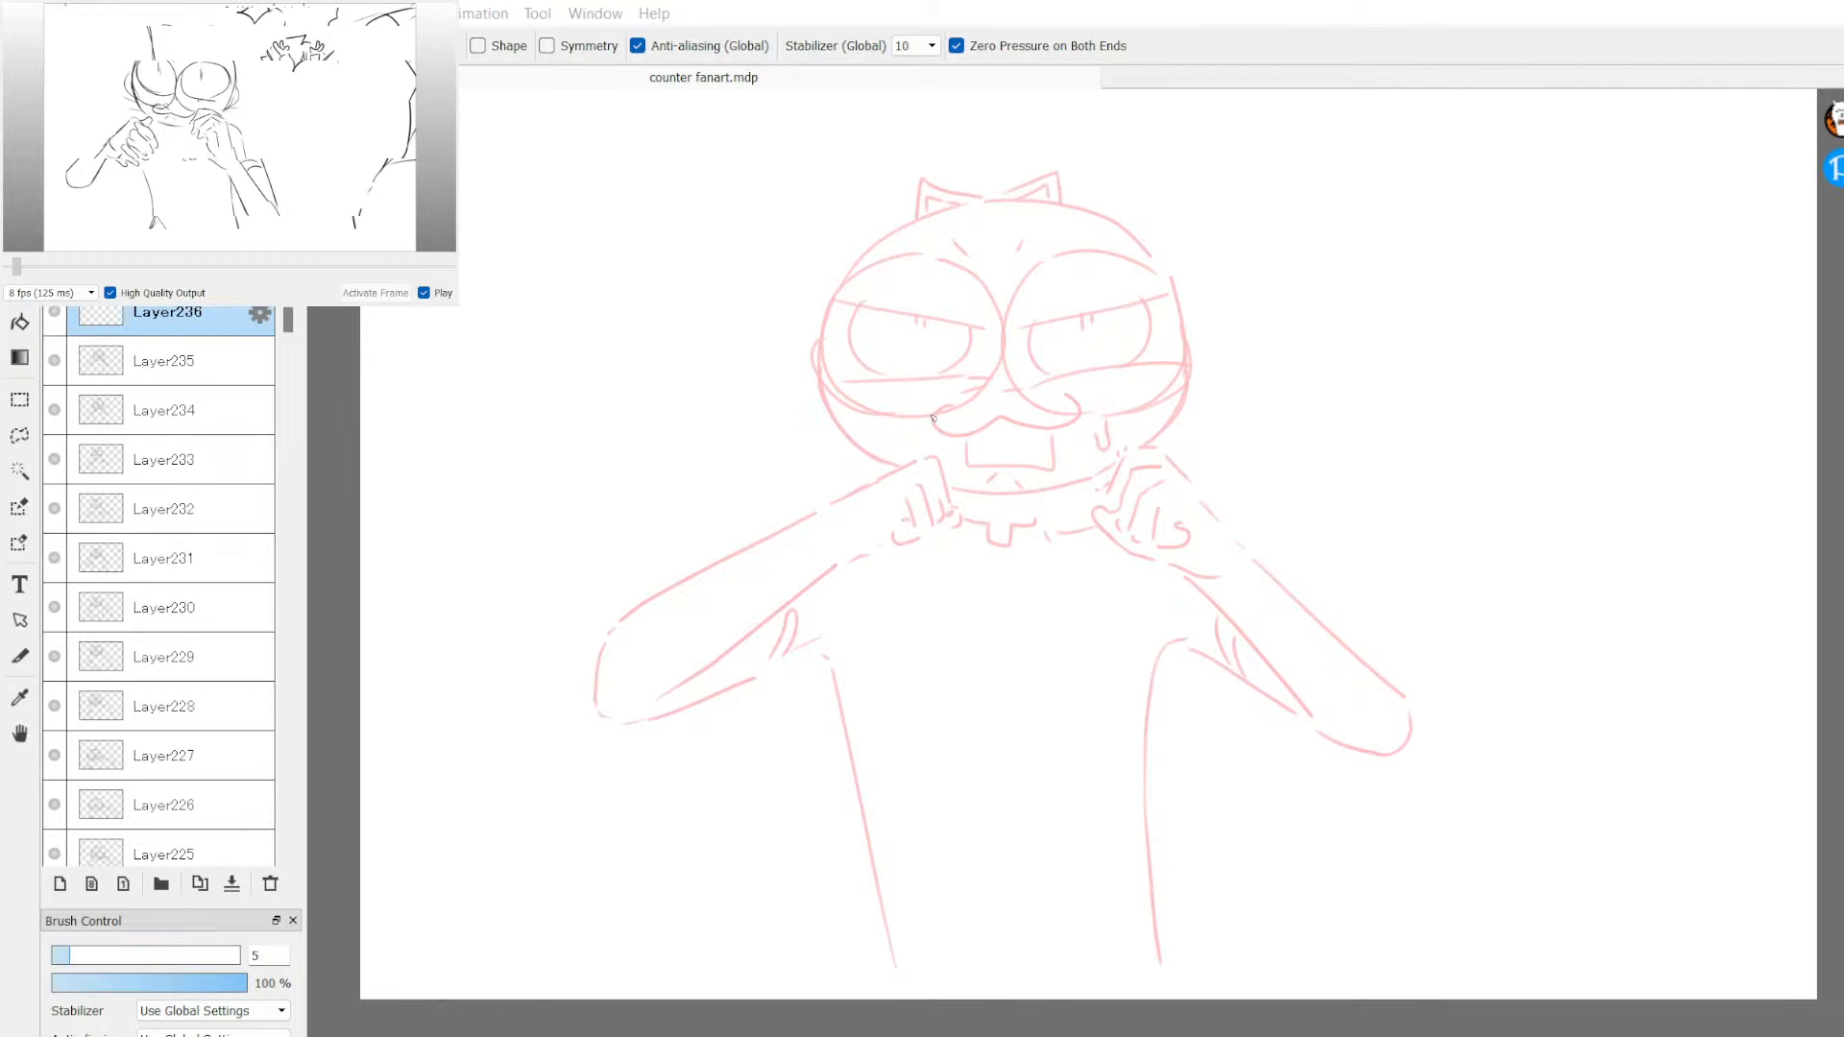
{"action": "mouse_move", "coordinate": [1122, 258]}
{"action": "left_mouse_down"}
{"action": "mouse_move", "coordinate": [1211, 310]}
{"action": "mouse_move", "coordinate": [1237, 411]}
{"action": "mouse_move", "coordinate": [1080, 537]}
{"action": "mouse_move", "coordinate": [963, 540]}
{"action": "mouse_move", "coordinate": [1176, 412]}
{"action": "mouse_move", "coordinate": [1222, 427]}
{"action": "left_mouse_up"}
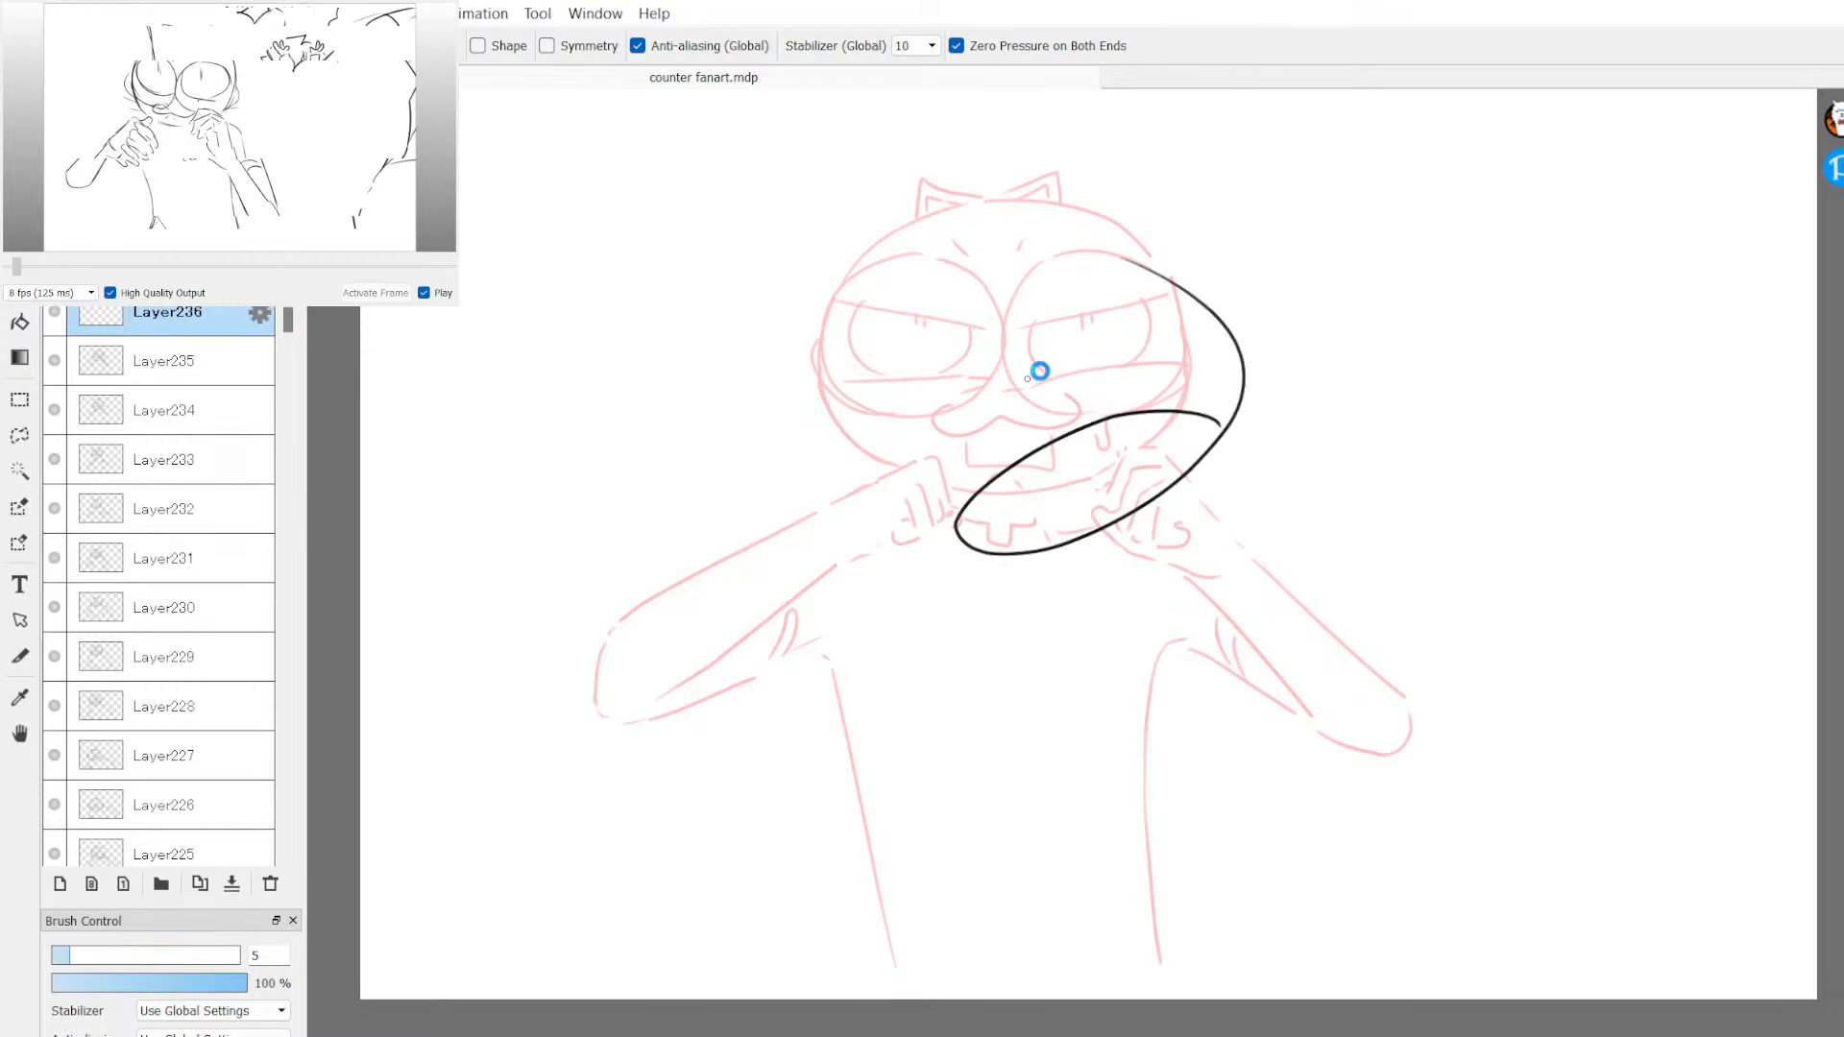
{"action": "key", "text": "ctrl+z"}
{"action": "mouse_move", "coordinate": [1006, 413]}
{"action": "left_mouse_down"}
{"action": "mouse_move", "coordinate": [1124, 305]}
{"action": "mouse_move", "coordinate": [1243, 385]}
{"action": "mouse_move", "coordinate": [1086, 579]}
{"action": "mouse_move", "coordinate": [1337, 559]}
{"action": "left_mouse_up"}
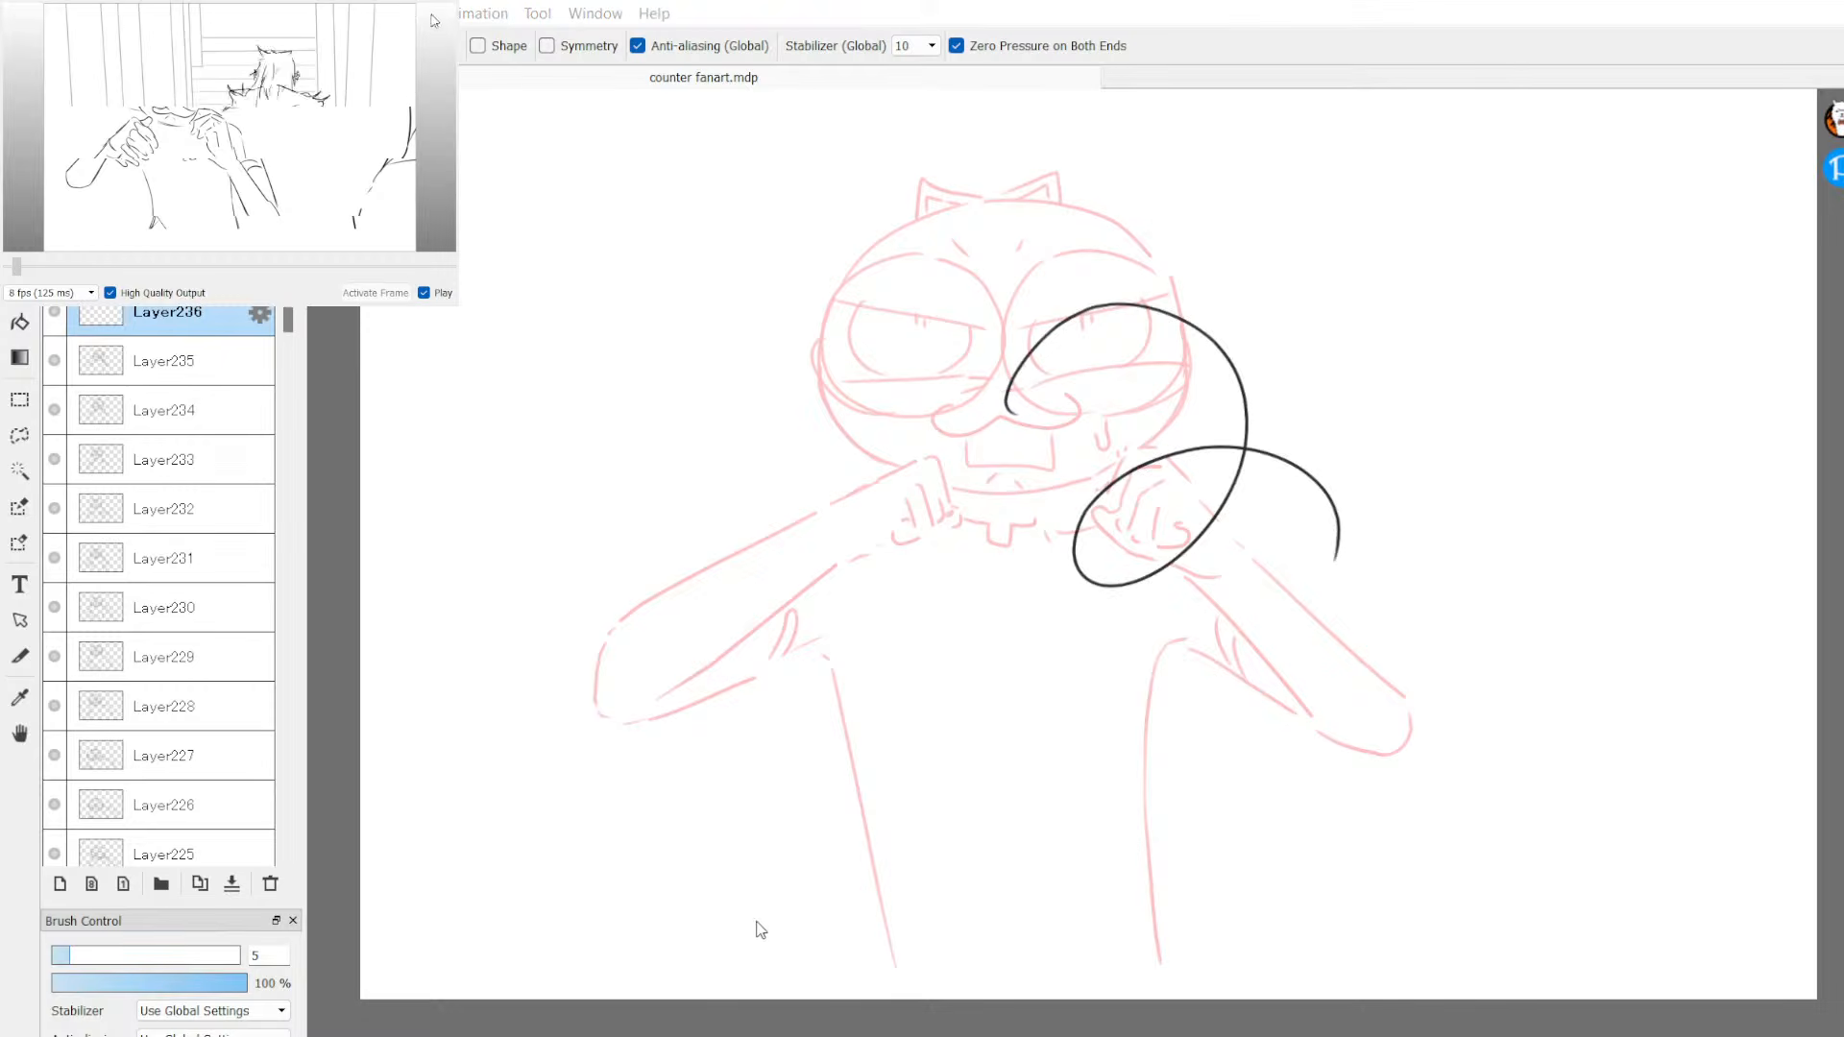
{"action": "key", "text": "ctrl+z"}
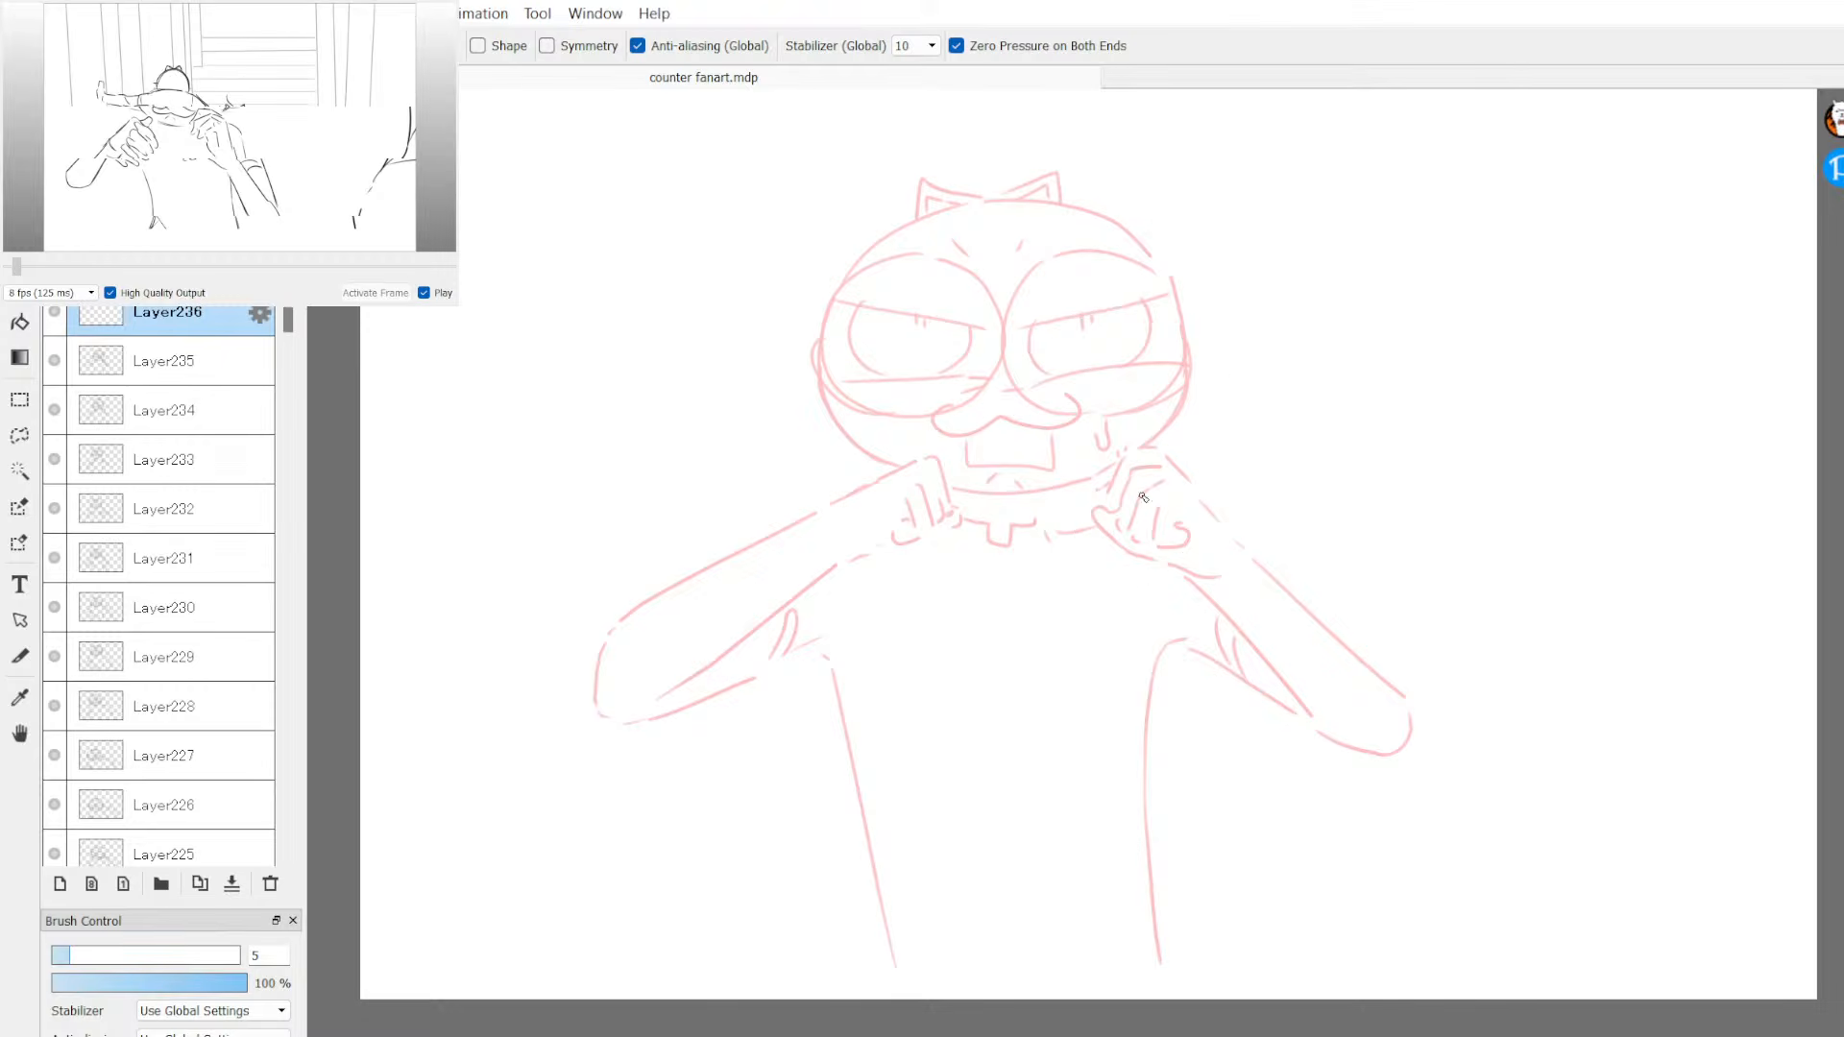
{"action": "mouse_move", "coordinate": [862, 357]}
{"action": "left_mouse_down"}
{"action": "mouse_move", "coordinate": [1044, 534]}
{"action": "mouse_move", "coordinate": [1253, 423]}
{"action": "left_mouse_up"}
{"action": "key", "text": "ctrl+z"}
{"action": "scroll", "coordinate": [932, 444], "scroll_direction": "up", "scroll_amount": 1}
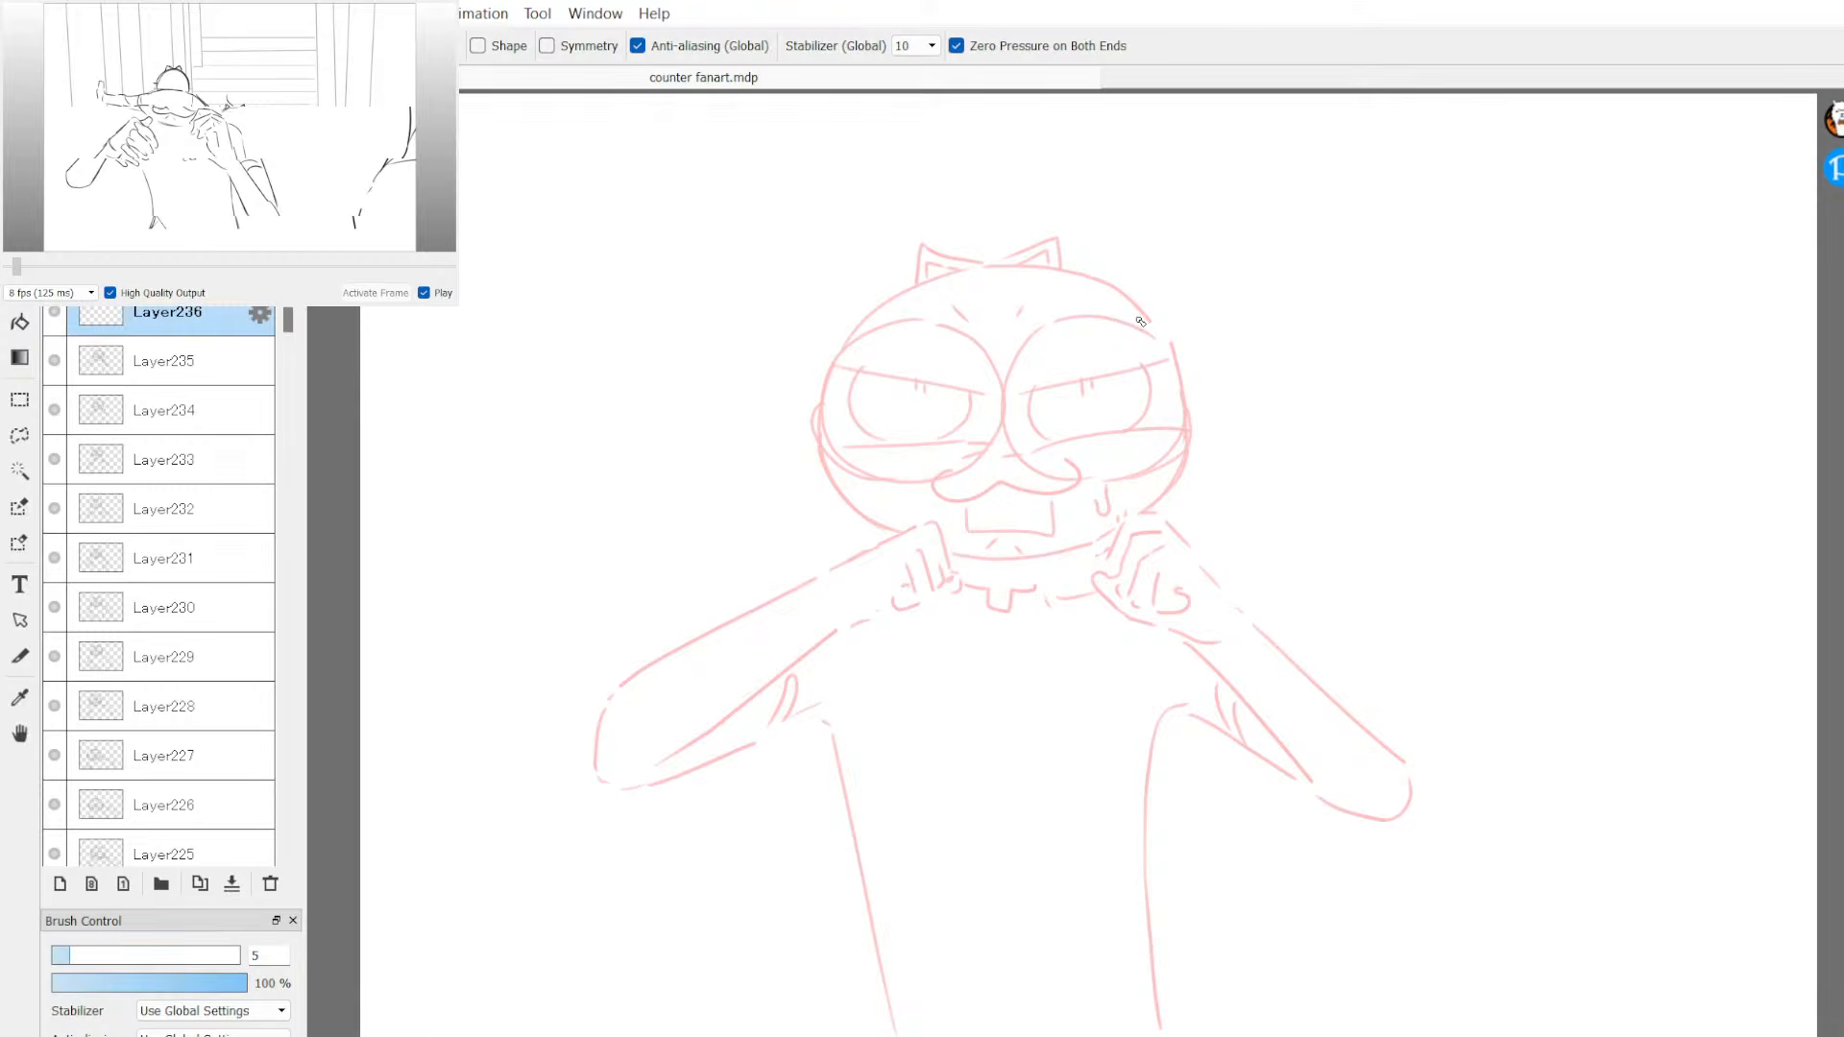
{"action": "scroll", "coordinate": [1141, 320], "scroll_direction": "down", "scroll_amount": 1}
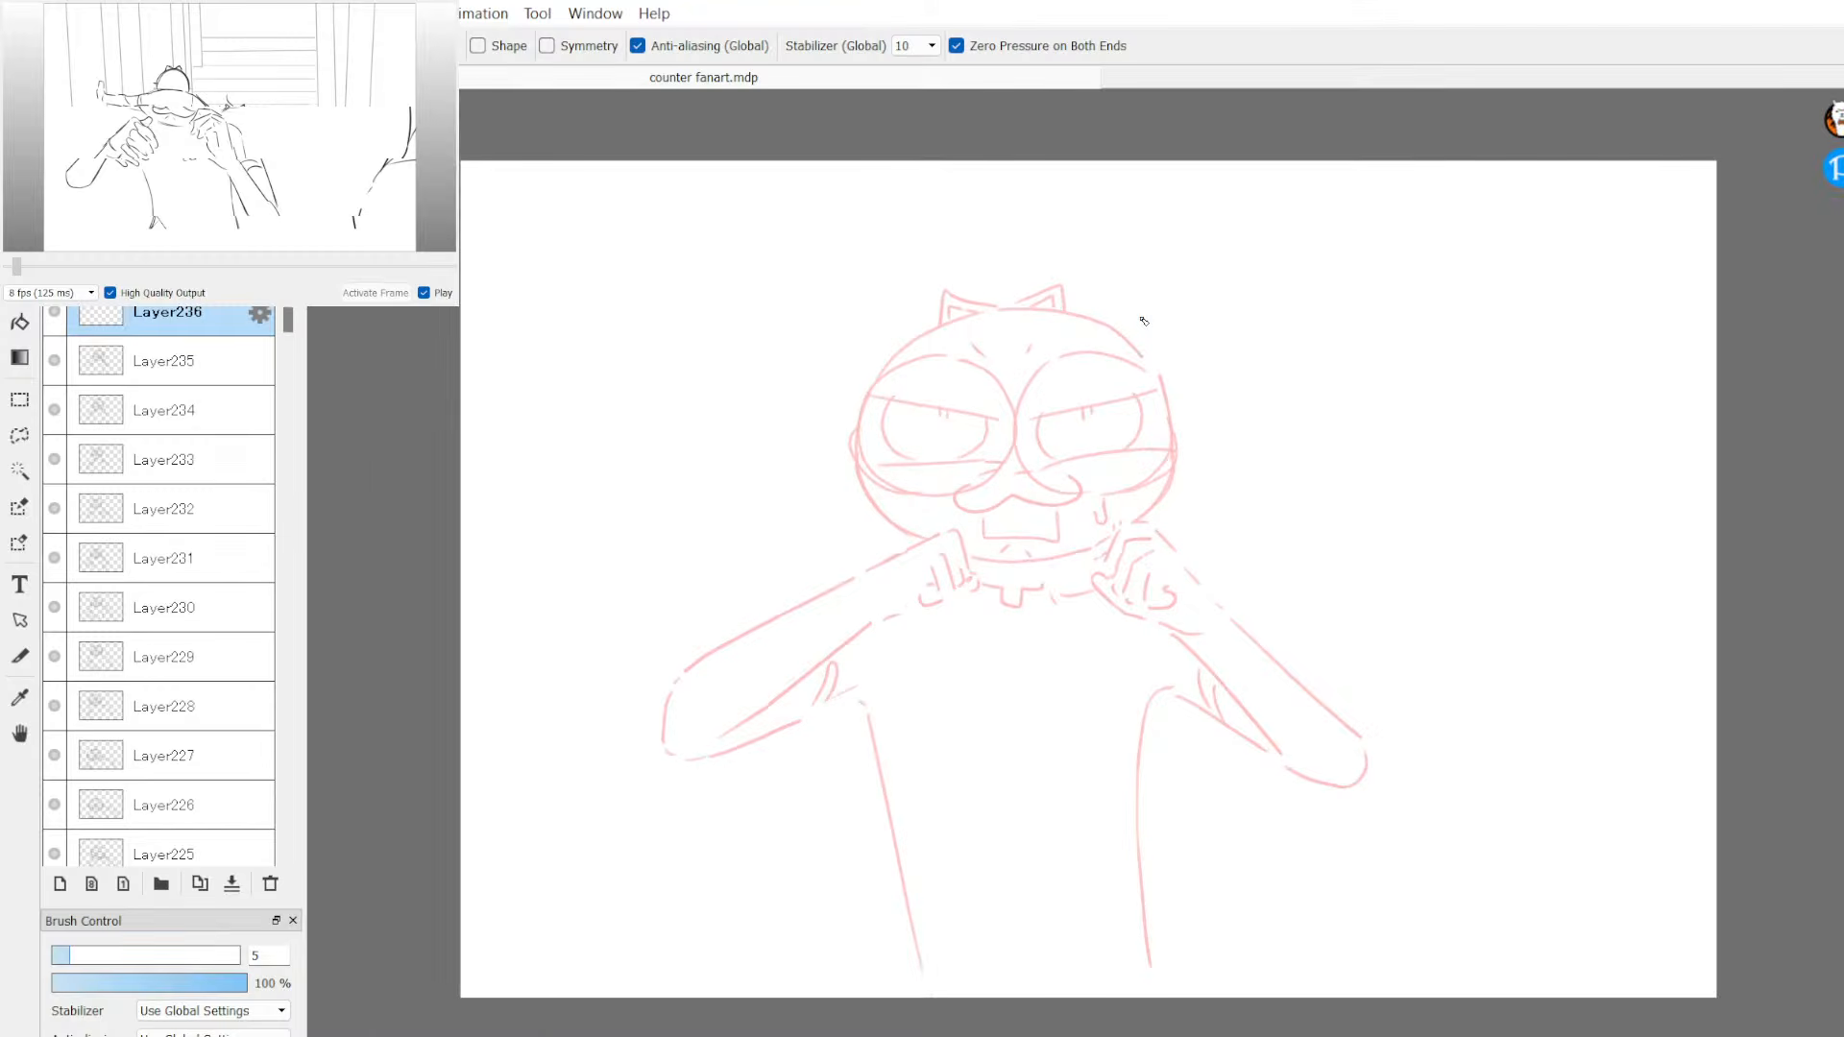
{"action": "scroll", "coordinate": [1143, 321], "scroll_direction": "down", "scroll_amount": 2}
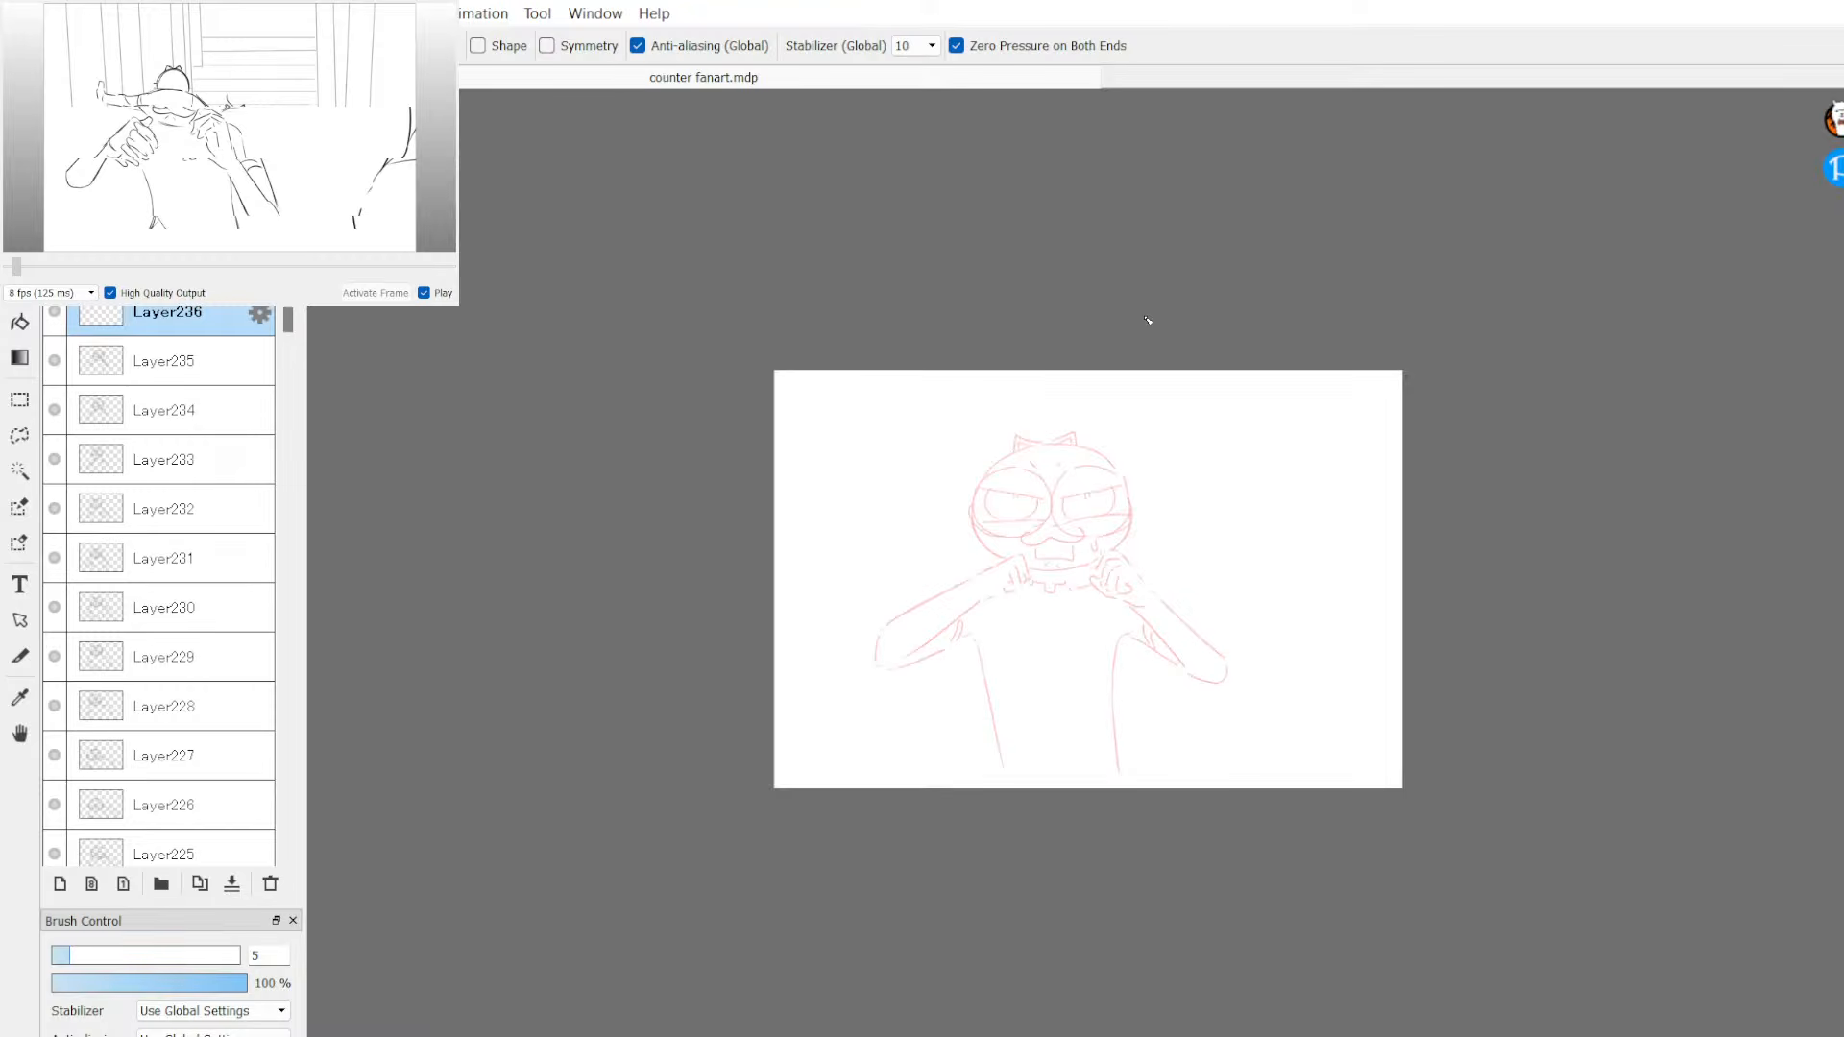
{"action": "scroll", "coordinate": [1161, 358], "scroll_direction": "down", "scroll_amount": 2}
{"action": "scroll", "coordinate": [1162, 357], "scroll_direction": "up", "scroll_amount": 2}
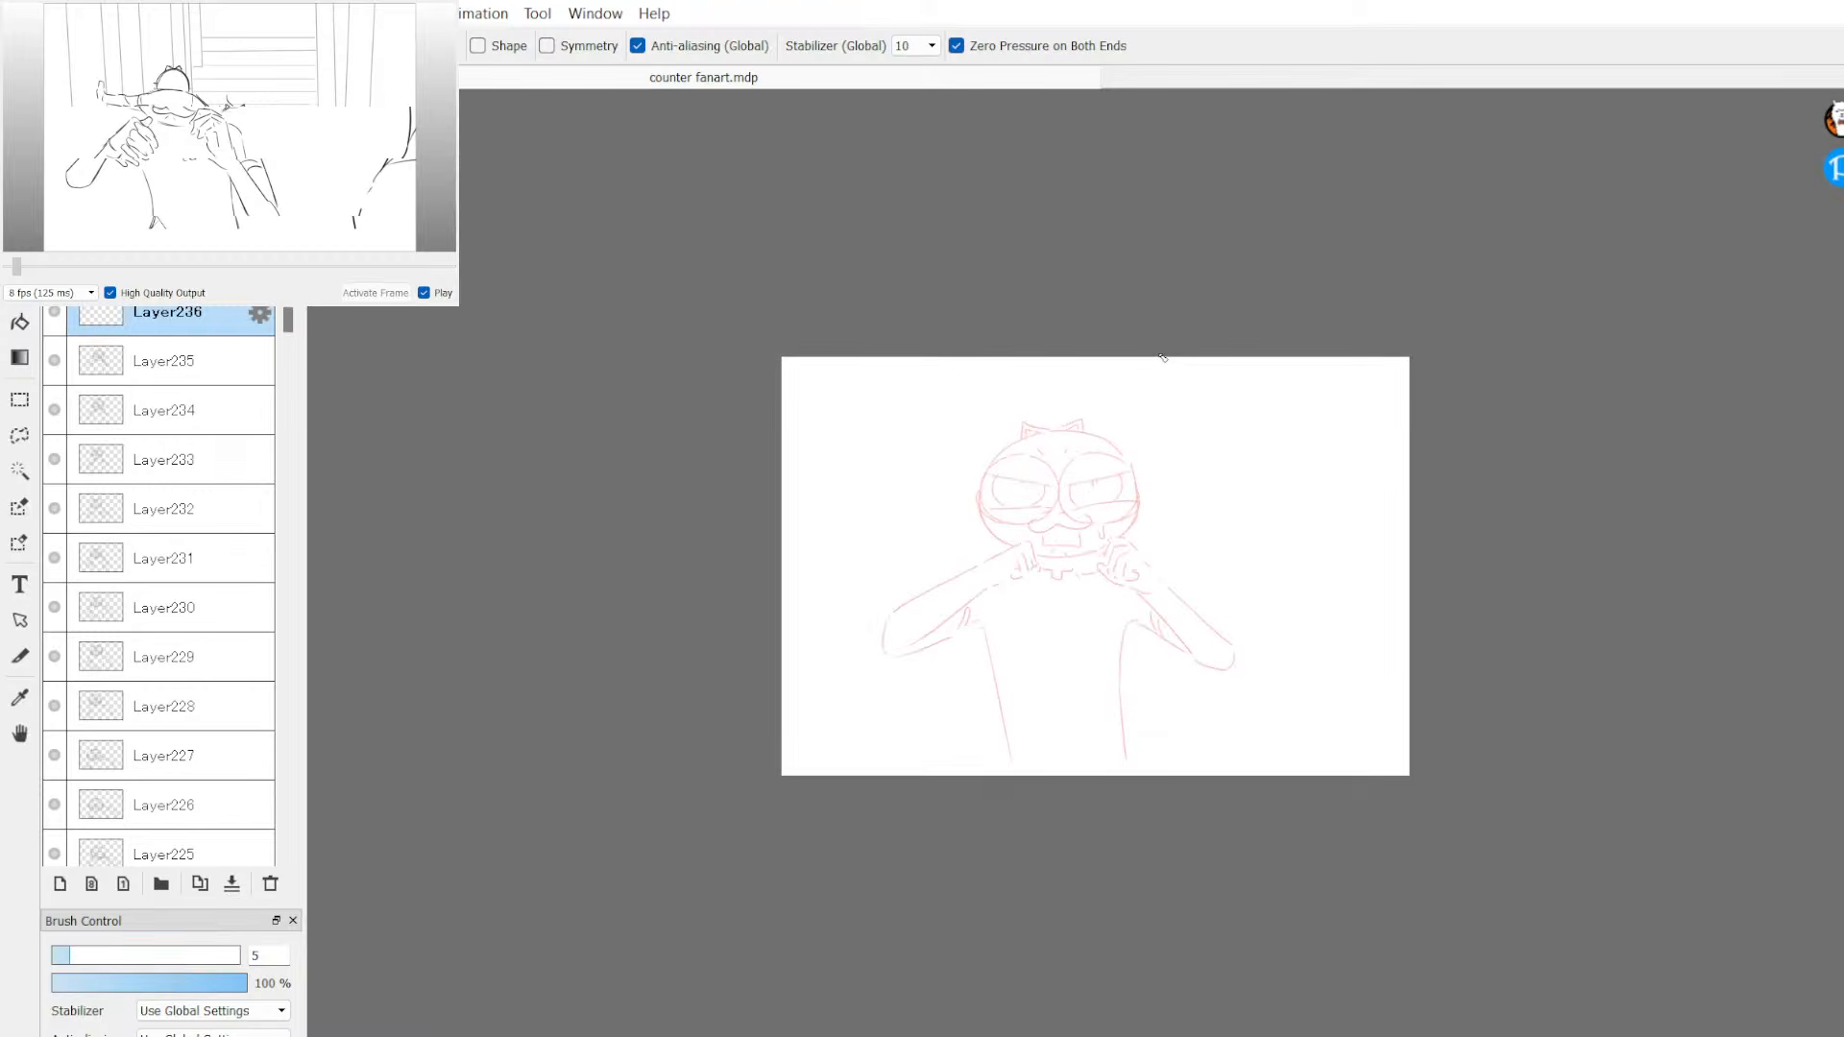
{"action": "scroll", "coordinate": [1162, 357], "scroll_direction": "up", "scroll_amount": 3}
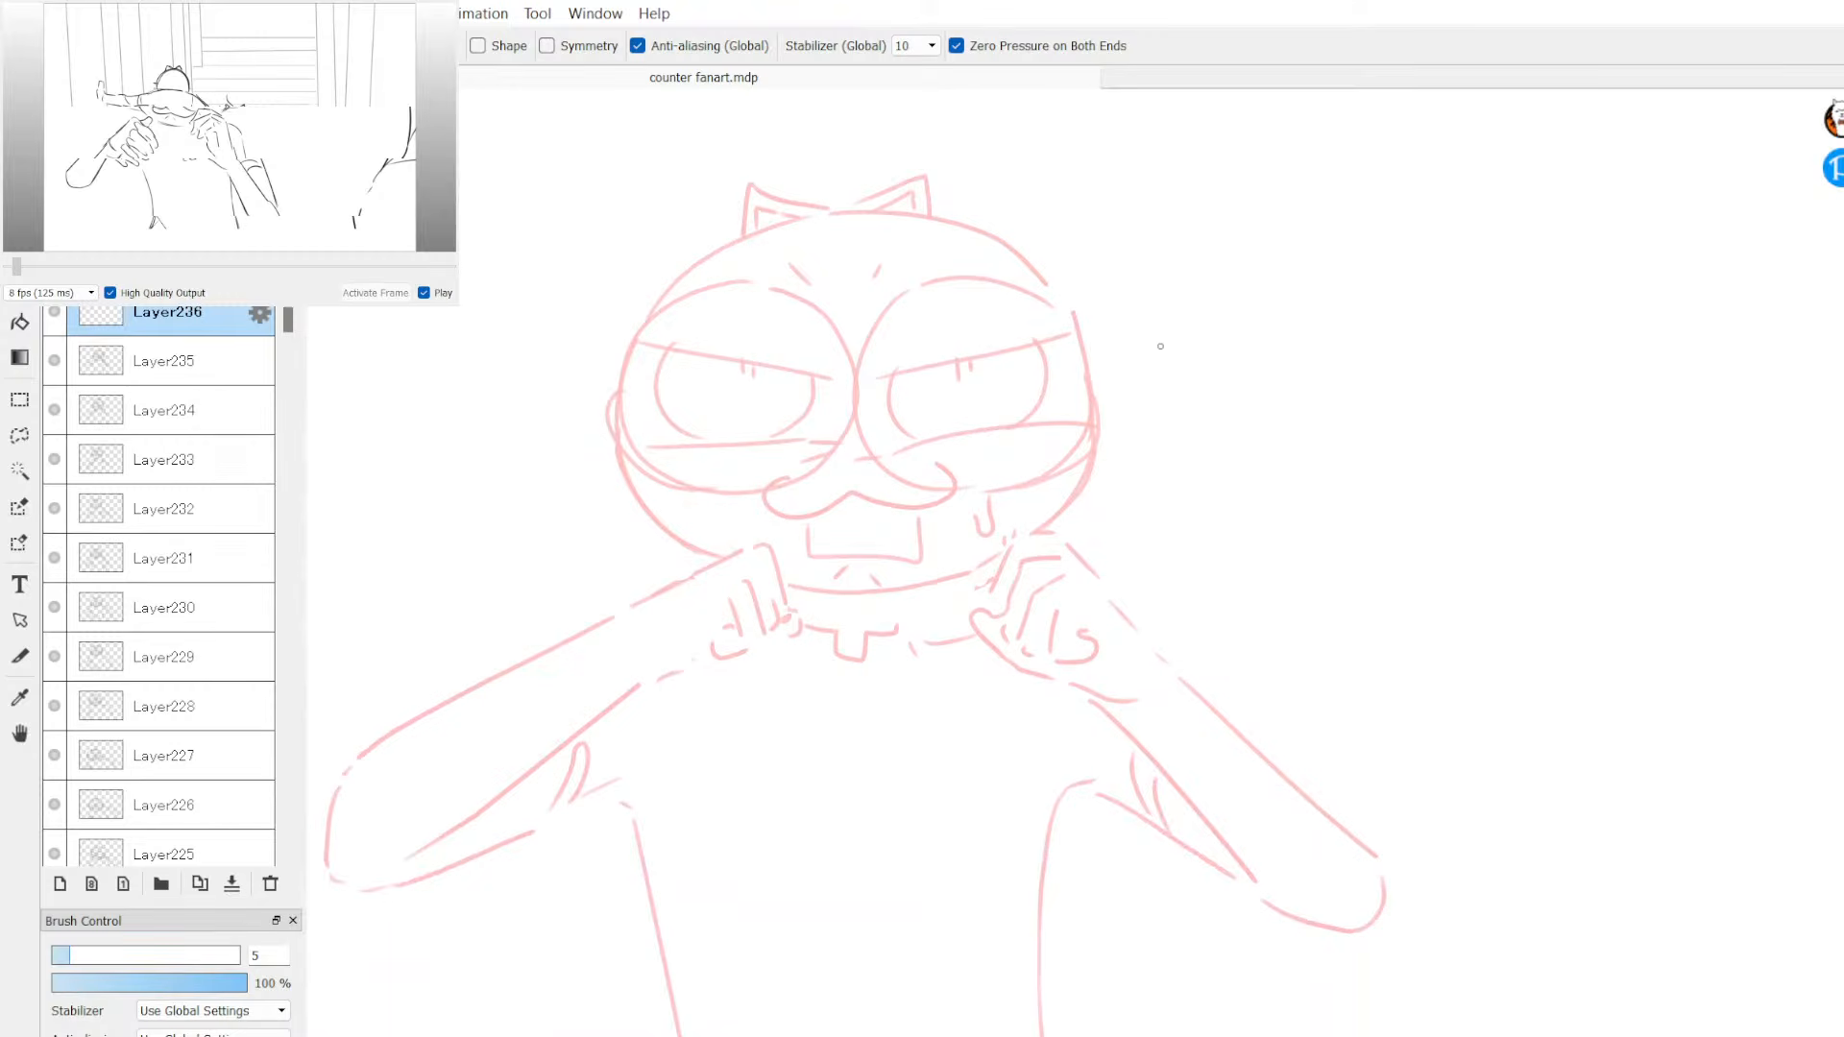
{"action": "scroll", "coordinate": [1103, 247], "scroll_direction": "down", "scroll_amount": 1}
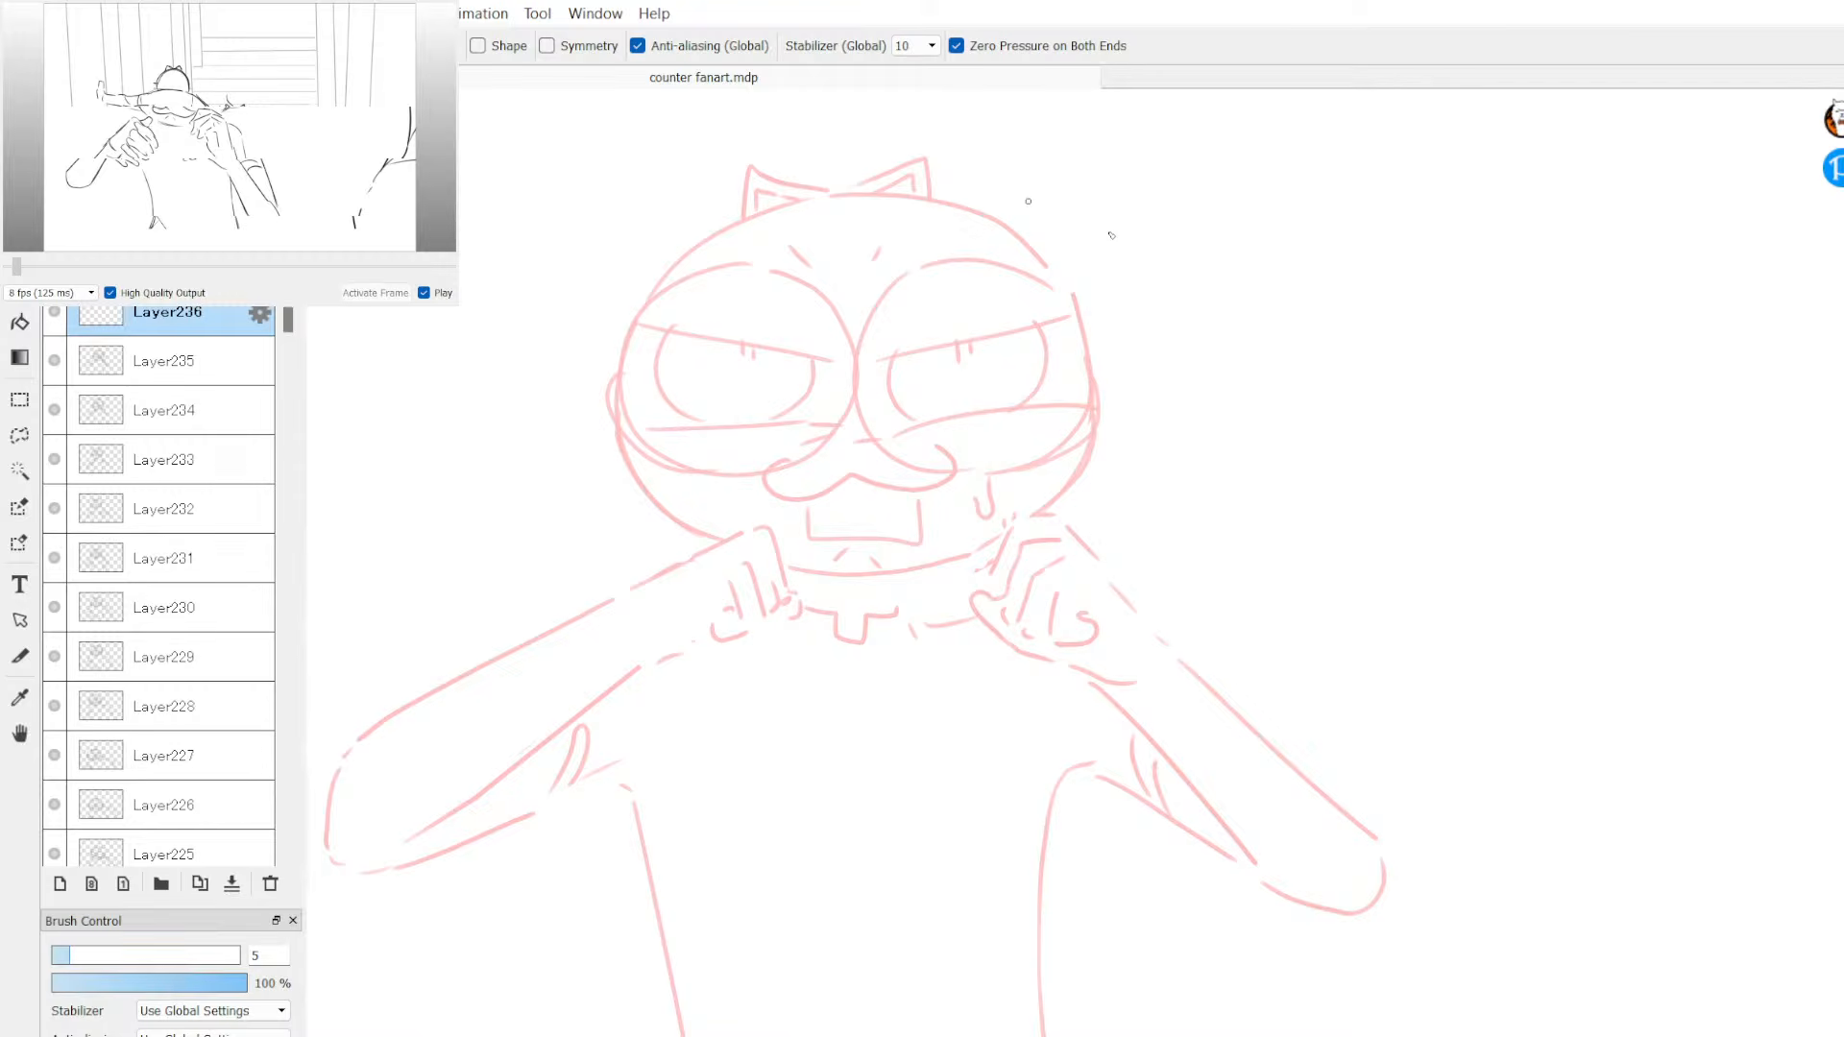
{"action": "scroll", "coordinate": [1112, 235], "scroll_direction": "up", "scroll_amount": 5}
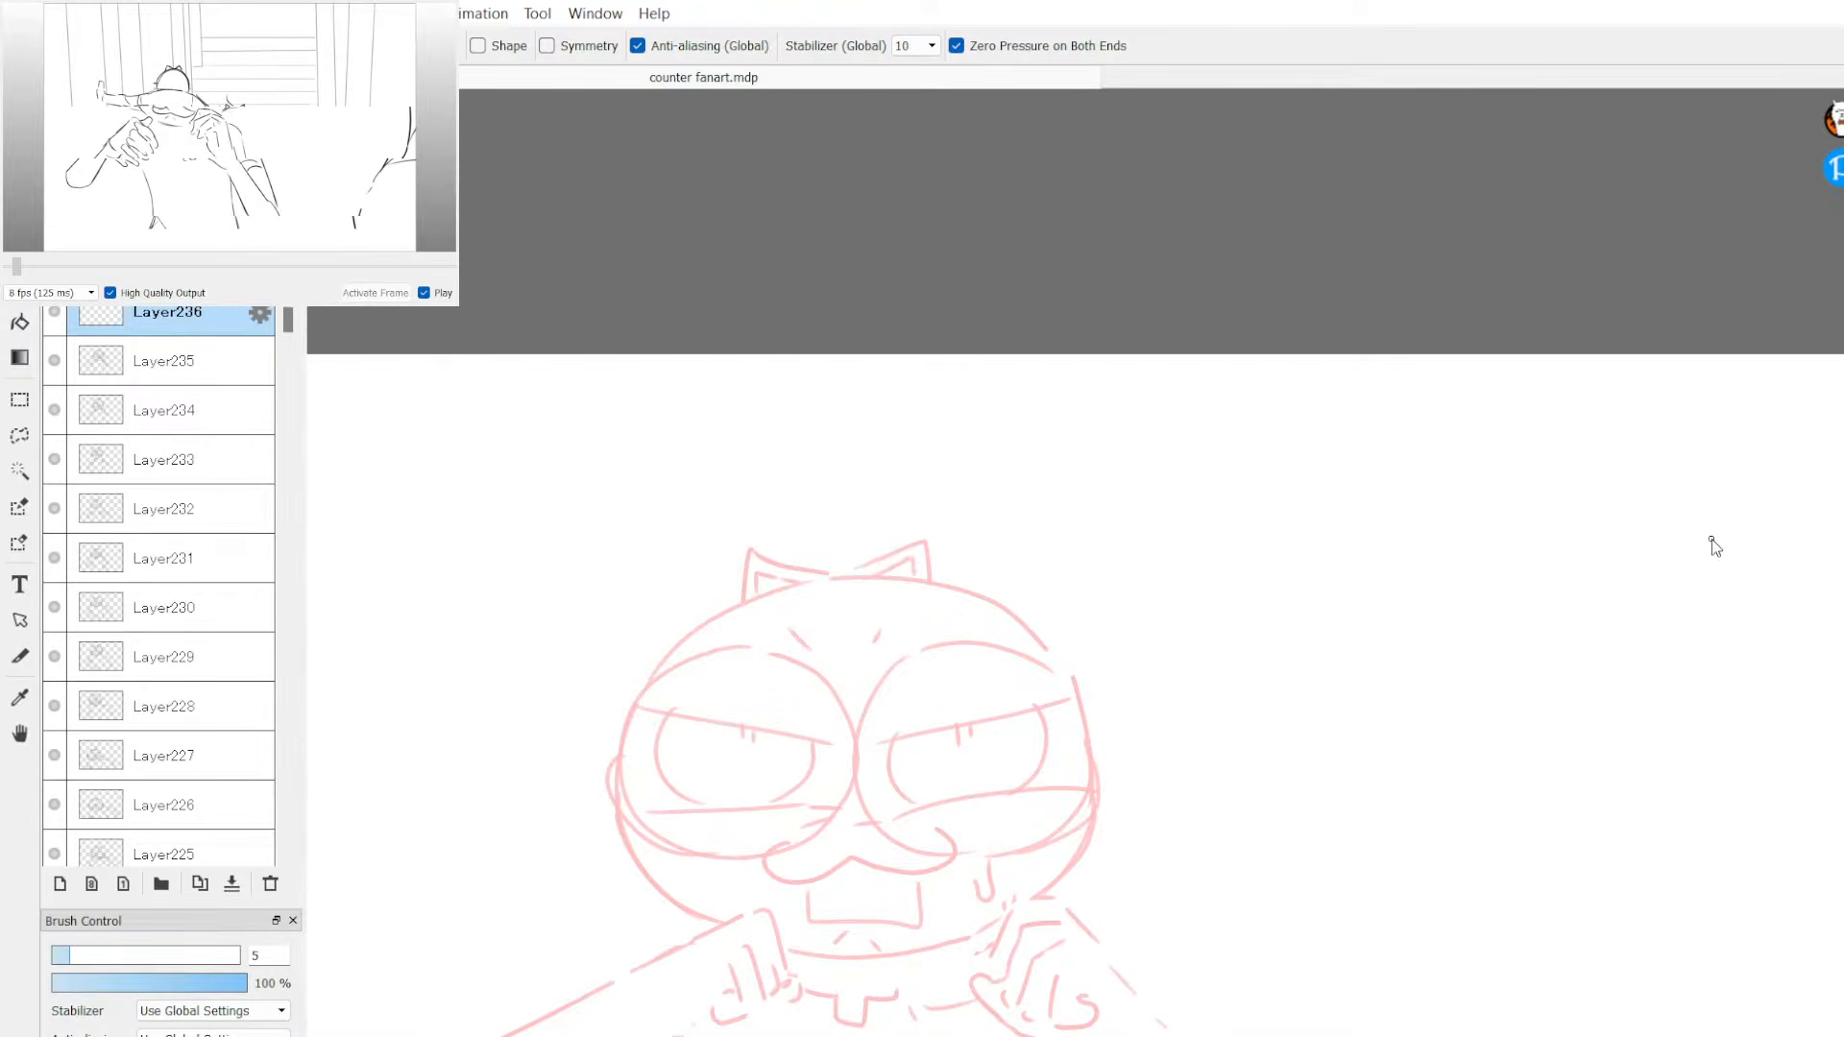
{"action": "scroll", "coordinate": [1711, 539], "scroll_direction": "down", "scroll_amount": 1}
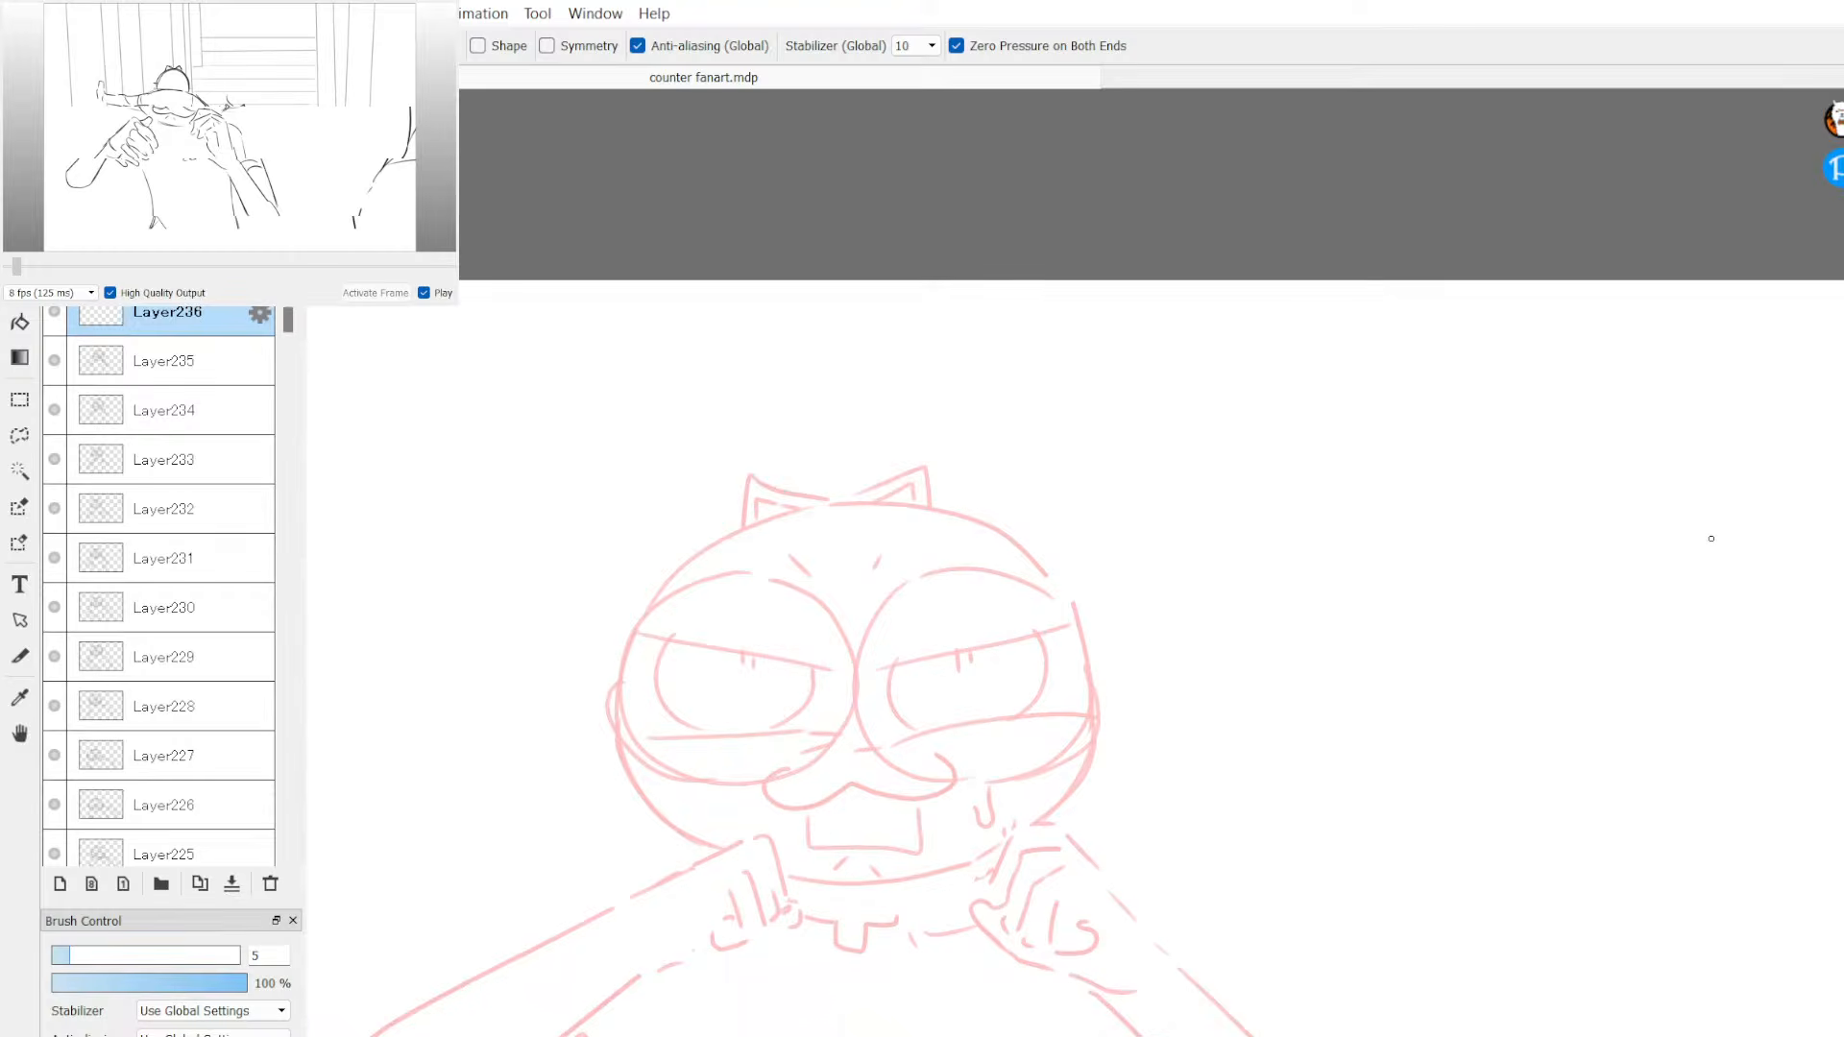
{"action": "scroll", "coordinate": [1712, 539], "scroll_direction": "down", "scroll_amount": 3}
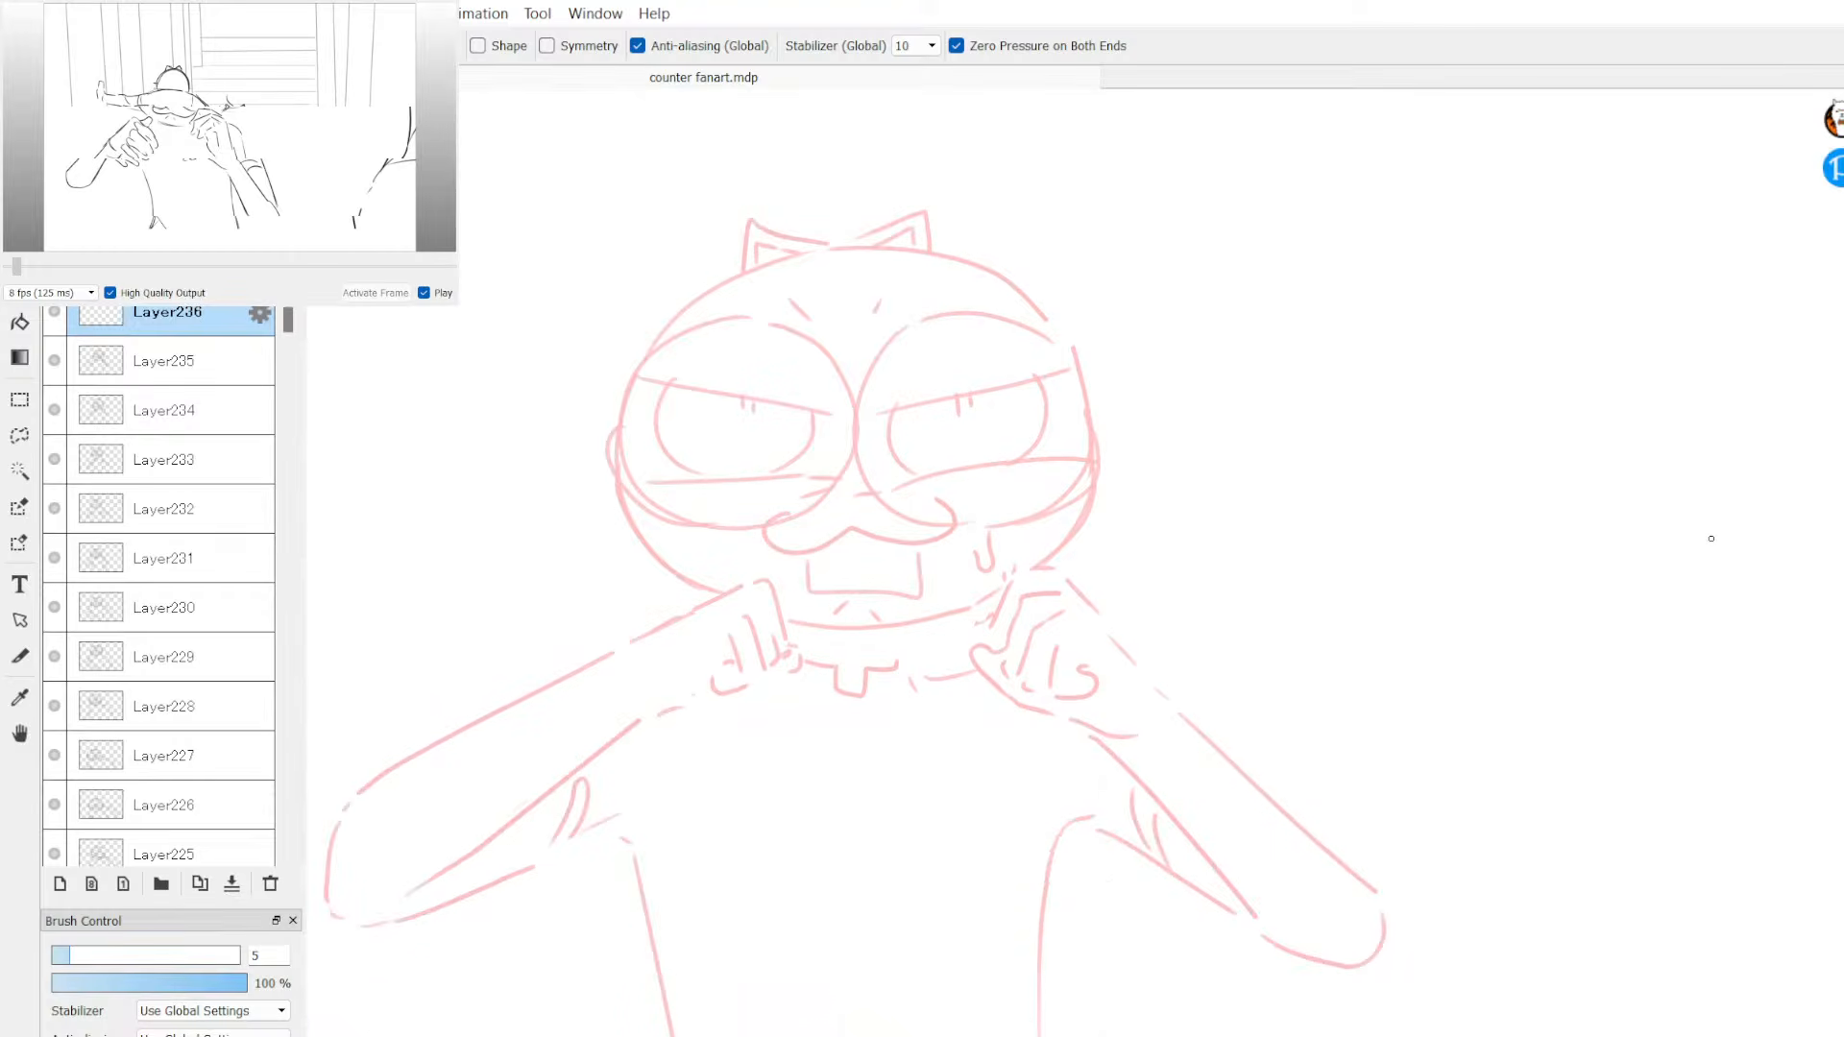
{"action": "mouse_move", "coordinate": [1073, 274]}
{"action": "left_mouse_down"}
{"action": "mouse_move", "coordinate": [1160, 304]}
{"action": "mouse_move", "coordinate": [1040, 571]}
{"action": "left_mouse_up"}
{"action": "mouse_move", "coordinate": [1451, 612]}
{"action": "left_mouse_down"}
{"action": "mouse_move", "coordinate": [1602, 608]}
{"action": "mouse_move", "coordinate": [1566, 504]}
{"action": "mouse_move", "coordinate": [1489, 548]}
{"action": "left_mouse_up"}
{"action": "key", "text": "ctrl+z"}
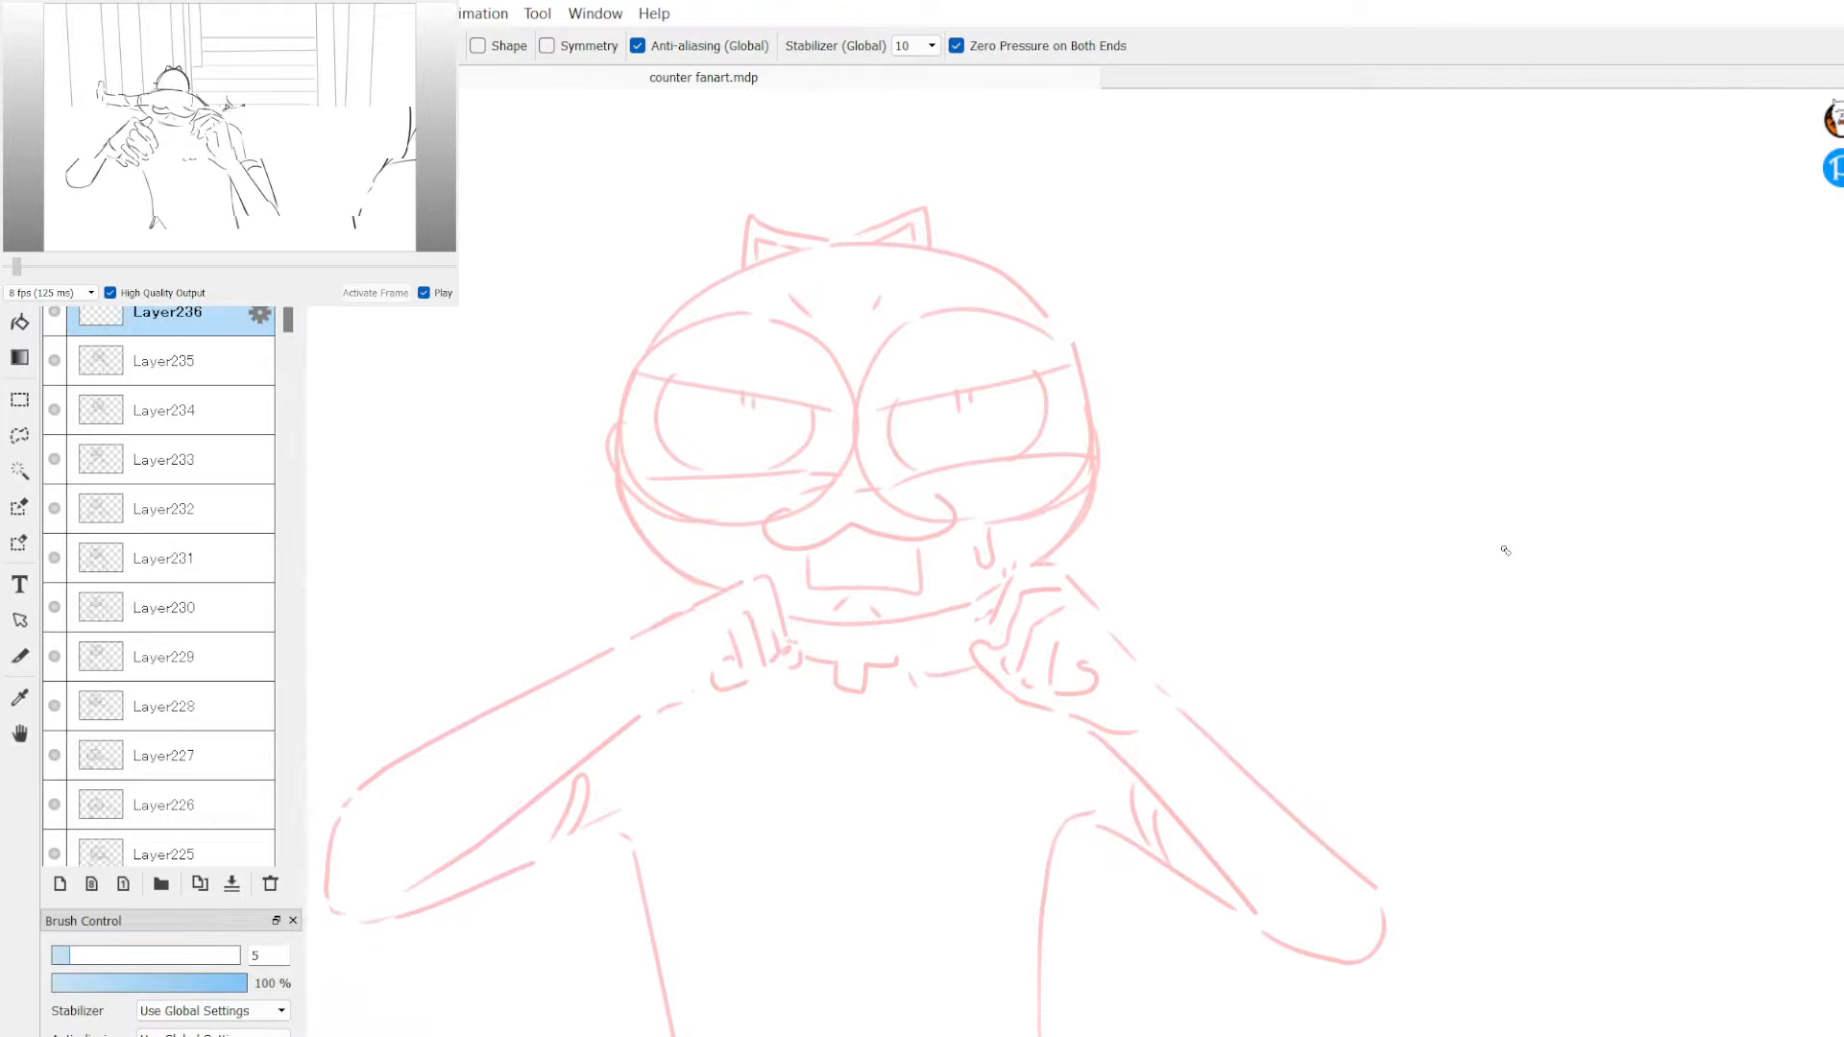
{"action": "key", "text": "ctrl+minus"}
{"action": "mouse_move", "coordinate": [1041, 445]}
{"action": "left_mouse_down"}
{"action": "mouse_move", "coordinate": [1335, 519]}
{"action": "mouse_move", "coordinate": [1461, 523]}
{"action": "left_mouse_up"}
{"action": "key", "text": "ctrl+z"}
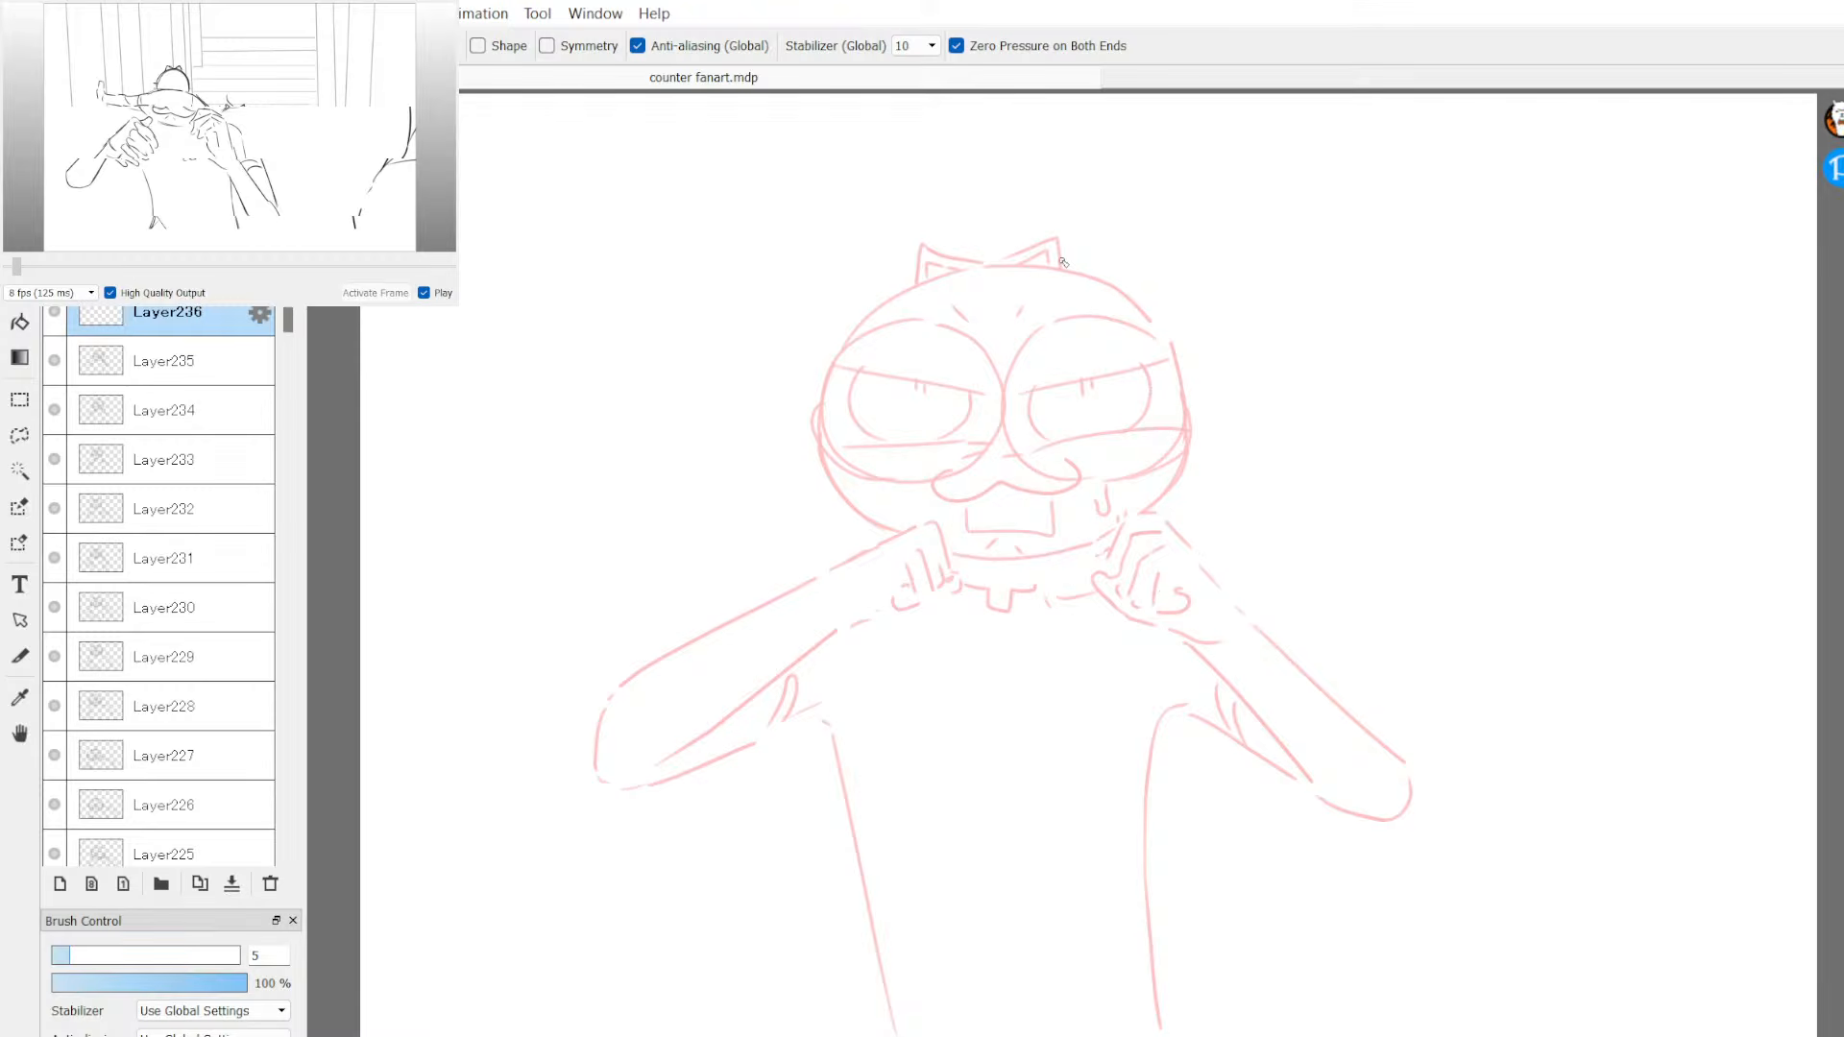
{"action": "left_click_drag", "start_coordinate": [1047, 247], "coordinate": [1053, 289]}
{"action": "left_click_drag", "start_coordinate": [1071, 277], "coordinate": [1074, 288]}
{"action": "key", "text": "ctrl+z"}
{"action": "key", "text": "ctrl+z"}
{"action": "key", "text": "ctrl+z"}
Step: Turn onion skin off and back on again
{"action": "left_click", "coordinate": [590, 38]}
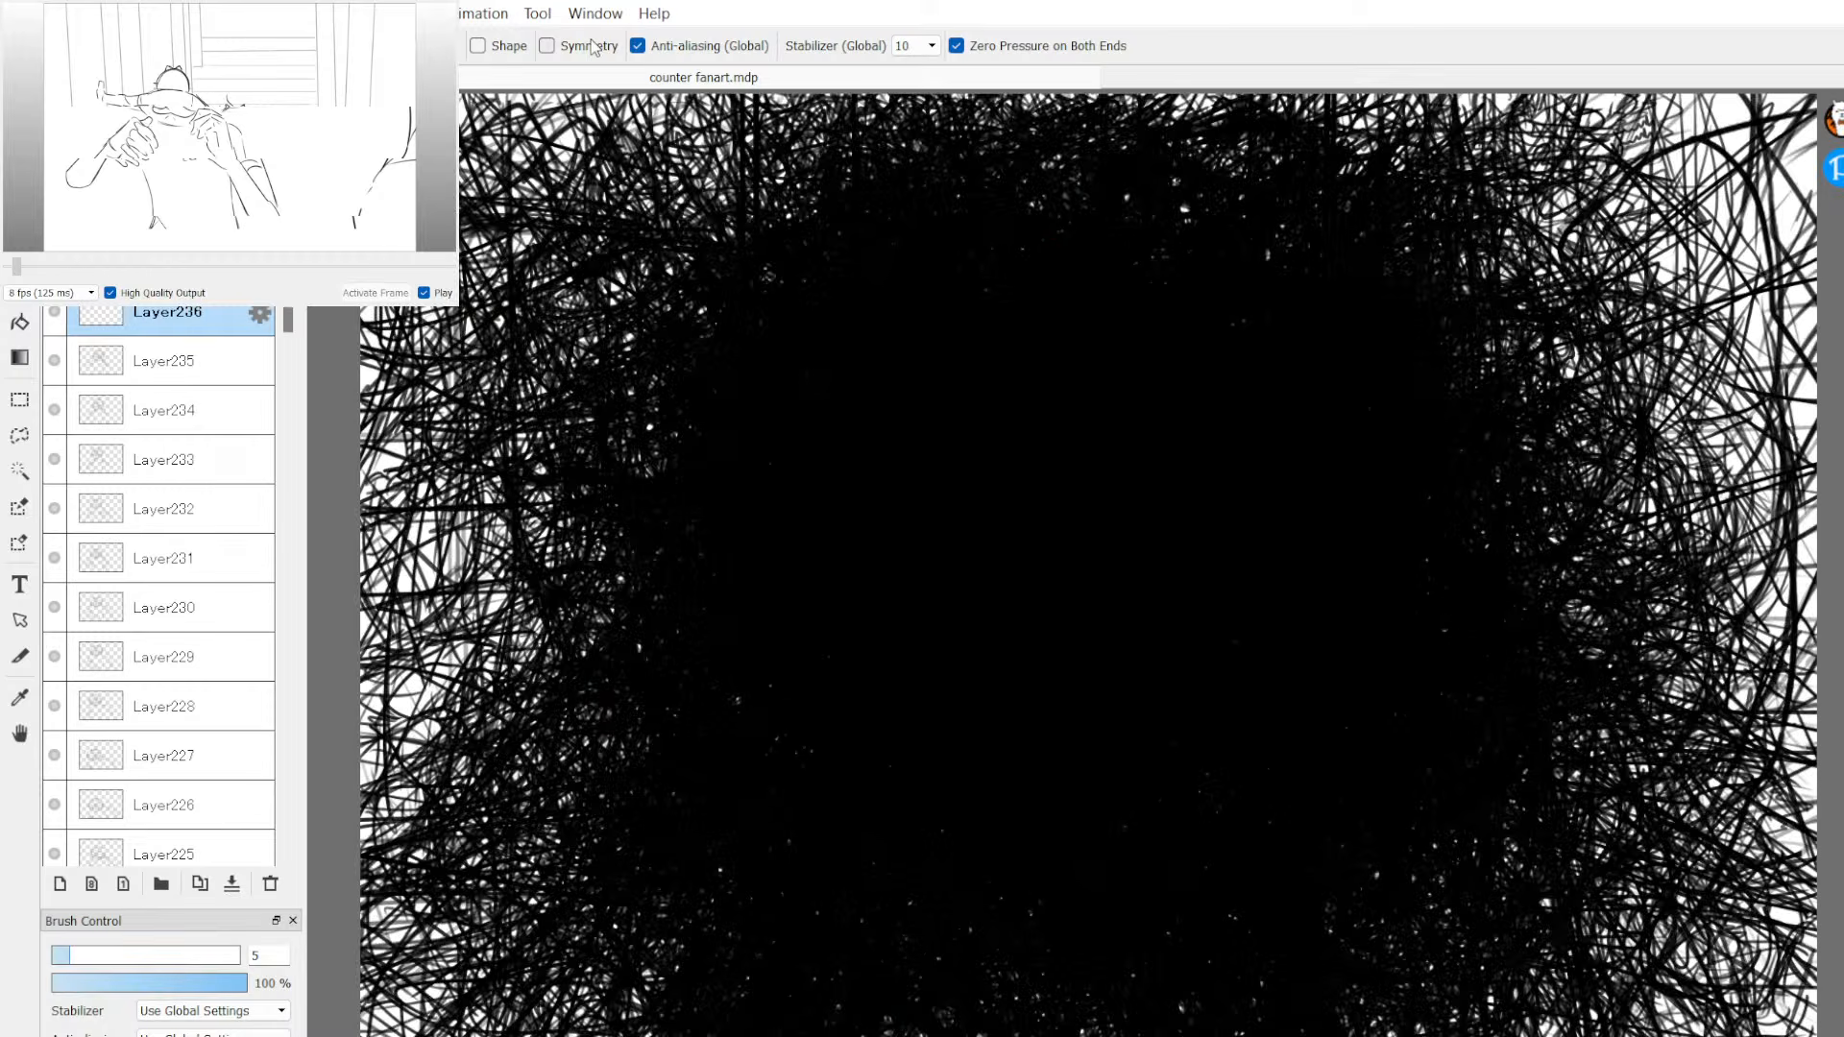
{"action": "left_click", "coordinate": [467, 13]}
{"action": "left_click", "coordinate": [479, 35]}
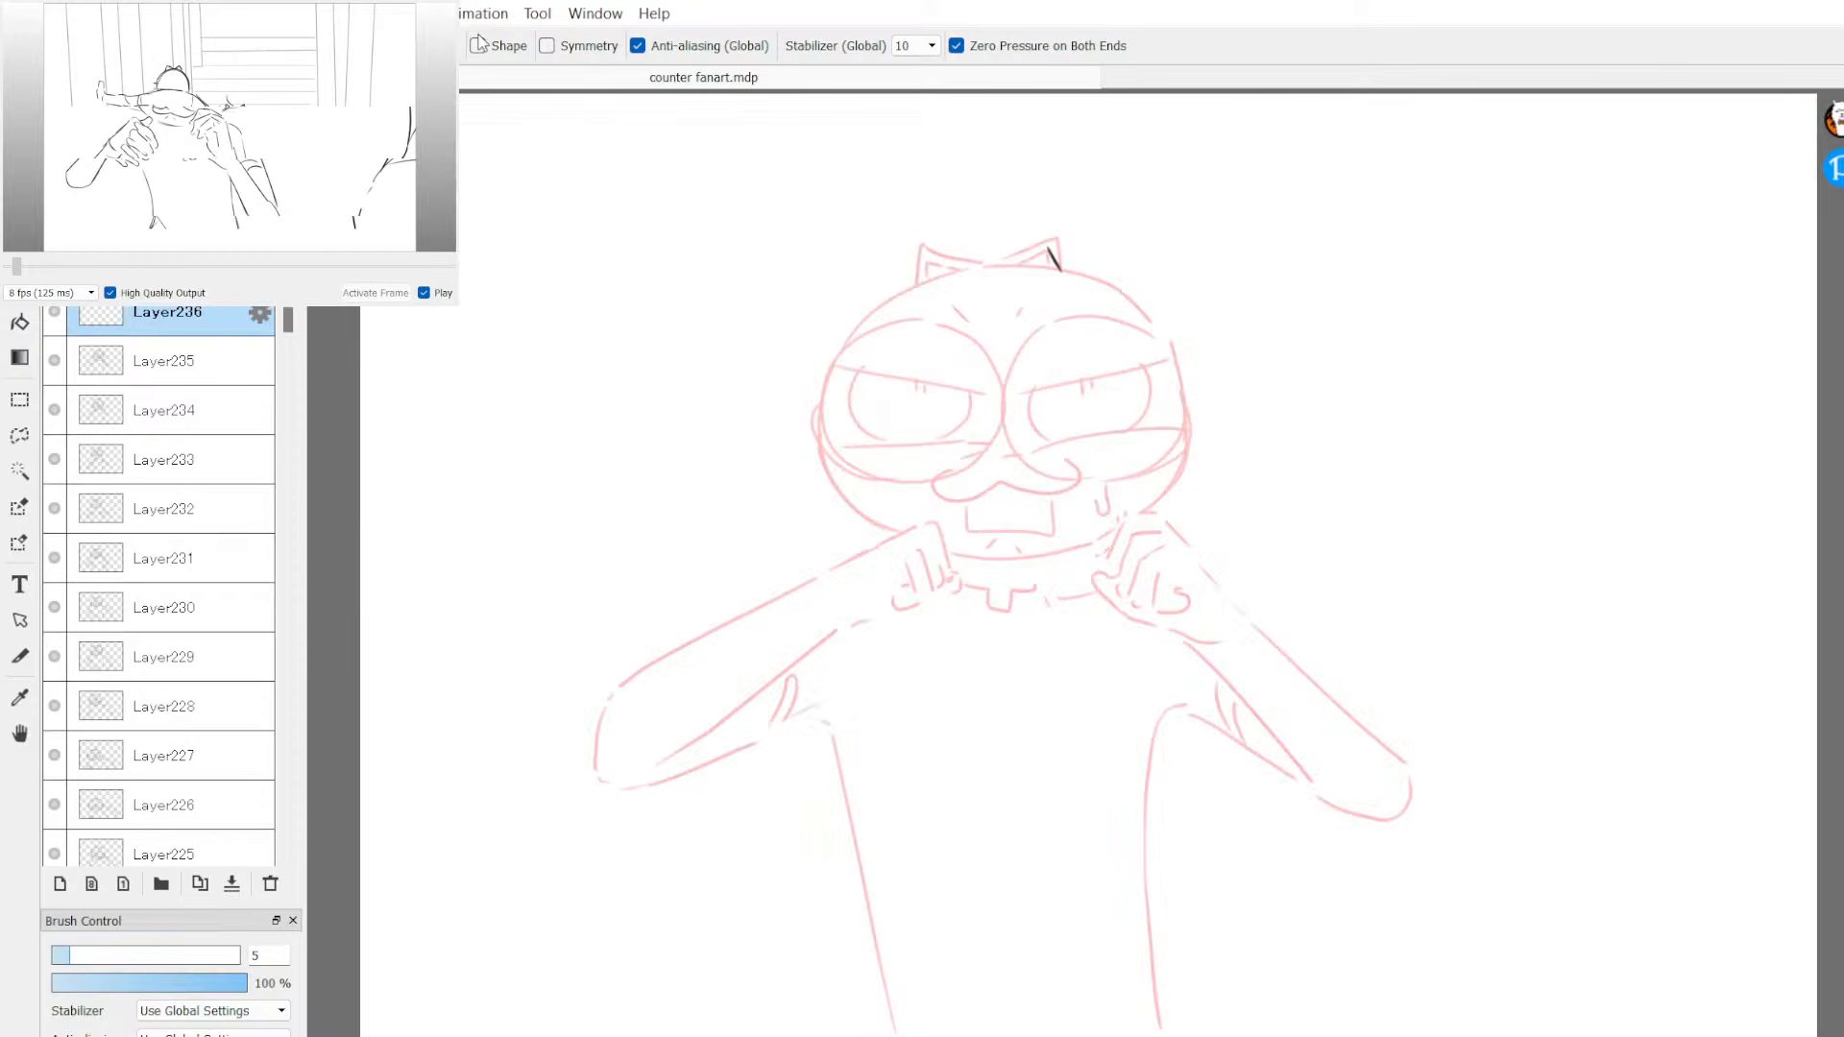
Step: Erase the short stray stroke over the character's ear on Layer236
{"action": "key", "text": "e"}
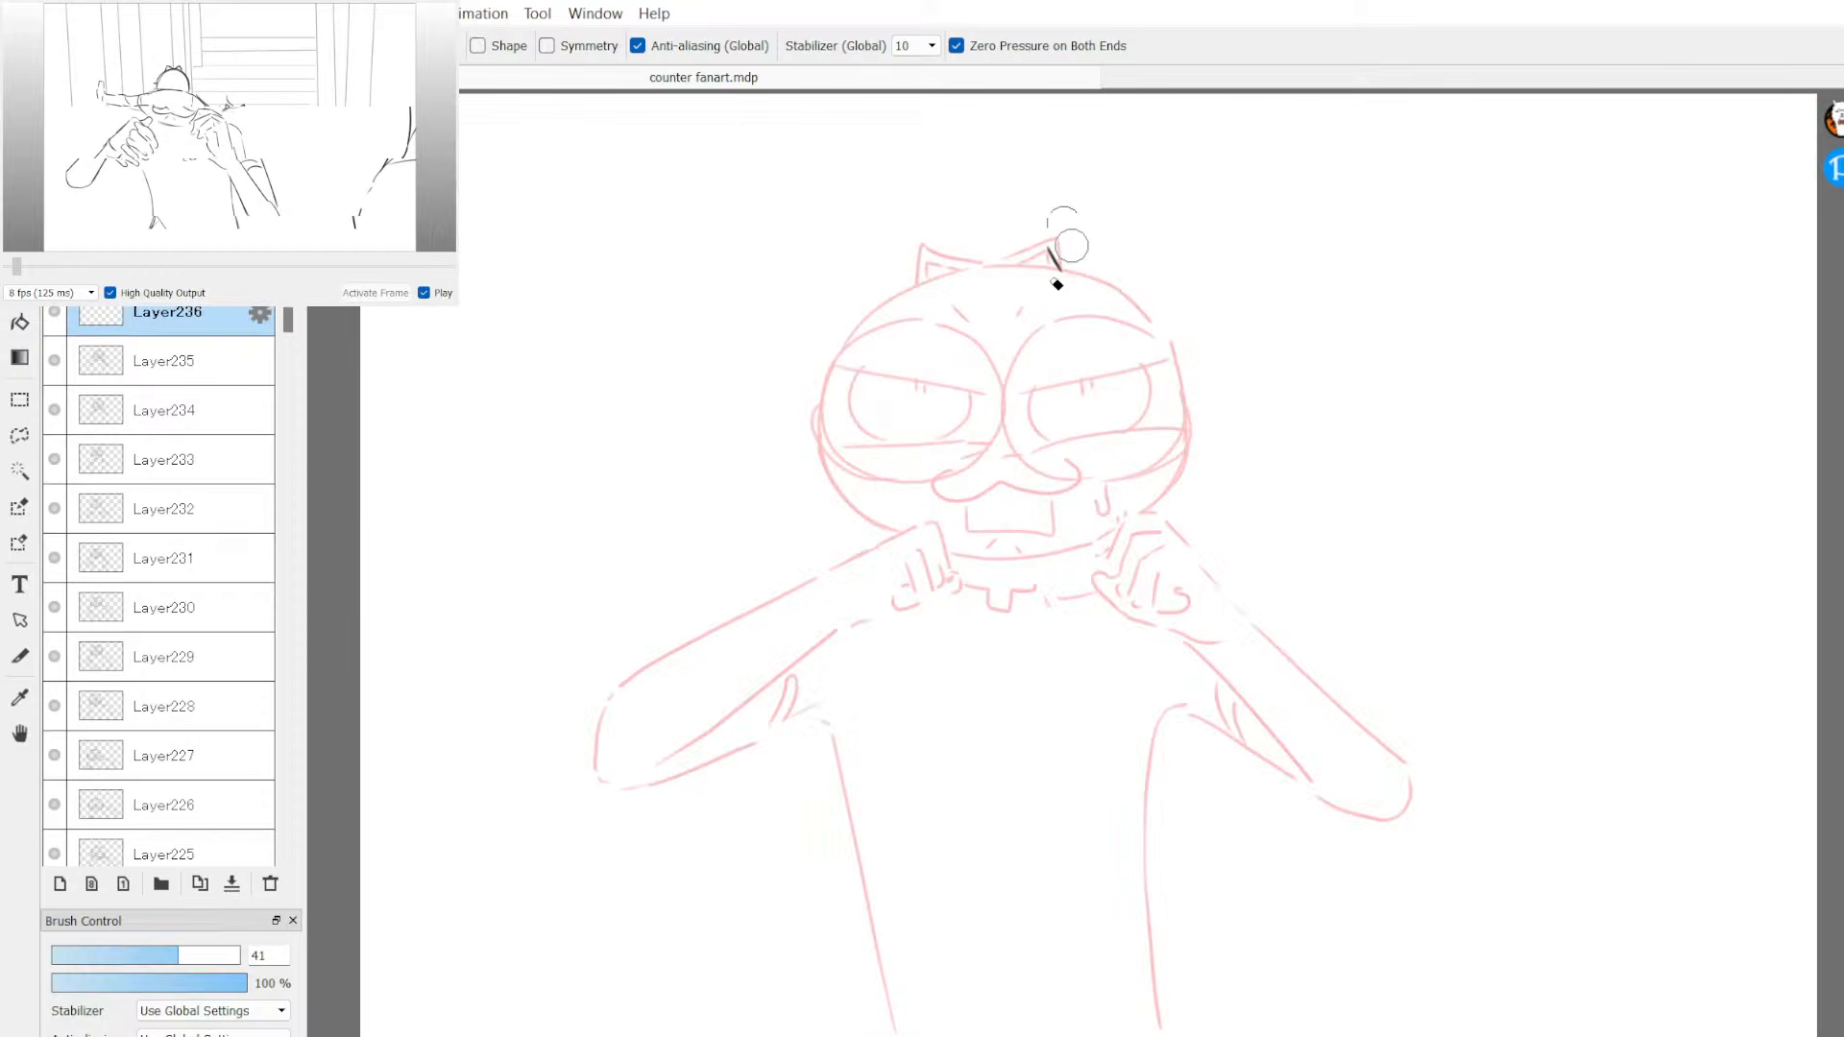
{"action": "key", "text": "b"}
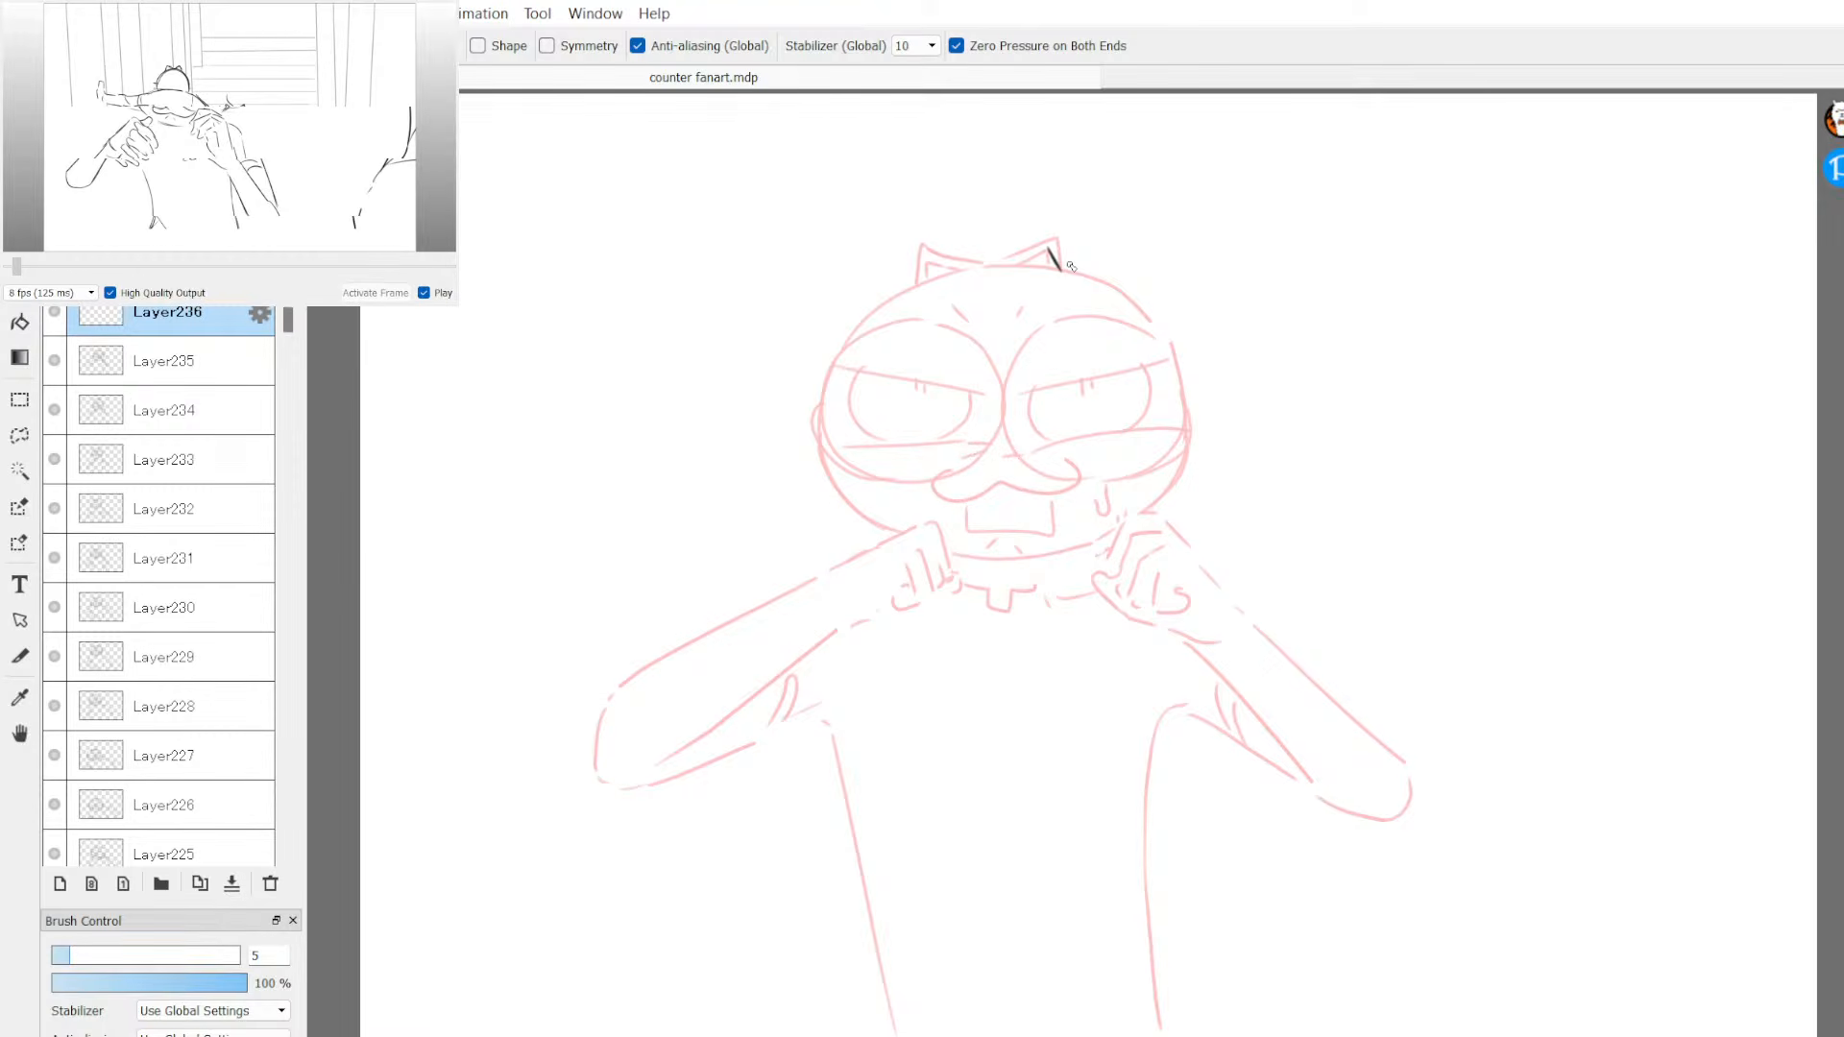
{"action": "mouse_move", "coordinate": [925, 422]}
{"action": "left_mouse_down"}
{"action": "mouse_move", "coordinate": [1250, 491]}
{"action": "mouse_move", "coordinate": [1172, 394]}
{"action": "mouse_move", "coordinate": [1194, 289]}
{"action": "left_mouse_up"}
{"action": "key", "text": "ctrl+z"}
{"action": "key", "text": "e"}
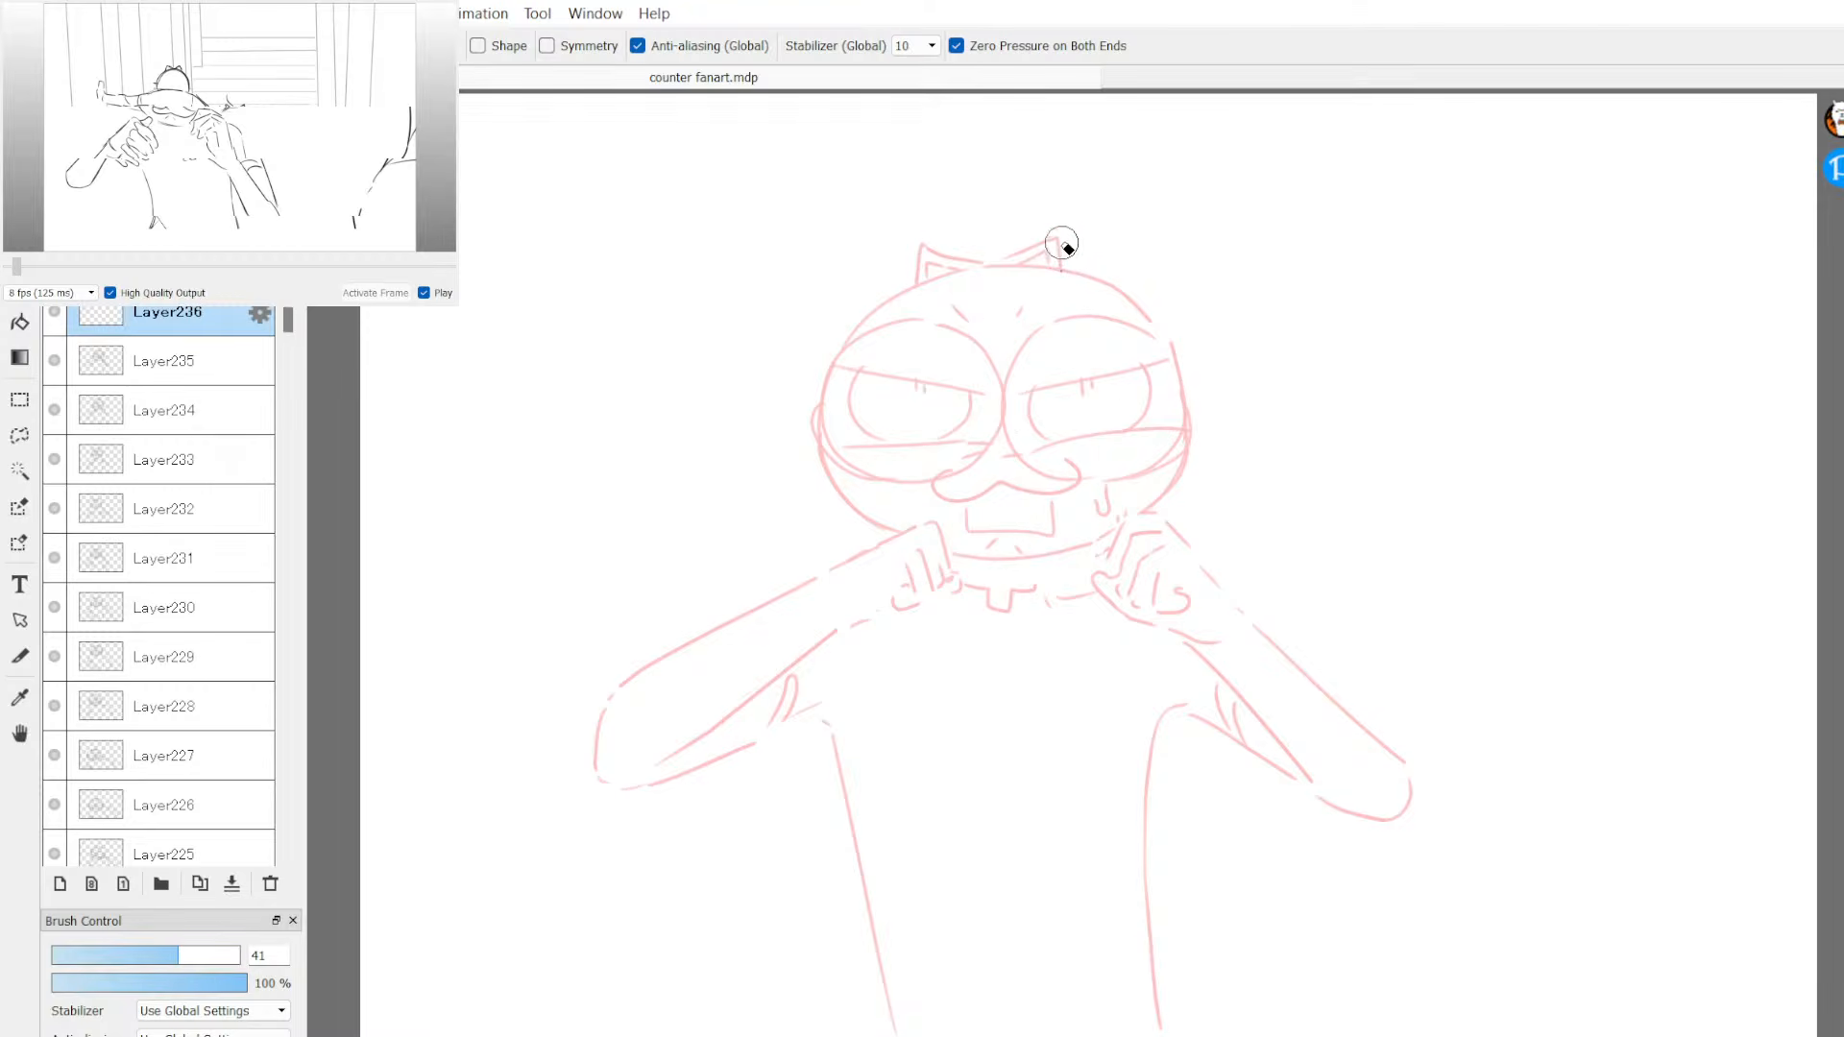
{"action": "key", "text": "b"}
{"action": "key", "text": "e"}
{"action": "left_click_drag", "start_coordinate": [1059, 279], "coordinate": [1054, 286]}
{"action": "key", "text": "b"}
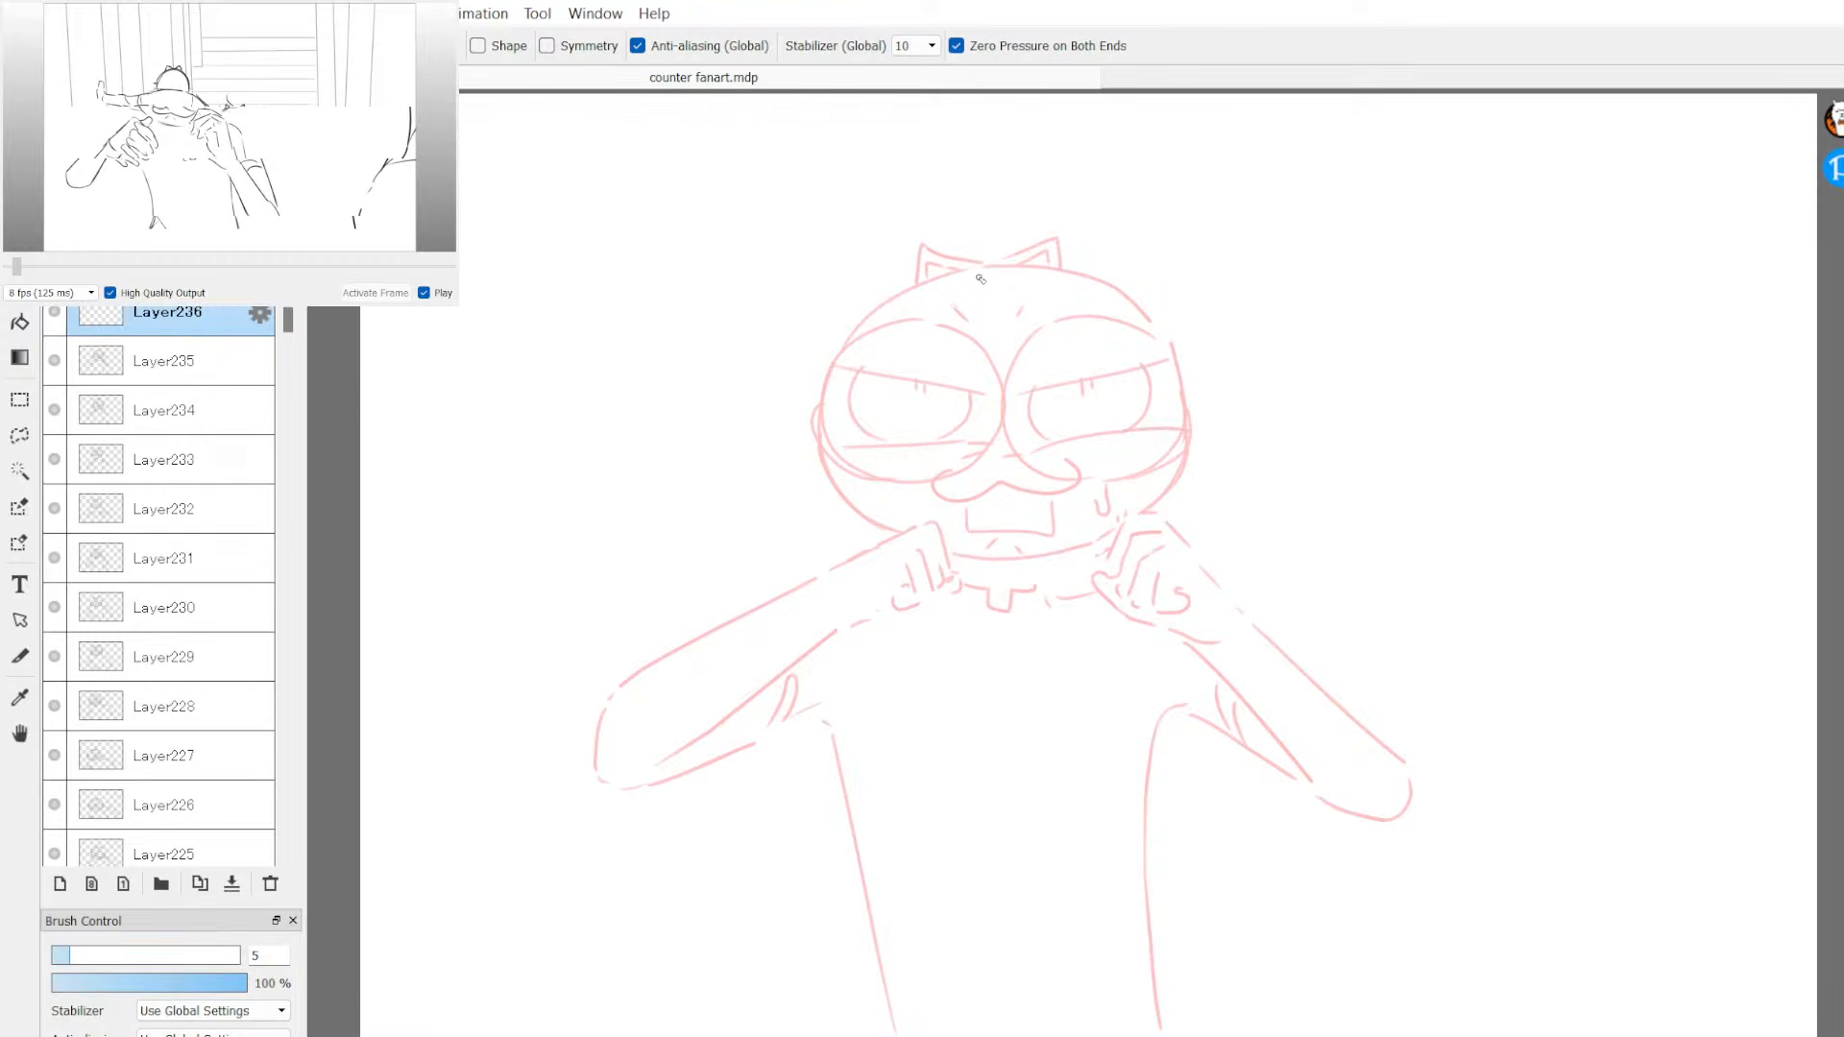
Step: Hide Layer235 to clear its onion-skin drawing from the canvas
{"action": "left_click", "coordinate": [53, 361]}
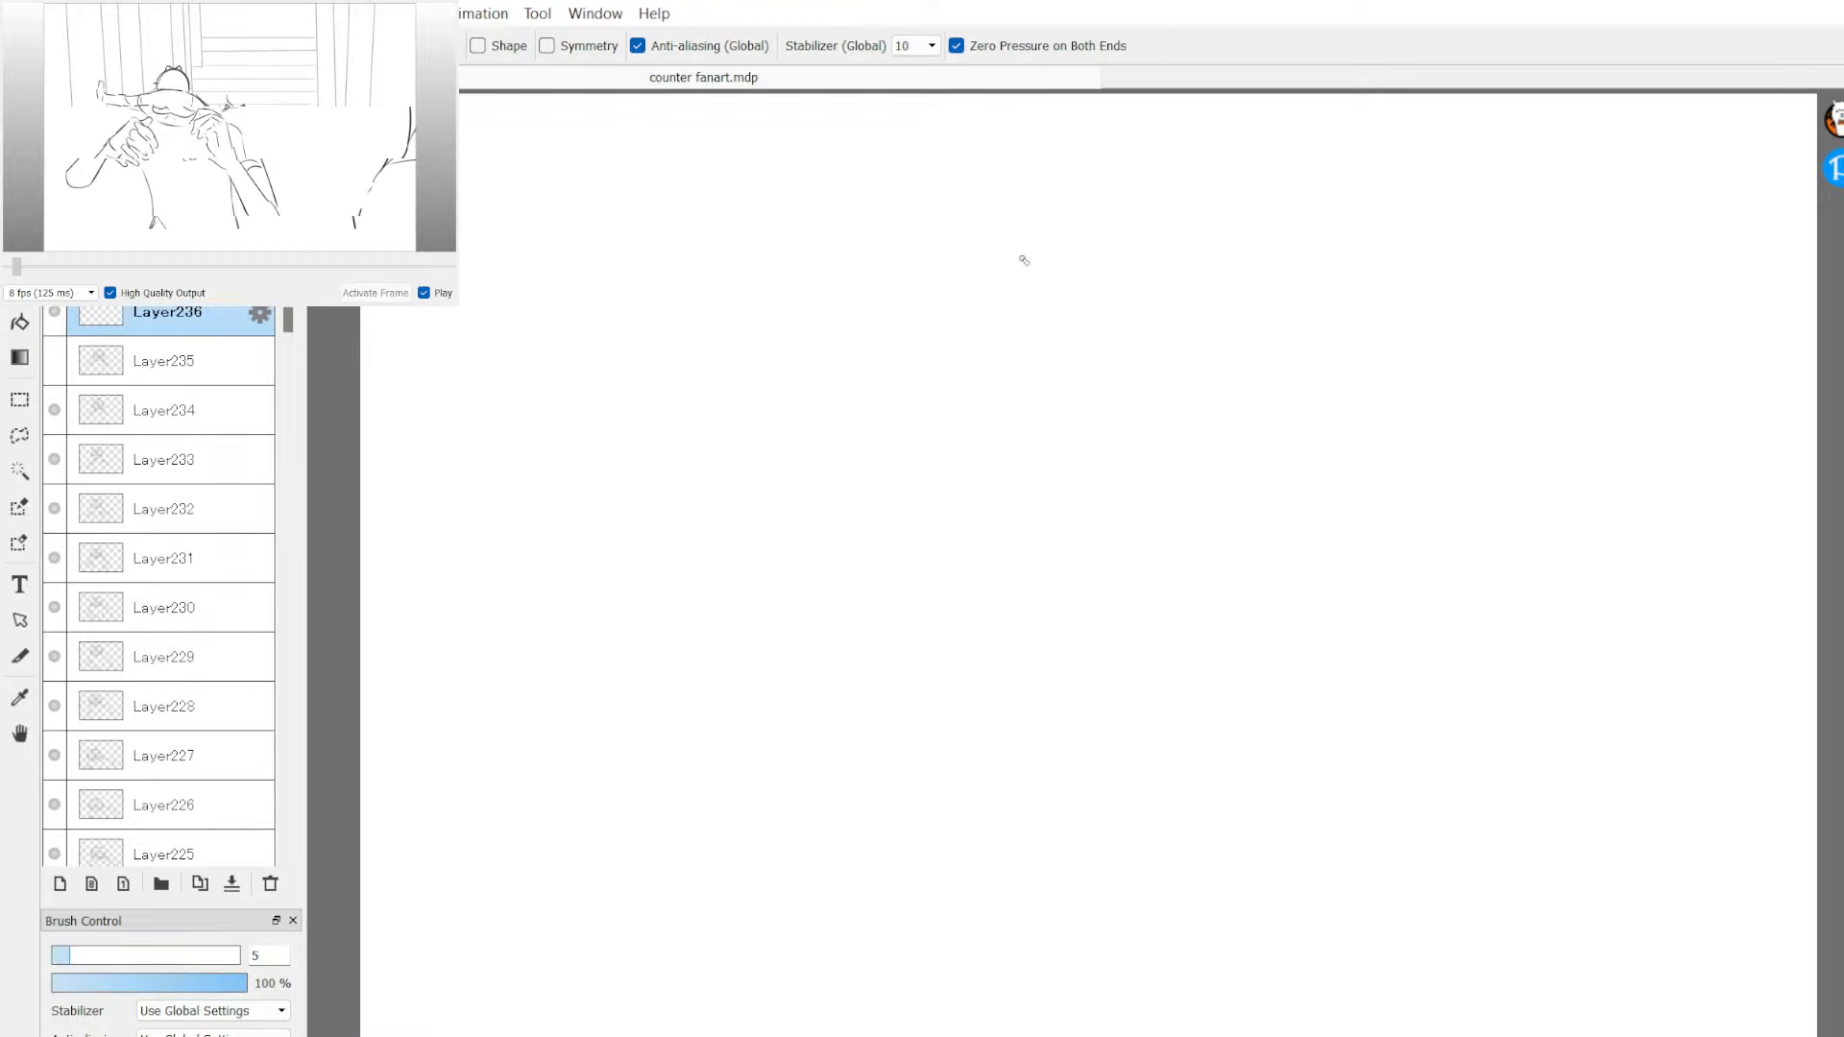
Step: Sketch a small pair of jagged, wing-like shapes around crossed strokes near the canvas's upper edge on Layer236
{"action": "mouse_move", "coordinate": [883, 381]}
{"action": "left_mouse_down"}
{"action": "mouse_move", "coordinate": [848, 432]}
{"action": "mouse_move", "coordinate": [1165, 403]}
{"action": "left_mouse_up"}
{"action": "key", "text": "ctrl+z"}
{"action": "mouse_move", "coordinate": [1061, 248]}
{"action": "left_mouse_down"}
{"action": "mouse_move", "coordinate": [1071, 291]}
{"action": "mouse_move", "coordinate": [1111, 238]}
{"action": "mouse_move", "coordinate": [1046, 269]}
{"action": "mouse_move", "coordinate": [994, 242]}
{"action": "mouse_move", "coordinate": [1021, 262]}
{"action": "mouse_move", "coordinate": [1146, 273]}
{"action": "mouse_move", "coordinate": [1136, 286]}
{"action": "mouse_move", "coordinate": [1196, 255]}
{"action": "left_mouse_up"}
{"action": "key", "text": "ctrl+z"}
{"action": "key", "text": "ctrl+z"}
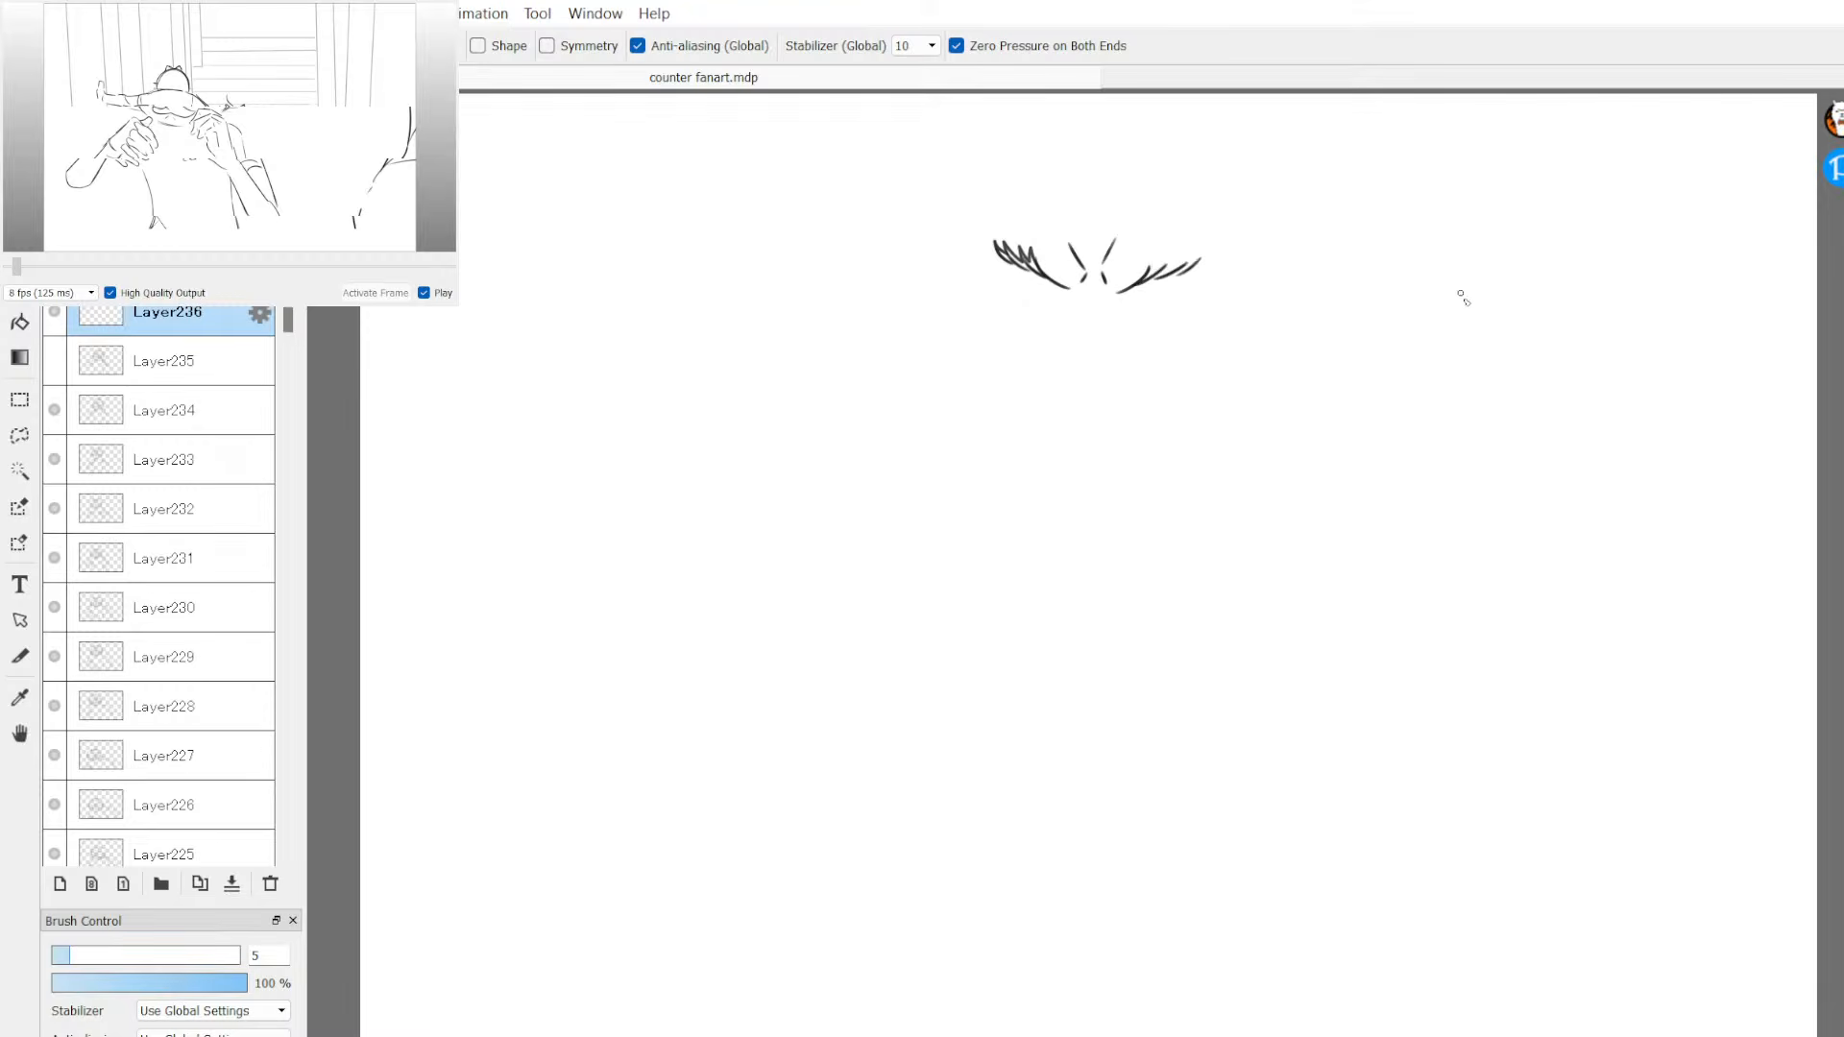
{"action": "key", "text": "ctrl+z"}
Step: Complete the feathered points of both wing-like shapes and close each one with an angular lower edge
{"action": "scroll", "coordinate": [1337, 346], "scroll_direction": "down", "scroll_amount": 4}
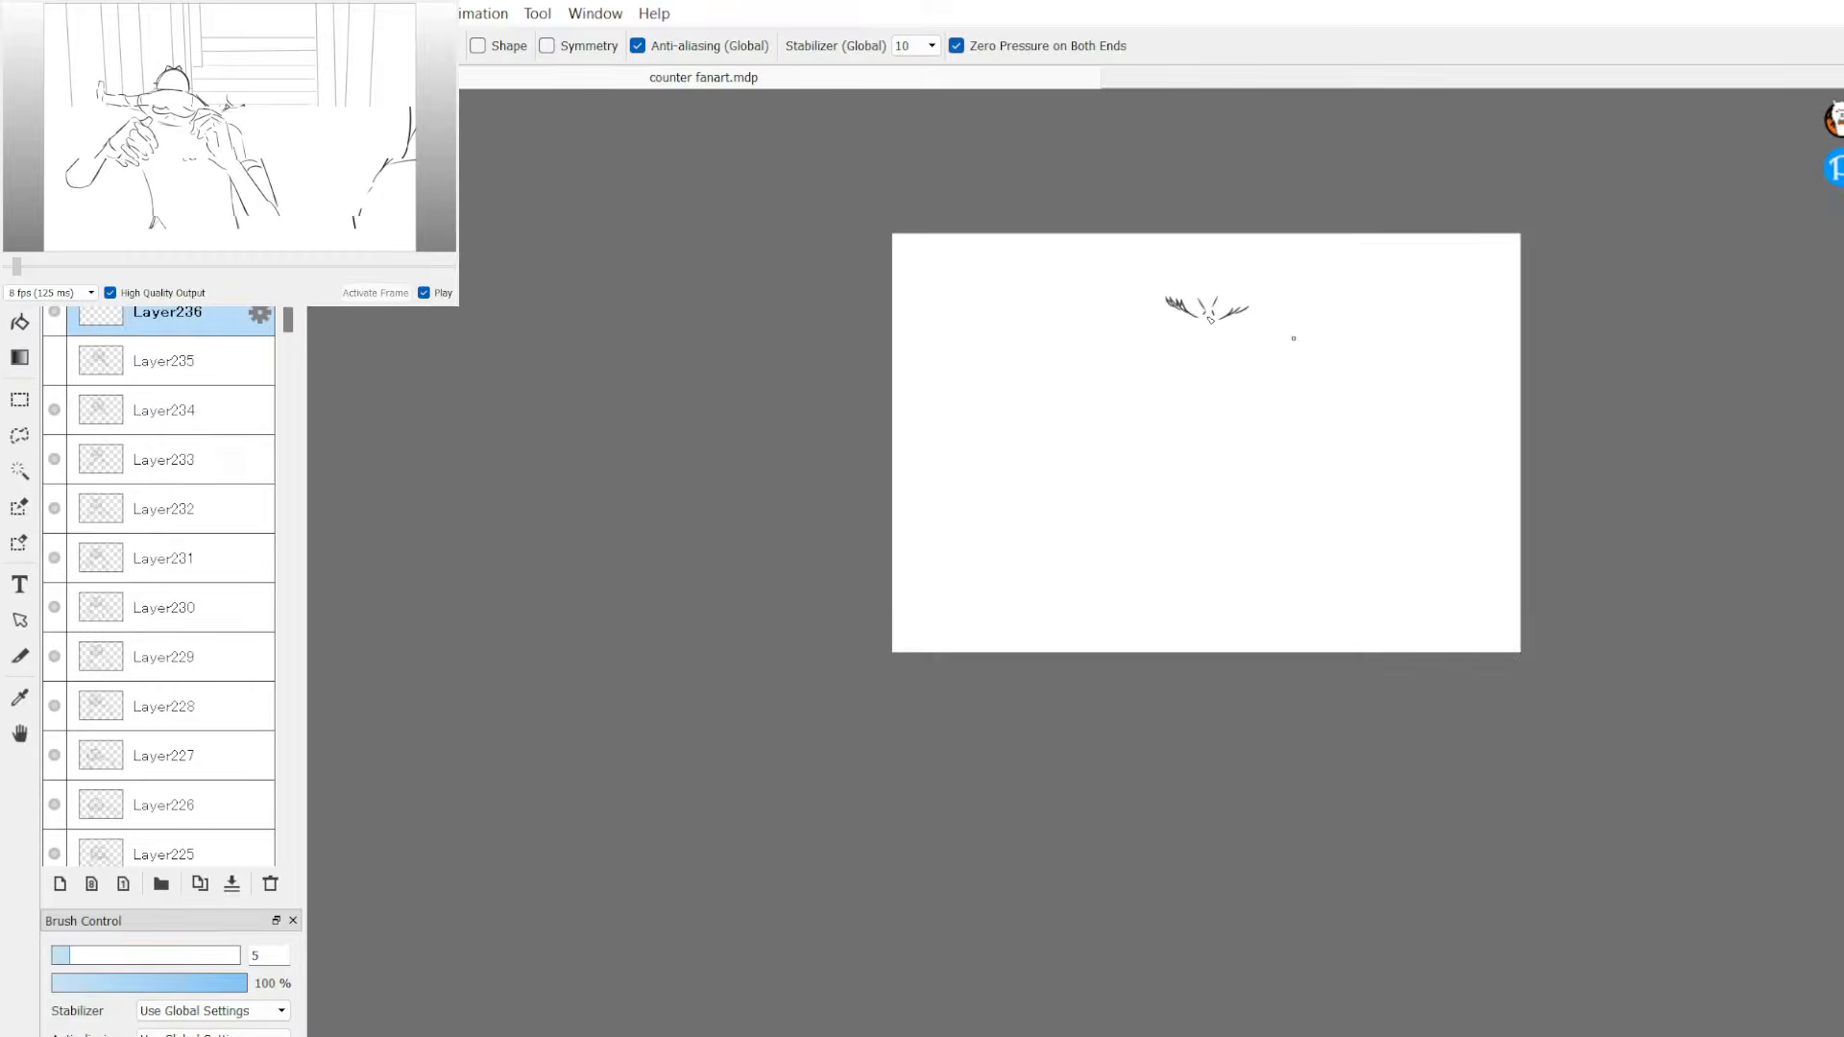
{"action": "scroll", "coordinate": [1207, 316], "scroll_direction": "down", "scroll_amount": 2}
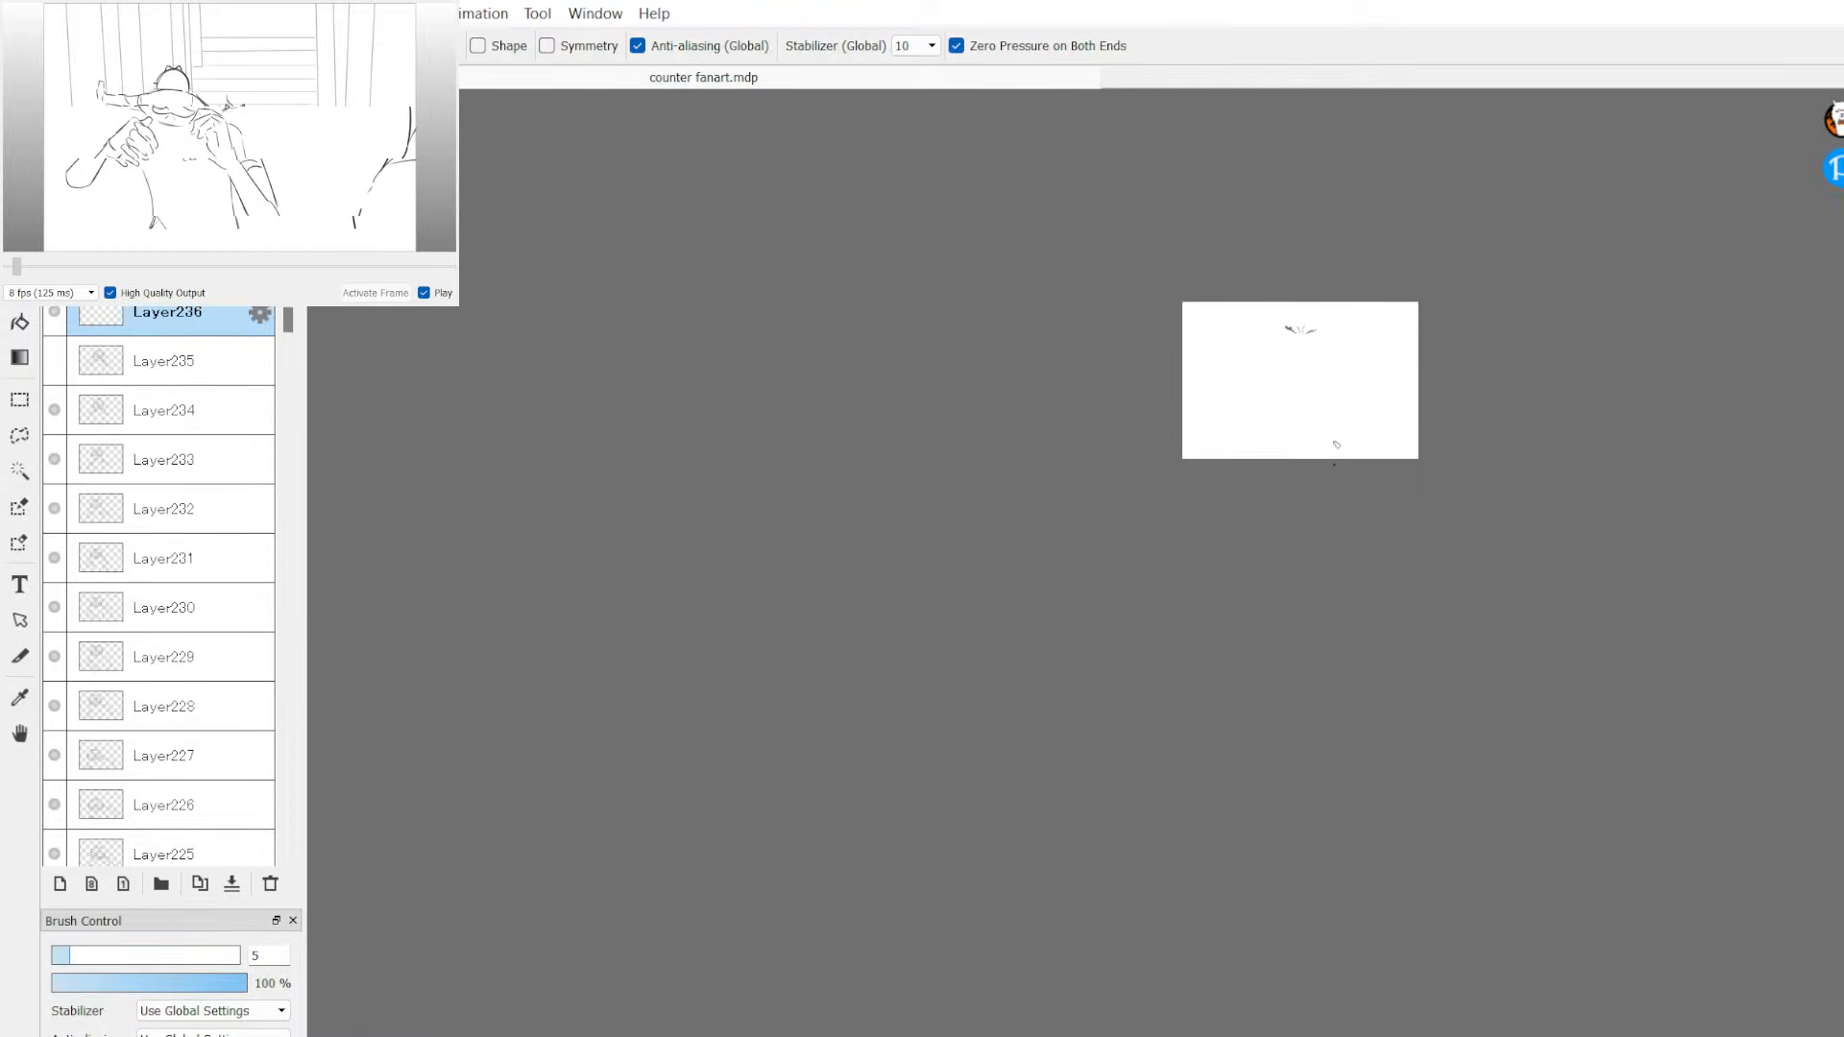
{"action": "scroll", "coordinate": [1345, 389], "scroll_direction": "up", "scroll_amount": 5}
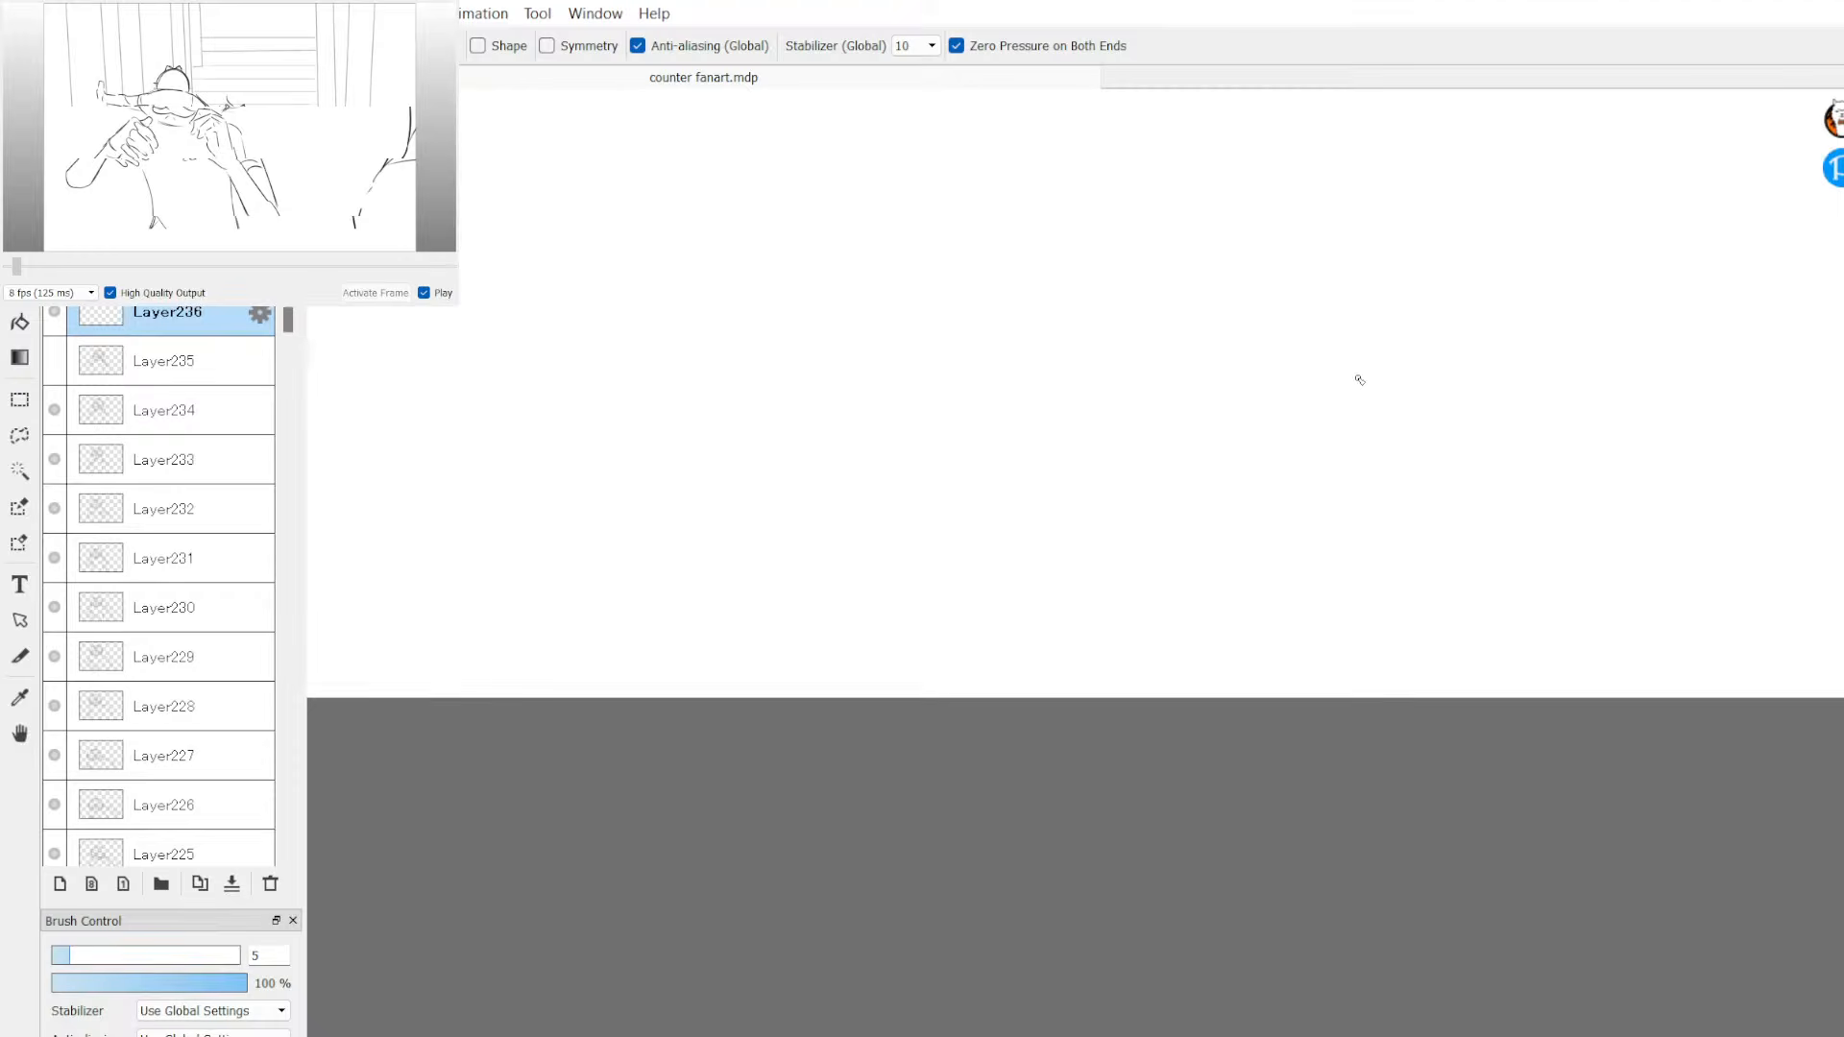
{"action": "left_click_drag", "start_coordinate": [1842, 673], "coordinate": [1842, 408]}
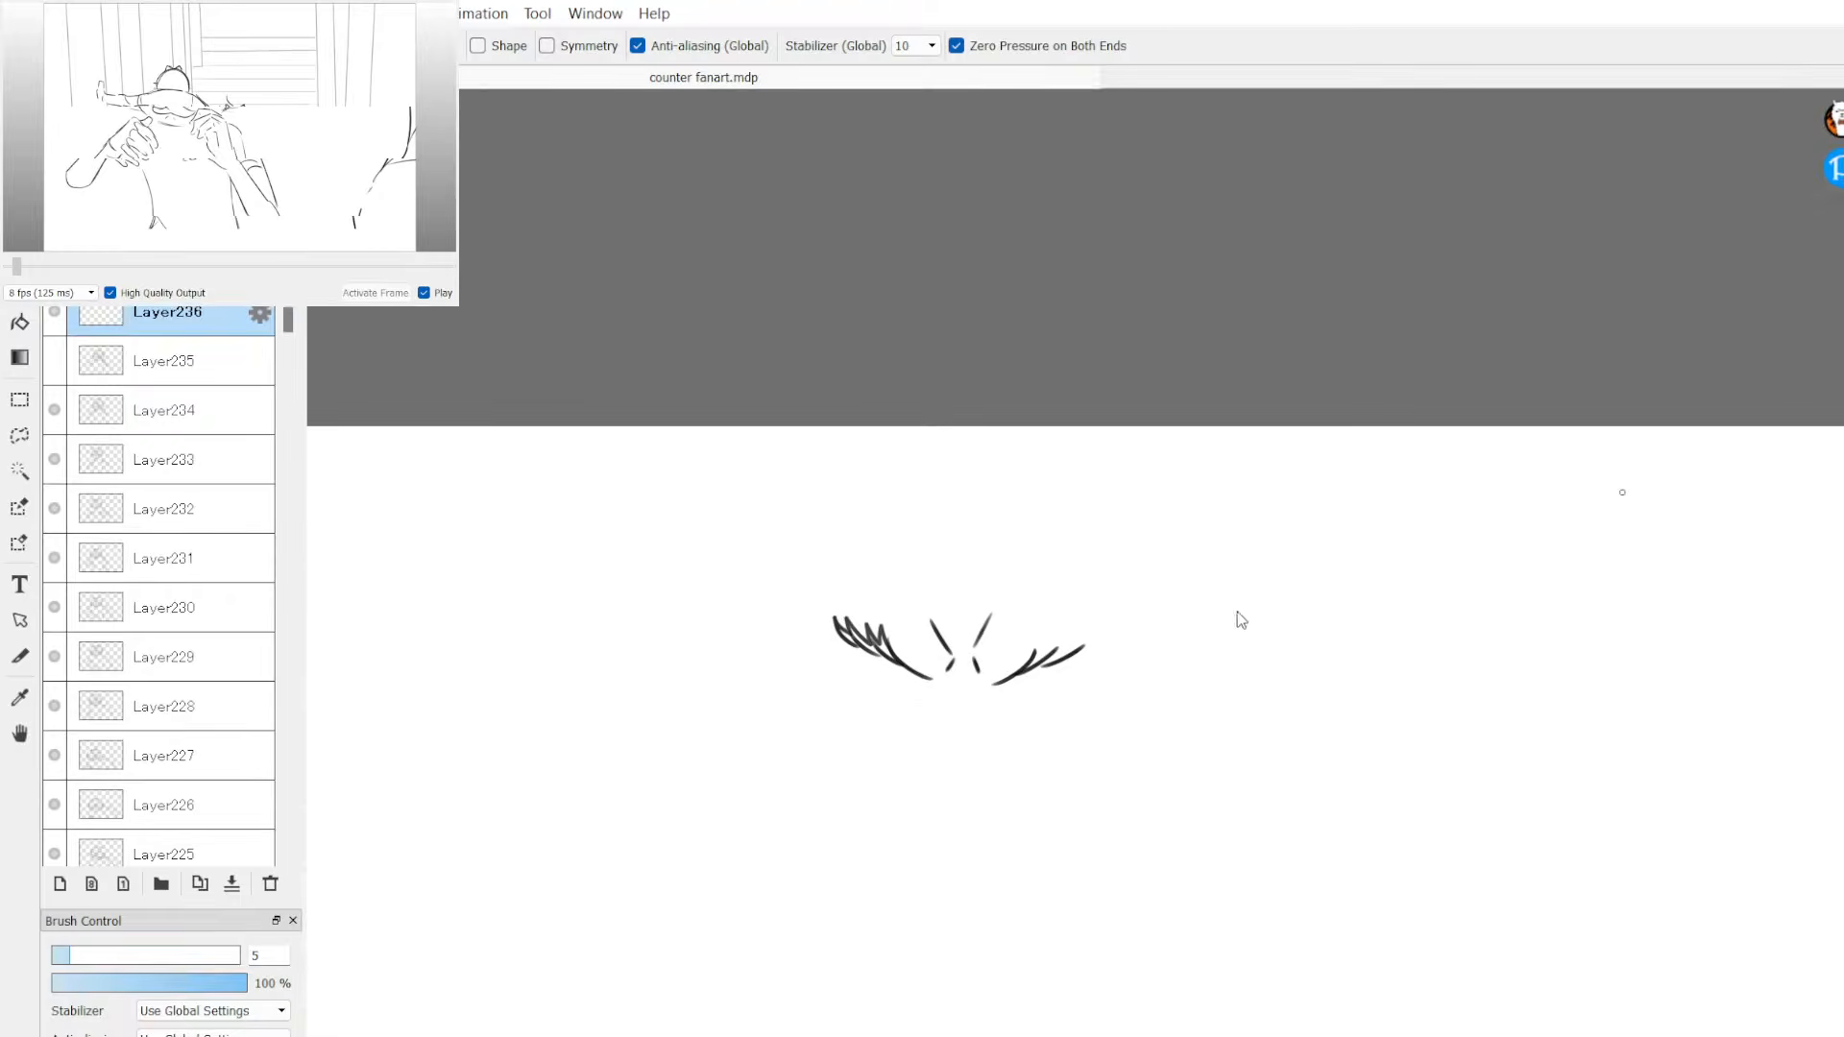
{"action": "scroll", "coordinate": [1085, 616], "scroll_direction": "up", "scroll_amount": 4}
{"action": "mouse_move", "coordinate": [932, 749]}
{"action": "left_mouse_down"}
{"action": "mouse_move", "coordinate": [994, 701]}
{"action": "mouse_move", "coordinate": [1208, 634]}
{"action": "left_mouse_up"}
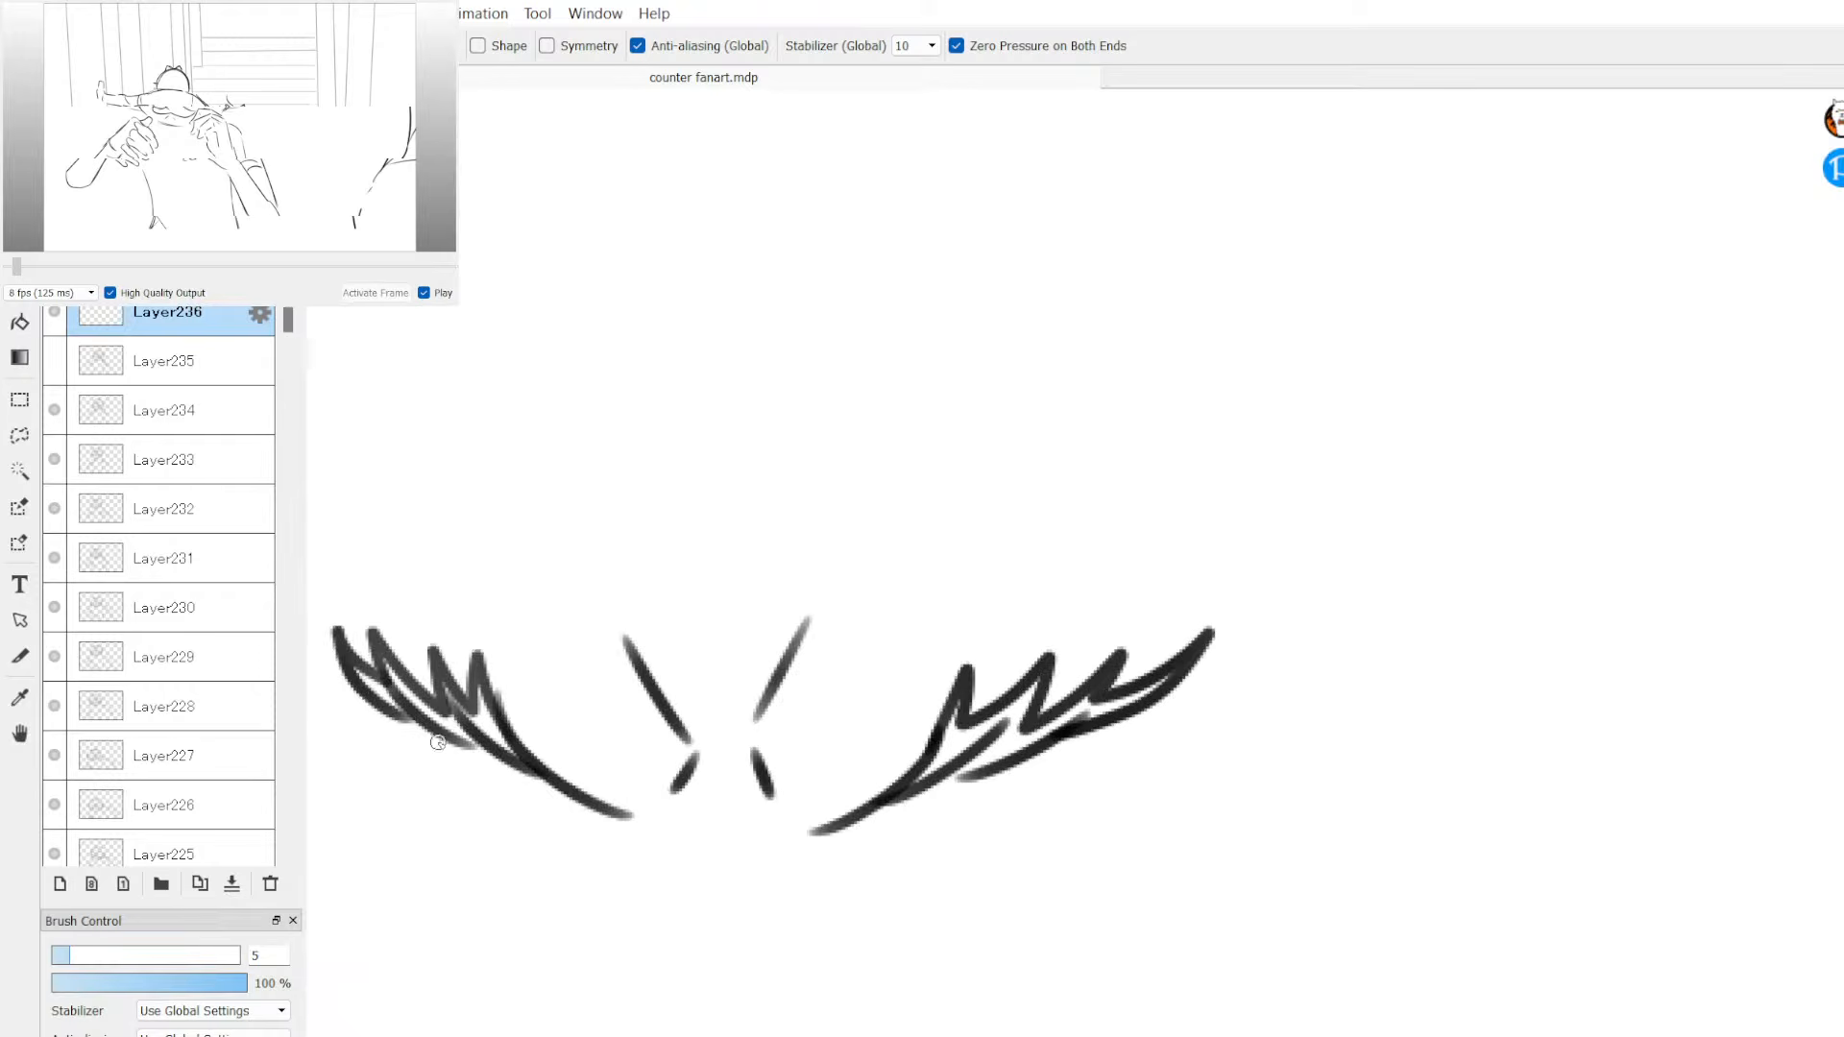
{"action": "mouse_move", "coordinate": [432, 735]}
{"action": "left_mouse_down"}
{"action": "mouse_move", "coordinate": [498, 823]}
{"action": "mouse_move", "coordinate": [599, 824]}
{"action": "left_mouse_up"}
{"action": "mouse_move", "coordinate": [519, 769]}
{"action": "left_mouse_down"}
{"action": "mouse_move", "coordinate": [528, 800]}
{"action": "mouse_move", "coordinate": [562, 790]}
{"action": "mouse_move", "coordinate": [645, 828]}
{"action": "left_mouse_up"}
{"action": "key", "text": "ctrl+z"}
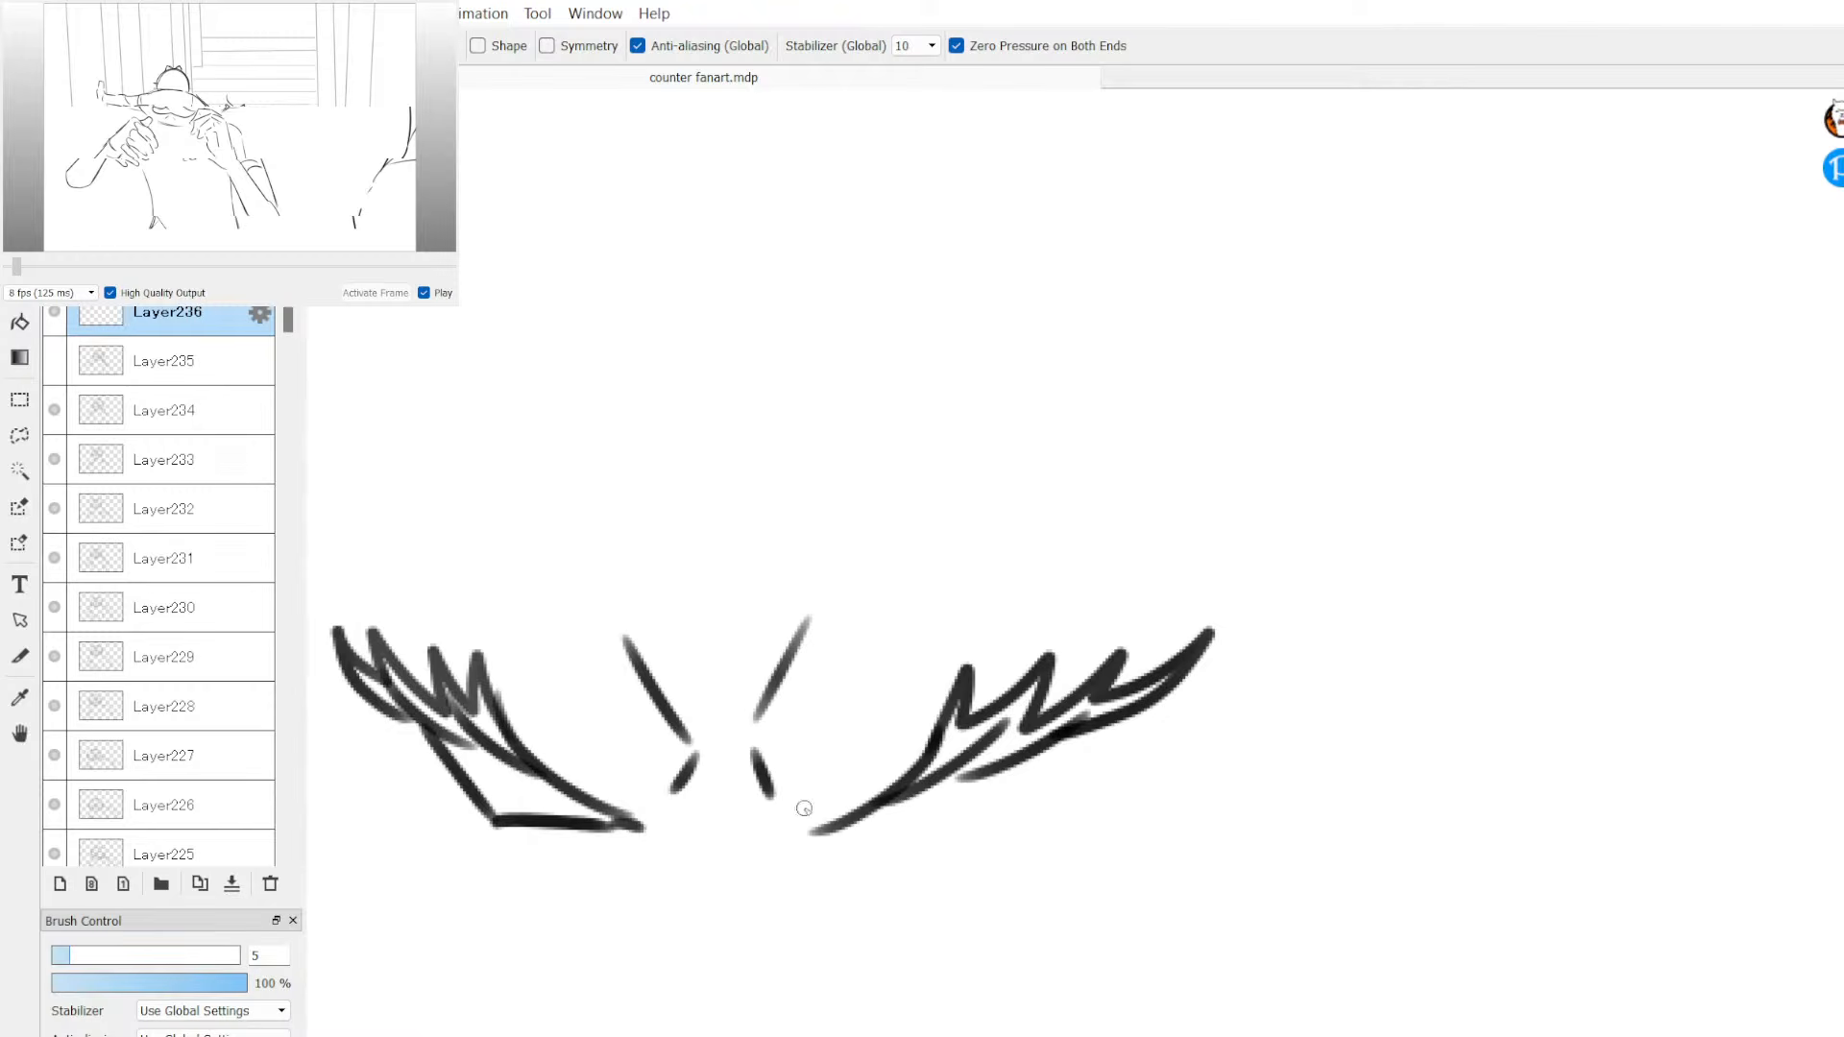
{"action": "mouse_move", "coordinate": [843, 828]}
{"action": "left_mouse_down"}
{"action": "mouse_move", "coordinate": [965, 817]}
{"action": "mouse_move", "coordinate": [1081, 736]}
{"action": "left_mouse_up"}
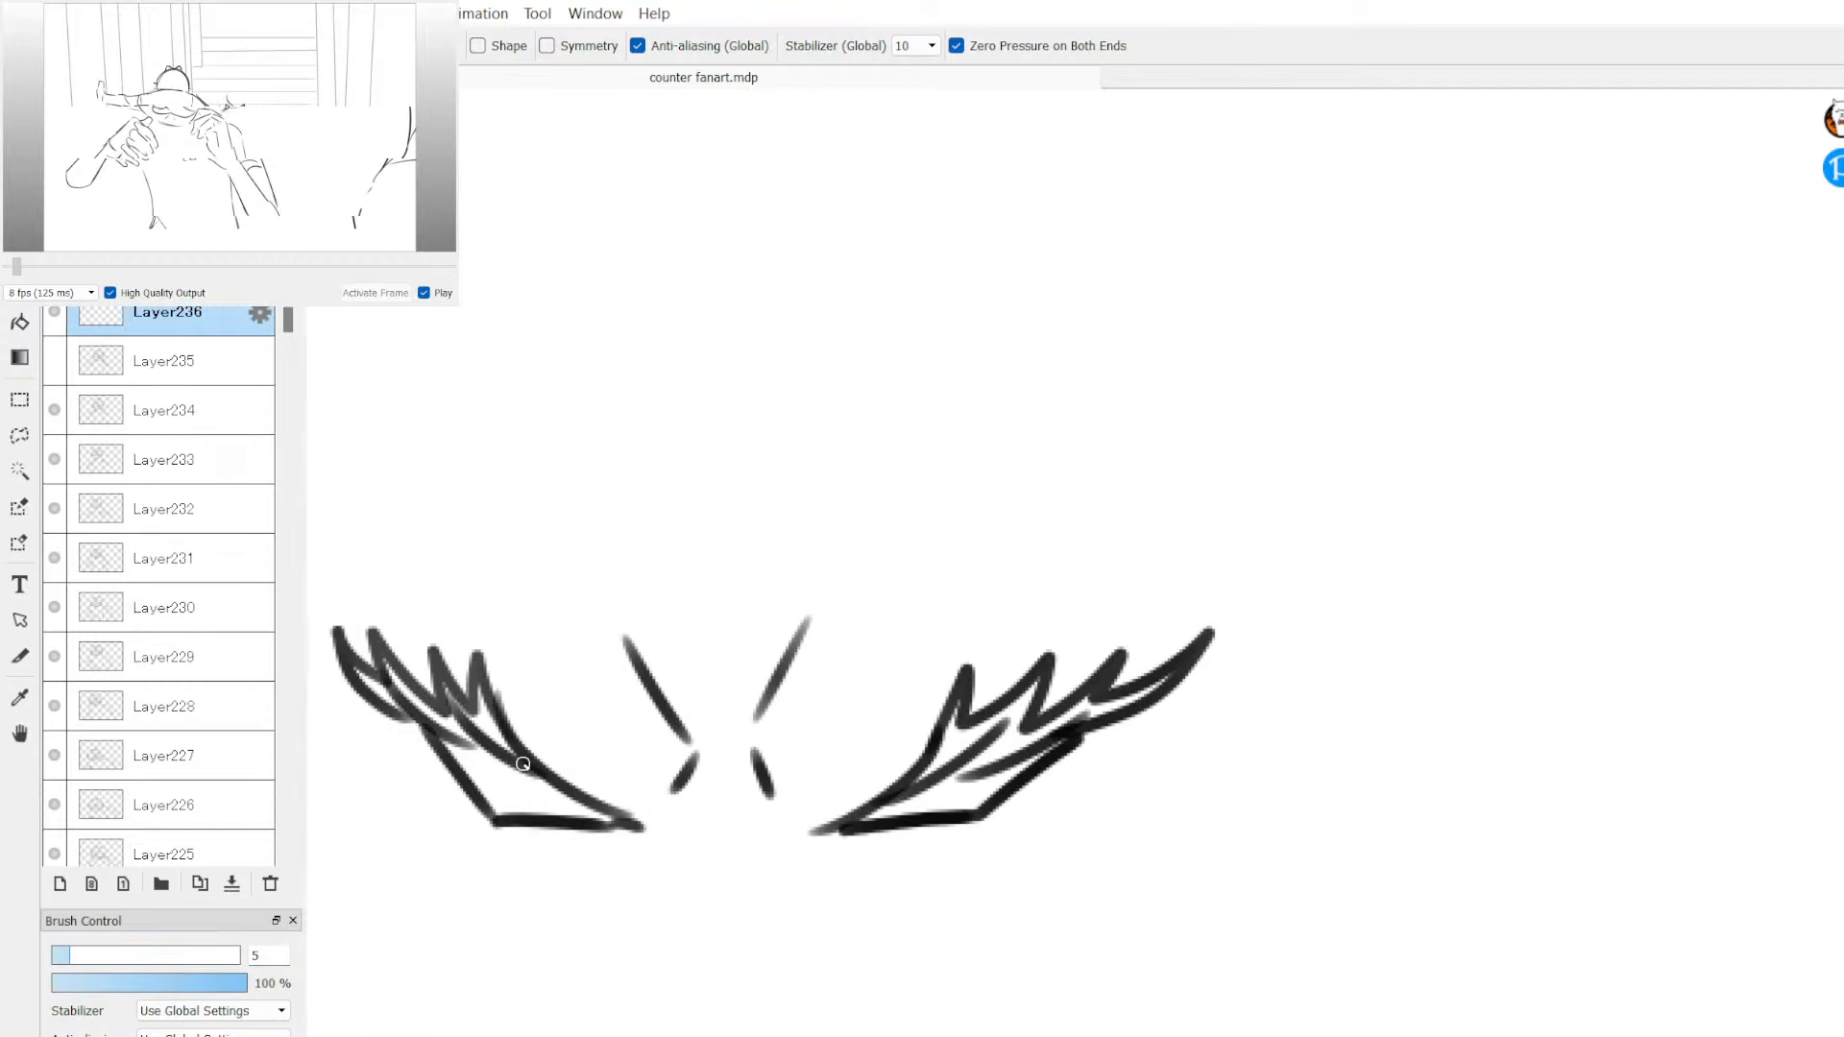
Step: Draw a rounded, two-lobed outline above the wing-like shapes with a long narrow spike between the lobes
{"action": "left_click_drag", "start_coordinate": [623, 822], "coordinate": [658, 851]}
{"action": "left_click_drag", "start_coordinate": [830, 842], "coordinate": [814, 852]}
{"action": "left_click_drag", "start_coordinate": [519, 803], "coordinate": [500, 772]}
{"action": "key", "text": "ctrl+z"}
{"action": "mouse_move", "coordinate": [349, 630]}
{"action": "left_mouse_down"}
{"action": "mouse_move", "coordinate": [438, 408]}
{"action": "mouse_move", "coordinate": [408, 347]}
{"action": "mouse_move", "coordinate": [531, 257]}
{"action": "mouse_move", "coordinate": [649, 414]}
{"action": "mouse_move", "coordinate": [685, 409]}
{"action": "mouse_move", "coordinate": [749, 524]}
{"action": "left_mouse_up"}
{"action": "mouse_move", "coordinate": [750, 523]}
{"action": "left_mouse_down"}
{"action": "mouse_move", "coordinate": [759, 266]}
{"action": "mouse_move", "coordinate": [874, 634]}
{"action": "left_mouse_up"}
{"action": "left_click_drag", "start_coordinate": [755, 259], "coordinate": [883, 634]}
{"action": "mouse_move", "coordinate": [754, 514]}
{"action": "left_mouse_down"}
{"action": "mouse_move", "coordinate": [814, 421]}
{"action": "mouse_move", "coordinate": [867, 410]}
{"action": "mouse_move", "coordinate": [928, 275]}
{"action": "left_mouse_up"}
{"action": "mouse_move", "coordinate": [933, 262]}
{"action": "left_mouse_down"}
{"action": "mouse_move", "coordinate": [978, 230]}
{"action": "mouse_move", "coordinate": [1066, 252]}
{"action": "left_mouse_up"}
{"action": "mouse_move", "coordinate": [1074, 268]}
{"action": "left_mouse_down"}
{"action": "mouse_move", "coordinate": [1135, 528]}
{"action": "mouse_move", "coordinate": [1122, 631]}
{"action": "left_mouse_up"}
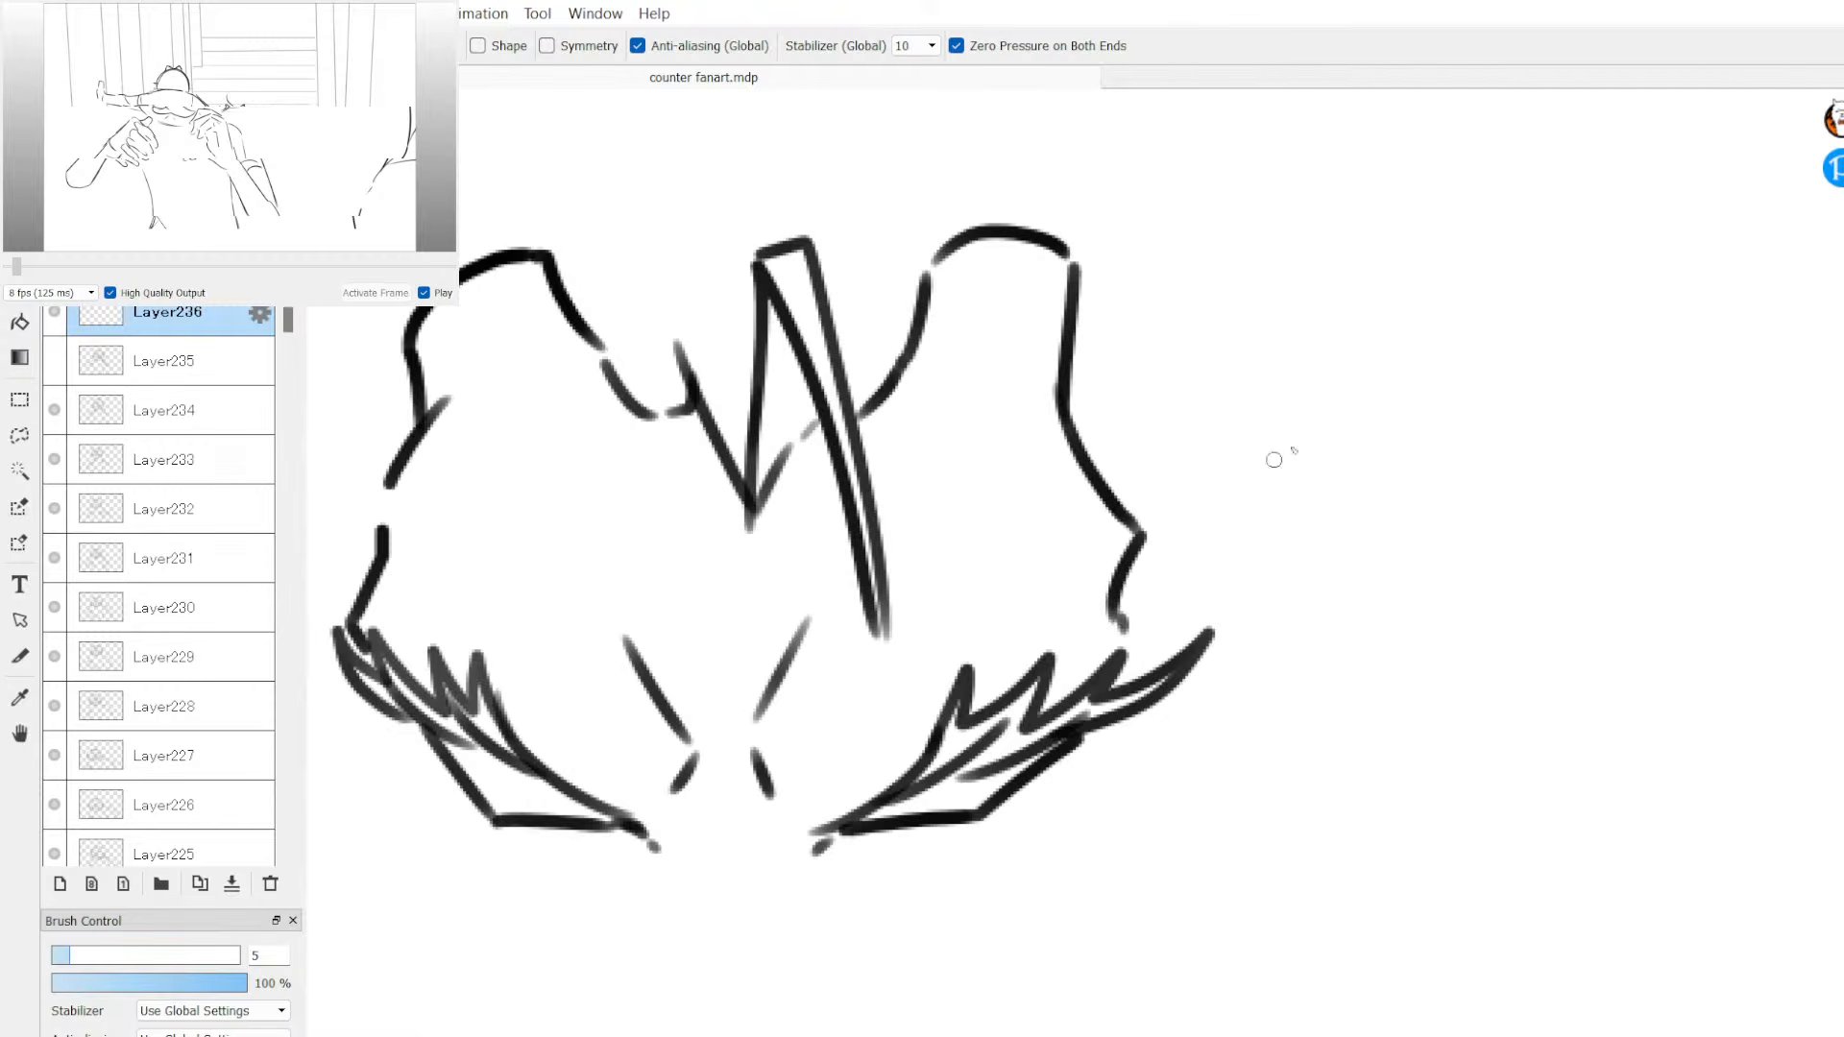
Step: Try moving the whole sketch lower on the canvas with a transform, and undo the move
{"action": "scroll", "coordinate": [1702, 478], "scroll_direction": "down", "scroll_amount": 3}
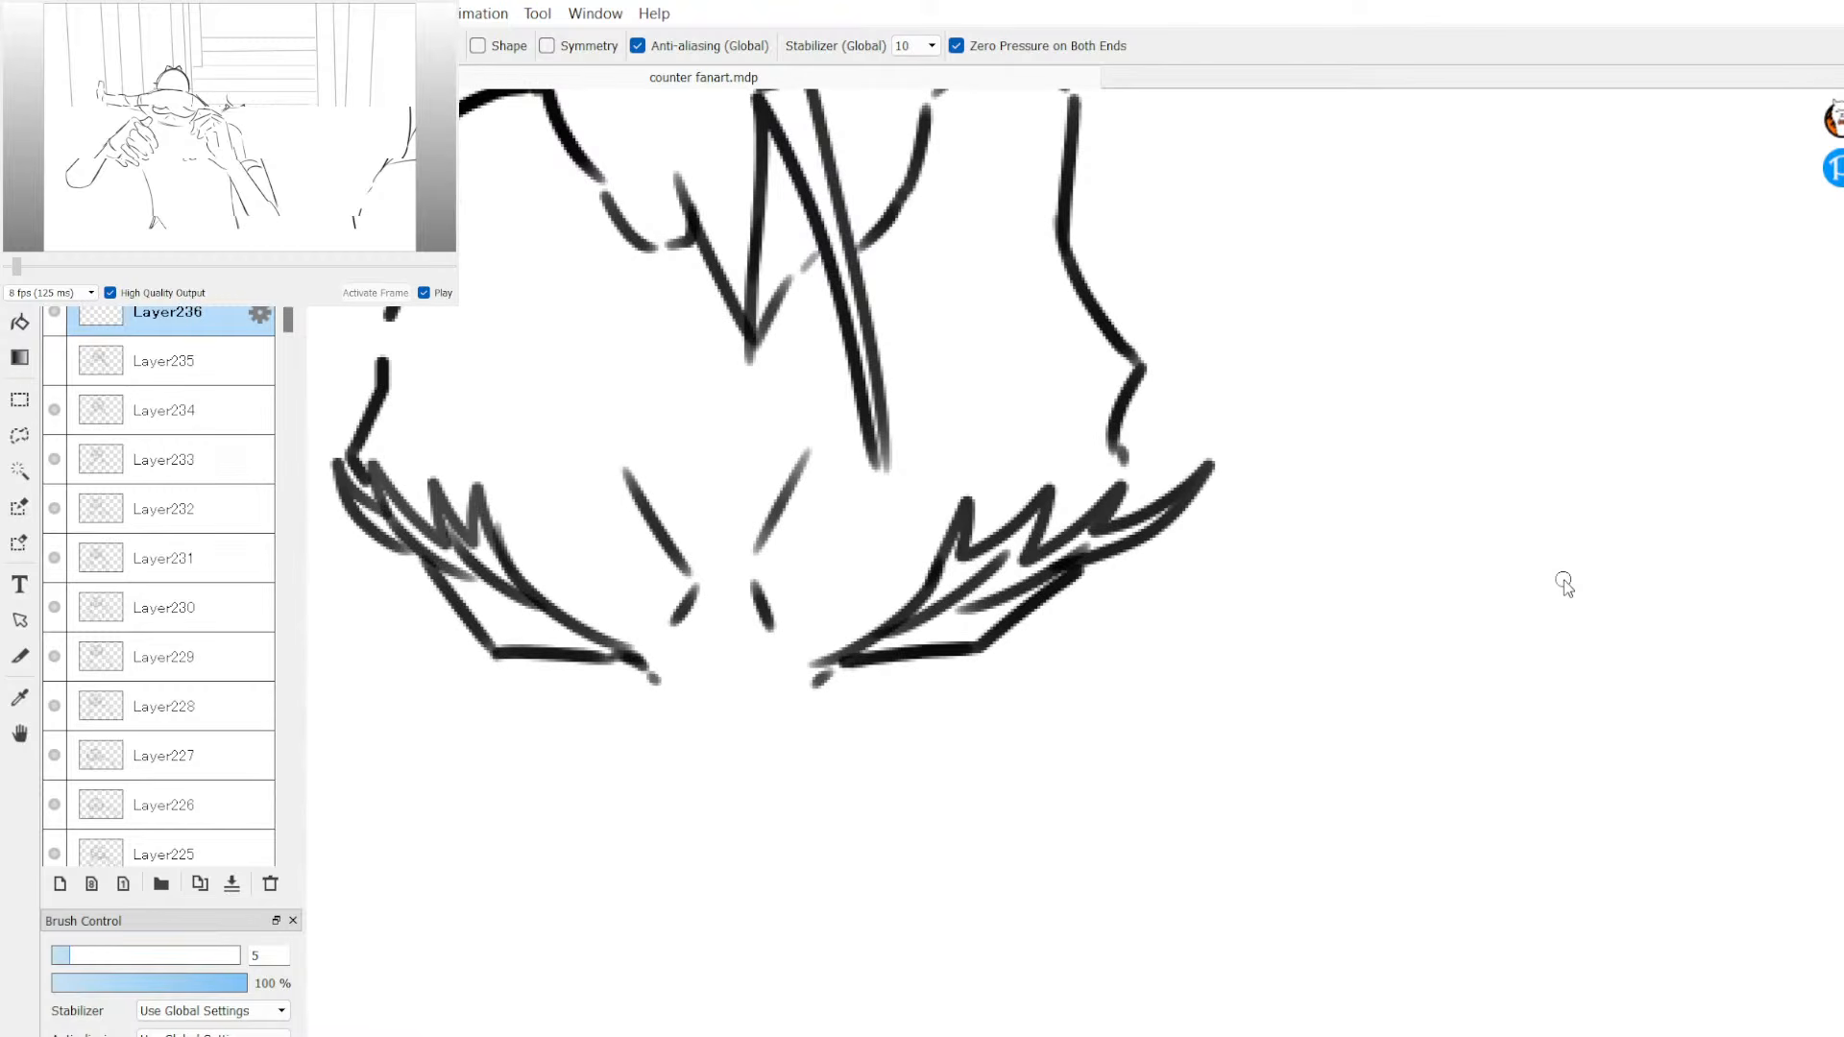
{"action": "scroll", "coordinate": [1796, 452], "scroll_direction": "up", "scroll_amount": 1}
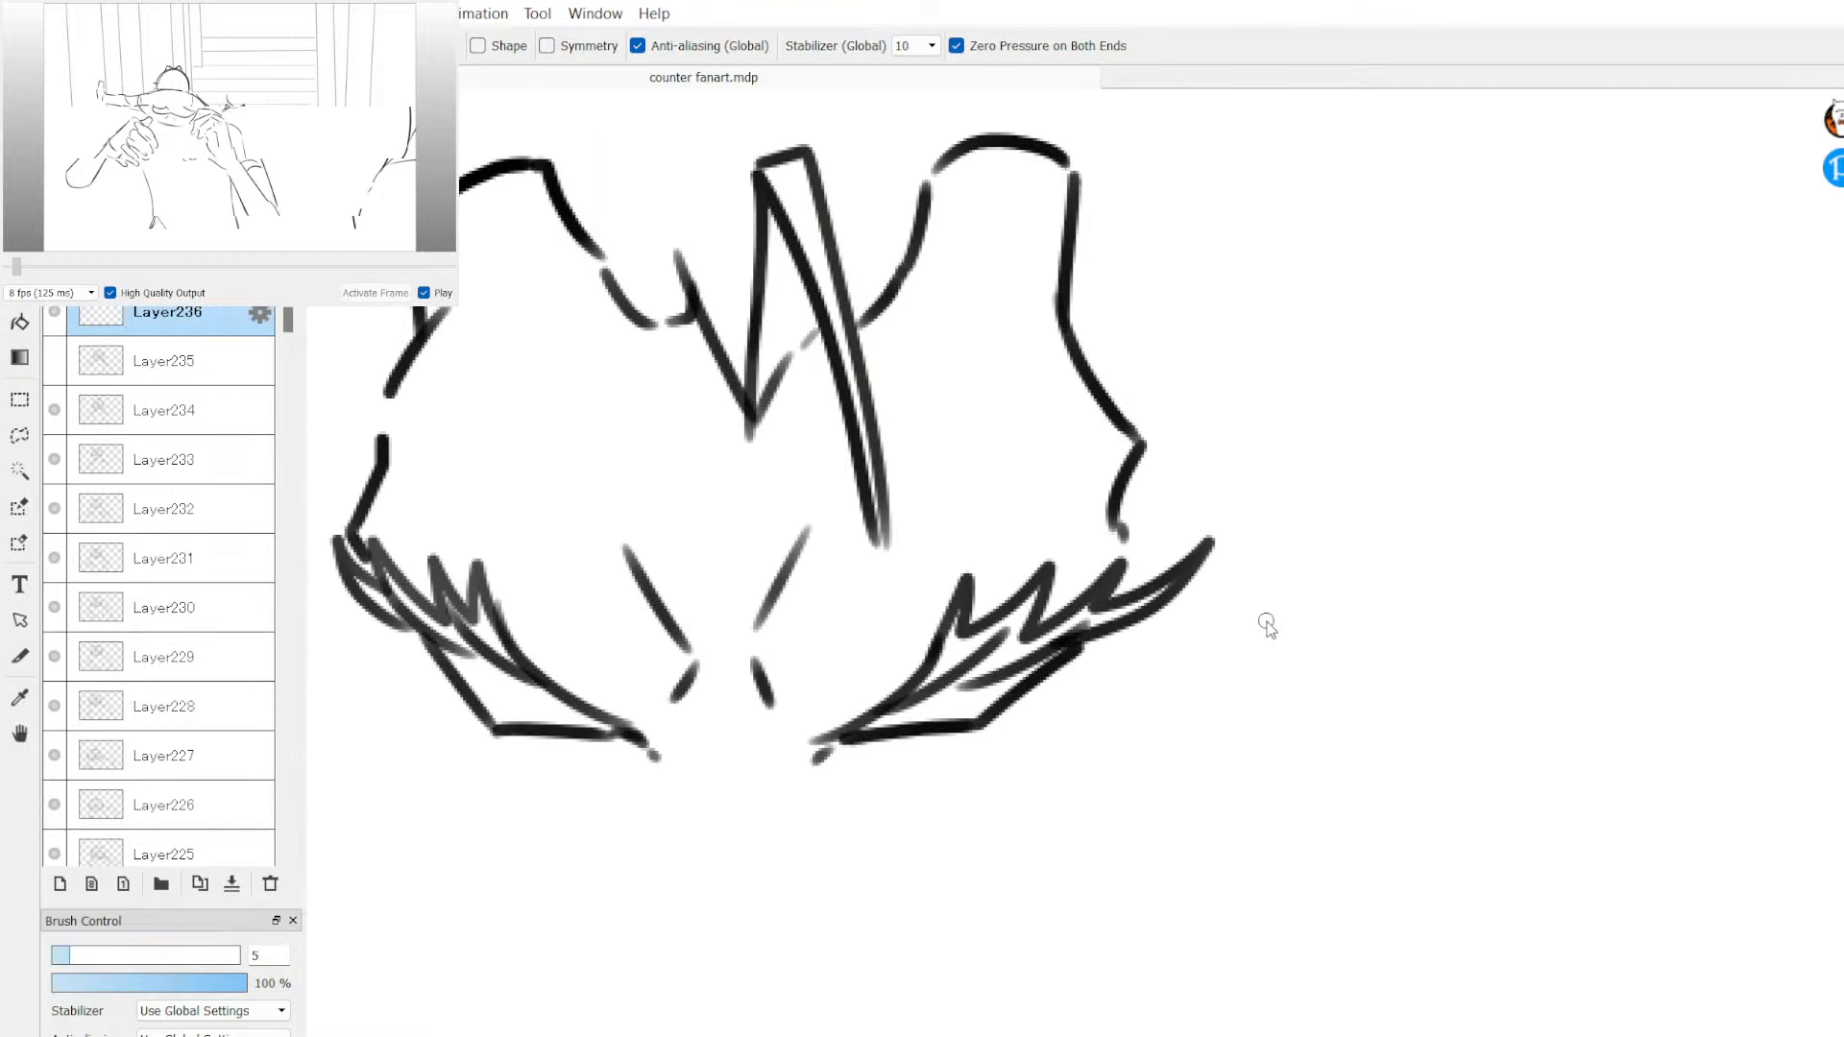
{"action": "scroll", "coordinate": [1261, 637], "scroll_direction": "down", "scroll_amount": 3}
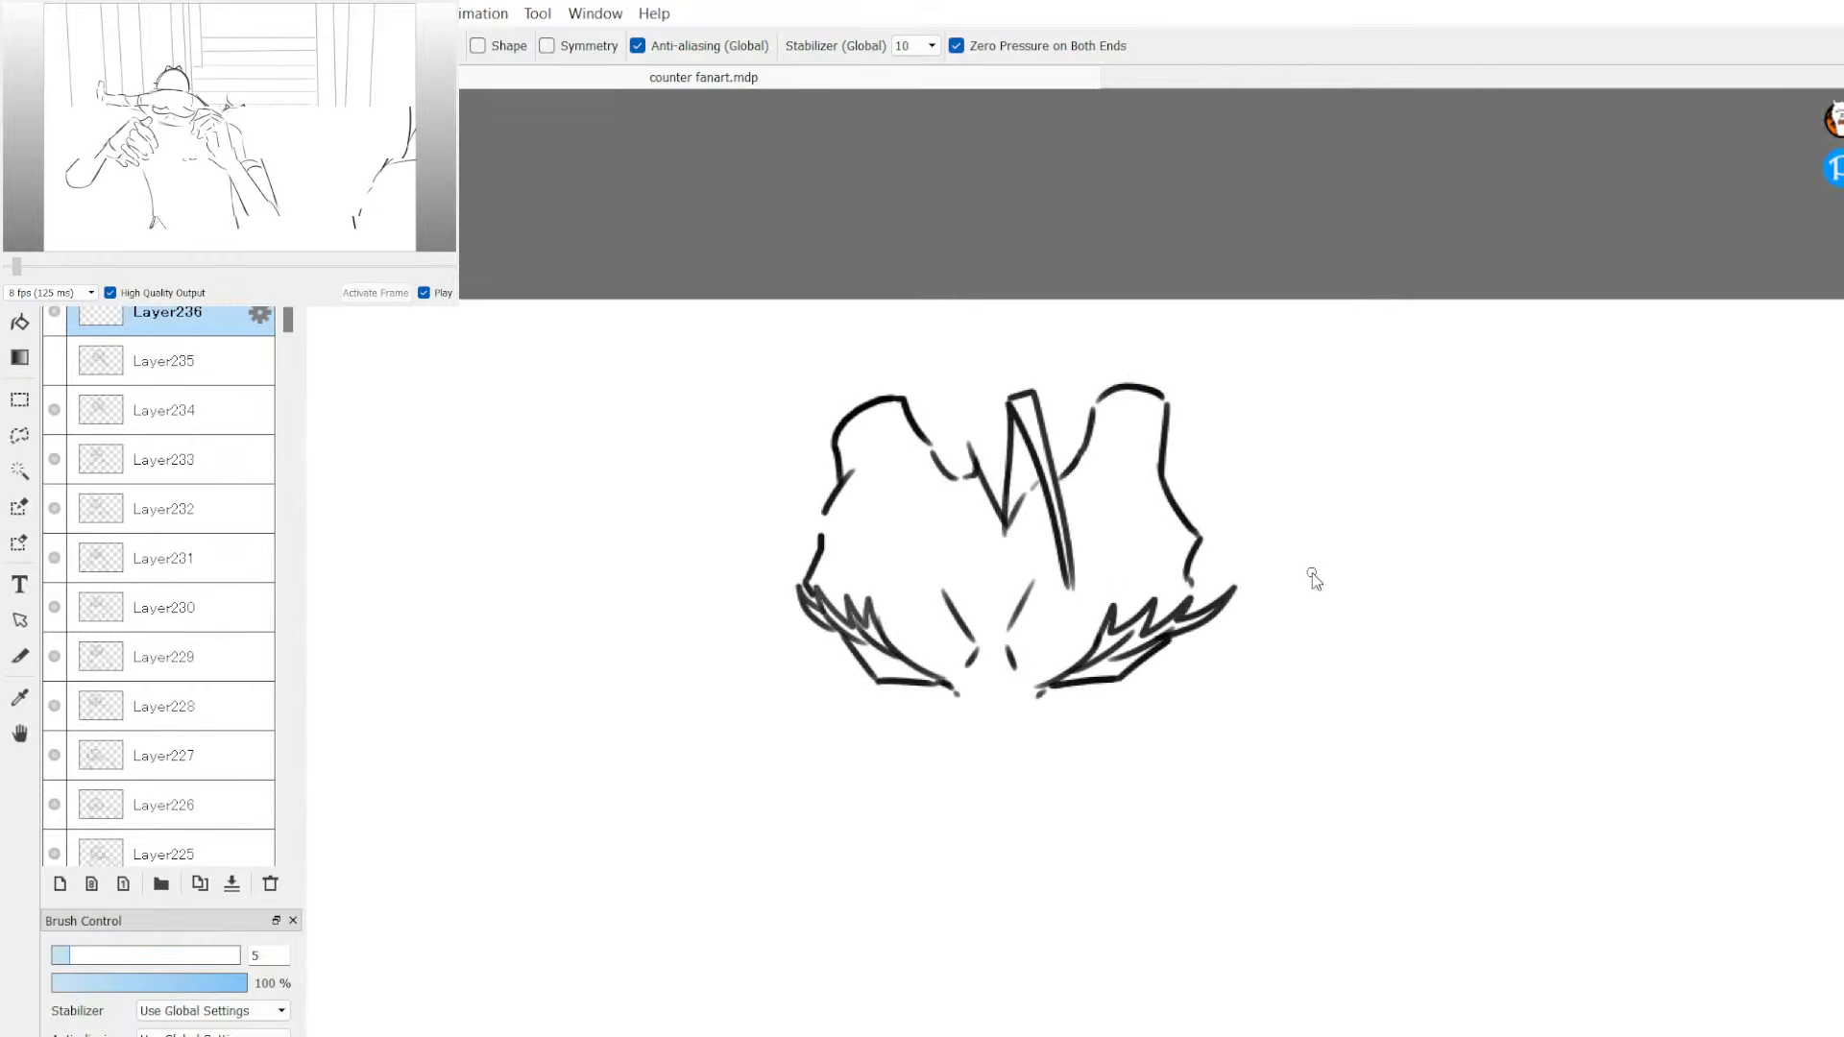
{"action": "scroll", "coordinate": [1312, 573], "scroll_direction": "down", "scroll_amount": 3}
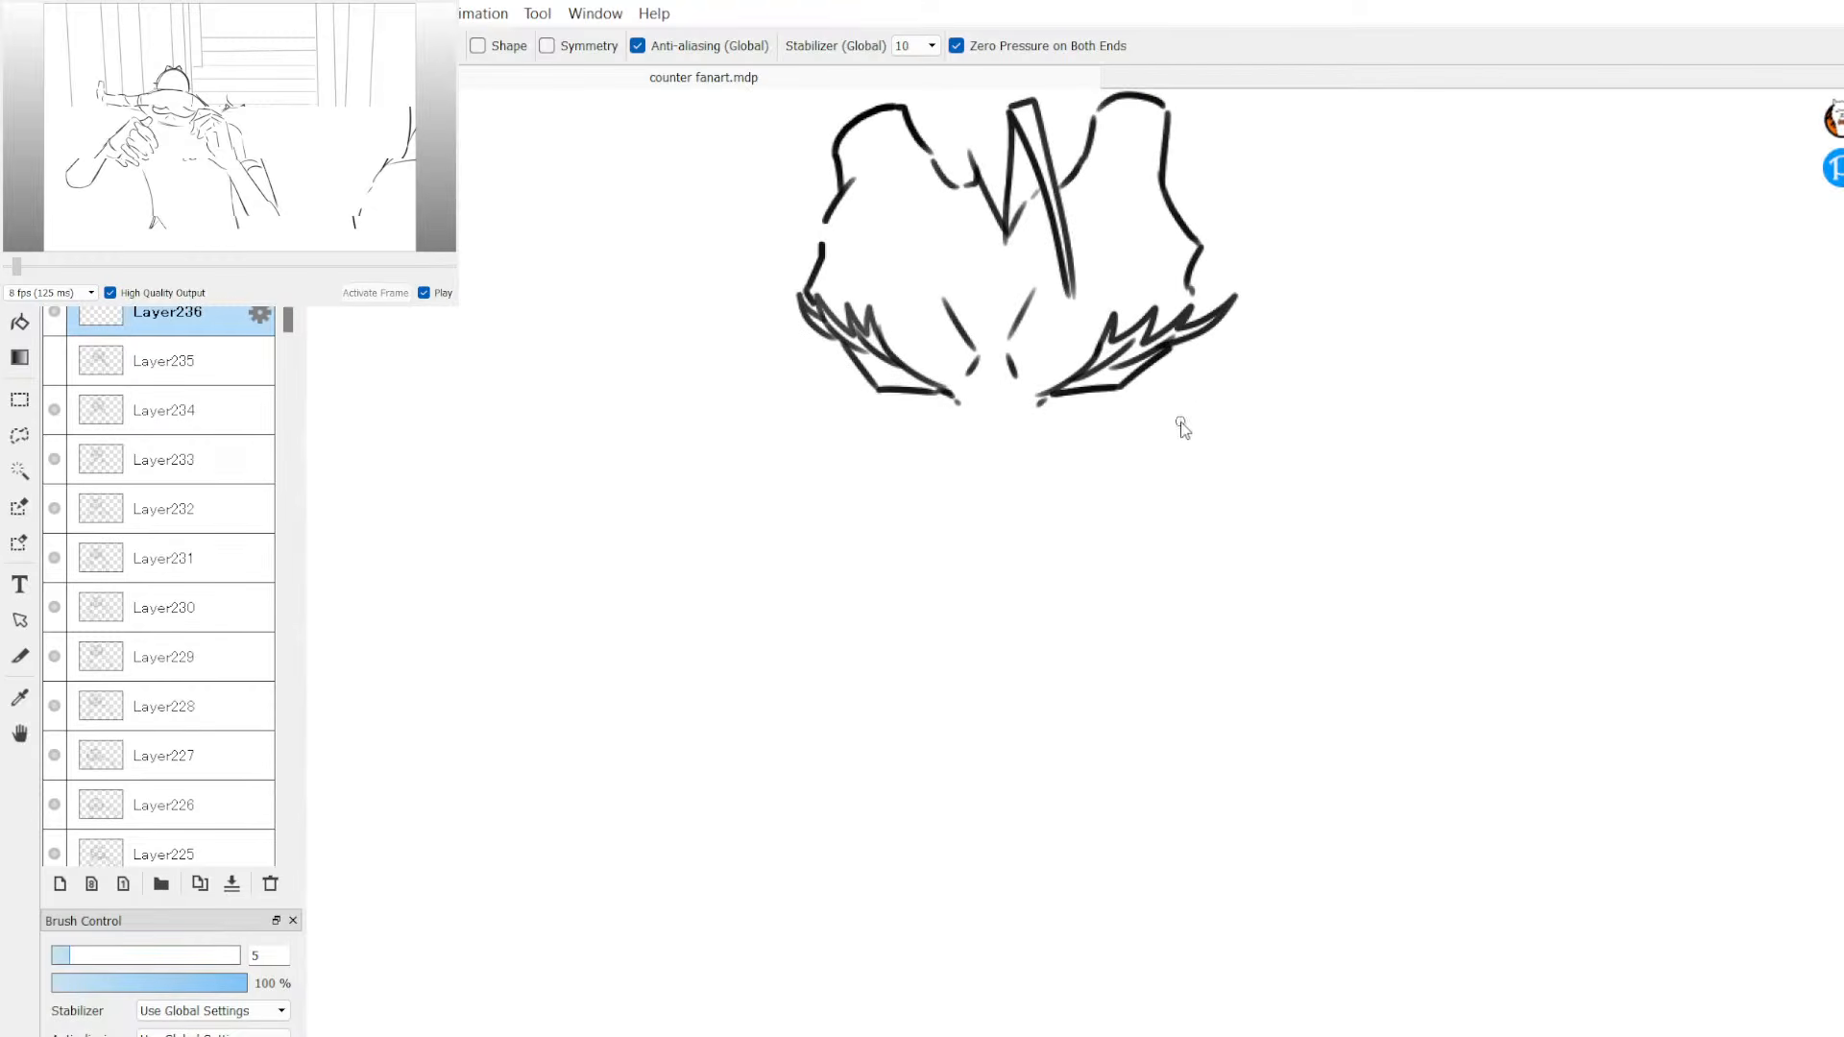
{"action": "key", "text": "ctrl+t"}
{"action": "mouse_move", "coordinate": [1061, 361]}
{"action": "left_mouse_down"}
{"action": "mouse_move", "coordinate": [1116, 468]}
{"action": "mouse_move", "coordinate": [1083, 489]}
{"action": "left_mouse_up"}
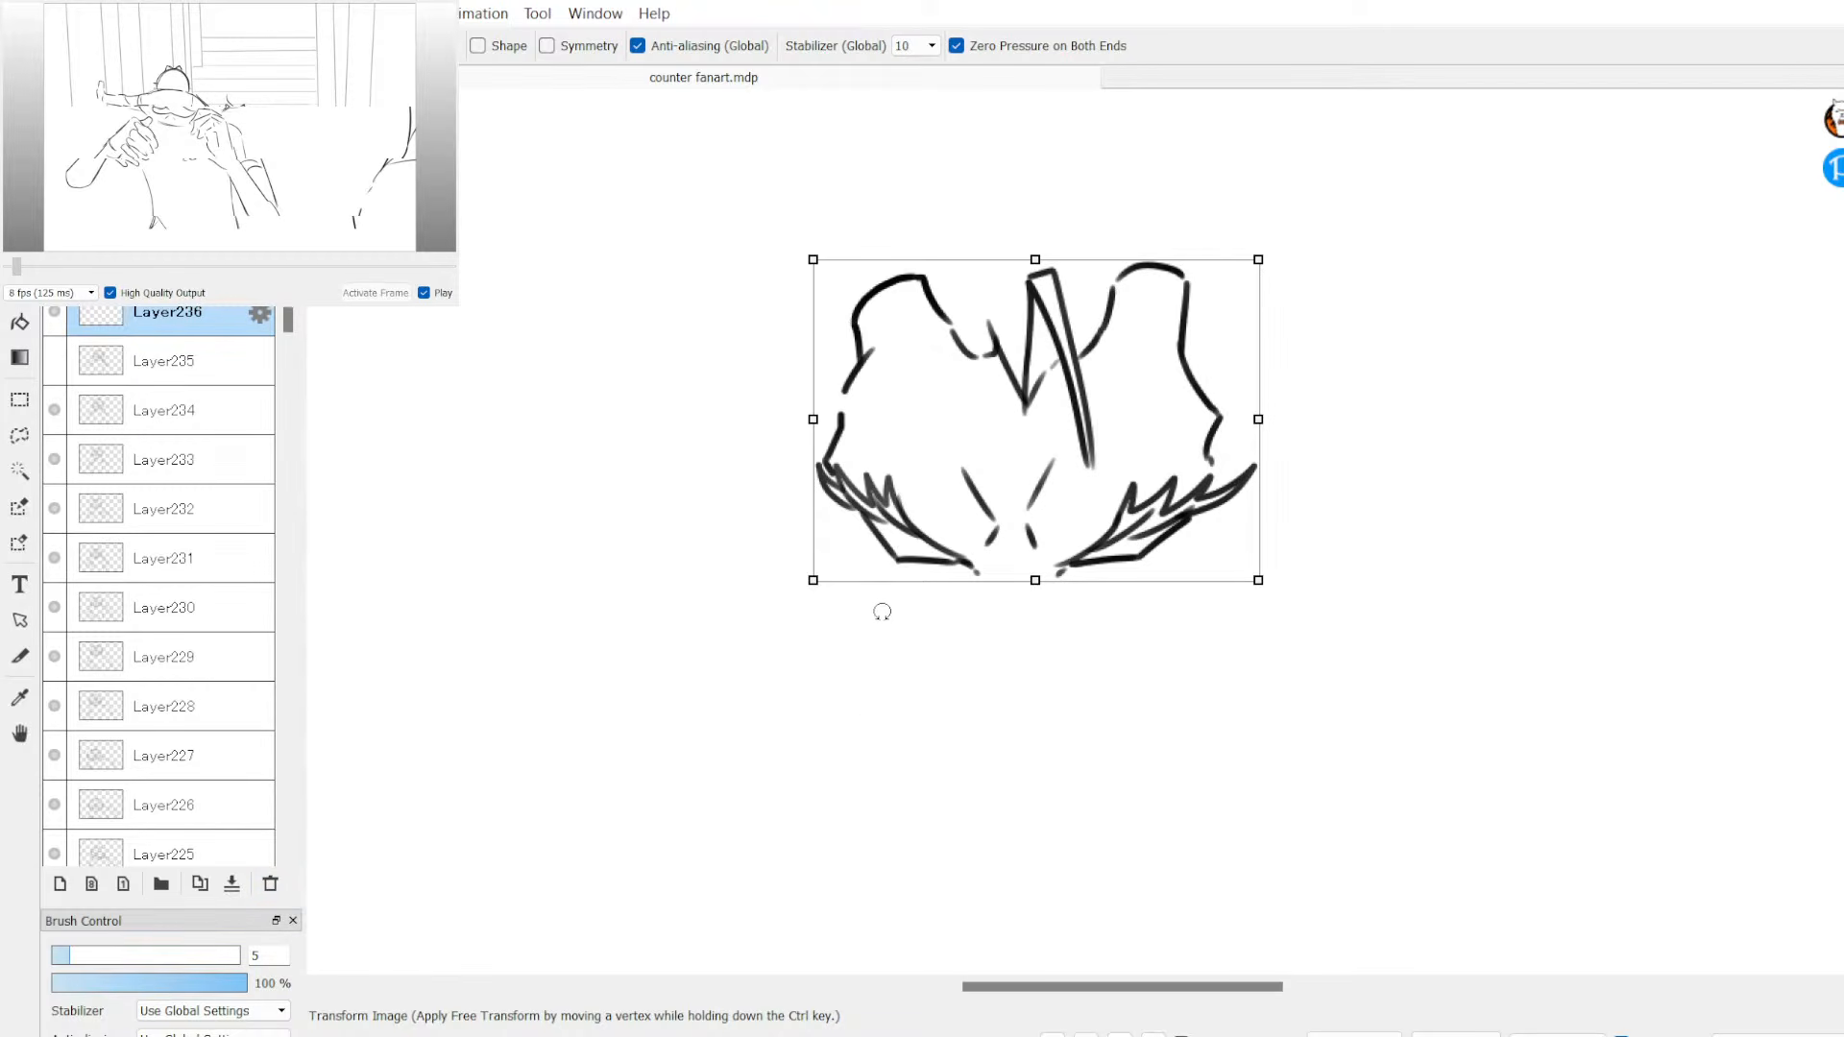
{"action": "key", "text": "Insert"}
{"action": "key", "text": "ctrl+z"}
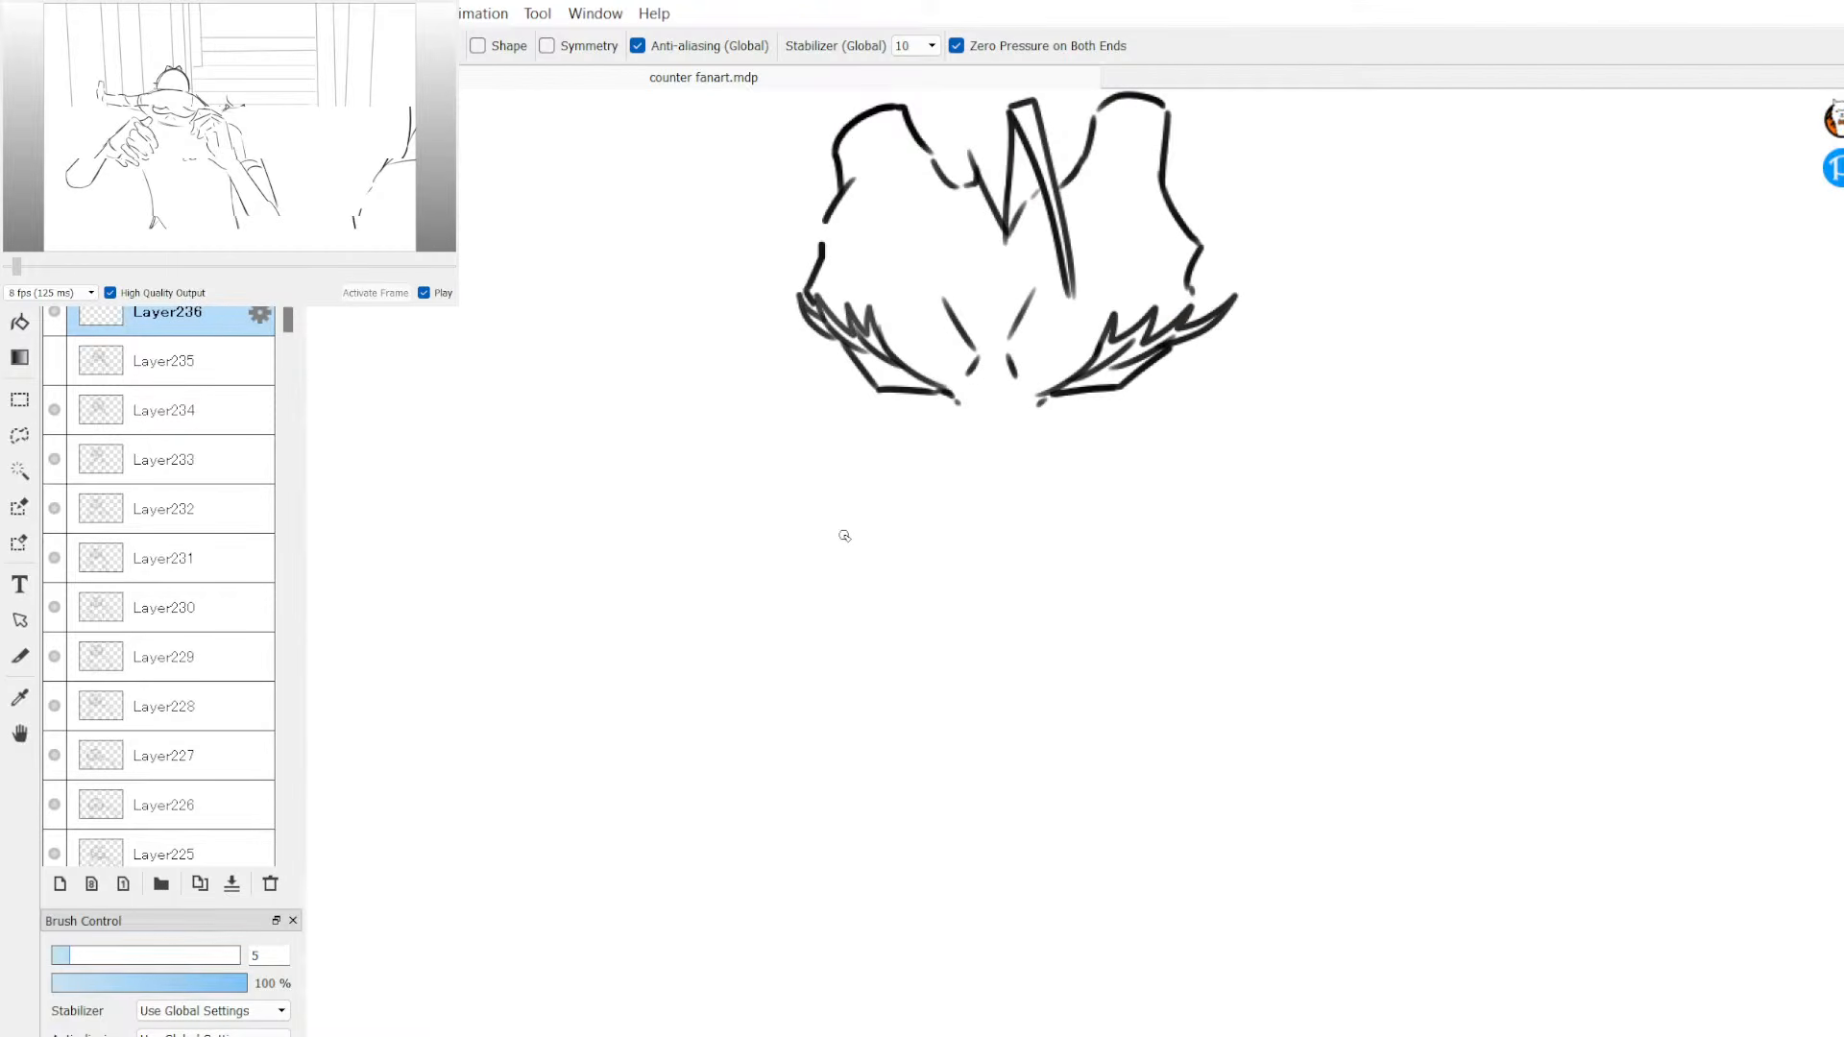
Step: Erase the entire winged sketch from Layer236
{"action": "key", "text": "e"}
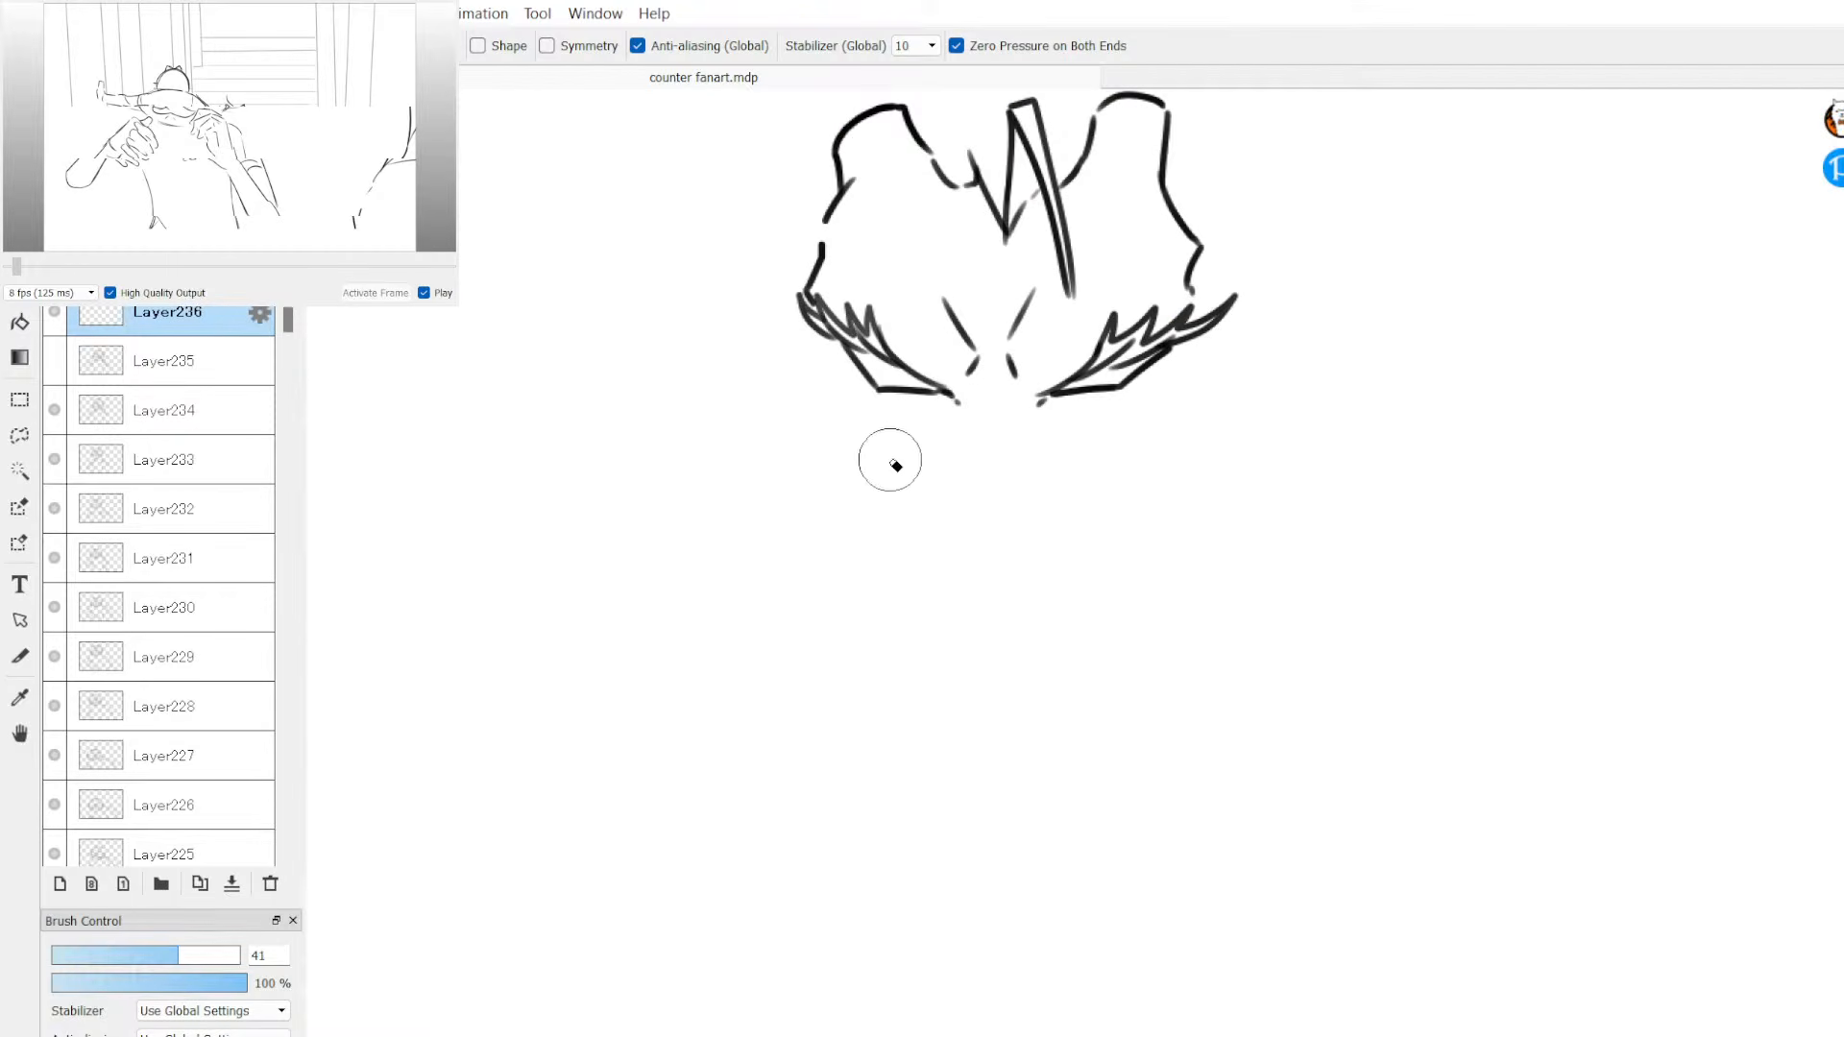
{"action": "key", "text": "b"}
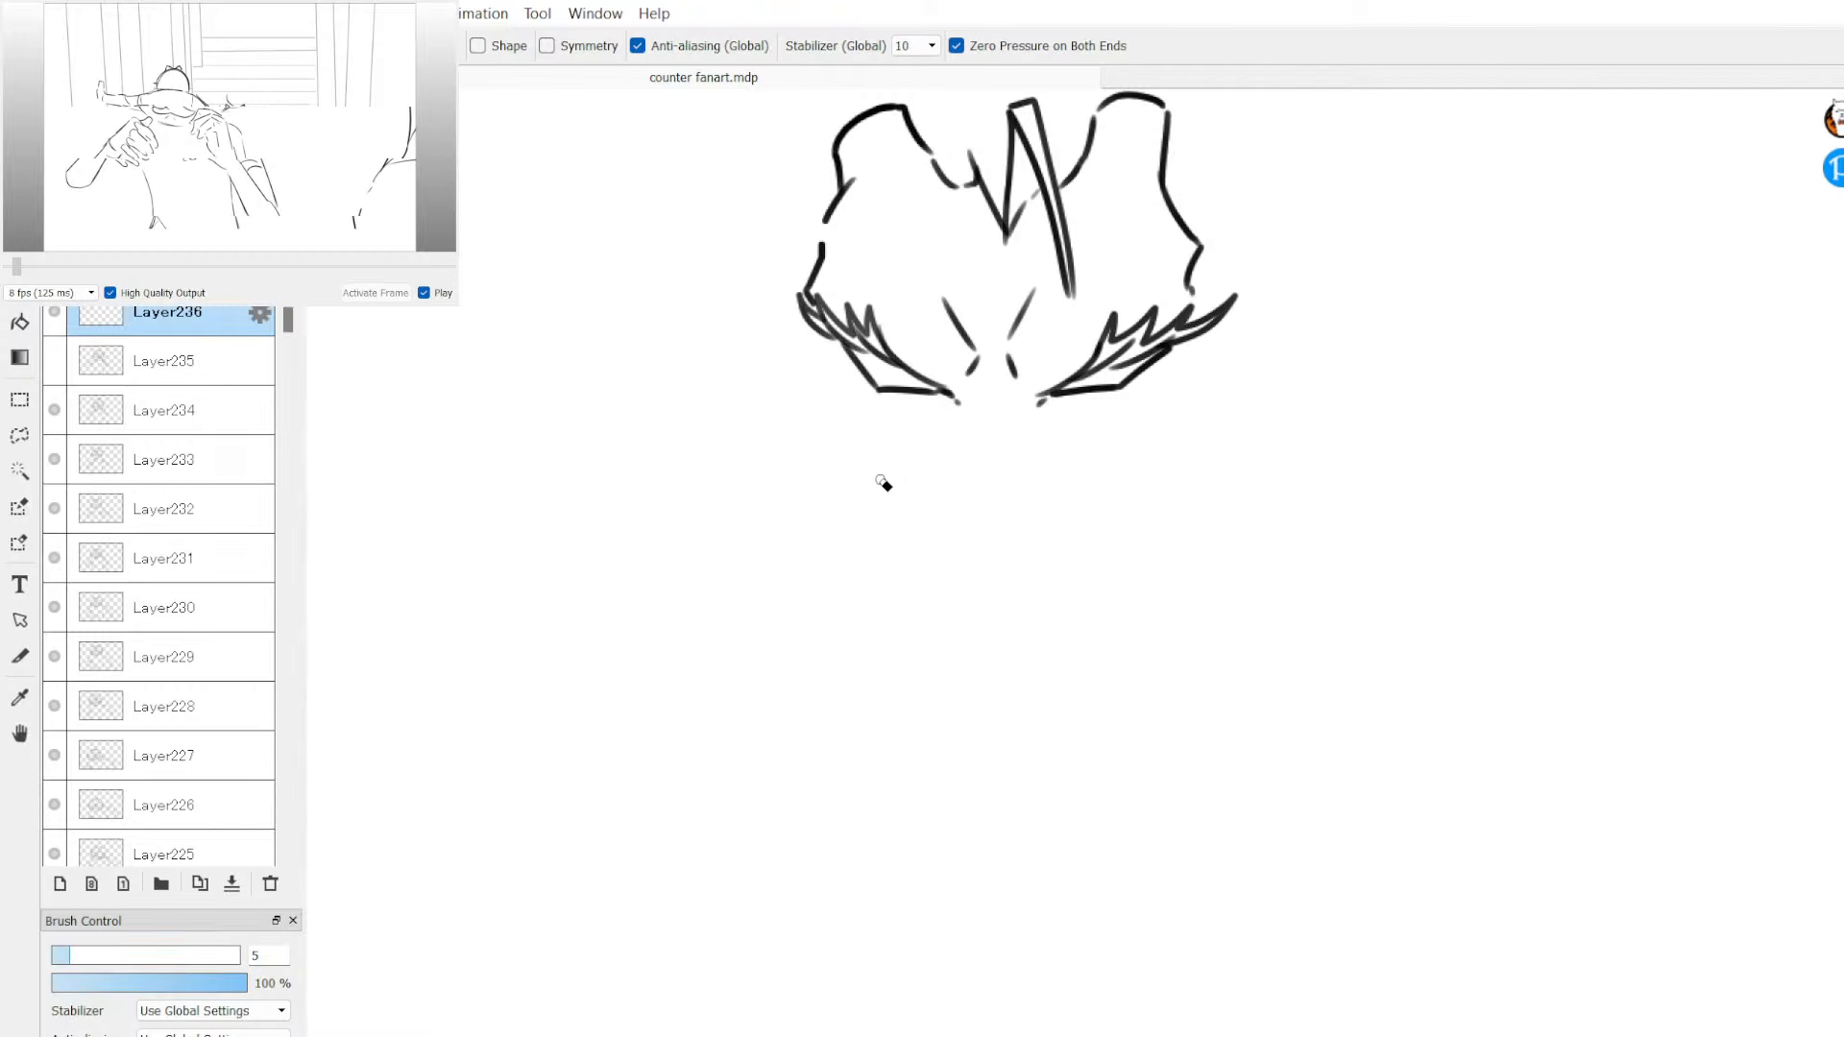
{"action": "key", "text": "e"}
{"action": "mouse_move", "coordinate": [817, 346]}
{"action": "left_mouse_down"}
{"action": "mouse_move", "coordinate": [941, 155]}
{"action": "mouse_move", "coordinate": [836, 115]}
{"action": "mouse_move", "coordinate": [1165, 90]}
{"action": "mouse_move", "coordinate": [1103, 193]}
{"action": "mouse_move", "coordinate": [891, 389]}
{"action": "left_mouse_up"}
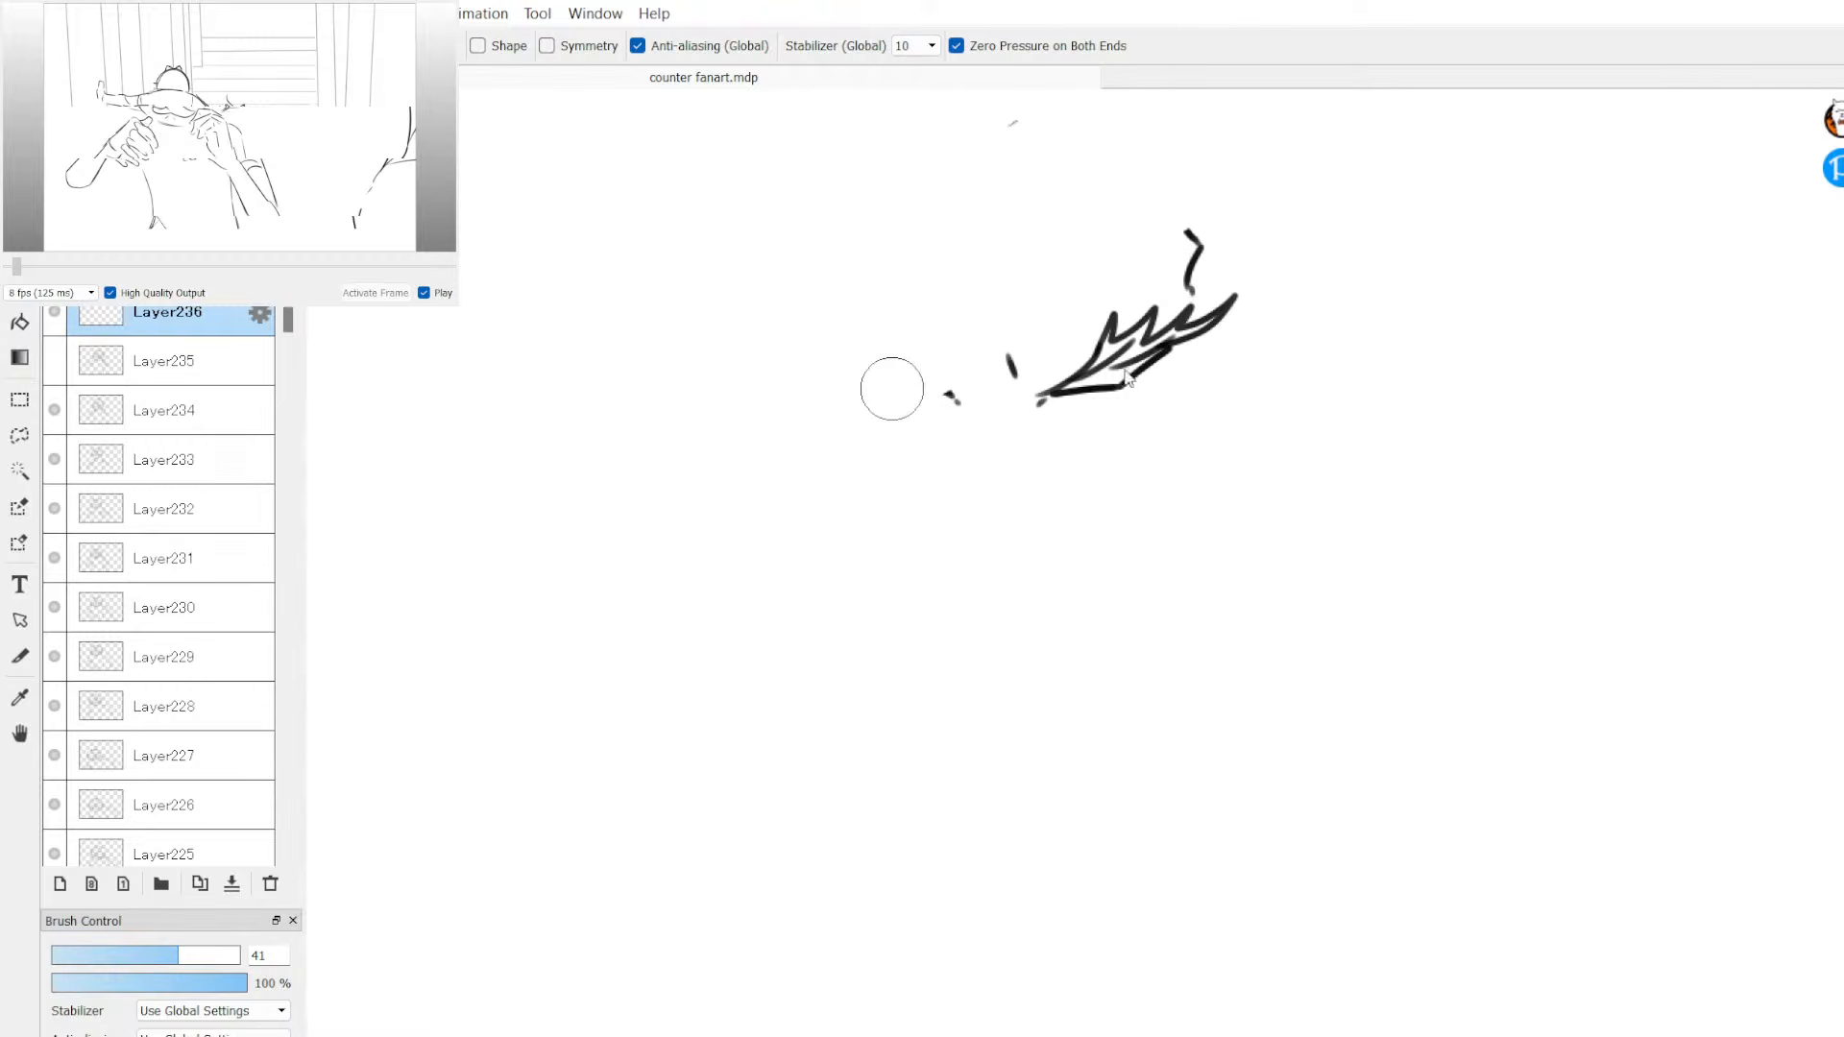
{"action": "mouse_move", "coordinate": [1126, 374]}
{"action": "left_mouse_down"}
{"action": "mouse_move", "coordinate": [1243, 302]}
{"action": "mouse_move", "coordinate": [1218, 262]}
{"action": "mouse_move", "coordinate": [1179, 230]}
{"action": "mouse_move", "coordinate": [968, 178]}
{"action": "left_mouse_up"}
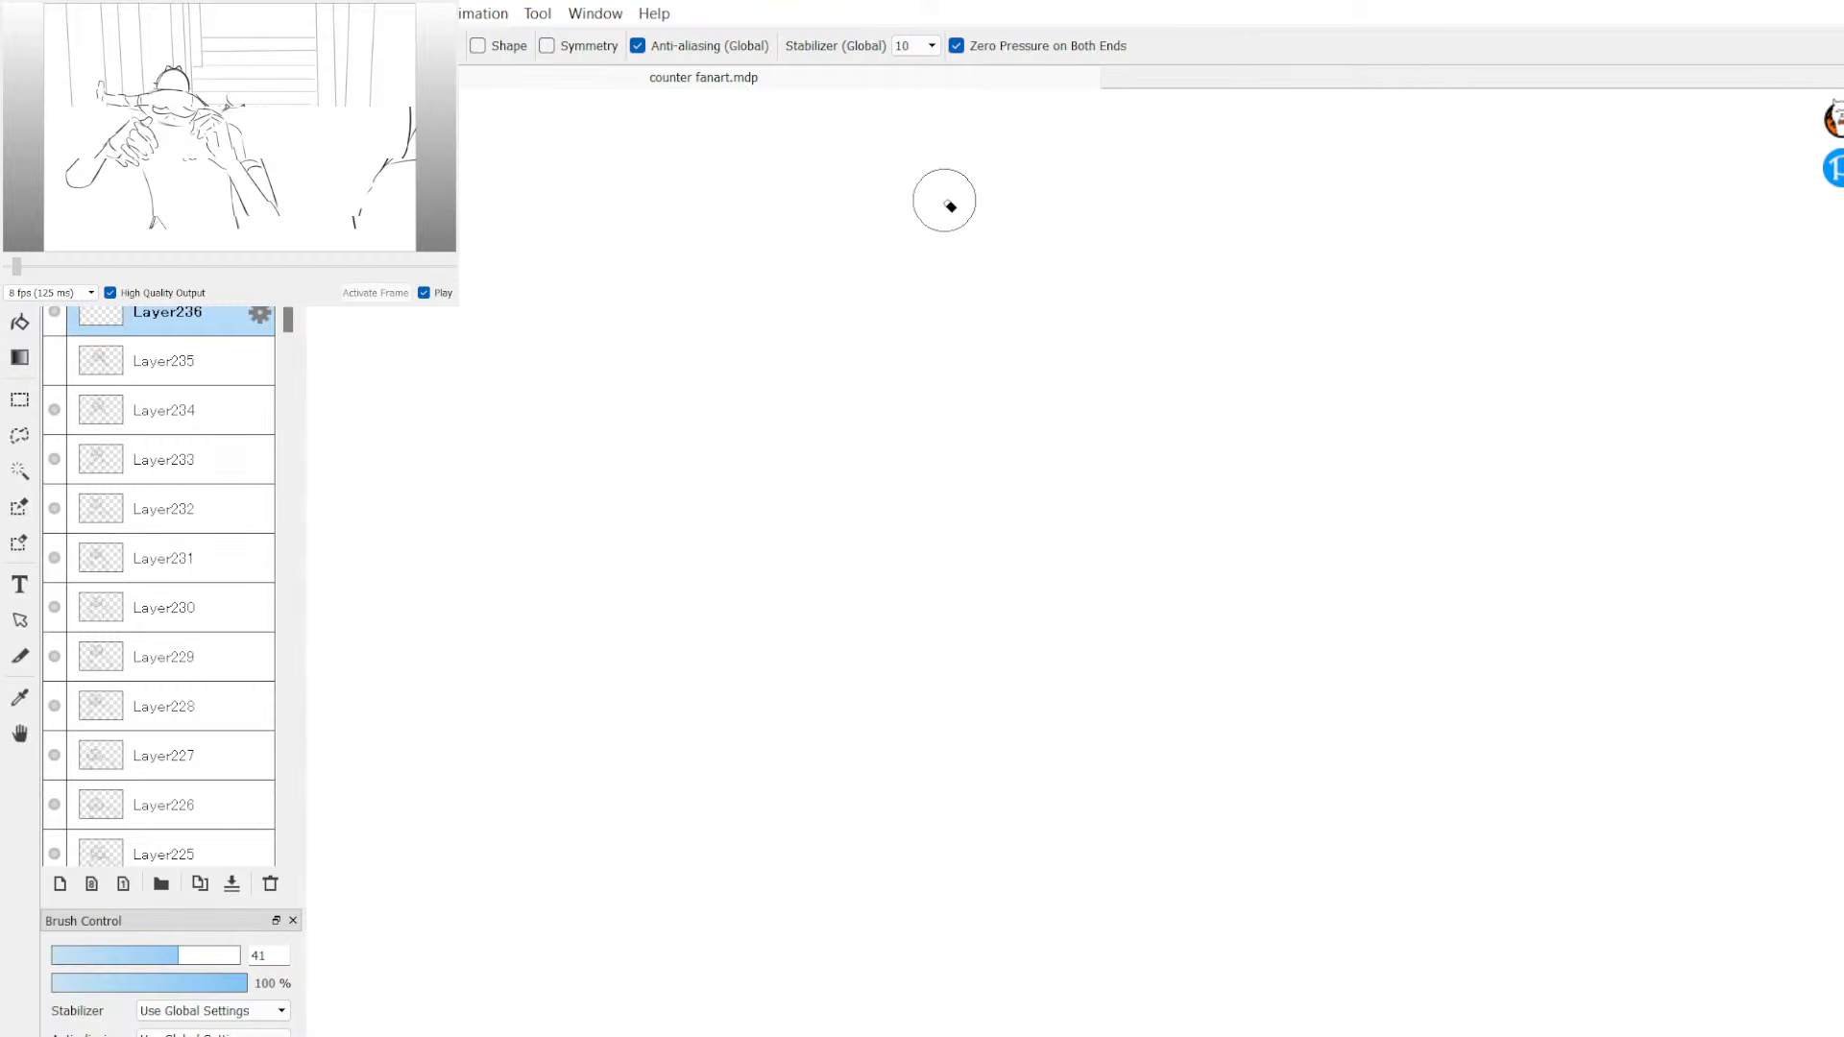
Step: Sketch a smaller pair of feathered shapes around crossed strokes near the canvas's upper edge, and erase them
{"action": "key", "text": "b"}
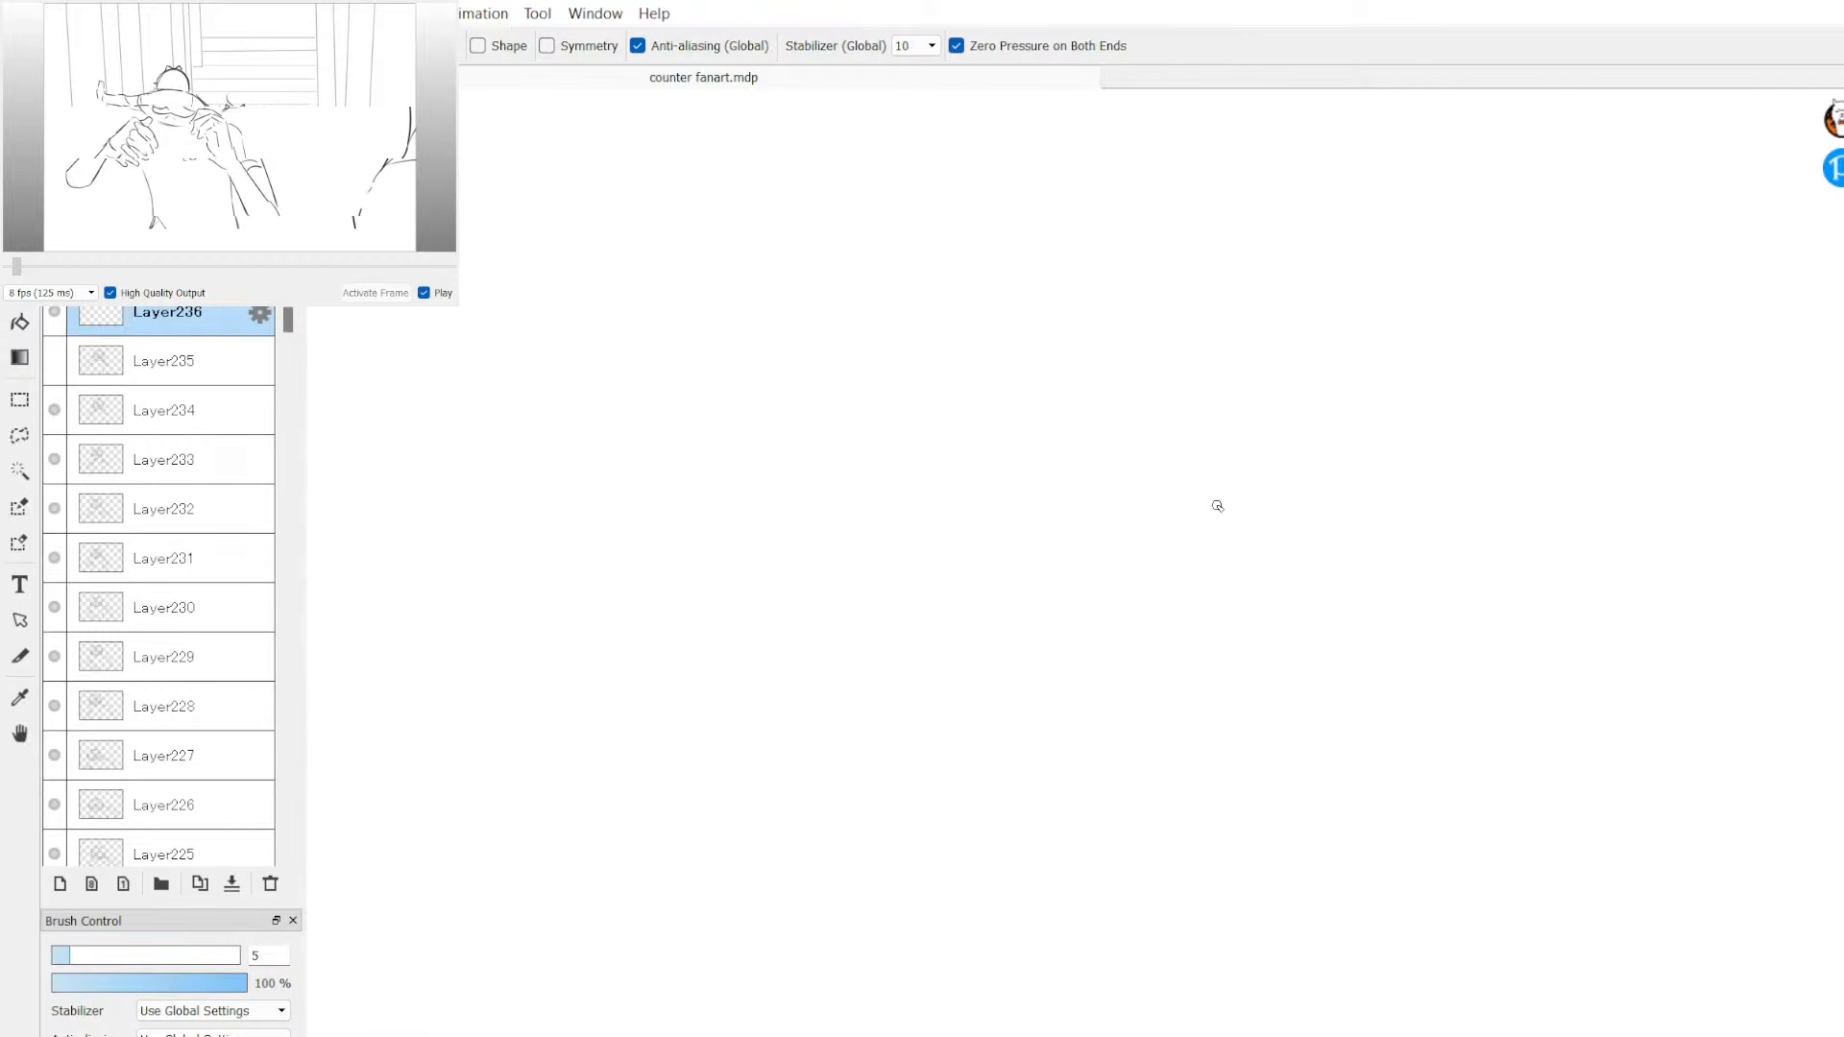
{"action": "left_click", "coordinate": [1232, 420]}
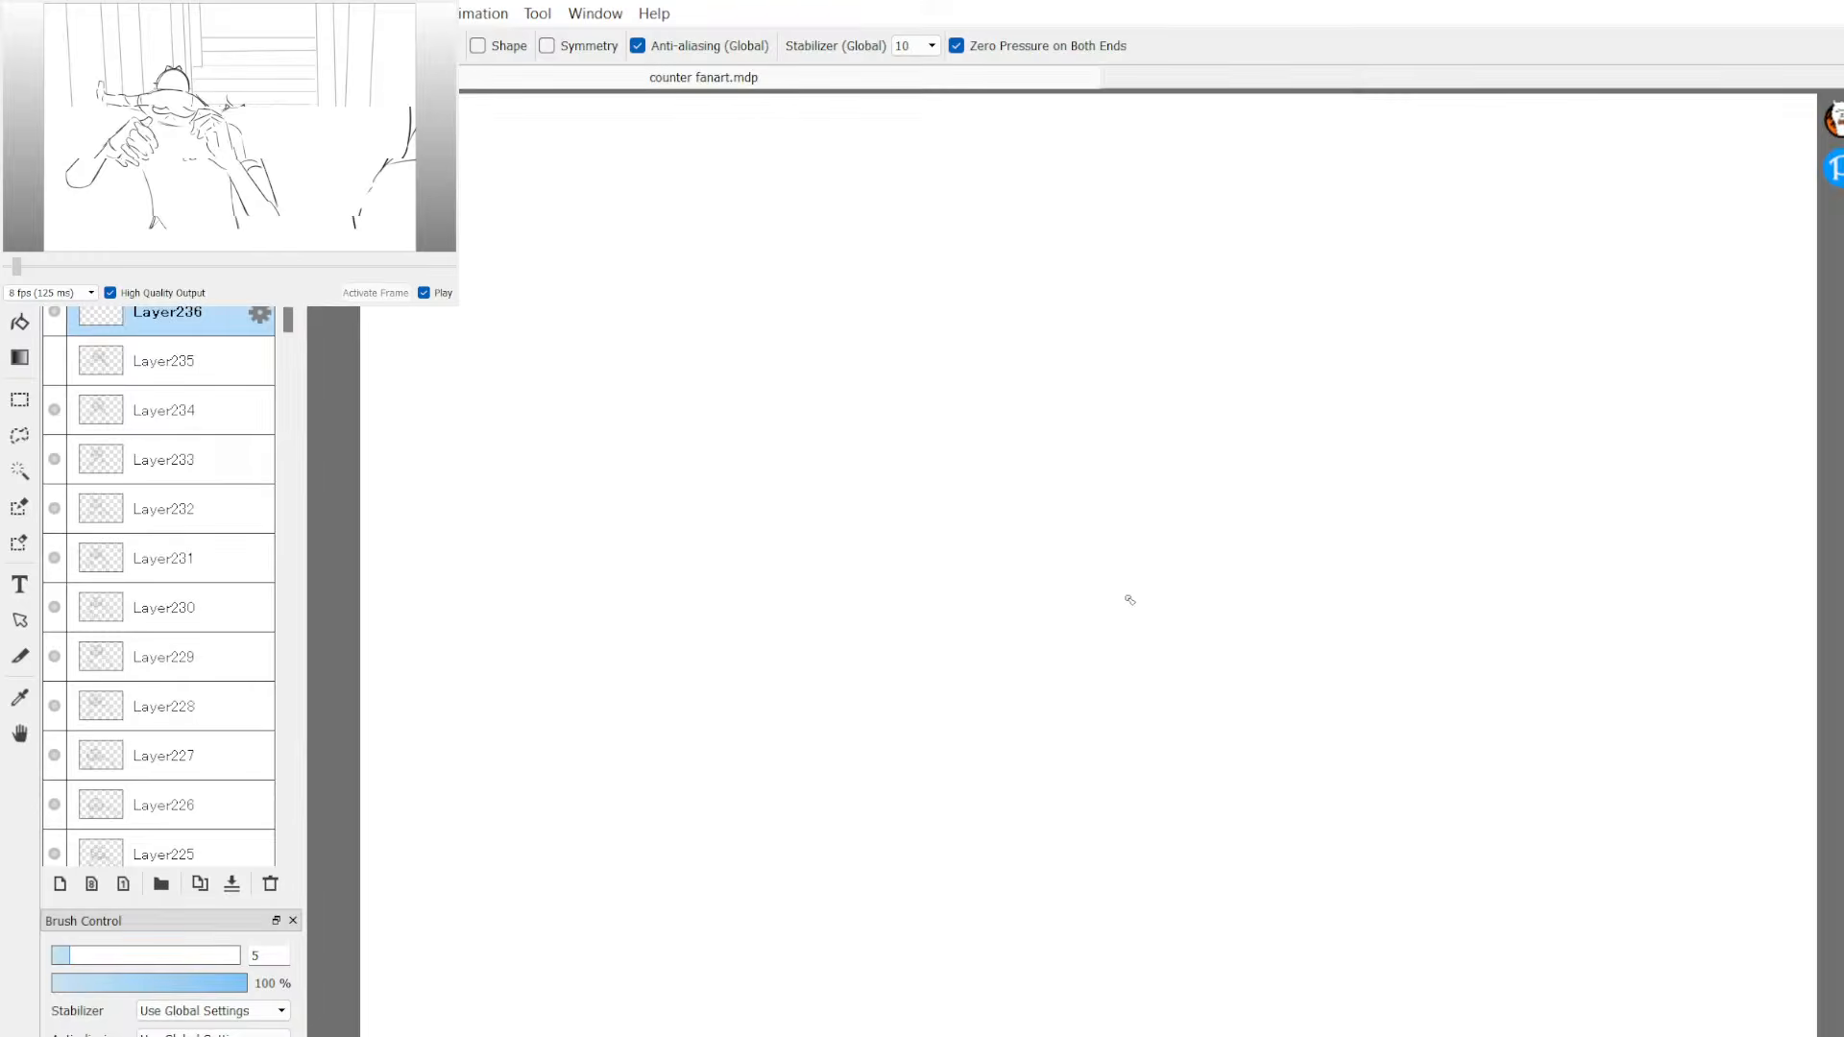
{"action": "mouse_move", "coordinate": [1052, 279]}
{"action": "left_mouse_down"}
{"action": "mouse_move", "coordinate": [1035, 308]}
{"action": "mouse_move", "coordinate": [1044, 275]}
{"action": "mouse_move", "coordinate": [1061, 306]}
{"action": "left_mouse_up"}
{"action": "mouse_move", "coordinate": [1068, 256]}
{"action": "left_mouse_down"}
{"action": "mouse_move", "coordinate": [1026, 309]}
{"action": "mouse_move", "coordinate": [1005, 300]}
{"action": "left_mouse_up"}
{"action": "left_click_drag", "start_coordinate": [972, 277], "coordinate": [988, 290]}
{"action": "mouse_move", "coordinate": [987, 267]}
{"action": "left_mouse_down"}
{"action": "mouse_move", "coordinate": [1002, 291]}
{"action": "mouse_move", "coordinate": [1105, 286]}
{"action": "mouse_move", "coordinate": [1130, 264]}
{"action": "left_mouse_up"}
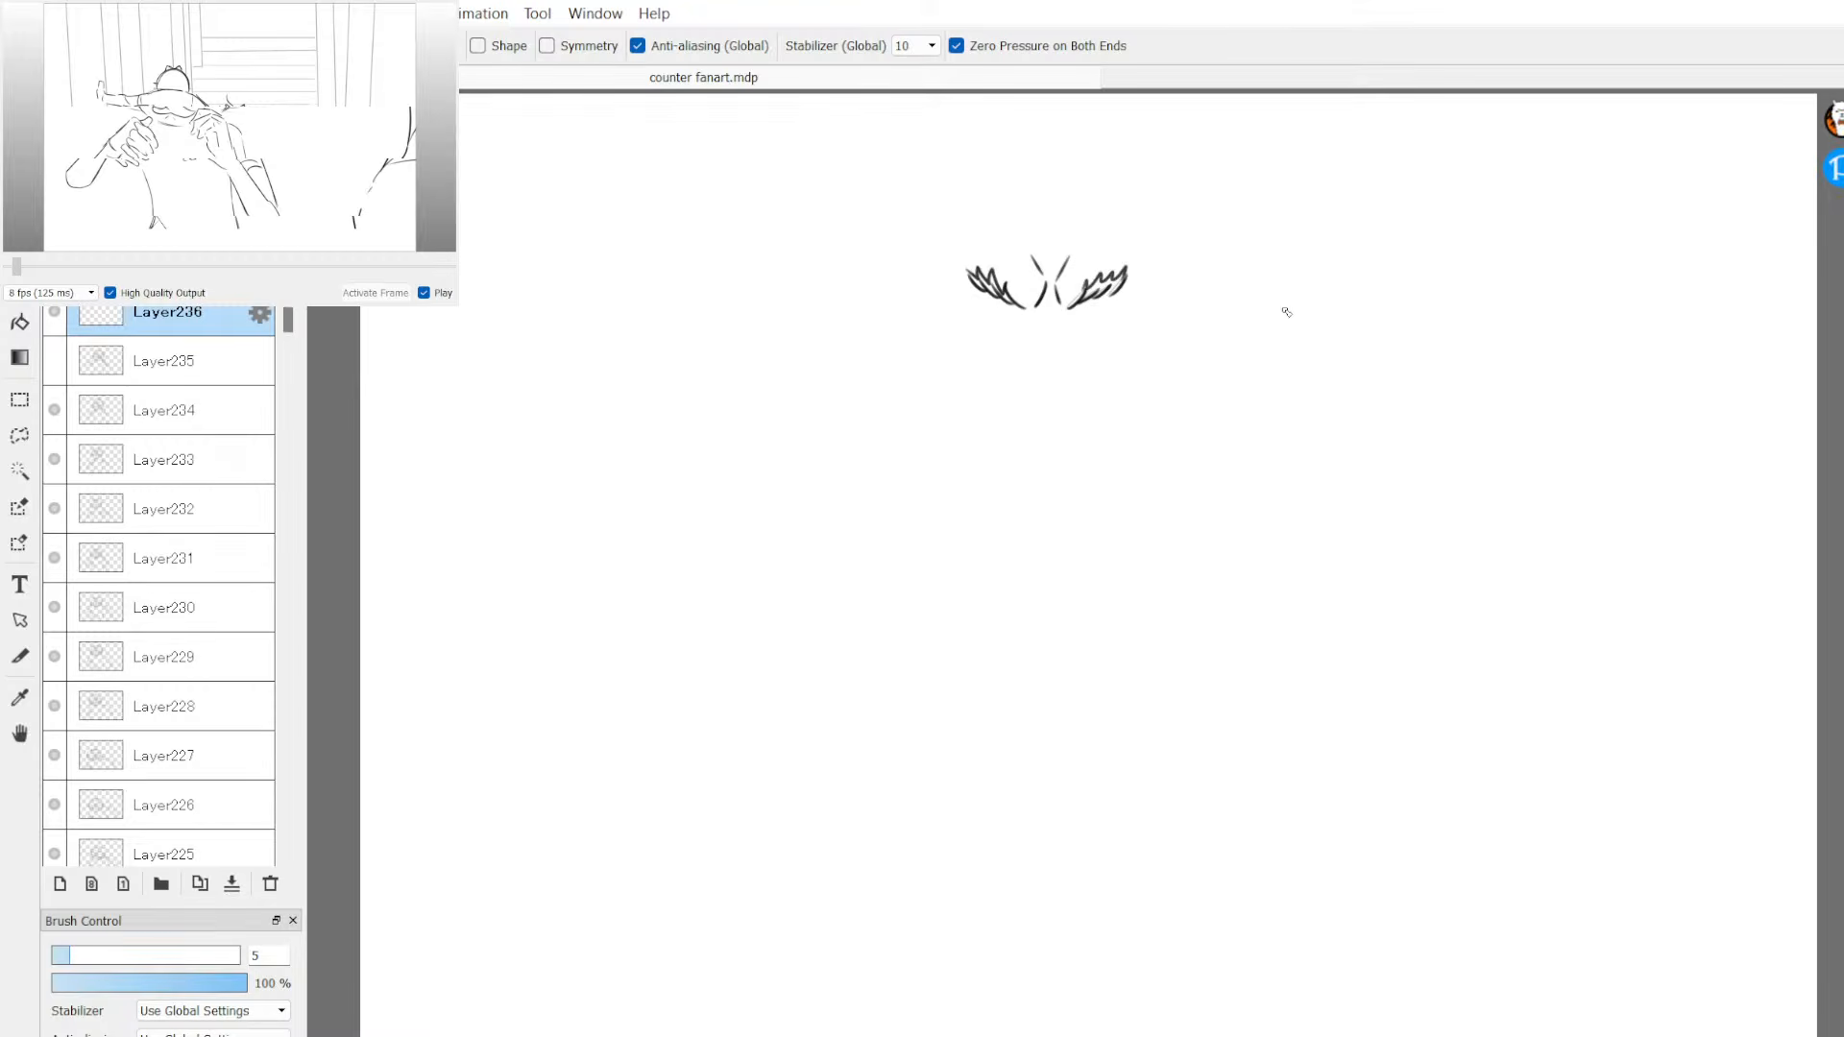
{"action": "key", "text": "ctrl+z"}
{"action": "key", "text": "ctrl+z"}
{"action": "left_click_drag", "start_coordinate": [1083, 298], "coordinate": [1113, 273]}
{"action": "key", "text": "ctrl+z"}
{"action": "left_click_drag", "start_coordinate": [1083, 293], "coordinate": [1129, 270]}
{"action": "left_click_drag", "start_coordinate": [989, 295], "coordinate": [1026, 306]}
{"action": "key", "text": "e"}
{"action": "mouse_move", "coordinate": [1177, 228]}
{"action": "left_mouse_down"}
{"action": "mouse_move", "coordinate": [1099, 243]}
{"action": "mouse_move", "coordinate": [983, 320]}
{"action": "mouse_move", "coordinate": [1149, 289]}
{"action": "left_mouse_up"}
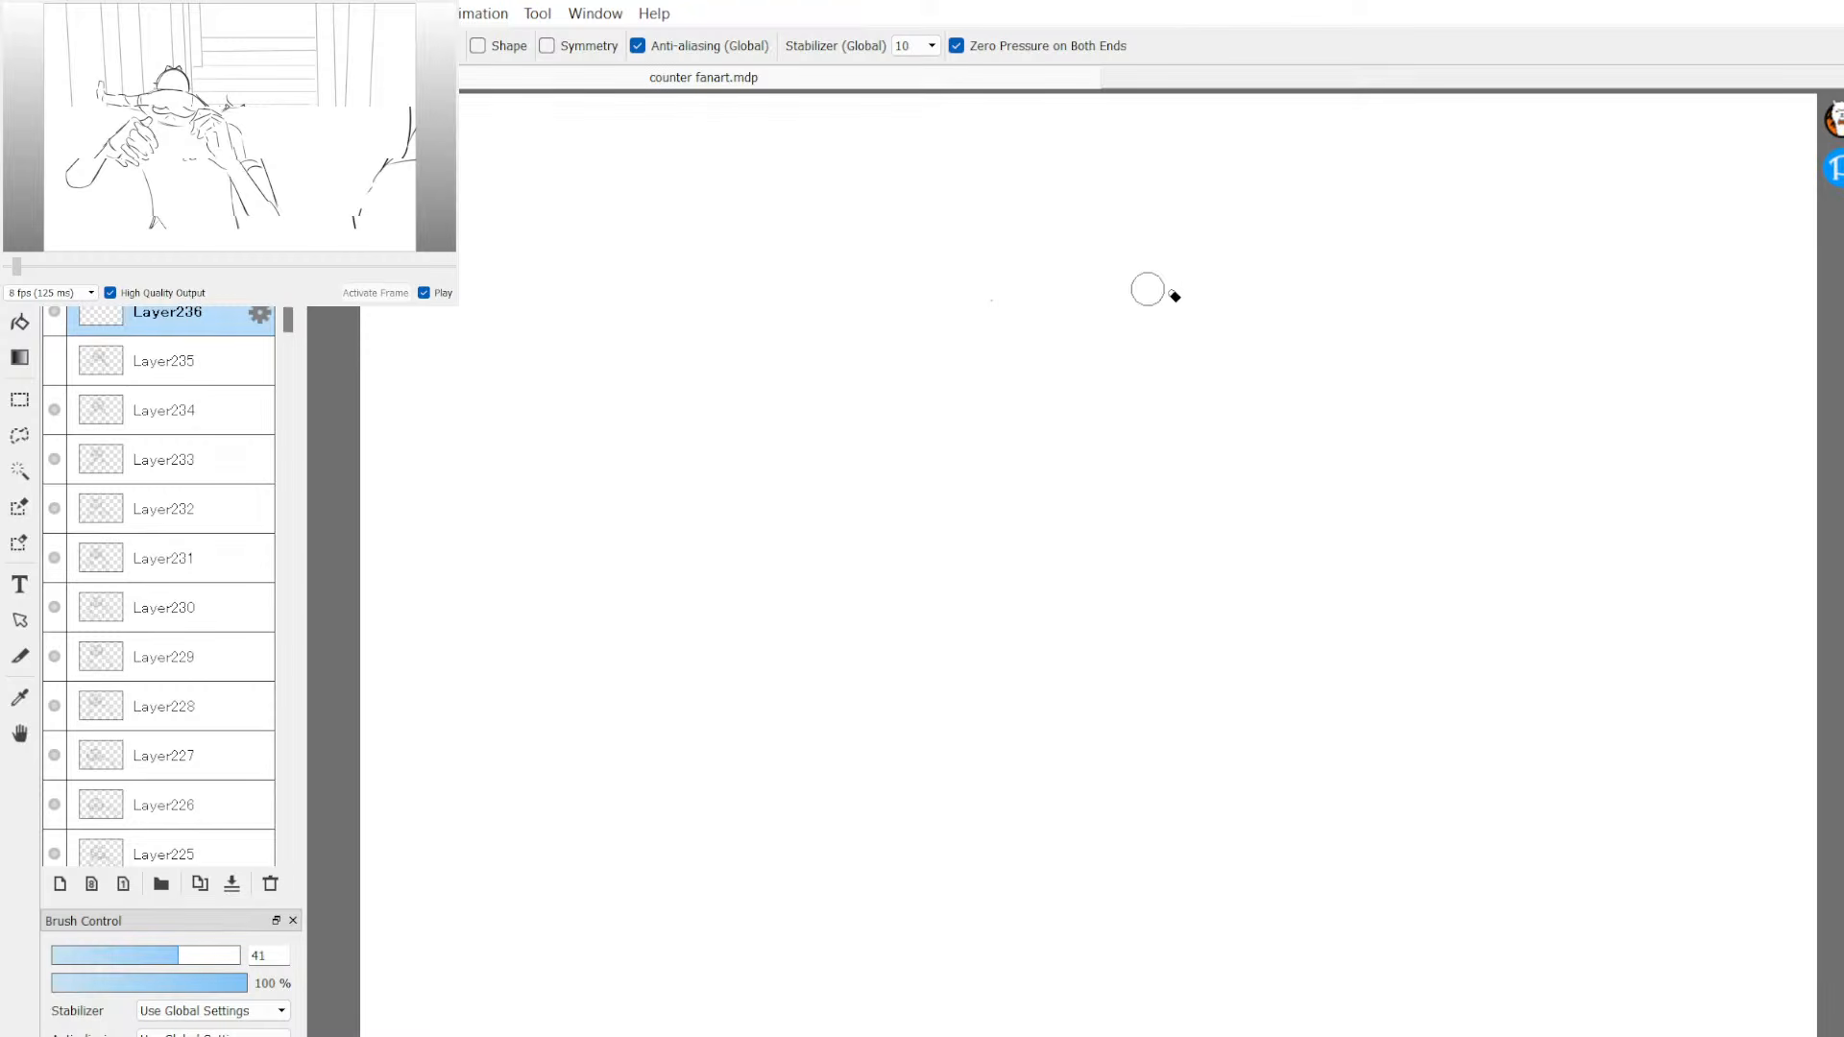
{"action": "key", "text": "b"}
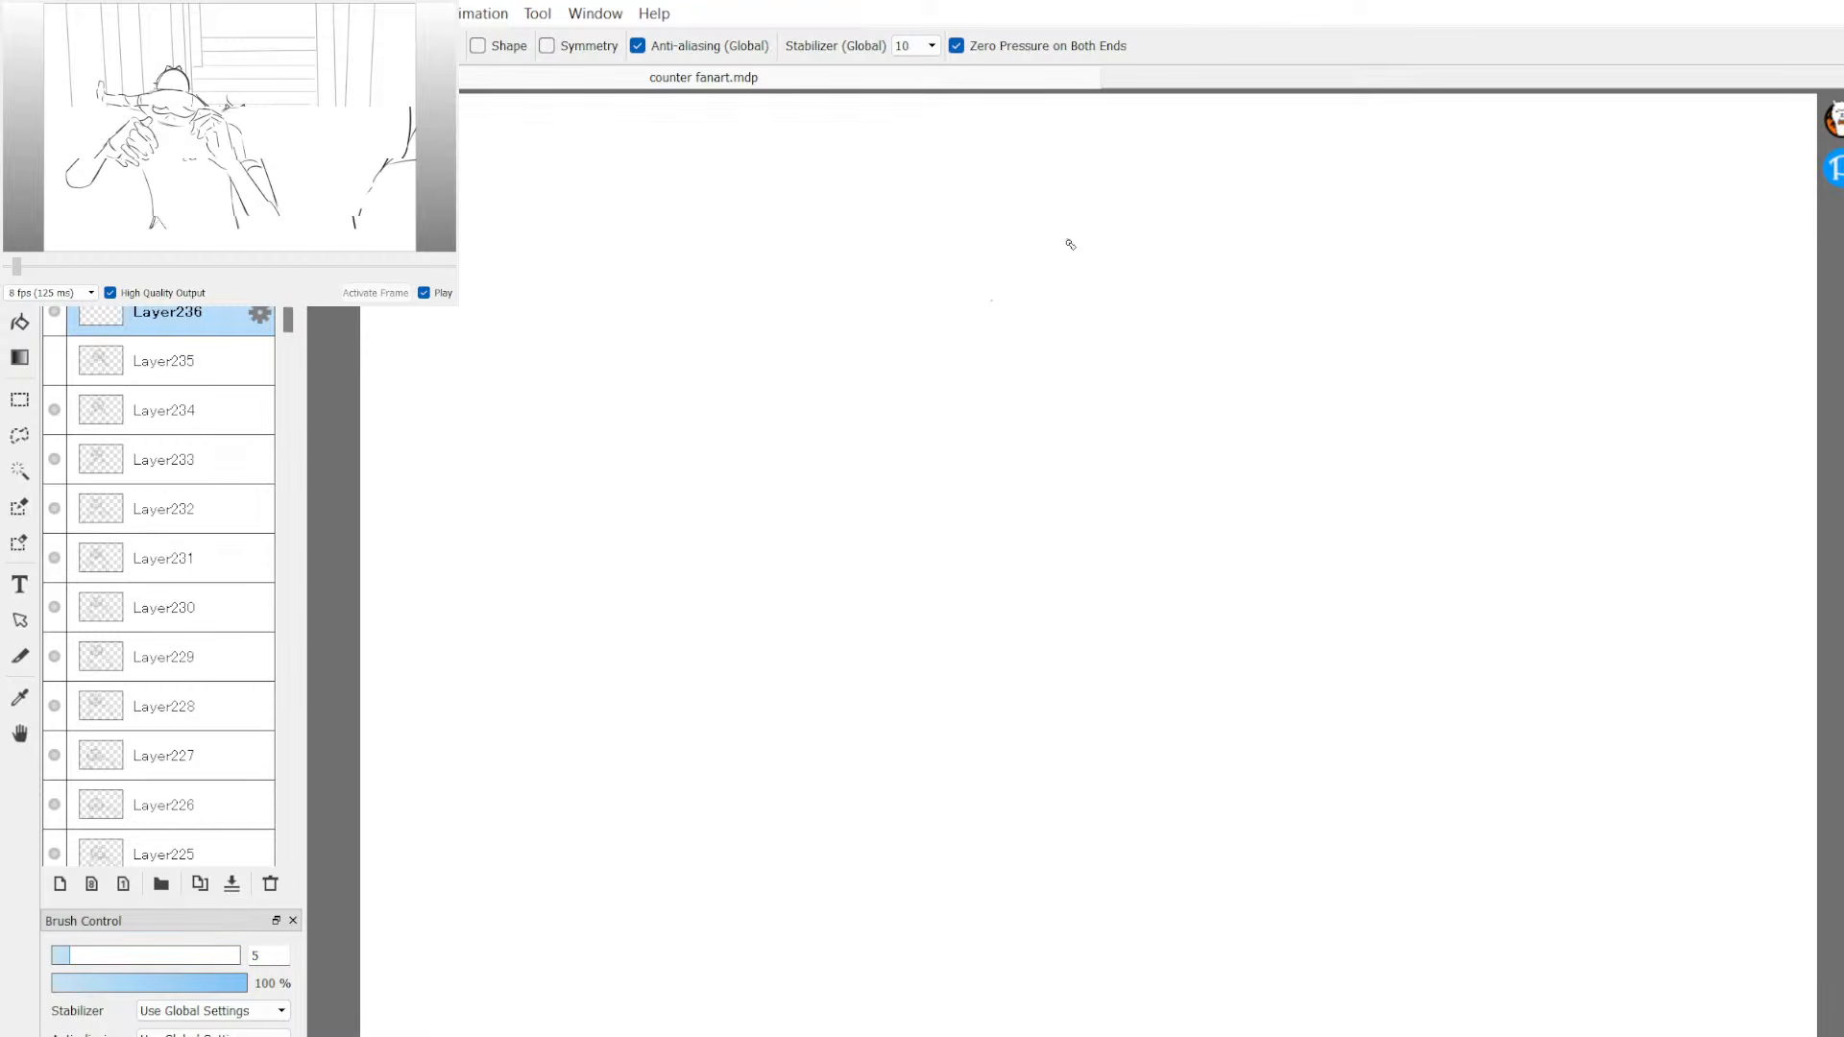
{"action": "left_click_drag", "start_coordinate": [1068, 240], "coordinate": [1080, 269]}
{"action": "mouse_move", "coordinate": [1084, 282]}
{"action": "left_mouse_down"}
{"action": "mouse_move", "coordinate": [1108, 304]}
{"action": "mouse_move", "coordinate": [1111, 269]}
{"action": "mouse_move", "coordinate": [1060, 300]}
{"action": "mouse_move", "coordinate": [1078, 259]}
{"action": "mouse_move", "coordinate": [1037, 295]}
{"action": "left_mouse_up"}
{"action": "key", "text": "e"}
{"action": "mouse_move", "coordinate": [1129, 238]}
{"action": "left_mouse_down"}
{"action": "mouse_move", "coordinate": [1083, 272]}
{"action": "mouse_move", "coordinate": [1124, 263]}
{"action": "left_mouse_up"}
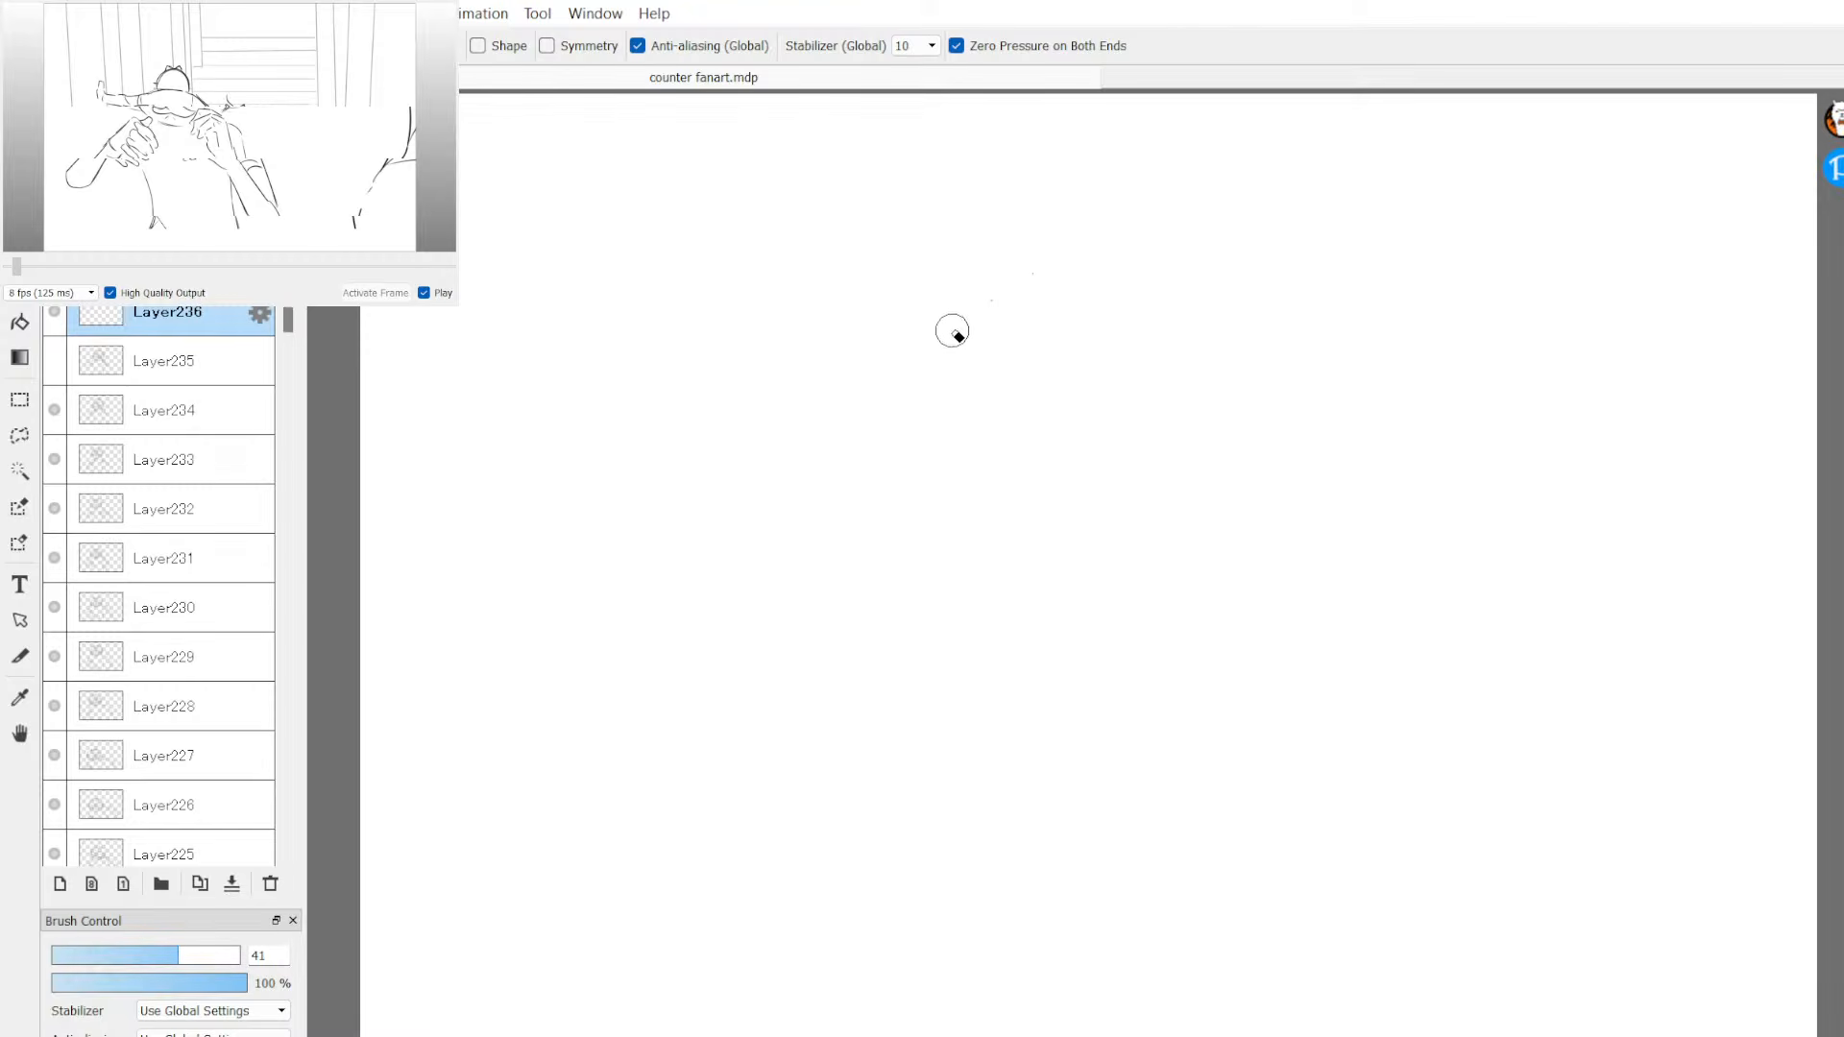
Step: Draw a pair of feathered eyebrows facing each other in the upper canvas, with short slanted forehead strokes between them
{"action": "key", "text": "b"}
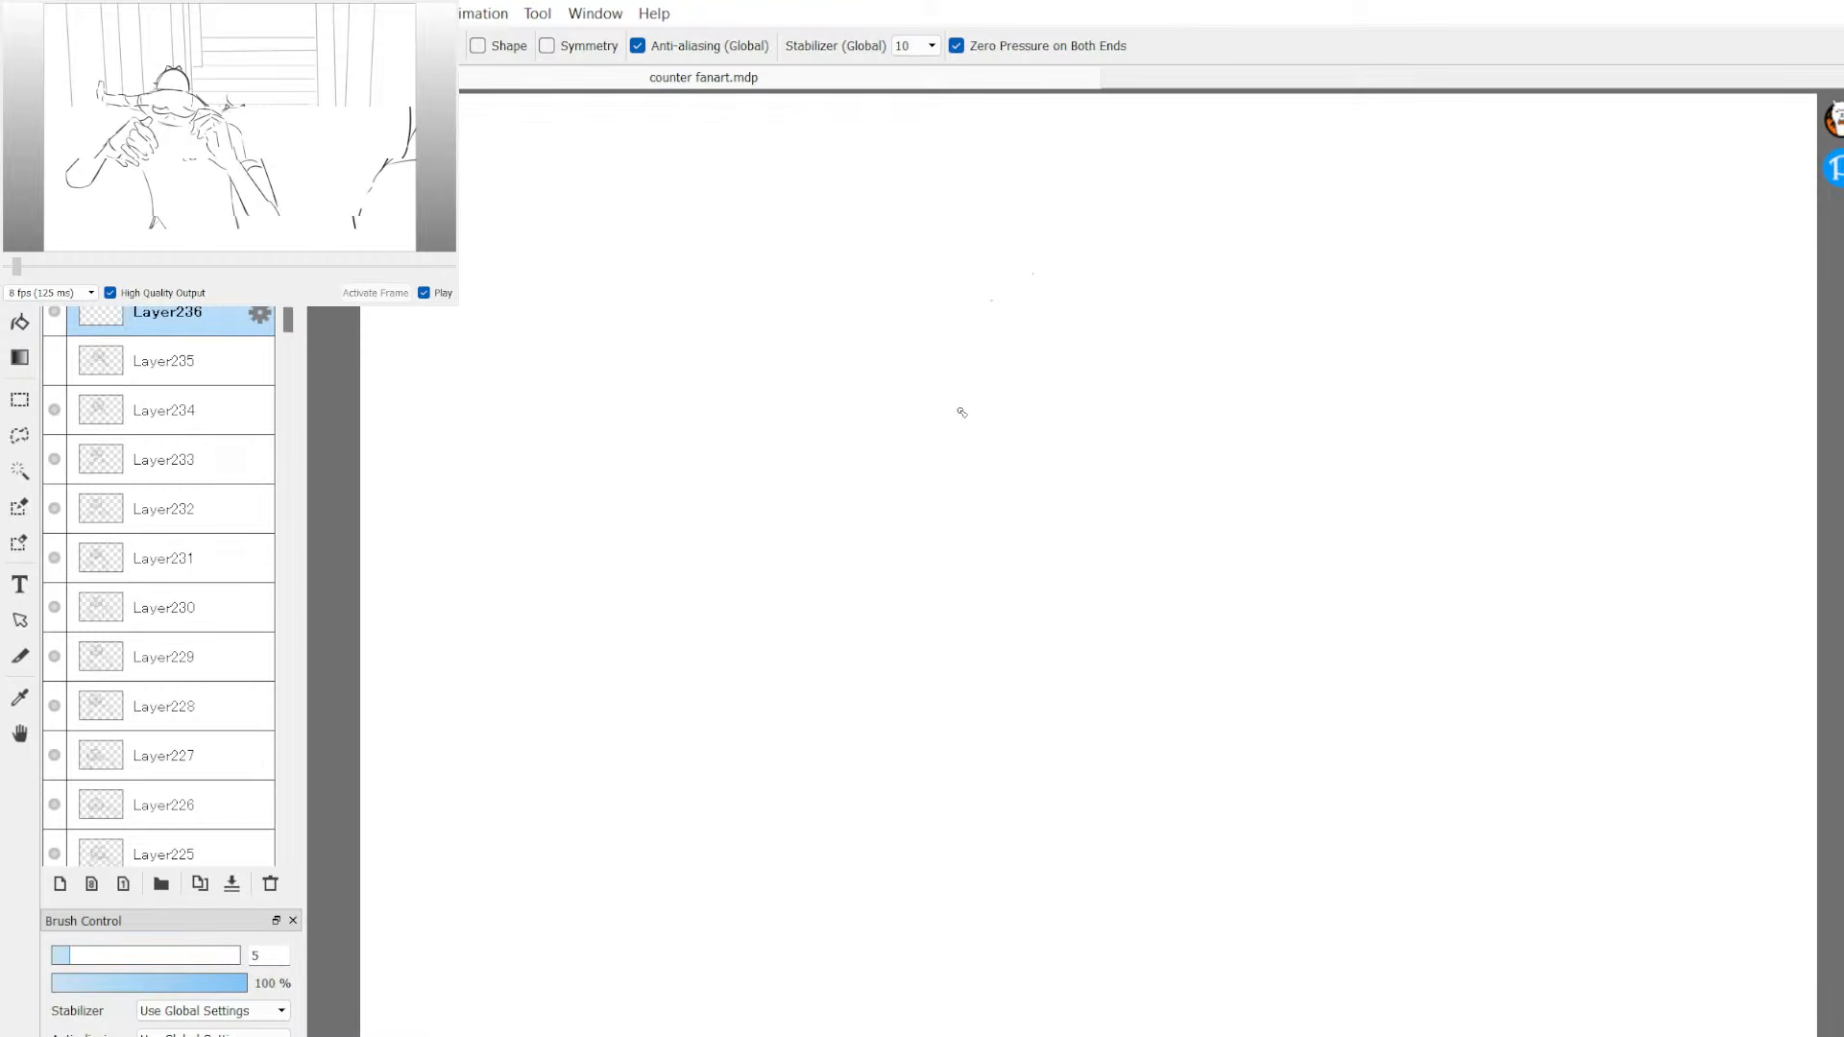
{"action": "mouse_move", "coordinate": [979, 430]}
{"action": "left_mouse_down"}
{"action": "mouse_move", "coordinate": [931, 348]}
{"action": "mouse_move", "coordinate": [862, 333]}
{"action": "mouse_move", "coordinate": [891, 375]}
{"action": "mouse_move", "coordinate": [833, 325]}
{"action": "mouse_move", "coordinate": [876, 350]}
{"action": "mouse_move", "coordinate": [927, 332]}
{"action": "mouse_move", "coordinate": [940, 382]}
{"action": "mouse_move", "coordinate": [903, 412]}
{"action": "mouse_move", "coordinate": [960, 426]}
{"action": "mouse_move", "coordinate": [1035, 394]}
{"action": "left_mouse_up"}
{"action": "mouse_move", "coordinate": [1014, 310]}
{"action": "left_mouse_down"}
{"action": "mouse_move", "coordinate": [1101, 434]}
{"action": "mouse_move", "coordinate": [1267, 363]}
{"action": "left_mouse_up"}
{"action": "mouse_move", "coordinate": [1167, 406]}
{"action": "left_mouse_down"}
{"action": "mouse_move", "coordinate": [1184, 360]}
{"action": "mouse_move", "coordinate": [1214, 360]}
{"action": "mouse_move", "coordinate": [1212, 379]}
{"action": "mouse_move", "coordinate": [1276, 351]}
{"action": "mouse_move", "coordinate": [1225, 401]}
{"action": "left_mouse_up"}
{"action": "left_click_drag", "start_coordinate": [1126, 439], "coordinate": [1229, 401]}
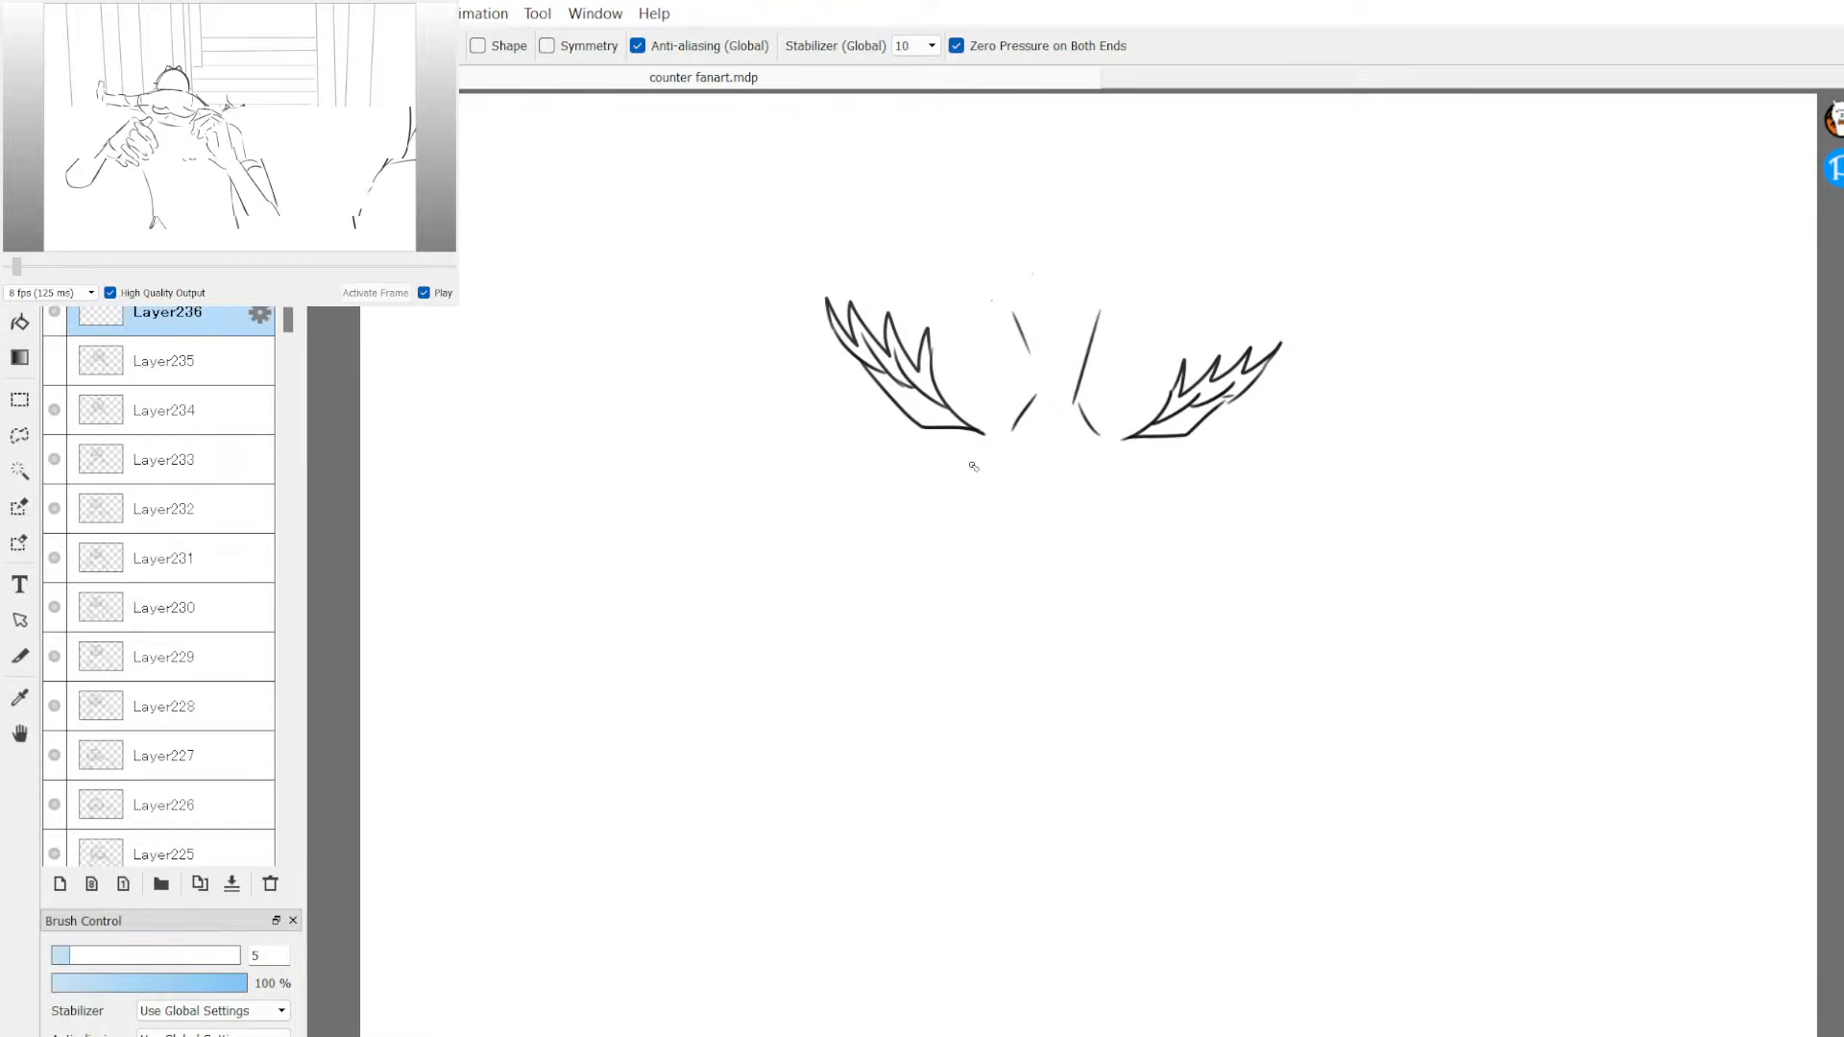
Step: Add short broken strokes below the eyebrows for the brow ridge and the wrinkles on the nose bridge
{"action": "left_click_drag", "start_coordinate": [970, 464], "coordinate": [1001, 457]}
{"action": "left_click_drag", "start_coordinate": [1013, 449], "coordinate": [1116, 459]}
{"action": "left_click_drag", "start_coordinate": [994, 504], "coordinate": [1017, 510]}
{"action": "left_click_drag", "start_coordinate": [1035, 498], "coordinate": [1088, 514]}
{"action": "left_click_drag", "start_coordinate": [1069, 519], "coordinate": [1112, 495]}
{"action": "left_click_drag", "start_coordinate": [1122, 503], "coordinate": [1140, 488]}
{"action": "mouse_move", "coordinate": [853, 372]}
{"action": "left_mouse_down"}
{"action": "mouse_move", "coordinate": [812, 454]}
{"action": "mouse_move", "coordinate": [903, 522]}
{"action": "left_mouse_up"}
{"action": "key", "text": "ctrl+z"}
Step: Draw the flat nose with a pointed underside and a rounded muzzle, flanked by spiky cheek fur
{"action": "mouse_move", "coordinate": [1063, 599]}
{"action": "left_mouse_down"}
{"action": "mouse_move", "coordinate": [1070, 630]}
{"action": "mouse_move", "coordinate": [1149, 625]}
{"action": "mouse_move", "coordinate": [1168, 591]}
{"action": "left_mouse_up"}
{"action": "mouse_move", "coordinate": [1109, 656]}
{"action": "left_mouse_down"}
{"action": "mouse_move", "coordinate": [1174, 626]}
{"action": "mouse_move", "coordinate": [1109, 659]}
{"action": "mouse_move", "coordinate": [982, 637]}
{"action": "mouse_move", "coordinate": [962, 700]}
{"action": "left_mouse_up"}
{"action": "key", "text": "ctrl+z"}
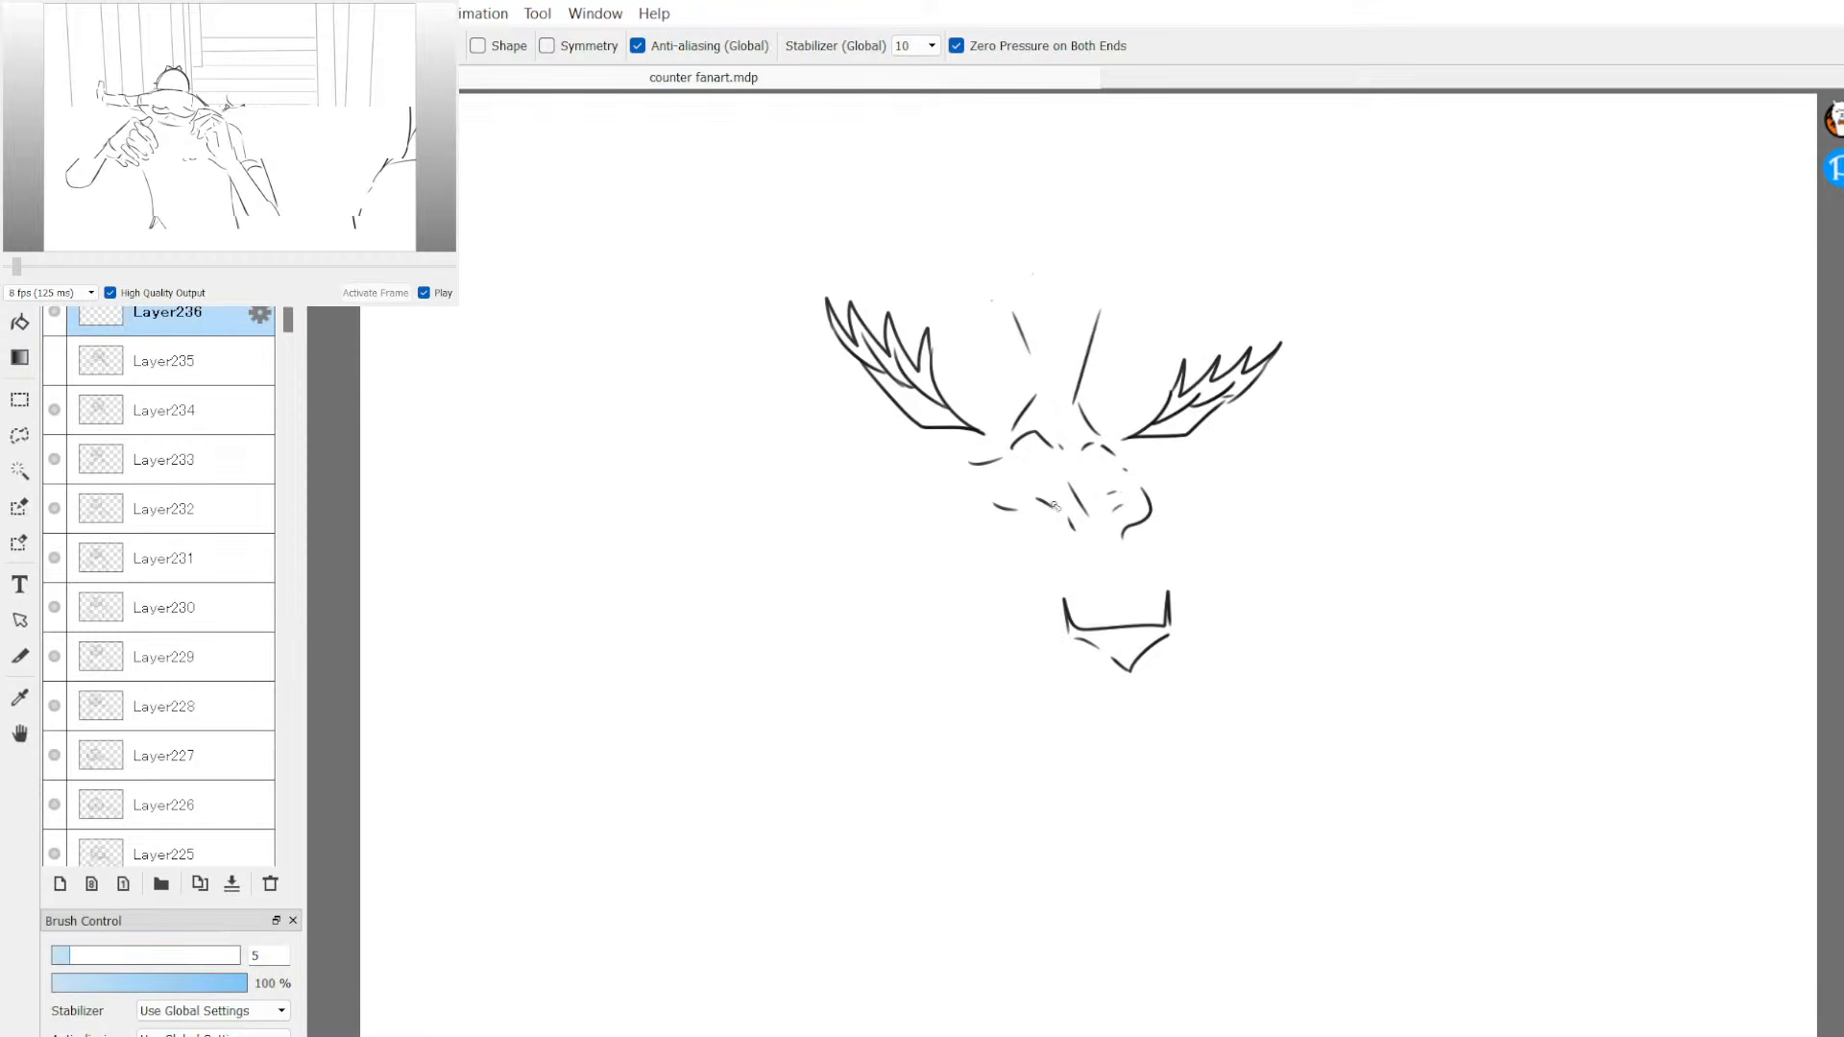
{"action": "mouse_move", "coordinate": [986, 631]}
{"action": "left_mouse_down"}
{"action": "mouse_move", "coordinate": [939, 679]}
{"action": "mouse_move", "coordinate": [975, 692]}
{"action": "mouse_move", "coordinate": [970, 720]}
{"action": "mouse_move", "coordinate": [1033, 729]}
{"action": "mouse_move", "coordinate": [1162, 693]}
{"action": "mouse_move", "coordinate": [1214, 728]}
{"action": "left_mouse_up"}
{"action": "mouse_move", "coordinate": [1220, 617]}
{"action": "left_mouse_down"}
{"action": "mouse_move", "coordinate": [1271, 611]}
{"action": "mouse_move", "coordinate": [1299, 659]}
{"action": "mouse_move", "coordinate": [1234, 742]}
{"action": "left_mouse_up"}
{"action": "mouse_move", "coordinate": [1014, 634]}
{"action": "left_mouse_down"}
{"action": "mouse_move", "coordinate": [1051, 678]}
{"action": "mouse_move", "coordinate": [1202, 674]}
{"action": "mouse_move", "coordinate": [1236, 636]}
{"action": "left_mouse_up"}
Step: Draw teardrop-shaped ears with inner loops on both sides of the face and feathered tufts along their outer edges
{"action": "mouse_move", "coordinate": [903, 448]}
{"action": "left_mouse_down"}
{"action": "mouse_move", "coordinate": [816, 384]}
{"action": "mouse_move", "coordinate": [903, 570]}
{"action": "mouse_move", "coordinate": [902, 526]}
{"action": "mouse_move", "coordinate": [926, 582]}
{"action": "mouse_move", "coordinate": [931, 494]}
{"action": "mouse_move", "coordinate": [951, 571]}
{"action": "left_mouse_up"}
{"action": "mouse_move", "coordinate": [1191, 568]}
{"action": "left_mouse_down"}
{"action": "mouse_move", "coordinate": [1192, 438]}
{"action": "mouse_move", "coordinate": [1267, 440]}
{"action": "mouse_move", "coordinate": [1196, 551]}
{"action": "mouse_move", "coordinate": [1208, 497]}
{"action": "left_mouse_up"}
{"action": "mouse_move", "coordinate": [790, 516]}
{"action": "left_mouse_down"}
{"action": "mouse_move", "coordinate": [689, 443]}
{"action": "mouse_move", "coordinate": [694, 362]}
{"action": "mouse_move", "coordinate": [736, 305]}
{"action": "mouse_move", "coordinate": [826, 300]}
{"action": "left_mouse_up"}
{"action": "key", "text": "ctrl+z"}
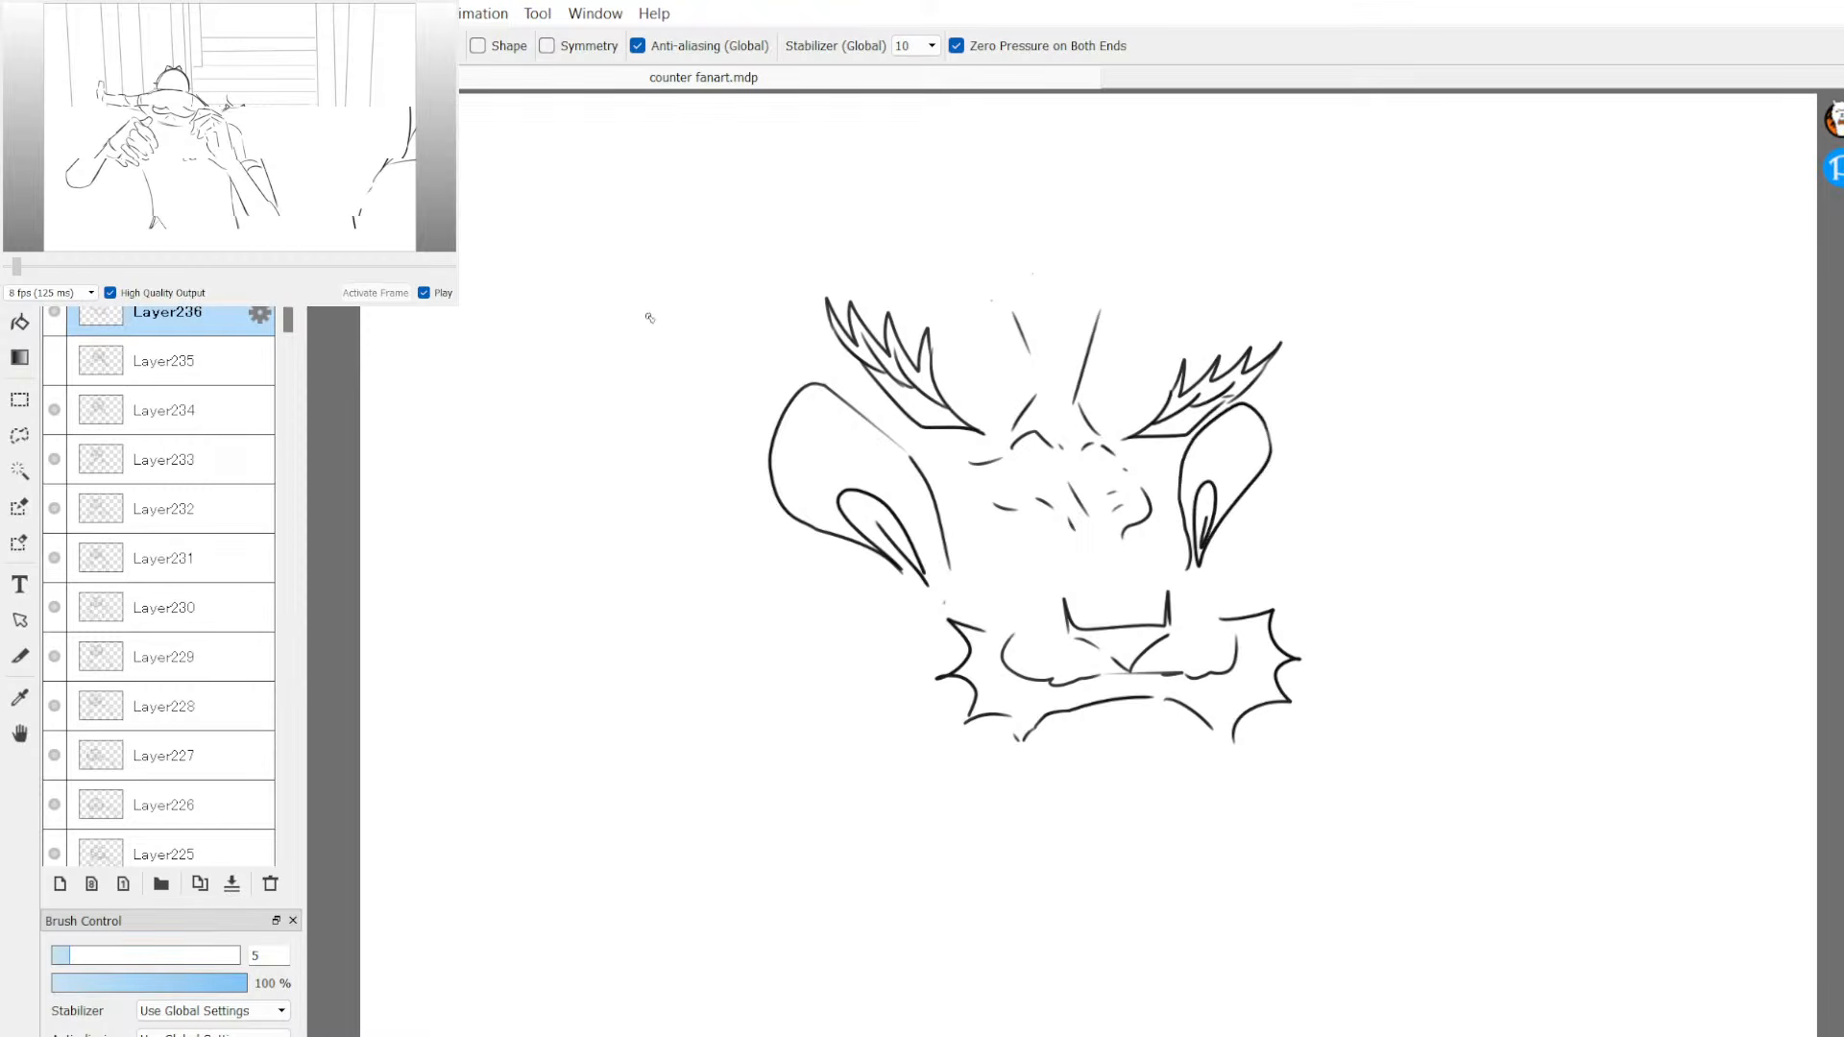
{"action": "mouse_move", "coordinate": [802, 528]}
{"action": "left_mouse_down"}
{"action": "mouse_move", "coordinate": [695, 372]}
{"action": "mouse_move", "coordinate": [710, 346]}
{"action": "mouse_move", "coordinate": [814, 378]}
{"action": "left_mouse_up"}
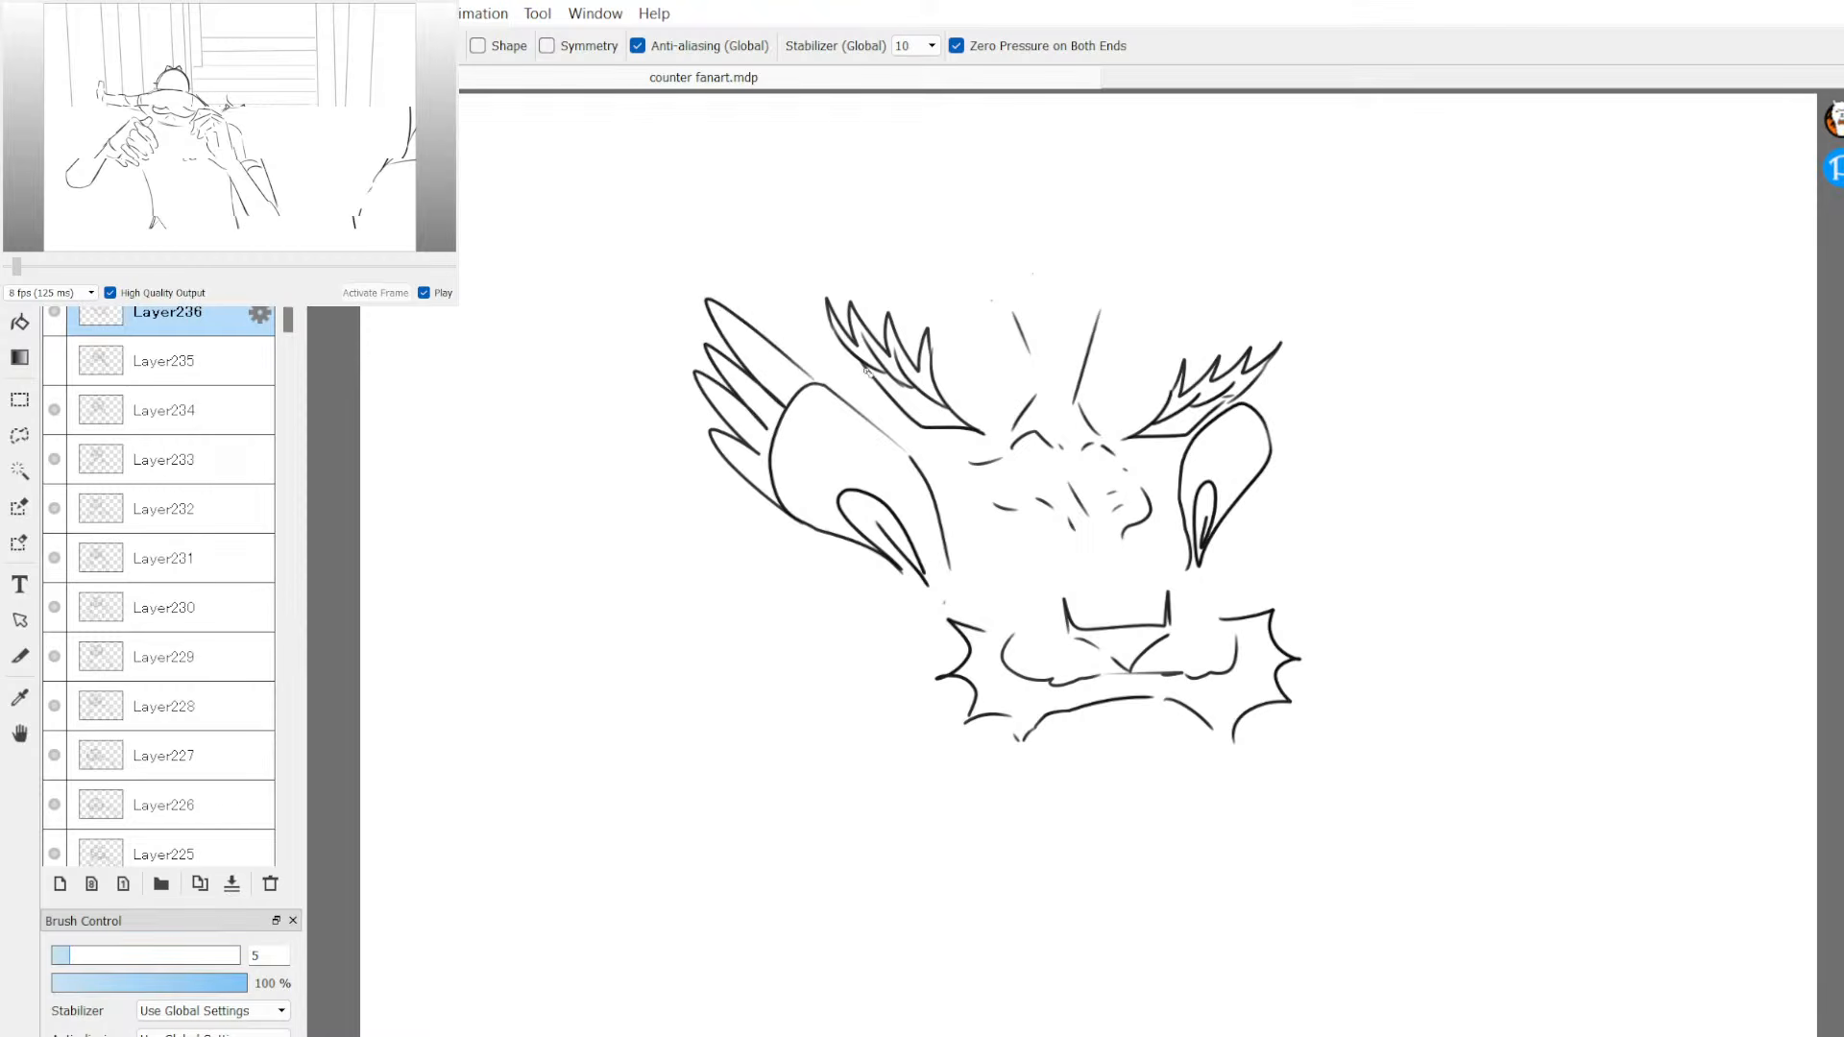
{"action": "mouse_move", "coordinate": [1264, 480]}
{"action": "left_mouse_down"}
{"action": "mouse_move", "coordinate": [1316, 410]}
{"action": "mouse_move", "coordinate": [1317, 377]}
{"action": "mouse_move", "coordinate": [1245, 403]}
{"action": "left_mouse_up"}
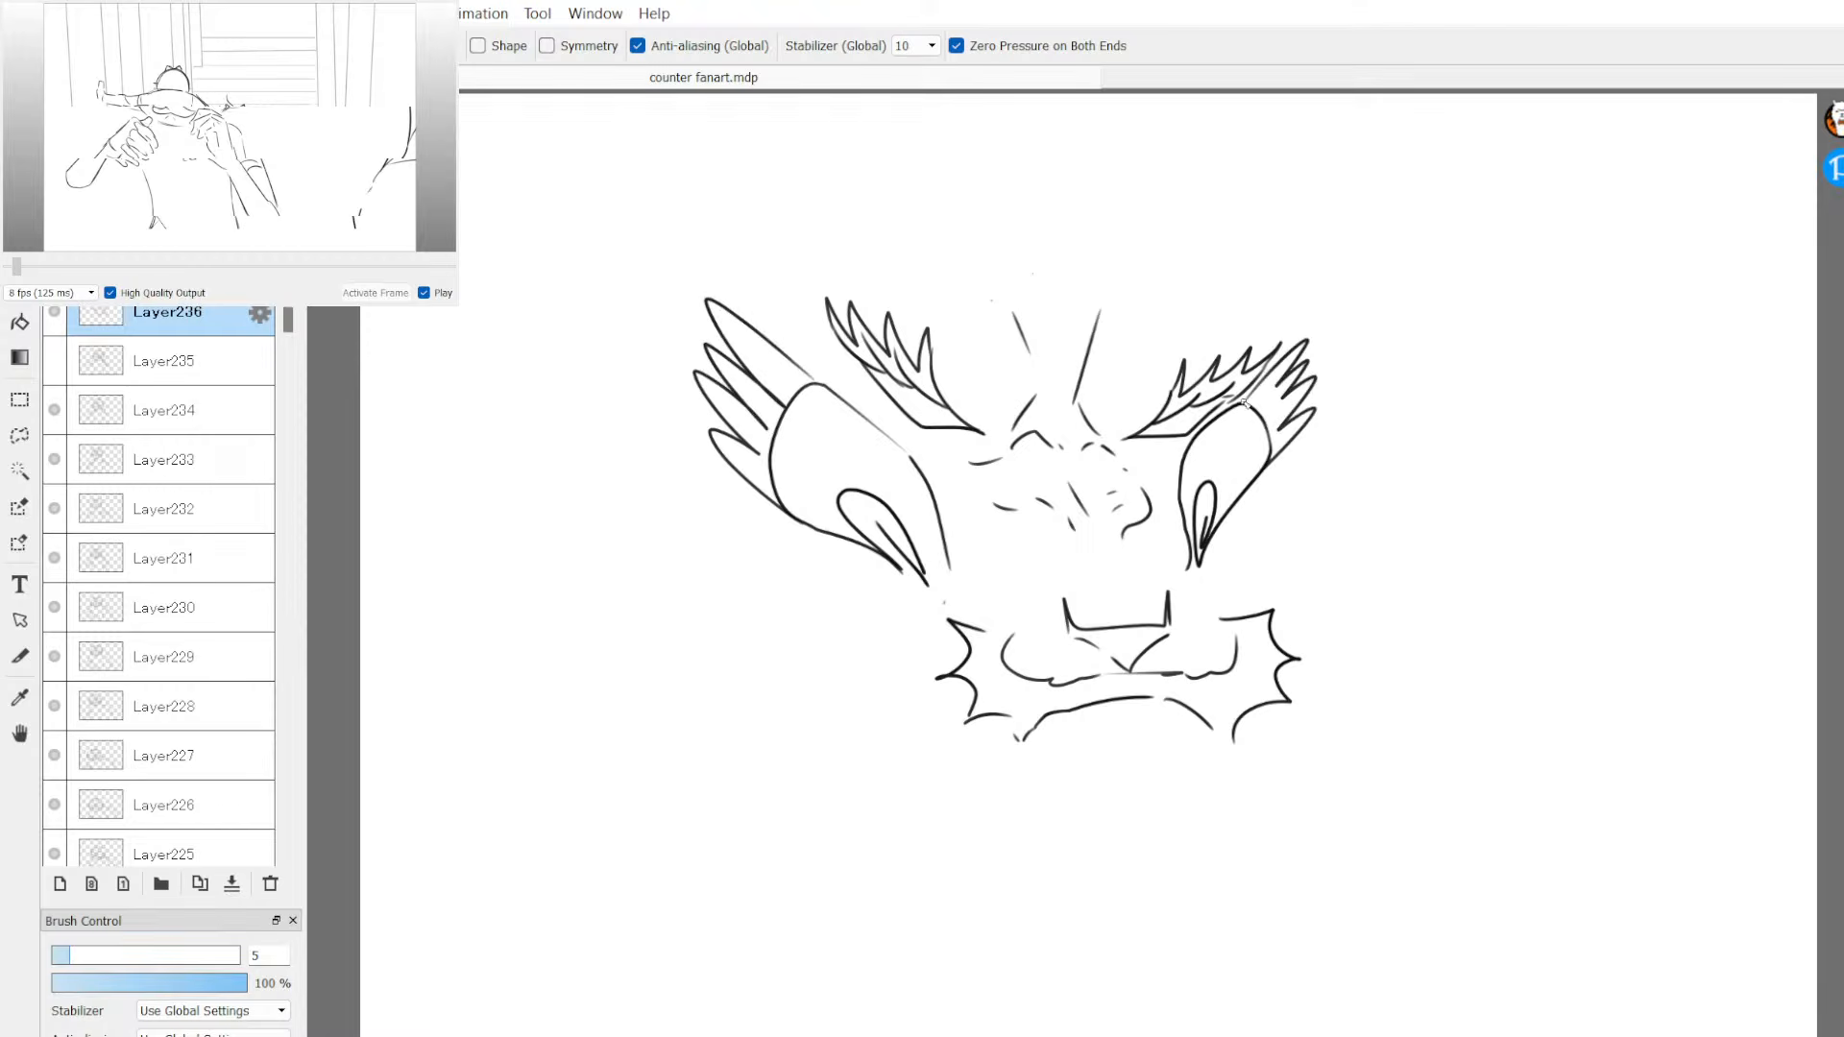
Step: Add creases above the nose, close the lower lip, and draw a spiky beard beneath the mouth
{"action": "mouse_move", "coordinate": [1047, 555]}
{"action": "left_mouse_down"}
{"action": "mouse_move", "coordinate": [1087, 584]}
{"action": "mouse_move", "coordinate": [1124, 571]}
{"action": "left_mouse_up"}
{"action": "left_click_drag", "start_coordinate": [977, 580], "coordinate": [964, 624]}
{"action": "mouse_move", "coordinate": [1041, 729]}
{"action": "left_mouse_down"}
{"action": "mouse_move", "coordinate": [1074, 746]}
{"action": "mouse_move", "coordinate": [1180, 711]}
{"action": "mouse_move", "coordinate": [985, 799]}
{"action": "mouse_move", "coordinate": [1183, 826]}
{"action": "mouse_move", "coordinate": [1176, 740]}
{"action": "left_mouse_up"}
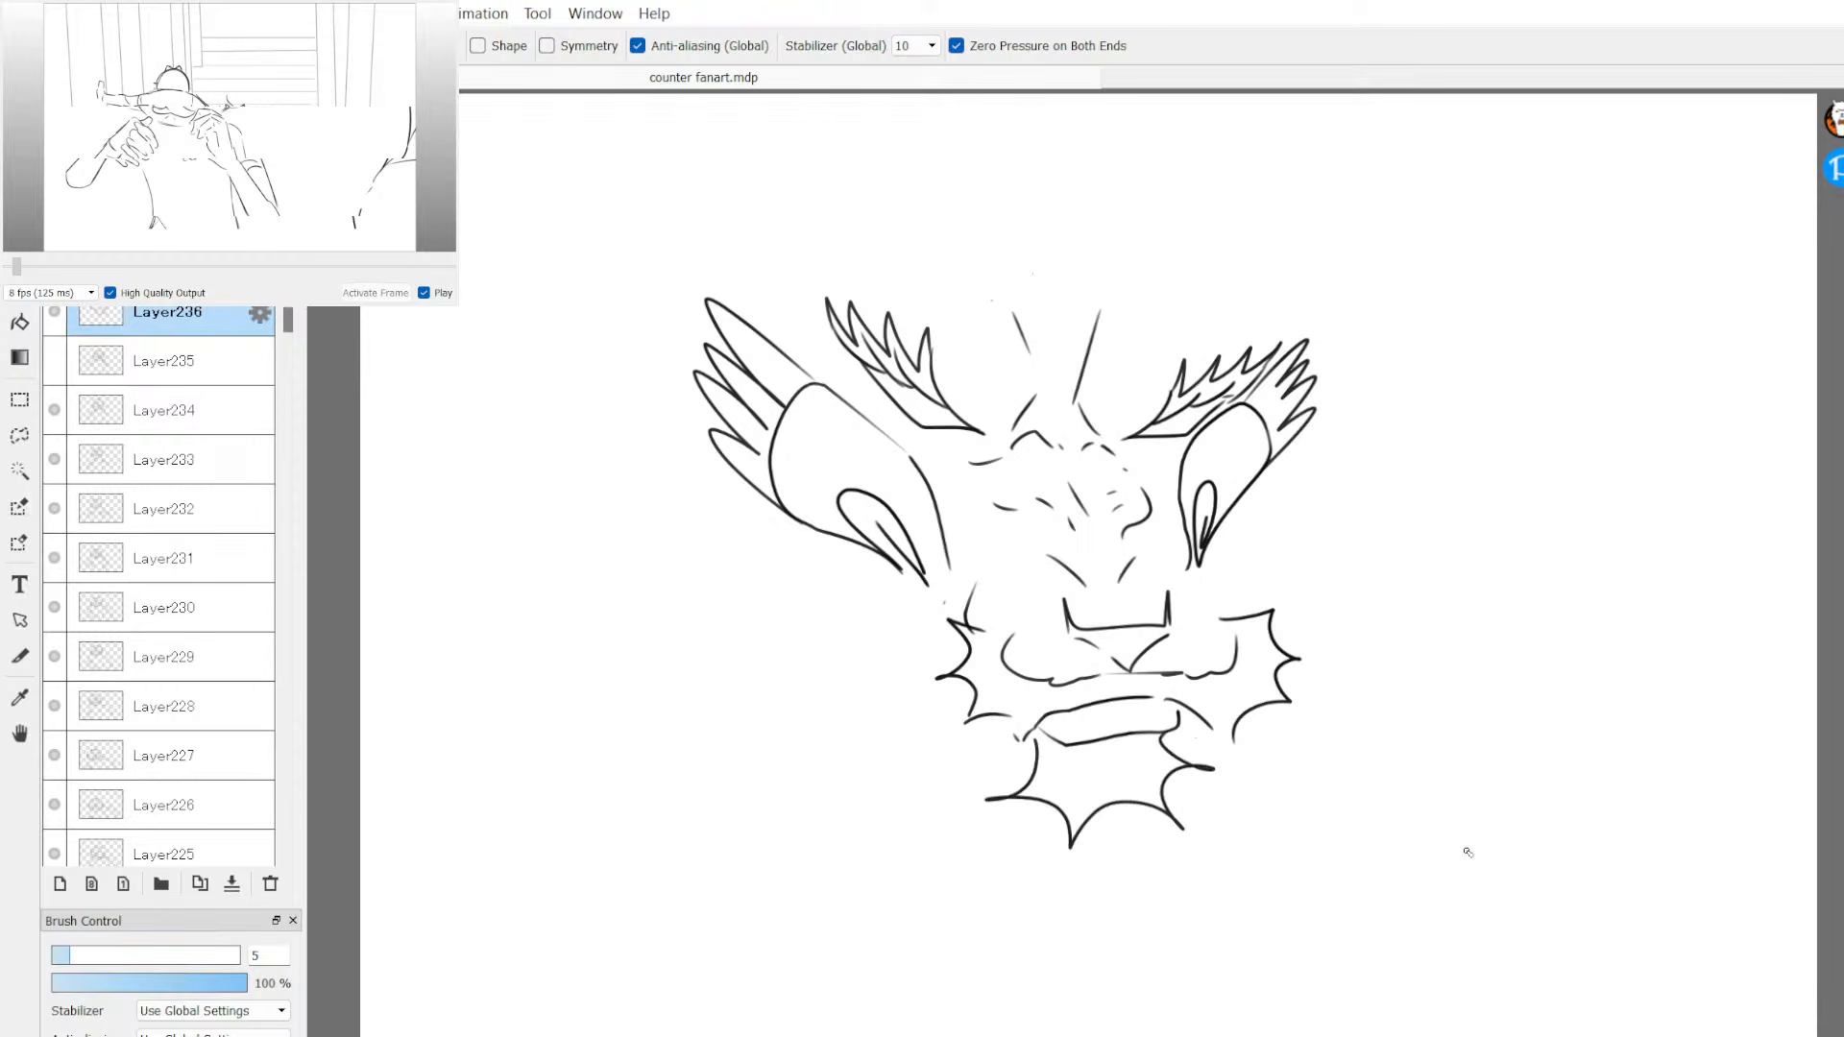
{"action": "left_click_drag", "start_coordinate": [911, 571], "coordinate": [943, 605]}
{"action": "mouse_move", "coordinate": [869, 277]}
{"action": "left_mouse_down"}
{"action": "mouse_move", "coordinate": [778, 115]}
{"action": "mouse_move", "coordinate": [871, 279]}
{"action": "left_mouse_up"}
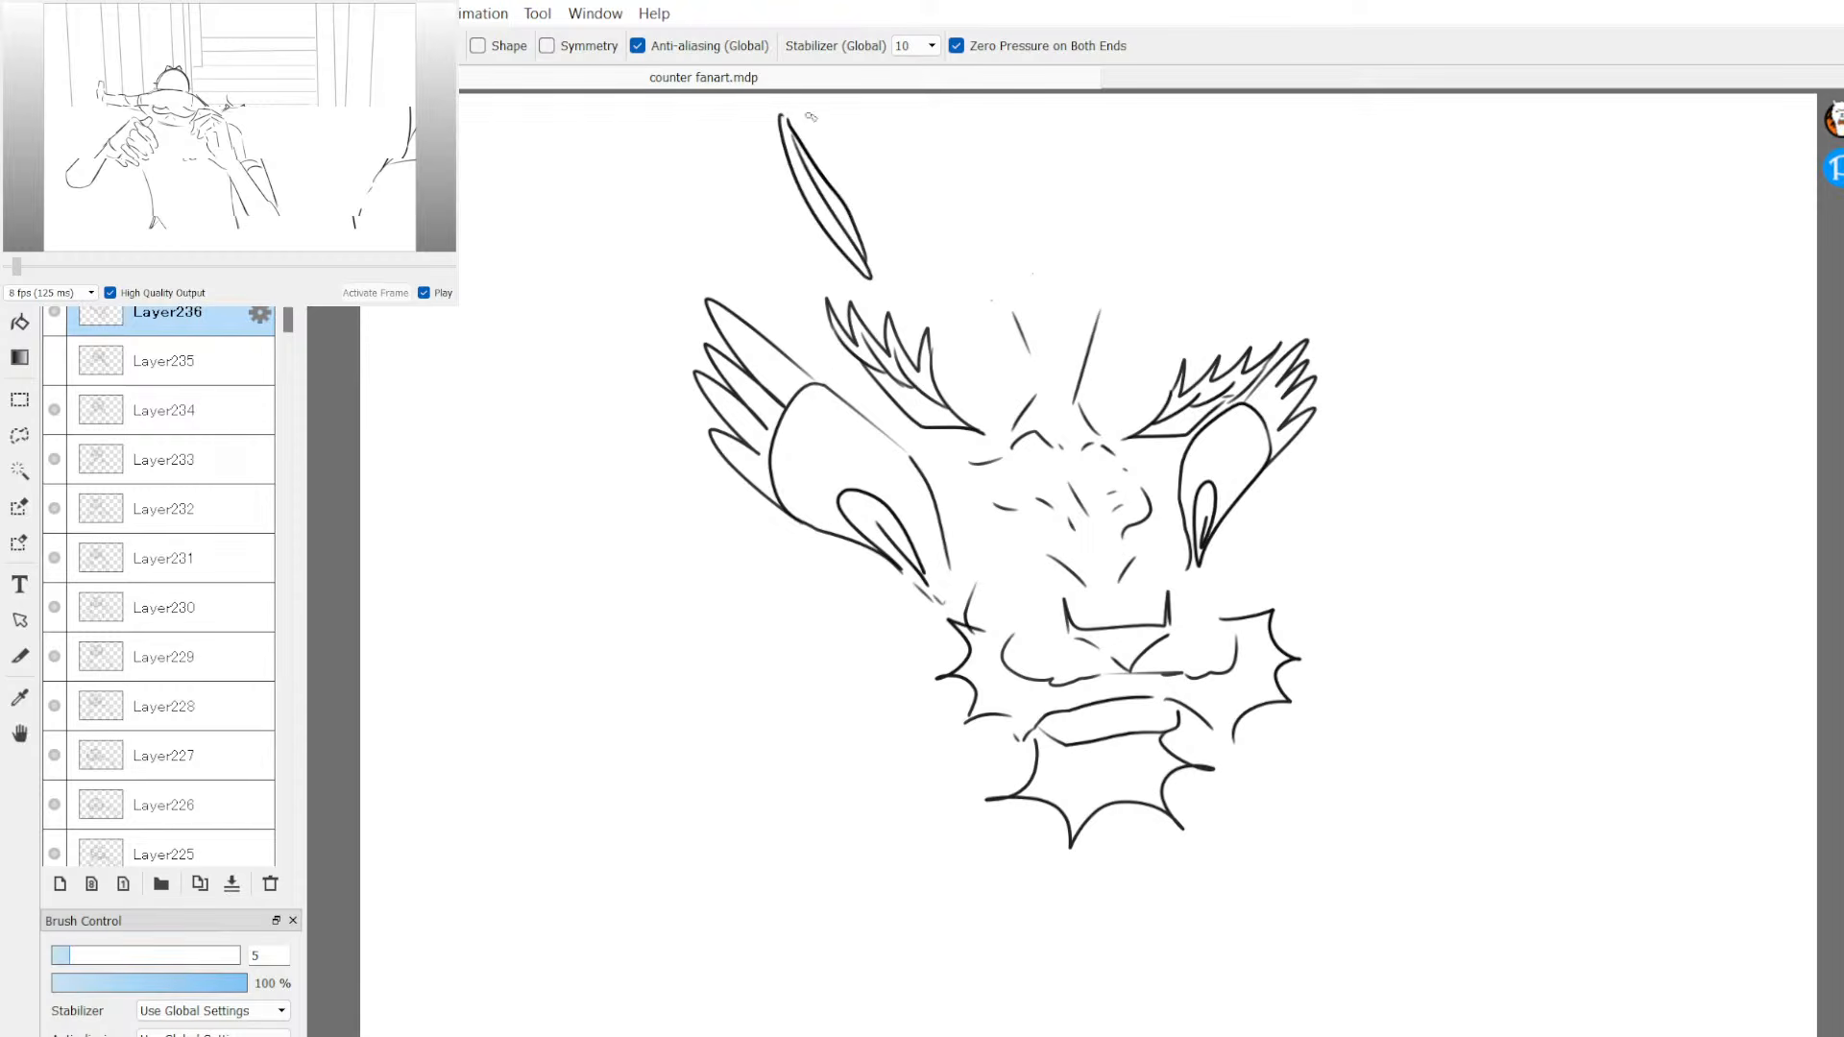
{"action": "key", "text": "ctrl+z"}
{"action": "key", "text": "ctrl+z"}
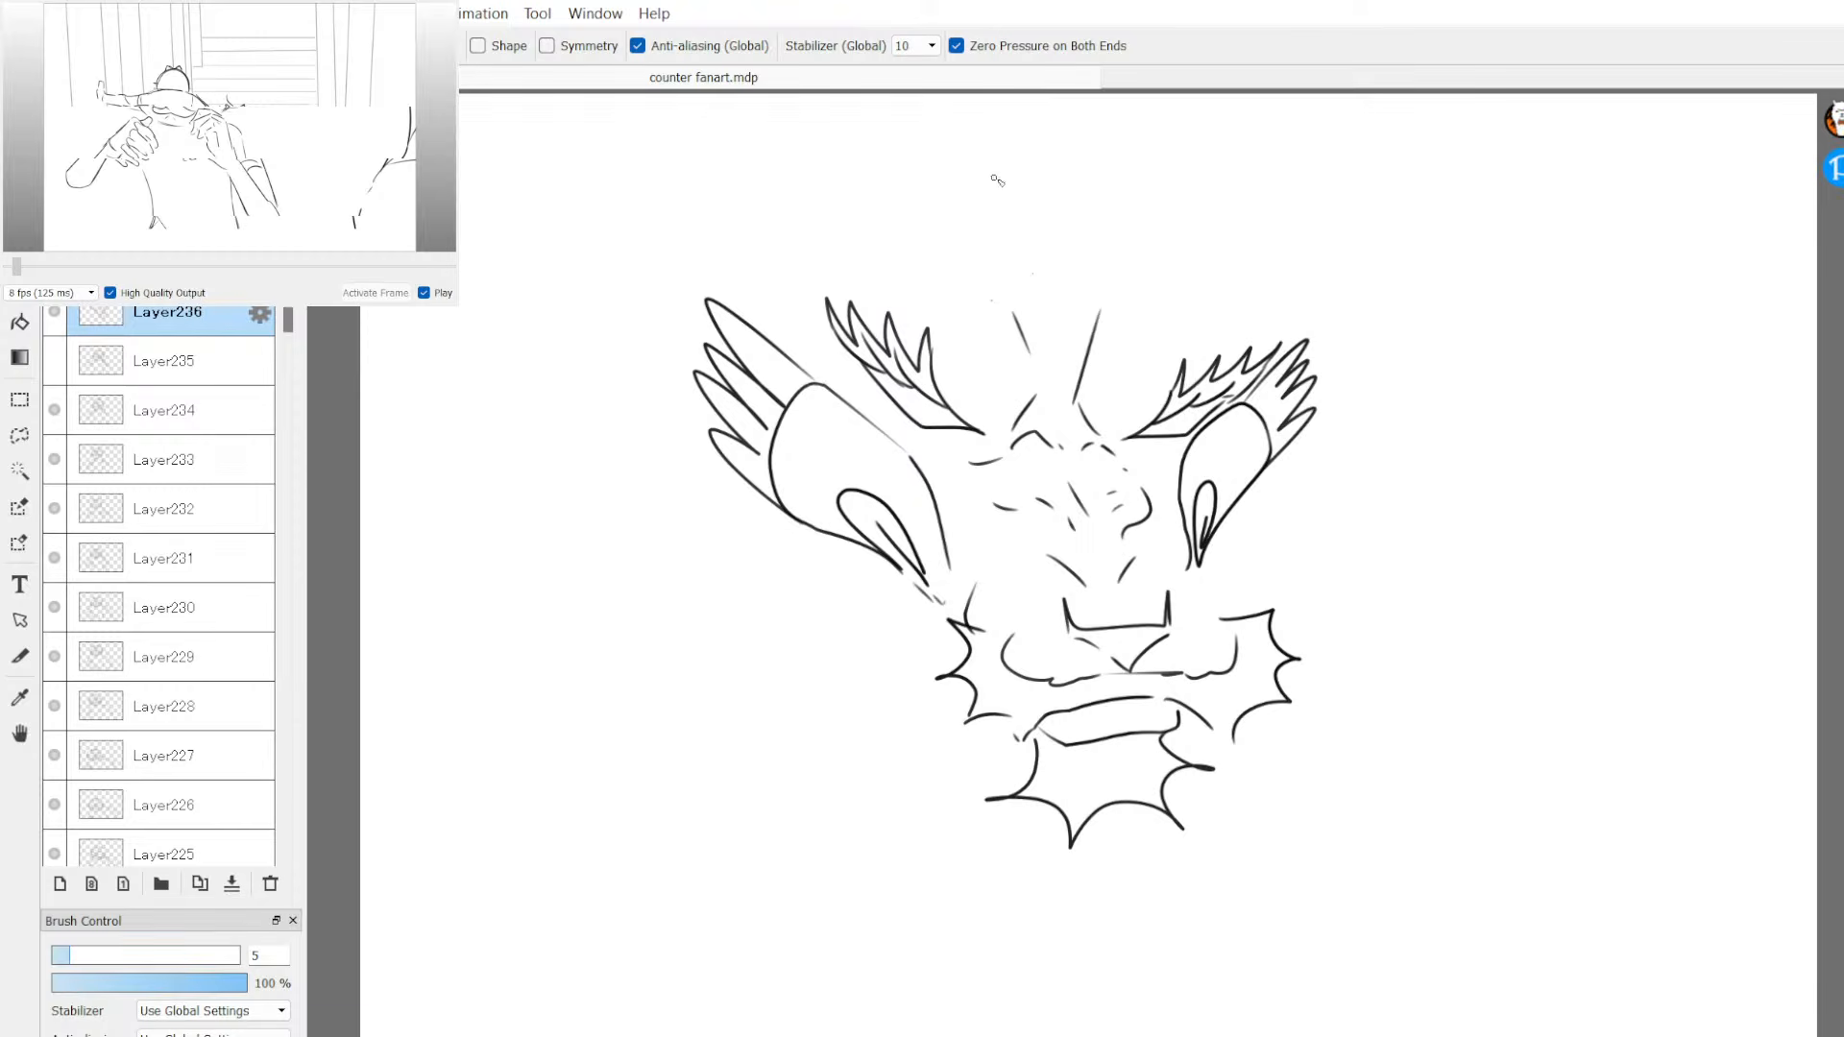
Step: Scale the whole face sketch down slightly around its centre
{"action": "key", "text": "ctrl+t"}
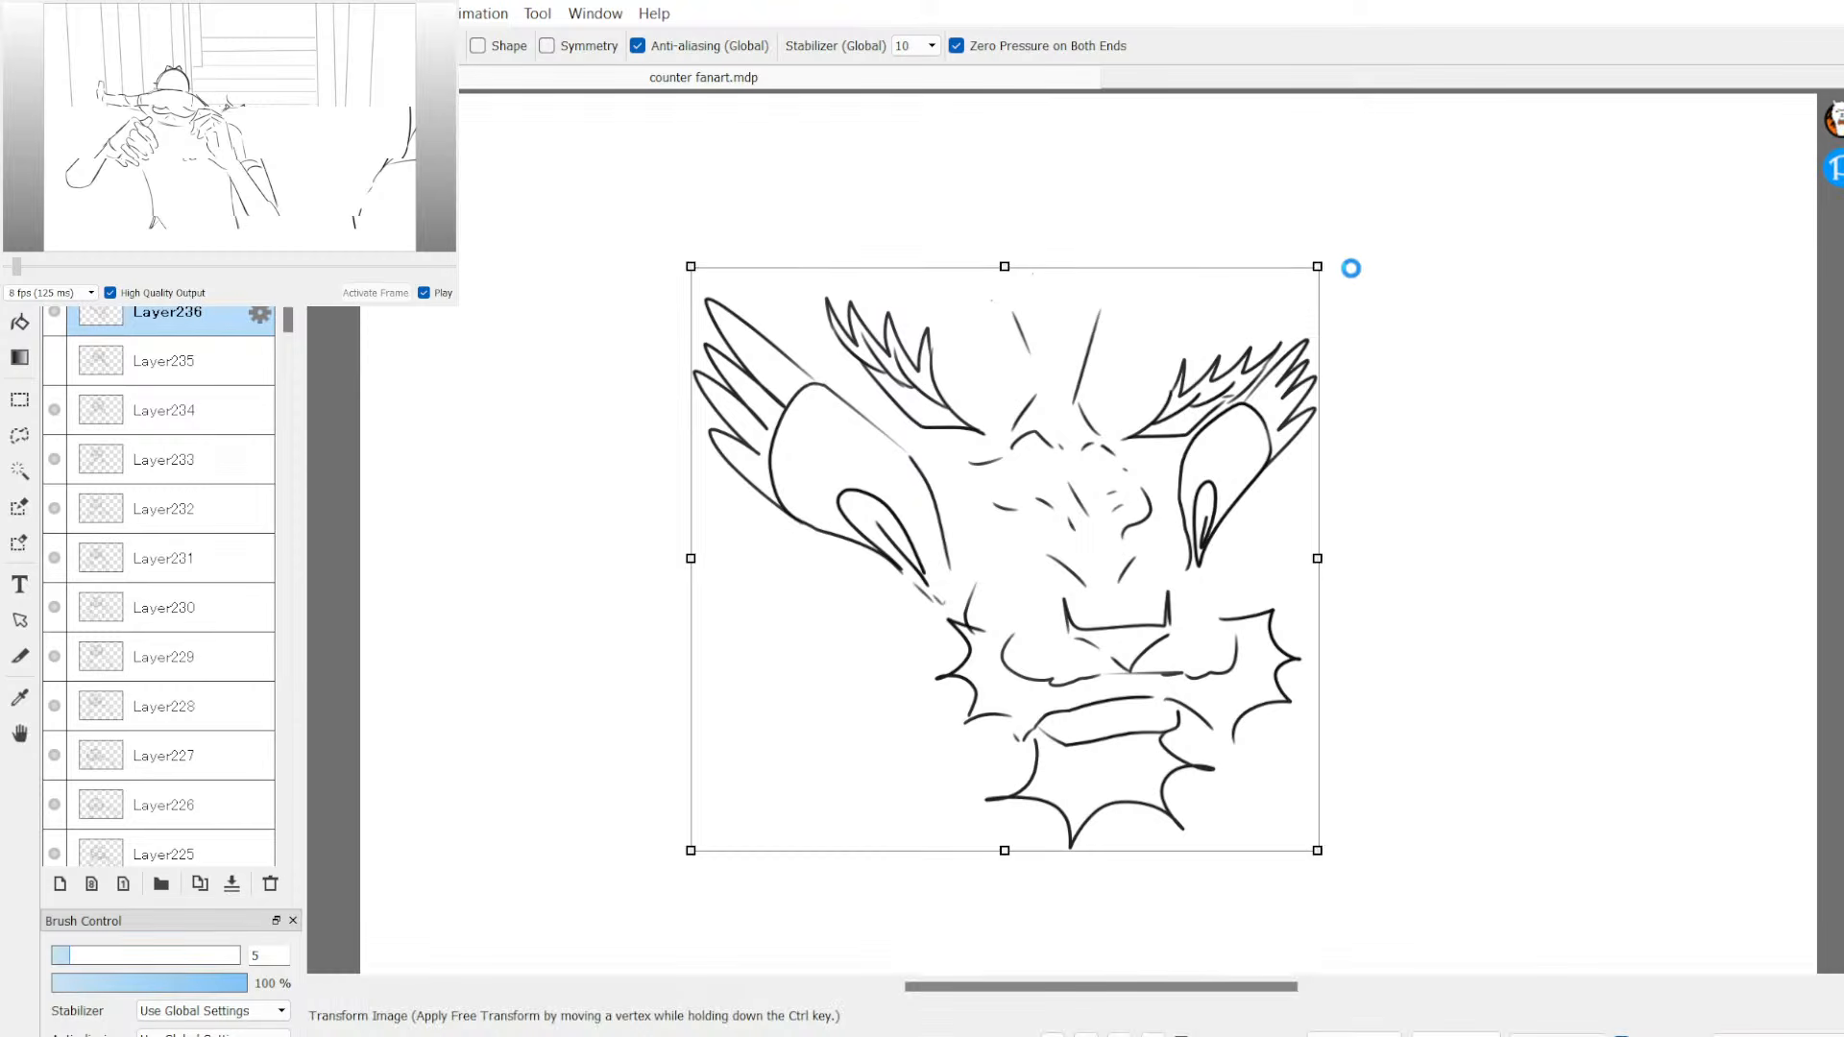
{"action": "mouse_move", "coordinate": [1355, 268]}
{"action": "left_mouse_down"}
{"action": "mouse_move", "coordinate": [1281, 292]}
{"action": "mouse_move", "coordinate": [1258, 323]}
{"action": "left_mouse_up"}
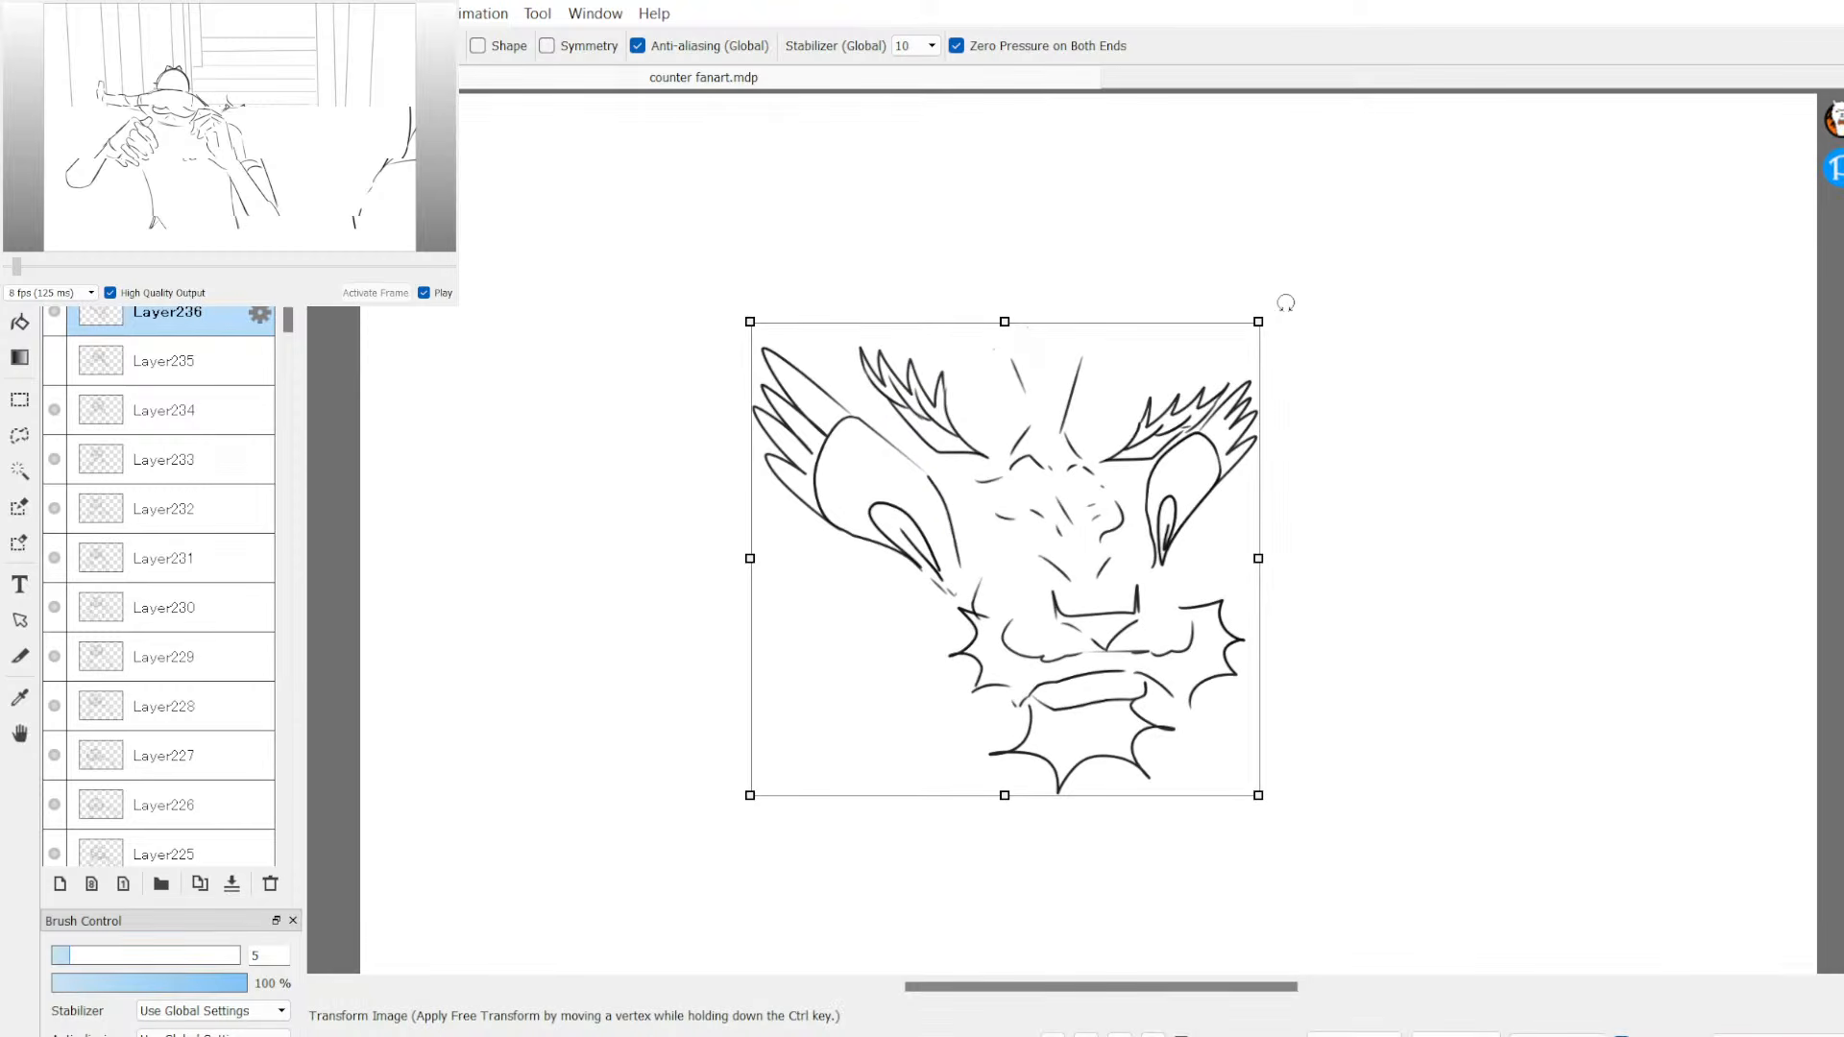
{"action": "key", "text": "Return"}
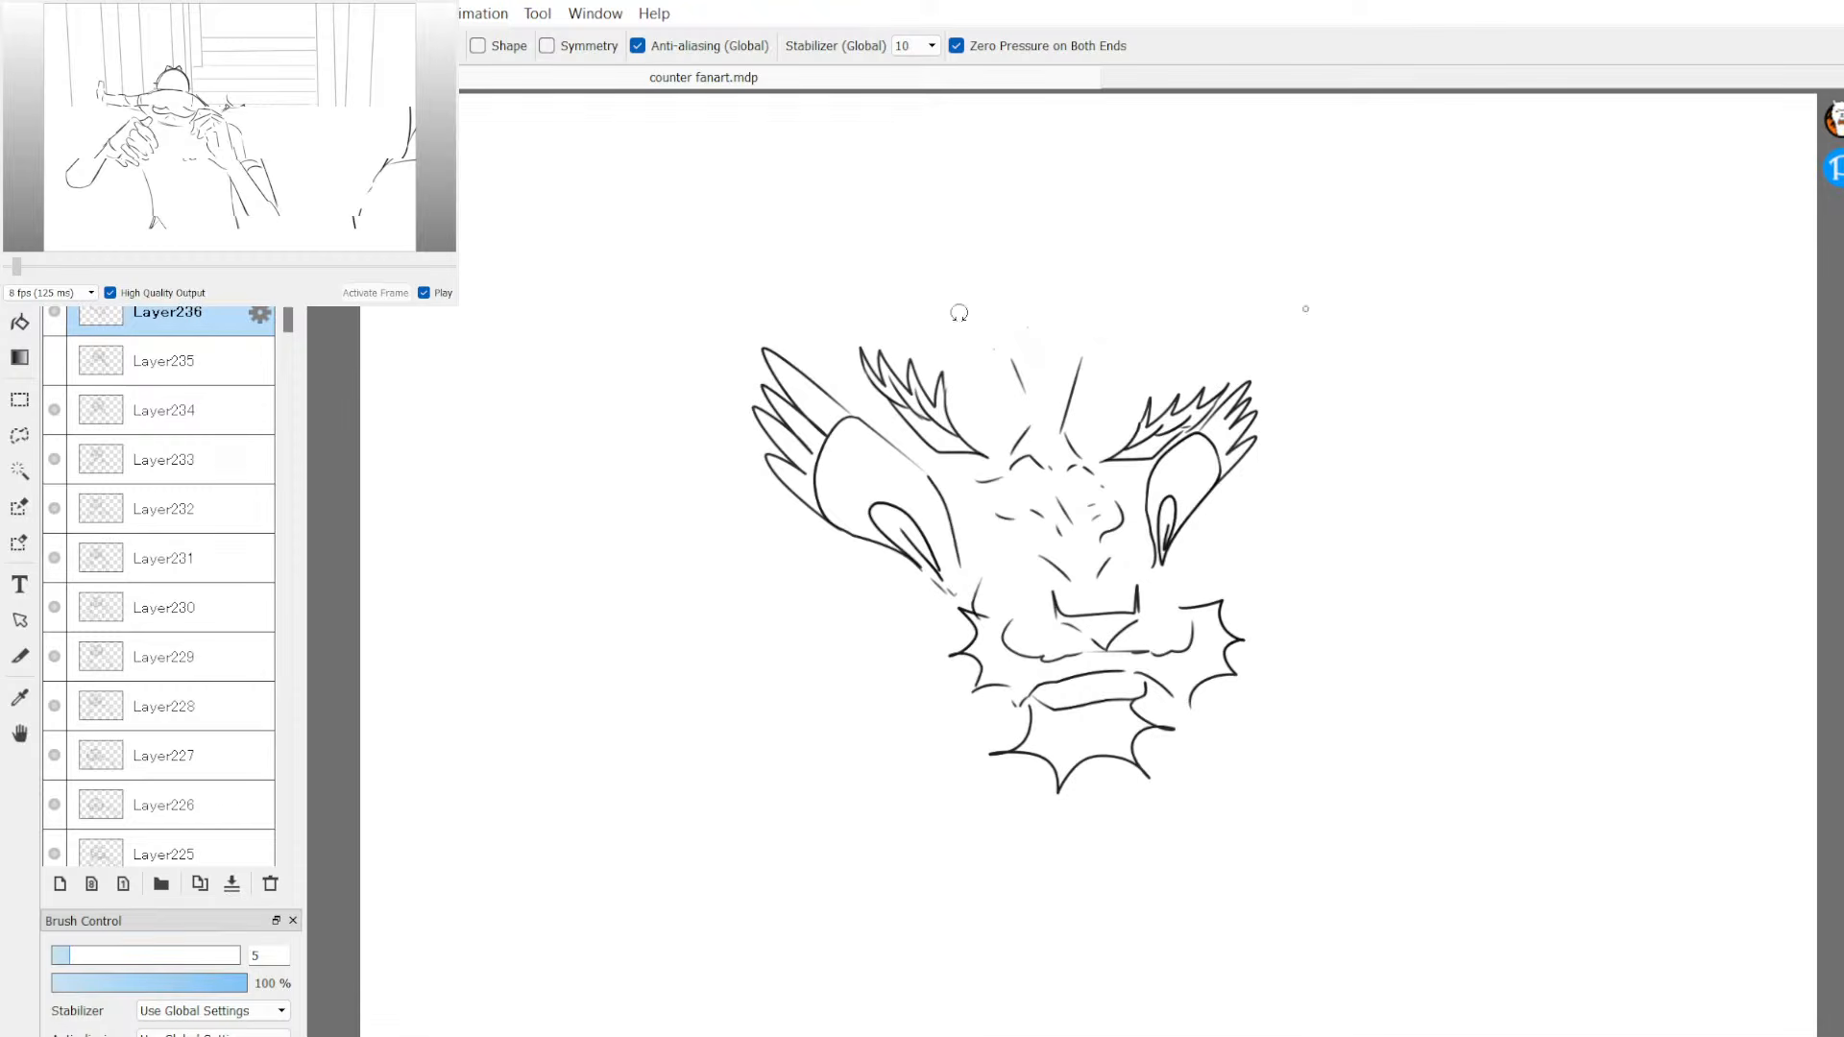
Step: Draw a lobed outline on one side of the crown and a tall narrow spike rising from the middle of the forehead
{"action": "mouse_move", "coordinate": [914, 281]}
{"action": "left_mouse_down"}
{"action": "mouse_move", "coordinate": [994, 274]}
{"action": "mouse_move", "coordinate": [1040, 326]}
{"action": "mouse_move", "coordinate": [1078, 261]}
{"action": "mouse_move", "coordinate": [1117, 288]}
{"action": "mouse_move", "coordinate": [1107, 238]}
{"action": "left_mouse_up"}
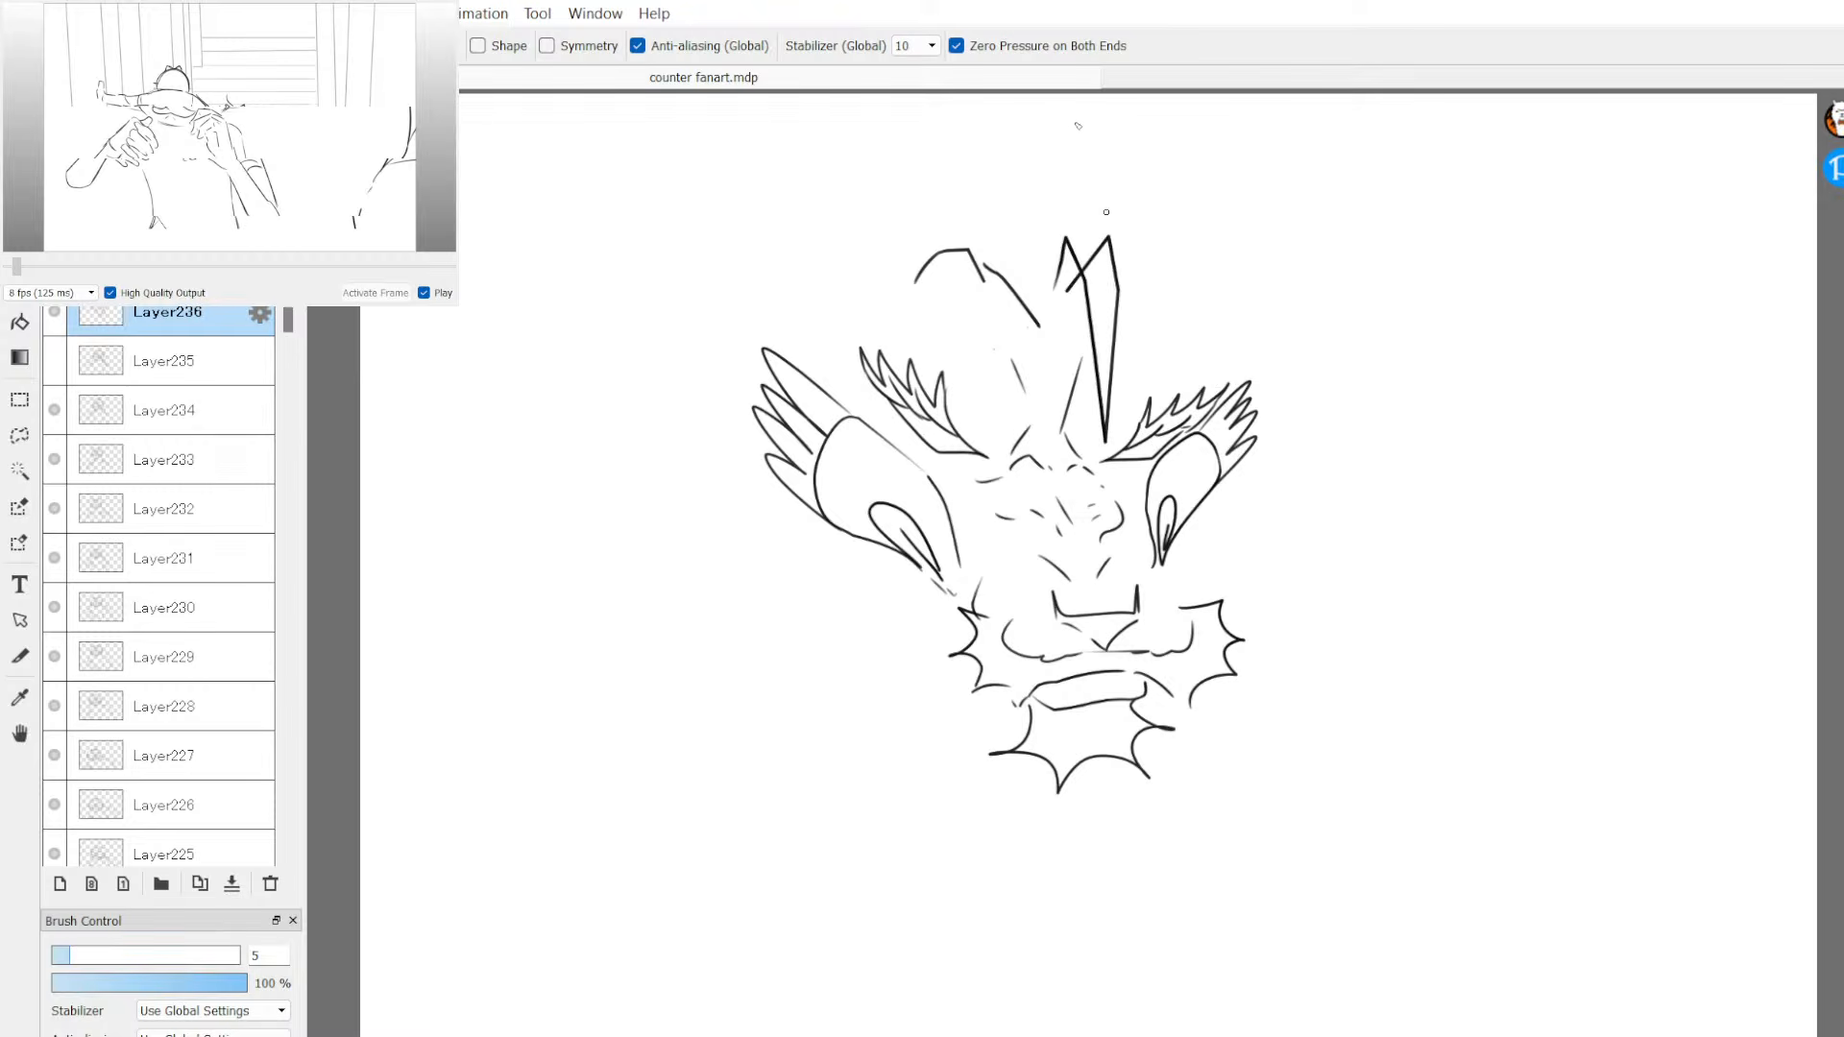
{"action": "key", "text": "ctrl+z"}
{"action": "key", "text": "ctrl+z"}
{"action": "mouse_move", "coordinate": [1047, 320]}
{"action": "left_mouse_down"}
{"action": "mouse_move", "coordinate": [1078, 231]}
{"action": "mouse_move", "coordinate": [1088, 449]}
{"action": "left_mouse_up"}
{"action": "mouse_move", "coordinate": [1081, 224]}
{"action": "left_mouse_down"}
{"action": "mouse_move", "coordinate": [1112, 365]}
{"action": "mouse_move", "coordinate": [1092, 446]}
{"action": "left_mouse_up"}
{"action": "key", "text": "ctrl+z"}
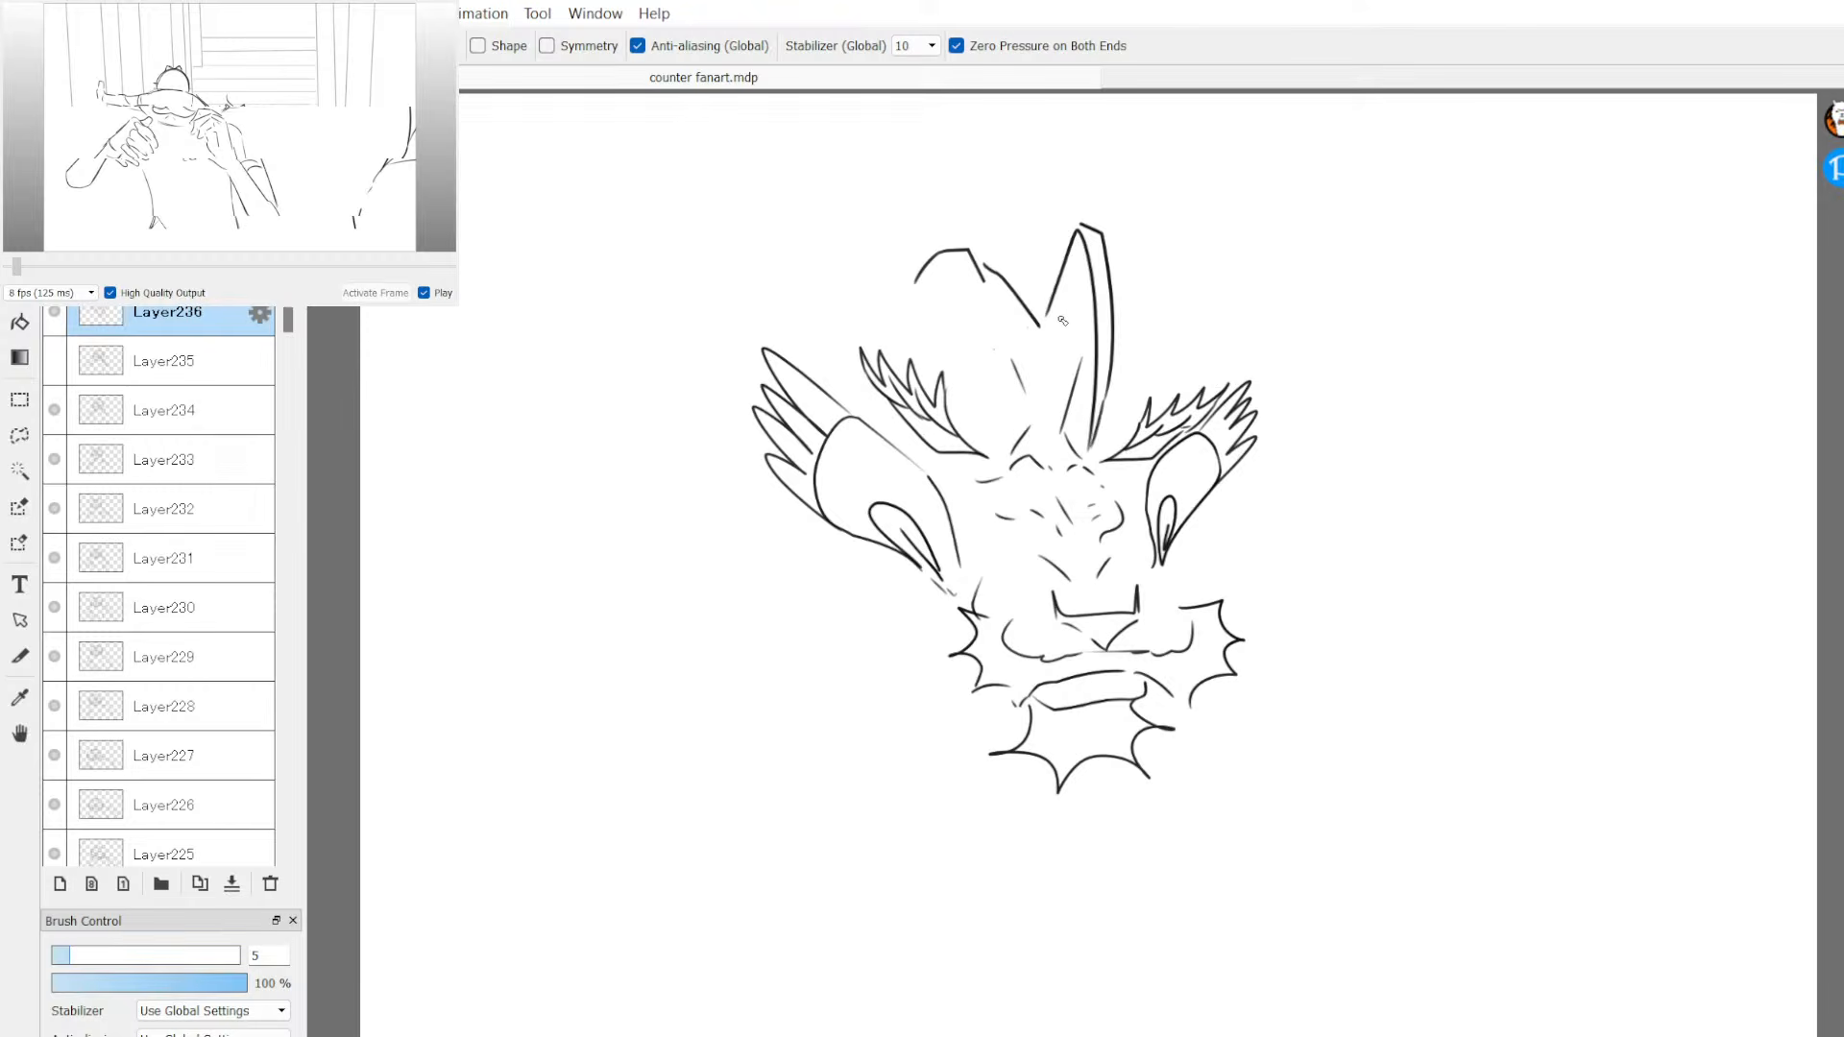
Step: Complete the other crown lobe, add a pointed horn on each side, and draw a branching antler above the first lobe
{"action": "mouse_move", "coordinate": [1049, 324]}
{"action": "left_mouse_down"}
{"action": "mouse_move", "coordinate": [1095, 254]}
{"action": "mouse_move", "coordinate": [1092, 290]}
{"action": "mouse_move", "coordinate": [1126, 257]}
{"action": "mouse_move", "coordinate": [1186, 318]}
{"action": "left_mouse_up"}
{"action": "left_click_drag", "start_coordinate": [898, 296], "coordinate": [894, 351]}
{"action": "left_click_drag", "start_coordinate": [1201, 331], "coordinate": [1208, 356]}
{"action": "mouse_move", "coordinate": [882, 332]}
{"action": "left_mouse_down"}
{"action": "mouse_move", "coordinate": [824, 185]}
{"action": "mouse_move", "coordinate": [876, 344]}
{"action": "left_mouse_up"}
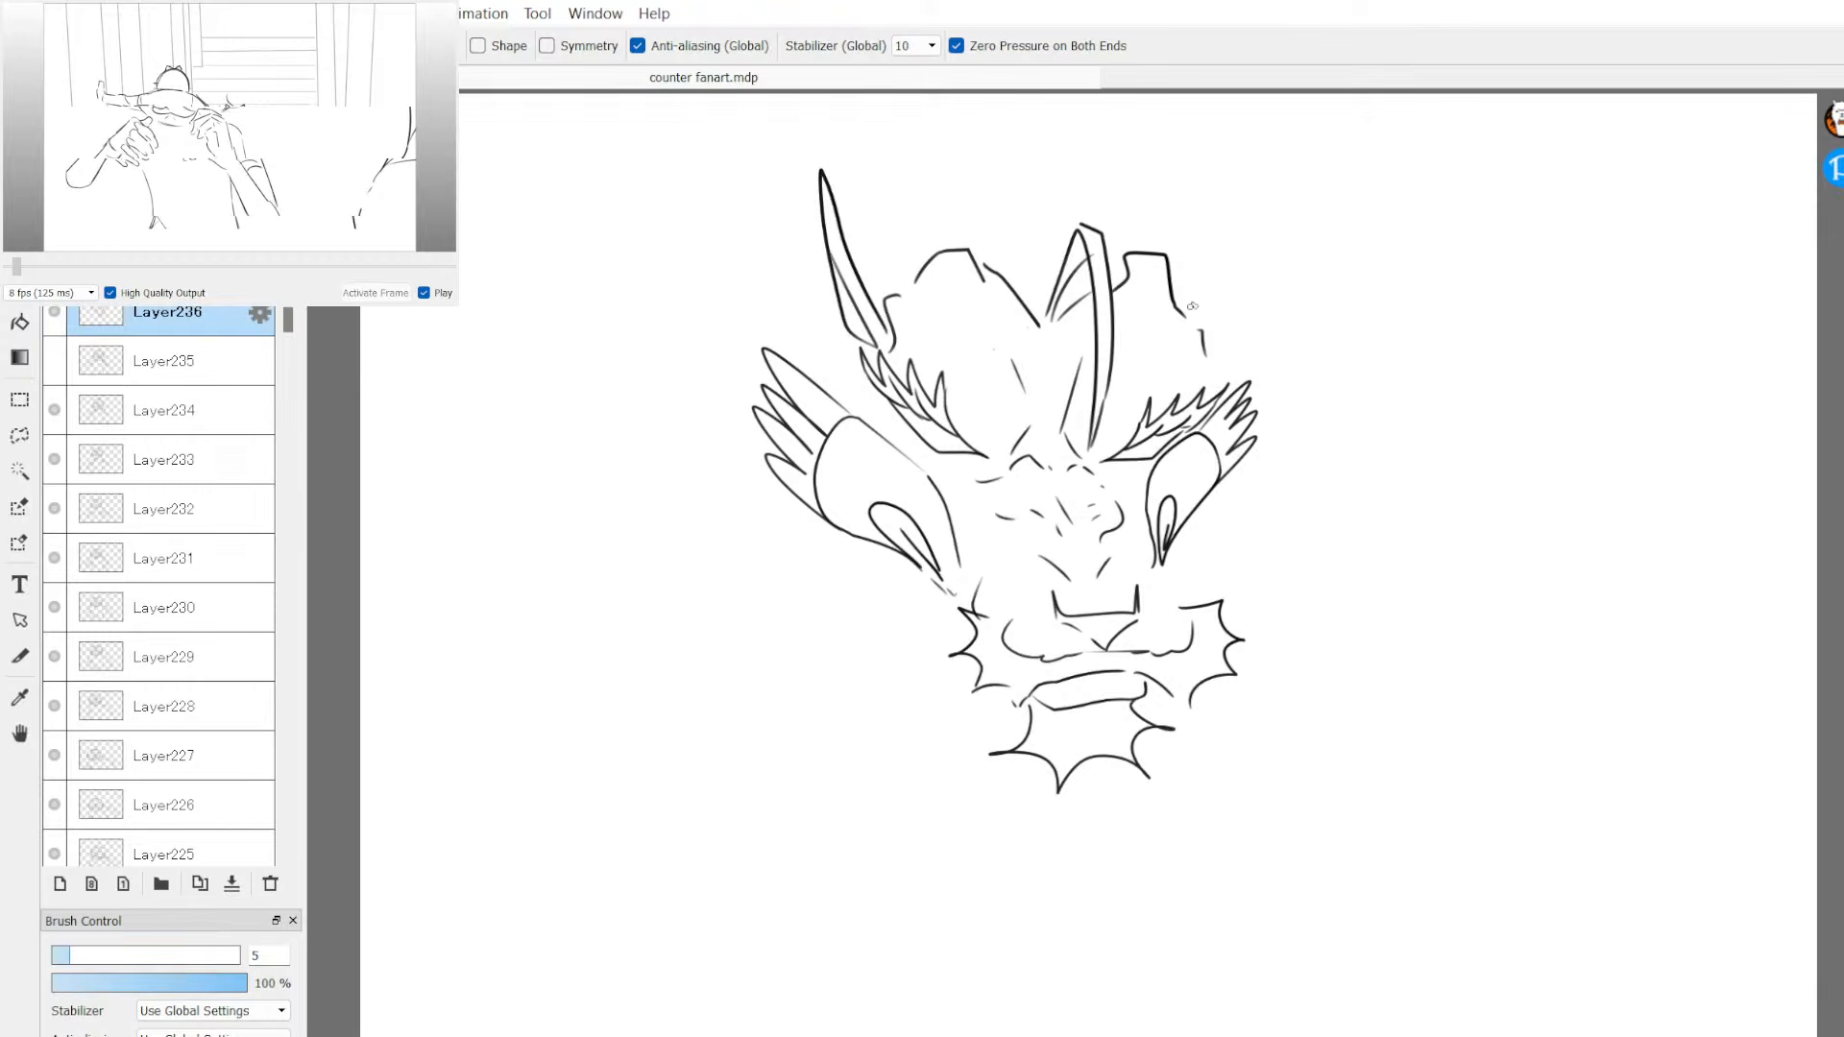
{"action": "left_click_drag", "start_coordinate": [1191, 305], "coordinate": [1204, 291]}
{"action": "mouse_move", "coordinate": [920, 267]}
{"action": "left_mouse_down"}
{"action": "mouse_move", "coordinate": [859, 210]}
{"action": "mouse_move", "coordinate": [879, 168]}
{"action": "mouse_move", "coordinate": [912, 214]}
{"action": "mouse_move", "coordinate": [949, 188]}
{"action": "mouse_move", "coordinate": [894, 228]}
{"action": "mouse_move", "coordinate": [874, 163]}
{"action": "mouse_move", "coordinate": [917, 211]}
{"action": "mouse_move", "coordinate": [966, 207]}
{"action": "mouse_move", "coordinate": [930, 146]}
{"action": "mouse_move", "coordinate": [932, 197]}
{"action": "left_mouse_up"}
{"action": "key", "text": "ctrl+z"}
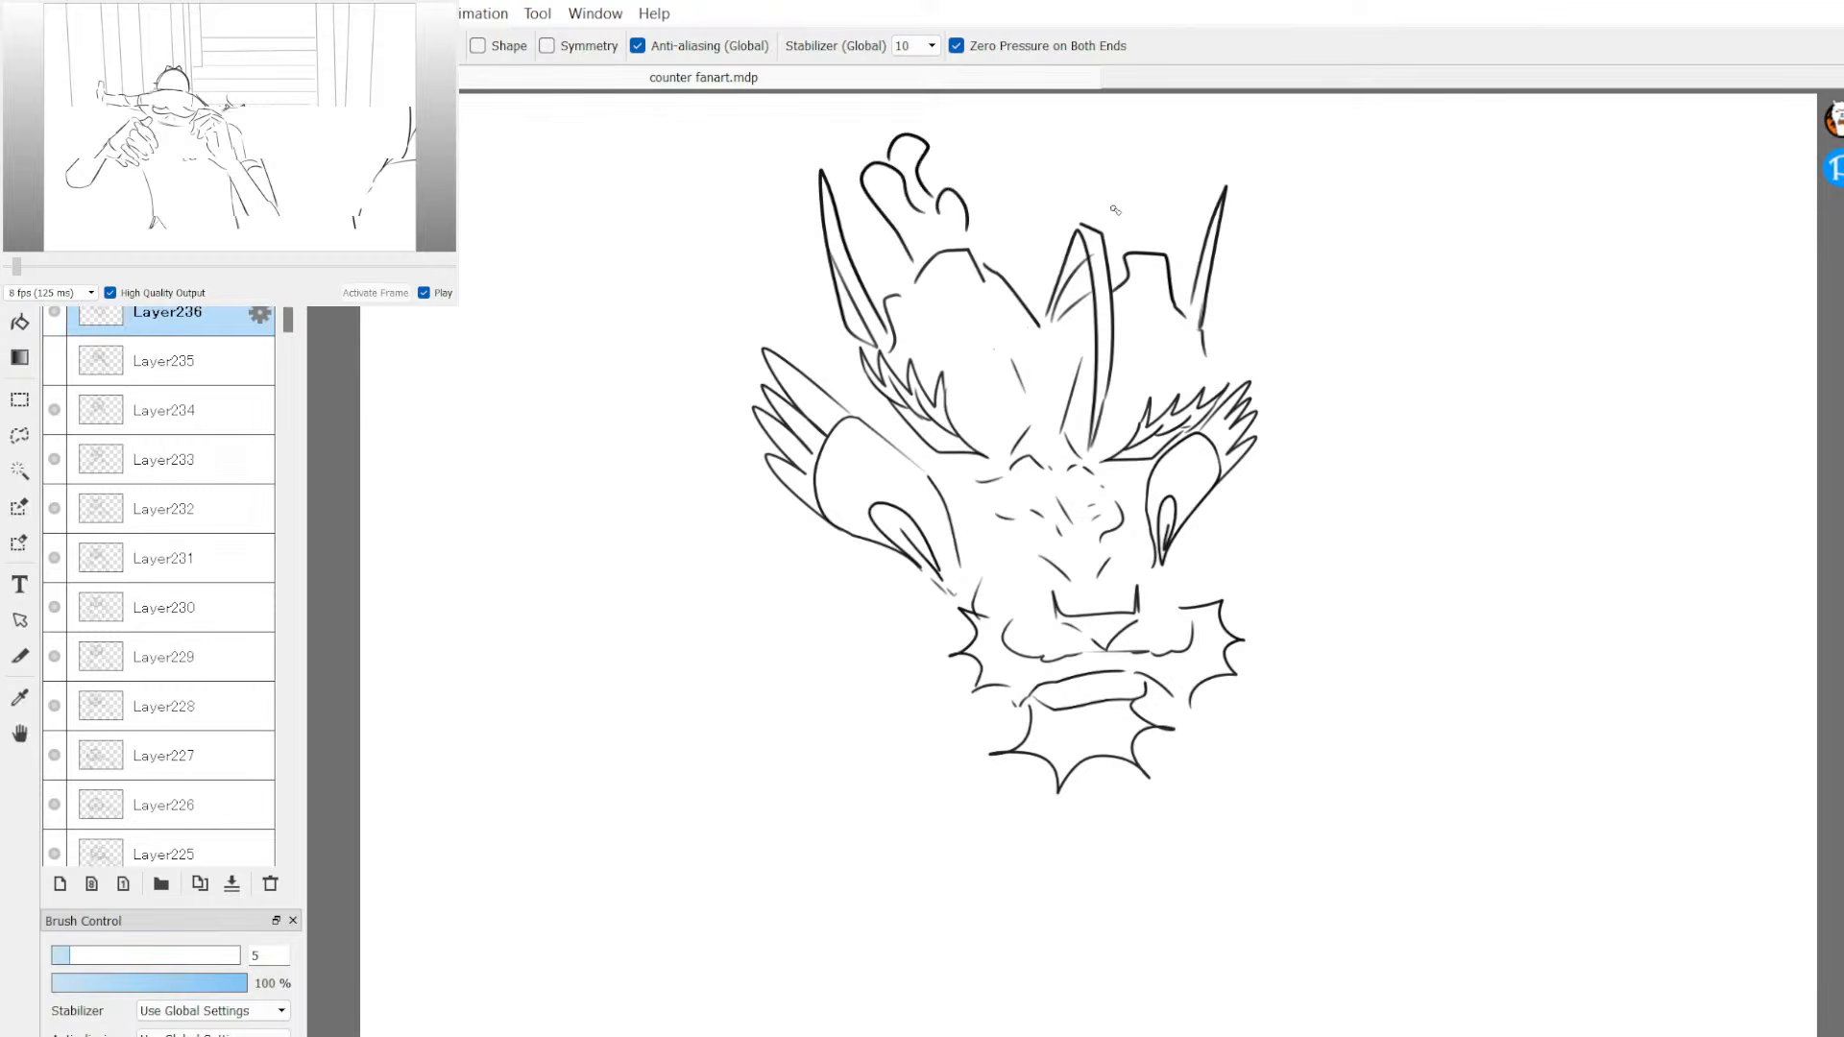
Step: Draw the second branching antler and the jagged hair outline behind the antlers and horns
{"action": "mouse_move", "coordinate": [1121, 228]}
{"action": "left_mouse_down"}
{"action": "mouse_move", "coordinate": [1114, 200]}
{"action": "mouse_move", "coordinate": [1180, 207]}
{"action": "mouse_move", "coordinate": [1120, 158]}
{"action": "mouse_move", "coordinate": [1152, 171]}
{"action": "left_mouse_up"}
{"action": "left_click_drag", "start_coordinate": [949, 148], "coordinate": [1098, 169]}
{"action": "left_click_drag", "start_coordinate": [819, 231], "coordinate": [810, 368]}
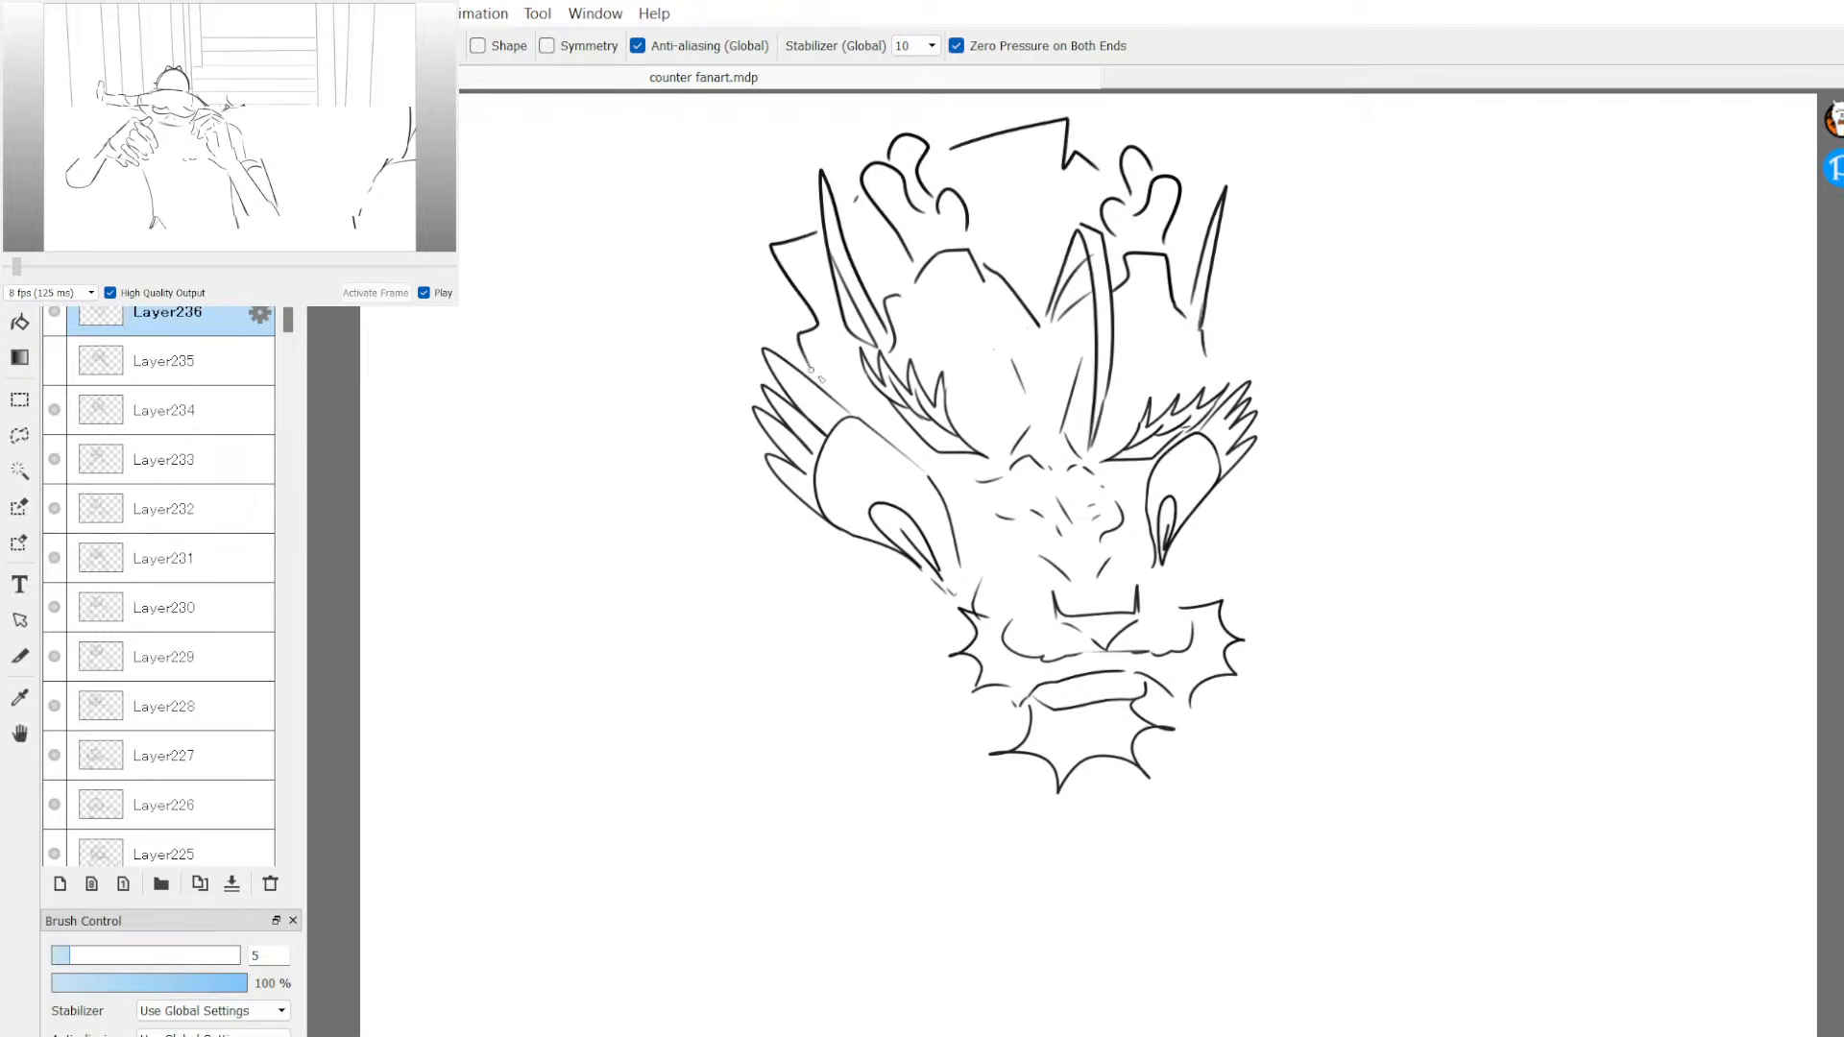
{"action": "left_click_drag", "start_coordinate": [1182, 217], "coordinate": [1201, 241]}
{"action": "left_click_drag", "start_coordinate": [1242, 308], "coordinate": [1231, 358]}
Step: Draw flared hair strands and long hanging locks below the larger ear, with short side lines along the cheeks
{"action": "left_click_drag", "start_coordinate": [816, 536], "coordinate": [727, 628]}
{"action": "mouse_move", "coordinate": [823, 573]}
{"action": "left_mouse_down"}
{"action": "mouse_move", "coordinate": [778, 710]}
{"action": "mouse_move", "coordinate": [903, 925]}
{"action": "left_mouse_up"}
{"action": "left_click_drag", "start_coordinate": [853, 737], "coordinate": [899, 941]}
{"action": "left_click_drag", "start_coordinate": [900, 570], "coordinate": [922, 725]}
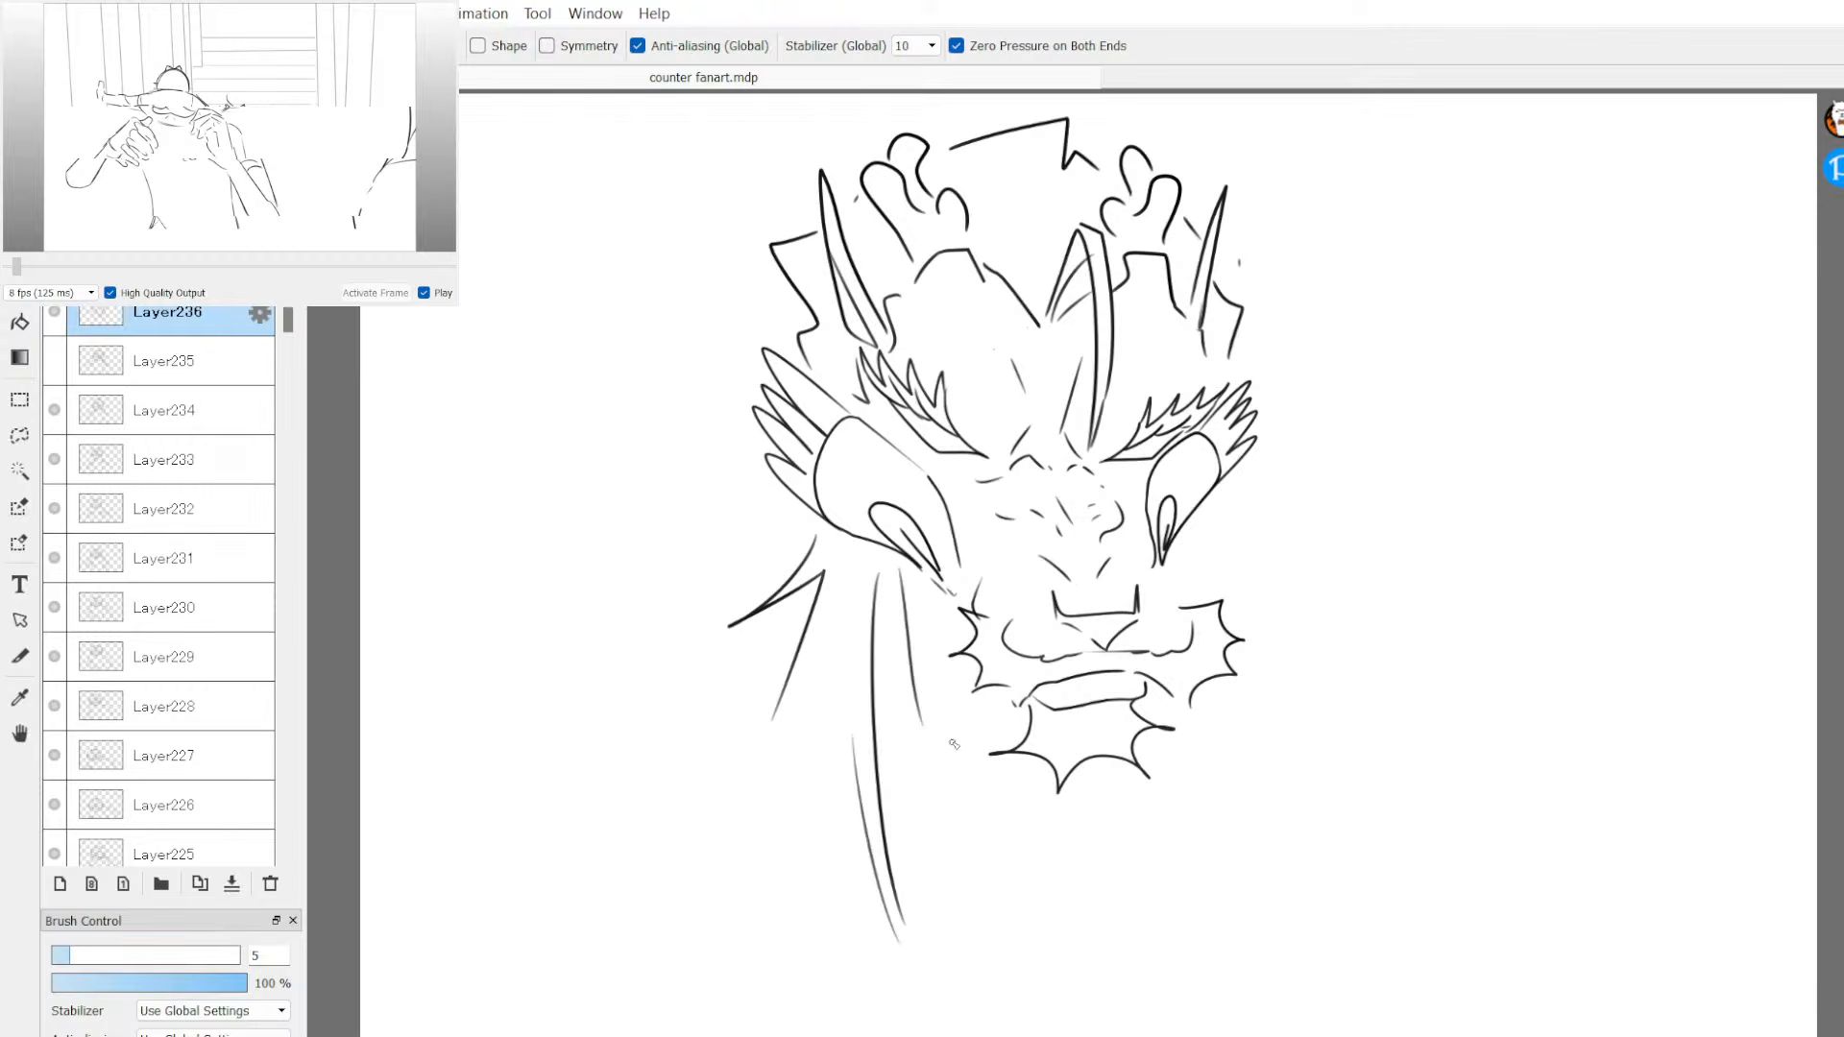
{"action": "left_click_drag", "start_coordinate": [907, 604], "coordinate": [960, 634]}
{"action": "left_click_drag", "start_coordinate": [1183, 538], "coordinate": [1182, 592]}
Step: Erase the lower edge of the larger eyebrow and redraw both eyebrows' lower edges with heavier lines
{"action": "key", "text": "e"}
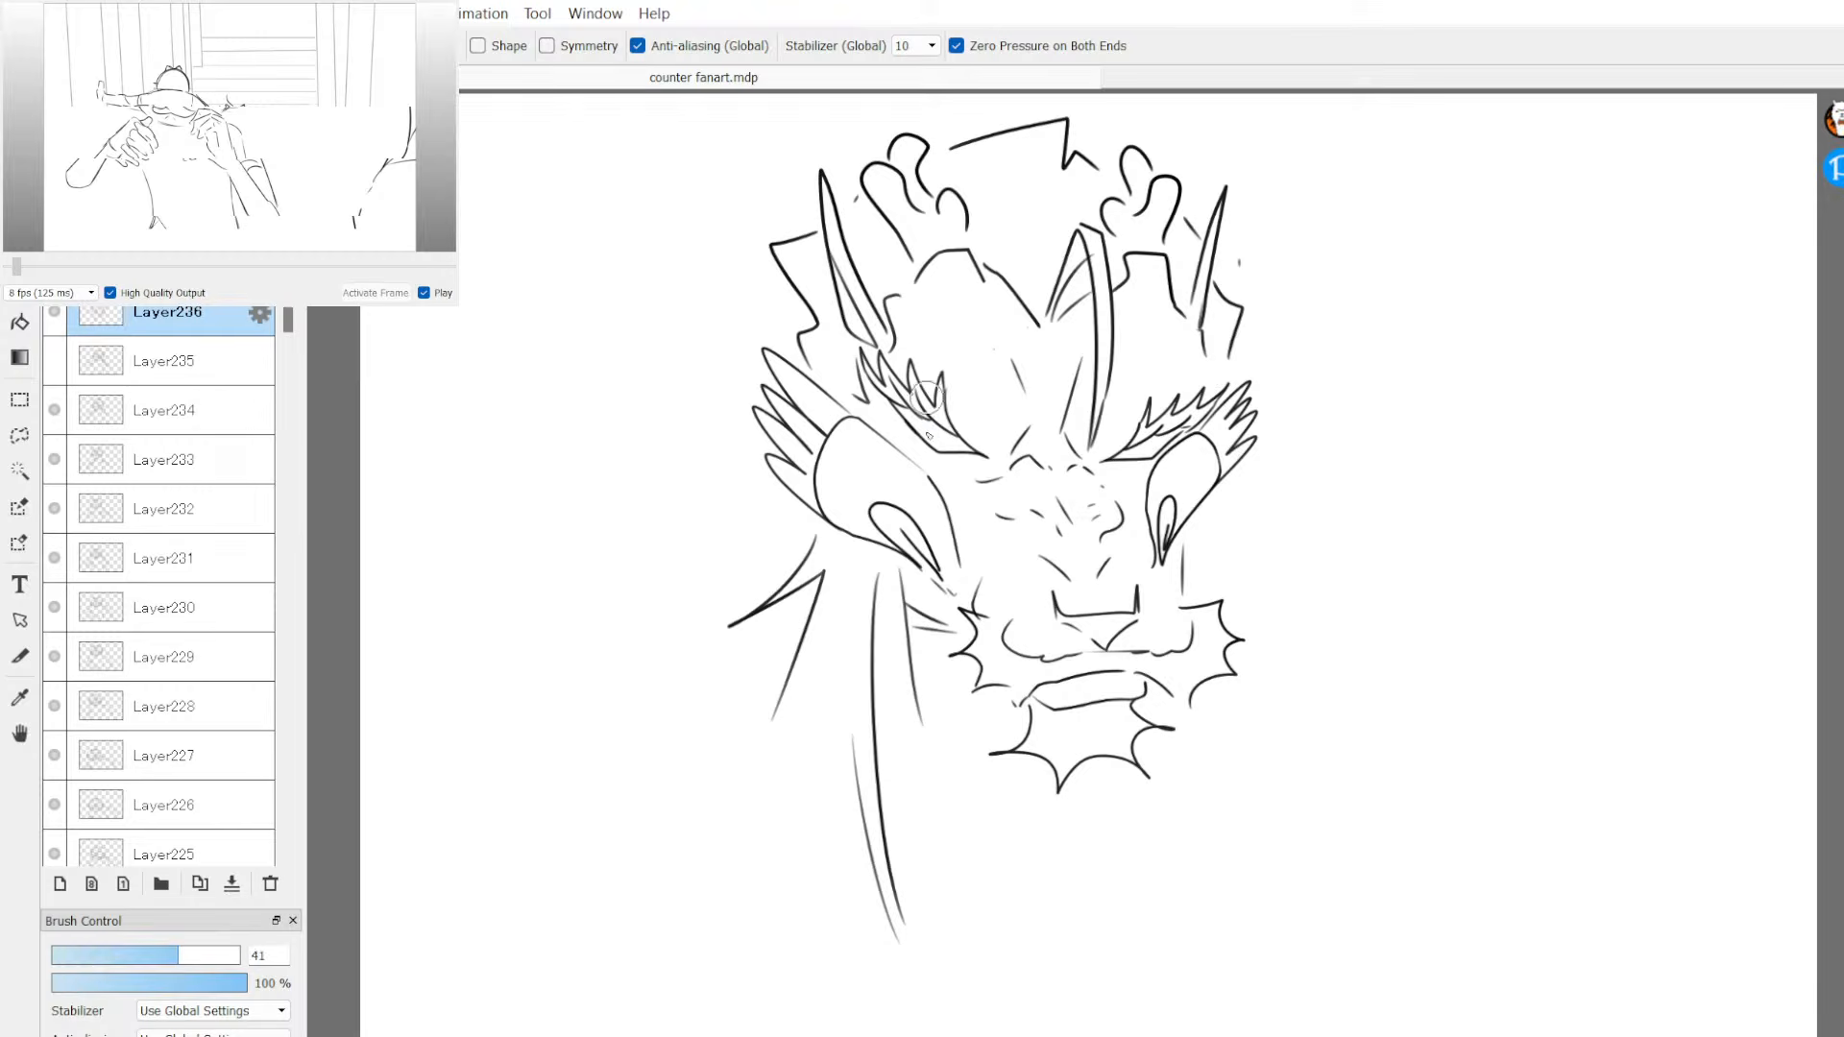
{"action": "key", "text": "b"}
{"action": "key", "text": "e"}
{"action": "left_click_drag", "start_coordinate": [907, 425], "coordinate": [939, 451]}
{"action": "key", "text": "b"}
{"action": "key", "text": "e"}
{"action": "key", "text": "b"}
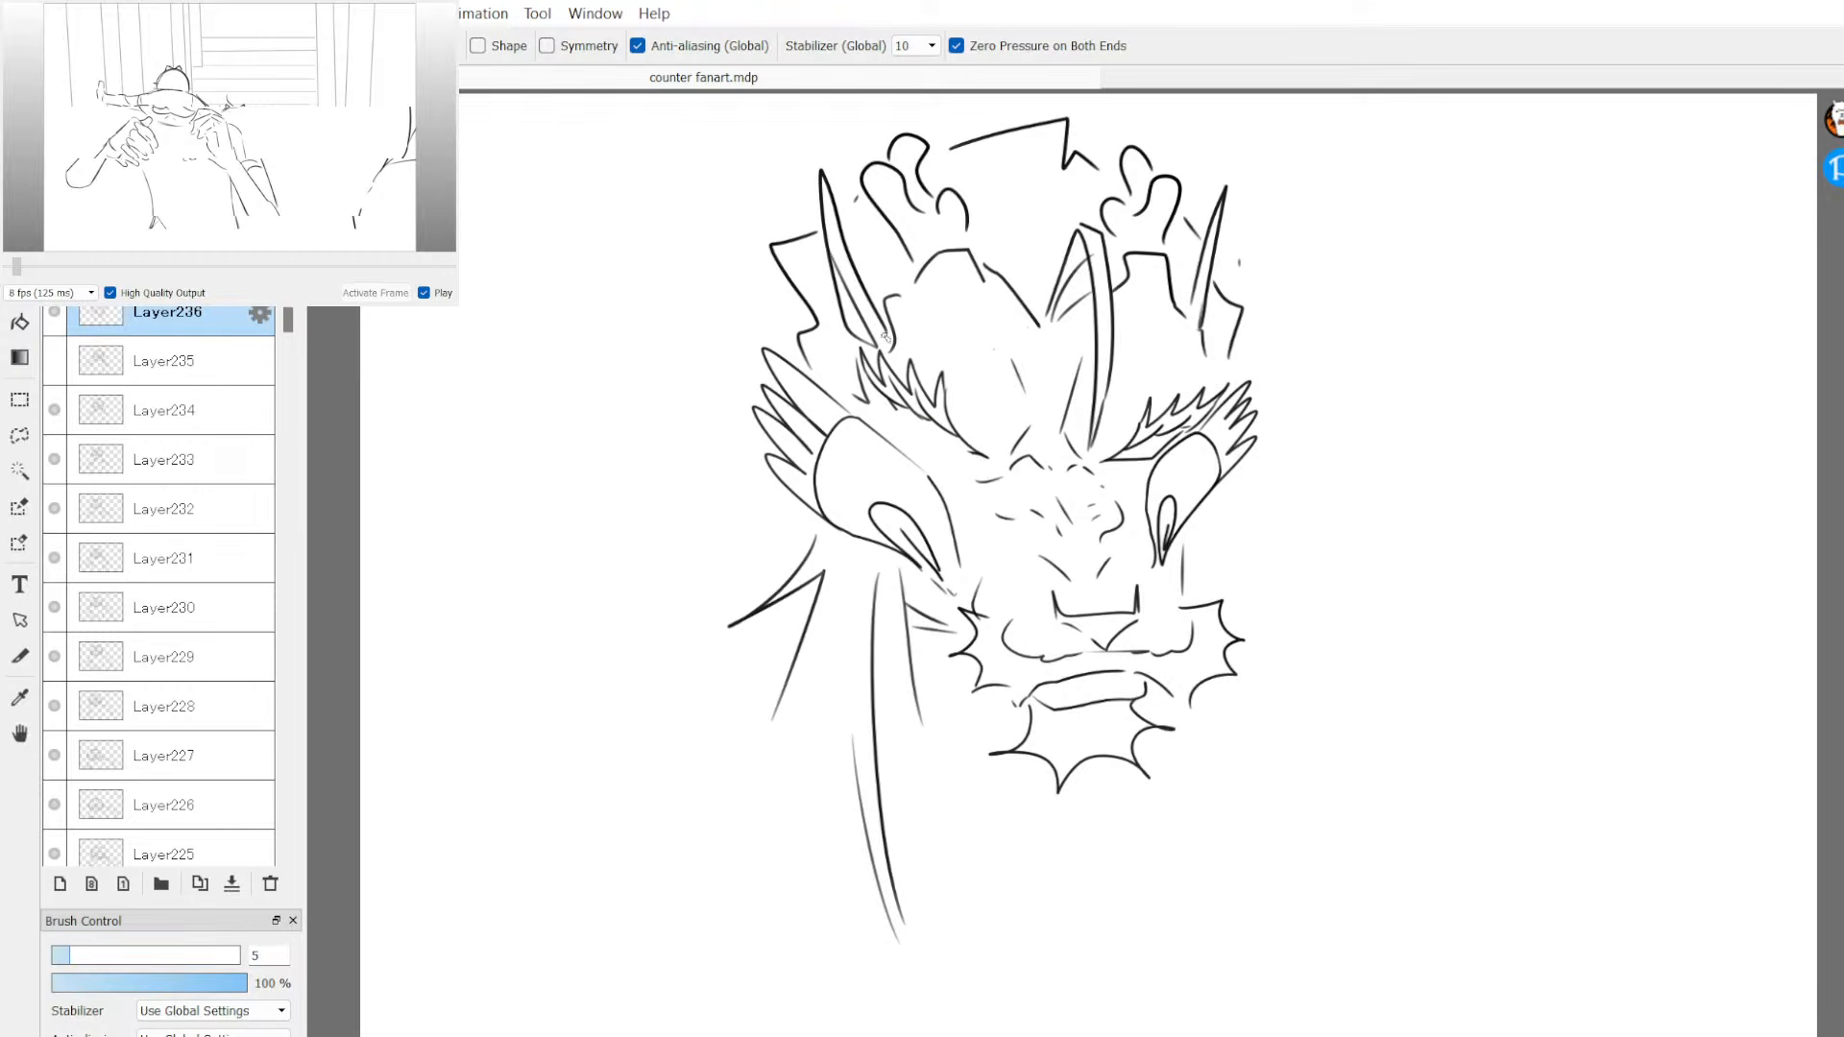
{"action": "mouse_move", "coordinate": [890, 396]}
{"action": "left_mouse_down"}
{"action": "mouse_move", "coordinate": [924, 456]}
{"action": "mouse_move", "coordinate": [906, 283]}
{"action": "mouse_move", "coordinate": [1024, 281]}
{"action": "mouse_move", "coordinate": [1000, 292]}
{"action": "mouse_move", "coordinate": [809, 203]}
{"action": "mouse_move", "coordinate": [892, 407]}
{"action": "mouse_move", "coordinate": [928, 454]}
{"action": "mouse_move", "coordinate": [988, 461]}
{"action": "left_mouse_up"}
{"action": "key", "text": "ctrl+z"}
{"action": "key", "text": "ctrl+z"}
{"action": "key", "text": "ctrl+z"}
{"action": "mouse_move", "coordinate": [1109, 461]}
{"action": "left_mouse_down"}
{"action": "mouse_move", "coordinate": [1150, 460]}
{"action": "mouse_move", "coordinate": [1190, 422]}
{"action": "left_mouse_up"}
{"action": "key", "text": "ctrl+z"}
Step: Draw curved hanging locks beside the far cheek, and add double jaw lines beside and below the beard
{"action": "left_click_drag", "start_coordinate": [1222, 696], "coordinate": [1276, 881]}
{"action": "left_click_drag", "start_coordinate": [1210, 740], "coordinate": [1266, 876]}
{"action": "left_click_drag", "start_coordinate": [1245, 690], "coordinate": [1306, 780]}
{"action": "left_click_drag", "start_coordinate": [1247, 716], "coordinate": [1312, 781]}
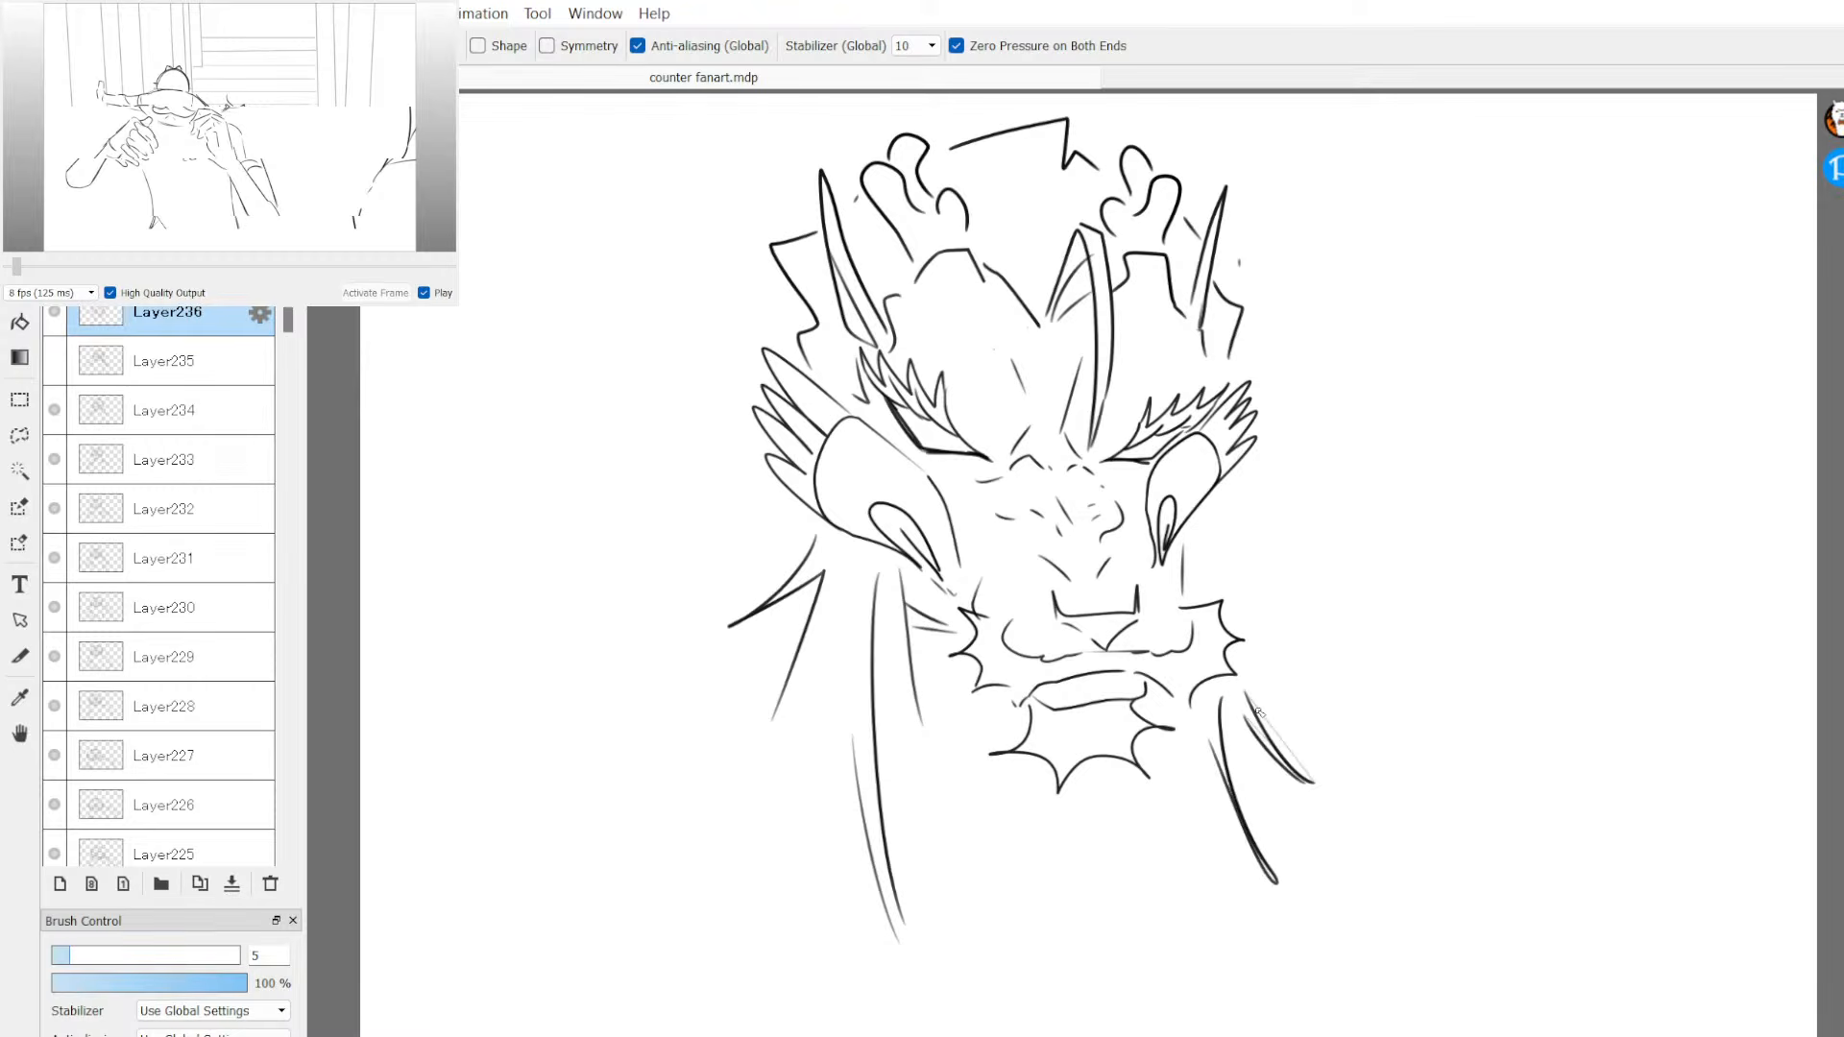
{"action": "left_click_drag", "start_coordinate": [918, 693], "coordinate": [1001, 718]}
{"action": "left_click_drag", "start_coordinate": [953, 810], "coordinate": [1137, 805]}
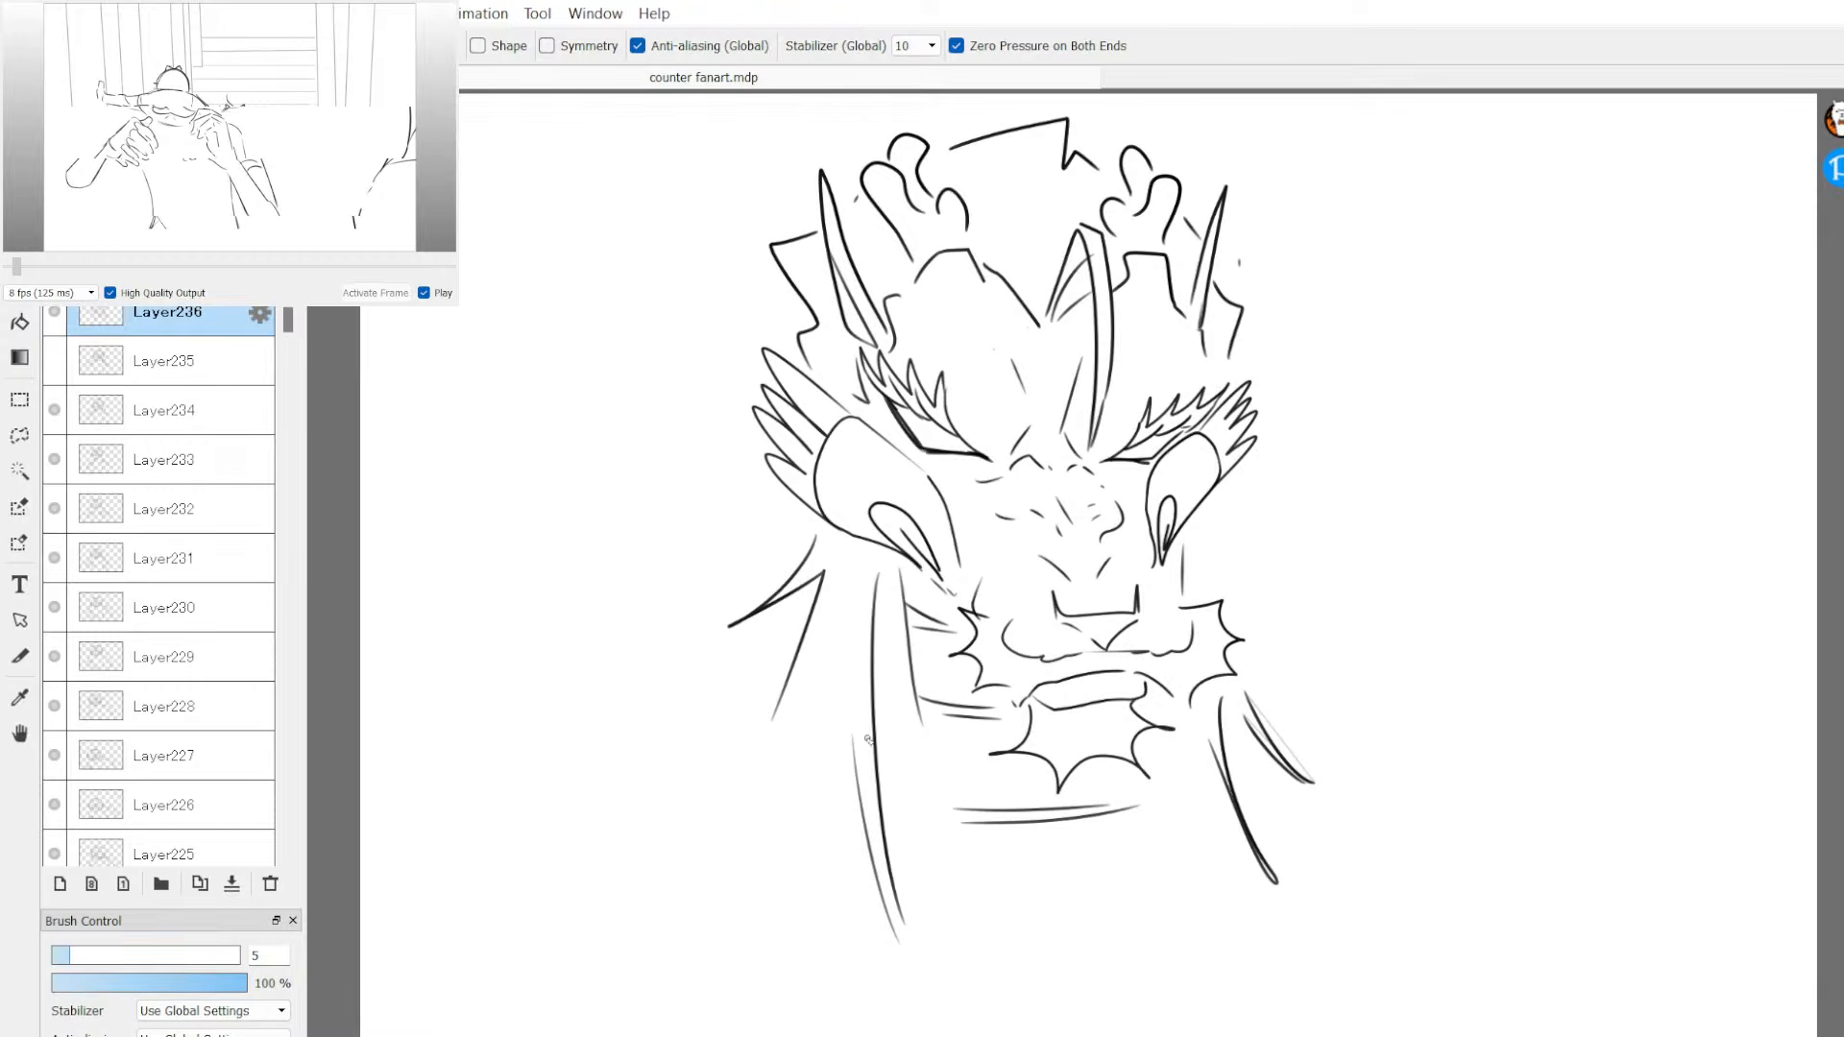
Step: Draw the neck and open collar below the jaw, with an angular hair outline beside the long locks
{"action": "mouse_move", "coordinate": [895, 790]}
{"action": "left_mouse_down"}
{"action": "mouse_move", "coordinate": [1008, 848]}
{"action": "mouse_move", "coordinate": [1056, 951]}
{"action": "mouse_move", "coordinate": [957, 966]}
{"action": "left_mouse_up"}
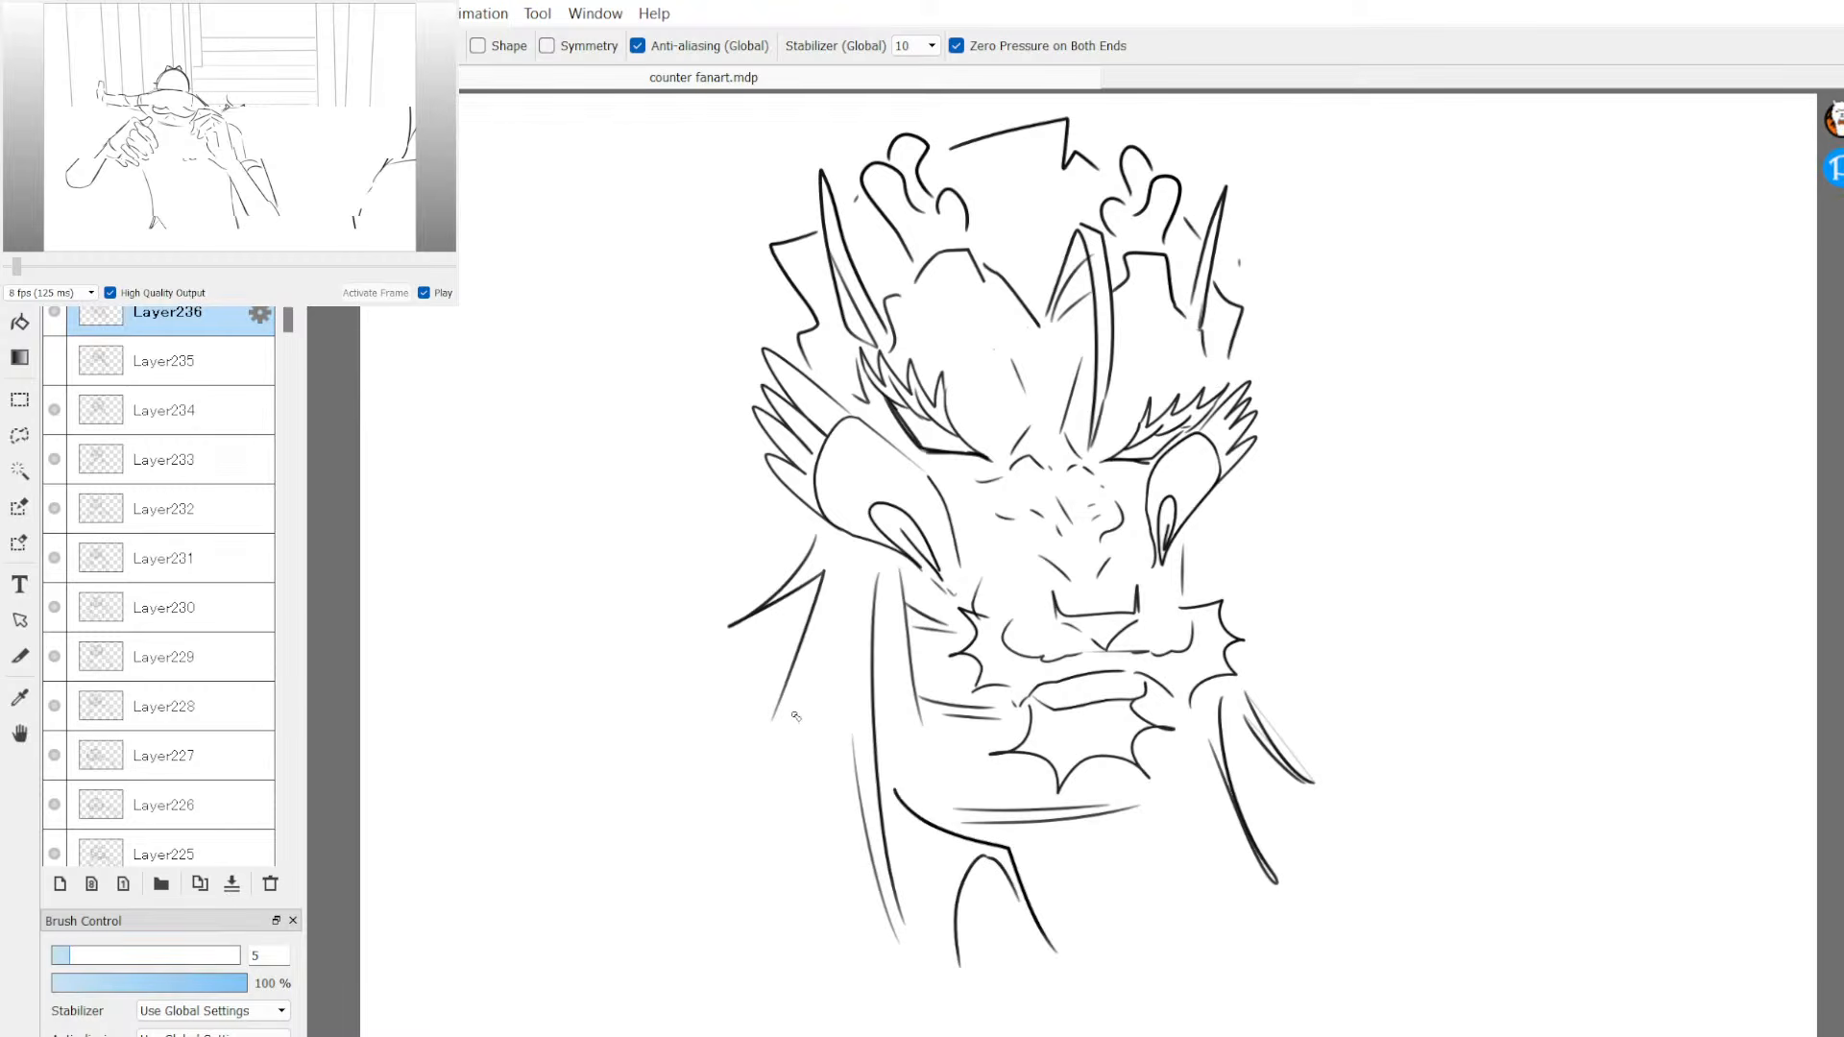
{"action": "mouse_move", "coordinate": [832, 717]}
{"action": "left_mouse_down"}
{"action": "mouse_move", "coordinate": [788, 705]}
{"action": "mouse_move", "coordinate": [750, 810]}
{"action": "mouse_move", "coordinate": [855, 946]}
{"action": "left_mouse_up"}
{"action": "mouse_move", "coordinate": [1068, 964]}
{"action": "left_mouse_down"}
{"action": "mouse_move", "coordinate": [1115, 928]}
{"action": "mouse_move", "coordinate": [1143, 834]}
{"action": "mouse_move", "coordinate": [1163, 999]}
{"action": "left_mouse_up"}
{"action": "left_click_drag", "start_coordinate": [1198, 766], "coordinate": [1161, 876]}
{"action": "left_click_drag", "start_coordinate": [1116, 940], "coordinate": [1075, 1007]}
{"action": "key", "text": "ctrl+z"}
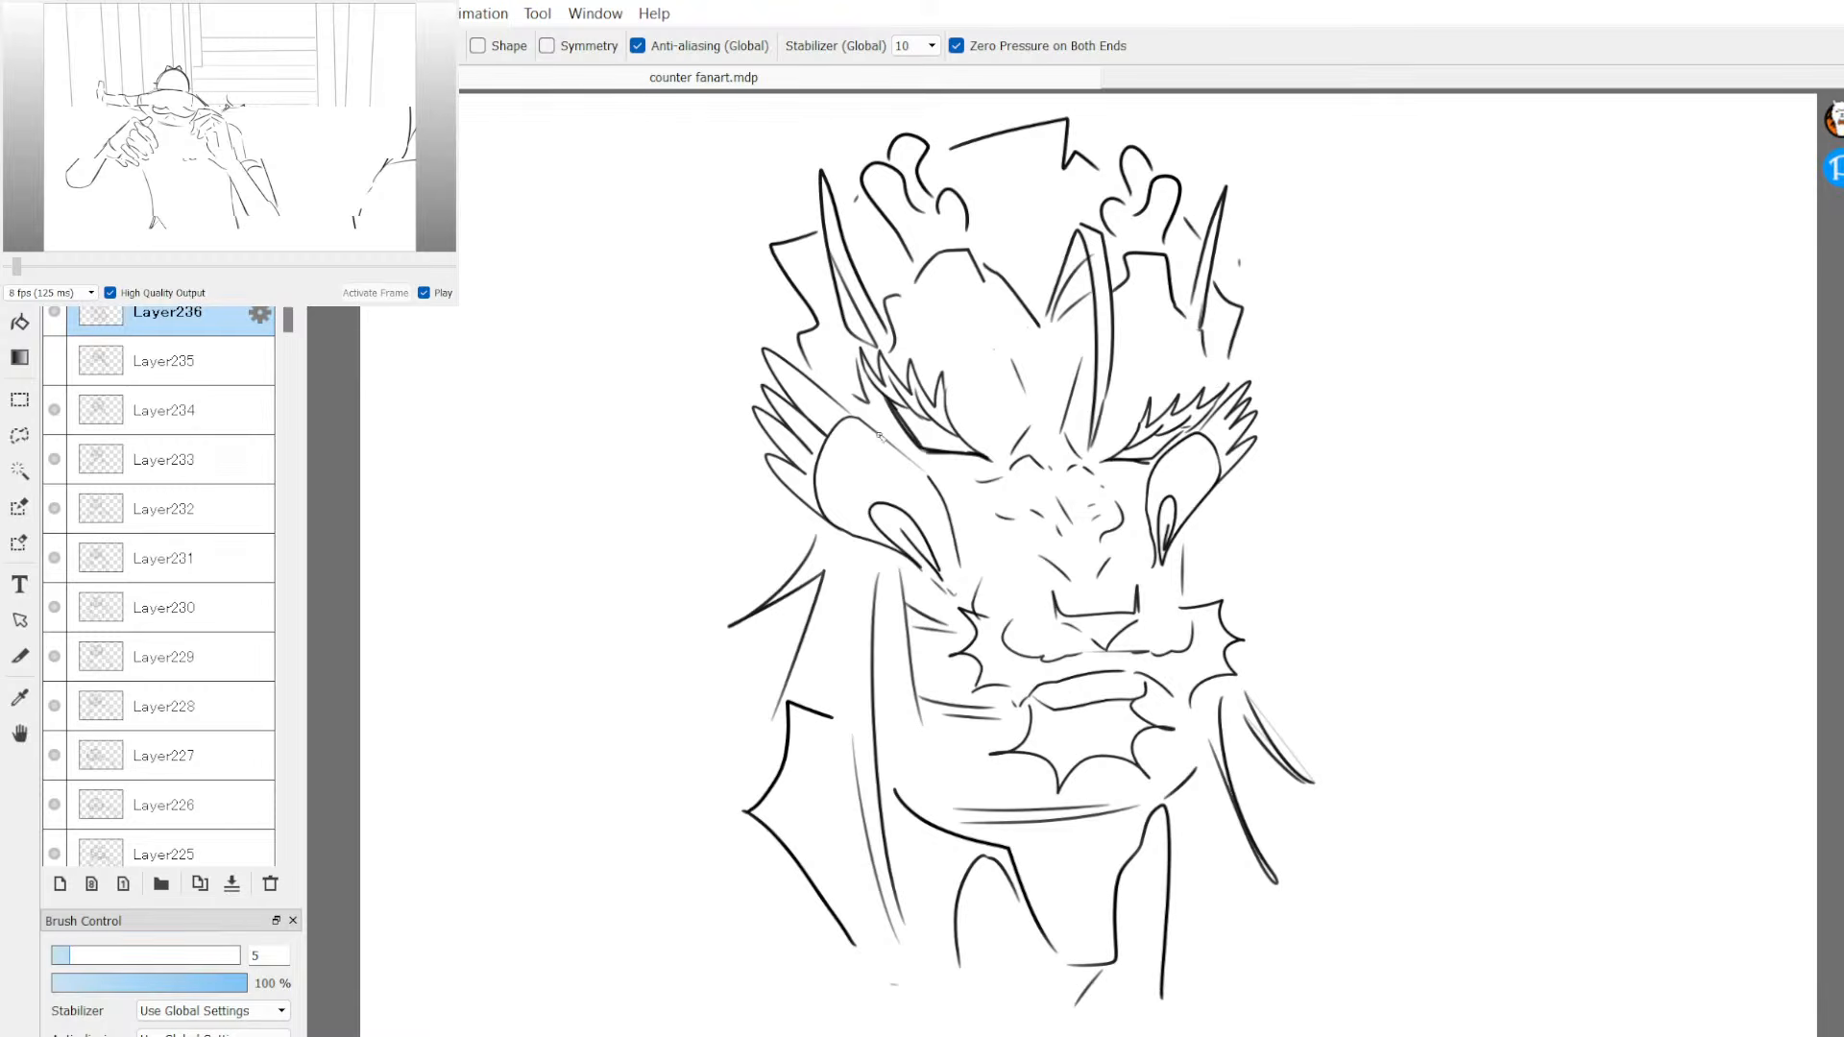
Step: Draw a bold zigzag line across the face beneath the eyebrows, from one ear to the other
{"action": "mouse_move", "coordinate": [879, 437]}
{"action": "left_mouse_down"}
{"action": "mouse_move", "coordinate": [919, 477]}
{"action": "mouse_move", "coordinate": [1066, 475]}
{"action": "mouse_move", "coordinate": [1130, 506]}
{"action": "mouse_move", "coordinate": [1247, 419]}
{"action": "left_mouse_up"}
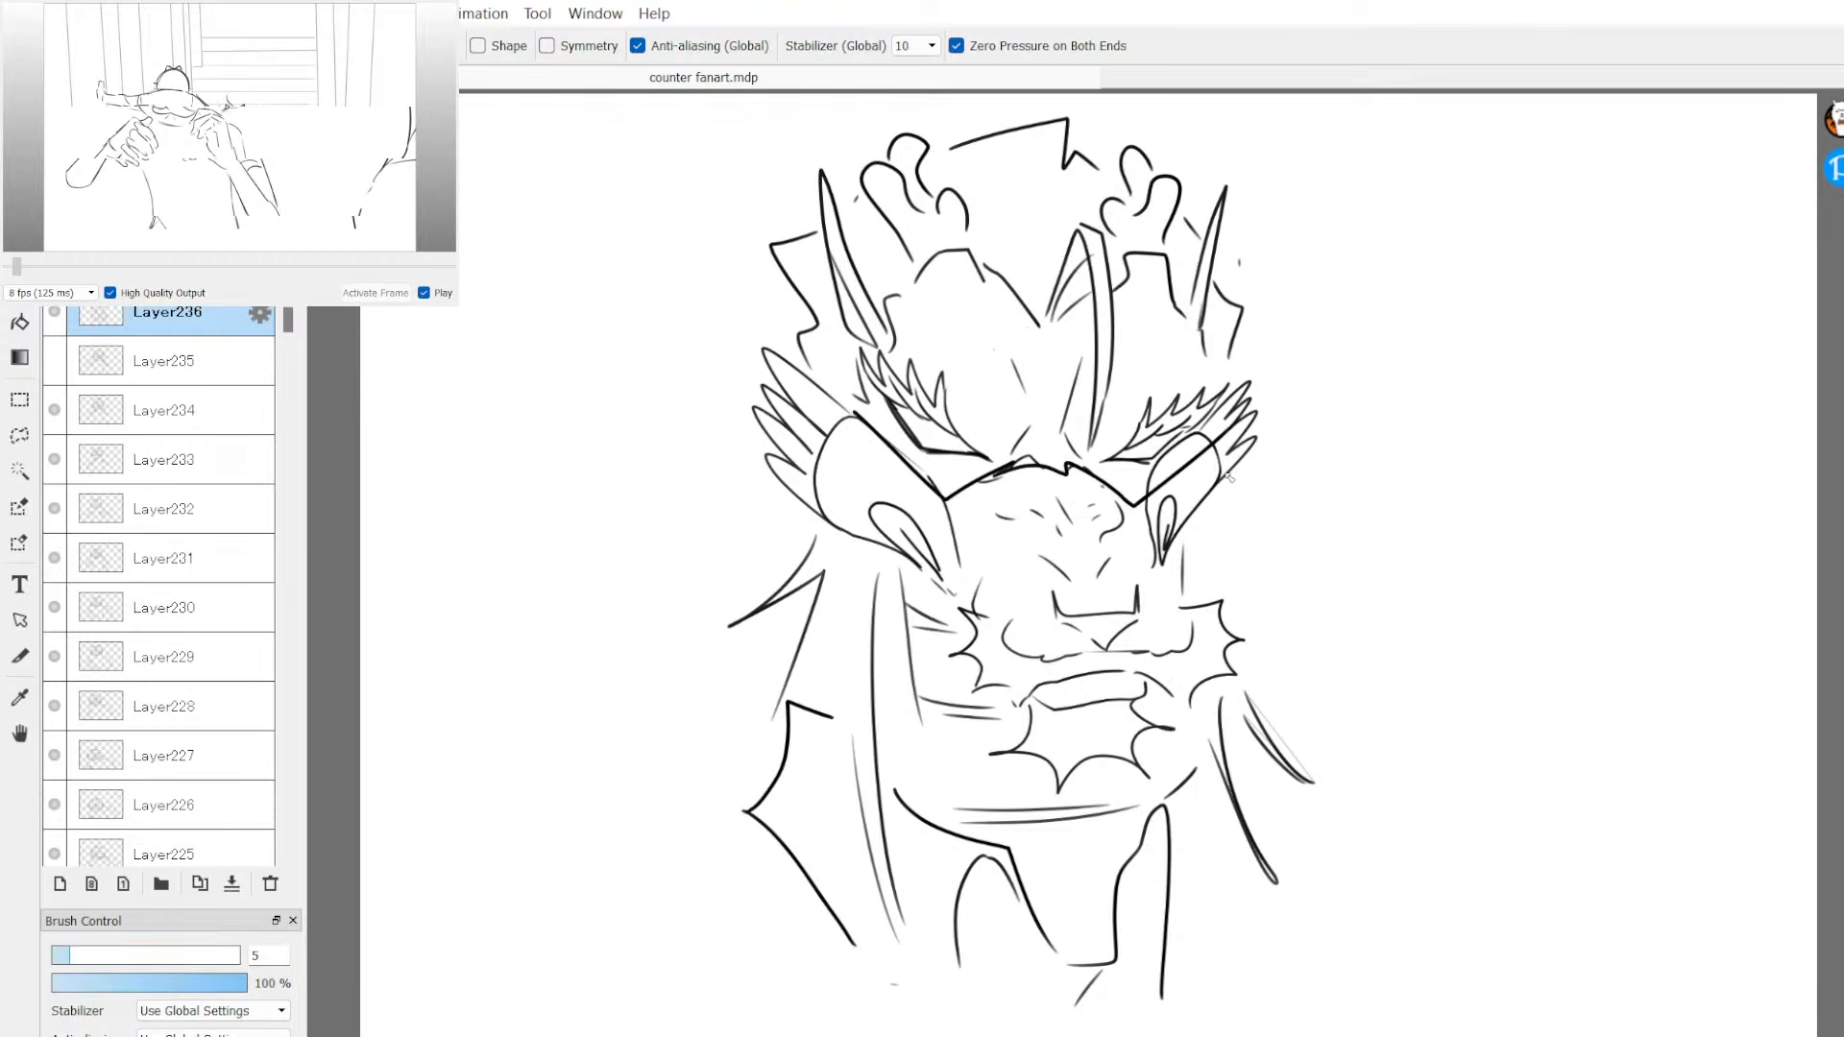
{"action": "key", "text": "ctrl+z"}
{"action": "mouse_move", "coordinate": [835, 406]}
{"action": "left_mouse_down"}
{"action": "mouse_move", "coordinate": [1023, 470]}
{"action": "mouse_move", "coordinate": [1077, 448]}
{"action": "mouse_move", "coordinate": [1137, 491]}
{"action": "mouse_move", "coordinate": [1248, 415]}
{"action": "left_mouse_up"}
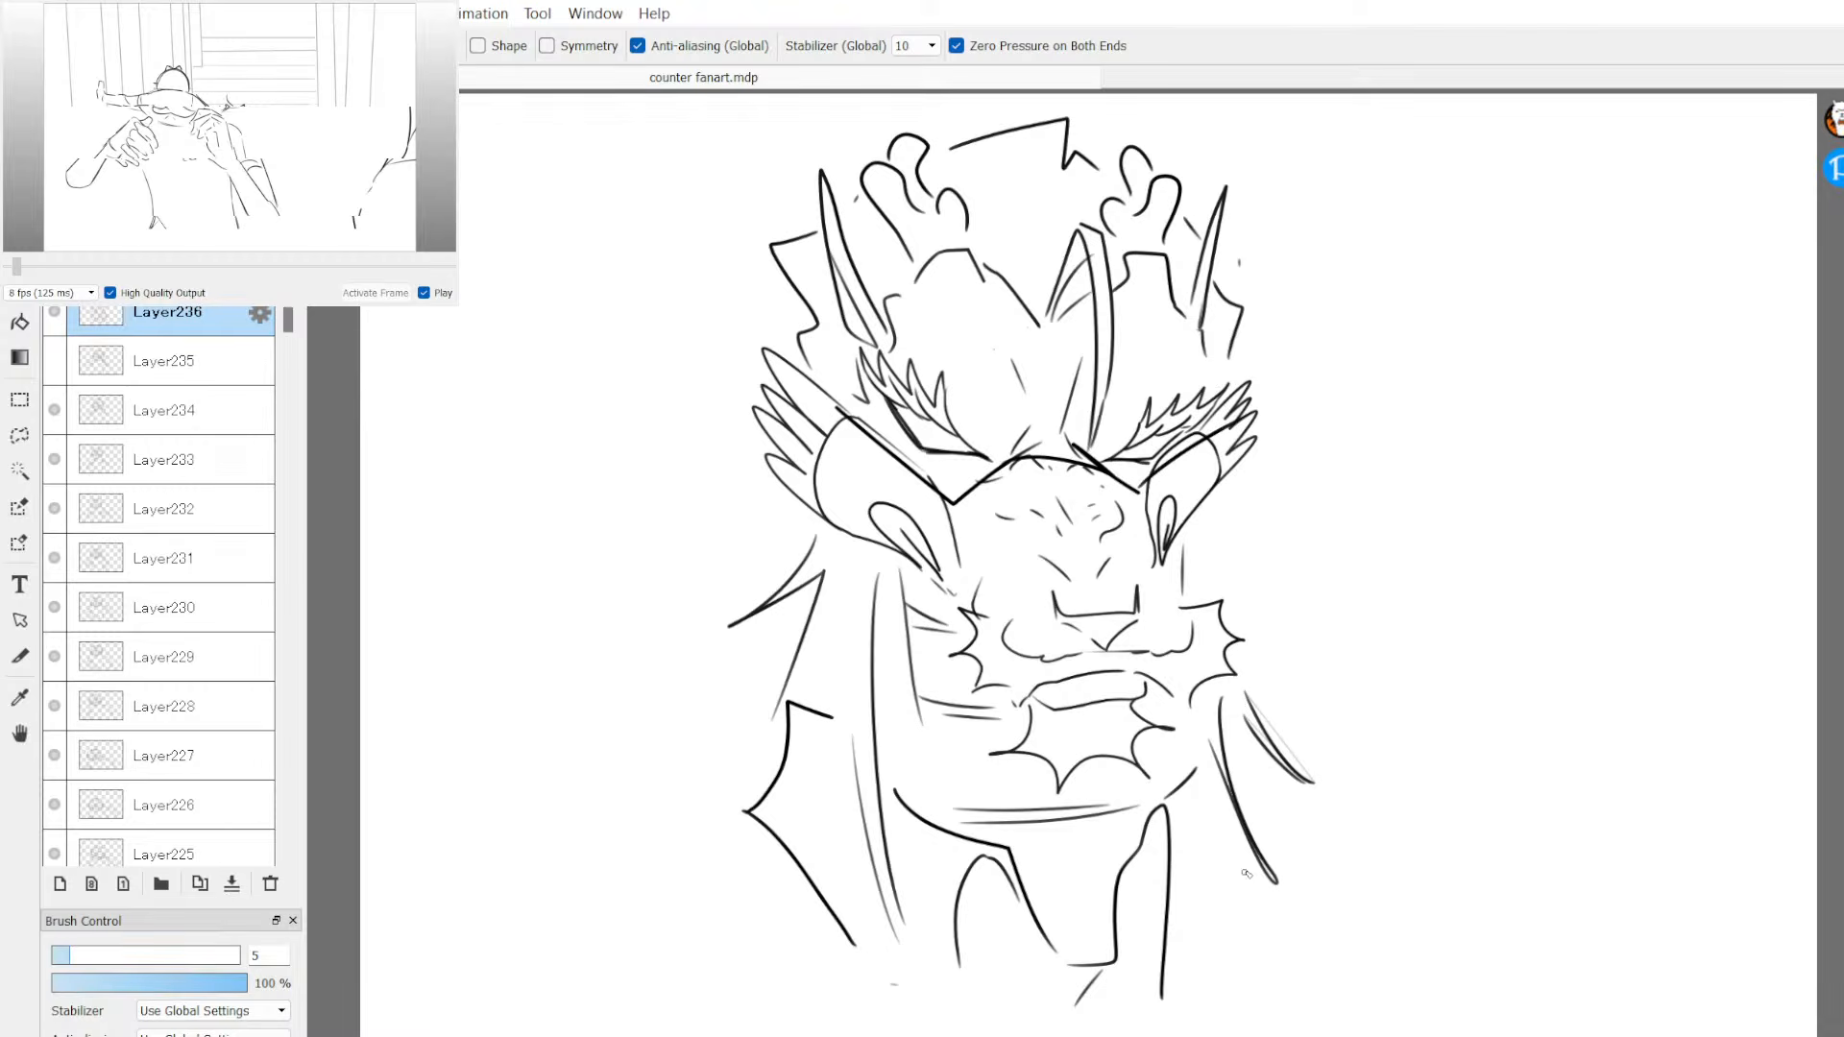
Step: Draw the sloping shoulder lines and garment folds on both sides of the neck
{"action": "left_click_drag", "start_coordinate": [1242, 764], "coordinate": [1256, 805]}
{"action": "mouse_move", "coordinate": [1244, 867]}
{"action": "left_mouse_down"}
{"action": "mouse_move", "coordinate": [1253, 901]}
{"action": "mouse_move", "coordinate": [1188, 999]}
{"action": "left_mouse_up"}
{"action": "left_click_drag", "start_coordinate": [751, 829], "coordinate": [574, 876]}
{"action": "mouse_move", "coordinate": [574, 875]}
{"action": "left_mouse_down"}
{"action": "mouse_move", "coordinate": [713, 871]}
{"action": "mouse_move", "coordinate": [787, 941]}
{"action": "left_mouse_up"}
{"action": "left_click_drag", "start_coordinate": [686, 888], "coordinate": [780, 943]}
{"action": "left_click_drag", "start_coordinate": [1364, 867], "coordinate": [1297, 919]}
{"action": "left_click_drag", "start_coordinate": [1306, 927], "coordinate": [1349, 896]}
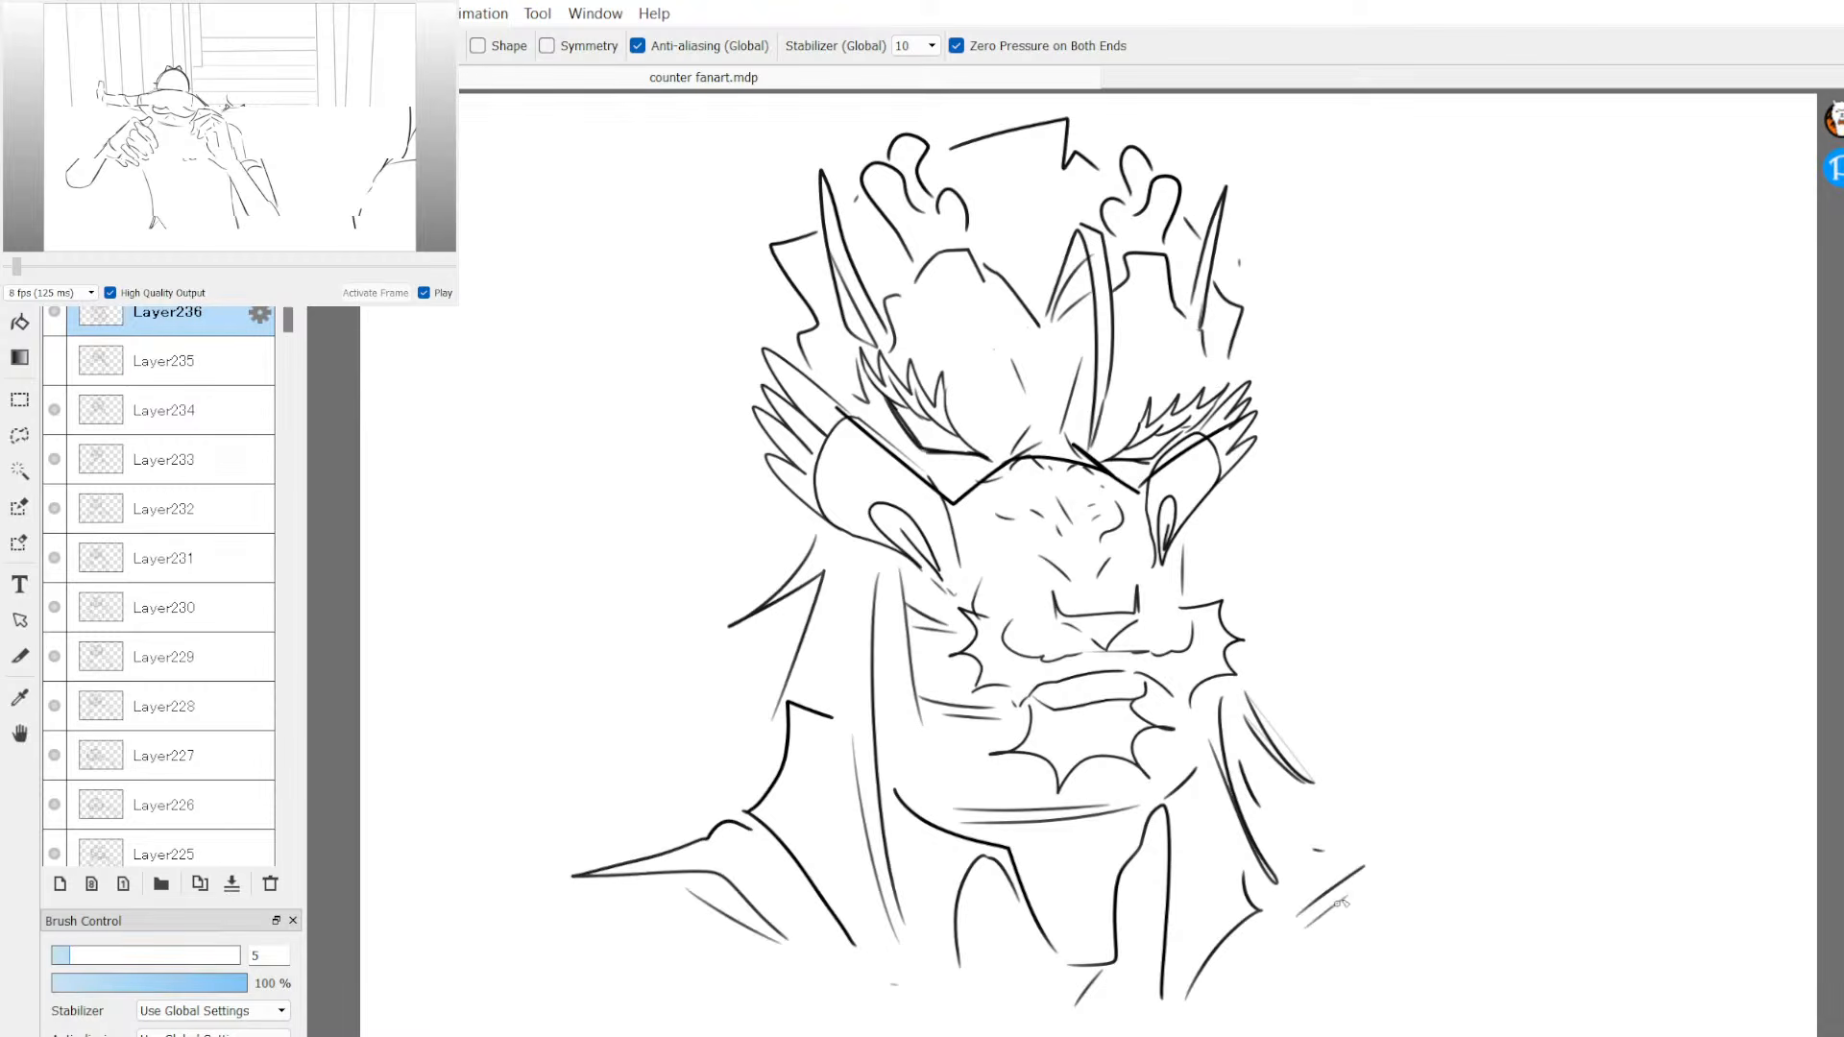
Step: Scale the whole bust sketch down to about half size and position it near the canvas's upper edge
{"action": "key", "text": "ctrl+t"}
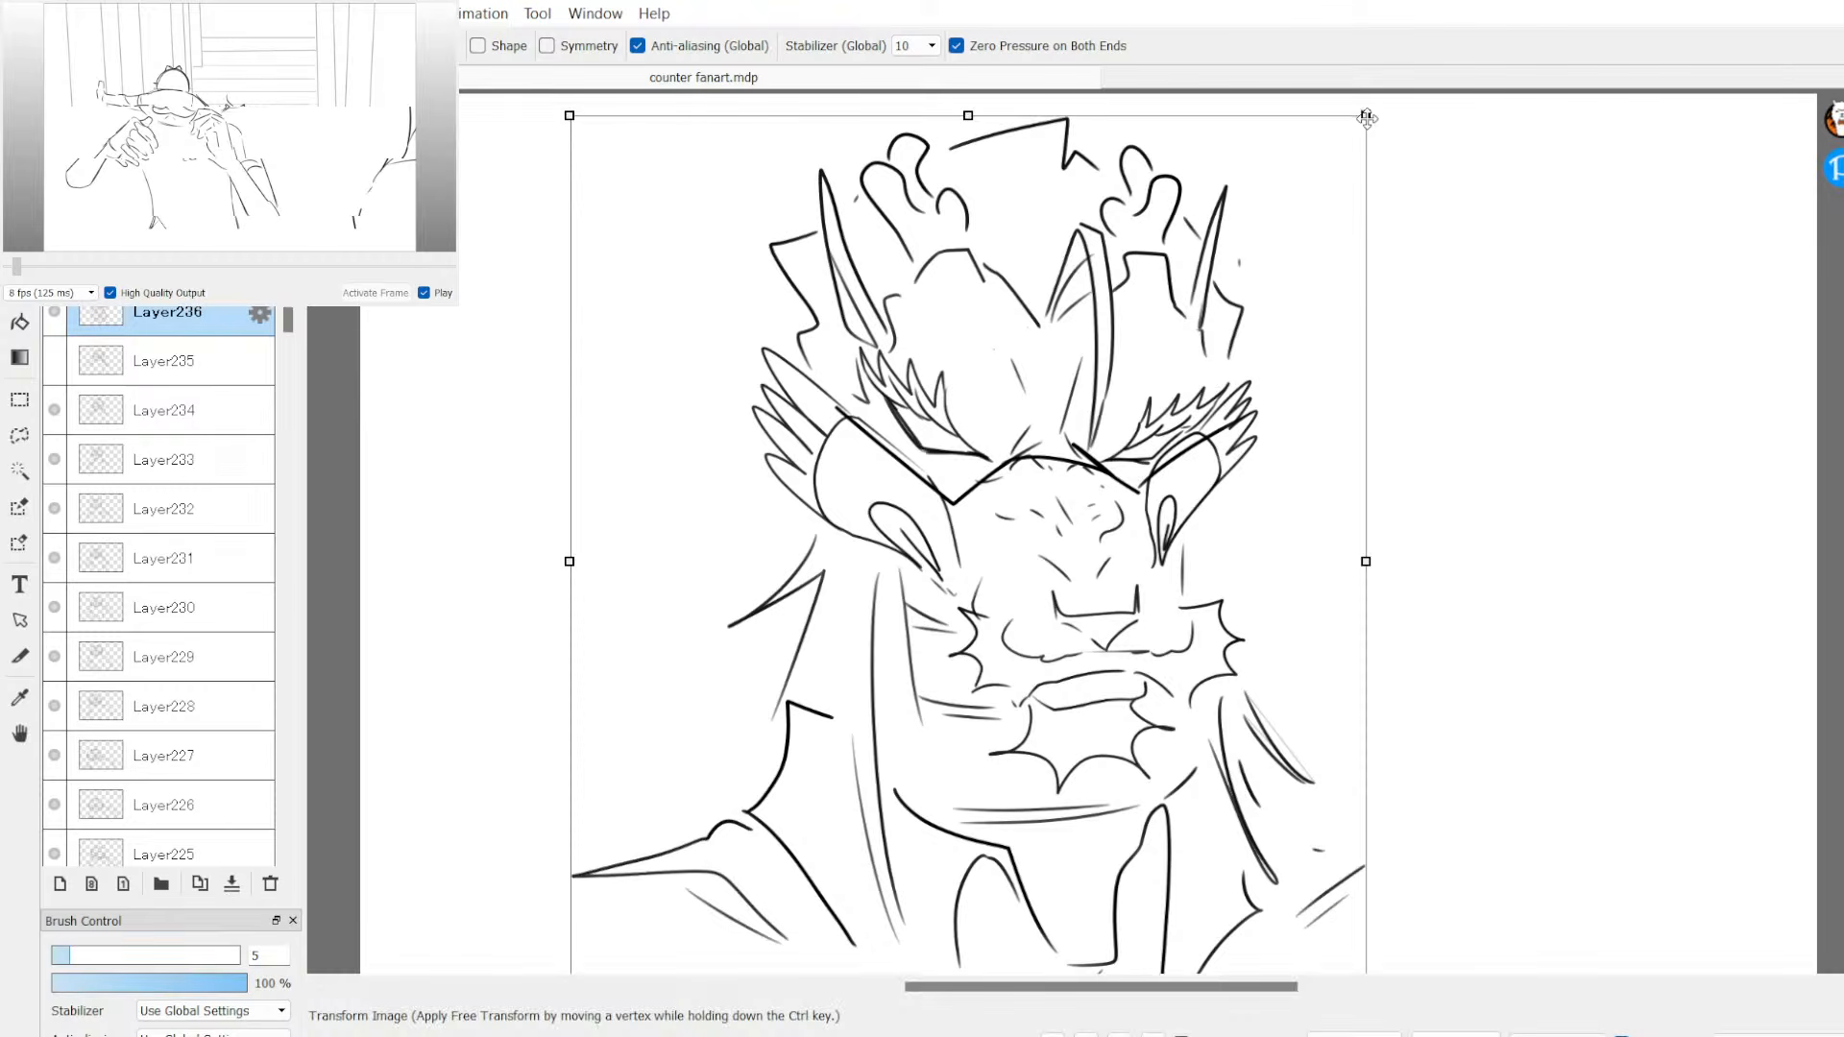
{"action": "left_click_drag", "start_coordinate": [1365, 113], "coordinate": [1281, 210]}
{"action": "left_click_drag", "start_coordinate": [1201, 346], "coordinate": [1142, 453]}
{"action": "mouse_move", "coordinate": [1063, 594]}
{"action": "left_mouse_down"}
{"action": "mouse_move", "coordinate": [1204, 420]}
{"action": "mouse_move", "coordinate": [1165, 420]}
{"action": "mouse_move", "coordinate": [1158, 369]}
{"action": "left_mouse_up"}
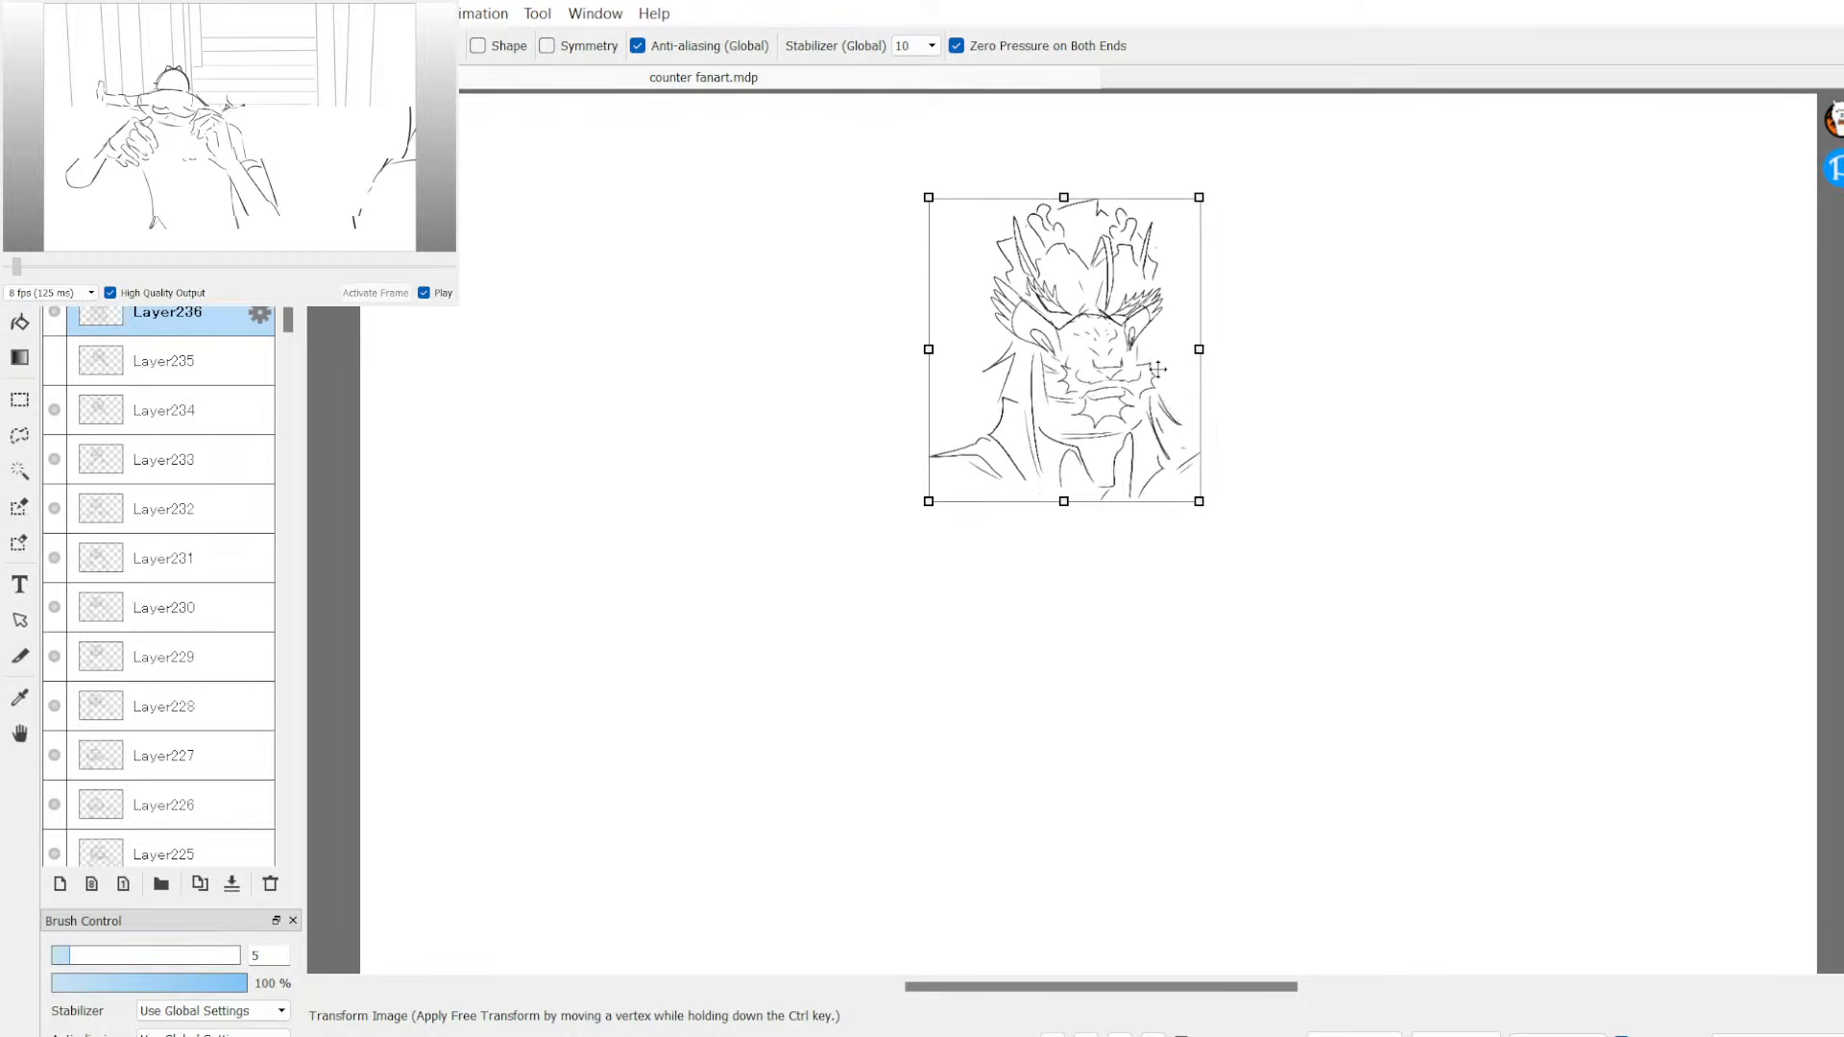
{"action": "left_click_drag", "start_coordinate": [1198, 196], "coordinate": [1263, 129]}
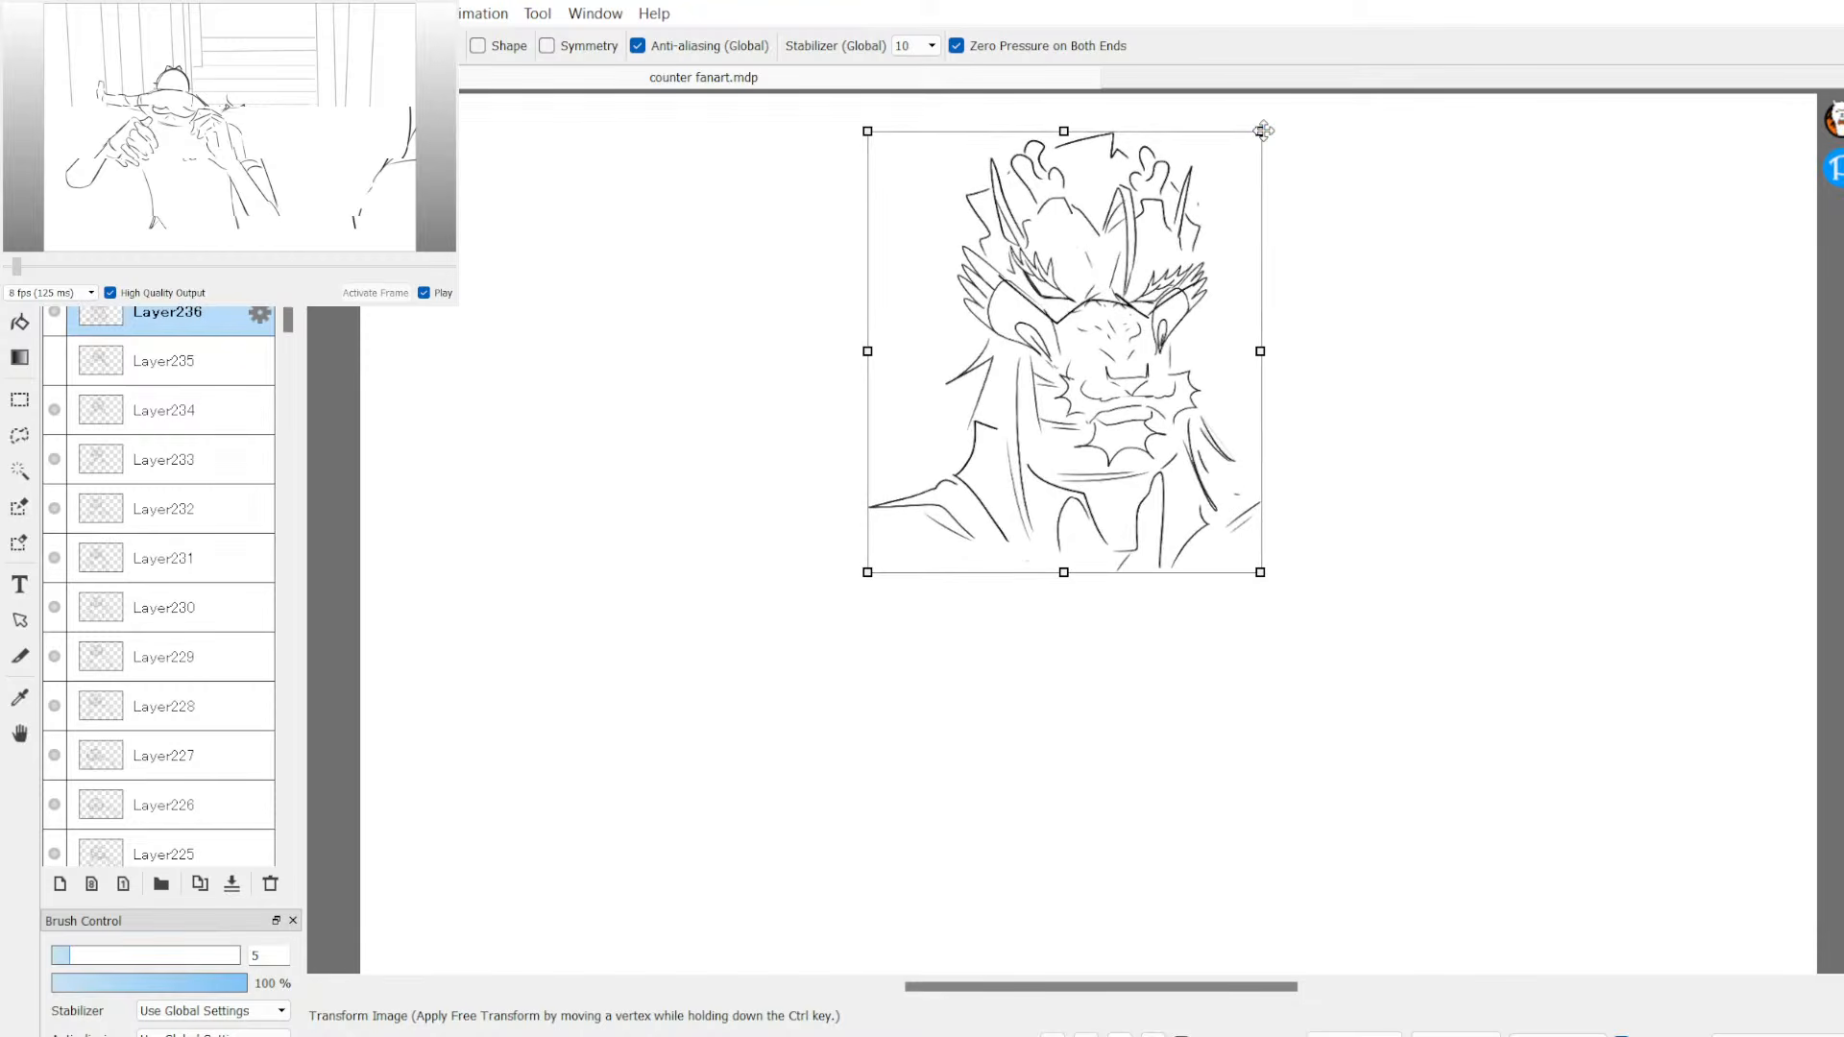
{"action": "key", "text": "Return"}
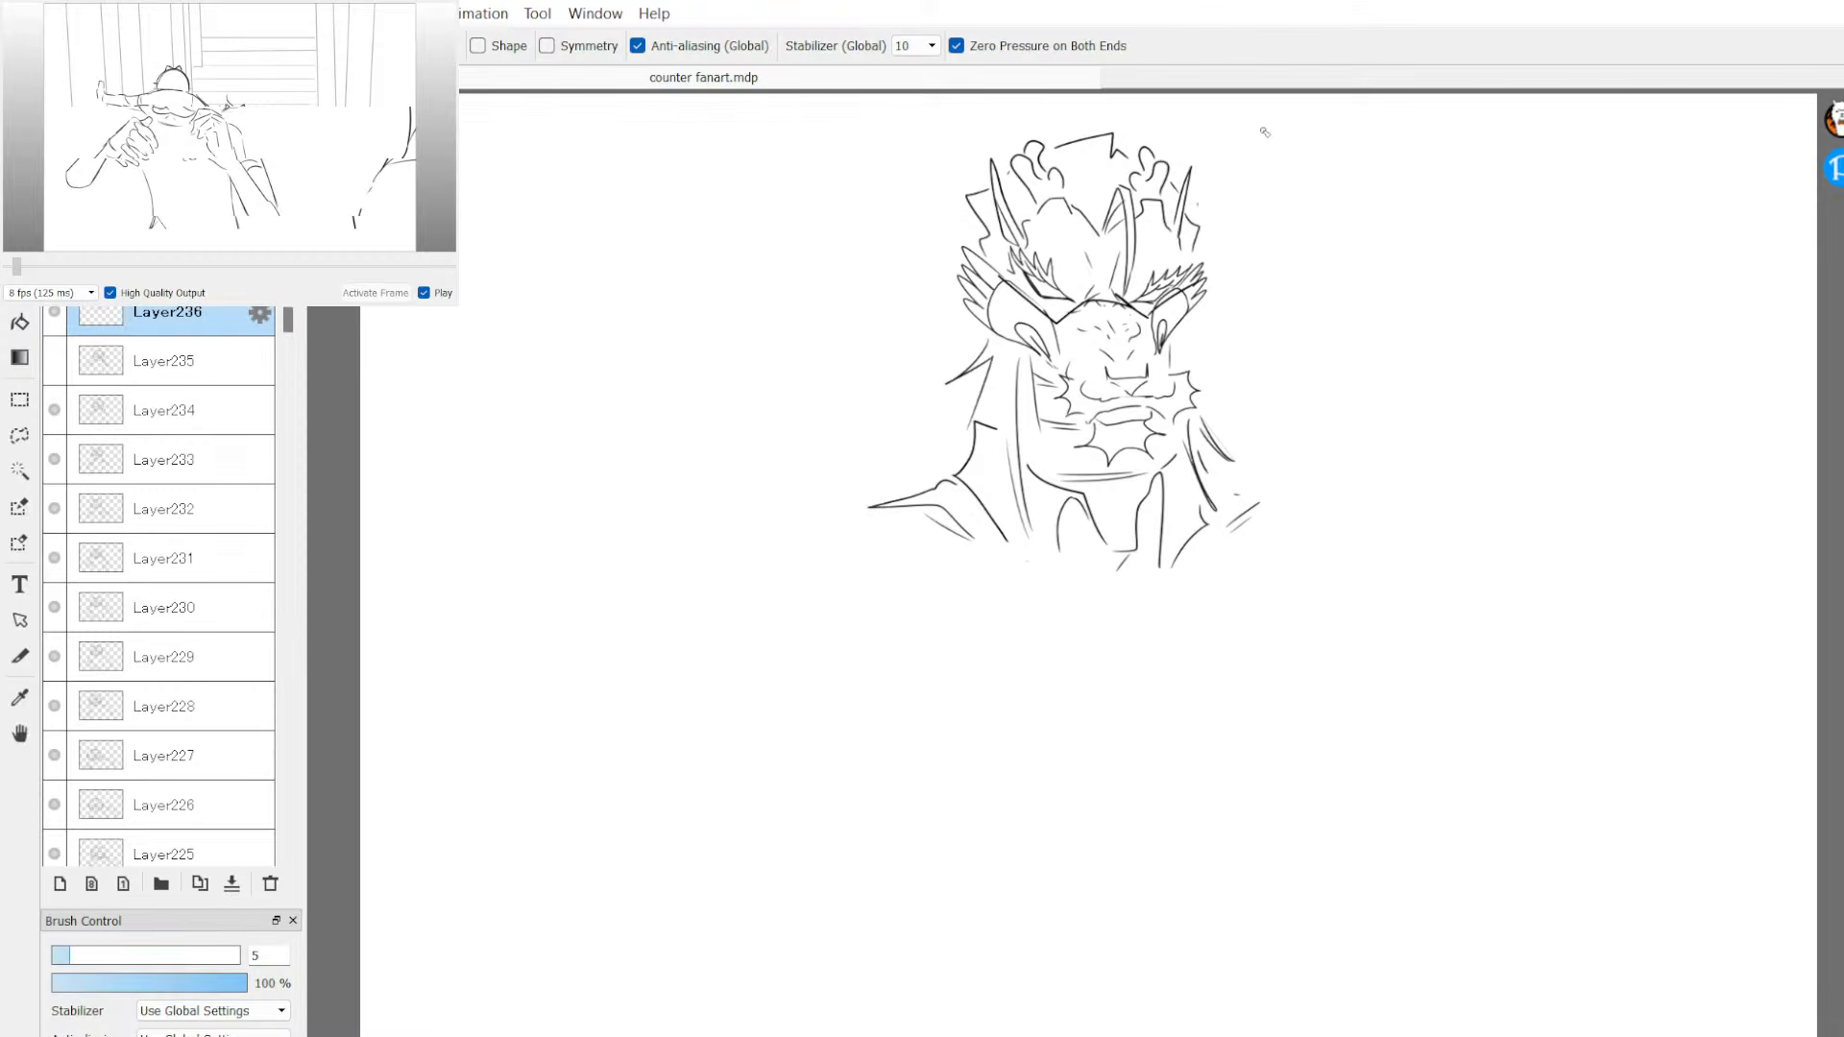
Step: Extend the shoulders outward on both sides, adding a sleeve fold and the start of the upper arm
{"action": "mouse_move", "coordinate": [862, 510]}
{"action": "left_mouse_down"}
{"action": "mouse_move", "coordinate": [824, 514]}
{"action": "mouse_move", "coordinate": [803, 544]}
{"action": "mouse_move", "coordinate": [888, 578]}
{"action": "mouse_move", "coordinate": [812, 530]}
{"action": "left_mouse_up"}
{"action": "key", "text": "ctrl+z"}
{"action": "key", "text": "ctrl+z"}
{"action": "left_click_drag", "start_coordinate": [809, 535], "coordinate": [872, 570]}
{"action": "mouse_move", "coordinate": [1258, 501]}
{"action": "left_mouse_down"}
{"action": "mouse_move", "coordinate": [1317, 511]}
{"action": "mouse_move", "coordinate": [1336, 560]}
{"action": "left_mouse_up"}
{"action": "left_click_drag", "start_coordinate": [871, 571], "coordinate": [940, 612]}
{"action": "left_click_drag", "start_coordinate": [799, 560], "coordinate": [786, 621]}
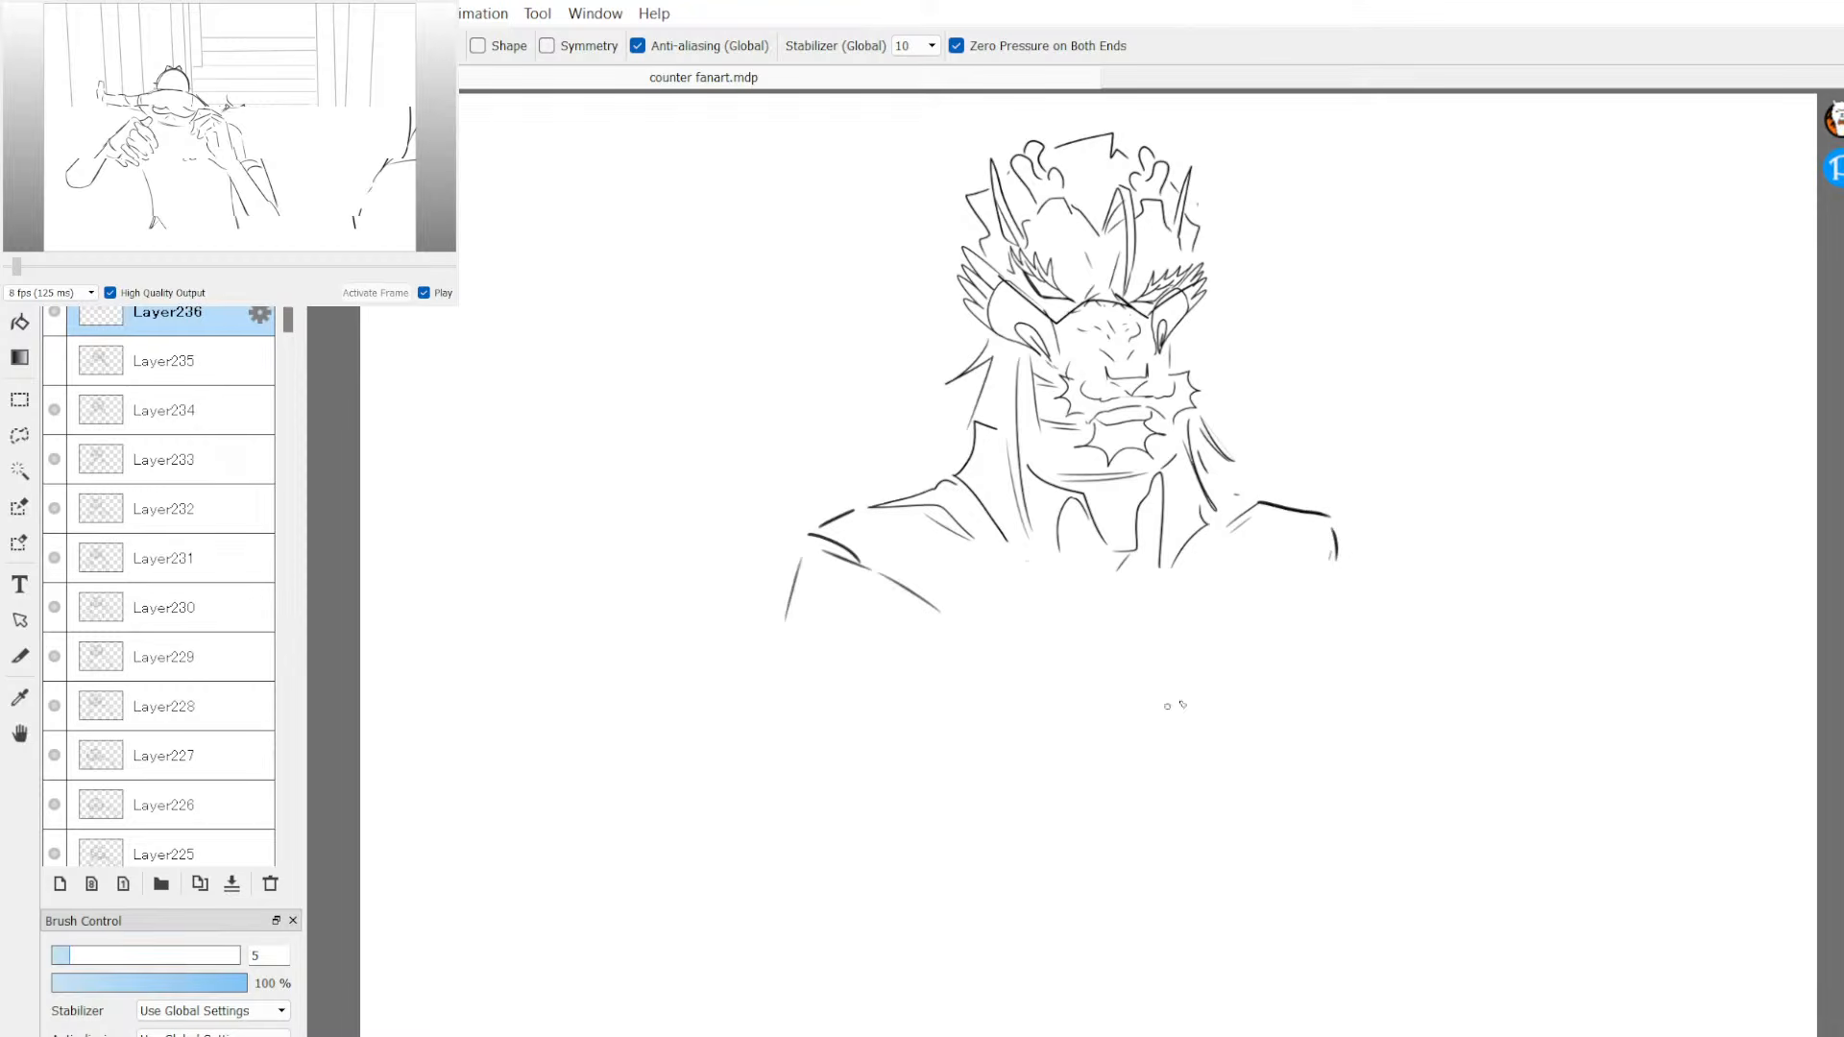
Step: Extend the outer upper-arm lines on both sides and sketch the chest creases and the start of the jacket's front opening
{"action": "left_click_drag", "start_coordinate": [1348, 556], "coordinate": [1350, 619]}
{"action": "left_click_drag", "start_coordinate": [807, 536], "coordinate": [780, 677]}
{"action": "key", "text": "ctrl+z"}
{"action": "left_click_drag", "start_coordinate": [784, 630], "coordinate": [778, 670]}
{"action": "left_click_drag", "start_coordinate": [1350, 552], "coordinate": [1364, 631]}
{"action": "left_click_drag", "start_coordinate": [854, 645], "coordinate": [987, 658]}
{"action": "left_click_drag", "start_coordinate": [1120, 579], "coordinate": [1132, 693]}
{"action": "key", "text": "ctrl+z"}
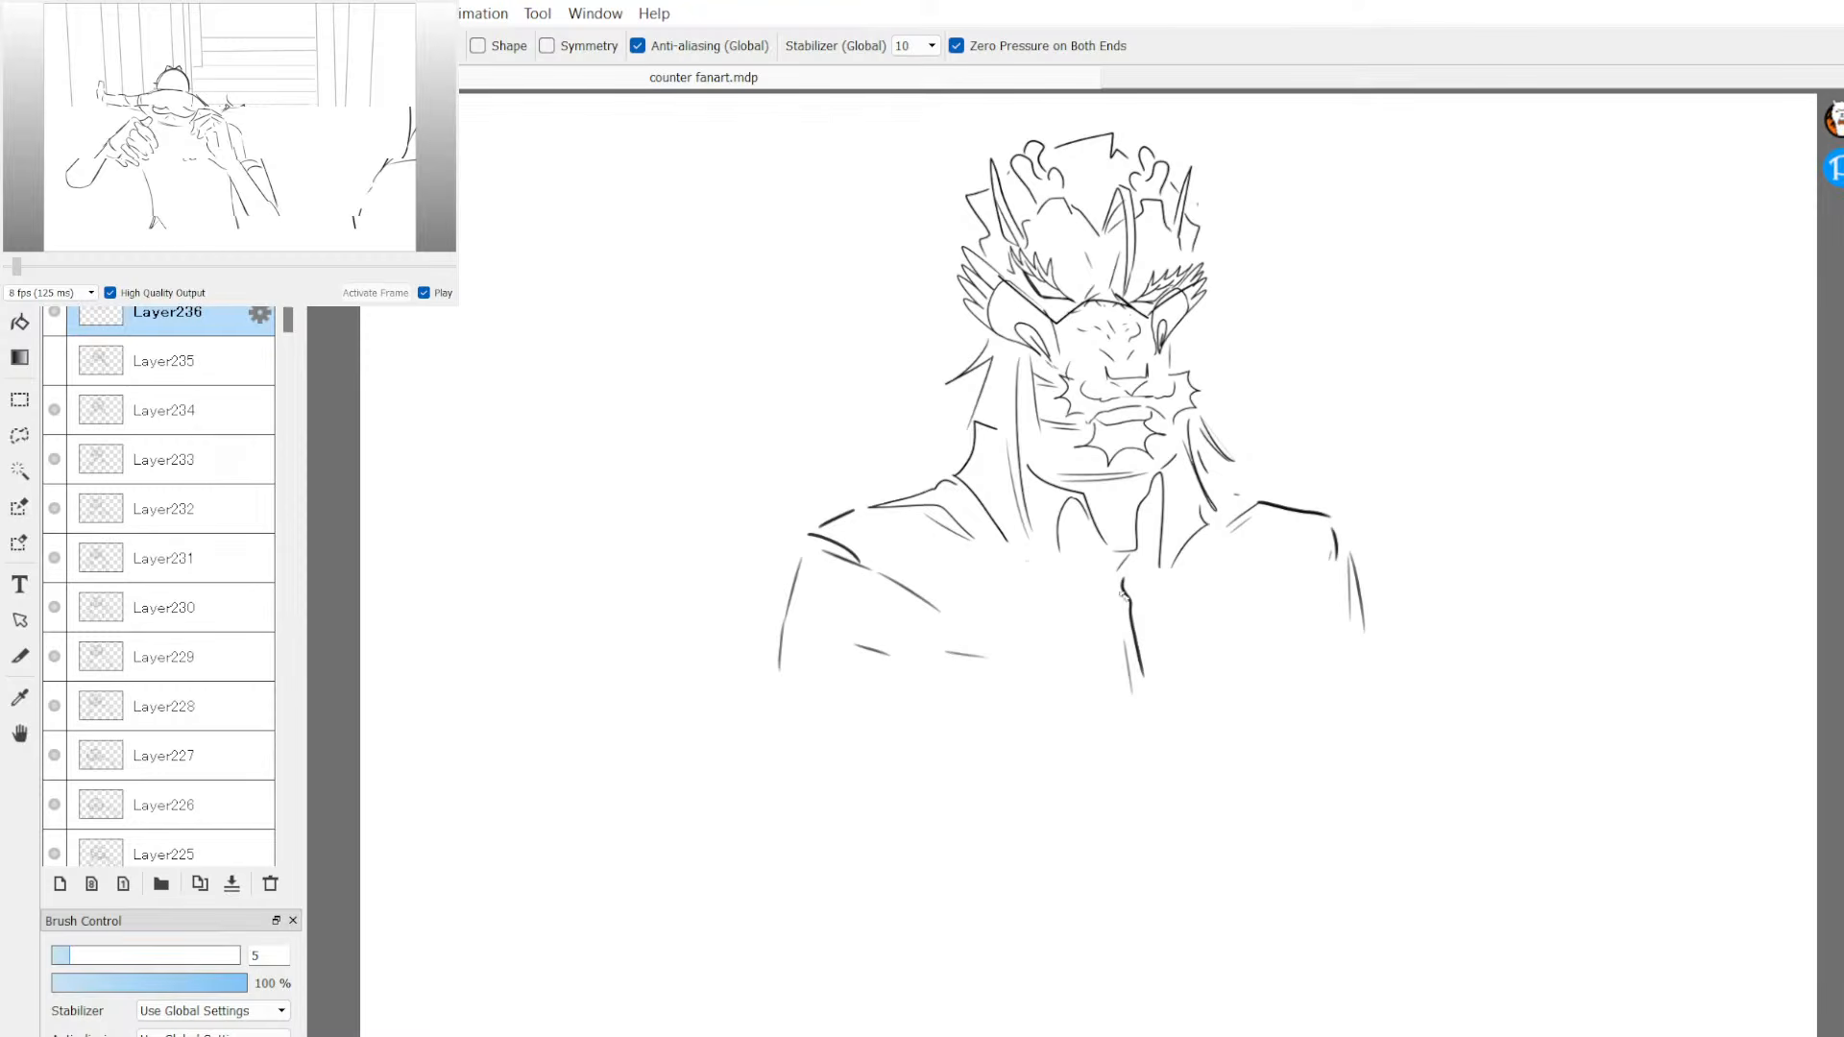
Step: Sketch the left-hand arm down to the canvas edge with sleeve creases, and add the torso side line beside the other arm
{"action": "left_click_drag", "start_coordinate": [779, 680], "coordinate": [796, 893]}
{"action": "mouse_move", "coordinate": [900, 687]}
{"action": "left_mouse_down"}
{"action": "mouse_move", "coordinate": [901, 891]}
{"action": "mouse_move", "coordinate": [850, 881]}
{"action": "left_mouse_up"}
{"action": "left_click_drag", "start_coordinate": [863, 807], "coordinate": [867, 845]}
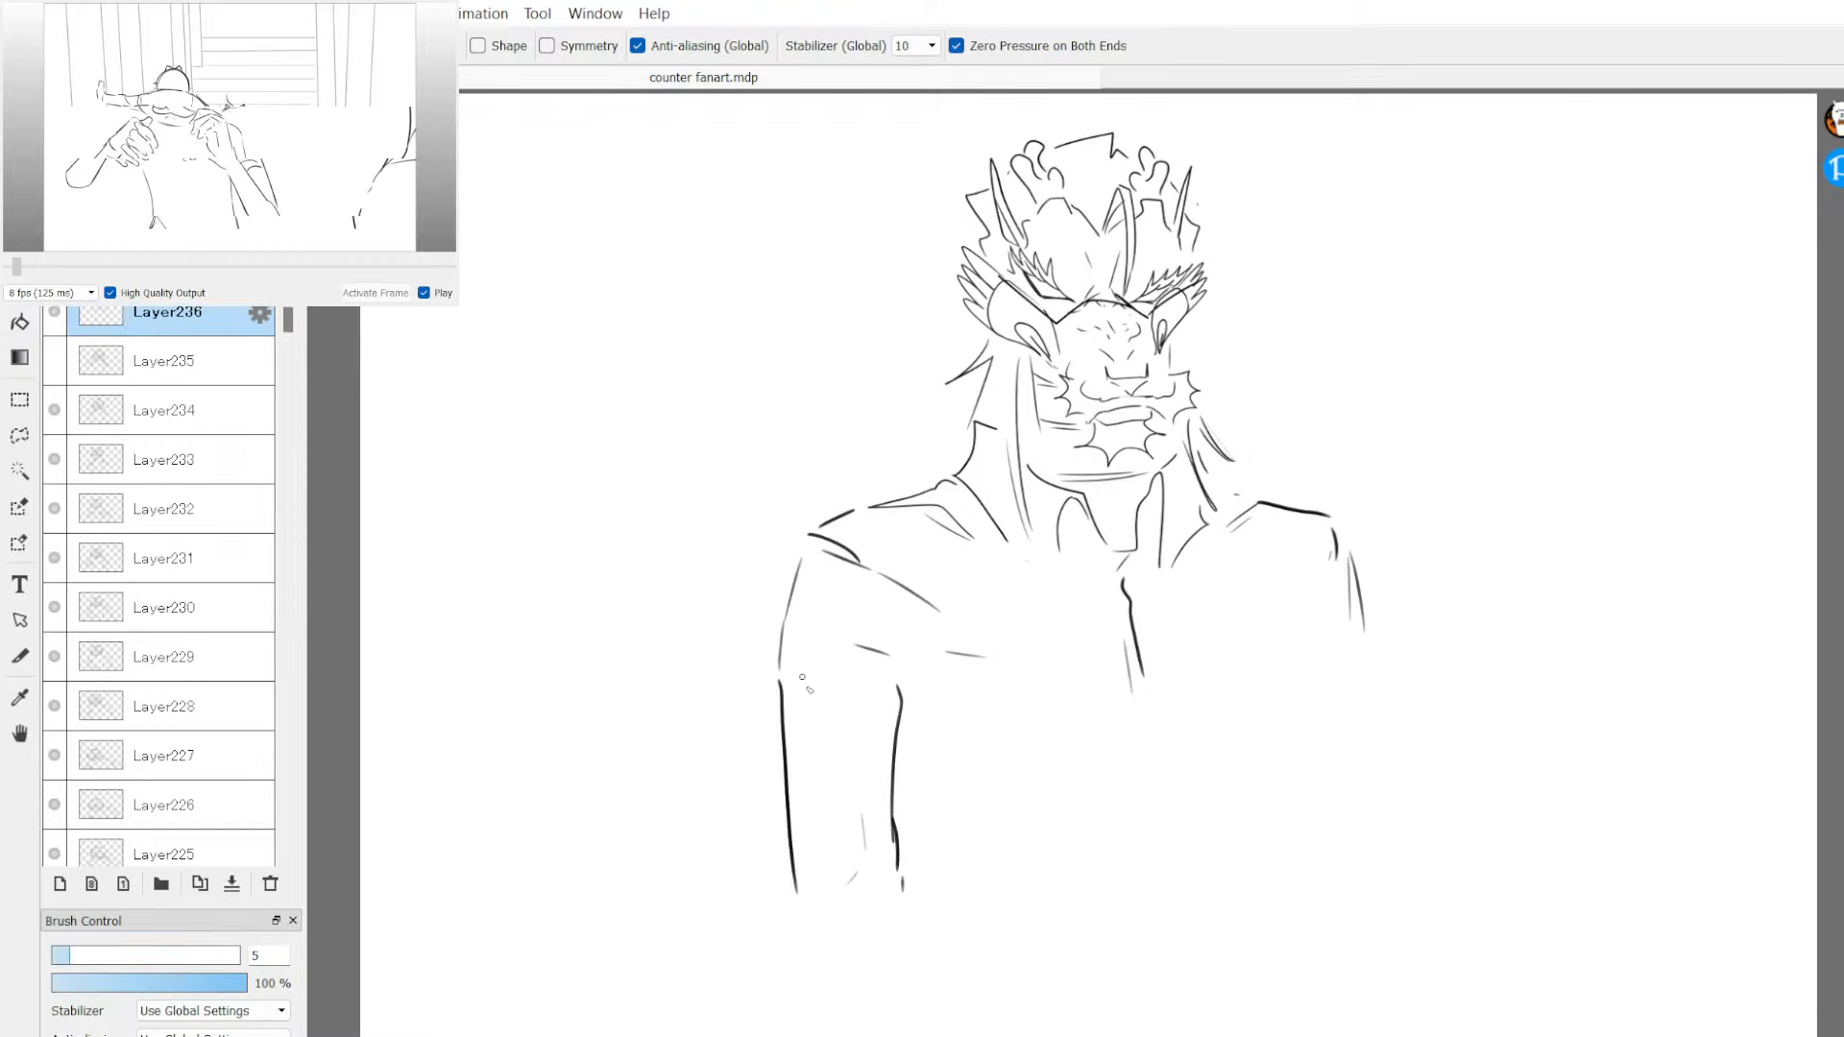
{"action": "left_click_drag", "start_coordinate": [802, 677], "coordinate": [863, 797]}
{"action": "left_click_drag", "start_coordinate": [804, 894], "coordinate": [853, 1035]}
{"action": "left_click_drag", "start_coordinate": [923, 925], "coordinate": [967, 1035]}
{"action": "left_click_drag", "start_coordinate": [974, 925], "coordinate": [984, 957]}
{"action": "left_click_drag", "start_coordinate": [1302, 710], "coordinate": [1280, 872]}
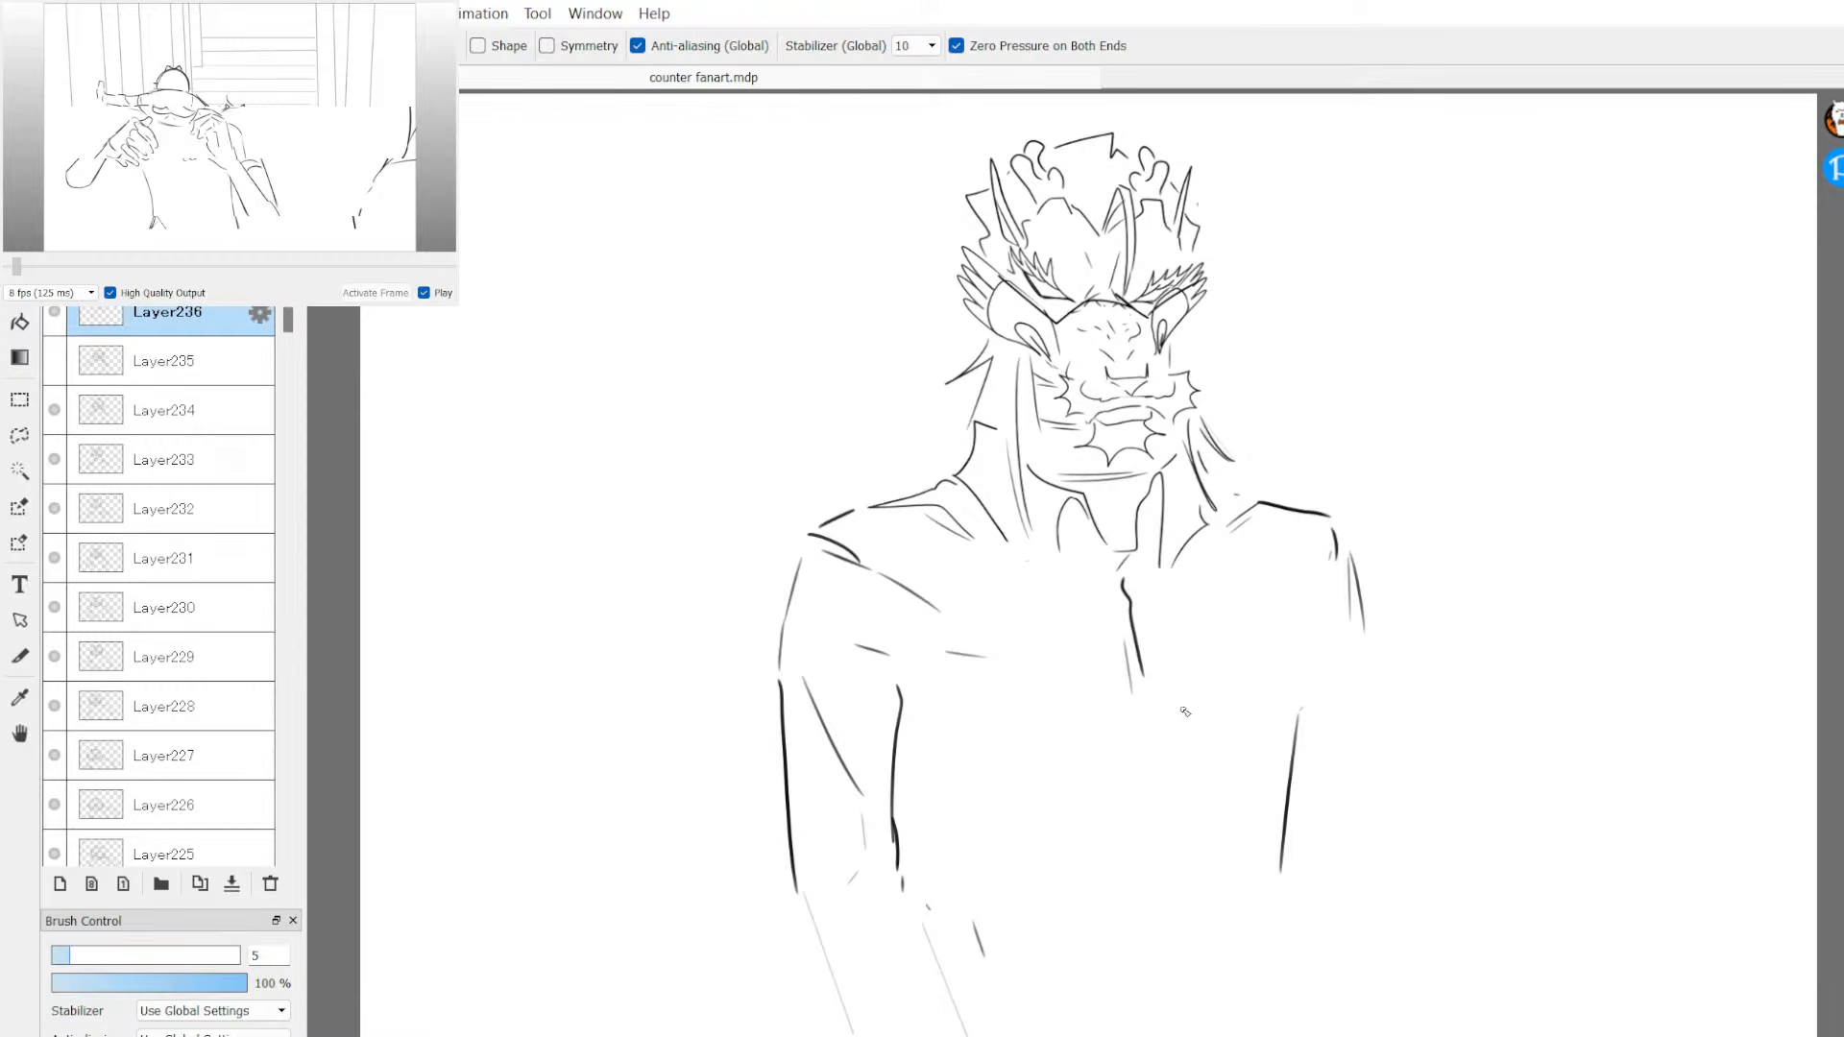
Step: Erase the faint forearm lines below the left-hand elbow
{"action": "key", "text": "e"}
{"action": "left_click_drag", "start_coordinate": [809, 905], "coordinate": [859, 1022]}
{"action": "mouse_move", "coordinate": [938, 952]}
{"action": "left_mouse_down"}
{"action": "mouse_move", "coordinate": [952, 956]}
{"action": "mouse_move", "coordinate": [947, 898]}
{"action": "mouse_move", "coordinate": [951, 922]}
{"action": "left_mouse_up"}
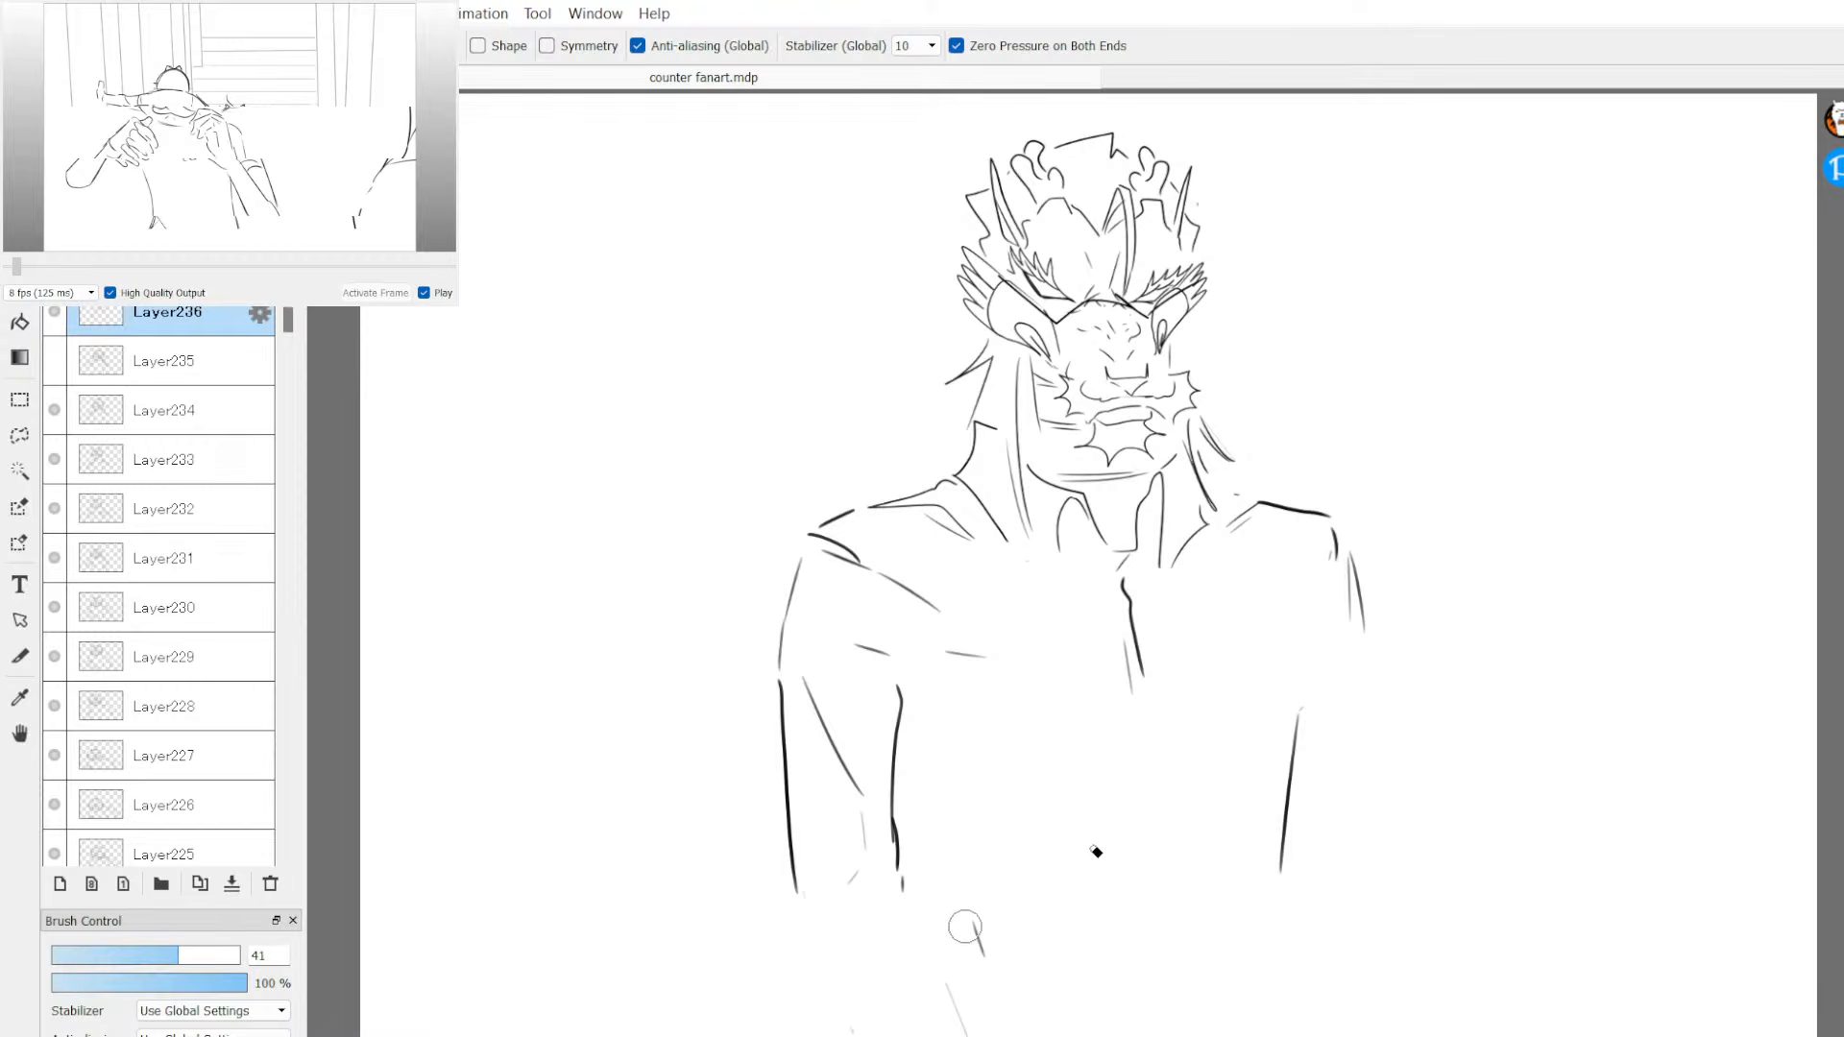
{"action": "left_click_drag", "start_coordinate": [949, 987], "coordinate": [963, 1024]}
{"action": "left_click_drag", "start_coordinate": [983, 955], "coordinate": [965, 927]}
{"action": "key", "text": "b"}
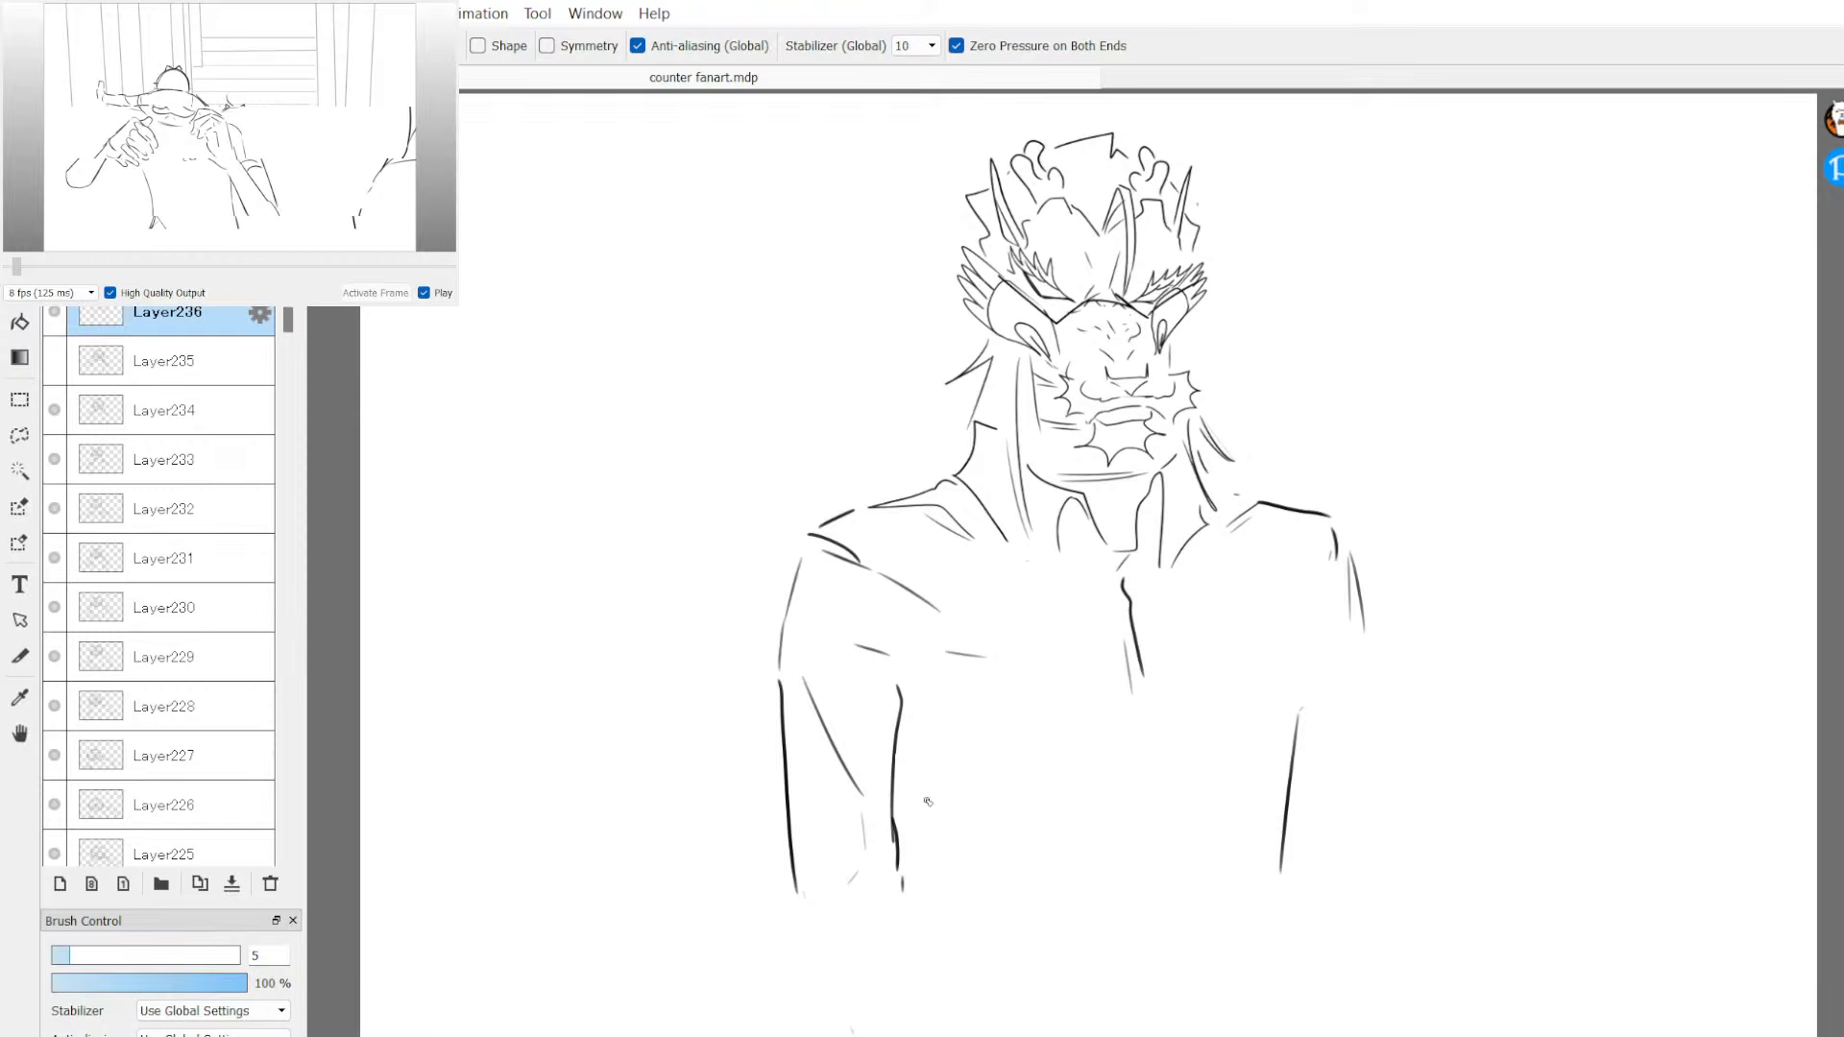
Step: Draw the torso's left and right side lines, the long front-opening lines, the hem ends and the inner left-hand forearm
{"action": "left_click_drag", "start_coordinate": [895, 765], "coordinate": [979, 974]}
{"action": "left_click", "coordinate": [1142, 725]}
{"action": "left_click_drag", "start_coordinate": [1149, 789], "coordinate": [1149, 967]}
{"action": "left_click_drag", "start_coordinate": [1163, 728], "coordinate": [1180, 989]}
{"action": "left_click_drag", "start_coordinate": [1283, 882], "coordinate": [1279, 983]}
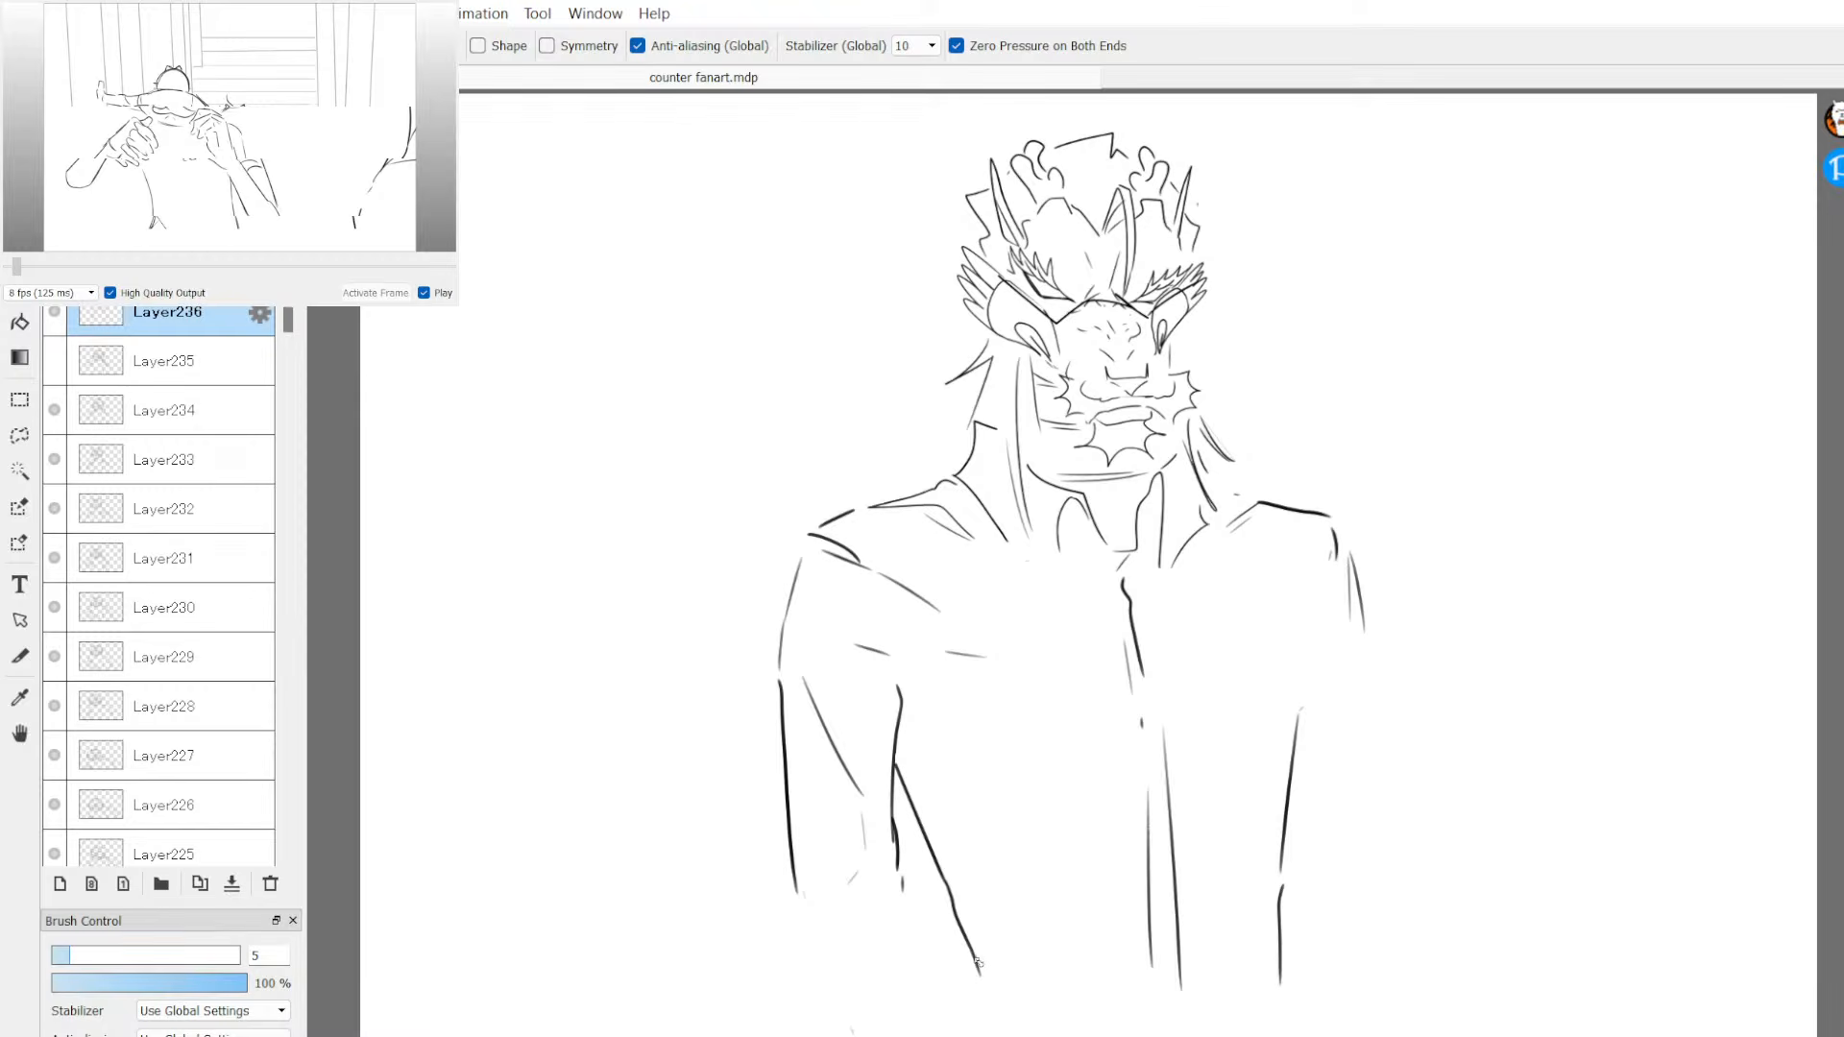
{"action": "mouse_move", "coordinate": [976, 960]}
{"action": "left_mouse_down"}
{"action": "mouse_move", "coordinate": [968, 1007]}
{"action": "mouse_move", "coordinate": [1028, 1036]}
{"action": "left_mouse_up"}
{"action": "left_click_drag", "start_coordinate": [1249, 1029], "coordinate": [1281, 1016]}
{"action": "left_click_drag", "start_coordinate": [905, 876], "coordinate": [928, 960]}
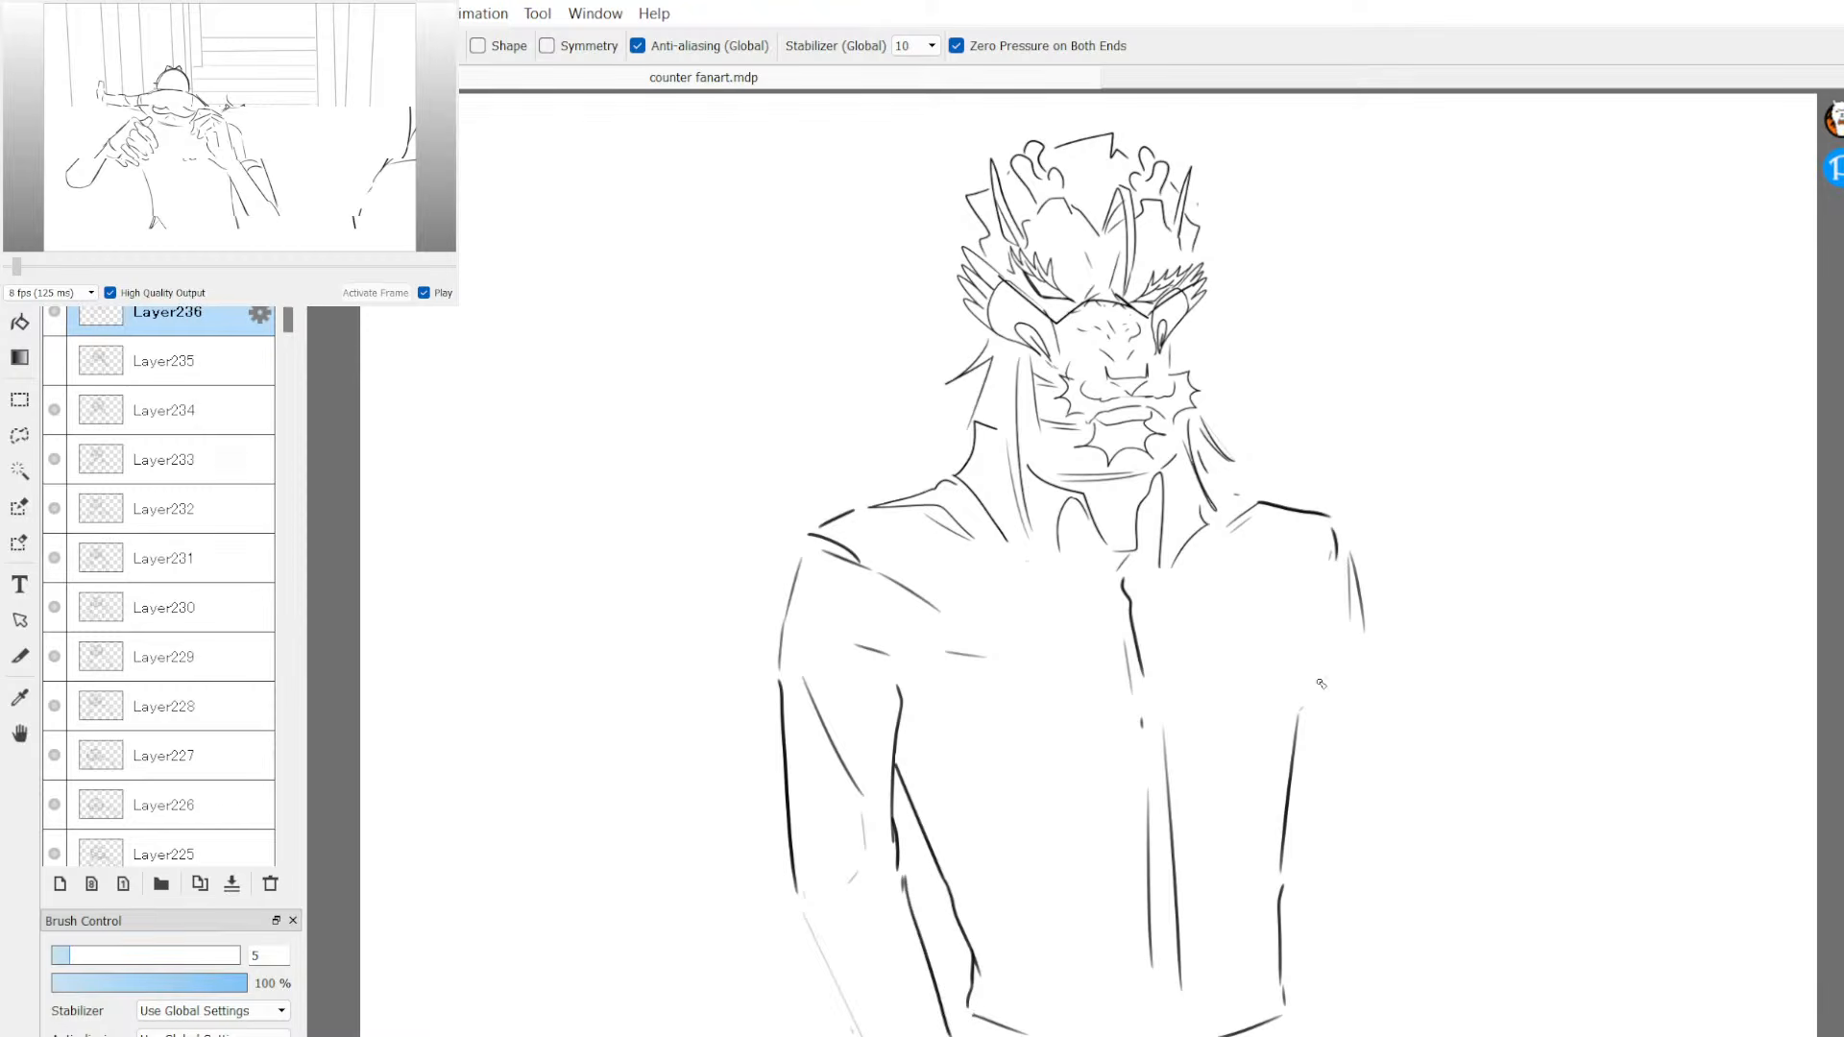
Step: Redraw the right-hand shoulder narrower with its outer arm line reaching the canvas edge, adding a sleeve seam and elbow creases
{"action": "left_click_drag", "start_coordinate": [1319, 657], "coordinate": [1327, 554]}
{"action": "left_click_drag", "start_coordinate": [1353, 617], "coordinate": [1375, 801]}
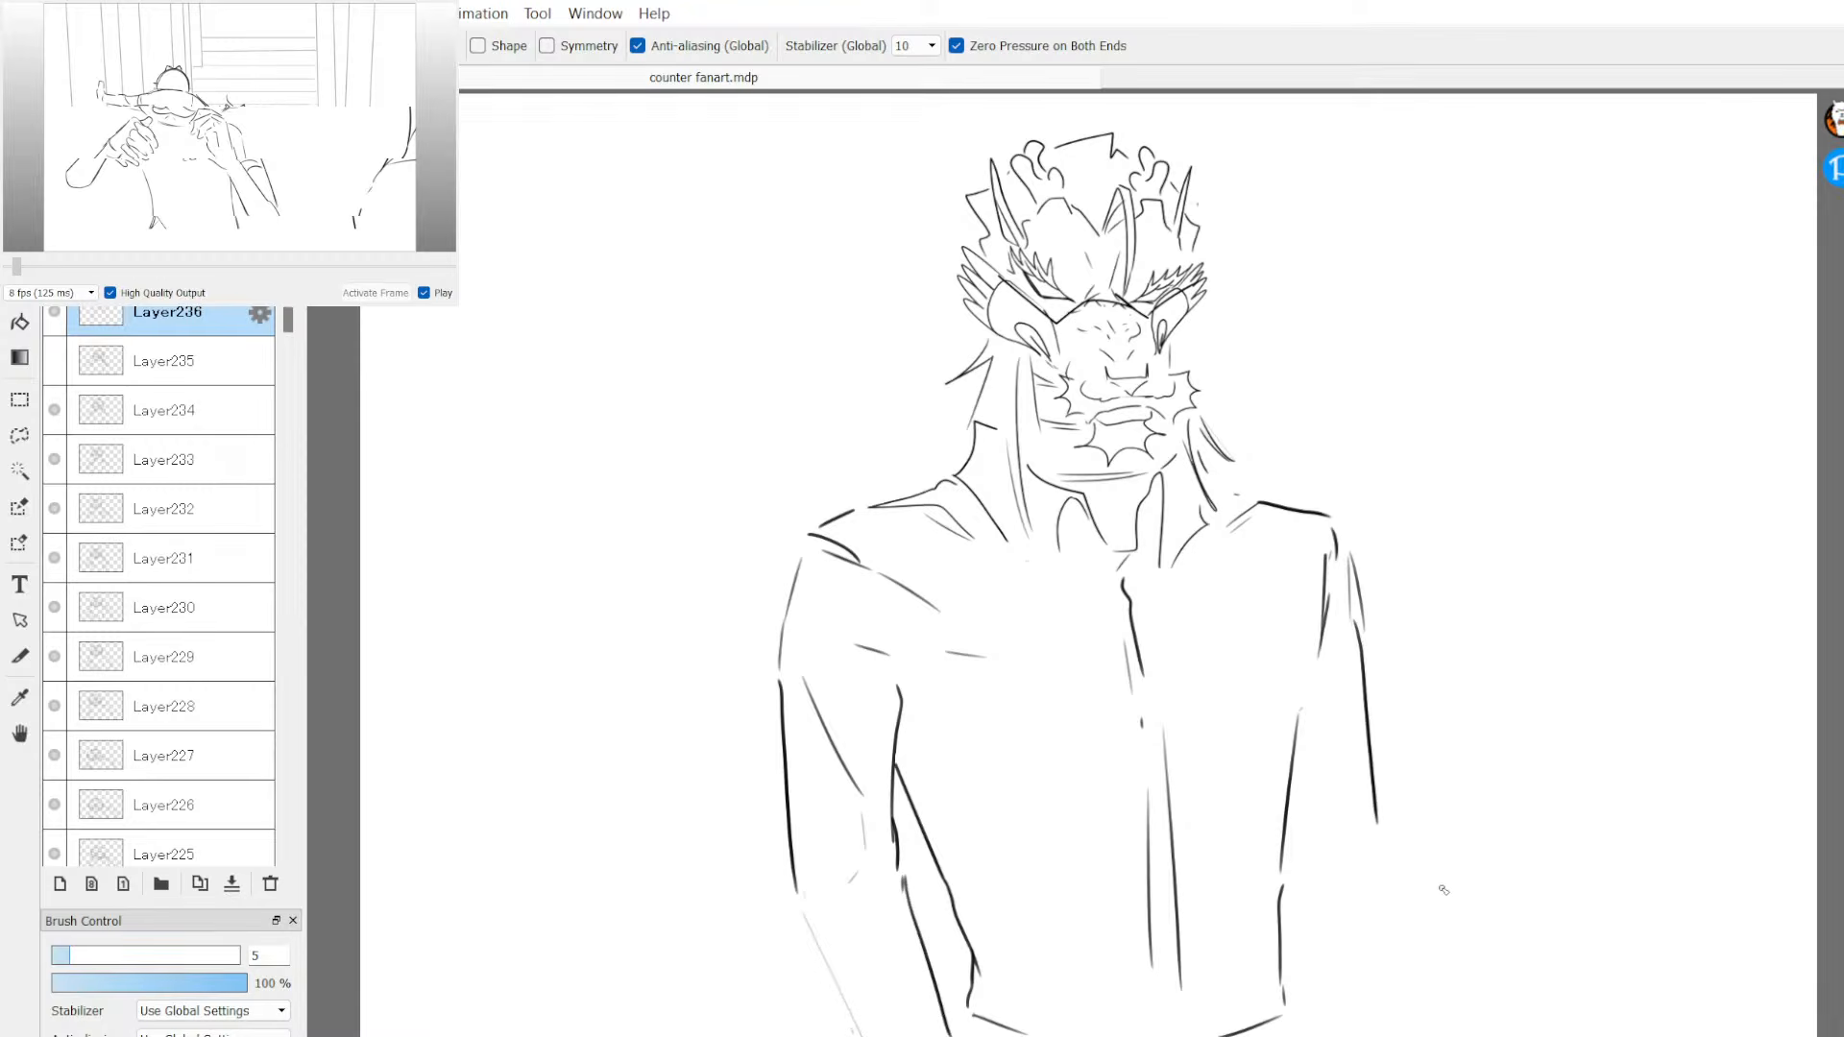
{"action": "key", "text": "ctrl+z"}
{"action": "mouse_move", "coordinate": [1342, 581]}
{"action": "left_mouse_down"}
{"action": "mouse_move", "coordinate": [1376, 637]}
{"action": "mouse_move", "coordinate": [1337, 537]}
{"action": "mouse_move", "coordinate": [1268, 498]}
{"action": "mouse_move", "coordinate": [1301, 527]}
{"action": "mouse_move", "coordinate": [1306, 590]}
{"action": "left_mouse_up"}
{"action": "key", "text": "b"}
{"action": "mouse_move", "coordinate": [1304, 518]}
{"action": "left_mouse_down"}
{"action": "mouse_move", "coordinate": [1333, 566]}
{"action": "mouse_move", "coordinate": [1368, 876]}
{"action": "mouse_move", "coordinate": [1304, 852]}
{"action": "left_mouse_up"}
{"action": "mouse_move", "coordinate": [1326, 846]}
{"action": "left_mouse_down"}
{"action": "mouse_move", "coordinate": [1309, 869]}
{"action": "mouse_move", "coordinate": [1318, 839]}
{"action": "left_mouse_up"}
{"action": "left_click_drag", "start_coordinate": [1366, 876], "coordinate": [1395, 1036]}
Step: Erase the left-hand forearm and redraw it with a curved outer line and a closer inner line
{"action": "key", "text": "e"}
{"action": "mouse_move", "coordinate": [903, 884]}
{"action": "left_mouse_down"}
{"action": "mouse_move", "coordinate": [933, 994]}
{"action": "mouse_move", "coordinate": [930, 970]}
{"action": "mouse_move", "coordinate": [862, 962]}
{"action": "mouse_move", "coordinate": [839, 1033]}
{"action": "left_mouse_up"}
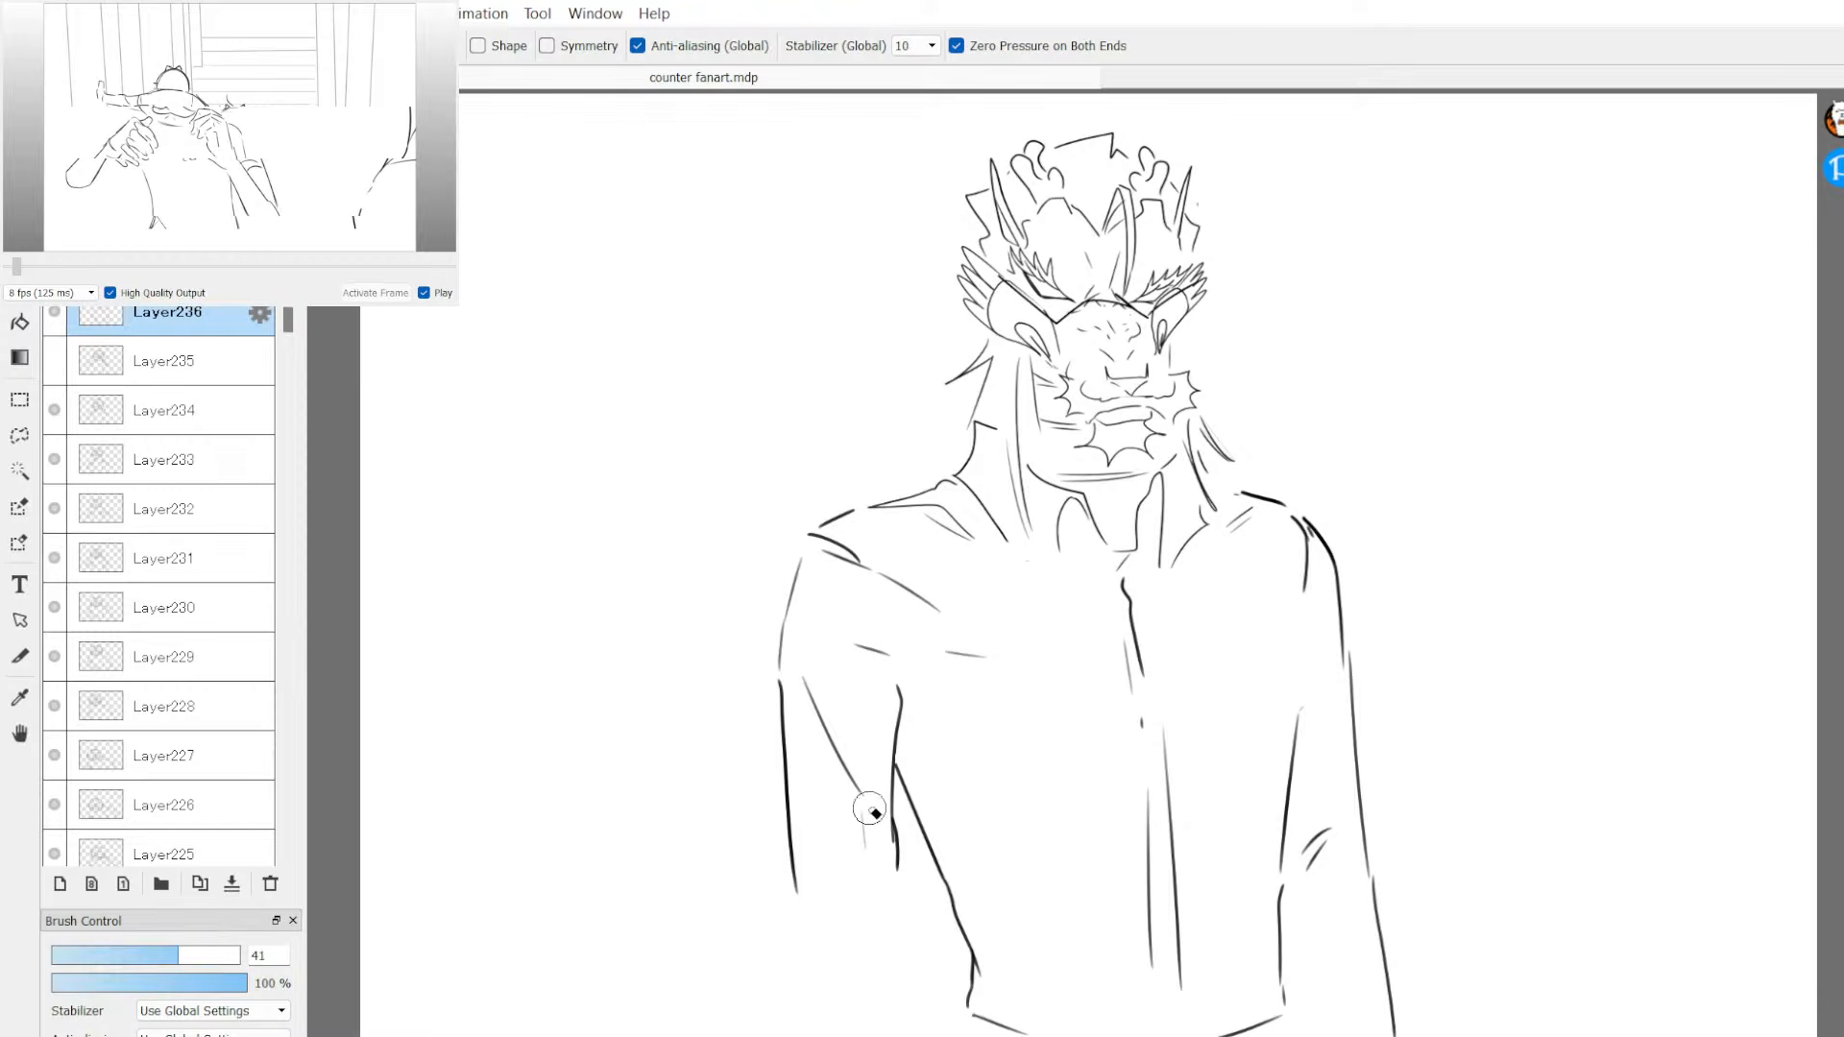
{"action": "key", "text": "b"}
{"action": "left_click_drag", "start_coordinate": [799, 897], "coordinate": [858, 1035]}
{"action": "left_click_drag", "start_coordinate": [898, 875], "coordinate": [978, 1036]}
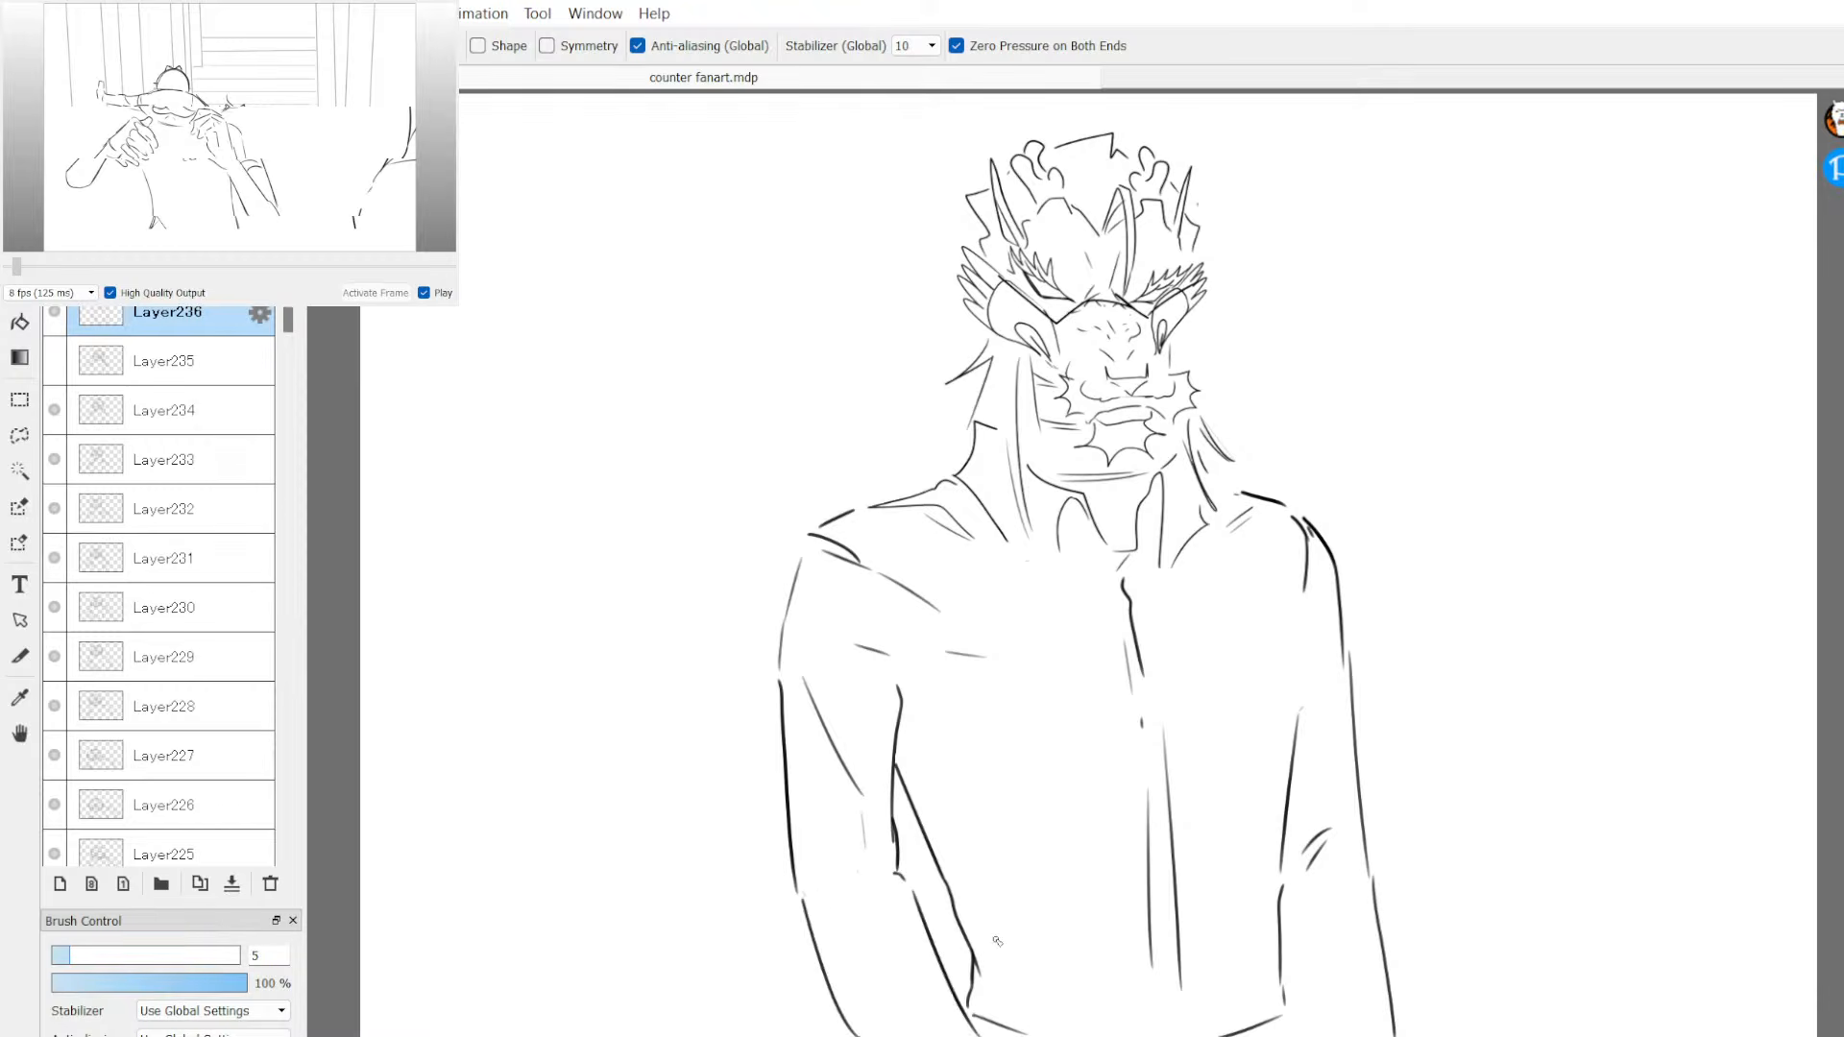
{"action": "key", "text": "ctrl+z"}
{"action": "left_click_drag", "start_coordinate": [913, 888], "coordinate": [958, 1036]}
{"action": "key", "text": "e"}
{"action": "left_click_drag", "start_coordinate": [799, 898], "coordinate": [864, 1026]}
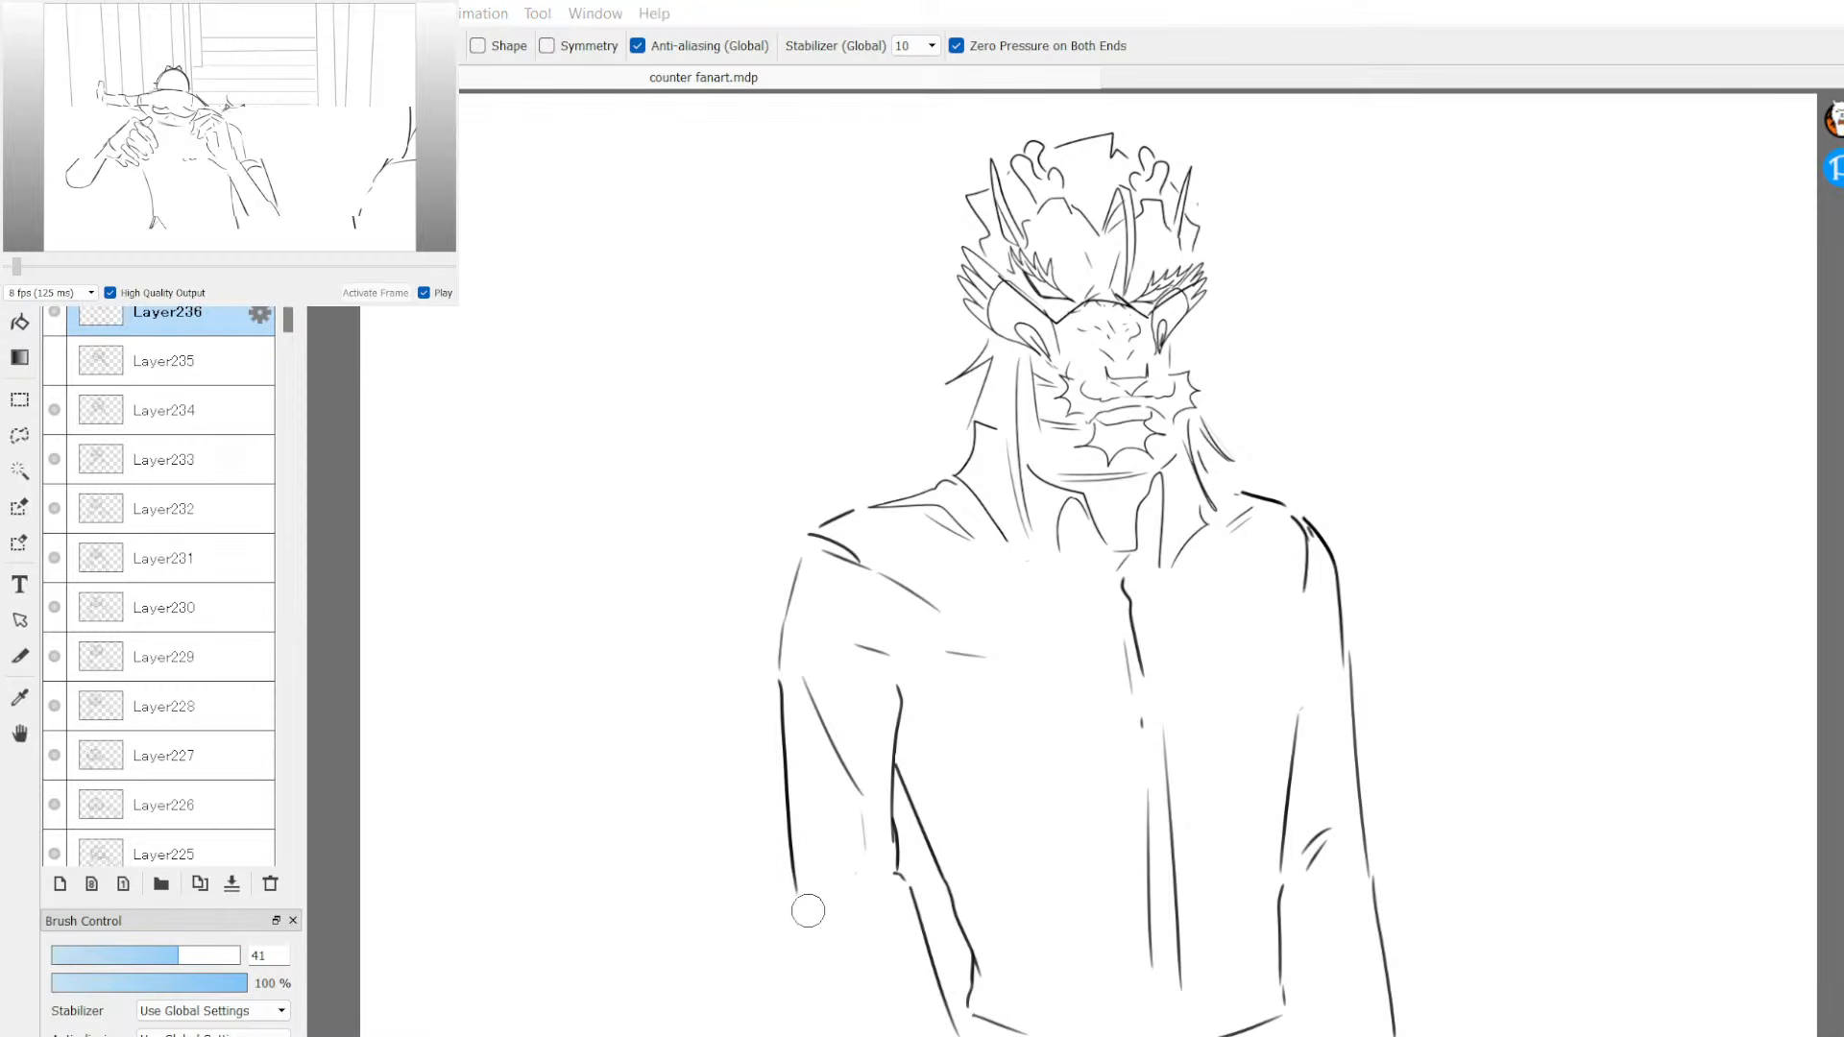
{"action": "key", "text": "b"}
{"action": "key", "text": "e"}
{"action": "key", "text": "b"}
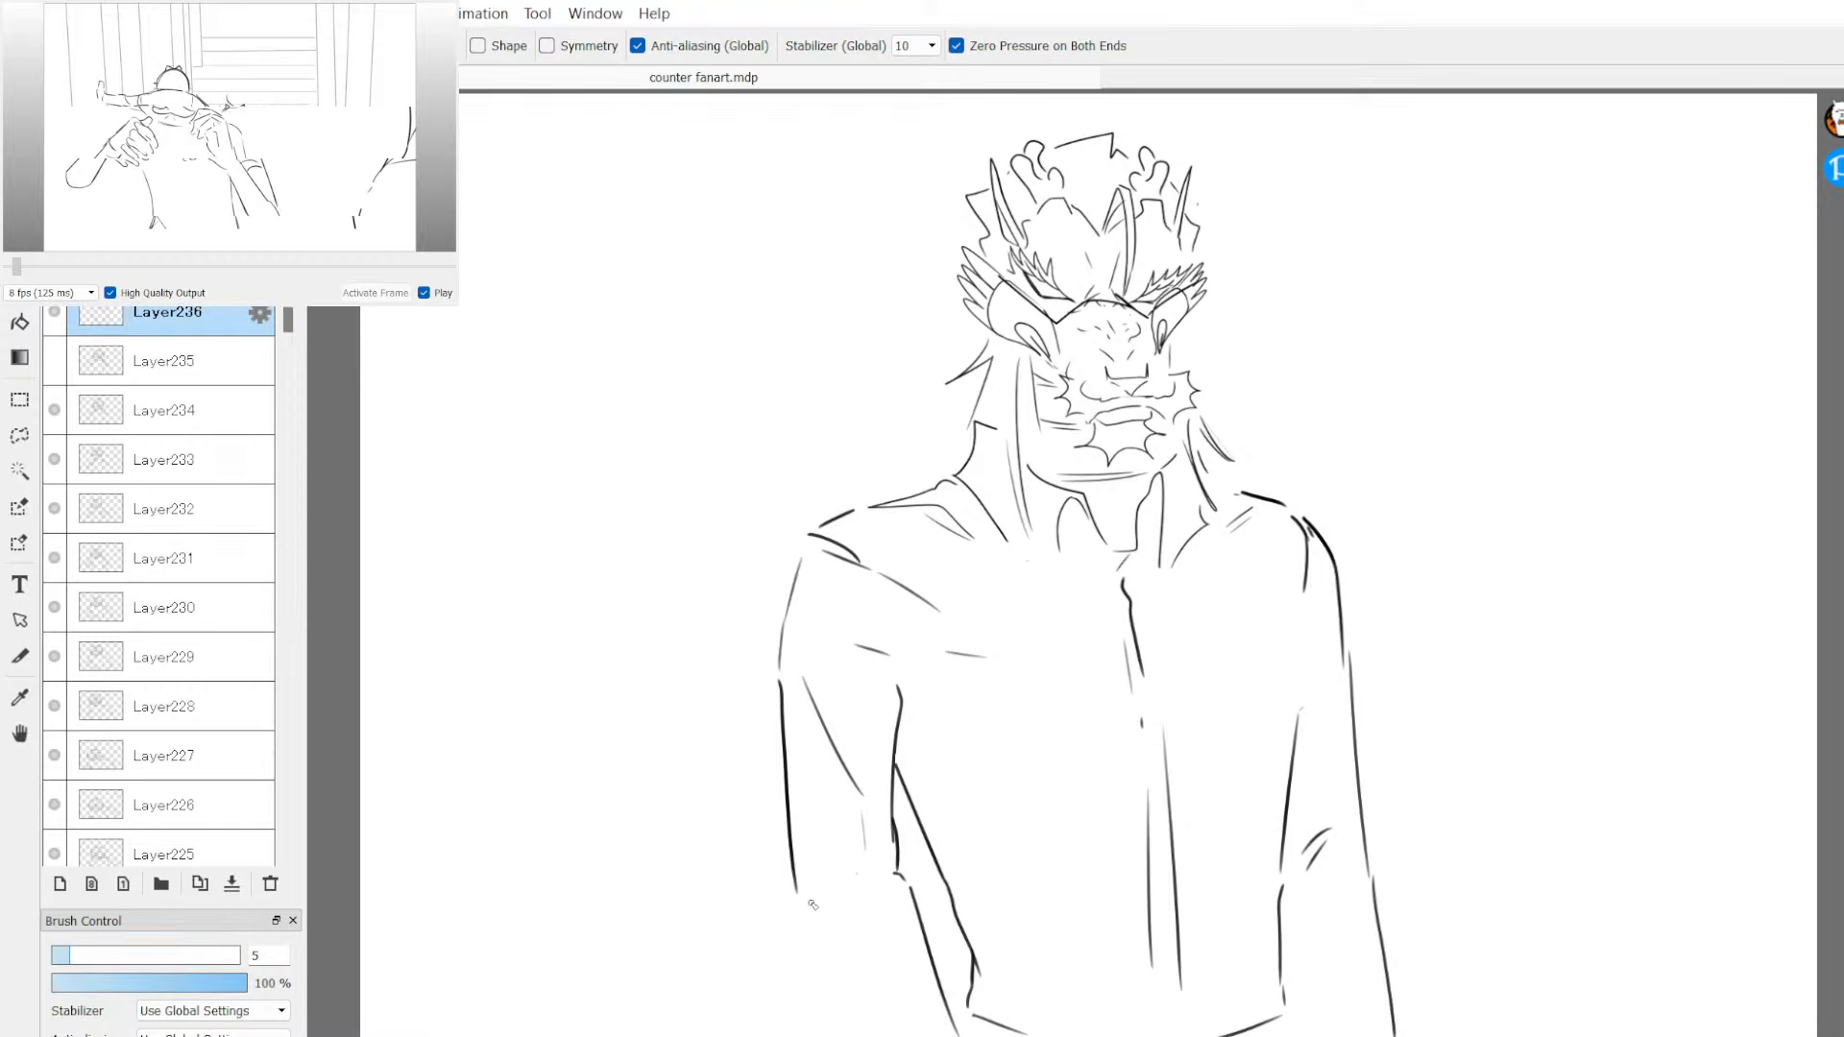
{"action": "left_click_drag", "start_coordinate": [798, 898], "coordinate": [860, 1036]}
{"action": "key", "text": "e"}
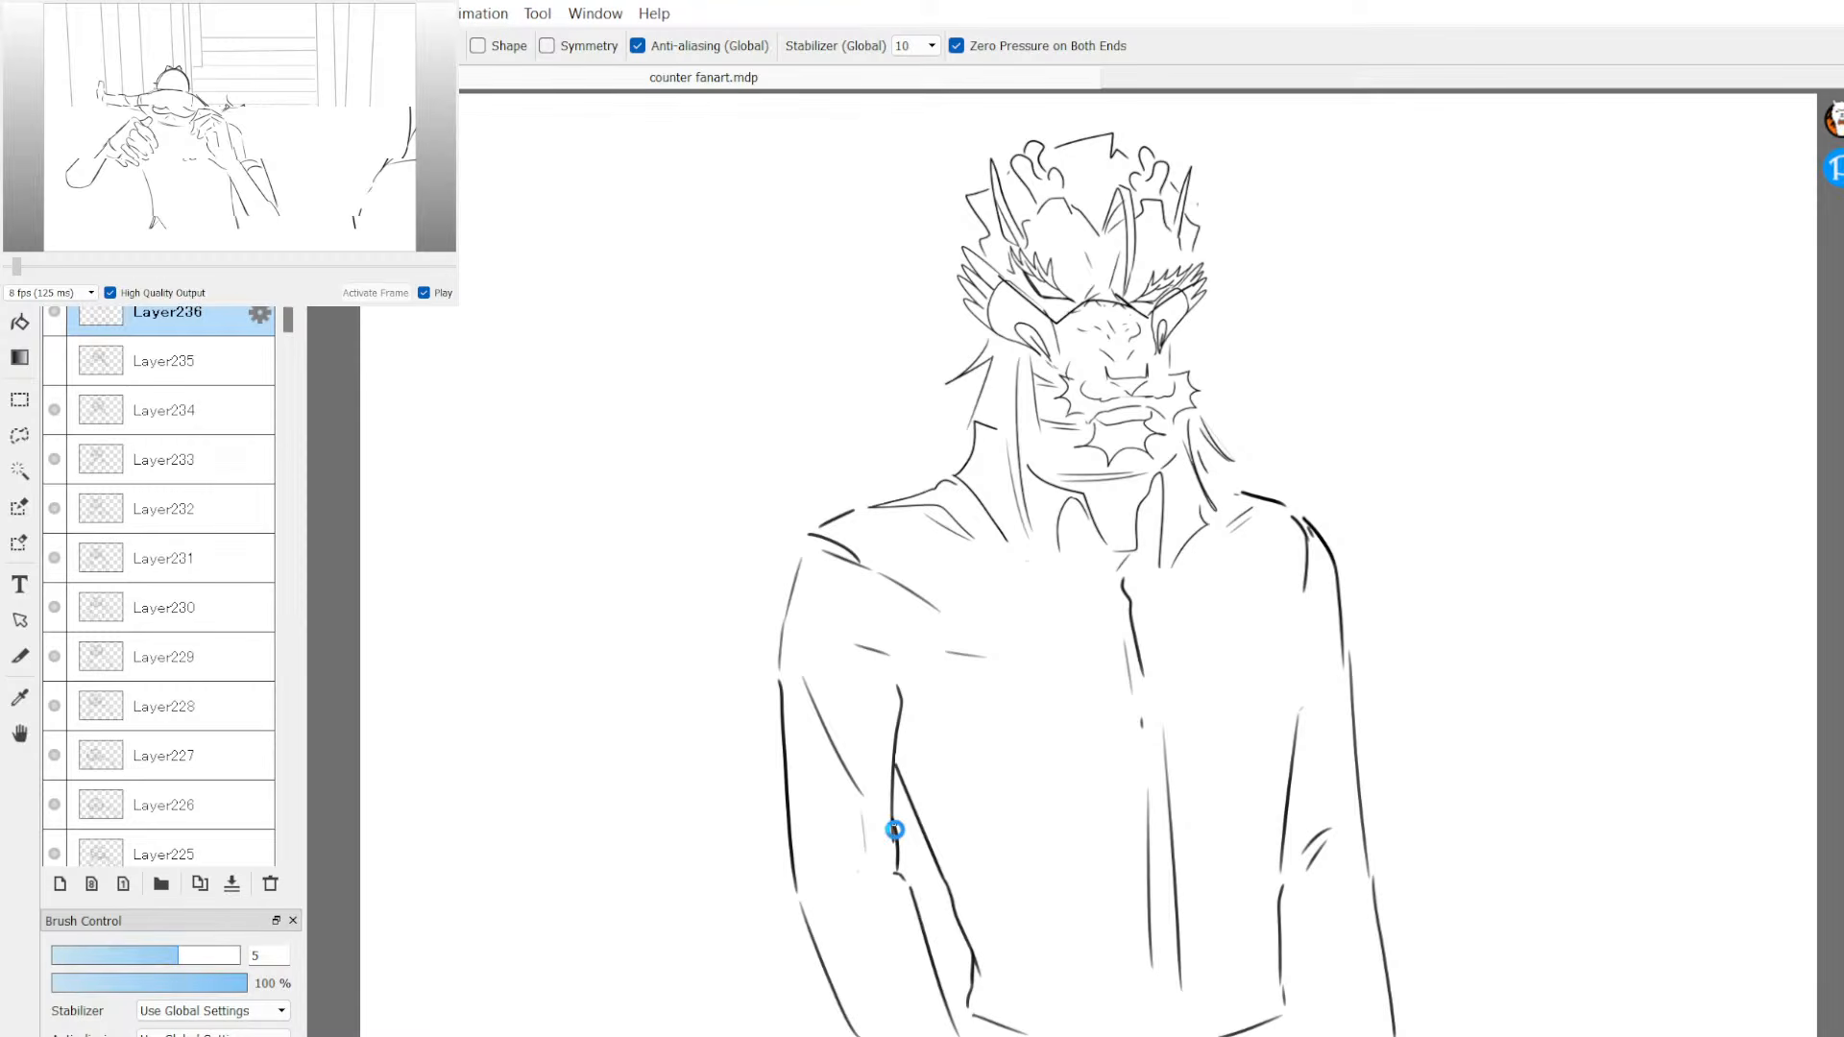
Step: Rework the left-hand arm's inner line closer to the torso and add a small tick at the right-hand end of the hem
{"action": "mouse_move", "coordinate": [893, 835]}
{"action": "left_mouse_down"}
{"action": "mouse_move", "coordinate": [904, 691]}
{"action": "mouse_move", "coordinate": [919, 936]}
{"action": "left_mouse_up"}
{"action": "key", "text": "e"}
{"action": "key", "text": "b"}
{"action": "key", "text": "e"}
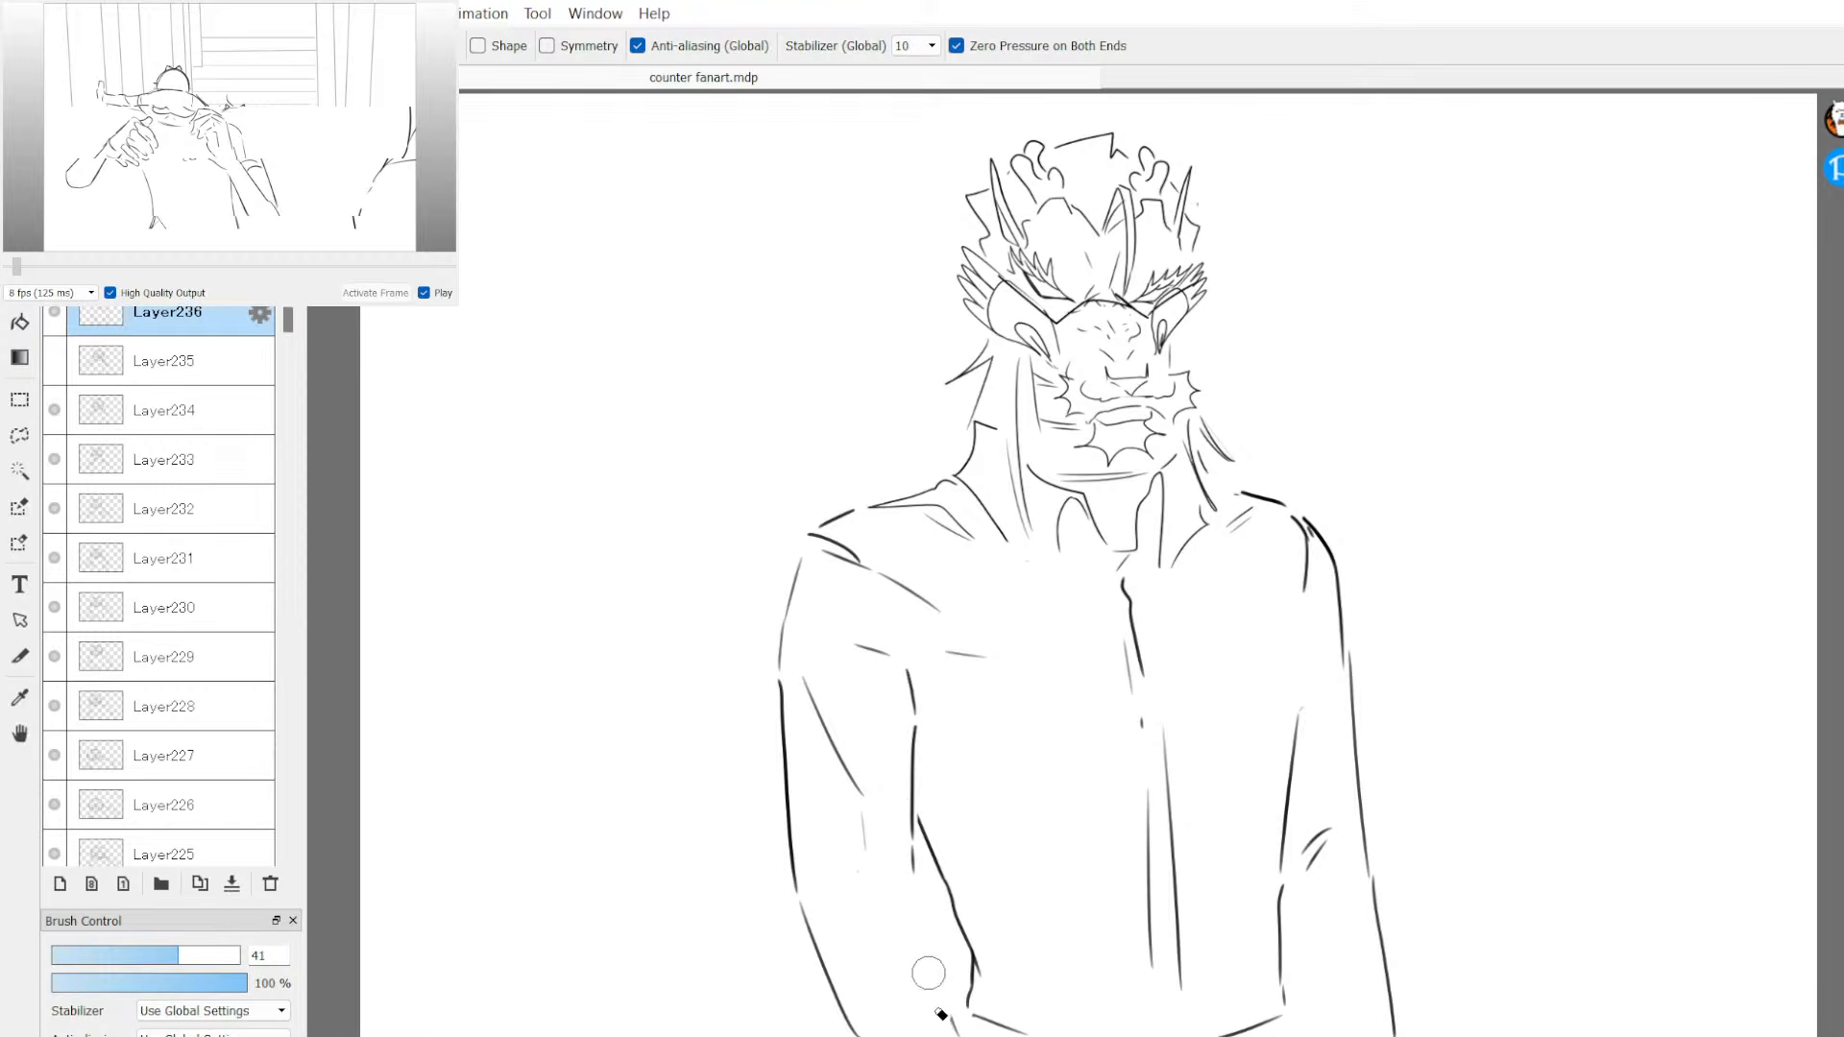
{"action": "key", "text": "b"}
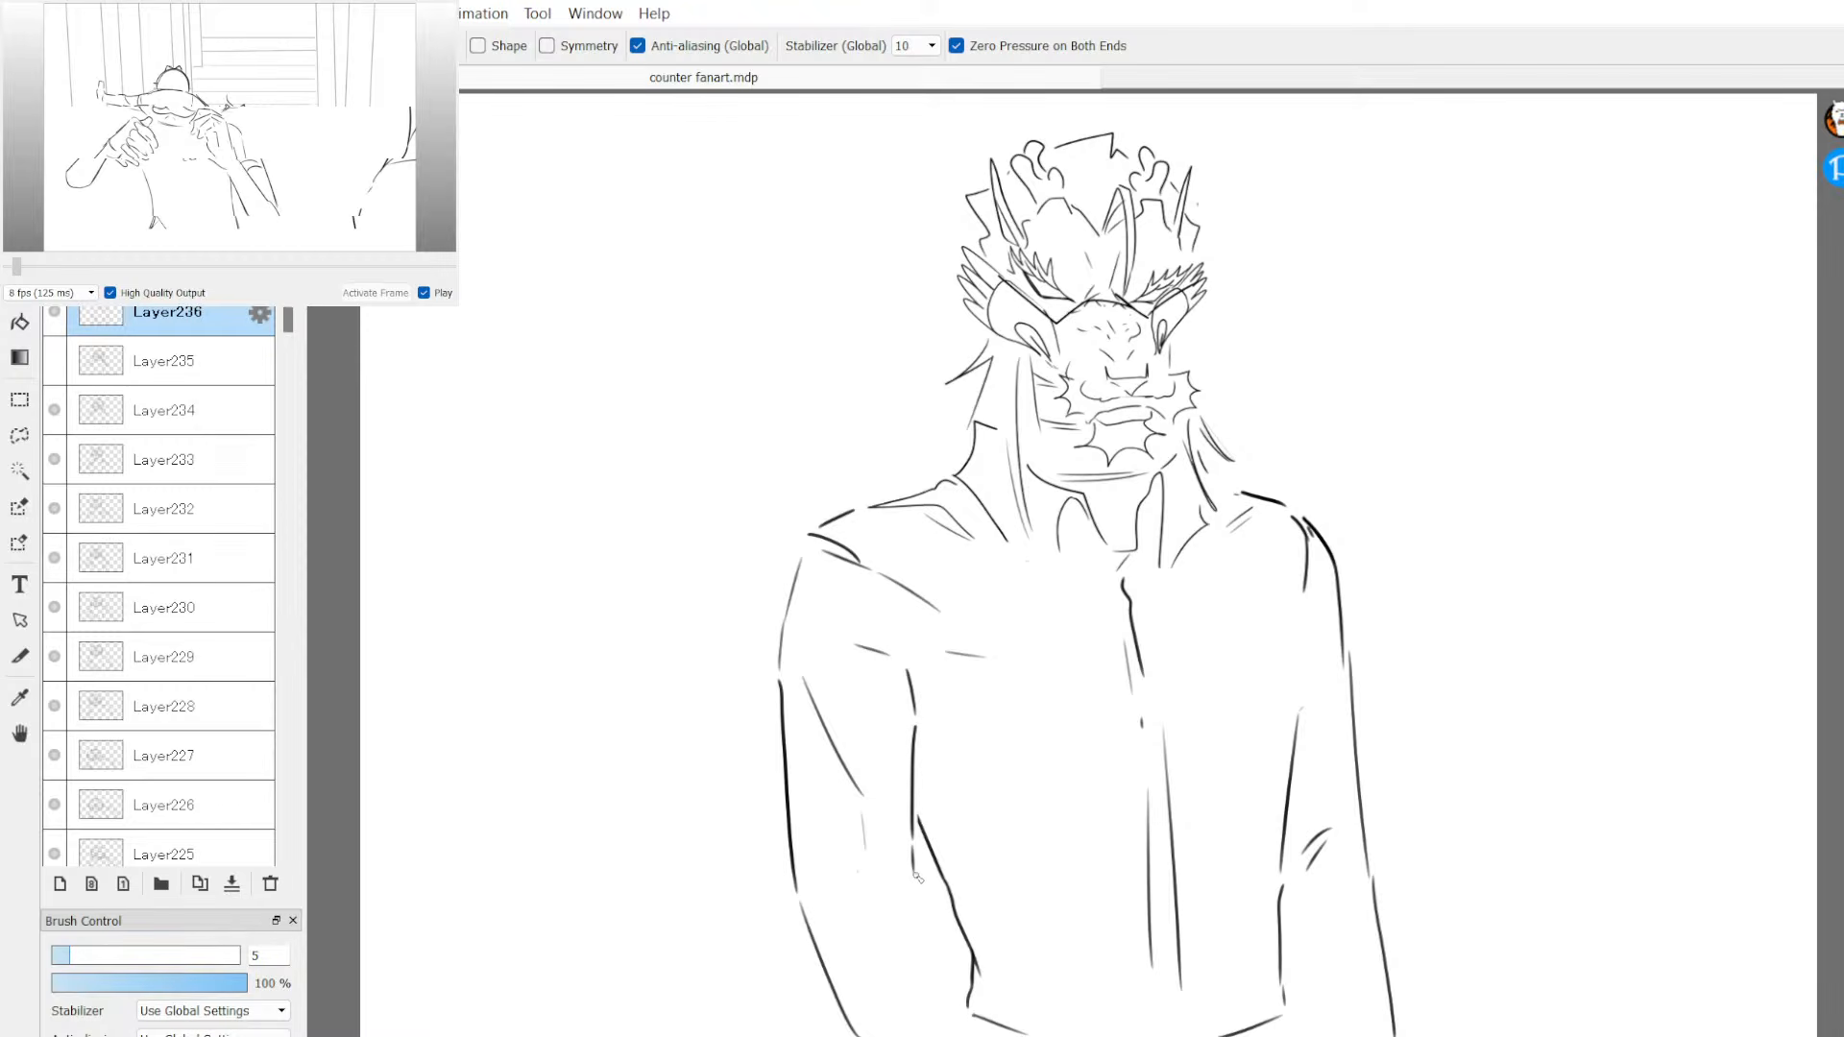
{"action": "left_click_drag", "start_coordinate": [912, 870], "coordinate": [971, 1028]}
{"action": "left_click_drag", "start_coordinate": [1293, 1007], "coordinate": [1298, 1024]}
Step: Draw the half-covered irises inside both eyes beneath the feathery eyebrows
{"action": "scroll", "coordinate": [1646, 437], "scroll_direction": "up", "scroll_amount": 2}
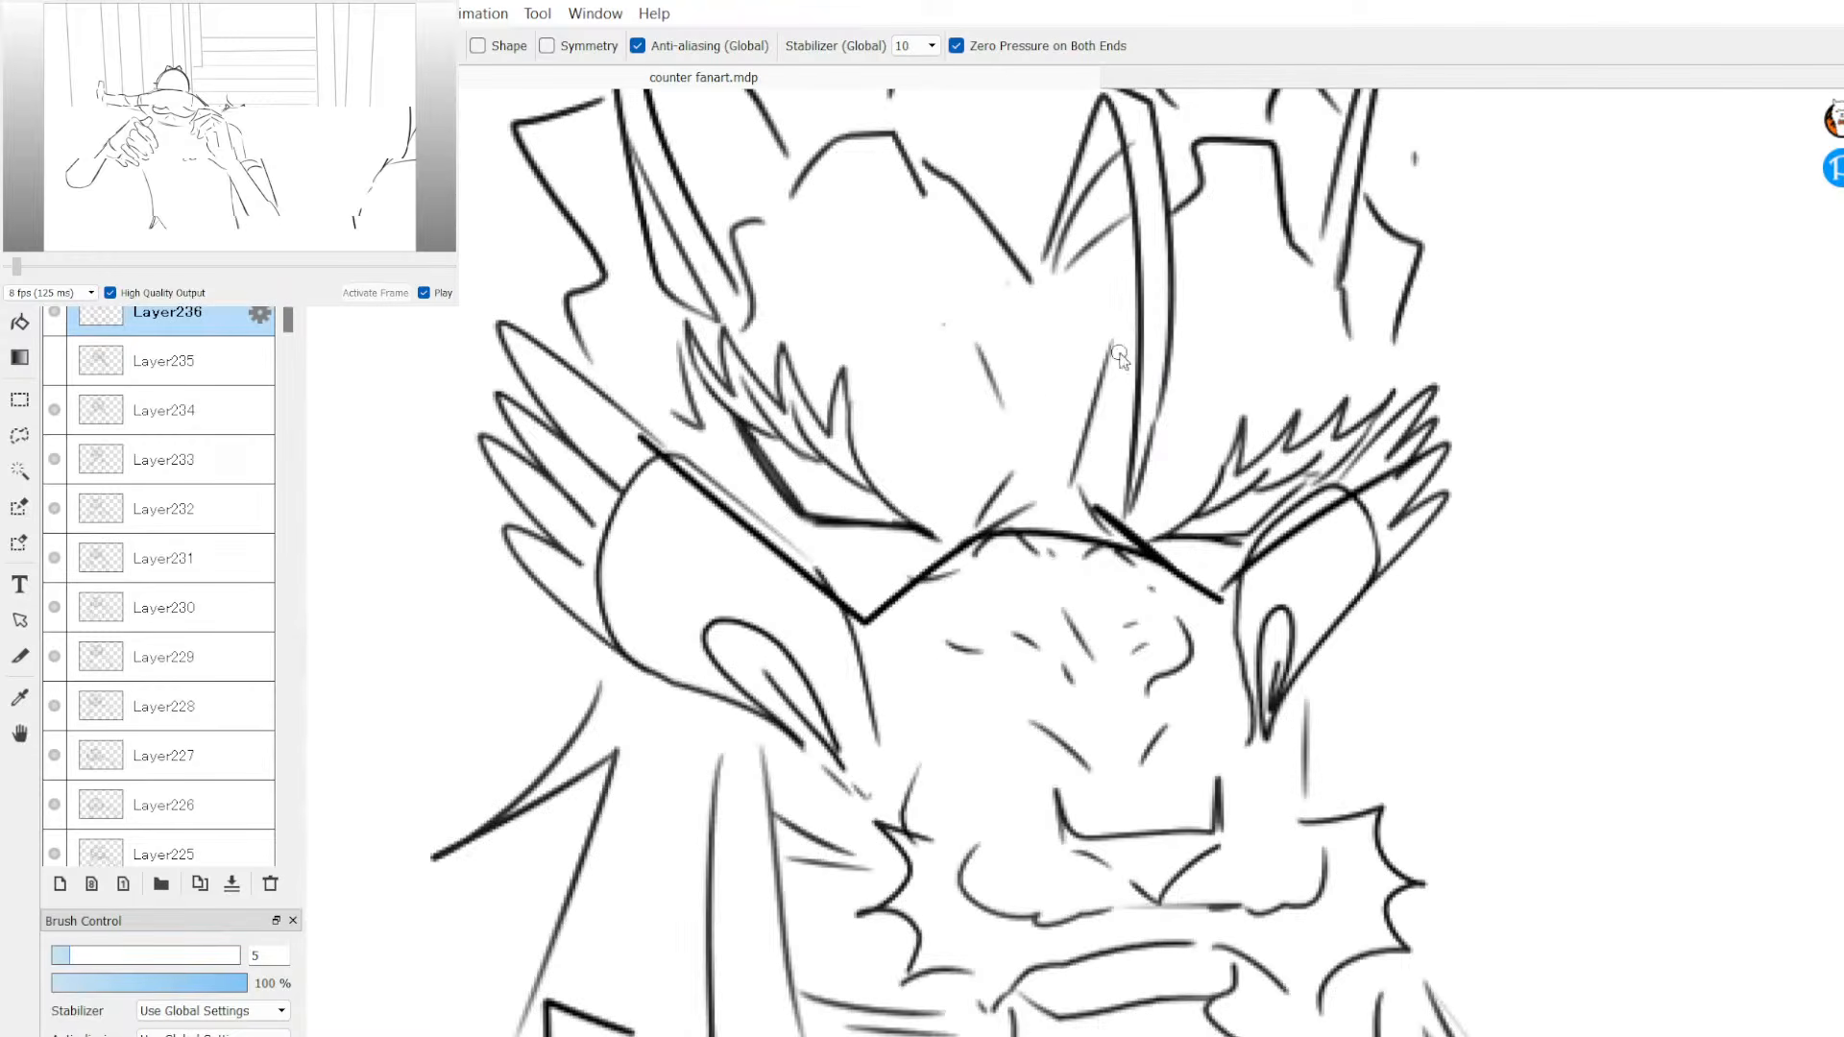
{"action": "scroll", "coordinate": [1115, 369], "scroll_direction": "up", "scroll_amount": 3}
{"action": "mouse_move", "coordinate": [856, 509]}
{"action": "left_mouse_down"}
{"action": "mouse_move", "coordinate": [832, 478]}
{"action": "mouse_move", "coordinate": [863, 492]}
{"action": "left_mouse_up"}
{"action": "left_click_drag", "start_coordinate": [1198, 523], "coordinate": [1241, 493]}
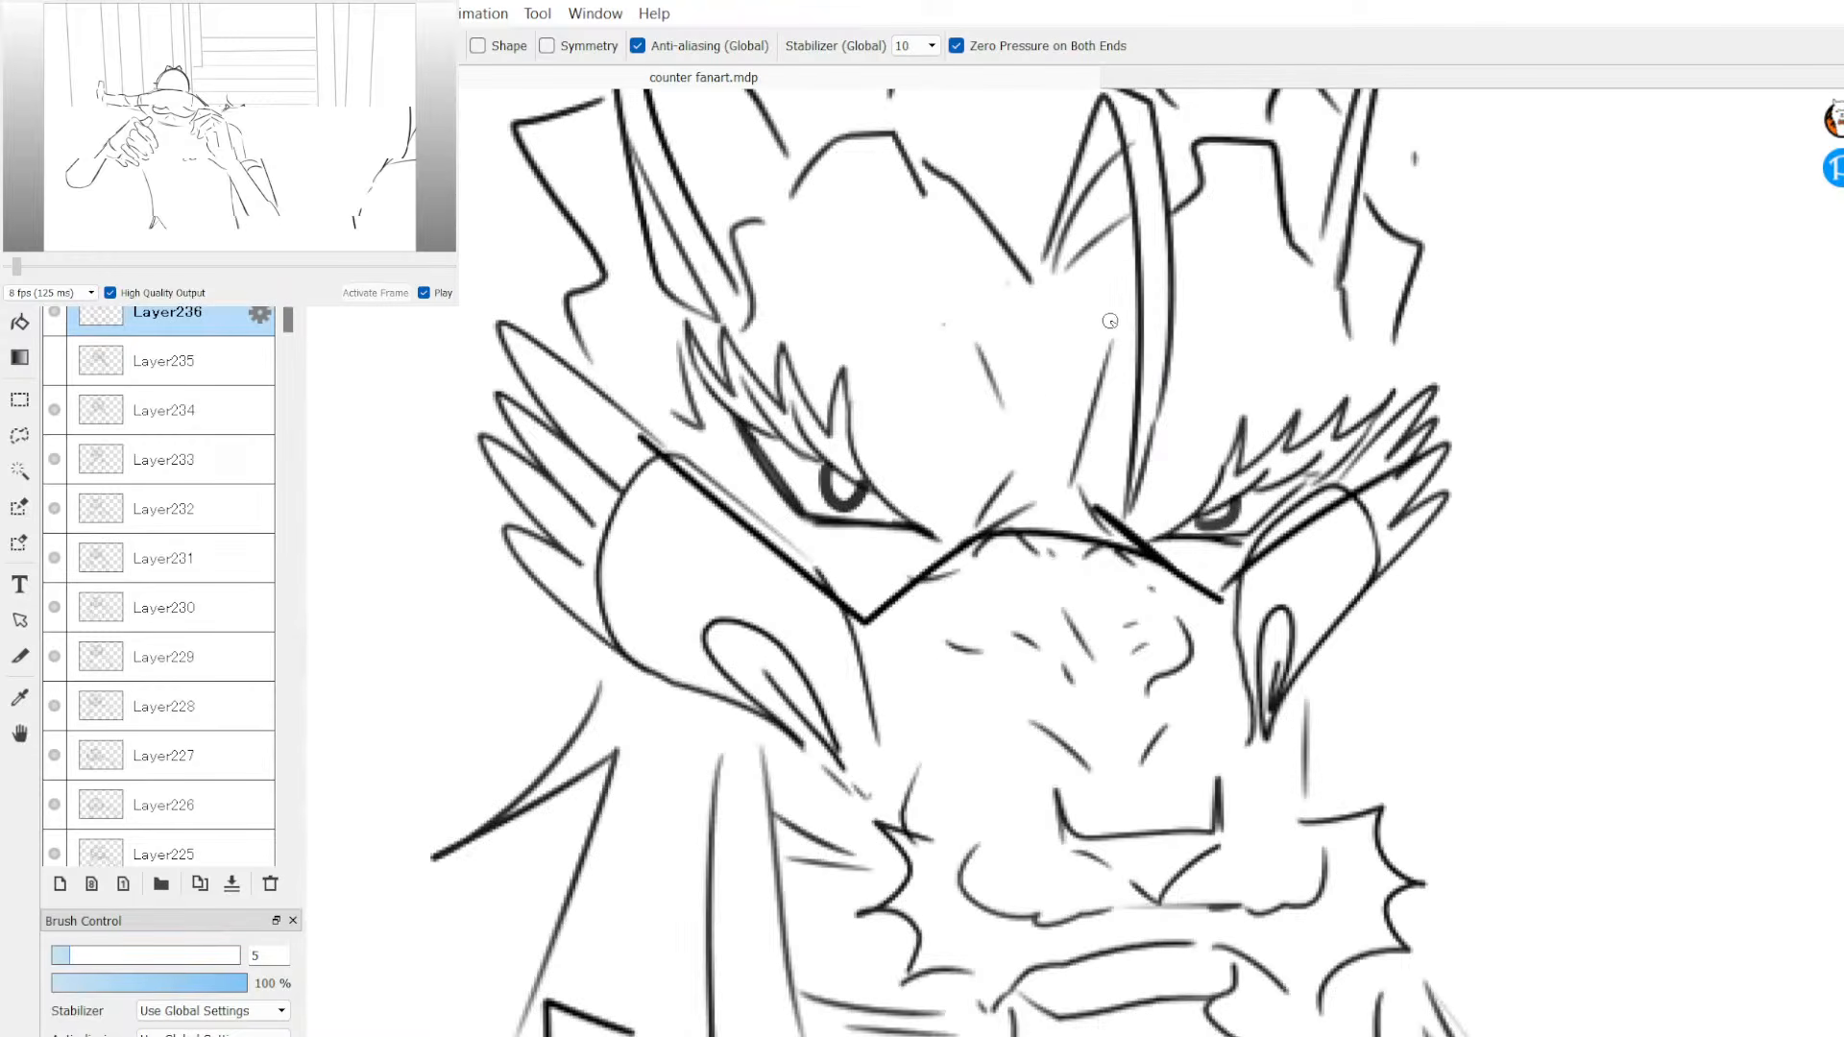
{"action": "key", "text": "ctrl+z"}
{"action": "key", "text": "ctrl+z"}
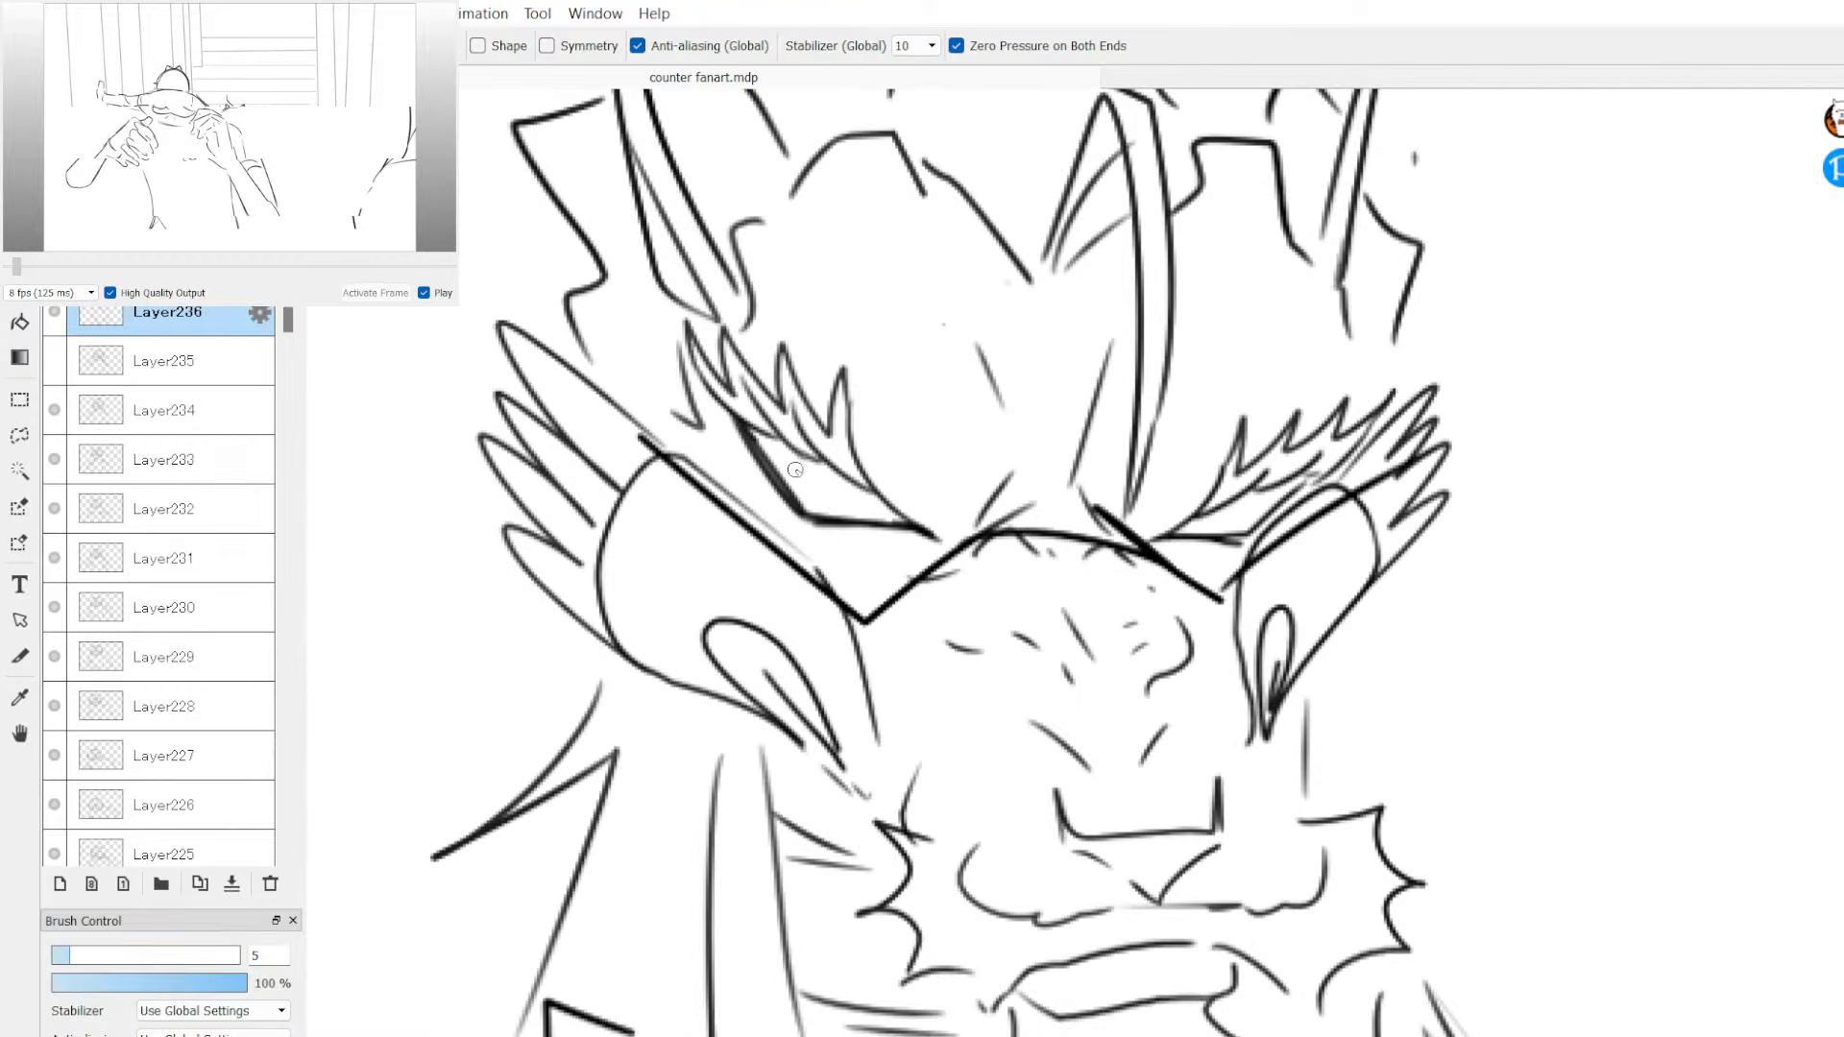
{"action": "left_click_drag", "start_coordinate": [805, 453], "coordinate": [851, 485]}
{"action": "left_click_drag", "start_coordinate": [1200, 518], "coordinate": [1247, 490]}
{"action": "key", "text": "ctrl+minus"}
{"action": "key", "text": "ctrl+minus"}
{"action": "key", "text": "ctrl+minus"}
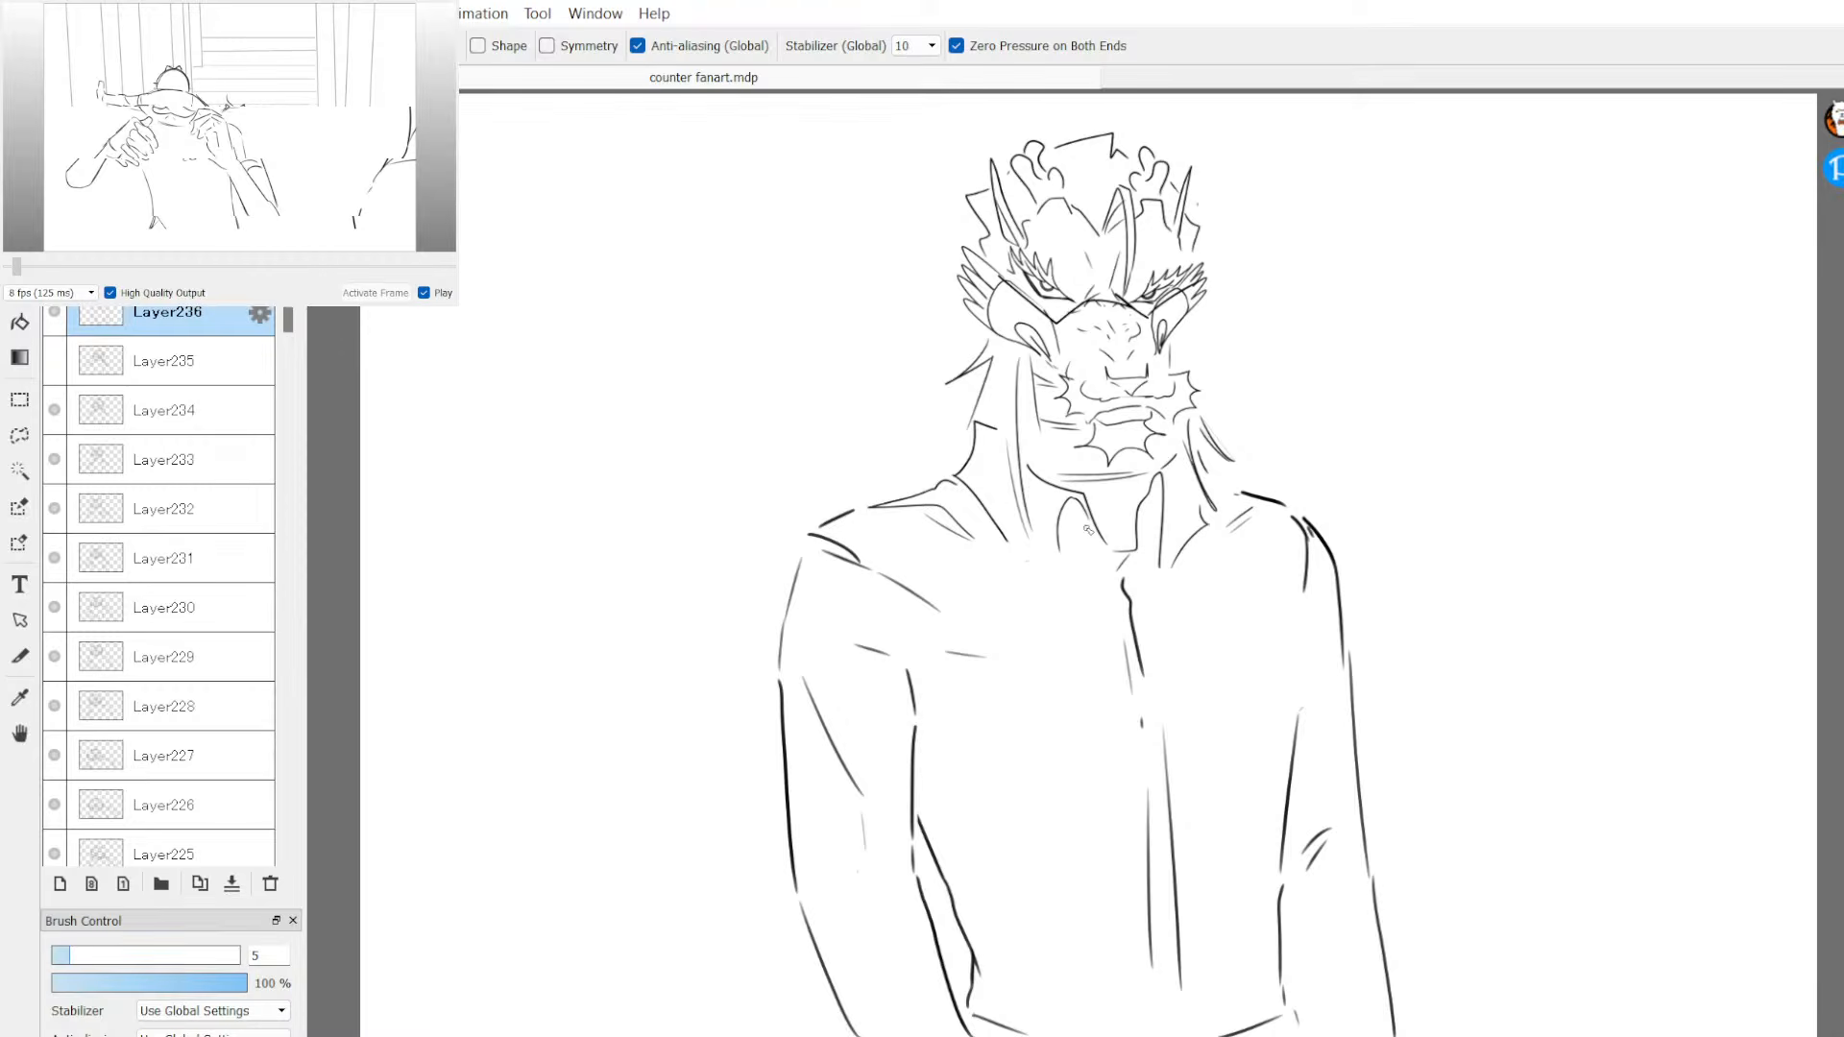
Step: Erase the left-hand arm, the chest creases and the jacket's front-opening lines
{"action": "scroll", "coordinate": [1088, 530], "scroll_direction": "down", "scroll_amount": 2}
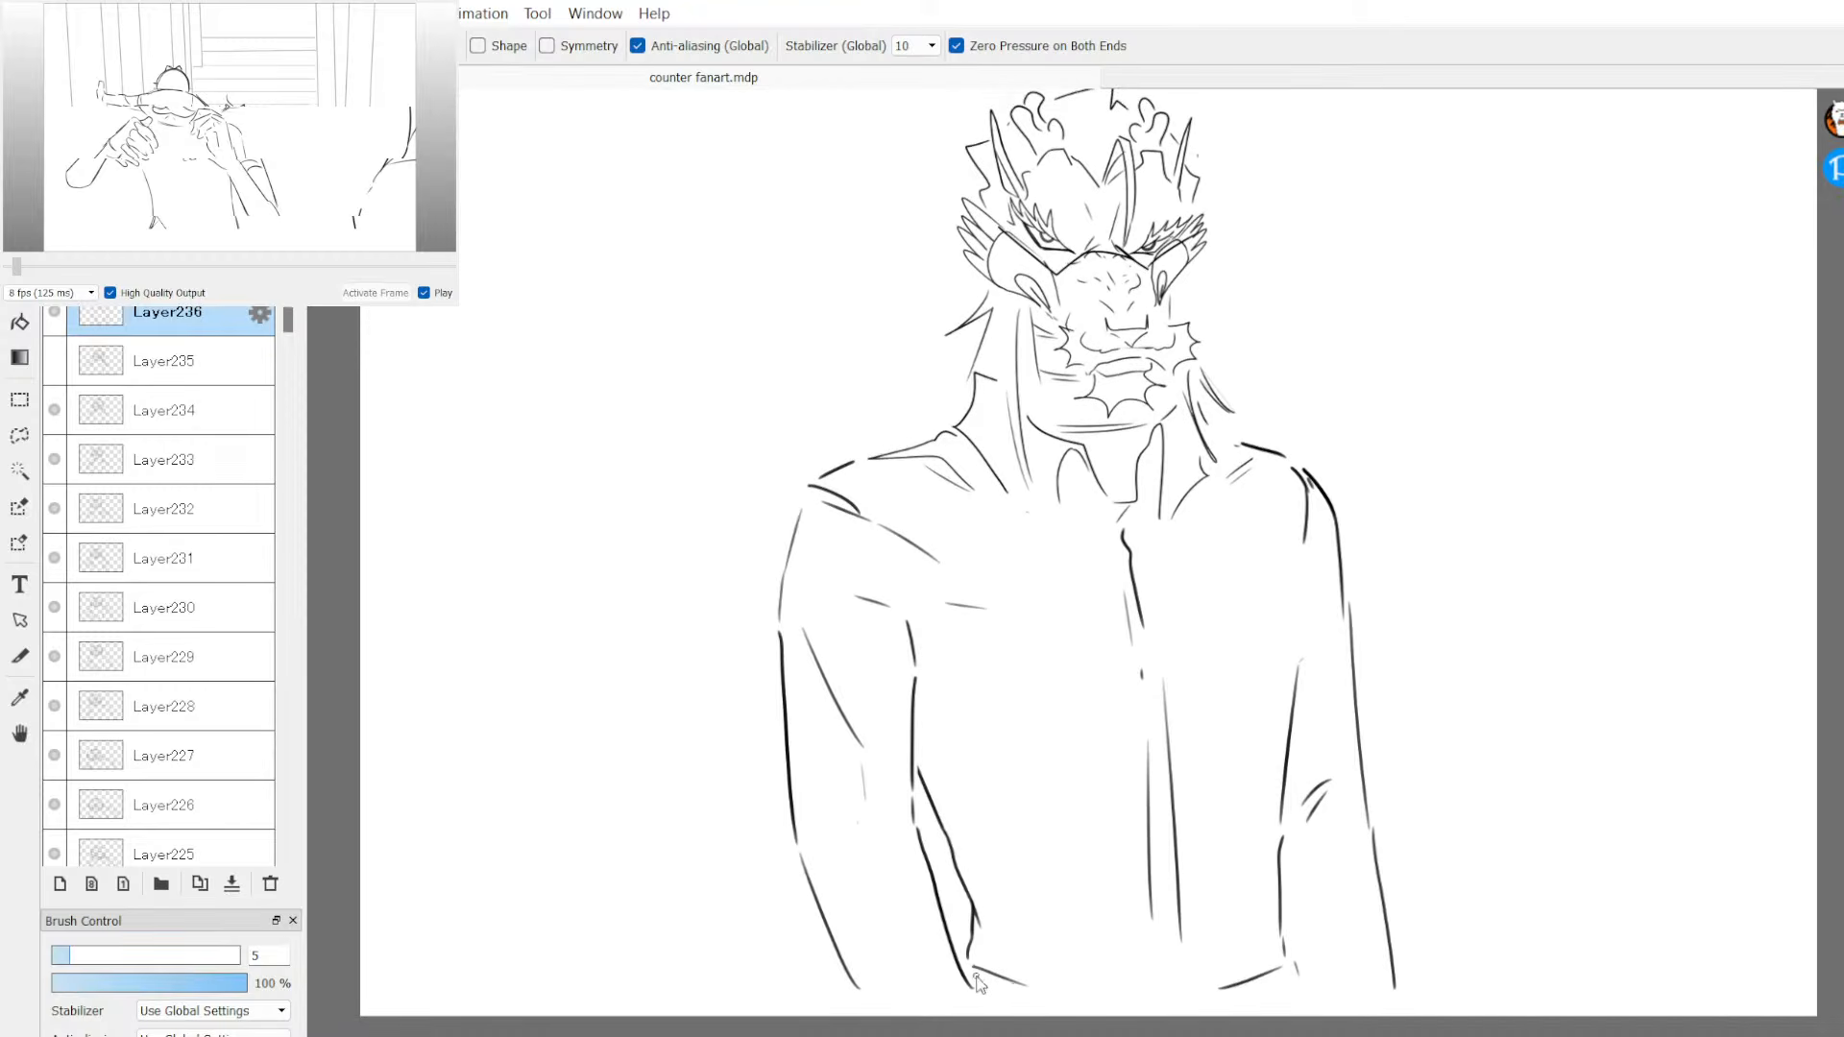
{"action": "key", "text": "e"}
{"action": "mouse_move", "coordinate": [911, 629]}
{"action": "left_mouse_down"}
{"action": "mouse_move", "coordinate": [902, 765]}
{"action": "mouse_move", "coordinate": [898, 729]}
{"action": "left_mouse_up"}
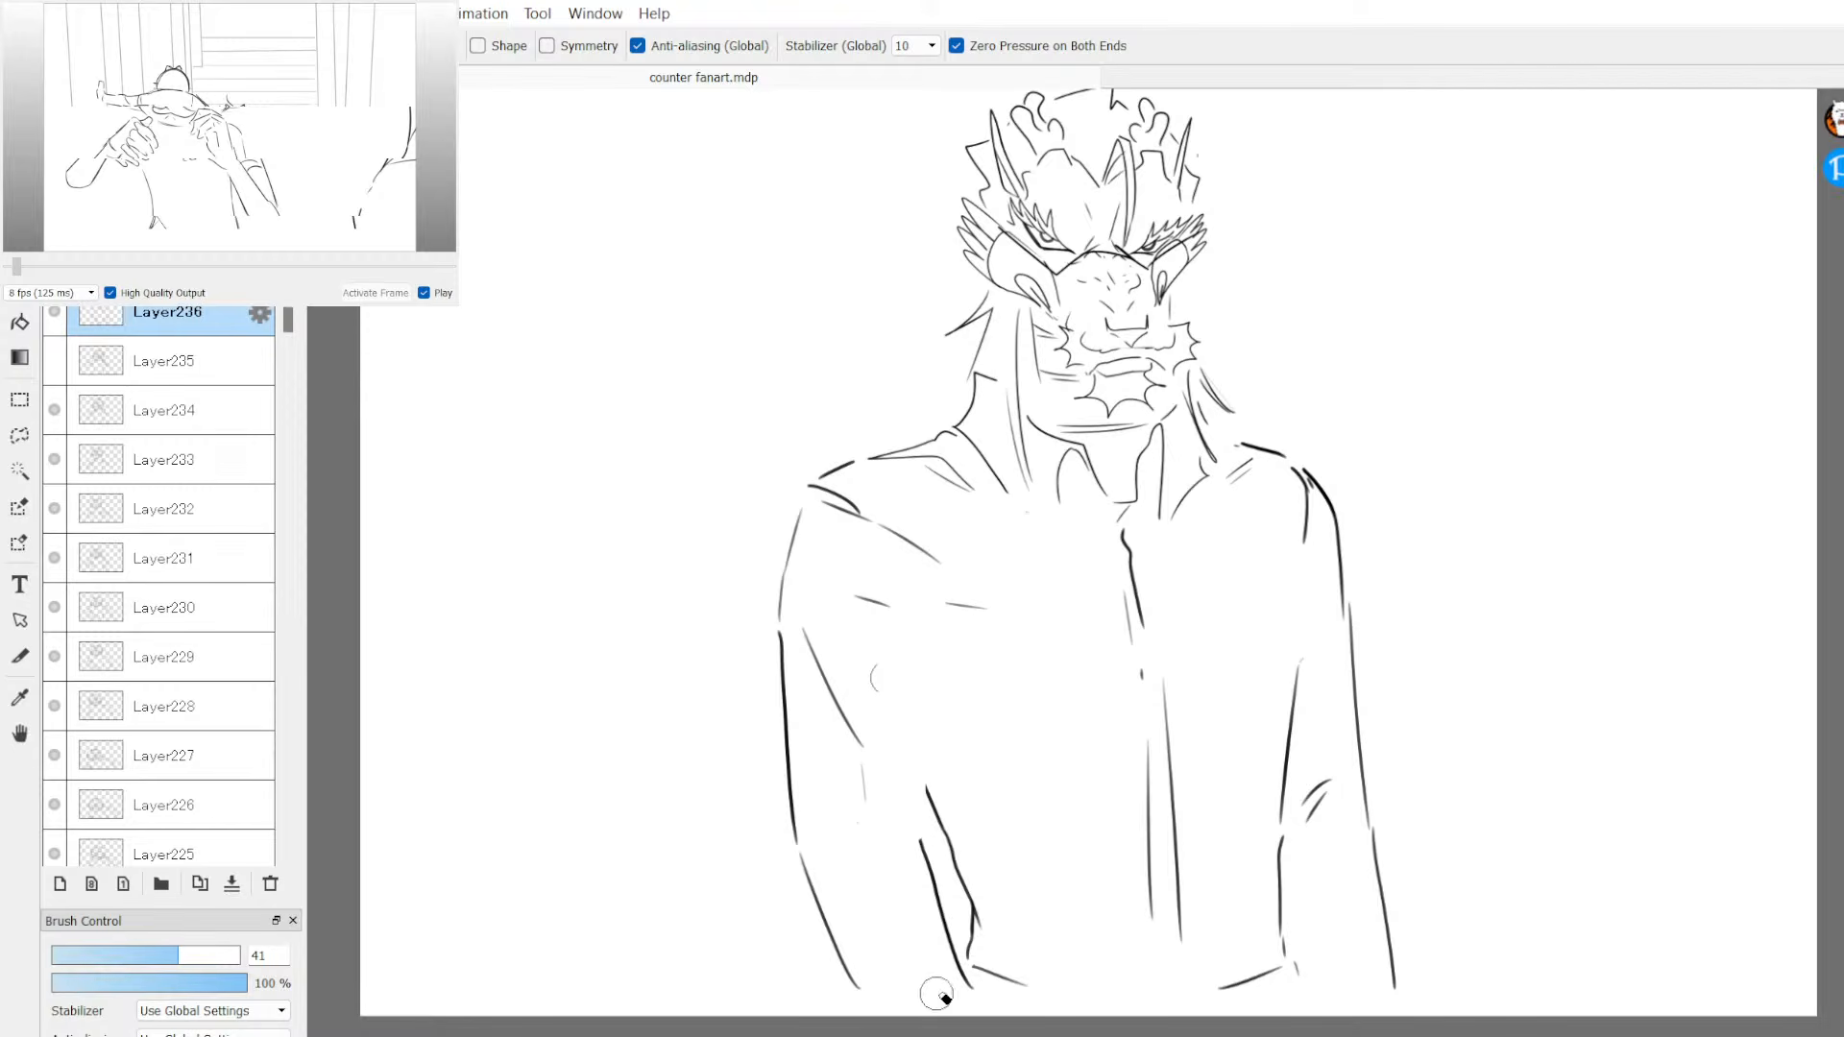
{"action": "mouse_move", "coordinate": [877, 791]}
{"action": "left_mouse_down"}
{"action": "mouse_move", "coordinate": [852, 971]}
{"action": "mouse_move", "coordinate": [782, 707]}
{"action": "mouse_move", "coordinate": [805, 651]}
{"action": "left_mouse_up"}
{"action": "mouse_move", "coordinate": [823, 509]}
{"action": "left_mouse_down"}
{"action": "mouse_move", "coordinate": [940, 558]}
{"action": "mouse_move", "coordinate": [905, 547]}
{"action": "mouse_move", "coordinate": [1020, 637]}
{"action": "mouse_move", "coordinate": [863, 603]}
{"action": "mouse_move", "coordinate": [897, 630]}
{"action": "mouse_move", "coordinate": [819, 530]}
{"action": "mouse_move", "coordinate": [809, 638]}
{"action": "mouse_move", "coordinate": [786, 559]}
{"action": "mouse_move", "coordinate": [854, 743]}
{"action": "left_mouse_up"}
{"action": "mouse_move", "coordinate": [1123, 526]}
{"action": "left_mouse_down"}
{"action": "mouse_move", "coordinate": [1122, 590]}
{"action": "mouse_move", "coordinate": [1164, 695]}
{"action": "mouse_move", "coordinate": [1156, 931]}
{"action": "mouse_move", "coordinate": [1151, 817]}
{"action": "left_mouse_up"}
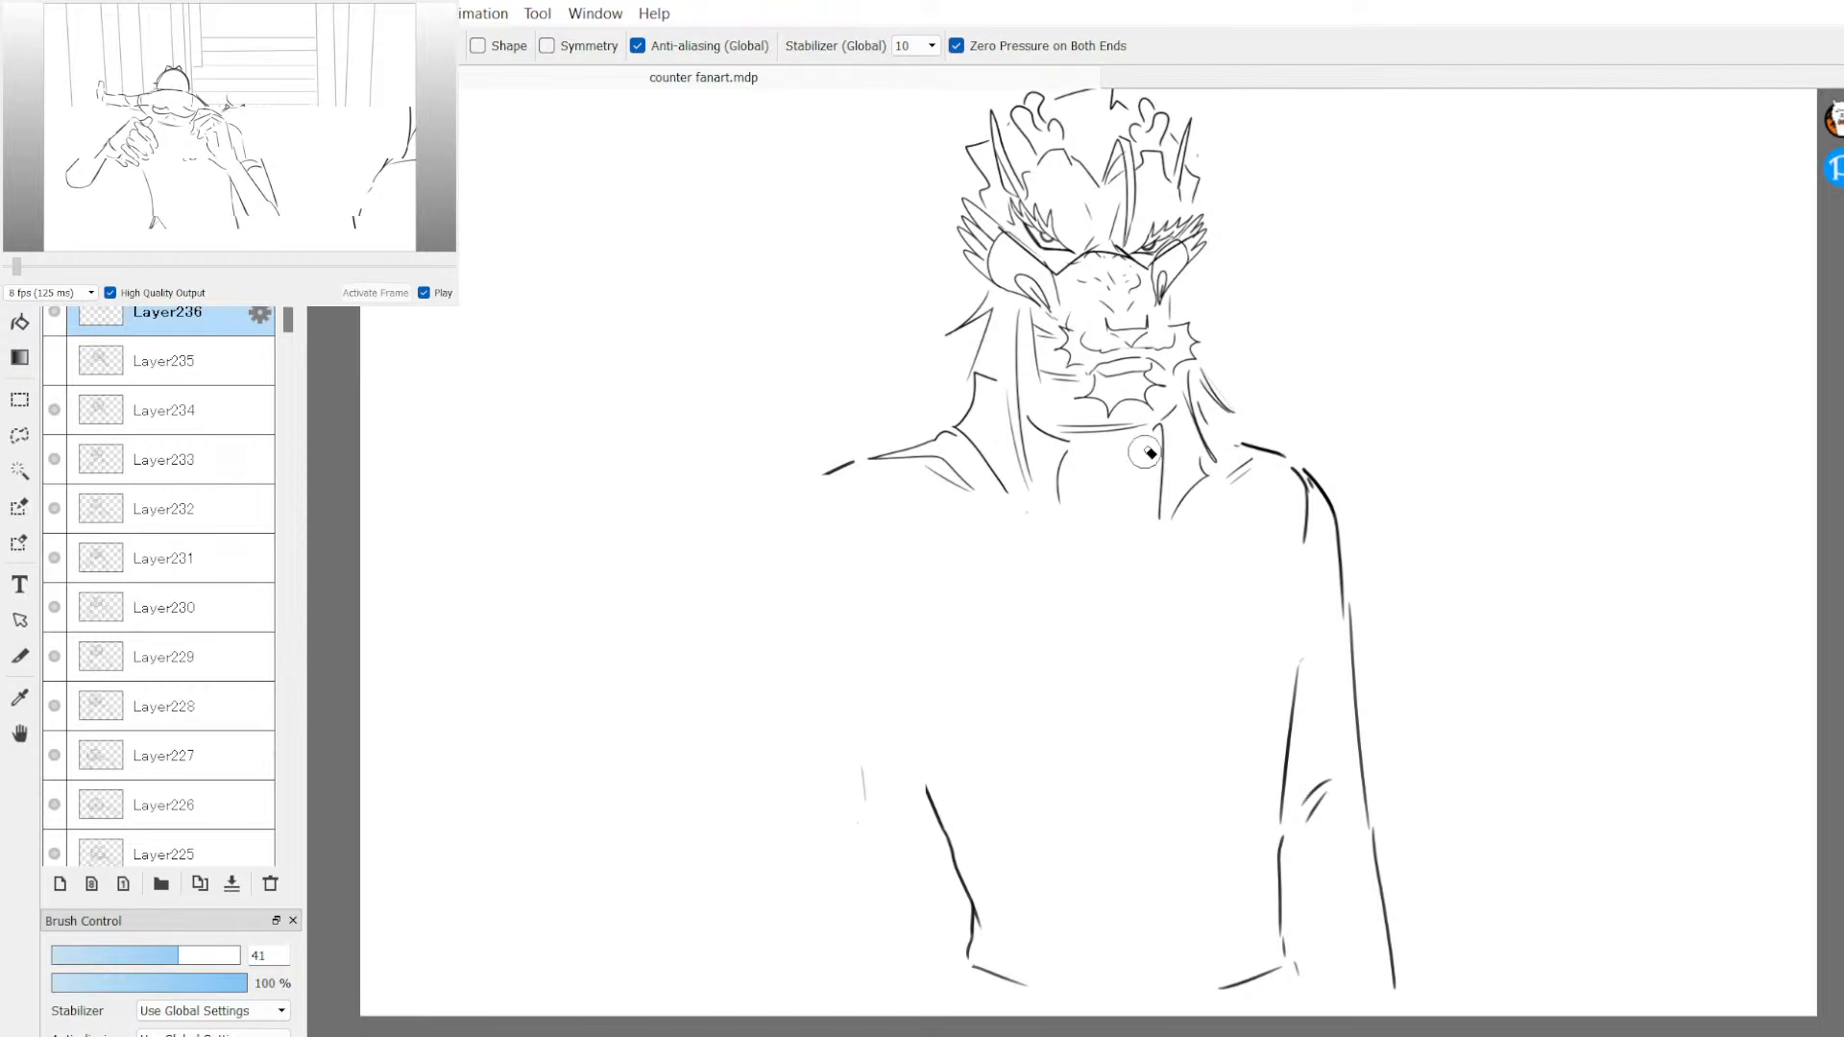
Step: Redraw the collar and front opening as a line curving down to the hem, and add the left-hand shoulder seam
{"action": "key", "text": "b"}
{"action": "mouse_move", "coordinate": [1076, 447]}
{"action": "left_mouse_down"}
{"action": "mouse_move", "coordinate": [1139, 499]}
{"action": "mouse_move", "coordinate": [1183, 629]}
{"action": "mouse_move", "coordinate": [1179, 984]}
{"action": "left_mouse_up"}
{"action": "left_click_drag", "start_coordinate": [1143, 547], "coordinate": [1189, 776]}
{"action": "left_click_drag", "start_coordinate": [829, 477], "coordinate": [936, 581]}
{"action": "left_click_drag", "start_coordinate": [925, 515], "coordinate": [948, 602]}
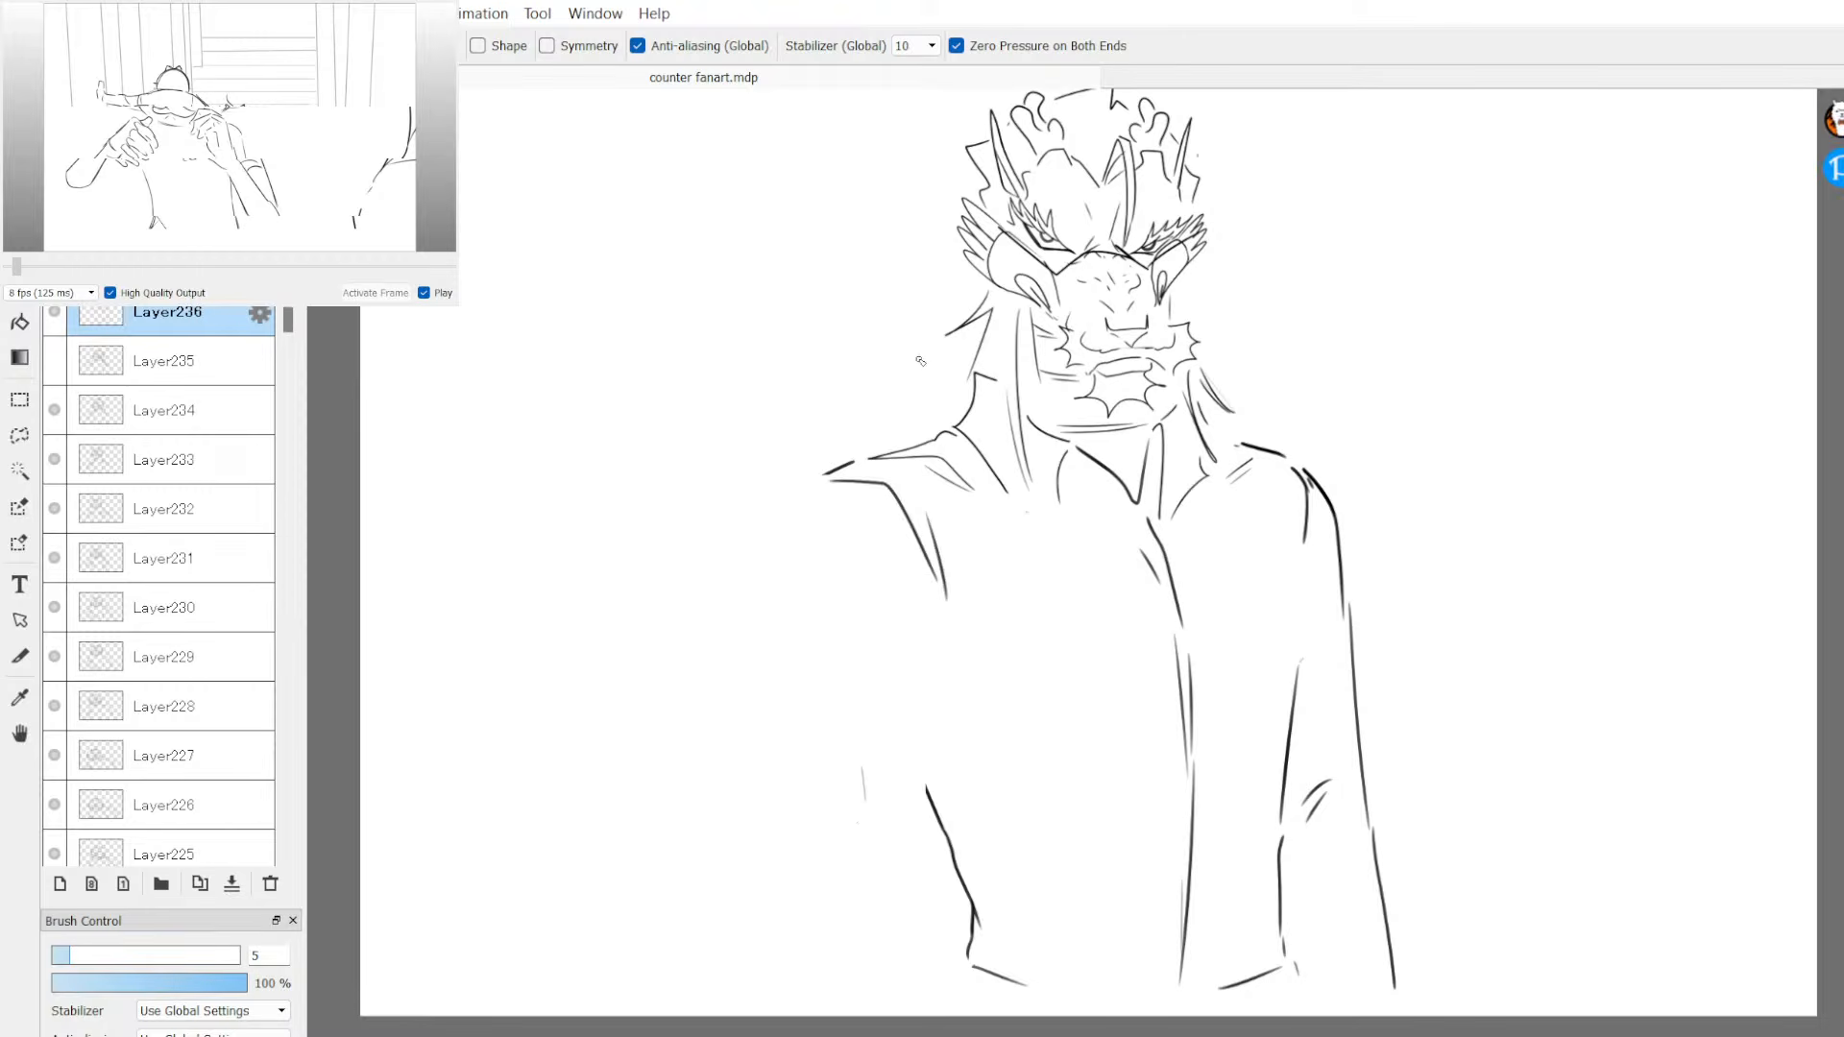
Step: Redraw the left-hand arm hanging straight down to the canvas edge, with upper-sleeve and elbow creases
{"action": "mouse_move", "coordinate": [823, 485]}
{"action": "left_mouse_down"}
{"action": "mouse_move", "coordinate": [802, 525]}
{"action": "mouse_move", "coordinate": [815, 689]}
{"action": "mouse_move", "coordinate": [839, 584]}
{"action": "mouse_move", "coordinate": [795, 679]}
{"action": "mouse_move", "coordinate": [803, 730]}
{"action": "left_mouse_up"}
{"action": "left_click_drag", "start_coordinate": [946, 656], "coordinate": [923, 817]}
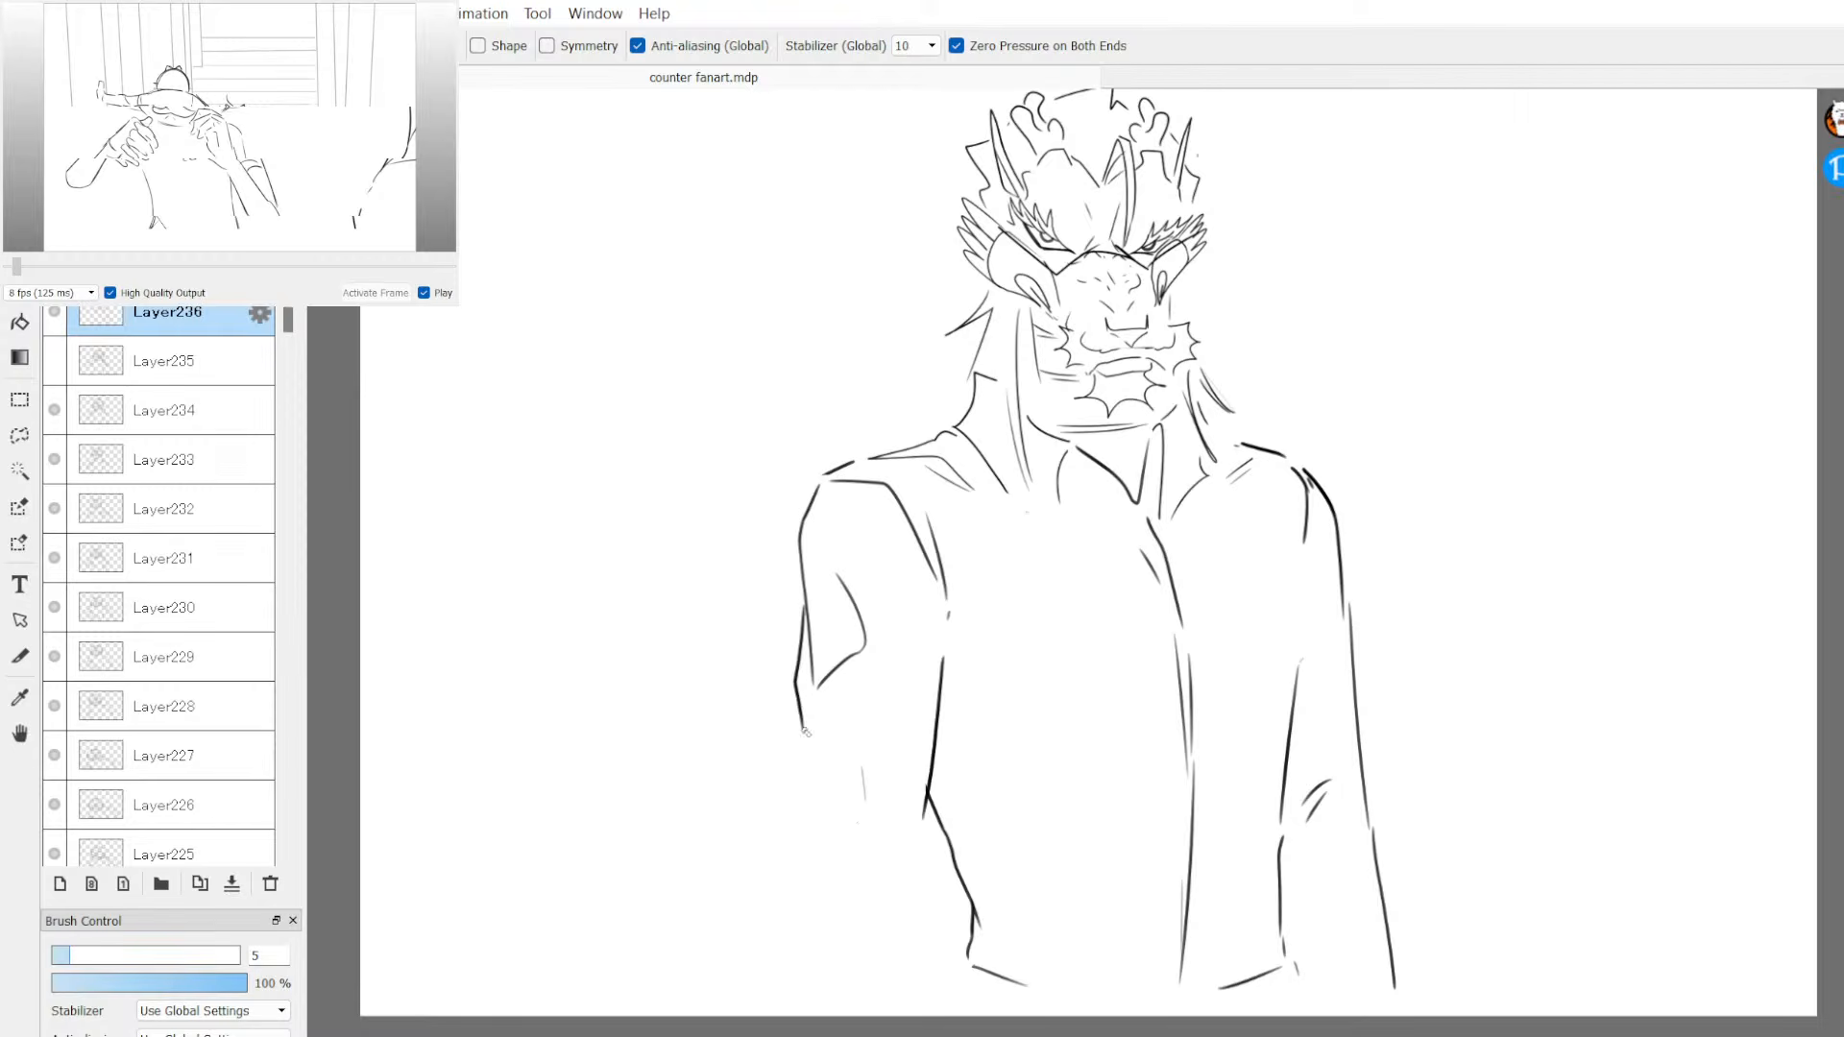
{"action": "left_click_drag", "start_coordinate": [804, 733], "coordinate": [804, 834]}
{"action": "left_click_drag", "start_coordinate": [834, 826], "coordinate": [824, 841]}
{"action": "left_click_drag", "start_coordinate": [846, 751], "coordinate": [862, 827]}
{"action": "left_click_drag", "start_coordinate": [860, 769], "coordinate": [868, 827]}
{"action": "left_click_drag", "start_coordinate": [907, 712], "coordinate": [921, 938]}
{"action": "left_click_drag", "start_coordinate": [804, 842], "coordinate": [832, 1014]}
{"action": "left_click_drag", "start_coordinate": [923, 898], "coordinate": [931, 1001]}
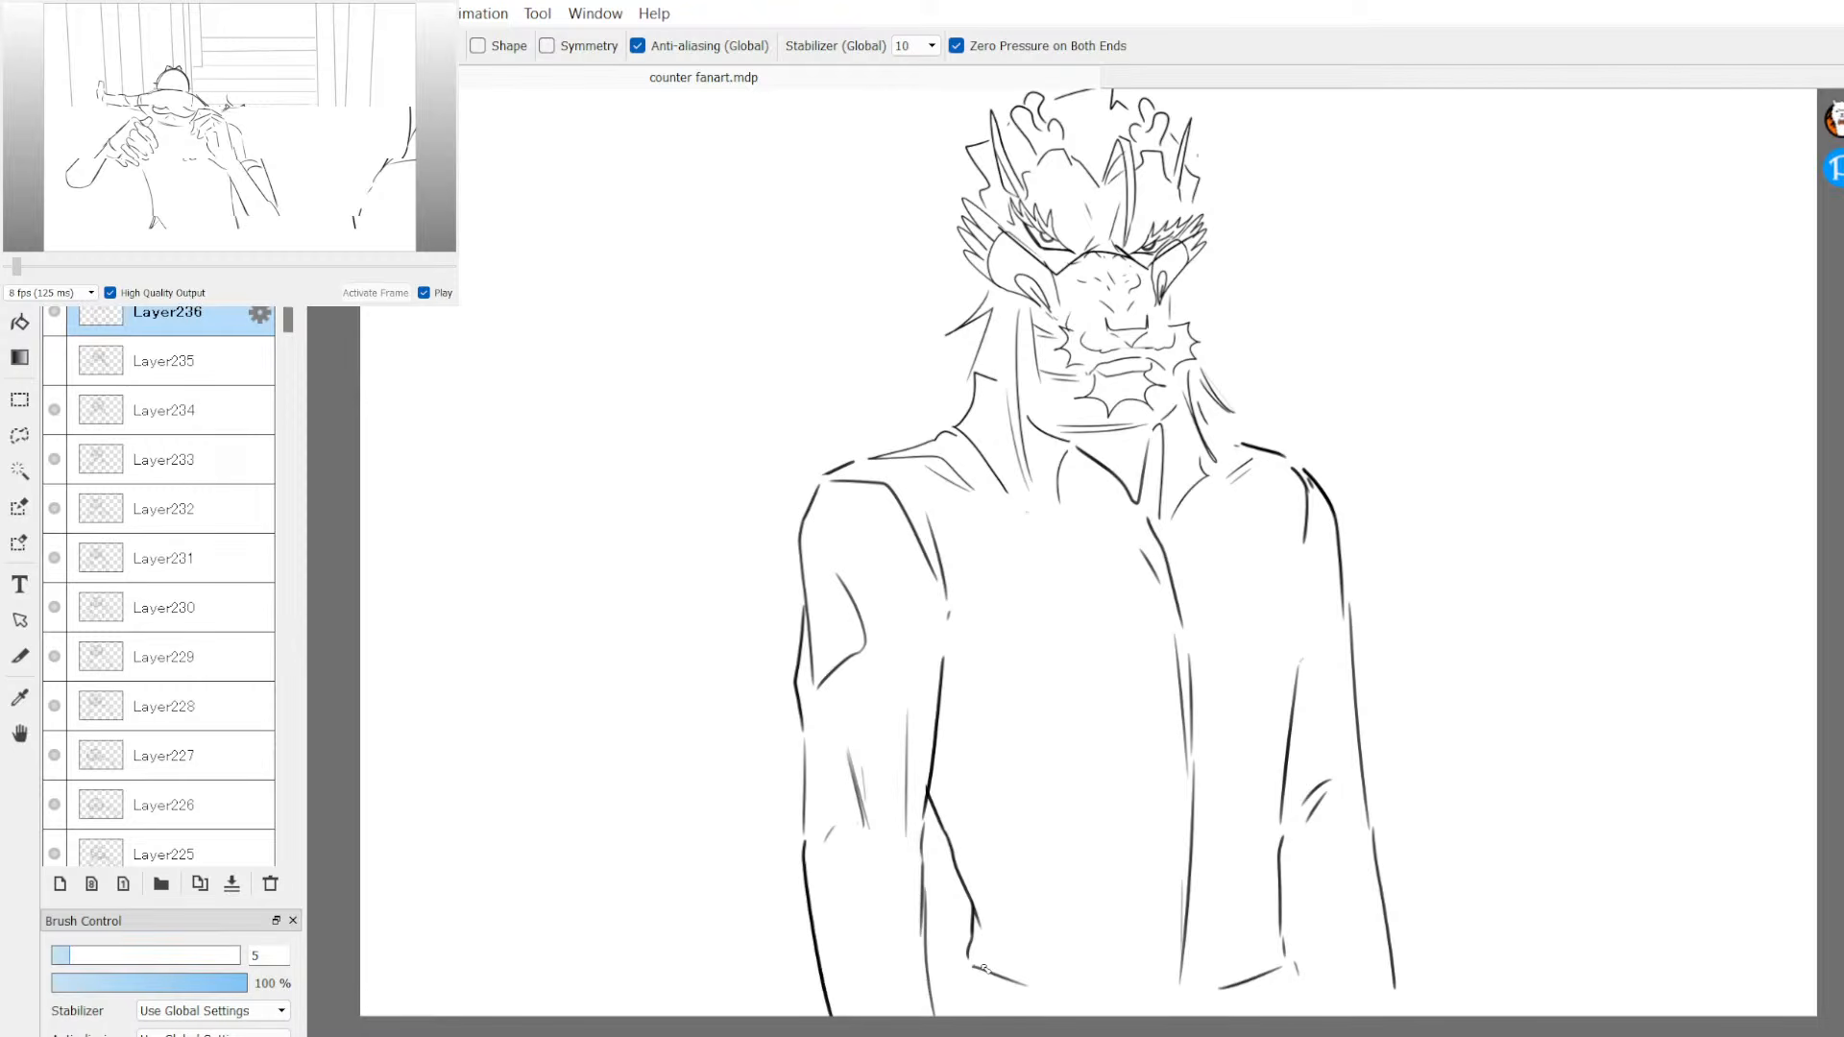
Step: Refine the jacket hem along the waist and add a crease on the right-hand forearm
{"action": "mouse_move", "coordinate": [972, 968]}
{"action": "left_mouse_down"}
{"action": "mouse_move", "coordinate": [970, 1017]}
{"action": "mouse_move", "coordinate": [1187, 995]}
{"action": "left_mouse_up"}
{"action": "left_click_drag", "start_coordinate": [1294, 976], "coordinate": [1308, 1016]}
{"action": "left_click_drag", "start_coordinate": [840, 900], "coordinate": [895, 1015]}
{"action": "key", "text": "ctrl+z"}
{"action": "mouse_move", "coordinate": [1353, 882]}
{"action": "left_mouse_down"}
{"action": "mouse_move", "coordinate": [1342, 966]}
{"action": "mouse_move", "coordinate": [1399, 1009]}
{"action": "left_mouse_up"}
Step: Add loose hair strands beneath the left-hand ear and a short line below the right-hand ear
{"action": "scroll", "coordinate": [1021, 366], "scroll_direction": "up", "scroll_amount": 3}
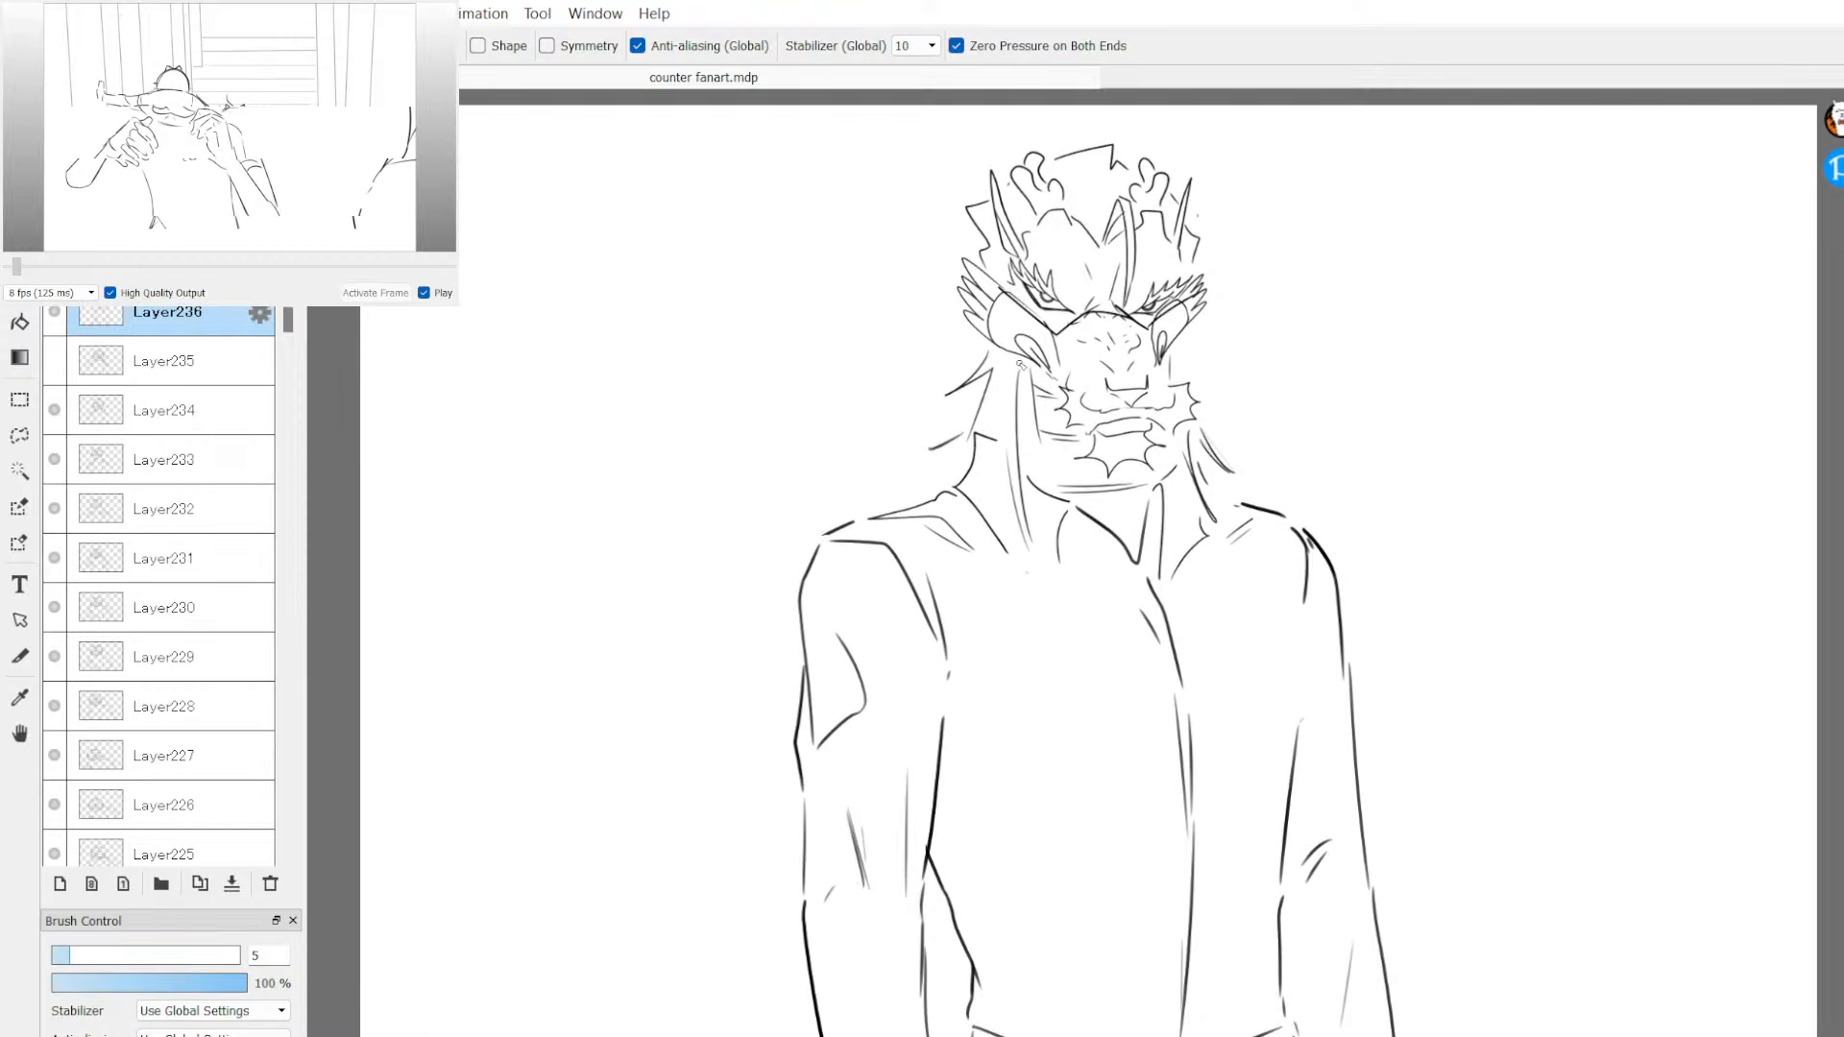
{"action": "key", "text": "ctrl+z"}
{"action": "mouse_move", "coordinate": [928, 463]}
{"action": "left_mouse_down"}
{"action": "mouse_move", "coordinate": [989, 386]}
{"action": "mouse_move", "coordinate": [927, 450]}
{"action": "mouse_move", "coordinate": [983, 414]}
{"action": "mouse_move", "coordinate": [947, 476]}
{"action": "mouse_move", "coordinate": [972, 445]}
{"action": "mouse_move", "coordinate": [1011, 499]}
{"action": "mouse_move", "coordinate": [1013, 366]}
{"action": "left_mouse_up"}
{"action": "key", "text": "ctrl+z"}
{"action": "key", "text": "ctrl+z"}
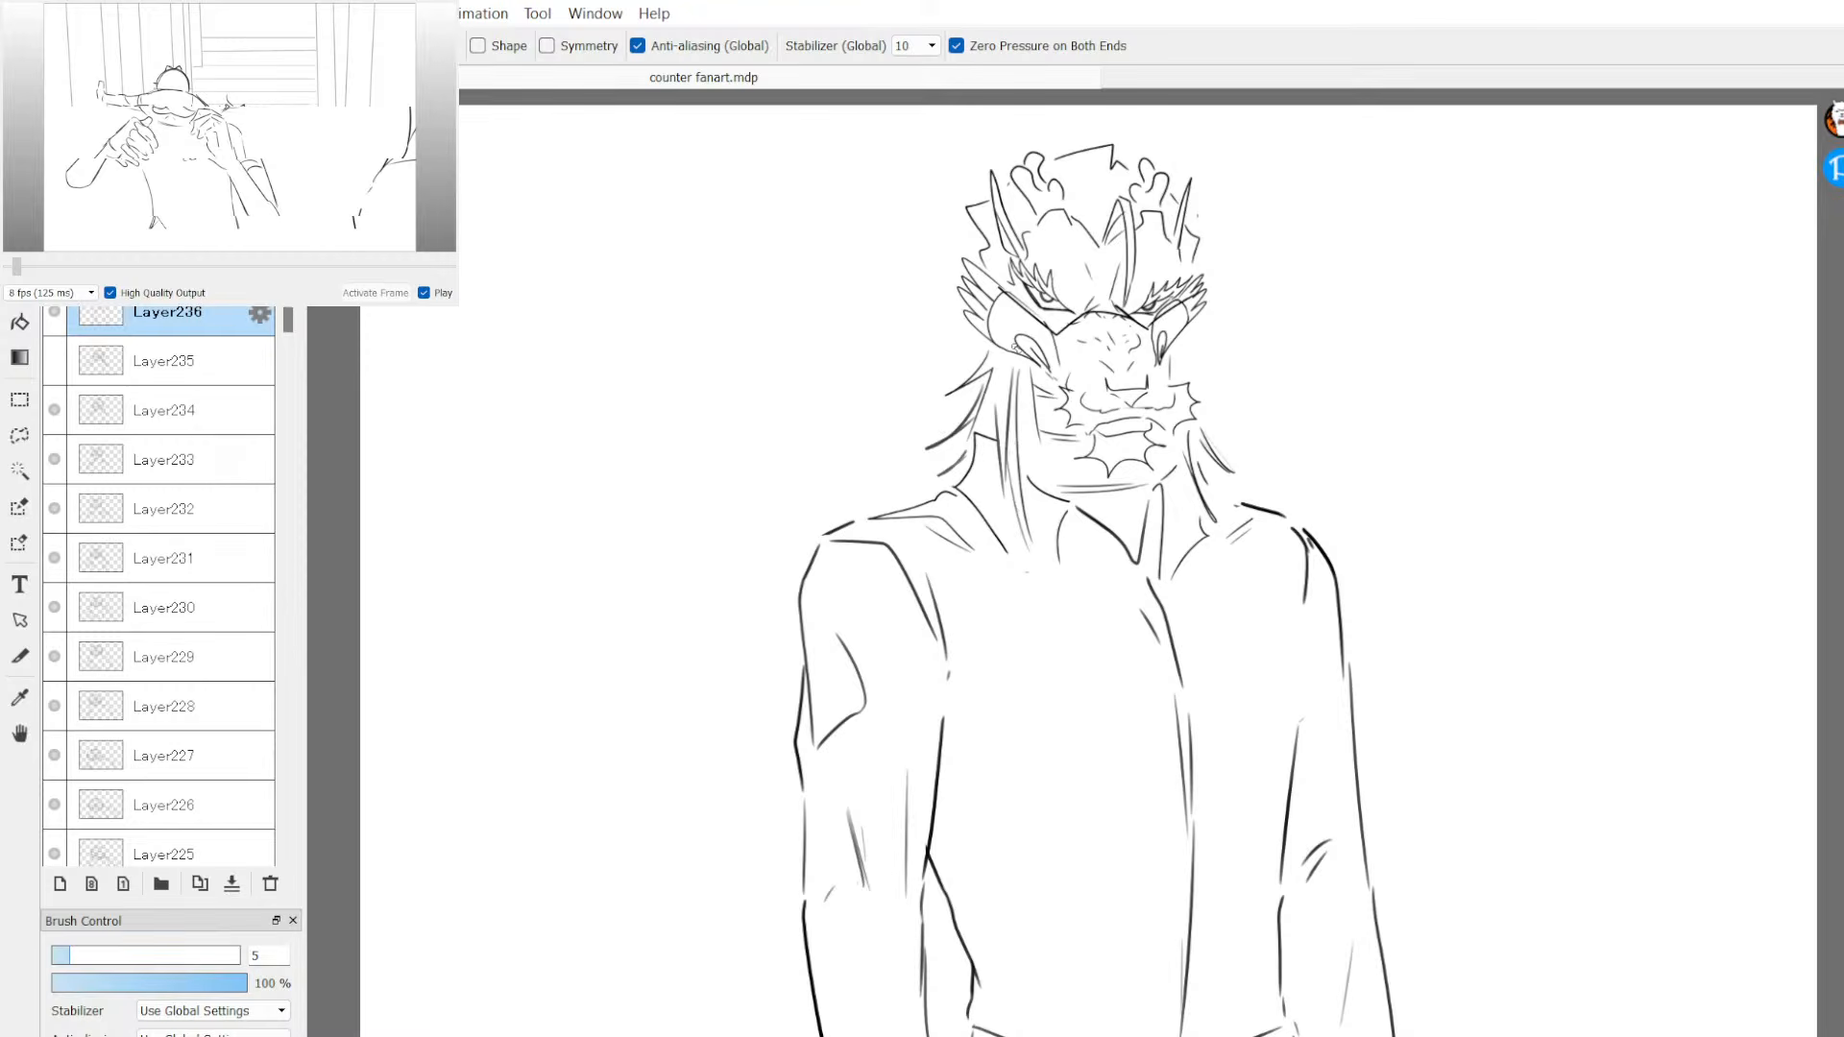
{"action": "mouse_move", "coordinate": [1185, 334]}
{"action": "left_mouse_down"}
{"action": "mouse_move", "coordinate": [1191, 391]}
{"action": "mouse_move", "coordinate": [1187, 336]}
{"action": "mouse_move", "coordinate": [1181, 375]}
{"action": "left_mouse_up"}
{"action": "key", "text": "ctrl+z"}
{"action": "key", "text": "ctrl+z"}
Step: Show Layer235 briefly to compare its pose with the creature drawing, and hide it again
{"action": "scroll", "coordinate": [1216, 312], "scroll_direction": "down", "scroll_amount": 1}
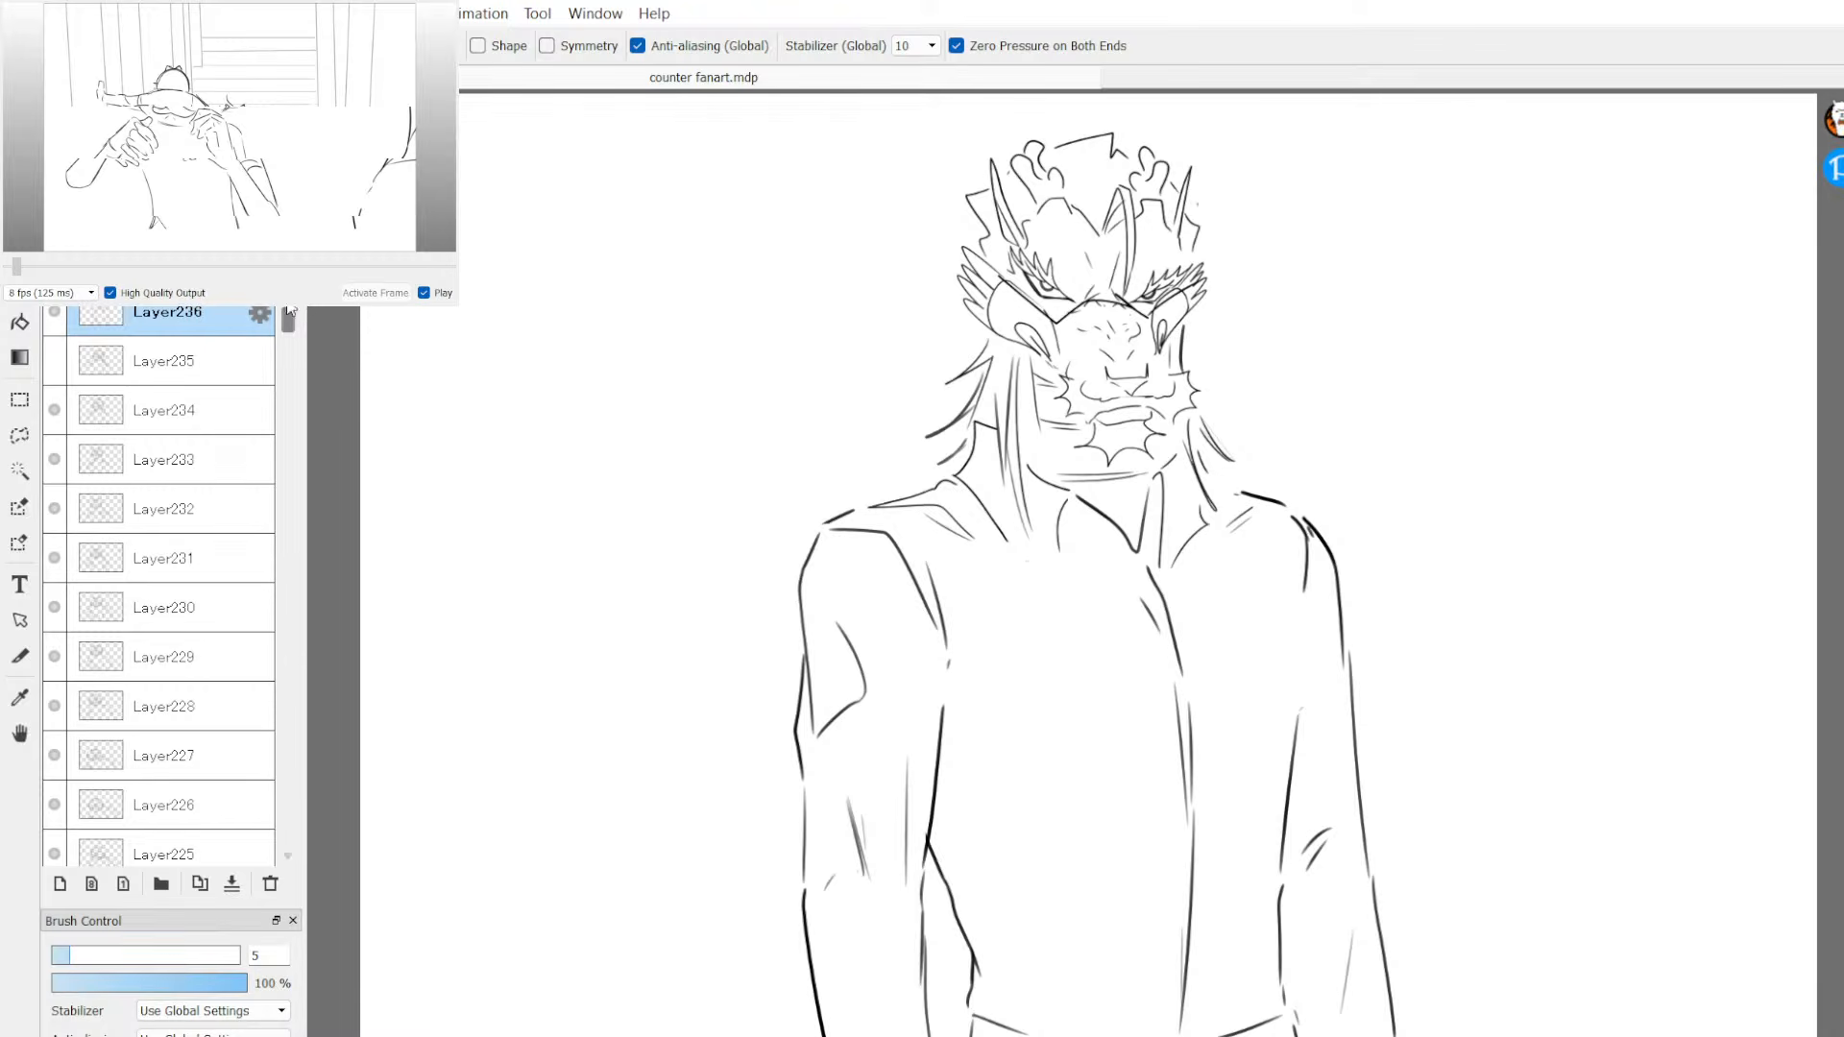
{"action": "left_click", "coordinate": [54, 360]}
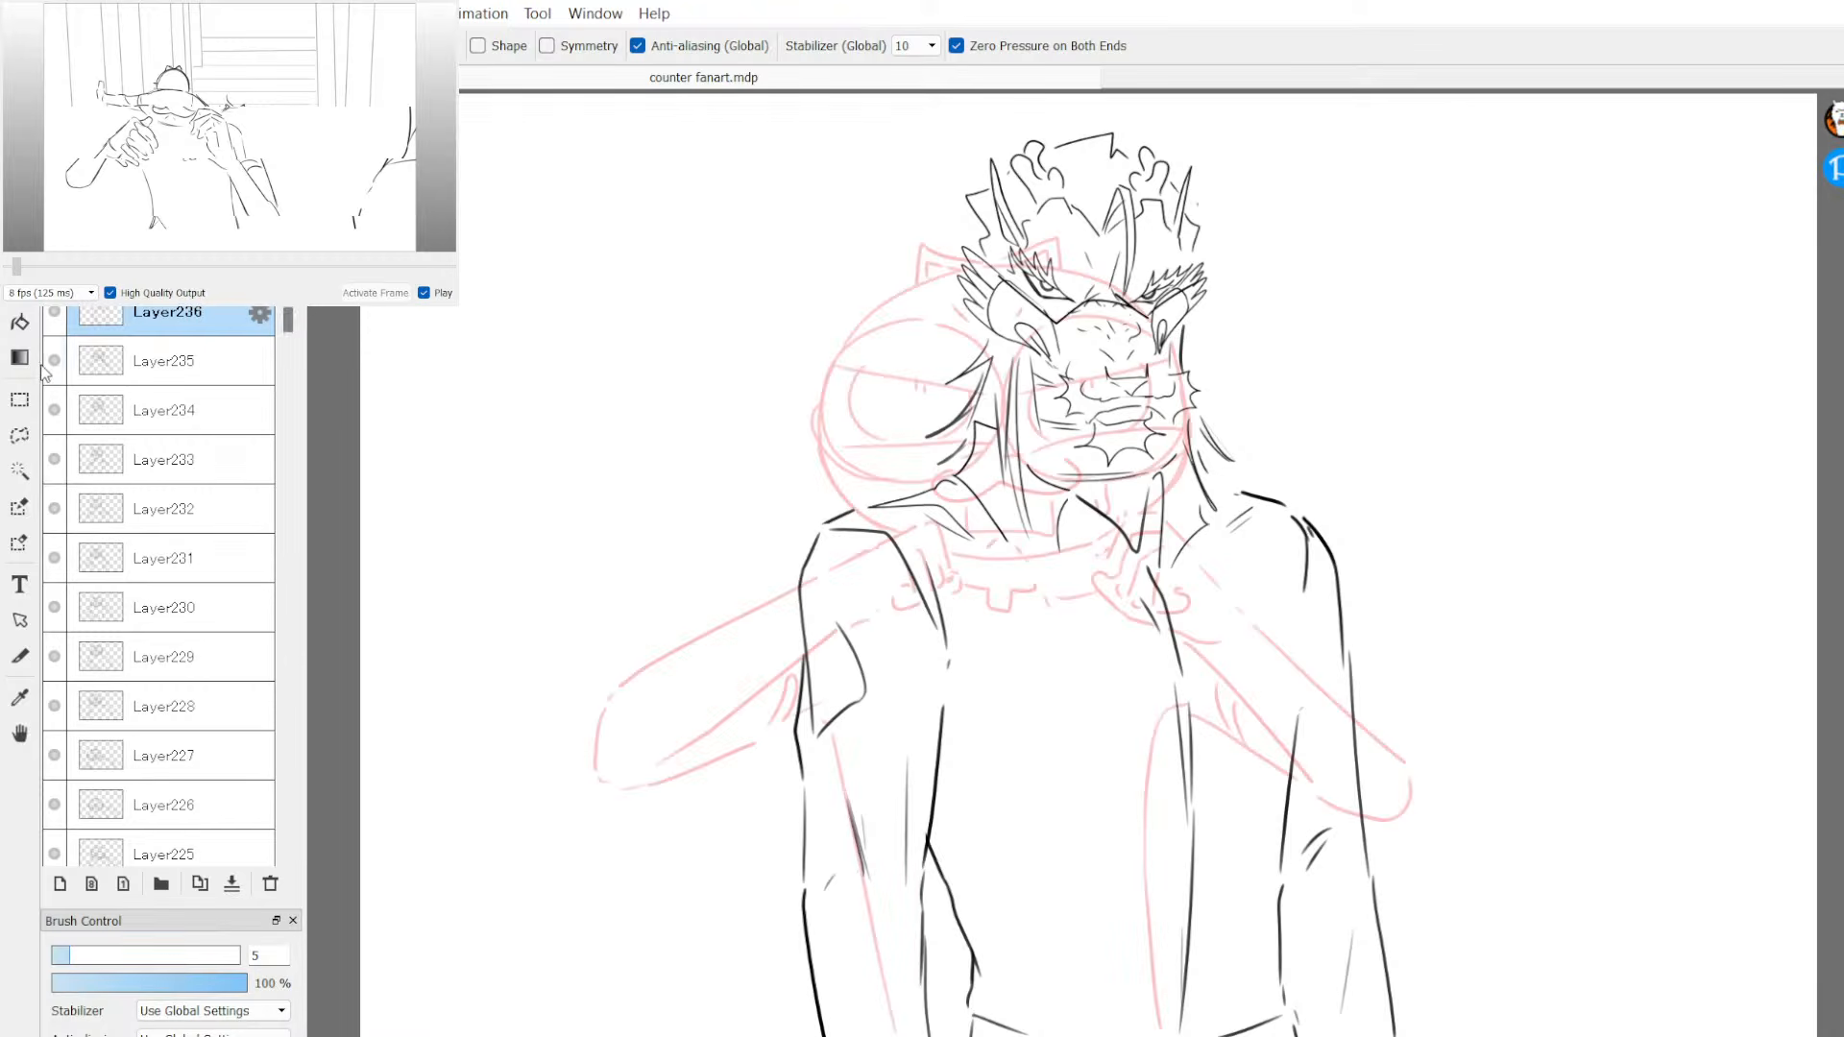
{"action": "left_click", "coordinate": [55, 360]}
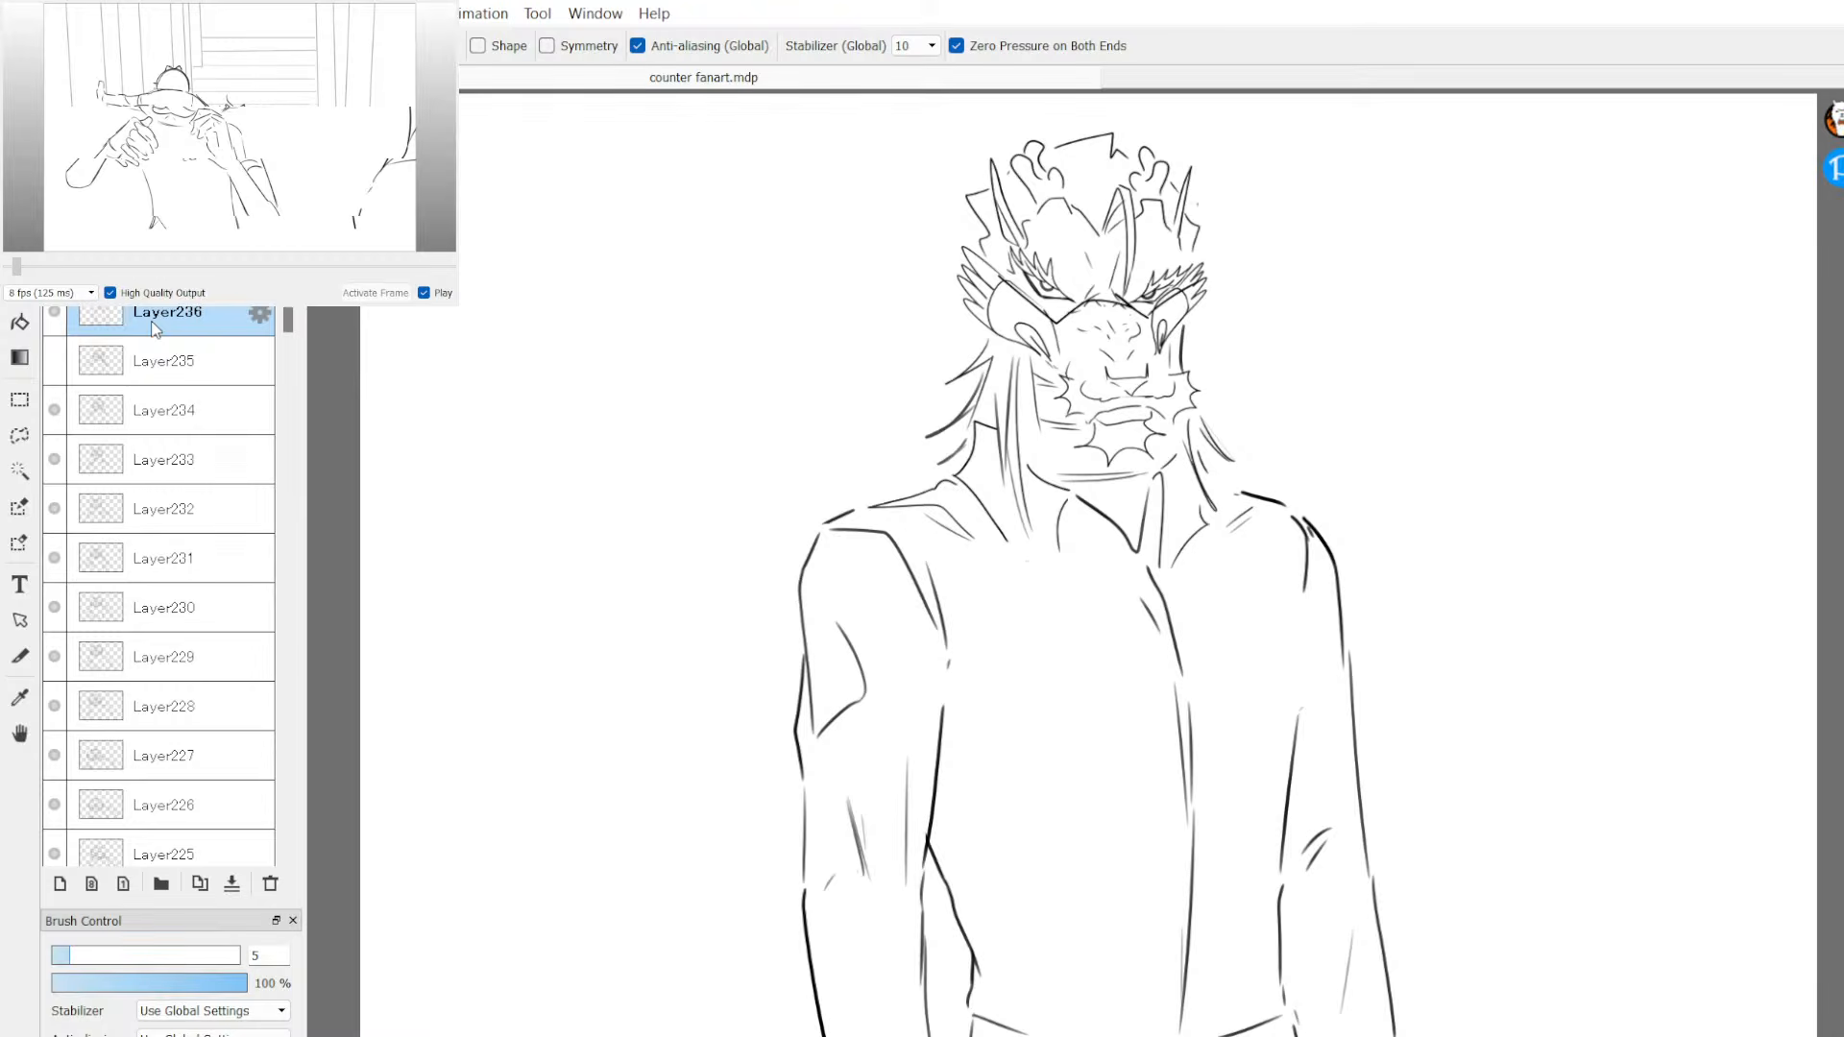
Step: Add a new layer above Layer236, hide Layer236 and make the new layer active
{"action": "left_click", "coordinate": [60, 882]}
{"action": "left_click", "coordinate": [62, 360]}
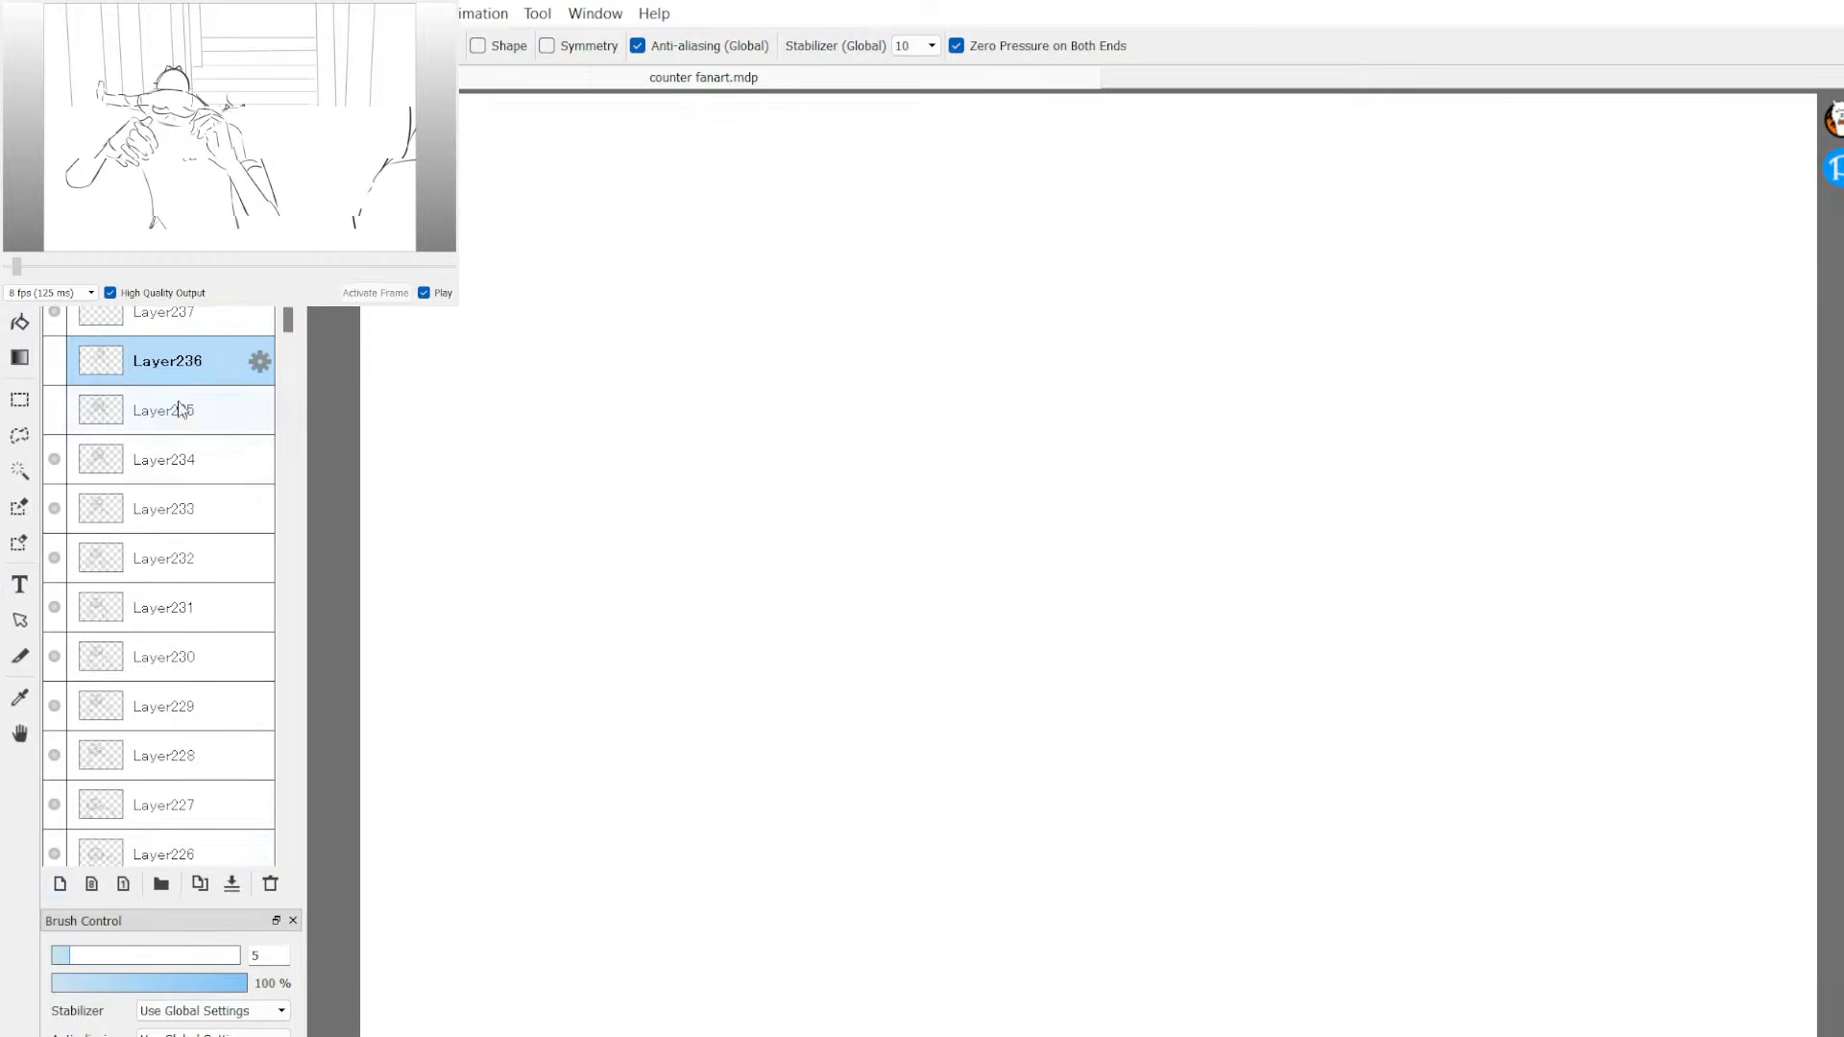
{"action": "left_click", "coordinate": [197, 325]}
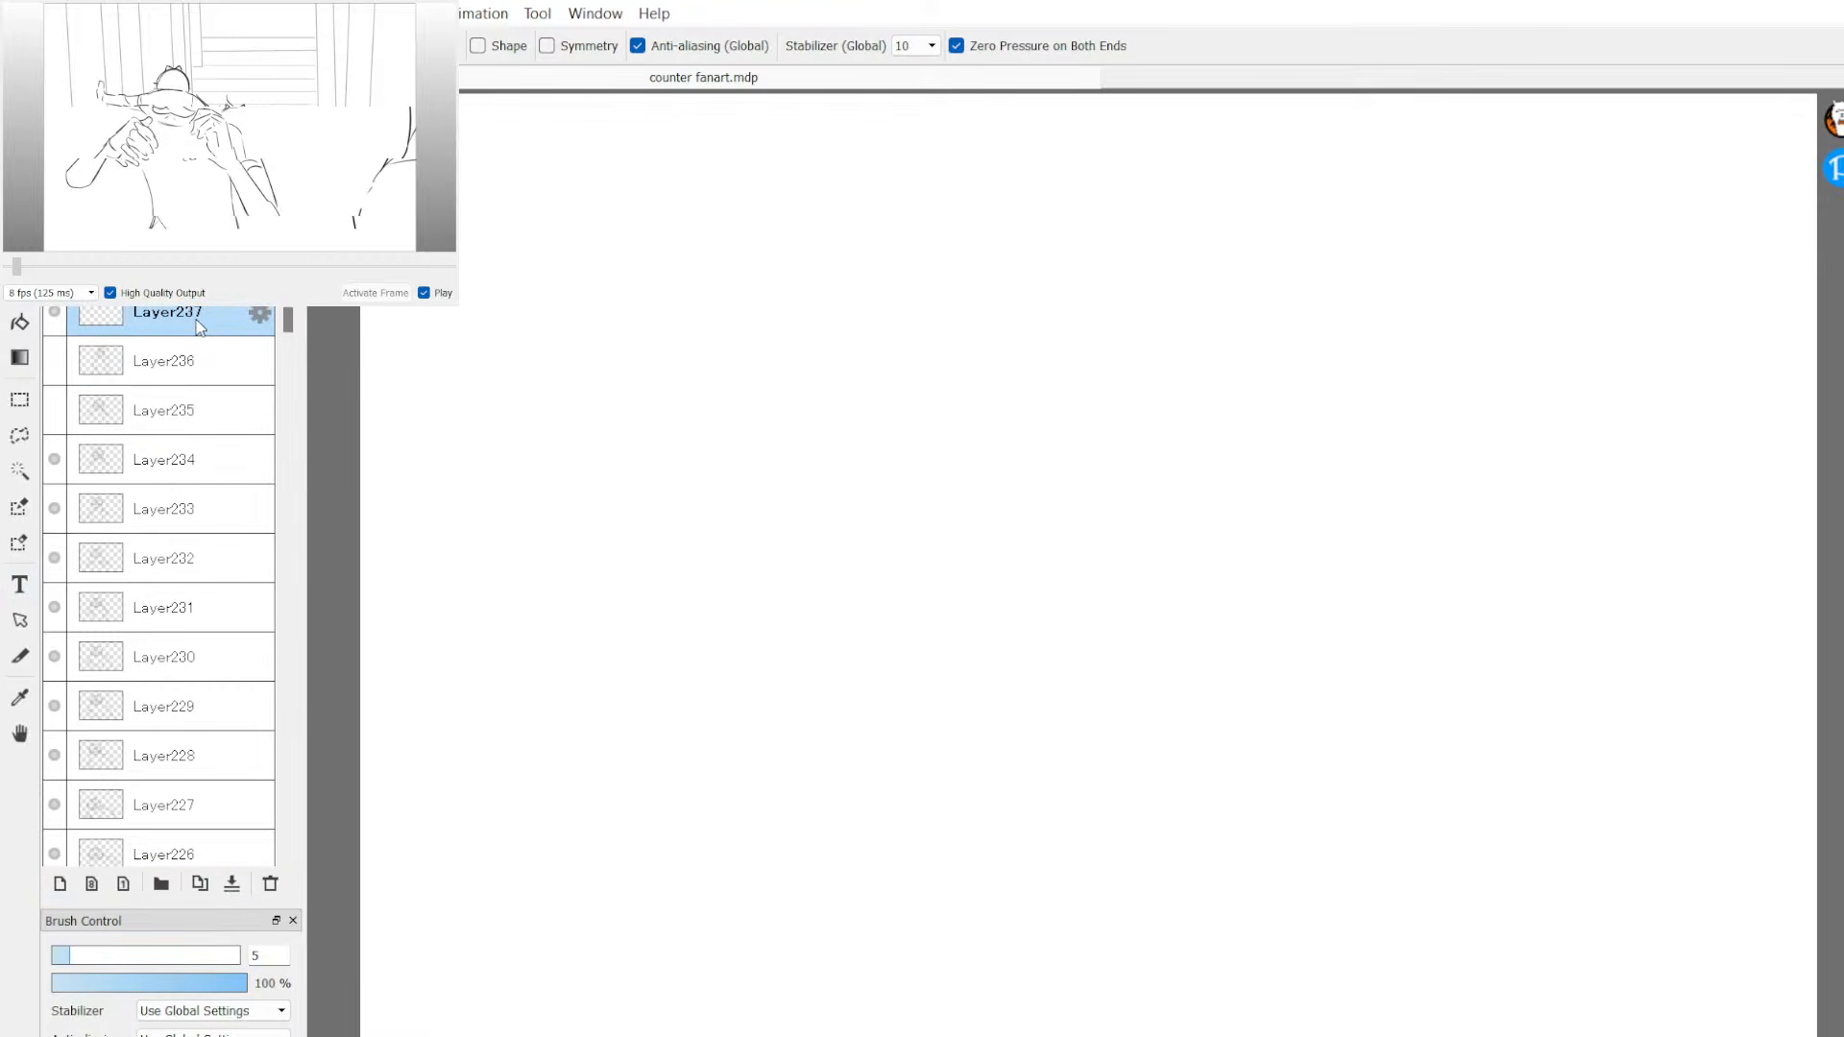
{"action": "mouse_move", "coordinate": [795, 494]}
{"action": "left_mouse_down"}
{"action": "mouse_move", "coordinate": [1115, 422]}
{"action": "mouse_move", "coordinate": [1403, 485]}
{"action": "left_mouse_up"}
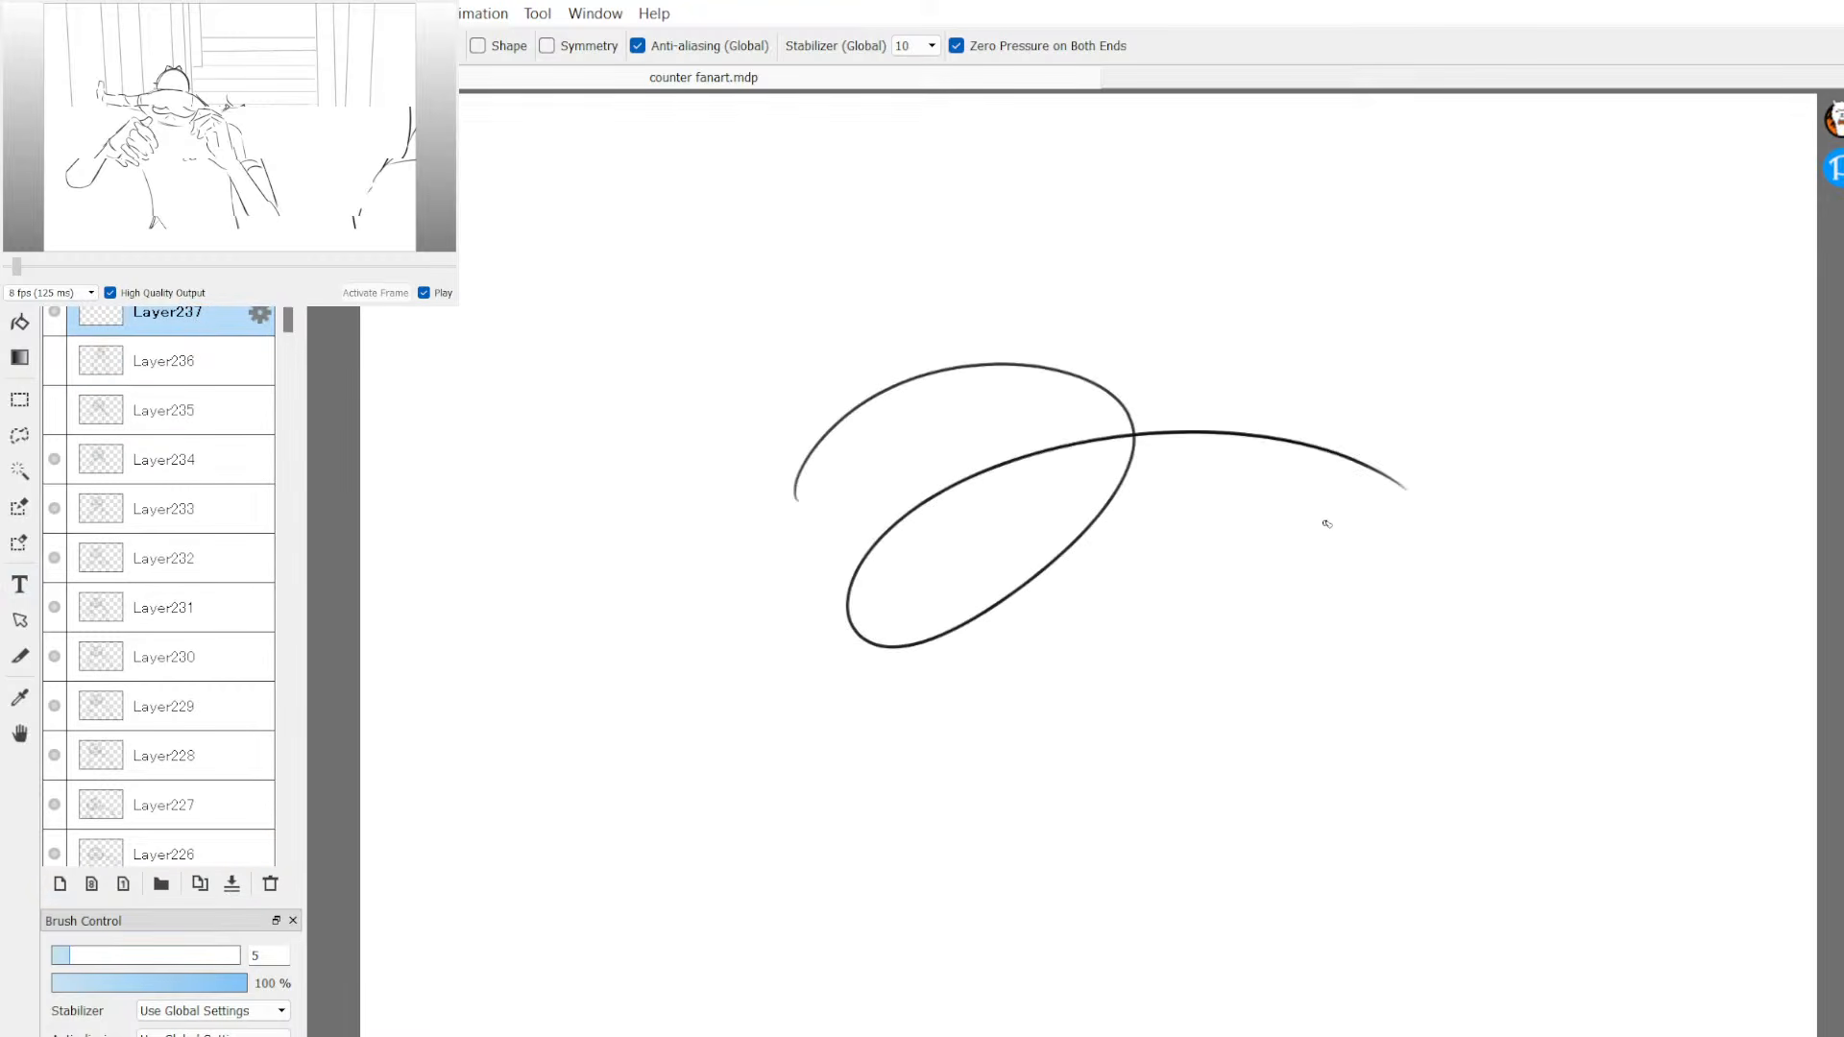
{"action": "key", "text": "ctrl+z"}
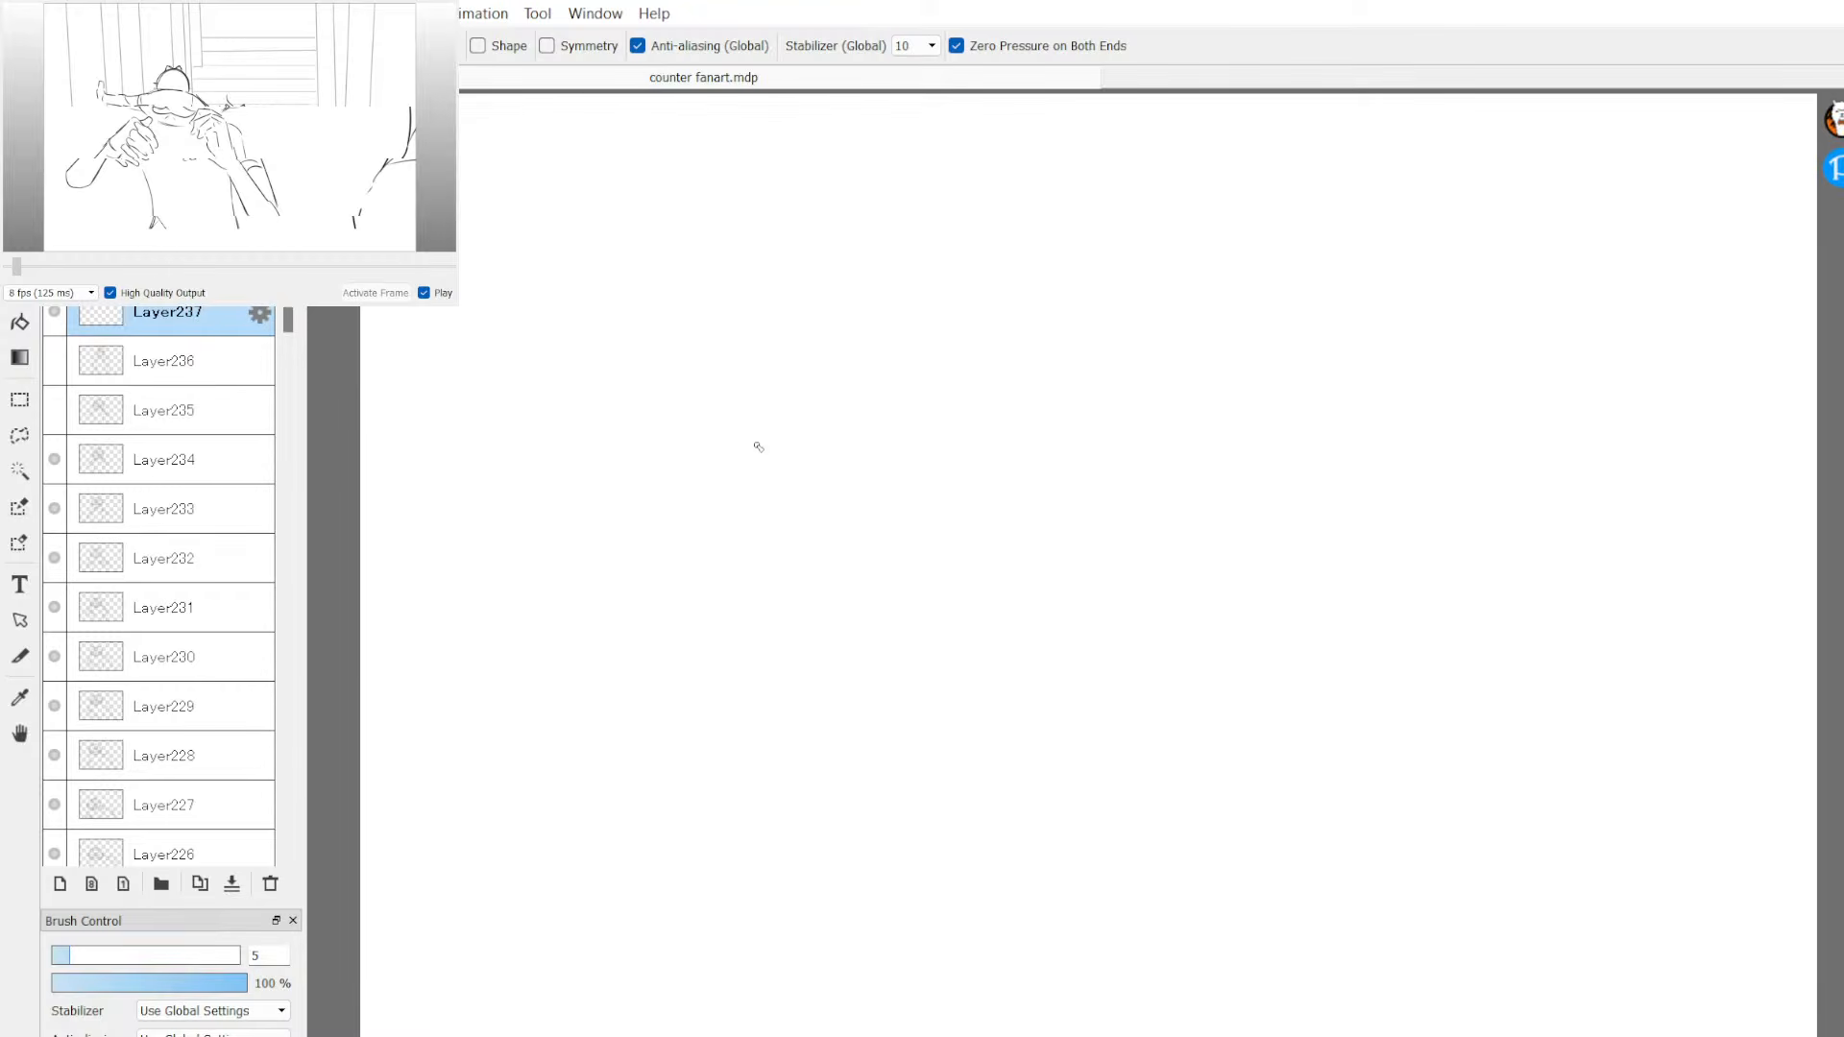
{"action": "mouse_move", "coordinate": [900, 460]}
{"action": "left_mouse_down"}
{"action": "mouse_move", "coordinate": [912, 411]}
{"action": "mouse_move", "coordinate": [870, 359]}
{"action": "mouse_move", "coordinate": [840, 378]}
{"action": "mouse_move", "coordinate": [827, 457]}
{"action": "mouse_move", "coordinate": [807, 432]}
{"action": "left_mouse_up"}
{"action": "key", "text": "ctrl+z"}
{"action": "left_click_drag", "start_coordinate": [855, 374], "coordinate": [909, 383]}
{"action": "key", "text": "ctrl+z"}
{"action": "key", "text": "ctrl+z"}
{"action": "key", "text": "ctrl+z"}
Step: Draw a small round head outline in the upper part of the canvas and tilt it slightly clockwise
{"action": "left_click_drag", "start_coordinate": [857, 374], "coordinate": [899, 376]}
{"action": "left_click_drag", "start_coordinate": [848, 471], "coordinate": [899, 465]}
{"action": "mouse_move", "coordinate": [905, 381]}
{"action": "left_mouse_down"}
{"action": "mouse_move", "coordinate": [928, 425]}
{"action": "mouse_move", "coordinate": [905, 459]}
{"action": "left_mouse_up"}
{"action": "key", "text": "ctrl+t"}
{"action": "left_click_drag", "start_coordinate": [997, 397], "coordinate": [992, 411]}
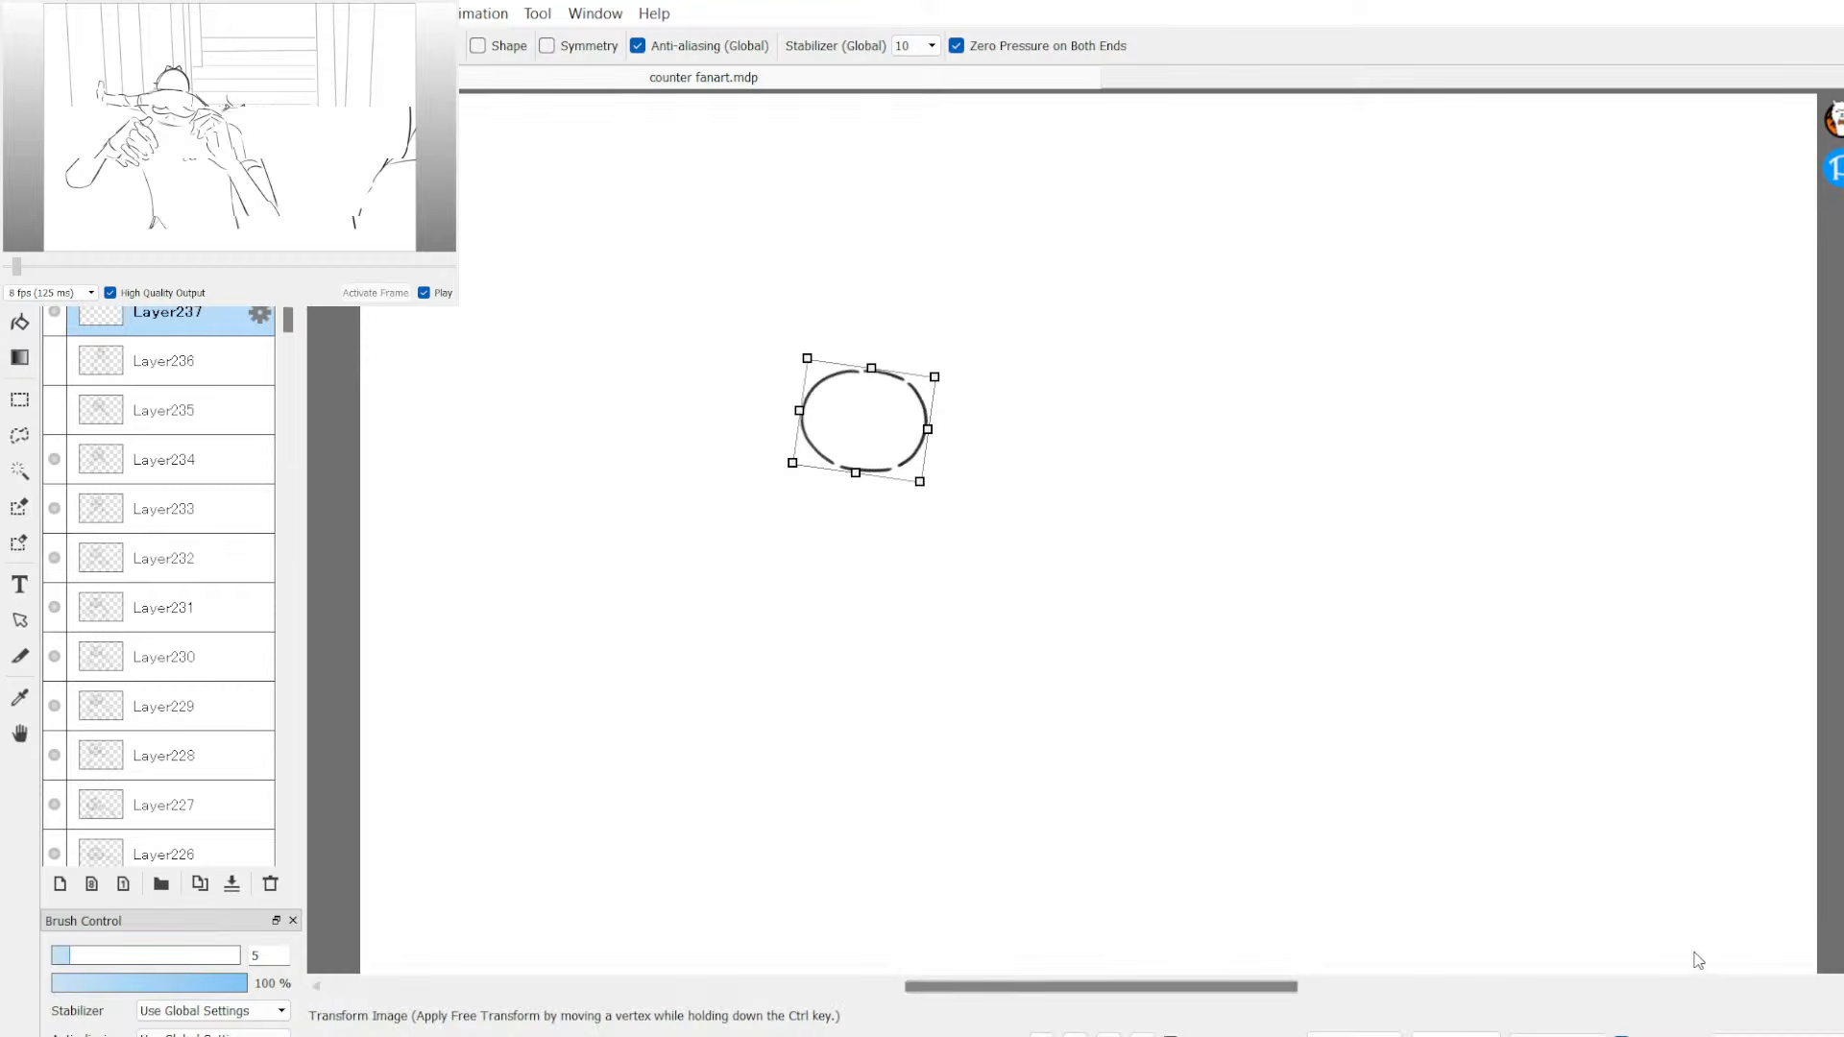
{"action": "key", "text": "Return"}
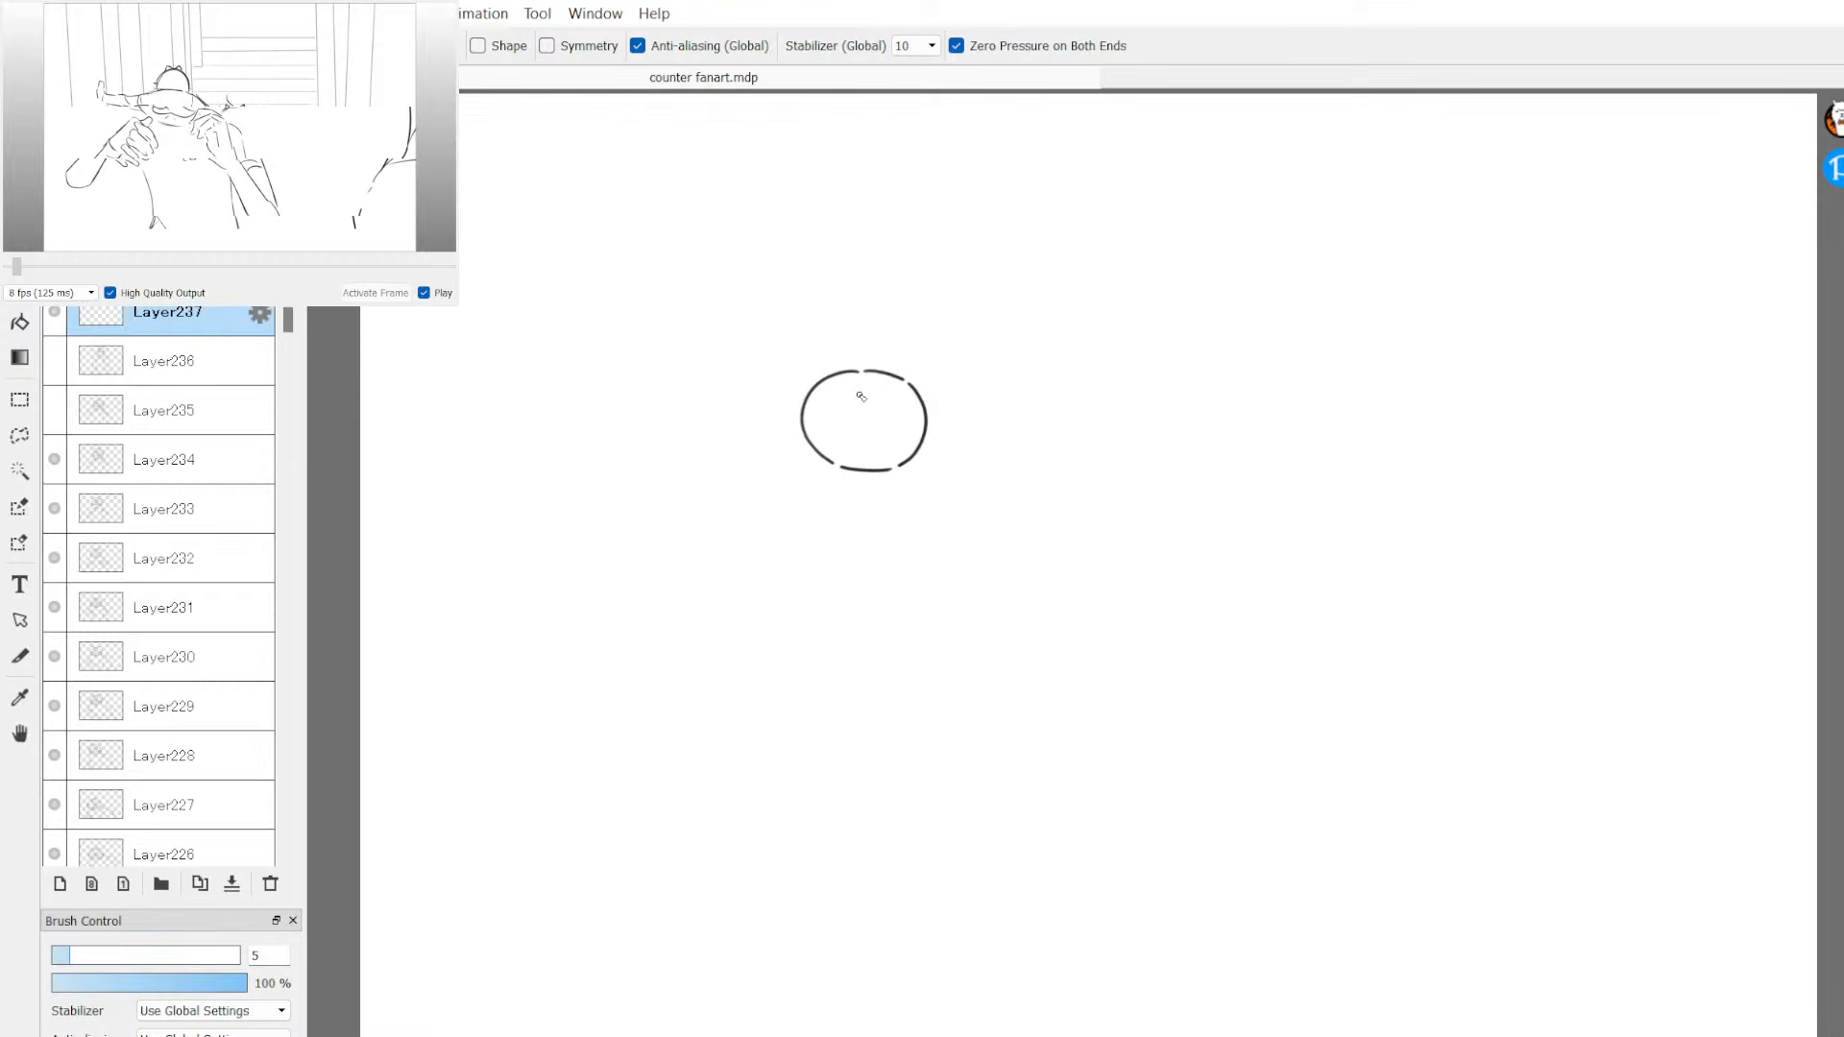
Step: Draw two large half-lidded eyes and a small muzzle inside the round head
{"action": "mouse_move", "coordinate": [861, 384]}
{"action": "left_mouse_down"}
{"action": "mouse_move", "coordinate": [886, 393]}
{"action": "mouse_move", "coordinate": [809, 401]}
{"action": "mouse_move", "coordinate": [872, 384]}
{"action": "mouse_move", "coordinate": [878, 434]}
{"action": "mouse_move", "coordinate": [924, 443]}
{"action": "left_mouse_up"}
{"action": "key", "text": "ctrl+z"}
{"action": "key", "text": "ctrl+z"}
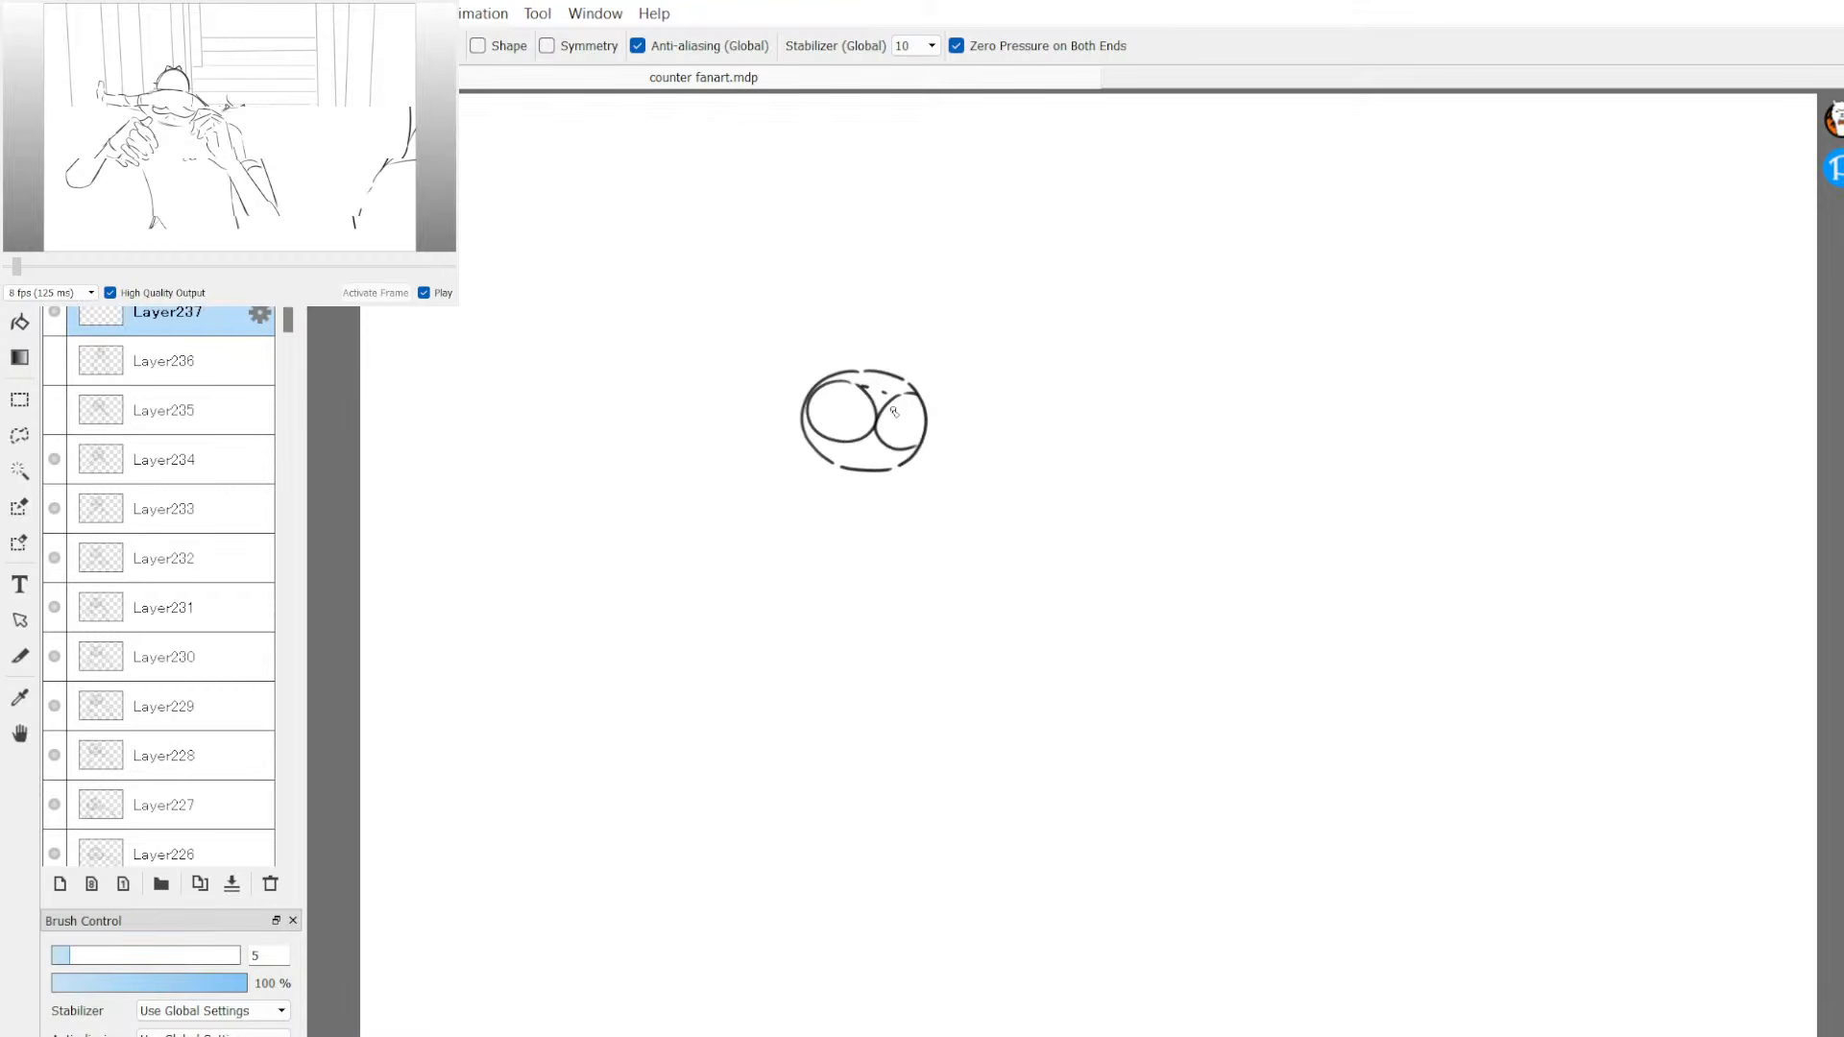
{"action": "mouse_move", "coordinate": [813, 396]}
{"action": "left_mouse_down"}
{"action": "mouse_move", "coordinate": [912, 428]}
{"action": "mouse_move", "coordinate": [851, 429]}
{"action": "mouse_move", "coordinate": [866, 419]}
{"action": "mouse_move", "coordinate": [847, 414]}
{"action": "mouse_move", "coordinate": [919, 424]}
{"action": "mouse_move", "coordinate": [854, 449]}
{"action": "left_mouse_up"}
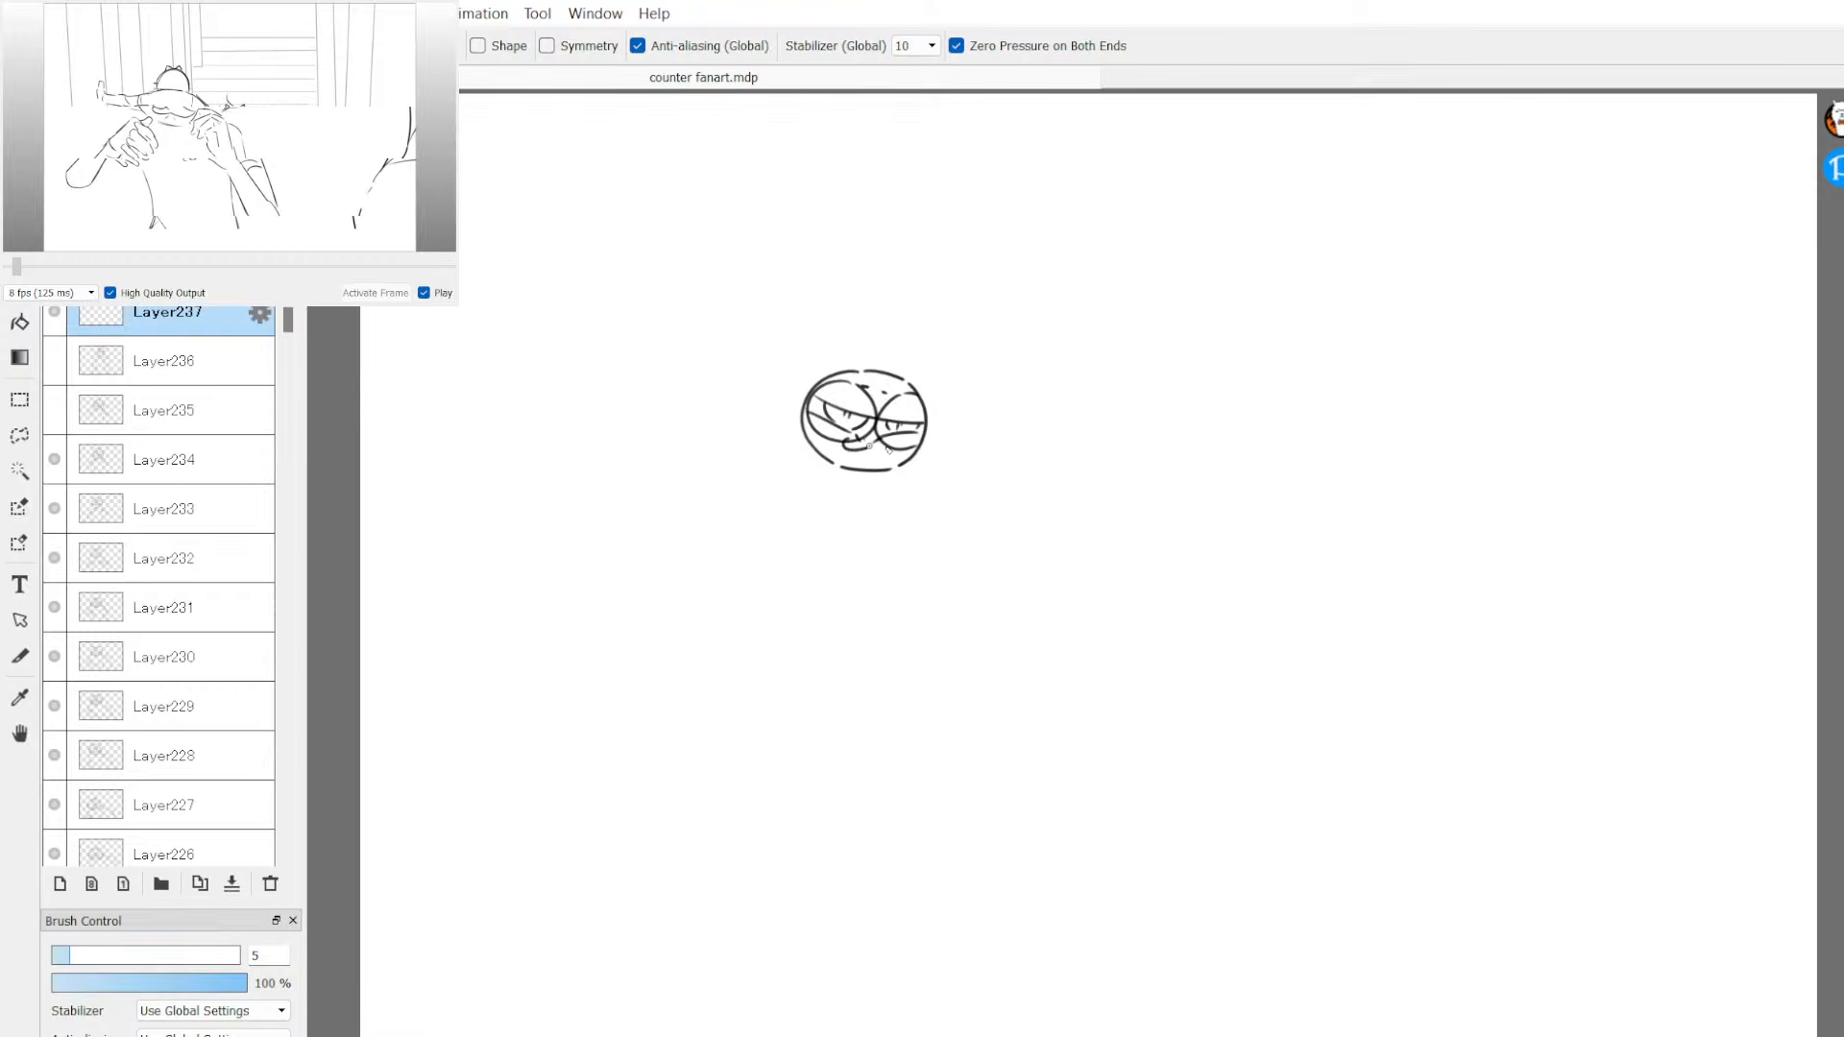
{"action": "left_click_drag", "start_coordinate": [865, 443], "coordinate": [890, 450]}
{"action": "left_click", "coordinate": [886, 447]}
Step: Refine the cat head's contour and add cheek whiskers and small pointed ears
{"action": "mouse_move", "coordinate": [818, 387]}
{"action": "left_mouse_down"}
{"action": "mouse_move", "coordinate": [814, 433]}
{"action": "mouse_move", "coordinate": [926, 423]}
{"action": "left_mouse_up"}
{"action": "mouse_move", "coordinate": [804, 428]}
{"action": "left_mouse_down"}
{"action": "mouse_move", "coordinate": [784, 418]}
{"action": "mouse_move", "coordinate": [788, 436]}
{"action": "left_mouse_up"}
{"action": "mouse_move", "coordinate": [901, 455]}
{"action": "left_mouse_down"}
{"action": "mouse_move", "coordinate": [931, 450]}
{"action": "mouse_move", "coordinate": [933, 472]}
{"action": "mouse_move", "coordinate": [868, 453]}
{"action": "left_mouse_up"}
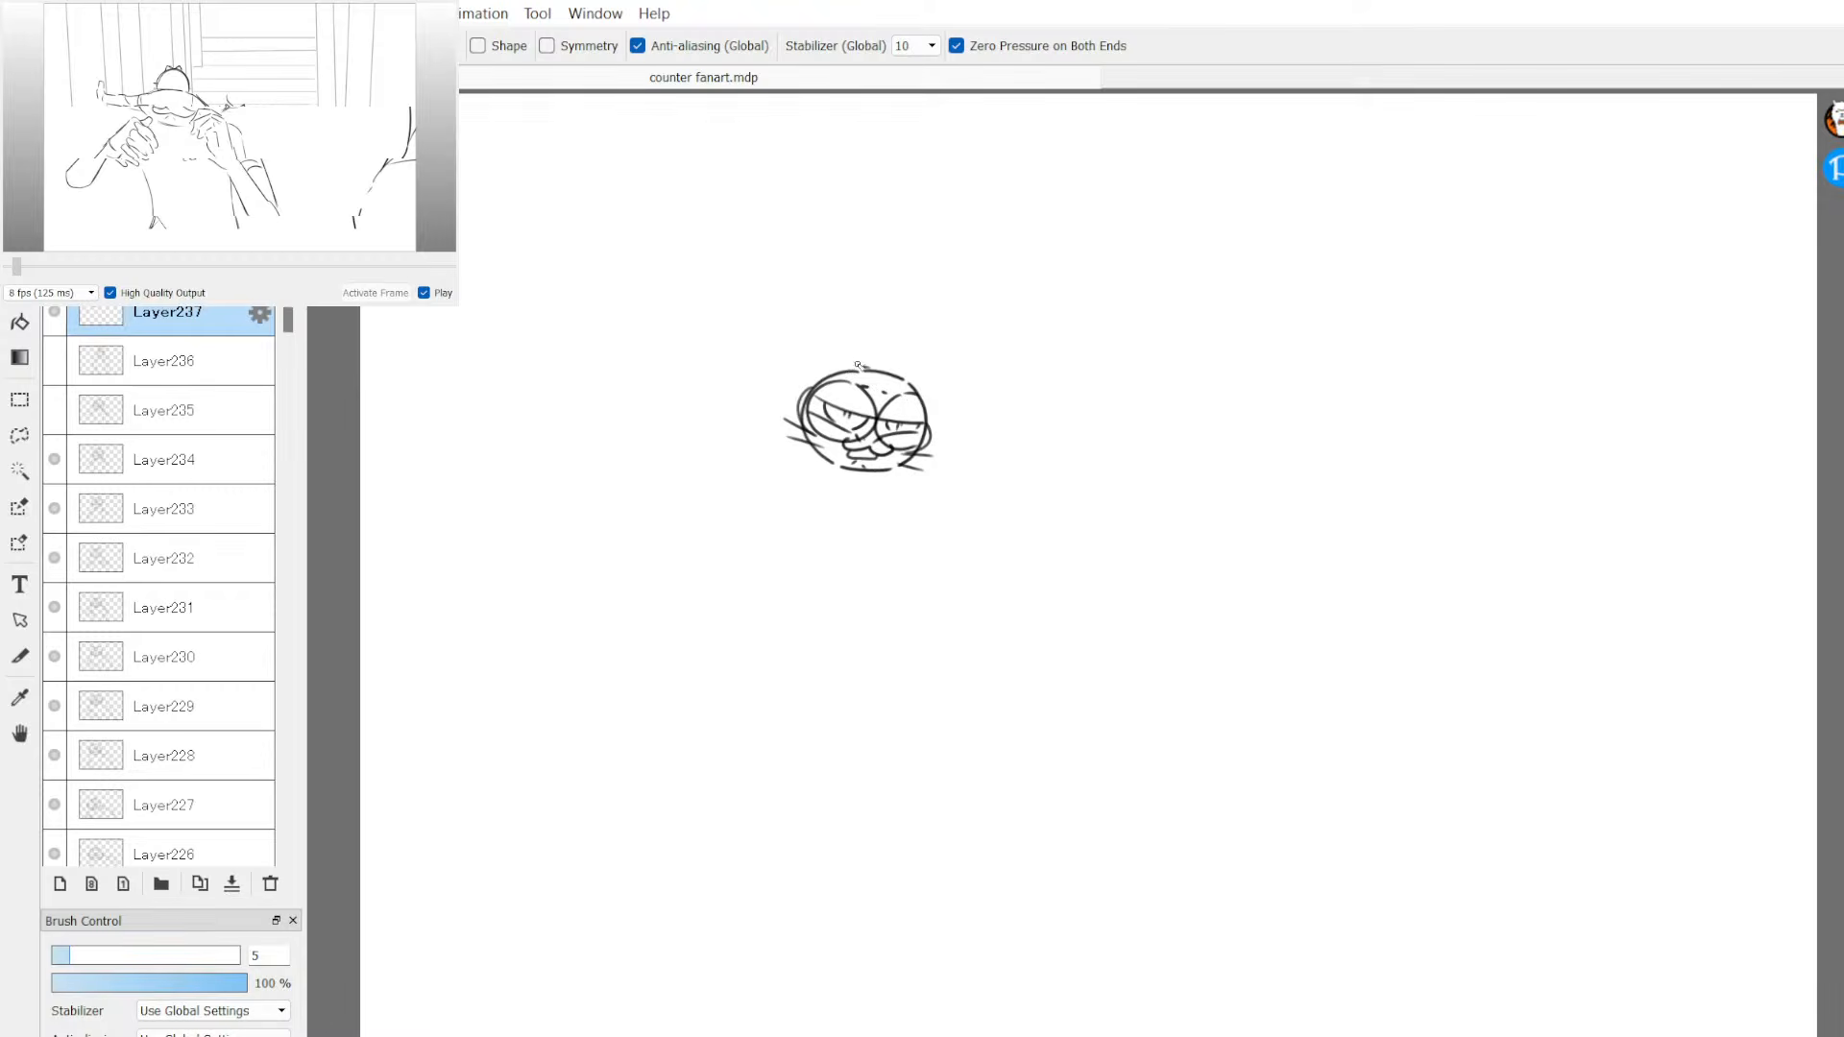
{"action": "left_click_drag", "start_coordinate": [843, 371], "coordinate": [897, 362]}
{"action": "mouse_move", "coordinate": [1188, 302]}
{"action": "left_mouse_down"}
{"action": "mouse_move", "coordinate": [1182, 484]}
{"action": "mouse_move", "coordinate": [1265, 481]}
{"action": "left_mouse_up"}
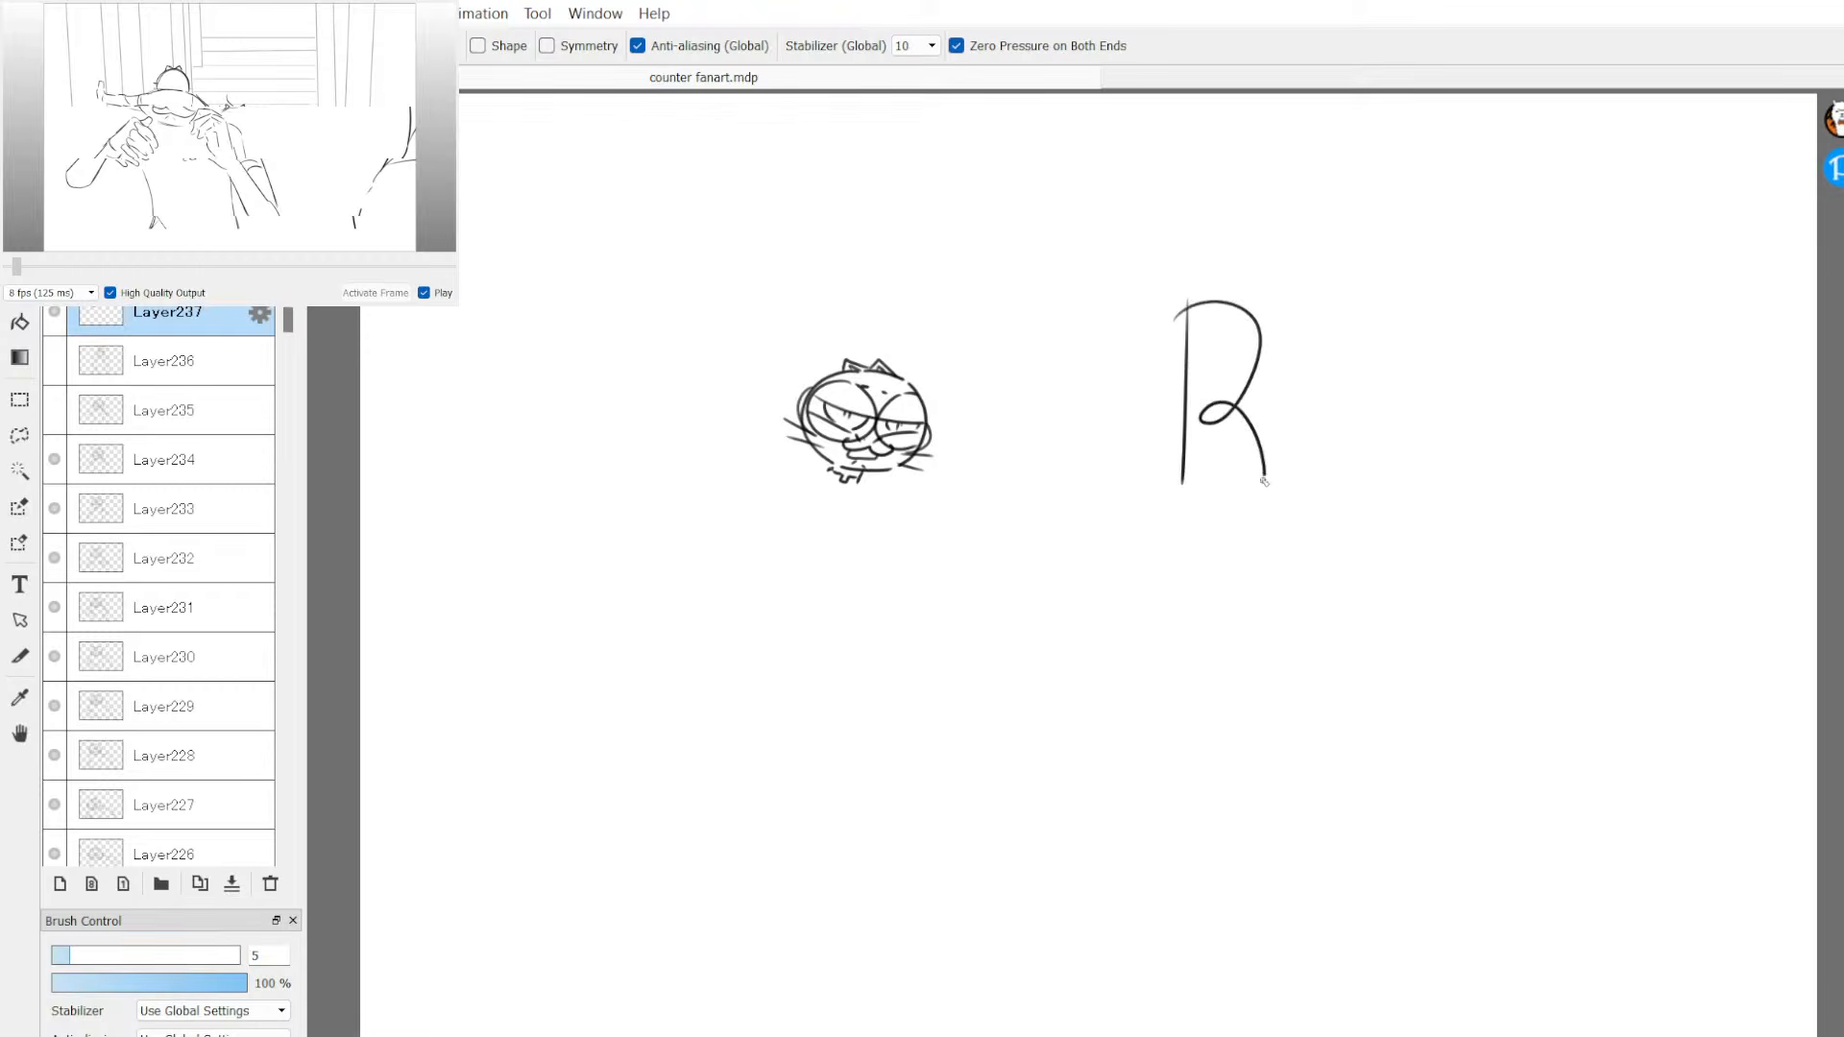
{"action": "mouse_move", "coordinate": [1373, 315]}
{"action": "left_mouse_down"}
{"action": "mouse_move", "coordinate": [1381, 434]}
{"action": "mouse_move", "coordinate": [1302, 434]}
{"action": "left_mouse_up"}
{"action": "left_click_drag", "start_coordinate": [1391, 318], "coordinate": [1494, 314]}
{"action": "mouse_move", "coordinate": [1443, 320]}
{"action": "left_mouse_down"}
{"action": "mouse_move", "coordinate": [1410, 447]}
{"action": "mouse_move", "coordinate": [1495, 449]}
{"action": "left_mouse_up"}
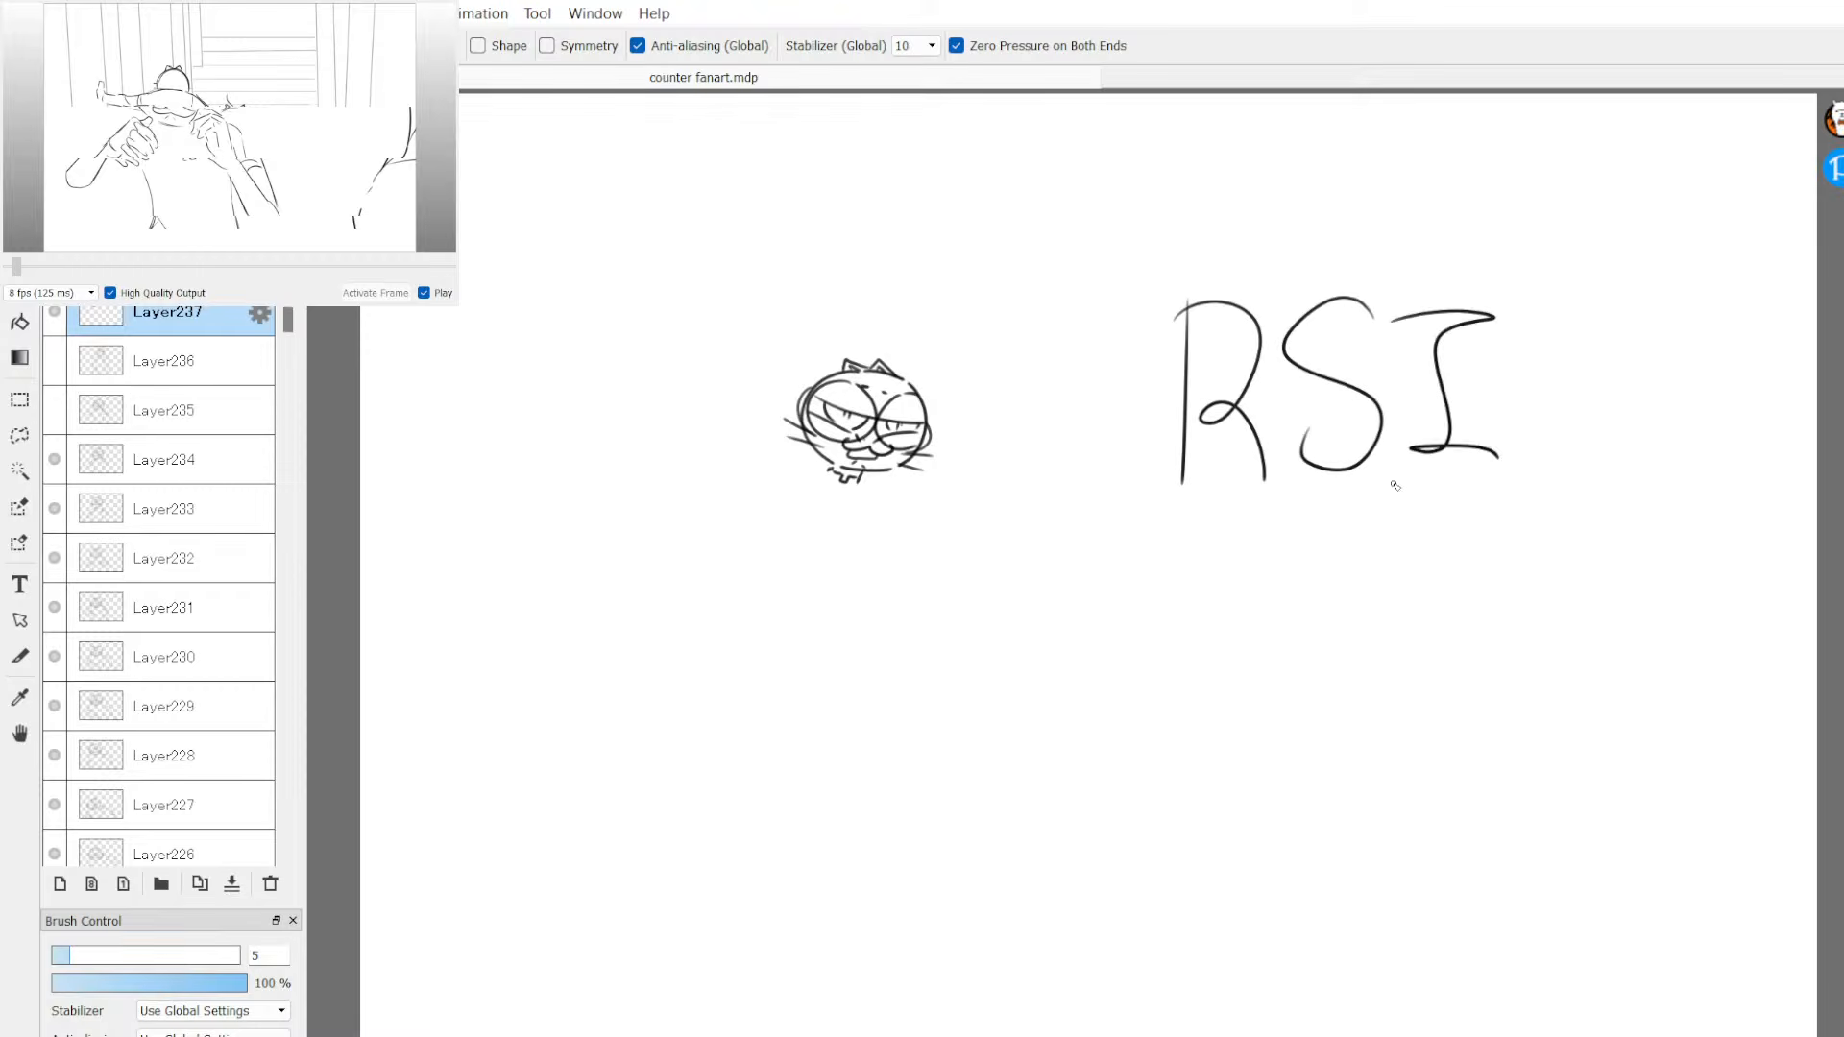
{"action": "key", "text": "ctrl+z"}
{"action": "key", "text": "ctrl+z"}
{"action": "key", "text": "ctrl+z"}
{"action": "key", "text": "ctrl+z"}
{"action": "key", "text": "ctrl+z"}
{"action": "key", "text": "ctrl+z"}
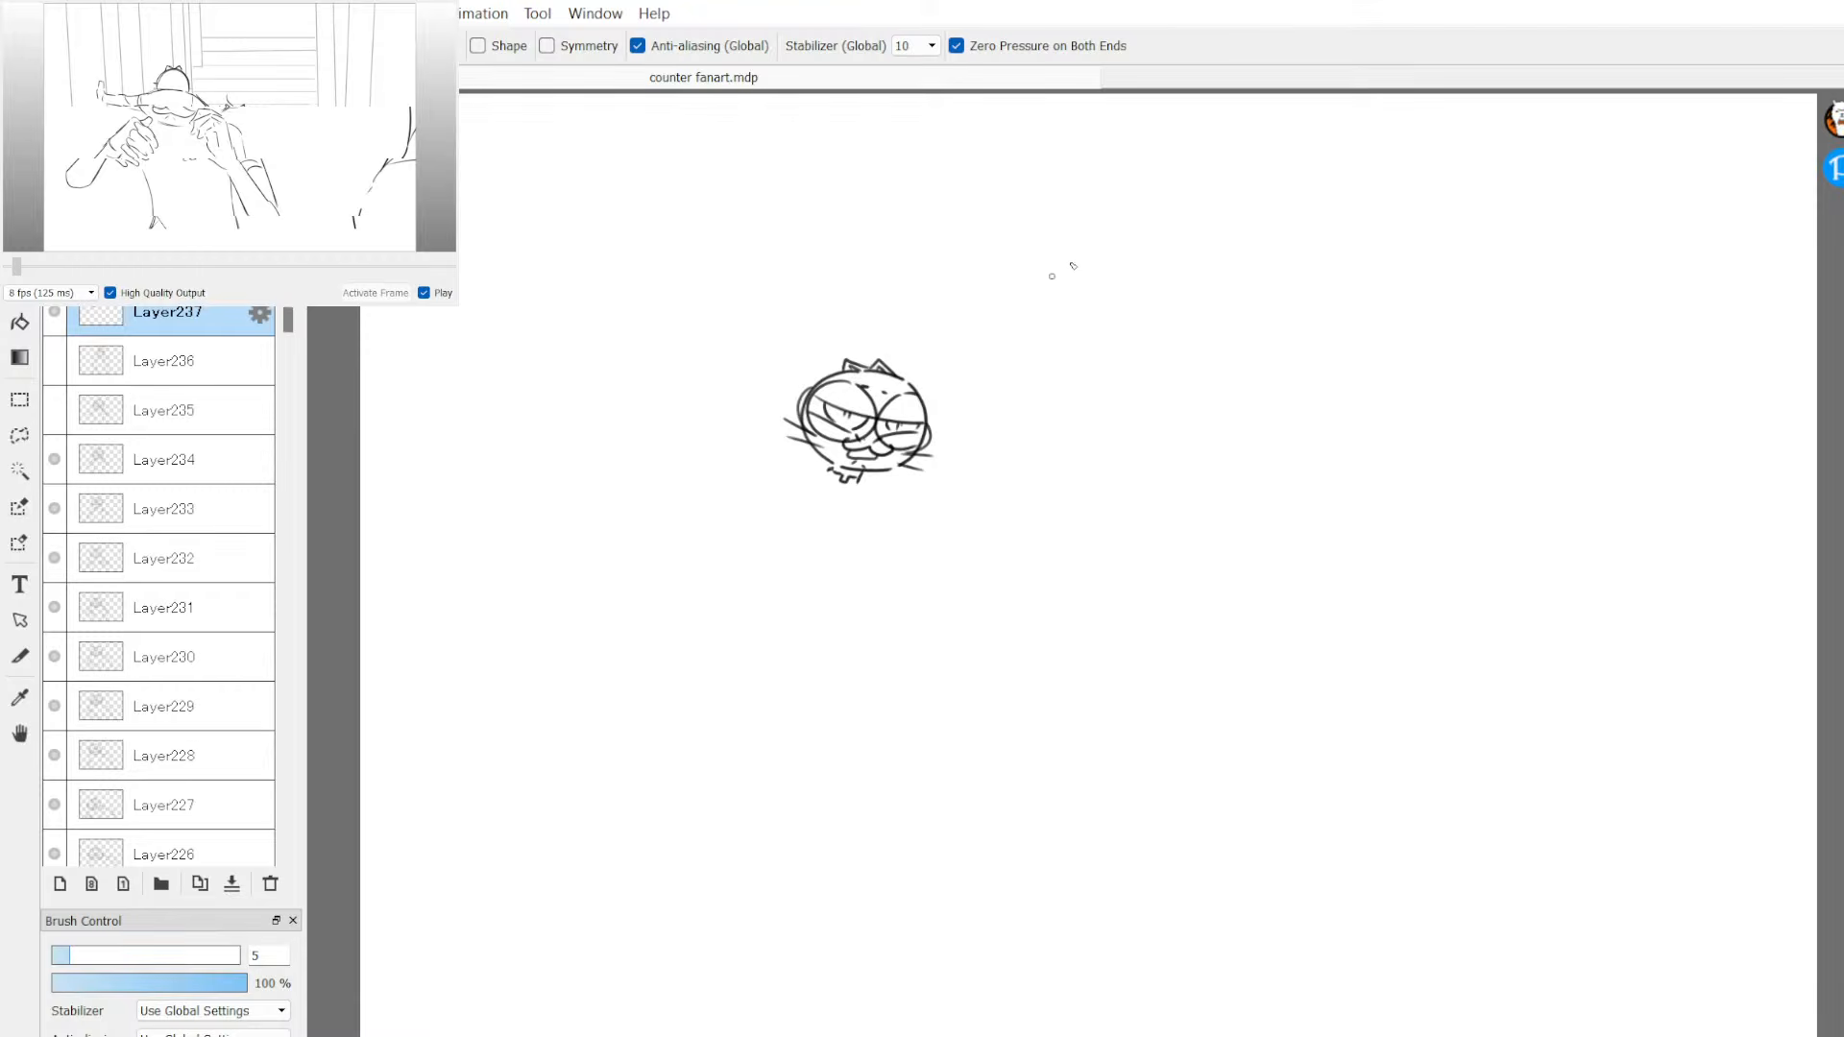
{"action": "left_click_drag", "start_coordinate": [1078, 224], "coordinate": [1070, 334]}
{"action": "left_click_drag", "start_coordinate": [1033, 228], "coordinate": [1022, 338]}
{"action": "left_click_drag", "start_coordinate": [1198, 350], "coordinate": [1253, 338]}
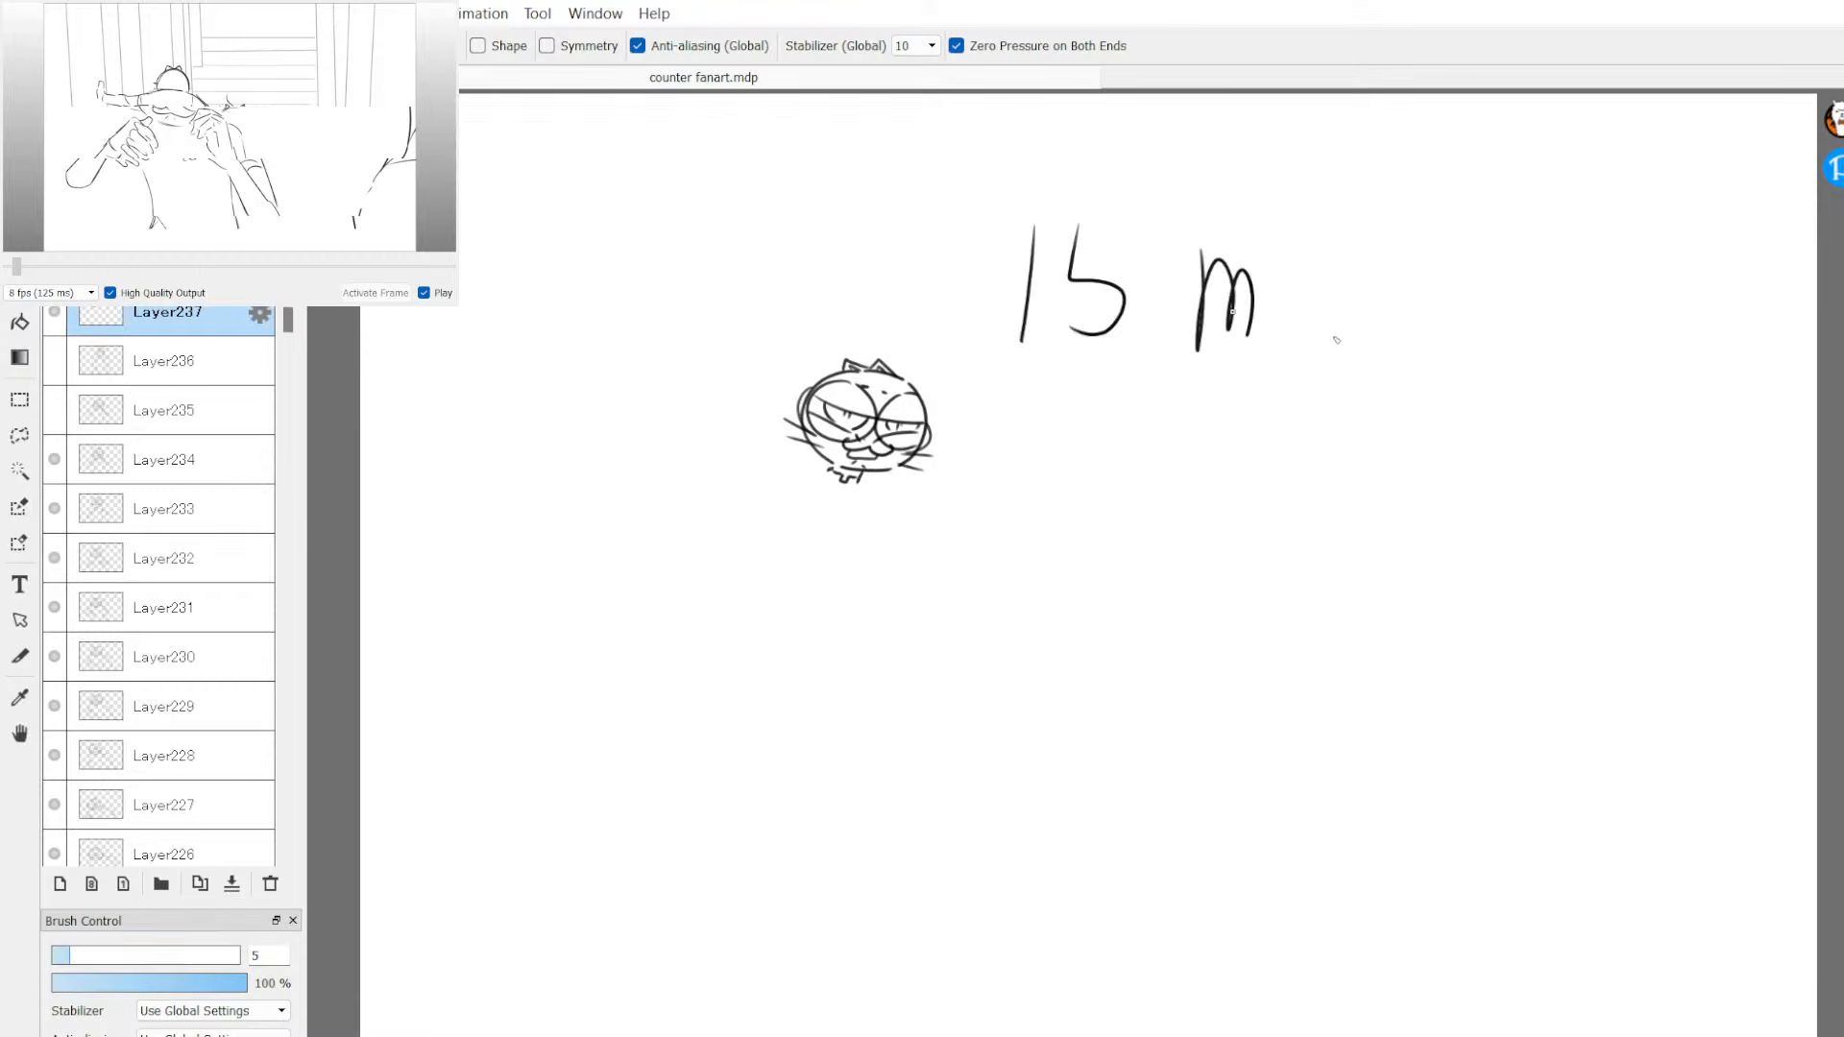
{"action": "left_click_drag", "start_coordinate": [1274, 257], "coordinate": [1263, 341]}
{"action": "left_click_drag", "start_coordinate": [1273, 231], "coordinate": [1292, 227]}
{"action": "left_click_drag", "start_coordinate": [1285, 360], "coordinate": [1404, 248]}
{"action": "mouse_move", "coordinate": [1260, 344]}
{"action": "left_mouse_down"}
{"action": "mouse_move", "coordinate": [1422, 290]}
{"action": "mouse_move", "coordinate": [1479, 357]}
{"action": "left_mouse_up"}
{"action": "left_click_drag", "start_coordinate": [1489, 294], "coordinate": [1458, 384]}
{"action": "mouse_move", "coordinate": [1152, 511]}
{"action": "left_mouse_down"}
{"action": "mouse_move", "coordinate": [1188, 463]}
{"action": "mouse_move", "coordinate": [1274, 530]}
{"action": "left_mouse_up"}
{"action": "left_click_drag", "start_coordinate": [1306, 411], "coordinate": [1308, 563]}
{"action": "left_click_drag", "start_coordinate": [1314, 485], "coordinate": [1397, 554]}
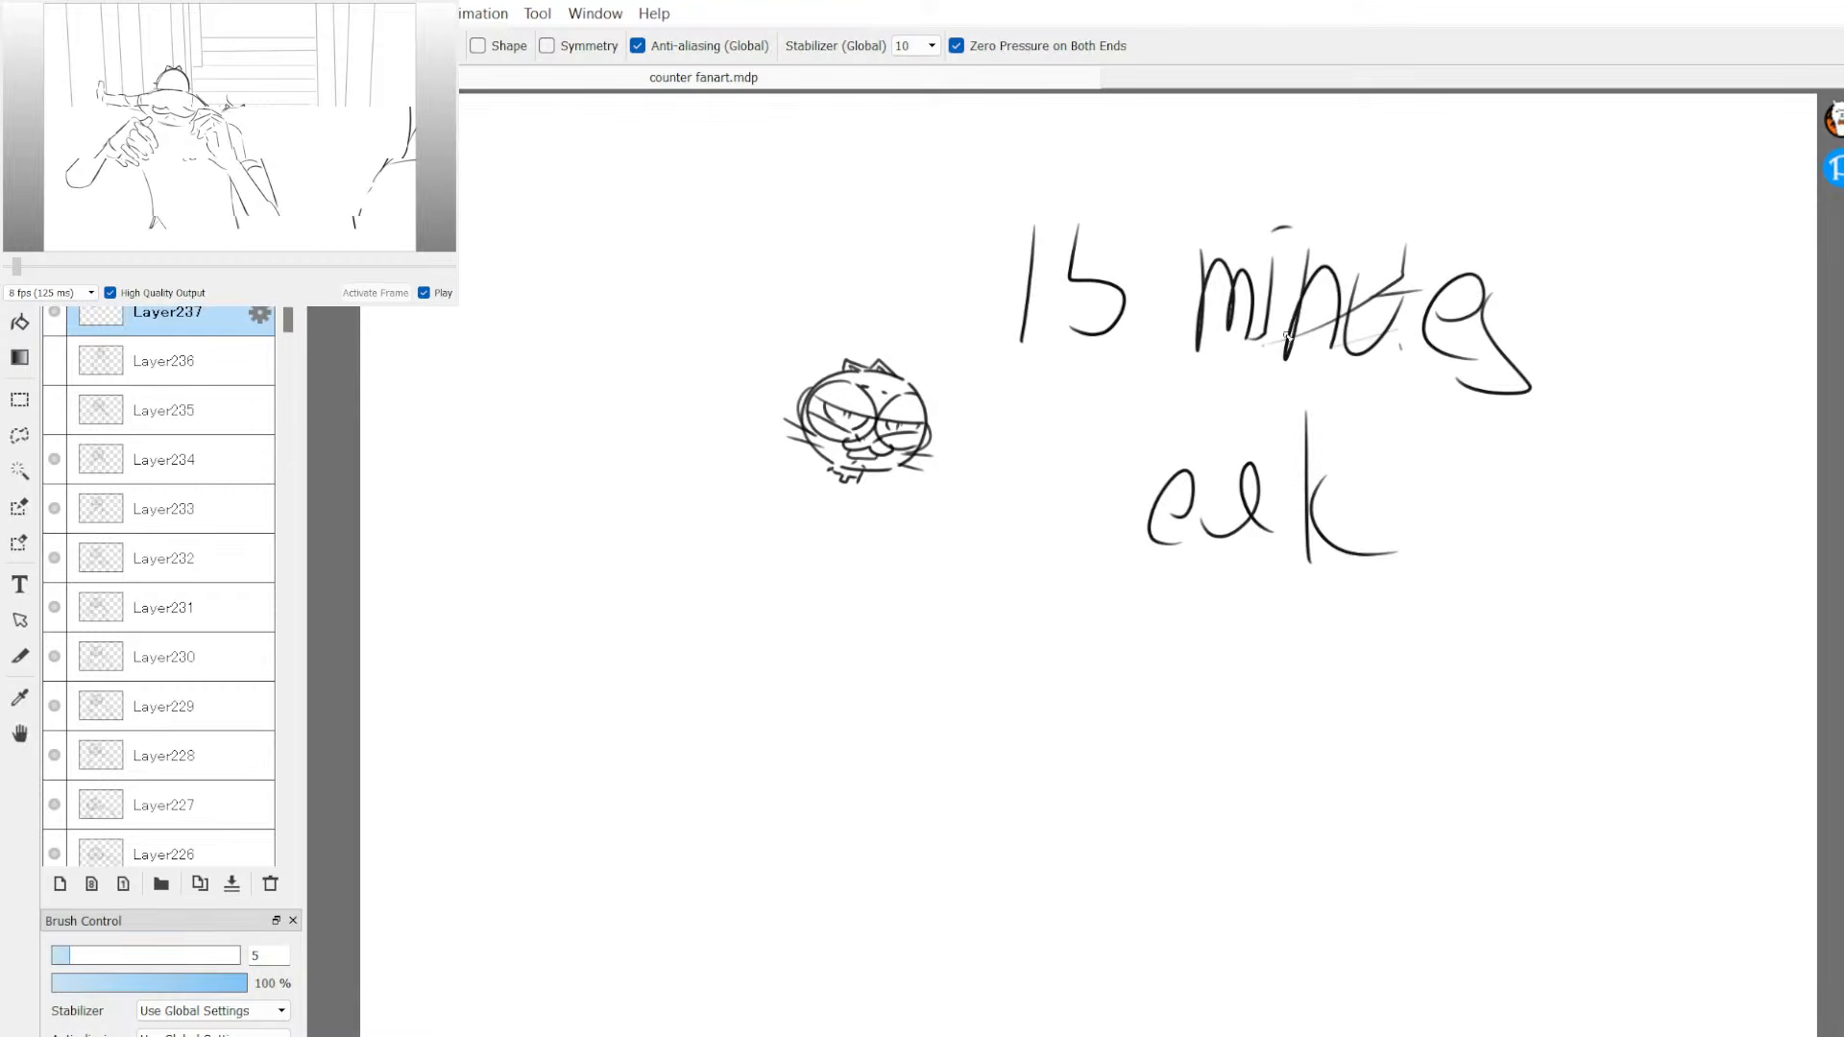
{"action": "key", "text": "ctrl+z"}
{"action": "key", "text": "ctrl+z"}
{"action": "key", "text": "ctrl+z"}
{"action": "key", "text": "ctrl+z"}
{"action": "key", "text": "ctrl+z"}
{"action": "key", "text": "ctrl+z"}
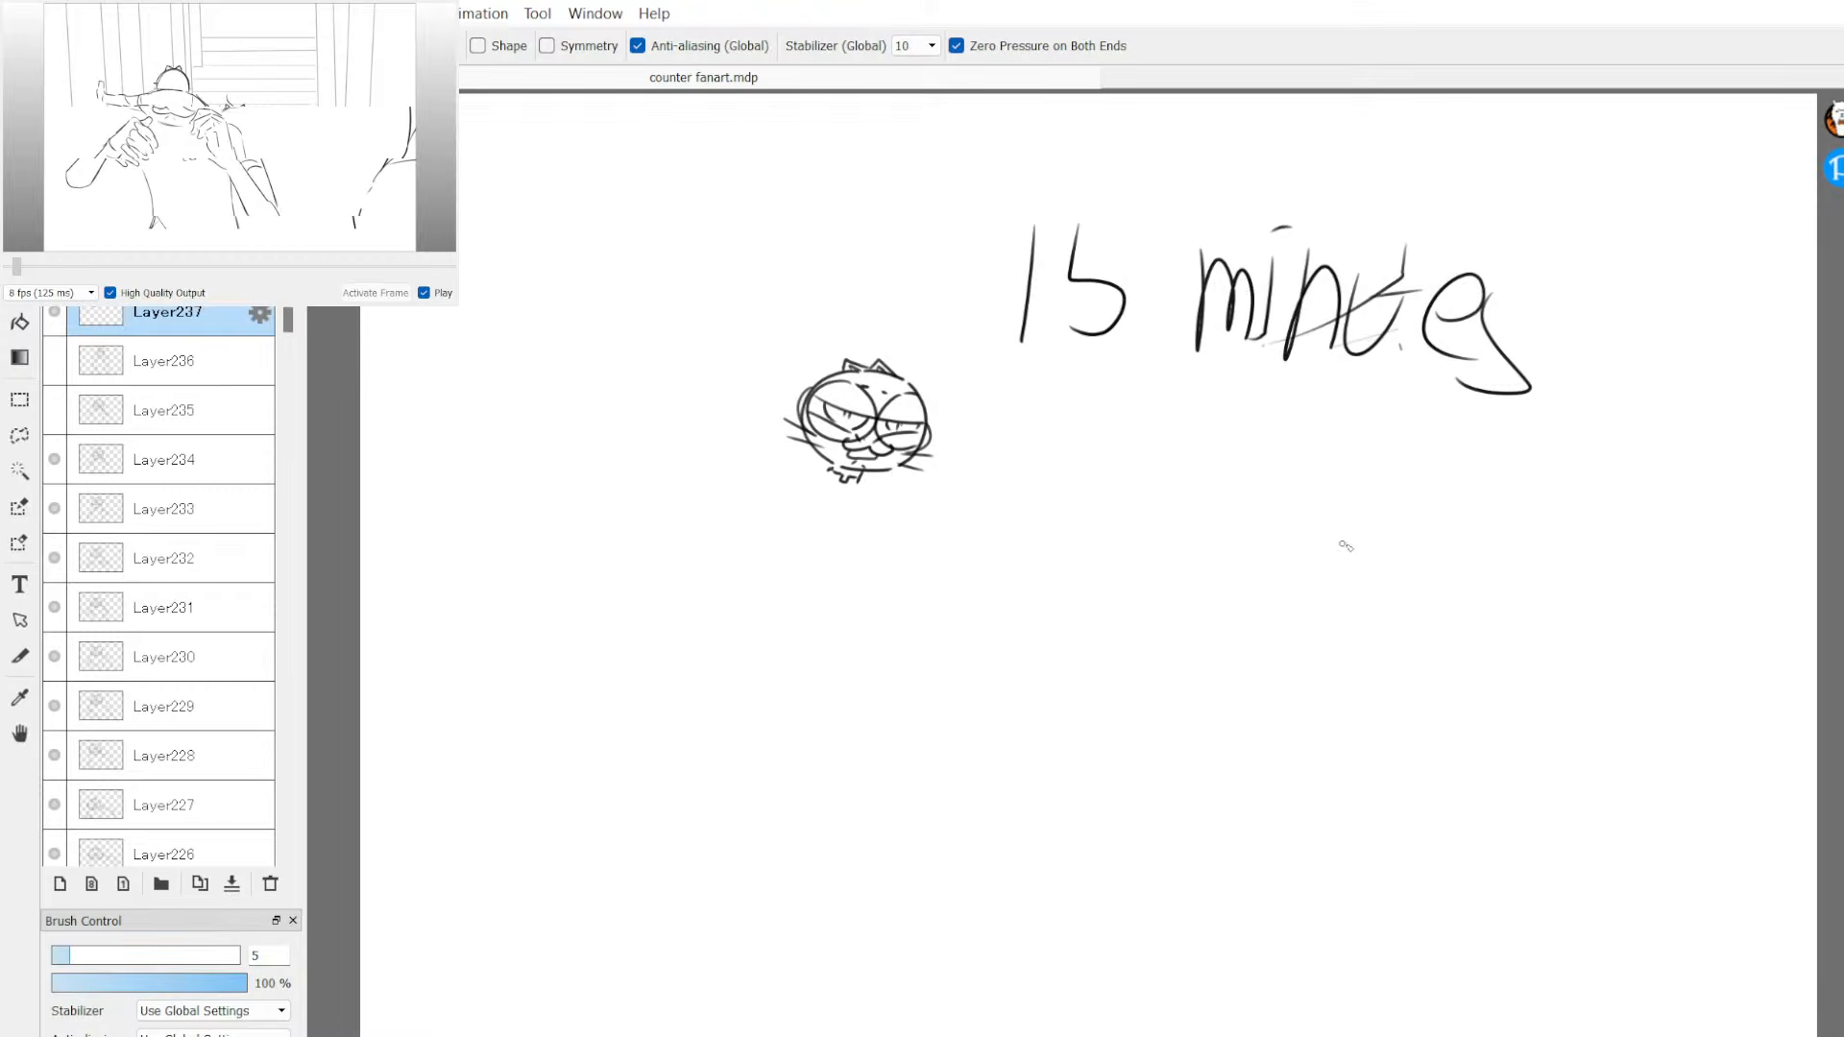
{"action": "key", "text": "ctrl+z"}
{"action": "key", "text": "ctrl+z"}
{"action": "key", "text": "ctrl+z"}
{"action": "key", "text": "ctrl+z"}
{"action": "key", "text": "ctrl+z"}
{"action": "key", "text": "ctrl+z"}
{"action": "key", "text": "ctrl+z"}
{"action": "key", "text": "ctrl+z"}
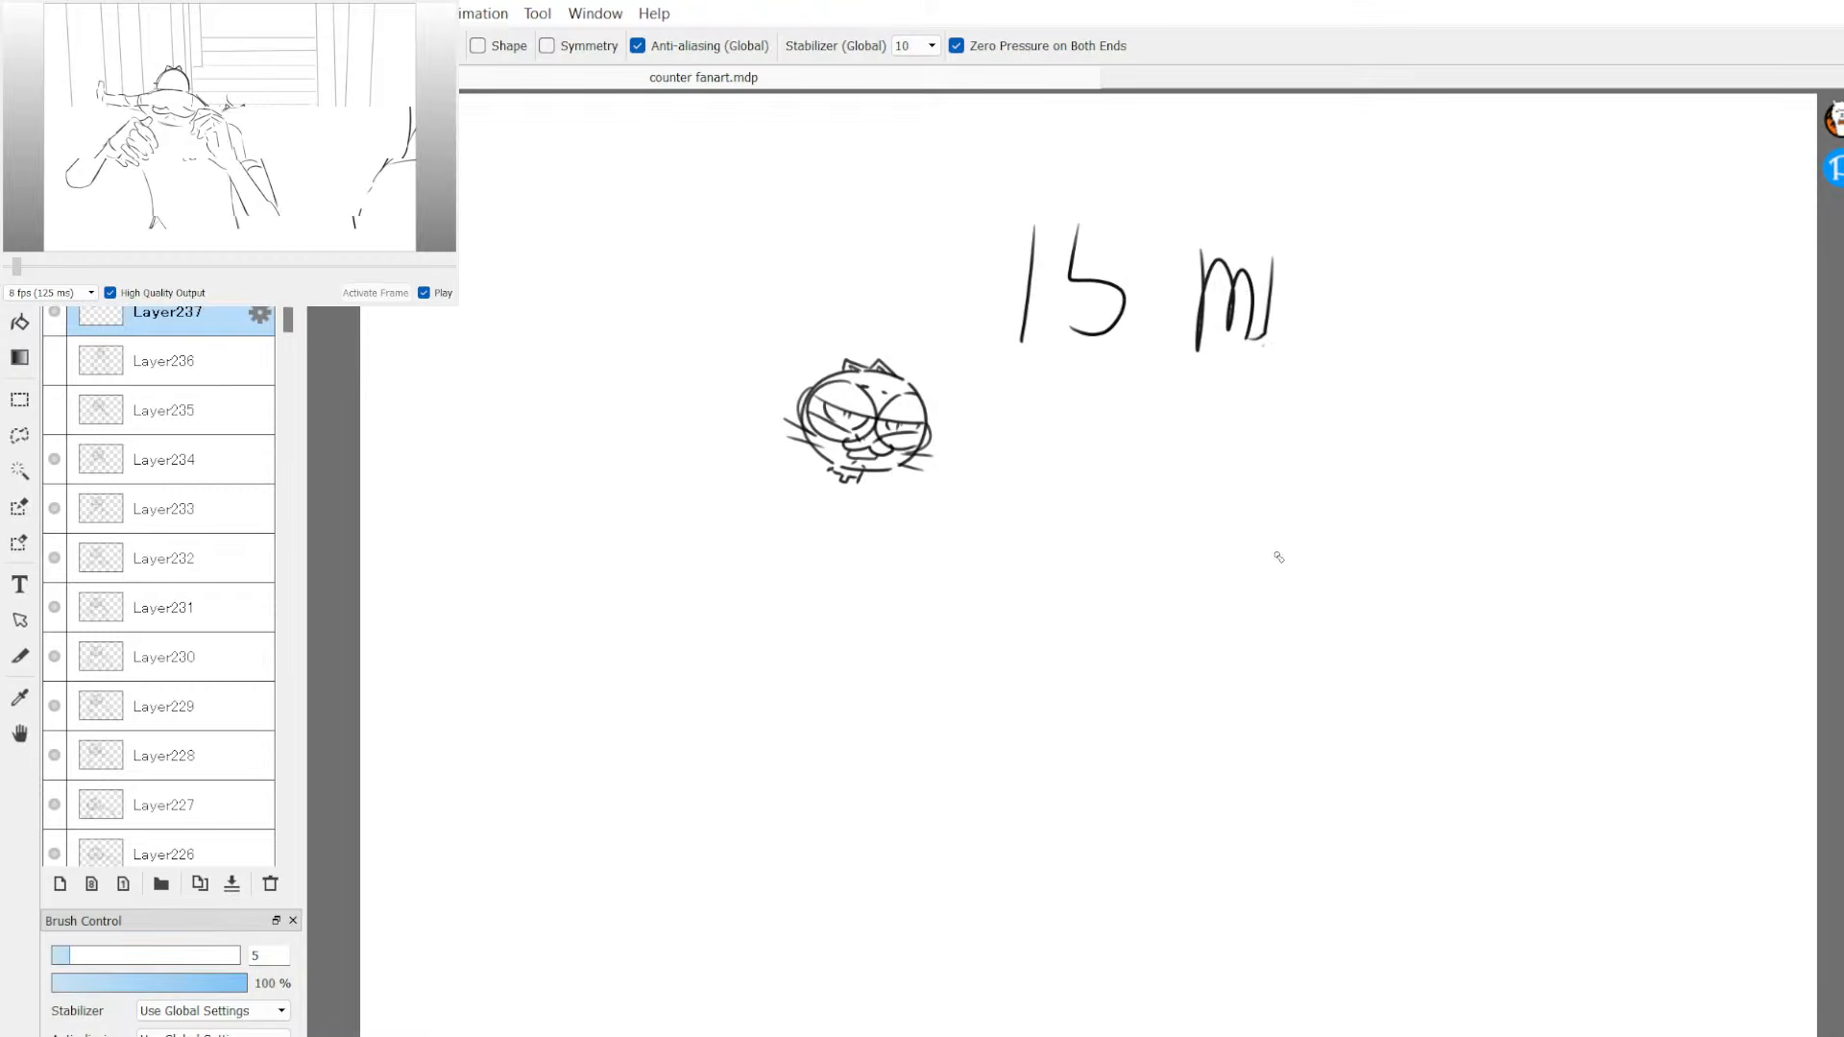
{"action": "key", "text": "ctrl+z"}
{"action": "key", "text": "ctrl+z"}
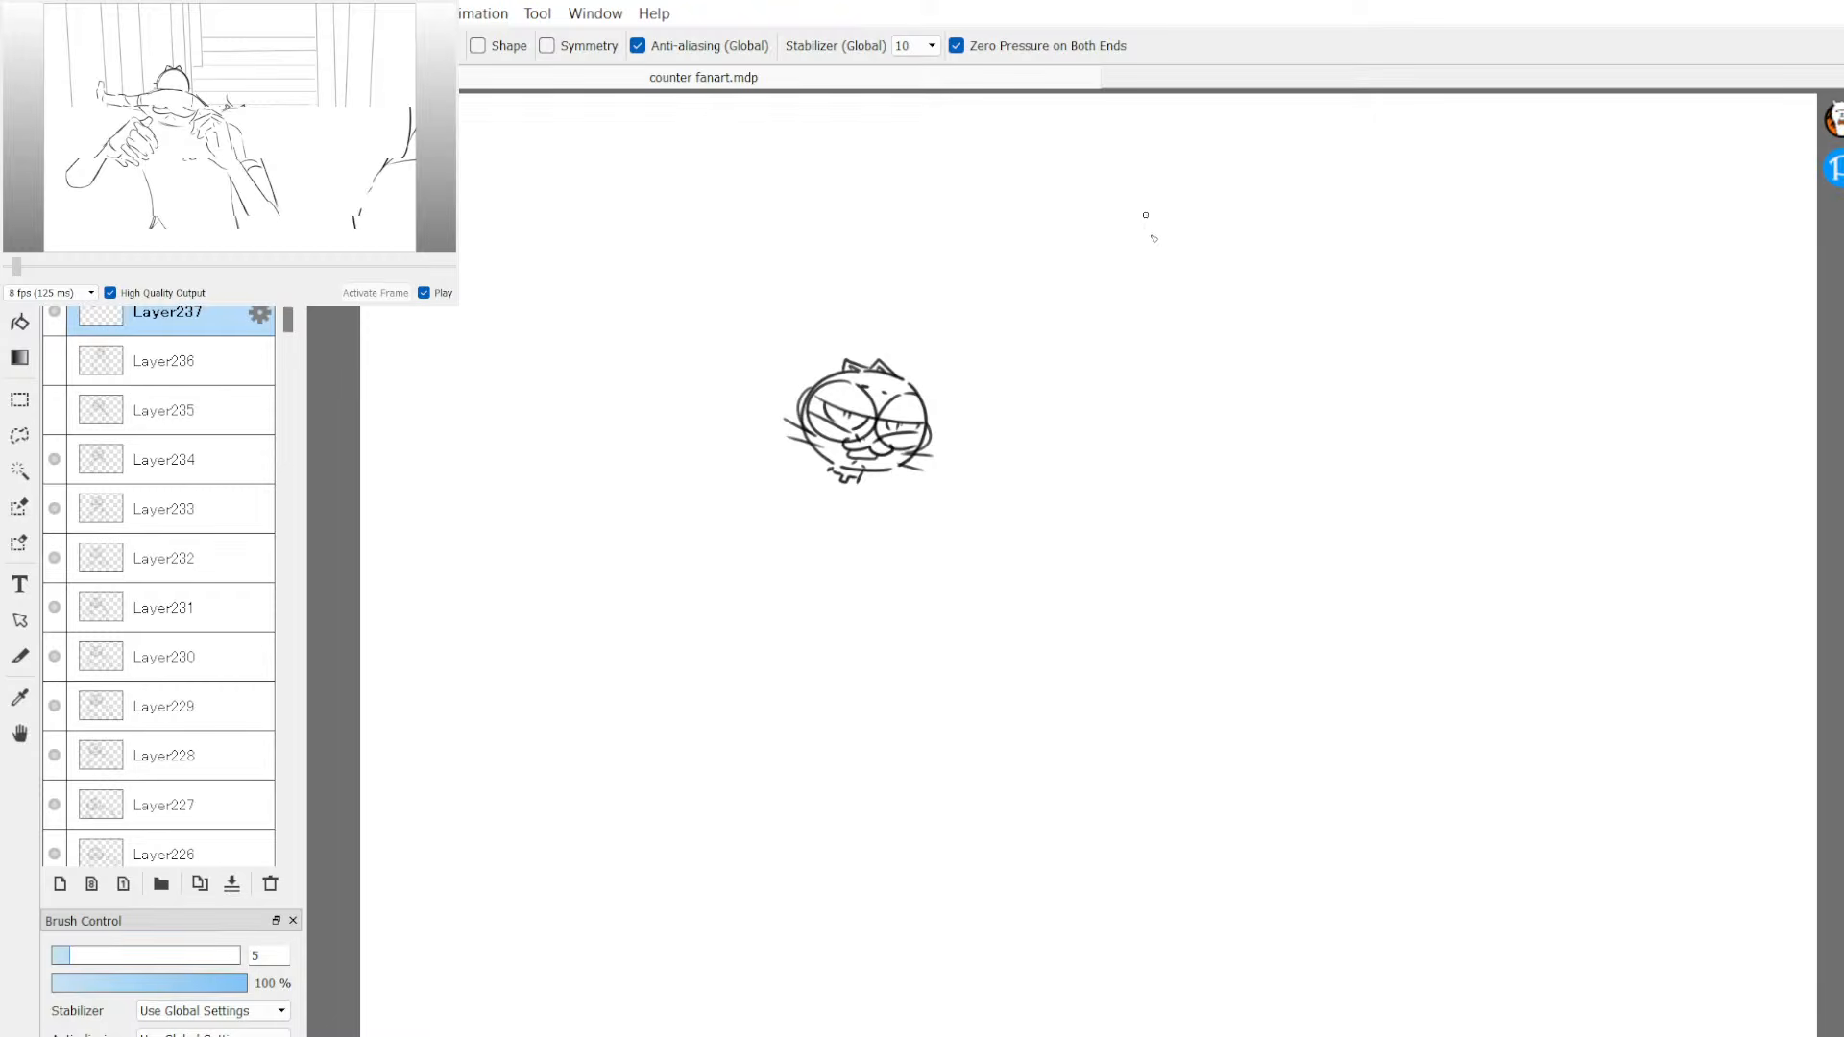
Step: Hand-letter "15 minutes" in large writing to the right of the cat head
{"action": "mouse_move", "coordinate": [1142, 213]}
{"action": "left_mouse_down"}
{"action": "mouse_move", "coordinate": [1140, 290]}
{"action": "mouse_move", "coordinate": [1209, 318]}
{"action": "mouse_move", "coordinate": [1136, 332]}
{"action": "left_mouse_up"}
{"action": "mouse_move", "coordinate": [1218, 280]}
{"action": "left_mouse_down"}
{"action": "mouse_move", "coordinate": [1205, 321]}
{"action": "mouse_move", "coordinate": [1164, 318]}
{"action": "left_mouse_up"}
{"action": "left_click", "coordinate": [1245, 223]}
{"action": "key", "text": "ctrl+z"}
{"action": "key", "text": "ctrl+z"}
{"action": "mouse_move", "coordinate": [1232, 218]}
{"action": "left_mouse_down"}
{"action": "mouse_move", "coordinate": [1163, 249]}
{"action": "mouse_move", "coordinate": [1174, 309]}
{"action": "left_mouse_up"}
{"action": "mouse_move", "coordinate": [1337, 252]}
{"action": "left_mouse_down"}
{"action": "mouse_move", "coordinate": [1329, 328]}
{"action": "mouse_move", "coordinate": [1405, 314]}
{"action": "left_mouse_up"}
{"action": "mouse_move", "coordinate": [1414, 248]}
{"action": "left_mouse_down"}
{"action": "mouse_move", "coordinate": [1443, 246]}
{"action": "mouse_move", "coordinate": [1492, 331]}
{"action": "mouse_move", "coordinate": [1518, 286]}
{"action": "left_mouse_up"}
{"action": "mouse_move", "coordinate": [1538, 247]}
{"action": "left_mouse_down"}
{"action": "mouse_move", "coordinate": [1543, 327]}
{"action": "mouse_move", "coordinate": [1550, 277]}
{"action": "left_mouse_up"}
{"action": "left_click_drag", "start_coordinate": [1547, 300], "coordinate": [1585, 325]}
{"action": "left_click_drag", "start_coordinate": [1616, 265], "coordinate": [1590, 323]}
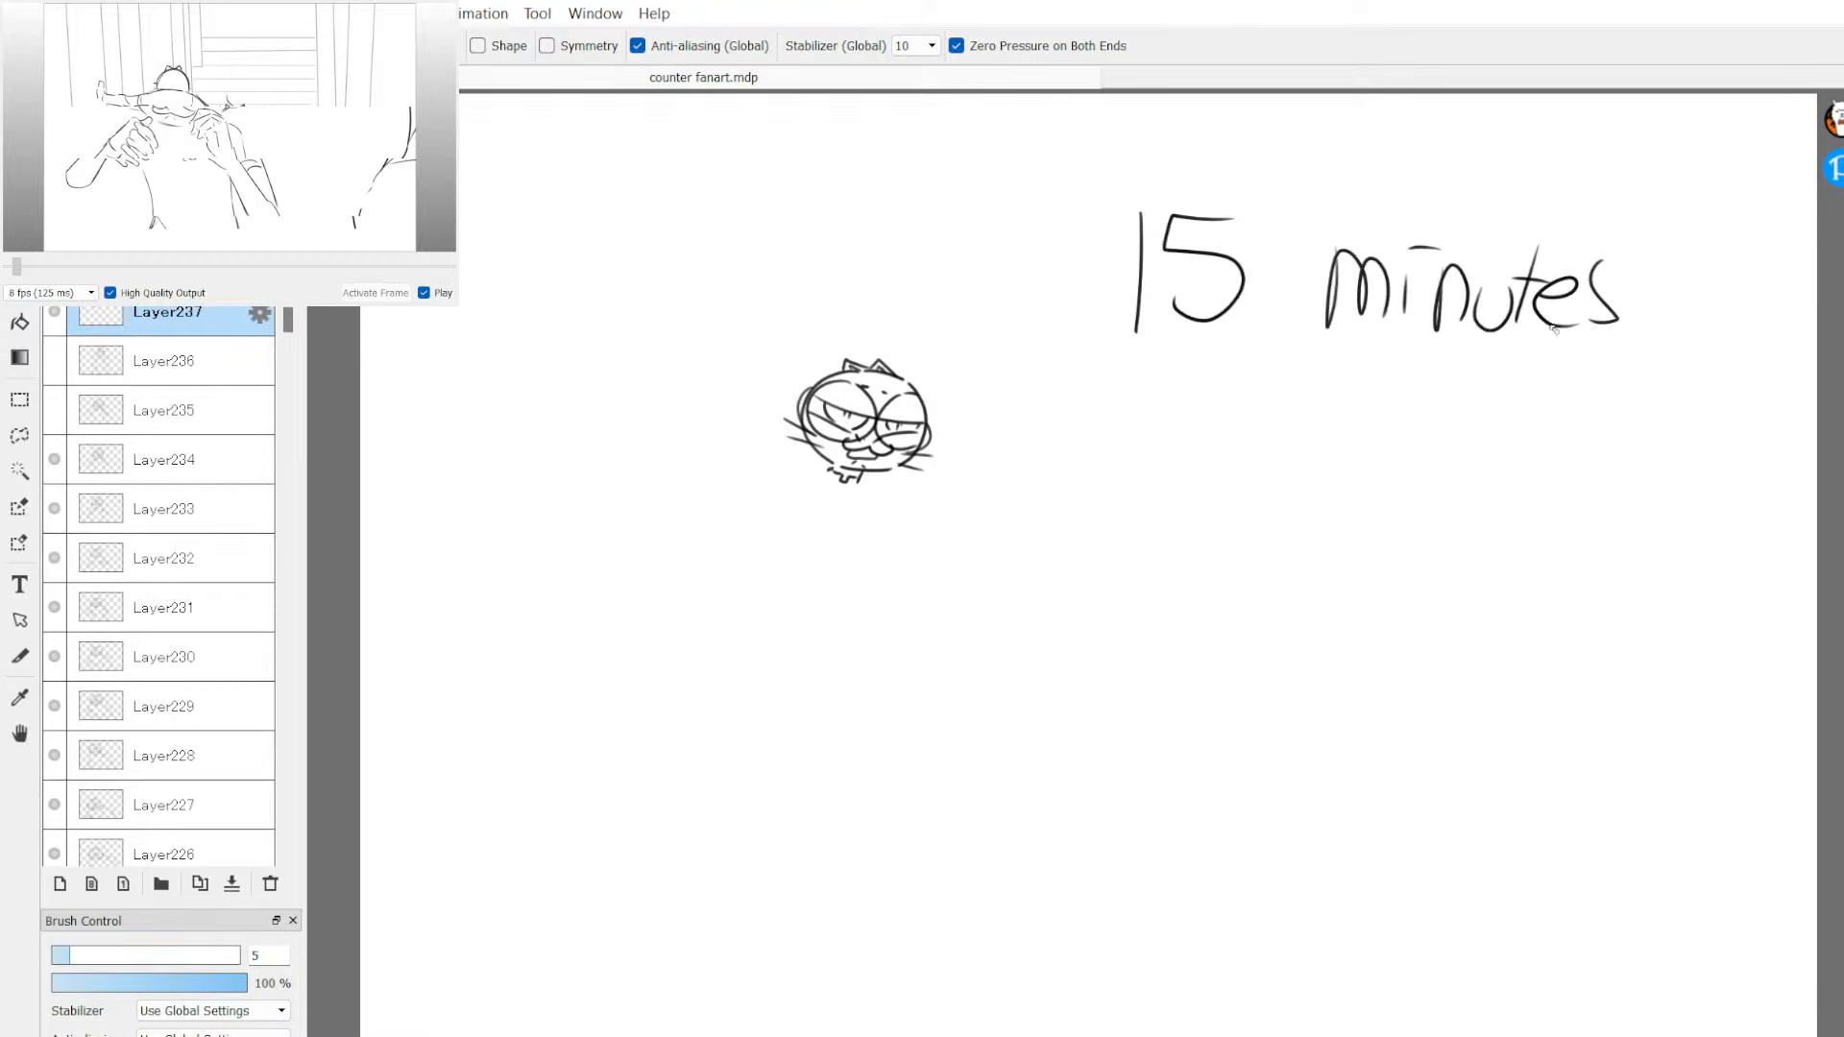
Step: Hand-letter "break!!" in large writing beneath "15 minutes"
{"action": "mouse_move", "coordinate": [1155, 397]}
{"action": "left_mouse_down"}
{"action": "mouse_move", "coordinate": [1162, 518]}
{"action": "mouse_move", "coordinate": [1232, 473]}
{"action": "left_mouse_up"}
{"action": "left_click_drag", "start_coordinate": [1228, 490], "coordinate": [1282, 507]}
{"action": "mouse_move", "coordinate": [1321, 453]}
{"action": "left_mouse_down"}
{"action": "mouse_move", "coordinate": [1297, 490]}
{"action": "mouse_move", "coordinate": [1354, 497]}
{"action": "left_mouse_up"}
{"action": "mouse_move", "coordinate": [1355, 403]}
{"action": "left_mouse_down"}
{"action": "mouse_move", "coordinate": [1353, 505]}
{"action": "mouse_move", "coordinate": [1441, 496]}
{"action": "left_mouse_up"}
{"action": "left_click_drag", "start_coordinate": [1526, 393], "coordinate": [1476, 495]}
{"action": "left_click_drag", "start_coordinate": [1474, 513], "coordinate": [1470, 520]}
{"action": "left_click_drag", "start_coordinate": [1564, 413], "coordinate": [1517, 496]}
{"action": "left_click_drag", "start_coordinate": [1517, 524], "coordinate": [1501, 535]}
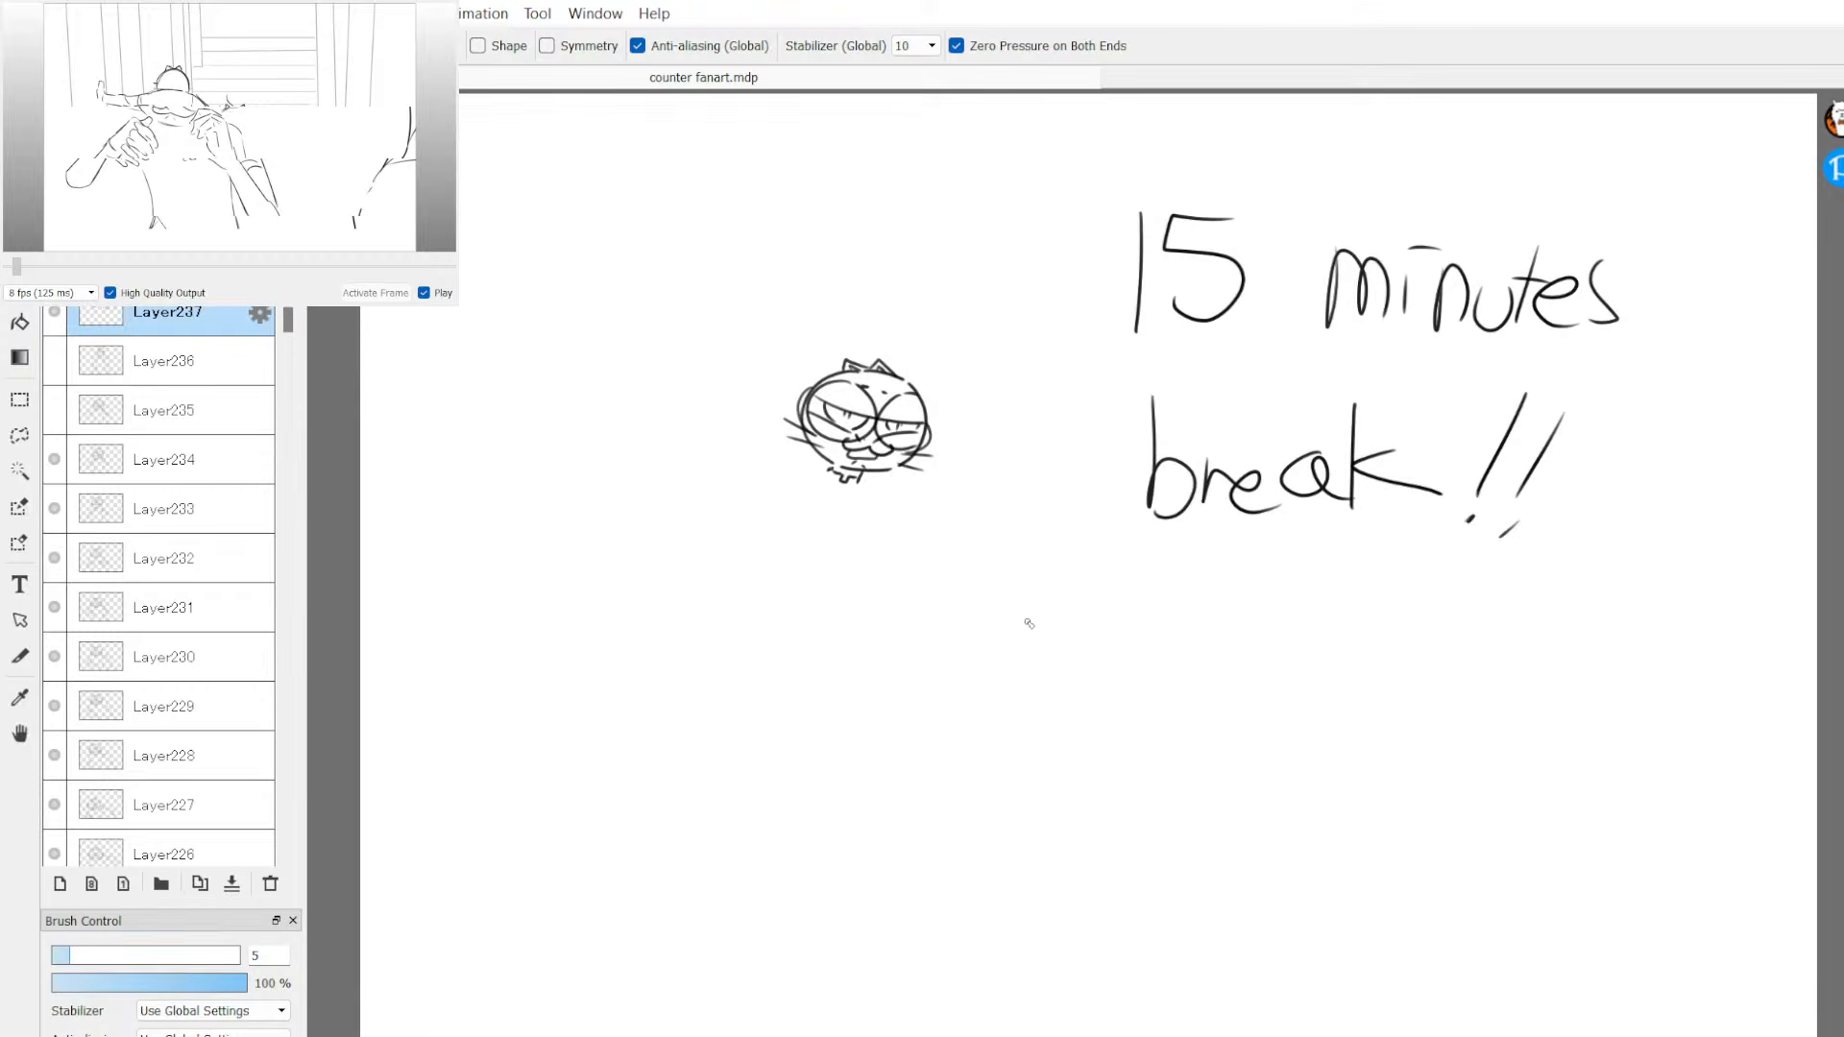
Step: Hand-letter "hand break!!" in smaller writing beneath the large "break!!" line
{"action": "left_click_drag", "start_coordinate": [1028, 597], "coordinate": [1046, 678]}
{"action": "mouse_move", "coordinate": [1074, 663]}
{"action": "left_mouse_down"}
{"action": "mouse_move", "coordinate": [1104, 676]}
{"action": "mouse_move", "coordinate": [1151, 651]}
{"action": "mouse_move", "coordinate": [1143, 678]}
{"action": "left_mouse_up"}
{"action": "key", "text": "ctrl+z"}
{"action": "key", "text": "ctrl+z"}
{"action": "key", "text": "ctrl+z"}
{"action": "mouse_move", "coordinate": [1089, 656]}
{"action": "left_mouse_down"}
{"action": "mouse_move", "coordinate": [1097, 684]}
{"action": "mouse_move", "coordinate": [1120, 683]}
{"action": "left_mouse_up"}
{"action": "mouse_move", "coordinate": [1151, 655]}
{"action": "left_mouse_down"}
{"action": "mouse_move", "coordinate": [1138, 677]}
{"action": "mouse_move", "coordinate": [1155, 686]}
{"action": "left_mouse_up"}
{"action": "left_click_drag", "start_coordinate": [1227, 616], "coordinate": [1246, 684]}
{"action": "left_click_drag", "start_coordinate": [1252, 675], "coordinate": [1264, 653]}
{"action": "left_click_drag", "start_coordinate": [1261, 664], "coordinate": [1335, 683]}
{"action": "mouse_move", "coordinate": [1362, 657]}
{"action": "left_mouse_down"}
{"action": "mouse_move", "coordinate": [1363, 674]}
{"action": "mouse_move", "coordinate": [1400, 670]}
{"action": "left_mouse_up"}
{"action": "left_click", "coordinate": [1374, 682]}
{"action": "left_click", "coordinate": [1403, 685]}
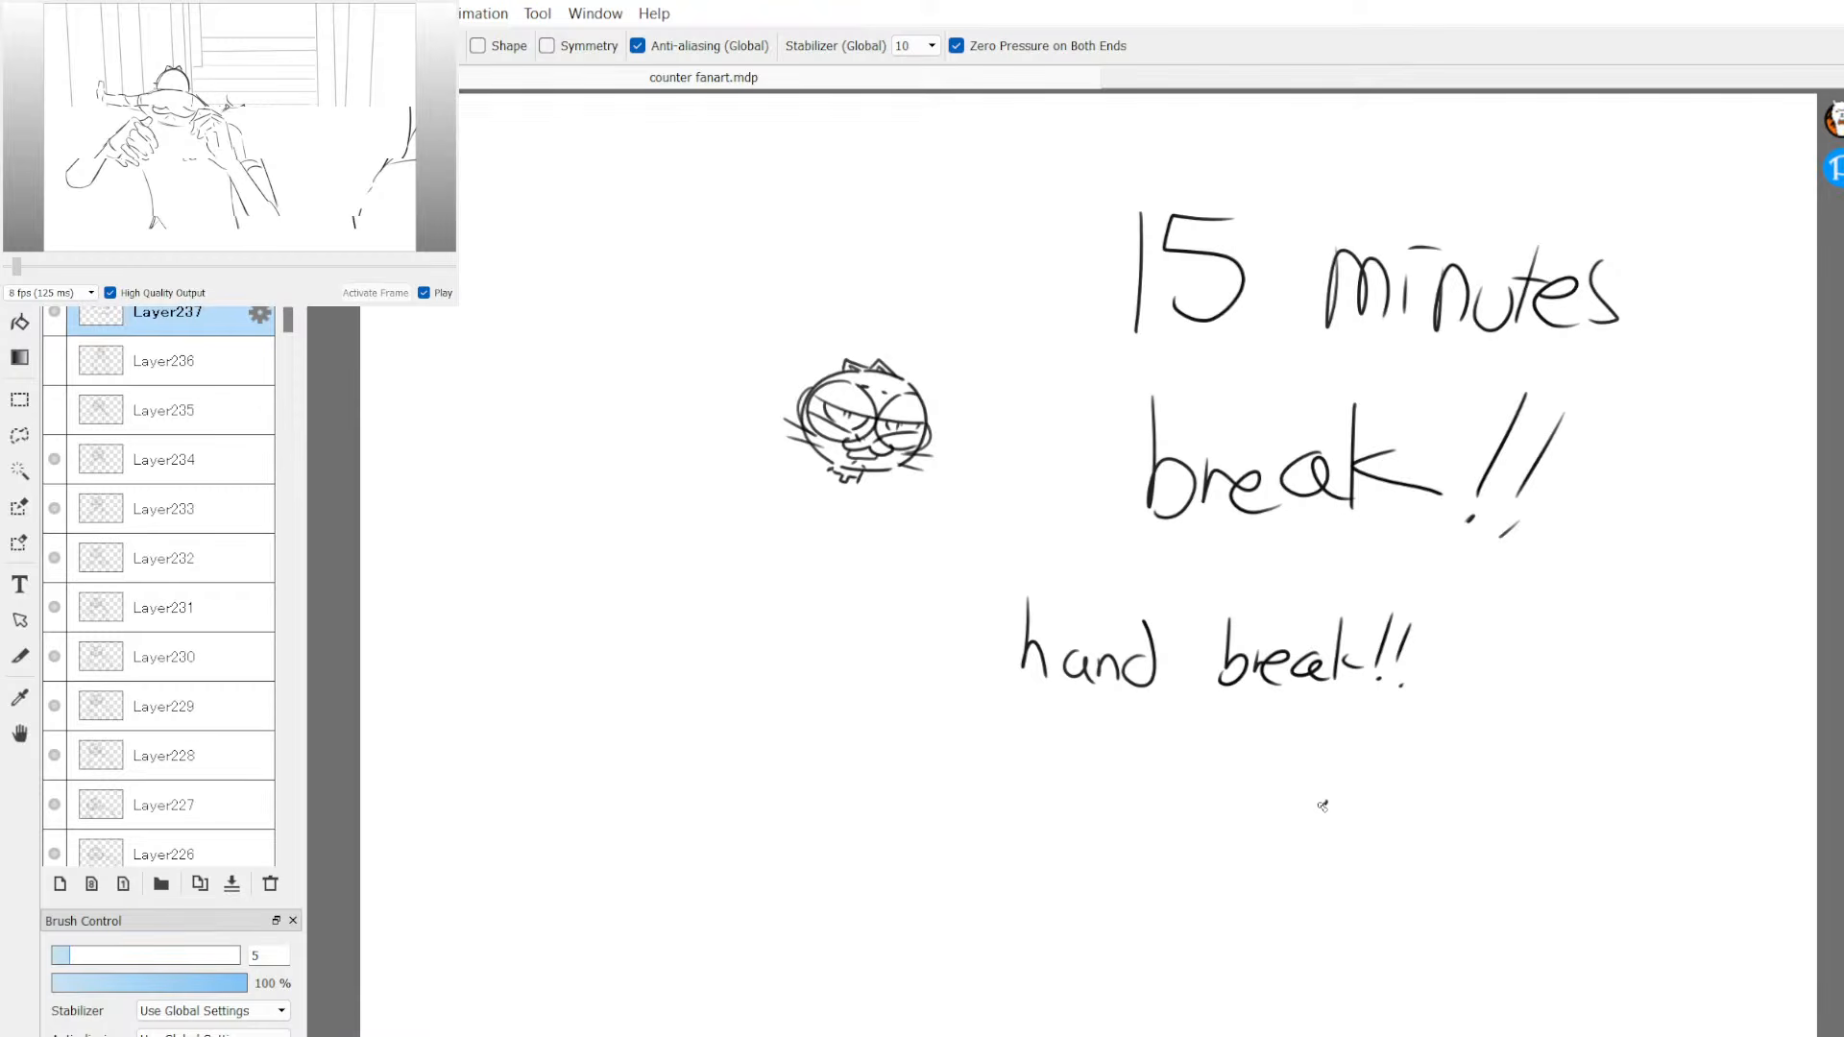
Step: Sketch an open hand with a crosshatched palm below the lettering, adding zigzag pain marks and an "ow" speech bubble
{"action": "mouse_move", "coordinate": [1329, 800]}
{"action": "left_mouse_down"}
{"action": "mouse_move", "coordinate": [1254, 822]}
{"action": "mouse_move", "coordinate": [1214, 897]}
{"action": "mouse_move", "coordinate": [1248, 876]}
{"action": "mouse_move", "coordinate": [1244, 914]}
{"action": "mouse_move", "coordinate": [1270, 896]}
{"action": "mouse_move", "coordinate": [1245, 960]}
{"action": "mouse_move", "coordinate": [1284, 919]}
{"action": "mouse_move", "coordinate": [1286, 958]}
{"action": "mouse_move", "coordinate": [1372, 838]}
{"action": "mouse_move", "coordinate": [1295, 872]}
{"action": "left_mouse_up"}
{"action": "mouse_move", "coordinate": [1325, 819]}
{"action": "left_mouse_down"}
{"action": "mouse_move", "coordinate": [1312, 866]}
{"action": "mouse_move", "coordinate": [1346, 860]}
{"action": "mouse_move", "coordinate": [1340, 837]}
{"action": "left_mouse_up"}
{"action": "left_click_drag", "start_coordinate": [1285, 838], "coordinate": [1349, 826]}
{"action": "mouse_move", "coordinate": [1124, 822]}
{"action": "left_mouse_down"}
{"action": "mouse_move", "coordinate": [1349, 827]}
{"action": "mouse_move", "coordinate": [1151, 868]}
{"action": "left_mouse_up"}
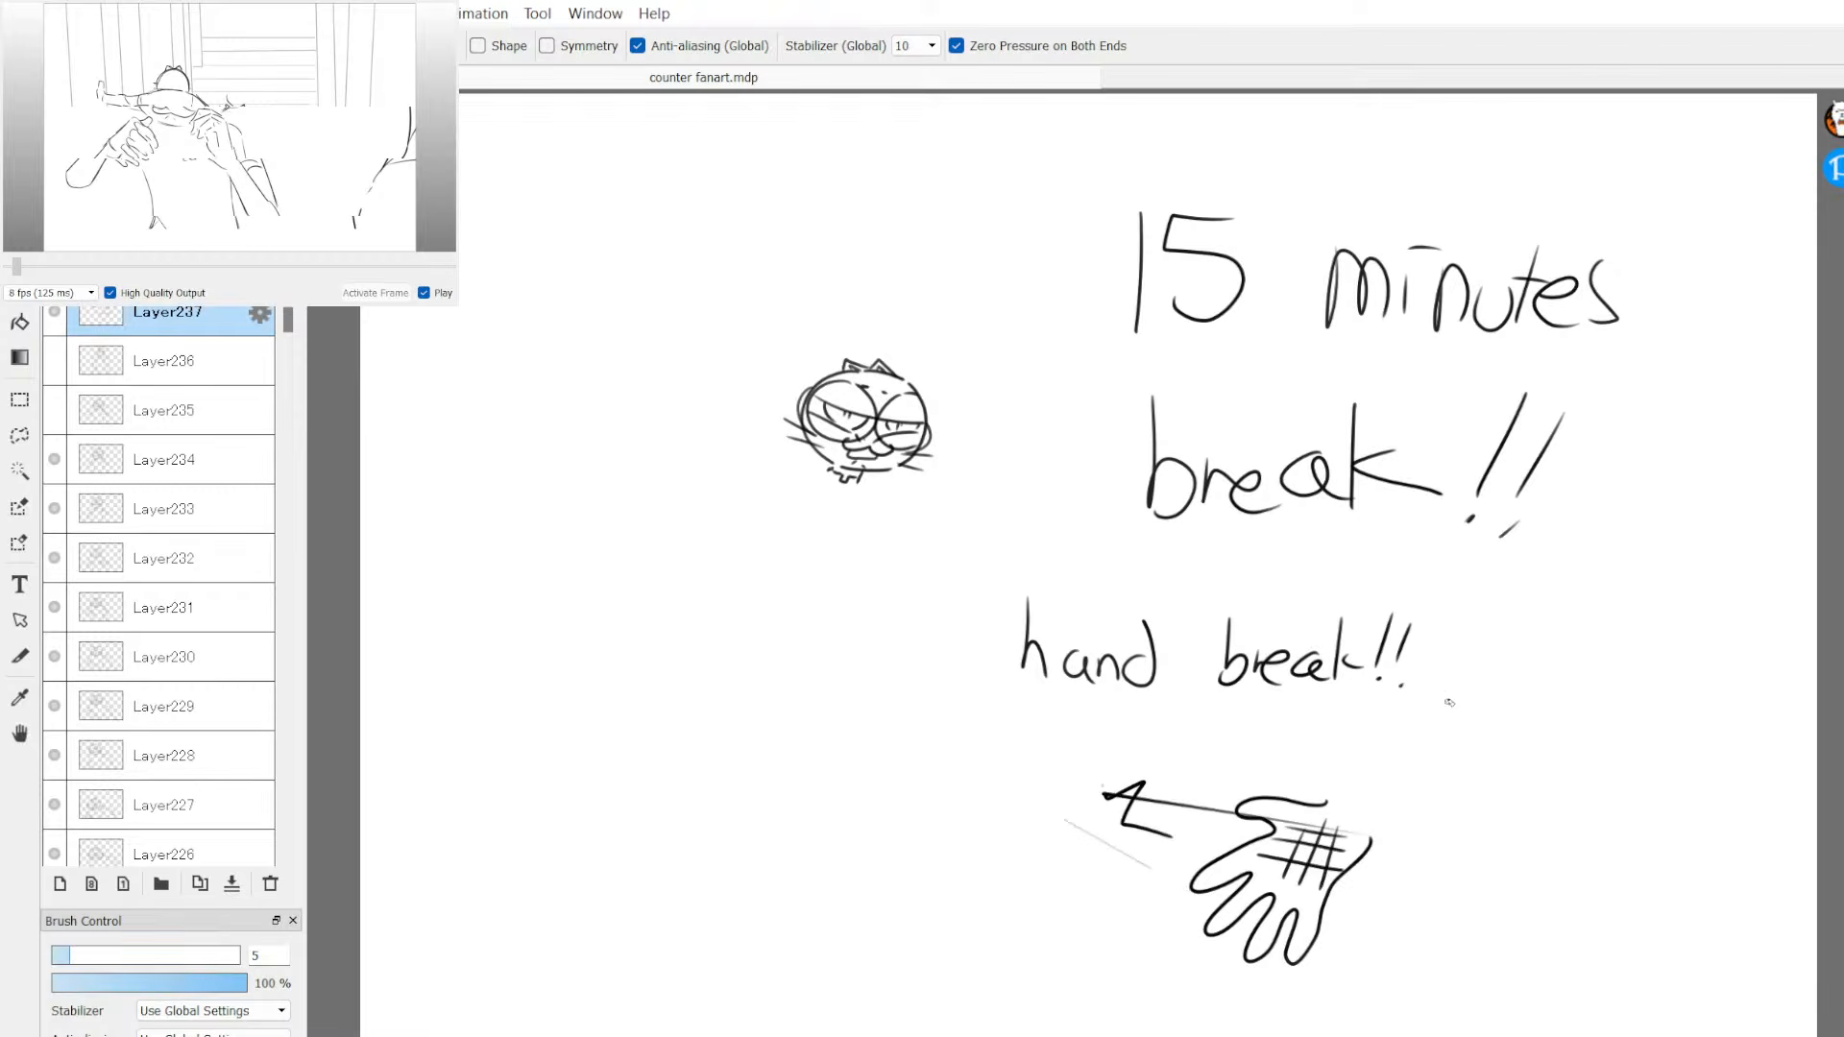
{"action": "key", "text": "ctrl+z"}
{"action": "key", "text": "ctrl+z"}
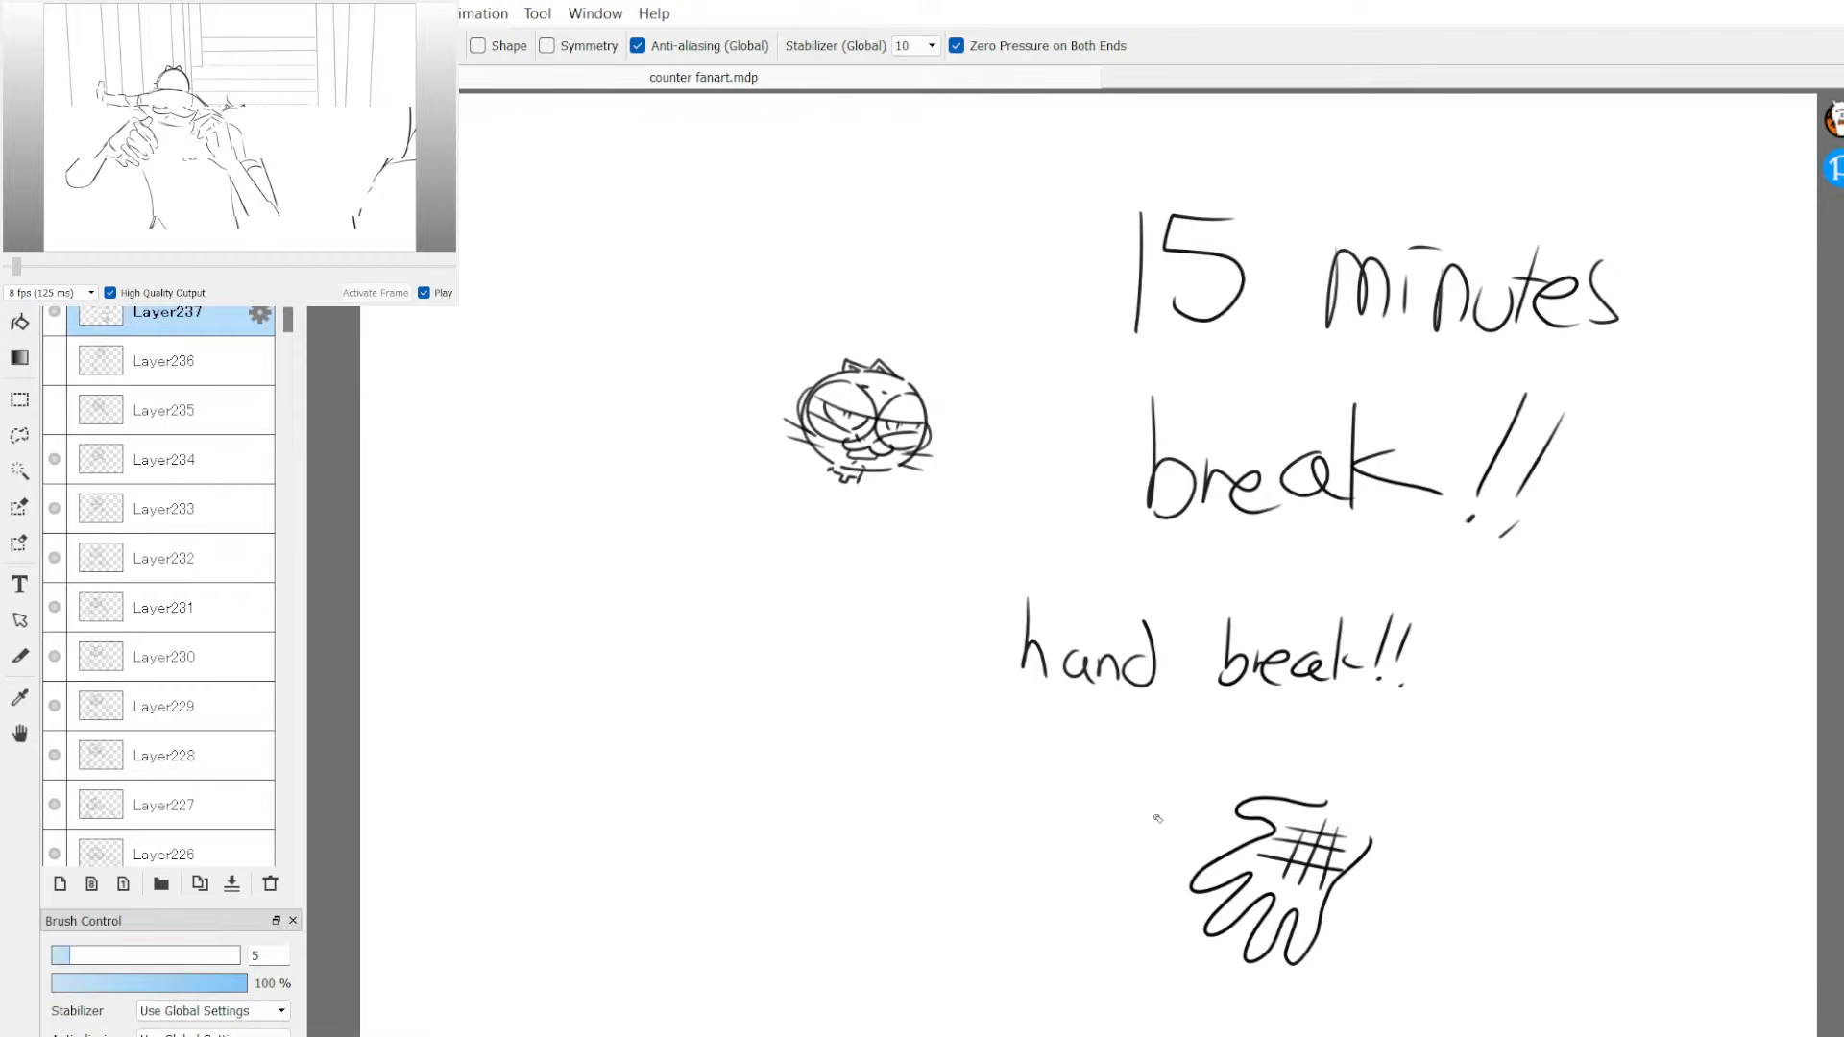
{"action": "mouse_move", "coordinate": [1160, 818]}
{"action": "left_mouse_down"}
{"action": "mouse_move", "coordinate": [1079, 766]}
{"action": "mouse_move", "coordinate": [1152, 818]}
{"action": "mouse_move", "coordinate": [1042, 863]}
{"action": "mouse_move", "coordinate": [1081, 895]}
{"action": "mouse_move", "coordinate": [1134, 855]}
{"action": "left_mouse_up"}
{"action": "mouse_move", "coordinate": [1360, 731]}
{"action": "left_mouse_down"}
{"action": "mouse_move", "coordinate": [1405, 733]}
{"action": "mouse_move", "coordinate": [1321, 738]}
{"action": "mouse_move", "coordinate": [1439, 782]}
{"action": "mouse_move", "coordinate": [1411, 722]}
{"action": "left_mouse_up"}
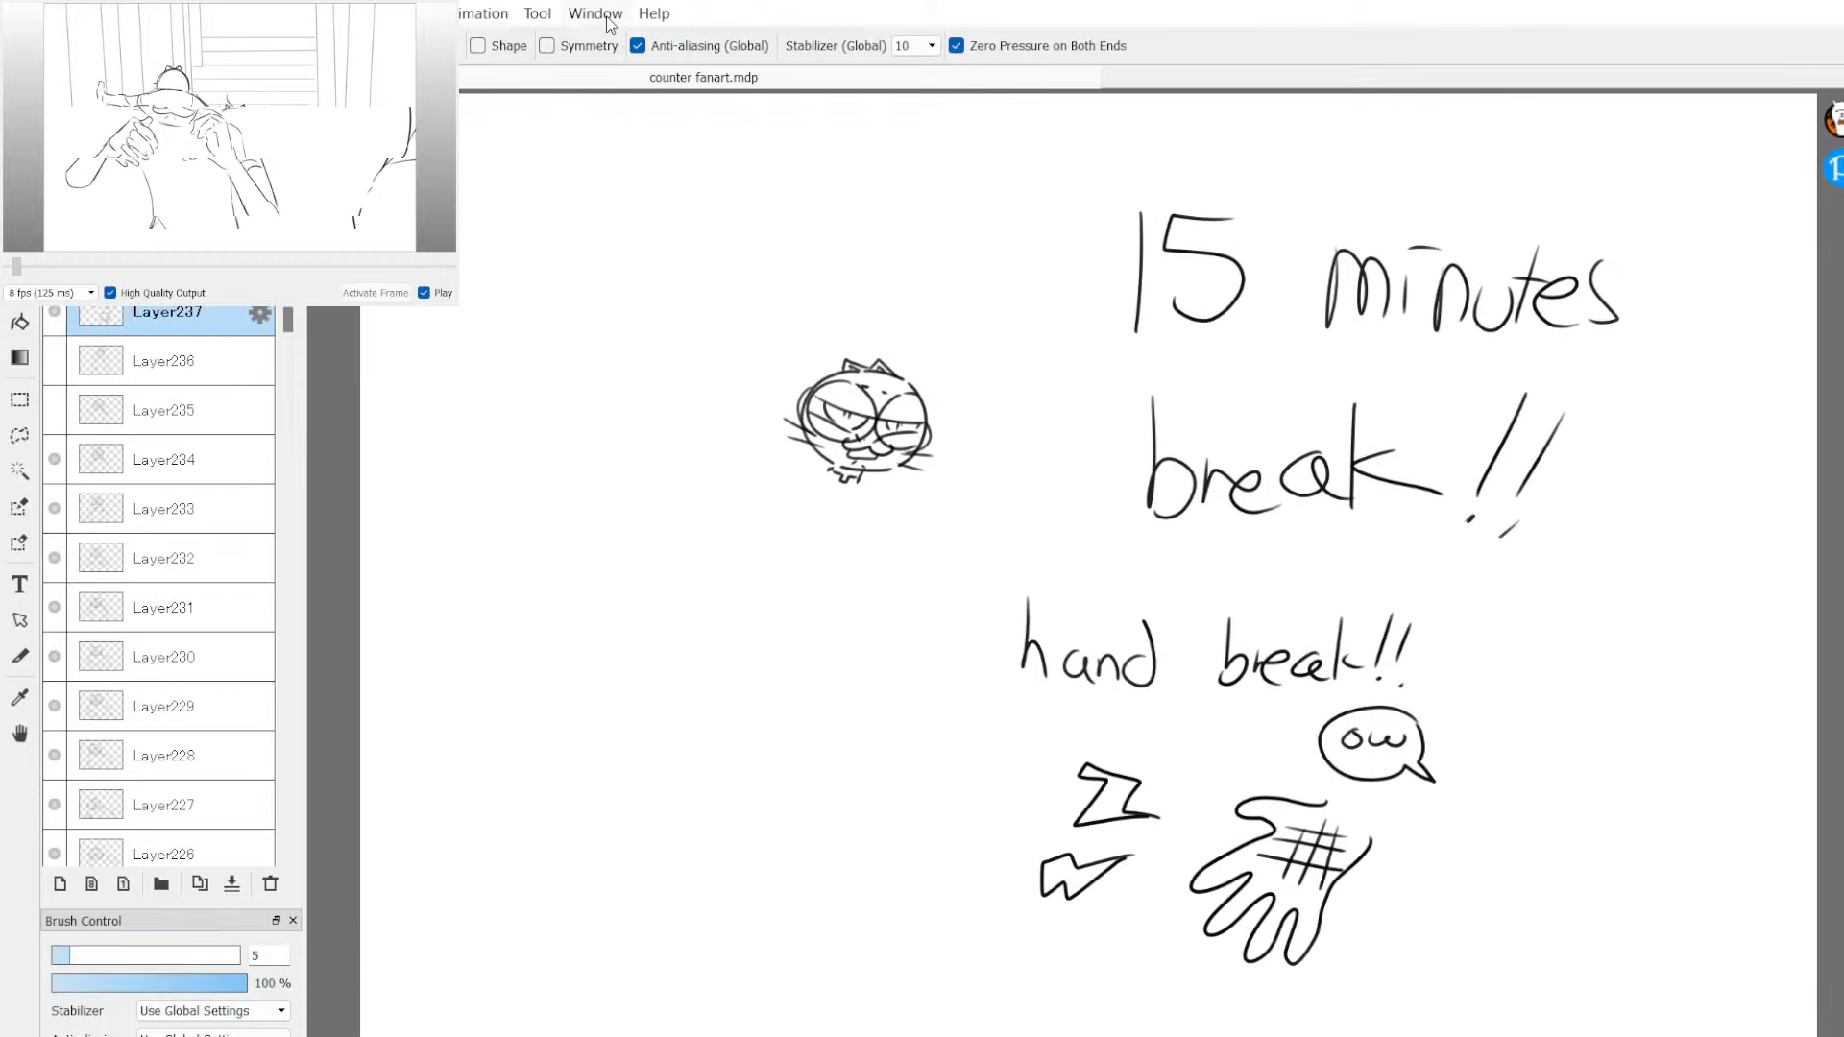
Step: Reopen the animation preview and resize its window
{"action": "left_click", "coordinate": [478, 11]}
{"action": "left_click", "coordinate": [498, 294]}
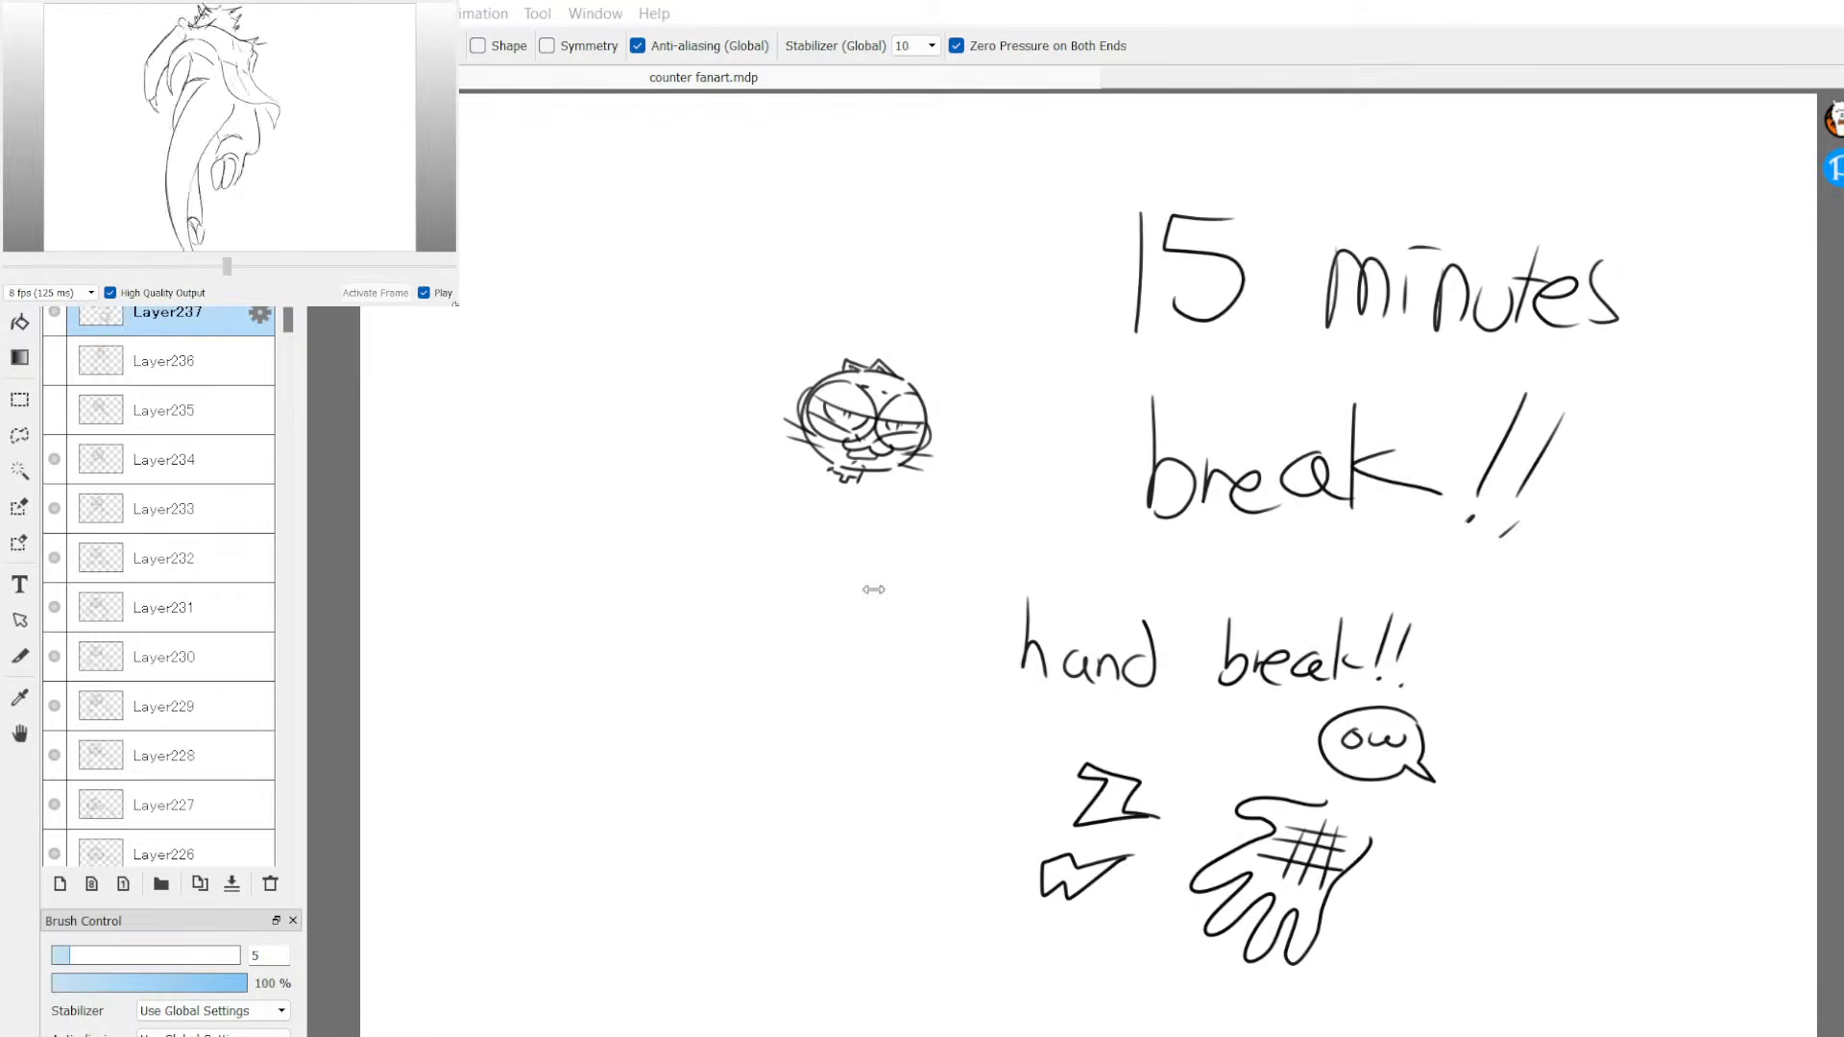
{"action": "mouse_move", "coordinate": [869, 597]}
{"action": "left_mouse_down"}
{"action": "mouse_move", "coordinate": [1000, 706]}
{"action": "mouse_move", "coordinate": [1485, 996]}
{"action": "mouse_move", "coordinate": [1461, 960]}
{"action": "mouse_move", "coordinate": [1104, 788]}
{"action": "mouse_move", "coordinate": [625, 430]}
{"action": "mouse_move", "coordinate": [447, 389]}
{"action": "mouse_move", "coordinate": [480, 331]}
{"action": "mouse_move", "coordinate": [474, 288]}
{"action": "mouse_move", "coordinate": [865, 584]}
{"action": "left_mouse_up"}
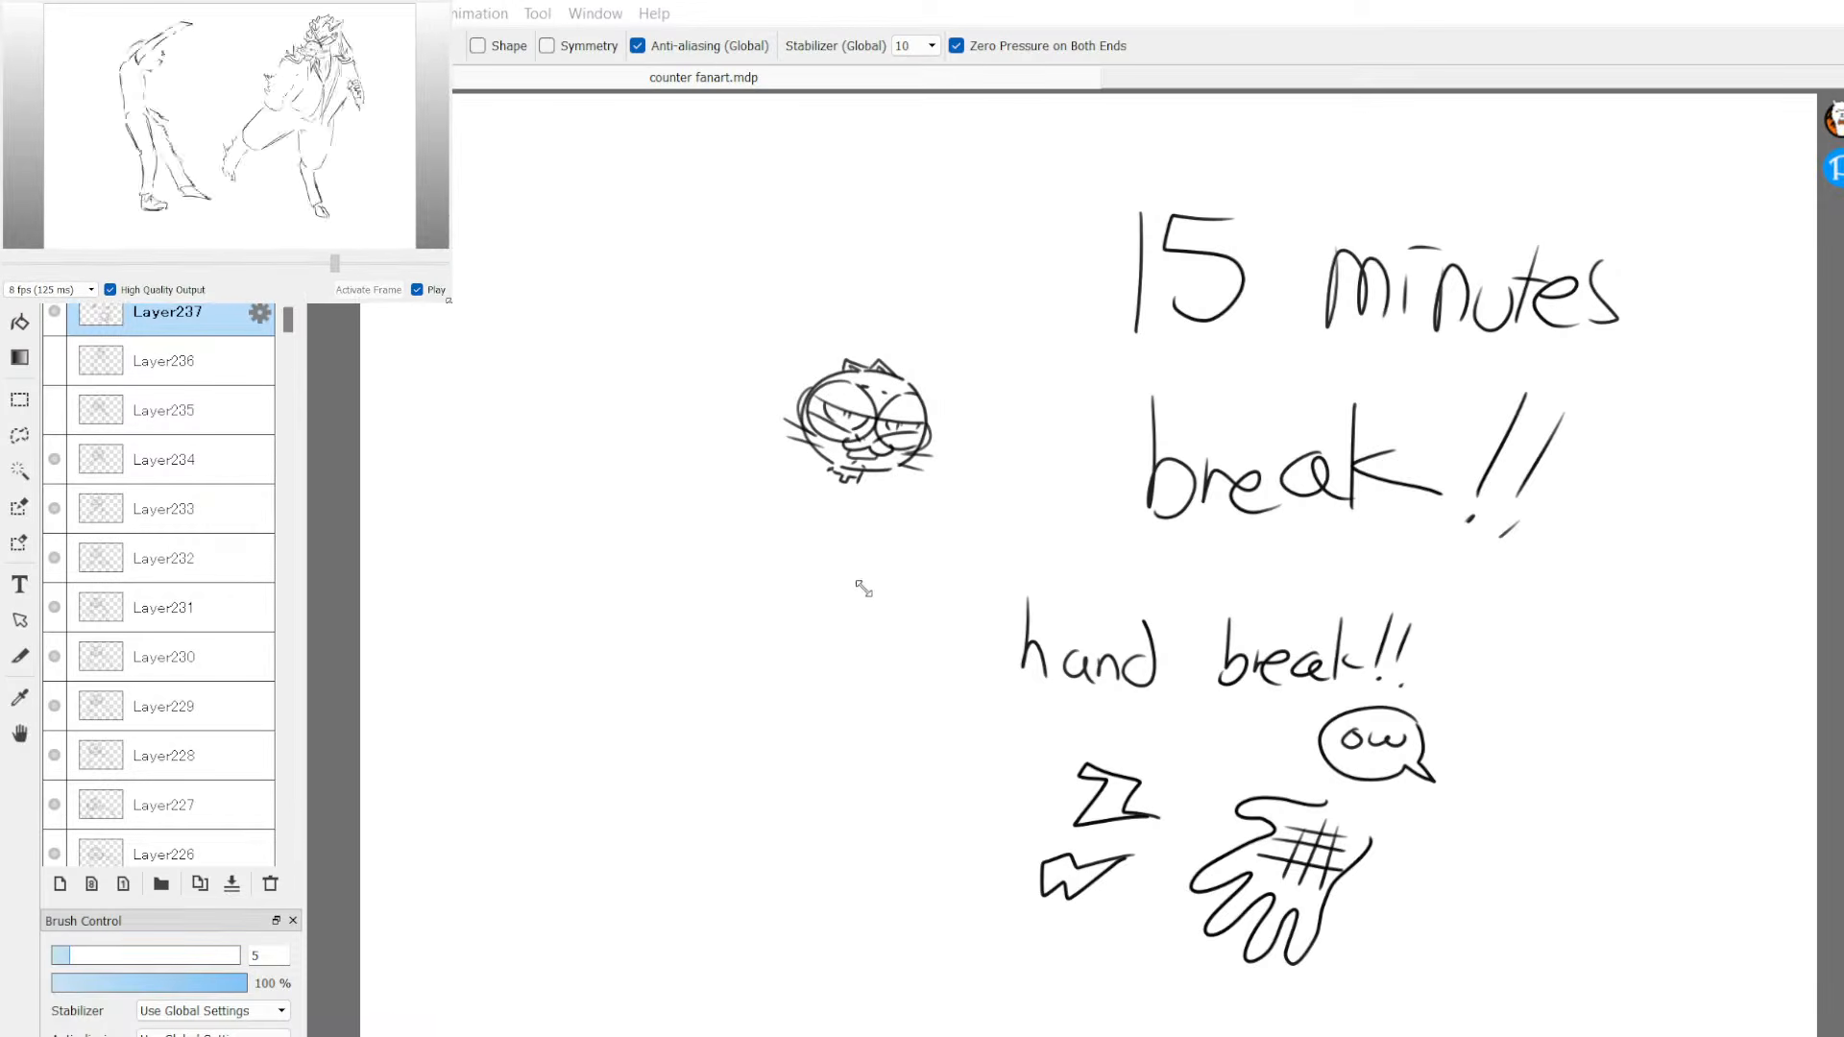
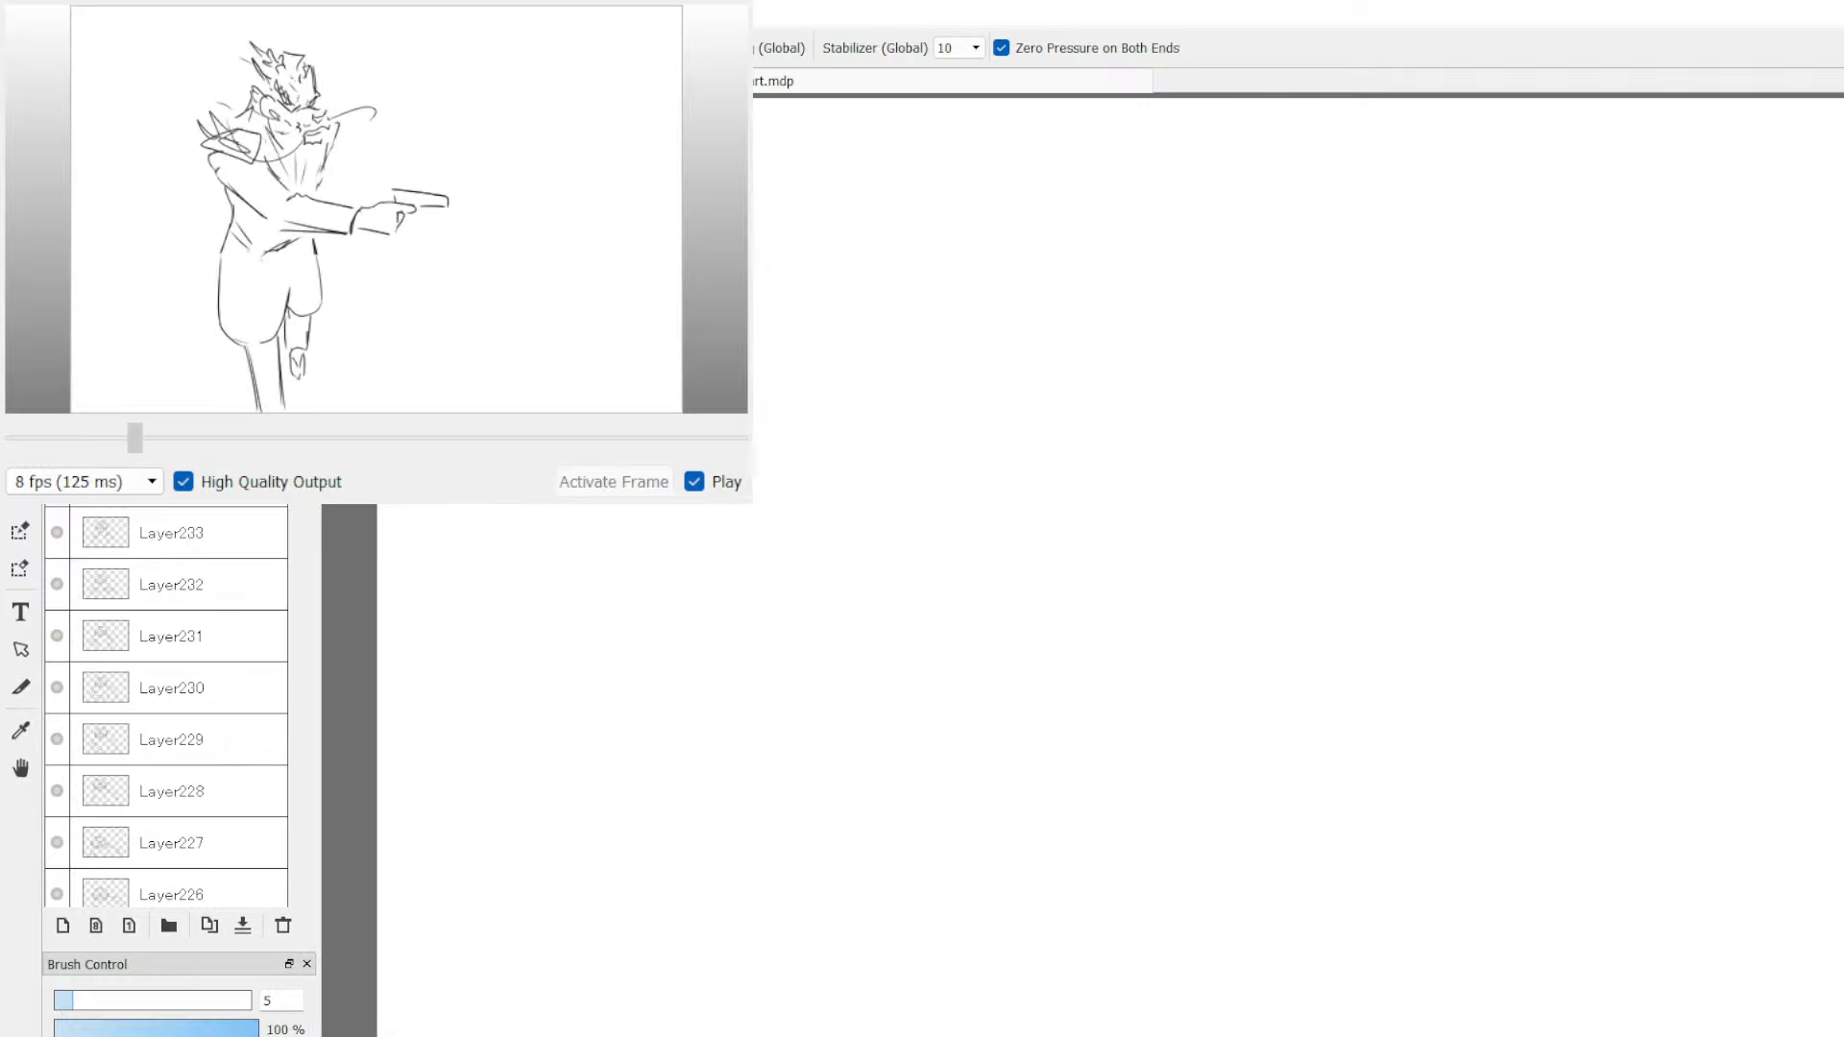
Step: Restore the cleared break note on Layer237 and add a new layer above it
{"action": "key", "text": "ctrl+z"}
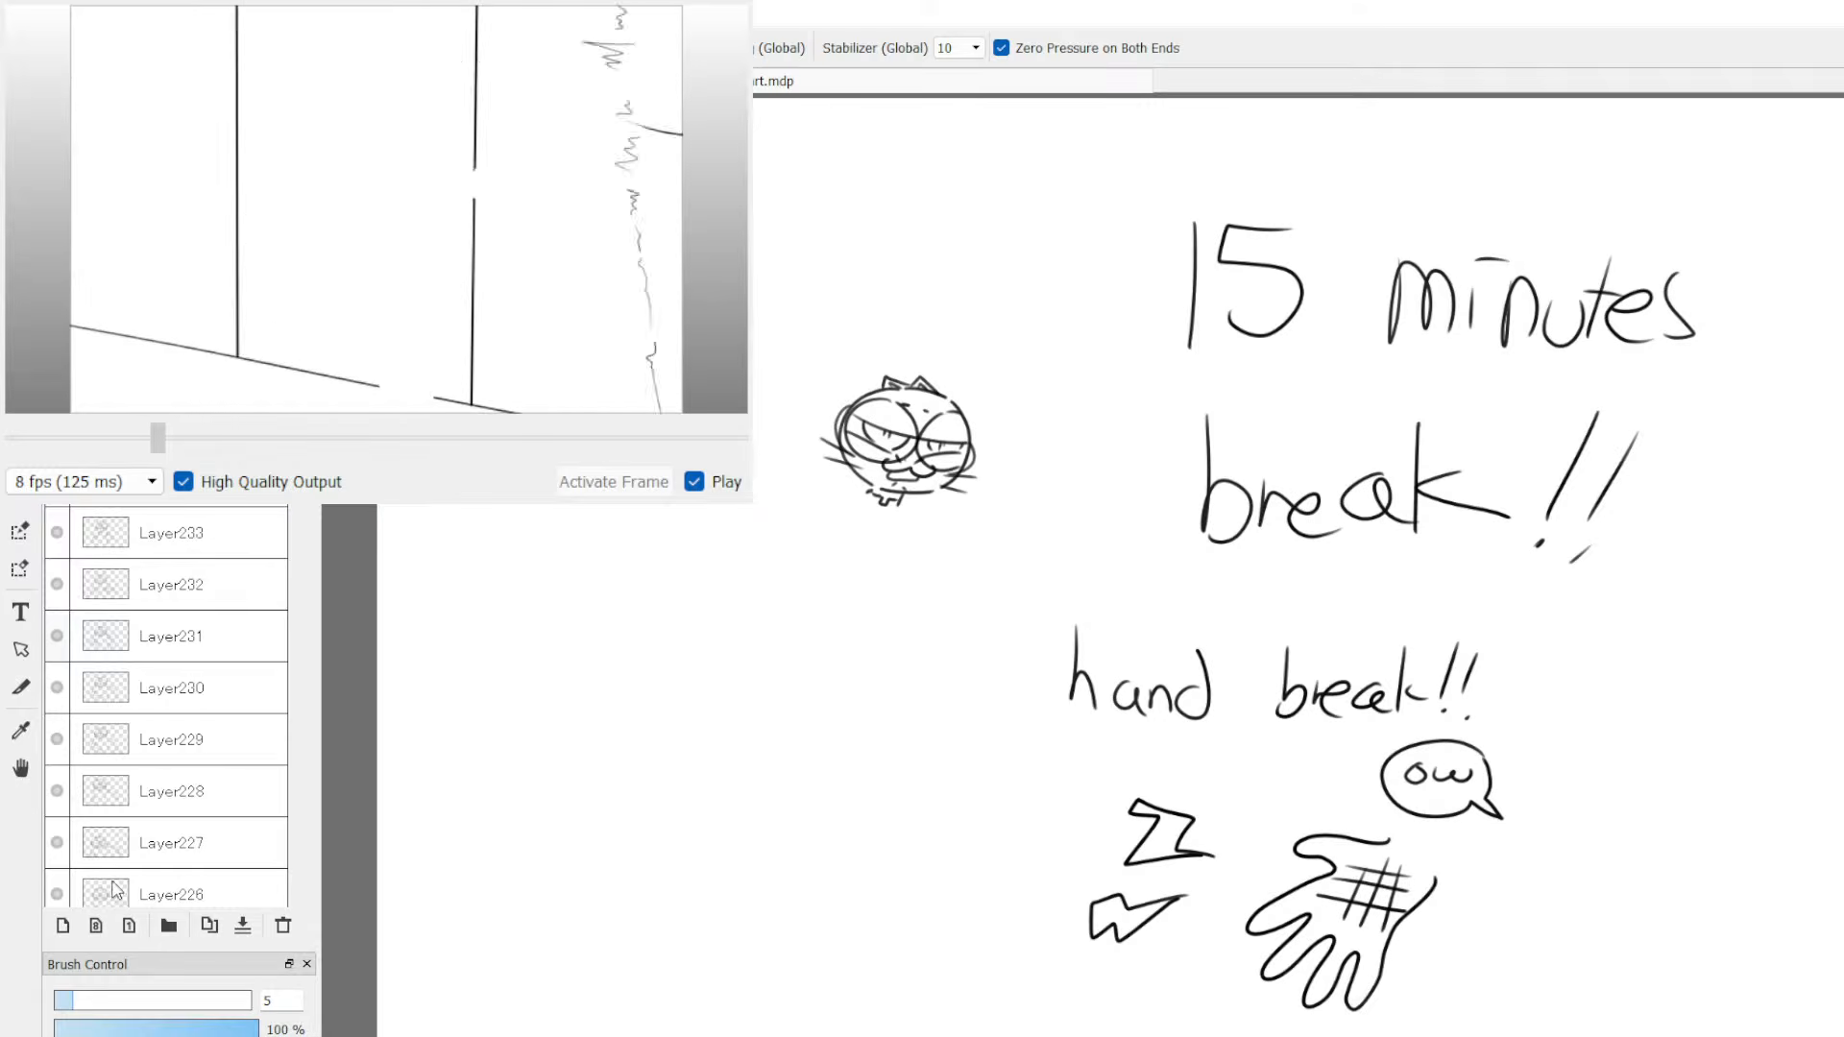
{"action": "left_click", "coordinate": [62, 925]}
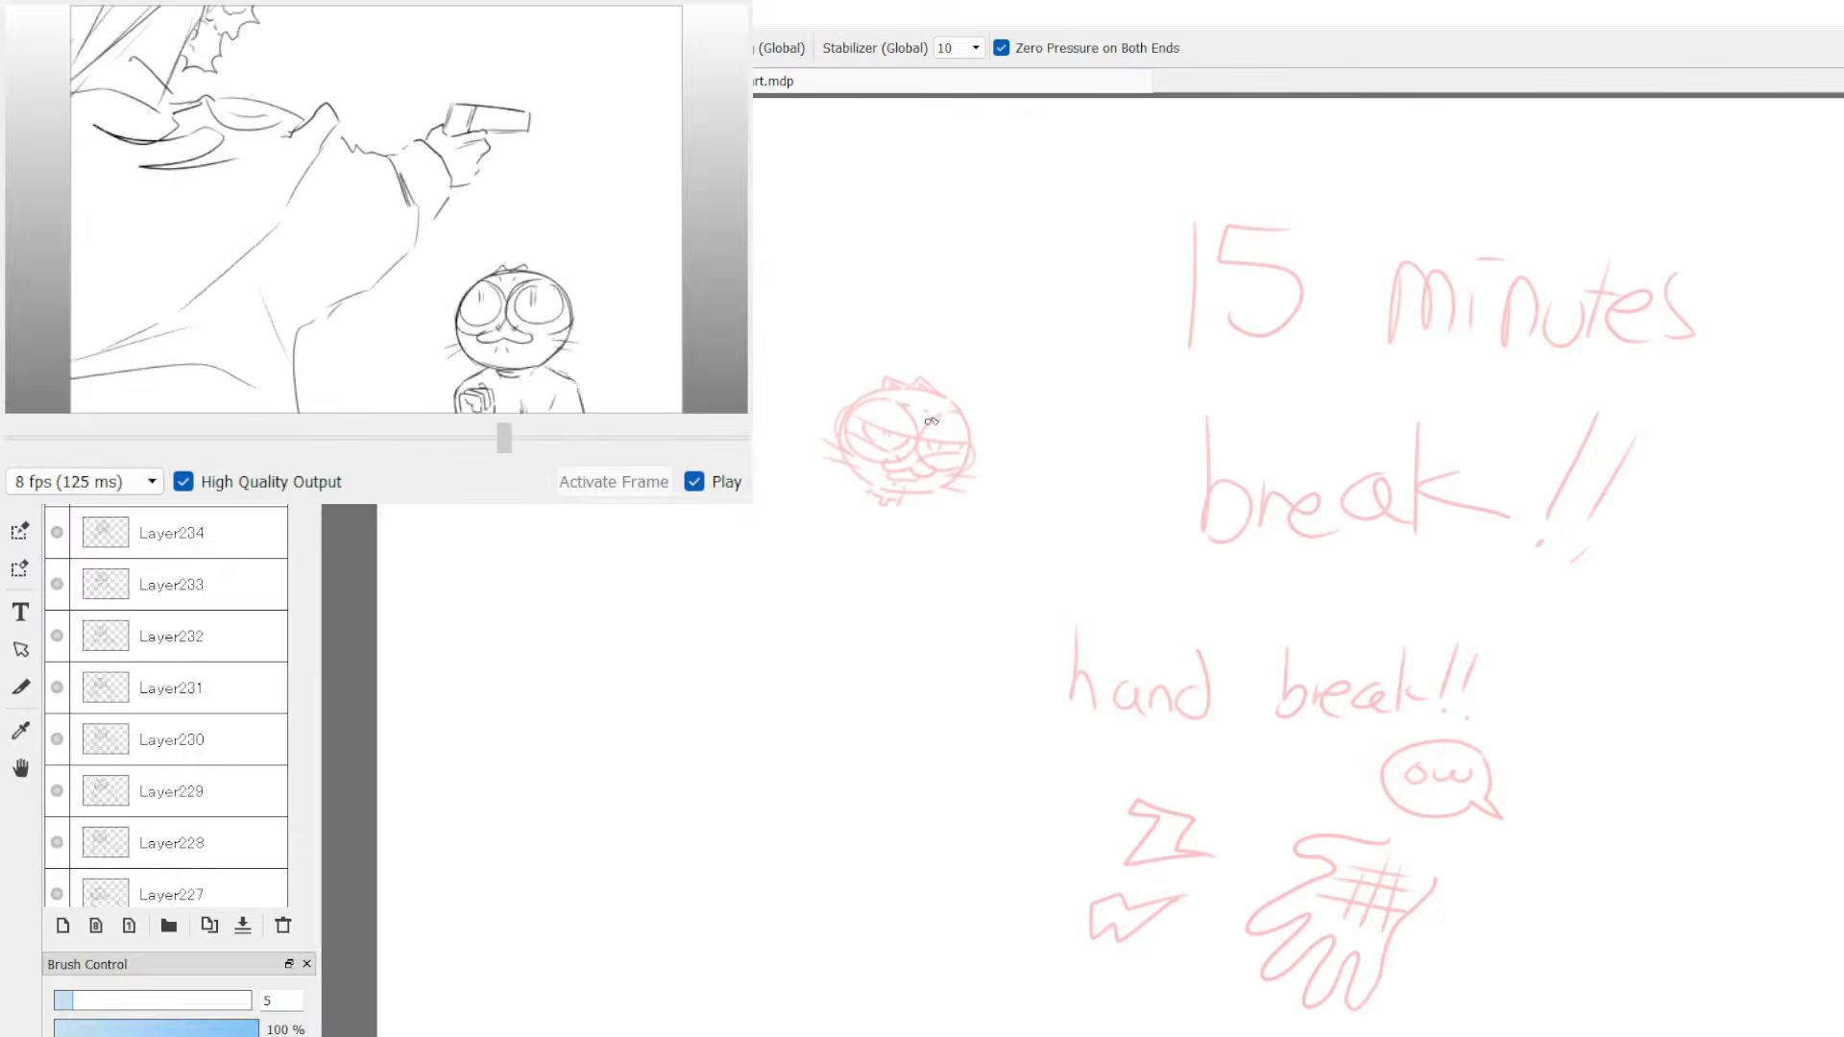
Step: Sketch the horned creature's jagged brows and angry eyes beside the cat head, and start its forehead outline
{"action": "mouse_move", "coordinate": [987, 387]}
{"action": "left_mouse_down"}
{"action": "mouse_move", "coordinate": [1029, 423]}
{"action": "mouse_move", "coordinate": [980, 444]}
{"action": "mouse_move", "coordinate": [939, 423]}
{"action": "left_mouse_up"}
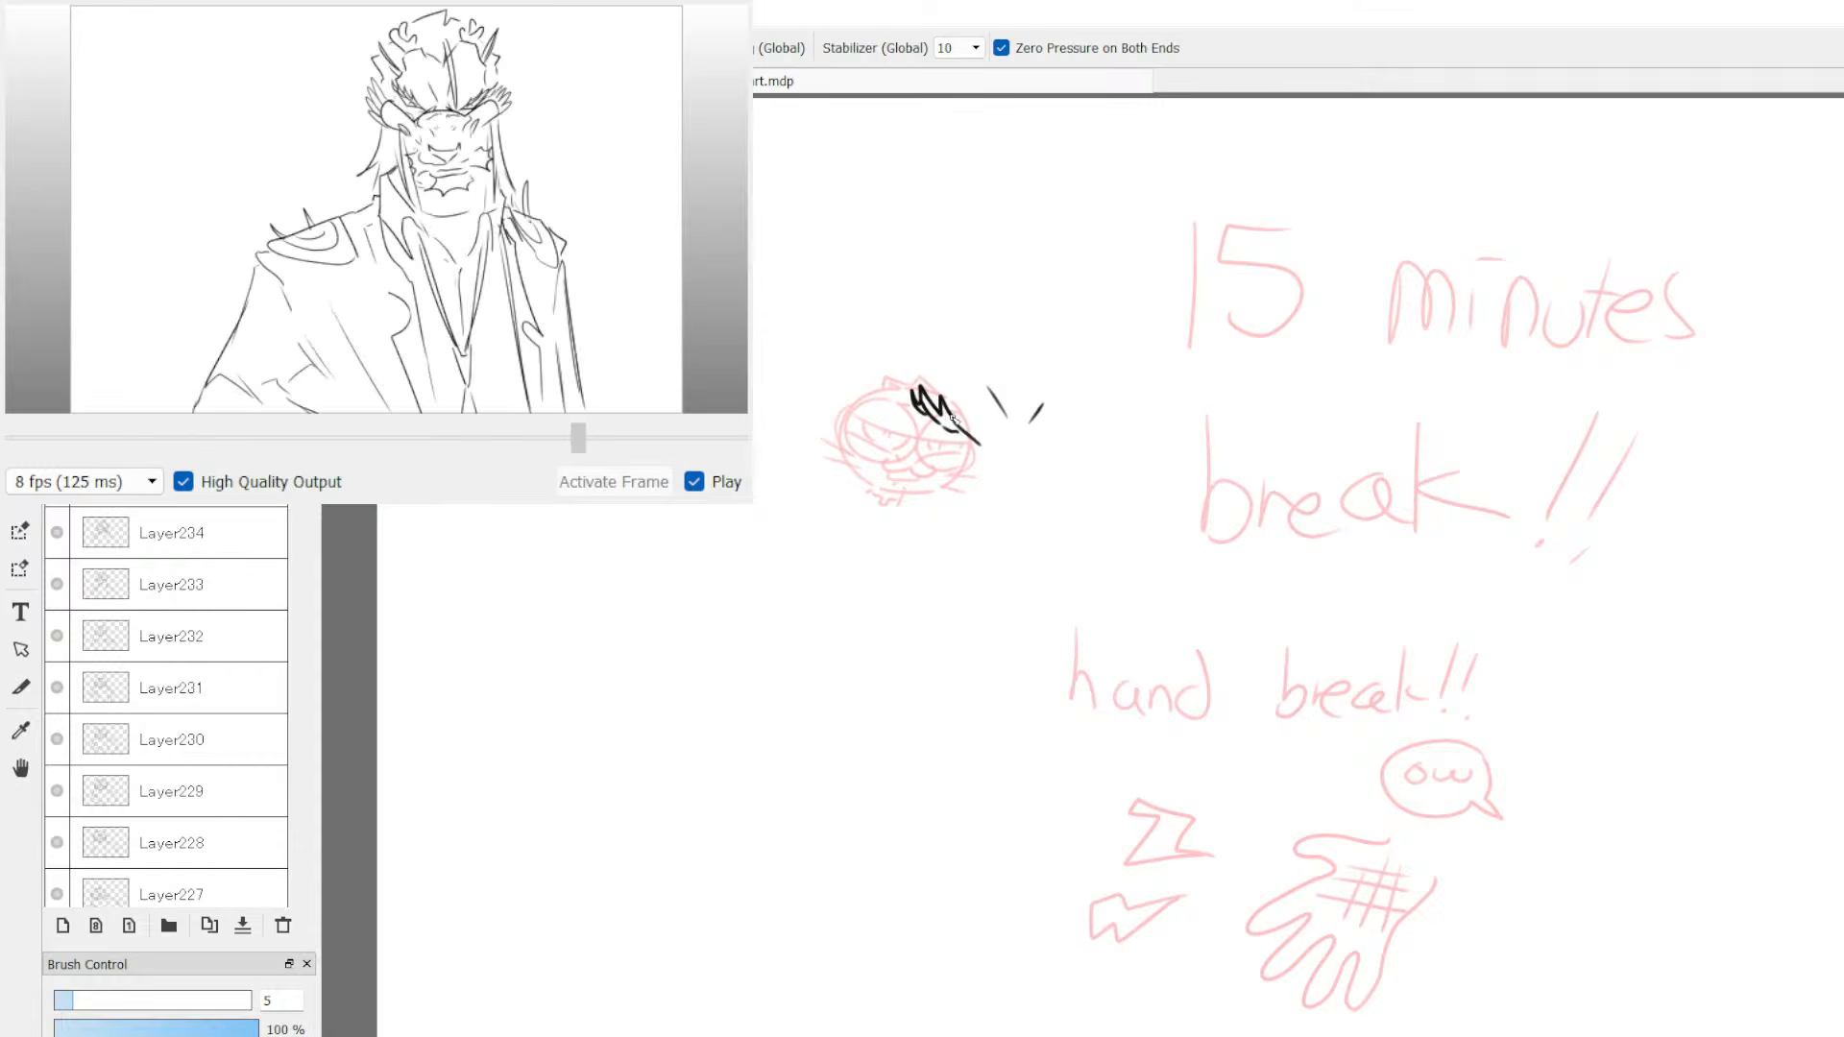
{"action": "left_click_drag", "start_coordinate": [1044, 457], "coordinate": [1067, 443]}
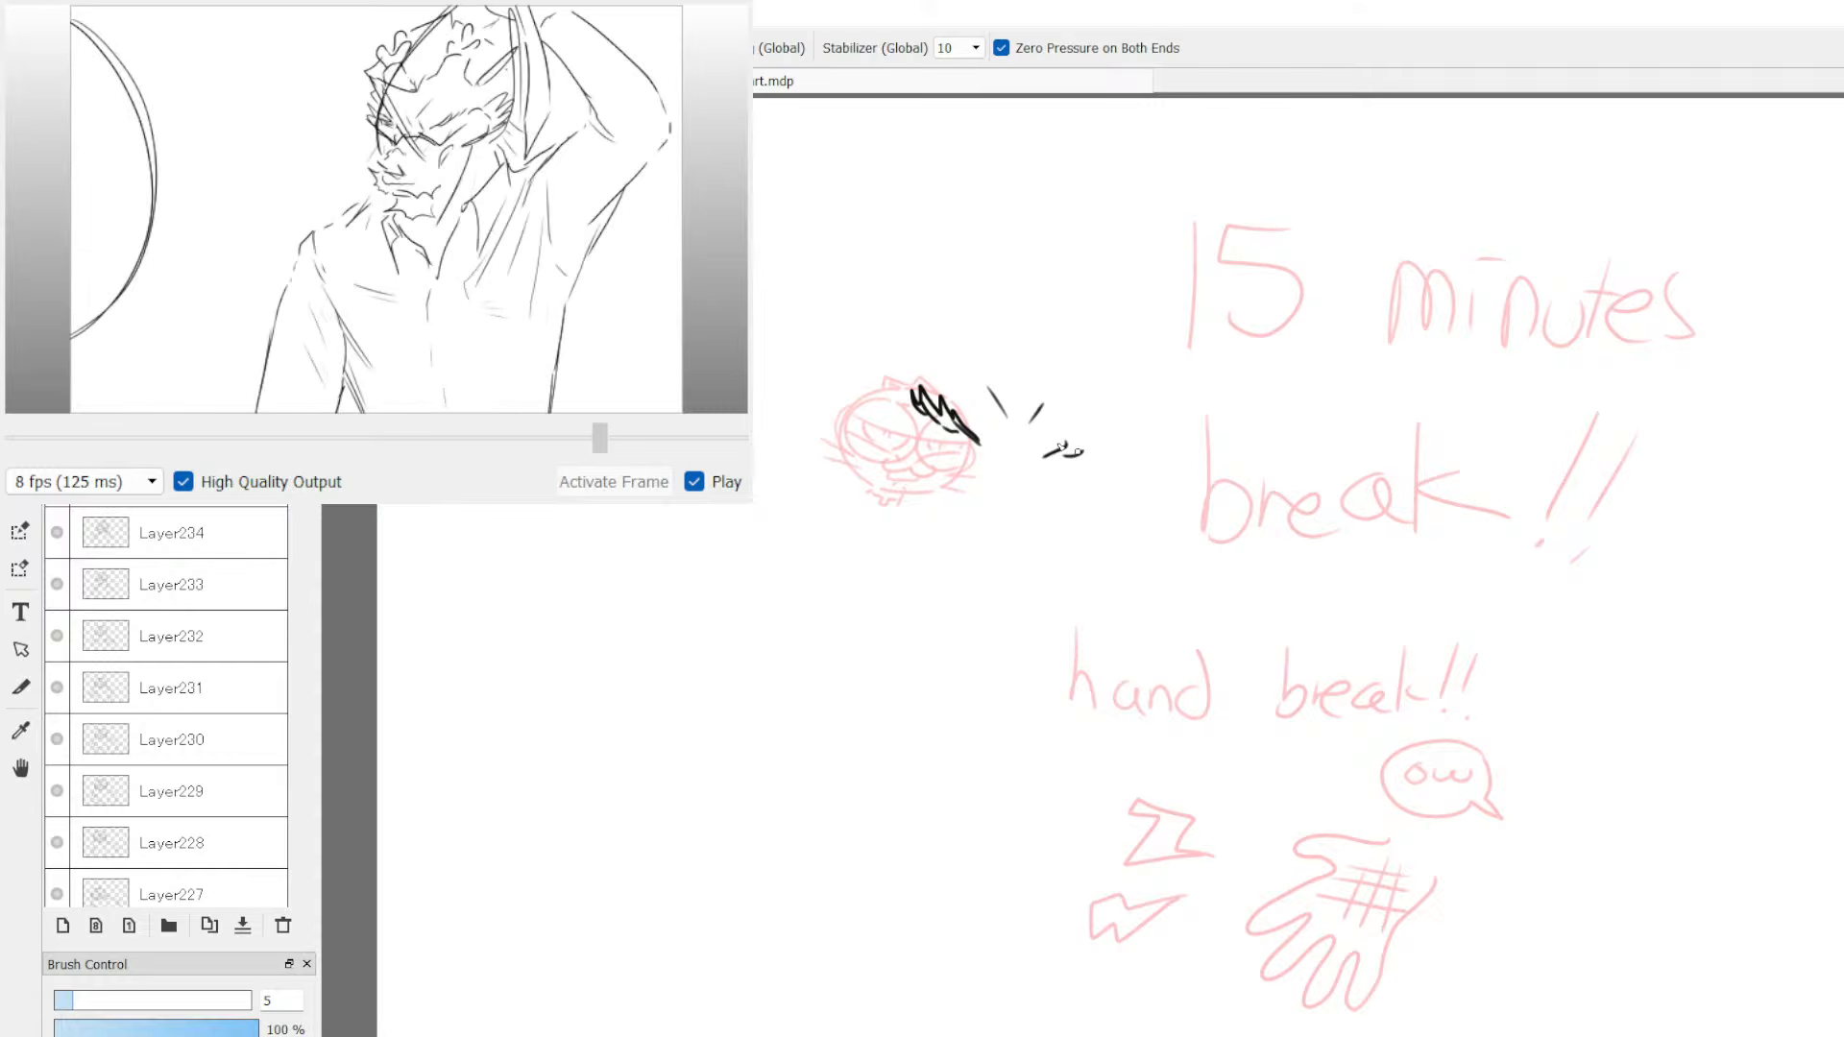
{"action": "left_click_drag", "start_coordinate": [1064, 453], "coordinate": [1080, 434]}
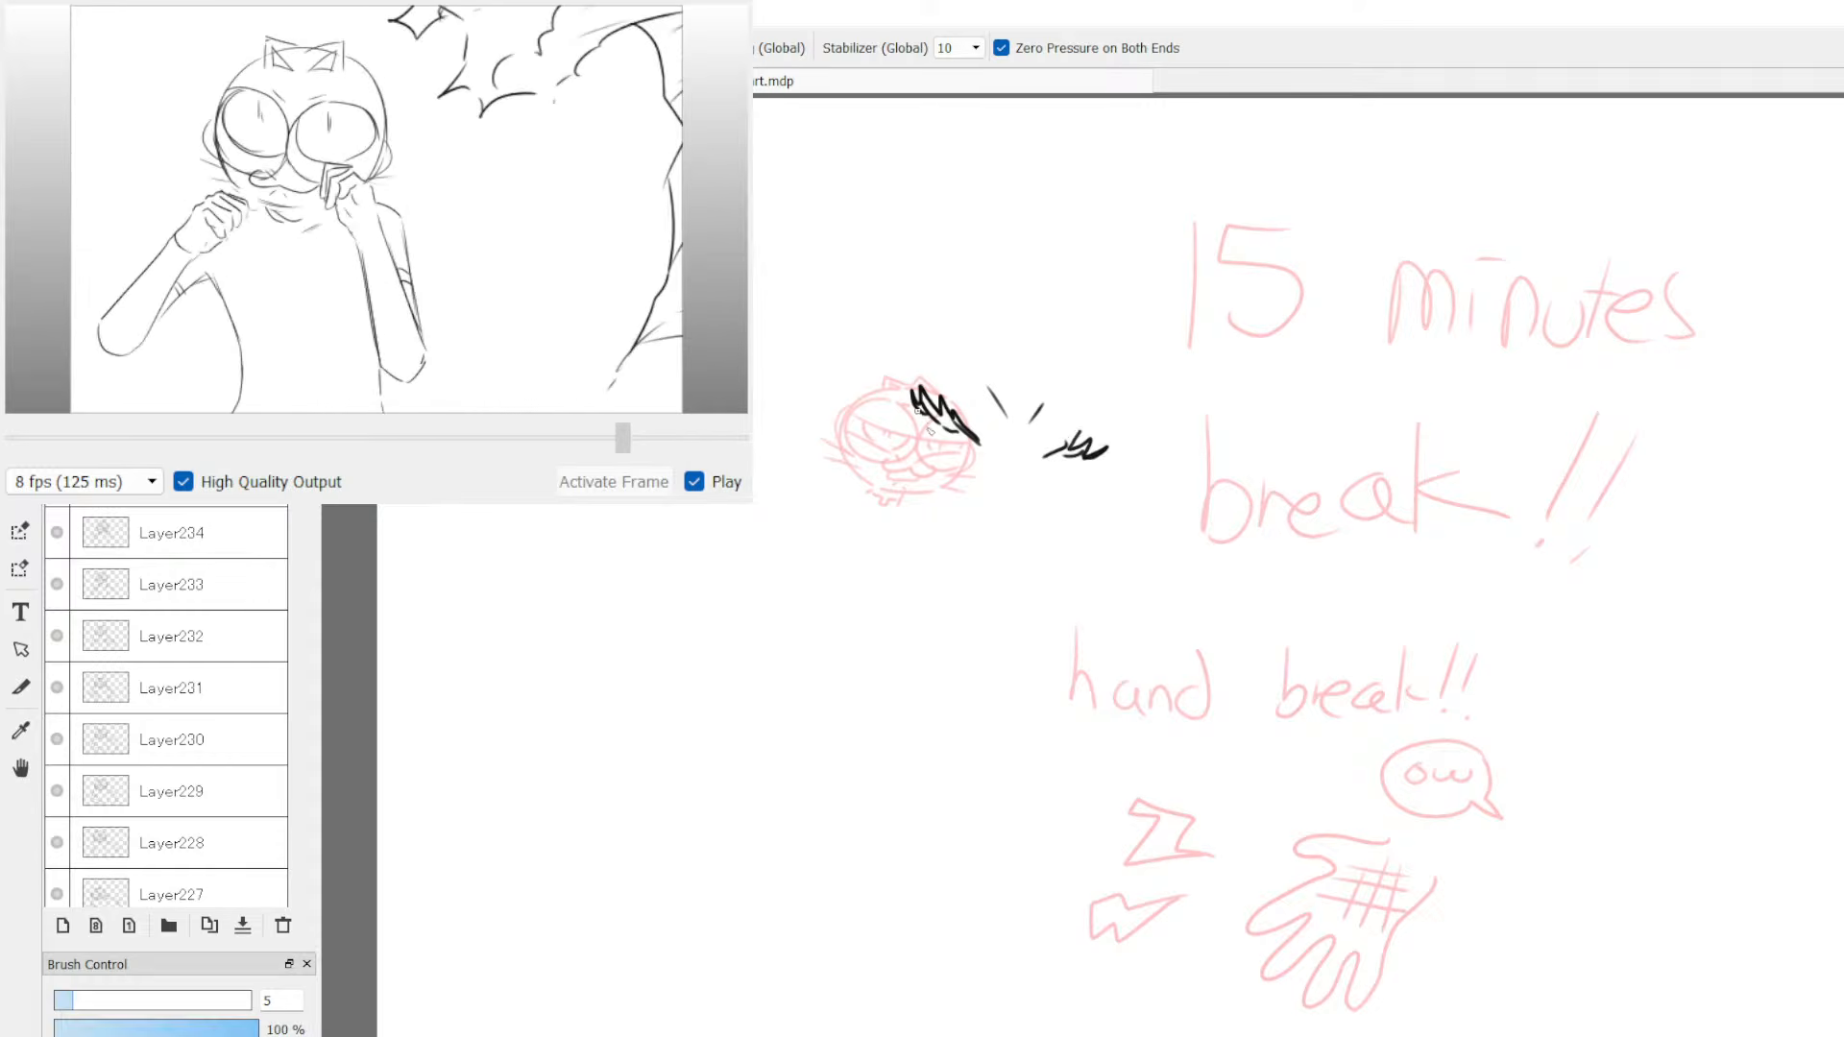
{"action": "left_click_drag", "start_coordinate": [978, 462], "coordinate": [987, 463]}
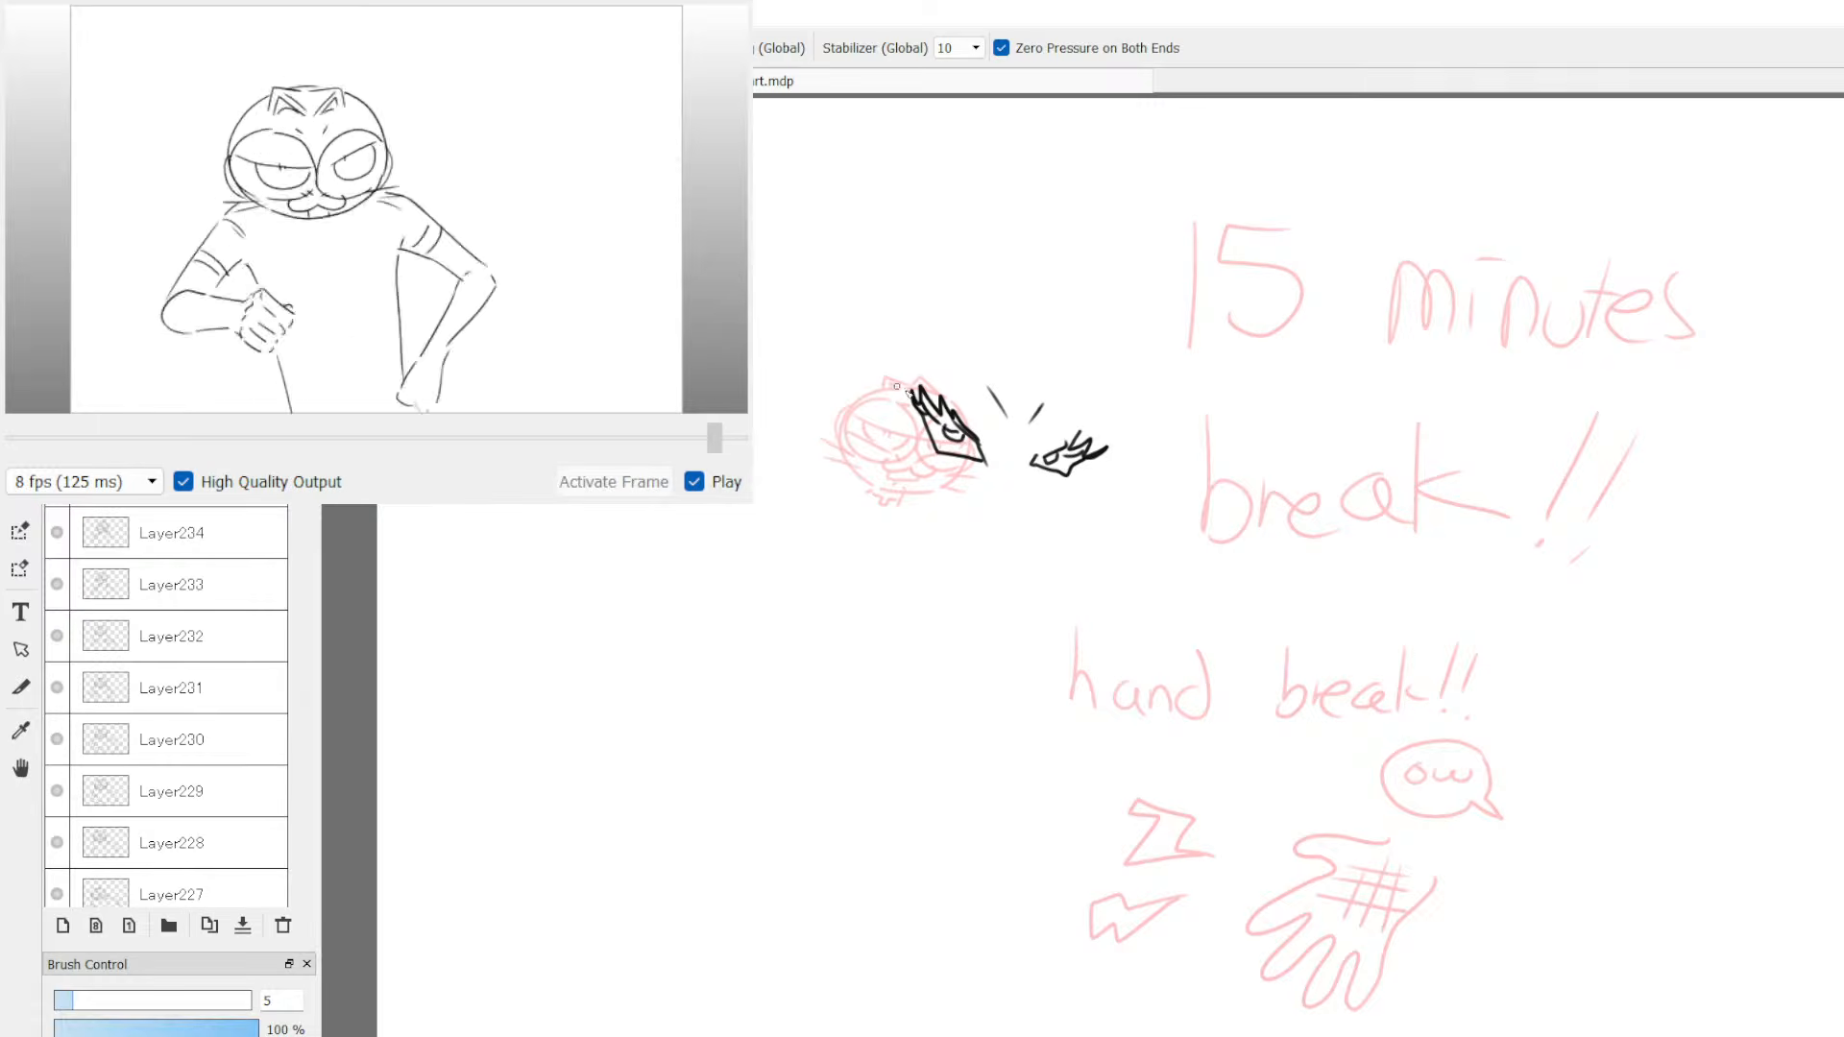
{"action": "left_click_drag", "start_coordinate": [919, 372], "coordinate": [926, 348]}
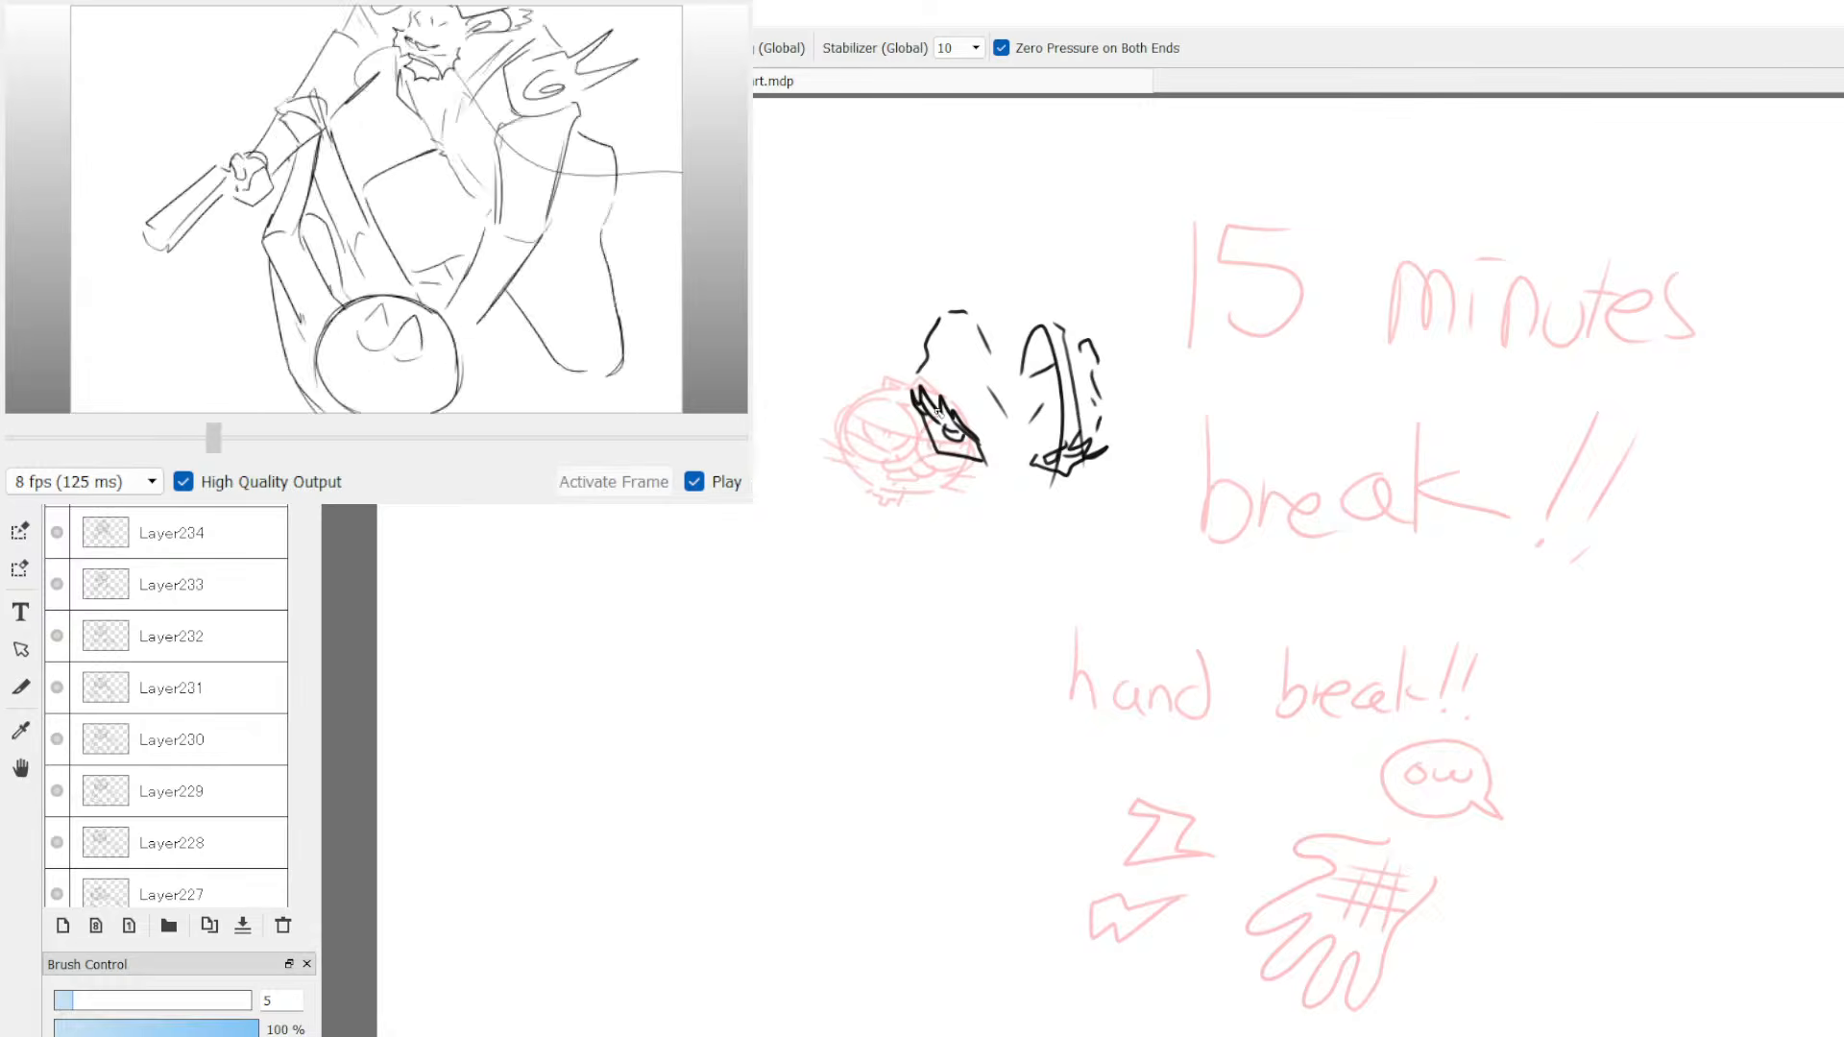
Step: Erase and redraw the line under the creature's left-hand eye, and sketch its snout and mouth below
{"action": "key", "text": "e"}
{"action": "left_click_drag", "start_coordinate": [922, 442], "coordinate": [946, 461]}
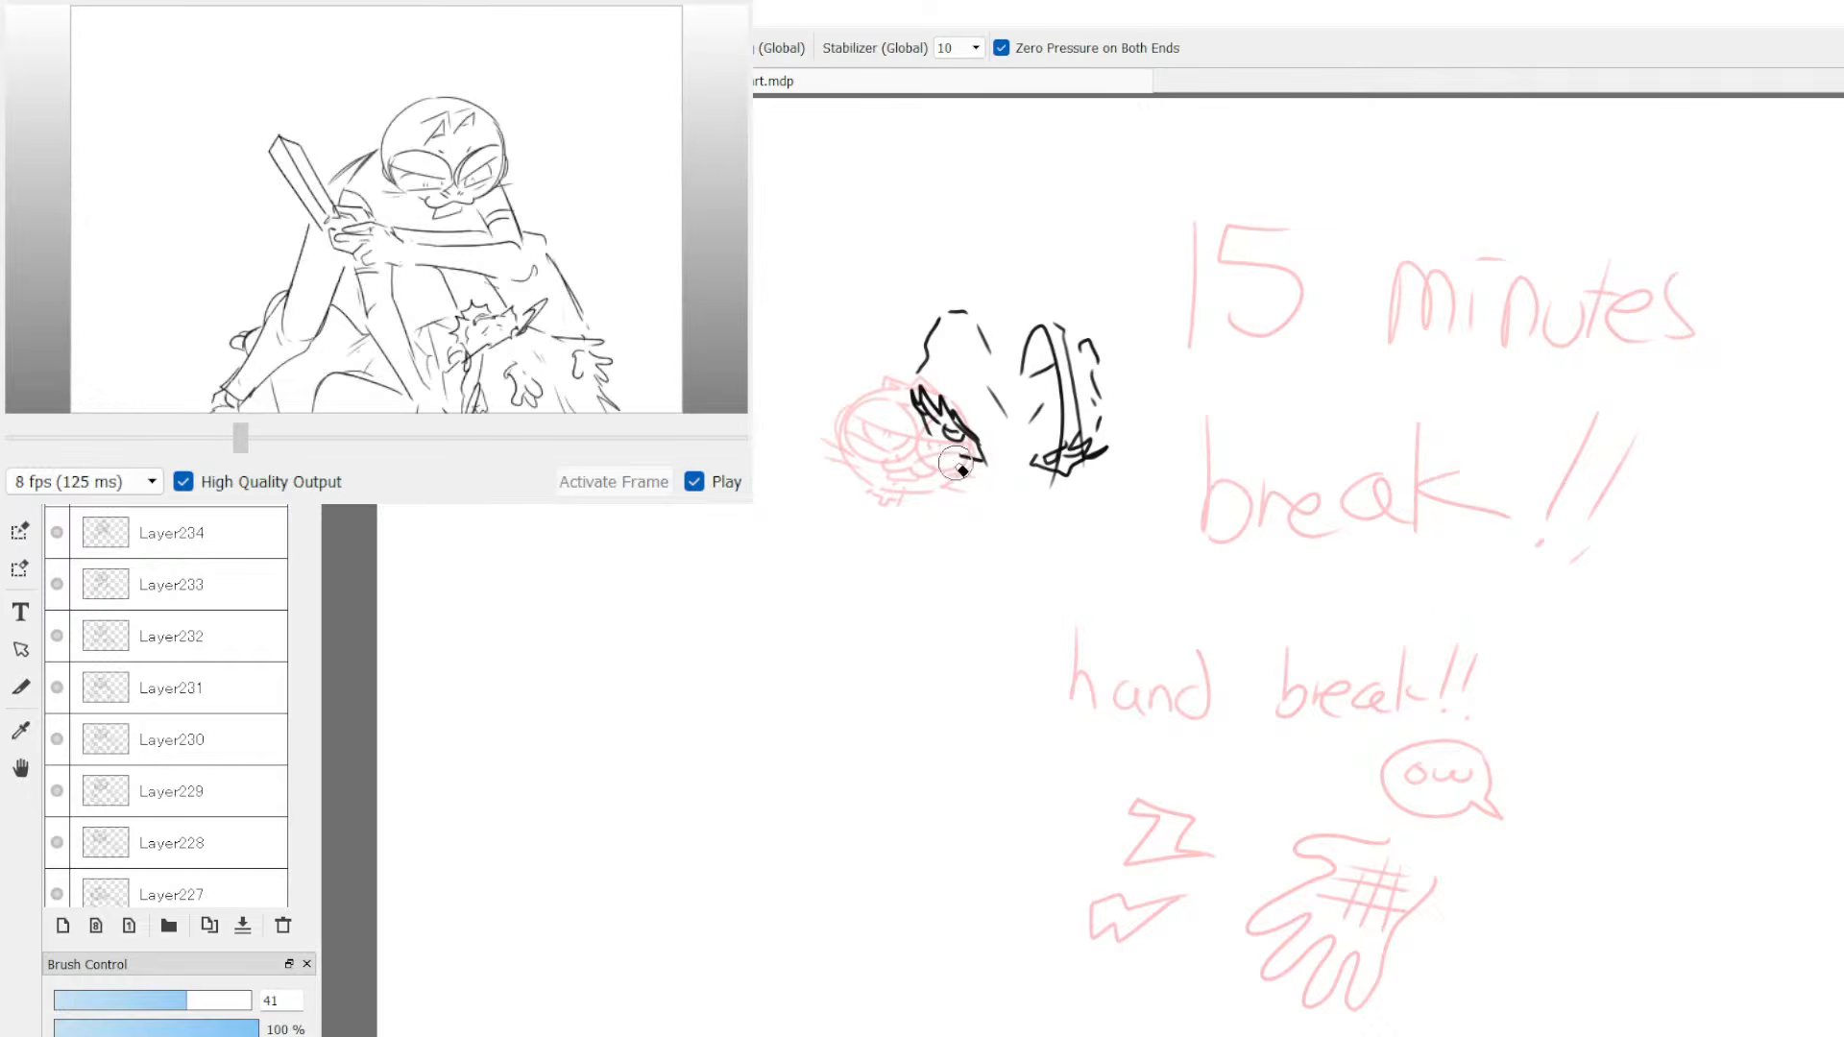
{"action": "key", "text": "b"}
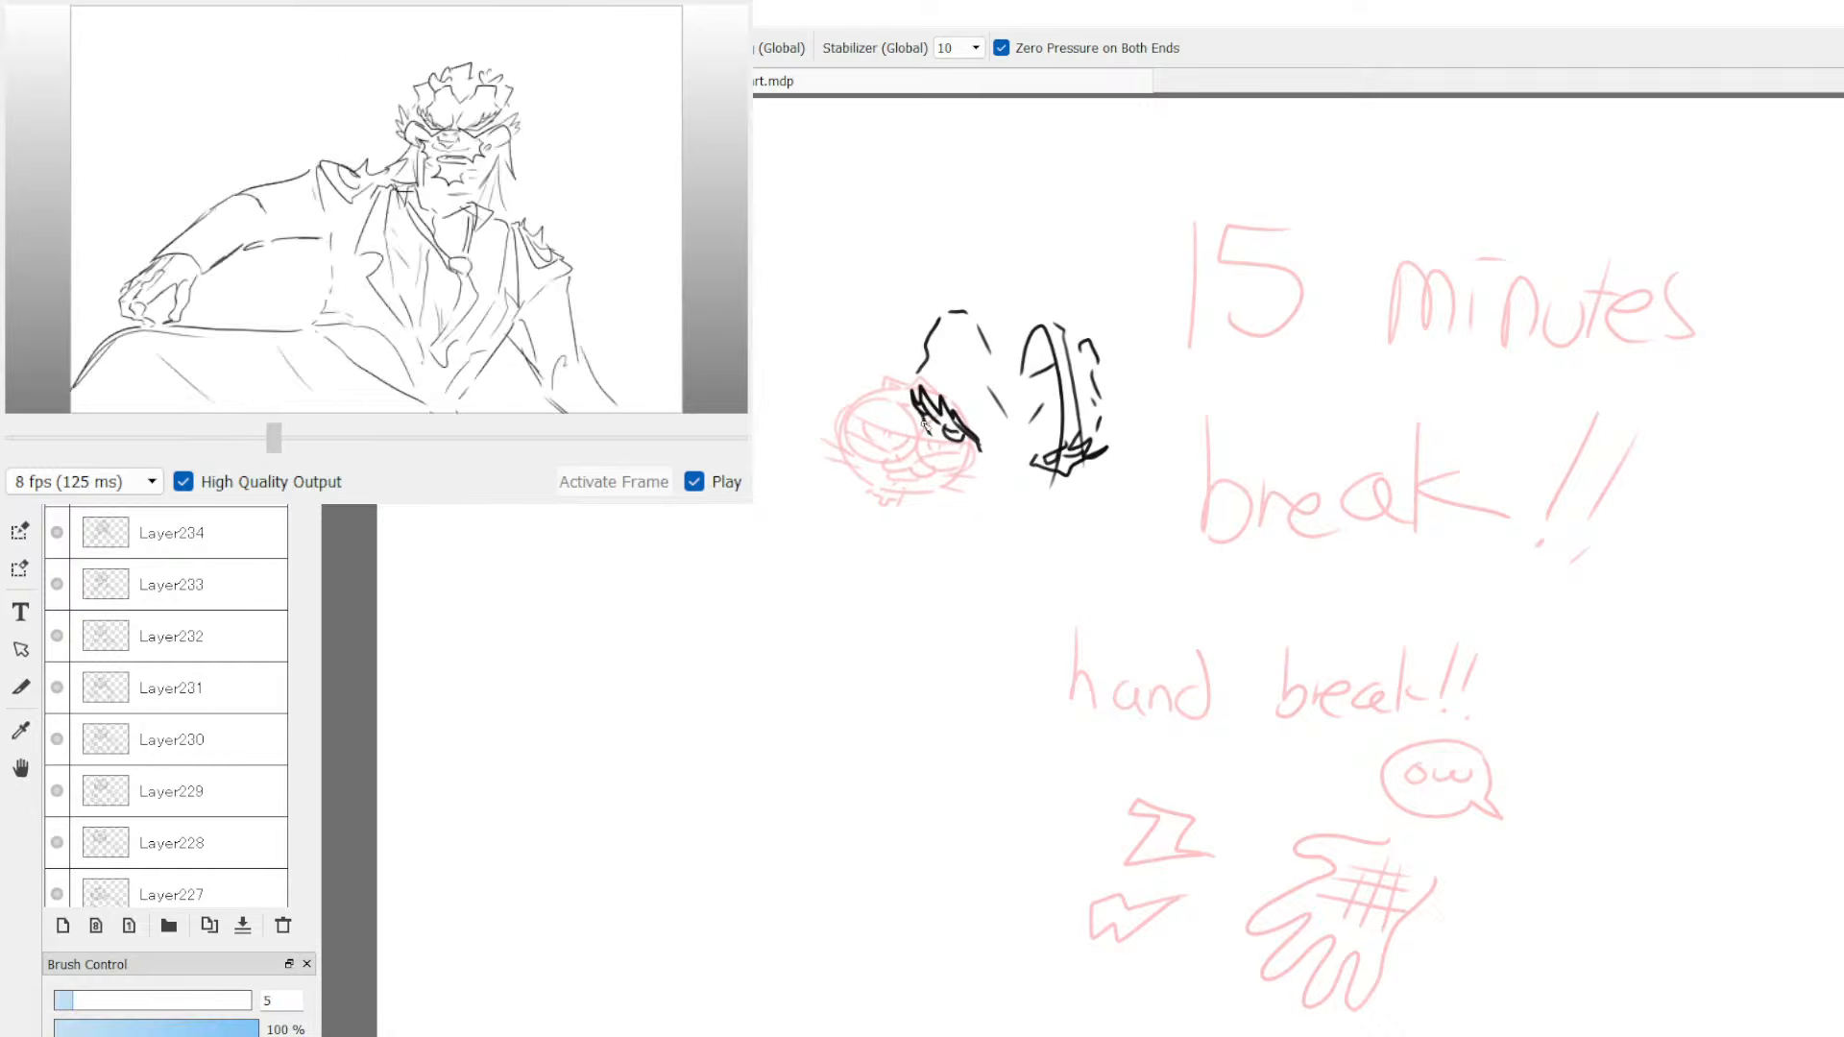
{"action": "left_click_drag", "start_coordinate": [932, 438], "coordinate": [984, 462]}
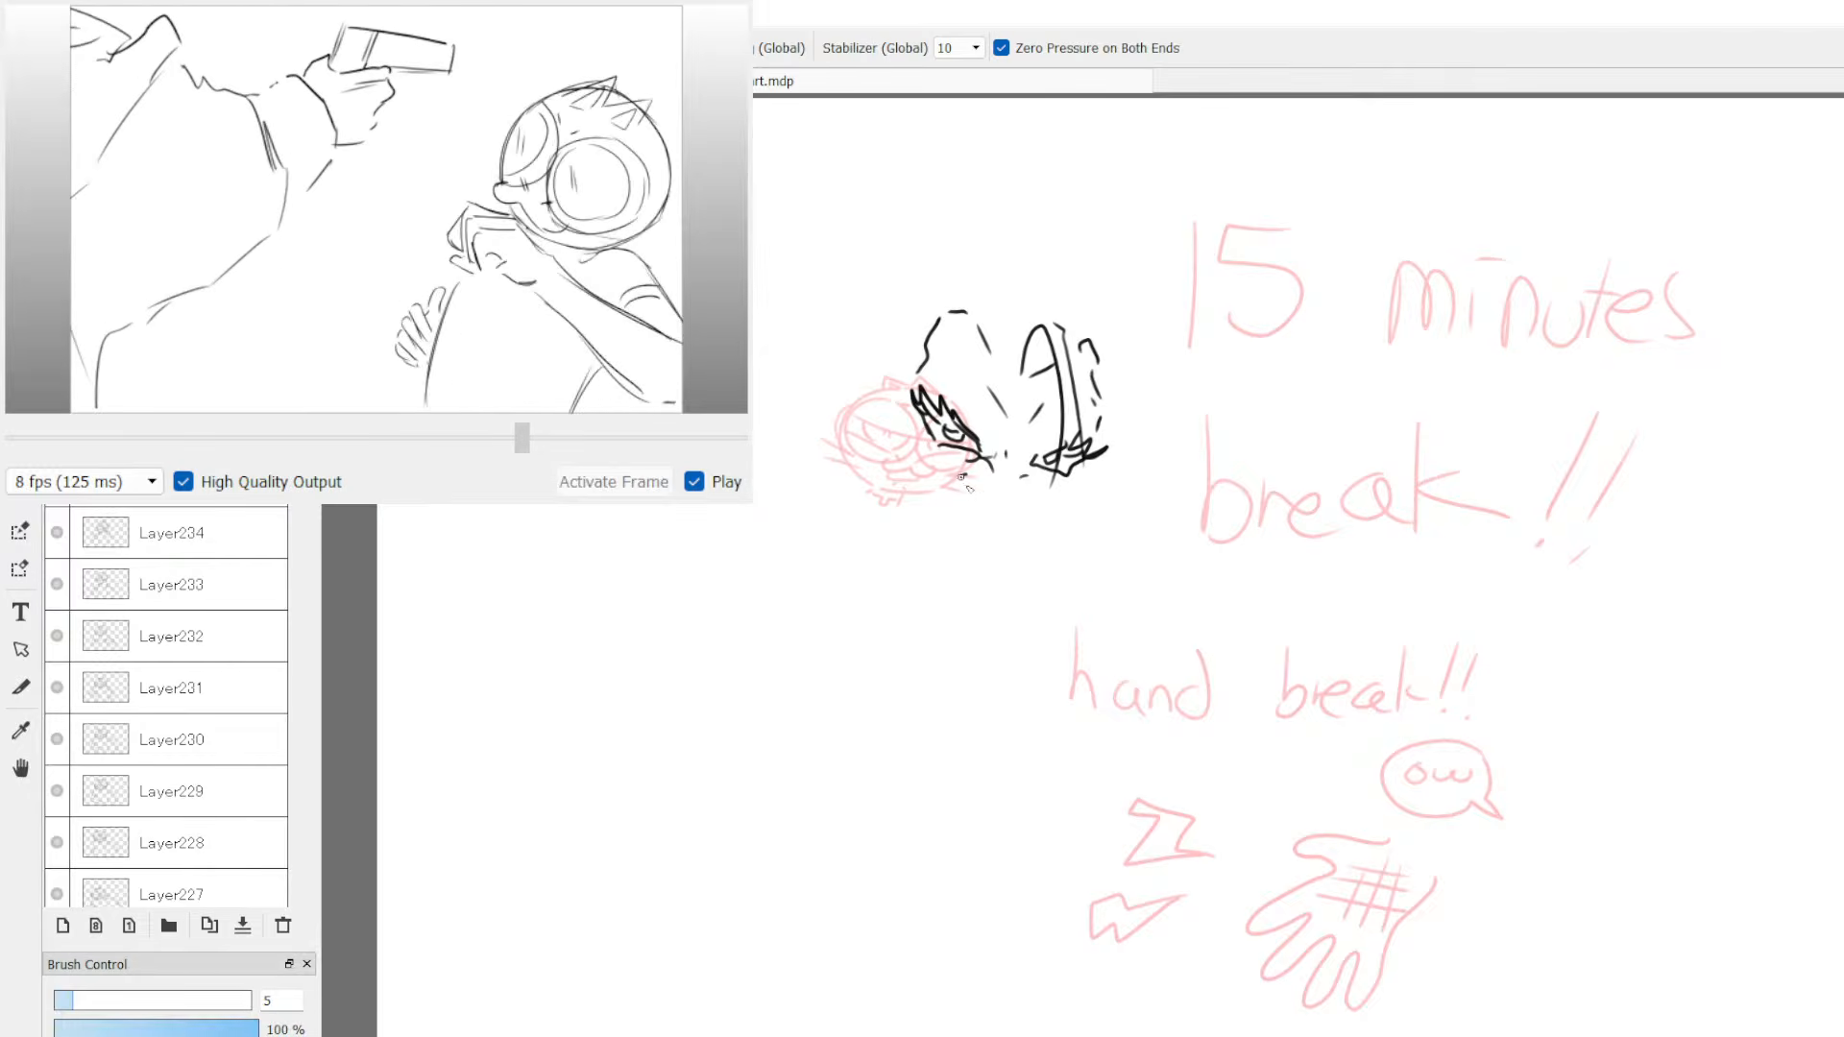
{"action": "left_click_drag", "start_coordinate": [980, 495], "coordinate": [987, 509]}
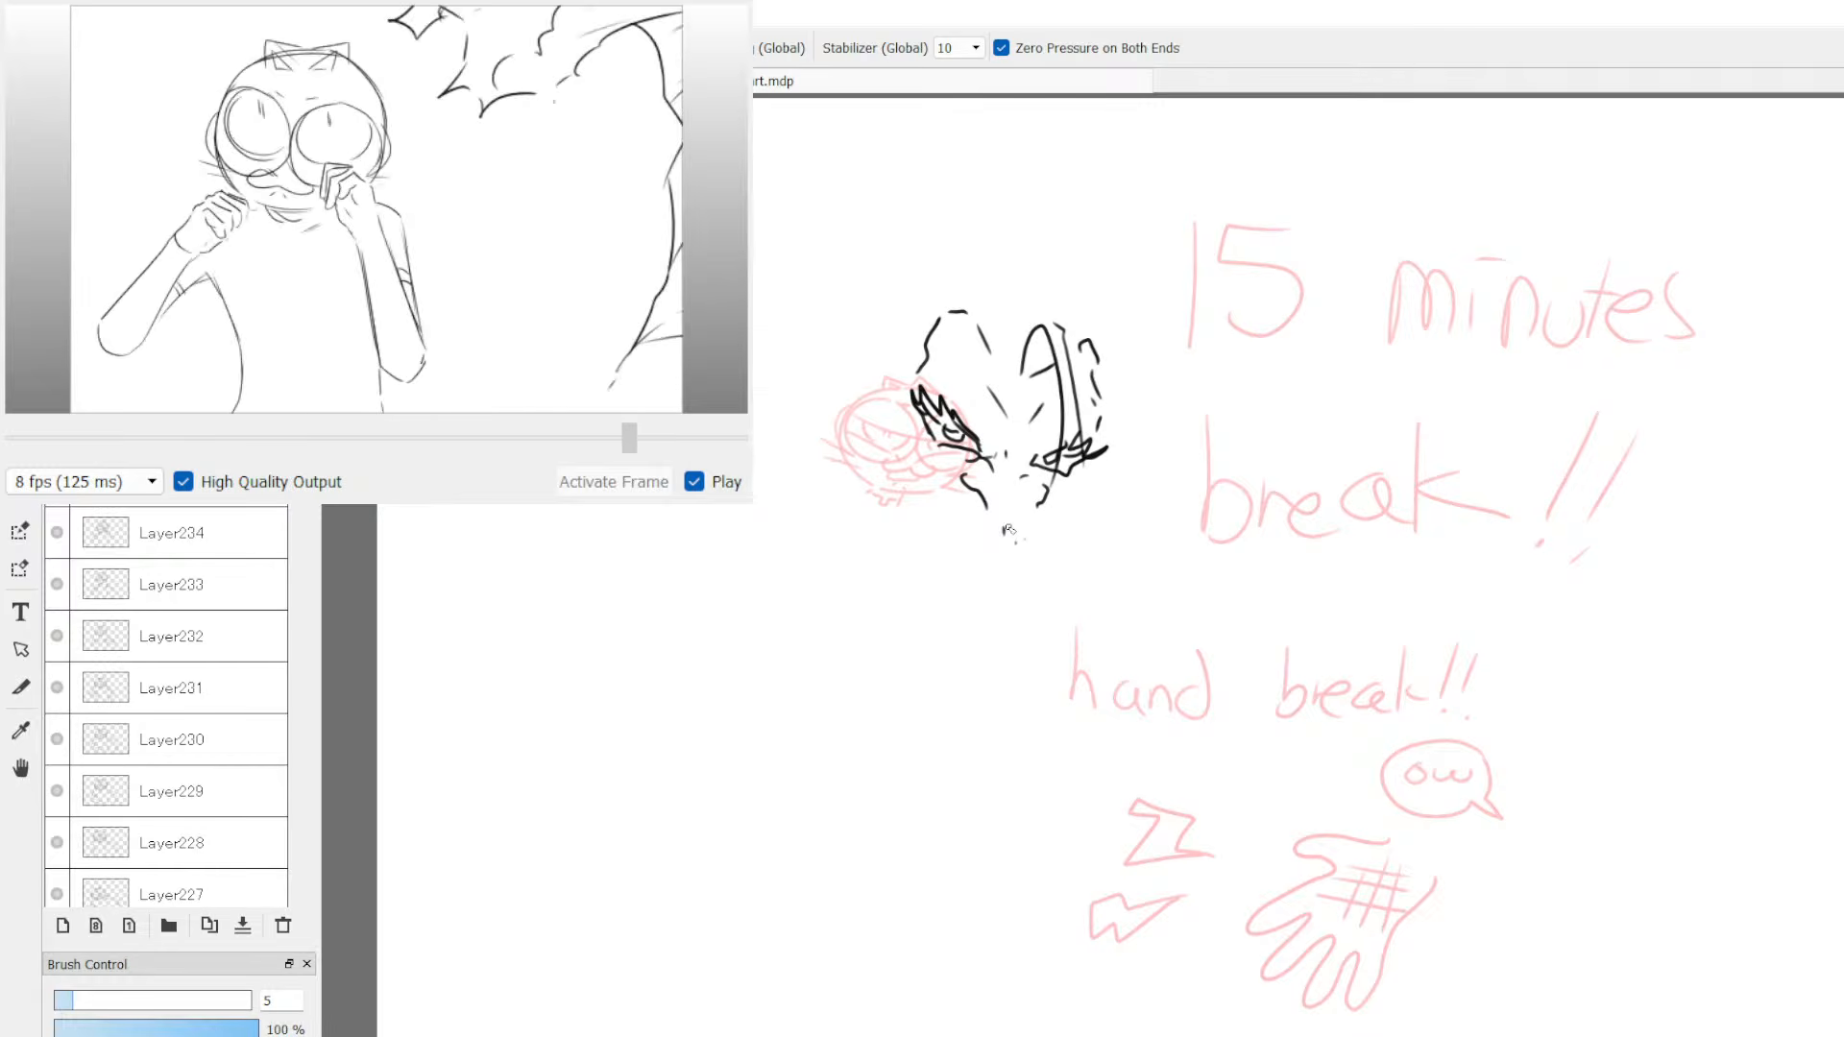
{"action": "mouse_move", "coordinate": [994, 527]}
{"action": "left_mouse_down"}
{"action": "mouse_move", "coordinate": [1043, 538]}
{"action": "mouse_move", "coordinate": [1014, 569]}
{"action": "mouse_move", "coordinate": [1028, 530]}
{"action": "mouse_move", "coordinate": [957, 540]}
{"action": "left_mouse_up"}
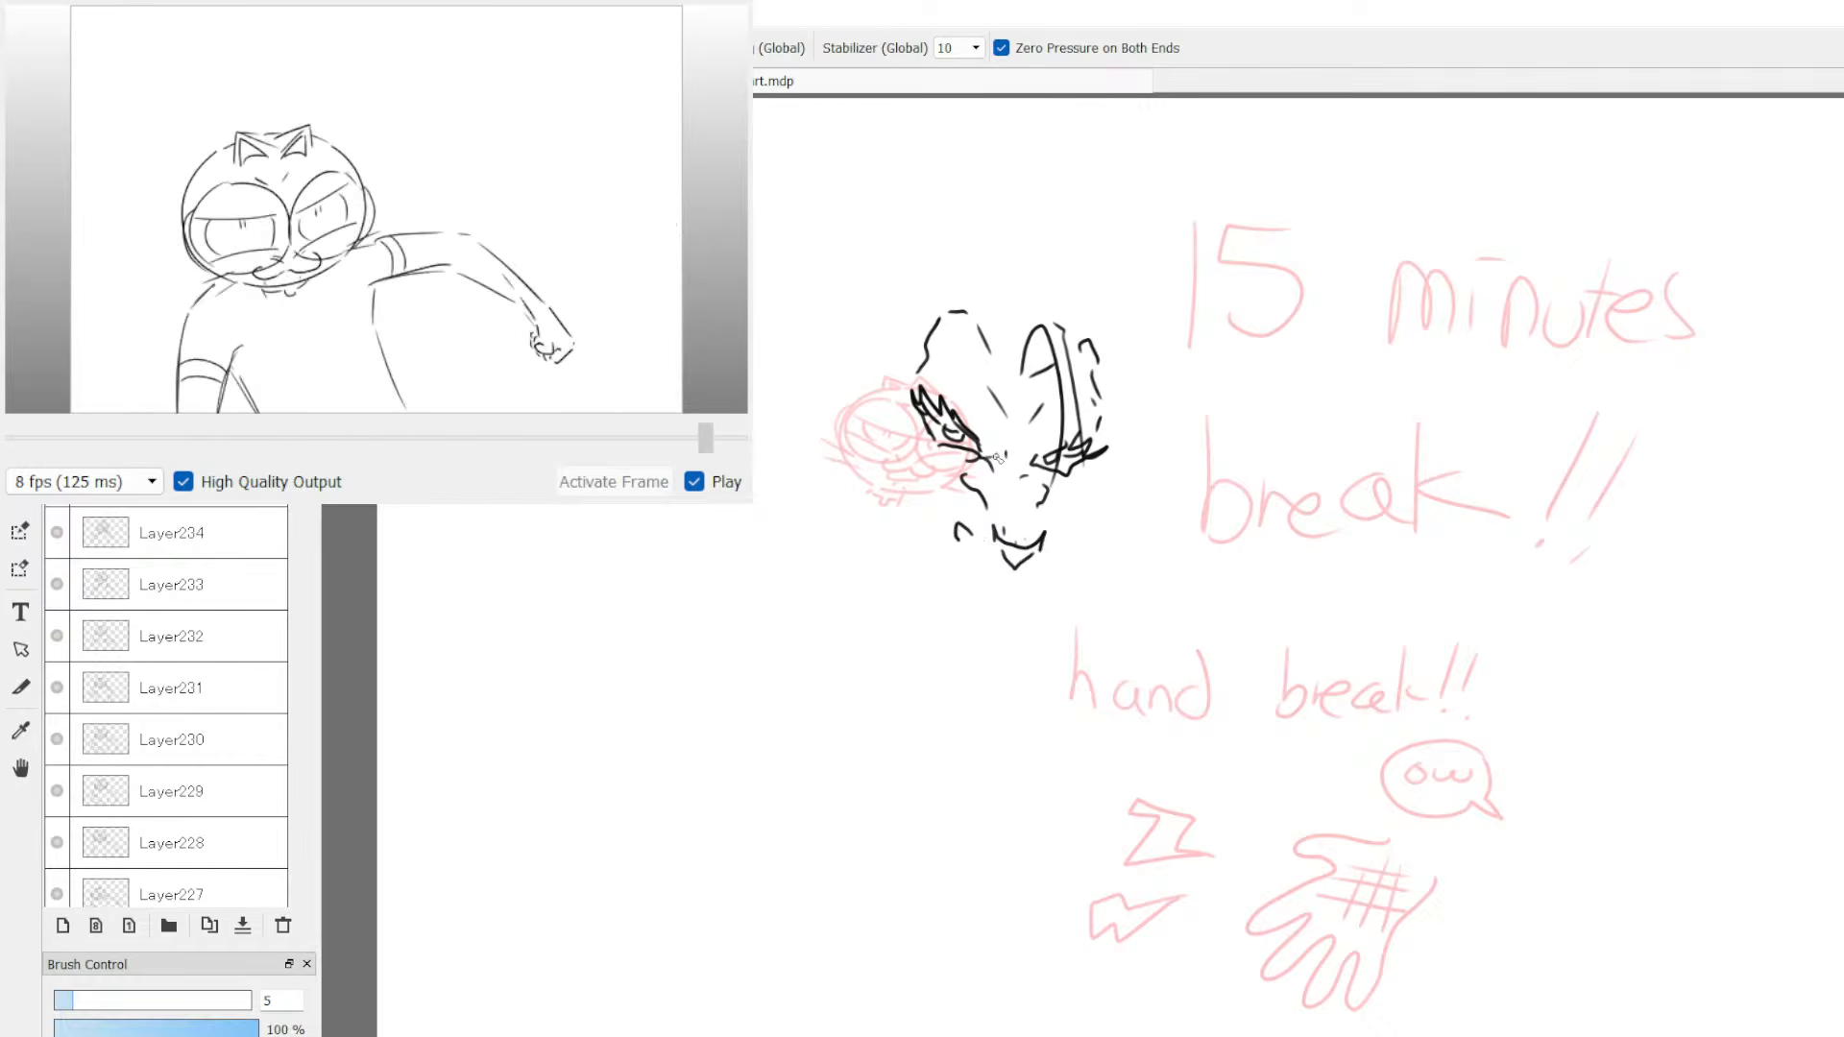
{"action": "key", "text": "ctrl+z"}
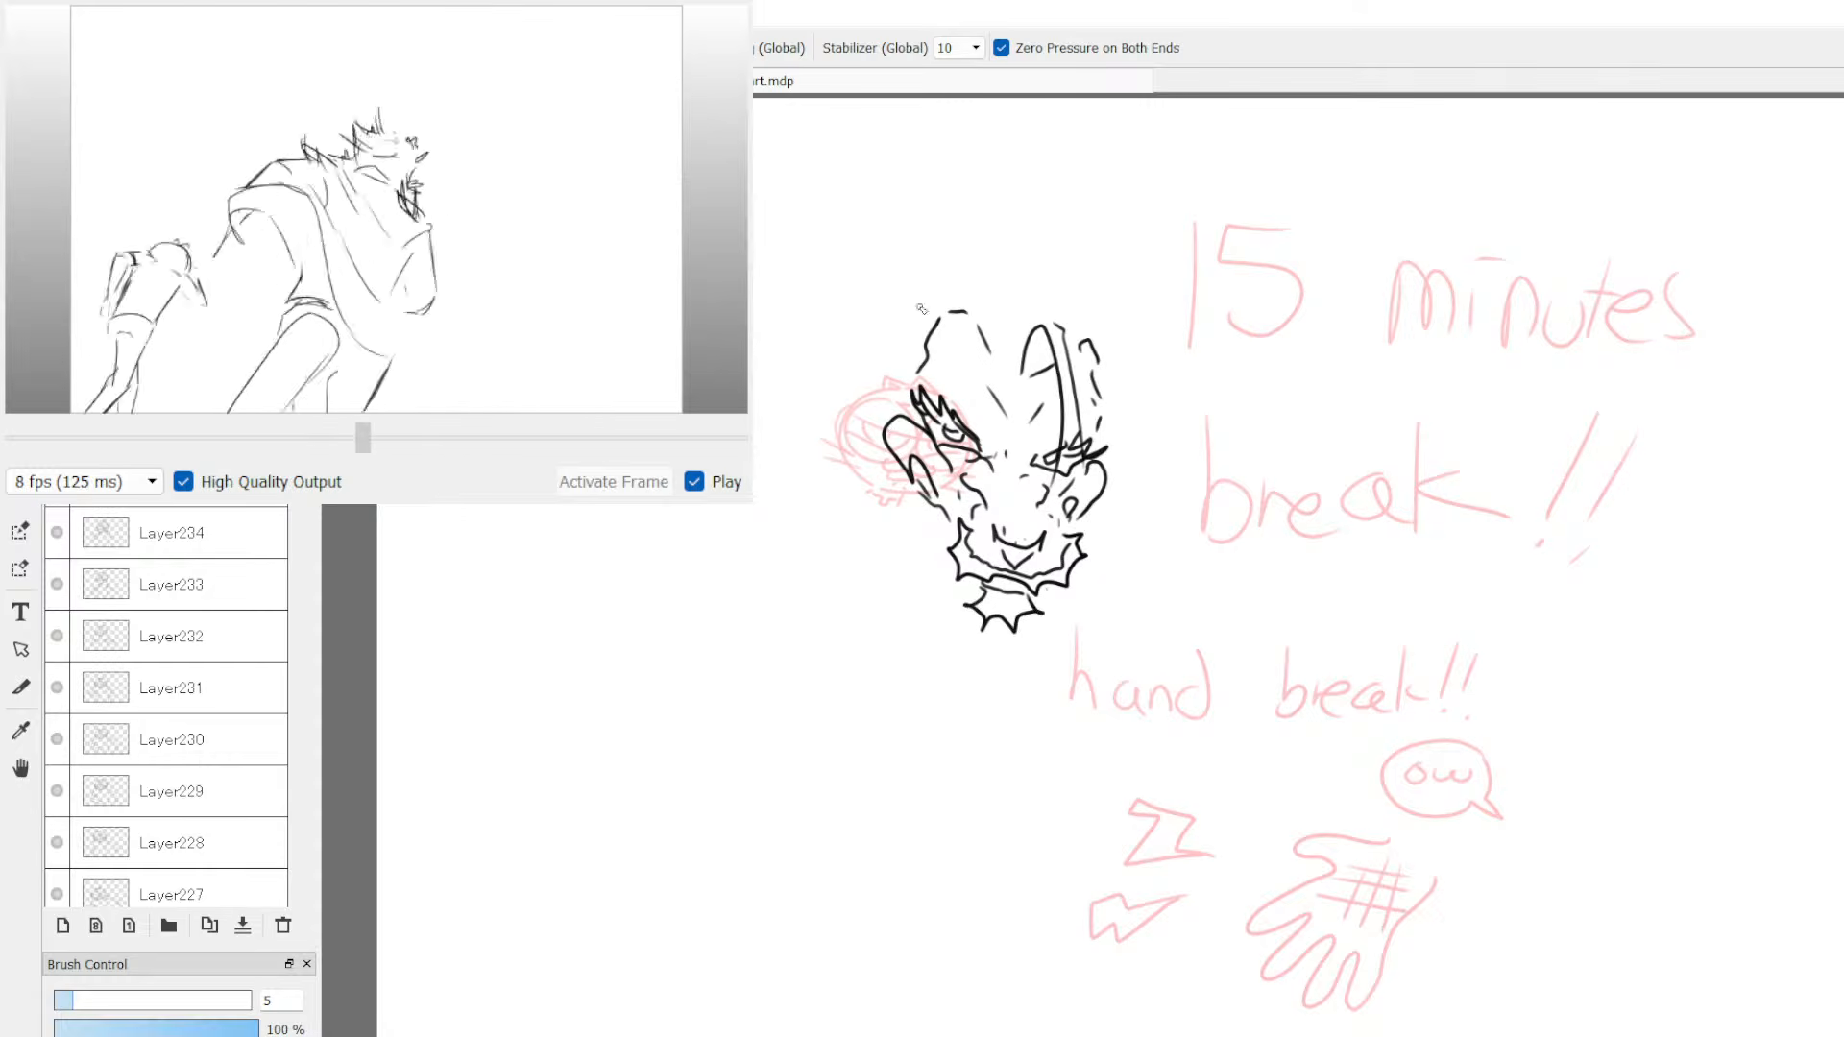
Step: Draw a pointed horn on each side of the creature's head with frilled ears below, and undo the stray circle beside it
{"action": "mouse_move", "coordinate": [912, 365]}
{"action": "left_mouse_down"}
{"action": "mouse_move", "coordinate": [884, 234]}
{"action": "mouse_move", "coordinate": [911, 318]}
{"action": "left_mouse_up"}
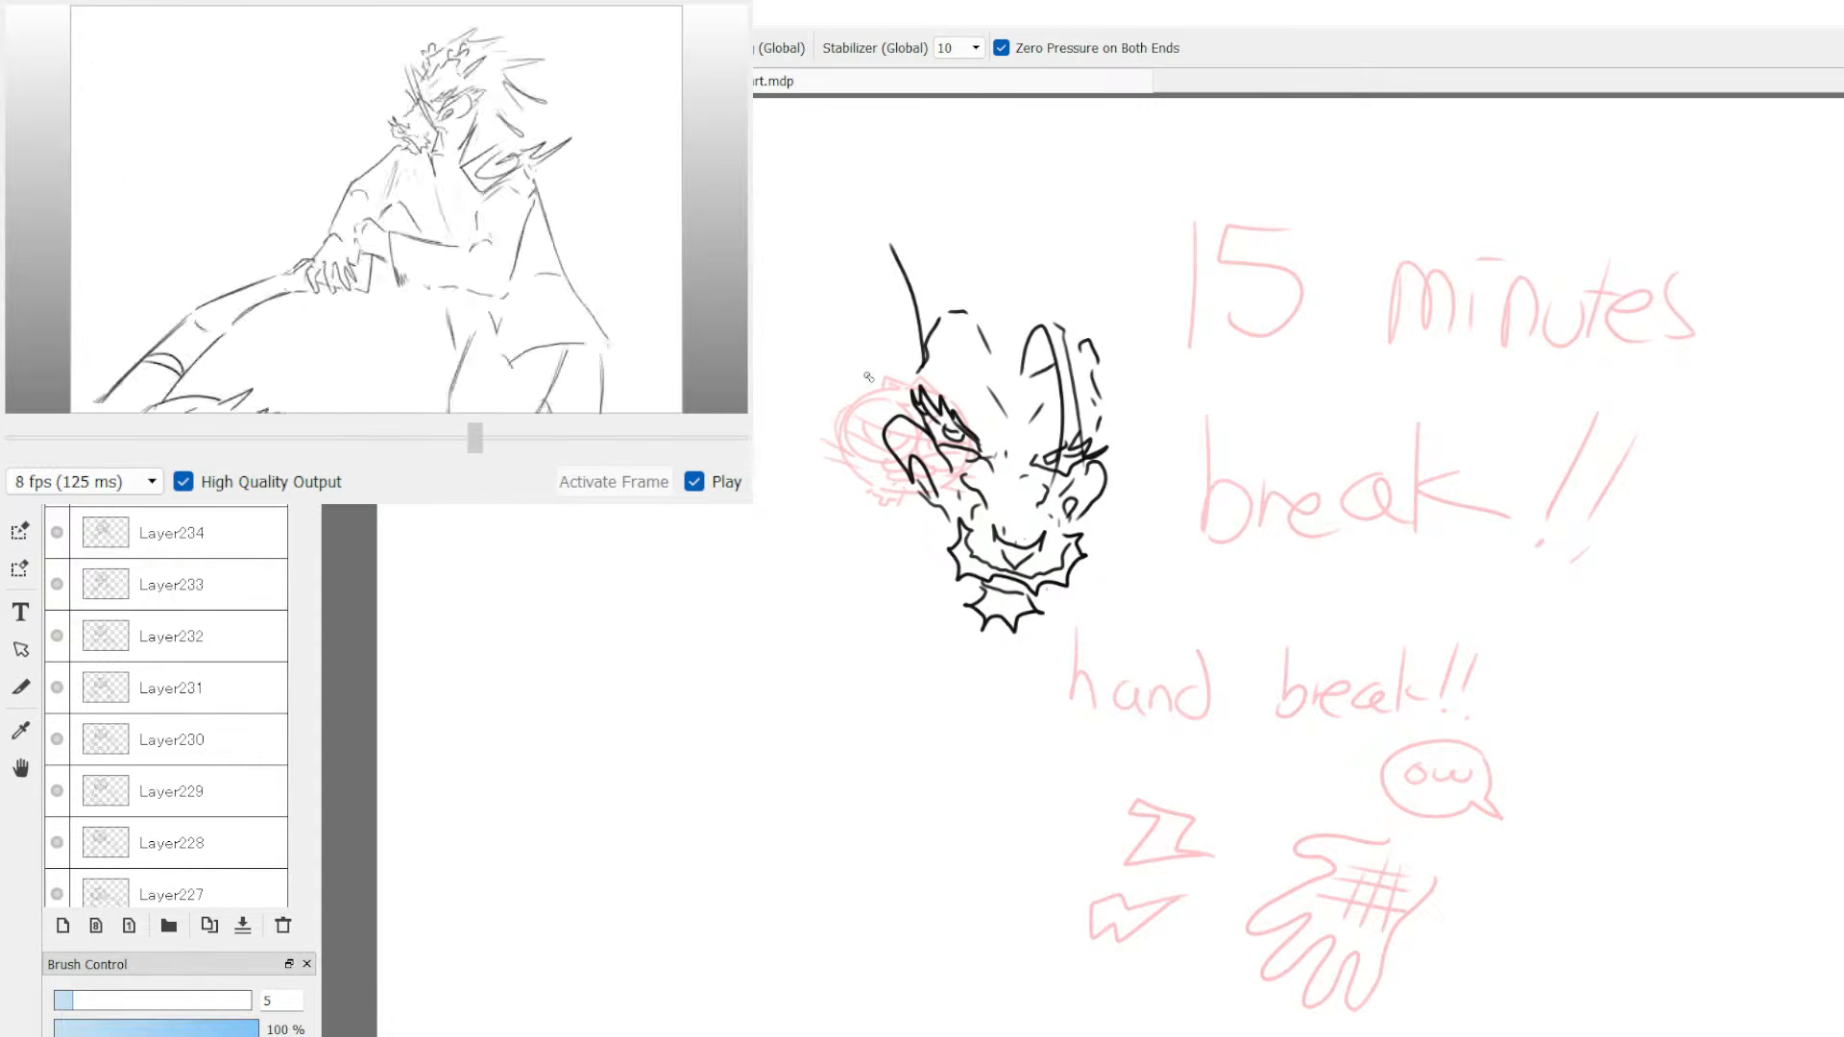
{"action": "key", "text": "ctrl+z"}
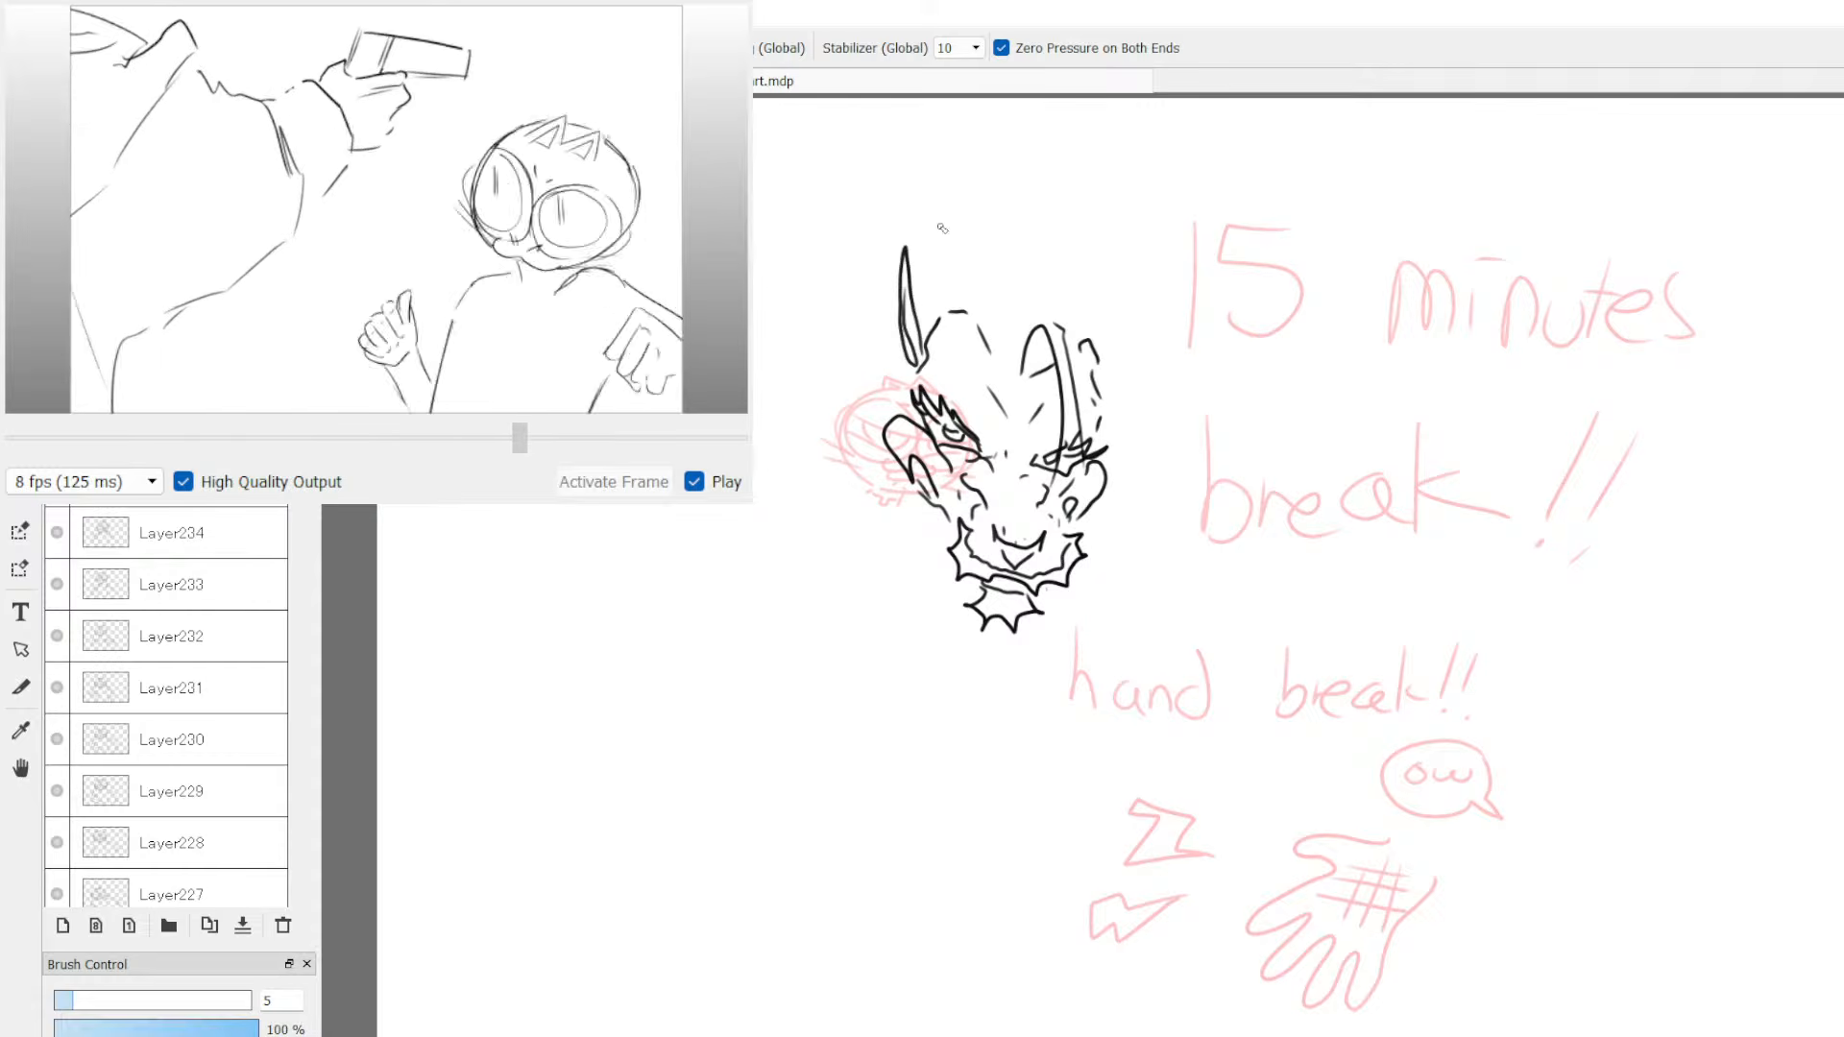
{"action": "mouse_move", "coordinate": [1097, 390]}
{"action": "left_mouse_down"}
{"action": "mouse_move", "coordinate": [1163, 332]}
{"action": "mouse_move", "coordinate": [1100, 411]}
{"action": "left_mouse_up"}
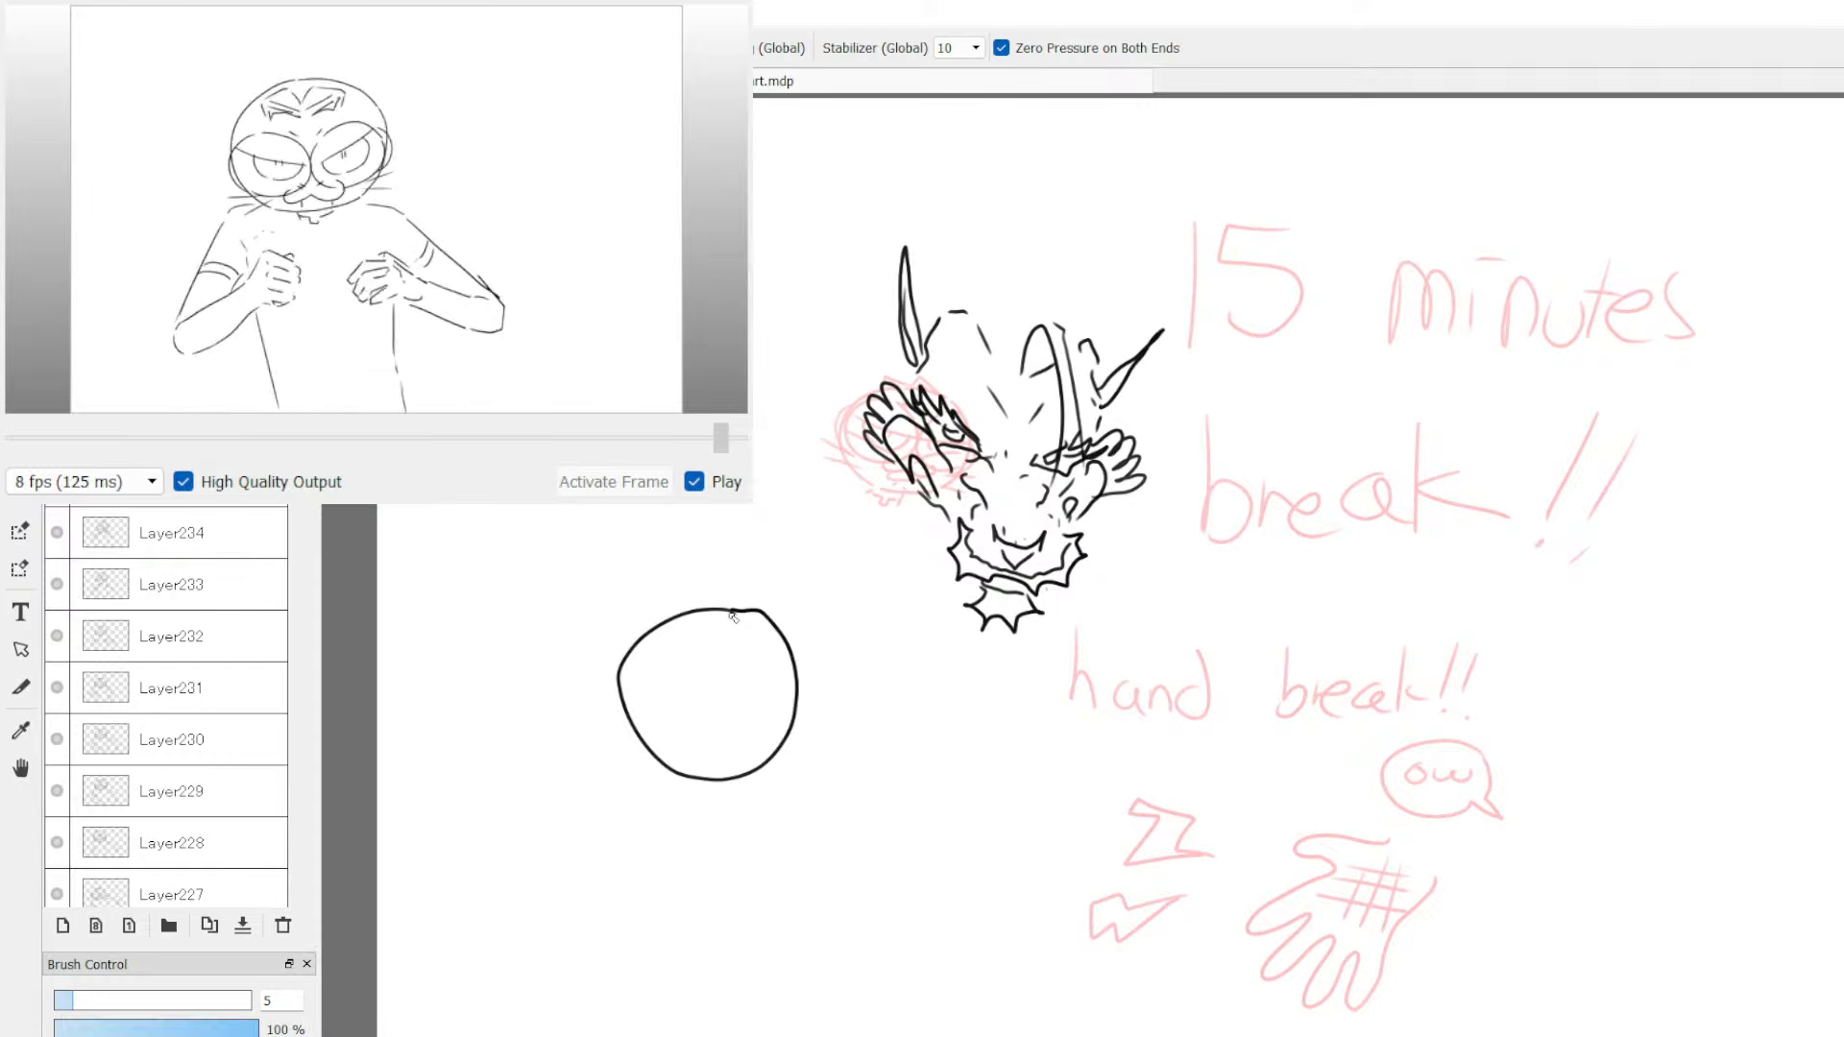
{"action": "key", "text": "ctrl+z"}
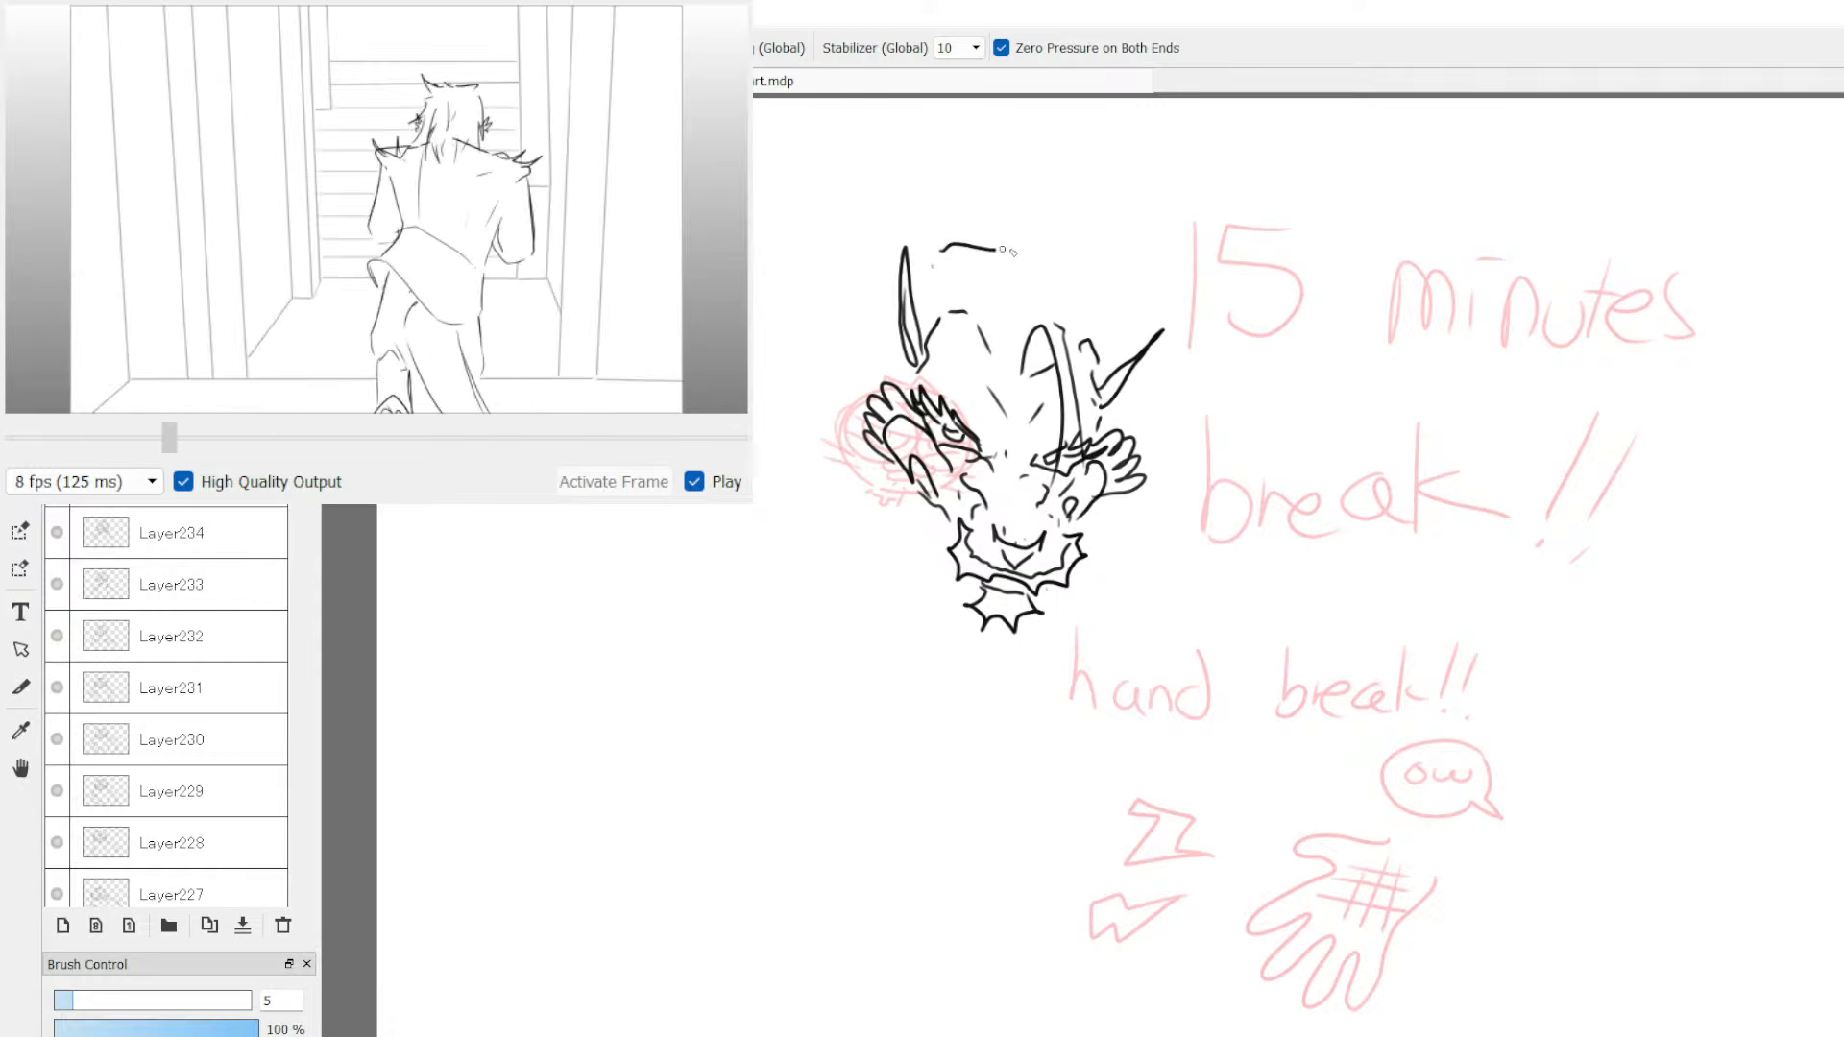
Step: Sketch the creature's jagged hair outline above the forehead, with short strands at the temple and across the crown
{"action": "mouse_move", "coordinate": [1048, 290]}
{"action": "left_mouse_down"}
{"action": "mouse_move", "coordinate": [1075, 285]}
{"action": "mouse_move", "coordinate": [1118, 324]}
{"action": "left_mouse_up"}
{"action": "left_click_drag", "start_coordinate": [874, 302], "coordinate": [880, 294]}
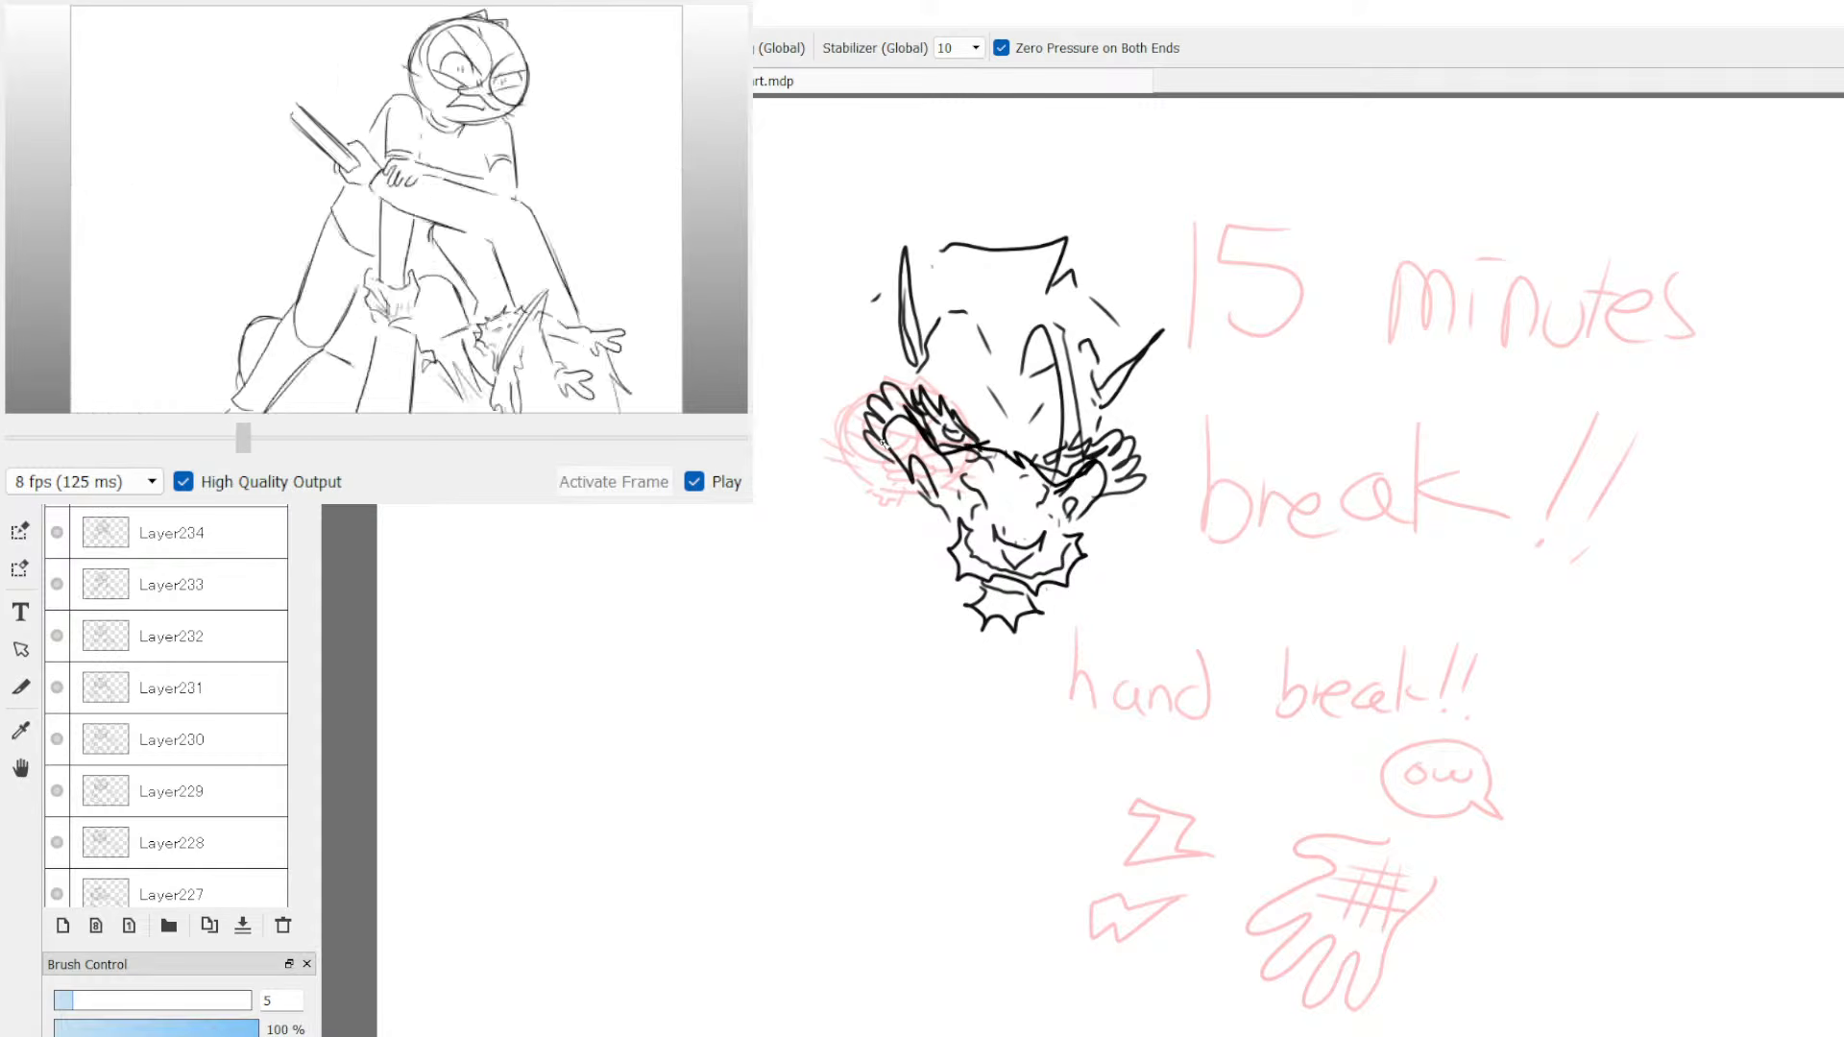
{"action": "left_click_drag", "start_coordinate": [869, 320], "coordinate": [870, 386]}
{"action": "left_click_drag", "start_coordinate": [1008, 282], "coordinate": [1027, 335]}
{"action": "left_click_drag", "start_coordinate": [1023, 280], "coordinate": [1025, 320]}
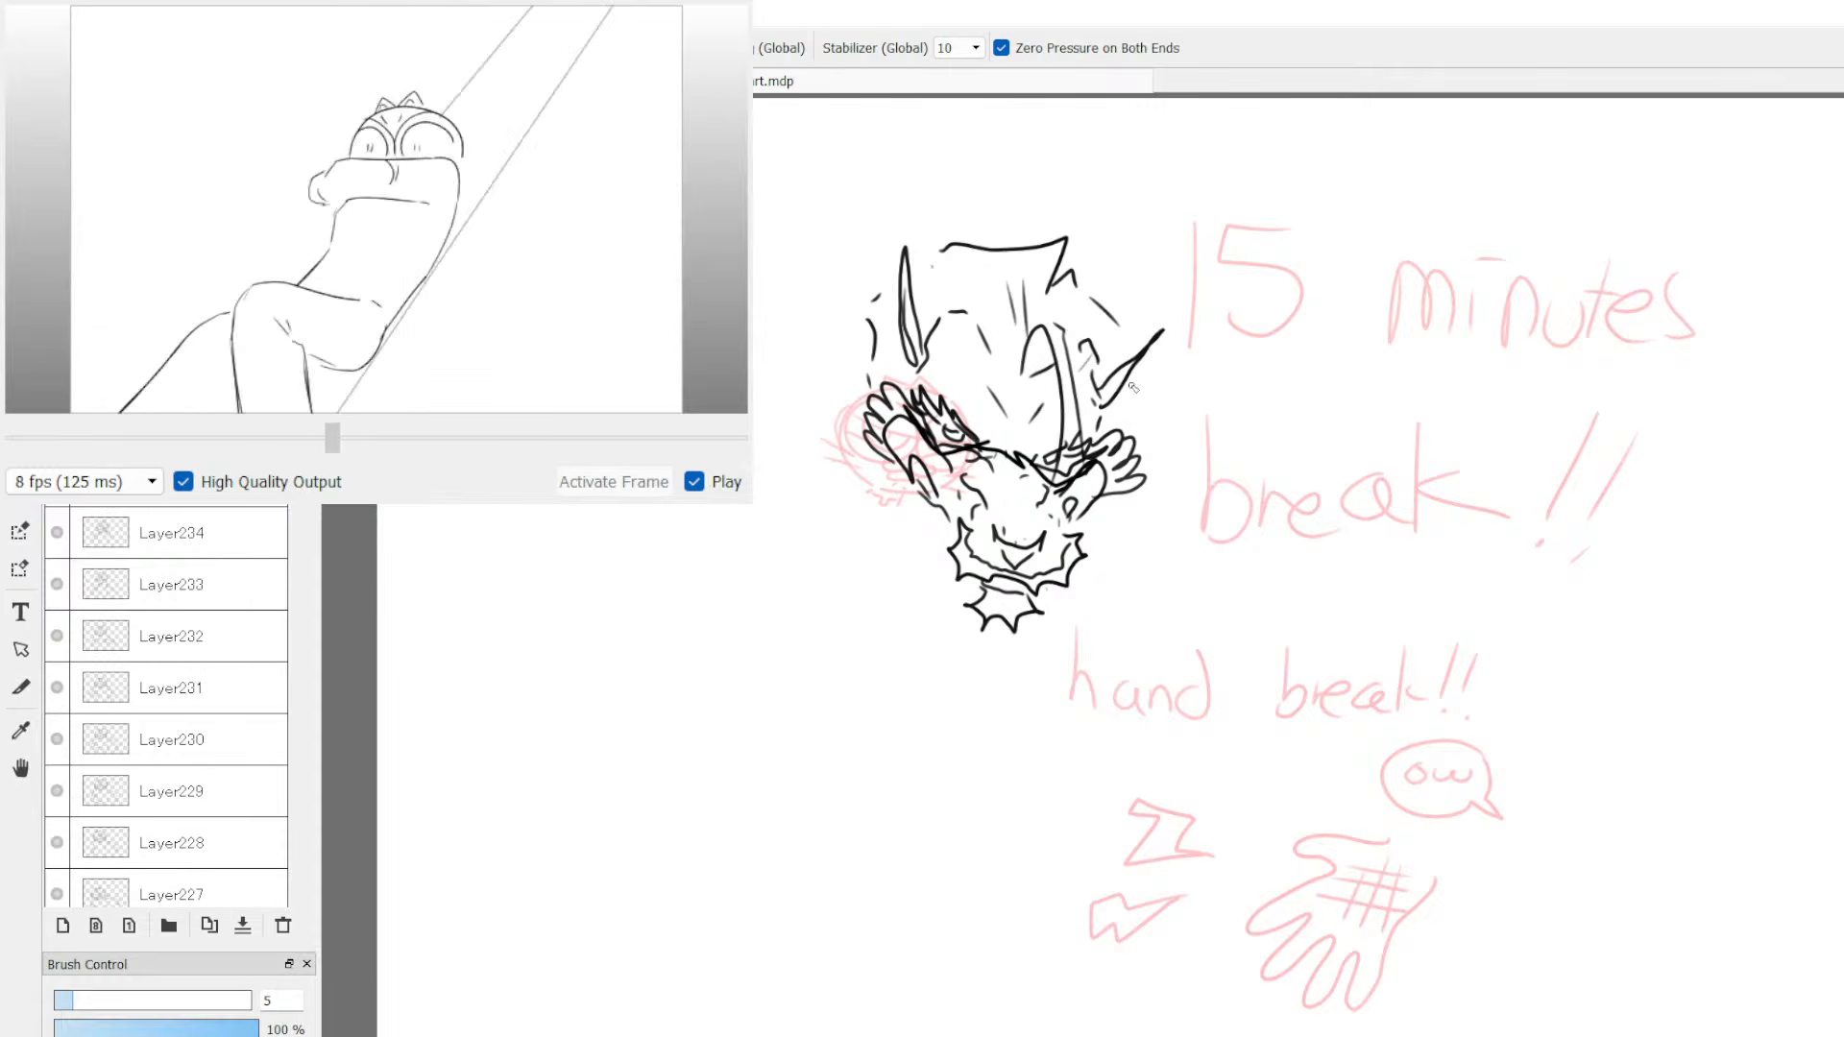
Step: Draw the long hair and neck lines below both ears, and a long curved whisker from the snout's left-hand side
{"action": "left_click_drag", "start_coordinate": [905, 547], "coordinate": [944, 643]}
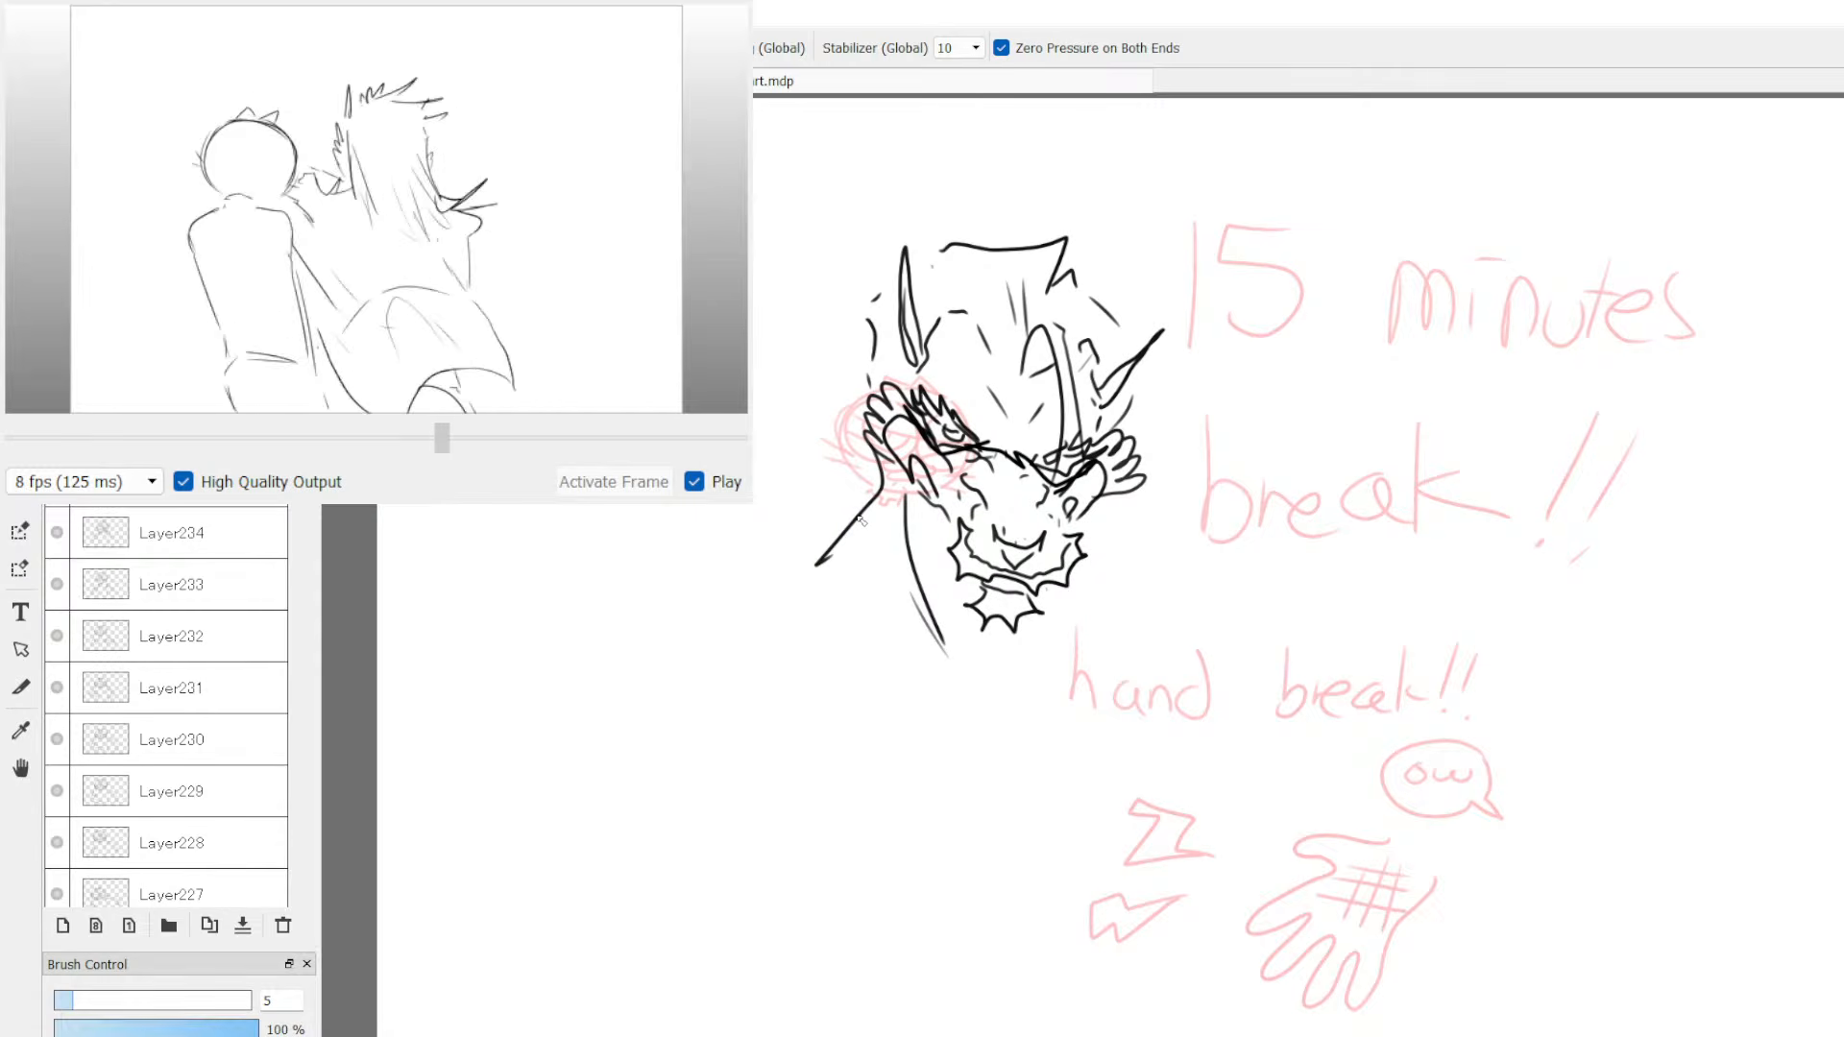
{"action": "key", "text": "ctrl+z"}
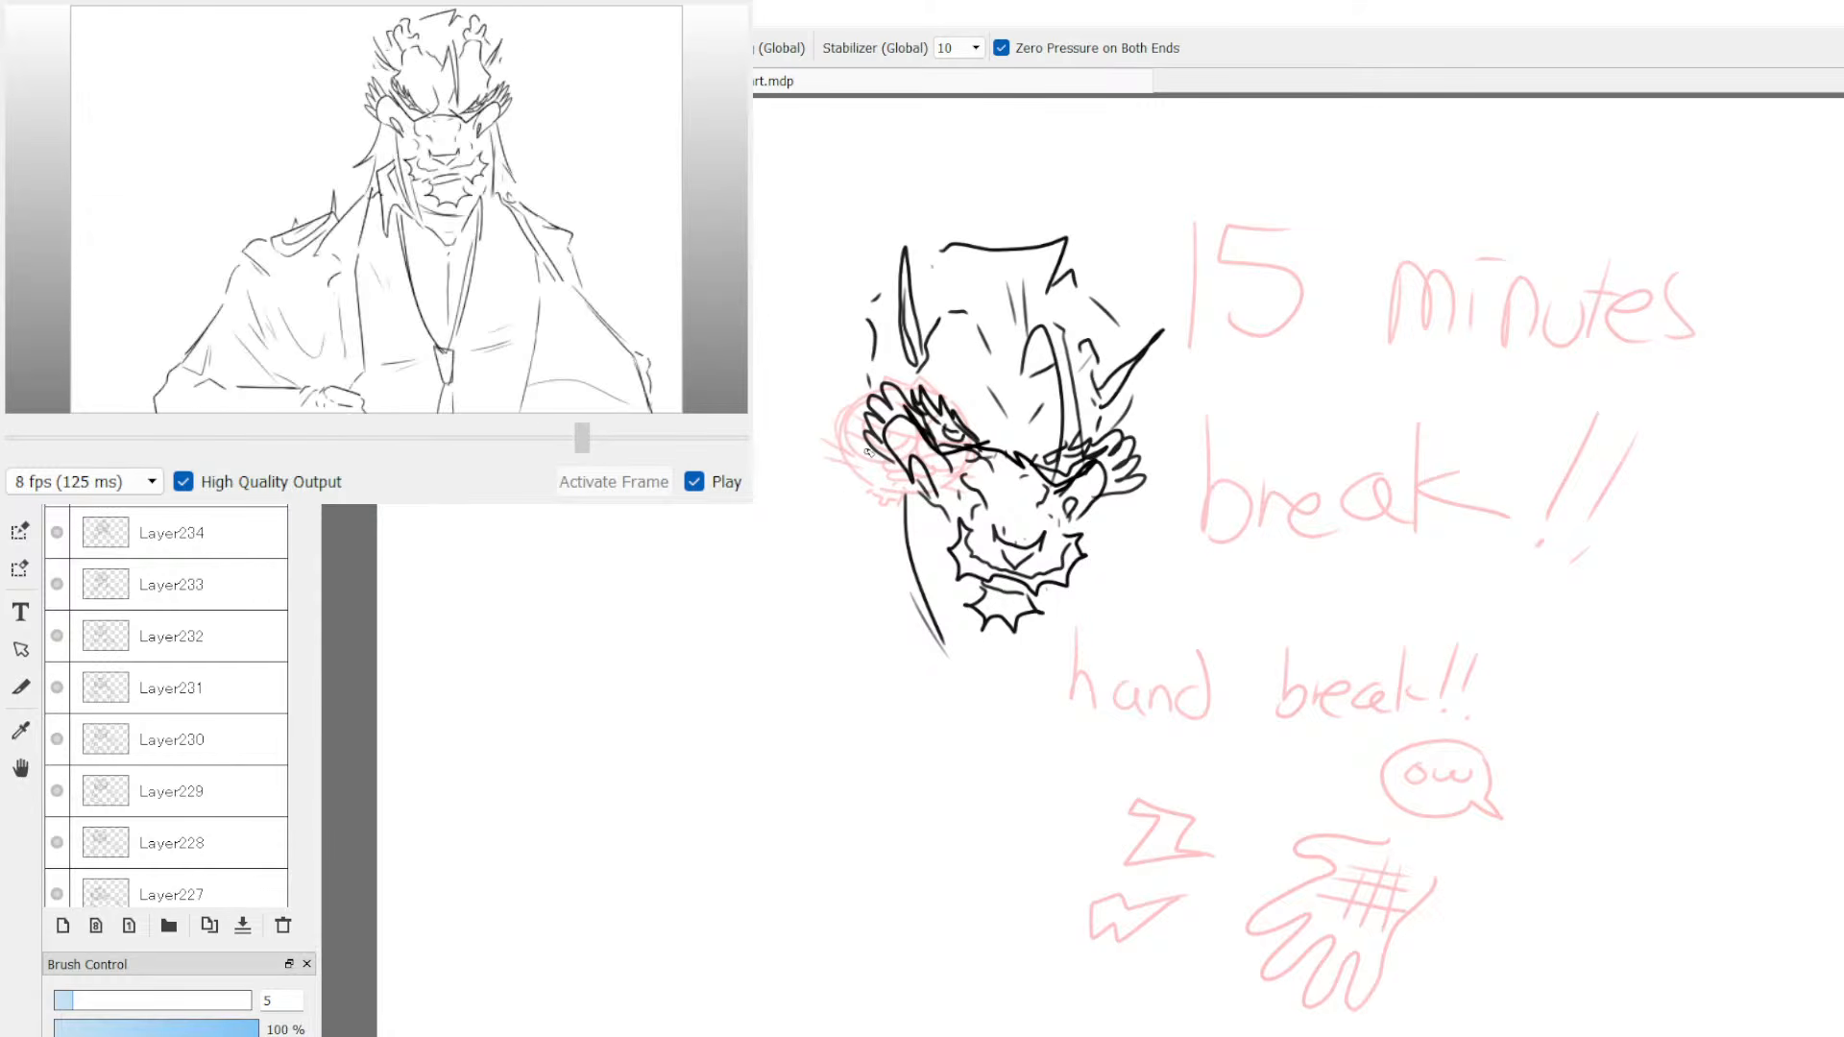
{"action": "mouse_move", "coordinate": [874, 452]}
{"action": "left_mouse_down"}
{"action": "mouse_move", "coordinate": [858, 512]}
{"action": "mouse_move", "coordinate": [805, 597]}
{"action": "left_mouse_up"}
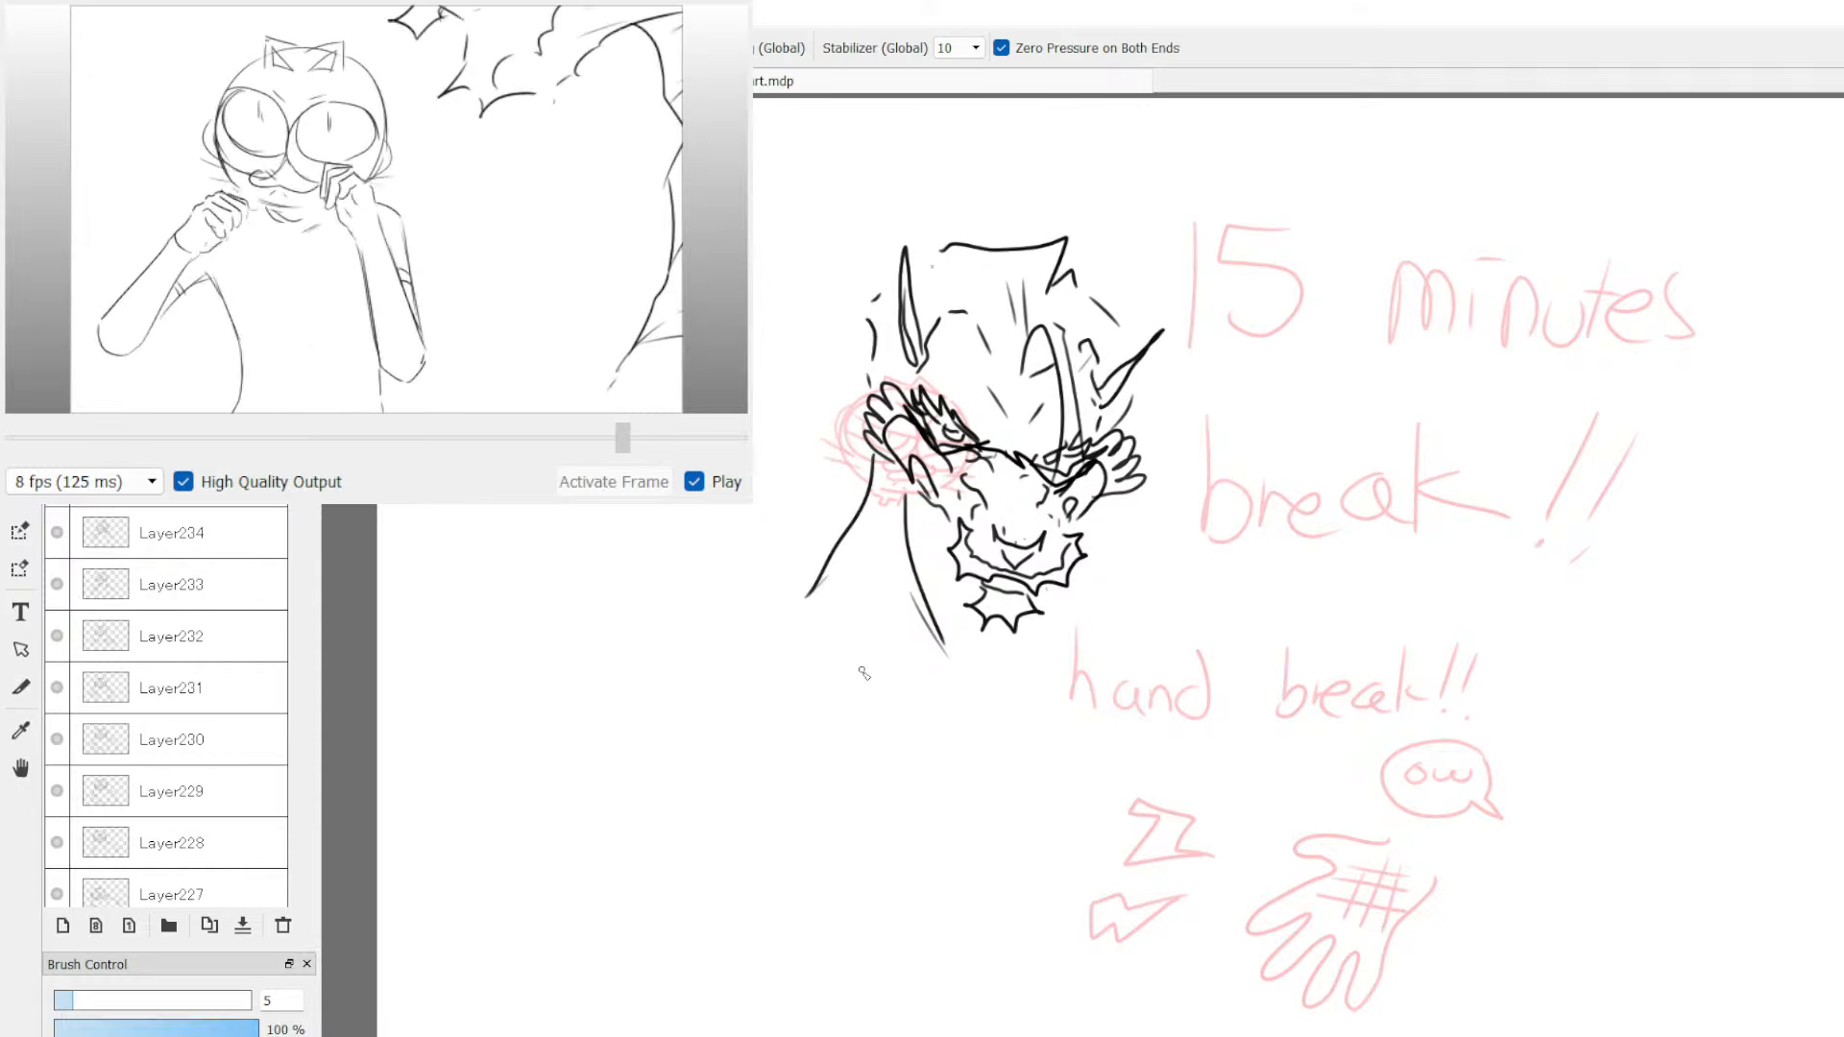
{"action": "mouse_move", "coordinate": [1102, 516]}
{"action": "left_mouse_down"}
{"action": "mouse_move", "coordinate": [1151, 653]}
{"action": "mouse_move", "coordinate": [1112, 663]}
{"action": "left_mouse_up"}
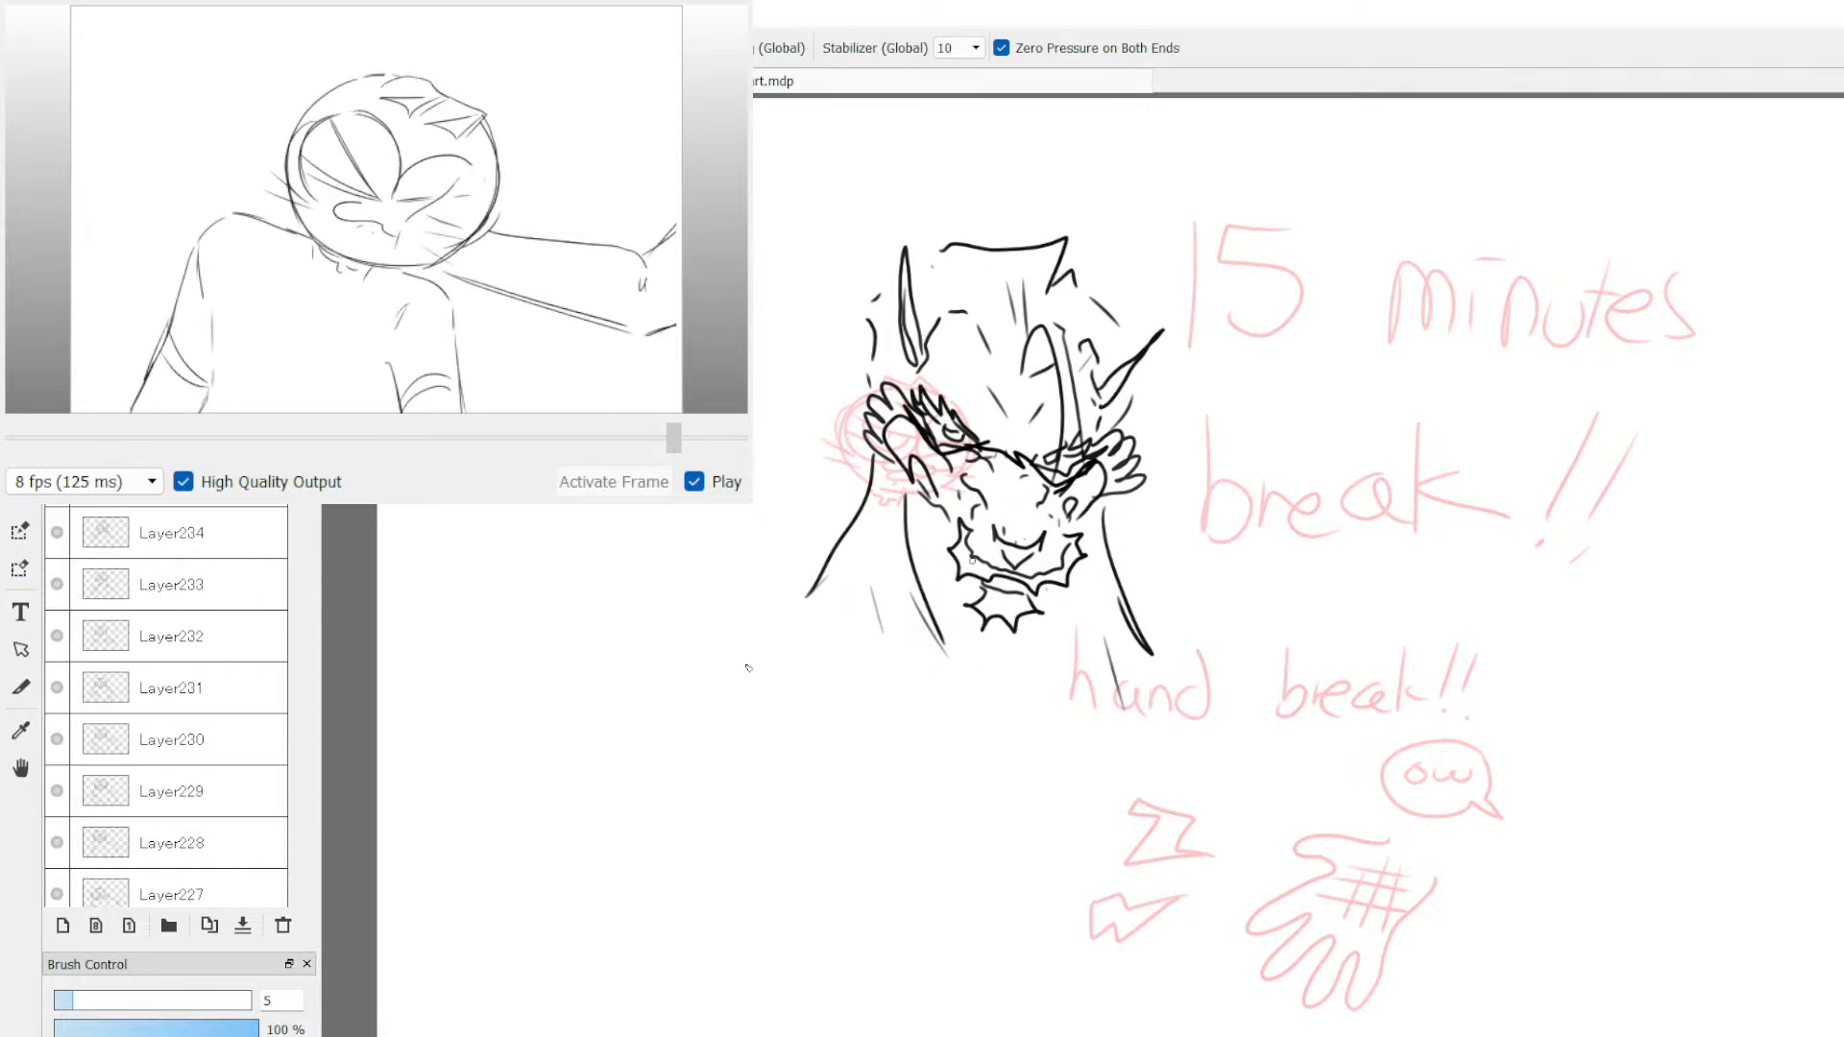
{"action": "mouse_move", "coordinate": [959, 575]}
{"action": "left_mouse_down"}
{"action": "mouse_move", "coordinate": [785, 667]}
{"action": "mouse_move", "coordinate": [667, 607]}
{"action": "left_mouse_up"}
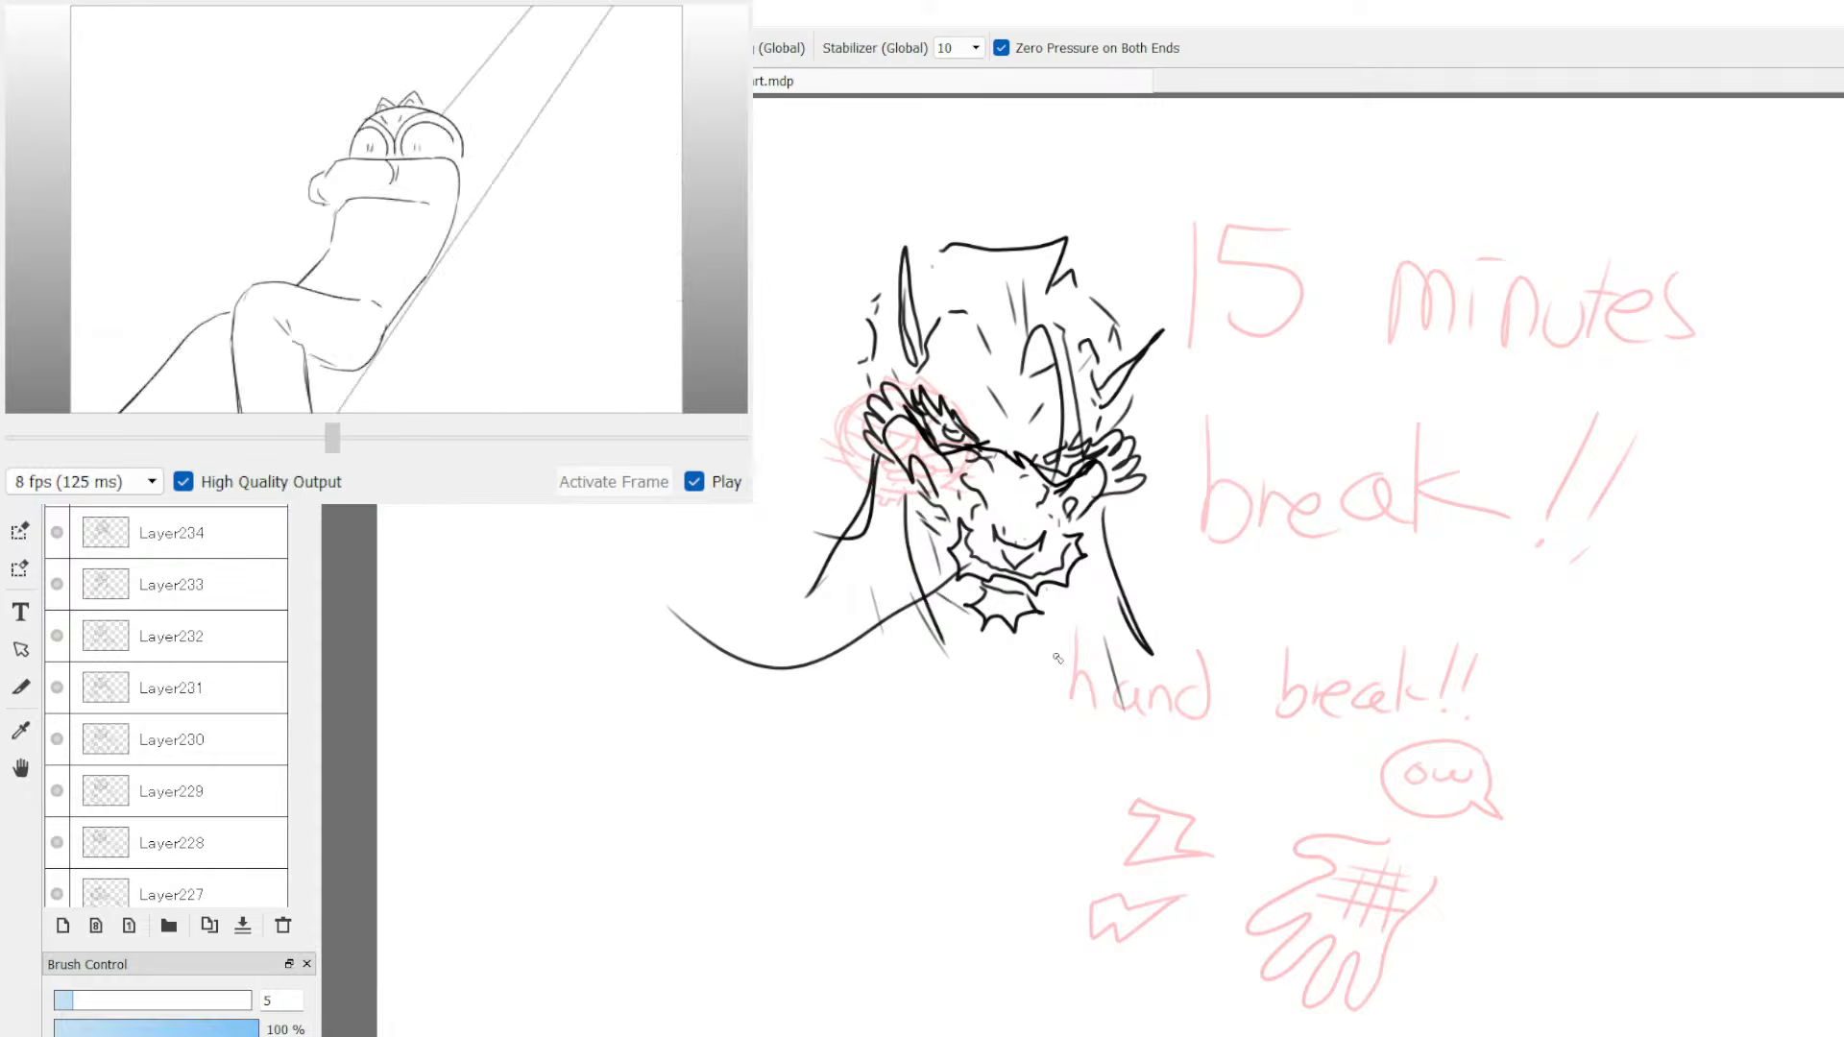
Step: Sketch the creature's open collar and lapel lines under the chin and on both sides of the neck
{"action": "mouse_move", "coordinate": [961, 687]}
{"action": "left_mouse_down"}
{"action": "mouse_move", "coordinate": [1053, 663]}
{"action": "mouse_move", "coordinate": [921, 683]}
{"action": "left_mouse_up"}
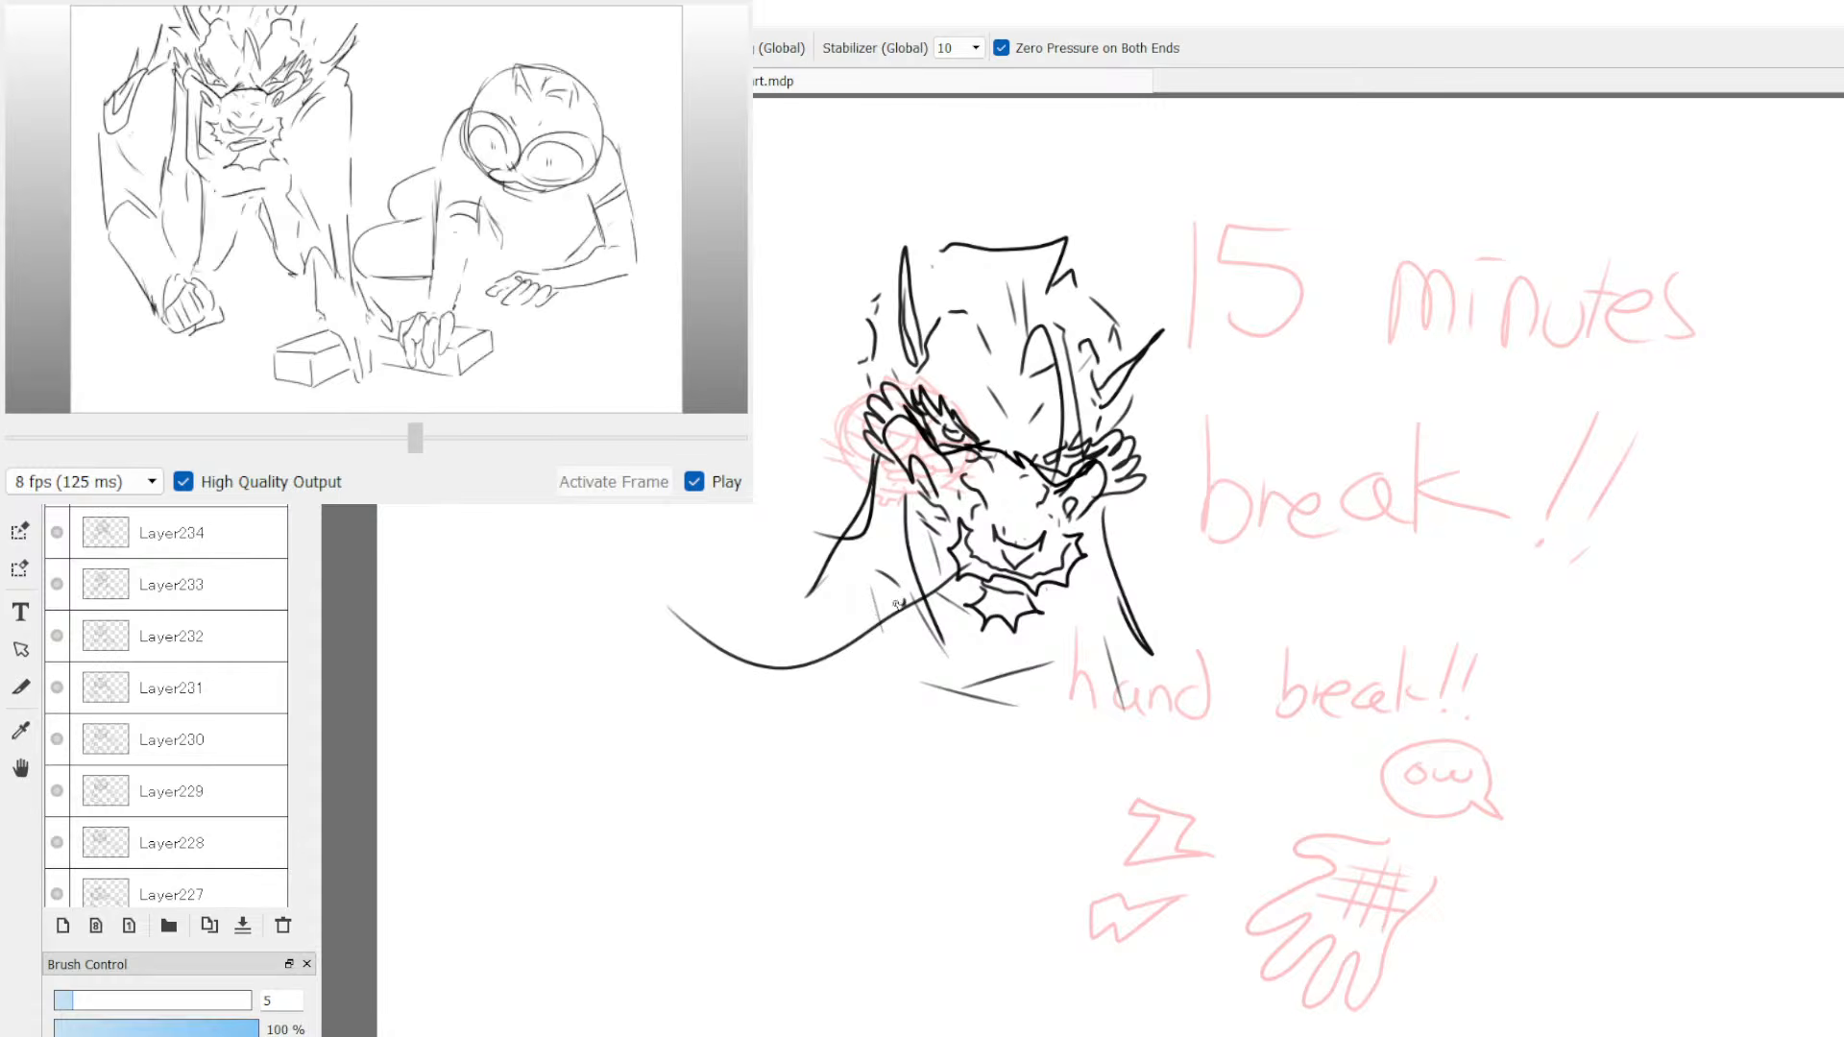
{"action": "left_click_drag", "start_coordinate": [901, 602], "coordinate": [885, 701]}
{"action": "left_click_drag", "start_coordinate": [847, 641], "coordinate": [893, 727]}
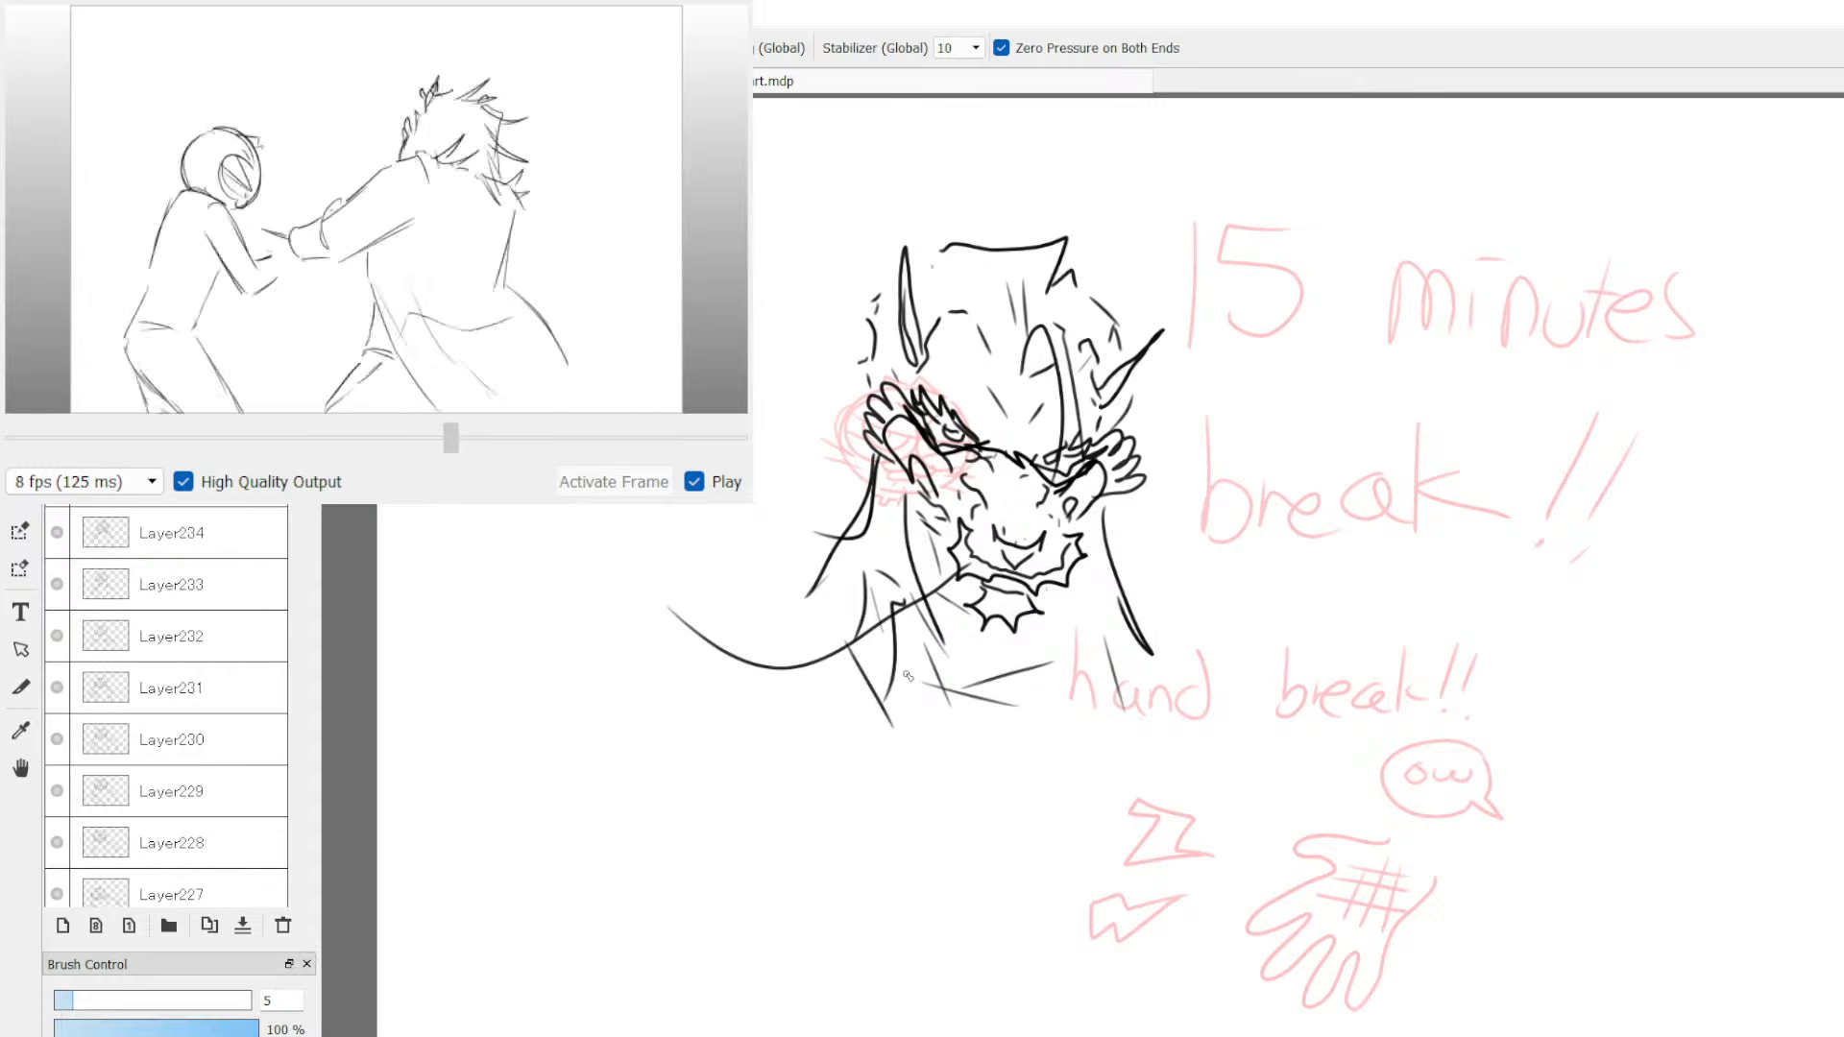
{"action": "left_click_drag", "start_coordinate": [1091, 741], "coordinate": [1082, 617]}
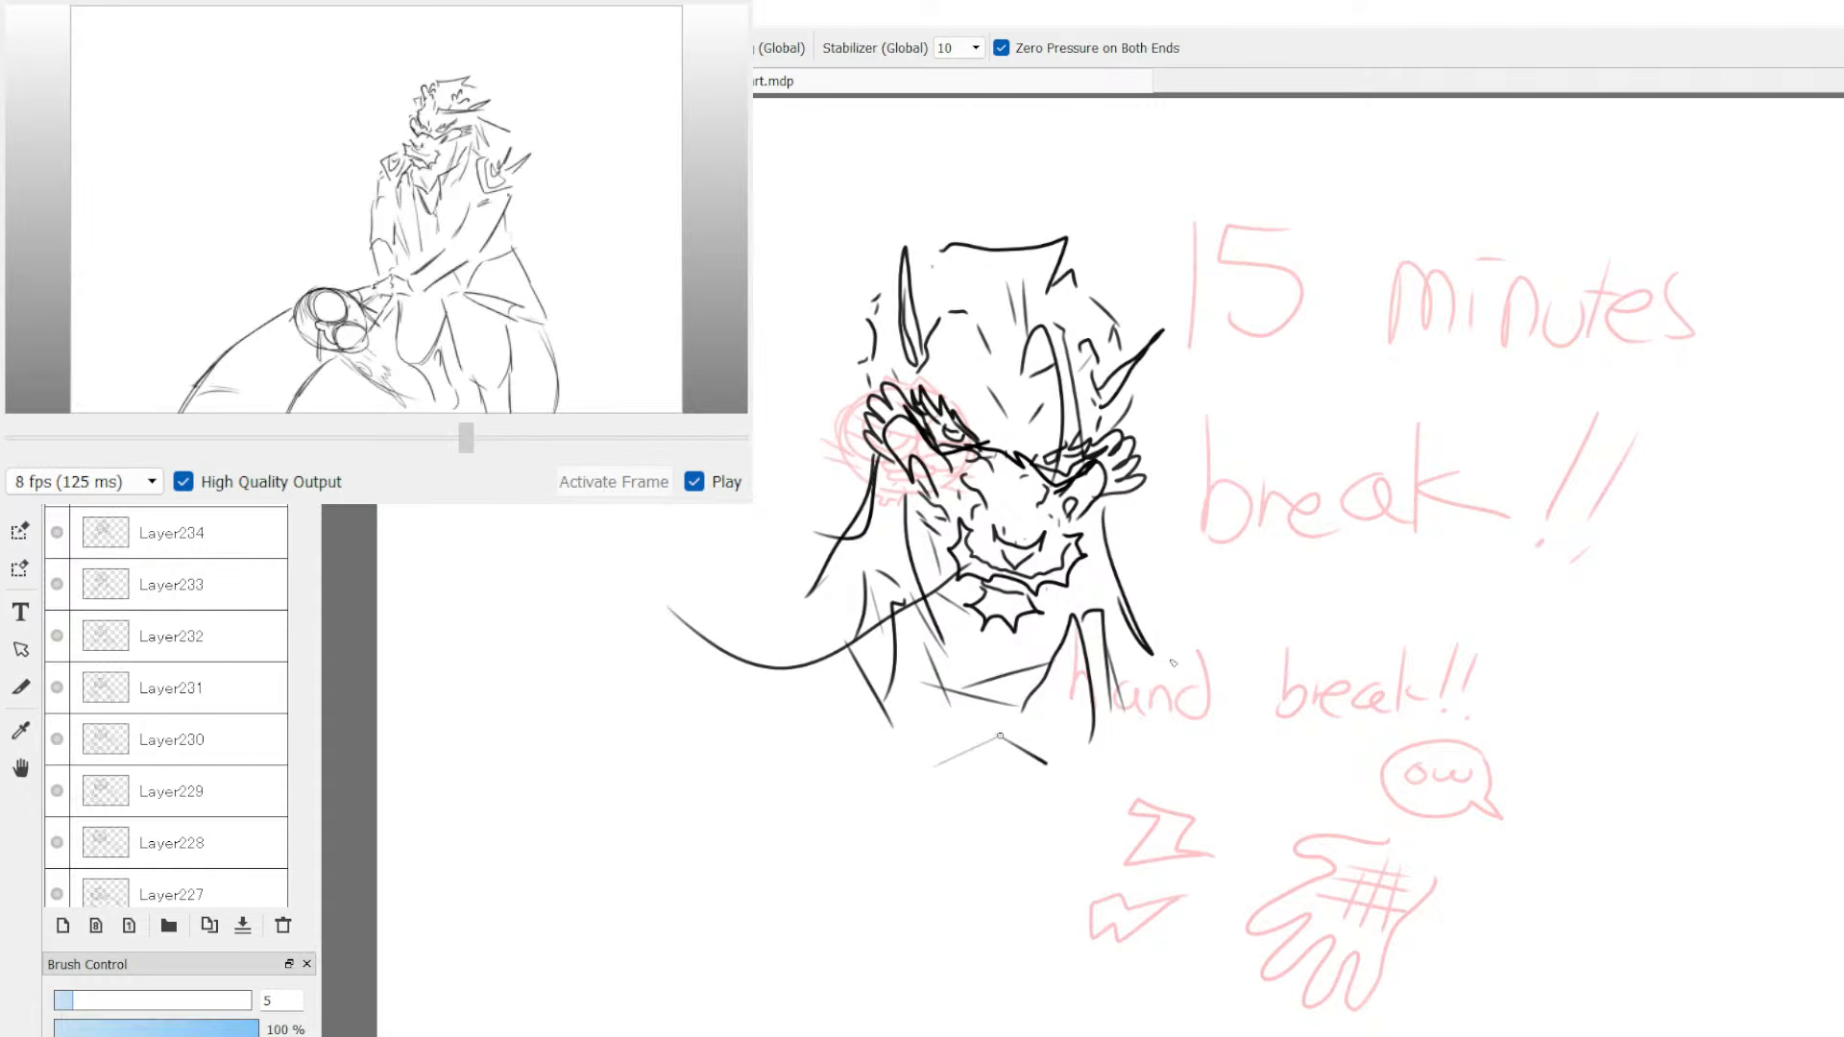
{"action": "left_click_drag", "start_coordinate": [736, 619], "coordinate": [994, 765]}
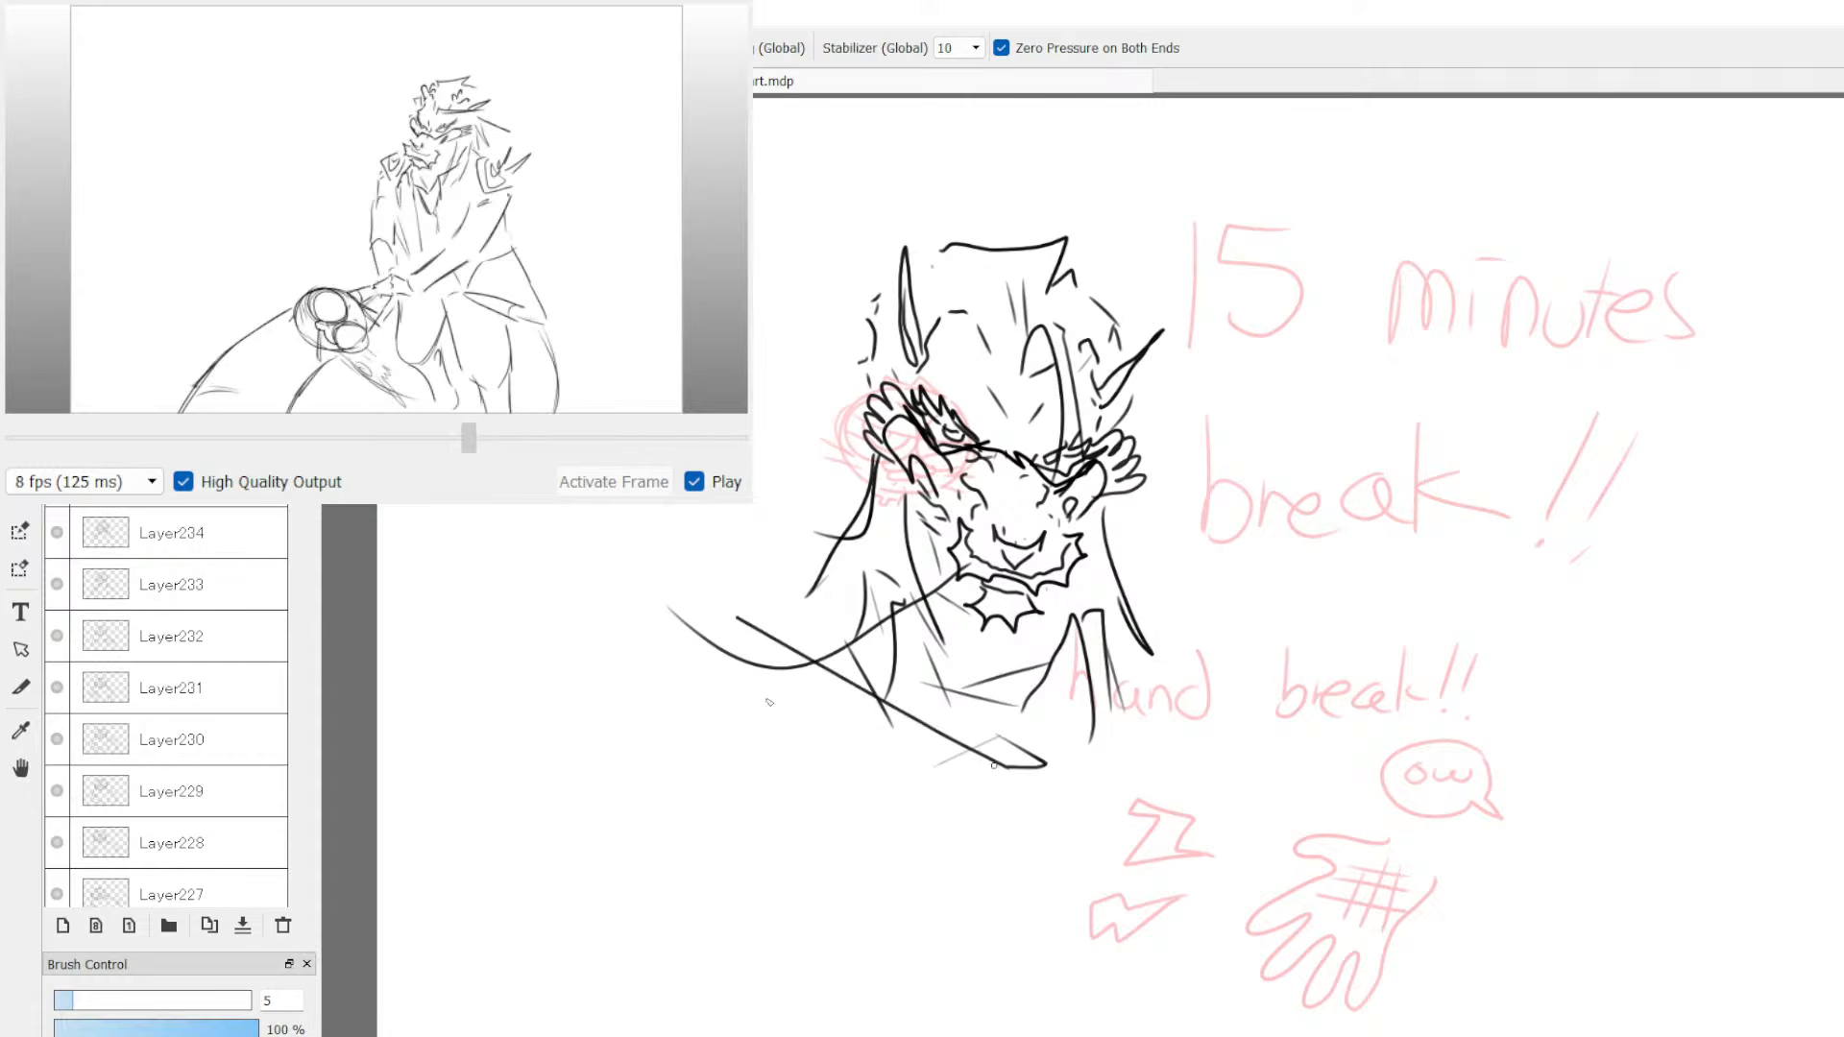
{"action": "left_click_drag", "start_coordinate": [1179, 653], "coordinate": [789, 638]}
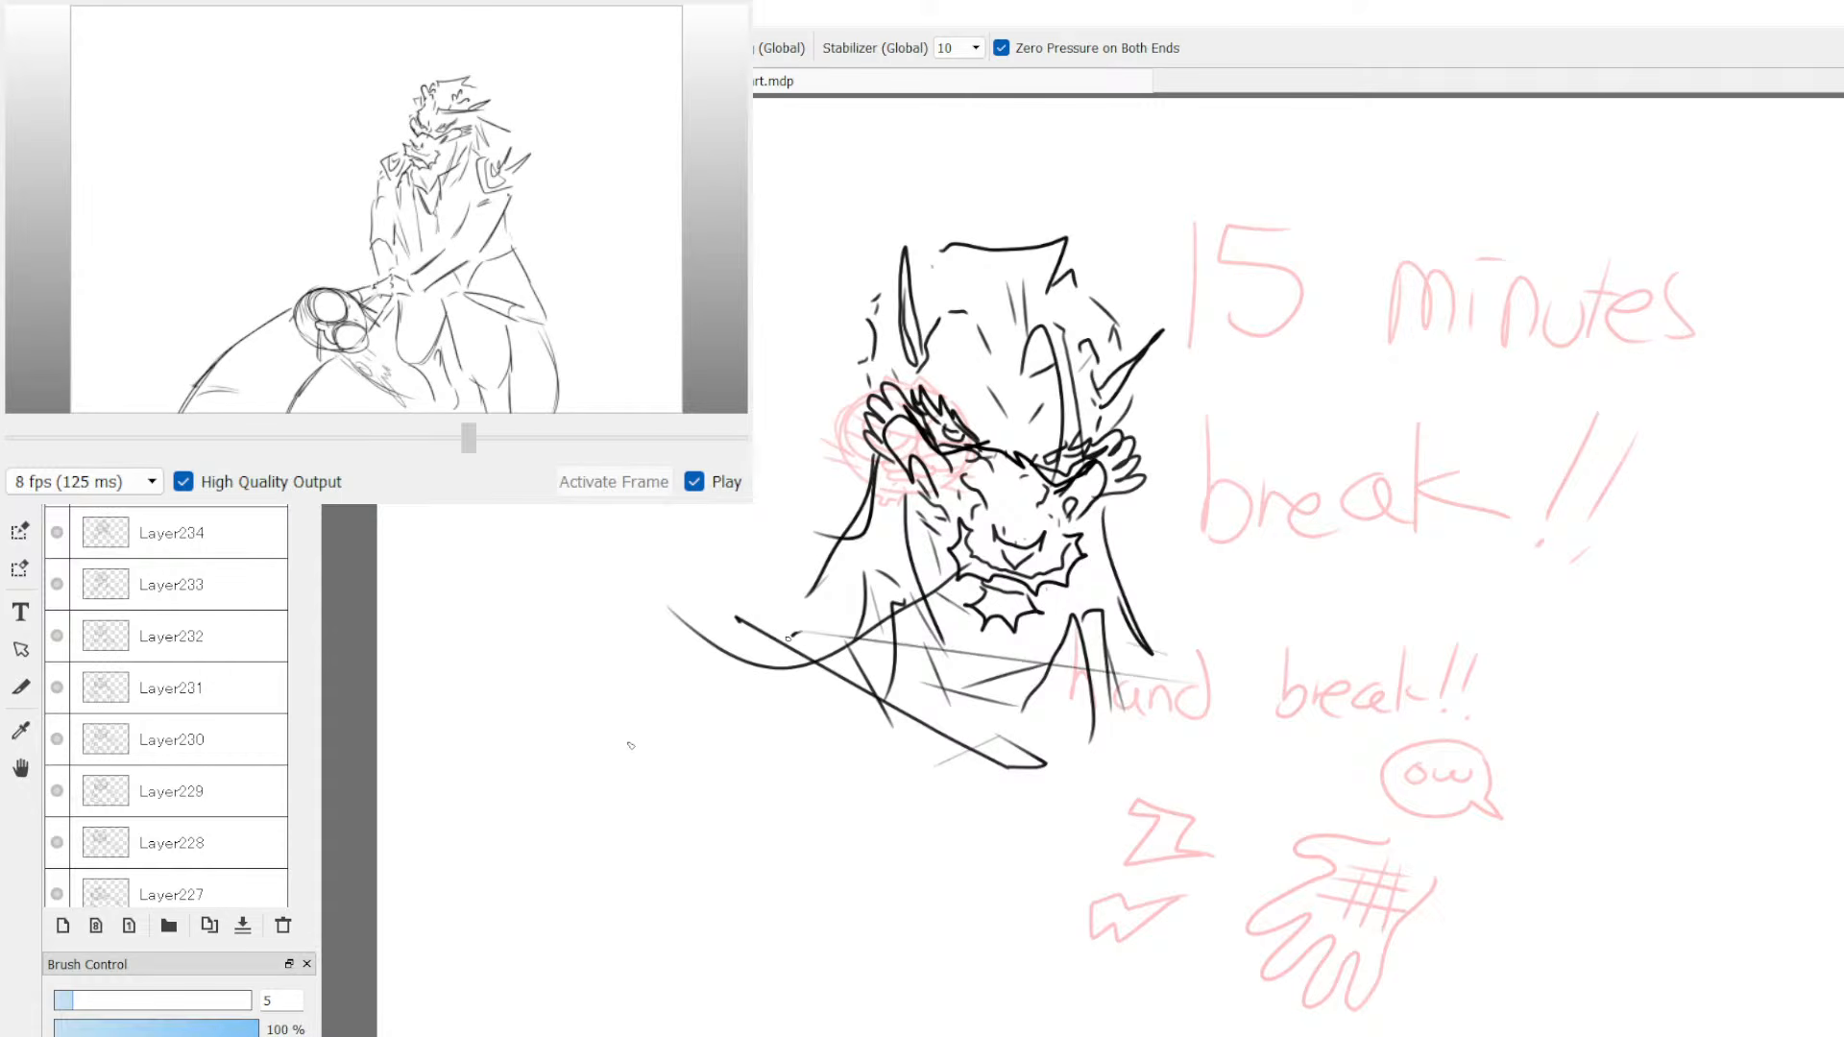
{"action": "left_click_drag", "start_coordinate": [629, 742], "coordinate": [798, 634]}
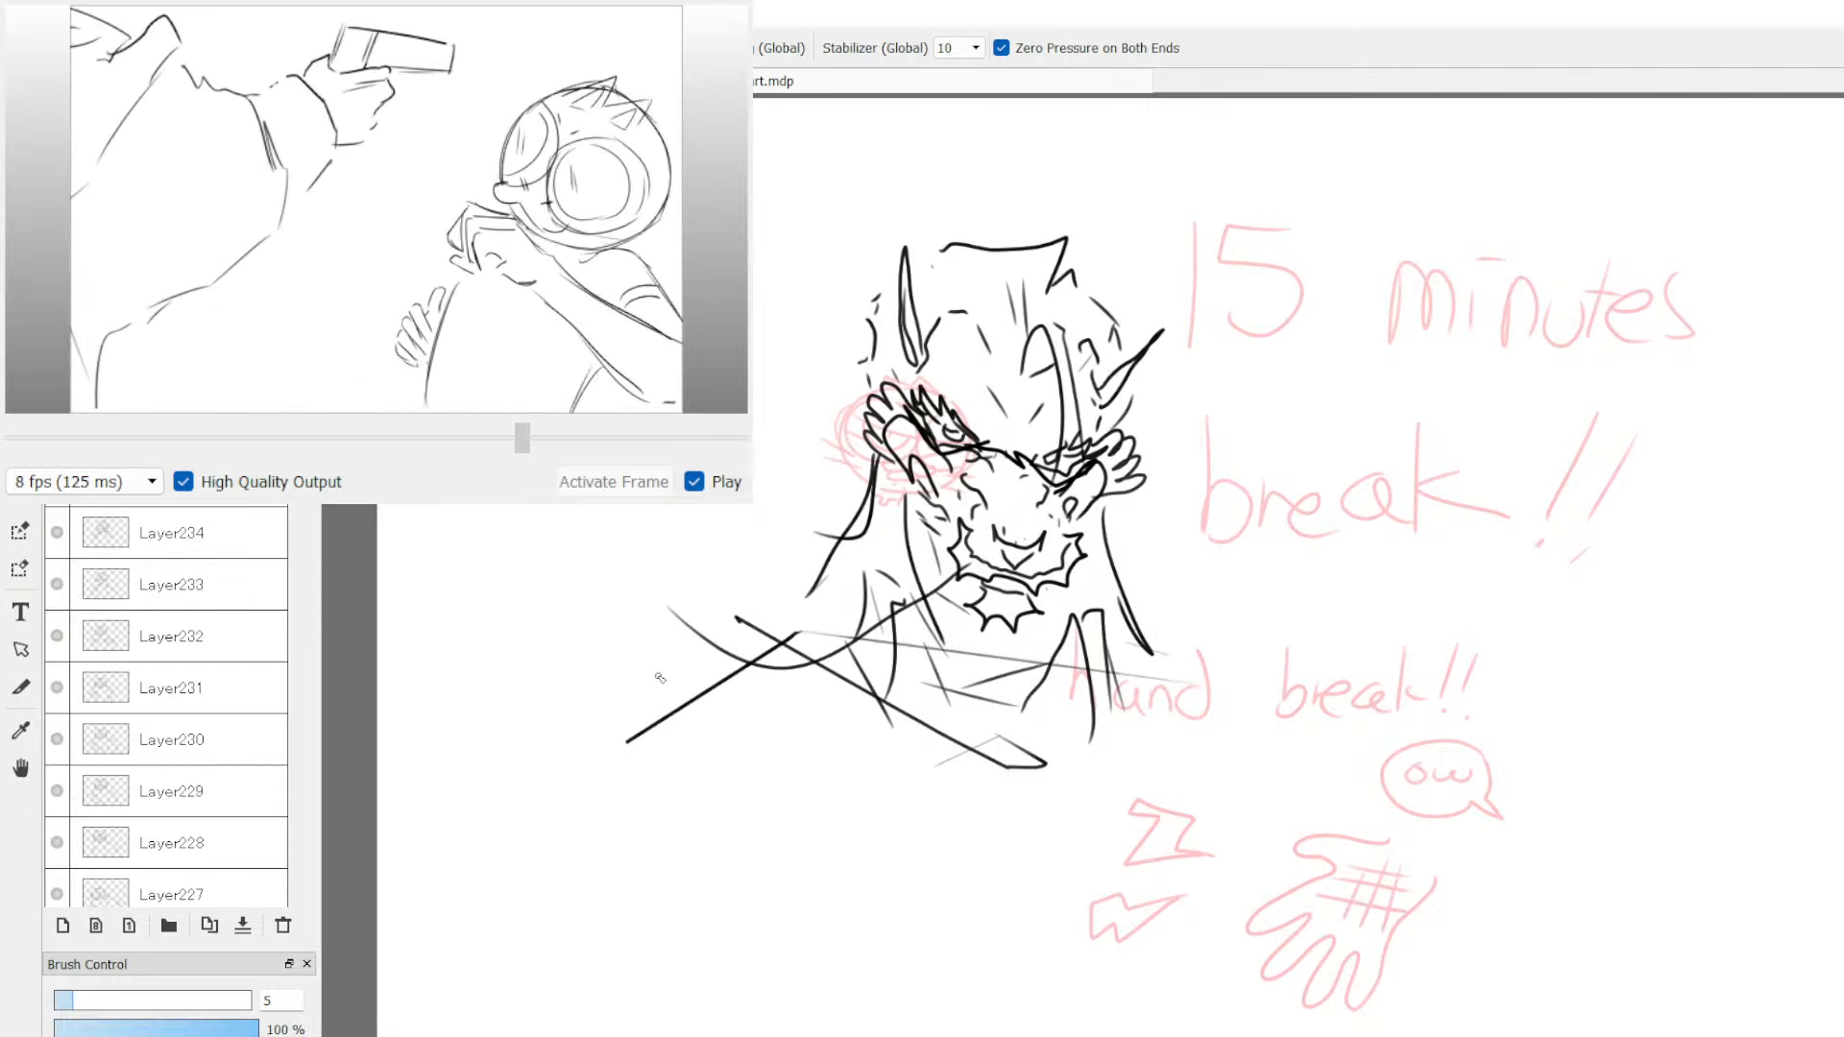
{"action": "key", "text": "ctrl+z"}
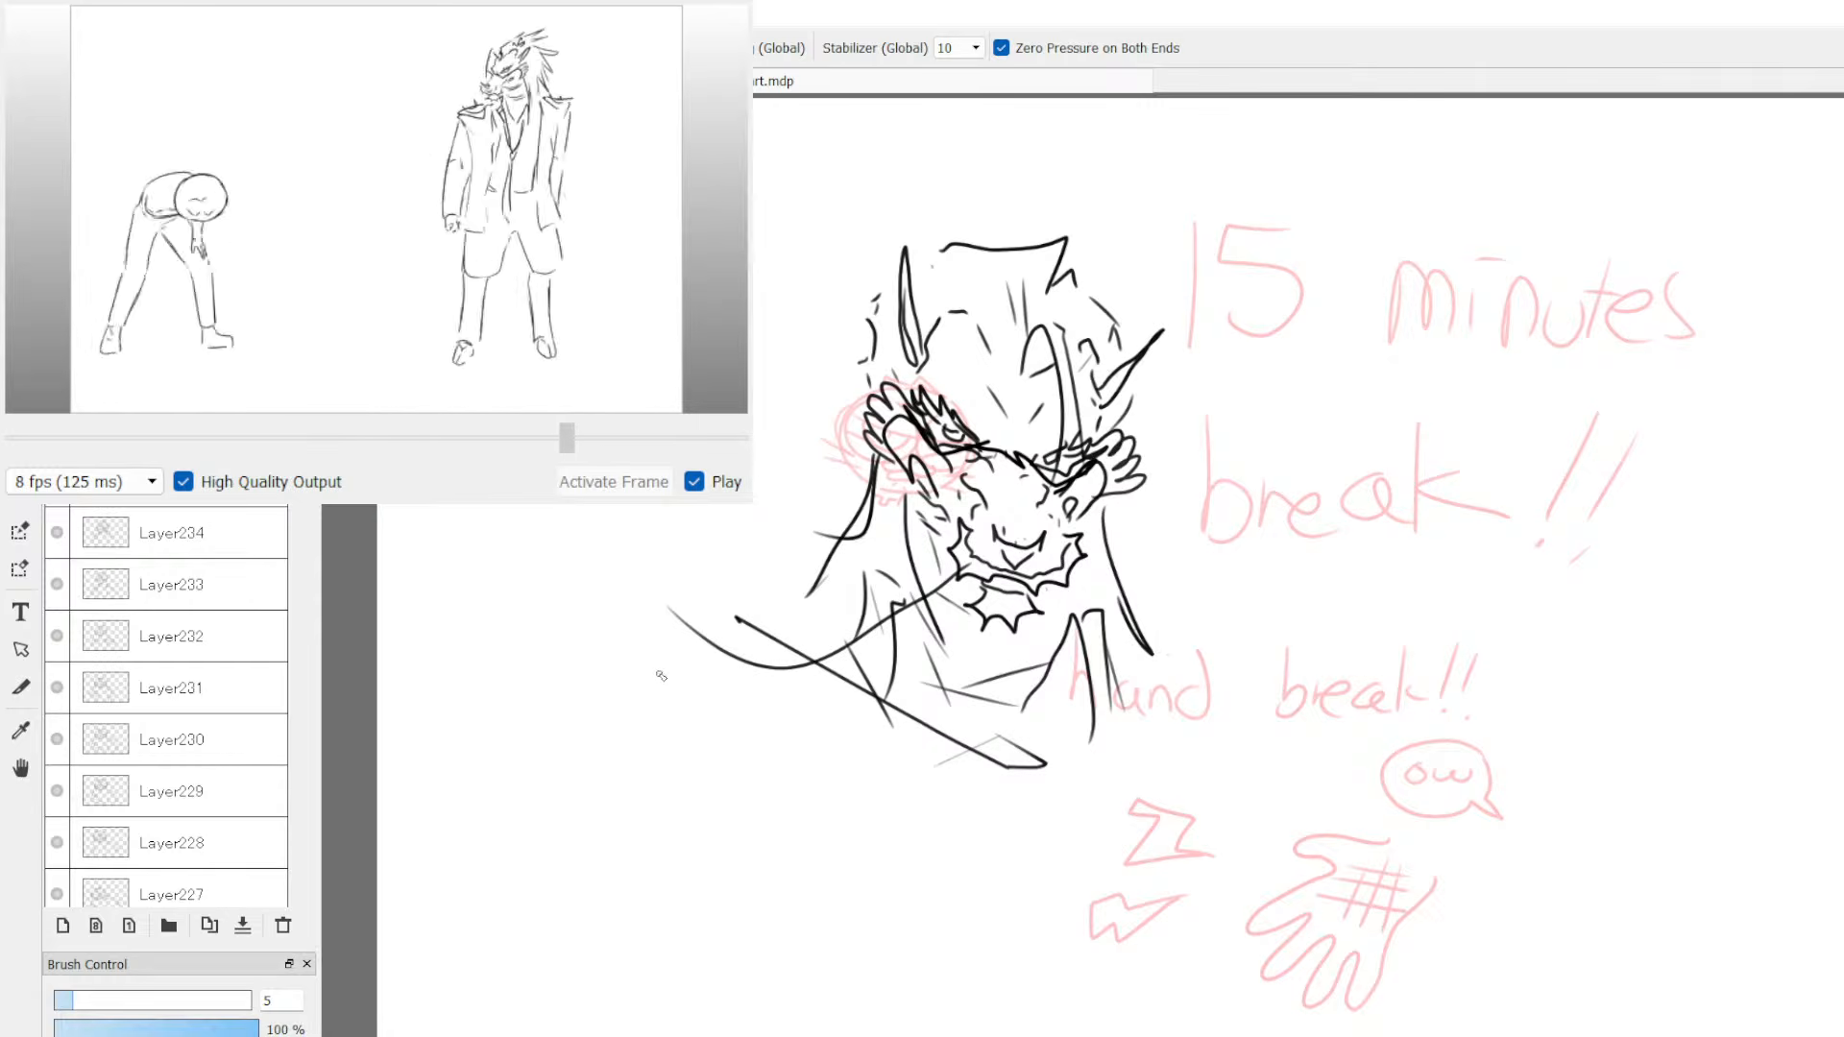
{"action": "key", "text": "ctrl+z"}
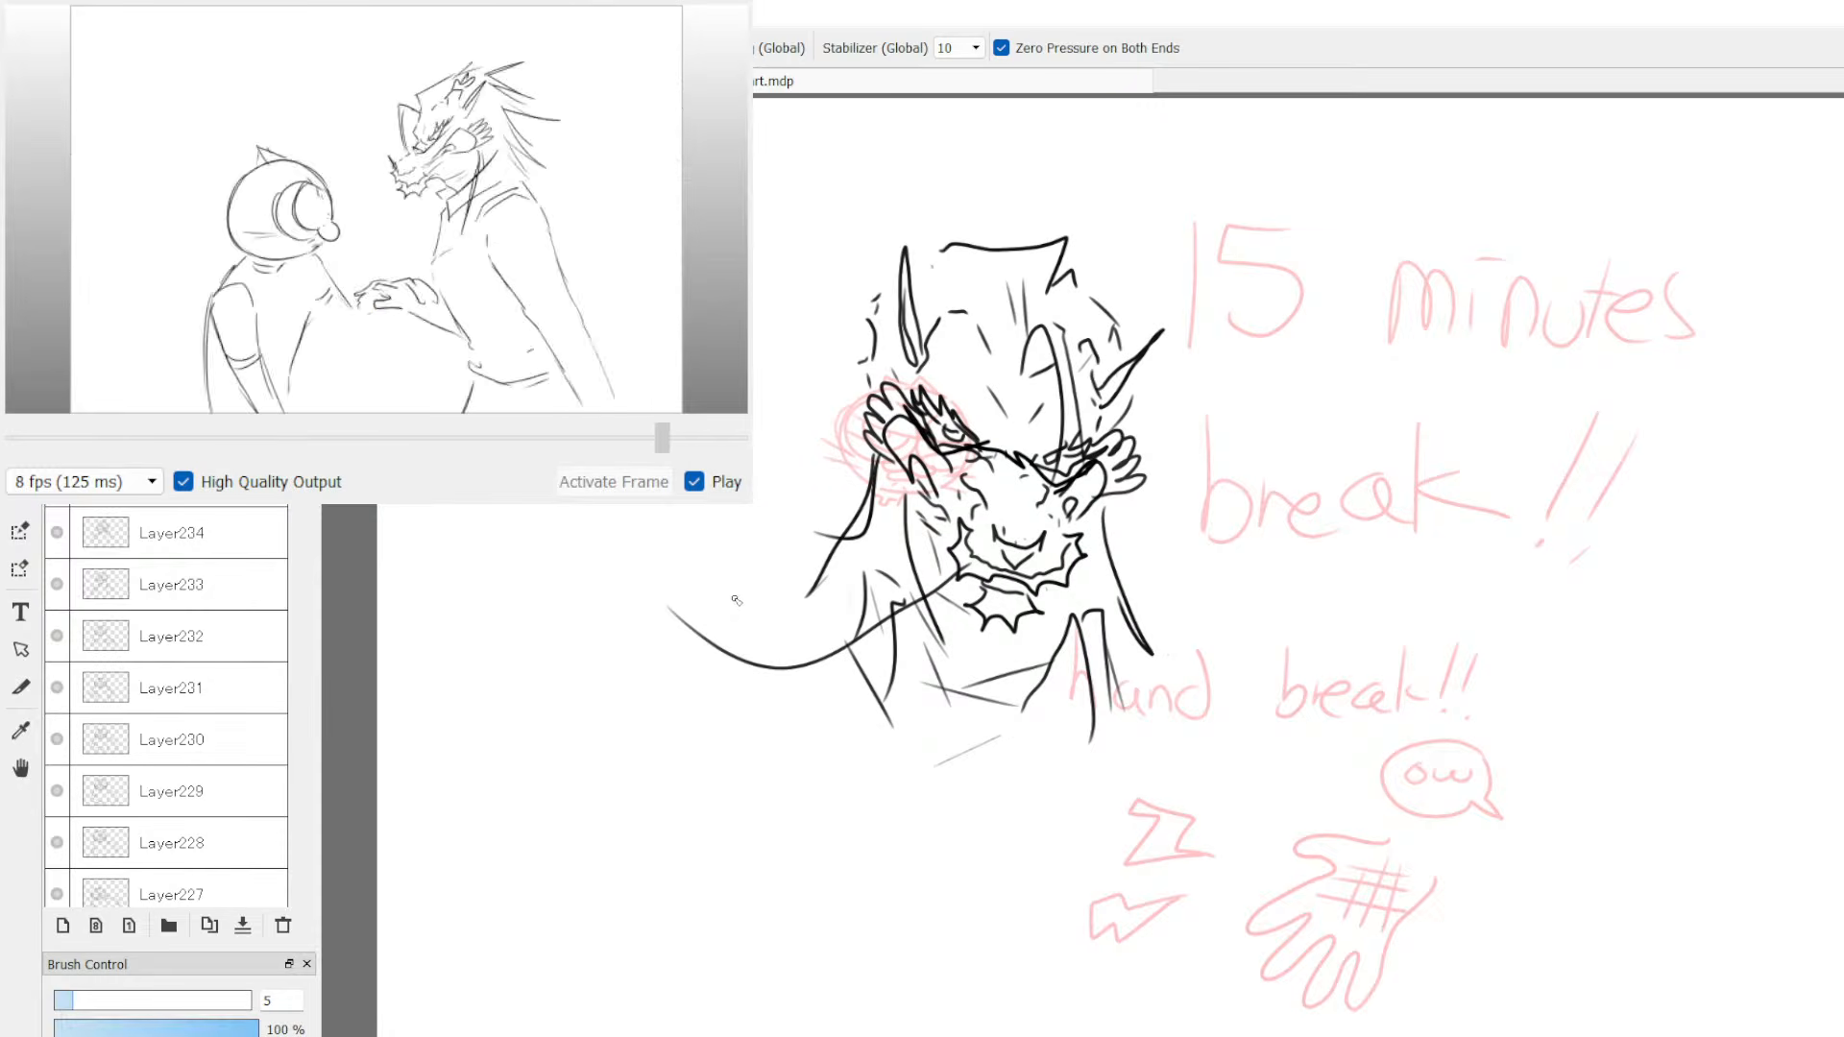
Step: Draw the matching right-hand whisker, and outline the creature's sloping shoulders on both sides of the collar
{"action": "mouse_move", "coordinate": [1079, 571]}
{"action": "left_mouse_down"}
{"action": "mouse_move", "coordinate": [1263, 563]}
{"action": "mouse_move", "coordinate": [1289, 516]}
{"action": "left_mouse_up"}
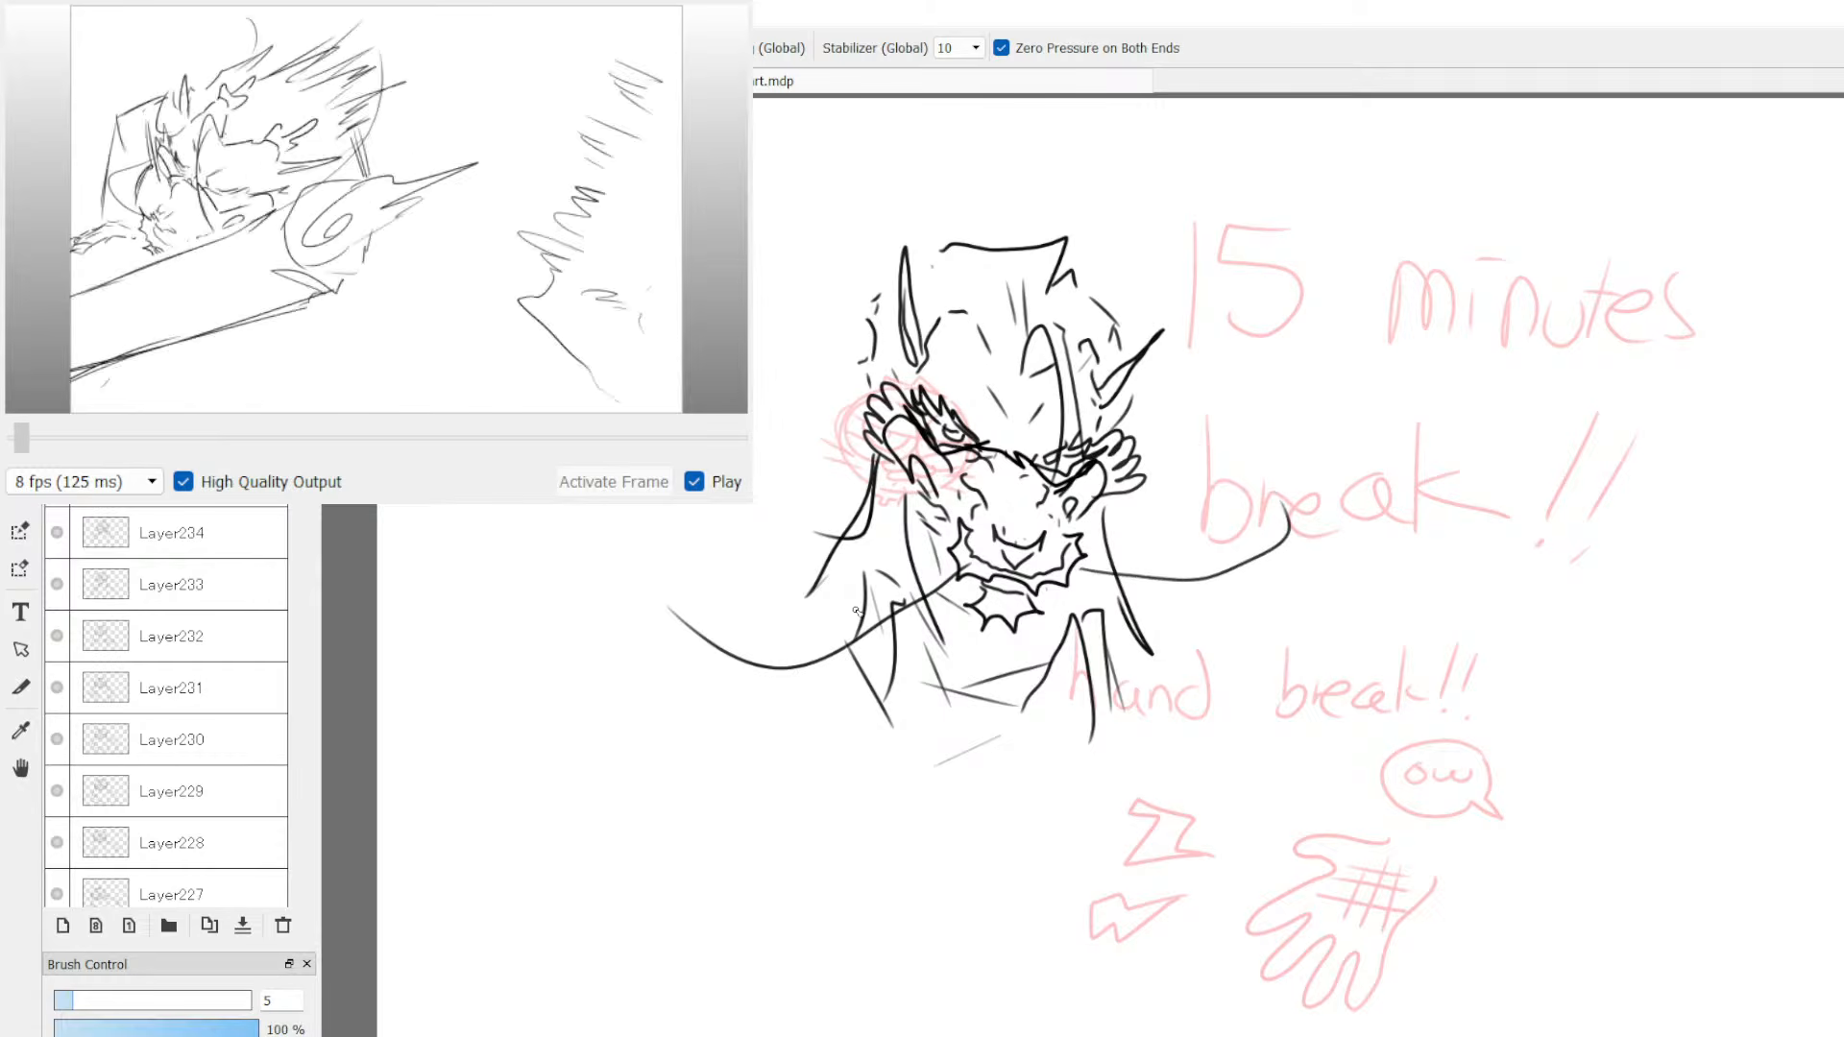
{"action": "mouse_move", "coordinate": [854, 625]}
{"action": "left_mouse_down"}
{"action": "mouse_move", "coordinate": [836, 595]}
{"action": "mouse_move", "coordinate": [771, 641]}
{"action": "left_mouse_up"}
{"action": "left_click_drag", "start_coordinate": [1126, 644], "coordinate": [1266, 678]}
{"action": "left_click_drag", "start_coordinate": [778, 636], "coordinate": [677, 687]}
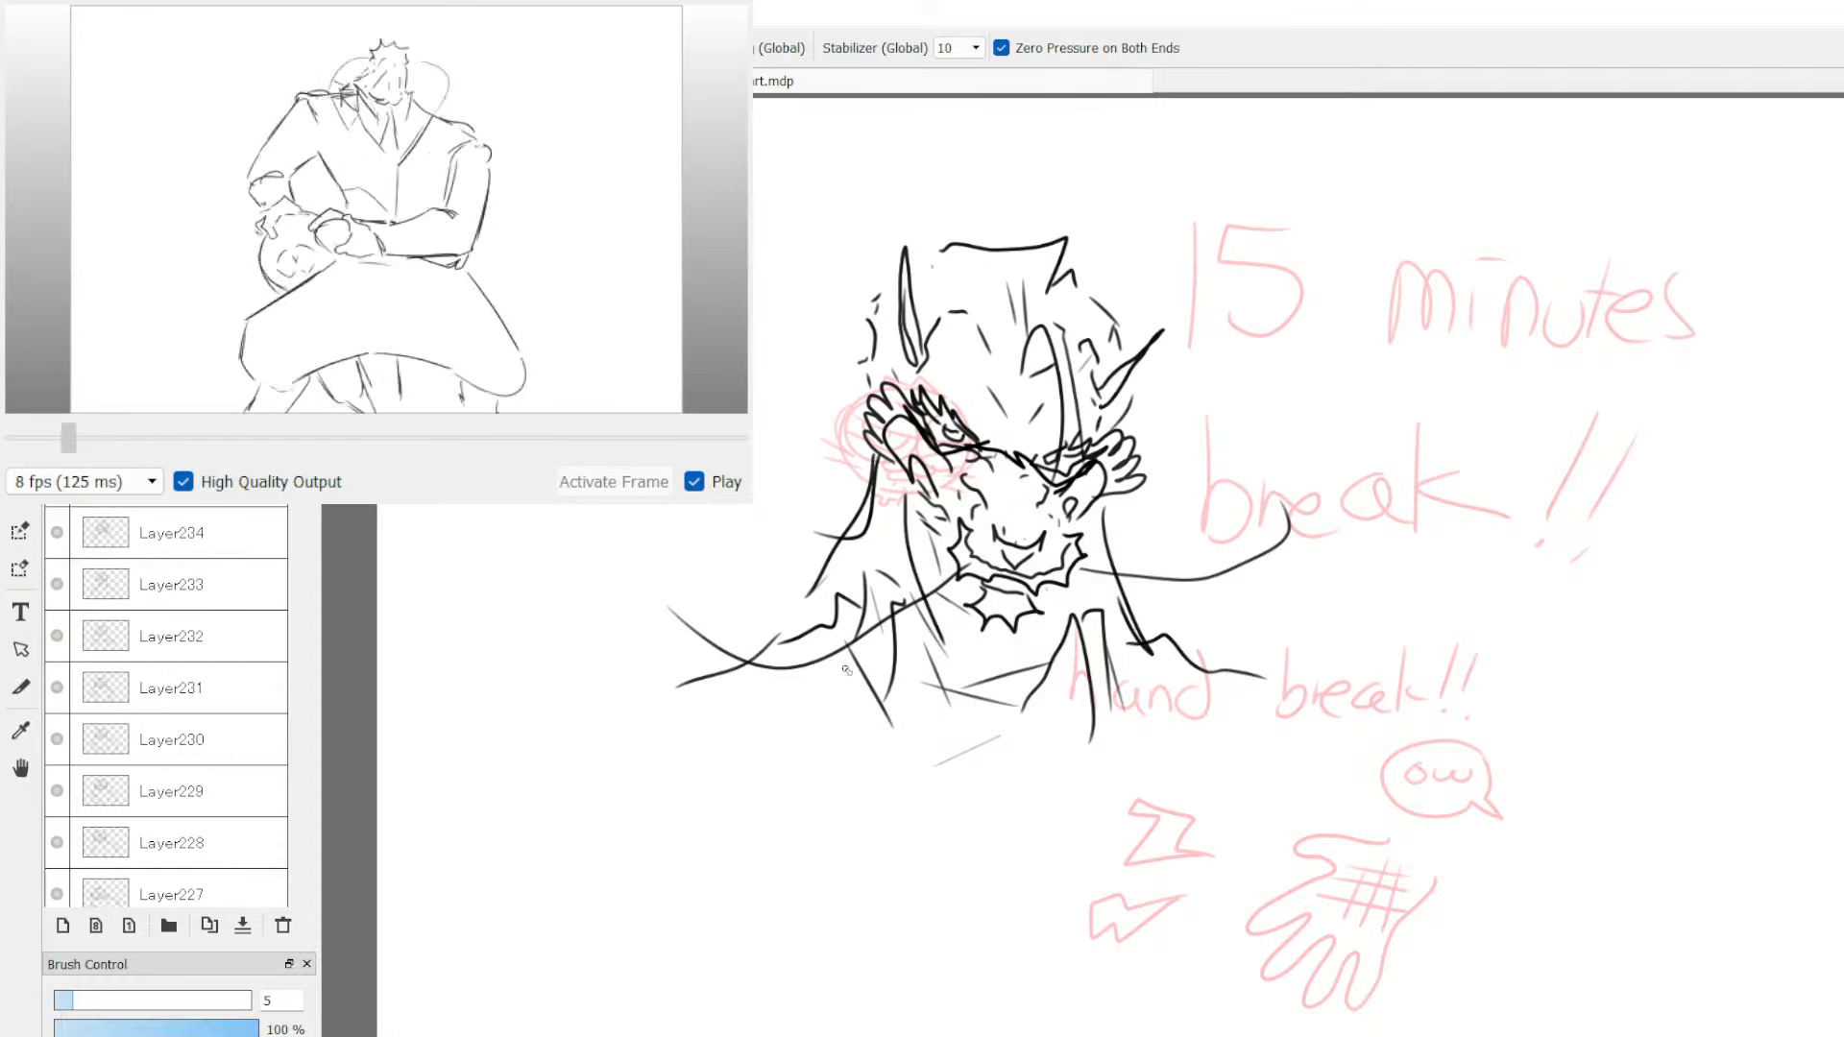
{"action": "left_click_drag", "start_coordinate": [853, 664], "coordinate": [738, 715]}
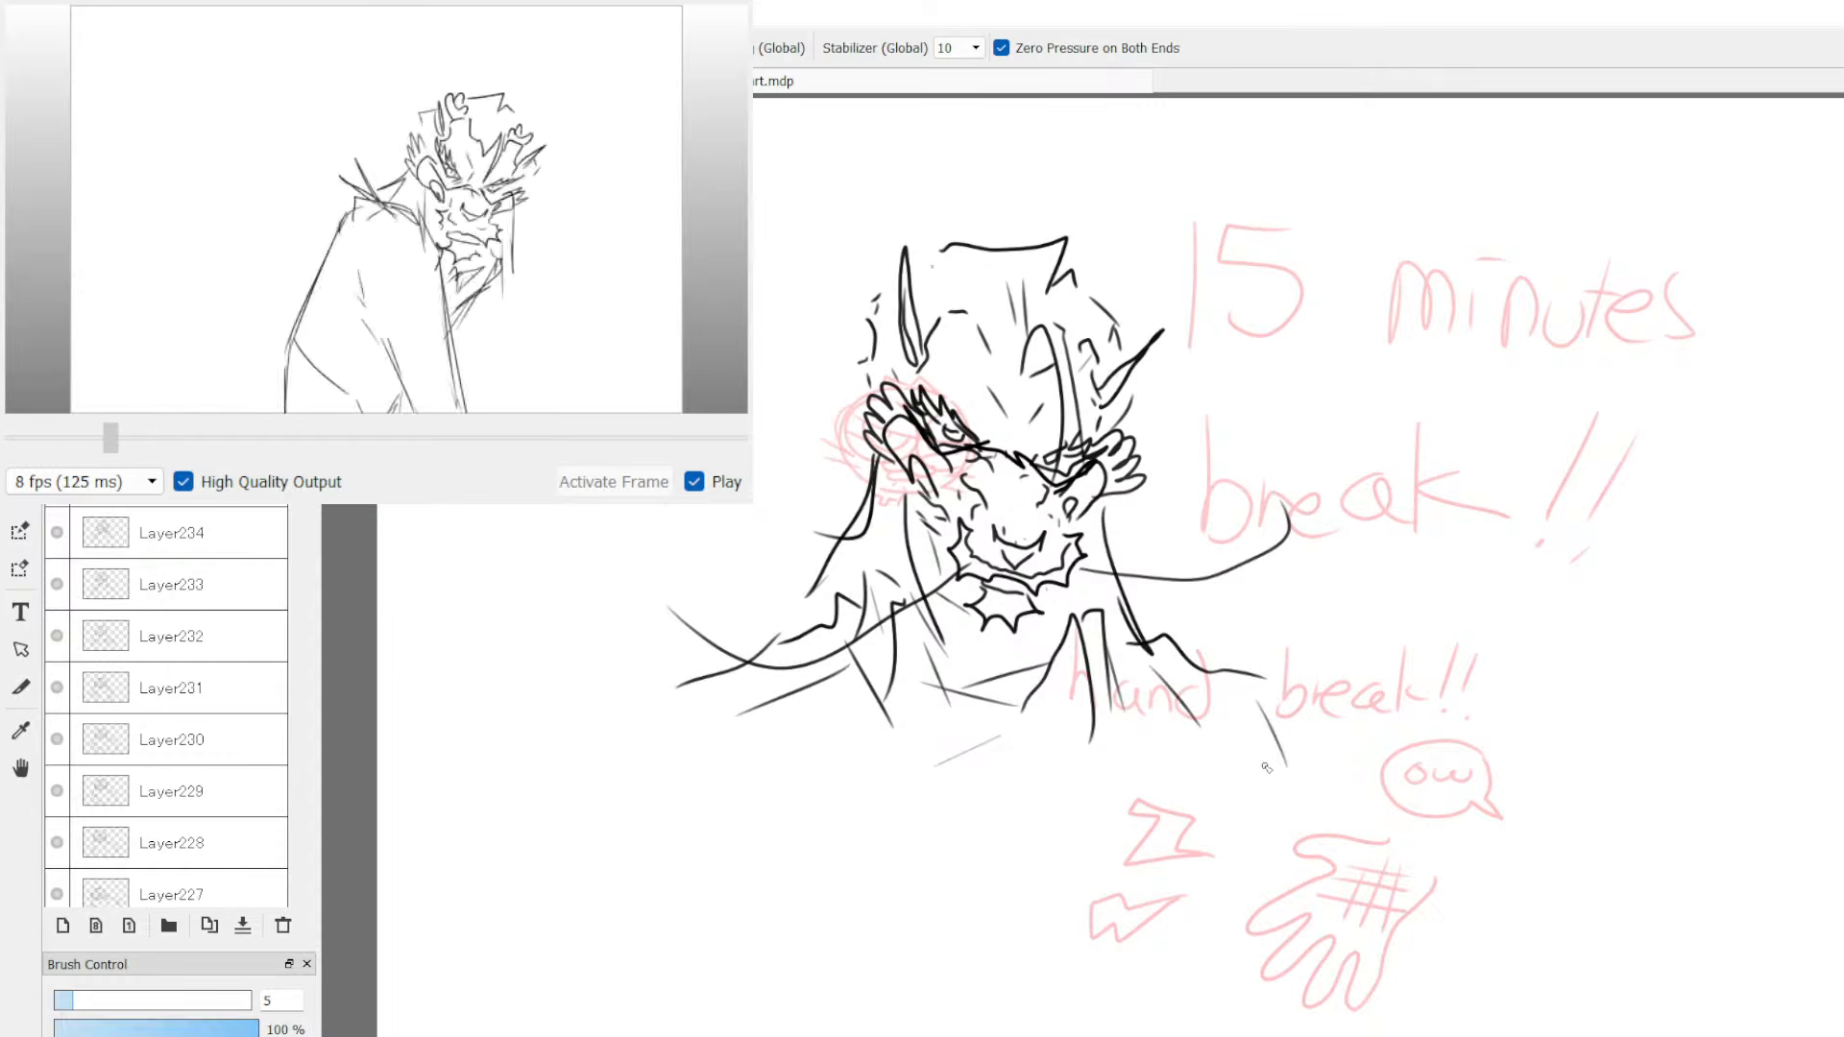
Step: Add sleeve folds and chest creases, round off the outer shoulders, and rough in faint lines across the lower torso
{"action": "left_click_drag", "start_coordinate": [699, 715], "coordinate": [773, 780]}
{"action": "left_click_drag", "start_coordinate": [718, 732], "coordinate": [783, 797]}
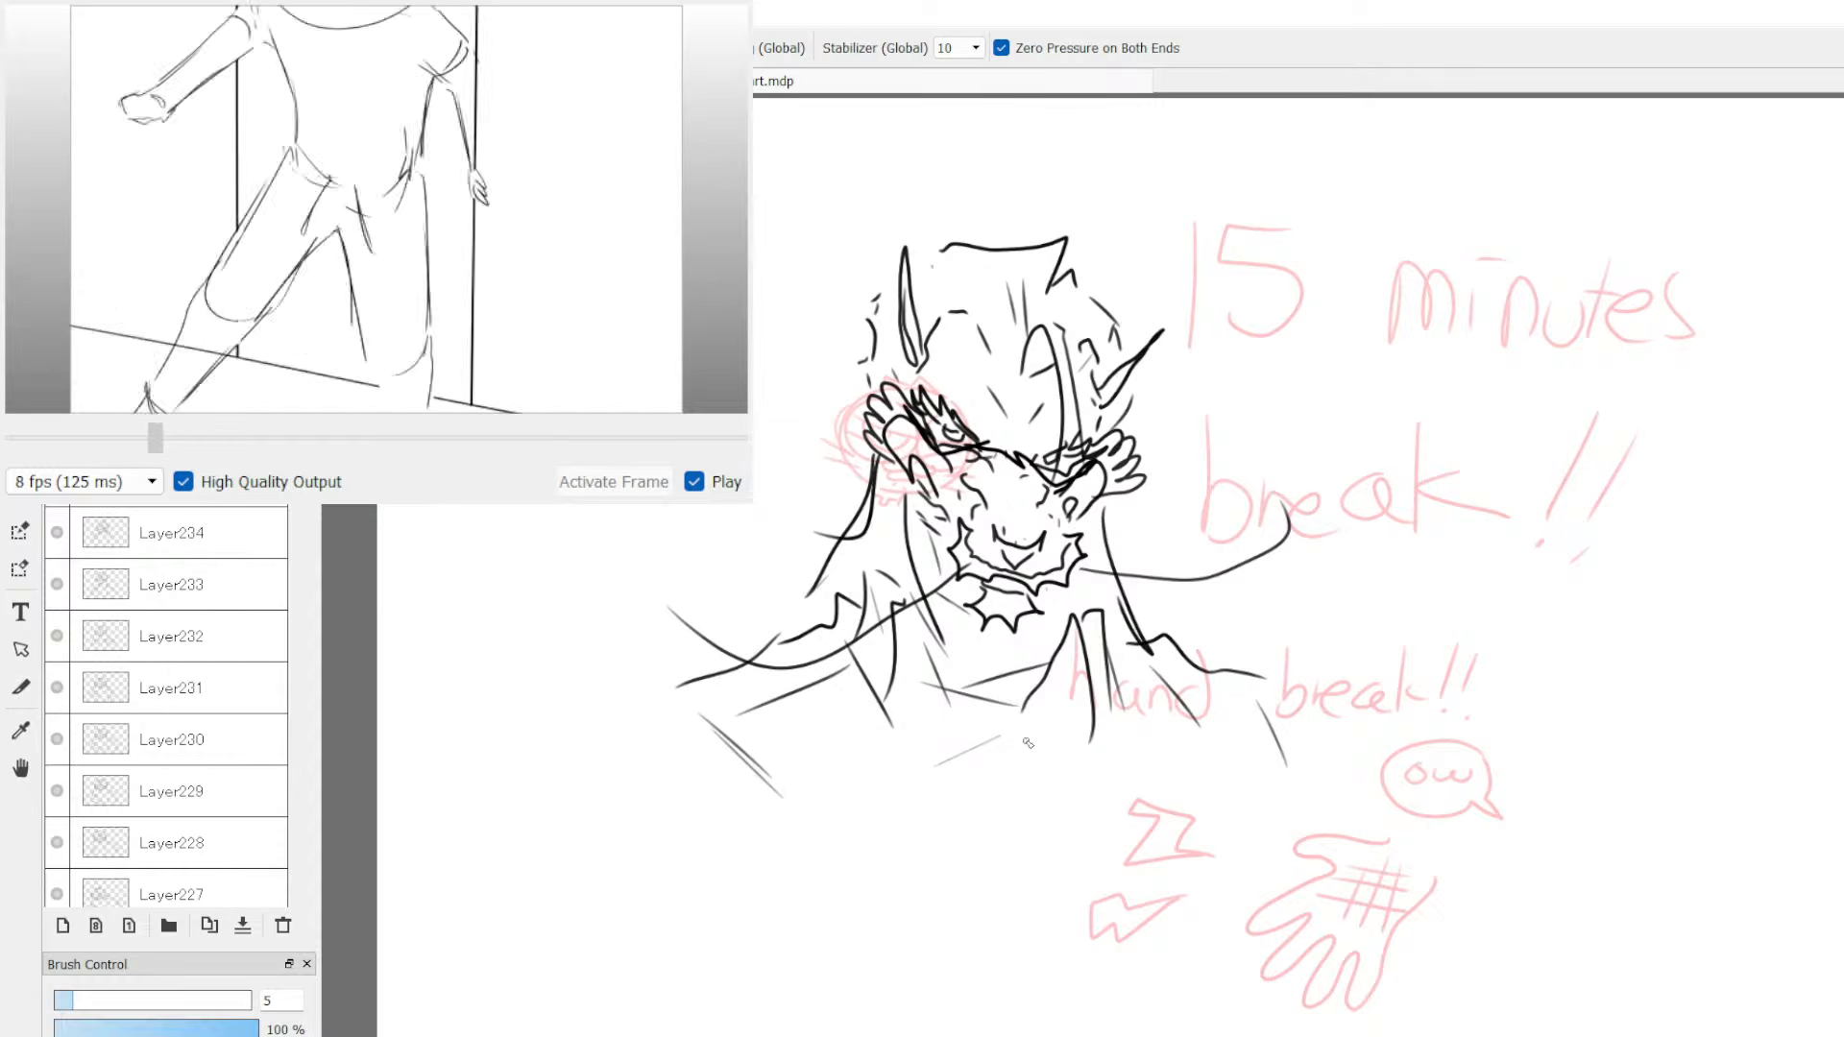
{"action": "left_click_drag", "start_coordinate": [984, 706], "coordinate": [1006, 736]}
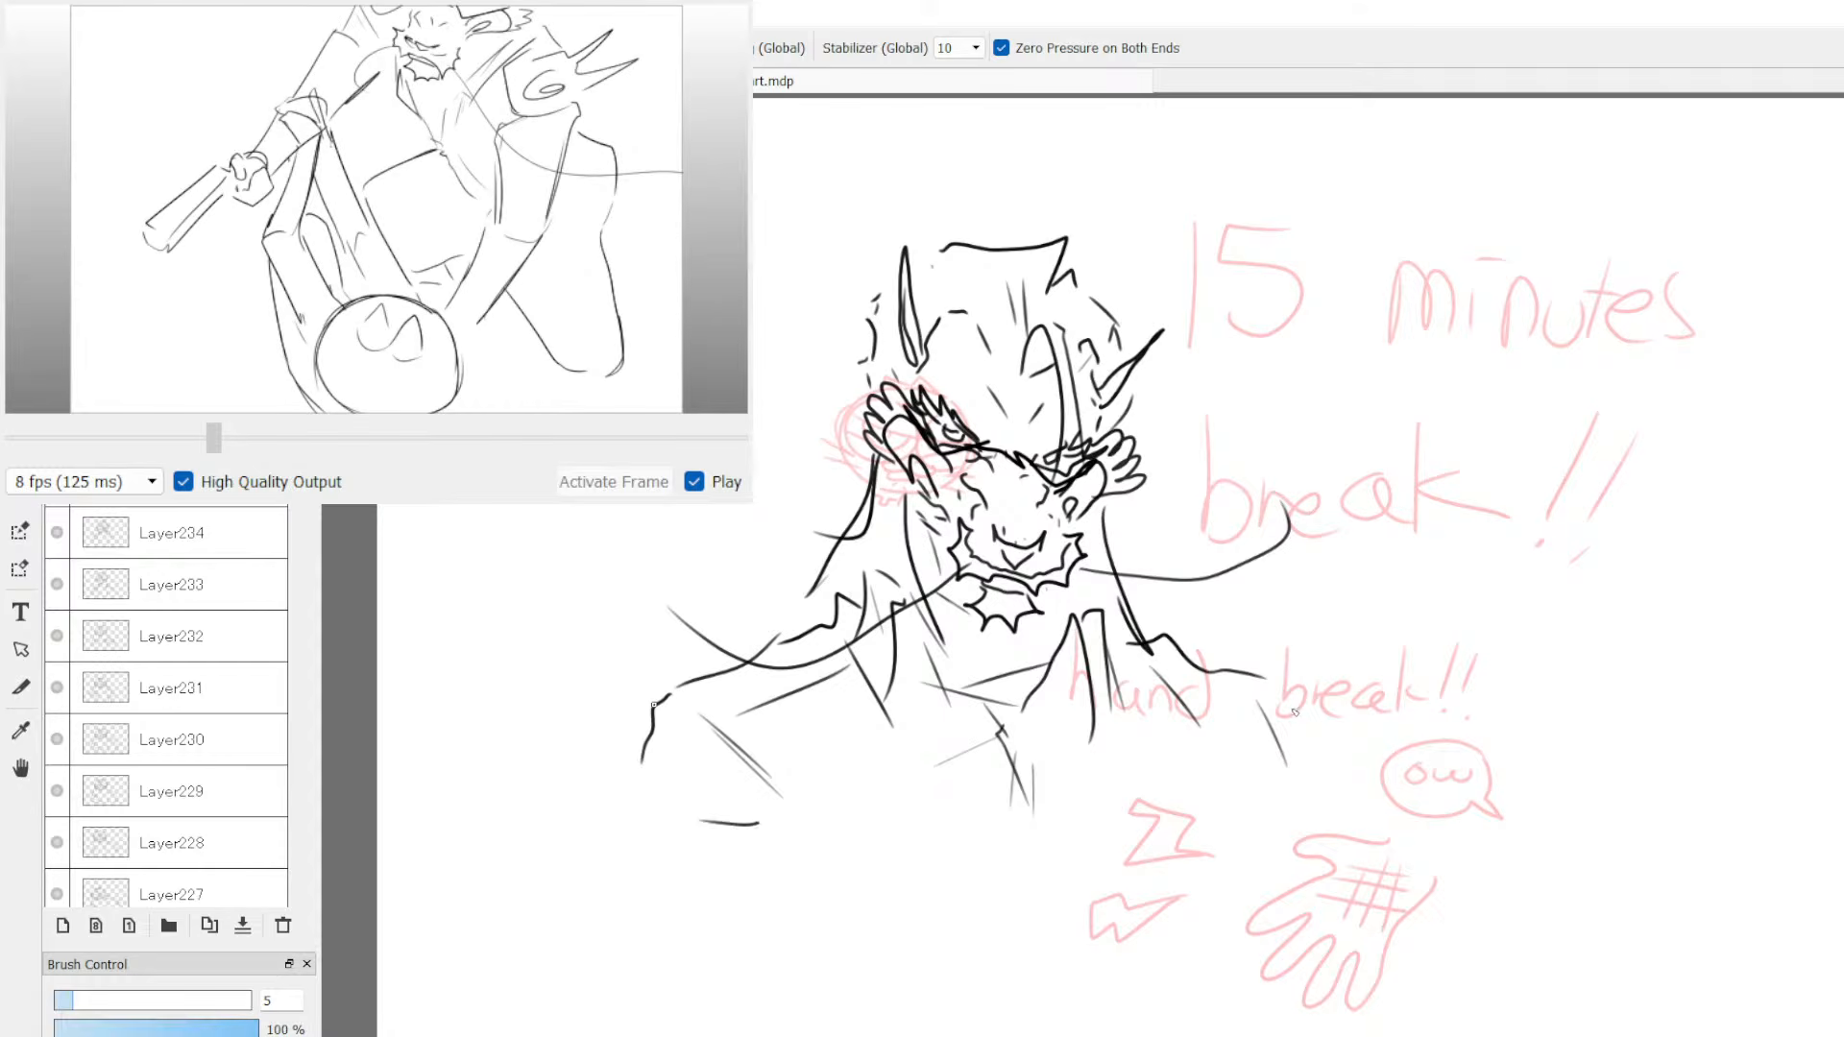
{"action": "left_click_drag", "start_coordinate": [673, 687], "coordinate": [783, 810]}
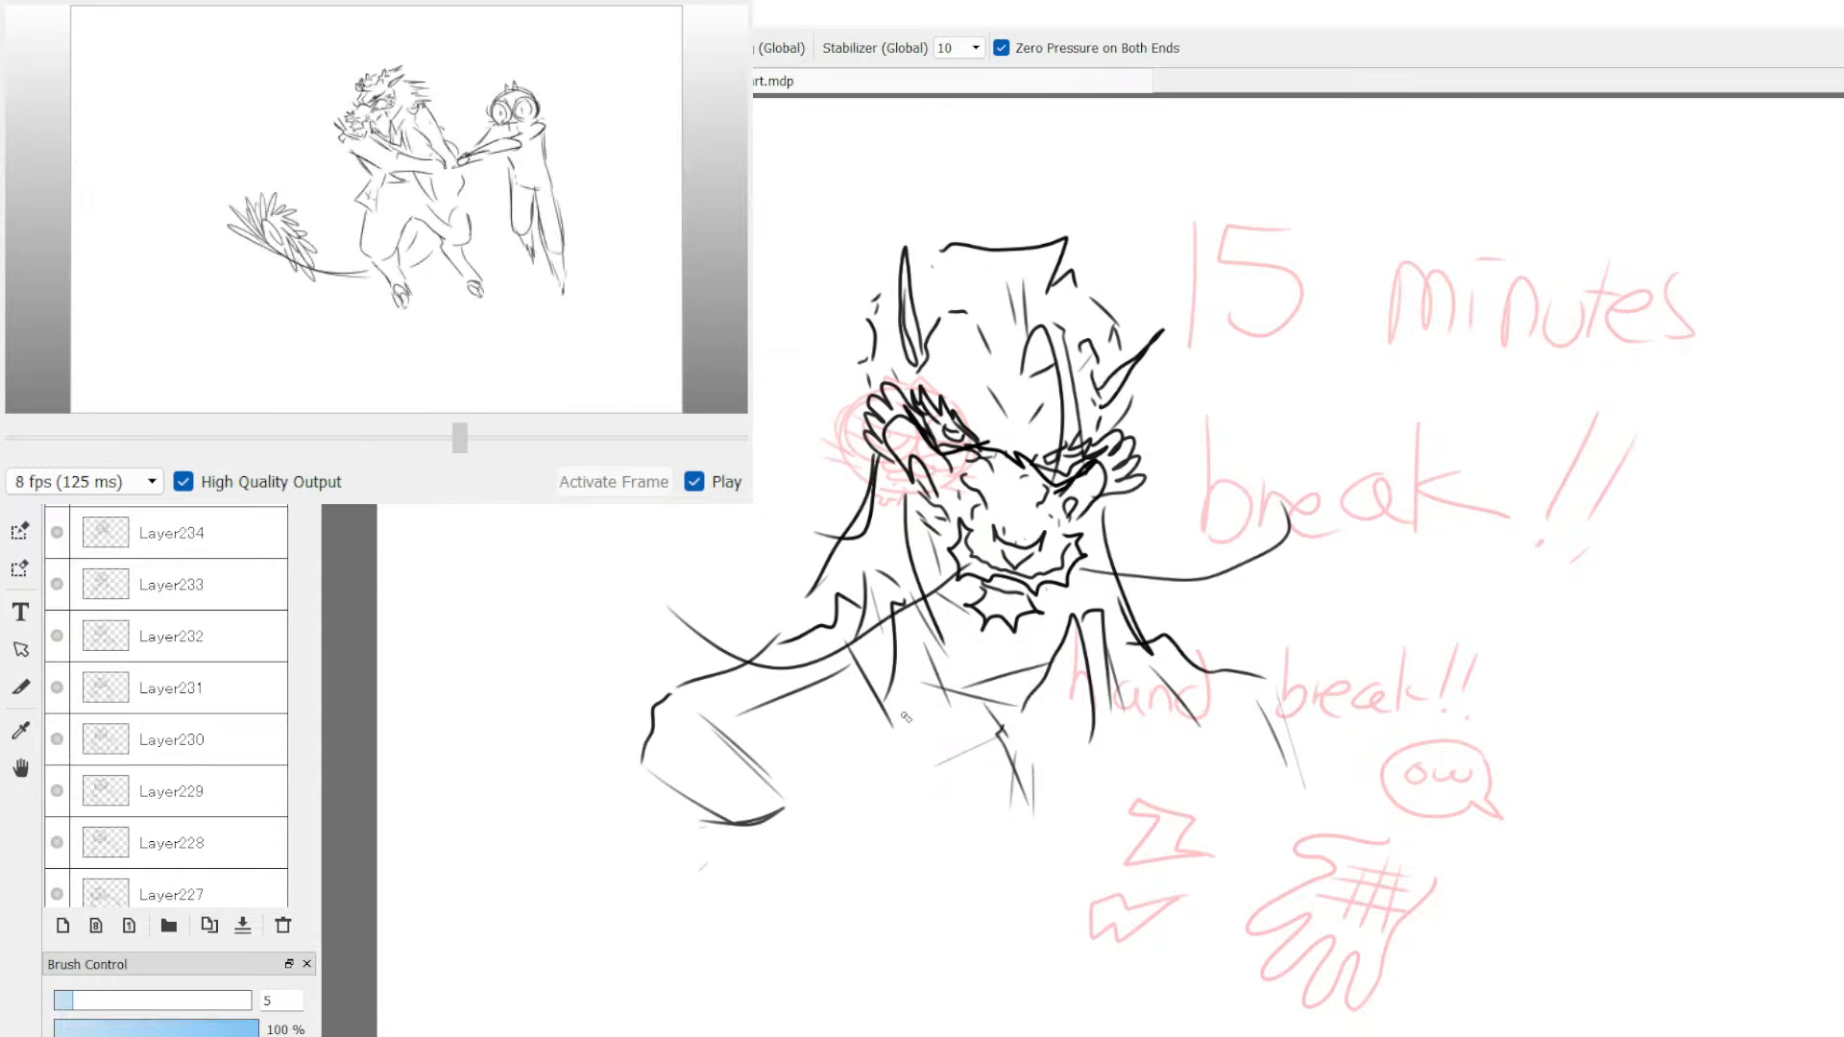
{"action": "left_click_drag", "start_coordinate": [1134, 776], "coordinate": [1084, 879]}
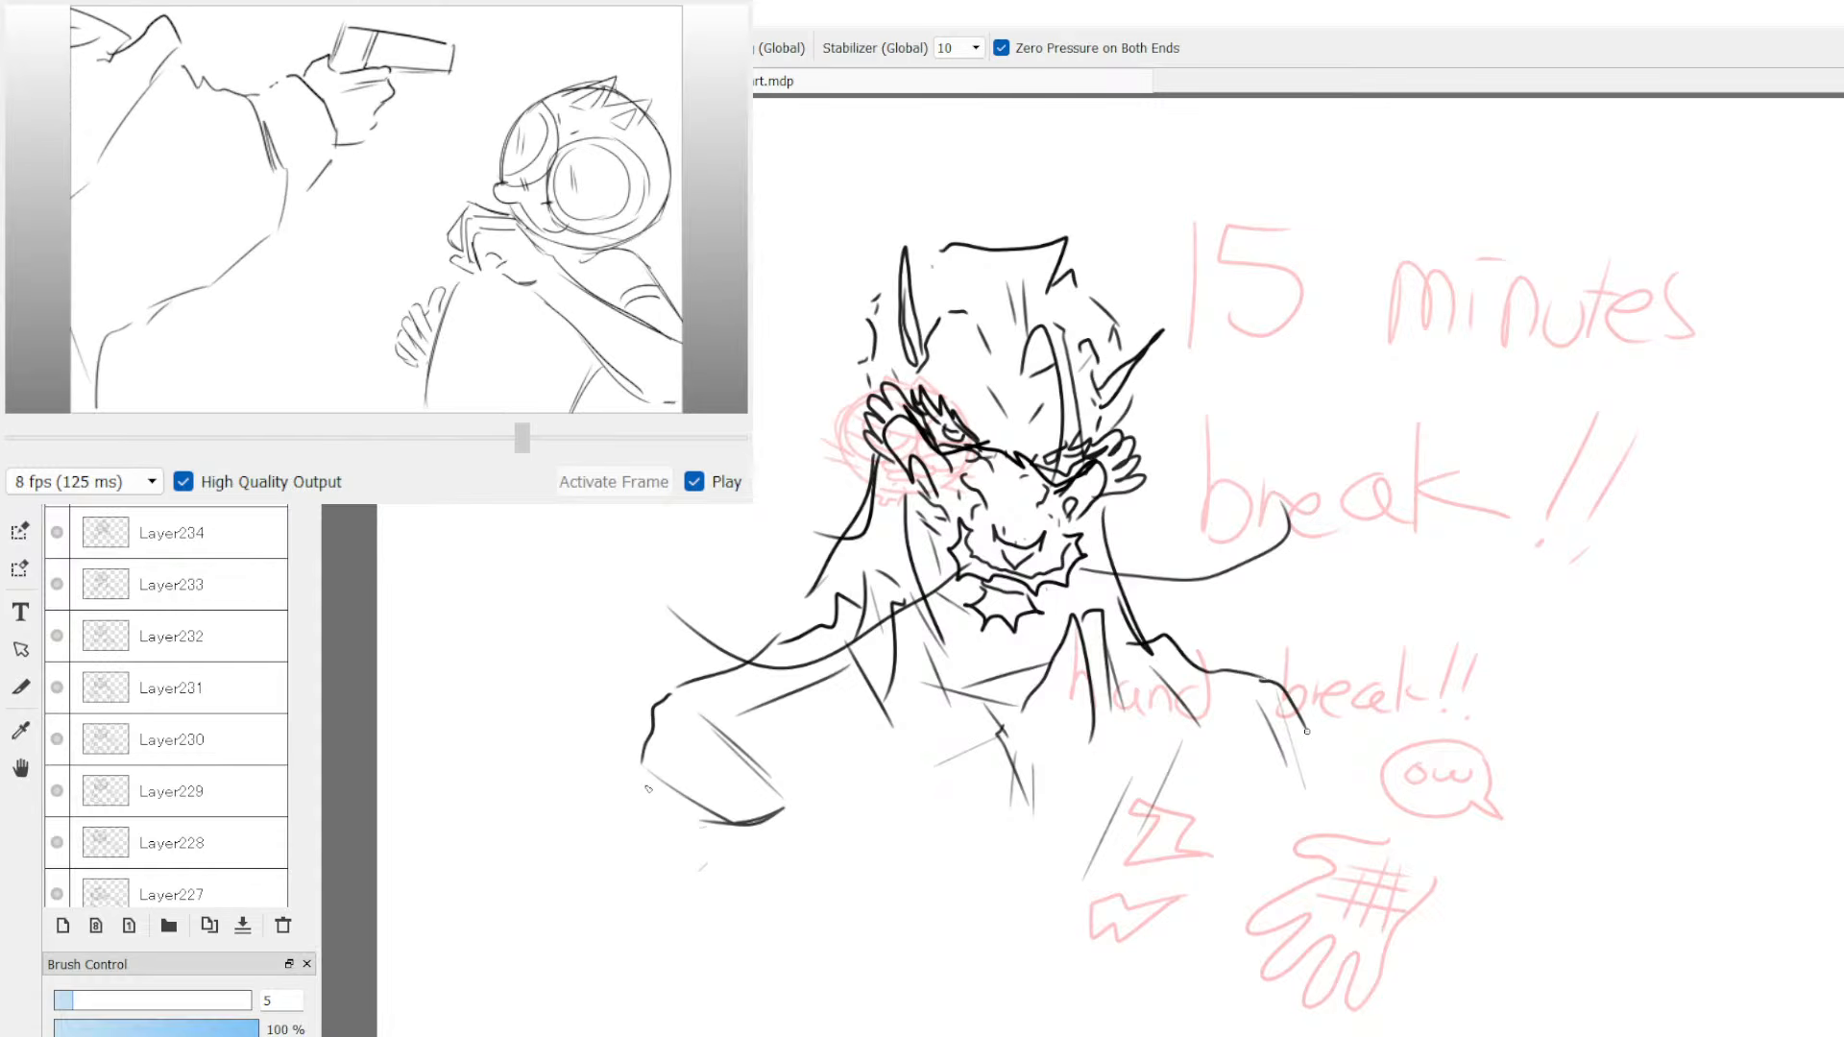
{"action": "mouse_move", "coordinate": [649, 788]}
{"action": "left_mouse_down"}
{"action": "mouse_move", "coordinate": [677, 881]}
{"action": "mouse_move", "coordinate": [1302, 817]}
{"action": "left_mouse_up"}
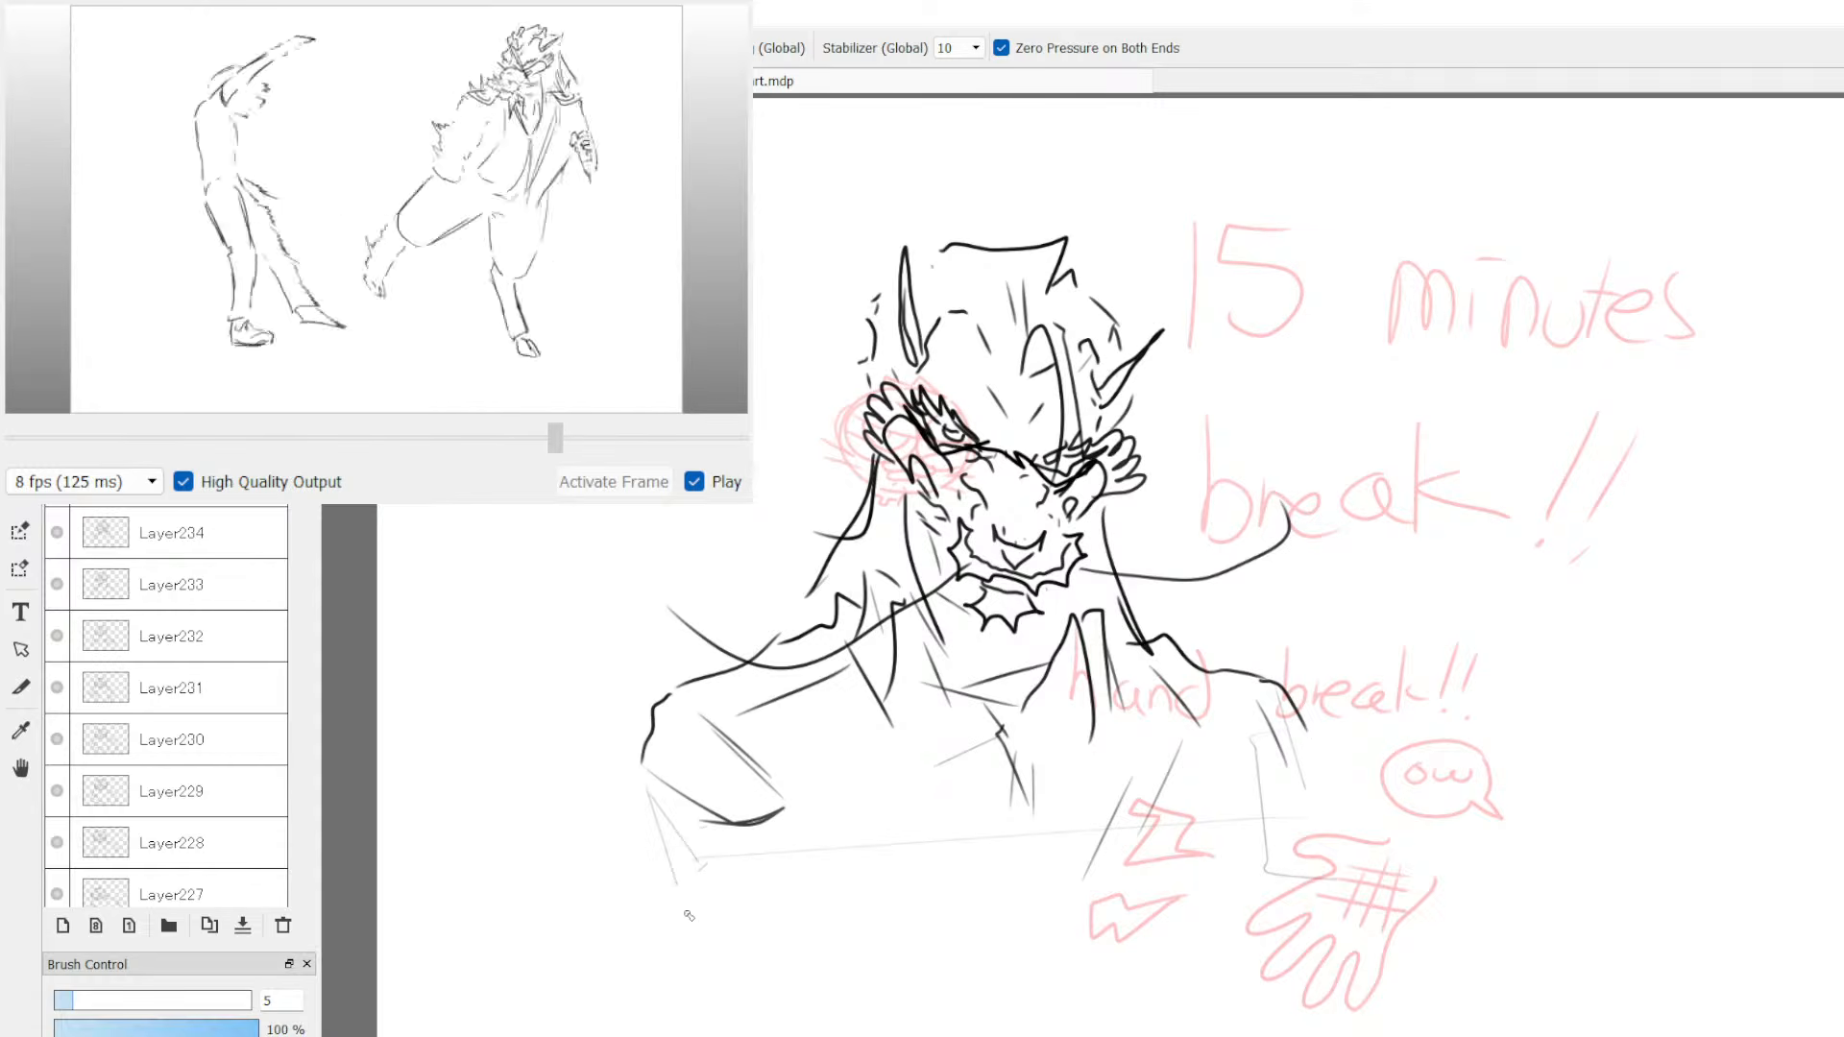
Step: Erase the faint horizontal line across the torso, the closed left-hand sleeve end and the stray lines on the right-hand side
{"action": "key", "text": "e"}
{"action": "mouse_move", "coordinate": [706, 860]}
{"action": "left_mouse_down"}
{"action": "mouse_move", "coordinate": [655, 807]}
{"action": "mouse_move", "coordinate": [678, 882]}
{"action": "left_mouse_up"}
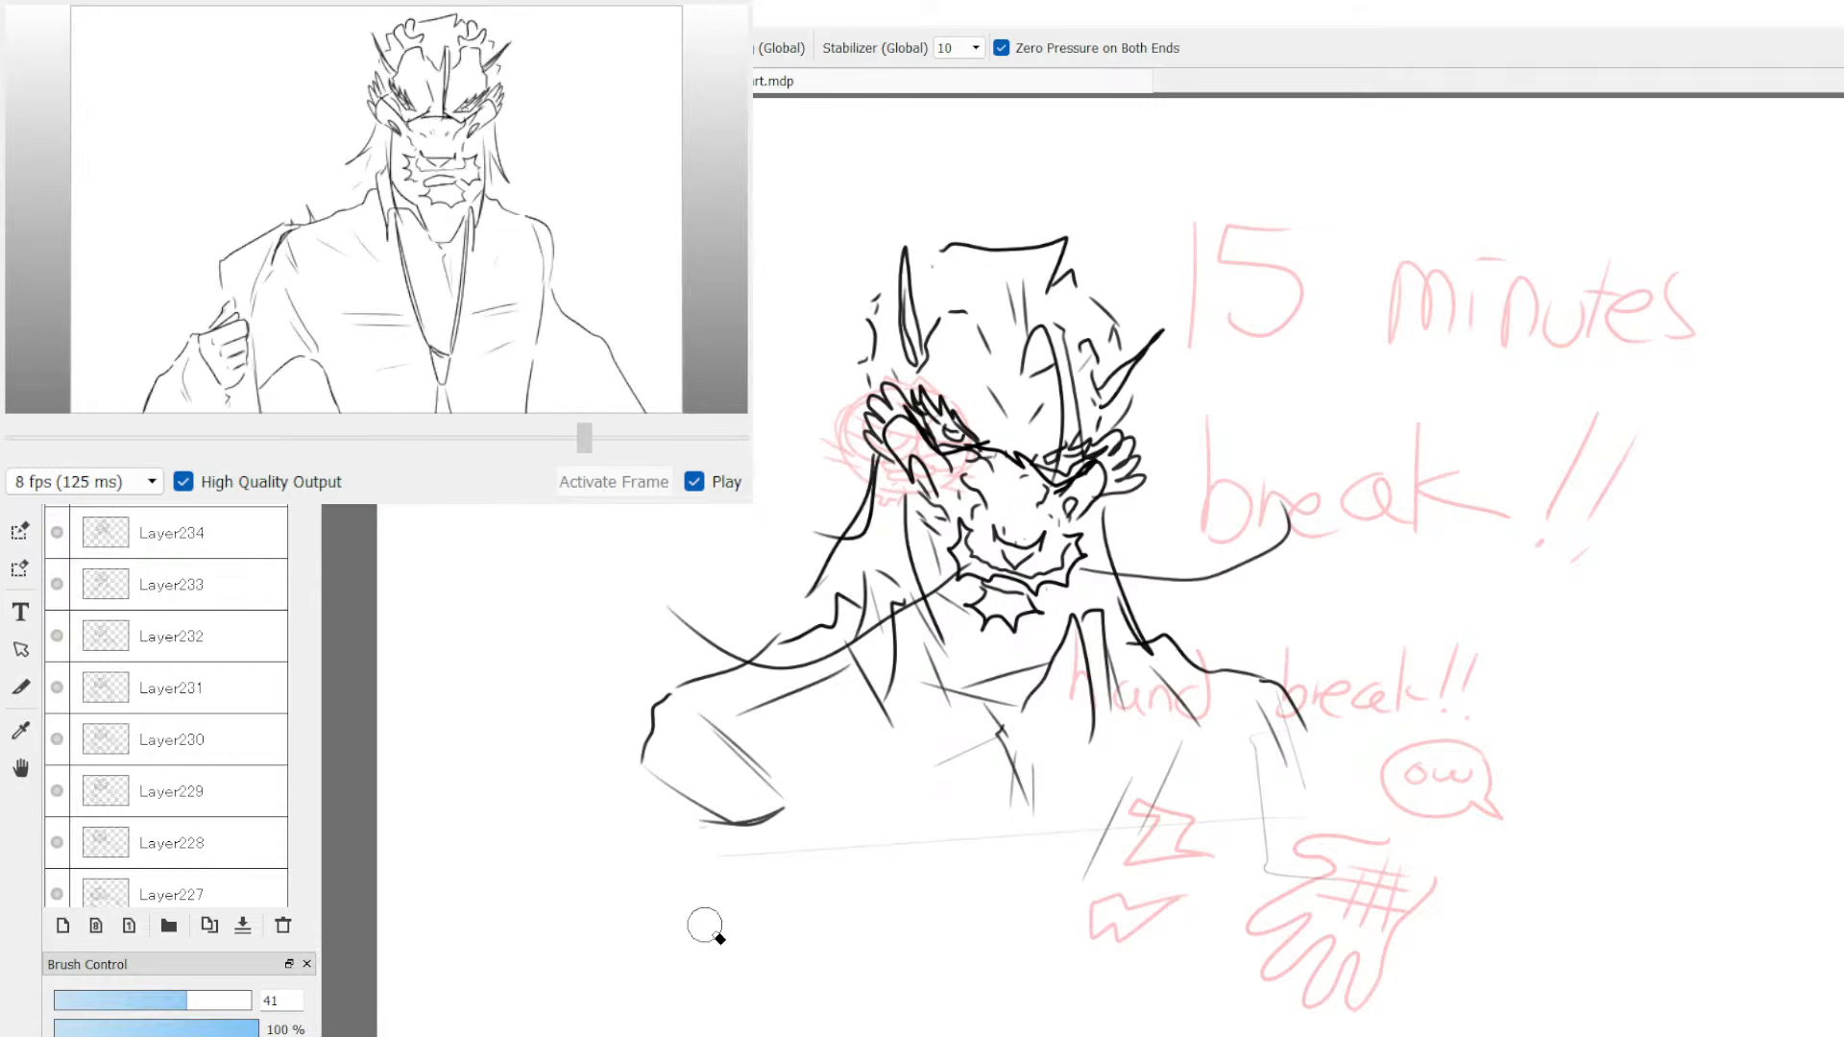
{"action": "left_click_drag", "start_coordinate": [844, 848], "coordinate": [1021, 846]}
{"action": "mouse_move", "coordinate": [884, 870]}
{"action": "left_mouse_down"}
{"action": "mouse_move", "coordinate": [717, 792]}
{"action": "mouse_move", "coordinate": [723, 822]}
{"action": "mouse_move", "coordinate": [709, 814]}
{"action": "mouse_move", "coordinate": [754, 826]}
{"action": "mouse_move", "coordinate": [1002, 802]}
{"action": "mouse_move", "coordinate": [998, 852]}
{"action": "mouse_move", "coordinate": [1063, 847]}
{"action": "mouse_move", "coordinate": [1070, 816]}
{"action": "mouse_move", "coordinate": [1131, 884]}
{"action": "left_mouse_up"}
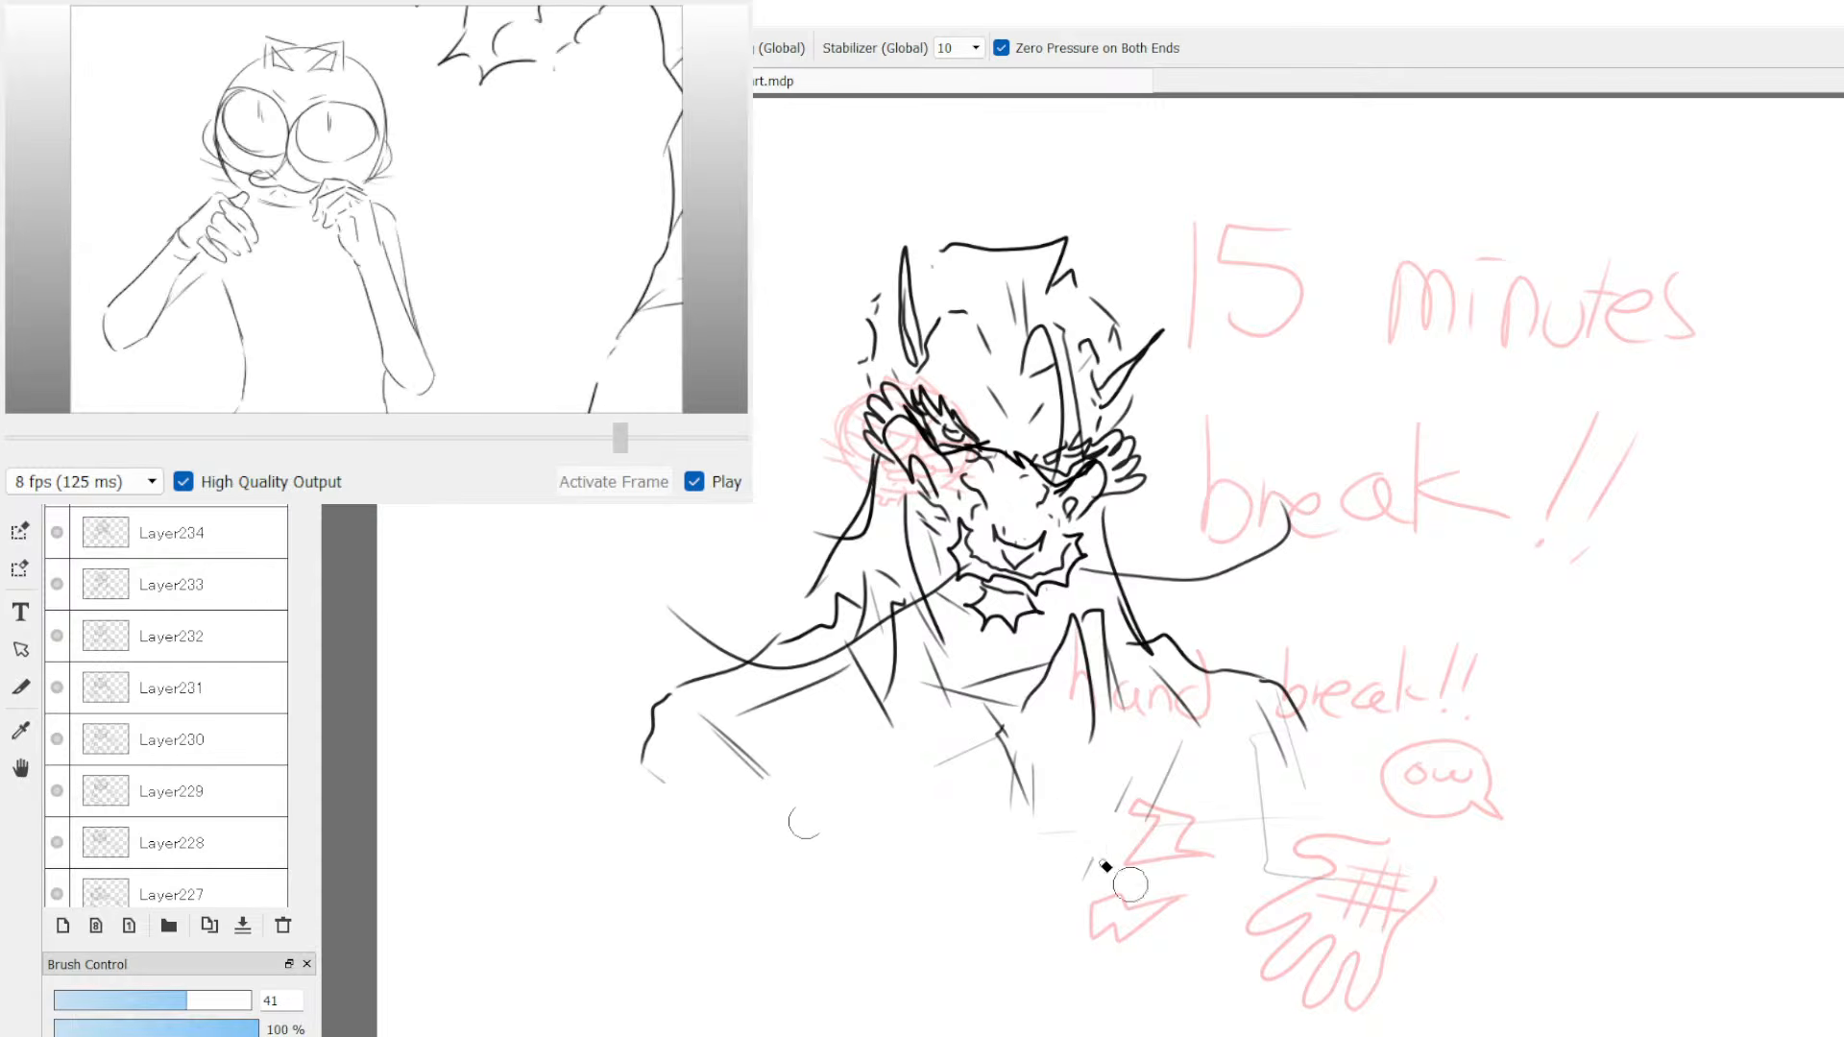
{"action": "mouse_move", "coordinate": [1251, 824]}
{"action": "left_mouse_down"}
{"action": "mouse_move", "coordinate": [1304, 818]}
{"action": "mouse_move", "coordinate": [1252, 880]}
{"action": "left_mouse_up"}
Step: Draw the creature's long left-hand sleeve down to the canvas edge, with light vertical fold lines over the torso and right-hand arm
{"action": "key", "text": "b"}
{"action": "left_click_drag", "start_coordinate": [1025, 878], "coordinate": [1053, 966]}
{"action": "left_click_drag", "start_coordinate": [636, 778], "coordinate": [661, 898]}
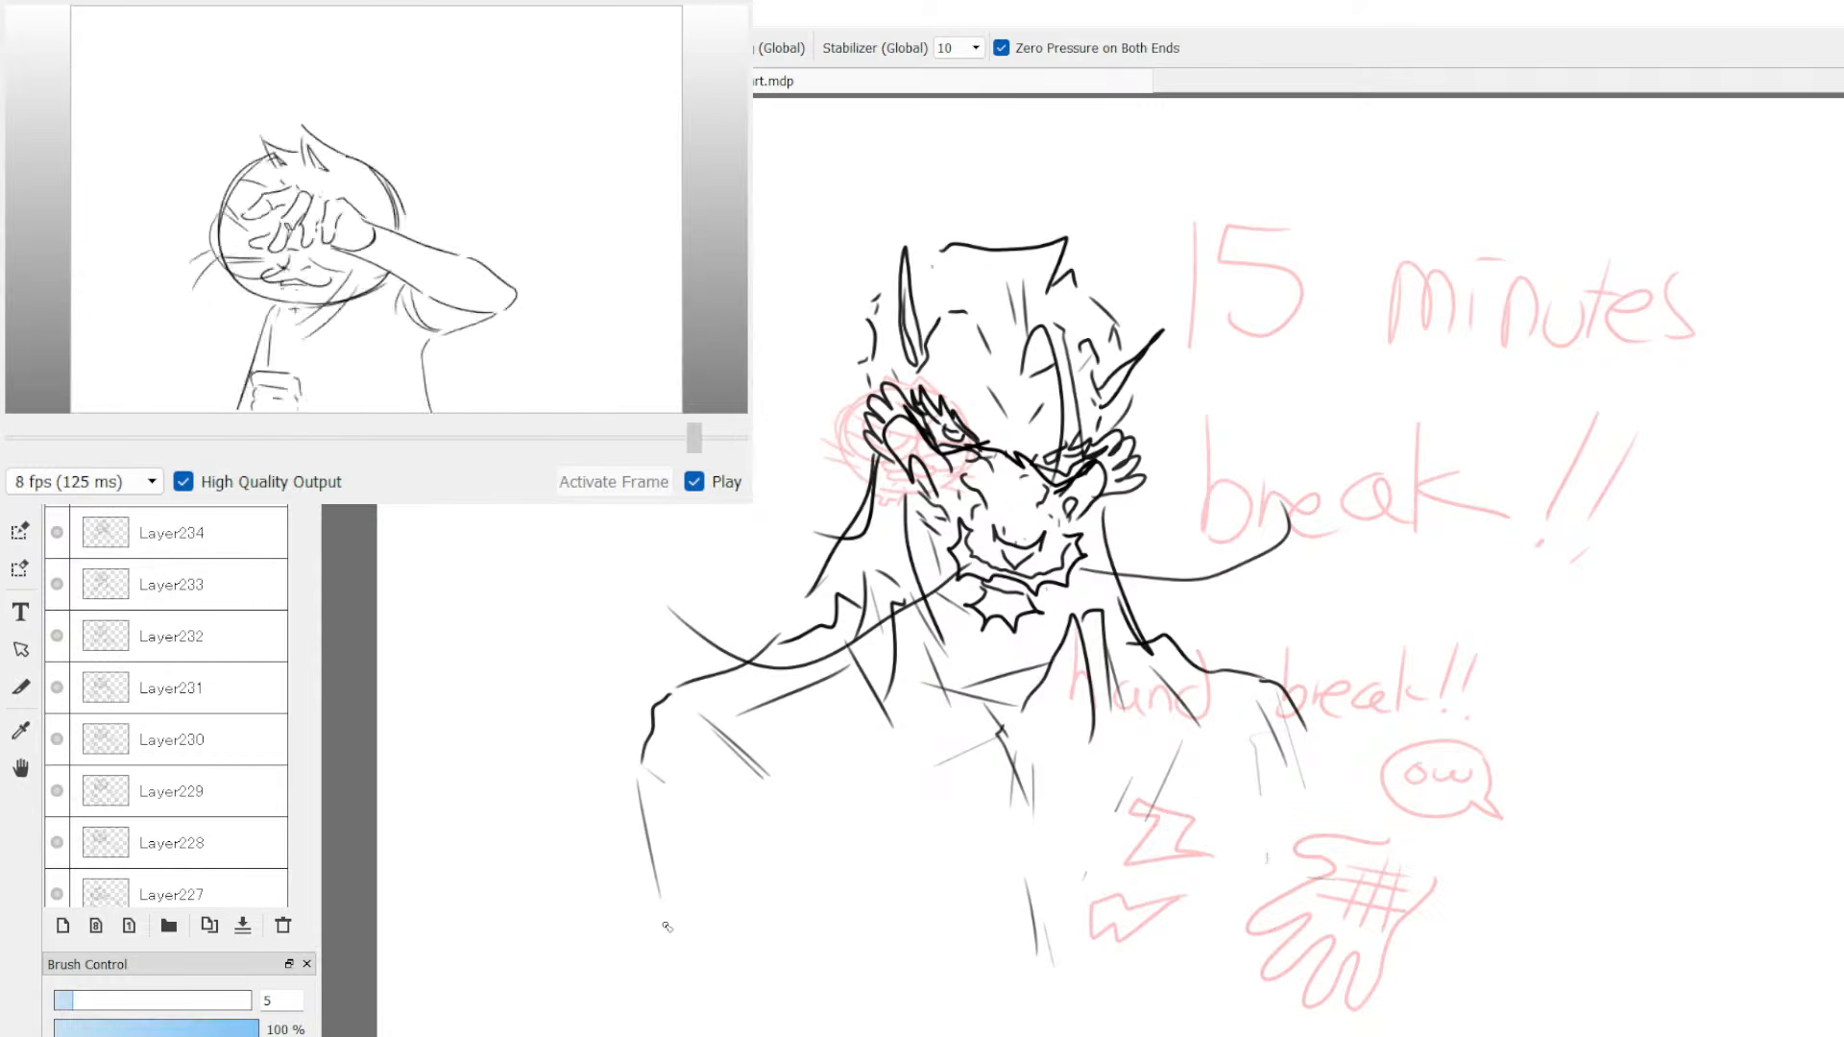
{"action": "mouse_move", "coordinate": [780, 876]}
{"action": "left_mouse_down"}
{"action": "mouse_move", "coordinate": [775, 940]}
{"action": "mouse_move", "coordinate": [831, 1004]}
{"action": "left_mouse_up"}
{"action": "left_click_drag", "start_coordinate": [1281, 847], "coordinate": [1284, 940]}
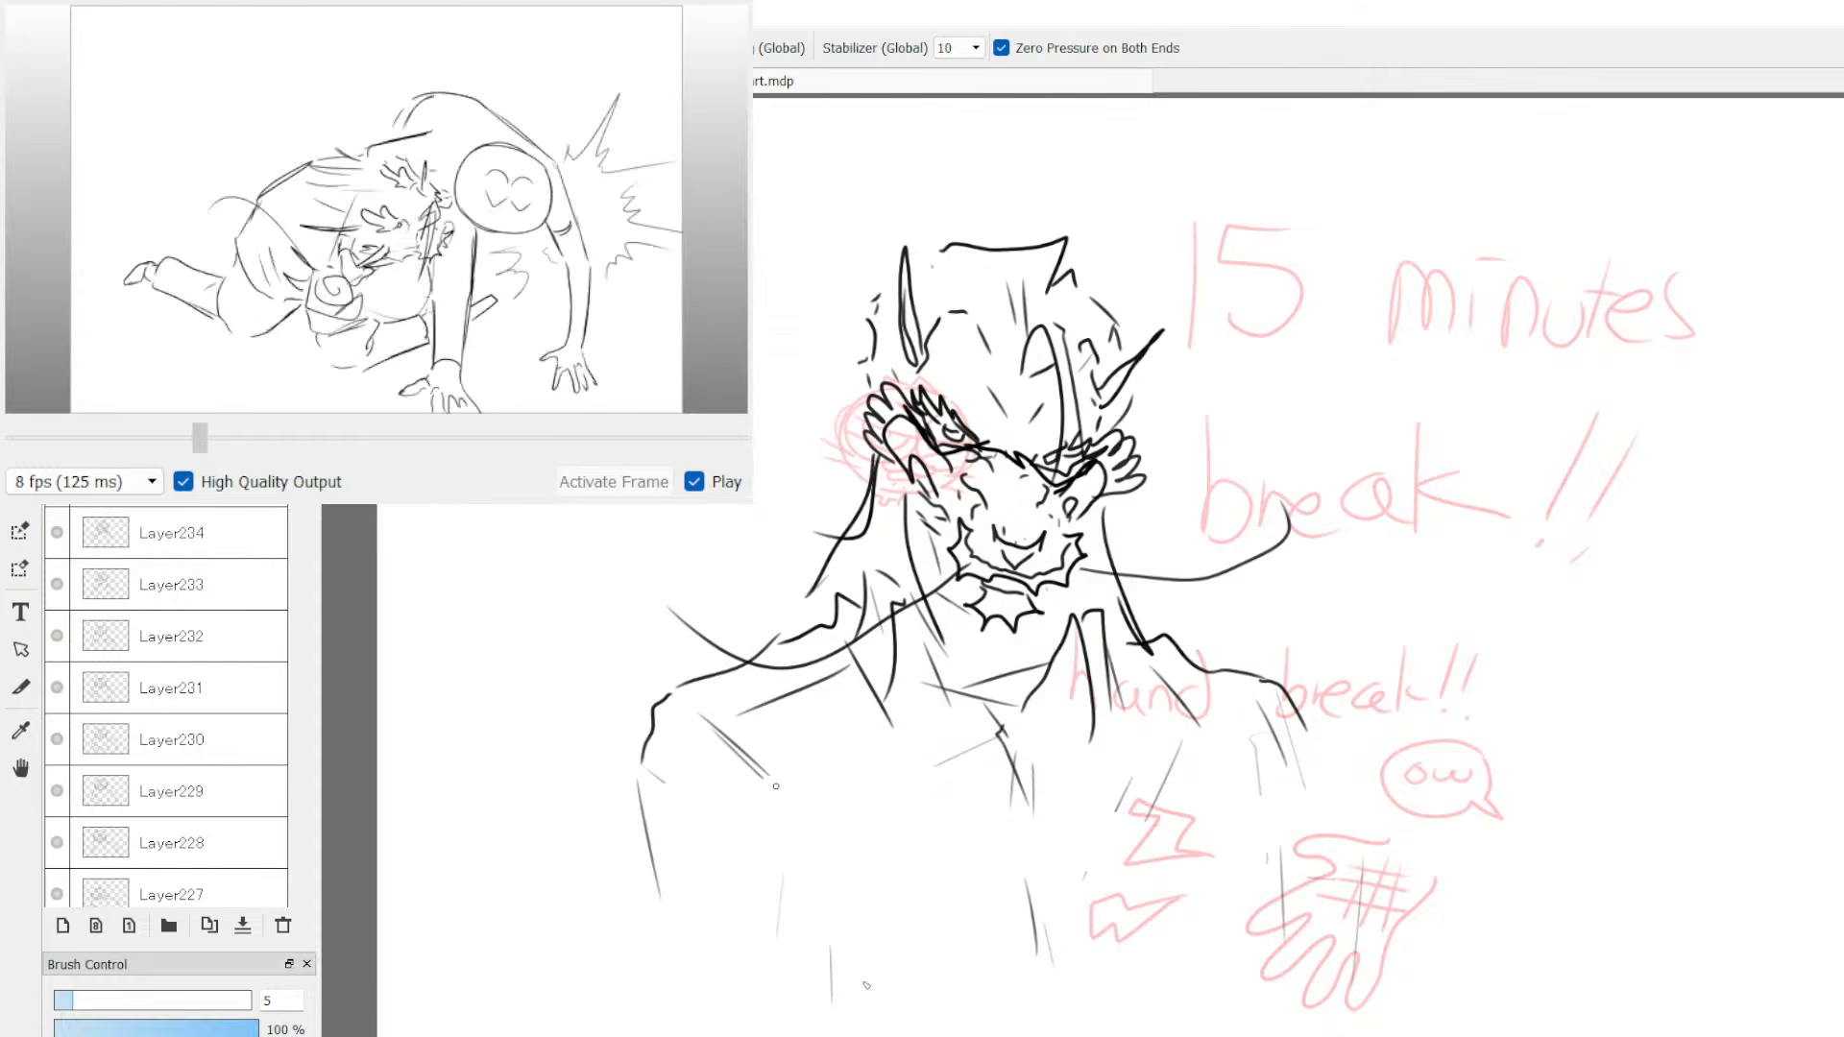
{"action": "left_click_drag", "start_coordinate": [853, 885], "coordinate": [852, 946]}
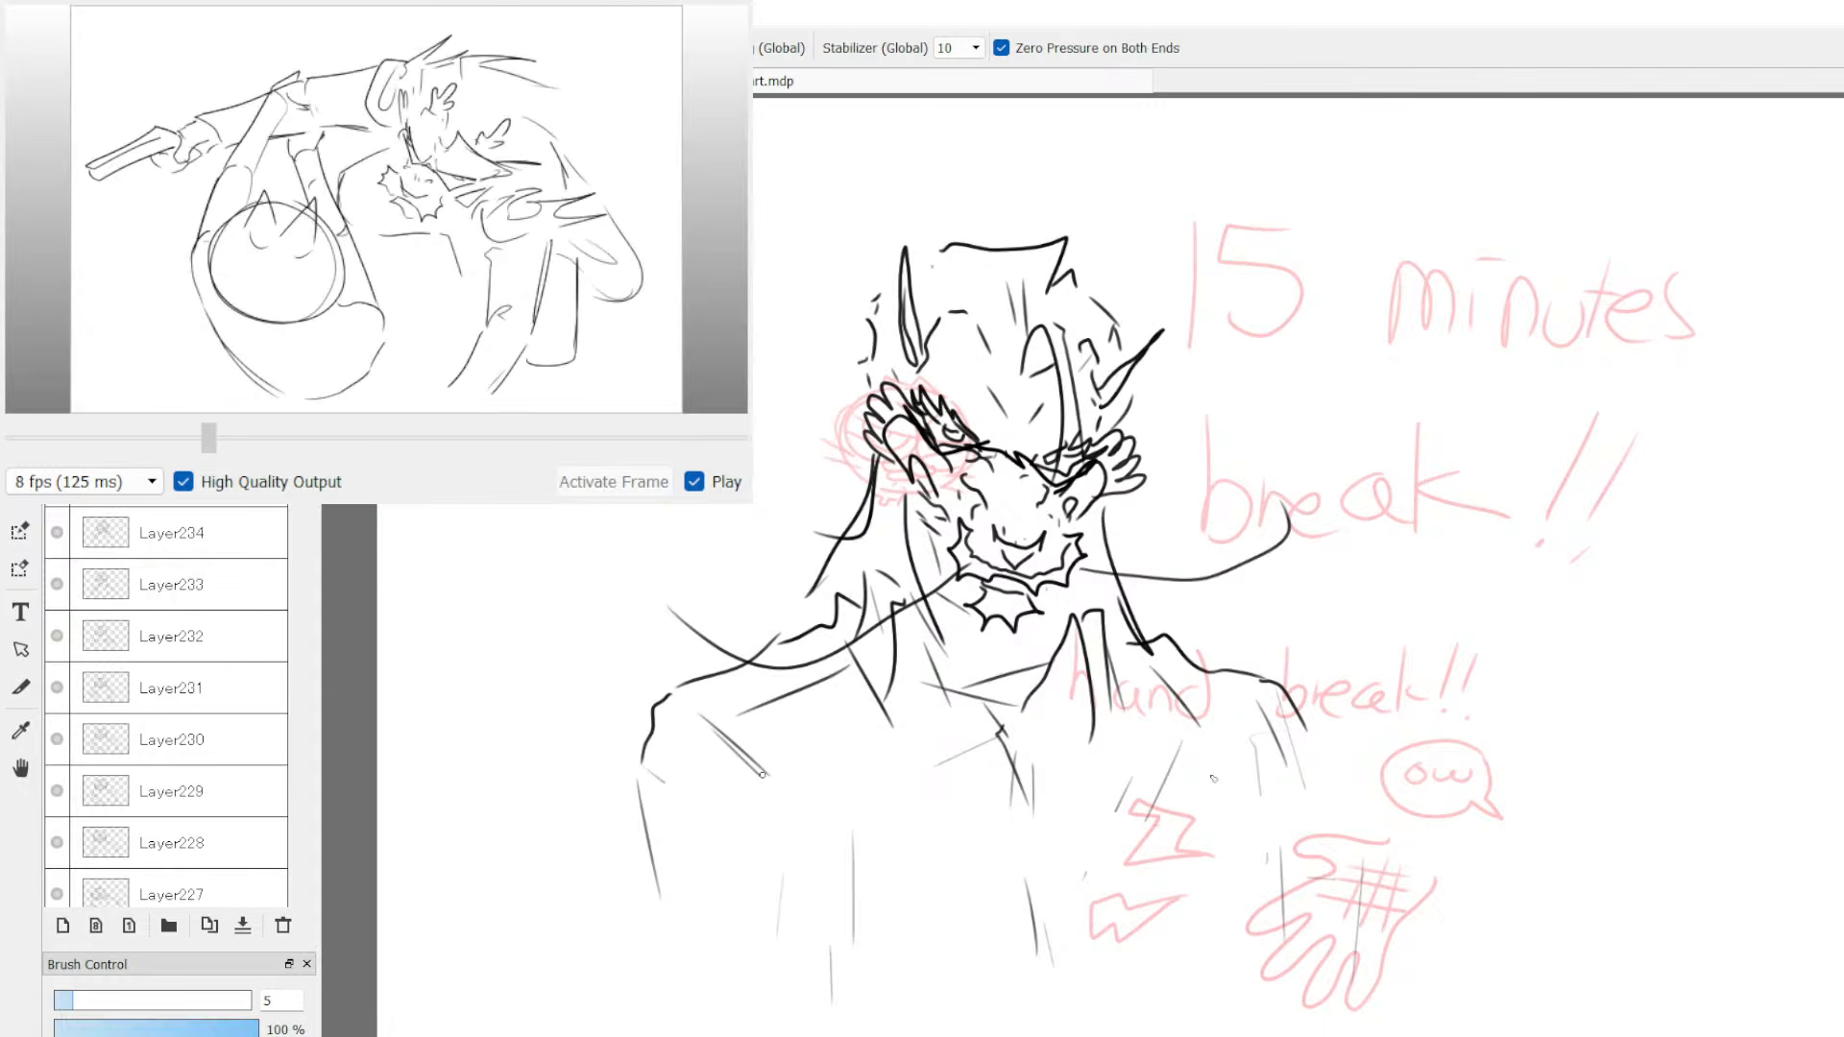
{"action": "left_click_drag", "start_coordinate": [765, 781], "coordinate": [831, 946]}
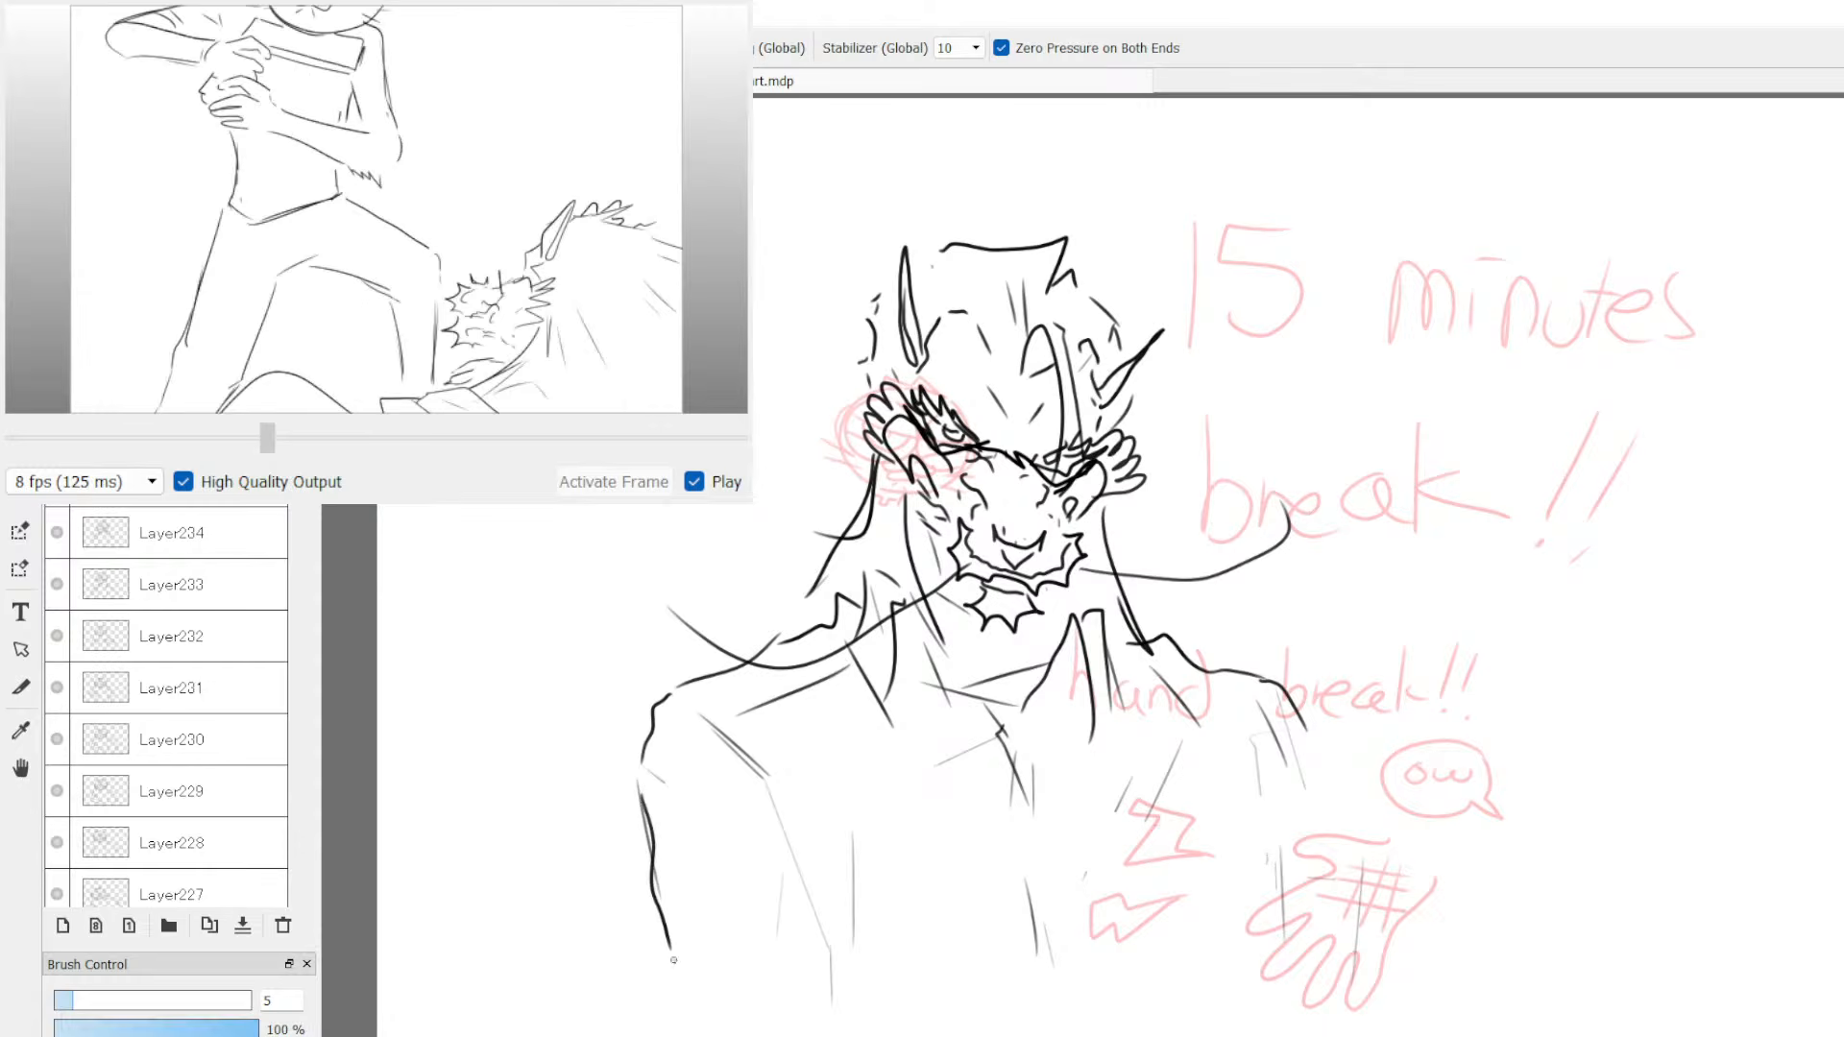
{"action": "left_click_drag", "start_coordinate": [673, 960], "coordinate": [688, 1026]}
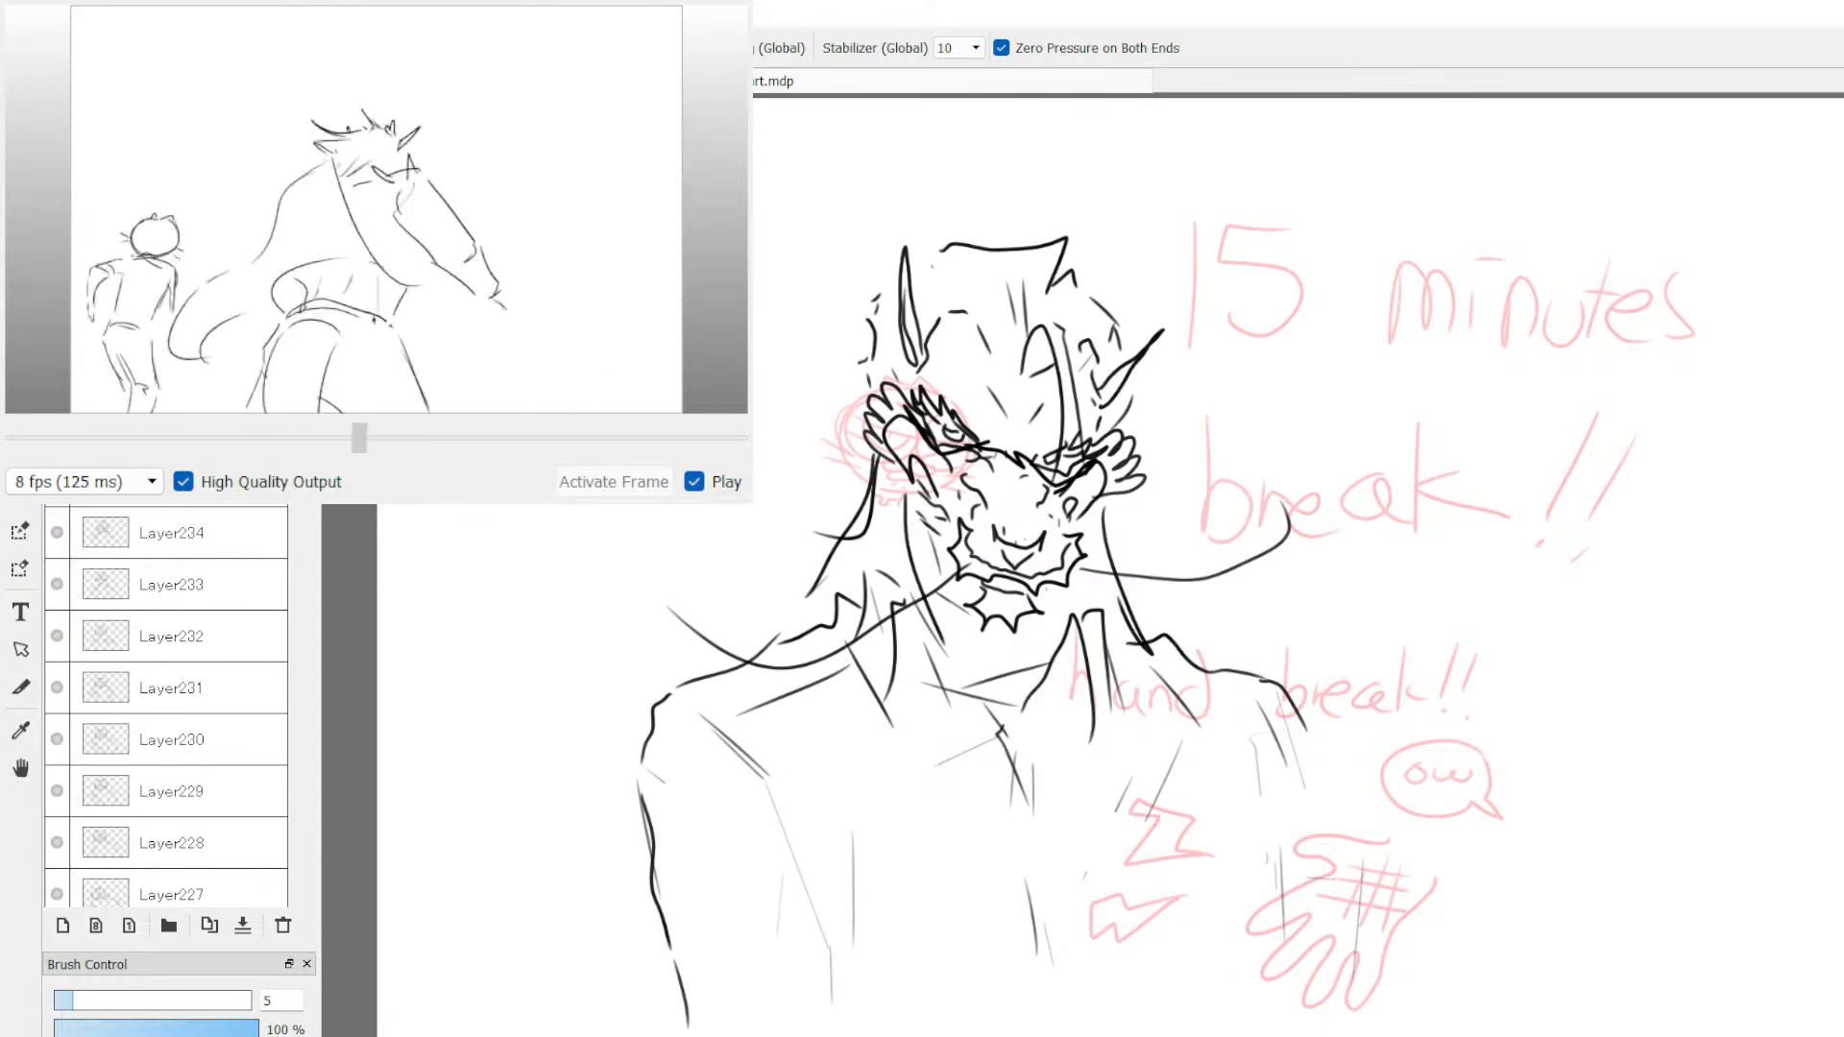
Step: Add an outer arm line to the horned character's bust sketch and delete the layer holding that sketch
{"action": "left_click_drag", "start_coordinate": [1317, 793], "coordinate": [1334, 853]}
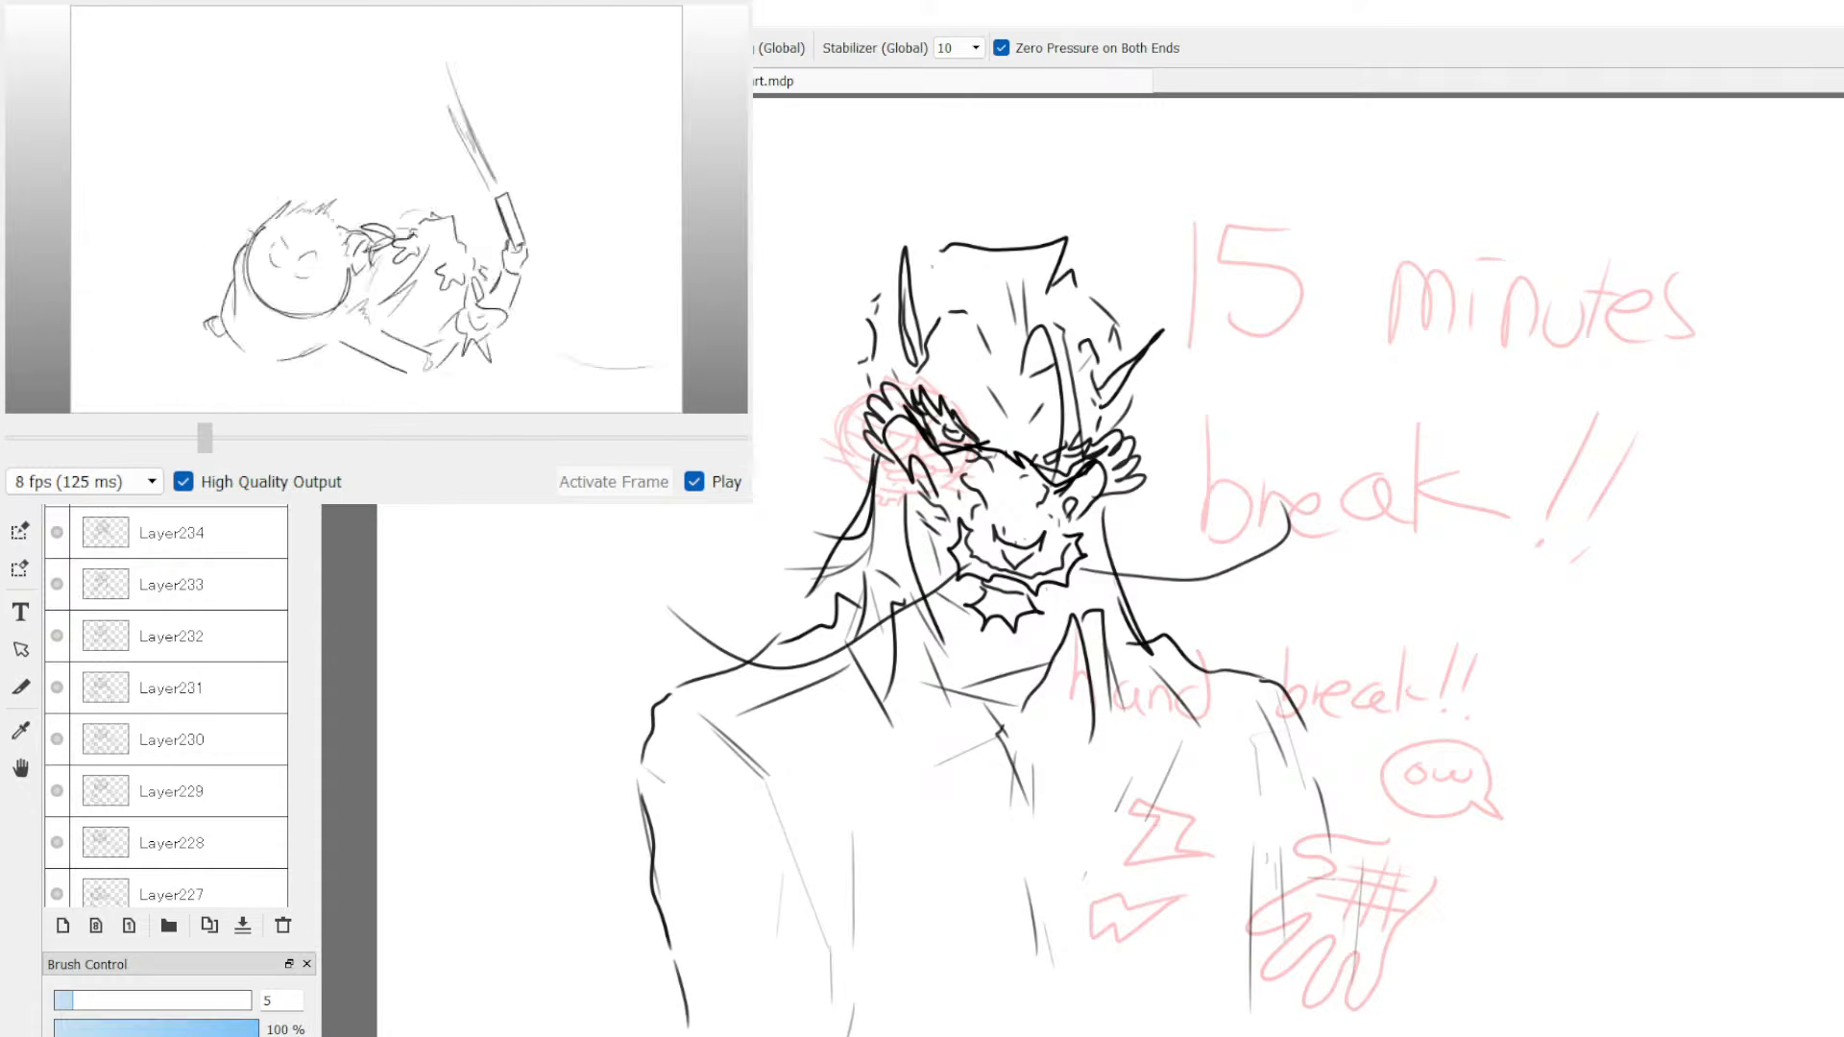
{"action": "scroll", "coordinate": [165, 711], "scroll_direction": "up", "scroll_amount": 1}
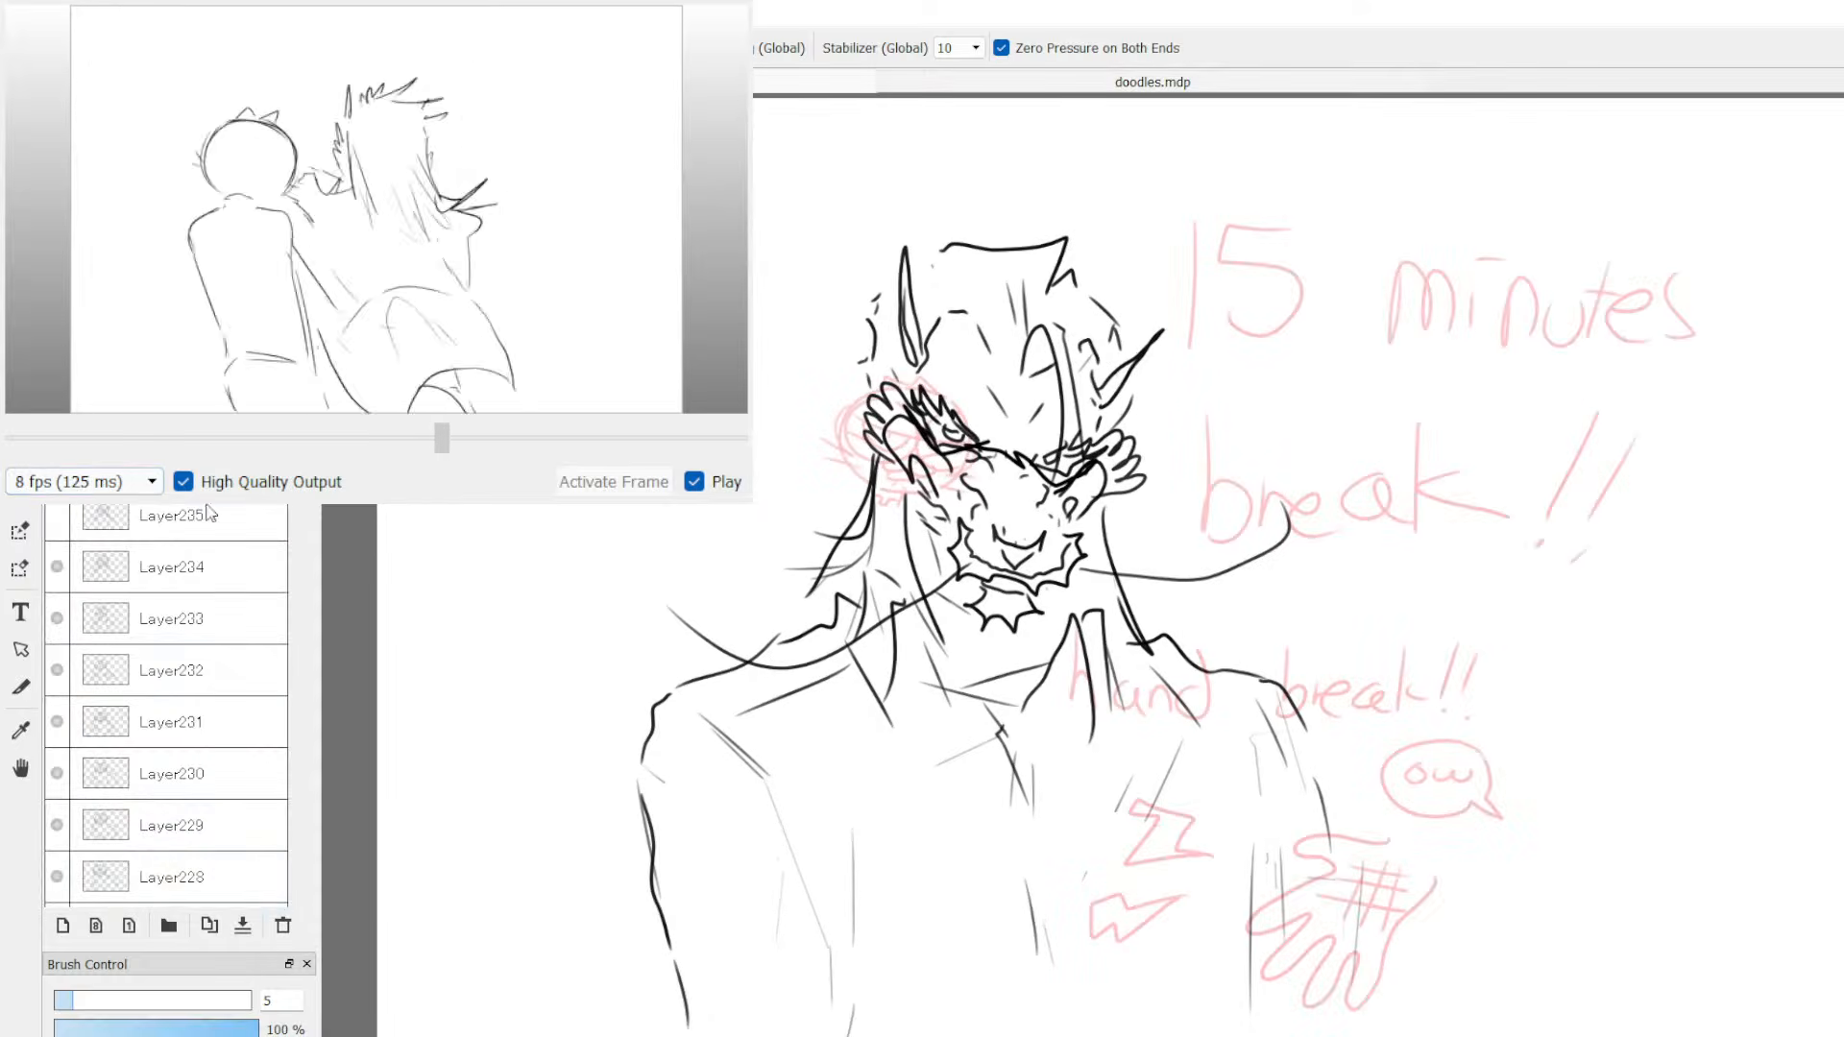
{"action": "left_click", "coordinate": [285, 927]}
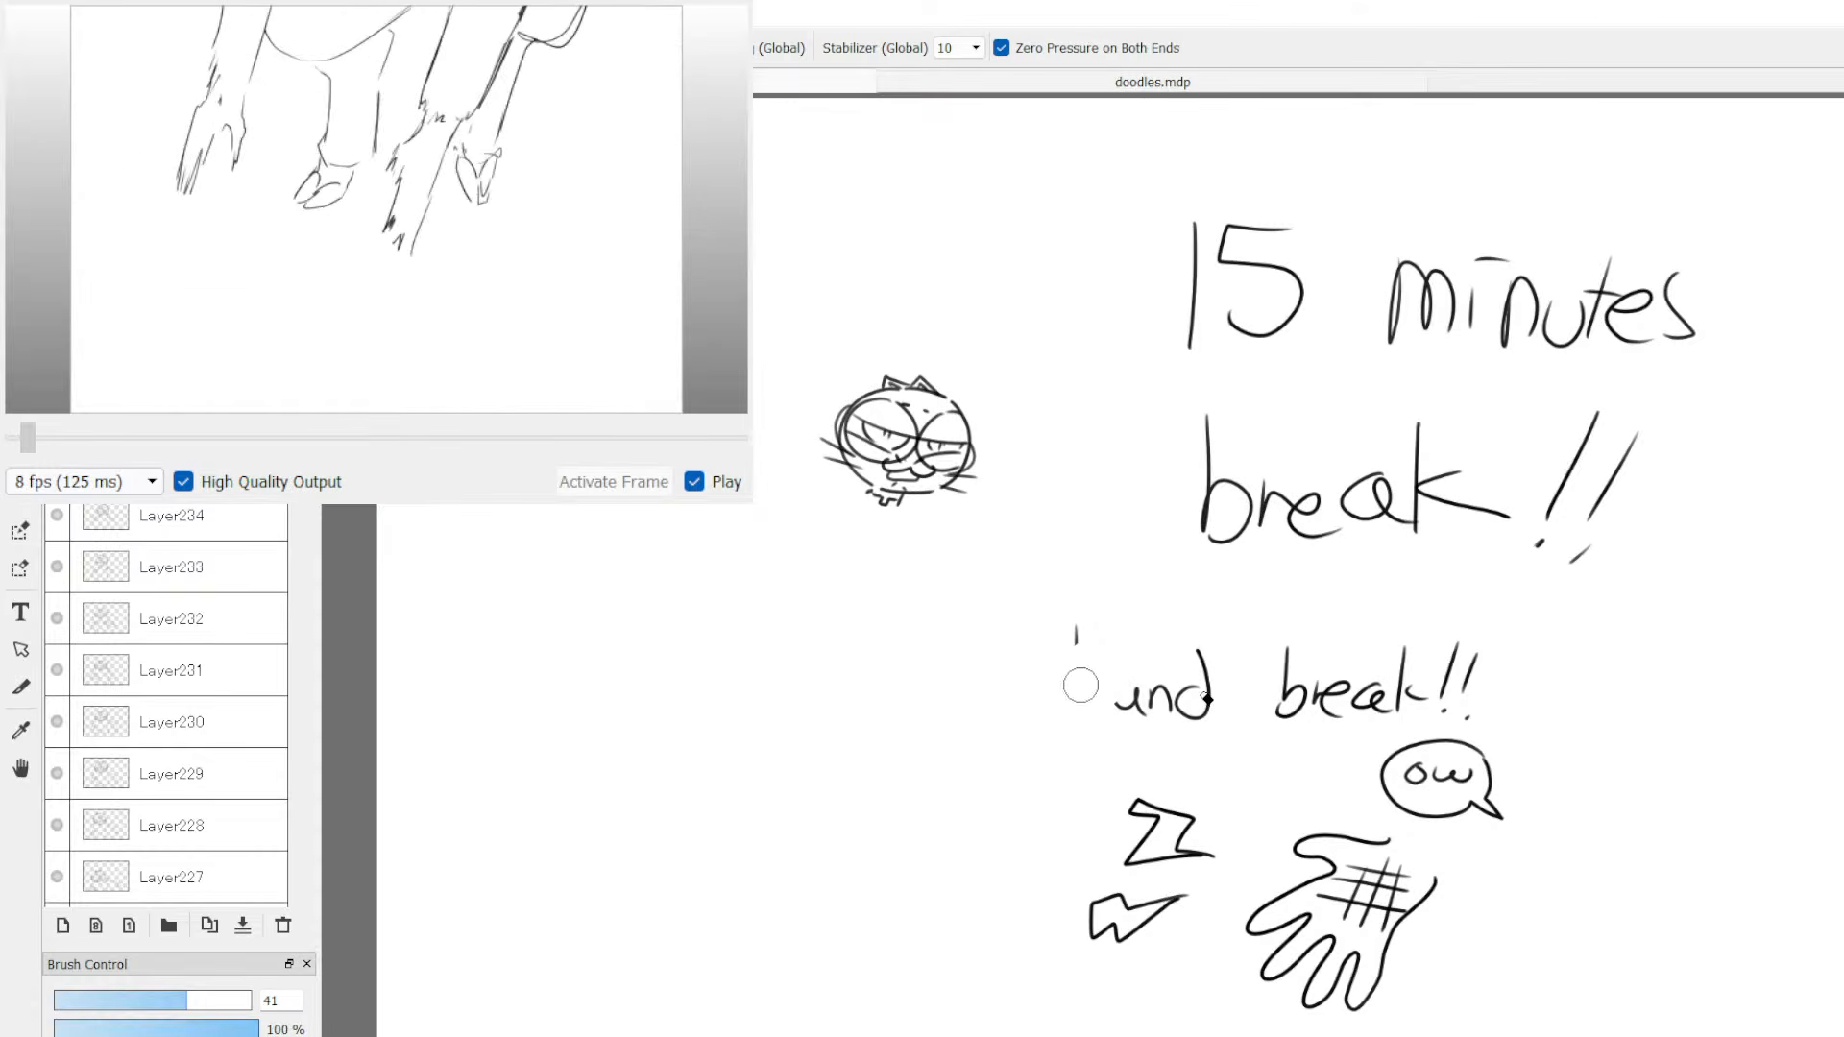
Step: Erase the break notes and the hand, speech bubble and zigzag doodles, keeping only the cat's head
{"action": "mouse_move", "coordinate": [1165, 716]}
{"action": "left_mouse_down"}
{"action": "mouse_move", "coordinate": [1120, 690]}
{"action": "mouse_move", "coordinate": [1443, 697]}
{"action": "mouse_move", "coordinate": [1496, 717]}
{"action": "mouse_move", "coordinate": [1353, 911]}
{"action": "mouse_move", "coordinate": [1392, 925]}
{"action": "mouse_move", "coordinate": [1356, 1006]}
{"action": "mouse_move", "coordinate": [1245, 980]}
{"action": "mouse_move", "coordinate": [1200, 864]}
{"action": "mouse_move", "coordinate": [1119, 914]}
{"action": "left_mouse_up"}
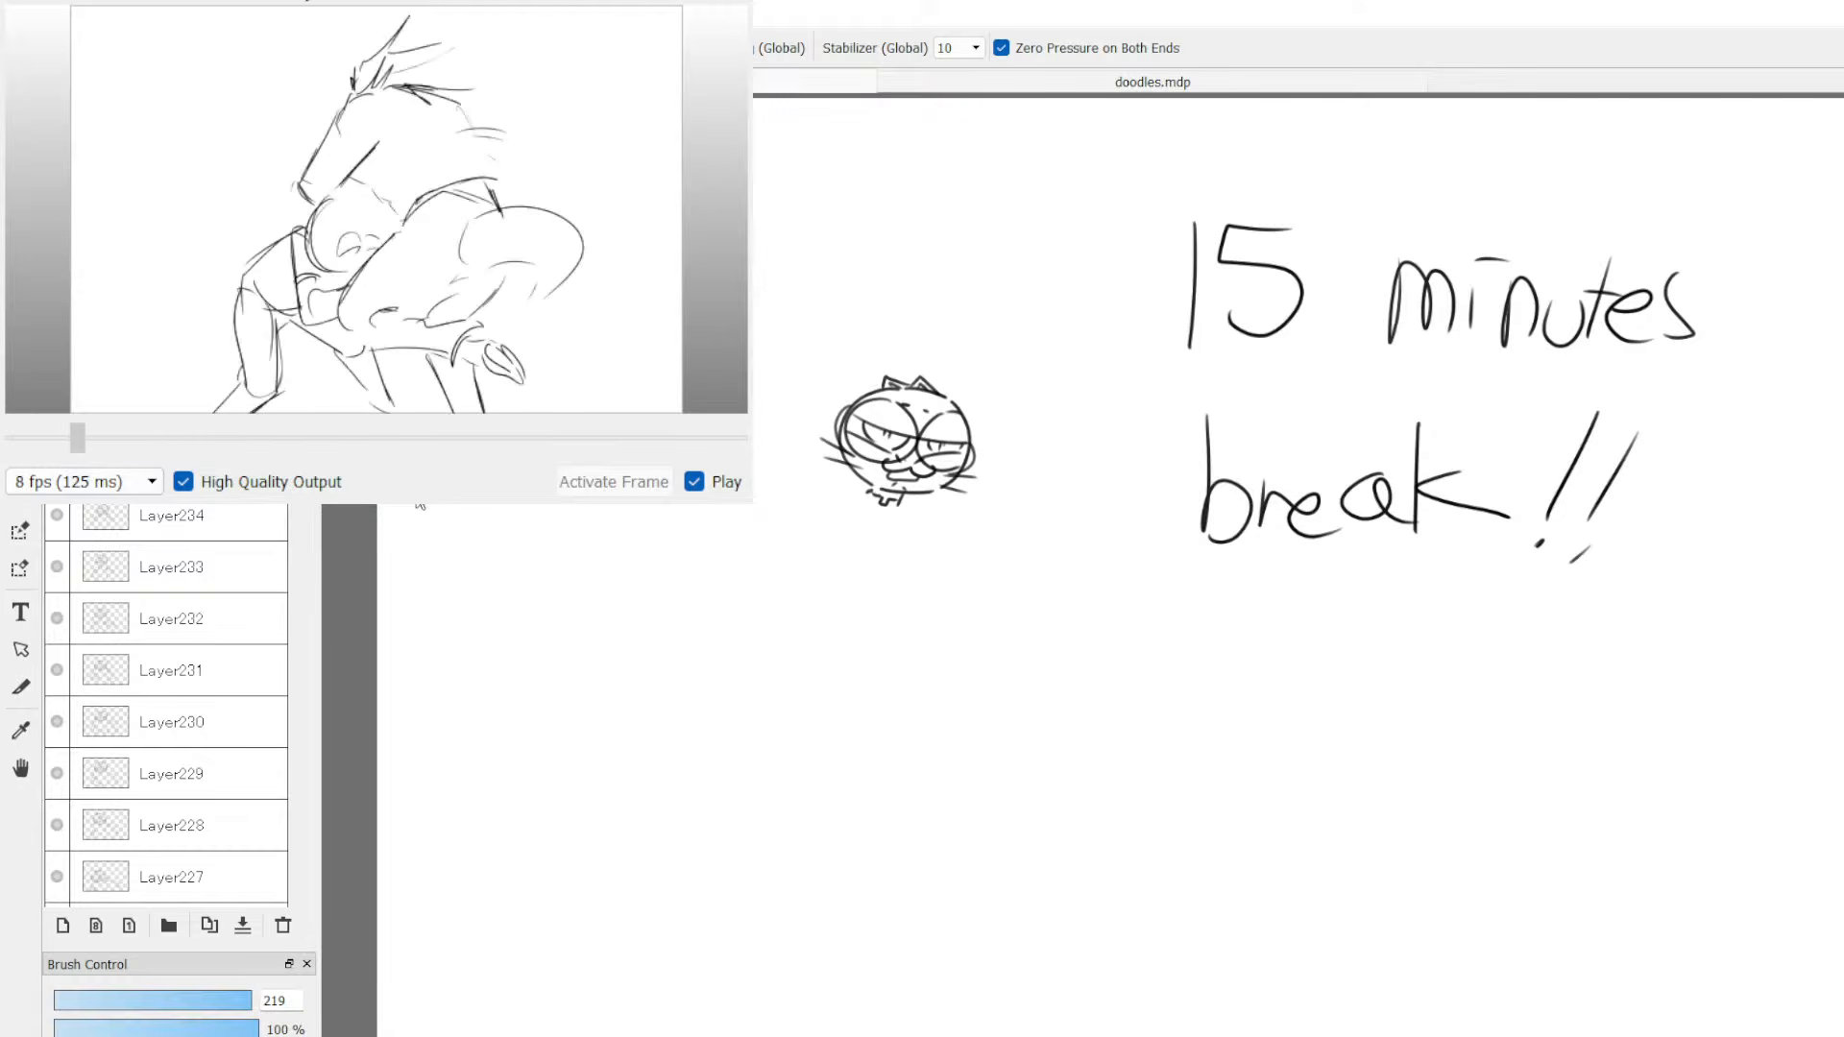
{"action": "mouse_move", "coordinate": [1255, 548]}
{"action": "left_mouse_down"}
{"action": "mouse_move", "coordinate": [1233, 250]}
{"action": "mouse_move", "coordinate": [1446, 304]}
{"action": "mouse_move", "coordinate": [1715, 333]}
{"action": "mouse_move", "coordinate": [1611, 314]}
{"action": "mouse_move", "coordinate": [1704, 335]}
{"action": "mouse_move", "coordinate": [1306, 527]}
{"action": "left_mouse_up"}
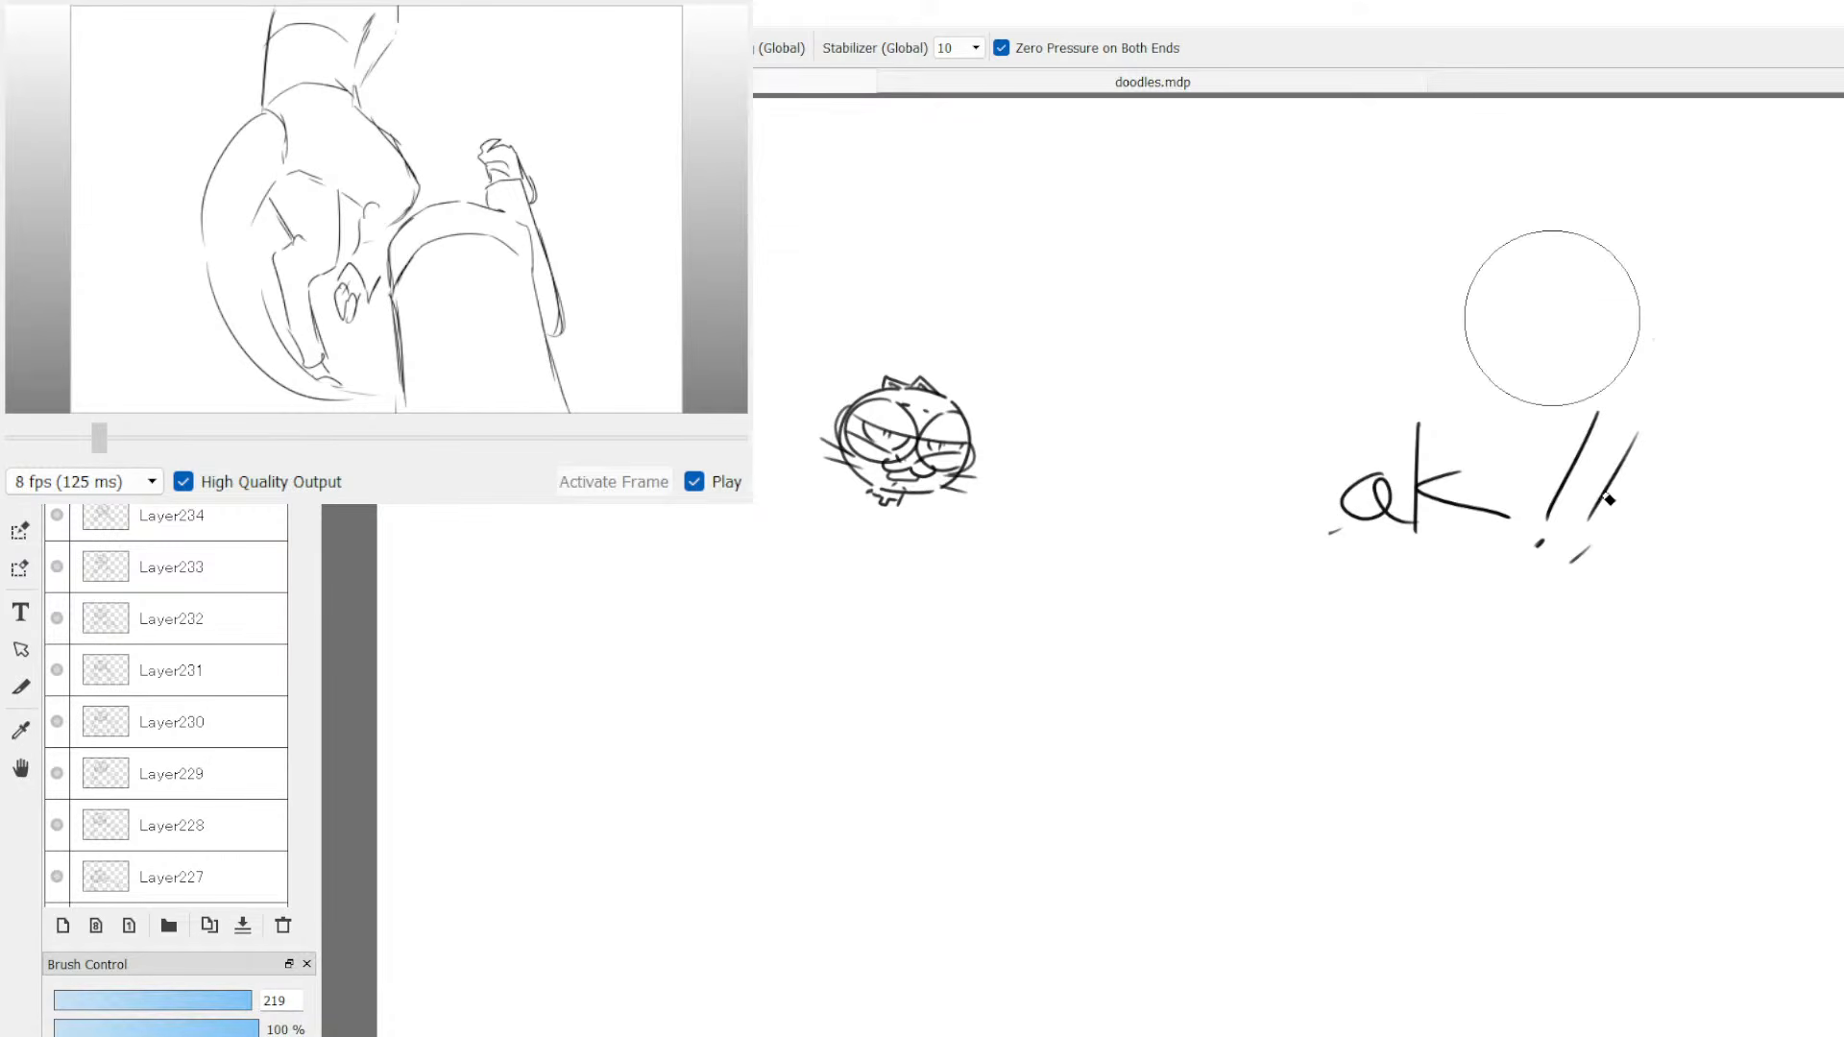
{"action": "mouse_move", "coordinate": [1618, 513]}
{"action": "left_mouse_down"}
{"action": "mouse_move", "coordinate": [1622, 457]}
{"action": "mouse_move", "coordinate": [1585, 510]}
{"action": "left_mouse_up"}
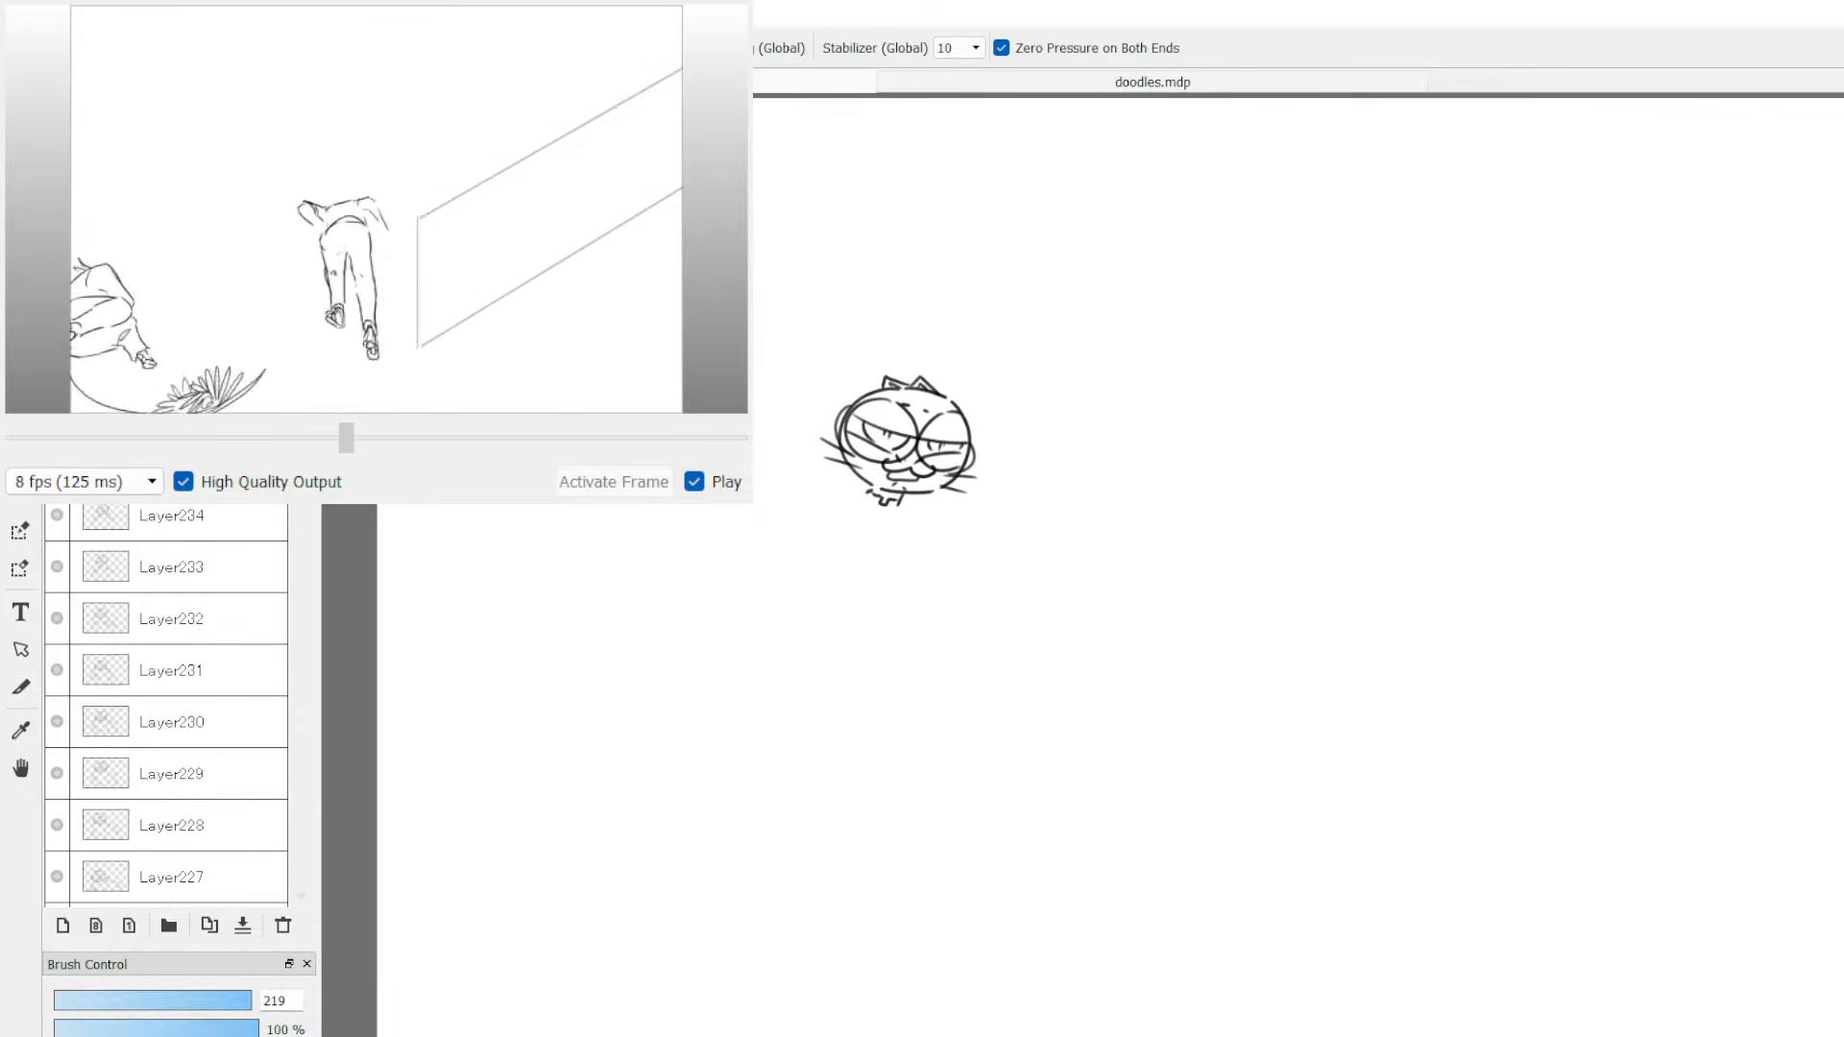
{"action": "left_click", "coordinate": [158, 1003]}
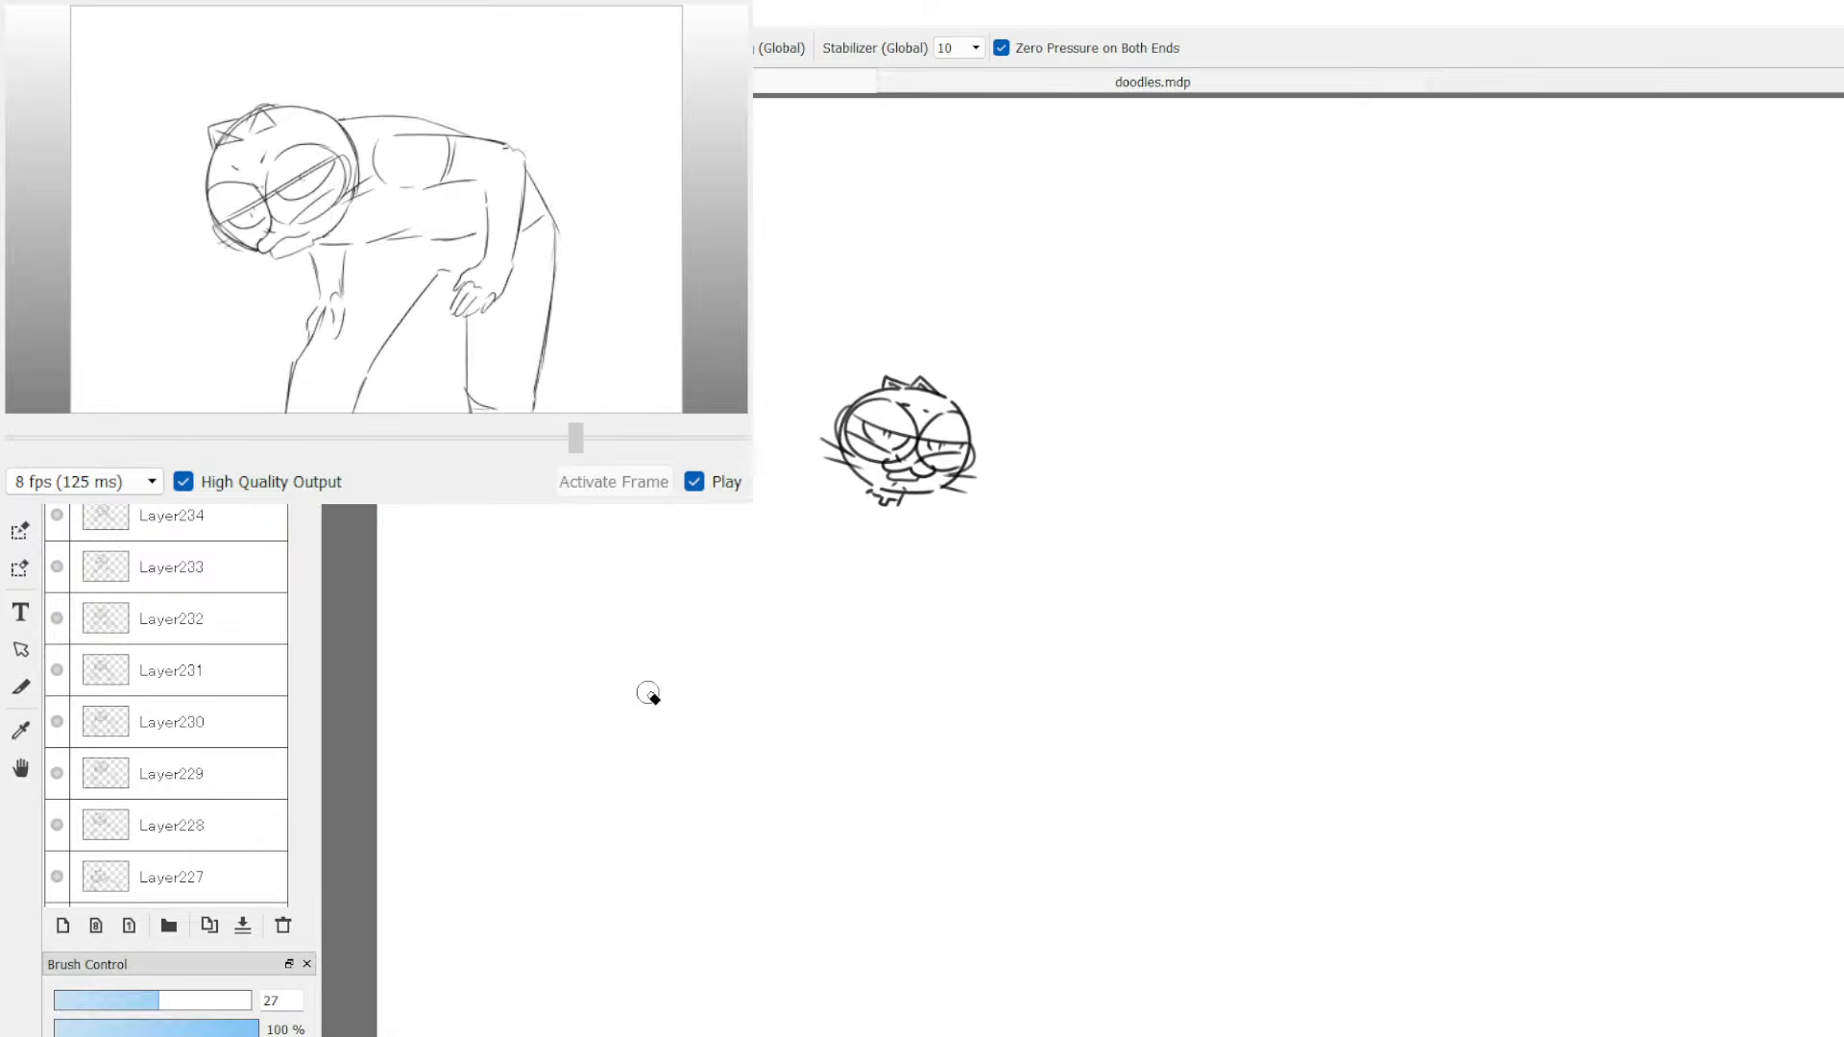
{"action": "left_click", "coordinate": [87, 1000]}
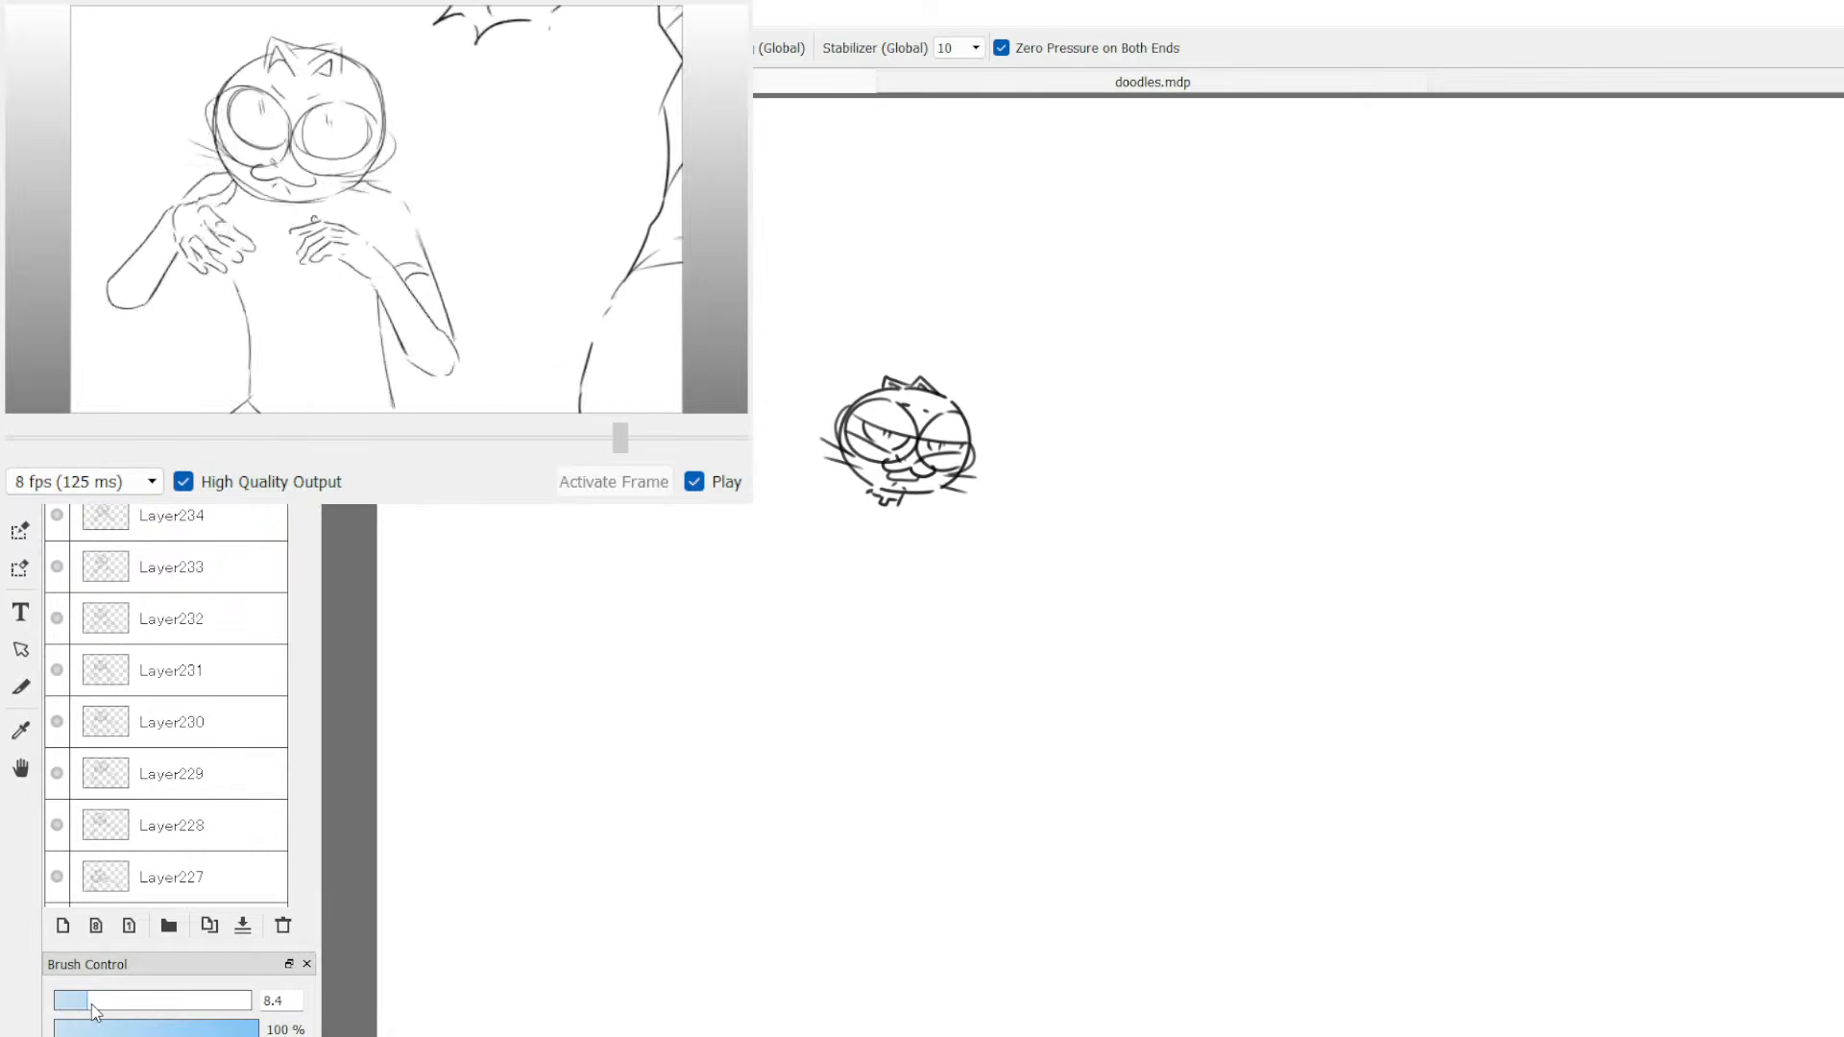
{"action": "left_click", "coordinate": [183, 1001]}
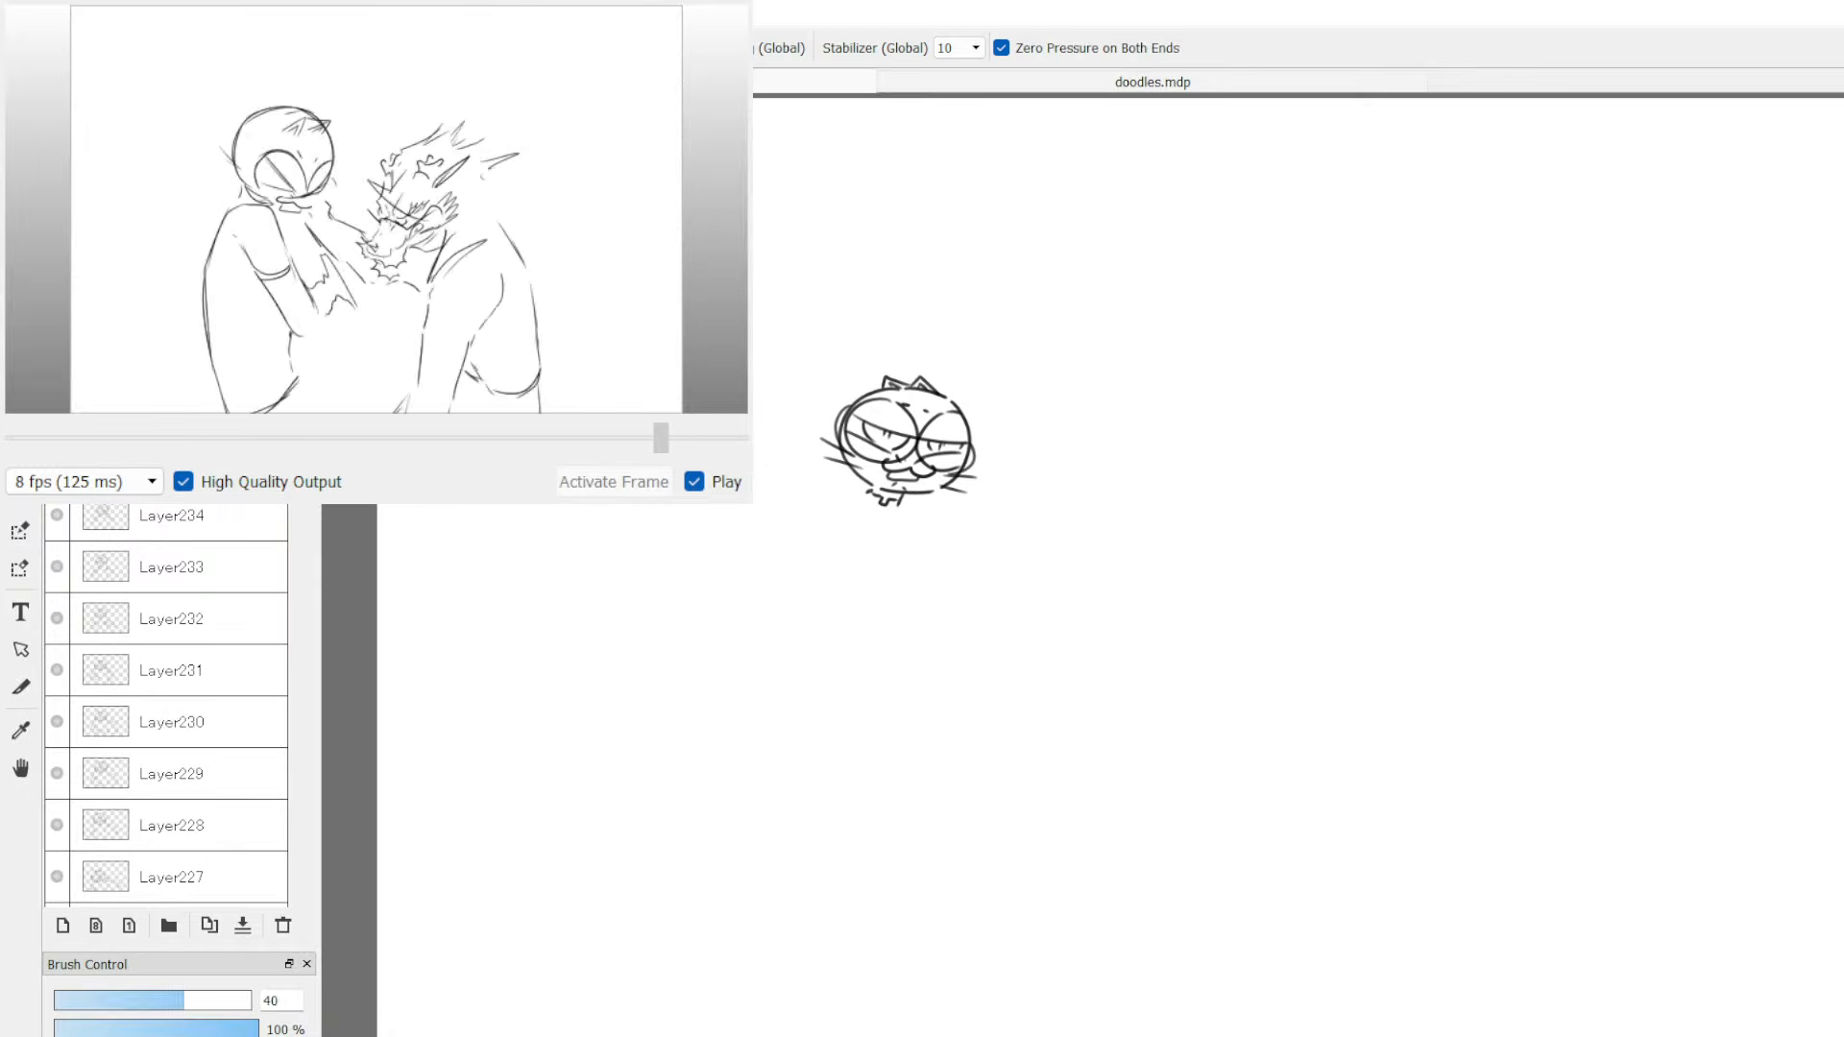
{"action": "left_click", "coordinate": [249, 1001]}
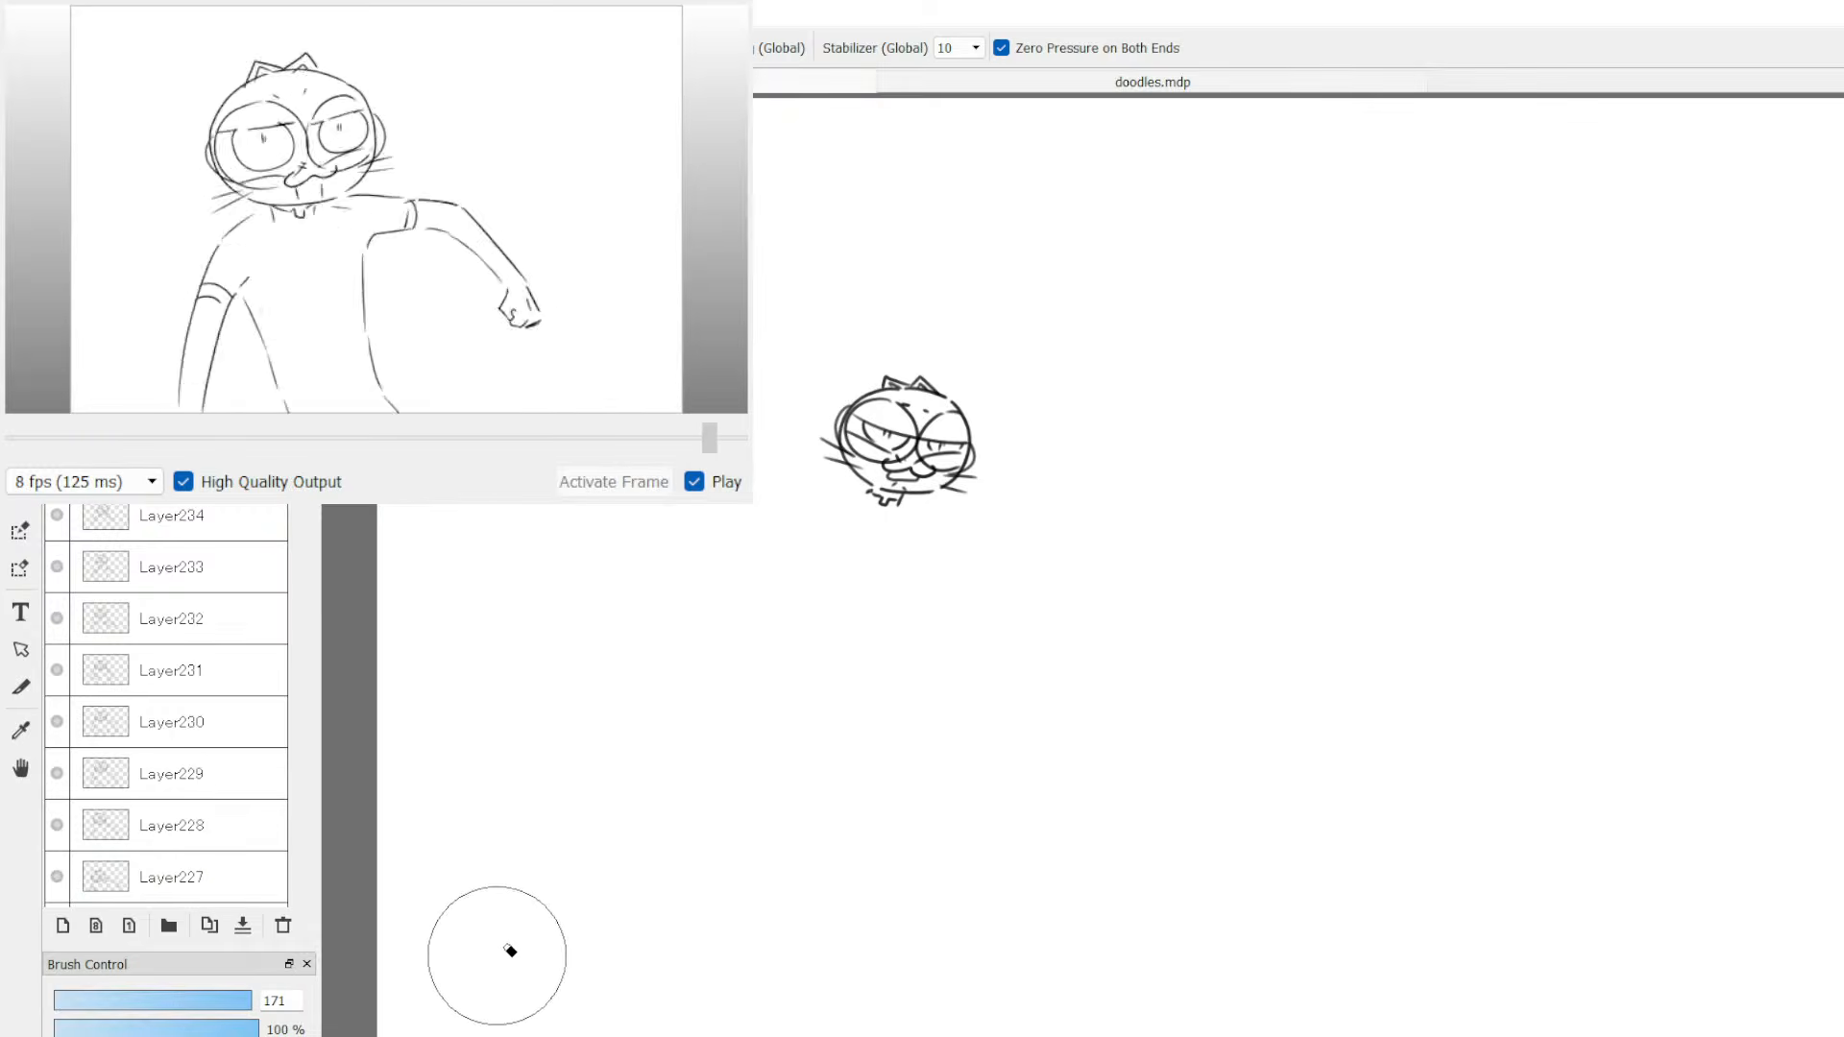
{"action": "left_click", "coordinate": [73, 1001]}
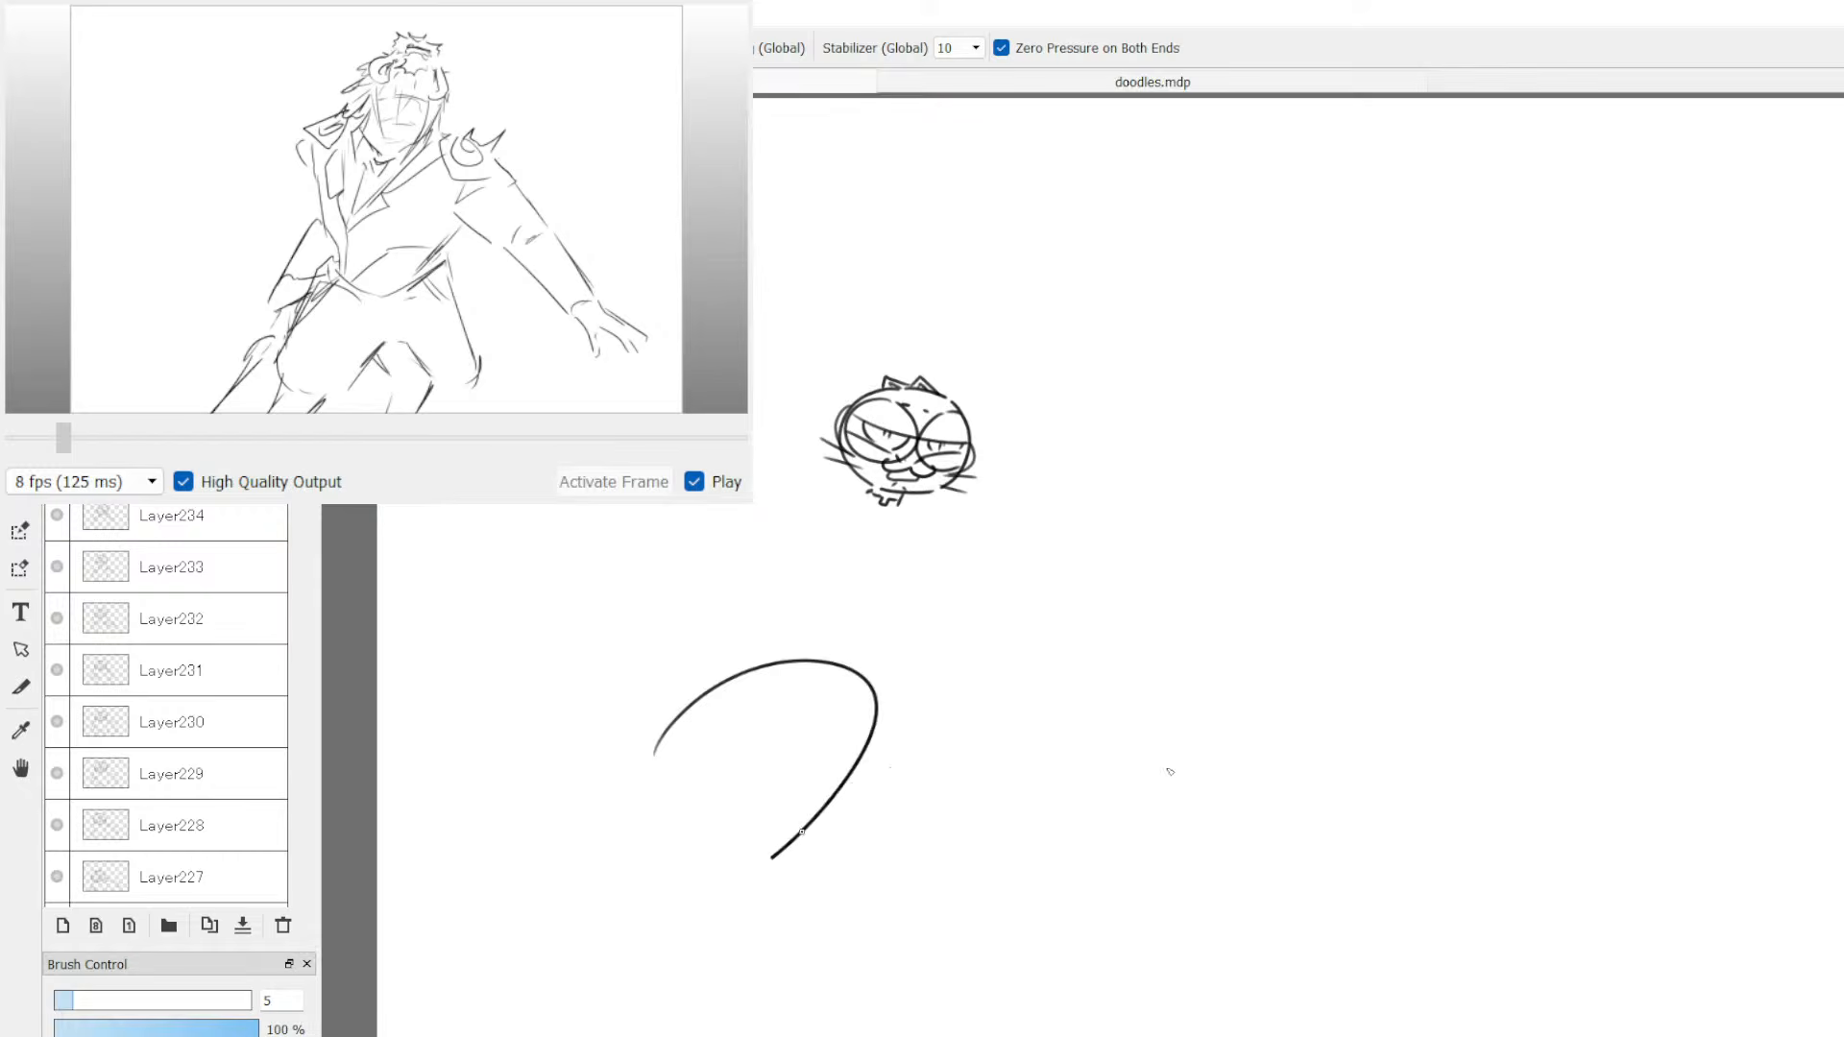
{"action": "left_click_drag", "start_coordinate": [1170, 771], "coordinate": [1028, 877]}
{"action": "key", "text": "ctrl+z"}
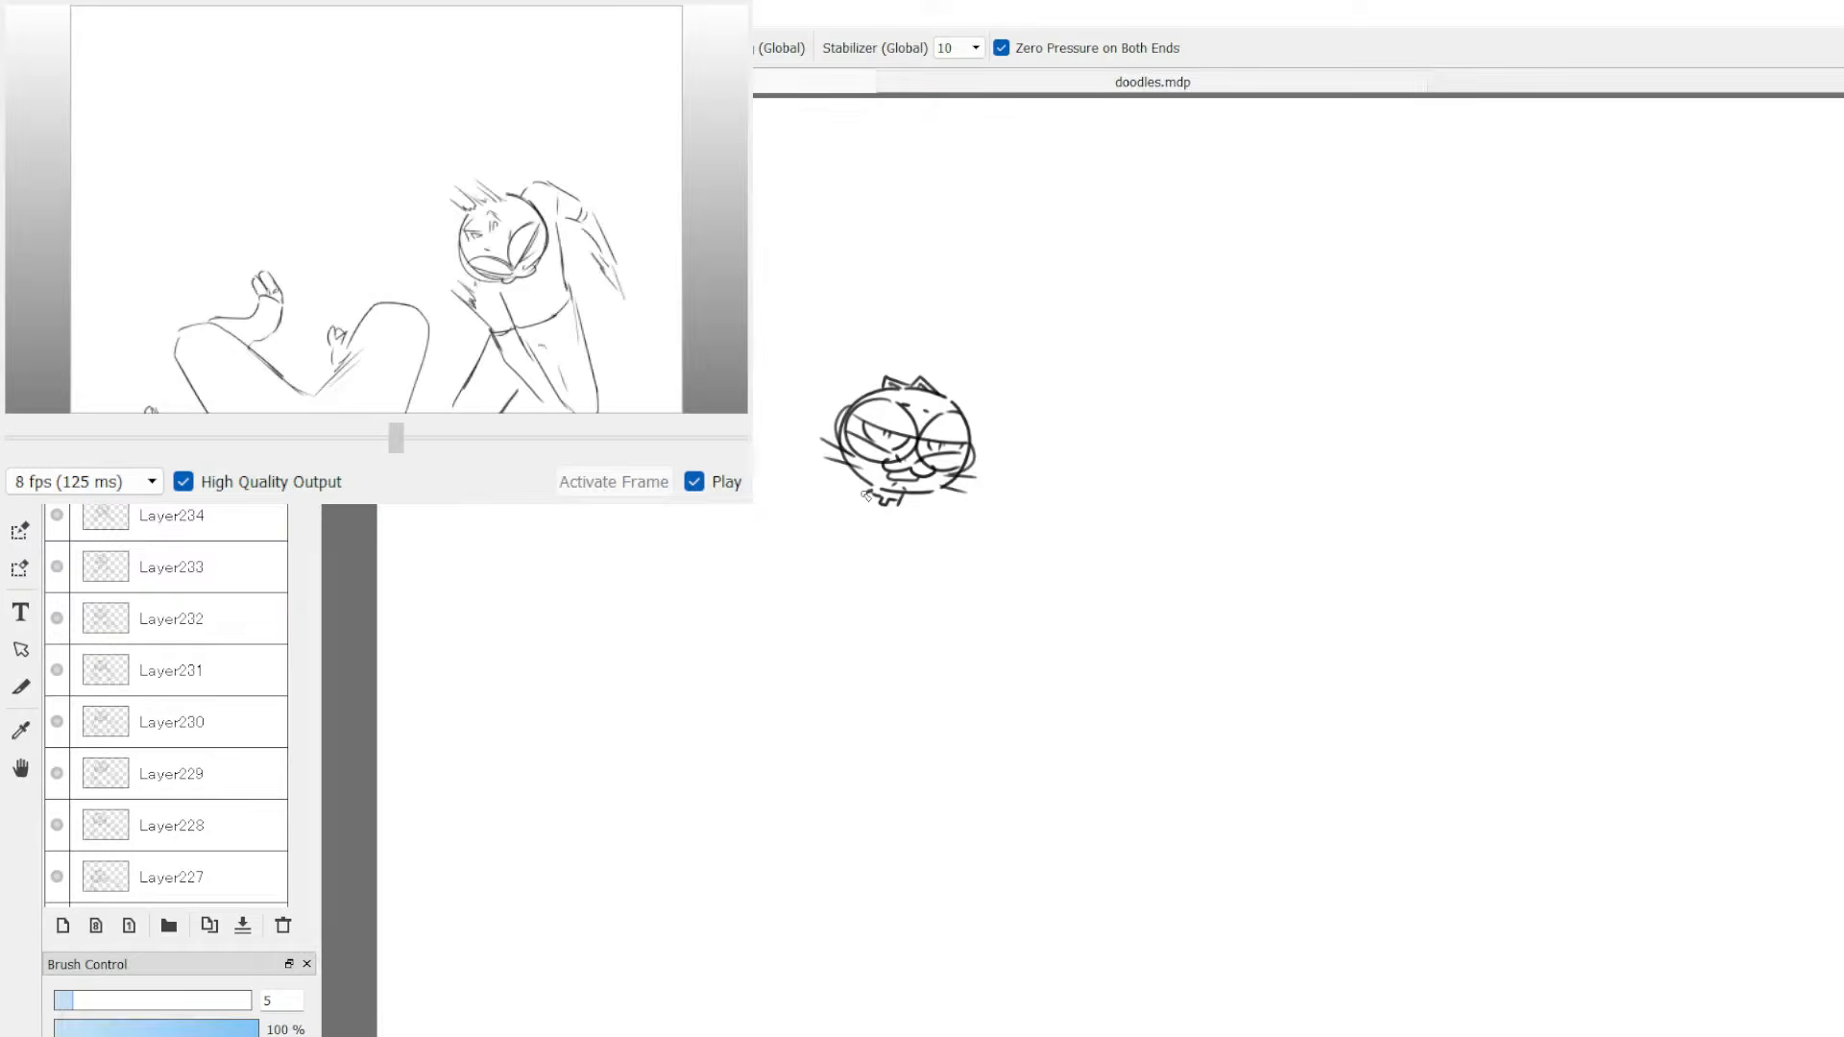
Step: Draw a clenched fist under the cat's right-hand cheek, with a forearm bending down to a rounded elbow and a sleeve
{"action": "left_click_drag", "start_coordinate": [939, 491], "coordinate": [966, 504]}
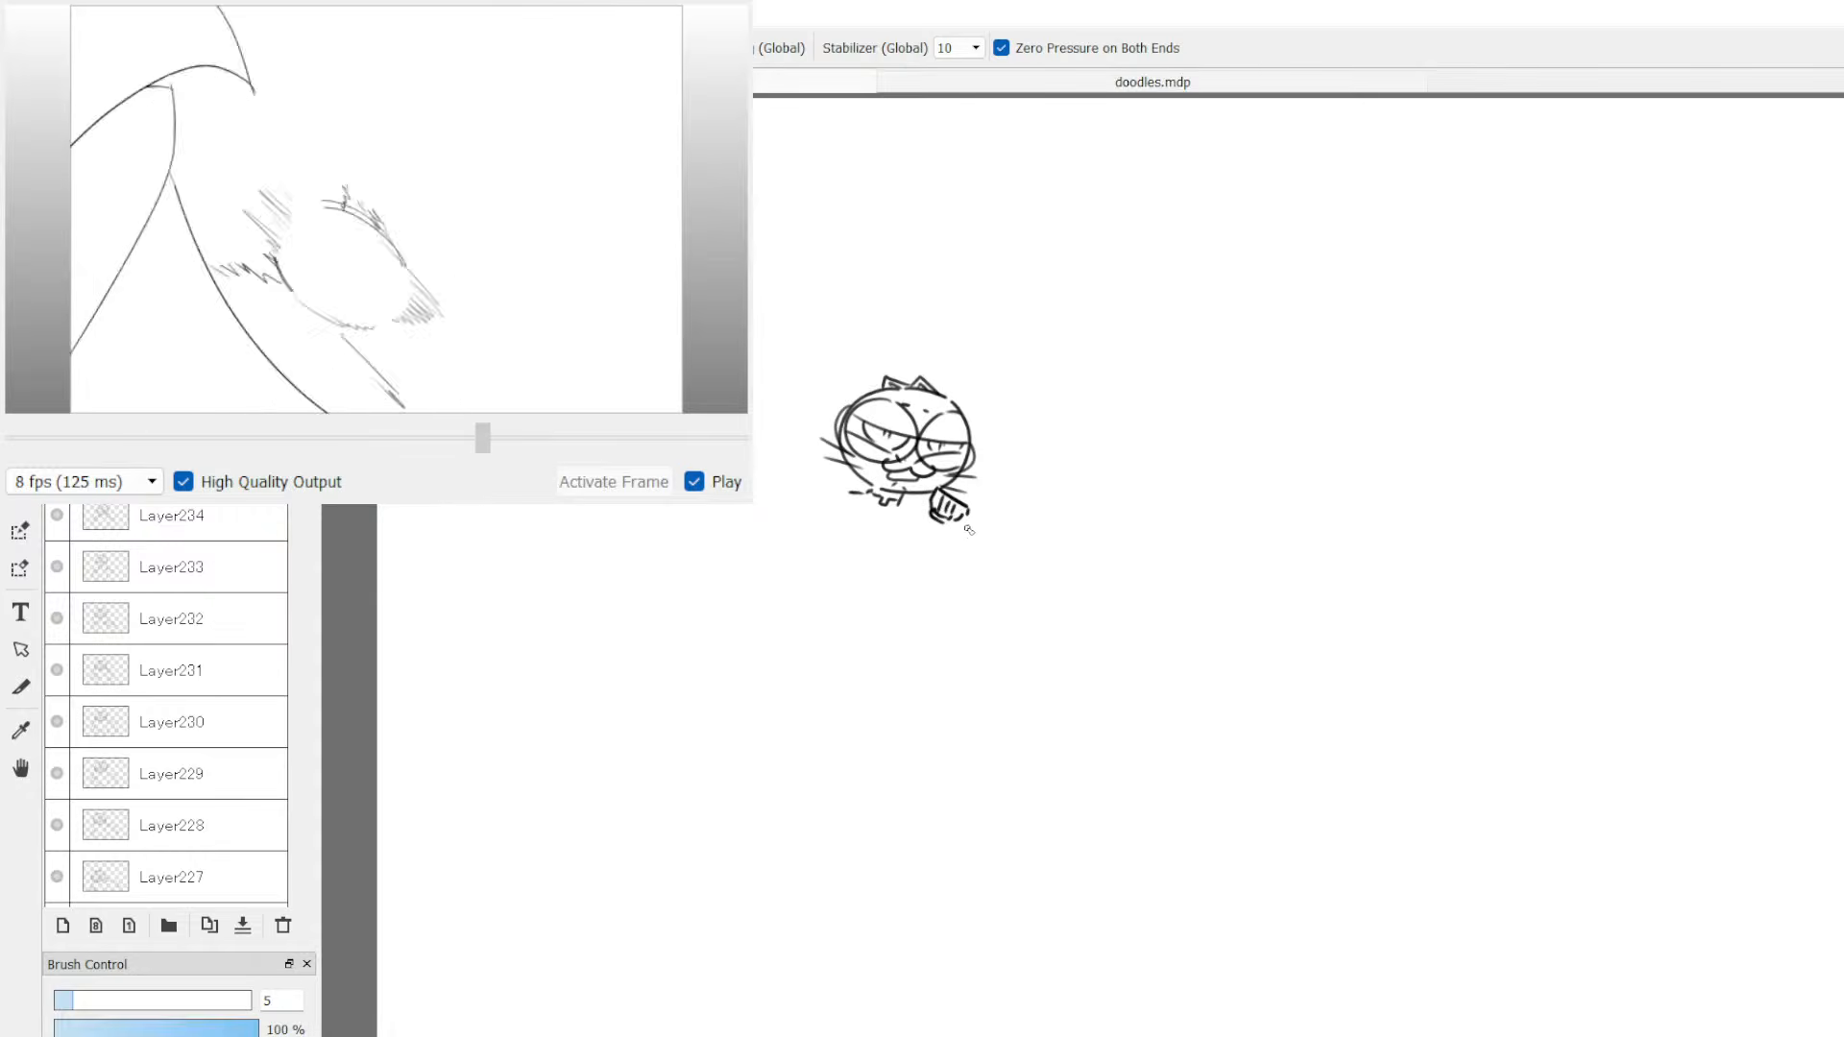
{"action": "left_click_drag", "start_coordinate": [968, 525], "coordinate": [1011, 563]}
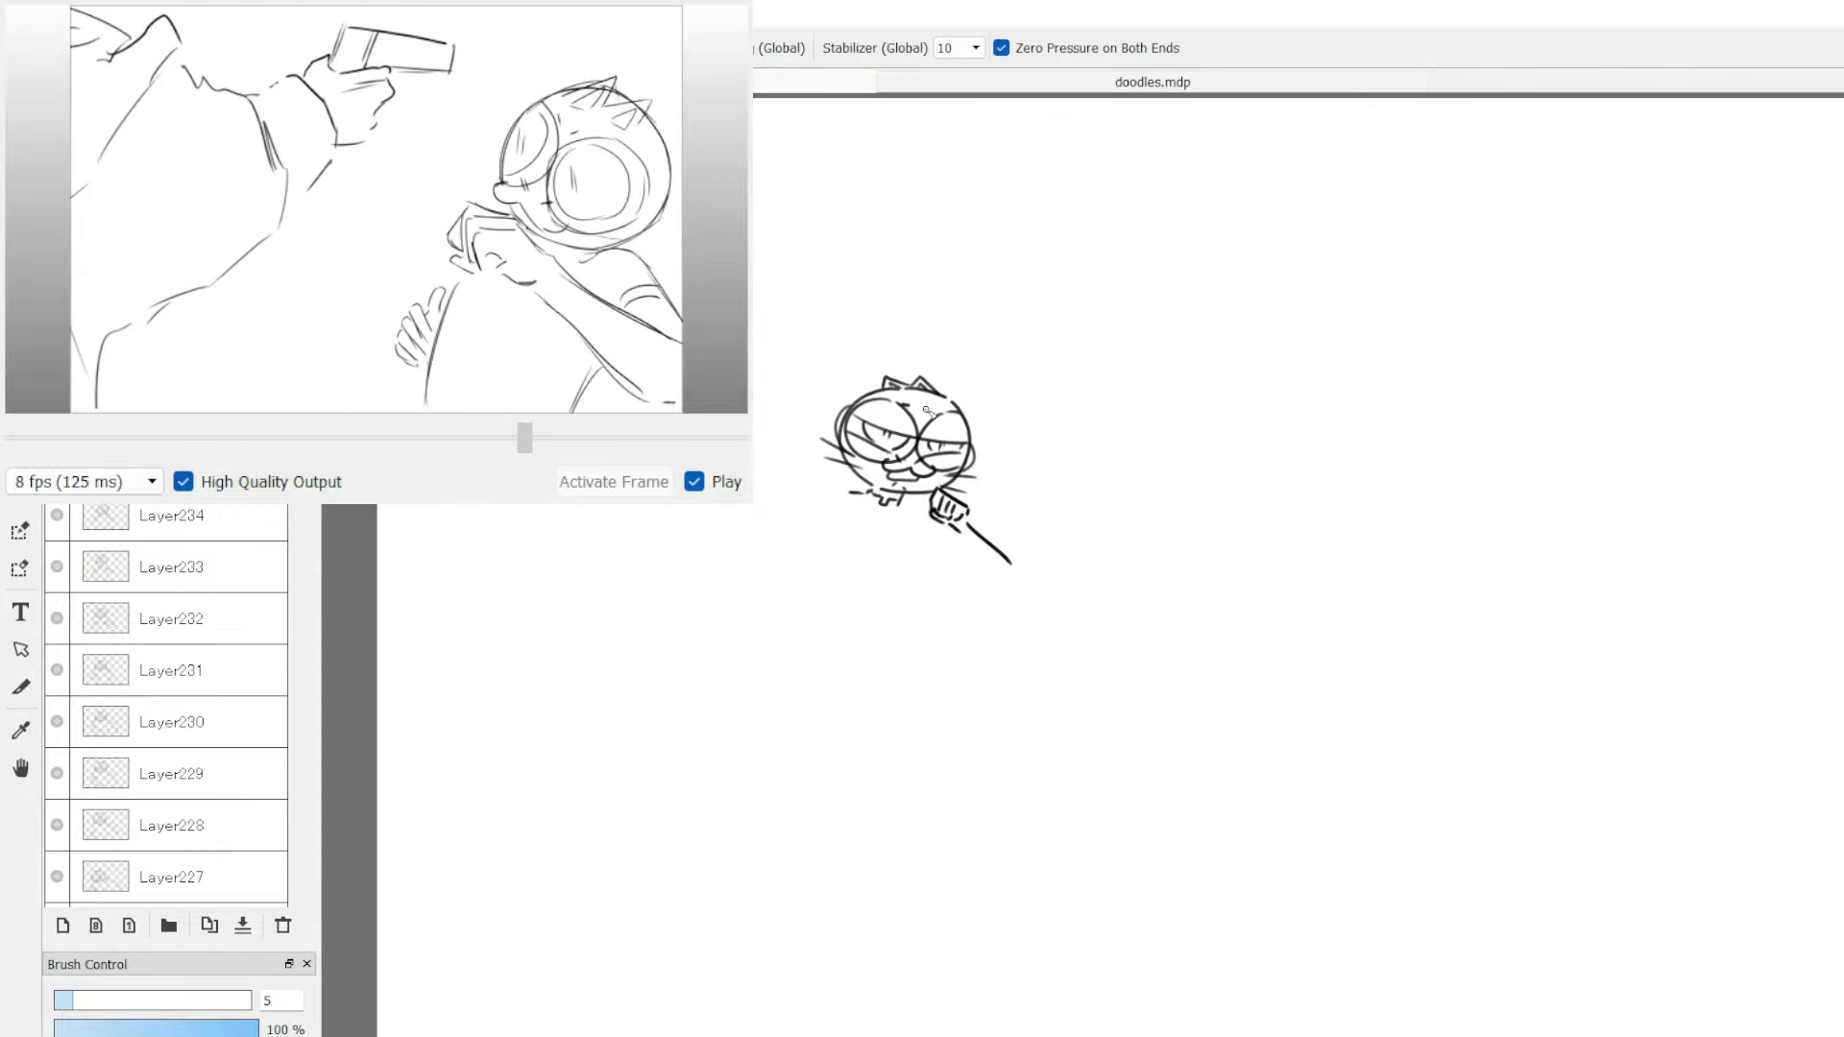
{"action": "key", "text": "ctrl+z"}
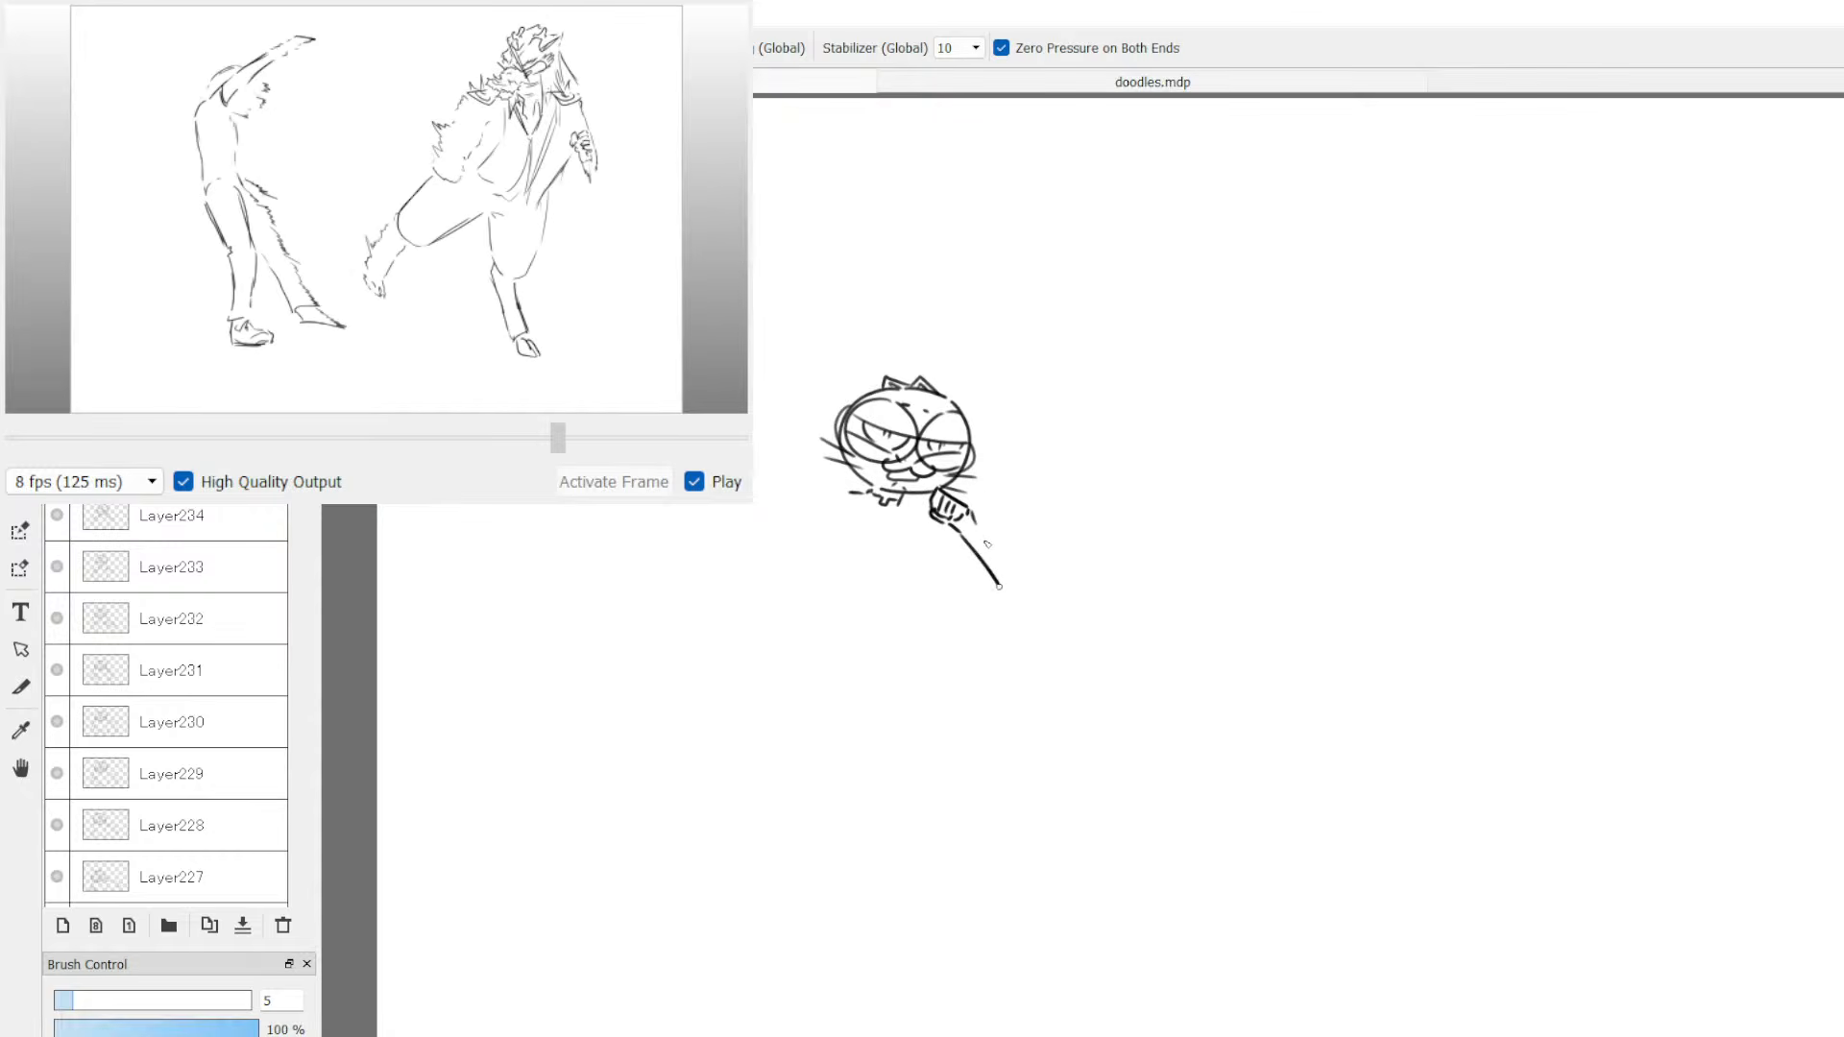
{"action": "mouse_move", "coordinate": [976, 524]}
{"action": "left_mouse_down"}
{"action": "mouse_move", "coordinate": [1034, 580]}
{"action": "mouse_move", "coordinate": [1010, 601]}
{"action": "mouse_move", "coordinate": [1010, 500]}
{"action": "mouse_move", "coordinate": [992, 576]}
{"action": "left_mouse_up"}
{"action": "key", "text": "ctrl+z"}
{"action": "key", "text": "e"}
{"action": "key", "text": "b"}
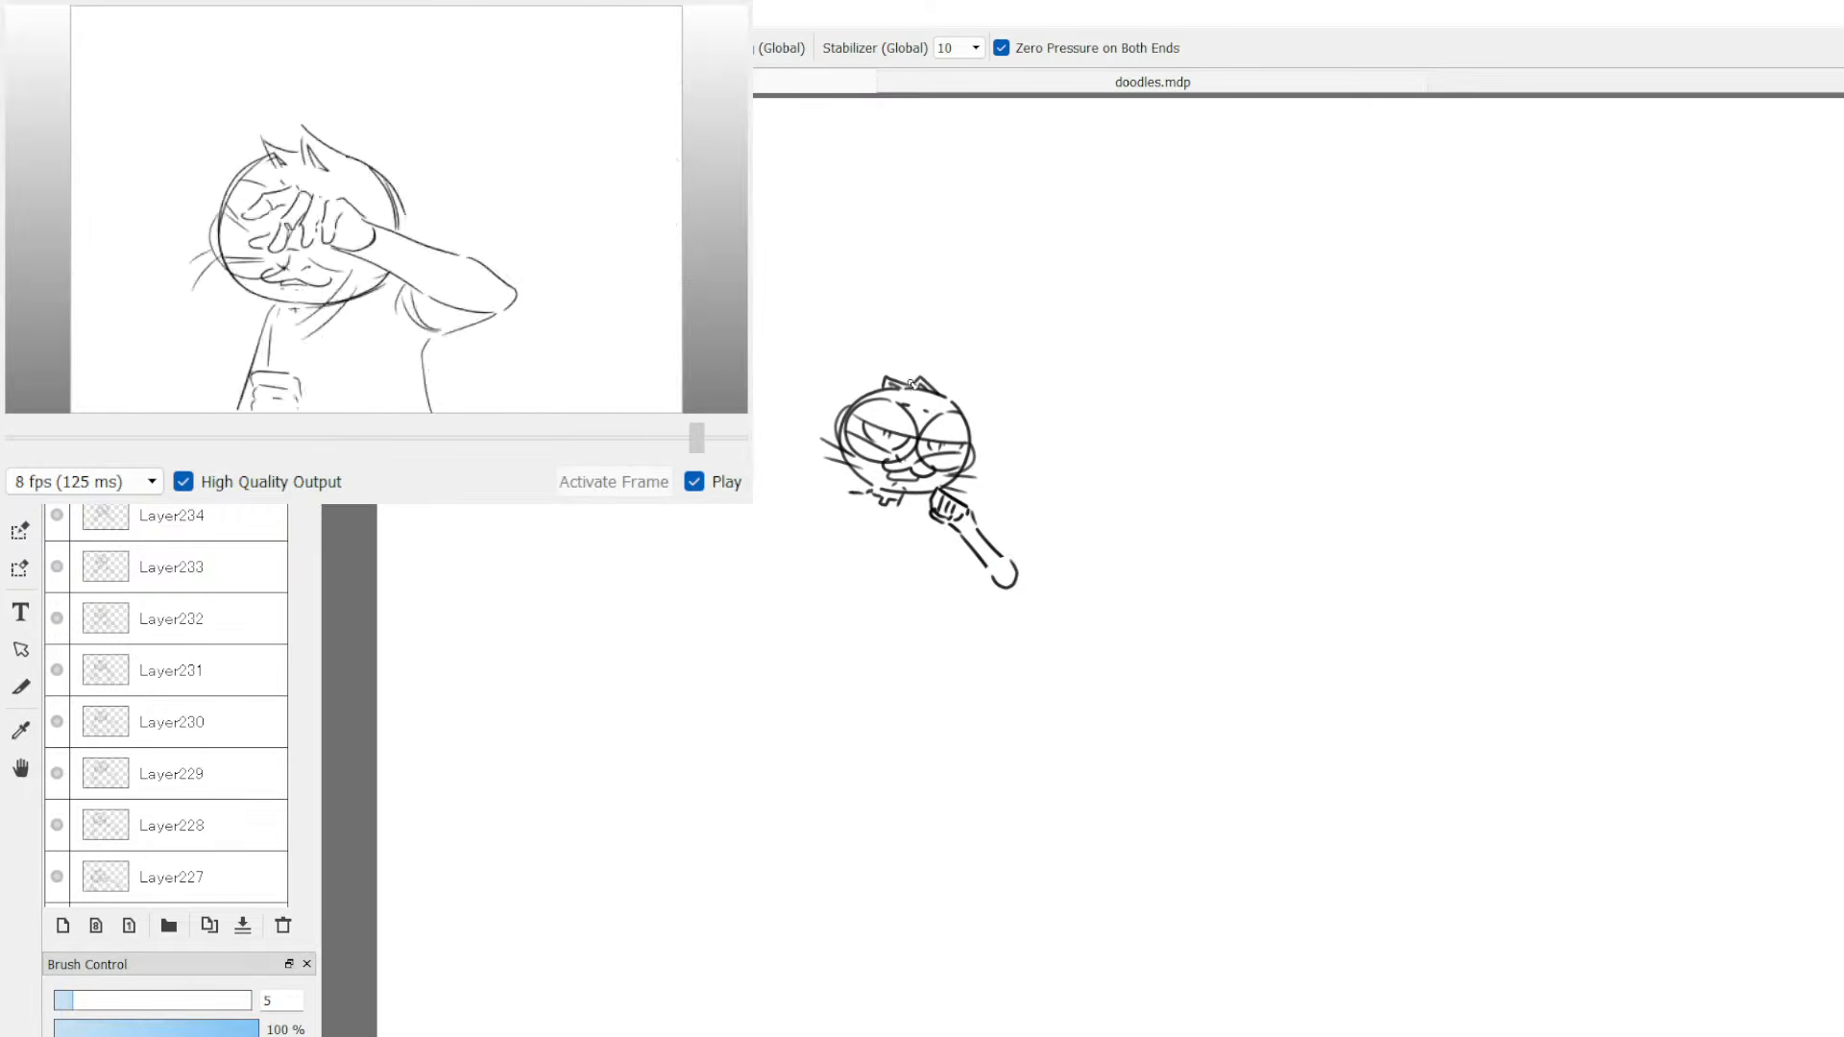
{"action": "key", "text": "ctrl+z"}
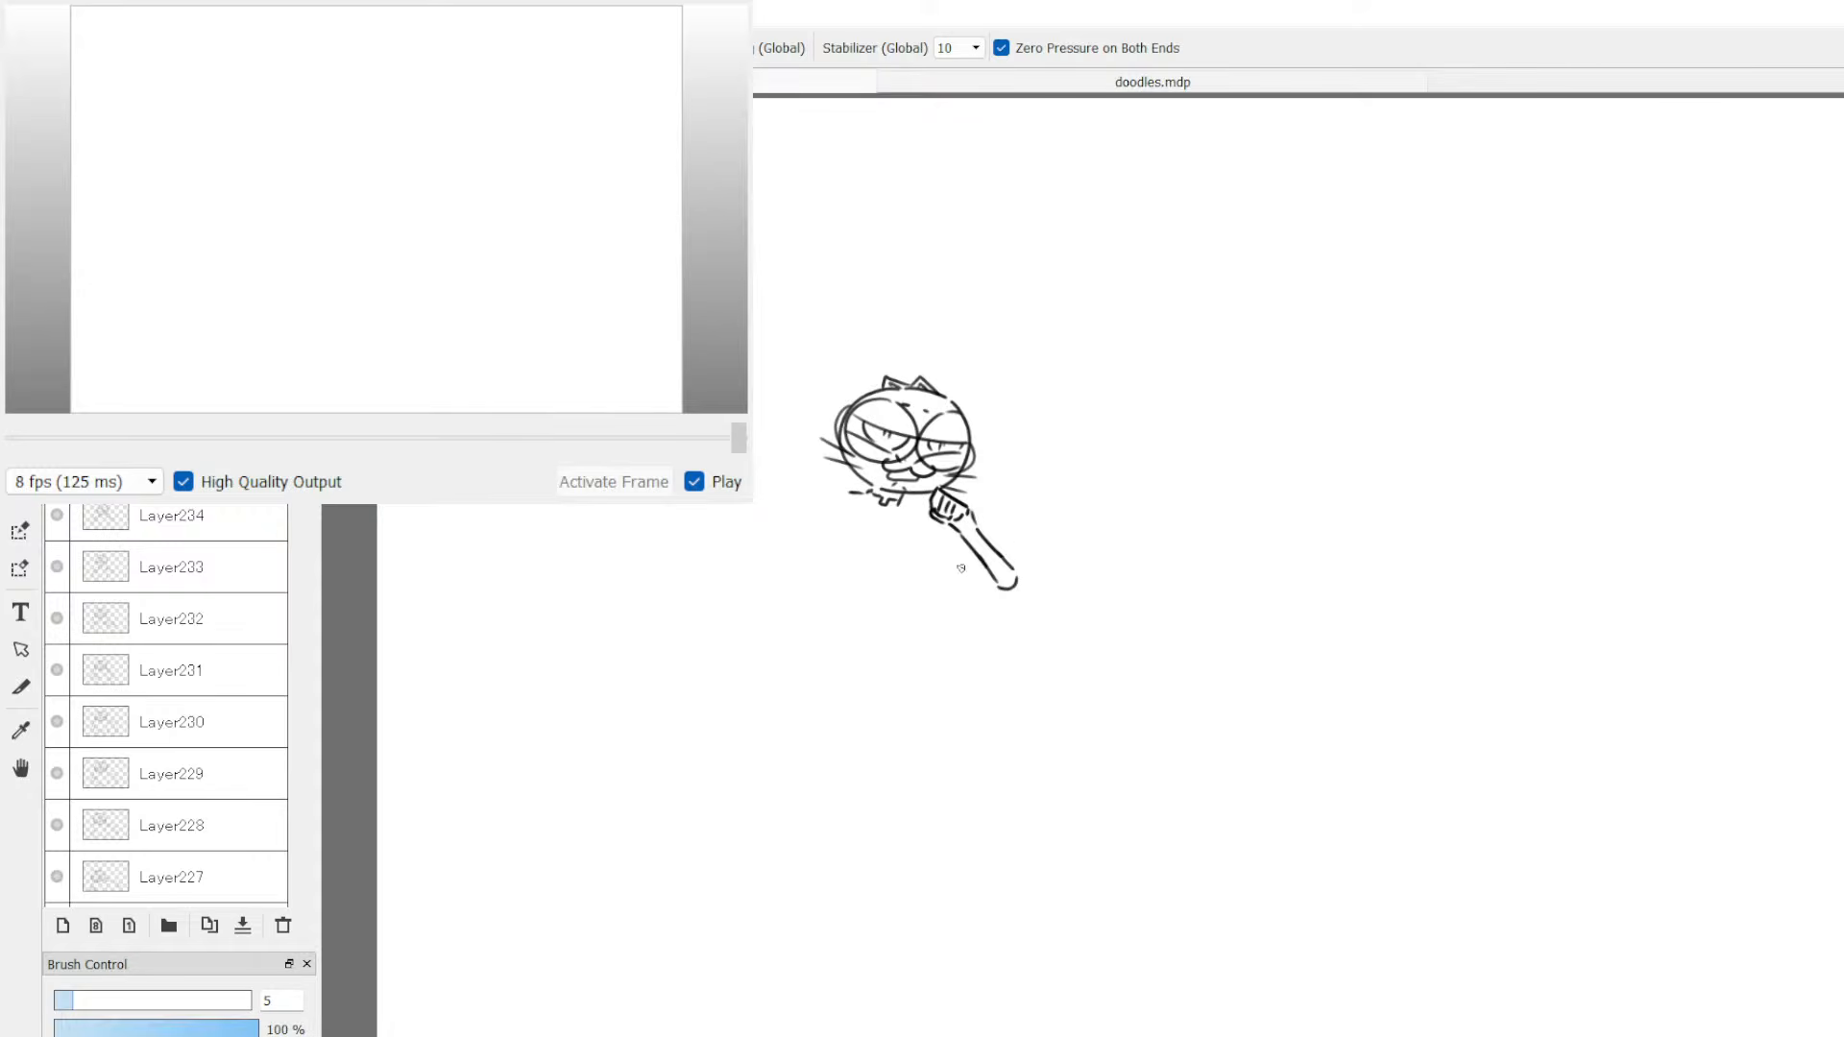
{"action": "left_click_drag", "start_coordinate": [960, 561], "coordinate": [985, 573]}
{"action": "left_click_drag", "start_coordinate": [968, 550], "coordinate": [970, 566]}
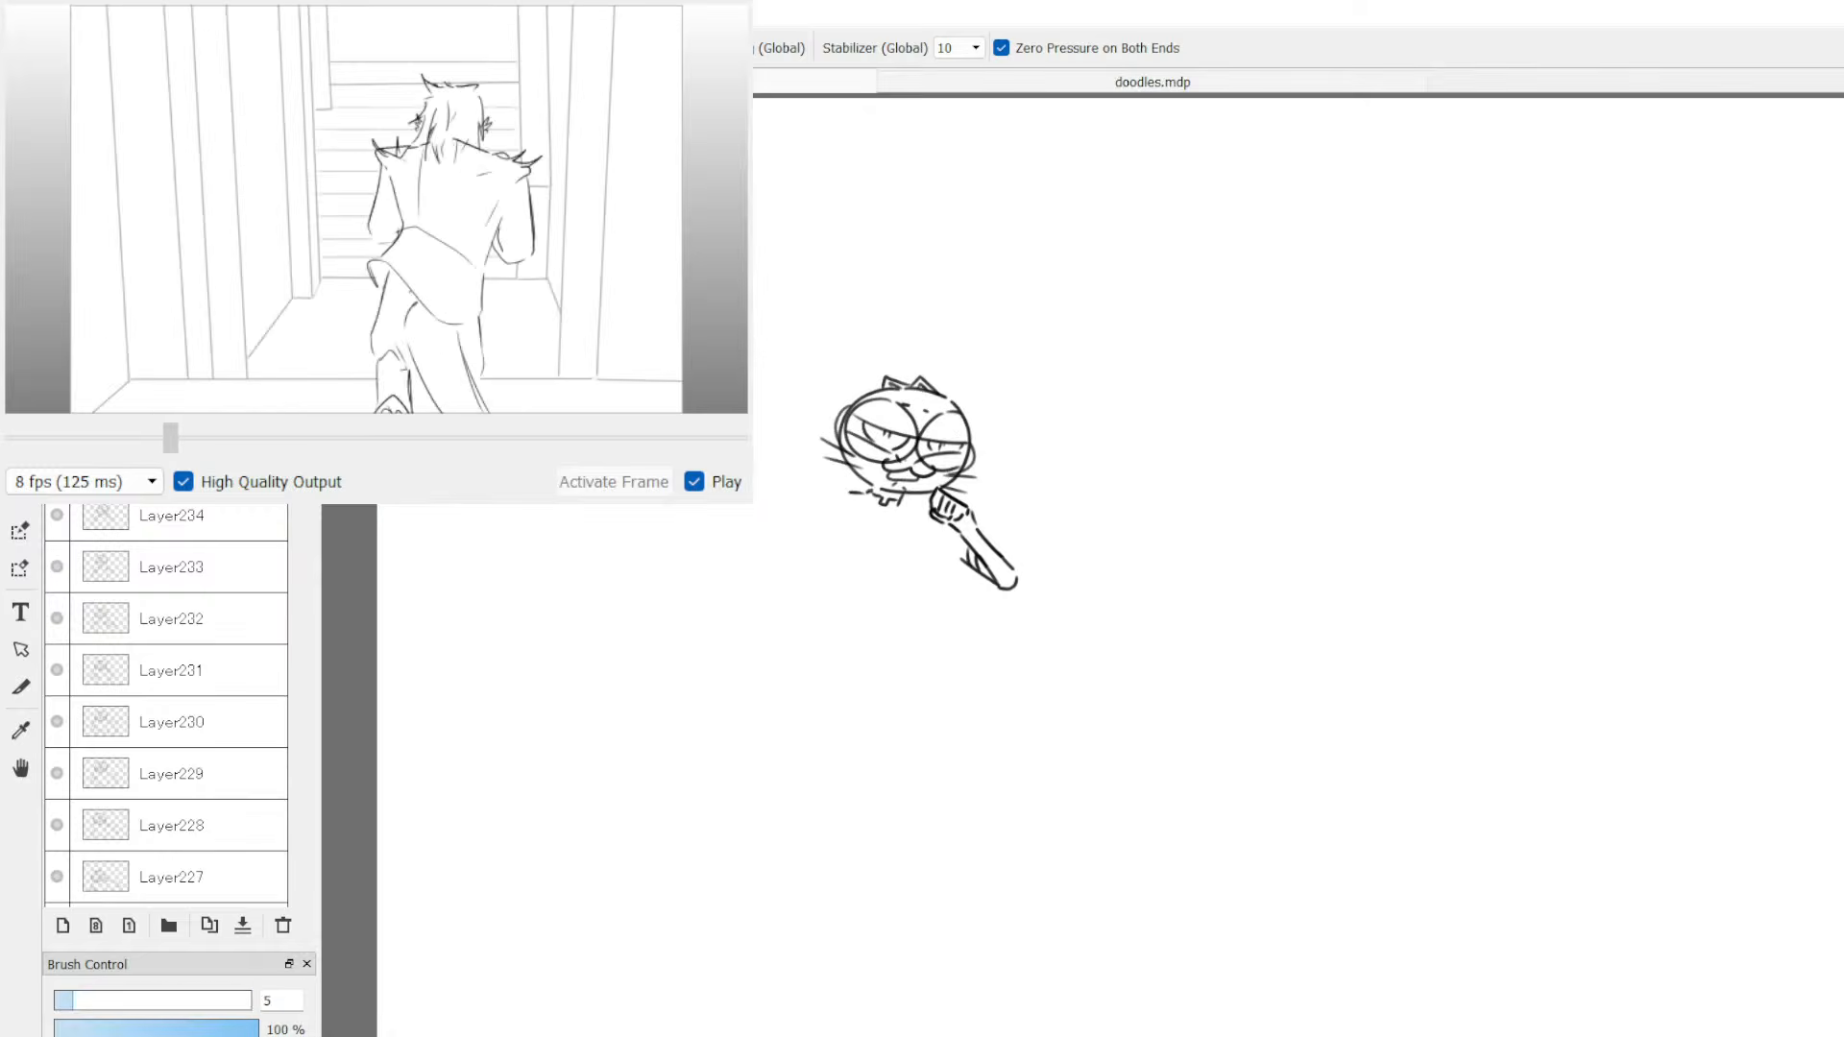
Step: Clean up the line below the left-hand cheek with a size 28 eraser and draw the second raised fist and bent arm
{"action": "left_click_drag", "start_coordinate": [369, 700], "coordinate": [331, 747]}
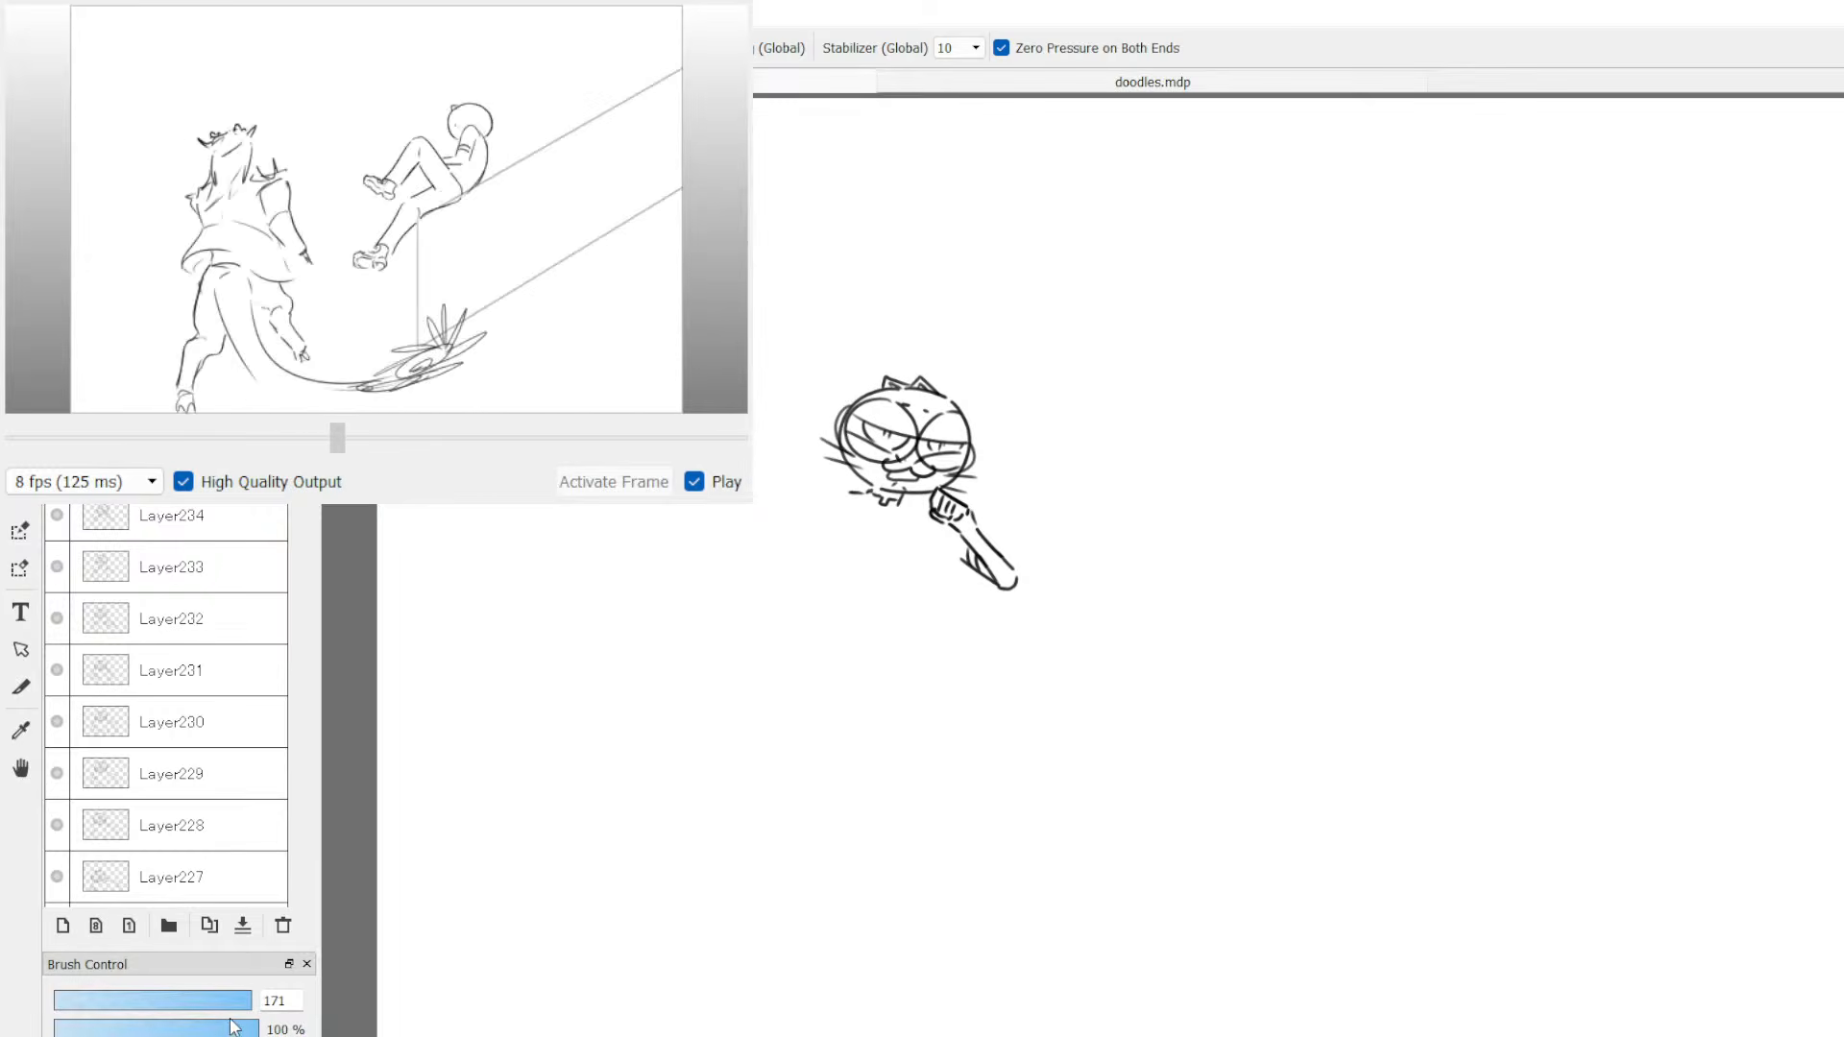
{"action": "left_click", "coordinate": [160, 1003]}
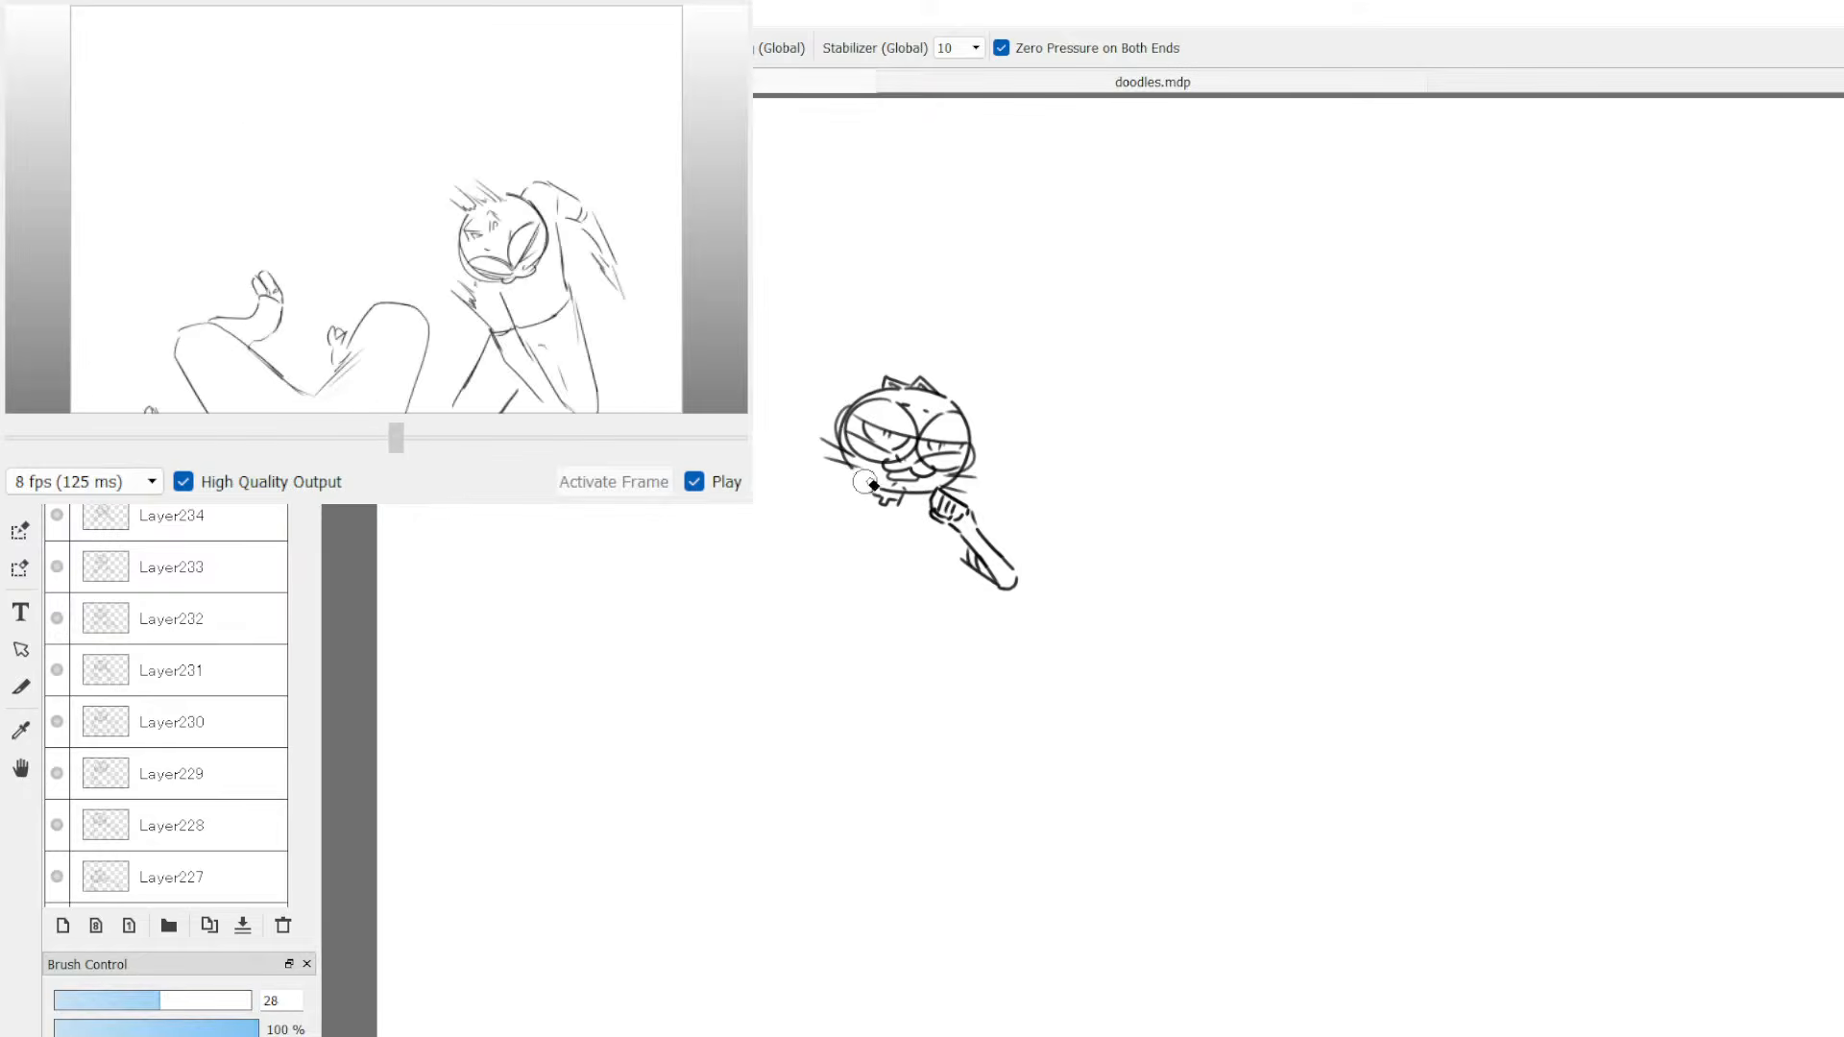
{"action": "key", "text": "bracketleft"}
{"action": "key", "text": "bracketleft"}
{"action": "key", "text": "bracketleft"}
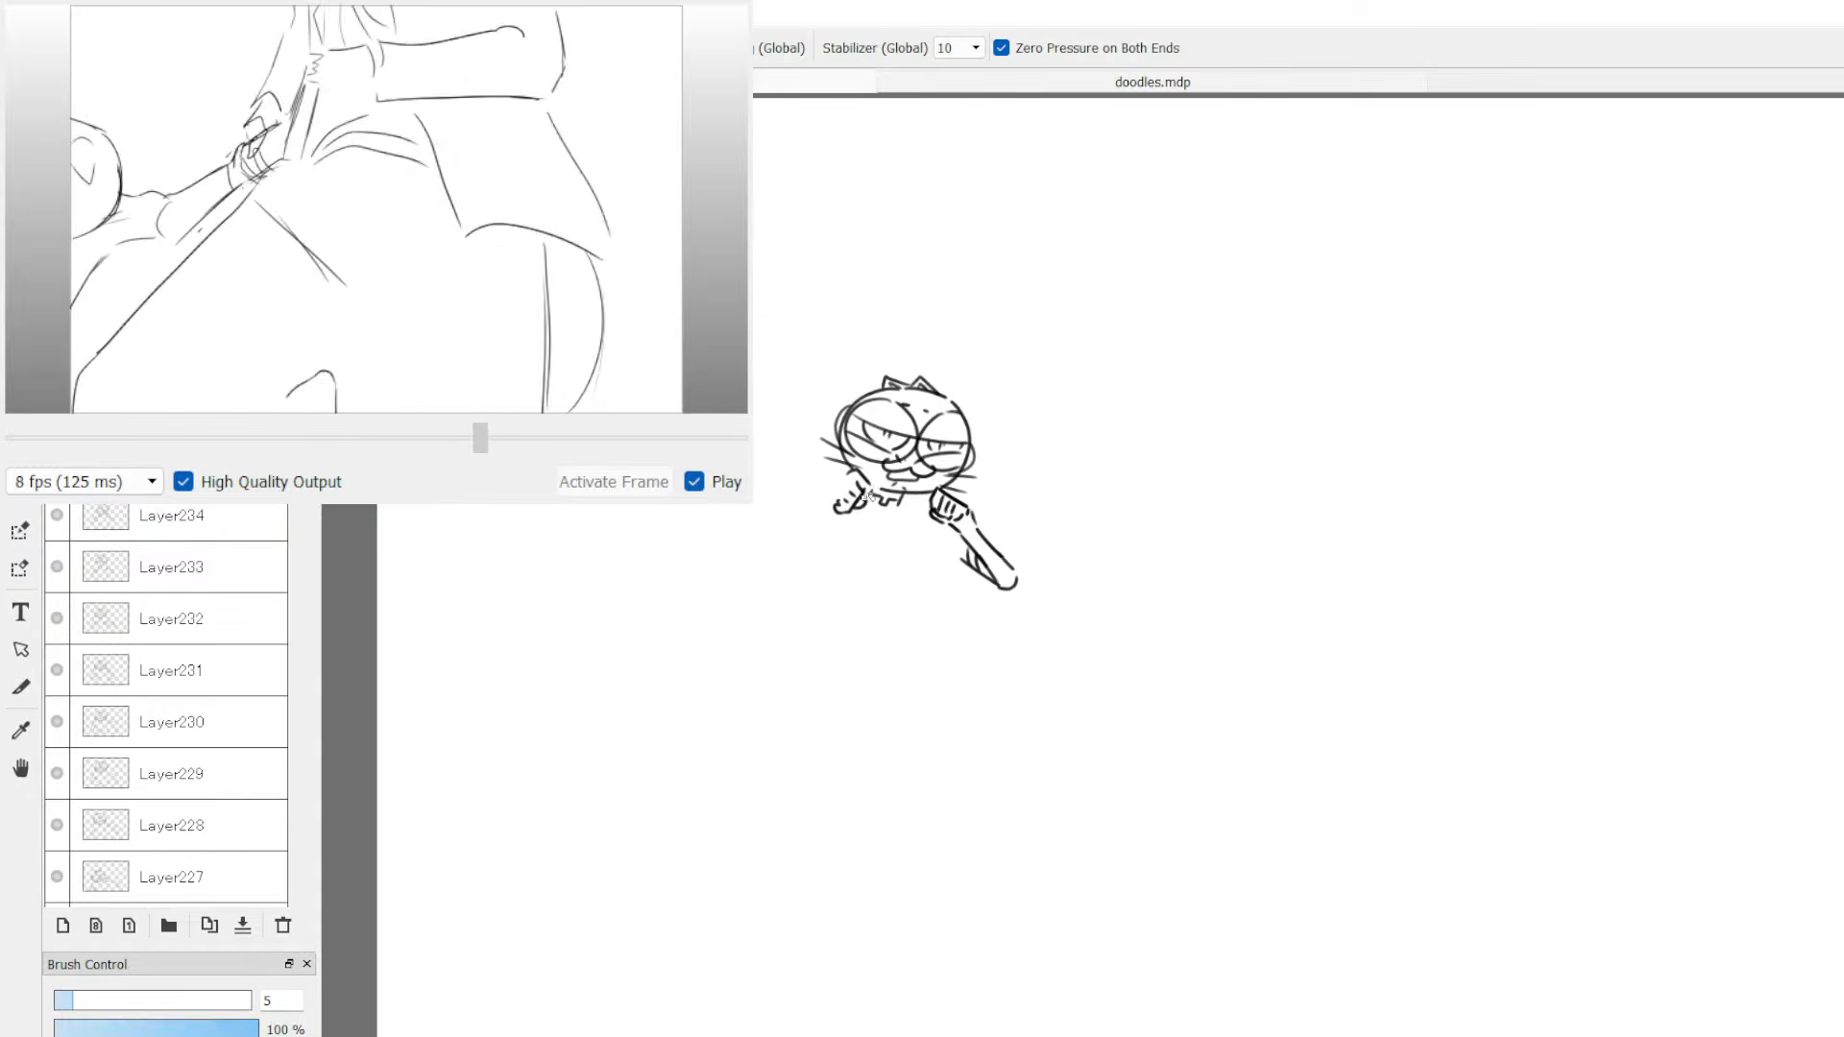
{"action": "mouse_move", "coordinate": [847, 476]}
{"action": "left_mouse_down"}
{"action": "mouse_move", "coordinate": [749, 545]}
{"action": "mouse_move", "coordinate": [749, 572]}
{"action": "mouse_move", "coordinate": [839, 505]}
{"action": "mouse_move", "coordinate": [830, 541]}
{"action": "left_mouse_up"}
Step: Draw the cat character's torso down to the shirt hem, and both trouser legs with small feet
{"action": "left_click_drag", "start_coordinate": [940, 555], "coordinate": [975, 580]}
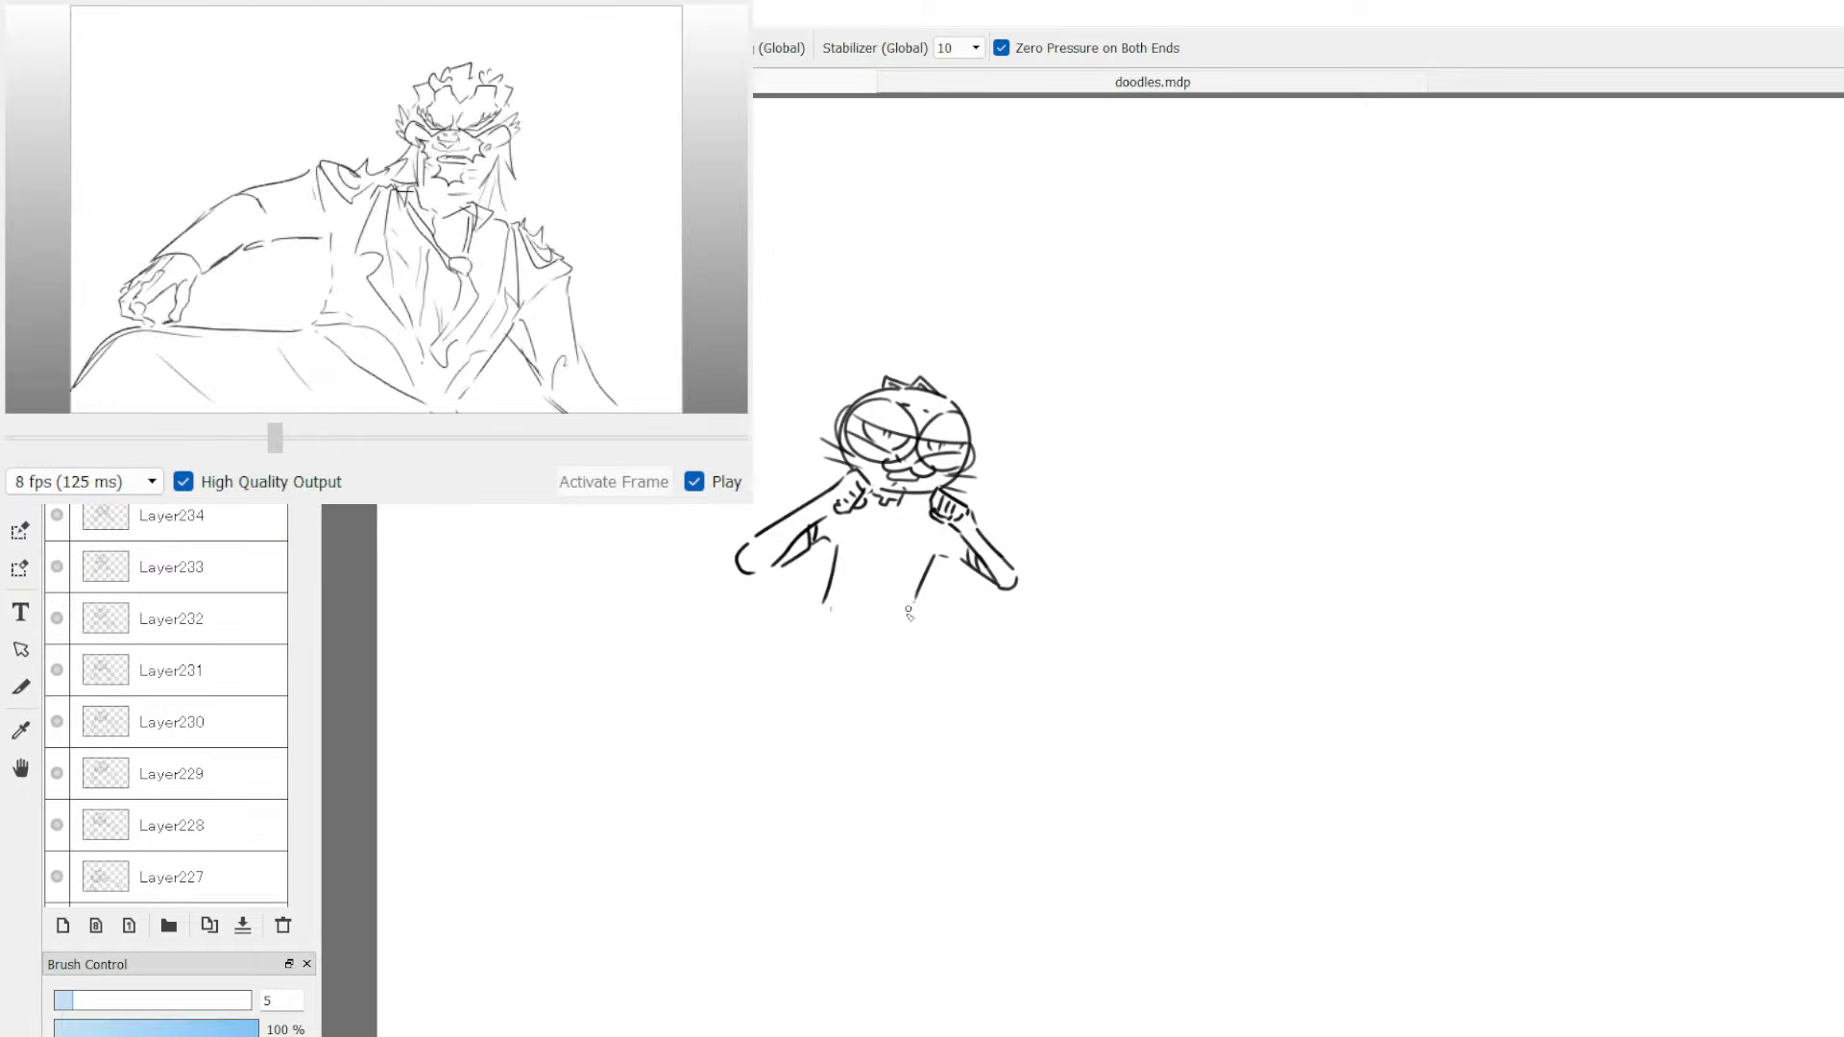
{"action": "mouse_move", "coordinate": [915, 598]}
{"action": "left_mouse_down"}
{"action": "mouse_move", "coordinate": [914, 635]}
{"action": "mouse_move", "coordinate": [811, 645]}
{"action": "mouse_move", "coordinate": [840, 659]}
{"action": "mouse_move", "coordinate": [893, 643]}
{"action": "left_mouse_up"}
{"action": "mouse_move", "coordinate": [862, 674]}
{"action": "left_mouse_down"}
{"action": "mouse_move", "coordinate": [905, 641]}
{"action": "mouse_move", "coordinate": [777, 710]}
{"action": "mouse_move", "coordinate": [770, 753]}
{"action": "mouse_move", "coordinate": [815, 749]}
{"action": "left_mouse_up"}
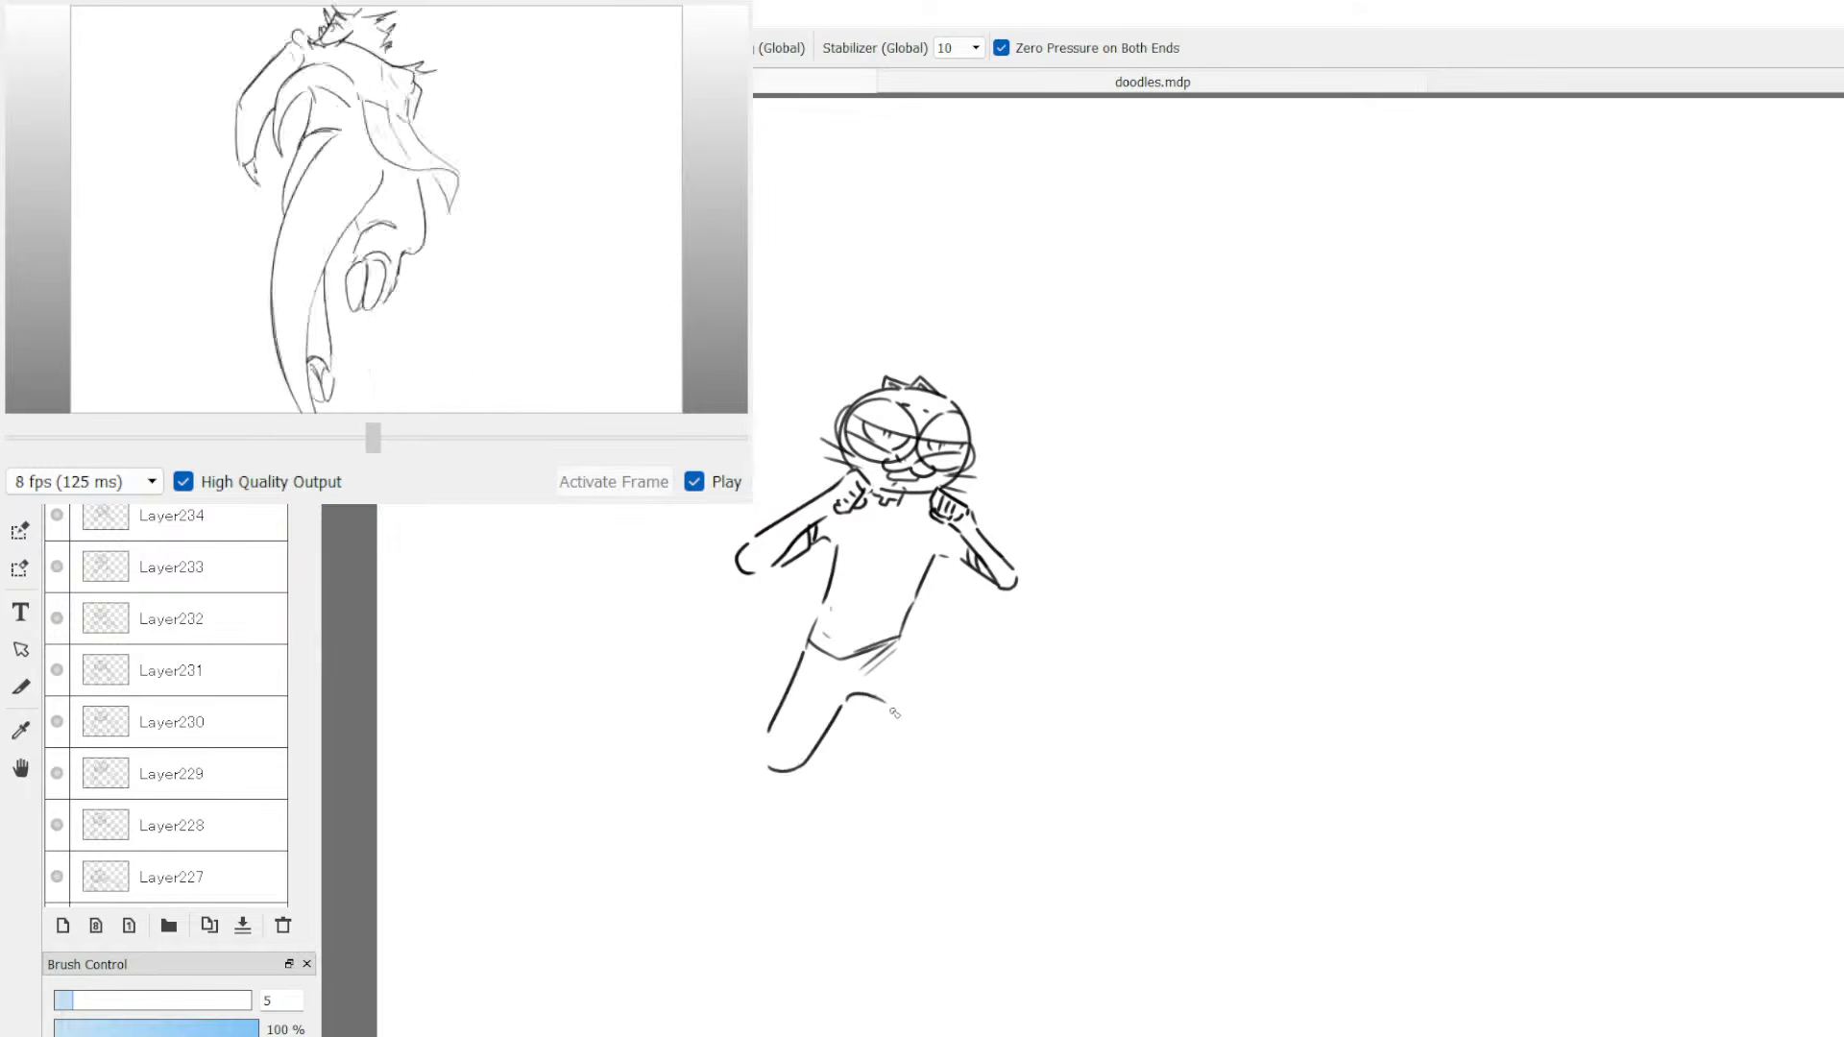
{"action": "left_click_drag", "start_coordinate": [905, 651], "coordinate": [878, 763]}
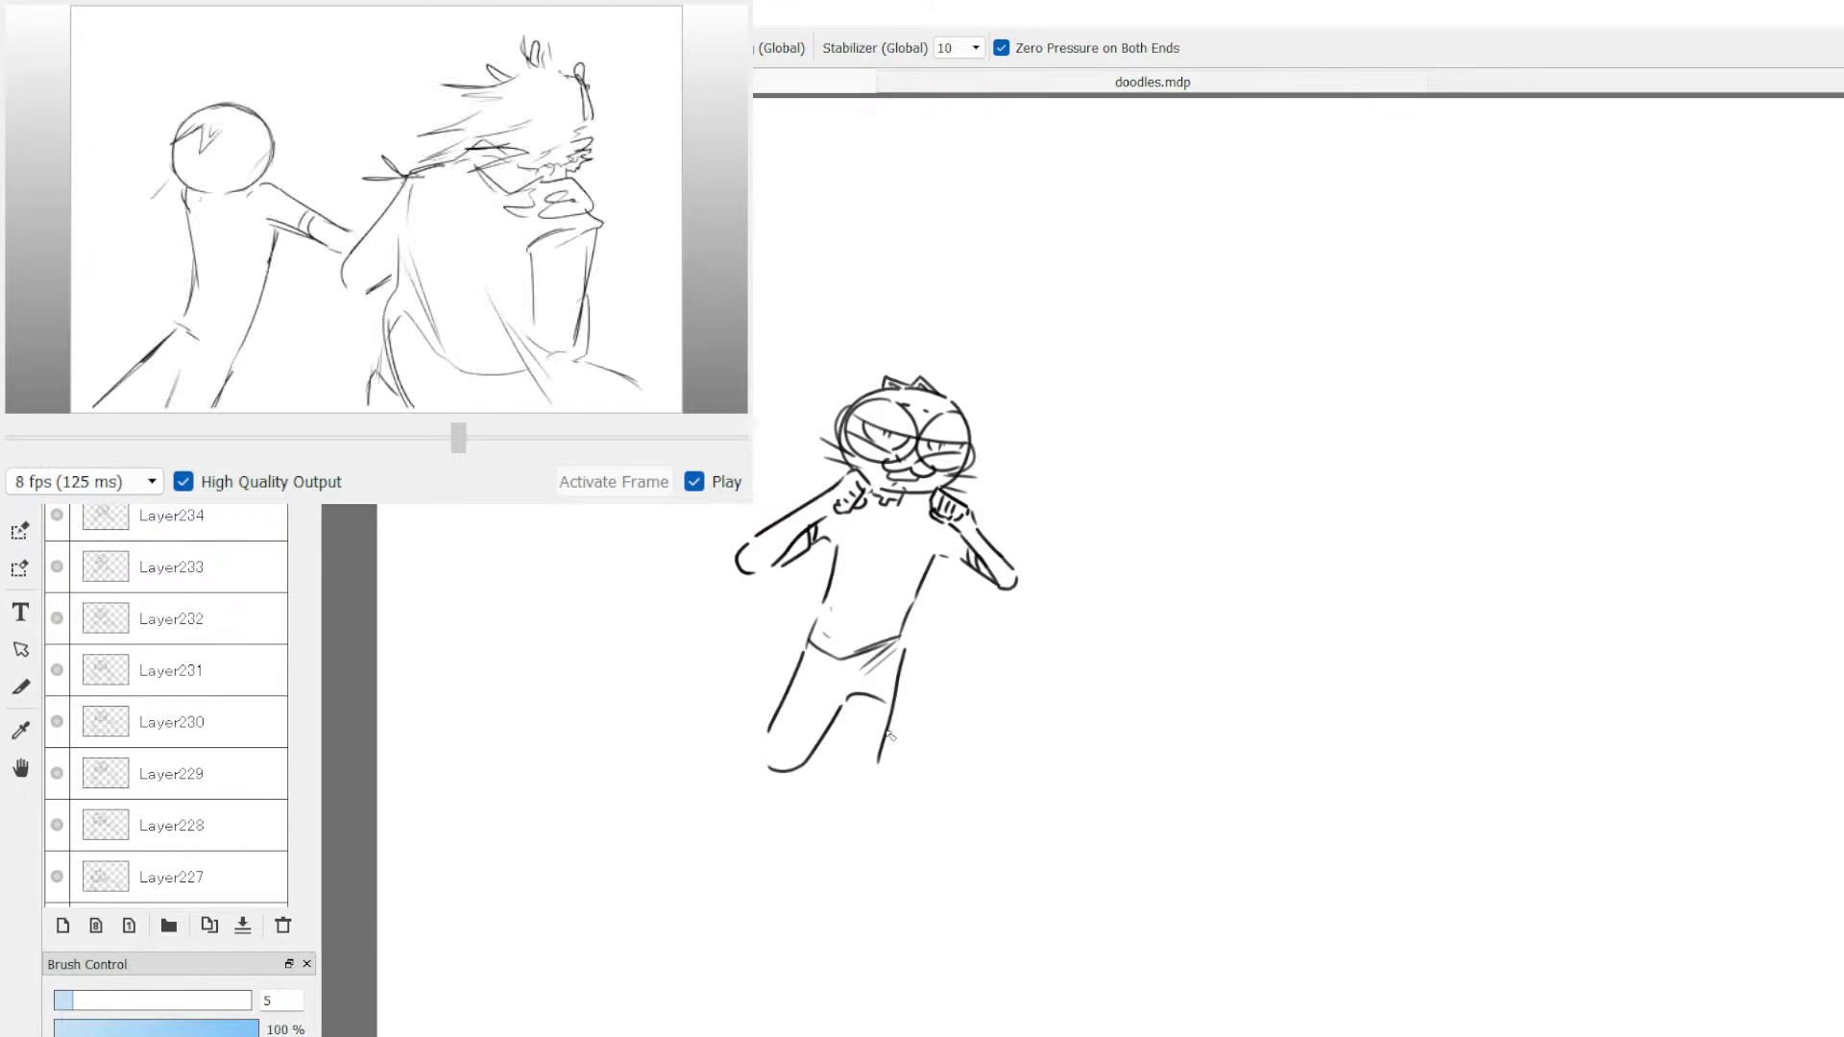
{"action": "left_click_drag", "start_coordinate": [845, 708], "coordinate": [841, 761]}
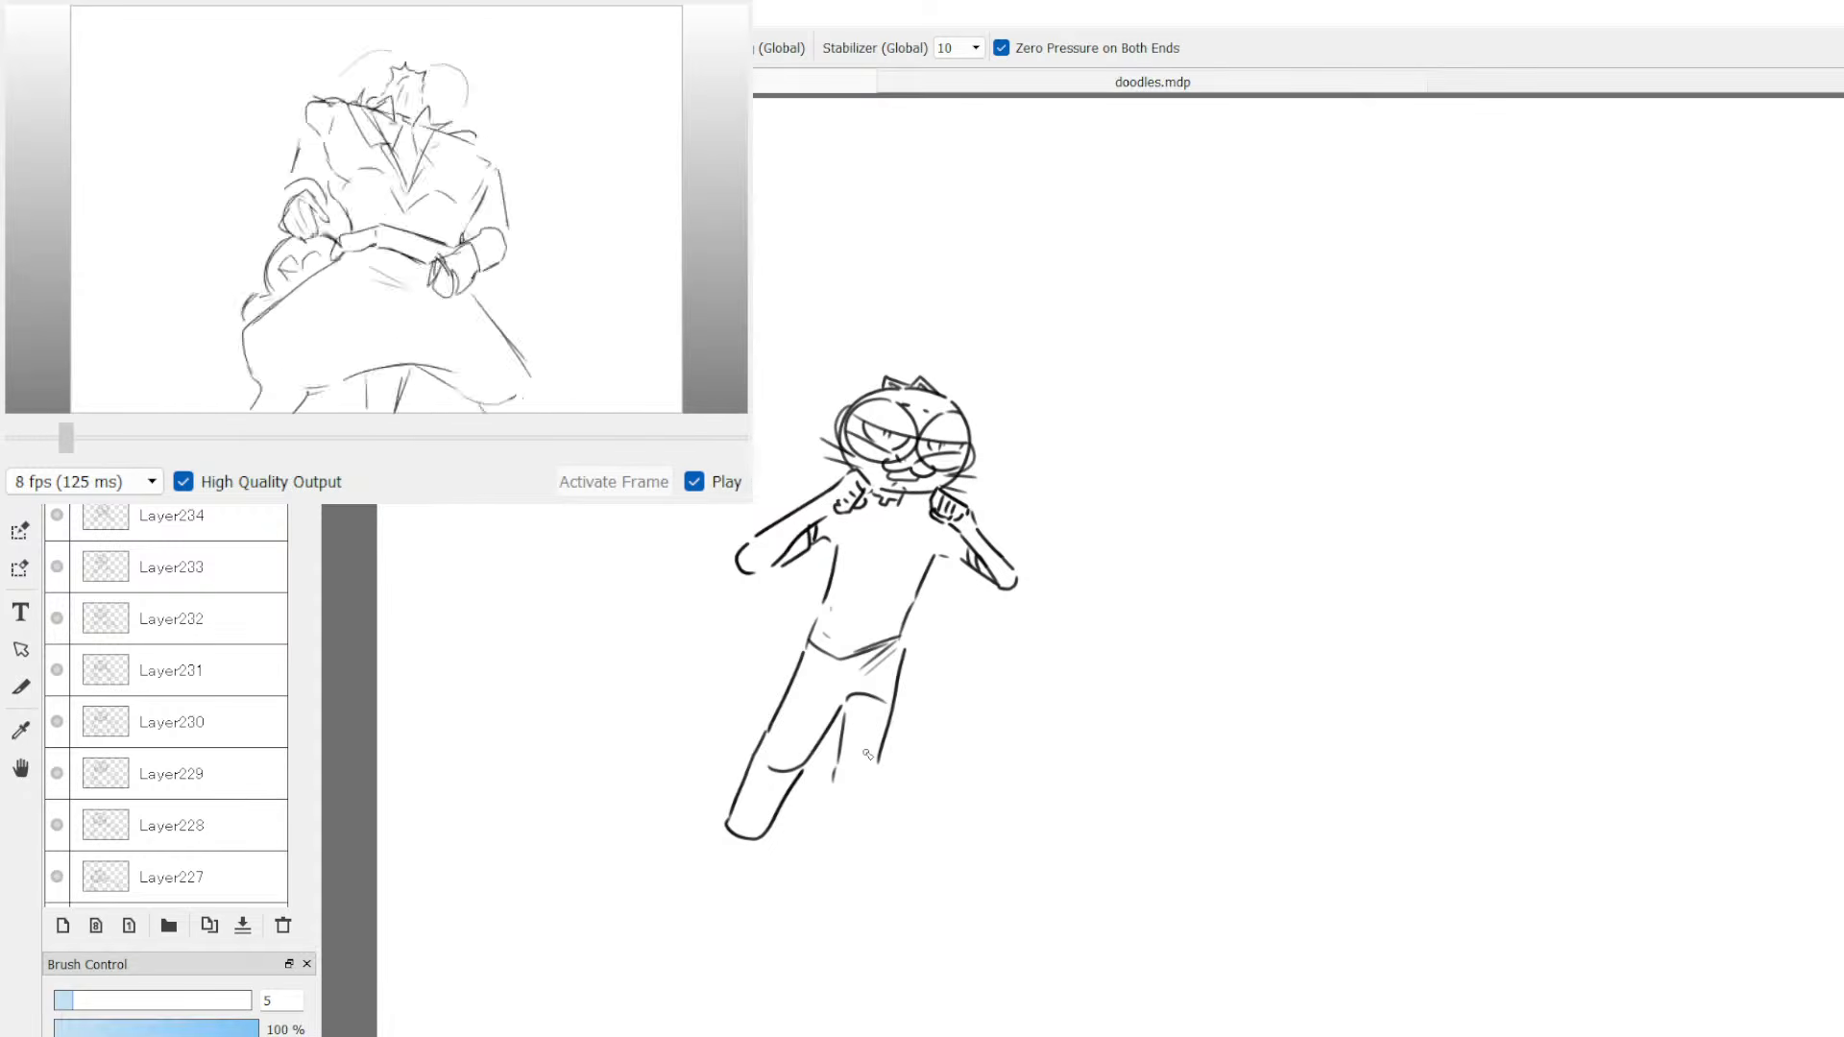
{"action": "left_click_drag", "start_coordinate": [832, 784], "coordinate": [810, 878]}
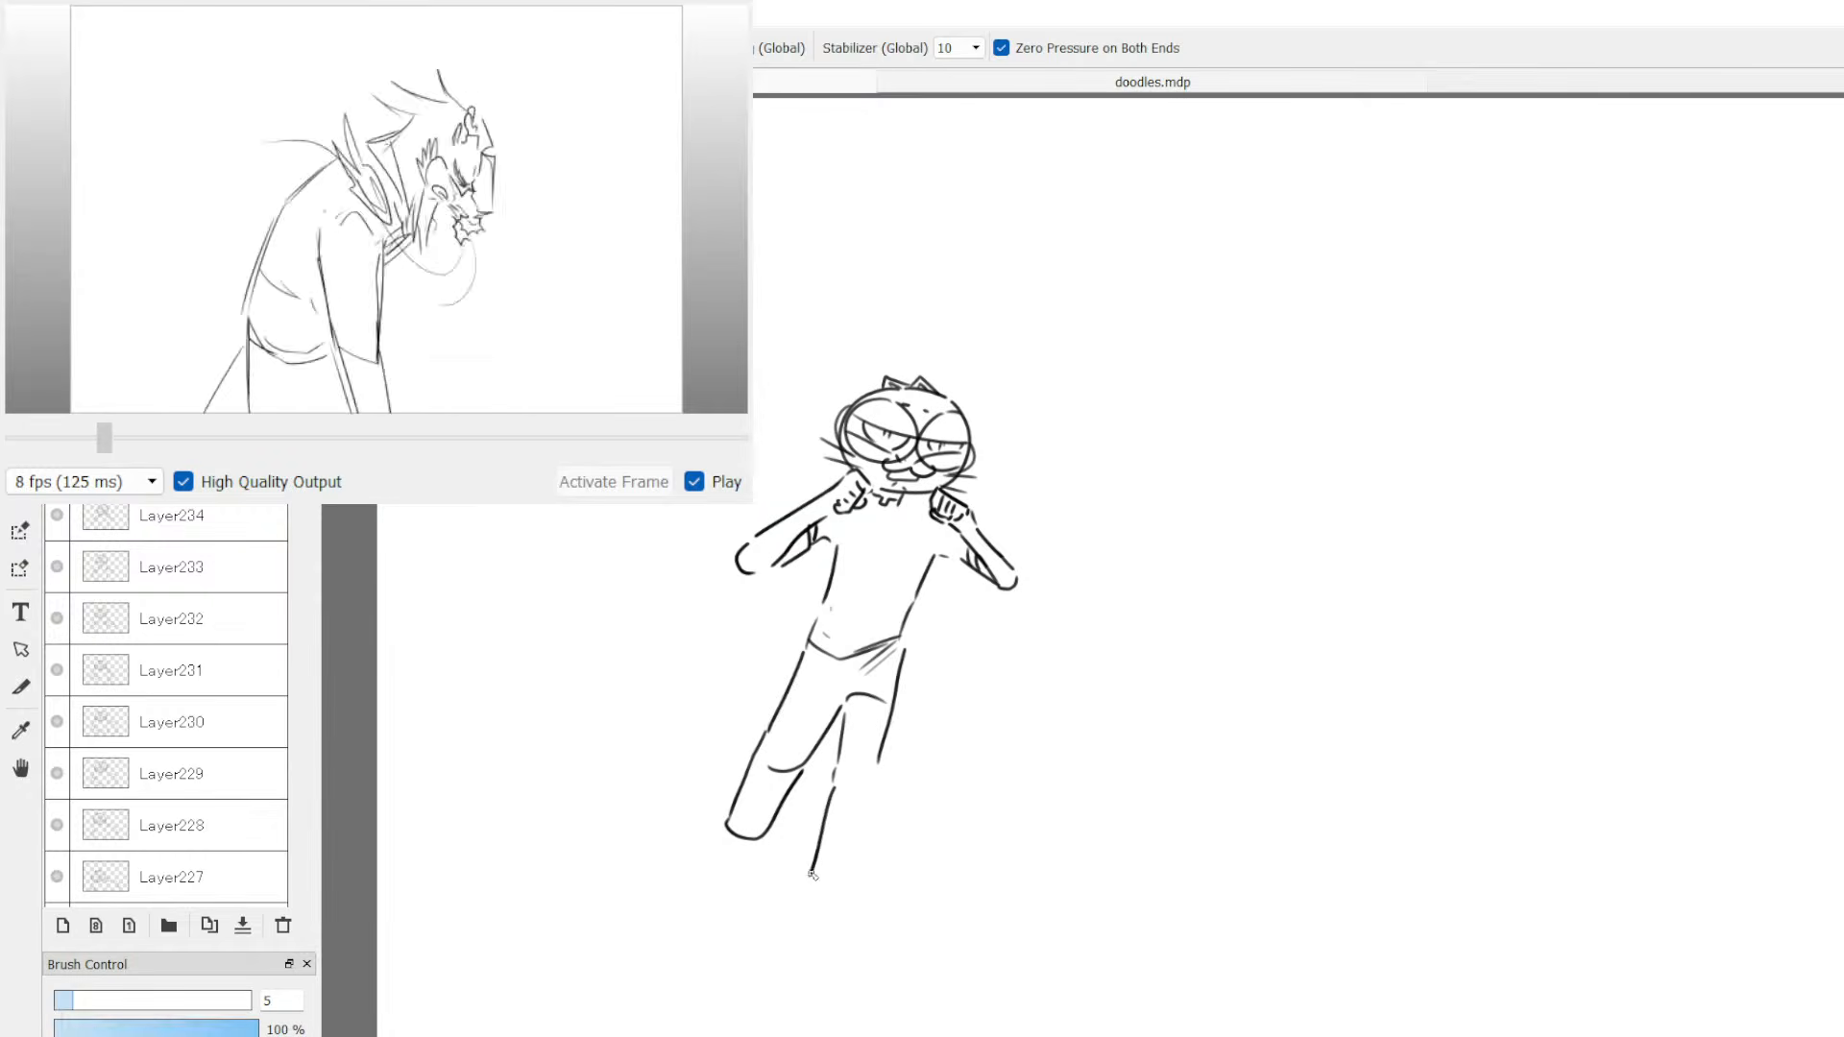
{"action": "left_click_drag", "start_coordinate": [880, 771], "coordinate": [836, 897]}
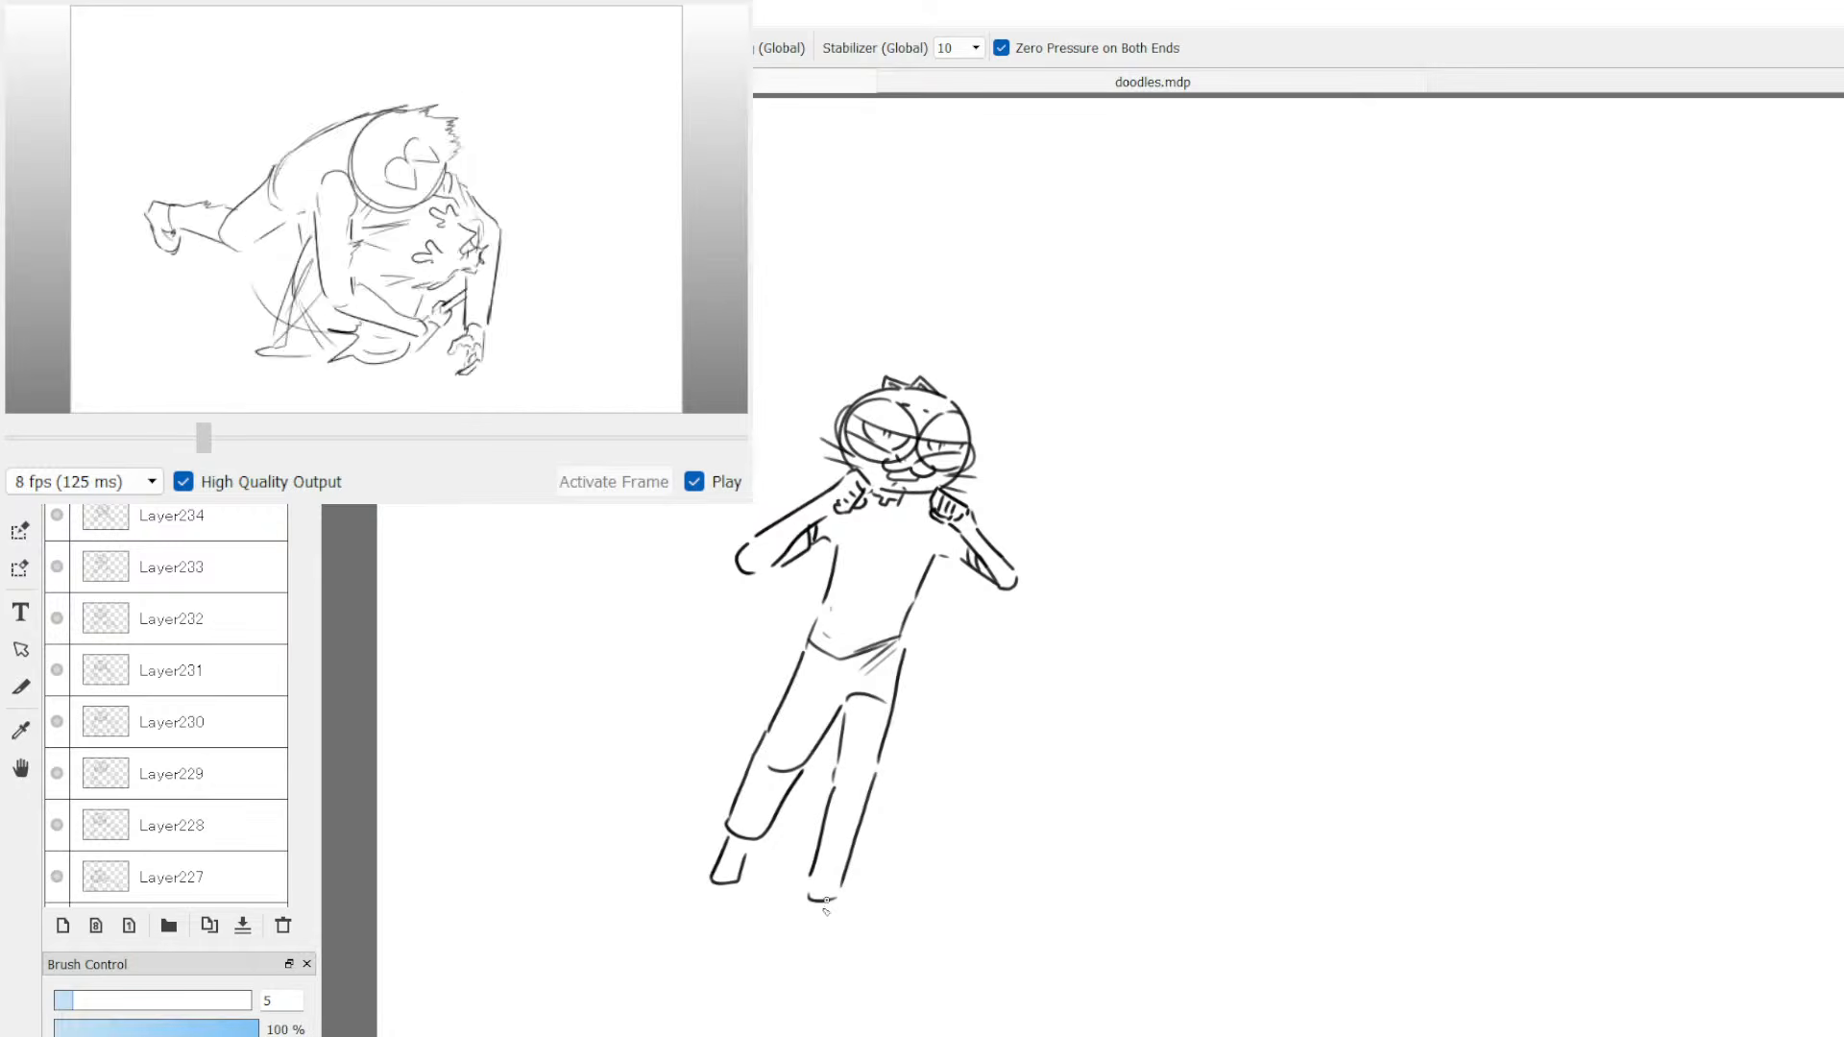
{"action": "mouse_move", "coordinate": [809, 908]}
{"action": "left_mouse_down"}
{"action": "mouse_move", "coordinate": [803, 945]}
{"action": "mouse_move", "coordinate": [832, 911]}
{"action": "left_mouse_up"}
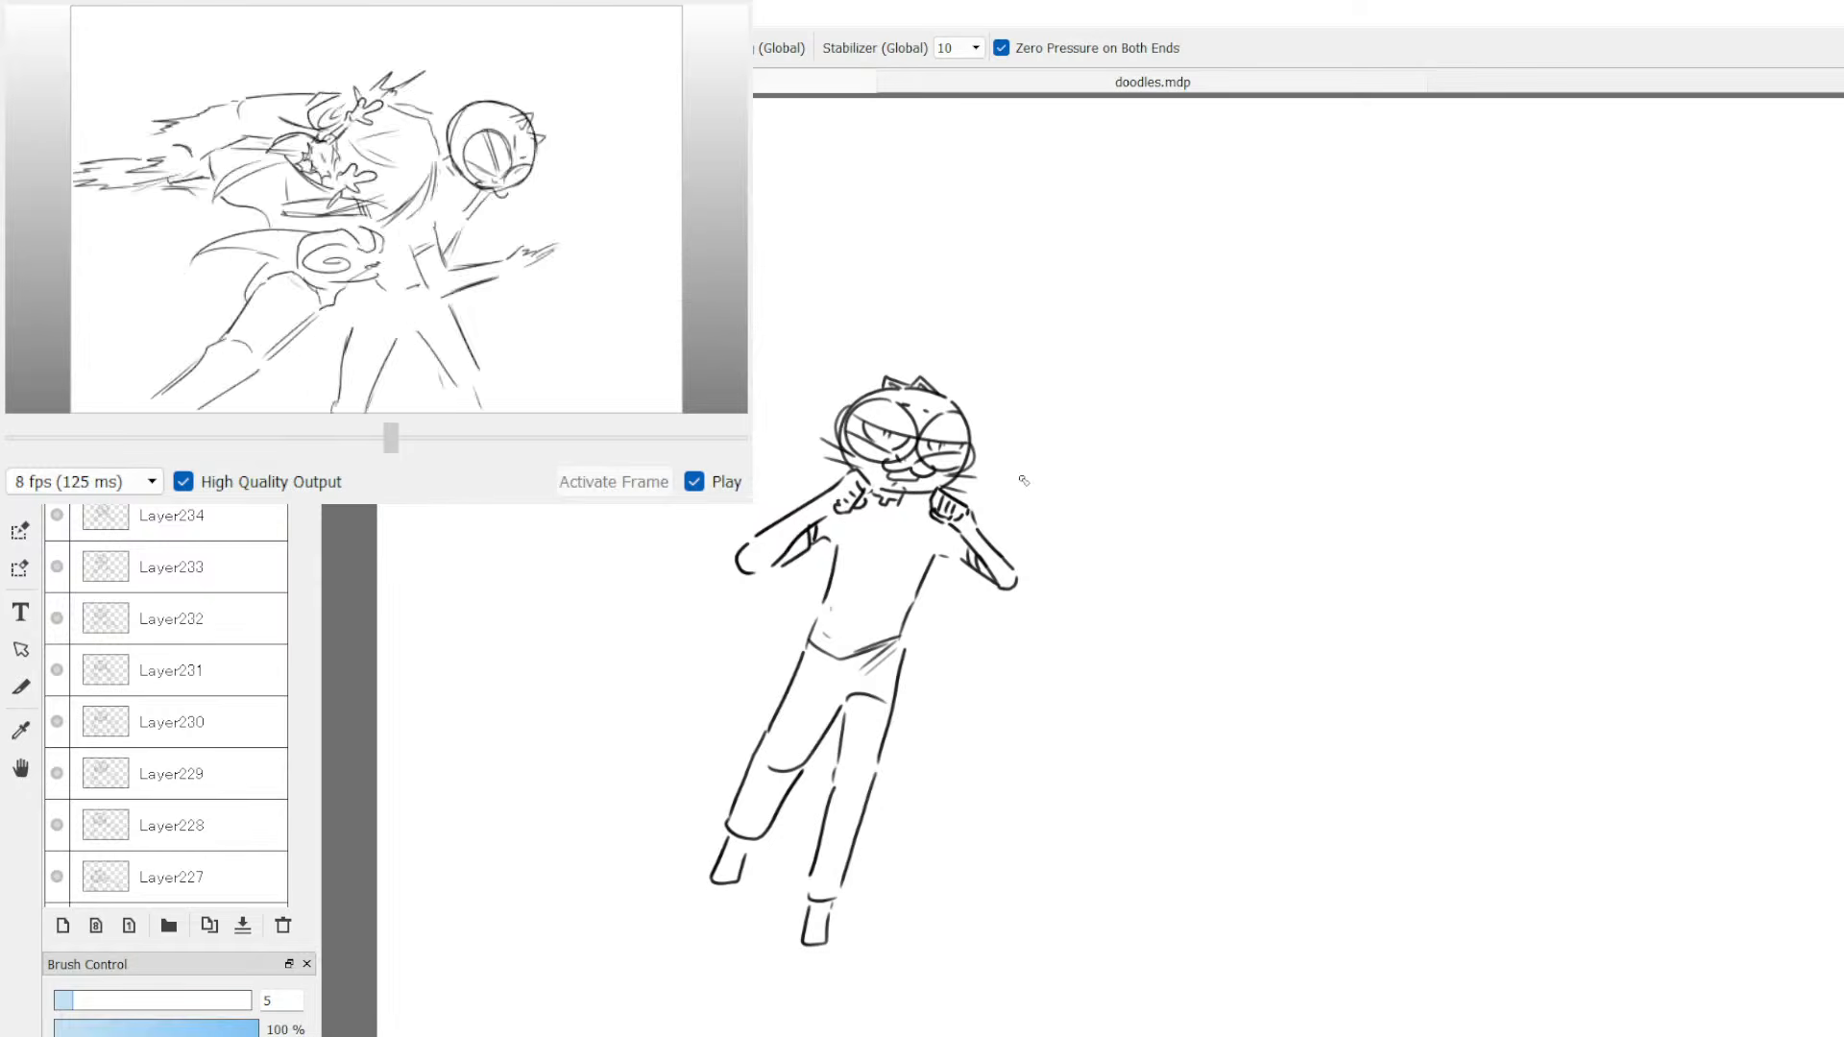
Step: Lasso the whole cat figure, rotate it very slightly, move it up a little and clear the selection
{"action": "key", "text": "l"}
{"action": "mouse_move", "coordinate": [879, 335]}
{"action": "left_mouse_down"}
{"action": "mouse_move", "coordinate": [625, 844]}
{"action": "mouse_move", "coordinate": [1012, 383]}
{"action": "mouse_move", "coordinate": [937, 338]}
{"action": "left_mouse_up"}
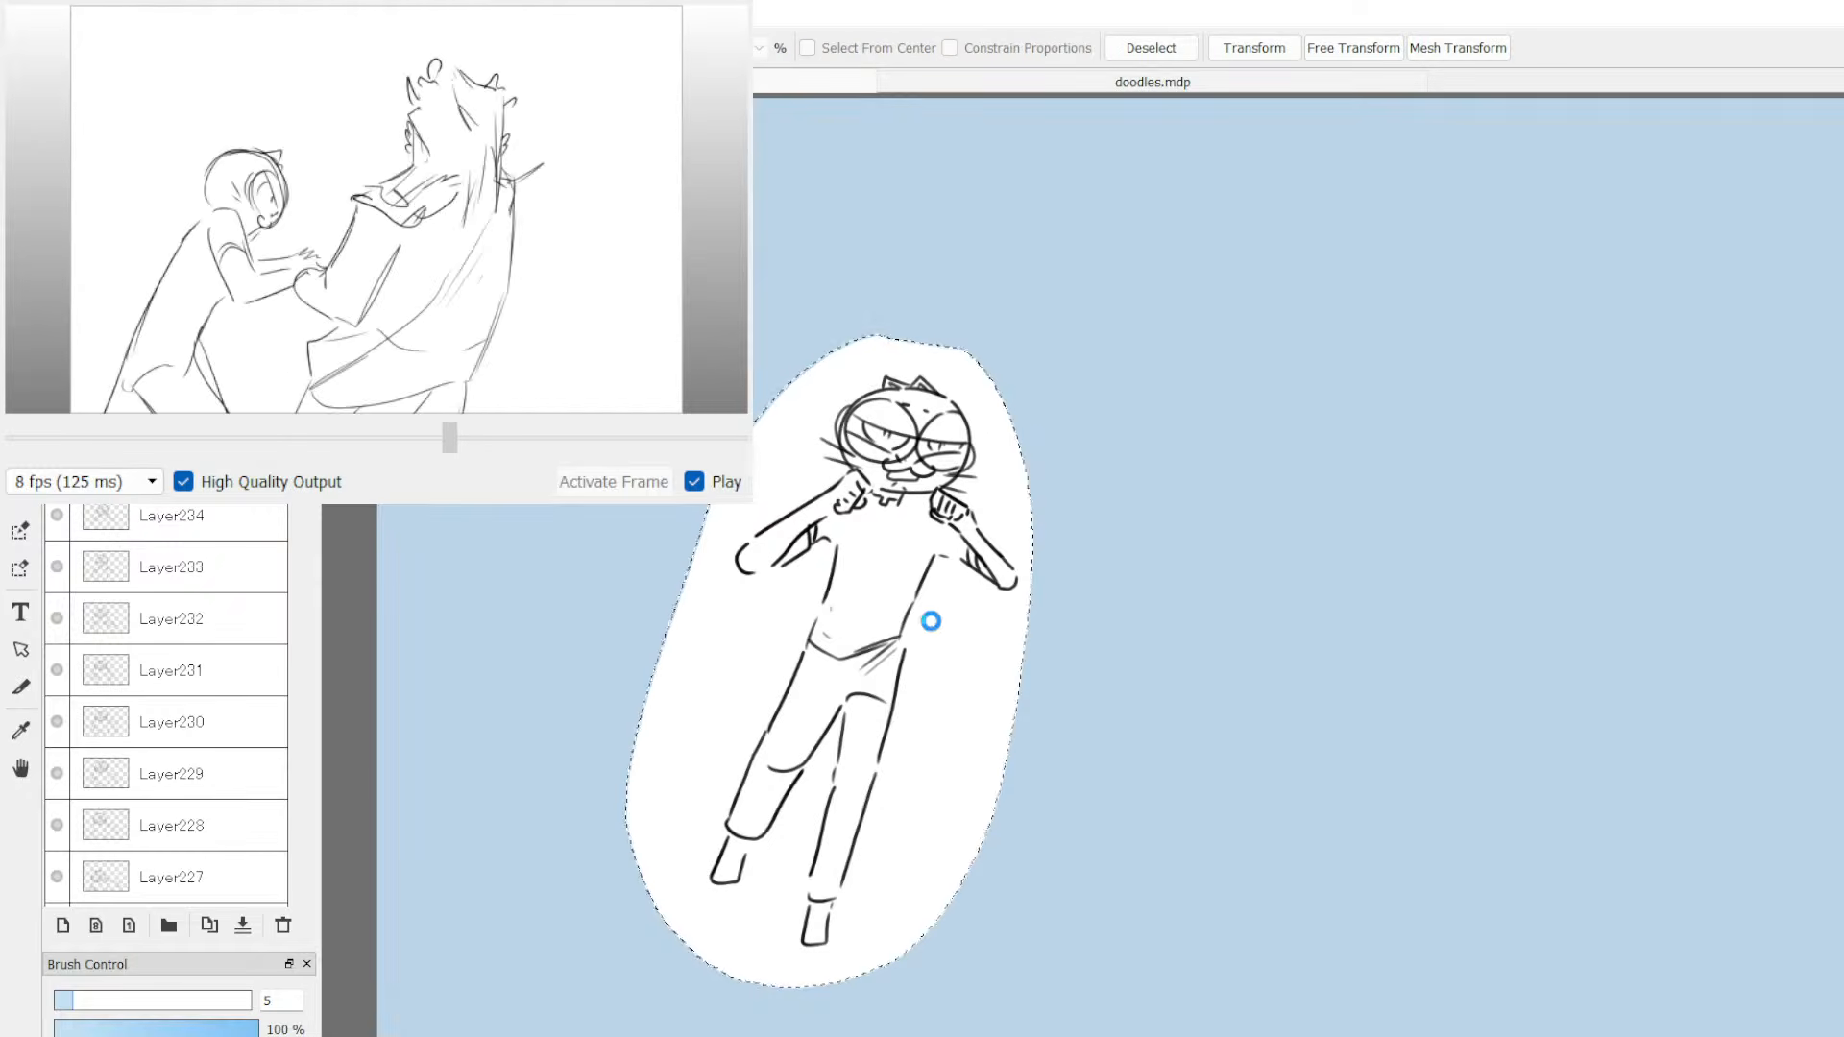
{"action": "key", "text": "ctrl+t"}
{"action": "left_click_drag", "start_coordinate": [922, 650], "coordinate": [864, 649]}
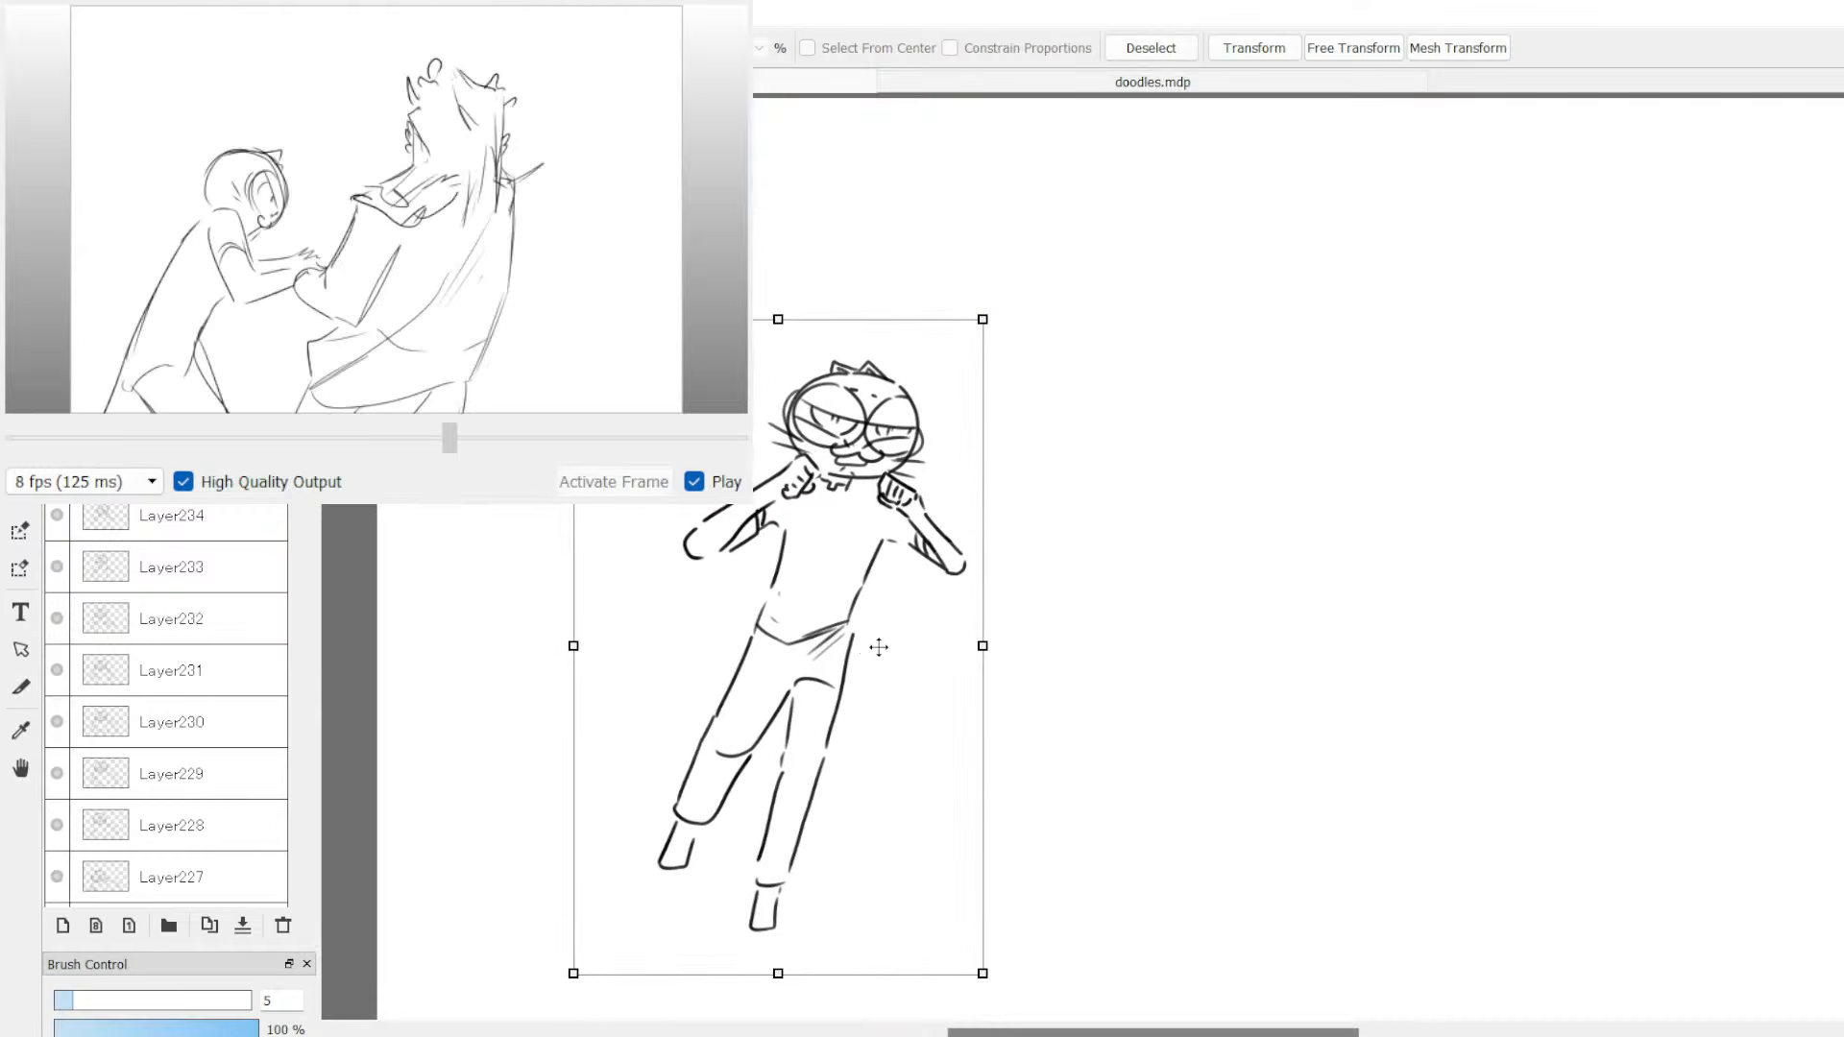
{"action": "left_click_drag", "start_coordinate": [1036, 461], "coordinate": [1036, 463]}
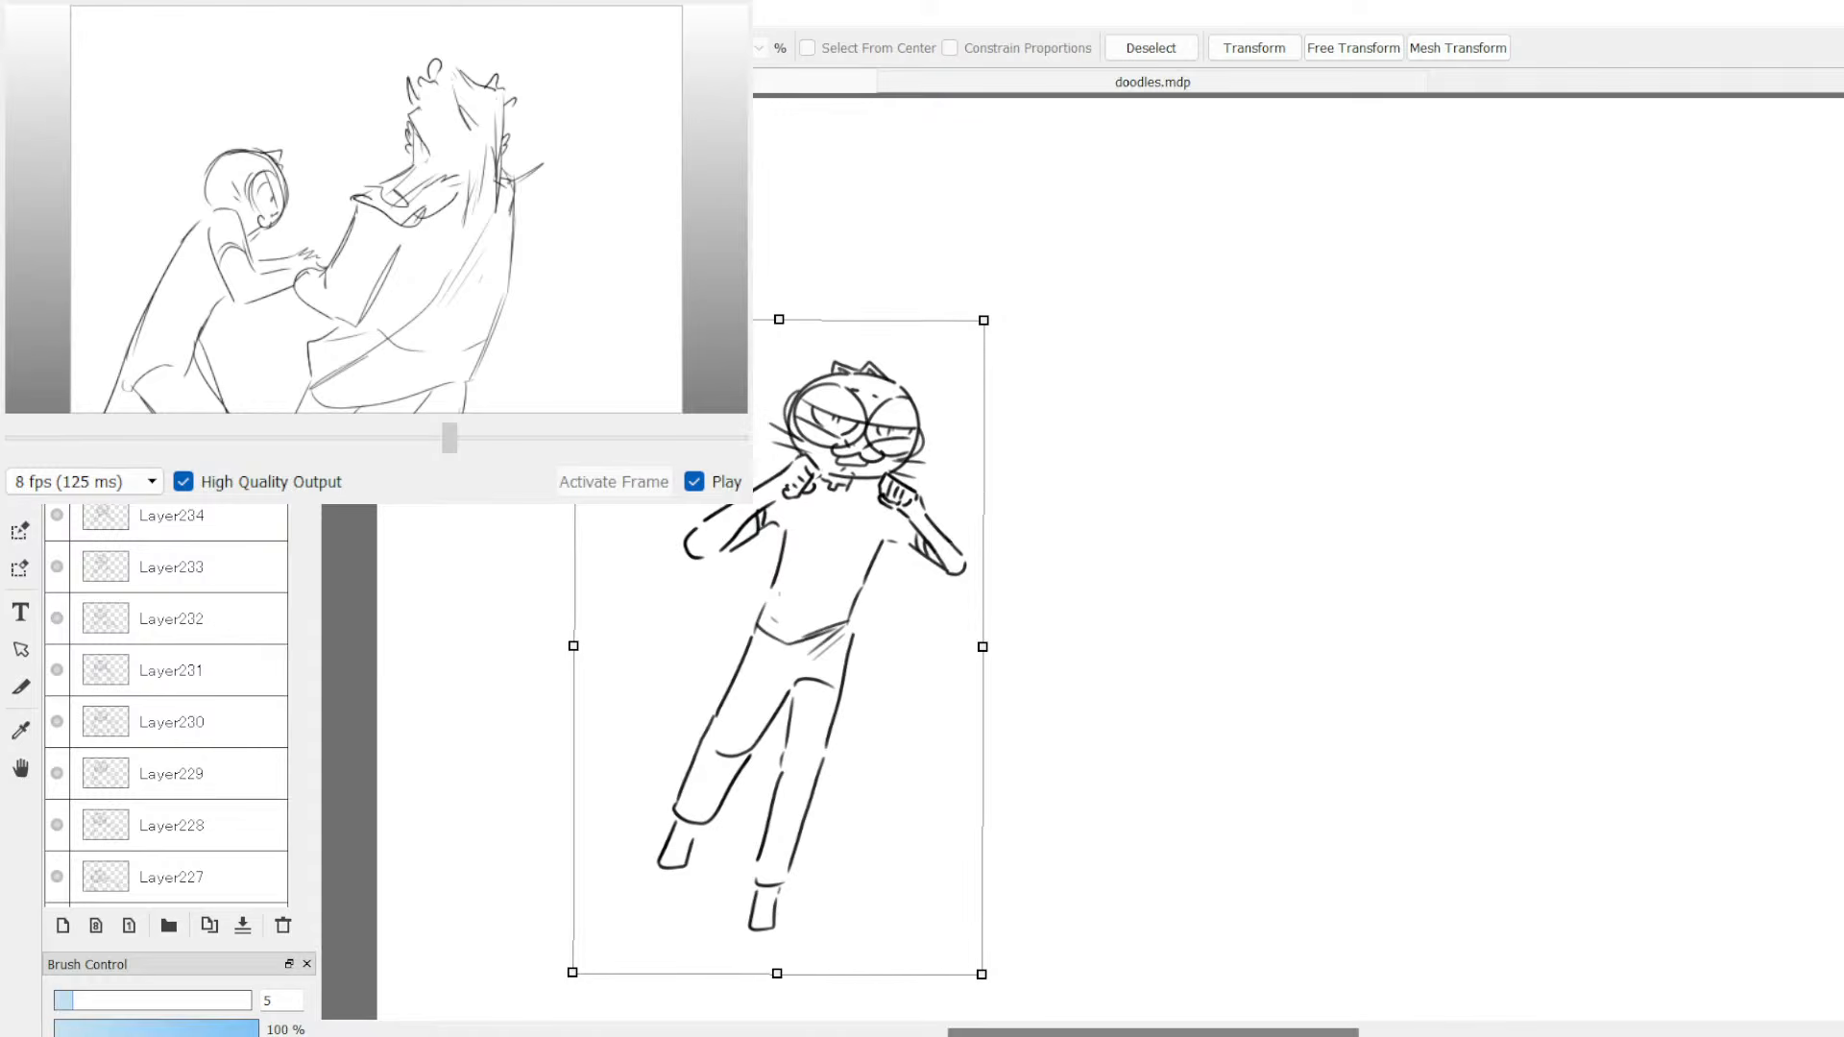
{"action": "left_click_drag", "start_coordinate": [915, 656], "coordinate": [929, 667]}
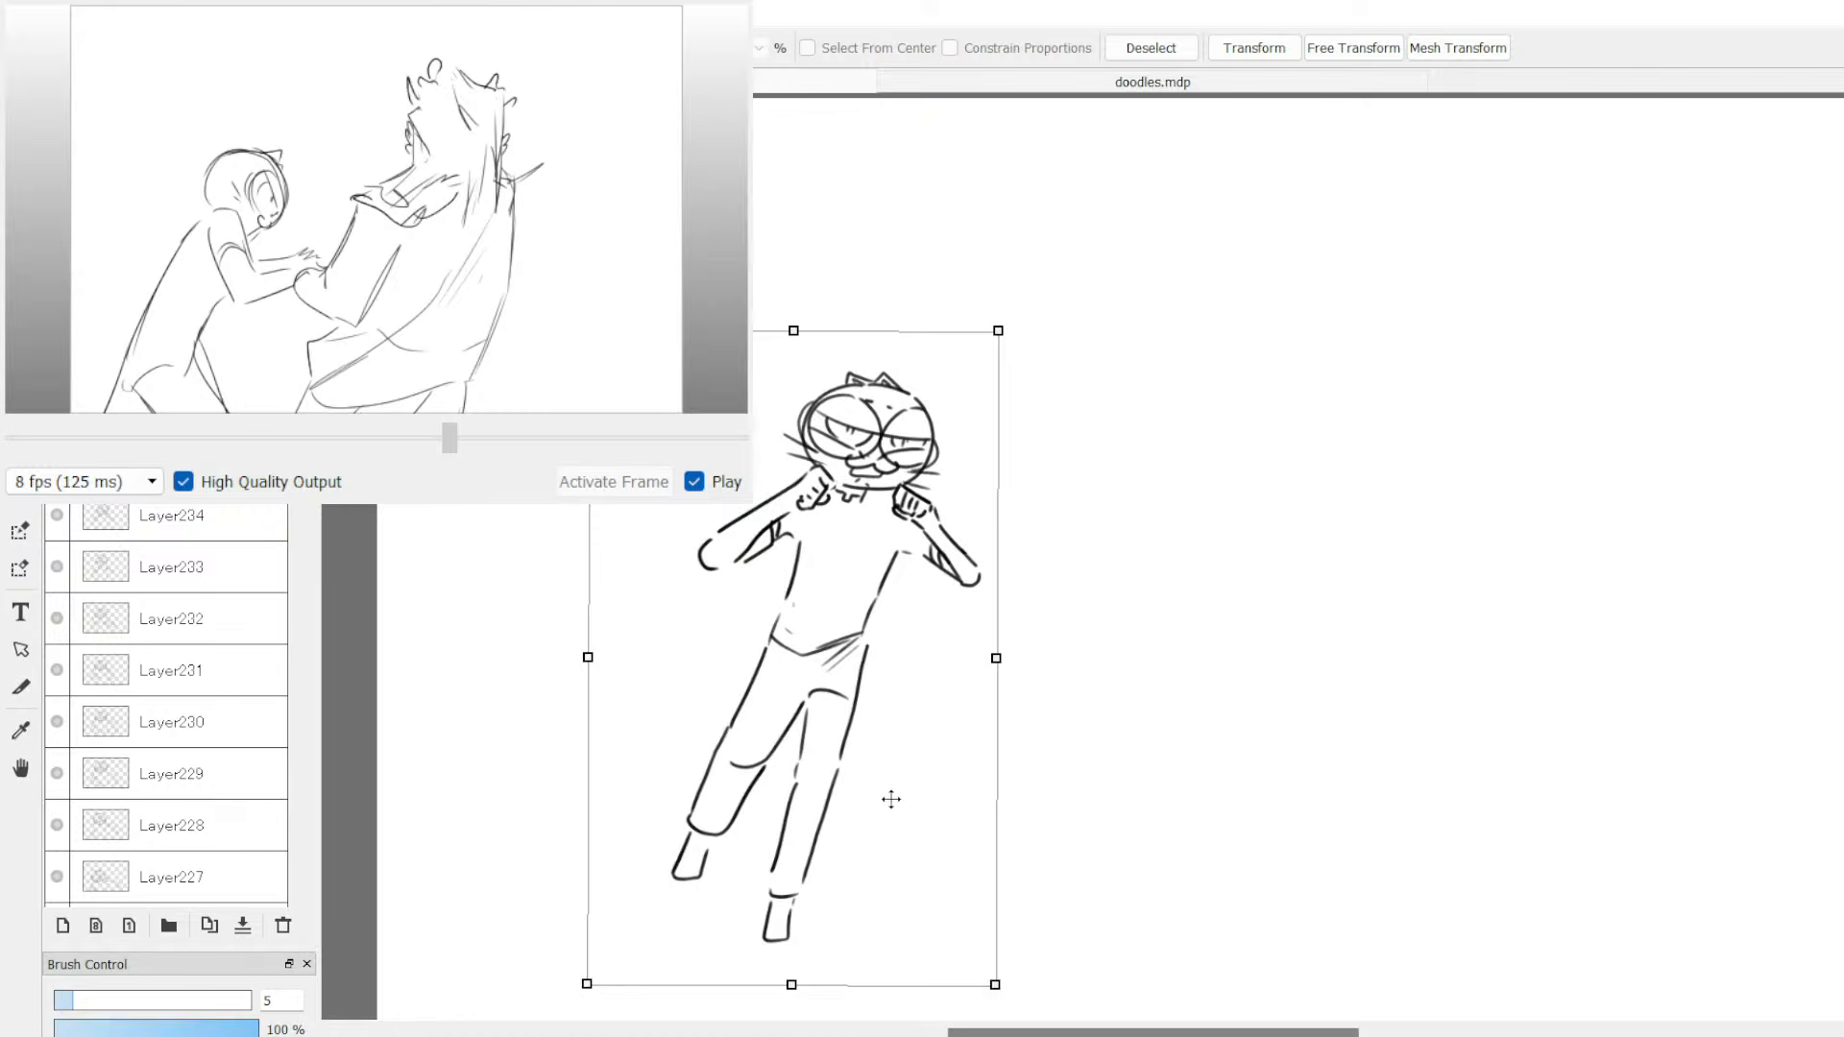
{"action": "mouse_move", "coordinate": [890, 791]}
{"action": "left_mouse_down"}
{"action": "mouse_move", "coordinate": [873, 772]}
{"action": "mouse_move", "coordinate": [874, 815]}
{"action": "mouse_move", "coordinate": [911, 805]}
{"action": "left_mouse_up"}
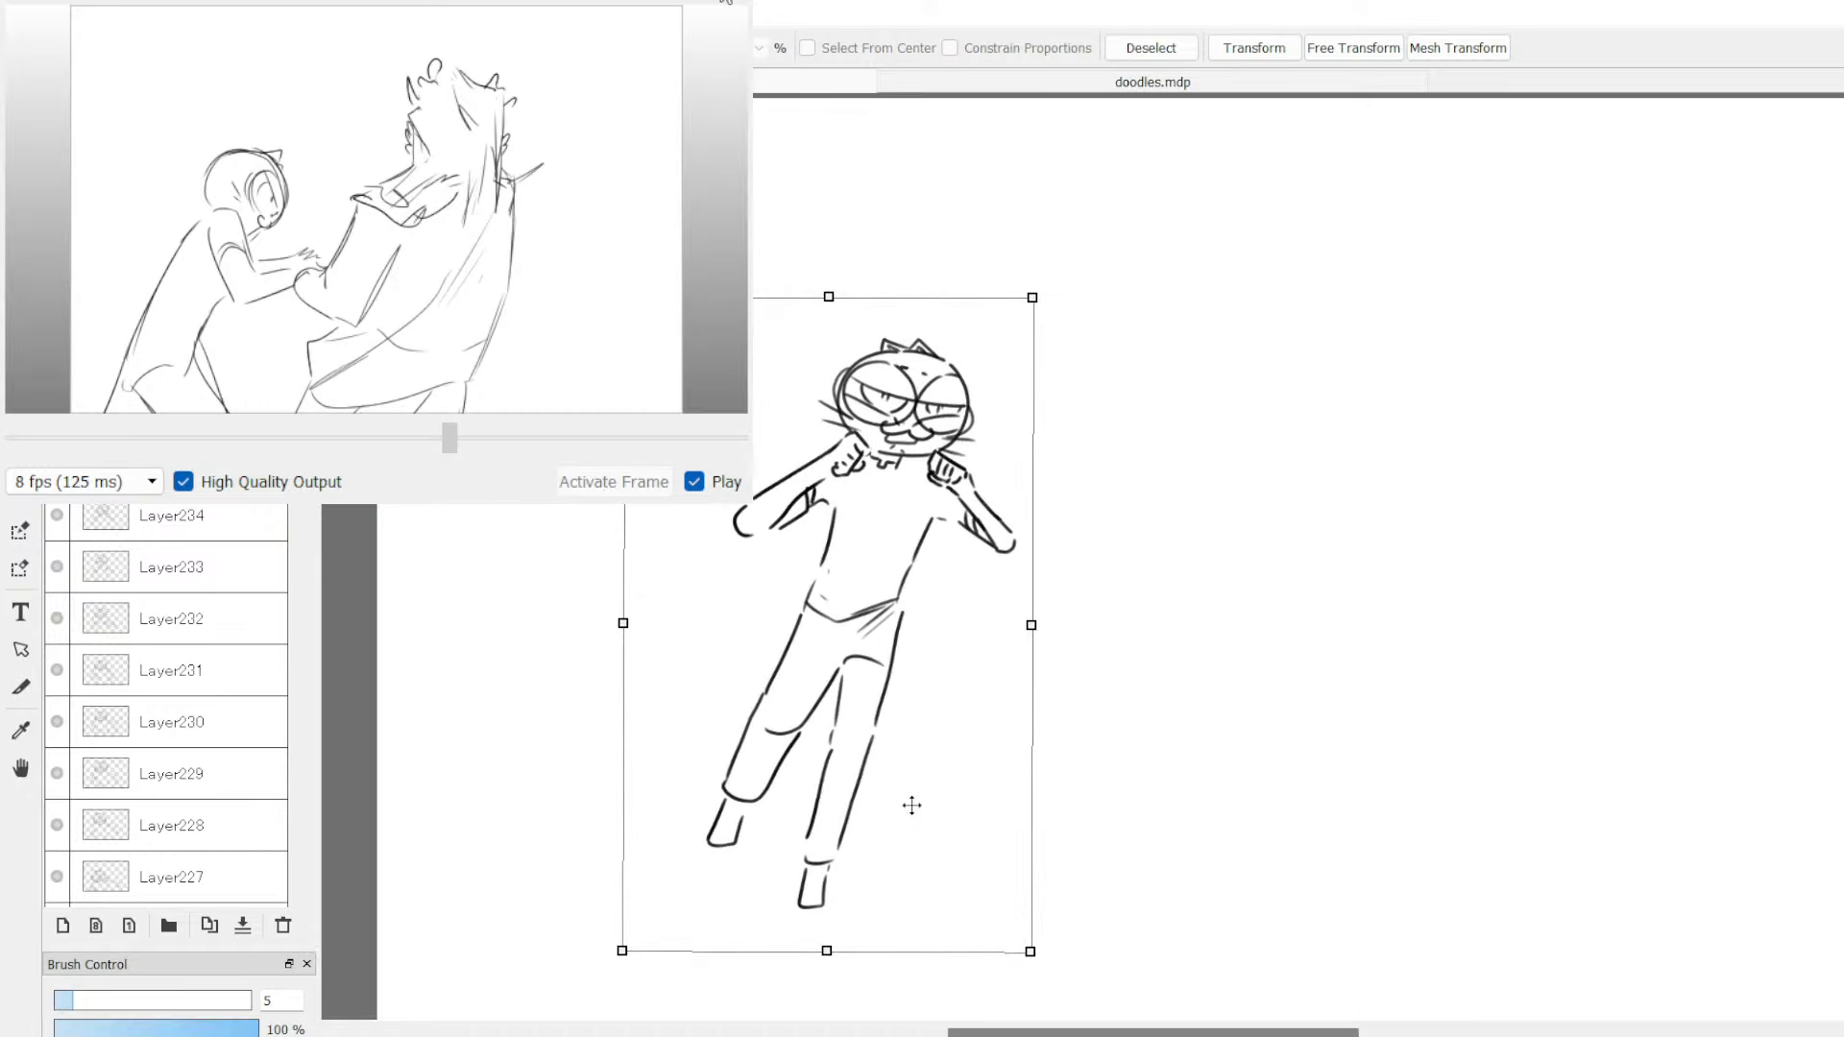
{"action": "left_click", "coordinate": [1115, 430]}
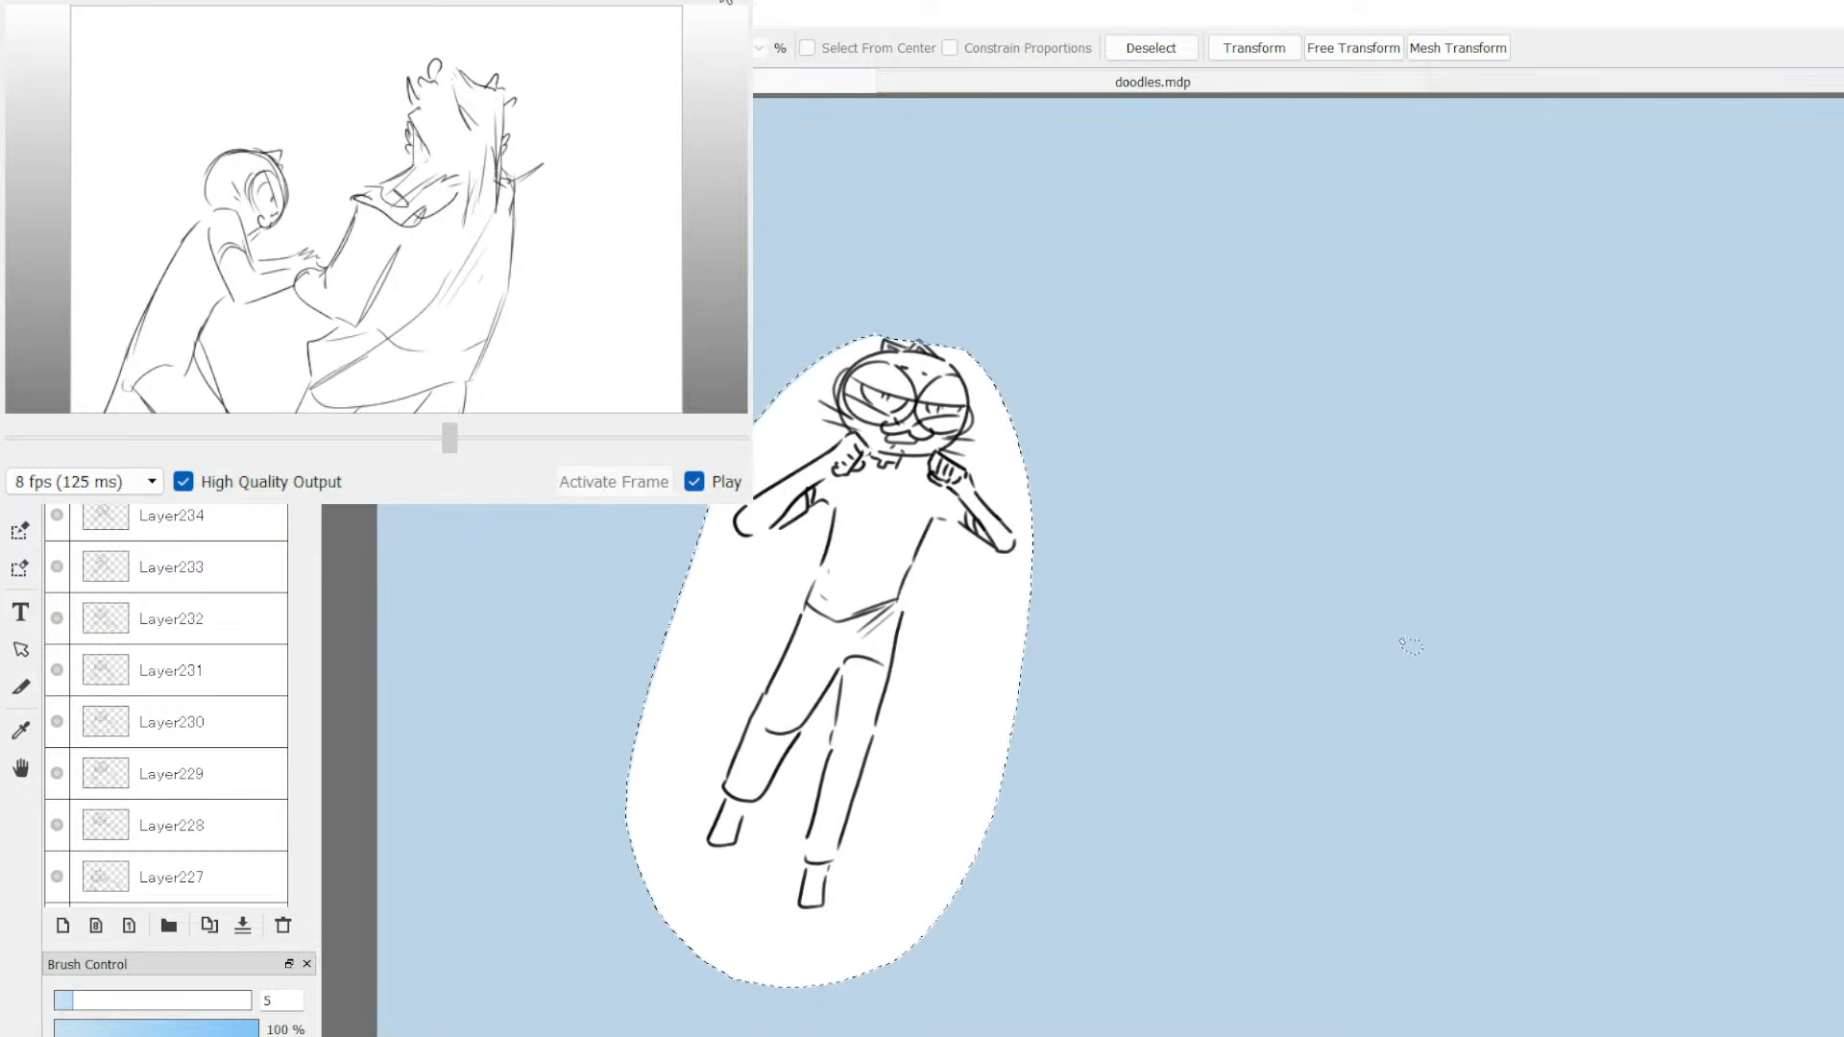
{"action": "left_click", "coordinate": [1187, 50]}
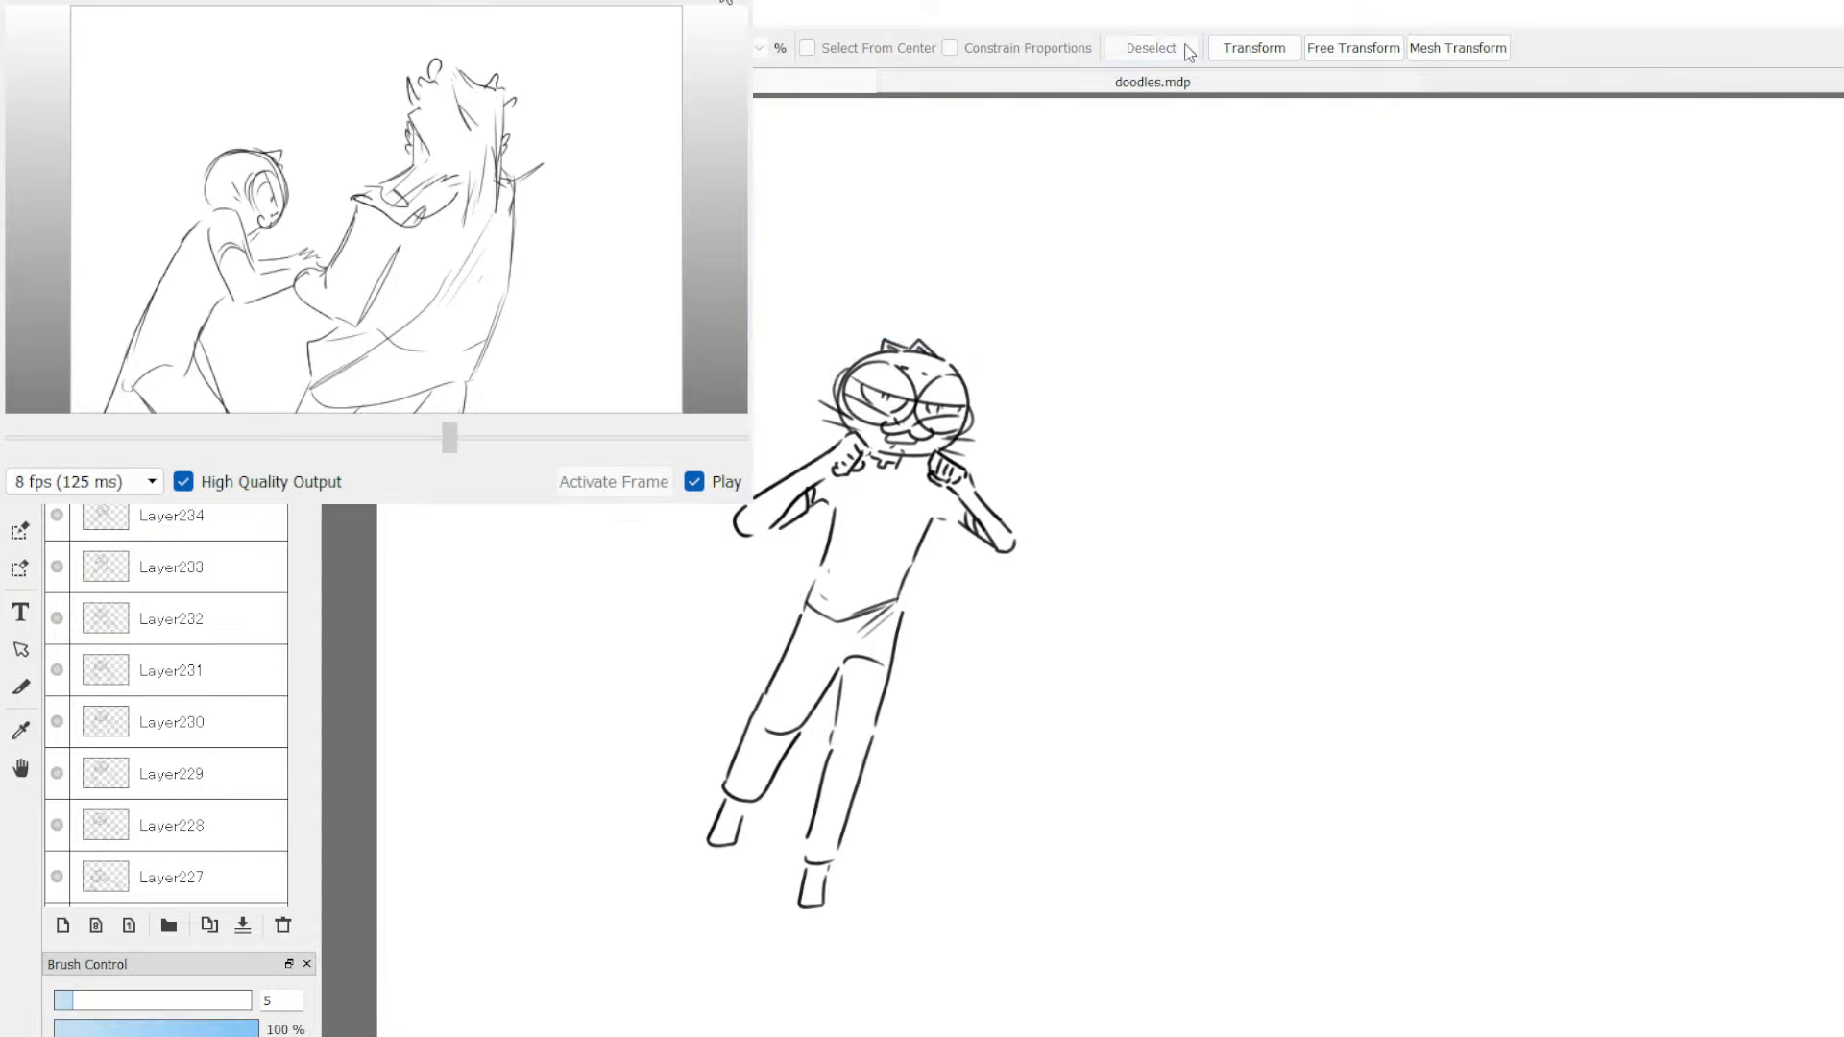
{"action": "key", "text": "b"}
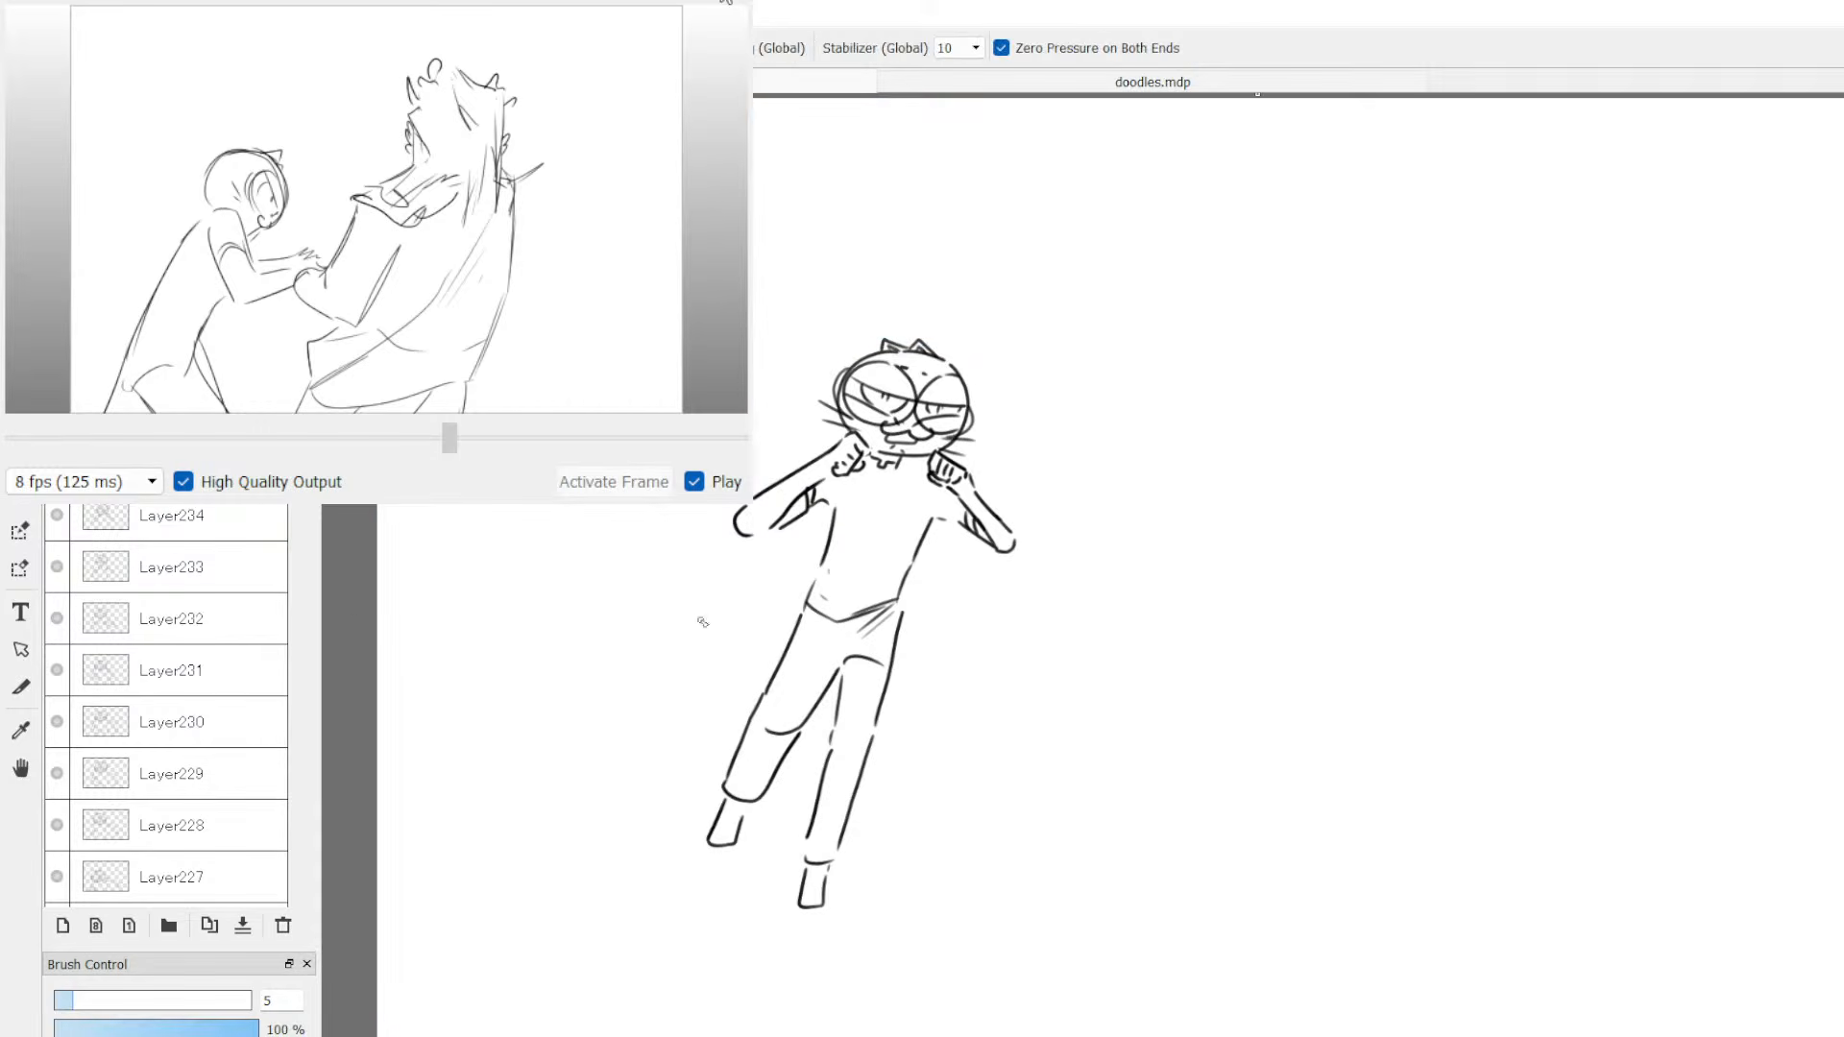
{"action": "mouse_move", "coordinate": [1248, 427]}
{"action": "left_mouse_down"}
{"action": "mouse_move", "coordinate": [1446, 459]}
{"action": "mouse_move", "coordinate": [1560, 674]}
{"action": "left_mouse_up"}
{"action": "key", "text": "ctrl+z"}
{"action": "mouse_move", "coordinate": [1208, 374]}
{"action": "left_mouse_down"}
{"action": "mouse_move", "coordinate": [1423, 504]}
{"action": "mouse_move", "coordinate": [1541, 437]}
{"action": "left_mouse_up"}
{"action": "key", "text": "ctrl+z"}
{"action": "mouse_move", "coordinate": [1356, 264]}
{"action": "left_mouse_down"}
{"action": "mouse_move", "coordinate": [1339, 325]}
{"action": "mouse_move", "coordinate": [1350, 305]}
{"action": "left_mouse_up"}
{"action": "key", "text": "ctrl+z"}
Step: Draw the second character's face in left-facing profile beside the cat, with brow, ear, eye, fanged muzzle and cheek tuft
{"action": "mouse_move", "coordinate": [1348, 308]}
{"action": "left_mouse_down"}
{"action": "mouse_move", "coordinate": [1363, 298]}
{"action": "mouse_move", "coordinate": [1350, 332]}
{"action": "mouse_move", "coordinate": [1383, 231]}
{"action": "mouse_move", "coordinate": [1369, 269]}
{"action": "mouse_move", "coordinate": [1415, 229]}
{"action": "left_mouse_up"}
{"action": "mouse_move", "coordinate": [1333, 275]}
{"action": "left_mouse_down"}
{"action": "mouse_move", "coordinate": [1373, 225]}
{"action": "mouse_move", "coordinate": [1482, 181]}
{"action": "mouse_move", "coordinate": [1492, 208]}
{"action": "left_mouse_up"}
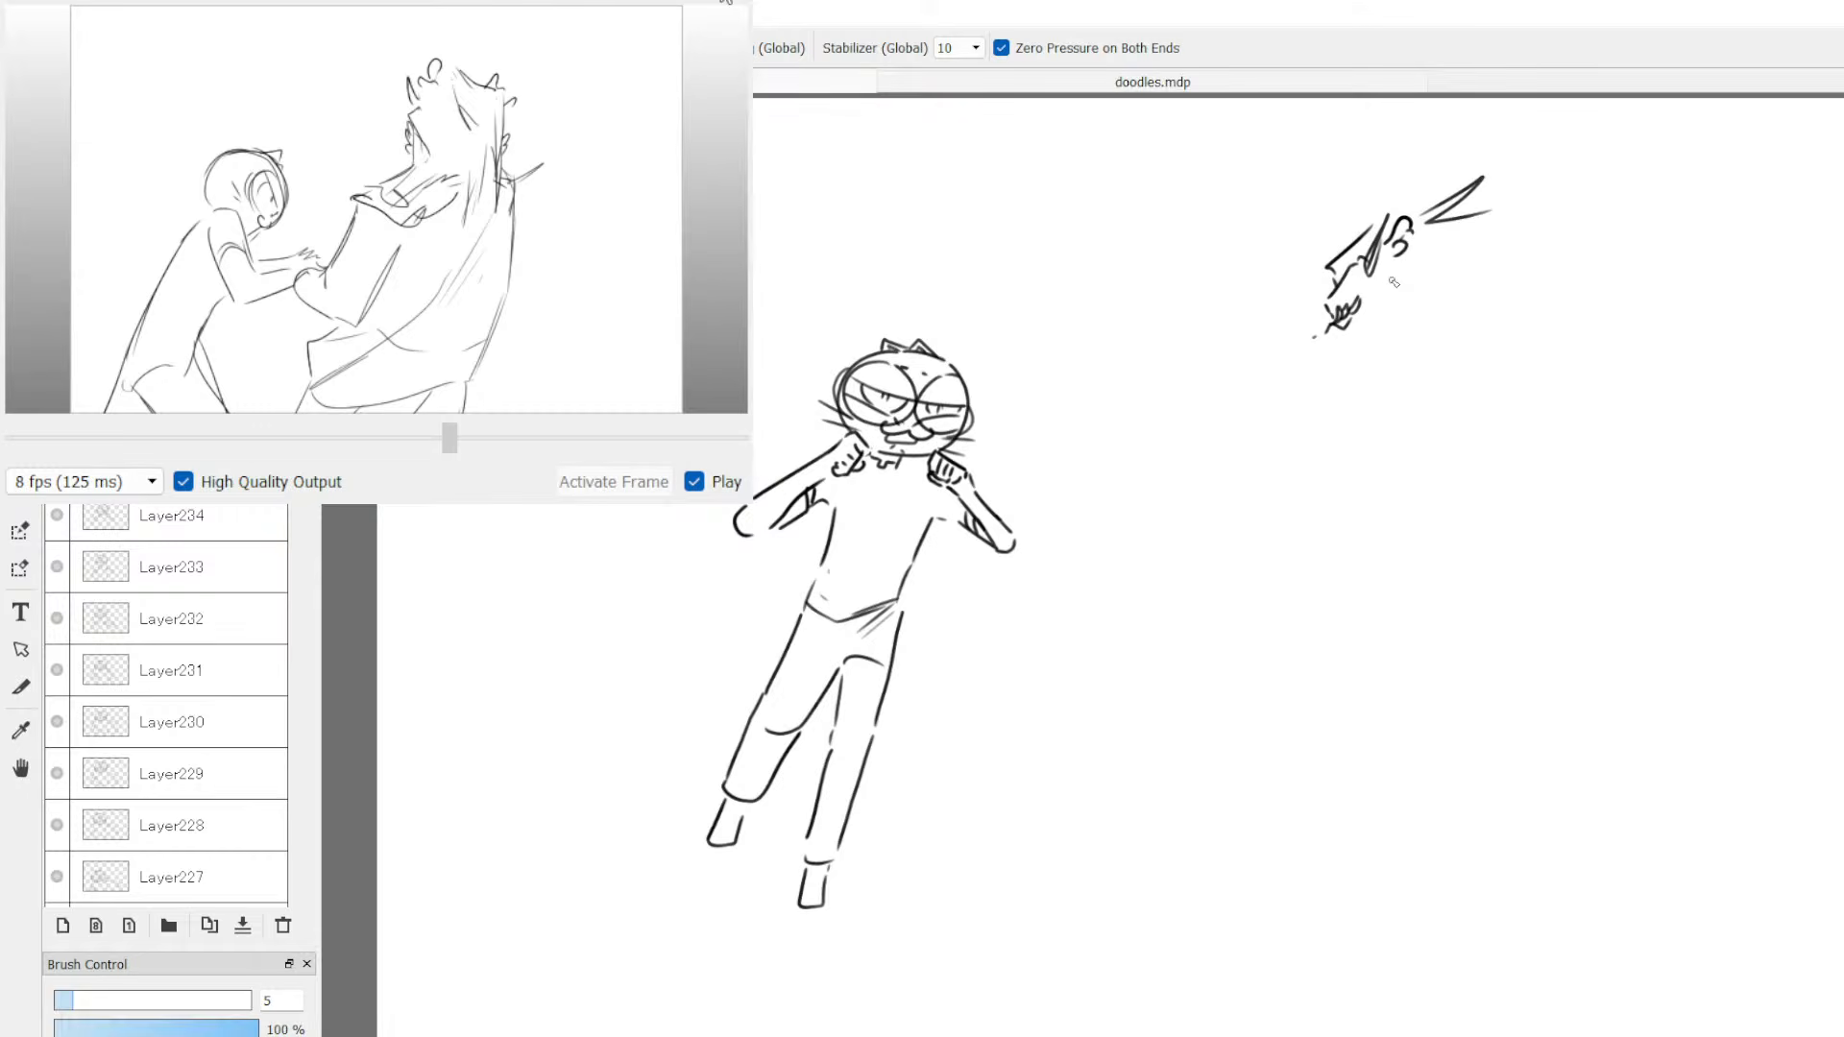
{"action": "left_click_drag", "start_coordinate": [1385, 274], "coordinate": [1448, 305]}
{"action": "mouse_move", "coordinate": [1314, 324]}
{"action": "left_mouse_down"}
{"action": "mouse_move", "coordinate": [1370, 329]}
{"action": "mouse_move", "coordinate": [1324, 329]}
{"action": "mouse_move", "coordinate": [1359, 327]}
{"action": "mouse_move", "coordinate": [1308, 339]}
{"action": "left_mouse_up"}
{"action": "mouse_move", "coordinate": [1292, 368]}
{"action": "left_mouse_down"}
{"action": "mouse_move", "coordinate": [1324, 380]}
{"action": "mouse_move", "coordinate": [1369, 327]}
{"action": "mouse_move", "coordinate": [1300, 402]}
{"action": "mouse_move", "coordinate": [1345, 386]}
{"action": "mouse_move", "coordinate": [1391, 311]}
{"action": "left_mouse_up"}
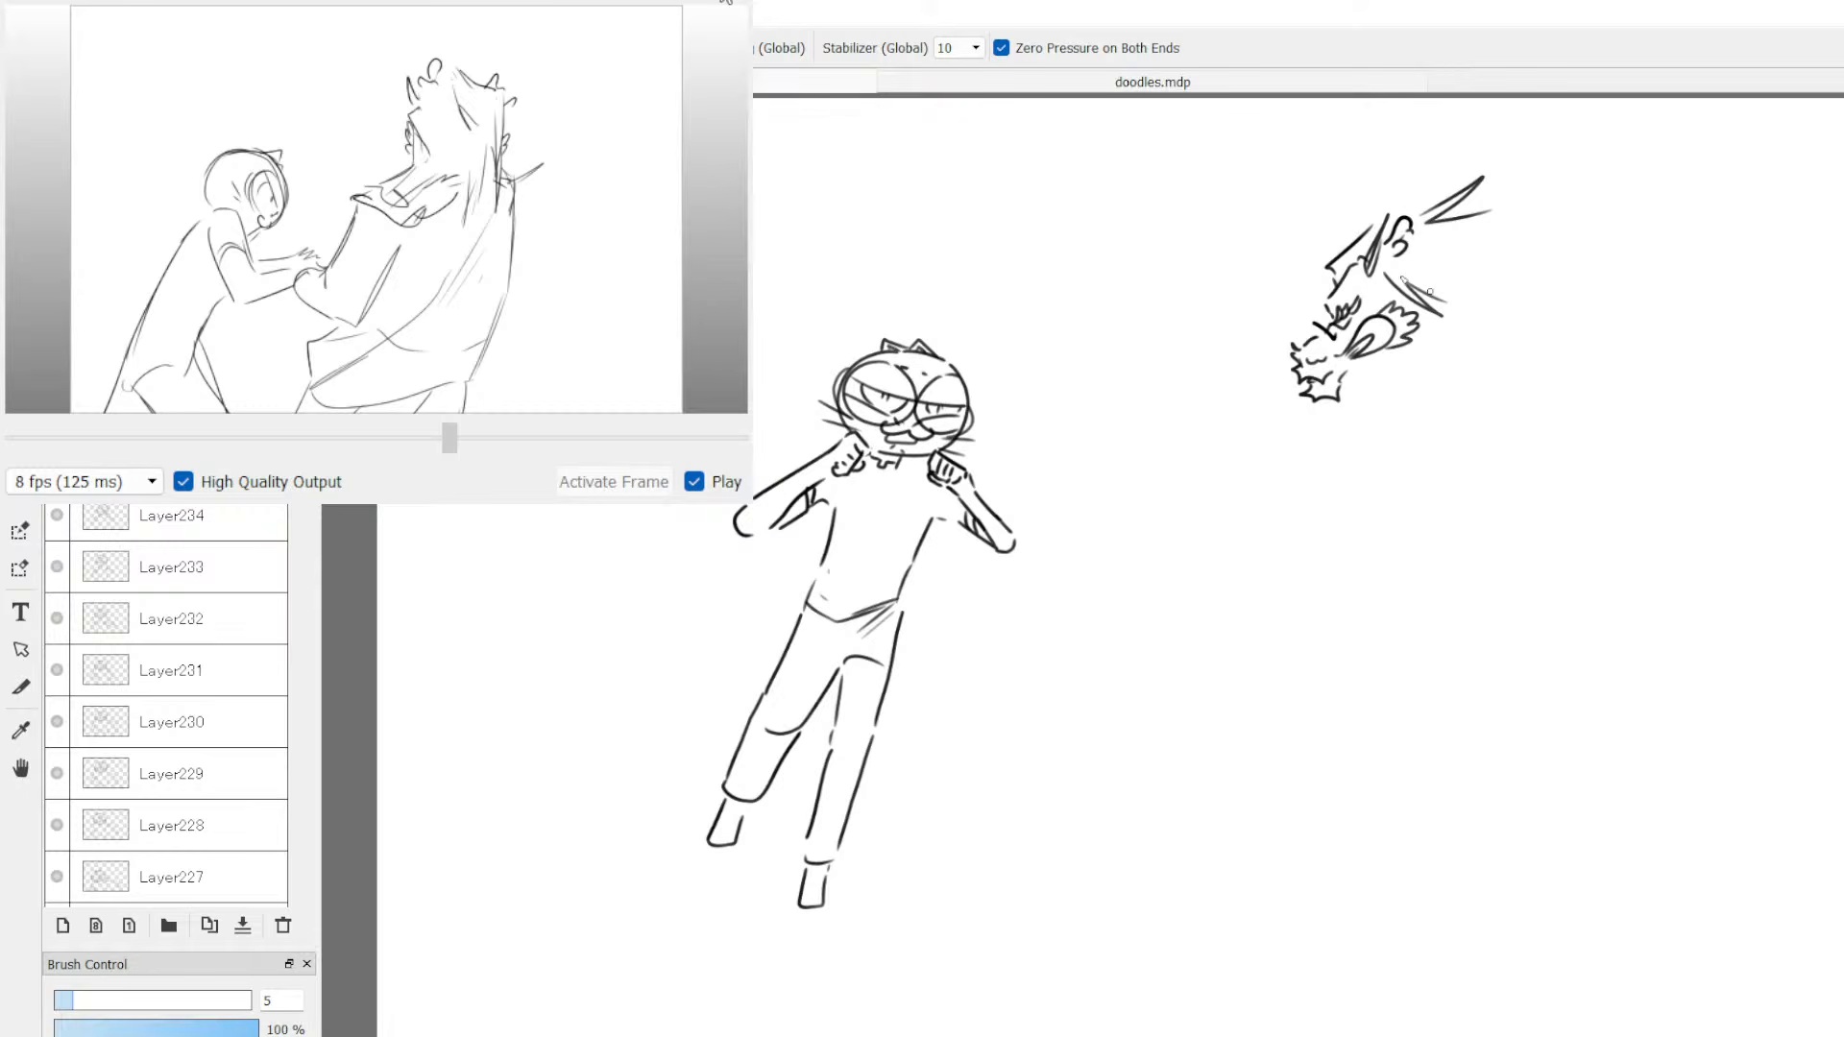
Step: Clean up the lines behind the cheek with a size 28 eraser and draw the jagged mane and throat fur
{"action": "key", "text": "e"}
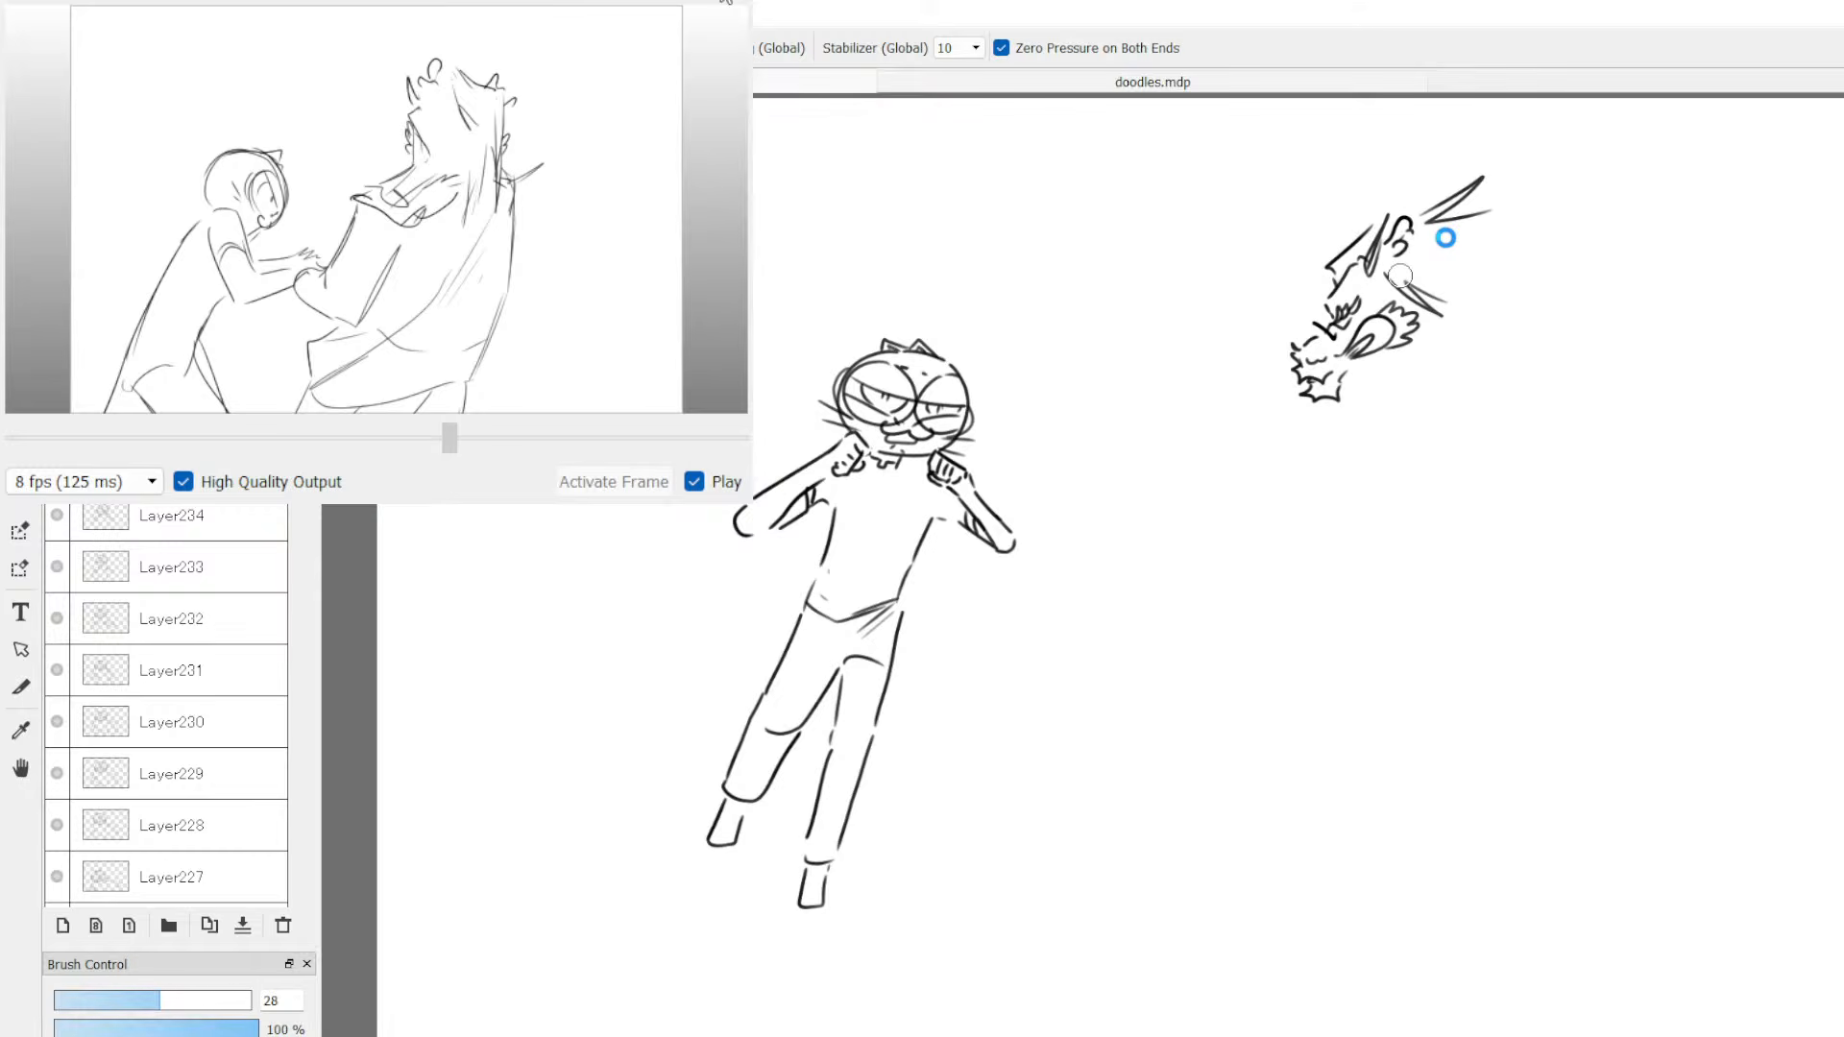
{"action": "key", "text": "b"}
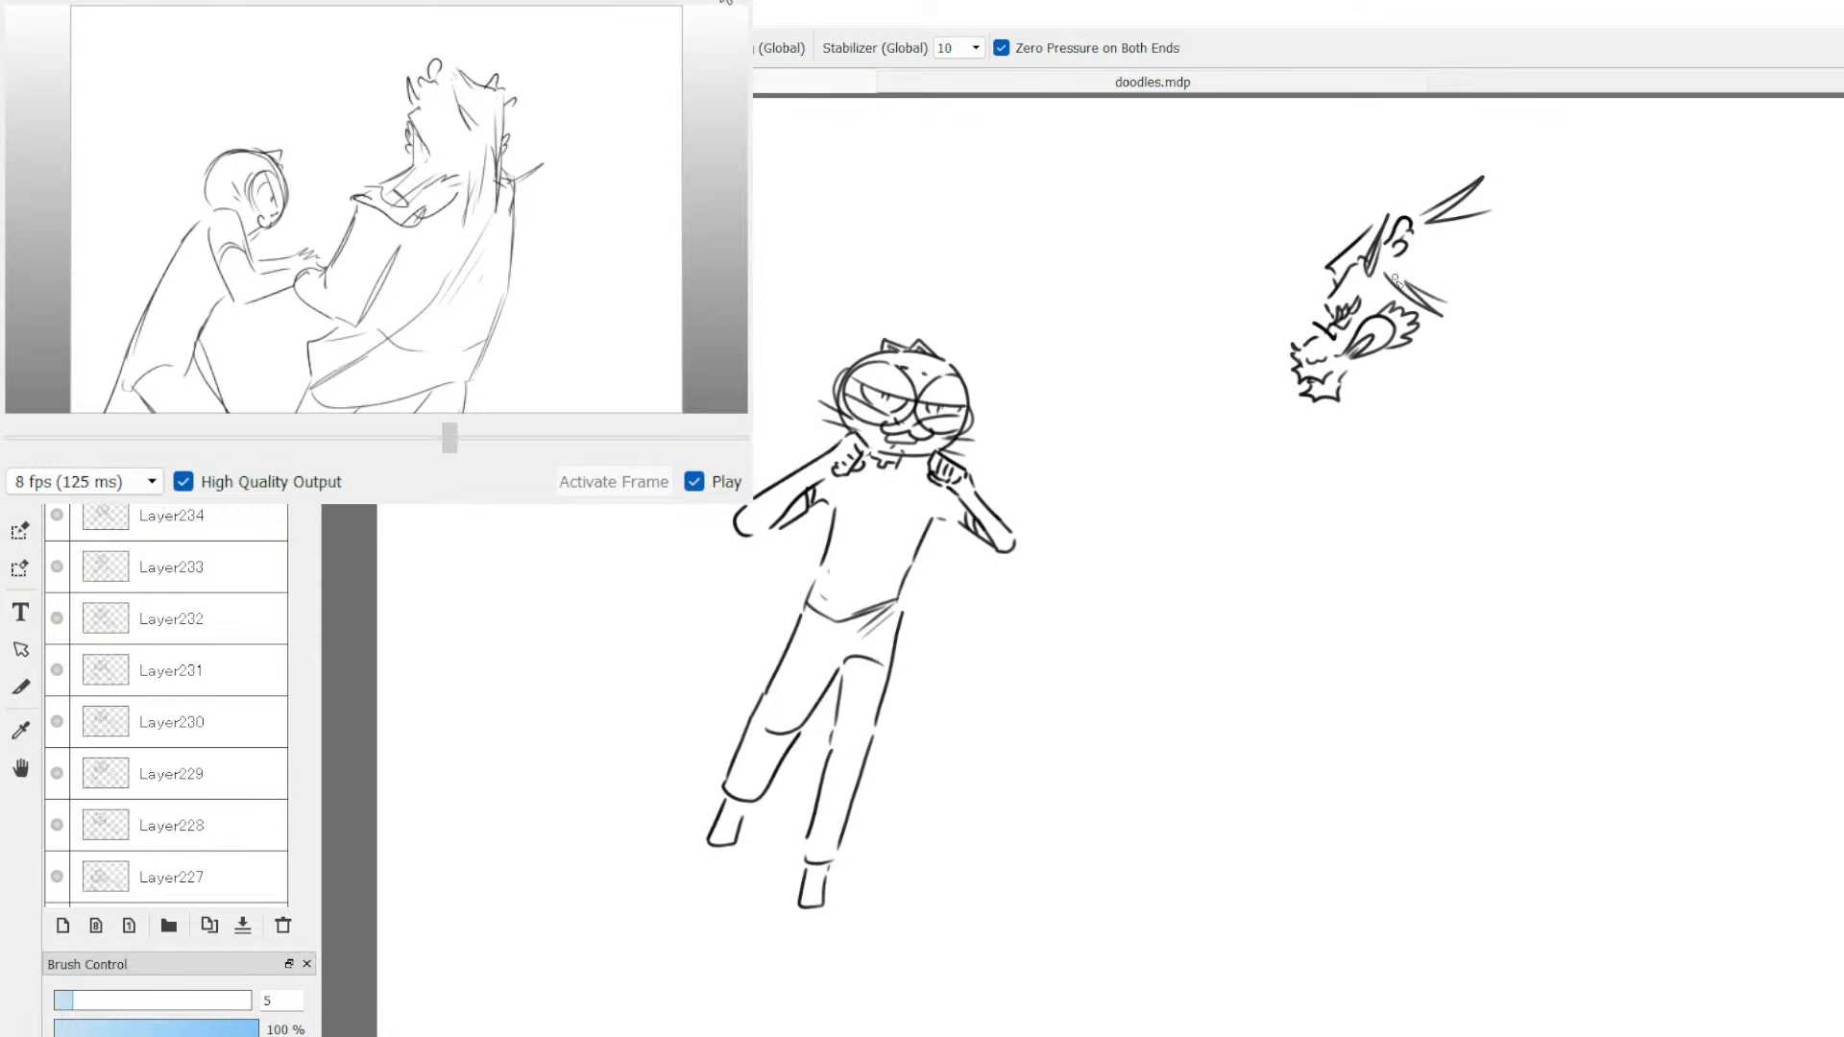
{"action": "key", "text": "e"}
{"action": "mouse_move", "coordinate": [1418, 318]}
{"action": "left_mouse_down"}
{"action": "mouse_move", "coordinate": [1400, 359]}
{"action": "mouse_move", "coordinate": [1403, 248]}
{"action": "mouse_move", "coordinate": [1386, 344]}
{"action": "mouse_move", "coordinate": [1417, 338]}
{"action": "mouse_move", "coordinate": [1386, 306]}
{"action": "left_mouse_up"}
{"action": "key", "text": "b"}
{"action": "left_click_drag", "start_coordinate": [1394, 377], "coordinate": [1357, 428]}
{"action": "mouse_move", "coordinate": [1466, 230]}
{"action": "left_mouse_down"}
{"action": "mouse_move", "coordinate": [1548, 240]}
{"action": "mouse_move", "coordinate": [1514, 300]}
{"action": "mouse_move", "coordinate": [1479, 312]}
{"action": "mouse_move", "coordinate": [1505, 348]}
{"action": "mouse_move", "coordinate": [1406, 408]}
{"action": "mouse_move", "coordinate": [1444, 425]}
{"action": "left_mouse_up"}
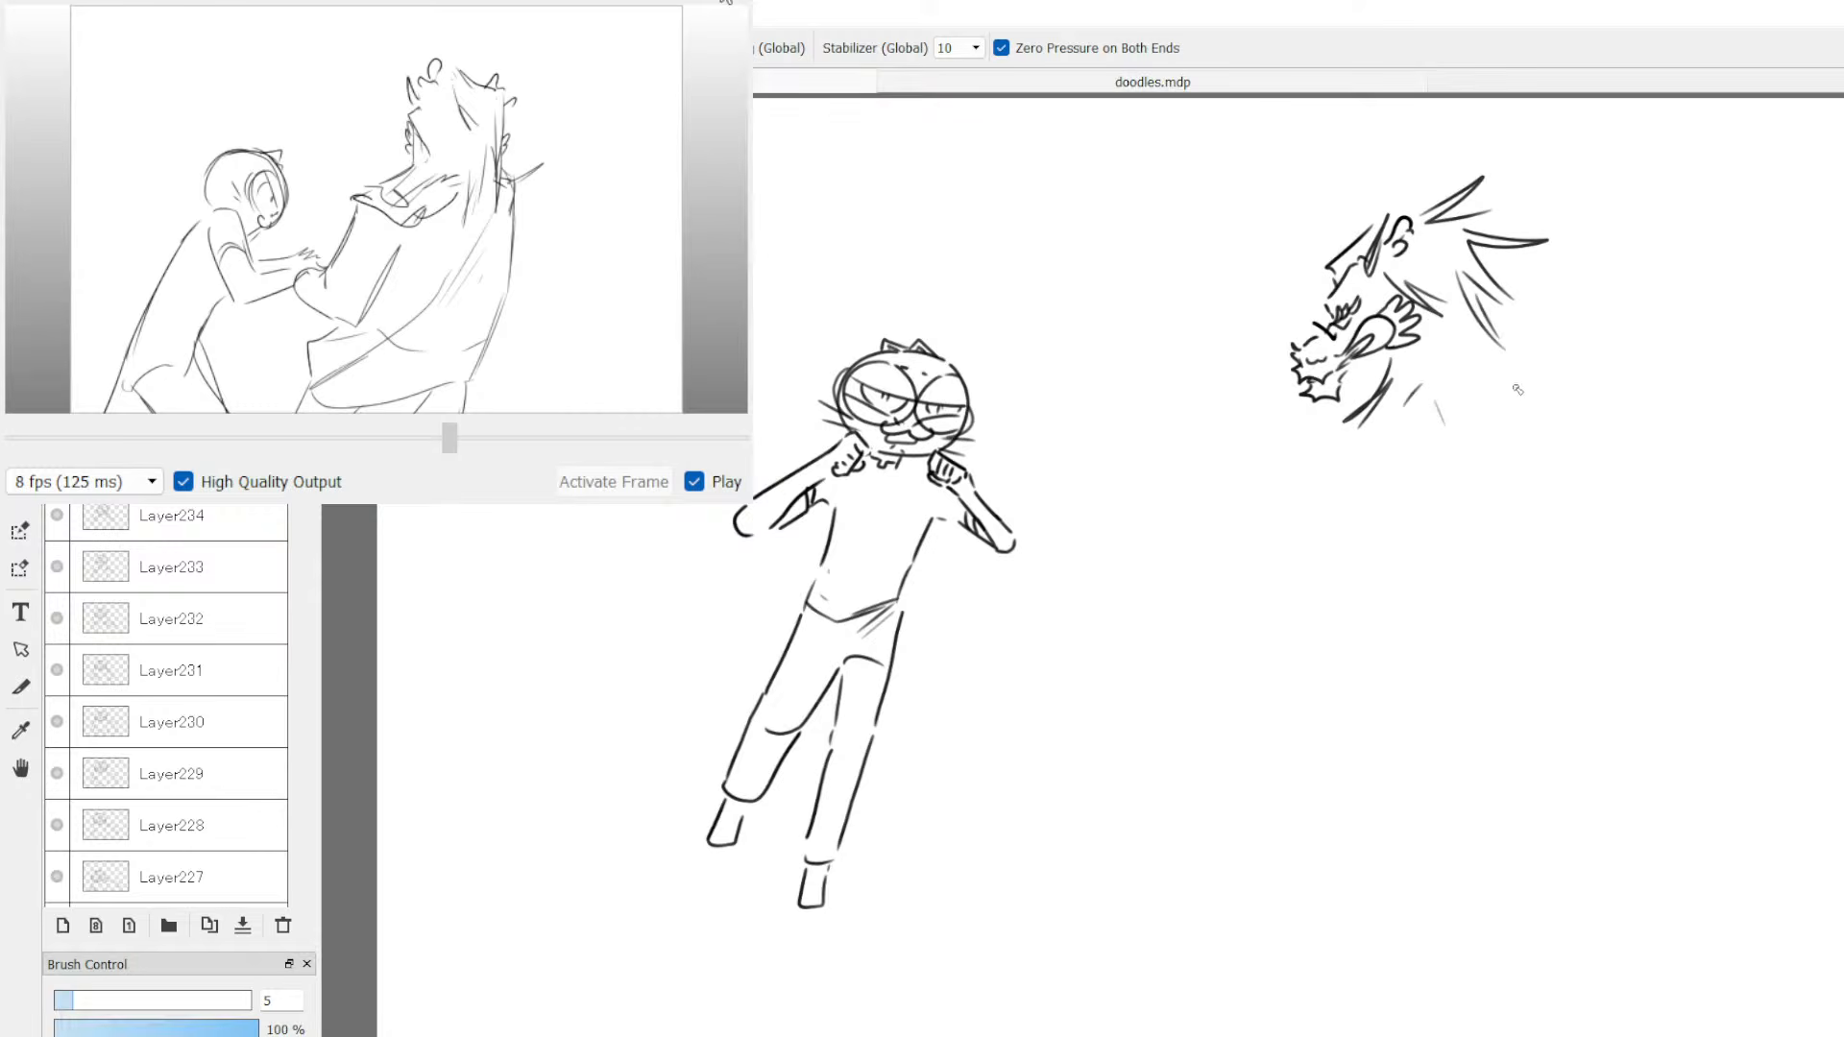
{"action": "mouse_move", "coordinate": [1468, 315]}
{"action": "left_mouse_down"}
{"action": "mouse_move", "coordinate": [1529, 389]}
{"action": "mouse_move", "coordinate": [1492, 420]}
{"action": "left_mouse_up"}
{"action": "mouse_move", "coordinate": [1383, 377]}
{"action": "left_mouse_down"}
{"action": "mouse_move", "coordinate": [1351, 398]}
{"action": "mouse_move", "coordinate": [1370, 376]}
{"action": "left_mouse_up"}
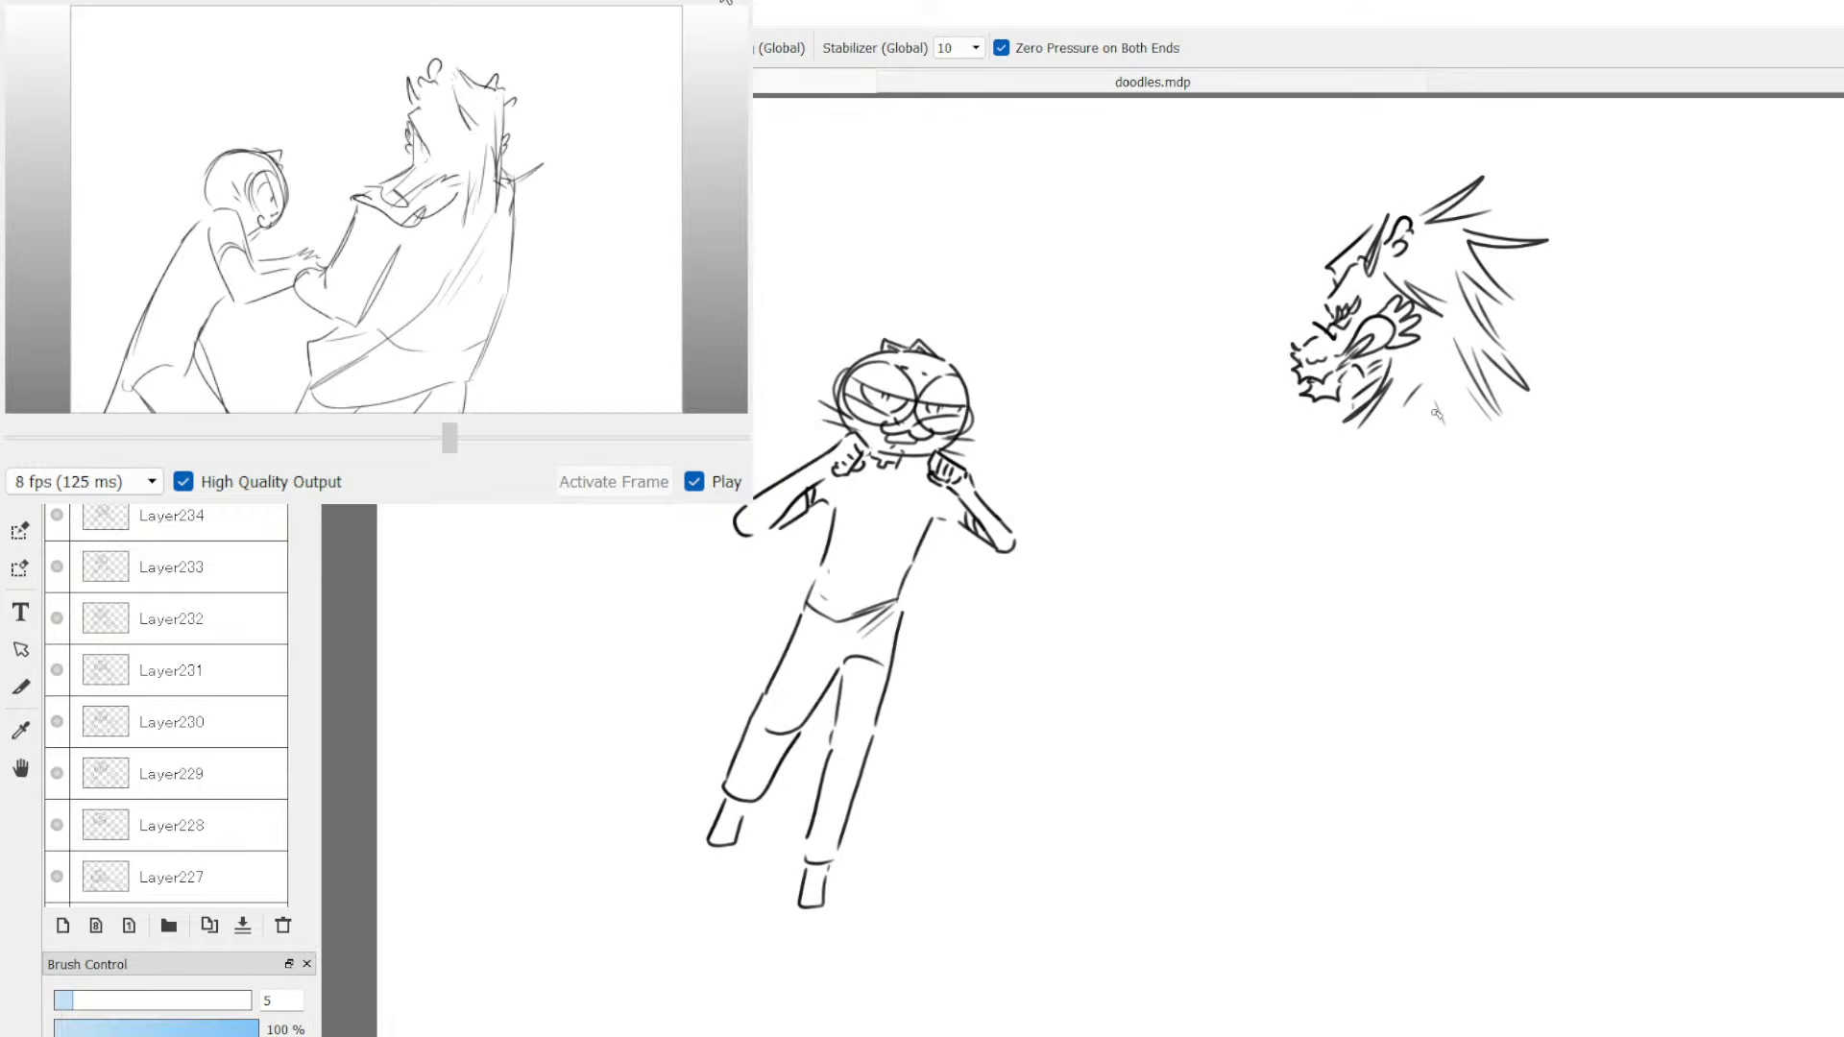
{"action": "left_click_drag", "start_coordinate": [1324, 457], "coordinate": [1478, 437]}
{"action": "key", "text": "ctrl+z"}
{"action": "left_click_drag", "start_coordinate": [1348, 418], "coordinate": [1318, 509]}
{"action": "key", "text": "ctrl+z"}
Step: Draw the beast's chest line, rounded shoulder and near arm hanging down in a long sleeve with an elbow crease
{"action": "mouse_move", "coordinate": [1355, 435]}
{"action": "left_mouse_down"}
{"action": "mouse_move", "coordinate": [1323, 485]}
{"action": "mouse_move", "coordinate": [1401, 485]}
{"action": "mouse_move", "coordinate": [1420, 566]}
{"action": "left_mouse_up"}
{"action": "left_click_drag", "start_coordinate": [1476, 448], "coordinate": [1486, 564]}
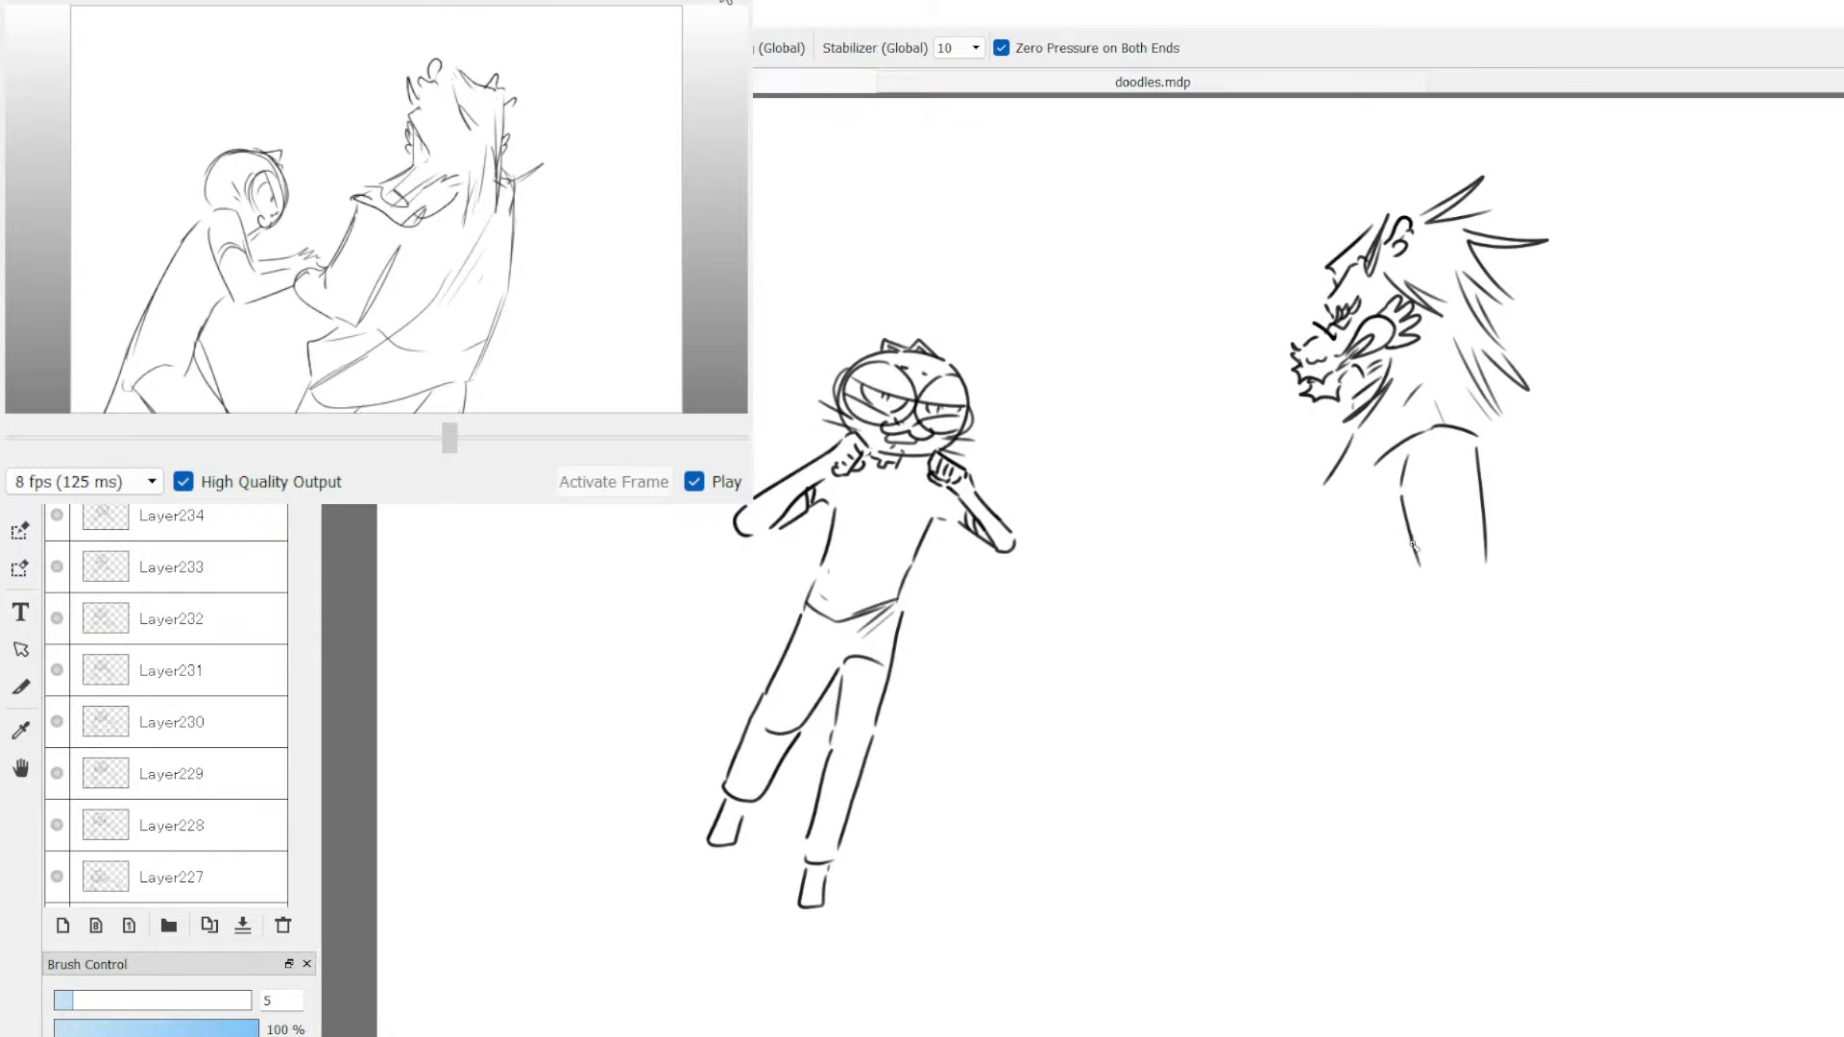
{"action": "mouse_move", "coordinate": [1416, 540]}
{"action": "left_mouse_down"}
{"action": "mouse_move", "coordinate": [1430, 607]}
{"action": "mouse_move", "coordinate": [1452, 605]}
{"action": "left_mouse_up"}
{"action": "mouse_move", "coordinate": [1484, 490]}
{"action": "left_mouse_down"}
{"action": "mouse_move", "coordinate": [1495, 598]}
{"action": "mouse_move", "coordinate": [1429, 615]}
{"action": "mouse_move", "coordinate": [1429, 734]}
{"action": "left_mouse_up"}
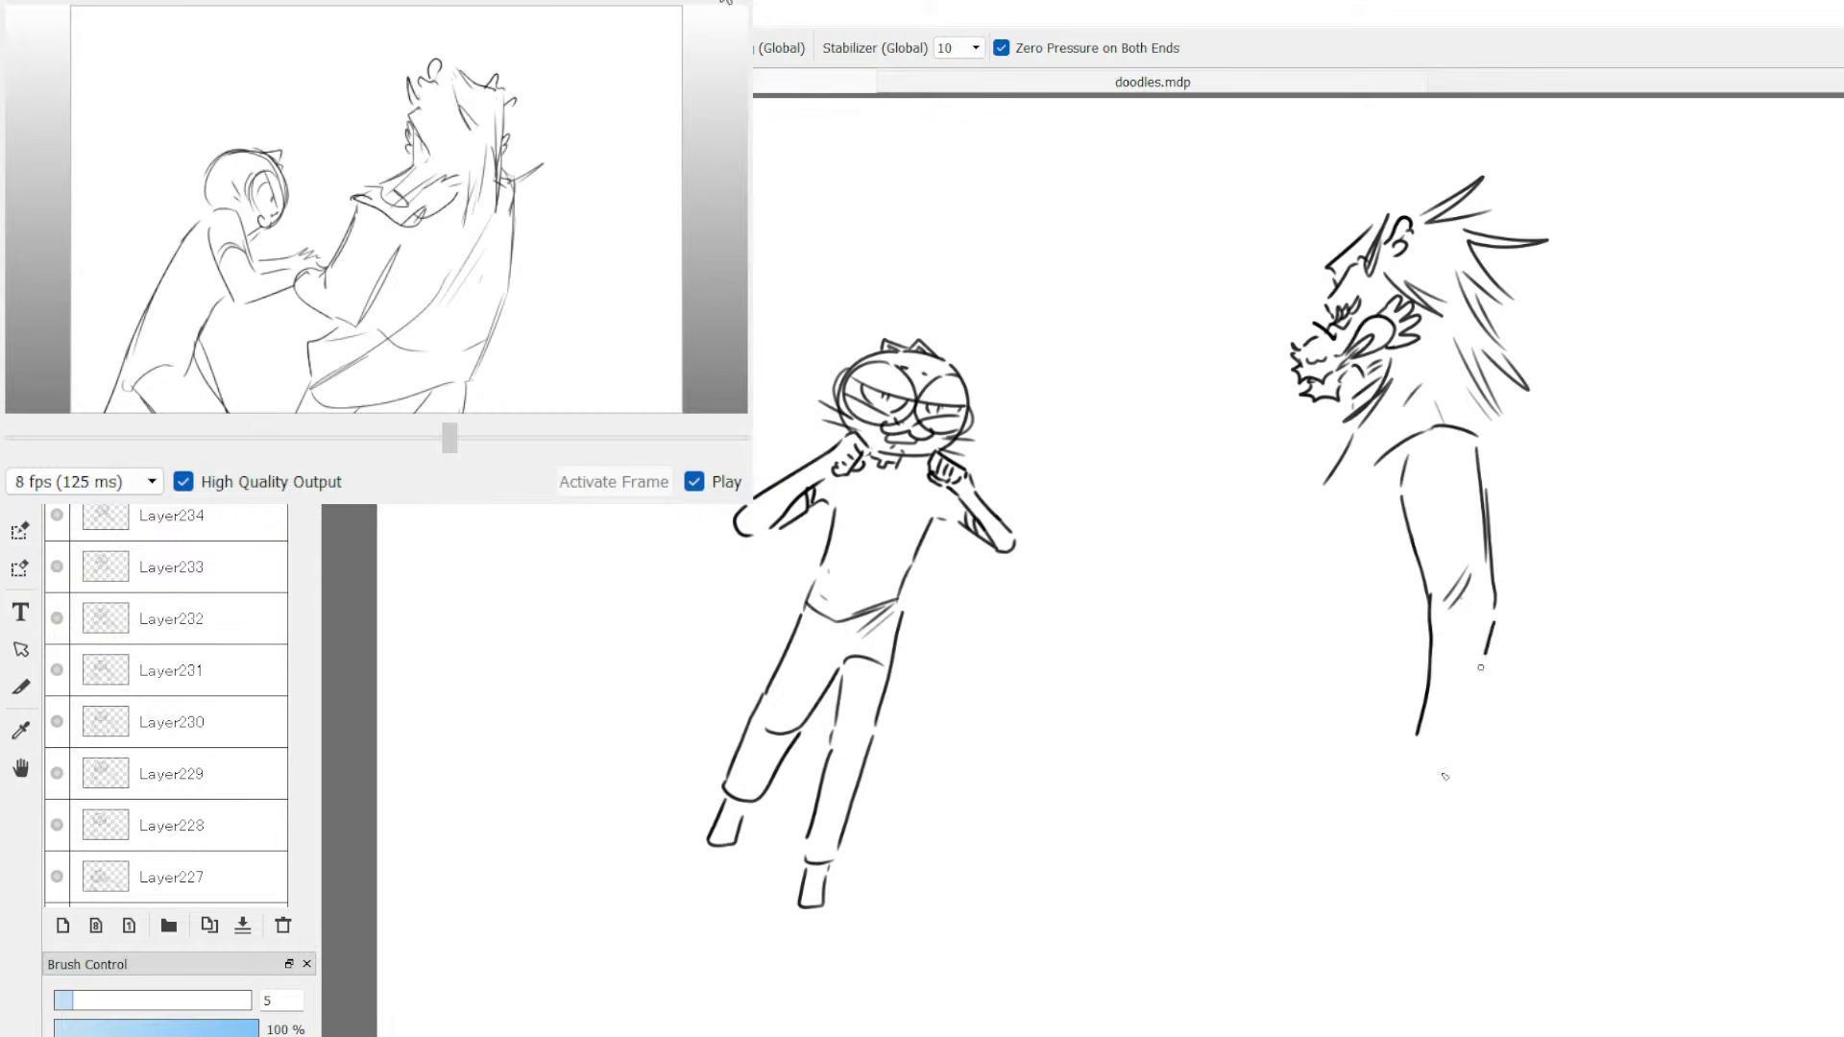
{"action": "left_click_drag", "start_coordinate": [1481, 667], "coordinate": [1460, 742]}
Step: Draw the front of the beast's torso down to the shirt hem, adding fabric folds, the back edge and the sleeve cuff
{"action": "key", "text": "e"}
{"action": "key", "text": "b"}
{"action": "key", "text": "e"}
{"action": "mouse_move", "coordinate": [1332, 481]}
{"action": "left_mouse_down"}
{"action": "mouse_move", "coordinate": [1355, 449]}
{"action": "mouse_move", "coordinate": [1324, 500]}
{"action": "mouse_move", "coordinate": [1330, 646]}
{"action": "left_mouse_up"}
{"action": "key", "text": "b"}
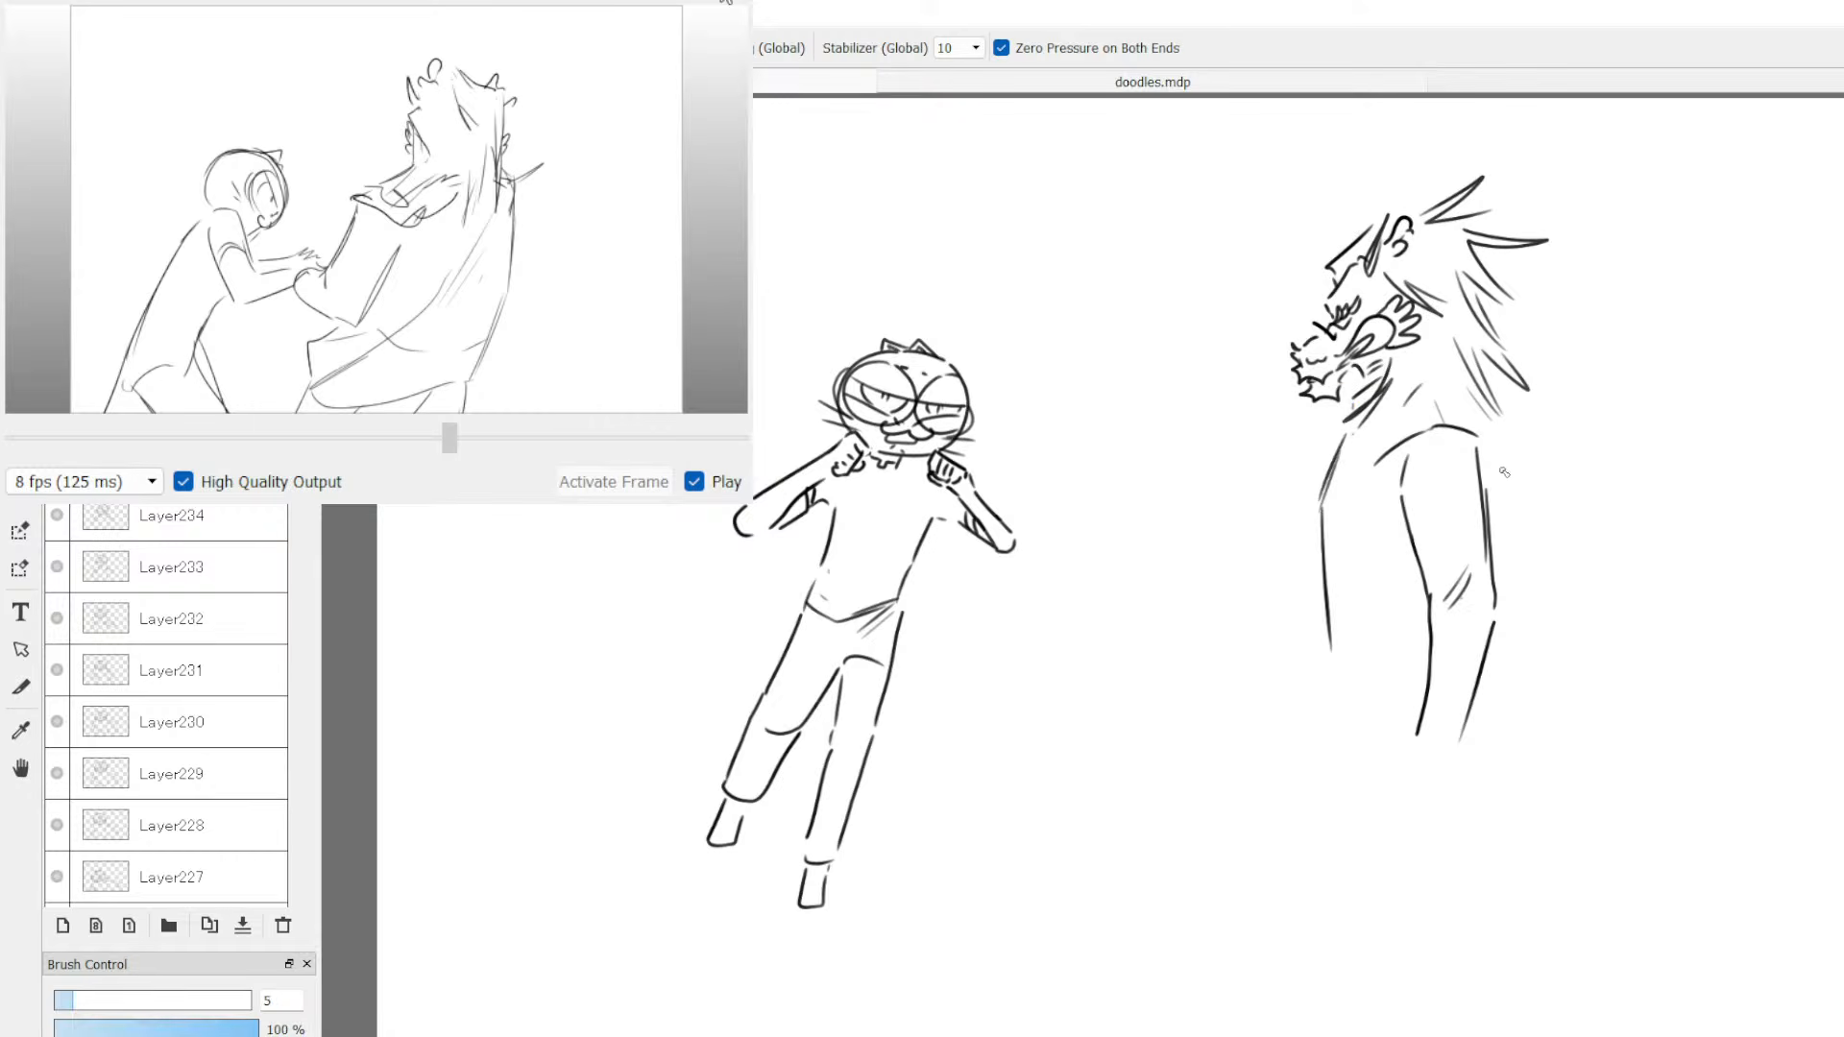
{"action": "left_click_drag", "start_coordinate": [1491, 434], "coordinate": [1485, 515]}
{"action": "left_click_drag", "start_coordinate": [1424, 595], "coordinate": [1408, 638]}
{"action": "mouse_move", "coordinate": [1356, 554]}
{"action": "left_mouse_down"}
{"action": "mouse_move", "coordinate": [1395, 636]}
{"action": "mouse_move", "coordinate": [1327, 664]}
{"action": "mouse_move", "coordinate": [1410, 712]}
{"action": "mouse_move", "coordinate": [1428, 780]}
{"action": "mouse_move", "coordinate": [1455, 776]}
{"action": "mouse_move", "coordinate": [1460, 738]}
{"action": "mouse_move", "coordinate": [1431, 792]}
{"action": "mouse_move", "coordinate": [1502, 619]}
{"action": "left_mouse_up"}
{"action": "key", "text": "e"}
{"action": "key", "text": "b"}
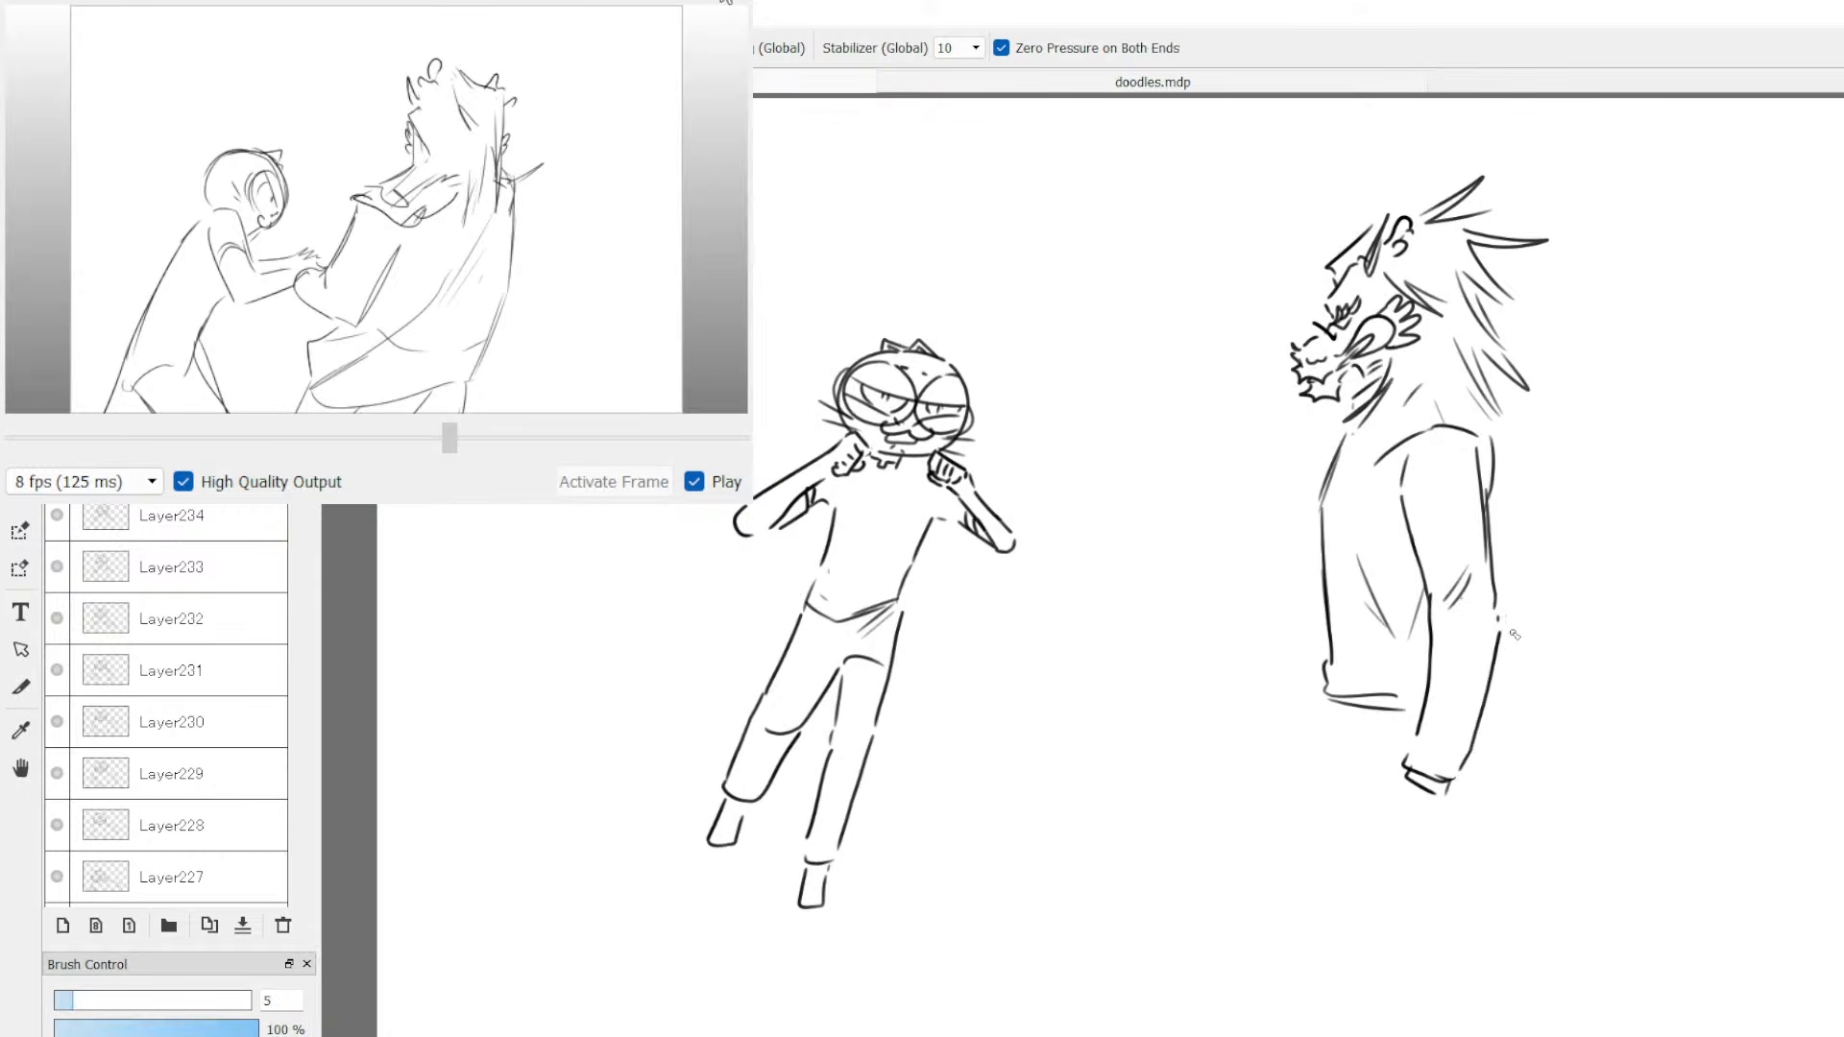
Step: Draw the clenched near hand below the cuff and the front and back outlines of the hips and thigh
{"action": "mouse_move", "coordinate": [1408, 782]}
{"action": "left_mouse_down"}
{"action": "mouse_move", "coordinate": [1389, 825]}
{"action": "mouse_move", "coordinate": [1423, 826]}
{"action": "left_mouse_up"}
{"action": "mouse_move", "coordinate": [1395, 820]}
{"action": "left_mouse_down"}
{"action": "mouse_move", "coordinate": [1395, 848]}
{"action": "mouse_move", "coordinate": [1436, 845]}
{"action": "mouse_move", "coordinate": [1443, 799]}
{"action": "left_mouse_up"}
{"action": "left_click_drag", "start_coordinate": [1332, 708], "coordinate": [1321, 768]}
{"action": "left_click_drag", "start_coordinate": [1319, 768], "coordinate": [1318, 901]}
{"action": "left_click_drag", "start_coordinate": [1479, 740], "coordinate": [1491, 766]}
{"action": "left_click_drag", "start_coordinate": [1491, 776], "coordinate": [1486, 828]}
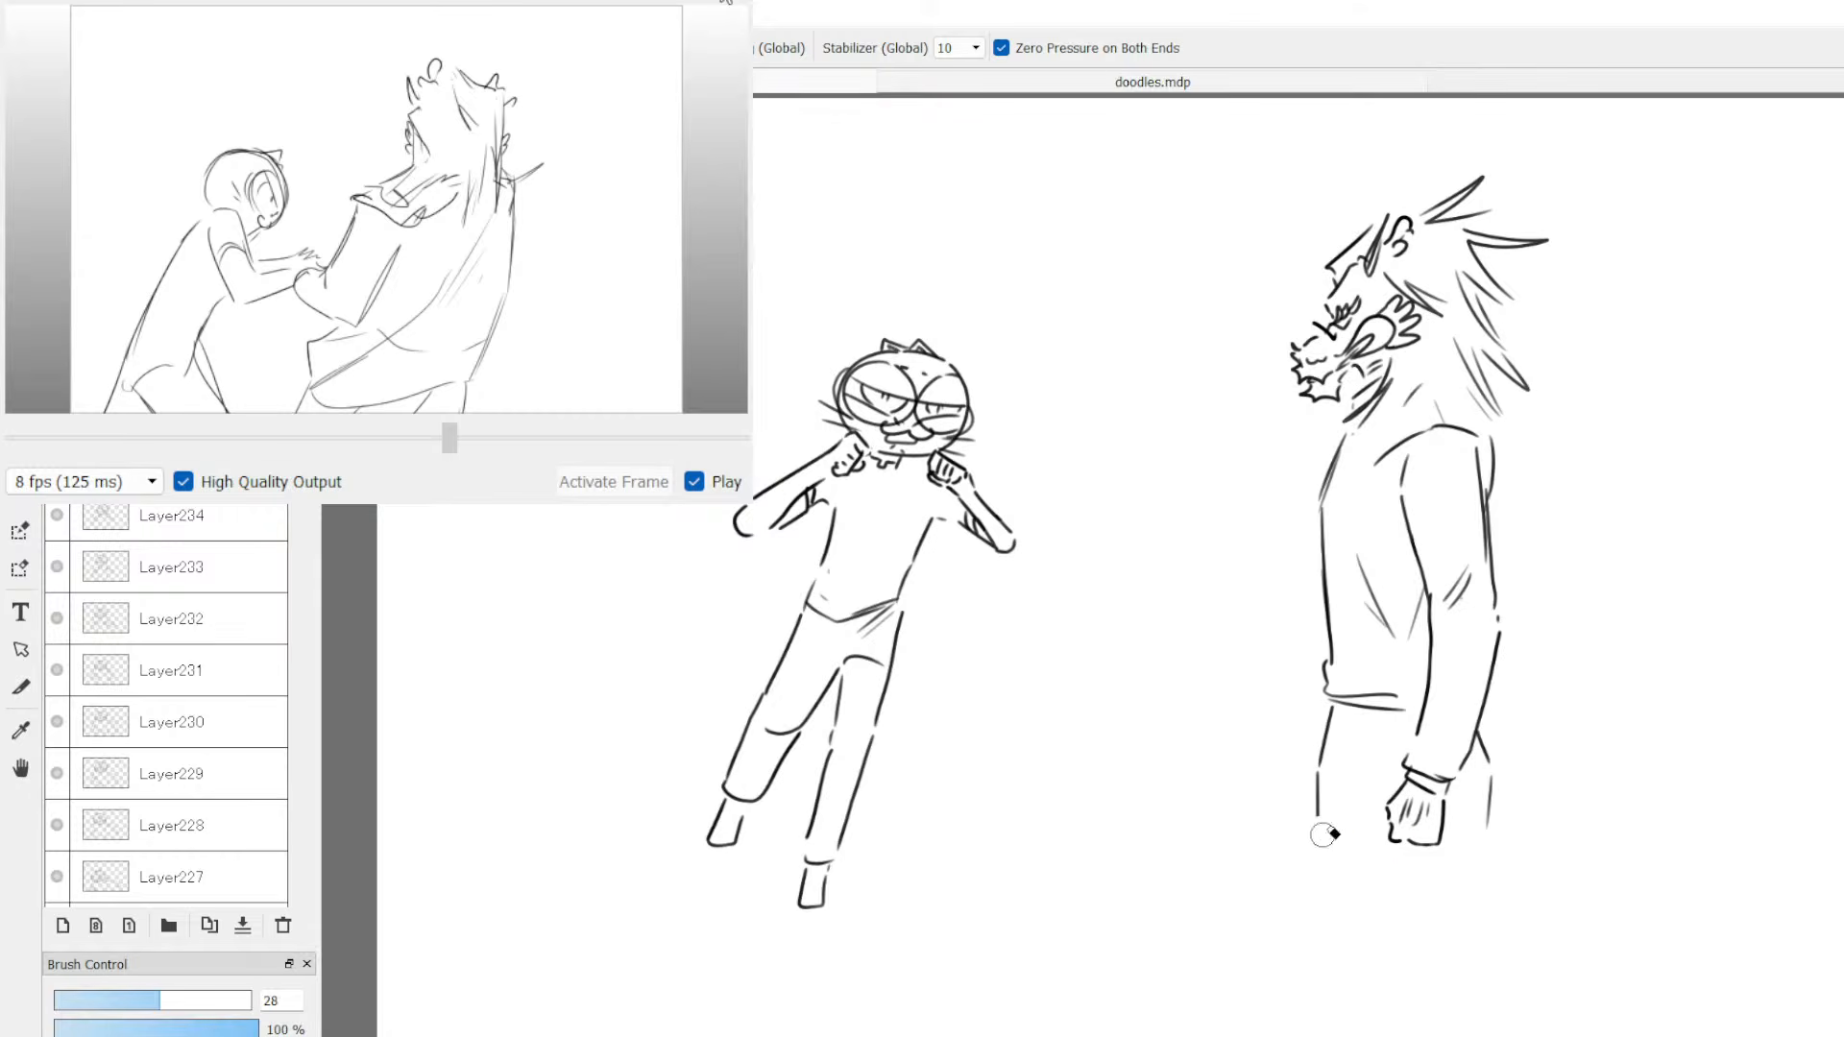
{"action": "left_click_drag", "start_coordinate": [1319, 828], "coordinate": [1354, 965]}
{"action": "left_click_drag", "start_coordinate": [1487, 824], "coordinate": [1514, 964]}
{"action": "mouse_move", "coordinate": [1364, 969]}
{"action": "left_mouse_down"}
{"action": "mouse_move", "coordinate": [1424, 1024]}
{"action": "mouse_move", "coordinate": [1455, 1021]}
{"action": "left_mouse_up"}
{"action": "left_click_drag", "start_coordinate": [1466, 971], "coordinate": [1499, 966]}
{"action": "left_click_drag", "start_coordinate": [1498, 945], "coordinate": [1551, 1008]}
{"action": "key", "text": "e"}
{"action": "mouse_move", "coordinate": [1501, 928]}
{"action": "left_mouse_down"}
{"action": "mouse_move", "coordinate": [1501, 987]}
{"action": "mouse_move", "coordinate": [1545, 959]}
{"action": "mouse_move", "coordinate": [1547, 1022]}
{"action": "mouse_move", "coordinate": [1492, 917]}
{"action": "left_mouse_up"}
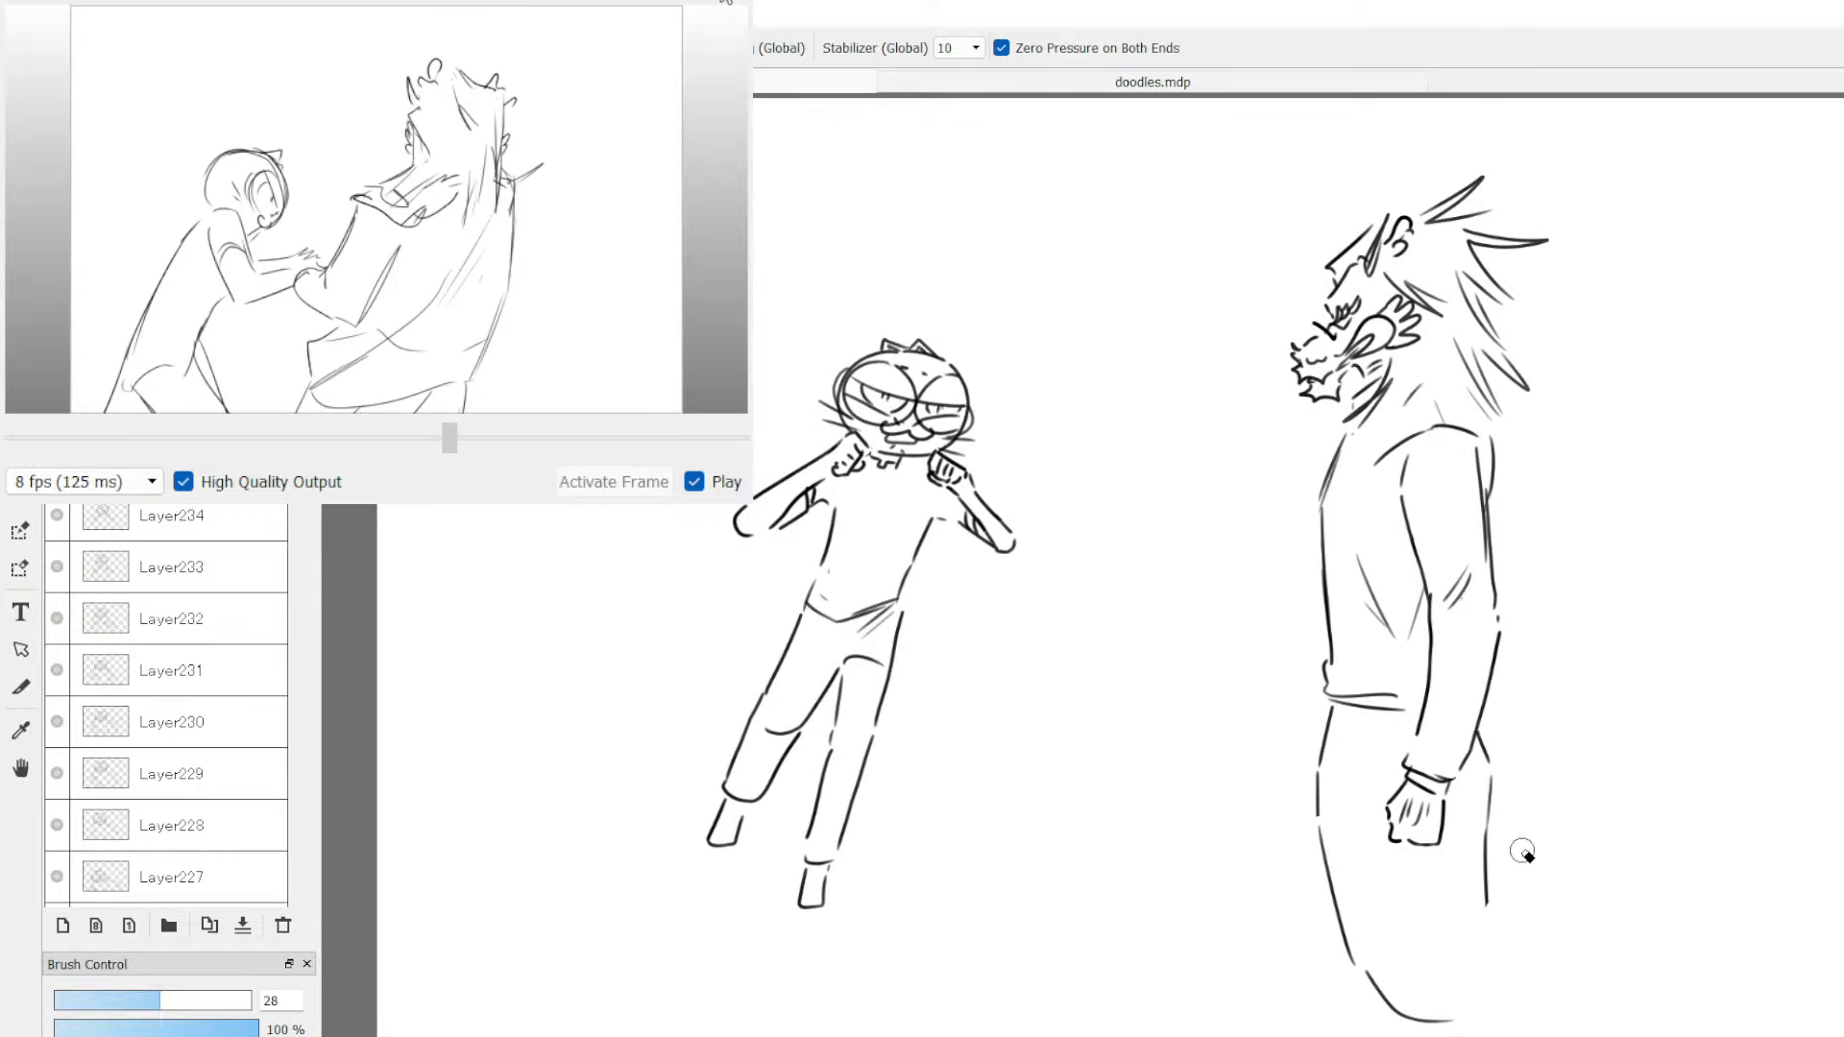
{"action": "left_click_drag", "start_coordinate": [1365, 968], "coordinate": [1446, 1021]}
{"action": "key", "text": "p"}
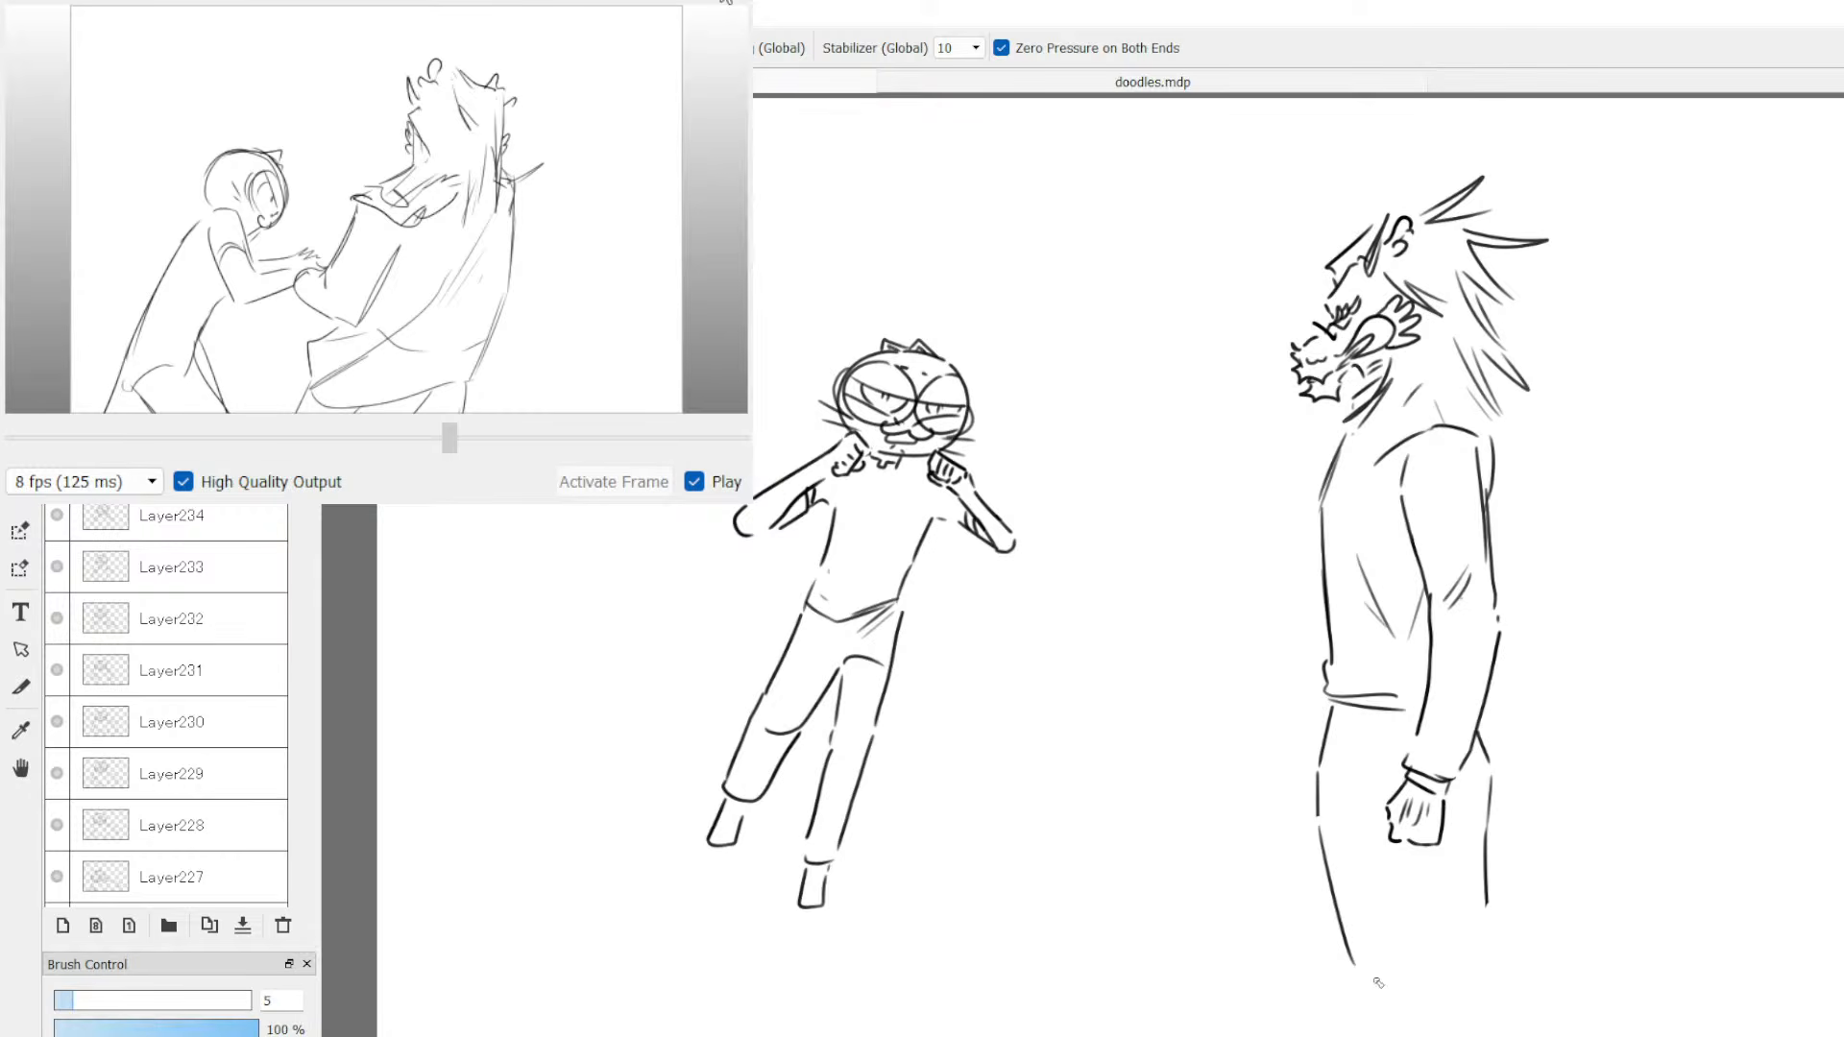
{"action": "left_click_drag", "start_coordinate": [1359, 975], "coordinate": [1441, 1026]}
{"action": "mouse_move", "coordinate": [1486, 901]}
{"action": "left_mouse_down"}
{"action": "mouse_move", "coordinate": [1492, 922]}
{"action": "mouse_move", "coordinate": [1528, 921]}
{"action": "left_mouse_up"}
{"action": "key", "text": "e"}
{"action": "left_click_drag", "start_coordinate": [1401, 993], "coordinate": [1371, 999]}
{"action": "left_click_drag", "start_coordinate": [1444, 949], "coordinate": [1428, 953]}
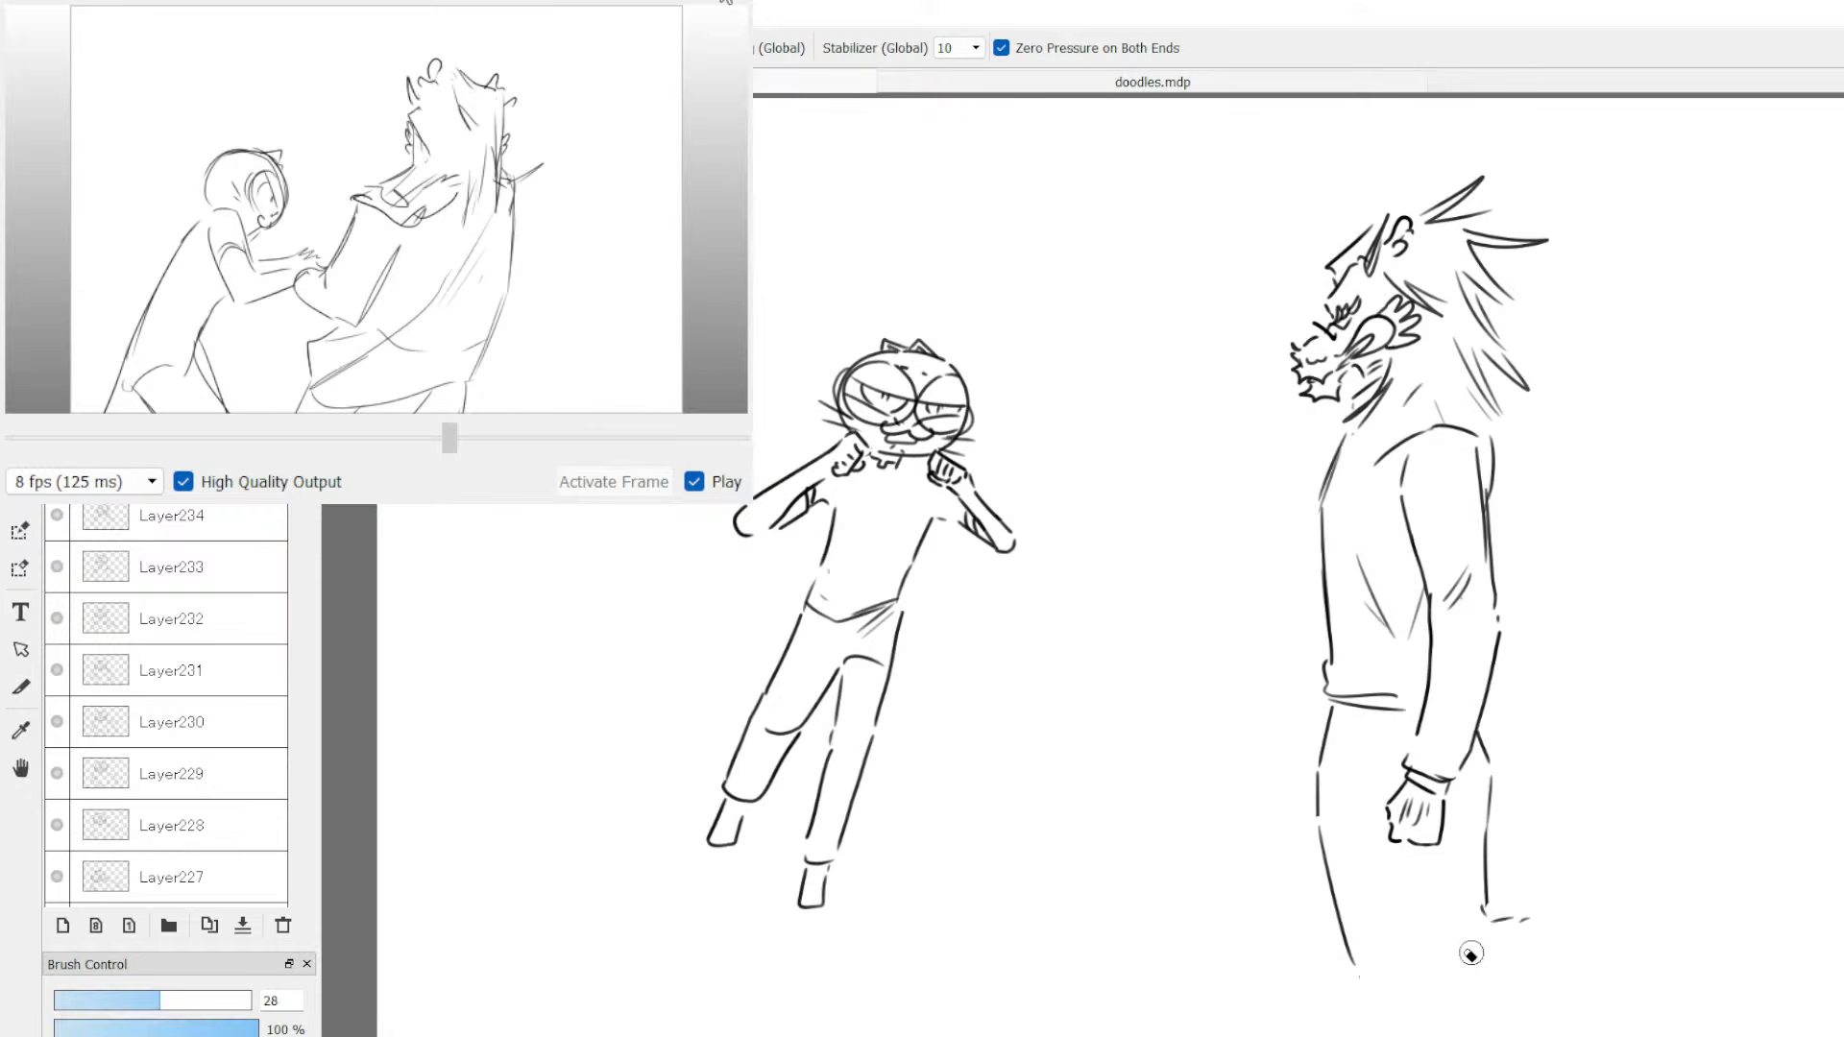
{"action": "left_click_drag", "start_coordinate": [1525, 921], "coordinate": [1477, 910]}
{"action": "key", "text": "p"}
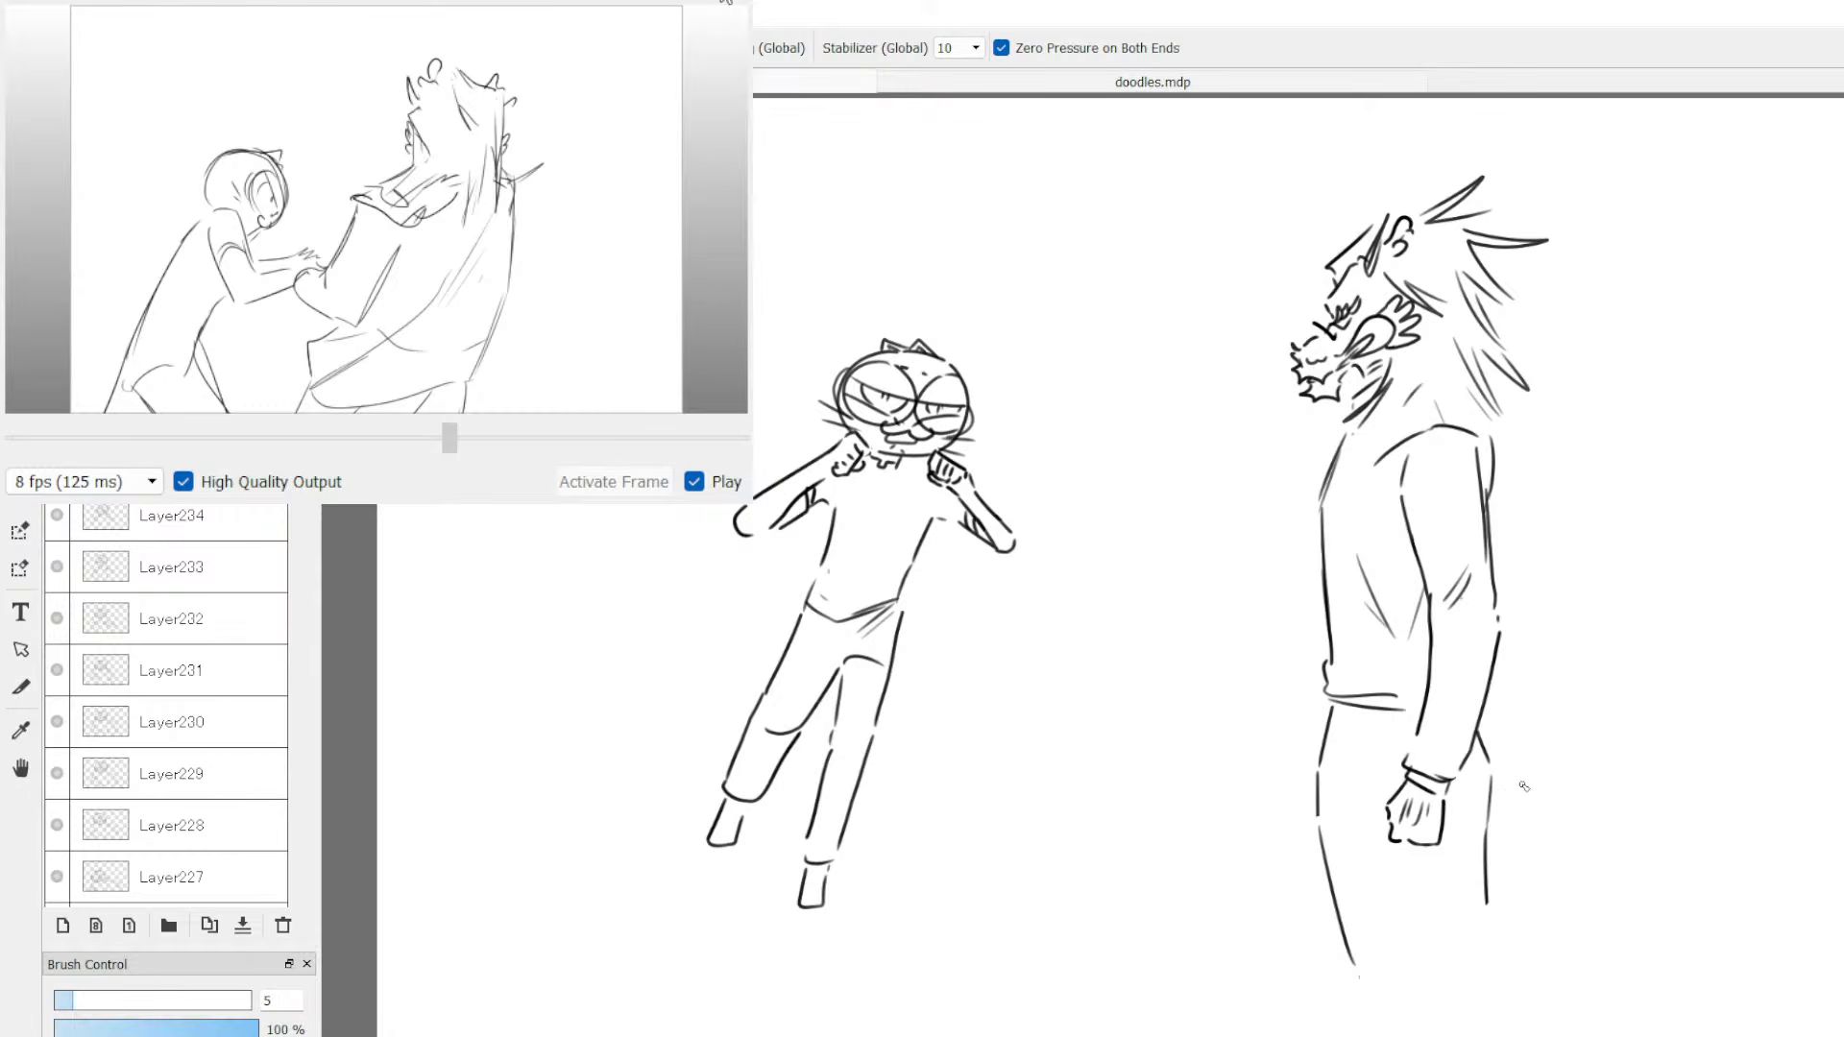
Step: Erase the front thigh line and redraw it curving inward towards the knee
{"action": "key", "text": "e"}
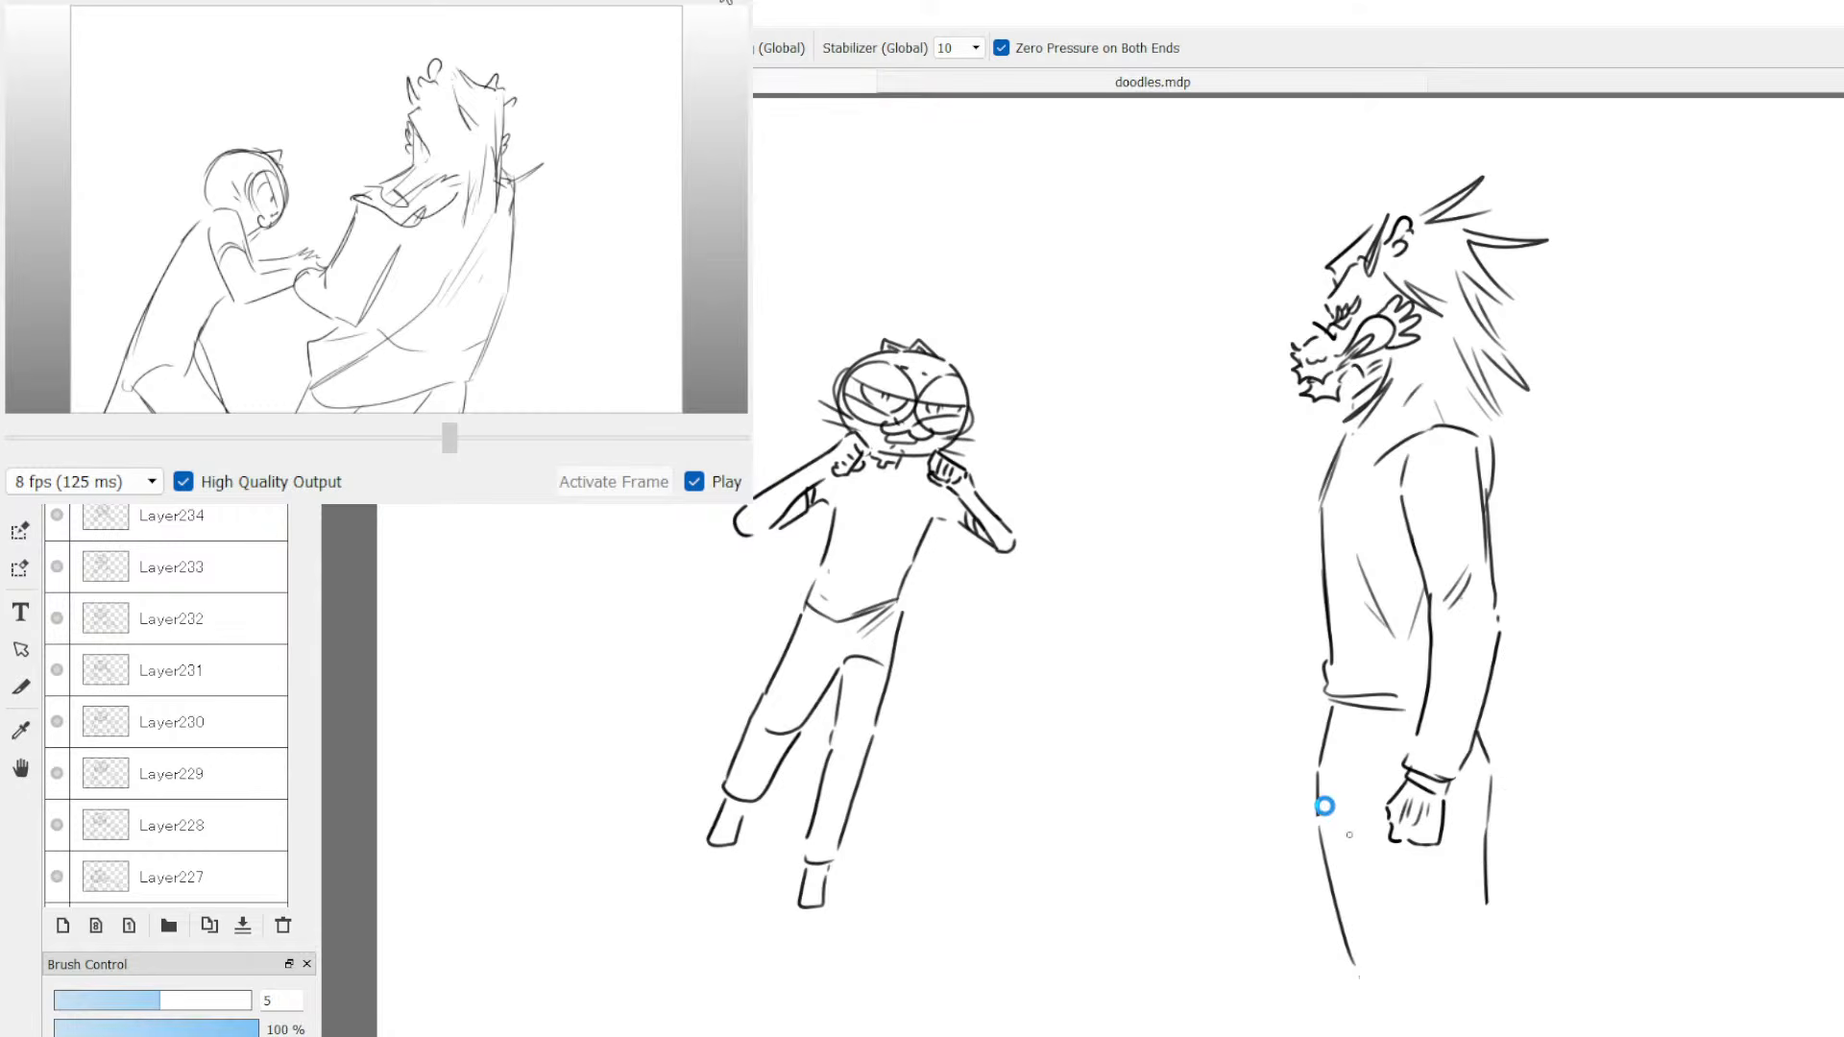
{"action": "left_click_drag", "start_coordinate": [1325, 794], "coordinate": [1358, 976]}
{"action": "key", "text": "p"}
{"action": "left_click_drag", "start_coordinate": [1326, 805], "coordinate": [1382, 976]}
{"action": "left_click_drag", "start_coordinate": [1491, 905], "coordinate": [1498, 914]}
{"action": "left_click_drag", "start_coordinate": [1506, 918], "coordinate": [1518, 928]}
{"action": "left_click_drag", "start_coordinate": [1524, 926], "coordinate": [1541, 1002]}
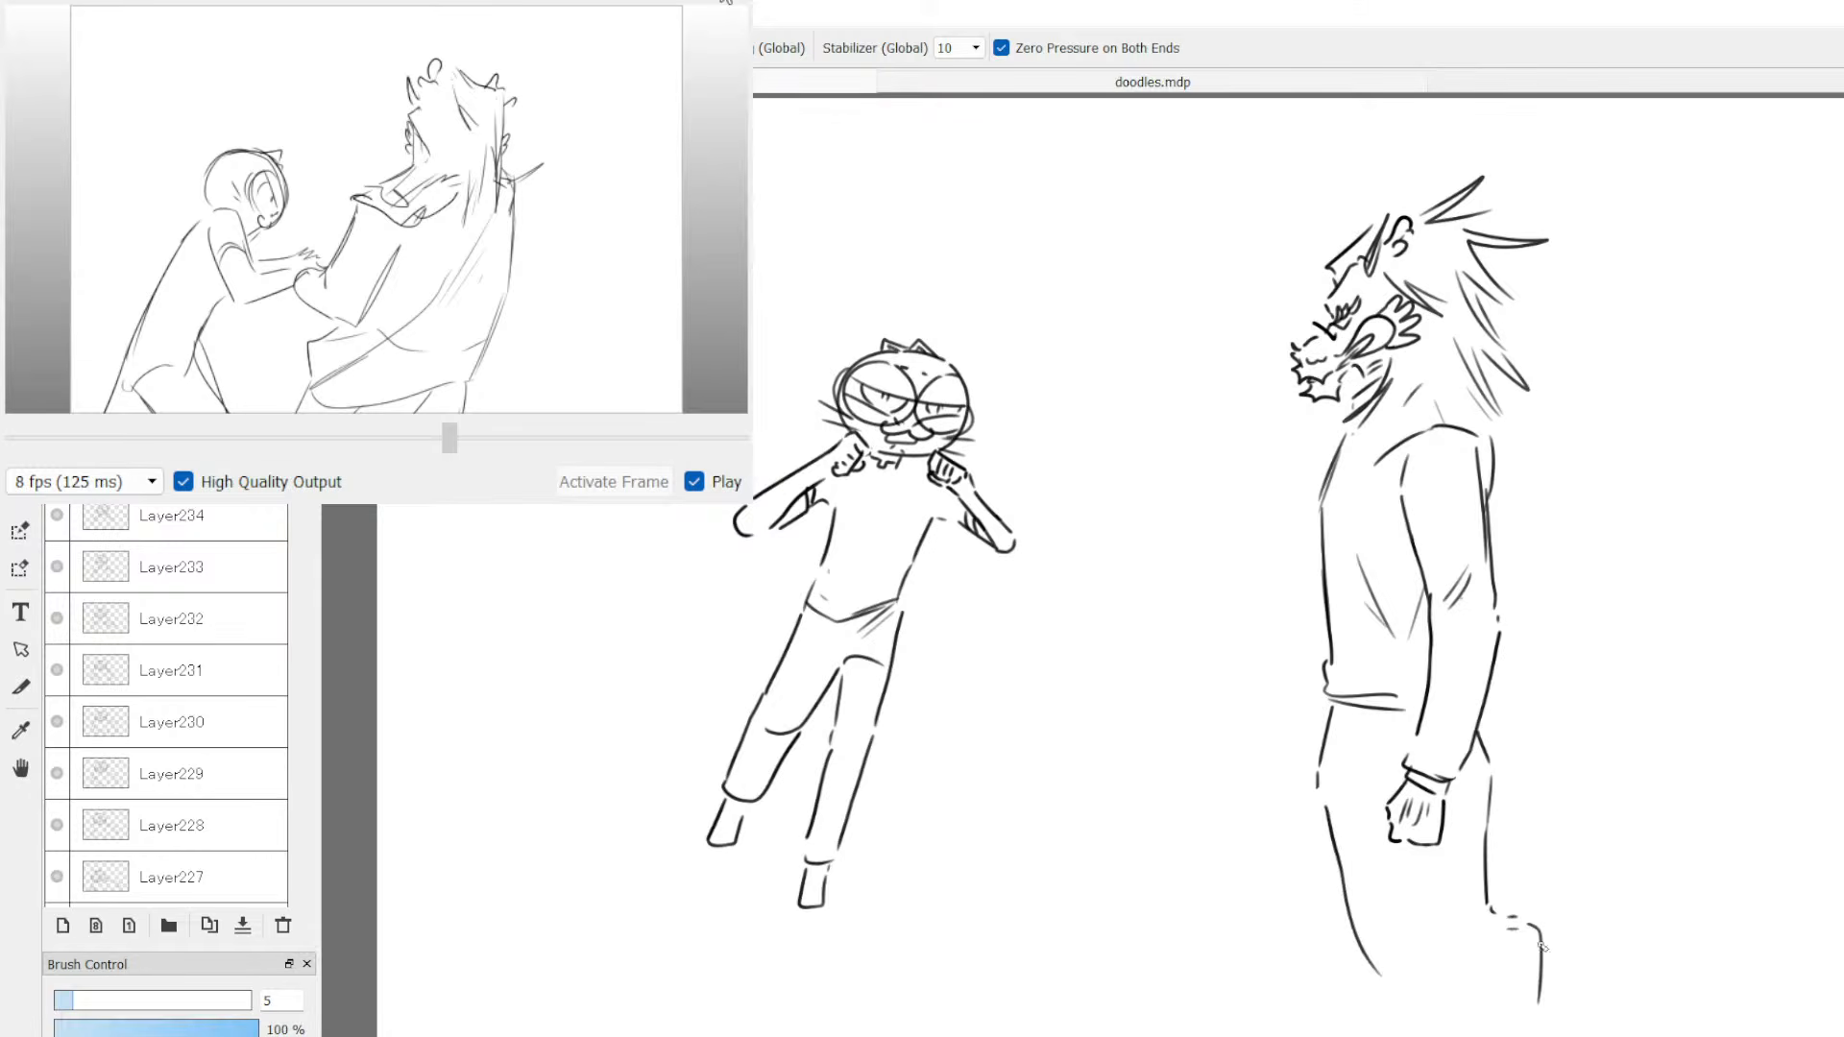
{"action": "left_click_drag", "start_coordinate": [1413, 982], "coordinate": [1459, 1036]}
{"action": "left_click_drag", "start_coordinate": [1542, 954], "coordinate": [1533, 1036]}
{"action": "key", "text": "e"}
{"action": "mouse_move", "coordinate": [1530, 920]}
{"action": "left_mouse_down"}
{"action": "mouse_move", "coordinate": [1540, 1020]}
{"action": "mouse_move", "coordinate": [1530, 952]}
{"action": "mouse_move", "coordinate": [1510, 951]}
{"action": "mouse_move", "coordinate": [1514, 924]}
{"action": "mouse_move", "coordinate": [1539, 972]}
{"action": "mouse_move", "coordinate": [1535, 1020]}
{"action": "left_mouse_up"}
{"action": "key", "text": "p"}
{"action": "key", "text": "ctrl+z"}
{"action": "key", "text": "e"}
{"action": "mouse_move", "coordinate": [1519, 946]}
{"action": "left_mouse_down"}
{"action": "mouse_move", "coordinate": [1506, 924]}
{"action": "mouse_move", "coordinate": [1531, 955]}
{"action": "mouse_move", "coordinate": [1521, 933]}
{"action": "mouse_move", "coordinate": [1534, 1036]}
{"action": "left_mouse_up"}
{"action": "key", "text": "p"}
{"action": "key", "text": "e"}
{"action": "left_click_drag", "start_coordinate": [1543, 960], "coordinate": [1534, 1035]}
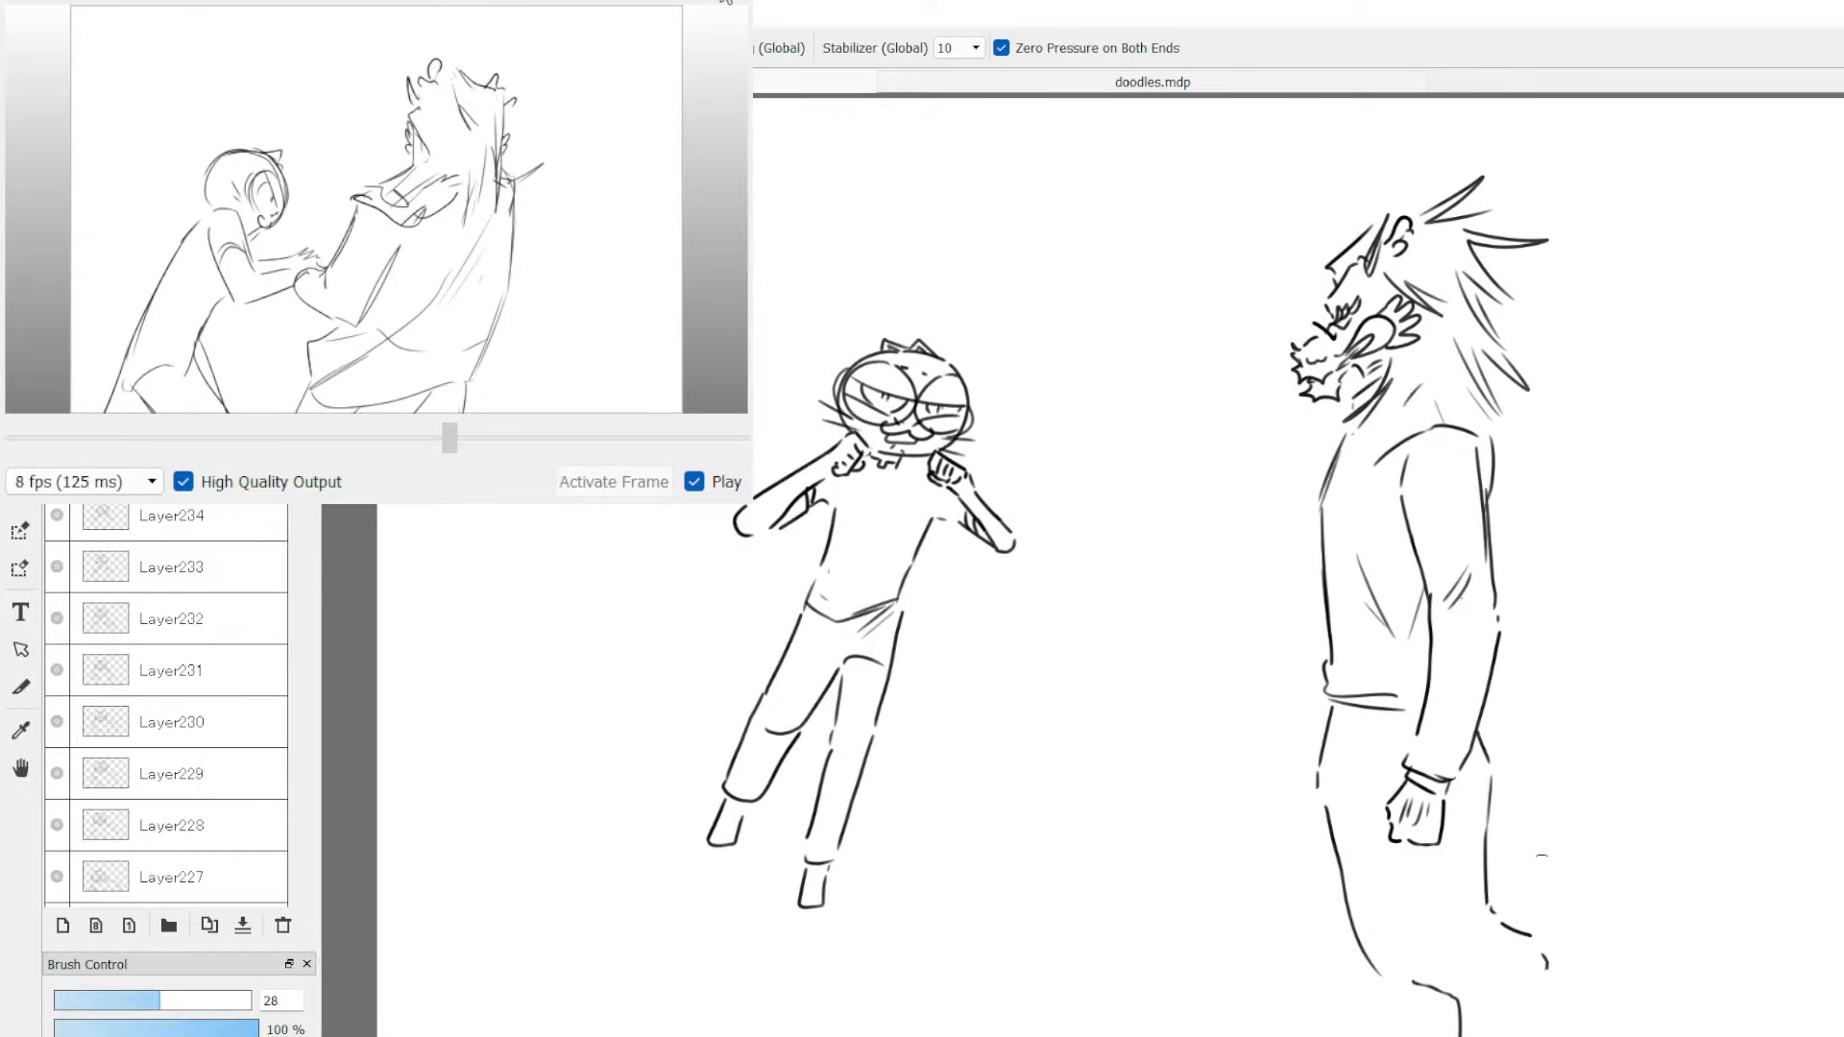
Step: Trim the front thigh line, then draw the knee's underside, a new back thigh line and the narrow backward-set lower leg
{"action": "mouse_move", "coordinate": [1418, 992]}
{"action": "left_mouse_down"}
{"action": "mouse_move", "coordinate": [1443, 997]}
{"action": "mouse_move", "coordinate": [1371, 970]}
{"action": "left_mouse_up"}
{"action": "key", "text": "b"}
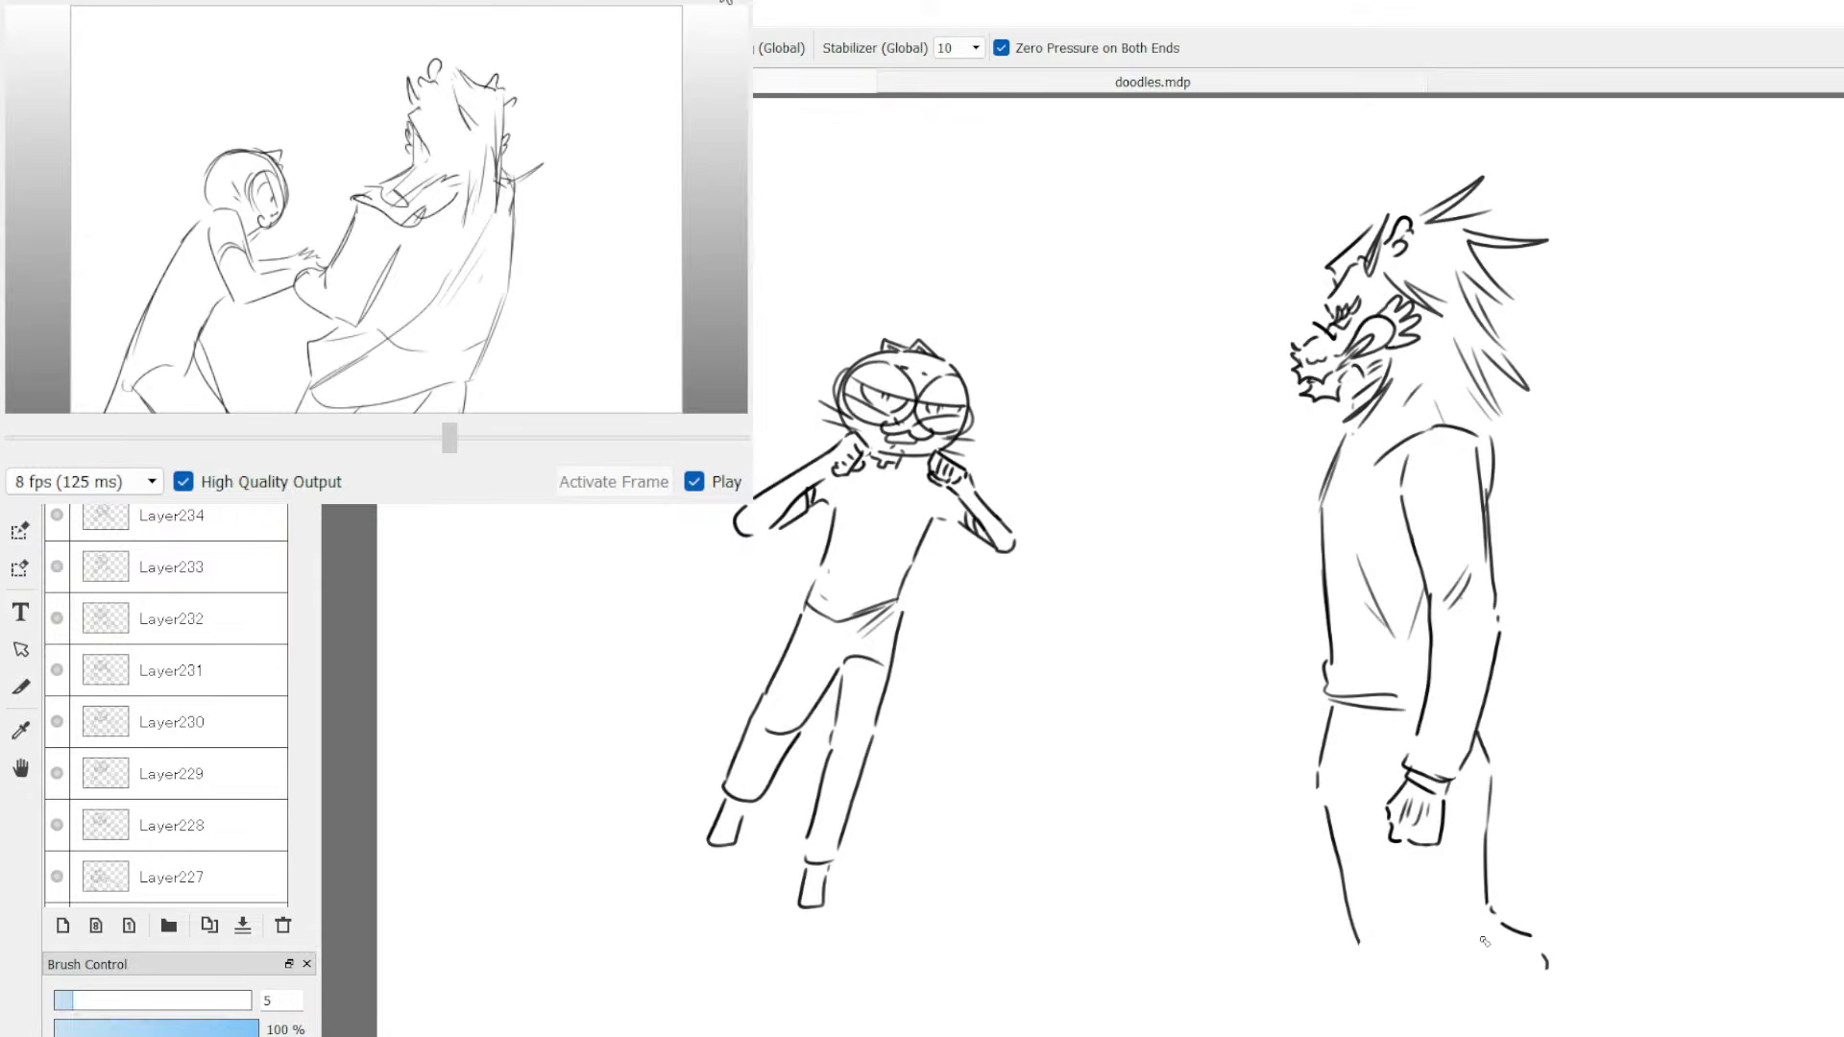
{"action": "mouse_move", "coordinate": [1383, 944]}
{"action": "left_mouse_down"}
{"action": "mouse_move", "coordinate": [1368, 963]}
{"action": "mouse_move", "coordinate": [1446, 961]}
{"action": "mouse_move", "coordinate": [1491, 826]}
{"action": "mouse_move", "coordinate": [1555, 978]}
{"action": "left_mouse_up"}
{"action": "key", "text": "e"}
{"action": "key", "text": "b"}
{"action": "key", "text": "e"}
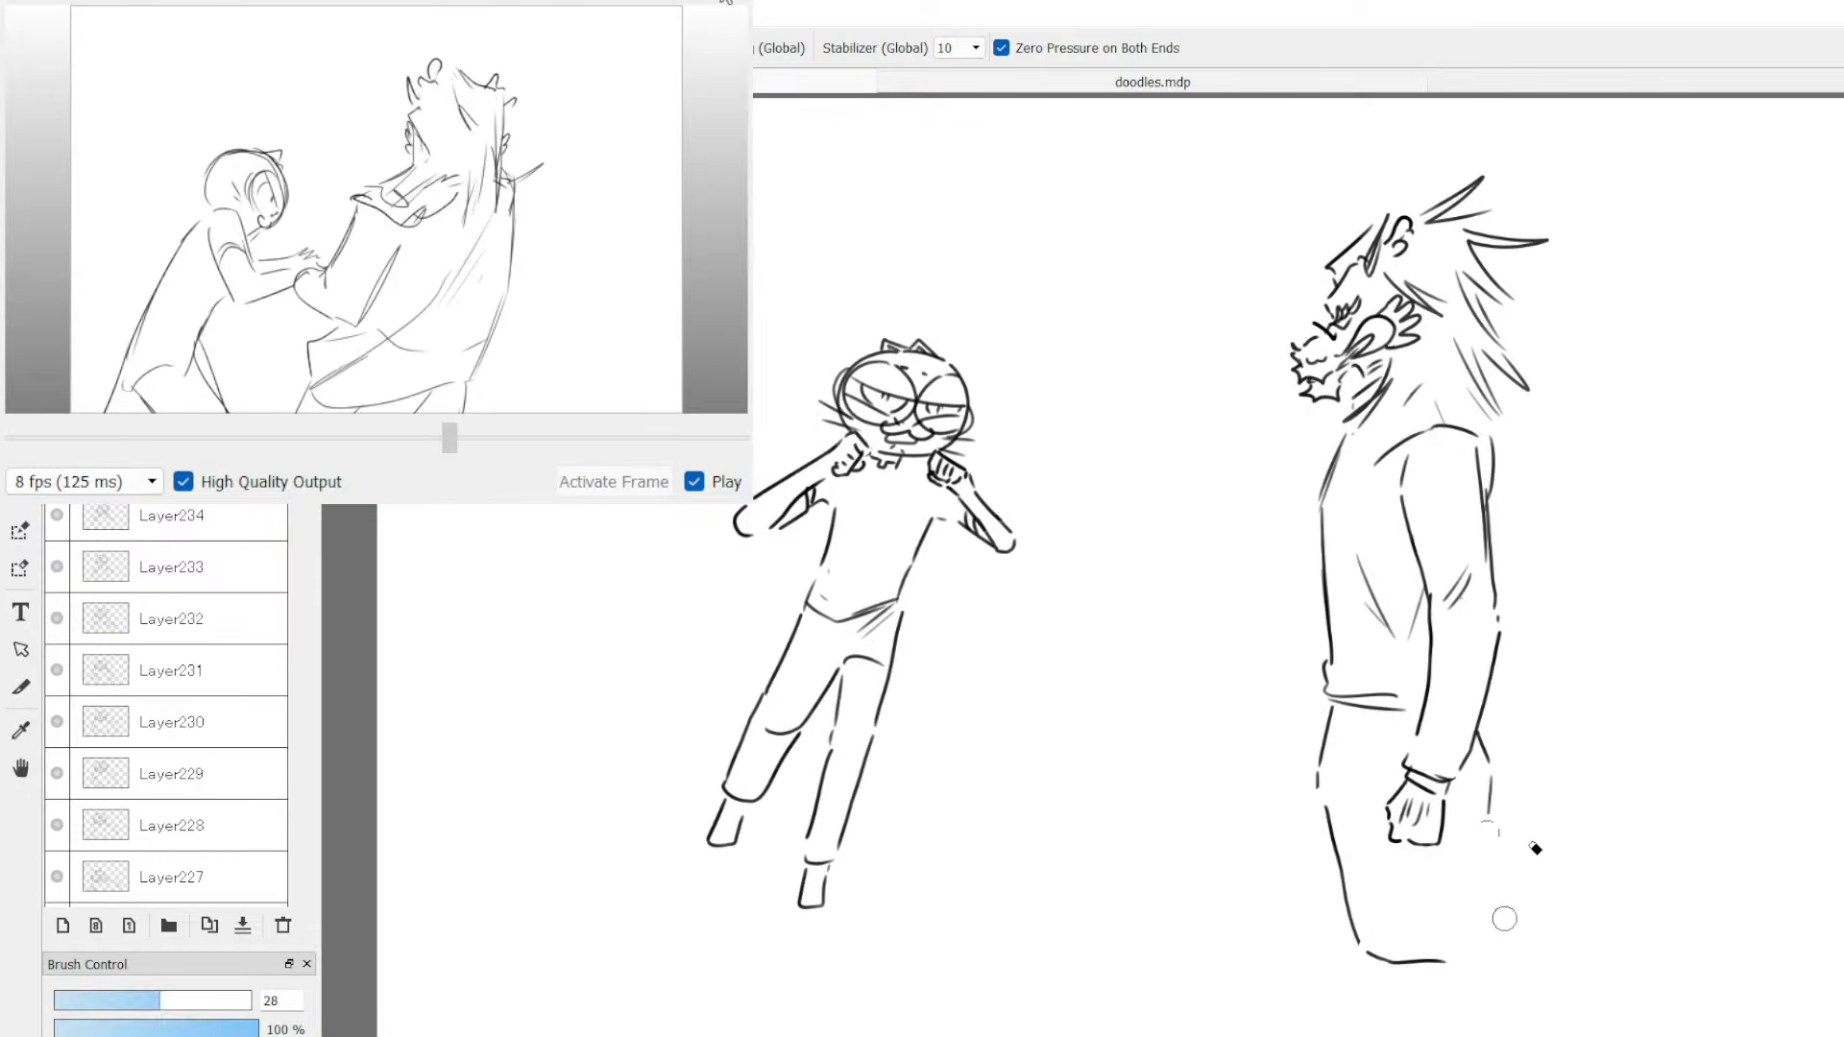
{"action": "key", "text": "b"}
{"action": "key", "text": "e"}
{"action": "key", "text": "b"}
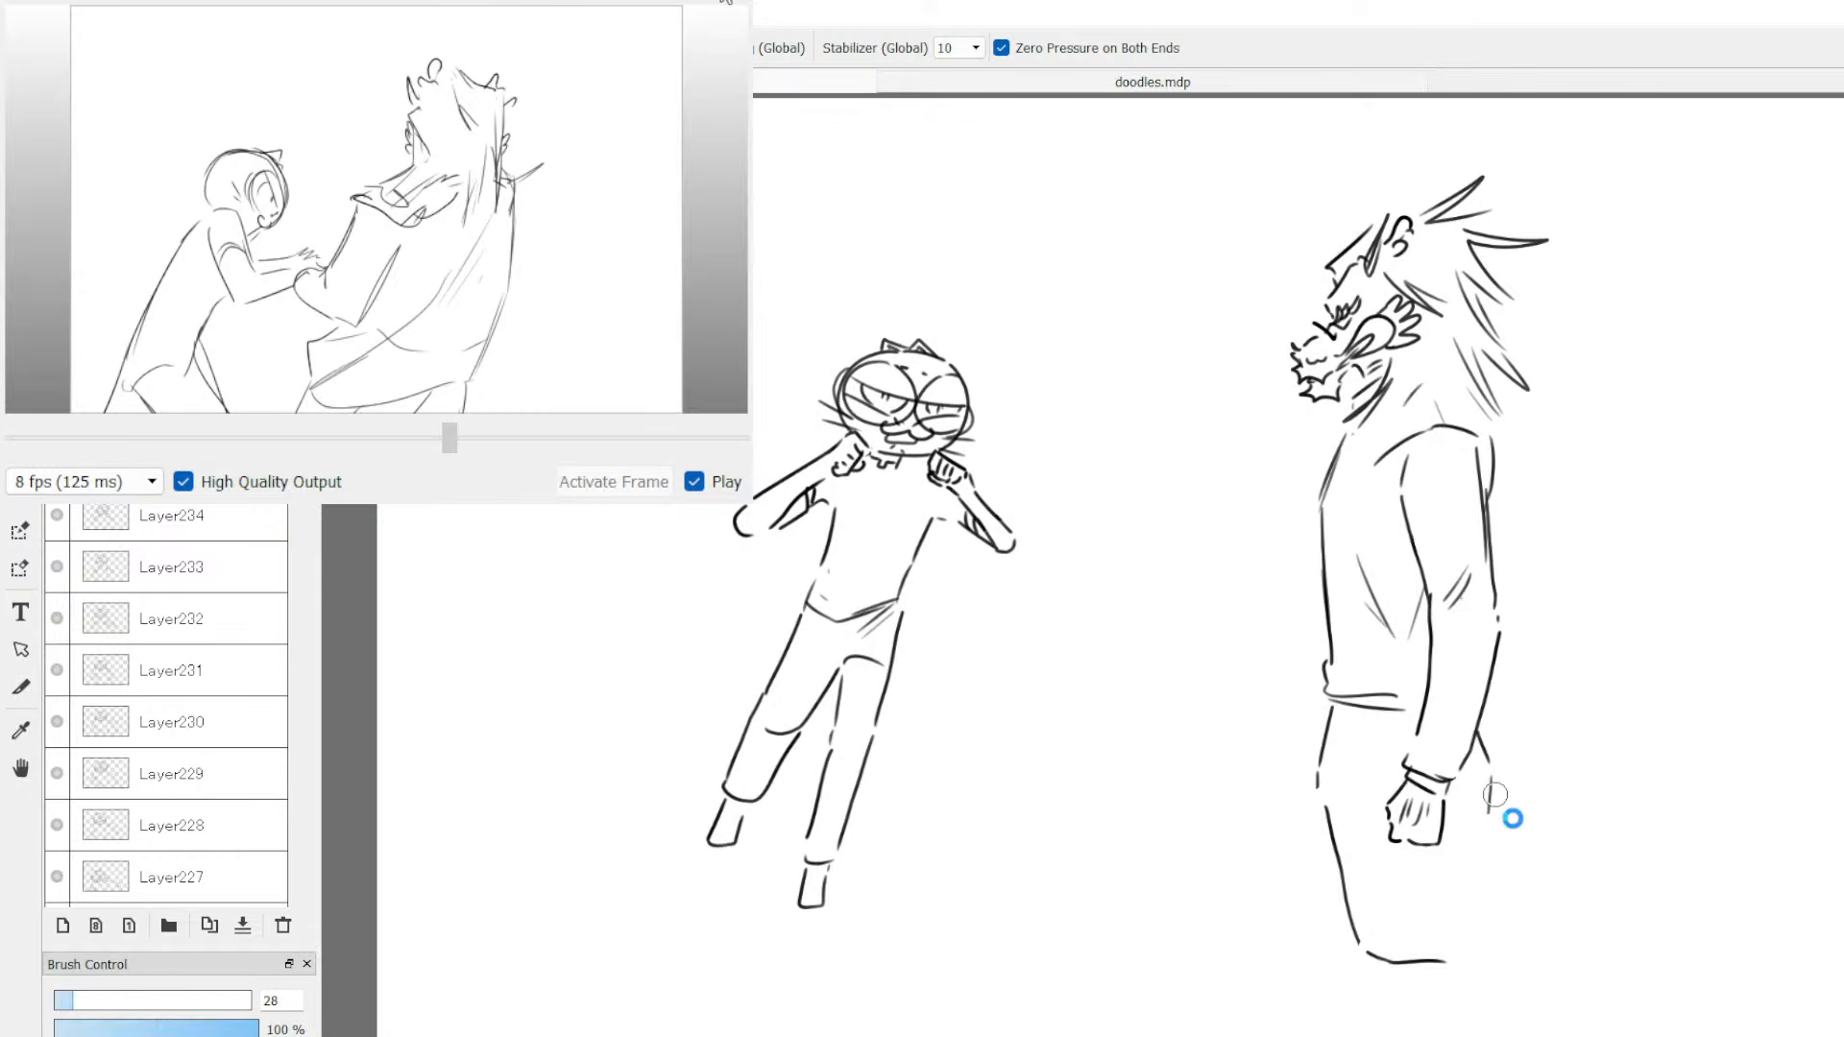
{"action": "mouse_move", "coordinate": [1486, 824]}
{"action": "left_mouse_down"}
{"action": "mouse_move", "coordinate": [1484, 909]}
{"action": "mouse_move", "coordinate": [1525, 959]}
{"action": "mouse_move", "coordinate": [1474, 1036]}
{"action": "left_mouse_up"}
{"action": "left_click_drag", "start_coordinate": [1524, 955], "coordinate": [1518, 1036]}
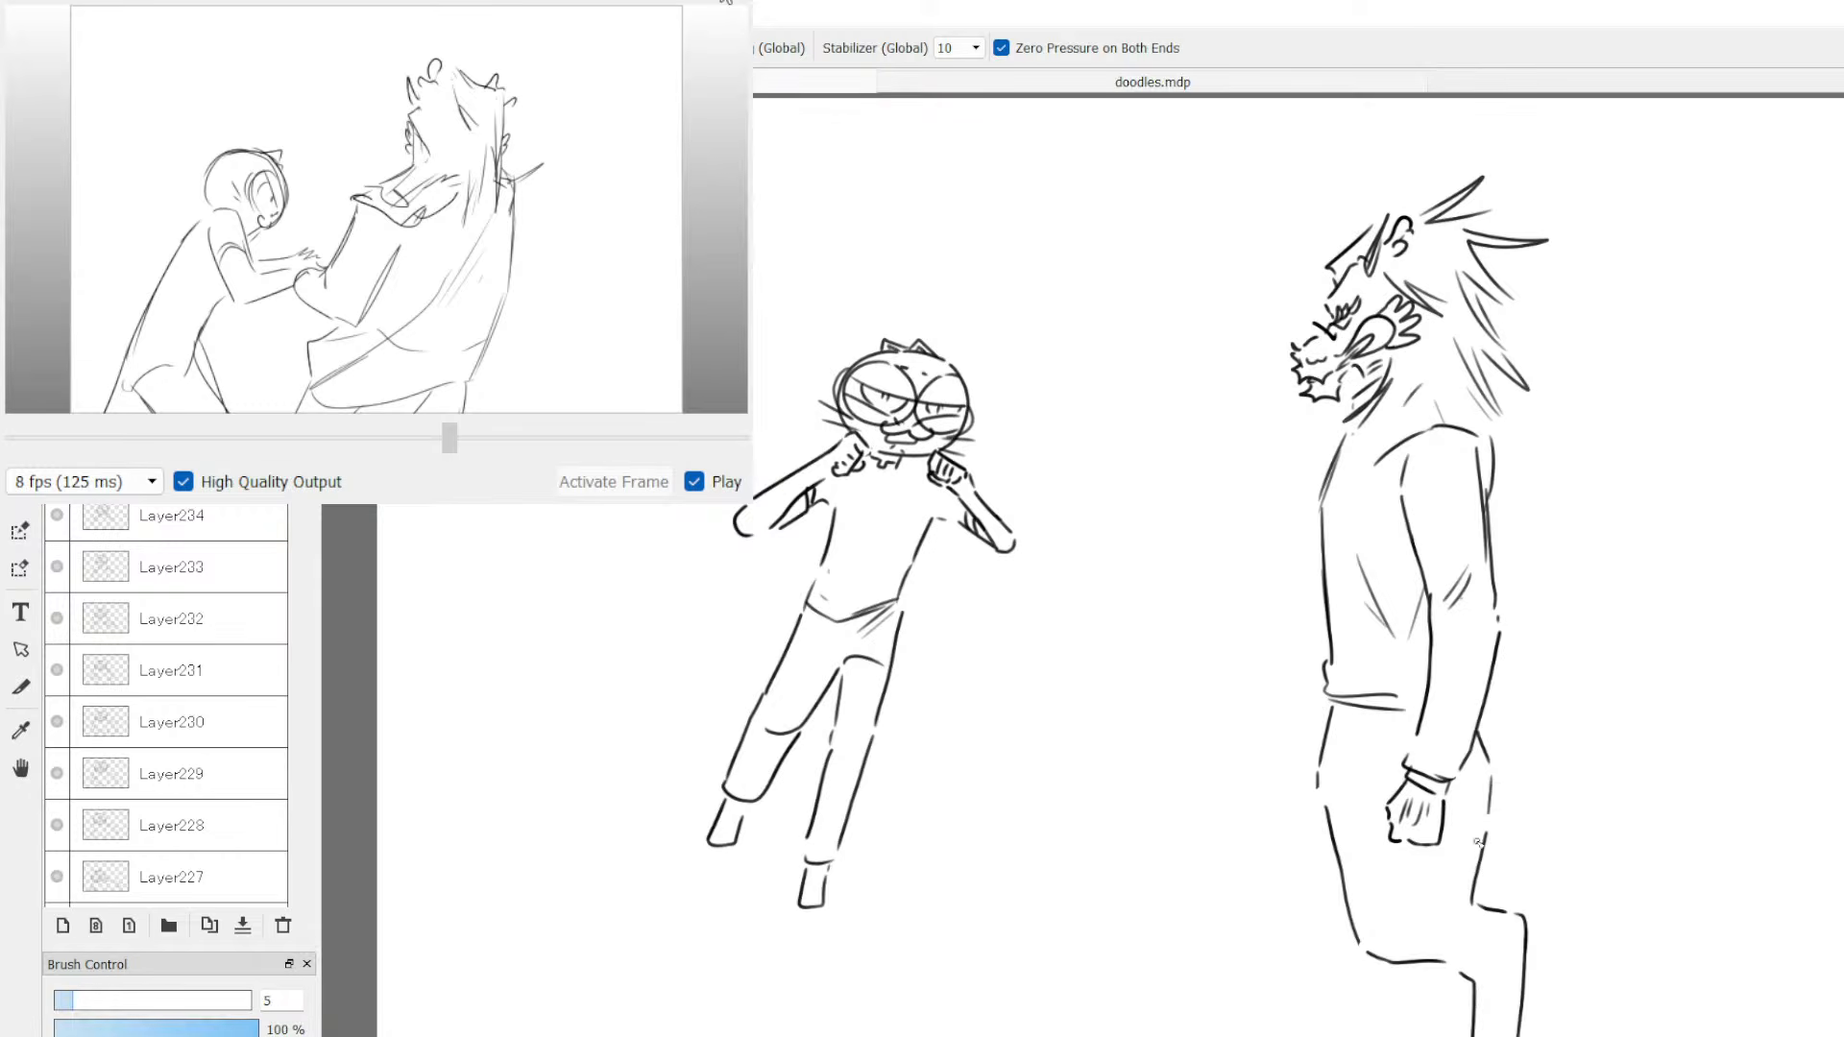
Step: Erase the old hip lines below the shirt hem and redraw the front and back of the hips
{"action": "key", "text": "e"}
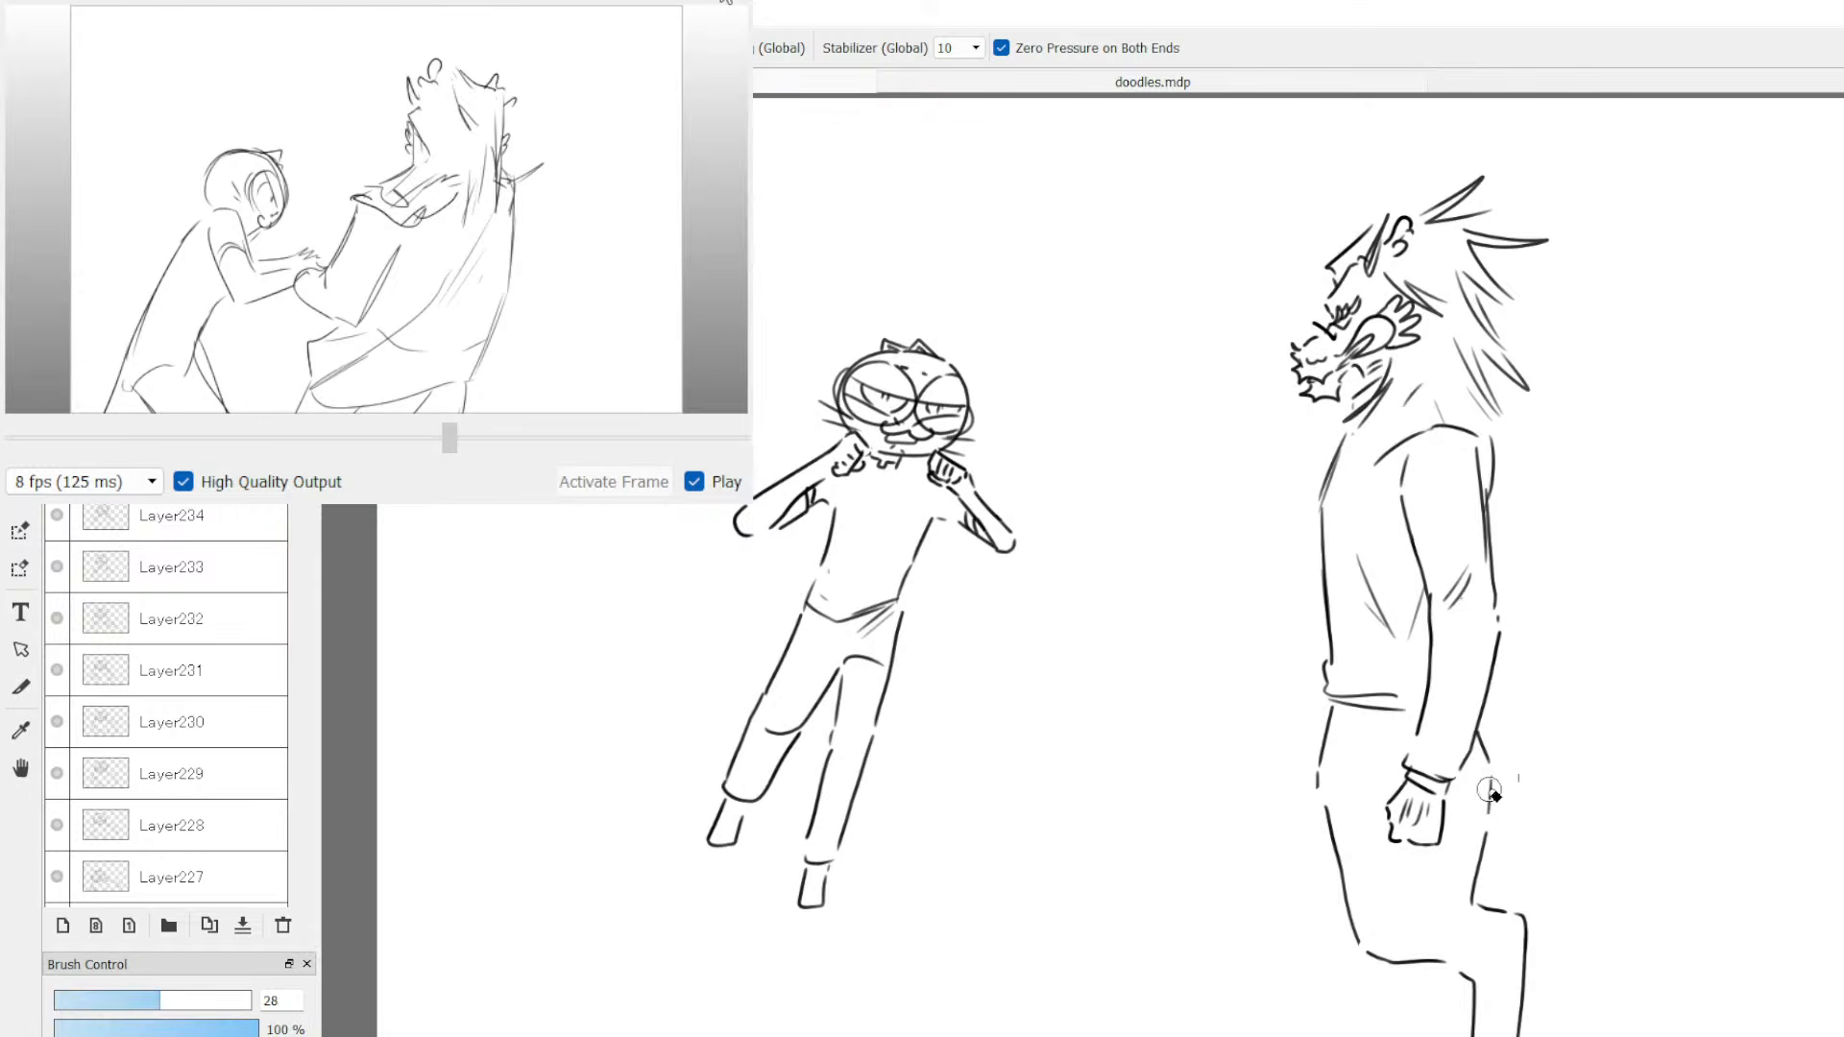
{"action": "left_click_drag", "start_coordinate": [1487, 797], "coordinate": [1489, 754]}
{"action": "left_click_drag", "start_coordinate": [1323, 780], "coordinate": [1326, 743]}
{"action": "key", "text": "b"}
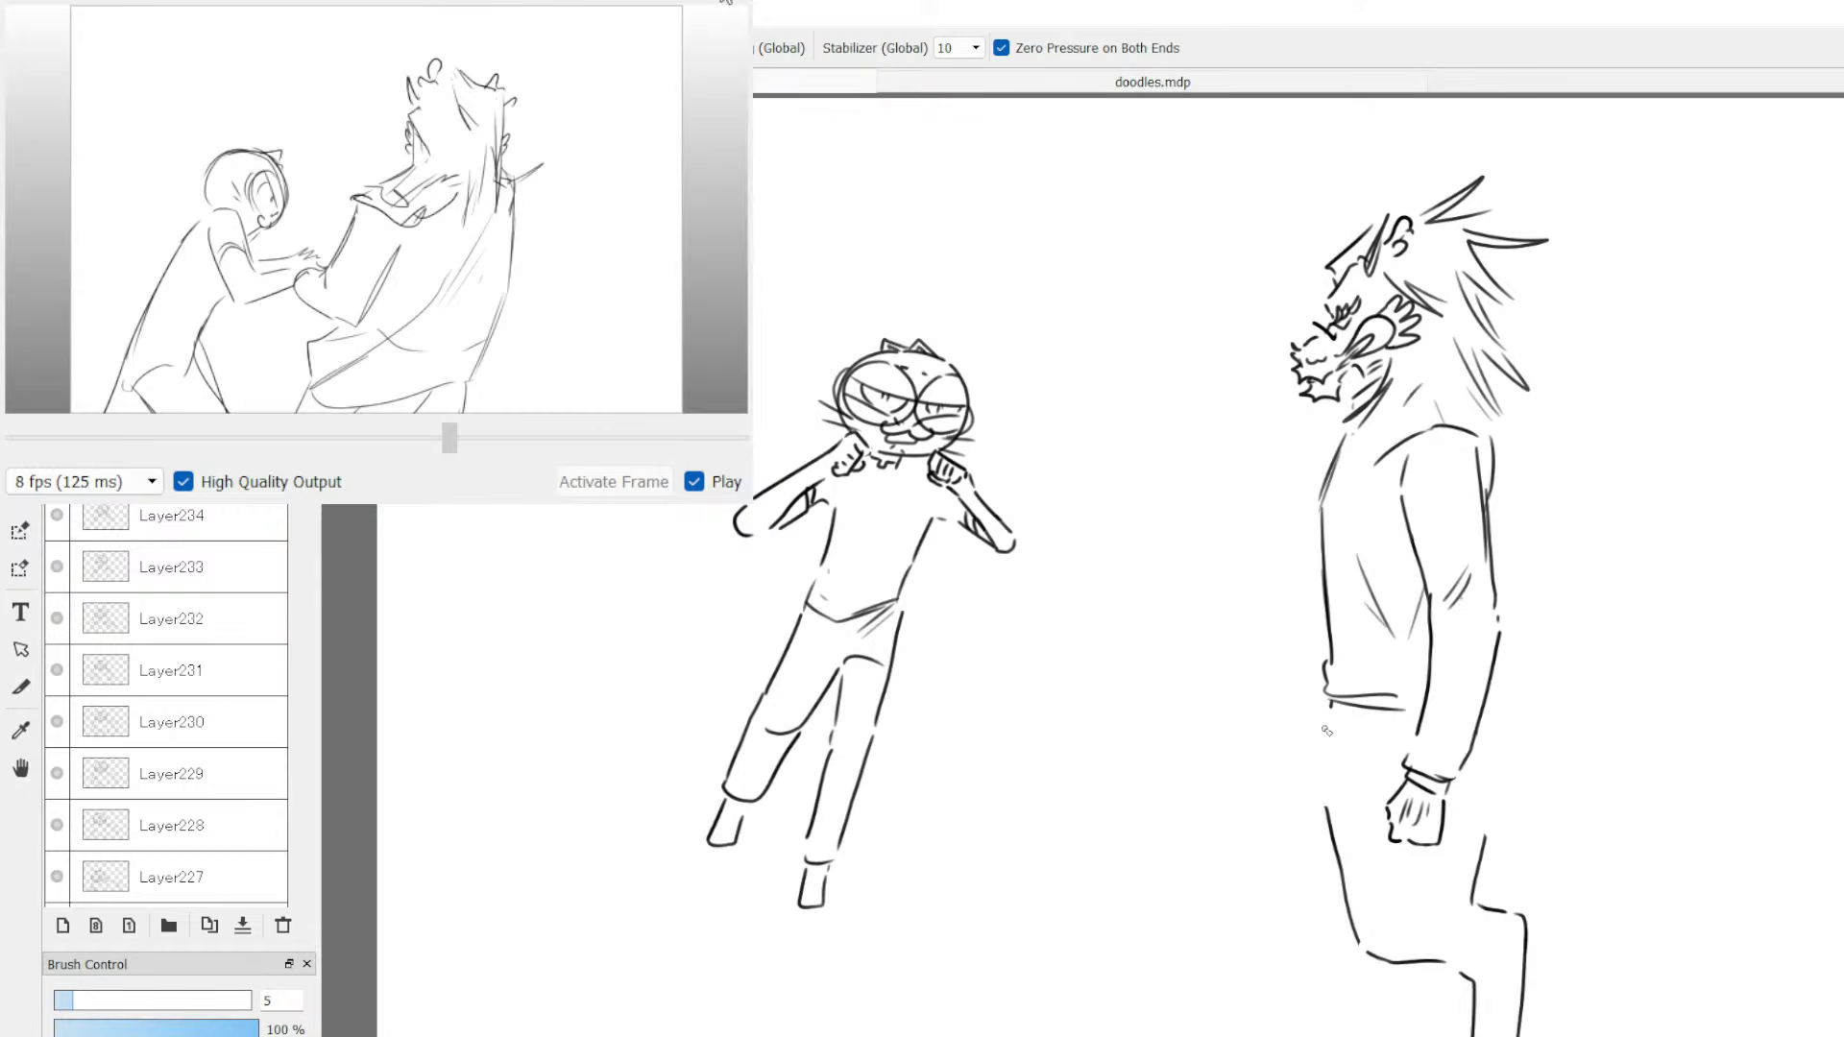
{"action": "left_click_drag", "start_coordinate": [1326, 709], "coordinate": [1319, 817]}
{"action": "key", "text": "ctrl+z"}
{"action": "key", "text": "ctrl+y"}
{"action": "key", "text": "ctrl+z"}
{"action": "key", "text": "ctrl+y"}
{"action": "left_click_drag", "start_coordinate": [1322, 770], "coordinate": [1323, 815]}
{"action": "left_click_drag", "start_coordinate": [1482, 728], "coordinate": [1486, 832]}
{"action": "left_click_drag", "start_coordinate": [1483, 726], "coordinate": [1638, 936]}
{"action": "key", "text": "ctrl+z"}
{"action": "mouse_move", "coordinate": [1492, 738]}
{"action": "left_mouse_down"}
{"action": "mouse_move", "coordinate": [1730, 949]}
{"action": "mouse_move", "coordinate": [1716, 980]}
{"action": "left_mouse_up"}
{"action": "key", "text": "ctrl+z"}
{"action": "left_click_drag", "start_coordinate": [1495, 726], "coordinate": [1804, 1036]}
{"action": "key", "text": "ctrl+z"}
{"action": "left_click_drag", "start_coordinate": [1496, 732], "coordinate": [1685, 931]}
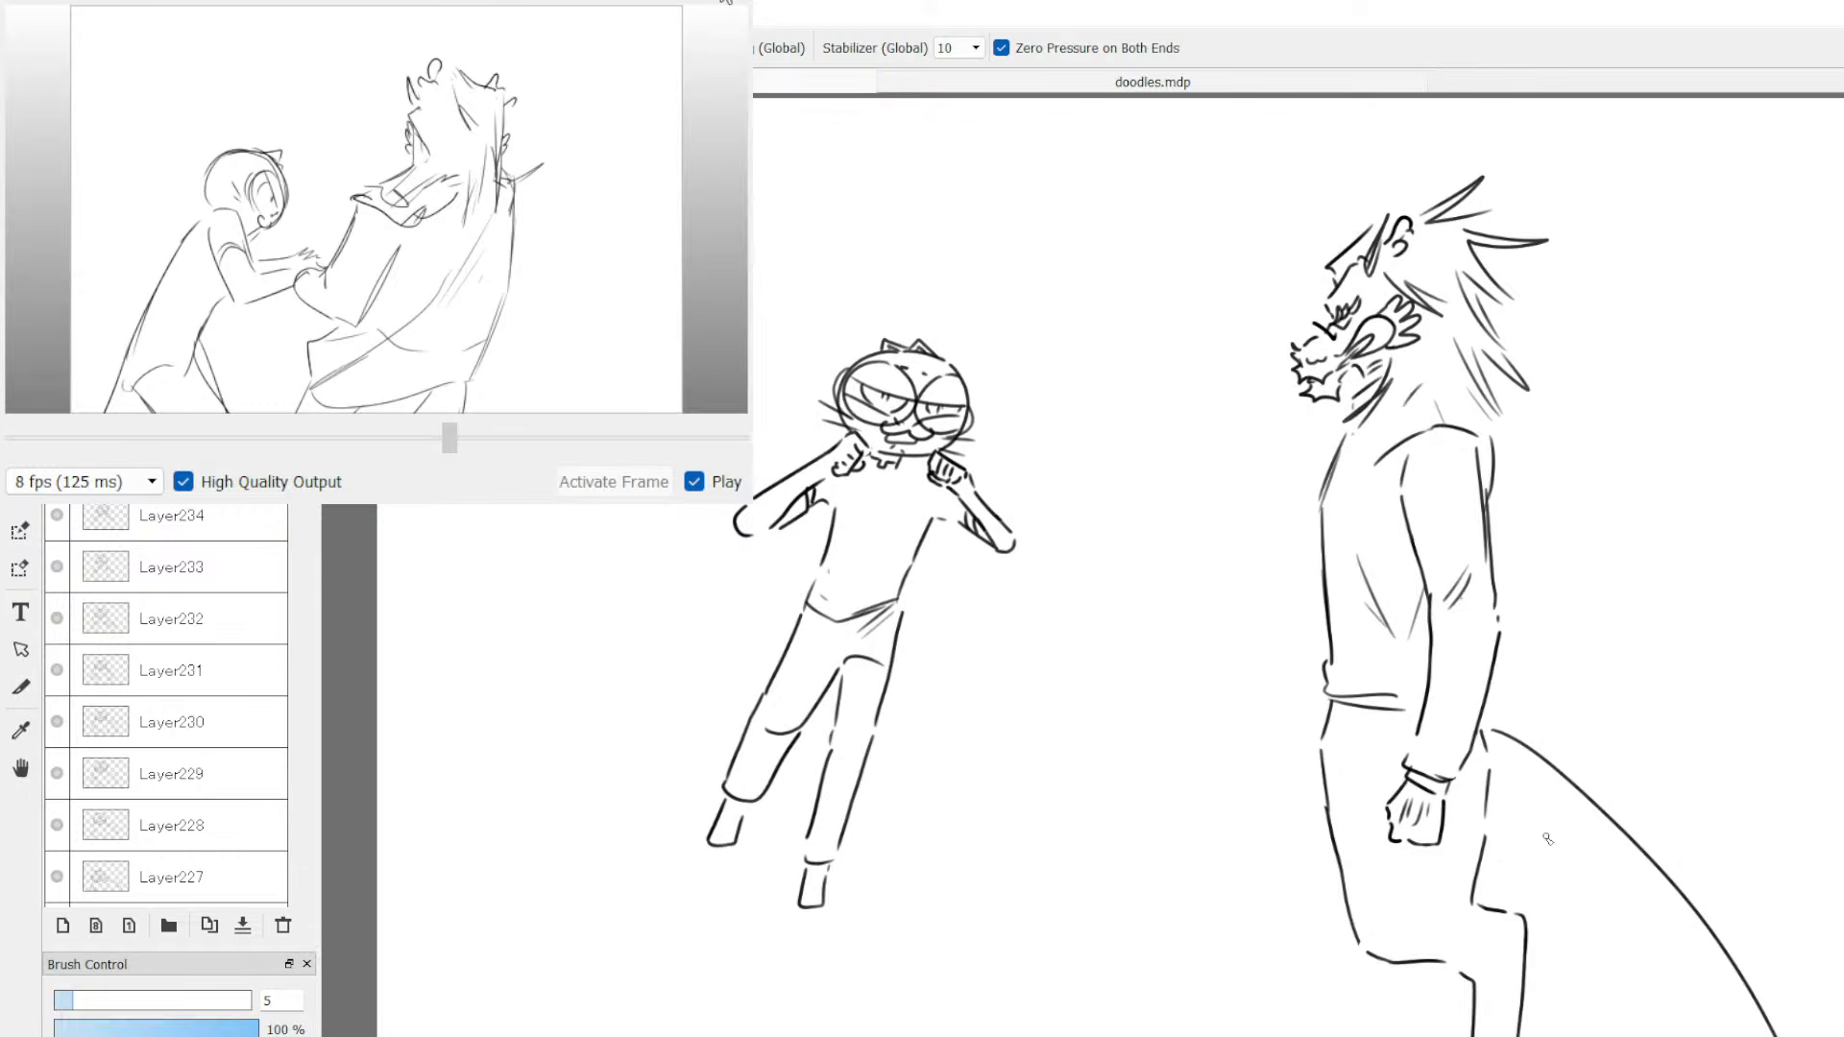
{"action": "left_click_drag", "start_coordinate": [1495, 862], "coordinate": [1661, 968]}
{"action": "key", "text": "ctrl+z"}
{"action": "key", "text": "ctrl+z"}
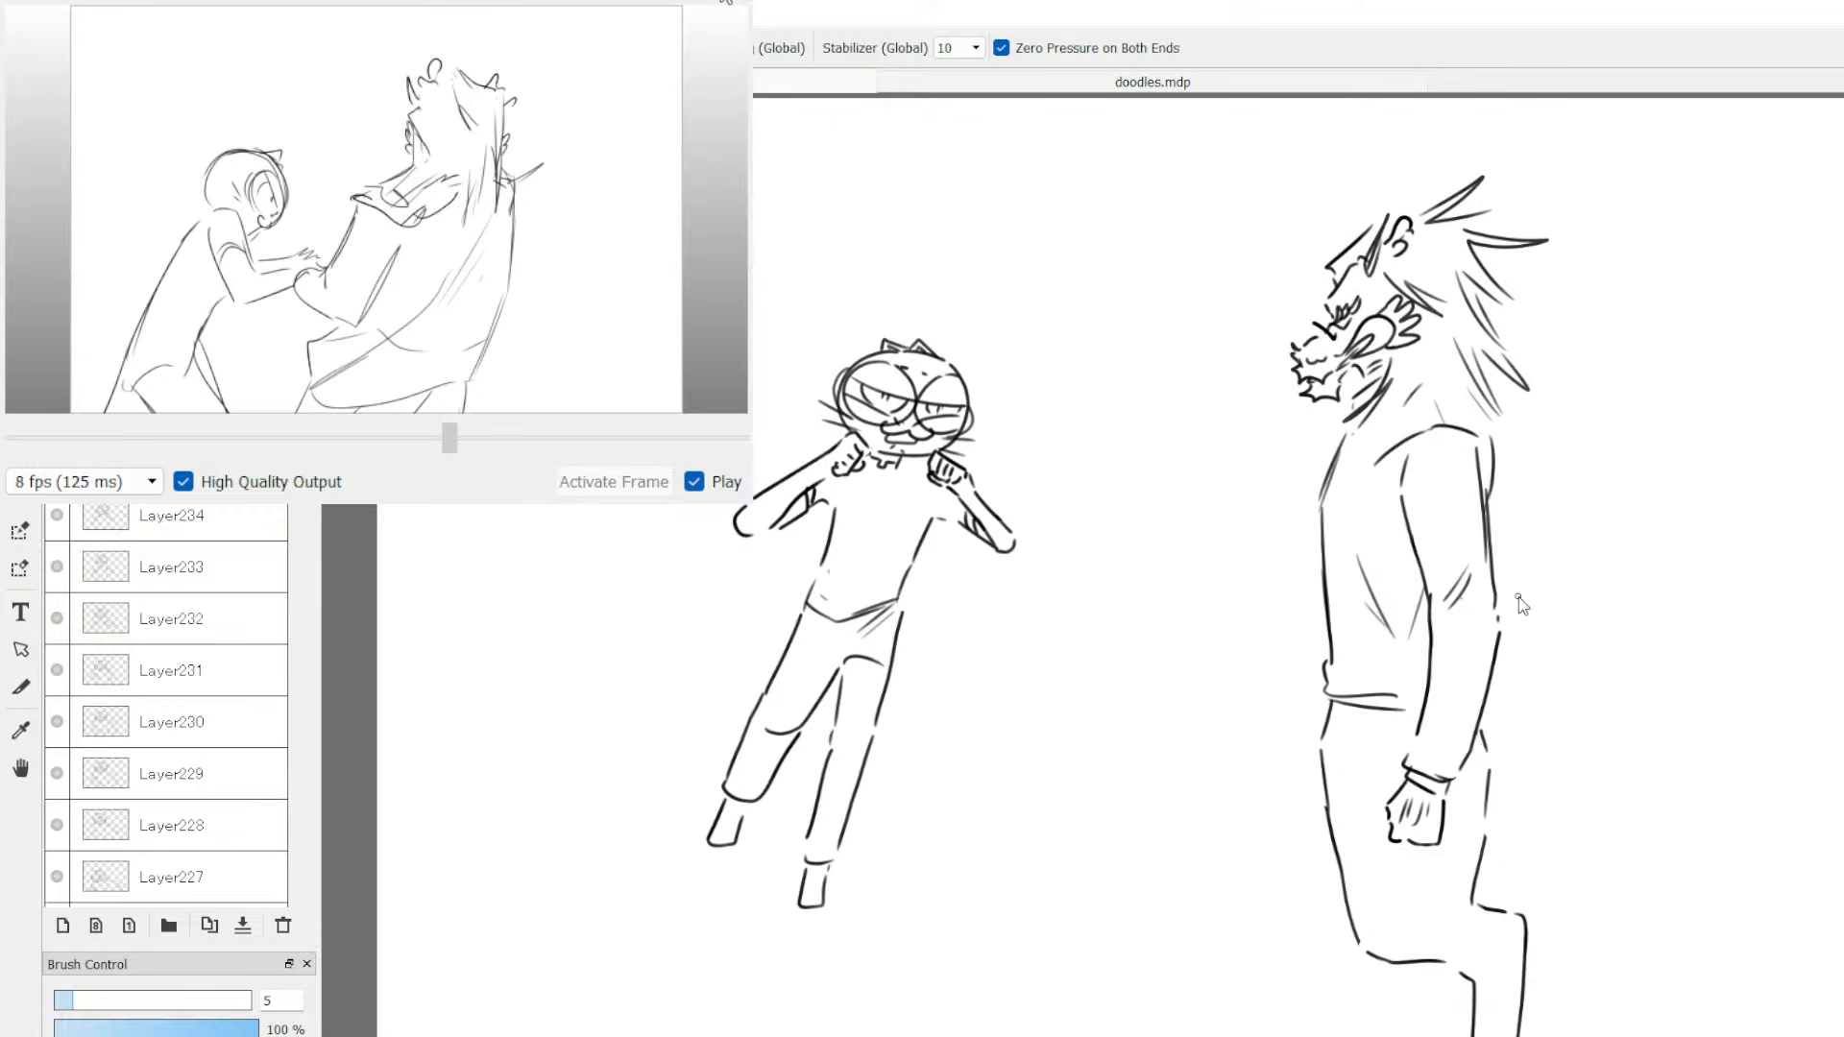
{"action": "left_click_drag", "start_coordinate": [1495, 846], "coordinate": [1693, 1035]}
{"action": "mouse_move", "coordinate": [1494, 709]}
{"action": "left_mouse_down"}
{"action": "mouse_move", "coordinate": [1691, 937]}
{"action": "mouse_move", "coordinate": [1805, 1035]}
{"action": "left_mouse_up"}
{"action": "key", "text": "ctrl+z"}
{"action": "key", "text": "ctrl+z"}
Step: Draw a long, thick tapering tail sloping down behind the beast from the lower back
{"action": "left_click_drag", "start_coordinate": [1500, 849], "coordinate": [1685, 1035]}
{"action": "left_click_drag", "start_coordinate": [1502, 706], "coordinate": [1755, 1011]}
{"action": "key", "text": "ctrl+z"}
{"action": "left_click_drag", "start_coordinate": [1502, 709], "coordinate": [1630, 864]}
{"action": "key", "text": "ctrl+z"}
{"action": "left_click_drag", "start_coordinate": [1495, 698], "coordinate": [1748, 1035]}
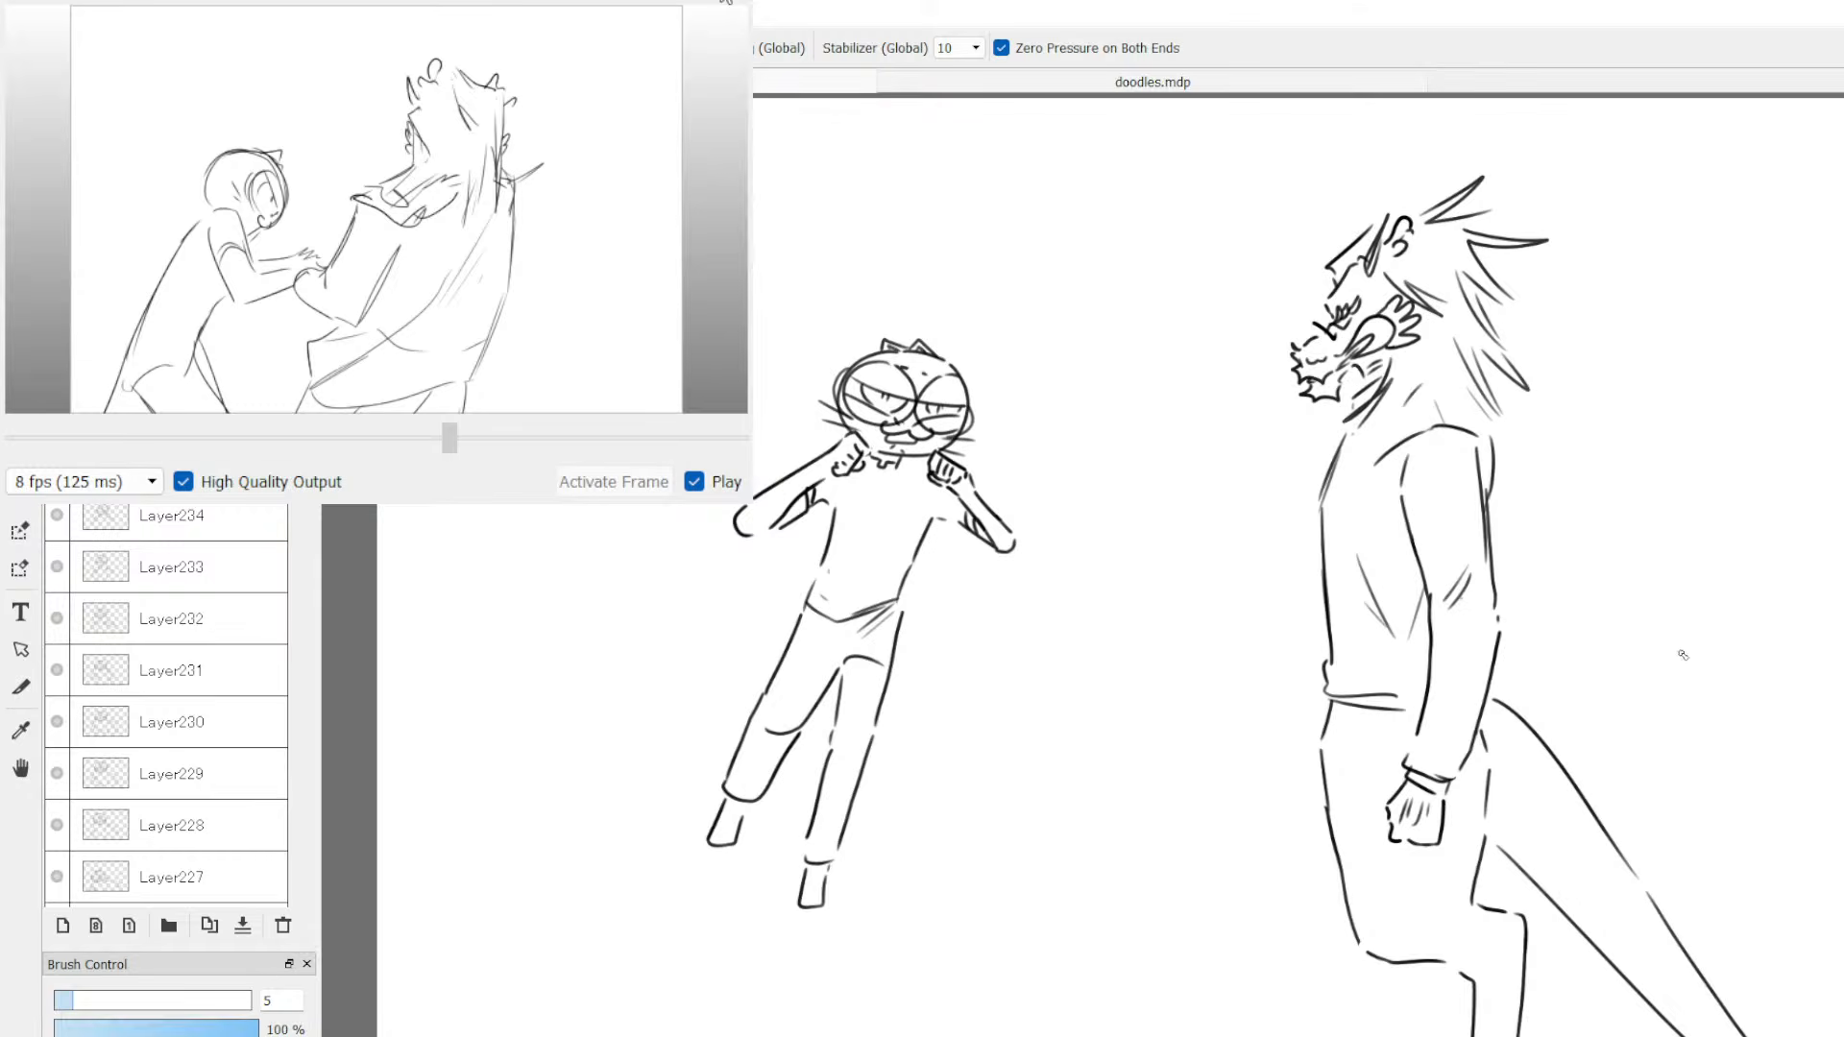
Step: Rework the front thigh outline and draw the far leg showing in front of the near one
{"action": "key", "text": "e"}
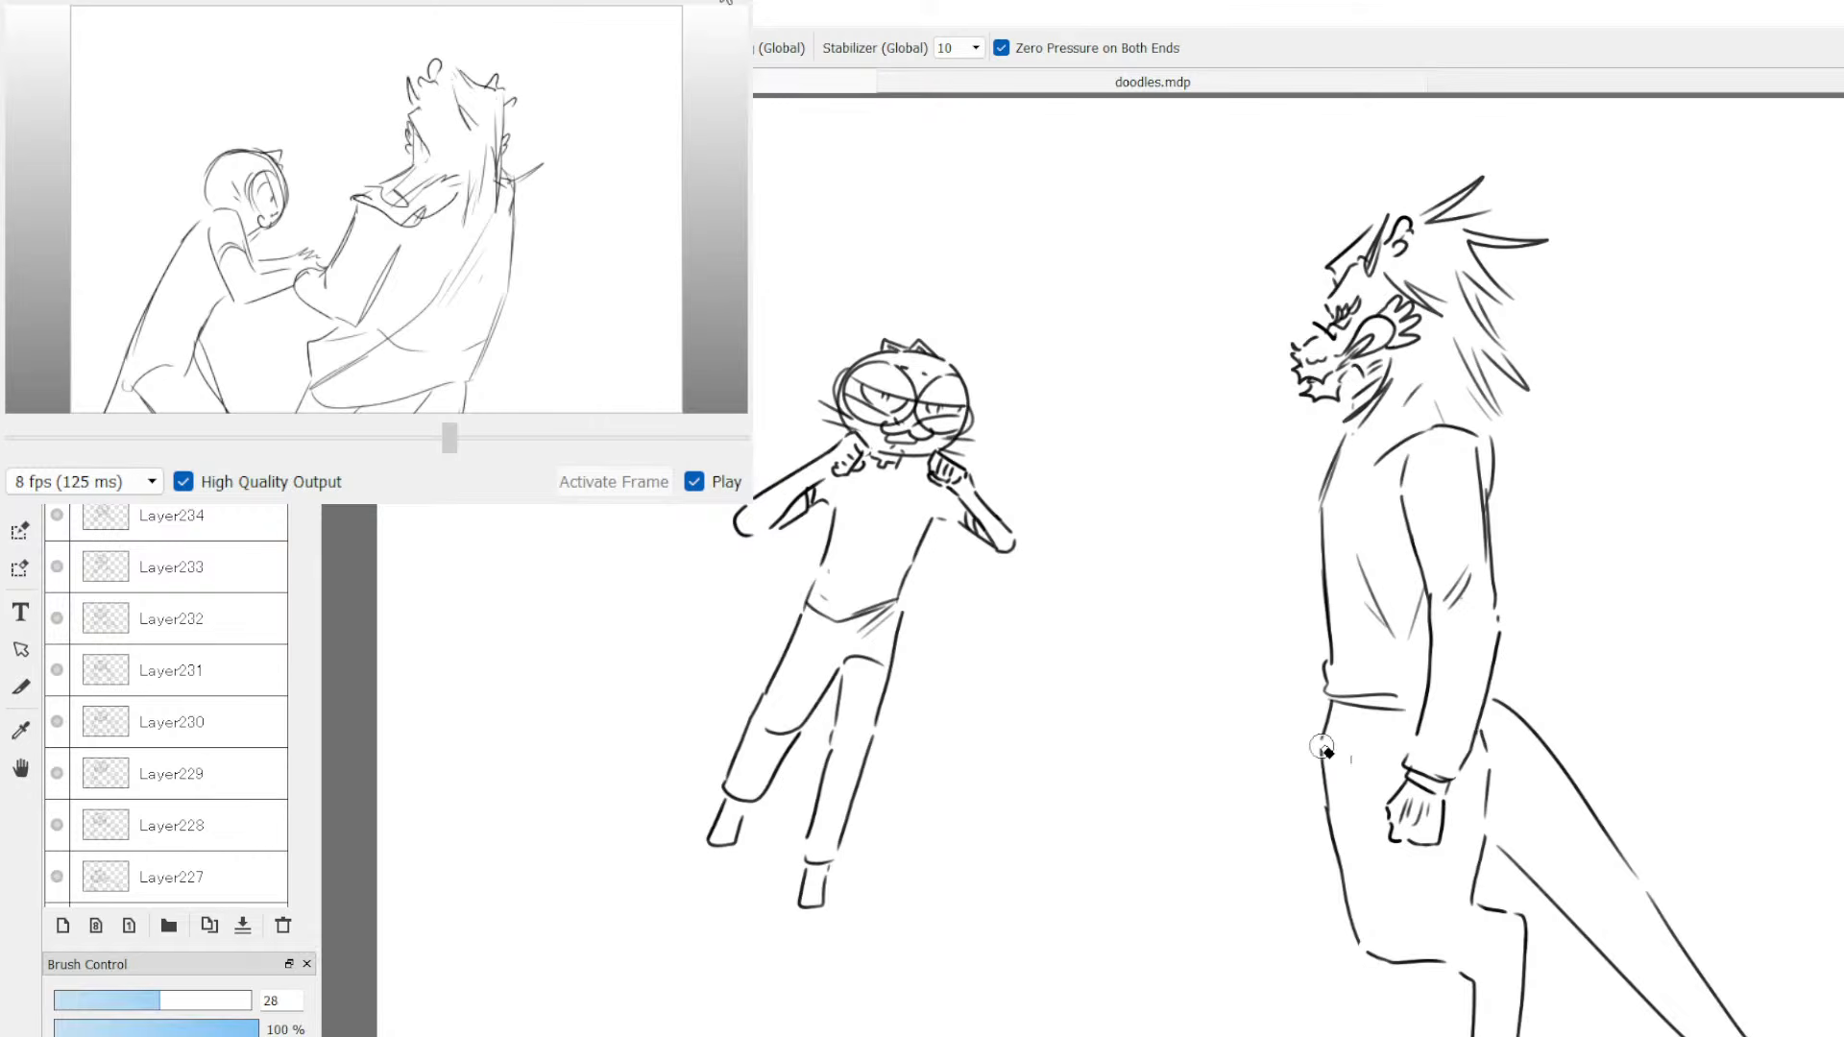
{"action": "mouse_move", "coordinate": [1330, 747]}
{"action": "left_mouse_down"}
{"action": "mouse_move", "coordinate": [1333, 862]}
{"action": "mouse_move", "coordinate": [1336, 835]}
{"action": "left_mouse_up"}
{"action": "key", "text": "b"}
{"action": "left_click_drag", "start_coordinate": [1325, 749], "coordinate": [1340, 861]}
{"action": "mouse_move", "coordinate": [1330, 761]}
{"action": "left_mouse_down"}
{"action": "mouse_move", "coordinate": [1333, 910]}
{"action": "mouse_move", "coordinate": [1389, 896]}
{"action": "mouse_move", "coordinate": [1438, 1036]}
{"action": "left_mouse_up"}
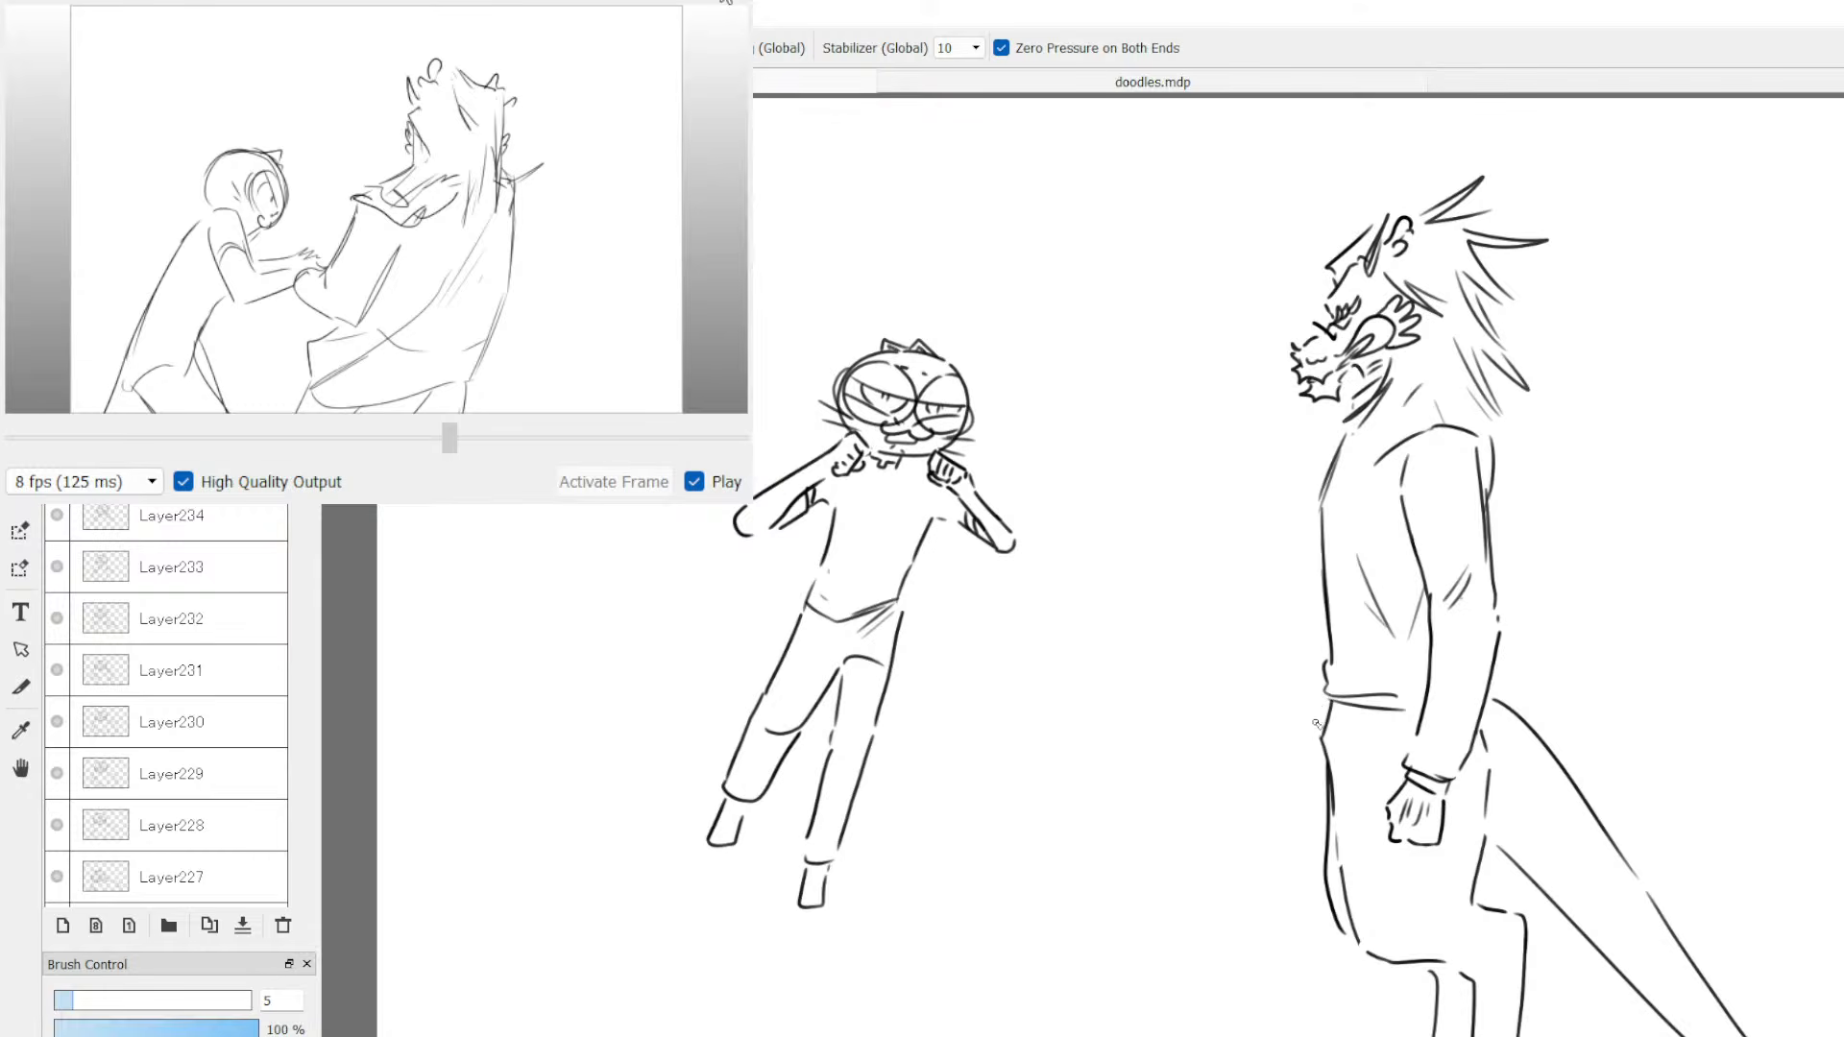
Step: Draw the beast's far forearm and clenched hand in front of the hip, and the shirt collar at the throat
{"action": "mouse_move", "coordinate": [1323, 710]}
{"action": "left_mouse_down"}
{"action": "mouse_move", "coordinate": [1312, 769]}
{"action": "mouse_move", "coordinate": [1286, 790]}
{"action": "mouse_move", "coordinate": [1297, 813]}
{"action": "mouse_move", "coordinate": [1320, 807]}
{"action": "mouse_move", "coordinate": [1288, 801]}
{"action": "mouse_move", "coordinate": [1331, 834]}
{"action": "left_mouse_up"}
{"action": "mouse_move", "coordinate": [1344, 422]}
{"action": "left_mouse_down"}
{"action": "mouse_move", "coordinate": [1345, 447]}
{"action": "mouse_move", "coordinate": [1381, 428]}
{"action": "left_mouse_up"}
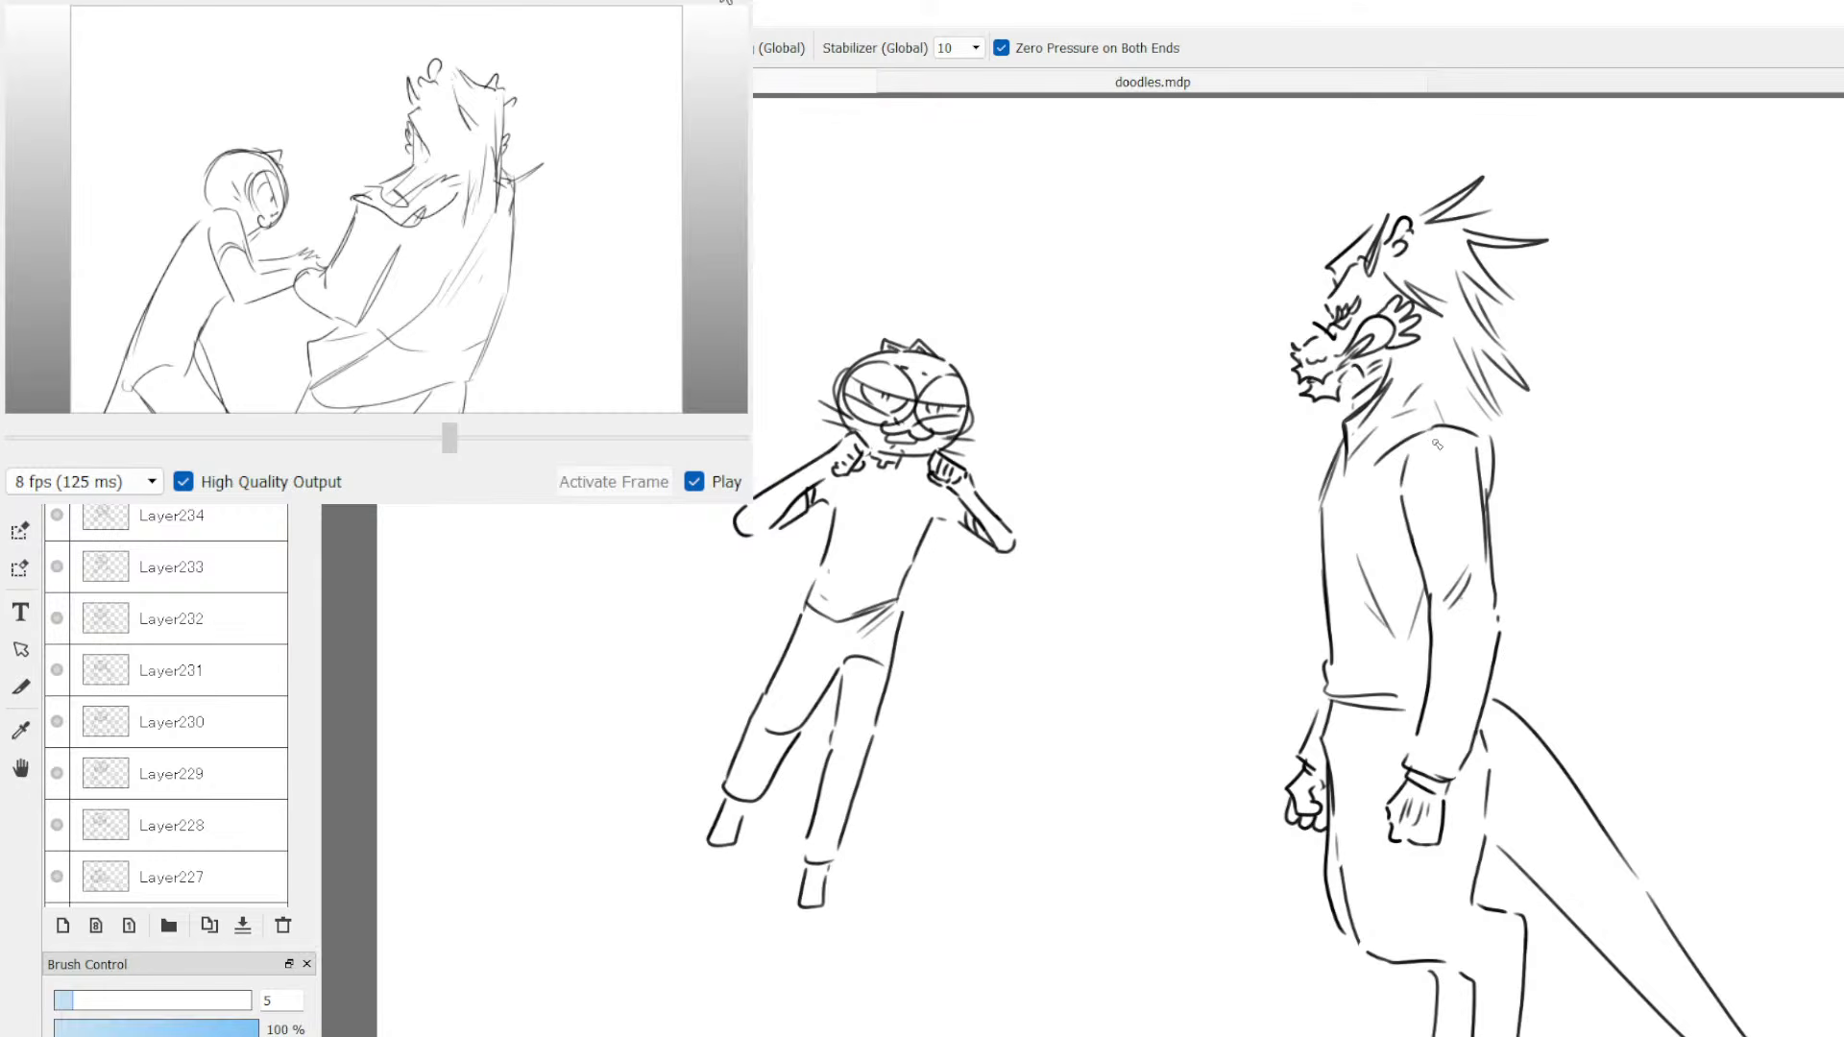
{"action": "scroll", "coordinate": [1438, 444], "scroll_direction": "down", "scroll_amount": 3}
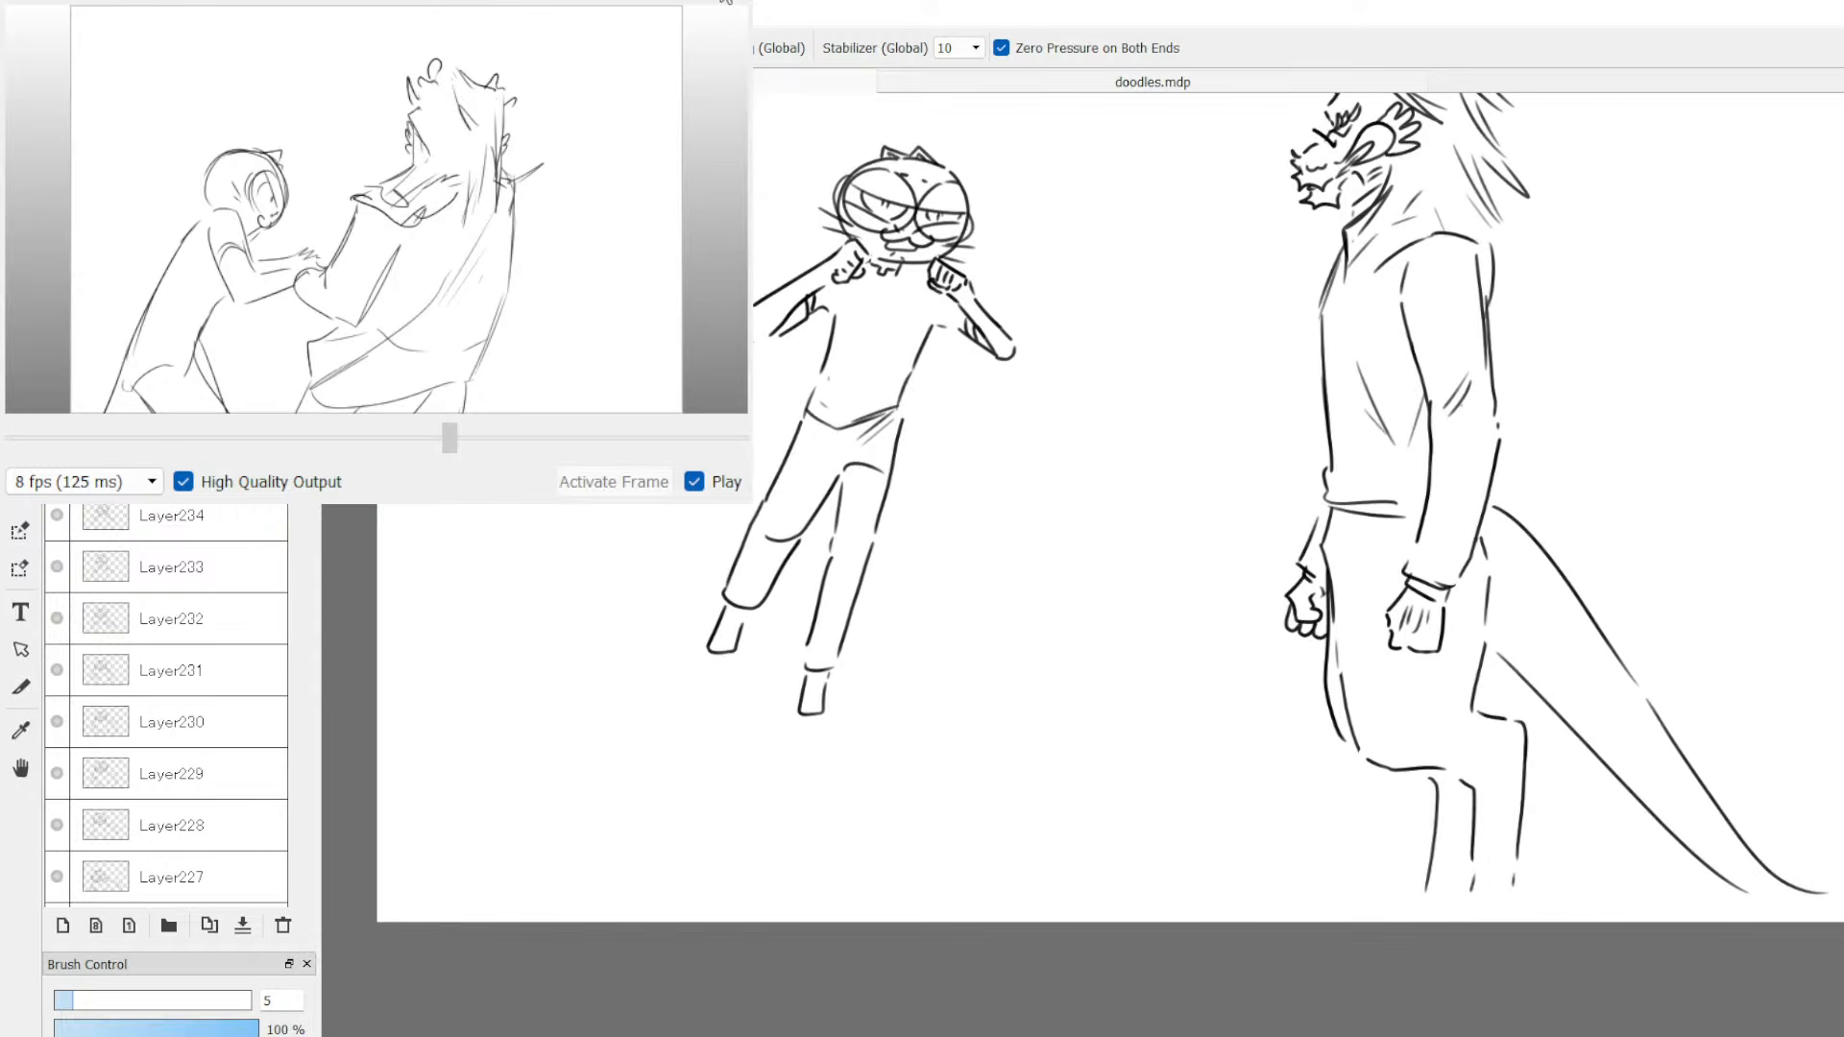
{"action": "scroll", "coordinate": [1109, 523], "scroll_direction": "up", "scroll_amount": 1}
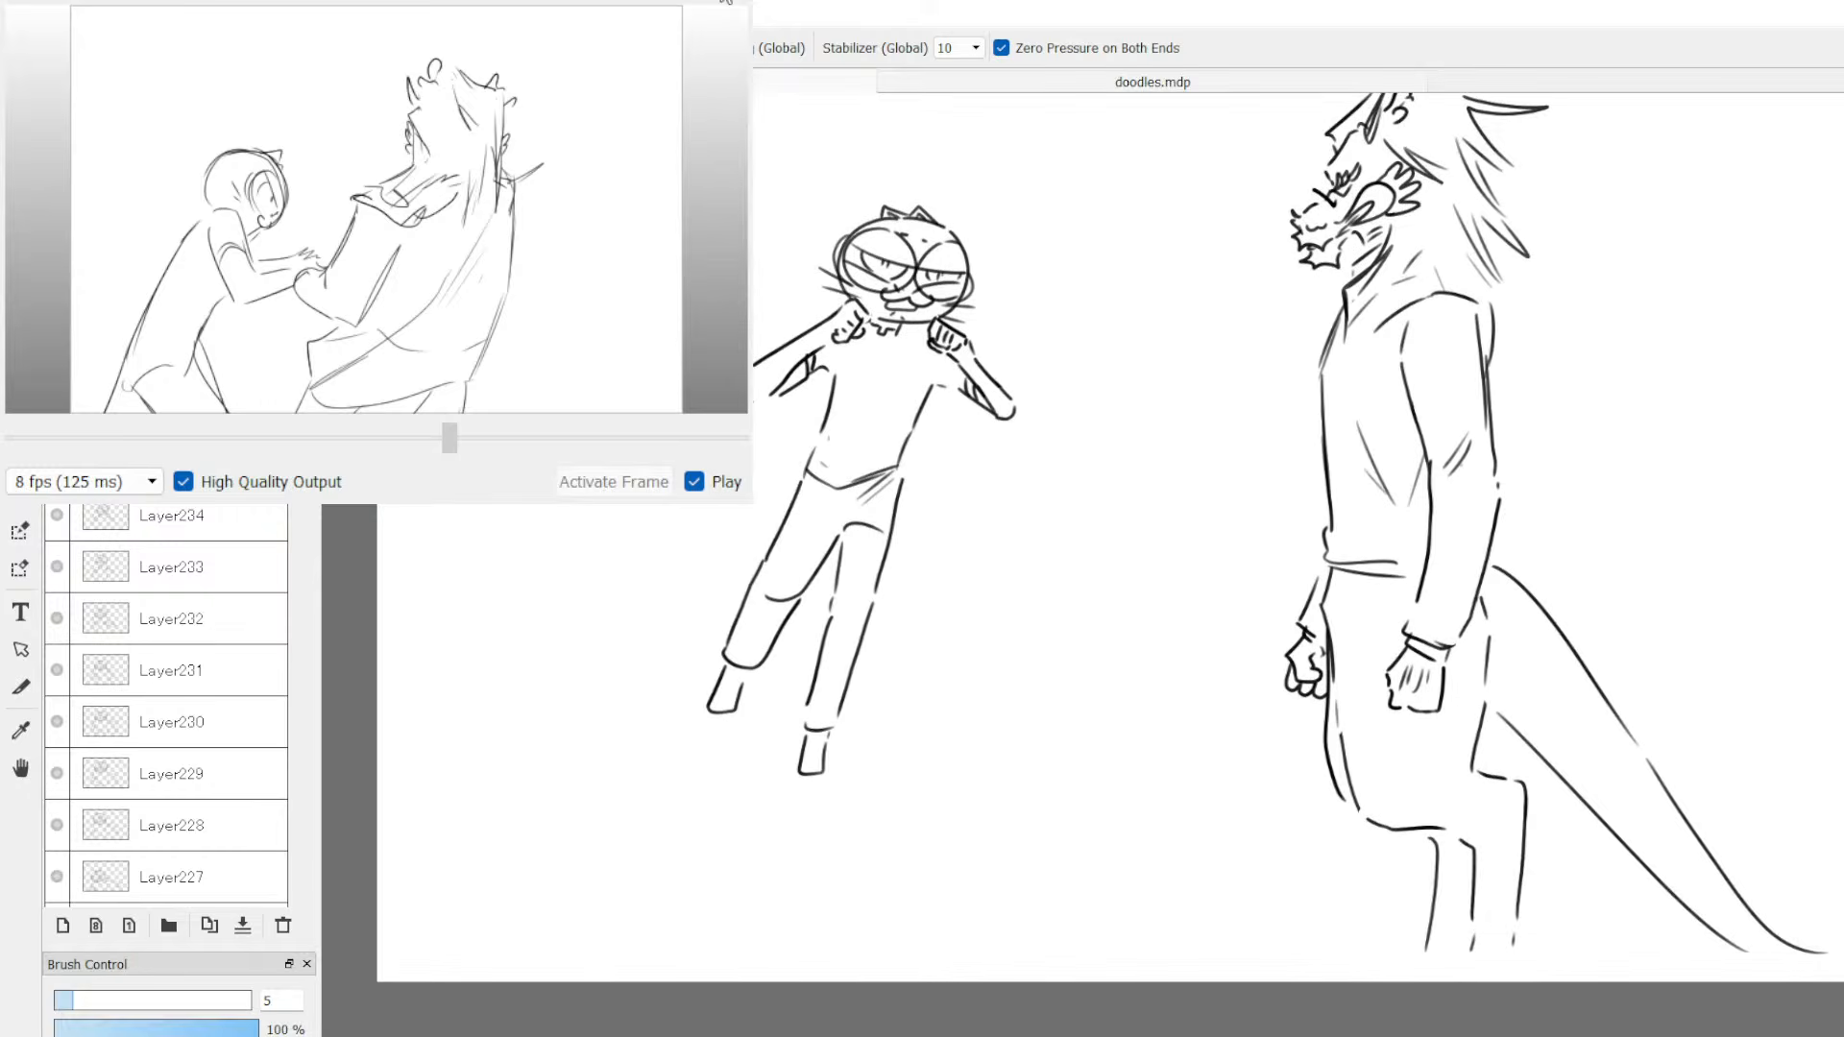
{"action": "scroll", "coordinate": [1109, 538], "scroll_direction": "up", "scroll_amount": 2}
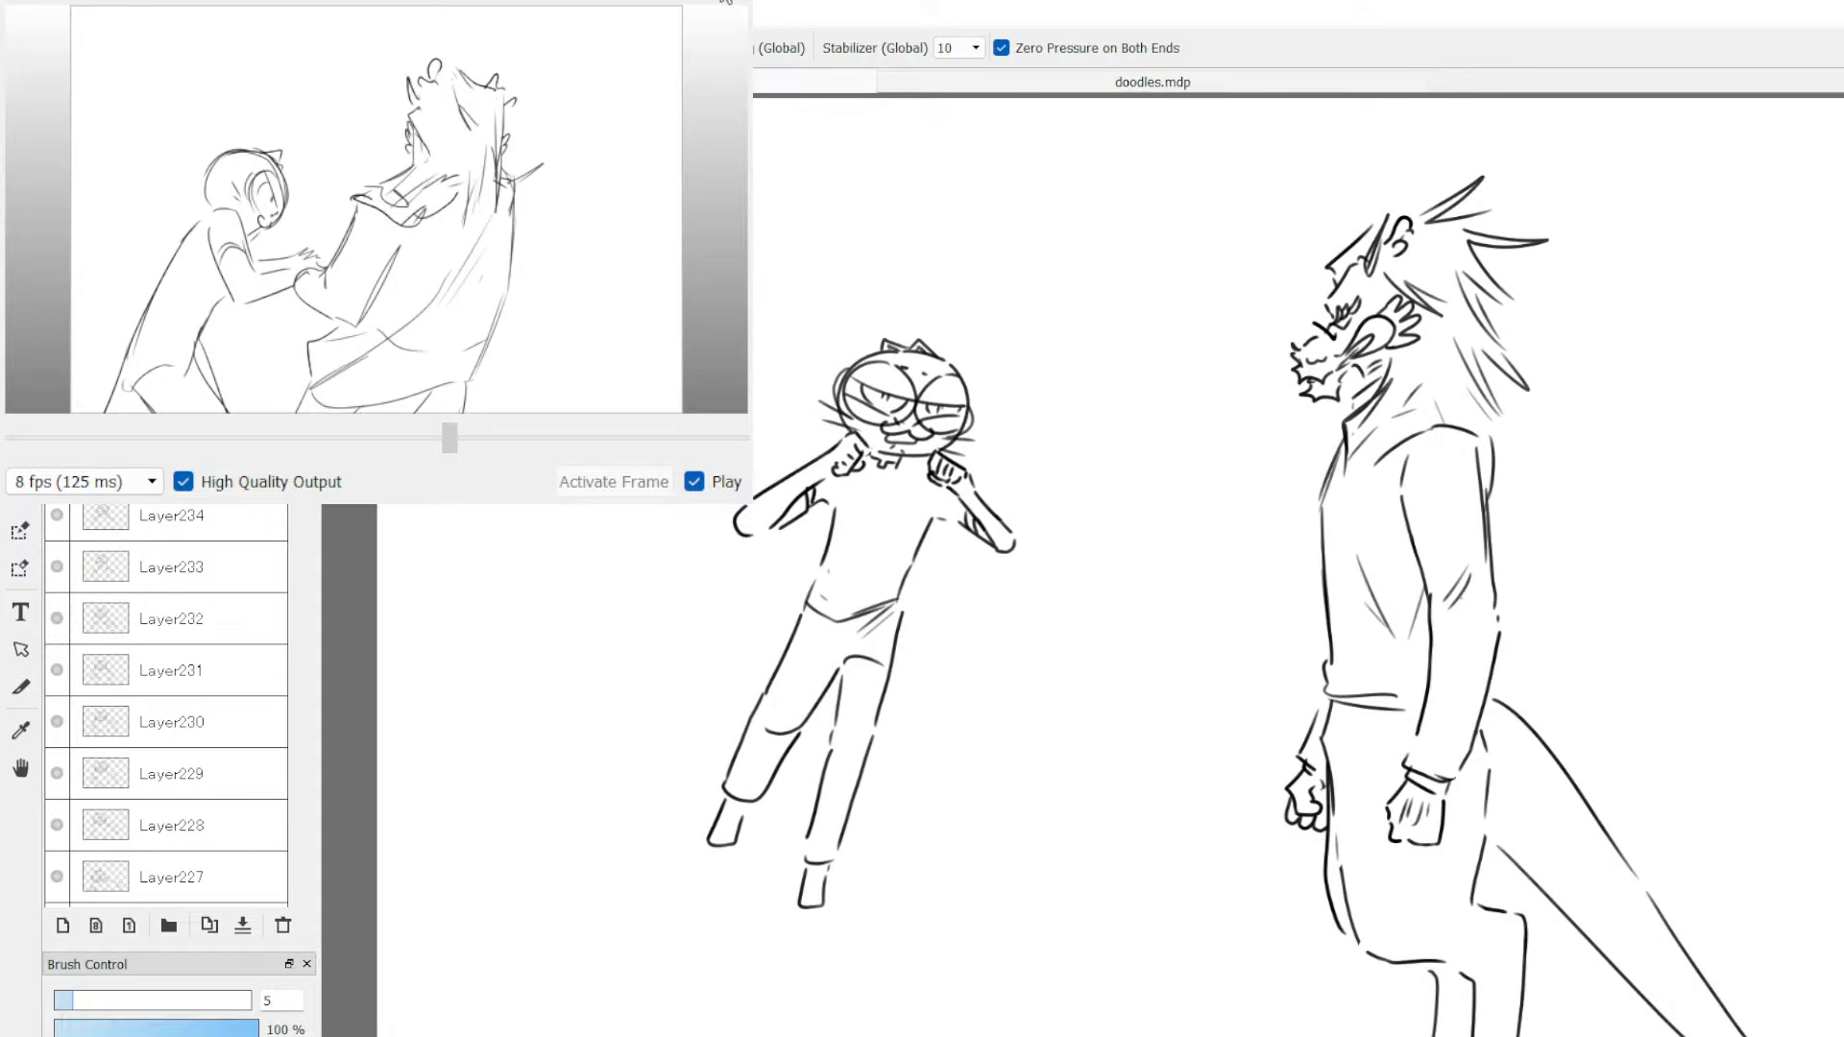
{"action": "scroll", "coordinate": [1736, 726], "scroll_direction": "up", "scroll_amount": 2}
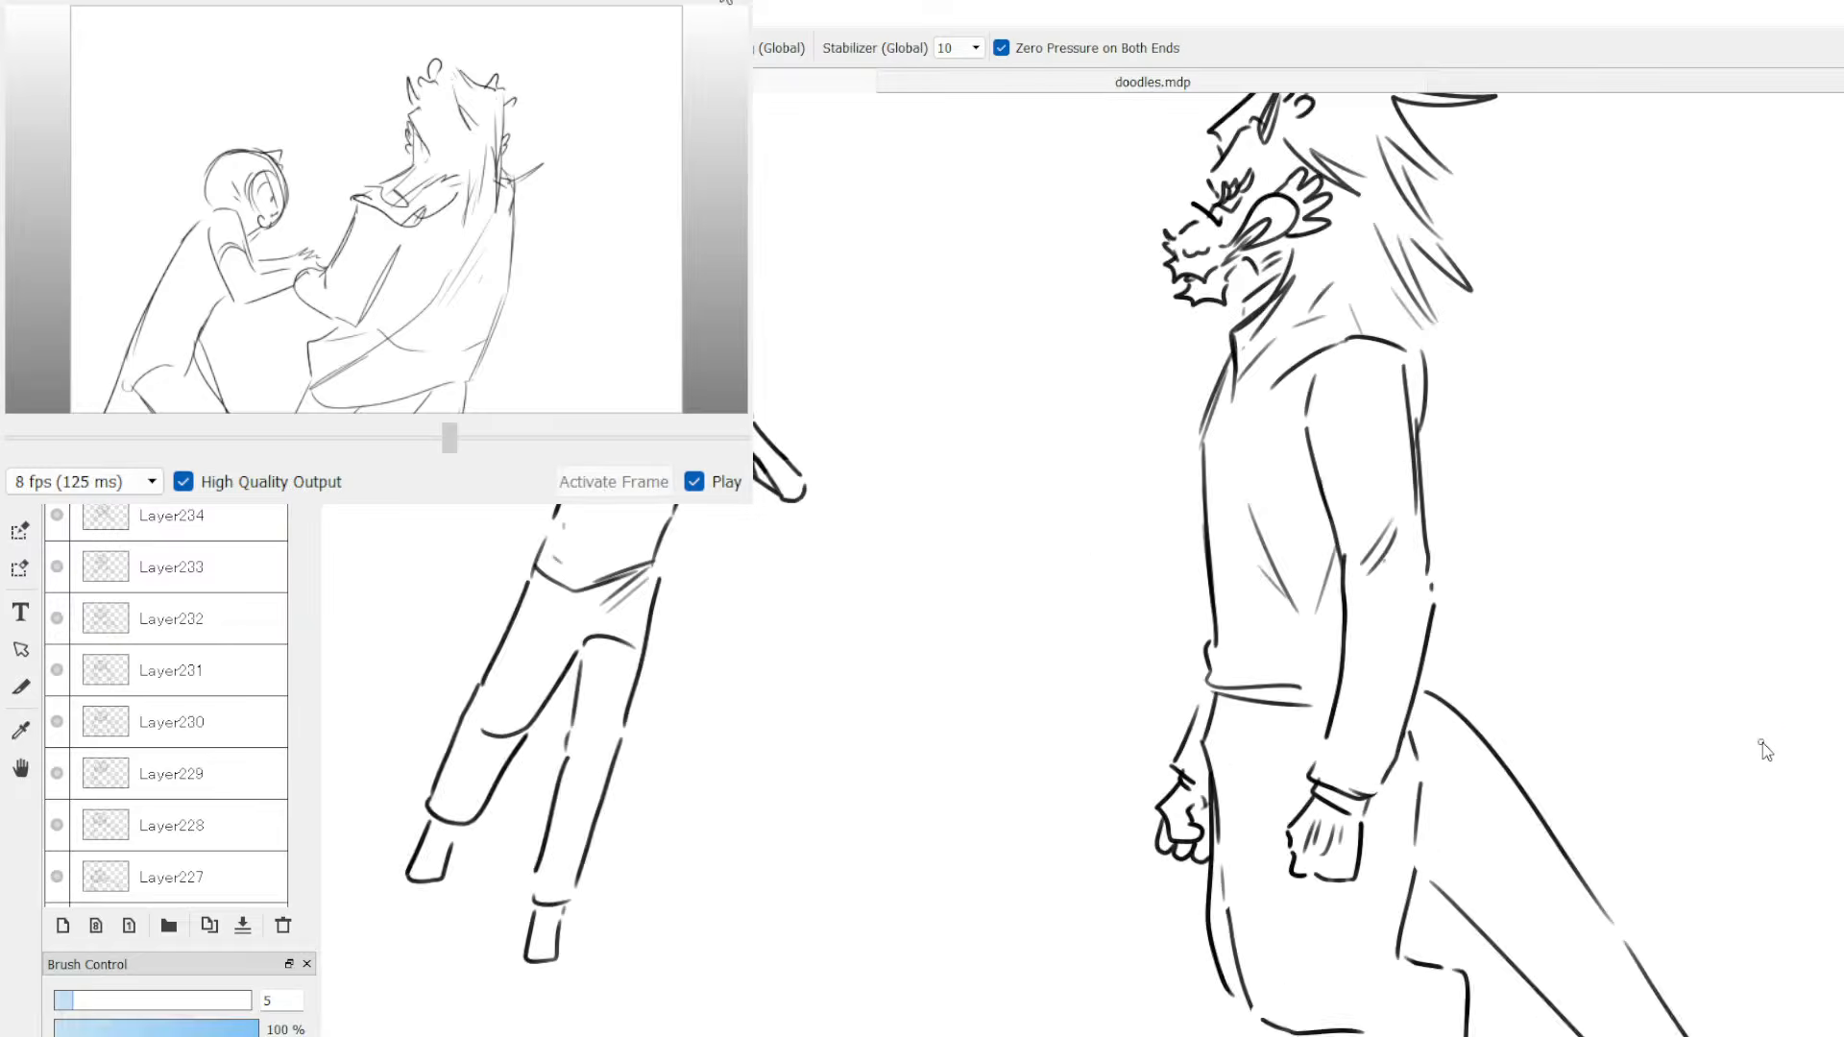
Step: Extend the torso line of the close-up cat towards the bottom edge of its frame
{"action": "scroll", "coordinate": [1762, 741], "scroll_direction": "down", "scroll_amount": 3}
{"action": "scroll", "coordinate": [1799, 746], "scroll_direction": "up", "scroll_amount": 1}
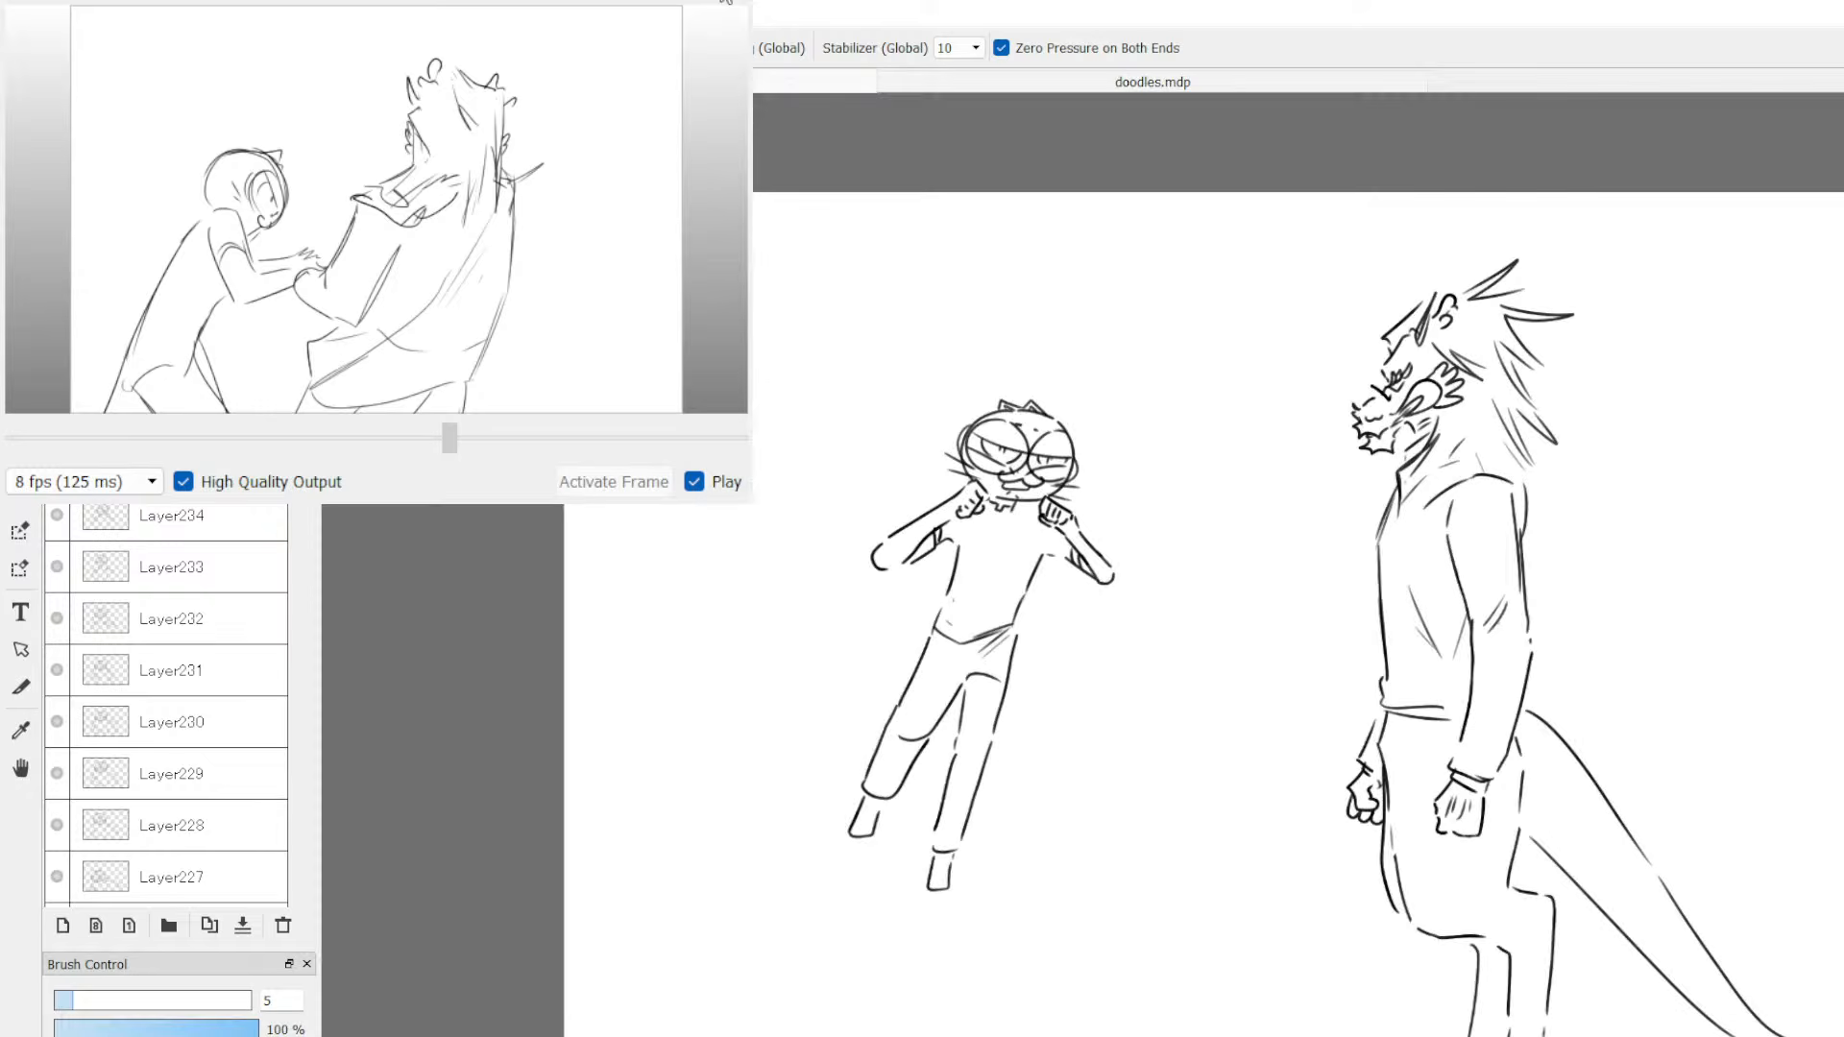
{"action": "scroll", "coordinate": [1203, 576], "scroll_direction": "down", "scroll_amount": 1}
{"action": "key", "text": "Delete"}
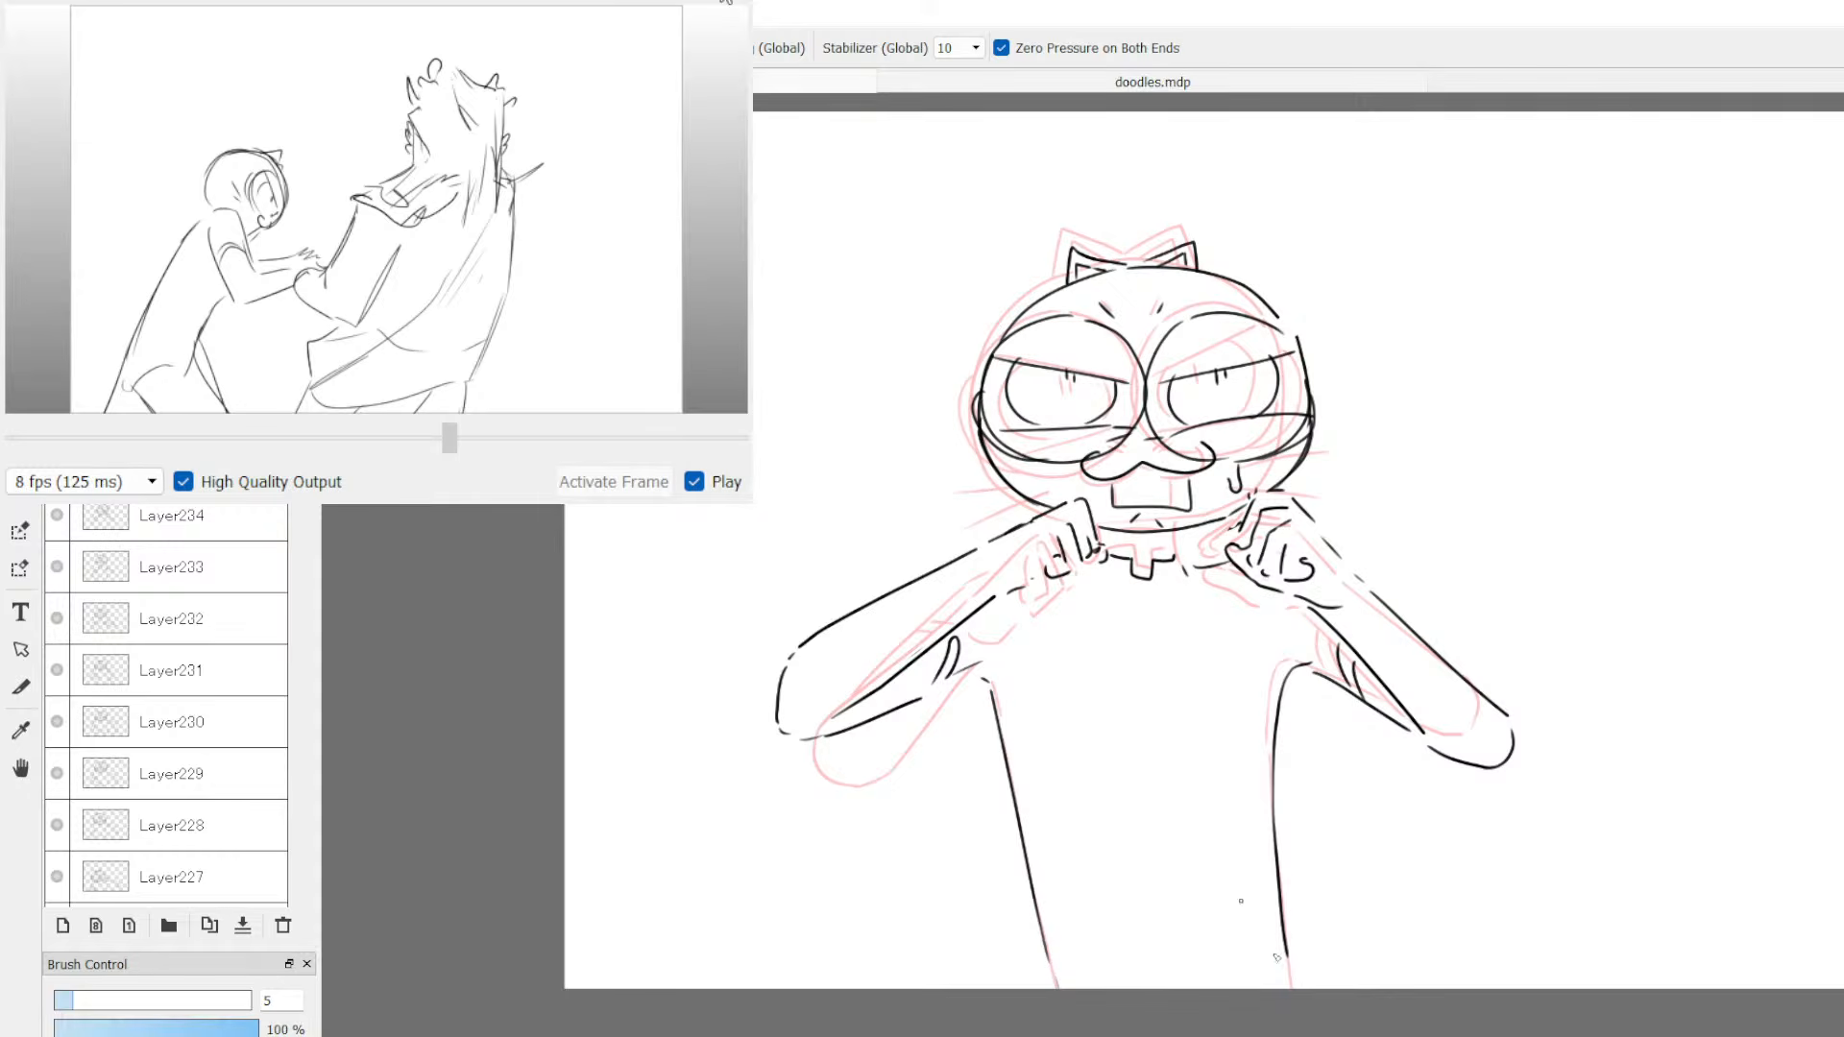
{"action": "left_click_drag", "start_coordinate": [1277, 957], "coordinate": [1296, 978]}
{"action": "key", "text": "ctrl+shift+n"}
{"action": "key", "text": "ctrl+z"}
{"action": "left_click_drag", "start_coordinate": [1345, 860], "coordinate": [1561, 903]}
{"action": "key", "text": "ctrl+z"}
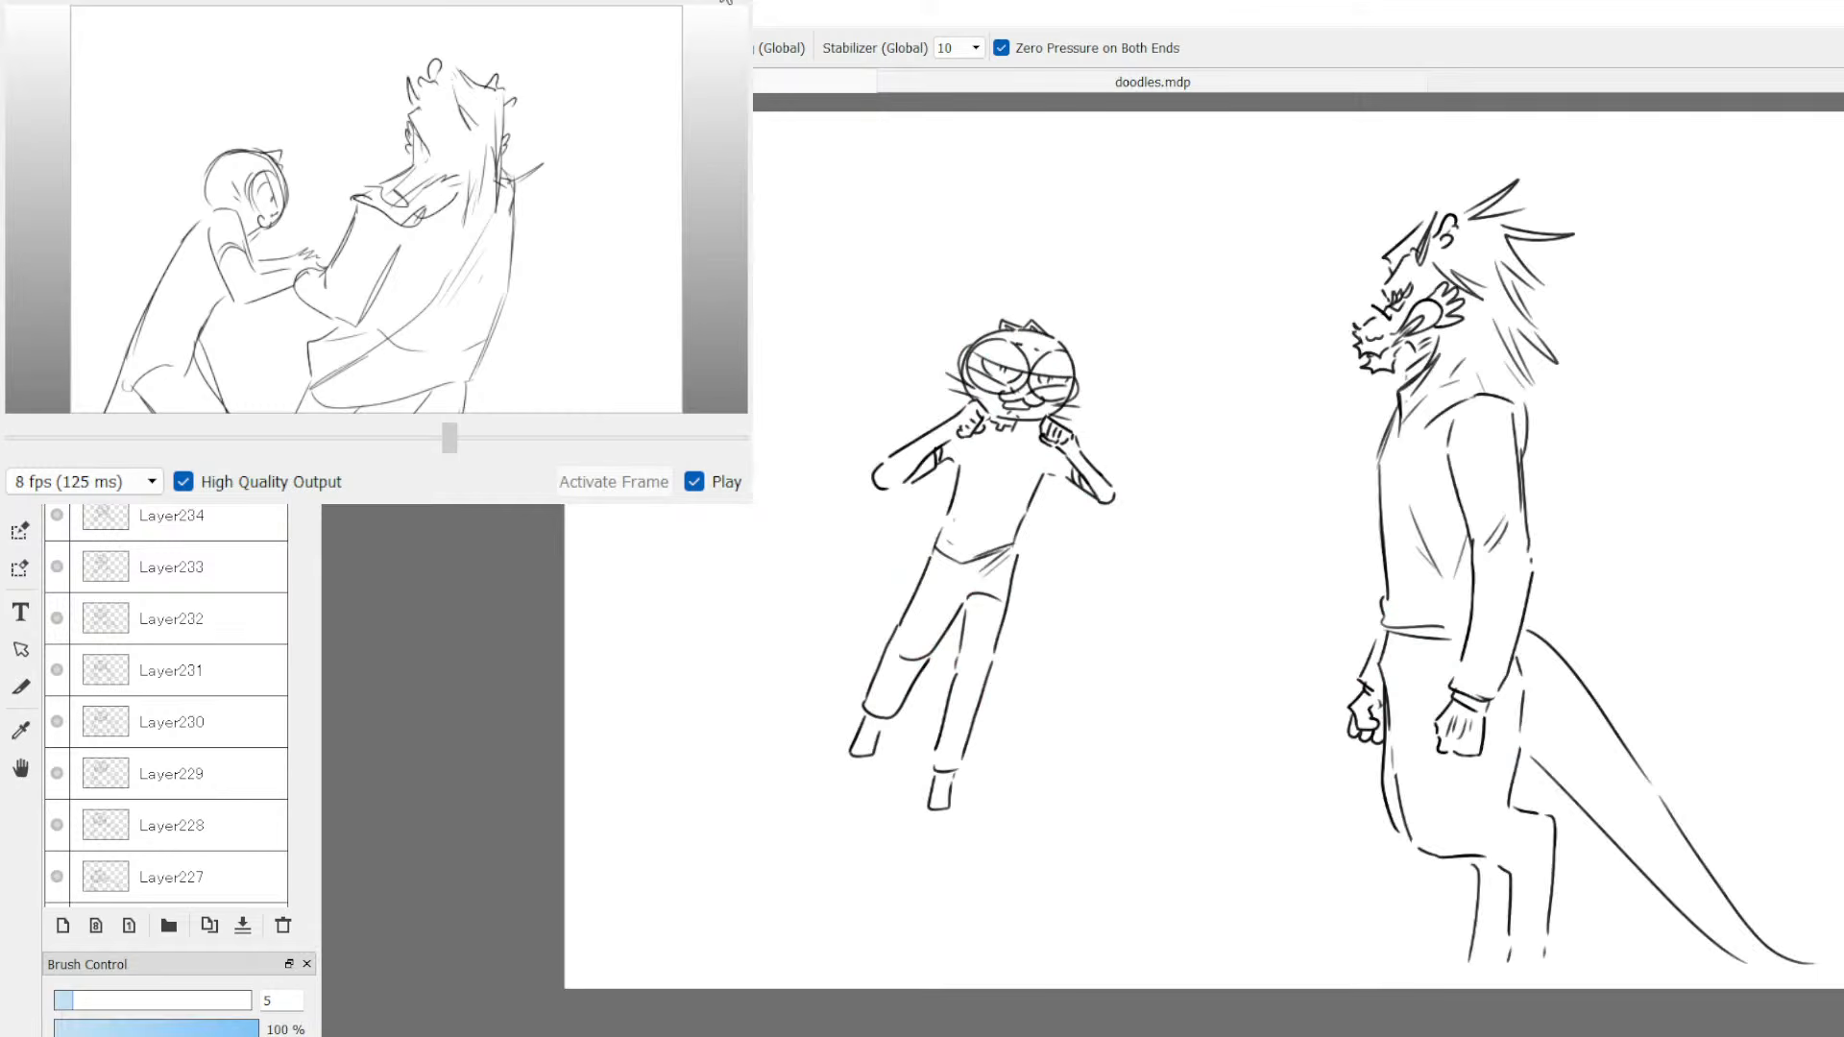
Step: Extend the beast's lower legs and the lines of its tail down to the frame's bottom edge
{"action": "mouse_move", "coordinate": [1470, 960]}
{"action": "left_mouse_down"}
{"action": "mouse_move", "coordinate": [1544, 952]}
{"action": "mouse_move", "coordinate": [1541, 990]}
{"action": "mouse_move", "coordinate": [1562, 909]}
{"action": "mouse_move", "coordinate": [1541, 989]}
{"action": "left_mouse_up"}
{"action": "left_click_drag", "start_coordinate": [1472, 967], "coordinate": [1459, 988]}
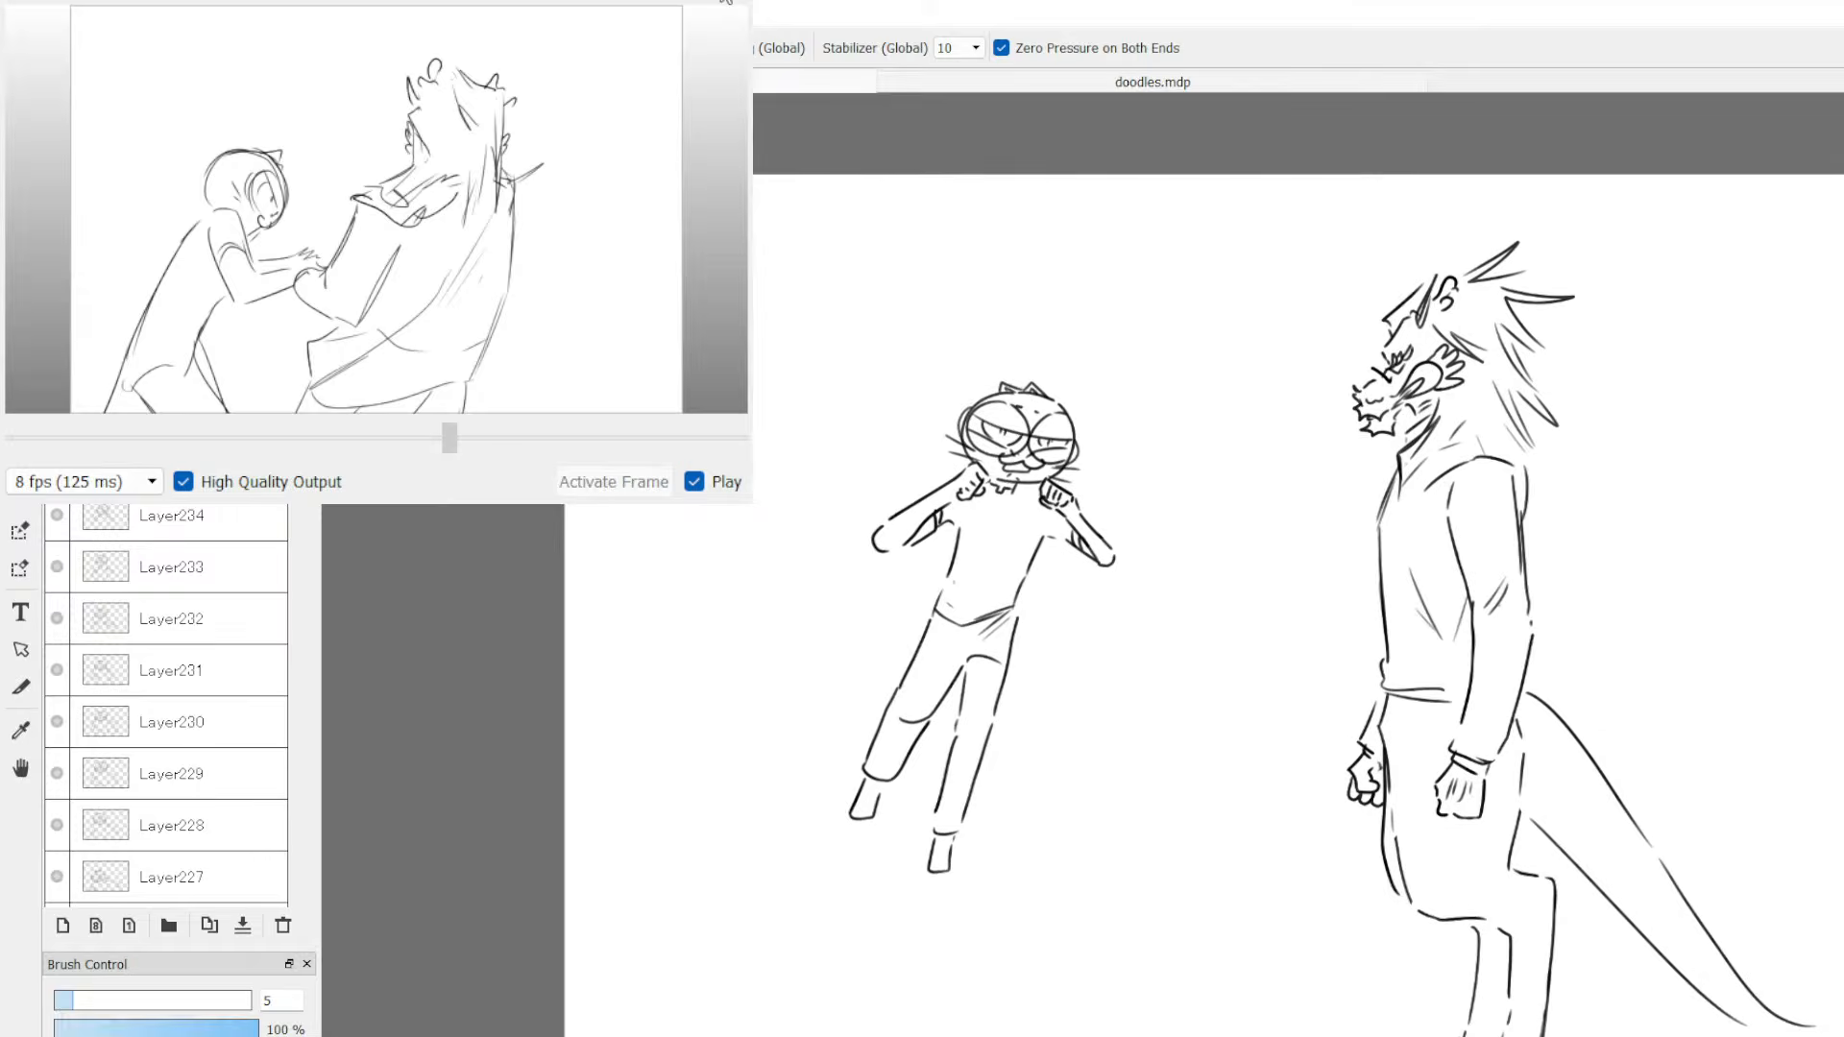
{"action": "scroll", "coordinate": [1781, 845], "scroll_direction": "up", "scroll_amount": 1}
{"action": "left_click_drag", "start_coordinate": [1762, 974], "coordinate": [1798, 998]}
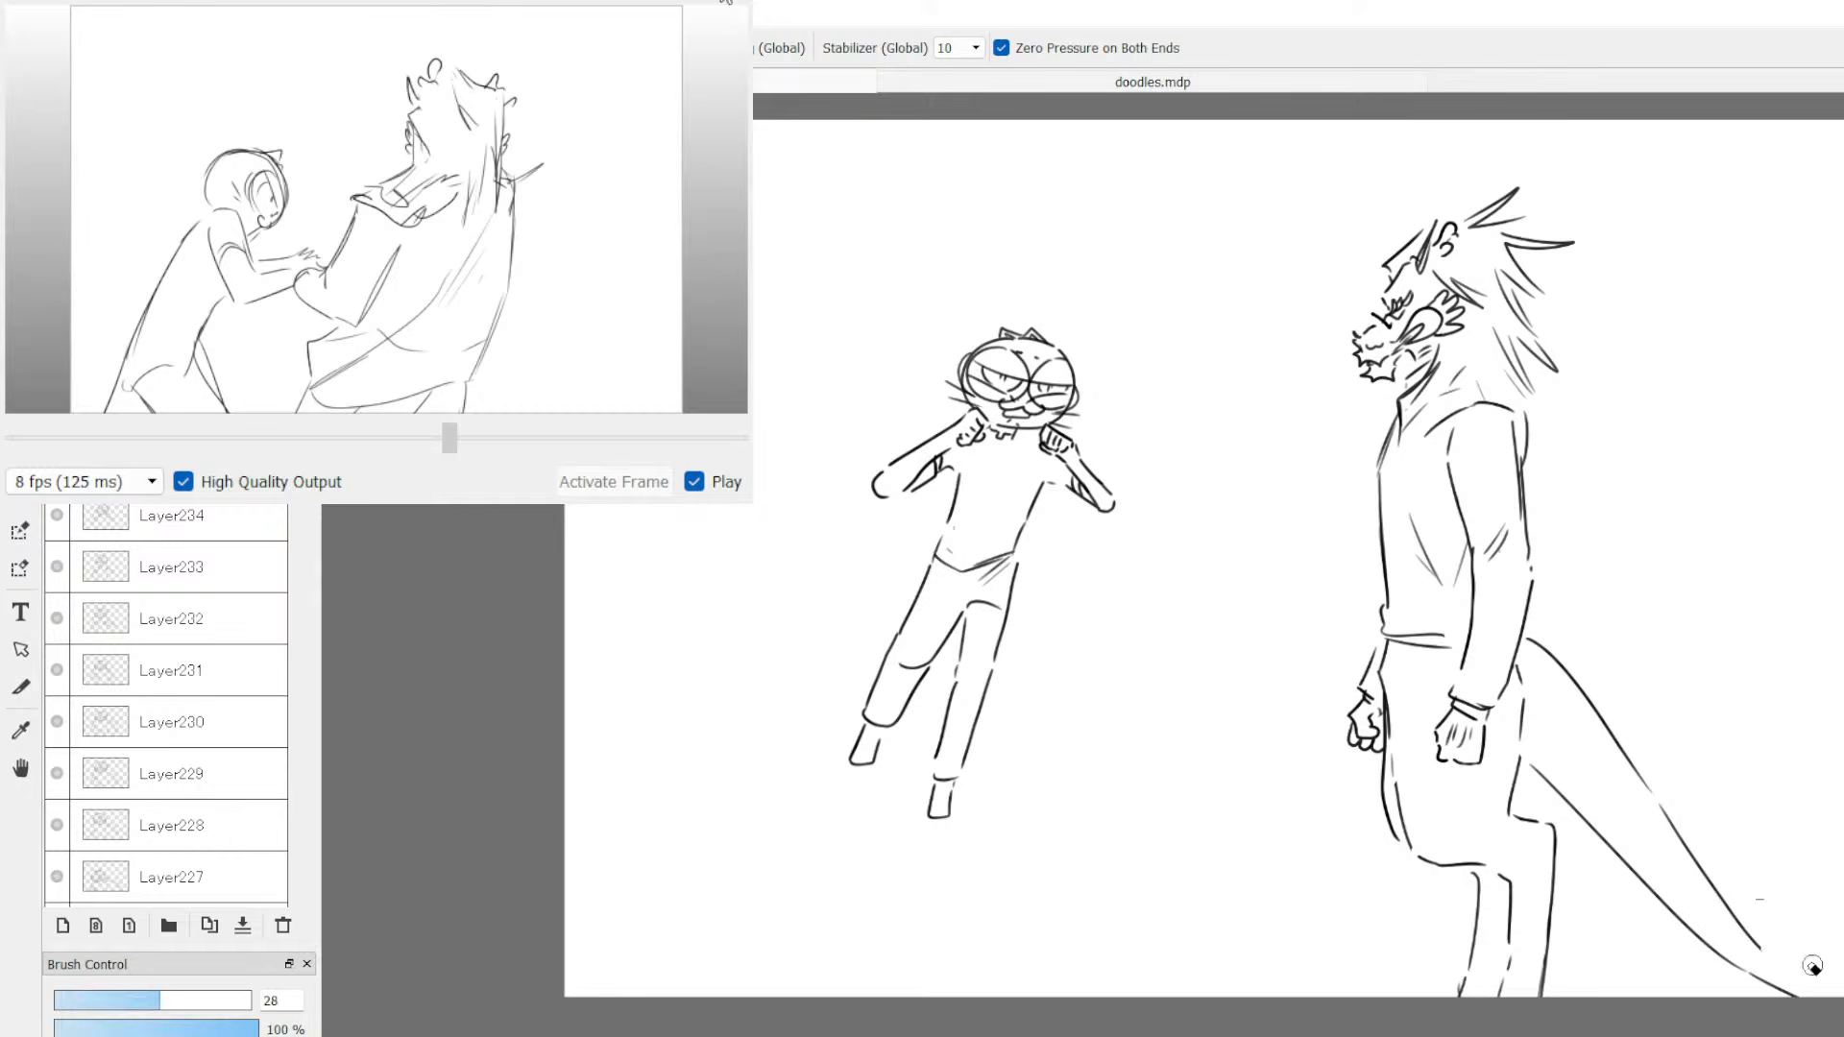
{"action": "left_click_drag", "start_coordinate": [1773, 954], "coordinate": [1839, 999]}
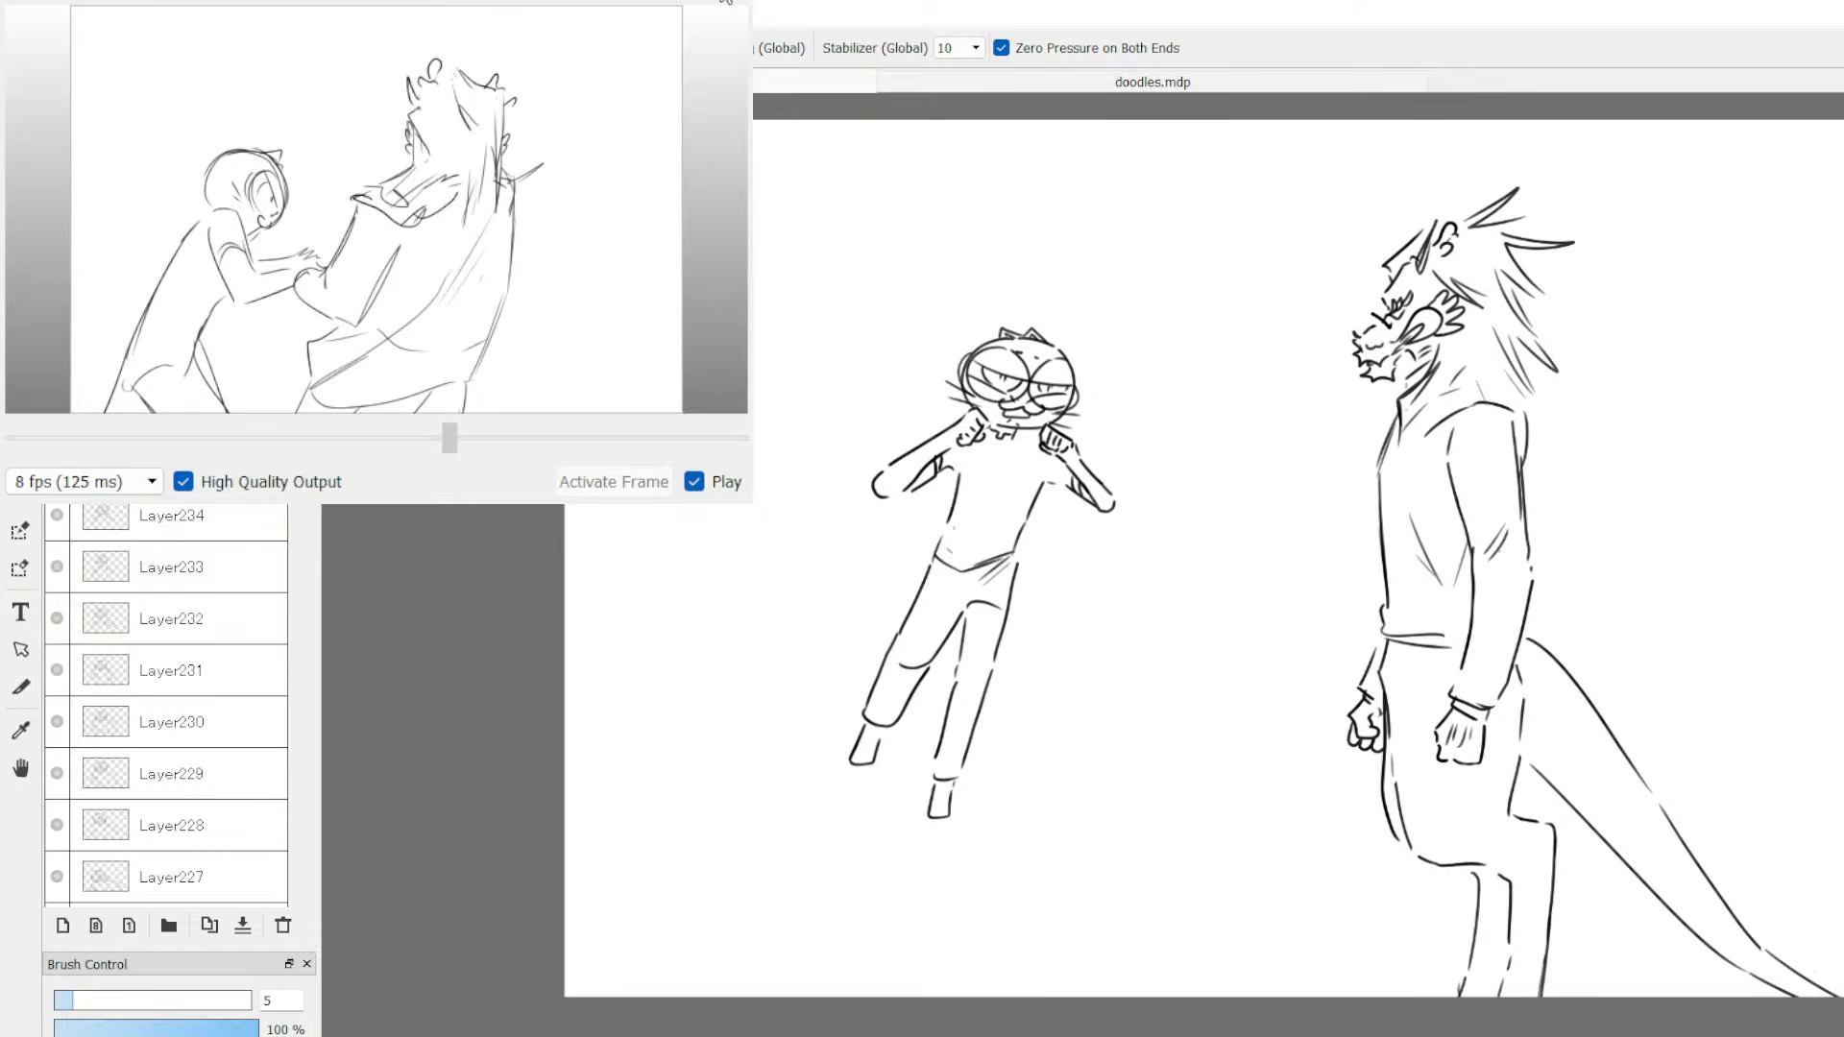
Step: Add a new layer for the next frame and bring up the beast drawing in doodles.mdp
{"action": "scroll", "coordinate": [1202, 576], "scroll_direction": "up", "scroll_amount": 1}
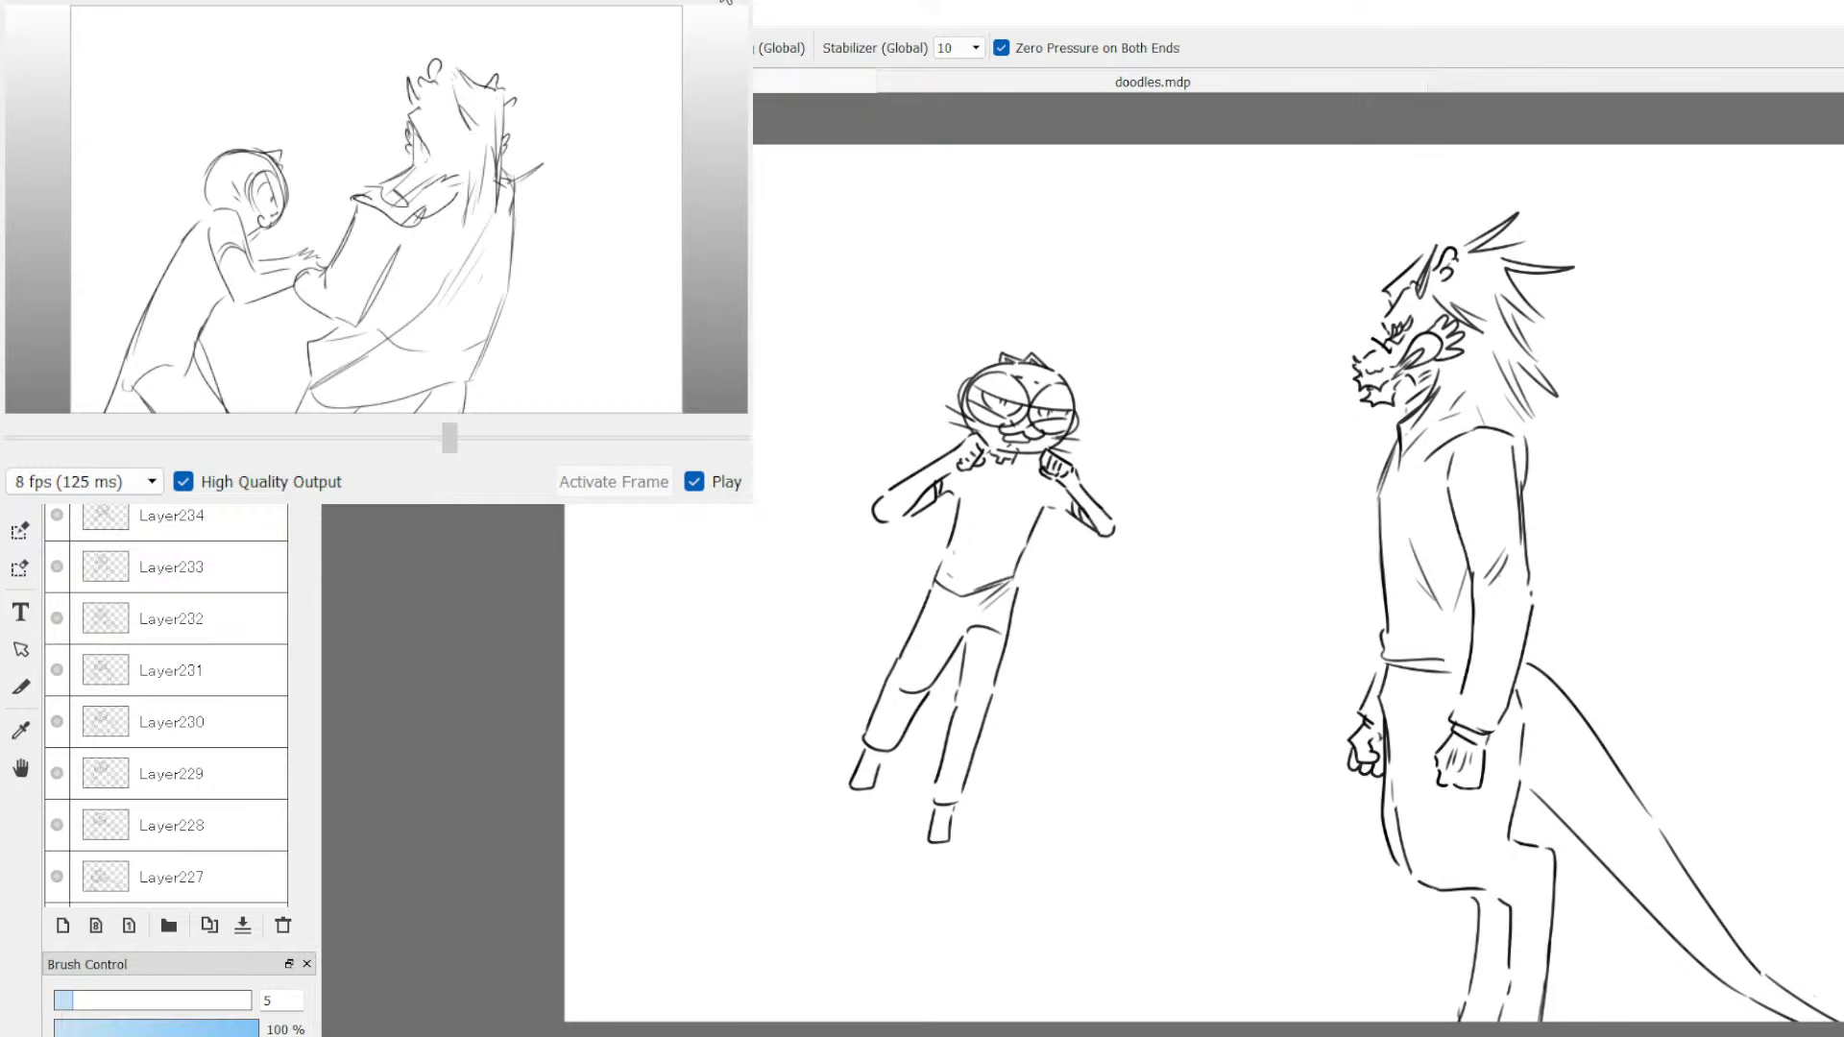
{"action": "left_click", "coordinate": [64, 927]}
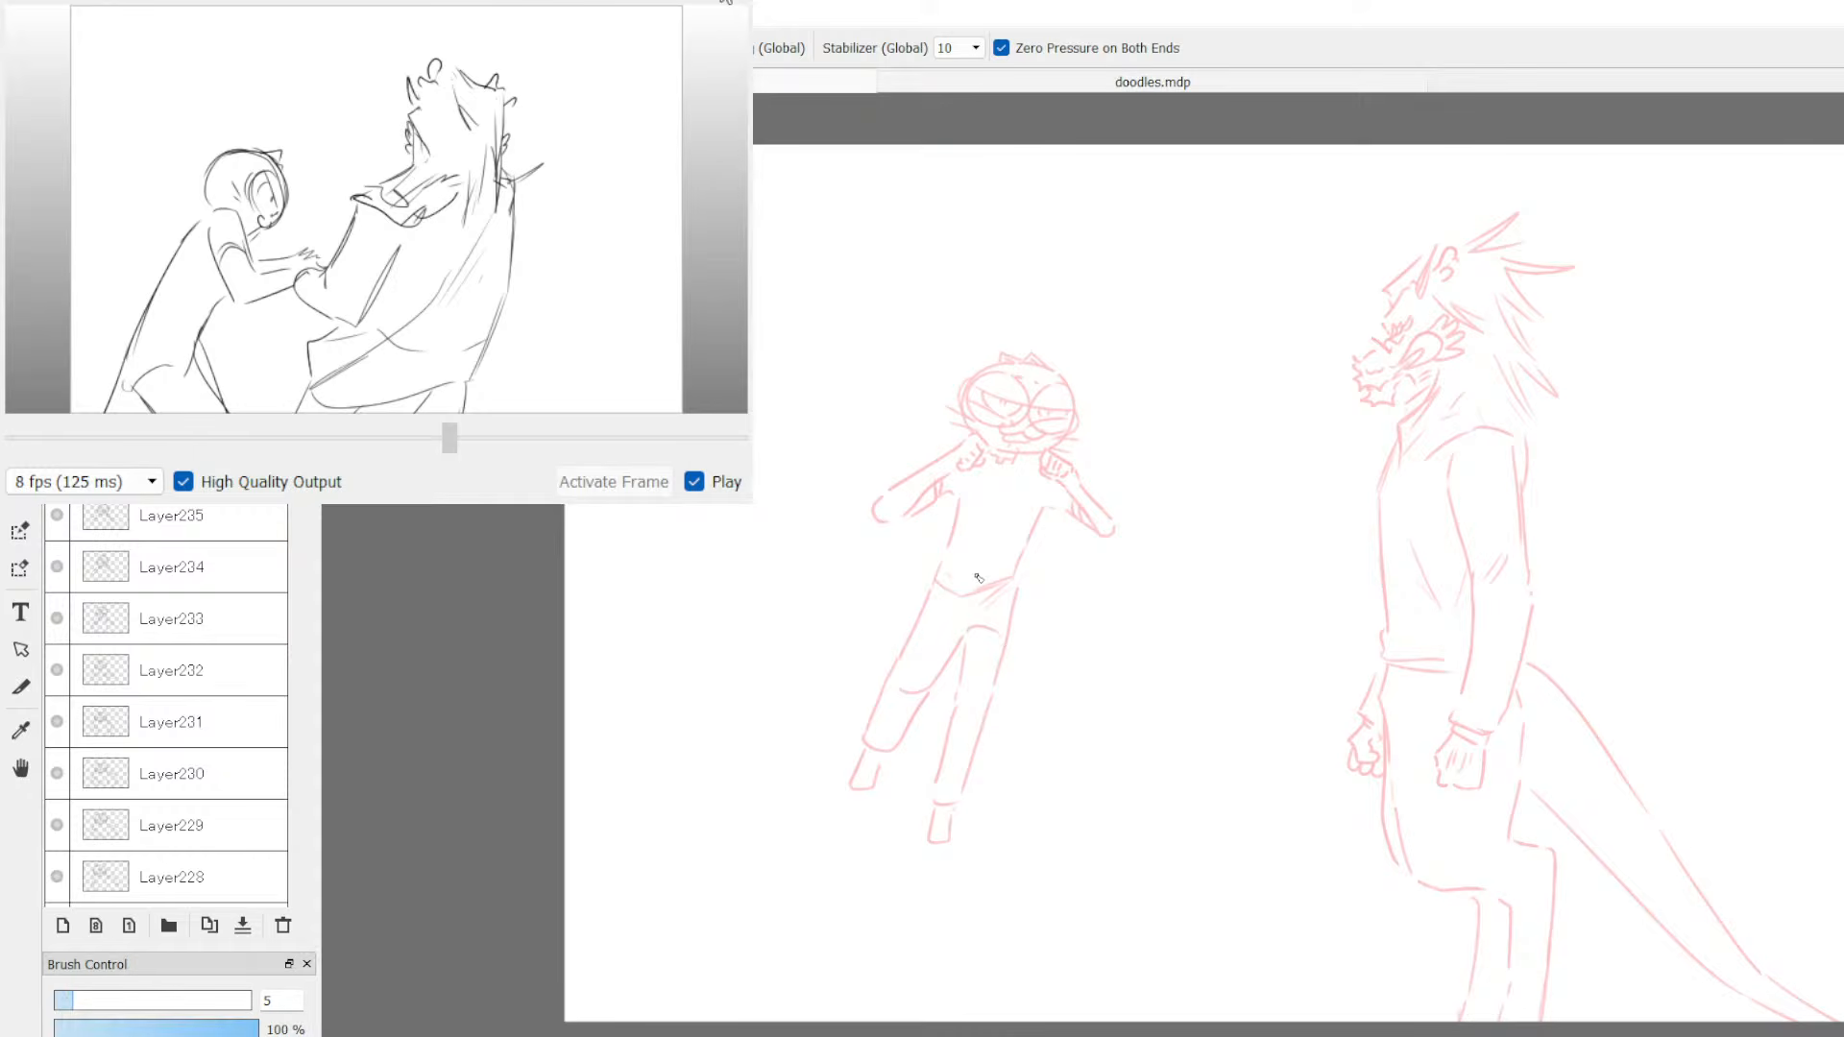
{"action": "mouse_move", "coordinate": [852, 557]}
{"action": "left_mouse_down"}
{"action": "mouse_move", "coordinate": [894, 495]}
{"action": "mouse_move", "coordinate": [1301, 379]}
{"action": "mouse_move", "coordinate": [1737, 559]}
{"action": "left_mouse_up"}
{"action": "key", "text": "ctrl+z"}
{"action": "left_click", "coordinate": [1187, 82]}
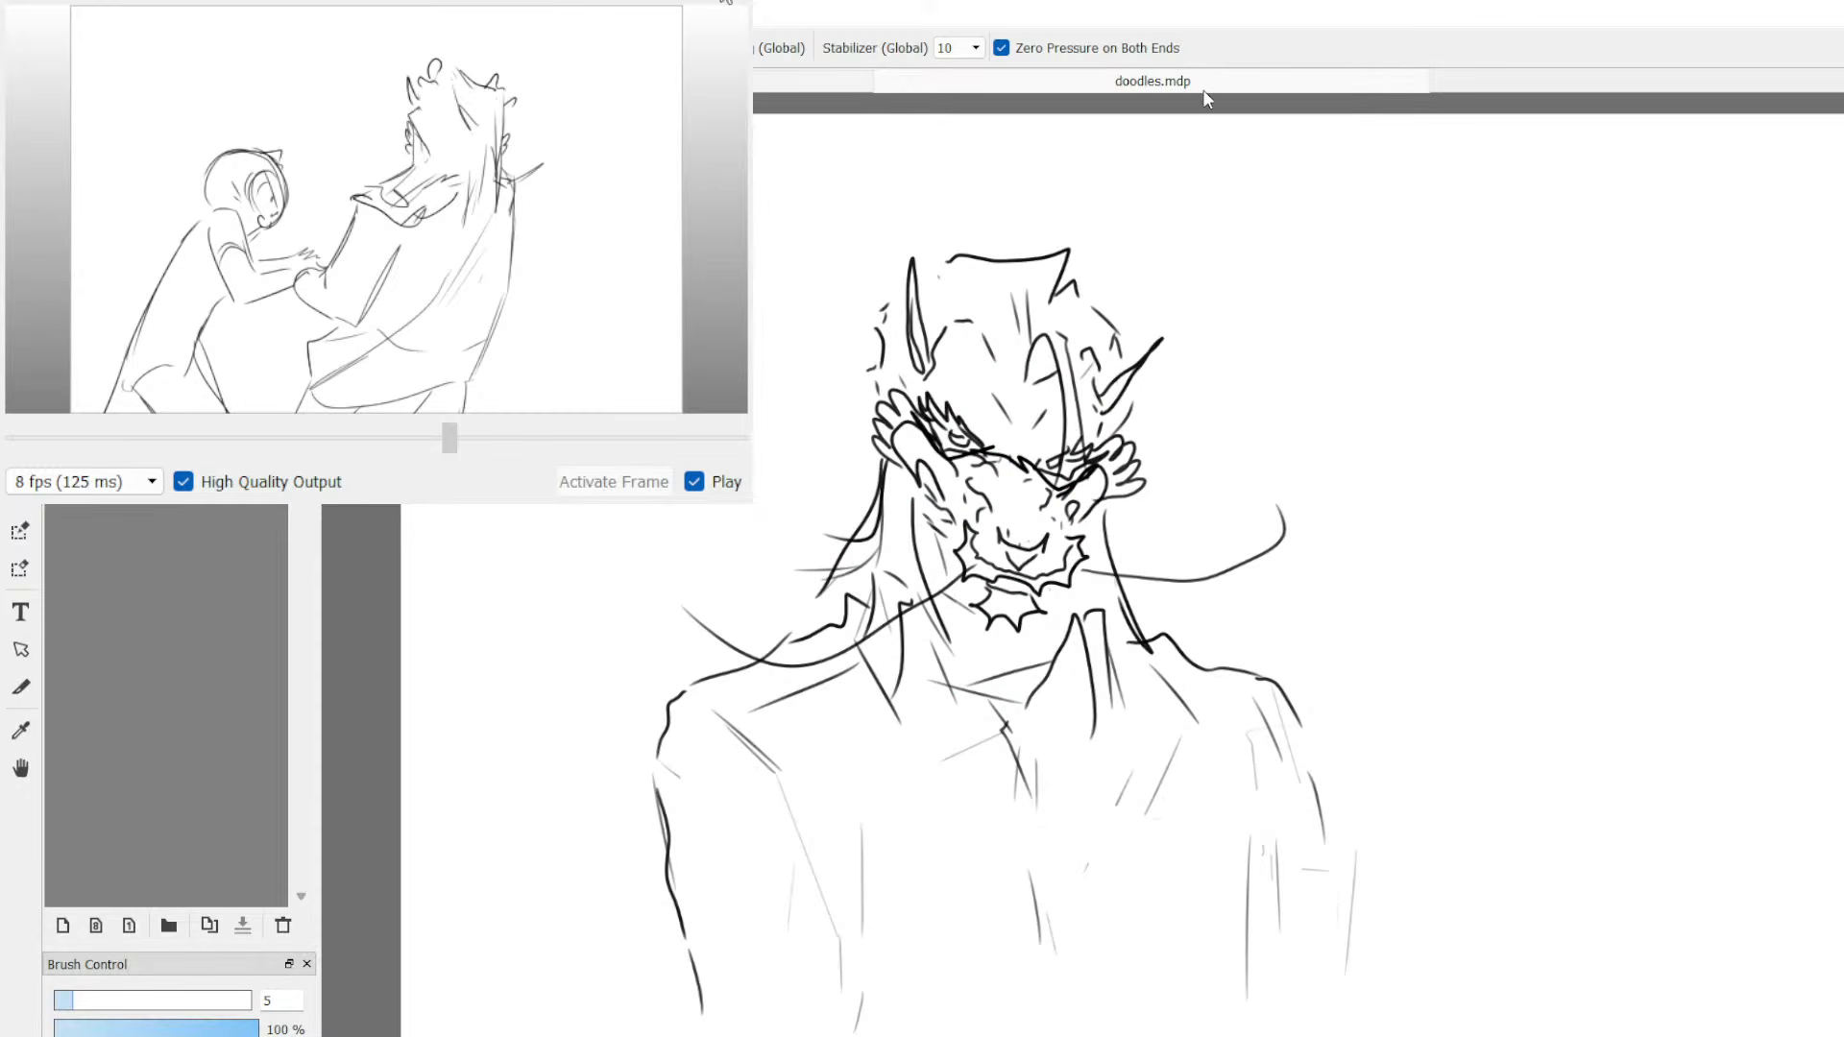
{"action": "mouse_move", "coordinate": [1202, 89]}
{"action": "left_mouse_down"}
{"action": "mouse_move", "coordinate": [1214, 112]}
{"action": "mouse_move", "coordinate": [1167, 127]}
{"action": "left_mouse_up"}
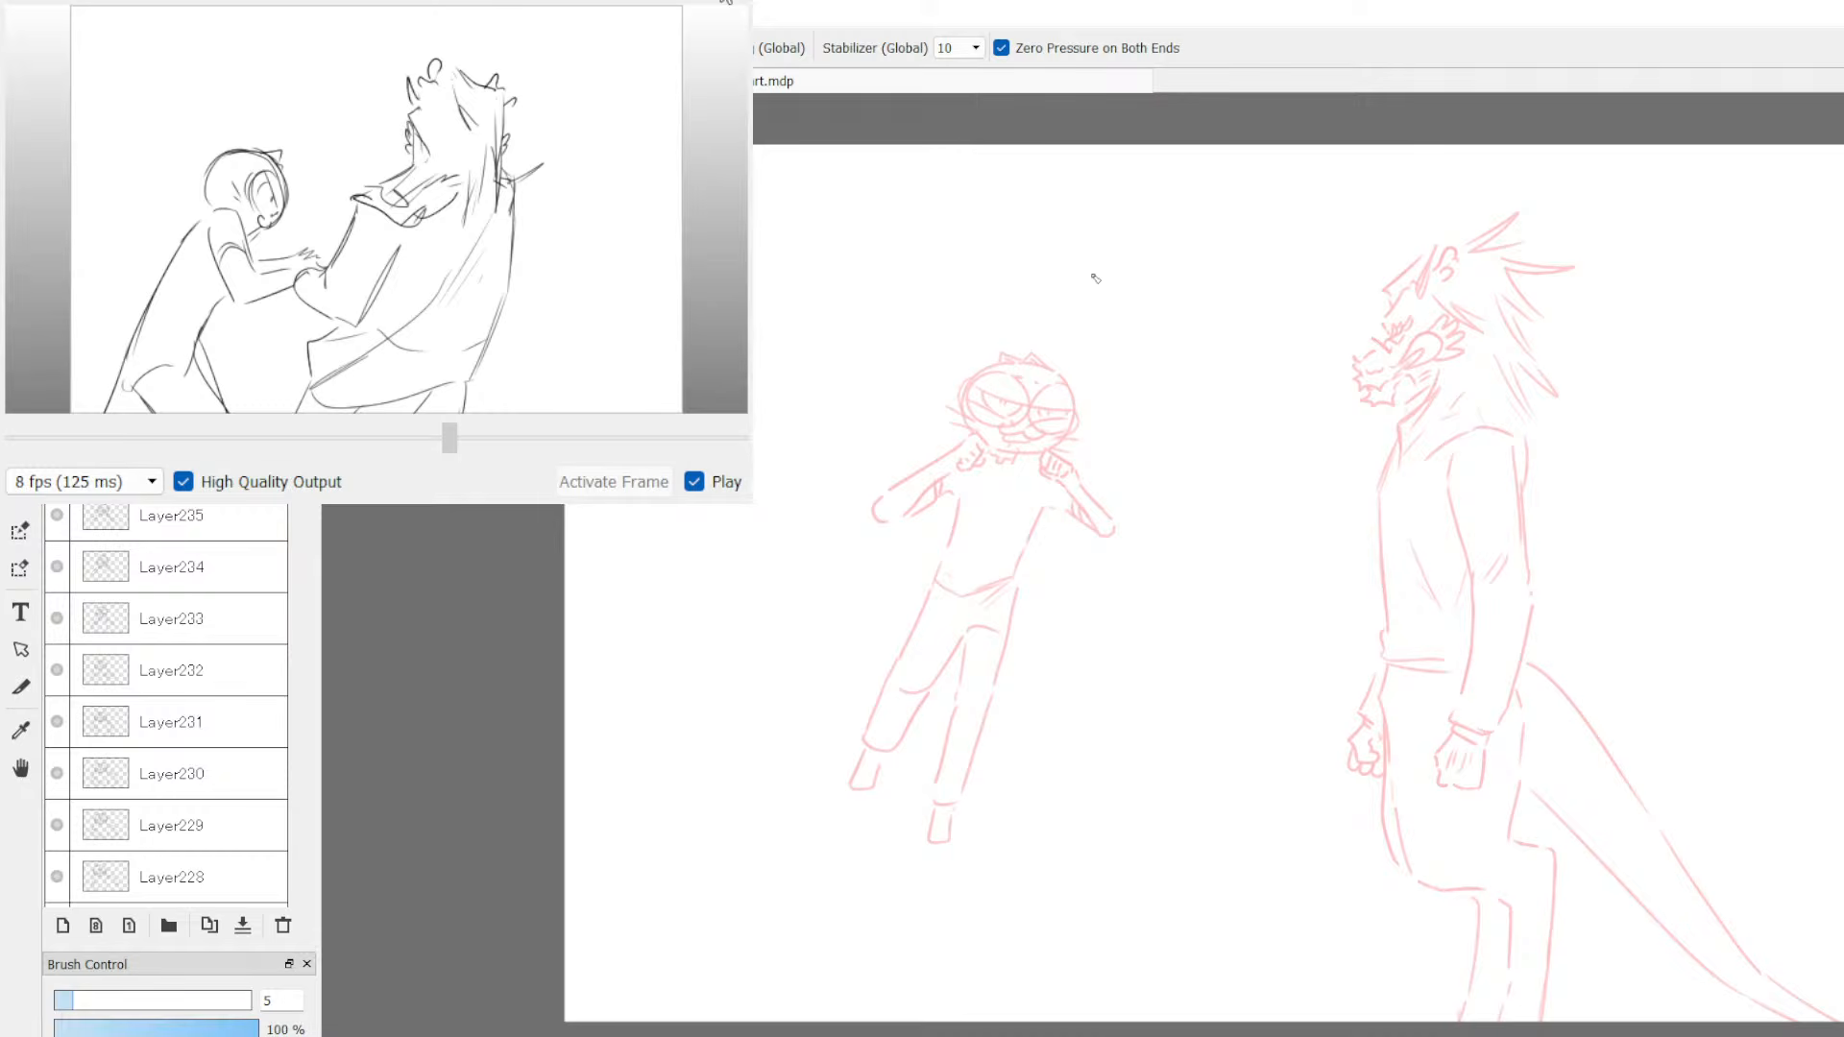
Step: Draw the cat's rounded head outline on the new layer, slightly lower than in the previous frame
{"action": "scroll", "coordinate": [1059, 488], "scroll_direction": "down", "scroll_amount": 5}
{"action": "scroll", "coordinate": [1065, 499], "scroll_direction": "up", "scroll_amount": 5}
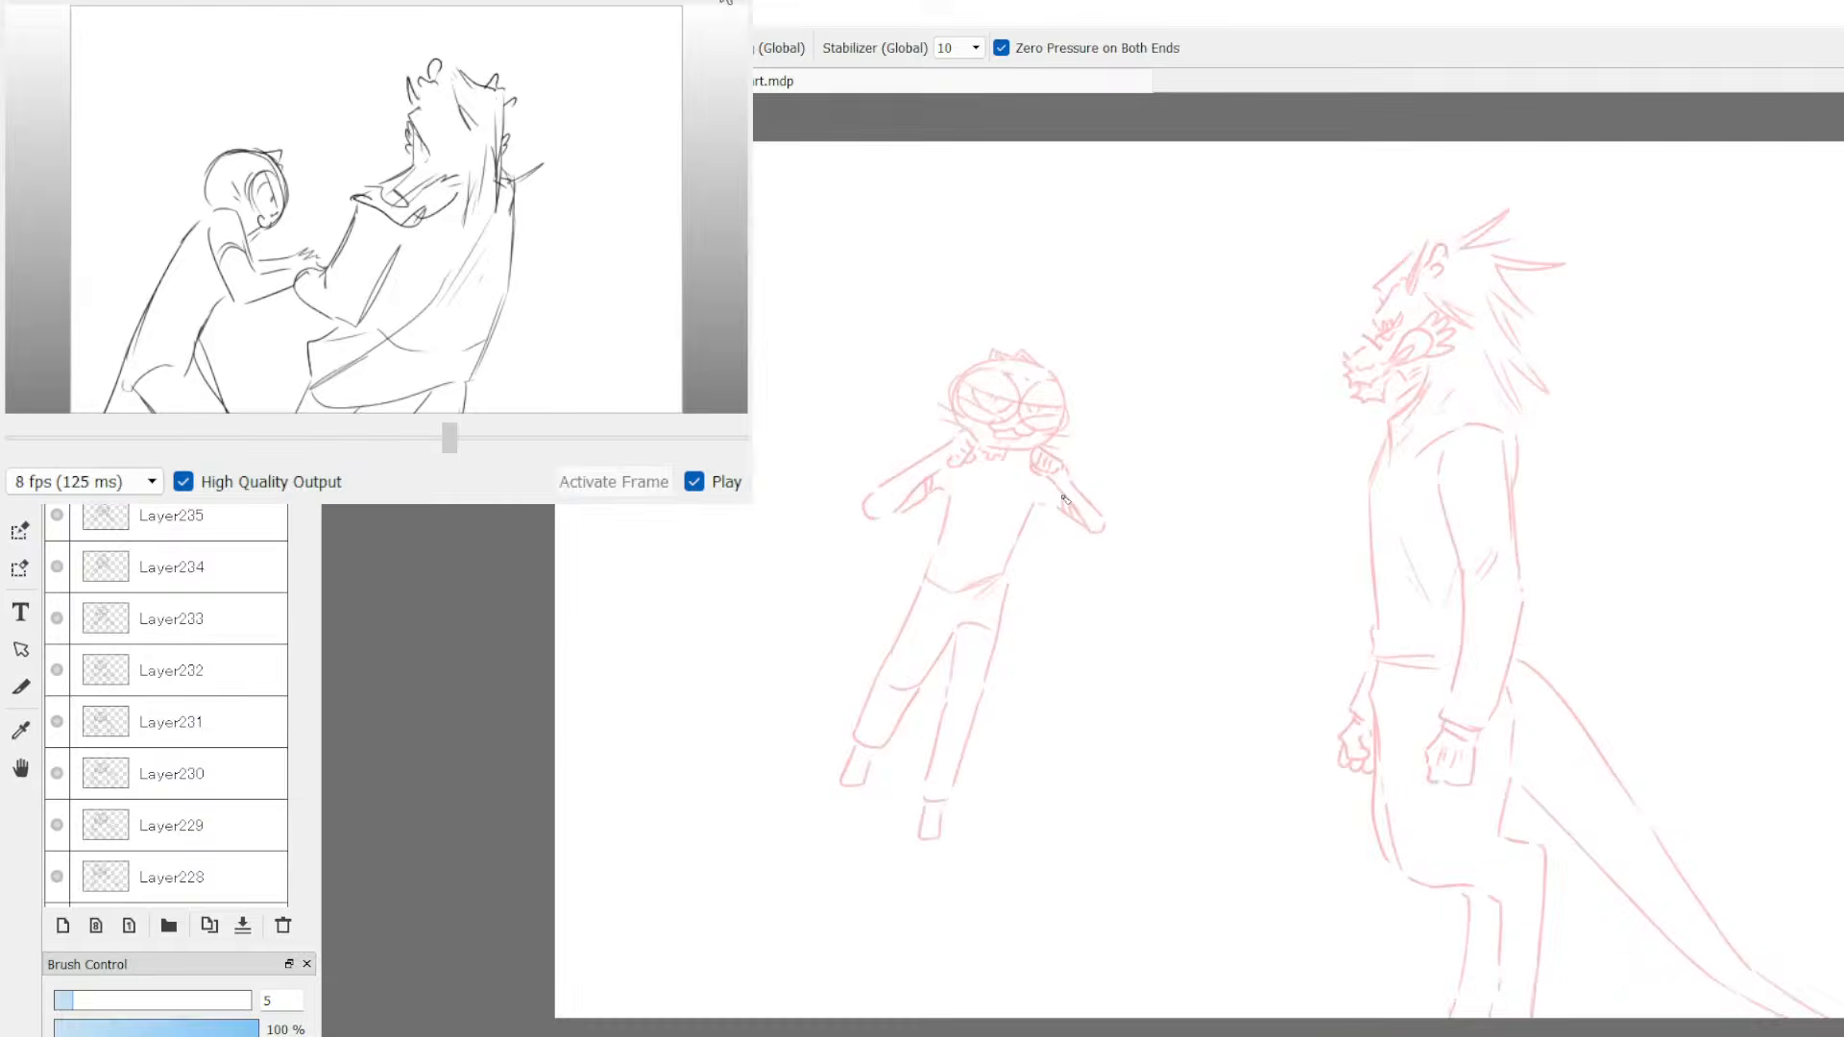
{"action": "scroll", "coordinate": [1065, 498], "scroll_direction": "up", "scroll_amount": 3}
{"action": "scroll", "coordinate": [1098, 302], "scroll_direction": "down", "scroll_amount": 1}
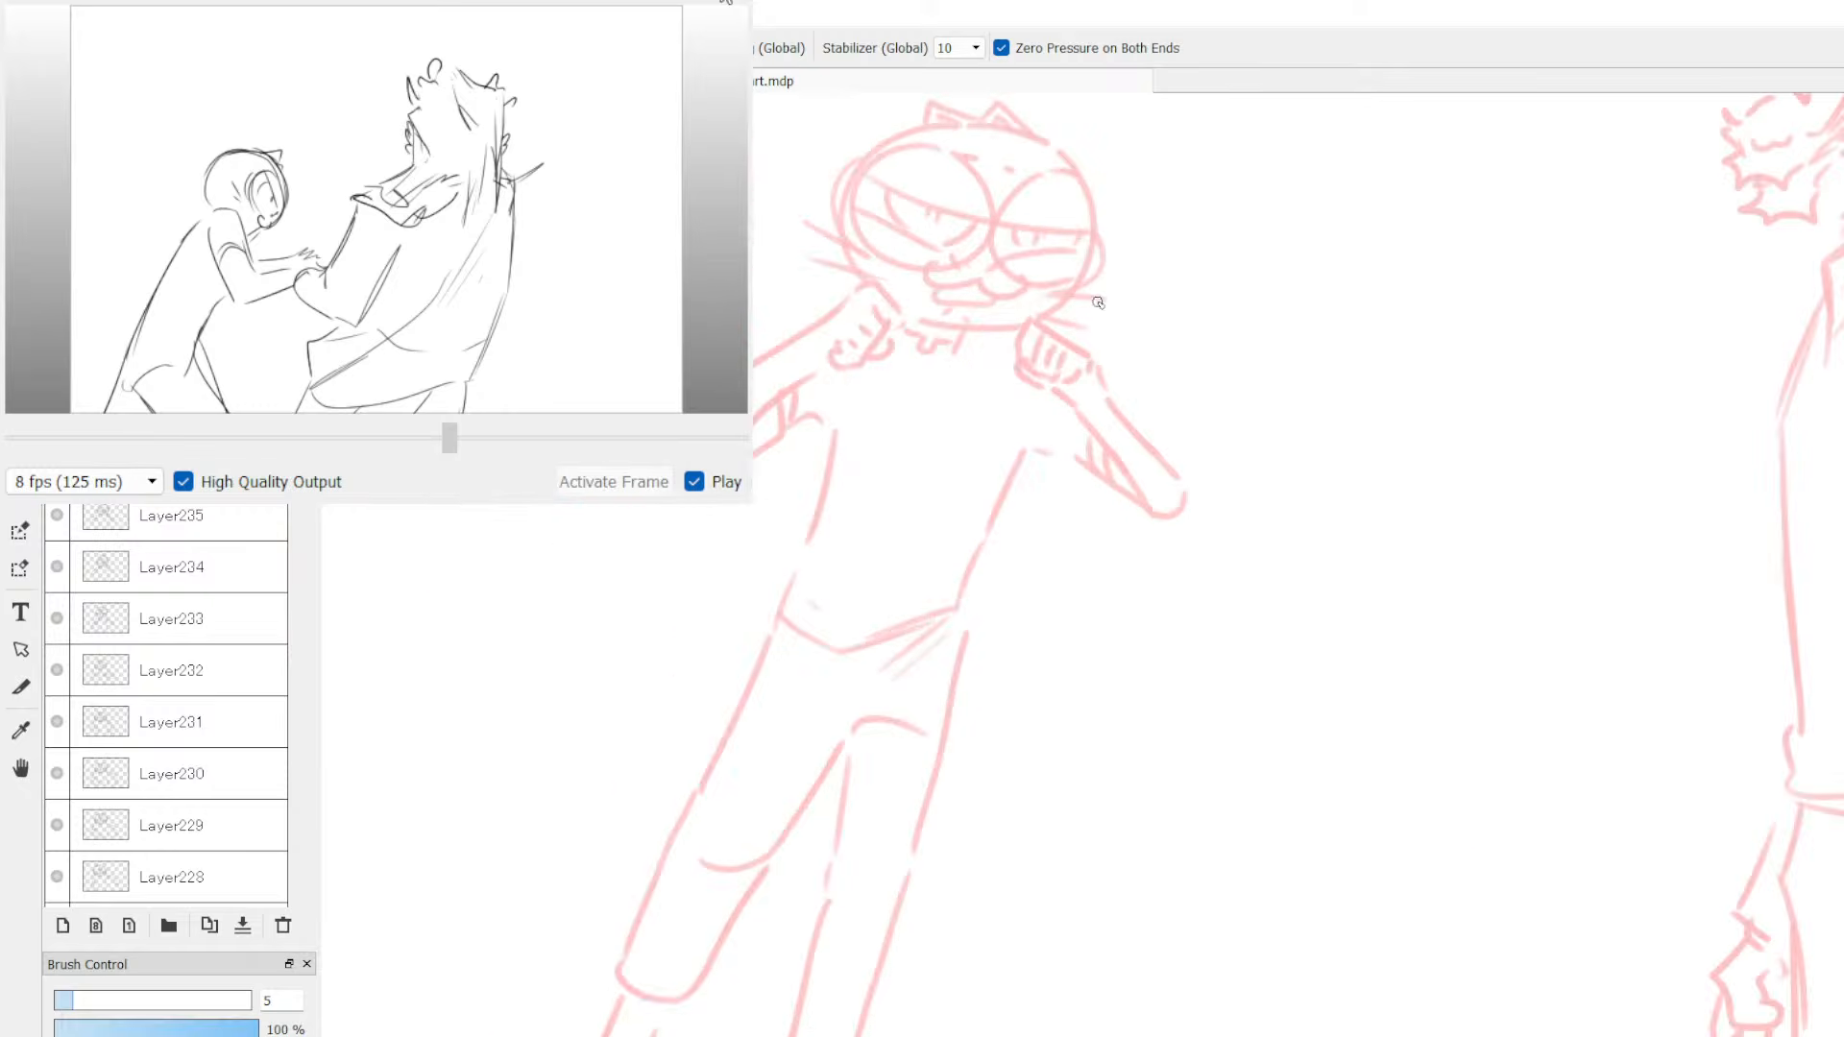
{"action": "mouse_move", "coordinate": [960, 151]}
{"action": "left_mouse_down"}
{"action": "mouse_move", "coordinate": [870, 190]}
{"action": "mouse_move", "coordinate": [884, 327]}
{"action": "left_mouse_up"}
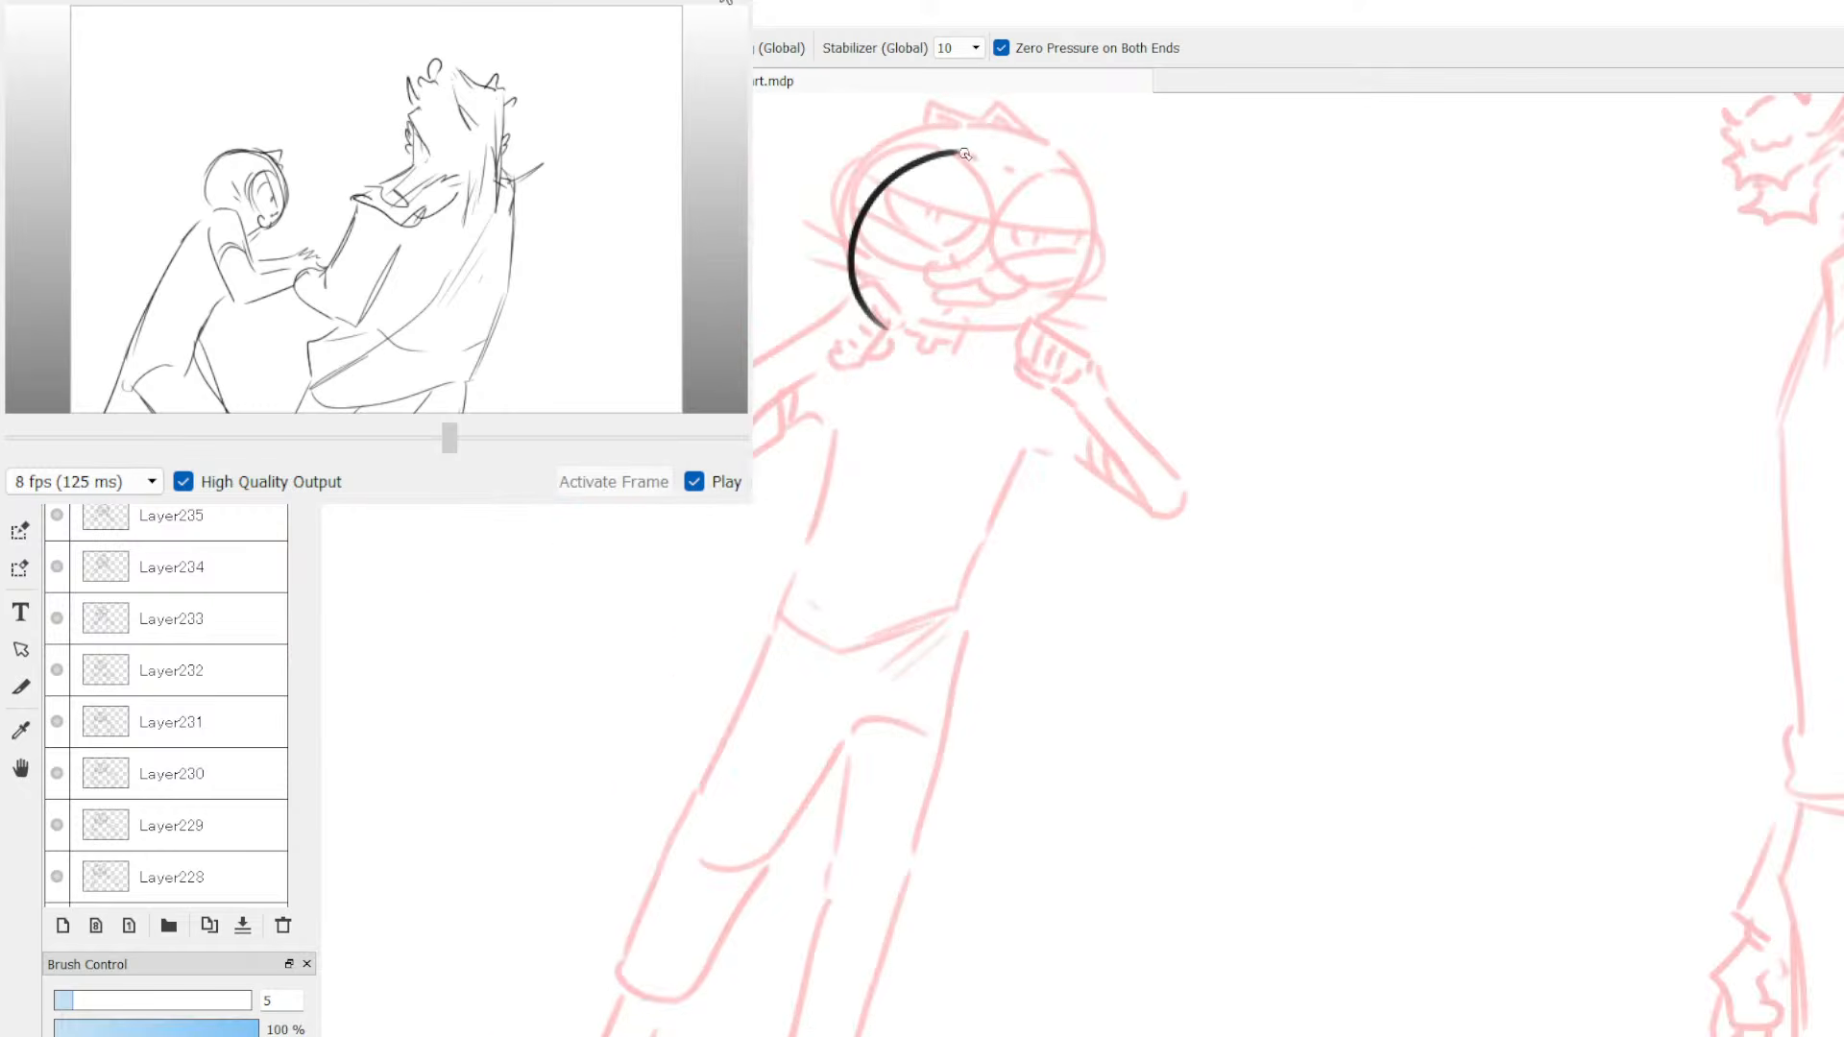
{"action": "mouse_move", "coordinate": [964, 149]}
{"action": "left_mouse_down"}
{"action": "mouse_move", "coordinate": [1082, 175]}
{"action": "mouse_move", "coordinate": [1124, 293]}
{"action": "left_mouse_up"}
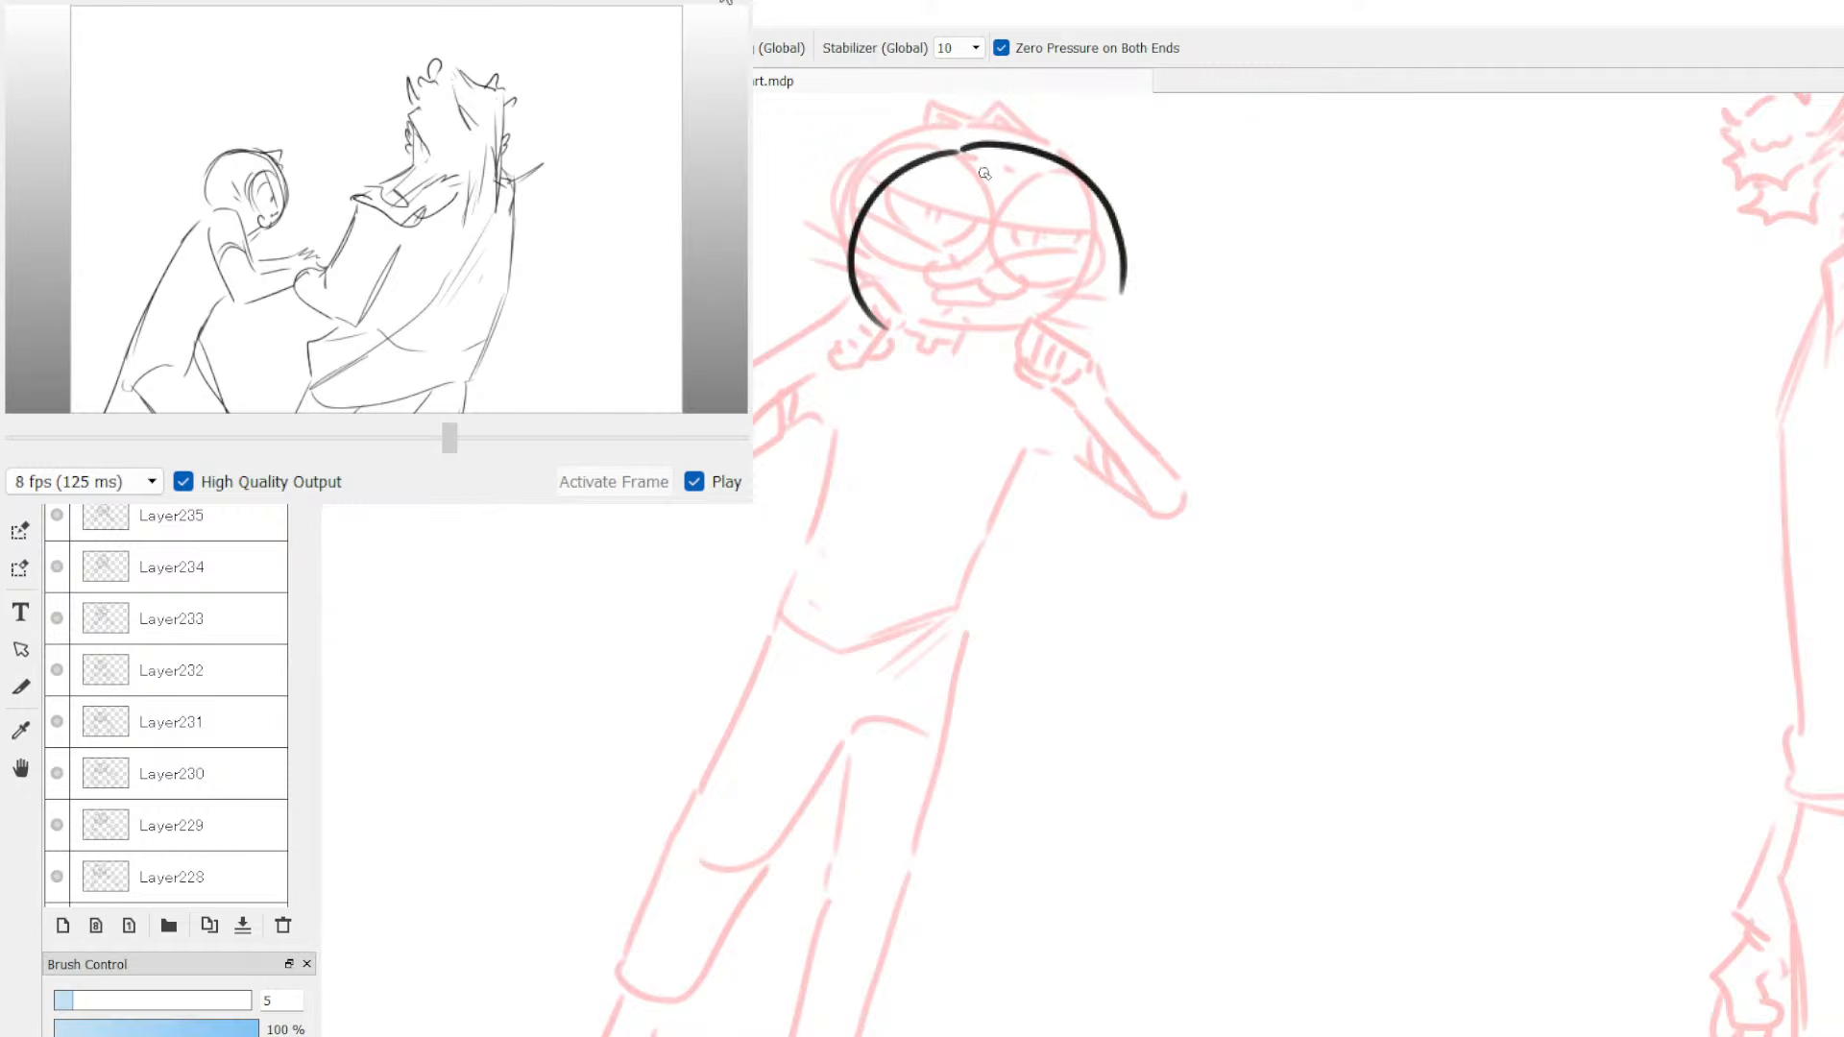
{"action": "key", "text": "ctrl+z"}
{"action": "mouse_move", "coordinate": [965, 149]}
{"action": "left_mouse_down"}
{"action": "mouse_move", "coordinate": [1052, 166]}
{"action": "mouse_move", "coordinate": [1080, 335]}
{"action": "left_mouse_up"}
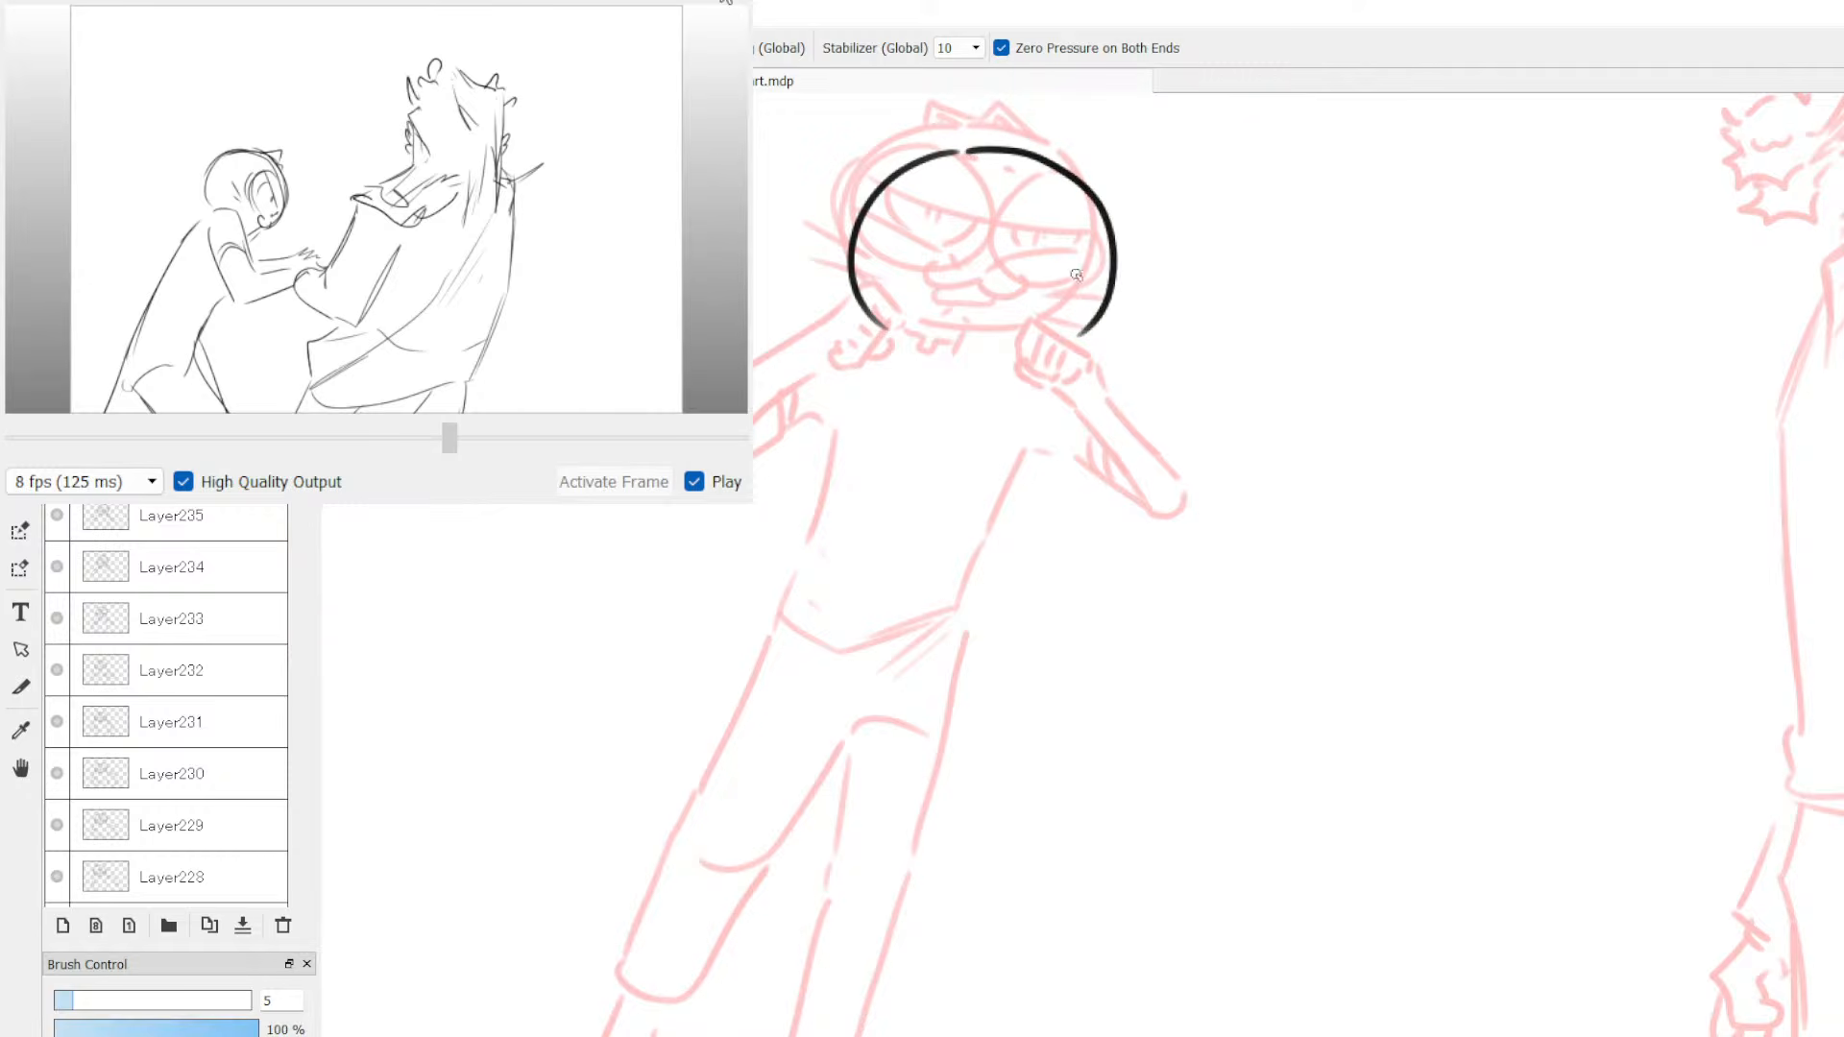
Step: Draw the cat's small brow marks, large squeezed-shut eyes and muzzle low on the face
{"action": "left_click_drag", "start_coordinate": [972, 215], "coordinate": [1018, 231]}
{"action": "mouse_move", "coordinate": [895, 223]}
{"action": "left_mouse_down"}
{"action": "mouse_move", "coordinate": [995, 283]}
{"action": "mouse_move", "coordinate": [990, 320]}
{"action": "left_mouse_up"}
{"action": "mouse_move", "coordinate": [894, 217]}
{"action": "left_mouse_down"}
{"action": "mouse_move", "coordinate": [862, 231]}
{"action": "mouse_move", "coordinate": [923, 326]}
{"action": "mouse_move", "coordinate": [993, 284]}
{"action": "mouse_move", "coordinate": [1113, 261]}
{"action": "mouse_move", "coordinate": [1027, 341]}
{"action": "mouse_move", "coordinate": [882, 257]}
{"action": "mouse_move", "coordinate": [981, 307]}
{"action": "left_mouse_up"}
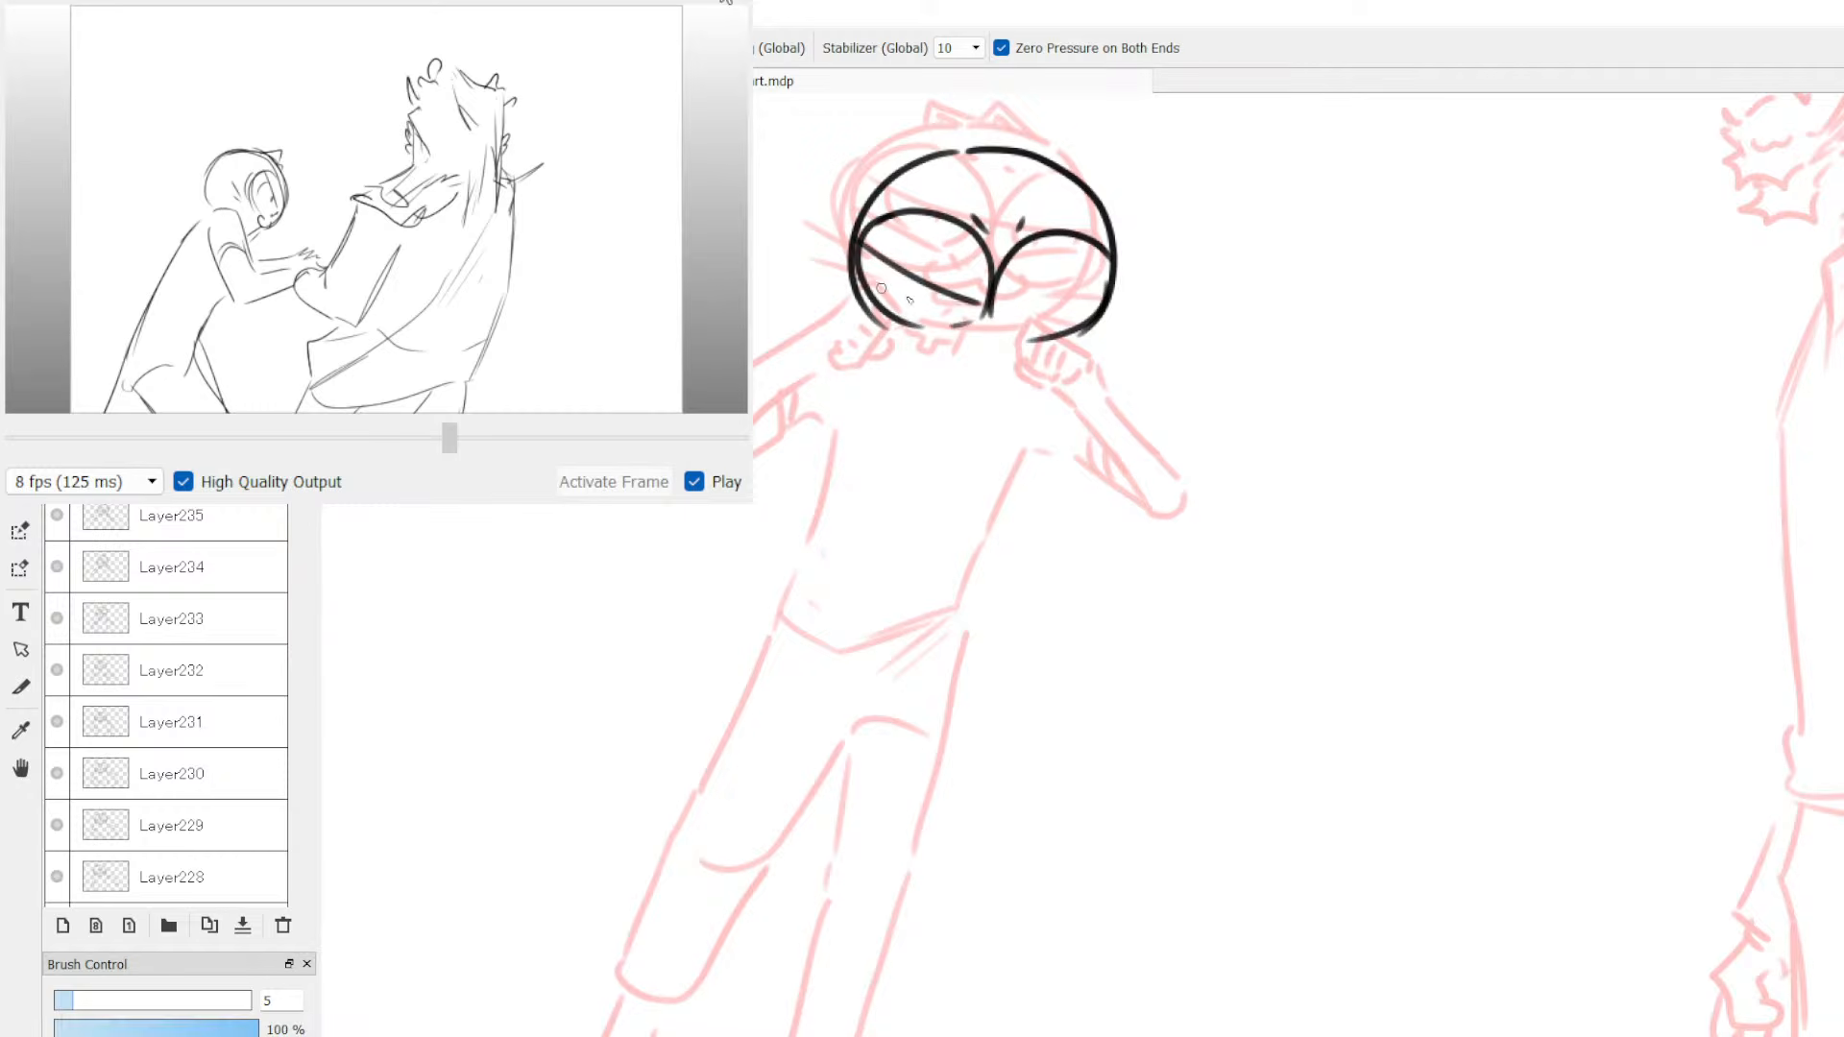
{"action": "left_click_drag", "start_coordinate": [865, 279], "coordinate": [981, 309]}
{"action": "left_click_drag", "start_coordinate": [1095, 272], "coordinate": [1010, 301]}
{"action": "mouse_move", "coordinate": [1101, 290]}
{"action": "left_mouse_down"}
{"action": "mouse_move", "coordinate": [940, 341]}
{"action": "mouse_move", "coordinate": [1020, 343]}
{"action": "mouse_move", "coordinate": [1016, 323]}
{"action": "left_mouse_up"}
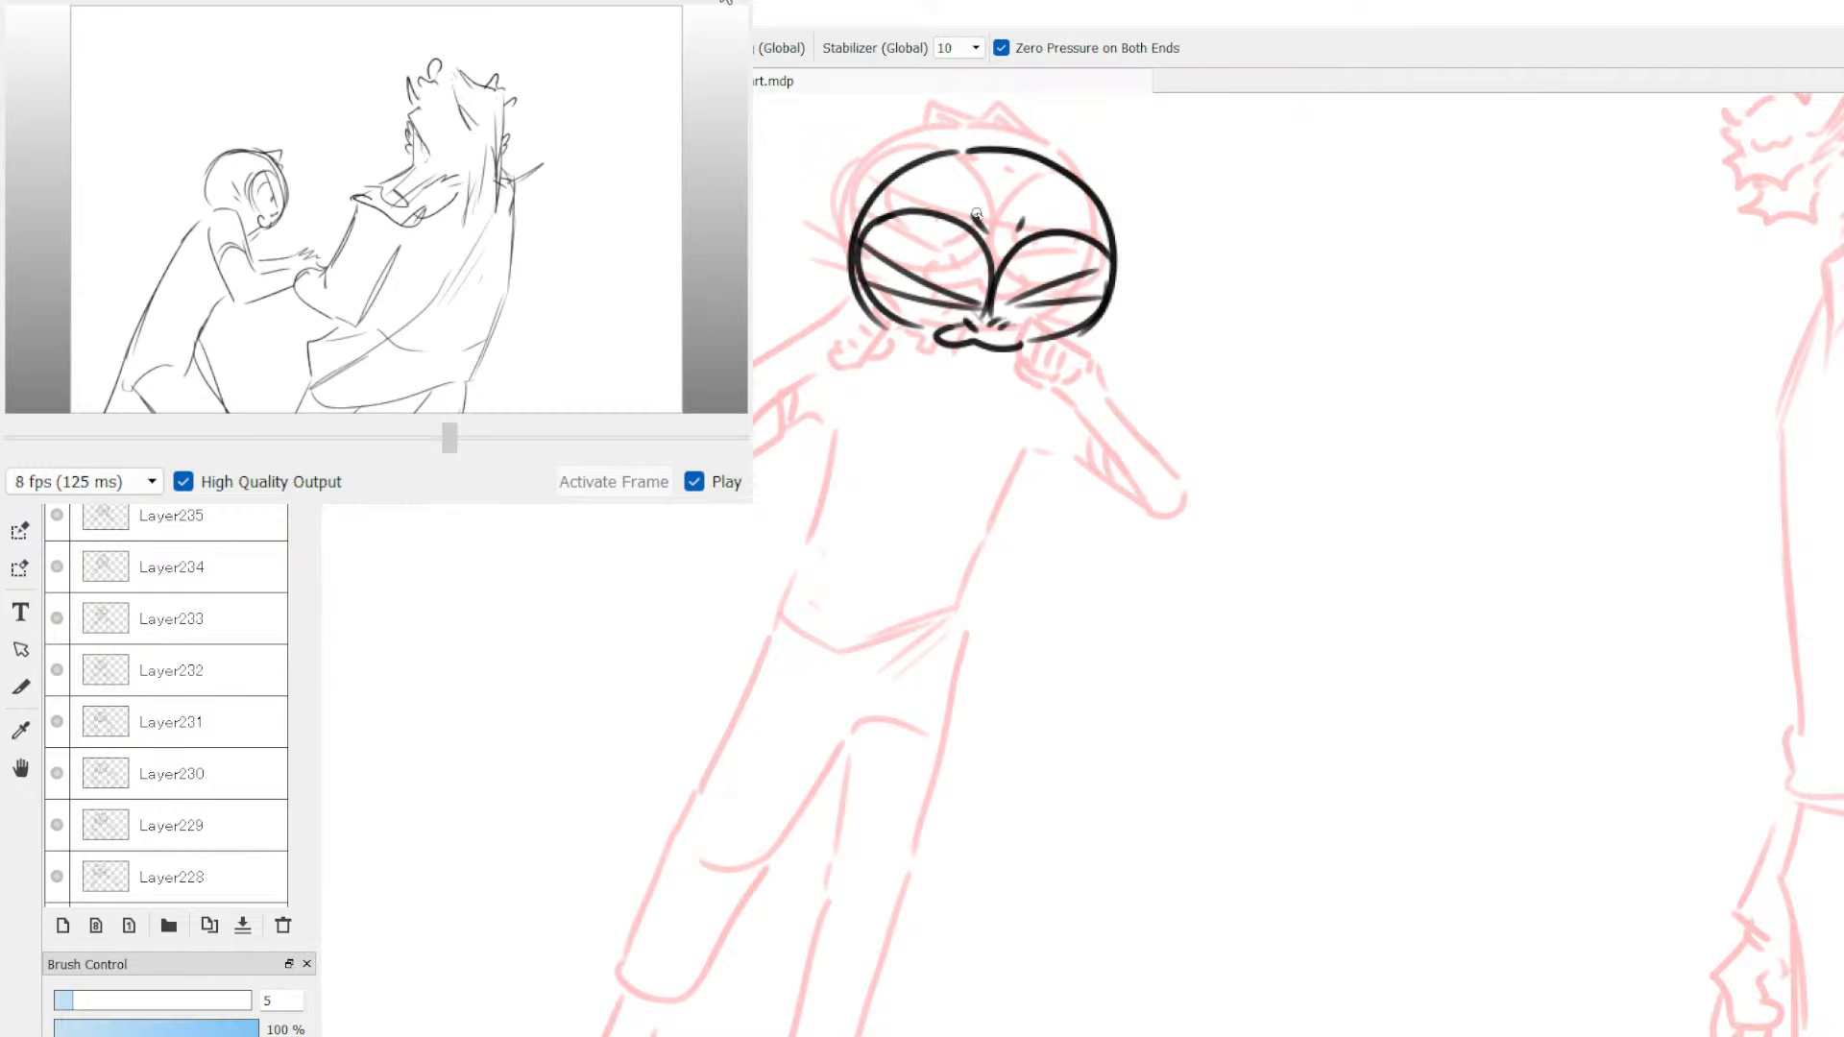
Step: Draw the cat's arm on the viewer's left with its hand raised below the chin
{"action": "left_click_drag", "start_coordinate": [754, 318], "coordinate": [890, 334]}
{"action": "mouse_move", "coordinate": [754, 374]}
{"action": "left_mouse_down"}
{"action": "mouse_move", "coordinate": [922, 348]}
{"action": "mouse_move", "coordinate": [960, 362]}
{"action": "mouse_move", "coordinate": [901, 384]}
{"action": "mouse_move", "coordinate": [934, 409]}
{"action": "mouse_move", "coordinate": [972, 374]}
{"action": "left_mouse_up"}
{"action": "key", "text": "ctrl+z"}
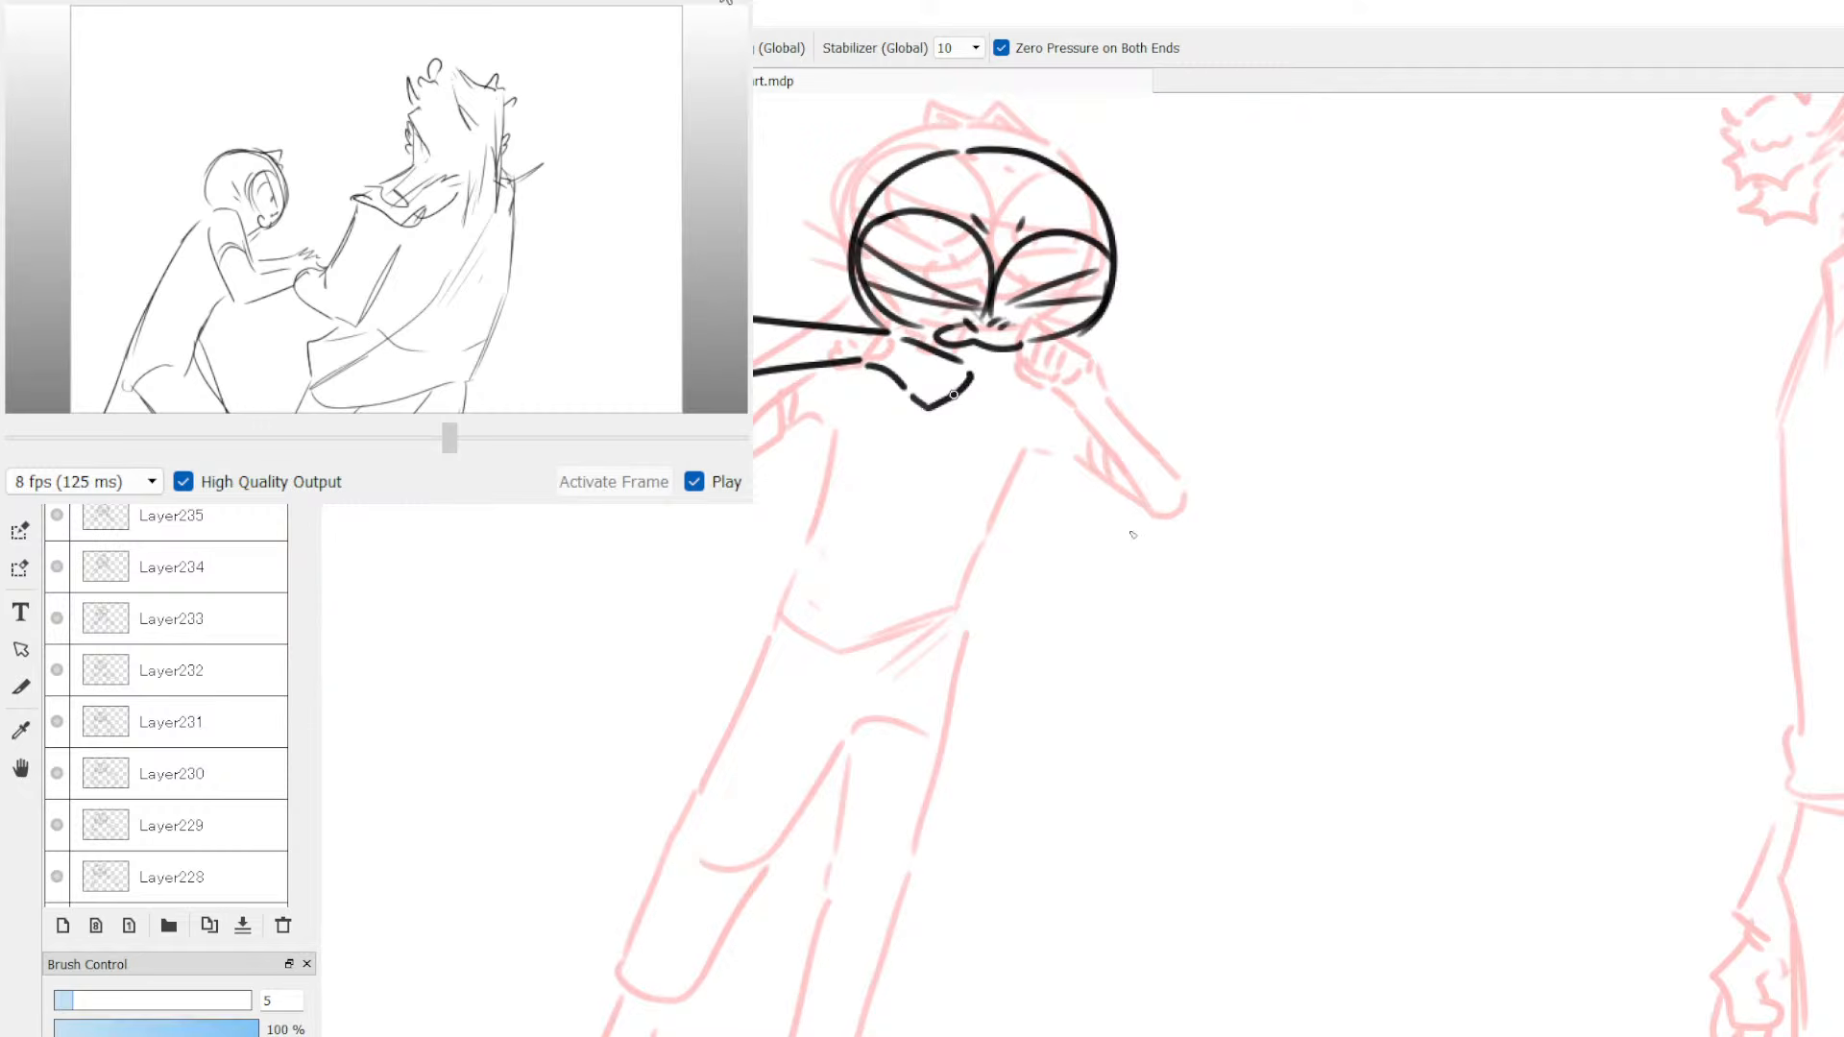
{"action": "left_click_drag", "start_coordinate": [755, 390], "coordinate": [825, 419]}
Step: Draw the other fist by the cheek, its bent forearm and elbow, and the sleeve openings of both arms
{"action": "left_click_drag", "start_coordinate": [1018, 373], "coordinate": [1037, 348]}
{"action": "mouse_move", "coordinate": [1009, 389]}
{"action": "left_mouse_down"}
{"action": "mouse_move", "coordinate": [1031, 403]}
{"action": "mouse_move", "coordinate": [1073, 377]}
{"action": "mouse_move", "coordinate": [1049, 352]}
{"action": "mouse_move", "coordinate": [1043, 408]}
{"action": "left_mouse_up"}
{"action": "mouse_move", "coordinate": [1072, 361]}
{"action": "left_mouse_down"}
{"action": "mouse_move", "coordinate": [1104, 403]}
{"action": "mouse_move", "coordinate": [1068, 425]}
{"action": "mouse_move", "coordinate": [1087, 422]}
{"action": "mouse_move", "coordinate": [1120, 547]}
{"action": "left_mouse_up"}
{"action": "left_click_drag", "start_coordinate": [1095, 394], "coordinate": [1187, 534]}
{"action": "key", "text": "ctrl+z"}
{"action": "key", "text": "ctrl+z"}
{"action": "left_click_drag", "start_coordinate": [1067, 419], "coordinate": [1131, 524]}
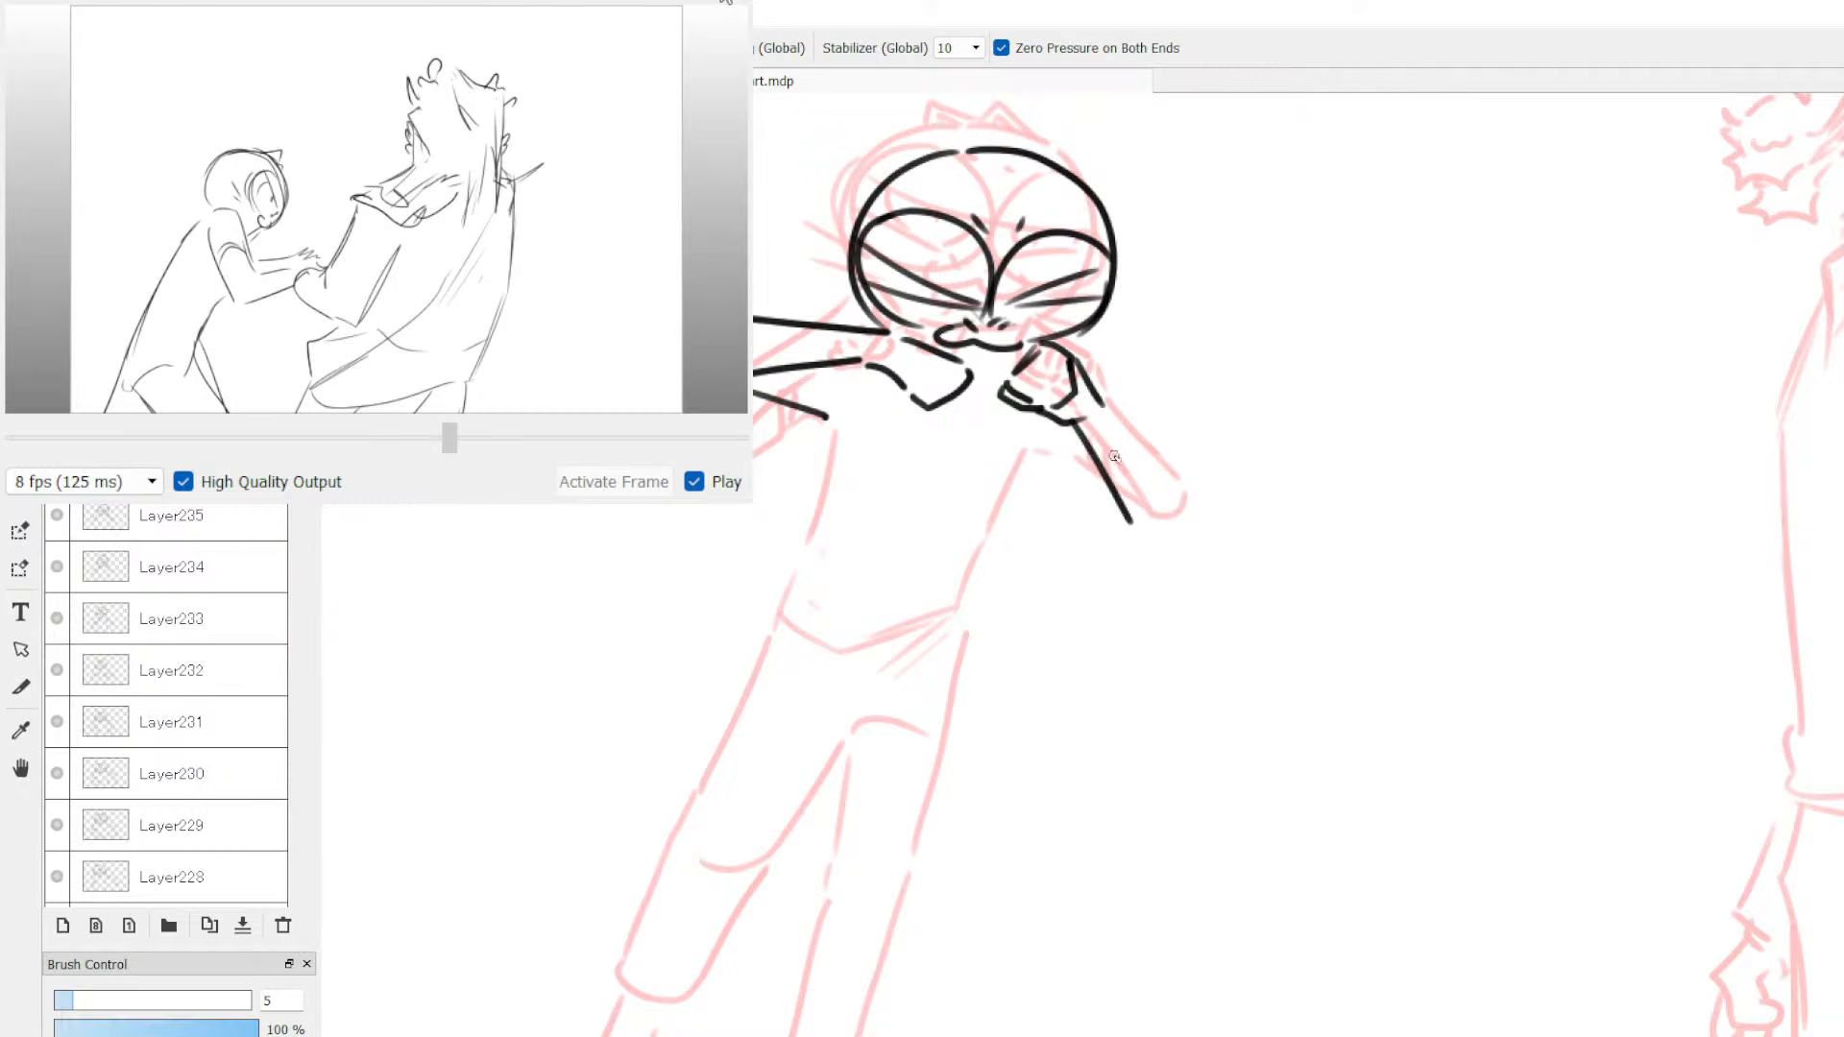
{"action": "left_click_drag", "start_coordinate": [1095, 389], "coordinate": [1187, 524]}
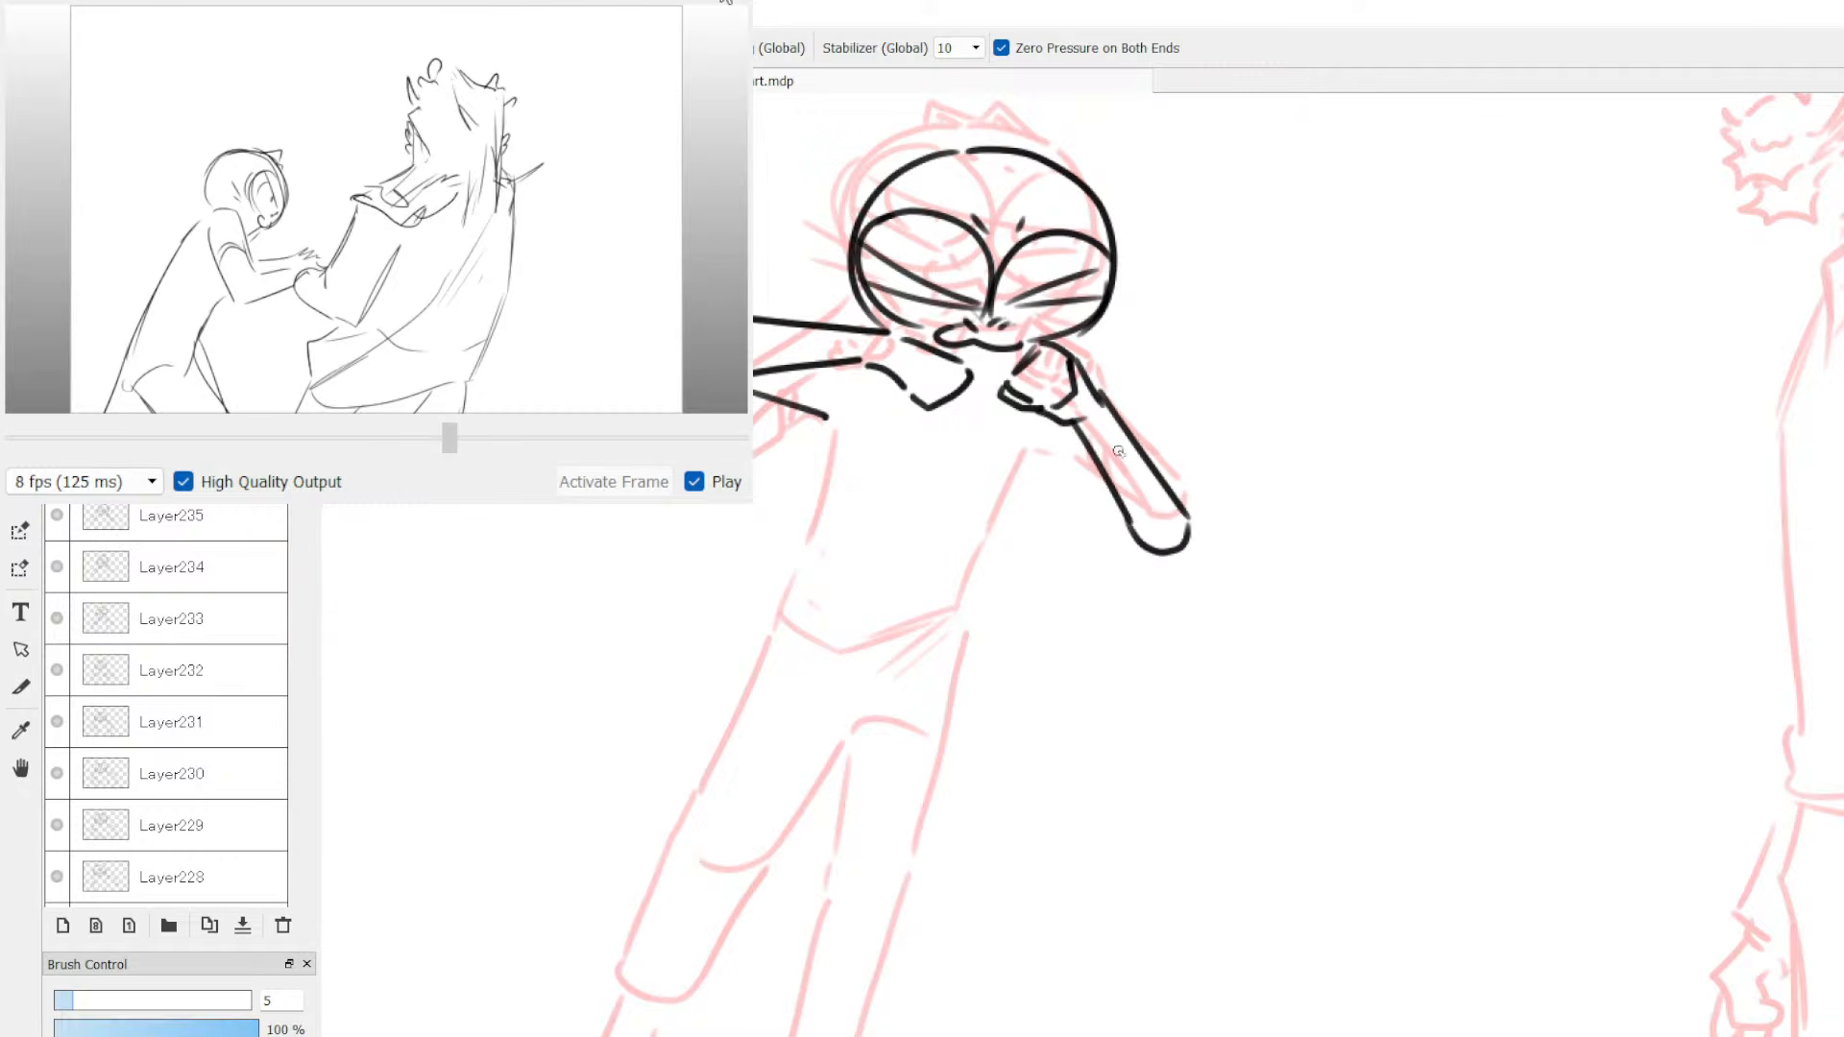
{"action": "mouse_move", "coordinate": [1076, 463]}
{"action": "left_mouse_down"}
{"action": "mouse_move", "coordinate": [1128, 536]}
{"action": "mouse_move", "coordinate": [1075, 448]}
{"action": "left_mouse_up"}
{"action": "mouse_move", "coordinate": [814, 370]}
{"action": "left_mouse_down"}
{"action": "mouse_move", "coordinate": [803, 405]}
{"action": "mouse_move", "coordinate": [825, 411]}
{"action": "left_mouse_up"}
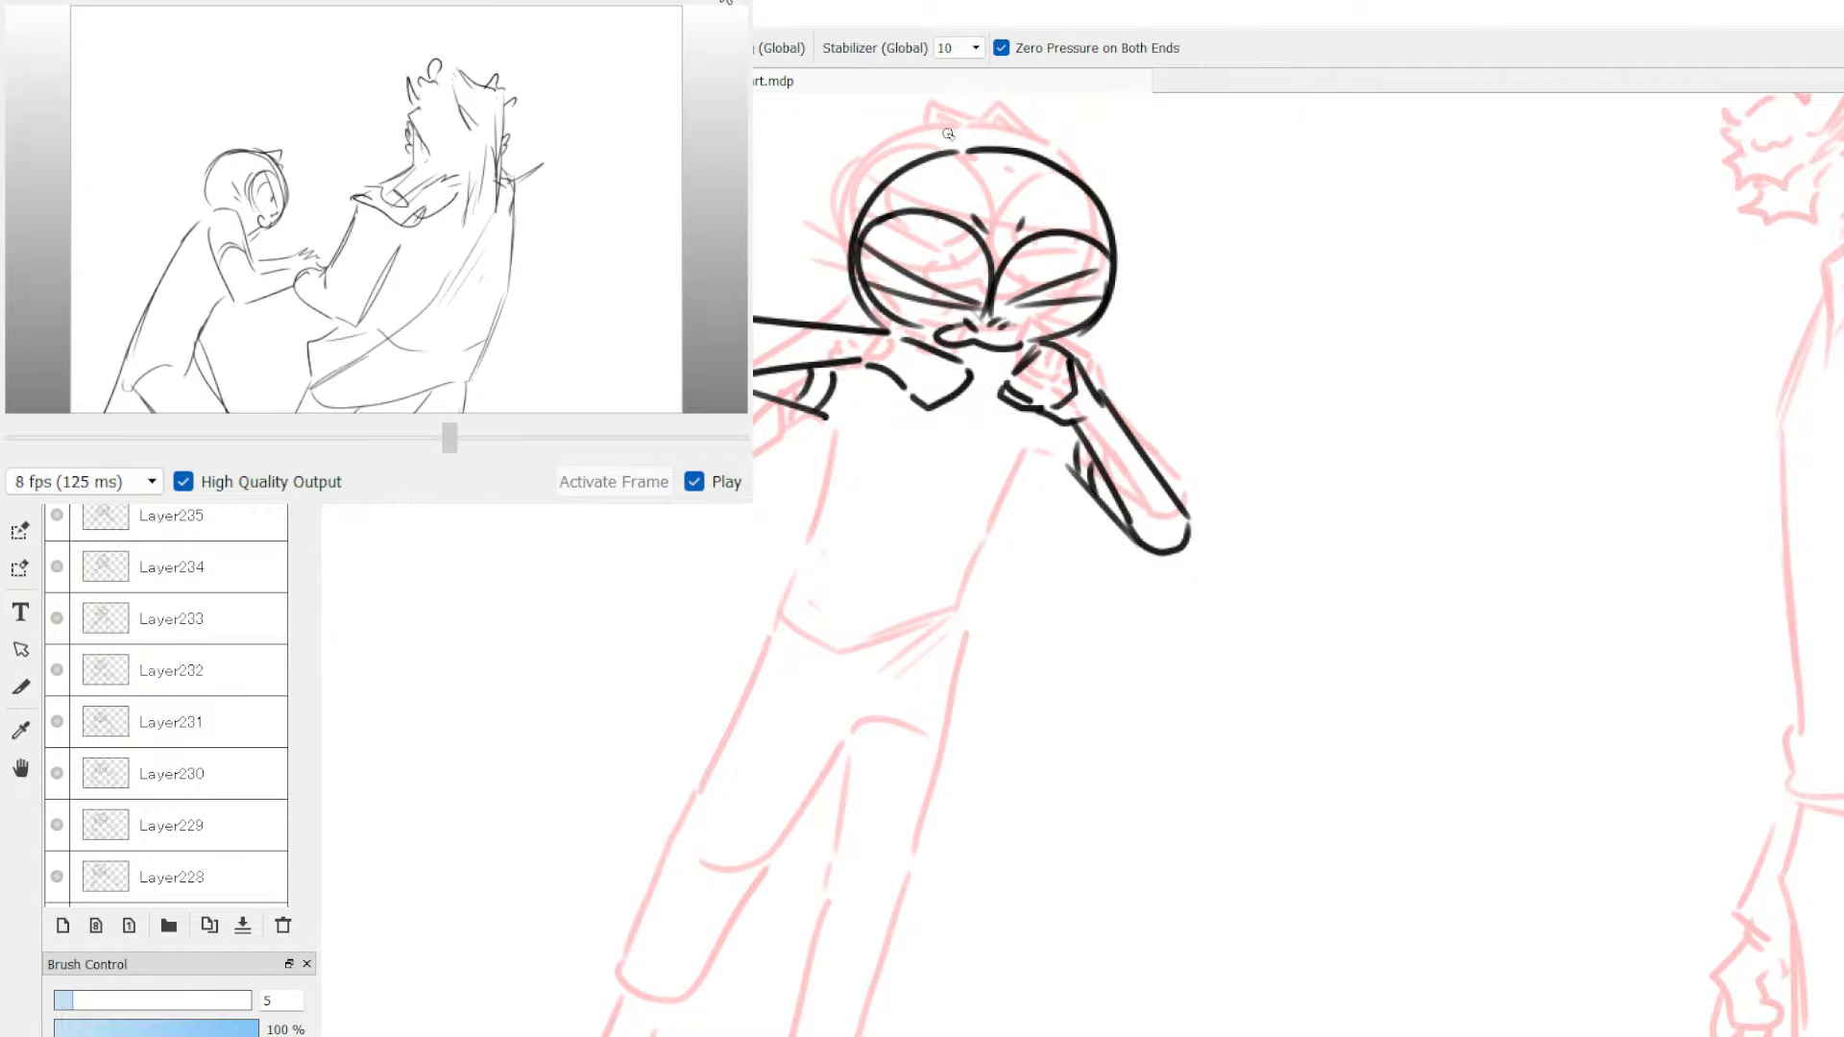
Step: Erase the top of the head outline and draw two pointed ears with inner triangles
{"action": "key", "text": "e"}
{"action": "mouse_move", "coordinate": [950, 152]}
{"action": "left_mouse_down"}
{"action": "mouse_move", "coordinate": [1047, 167]}
{"action": "mouse_move", "coordinate": [944, 141]}
{"action": "mouse_move", "coordinate": [978, 135]}
{"action": "mouse_move", "coordinate": [968, 176]}
{"action": "mouse_move", "coordinate": [948, 144]}
{"action": "mouse_move", "coordinate": [978, 179]}
{"action": "mouse_move", "coordinate": [951, 140]}
{"action": "mouse_move", "coordinate": [1009, 154]}
{"action": "left_mouse_up"}
{"action": "key", "text": "b"}
{"action": "key", "text": "ctrl+z"}
{"action": "key", "text": "ctrl+z"}
{"action": "mouse_move", "coordinate": [963, 154]}
{"action": "left_mouse_down"}
{"action": "mouse_move", "coordinate": [991, 184]}
{"action": "mouse_move", "coordinate": [1059, 152]}
{"action": "mouse_move", "coordinate": [1071, 195]}
{"action": "left_mouse_up"}
{"action": "mouse_move", "coordinate": [1063, 165]}
{"action": "left_mouse_down"}
{"action": "mouse_move", "coordinate": [1031, 183]}
{"action": "mouse_move", "coordinate": [1056, 192]}
{"action": "mouse_move", "coordinate": [1023, 151]}
{"action": "left_mouse_up"}
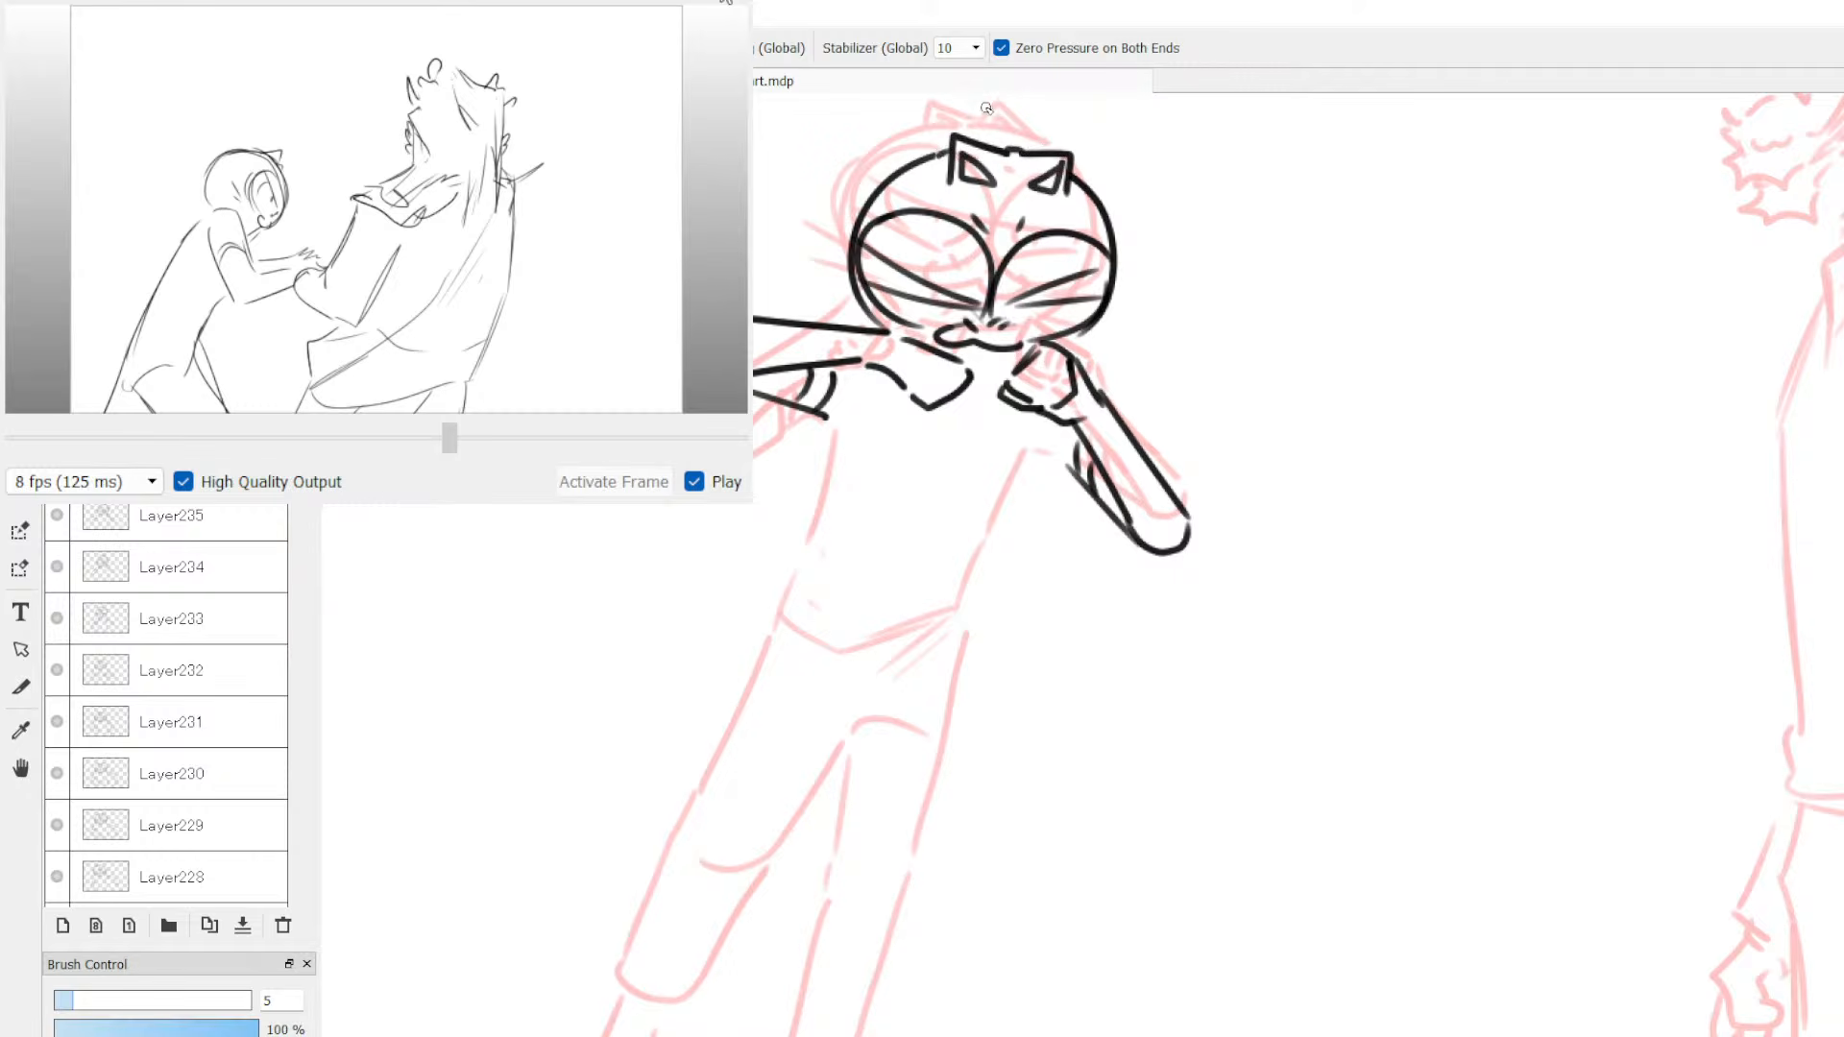
{"action": "key", "text": "ctrl+z"}
Step: Draw the curved bulges on both sides of the cat's head and a pair of whiskers on each cheek
{"action": "left_click_drag", "start_coordinate": [882, 313], "coordinate": [847, 231]}
{"action": "mouse_move", "coordinate": [1083, 331]}
{"action": "left_mouse_down"}
{"action": "mouse_move", "coordinate": [1124, 298]}
{"action": "mouse_move", "coordinate": [1116, 258]}
{"action": "left_mouse_up"}
{"action": "left_click_drag", "start_coordinate": [815, 280], "coordinate": [864, 297]}
{"action": "left_click_drag", "start_coordinate": [844, 290], "coordinate": [885, 323]}
{"action": "left_click_drag", "start_coordinate": [1069, 327], "coordinate": [1133, 317]}
{"action": "left_click_drag", "start_coordinate": [1061, 337], "coordinate": [1131, 340]}
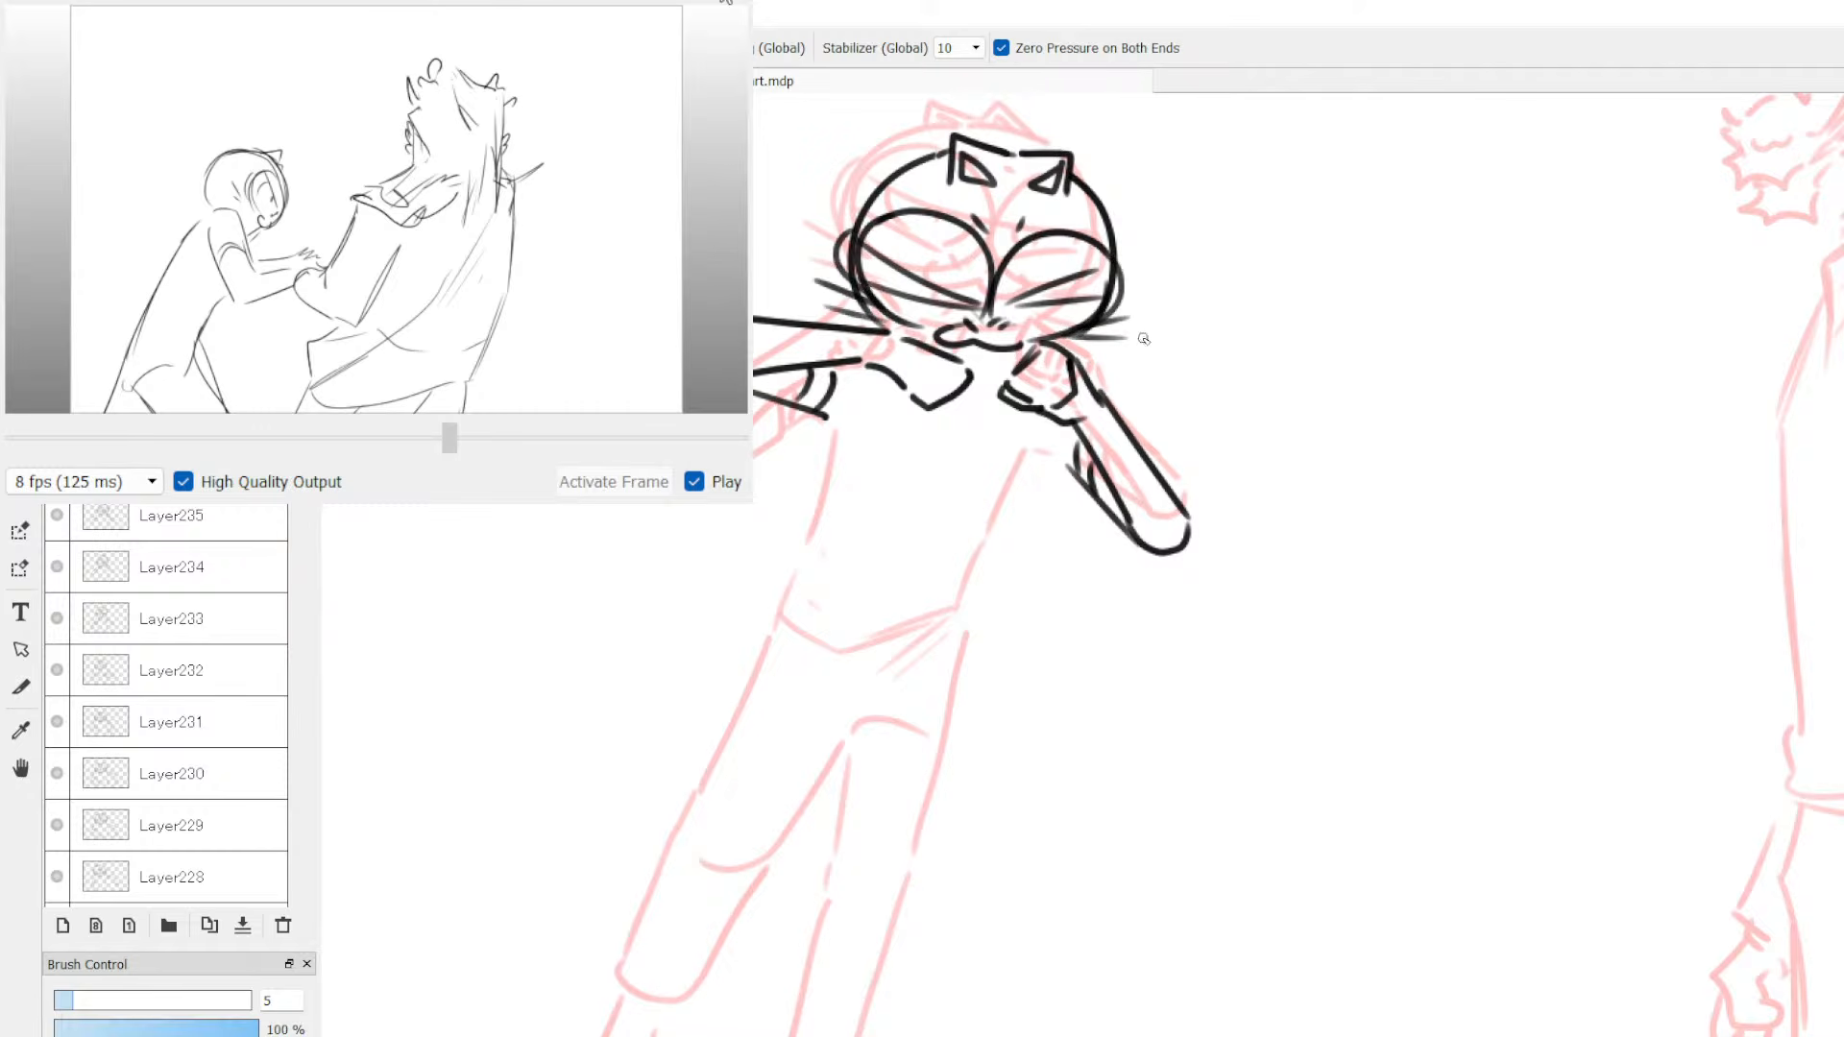
Step: Draw the cat's neckline, both sides of the shirt and its curved hem, lower than in the previous frame
{"action": "left_click_drag", "start_coordinate": [976, 389], "coordinate": [1002, 383]}
{"action": "left_click_drag", "start_coordinate": [842, 432], "coordinate": [820, 533]}
{"action": "left_click_drag", "start_coordinate": [1035, 461], "coordinate": [941, 671]}
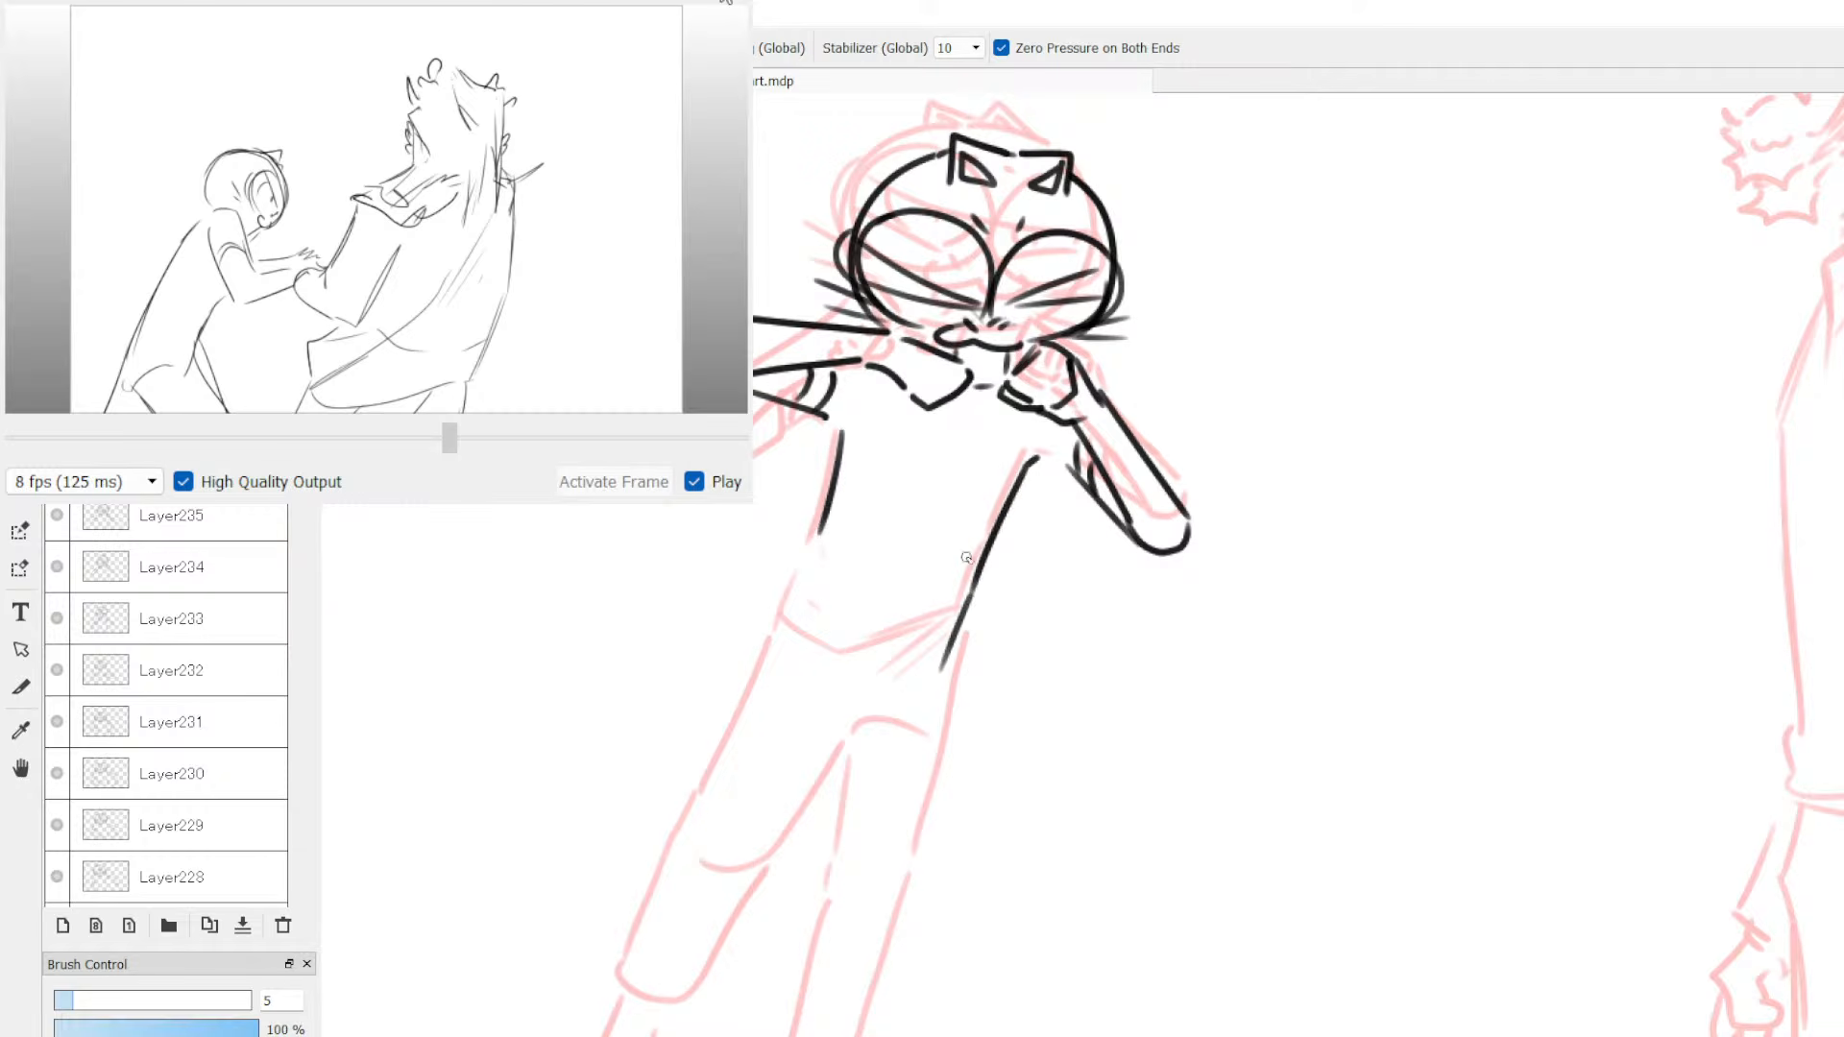
{"action": "left_click_drag", "start_coordinate": [819, 538], "coordinate": [768, 632]}
{"action": "mouse_move", "coordinate": [773, 622]}
{"action": "left_mouse_down"}
{"action": "mouse_move", "coordinate": [785, 655]}
{"action": "mouse_move", "coordinate": [932, 680]}
{"action": "mouse_move", "coordinate": [857, 716]}
{"action": "left_mouse_up"}
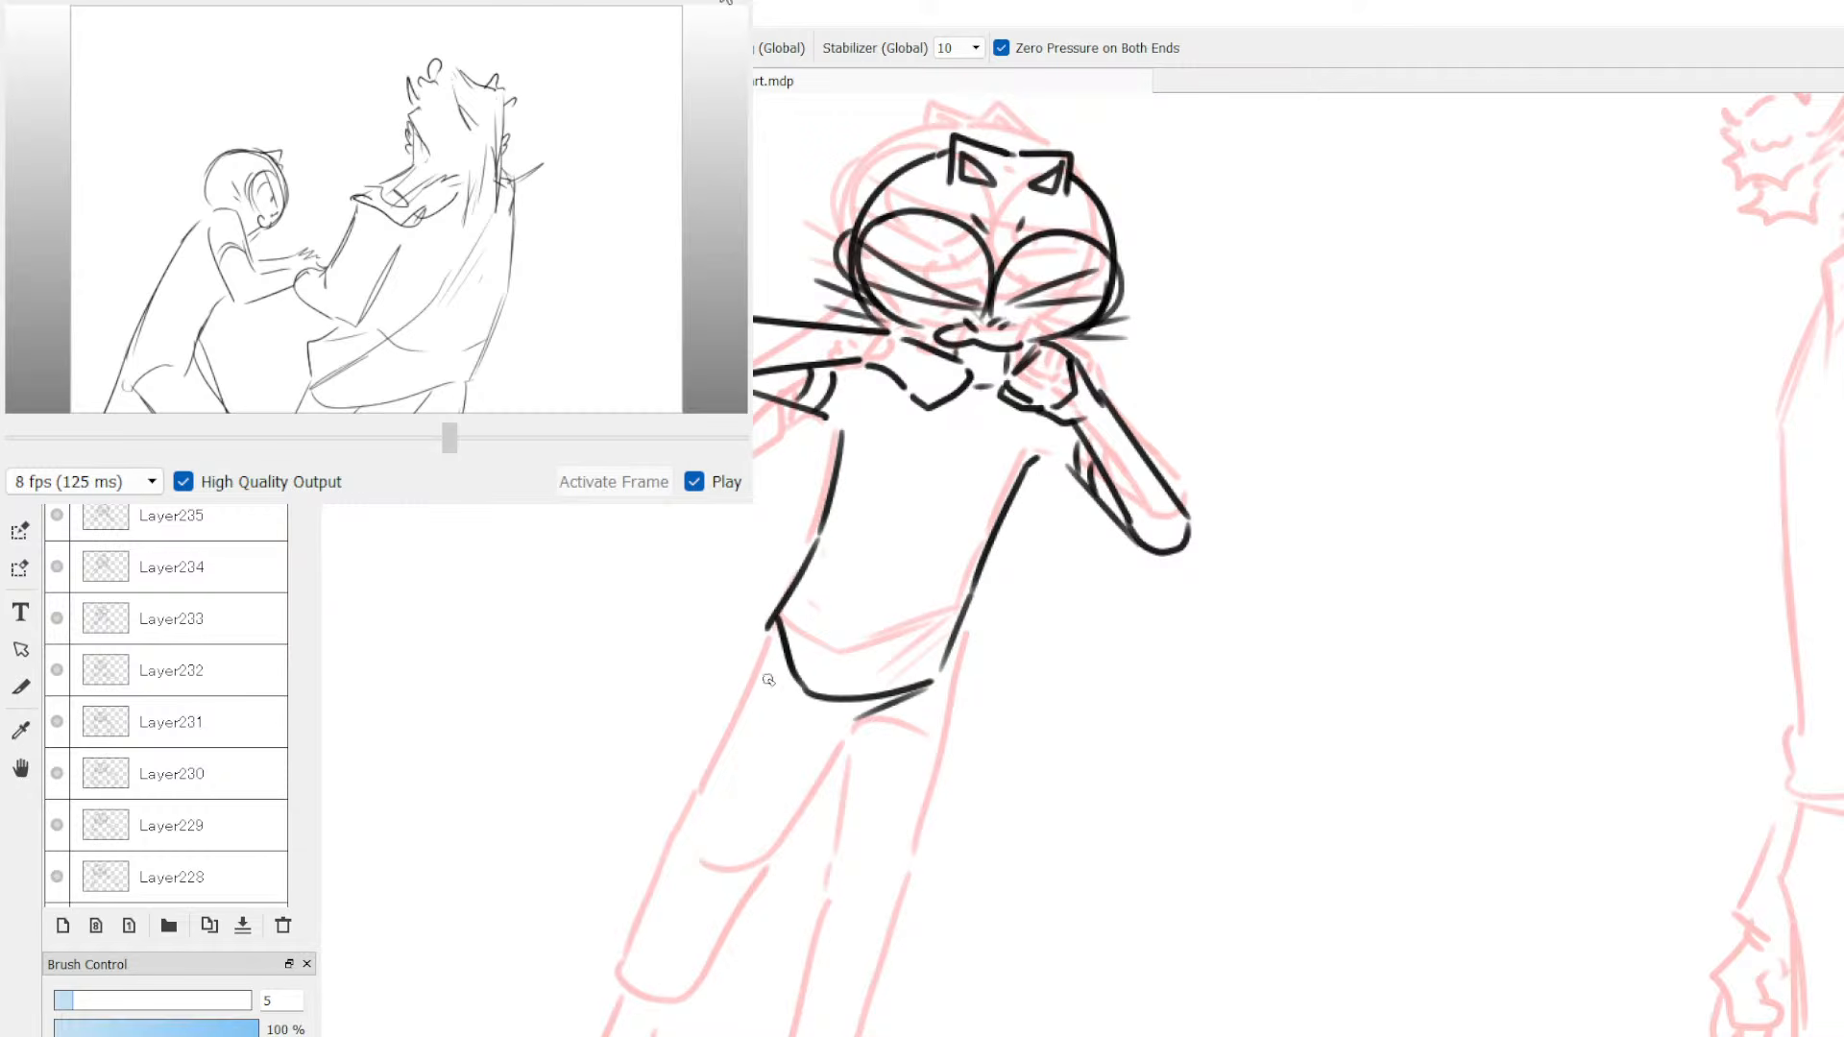
Step: Draw both of the cat's thighs below the shirt hem, rounding off the knee on the viewer's left
{"action": "left_click_drag", "start_coordinate": [764, 635], "coordinate": [666, 846]}
{"action": "mouse_move", "coordinate": [668, 863]}
{"action": "left_mouse_down"}
{"action": "mouse_move", "coordinate": [706, 879]}
{"action": "mouse_move", "coordinate": [845, 740]}
{"action": "mouse_move", "coordinate": [874, 847]}
{"action": "left_mouse_up"}
{"action": "left_click_drag", "start_coordinate": [946, 672], "coordinate": [973, 917]}
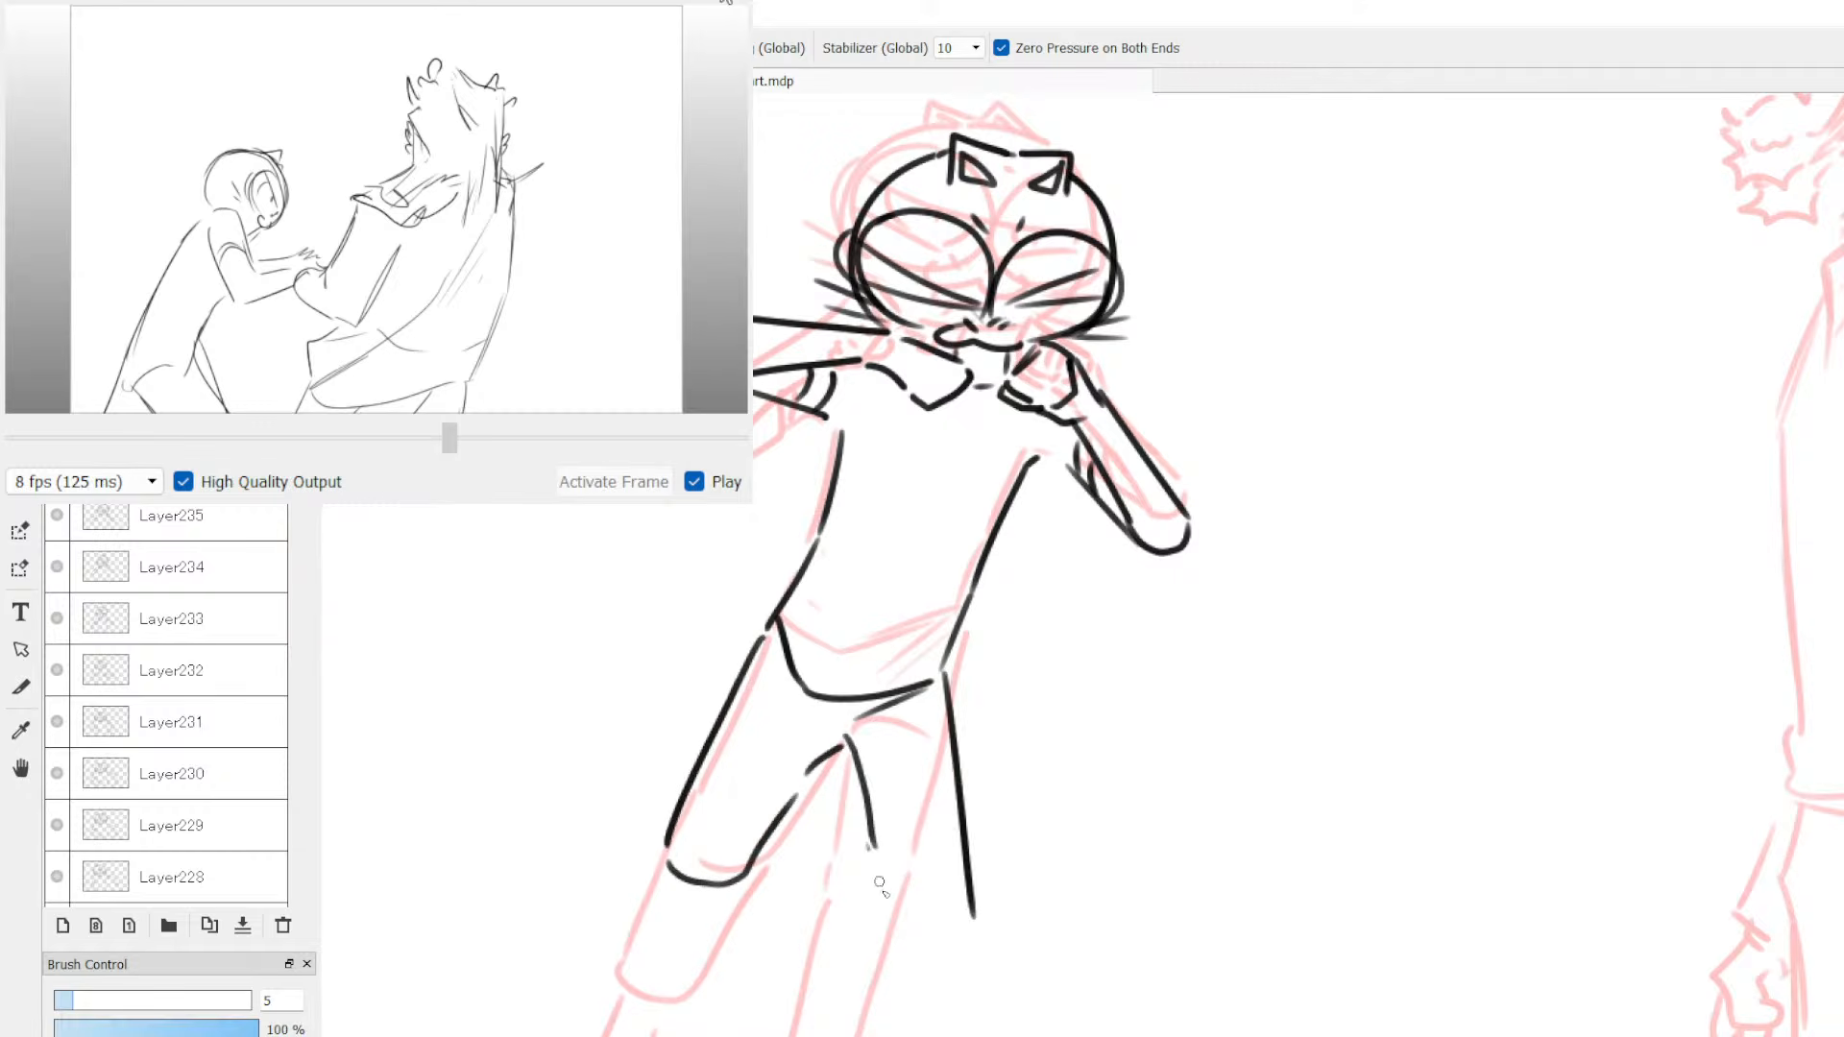
Step: Draw the lower leg, cuff and pointed foot on the viewer's right, and the shin on the viewer's left
{"action": "scroll", "coordinate": [883, 884], "scroll_direction": "down", "scroll_amount": 5}
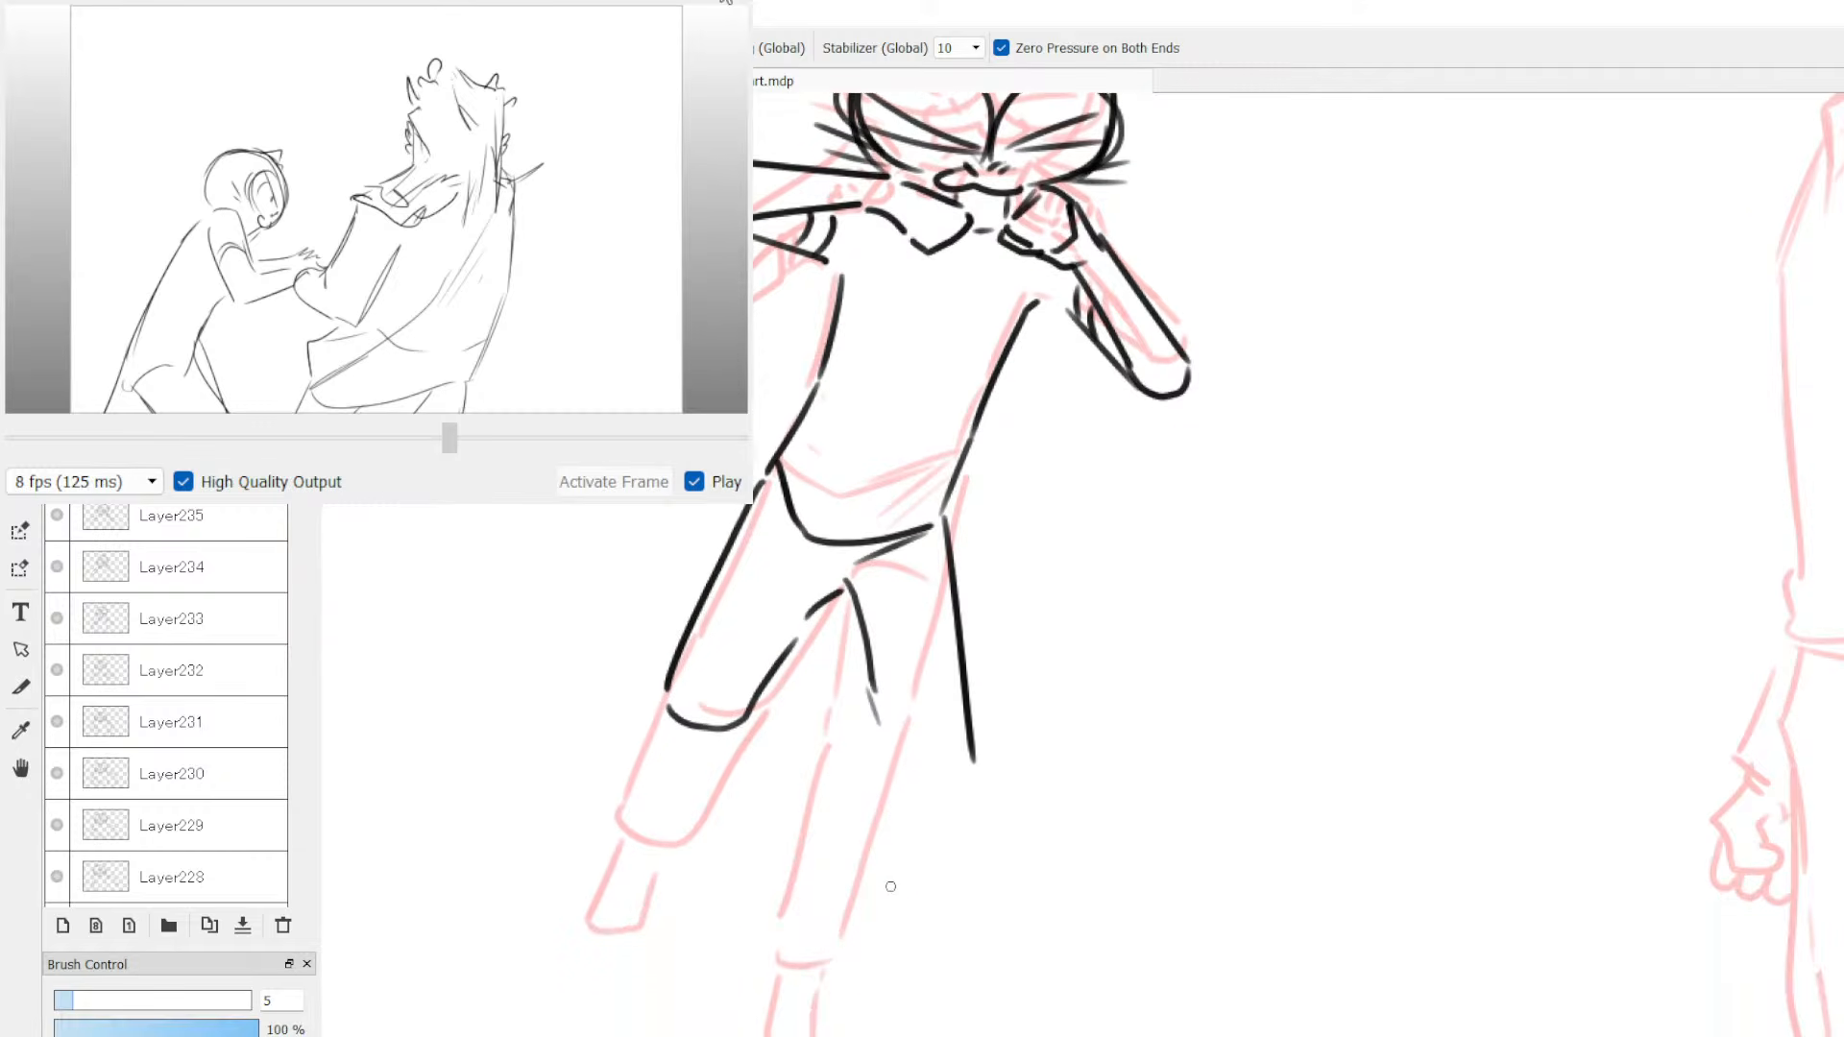
{"action": "scroll", "coordinate": [890, 887], "scroll_direction": "down", "scroll_amount": 2}
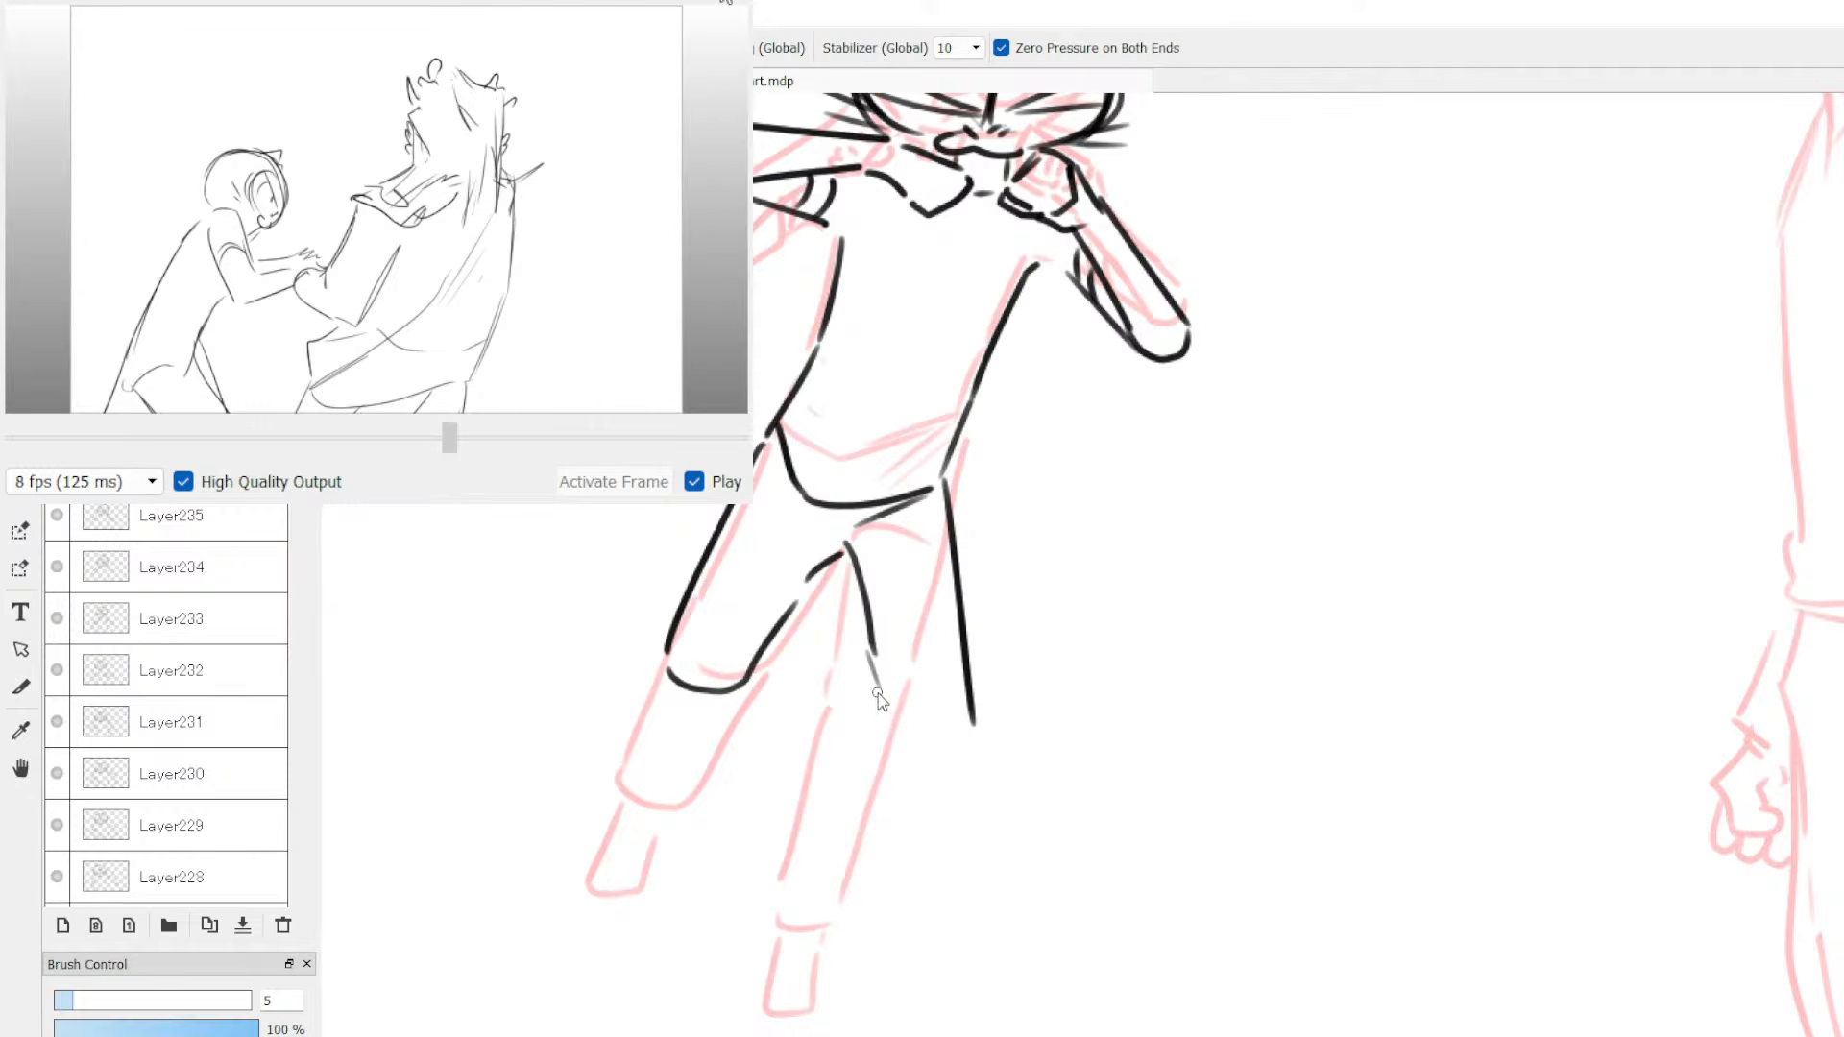
{"action": "mouse_move", "coordinate": [878, 694]}
{"action": "left_mouse_down"}
{"action": "mouse_move", "coordinate": [834, 856]}
{"action": "mouse_move", "coordinate": [865, 908]}
{"action": "mouse_move", "coordinate": [891, 902]}
{"action": "mouse_move", "coordinate": [968, 727]}
{"action": "left_mouse_up"}
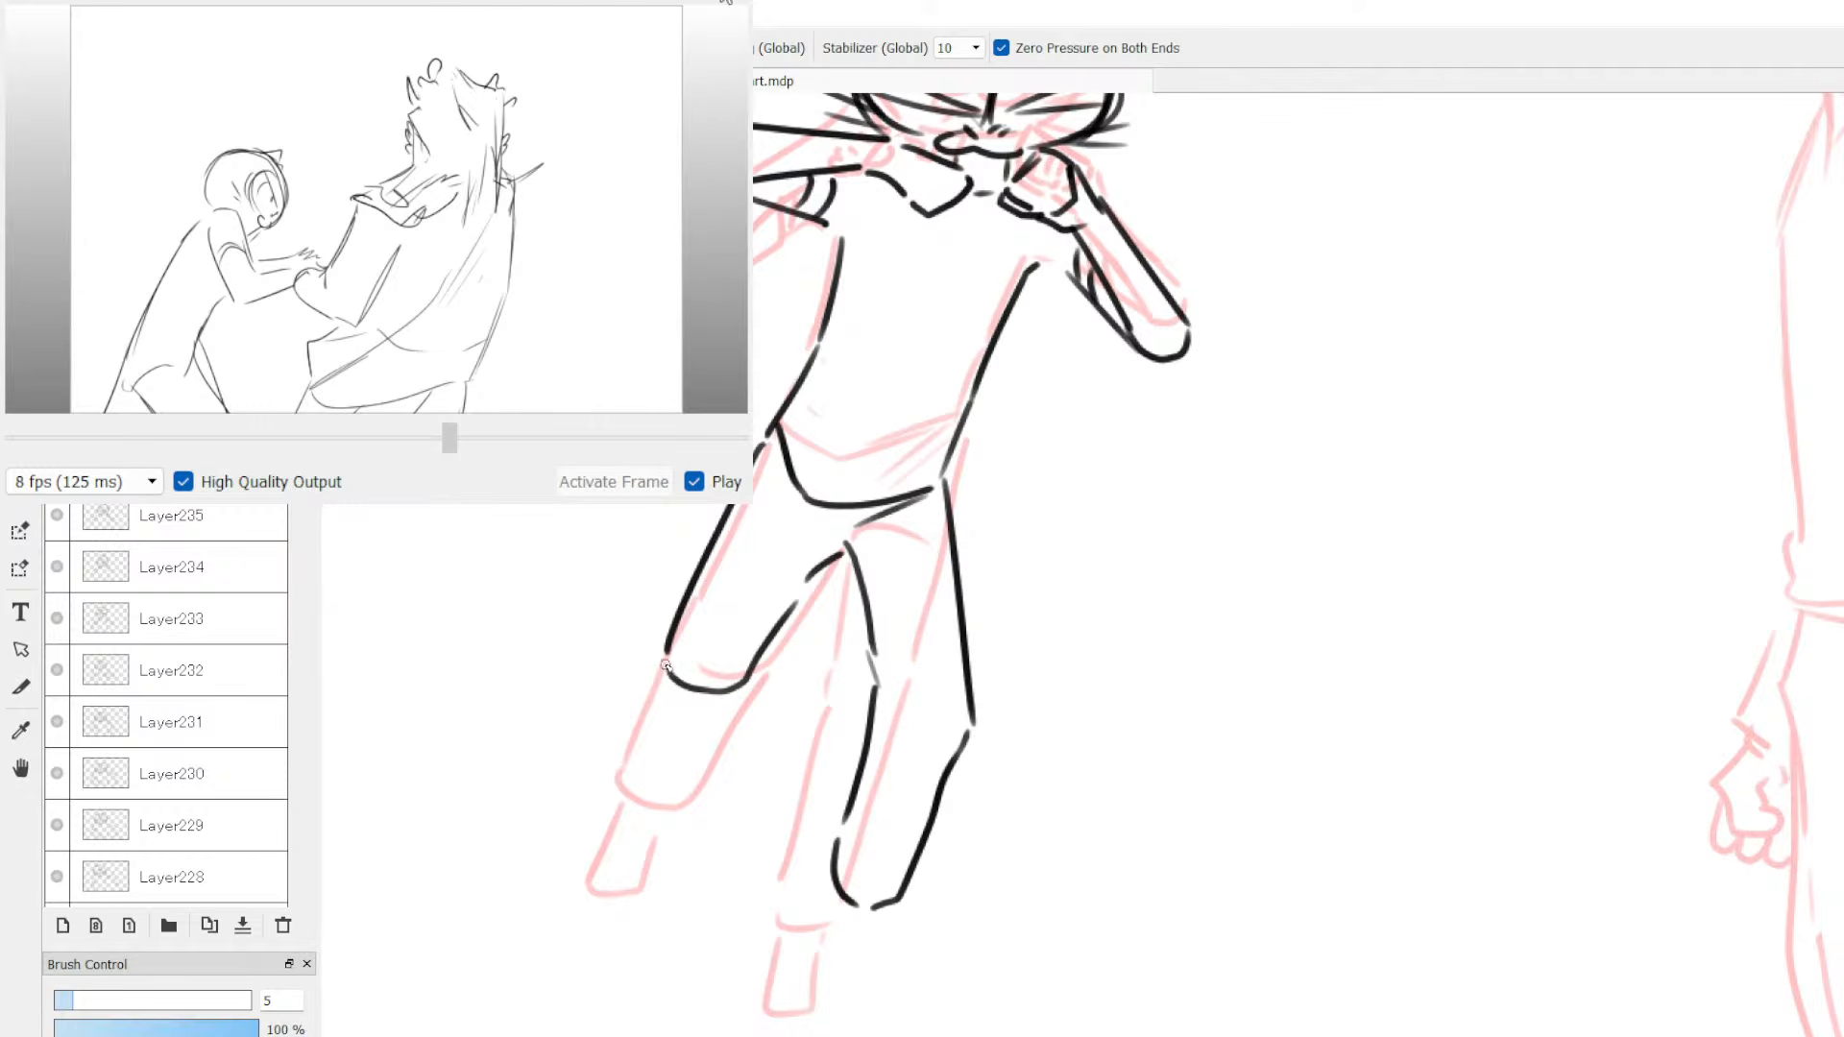
{"action": "mouse_move", "coordinate": [666, 663]}
{"action": "left_mouse_down"}
{"action": "mouse_move", "coordinate": [646, 759]}
{"action": "mouse_move", "coordinate": [694, 786]}
{"action": "mouse_move", "coordinate": [764, 648]}
{"action": "left_mouse_up"}
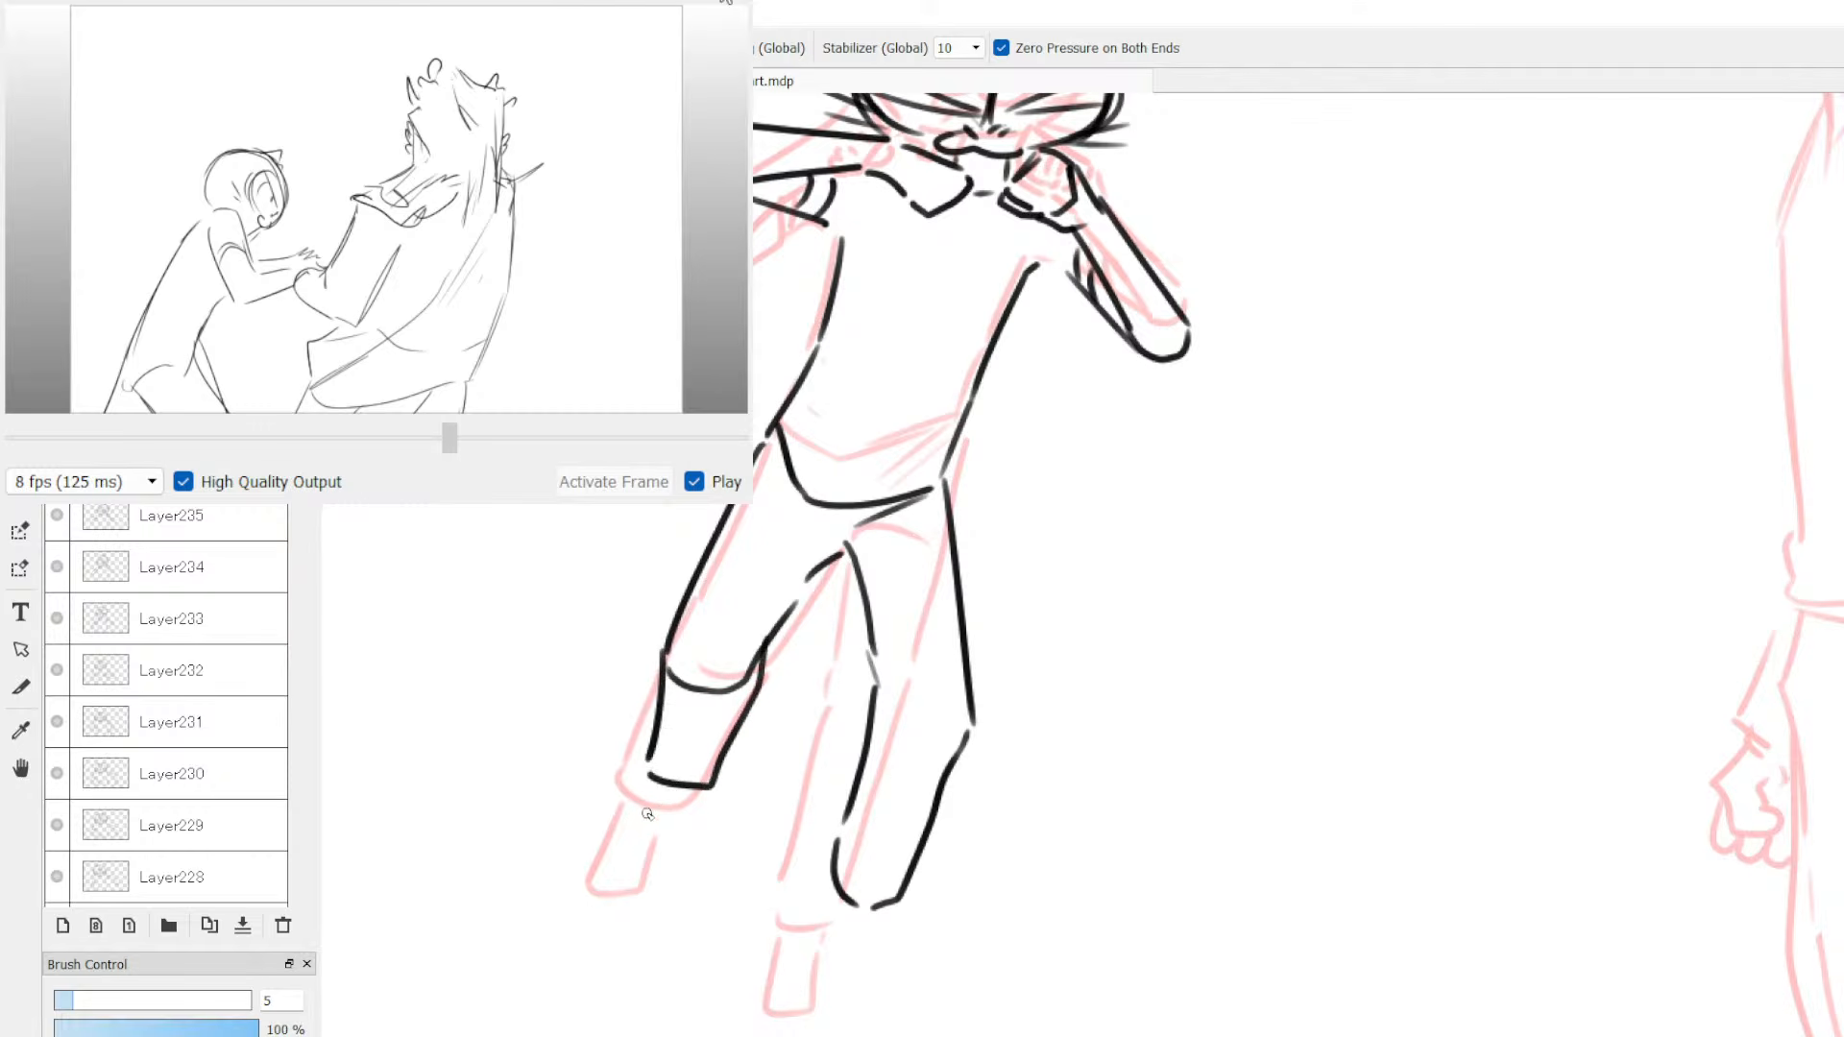
{"action": "mouse_move", "coordinate": [836, 881]}
{"action": "left_mouse_down"}
{"action": "mouse_move", "coordinate": [807, 944]}
{"action": "mouse_move", "coordinate": [858, 968]}
{"action": "mouse_move", "coordinate": [833, 1009]}
{"action": "mouse_move", "coordinate": [864, 973]}
{"action": "left_mouse_up"}
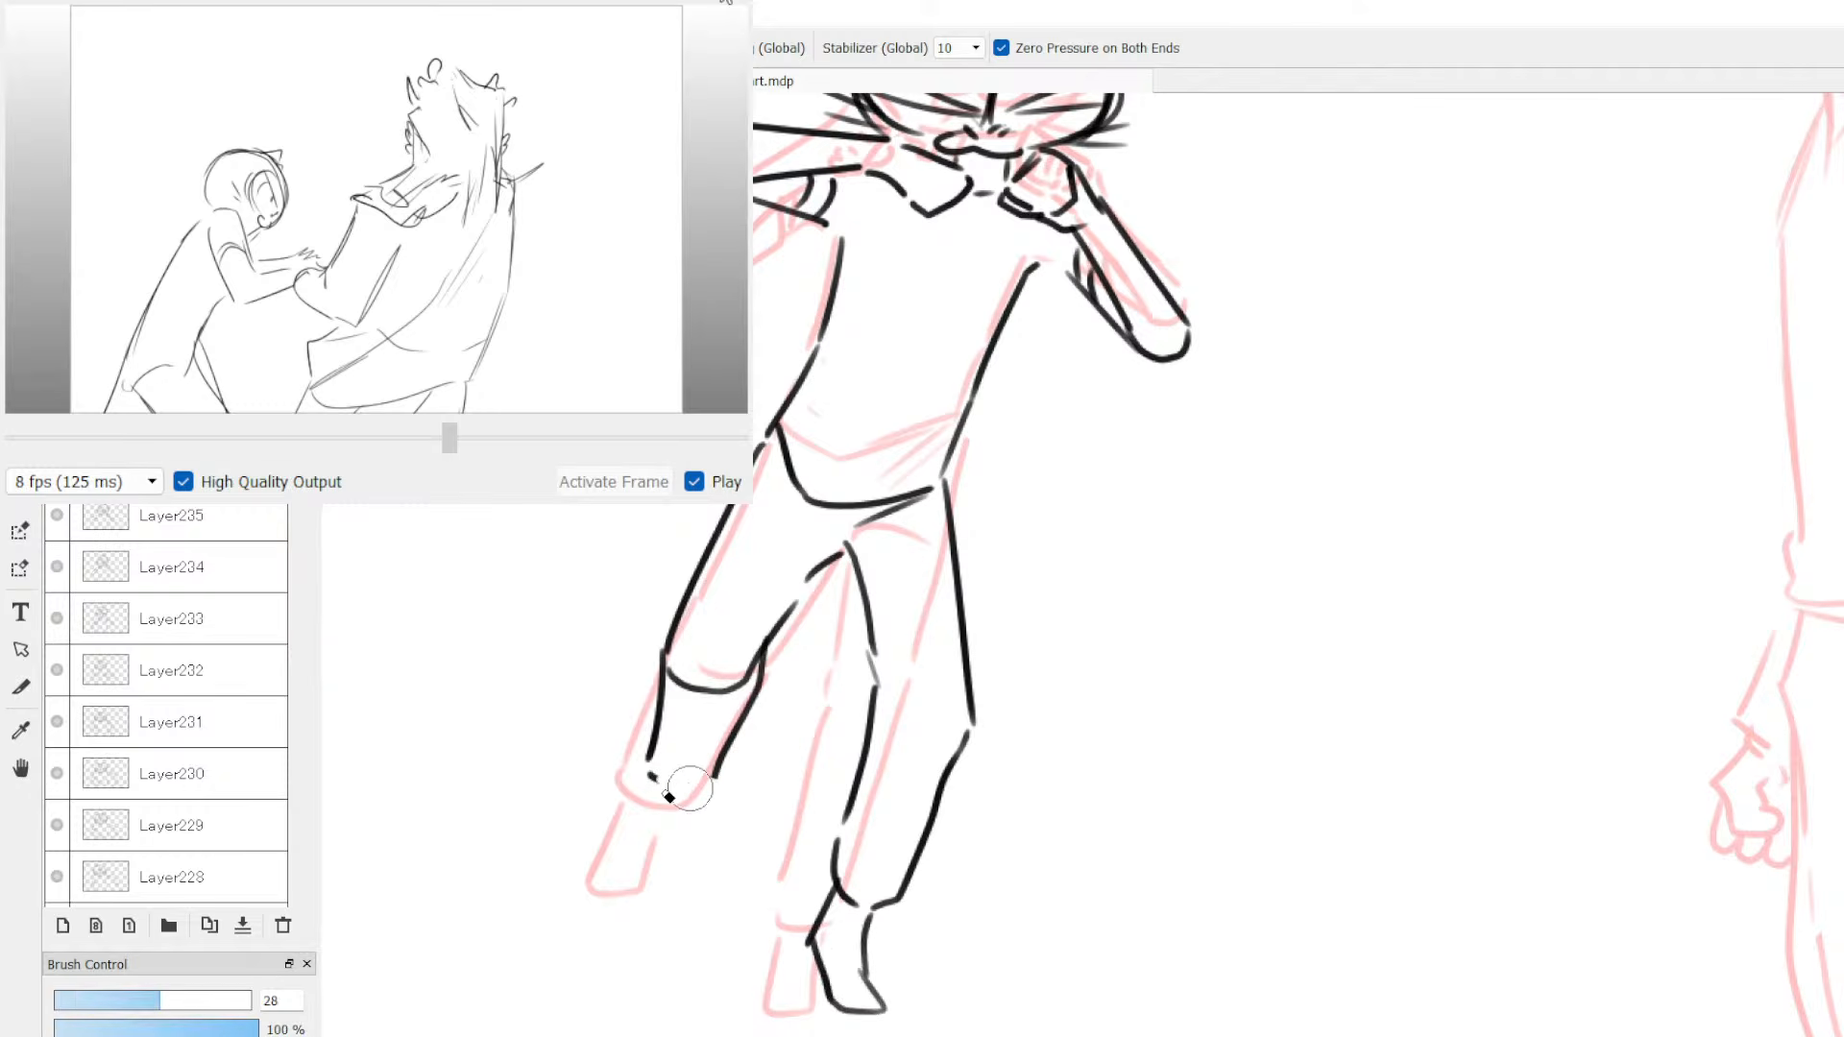
Step: Erase the trouser hem on the viewer's left, redraw it lower as a rounded cuff, and add the foot beneath
{"action": "key", "text": "ctrl+z"}
{"action": "left_click", "coordinate": [712, 795]}
{"action": "left_click", "coordinate": [648, 779]}
{"action": "key", "text": "b"}
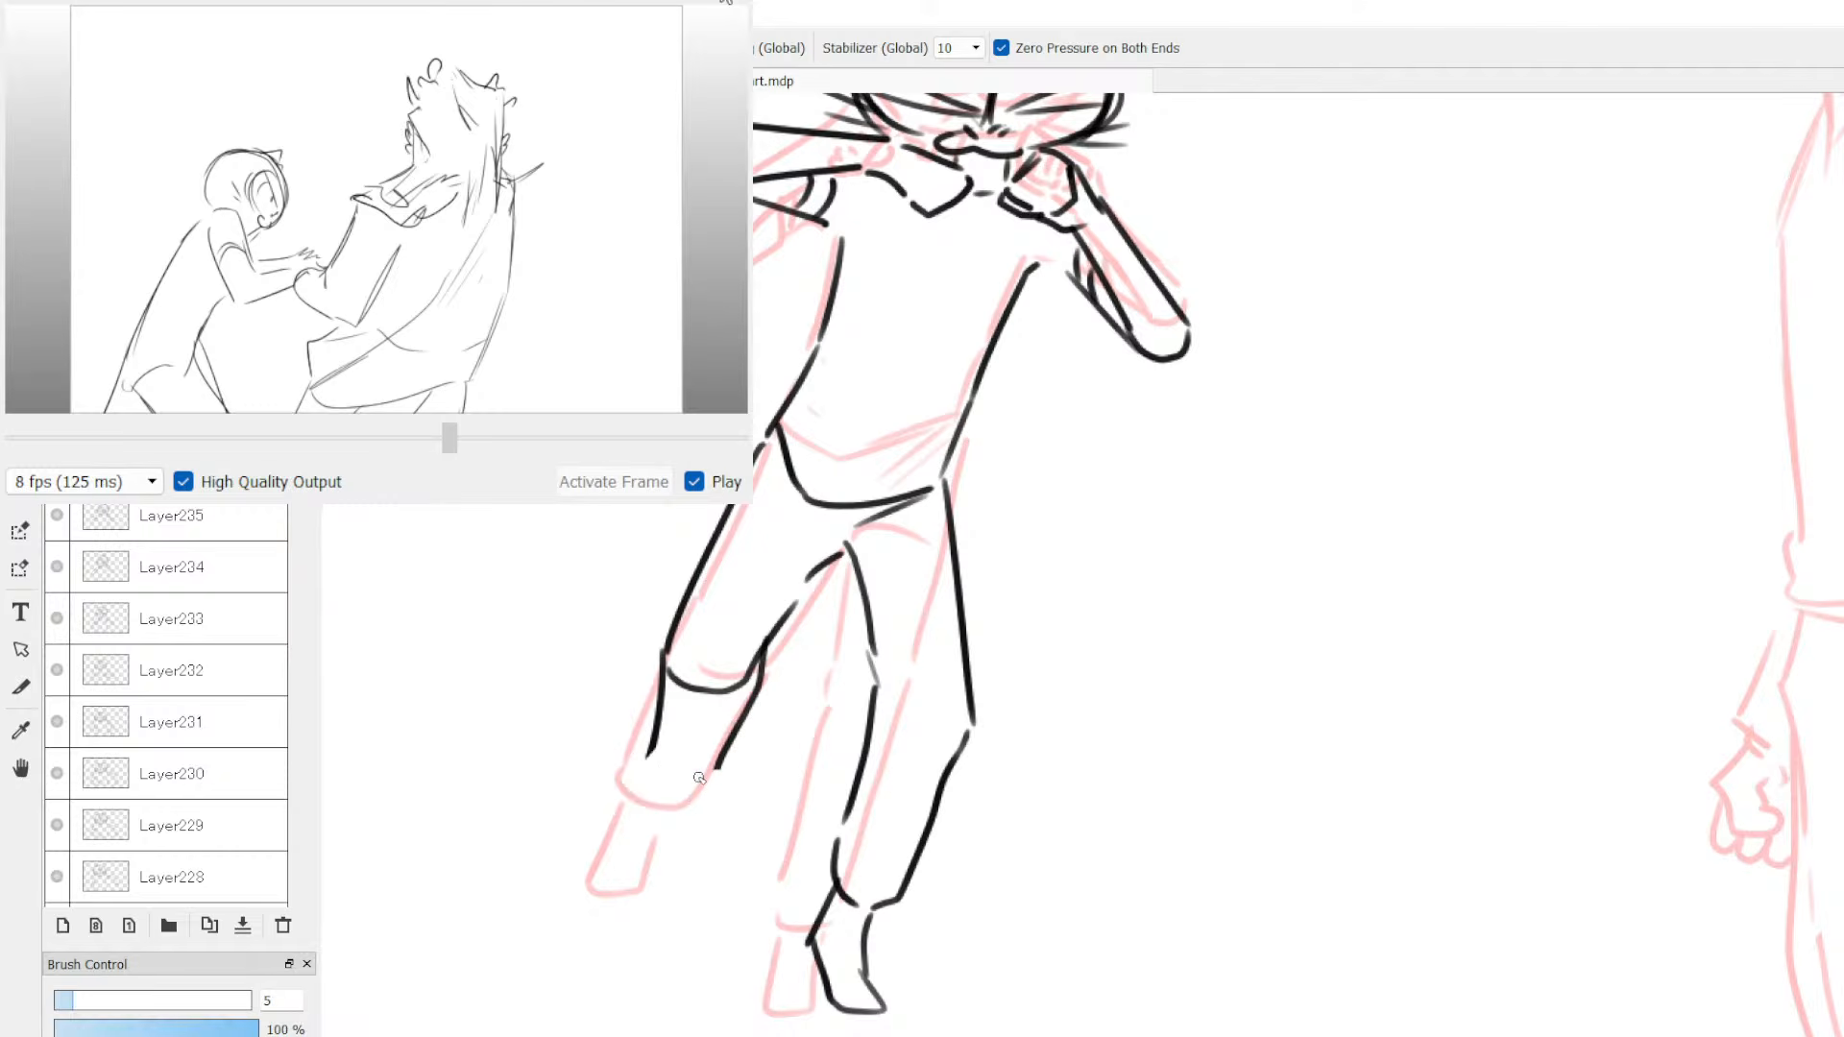
{"action": "mouse_move", "coordinate": [651, 769]}
{"action": "left_mouse_down"}
{"action": "mouse_move", "coordinate": [672, 812]}
{"action": "mouse_move", "coordinate": [716, 769]}
{"action": "left_mouse_up"}
{"action": "mouse_move", "coordinate": [656, 806]}
{"action": "left_mouse_down"}
{"action": "mouse_move", "coordinate": [642, 863]}
{"action": "mouse_move", "coordinate": [663, 881]}
{"action": "mouse_move", "coordinate": [690, 868]}
{"action": "mouse_move", "coordinate": [653, 887]}
{"action": "left_mouse_up"}
{"action": "key", "text": "ctrl+z"}
{"action": "mouse_move", "coordinate": [672, 886]}
{"action": "left_mouse_down"}
{"action": "mouse_move", "coordinate": [689, 819]}
{"action": "mouse_move", "coordinate": [633, 877]}
{"action": "mouse_move", "coordinate": [666, 883]}
{"action": "mouse_move", "coordinate": [701, 807]}
{"action": "left_mouse_up"}
{"action": "key", "text": "ctrl+z"}
{"action": "key", "text": "ctrl+z"}
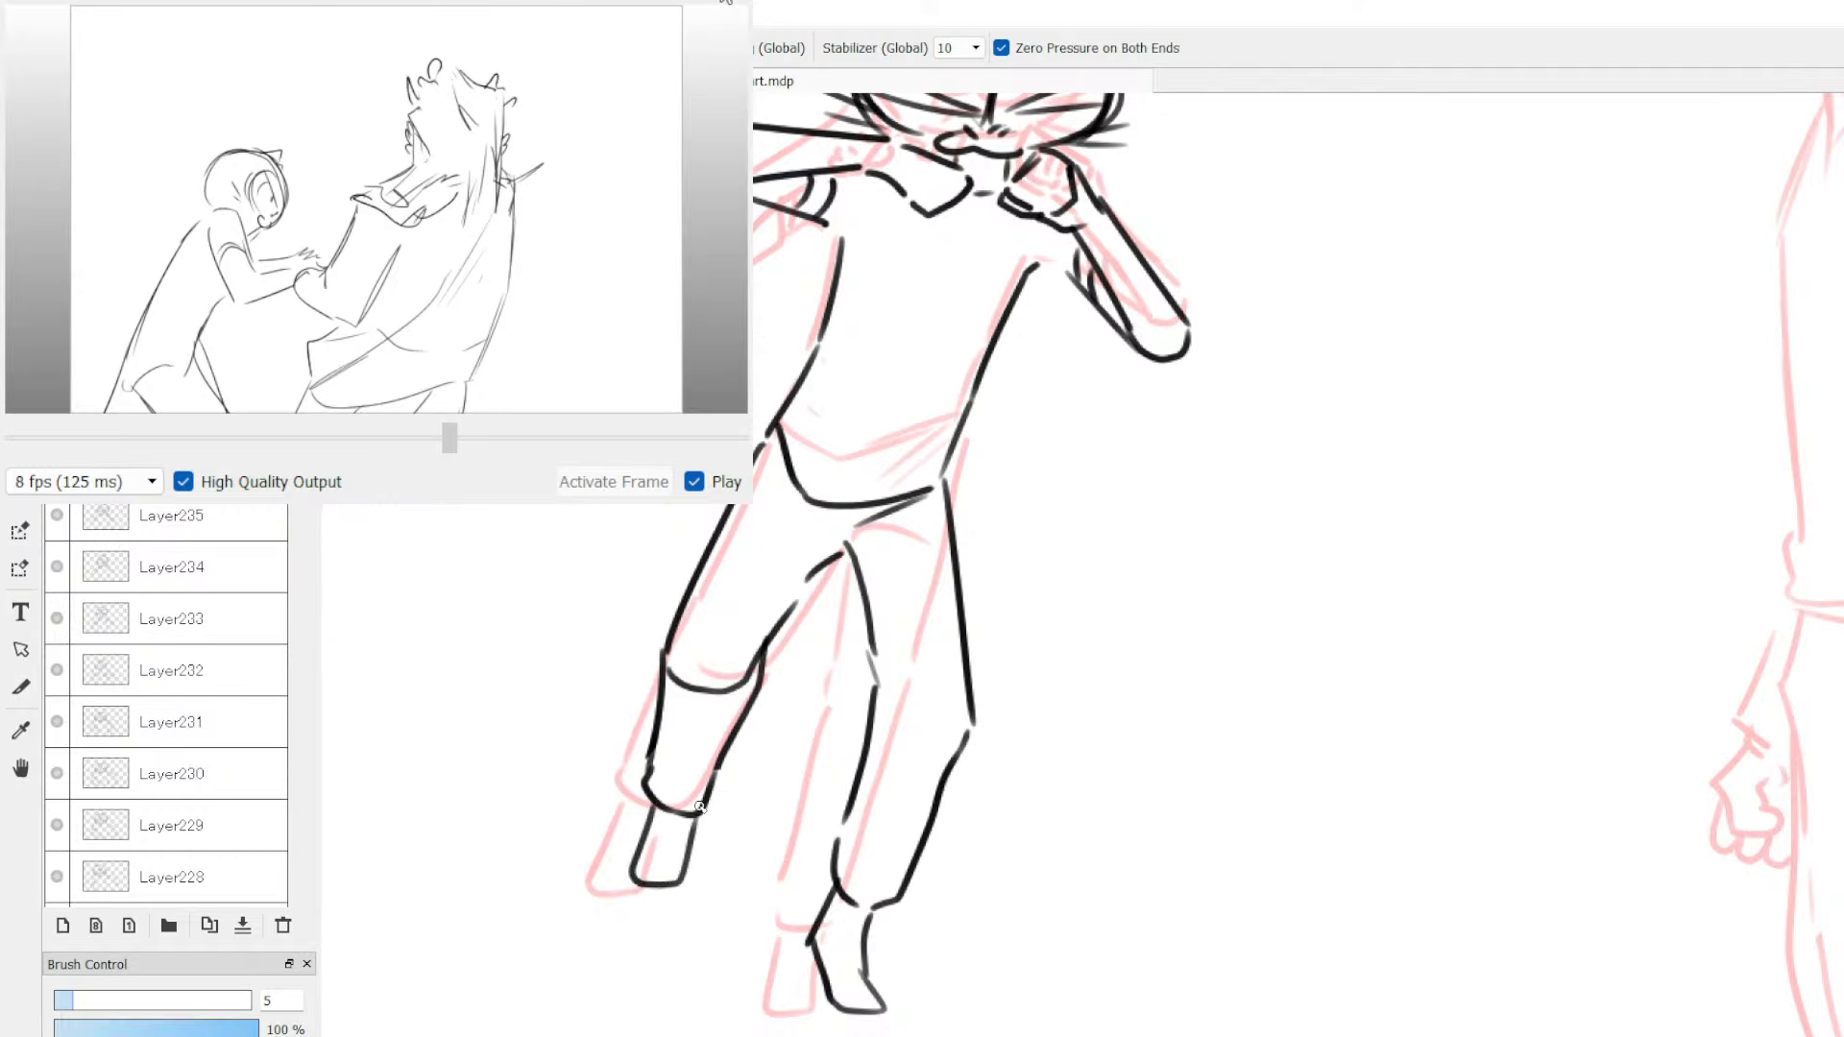
{"action": "left_click_drag", "start_coordinate": [700, 809], "coordinate": [716, 771]}
{"action": "scroll", "coordinate": [893, 567], "scroll_direction": "up", "scroll_amount": 2}
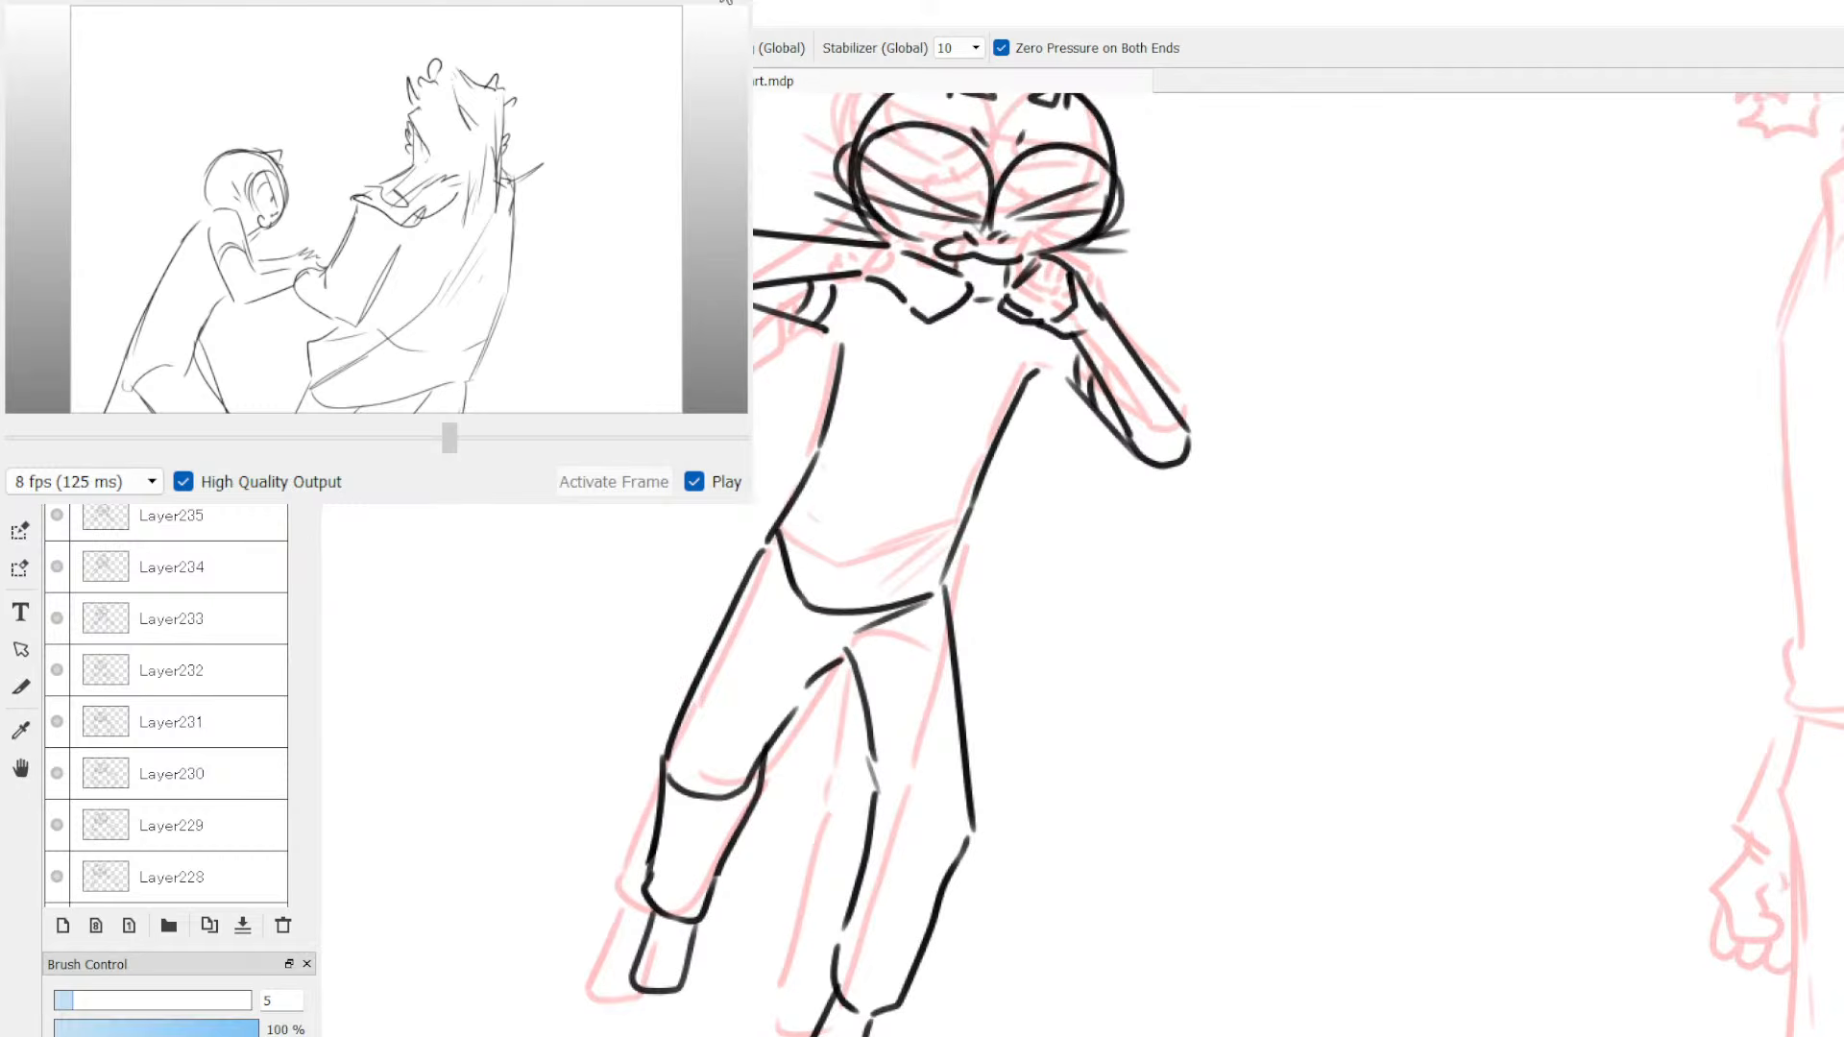
{"action": "scroll", "coordinate": [1214, 564], "scroll_direction": "up", "scroll_amount": 1}
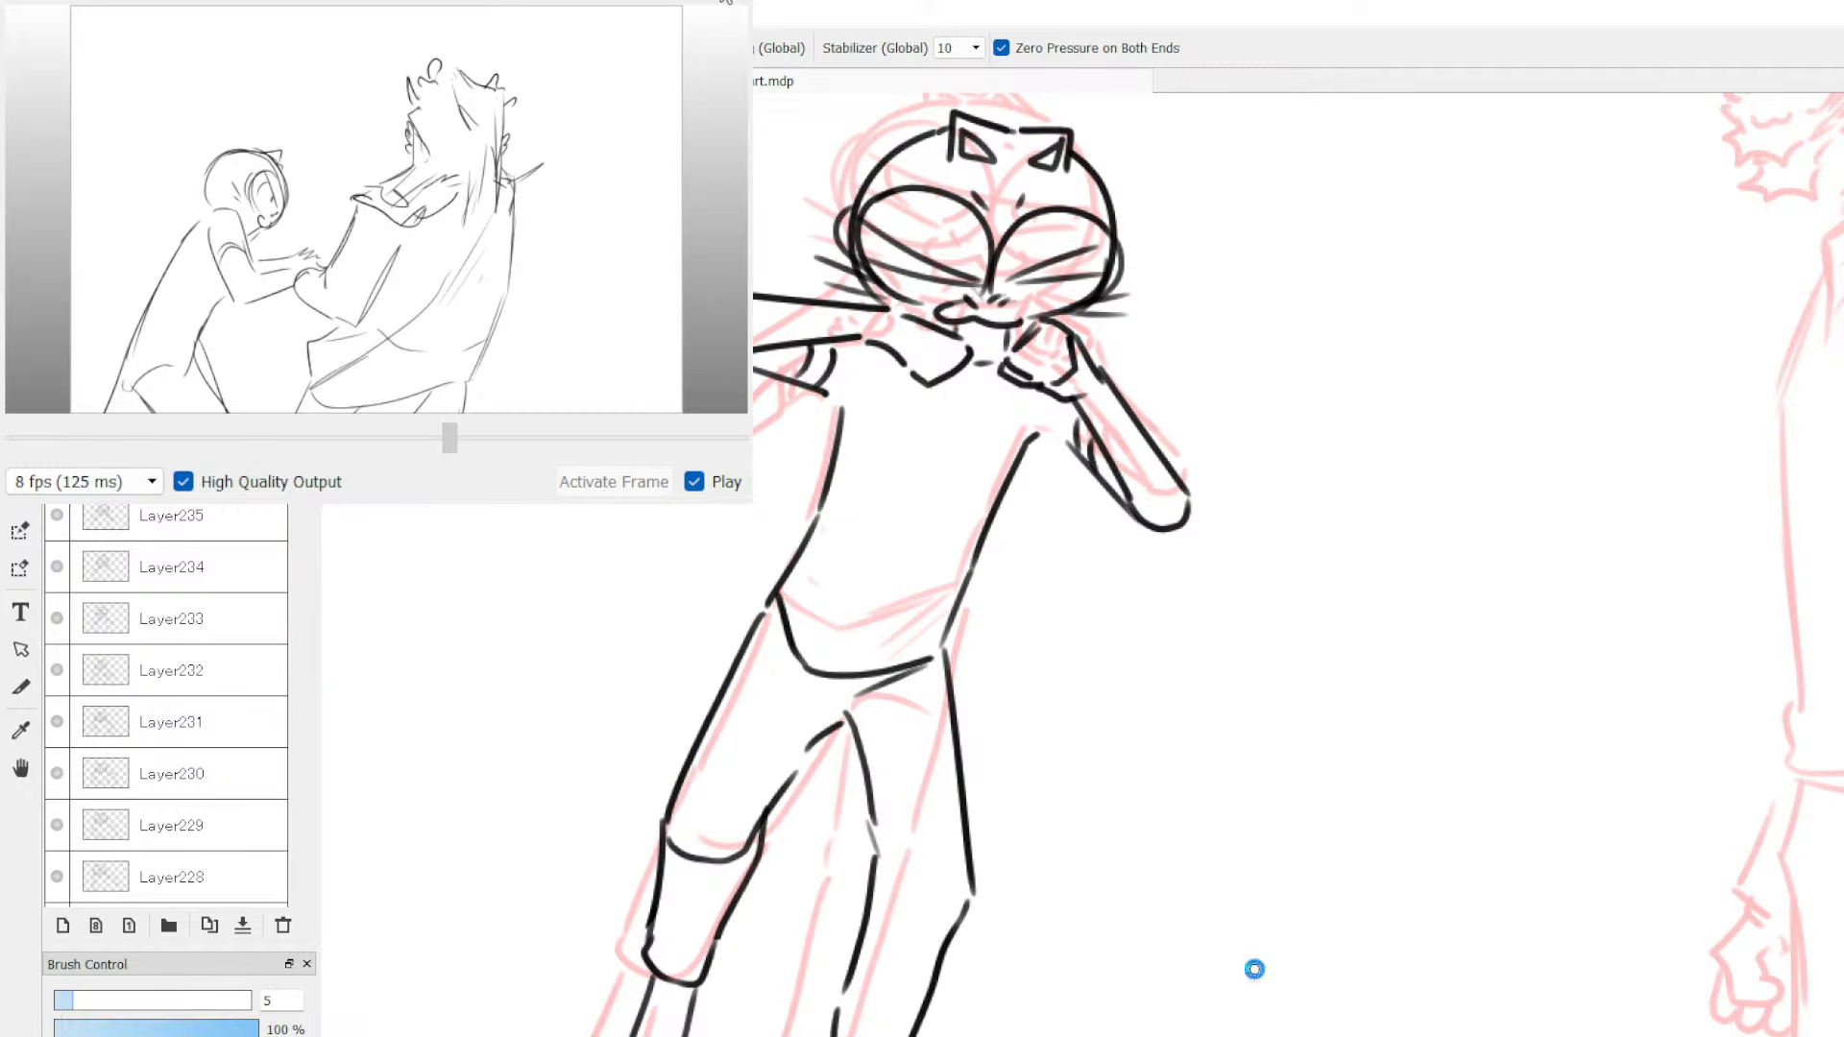
Step: Flip back and forth between the current and previous frames to compare the cat's poses
{"action": "key", "text": "ctrl+minus"}
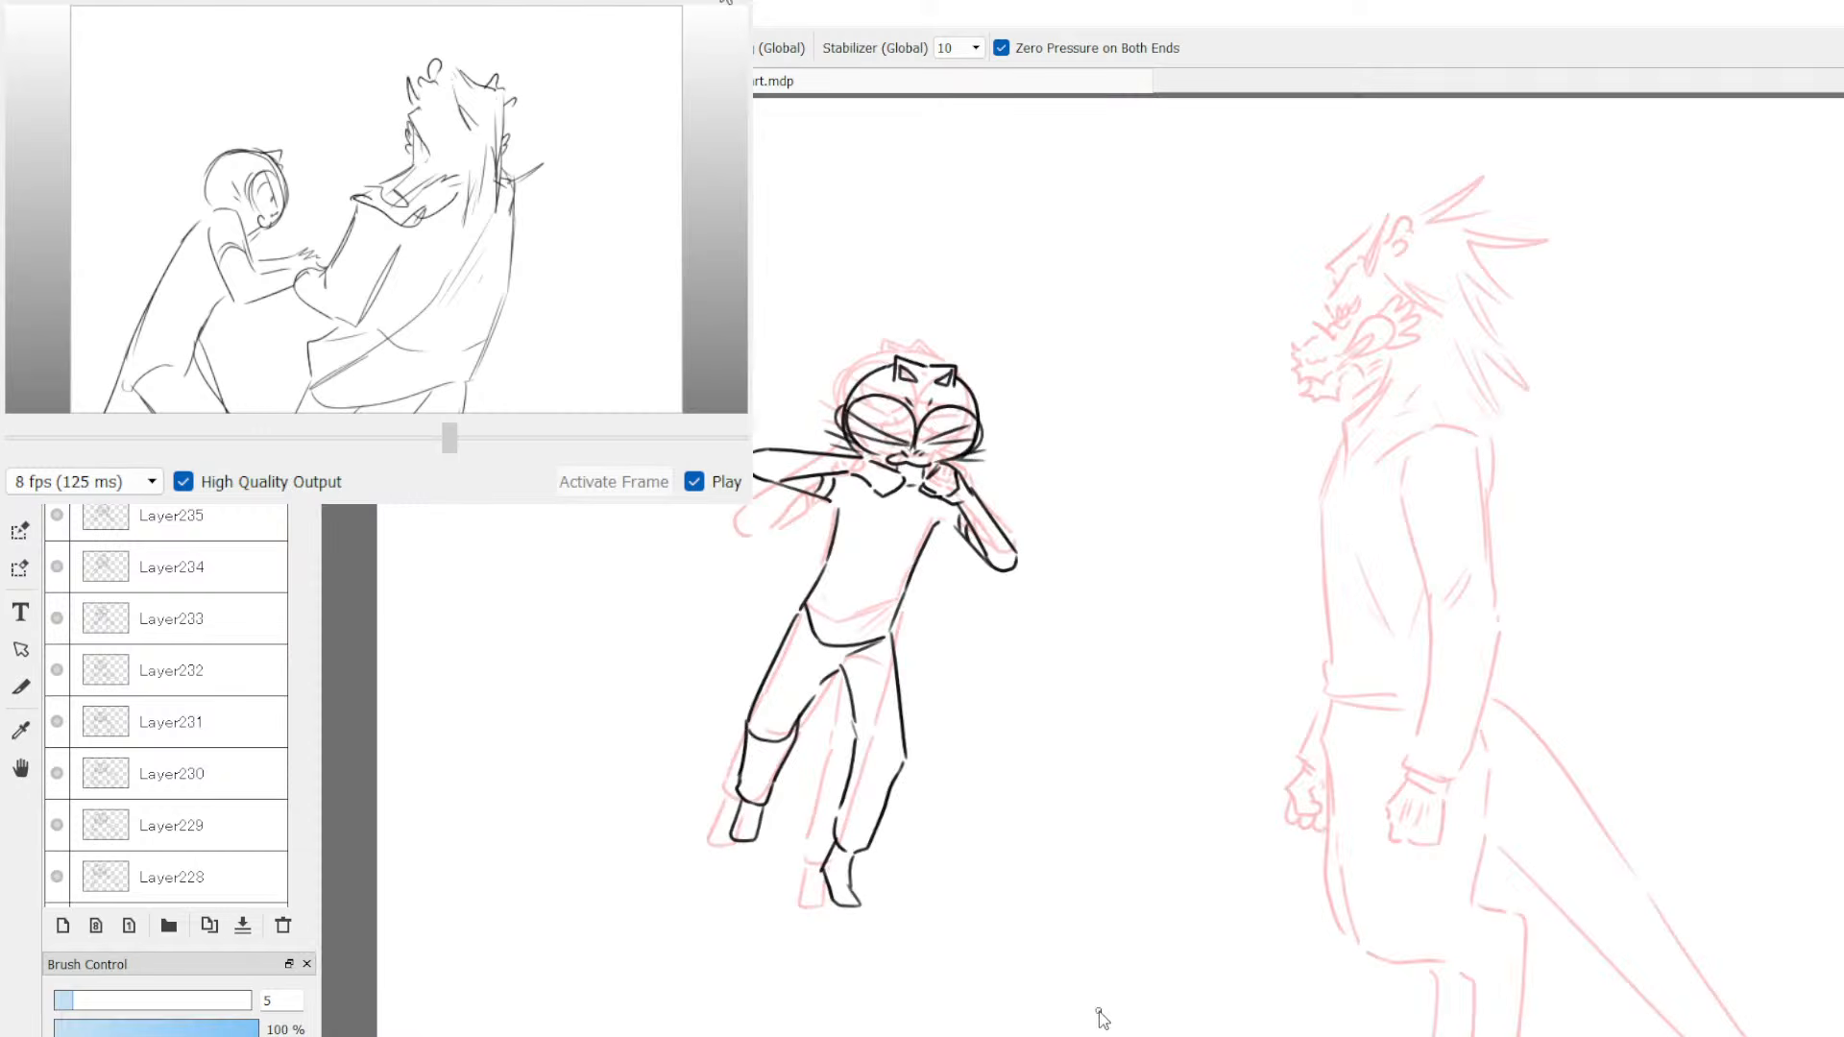
{"action": "key", "text": "Down"}
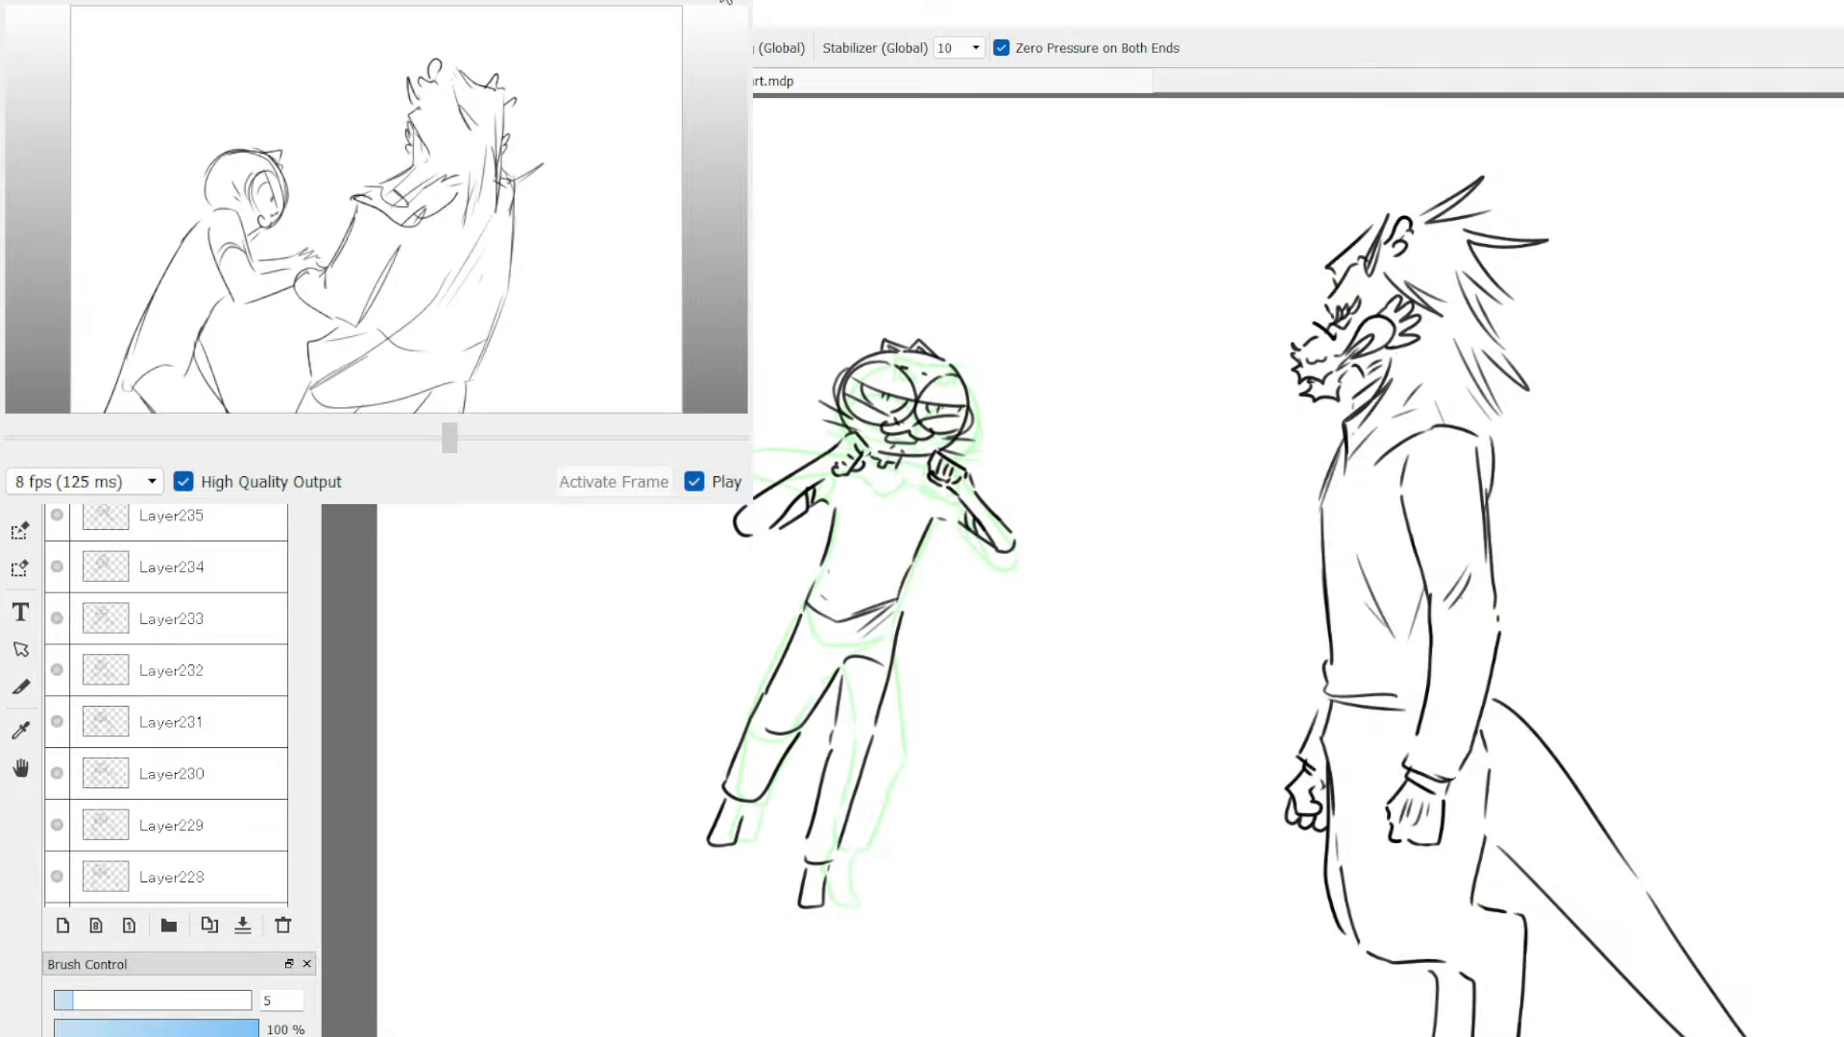
{"action": "key", "text": "Up"}
{"action": "key", "text": "Down"}
{"action": "key", "text": "Up"}
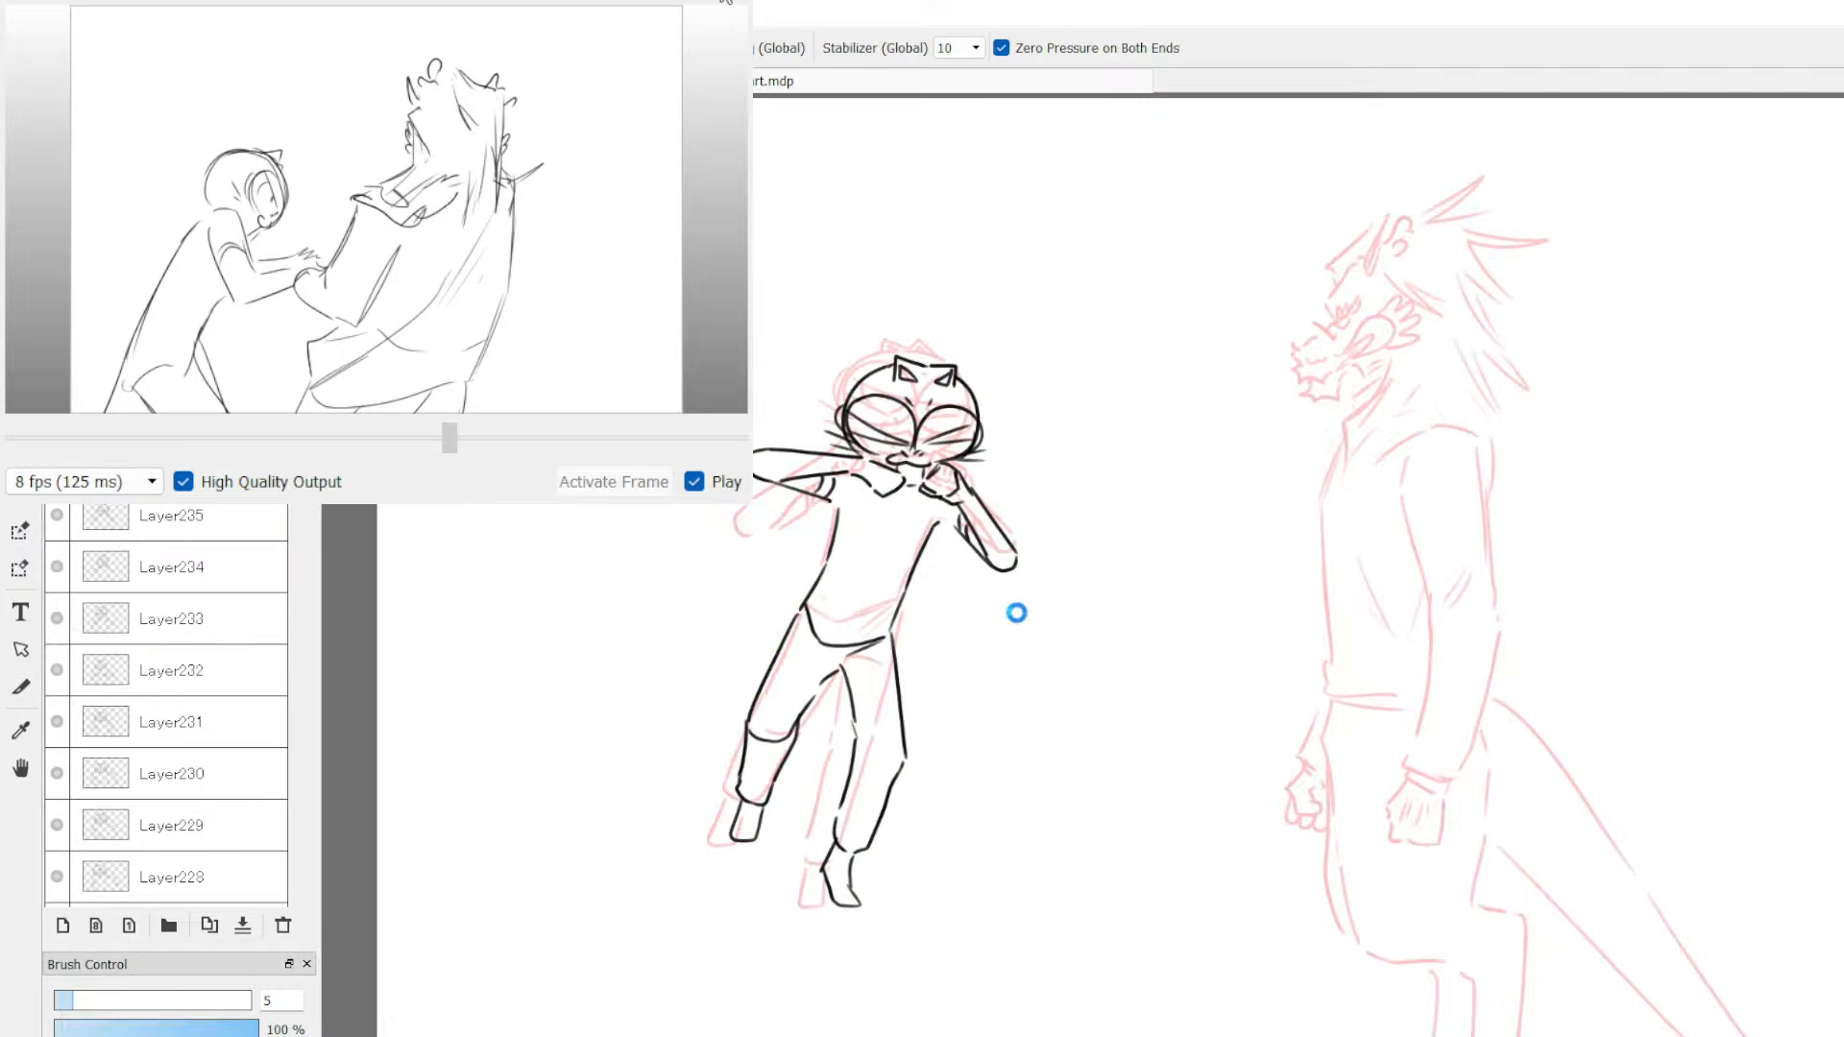
{"action": "key", "text": "Down"}
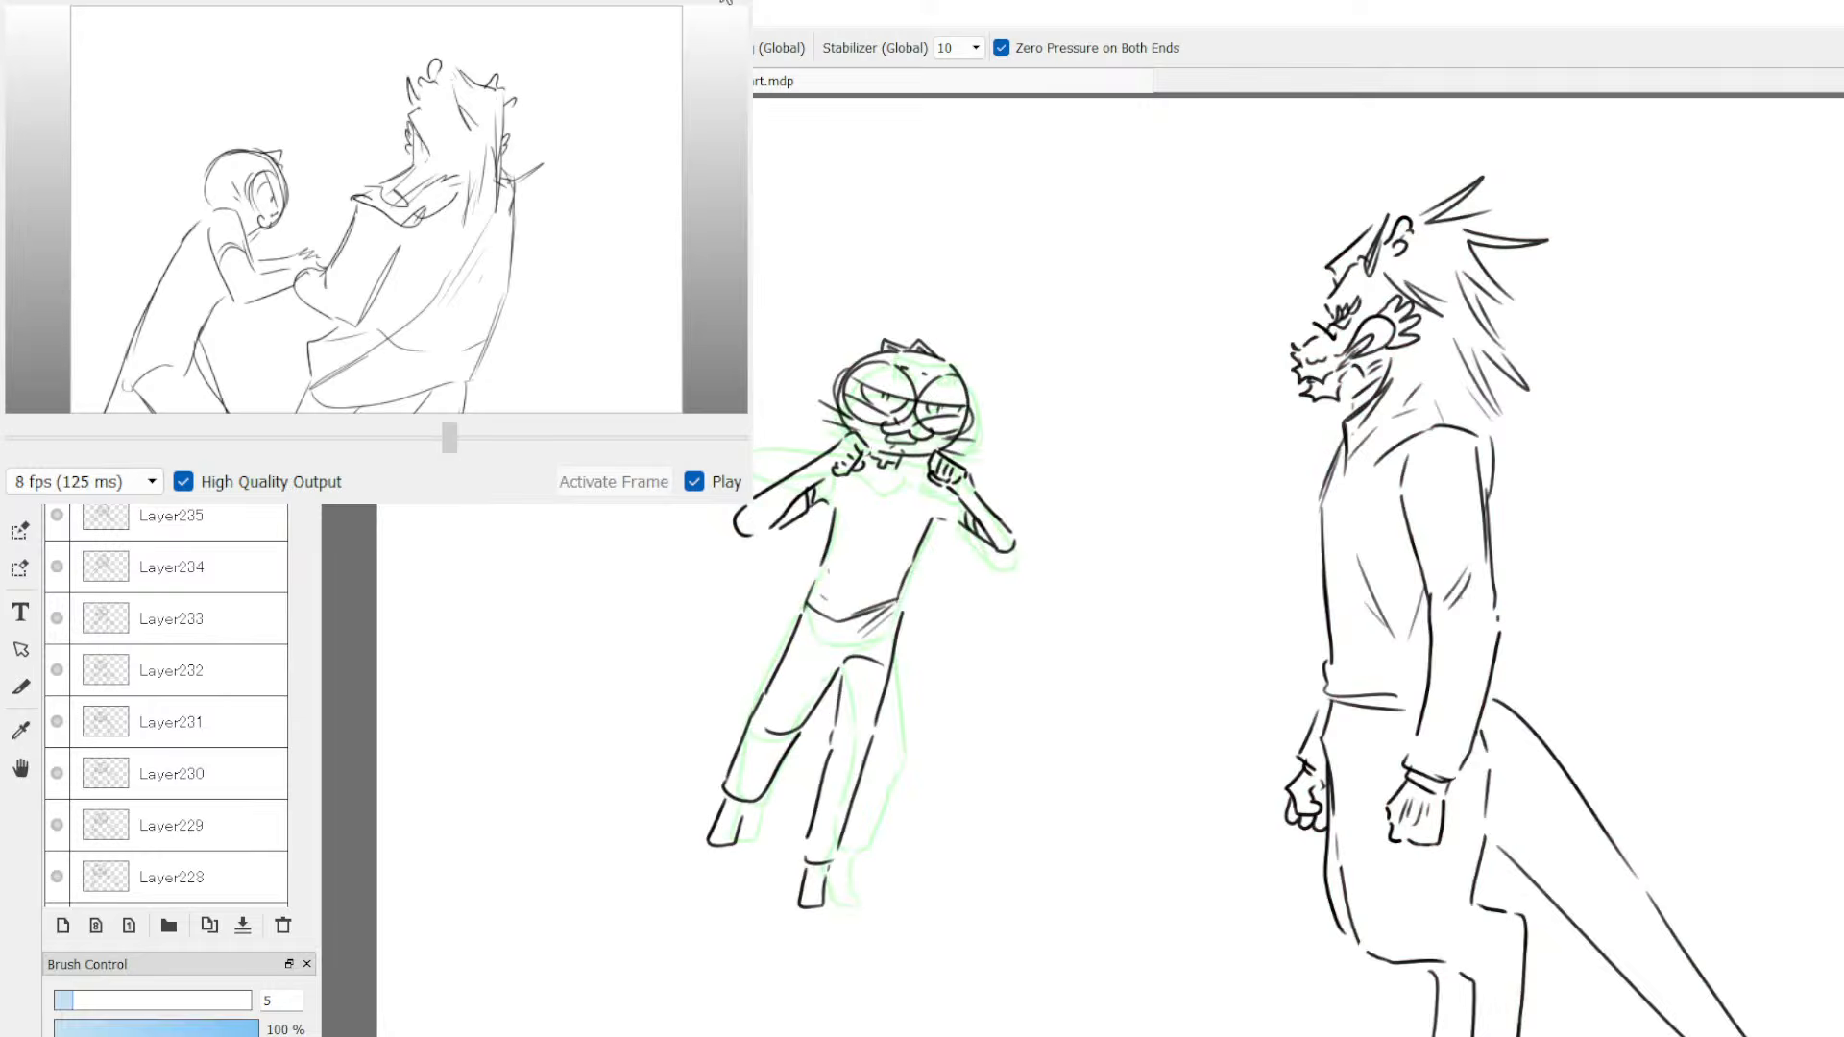
{"action": "key", "text": "Up"}
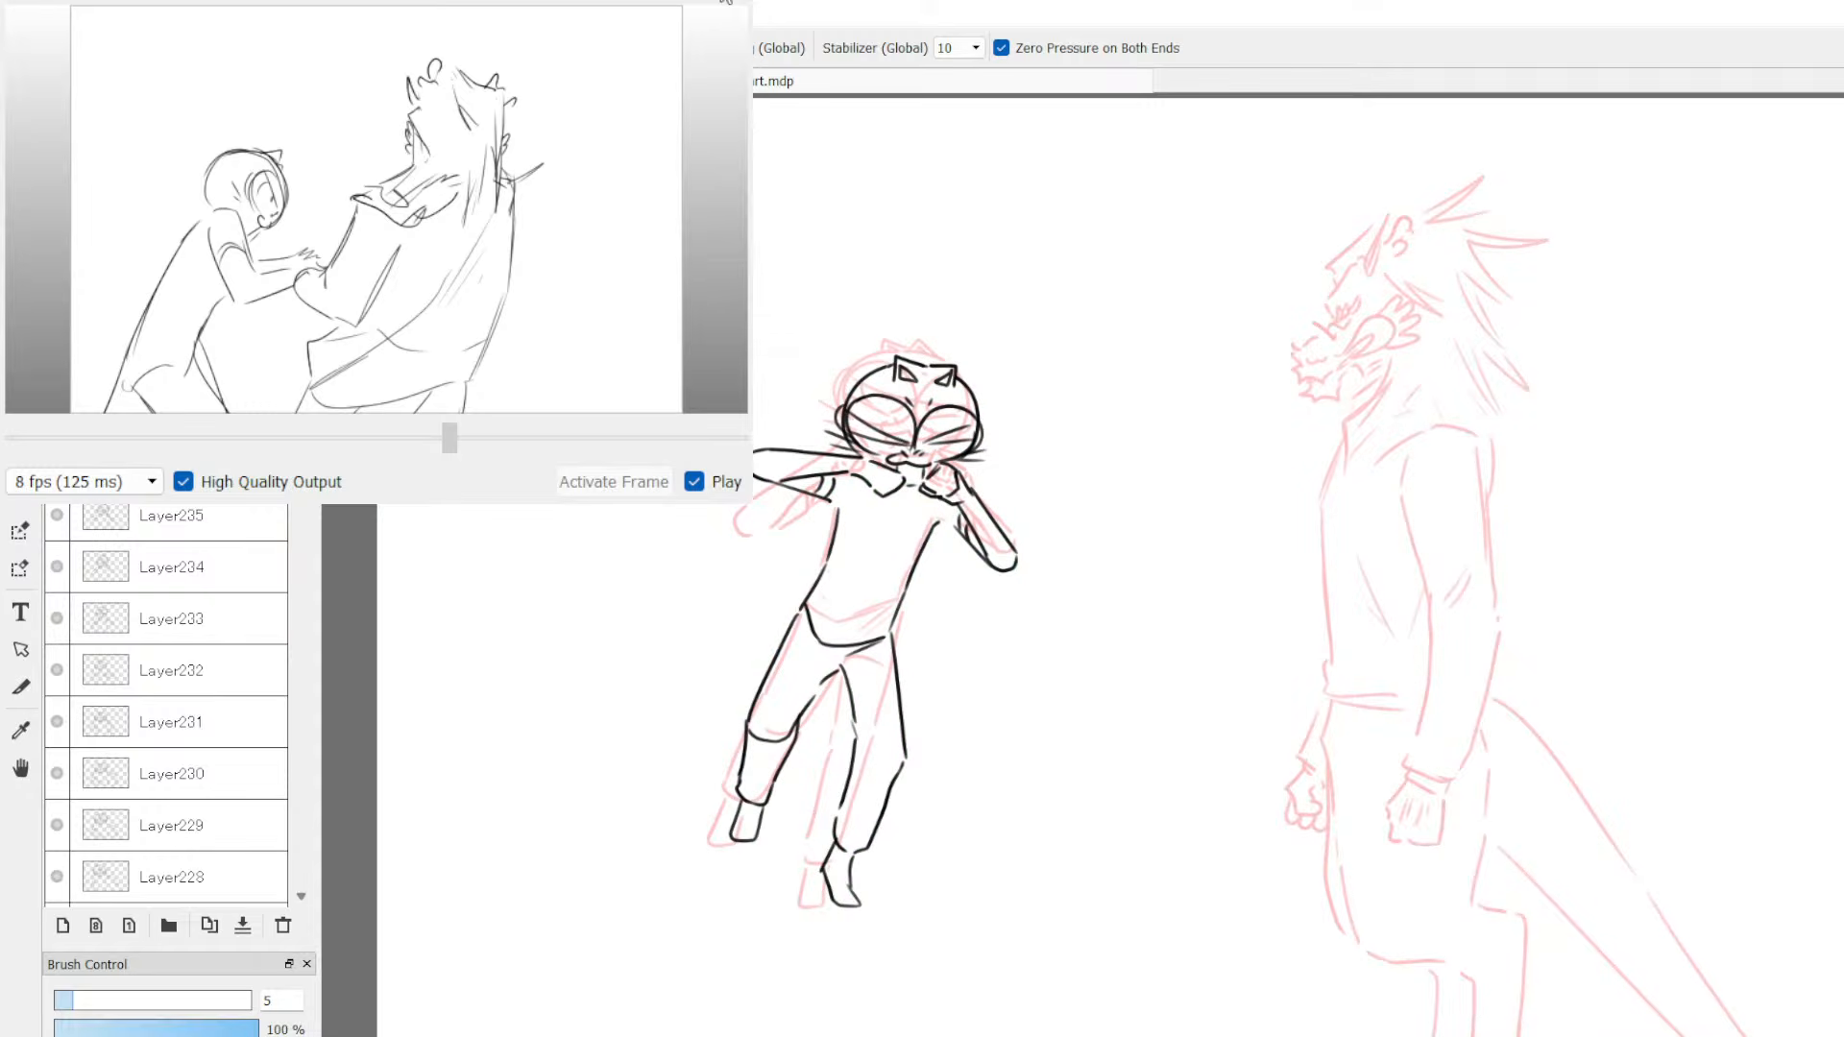
{"action": "key", "text": "Down"}
{"action": "key", "text": "Up"}
{"action": "key", "text": "Down"}
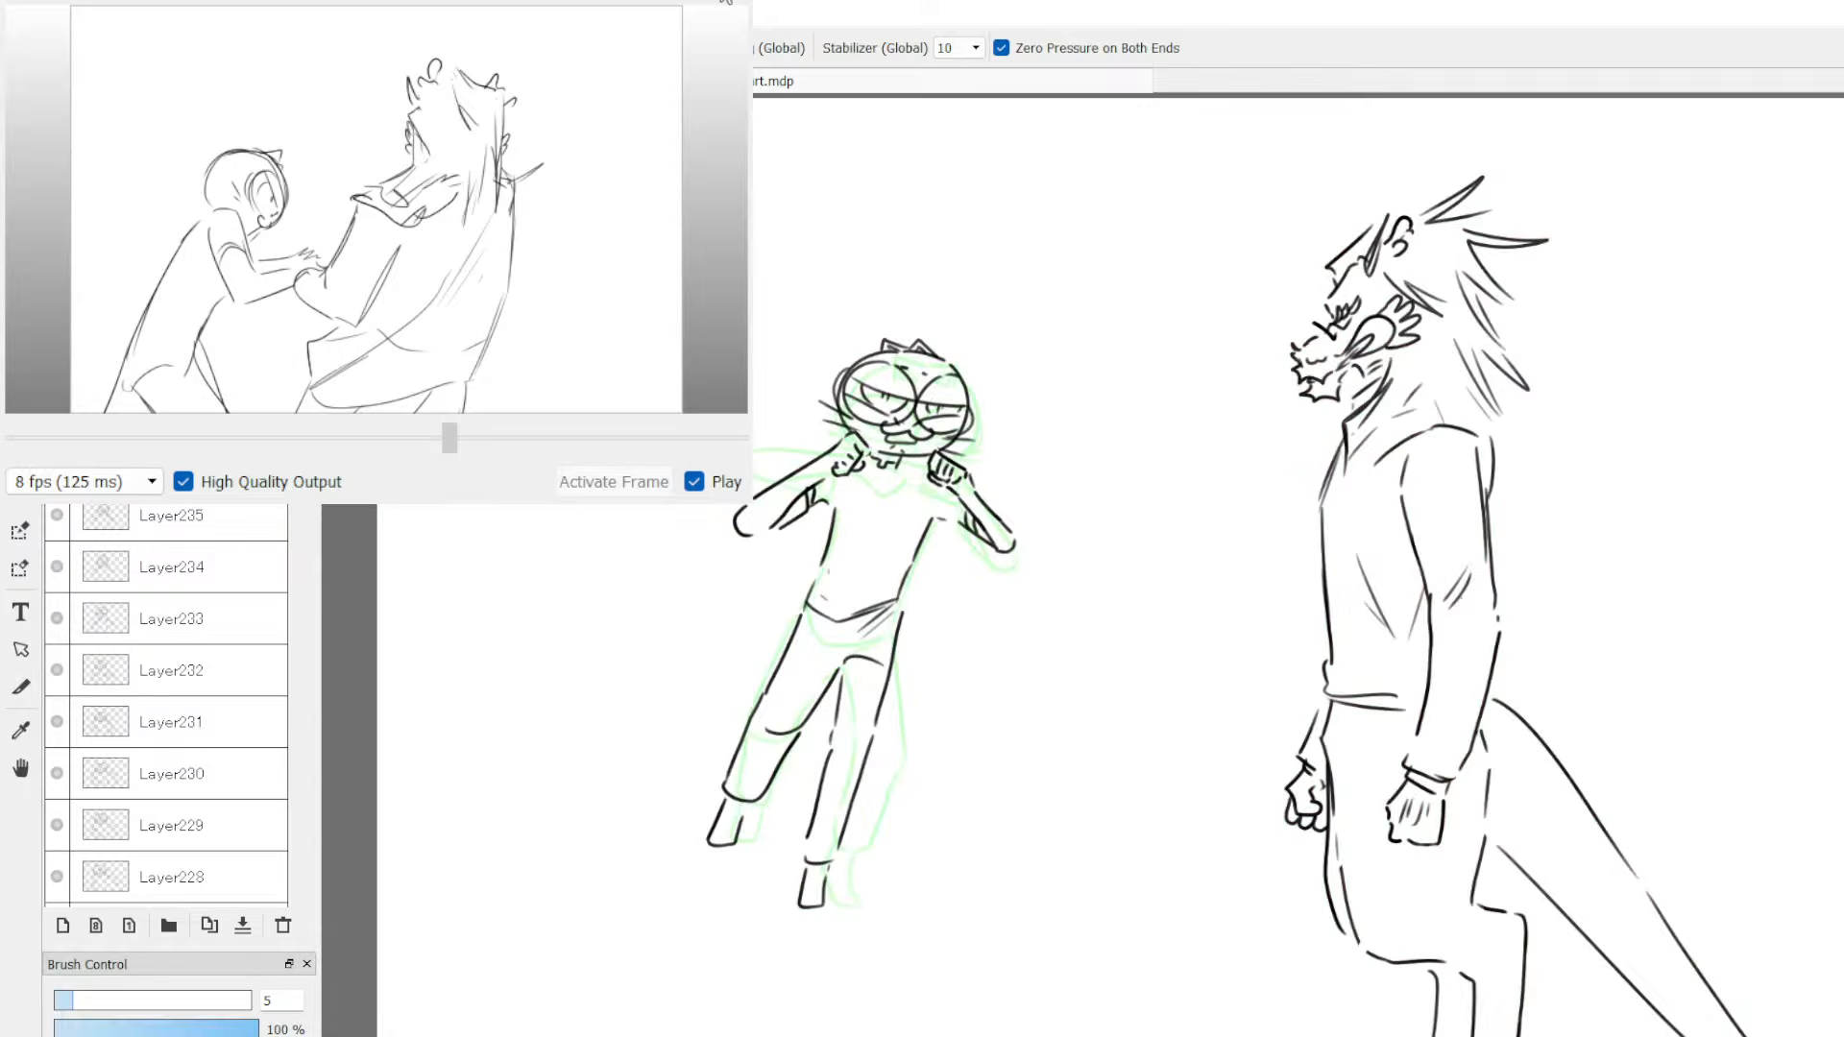
{"action": "key", "text": "Up"}
{"action": "key", "text": "Down"}
{"action": "key", "text": "Up"}
{"action": "key", "text": "Down"}
{"action": "key", "text": "Up"}
{"action": "key", "text": "Down"}
{"action": "key", "text": "Up"}
{"action": "key", "text": "Down"}
{"action": "key", "text": "Up"}
{"action": "key", "text": "Down"}
{"action": "key", "text": "Up"}
Step: Erase the cat's curved shirt hem, redraw it higher on the waist, and check it against the previous frame
{"action": "key", "text": "e"}
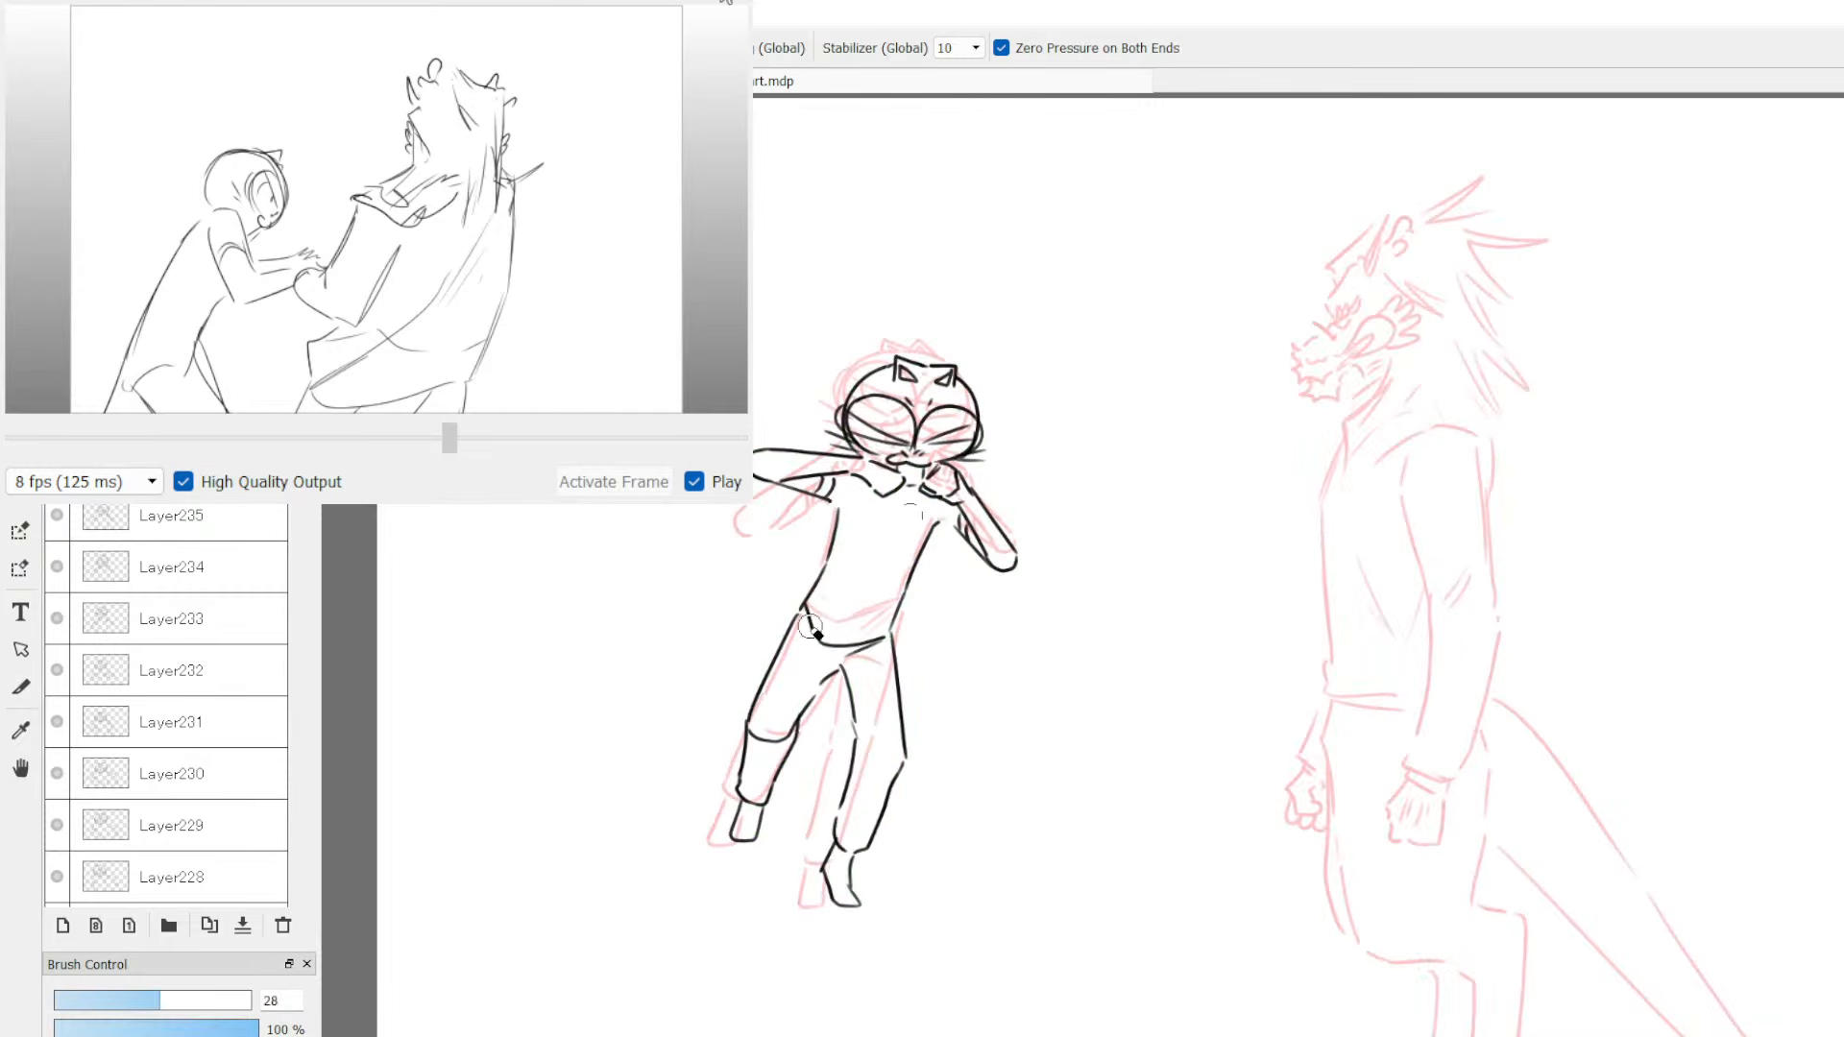
{"action": "left_click_drag", "start_coordinate": [811, 627], "coordinate": [864, 641]}
{"action": "key", "text": "b"}
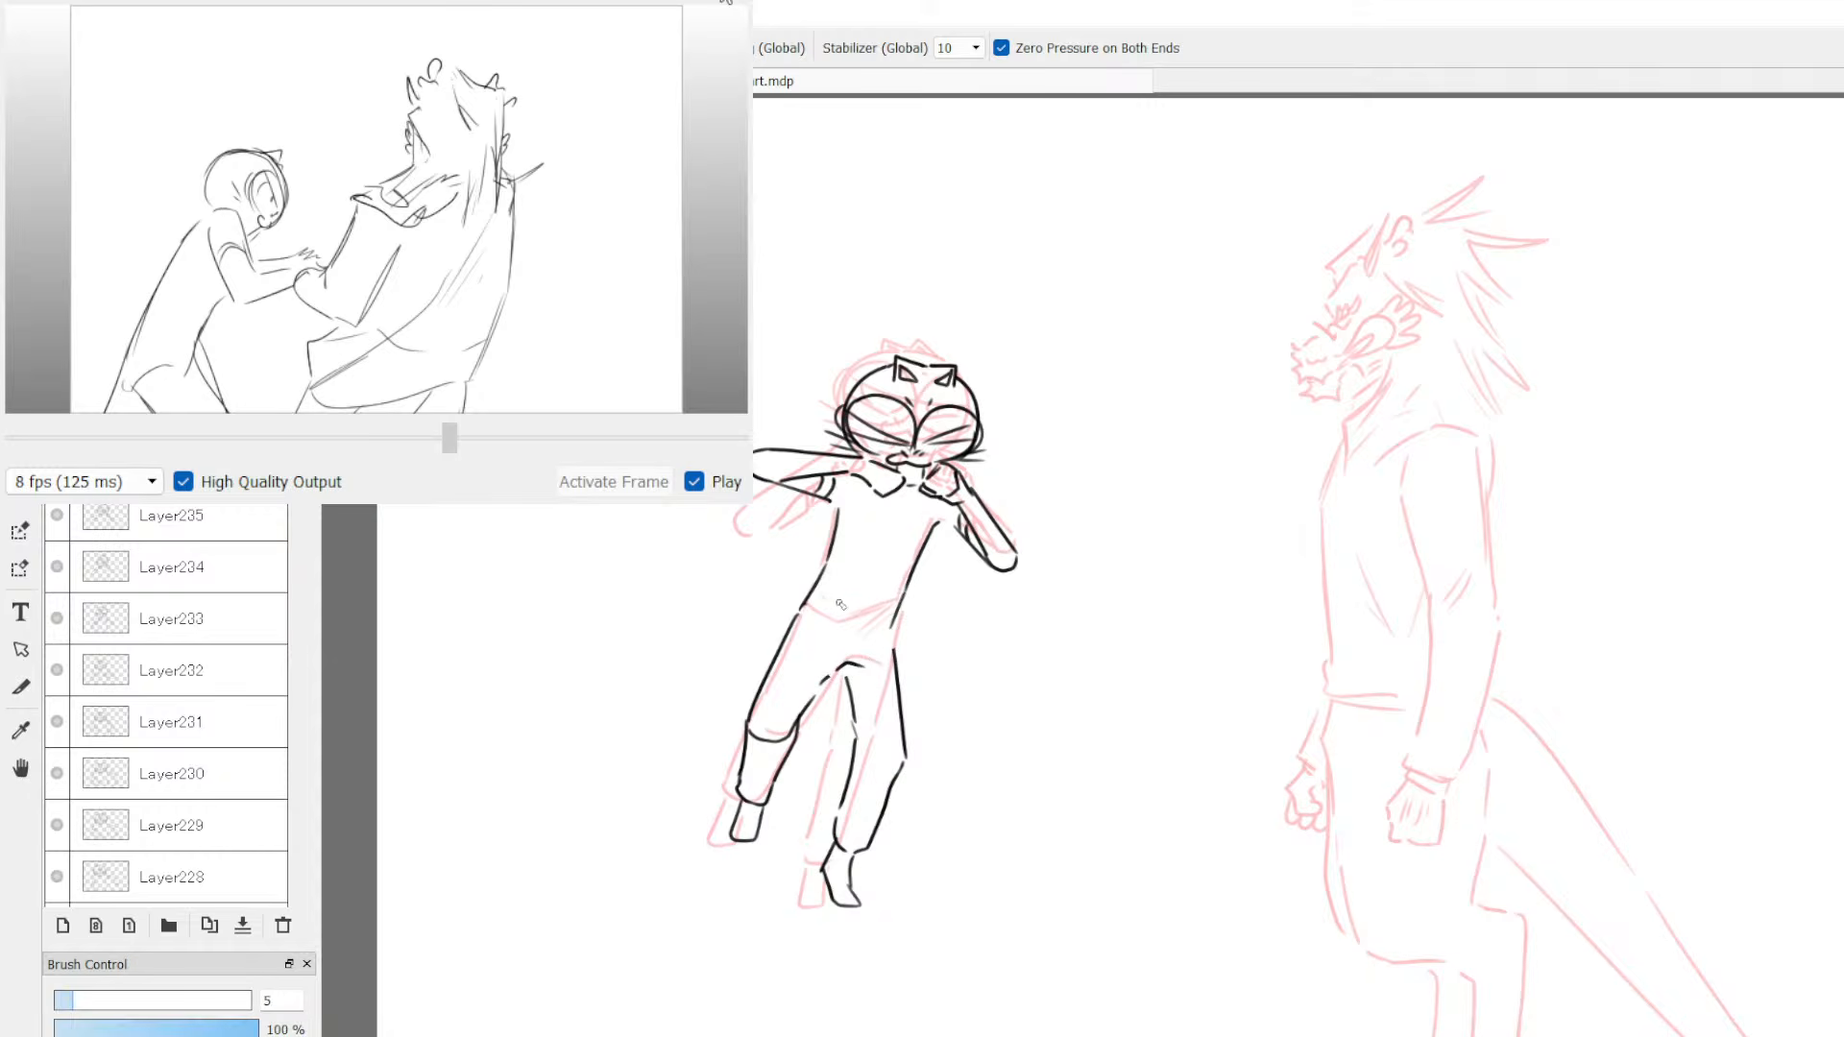
{"action": "mouse_move", "coordinate": [808, 600]}
{"action": "left_mouse_down"}
{"action": "mouse_move", "coordinate": [845, 630]}
{"action": "mouse_move", "coordinate": [892, 623]}
{"action": "left_mouse_up"}
{"action": "key", "text": "Down"}
{"action": "key", "text": "Up"}
{"action": "key", "text": "Down"}
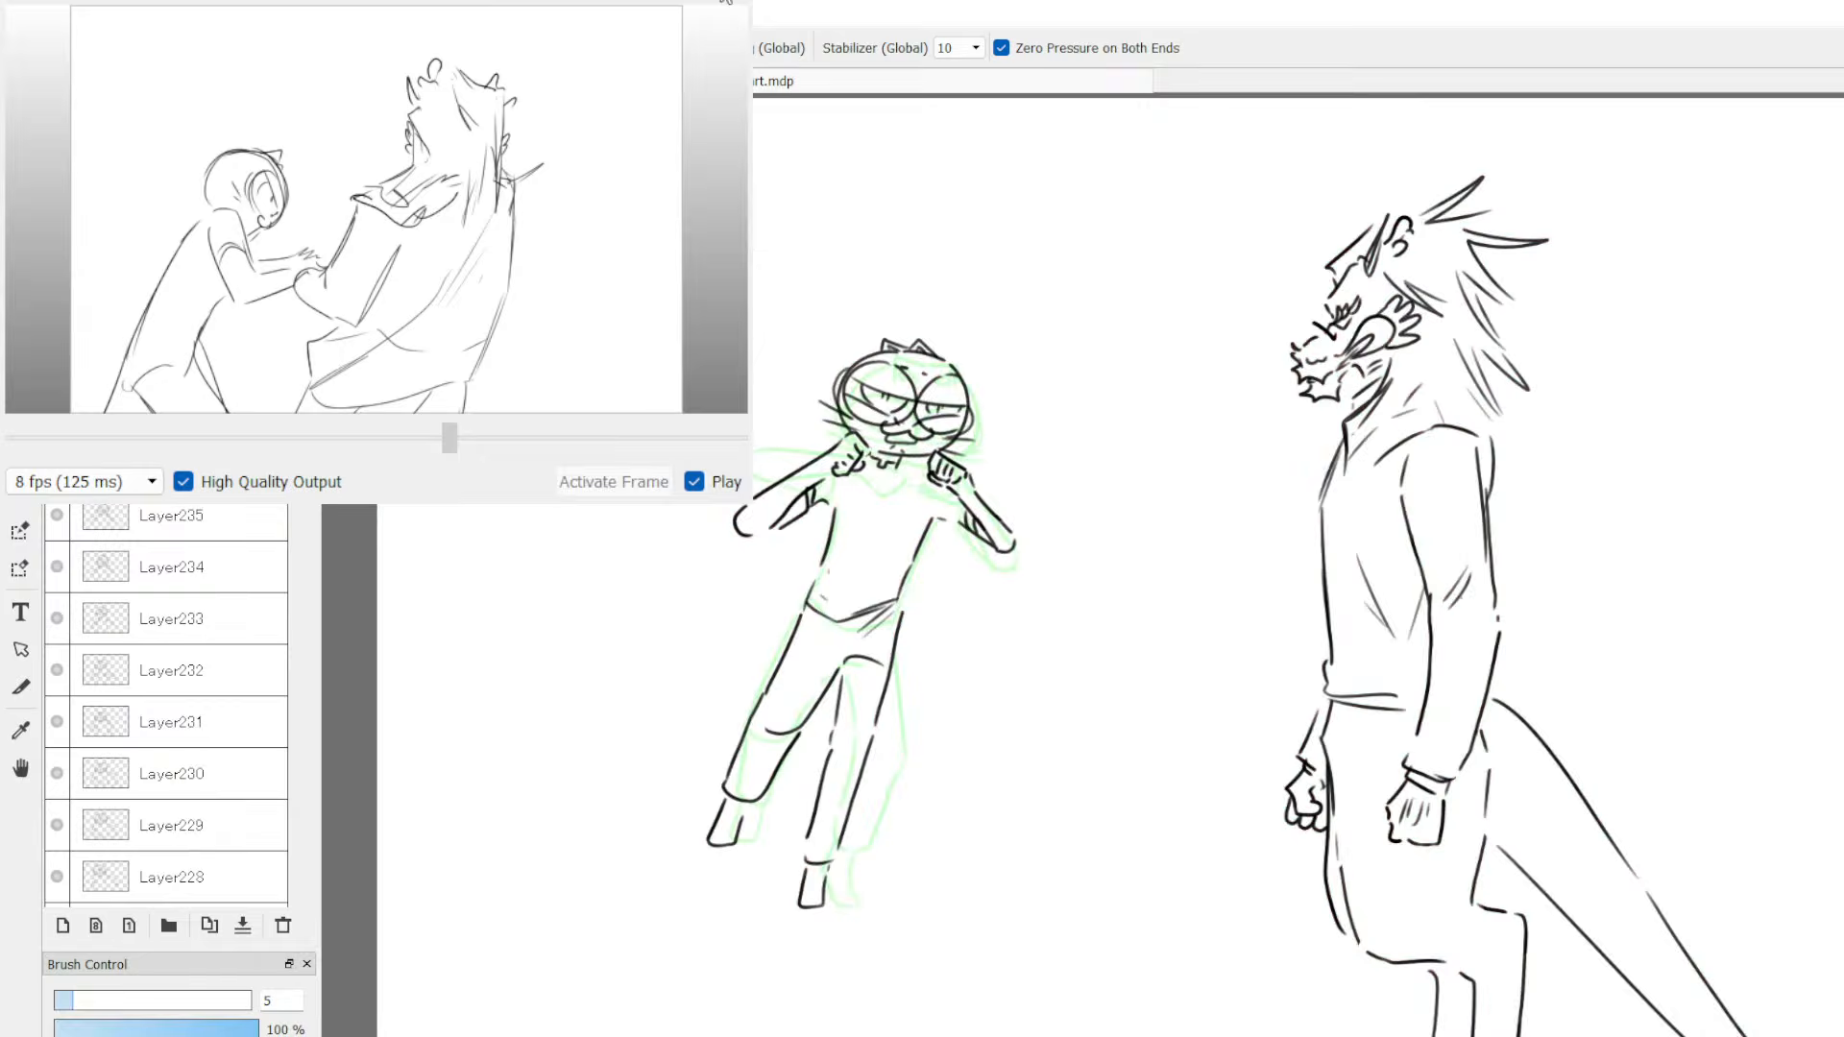
{"action": "key", "text": "Up"}
{"action": "key", "text": "Down"}
{"action": "key", "text": "Up"}
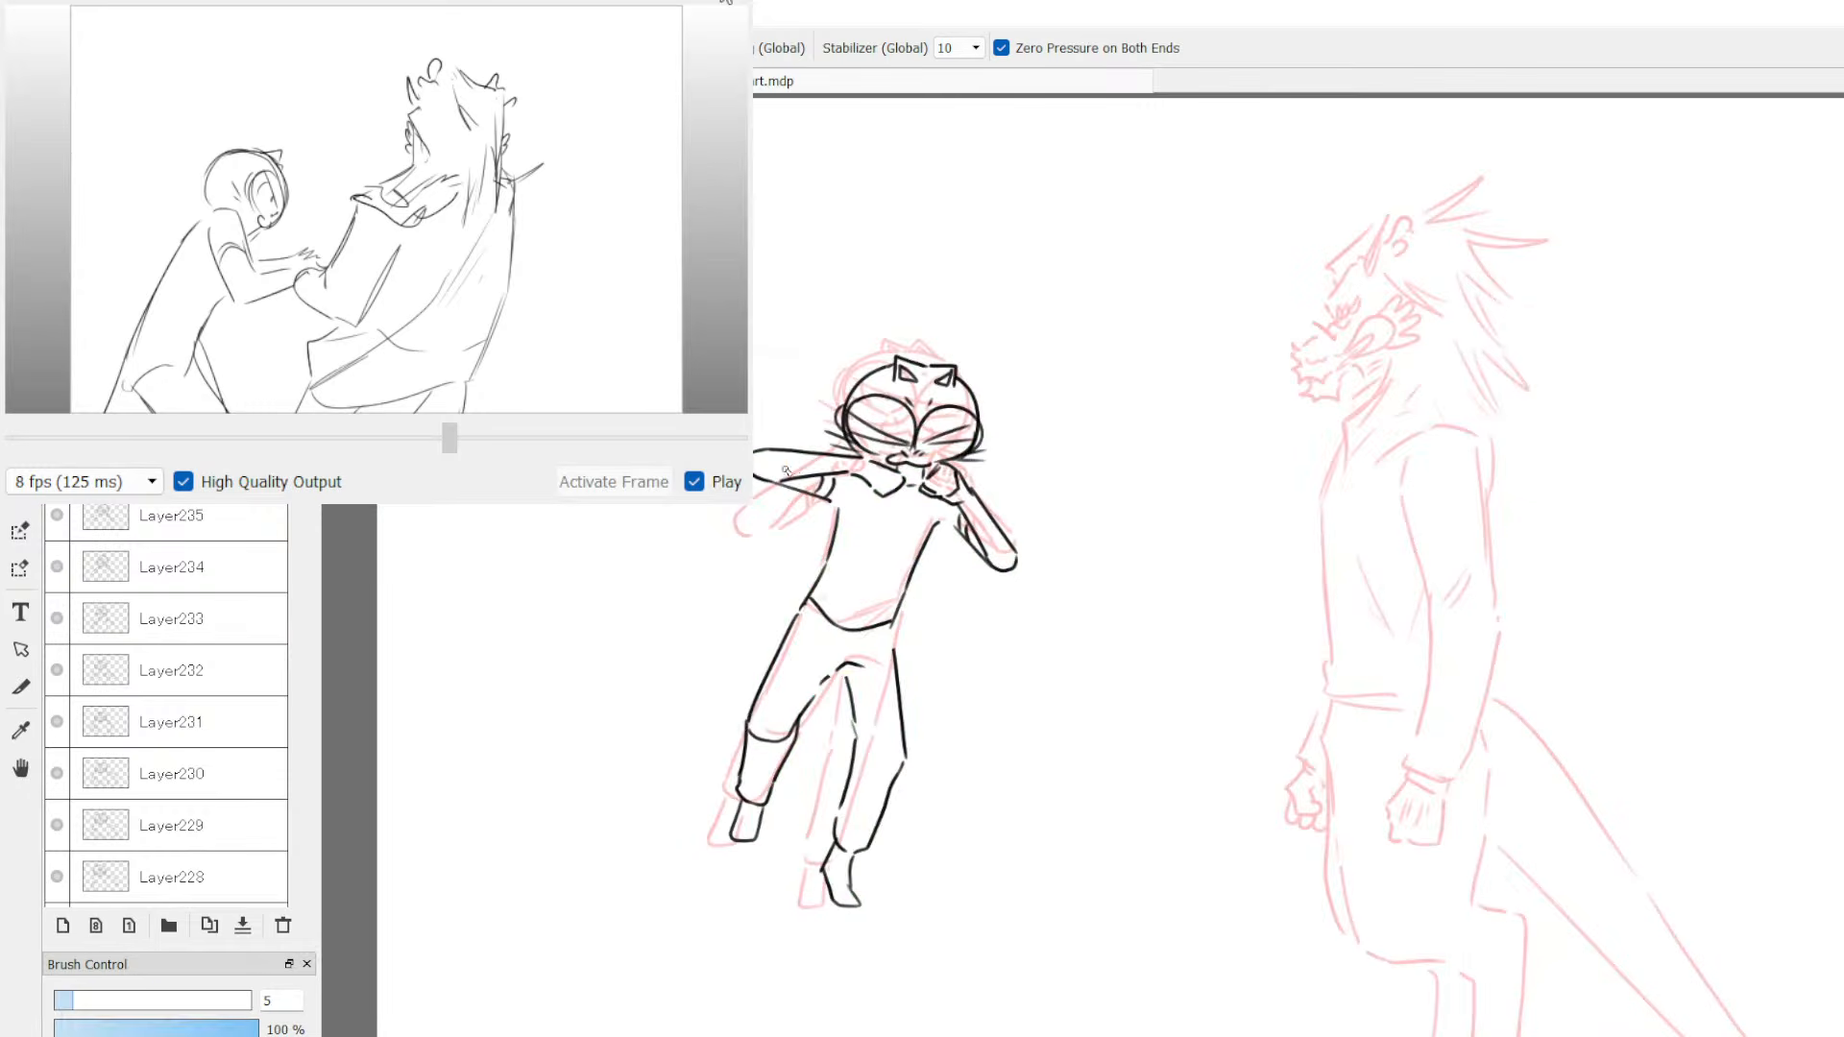
Step: Erase both of the cat's raised arms and the sleeve lines, leaving the head and torso outlines
{"action": "key", "text": "e"}
{"action": "mouse_move", "coordinate": [773, 466]}
{"action": "left_mouse_down"}
{"action": "mouse_move", "coordinate": [832, 462]}
{"action": "mouse_move", "coordinate": [793, 486]}
{"action": "mouse_move", "coordinate": [846, 486]}
{"action": "mouse_move", "coordinate": [821, 498]}
{"action": "mouse_move", "coordinate": [1005, 456]}
{"action": "mouse_move", "coordinate": [955, 495]}
{"action": "mouse_move", "coordinate": [983, 525]}
{"action": "mouse_move", "coordinate": [981, 566]}
{"action": "mouse_move", "coordinate": [1004, 547]}
{"action": "mouse_move", "coordinate": [960, 570]}
{"action": "left_mouse_up"}
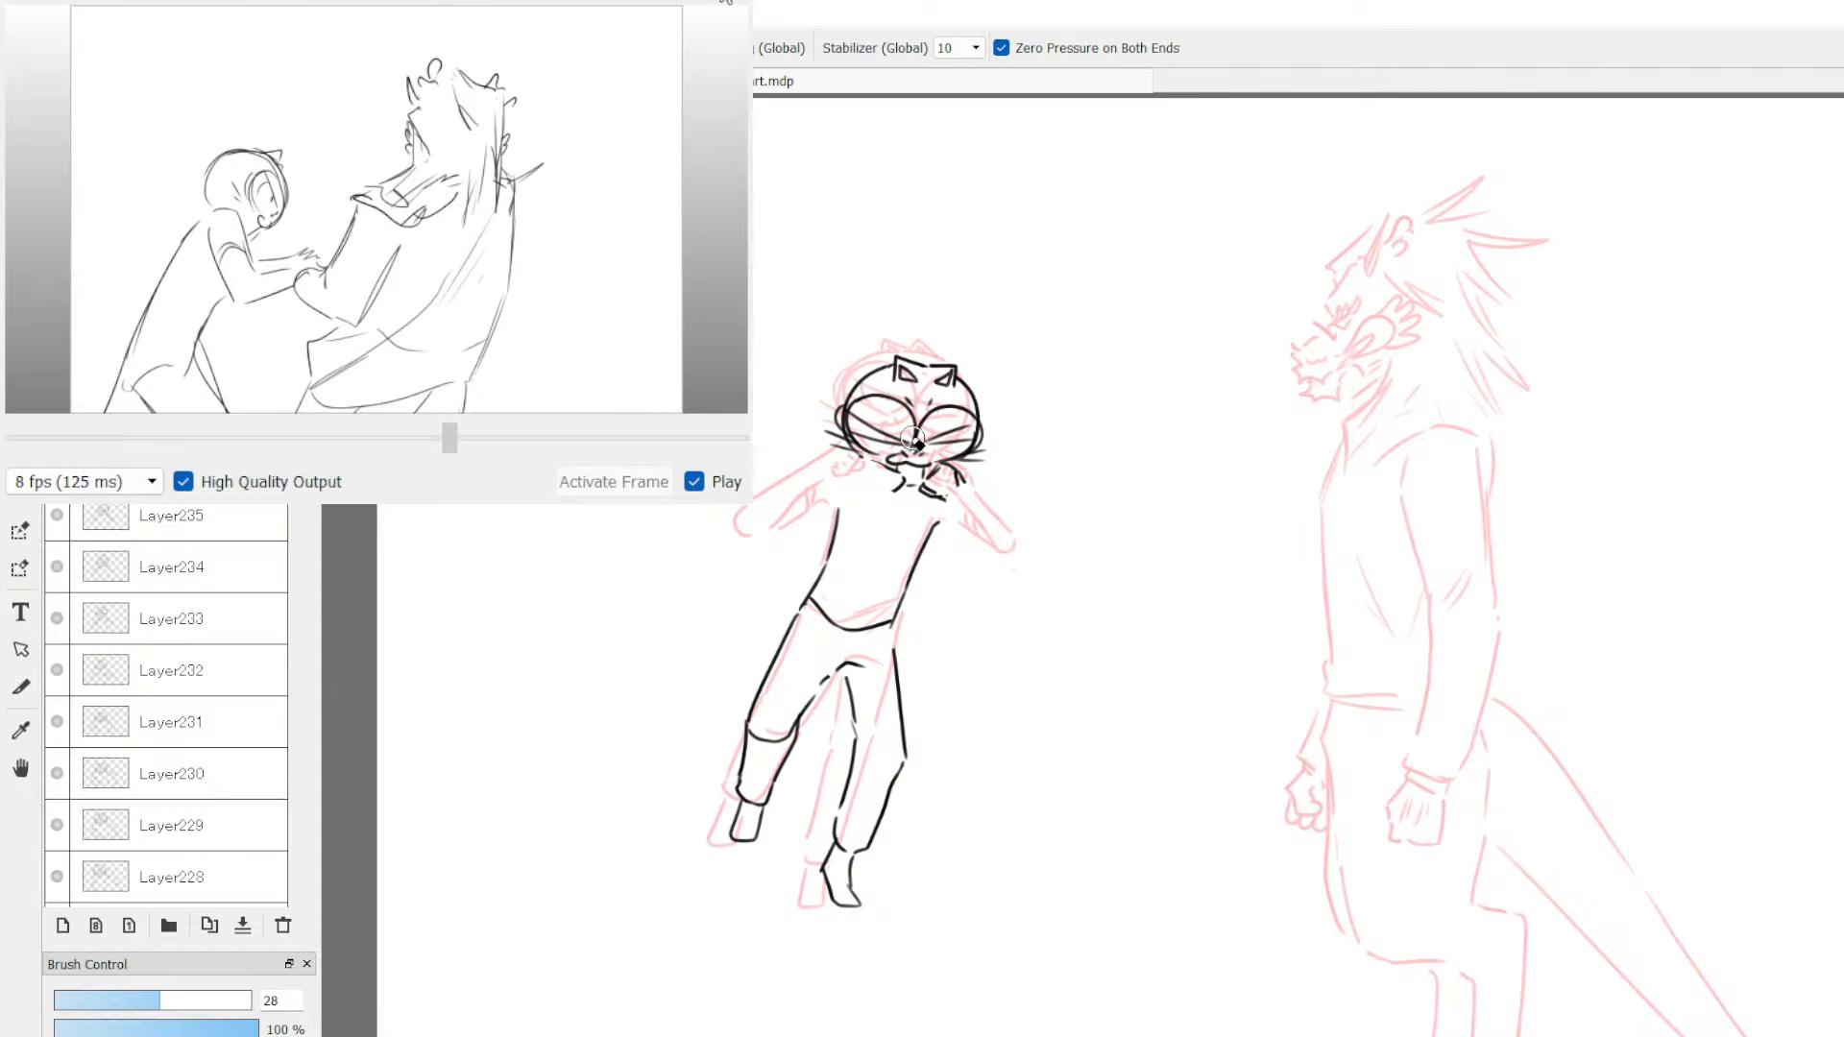
{"action": "key", "text": "b"}
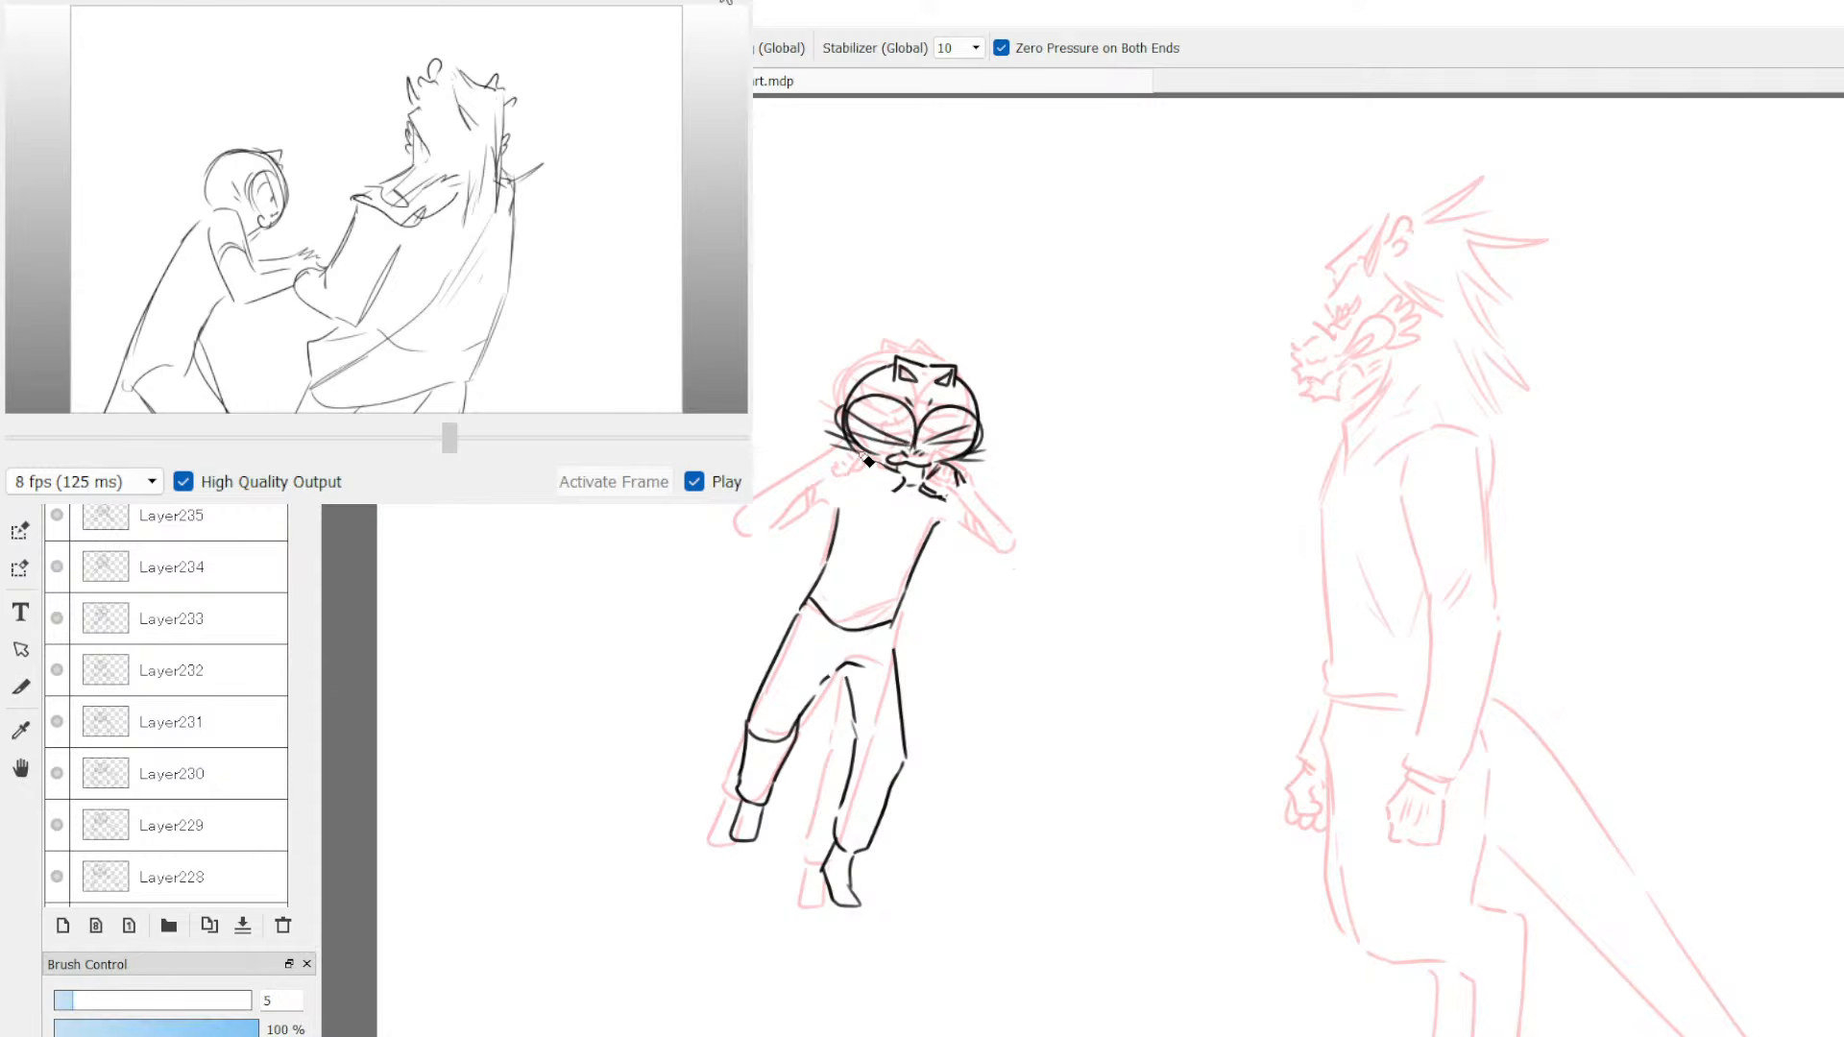
{"action": "key", "text": "e"}
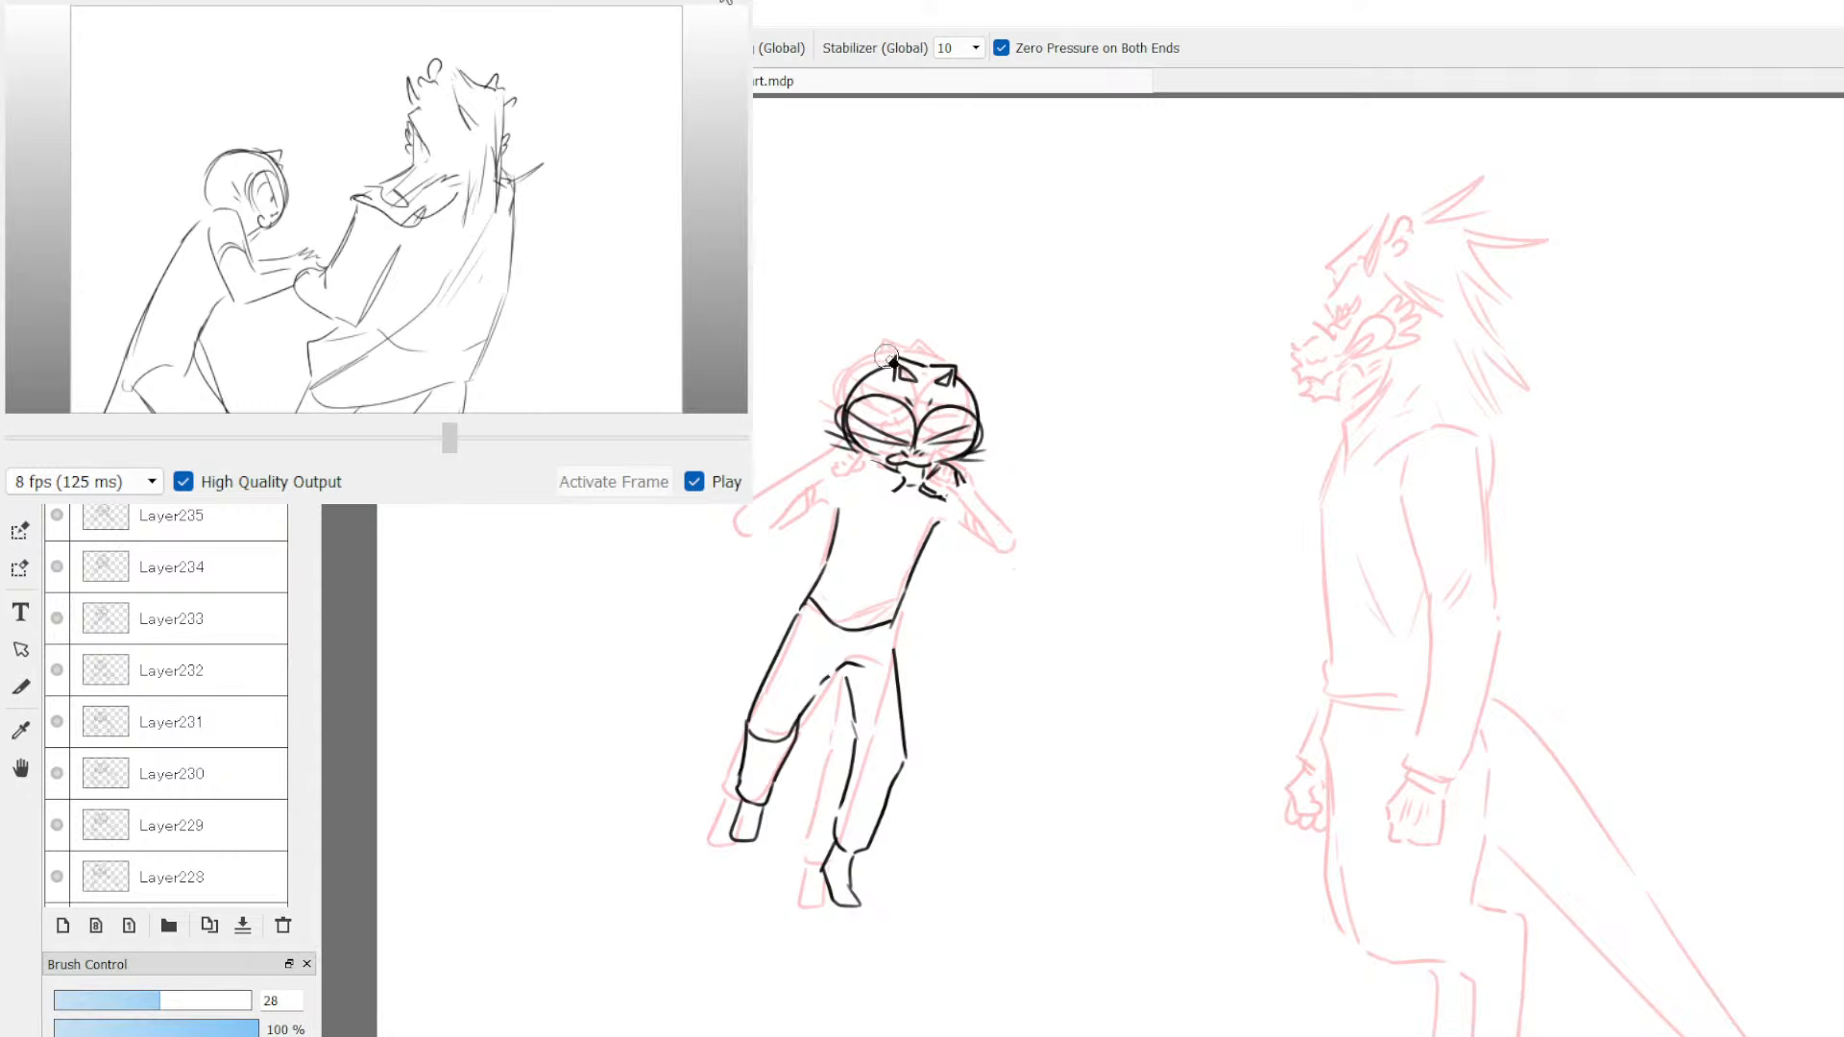
{"action": "key", "text": "b"}
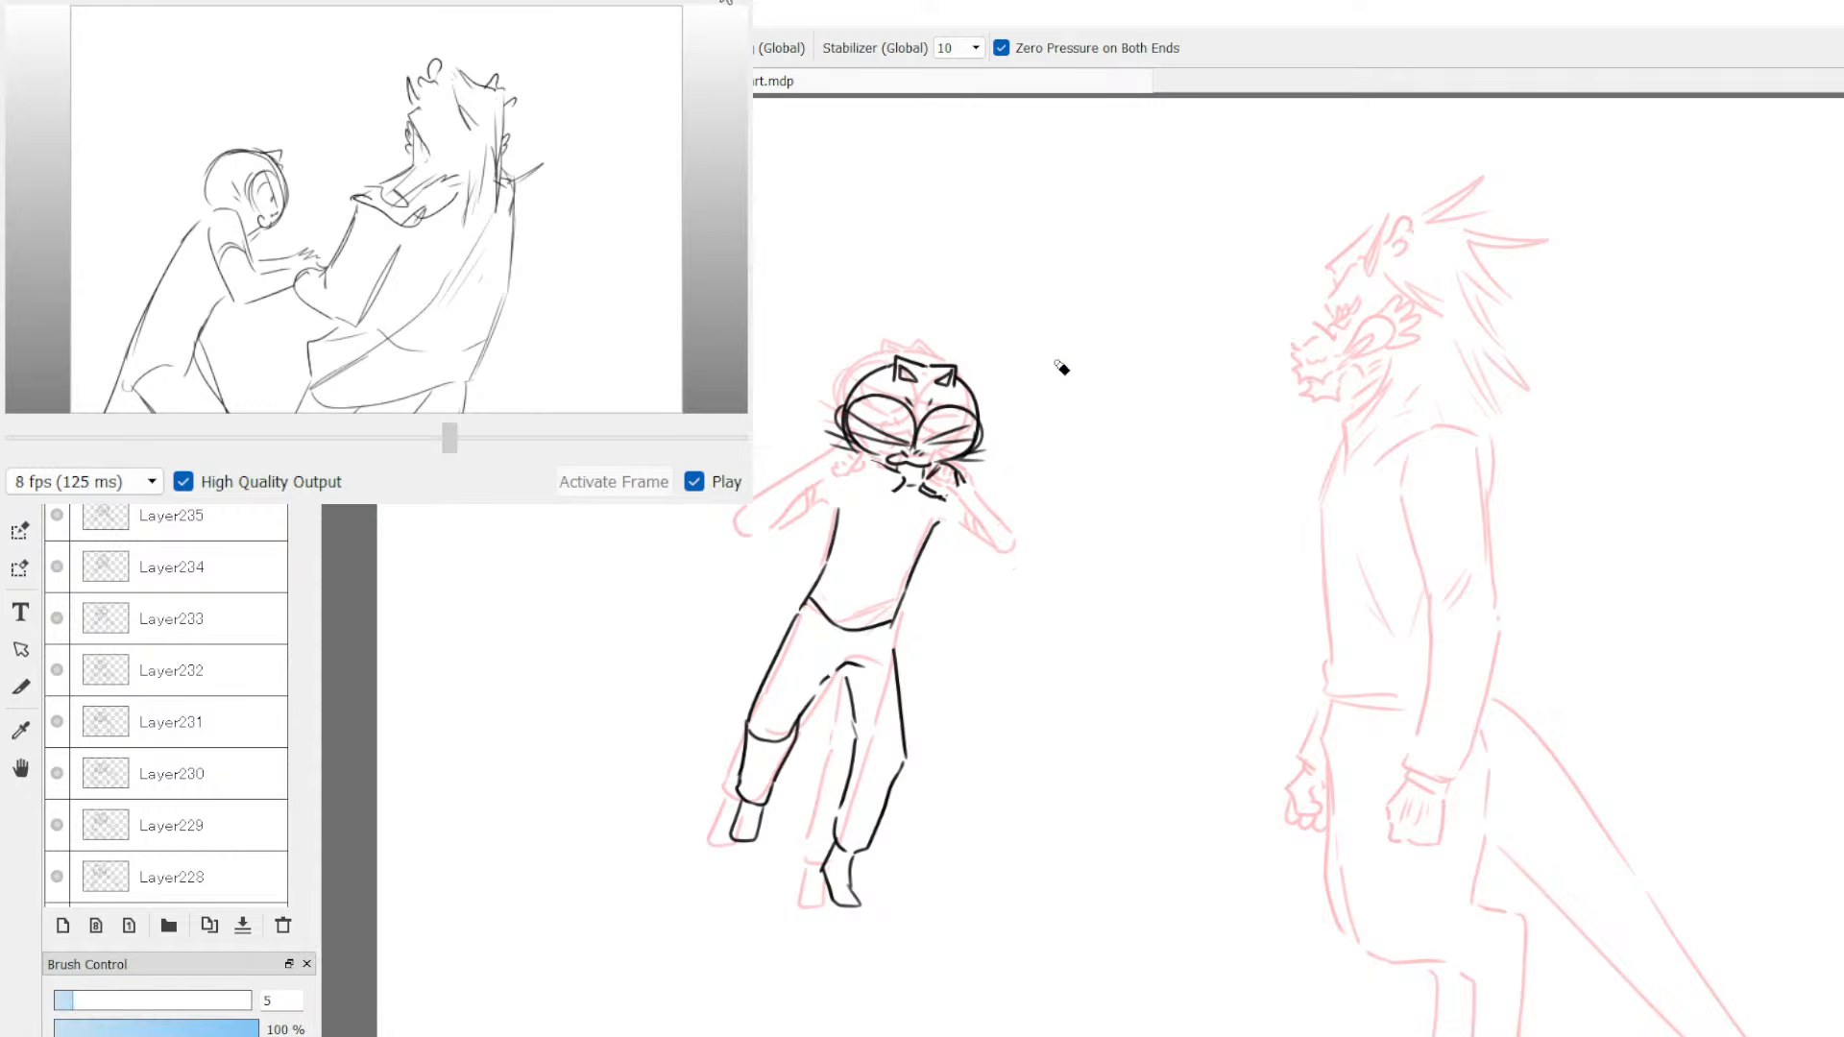
{"action": "key", "text": "e"}
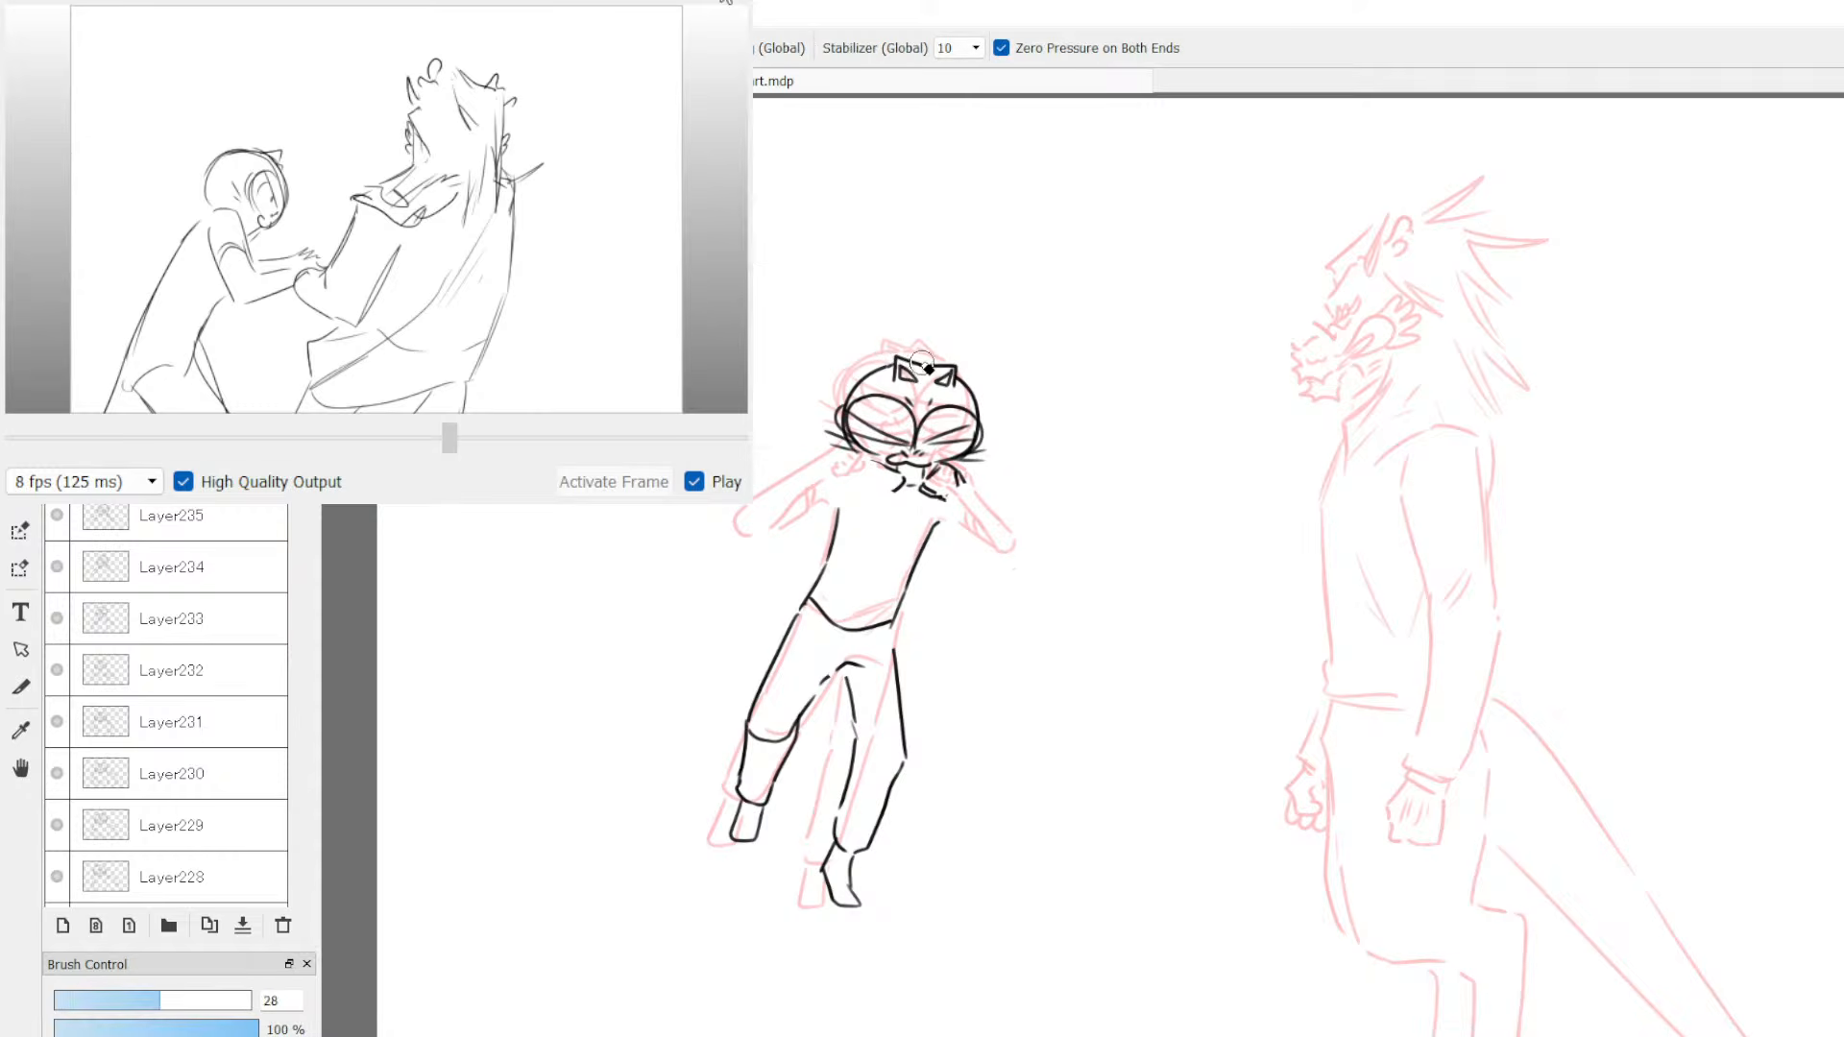
{"action": "key", "text": "b"}
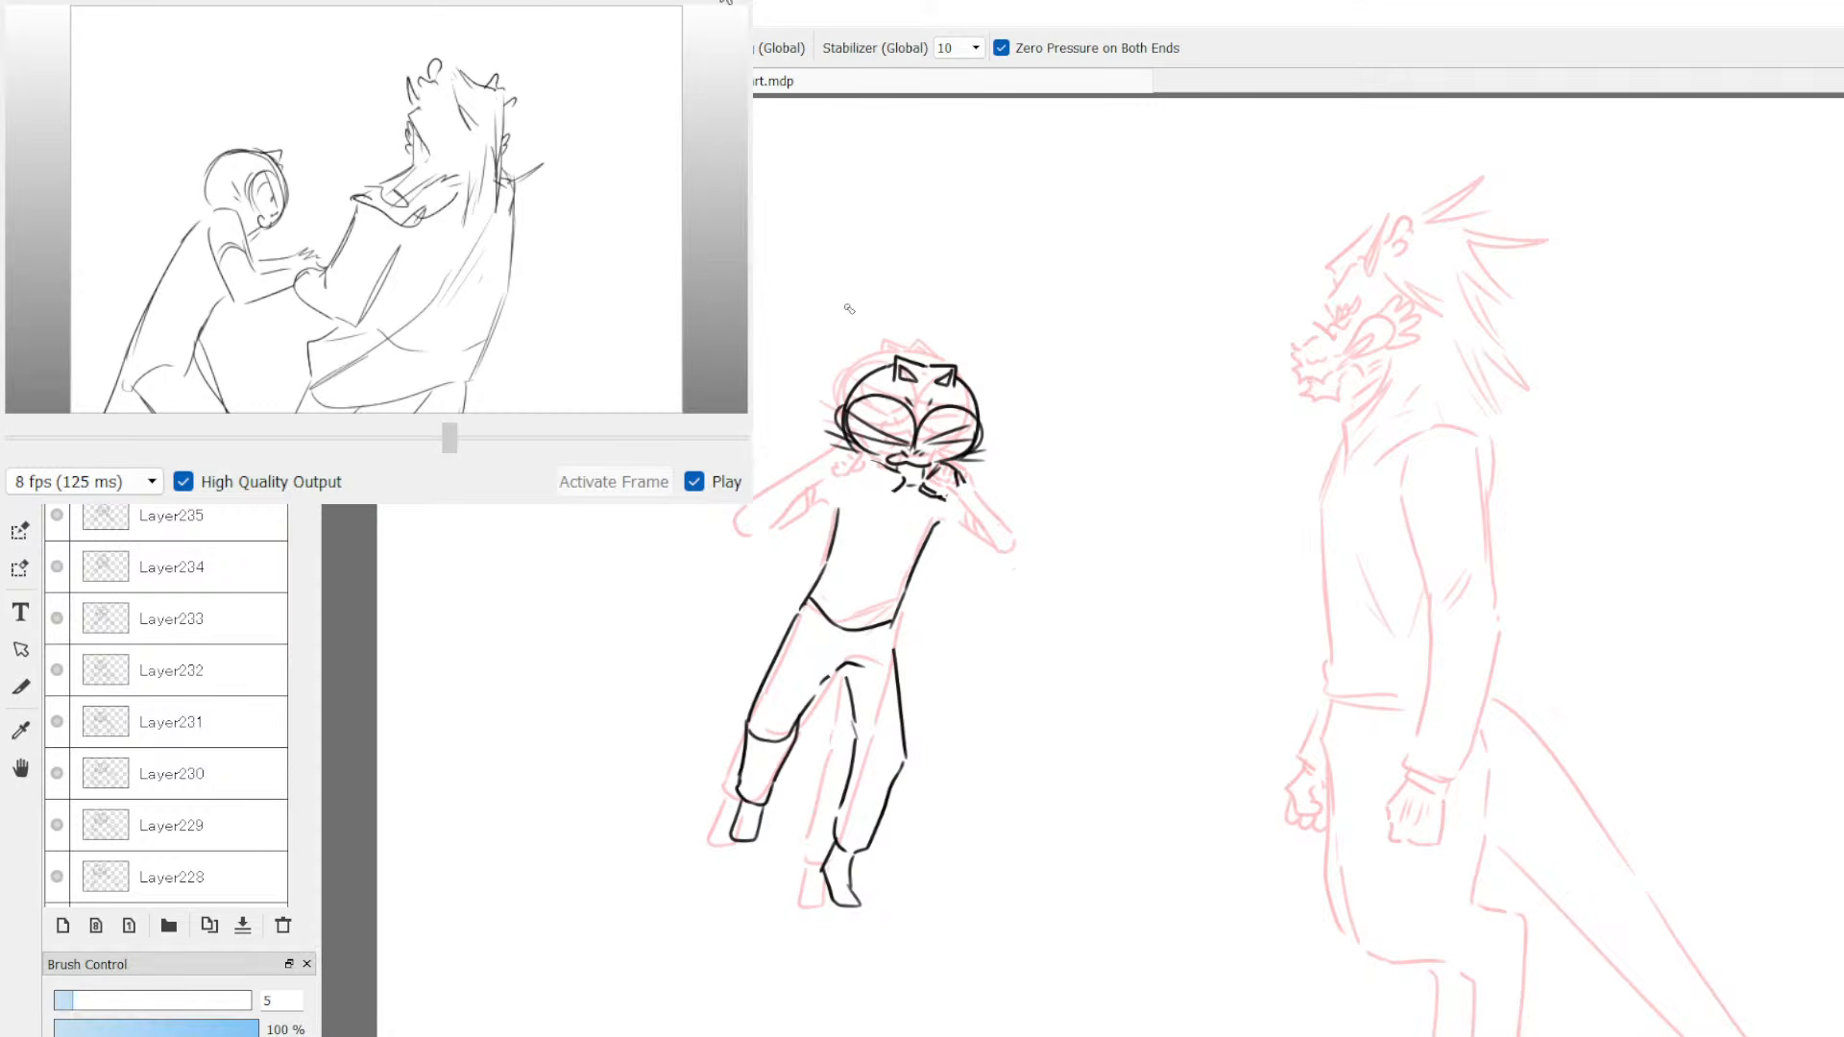
{"action": "key", "text": "l"}
{"action": "mouse_move", "coordinate": [912, 347]}
{"action": "left_mouse_down"}
{"action": "mouse_move", "coordinate": [852, 496]}
{"action": "mouse_move", "coordinate": [899, 520]}
{"action": "mouse_move", "coordinate": [960, 497]}
{"action": "left_mouse_up"}
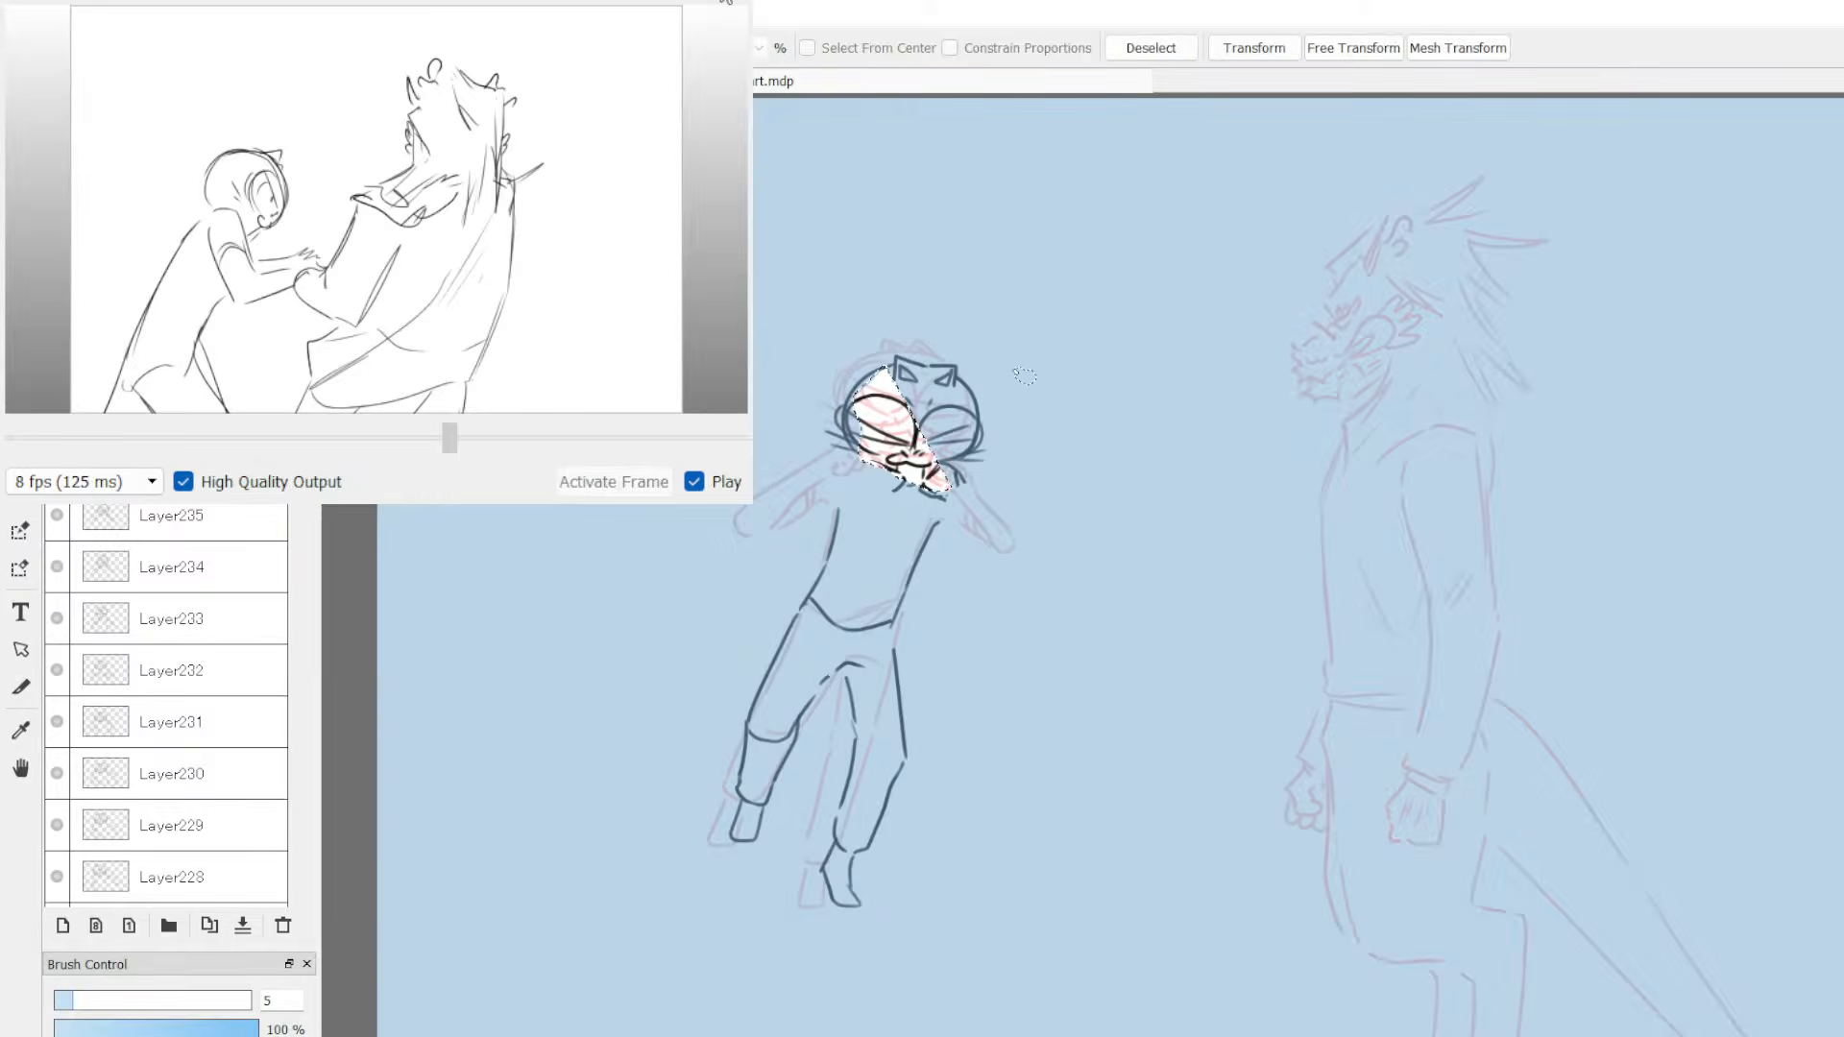
{"action": "left_click", "coordinate": [1025, 376]}
{"action": "mouse_move", "coordinate": [933, 337]}
{"action": "left_mouse_down"}
{"action": "mouse_move", "coordinate": [888, 507]}
{"action": "mouse_move", "coordinate": [933, 512]}
{"action": "mouse_move", "coordinate": [865, 345]}
{"action": "mouse_move", "coordinate": [819, 413]}
{"action": "mouse_move", "coordinate": [814, 463]}
{"action": "mouse_move", "coordinate": [873, 508]}
{"action": "mouse_move", "coordinate": [933, 514]}
{"action": "mouse_move", "coordinate": [1016, 488]}
{"action": "mouse_move", "coordinate": [1017, 397]}
{"action": "mouse_move", "coordinate": [993, 357]}
{"action": "mouse_move", "coordinate": [928, 348]}
{"action": "mouse_move", "coordinate": [1007, 336]}
{"action": "mouse_move", "coordinate": [971, 380]}
{"action": "left_mouse_up"}
{"action": "left_click", "coordinate": [1029, 429]}
{"action": "key", "text": "ctrl+t"}
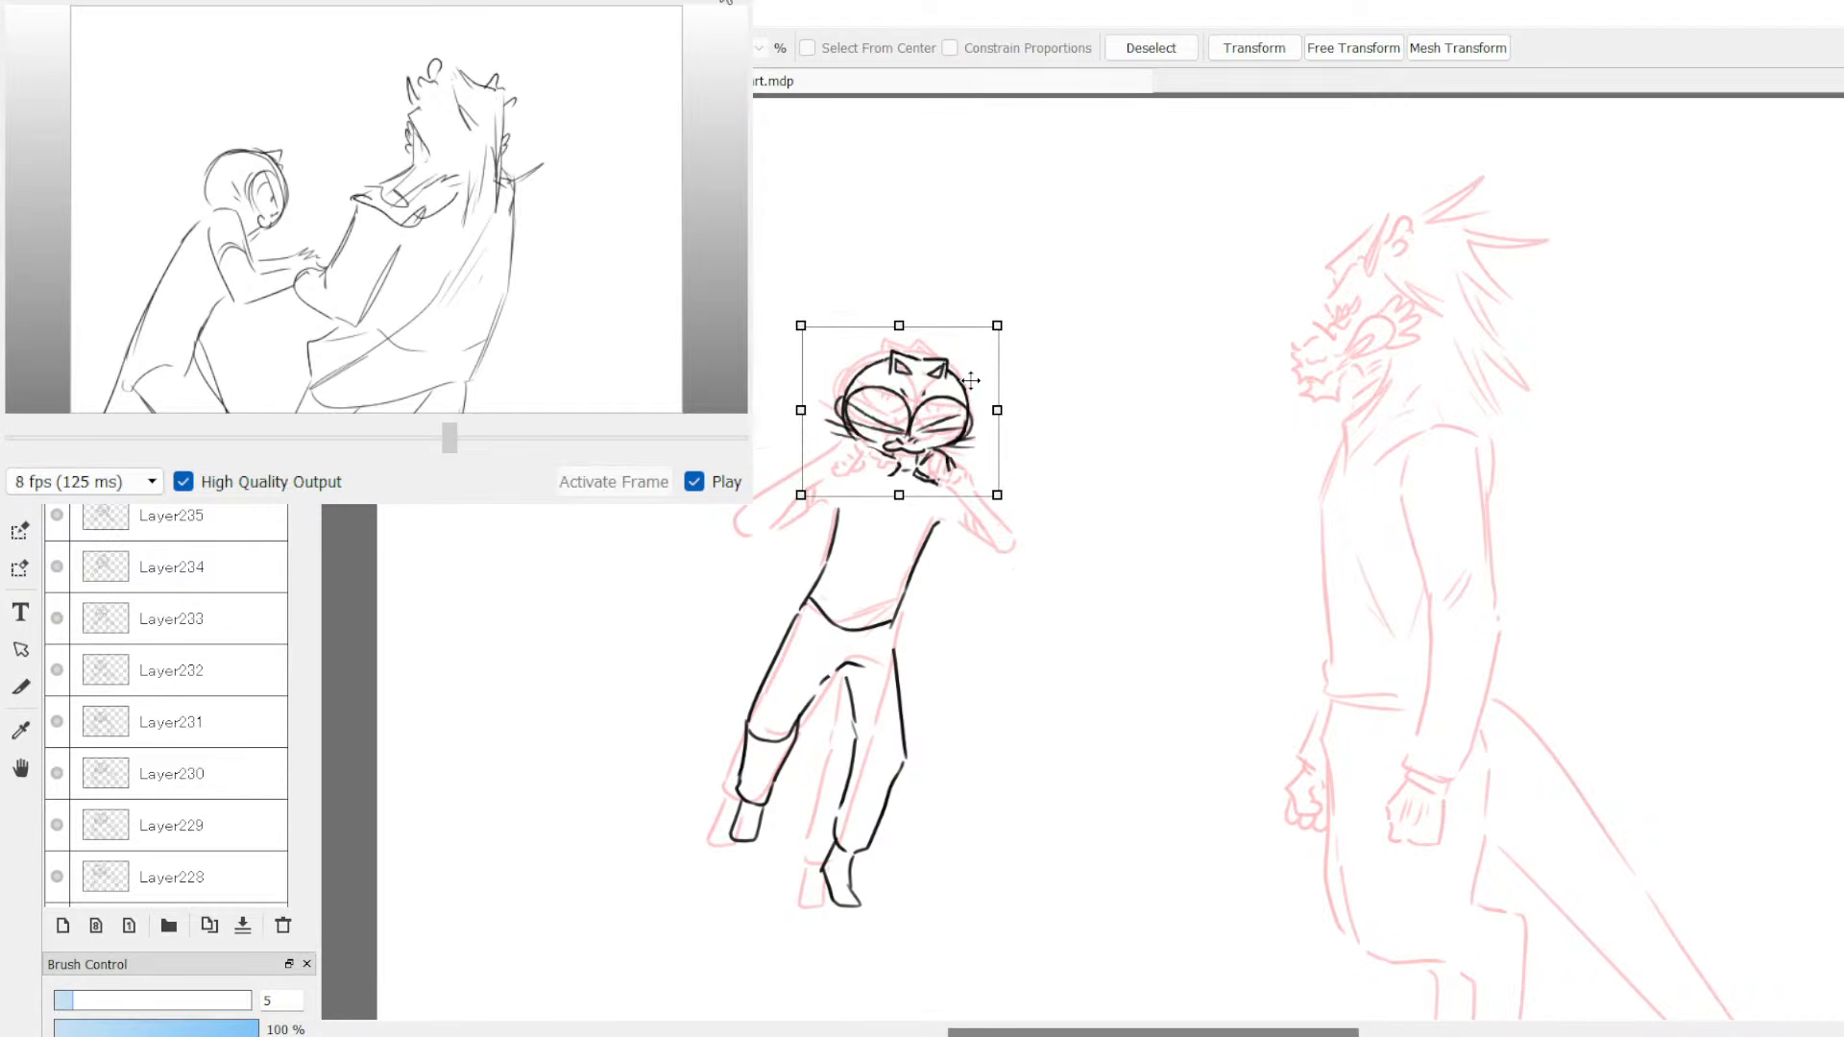
{"action": "left_click_drag", "start_coordinate": [971, 380], "coordinate": [977, 382]}
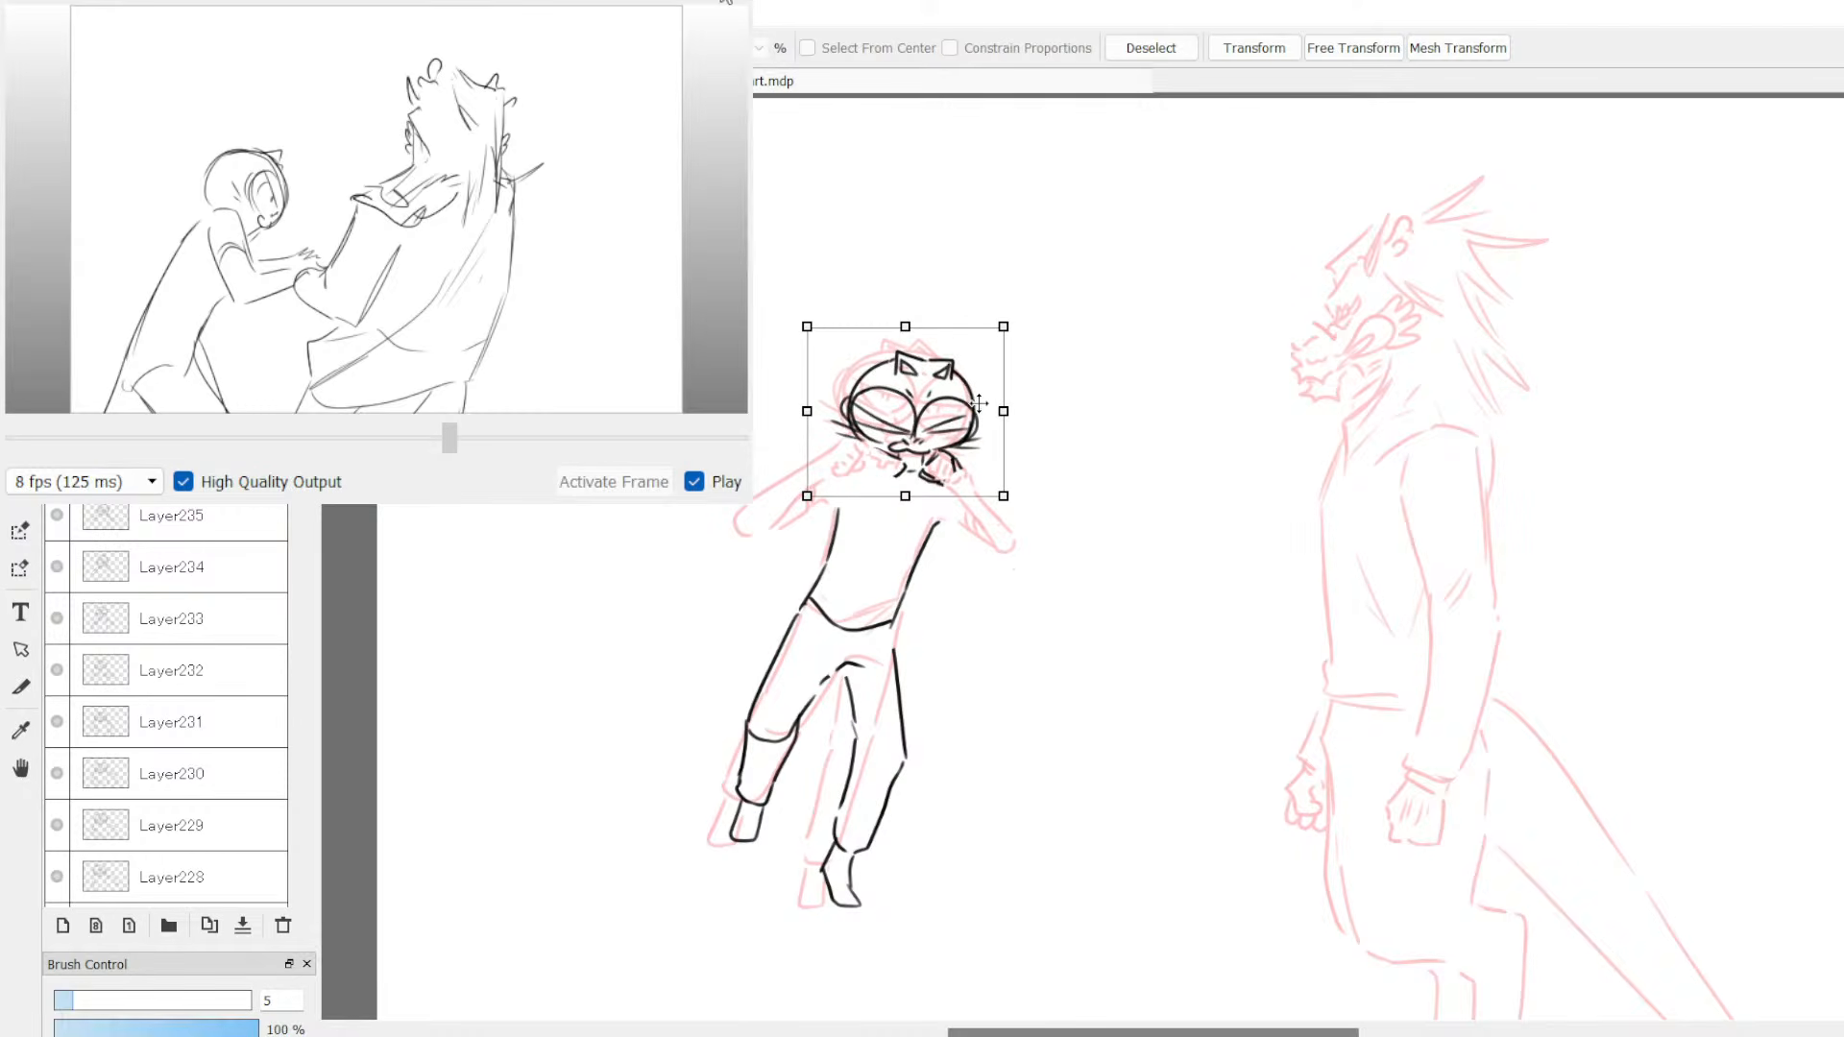
{"action": "left_click", "coordinate": [1131, 53]}
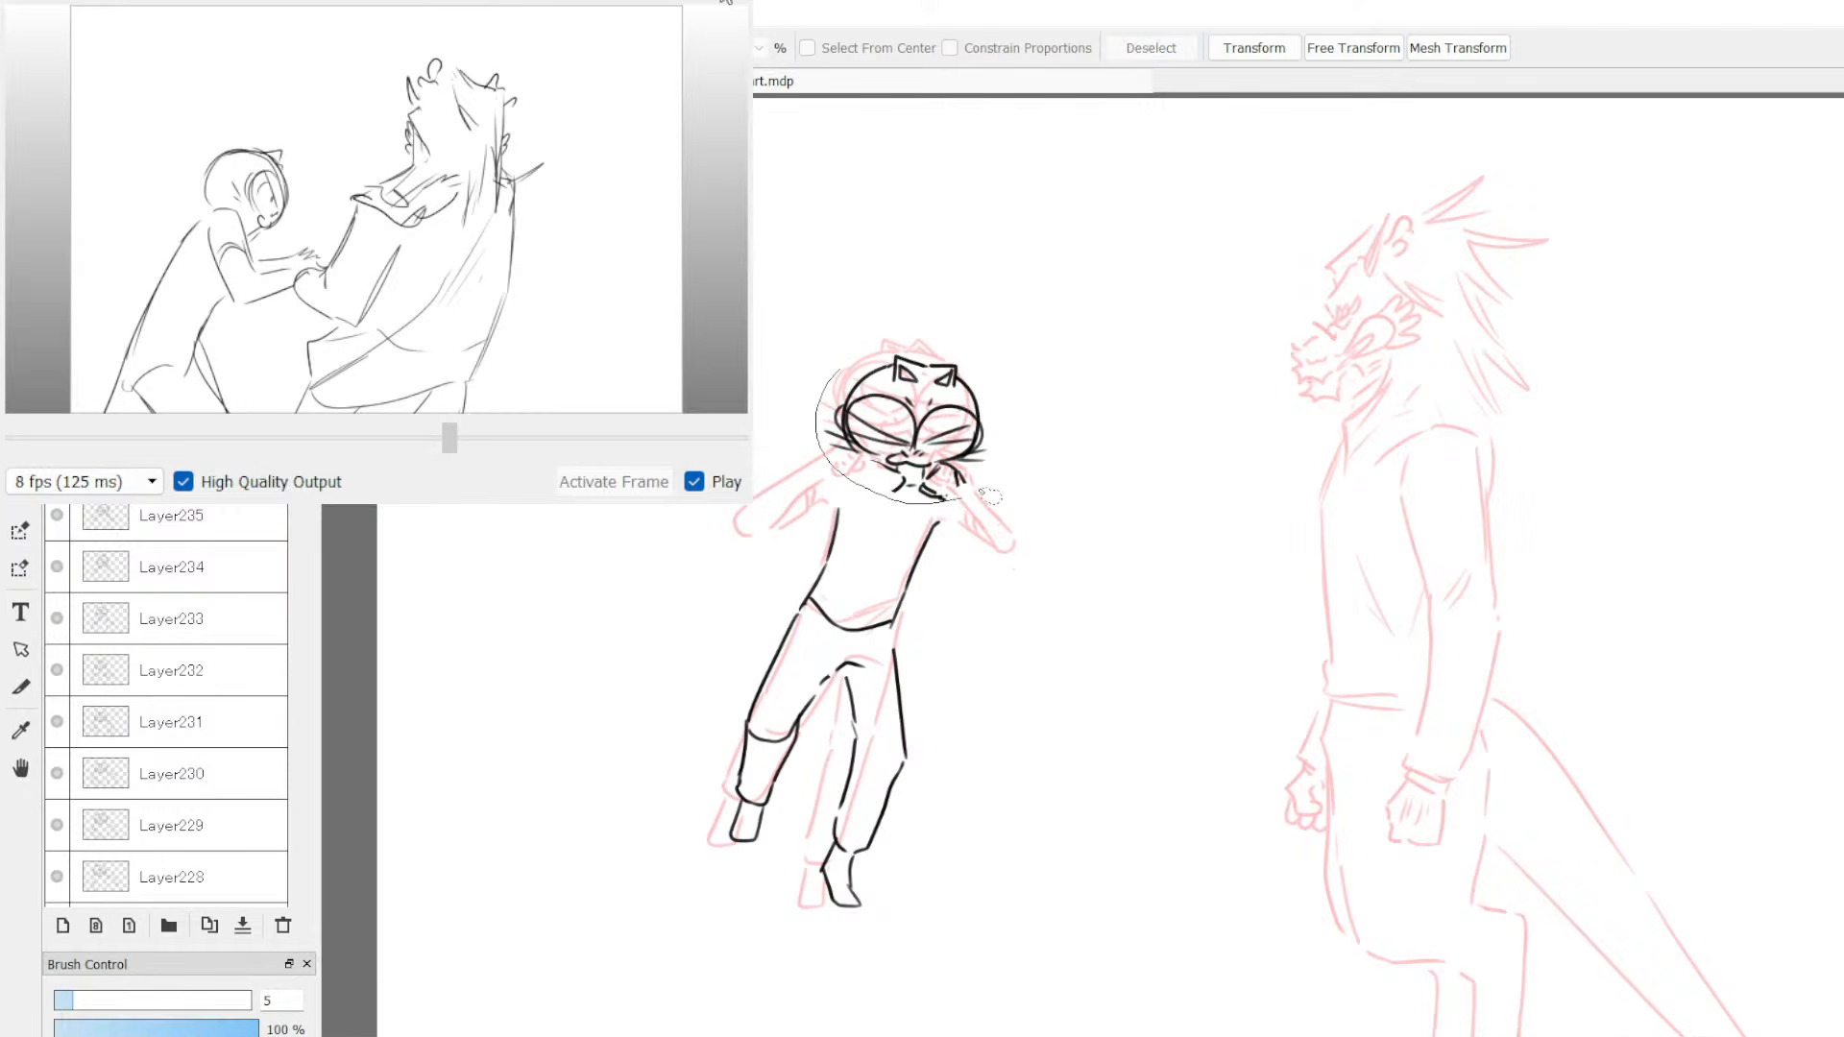
Step: Select the cat's whole head with a freehand selection, scale it down slightly, and clear the selection
{"action": "left_click_drag", "start_coordinate": [984, 352], "coordinate": [865, 362]}
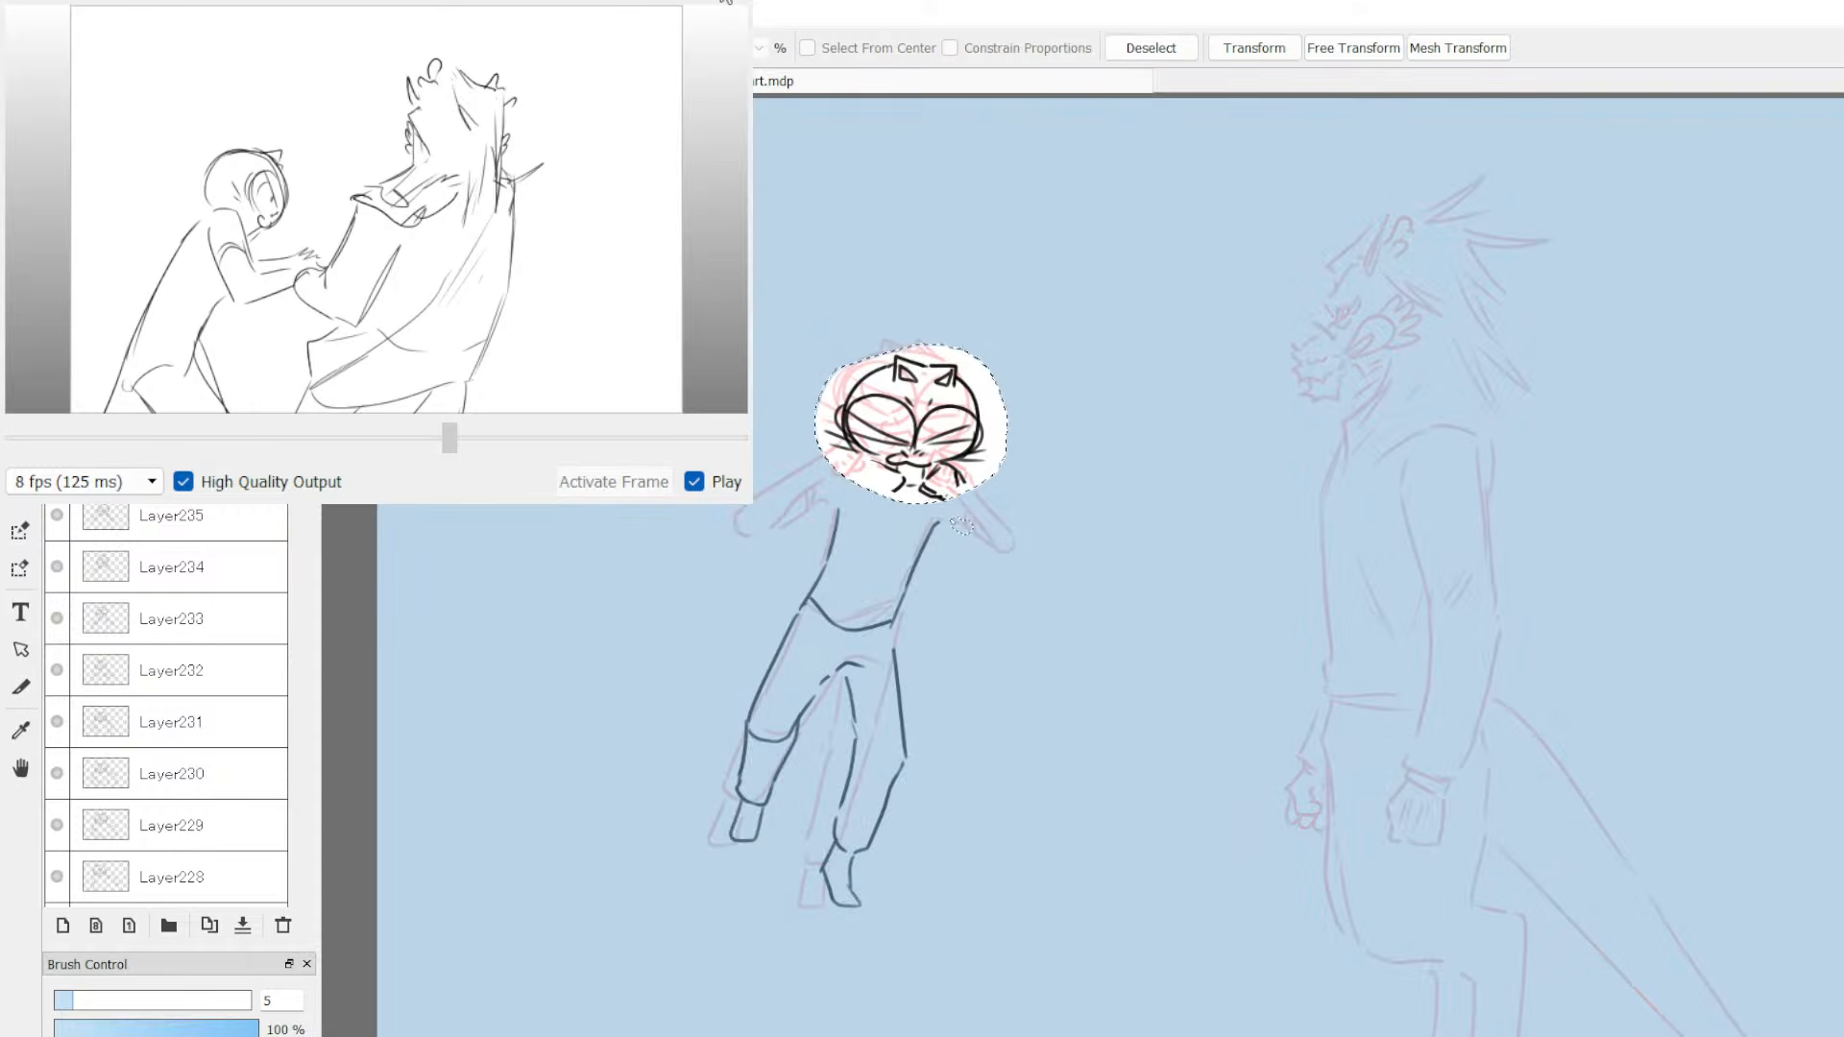
{"action": "left_click", "coordinate": [1249, 50]}
{"action": "left_click_drag", "start_coordinate": [1008, 343], "coordinate": [1009, 346]}
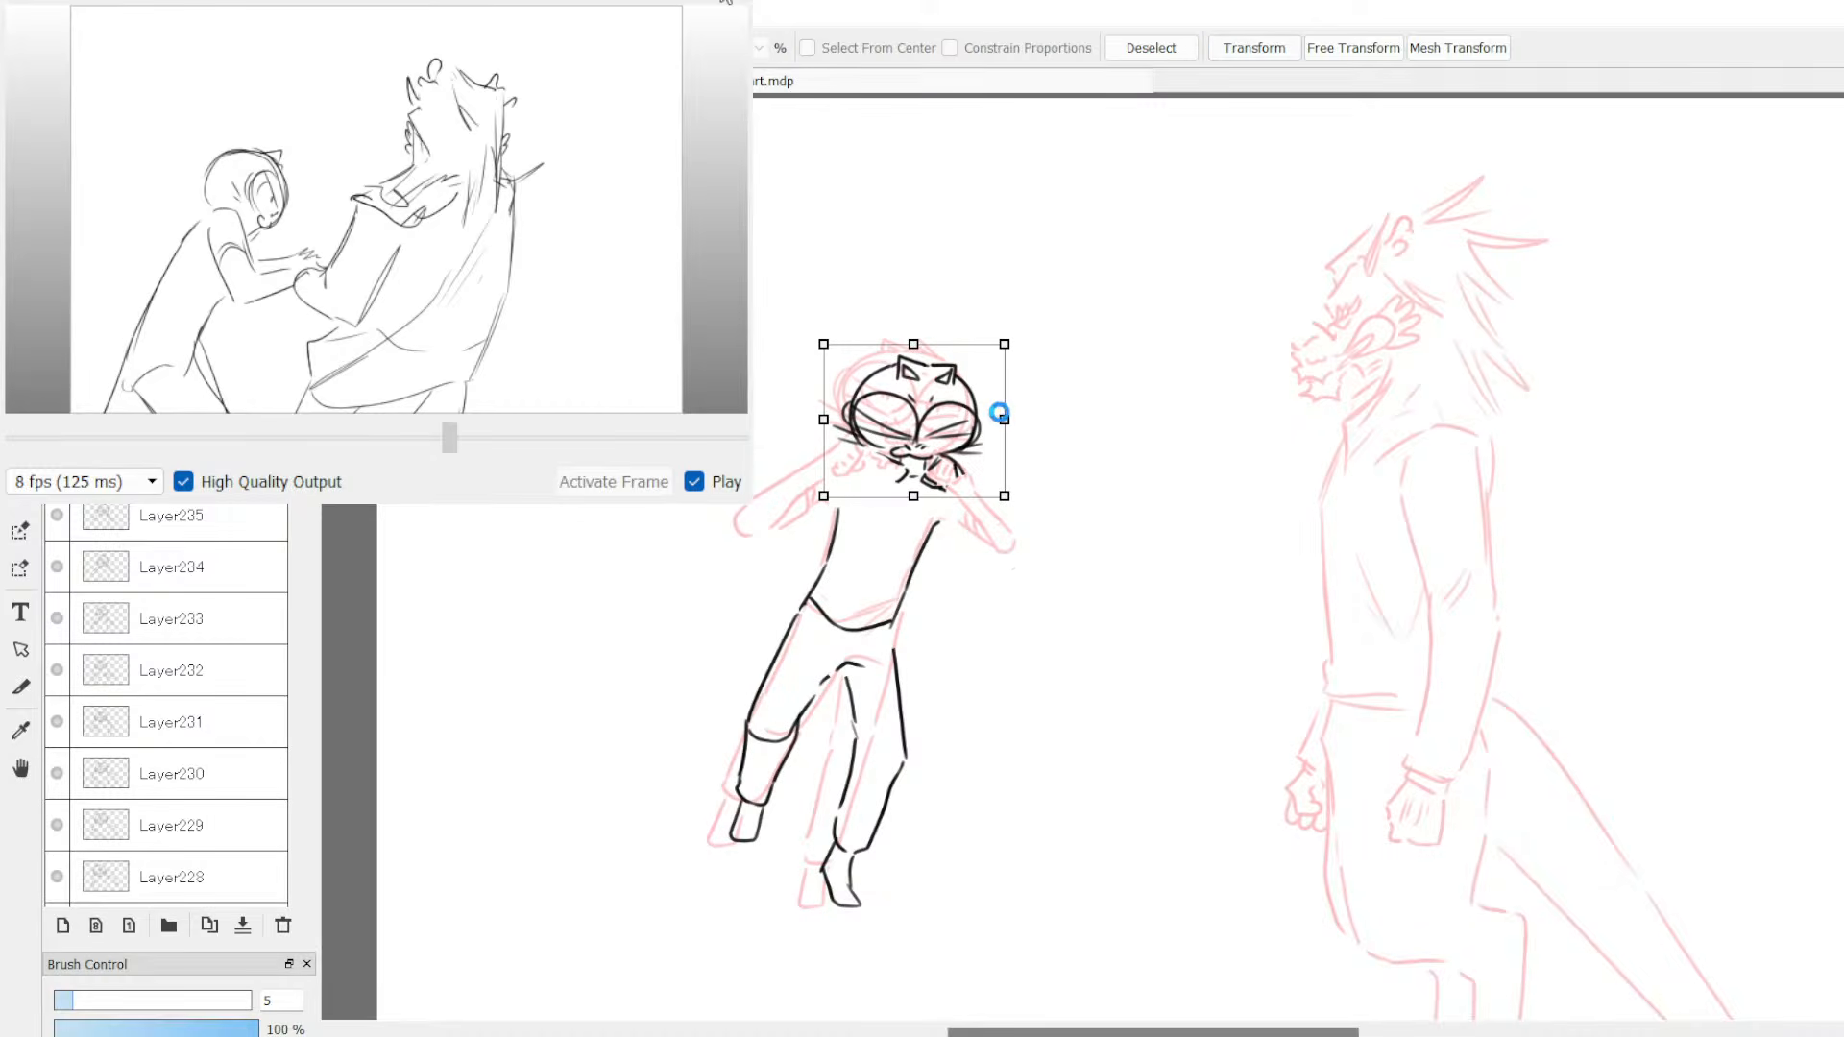
{"action": "key", "text": "Return"}
{"action": "left_click", "coordinate": [1152, 48]}
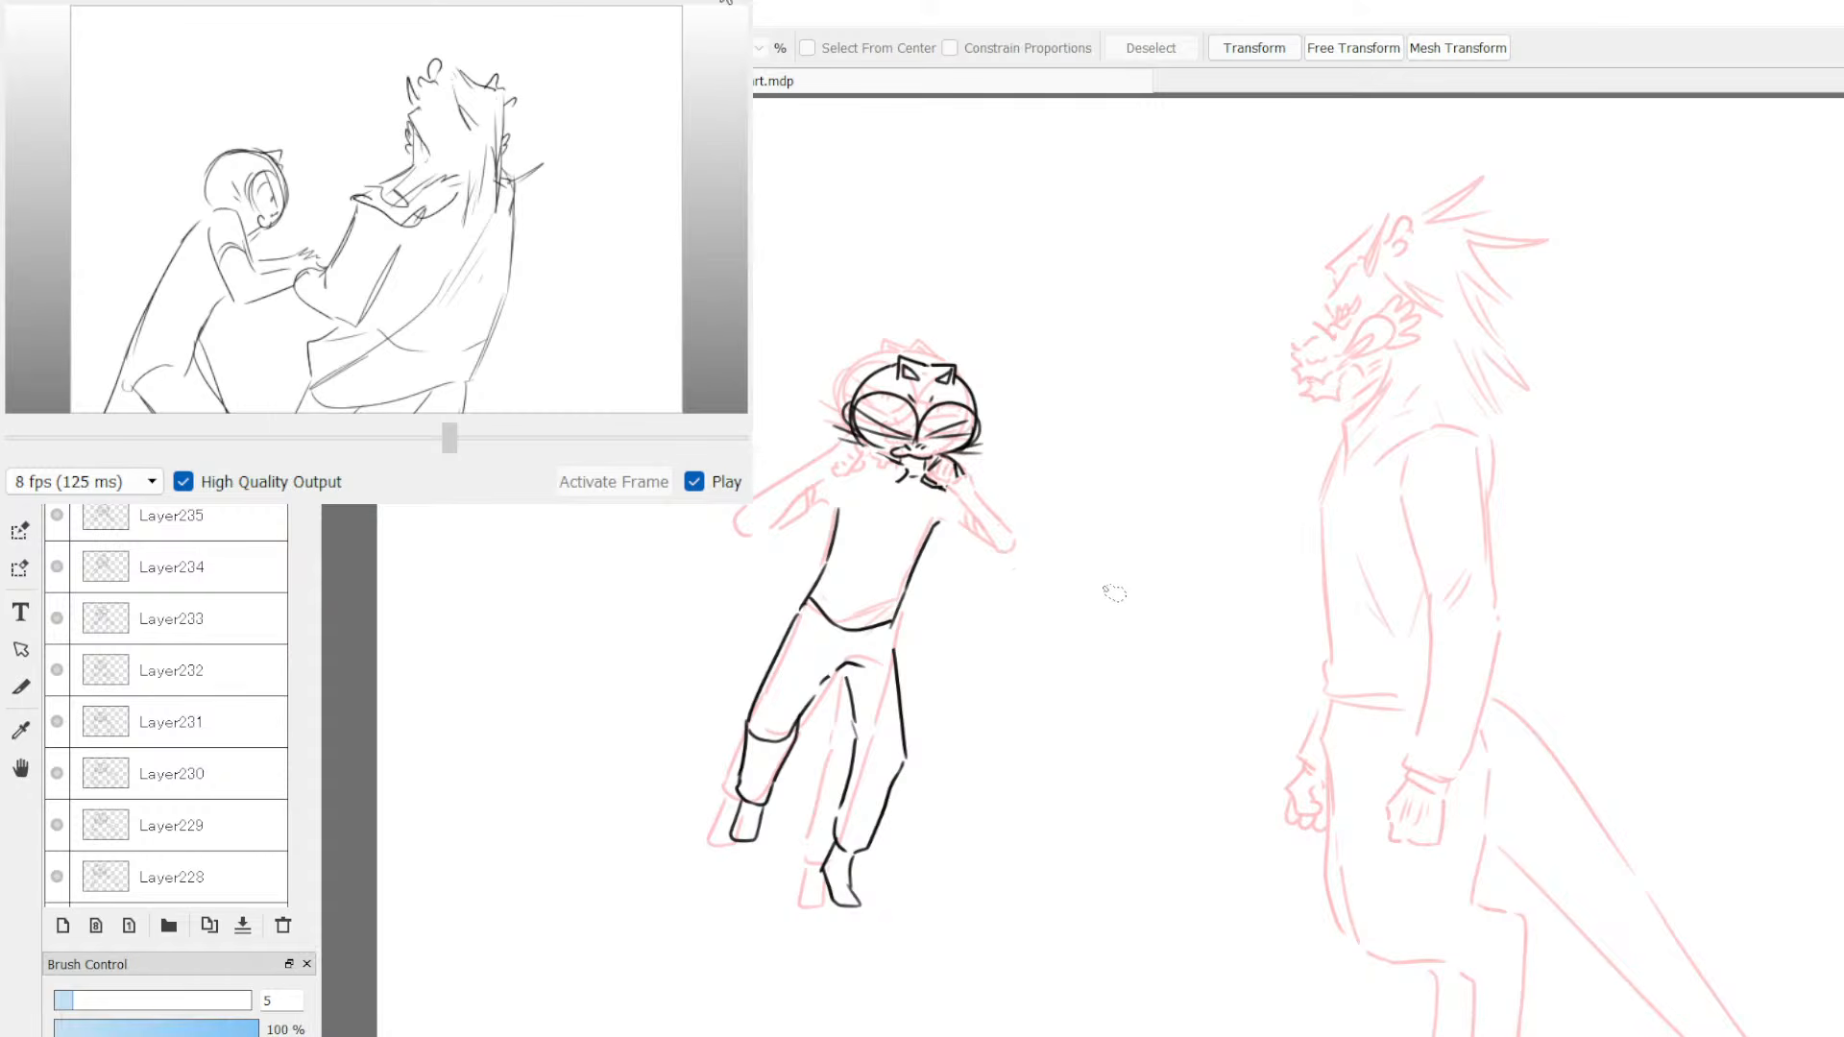
Step: Examine the cat with its adjusted head at several zoom levels, alternating with the previous frame to judge the motion
{"action": "scroll", "coordinate": [960, 592], "scroll_direction": "down", "scroll_amount": 1}
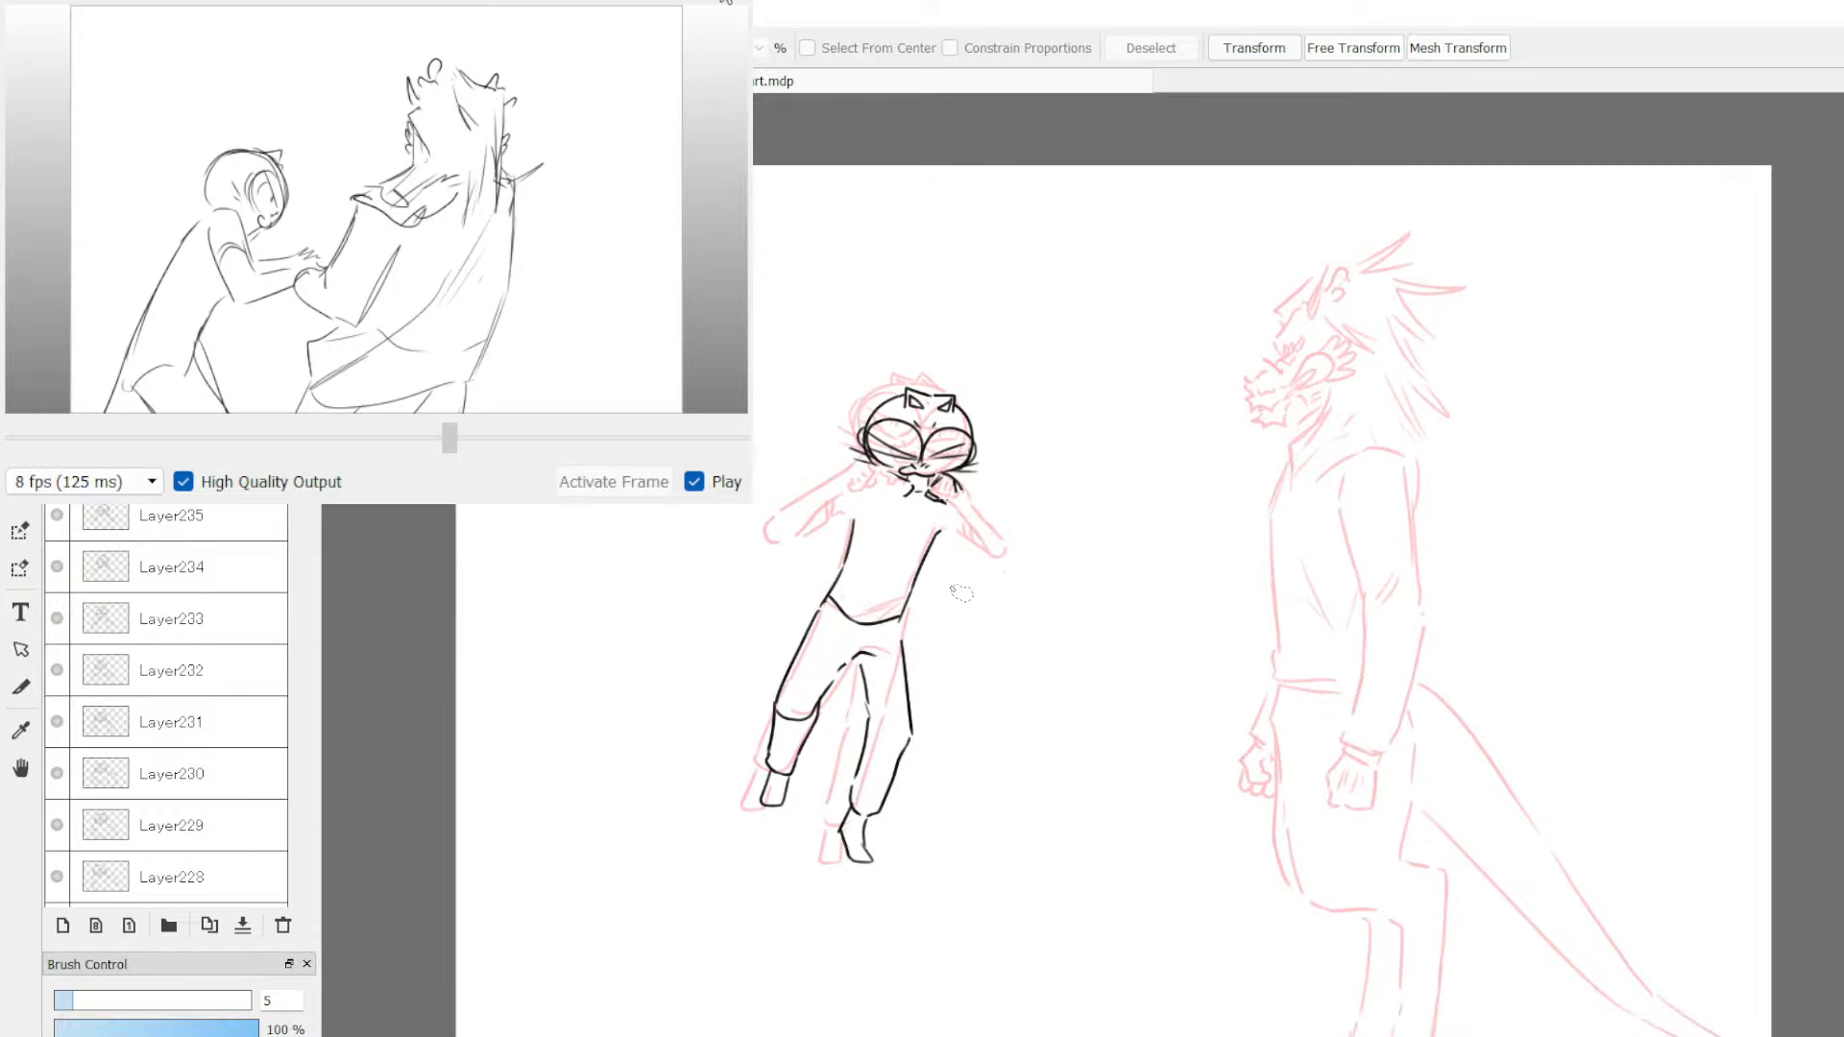
{"action": "scroll", "coordinate": [960, 592], "scroll_direction": "down", "scroll_amount": 1}
{"action": "scroll", "coordinate": [791, 574], "scroll_direction": "down", "scroll_amount": 1}
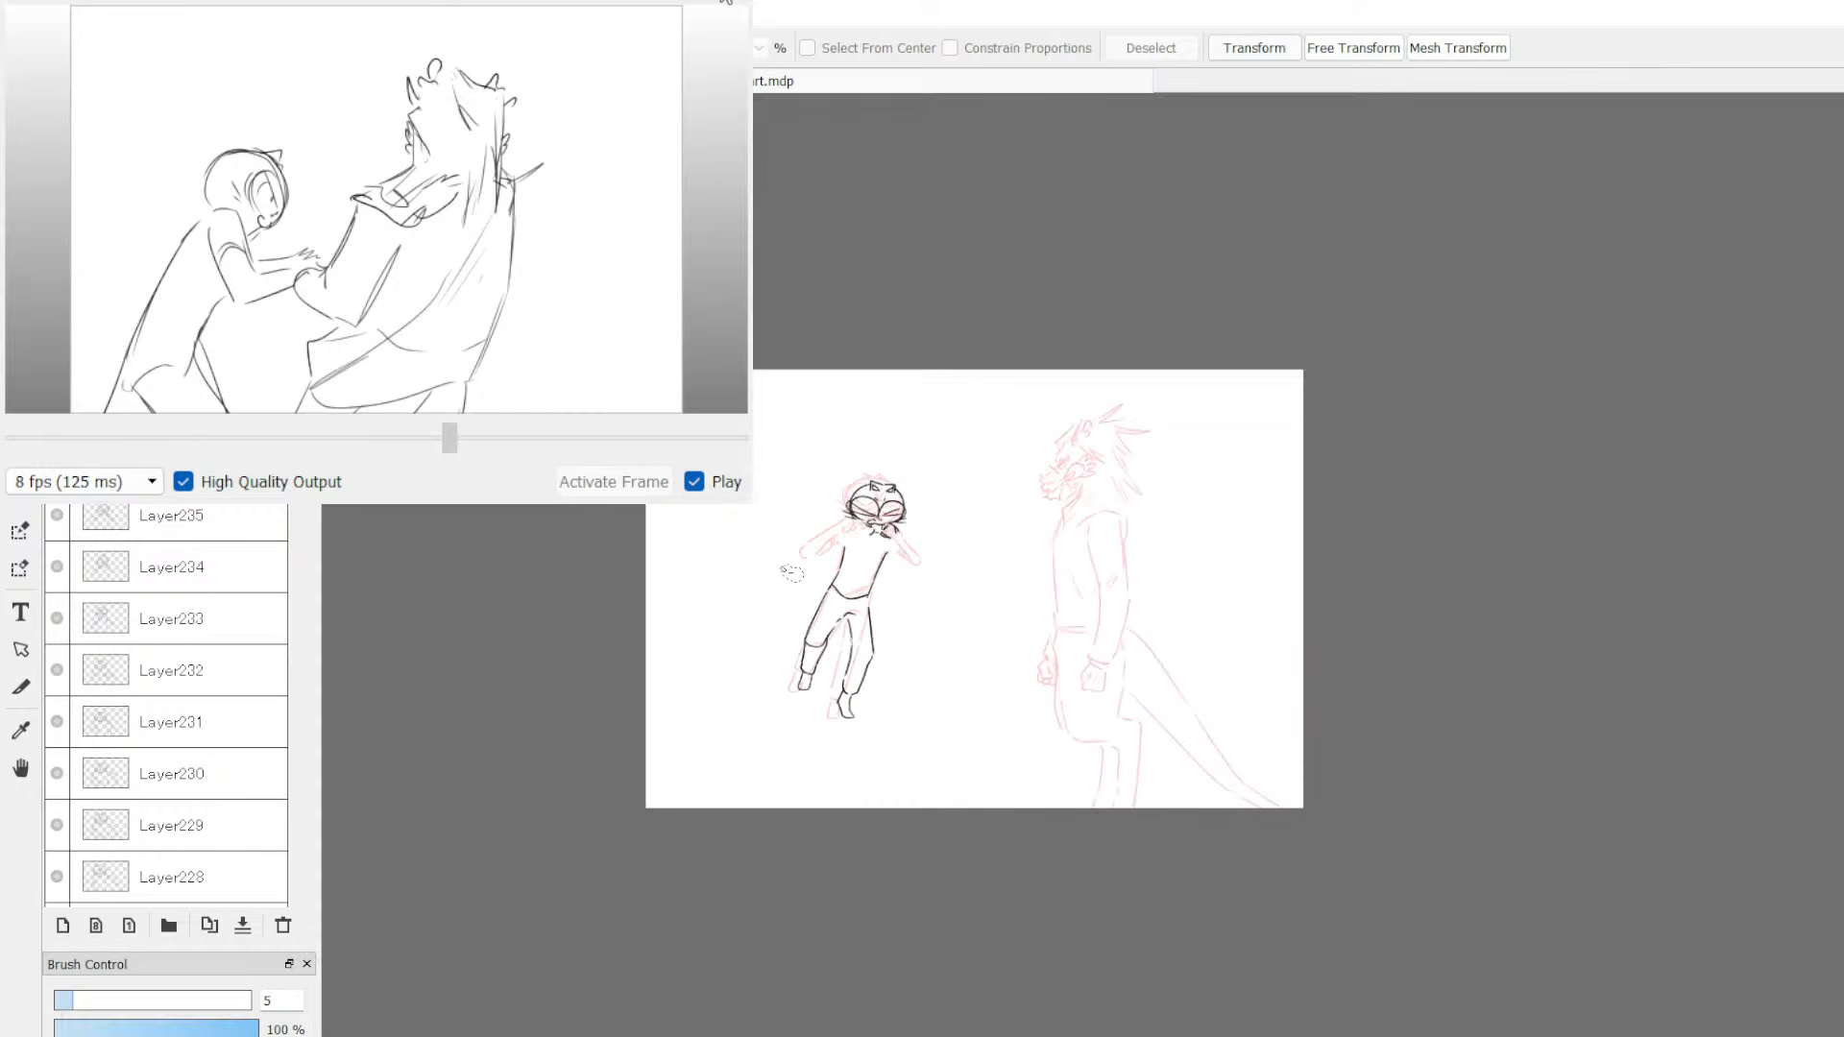
{"action": "scroll", "coordinate": [791, 573], "scroll_direction": "up", "scroll_amount": 3}
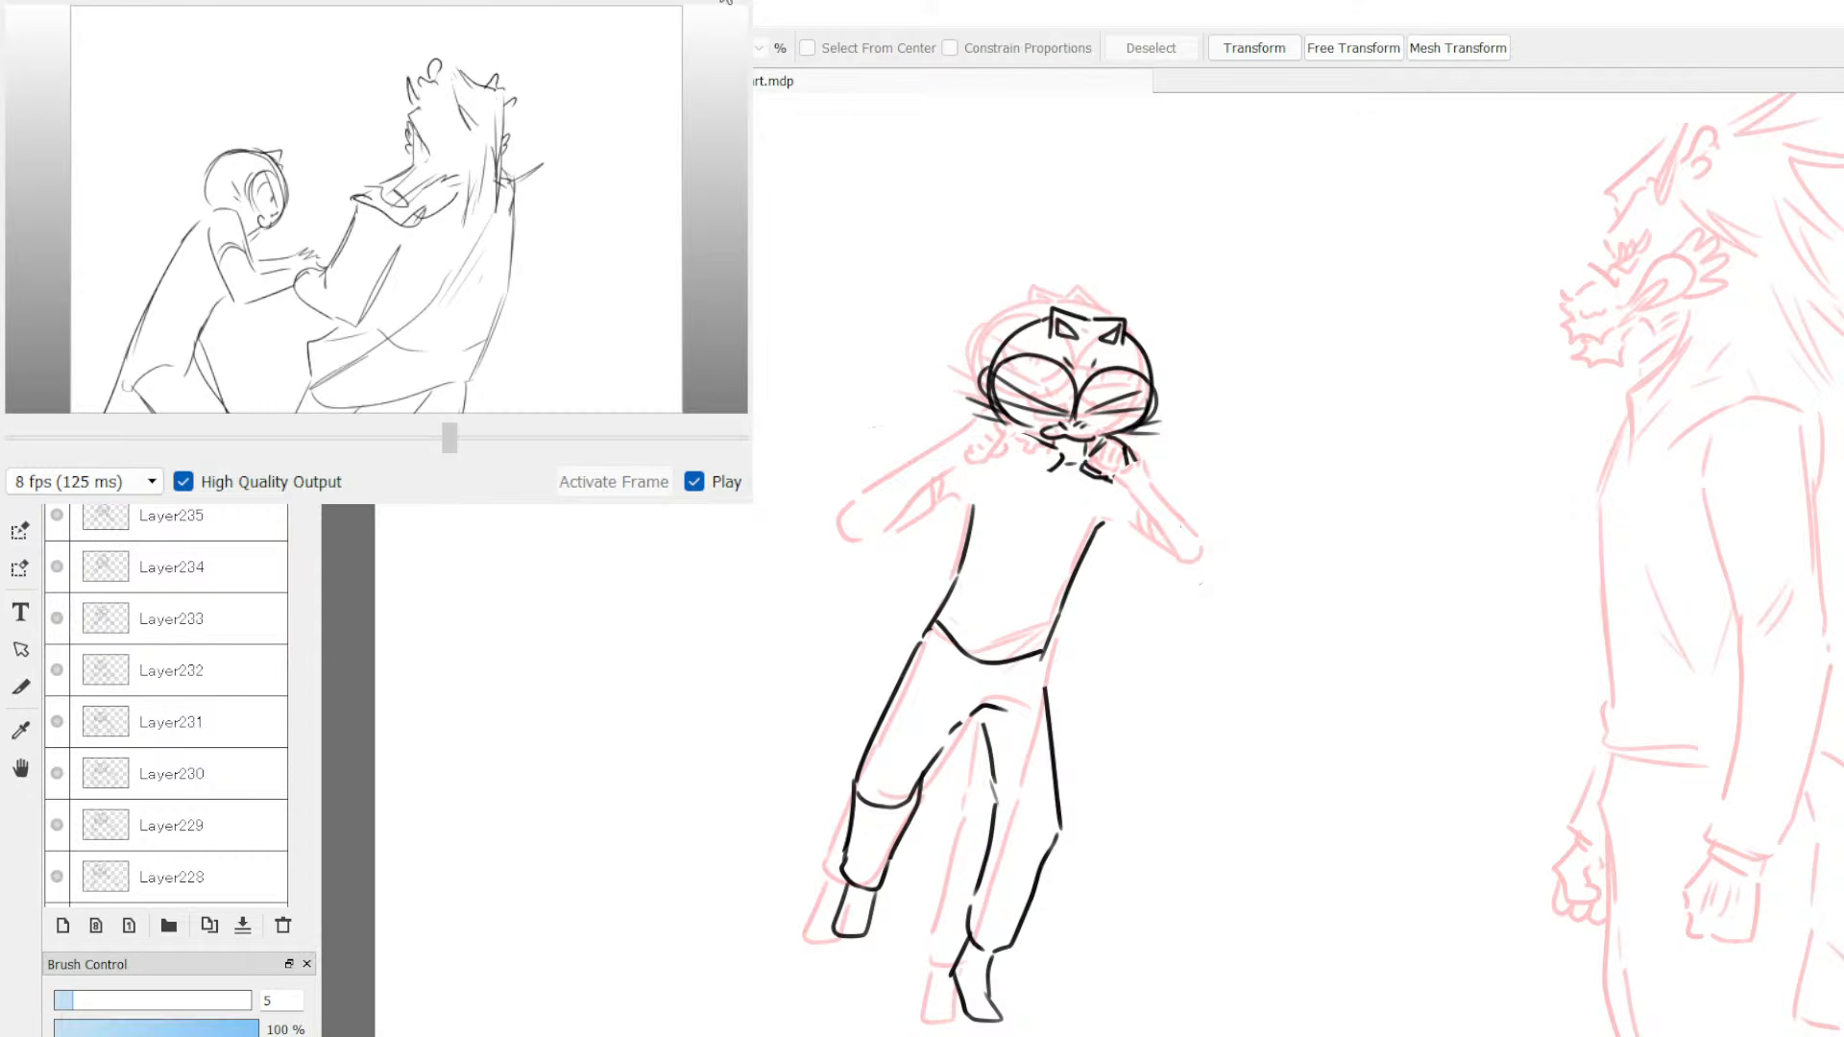
{"action": "key", "text": "b"}
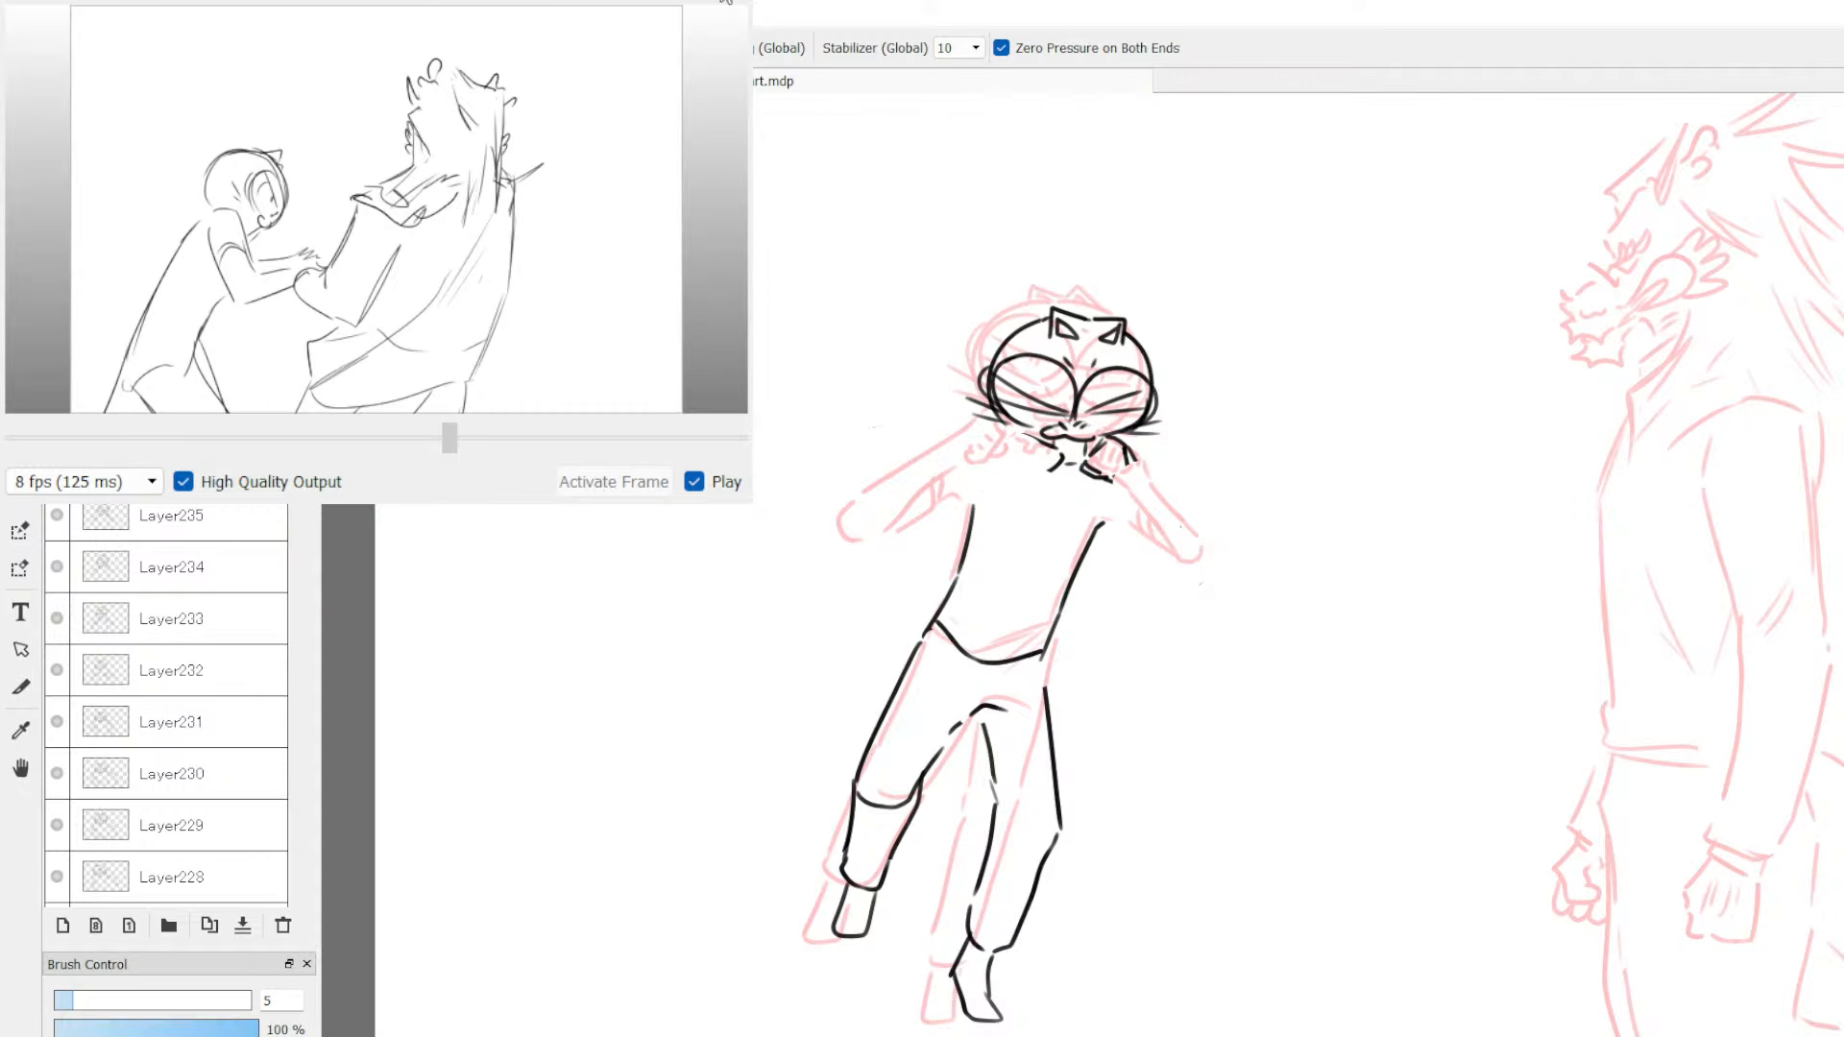
{"action": "key", "text": "ctrl+Down"}
{"action": "key", "text": "ctrl+Up"}
{"action": "key", "text": "ctrl+Down"}
{"action": "key", "text": "ctrl+Up"}
{"action": "key", "text": "ctrl+Down"}
{"action": "key", "text": "ctrl+Up"}
{"action": "key", "text": "ctrl+Down"}
{"action": "key", "text": "ctrl+Up"}
{"action": "key", "text": "ctrl+Down"}
{"action": "key", "text": "ctrl+Up"}
Step: Transform the whole cat drawing, shifting it slightly left to line its feet up with the previous frame, and compare the two frames
{"action": "key", "text": "ctrl+t"}
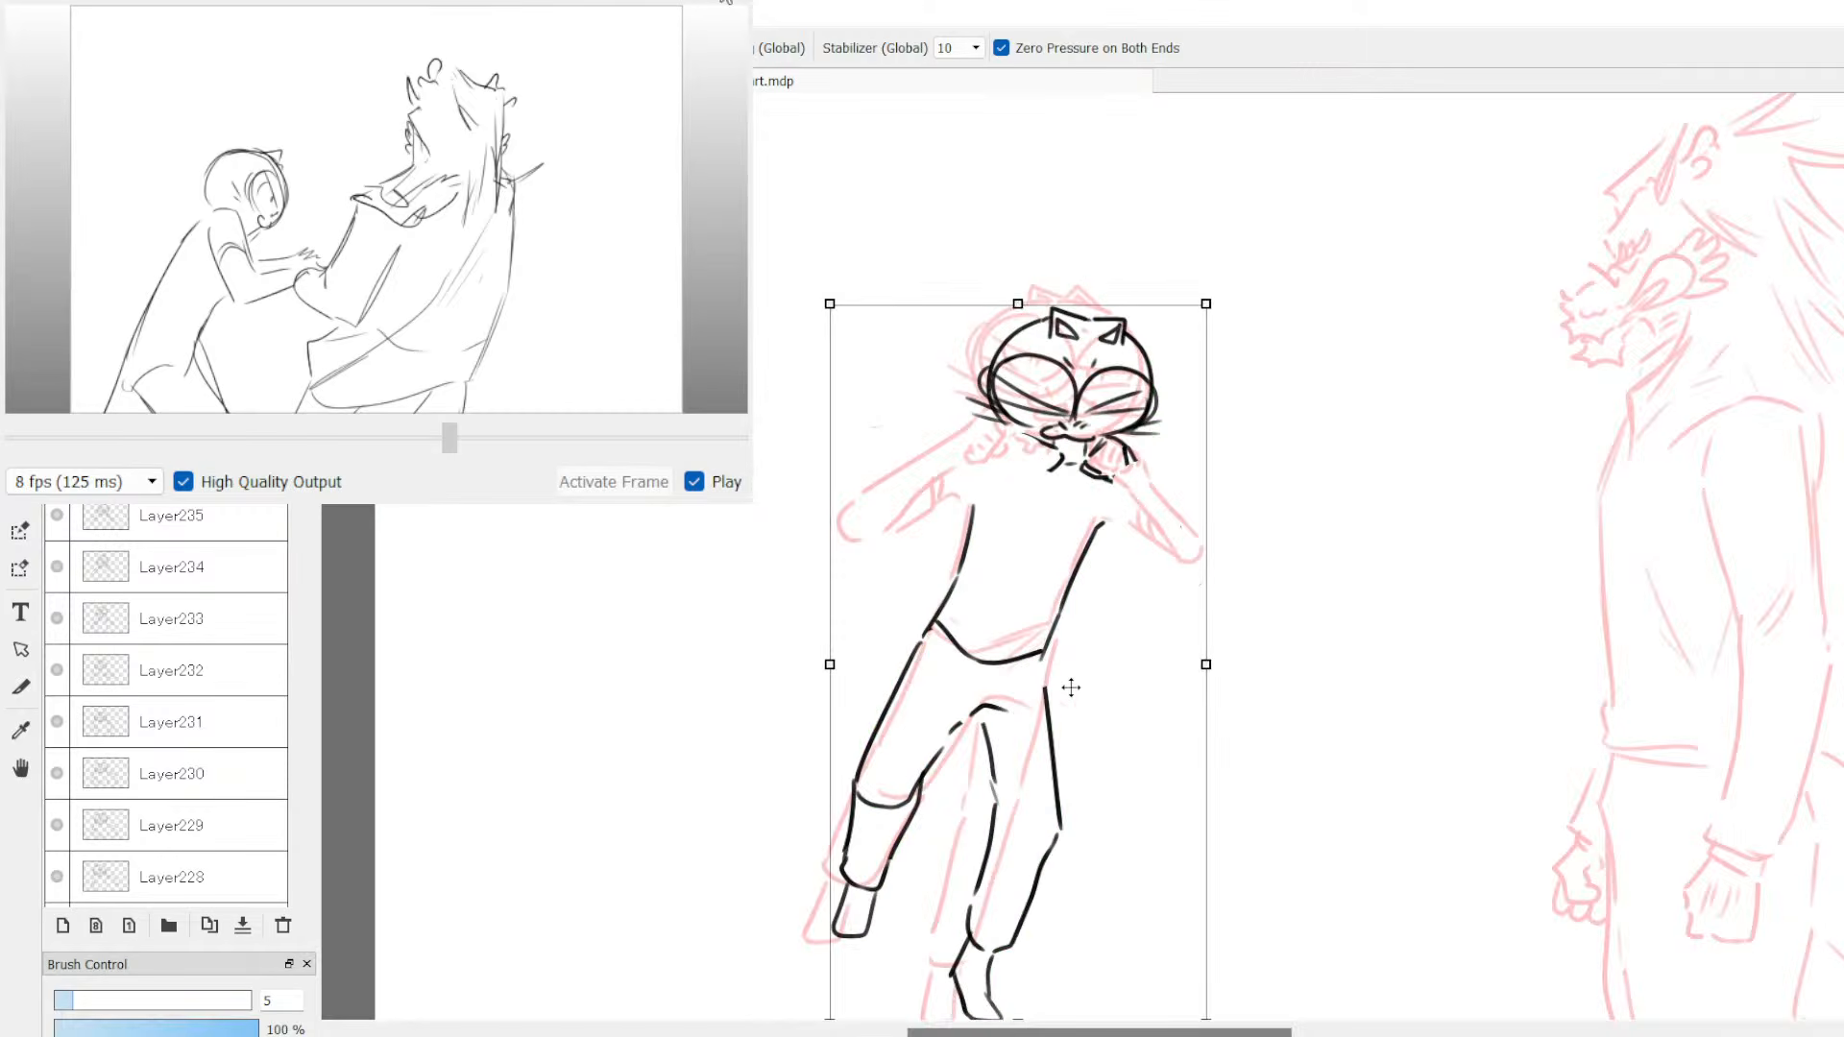
{"action": "left_click_drag", "start_coordinate": [1071, 687], "coordinate": [1061, 691]}
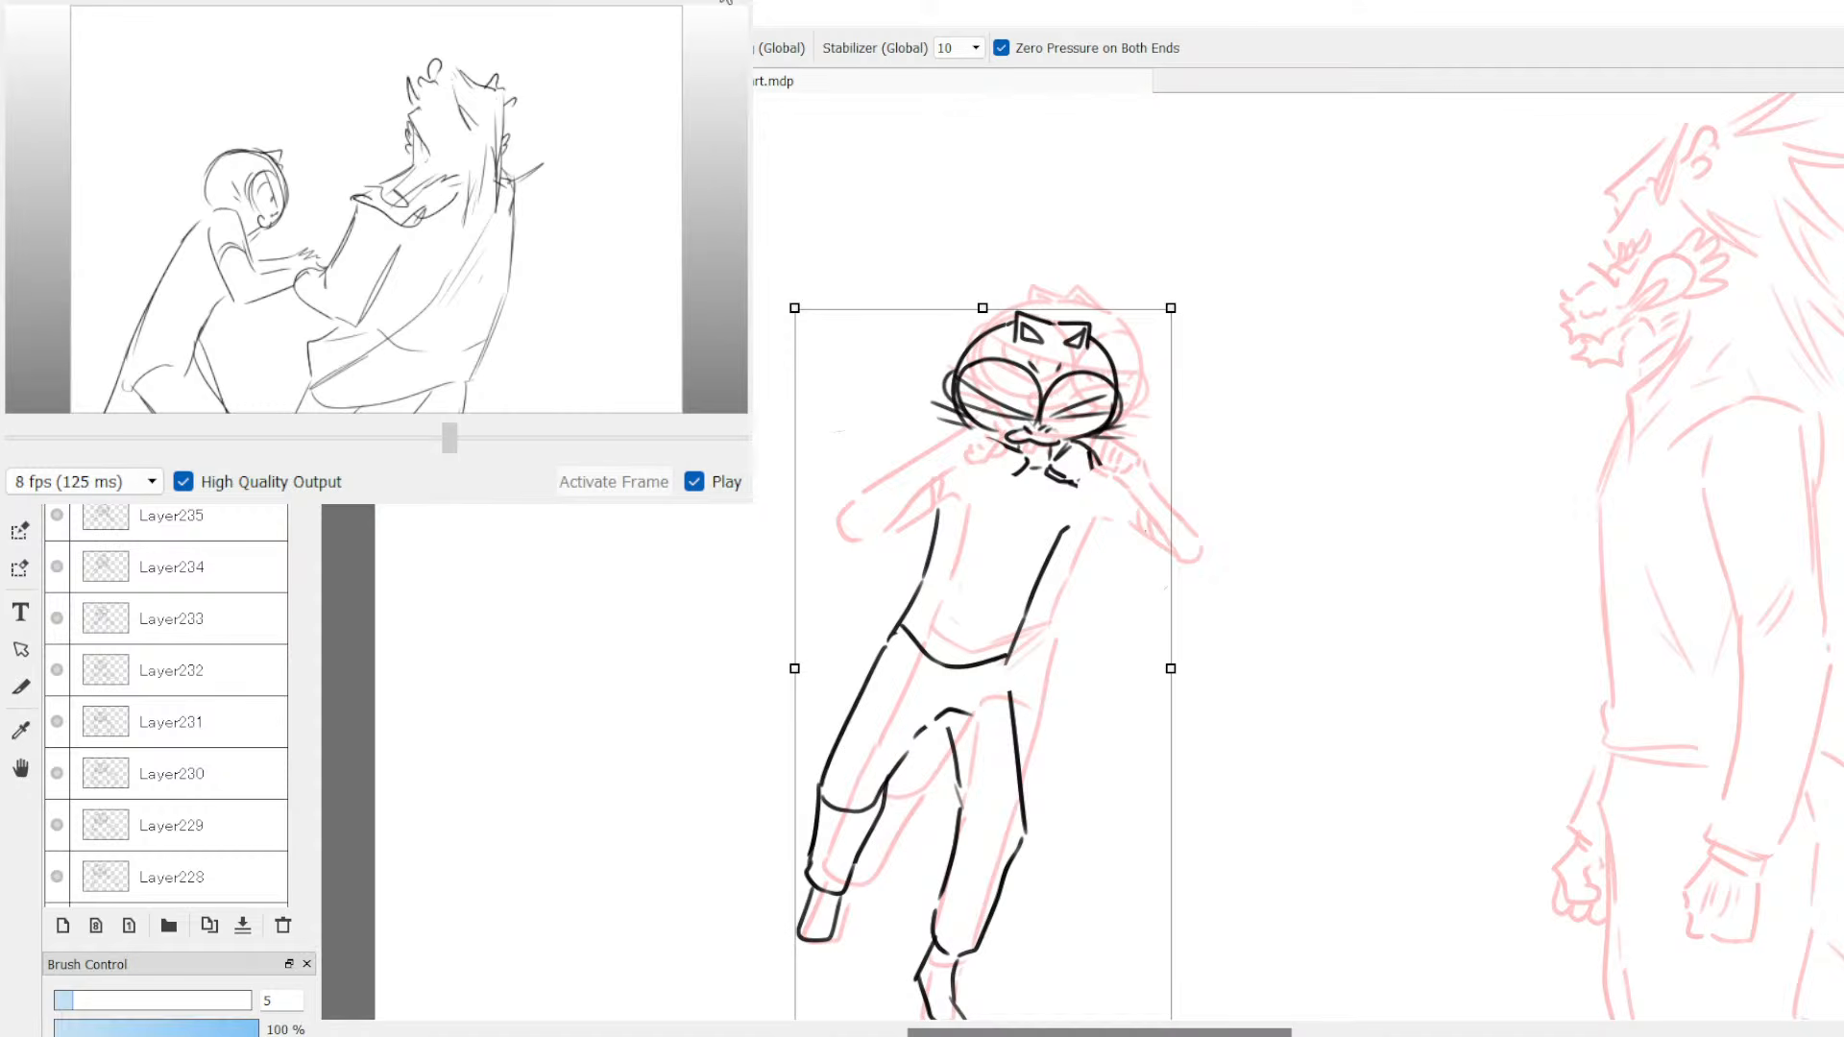
{"action": "scroll", "coordinate": [1105, 557], "scroll_direction": "down", "scroll_amount": 2}
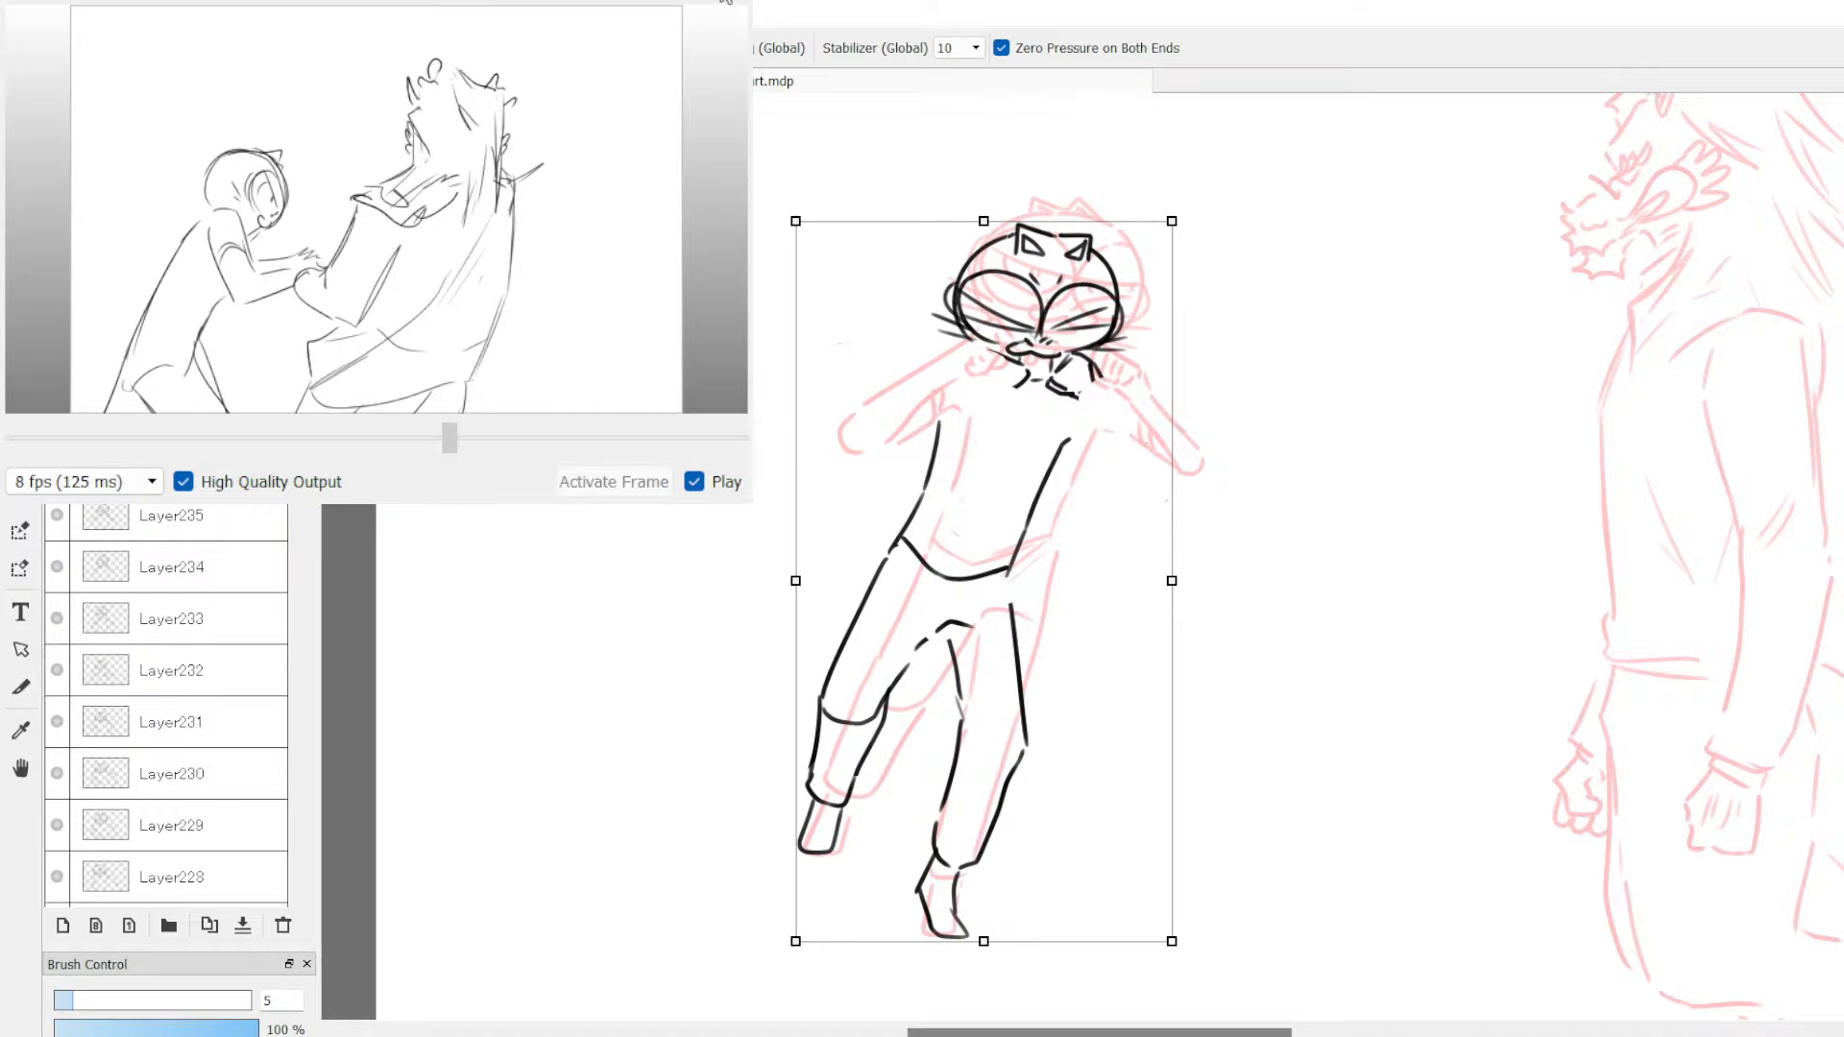
{"action": "scroll", "coordinate": [1063, 733], "scroll_direction": "down", "scroll_amount": 4}
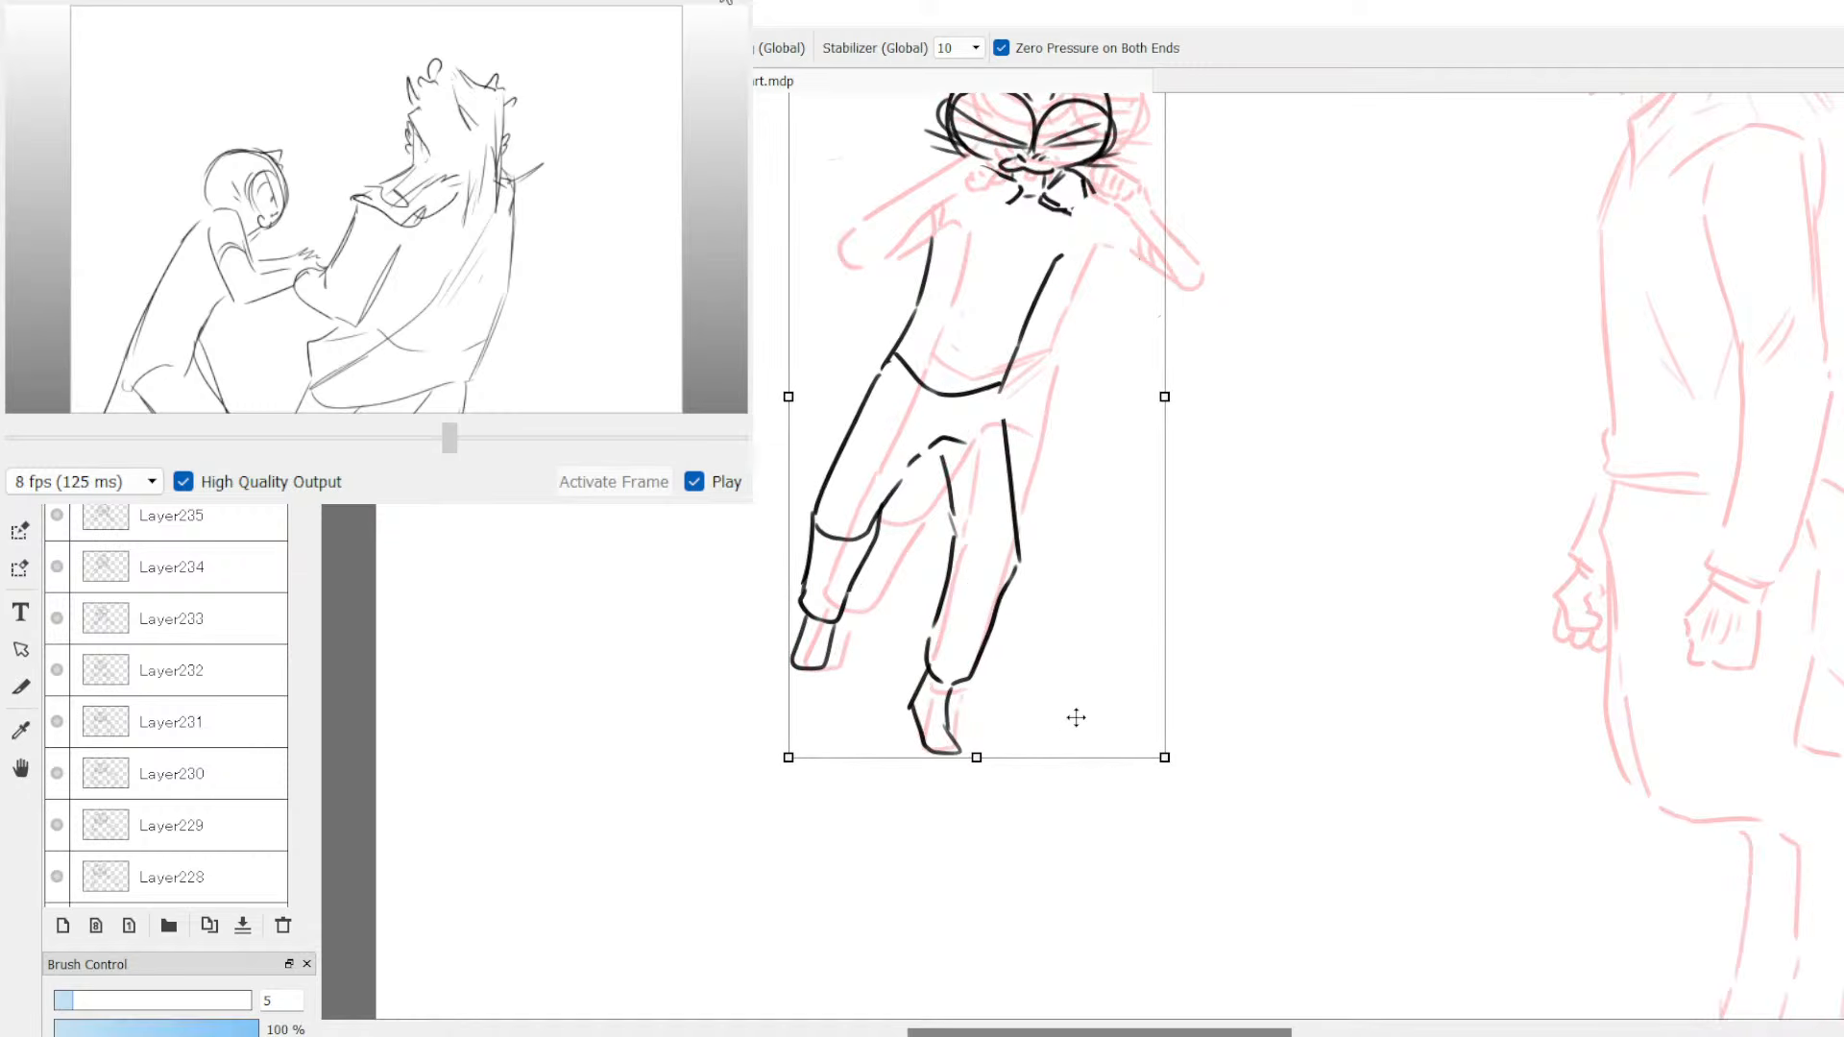
{"action": "scroll", "coordinate": [1076, 717], "scroll_direction": "down", "scroll_amount": 1}
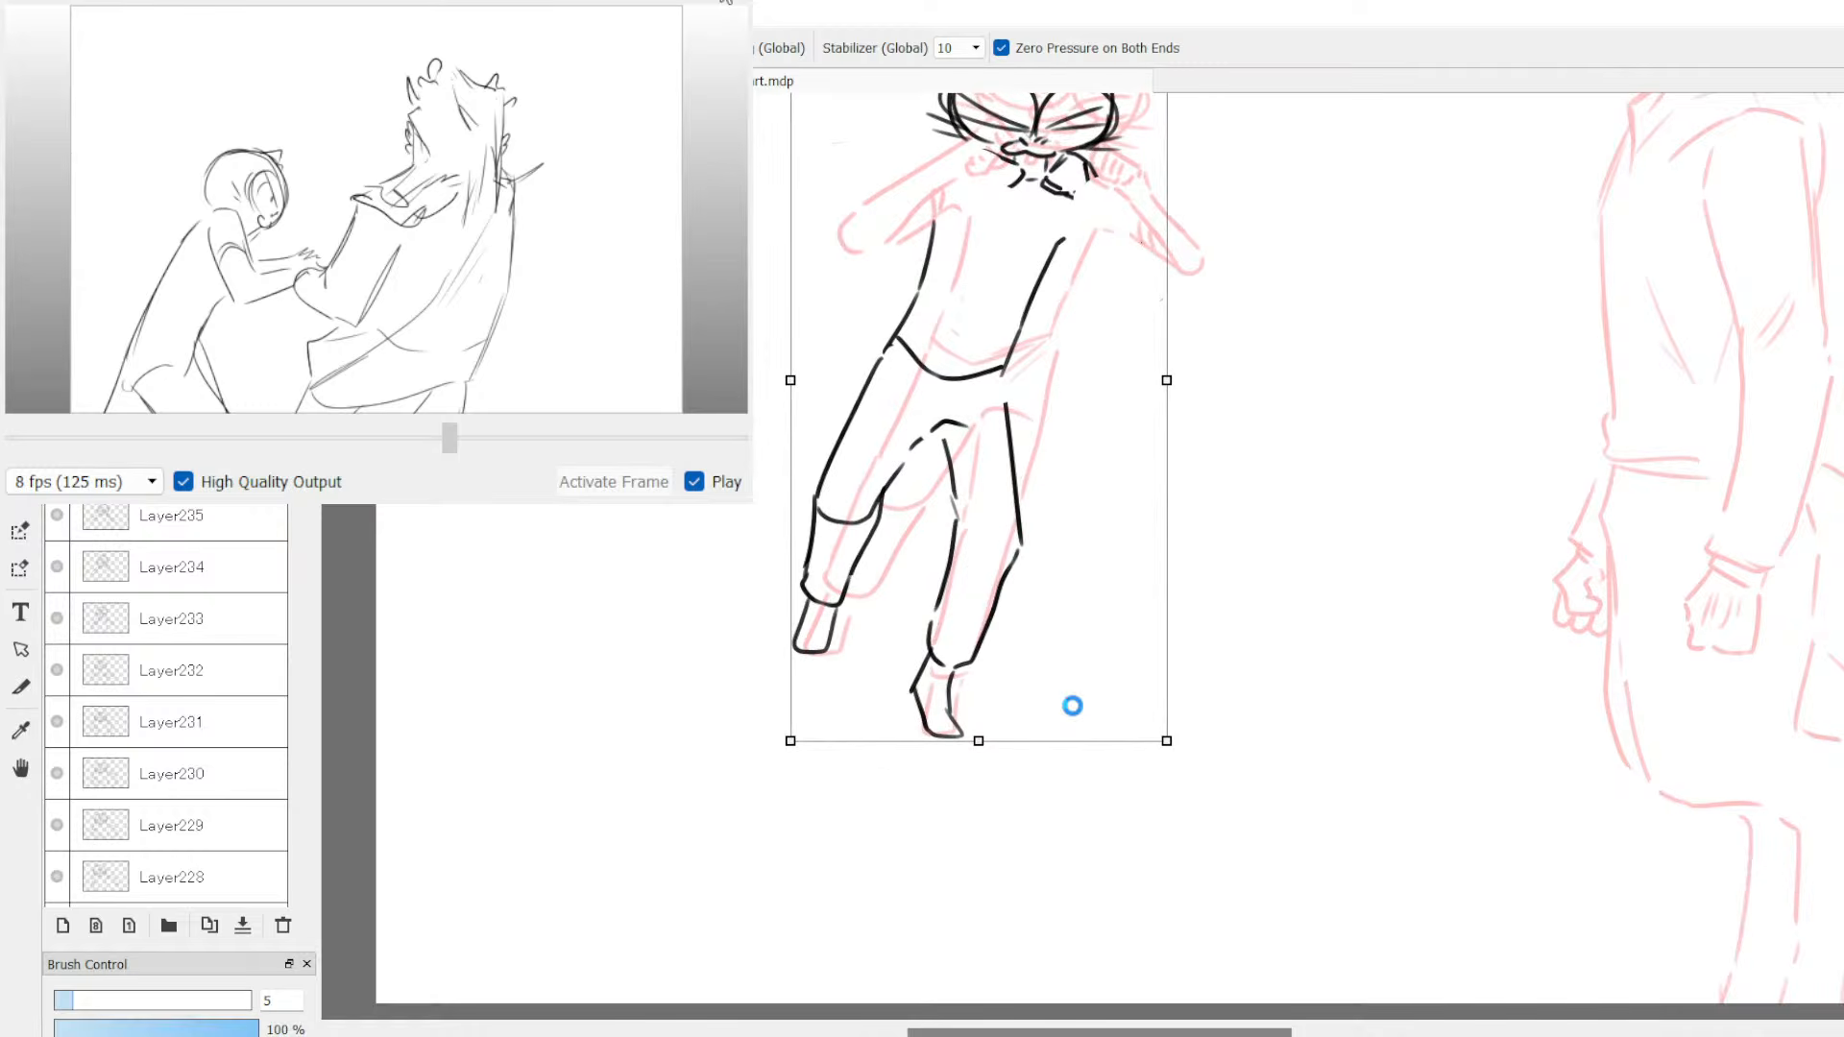
{"action": "key", "text": "Right"}
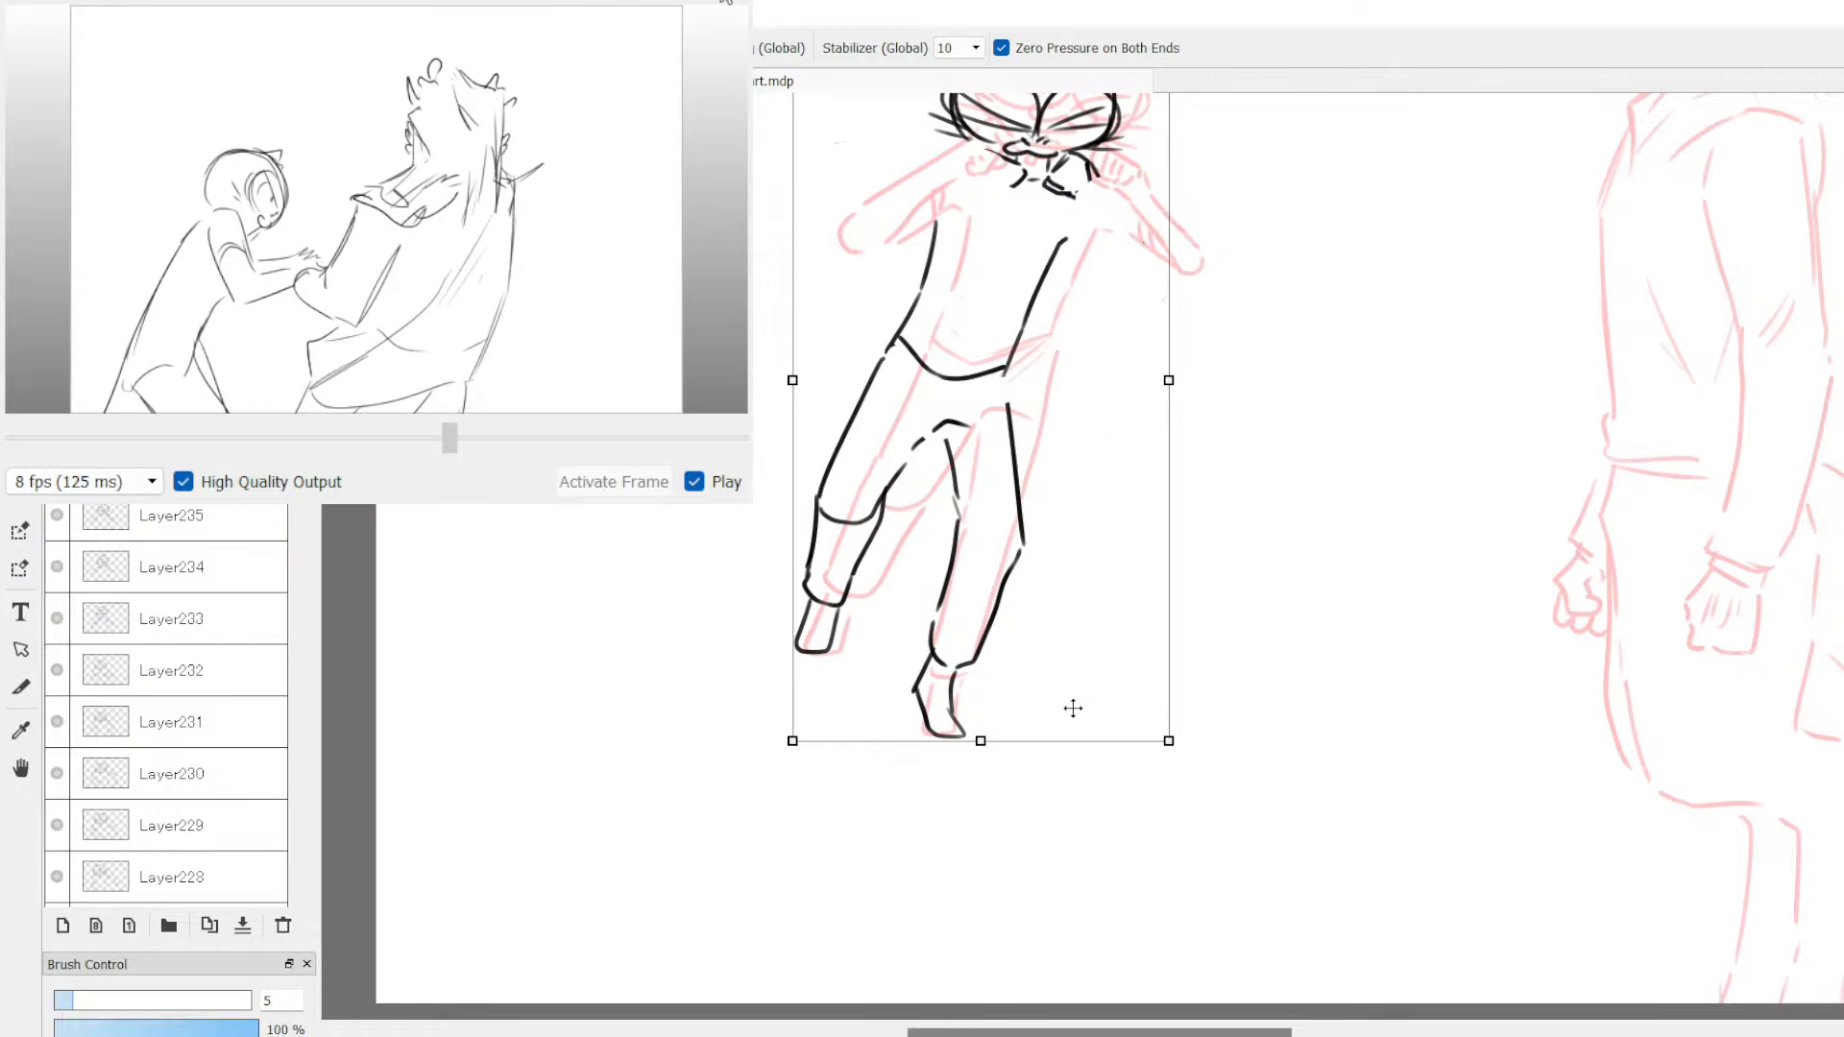
{"action": "left_click_drag", "start_coordinate": [1073, 708], "coordinate": [1144, 660]}
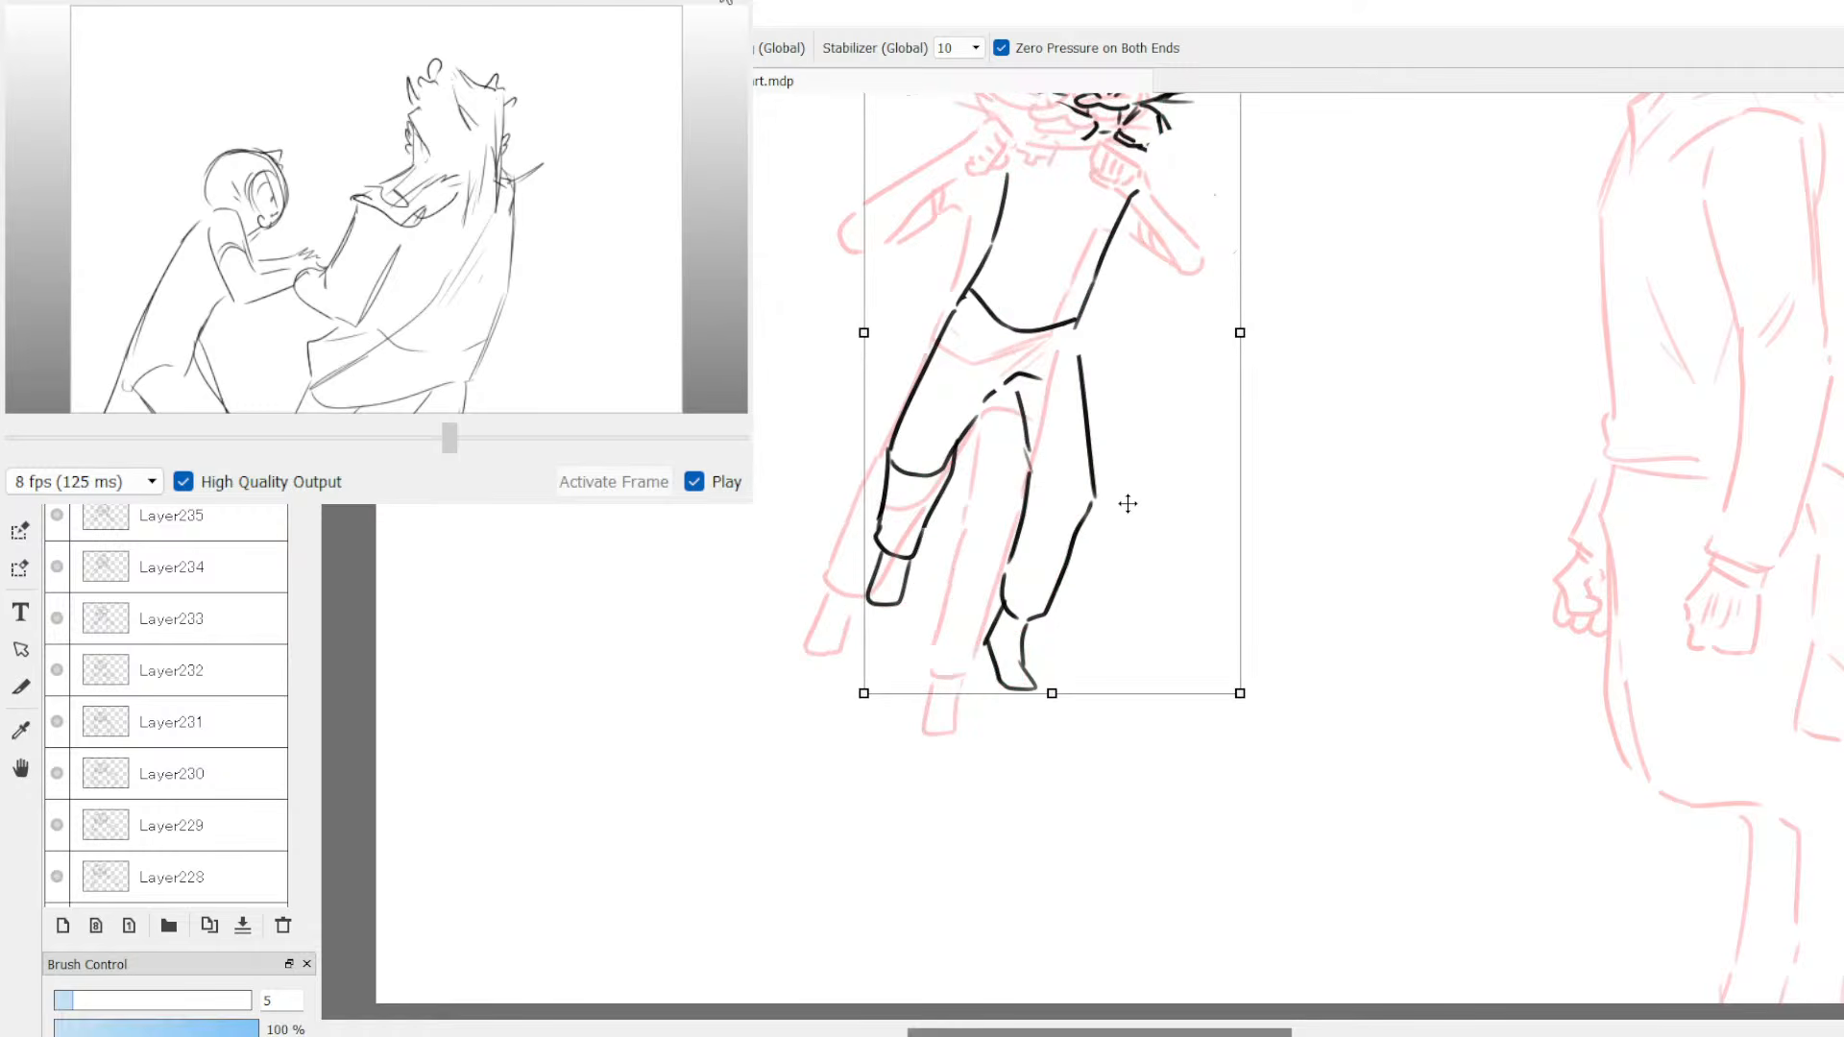
{"action": "left_click_drag", "start_coordinate": [1128, 504], "coordinate": [1082, 554]}
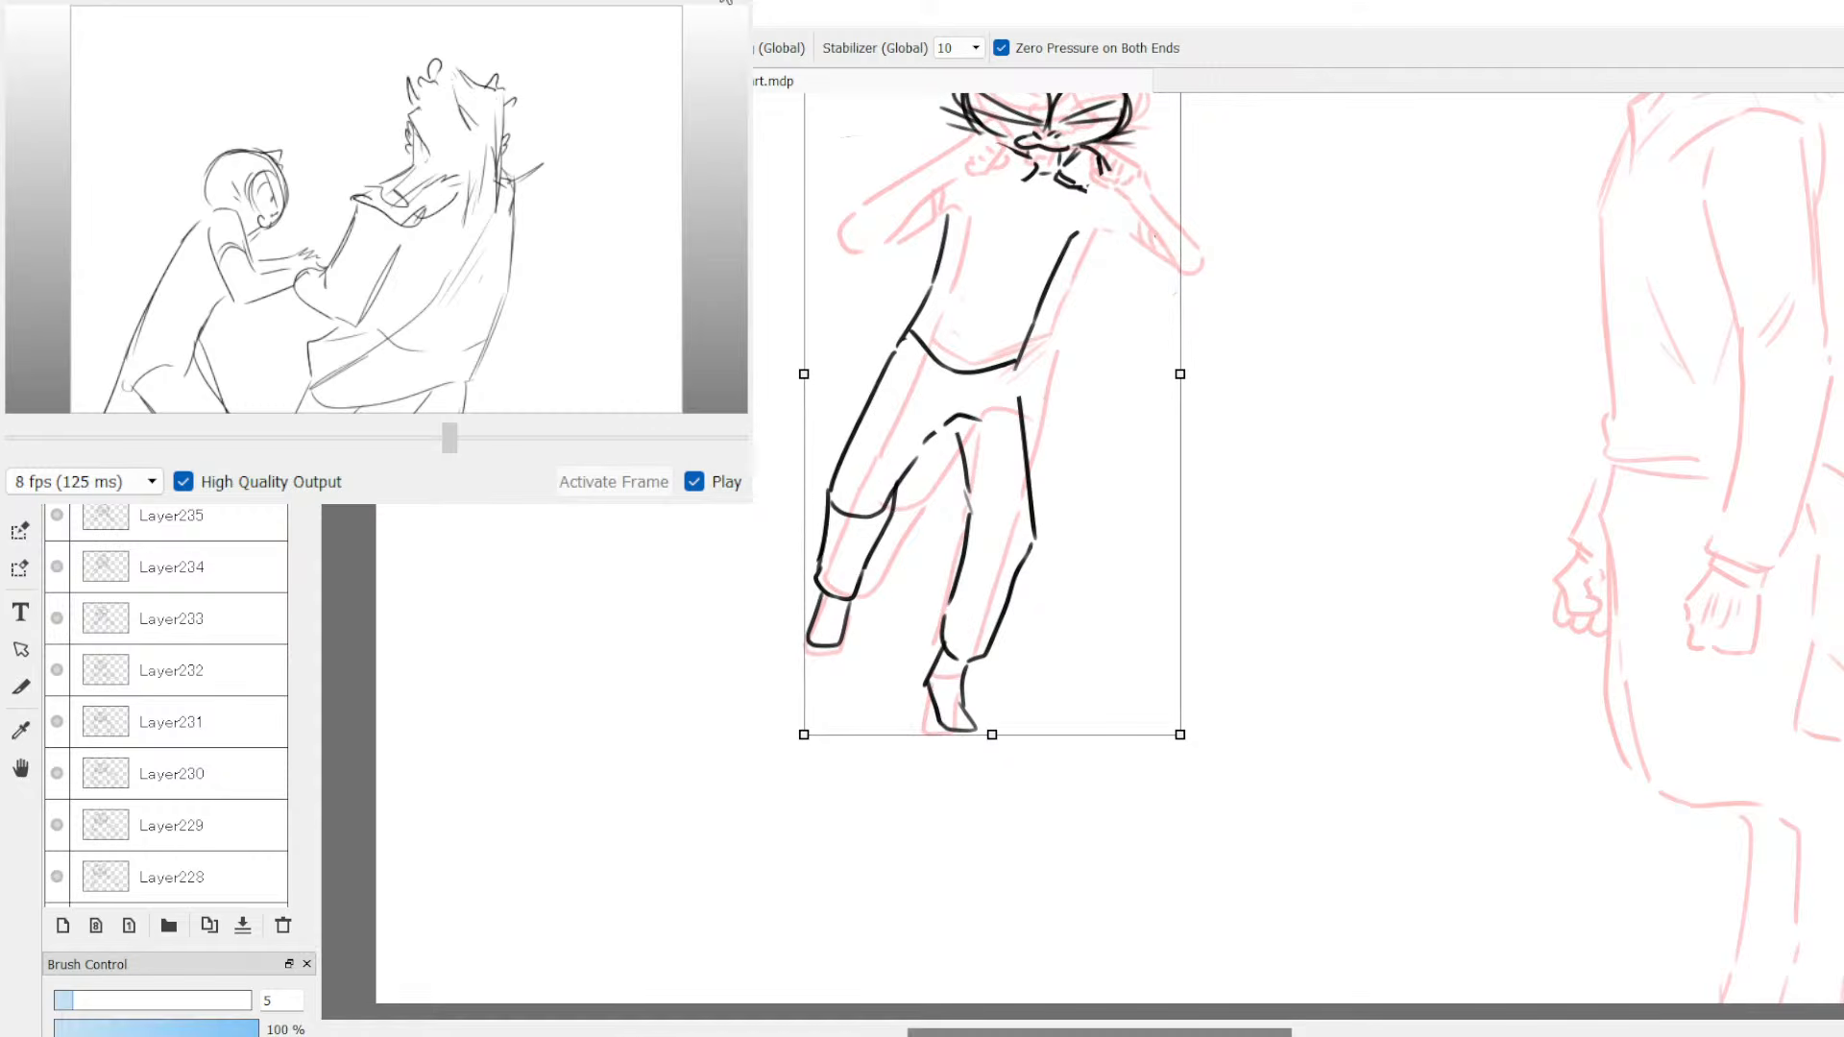
{"action": "scroll", "coordinate": [1321, 557], "scroll_direction": "up", "scroll_amount": 5}
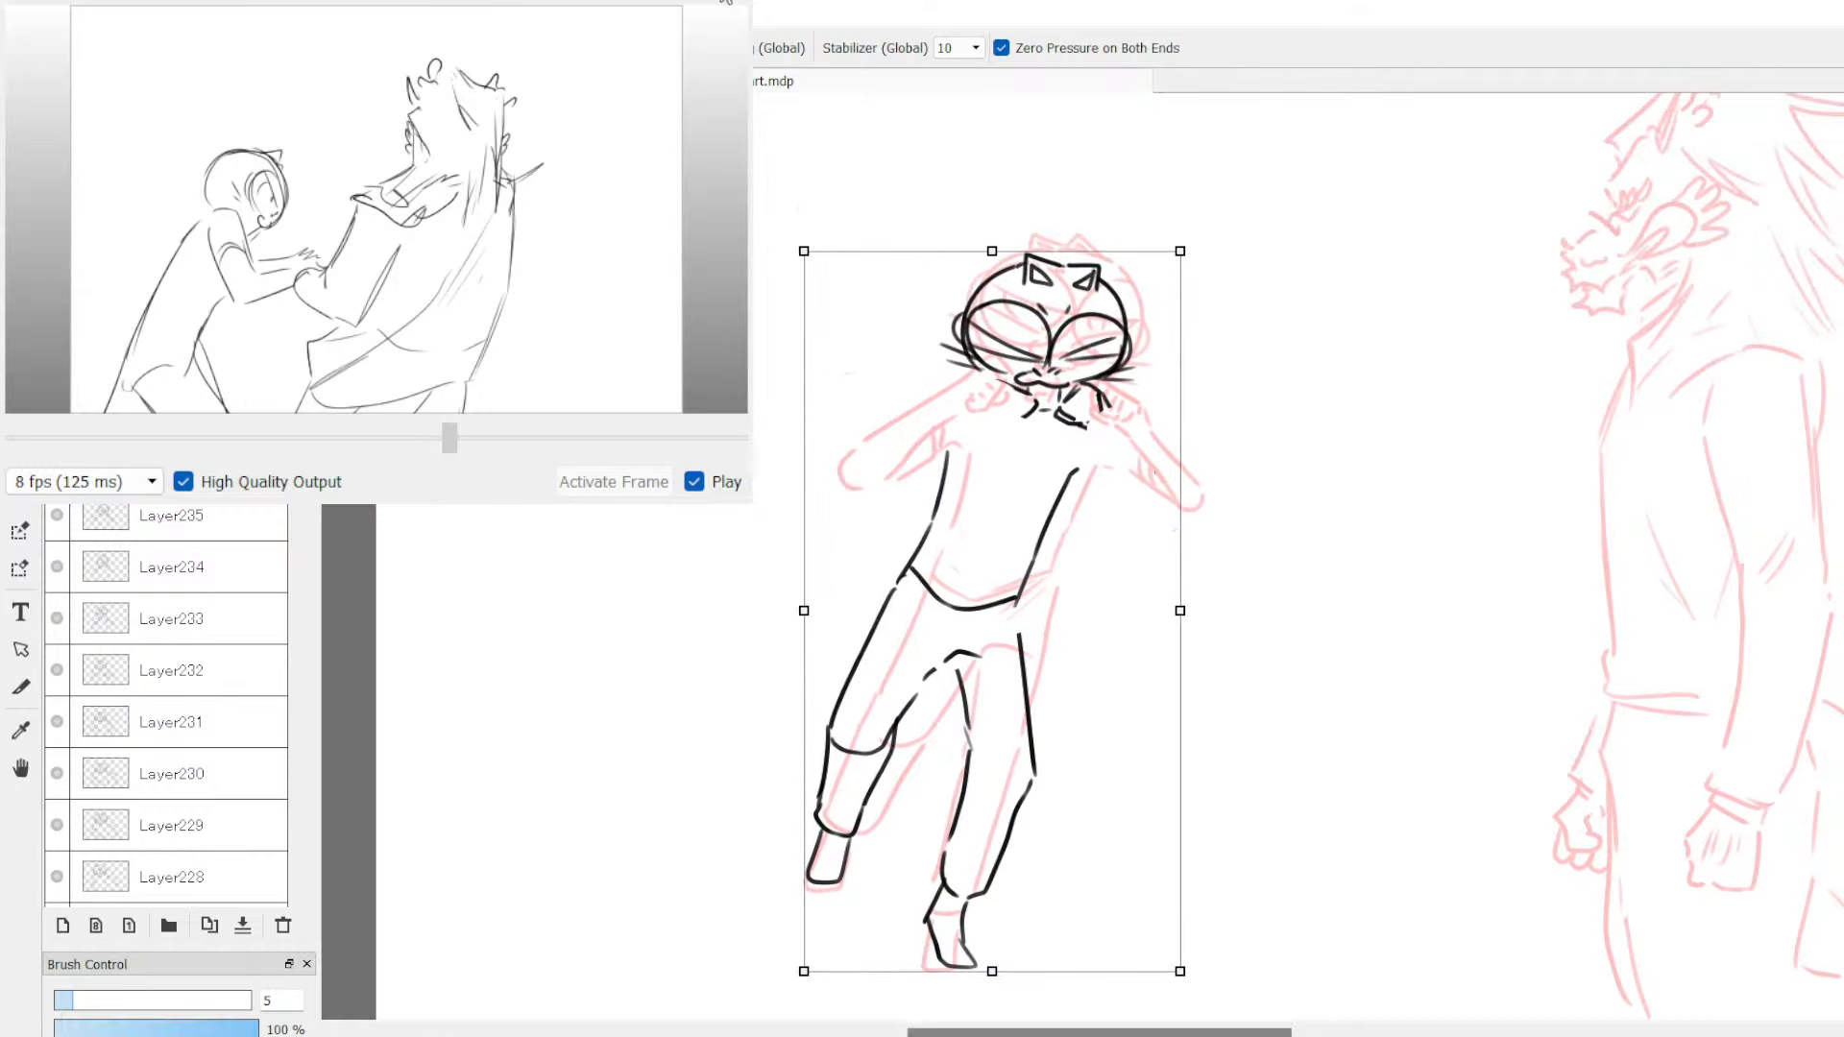
{"action": "key", "text": "Return"}
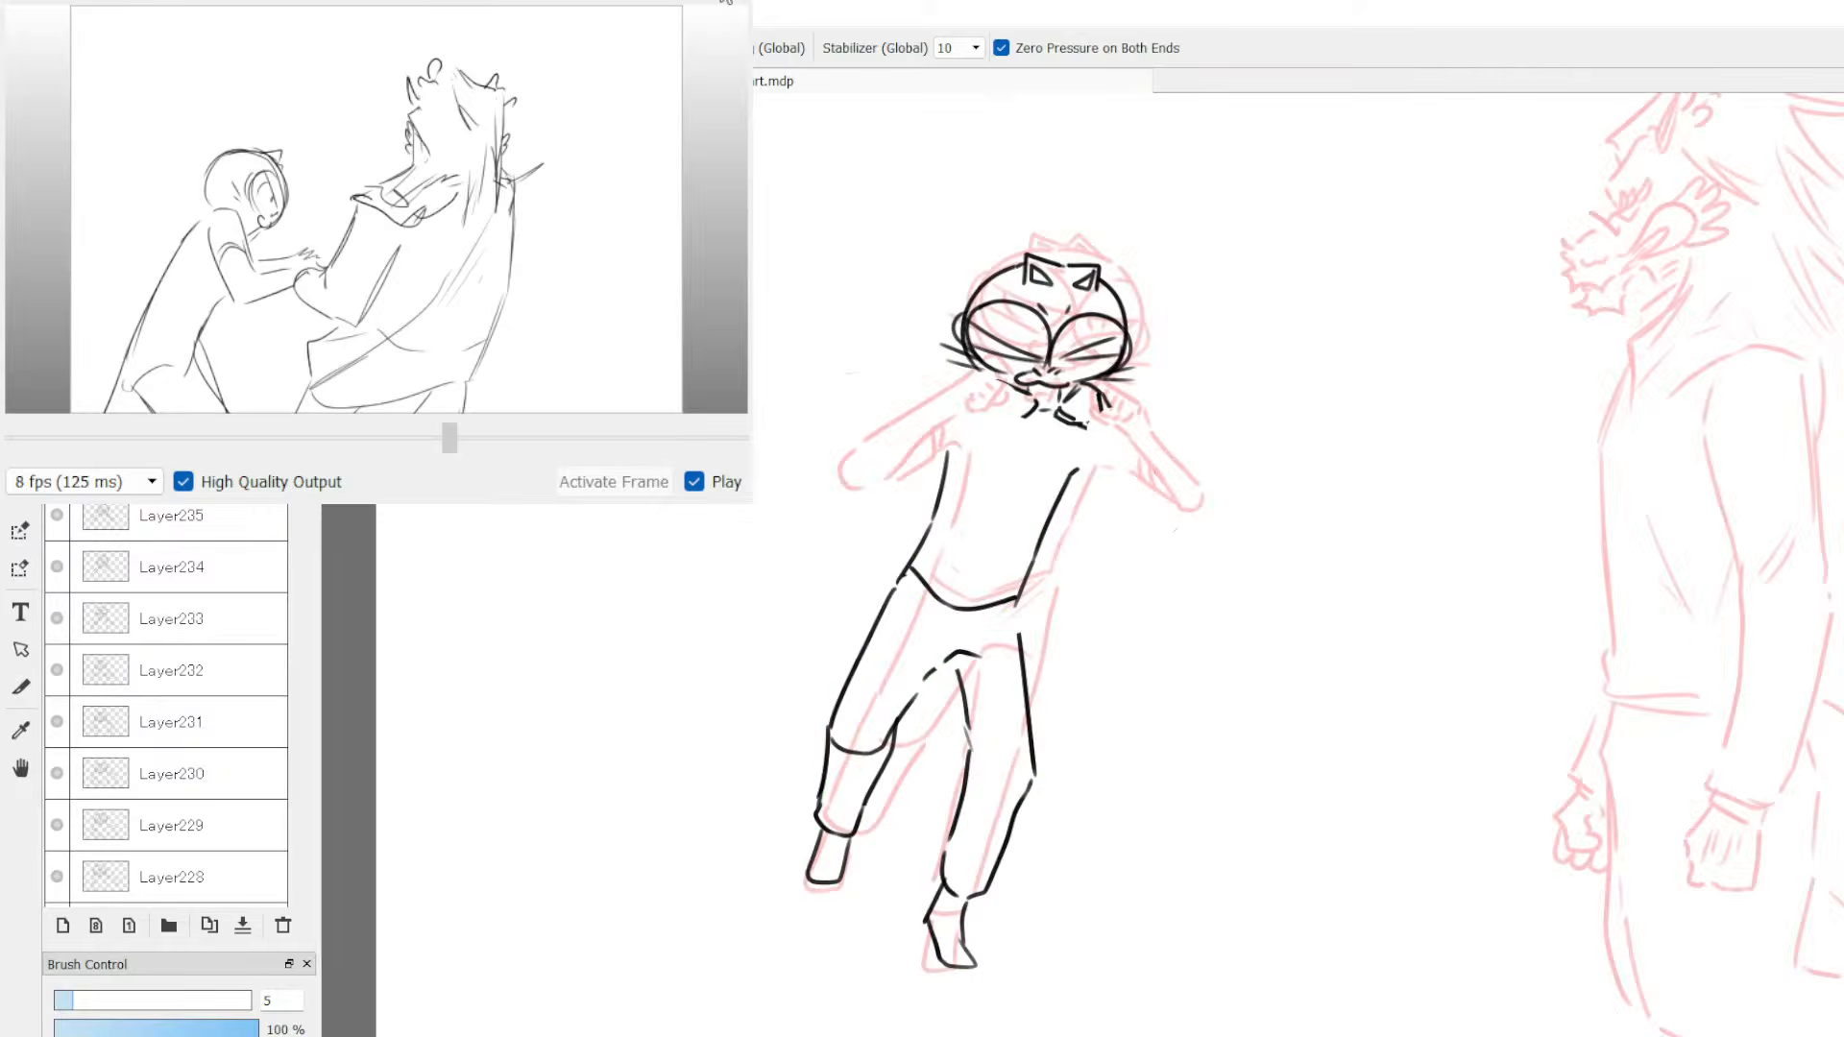
{"action": "key", "text": "Down"}
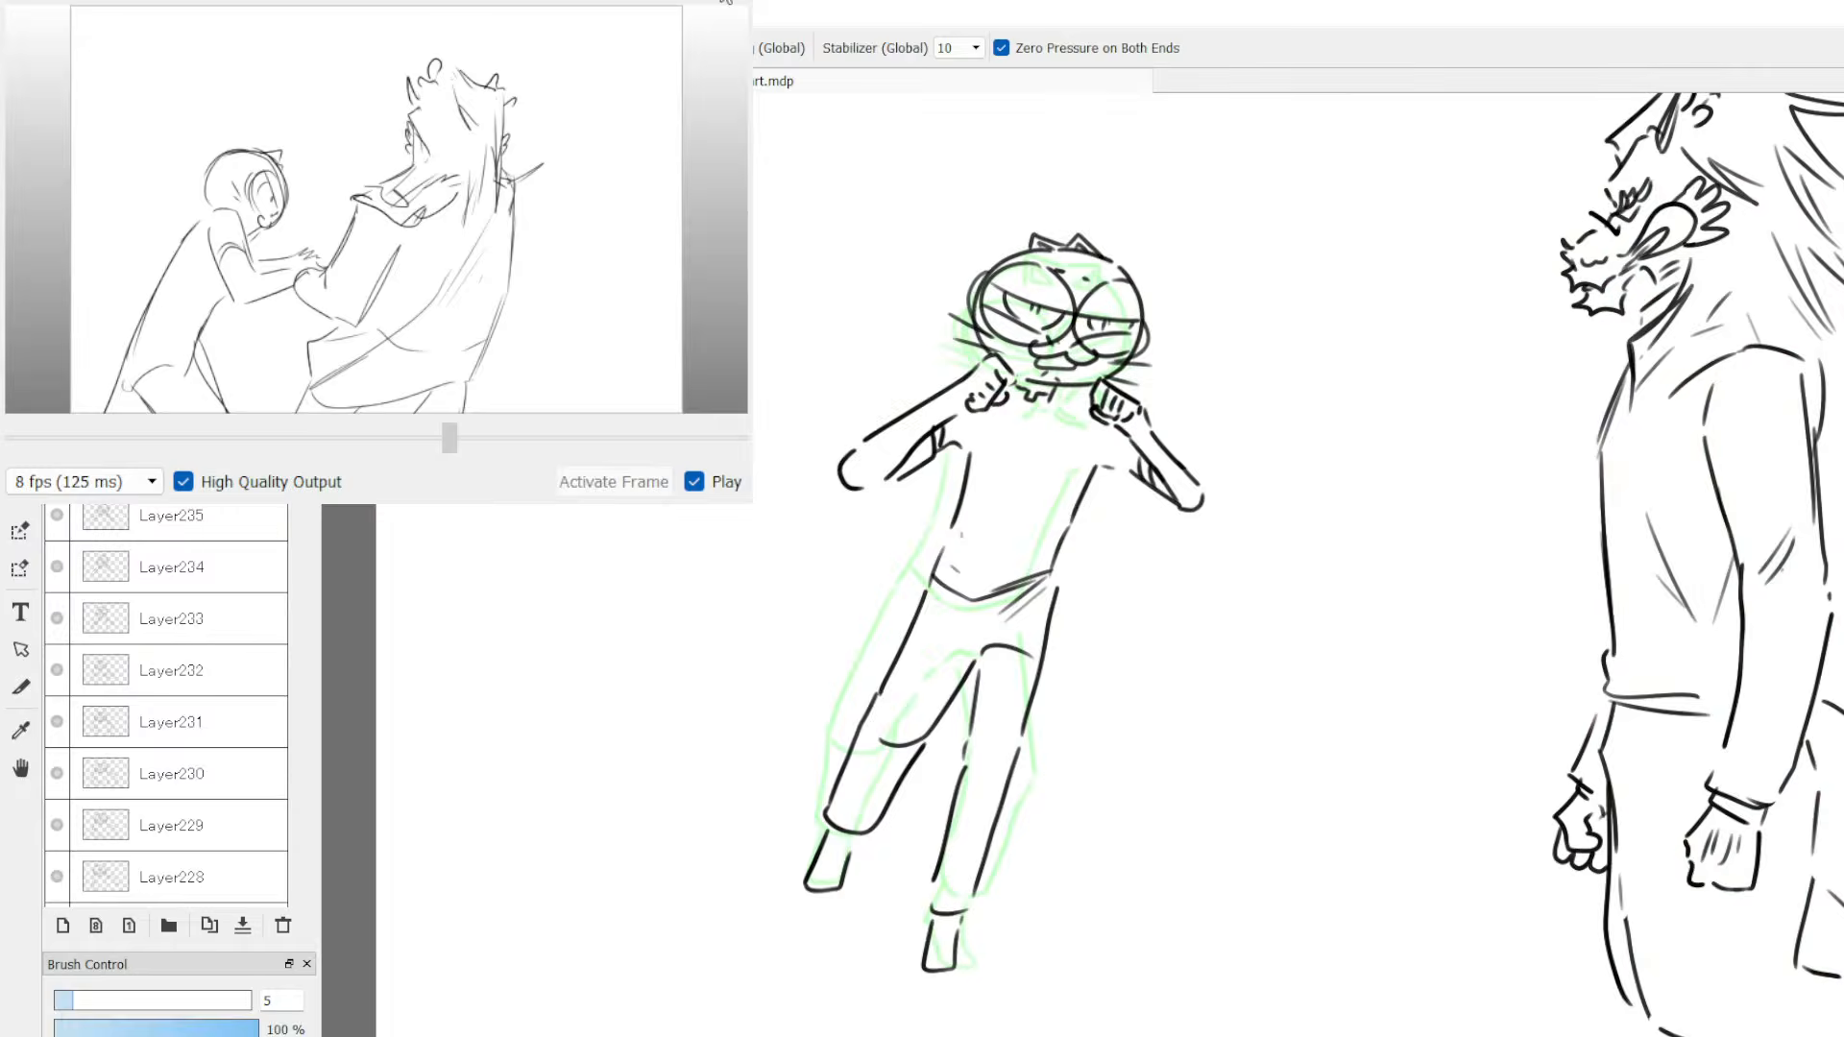
{"action": "key", "text": "Up"}
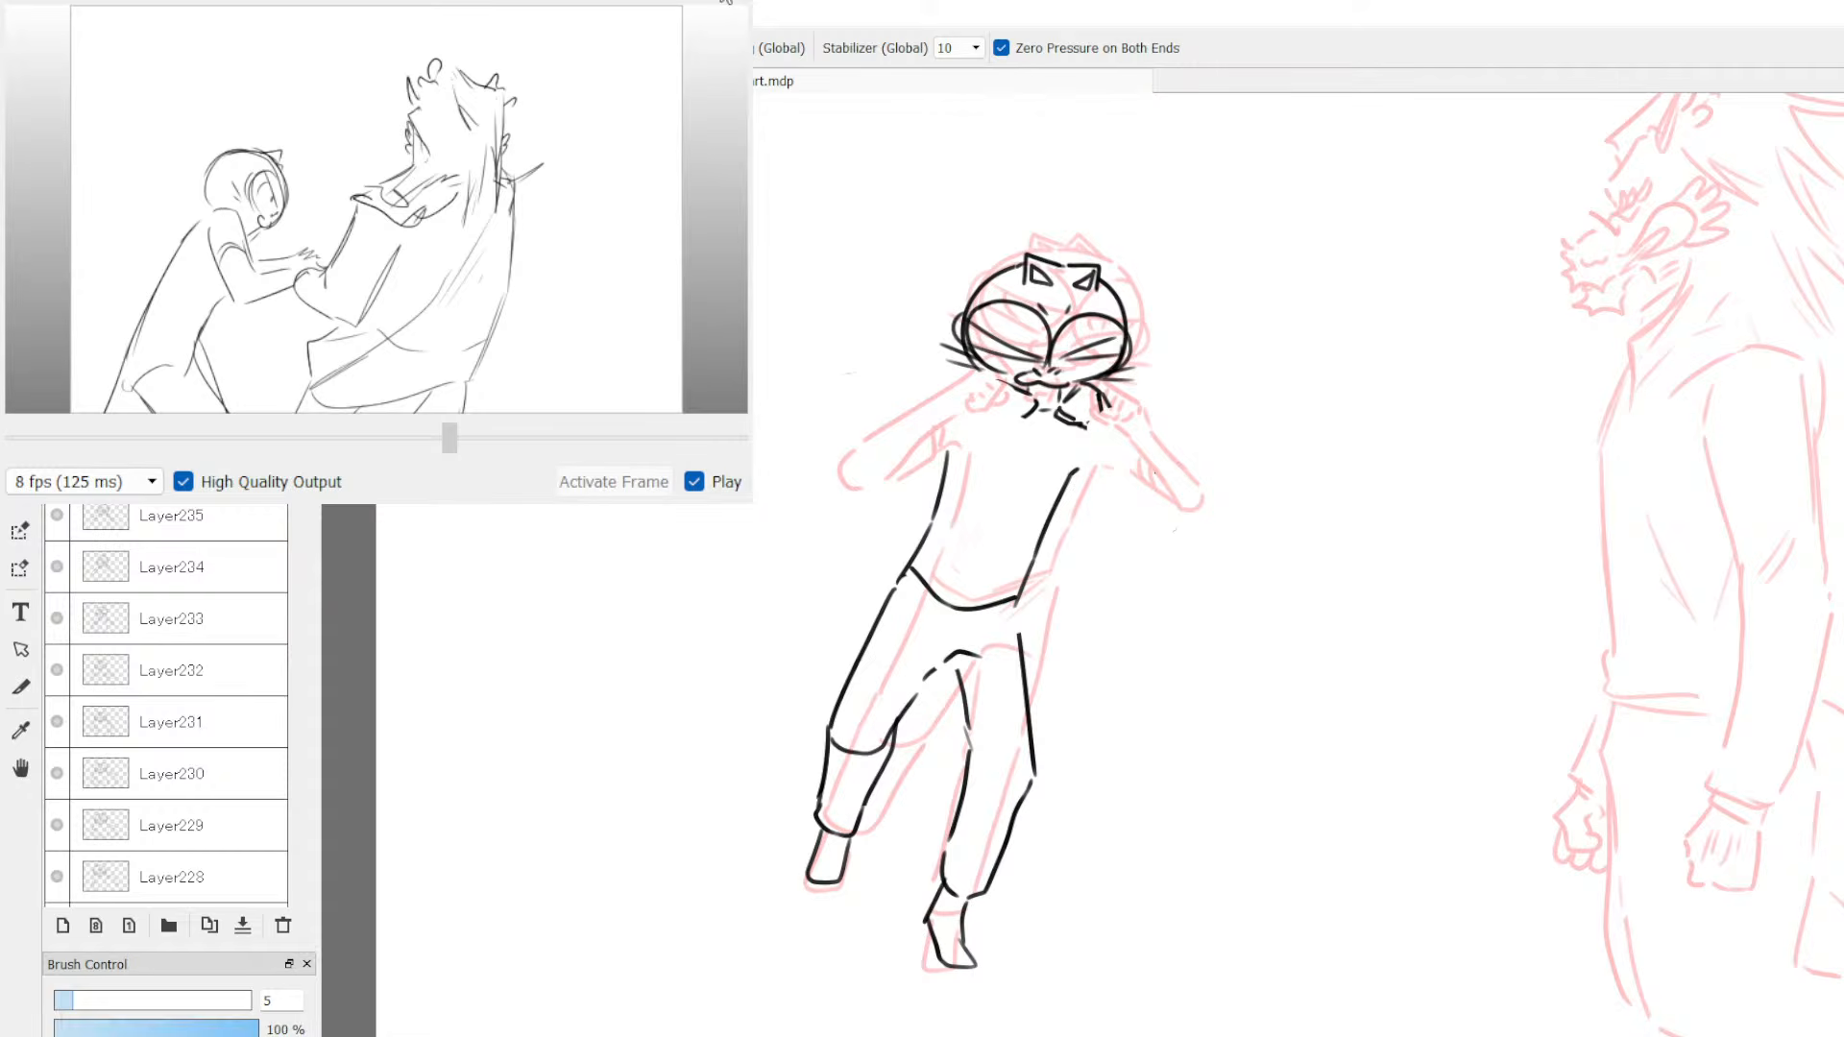
{"action": "key", "text": "Down"}
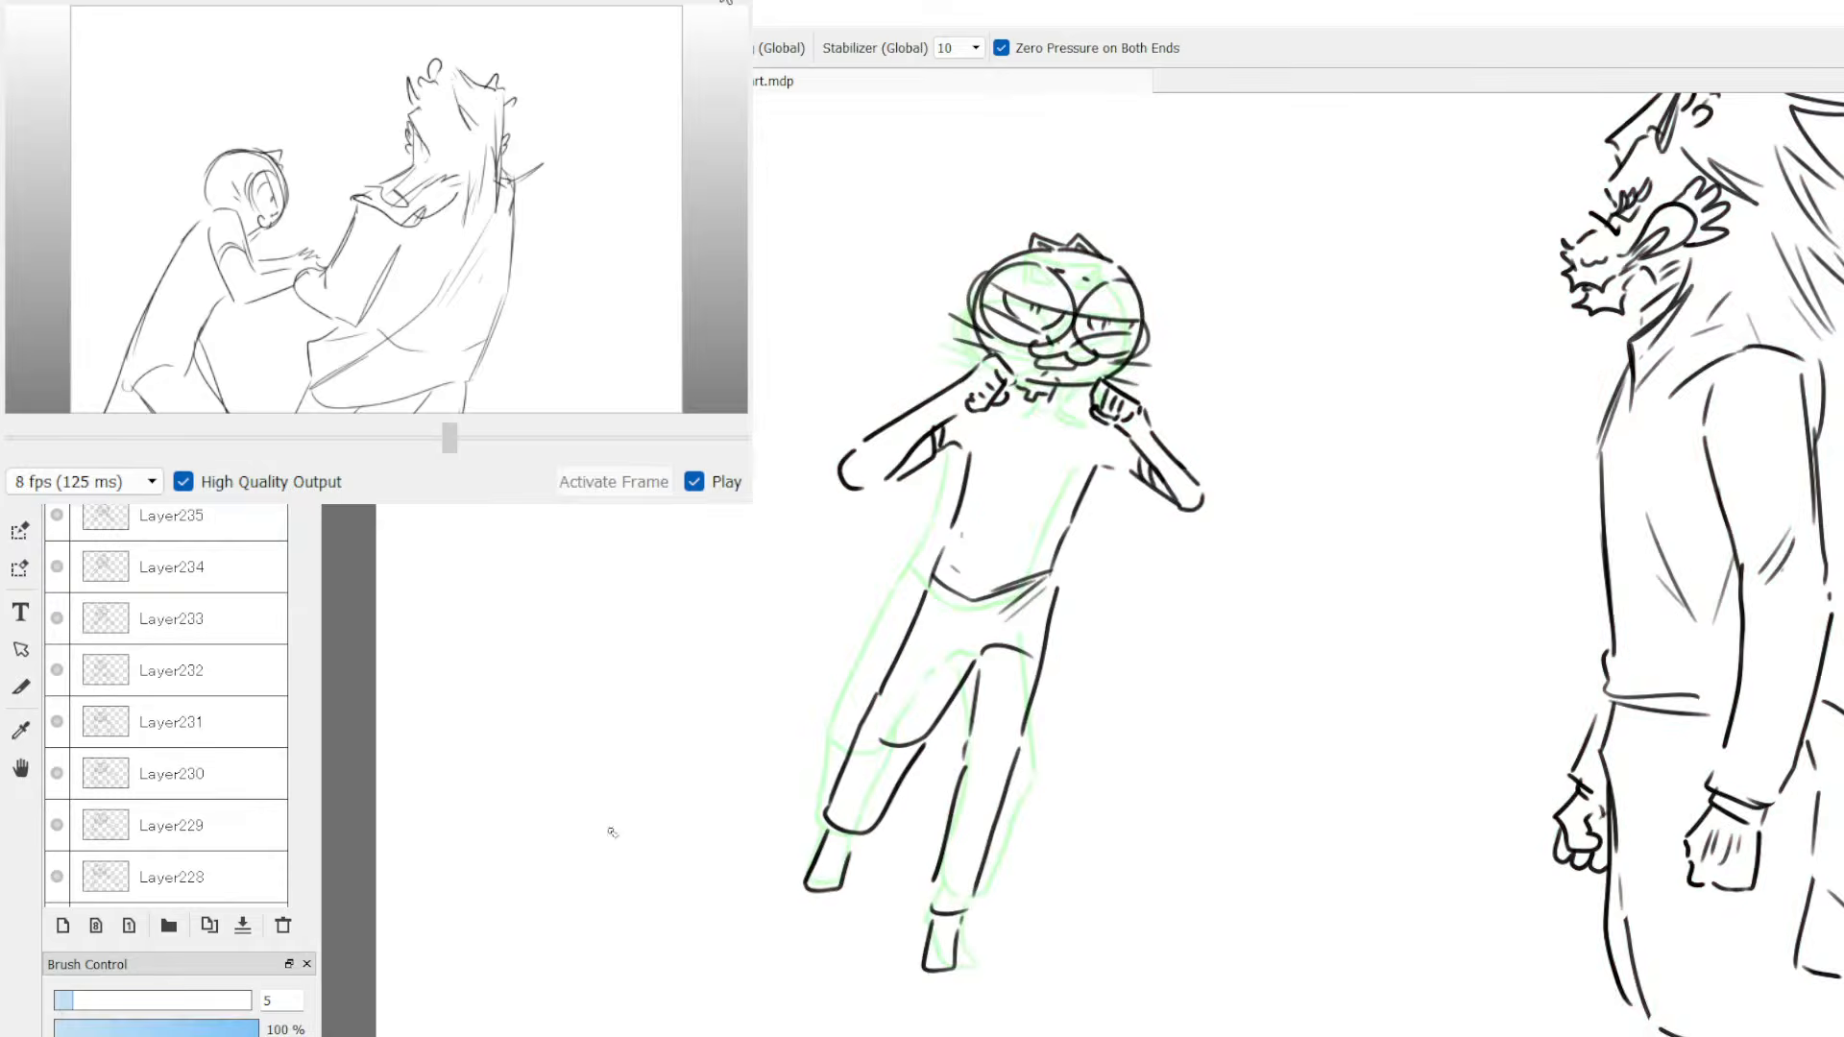
{"action": "key", "text": "Up"}
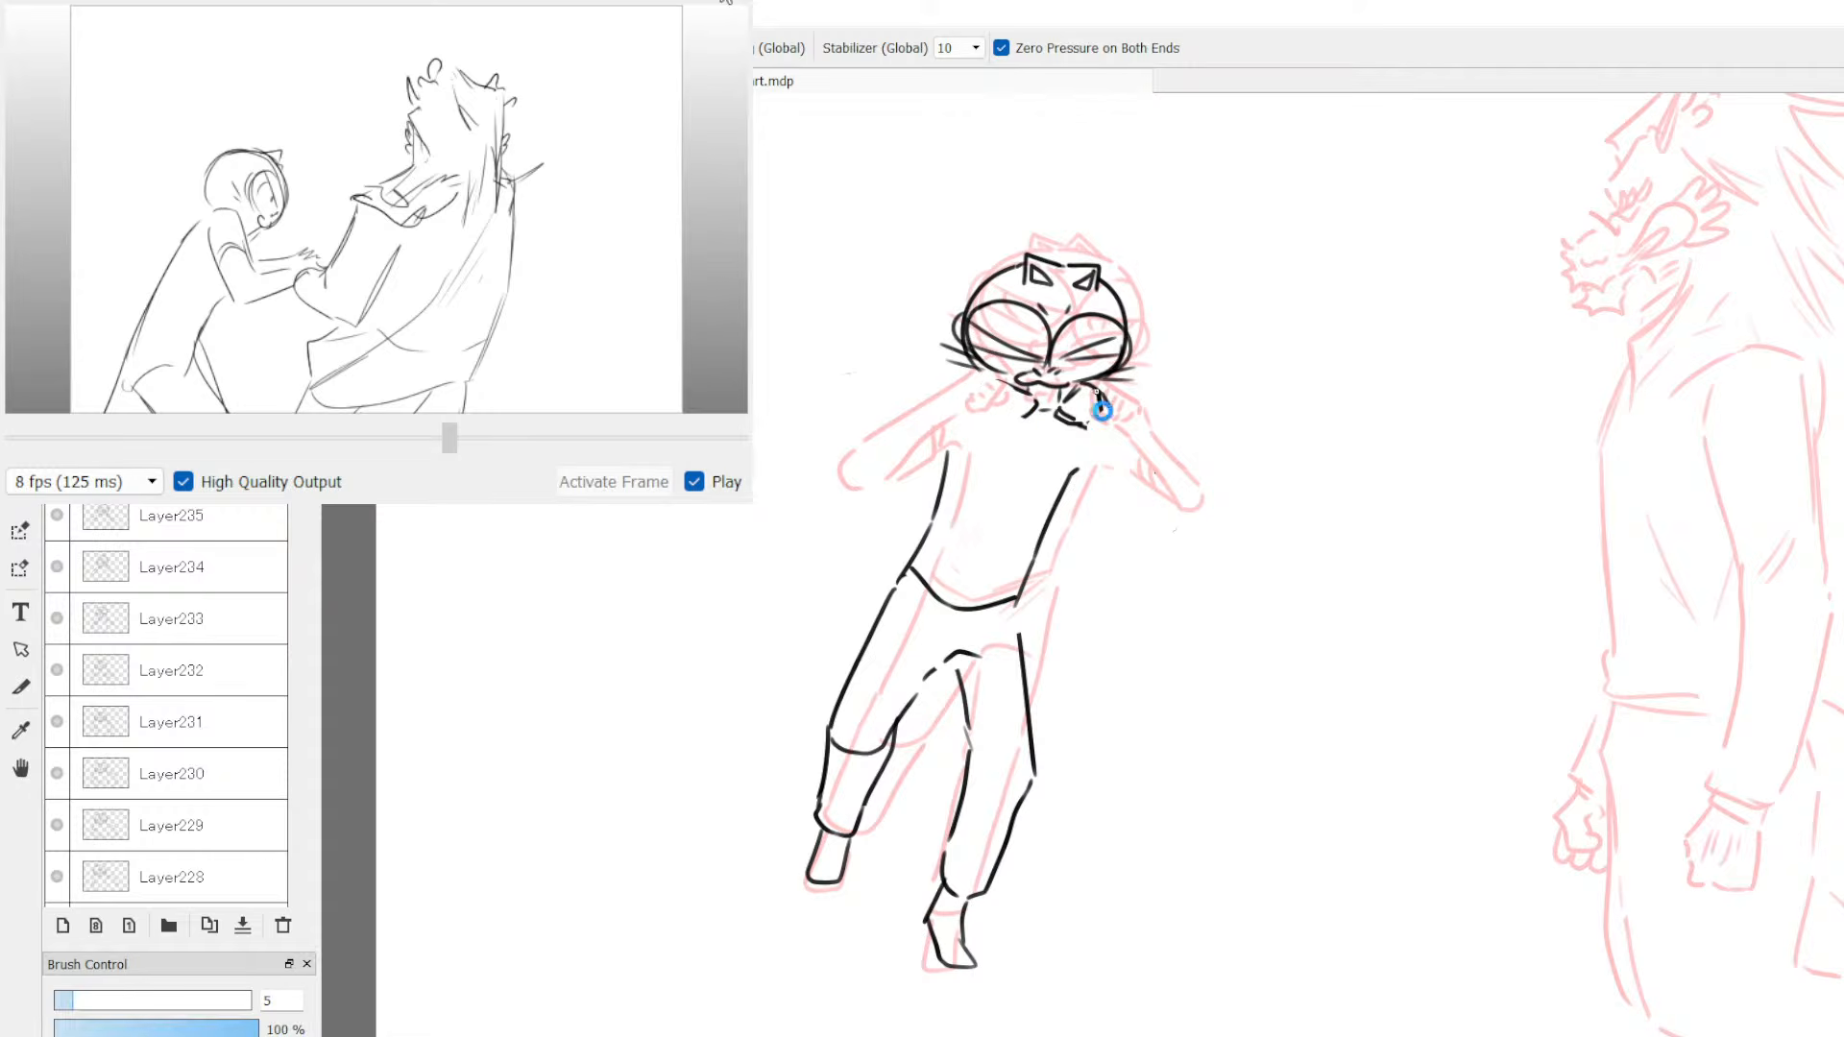
Step: Erase the leftover collar marks beneath the cat's mouth and try a first stroke for the raised hand
{"action": "key", "text": "e"}
{"action": "left_click_drag", "start_coordinate": [1068, 414], "coordinate": [1096, 407]}
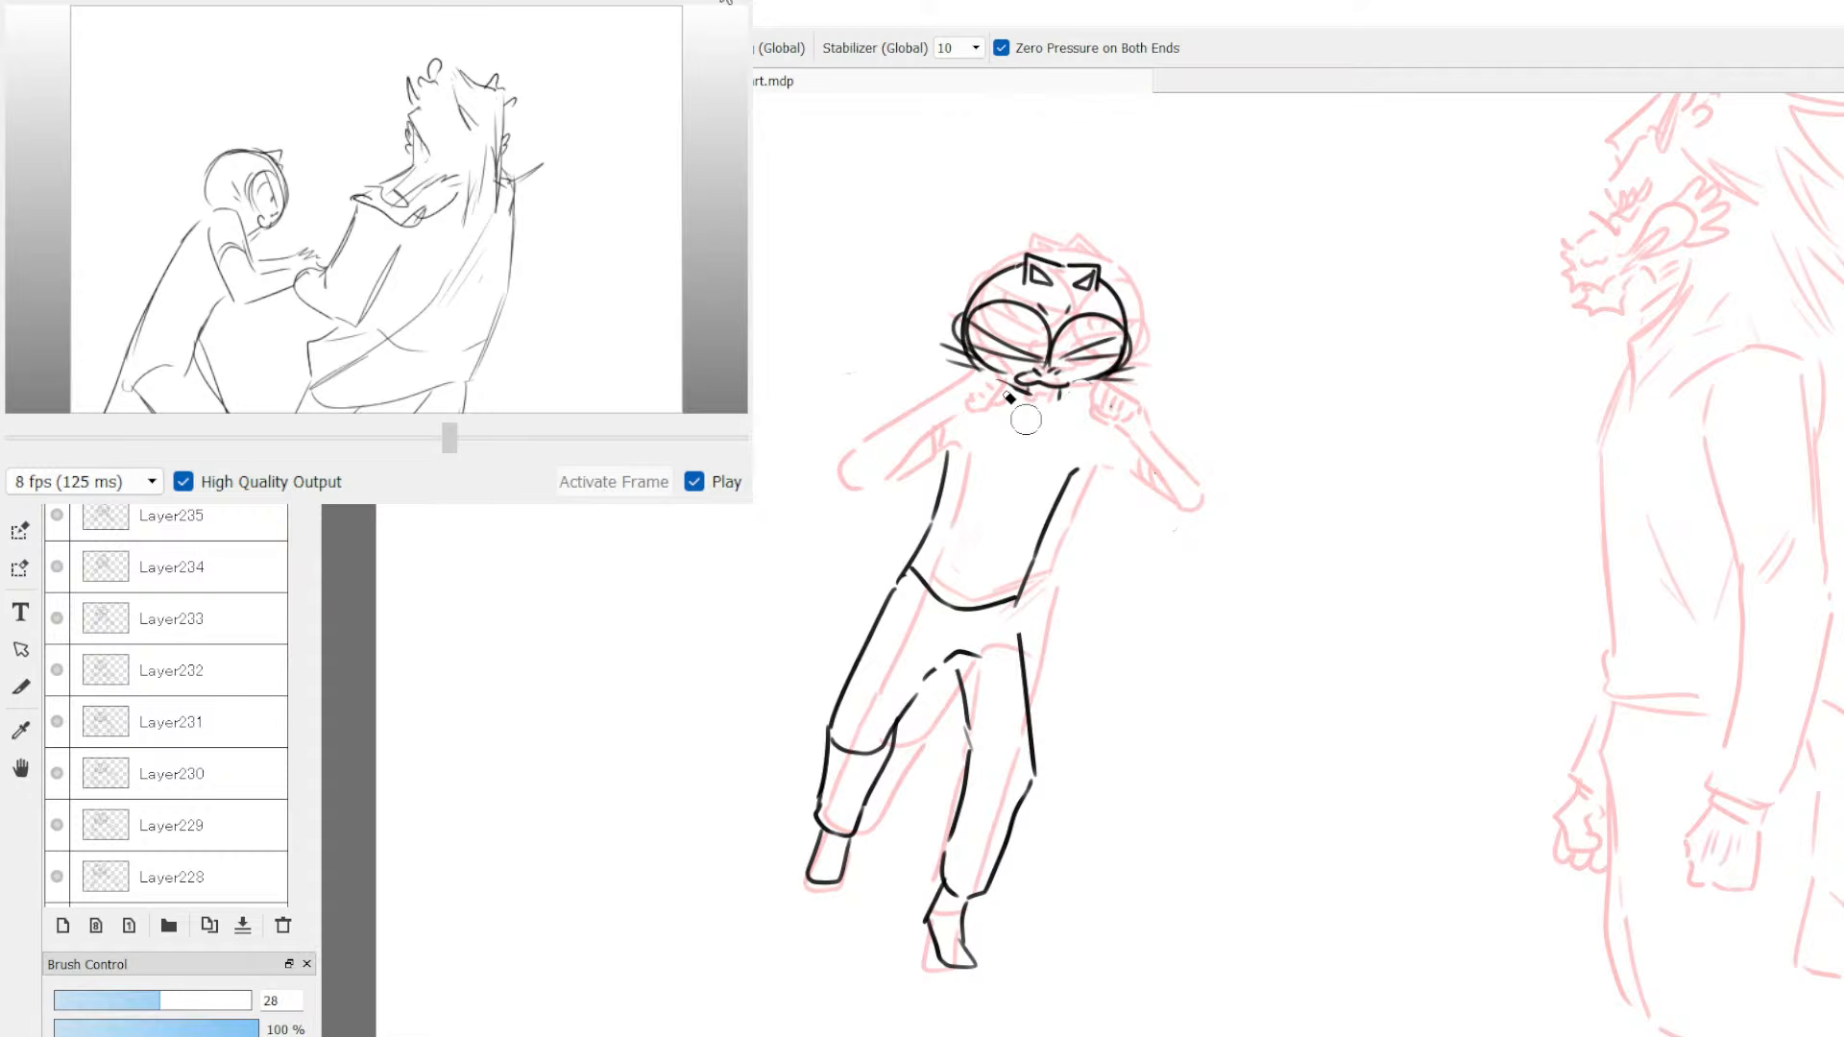
{"action": "key", "text": "b"}
{"action": "left_click_drag", "start_coordinate": [982, 393], "coordinate": [1032, 422]}
{"action": "key", "text": "ctrl+z"}
Step: Draw the cat's raised left-hand arm with its fist under the cheek, the forearm outlines and the sleeve opening
{"action": "scroll", "coordinate": [1009, 392], "scroll_direction": "down", "scroll_amount": 3}
{"action": "scroll", "coordinate": [1007, 394], "scroll_direction": "up", "scroll_amount": 3}
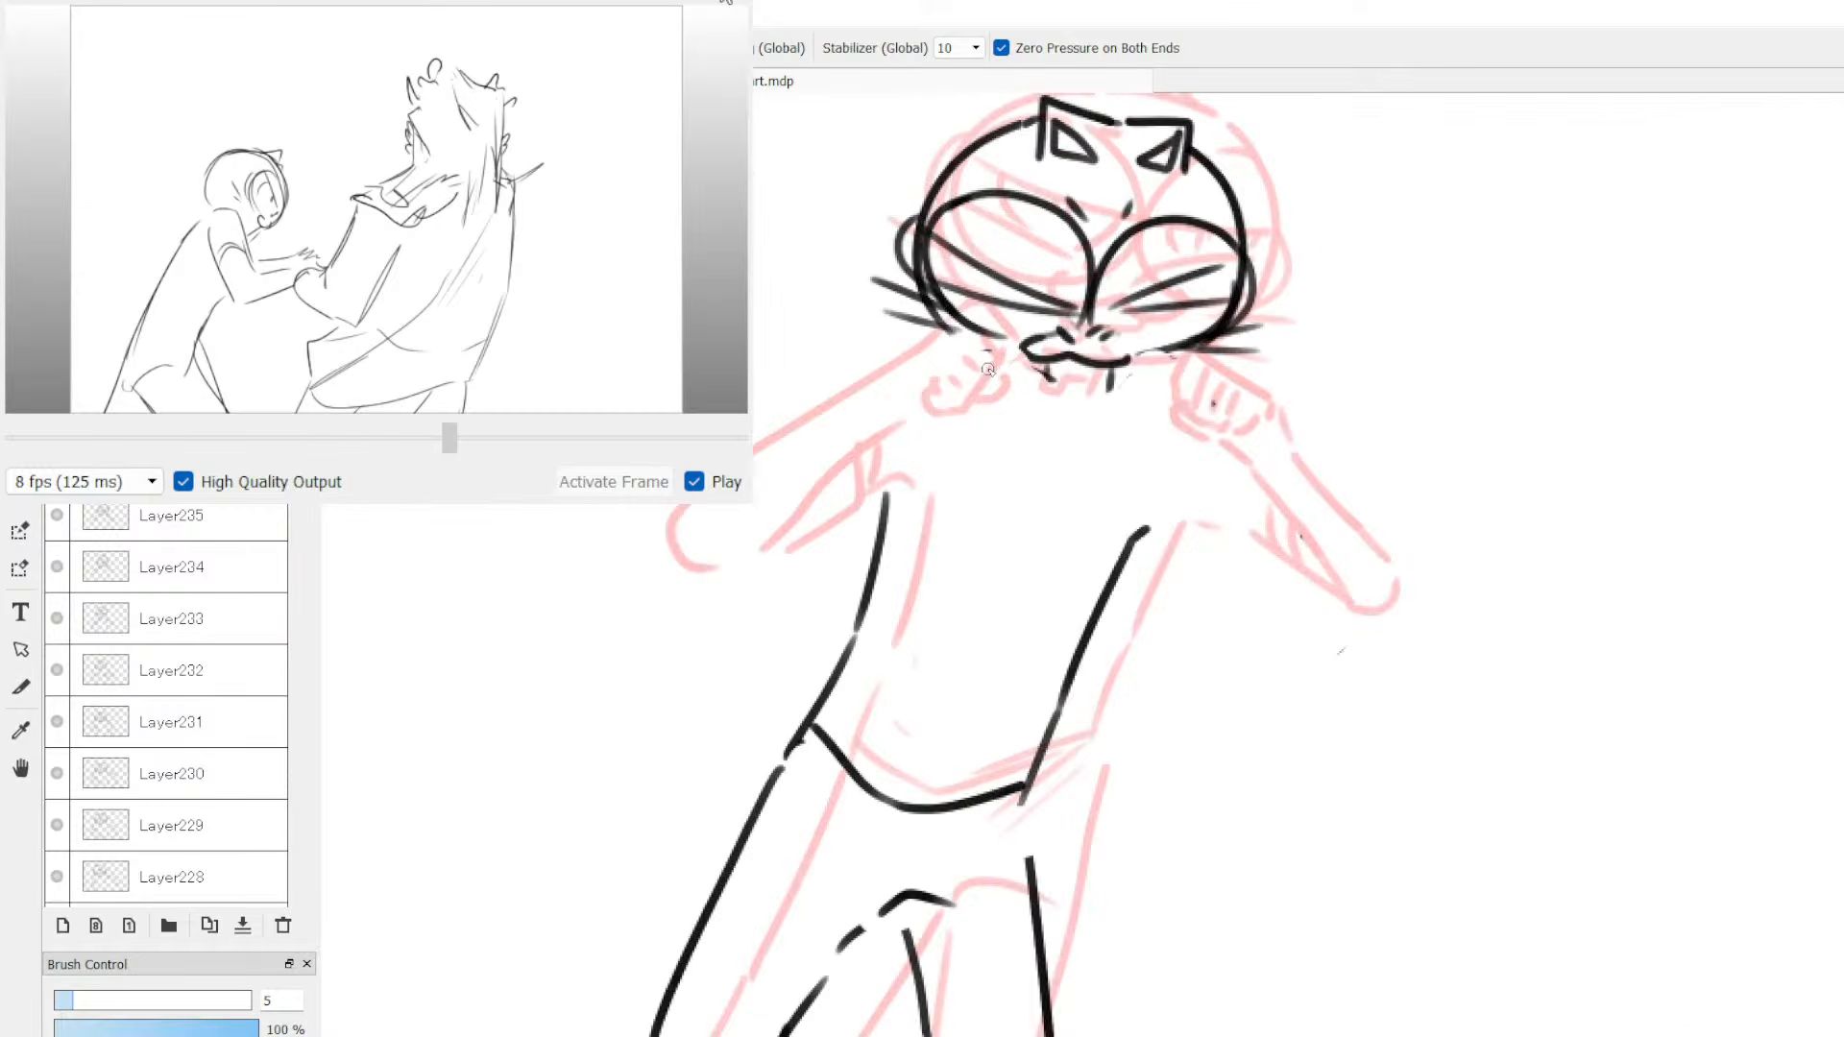
{"action": "left_click_drag", "start_coordinate": [900, 365], "coordinate": [1008, 336]}
{"action": "mouse_move", "coordinate": [1014, 342]}
{"action": "left_mouse_down"}
{"action": "mouse_move", "coordinate": [1019, 390]}
{"action": "mouse_move", "coordinate": [953, 421]}
{"action": "mouse_move", "coordinate": [978, 440]}
{"action": "mouse_move", "coordinate": [1005, 399]}
{"action": "mouse_move", "coordinate": [752, 409]}
{"action": "left_mouse_up"}
{"action": "left_click_drag", "start_coordinate": [693, 508], "coordinate": [936, 403]}
{"action": "mouse_move", "coordinate": [759, 483]}
{"action": "left_mouse_down"}
{"action": "mouse_move", "coordinate": [873, 445]}
{"action": "mouse_move", "coordinate": [895, 490]}
{"action": "mouse_move", "coordinate": [837, 444]}
{"action": "mouse_move", "coordinate": [852, 456]}
{"action": "mouse_move", "coordinate": [867, 424]}
{"action": "left_mouse_up"}
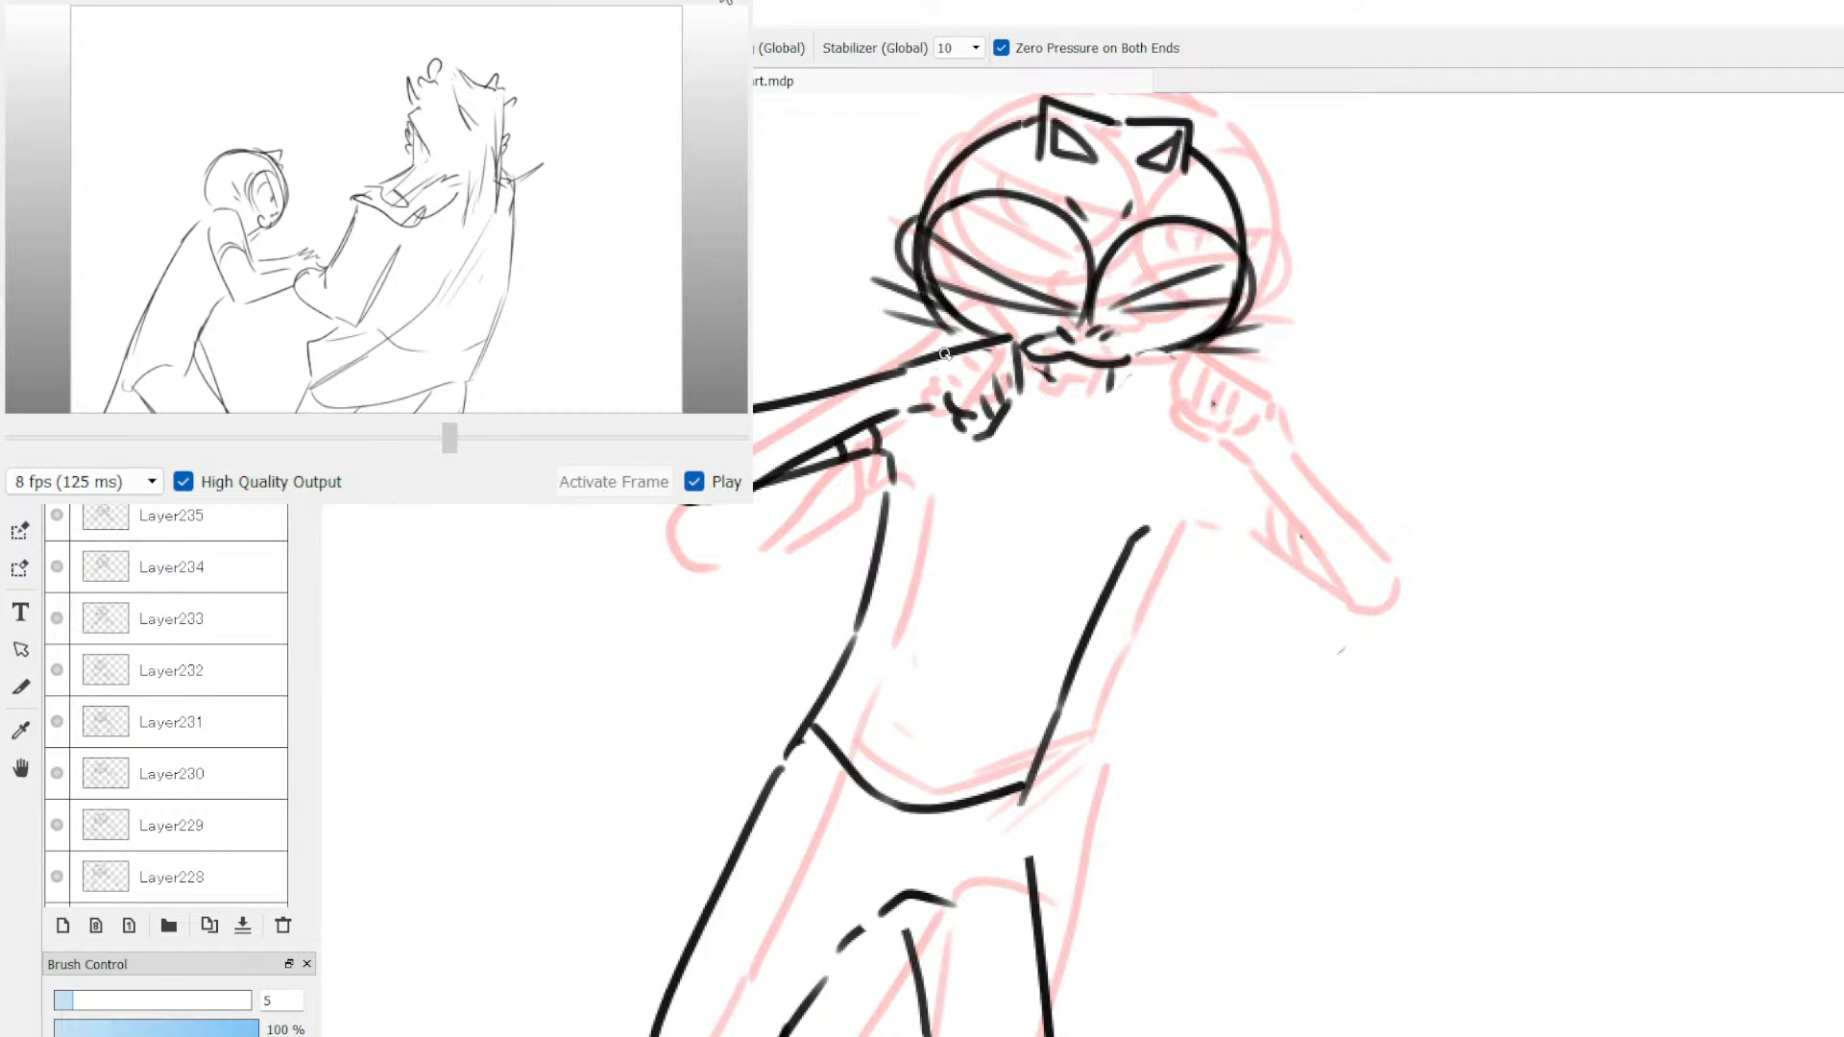
{"action": "mouse_move", "coordinate": [1010, 336]}
{"action": "left_mouse_down"}
{"action": "mouse_move", "coordinate": [803, 392]}
{"action": "mouse_move", "coordinate": [898, 352]}
{"action": "left_mouse_up"}
{"action": "key", "text": "ctrl+z"}
{"action": "left_click_drag", "start_coordinate": [773, 406], "coordinate": [951, 349]}
Step: Erase the stray tick below the cat's muzzle and draw a small square open mouth there
{"action": "key", "text": "e"}
{"action": "key", "text": "b"}
{"action": "left_click_drag", "start_coordinate": [1051, 386], "coordinate": [1049, 388]}
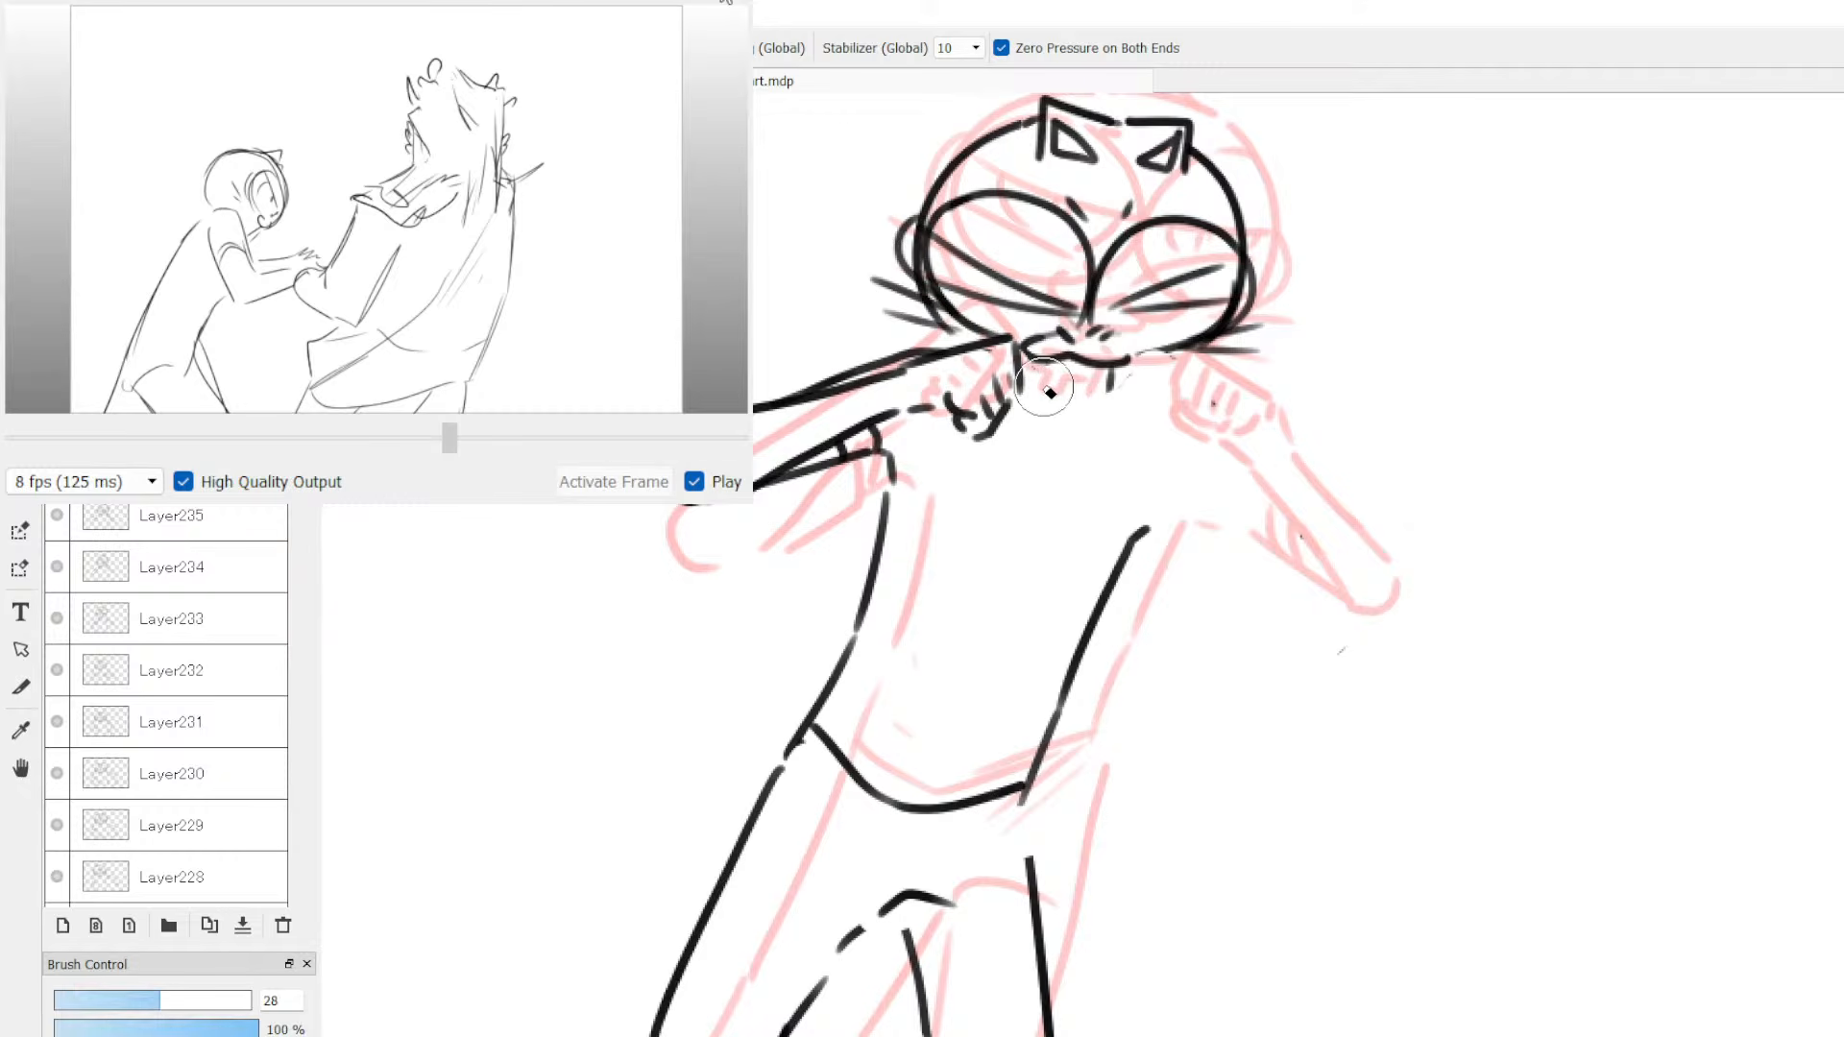
{"action": "key", "text": "b"}
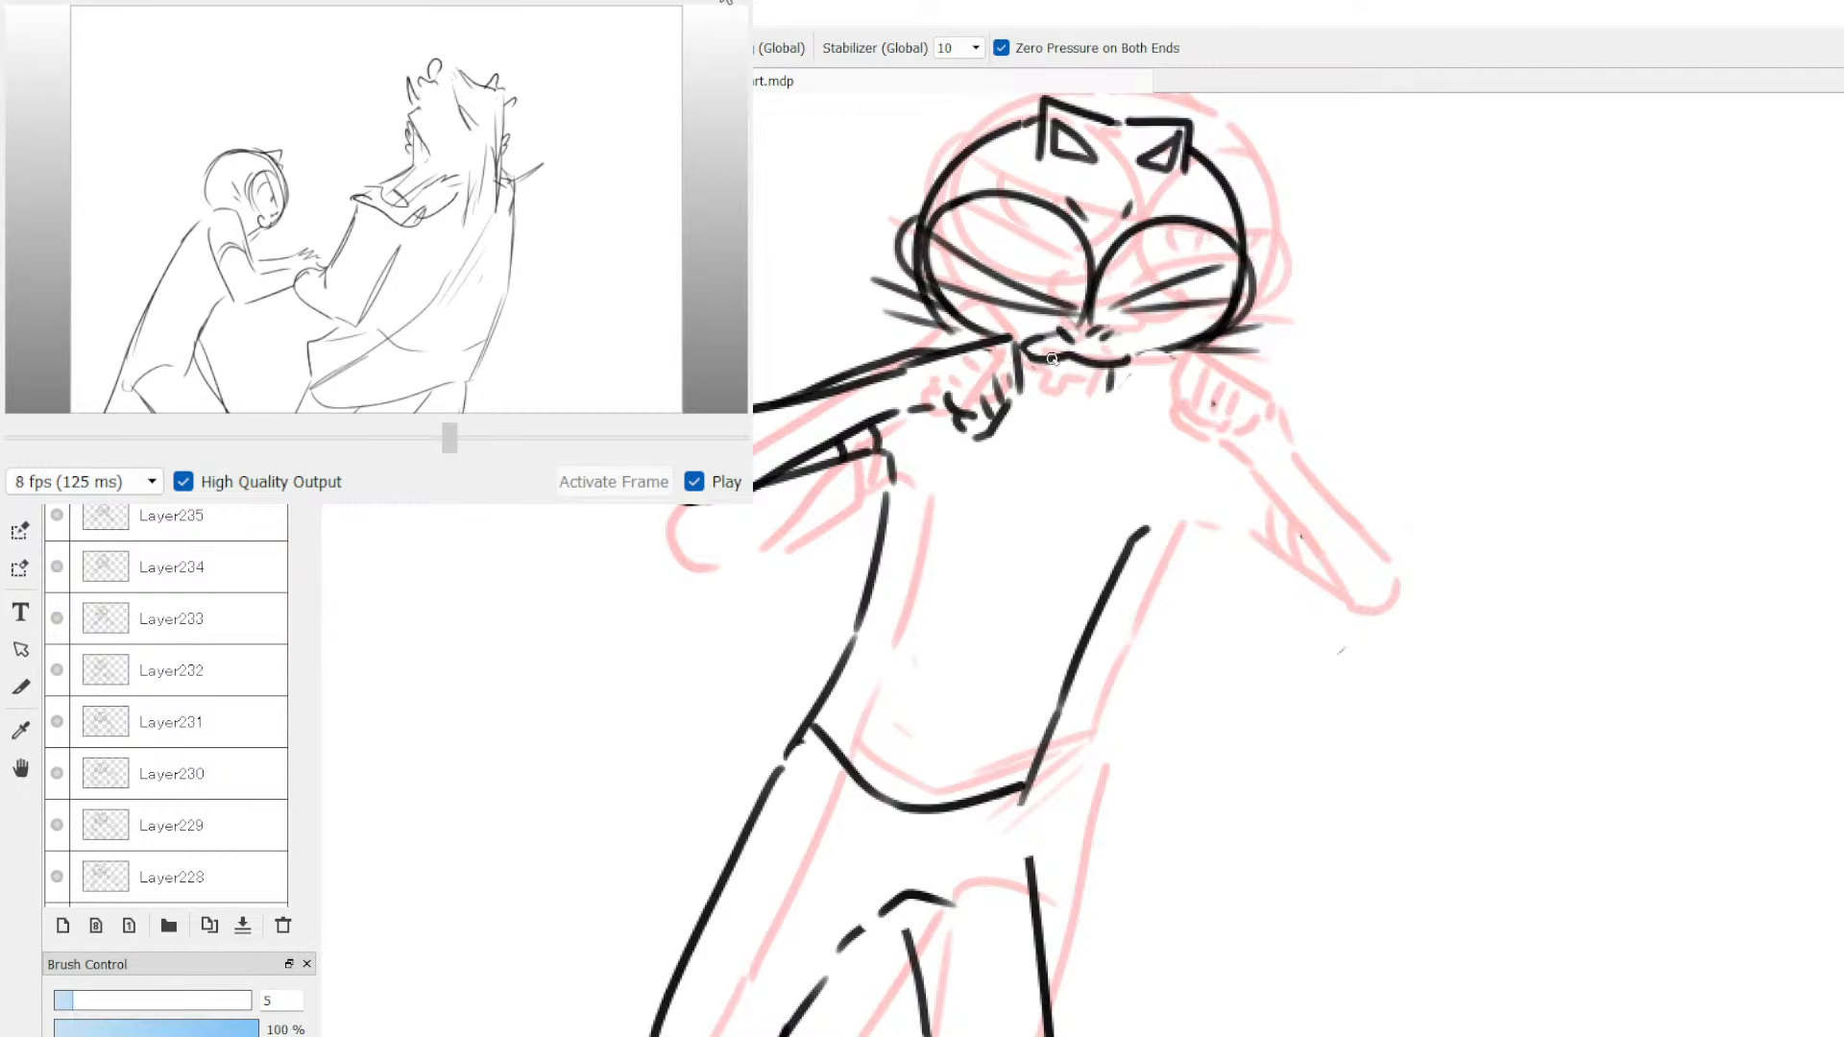
{"action": "mouse_move", "coordinate": [1052, 354]}
{"action": "left_mouse_down"}
{"action": "mouse_move", "coordinate": [1042, 394]}
{"action": "mouse_move", "coordinate": [1081, 399]}
{"action": "mouse_move", "coordinate": [1110, 371]}
{"action": "mouse_move", "coordinate": [1109, 404]}
{"action": "mouse_move", "coordinate": [1080, 401]}
{"action": "mouse_move", "coordinate": [1110, 395]}
{"action": "left_mouse_up"}
{"action": "key", "text": "ctrl+z"}
{"action": "key", "text": "e"}
{"action": "mouse_move", "coordinate": [1066, 409]}
{"action": "left_mouse_down"}
{"action": "mouse_move", "coordinate": [1088, 428]}
{"action": "mouse_move", "coordinate": [1049, 404]}
{"action": "mouse_move", "coordinate": [1110, 403]}
{"action": "left_mouse_up"}
{"action": "key", "text": "b"}
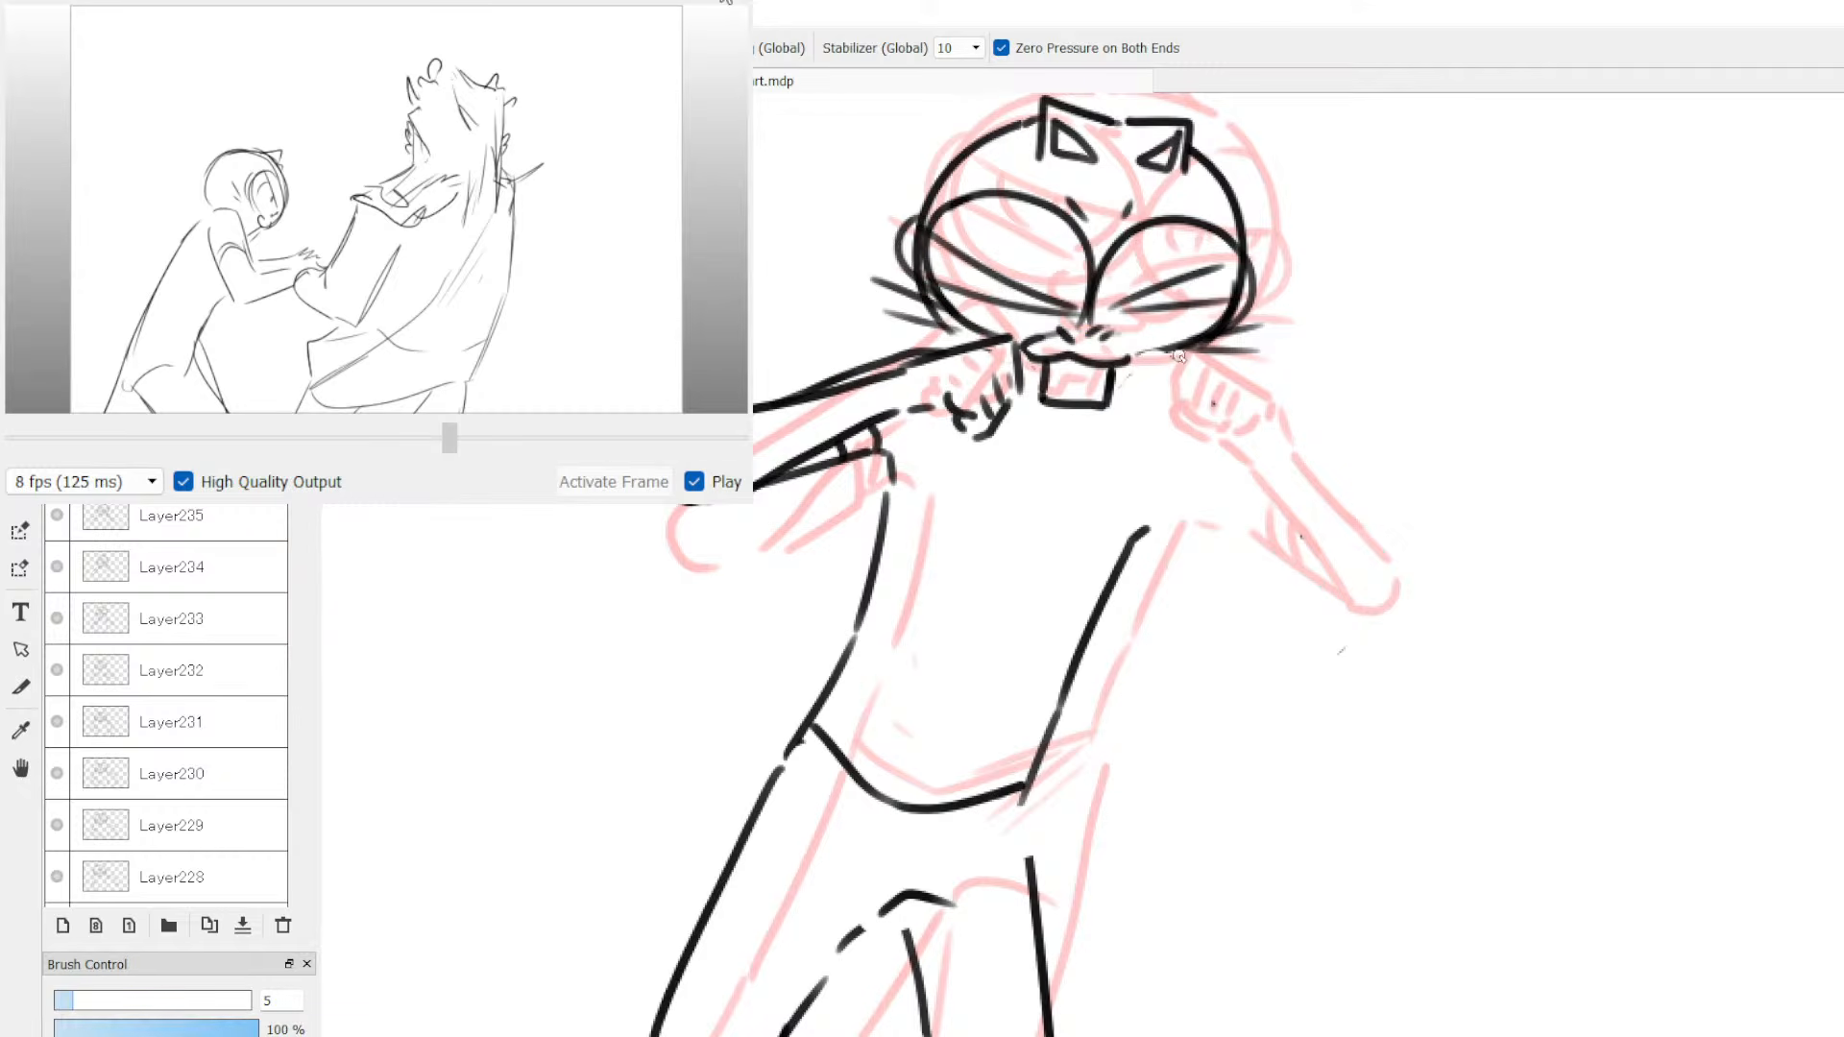
Step: Draw the cat's other fist beside the cheek and outline its forearm down to the rounded elbow
{"action": "mouse_move", "coordinate": [1179, 355]}
{"action": "left_mouse_down"}
{"action": "mouse_move", "coordinate": [1155, 398]}
{"action": "mouse_move", "coordinate": [1229, 363]}
{"action": "left_mouse_up"}
{"action": "mouse_move", "coordinate": [1158, 396]}
{"action": "left_mouse_down"}
{"action": "mouse_move", "coordinate": [1145, 413]}
{"action": "mouse_move", "coordinate": [1251, 423]}
{"action": "mouse_move", "coordinate": [1208, 440]}
{"action": "mouse_move", "coordinate": [1295, 606]}
{"action": "left_mouse_up"}
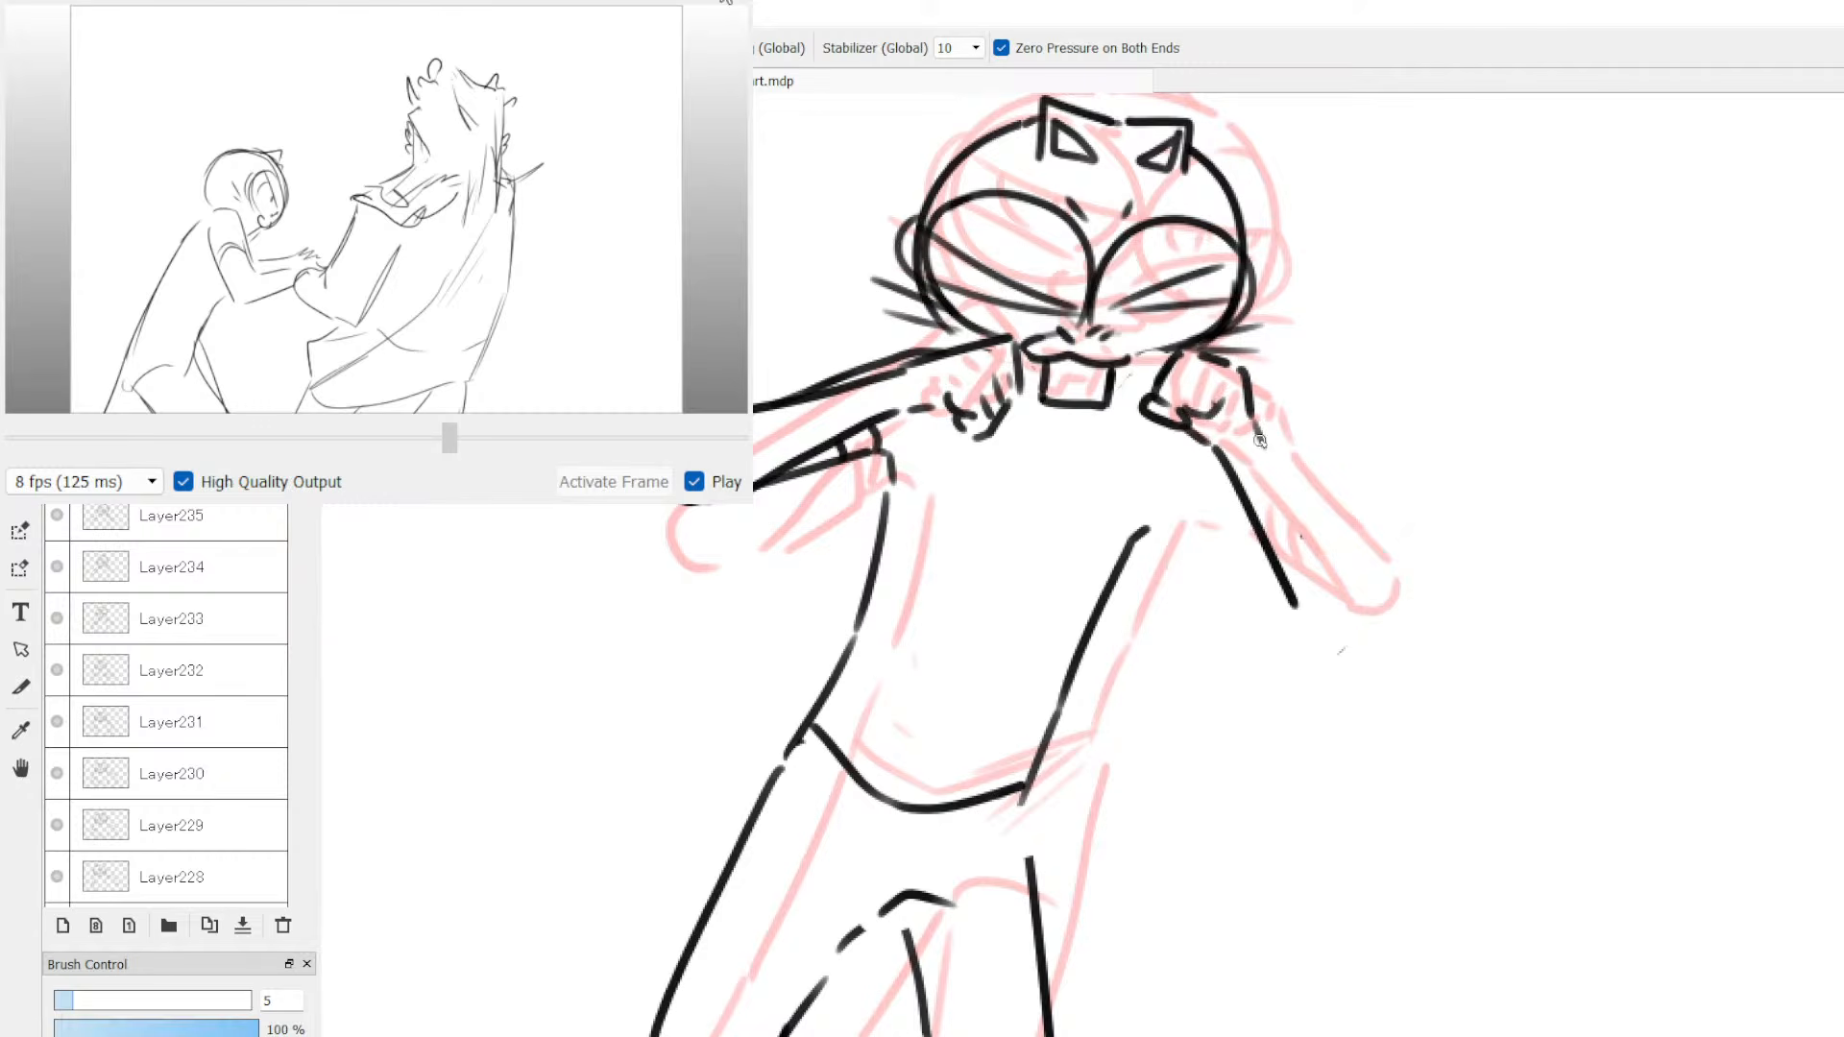
{"action": "mouse_move", "coordinate": [1253, 433]}
{"action": "left_mouse_down"}
{"action": "mouse_move", "coordinate": [1349, 579]}
{"action": "mouse_move", "coordinate": [1345, 624]}
{"action": "mouse_move", "coordinate": [1350, 575]}
{"action": "left_mouse_up"}
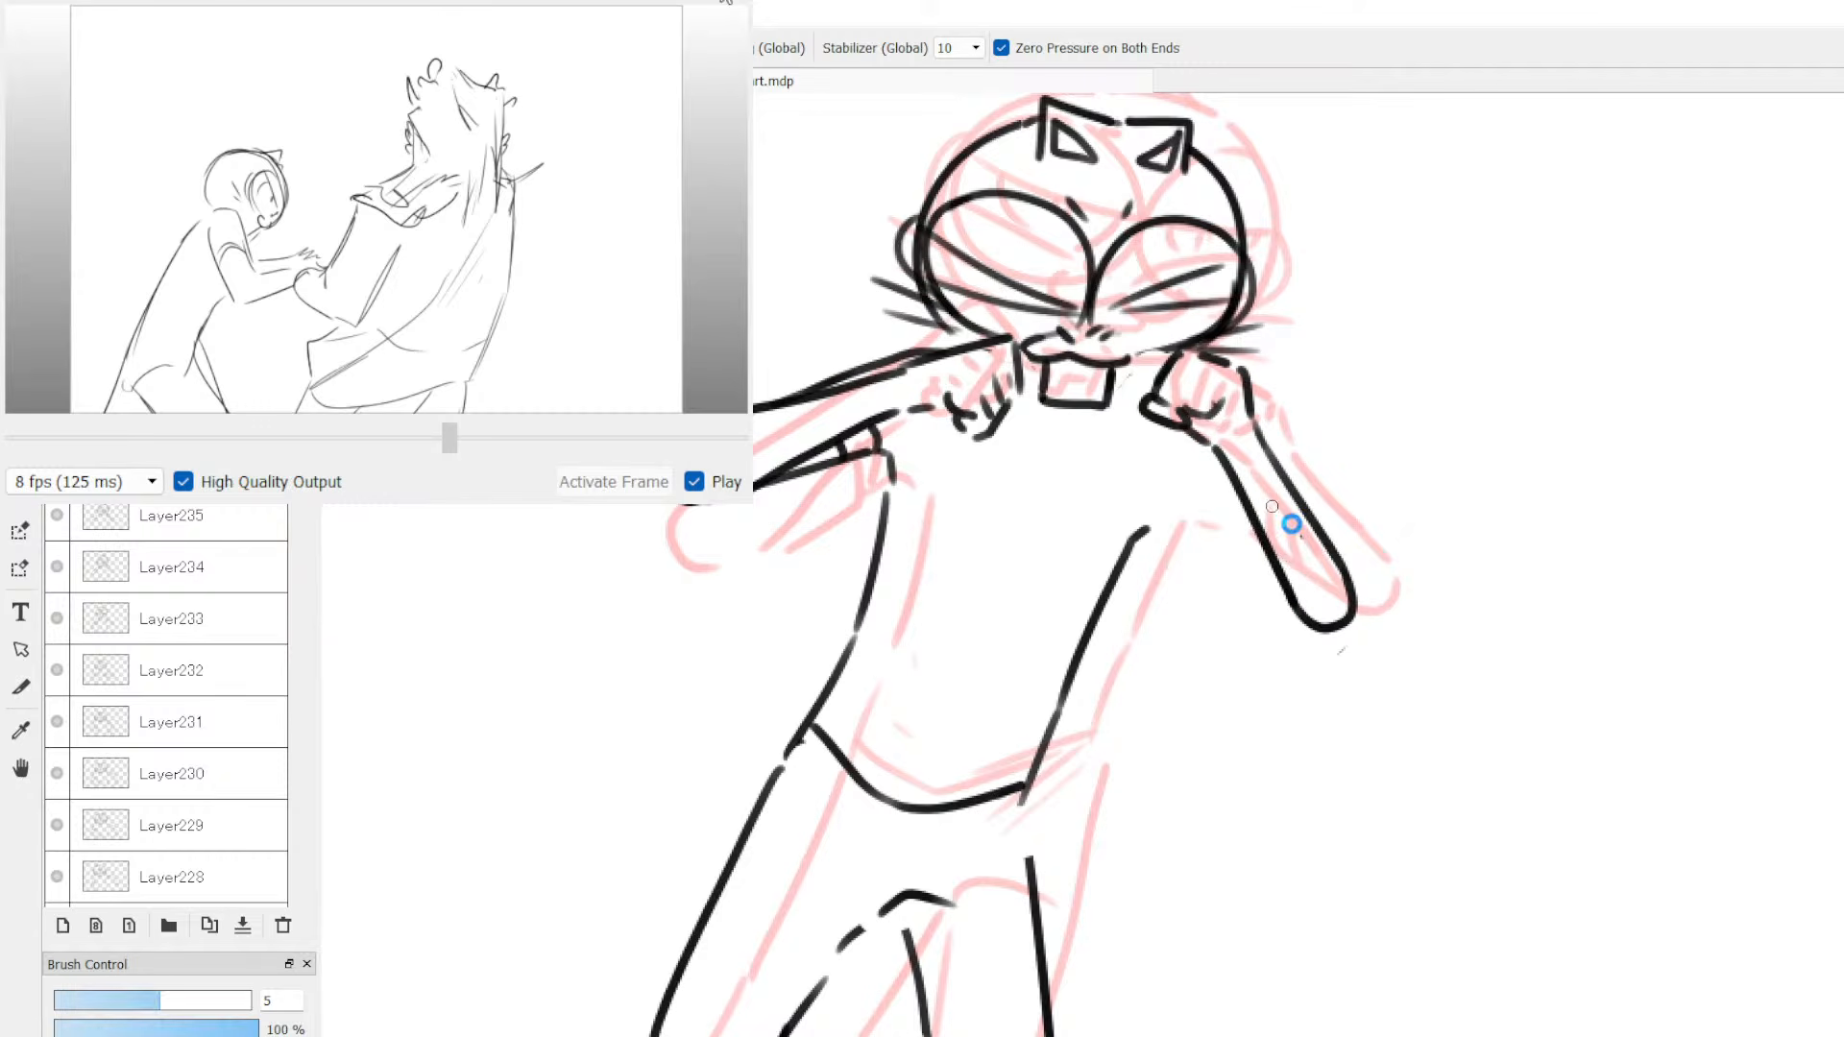
Step: Draw the shoulder line and sleeve opening that join the torso to the right-hand arm, redoing the upper-arm stroke shorter
{"action": "key", "text": "e"}
{"action": "key", "text": "p"}
{"action": "left_click_drag", "start_coordinate": [1164, 504], "coordinate": [1185, 503]}
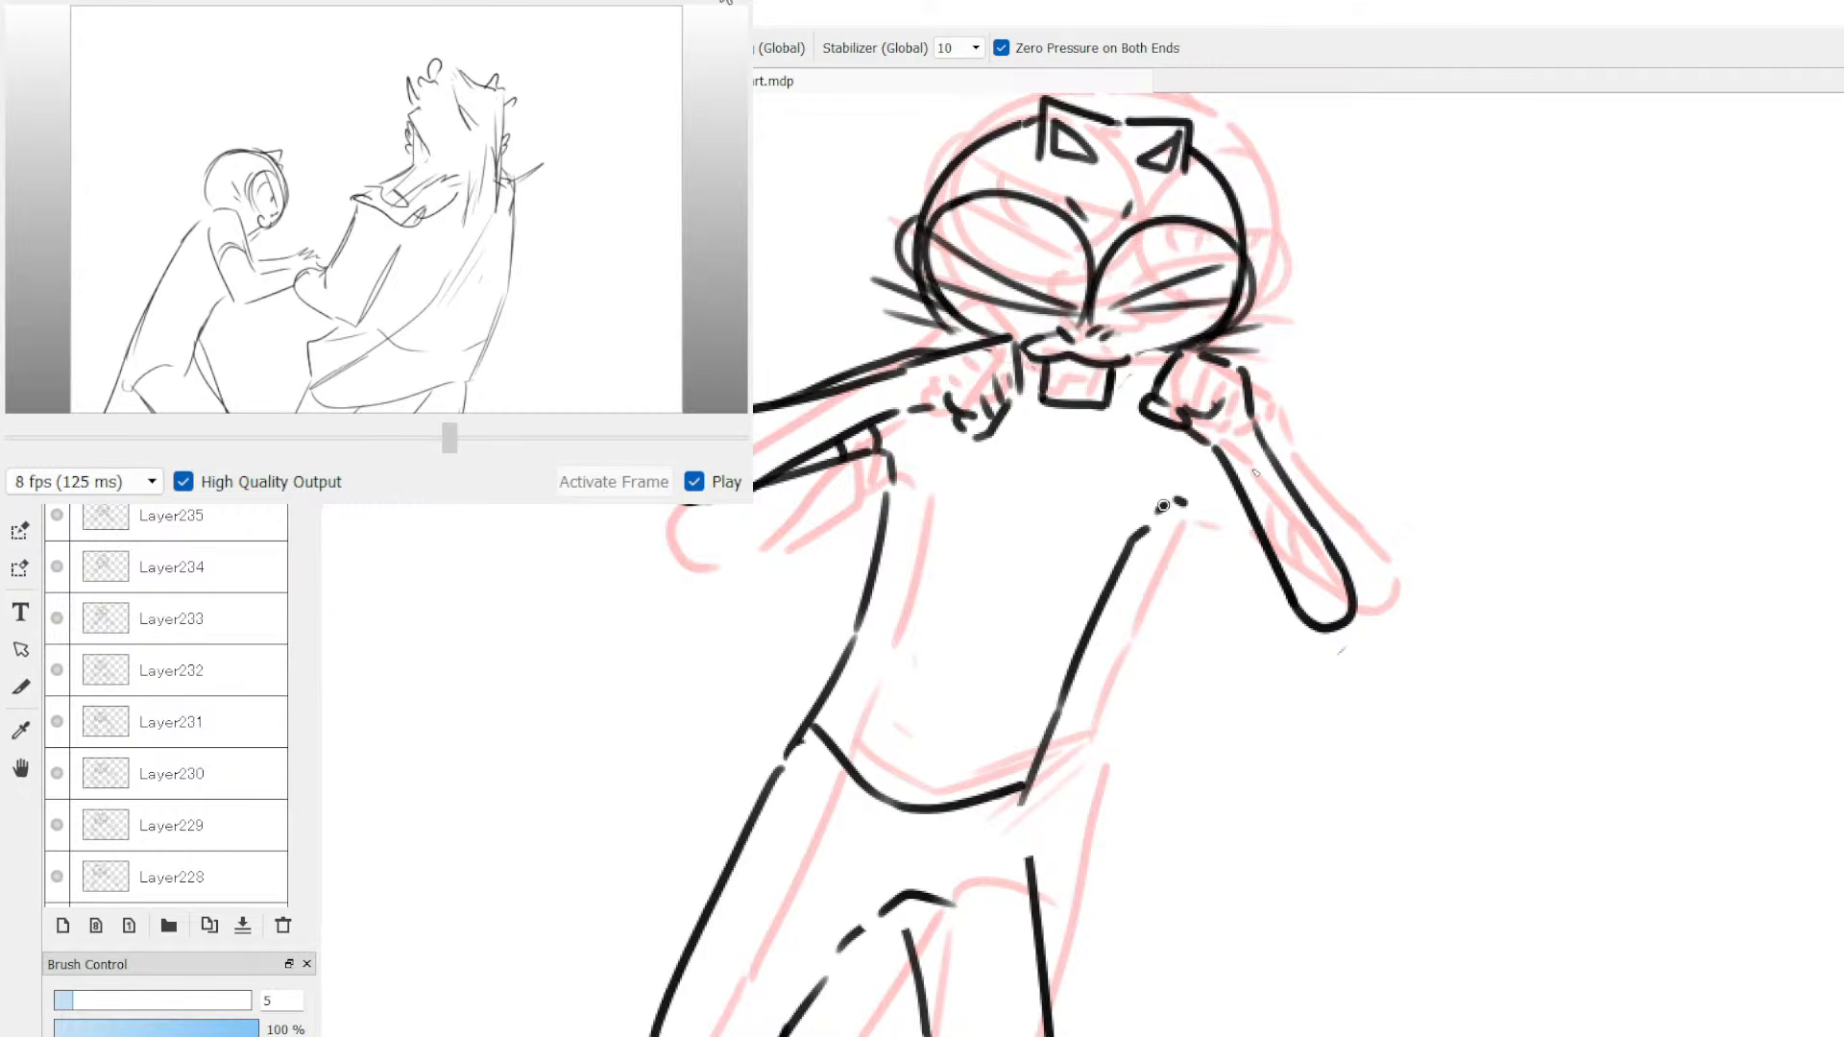
{"action": "left_click_drag", "start_coordinate": [1273, 612], "coordinate": [1175, 499]}
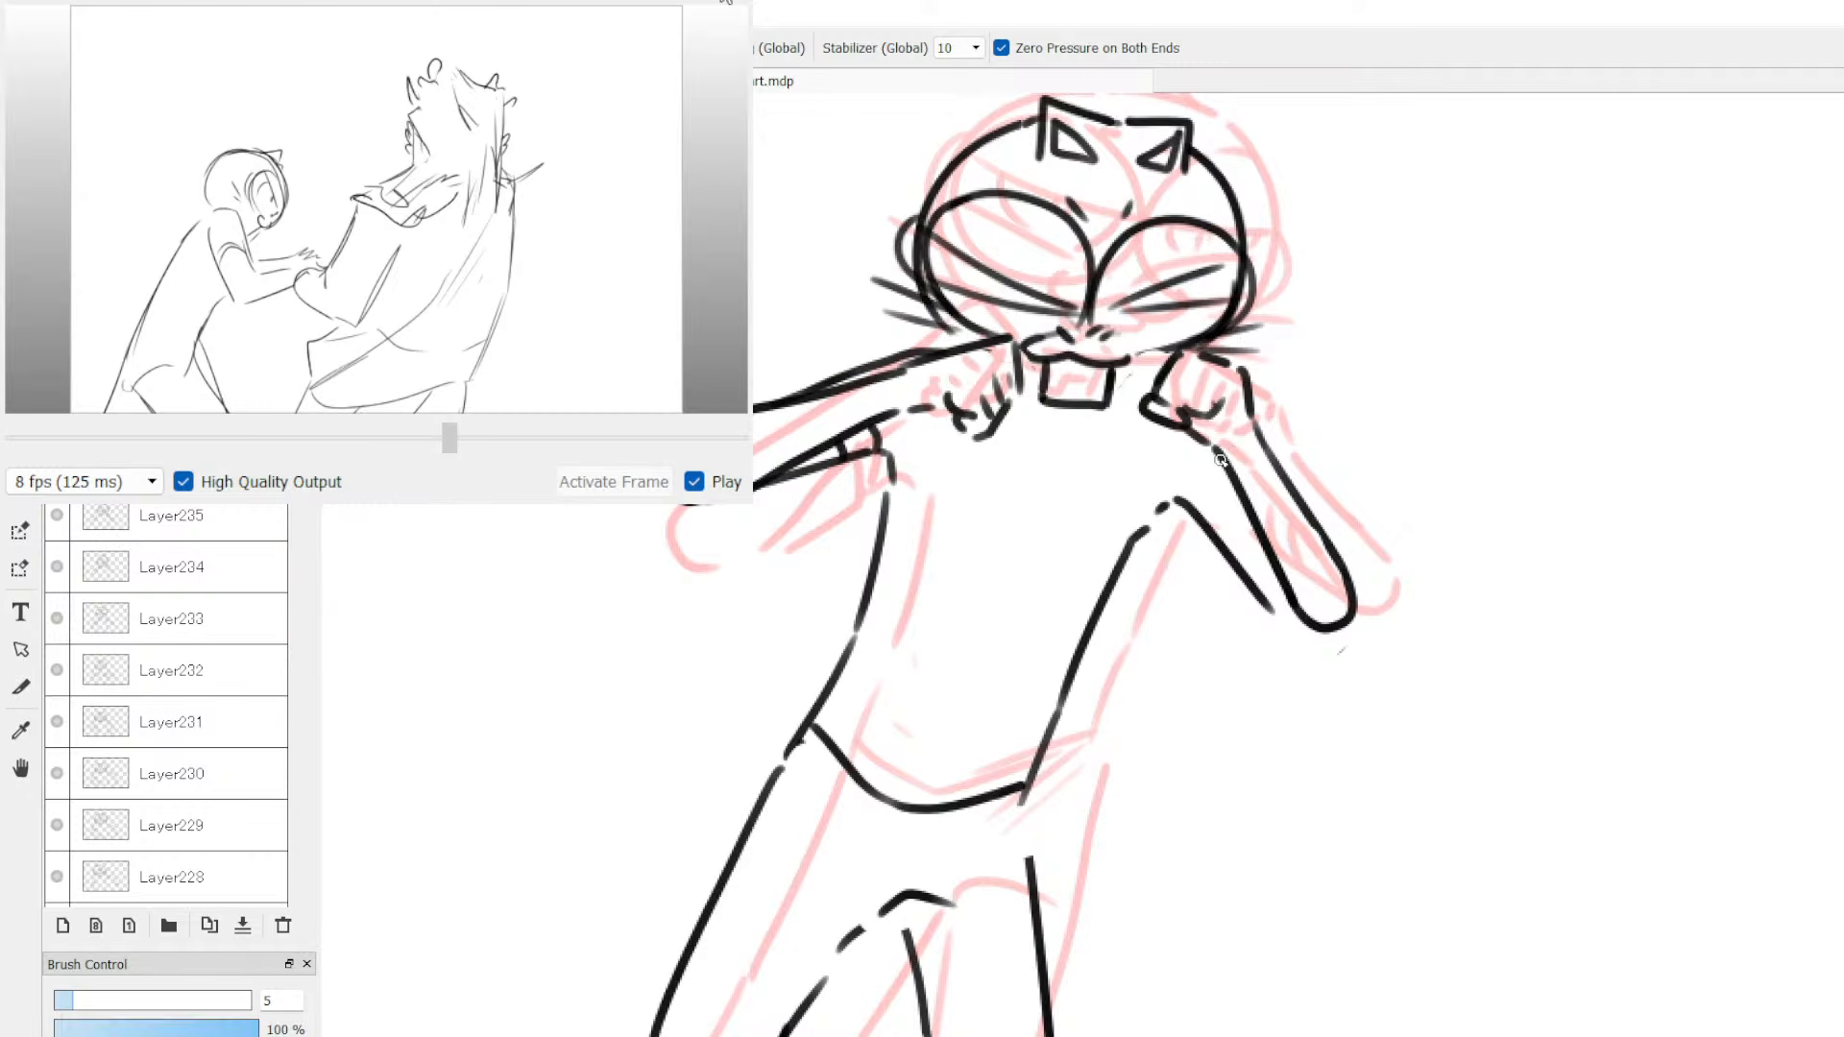
{"action": "key", "text": "ctrl+z"}
{"action": "mouse_move", "coordinate": [1172, 509]}
{"action": "left_mouse_down"}
{"action": "mouse_move", "coordinate": [1189, 496]}
{"action": "mouse_move", "coordinate": [1272, 576]}
{"action": "left_mouse_up"}
{"action": "mouse_move", "coordinate": [1241, 504]}
{"action": "left_mouse_down"}
{"action": "mouse_move", "coordinate": [1230, 543]}
{"action": "mouse_move", "coordinate": [1212, 499]}
{"action": "mouse_move", "coordinate": [1230, 515]}
{"action": "left_mouse_up"}
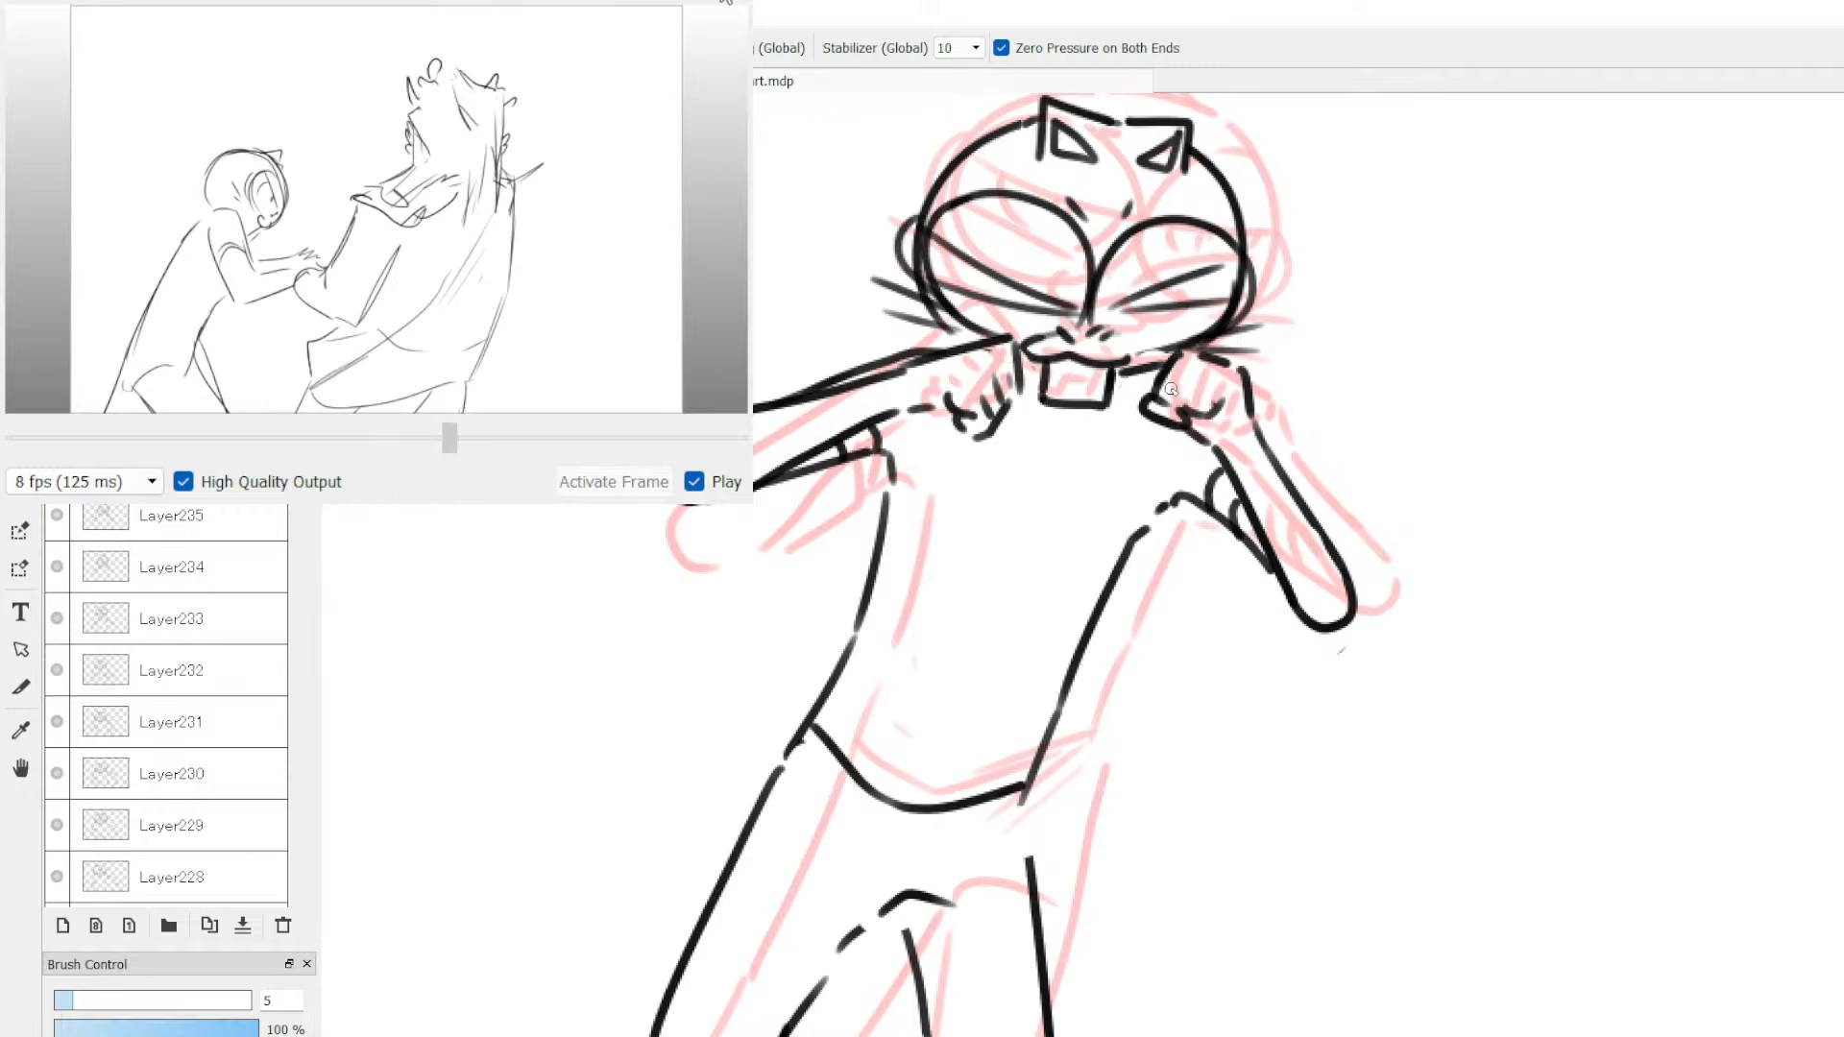
{"action": "left_click_drag", "start_coordinate": [1178, 495], "coordinate": [1135, 539]}
Step: Examine the cat's new pose by alternating repeatedly between the current and previous frames to judge the motion
{"action": "scroll", "coordinate": [1400, 625], "scroll_direction": "down", "scroll_amount": 3}
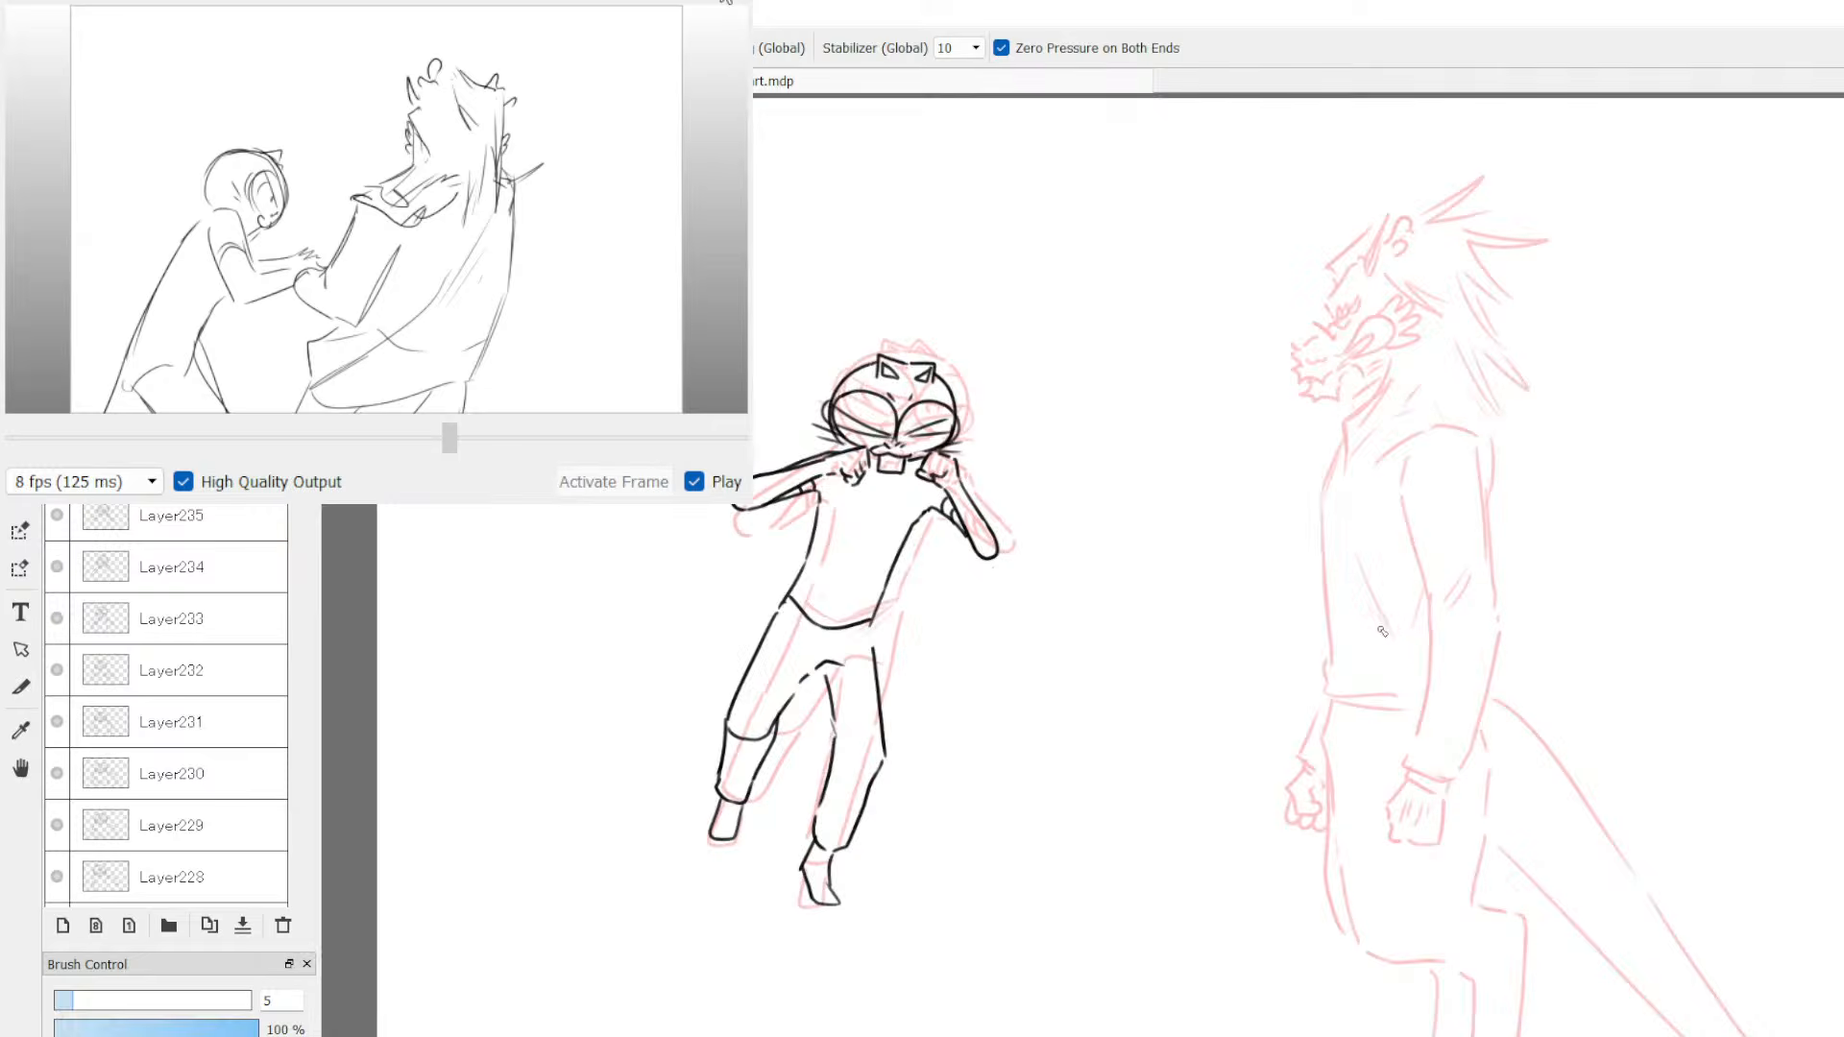
{"action": "left_click", "coordinate": [207, 464]}
{"action": "left_click", "coordinate": [207, 413]}
{"action": "left_click", "coordinate": [206, 464]}
{"action": "left_click", "coordinate": [207, 413]}
{"action": "left_click", "coordinate": [207, 464]}
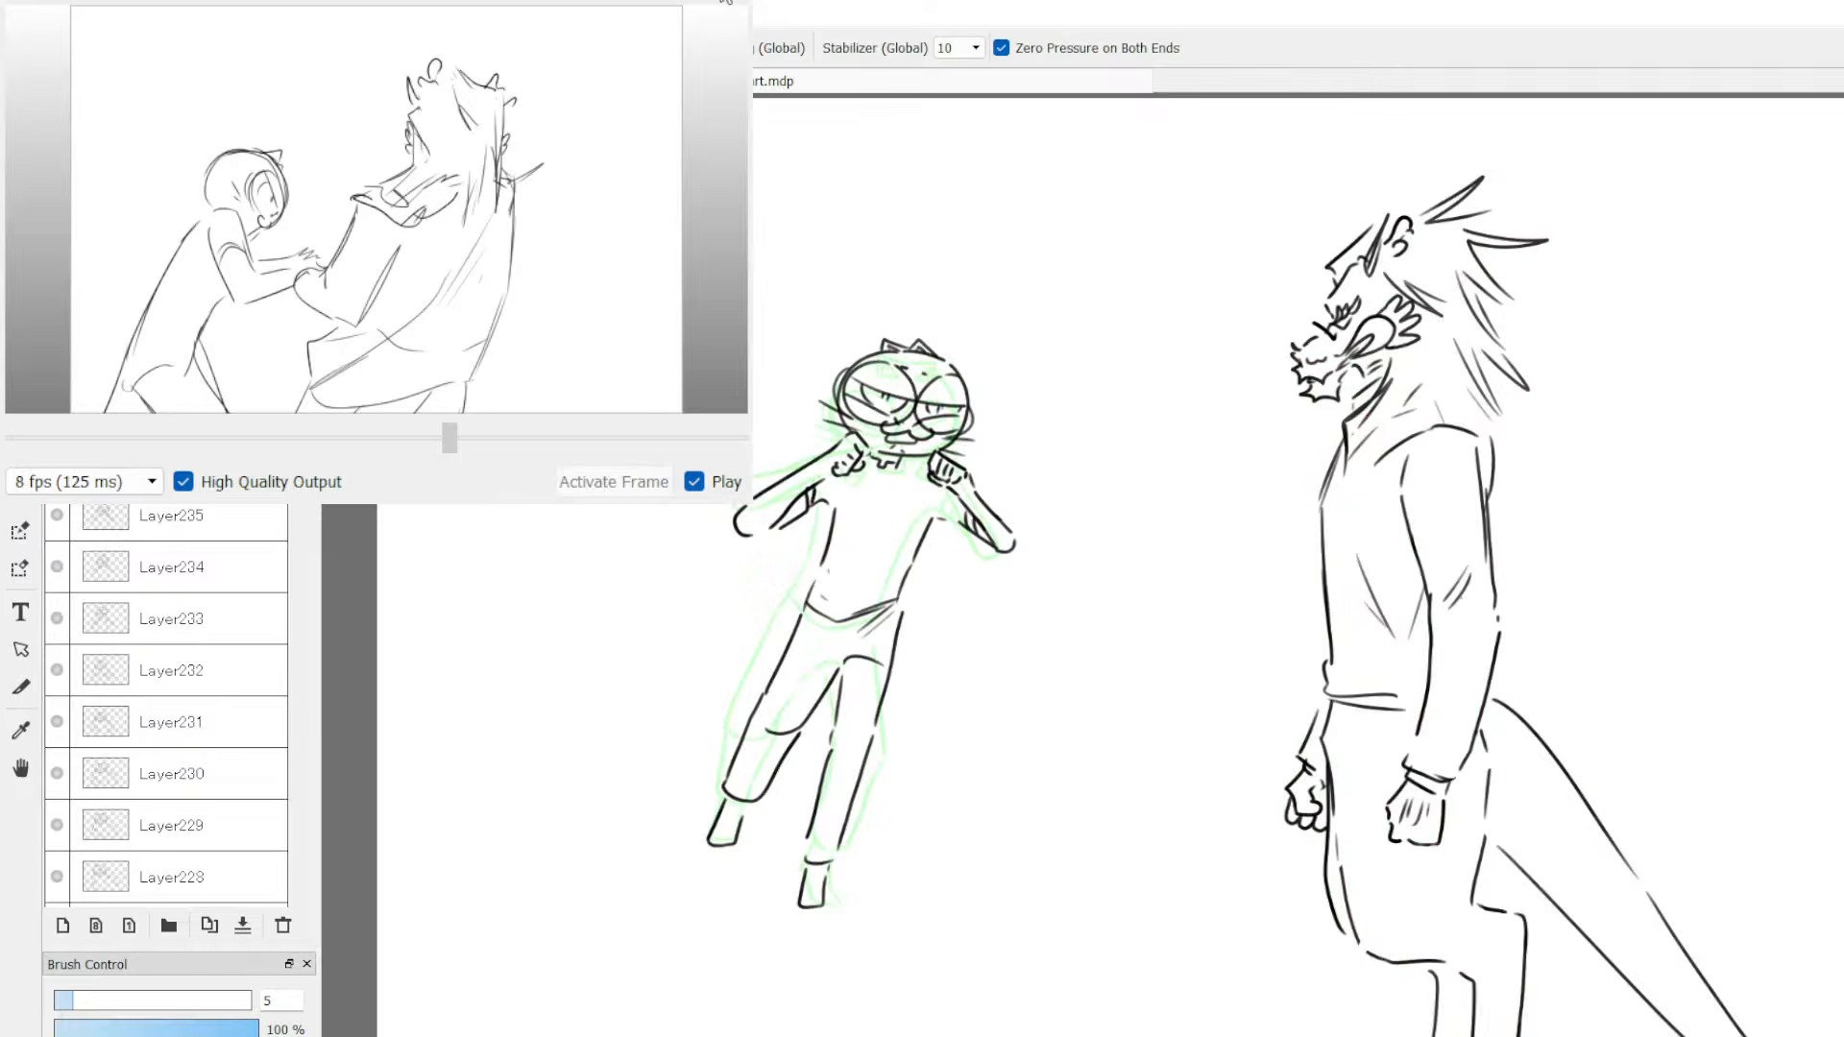
{"action": "left_click", "coordinate": [206, 413]}
{"action": "left_click", "coordinate": [206, 464]}
{"action": "left_click", "coordinate": [206, 413]}
{"action": "left_click", "coordinate": [207, 464]}
{"action": "left_click", "coordinate": [207, 413]}
{"action": "left_click", "coordinate": [207, 464]}
{"action": "left_click", "coordinate": [207, 413]}
{"action": "left_click", "coordinate": [206, 464]}
{"action": "left_click", "coordinate": [206, 413]}
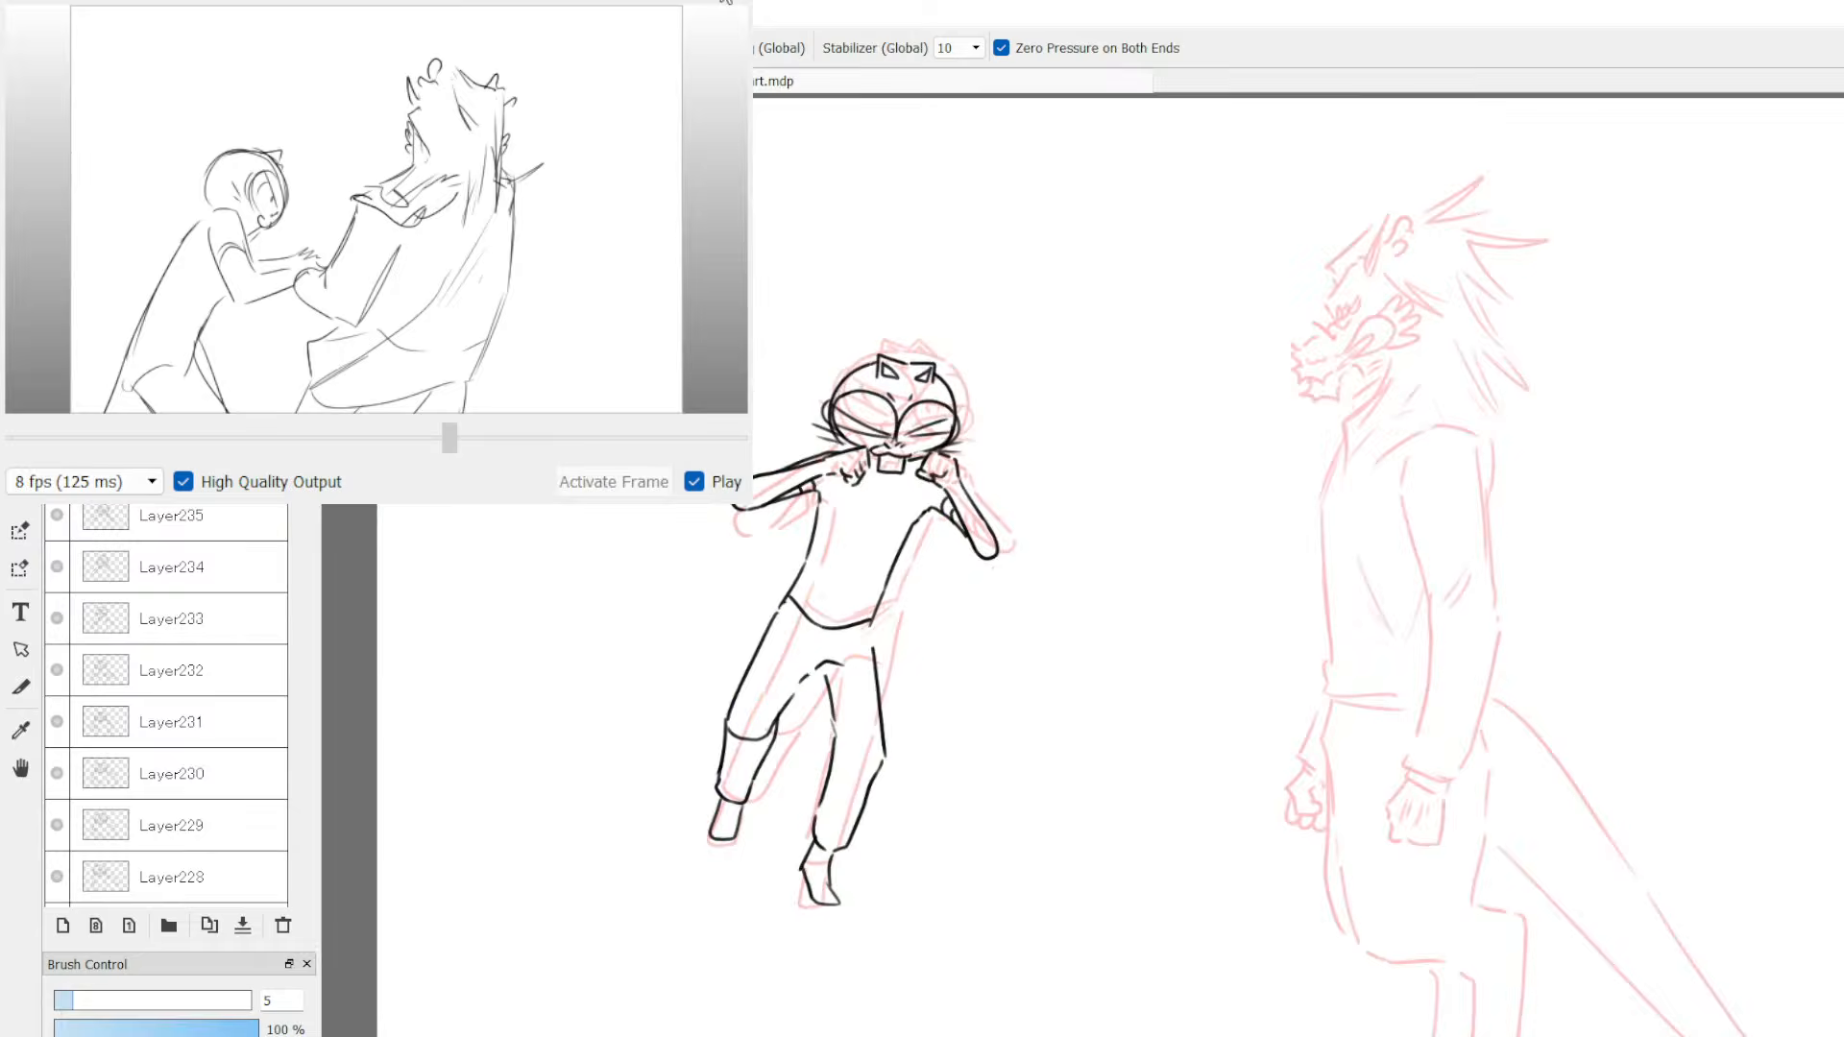
{"action": "left_click", "coordinate": [206, 464]}
Step: Trace the beast's brow, eye and upper snout lines over the previous frame's onion skin
{"action": "scroll", "coordinate": [1438, 396], "scroll_direction": "down", "scroll_amount": 2}
{"action": "scroll", "coordinate": [1443, 394], "scroll_direction": "up", "scroll_amount": 5}
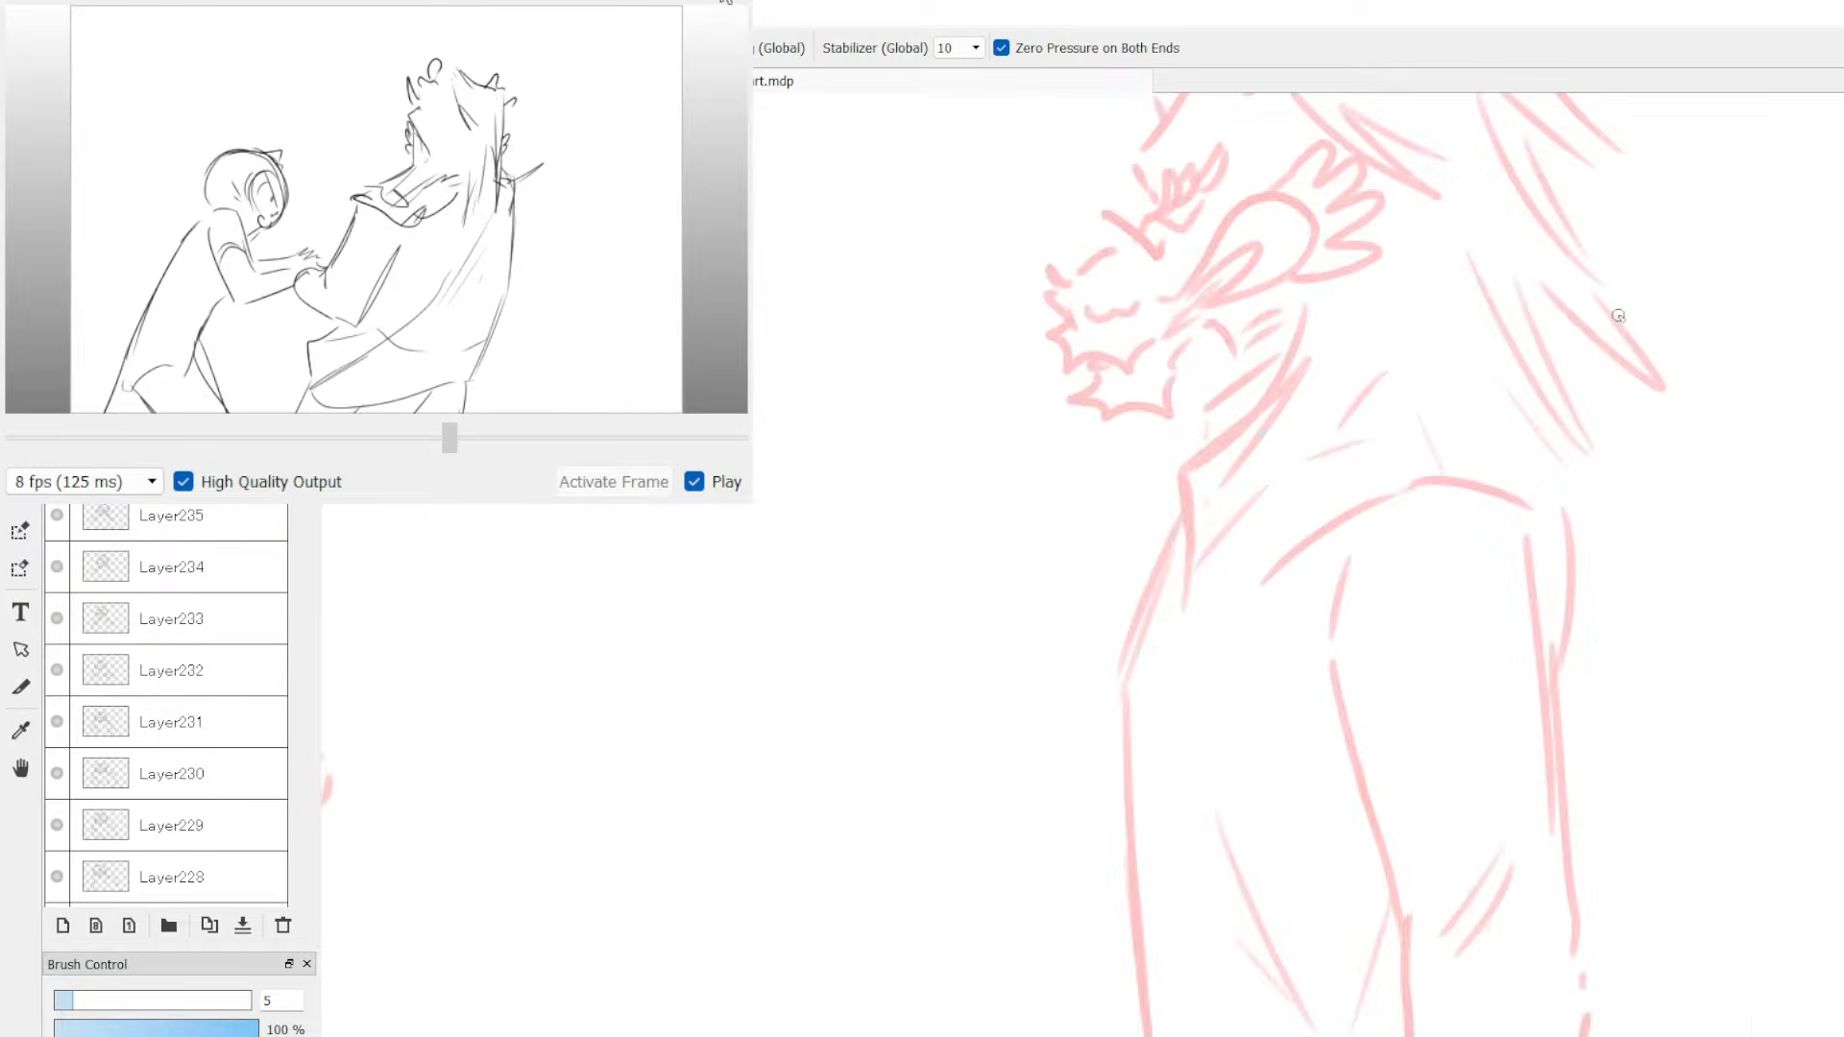
{"action": "scroll", "coordinate": [1619, 315], "scroll_direction": "up", "scroll_amount": 4}
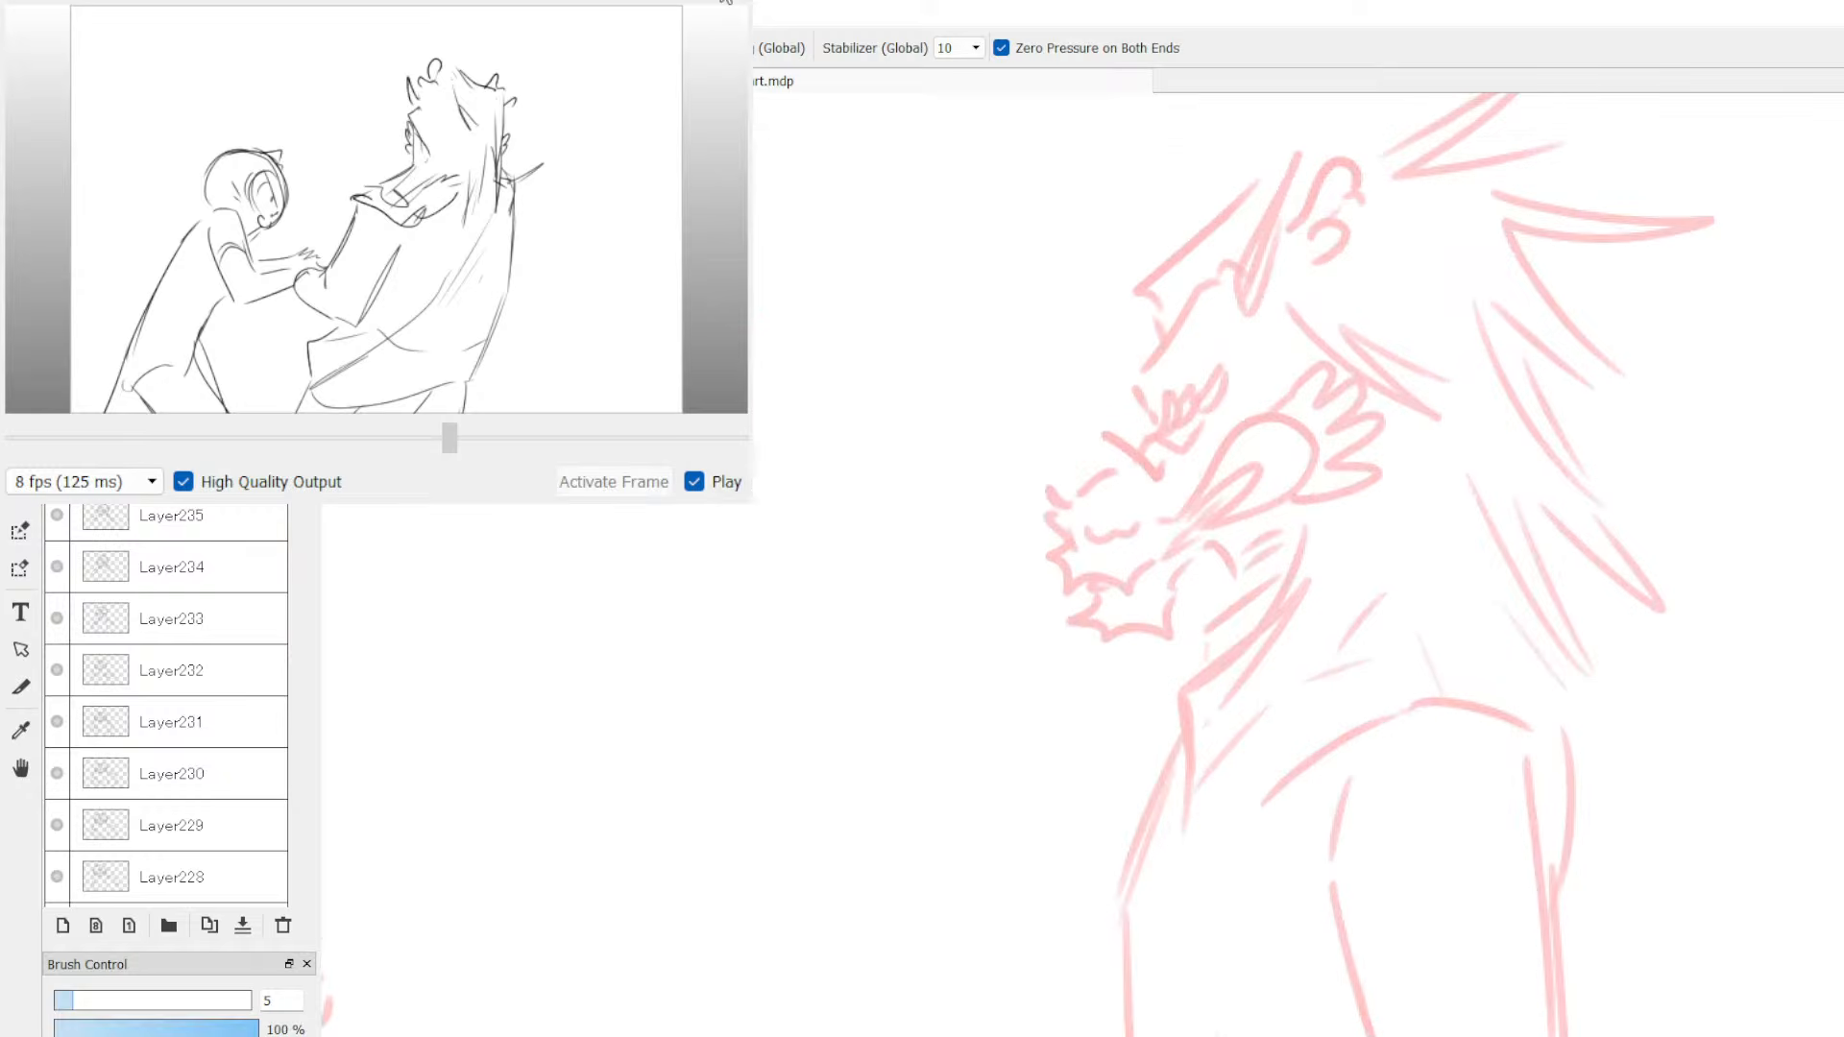
{"action": "scroll", "coordinate": [1136, 485], "scroll_direction": "up", "scroll_amount": 2}
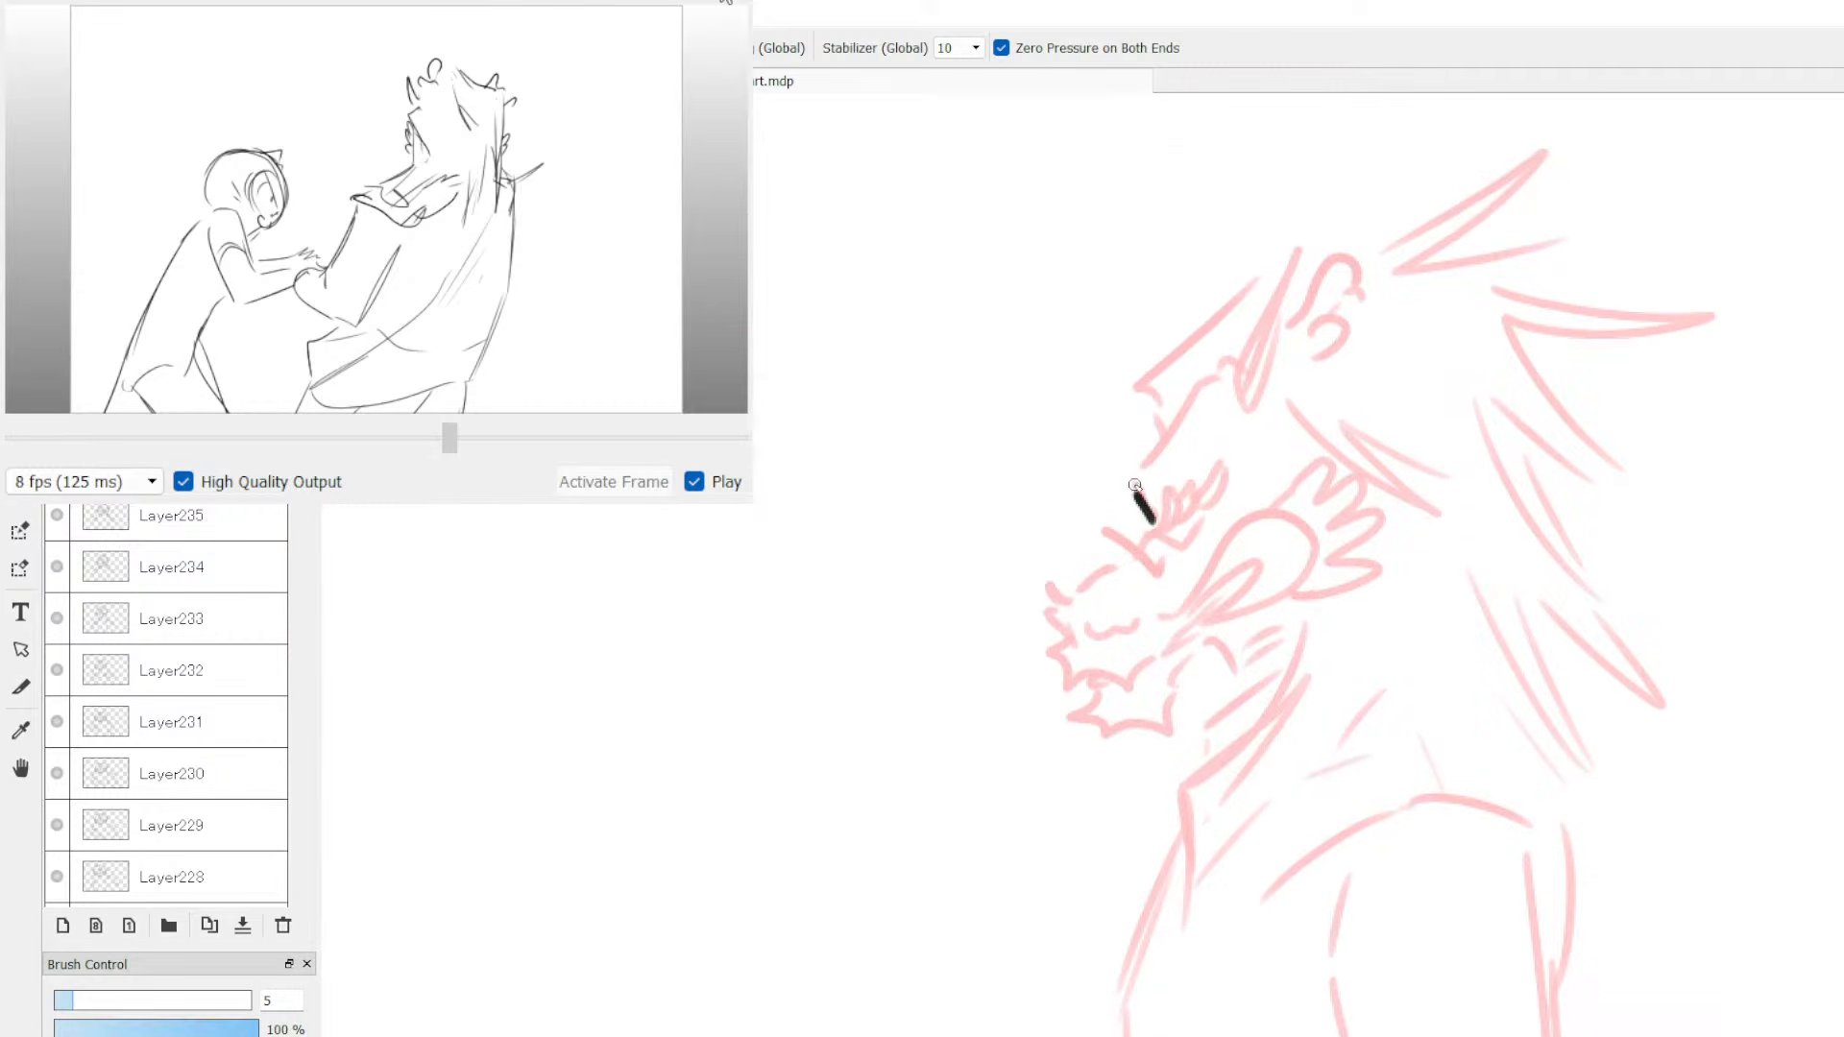
{"action": "mouse_move", "coordinate": [1135, 485]}
{"action": "left_mouse_down"}
{"action": "mouse_move", "coordinate": [1241, 372]}
{"action": "mouse_move", "coordinate": [1168, 506]}
{"action": "mouse_move", "coordinate": [1213, 472]}
{"action": "mouse_move", "coordinate": [1178, 541]}
{"action": "mouse_move", "coordinate": [1216, 498]}
{"action": "mouse_move", "coordinate": [1148, 541]}
{"action": "mouse_move", "coordinate": [1110, 528]}
{"action": "mouse_move", "coordinate": [1161, 570]}
{"action": "mouse_move", "coordinate": [1074, 598]}
{"action": "left_mouse_up"}
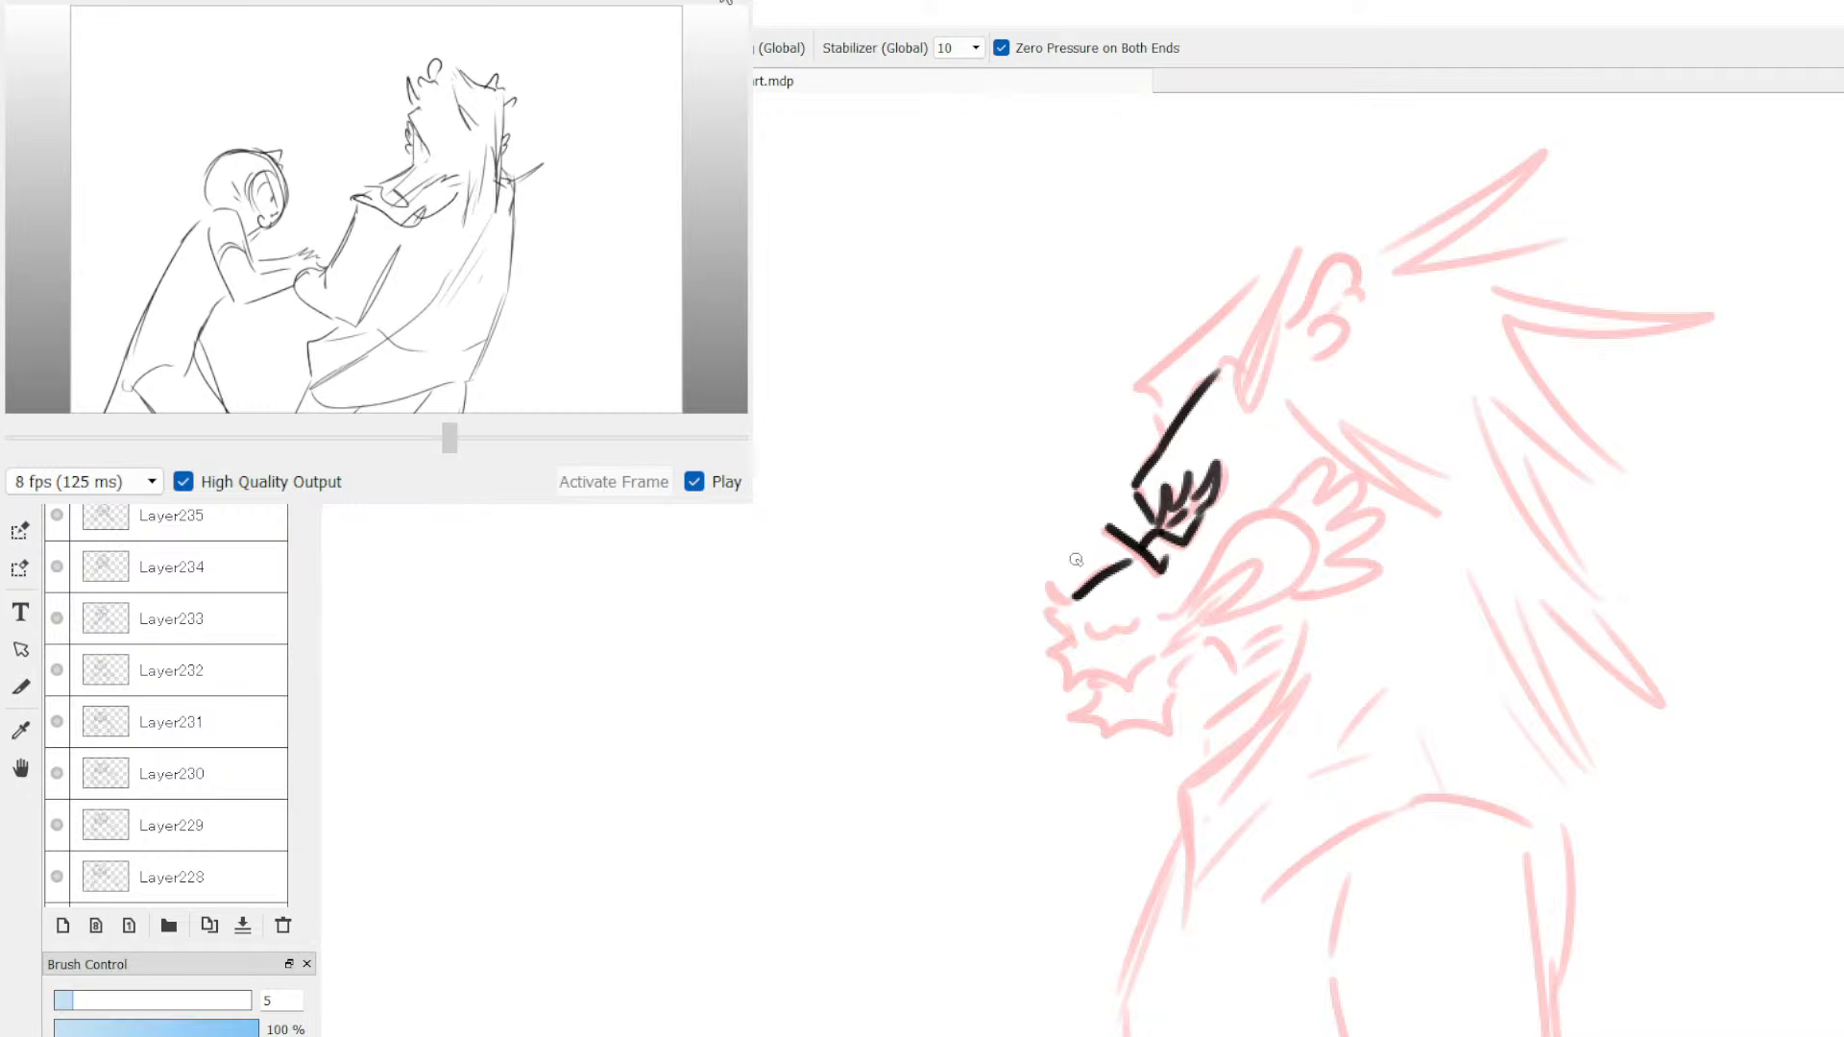
{"action": "scroll", "coordinate": [1076, 559], "scroll_direction": "down", "scroll_amount": 3}
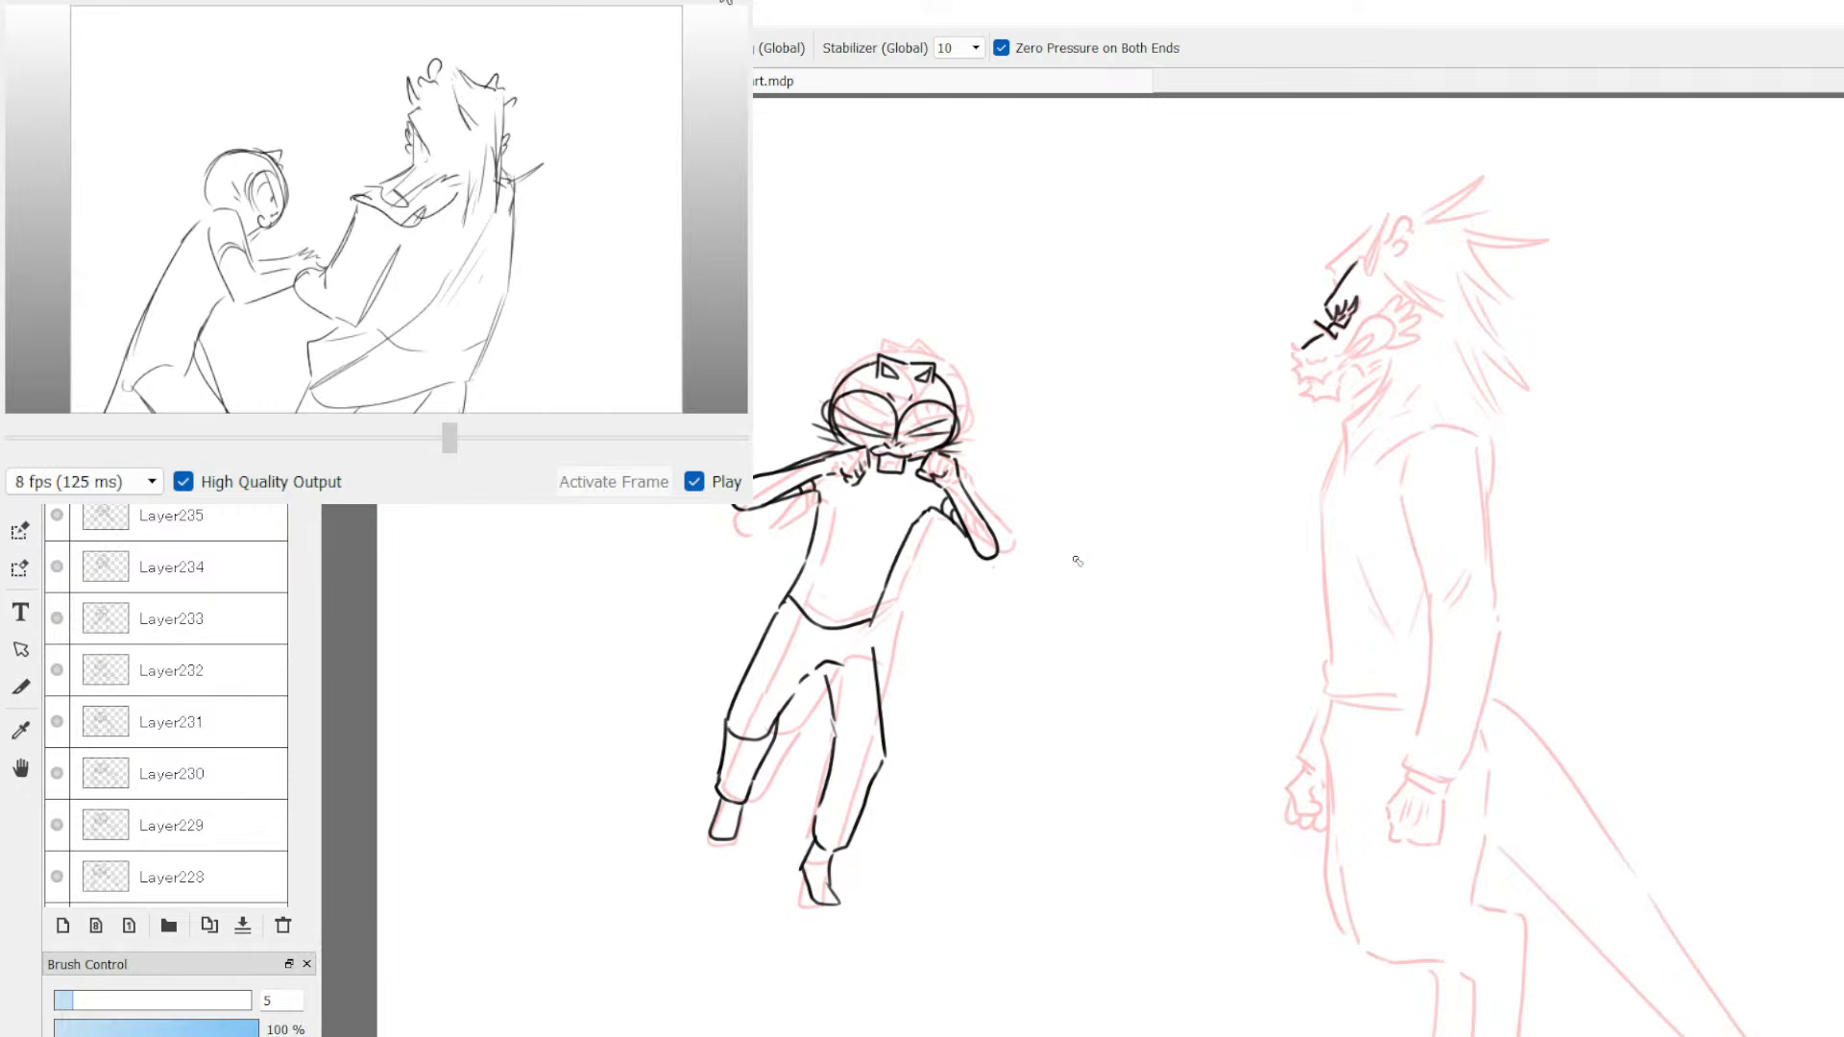
{"action": "left_click", "coordinate": [173, 461]}
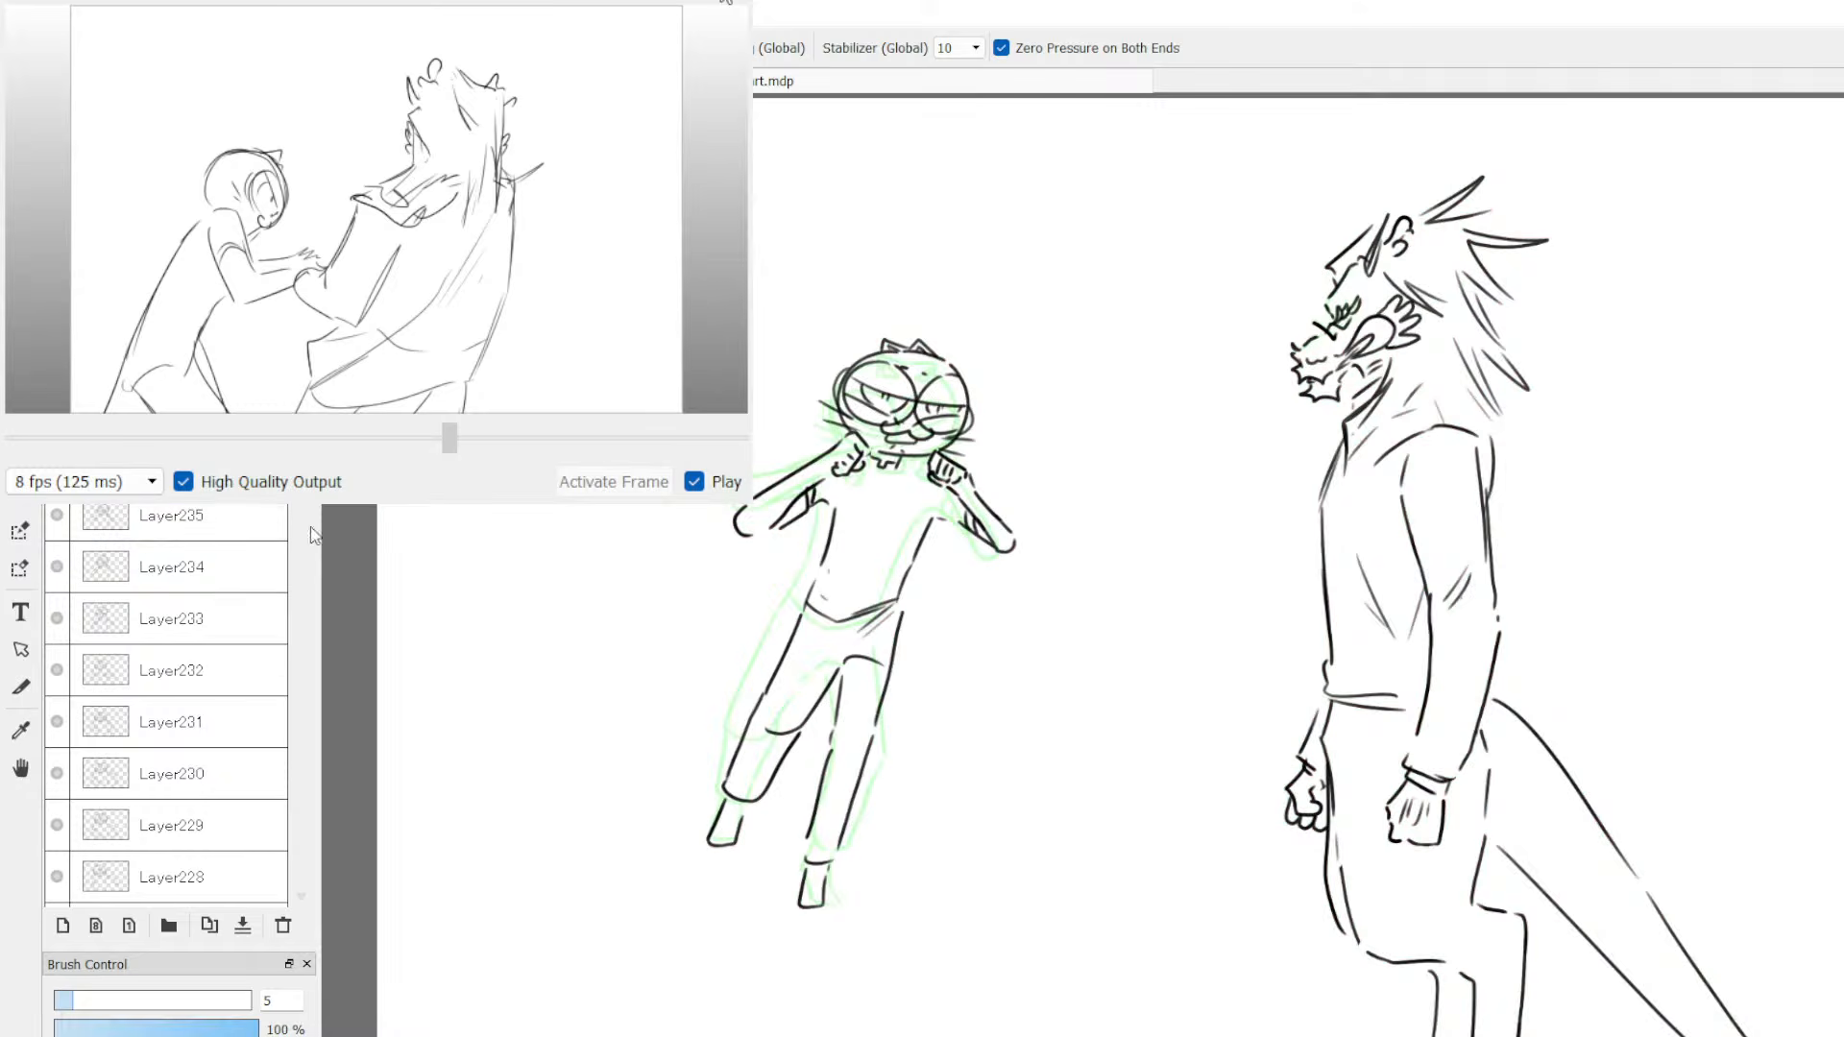
{"action": "left_click", "coordinate": [21, 456]}
{"action": "mouse_move", "coordinate": [1534, 182]}
{"action": "left_mouse_down"}
{"action": "mouse_move", "coordinate": [1296, 240]}
{"action": "mouse_move", "coordinate": [1249, 989]}
{"action": "mouse_move", "coordinate": [1516, 165]}
{"action": "left_mouse_up"}
{"action": "scroll", "coordinate": [1794, 603], "scroll_direction": "down", "scroll_amount": 3}
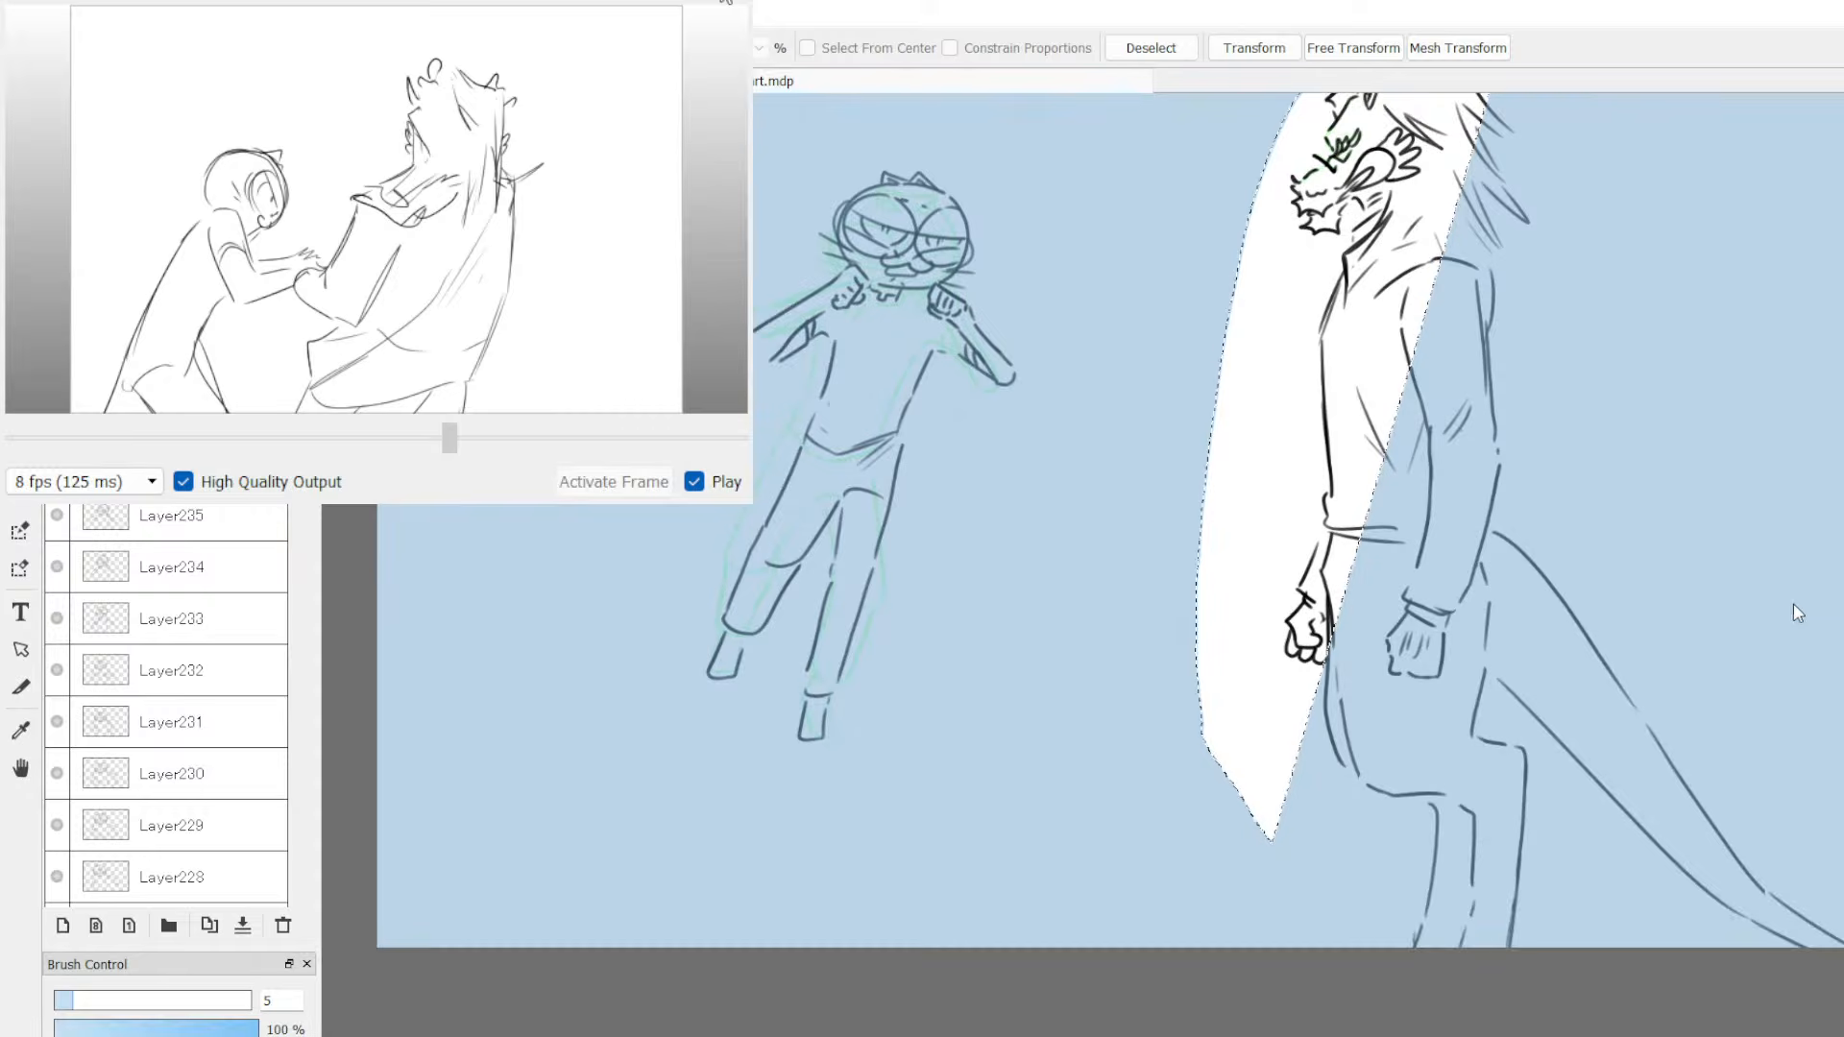
{"action": "left_click", "coordinate": [1169, 47]}
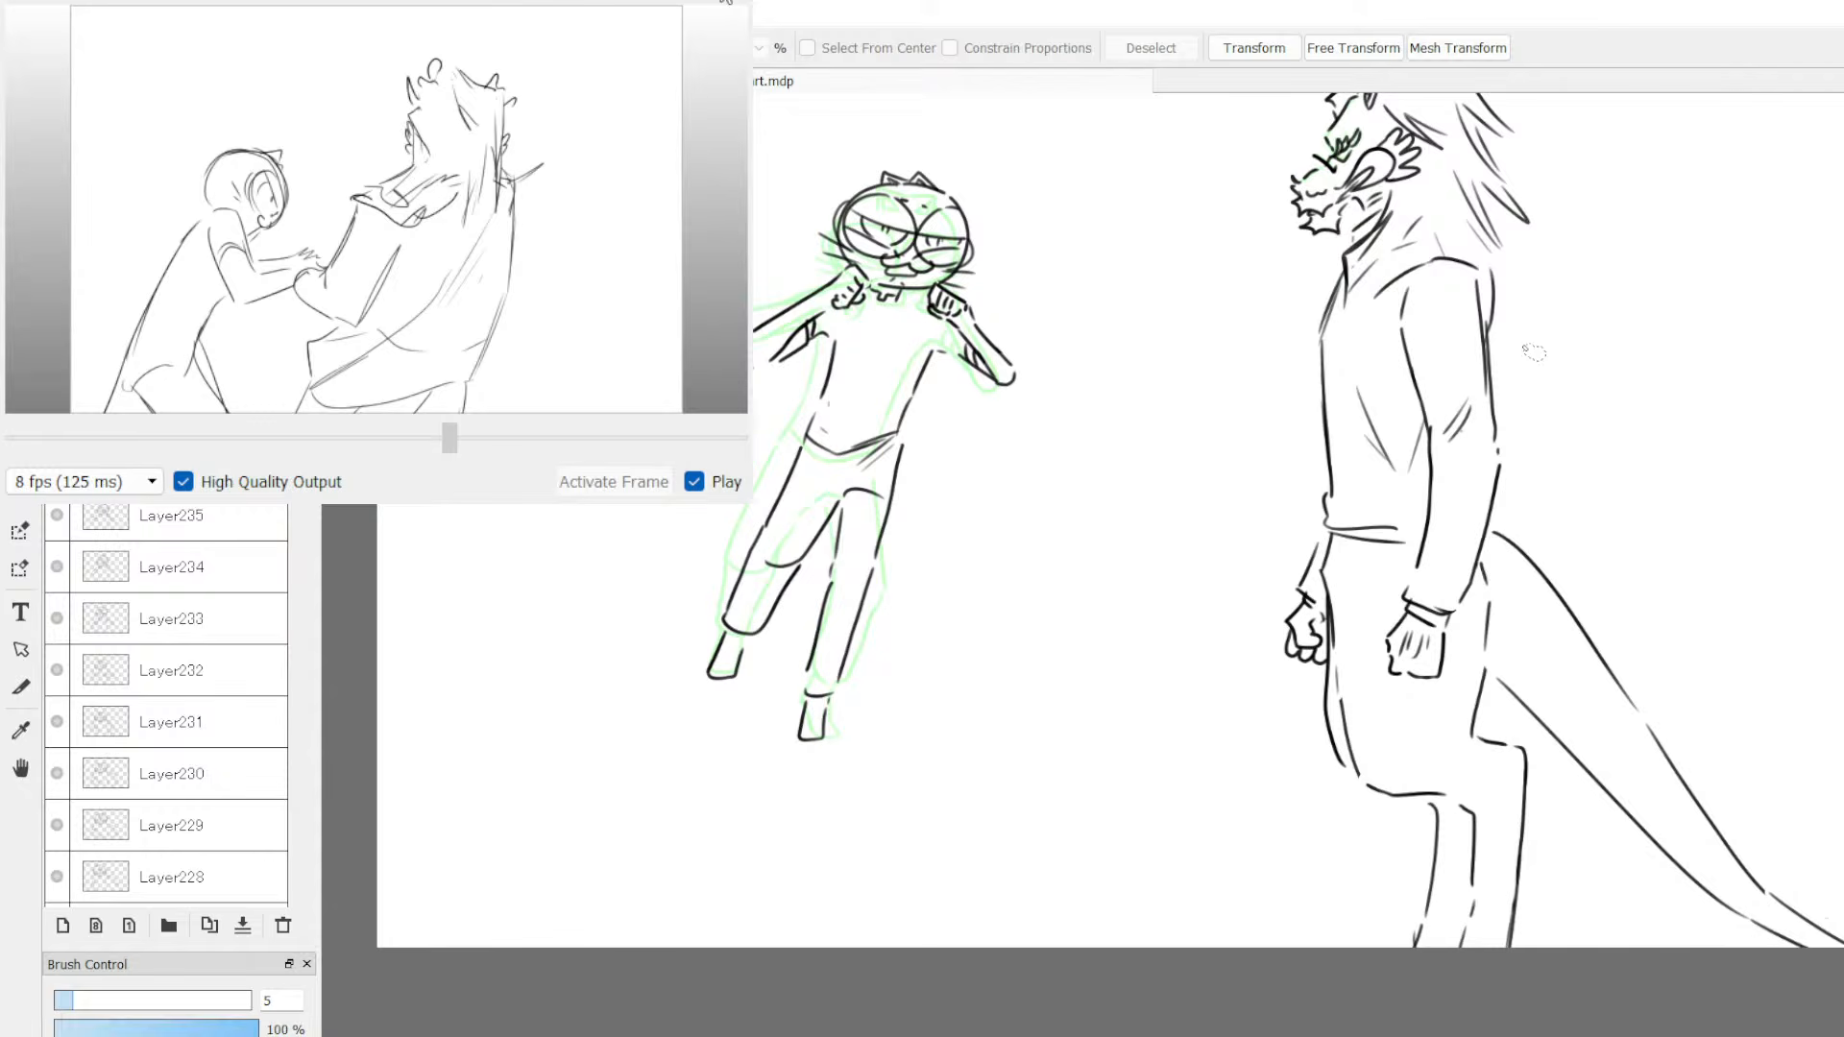
Step: Lasso the entire beast, from mane to tail, in the previous frame and copy it for the cat's new frame
{"action": "scroll", "coordinate": [1534, 353], "scroll_direction": "up", "scroll_amount": 3}
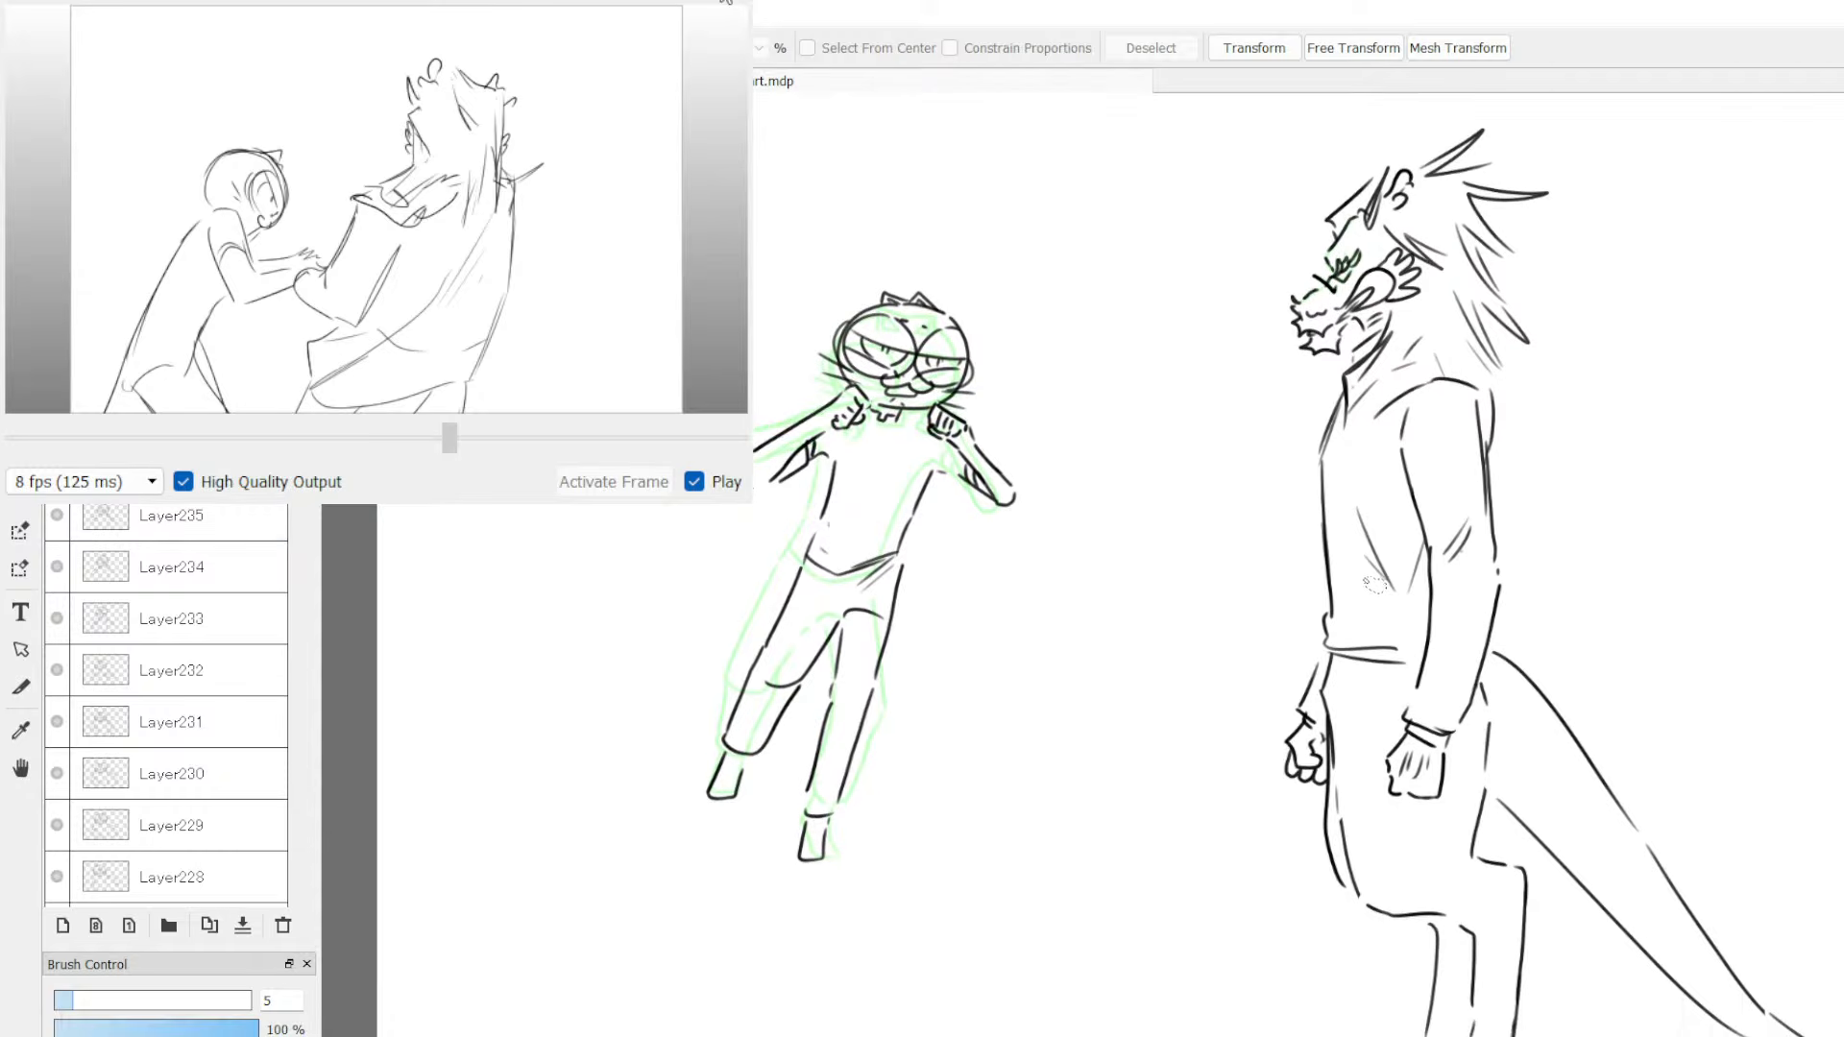
{"action": "scroll", "coordinate": [1384, 596], "scroll_direction": "down", "scroll_amount": 1}
{"action": "mouse_move", "coordinate": [1325, 176]}
{"action": "left_mouse_down"}
{"action": "mouse_move", "coordinate": [1297, 461]}
{"action": "mouse_move", "coordinate": [1340, 930]}
{"action": "mouse_move", "coordinate": [1657, 1024]}
{"action": "mouse_move", "coordinate": [1836, 951]}
{"action": "mouse_move", "coordinate": [1549, 704]}
{"action": "mouse_move", "coordinate": [1493, 518]}
{"action": "mouse_move", "coordinate": [1570, 277]}
{"action": "mouse_move", "coordinate": [1391, 176]}
{"action": "mouse_move", "coordinate": [1408, 192]}
{"action": "left_mouse_up"}
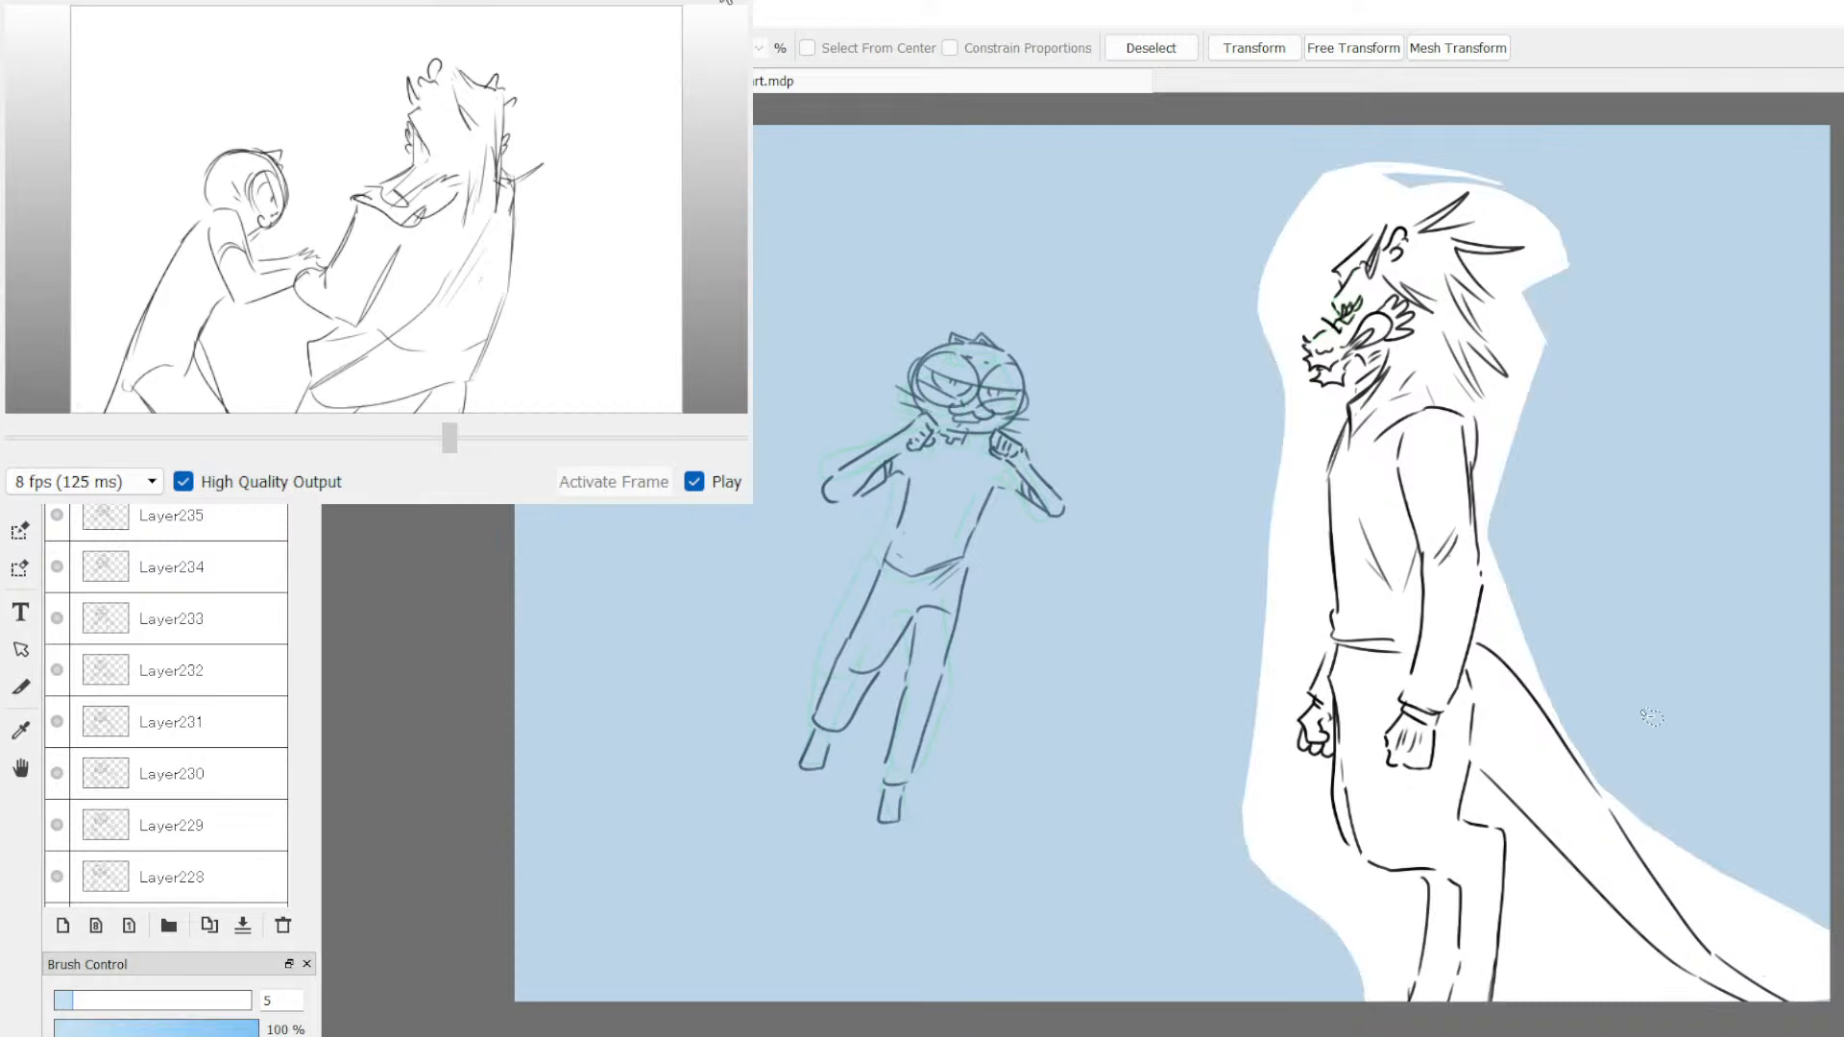
{"action": "key", "text": "ctrl+c"}
{"action": "key", "text": "Up"}
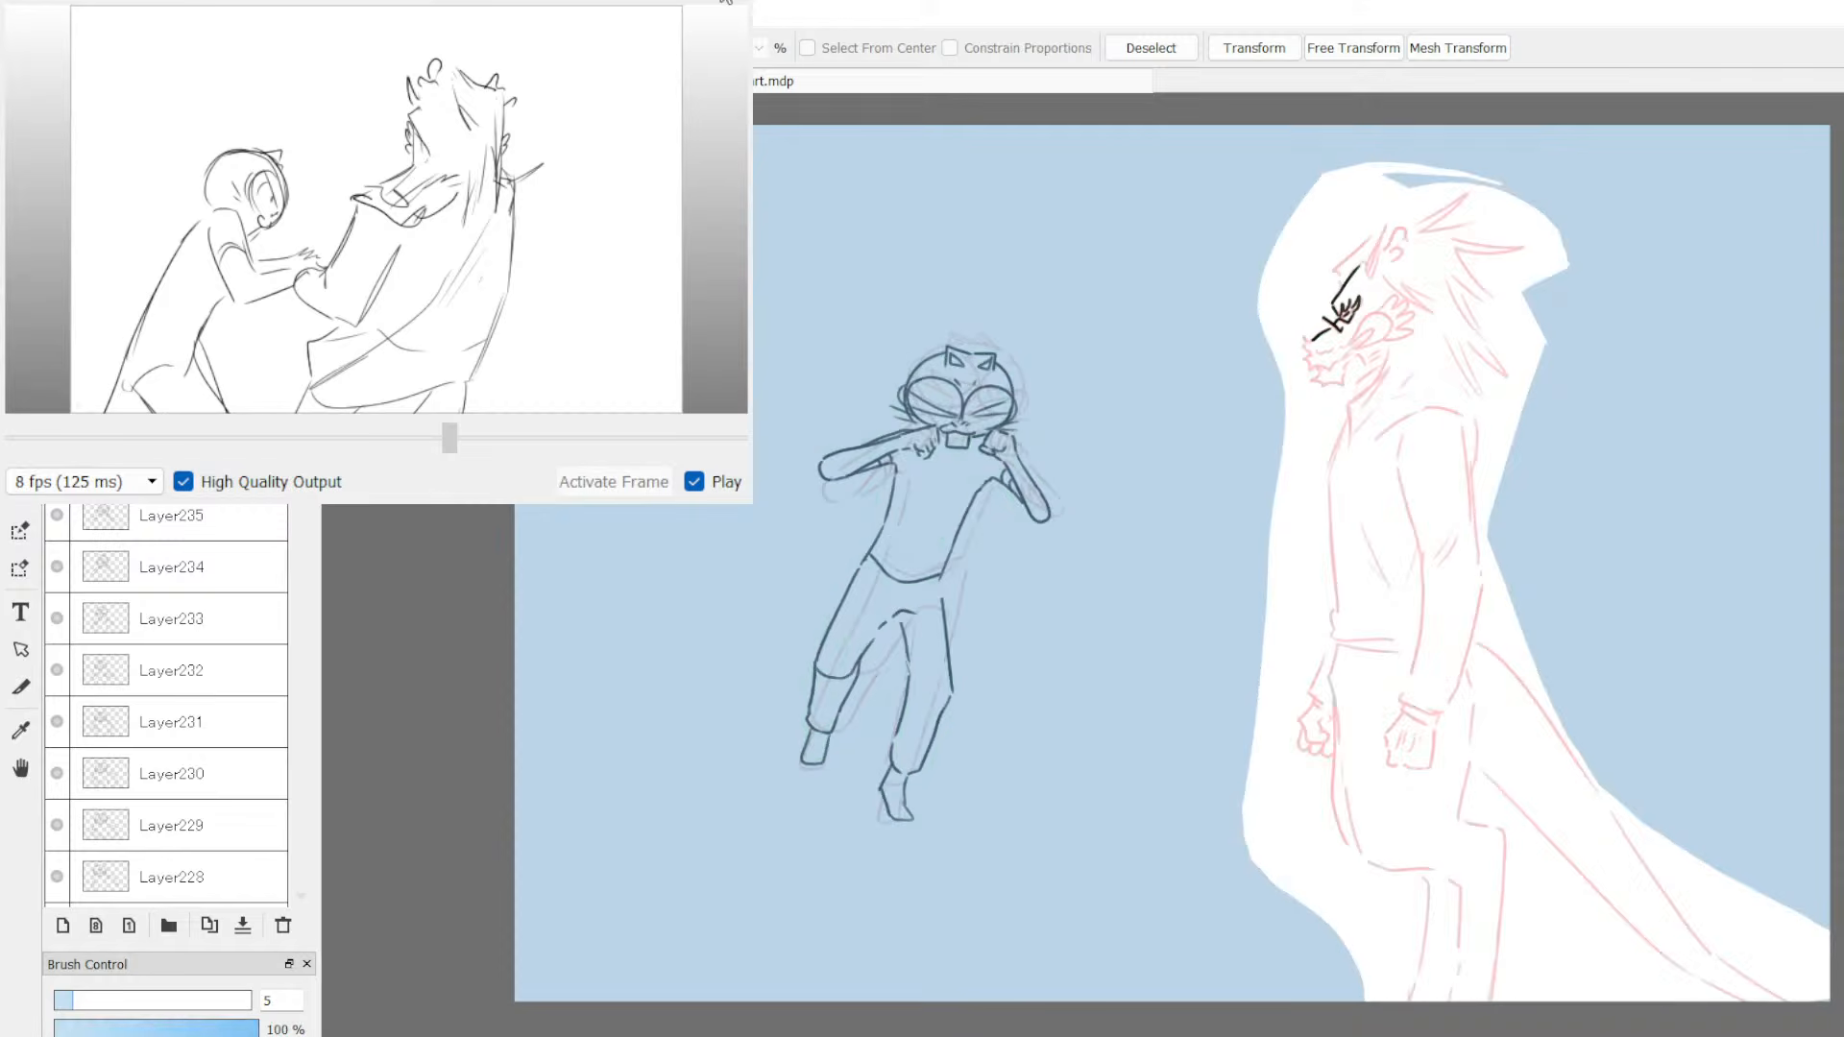
{"action": "key", "text": "ctrl+v"}
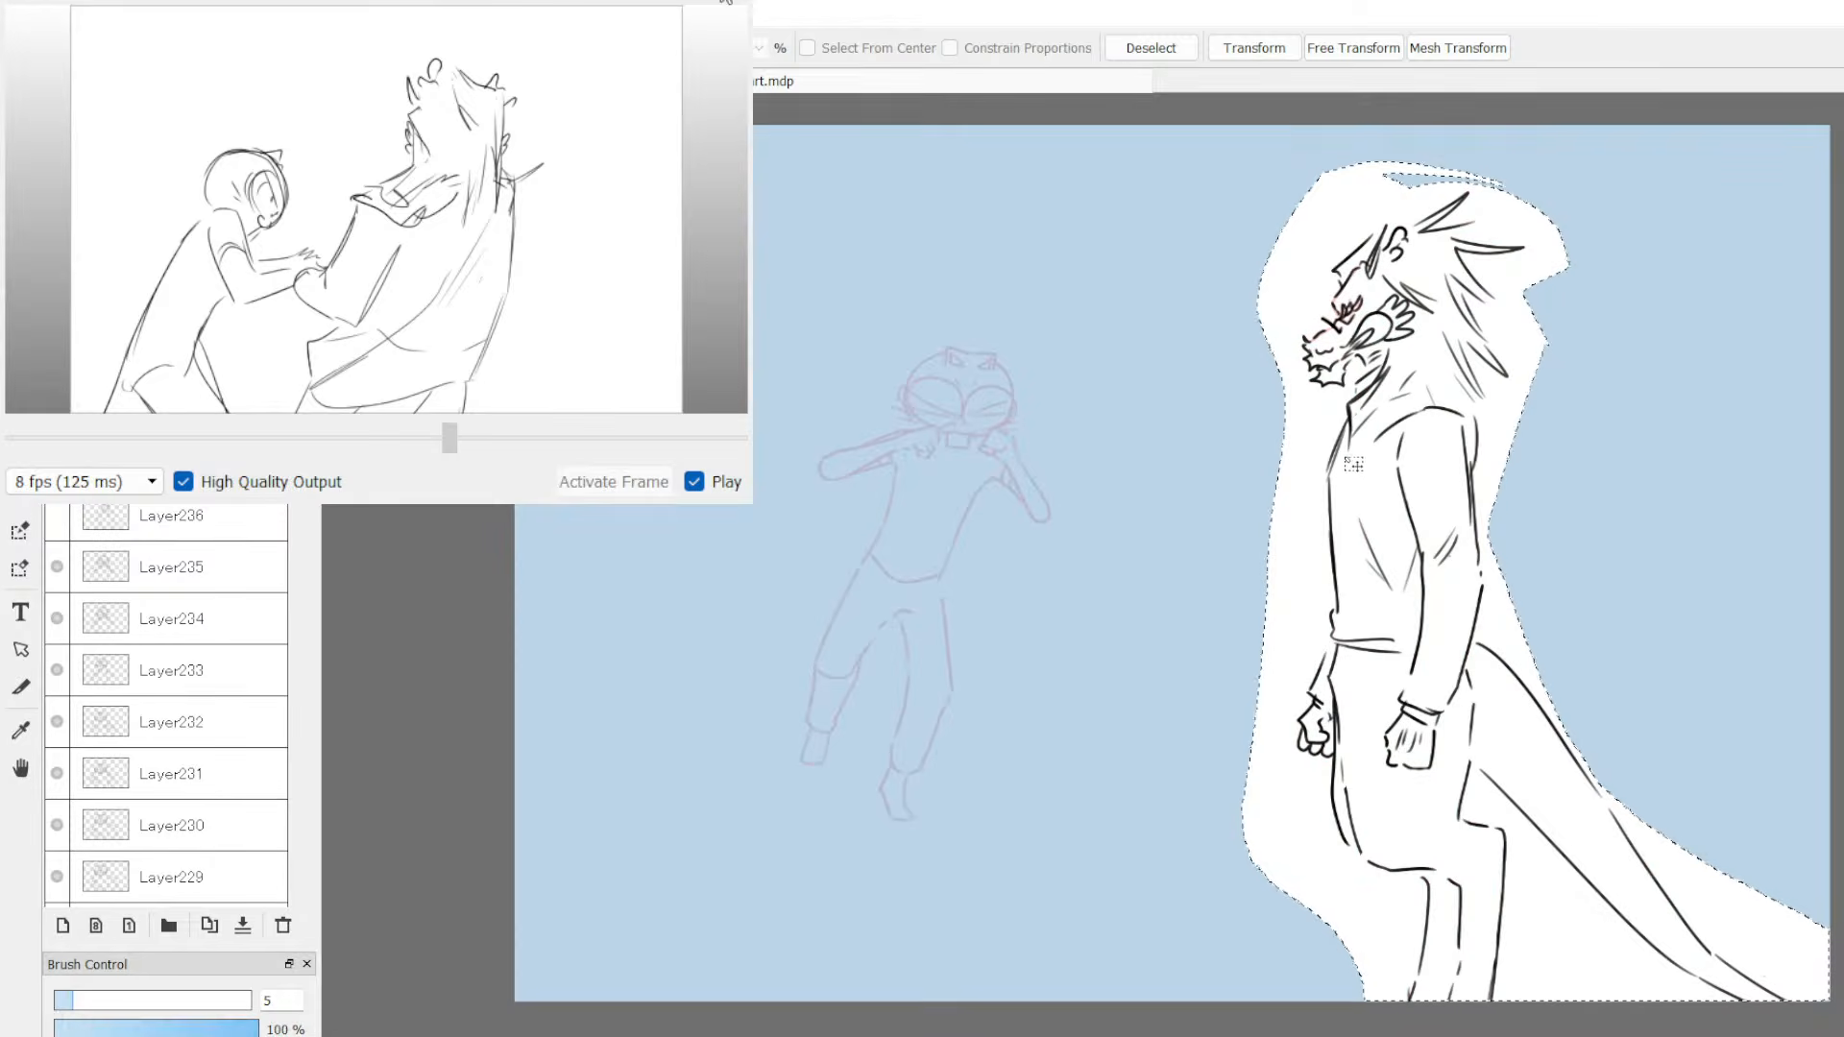
{"action": "left_click", "coordinate": [1153, 45]}
{"action": "key", "text": "Delete"}
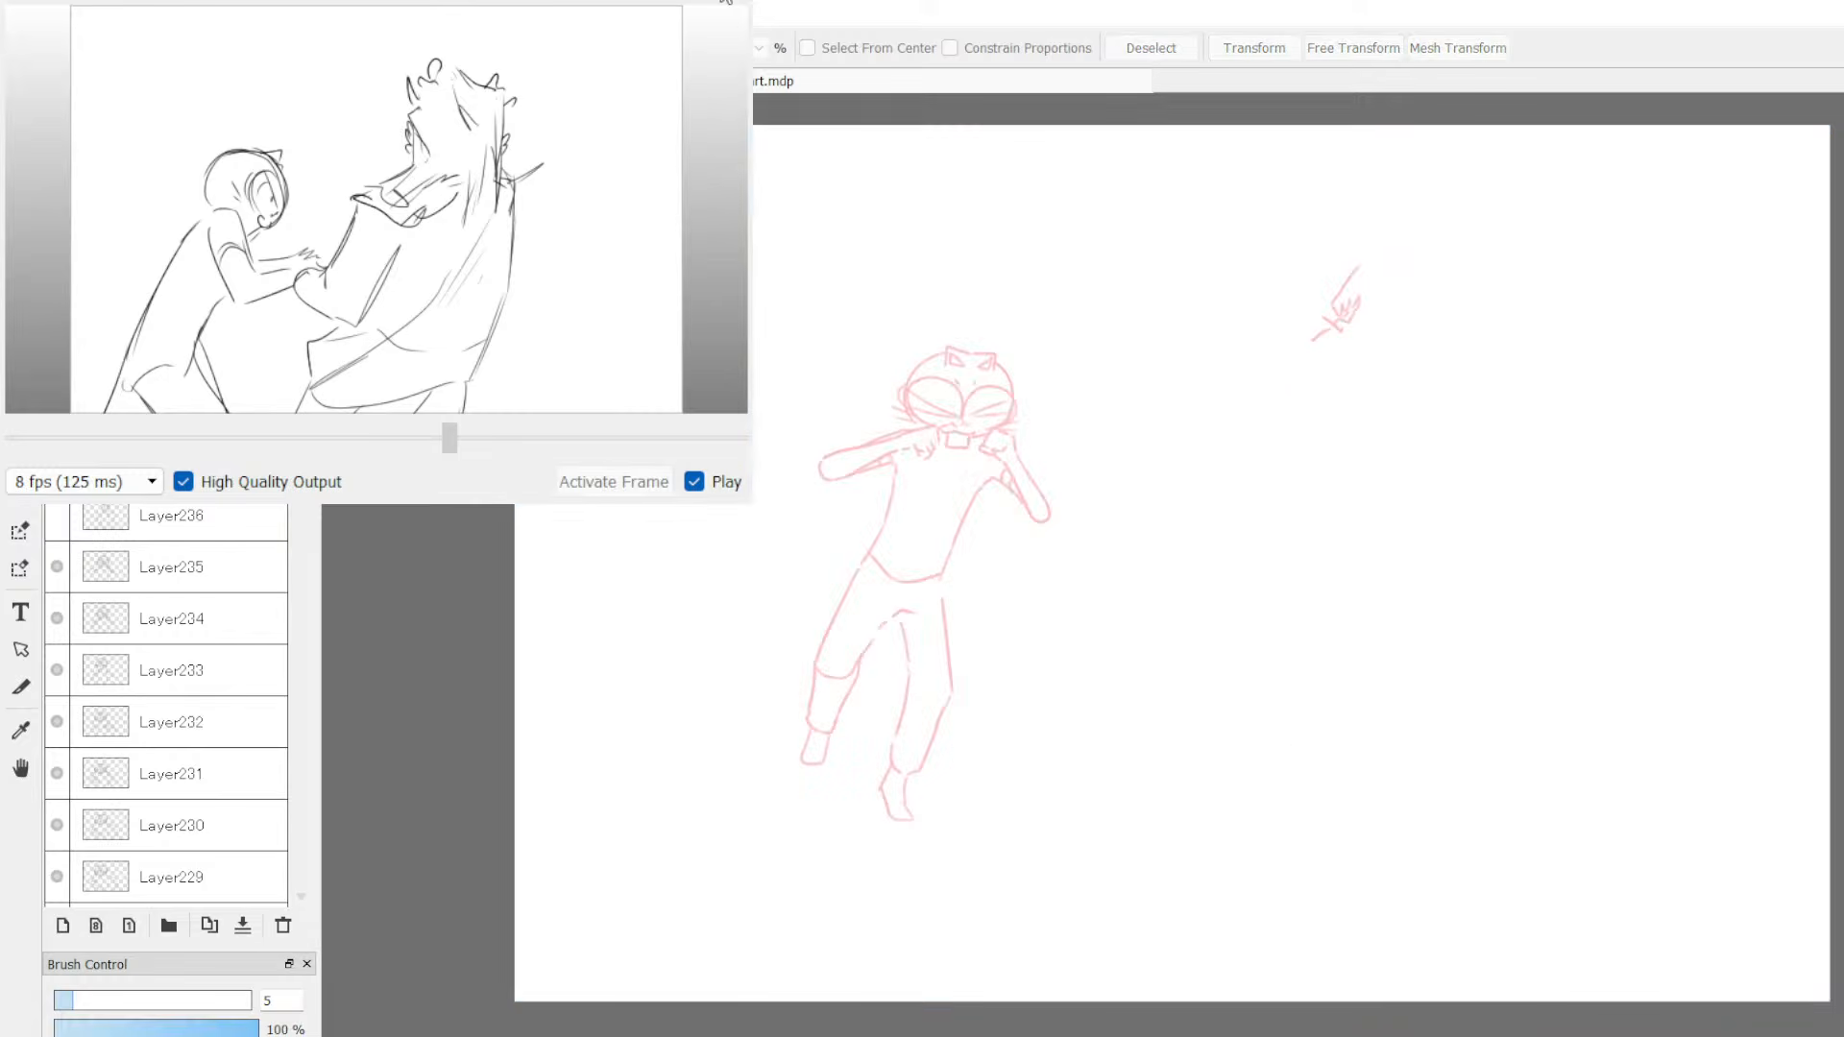
Step: Replace the traced brow, eye and snout strokes in the cat's new frame with the copied beast, merged down into that layer
{"action": "mouse_move", "coordinate": [1371, 236]}
{"action": "left_mouse_down"}
{"action": "mouse_move", "coordinate": [1363, 269]}
{"action": "mouse_move", "coordinate": [1365, 252]}
{"action": "left_mouse_up"}
{"action": "key", "text": "Delete"}
{"action": "left_click", "coordinate": [1373, 252]}
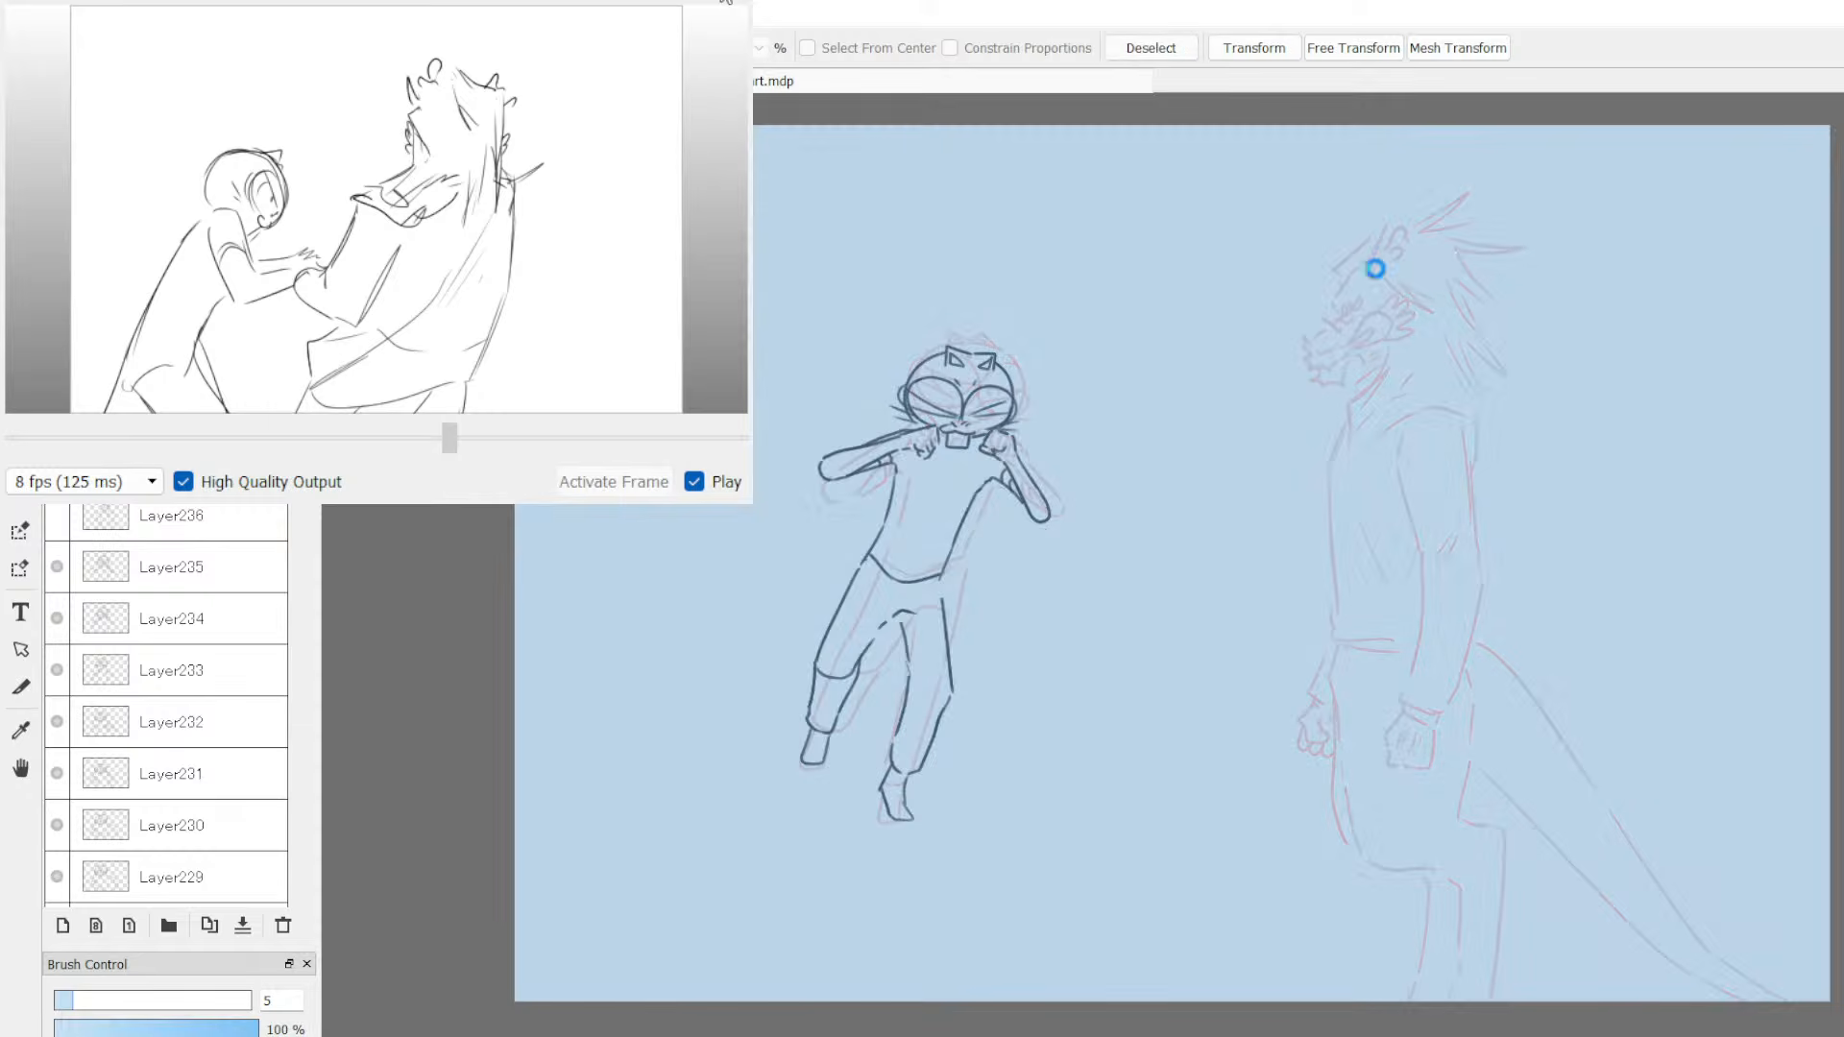
{"action": "key", "text": "ctrl+d"}
{"action": "key", "text": "ctrl+v"}
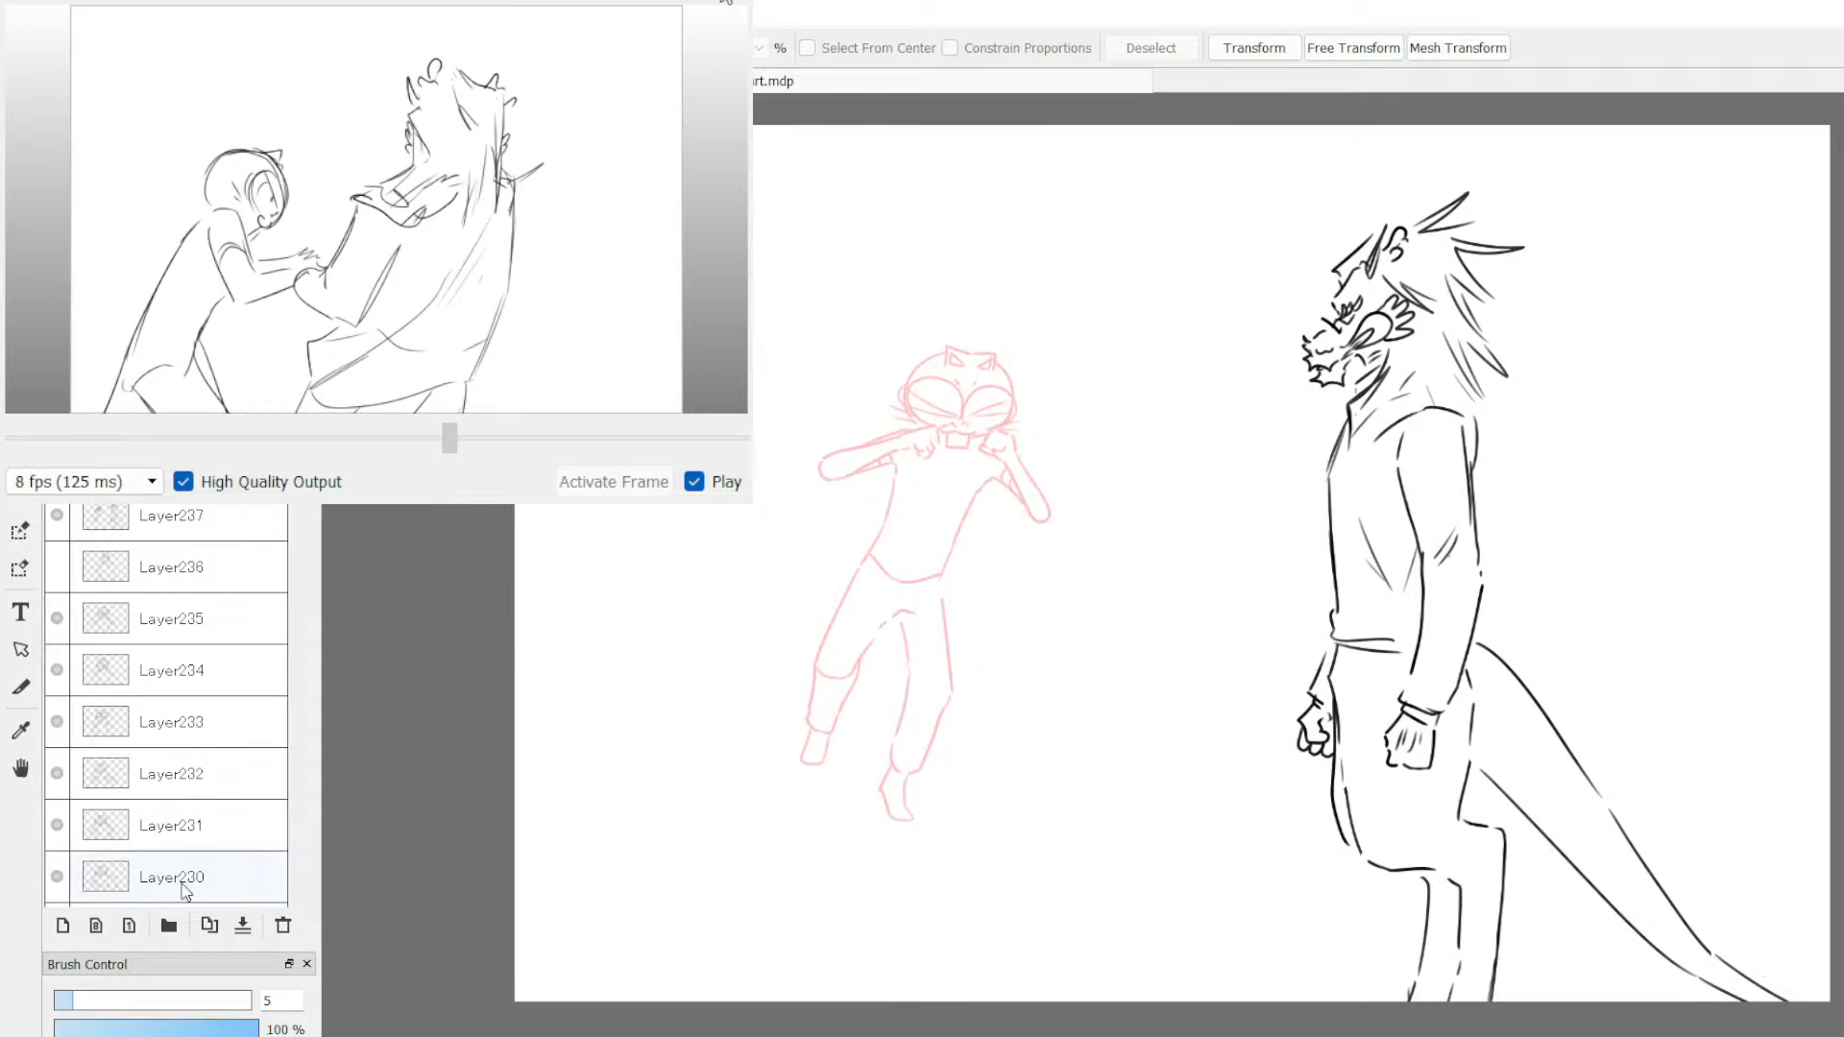
{"action": "left_click", "coordinate": [242, 925]}
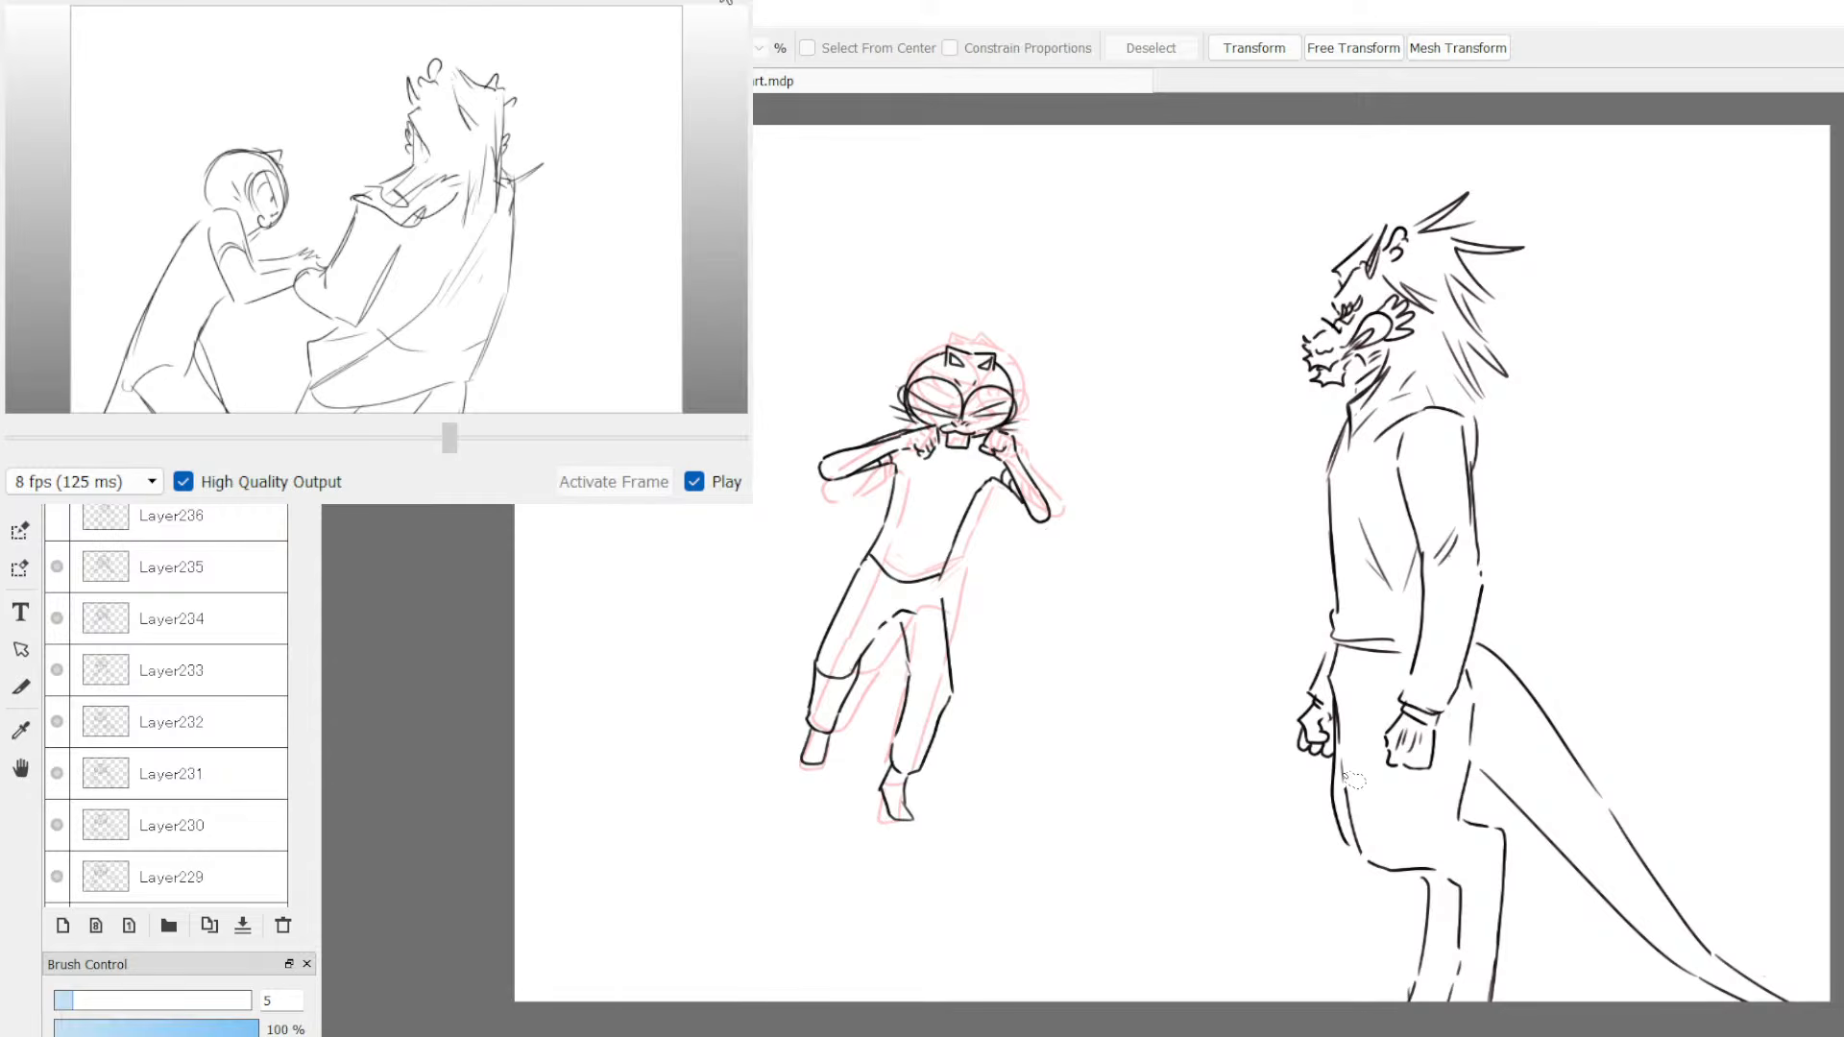
Step: Lasso the beast's far fist together with the outline of its far leg and transform them with a slight shift
{"action": "mouse_move", "coordinate": [1333, 719]}
{"action": "left_mouse_down"}
{"action": "mouse_move", "coordinate": [1405, 927]}
{"action": "mouse_move", "coordinate": [1450, 946]}
{"action": "mouse_move", "coordinate": [1437, 879]}
{"action": "mouse_move", "coordinate": [1384, 882]}
{"action": "mouse_move", "coordinate": [1359, 848]}
{"action": "mouse_move", "coordinate": [1335, 722]}
{"action": "left_mouse_up"}
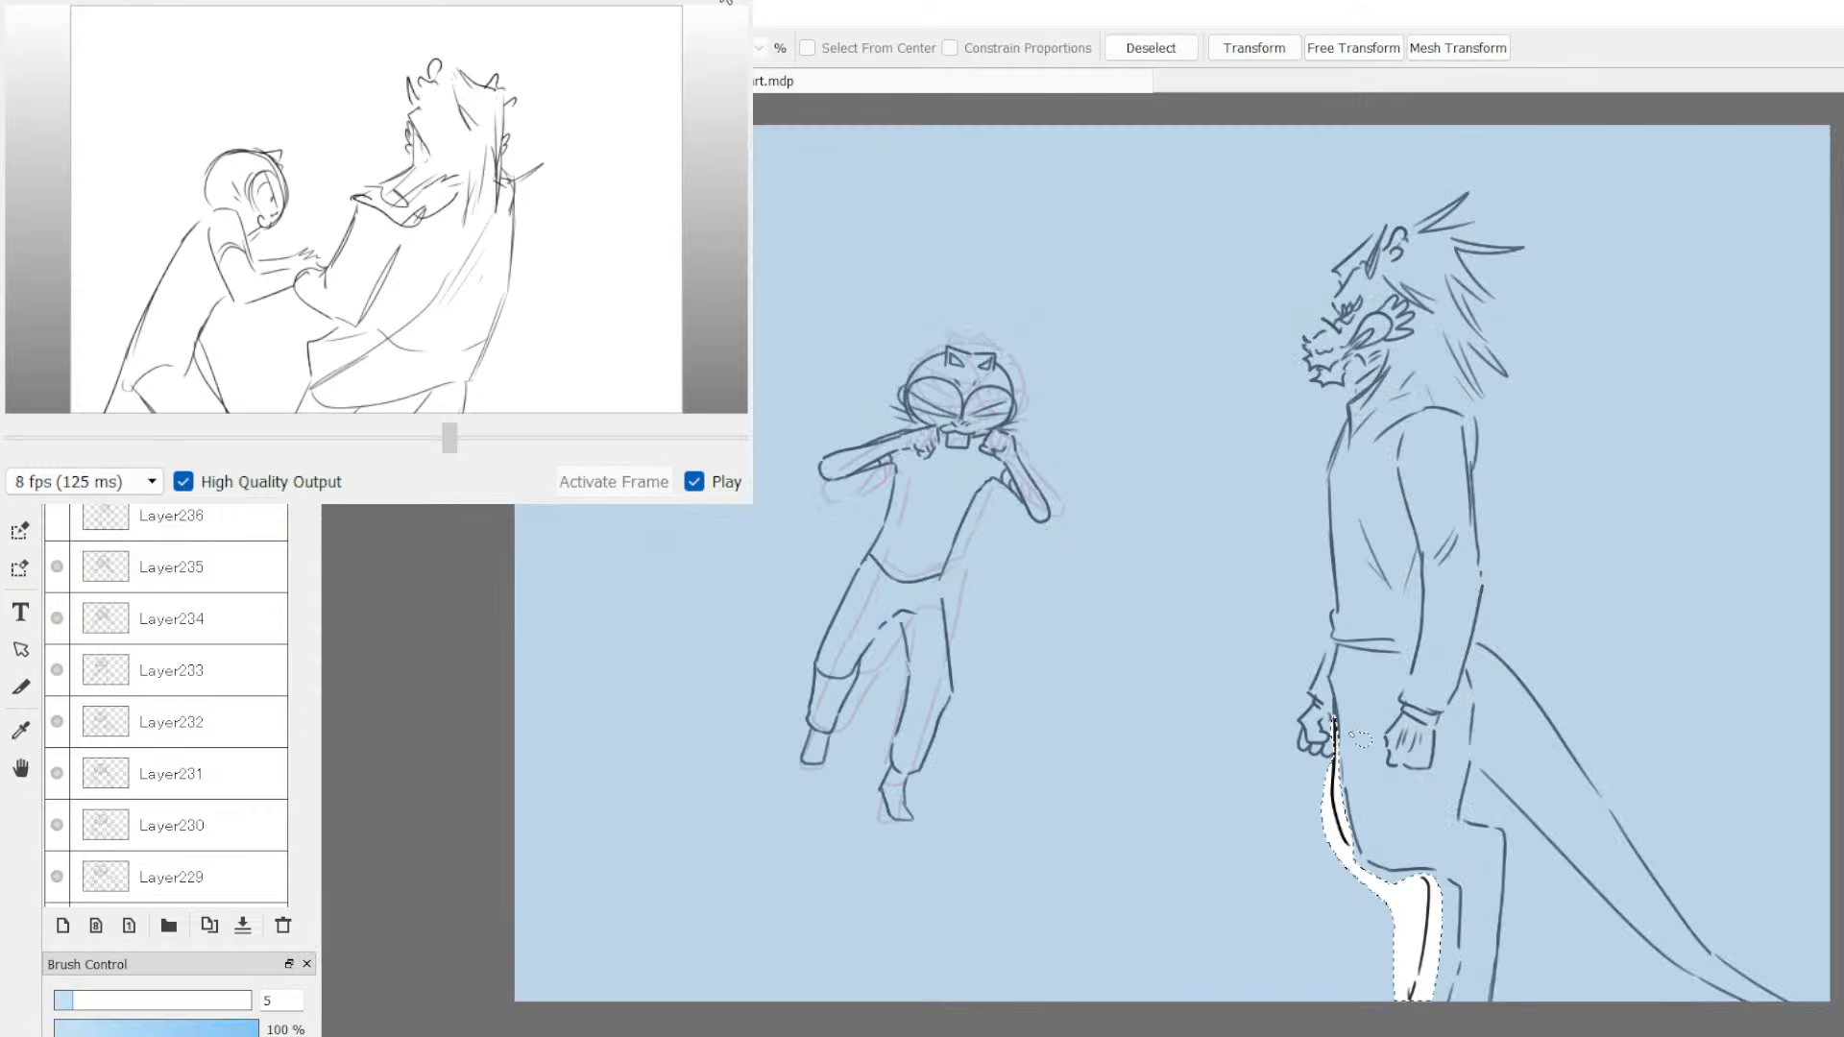
{"action": "mouse_move", "coordinate": [1345, 759]}
{"action": "left_mouse_down"}
{"action": "mouse_move", "coordinate": [1330, 684]}
{"action": "mouse_move", "coordinate": [1292, 730]}
{"action": "mouse_move", "coordinate": [1335, 783]}
{"action": "mouse_move", "coordinate": [1307, 754]}
{"action": "mouse_move", "coordinate": [1334, 765]}
{"action": "mouse_move", "coordinate": [1333, 735]}
{"action": "left_mouse_up"}
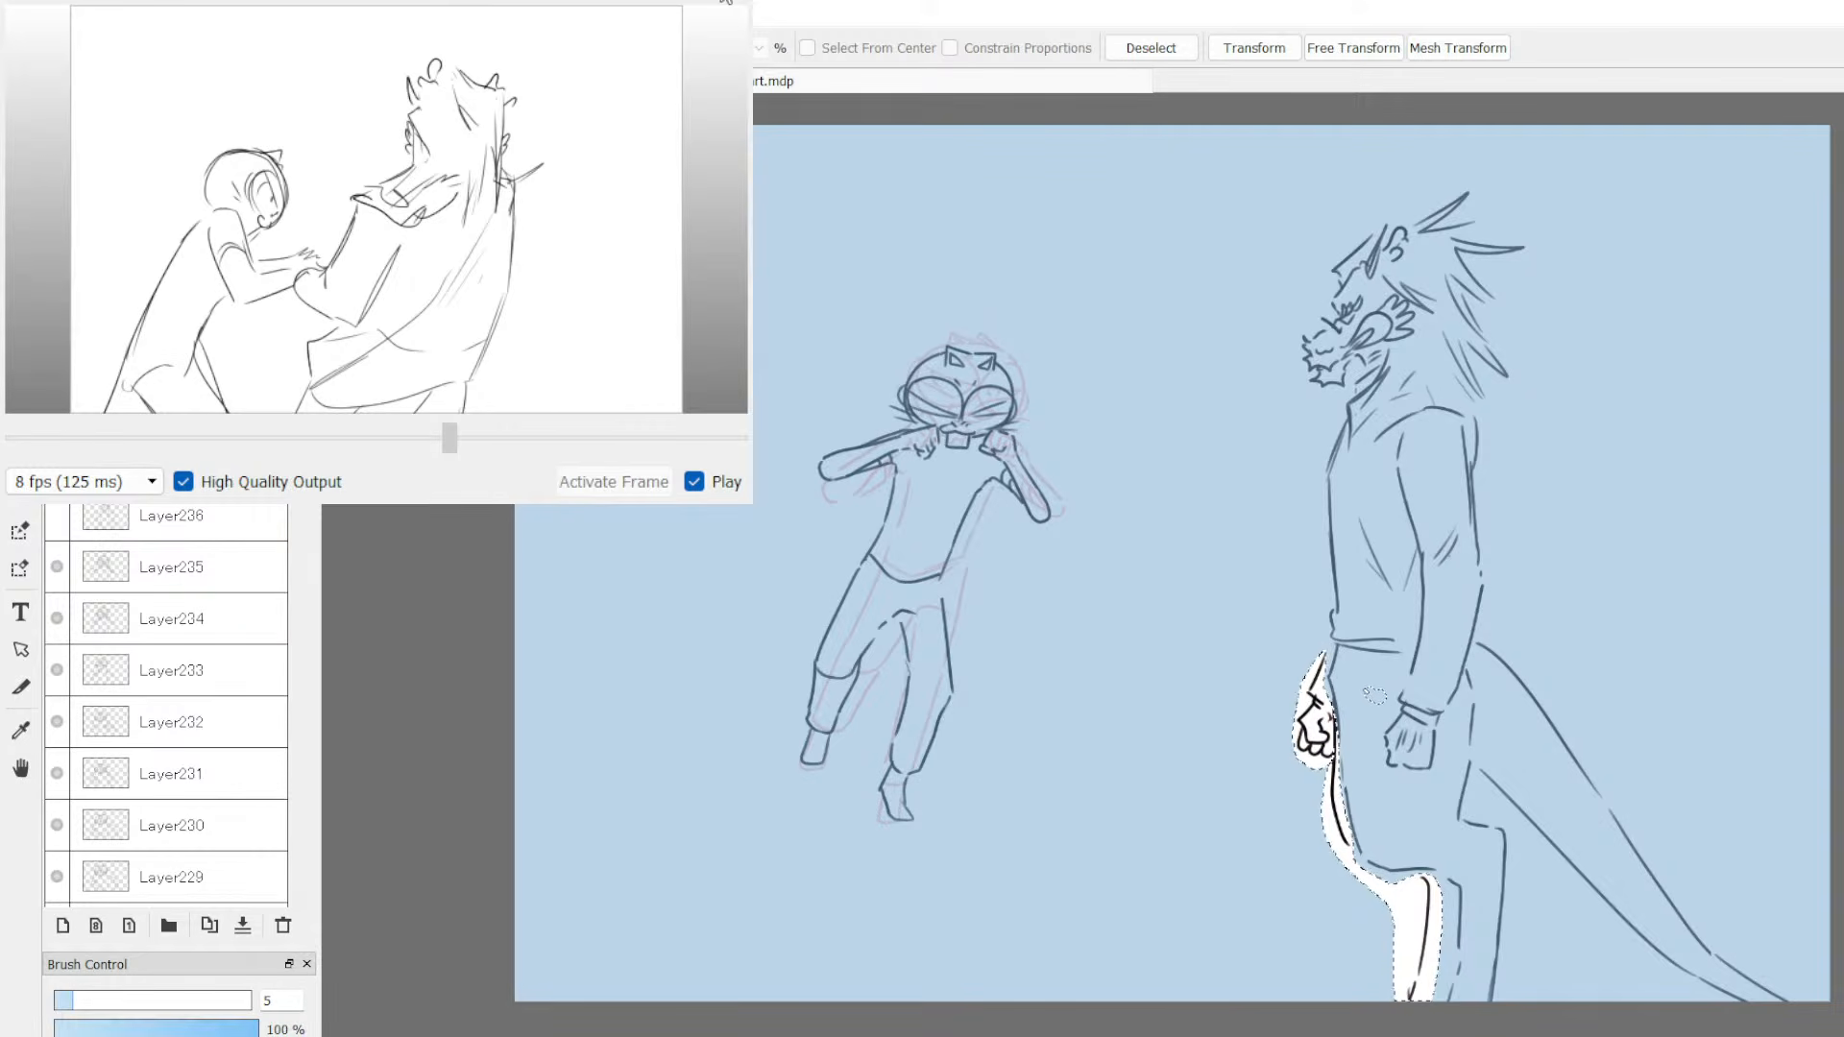
{"action": "key", "text": "ctrl+t"}
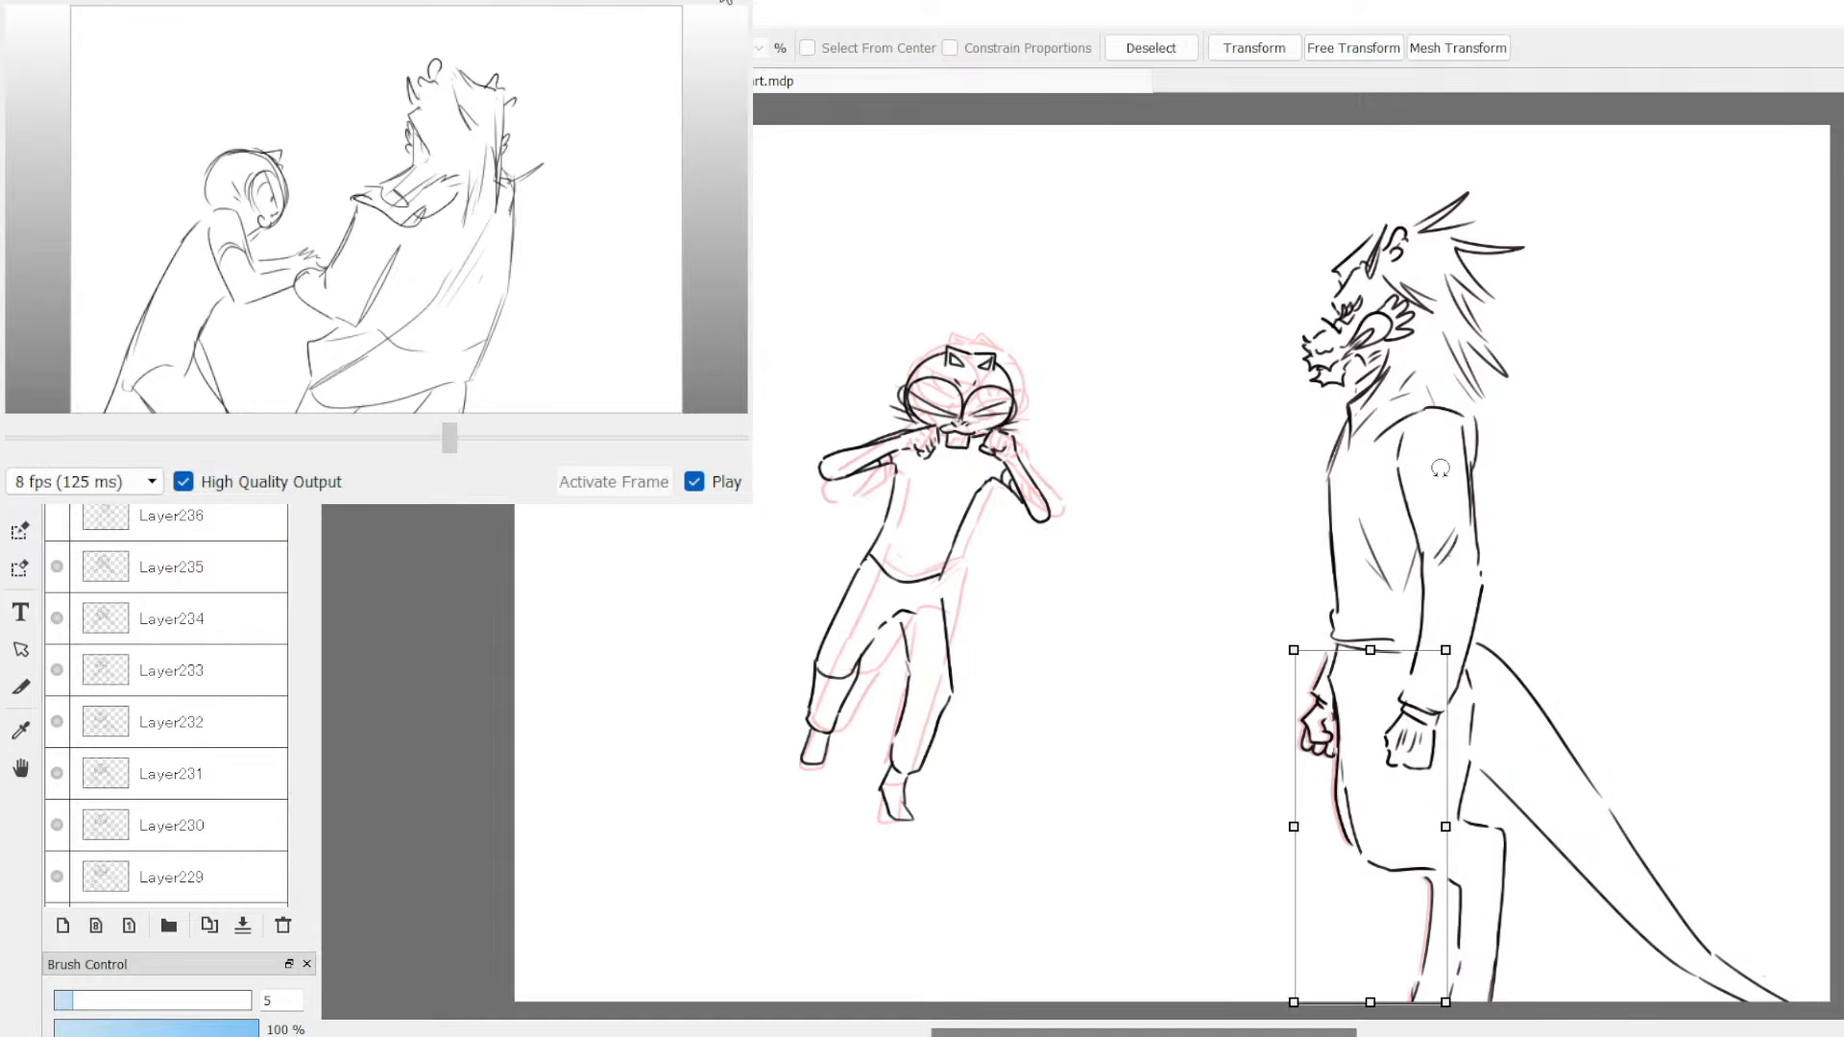
{"action": "key", "text": "Return"}
{"action": "key", "text": "ctrl+d"}
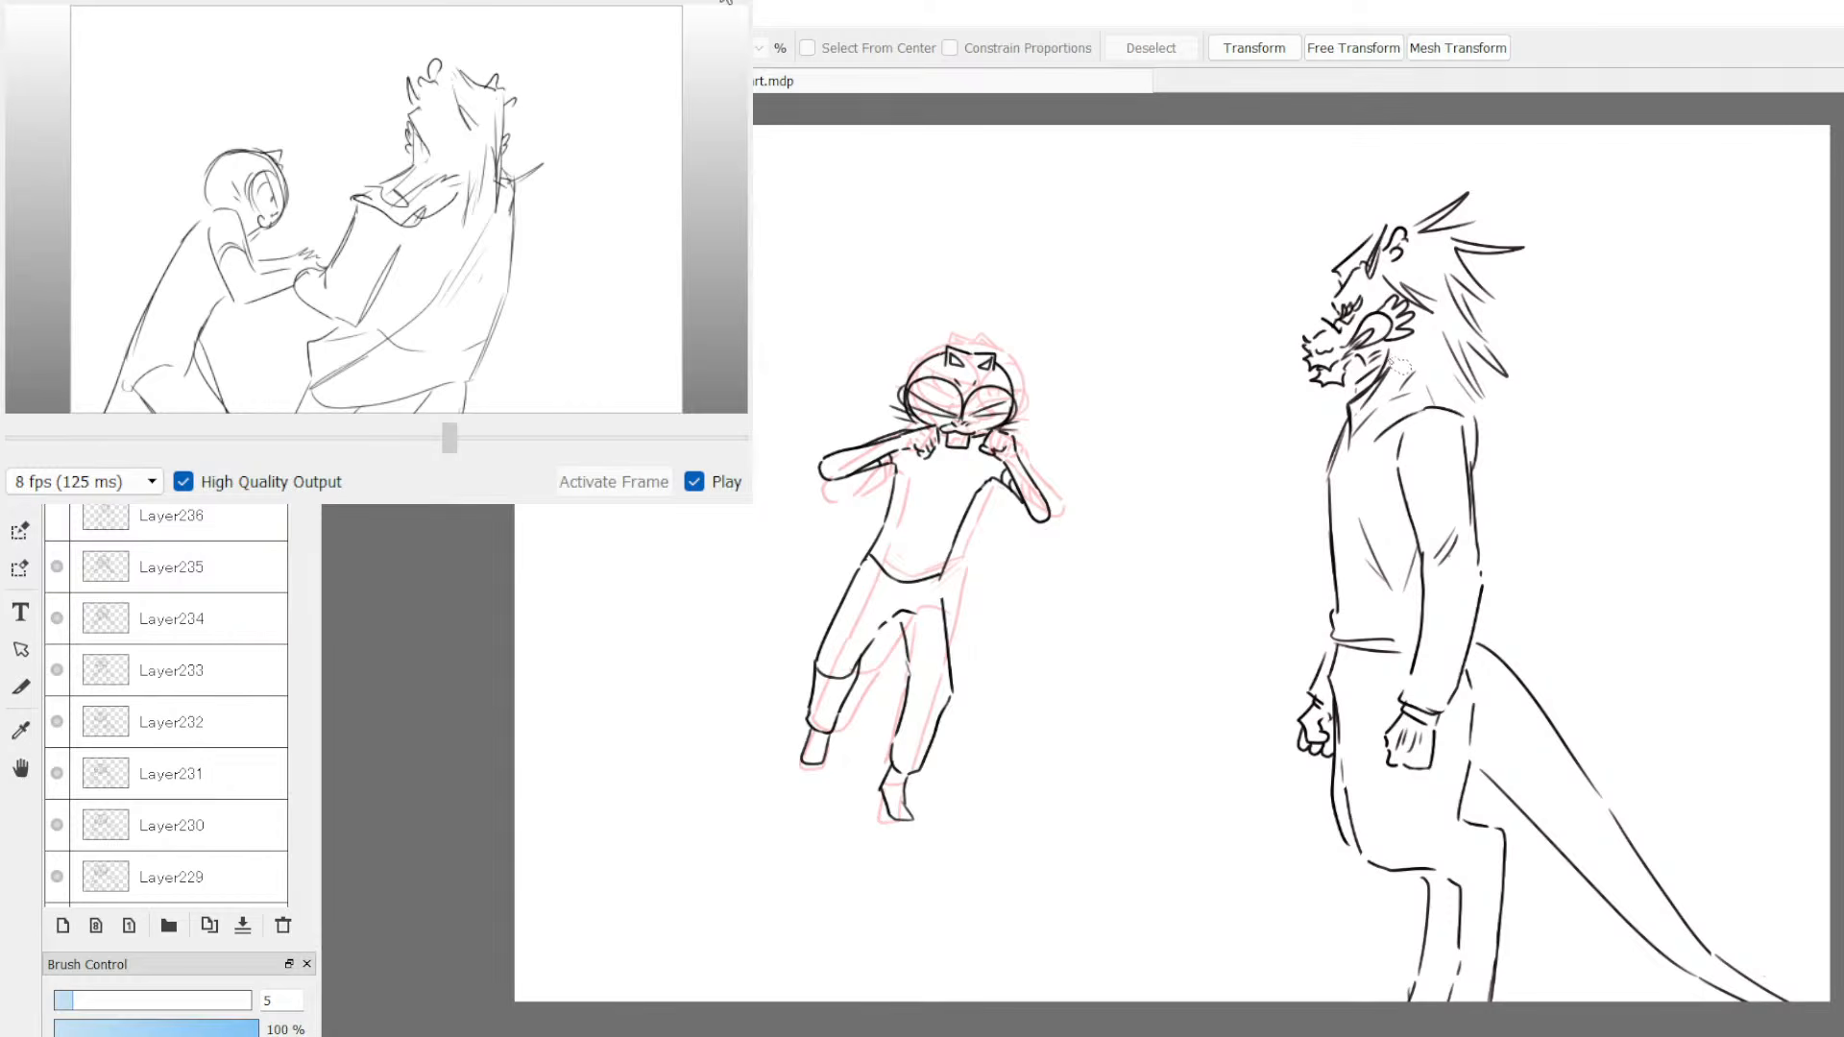
Step: Lasso the beast's face and throat and nudge them very slightly to the right with Transform
{"action": "mouse_move", "coordinate": [1356, 402]}
{"action": "left_mouse_down"}
{"action": "mouse_move", "coordinate": [1306, 311]}
{"action": "mouse_move", "coordinate": [1340, 248]}
{"action": "mouse_move", "coordinate": [1328, 260]}
{"action": "mouse_move", "coordinate": [1455, 189]}
{"action": "mouse_move", "coordinate": [1417, 226]}
{"action": "mouse_move", "coordinate": [1445, 329]}
{"action": "mouse_move", "coordinate": [1373, 365]}
{"action": "left_mouse_up"}
{"action": "key", "text": "ctrl+t"}
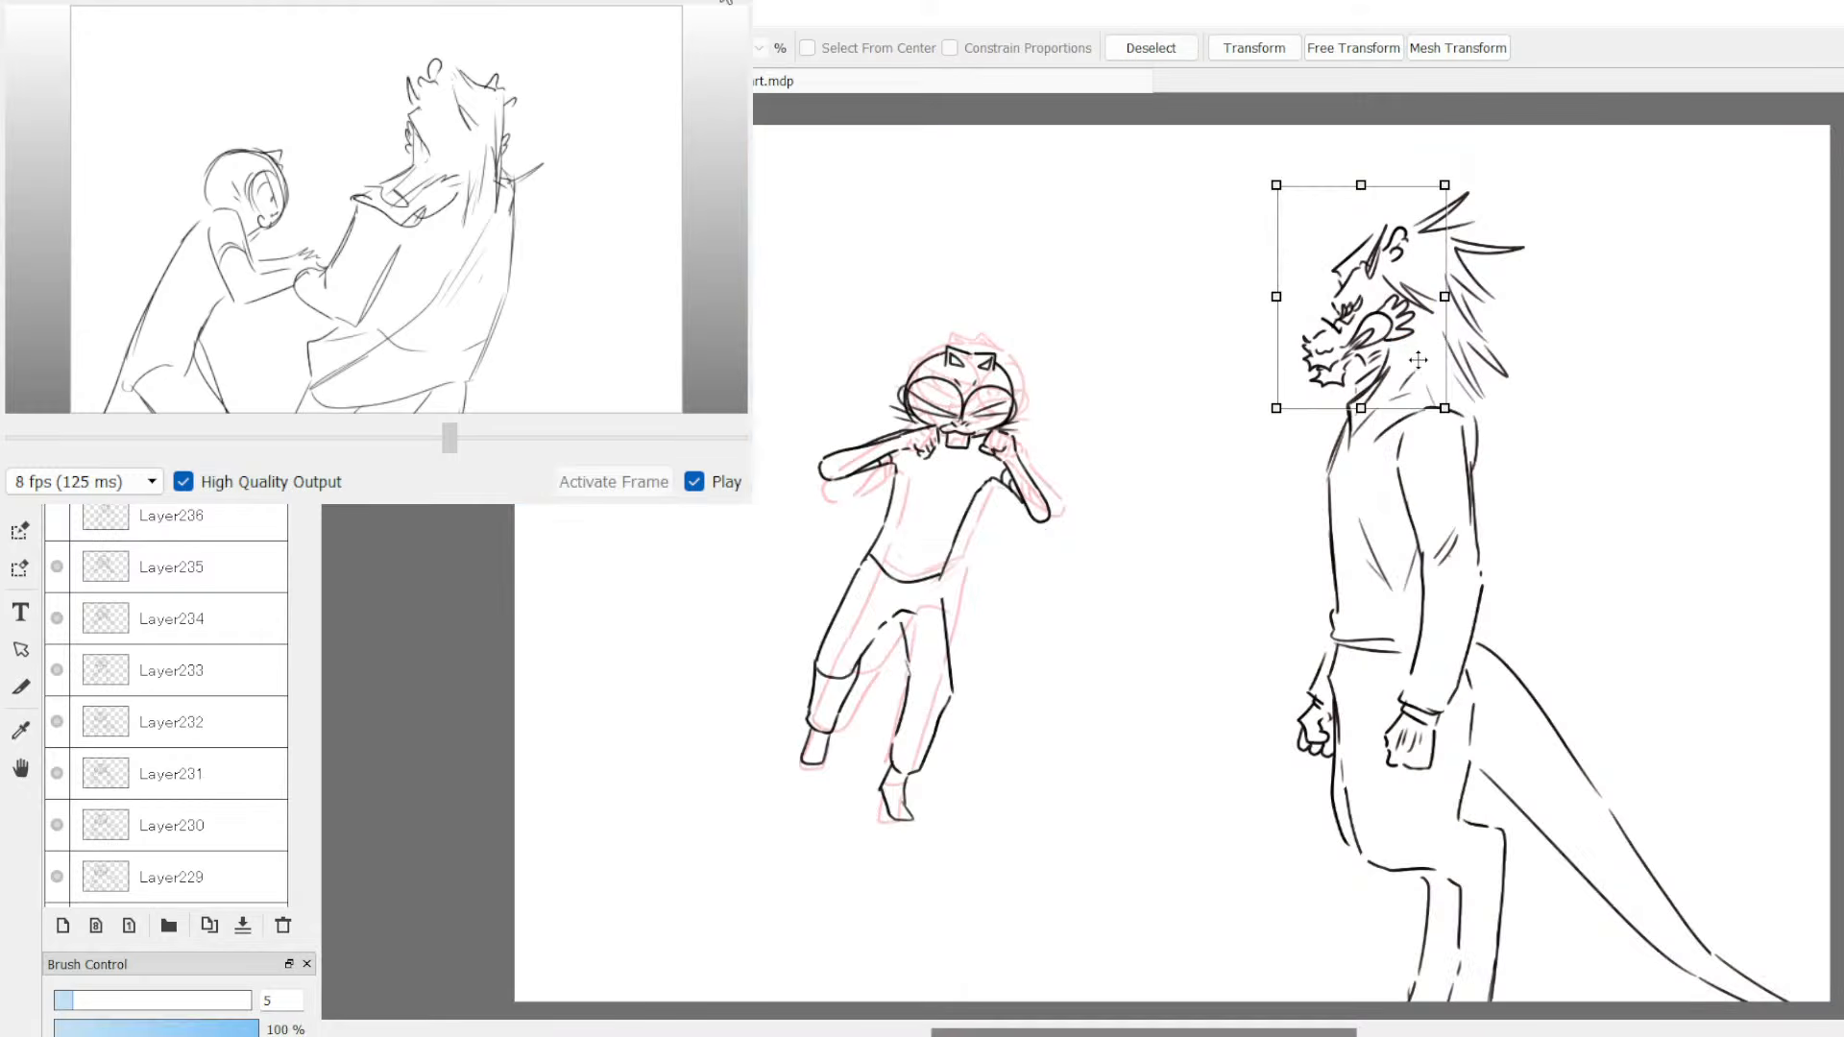
{"action": "left_click_drag", "start_coordinate": [1414, 365], "coordinate": [1416, 363]}
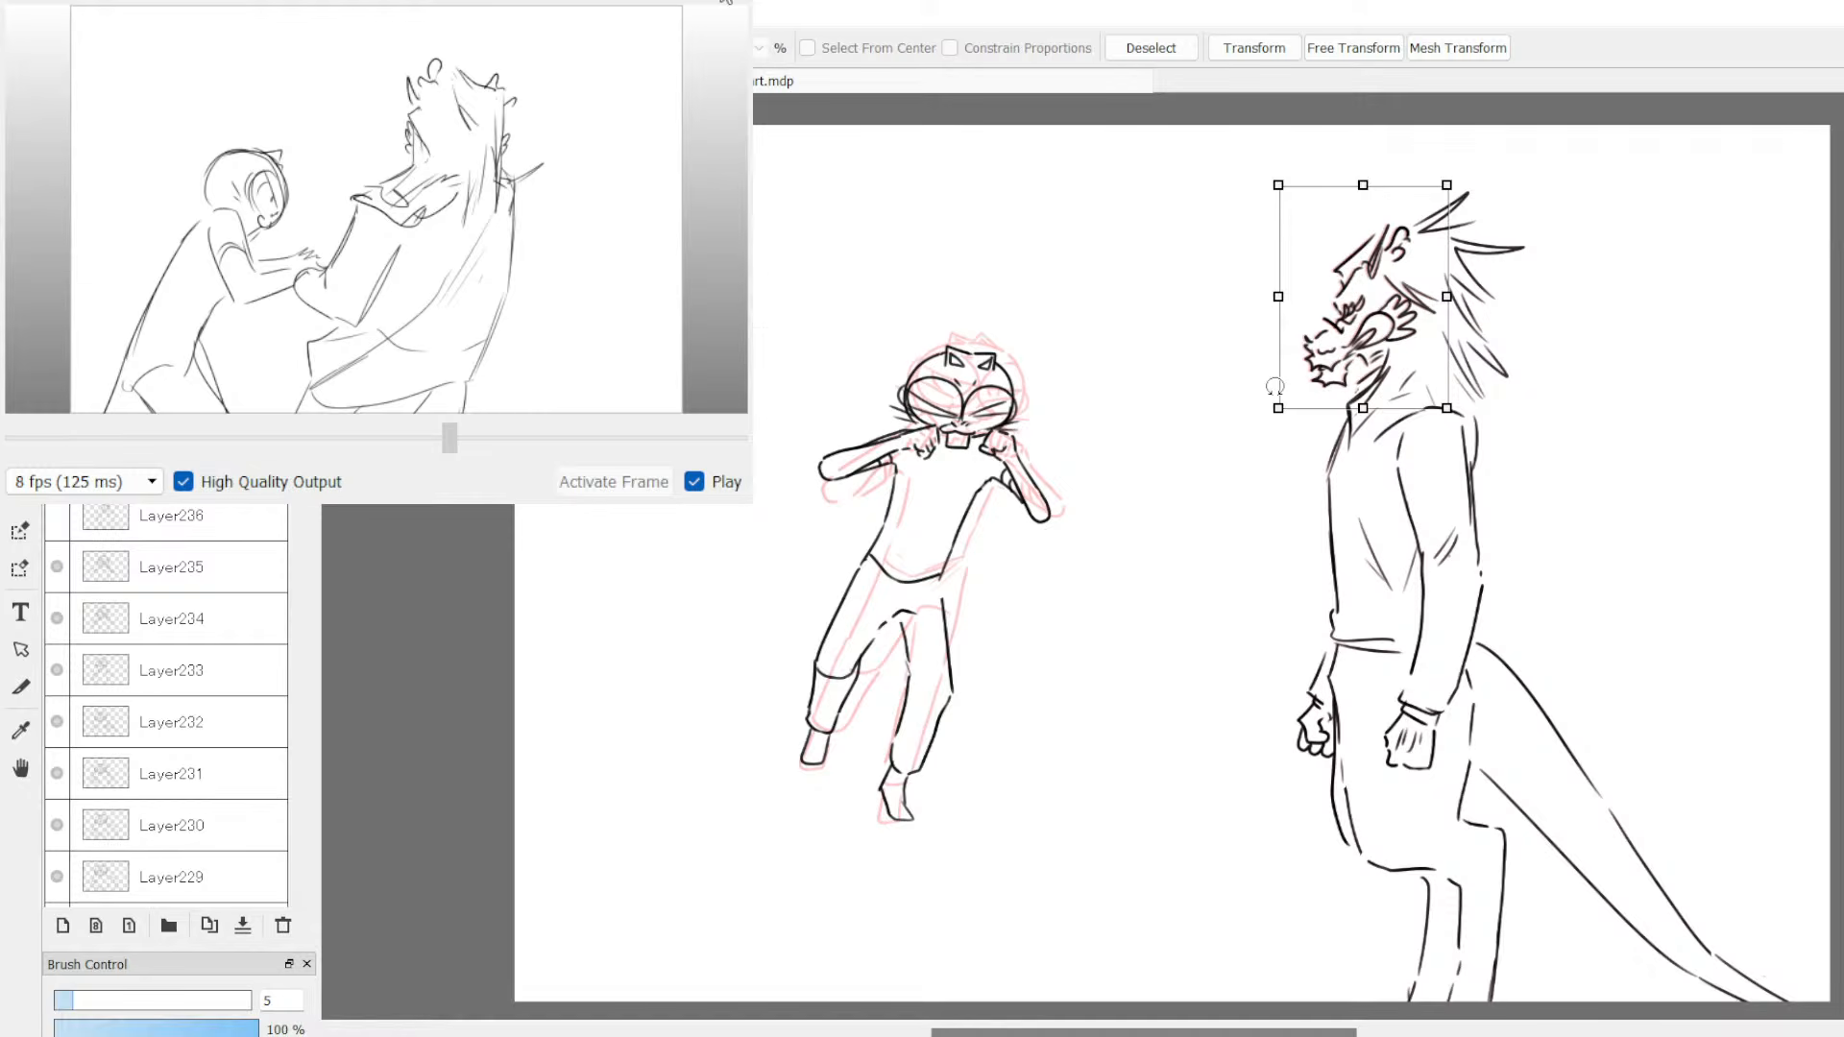
{"action": "left_click", "coordinate": [1255, 48]}
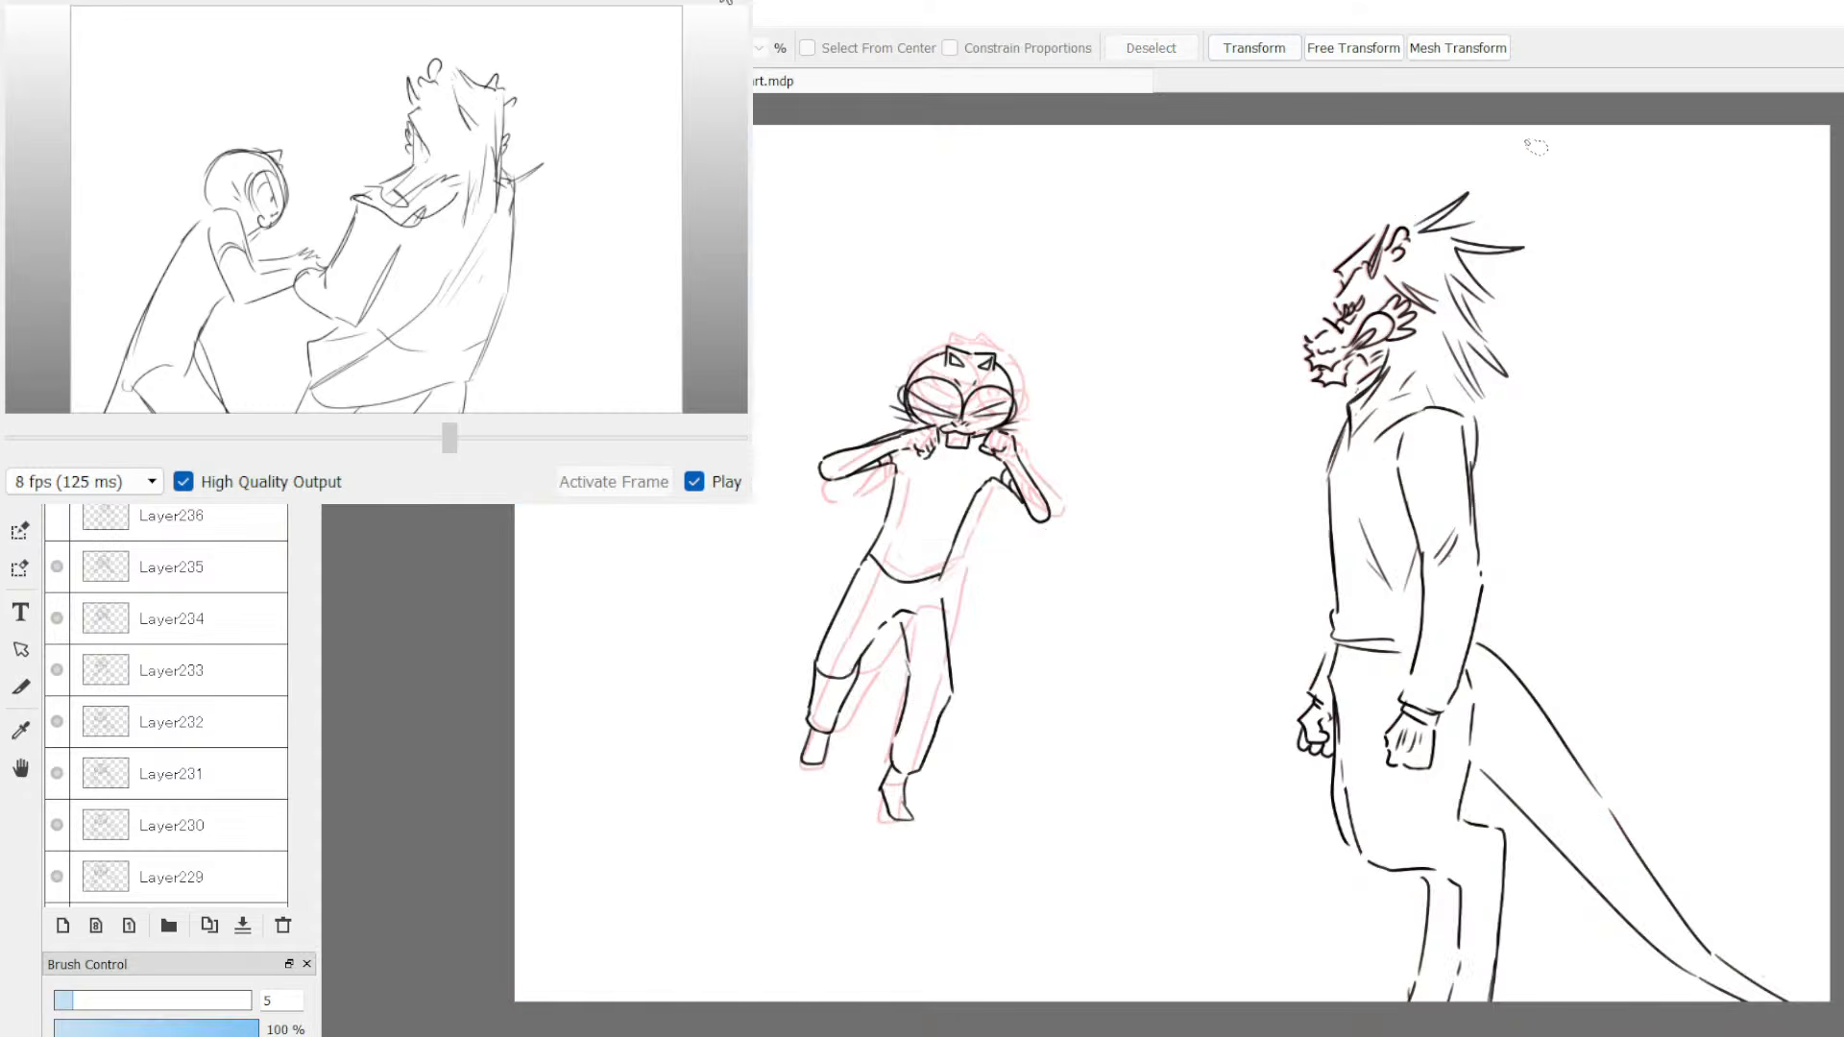
Step: Lasso the spikes along the back of the beast's mane and nudge them very slightly to the left
{"action": "mouse_move", "coordinate": [1420, 223]}
{"action": "left_mouse_down"}
{"action": "mouse_move", "coordinate": [1446, 303]}
{"action": "mouse_move", "coordinate": [1431, 350]}
{"action": "mouse_move", "coordinate": [1496, 431]}
{"action": "mouse_move", "coordinate": [1561, 384]}
{"action": "mouse_move", "coordinate": [1499, 170]}
{"action": "mouse_move", "coordinate": [1419, 207]}
{"action": "left_mouse_up"}
{"action": "key", "text": "ctrl+t"}
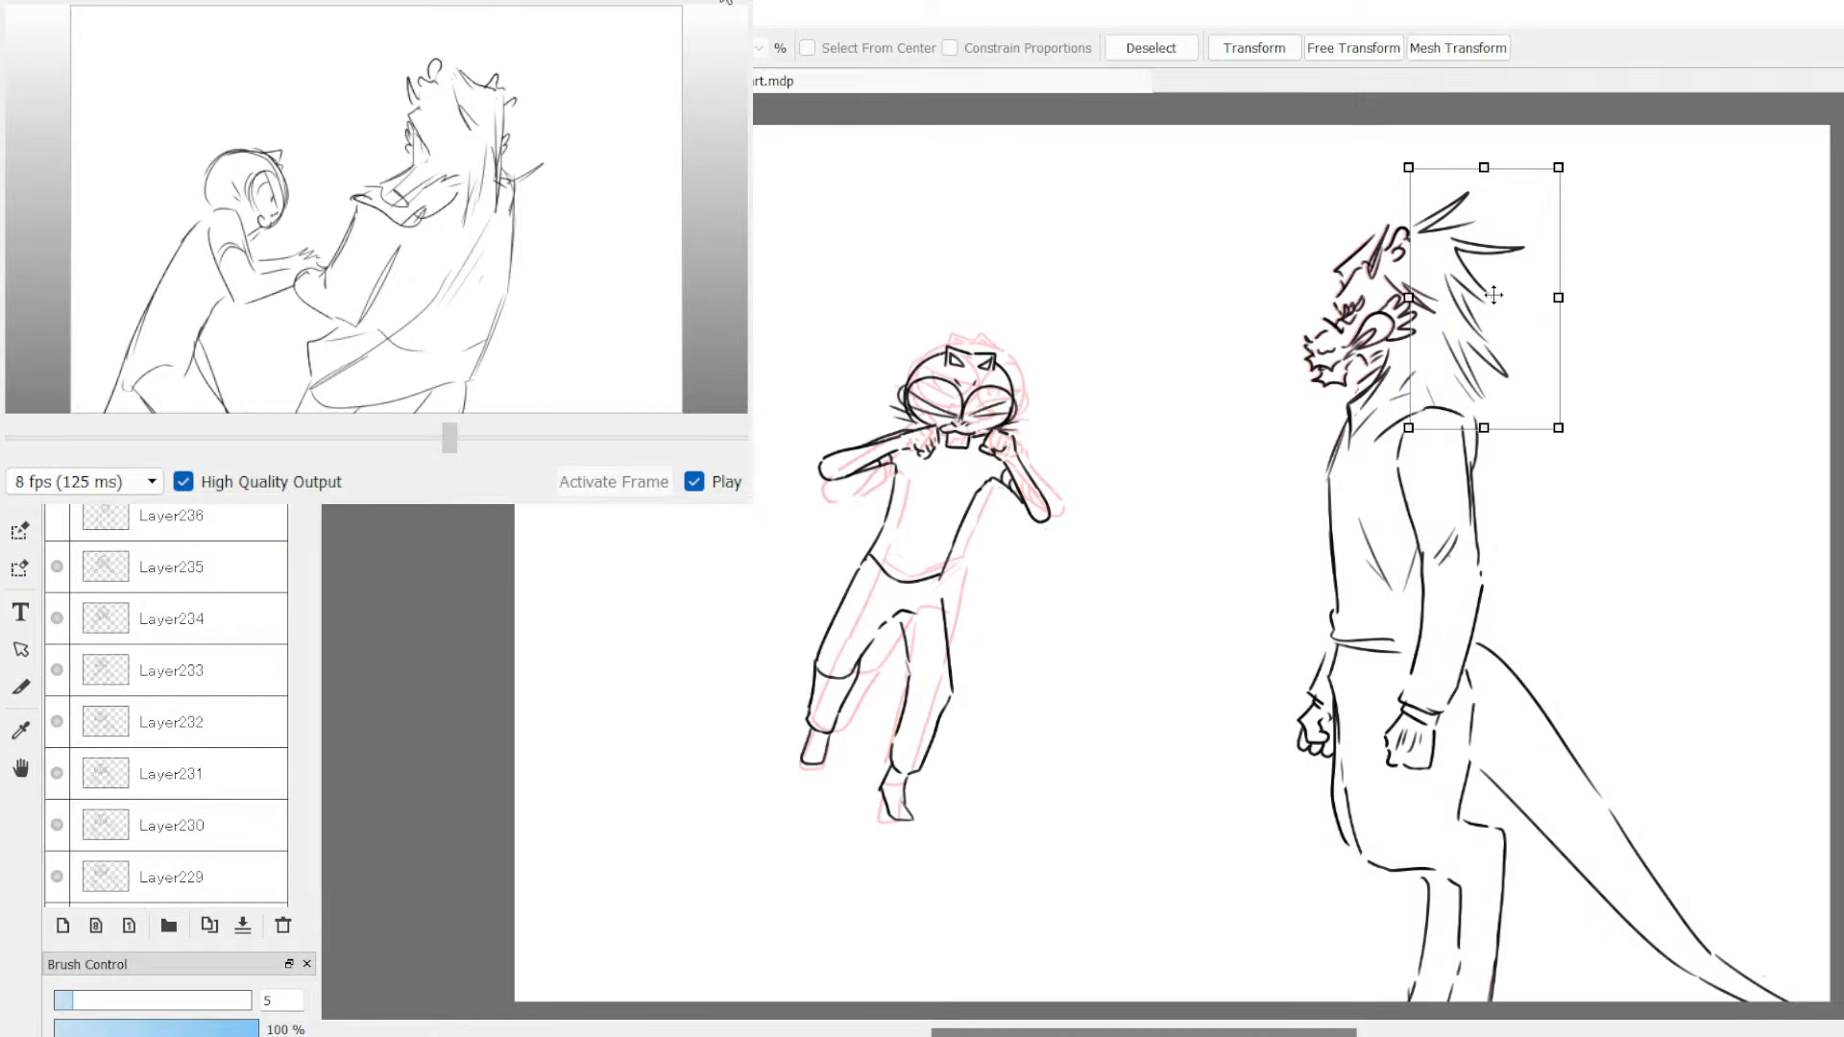
{"action": "left_click_drag", "start_coordinate": [1484, 293], "coordinate": [1492, 298]}
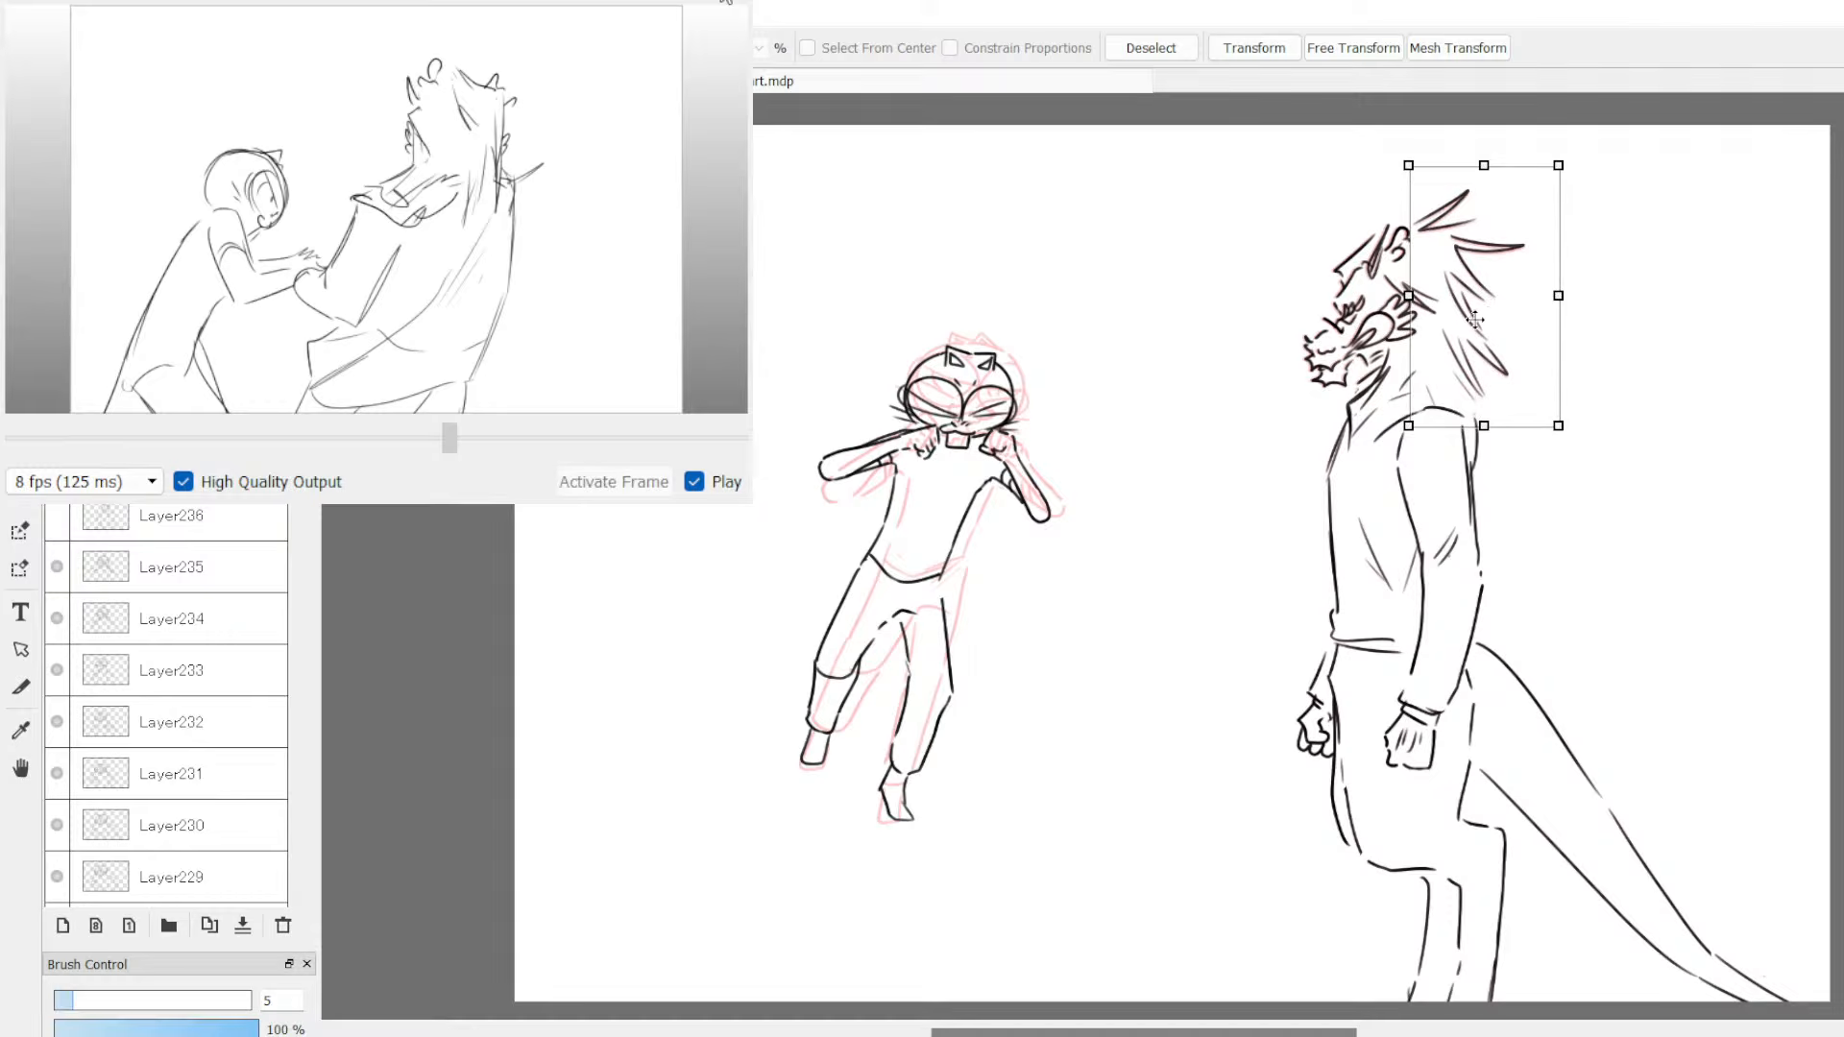
{"action": "key", "text": "Return"}
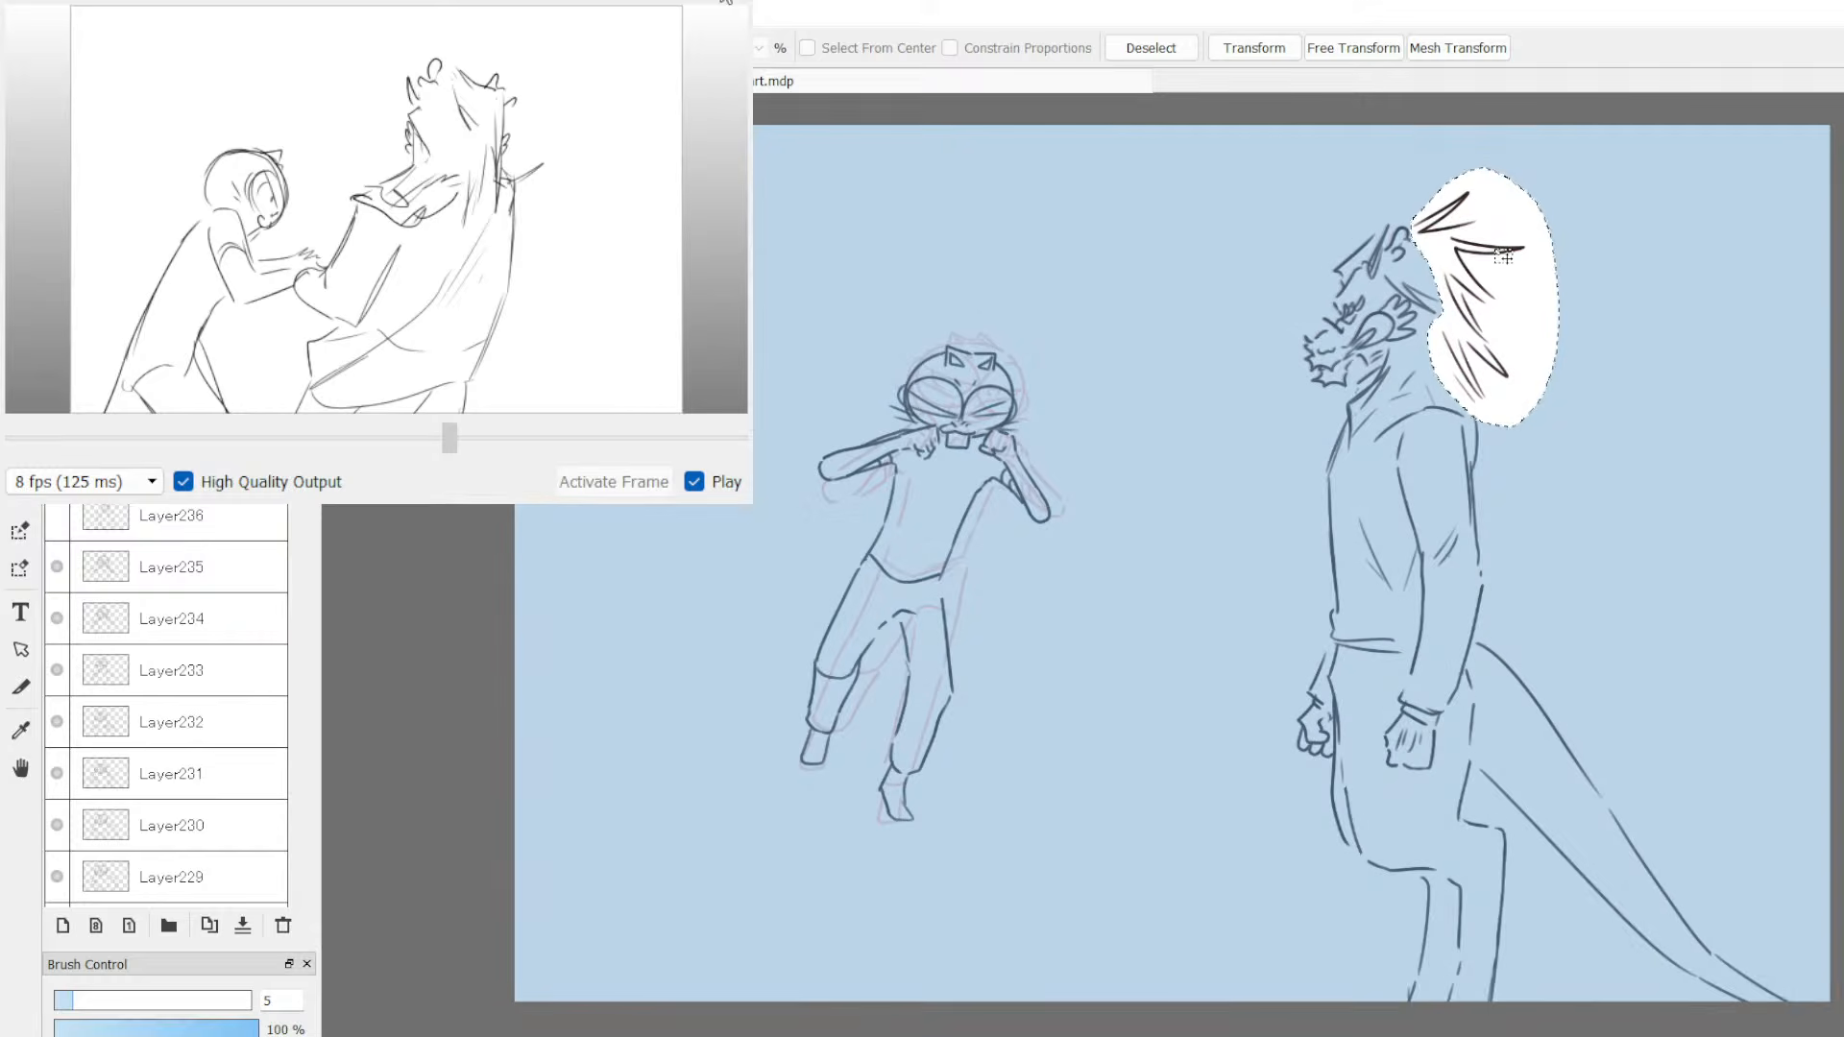
{"action": "key", "text": "ctrl+t"}
{"action": "left_click_drag", "start_coordinate": [1499, 275], "coordinate": [1497, 274]}
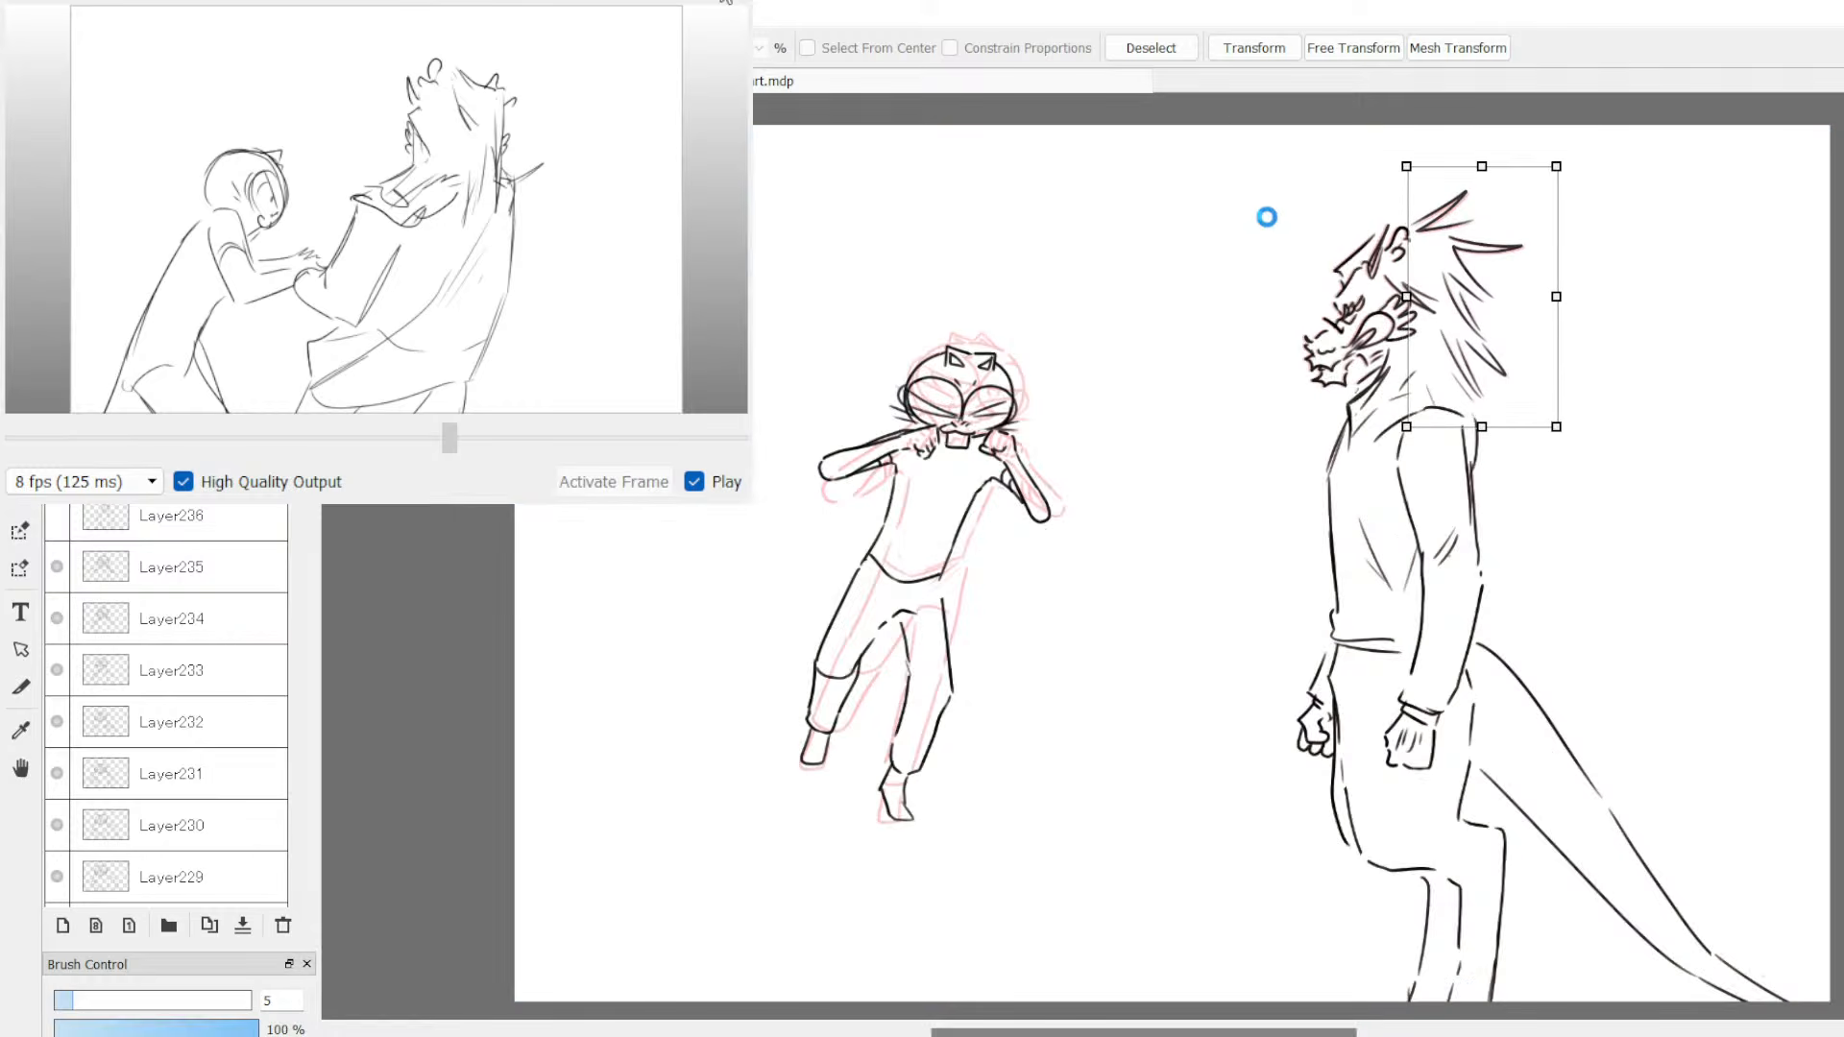
{"action": "key", "text": "Return"}
{"action": "key", "text": "ctrl+d"}
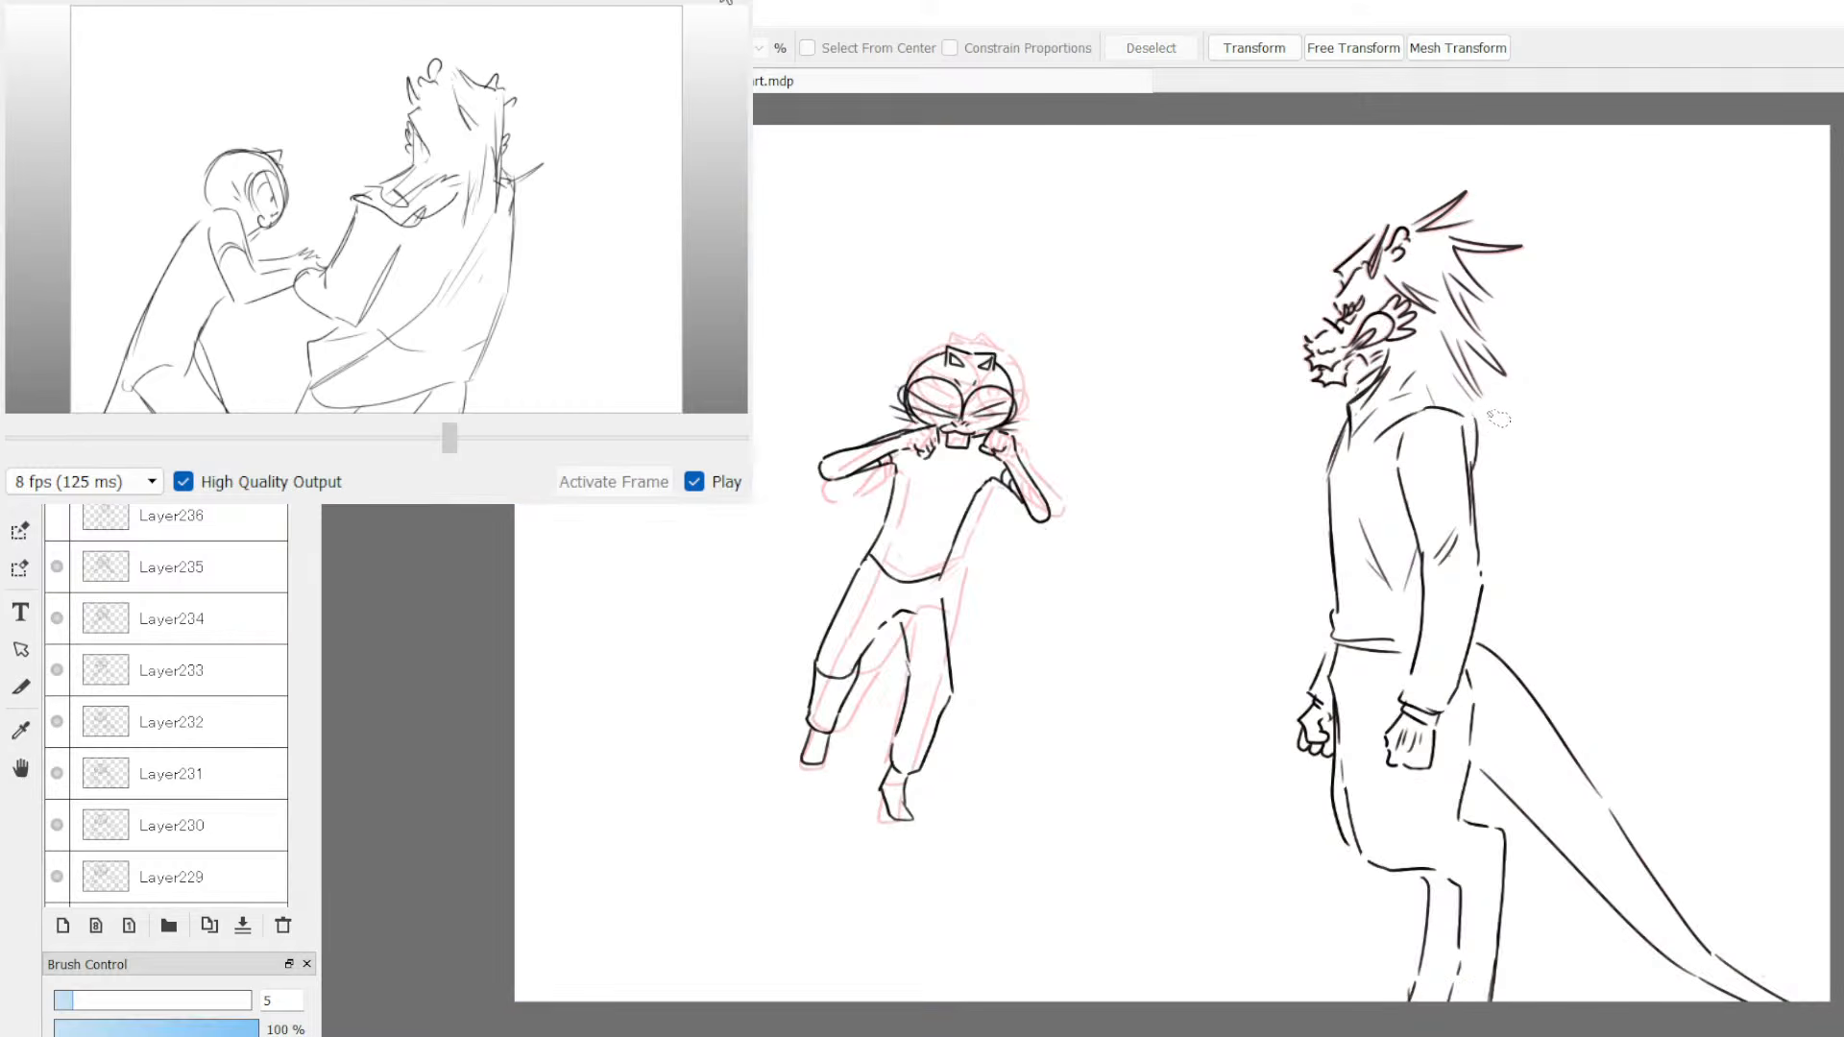
Step: Lasso the beast's near arm from shoulder to fist and nudge it slightly to the left
{"action": "mouse_move", "coordinate": [1406, 412]}
{"action": "left_mouse_down"}
{"action": "mouse_move", "coordinate": [1391, 489]}
{"action": "mouse_move", "coordinate": [1419, 636]}
{"action": "mouse_move", "coordinate": [1388, 713]}
{"action": "mouse_move", "coordinate": [1410, 797]}
{"action": "mouse_move", "coordinate": [1458, 773]}
{"action": "mouse_move", "coordinate": [1515, 518]}
{"action": "mouse_move", "coordinate": [1495, 423]}
{"action": "mouse_move", "coordinate": [1440, 381]}
{"action": "left_mouse_up"}
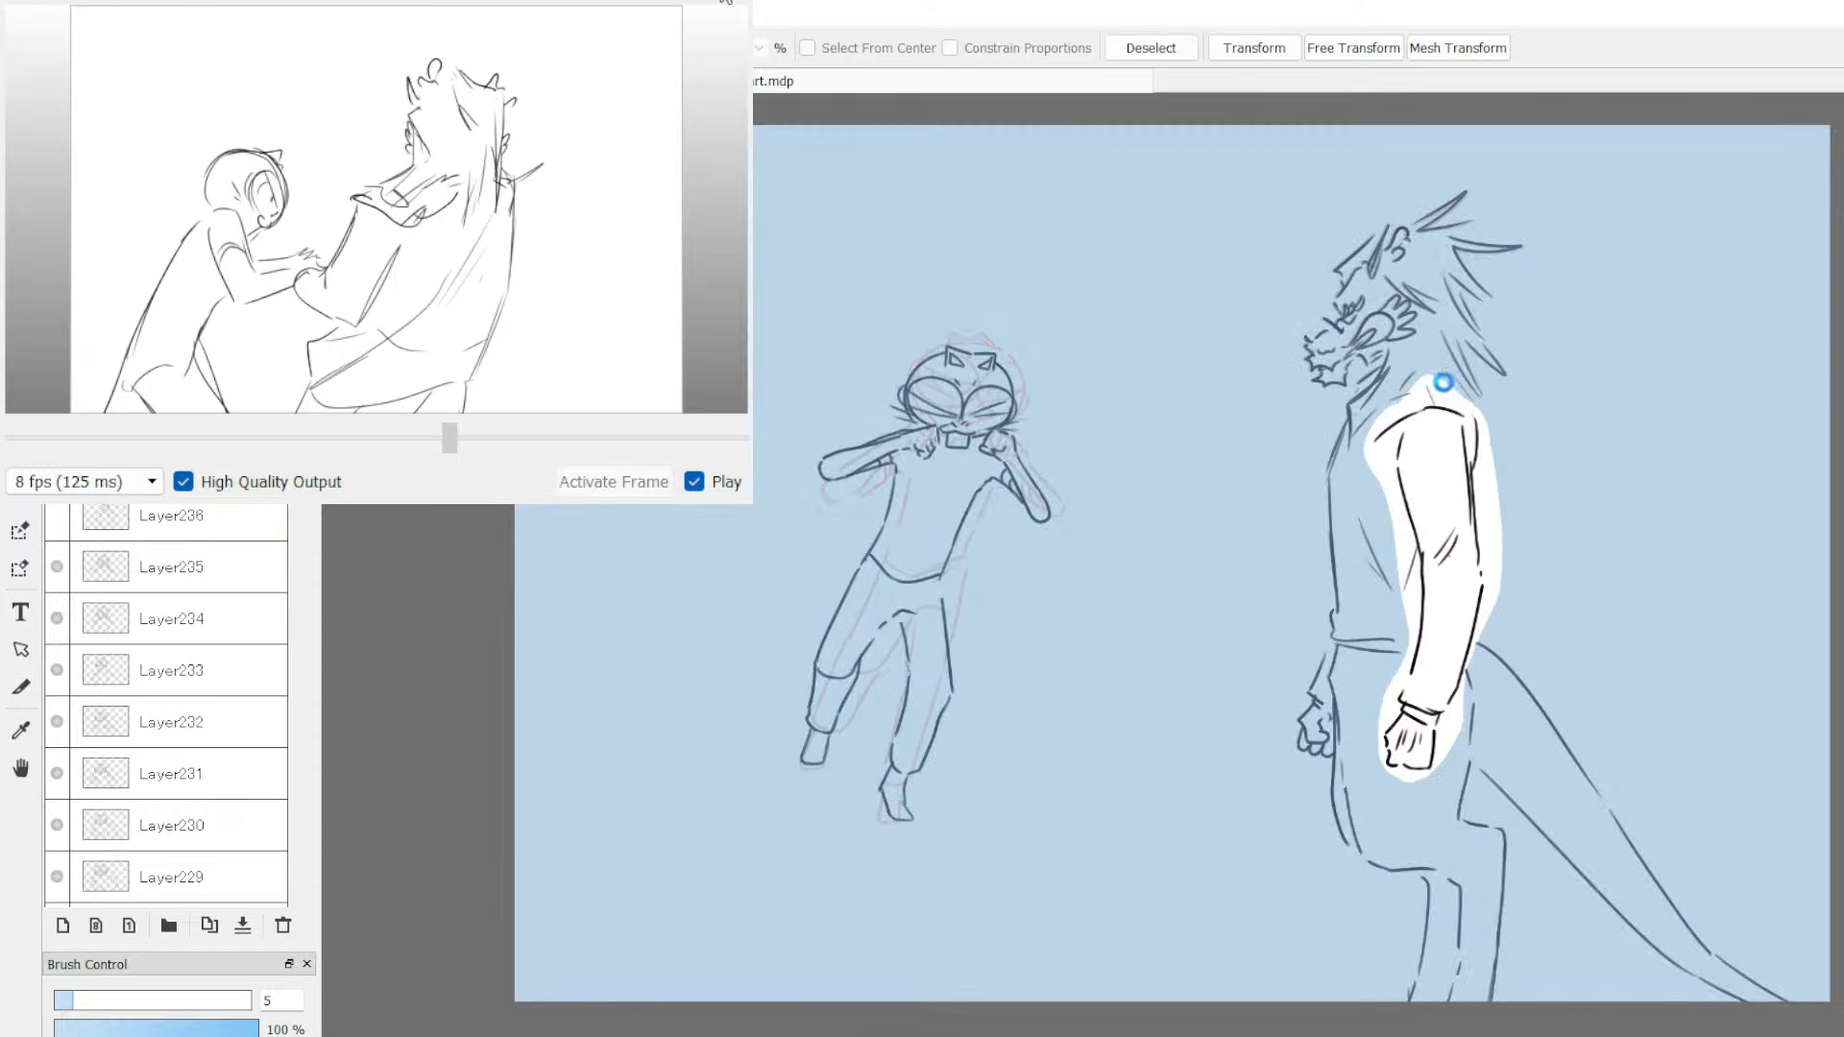
{"action": "key", "text": "ctrl+t"}
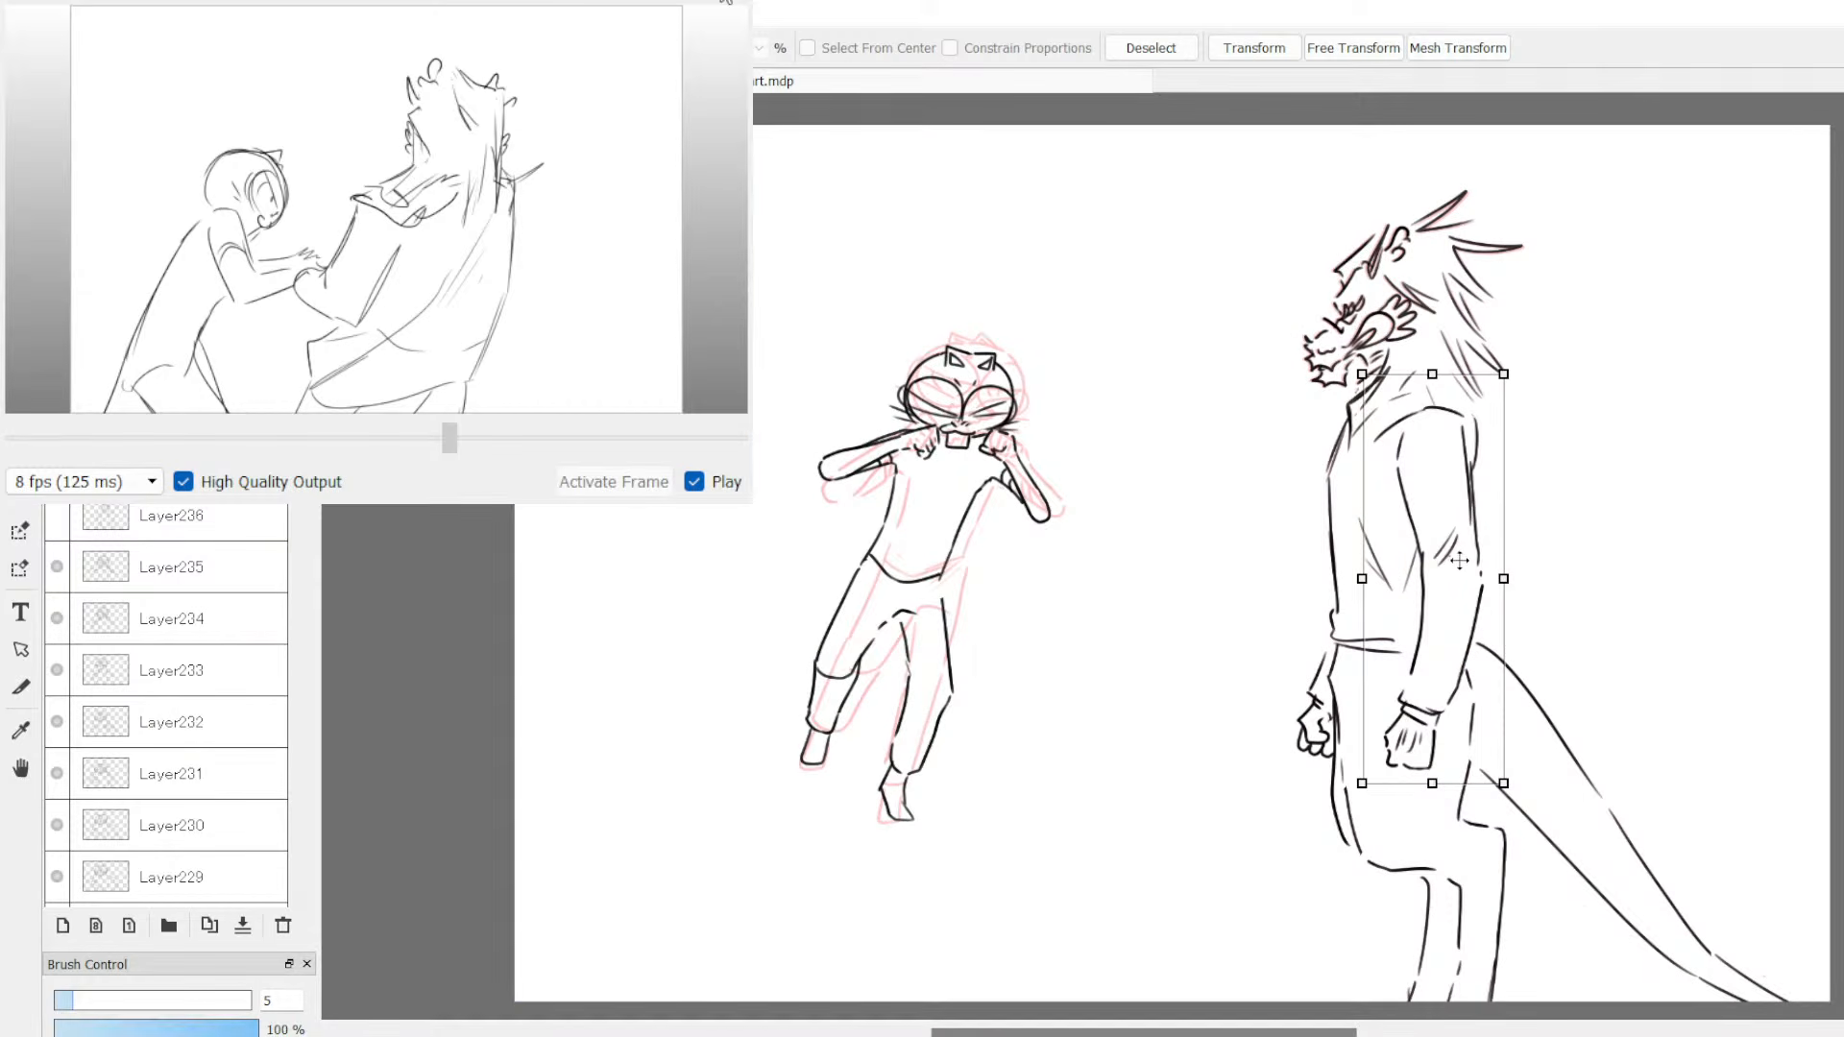
{"action": "left_click_drag", "start_coordinate": [1461, 567], "coordinate": [1457, 565]}
{"action": "key", "text": "Down"}
{"action": "key", "text": "Down"}
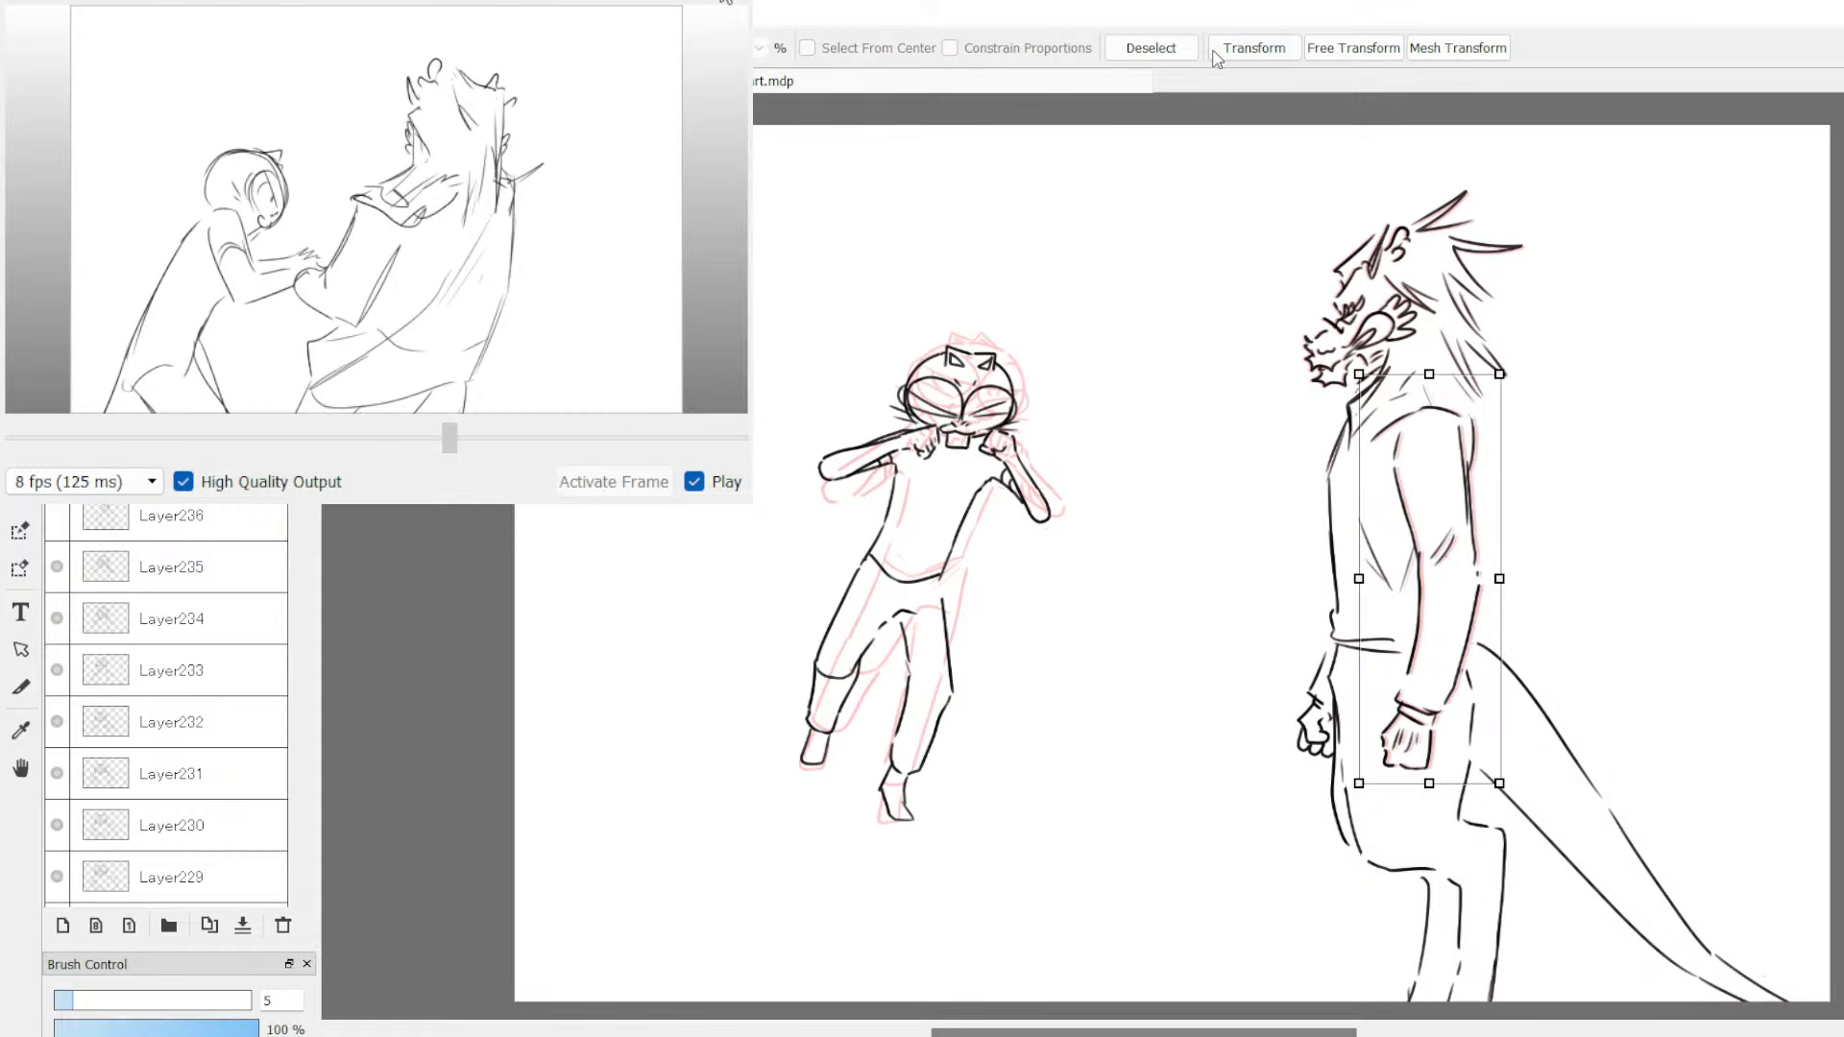
{"action": "key", "text": "ctrl+d"}
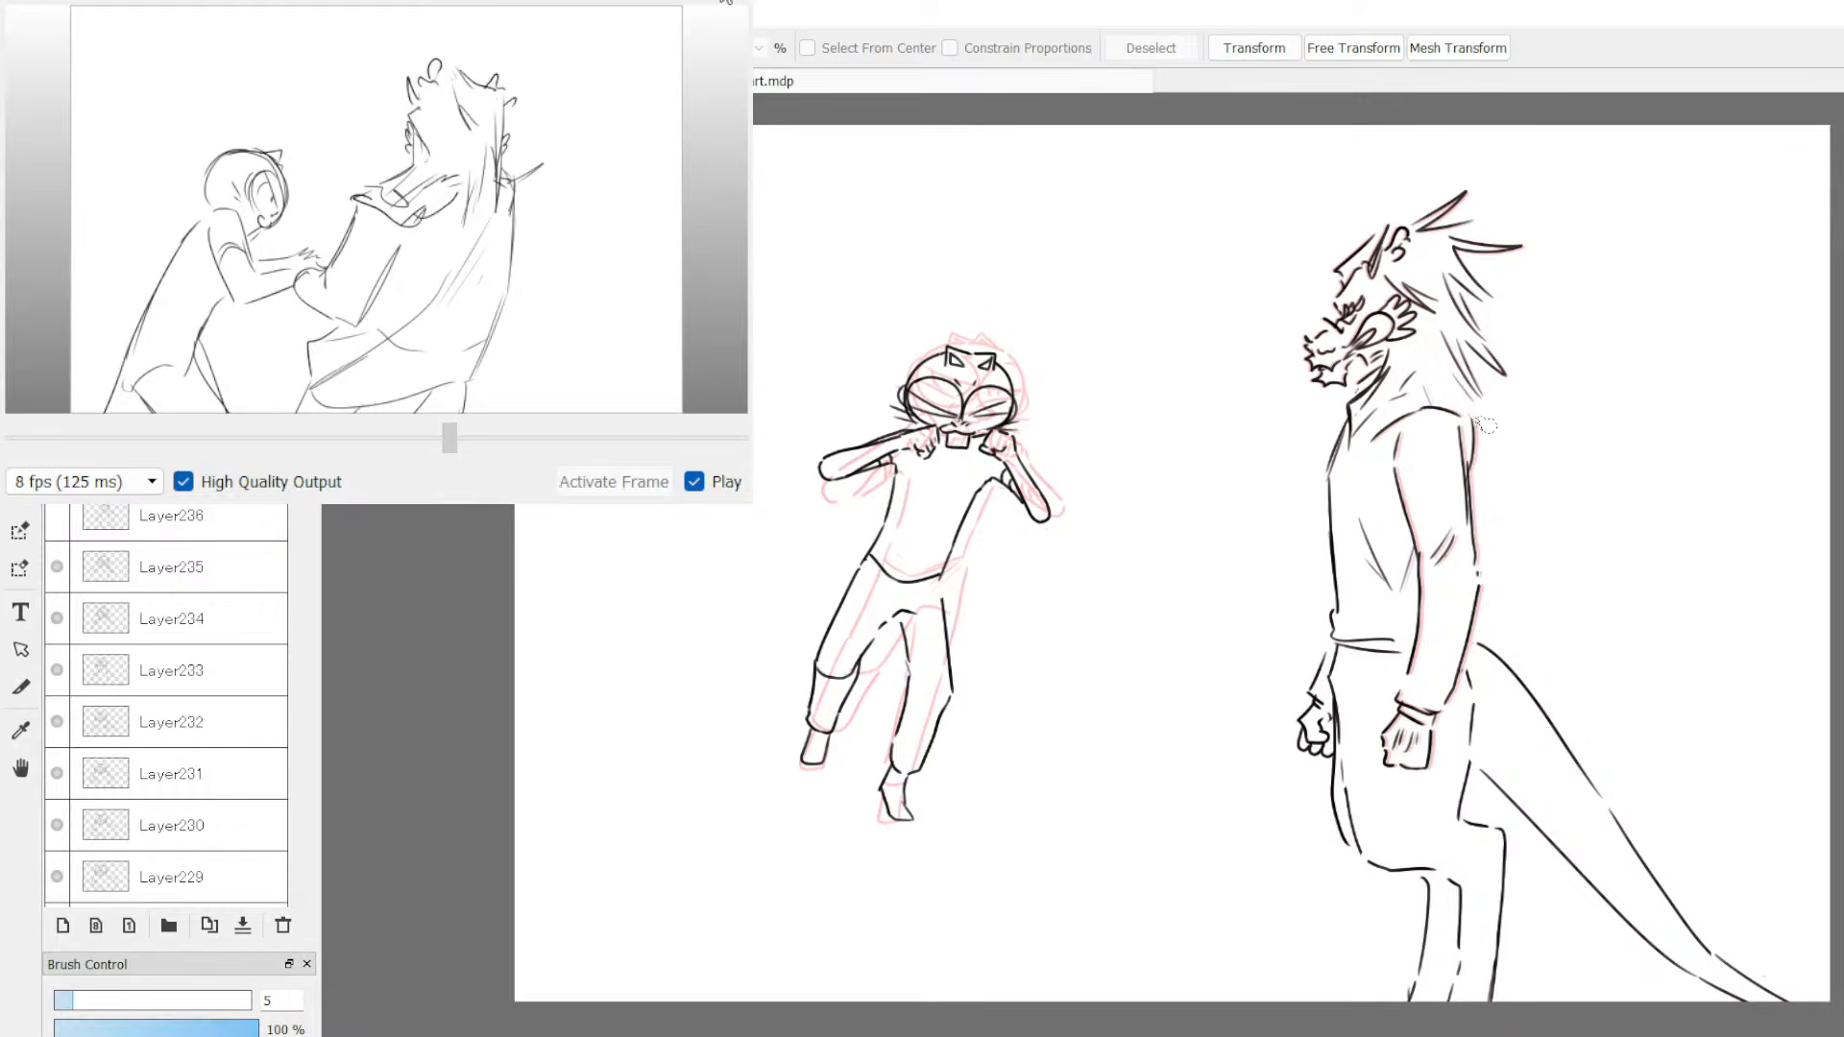
Step: Lasso the short upper-back stroke behind the beast's shoulder and transform it slightly to match the moved arm
{"action": "left_click_drag", "start_coordinate": [1466, 415], "coordinate": [1481, 460]}
{"action": "key", "text": "ctrl+t"}
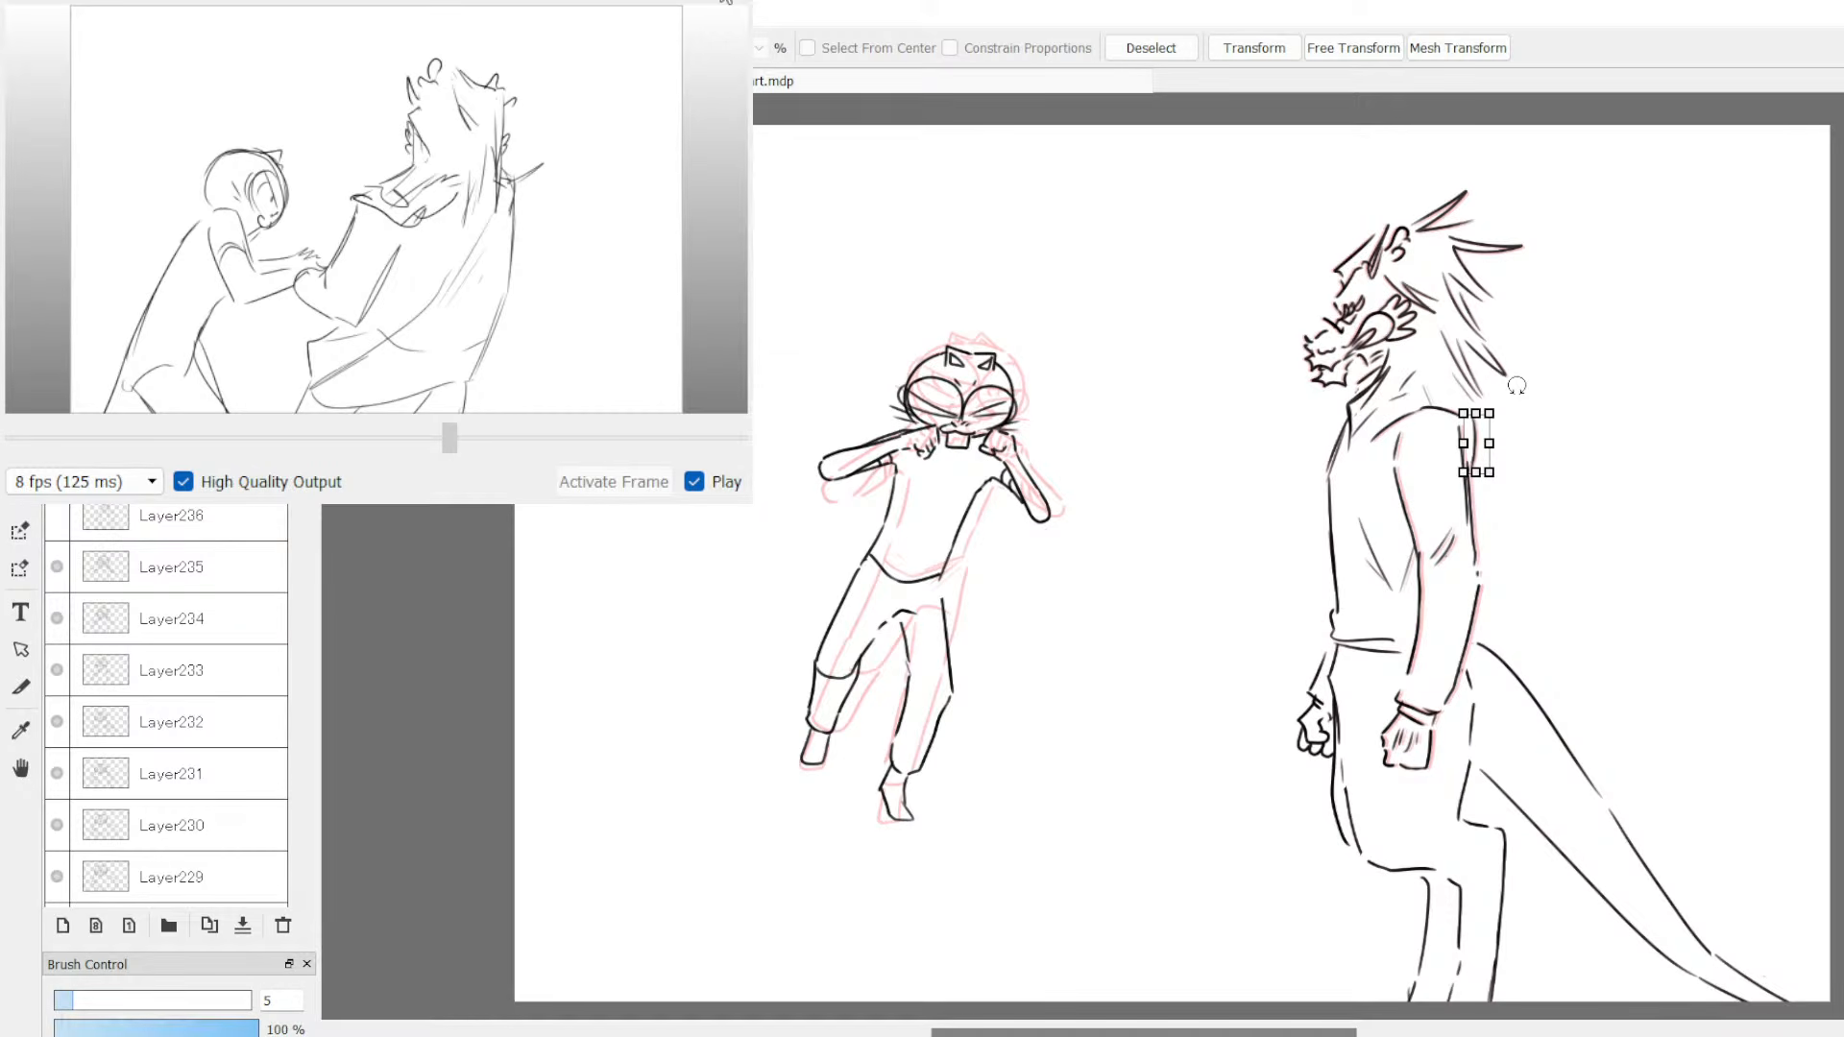
{"action": "key", "text": "Return"}
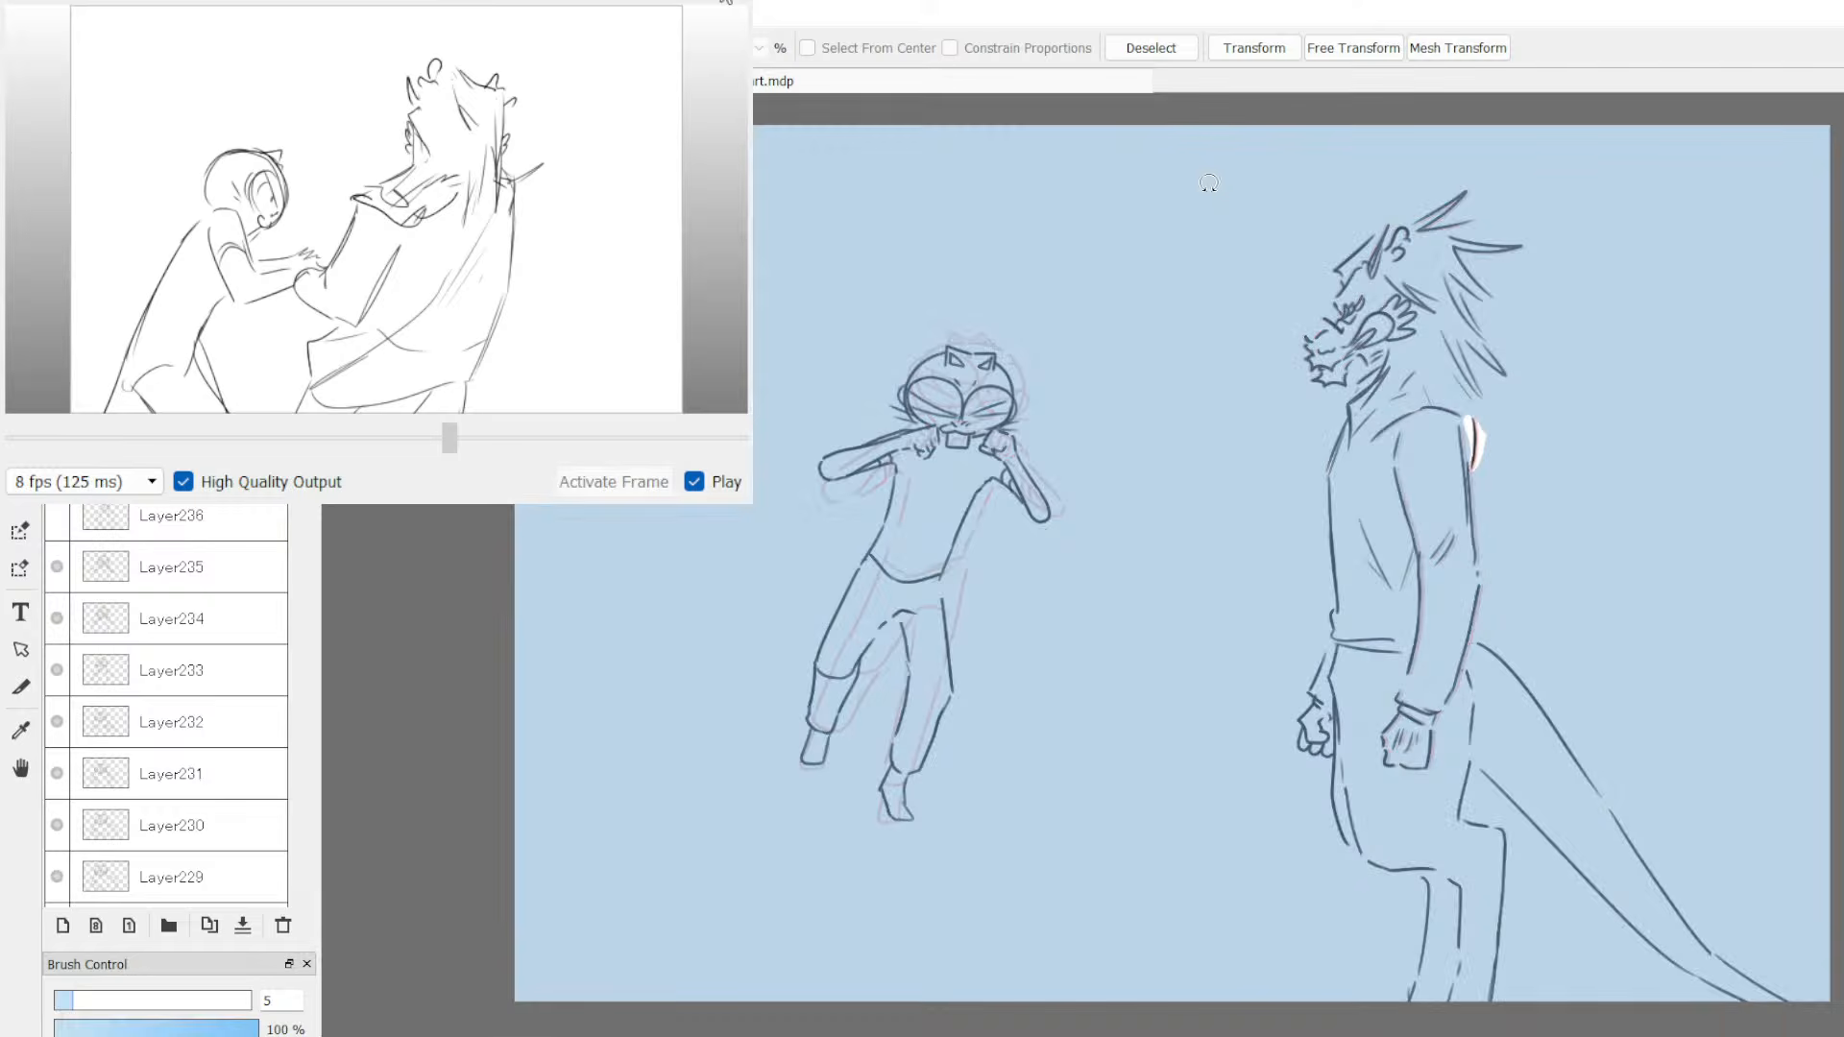
{"action": "key", "text": "ctrl+d"}
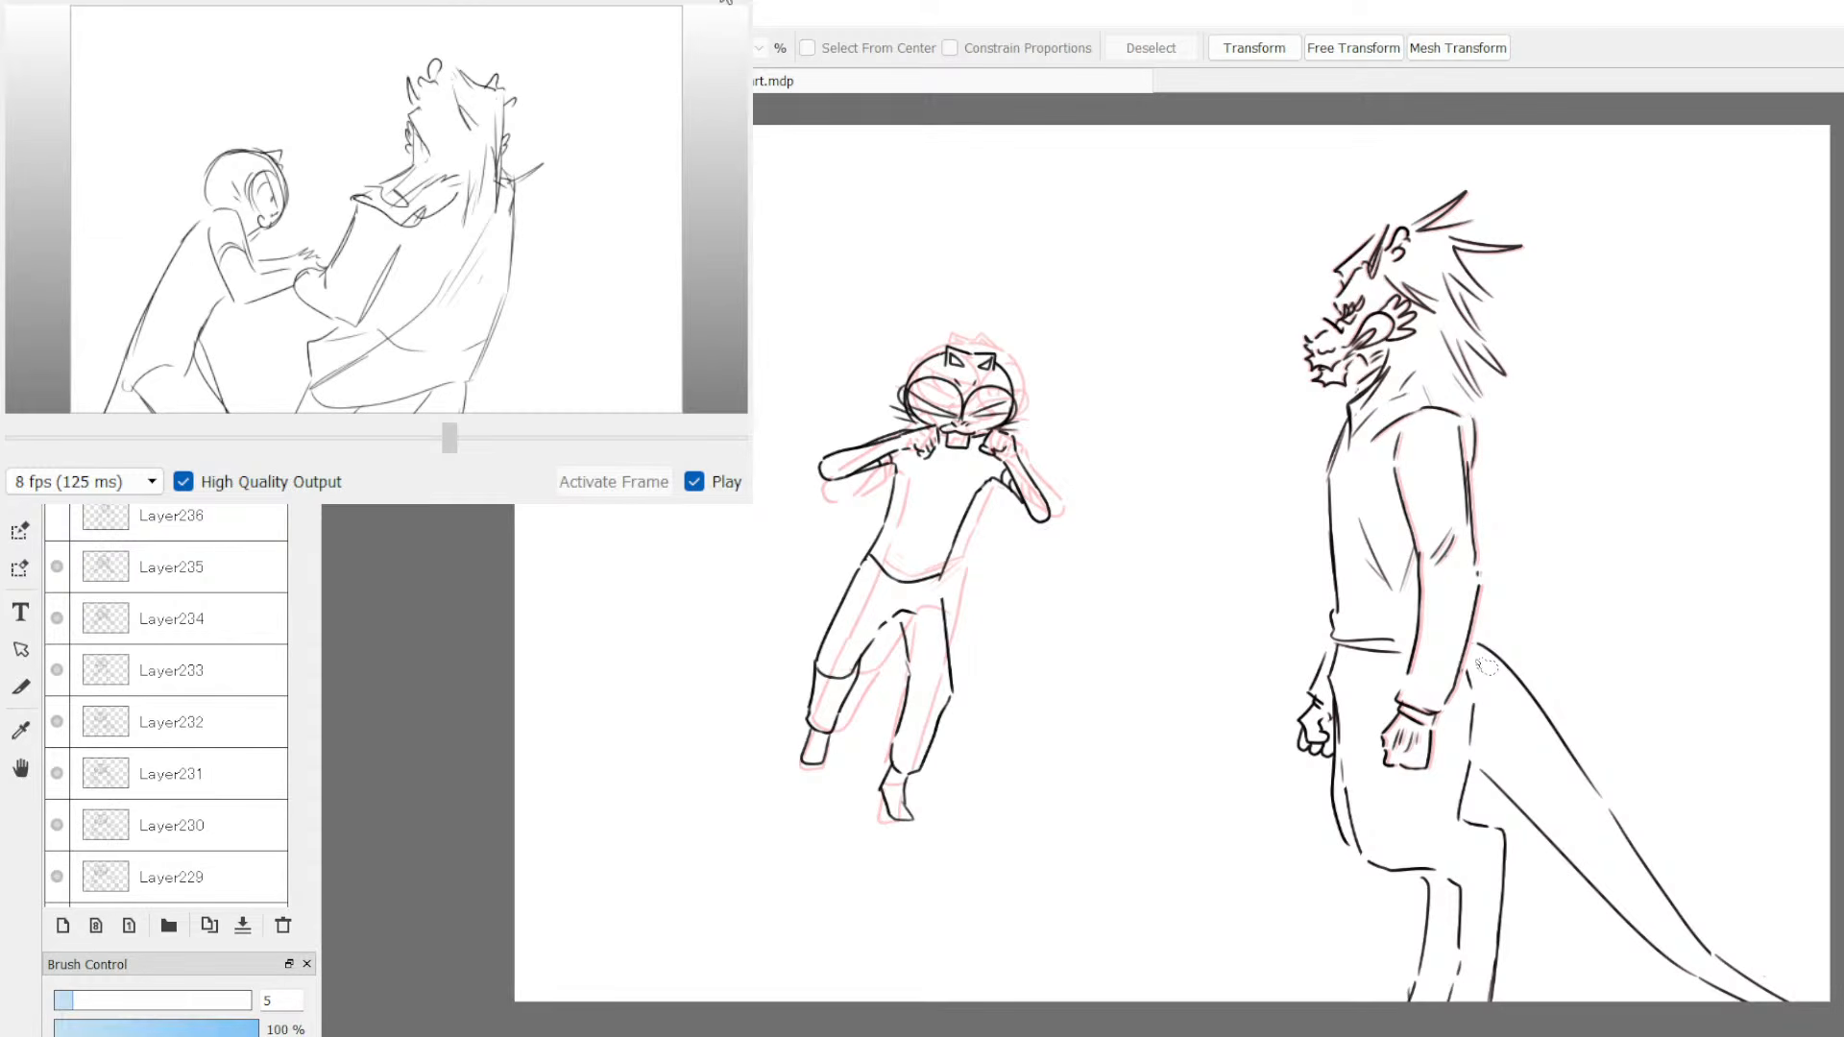
Step: Try to rotate the beast's hips and near leg slightly counterclockwise using a lasso selection and Transform, and undo the change
{"action": "left_click_drag", "start_coordinate": [1476, 665], "coordinate": [1477, 704]}
{"action": "key", "text": "ctrl+z"}
{"action": "mouse_move", "coordinate": [1468, 709]}
{"action": "left_mouse_down"}
{"action": "mouse_move", "coordinate": [1485, 670]}
{"action": "mouse_move", "coordinate": [1474, 713]}
{"action": "mouse_move", "coordinate": [1397, 797]}
{"action": "mouse_move", "coordinate": [1349, 667]}
{"action": "left_mouse_up"}
{"action": "left_click_drag", "start_coordinate": [1350, 786], "coordinate": [1453, 1005]}
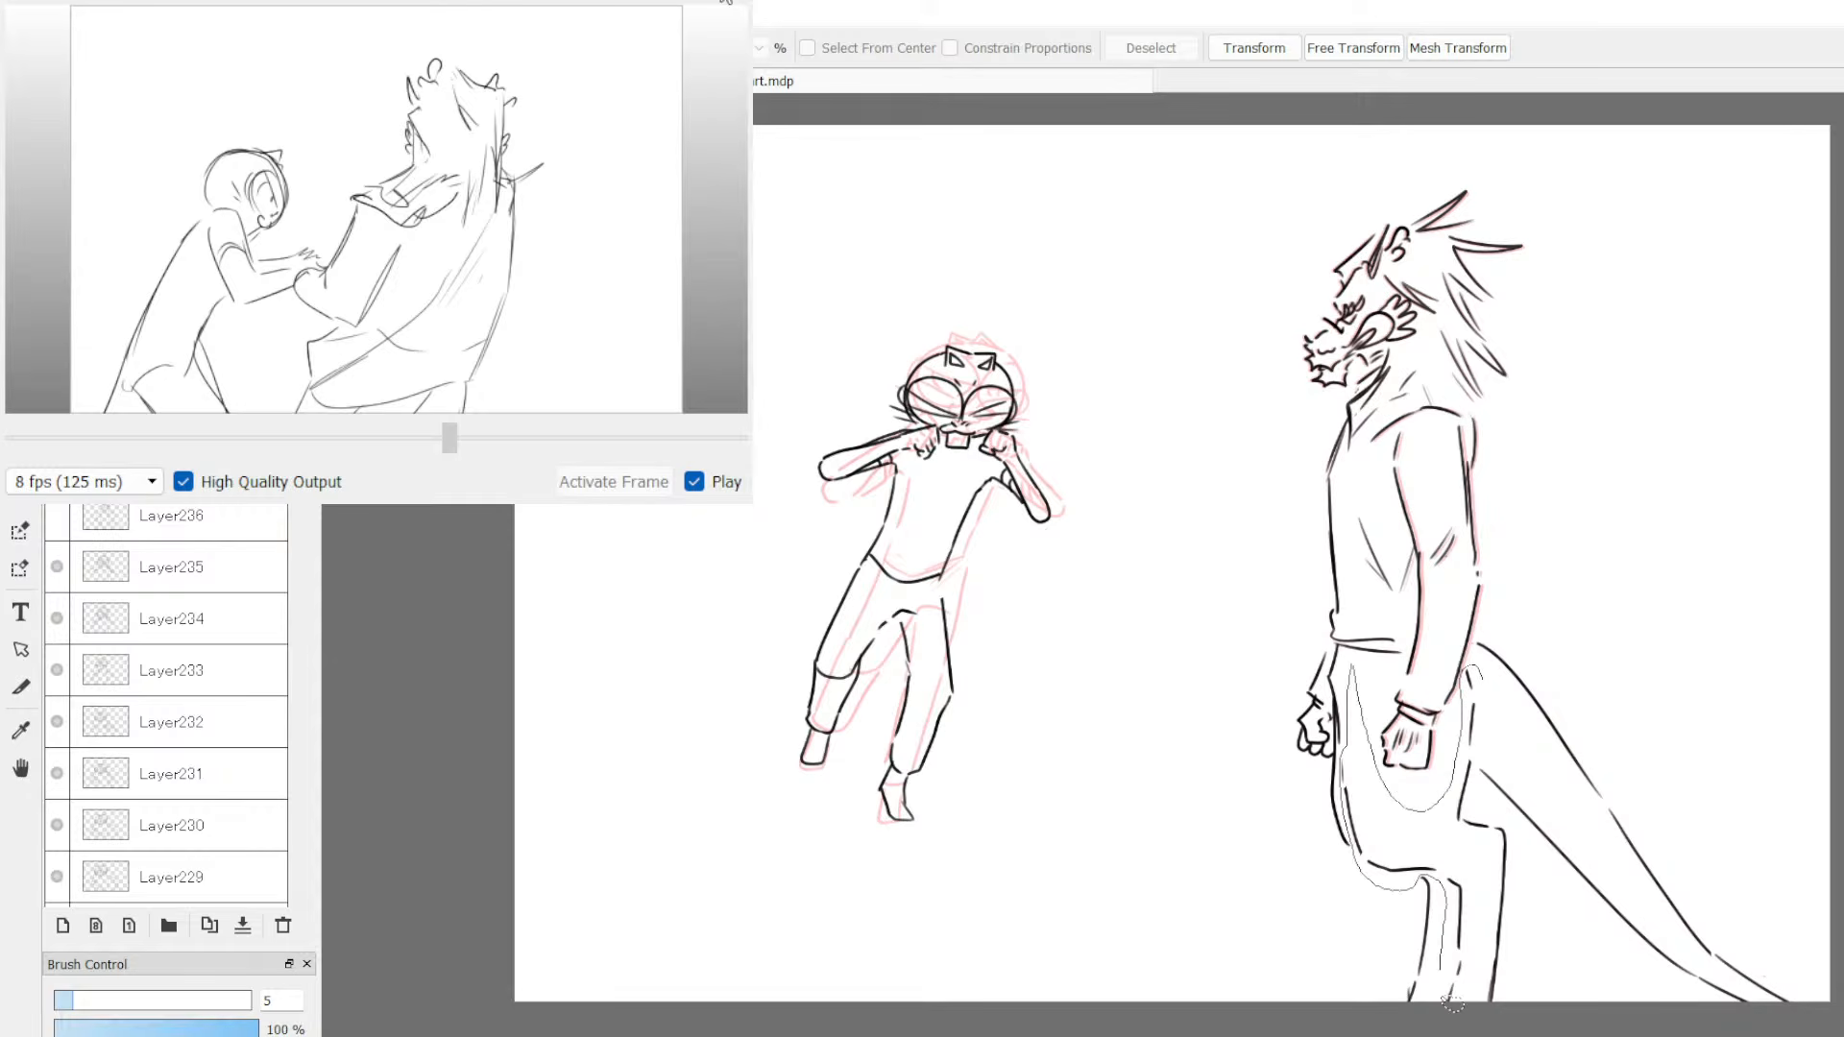
{"action": "left_click", "coordinate": [1494, 912]}
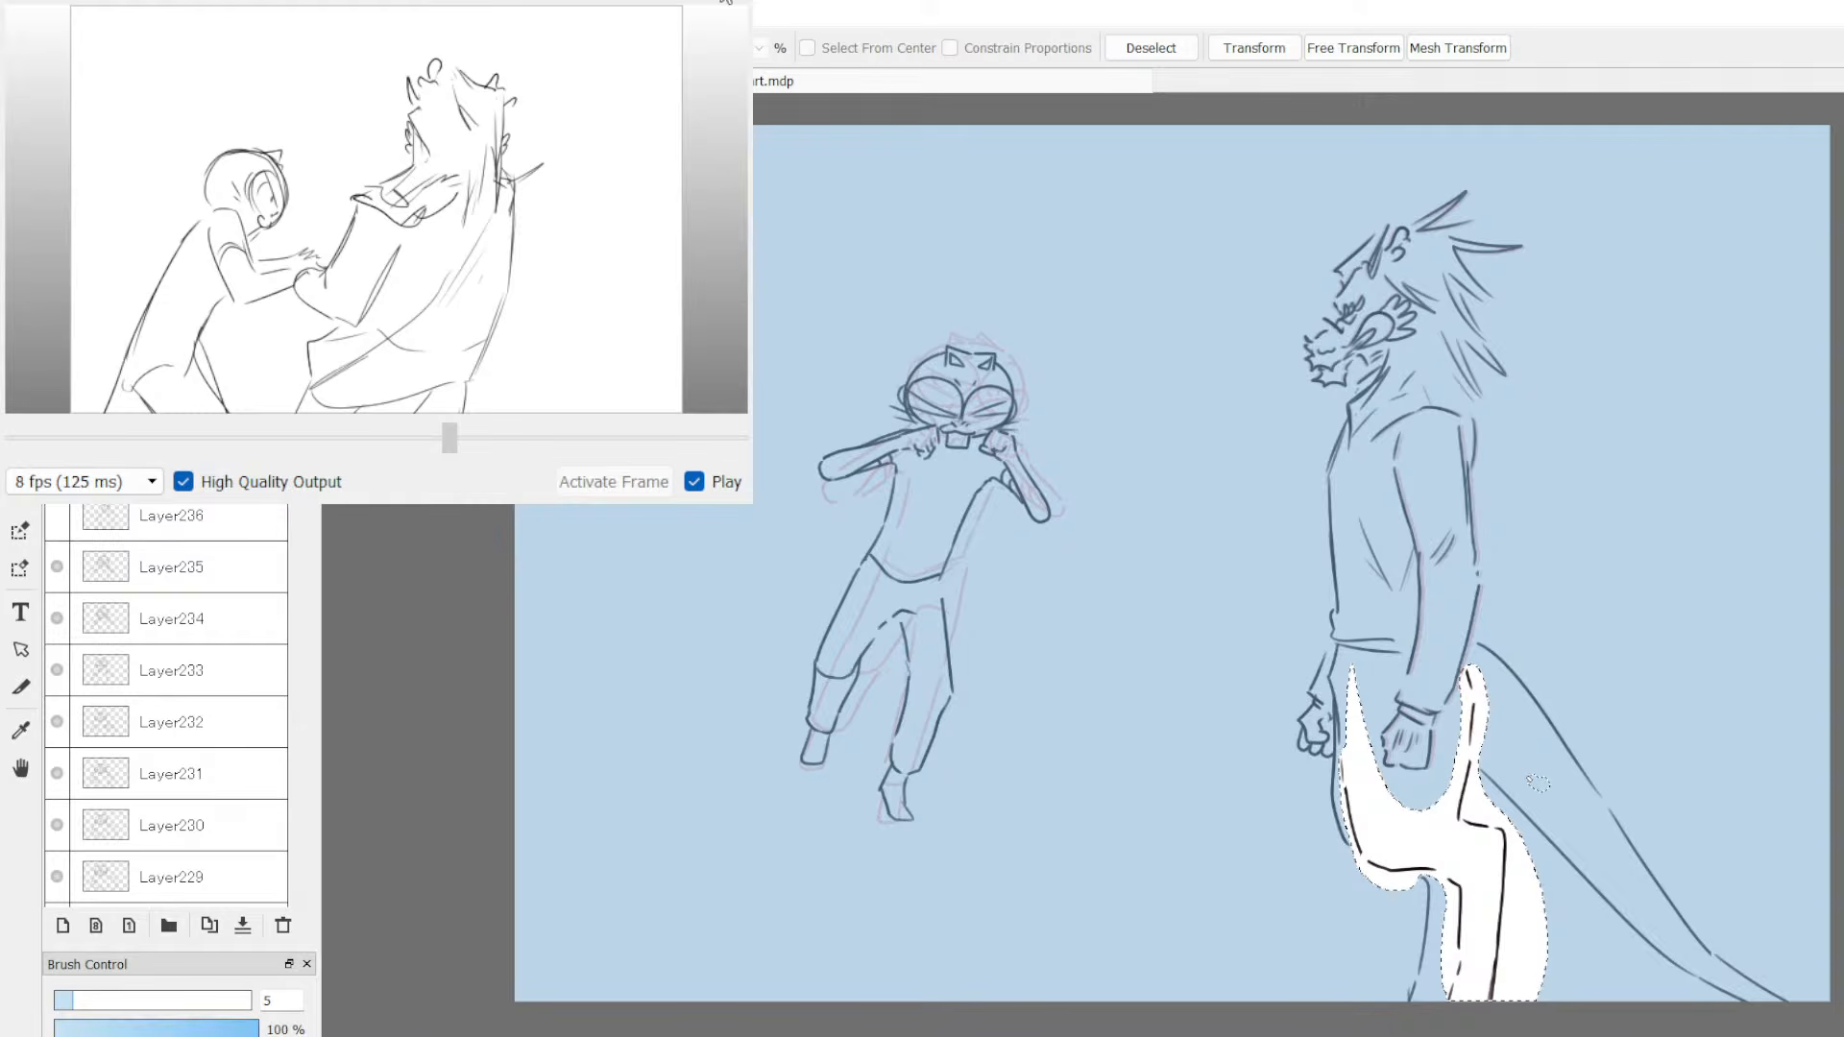
{"action": "key", "text": "ctrl+t"}
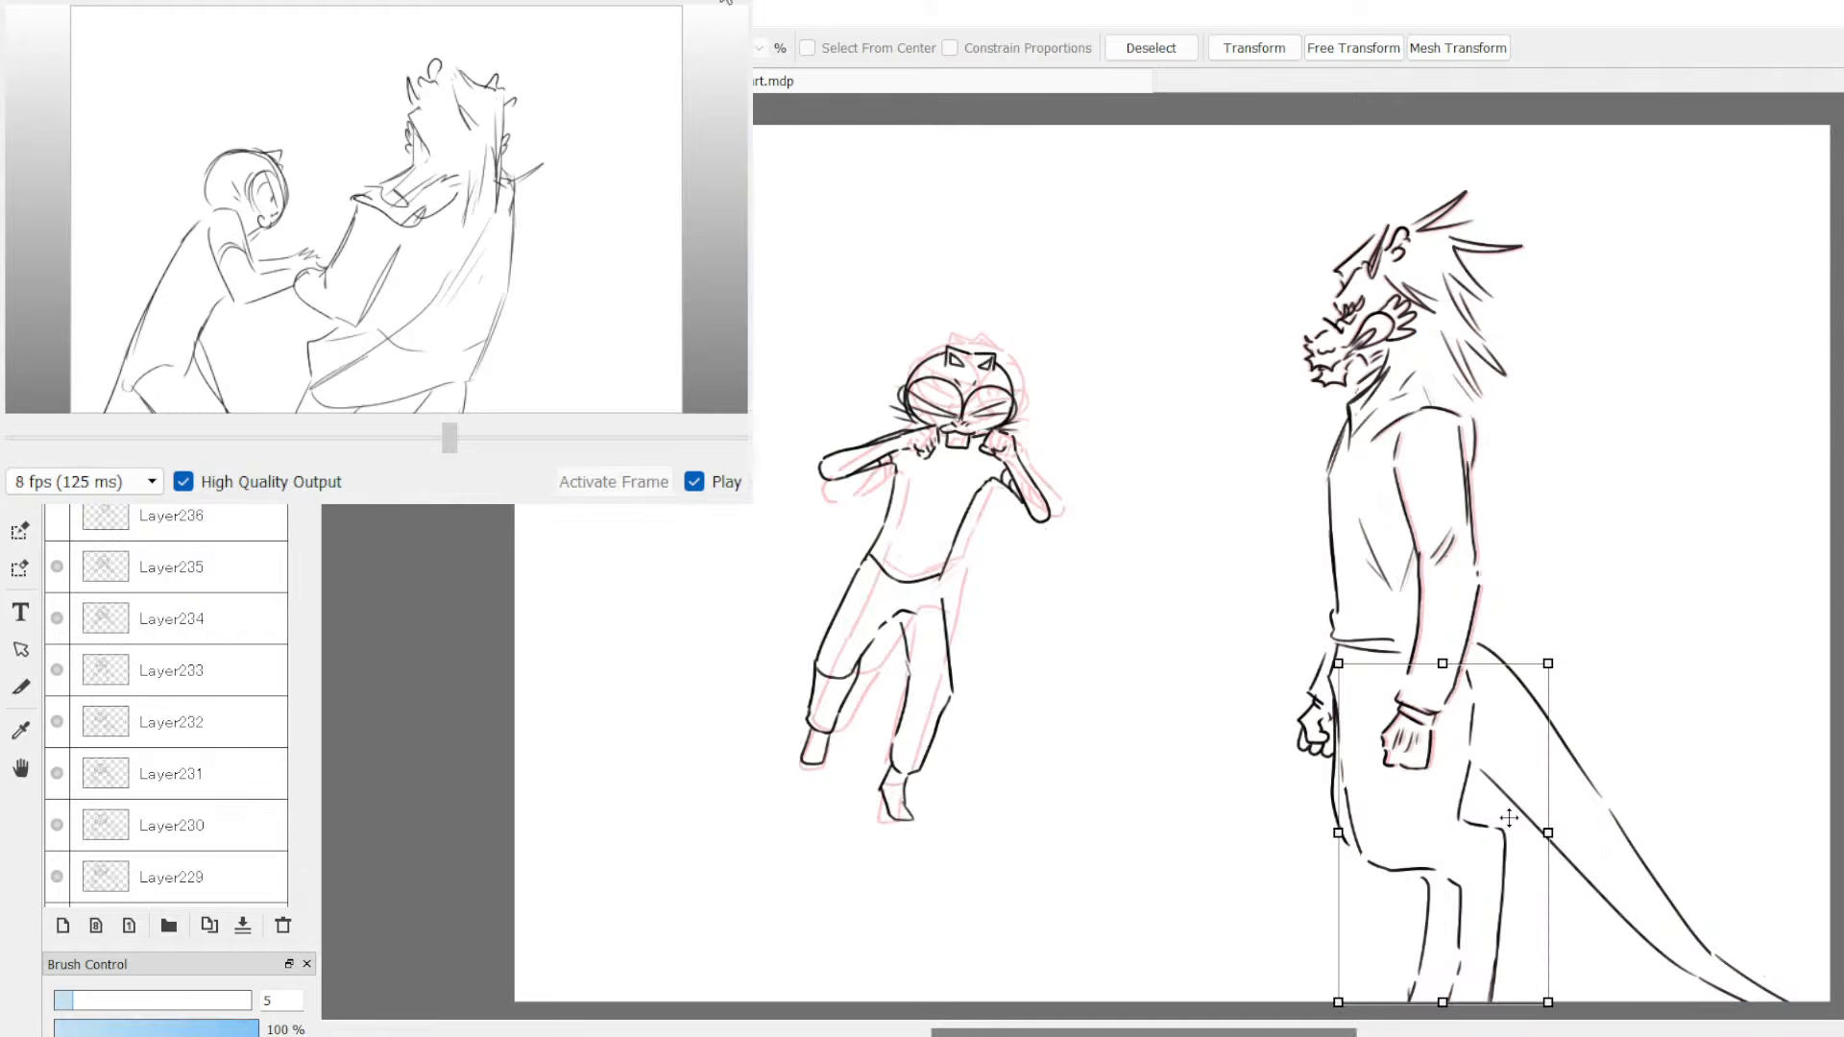
{"action": "left_click_drag", "start_coordinate": [1576, 728], "coordinate": [1512, 790]}
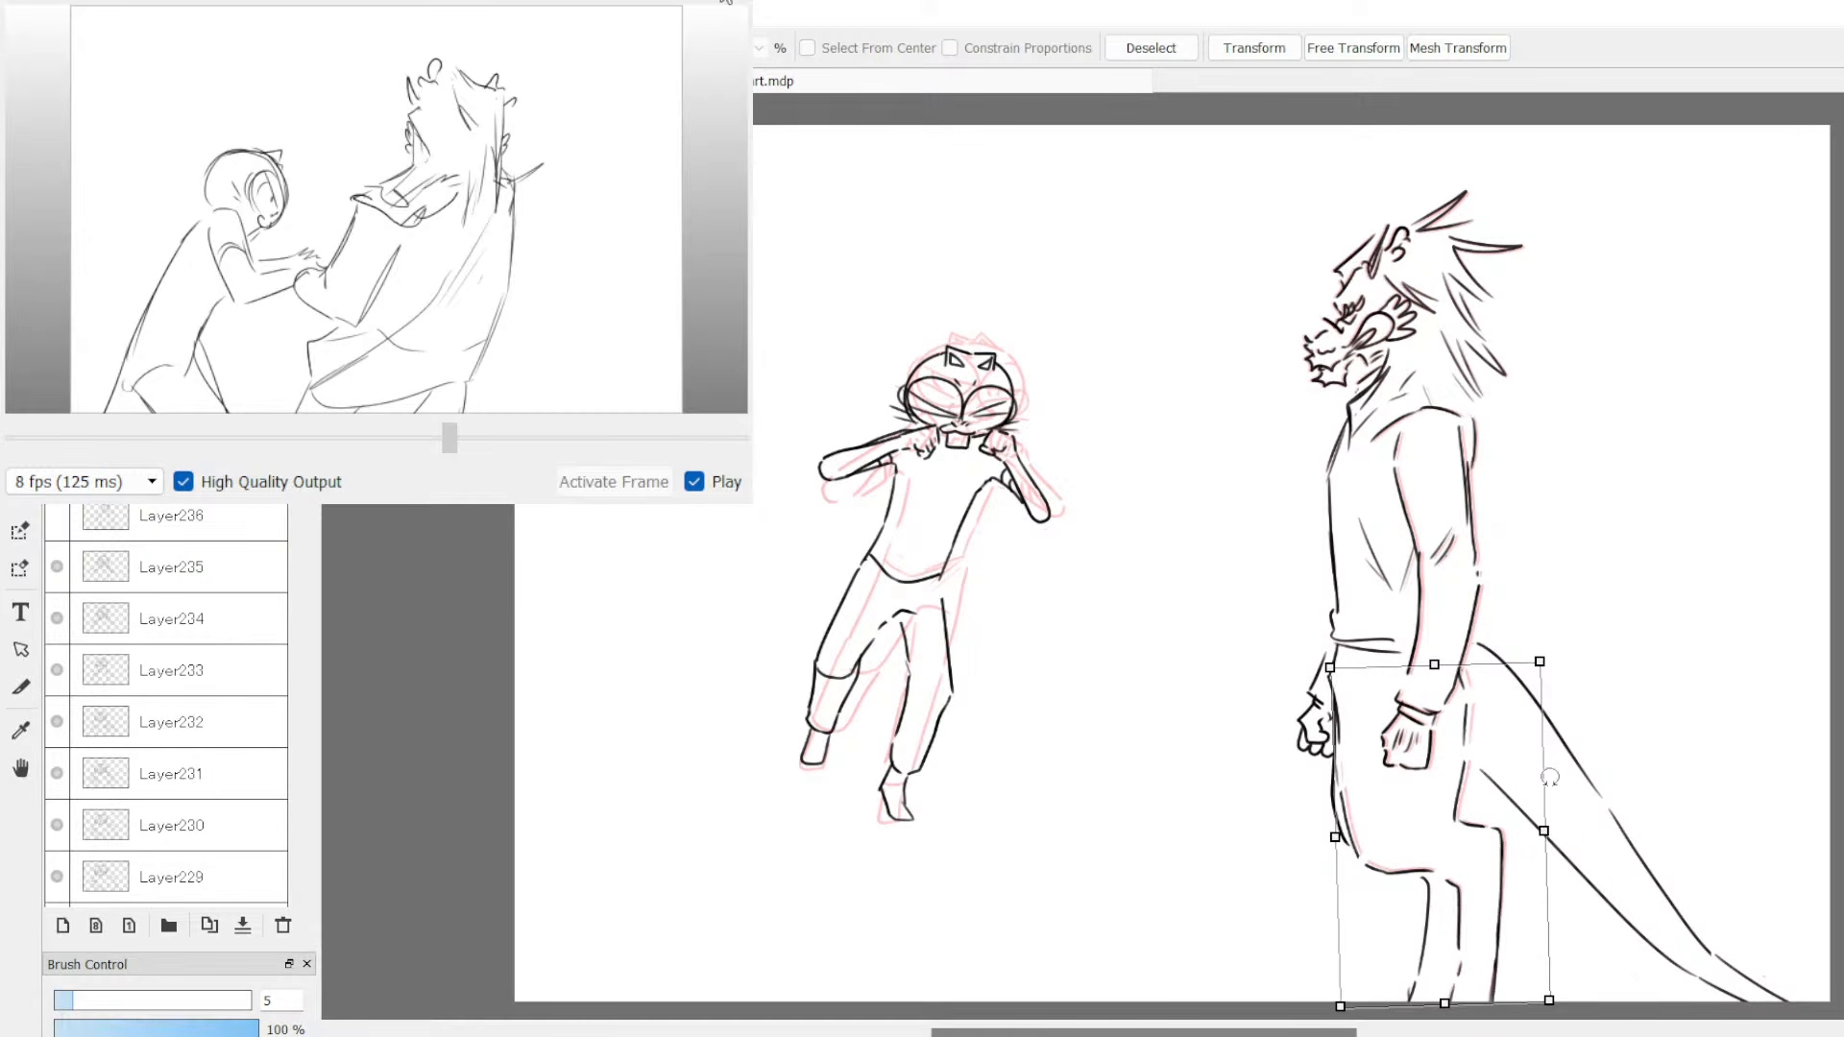
{"action": "key", "text": "Return"}
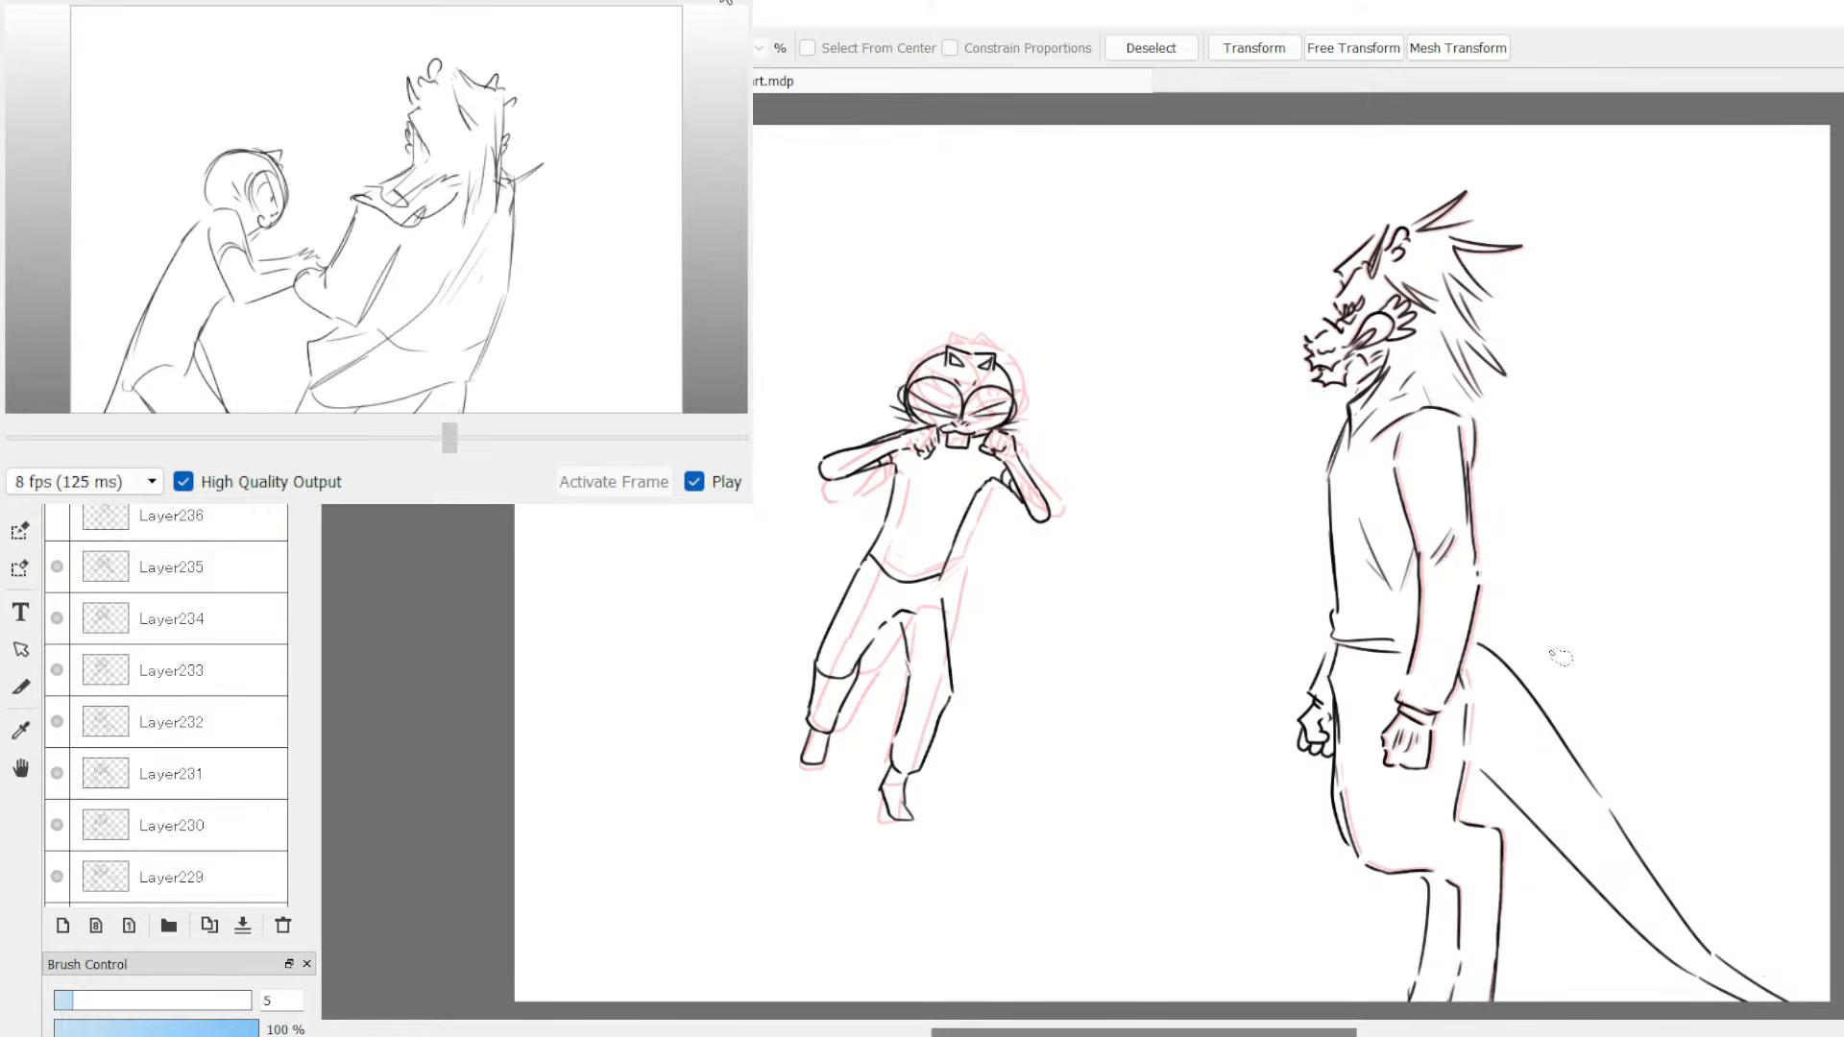
{"action": "key", "text": "ctrl+z"}
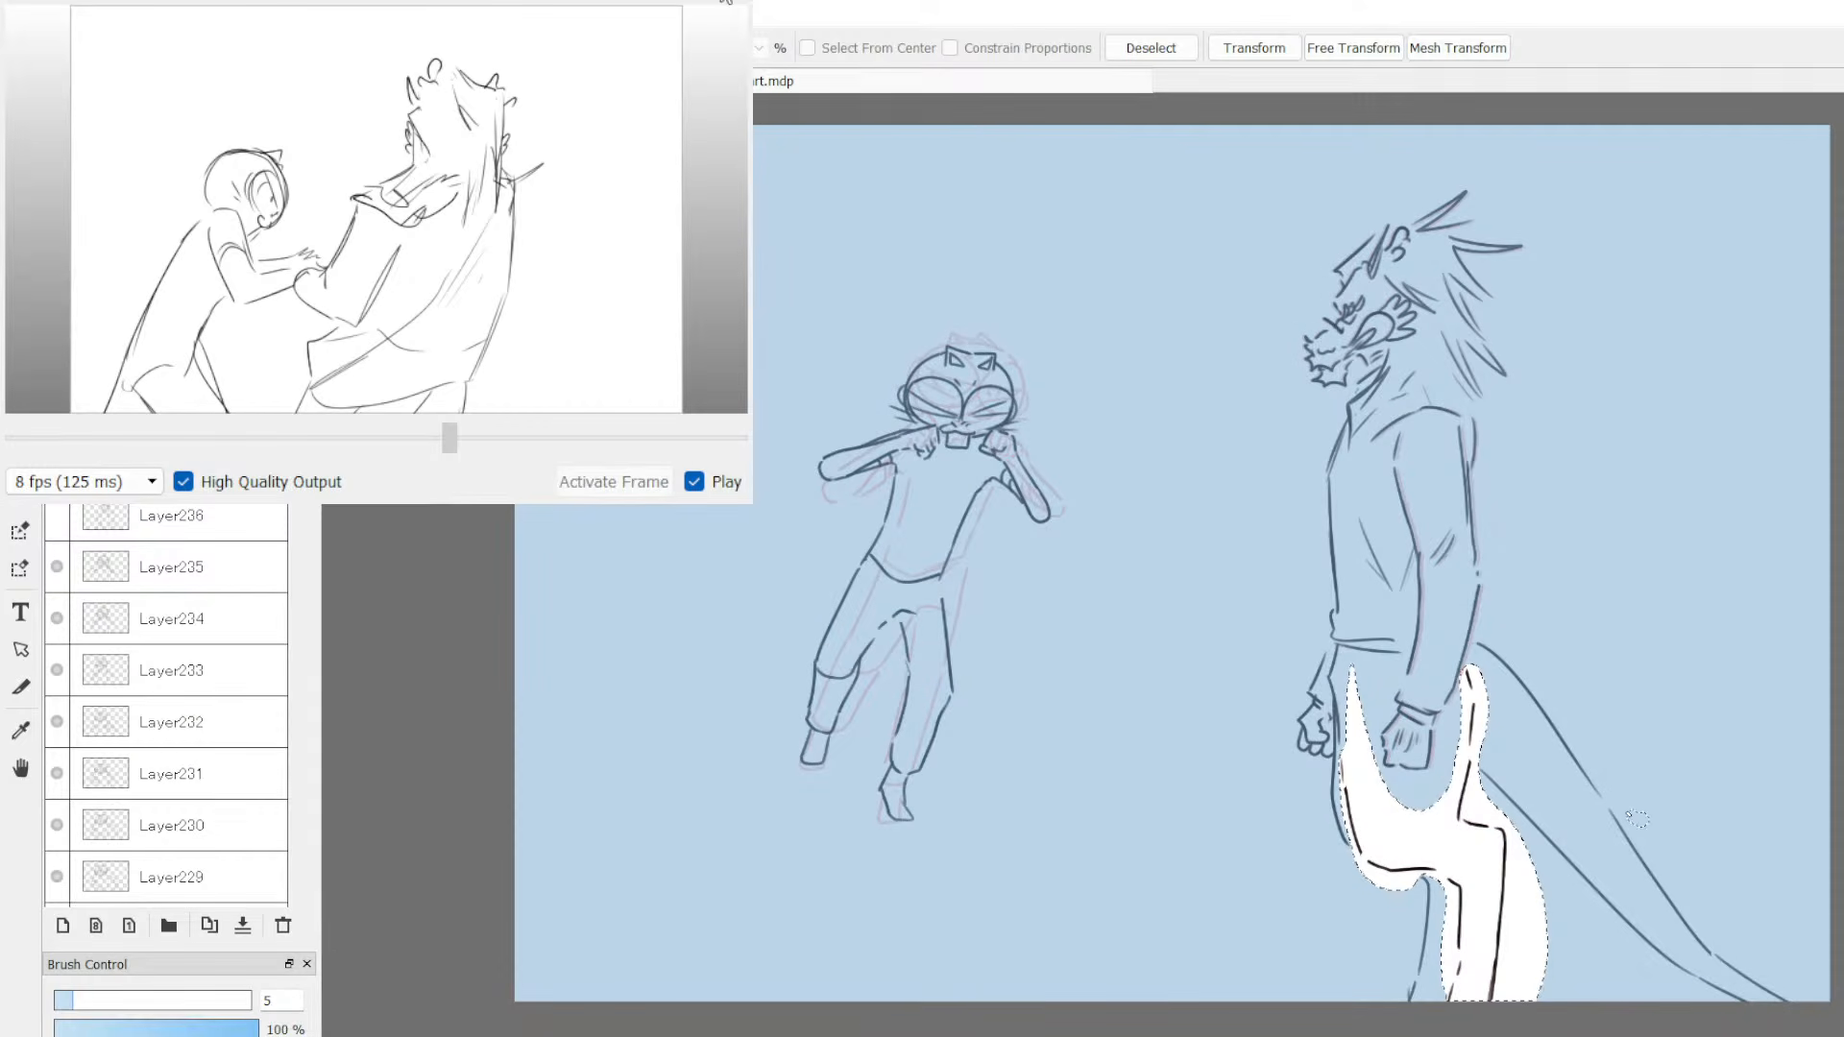
{"action": "key", "text": "ctrl+d"}
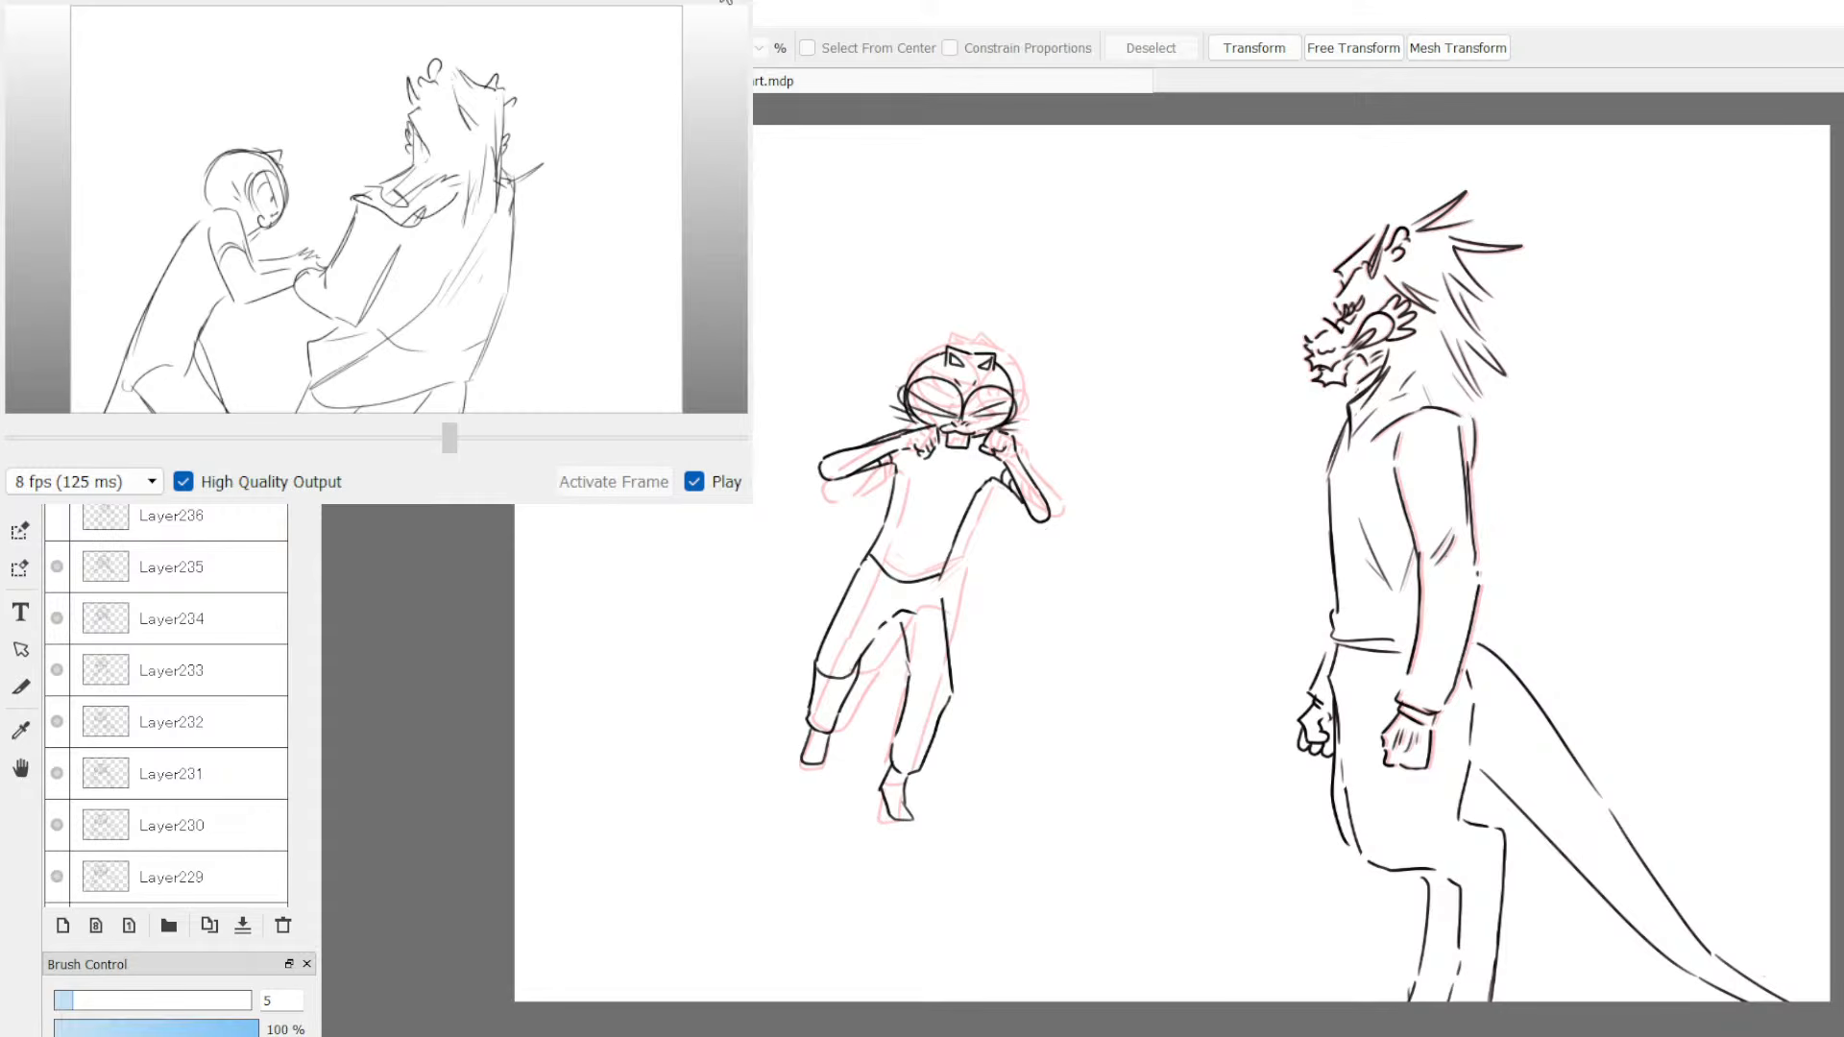
Step: Flip back and forth between the neighbouring frames to compare the beast's position and movement
{"action": "scroll", "coordinate": [1173, 547], "scroll_direction": "down", "scroll_amount": 1}
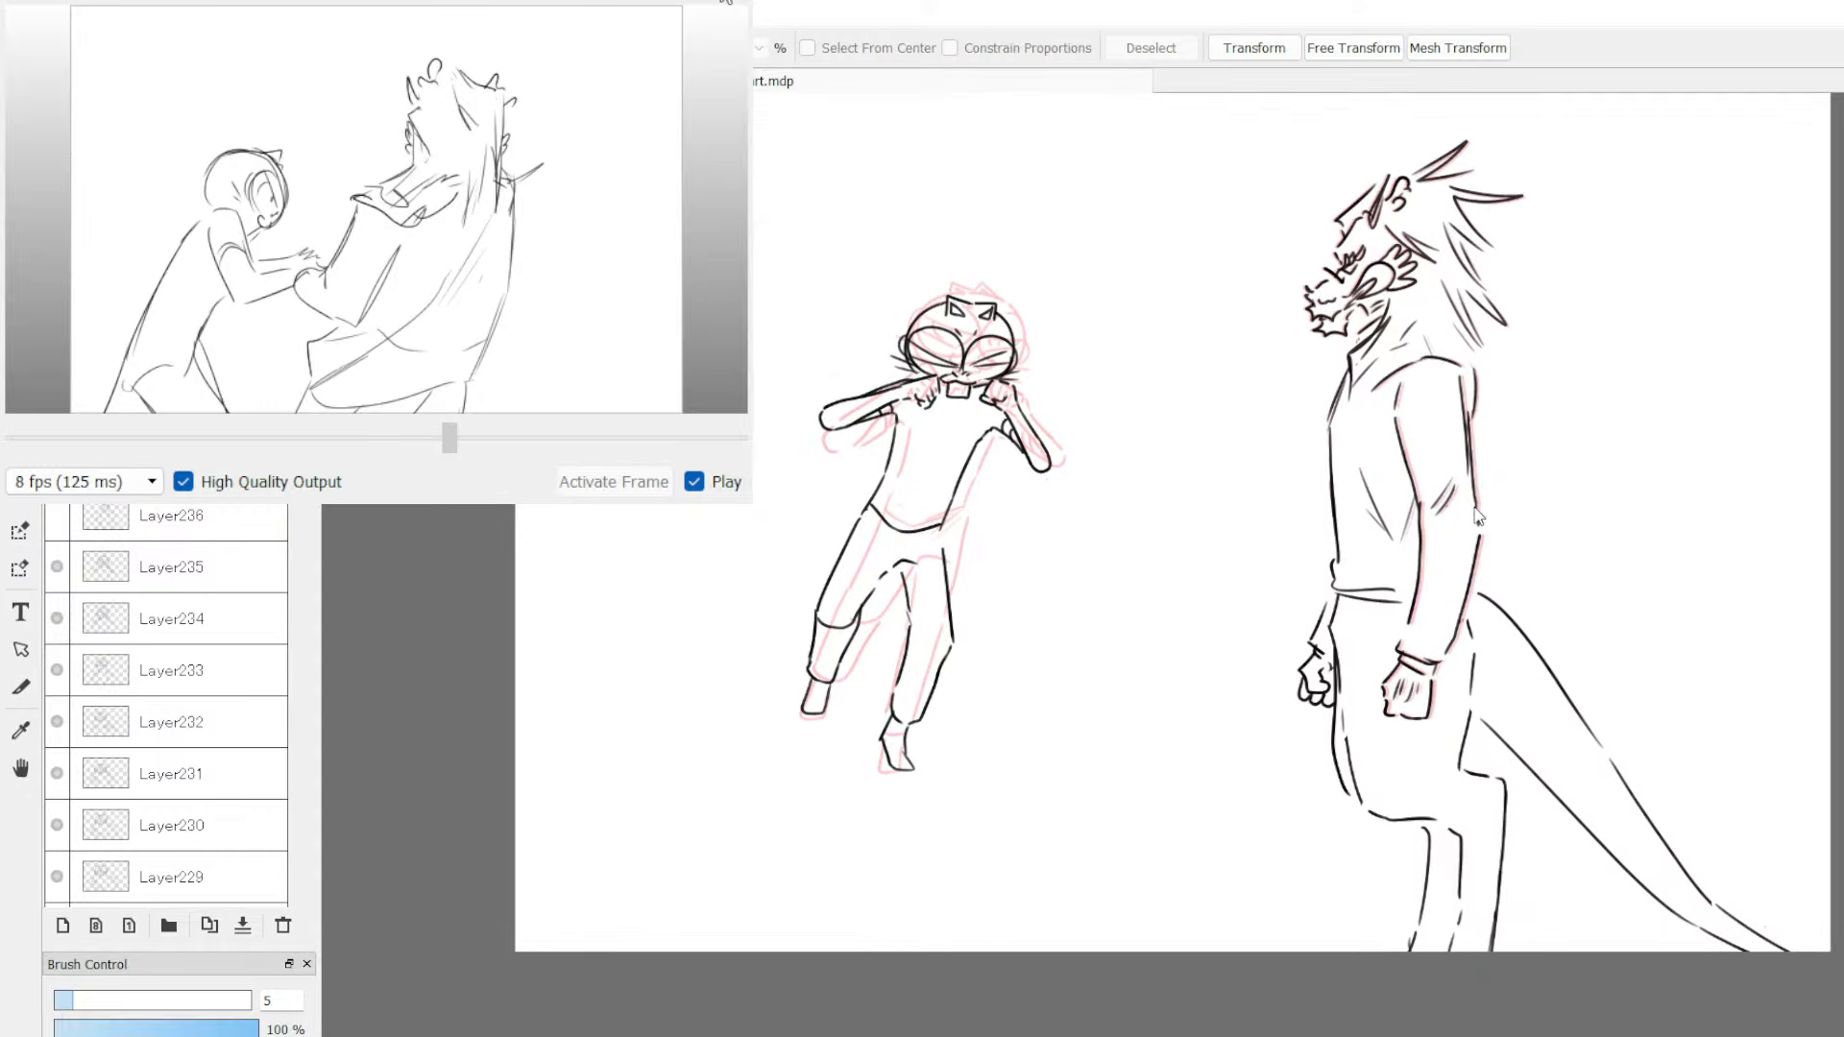
{"action": "key", "text": "Up"}
{"action": "key", "text": "Down"}
{"action": "key", "text": "Down"}
{"action": "key", "text": "Up"}
{"action": "key", "text": "Down"}
{"action": "key", "text": "Up"}
{"action": "key", "text": "Down"}
{"action": "key", "text": "Up"}
{"action": "mouse_move", "coordinate": [1326, 459]}
{"action": "left_mouse_down"}
{"action": "mouse_move", "coordinate": [1235, 576]}
{"action": "mouse_move", "coordinate": [1344, 561]}
{"action": "mouse_move", "coordinate": [1658, 643]}
{"action": "mouse_move", "coordinate": [1537, 692]}
{"action": "left_mouse_up"}
{"action": "key", "text": "ctrl+d"}
{"action": "key", "text": "Down"}
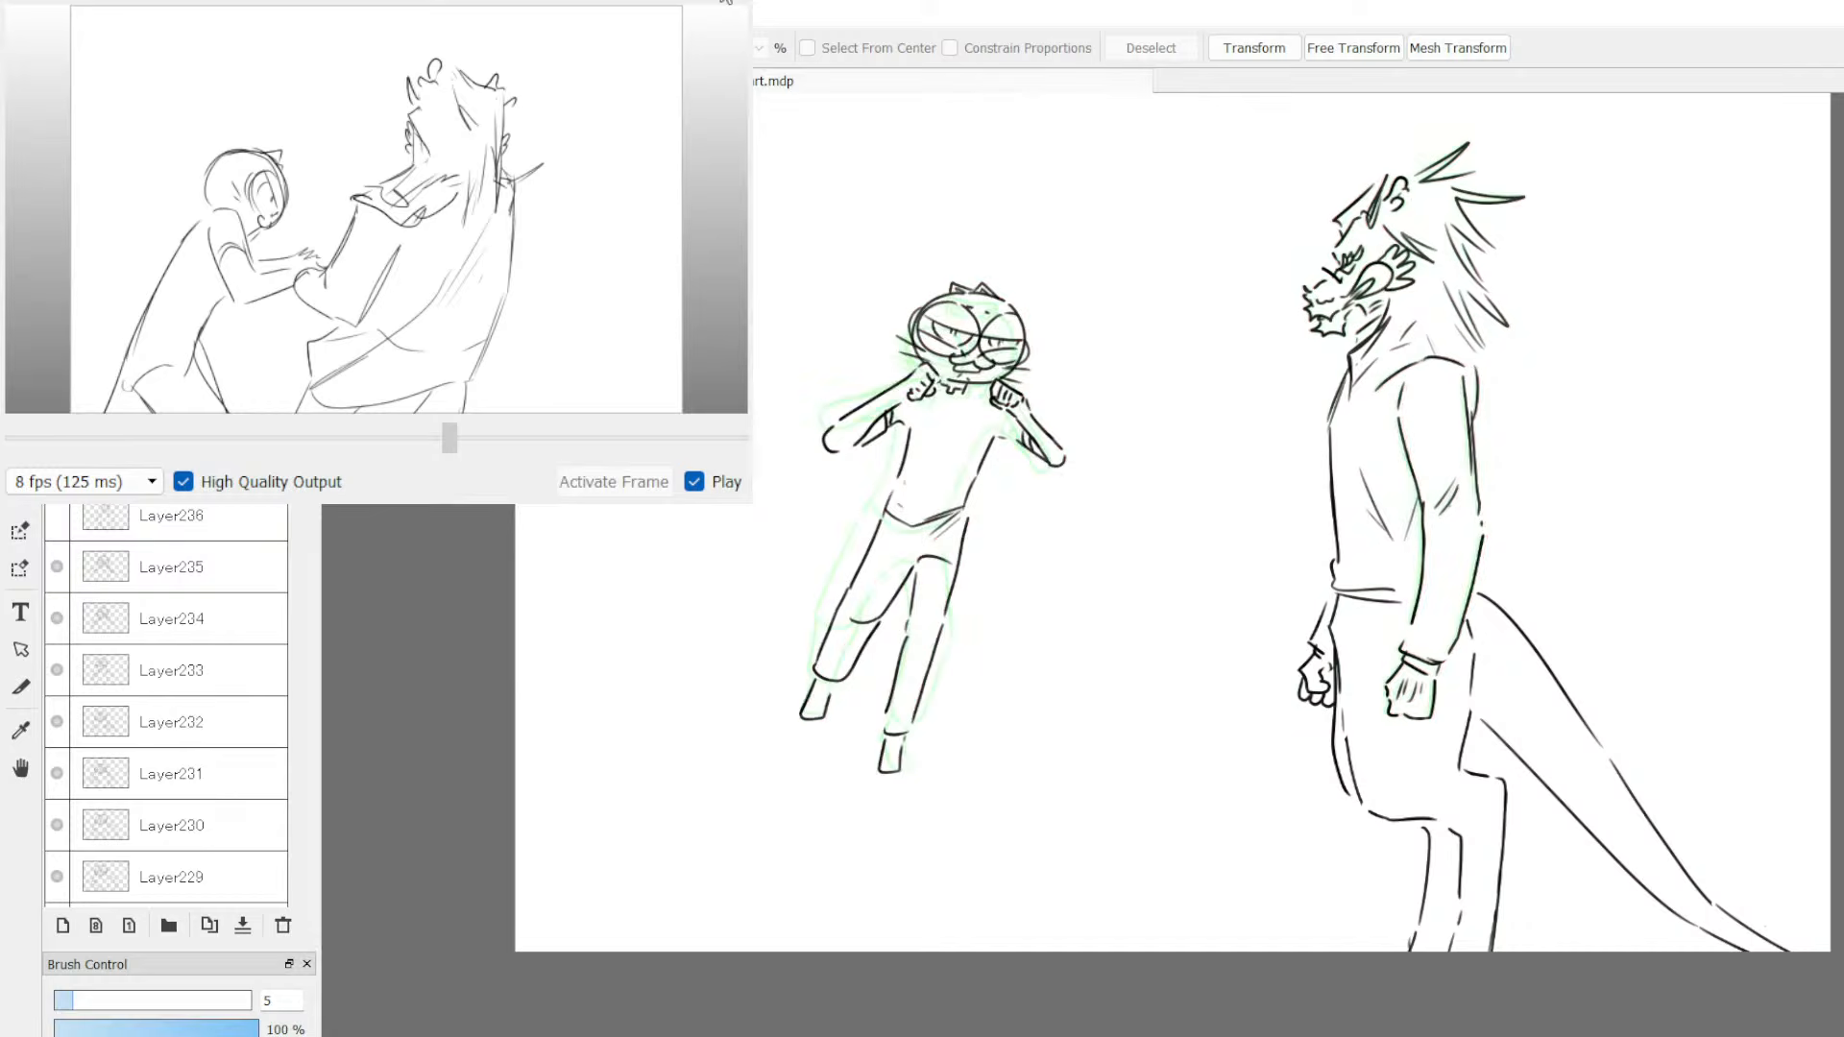
{"action": "key", "text": "Up"}
{"action": "key", "text": "Down"}
{"action": "key", "text": "Up"}
{"action": "key", "text": "Down"}
{"action": "key", "text": "Up"}
{"action": "key", "text": "Down"}
{"action": "key", "text": "Up"}
{"action": "key", "text": "Down"}
{"action": "key", "text": "Up"}
{"action": "key", "text": "Down"}
{"action": "key", "text": "Down"}
{"action": "key", "text": "Up"}
{"action": "key", "text": "Up"}
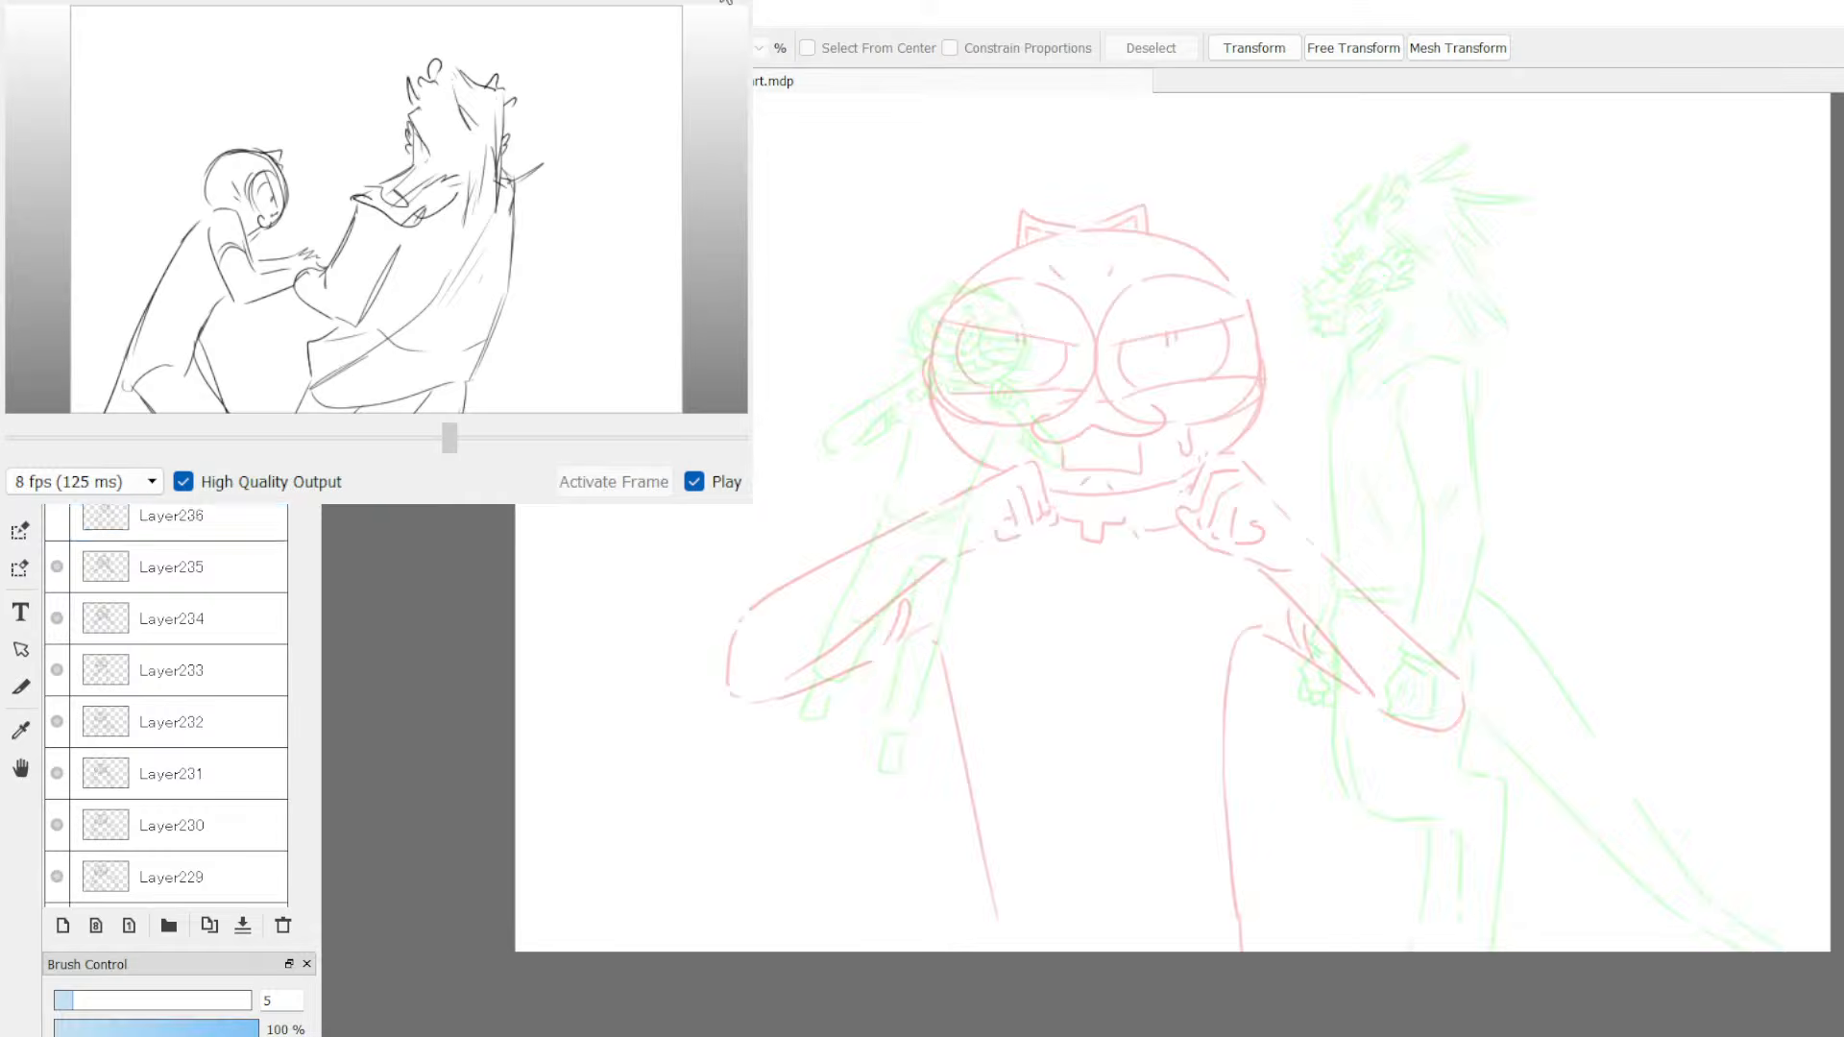
{"action": "key", "text": "Down"}
{"action": "key", "text": "Up"}
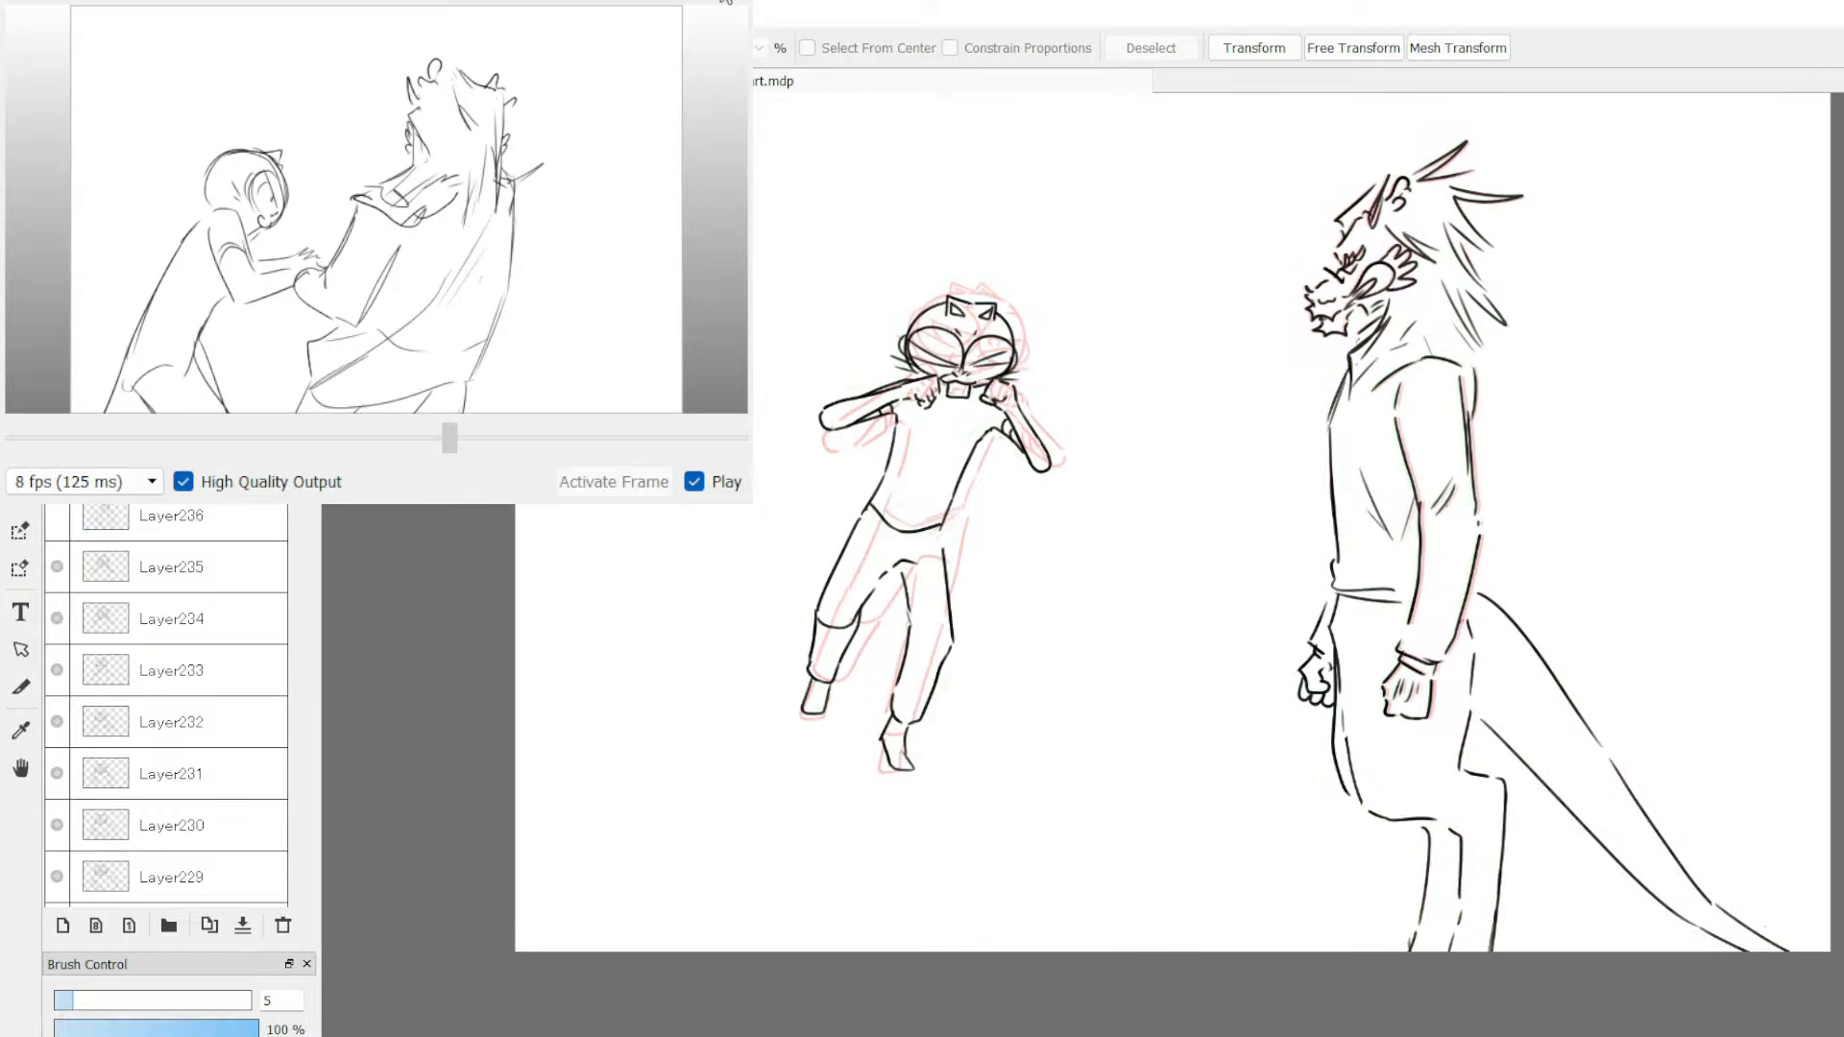
{"action": "key", "text": "Down"}
{"action": "key", "text": "Up"}
Step: Replace the shifted beast in this frame with an exact copy from the adjacent frame, and go to the following frame
{"action": "mouse_move", "coordinate": [1299, 177]}
{"action": "left_mouse_down"}
{"action": "mouse_move", "coordinate": [1257, 270]}
{"action": "mouse_move", "coordinate": [1354, 966]}
{"action": "mouse_move", "coordinate": [1815, 970]}
{"action": "mouse_move", "coordinate": [1614, 153]}
{"action": "mouse_move", "coordinate": [1259, 248]}
{"action": "mouse_move", "coordinate": [1266, 233]}
{"action": "left_mouse_up"}
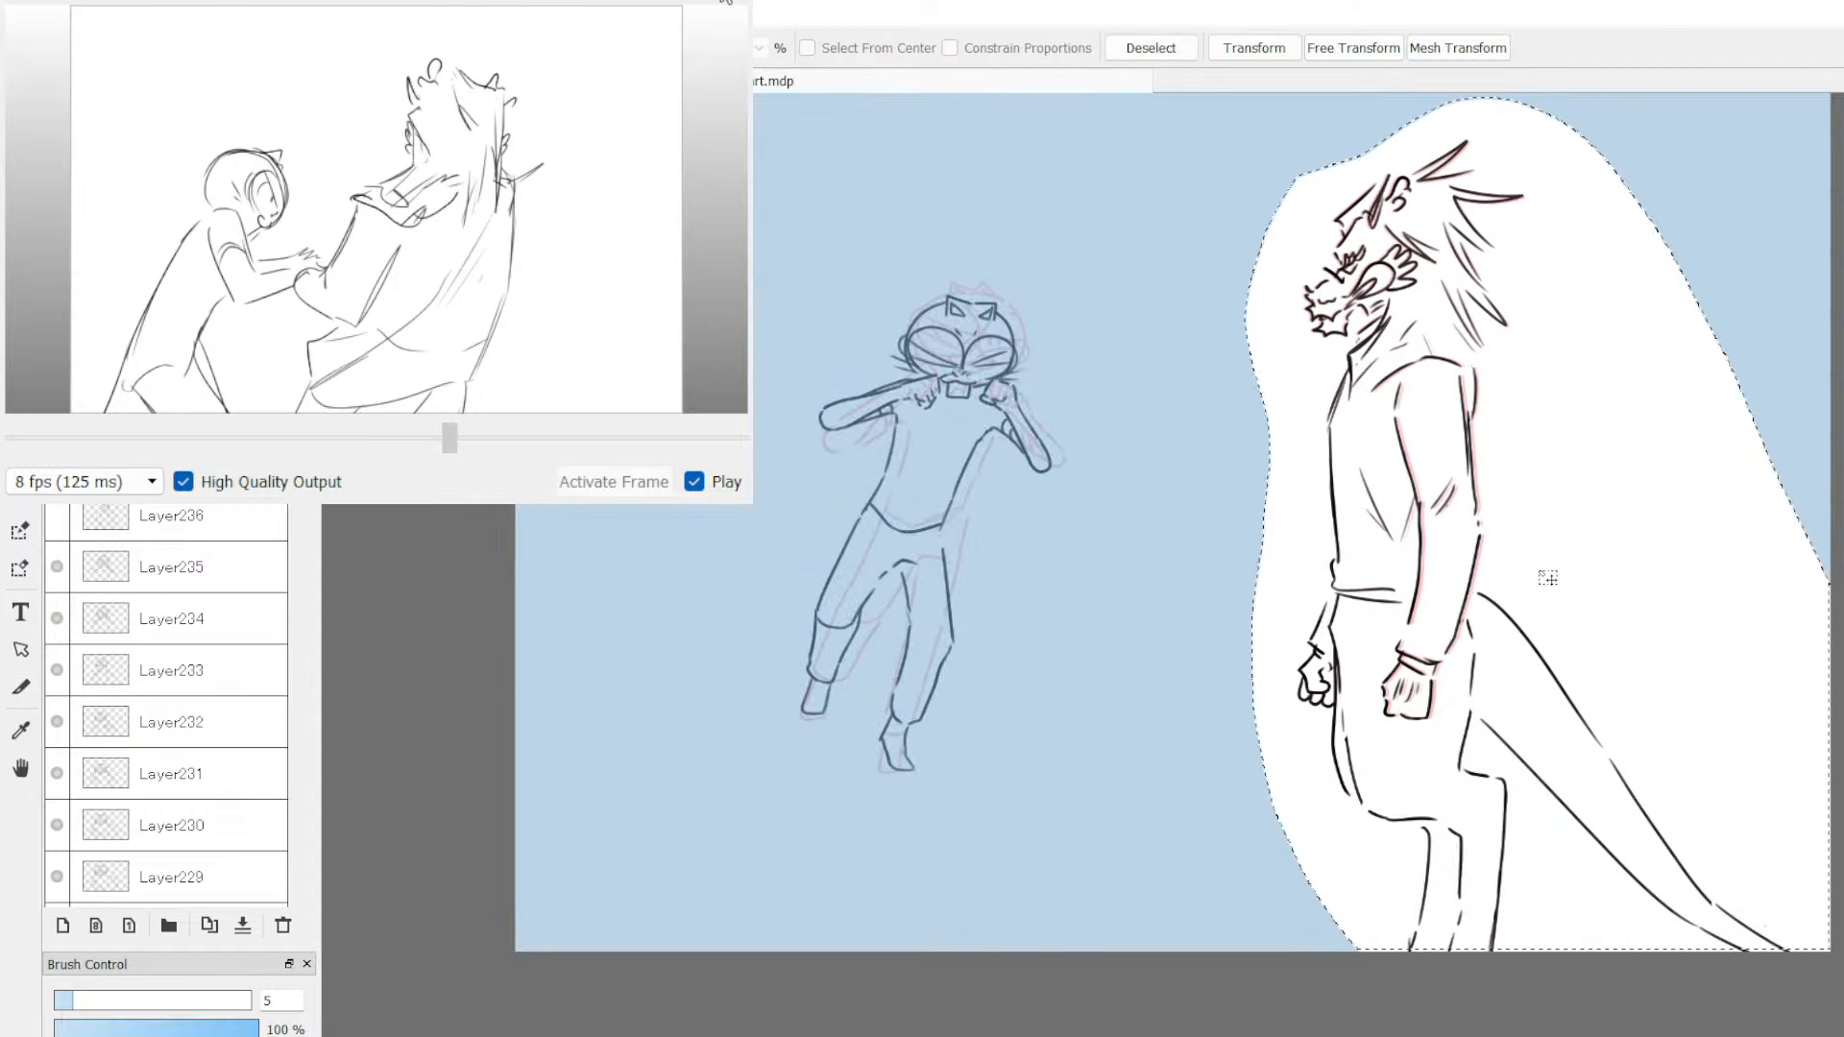
{"action": "key", "text": "Delete"}
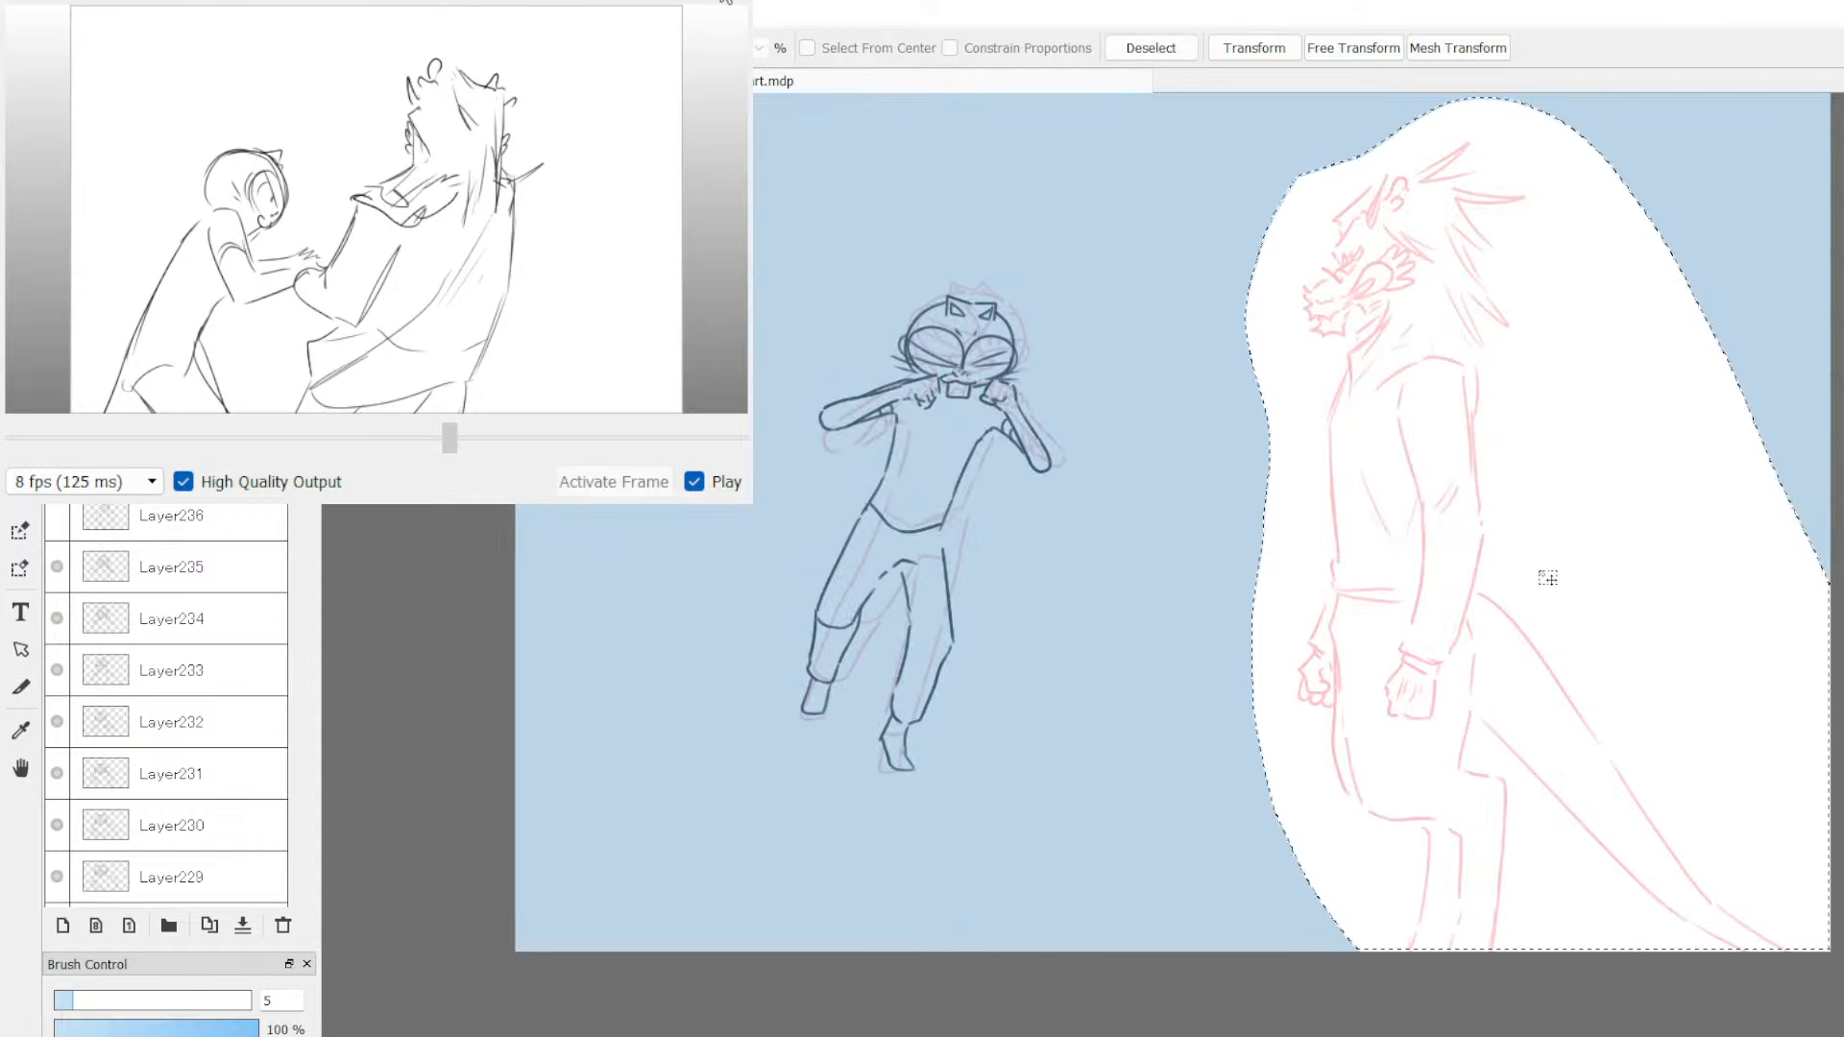
{"action": "key", "text": "ctrl+d"}
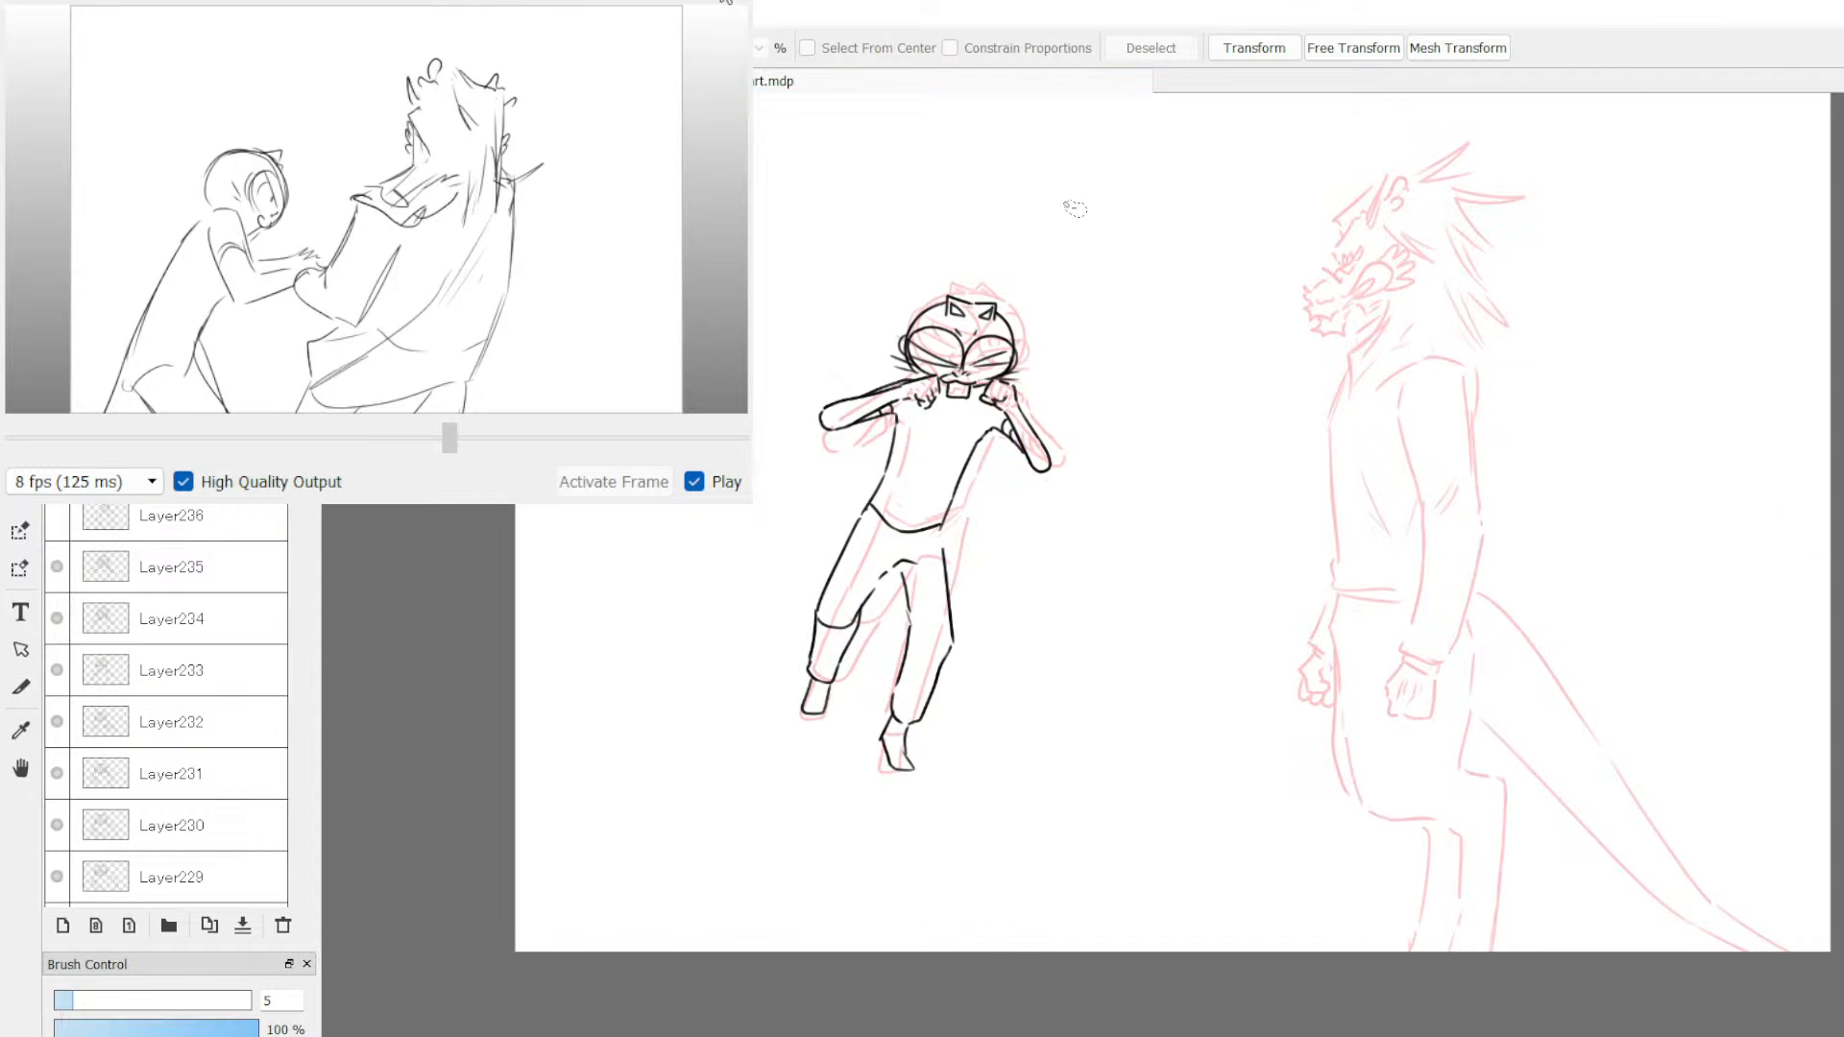
{"action": "key", "text": "ctrl+Up"}
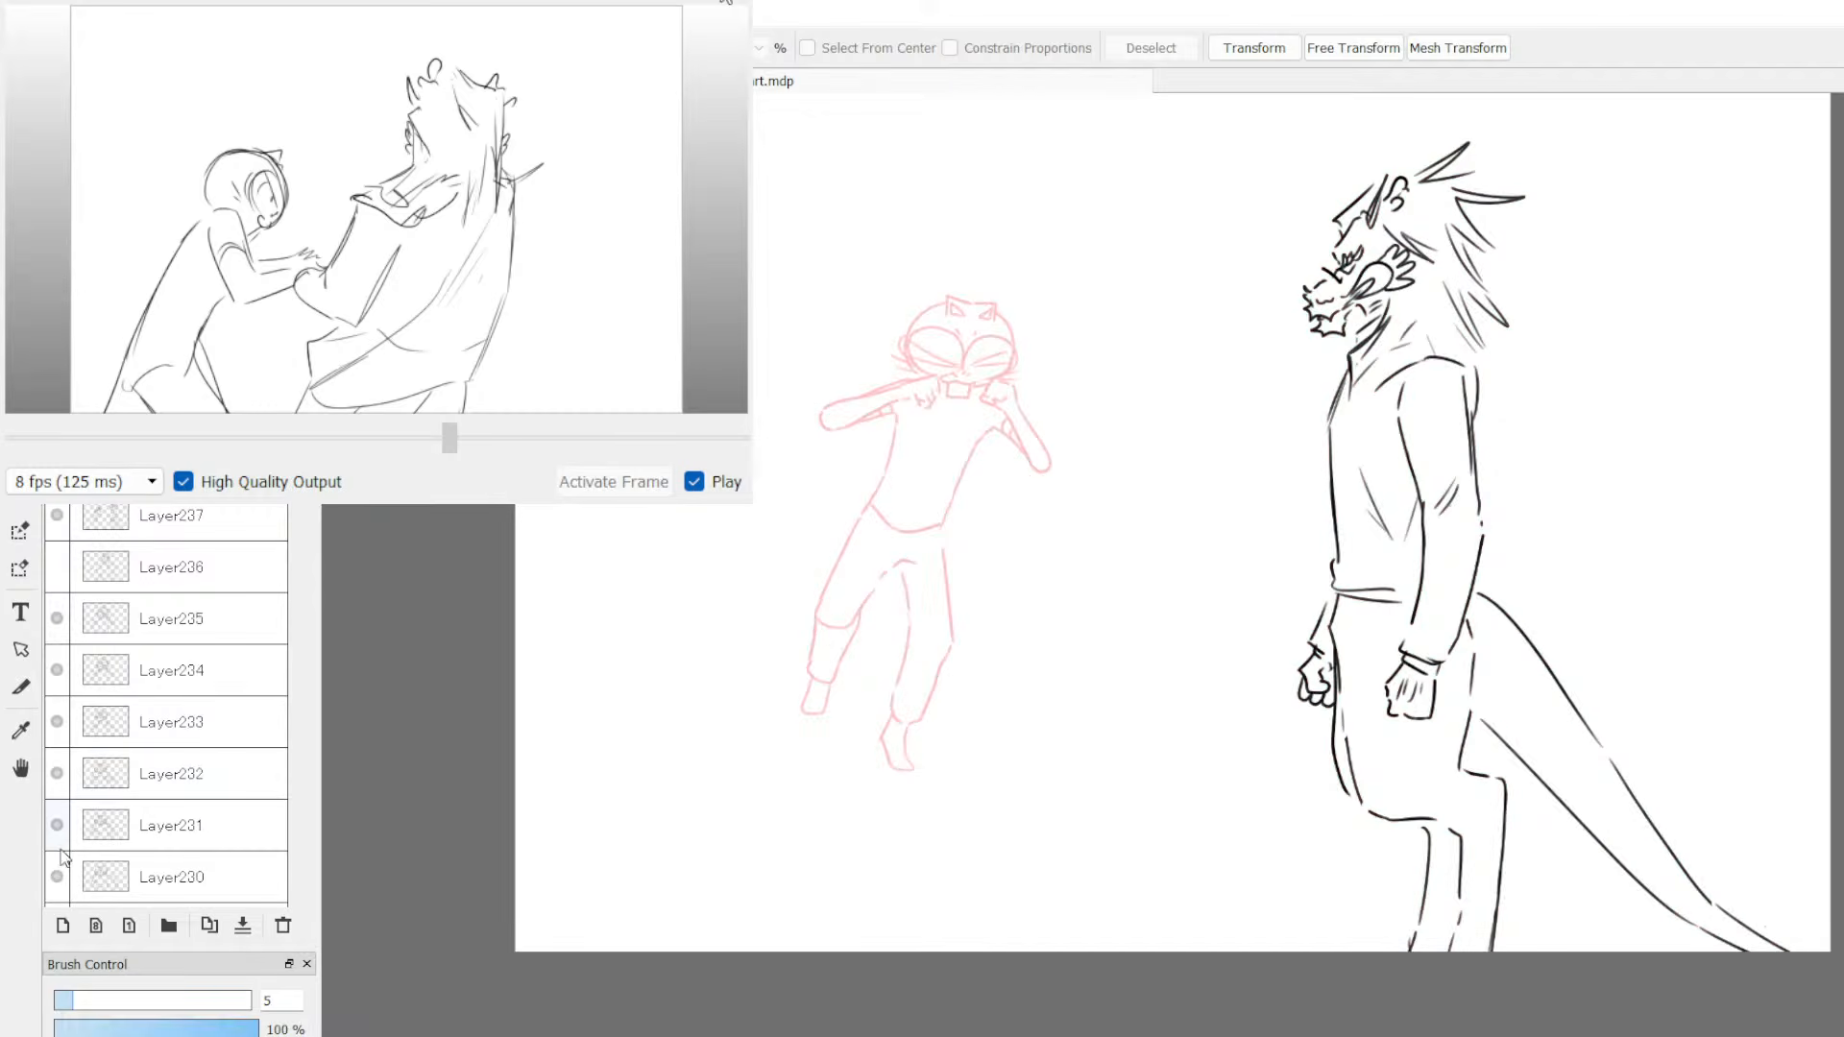
{"action": "key", "text": "ctrl+Down"}
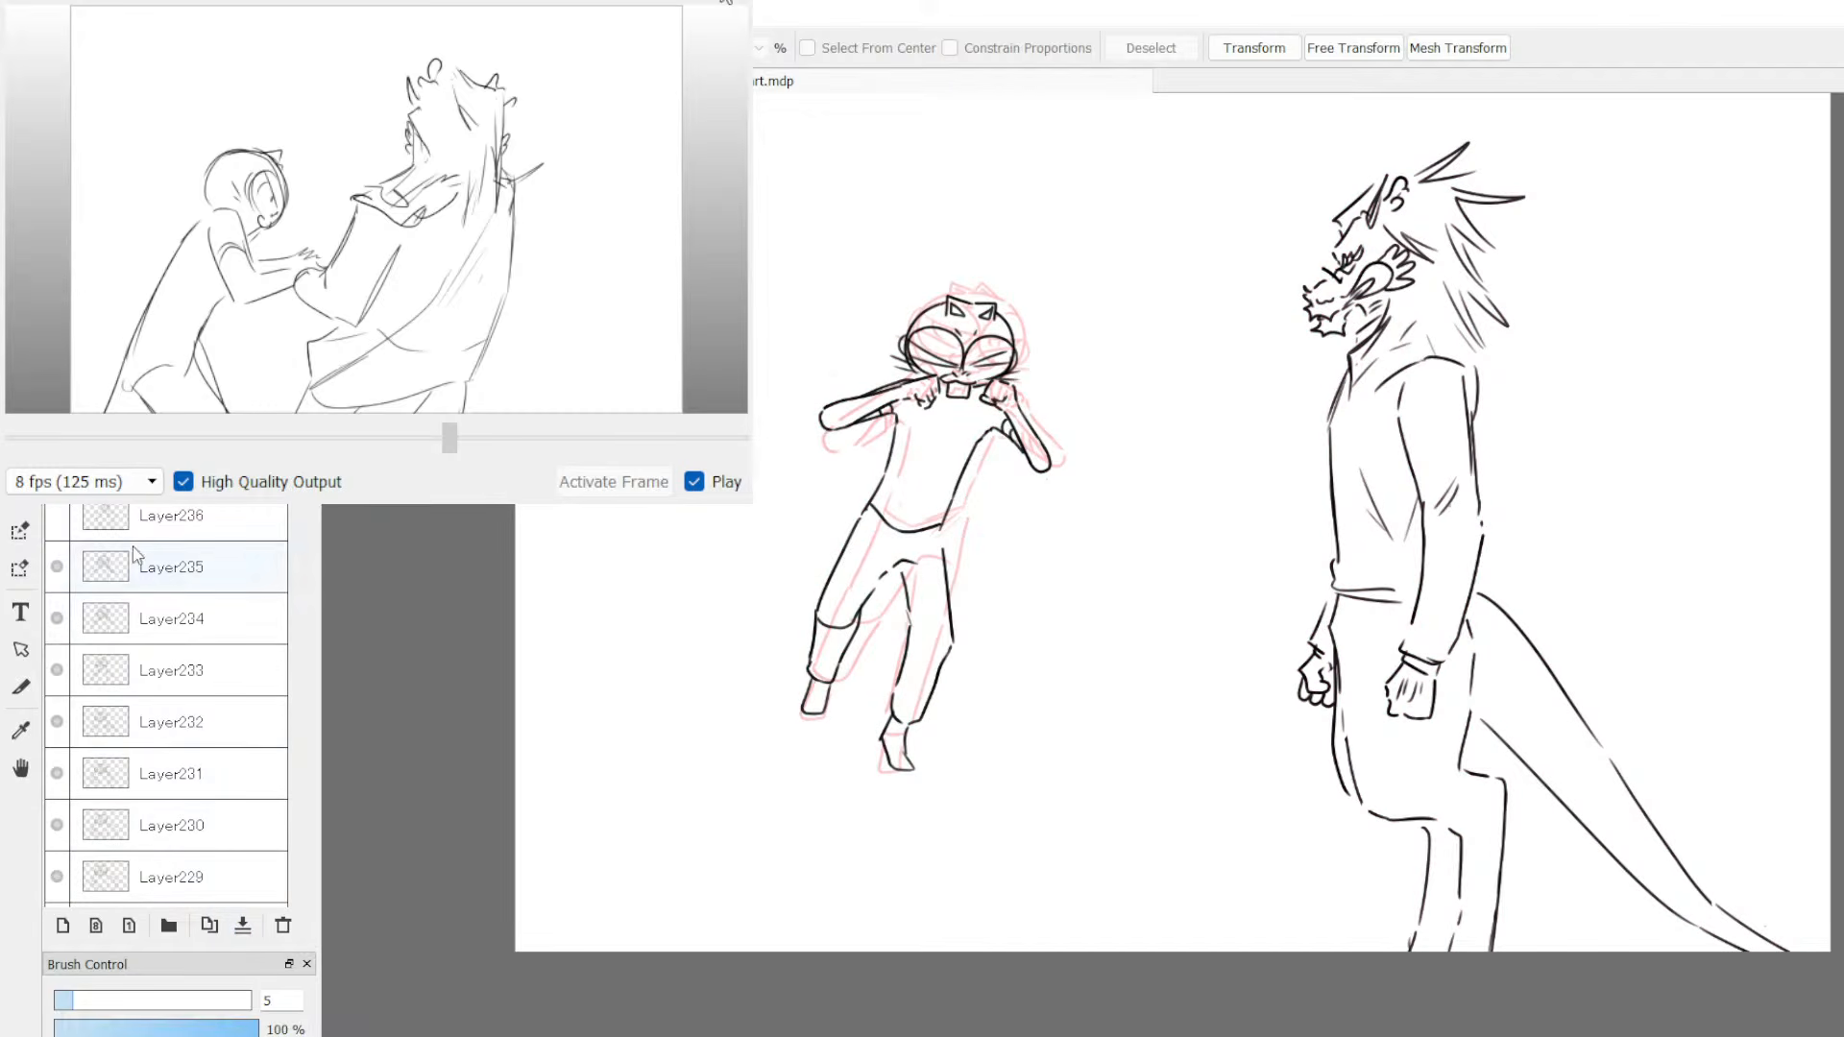
{"action": "key", "text": "ctrl+Up"}
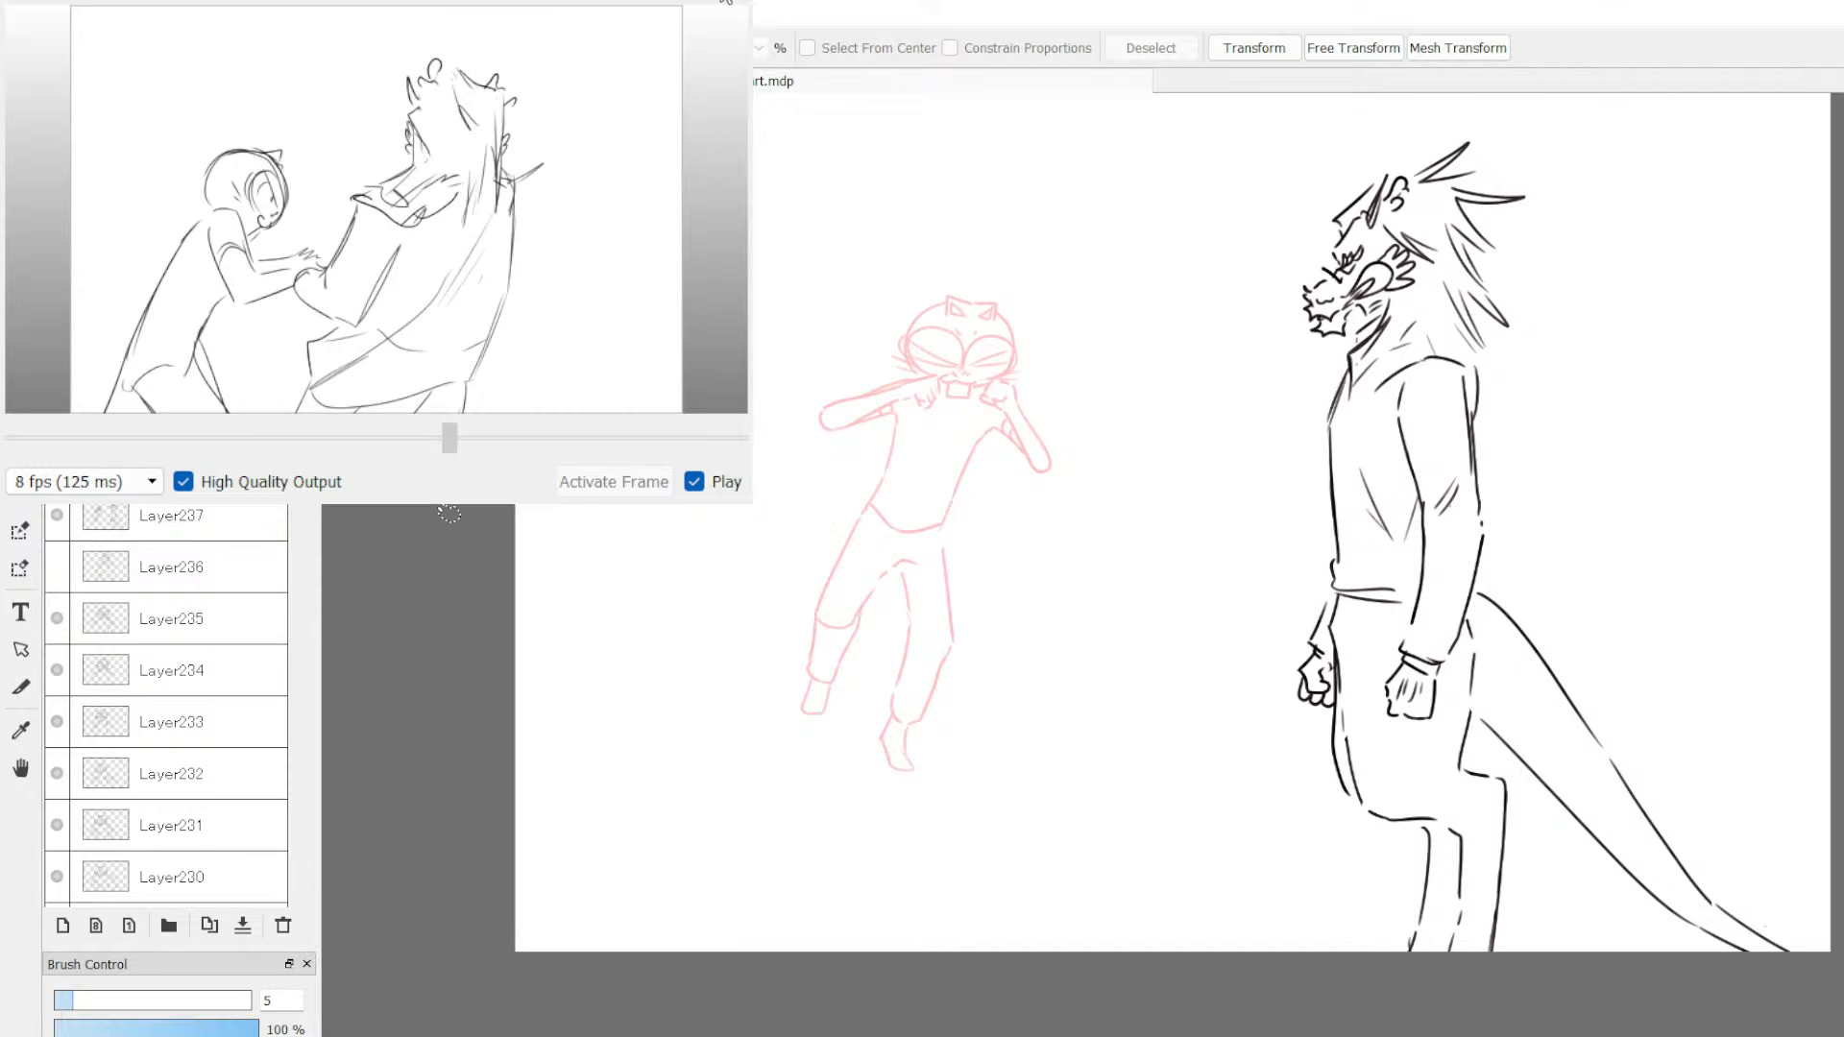
Step: Clear the stray lasso selection around the cat and switch to the Brush tool
{"action": "mouse_move", "coordinate": [864, 403]}
{"action": "left_mouse_down"}
{"action": "mouse_move", "coordinate": [1033, 470]}
{"action": "mouse_move", "coordinate": [1424, 573]}
{"action": "mouse_move", "coordinate": [961, 518]}
{"action": "left_mouse_up"}
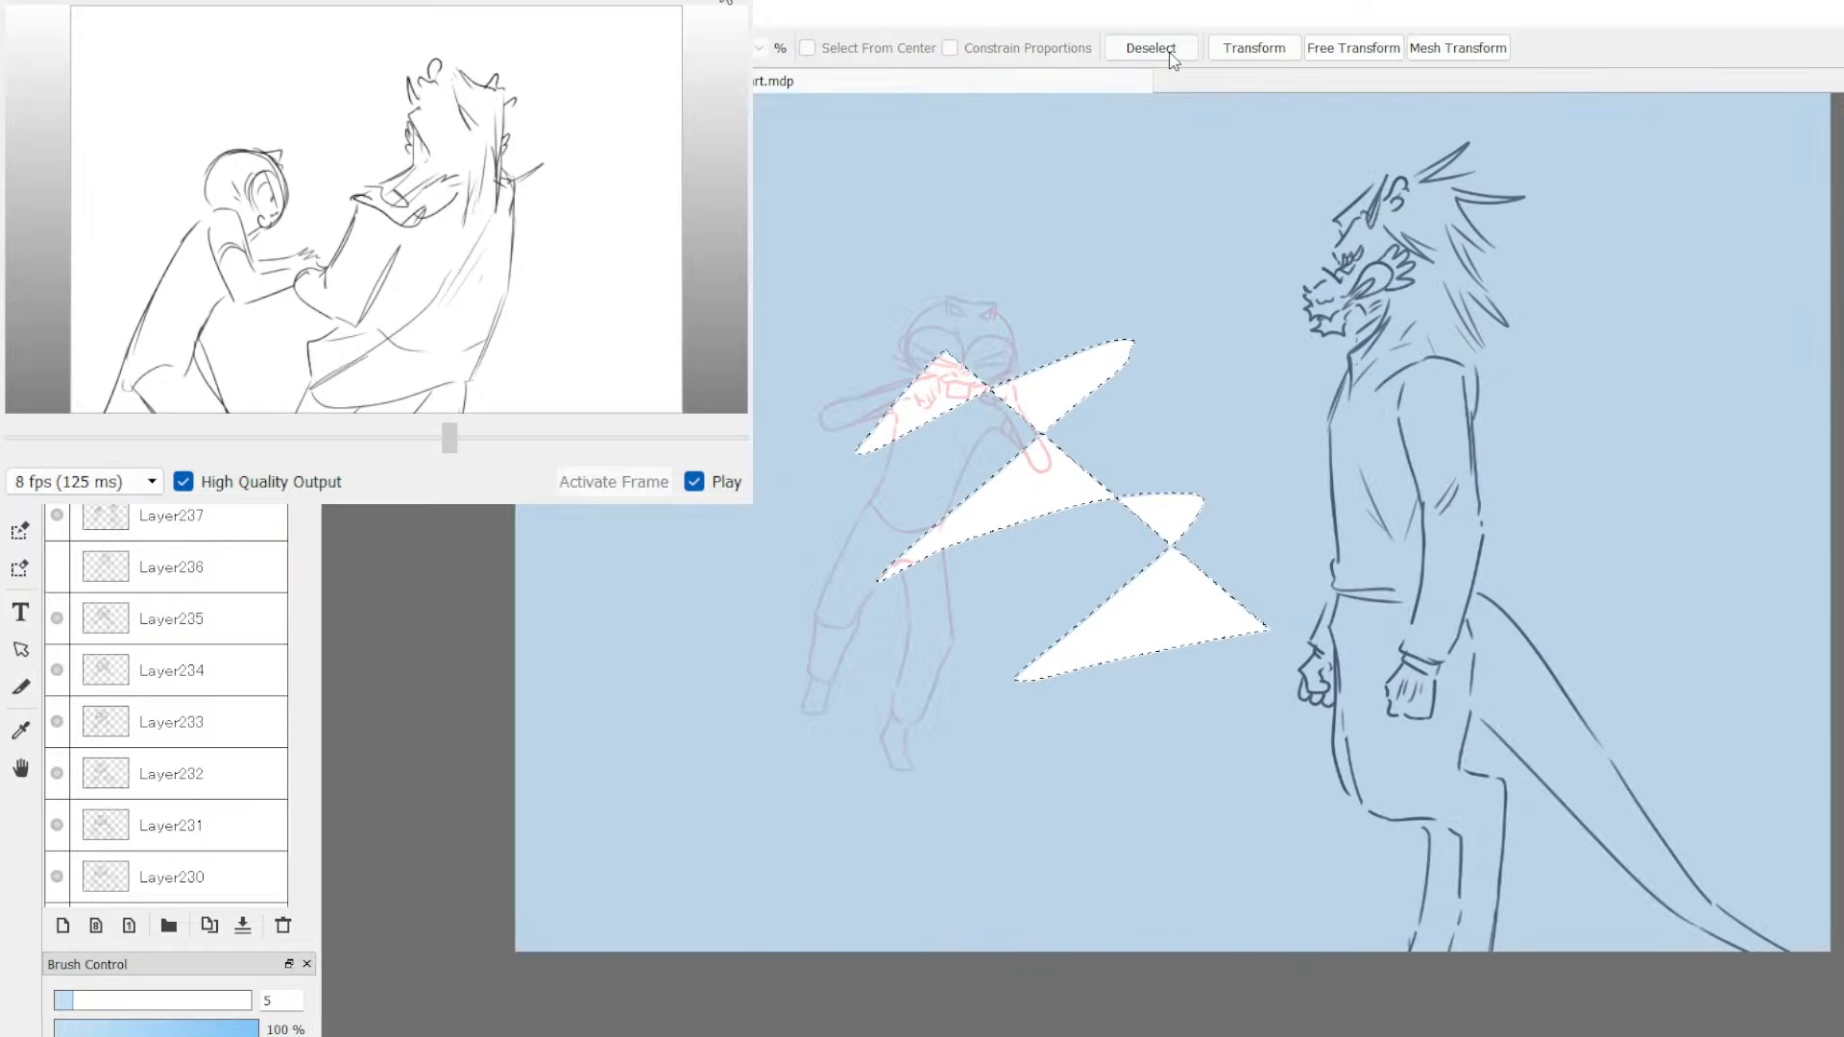
{"action": "left_click", "coordinate": [1151, 48]}
{"action": "key", "text": "b"}
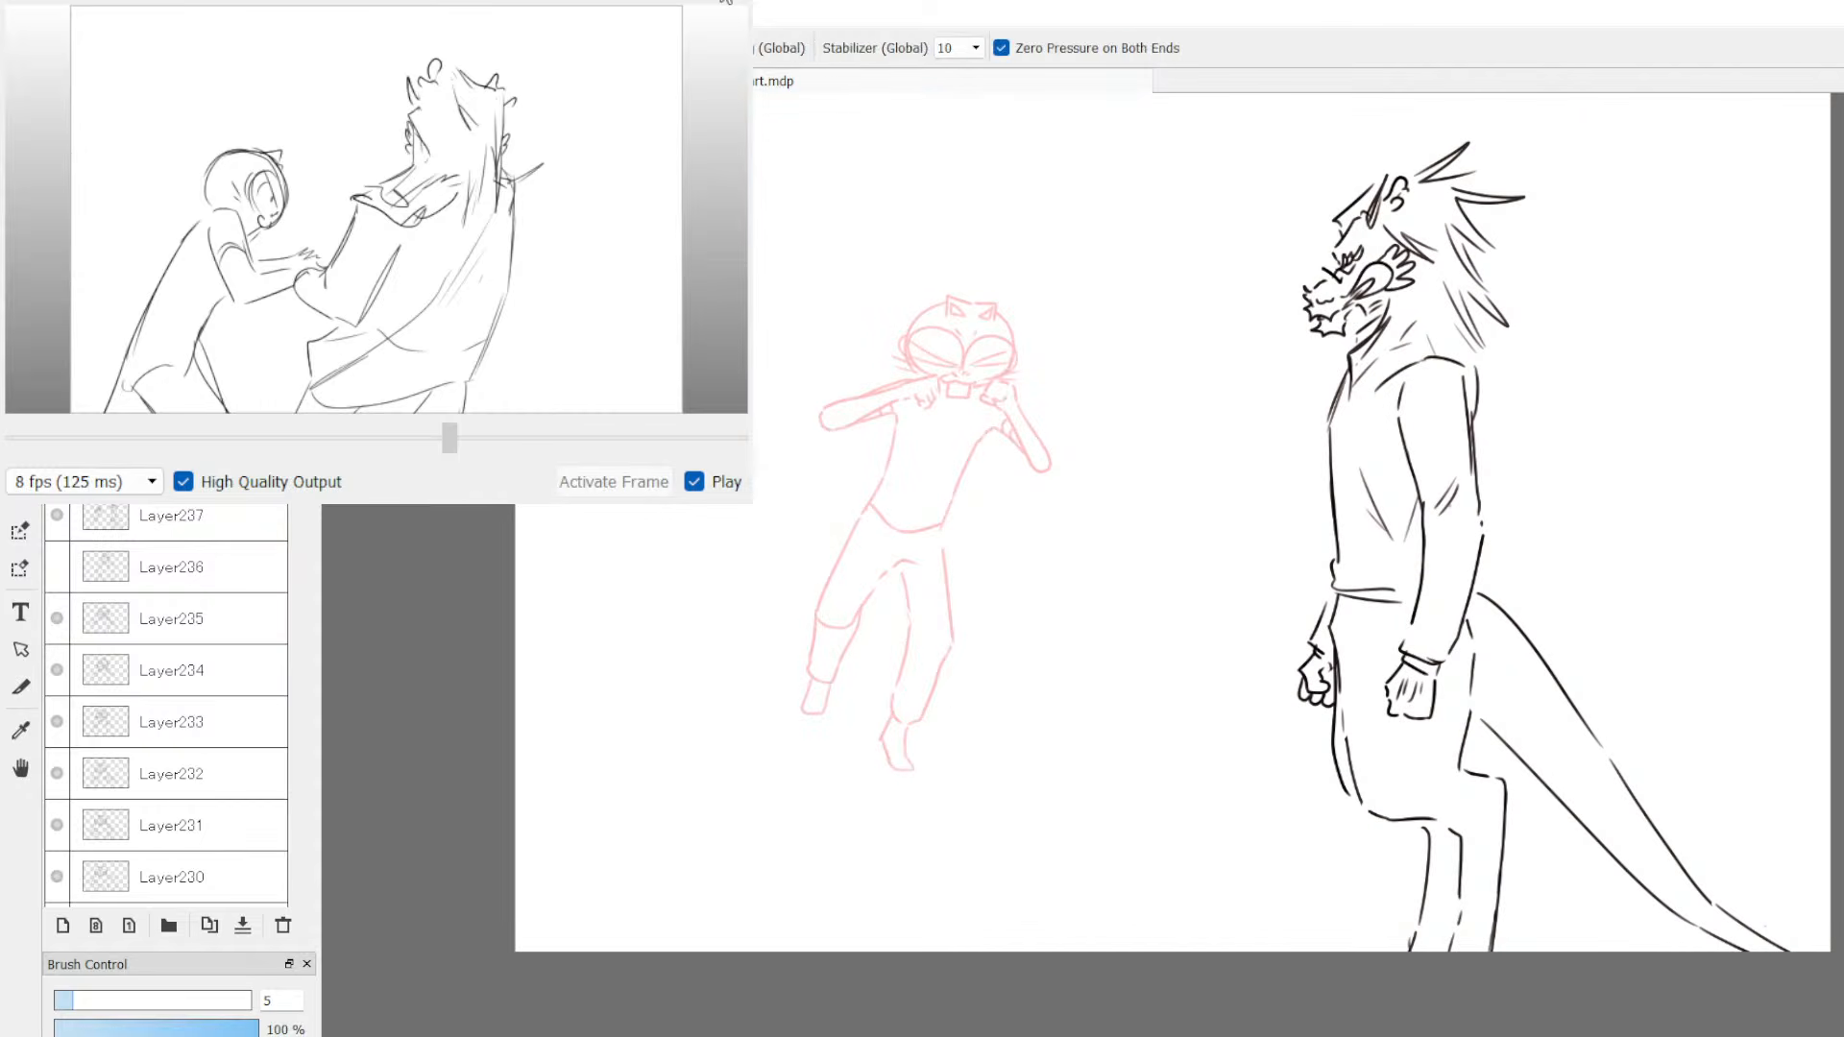
{"action": "mouse_move", "coordinate": [754, 360]}
{"action": "left_mouse_down"}
{"action": "mouse_move", "coordinate": [1149, 770]}
{"action": "mouse_move", "coordinate": [1395, 722]}
{"action": "left_mouse_up"}
{"action": "key", "text": "ctrl+z"}
Step: Ink the left curve of the cat's head in the new frame, slightly inside the onion-skin outline
{"action": "scroll", "coordinate": [951, 515], "scroll_direction": "down", "scroll_amount": 1}
{"action": "scroll", "coordinate": [960, 516], "scroll_direction": "up", "scroll_amount": 2}
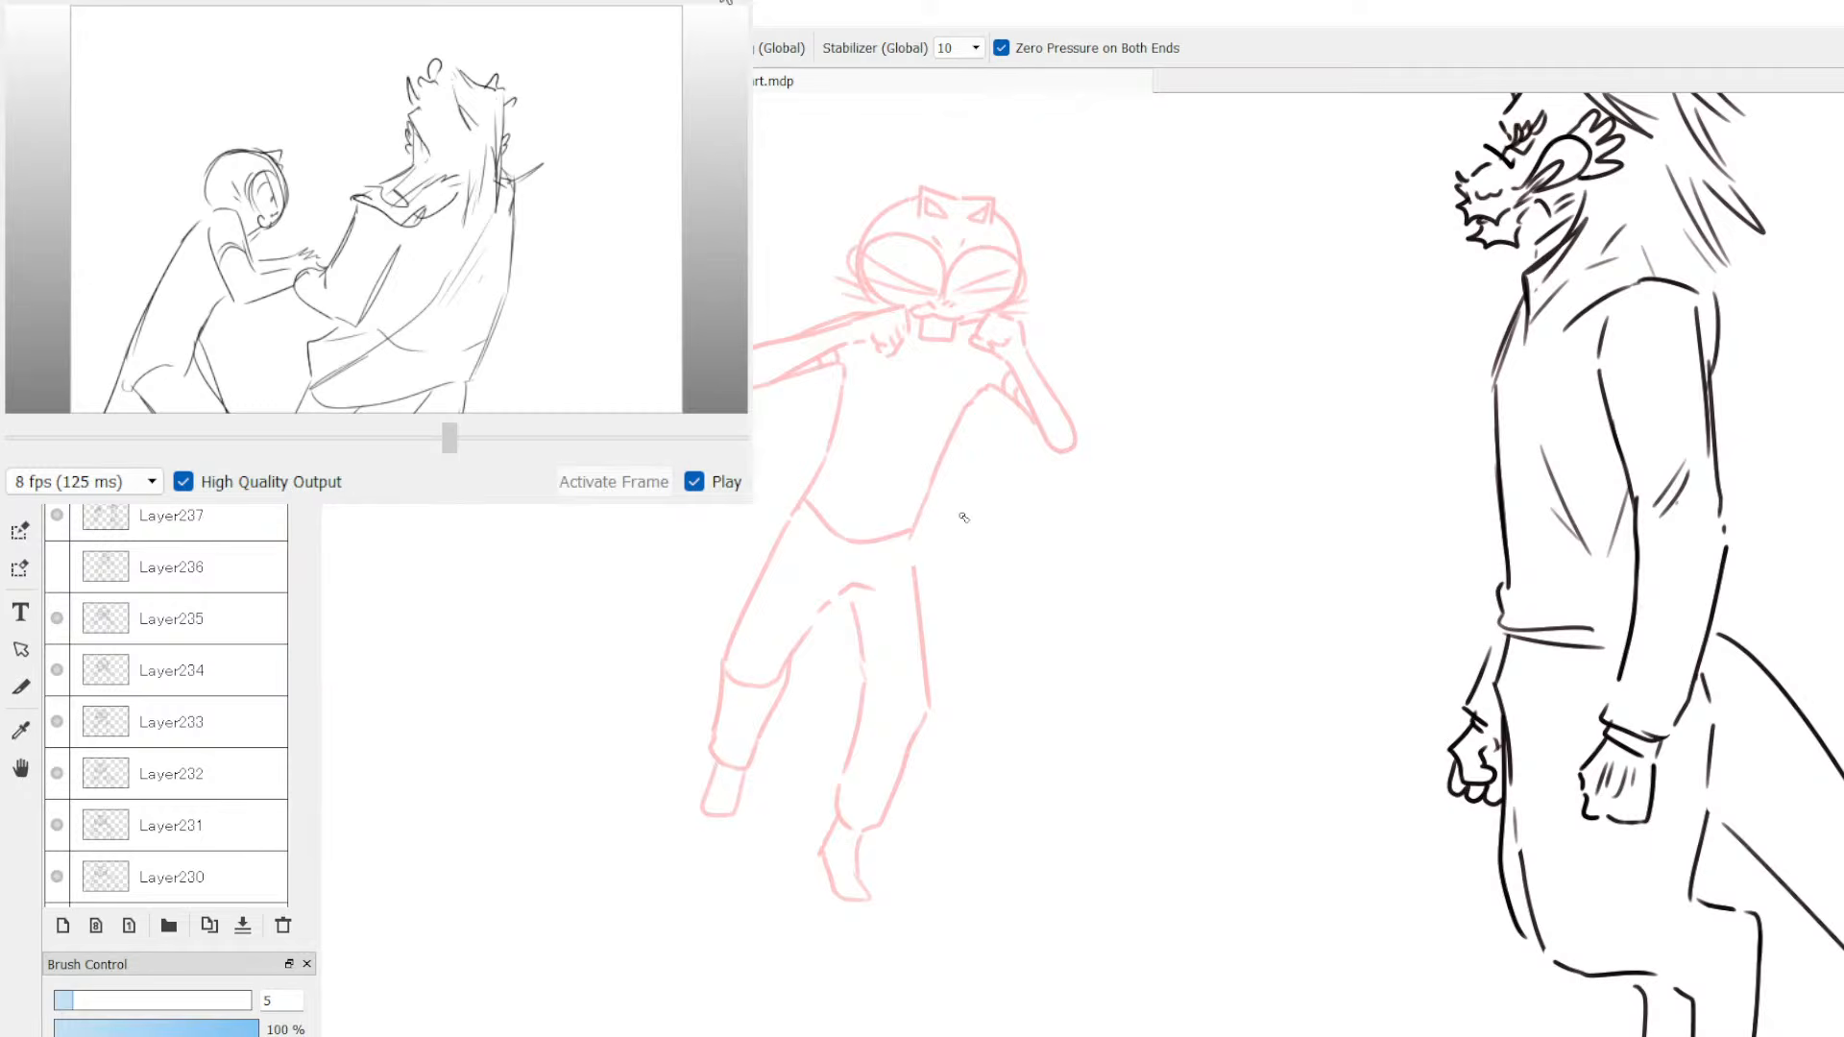
{"action": "scroll", "coordinate": [966, 517], "scroll_direction": "up", "scroll_amount": 2}
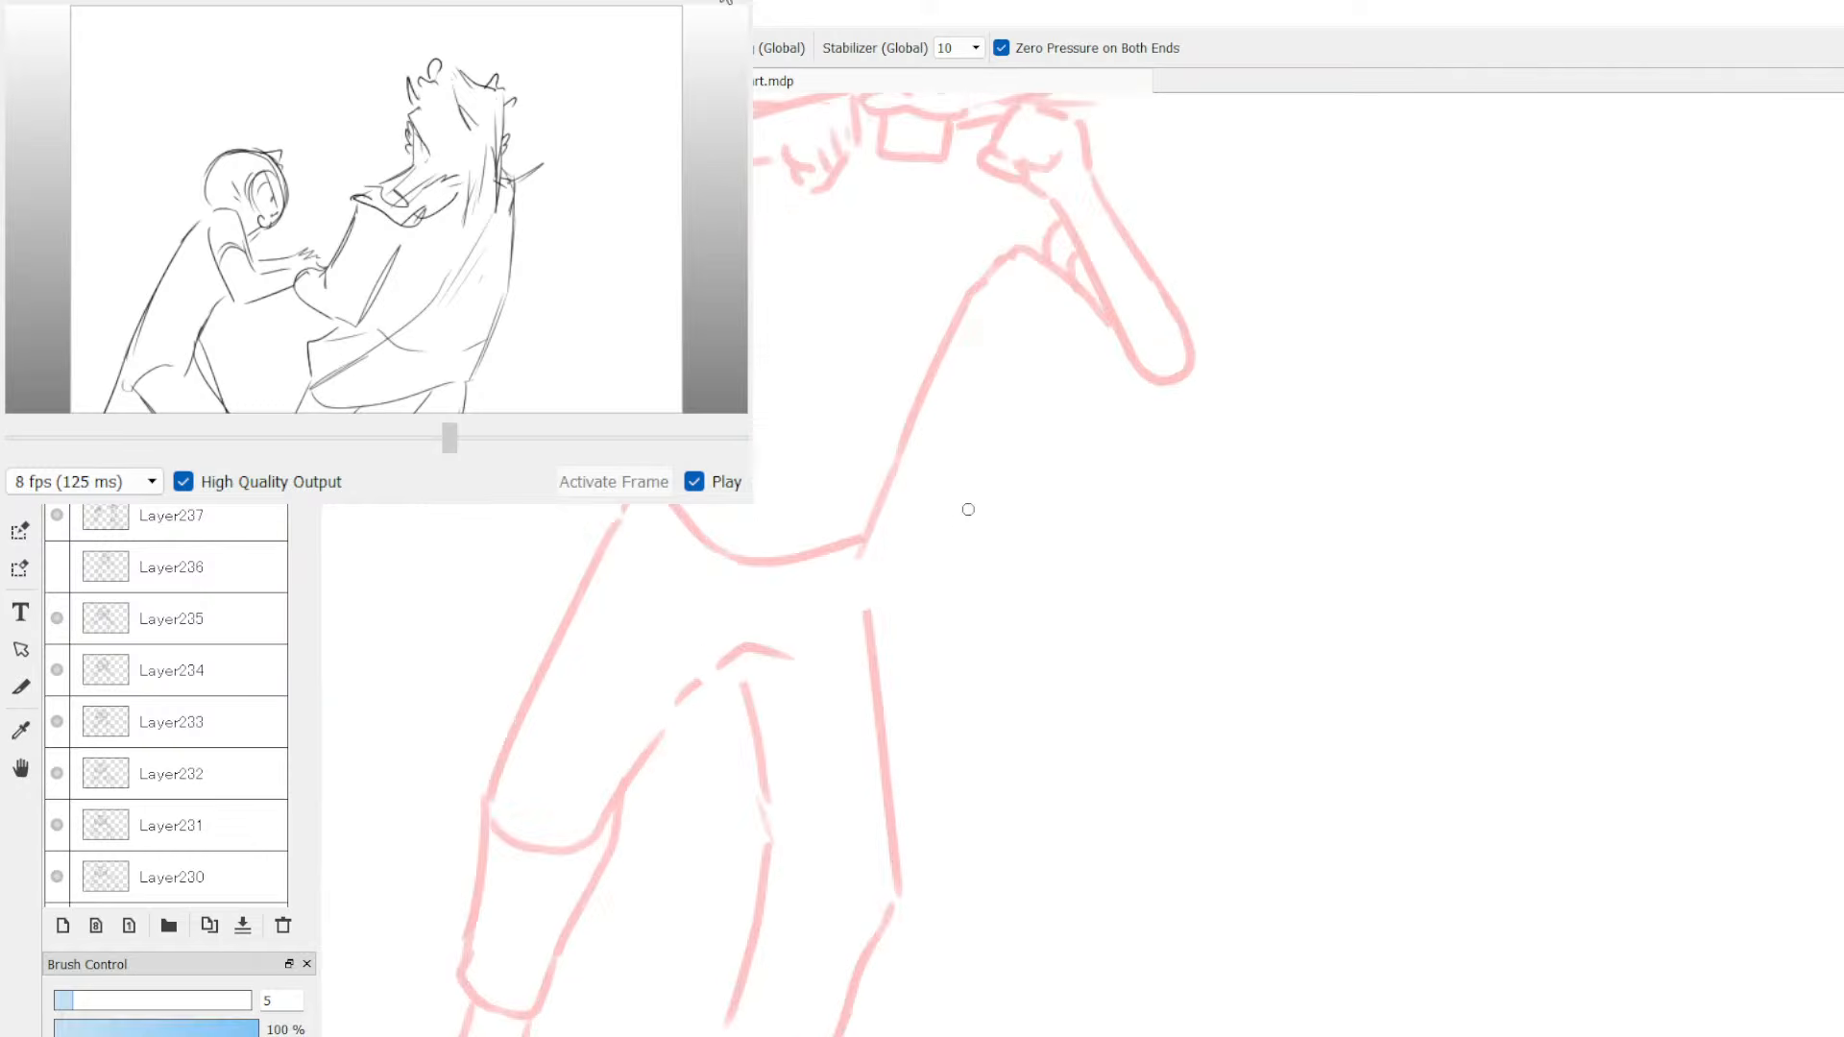
{"action": "scroll", "coordinate": [968, 509], "scroll_direction": "up", "scroll_amount": 4}
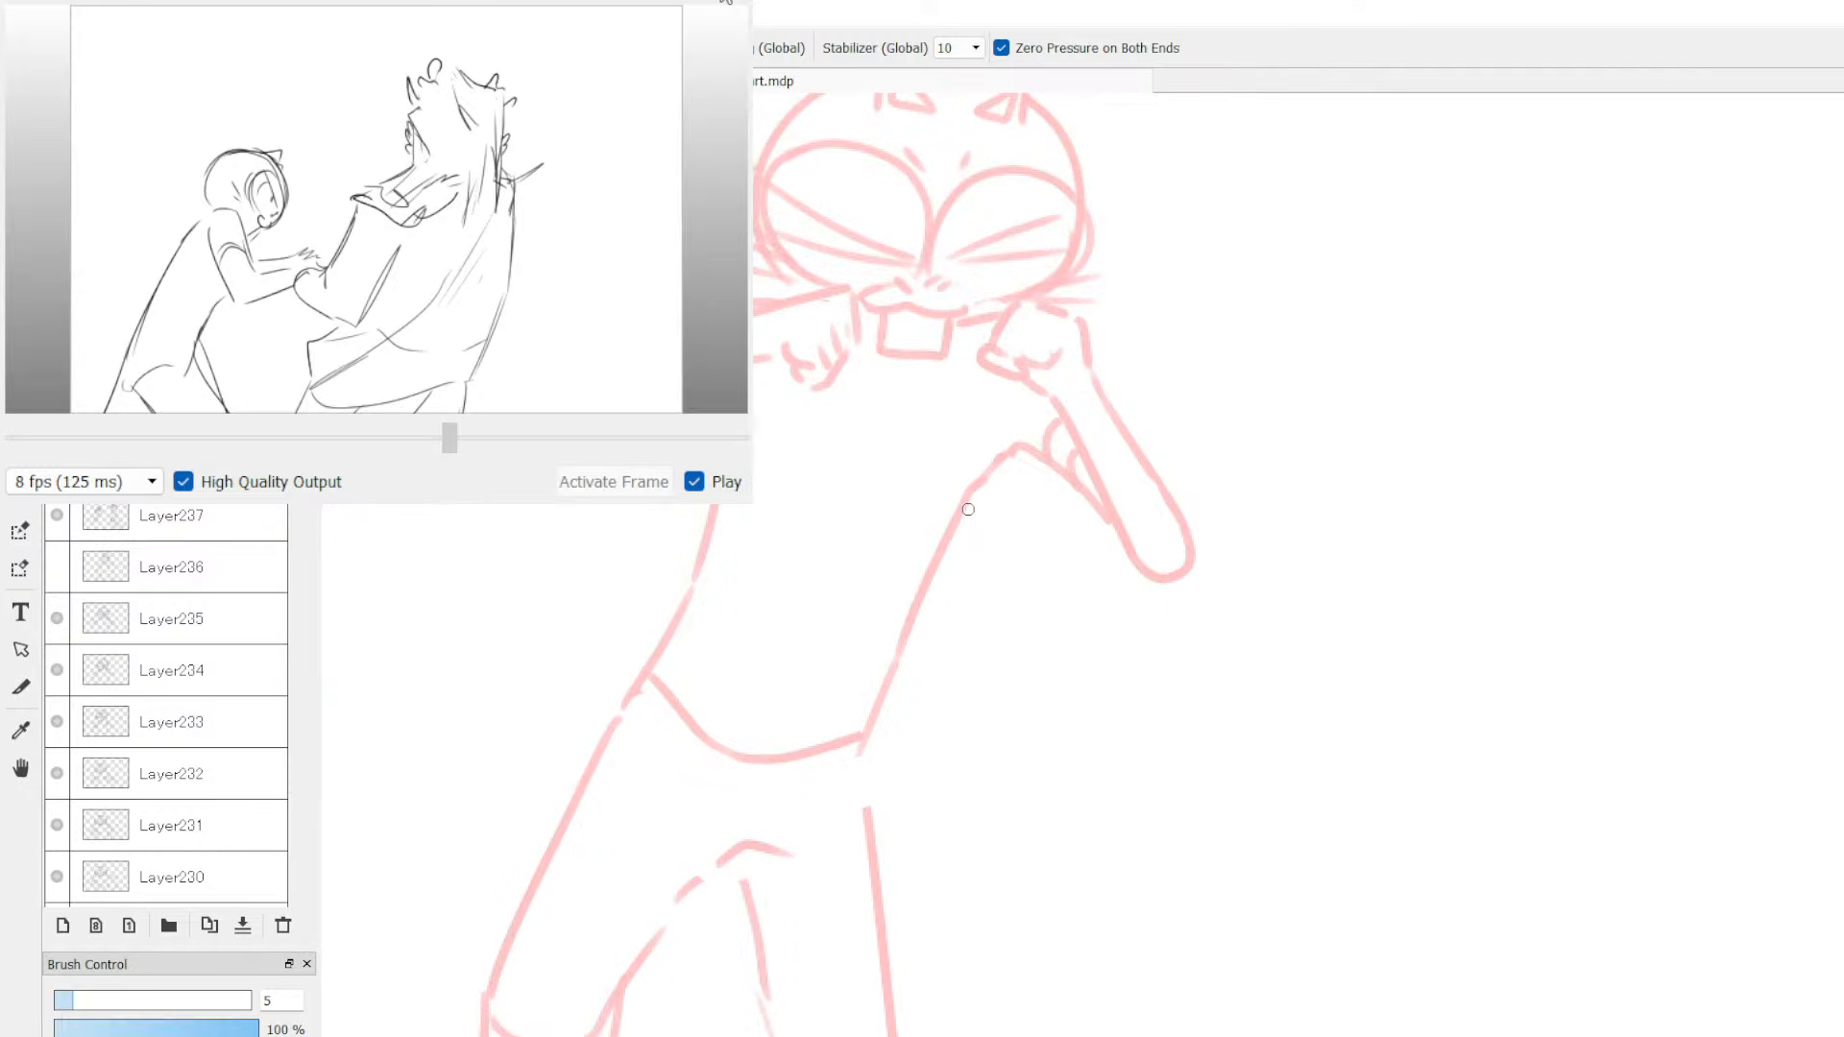
{"action": "mouse_move", "coordinate": [877, 255]}
{"action": "left_mouse_down"}
{"action": "mouse_move", "coordinate": [884, 747]}
{"action": "mouse_move", "coordinate": [1147, 485]}
{"action": "left_mouse_up"}
{"action": "key", "text": "ctrl+z"}
{"action": "scroll", "coordinate": [876, 317], "scroll_direction": "up", "scroll_amount": 3}
{"action": "left_click_drag", "start_coordinate": [872, 256], "coordinate": [845, 514]}
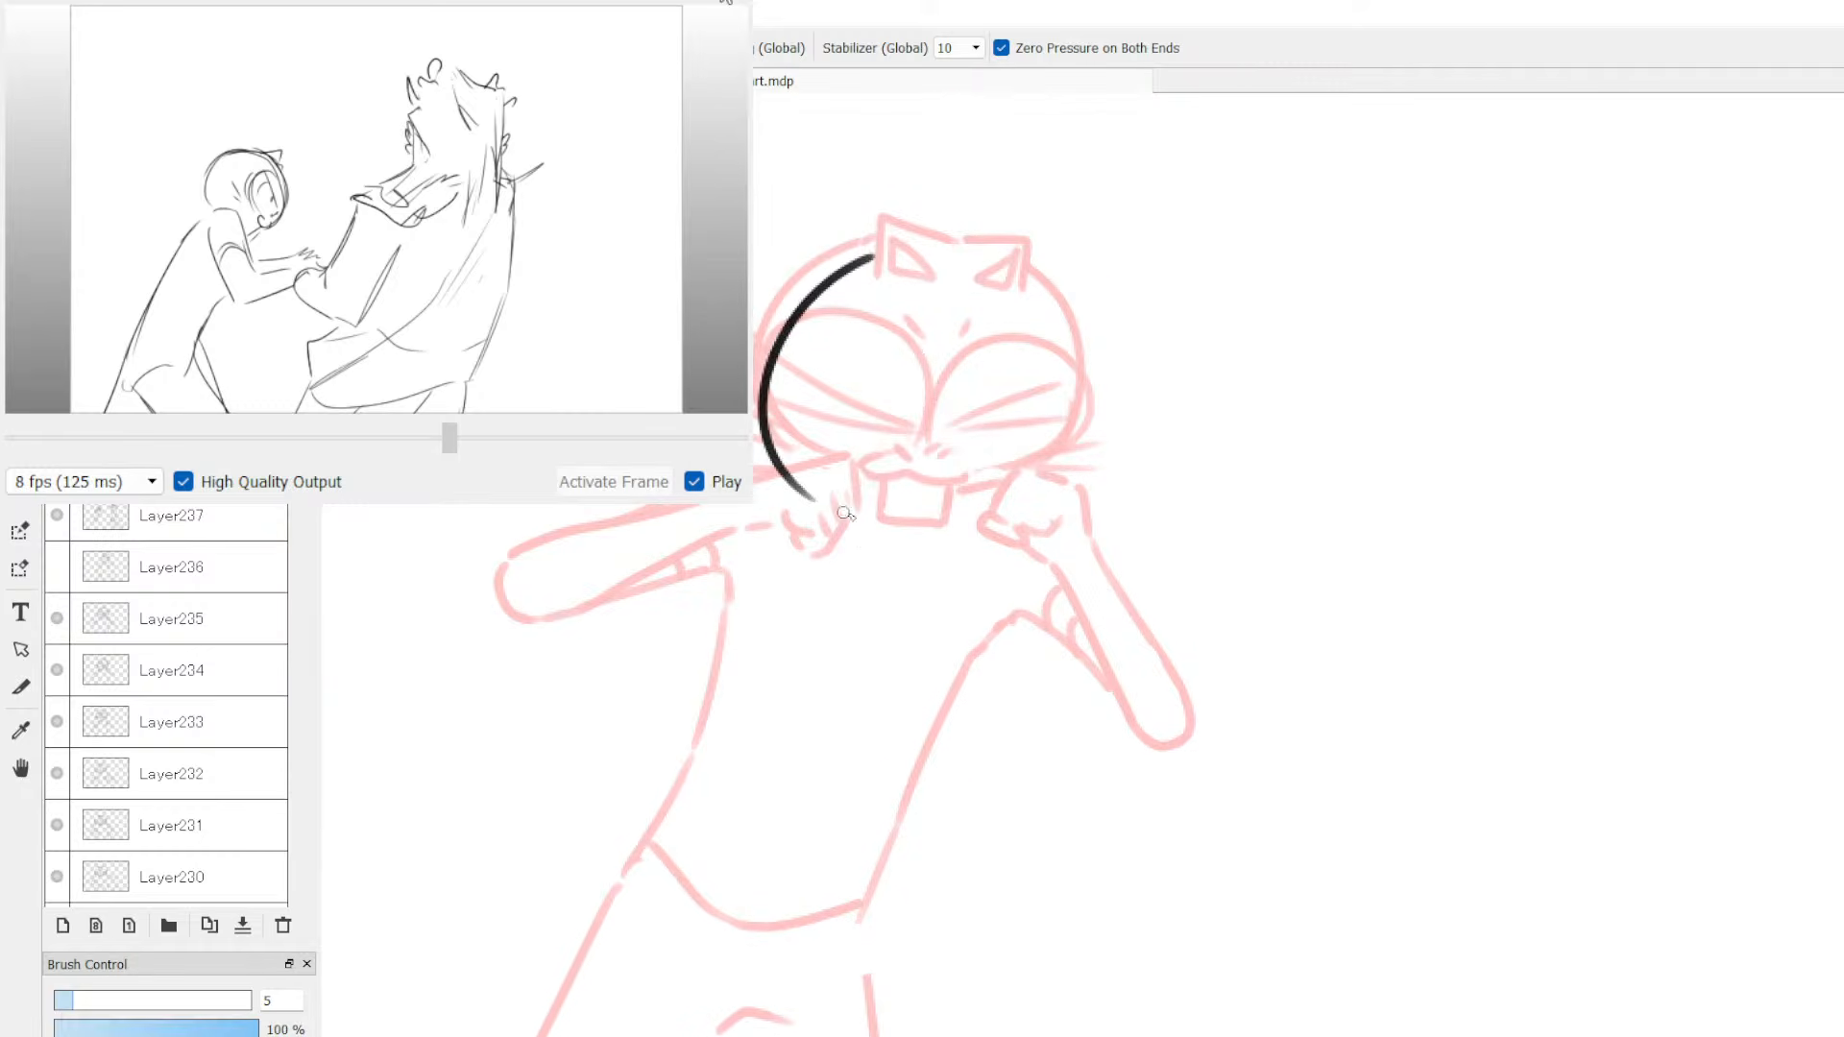
Step: Ink the cat's left-hand arm stretched horizontally under its face, ending in a fist below the mouth
{"action": "left_click_drag", "start_coordinate": [584, 506], "coordinate": [892, 496]}
{"action": "mouse_move", "coordinate": [567, 507]}
{"action": "left_mouse_down"}
{"action": "mouse_move", "coordinate": [571, 584]}
{"action": "mouse_move", "coordinate": [932, 543]}
{"action": "left_mouse_up"}
{"action": "mouse_move", "coordinate": [843, 556]}
{"action": "left_mouse_down"}
{"action": "mouse_move", "coordinate": [855, 583]}
{"action": "mouse_move", "coordinate": [934, 567]}
{"action": "mouse_move", "coordinate": [928, 534]}
{"action": "left_mouse_up"}
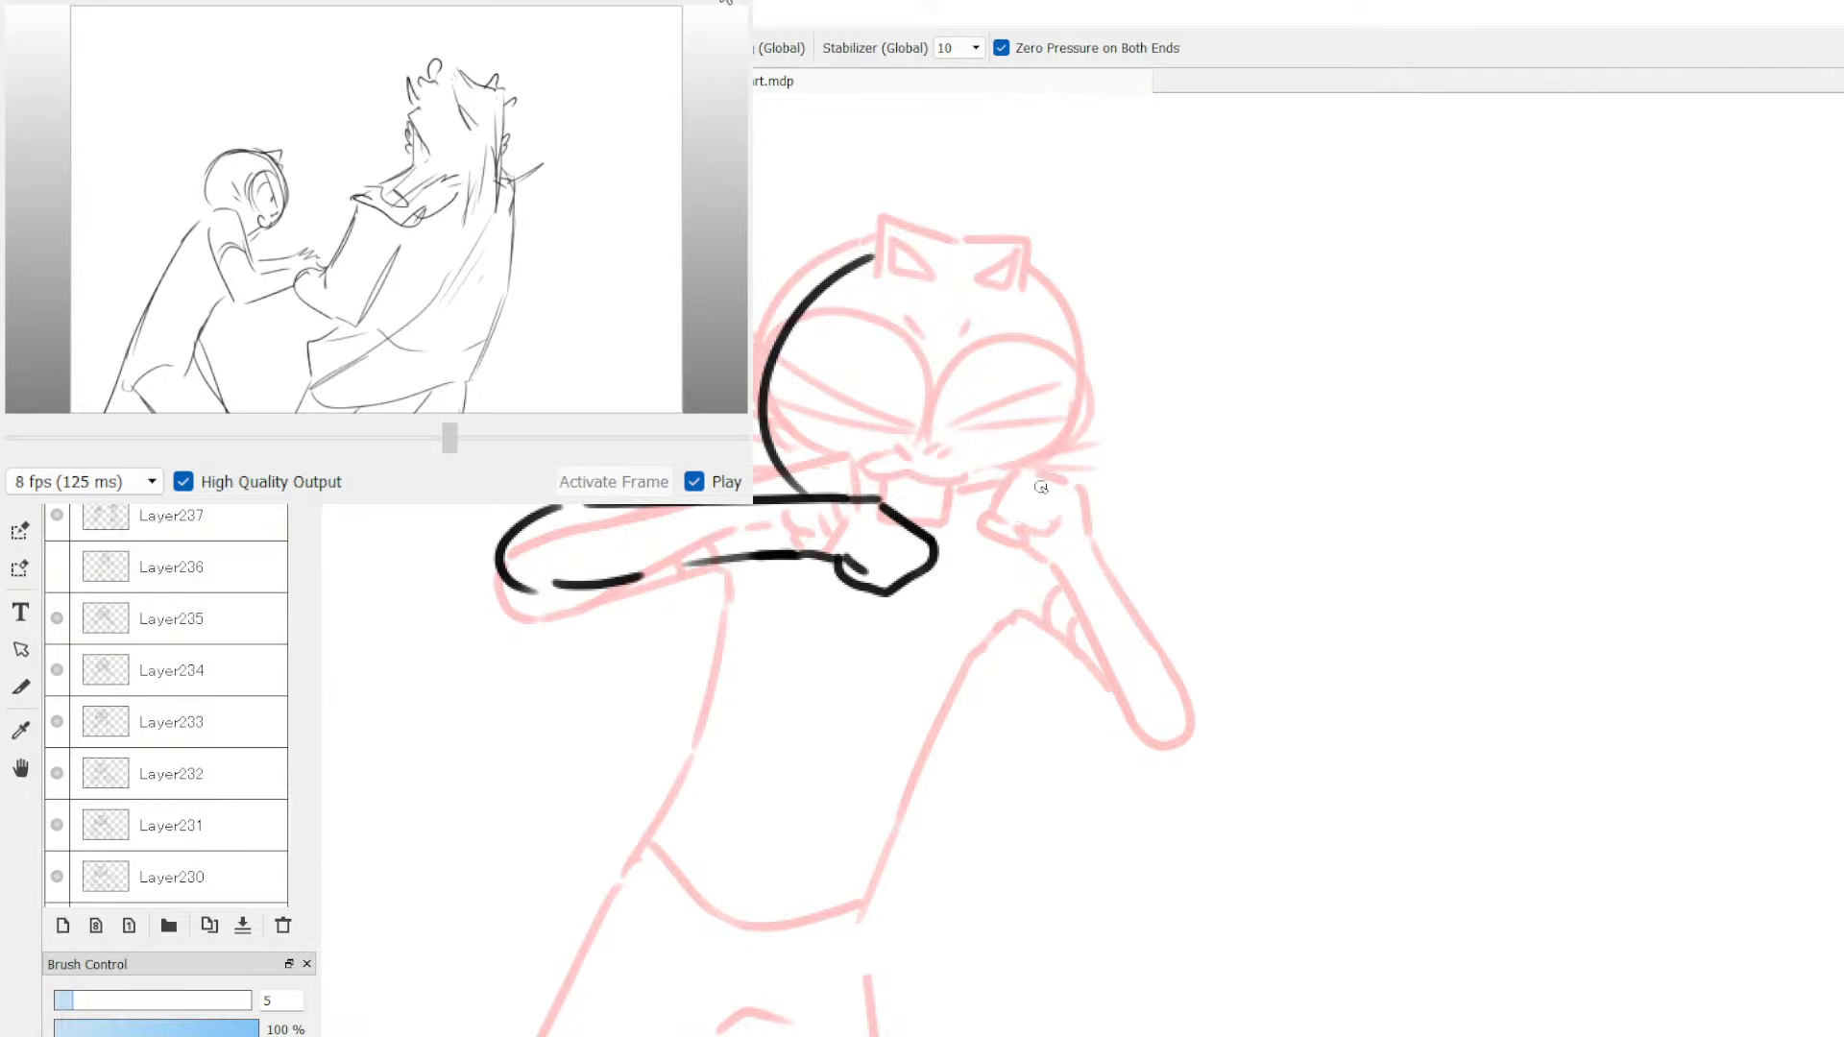
Step: Ink the top of the cat's other fist beside its mouth and undo the trial forearm lines
{"action": "mouse_move", "coordinate": [1006, 489]}
{"action": "left_mouse_down"}
{"action": "mouse_move", "coordinate": [1065, 486]}
{"action": "mouse_move", "coordinate": [1001, 524]}
{"action": "mouse_move", "coordinate": [1009, 549]}
{"action": "left_mouse_up"}
{"action": "mouse_move", "coordinate": [1074, 493]}
{"action": "left_mouse_down"}
{"action": "mouse_move", "coordinate": [1027, 618]}
{"action": "mouse_move", "coordinate": [1052, 774]}
{"action": "mouse_move", "coordinate": [1114, 794]}
{"action": "mouse_move", "coordinate": [1078, 538]}
{"action": "left_mouse_up"}
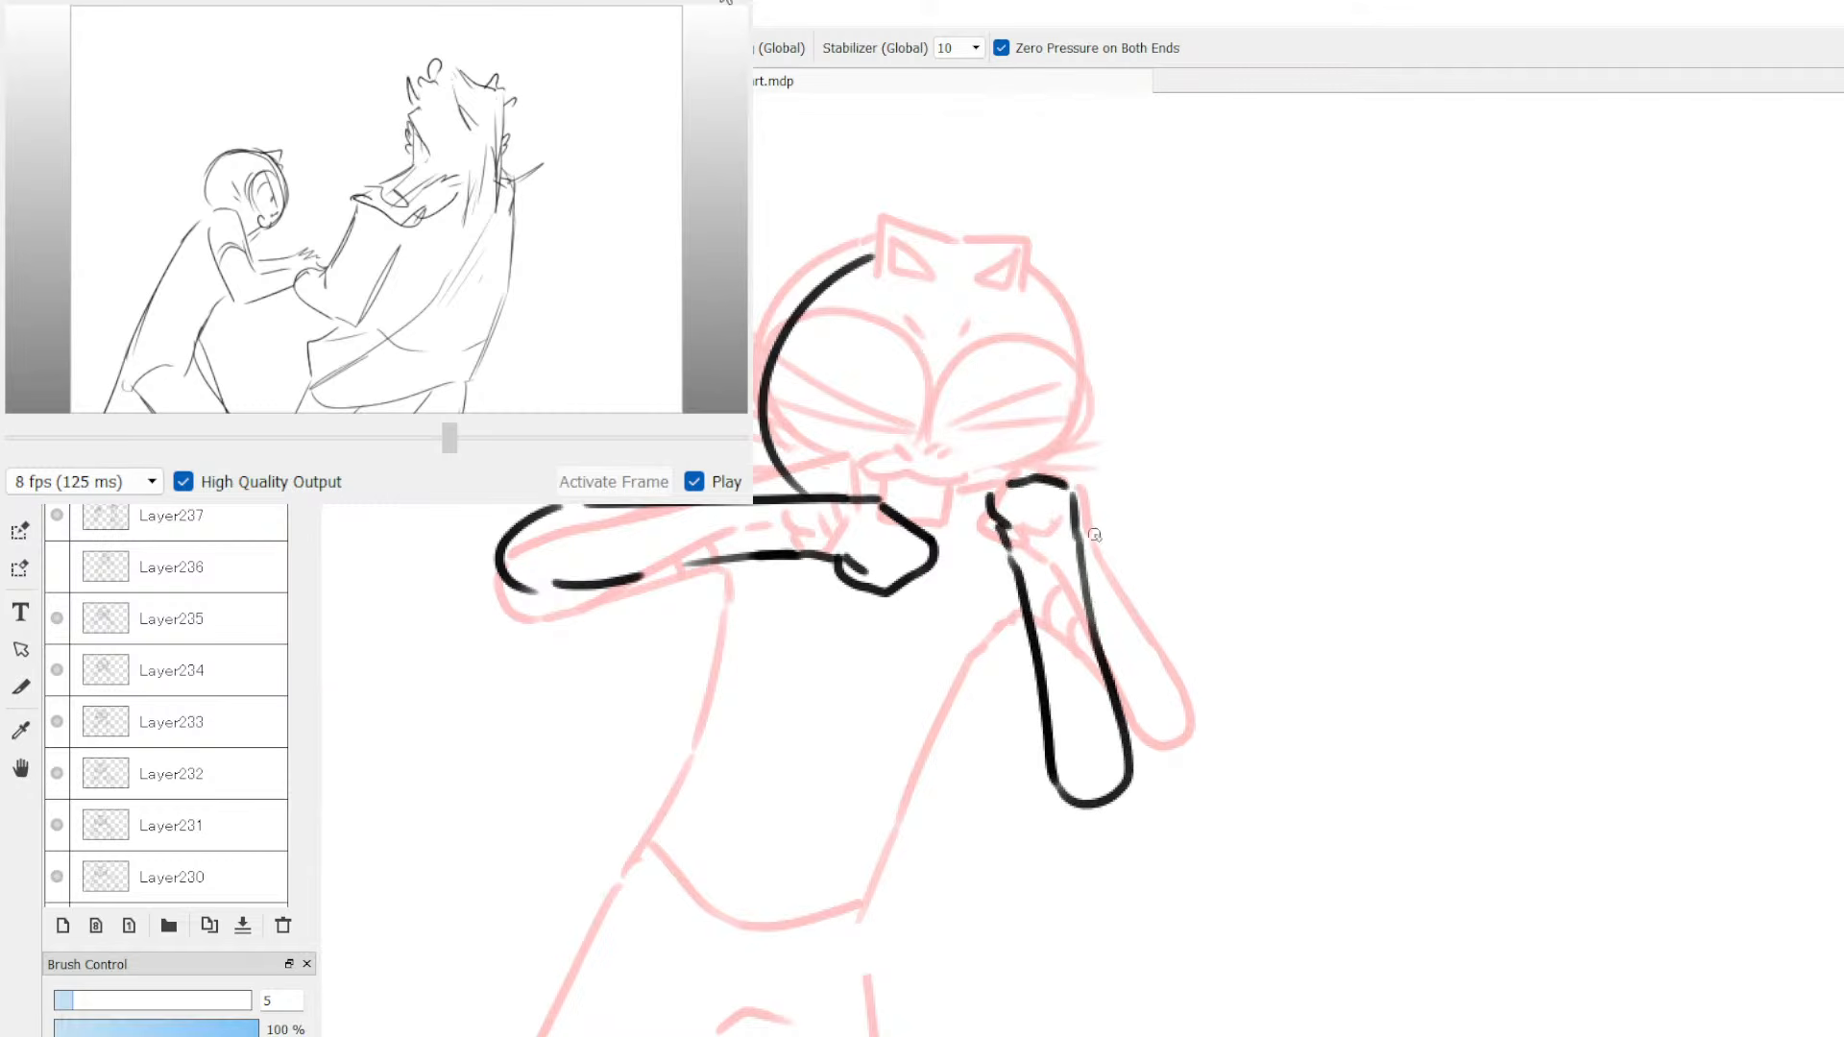
{"action": "key", "text": "ctrl+z"}
{"action": "key", "text": "ctrl+z"}
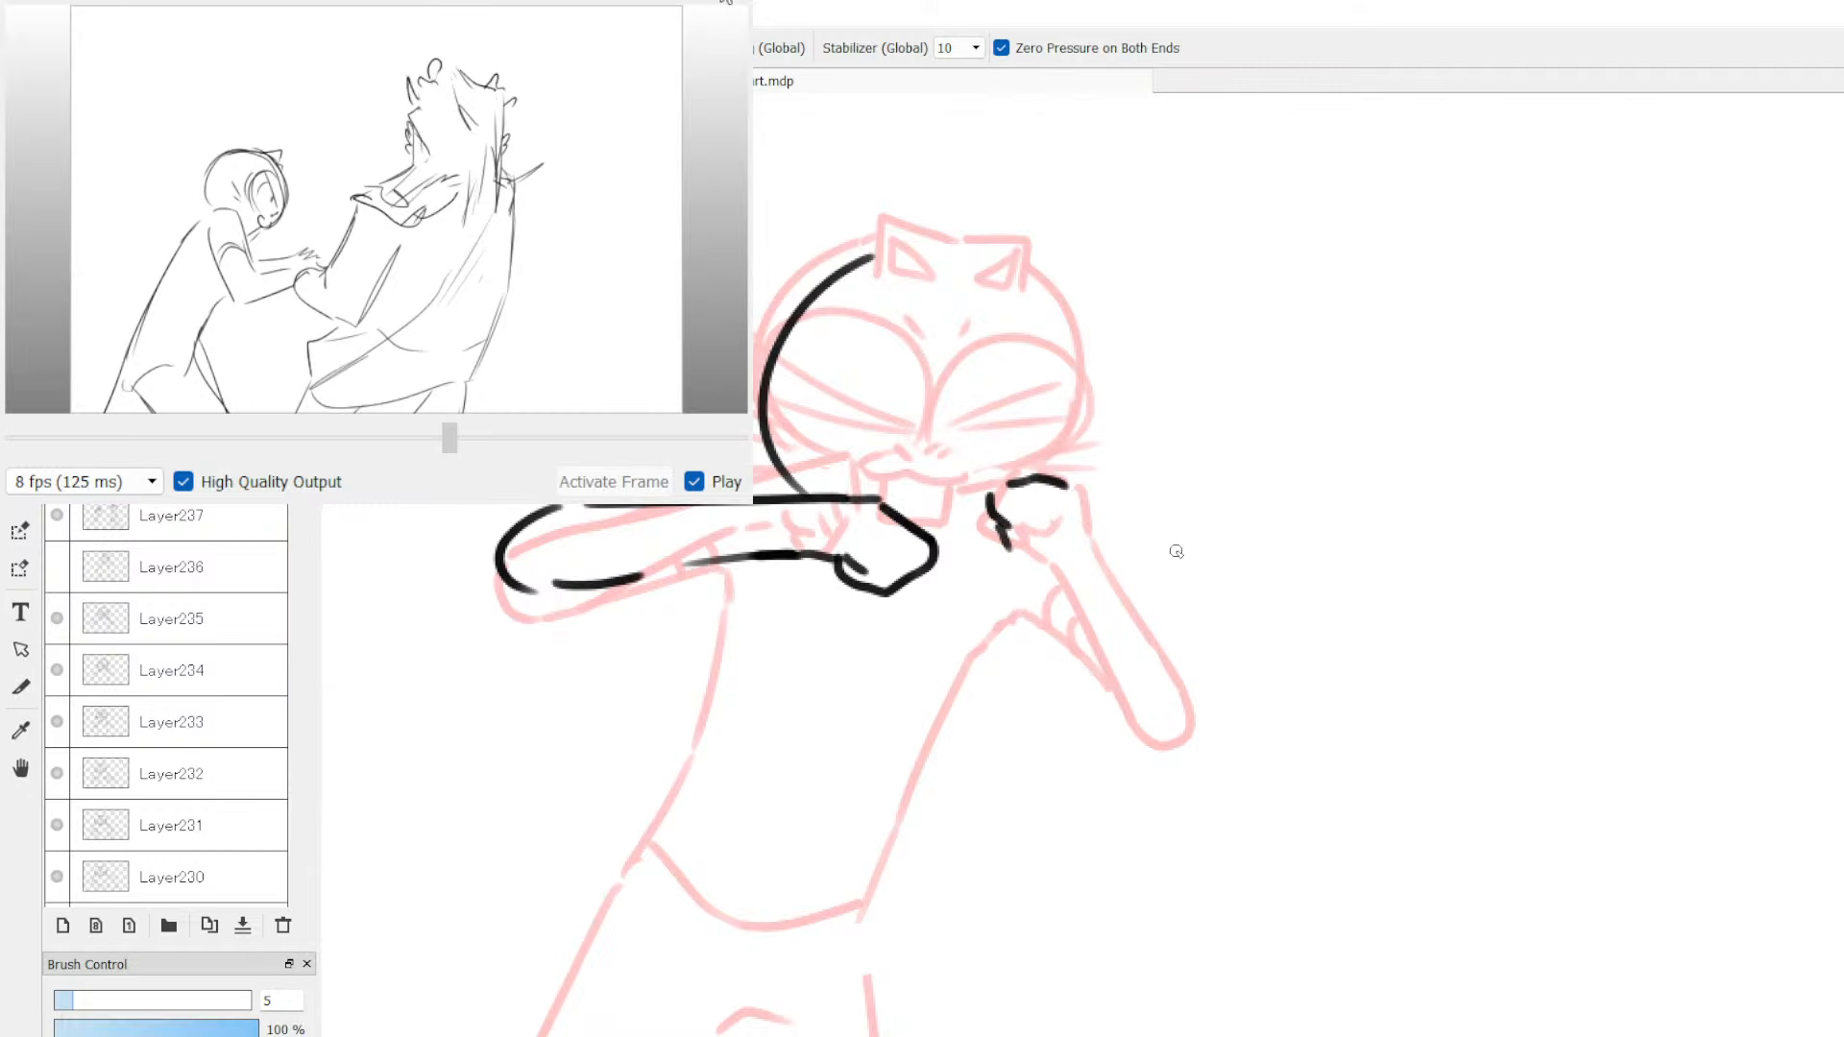
{"action": "key", "text": "ctrl+z"}
Step: Ink the right-hand fist's fingers and its forearm hanging almost straight down to a rounded elbow, redrawing the outer edge
{"action": "left_click_drag", "start_coordinate": [1004, 516], "coordinate": [1020, 573]}
{"action": "mouse_move", "coordinate": [1074, 490]}
{"action": "left_mouse_down"}
{"action": "mouse_move", "coordinate": [1042, 735]}
{"action": "mouse_move", "coordinate": [1097, 795]}
{"action": "mouse_move", "coordinate": [1088, 642]}
{"action": "left_mouse_up"}
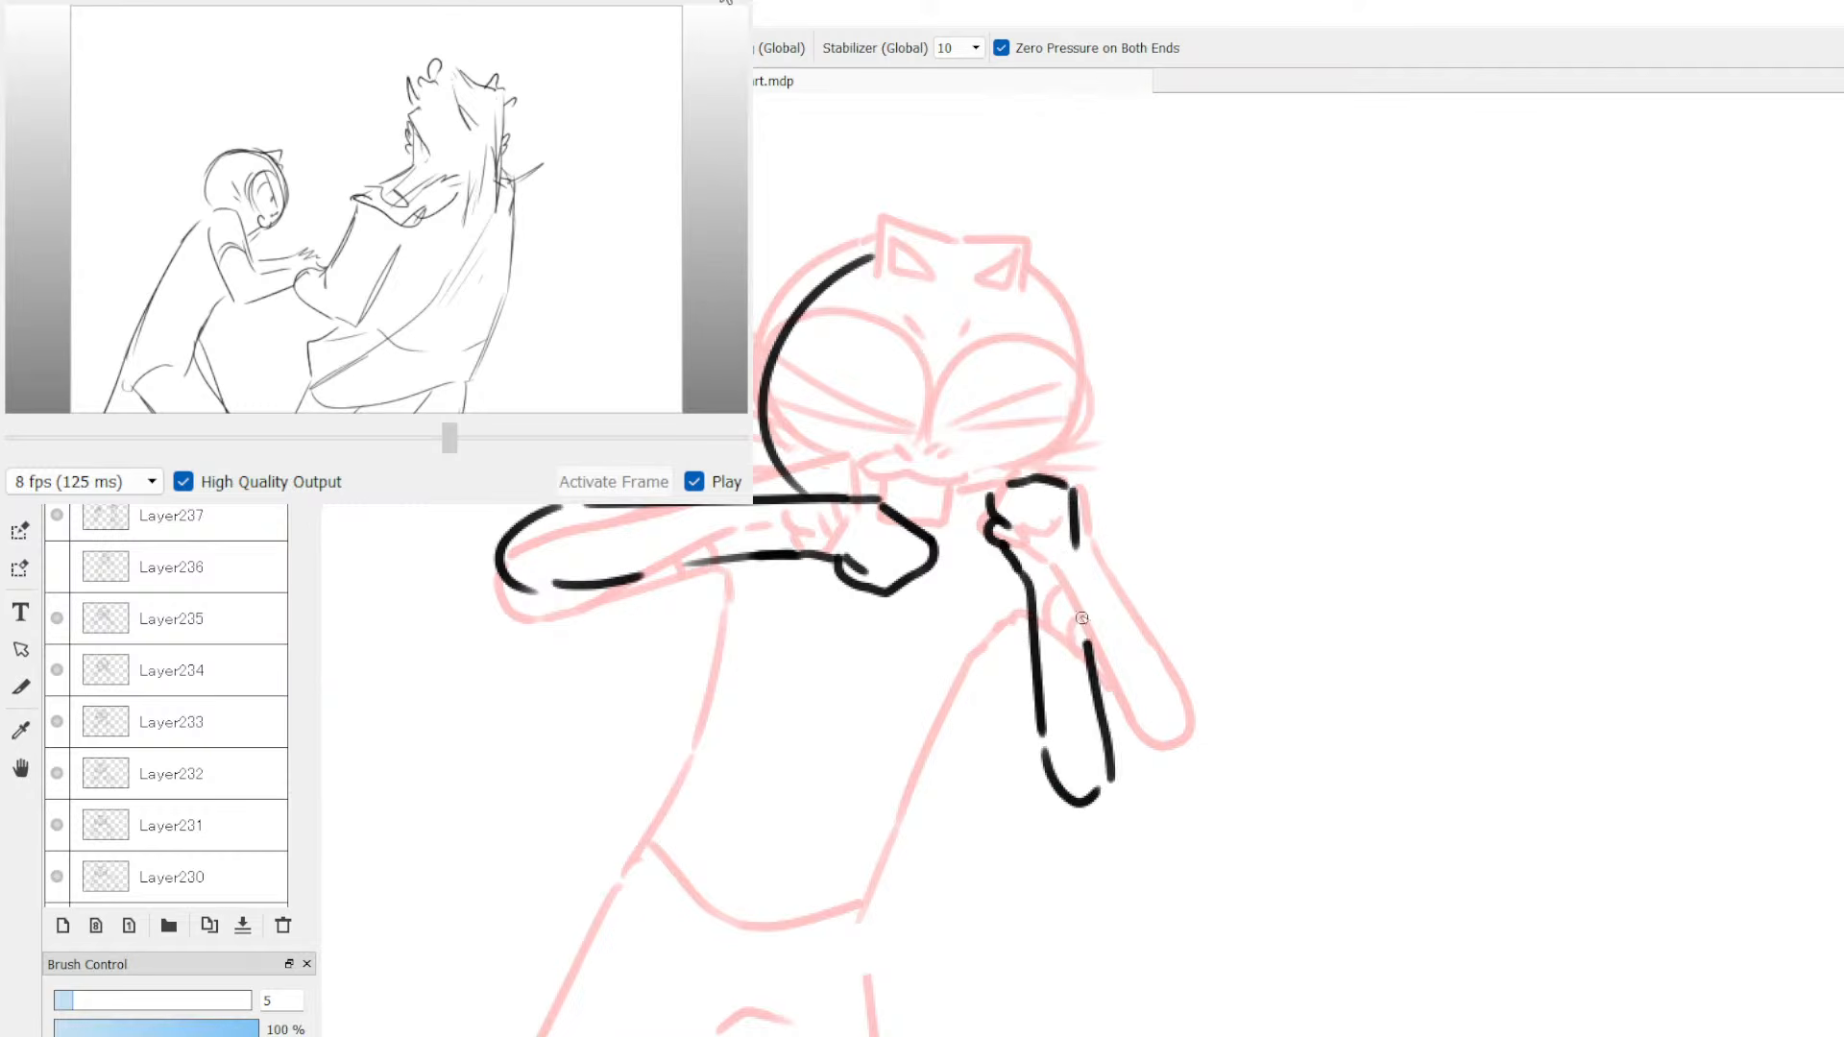
{"action": "left_click_drag", "start_coordinate": [1074, 540], "coordinate": [1091, 643]}
{"action": "key", "text": "ctrl+z"}
{"action": "key", "text": "ctrl+z"}
{"action": "left_click_drag", "start_coordinate": [1074, 543], "coordinate": [1111, 709]}
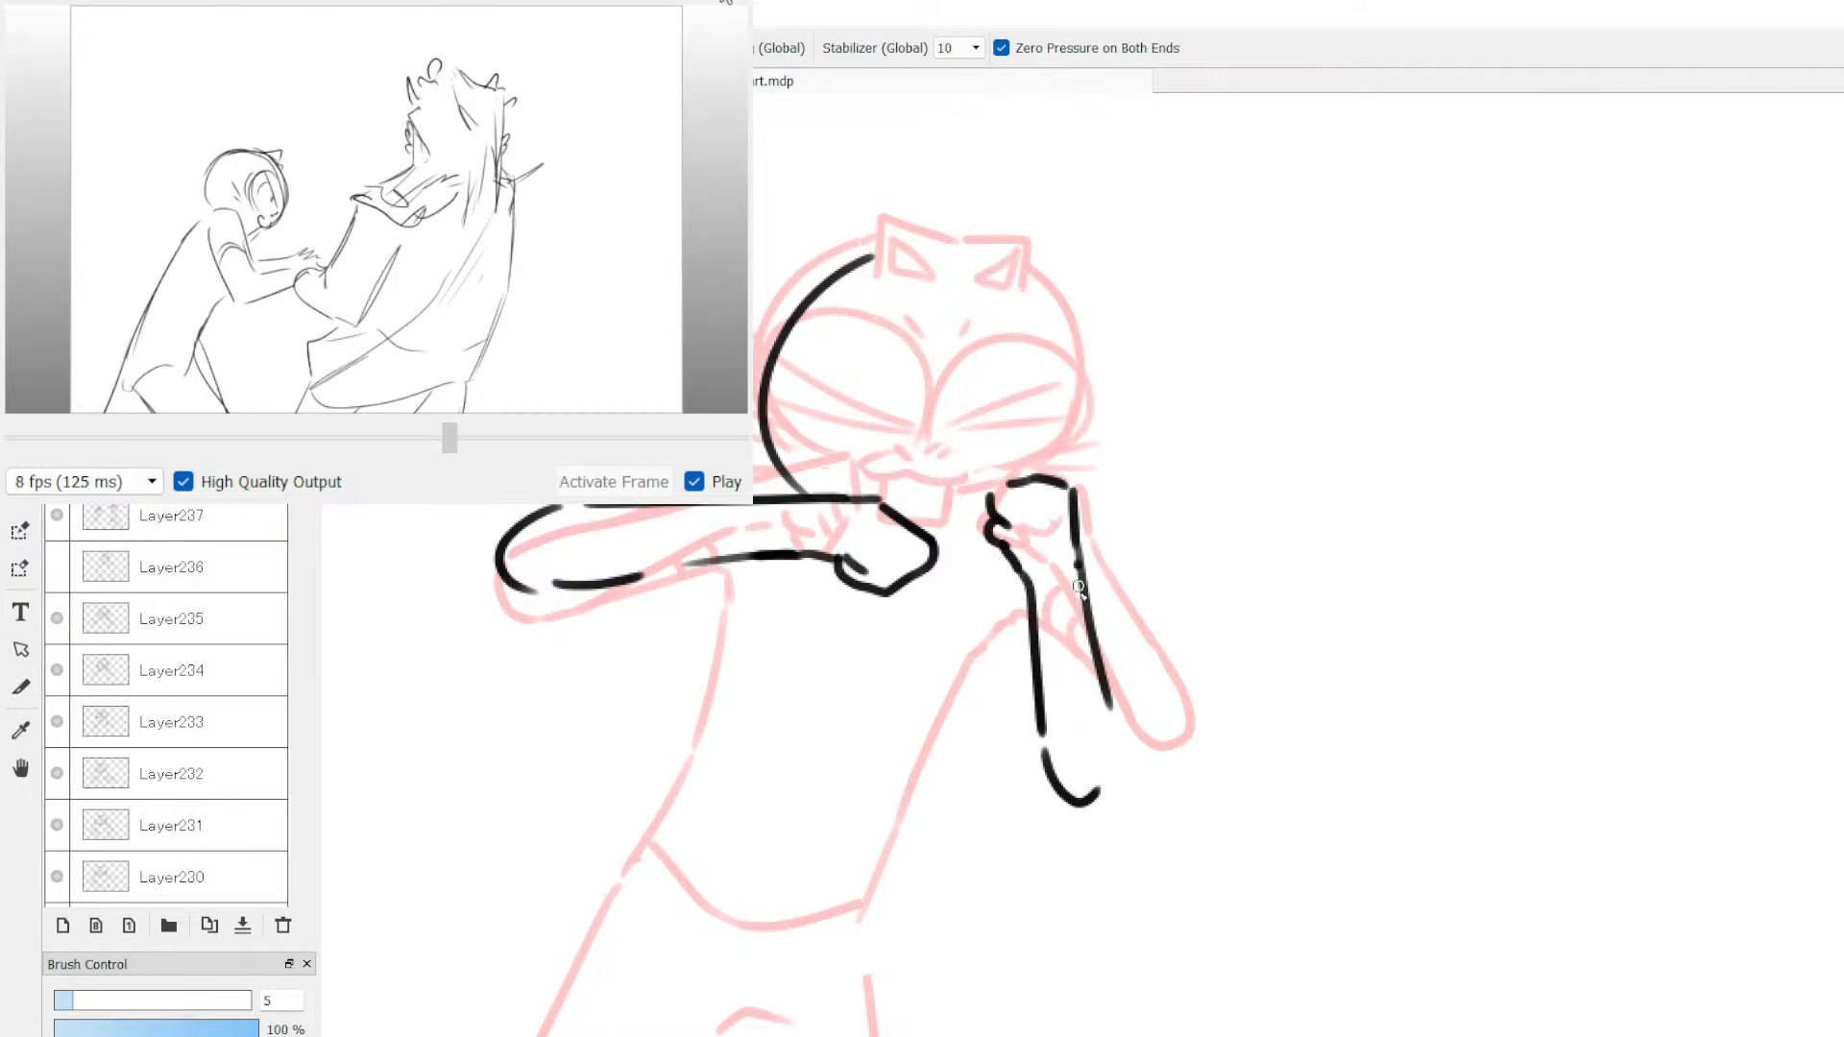
{"action": "left_click_drag", "start_coordinate": [1077, 568], "coordinate": [1112, 780]}
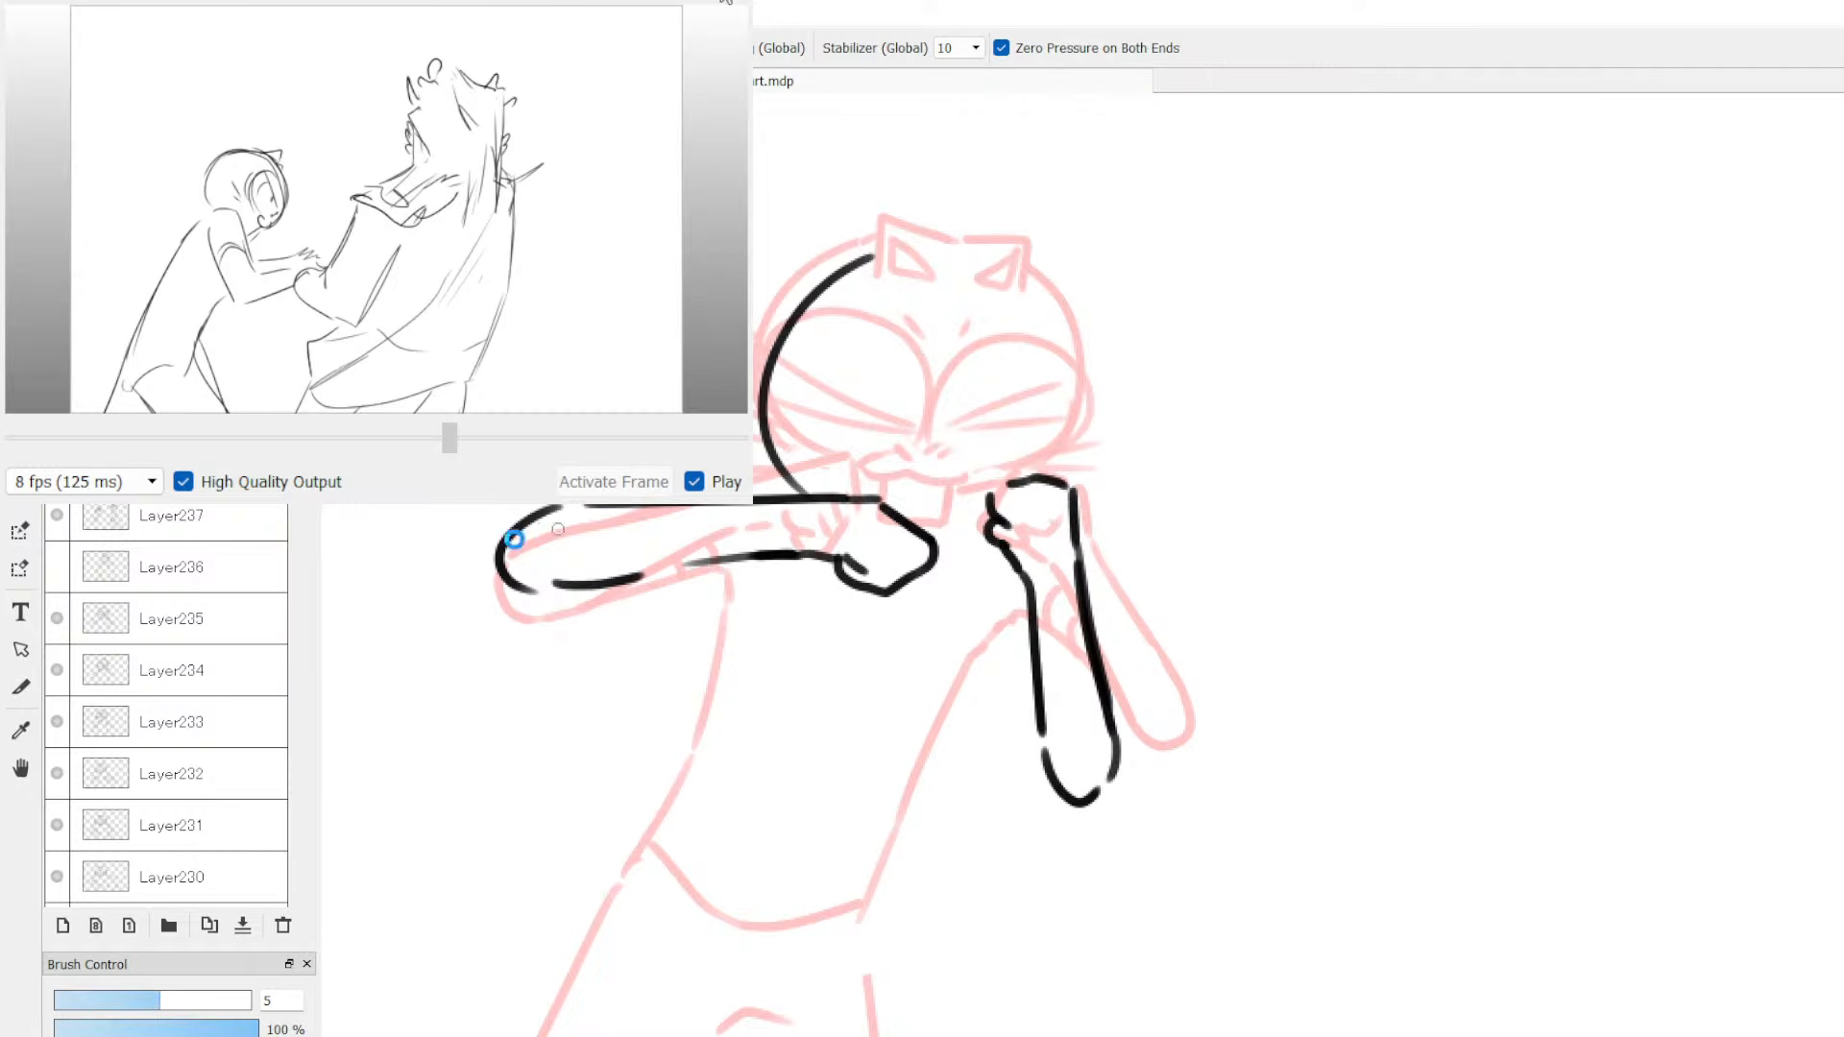
Step: Redraw the elbow of the horizontal arm slightly shorter and close the arm's underside down to the armpit
{"action": "key", "text": "ctrl+z"}
{"action": "mouse_move", "coordinate": [583, 506]}
{"action": "left_mouse_down"}
{"action": "mouse_move", "coordinate": [526, 542]}
{"action": "mouse_move", "coordinate": [555, 580]}
{"action": "mouse_move", "coordinate": [742, 577]}
{"action": "mouse_move", "coordinate": [720, 574]}
{"action": "mouse_move", "coordinate": [744, 559]}
{"action": "left_mouse_up"}
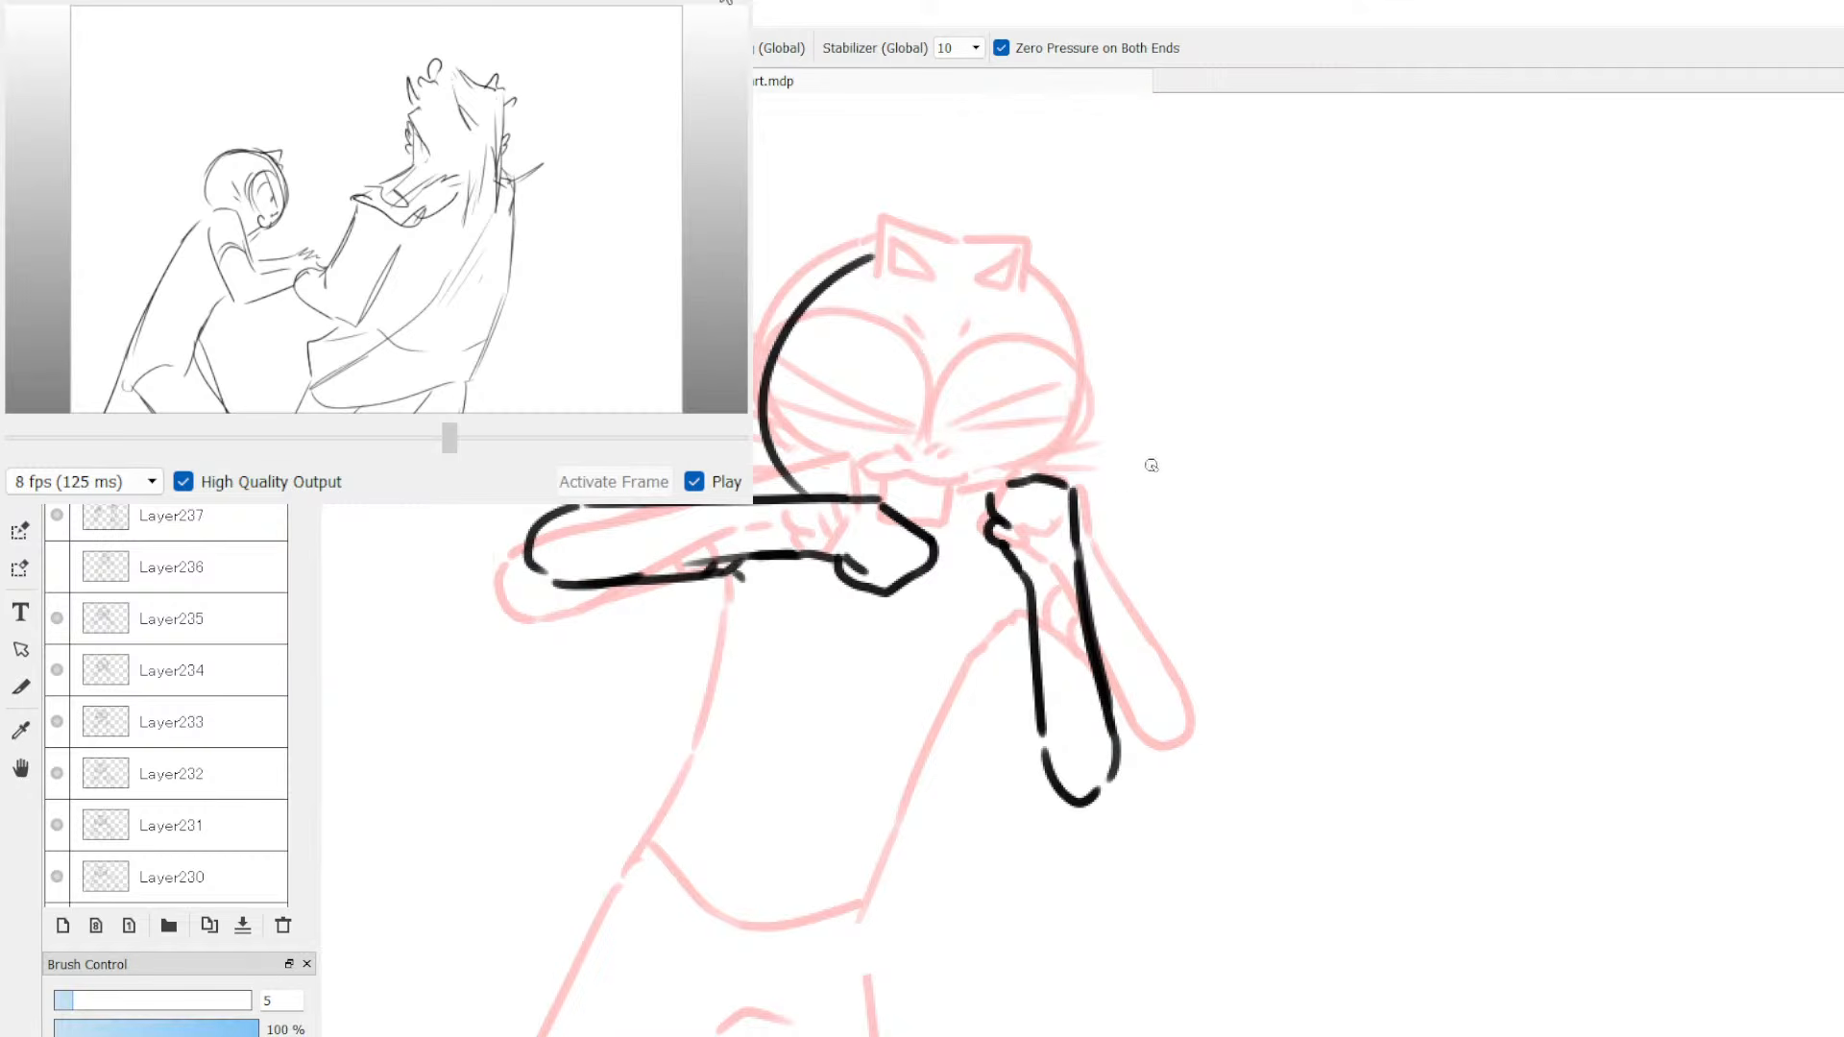
Step: Ink the cat's lowered ears, the forehead mark between them, and the top and right curves of the head
{"action": "mouse_move", "coordinate": [881, 288]}
{"action": "left_mouse_down"}
{"action": "mouse_move", "coordinate": [931, 327]}
{"action": "mouse_move", "coordinate": [877, 269]}
{"action": "mouse_move", "coordinate": [939, 255]}
{"action": "left_mouse_up"}
{"action": "mouse_move", "coordinate": [949, 272]}
{"action": "left_mouse_down"}
{"action": "mouse_move", "coordinate": [972, 325]}
{"action": "mouse_move", "coordinate": [1029, 323]}
{"action": "mouse_move", "coordinate": [1047, 286]}
{"action": "mouse_move", "coordinate": [1041, 325]}
{"action": "left_mouse_up"}
{"action": "mouse_move", "coordinate": [898, 252]}
{"action": "left_mouse_down"}
{"action": "mouse_move", "coordinate": [1021, 269]}
{"action": "mouse_move", "coordinate": [1064, 315]}
{"action": "mouse_move", "coordinate": [1091, 395]}
{"action": "mouse_move", "coordinate": [1047, 480]}
{"action": "left_mouse_up"}
Step: Remove the left curve of the cat's head and redraw it slightly further in, down to the arm
{"action": "key", "text": "bracketright"}
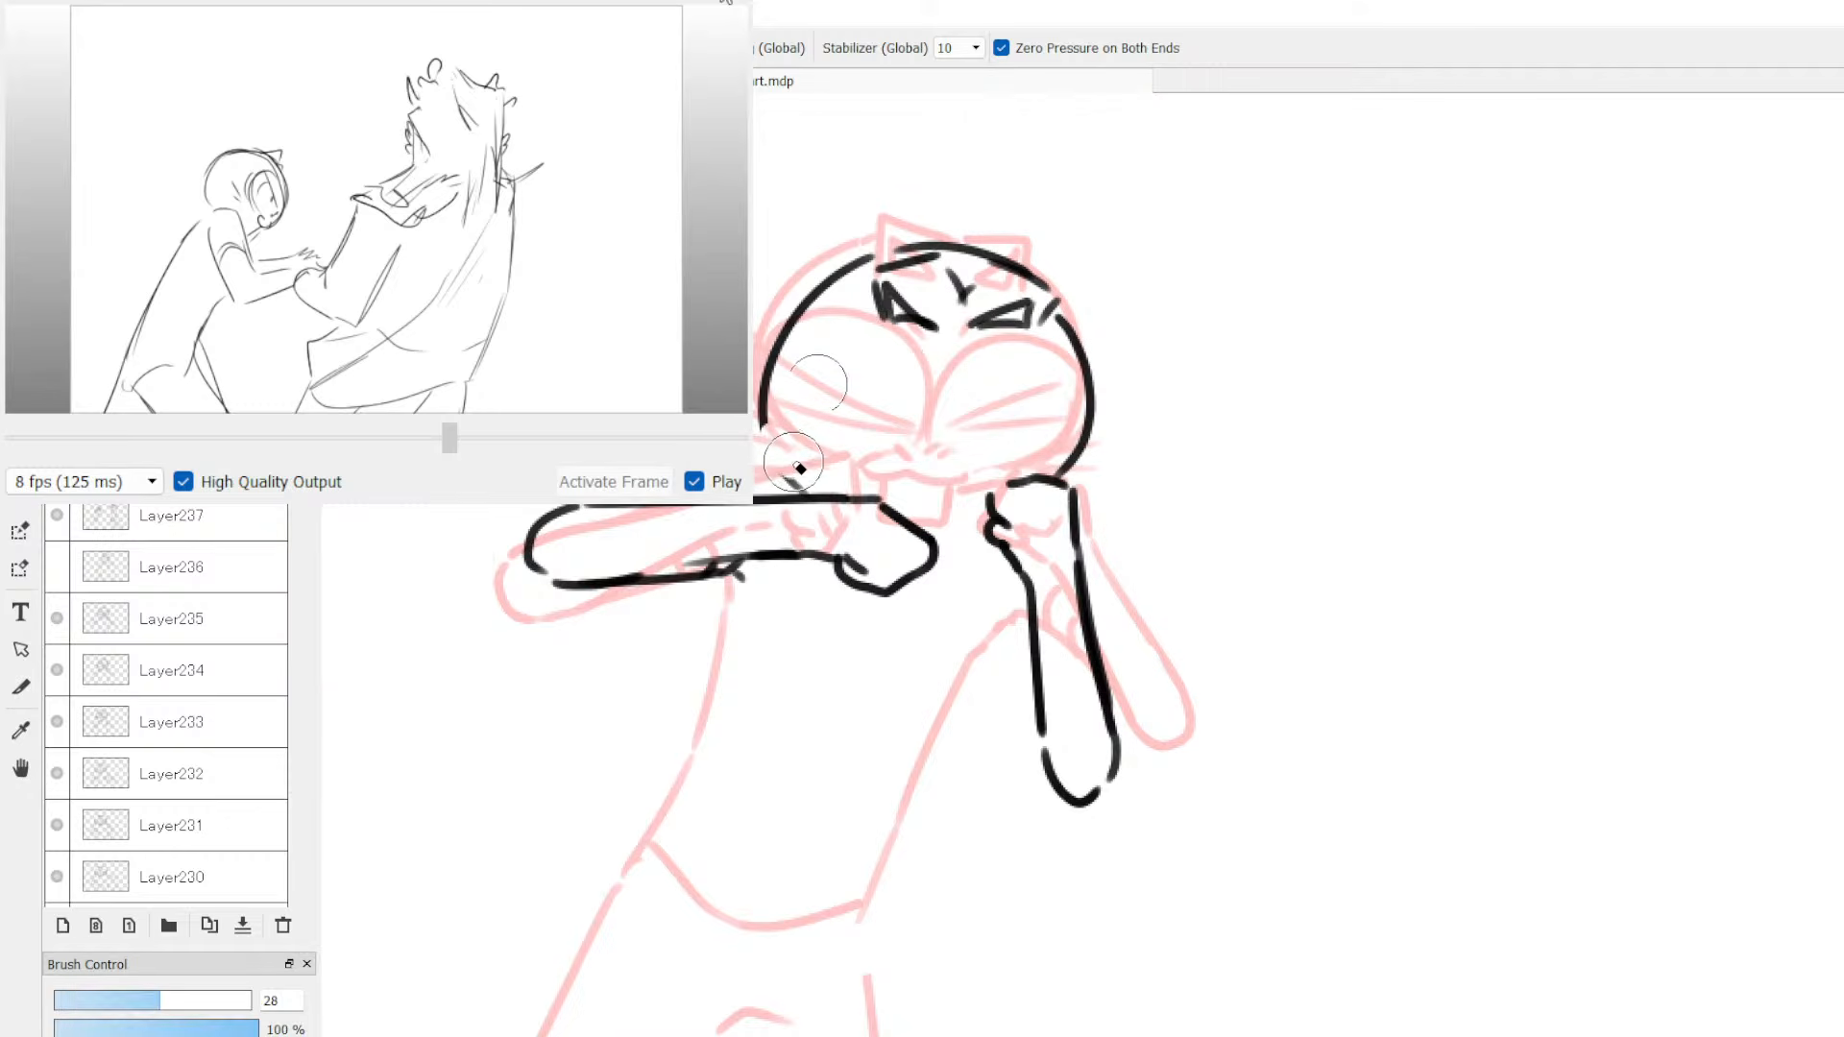
{"action": "mouse_move", "coordinate": [799, 468]}
{"action": "left_mouse_down"}
{"action": "mouse_move", "coordinate": [776, 404]}
{"action": "mouse_move", "coordinate": [841, 269]}
{"action": "mouse_move", "coordinate": [798, 323]}
{"action": "mouse_move", "coordinate": [797, 450]}
{"action": "left_mouse_up"}
{"action": "key", "text": "b"}
{"action": "key", "text": "ctrl+z"}
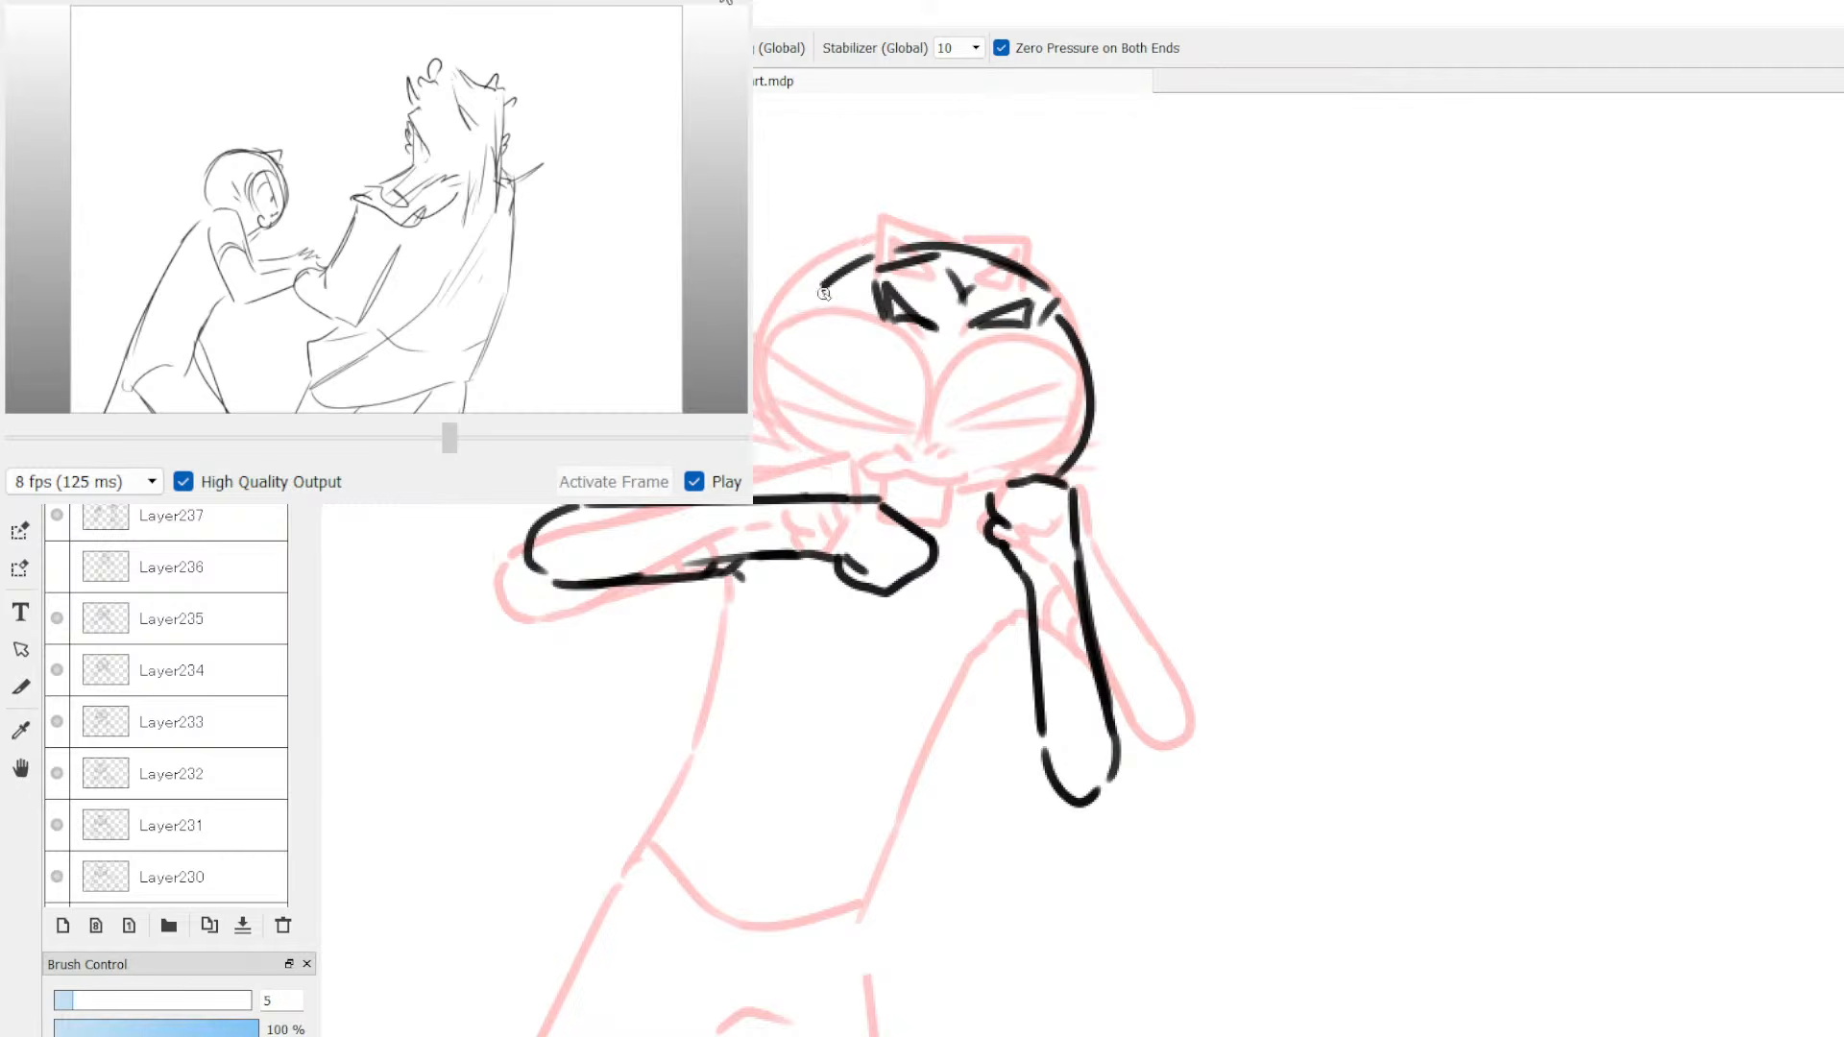
{"action": "mouse_move", "coordinate": [824, 293]}
{"action": "left_mouse_down"}
{"action": "mouse_move", "coordinate": [835, 430]}
{"action": "mouse_move", "coordinate": [794, 352]}
{"action": "mouse_move", "coordinate": [779, 417]}
{"action": "mouse_move", "coordinate": [860, 459]}
{"action": "left_mouse_up"}
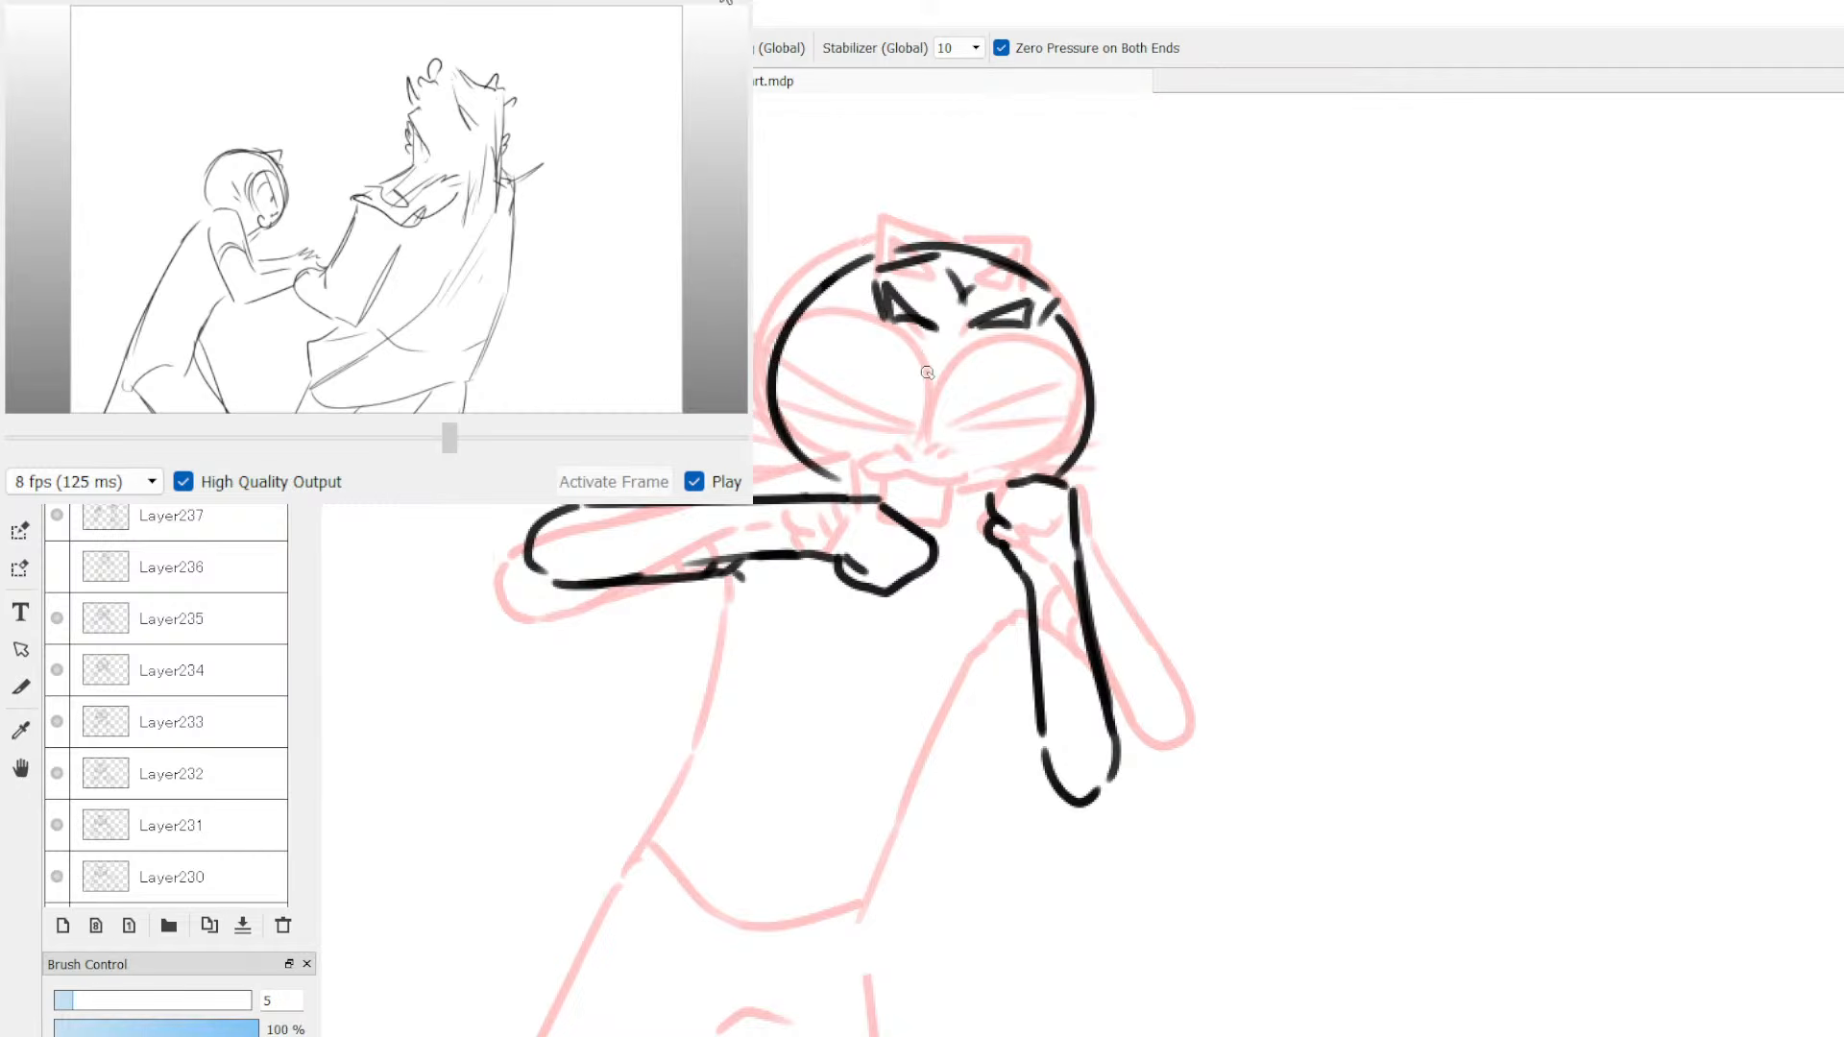
Step: Ink the cat's brow marks, its two large squinting eyes with crease lines, and the curved muzzle above the fist
{"action": "mouse_move", "coordinate": [925, 355]}
{"action": "left_mouse_down"}
{"action": "mouse_move", "coordinate": [921, 378]}
{"action": "mouse_move", "coordinate": [971, 377]}
{"action": "left_mouse_up"}
{"action": "mouse_move", "coordinate": [783, 346]}
{"action": "left_mouse_down"}
{"action": "mouse_move", "coordinate": [917, 459]}
{"action": "mouse_move", "coordinate": [903, 467]}
{"action": "left_mouse_up"}
{"action": "mouse_move", "coordinate": [783, 418]}
{"action": "left_mouse_down"}
{"action": "mouse_move", "coordinate": [894, 471]}
{"action": "mouse_move", "coordinate": [1077, 403]}
{"action": "left_mouse_up"}
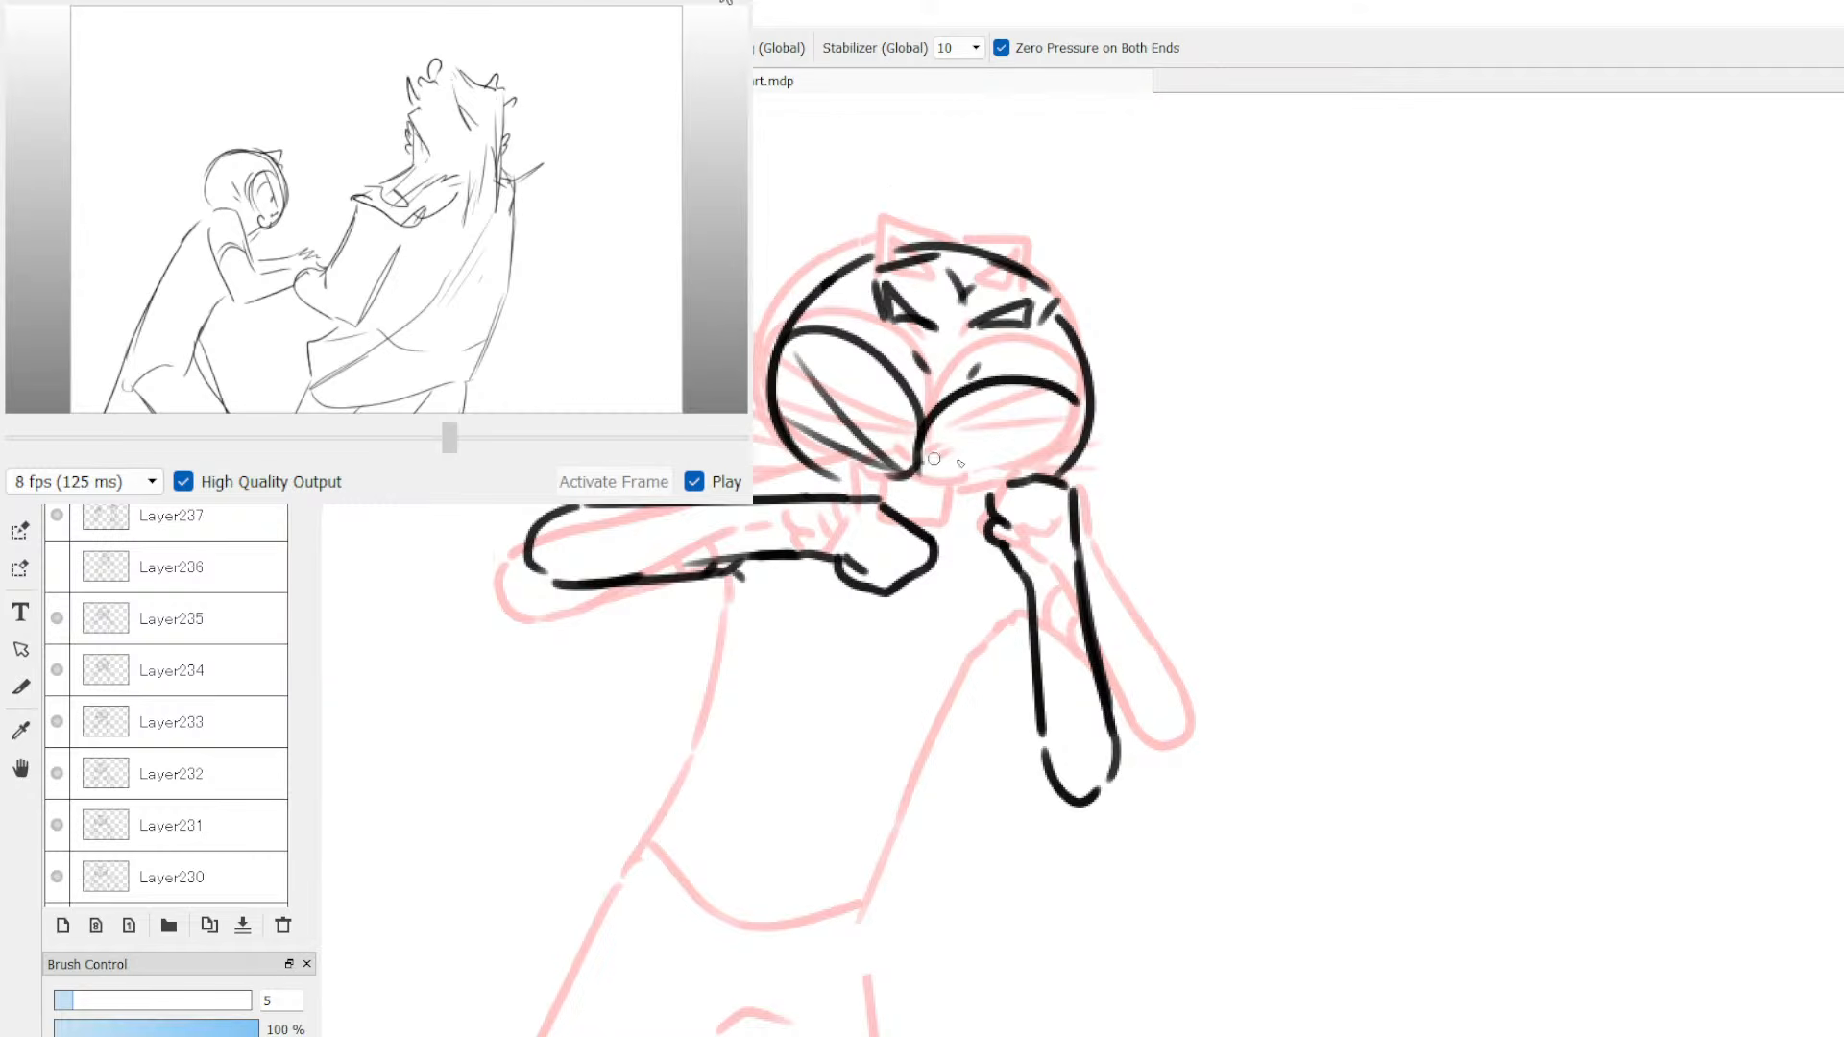
{"action": "left_click_drag", "start_coordinate": [934, 459], "coordinate": [1080, 410]}
{"action": "mouse_move", "coordinate": [929, 464]}
{"action": "left_mouse_down"}
{"action": "mouse_move", "coordinate": [1070, 440]}
{"action": "mouse_move", "coordinate": [845, 498]}
{"action": "mouse_move", "coordinate": [906, 518]}
{"action": "mouse_move", "coordinate": [965, 494]}
{"action": "mouse_move", "coordinate": [893, 494]}
{"action": "mouse_move", "coordinate": [951, 490]}
{"action": "left_mouse_up"}
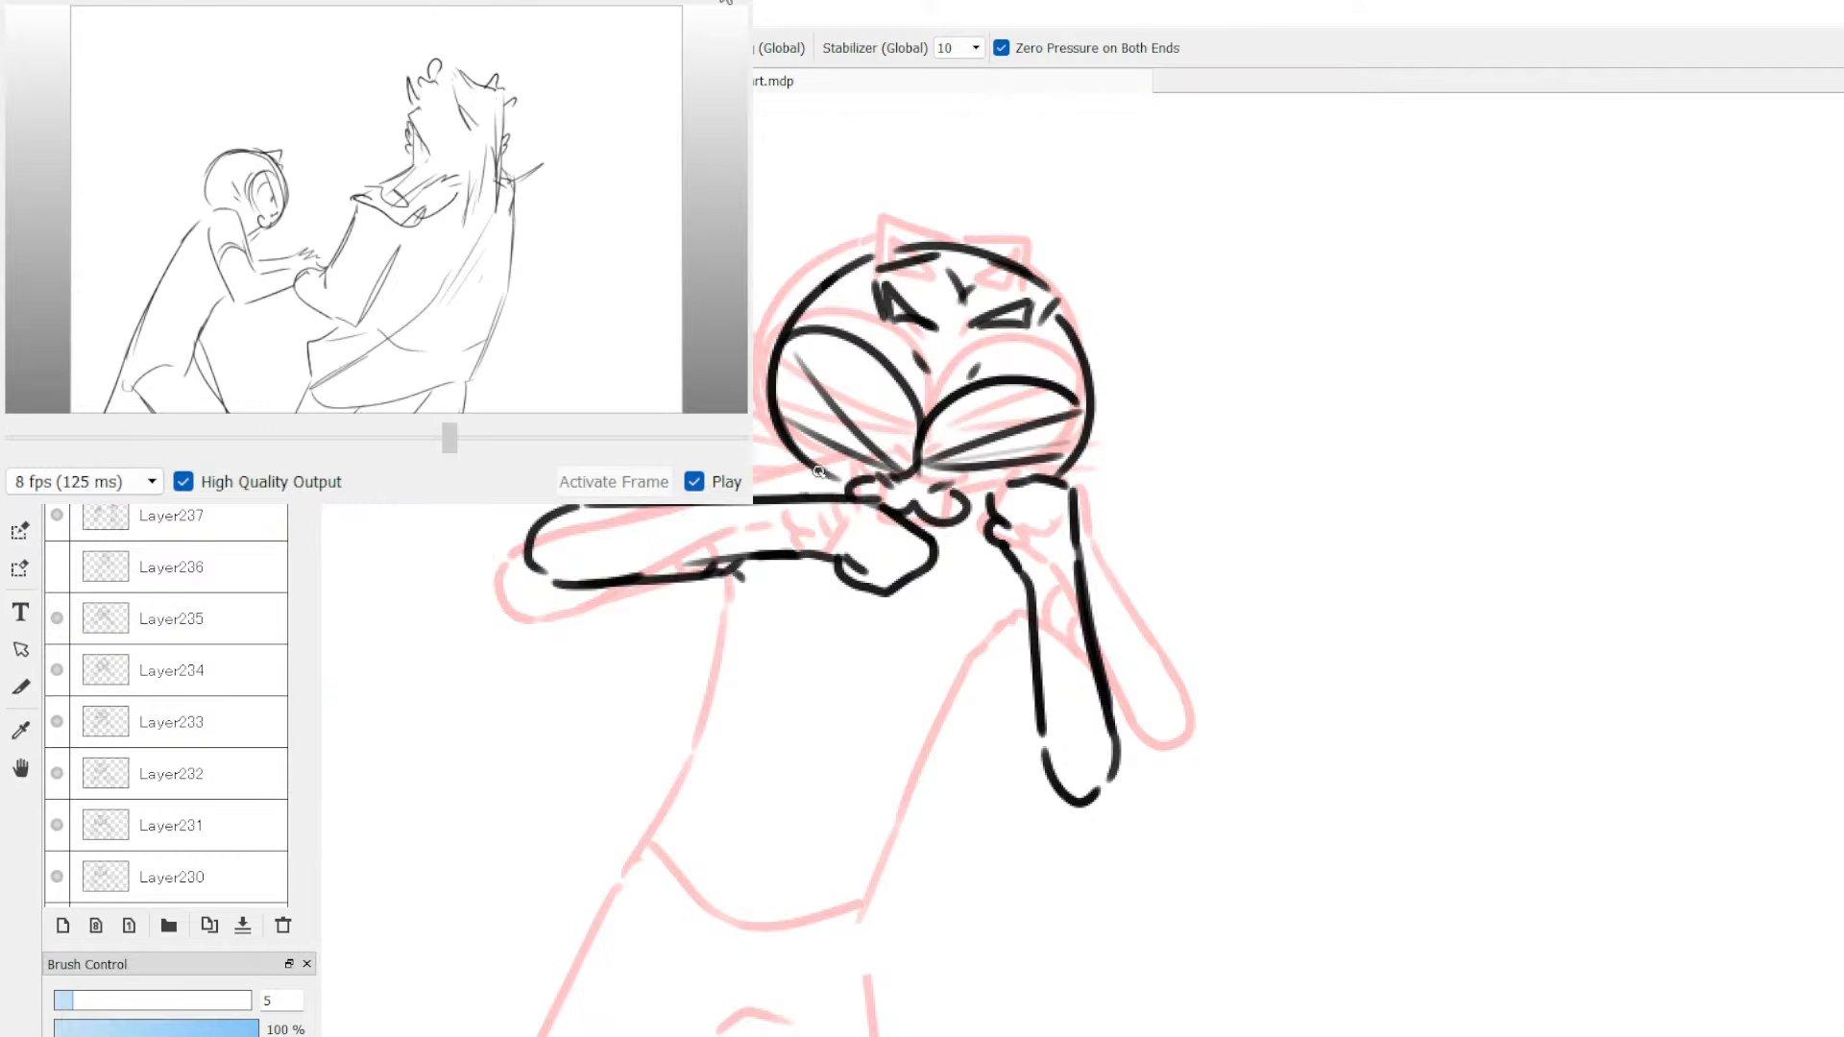
Step: Ink the outer curves on both sides of the cat's head and the two sides of its torso down to the waist
{"action": "left_click_drag", "start_coordinate": [774, 340], "coordinate": [828, 465]}
{"action": "left_click_drag", "start_coordinate": [1064, 478], "coordinate": [1081, 404]}
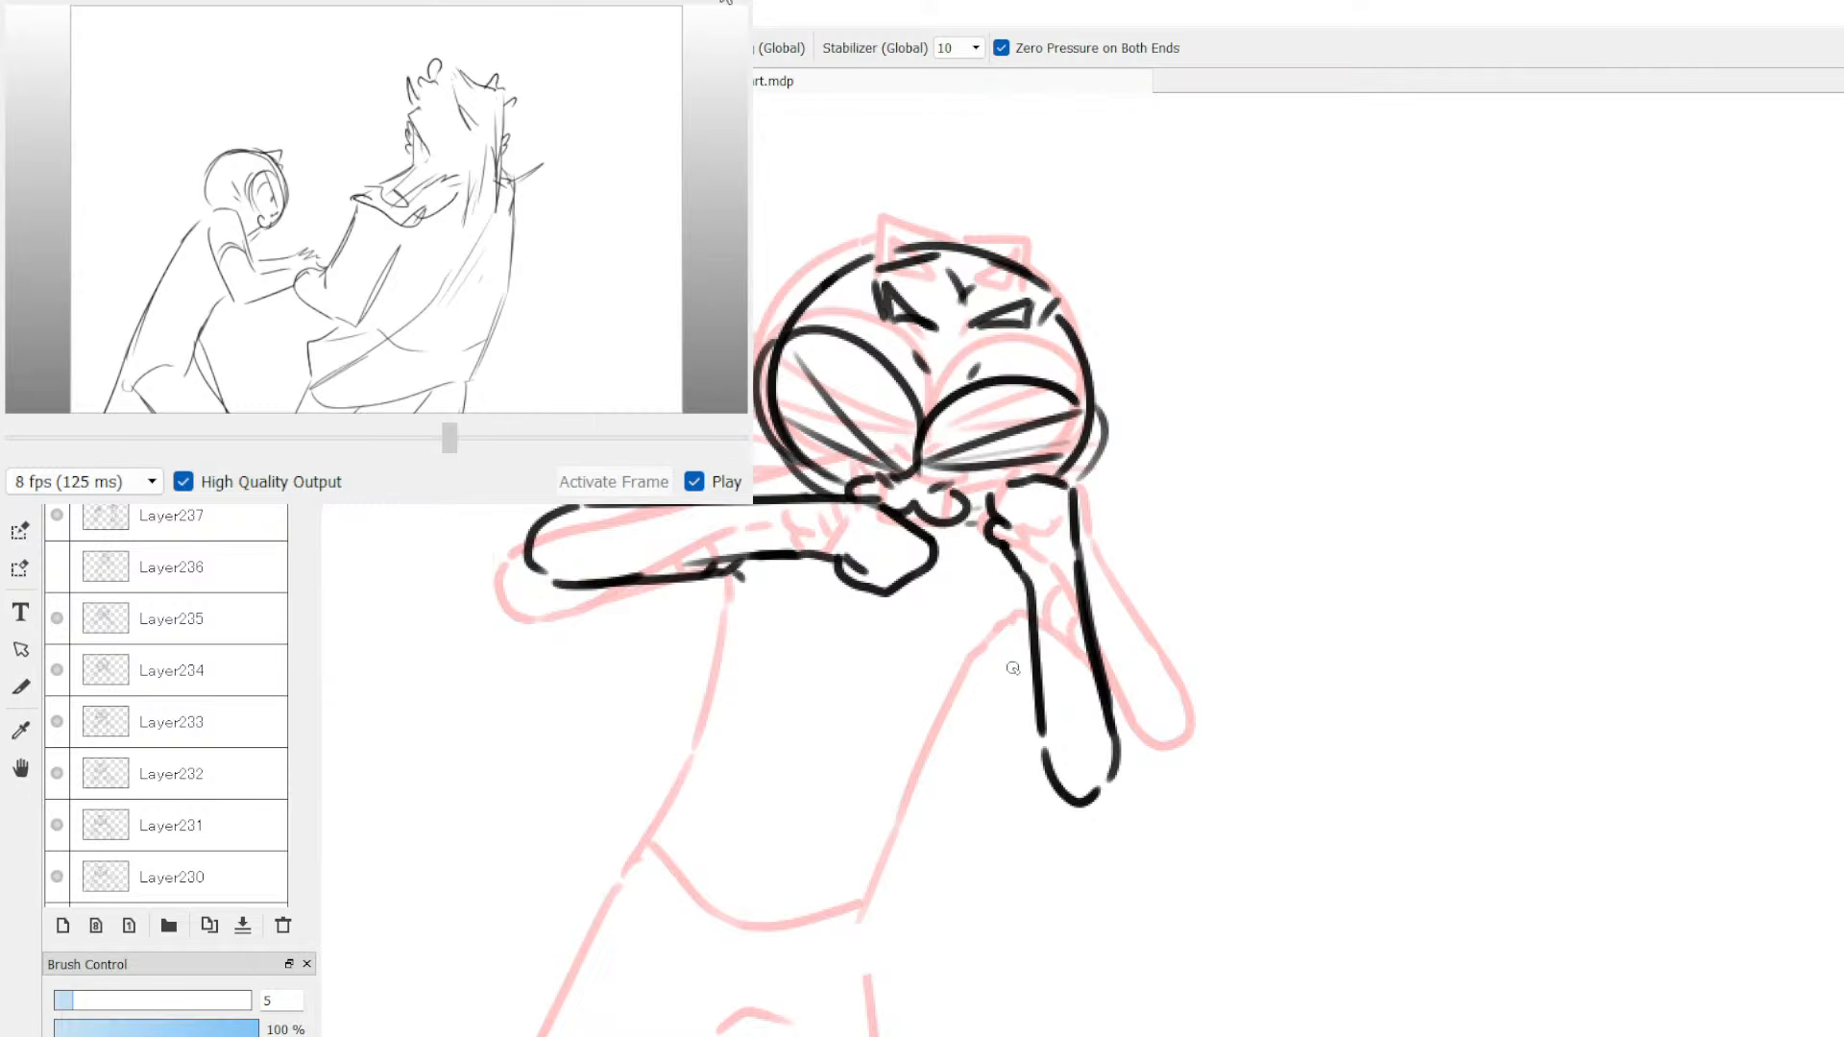
{"action": "mouse_move", "coordinate": [1016, 624]}
{"action": "left_mouse_down"}
{"action": "mouse_move", "coordinate": [1039, 751]}
{"action": "mouse_move", "coordinate": [1018, 620]}
{"action": "left_mouse_up"}
{"action": "mouse_move", "coordinate": [1006, 543]}
{"action": "left_mouse_down"}
{"action": "mouse_move", "coordinate": [985, 668]}
{"action": "mouse_move", "coordinate": [914, 805]}
{"action": "left_mouse_up"}
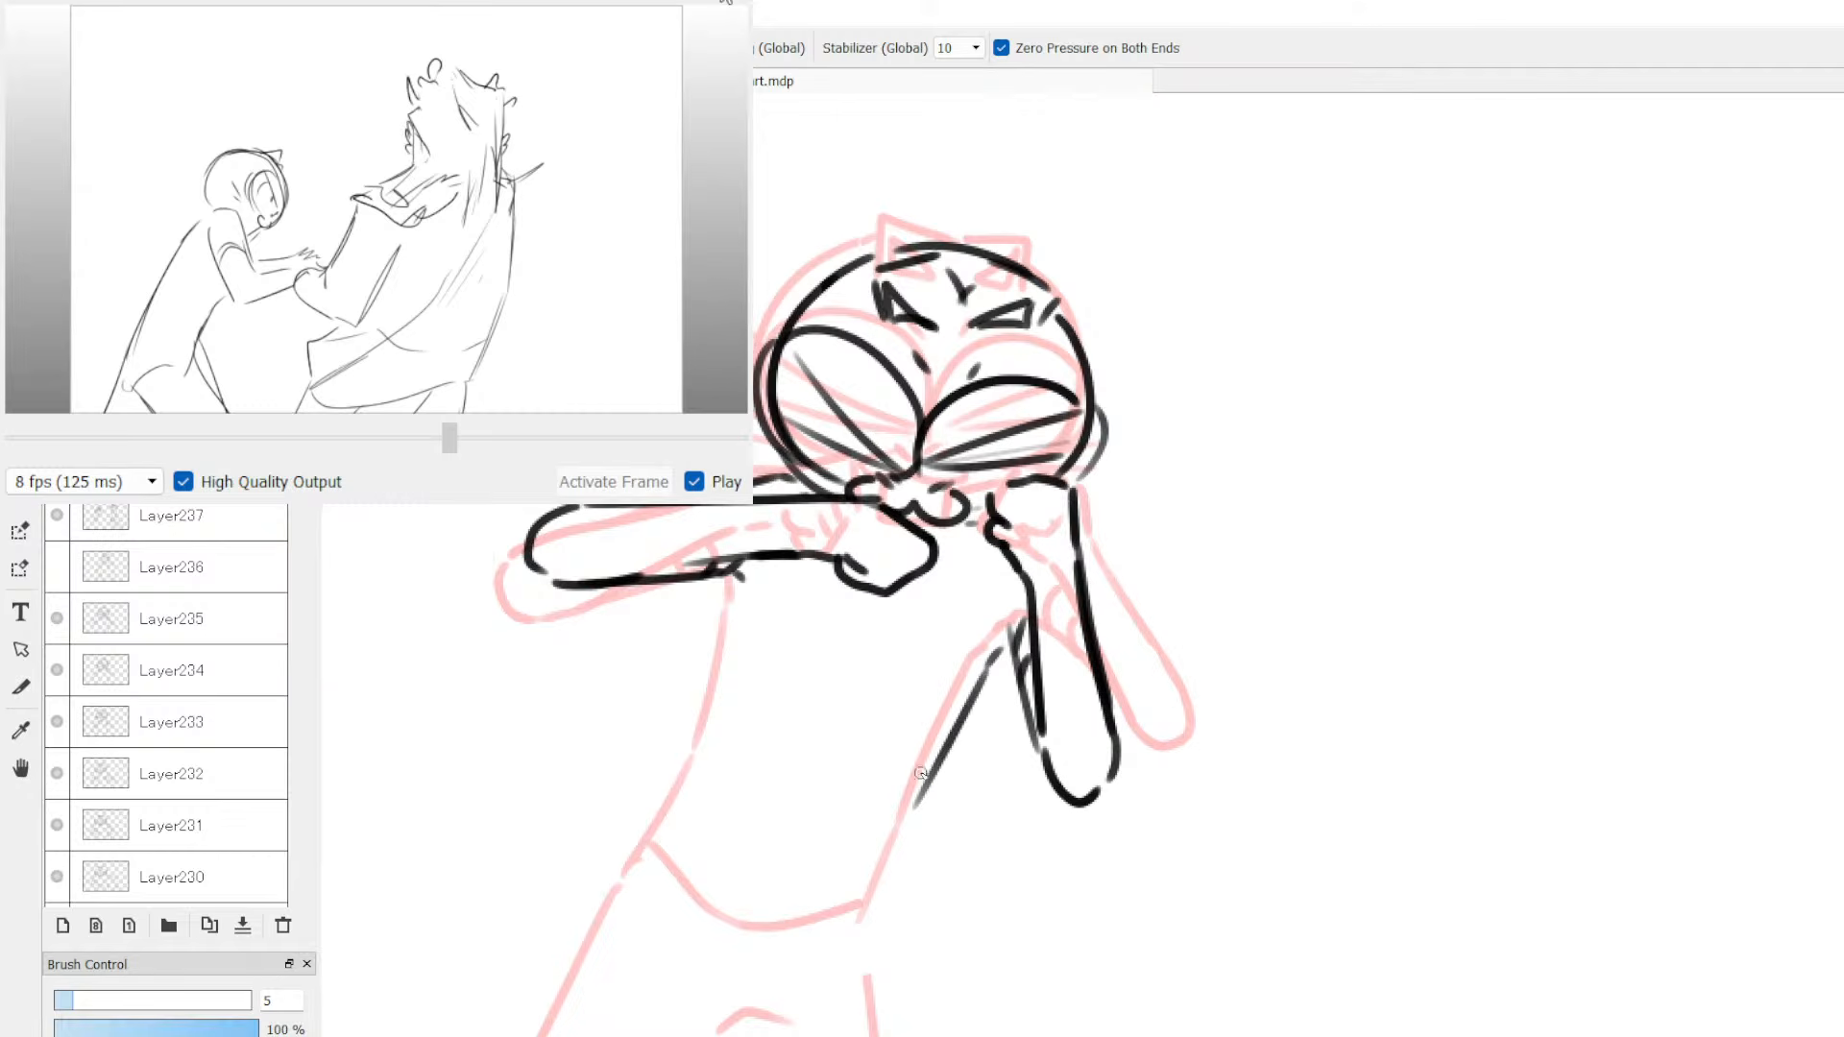
{"action": "left_click_drag", "start_coordinate": [742, 578], "coordinate": [672, 819]}
{"action": "left_click_drag", "start_coordinate": [915, 803], "coordinate": [882, 917]}
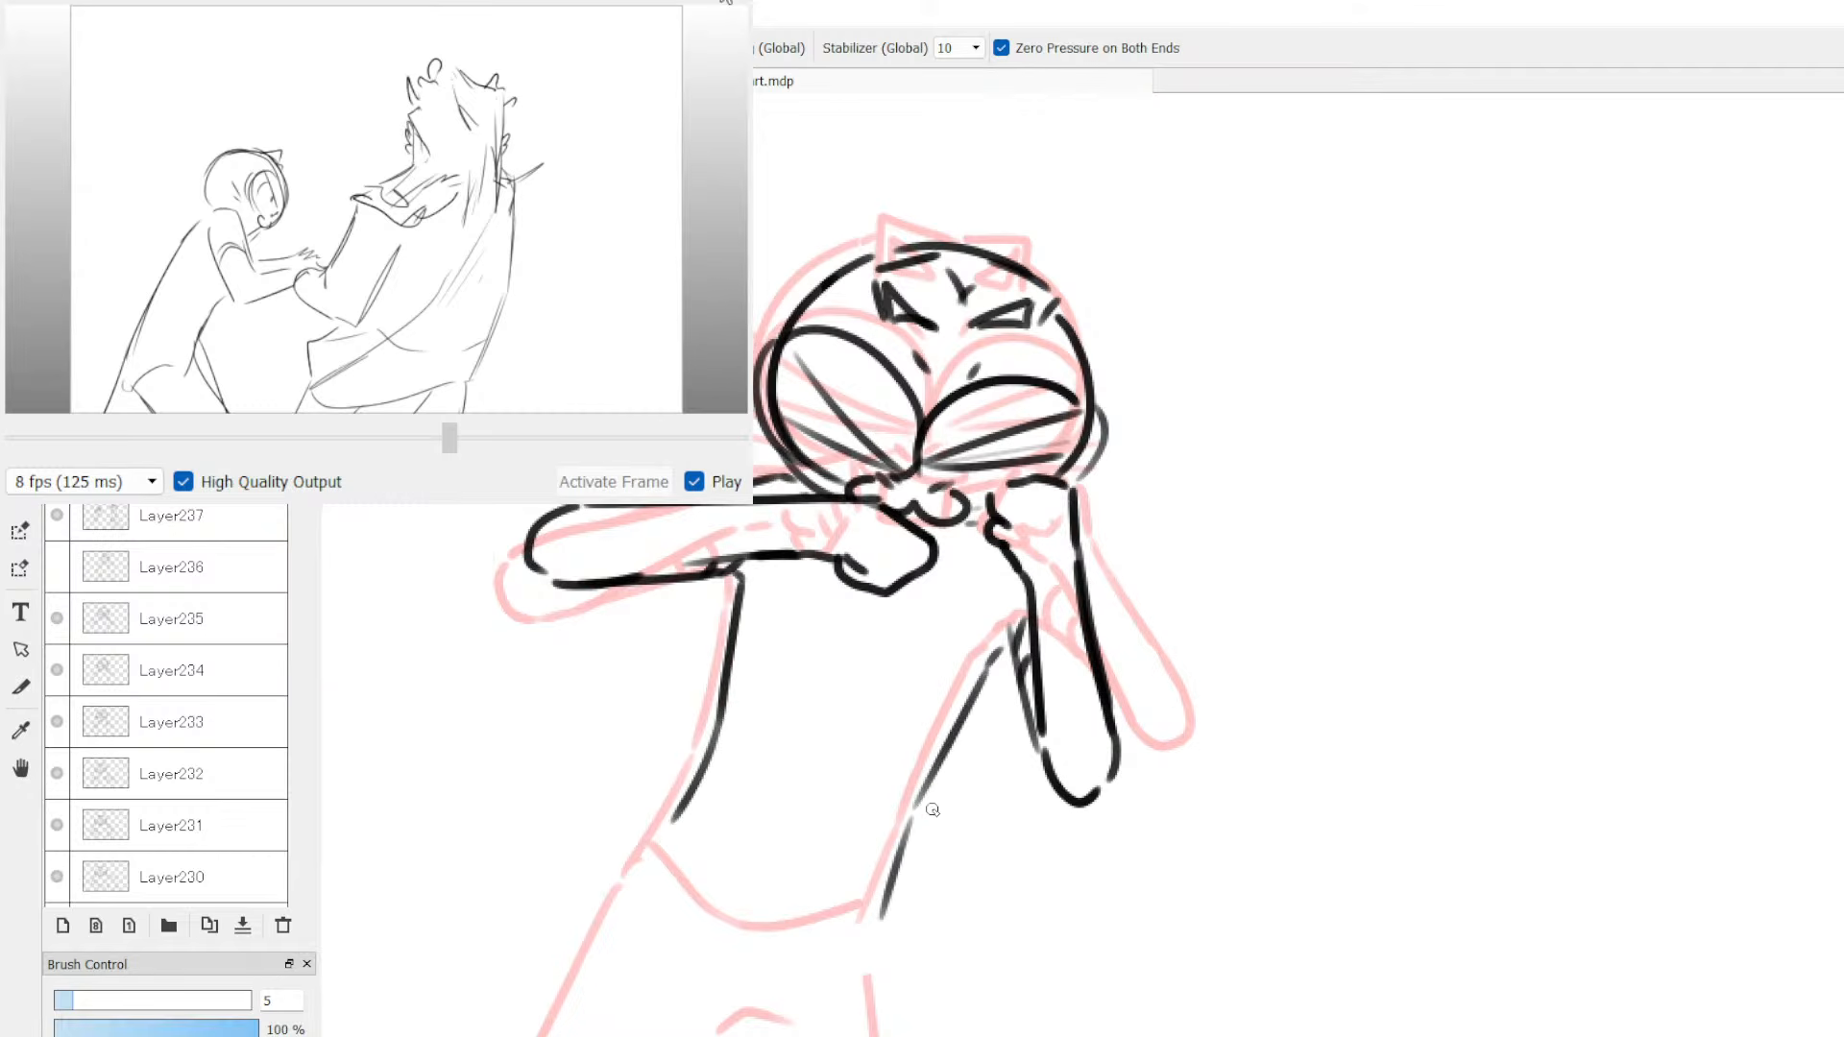
Step: Ink the cat's waistline and the bent front trouser leg, from the thigh over the knee to the ankle cuff
{"action": "scroll", "coordinate": [1594, 683], "scroll_direction": "down", "scroll_amount": 6}
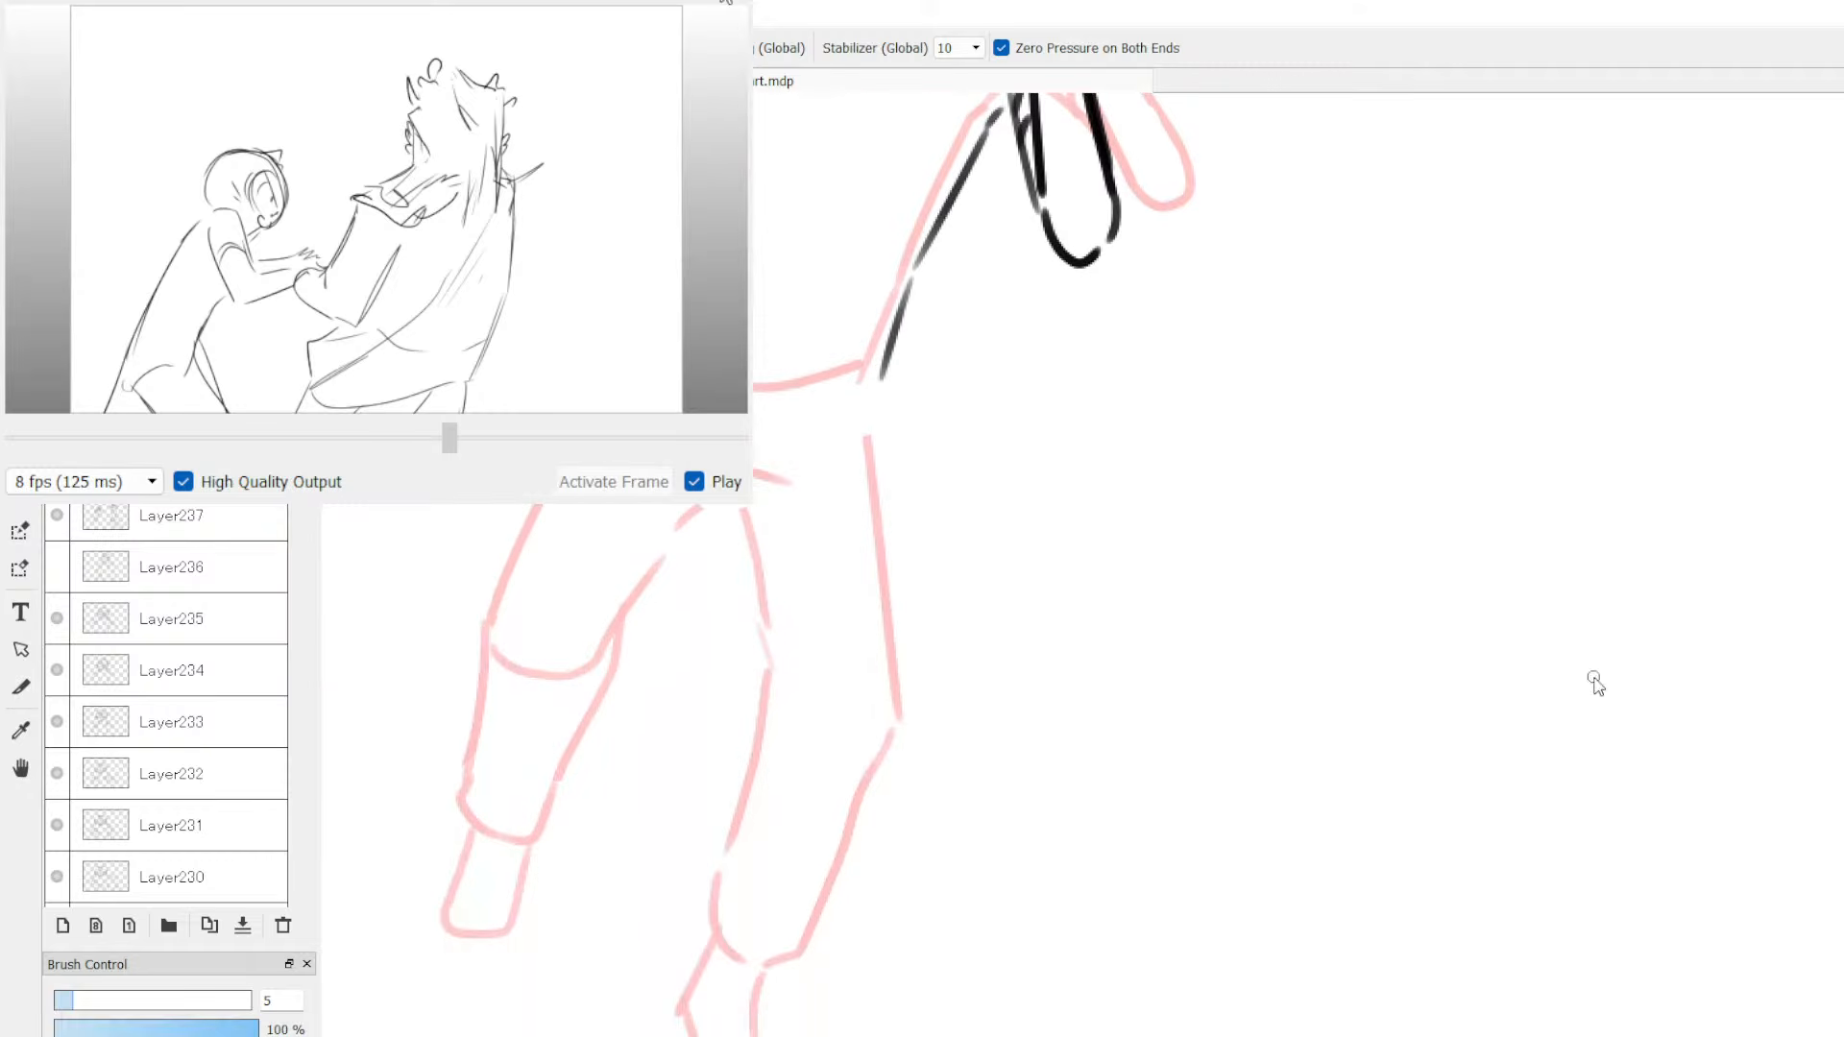
{"action": "left_click_drag", "start_coordinate": [757, 352], "coordinate": [879, 376]}
{"action": "mouse_move", "coordinate": [799, 393]}
{"action": "left_mouse_down"}
{"action": "mouse_move", "coordinate": [852, 396]}
{"action": "mouse_move", "coordinate": [946, 709]}
{"action": "left_mouse_up"}
{"action": "left_click_drag", "start_coordinate": [766, 499], "coordinate": [813, 696]}
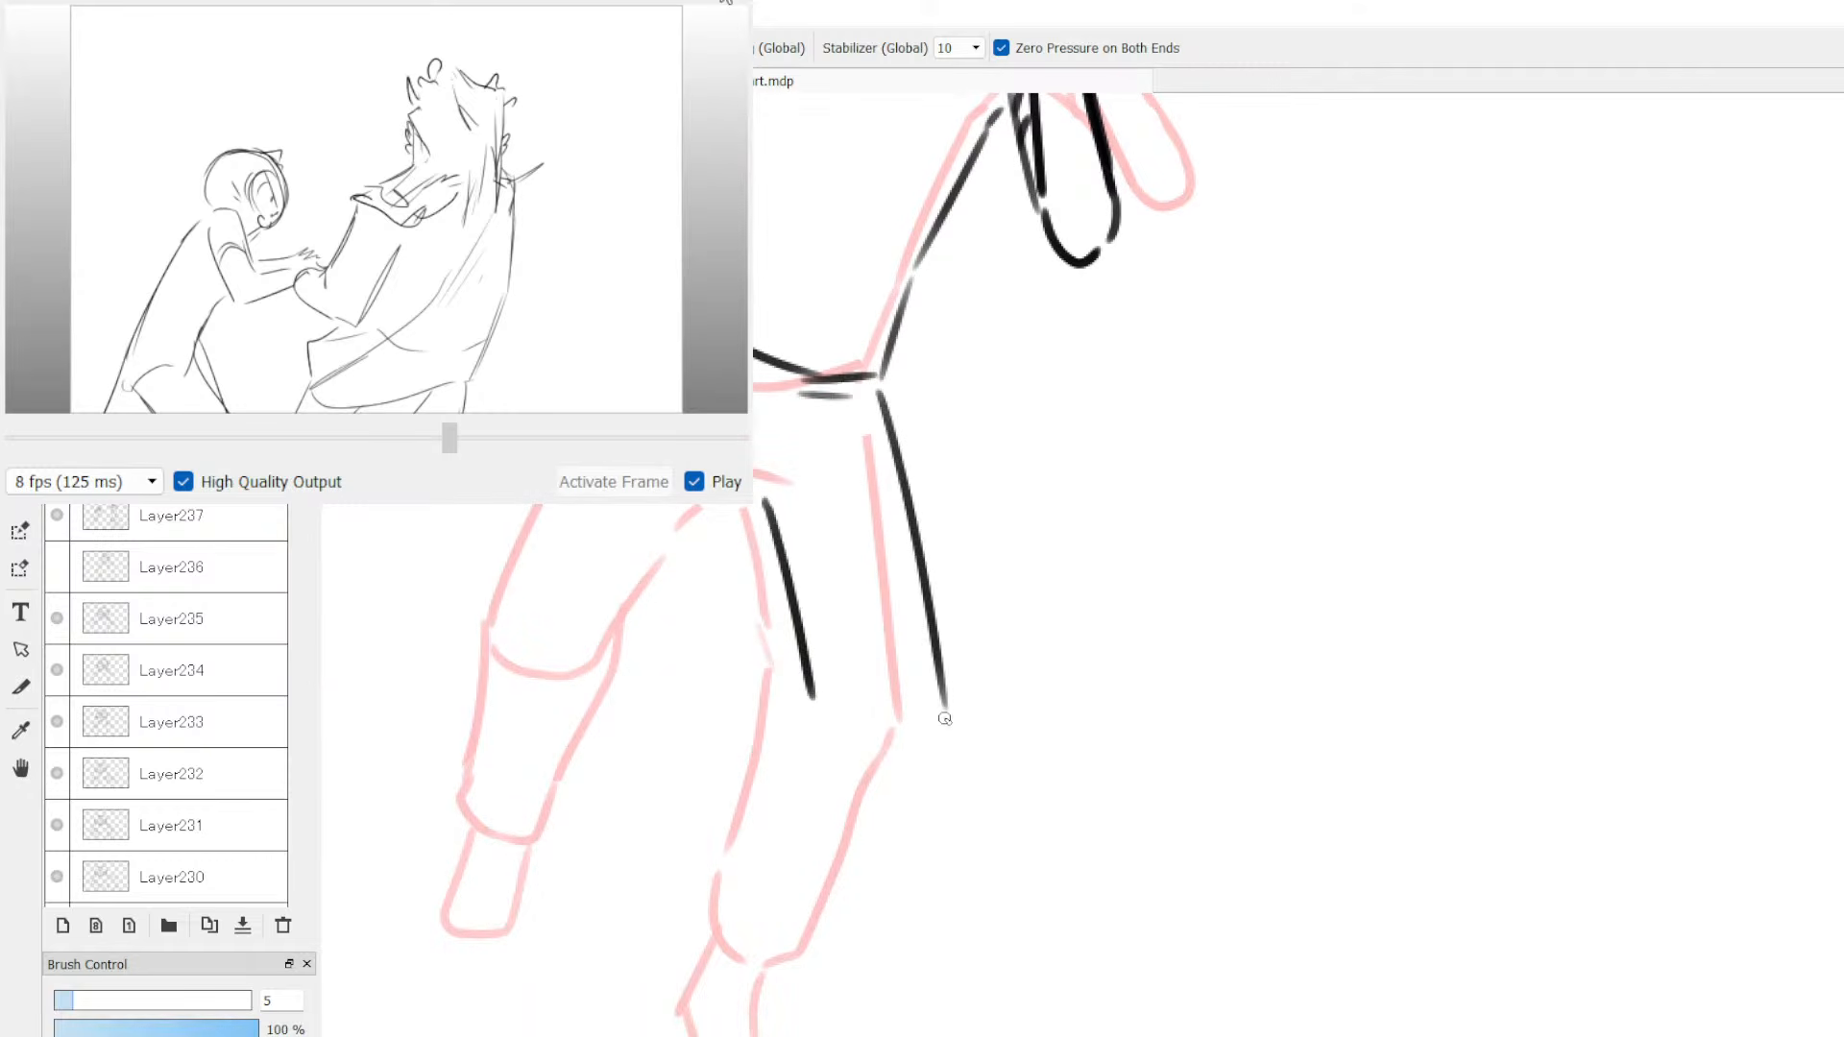
{"action": "left_click_drag", "start_coordinate": [947, 734], "coordinate": [929, 785]}
{"action": "mouse_move", "coordinate": [812, 692]}
{"action": "left_mouse_down"}
{"action": "mouse_move", "coordinate": [719, 891]}
{"action": "mouse_move", "coordinate": [754, 962]}
{"action": "mouse_move", "coordinate": [815, 945]}
{"action": "mouse_move", "coordinate": [924, 809]}
{"action": "left_mouse_up"}
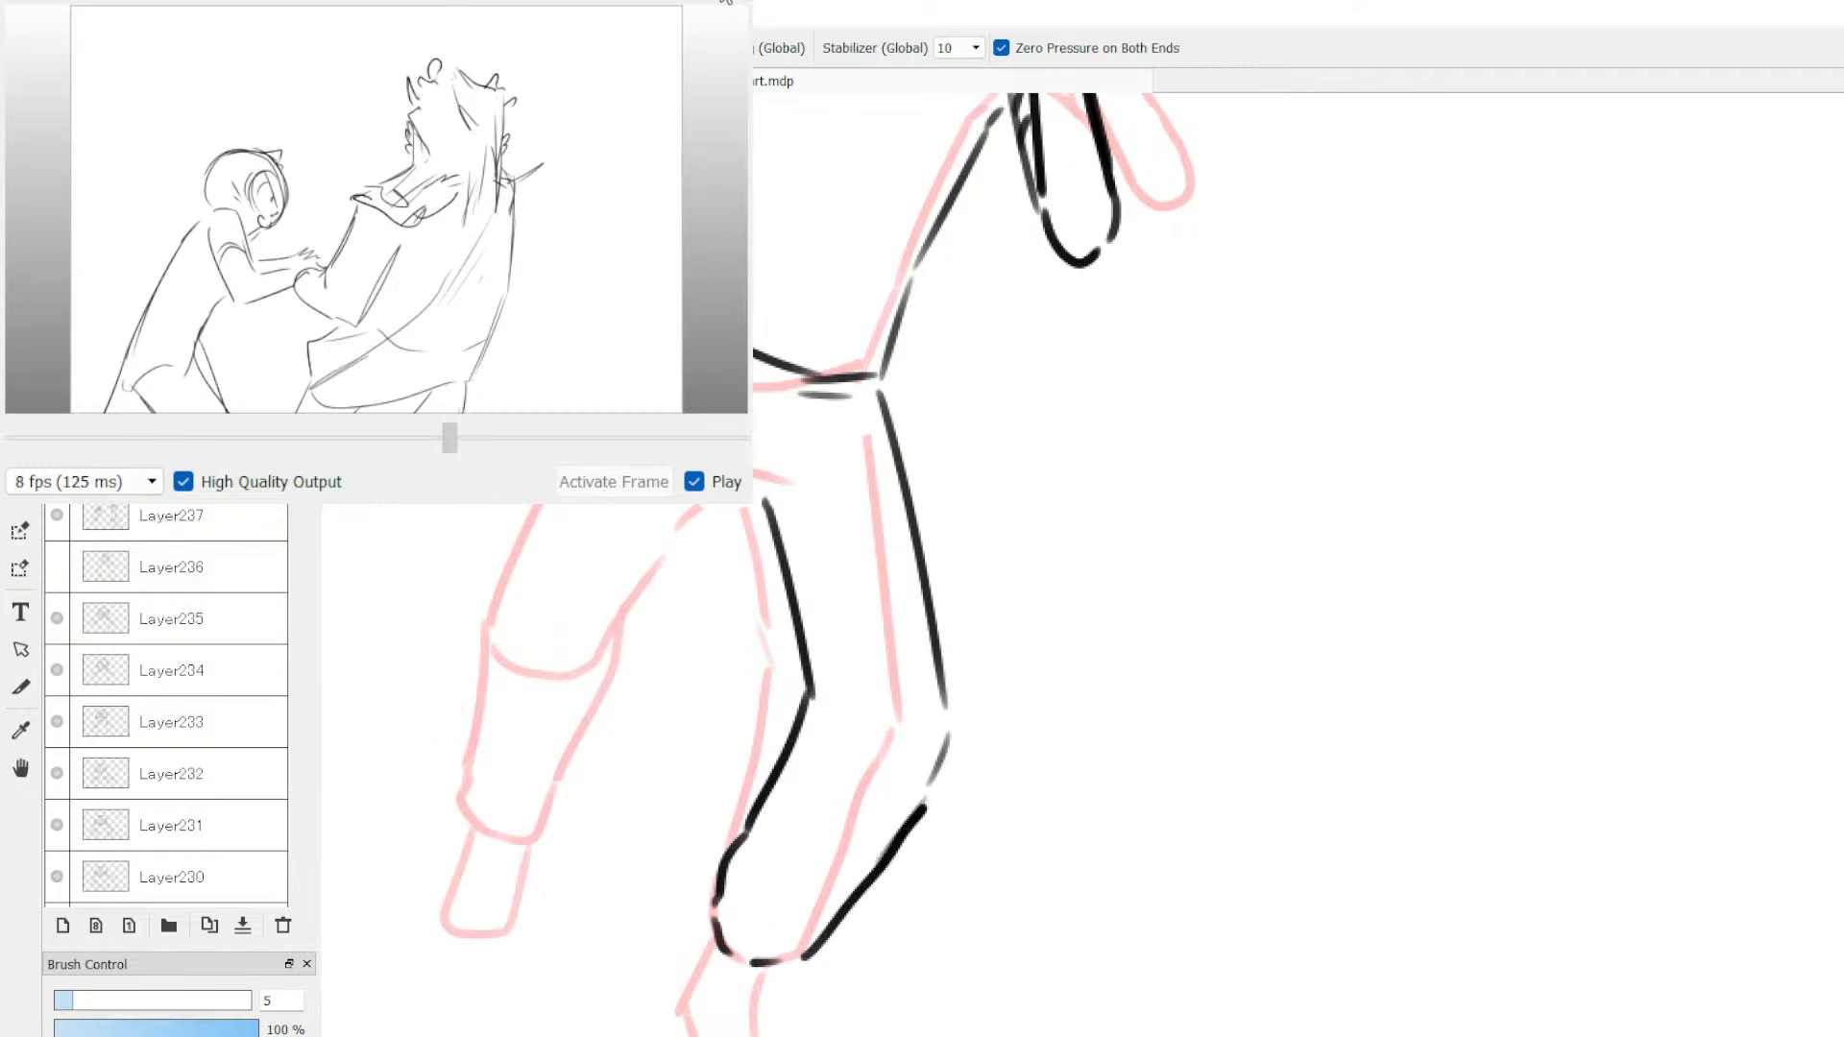
Step: Ink the front leg's ankle and pointed foot below the cuff, reworking the sole line
{"action": "scroll", "coordinate": [816, 577], "scroll_direction": "down", "scroll_amount": 3}
{"action": "left_click_drag", "start_coordinate": [712, 708], "coordinate": [667, 751]}
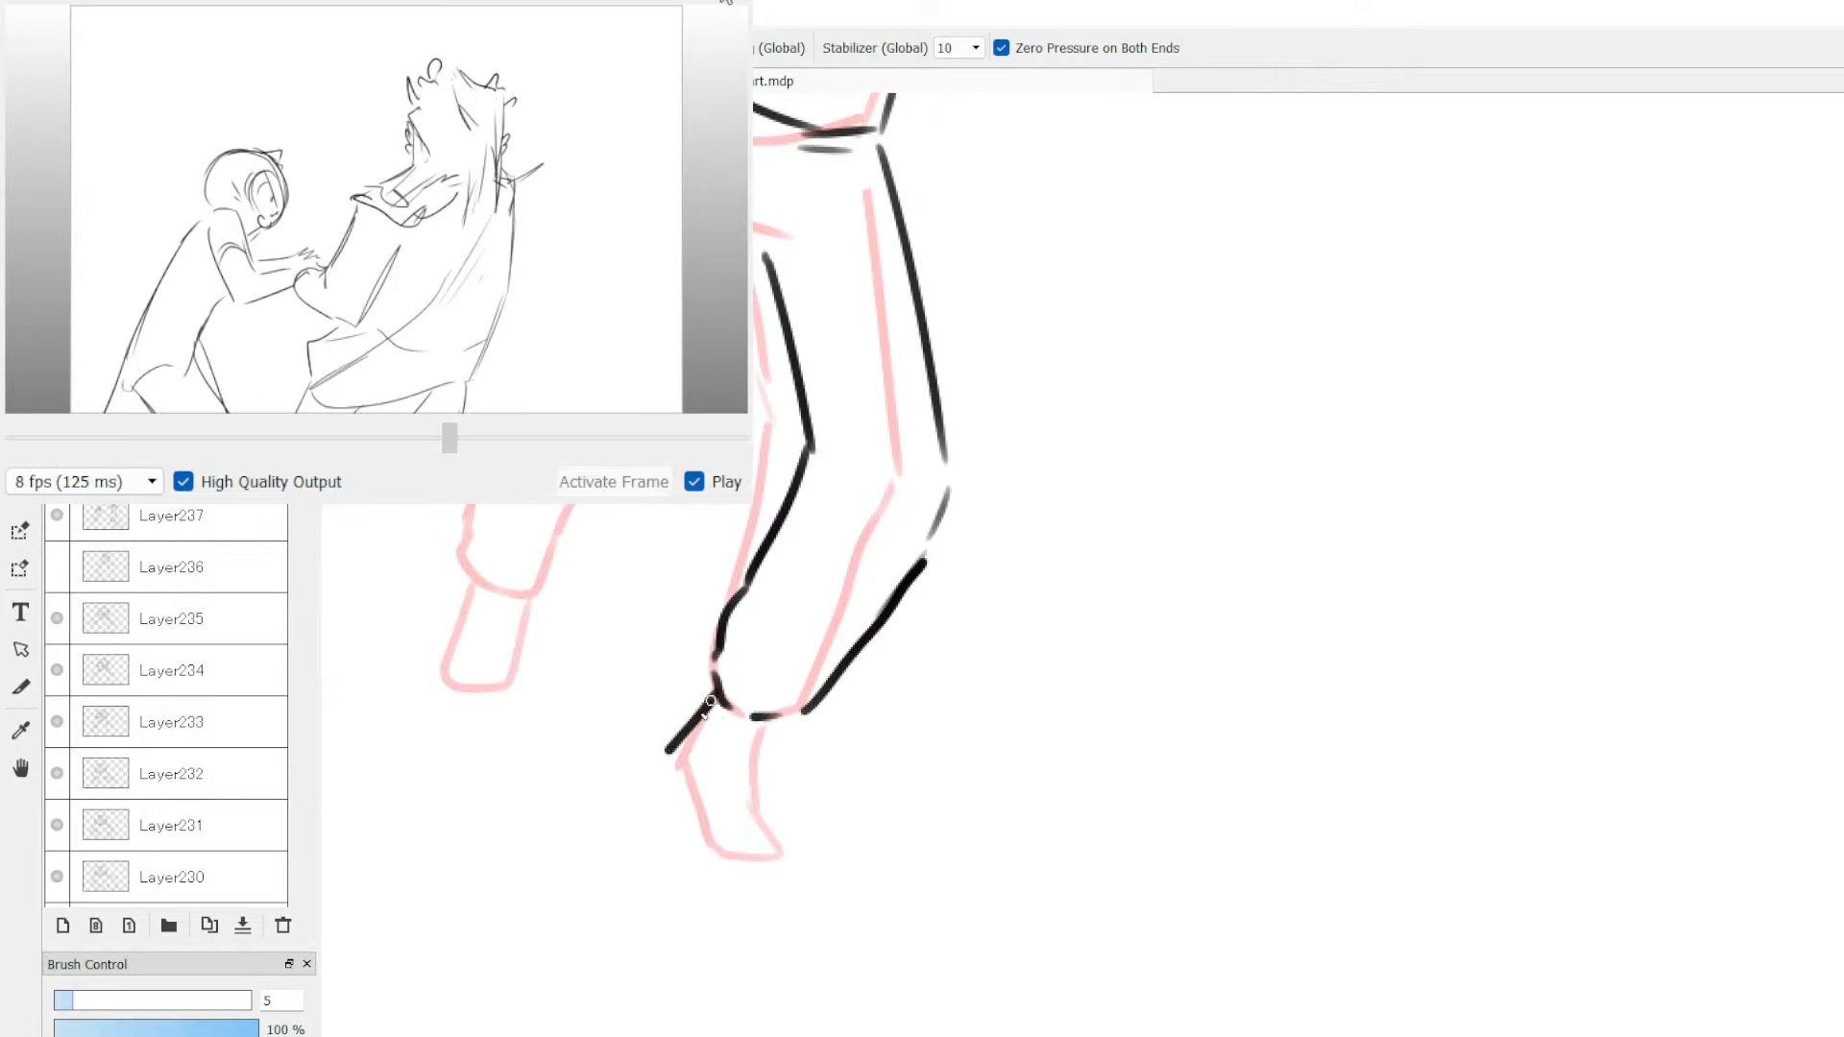
{"action": "mouse_move", "coordinate": [767, 723]}
{"action": "left_mouse_down"}
{"action": "mouse_move", "coordinate": [755, 765]}
{"action": "mouse_move", "coordinate": [785, 849]}
{"action": "left_mouse_up"}
{"action": "left_click_drag", "start_coordinate": [663, 764], "coordinate": [664, 768]}
{"action": "mouse_move", "coordinate": [670, 776]}
{"action": "left_mouse_down"}
{"action": "mouse_move", "coordinate": [756, 857]}
{"action": "mouse_move", "coordinate": [798, 856]}
{"action": "mouse_move", "coordinate": [773, 808]}
{"action": "mouse_move", "coordinate": [696, 799]}
{"action": "mouse_move", "coordinate": [743, 848]}
{"action": "mouse_move", "coordinate": [761, 838]}
{"action": "mouse_move", "coordinate": [715, 761]}
{"action": "mouse_move", "coordinate": [706, 797]}
{"action": "mouse_move", "coordinate": [773, 843]}
{"action": "left_mouse_up"}
{"action": "key", "text": "e"}
{"action": "key", "text": "b"}
{"action": "mouse_move", "coordinate": [683, 783]}
{"action": "left_mouse_down"}
{"action": "mouse_move", "coordinate": [788, 866]}
{"action": "mouse_move", "coordinate": [792, 848]}
{"action": "left_mouse_up"}
{"action": "left_click_drag", "start_coordinate": [794, 850], "coordinate": [761, 781]}
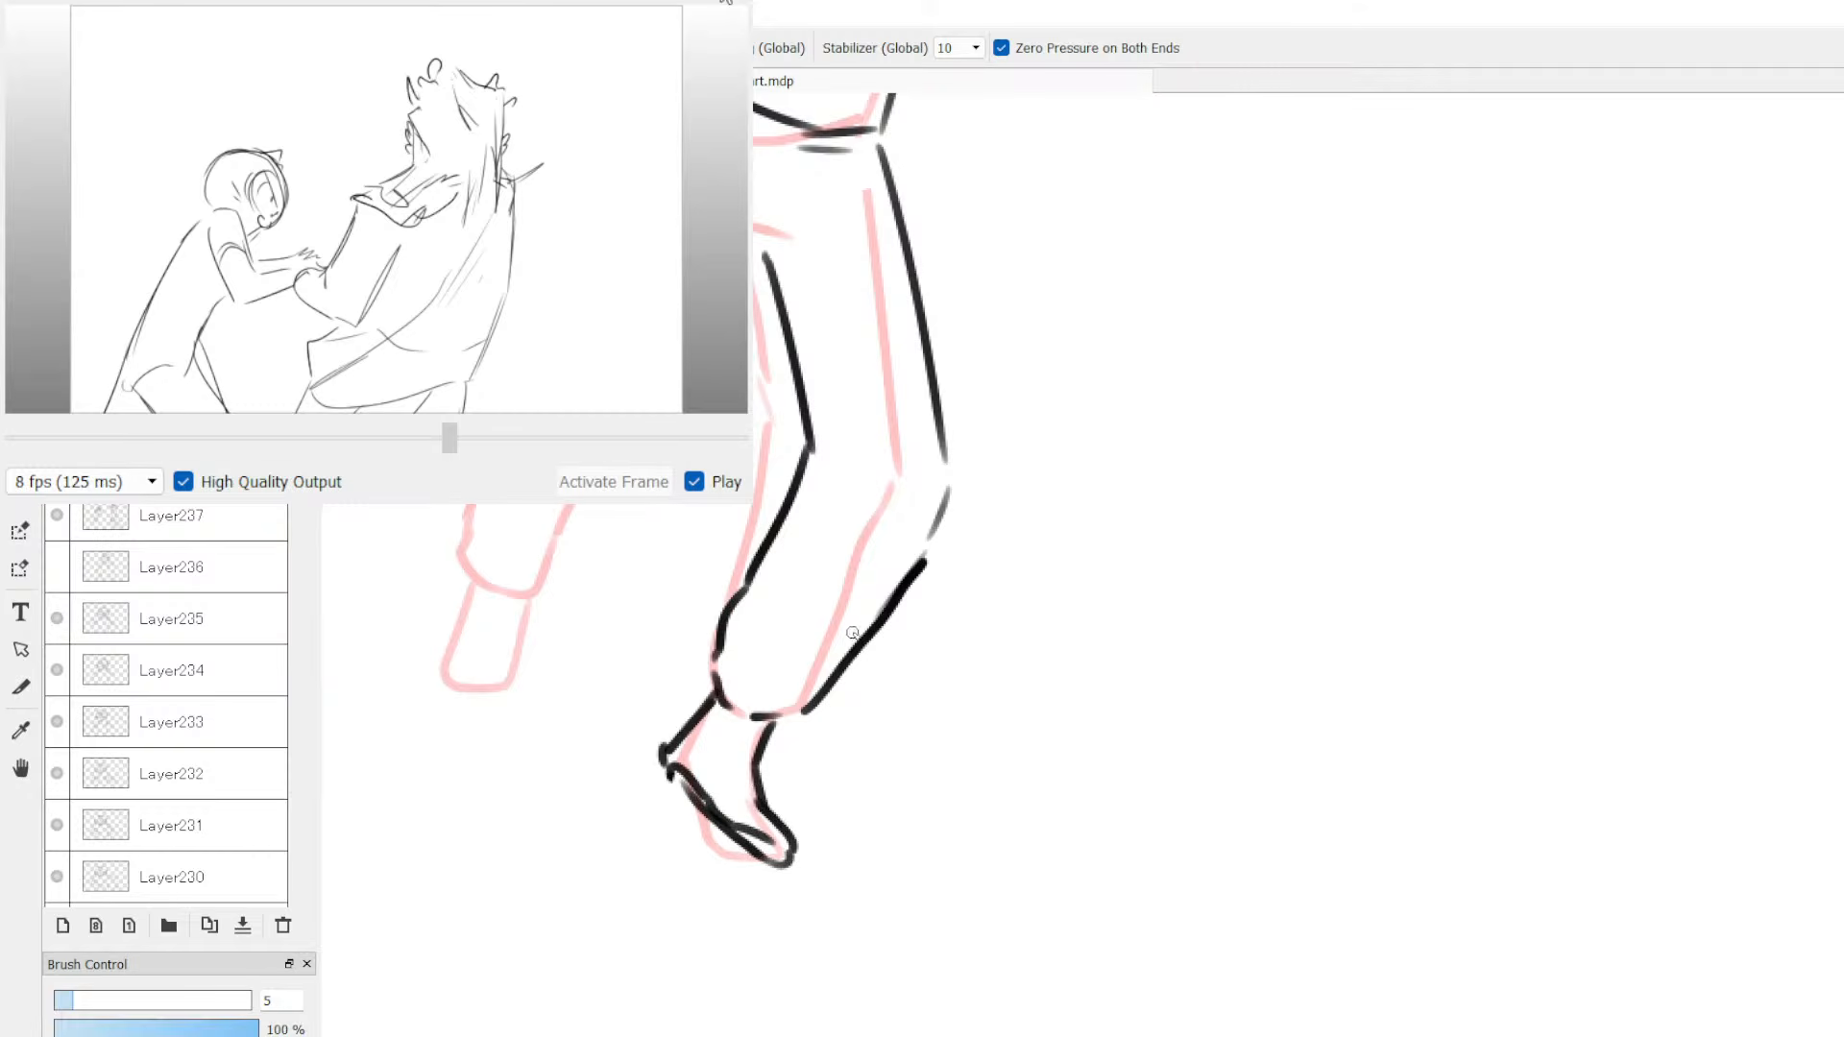
Step: Ink the crotch line and the cat's rear leg with its knee crease, shin, cuff and foot
{"action": "scroll", "coordinate": [885, 594], "scroll_direction": "up", "scroll_amount": 3}
{"action": "scroll", "coordinate": [885, 594], "scroll_direction": "up", "scroll_amount": 1}
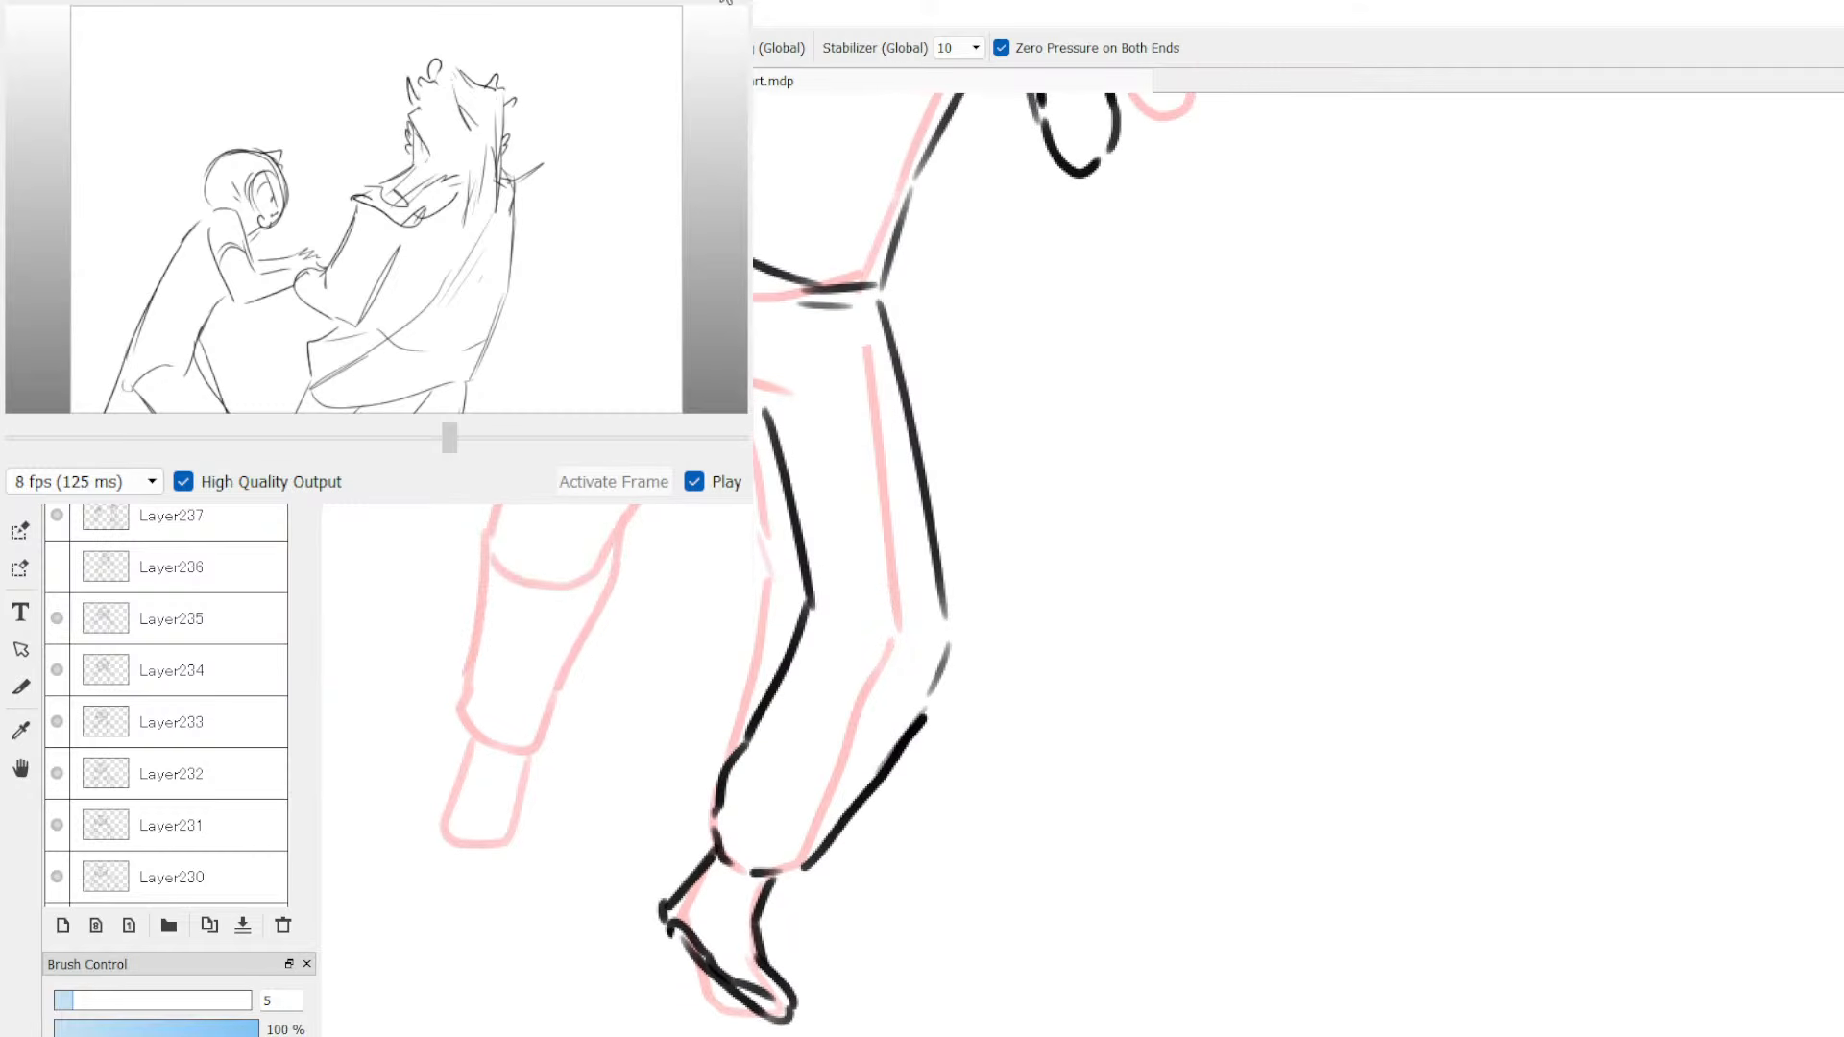
{"action": "left_click_drag", "start_coordinate": [535, 509], "coordinate": [641, 508]}
{"action": "left_click_drag", "start_coordinate": [754, 377], "coordinate": [794, 391]}
{"action": "mouse_move", "coordinate": [653, 507]}
{"action": "left_mouse_down"}
{"action": "mouse_move", "coordinate": [603, 562]}
{"action": "mouse_move", "coordinate": [541, 713]}
{"action": "left_mouse_up"}
{"action": "mouse_move", "coordinate": [503, 515]}
{"action": "left_mouse_down"}
{"action": "mouse_move", "coordinate": [482, 663]}
{"action": "mouse_move", "coordinate": [534, 724]}
{"action": "mouse_move", "coordinate": [459, 759]}
{"action": "mouse_move", "coordinate": [492, 832]}
{"action": "mouse_move", "coordinate": [527, 771]}
{"action": "left_mouse_up"}
{"action": "left_click_drag", "start_coordinate": [541, 748], "coordinate": [555, 708]}
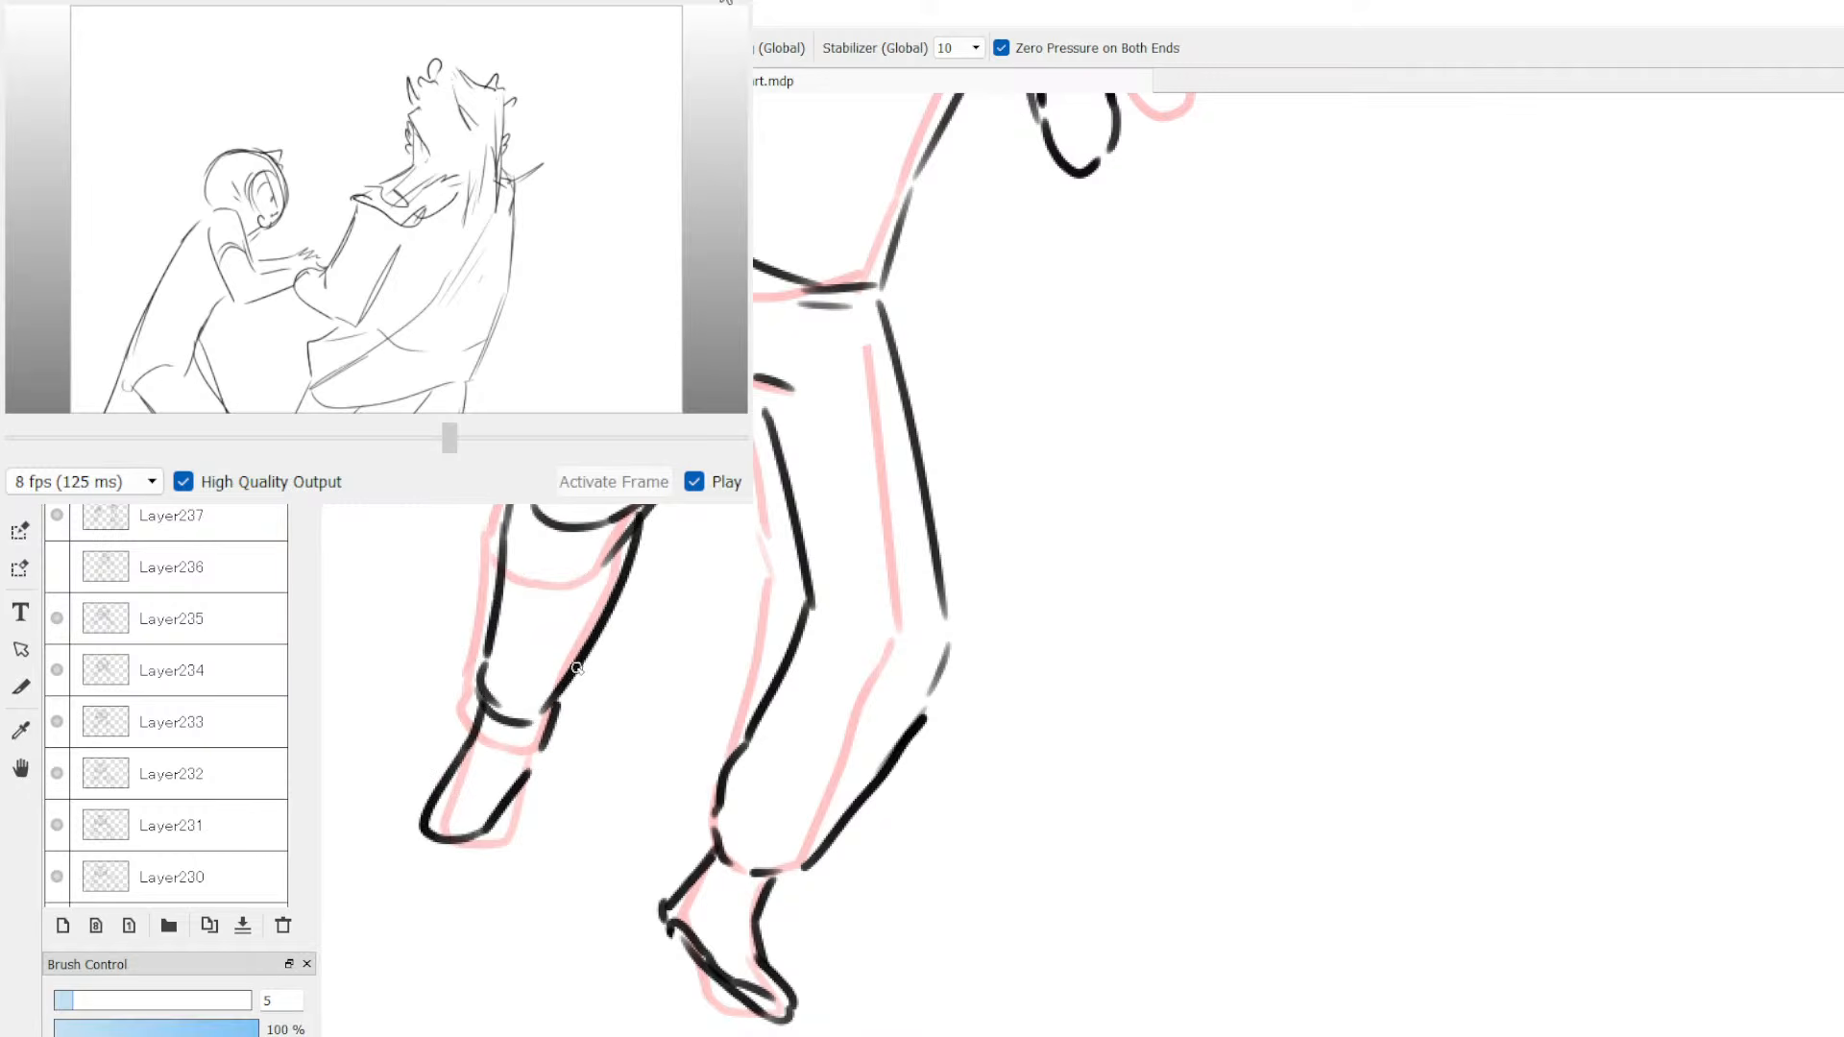
Step: Compare the newly inked cat pose with the preceding frames by flipping between them with both figures in view
{"action": "scroll", "coordinate": [1540, 728], "scroll_direction": "down", "scroll_amount": 3}
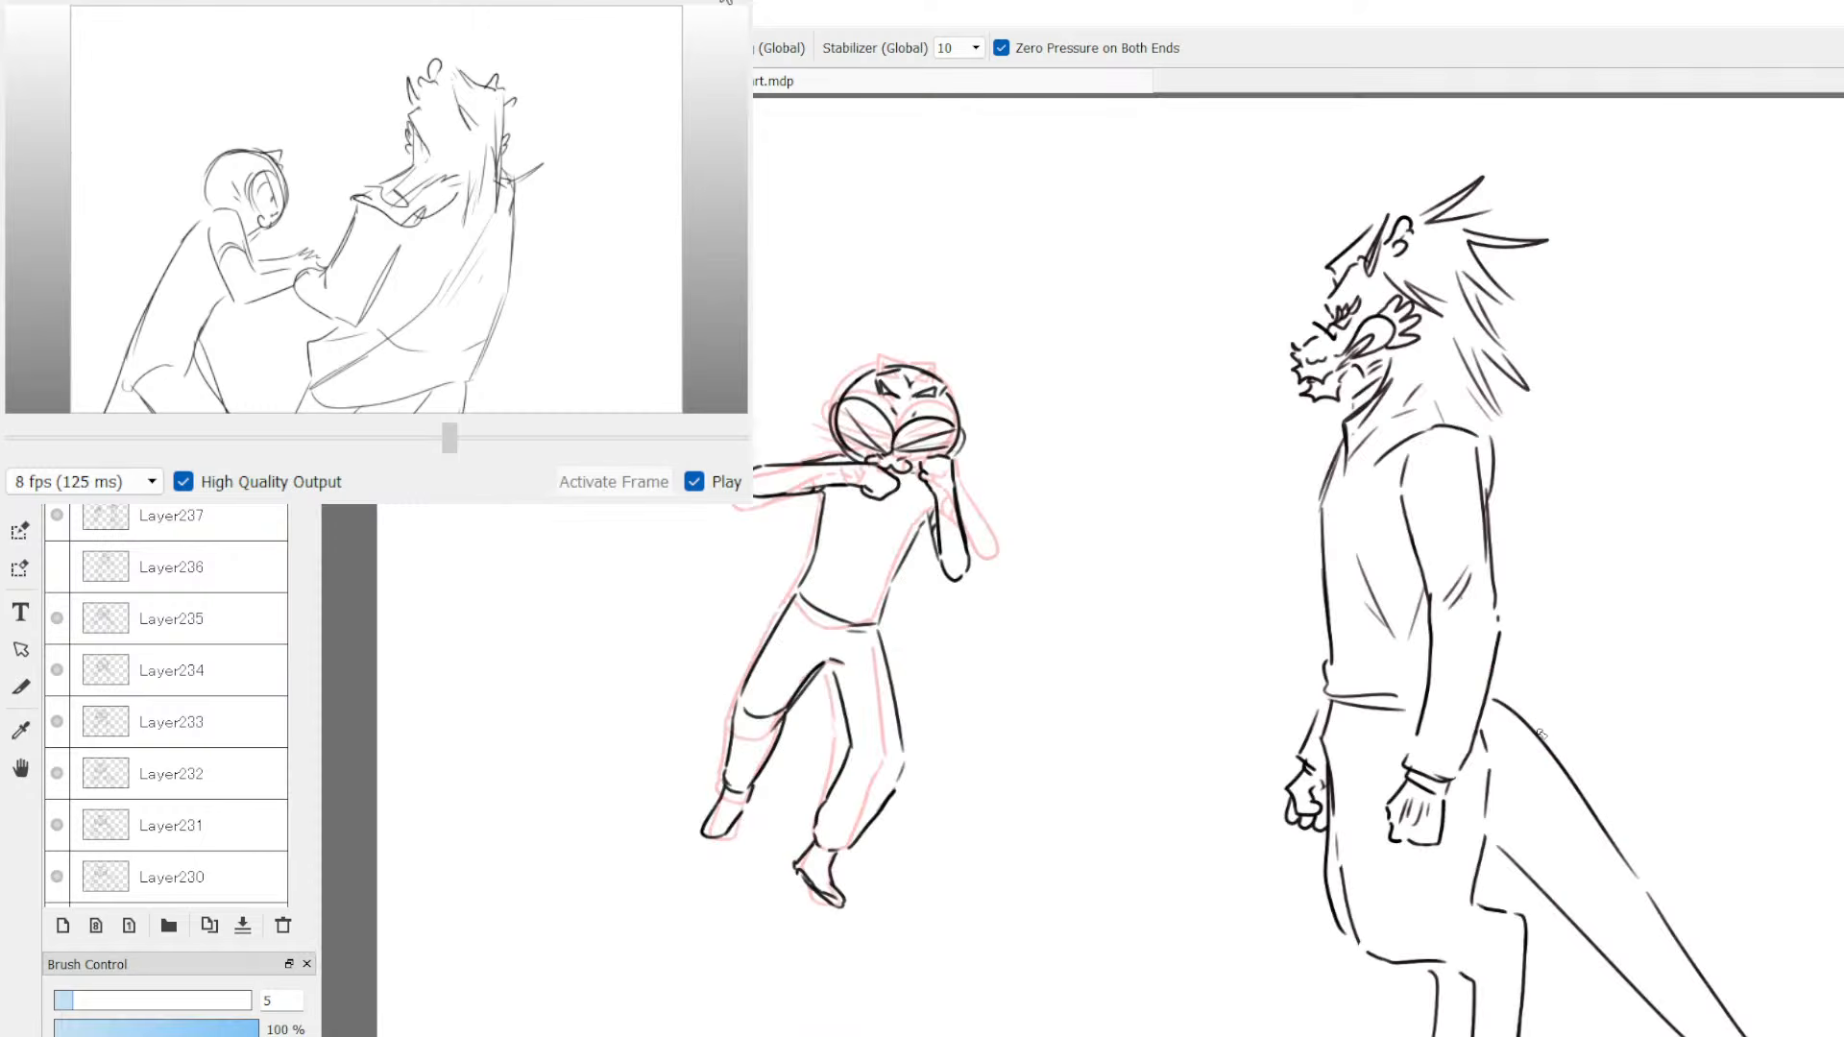
{"action": "key", "text": "ctrl+Left"}
{"action": "key", "text": "ctrl+Right"}
{"action": "key", "text": "ctrl+Left"}
{"action": "key", "text": "ctrl+Right"}
{"action": "key", "text": "ctrl+Left"}
{"action": "key", "text": "ctrl+Left"}
{"action": "key", "text": "ctrl+Right"}
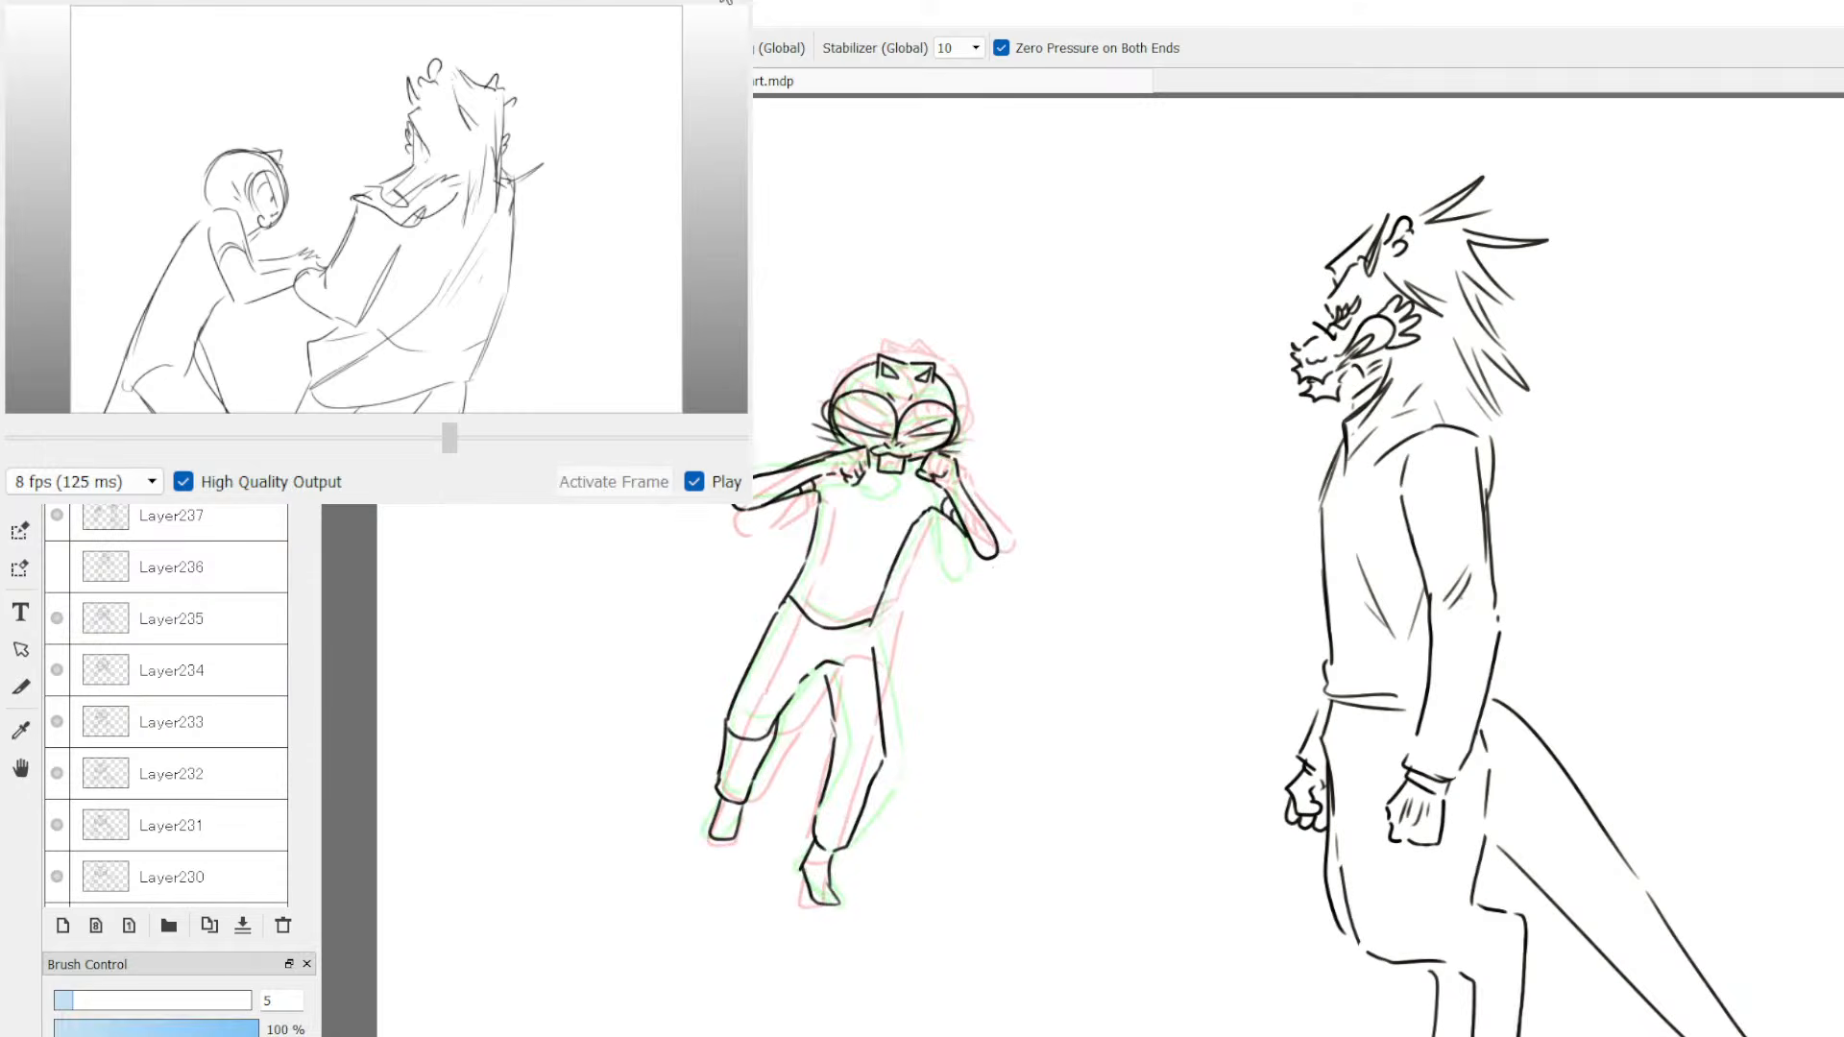
{"action": "key", "text": "ctrl+Right"}
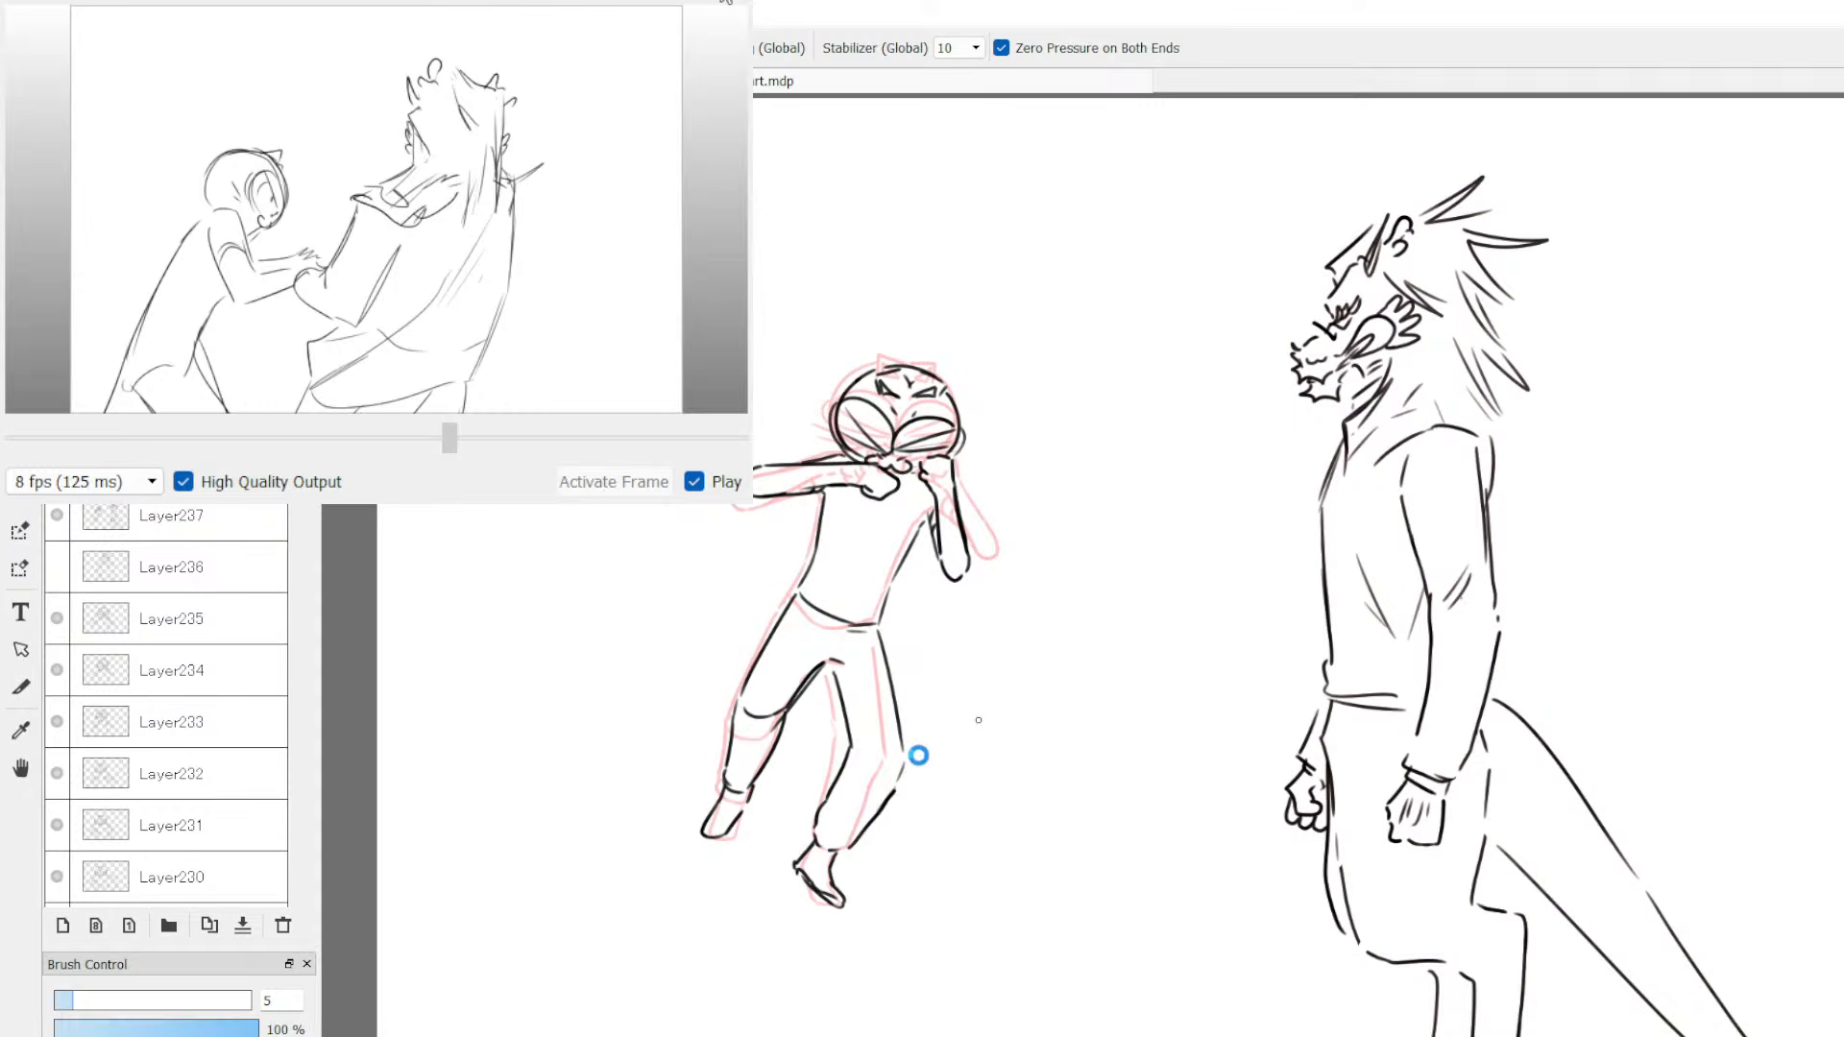
{"action": "key", "text": "ctrl+t"}
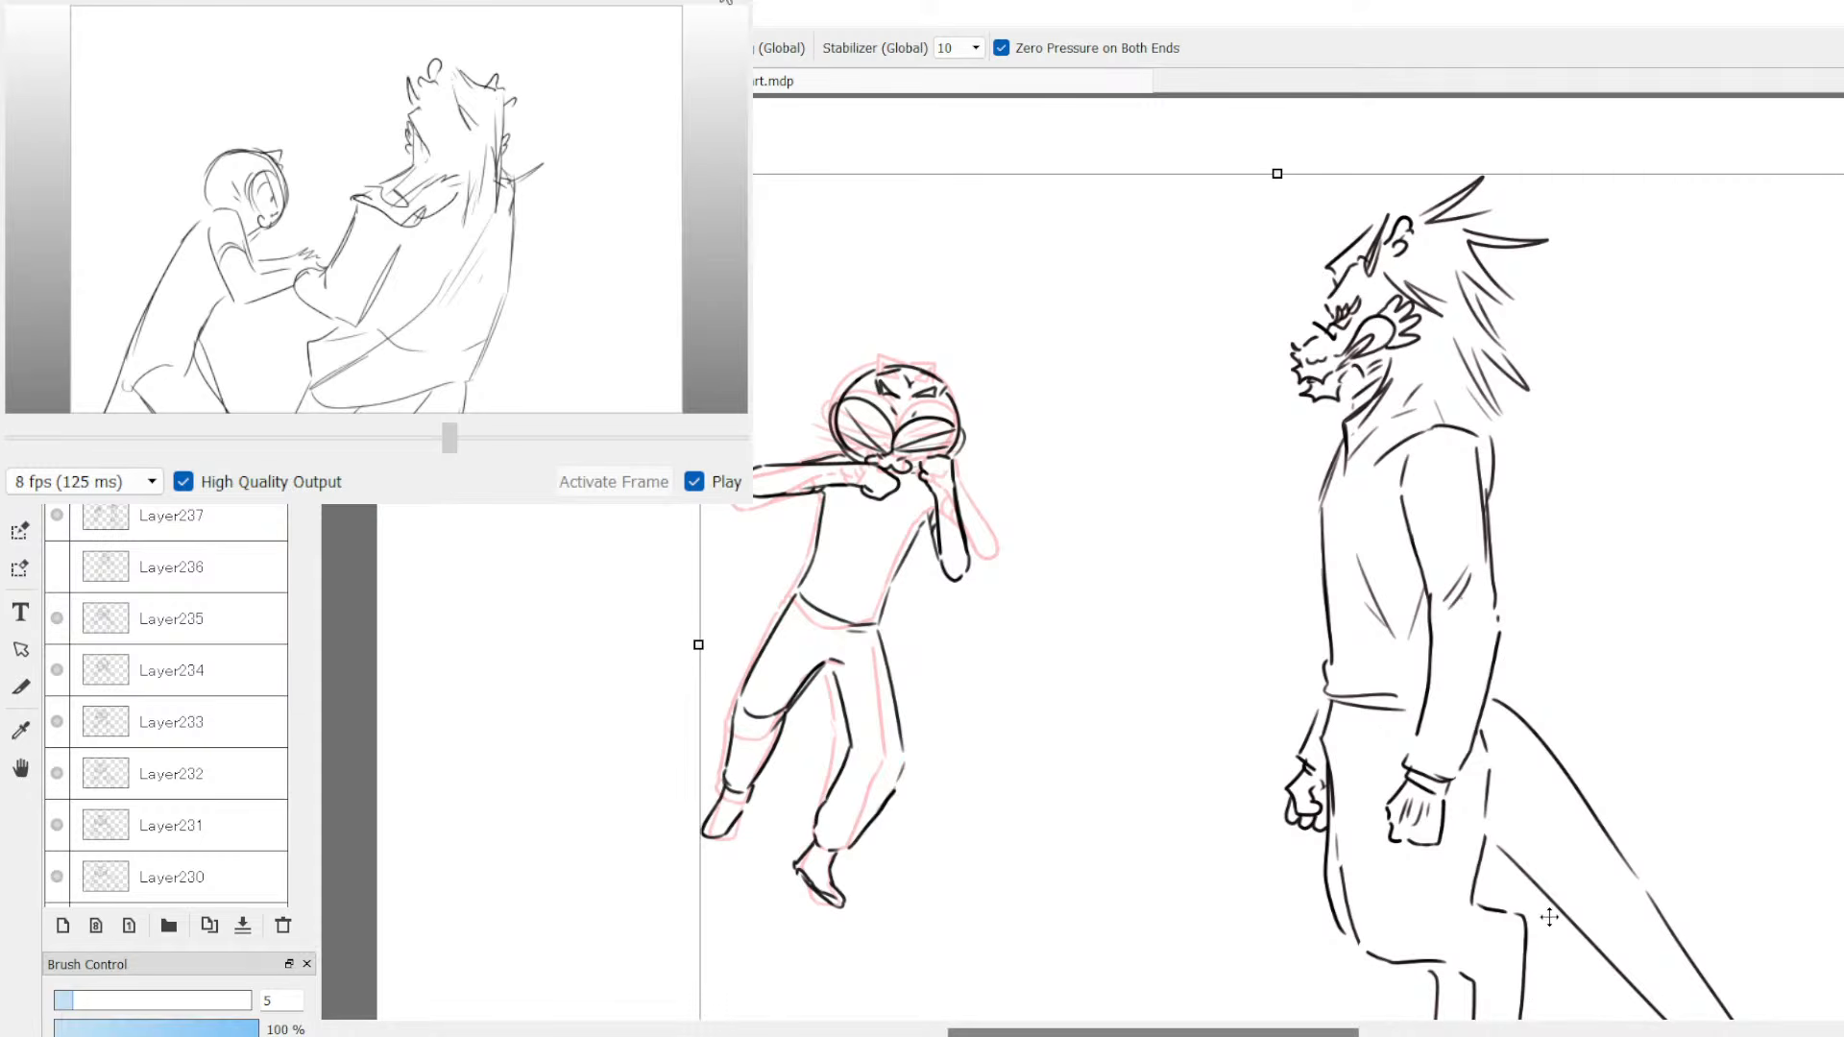
{"action": "key", "text": "Return"}
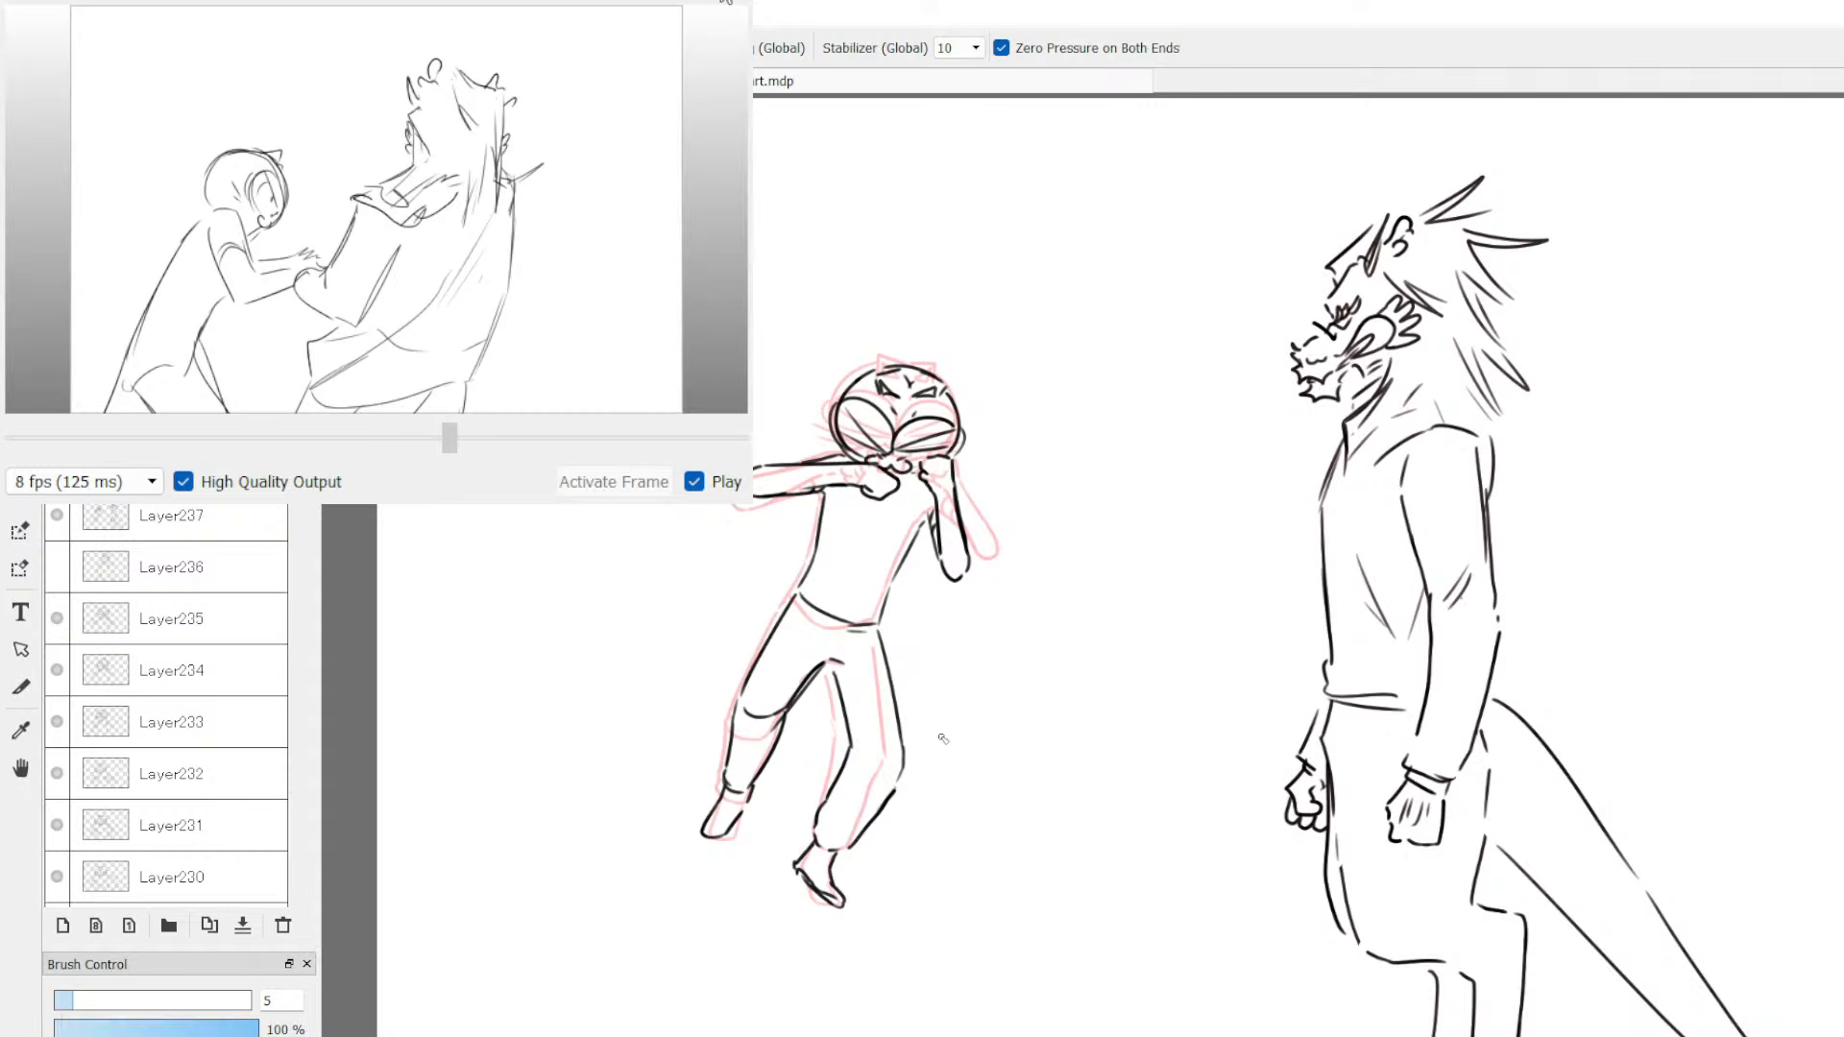
Step: Flip back and forth through the last three frames to check the cat's movement from pose to pose
{"action": "key", "text": "Down"}
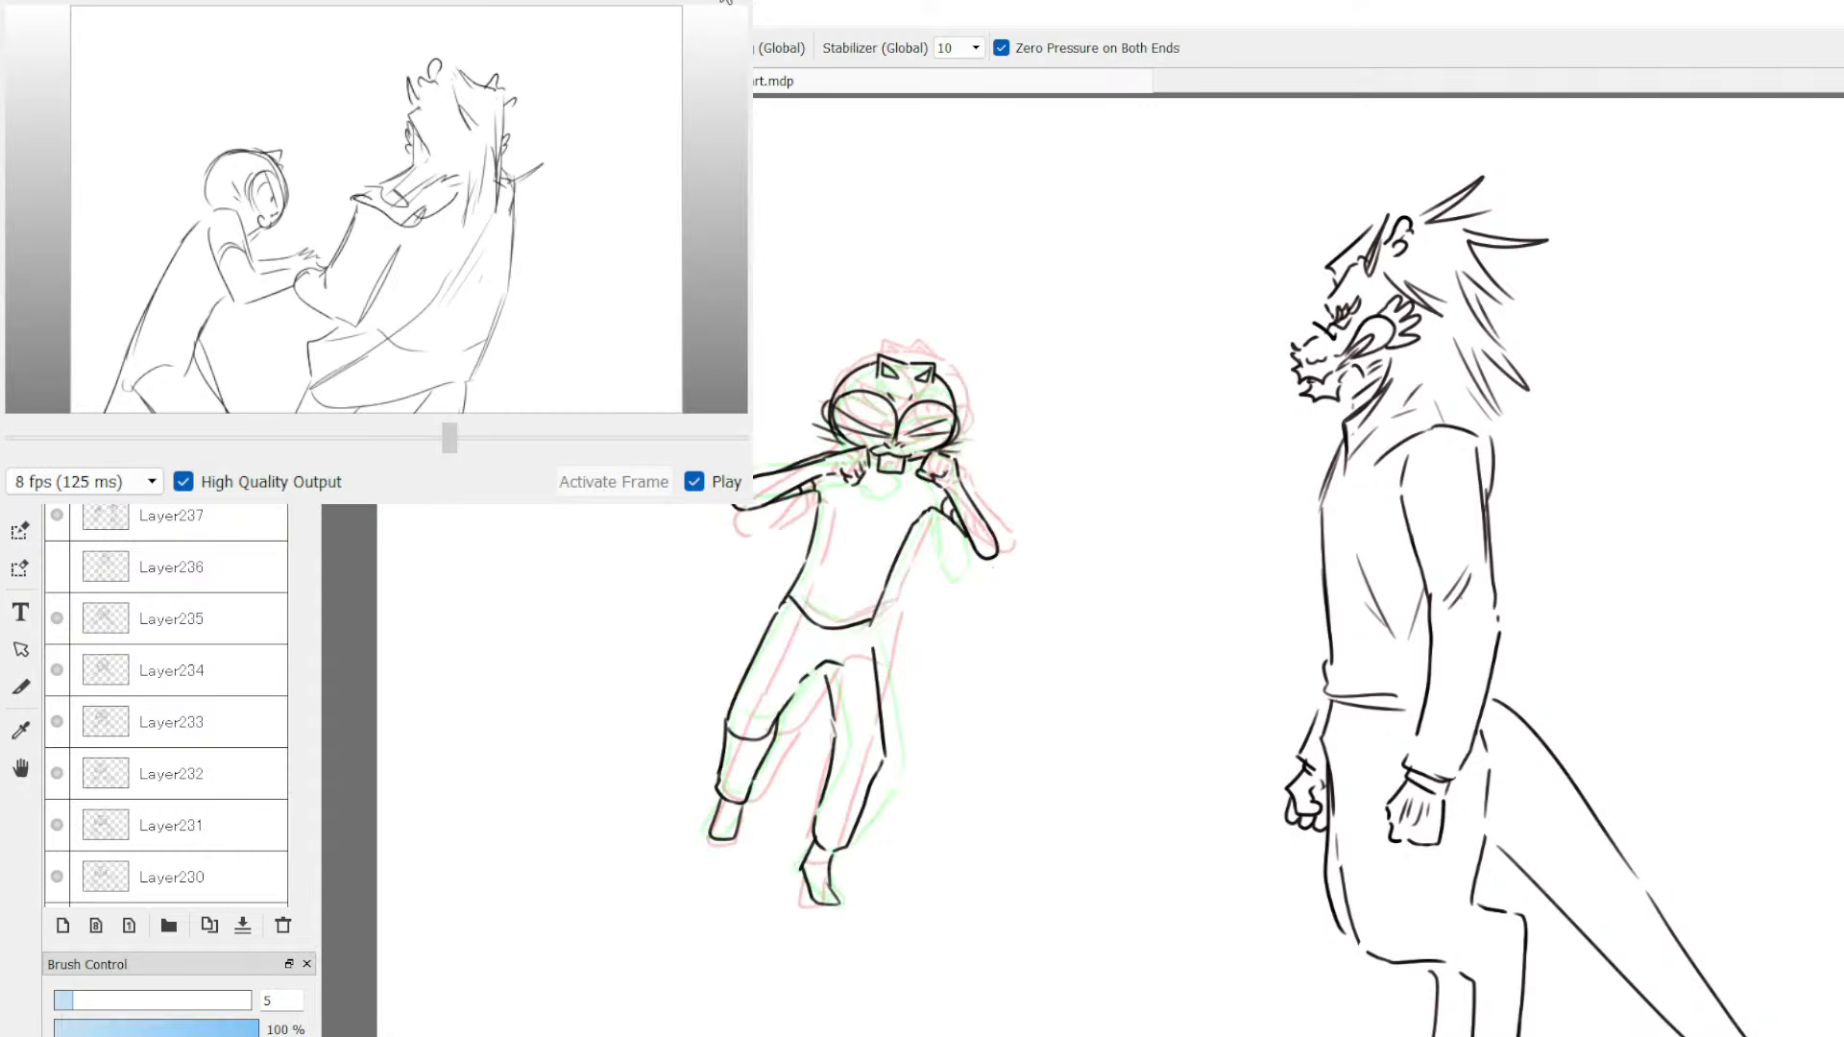
{"action": "key", "text": "Up"}
{"action": "key", "text": "Down"}
{"action": "key", "text": "Up"}
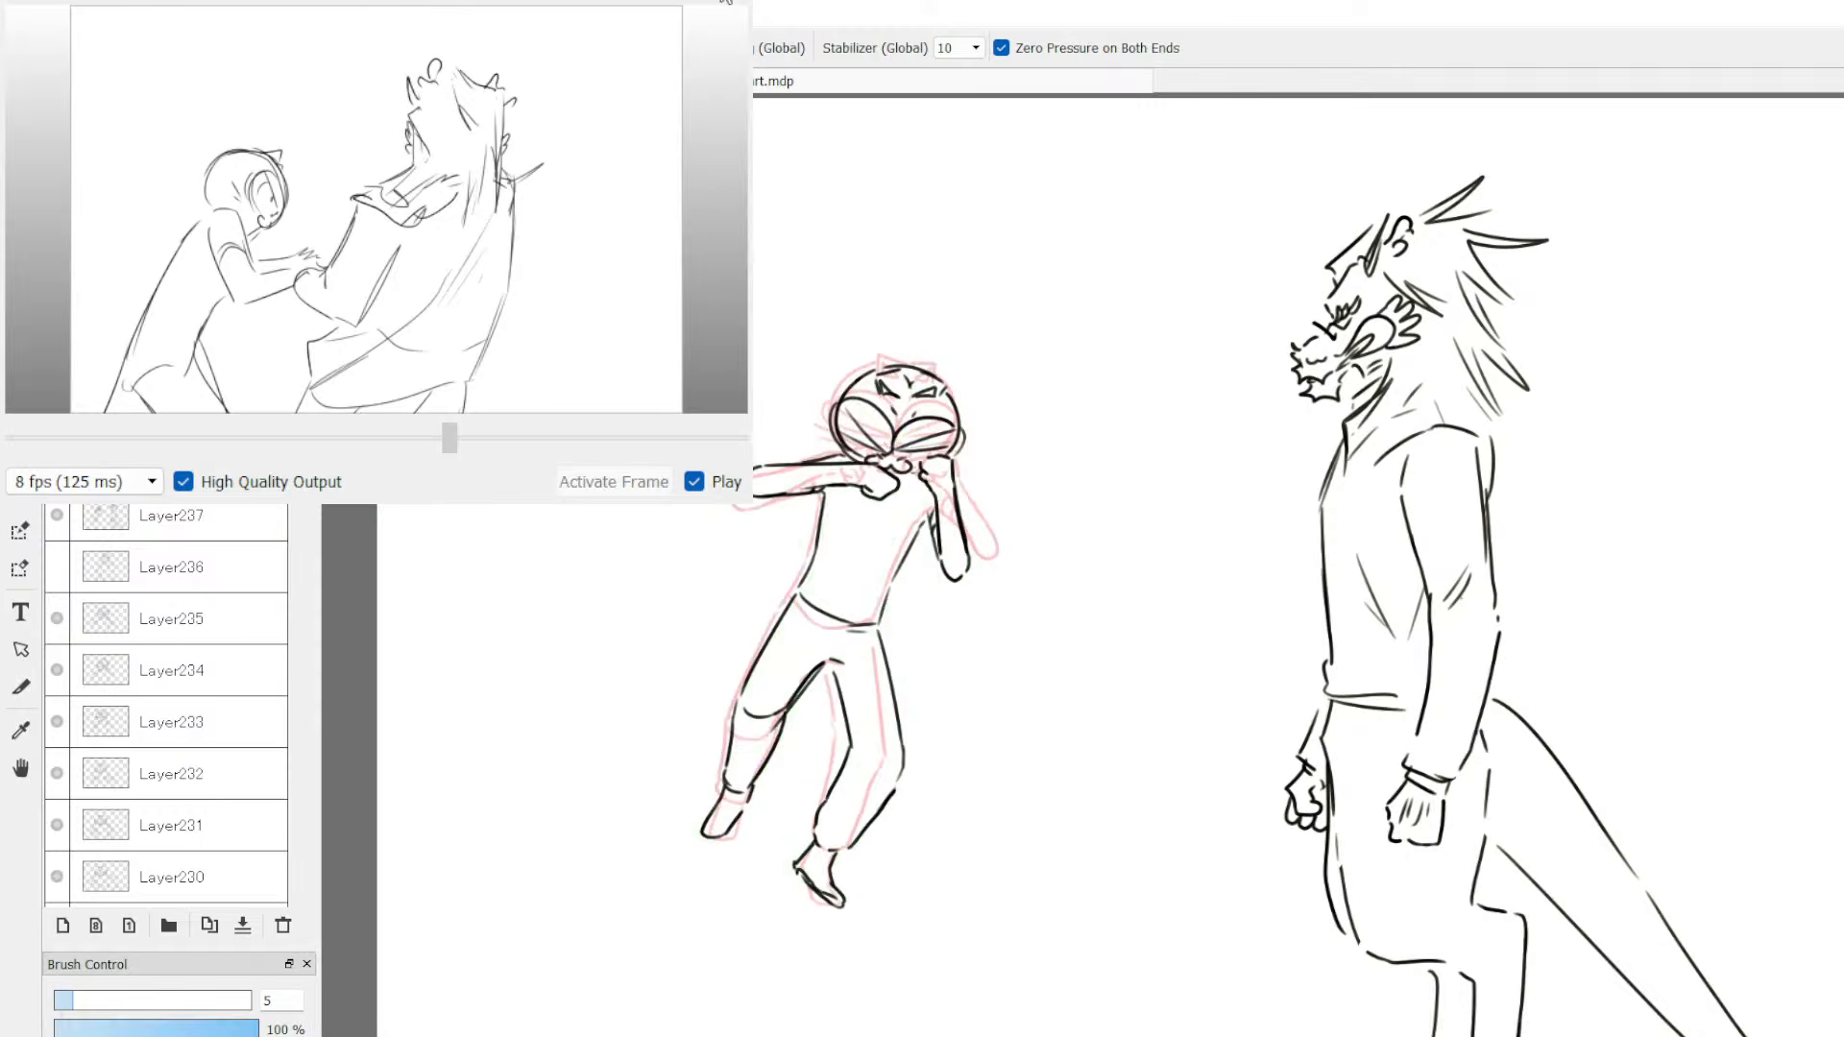
{"action": "key", "text": "Down"}
{"action": "key", "text": "Up"}
{"action": "key", "text": "Up"}
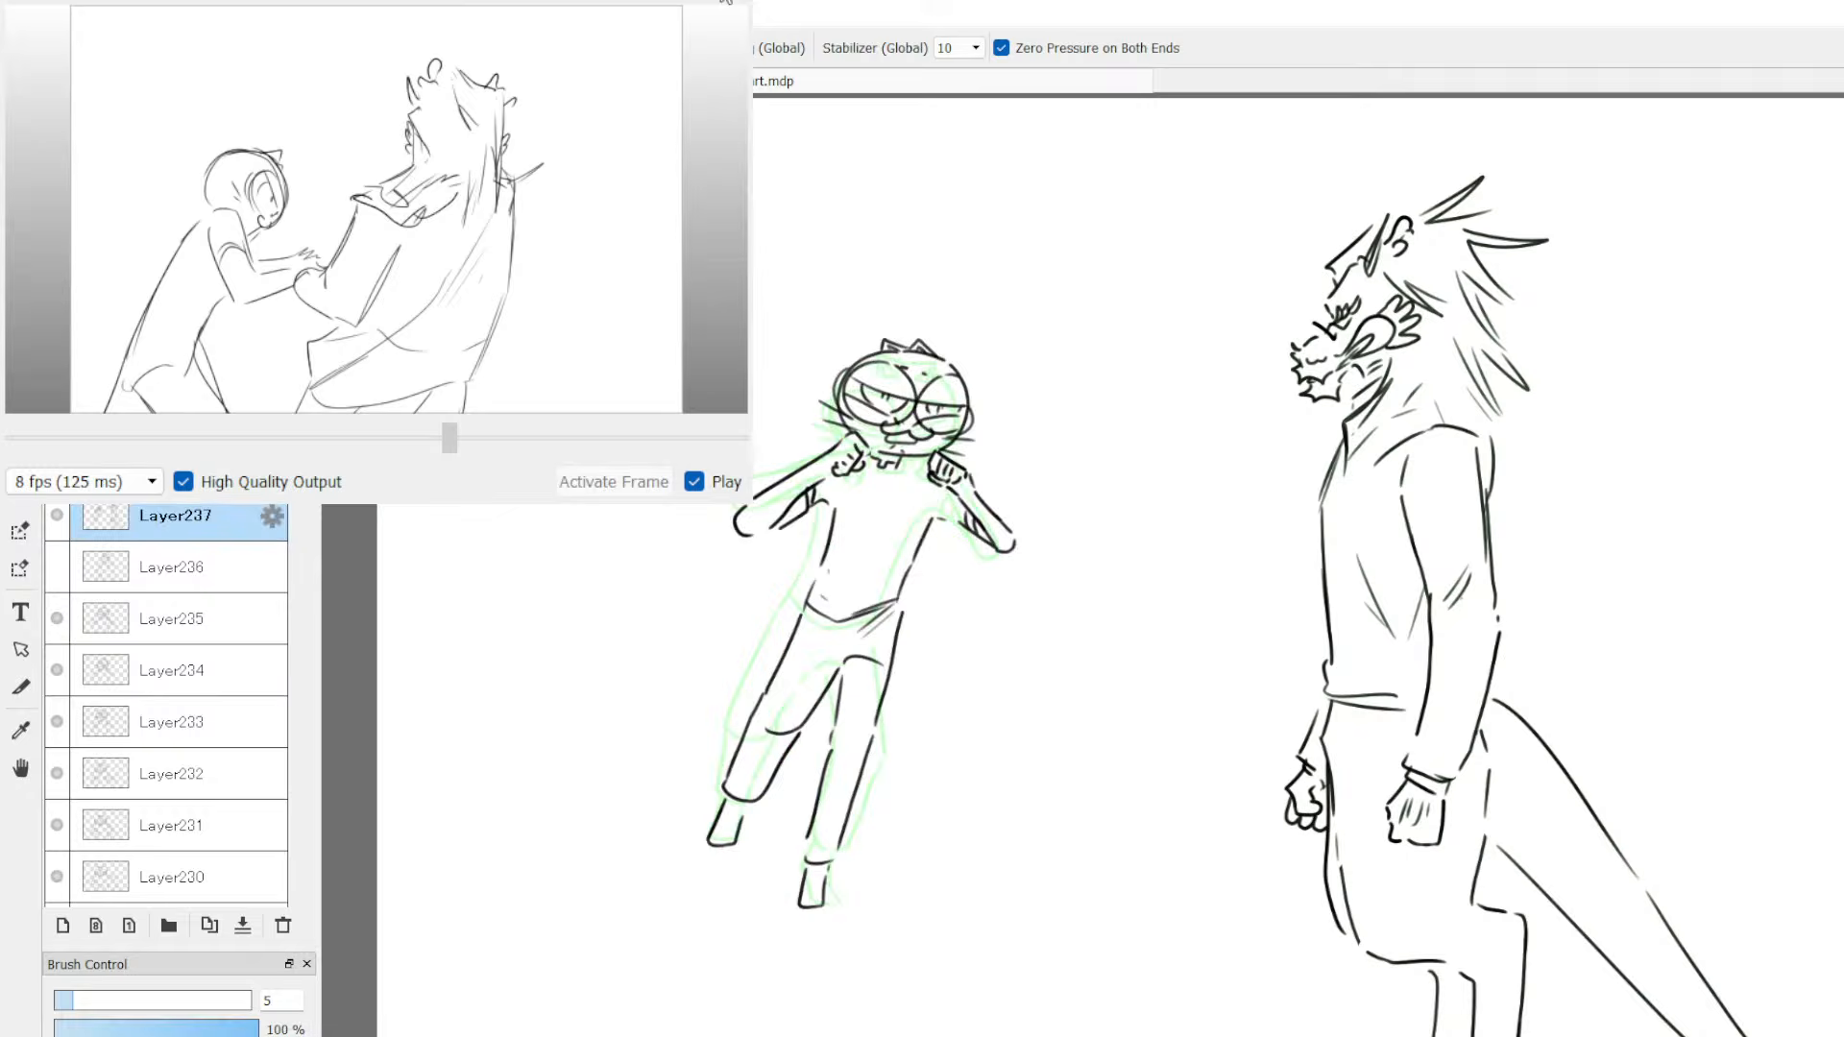
{"action": "key", "text": "Down"}
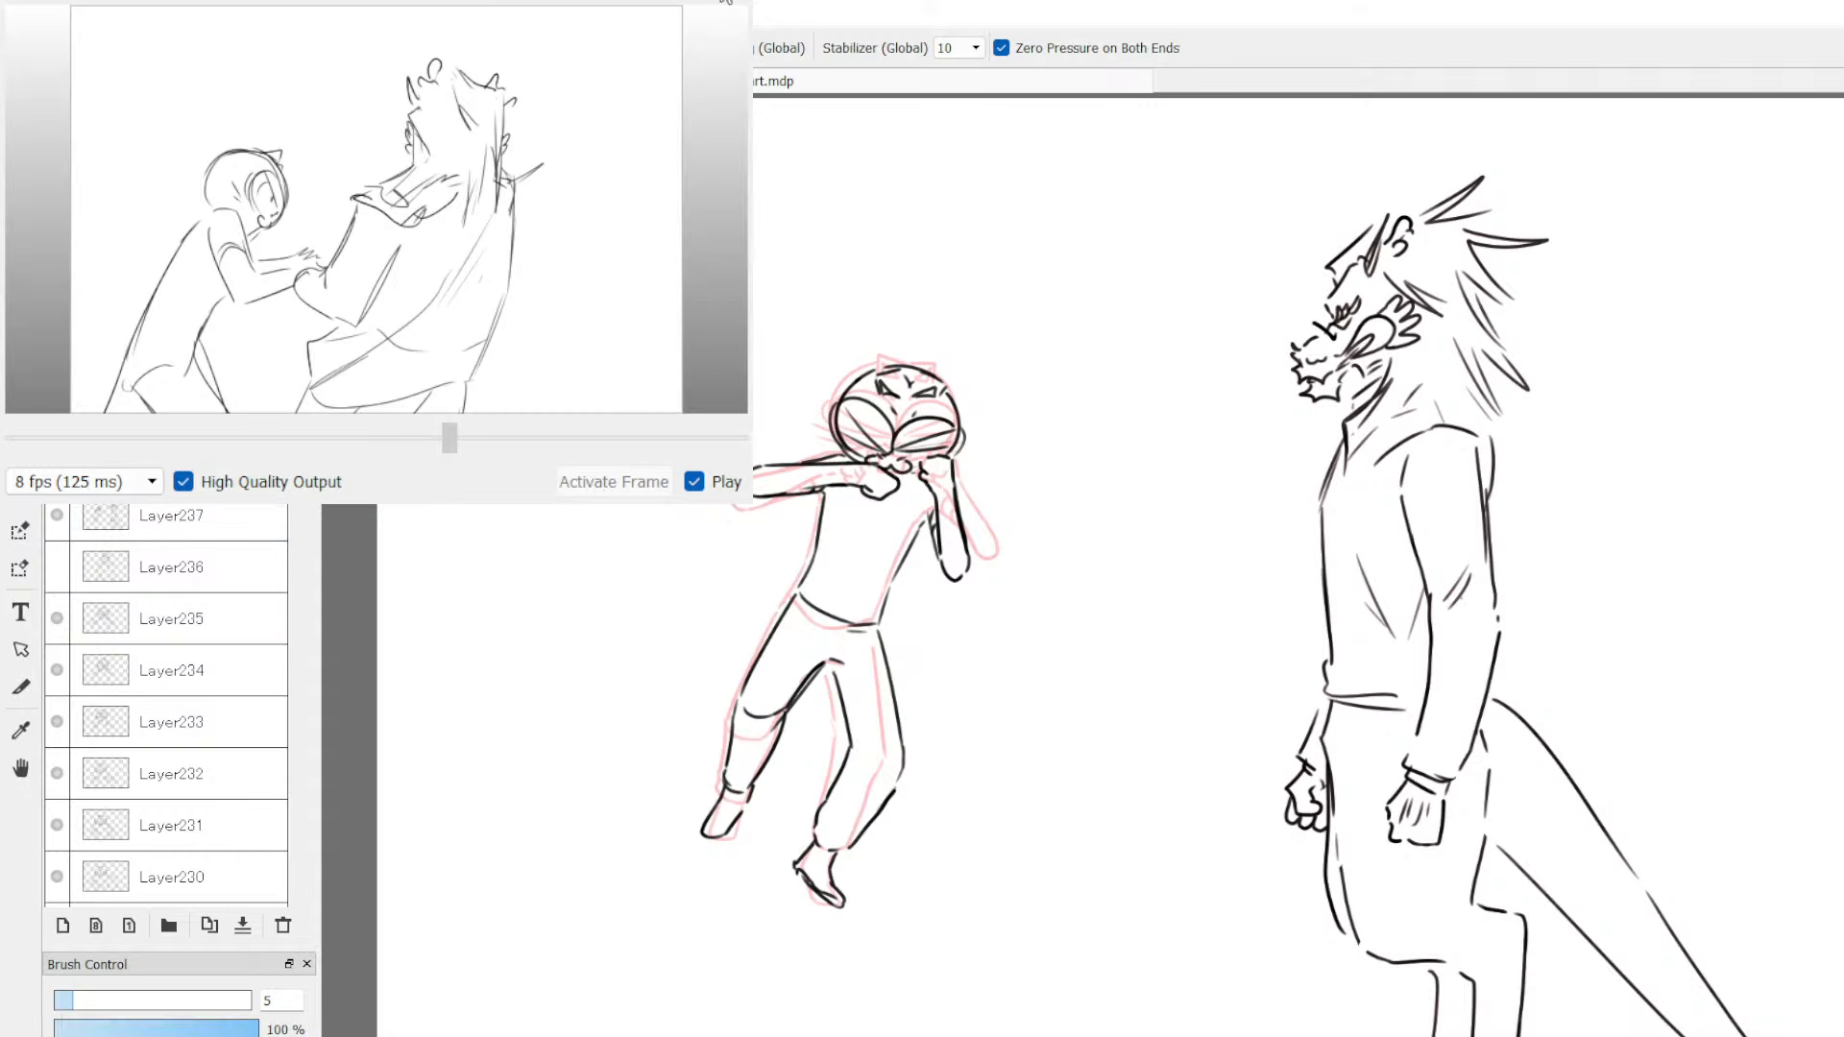
{"action": "left_click", "coordinate": [221, 516]}
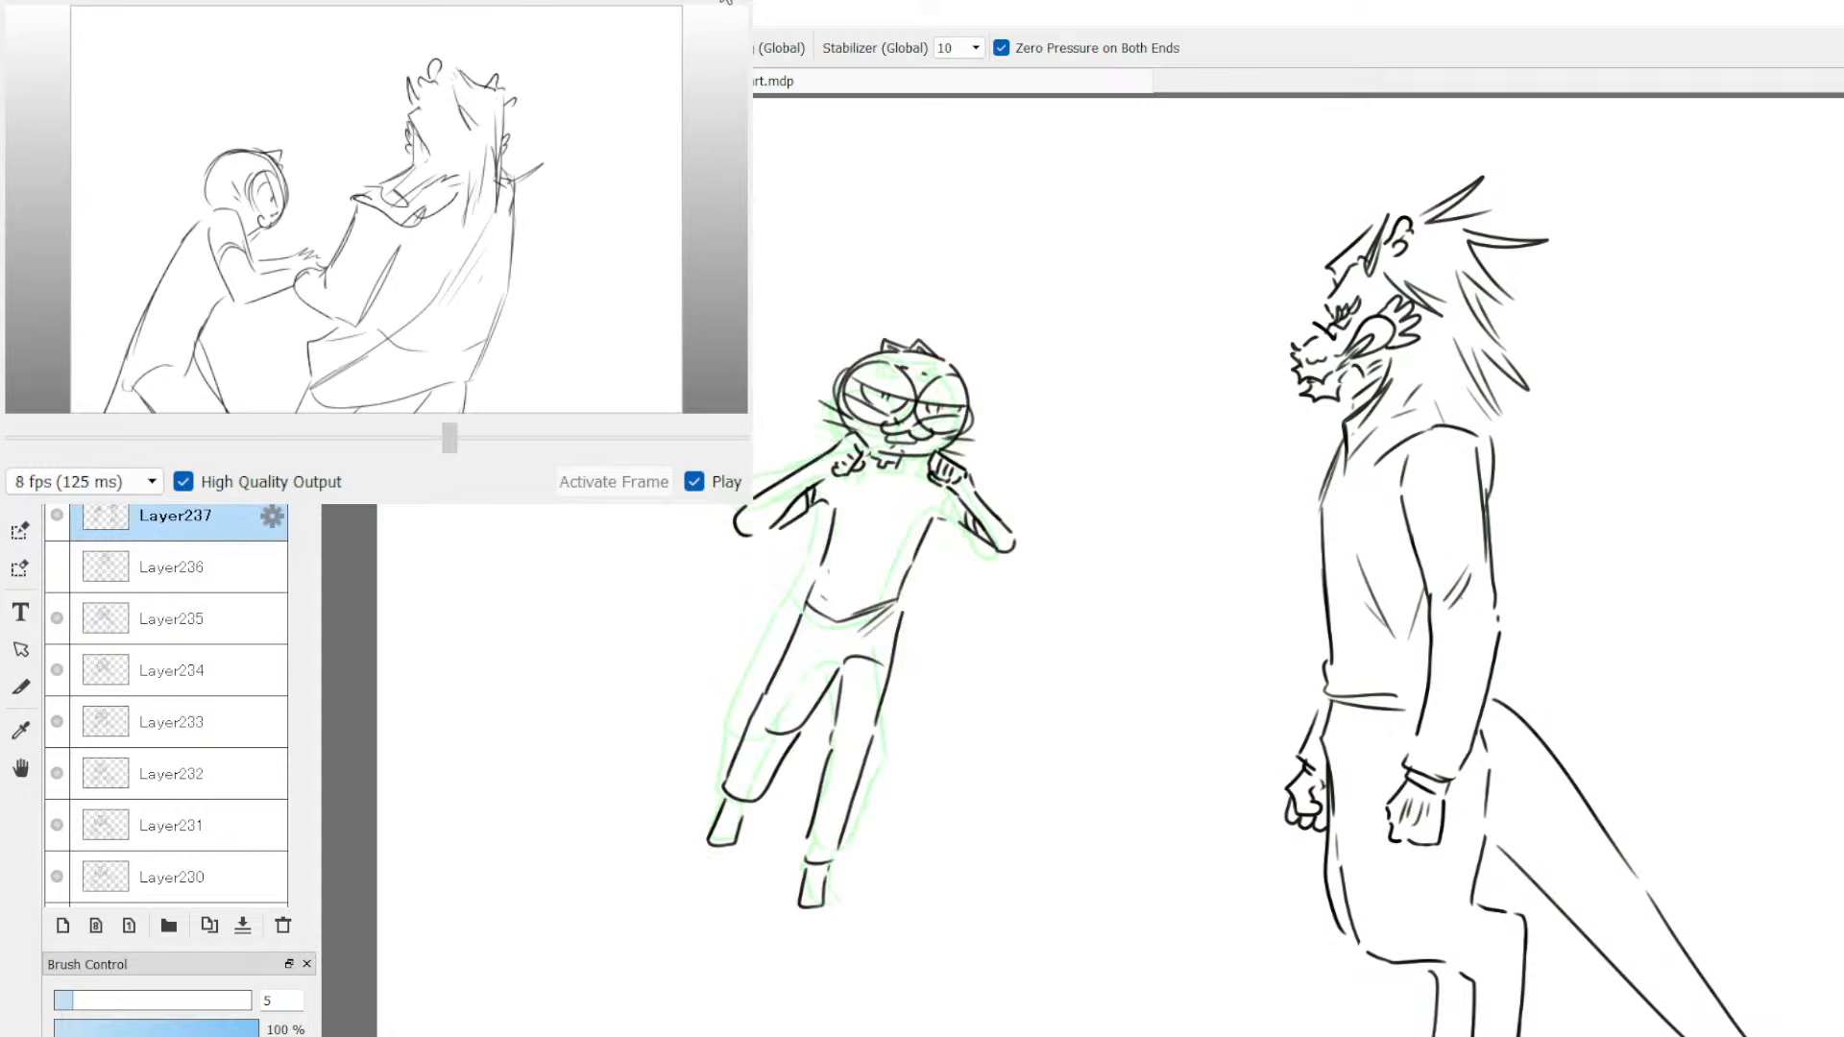
{"action": "key", "text": "Up"}
{"action": "key", "text": "Up"}
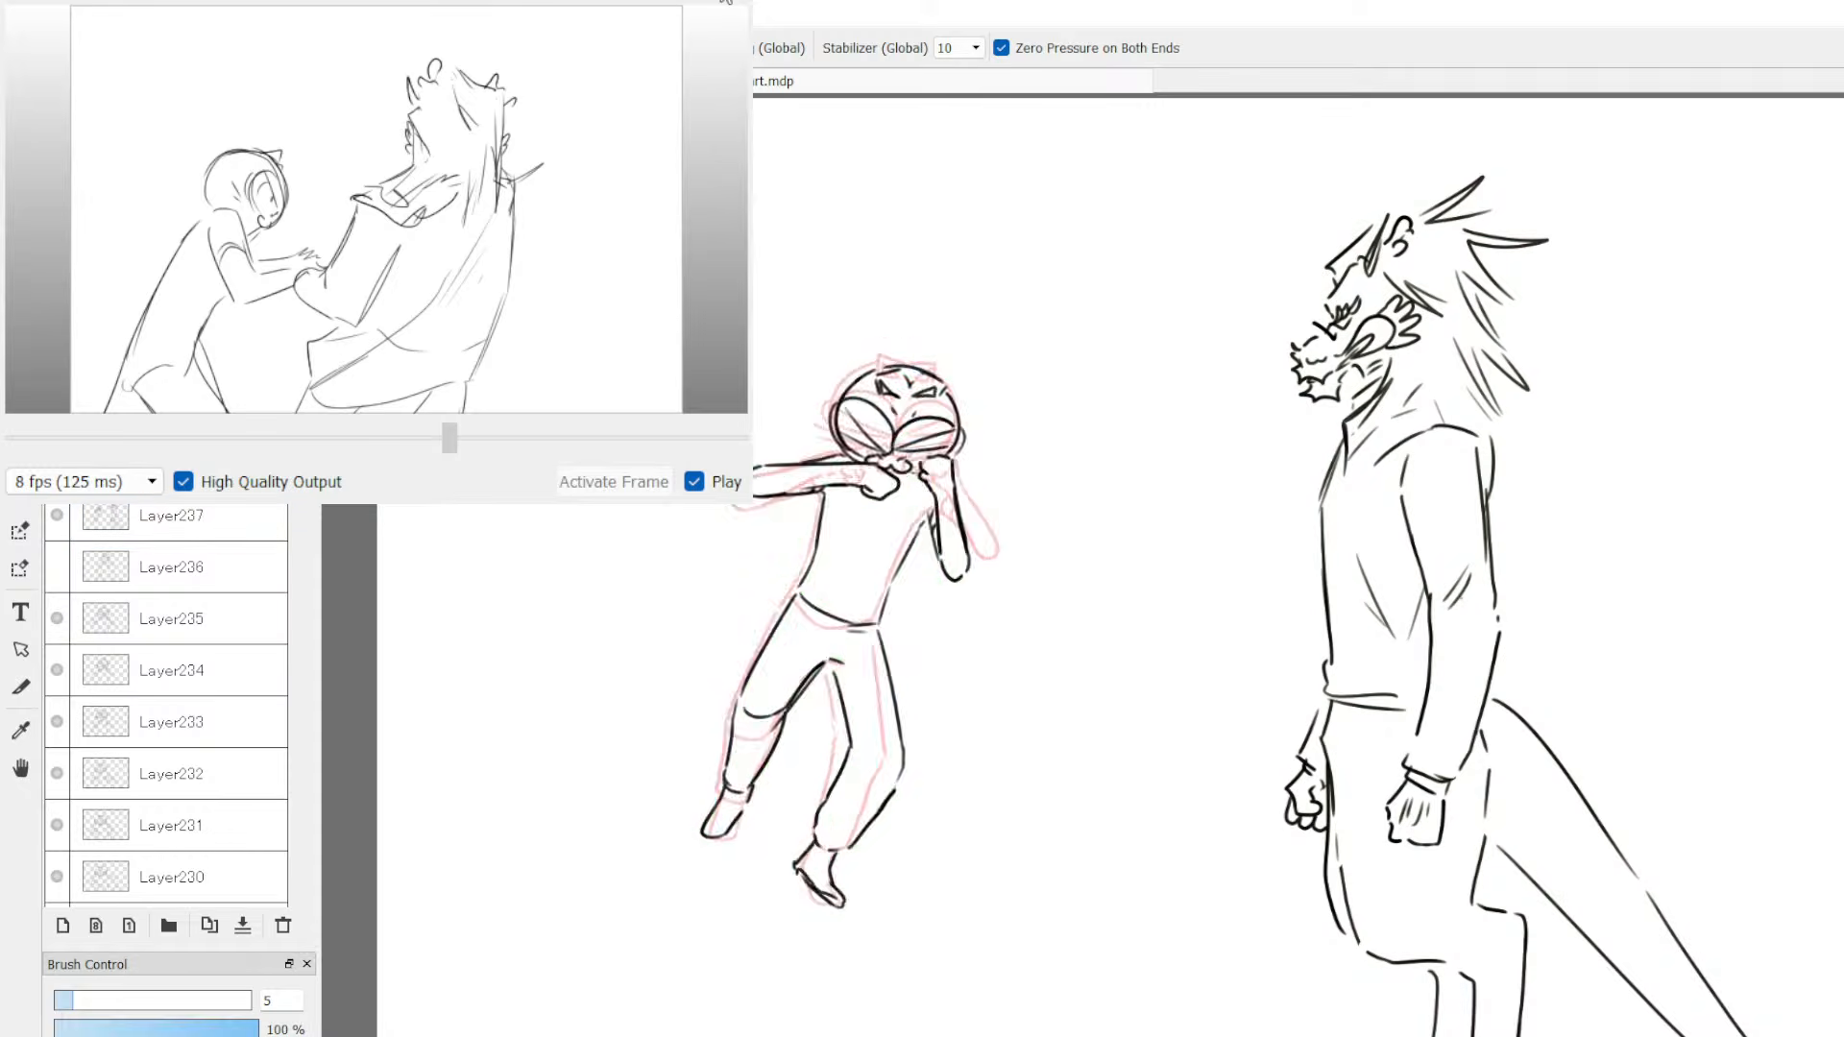
{"action": "key", "text": "Down"}
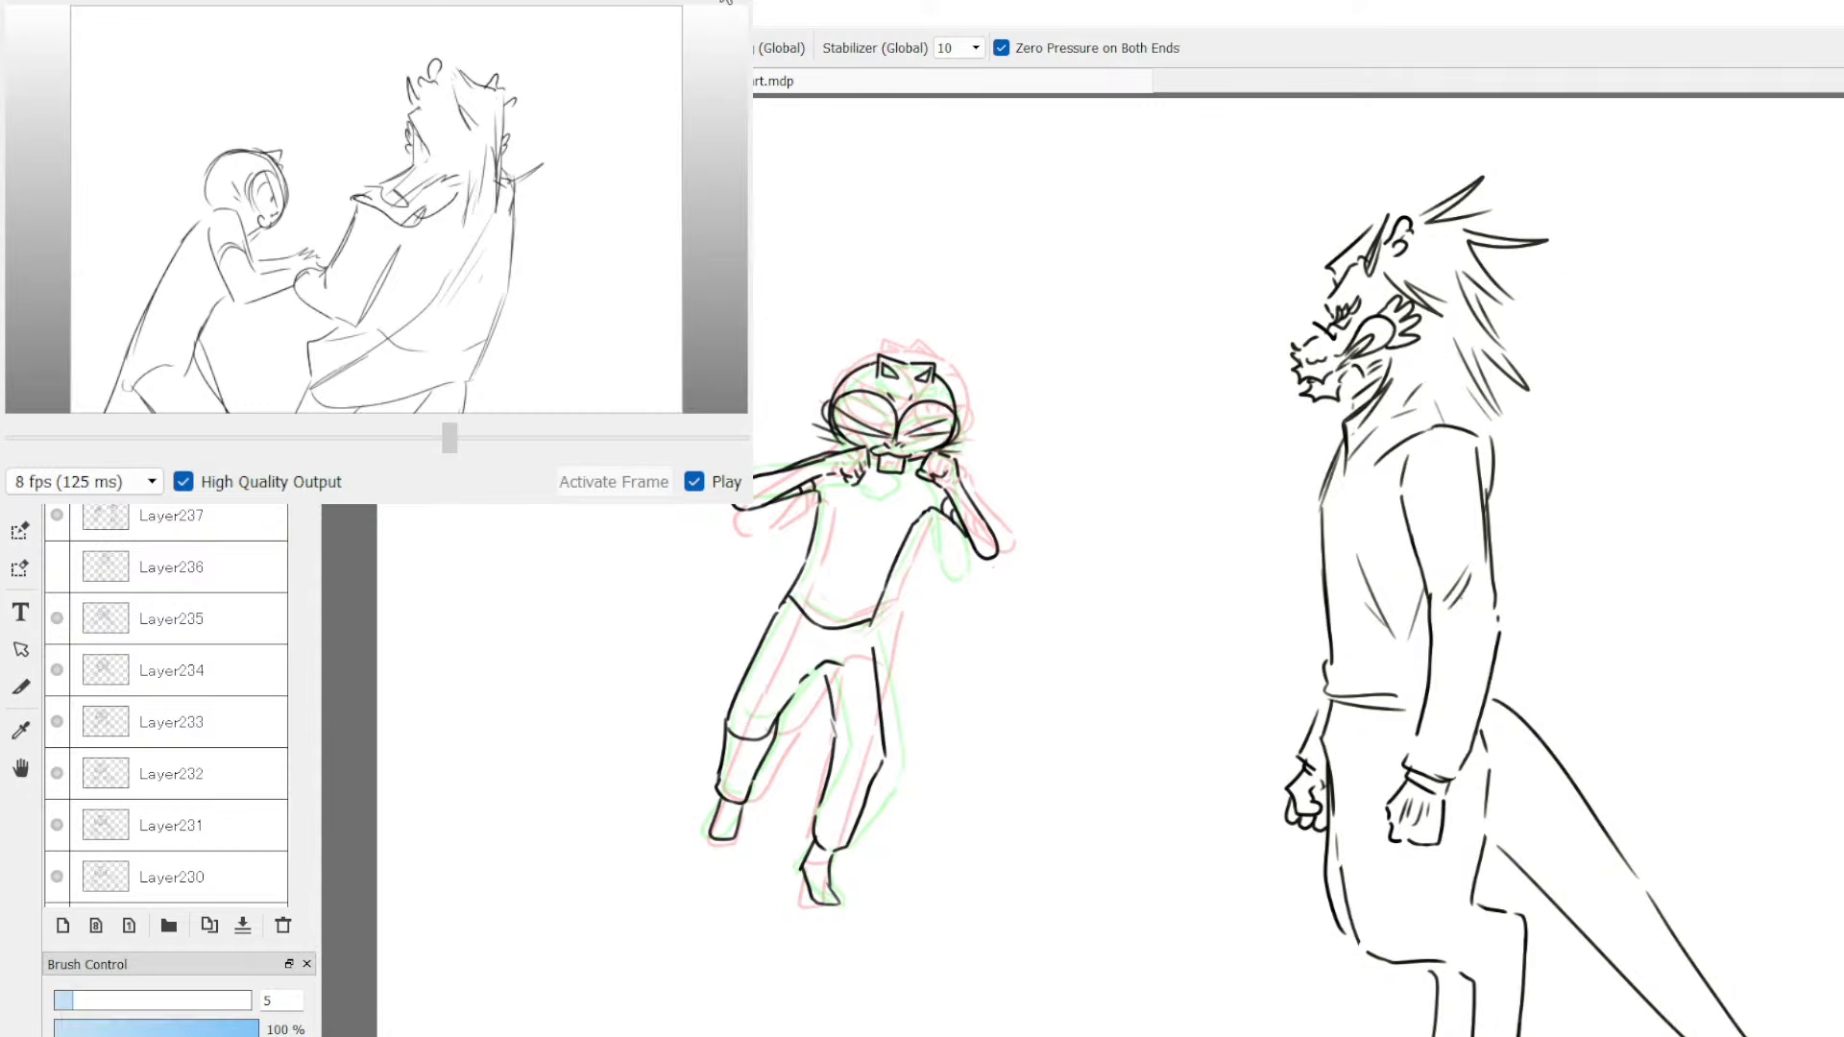
Step: Lasso the whole maned beast, including its tail, and delete it from the frame before the newest one
{"action": "key", "text": "m"}
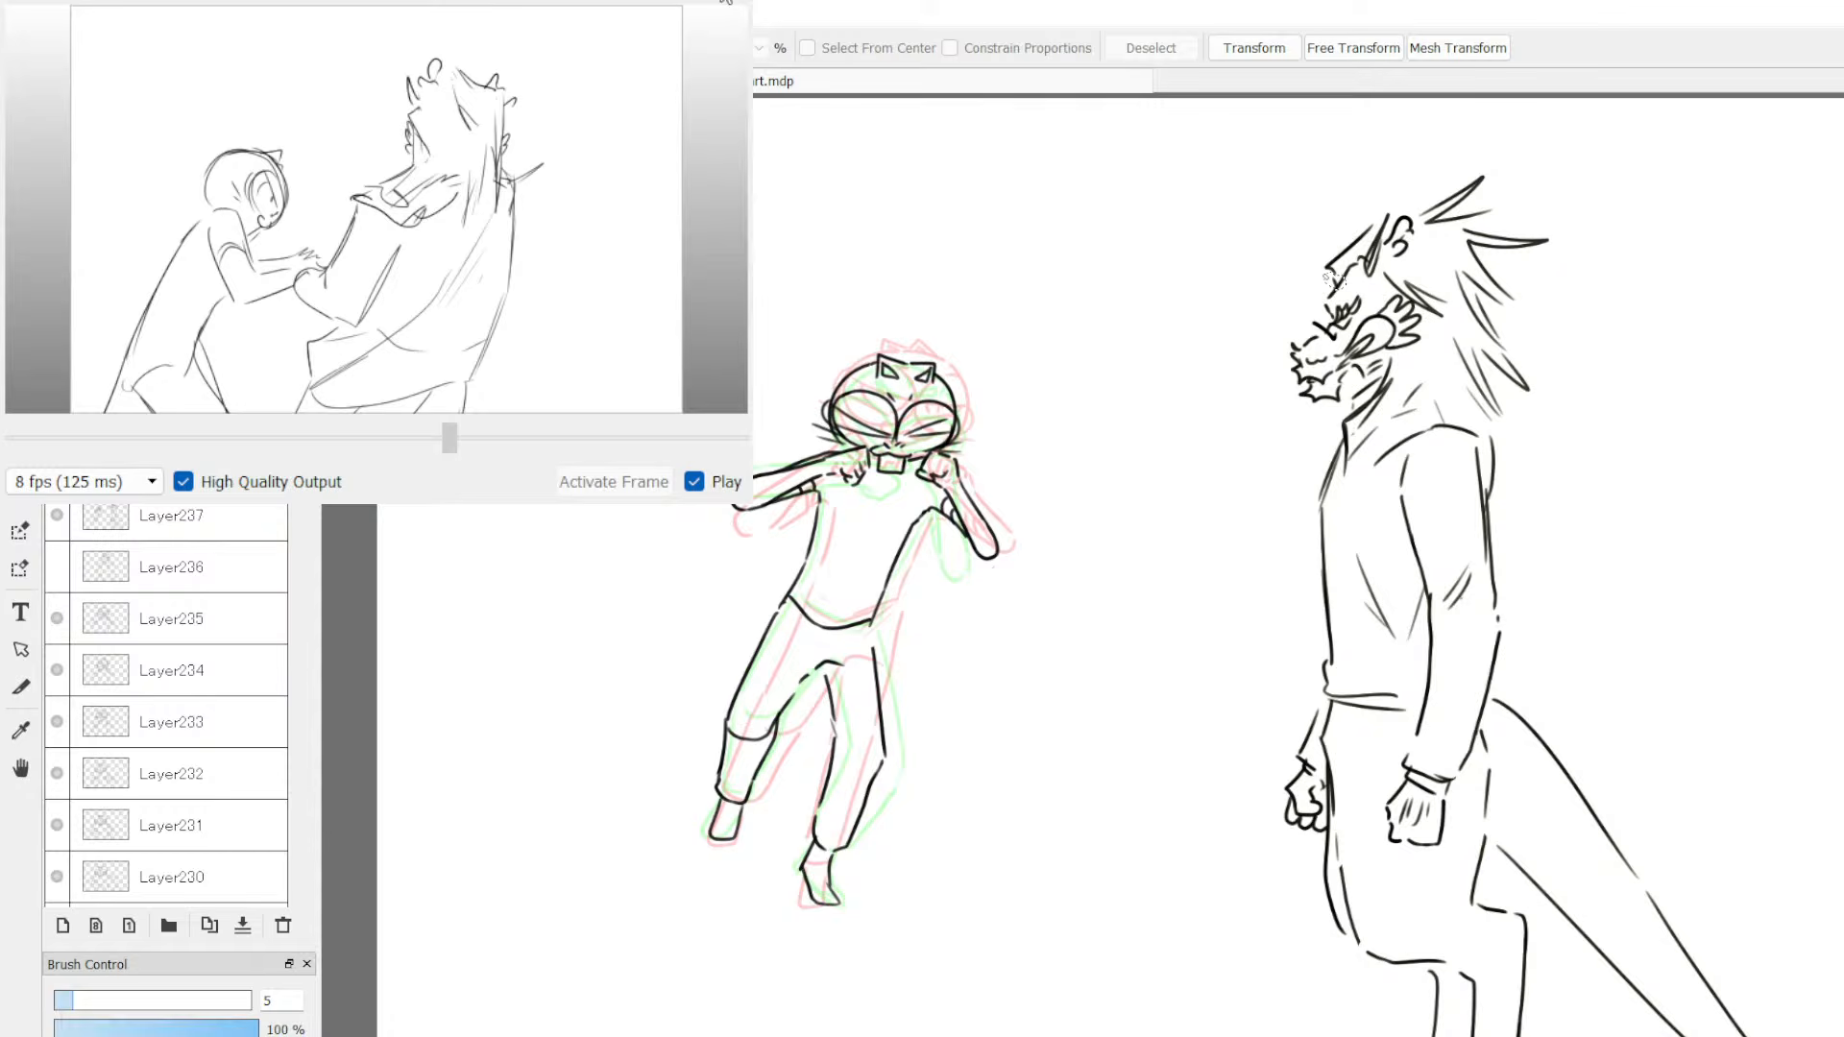
{"action": "scroll", "coordinate": [1335, 281], "scroll_direction": "down", "scroll_amount": 2}
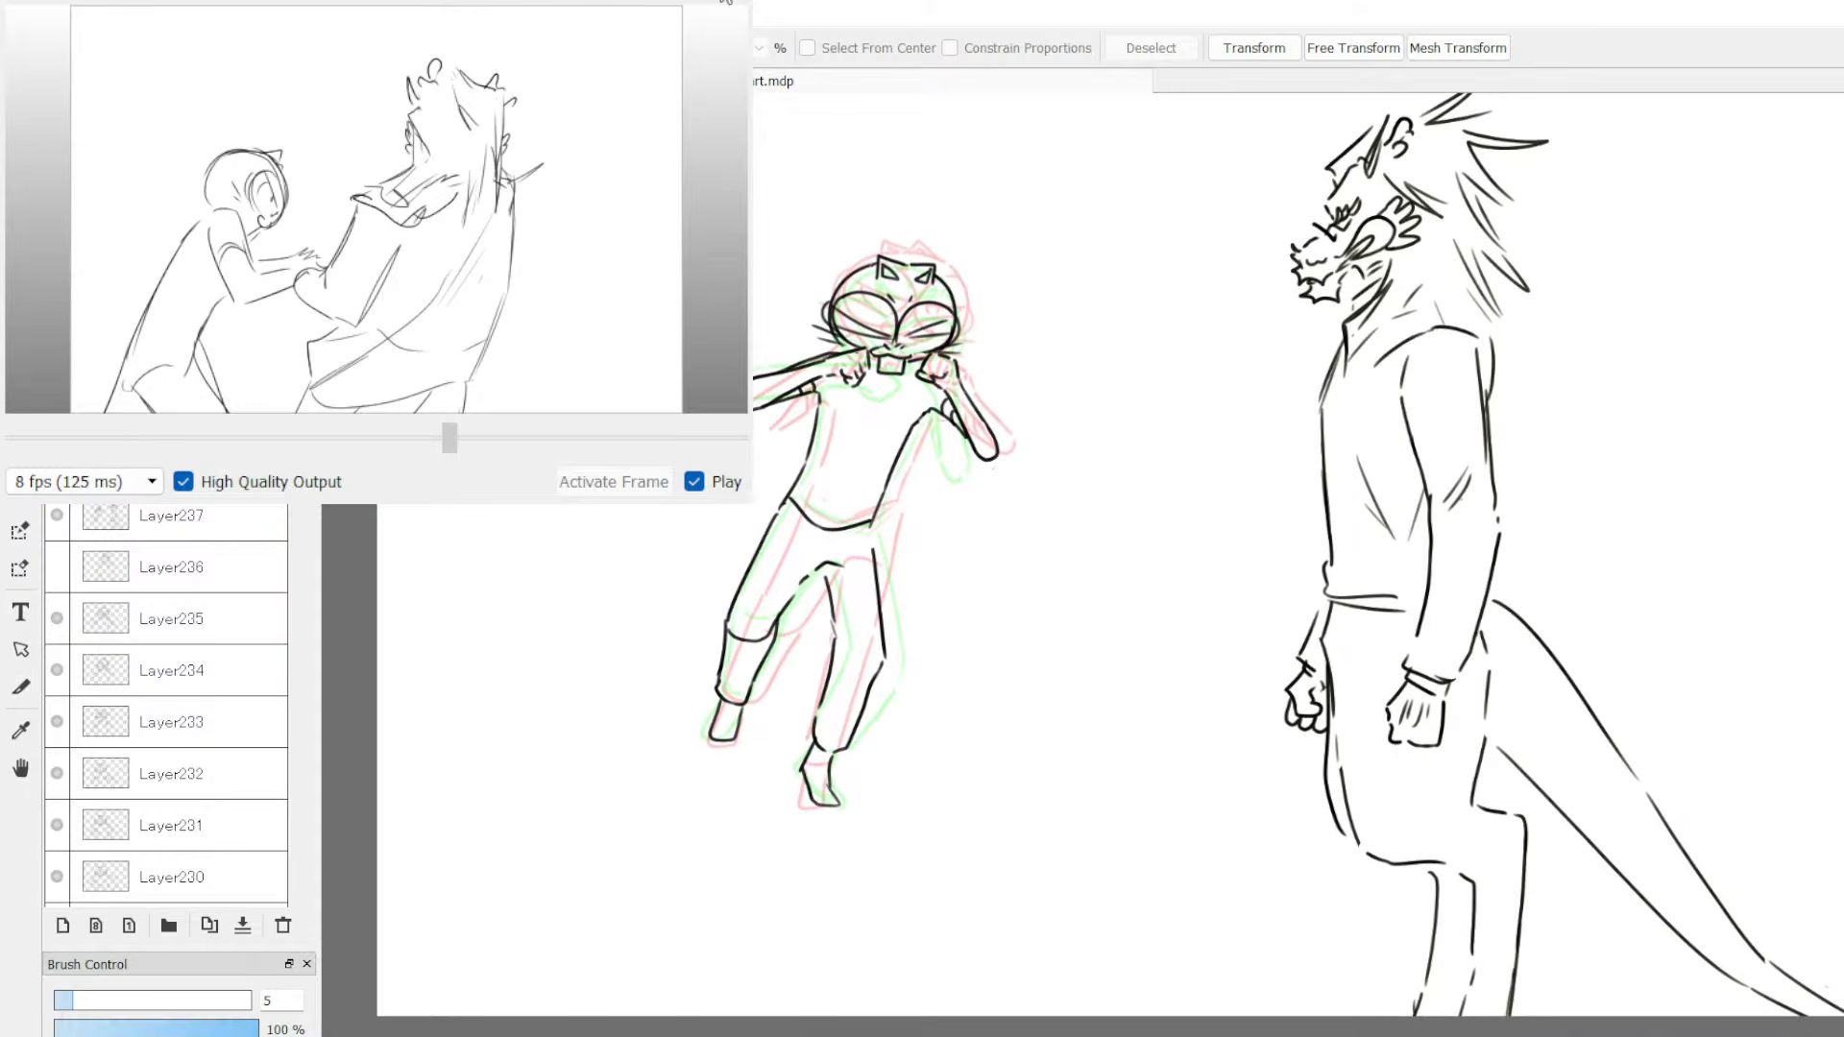
{"action": "scroll", "coordinate": [1109, 555], "scroll_direction": "up", "scroll_amount": 1}
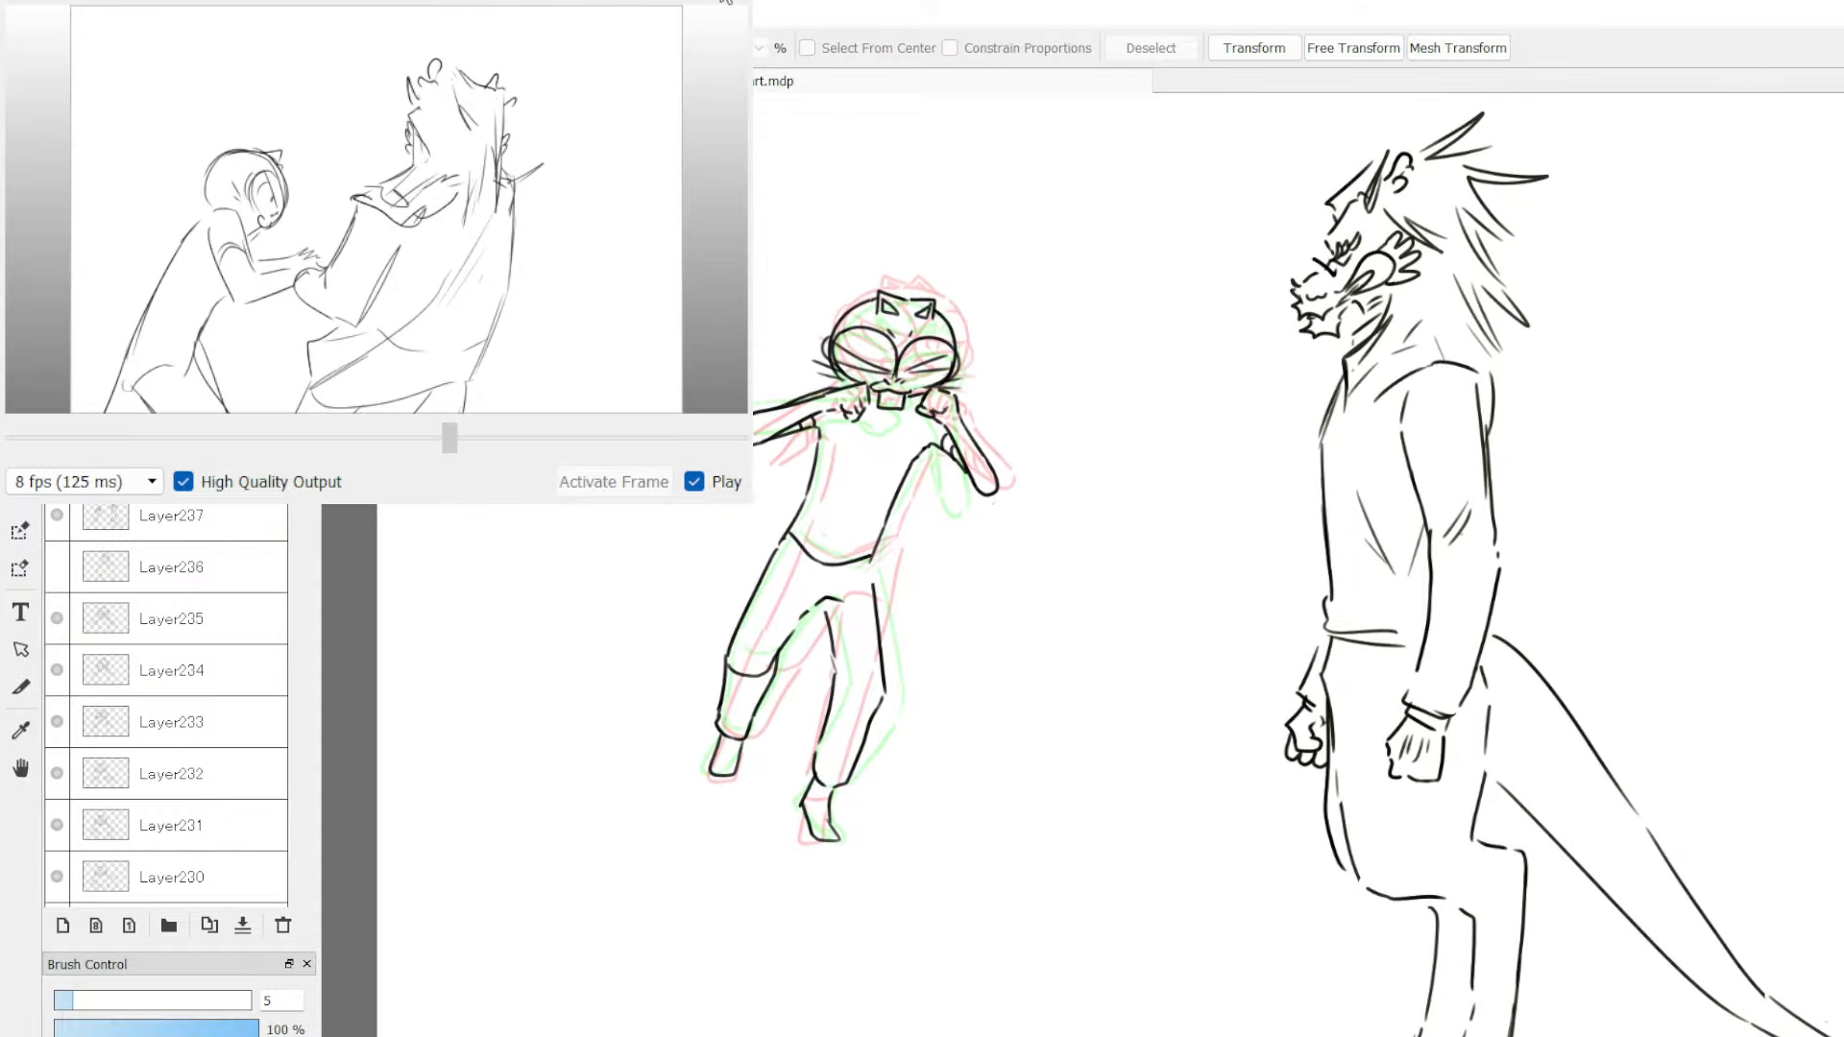
{"action": "mouse_move", "coordinate": [1561, 171]}
{"action": "left_mouse_down"}
{"action": "mouse_move", "coordinate": [1450, 96]}
{"action": "mouse_move", "coordinate": [1218, 290]}
{"action": "mouse_move", "coordinate": [1231, 740]}
{"action": "mouse_move", "coordinate": [1275, 900]}
{"action": "left_mouse_up"}
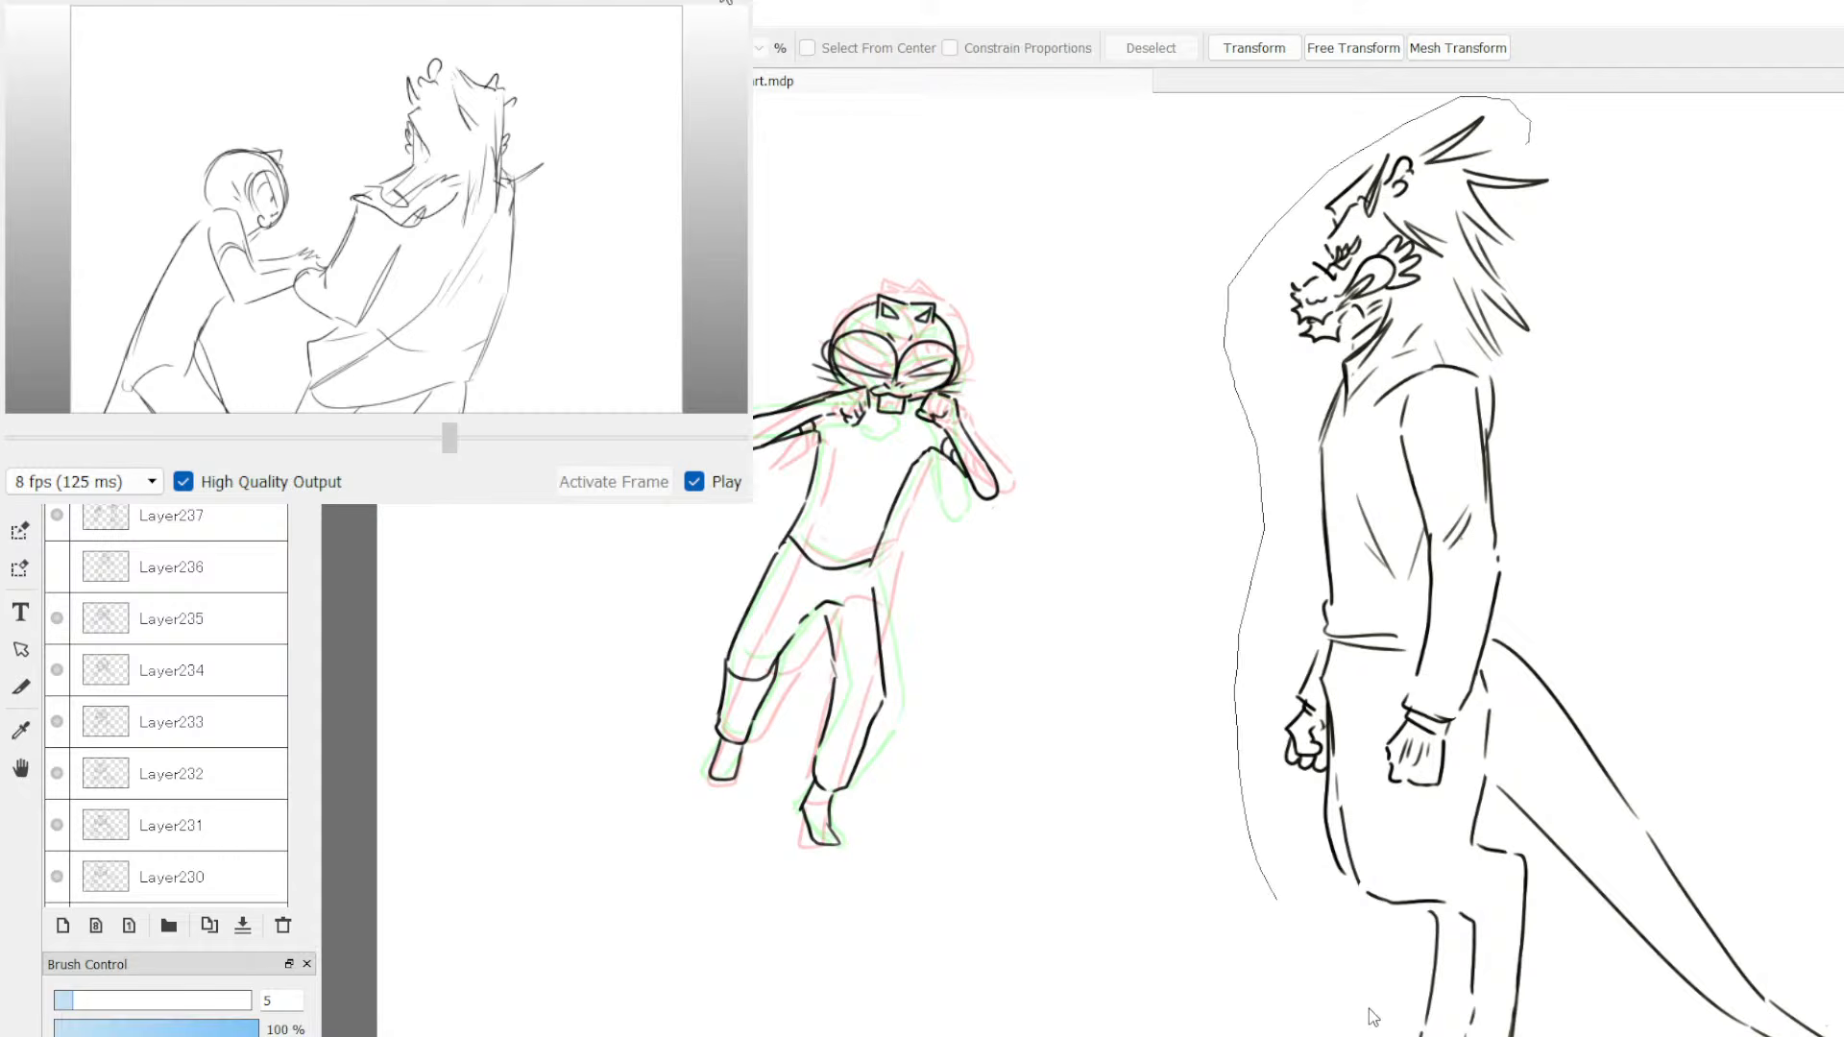
{"action": "mouse_move", "coordinate": [1371, 1015]}
{"action": "left_mouse_down"}
{"action": "mouse_move", "coordinate": [1354, 1036]}
{"action": "mouse_move", "coordinate": [1659, 1036]}
{"action": "left_mouse_up"}
{"action": "mouse_move", "coordinate": [1811, 965]}
{"action": "left_mouse_down"}
{"action": "mouse_move", "coordinate": [1635, 666]}
{"action": "mouse_move", "coordinate": [1585, 494]}
{"action": "mouse_move", "coordinate": [1600, 182]}
{"action": "mouse_move", "coordinate": [1535, 140]}
{"action": "left_mouse_up"}
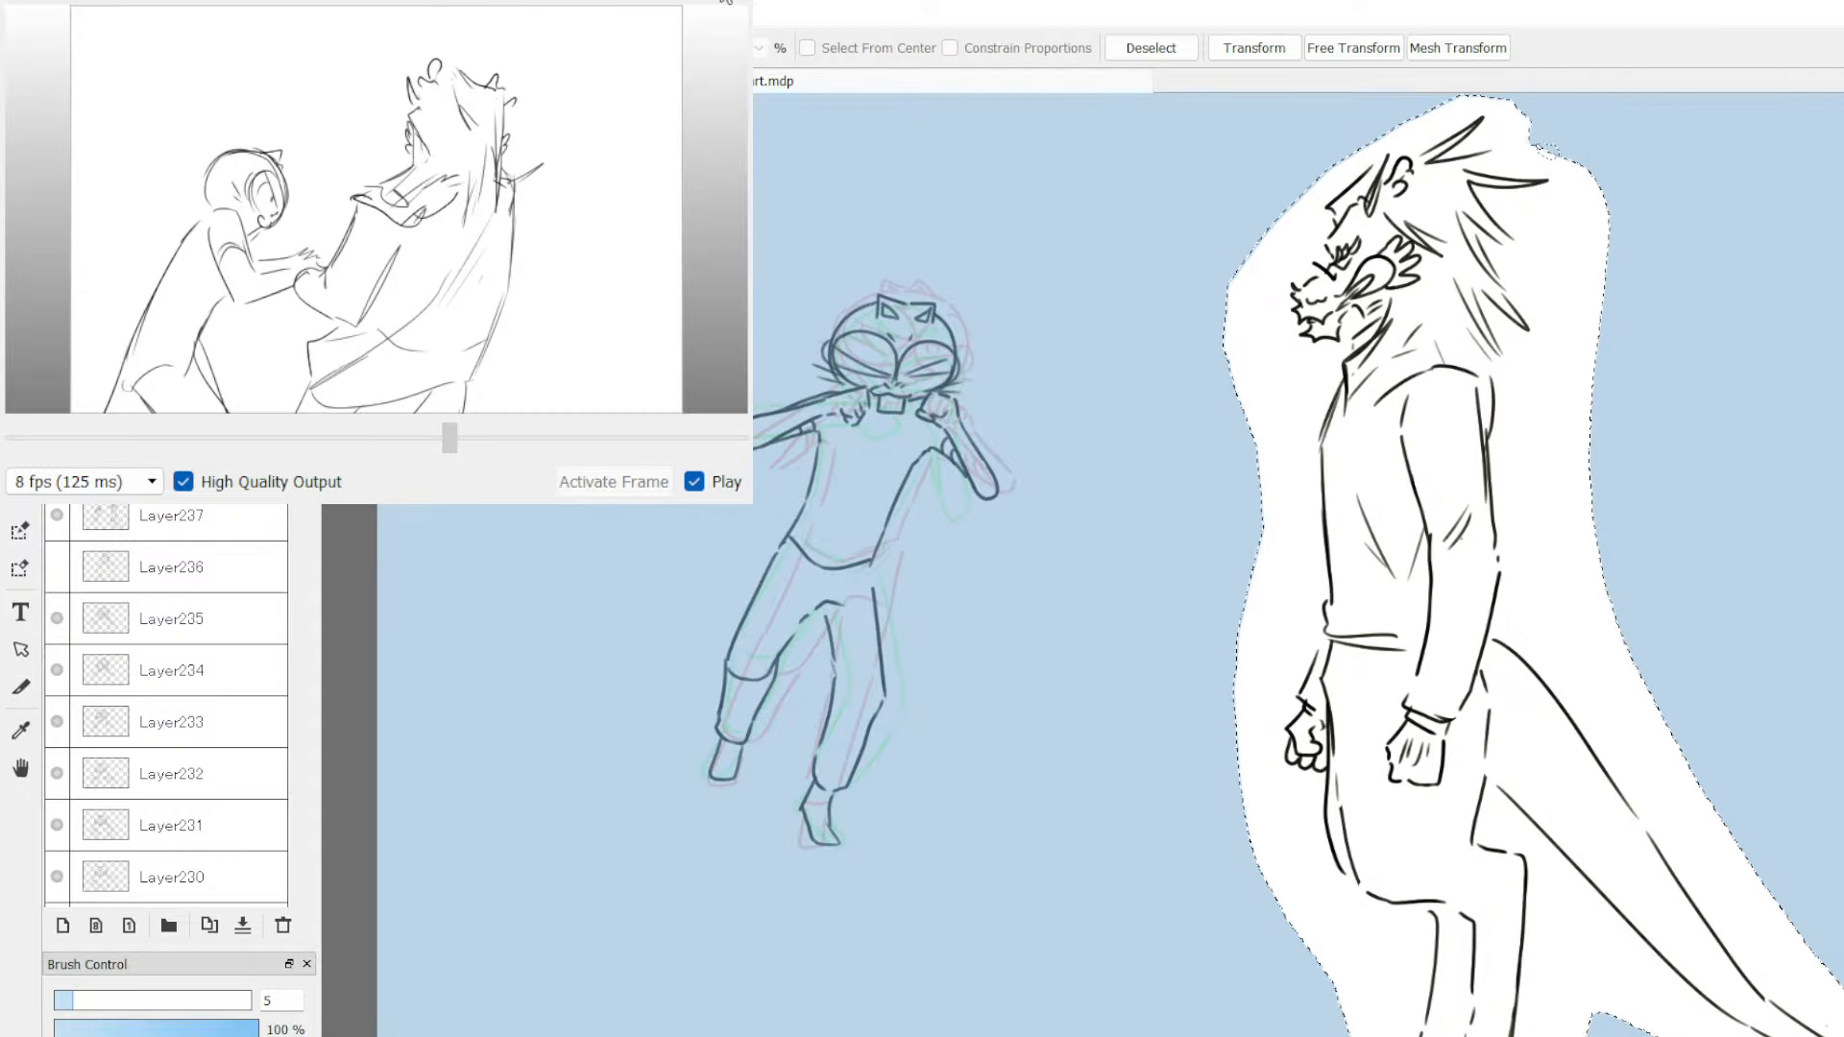
{"action": "key", "text": "Delete"}
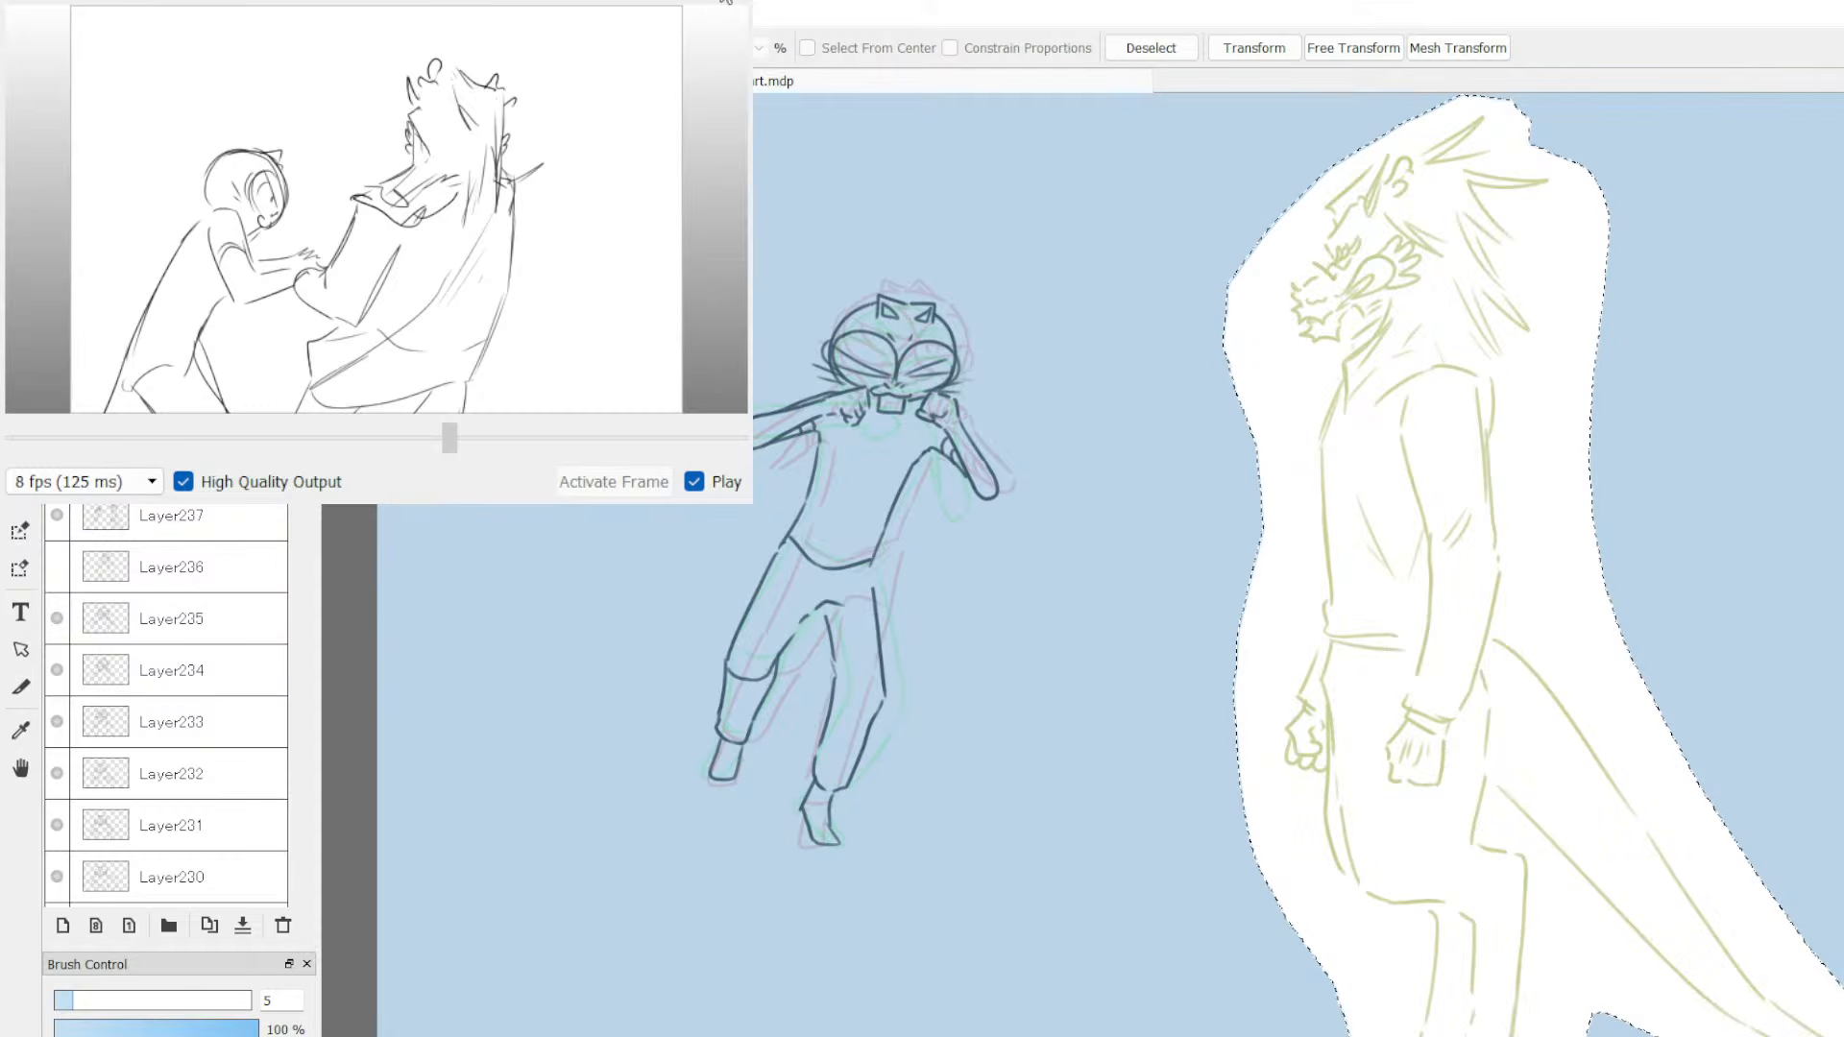
Step: Delete the beast from the newest cat frame with the same selection, and clear the selection
{"action": "key", "text": "ctrl+Up"}
{"action": "key", "text": "Delete"}
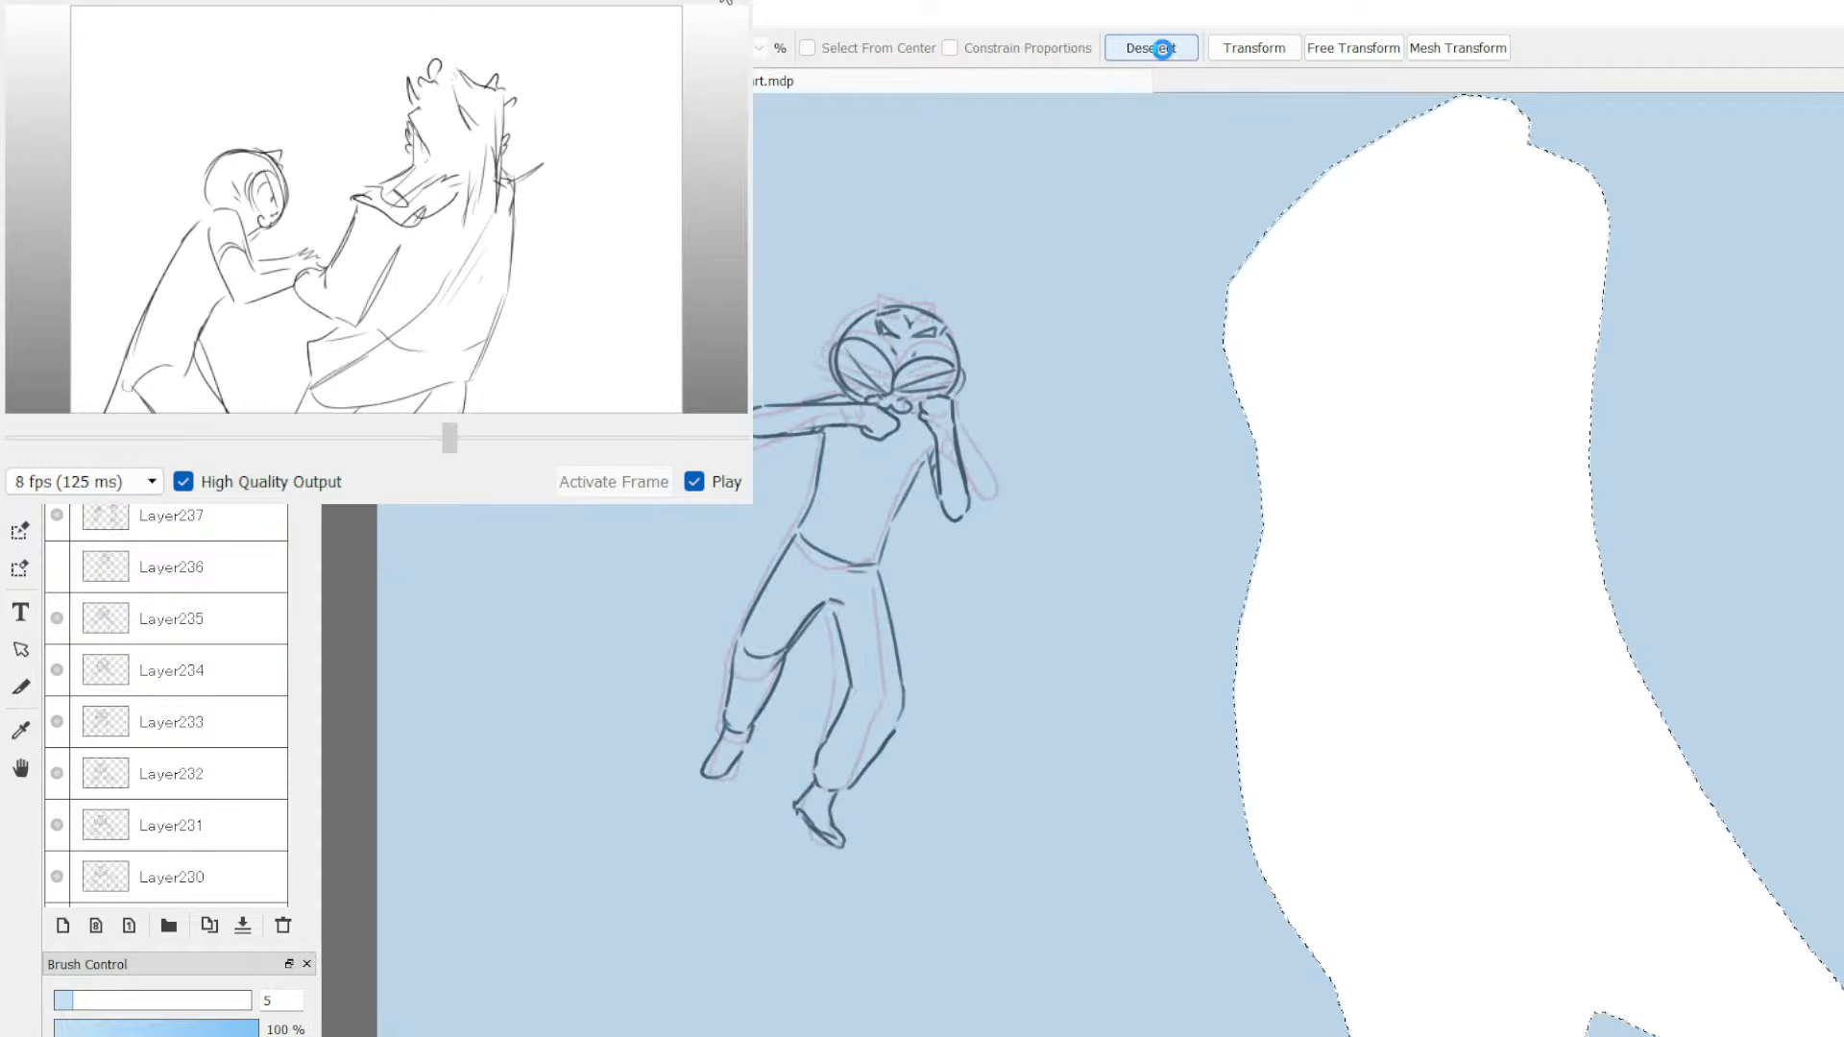
{"action": "left_click", "coordinate": [1162, 48]}
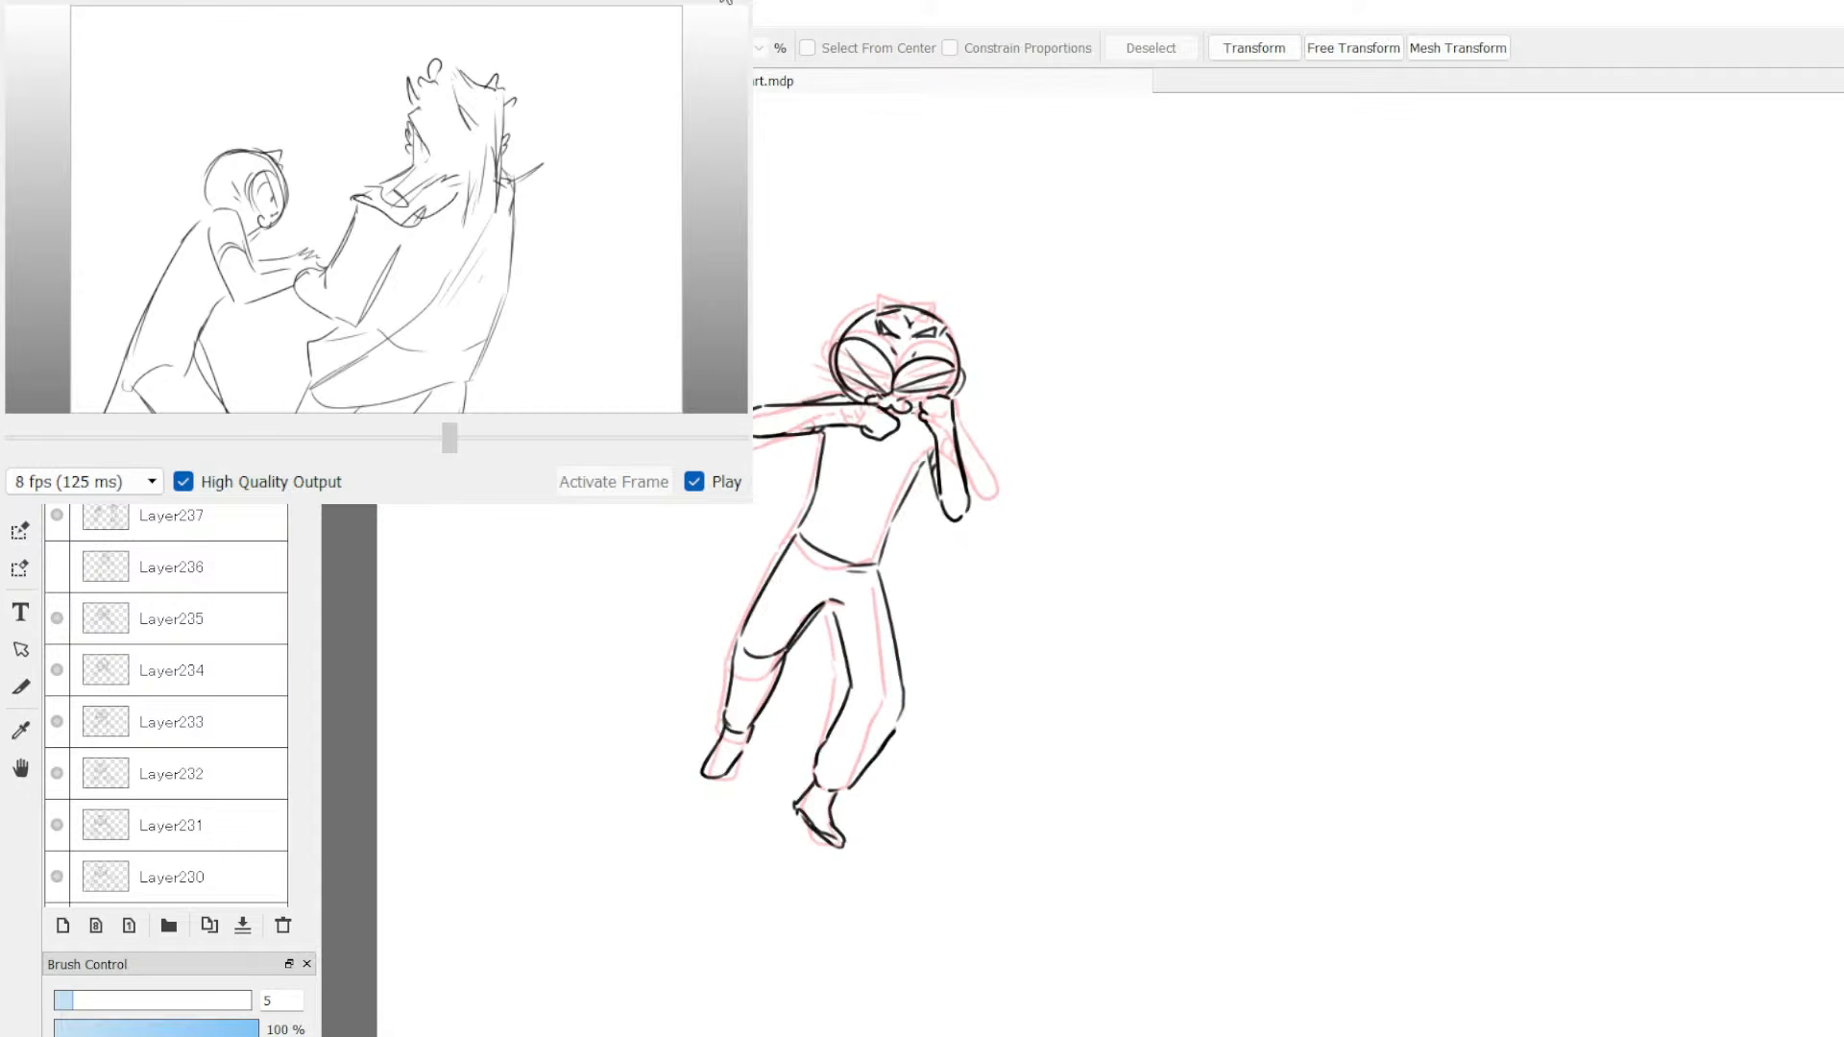
Step: Start a blank frame and ink the left and right curves of the cat's head, slightly lower than in the onion skin
{"action": "left_click", "coordinate": [92, 615]}
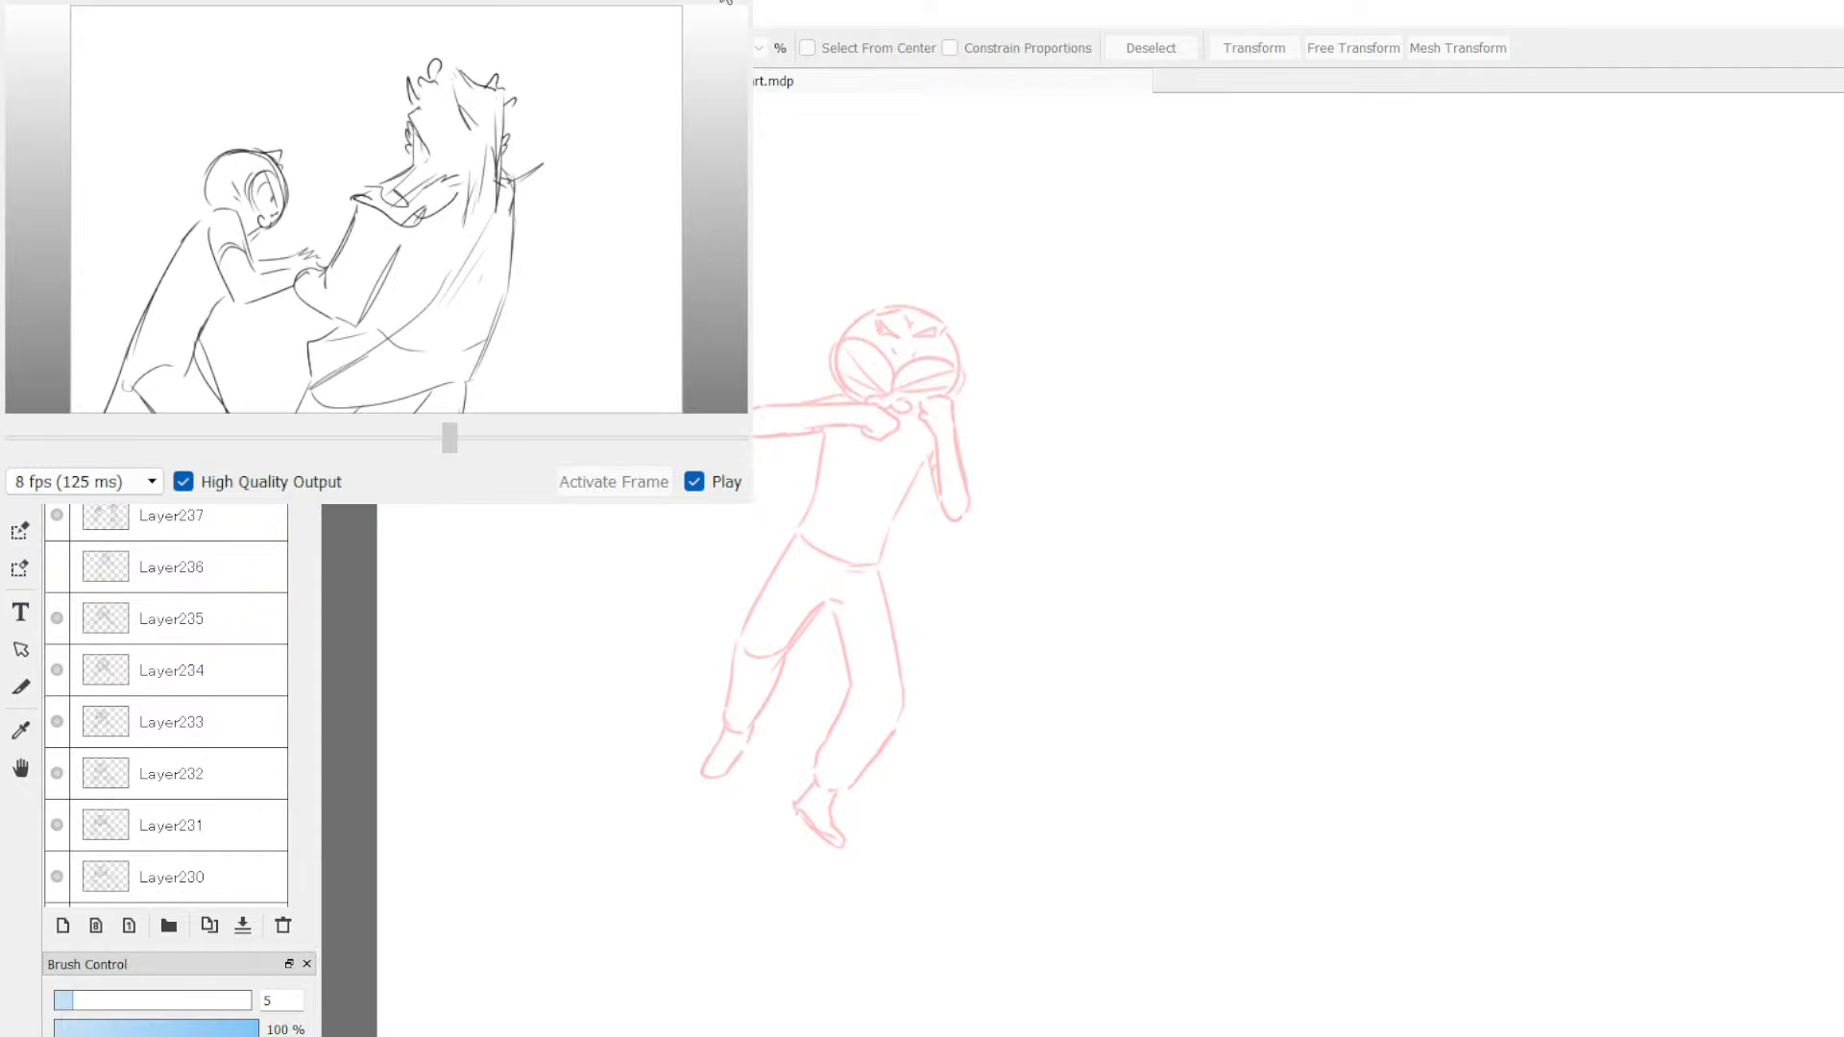
{"action": "key", "text": "b"}
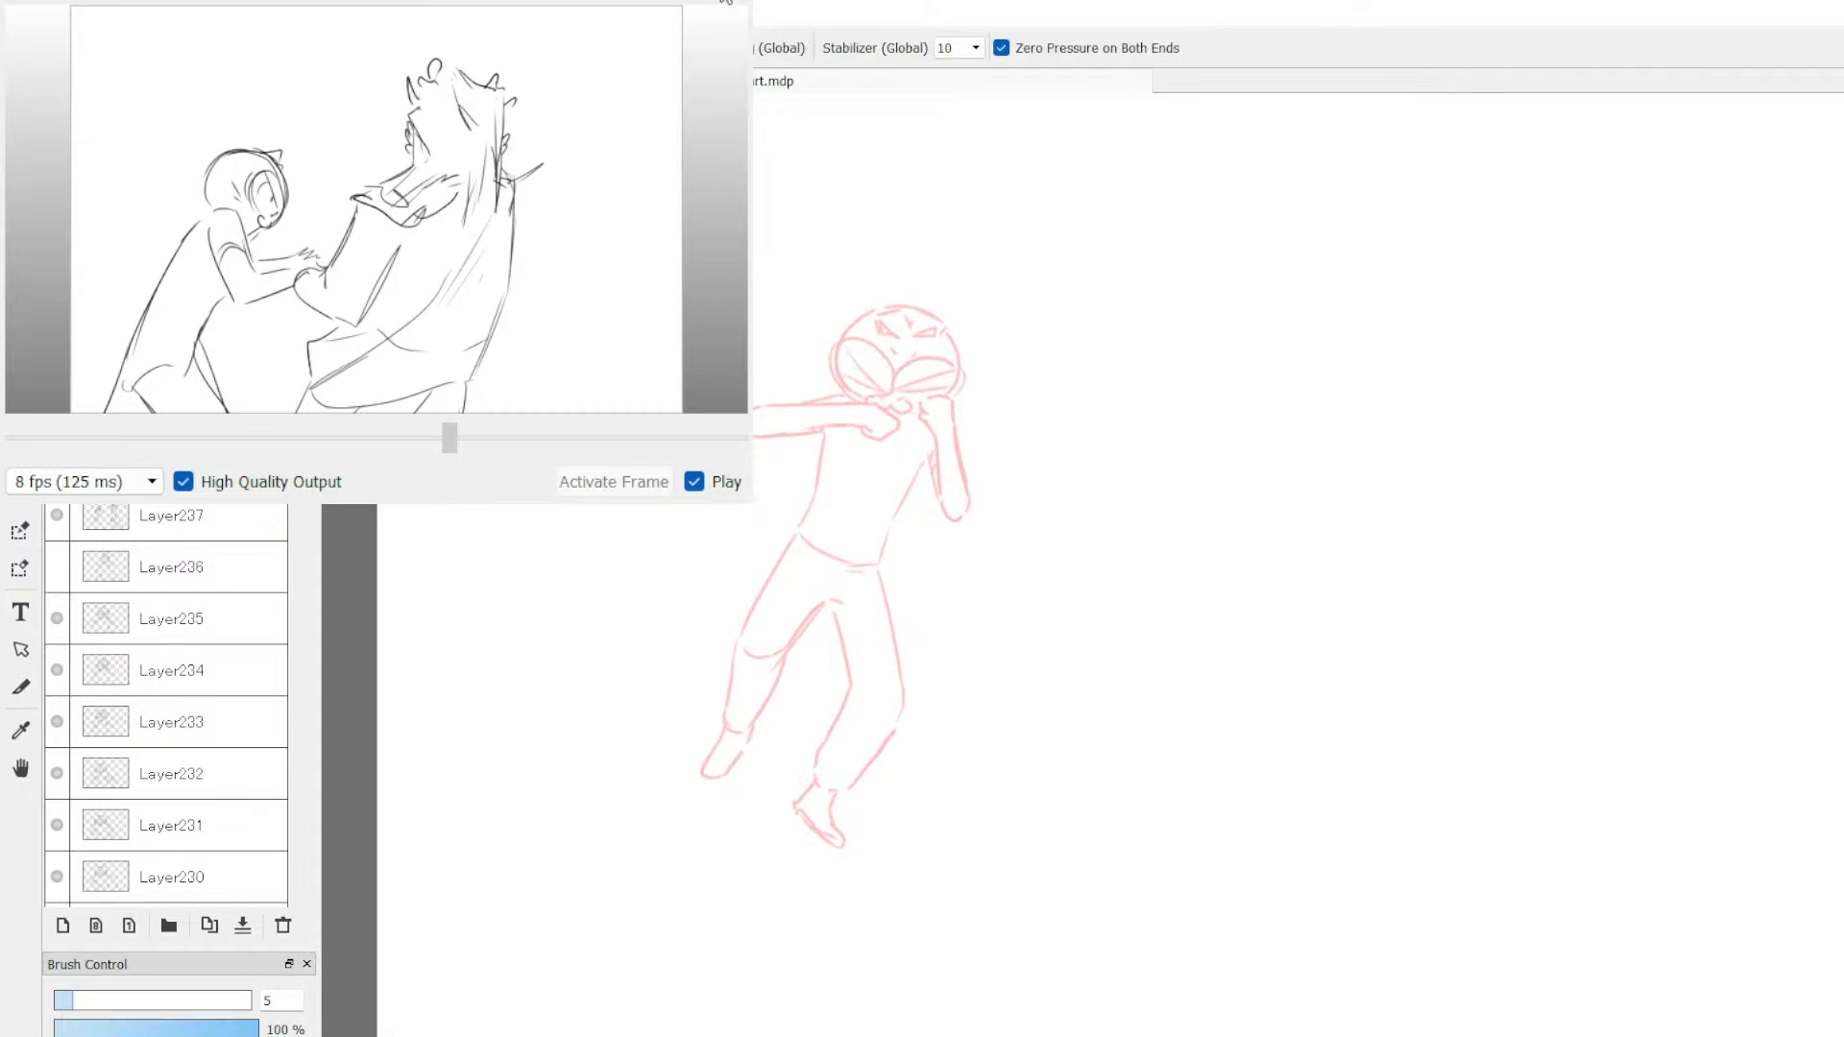
{"action": "left_click_drag", "start_coordinate": [759, 279], "coordinate": [1204, 441]}
{"action": "key", "text": "ctrl+z"}
{"action": "scroll", "coordinate": [911, 336], "scroll_direction": "up", "scroll_amount": 3}
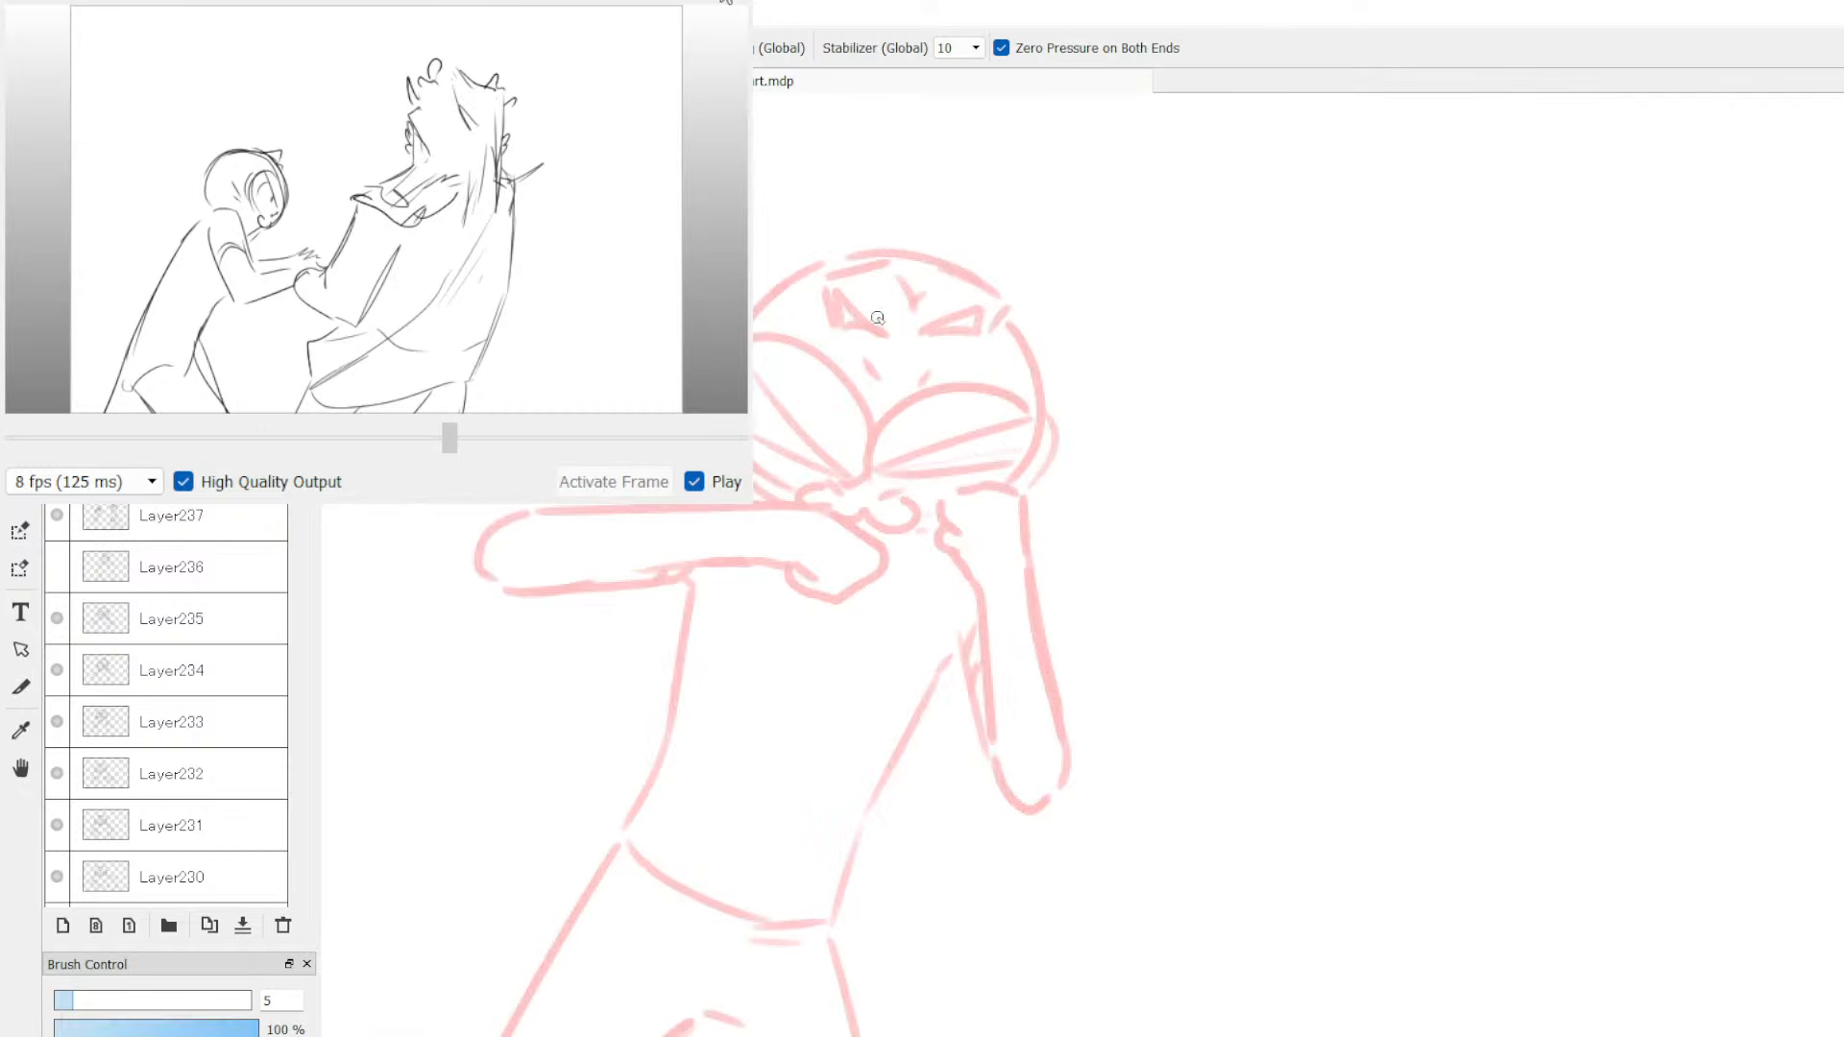
{"action": "mouse_move", "coordinate": [924, 270]}
{"action": "left_mouse_down"}
{"action": "mouse_move", "coordinate": [770, 359]}
{"action": "mouse_move", "coordinate": [815, 519]}
{"action": "left_mouse_up"}
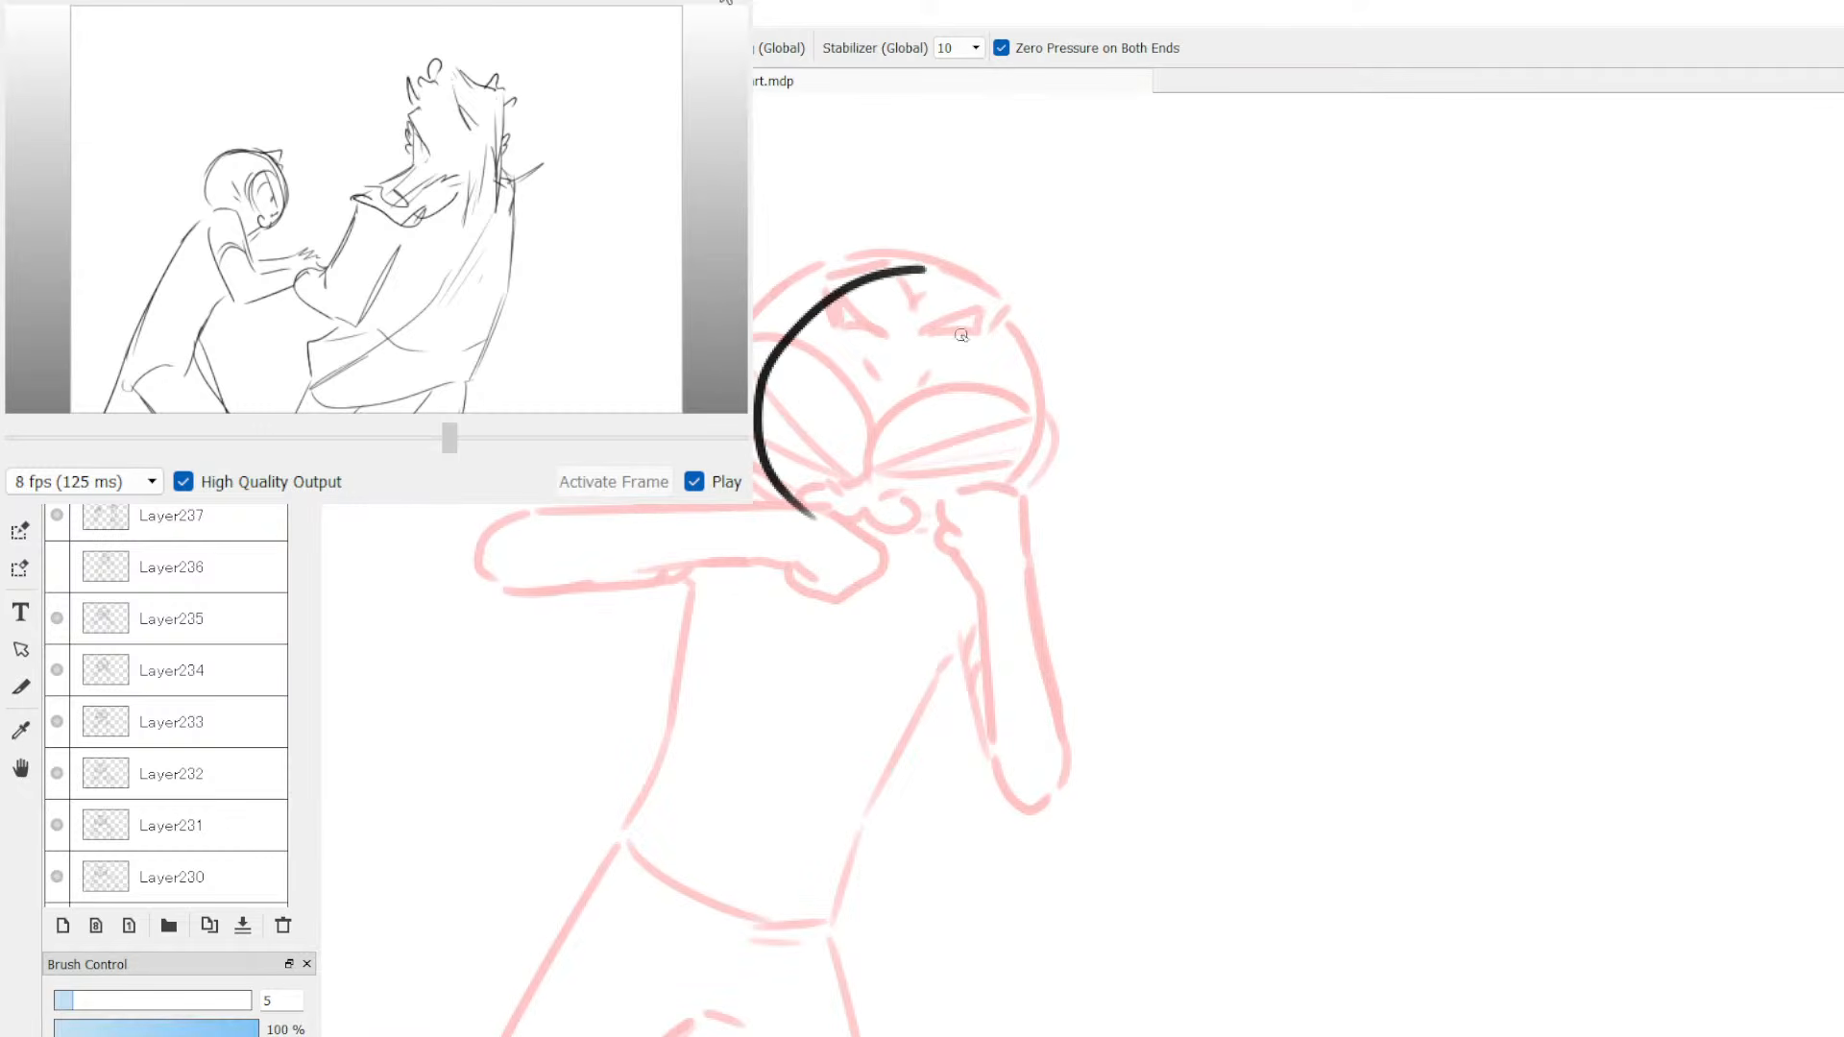
{"action": "mouse_move", "coordinate": [908, 271]}
{"action": "left_mouse_down"}
{"action": "mouse_move", "coordinate": [1051, 333]}
{"action": "mouse_move", "coordinate": [1077, 400]}
{"action": "mouse_move", "coordinate": [1064, 485]}
{"action": "left_mouse_up"}
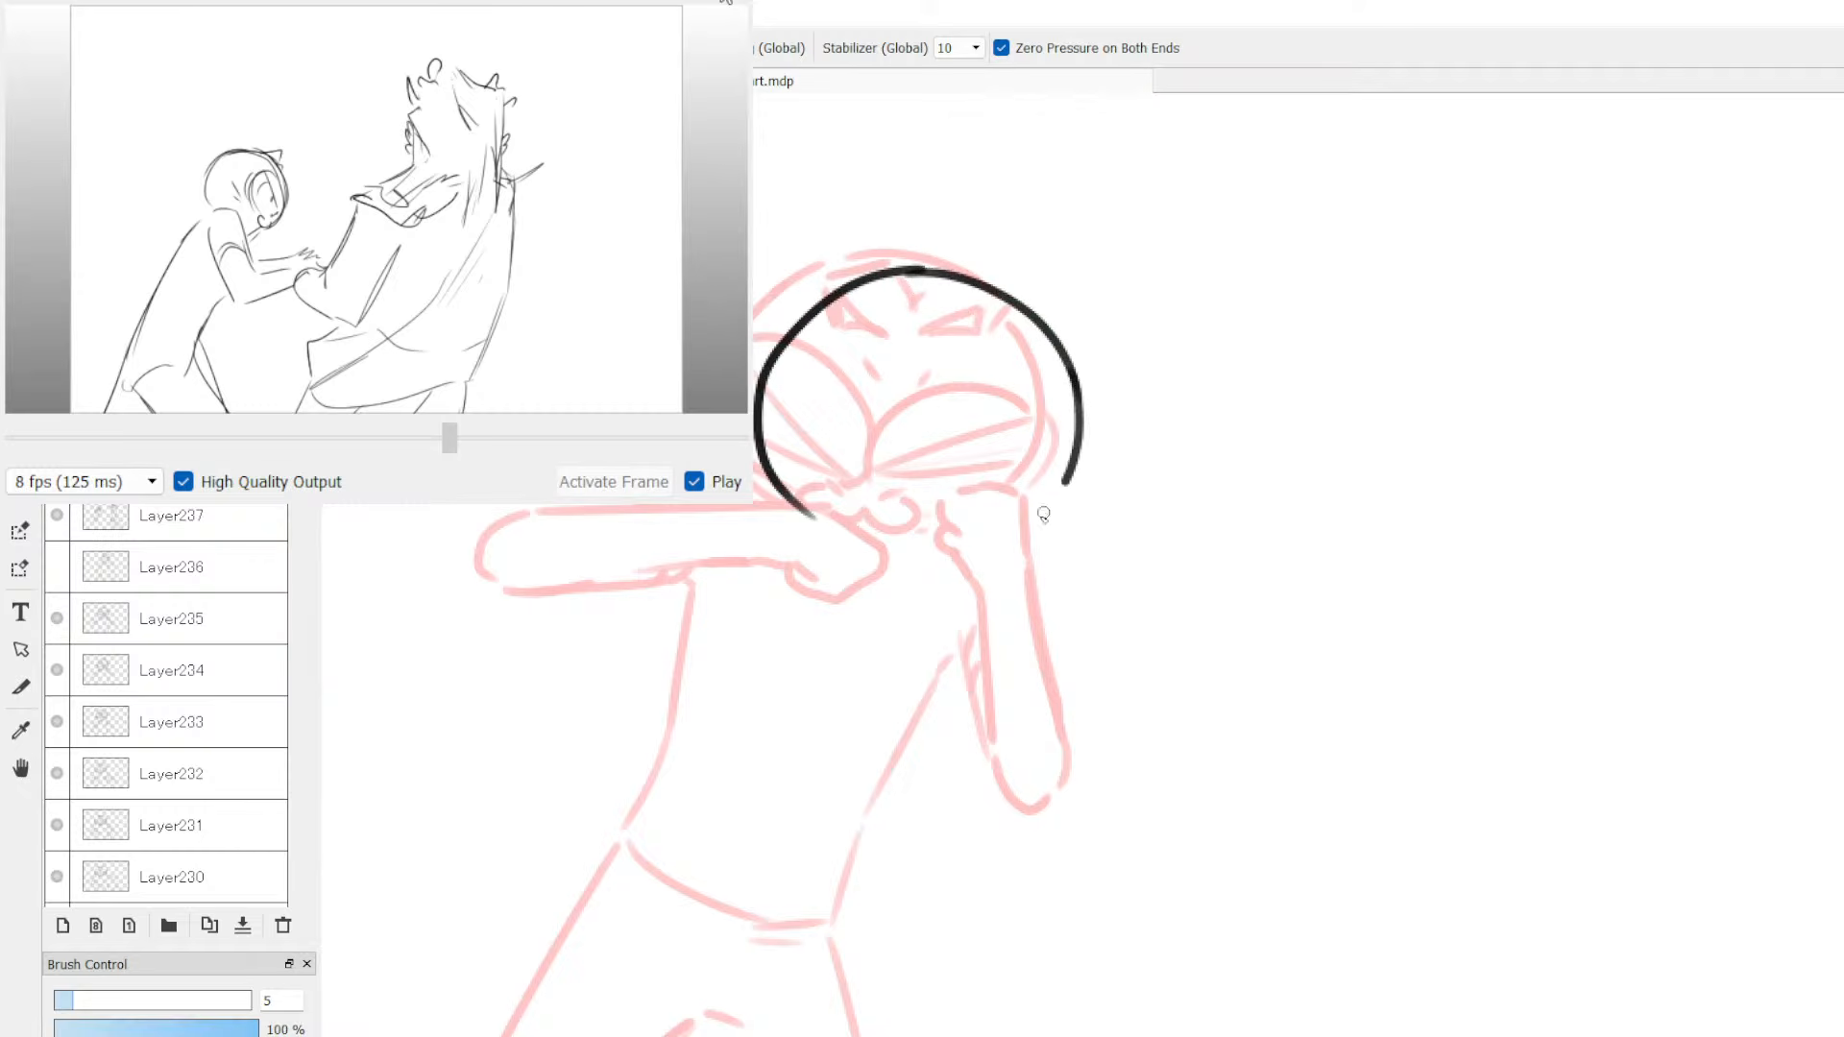
Step: Extend the right side of the cat's head outline down to the chin and erase its lower left edge where the raised arm crosses
{"action": "mouse_move", "coordinate": [1080, 423]}
{"action": "left_mouse_down"}
{"action": "mouse_move", "coordinate": [977, 553]}
{"action": "mouse_move", "coordinate": [950, 559]}
{"action": "left_mouse_up"}
{"action": "left_click_drag", "start_coordinate": [756, 422], "coordinate": [853, 443]}
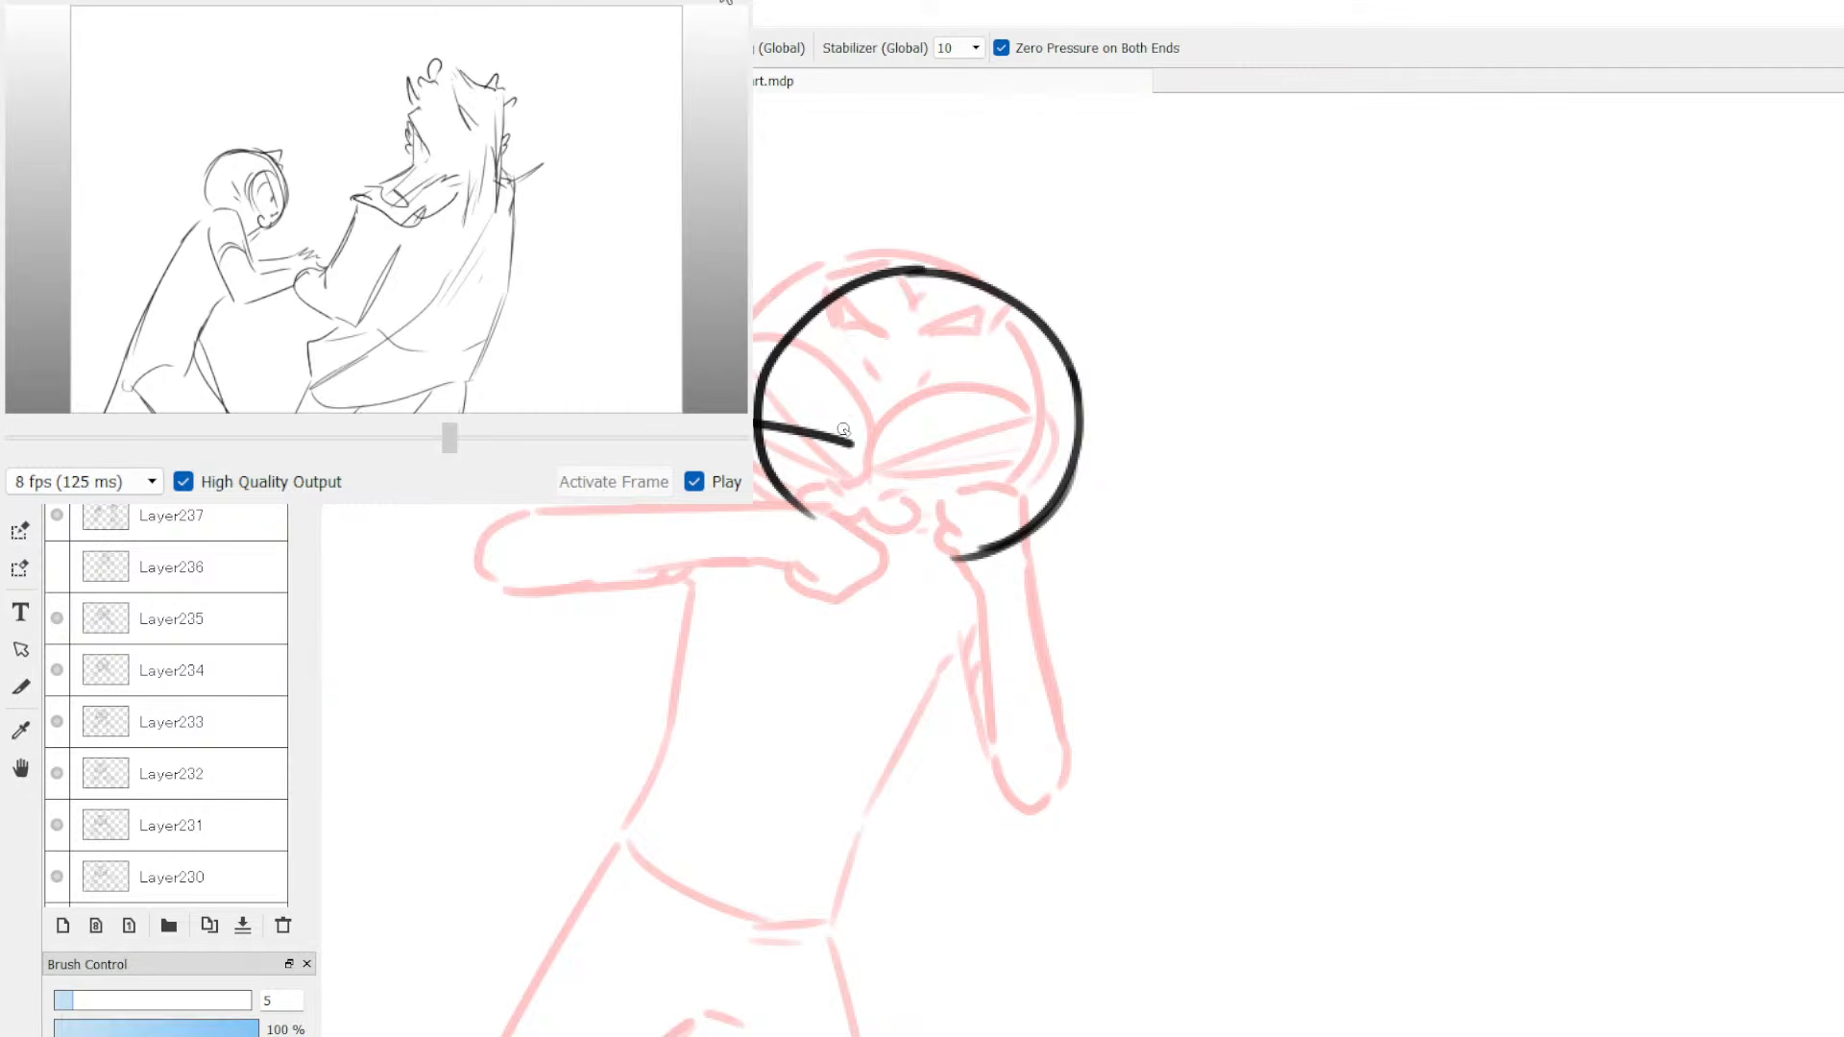
{"action": "key", "text": "e"}
{"action": "left_click_drag", "start_coordinate": [817, 517], "coordinate": [755, 455]}
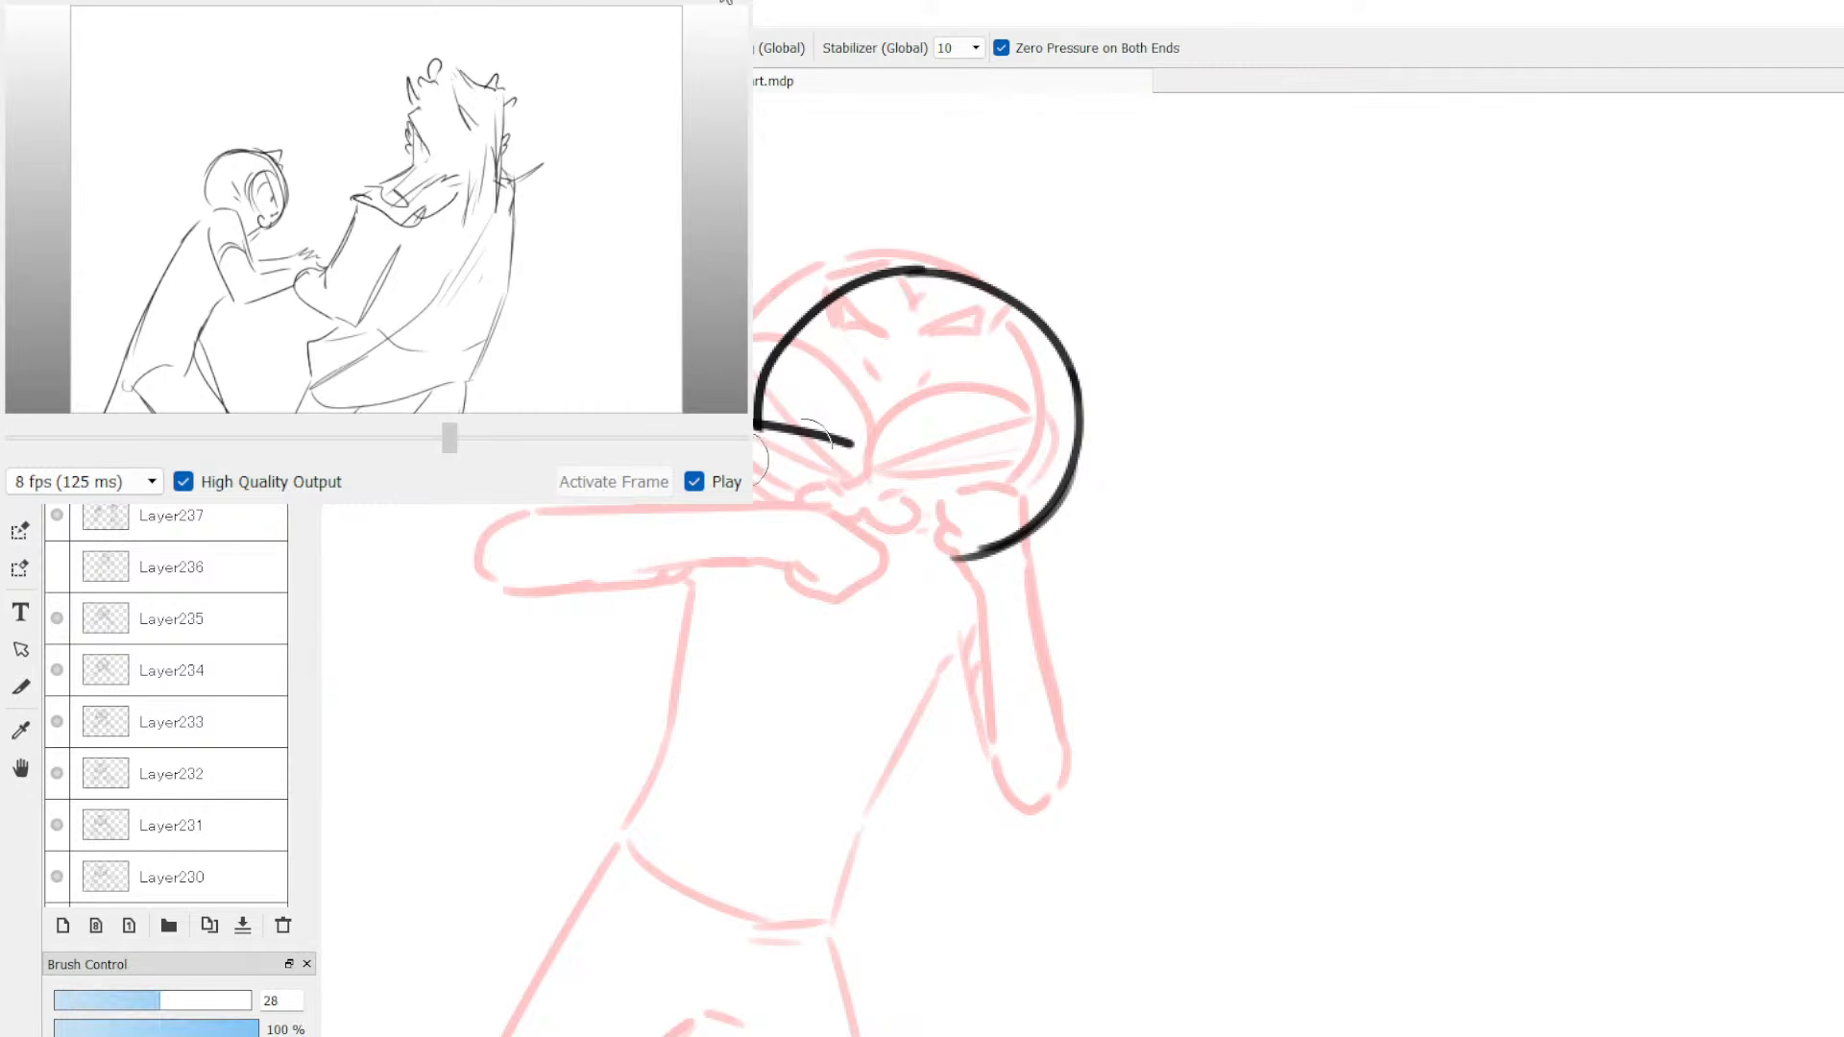
{"action": "key", "text": "b"}
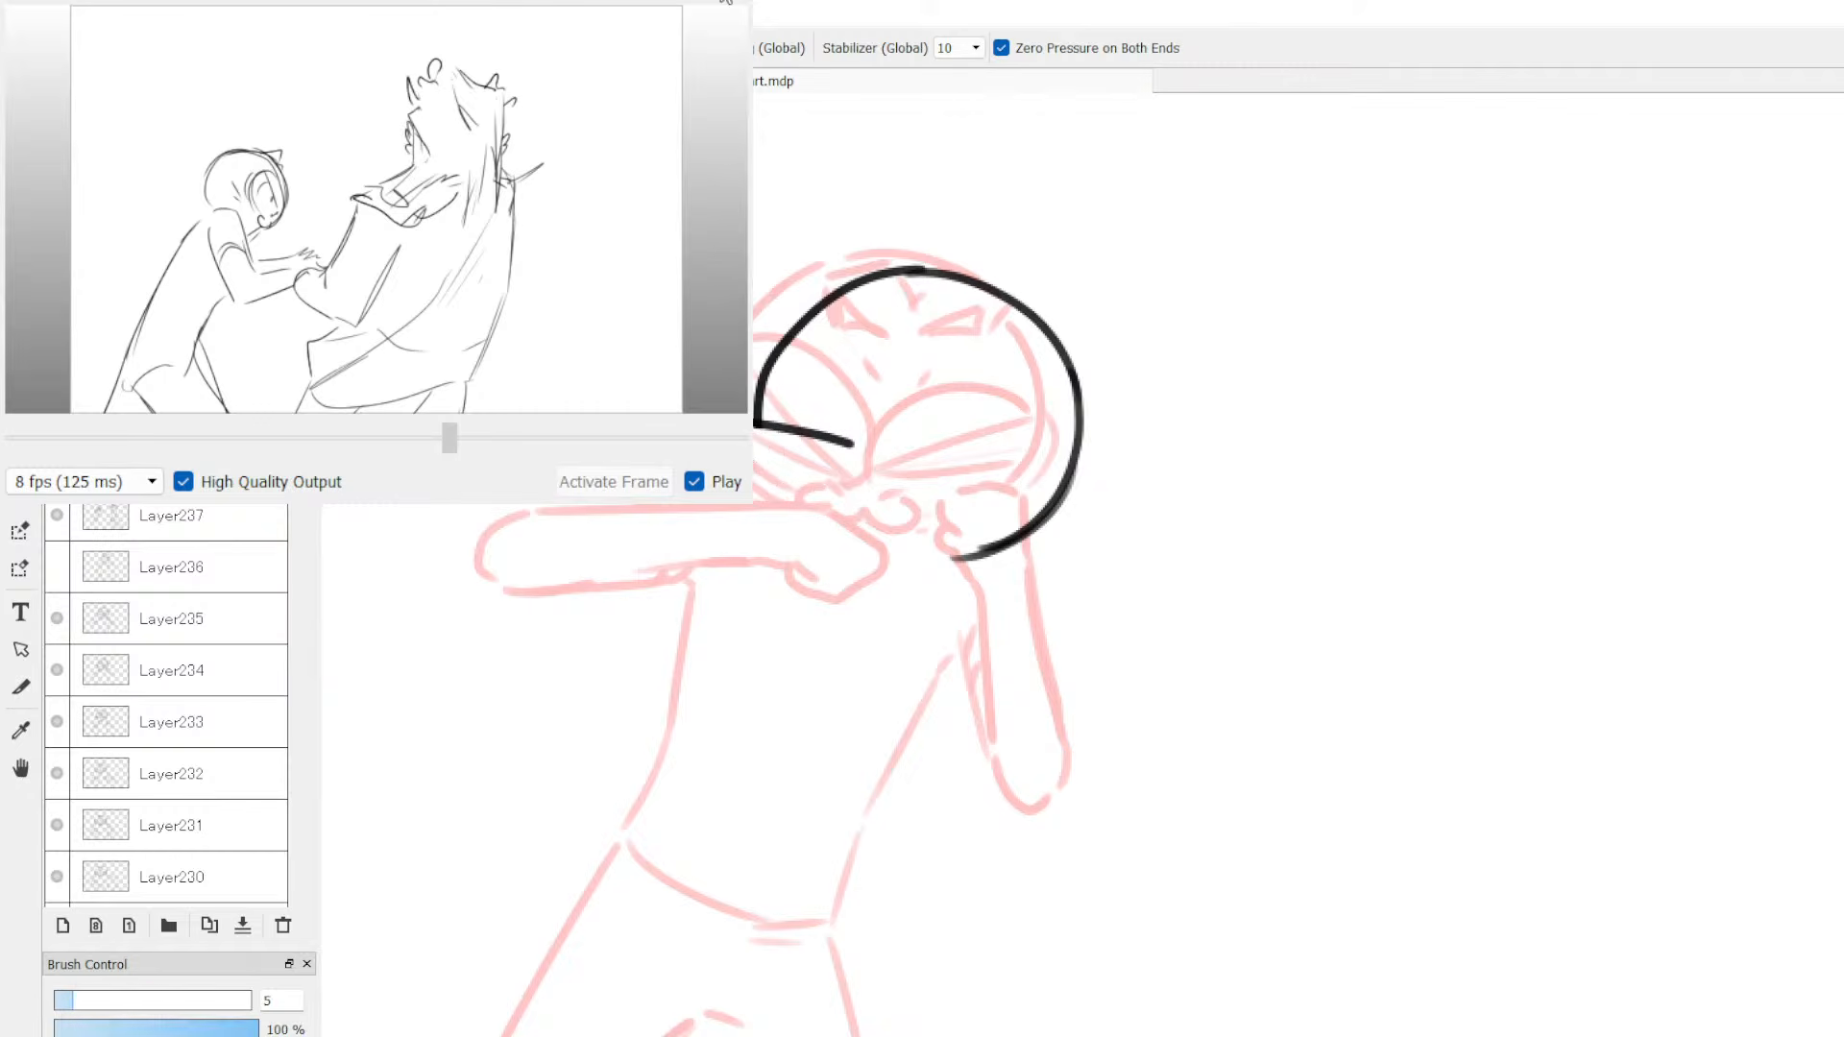
{"action": "mouse_move", "coordinate": [761, 483]}
{"action": "left_mouse_down"}
{"action": "mouse_move", "coordinate": [794, 484]}
{"action": "mouse_move", "coordinate": [765, 478]}
{"action": "mouse_move", "coordinate": [826, 451]}
{"action": "left_mouse_up"}
{"action": "key", "text": "e"}
{"action": "key", "text": "b"}
Step: Ink the raised arm slanting down across the lower left of the face, with its hand beside the chin
{"action": "left_click_drag", "start_coordinate": [754, 434], "coordinate": [850, 503]}
{"action": "left_click_drag", "start_coordinate": [732, 505], "coordinate": [888, 559]}
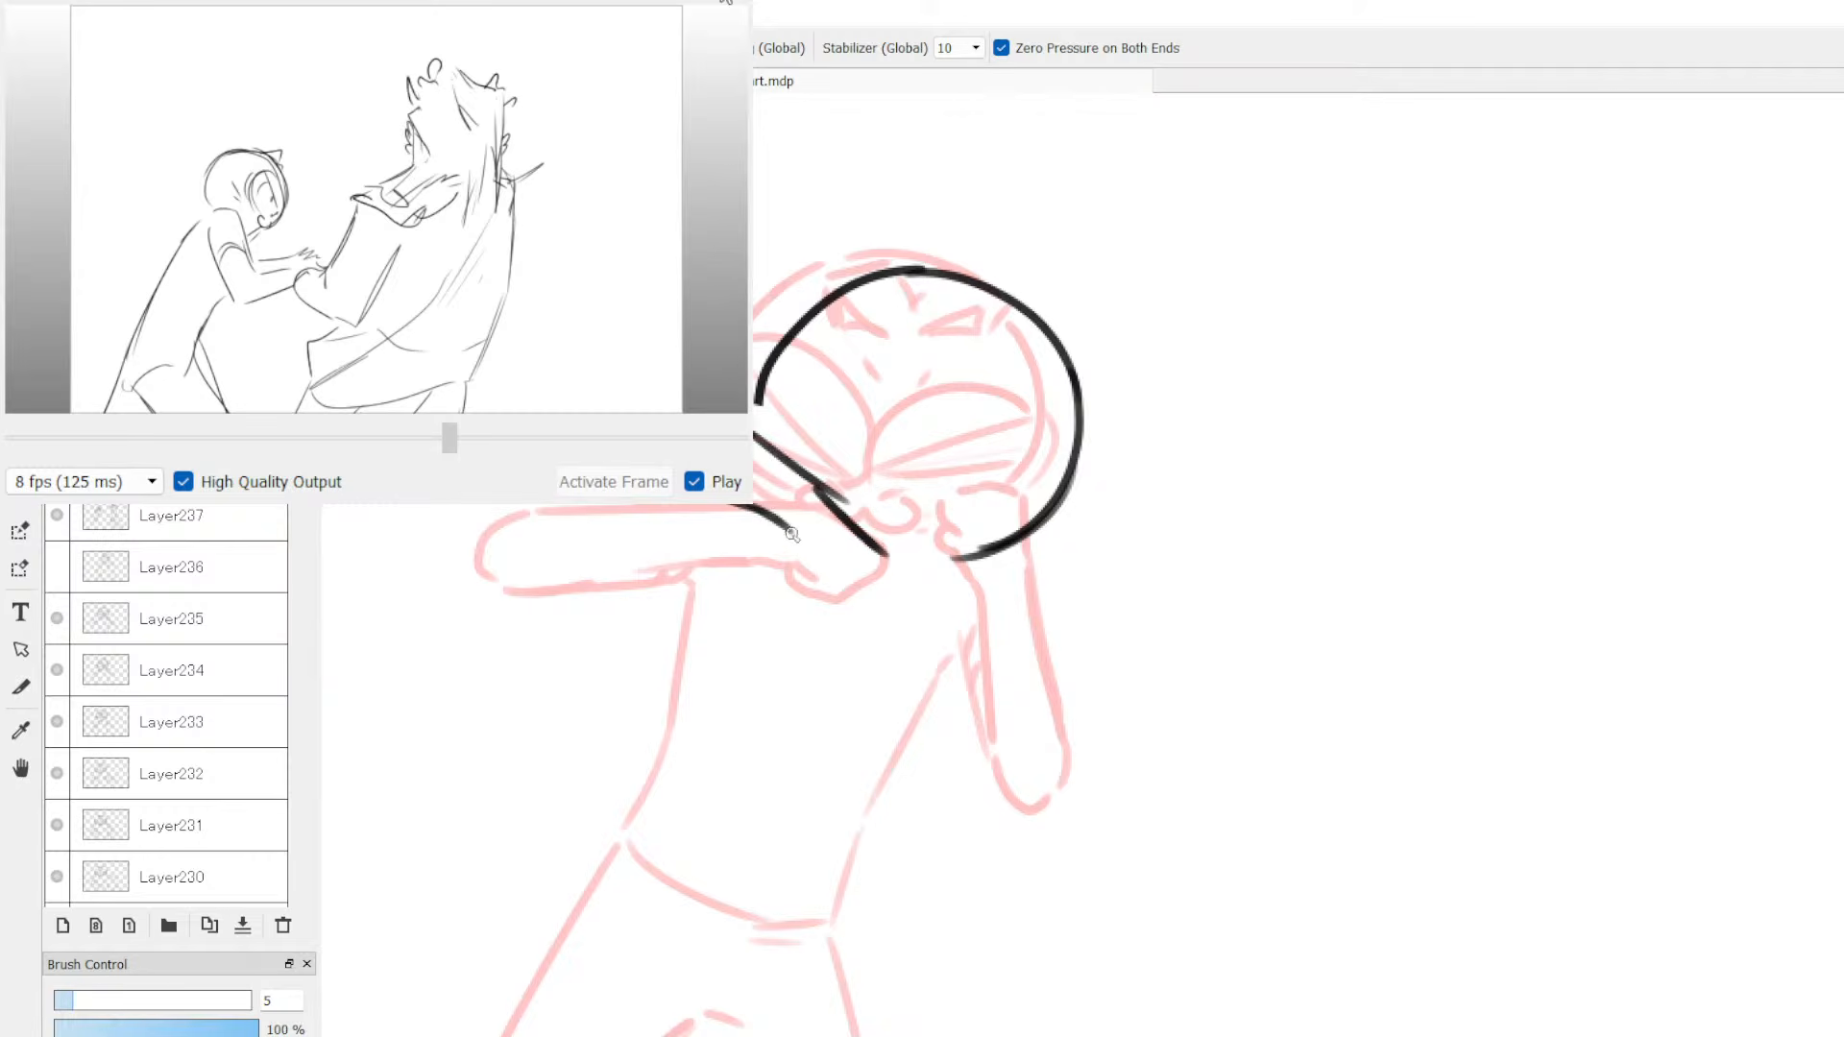
{"action": "mouse_move", "coordinate": [788, 527]}
{"action": "left_mouse_down"}
{"action": "mouse_move", "coordinate": [828, 607]}
{"action": "mouse_move", "coordinate": [890, 552]}
{"action": "mouse_move", "coordinate": [812, 598]}
{"action": "left_mouse_up"}
{"action": "mouse_move", "coordinate": [647, 506]}
{"action": "left_mouse_down"}
{"action": "mouse_move", "coordinate": [680, 522]}
{"action": "mouse_move", "coordinate": [695, 576]}
{"action": "left_mouse_up"}
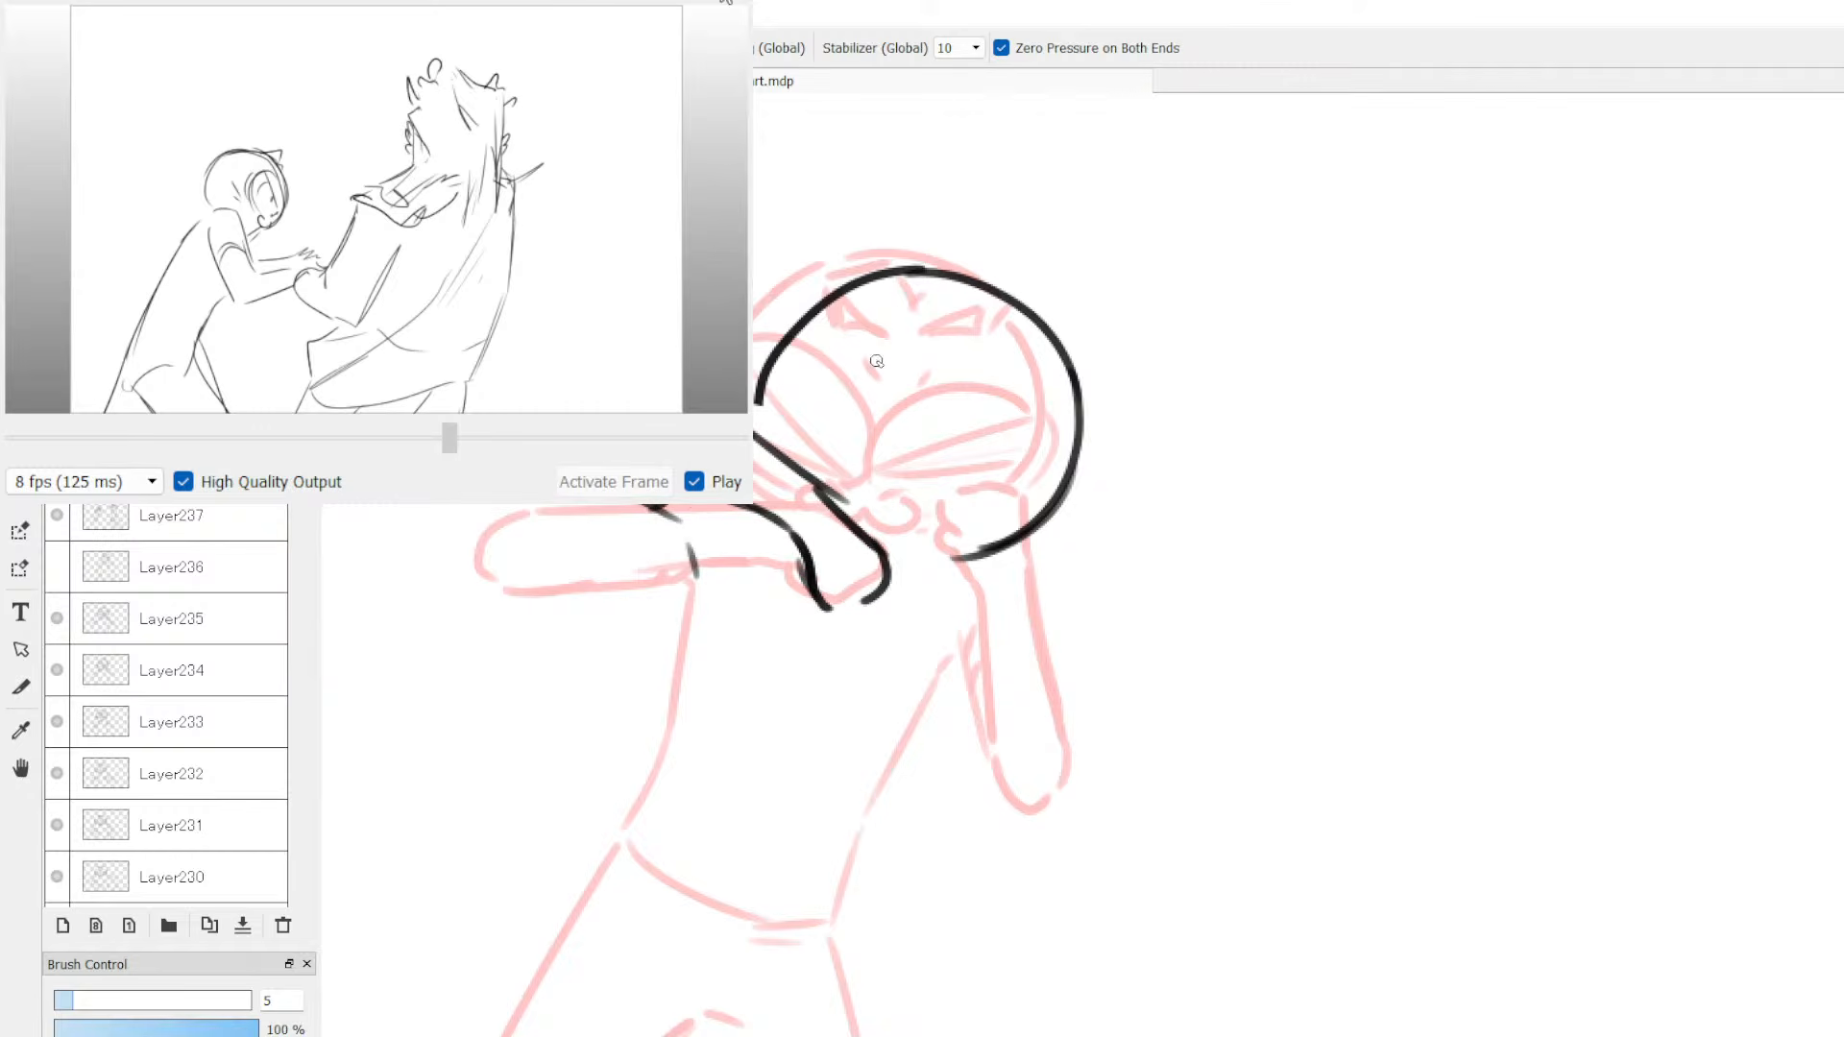
Step: Draw two short brow marks and the curved outlines of both large eyes, with a slanted lid line in the left eye
{"action": "mouse_move", "coordinate": [894, 371]}
{"action": "left_mouse_down"}
{"action": "mouse_move", "coordinate": [907, 396]}
{"action": "mouse_move", "coordinate": [976, 400]}
{"action": "left_mouse_up"}
{"action": "mouse_move", "coordinate": [763, 402]}
{"action": "left_mouse_down"}
{"action": "mouse_move", "coordinate": [912, 469]}
{"action": "mouse_move", "coordinate": [889, 522]}
{"action": "left_mouse_up"}
{"action": "mouse_move", "coordinate": [785, 369]}
{"action": "left_mouse_down"}
{"action": "mouse_move", "coordinate": [851, 486]}
{"action": "mouse_move", "coordinate": [886, 512]}
{"action": "left_mouse_up"}
{"action": "mouse_move", "coordinate": [790, 461]}
{"action": "left_mouse_down"}
{"action": "mouse_move", "coordinate": [886, 516]}
{"action": "mouse_move", "coordinate": [1095, 449]}
{"action": "left_mouse_up"}
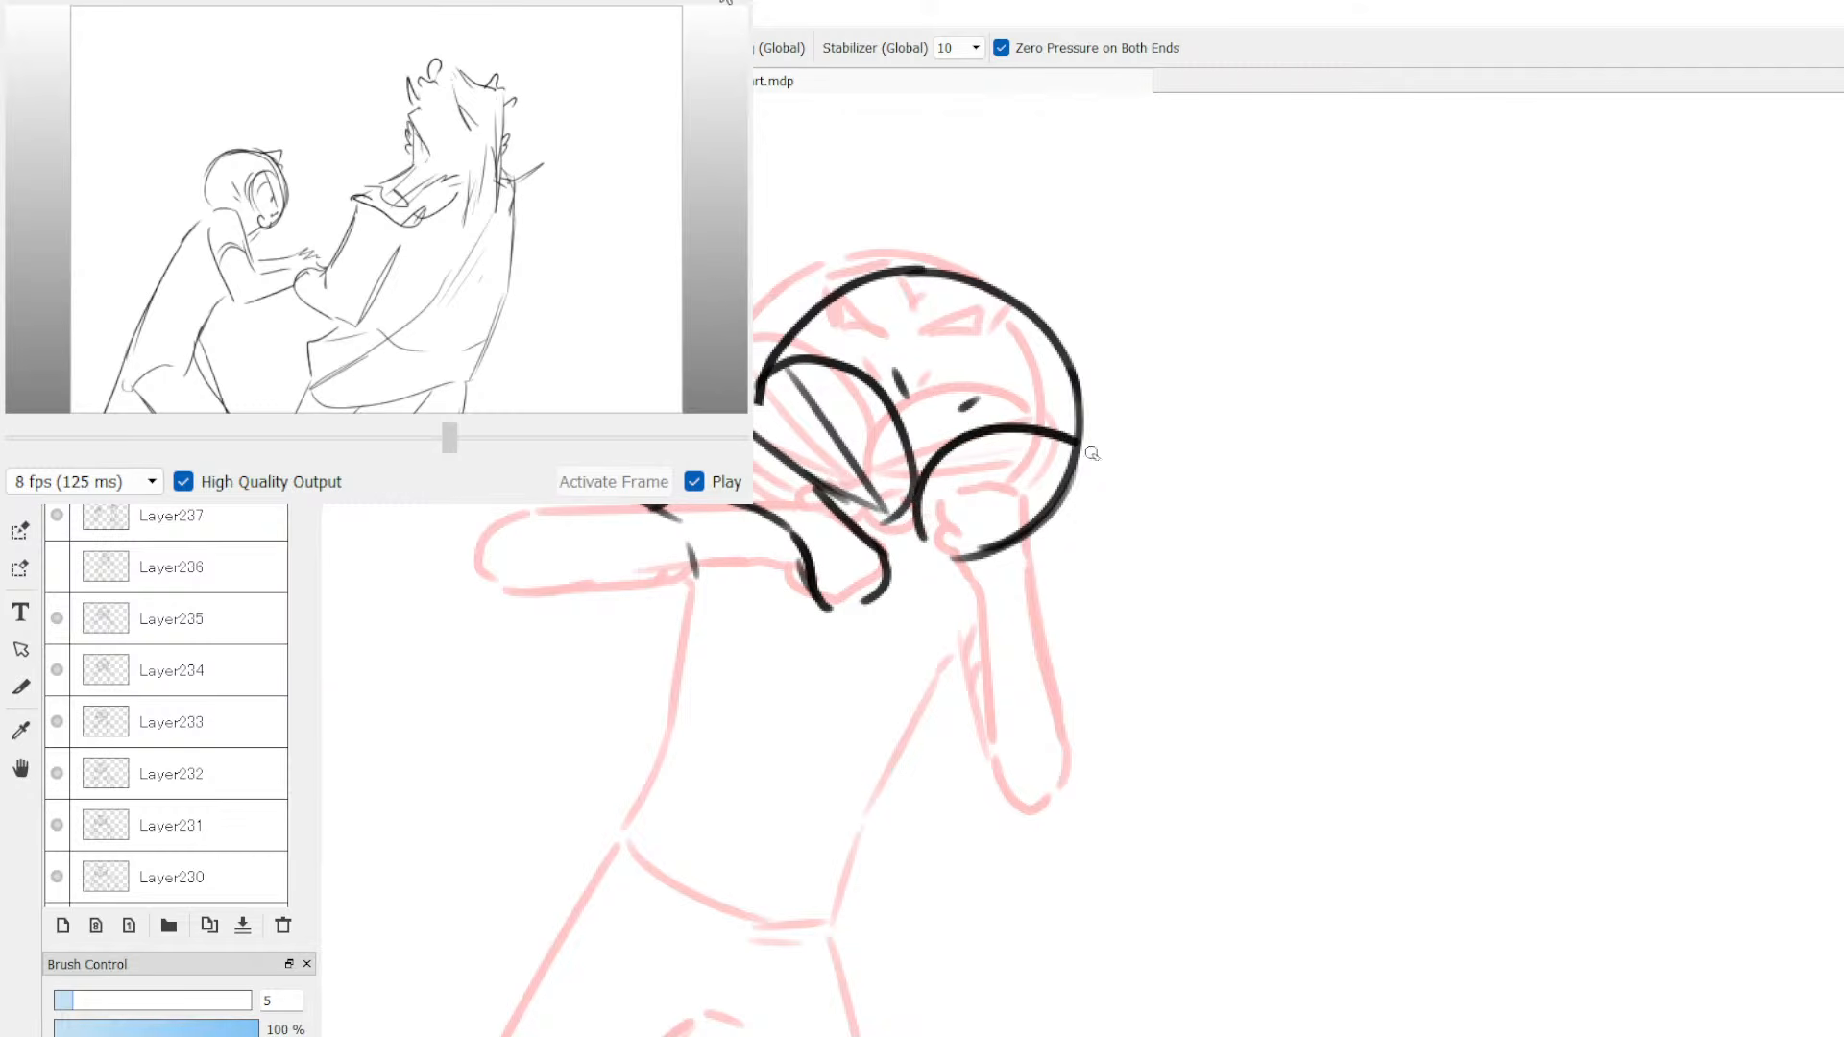
Step: Add the closed-lid lines in the right eye, the small nose and mouth, and the right cheek with its whiskers
{"action": "mouse_move", "coordinate": [932, 519]}
{"action": "left_mouse_down"}
{"action": "mouse_move", "coordinate": [1071, 462]}
{"action": "mouse_move", "coordinate": [1062, 508]}
{"action": "left_mouse_up"}
{"action": "mouse_move", "coordinate": [863, 517]}
{"action": "left_mouse_down"}
{"action": "mouse_move", "coordinate": [902, 549]}
{"action": "mouse_move", "coordinate": [961, 546]}
{"action": "mouse_move", "coordinate": [917, 534]}
{"action": "mouse_move", "coordinate": [940, 524]}
{"action": "mouse_move", "coordinate": [914, 572]}
{"action": "mouse_move", "coordinate": [947, 534]}
{"action": "mouse_move", "coordinate": [931, 536]}
{"action": "left_mouse_up"}
{"action": "key", "text": "ctrl+z"}
{"action": "key", "text": "ctrl+z"}
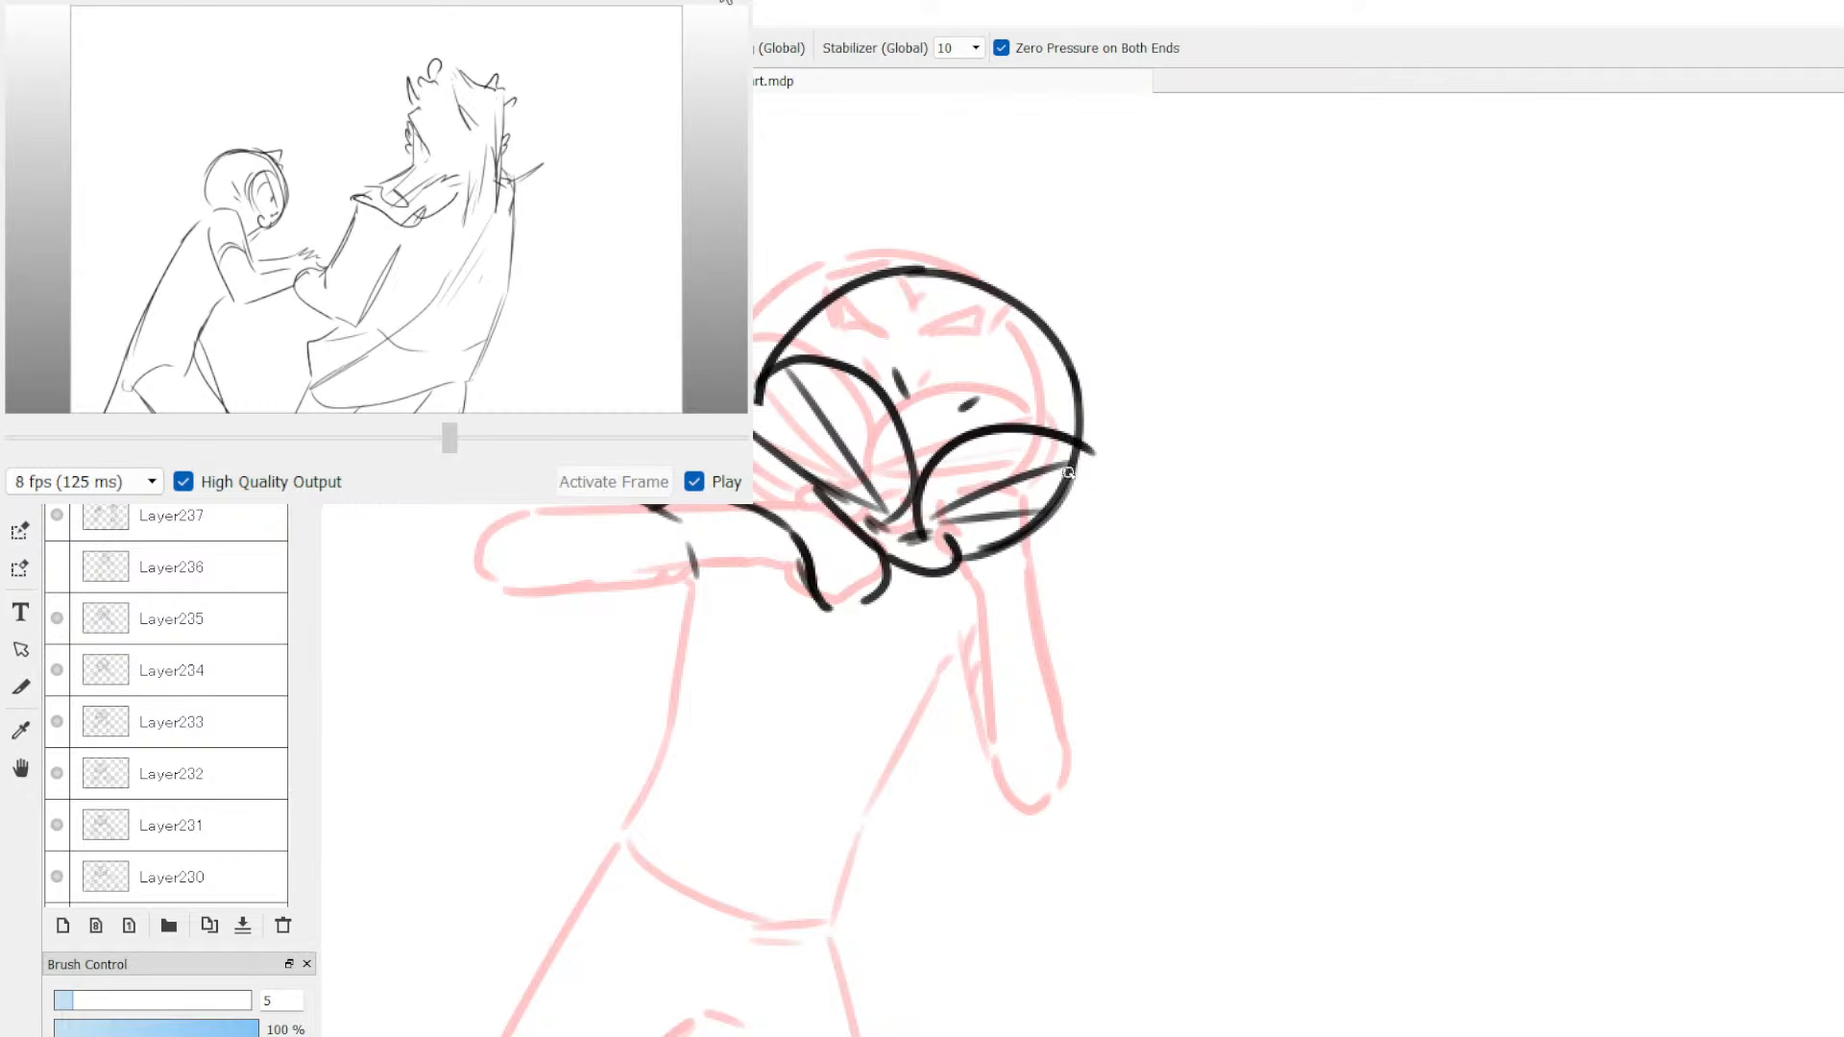
{"action": "mouse_move", "coordinate": [1075, 478]}
{"action": "left_mouse_down"}
{"action": "mouse_move", "coordinate": [1039, 537]}
{"action": "mouse_move", "coordinate": [1080, 531]}
{"action": "mouse_move", "coordinate": [1066, 567]}
{"action": "left_mouse_up"}
Step: Erase the top of the head outline to clear space for the ears
{"action": "left_click_drag", "start_coordinate": [867, 304], "coordinate": [979, 306]}
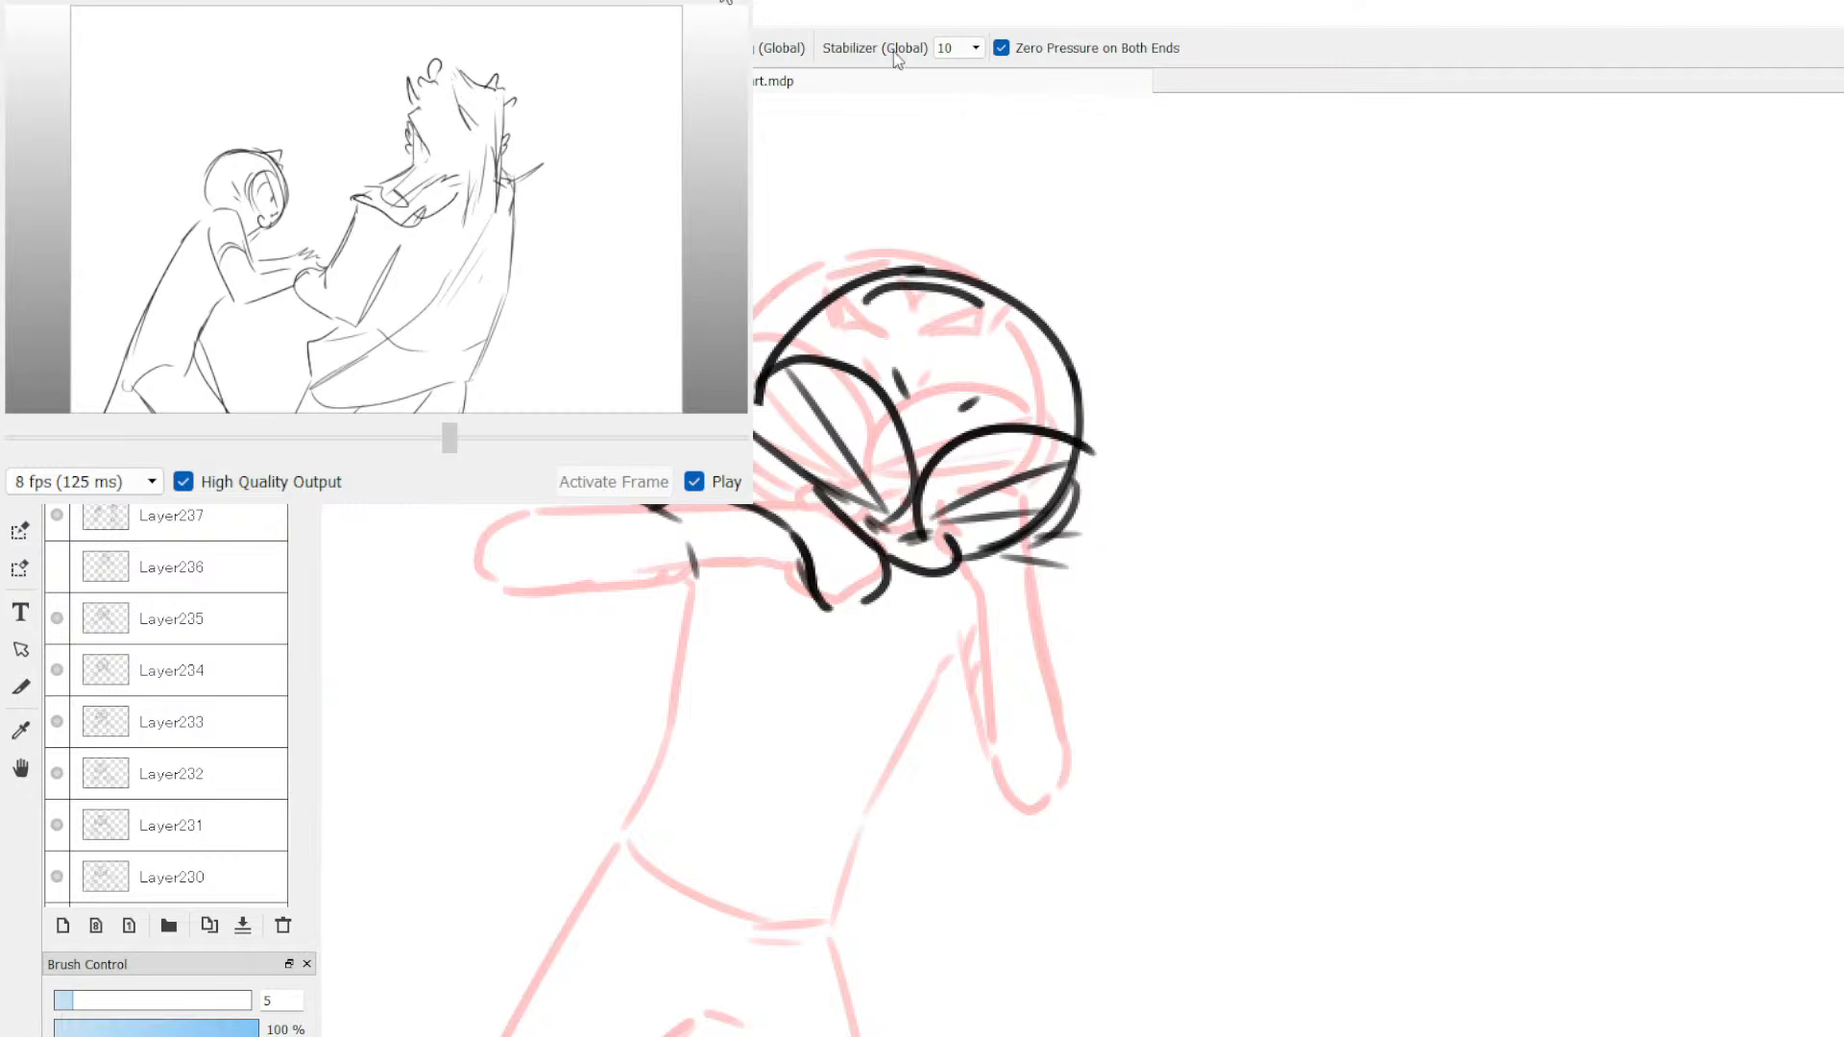
{"action": "key", "text": "e"}
{"action": "mouse_move", "coordinate": [932, 268]}
{"action": "left_mouse_down"}
{"action": "mouse_move", "coordinate": [877, 317]}
{"action": "mouse_move", "coordinate": [980, 300]}
{"action": "mouse_move", "coordinate": [967, 334]}
{"action": "mouse_move", "coordinate": [1018, 310]}
{"action": "left_mouse_up"}
Step: Draw two triangular ears tilted forward on the head, with inner triangles, and reconnect the top of the head between them
{"action": "key", "text": "b"}
{"action": "mouse_move", "coordinate": [897, 326]}
{"action": "left_mouse_down"}
{"action": "mouse_move", "coordinate": [907, 260]}
{"action": "mouse_move", "coordinate": [968, 282]}
{"action": "left_mouse_up"}
{"action": "key", "text": "ctrl+z"}
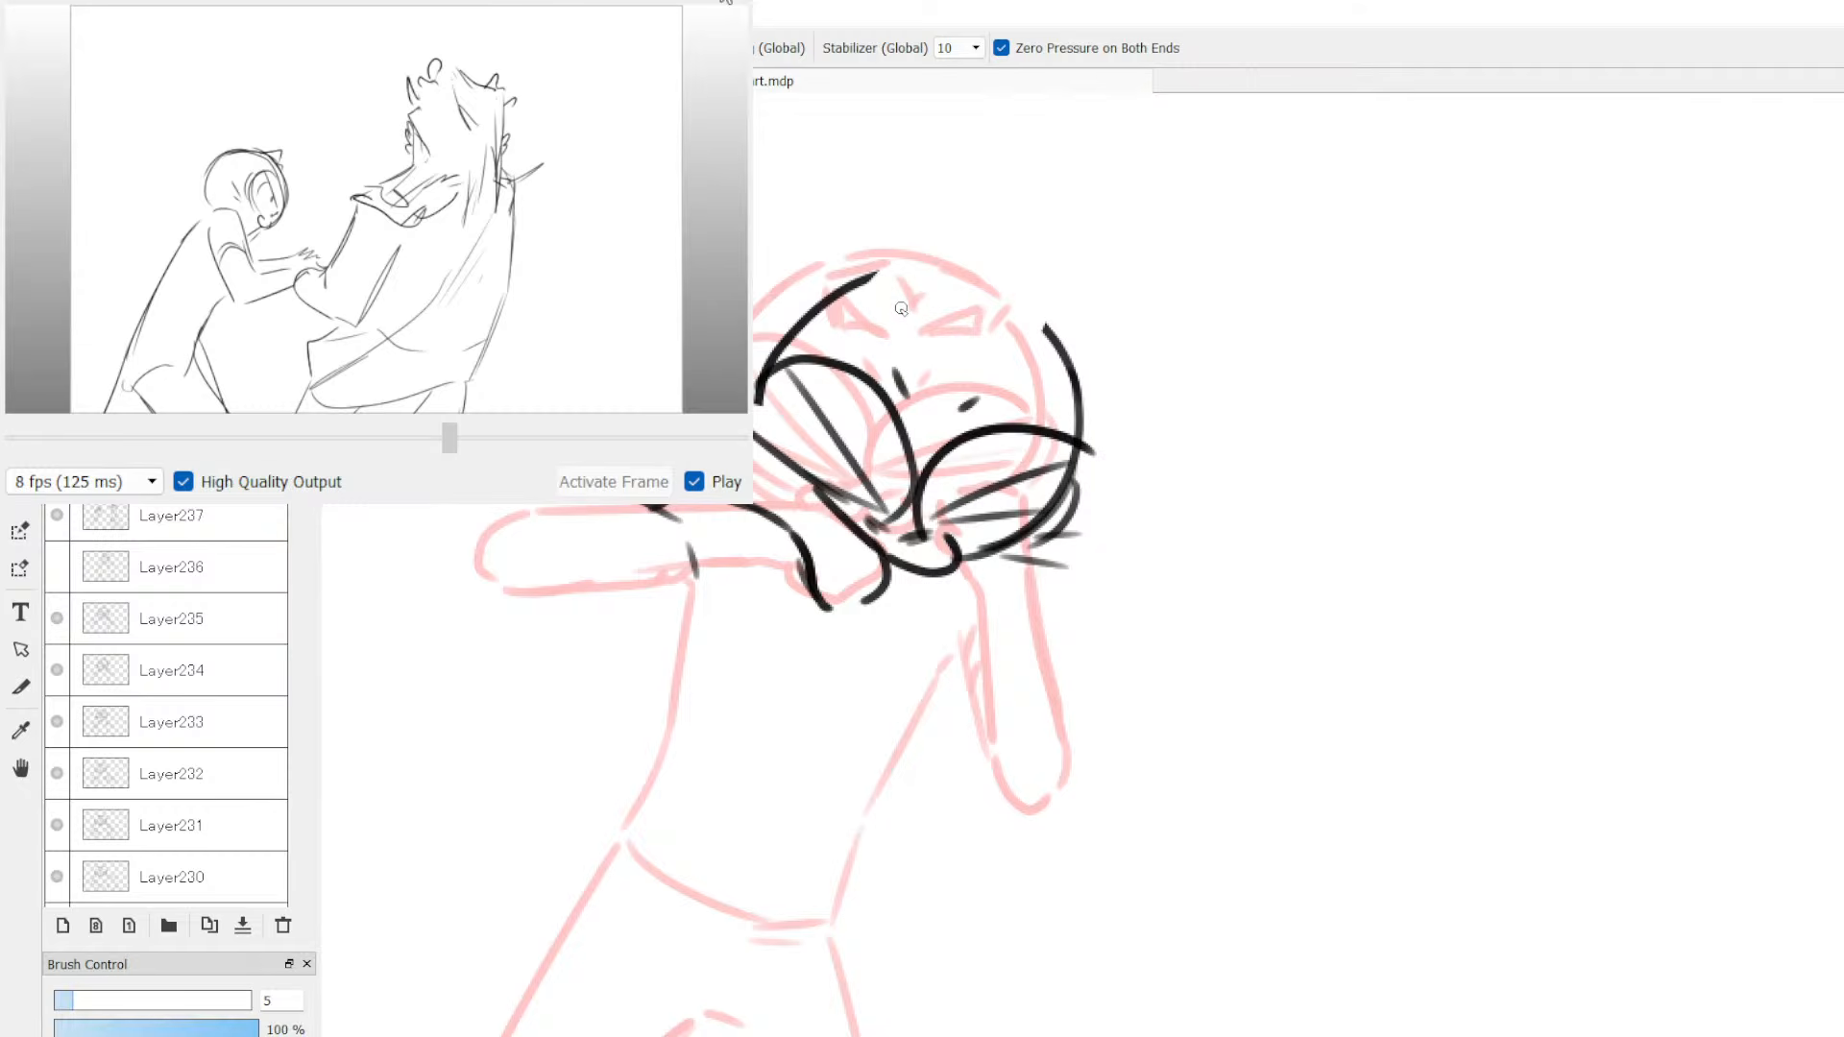
{"action": "left_click_drag", "start_coordinate": [967, 352], "coordinate": [1019, 373]}
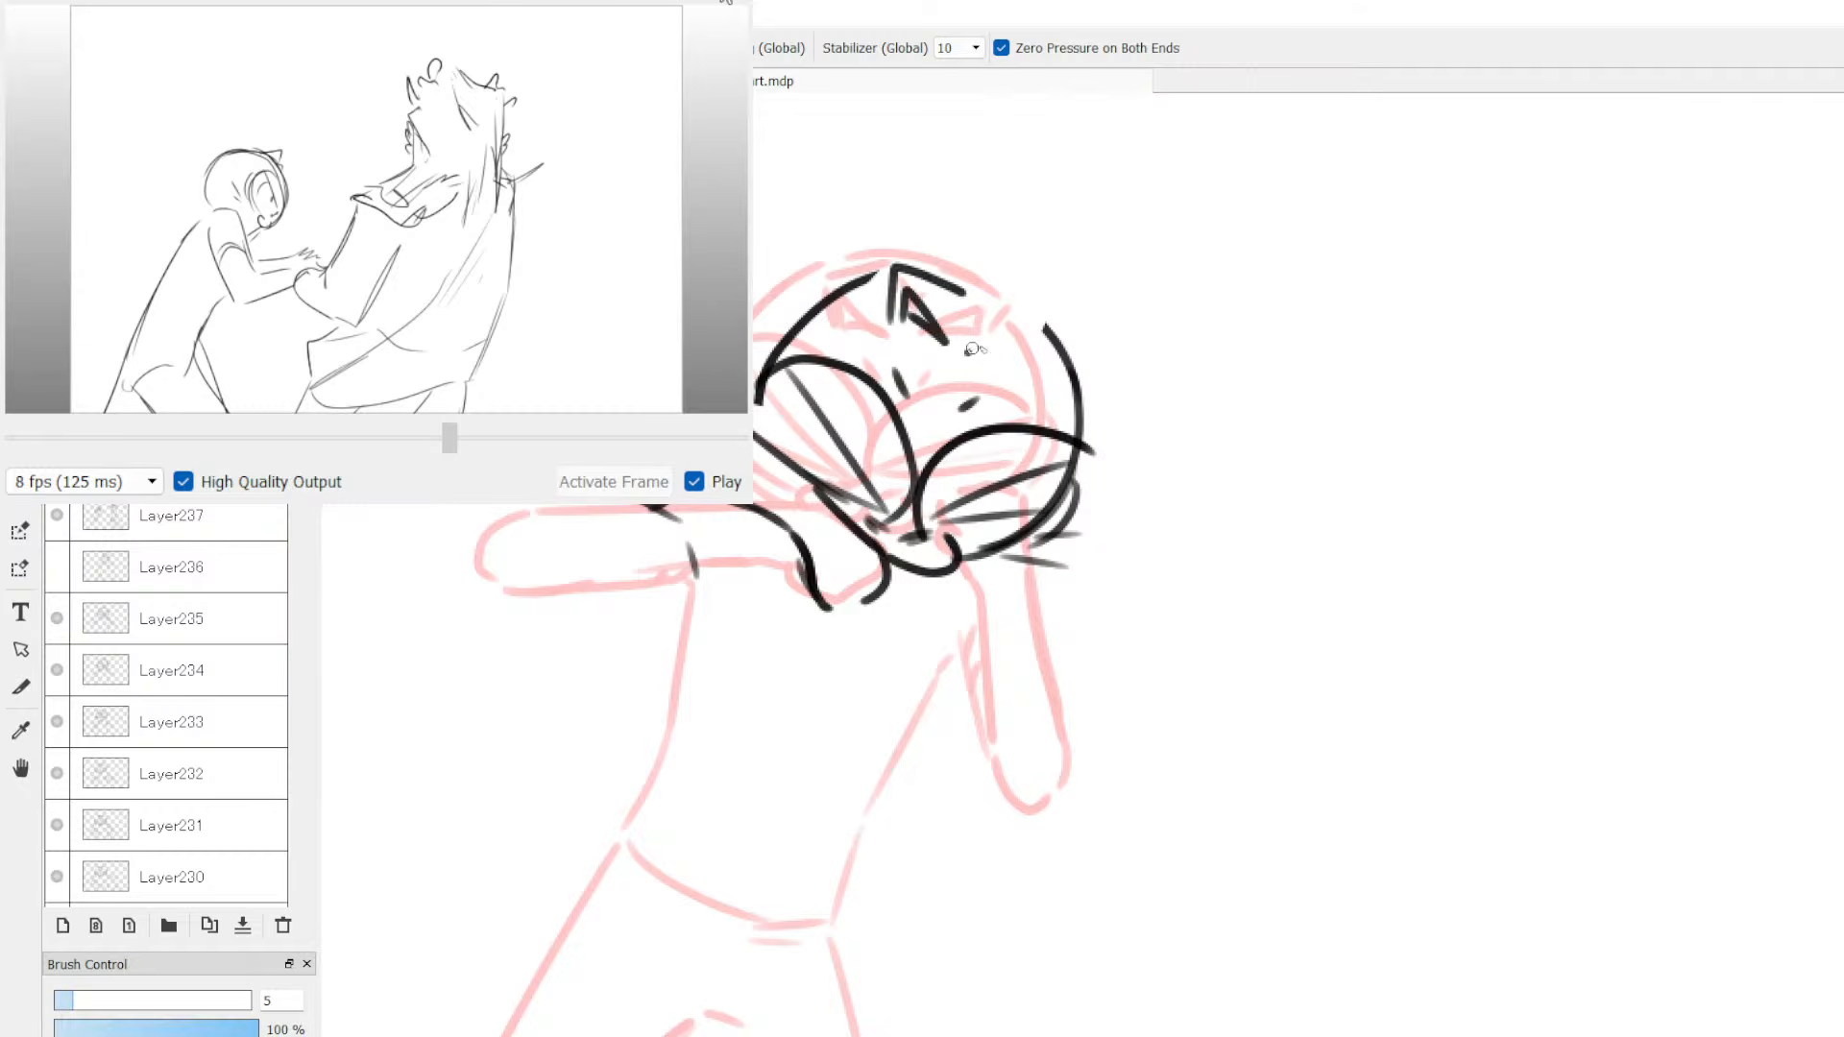
{"action": "left_click_drag", "start_coordinate": [970, 353], "coordinate": [1018, 367]}
{"action": "mouse_move", "coordinate": [986, 307]}
{"action": "left_mouse_down"}
{"action": "mouse_move", "coordinate": [1040, 319]}
{"action": "mouse_move", "coordinate": [1031, 364]}
{"action": "left_mouse_up"}
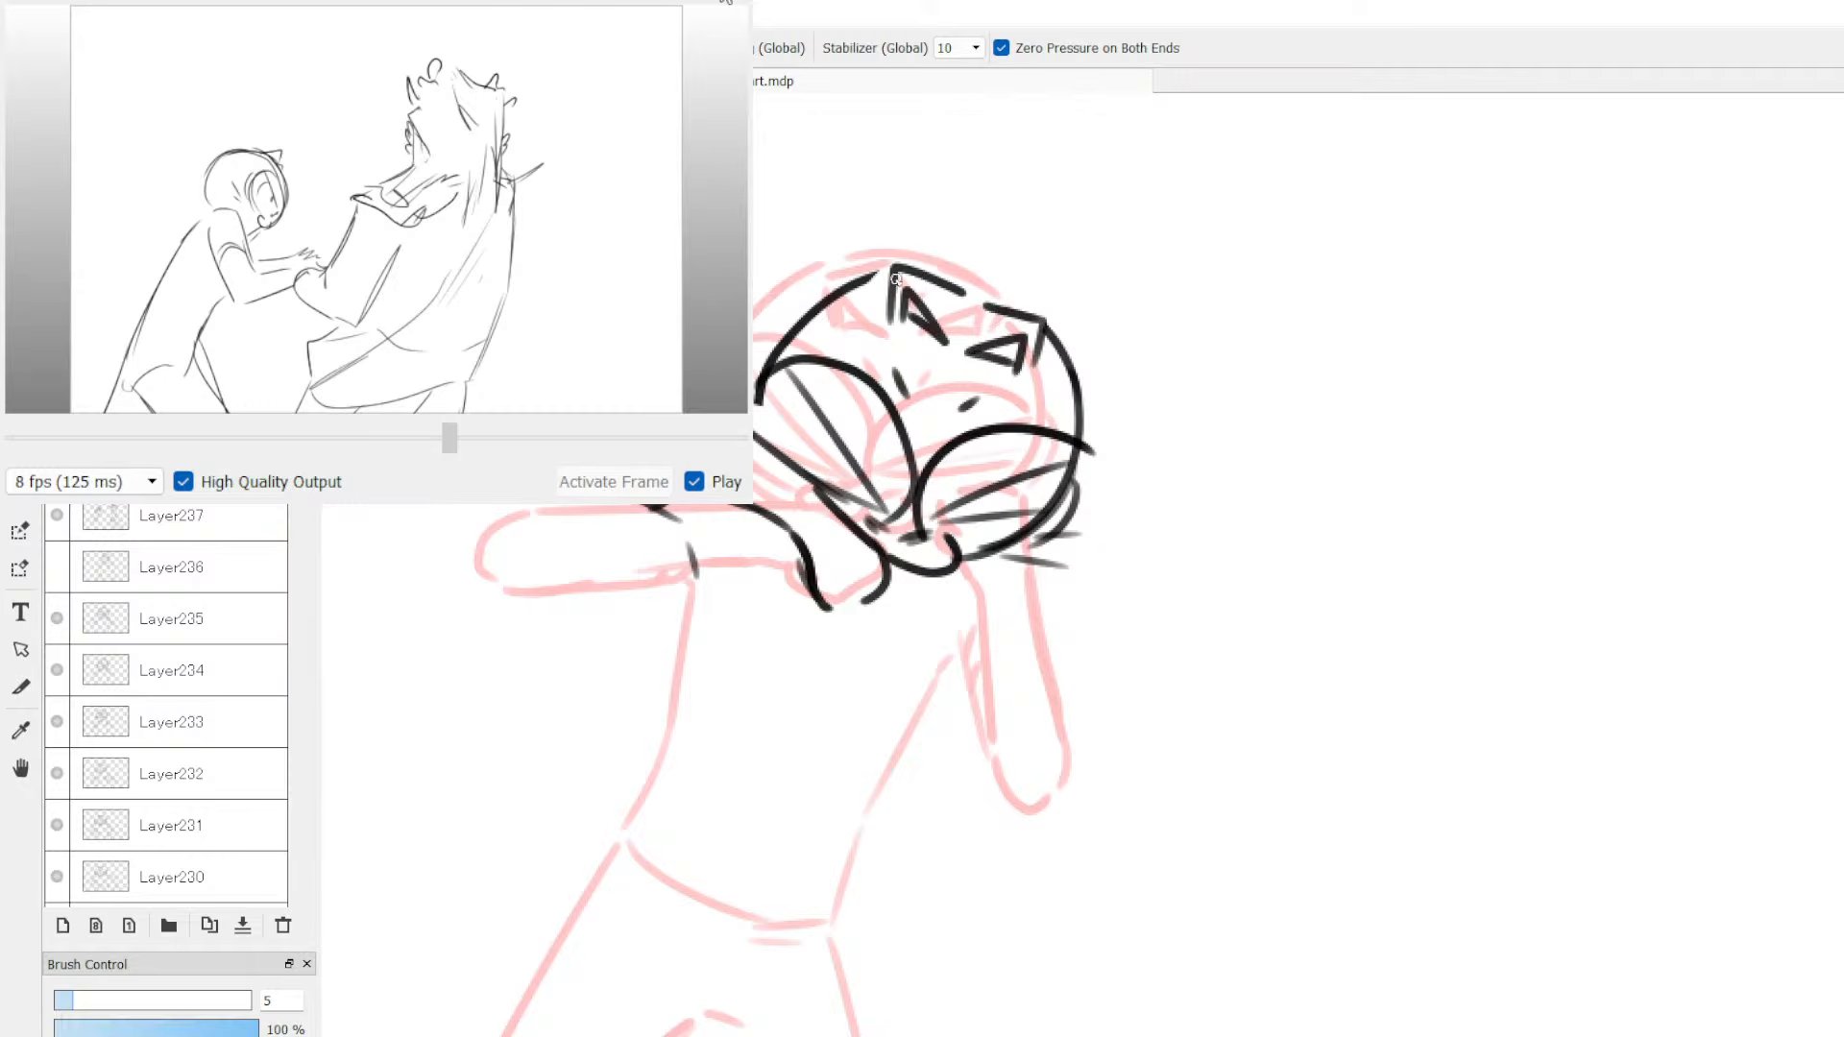
{"action": "left_click_drag", "start_coordinate": [929, 272], "coordinate": [1024, 307]}
{"action": "mouse_move", "coordinate": [901, 271]}
{"action": "left_mouse_down"}
{"action": "mouse_move", "coordinate": [960, 322]}
{"action": "mouse_move", "coordinate": [1027, 338]}
{"action": "mouse_move", "coordinate": [1034, 310]}
{"action": "left_mouse_up"}
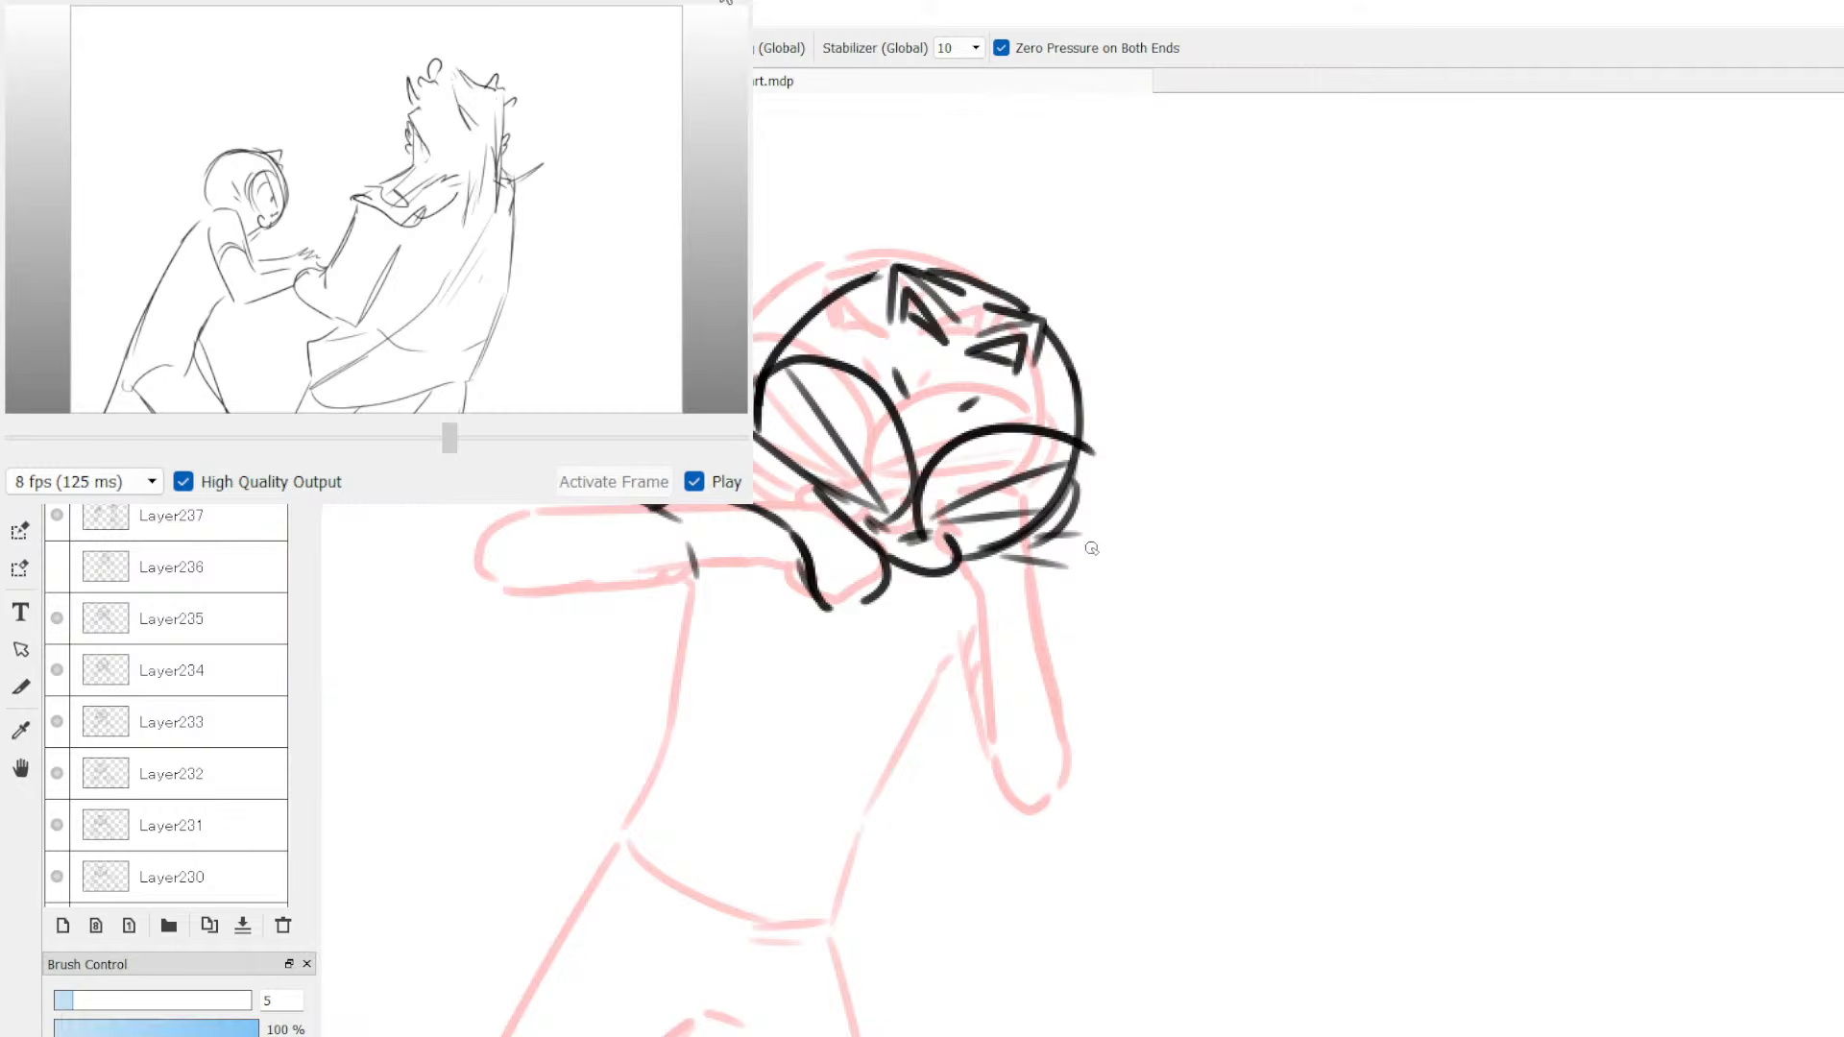
Step: Ink the second hand as a fist under the chin, with its forearm slanting down to a rounded elbow
{"action": "mouse_move", "coordinate": [871, 625]}
{"action": "left_mouse_down"}
{"action": "mouse_move", "coordinate": [932, 625]}
{"action": "mouse_move", "coordinate": [879, 657]}
{"action": "left_mouse_up"}
{"action": "left_click_drag", "start_coordinate": [868, 641], "coordinate": [888, 696]}
{"action": "left_click_drag", "start_coordinate": [938, 636], "coordinate": [945, 688]}
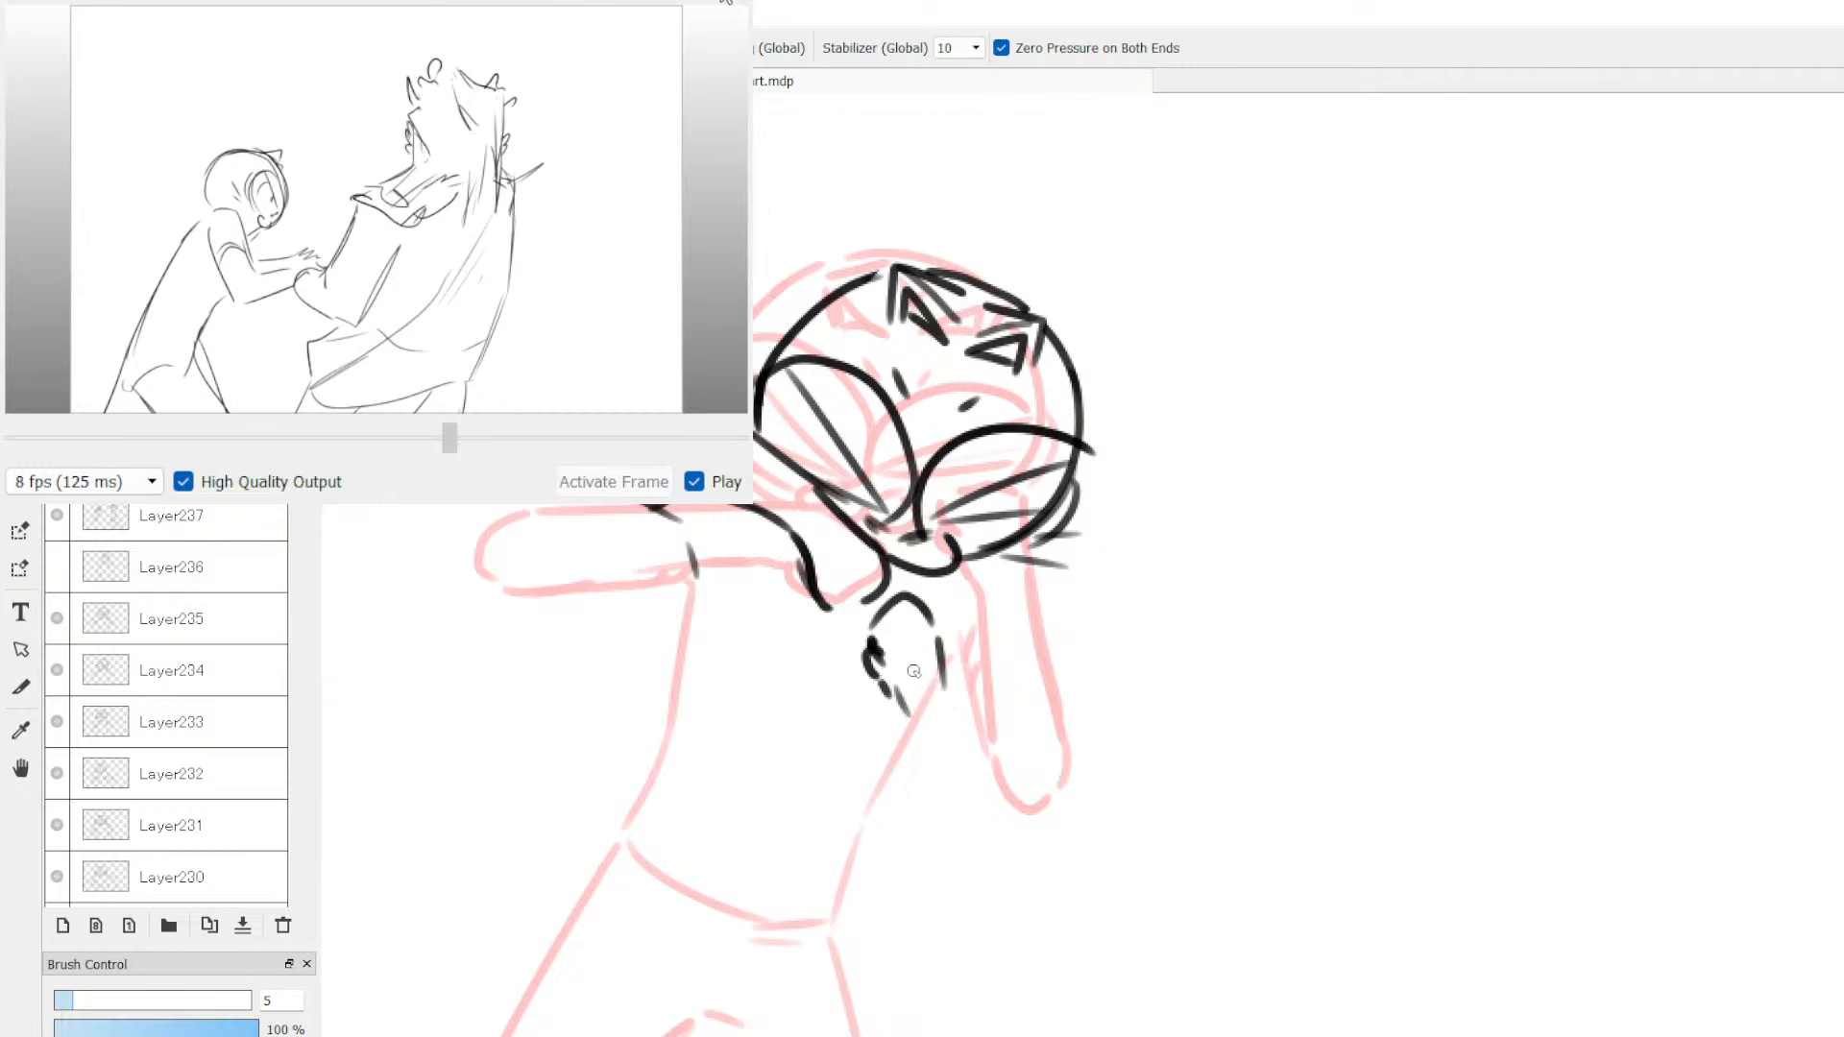
{"action": "left_click_drag", "start_coordinate": [900, 695], "coordinate": [972, 891]}
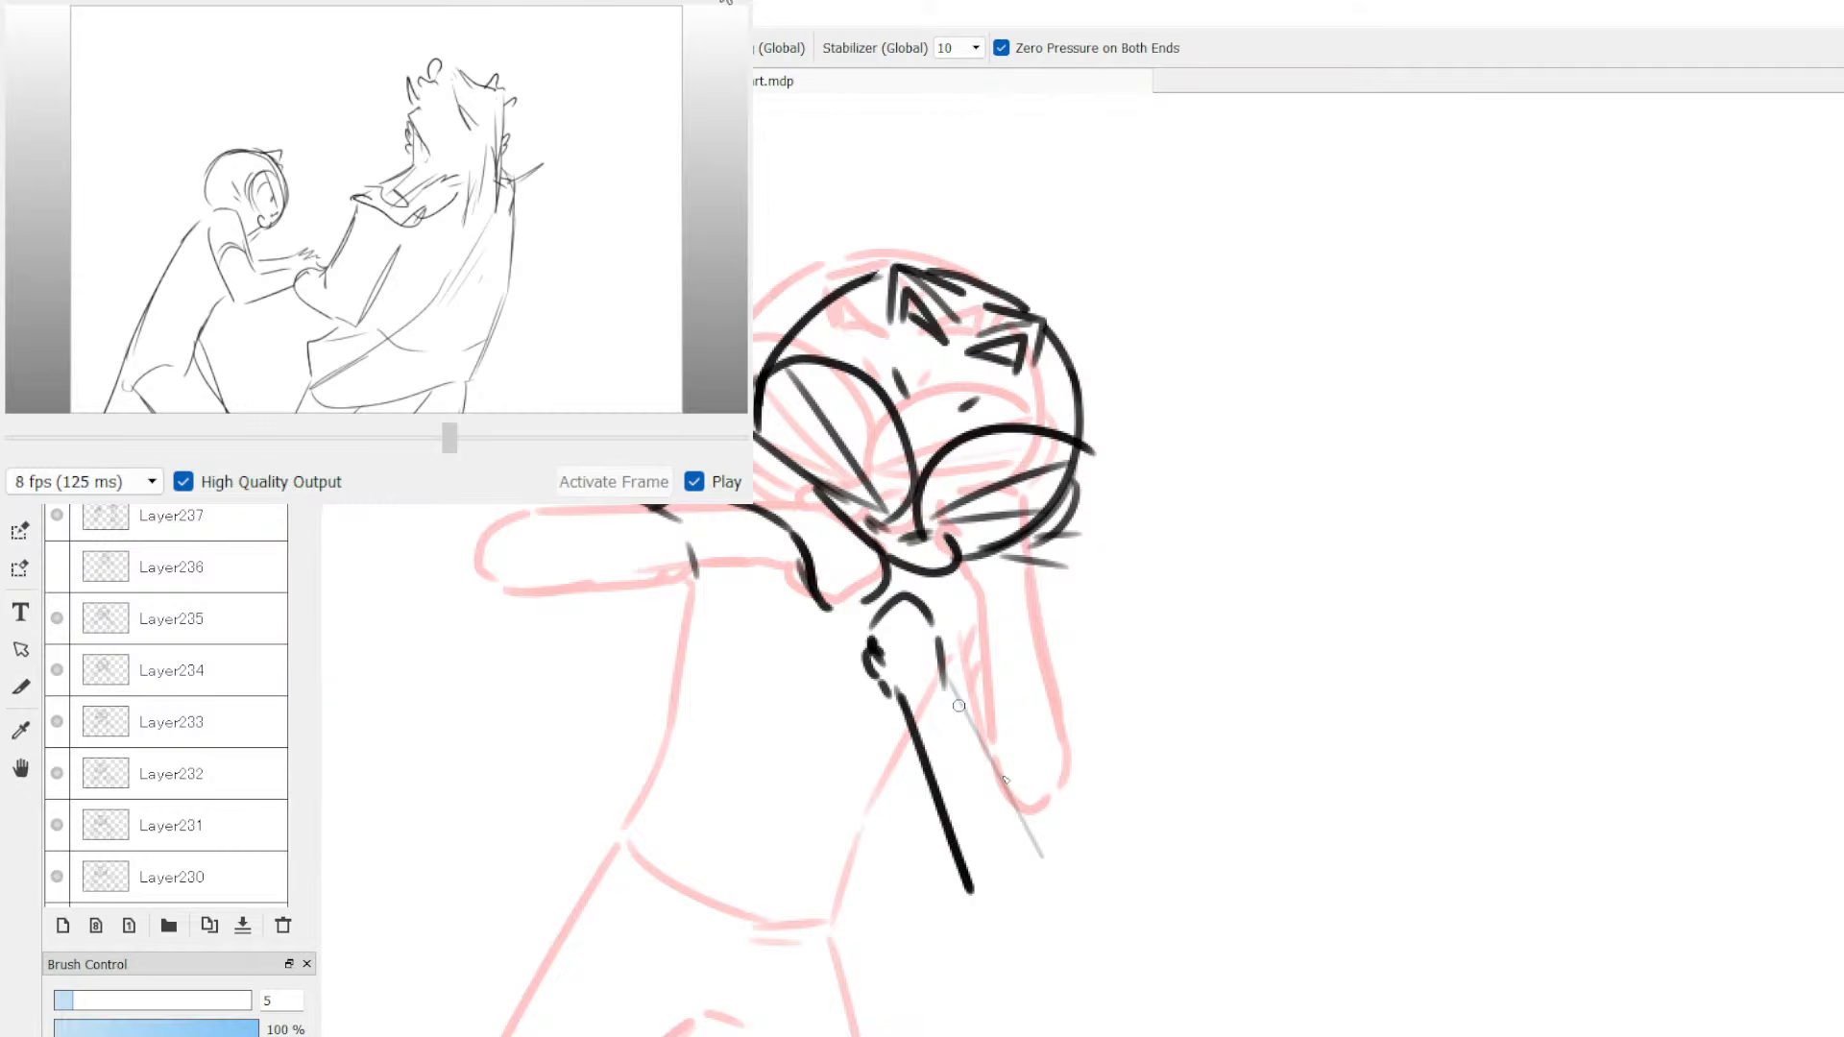
{"action": "left_click_drag", "start_coordinate": [949, 680], "coordinate": [1035, 834]}
{"action": "mouse_move", "coordinate": [1041, 783]}
{"action": "left_mouse_down"}
{"action": "mouse_move", "coordinate": [999, 913]}
{"action": "mouse_move", "coordinate": [1055, 879]}
{"action": "left_mouse_up"}
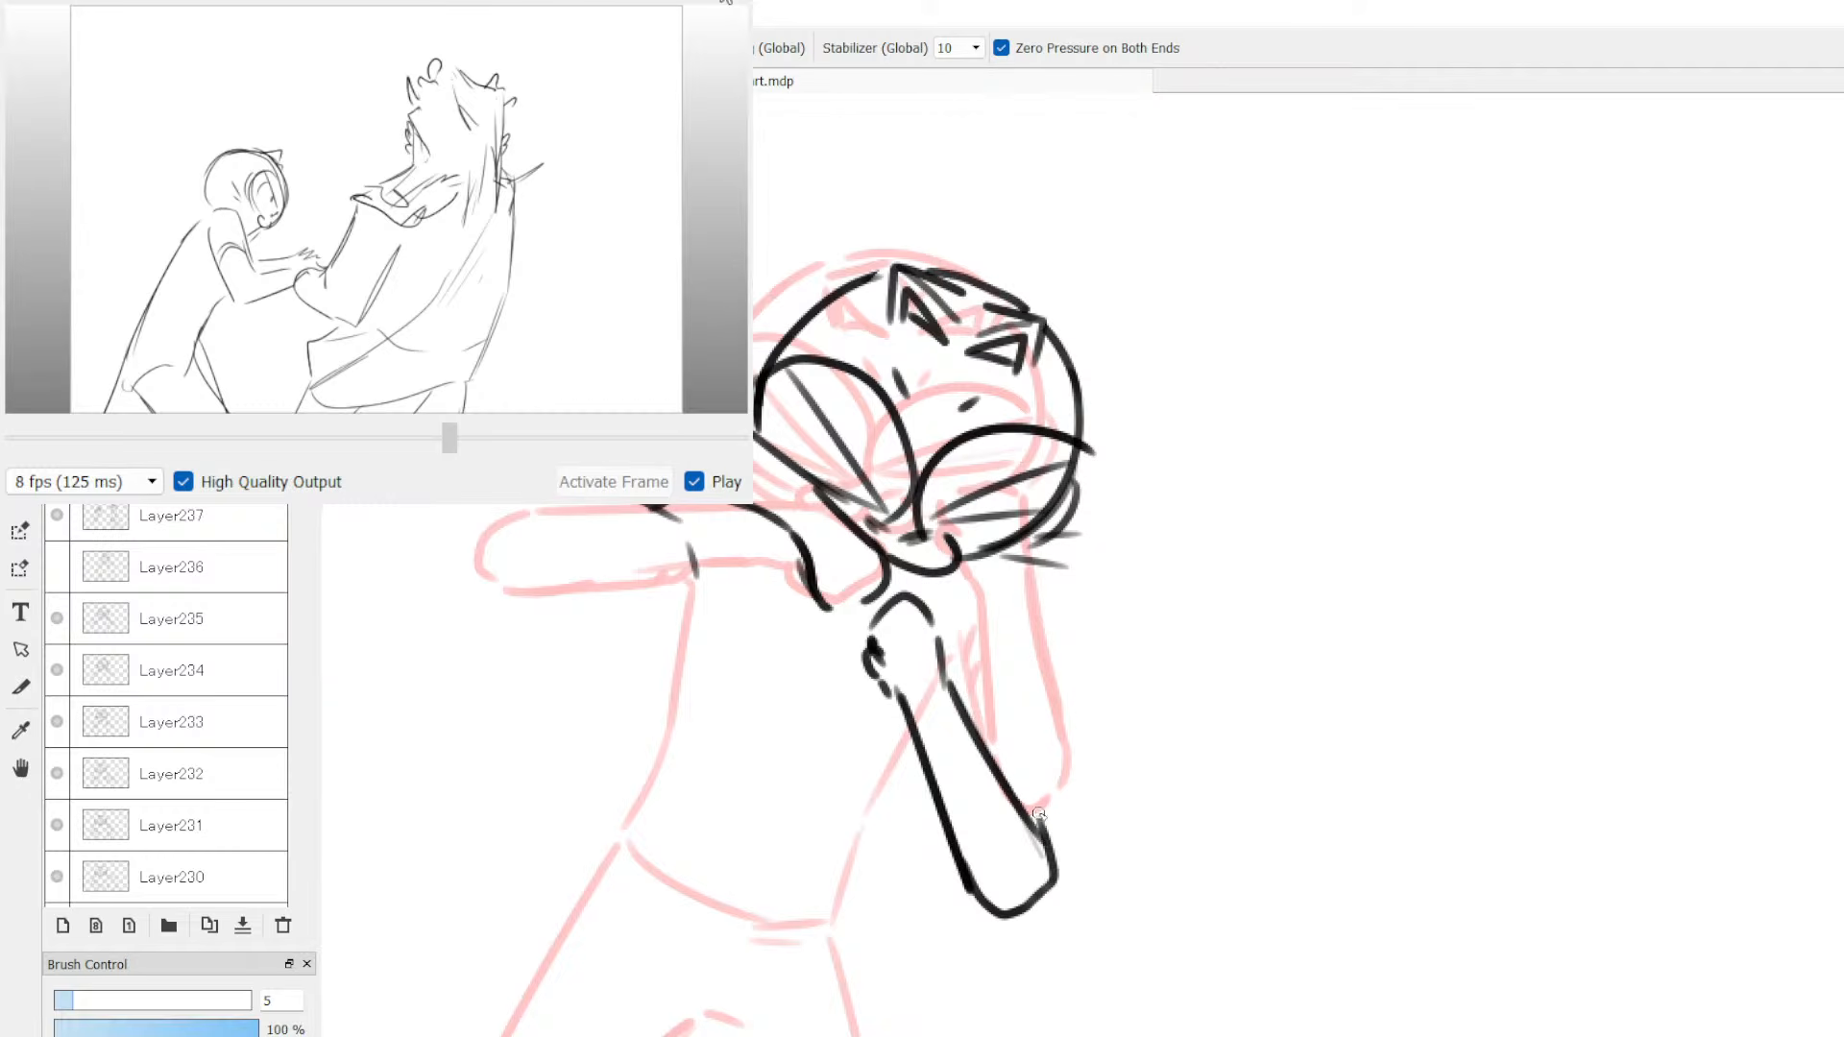
Step: Draw the upper arm from the shoulder to the elbow and add two curved sleeve lines across it
{"action": "left_click_drag", "start_coordinate": [1036, 795], "coordinate": [993, 642]}
{"action": "left_click_drag", "start_coordinate": [973, 574], "coordinate": [991, 627]}
{"action": "left_click_drag", "start_coordinate": [964, 699], "coordinate": [1006, 699]}
{"action": "left_click_drag", "start_coordinate": [972, 717], "coordinate": [1006, 708]}
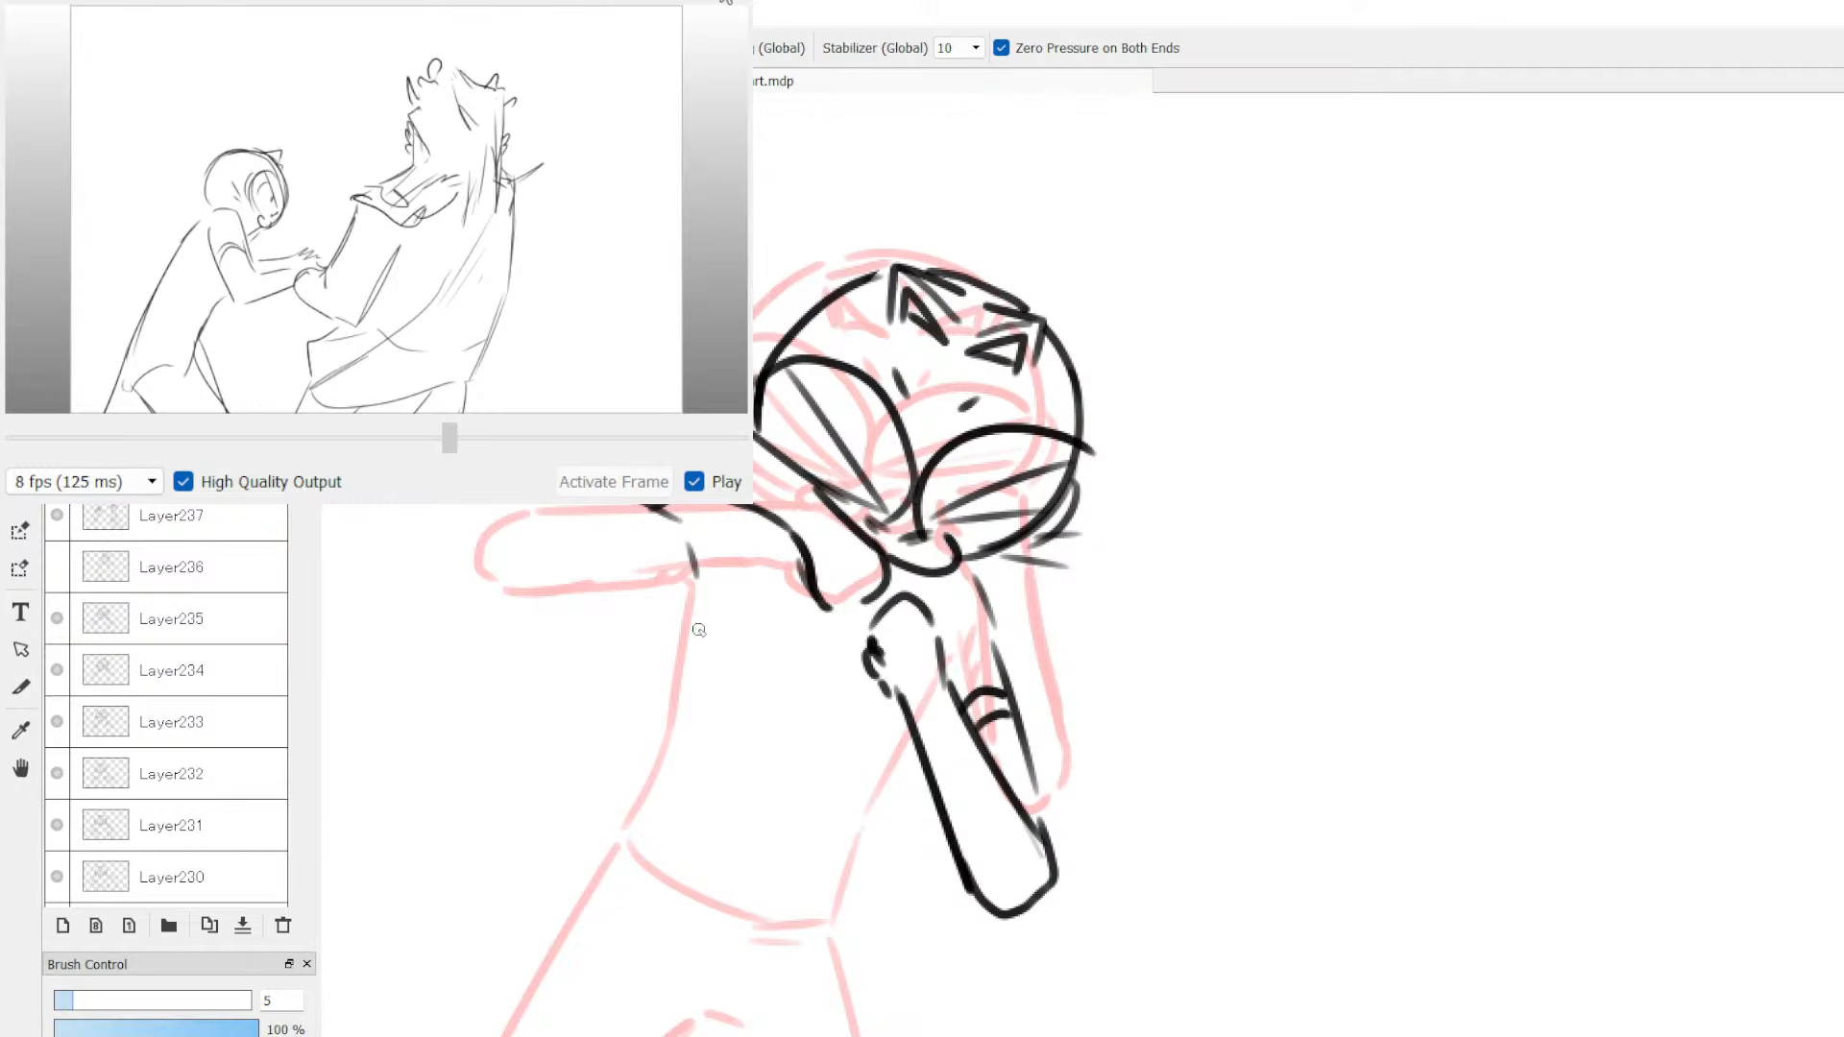
Step: Ink both sides of the torso and the curved waistline, slightly lower than in the onion skin
{"action": "left_click_drag", "start_coordinate": [693, 596], "coordinate": [645, 797]}
{"action": "left_click_drag", "start_coordinate": [910, 755], "coordinate": [843, 955]}
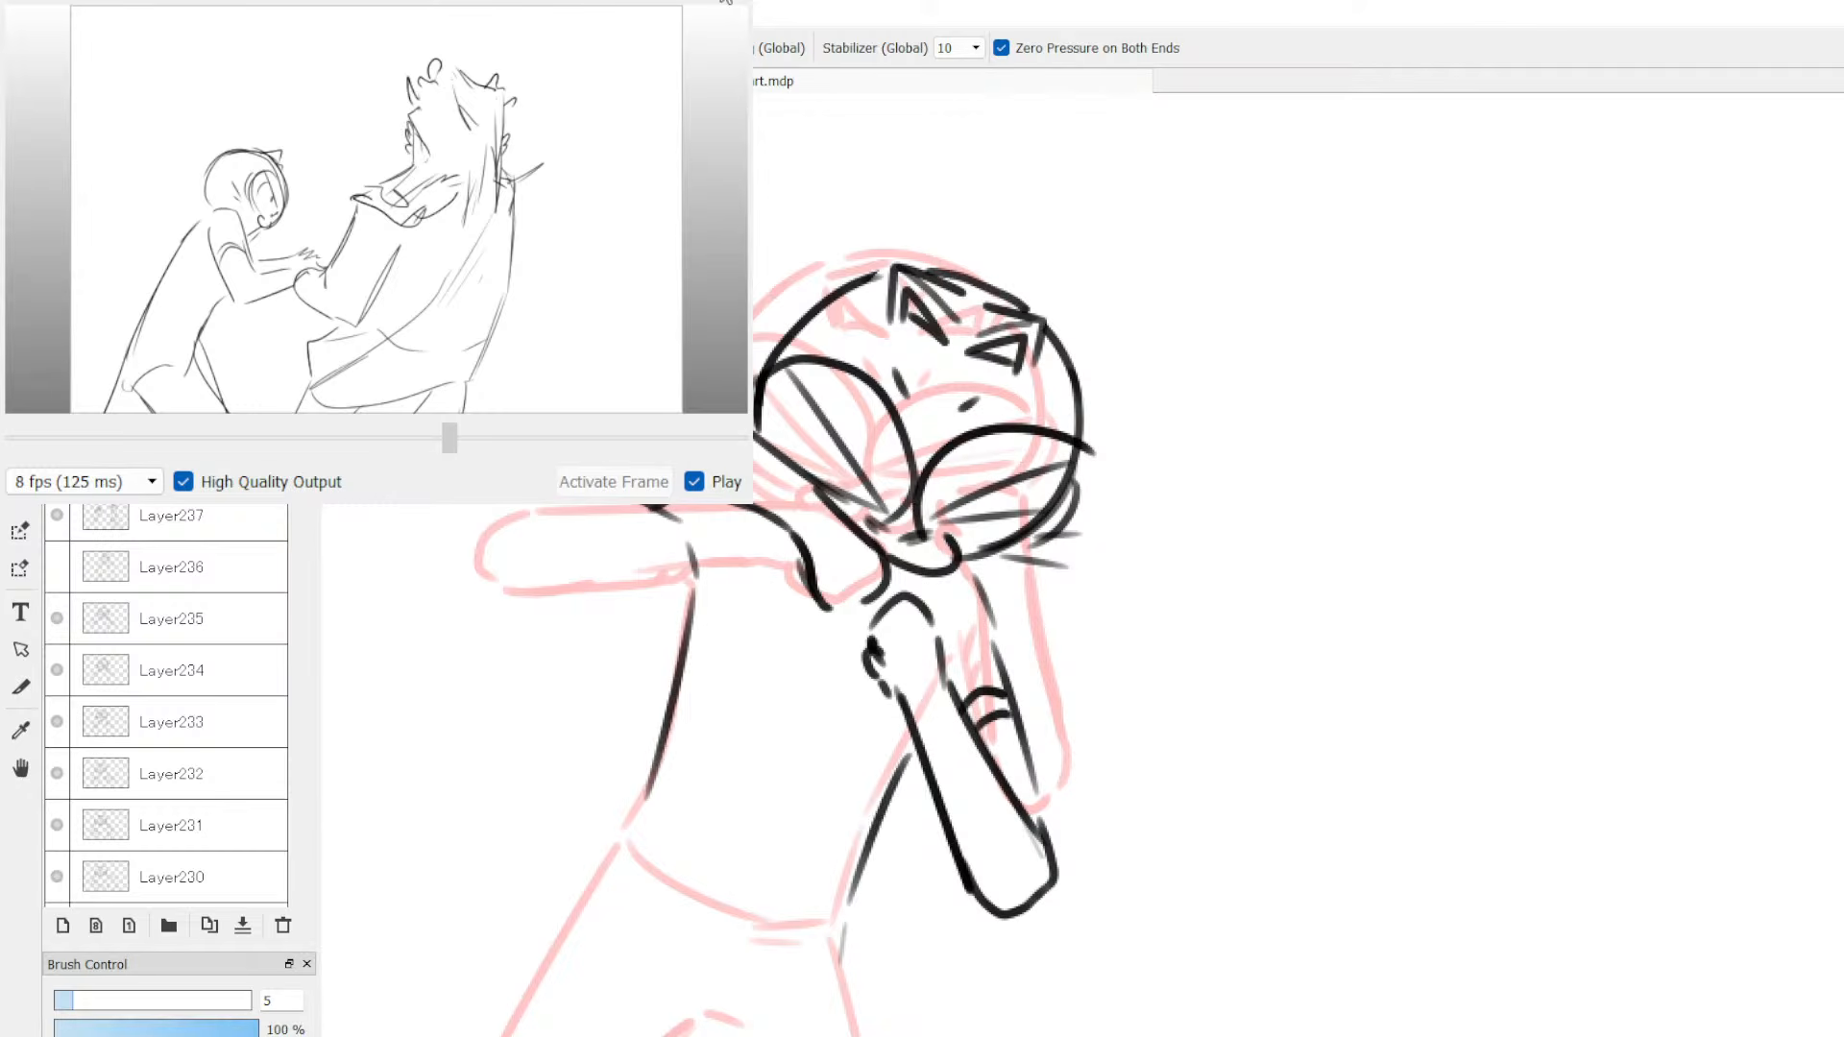
{"action": "scroll", "coordinate": [659, 535], "scroll_direction": "down", "scroll_amount": 3}
{"action": "mouse_move", "coordinate": [634, 507]}
{"action": "left_mouse_down"}
{"action": "mouse_move", "coordinate": [603, 588]}
{"action": "mouse_move", "coordinate": [763, 657]}
{"action": "mouse_move", "coordinate": [675, 573]}
{"action": "mouse_move", "coordinate": [641, 577]}
{"action": "left_mouse_up"}
{"action": "mouse_move", "coordinate": [805, 661]}
{"action": "left_mouse_down"}
{"action": "mouse_move", "coordinate": [764, 660]}
{"action": "mouse_move", "coordinate": [820, 653]}
{"action": "left_mouse_up"}
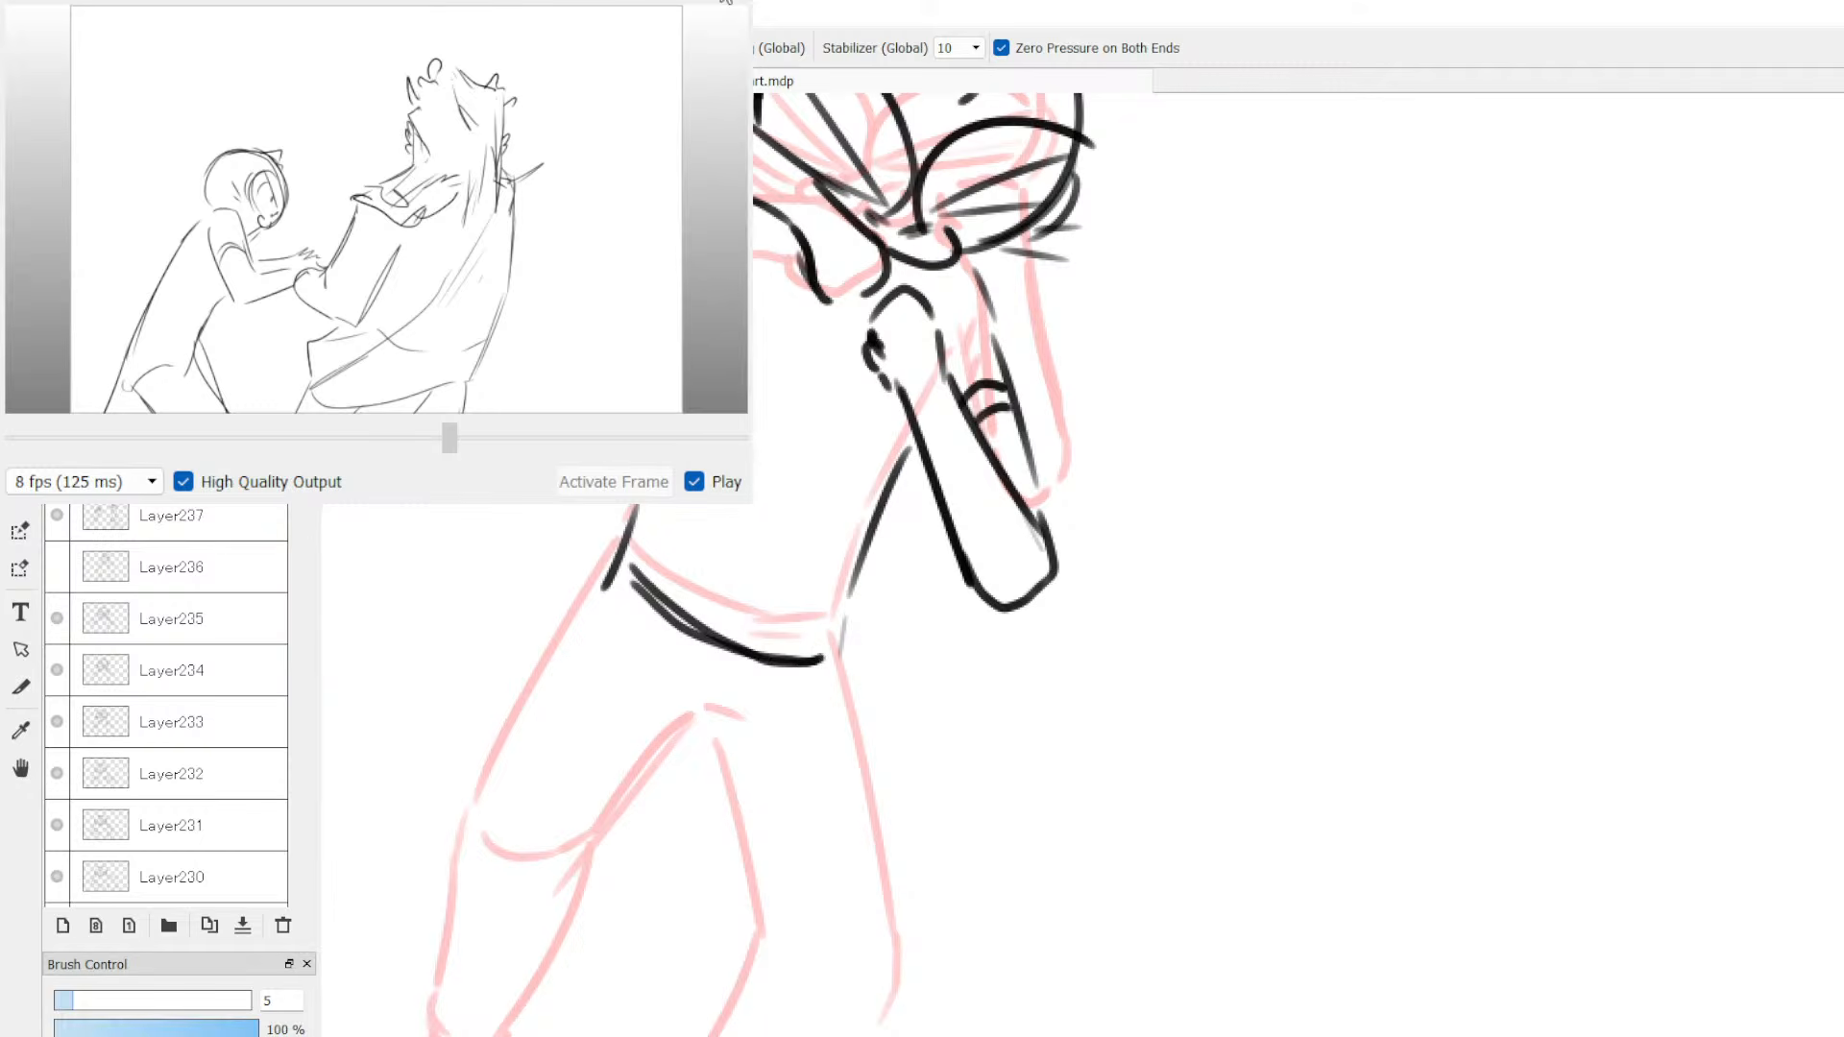
Step: Draw the bent right trouser leg from hip to cuff, slightly to the right of the onion-skin leg
{"action": "scroll", "coordinate": [881, 782], "scroll_direction": "down", "scroll_amount": 3}
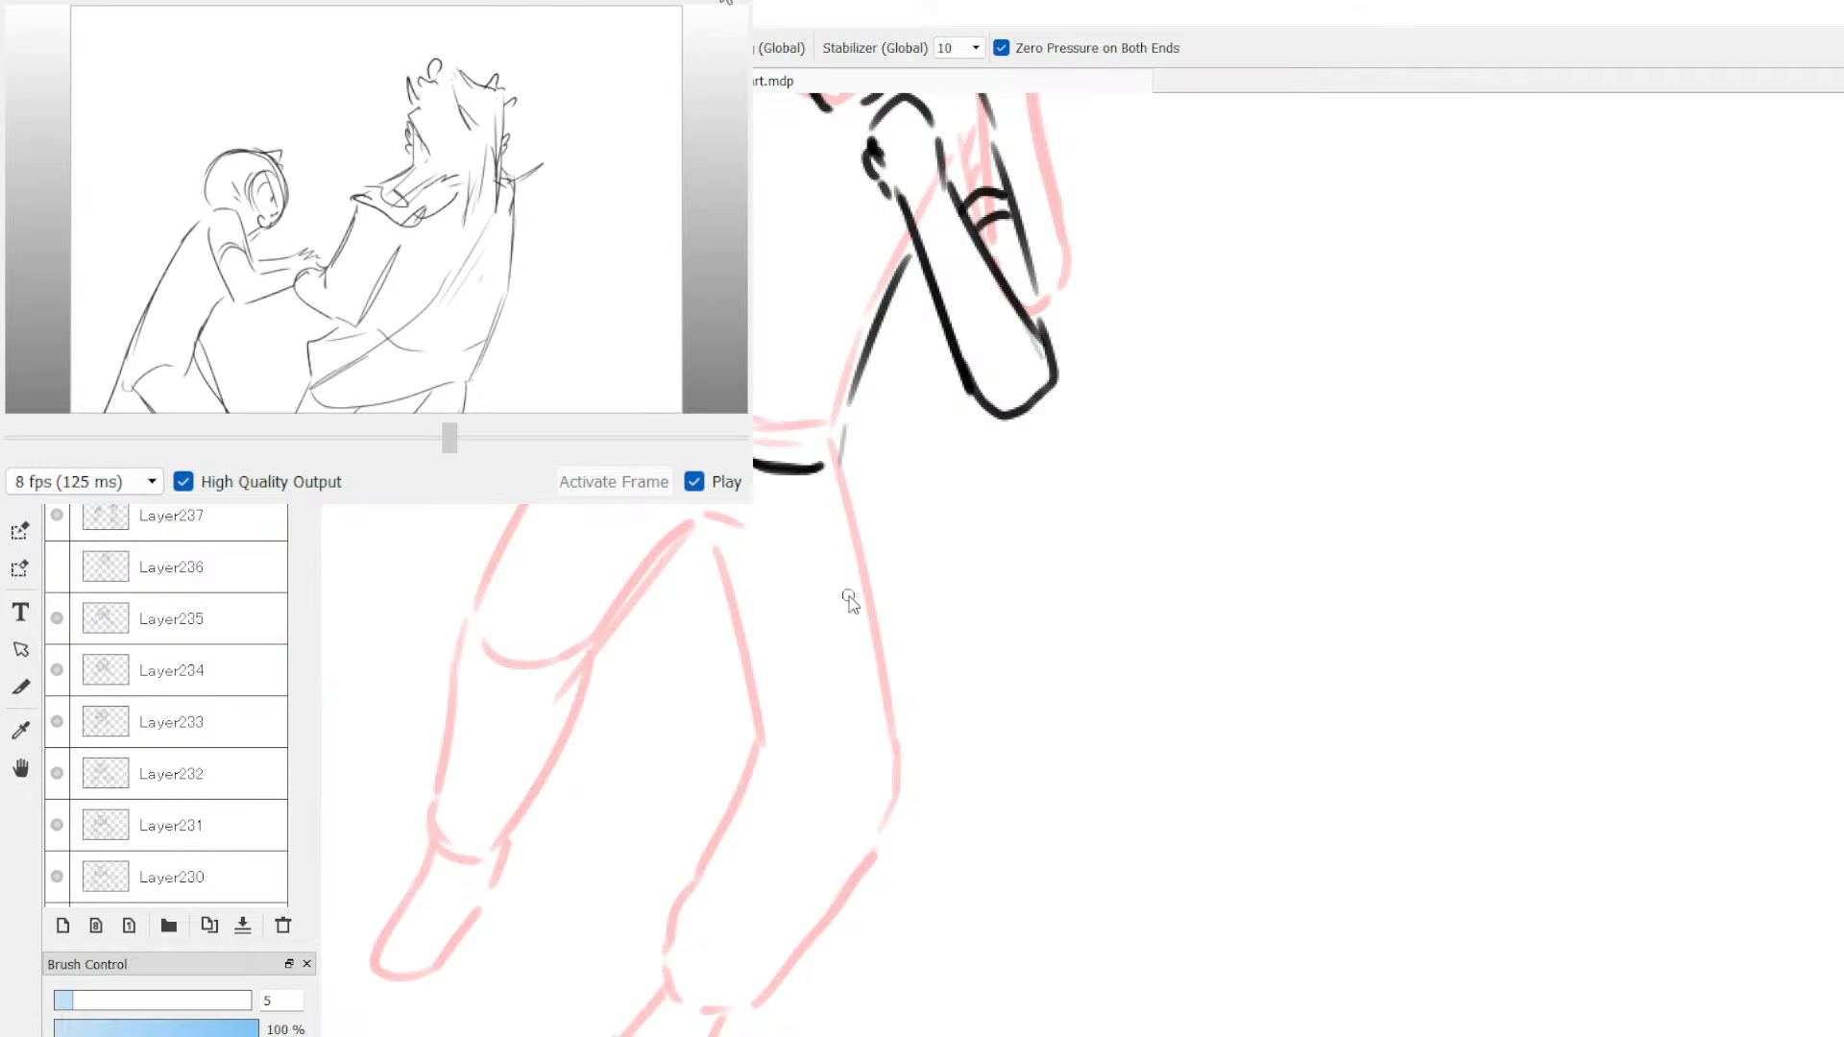
{"action": "left_click_drag", "start_coordinate": [840, 480], "coordinate": [931, 814]}
{"action": "mouse_move", "coordinate": [798, 754]}
{"action": "left_mouse_down"}
{"action": "mouse_move", "coordinate": [786, 588]}
{"action": "mouse_move", "coordinate": [807, 768]}
{"action": "mouse_move", "coordinate": [700, 926]}
{"action": "mouse_move", "coordinate": [706, 995]}
{"action": "mouse_move", "coordinate": [758, 1014]}
{"action": "mouse_move", "coordinate": [921, 843]}
{"action": "mouse_move", "coordinate": [931, 795]}
{"action": "left_mouse_up"}
{"action": "key", "text": "ctrl+z"}
{"action": "key", "text": "ctrl+z"}
{"action": "key", "text": "ctrl+y"}
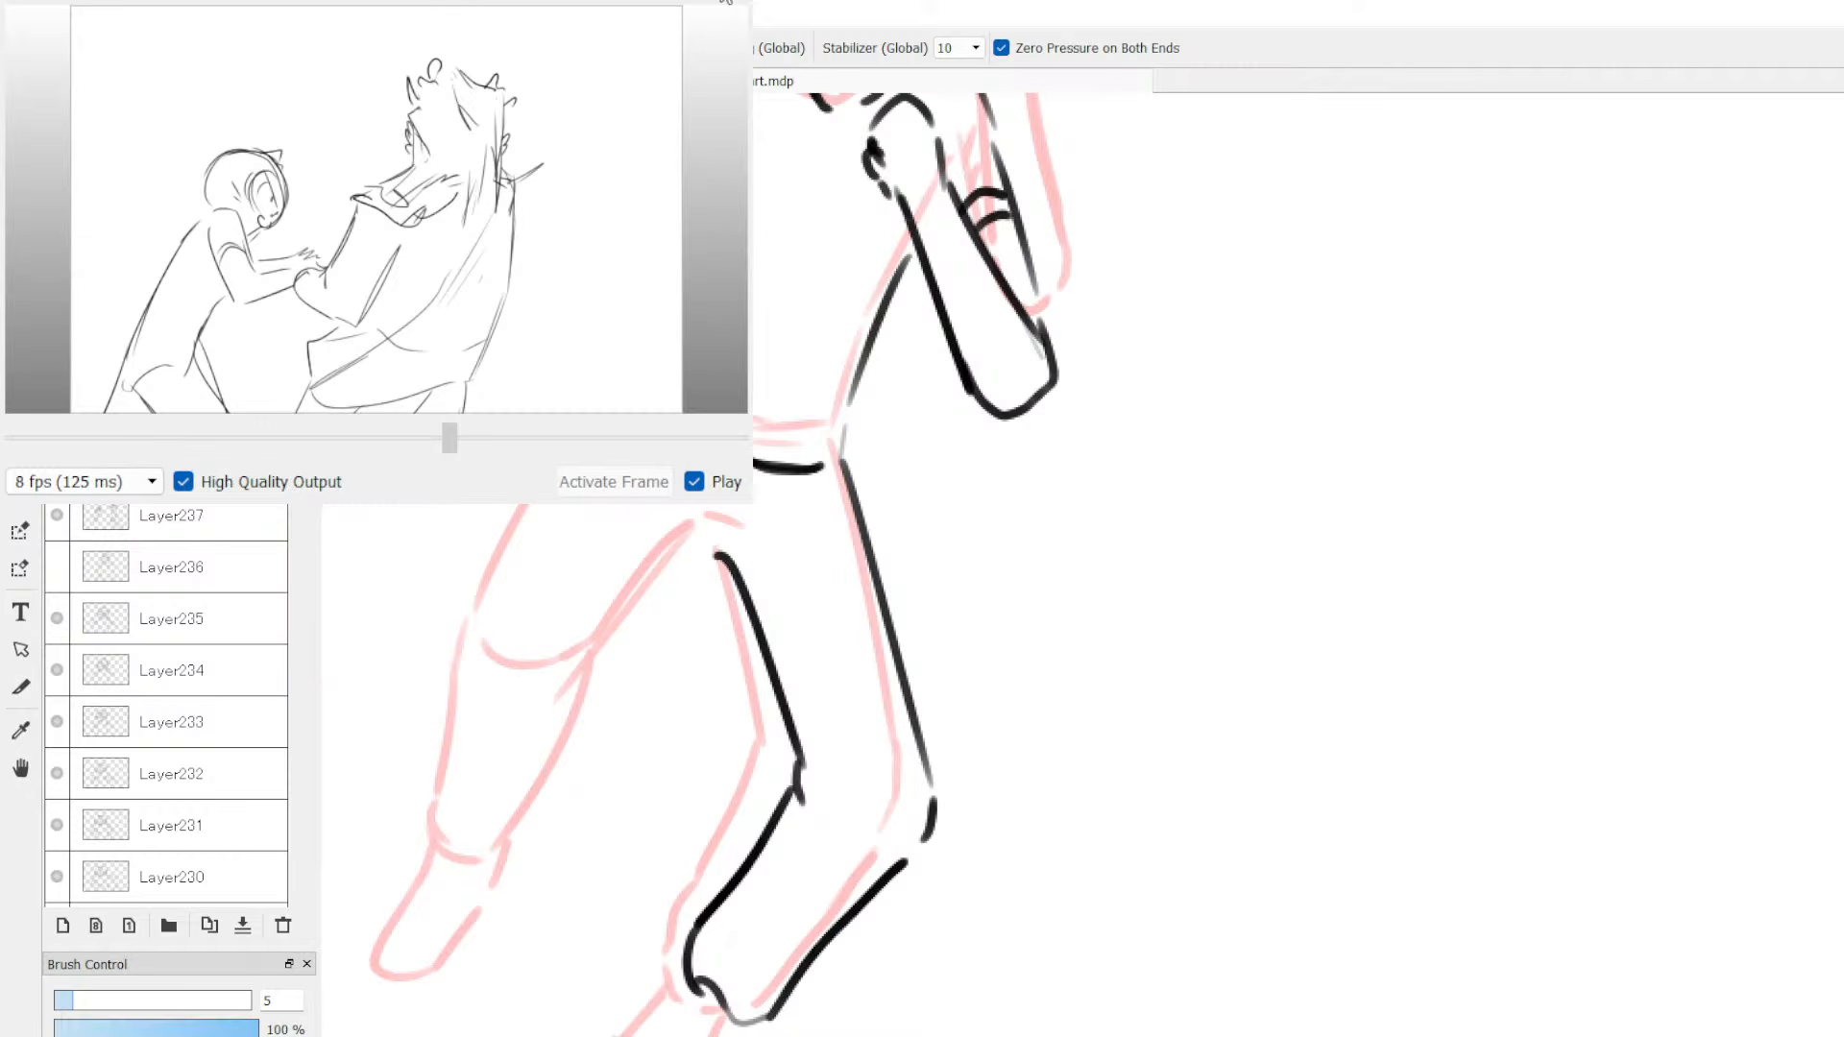
Step: Ink the left trouser leg from thigh to cuff, swung farther out to the left than in the onion skin
{"action": "left_click_drag", "start_coordinate": [496, 506], "coordinate": [401, 661]}
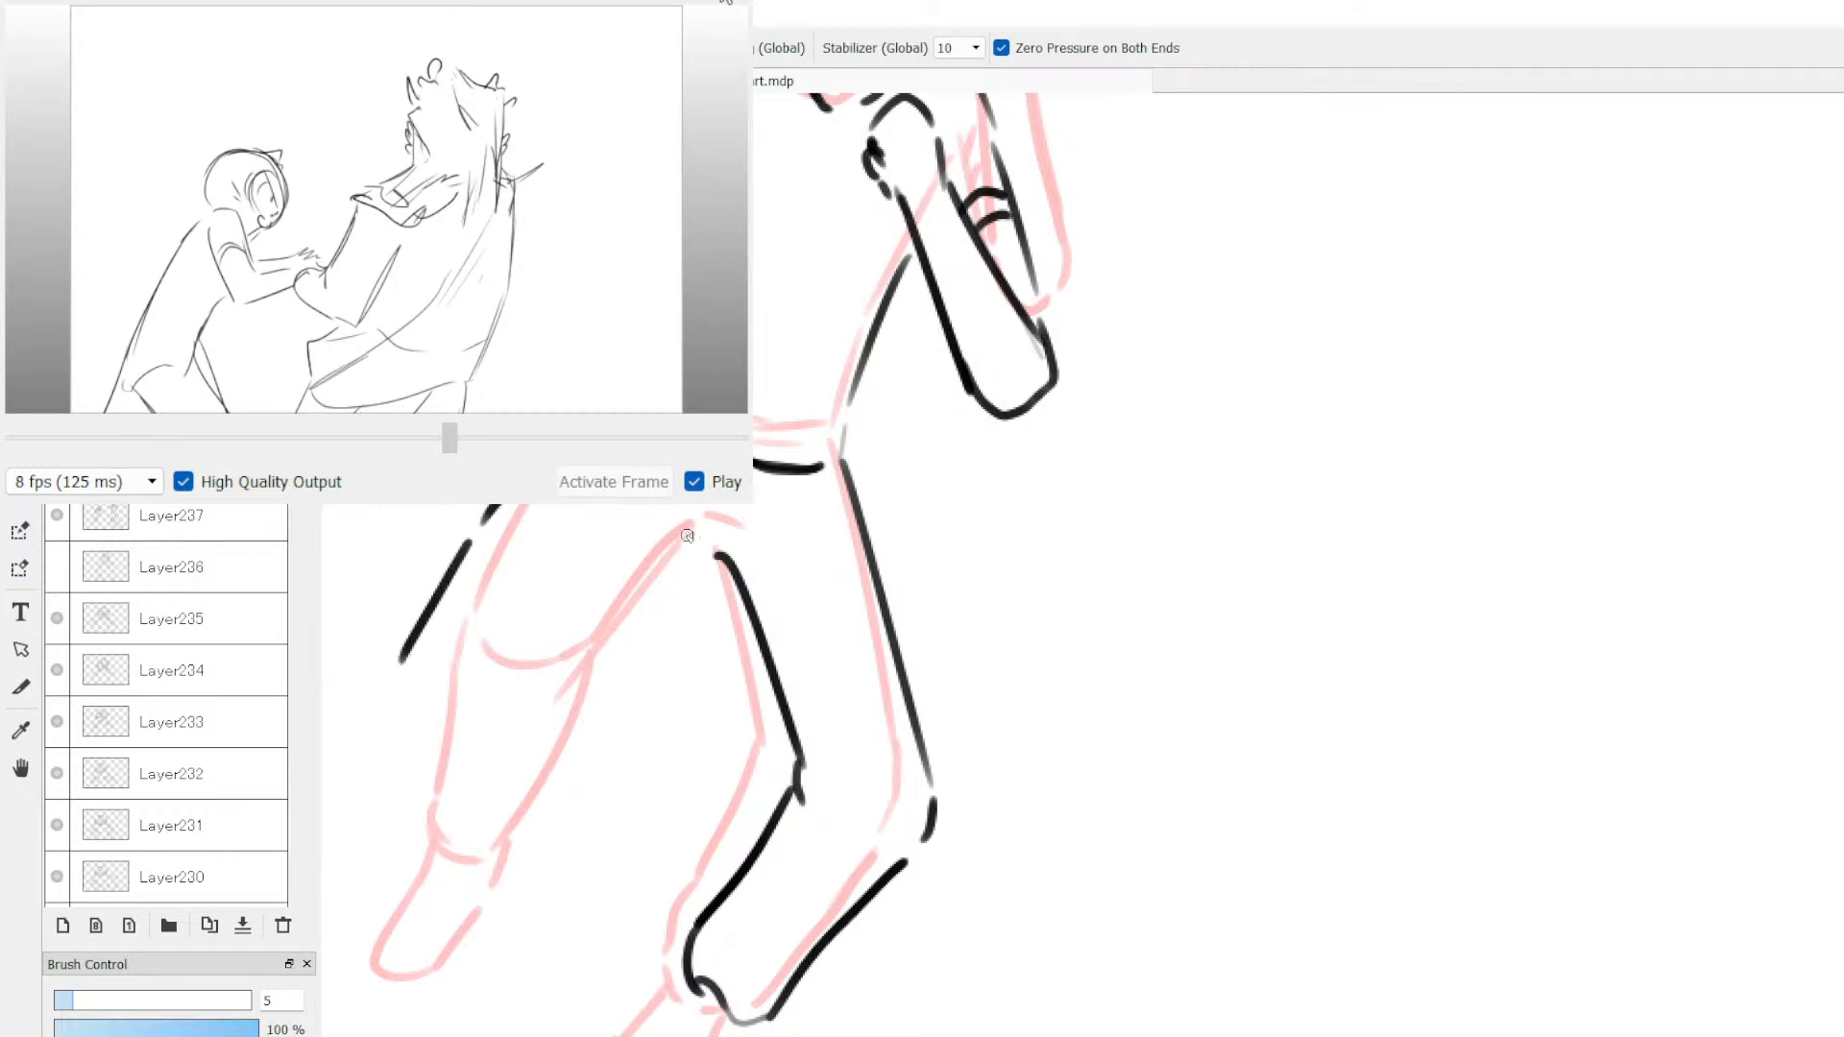
{"action": "left_click_drag", "start_coordinate": [690, 535], "coordinate": [519, 699]}
{"action": "mouse_move", "coordinate": [403, 663]}
{"action": "left_mouse_down"}
{"action": "mouse_move", "coordinate": [347, 829]}
{"action": "mouse_move", "coordinate": [394, 871]}
{"action": "mouse_move", "coordinate": [473, 811]}
{"action": "mouse_move", "coordinate": [603, 600]}
{"action": "left_mouse_up"}
Step: Draw both feet below the trouser cuffs, with the left foot pointing outward
{"action": "scroll", "coordinate": [1298, 403], "scroll_direction": "down", "scroll_amount": 3}
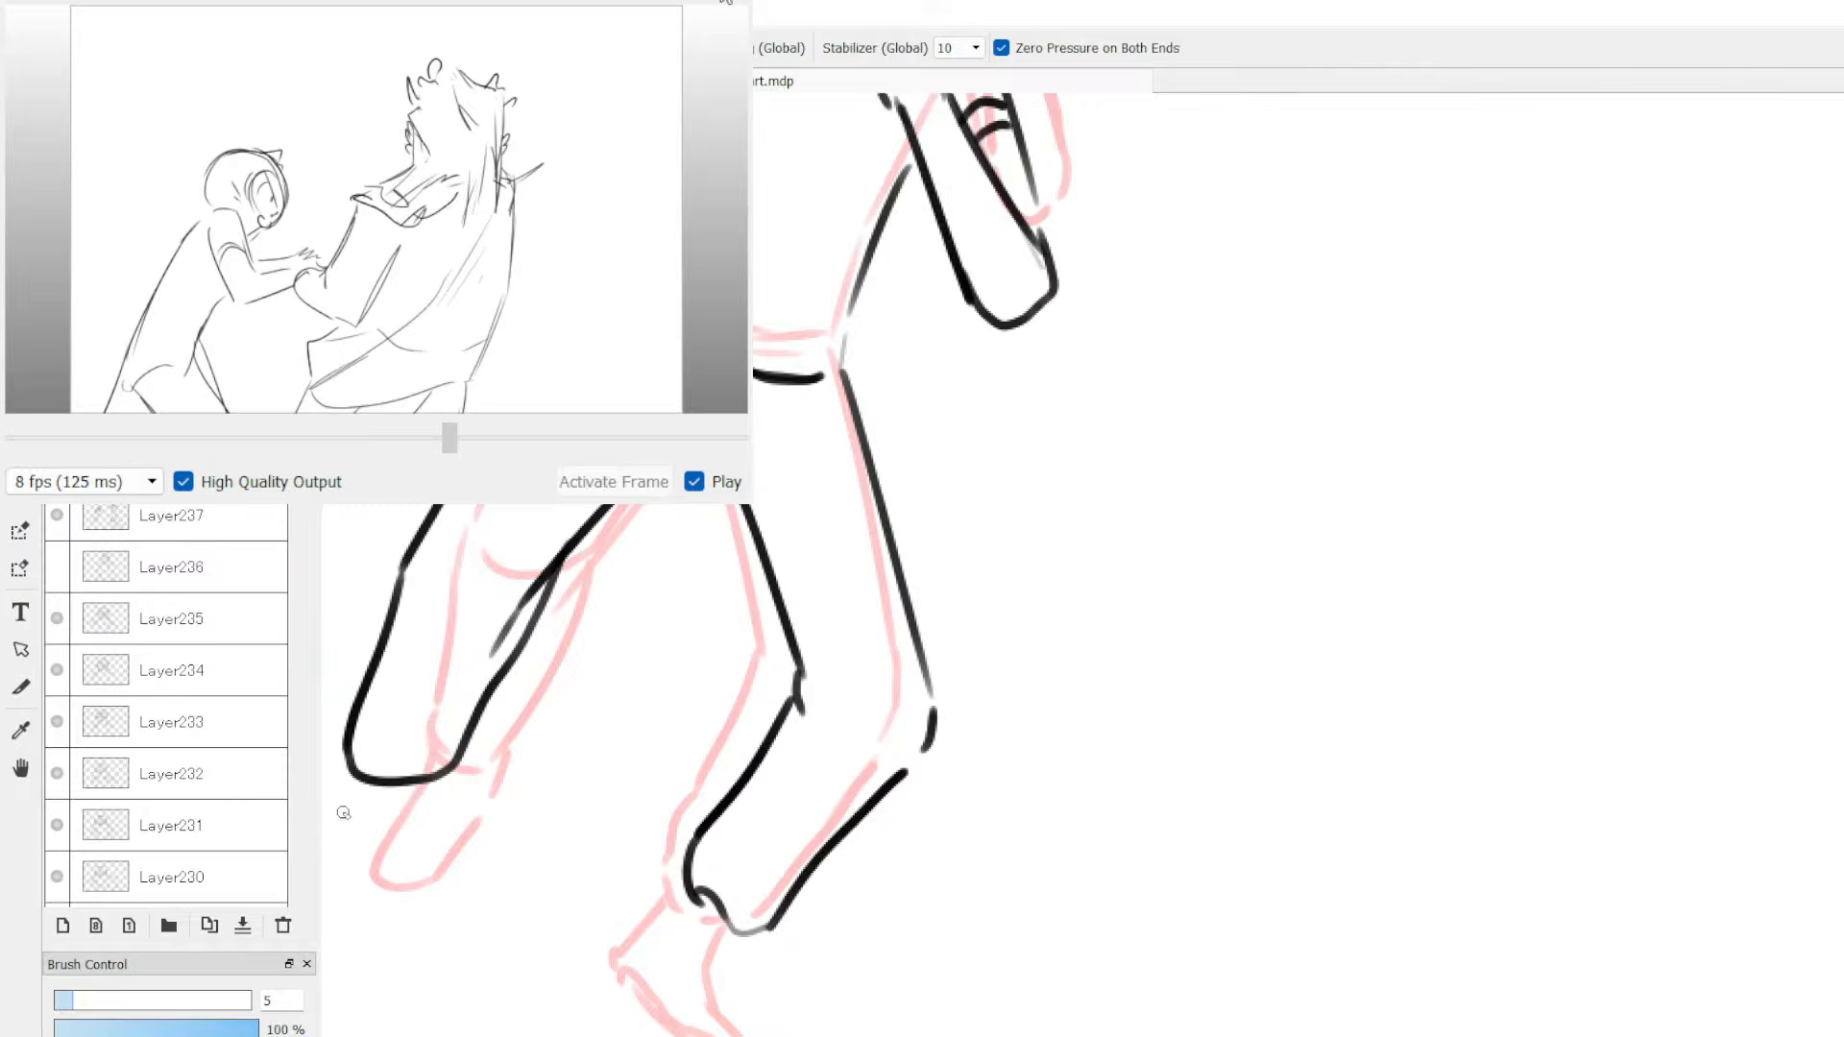
{"action": "mouse_move", "coordinate": [357, 786]}
{"action": "left_mouse_down"}
{"action": "mouse_move", "coordinate": [305, 917]}
{"action": "mouse_move", "coordinate": [425, 780]}
{"action": "left_mouse_up"}
{"action": "mouse_move", "coordinate": [695, 900]}
{"action": "left_mouse_down"}
{"action": "mouse_move", "coordinate": [646, 928]}
{"action": "mouse_move", "coordinate": [721, 1034]}
{"action": "left_mouse_up"}
{"action": "left_click_drag", "start_coordinate": [643, 928], "coordinate": [658, 1036]}
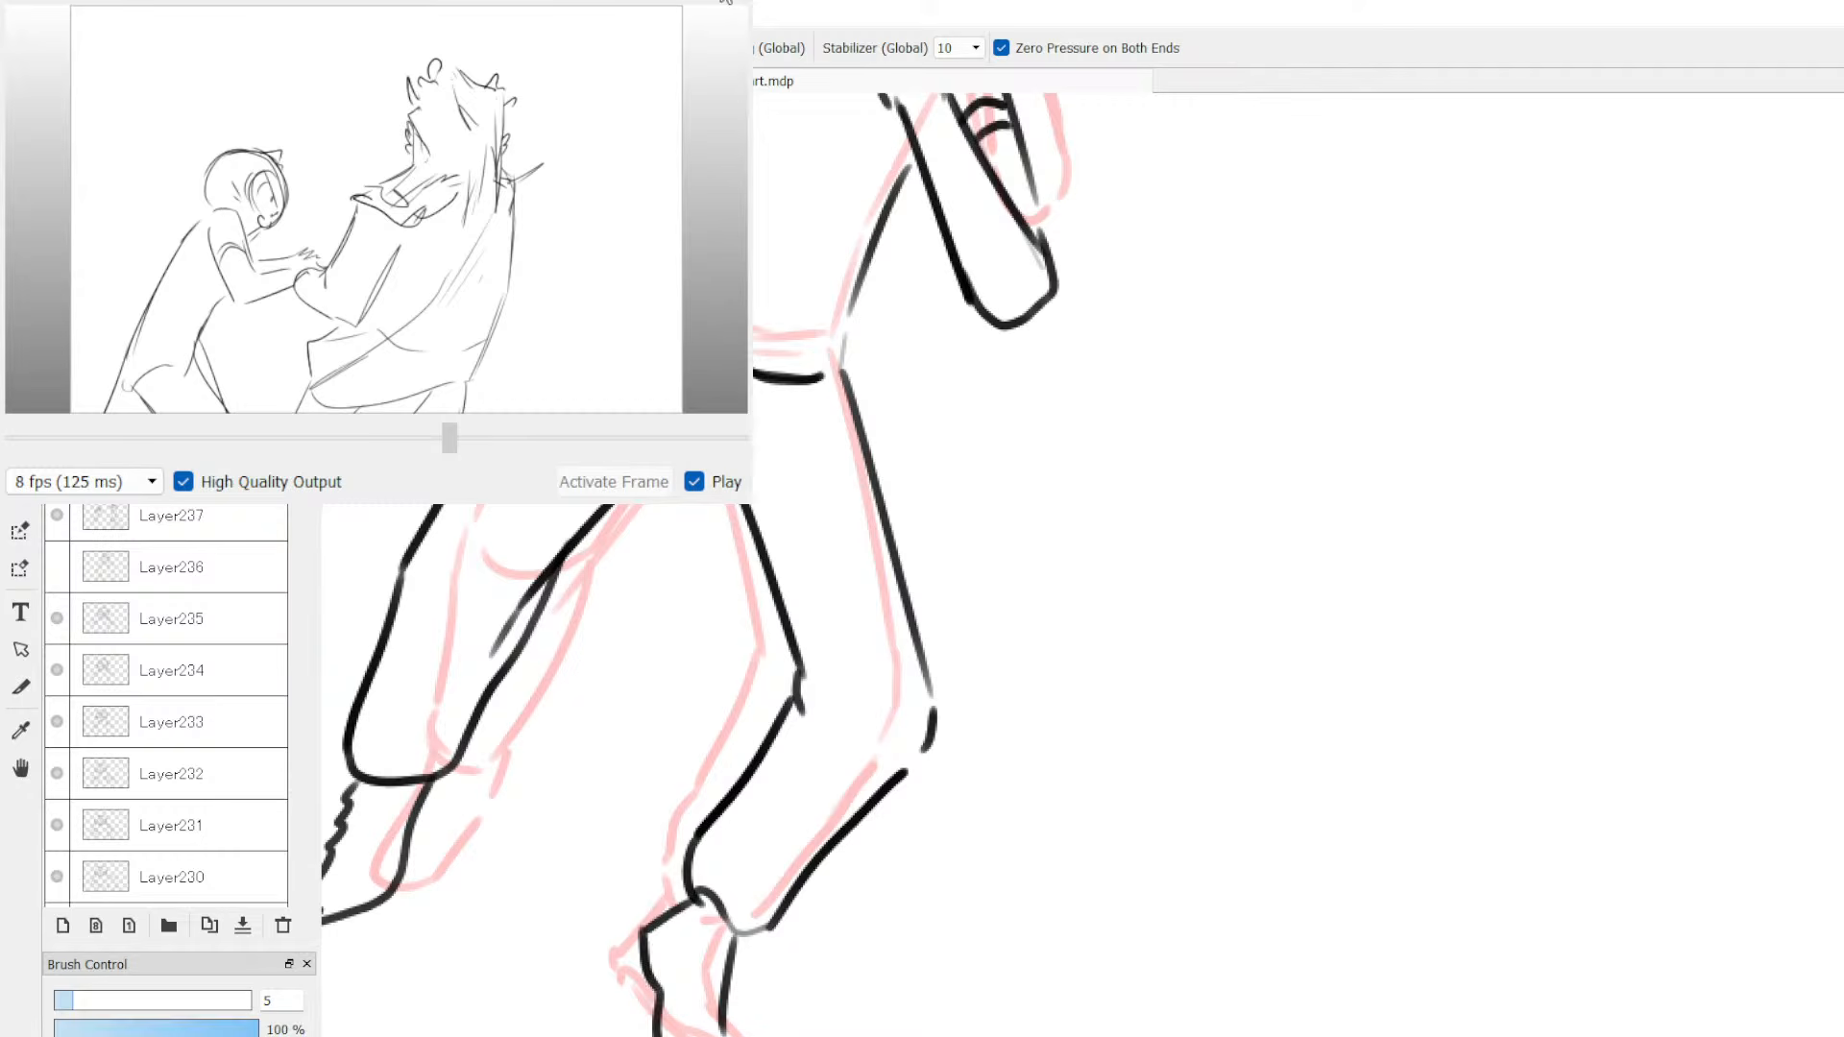
Step: Add whiskers to both cheeks of the cat in the preceding frame
{"action": "key", "text": "ctrl+minus"}
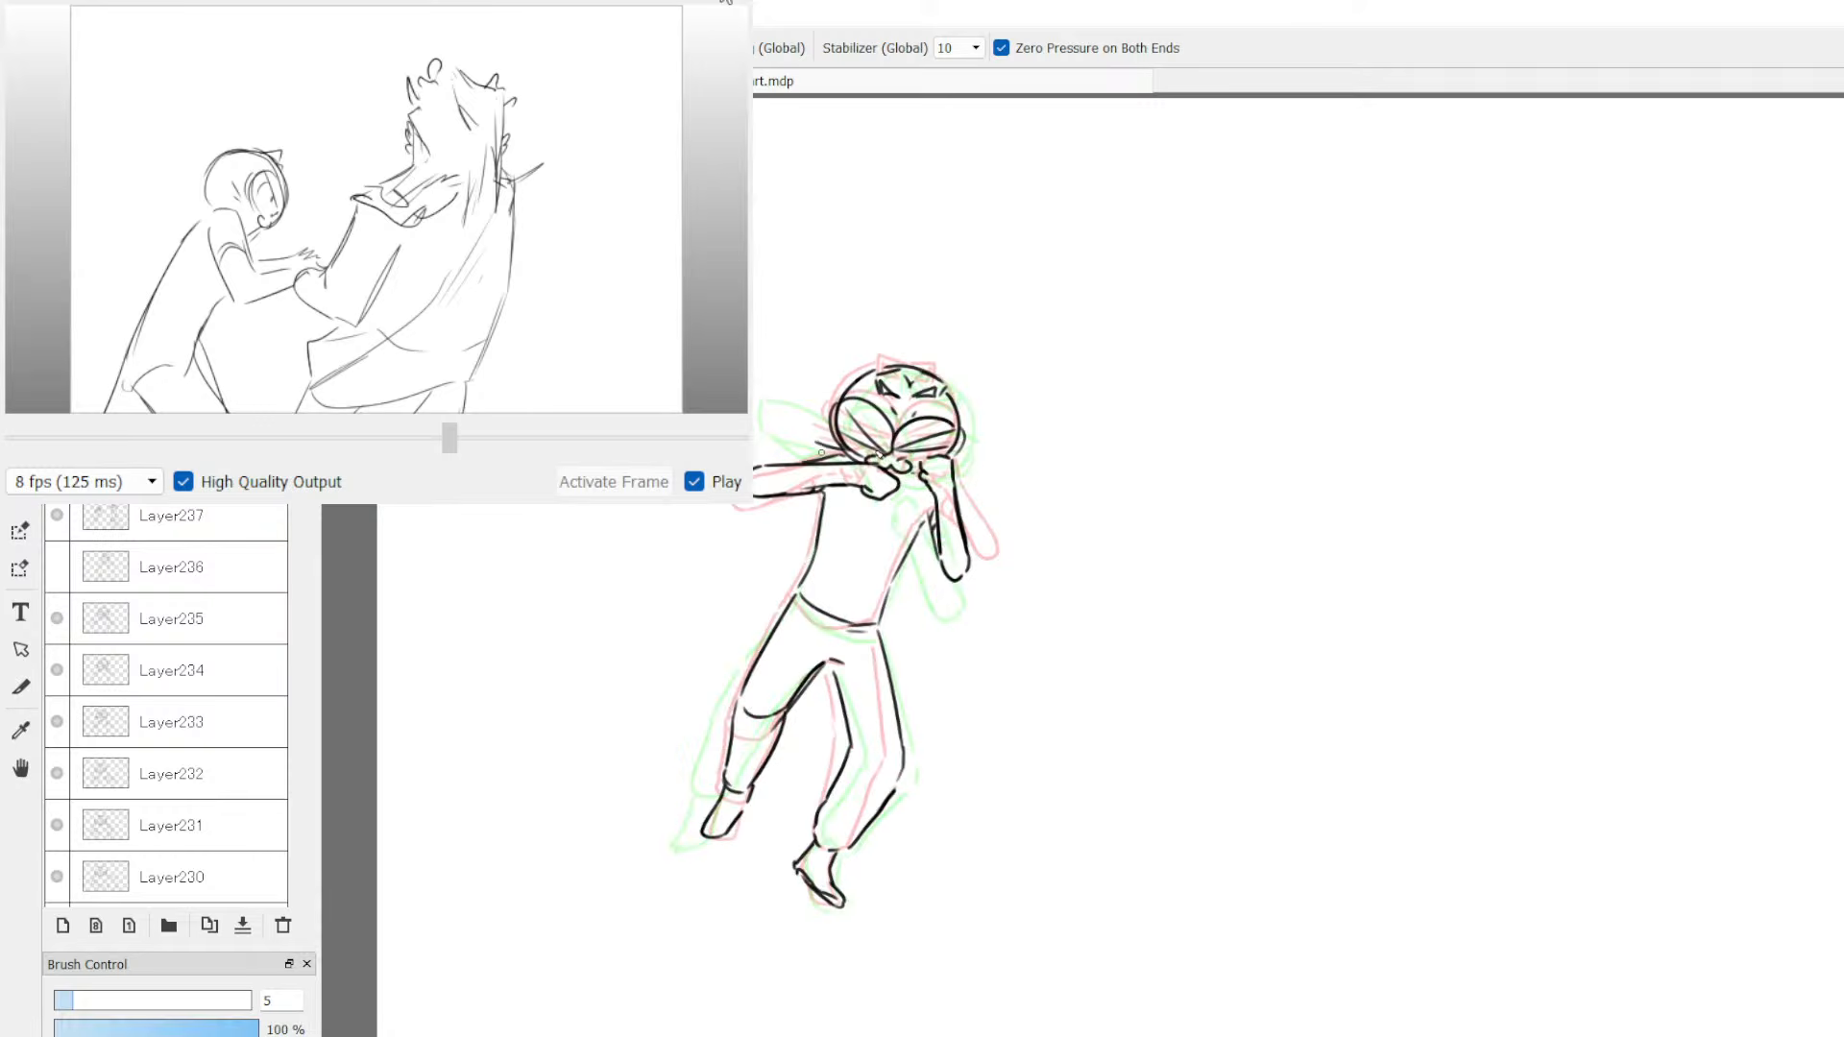
{"action": "left_click_drag", "start_coordinate": [821, 452], "coordinate": [845, 457]}
{"action": "left_click_drag", "start_coordinate": [942, 457], "coordinate": [968, 460]}
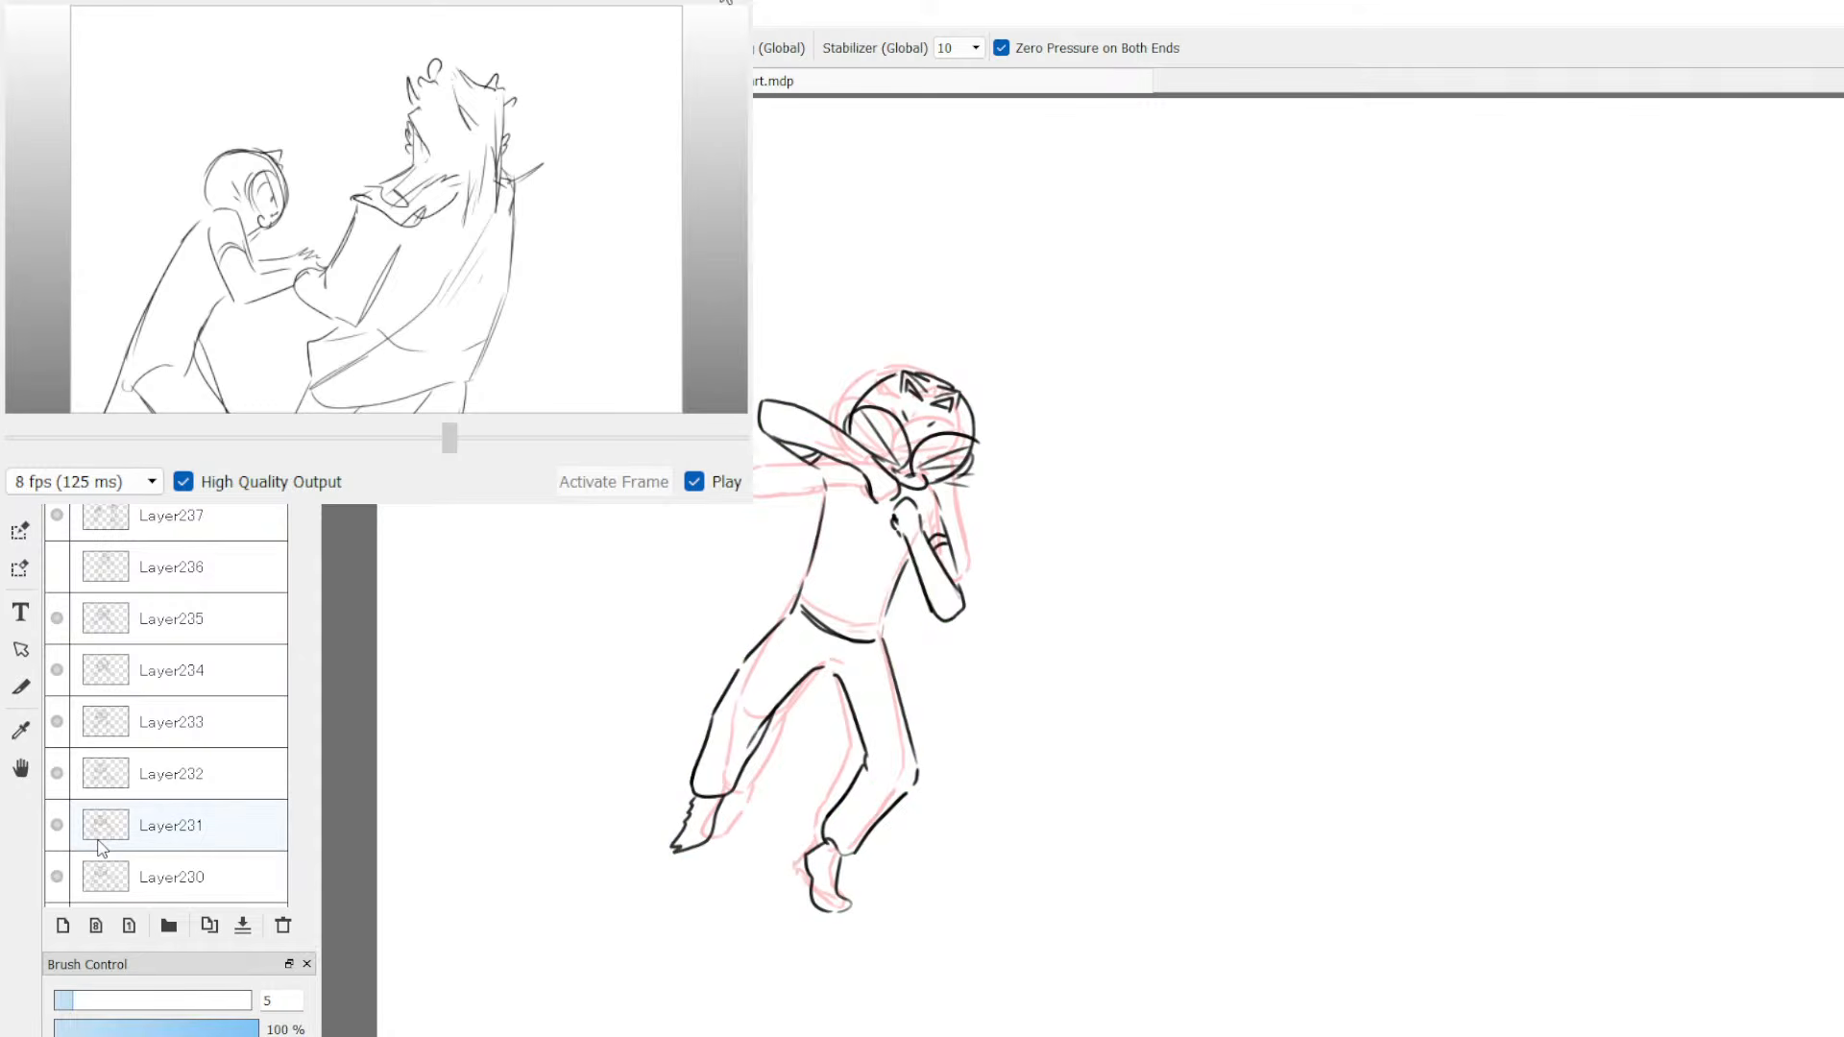
Step: Transform the newest frame's cat to shift the whole figure slightly to the right
{"action": "key", "text": "ctrl+t"}
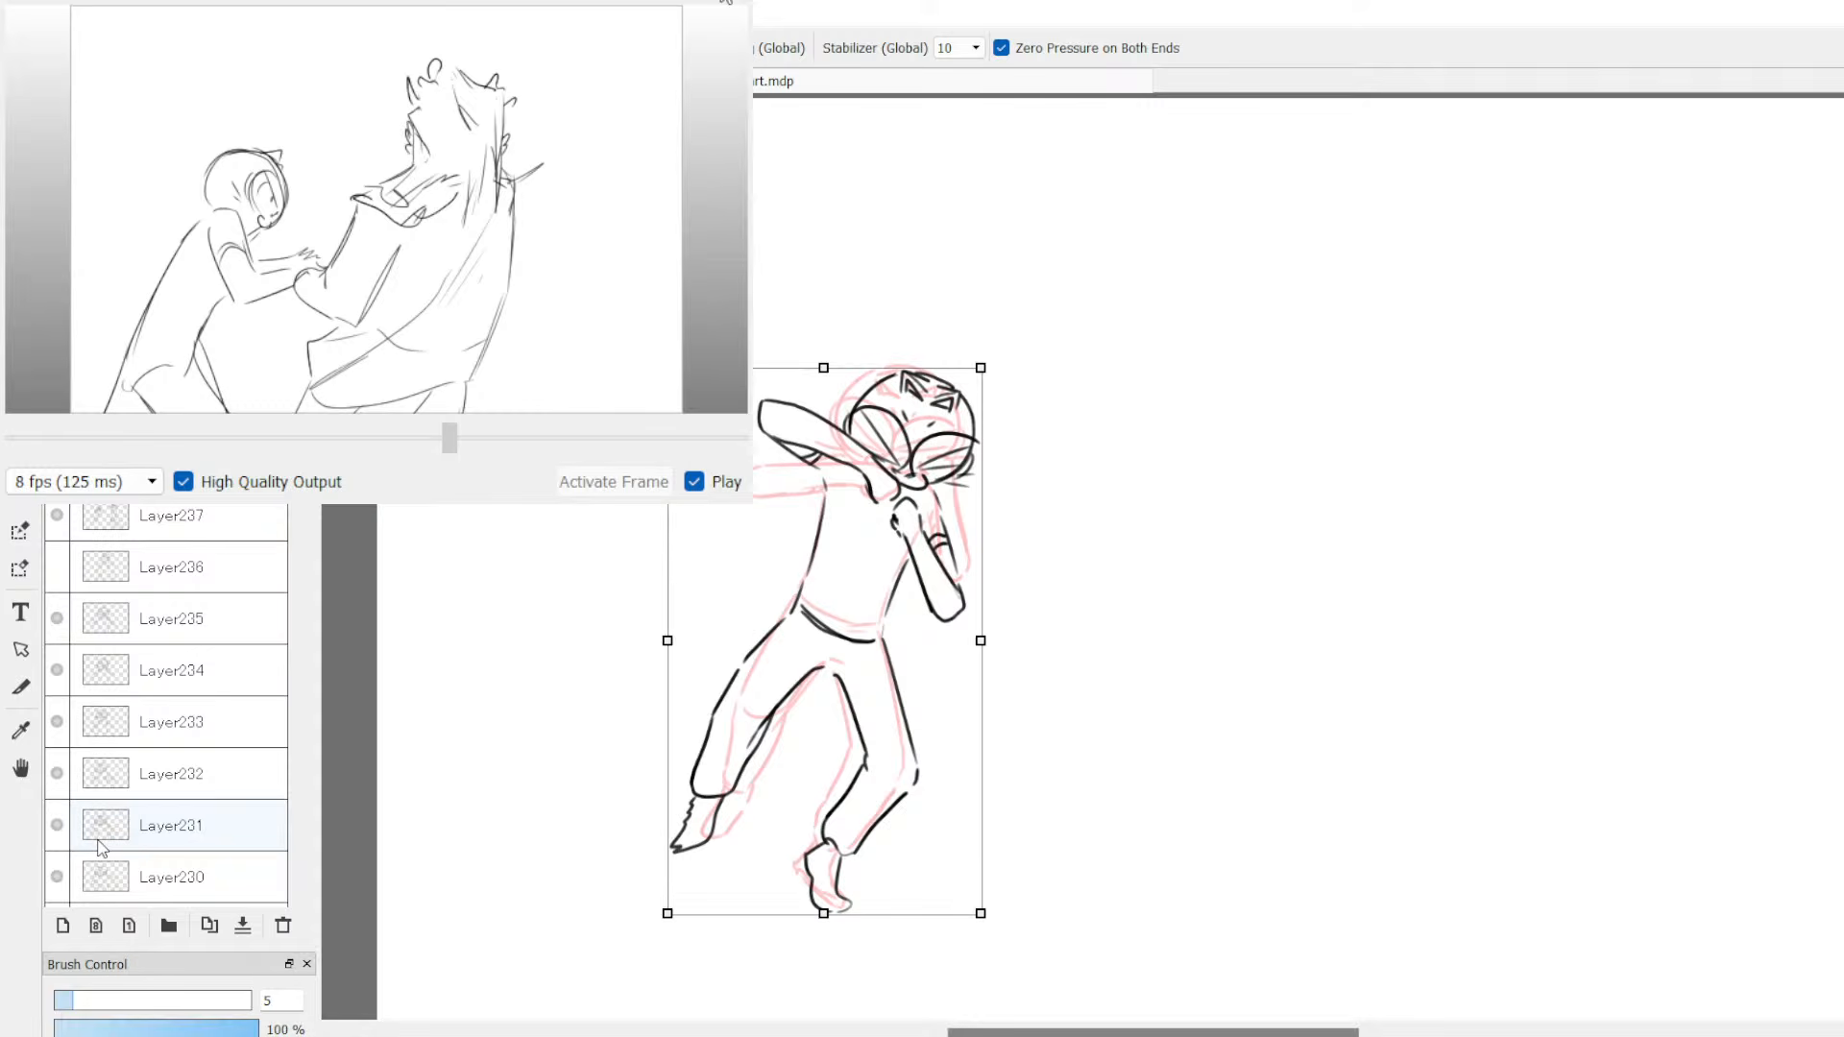
{"action": "left_click_drag", "start_coordinate": [893, 789], "coordinate": [910, 789]}
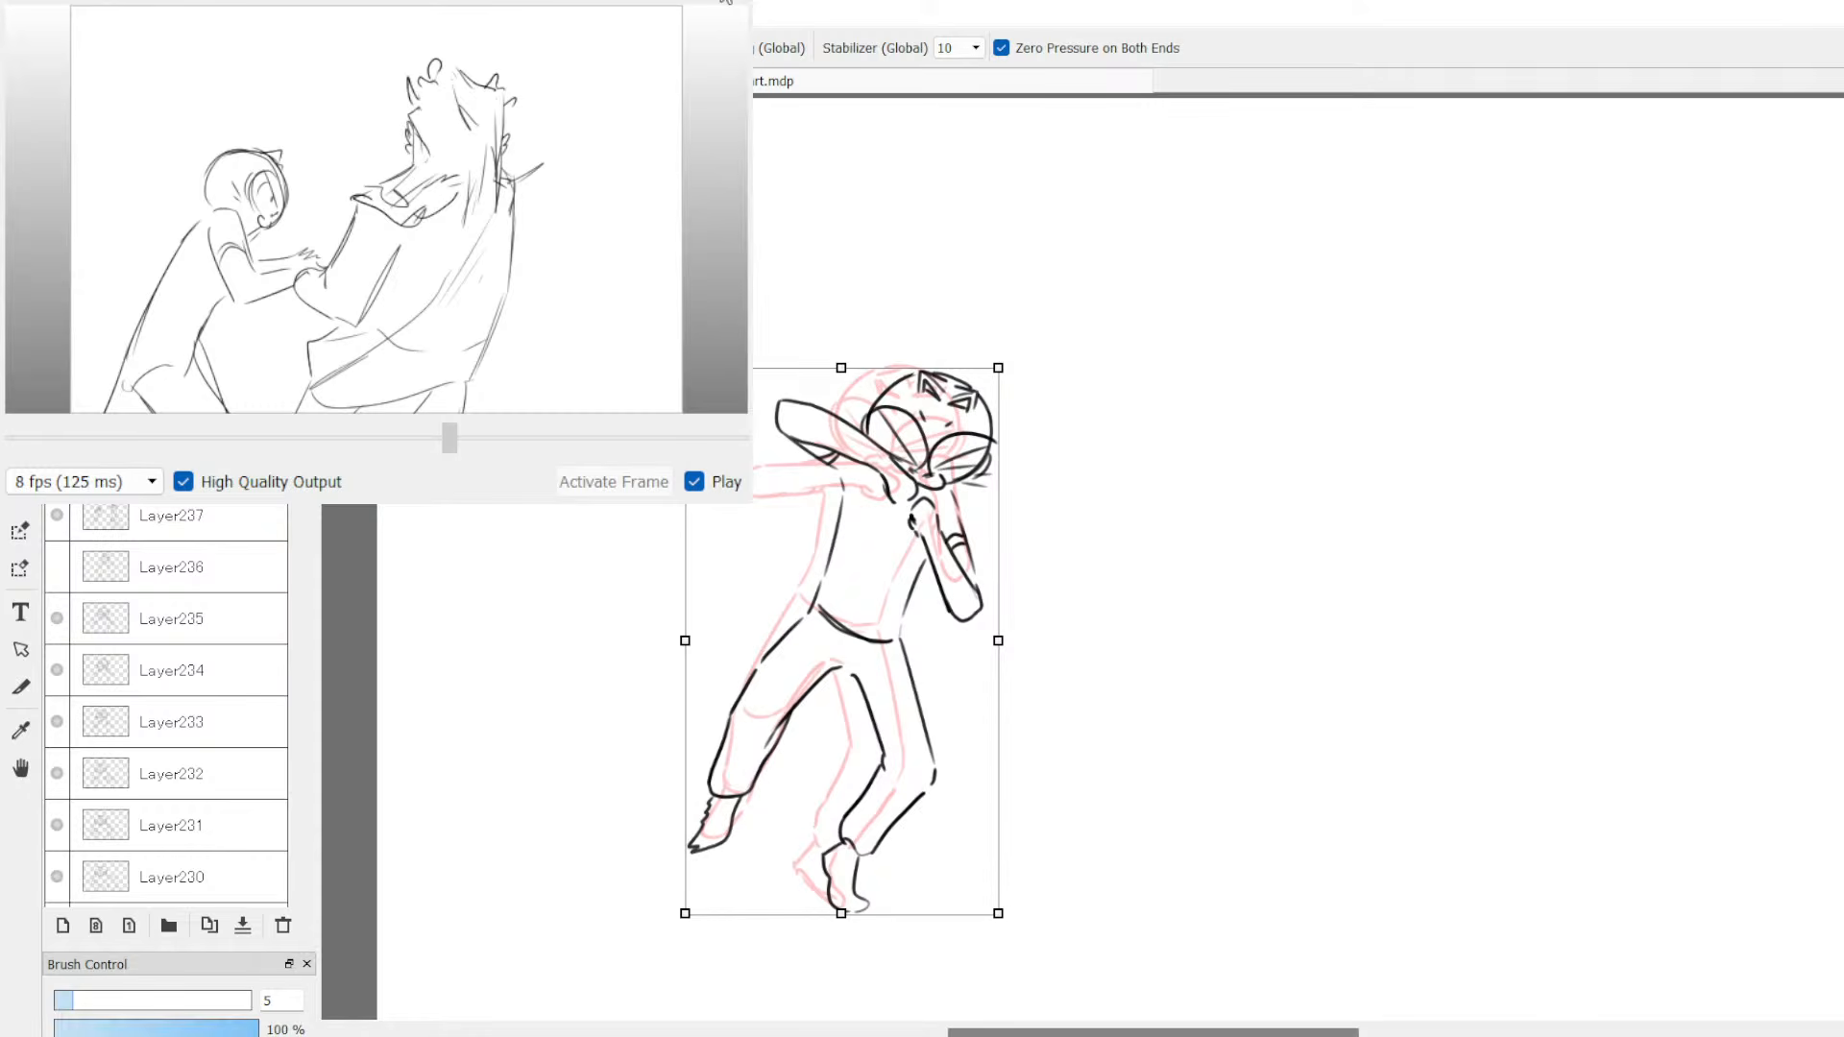
{"action": "key", "text": "Return"}
Step: Flip back and forth through the latest cat frames to compare how the legs move between poses
{"action": "key", "text": "Down"}
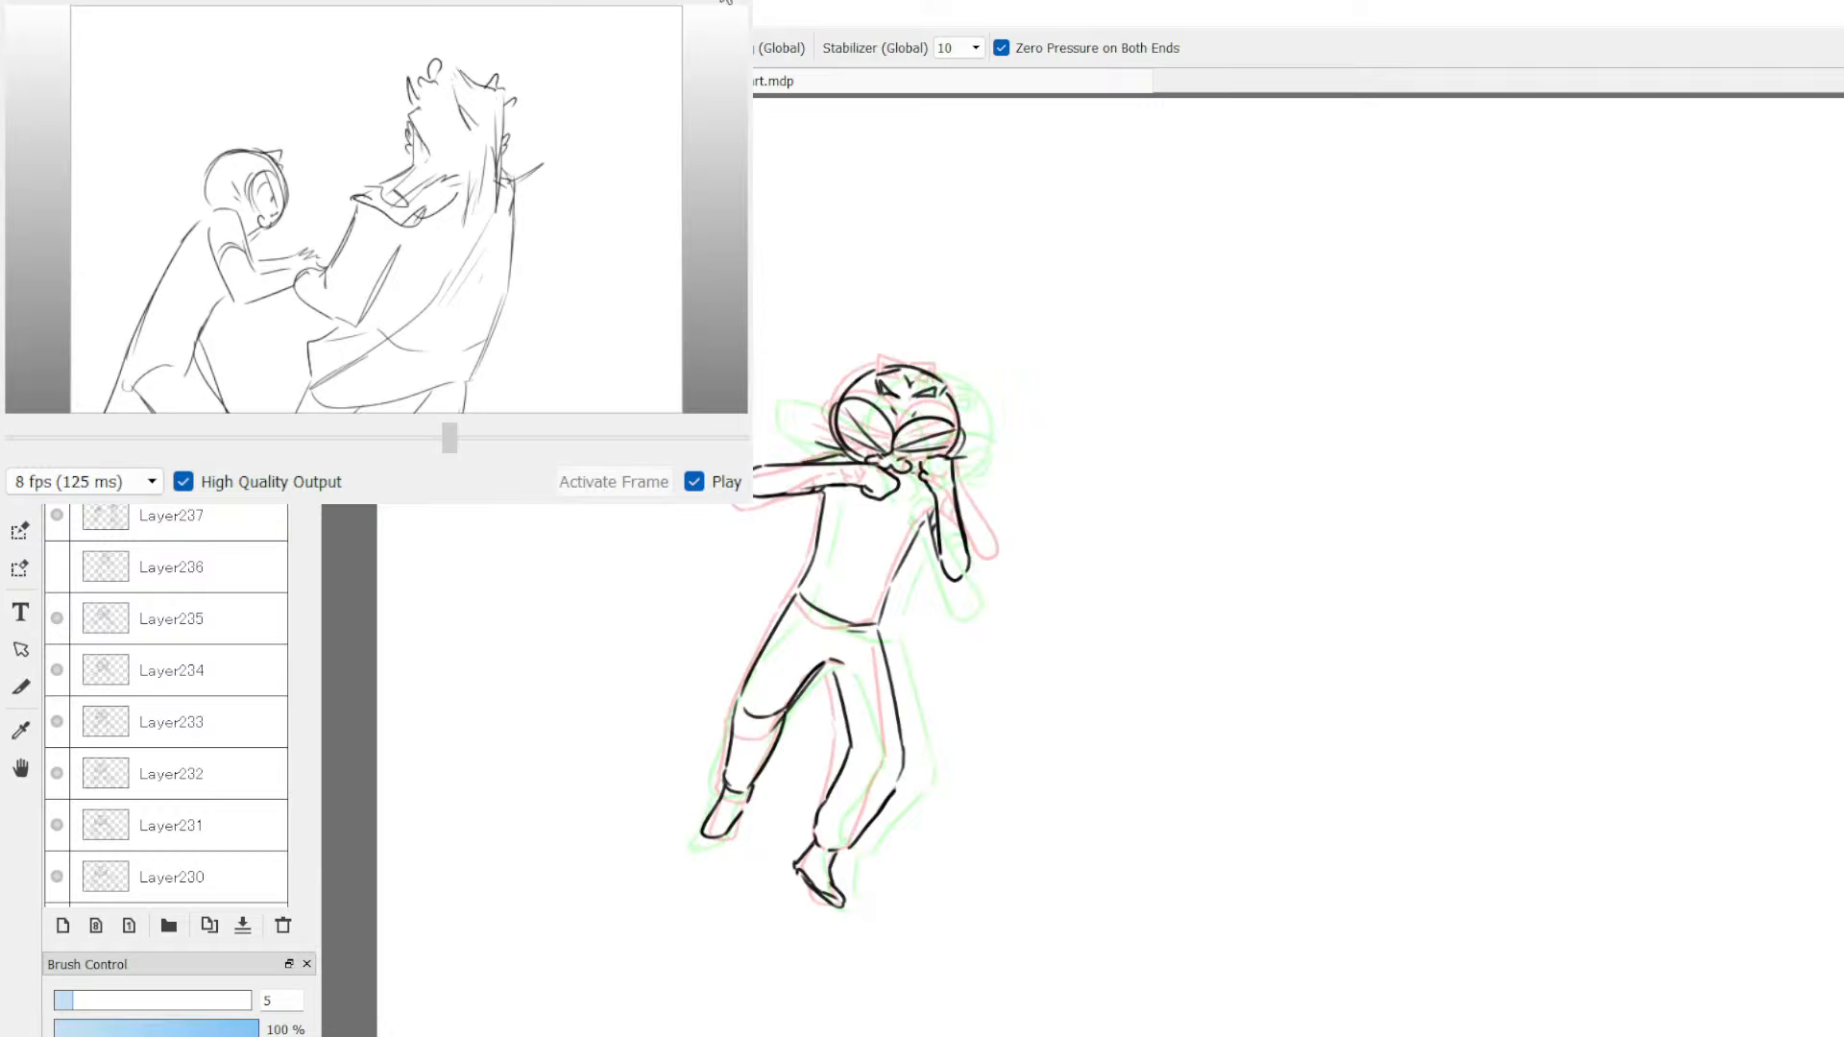
{"action": "key", "text": "Up"}
{"action": "key", "text": "Down"}
{"action": "left_click", "coordinate": [181, 480]}
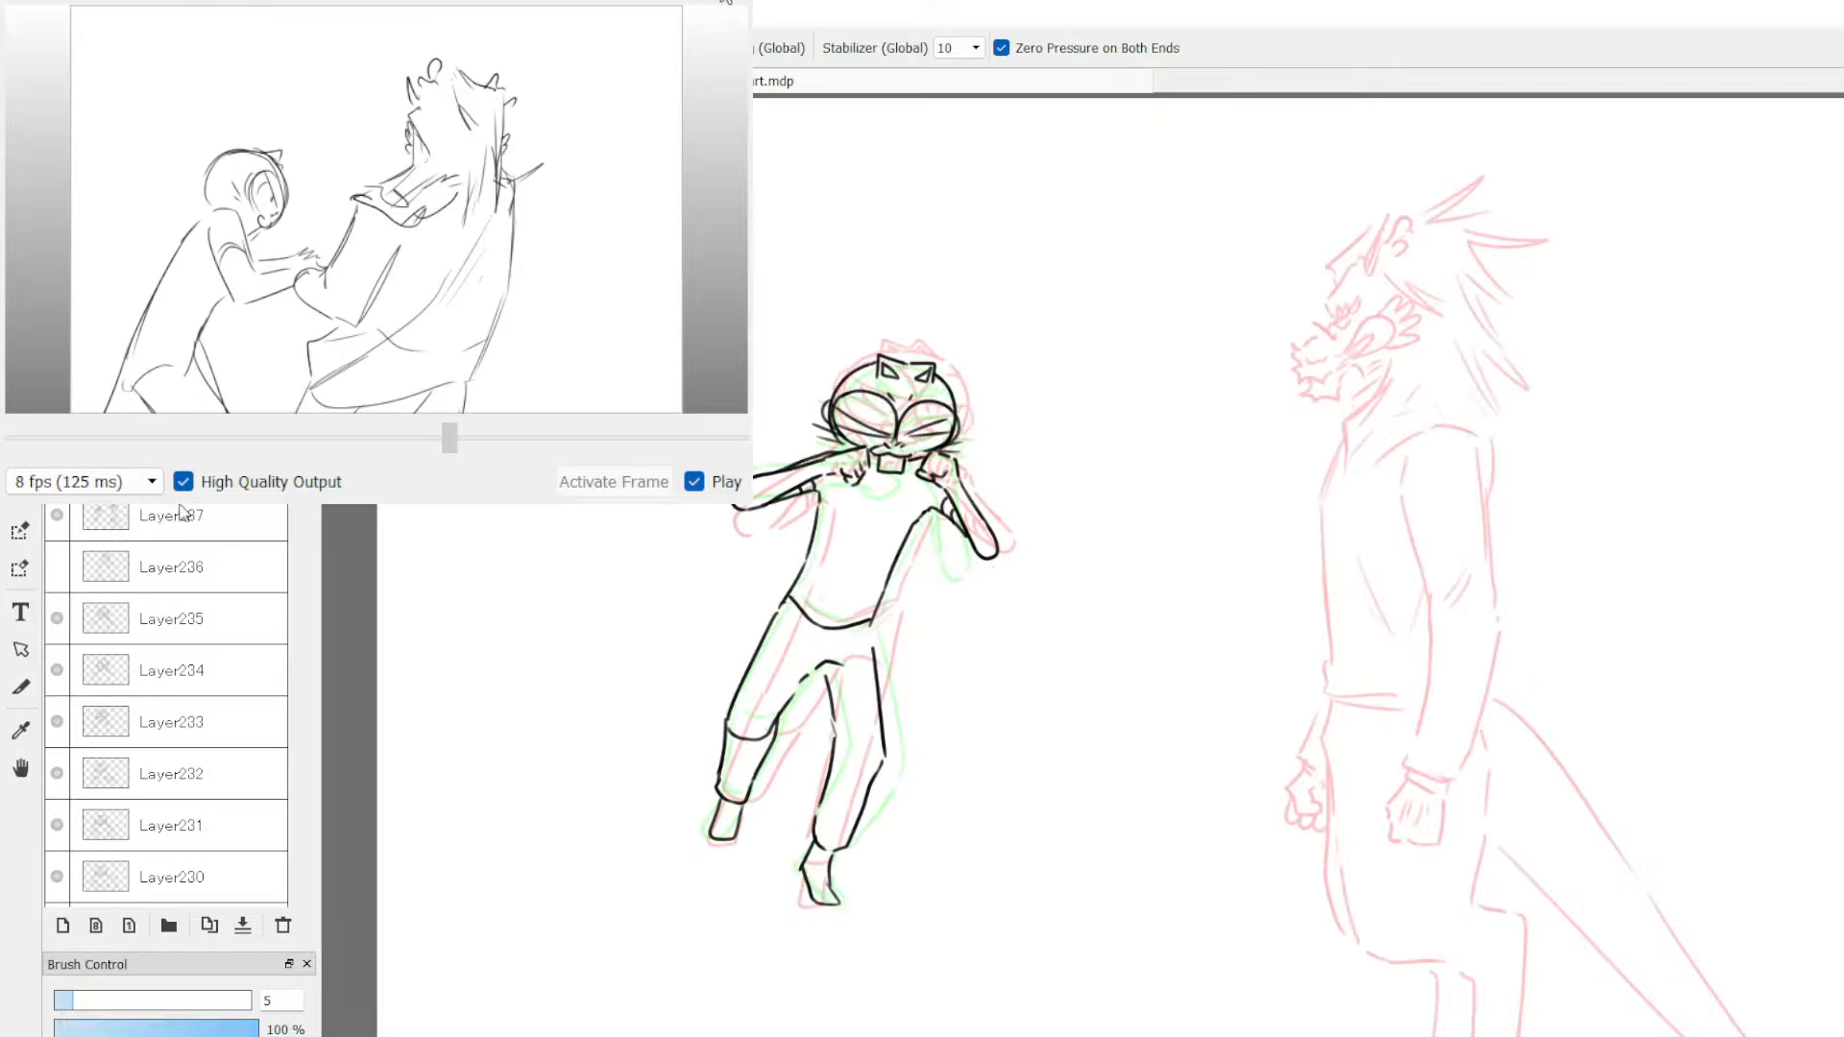
{"action": "left_click", "coordinate": [164, 534]}
{"action": "key", "text": "Up"}
{"action": "key", "text": "Up"}
Step: In the wide-eyed, bared-teeth cat frame, erase the left leg and redraw it with its foot closer to the other leg
{"action": "key", "text": "e"}
{"action": "mouse_move", "coordinate": [769, 630]}
{"action": "left_mouse_down"}
{"action": "mouse_move", "coordinate": [761, 724]}
{"action": "mouse_move", "coordinate": [733, 774]}
{"action": "mouse_move", "coordinate": [802, 700]}
{"action": "mouse_move", "coordinate": [787, 708]}
{"action": "left_mouse_up"}
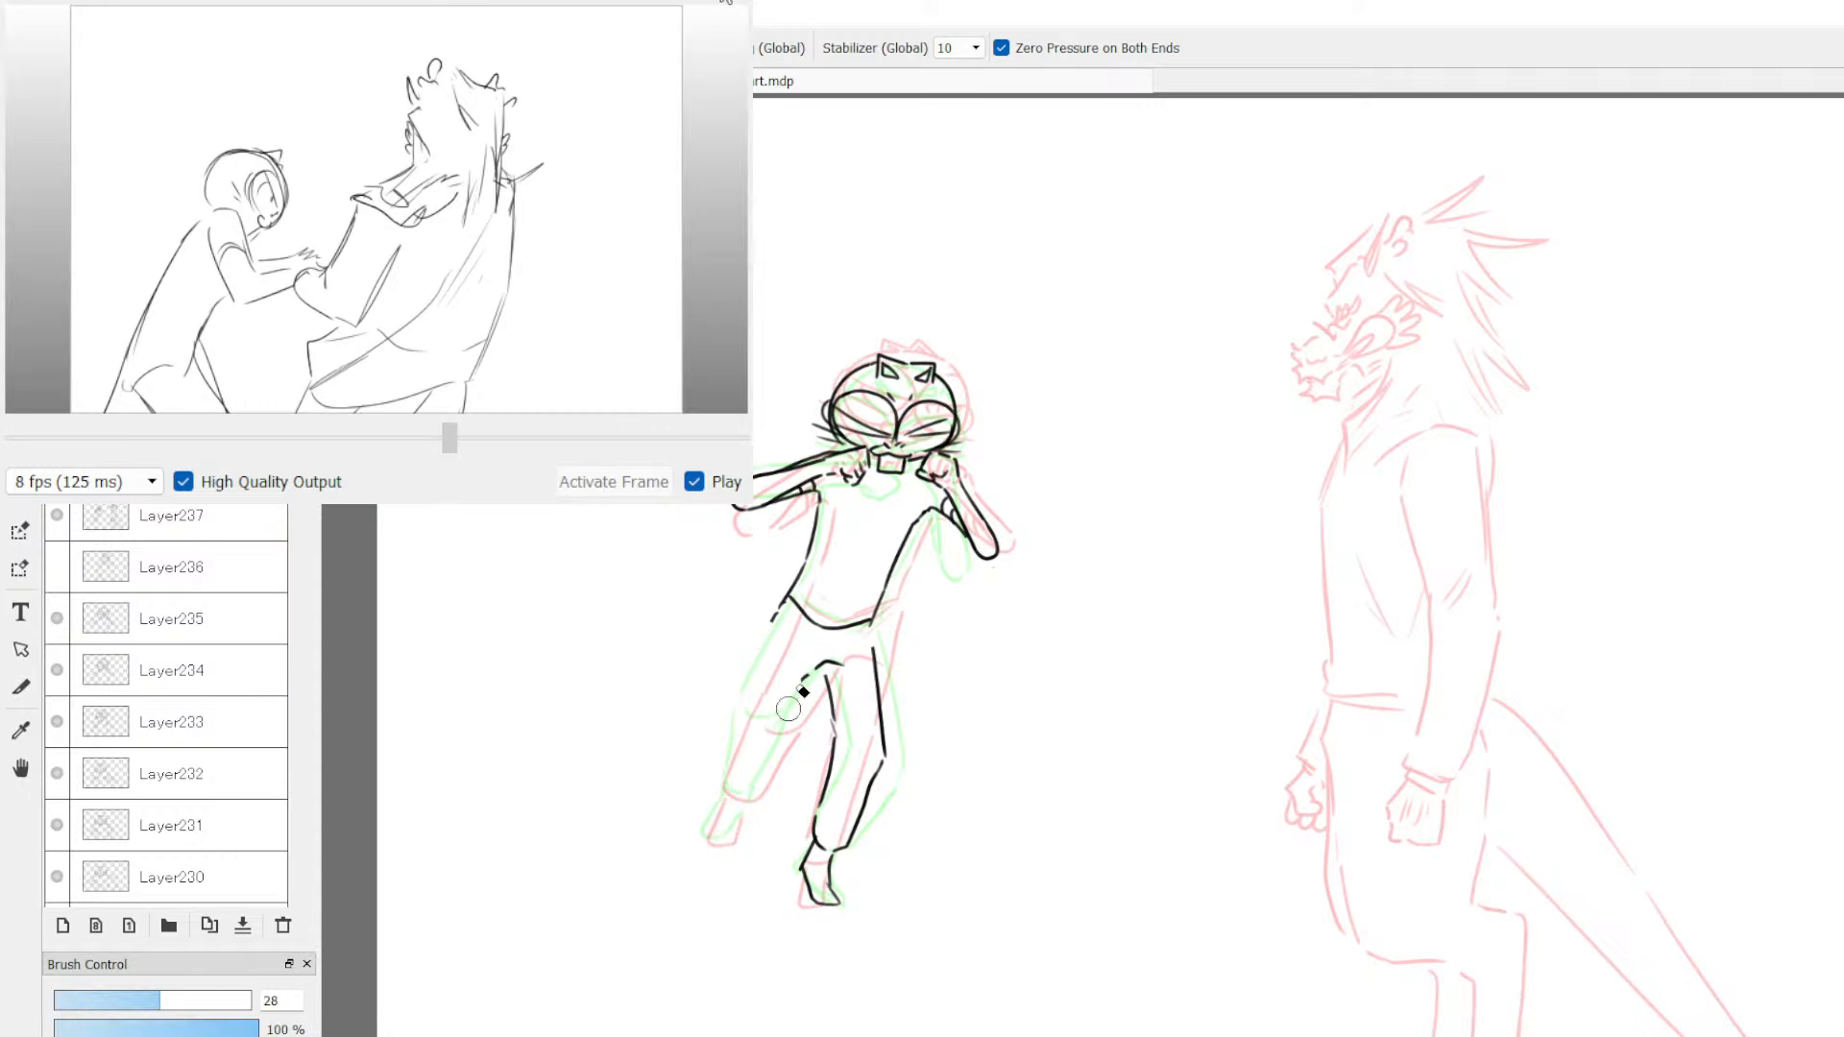
{"action": "key", "text": "b"}
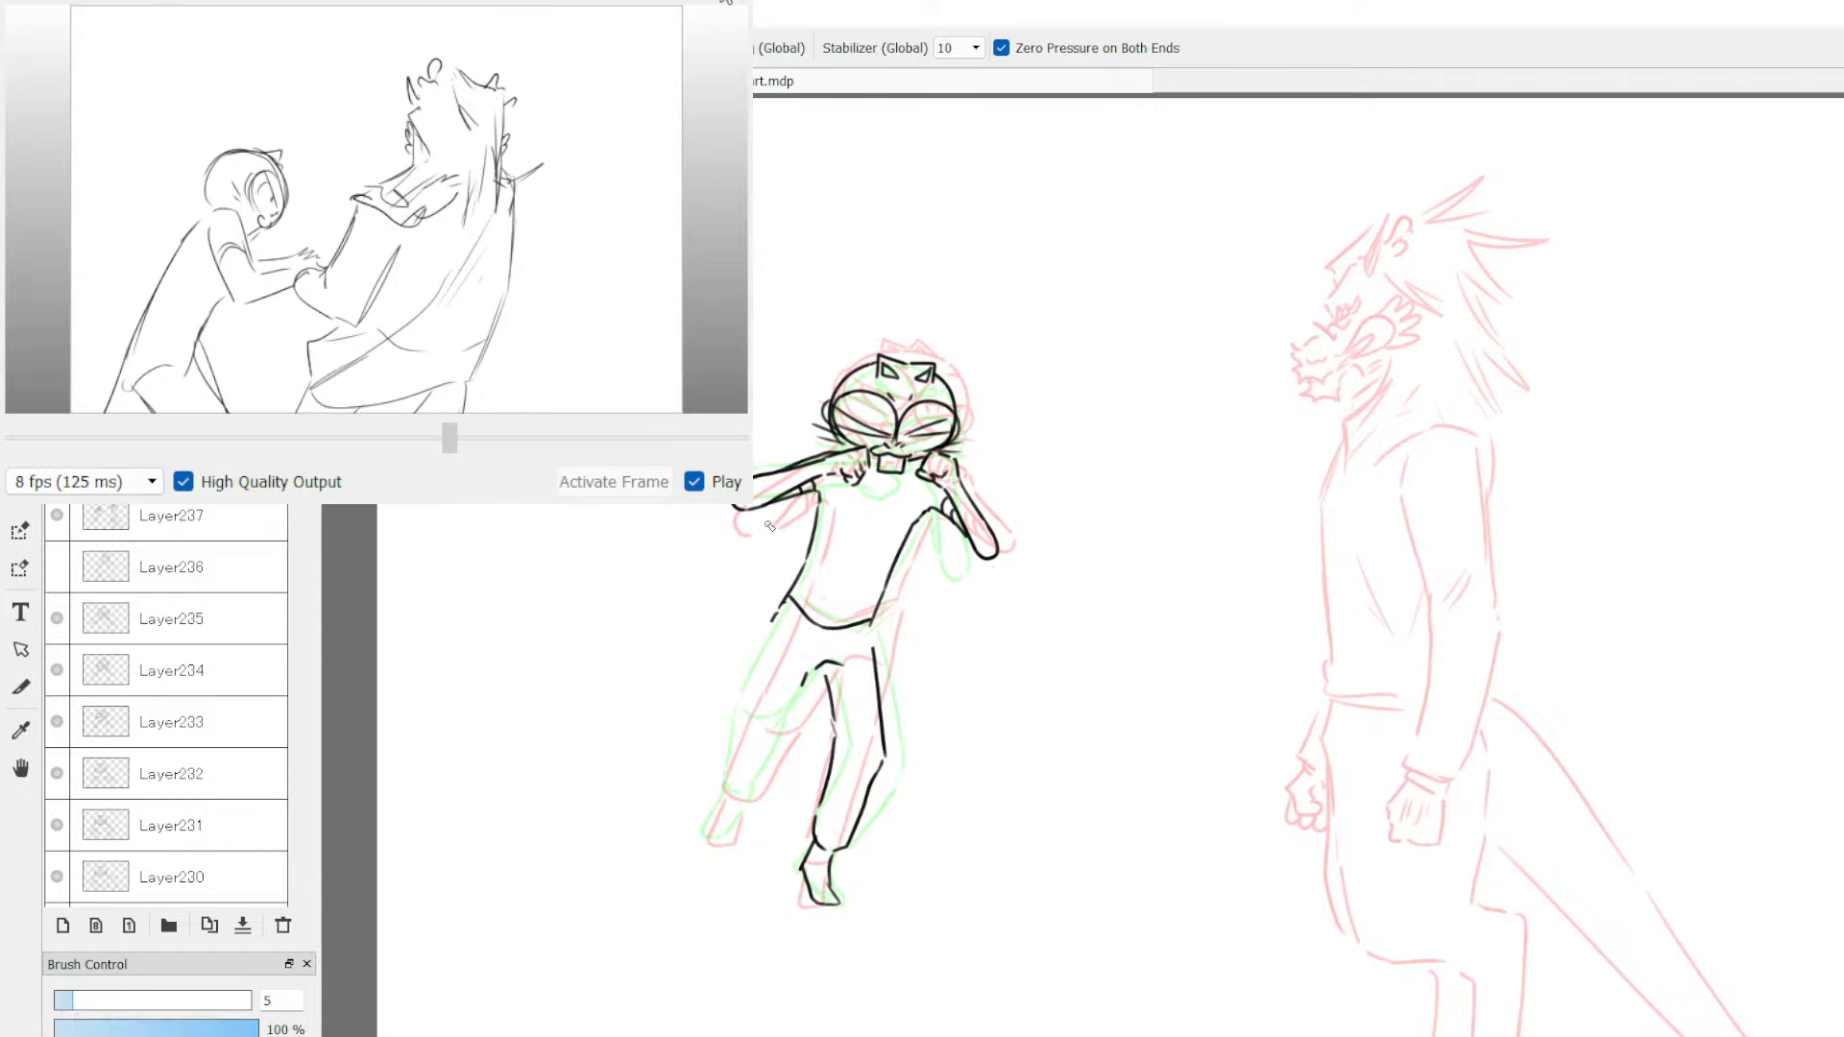
{"action": "left_click_drag", "start_coordinate": [774, 621], "coordinate": [753, 757]}
{"action": "left_click_drag", "start_coordinate": [789, 755], "coordinate": [818, 682]}
{"action": "left_click_drag", "start_coordinate": [754, 734], "coordinate": [760, 818]}
{"action": "mouse_move", "coordinate": [800, 725]}
{"action": "left_mouse_down"}
{"action": "mouse_move", "coordinate": [759, 859]}
{"action": "mouse_move", "coordinate": [782, 867]}
{"action": "mouse_move", "coordinate": [790, 826]}
{"action": "left_mouse_up"}
Step: In the following frame, replace the cat's left leg with one hanging nearly straight beside the right leg, and recheck the preceding frame
{"action": "key", "text": "Up"}
{"action": "key", "text": "e"}
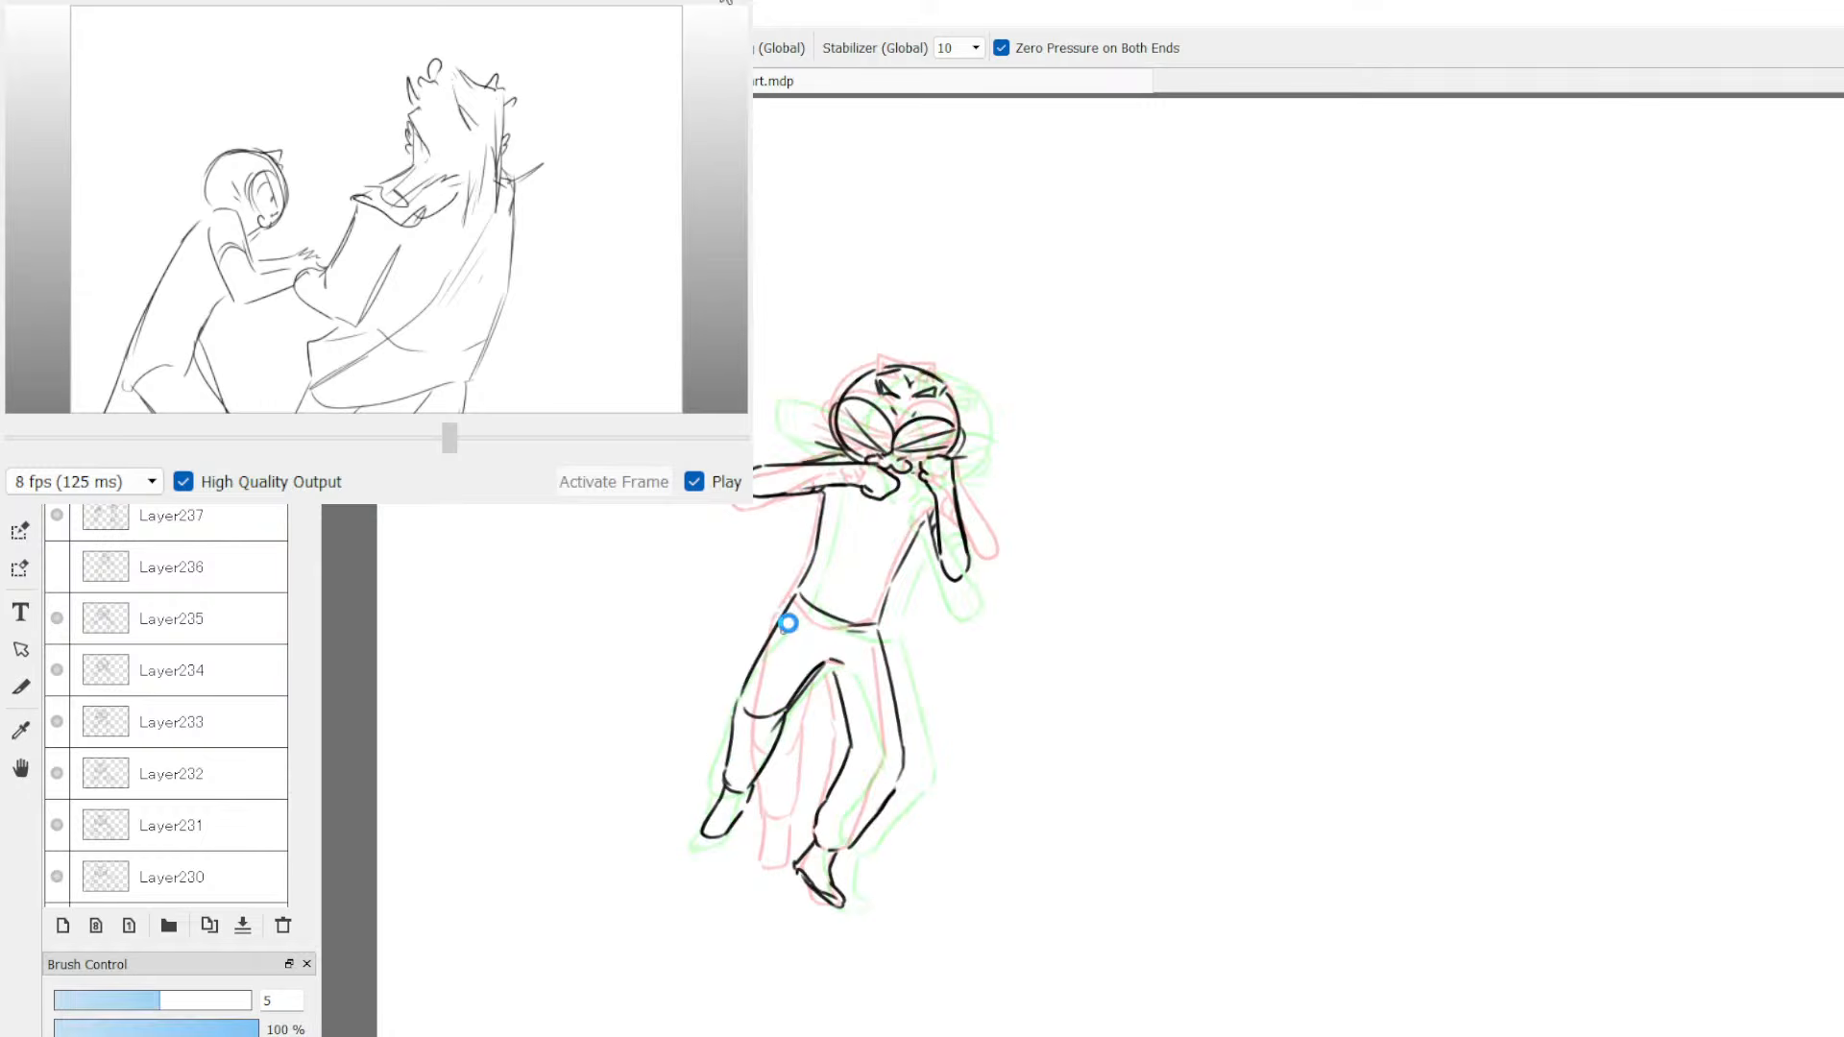
{"action": "left_click_drag", "start_coordinate": [783, 620], "coordinate": [813, 676]}
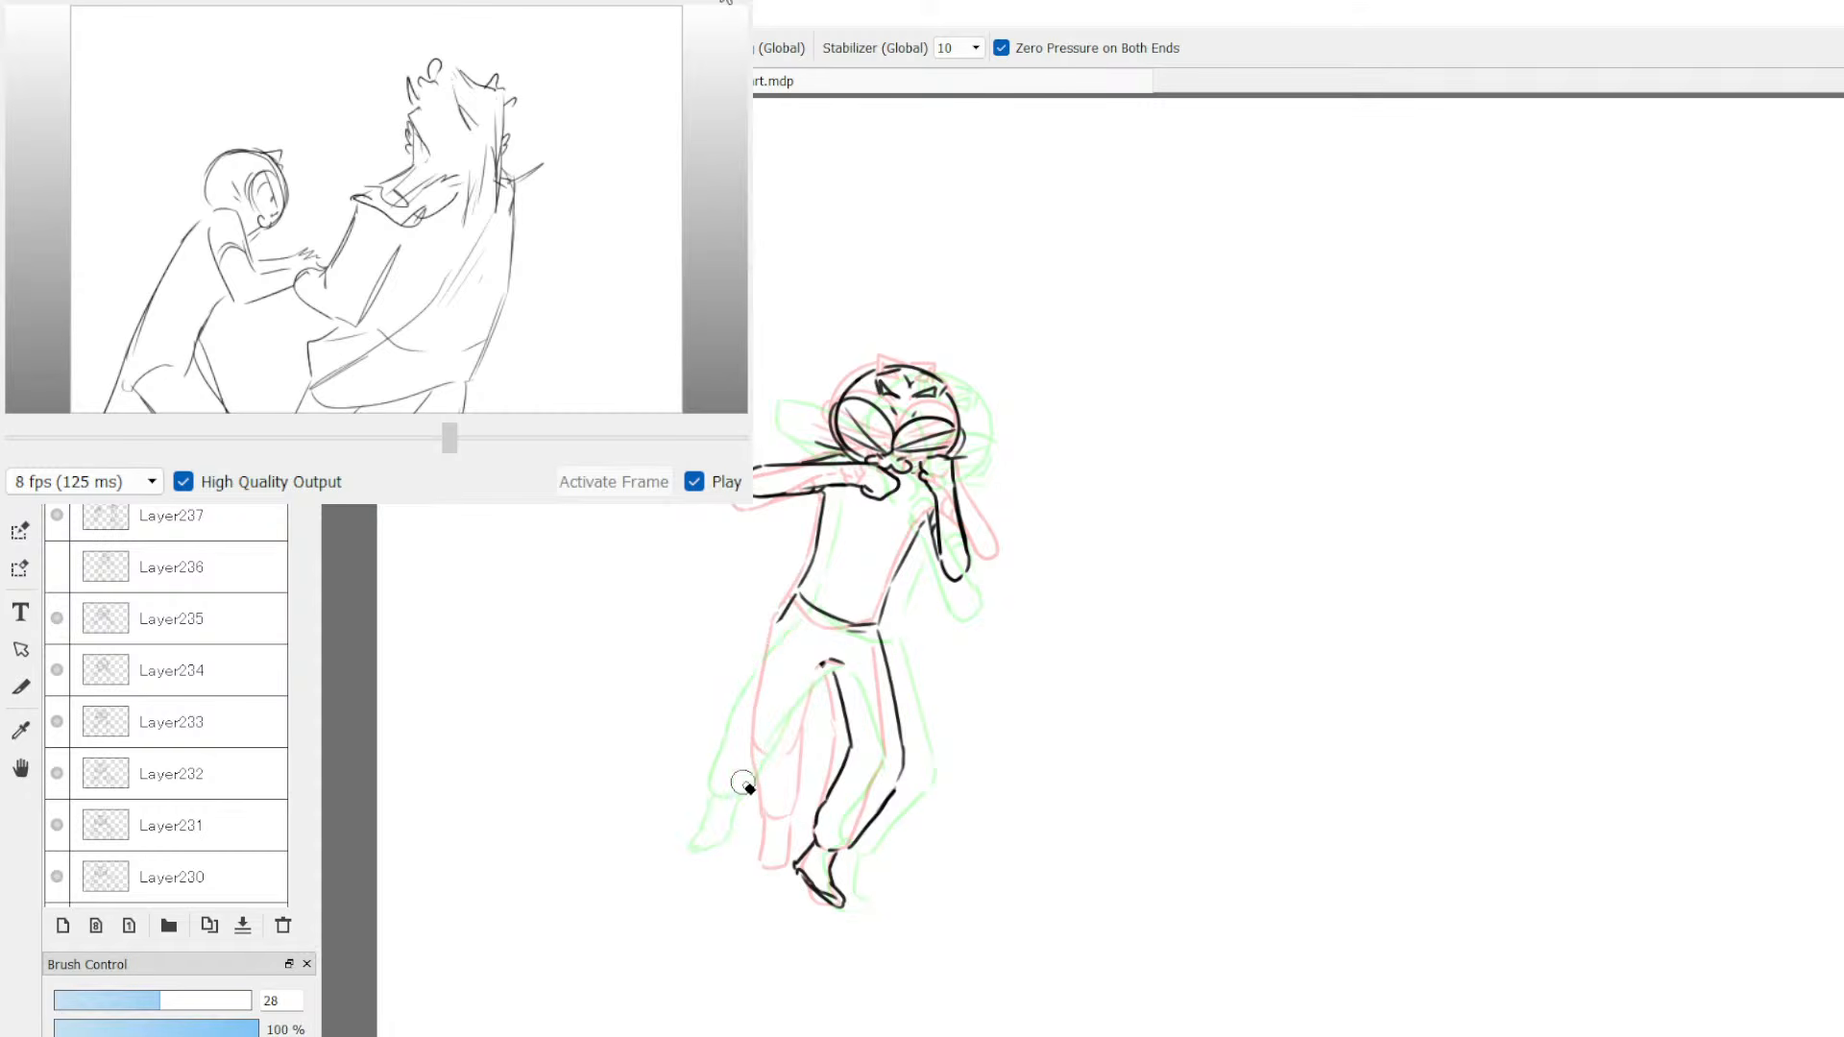
{"action": "key", "text": "b"}
{"action": "left_click_drag", "start_coordinate": [789, 595], "coordinate": [772, 761]}
{"action": "mouse_move", "coordinate": [829, 665]}
{"action": "left_mouse_down"}
{"action": "mouse_move", "coordinate": [823, 748]}
{"action": "mouse_move", "coordinate": [785, 833]}
{"action": "left_mouse_up"}
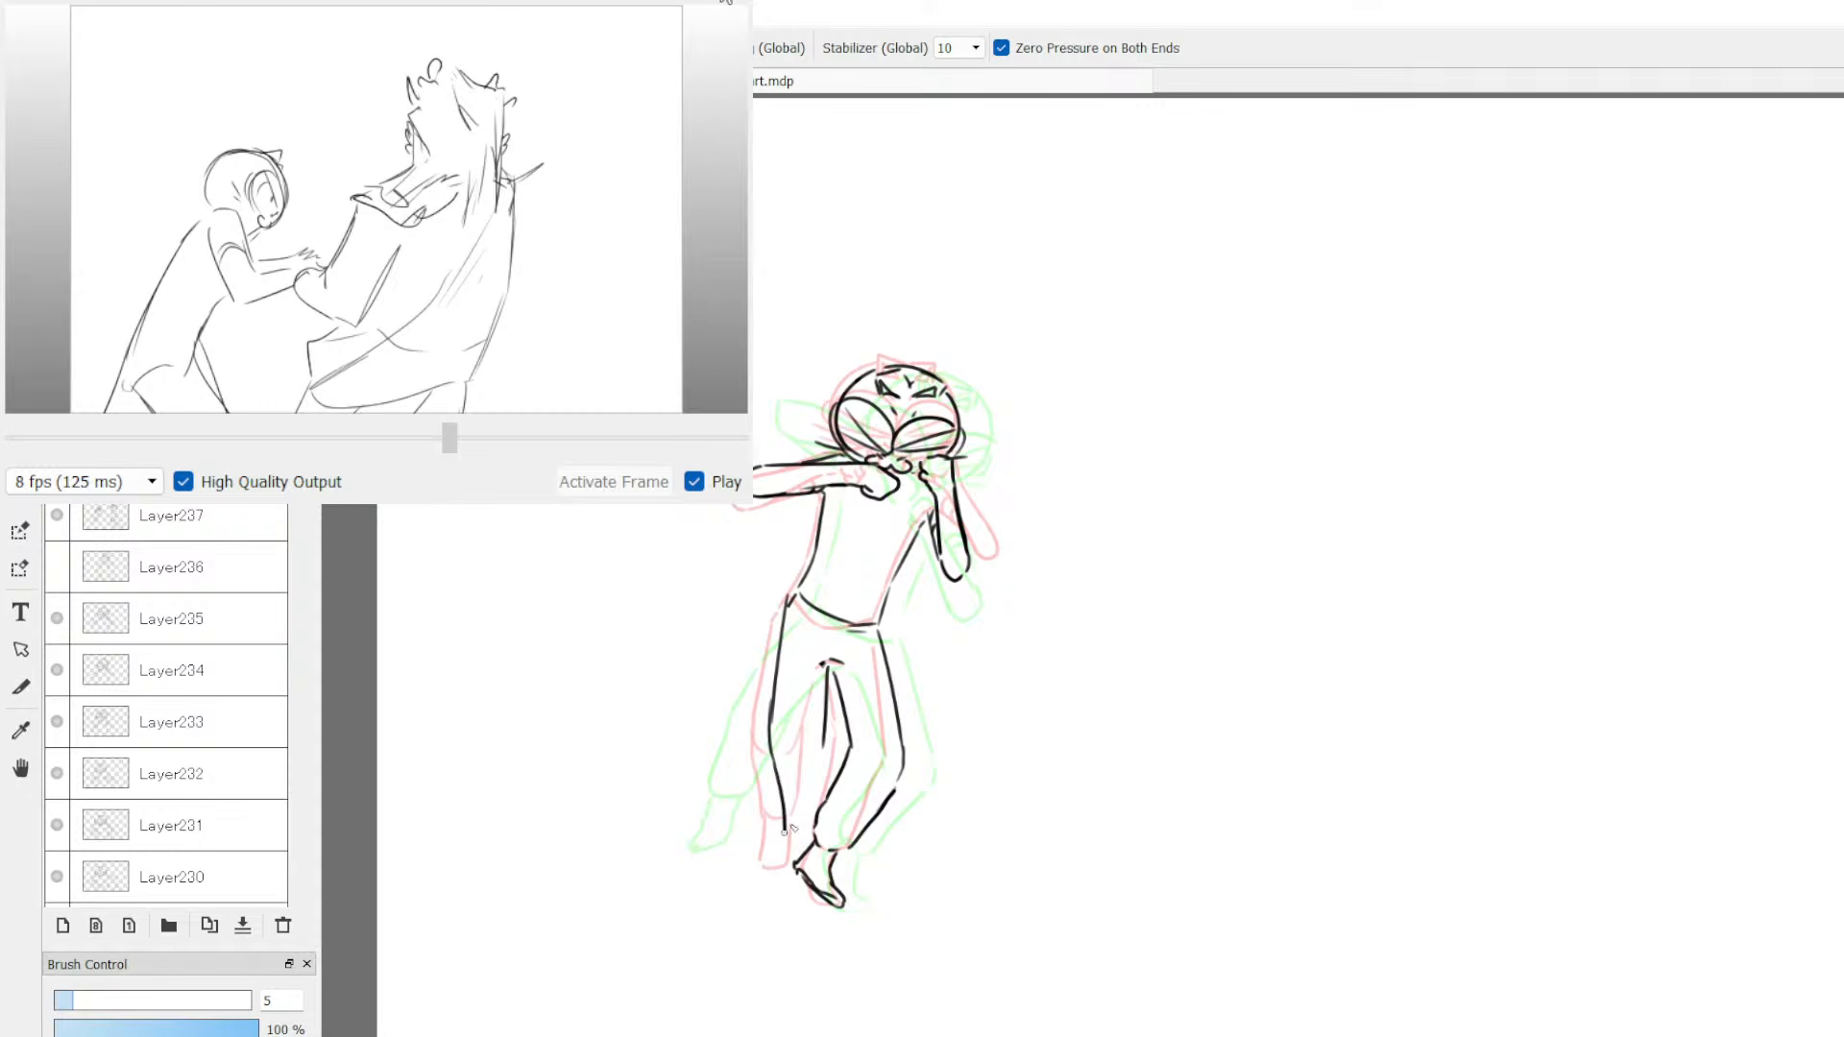
{"action": "left_click_drag", "start_coordinate": [825, 755], "coordinate": [828, 796]}
{"action": "left_click_drag", "start_coordinate": [791, 849], "coordinate": [797, 892]}
{"action": "left_click", "coordinate": [187, 517]}
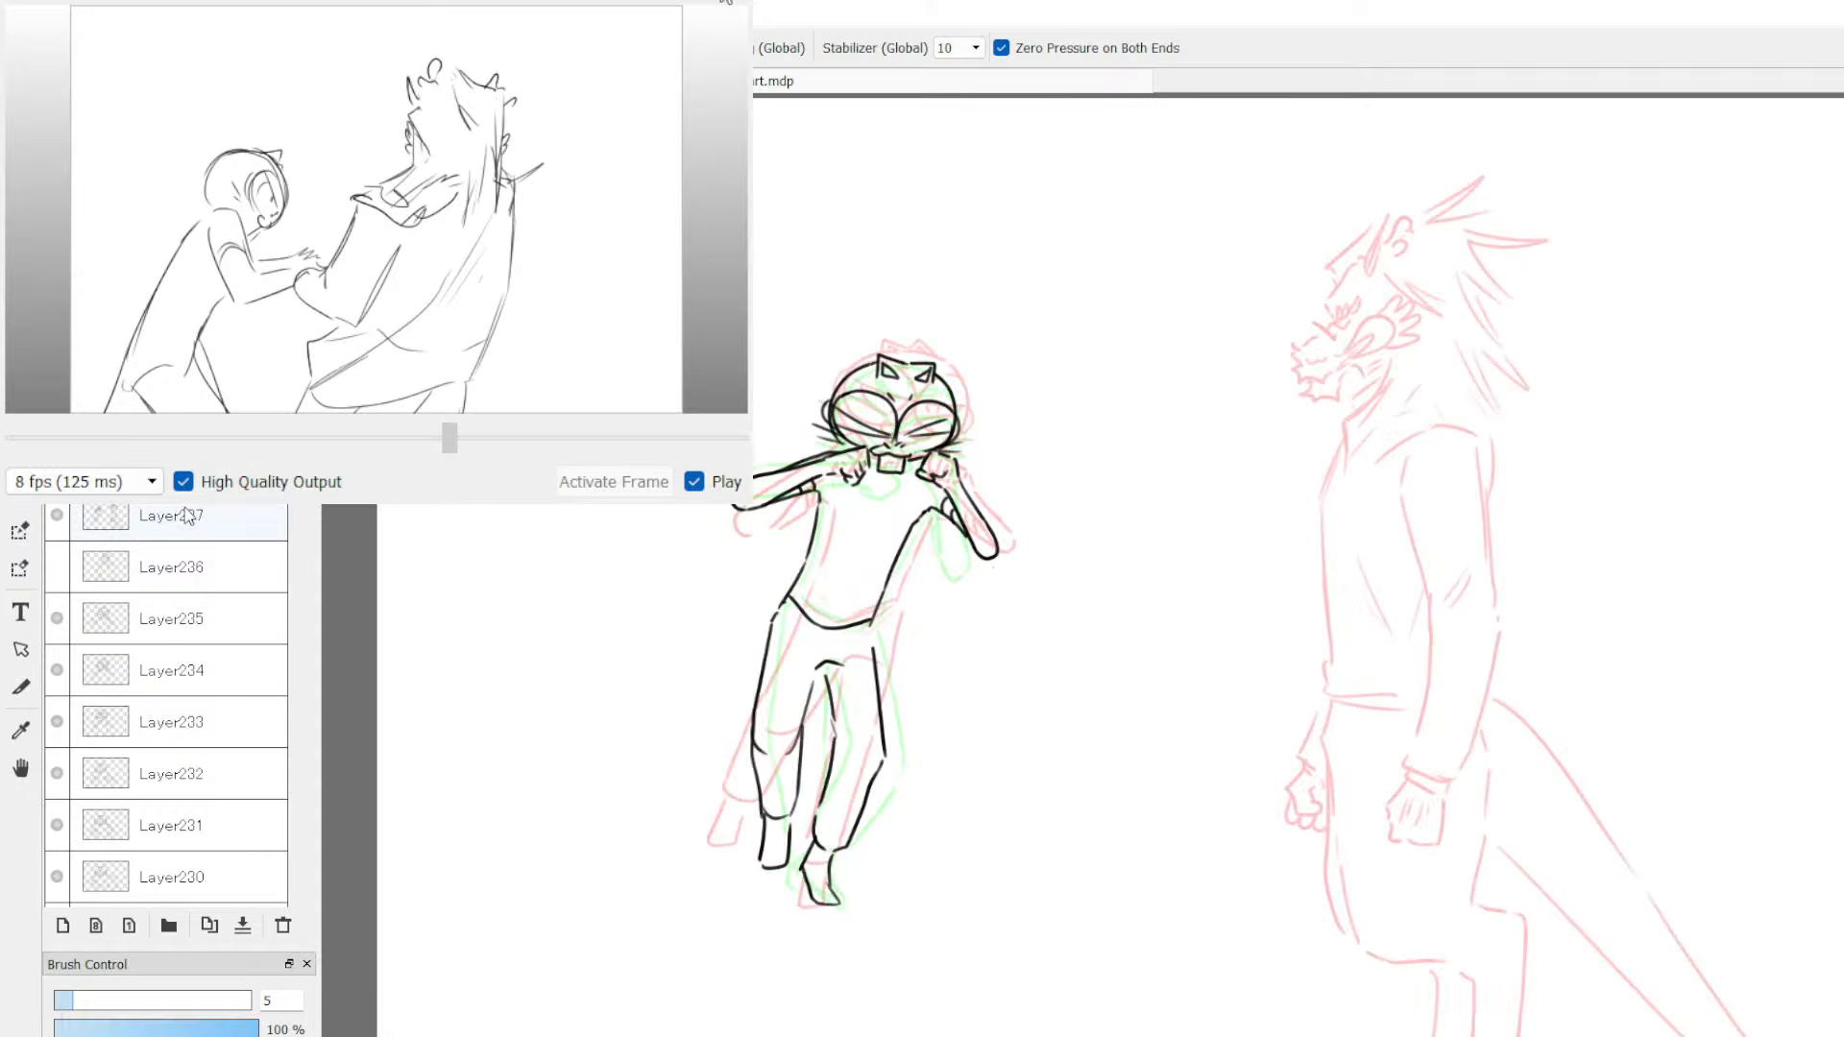
Step: In the newest cat frame, erase the outstretched left leg and redraw it nearly straight, with its foot close to the right foot
{"action": "left_click", "coordinate": [108, 567]}
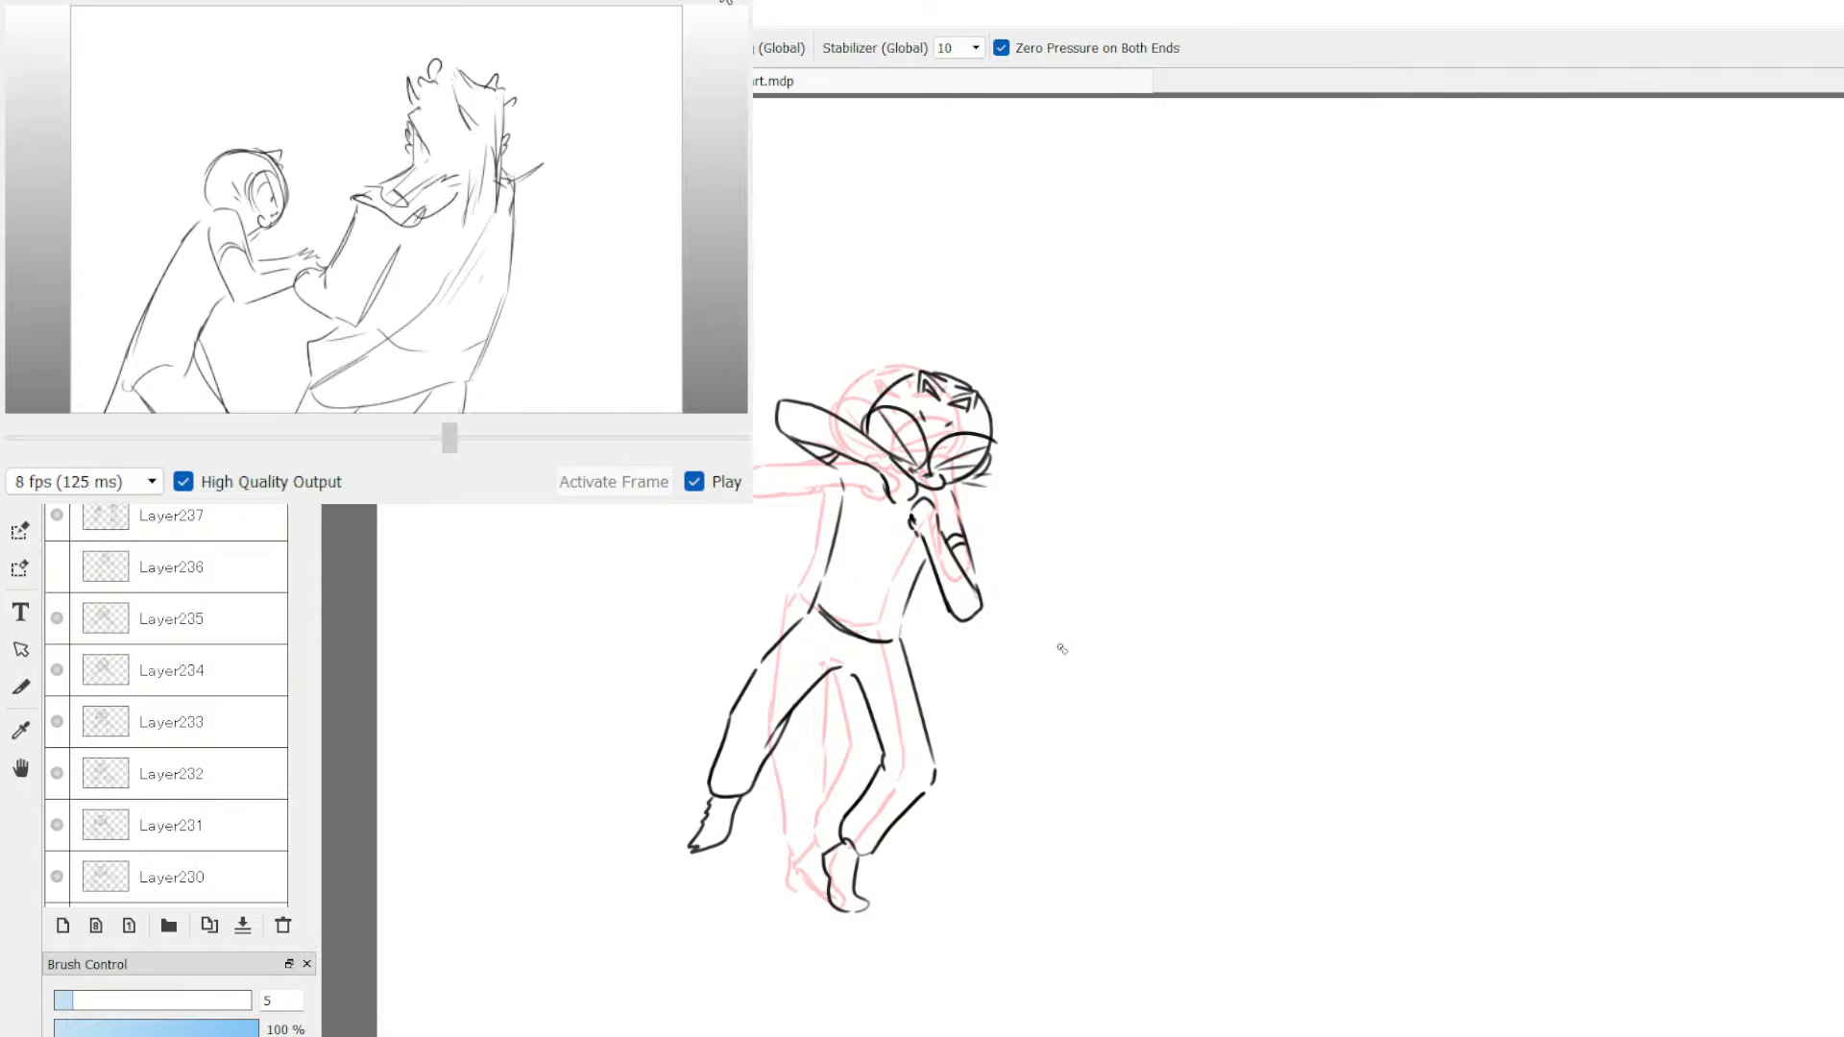
{"action": "key", "text": "e"}
{"action": "mouse_move", "coordinate": [801, 624]}
{"action": "left_mouse_down"}
{"action": "mouse_move", "coordinate": [743, 699]}
{"action": "mouse_move", "coordinate": [702, 807]}
{"action": "left_mouse_up"}
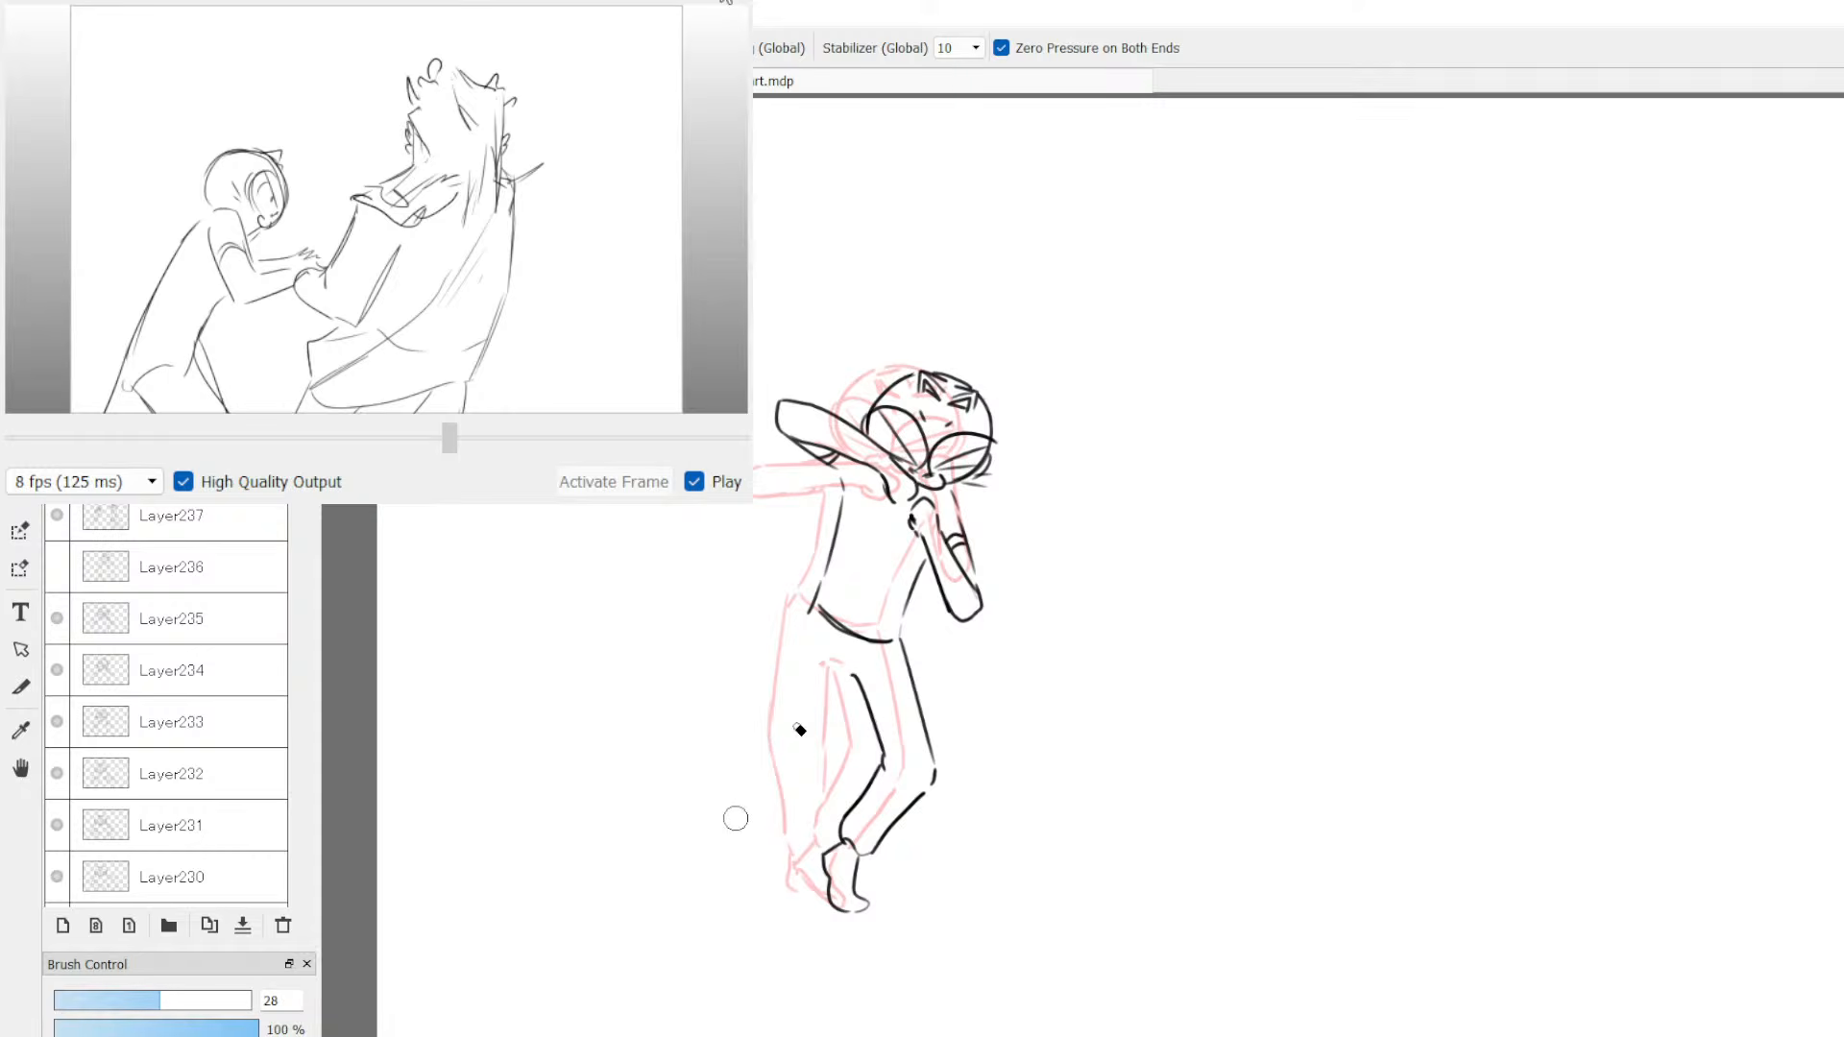
{"action": "key", "text": "b"}
{"action": "left_click_drag", "start_coordinate": [814, 593], "coordinate": [776, 754]}
{"action": "left_click_drag", "start_coordinate": [856, 677], "coordinate": [818, 853]}
{"action": "mouse_move", "coordinate": [774, 754]}
{"action": "left_mouse_down"}
{"action": "mouse_move", "coordinate": [787, 862]}
{"action": "mouse_move", "coordinate": [805, 887]}
{"action": "mouse_move", "coordinate": [834, 861]}
{"action": "left_mouse_up"}
Step: Compare the newest cat frame with the preceding poses and rework the redrawn left foot where it meets the right foot
{"action": "left_click", "coordinate": [176, 511]}
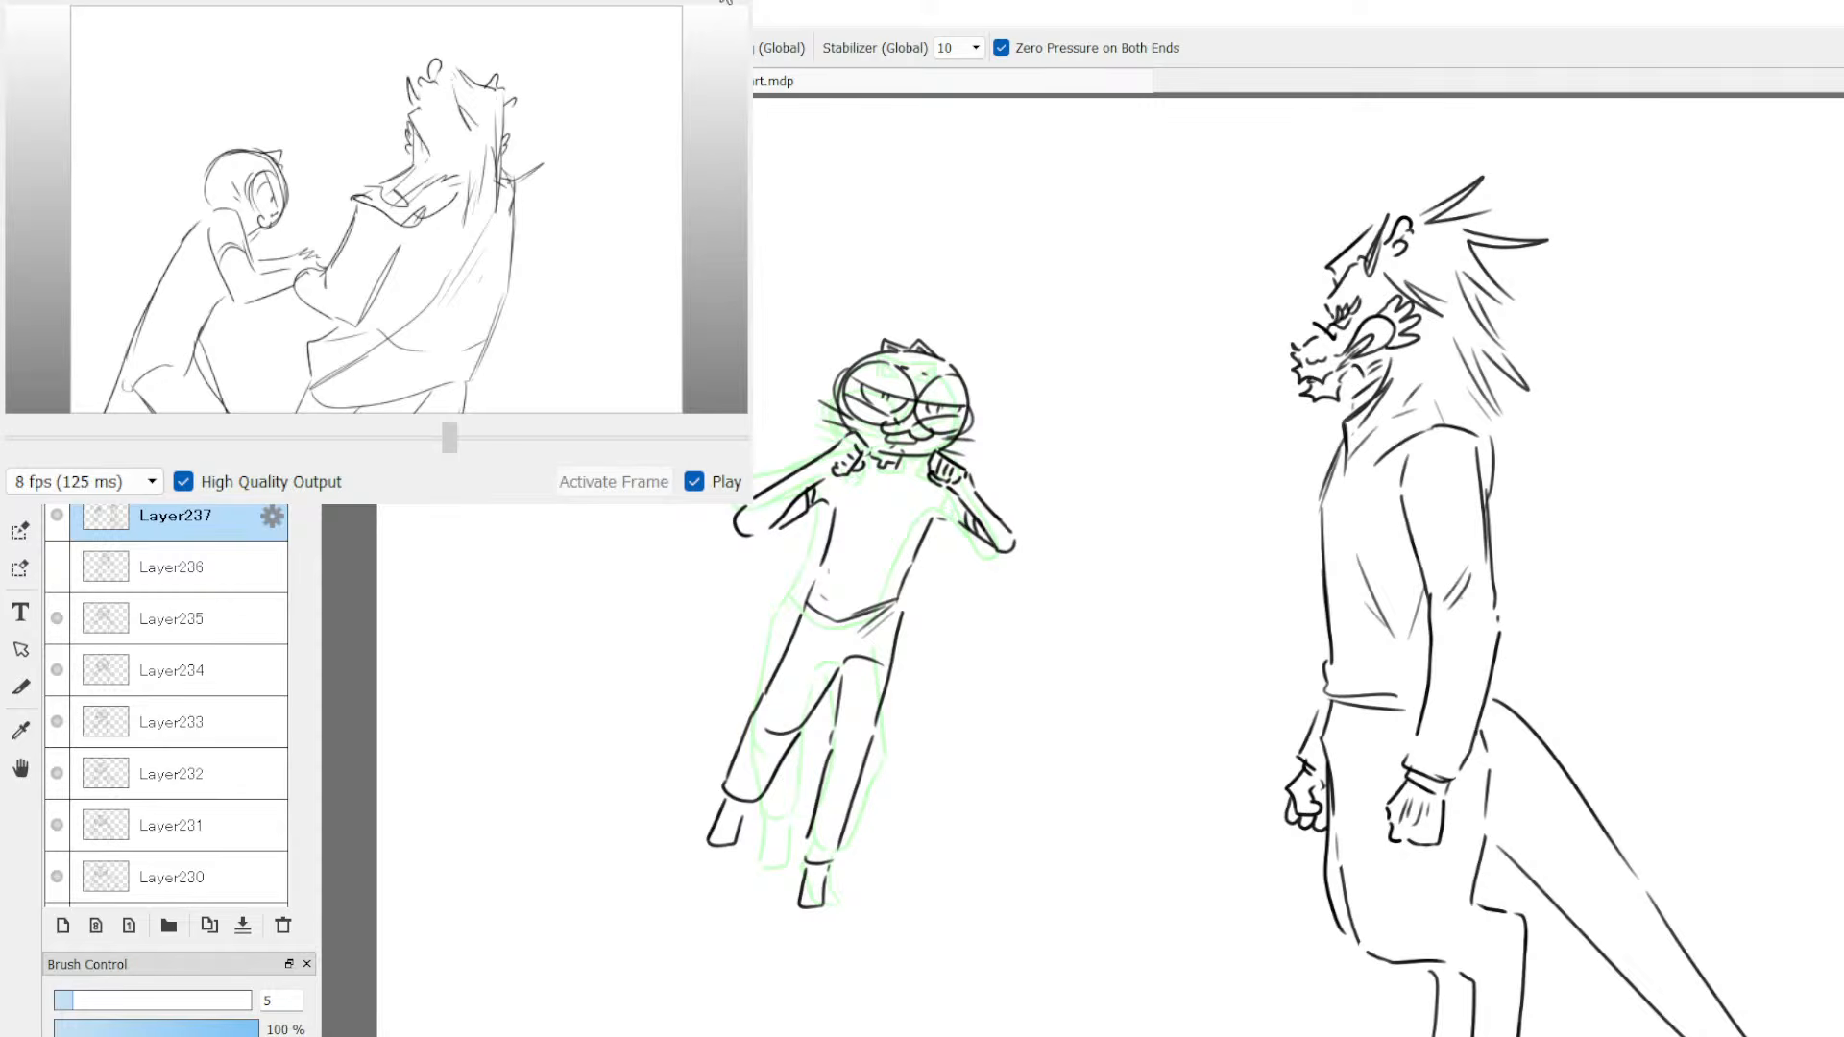
{"action": "left_click", "coordinate": [61, 519]}
{"action": "key", "text": "Down"}
{"action": "key", "text": "Up"}
{"action": "key", "text": "Up"}
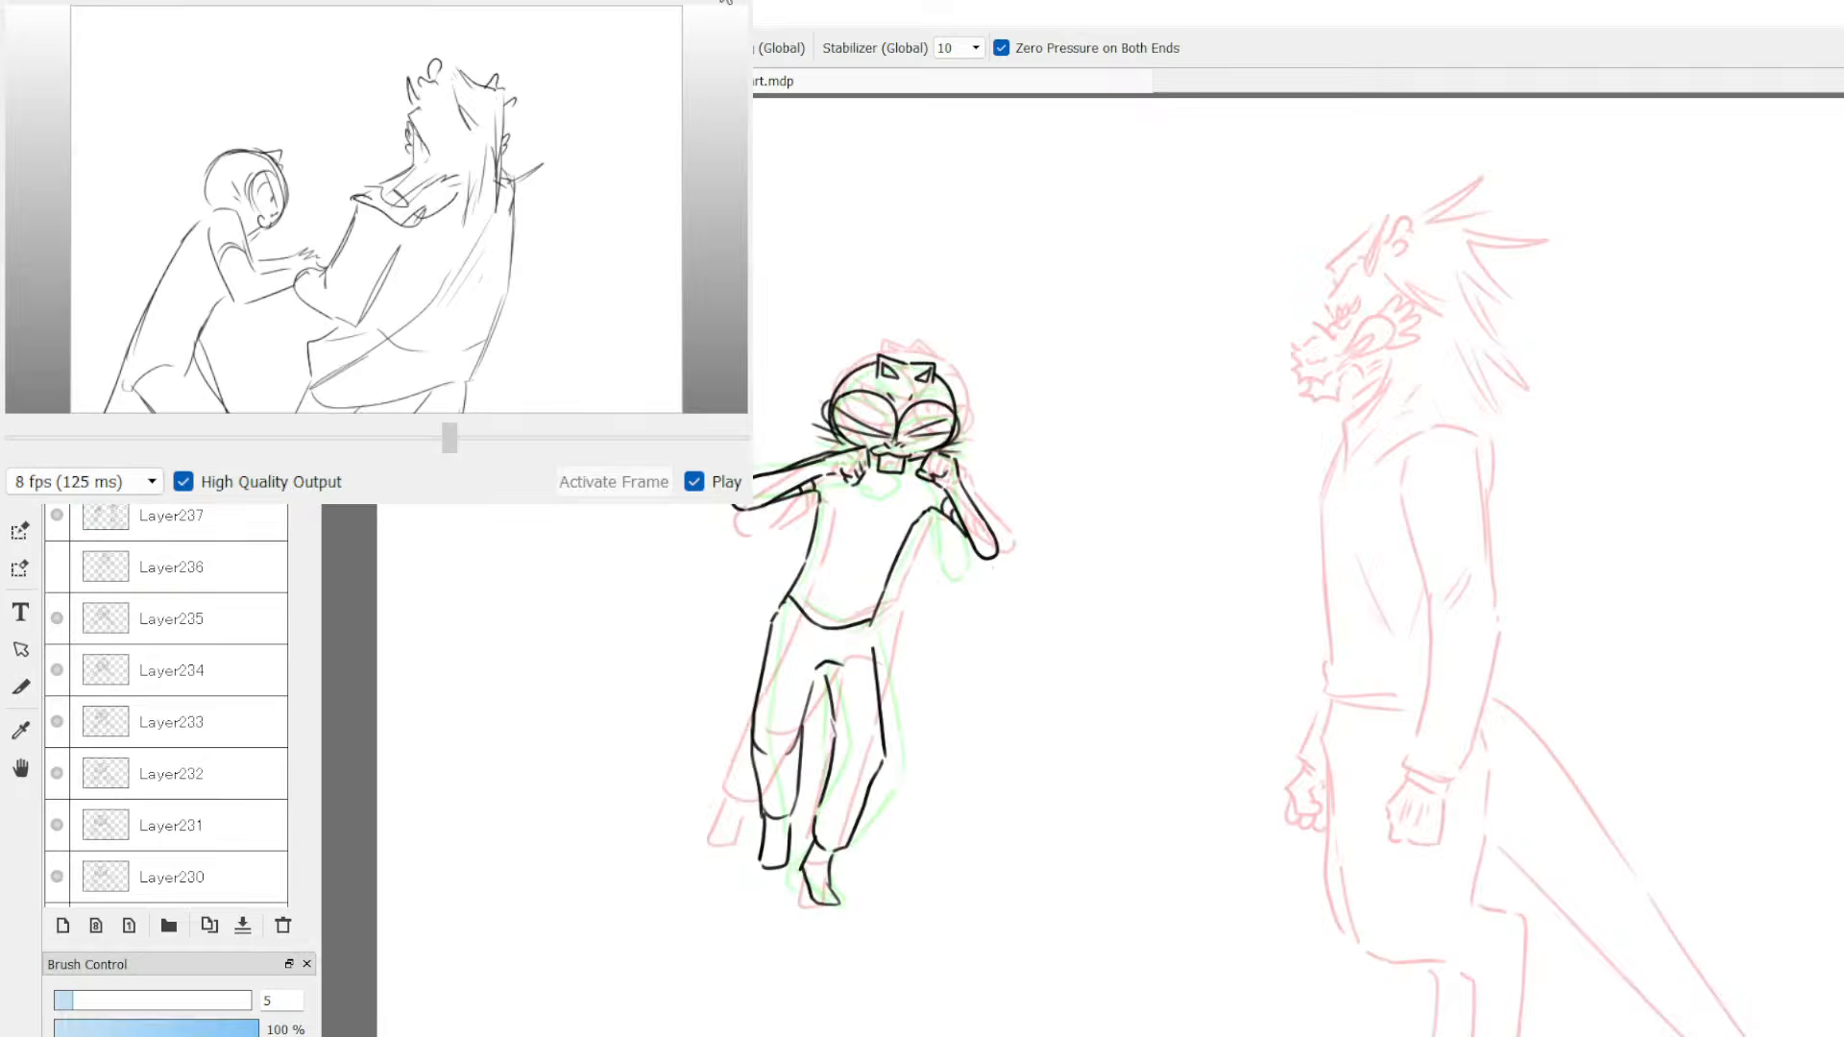
{"action": "key", "text": "Up"}
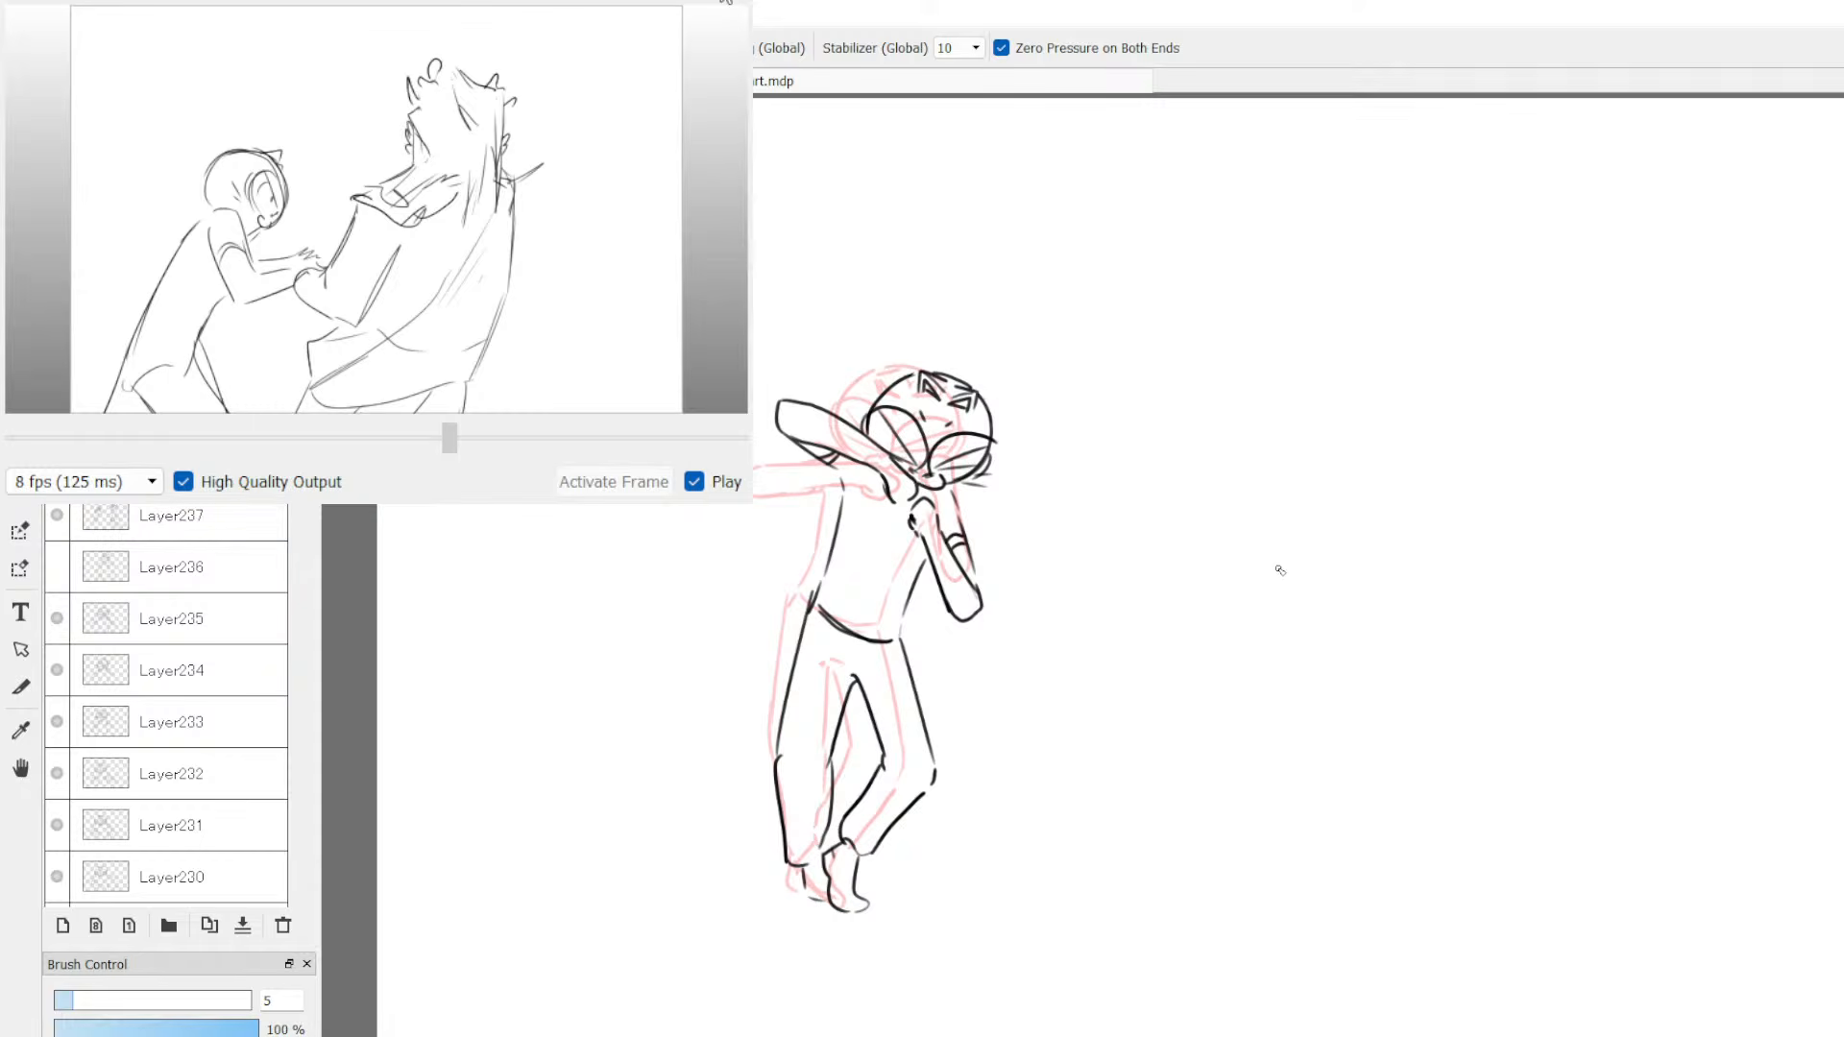
{"action": "key", "text": "bracketright"}
{"action": "key", "text": "bracketleft"}
{"action": "left_click_drag", "start_coordinate": [826, 862], "coordinate": [838, 908]}
Step: Flip between the bared-teeth cat frame and its neighbouring frames to compare the head, torso and leg positions
{"action": "key", "text": "Down"}
{"action": "key", "text": "Down"}
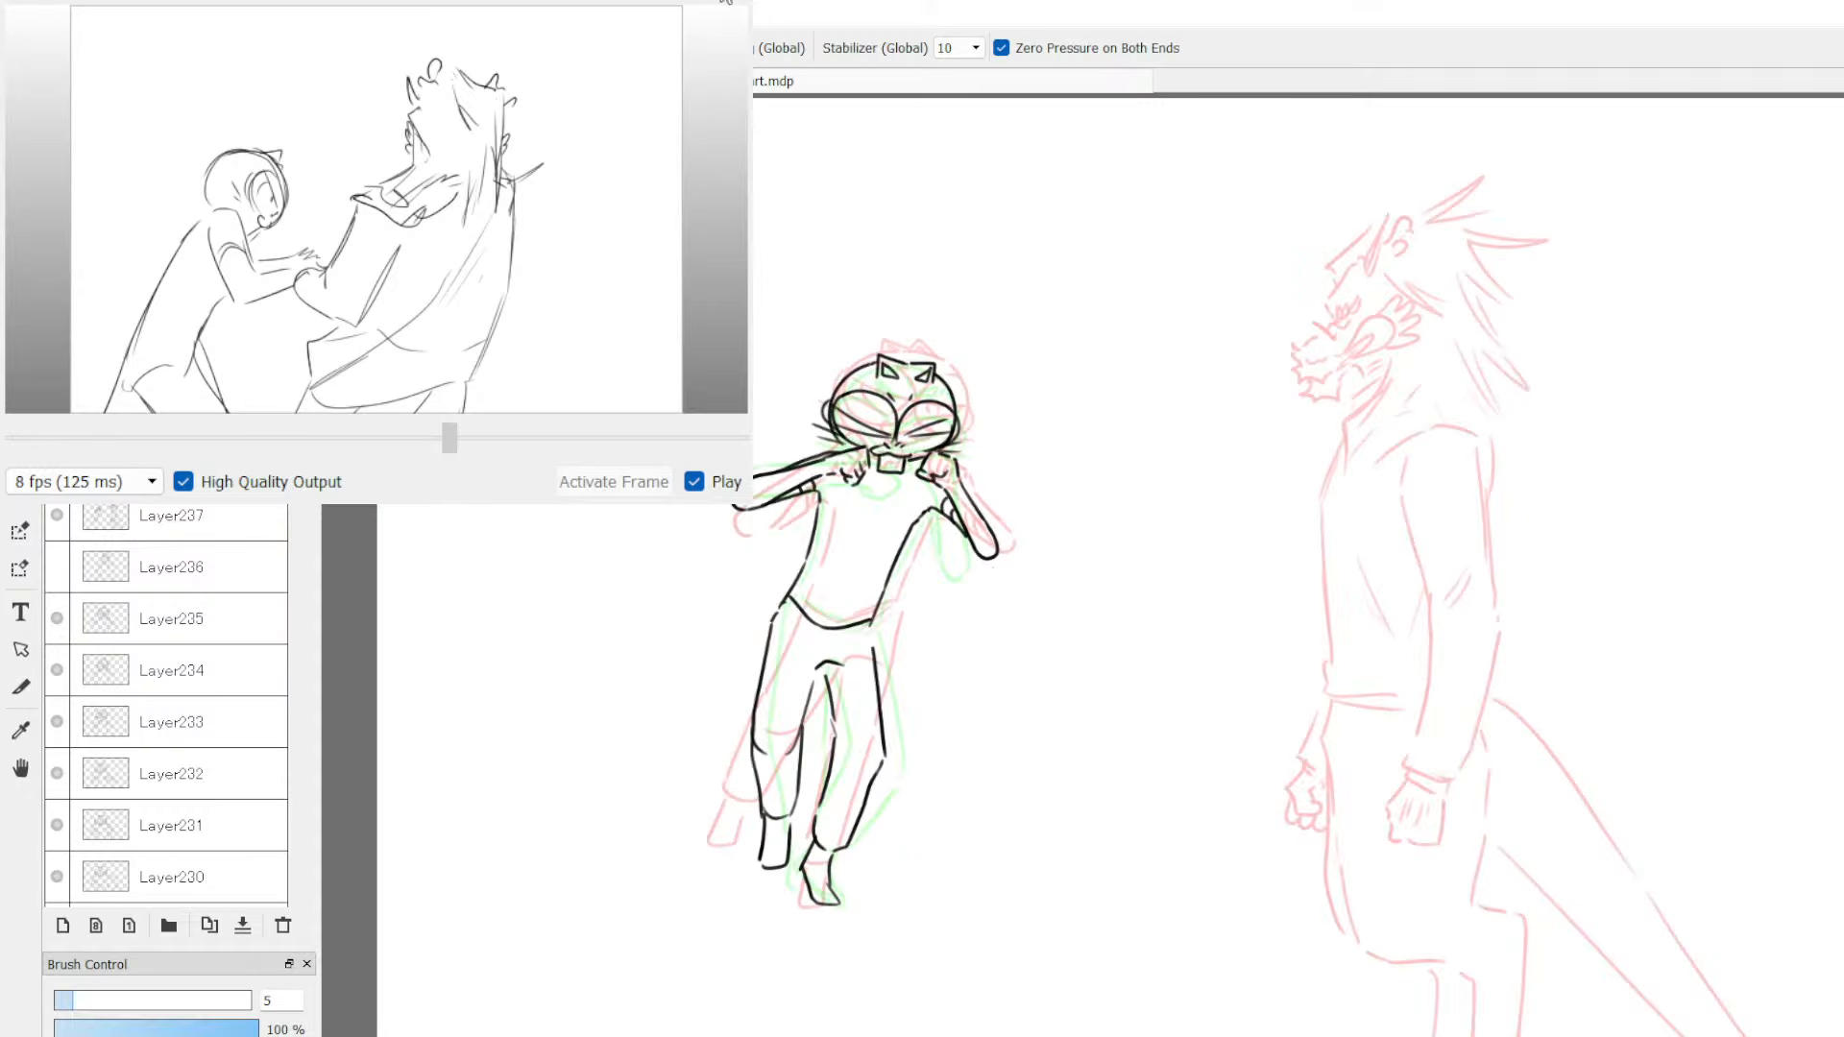
{"action": "key", "text": "Down"}
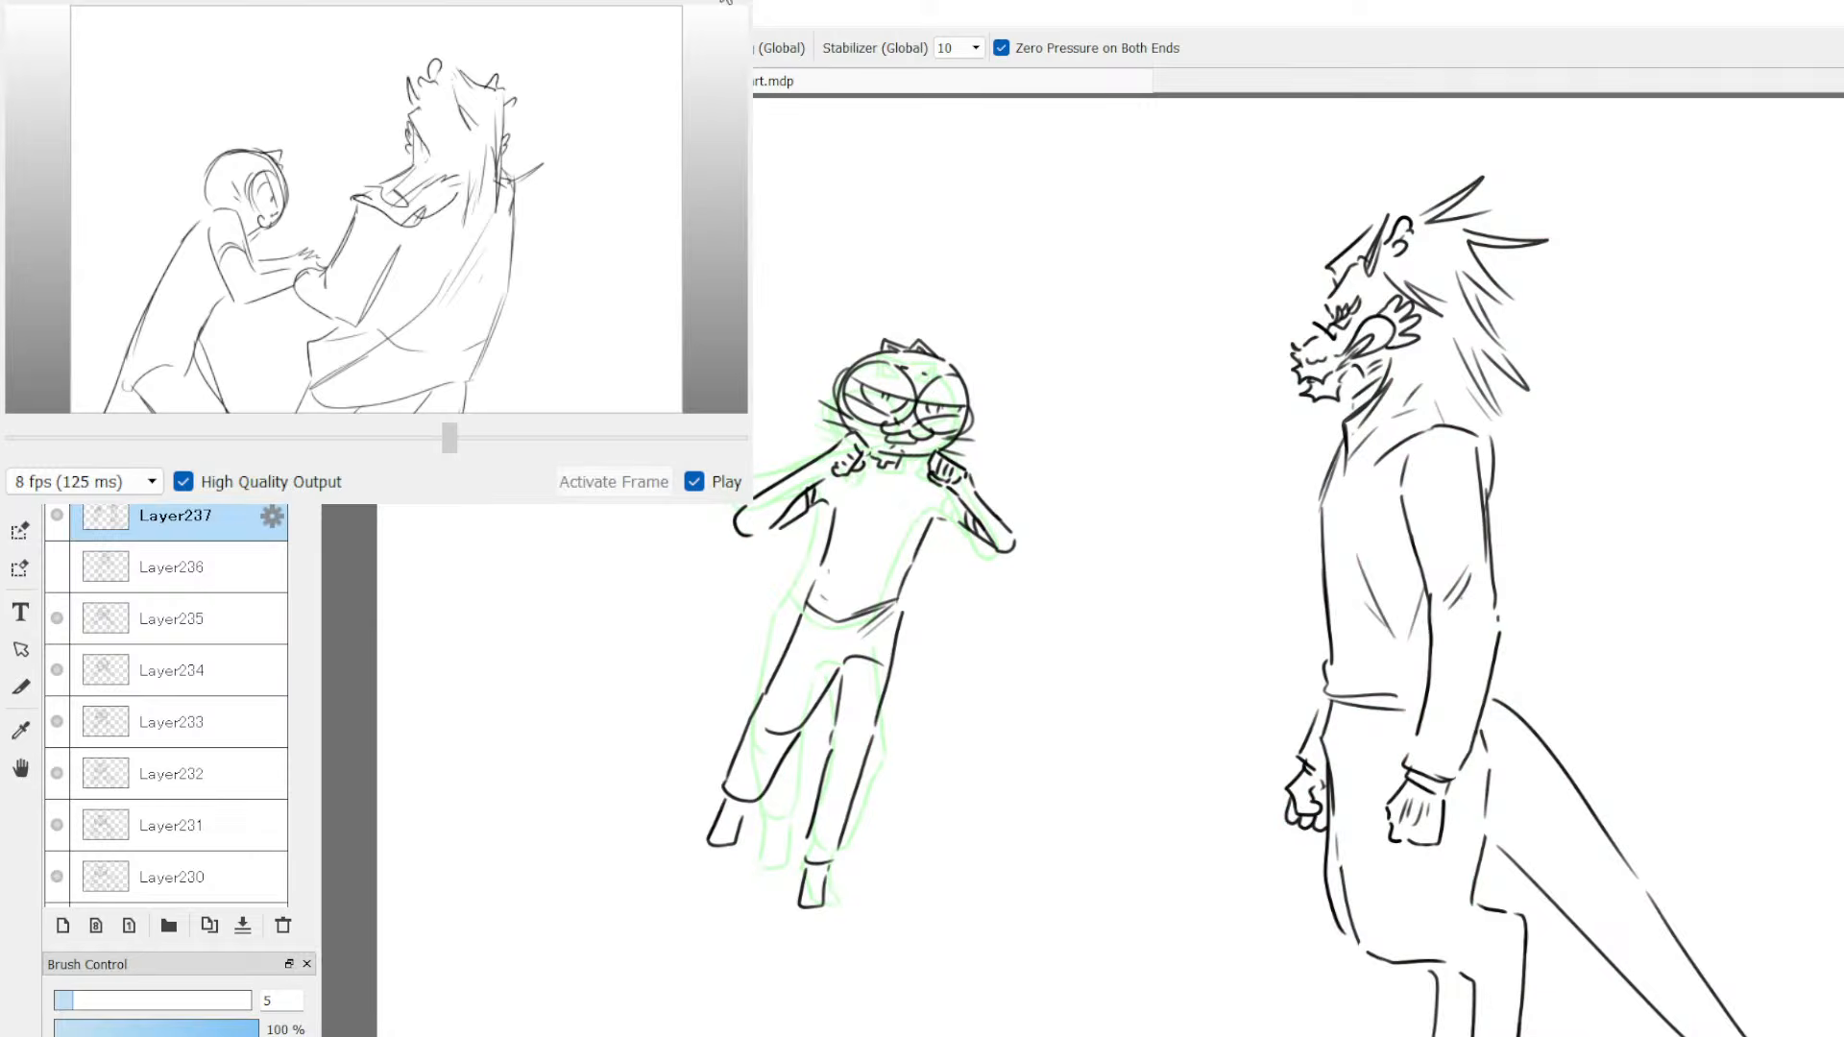
{"action": "key", "text": "Up"}
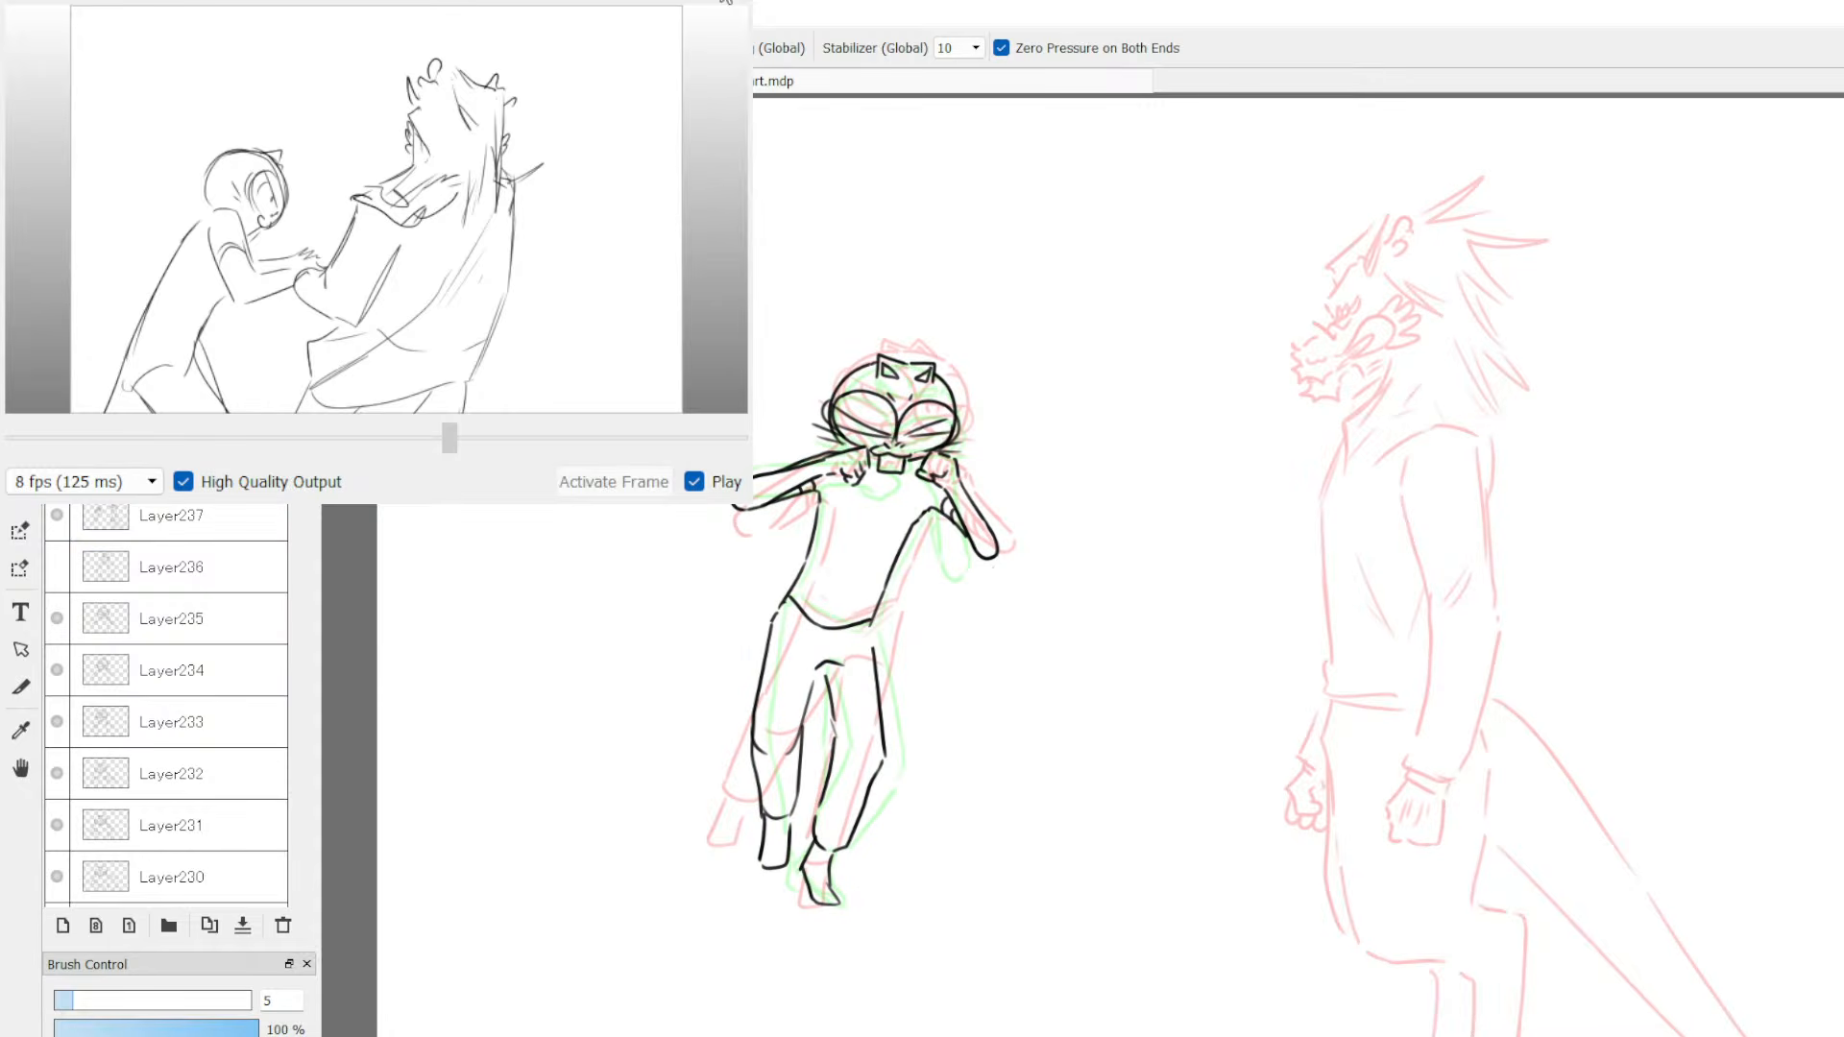
{"action": "left_click", "coordinate": [215, 511]}
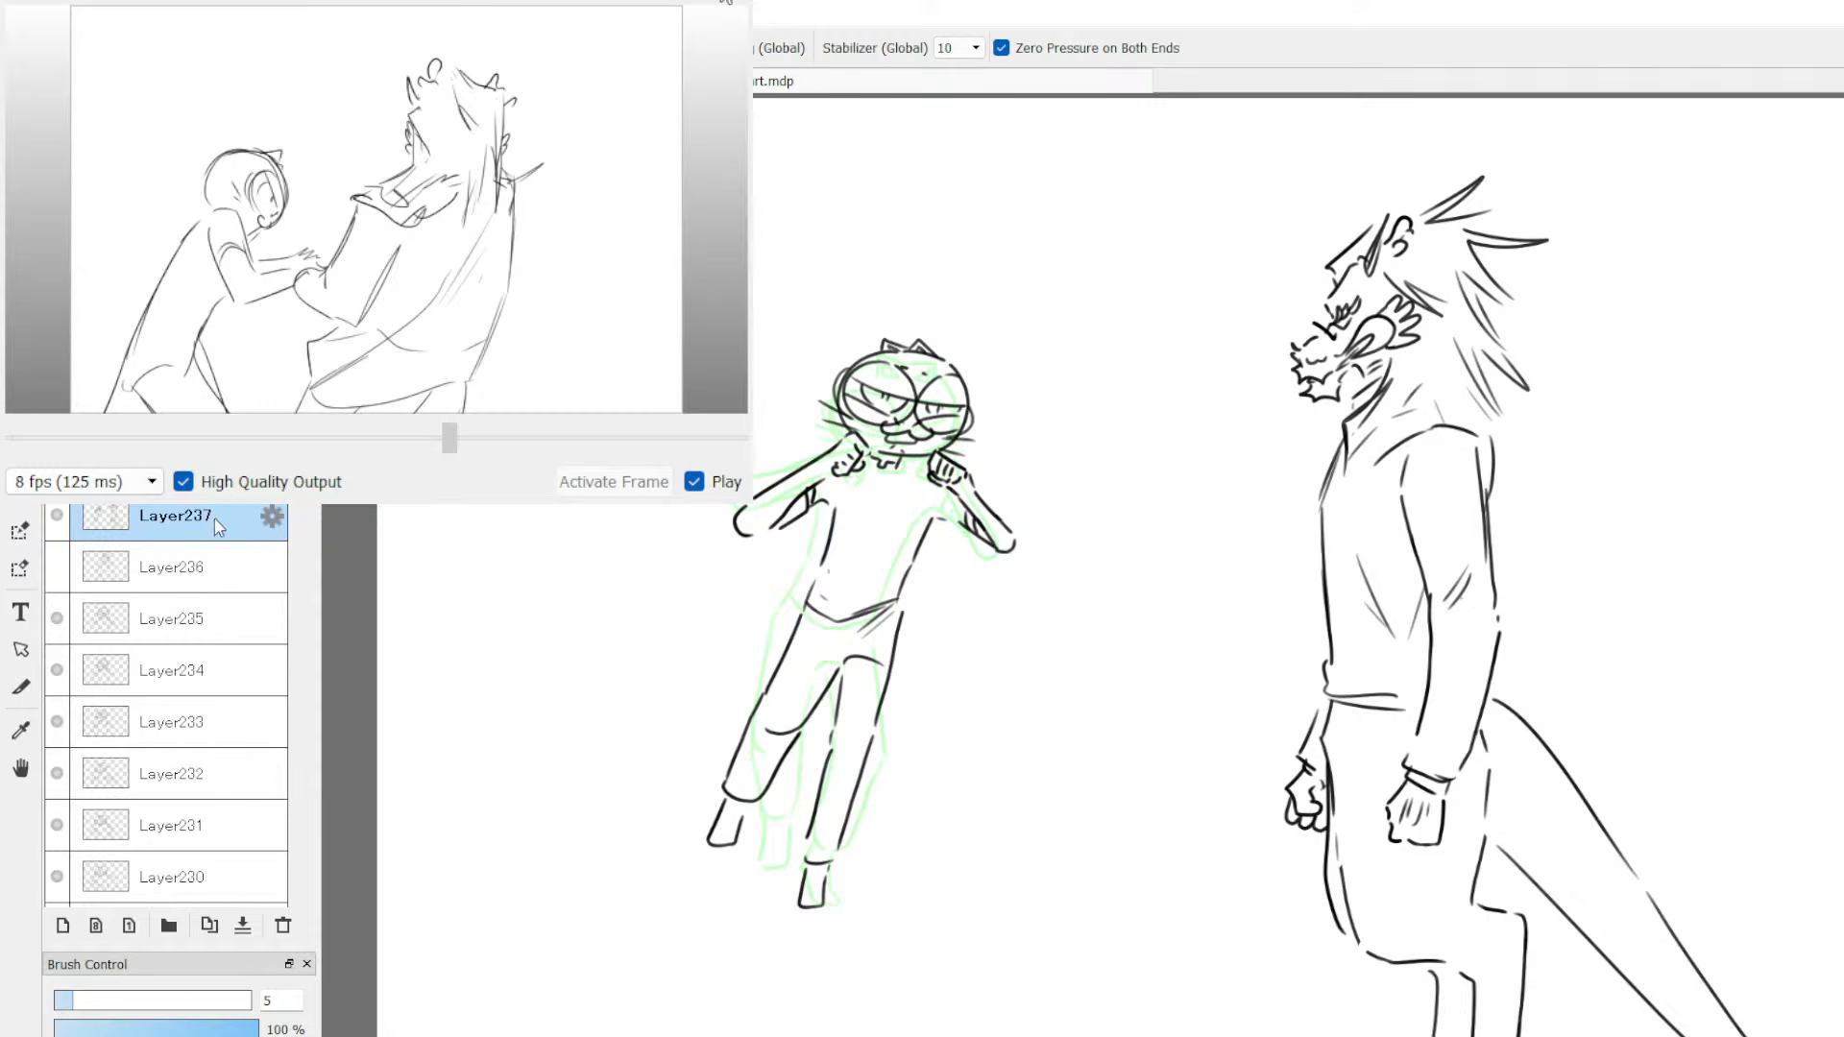
{"action": "key", "text": "Up"}
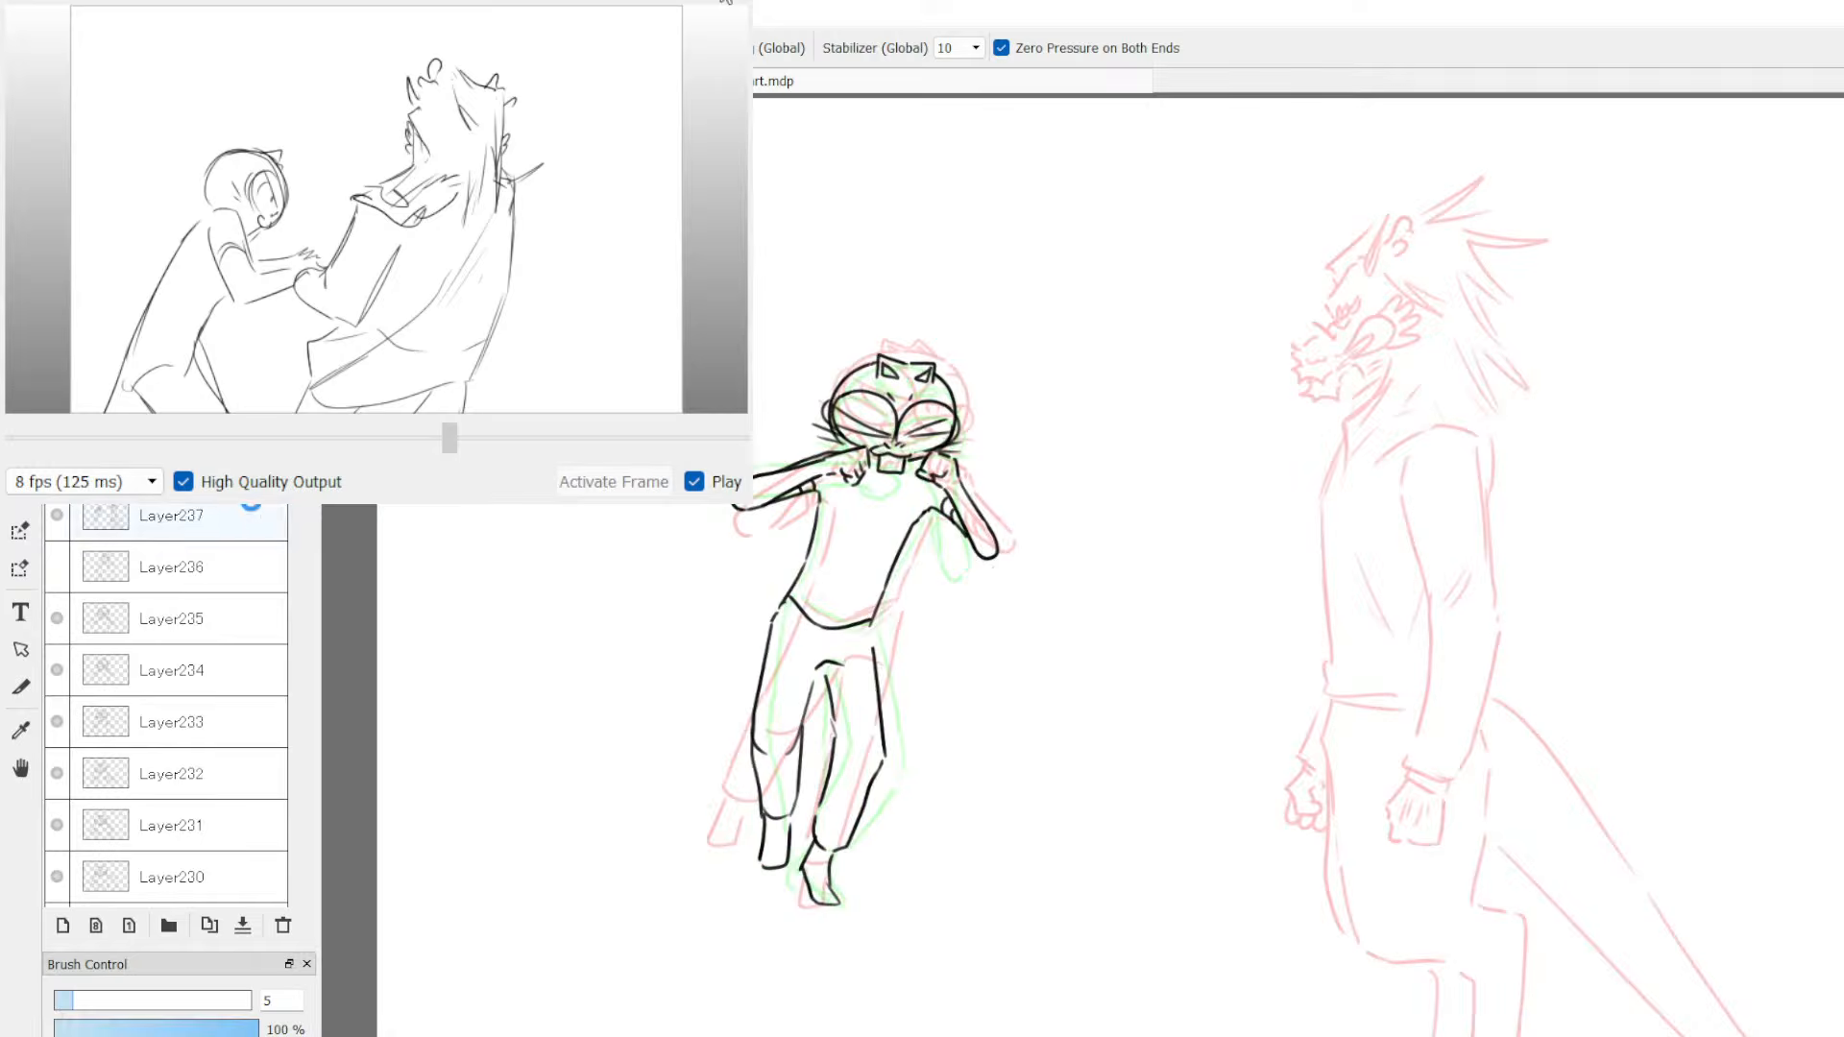
{"action": "key", "text": "Down"}
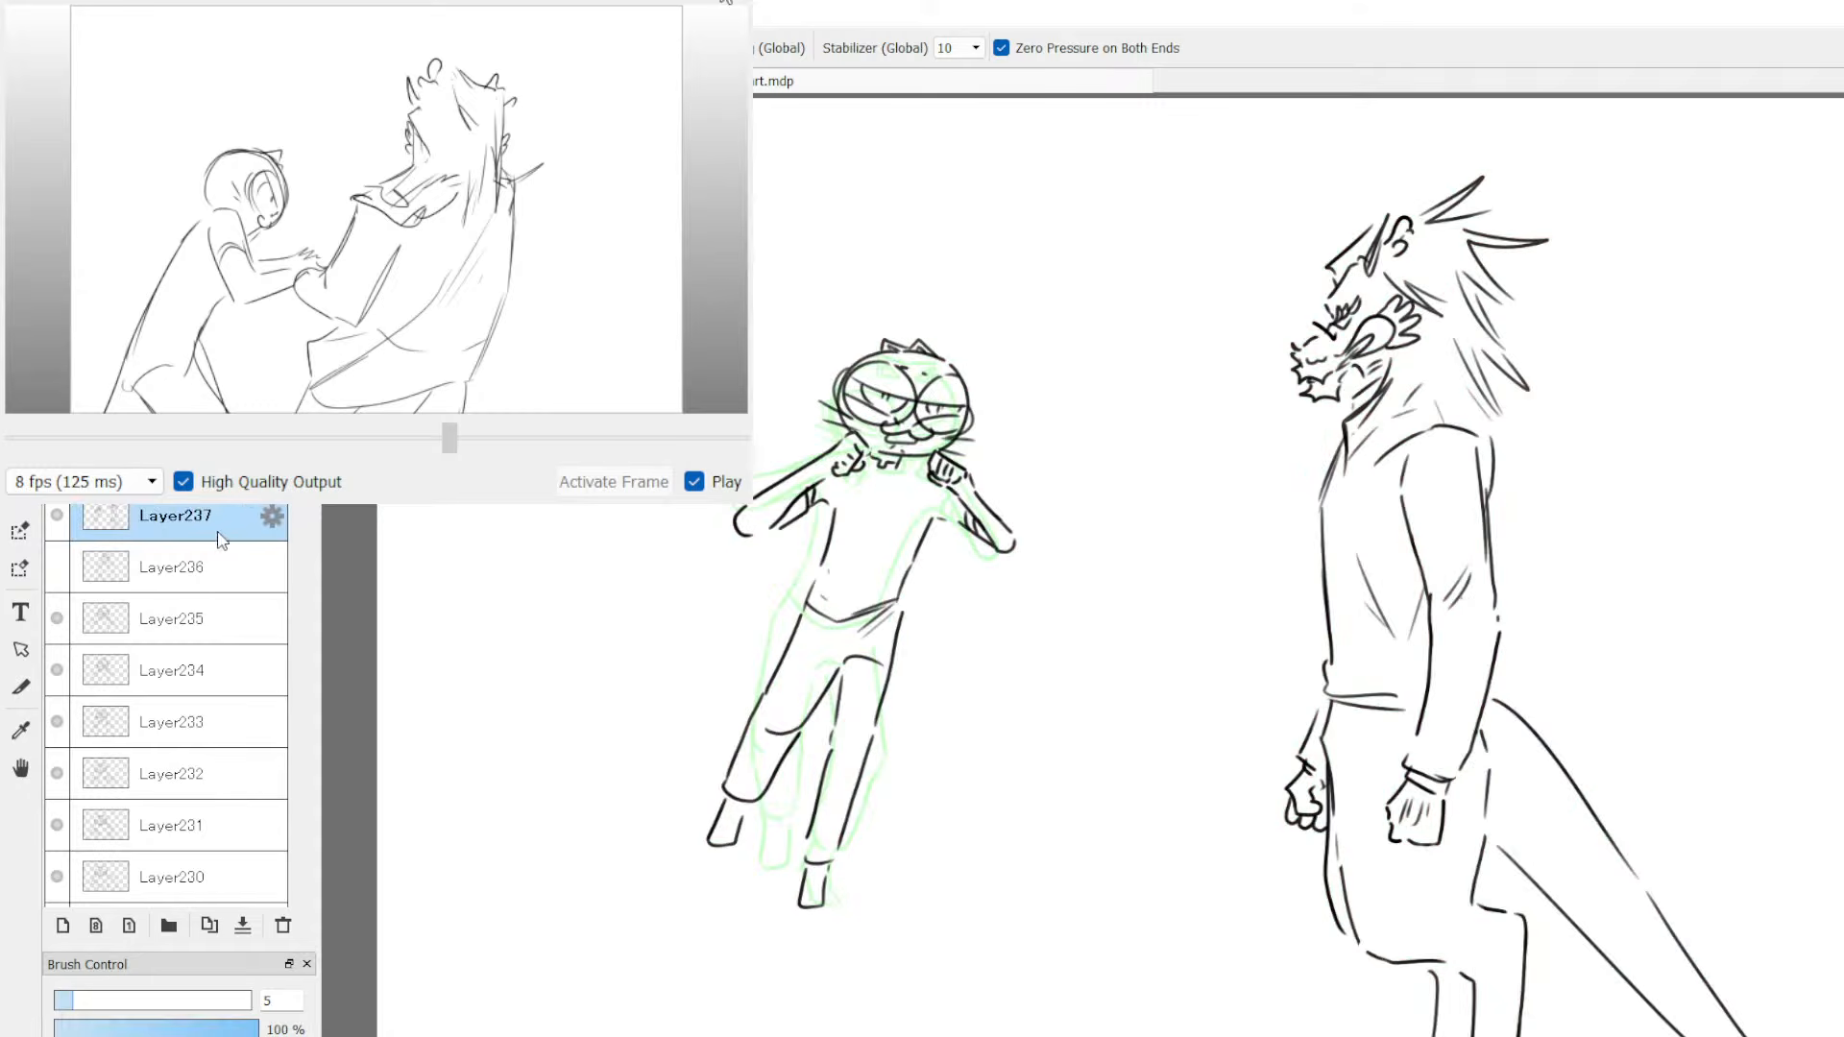
{"action": "key", "text": "Up"}
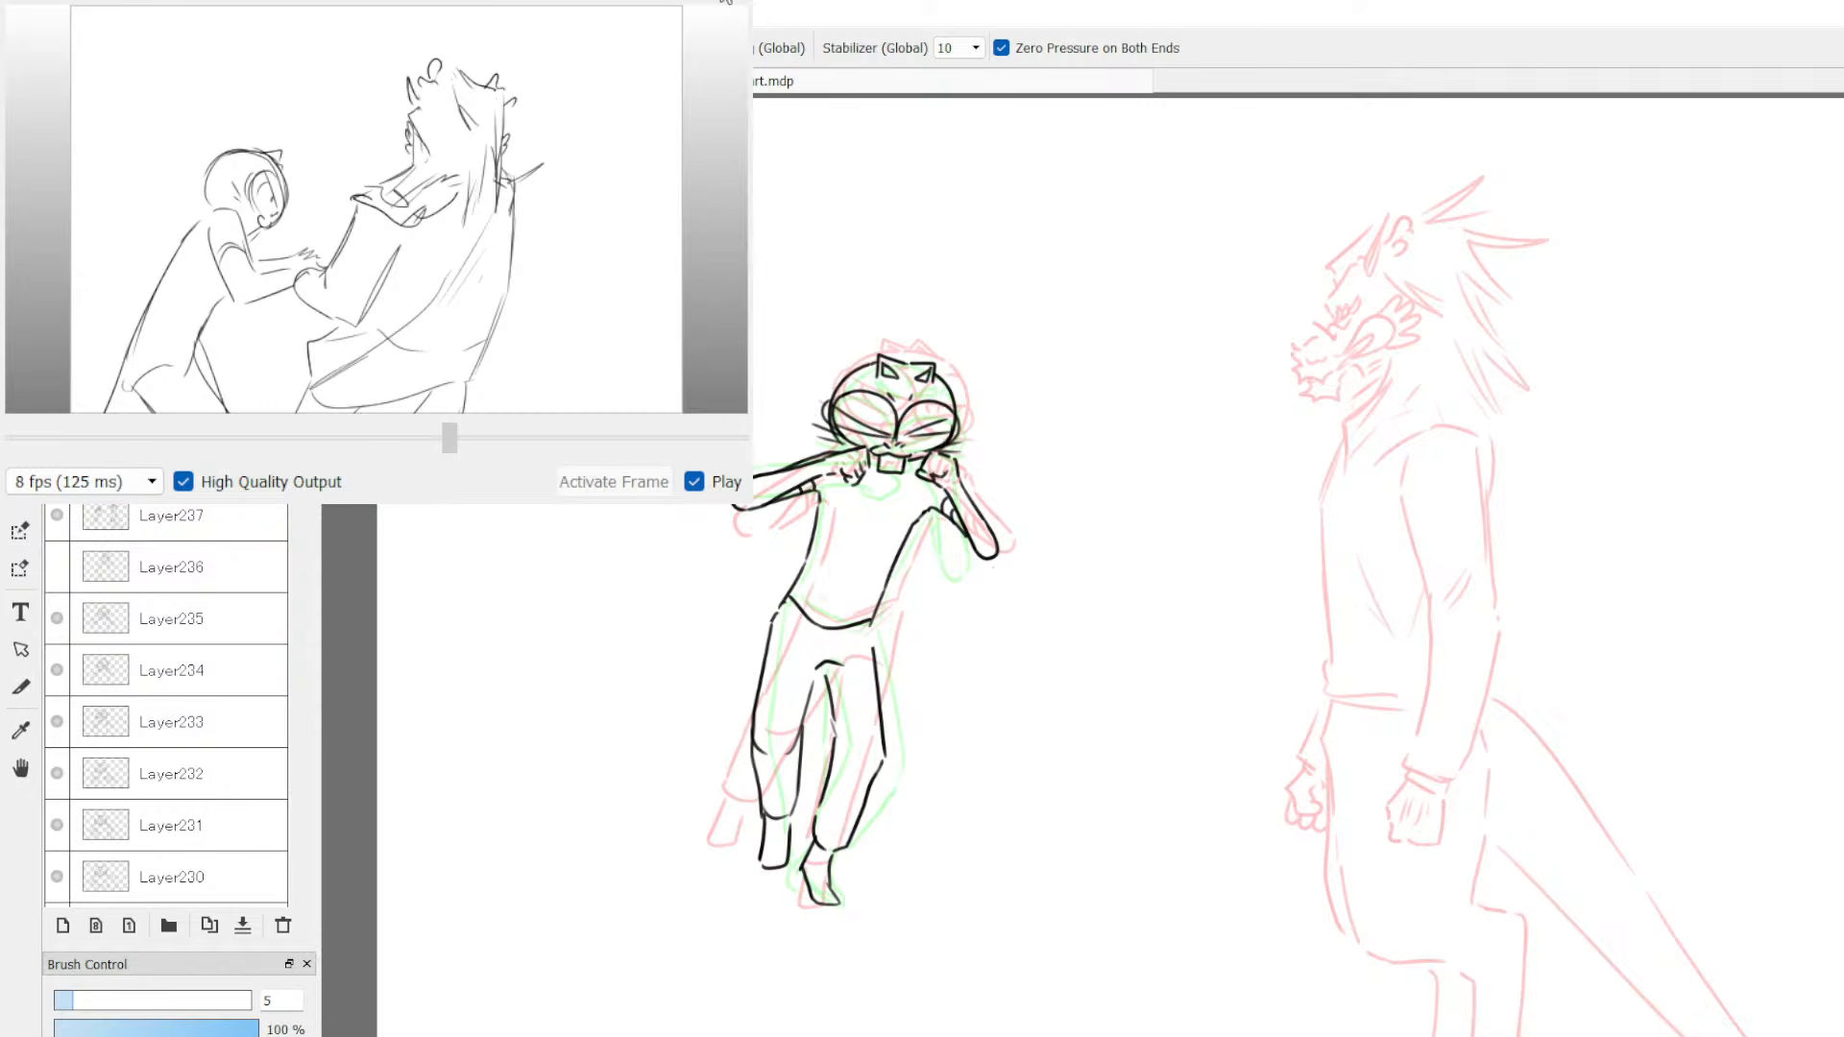
{"action": "key", "text": "Down"}
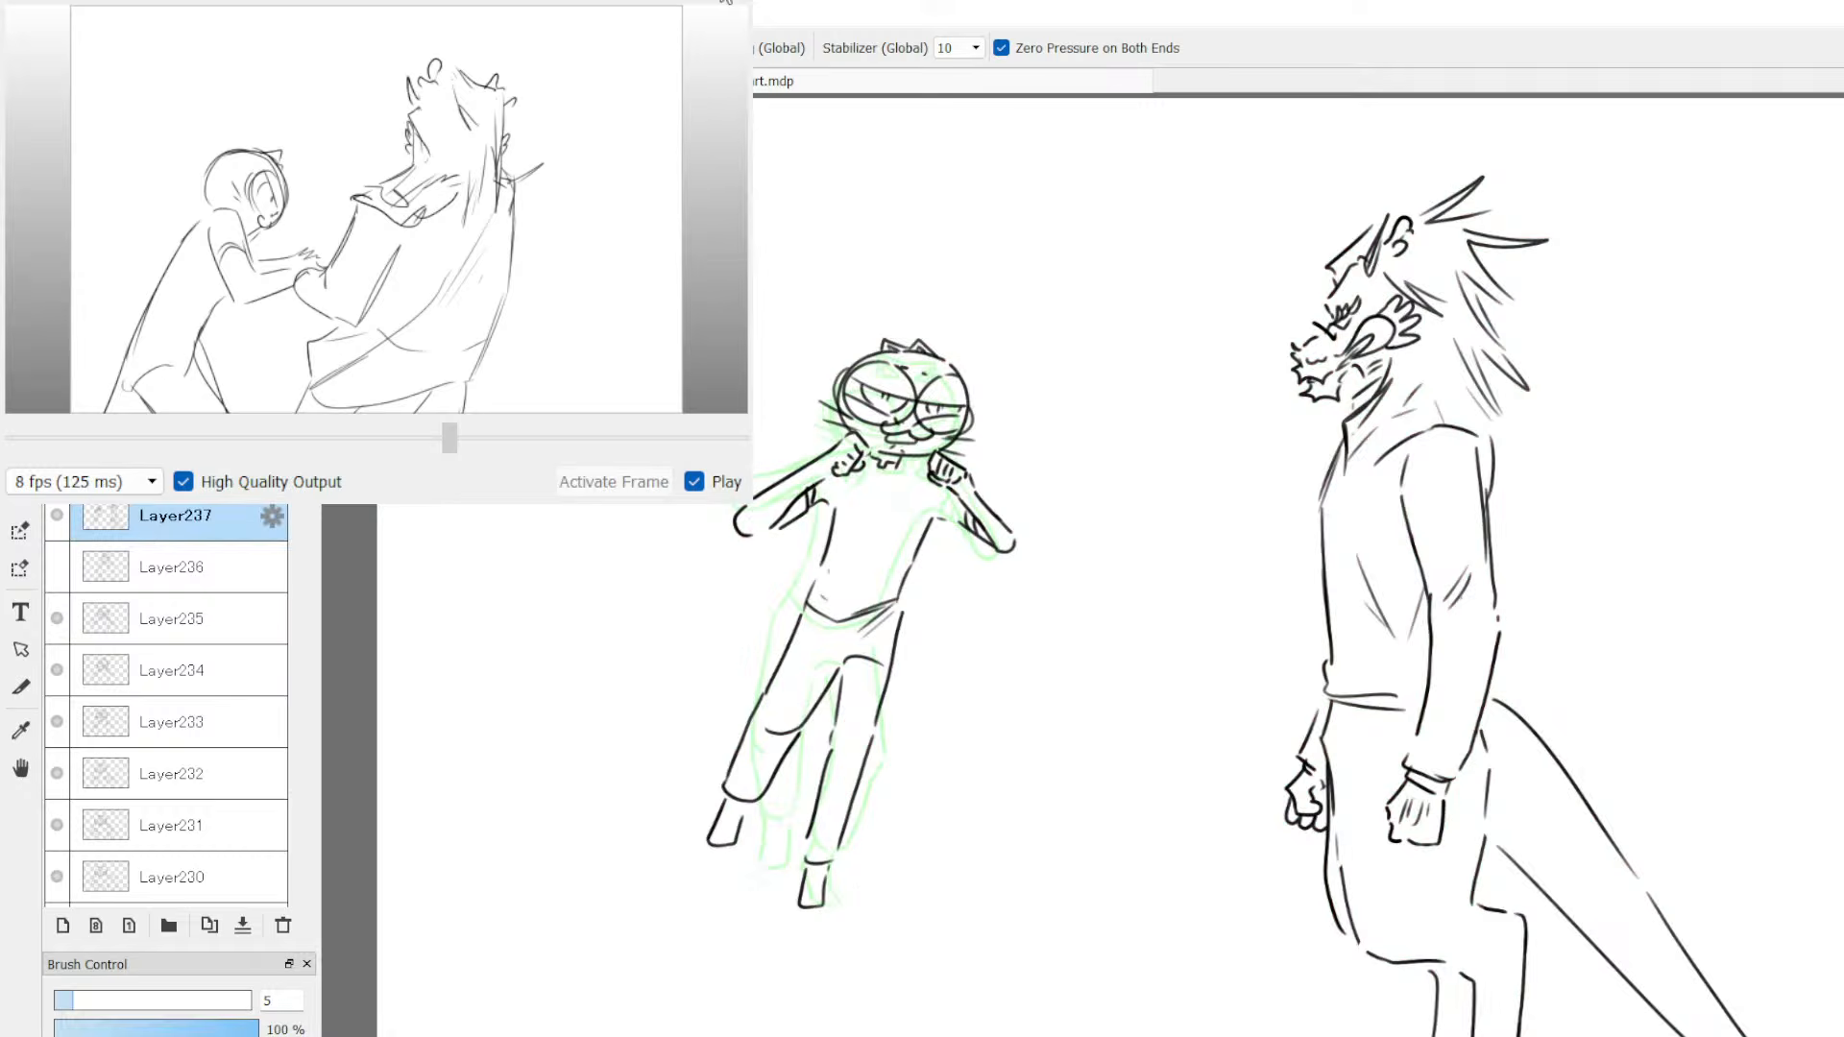
{"action": "key", "text": "Up"}
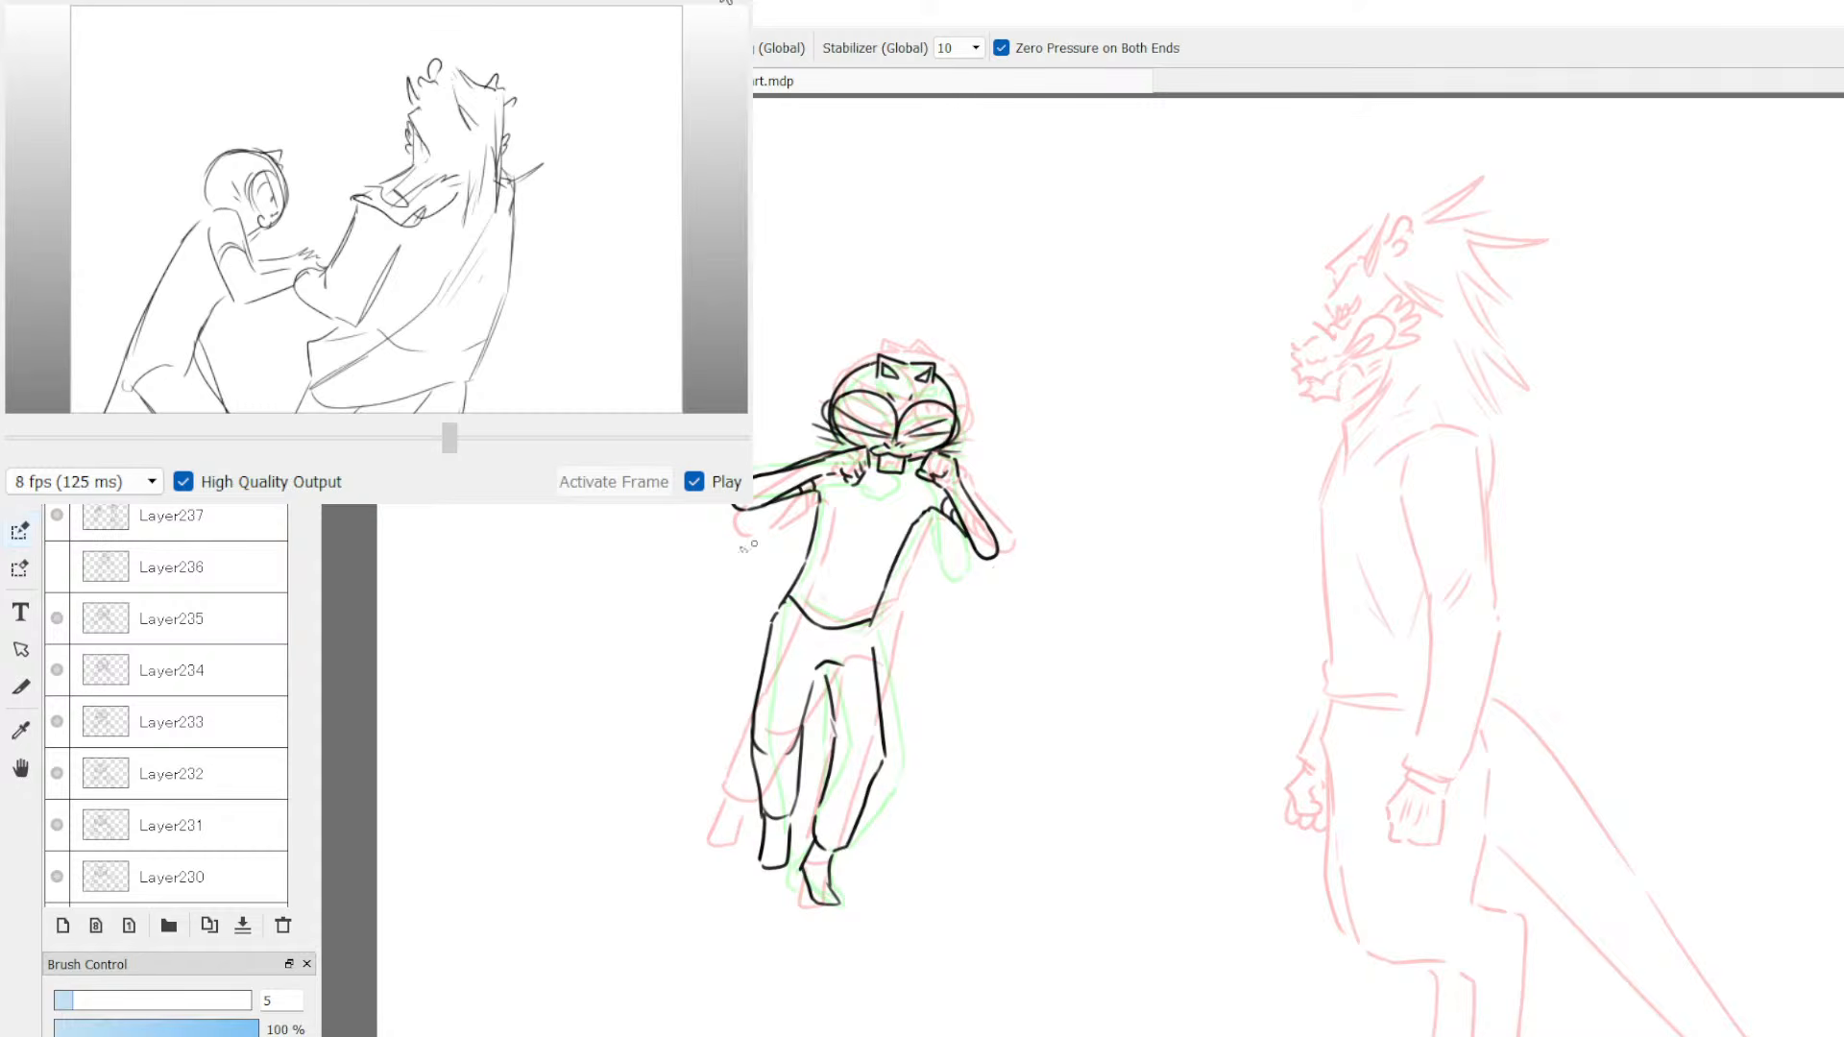
Step: Select the whole cat in the bared-teeth frame, rotate it slightly clockwise, shift it a little to the right and deselect it
{"action": "key", "text": "l"}
{"action": "mouse_move", "coordinate": [872, 262]}
{"action": "left_mouse_down"}
{"action": "mouse_move", "coordinate": [579, 737]}
{"action": "mouse_move", "coordinate": [1056, 279]}
{"action": "left_mouse_up"}
{"action": "key", "text": "ctrl+t"}
{"action": "left_click_drag", "start_coordinate": [1208, 363], "coordinate": [1243, 416]}
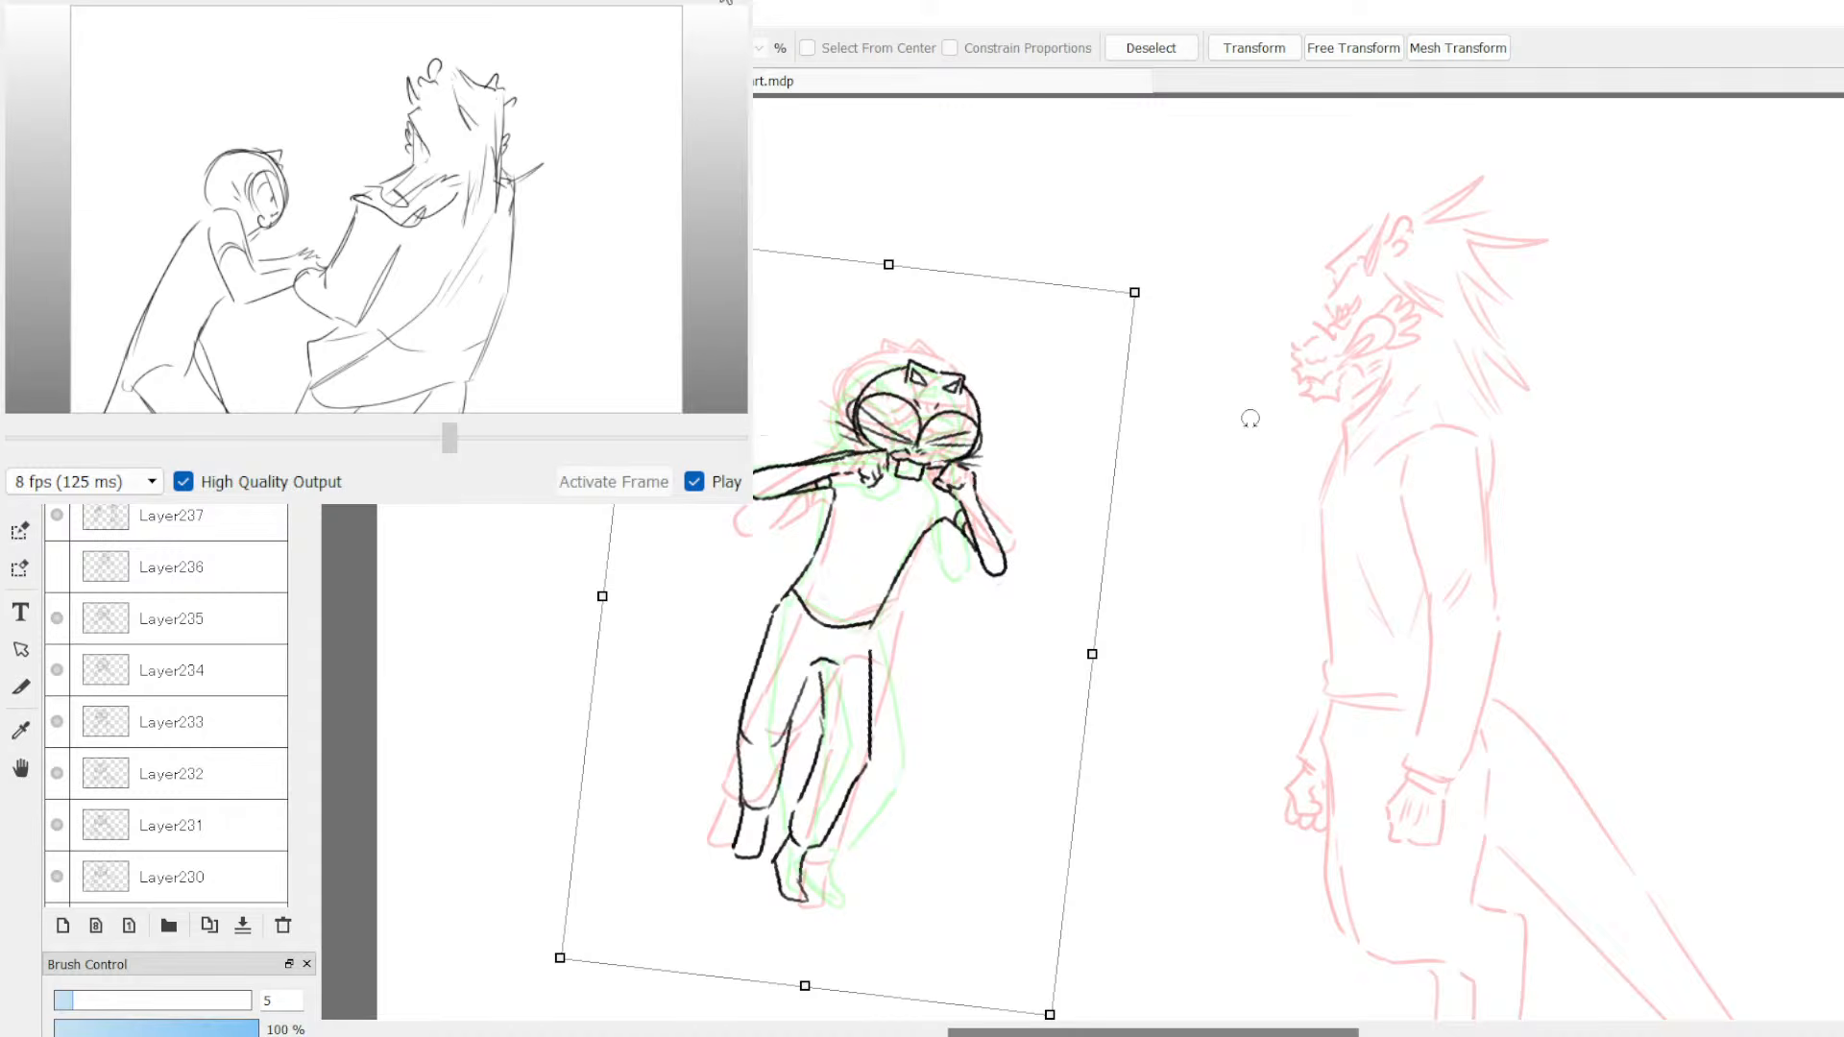
{"action": "left_click_drag", "start_coordinate": [1028, 488], "coordinate": [1045, 493]}
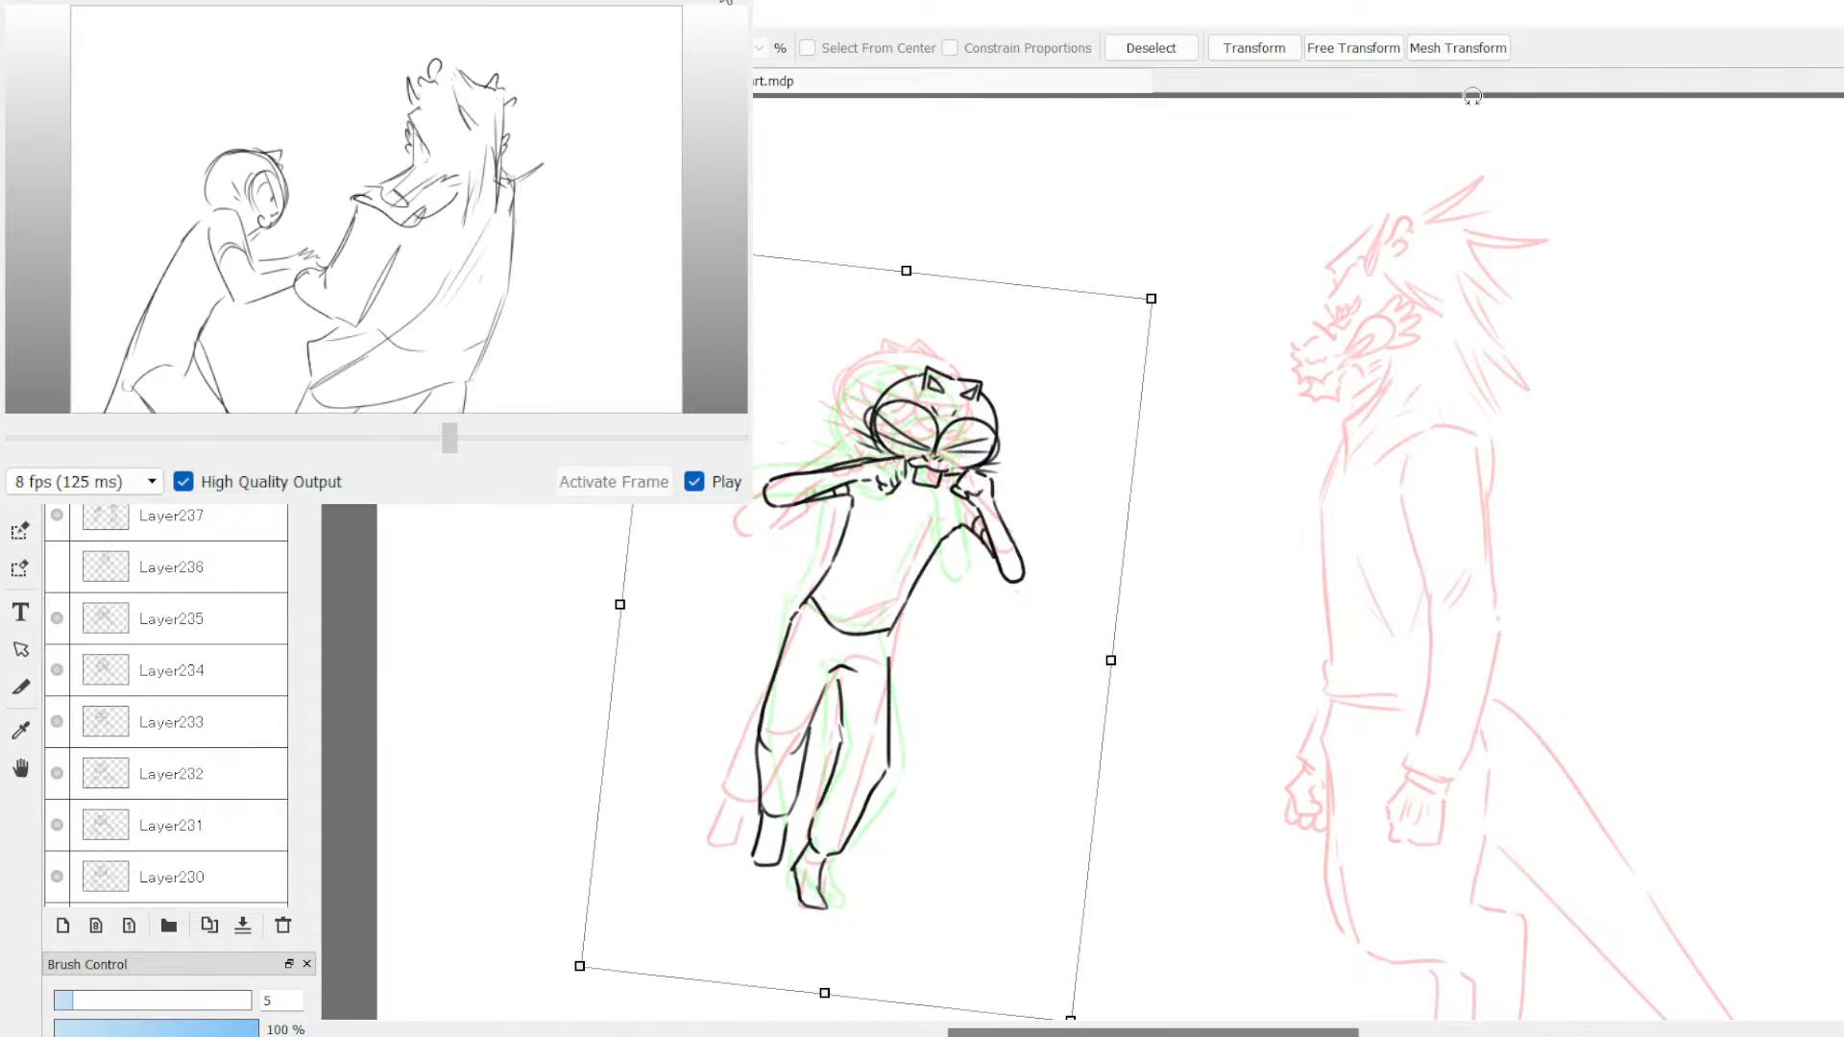
{"action": "left_click", "coordinate": [1150, 48]}
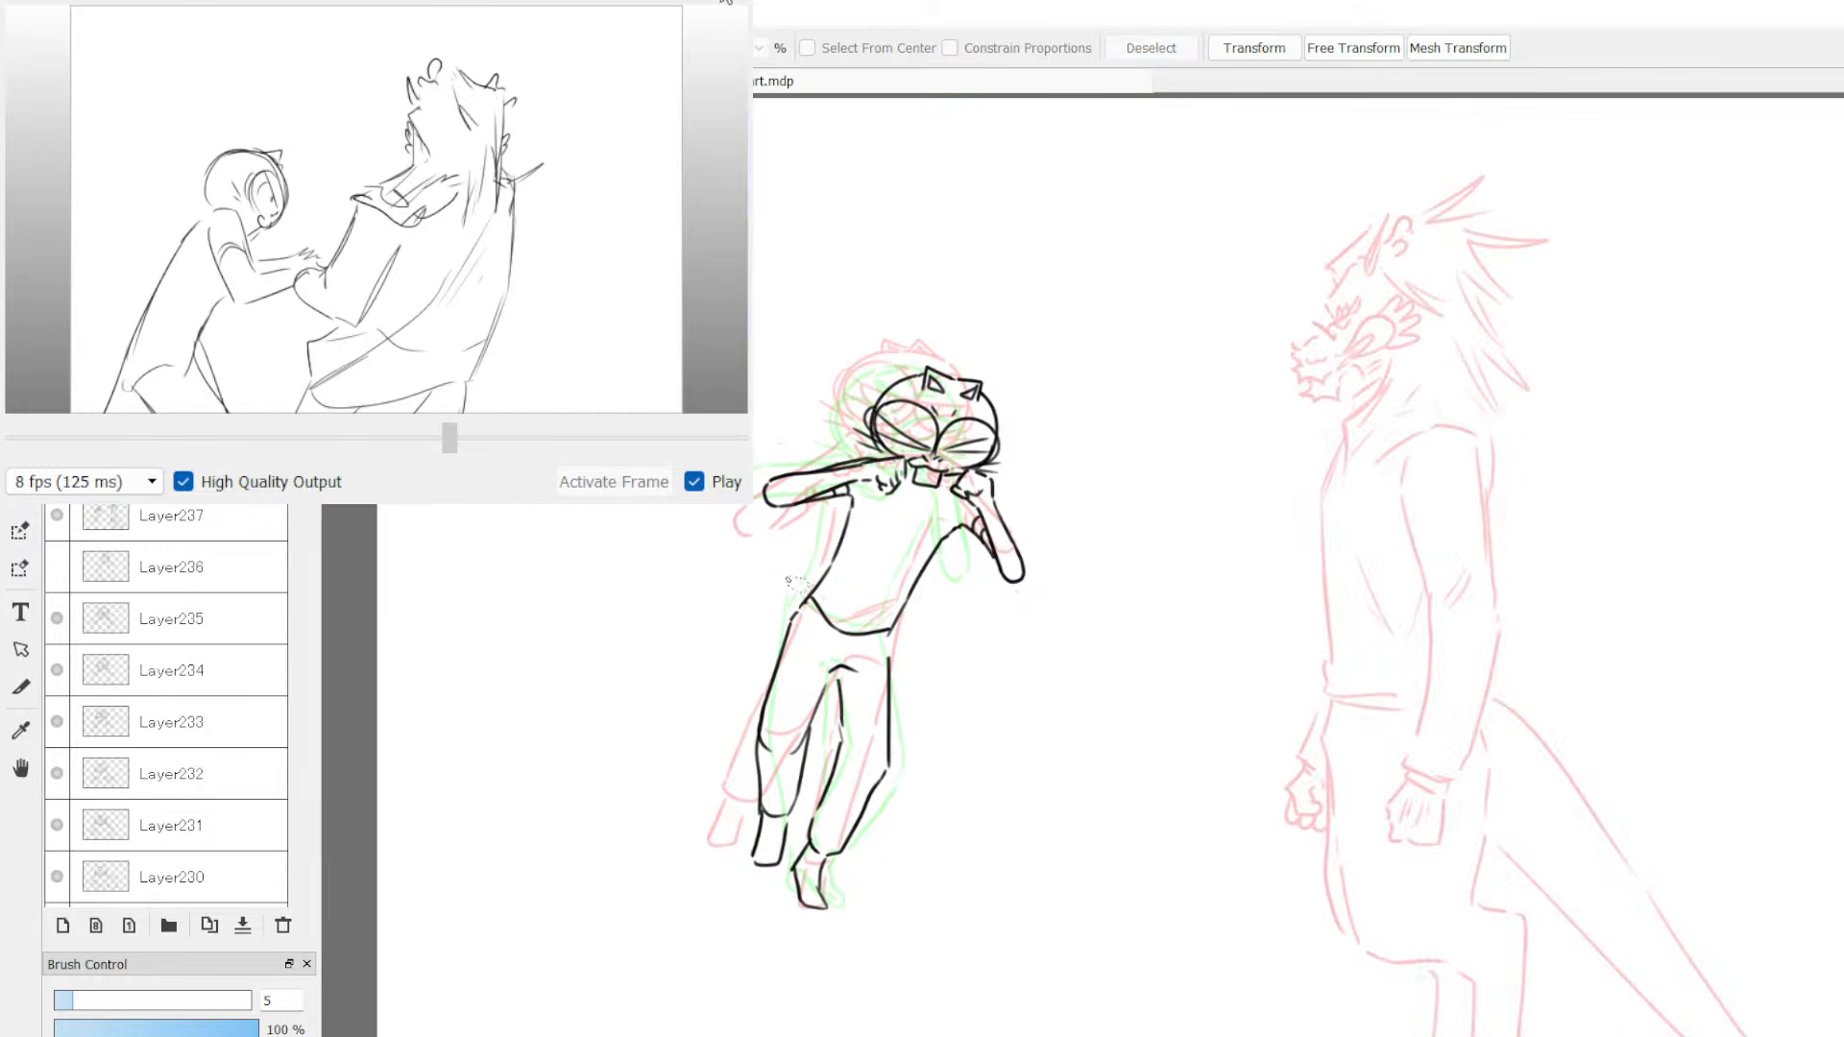
Step: Erase and redraw the outer thigh line of the rotated cat's left leg, undoing the stray looping stroke beside the figure
{"action": "key", "text": "b"}
{"action": "key", "text": "m"}
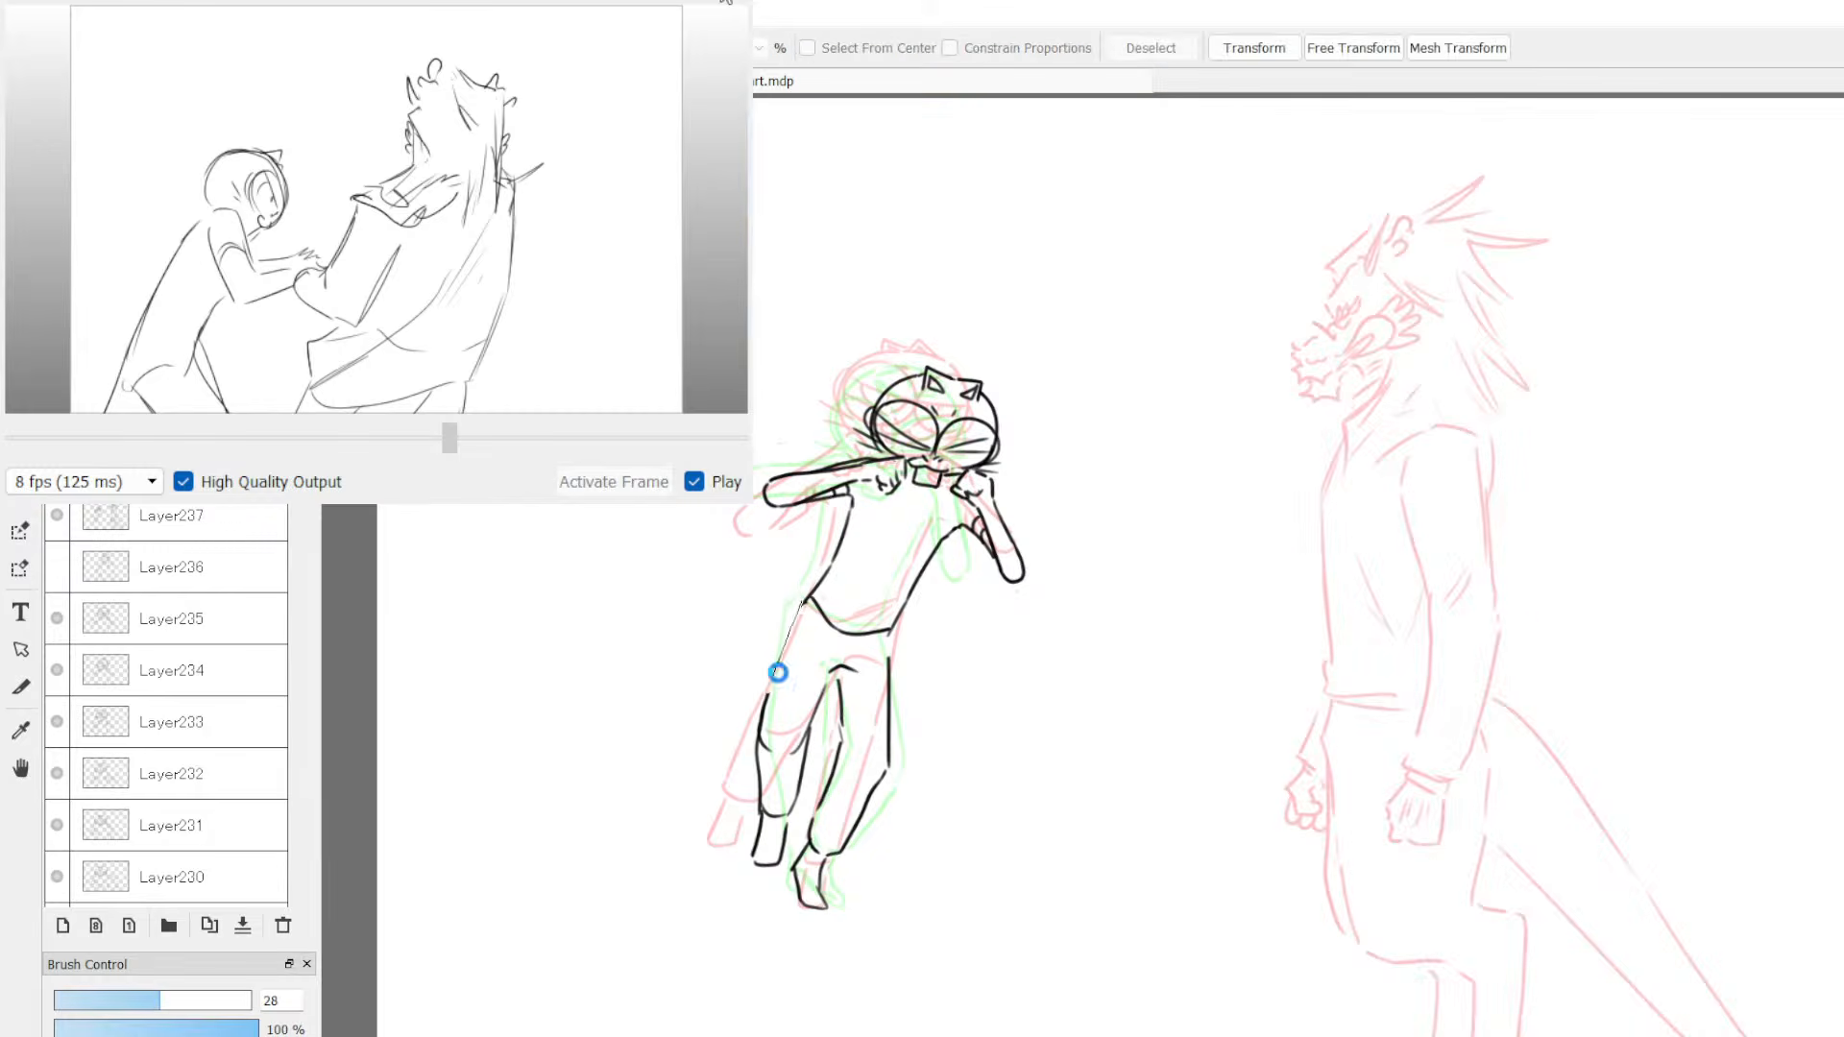
{"action": "key", "text": "ctrl+a"}
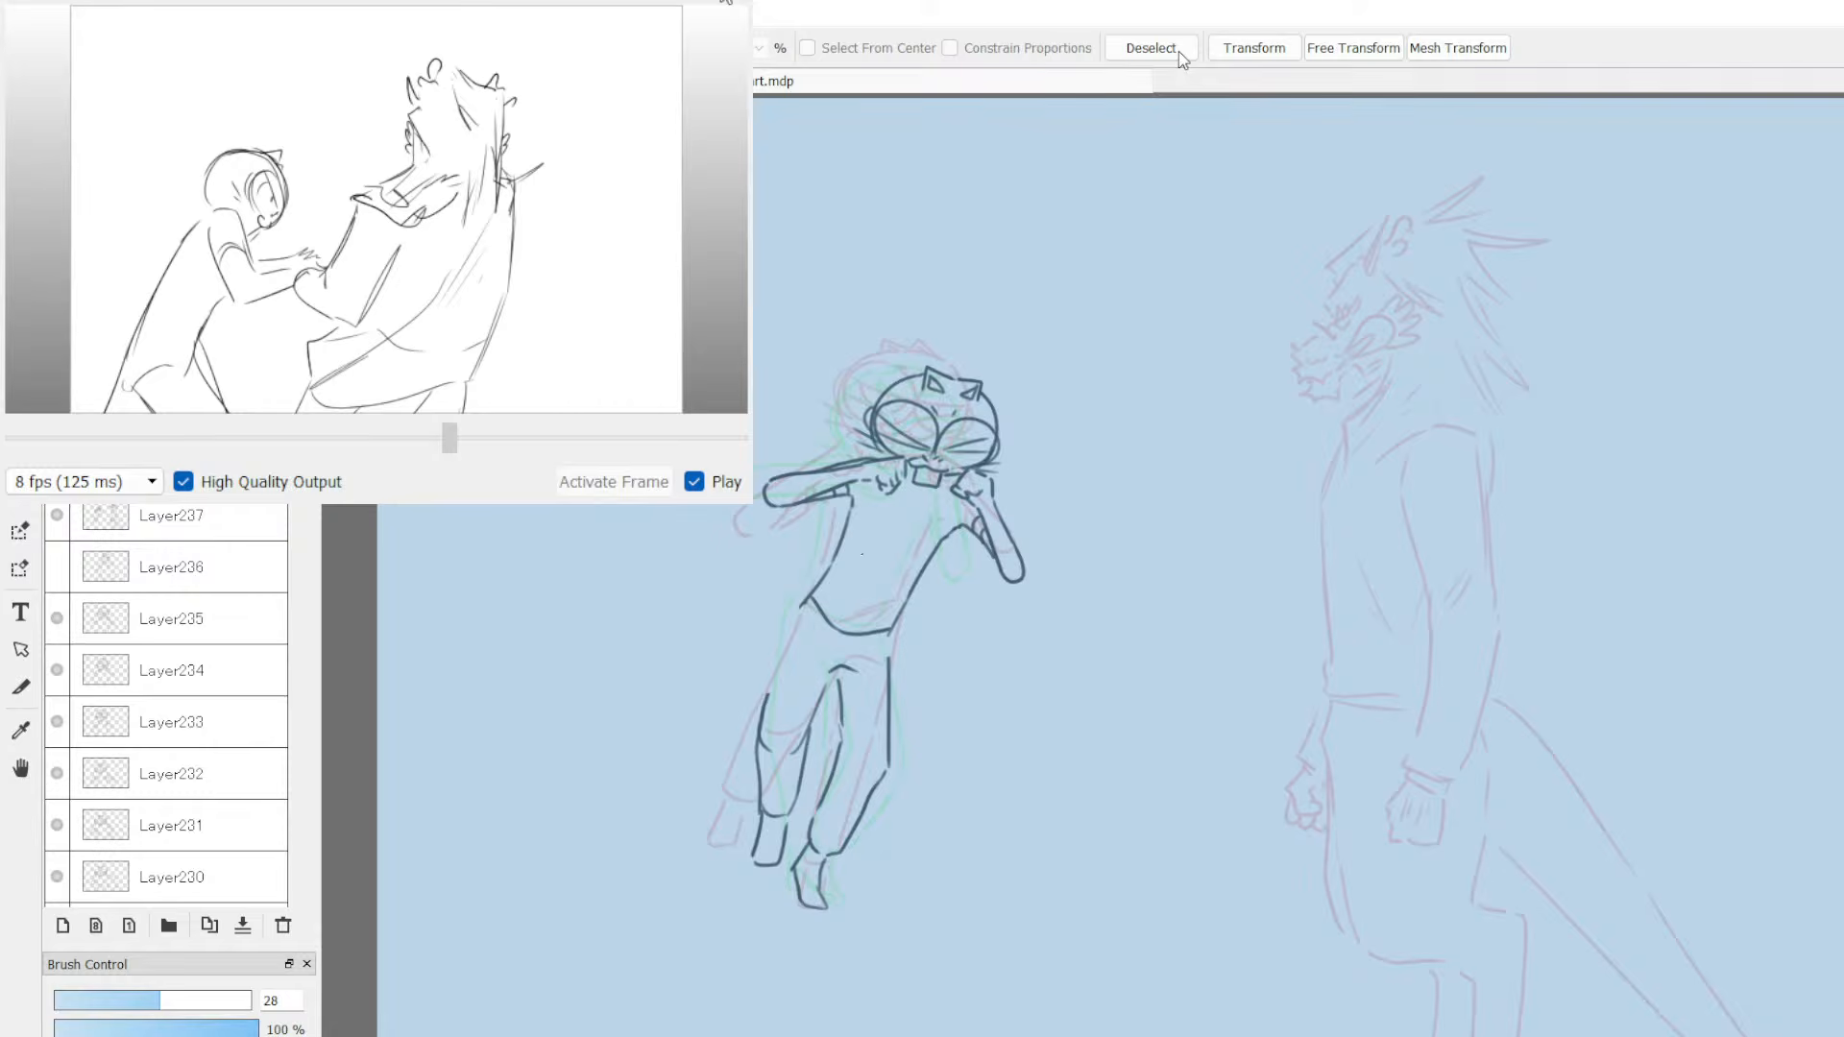
{"action": "left_click", "coordinate": [1179, 50]}
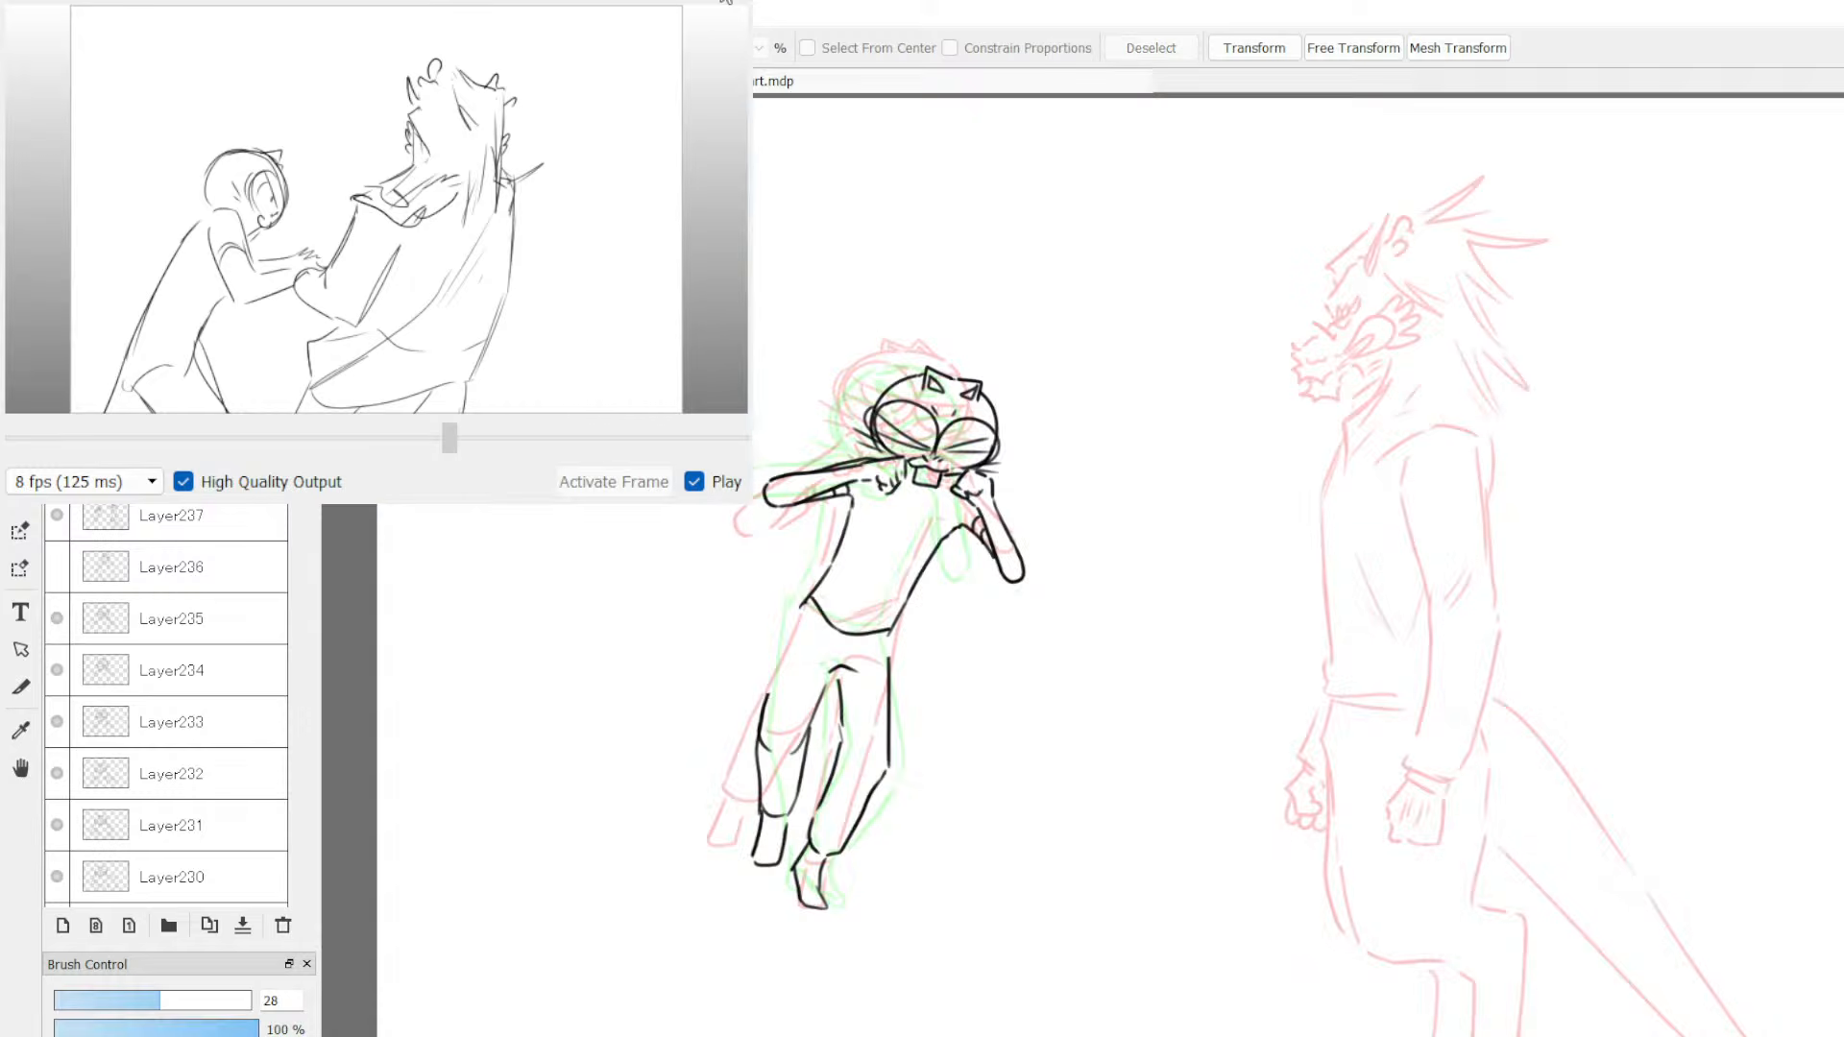
{"action": "key", "text": "b"}
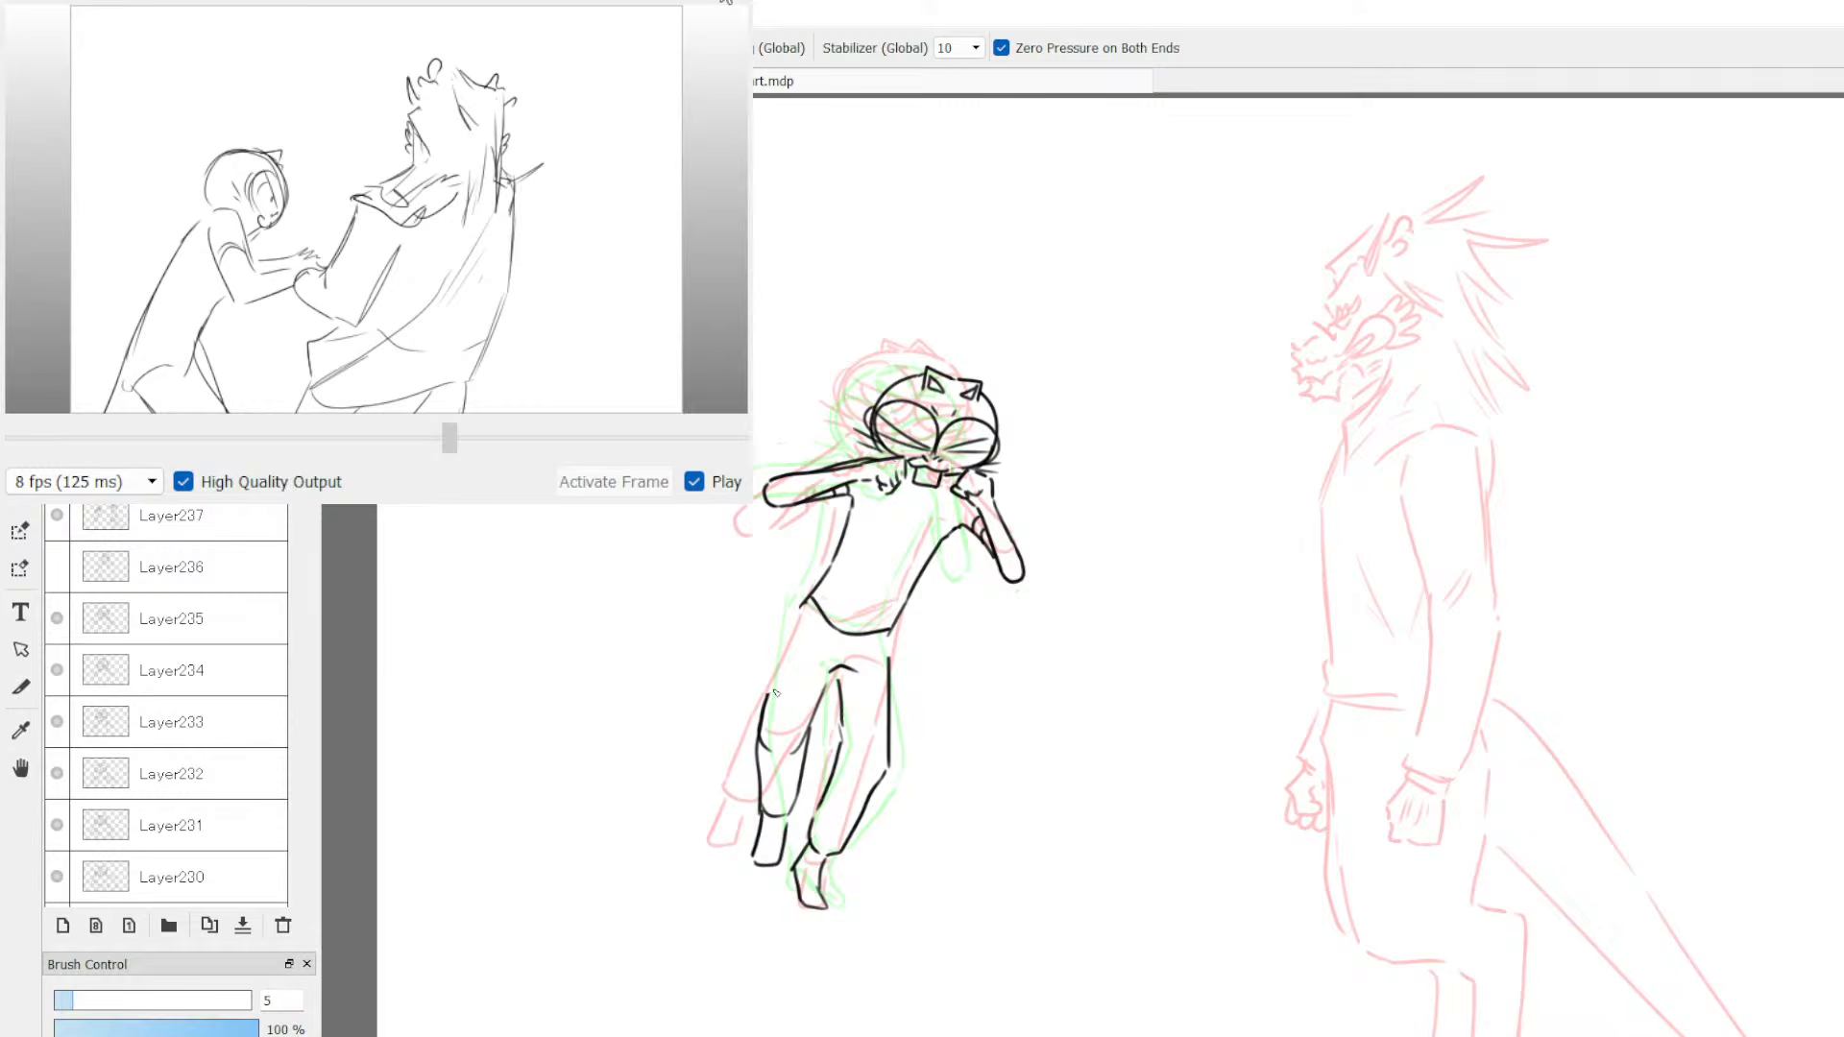
{"action": "mouse_move", "coordinate": [774, 690]}
{"action": "left_mouse_down"}
{"action": "mouse_move", "coordinate": [801, 609]}
{"action": "mouse_move", "coordinate": [769, 696]}
{"action": "left_mouse_up"}
{"action": "mouse_move", "coordinate": [1100, 636]}
{"action": "left_mouse_down"}
{"action": "mouse_move", "coordinate": [1272, 634]}
{"action": "mouse_move", "coordinate": [1421, 734]}
{"action": "left_mouse_up"}
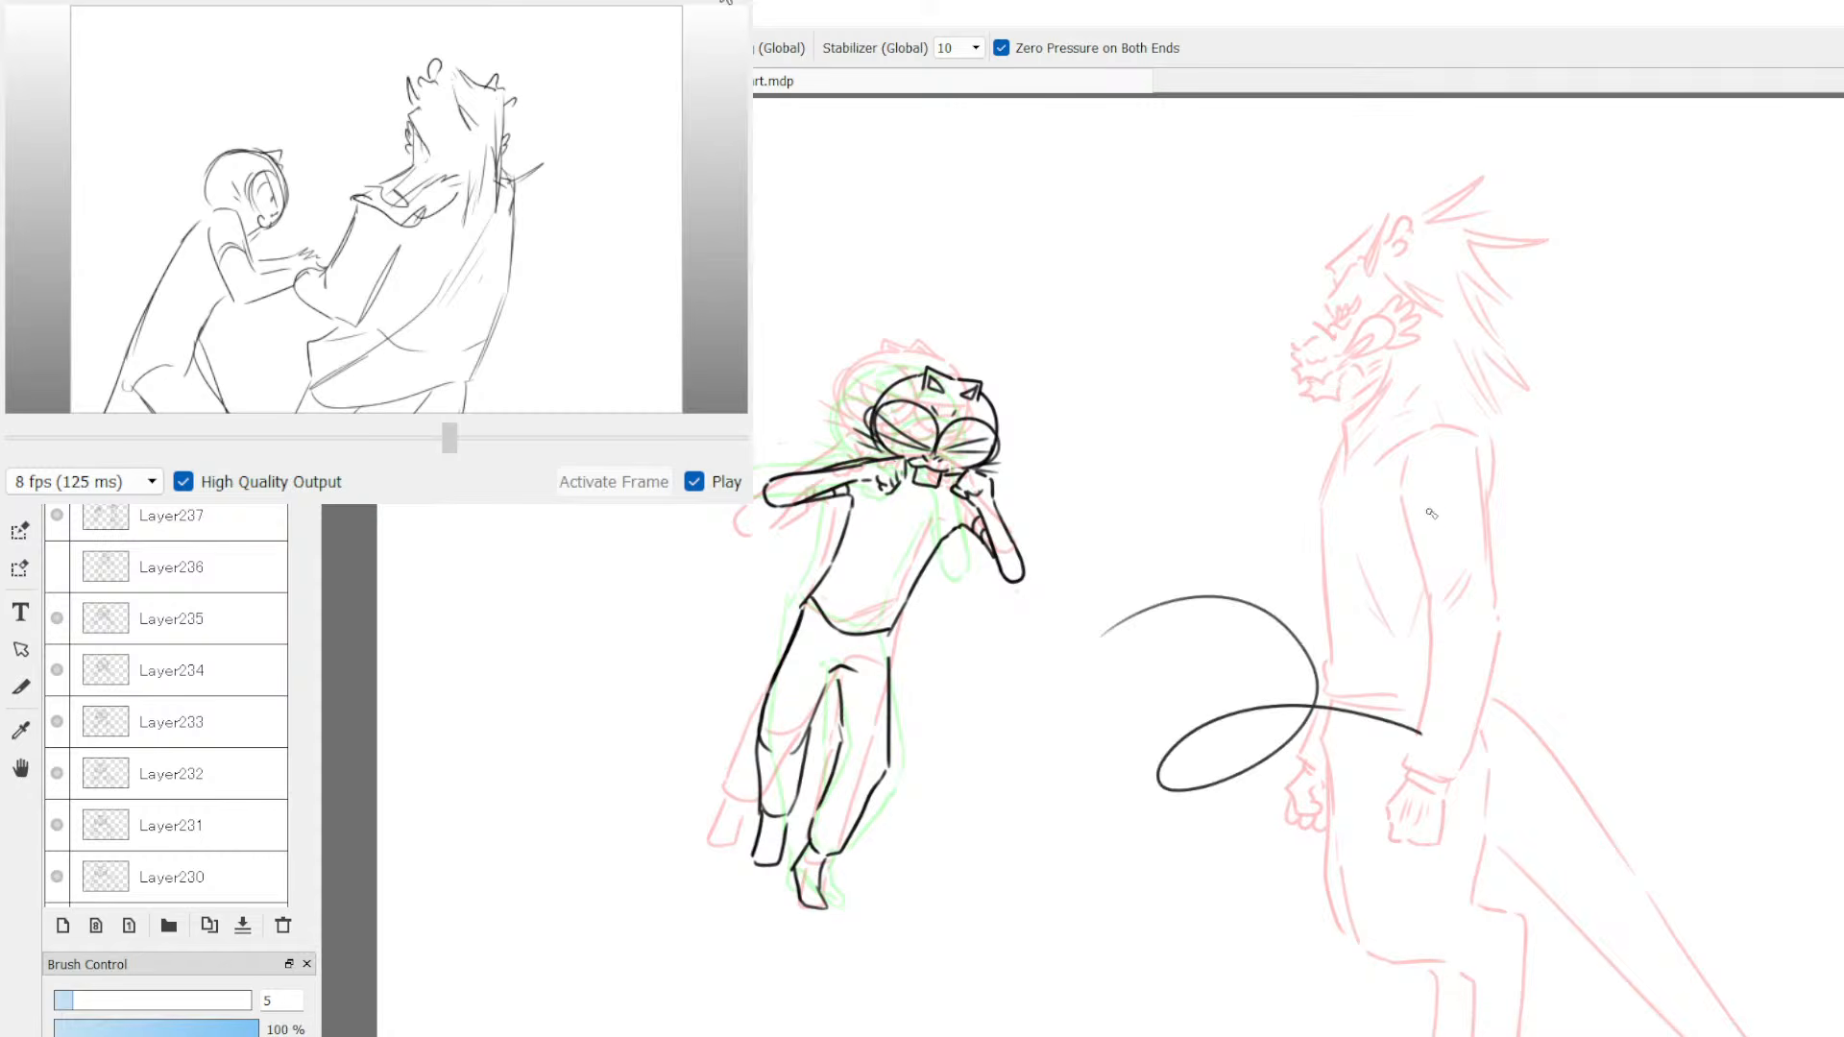
{"action": "key", "text": "ctrl+z"}
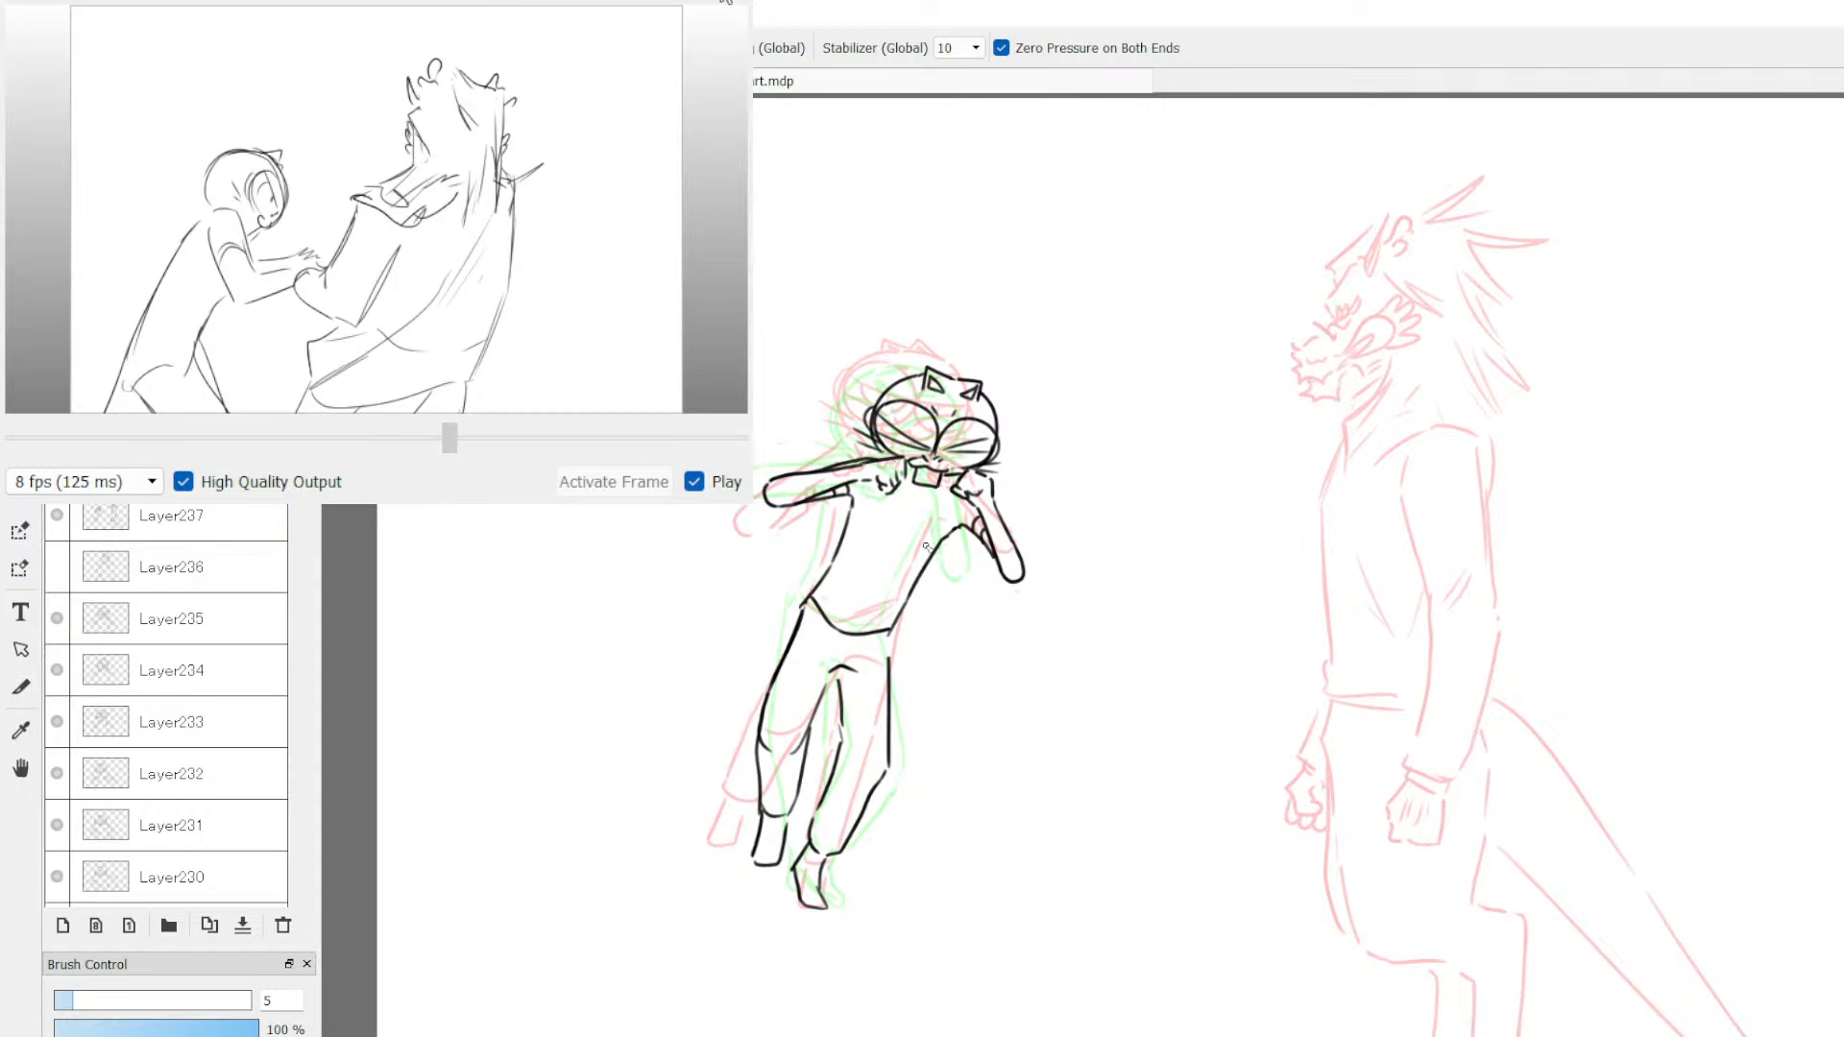
Step: Flip repeatedly through the last three cat frames to examine how the rotated pose leads into the following ones
{"action": "key", "text": "Up"}
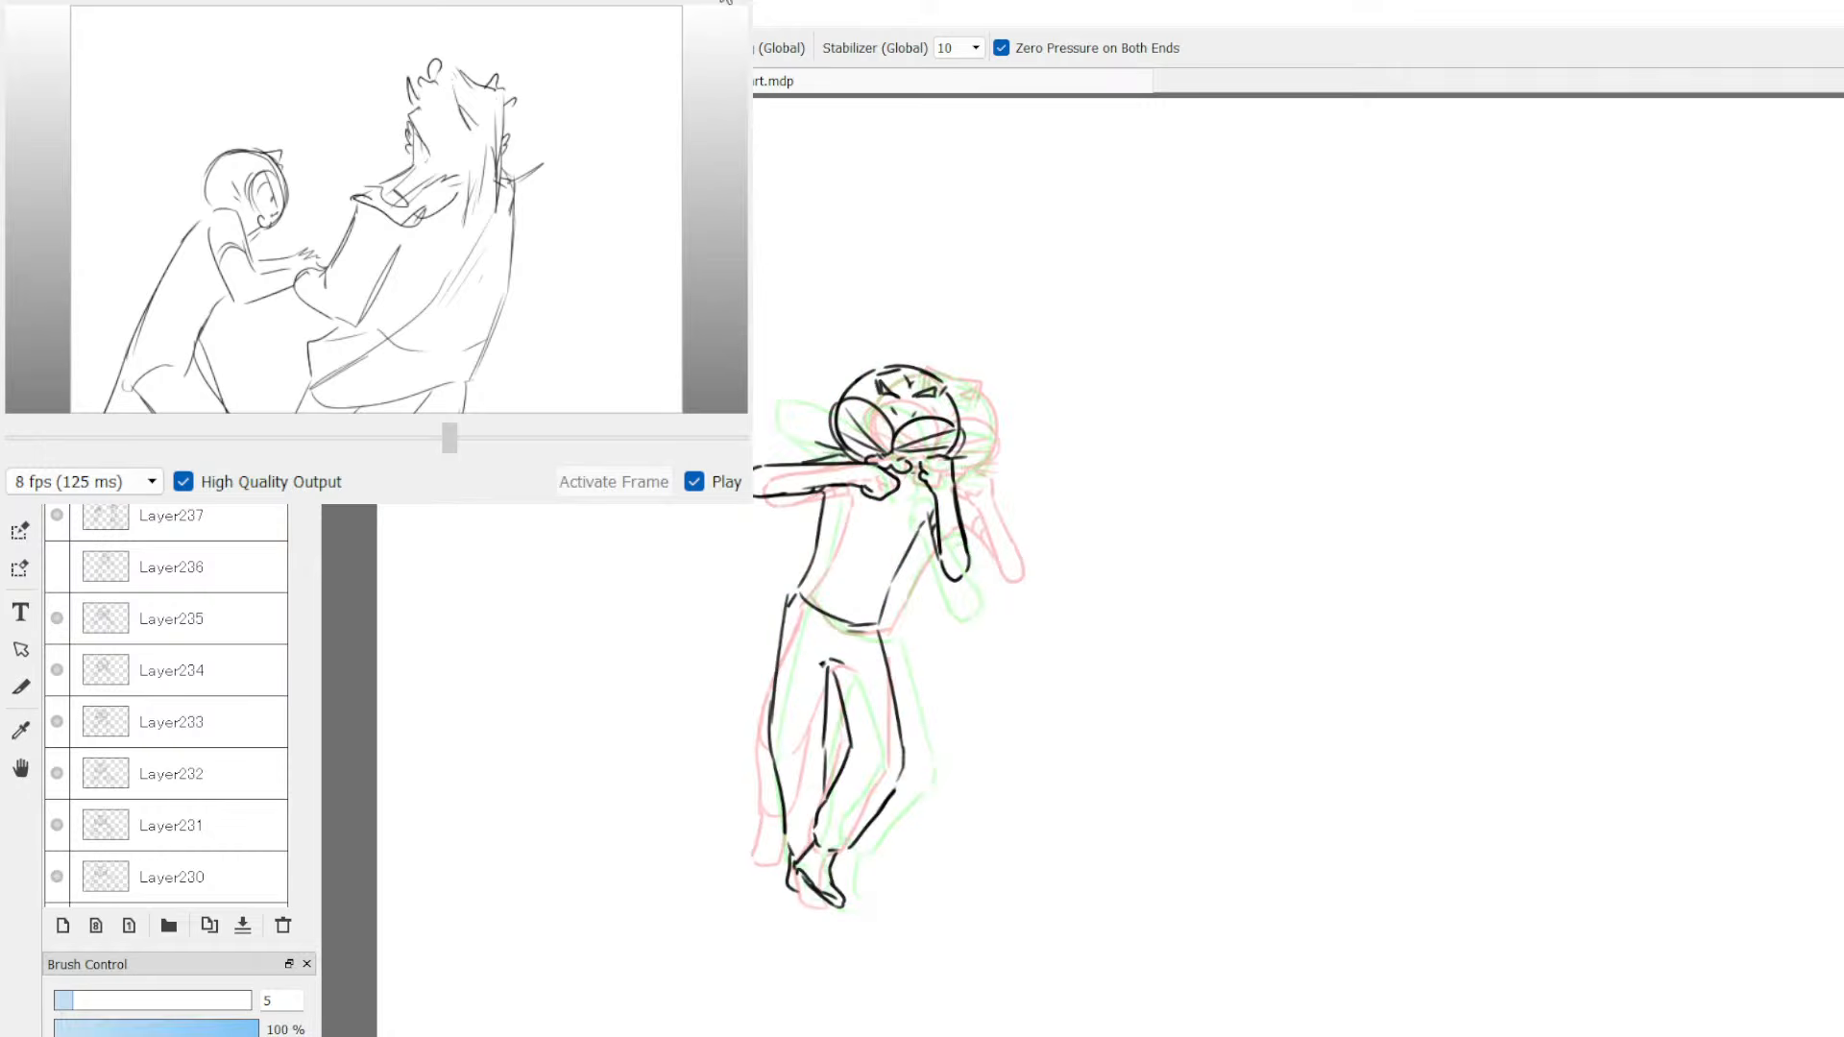
{"action": "key", "text": "Down"}
{"action": "key", "text": "Up"}
{"action": "key", "text": "Up"}
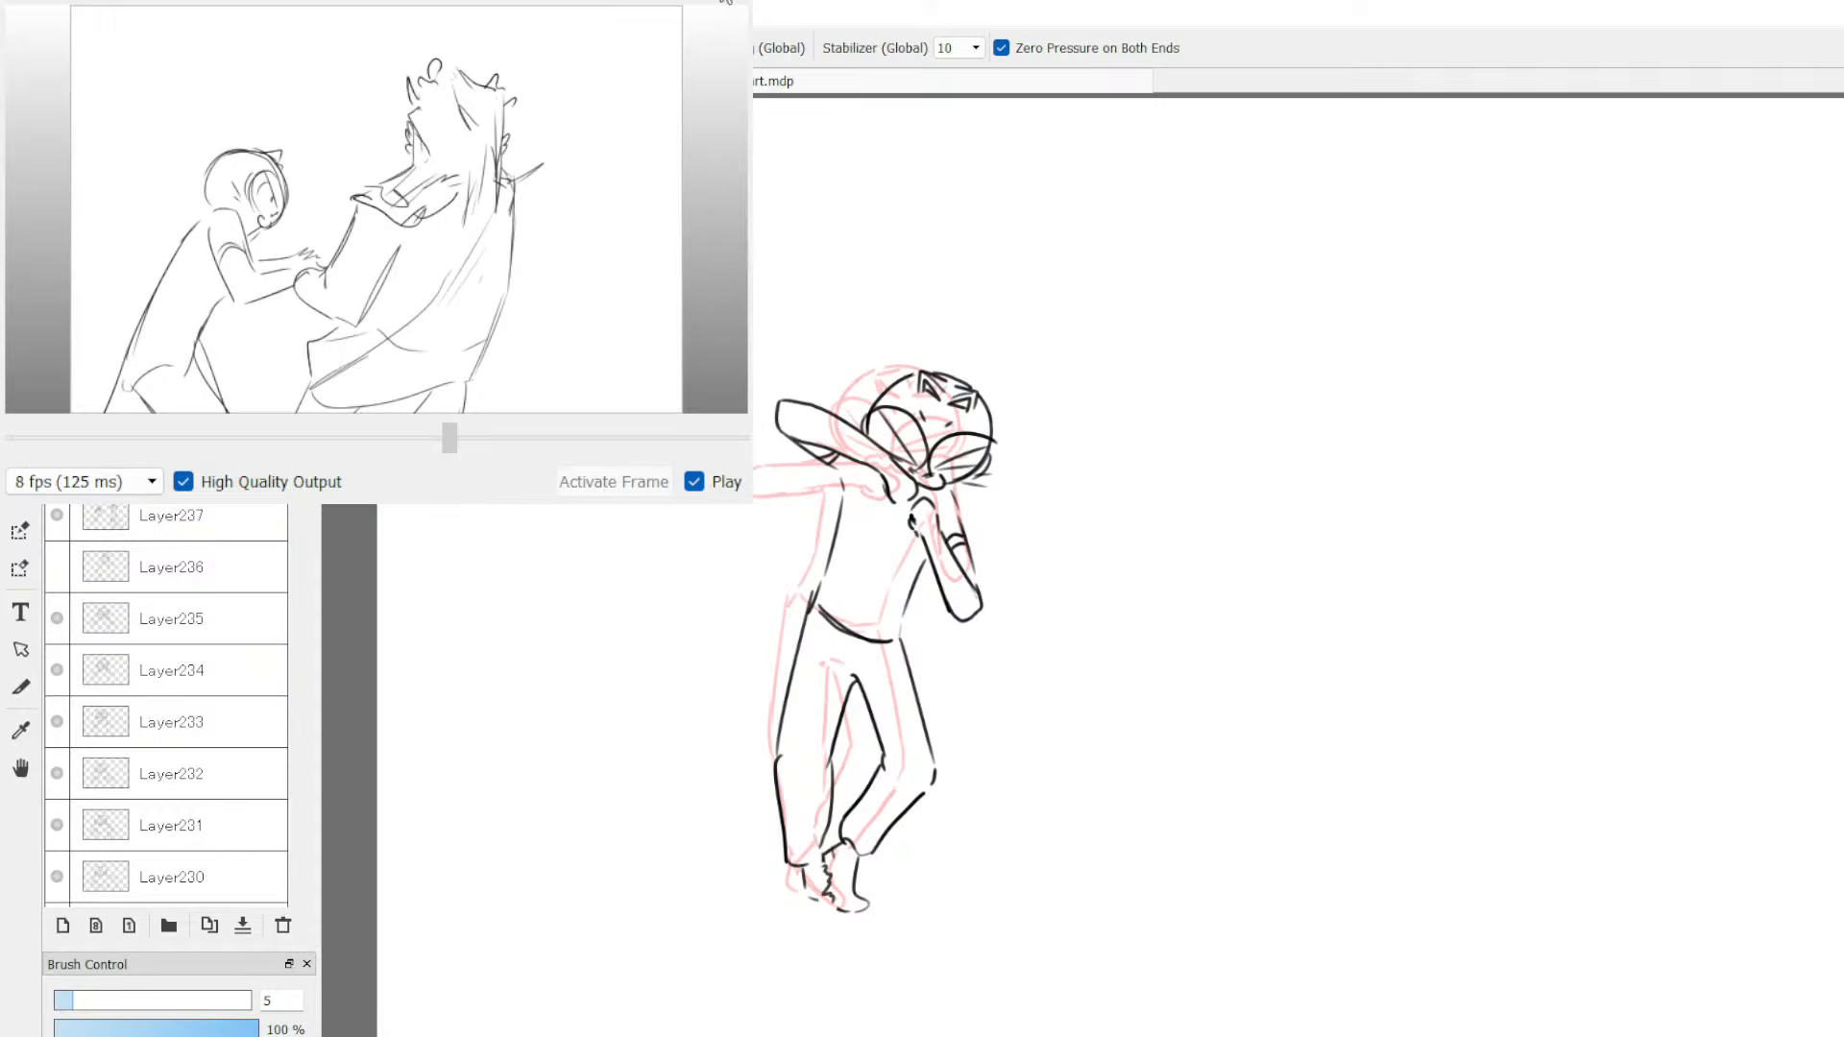
{"action": "key", "text": "Down"}
{"action": "key", "text": "Down"}
{"action": "key", "text": "Up"}
{"action": "key", "text": "Up"}
{"action": "key", "text": "Down"}
{"action": "key", "text": "Down"}
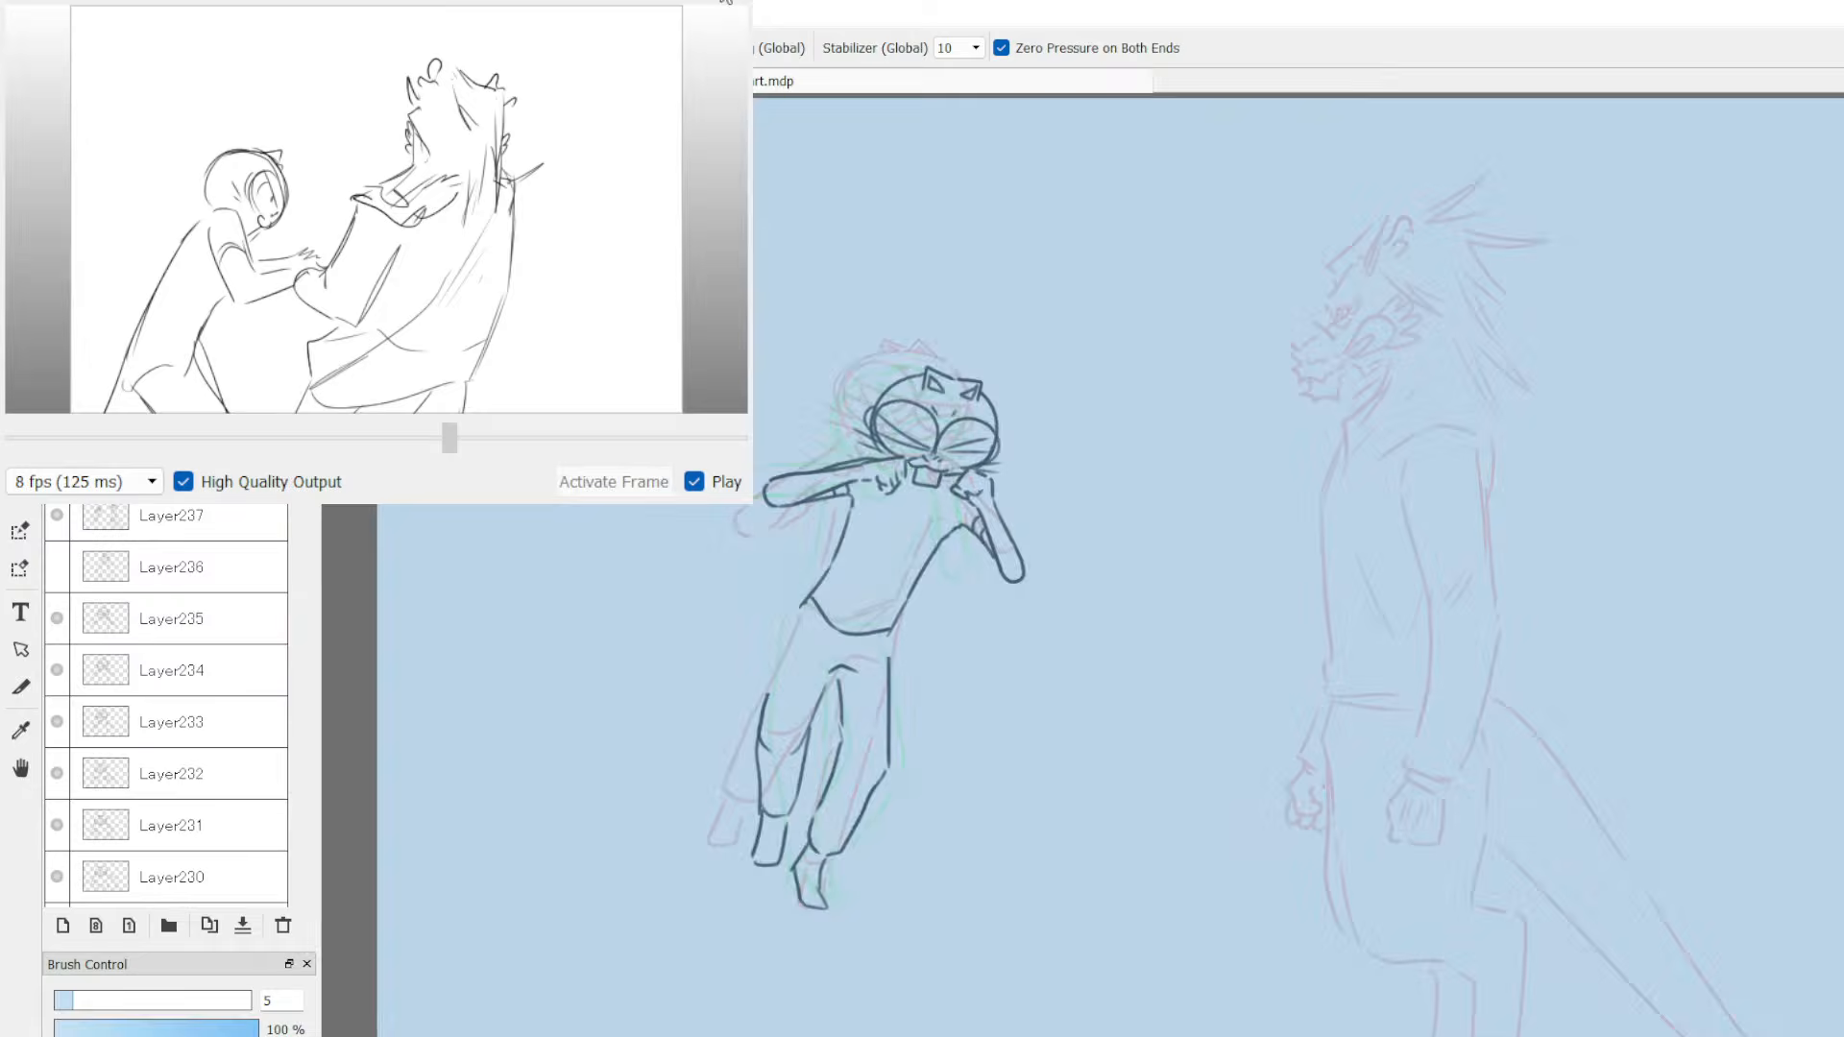
Step: Undo the recent transforms and left-leg redraws across the latest cat frames, back to the outstretched left leg poses
{"action": "key", "text": "ctrl+d"}
{"action": "key", "text": "ctrl+t"}
{"action": "key", "text": "Return"}
{"action": "key", "text": "ctrl+d"}
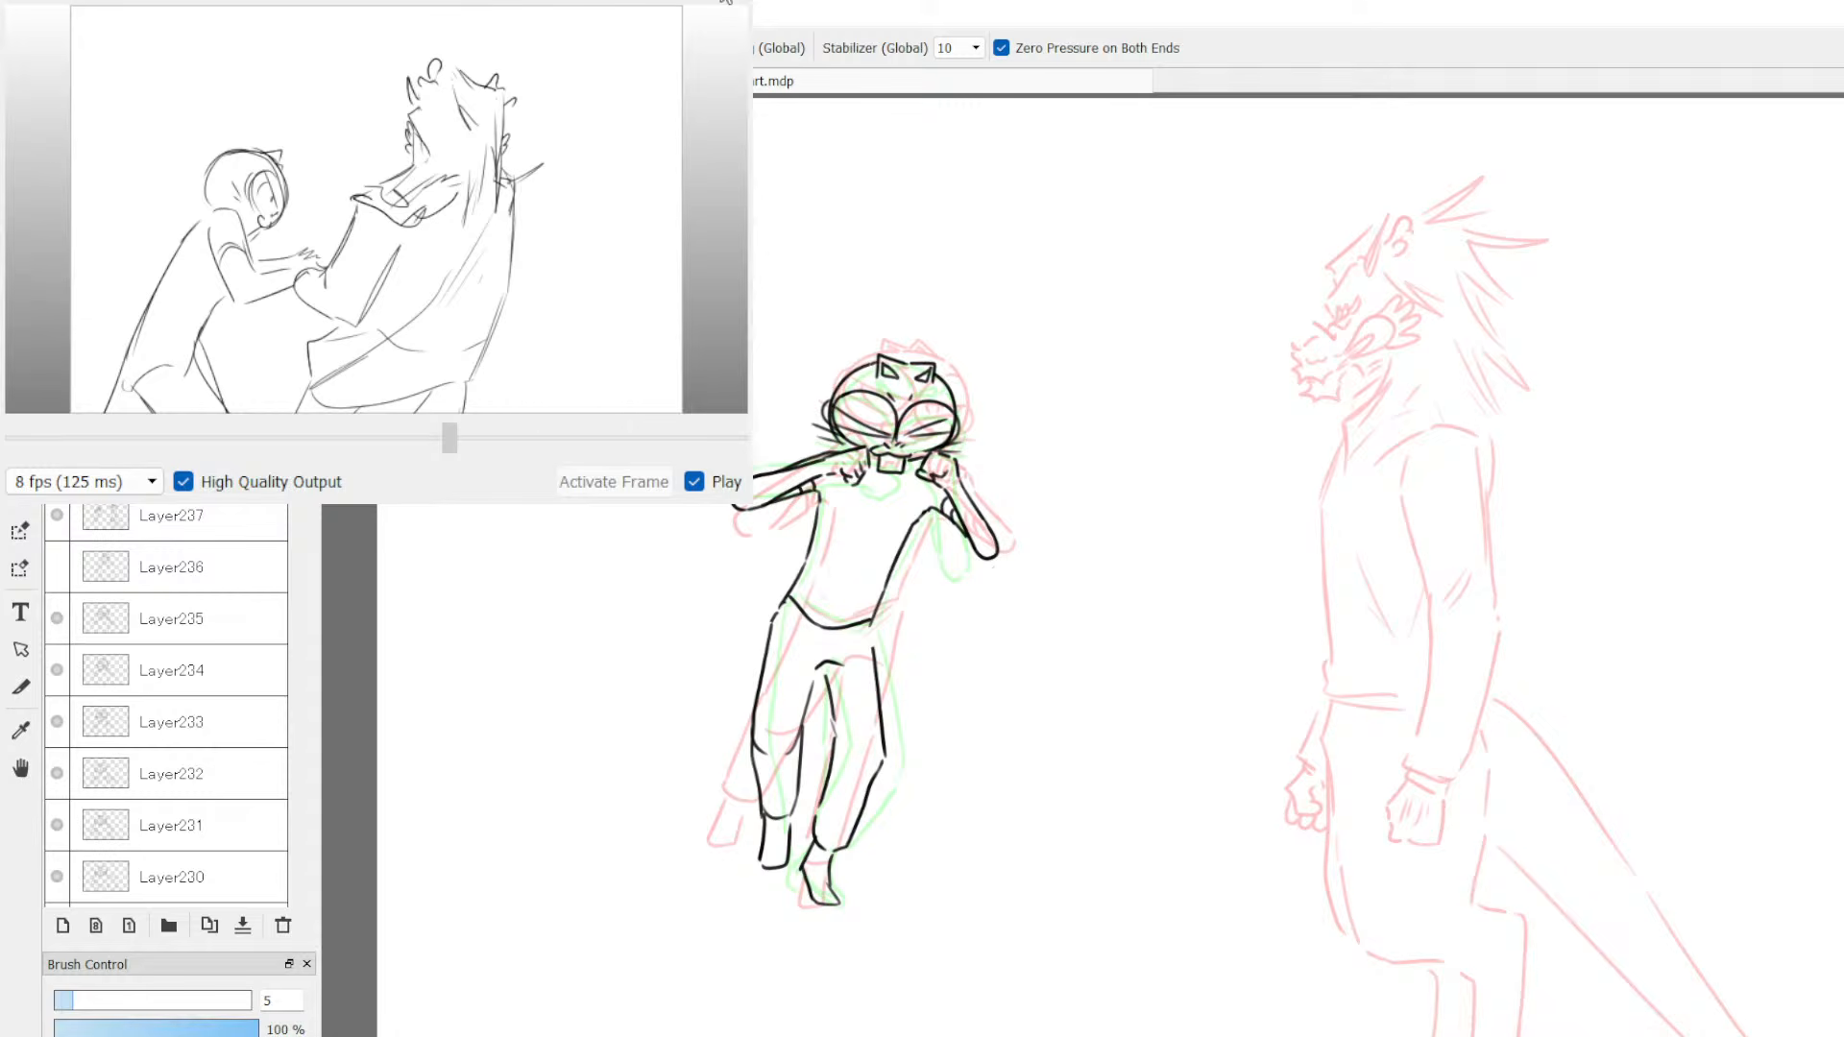
{"action": "key", "text": "ctrl+z"}
{"action": "key", "text": "ctrl+z"}
{"action": "key", "text": "ctrl+z"}
{"action": "key", "text": "ctrl+z"}
{"action": "key", "text": "ctrl+z"}
{"action": "key", "text": "ctrl+z"}
{"action": "key", "text": "ctrl+z"}
{"action": "key", "text": "ctrl+z"}
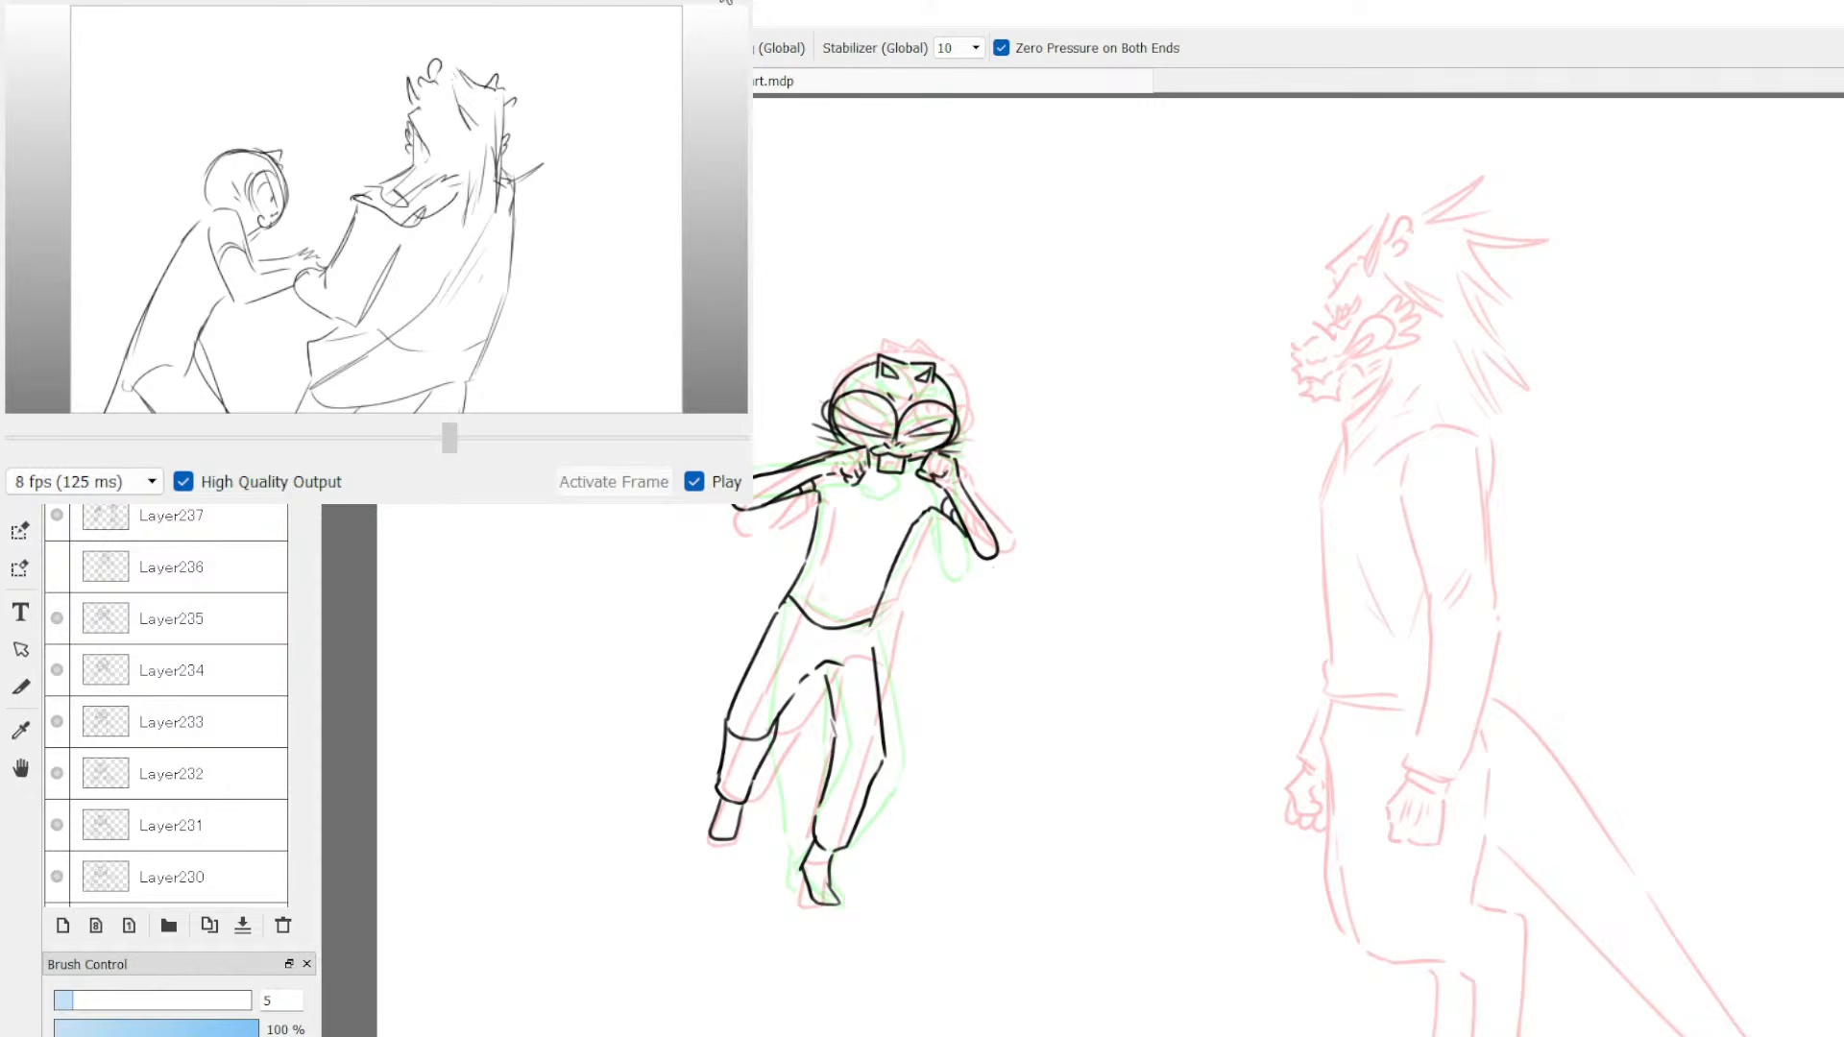
Step: In the newest cat frame, sketch the waist lines and the outer and inner lines of both legs over the onion skin
{"action": "left_click", "coordinate": [185, 525]}
{"action": "left_click", "coordinate": [144, 466]}
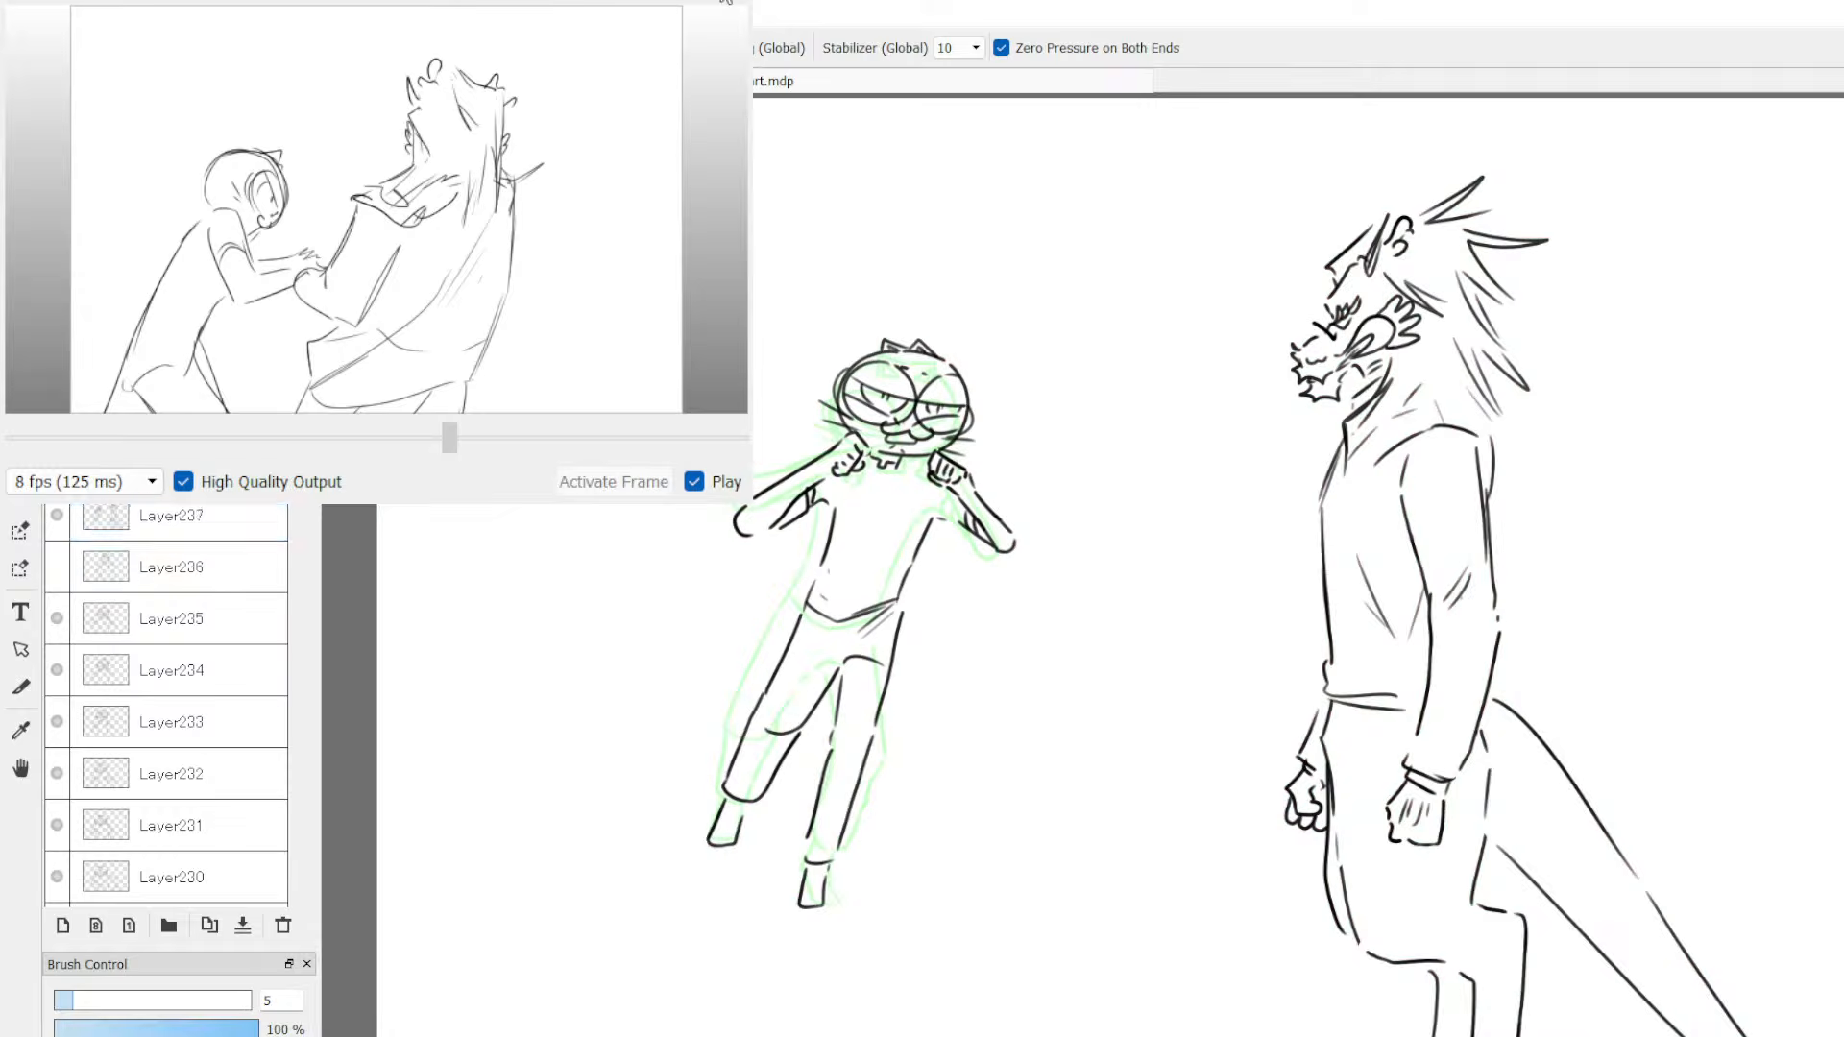
{"action": "left_click", "coordinate": [170, 524]}
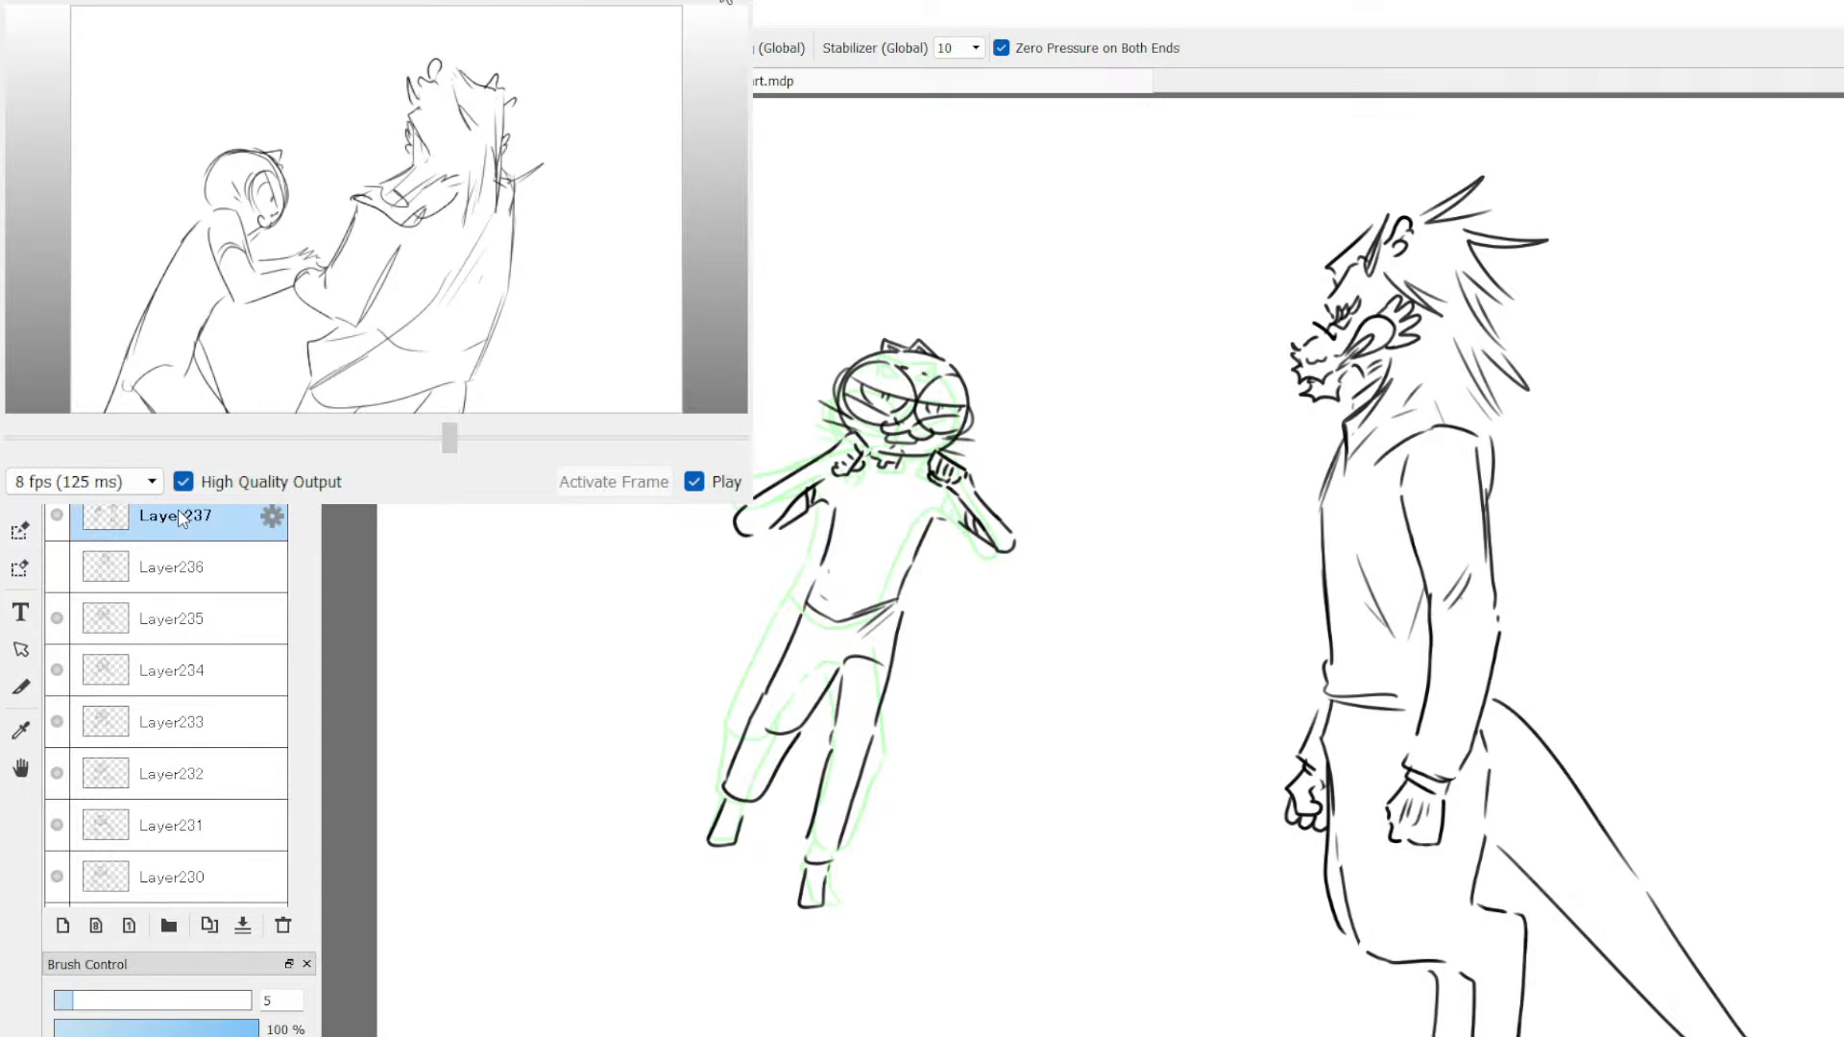
{"action": "left_click", "coordinate": [180, 469]}
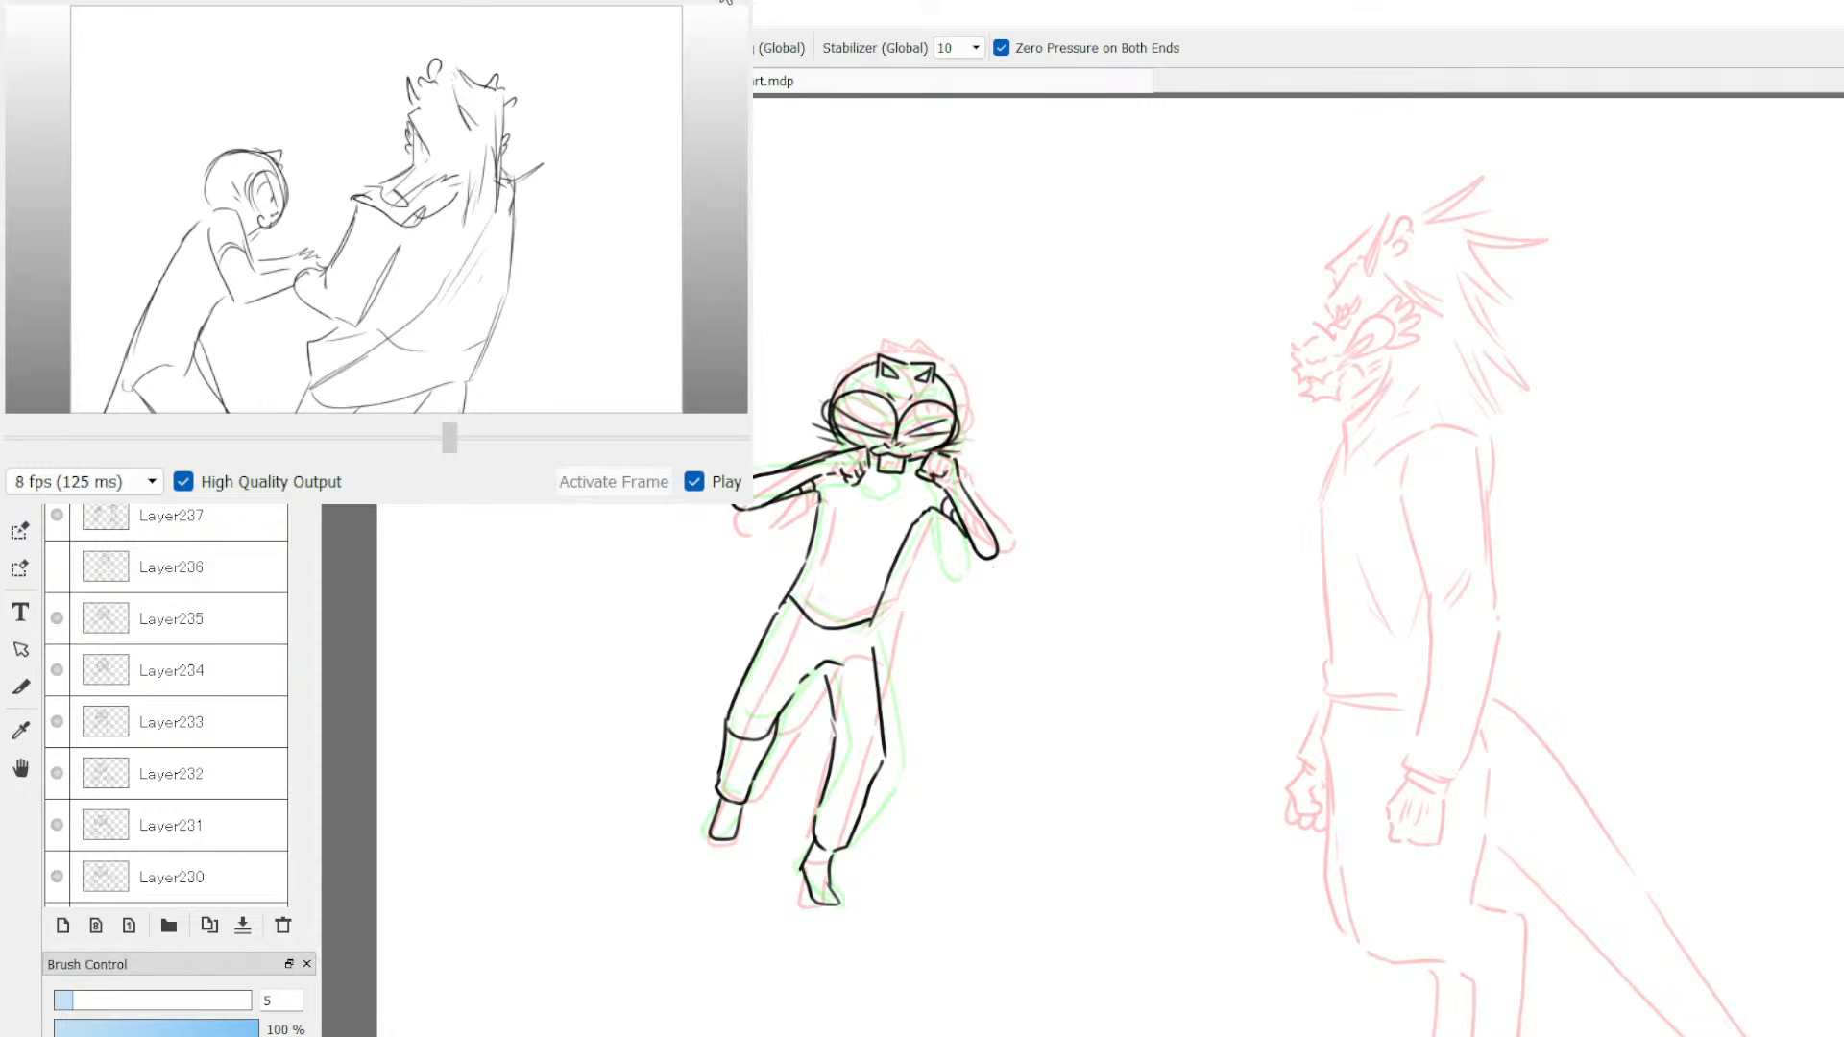
{"action": "left_click", "coordinate": [180, 415]}
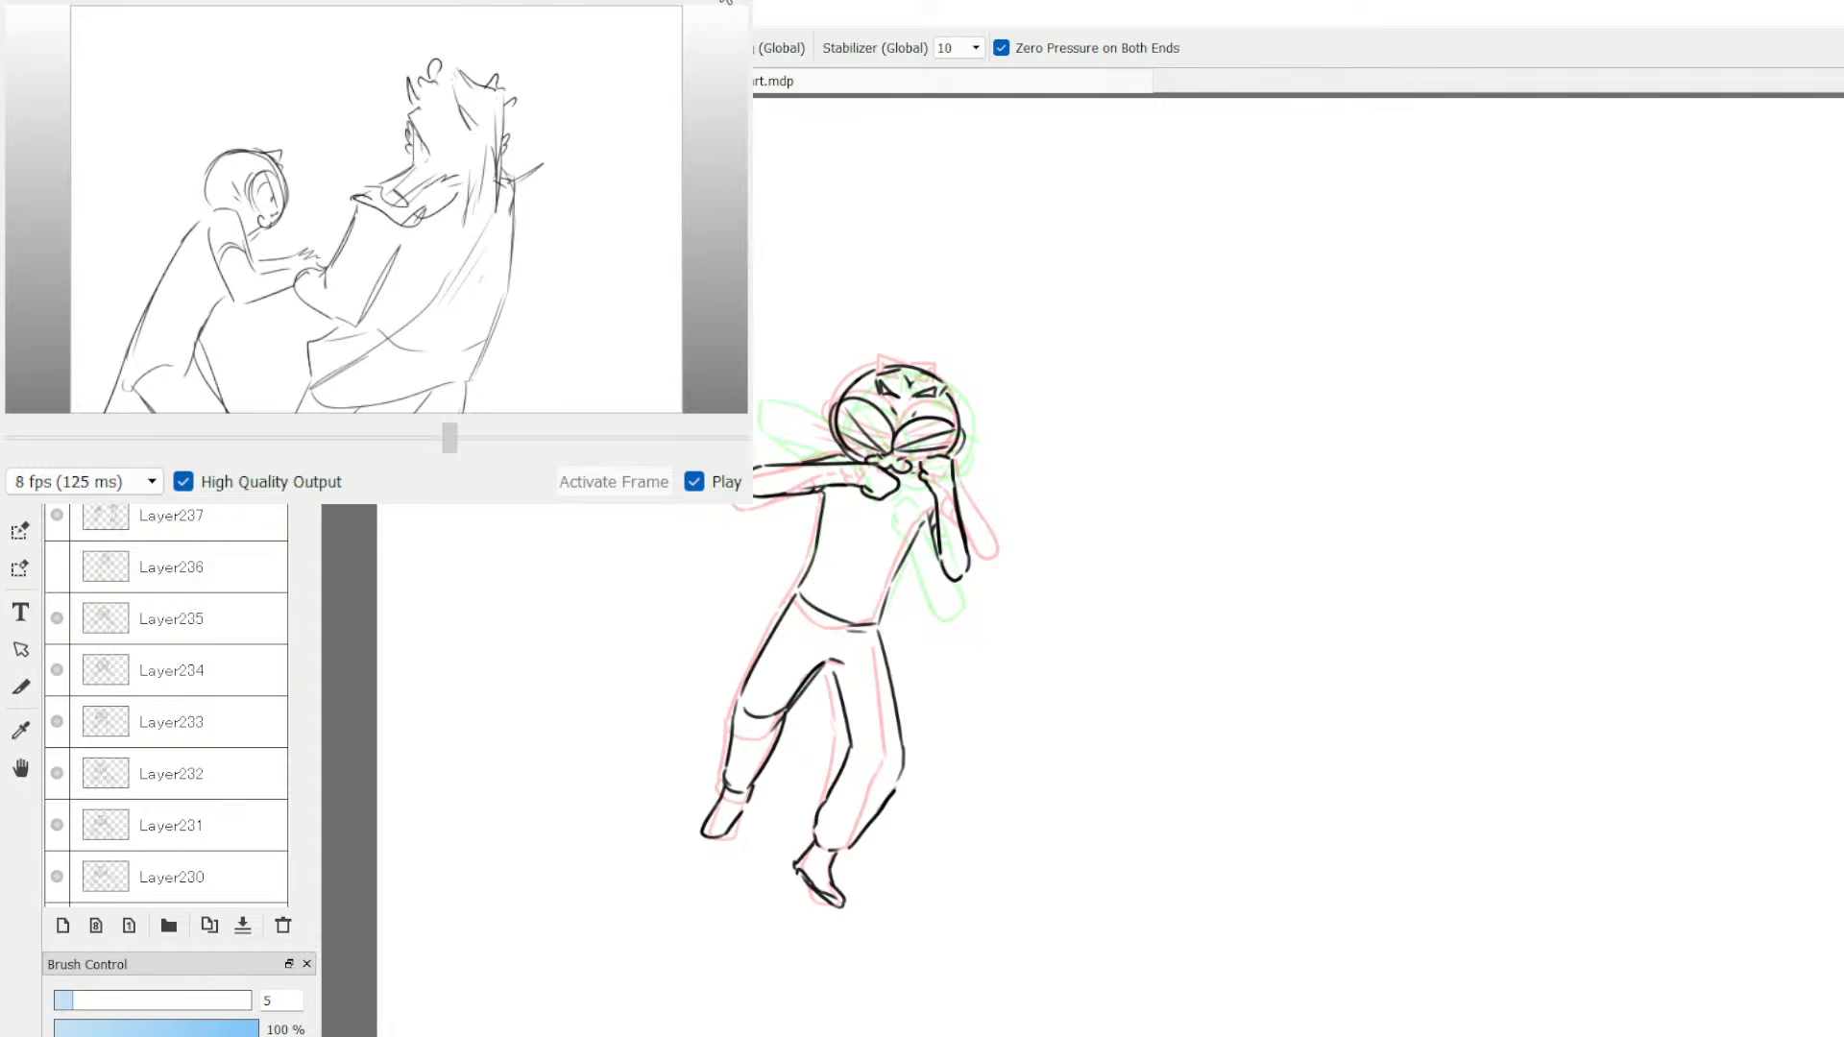
{"action": "key", "text": "Up"}
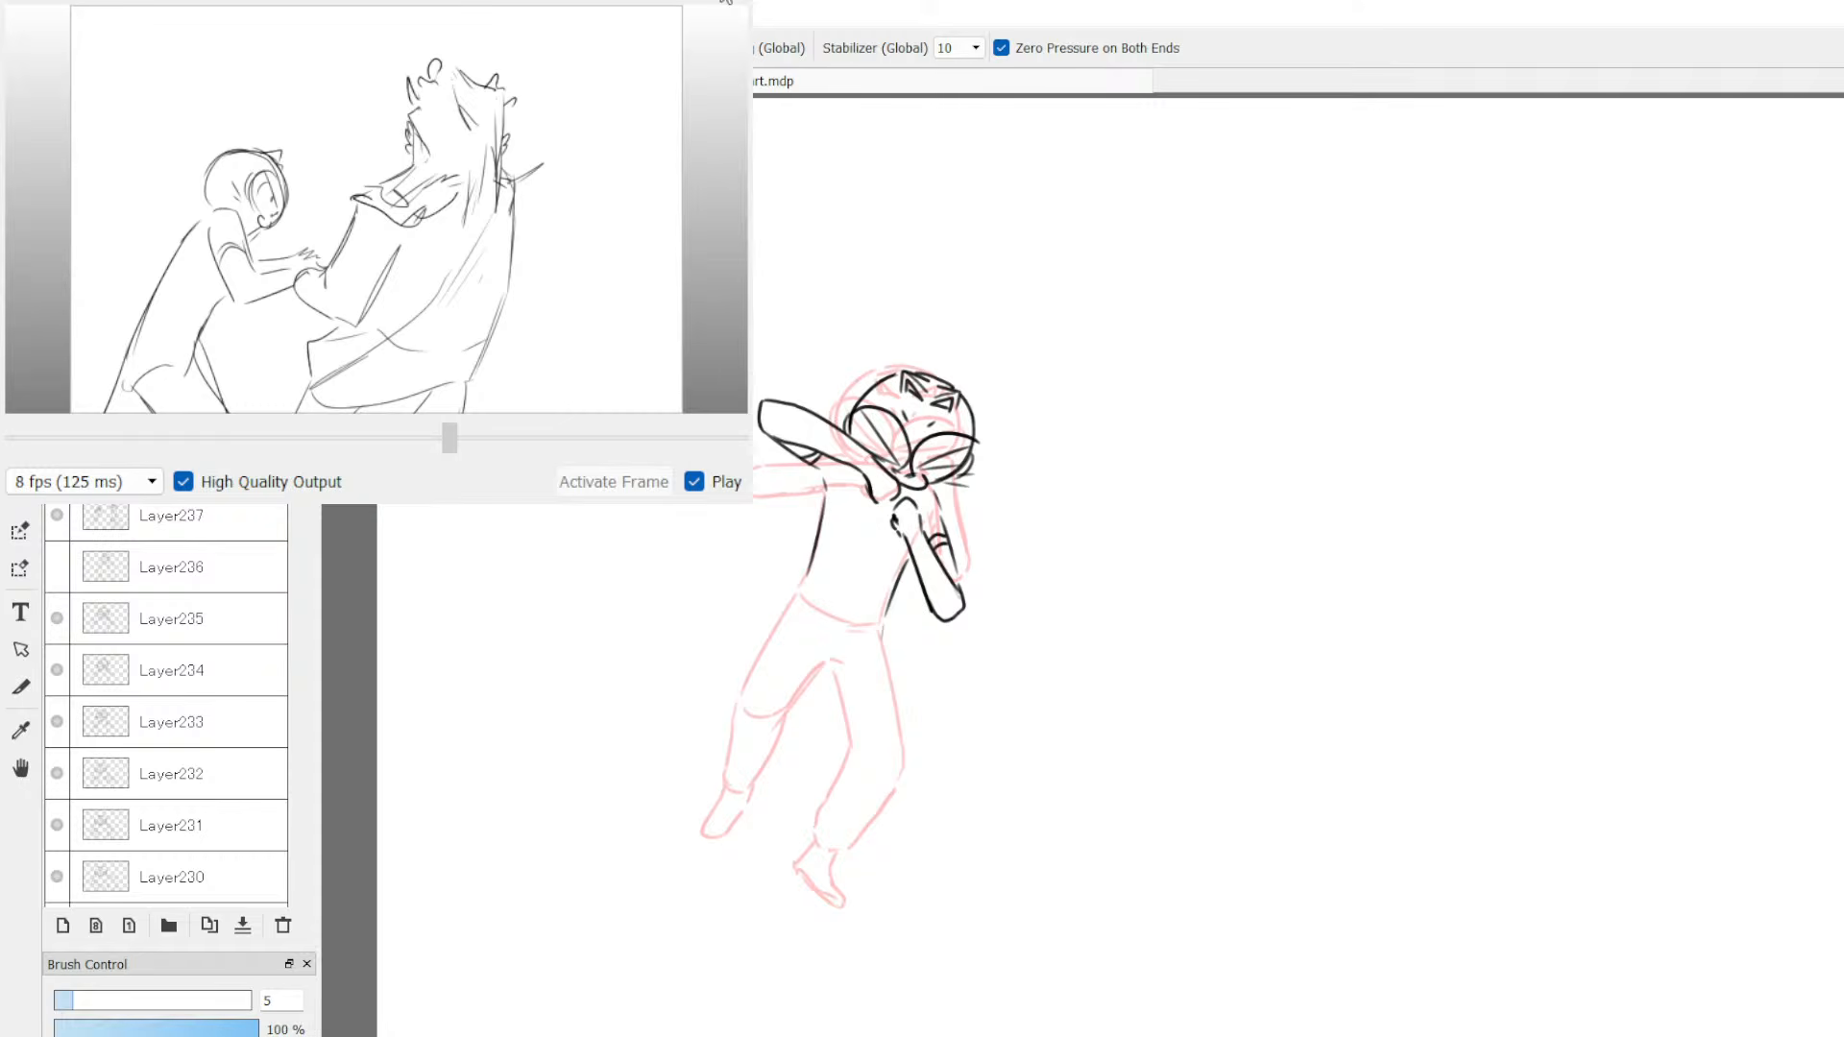
{"action": "mouse_move", "coordinate": [804, 585]}
{"action": "left_mouse_down"}
{"action": "mouse_move", "coordinate": [866, 601]}
{"action": "mouse_move", "coordinate": [769, 710]}
{"action": "mouse_move", "coordinate": [783, 823]}
{"action": "left_mouse_up"}
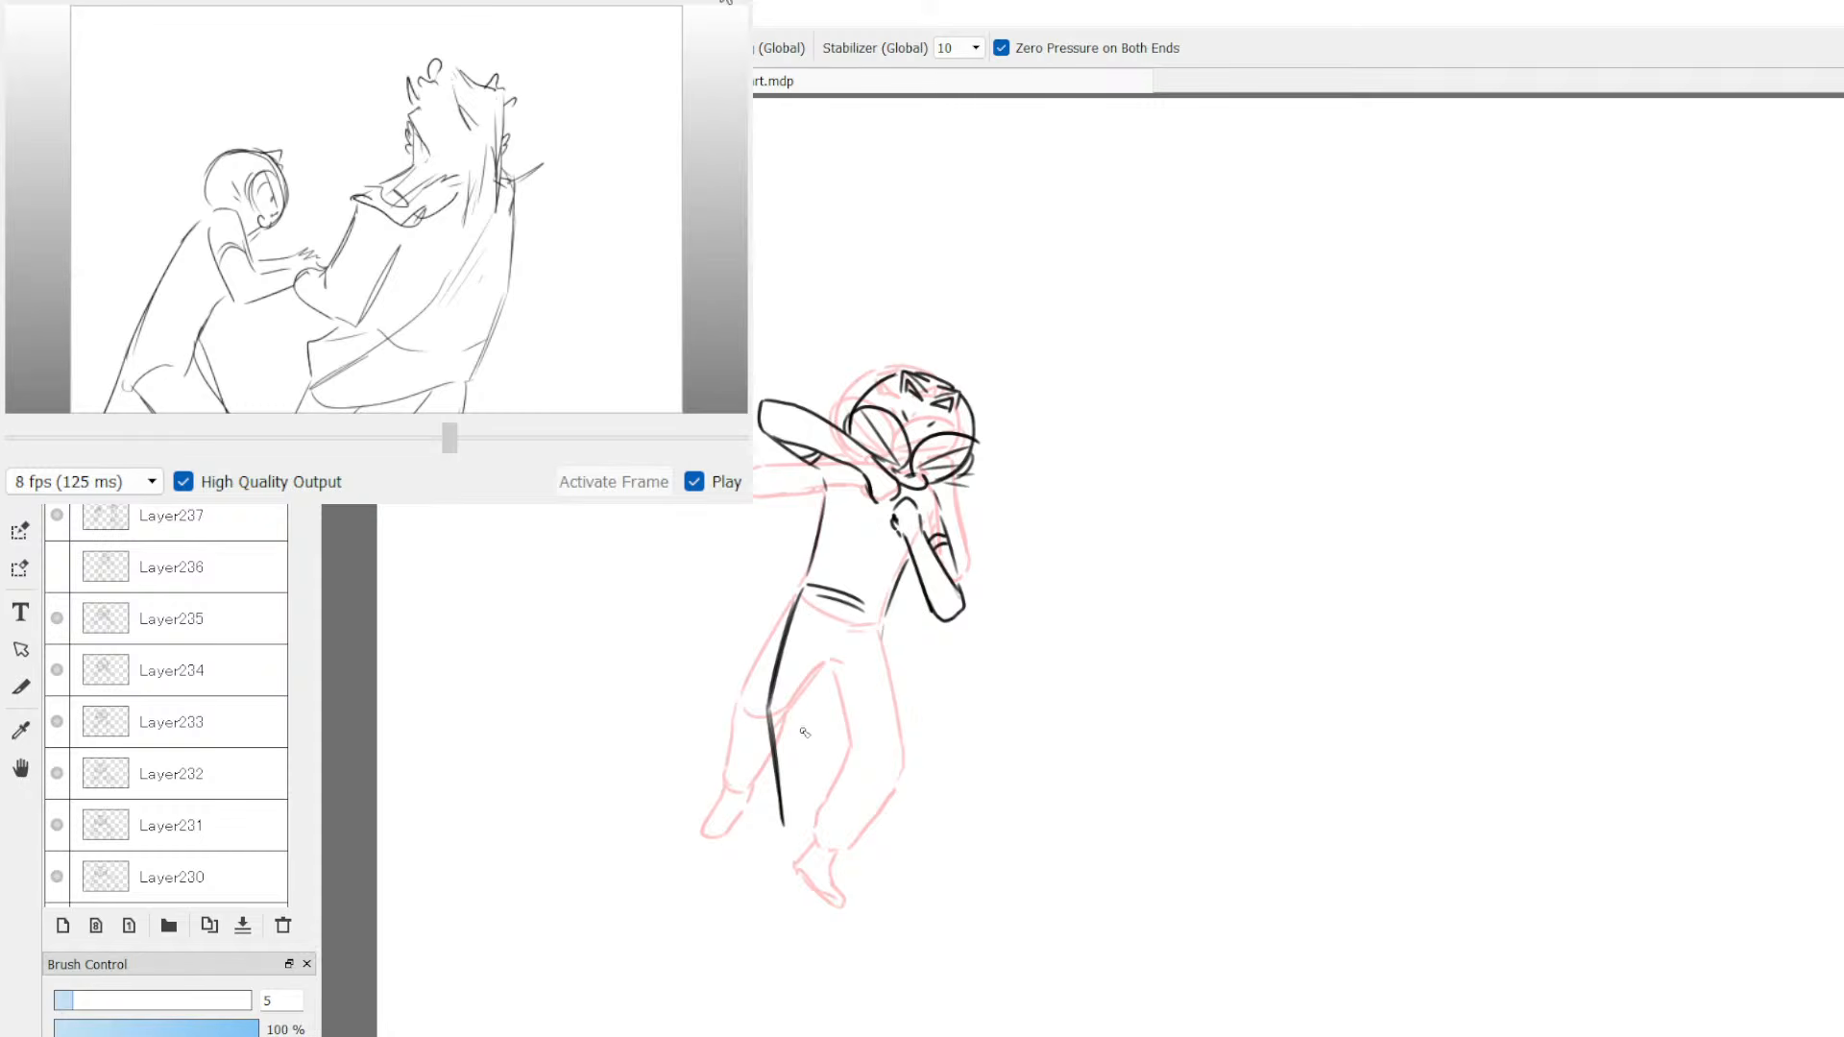
{"action": "mouse_move", "coordinate": [809, 739]}
{"action": "left_mouse_down"}
{"action": "mouse_move", "coordinate": [838, 660]}
{"action": "mouse_move", "coordinate": [857, 684]}
{"action": "mouse_move", "coordinate": [831, 657]}
{"action": "mouse_move", "coordinate": [902, 730]}
{"action": "left_mouse_up"}
{"action": "key", "text": "e"}
{"action": "key", "text": "b"}
{"action": "mouse_move", "coordinate": [838, 678]}
{"action": "left_mouse_down"}
{"action": "mouse_move", "coordinate": [855, 744]}
{"action": "mouse_move", "coordinate": [816, 783]}
{"action": "left_mouse_up"}
Step: Compare the newest cat frame with the earlier poses and erase its left-hand outer leg line and the crotch and inner leg lines
{"action": "key", "text": "Down"}
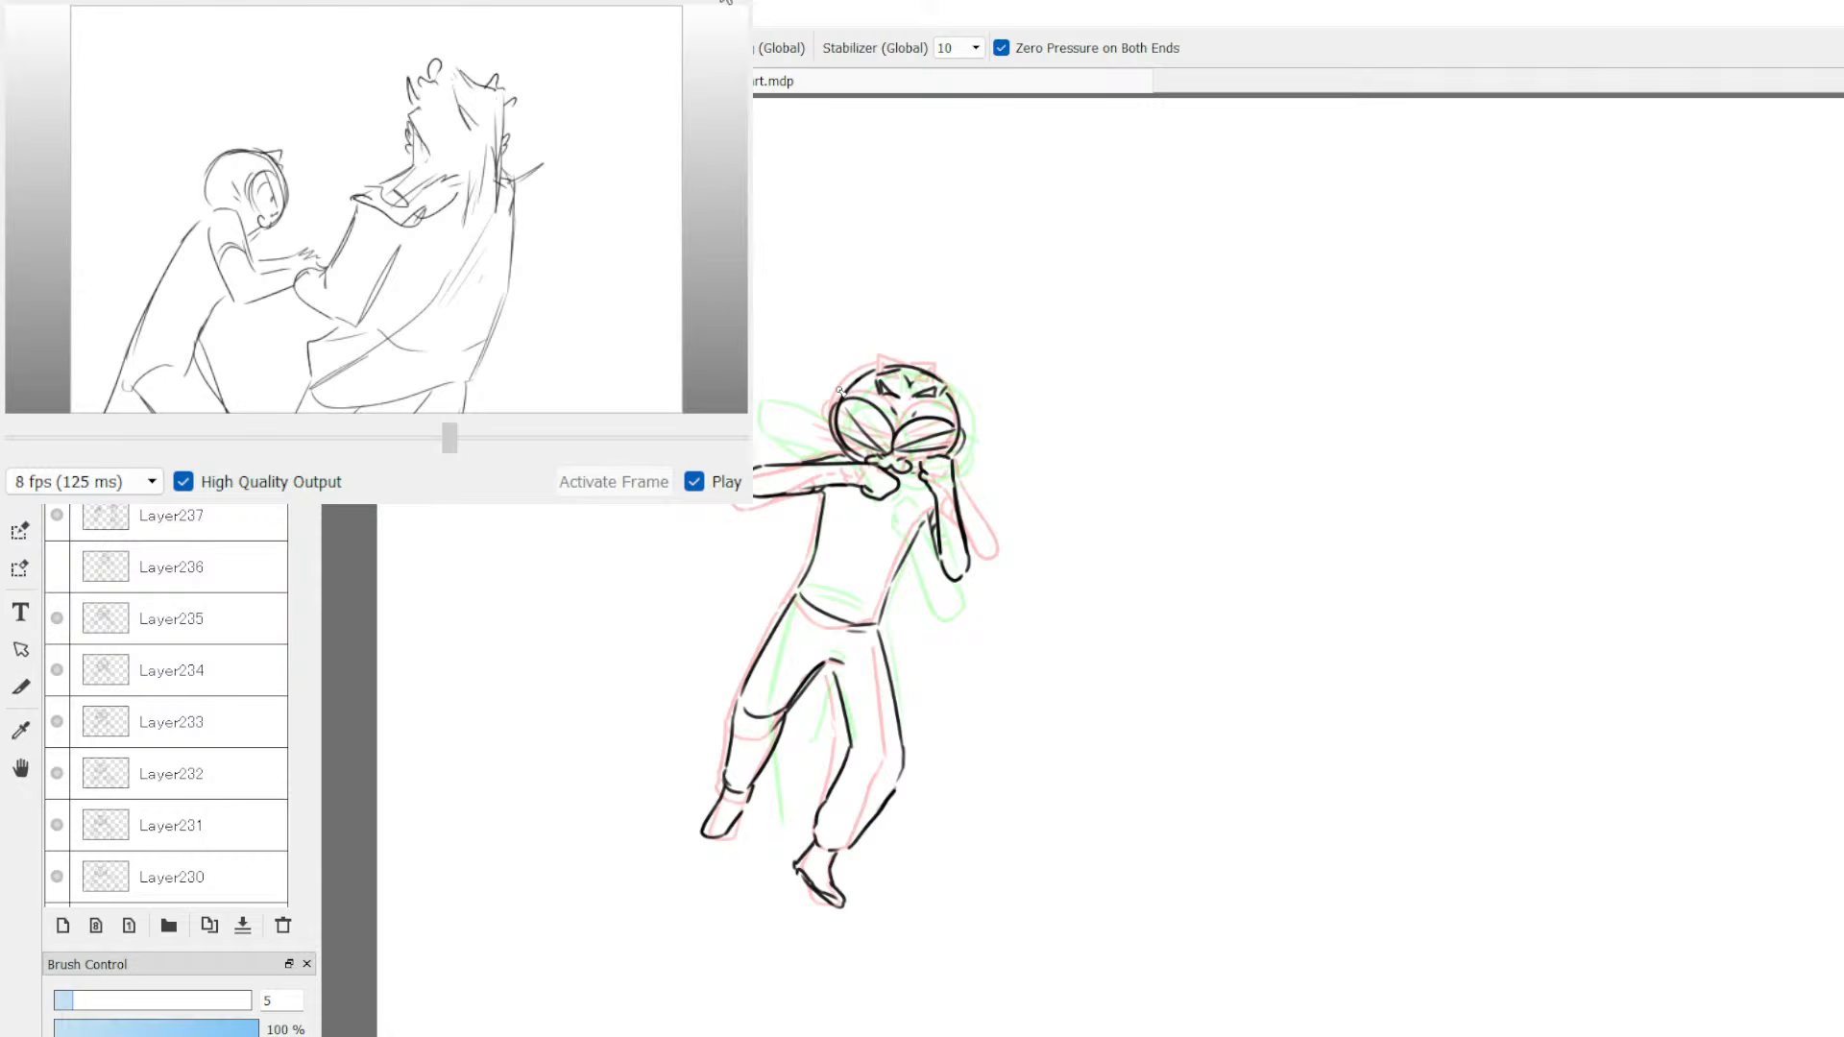
{"action": "key", "text": "Down"}
{"action": "key", "text": "Up"}
{"action": "key", "text": "Down"}
{"action": "key", "text": "Up"}
{"action": "key", "text": "Down"}
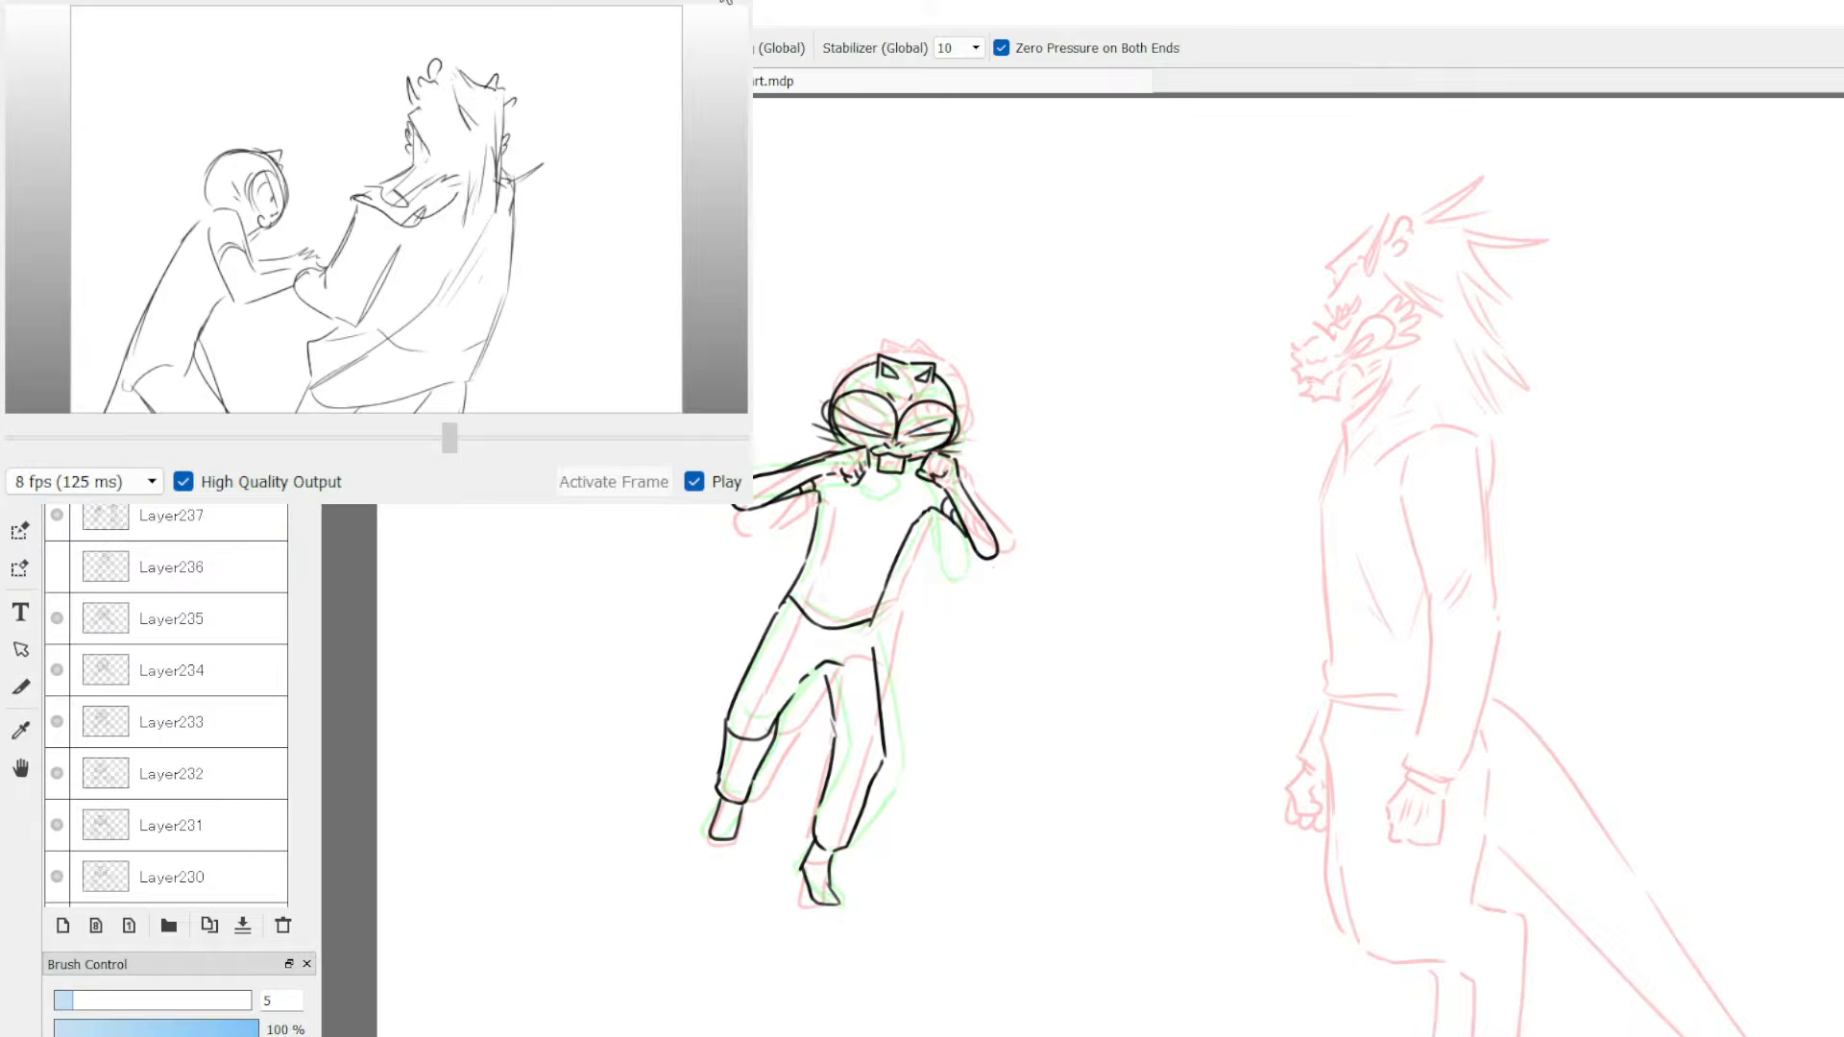
{"action": "key", "text": "Up"}
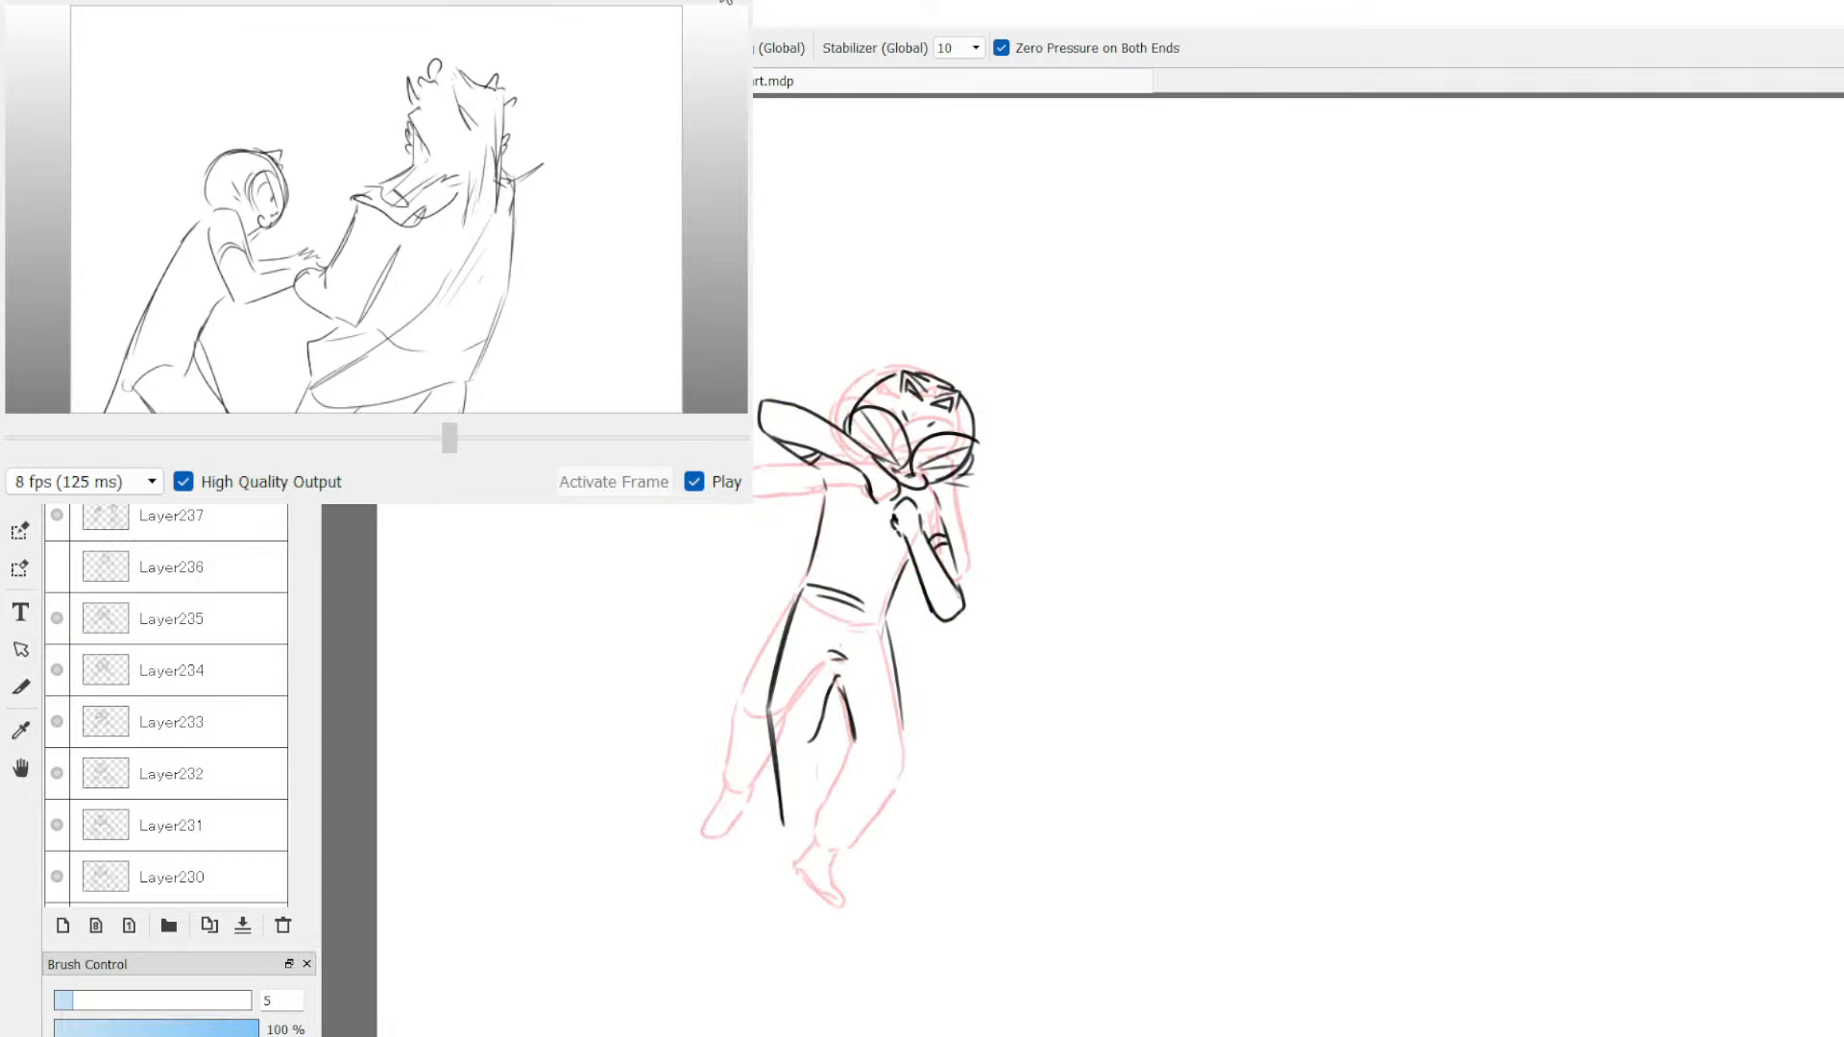
{"action": "key", "text": "e"}
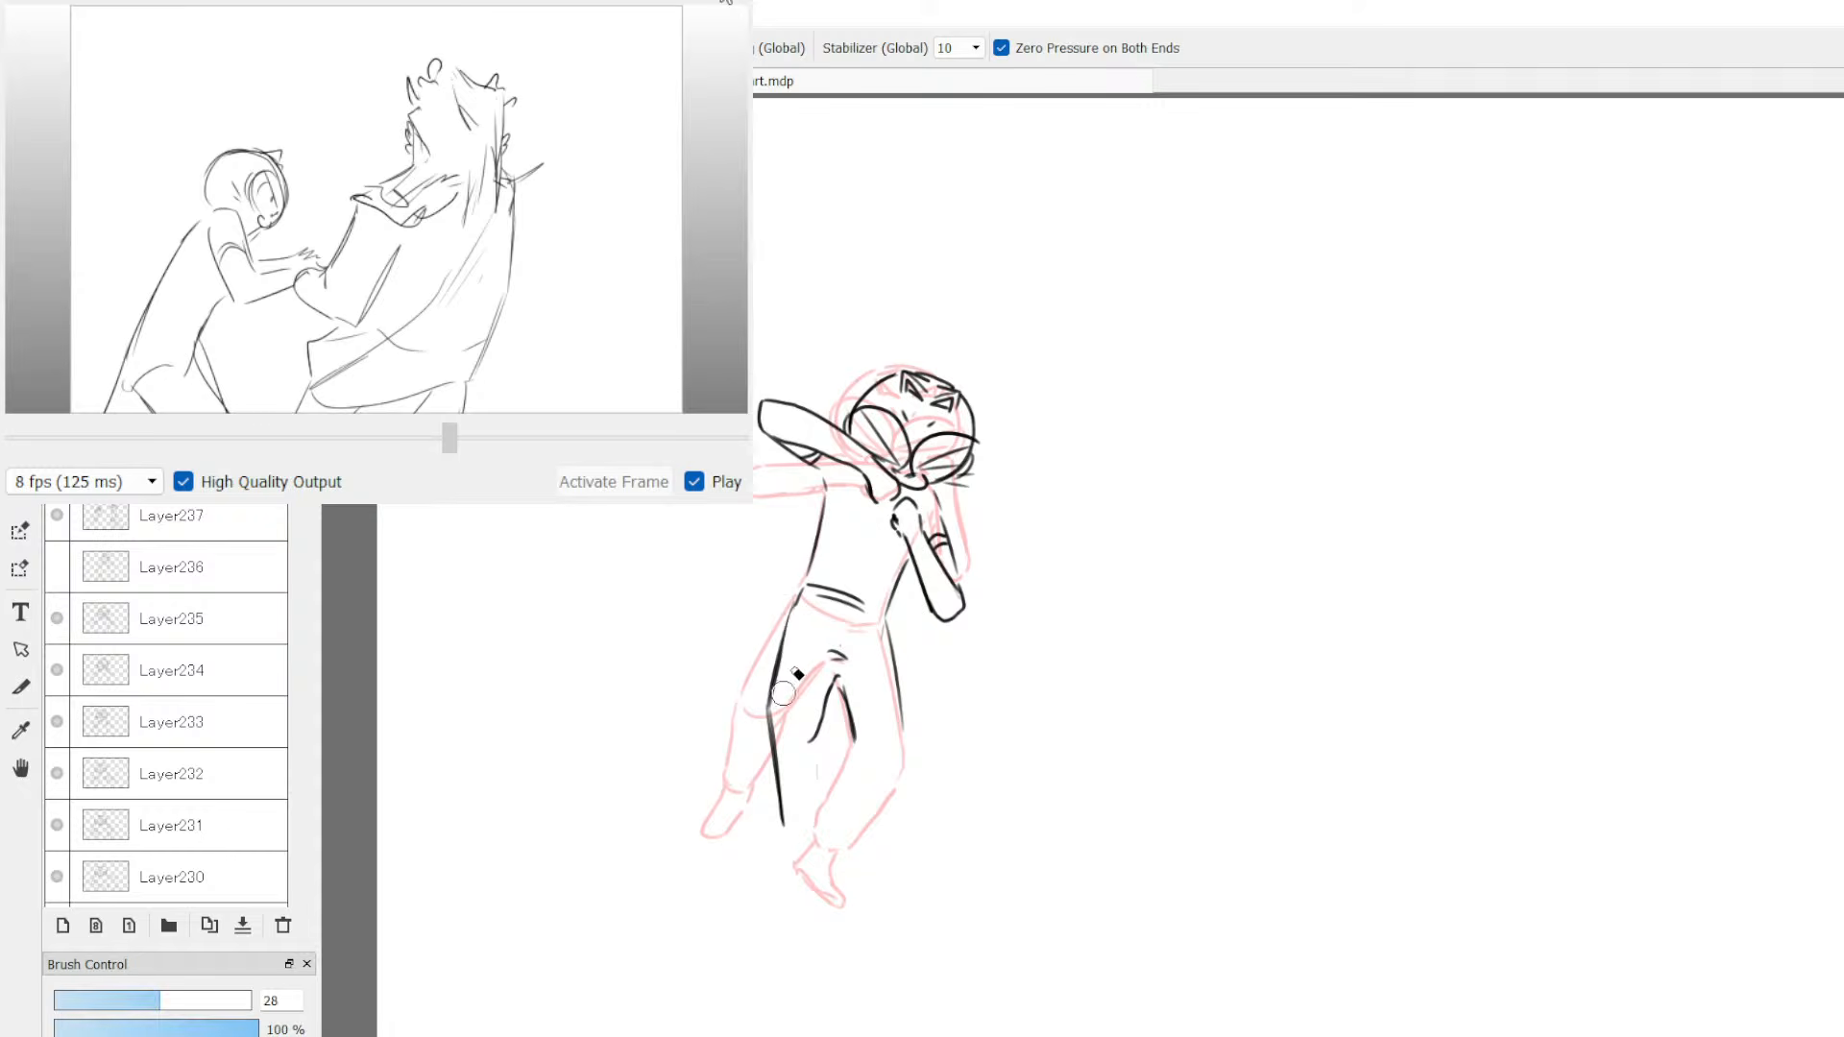
{"action": "left_click_drag", "start_coordinate": [799, 596], "coordinate": [780, 831]}
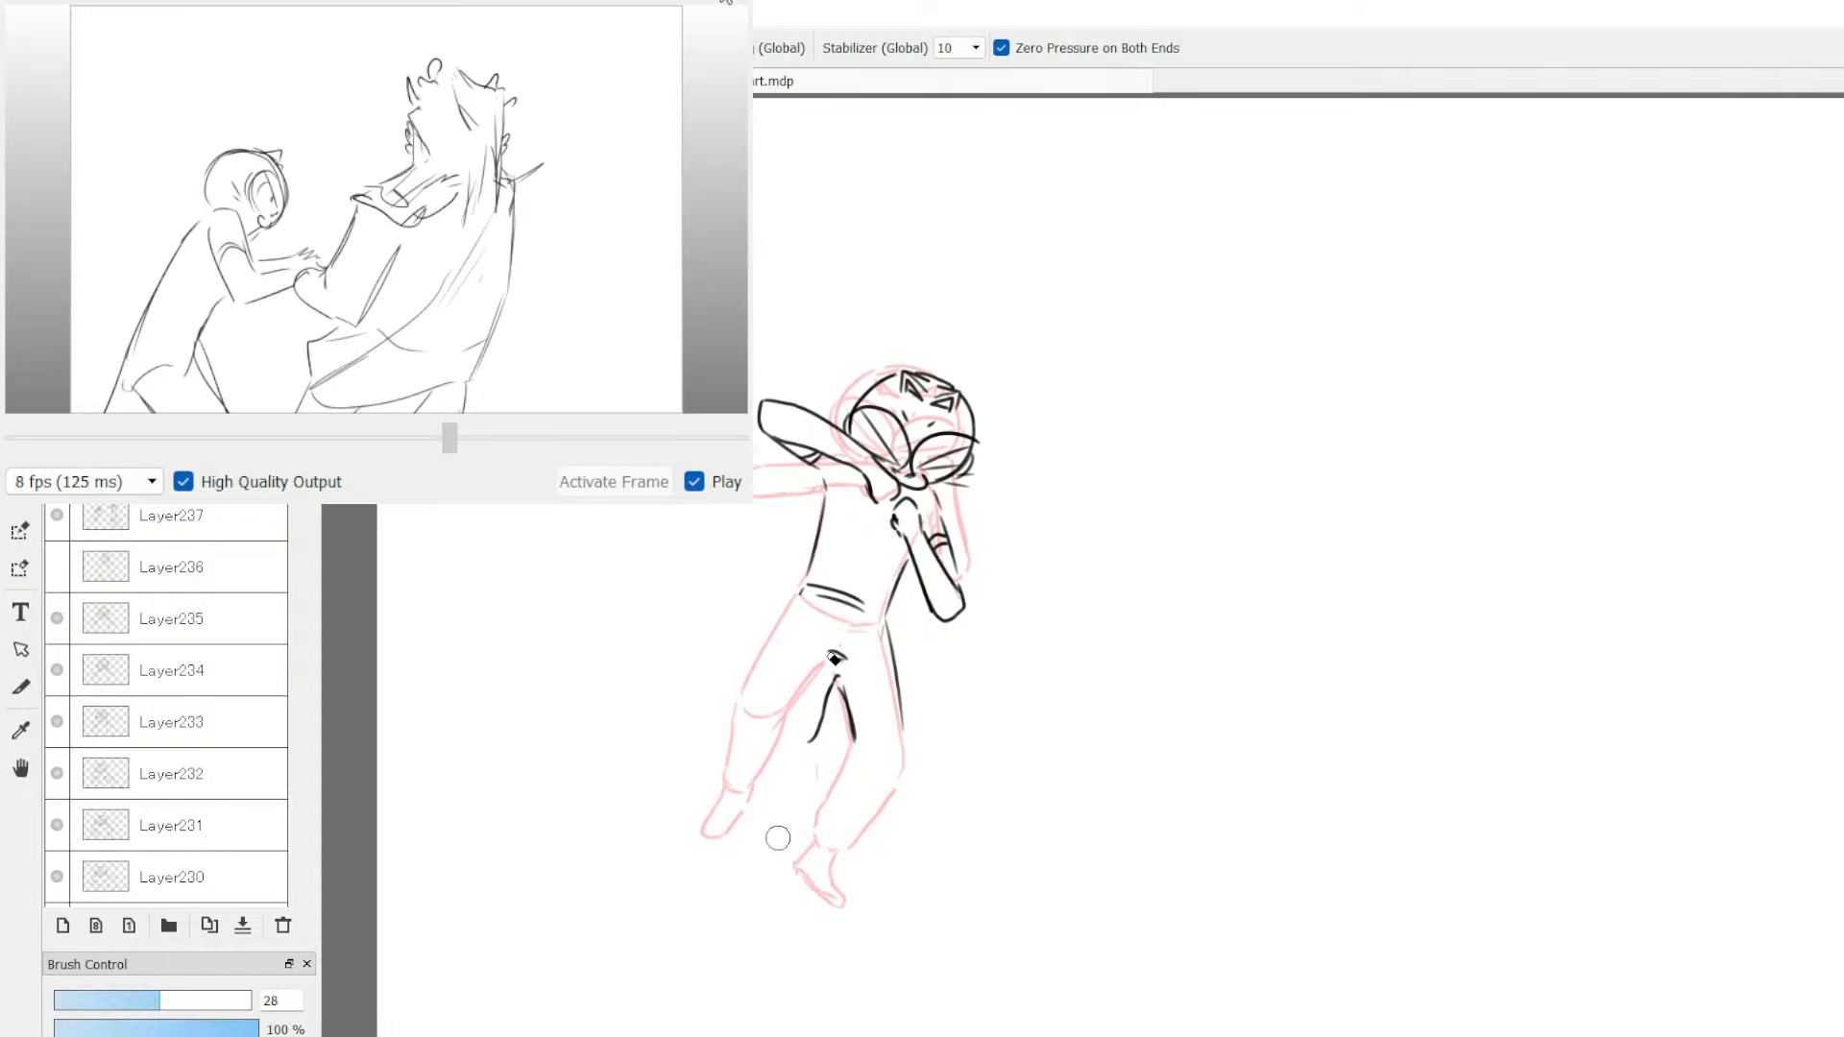
{"action": "mouse_move", "coordinate": [839, 655]}
{"action": "left_mouse_down"}
{"action": "mouse_move", "coordinate": [827, 735]}
{"action": "mouse_move", "coordinate": [835, 668]}
{"action": "mouse_move", "coordinate": [850, 750]}
{"action": "mouse_move", "coordinate": [843, 661]}
{"action": "mouse_move", "coordinate": [855, 750]}
{"action": "left_mouse_up"}
{"action": "key", "text": "b"}
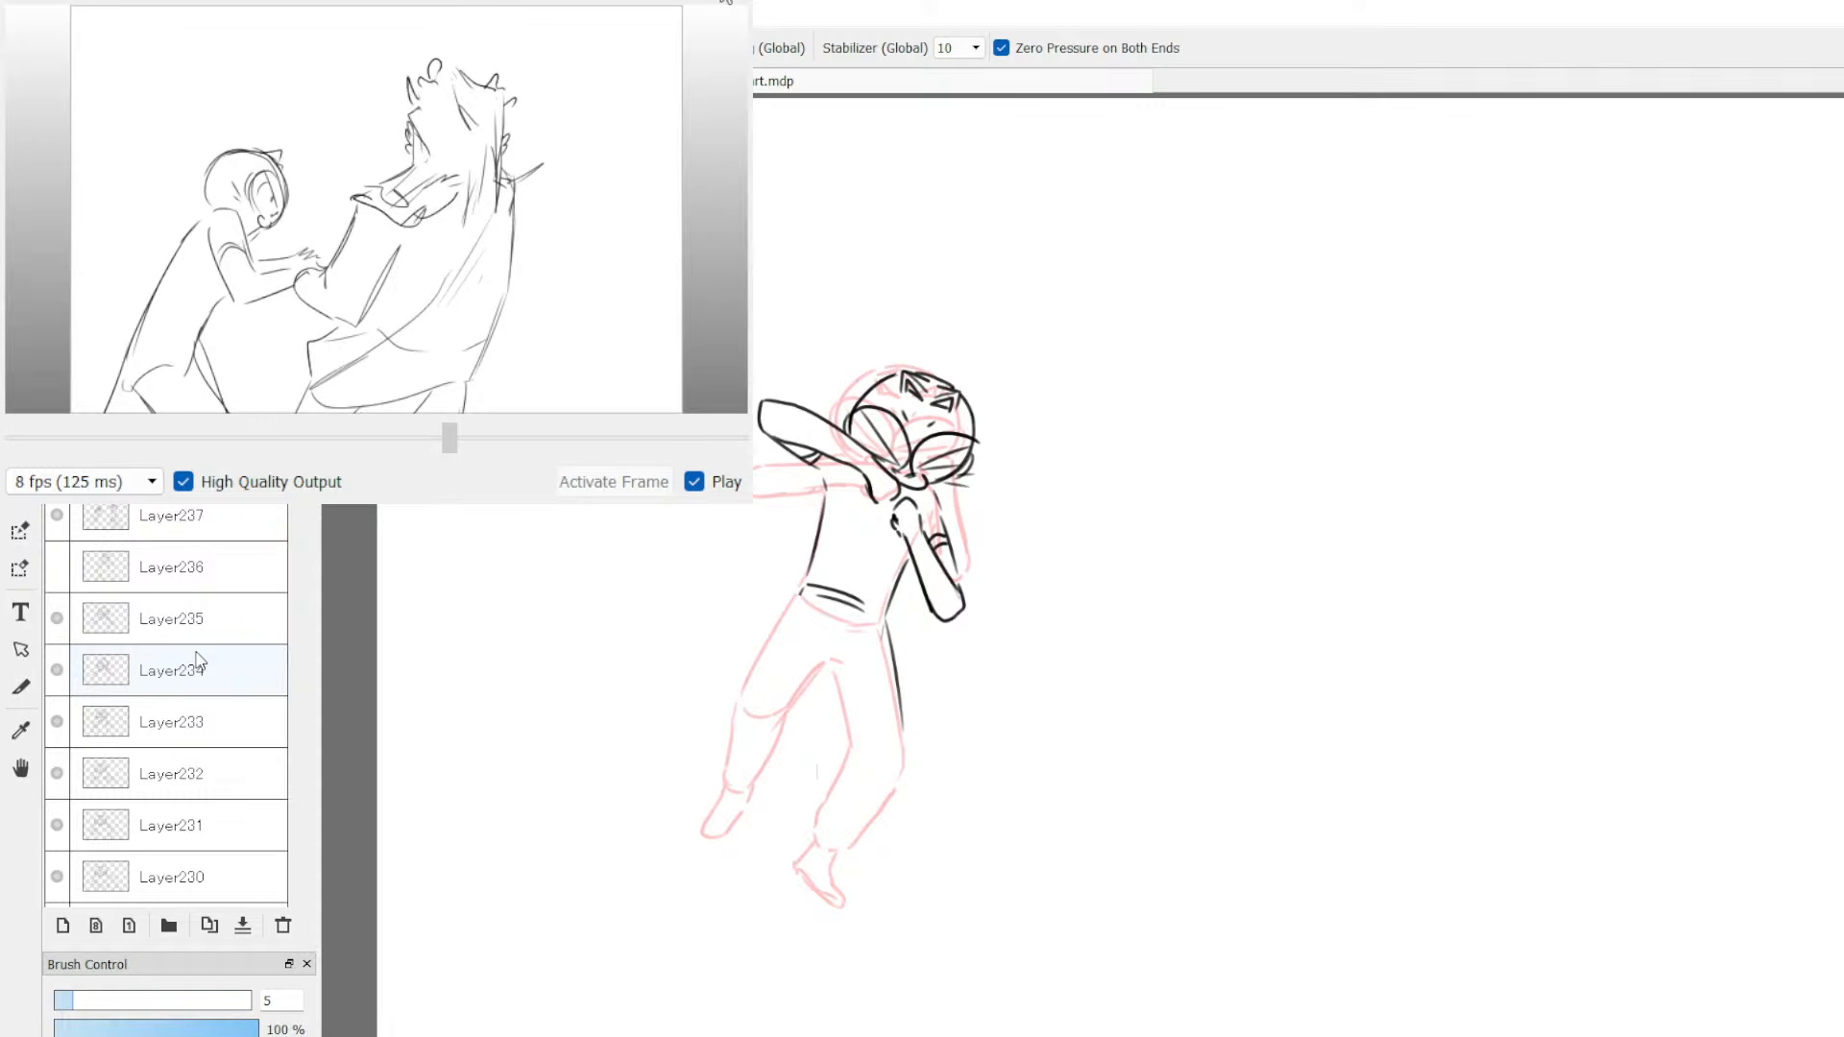
Step: Flip back and forth between the standing cat frame and the newest frame to examine how the legs move through the poses
{"action": "left_click", "coordinate": [183, 520]}
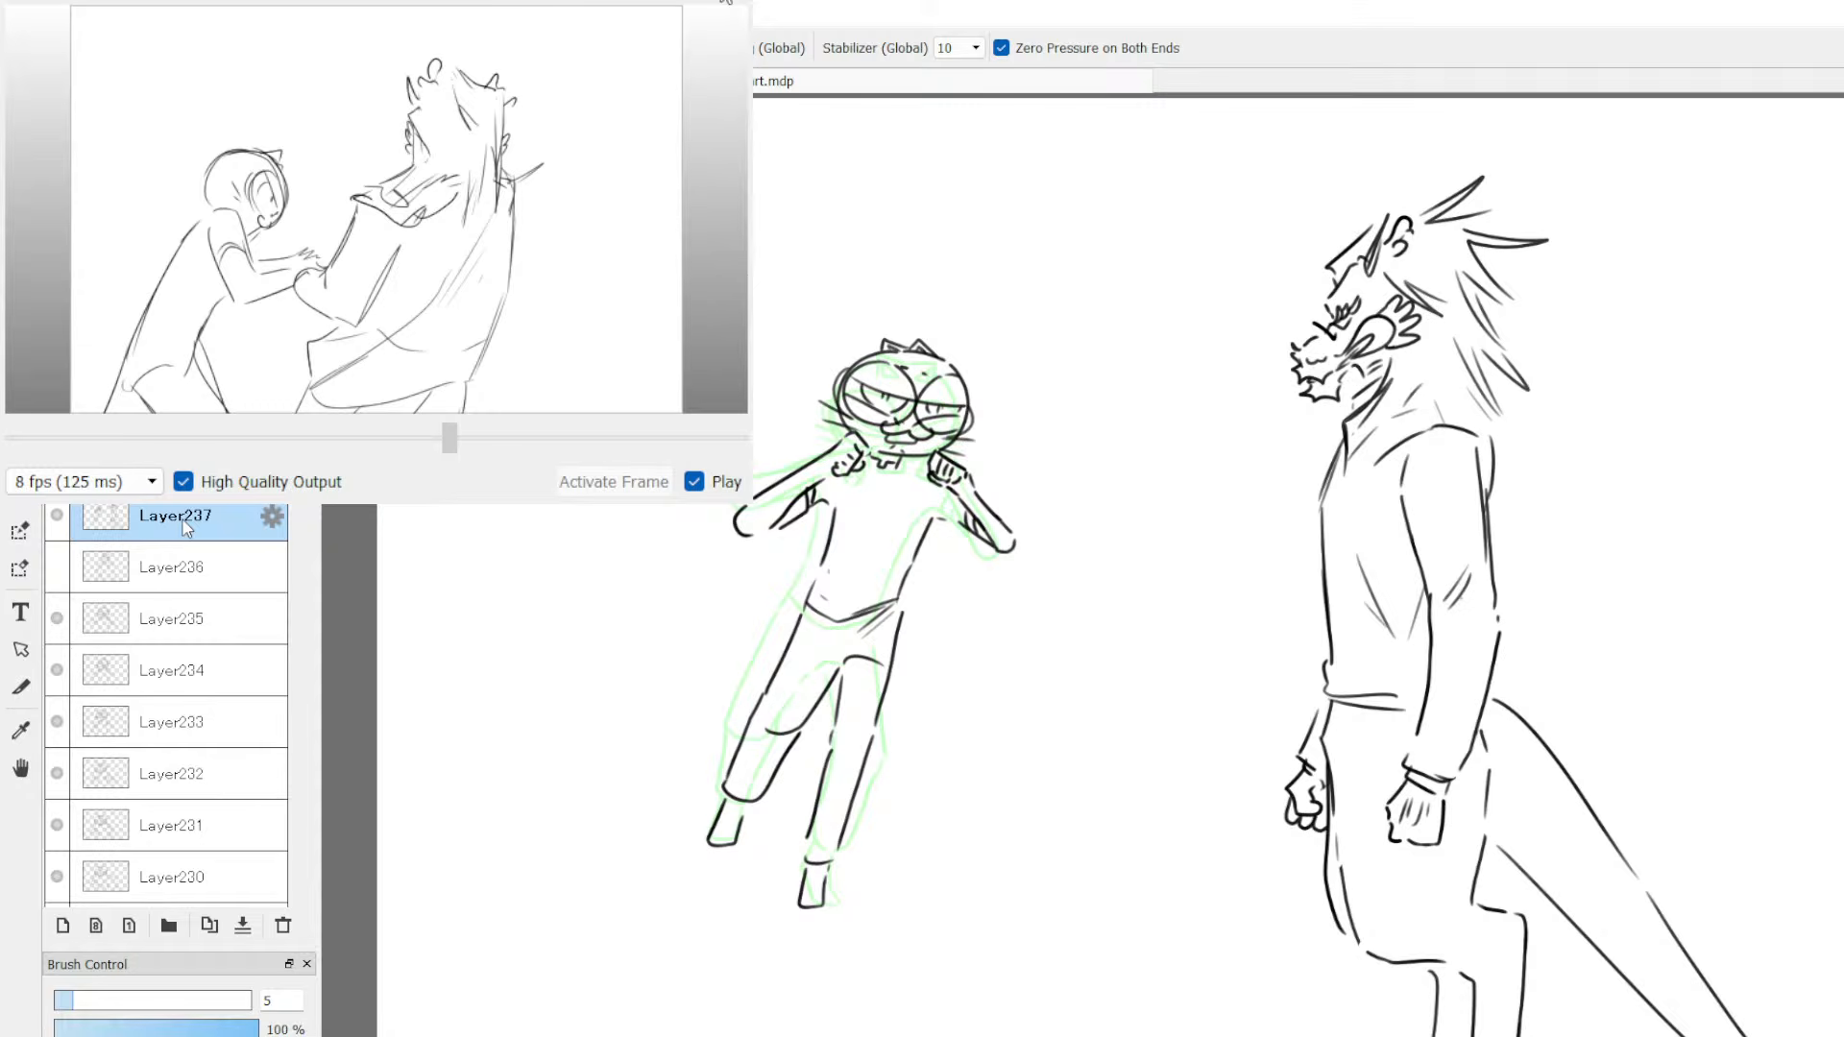
{"action": "key", "text": "e"}
{"action": "key", "text": "Up"}
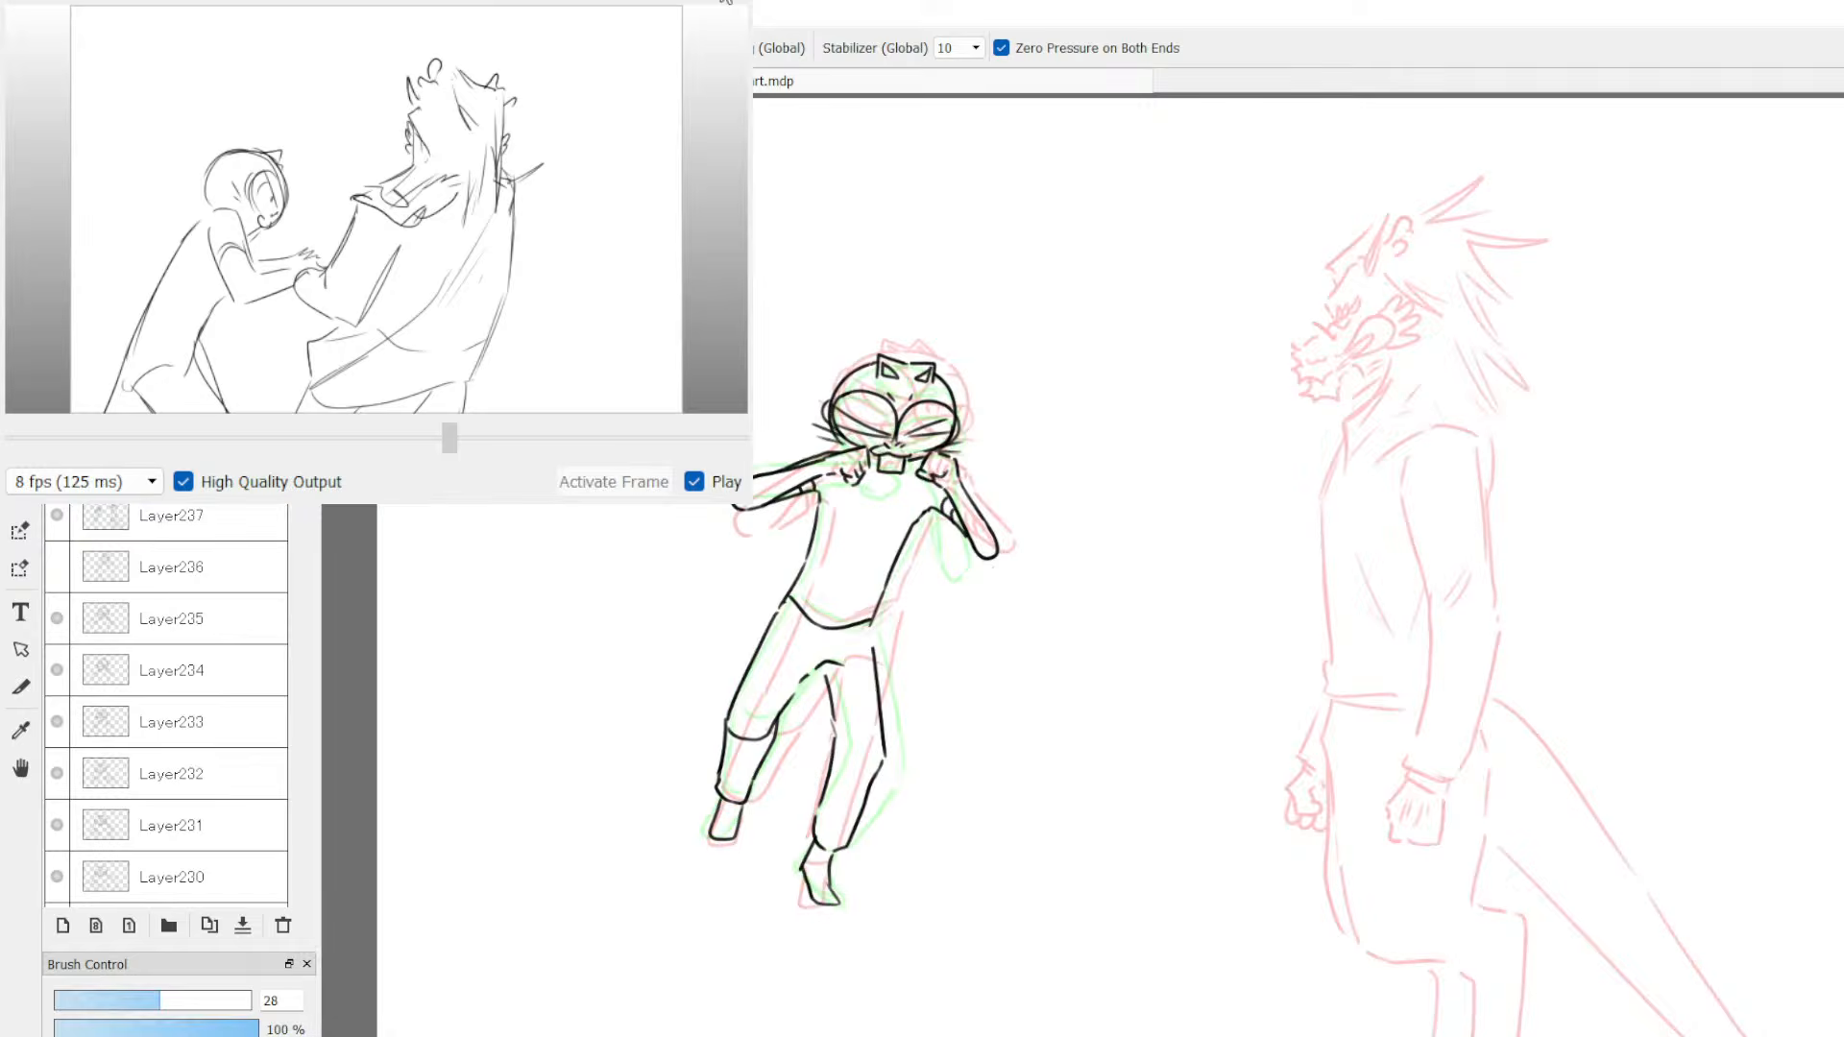
{"action": "key", "text": "Up"}
{"action": "key", "text": "Up"}
{"action": "key", "text": "Down"}
{"action": "key", "text": "Down"}
{"action": "key", "text": "Up"}
{"action": "key", "text": "Up"}
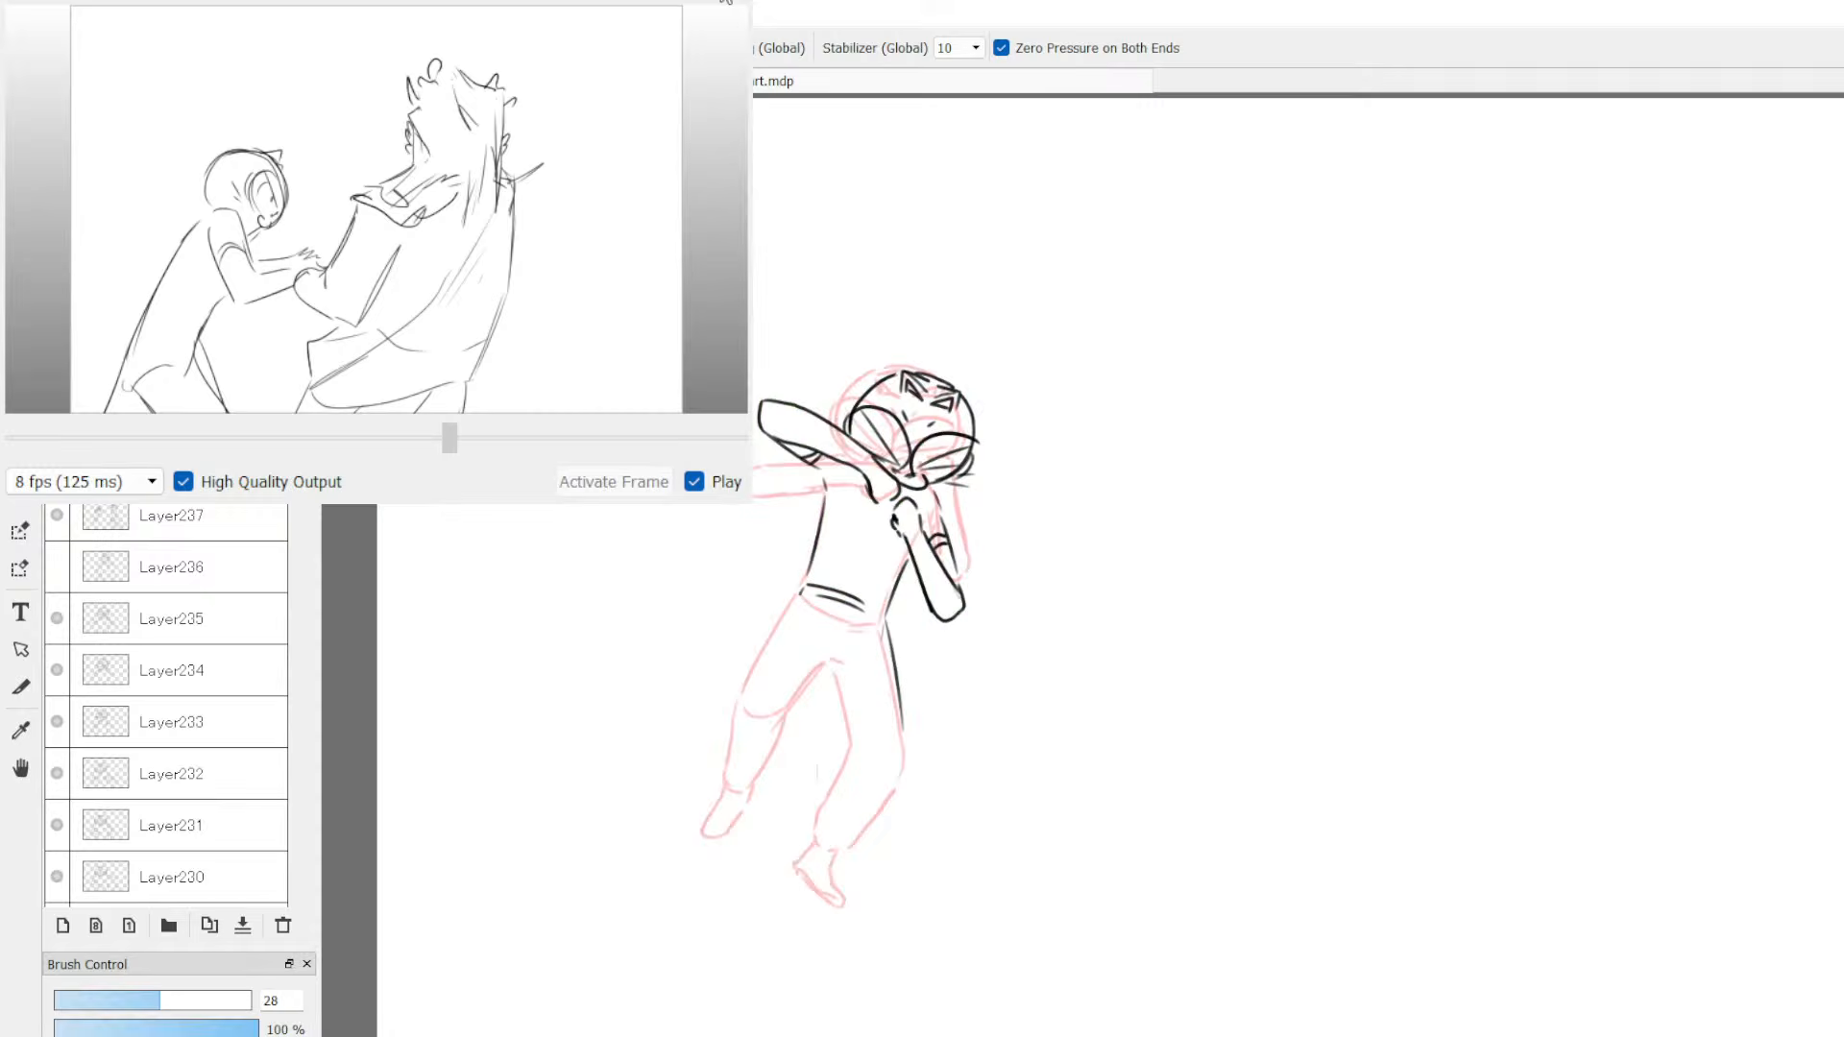
{"action": "key", "text": "Down"}
{"action": "key", "text": "Up"}
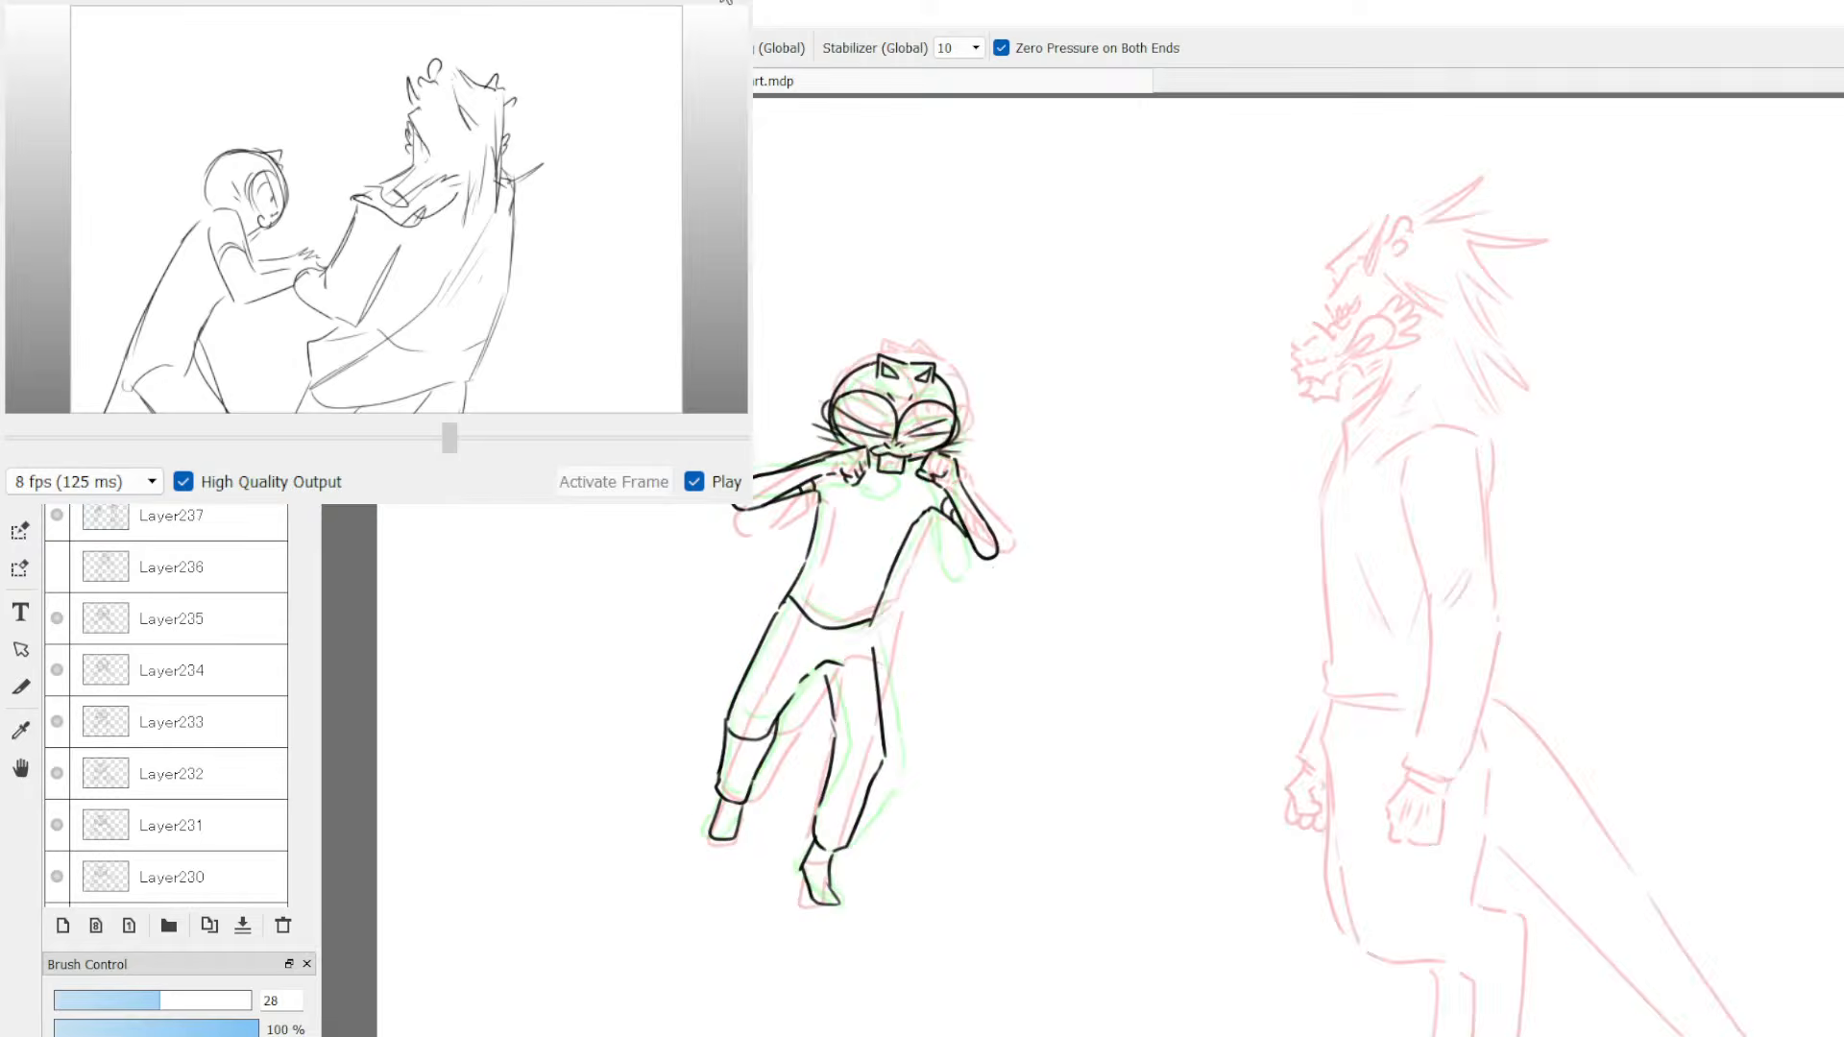
{"action": "key", "text": "Up"}
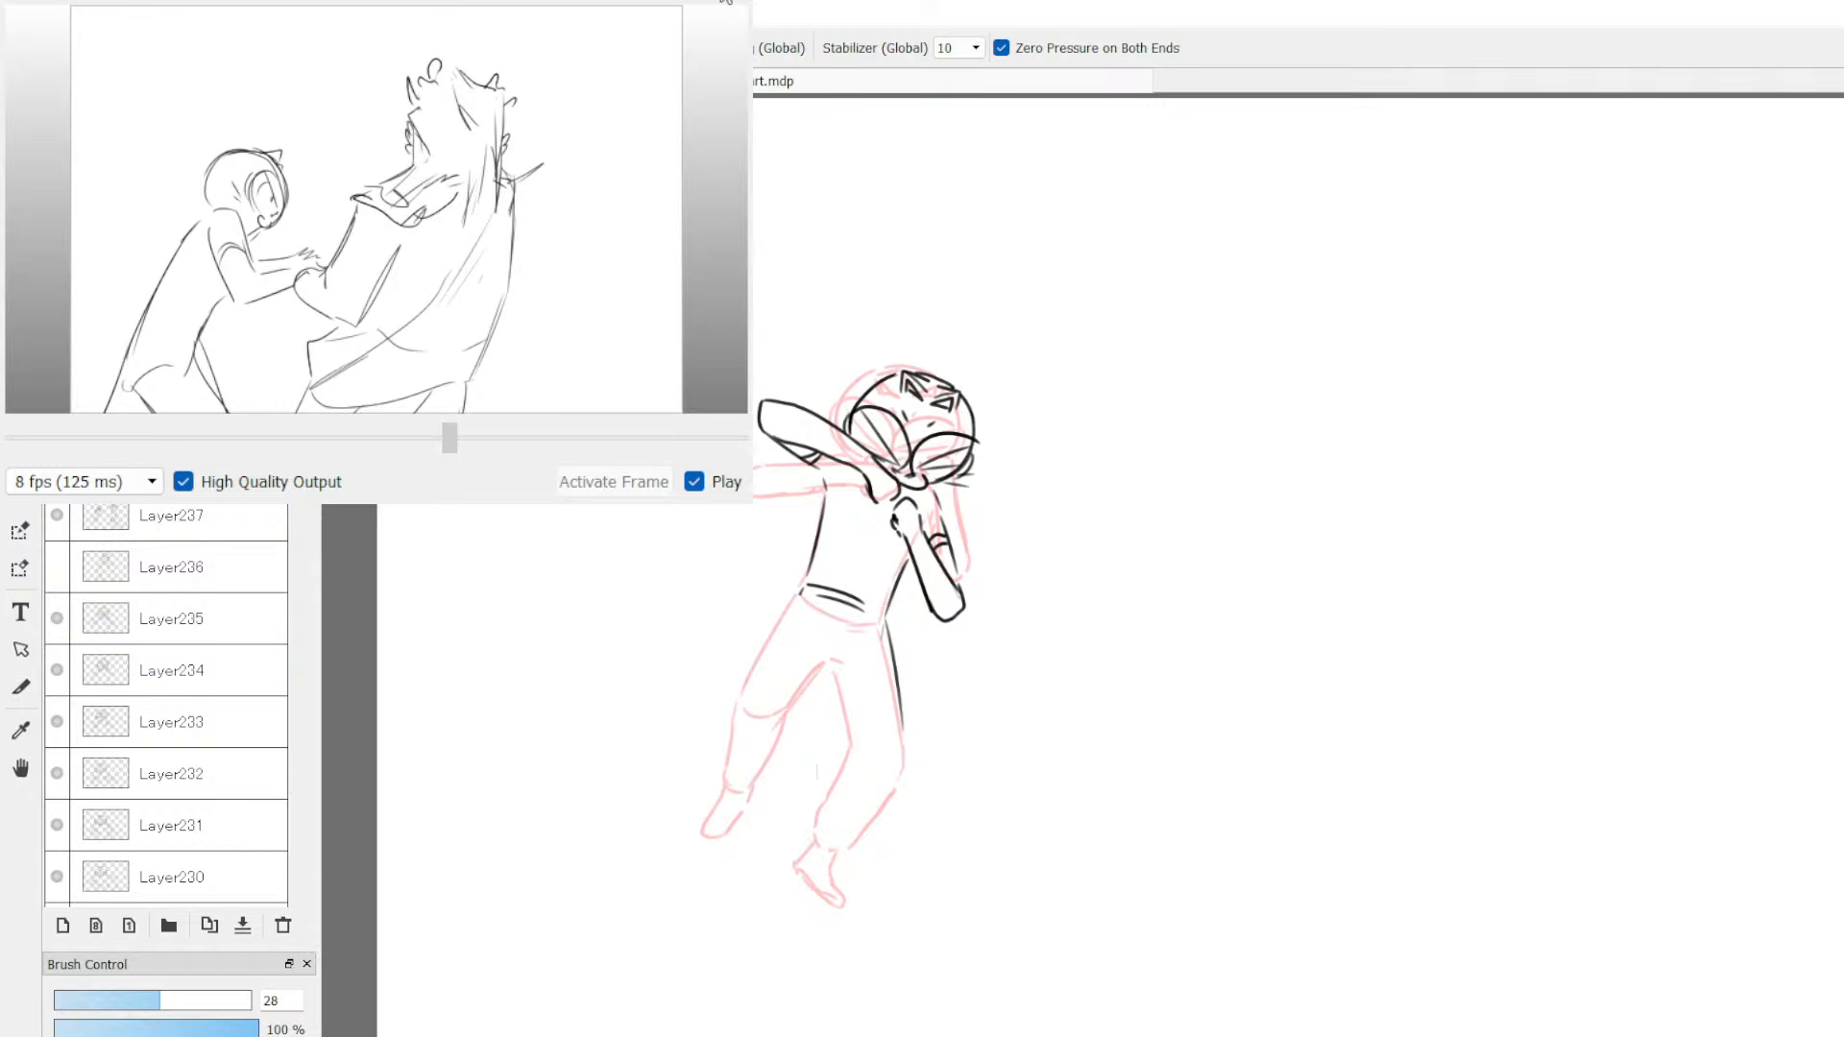
{"action": "key", "text": "Down"}
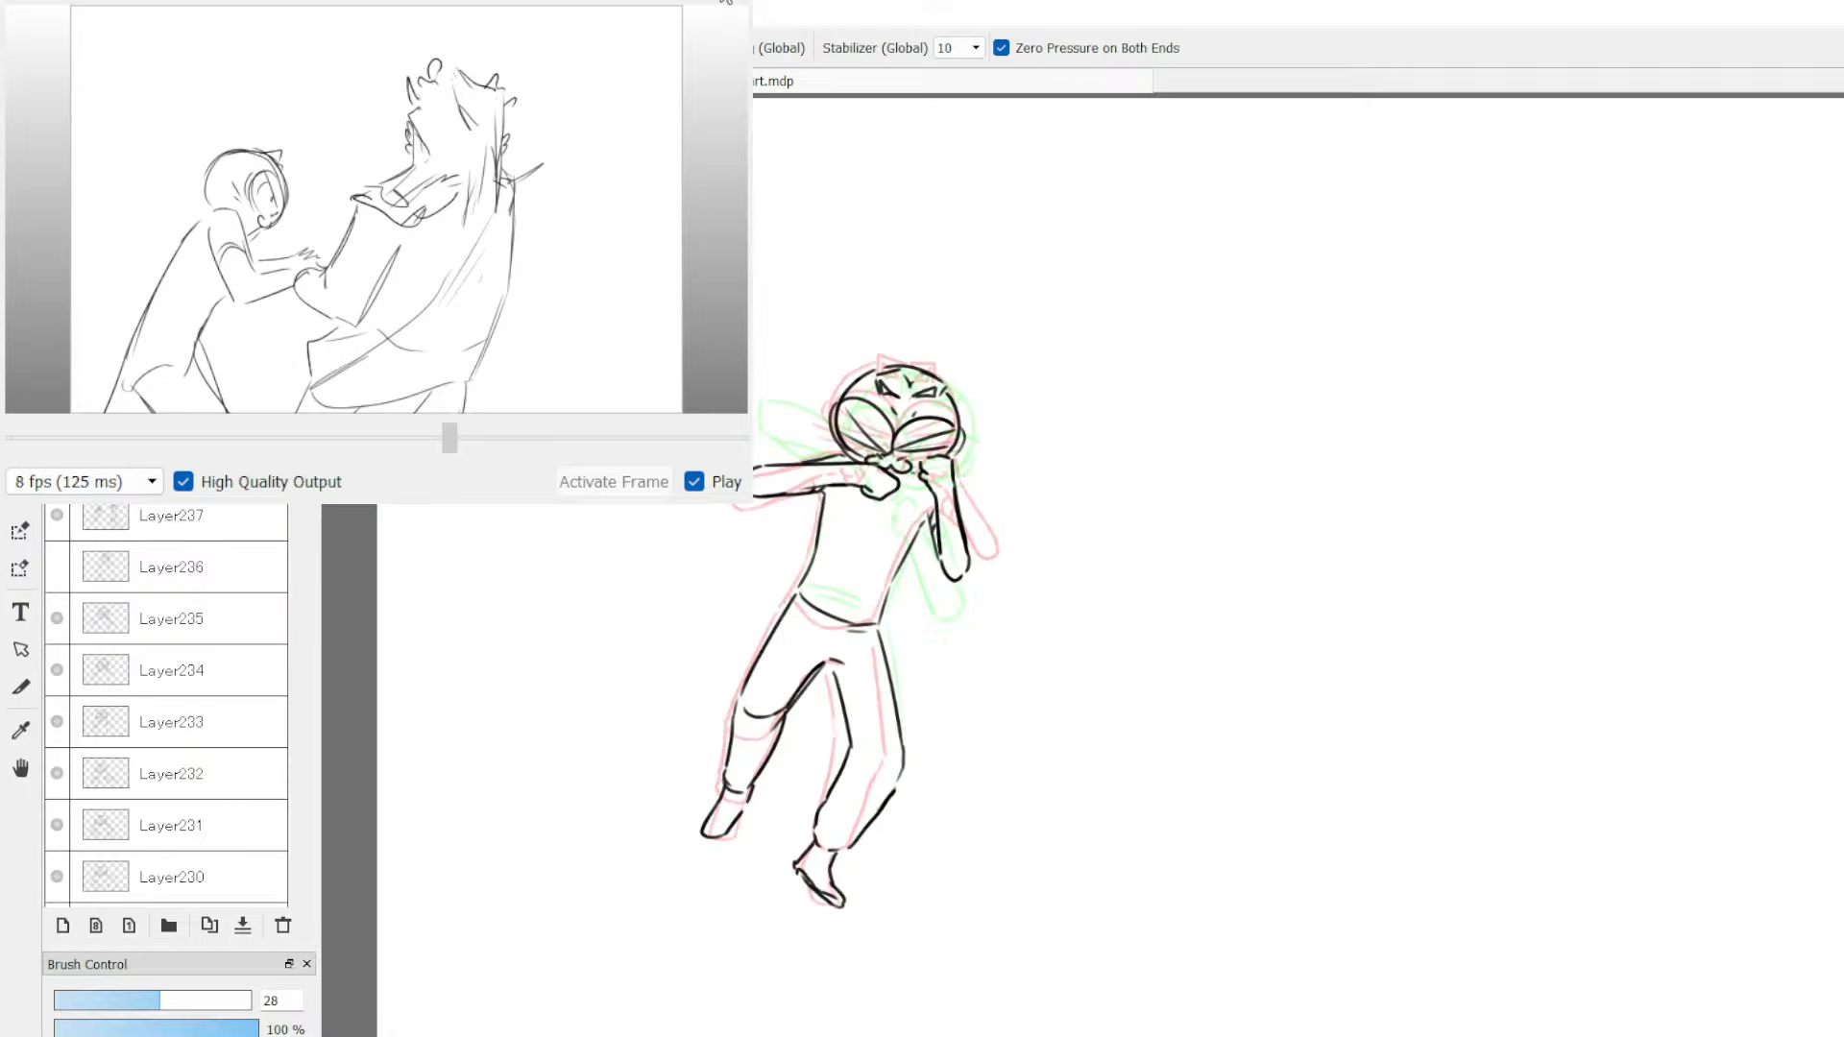
{"action": "key", "text": "Down"}
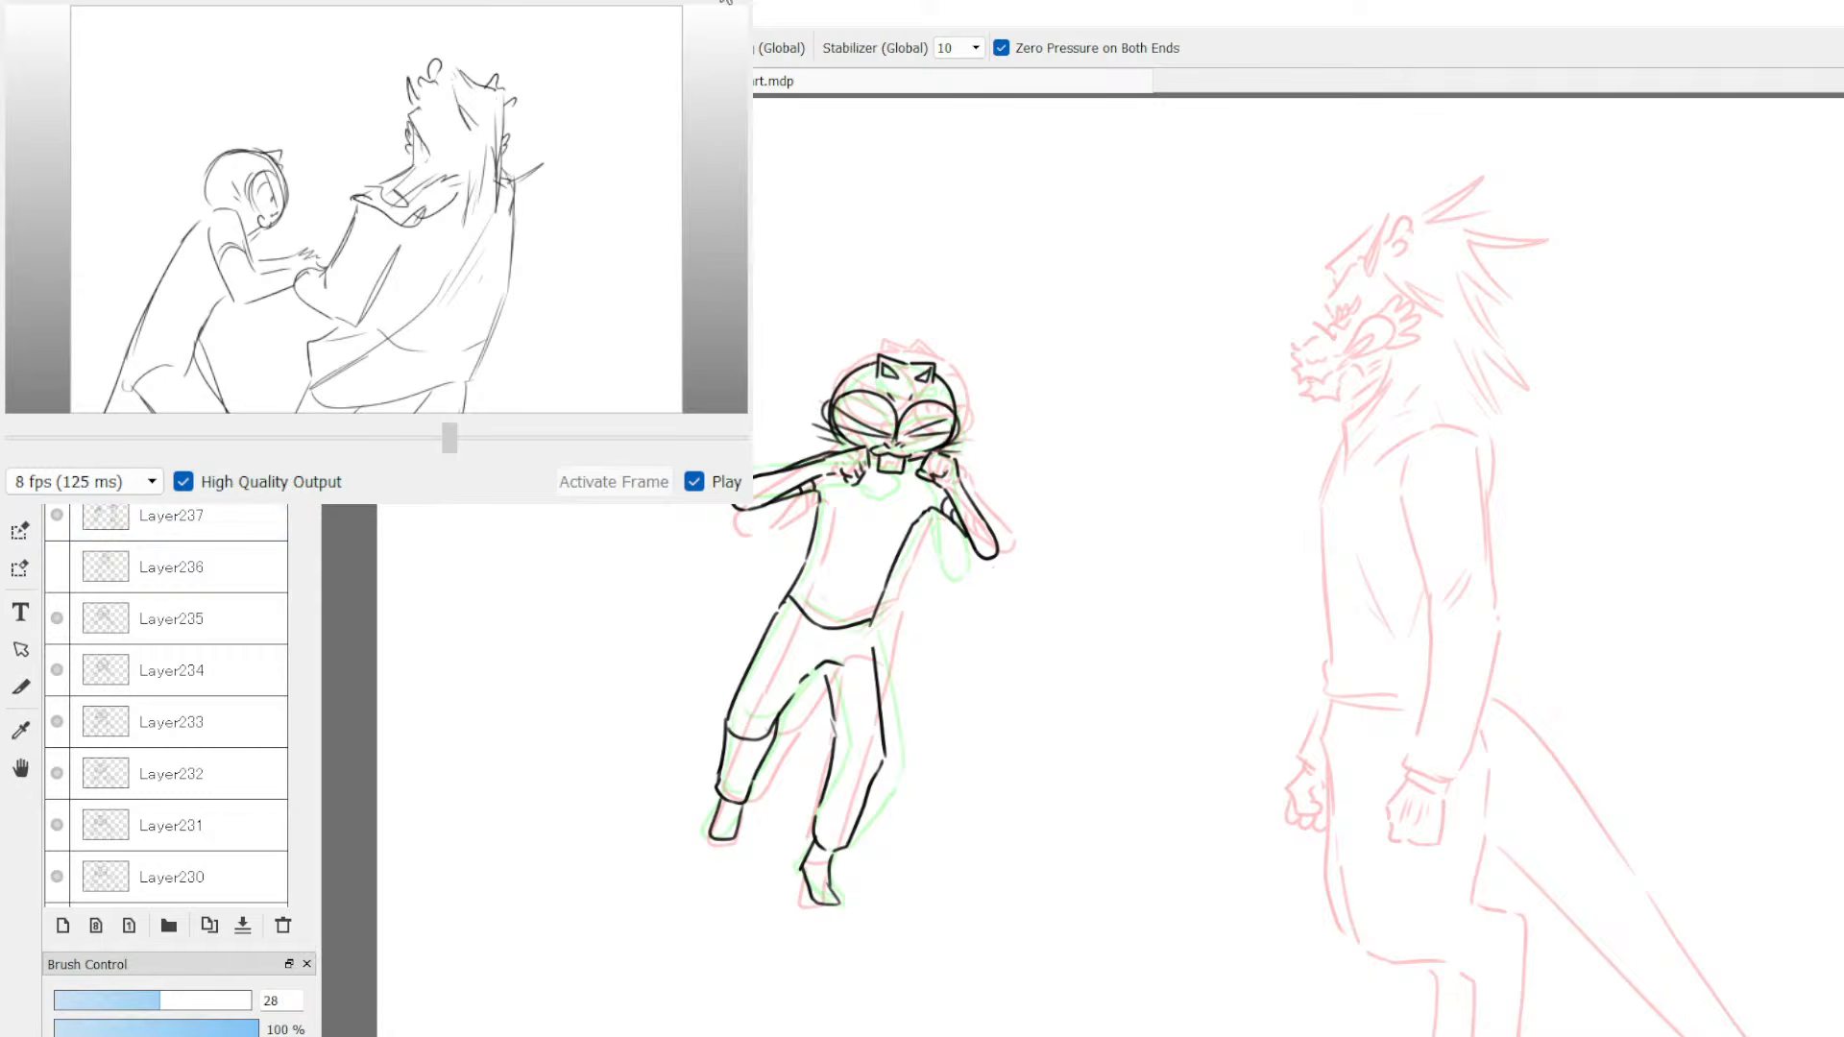
{"action": "key", "text": "b"}
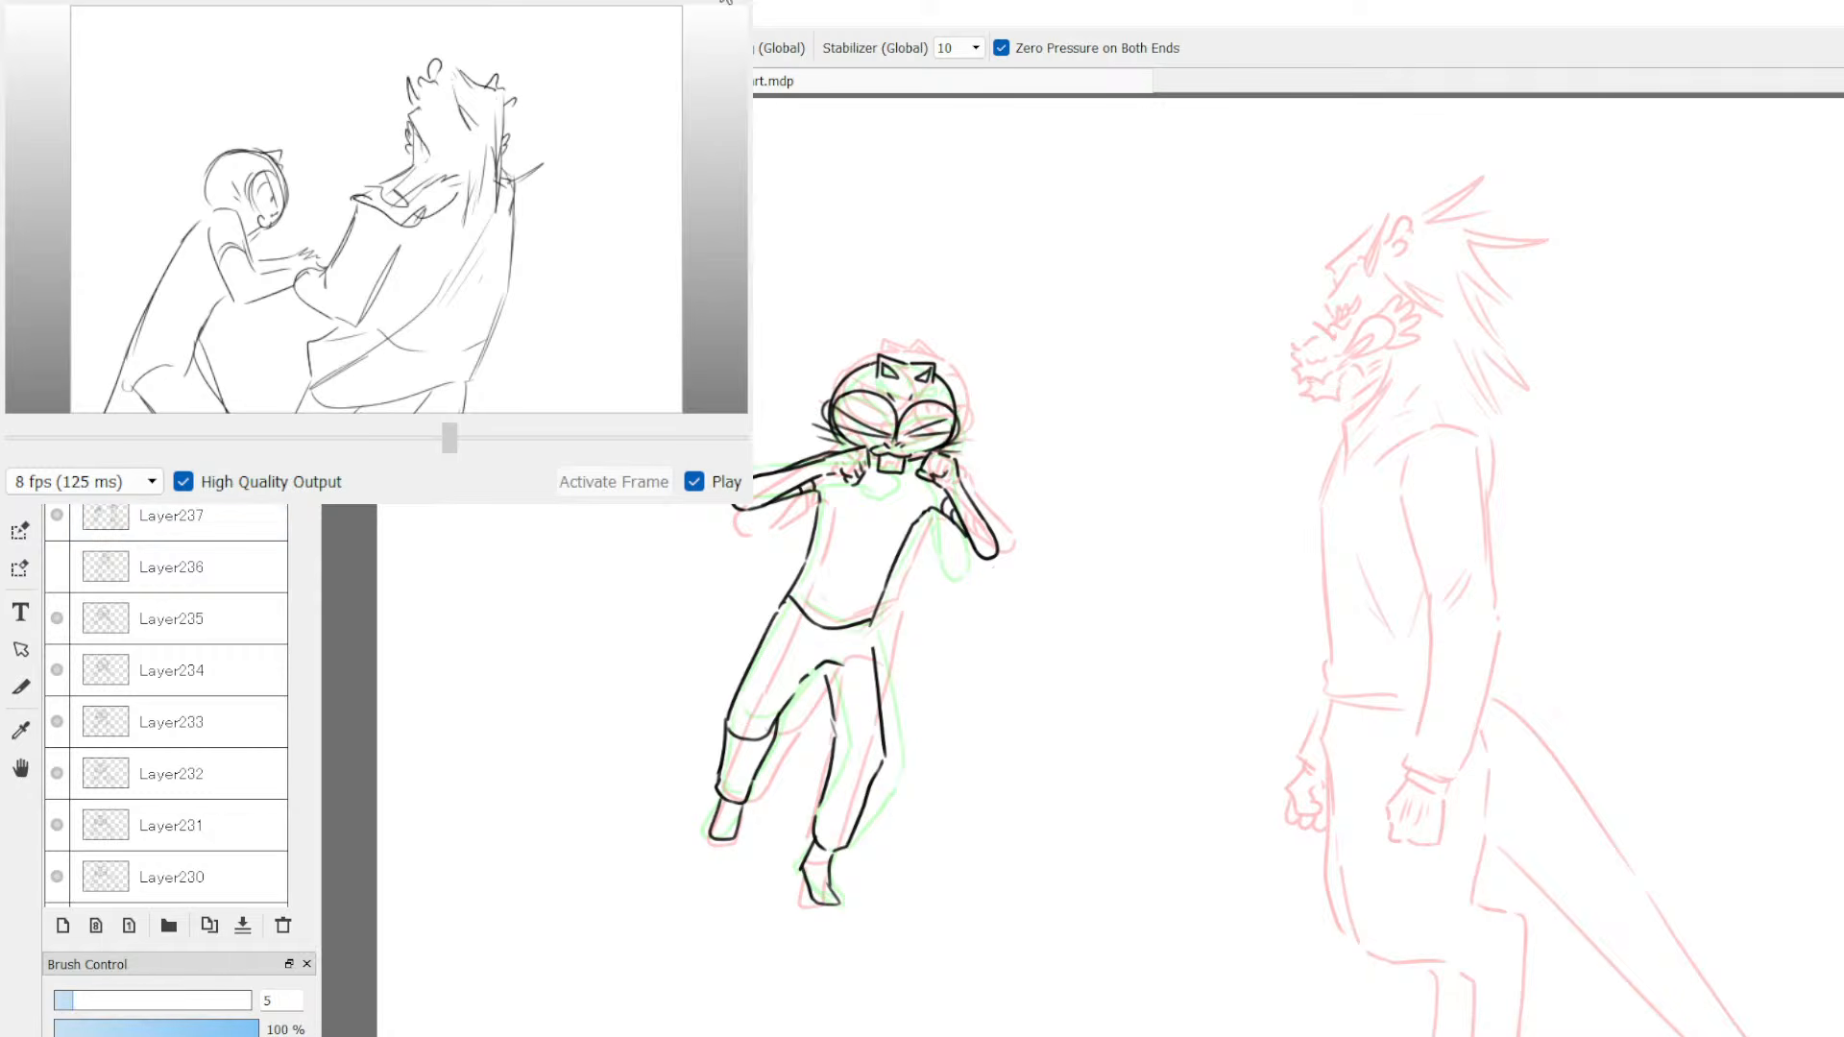